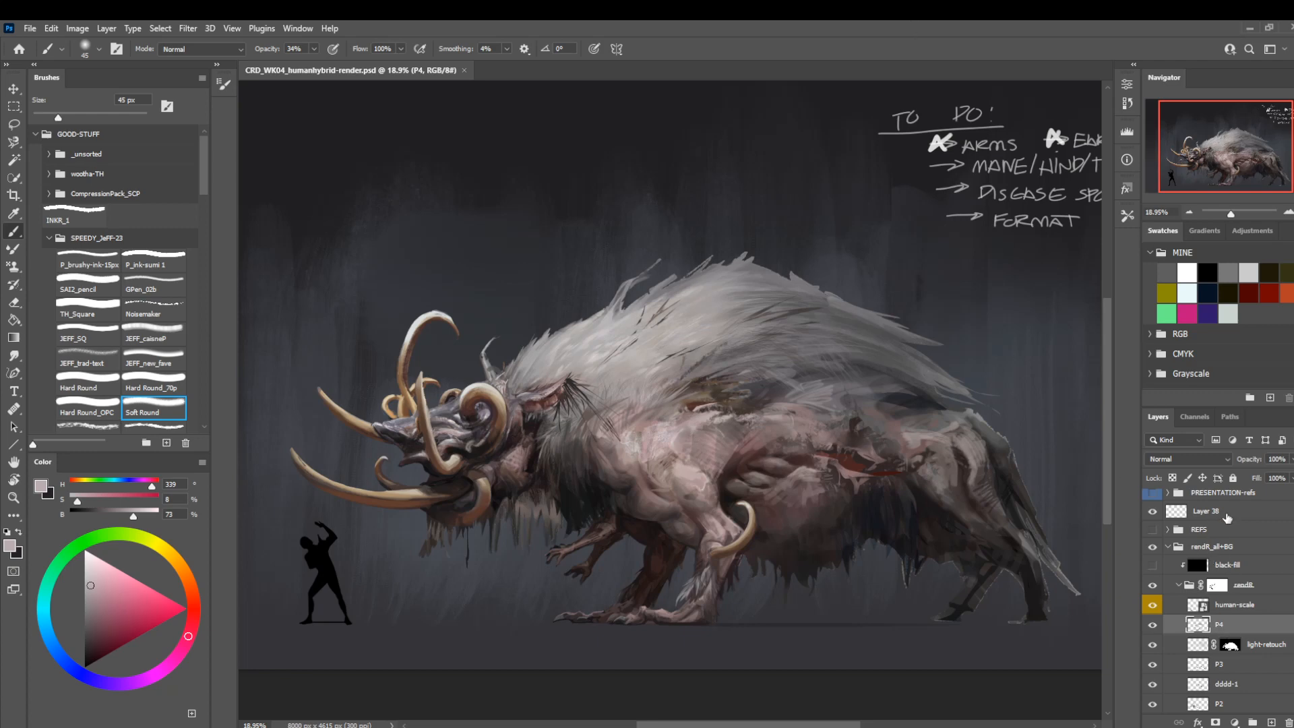
Add an empty layer above Layer 38 and choose the TH_Square brush at 30 px.
click(1227, 518)
click(1271, 723)
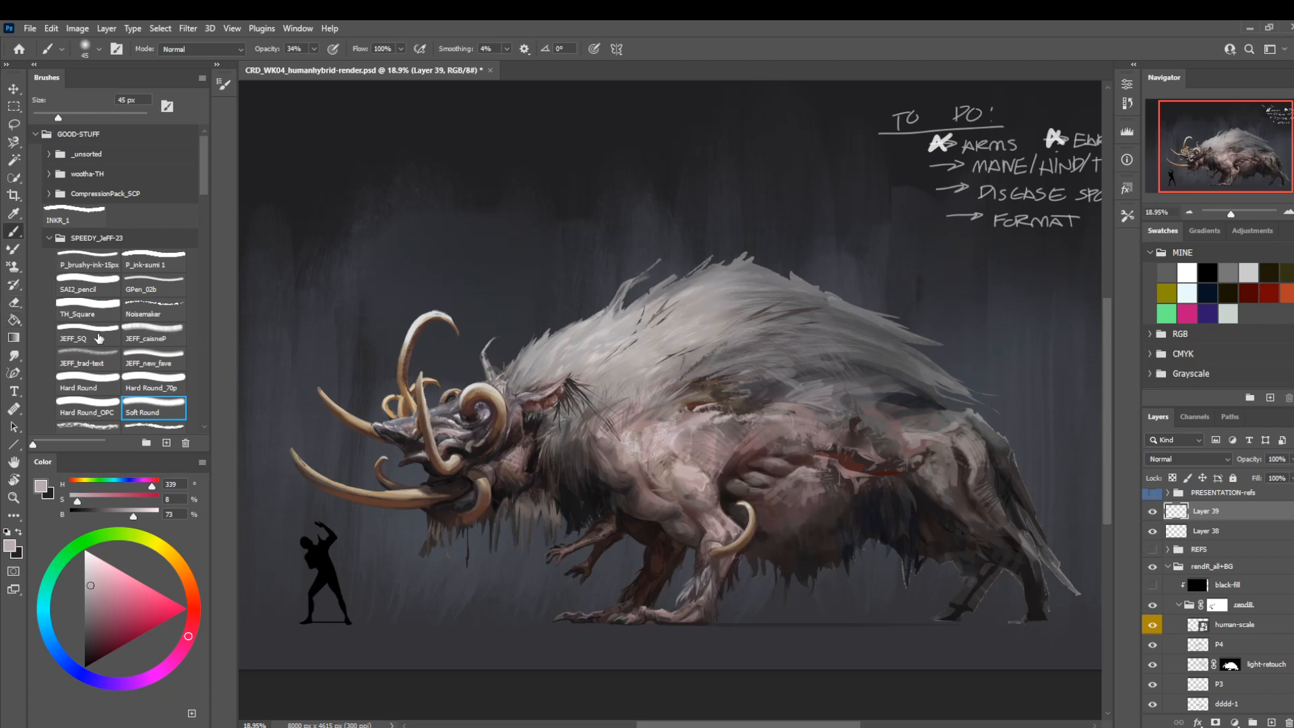
click(106, 310)
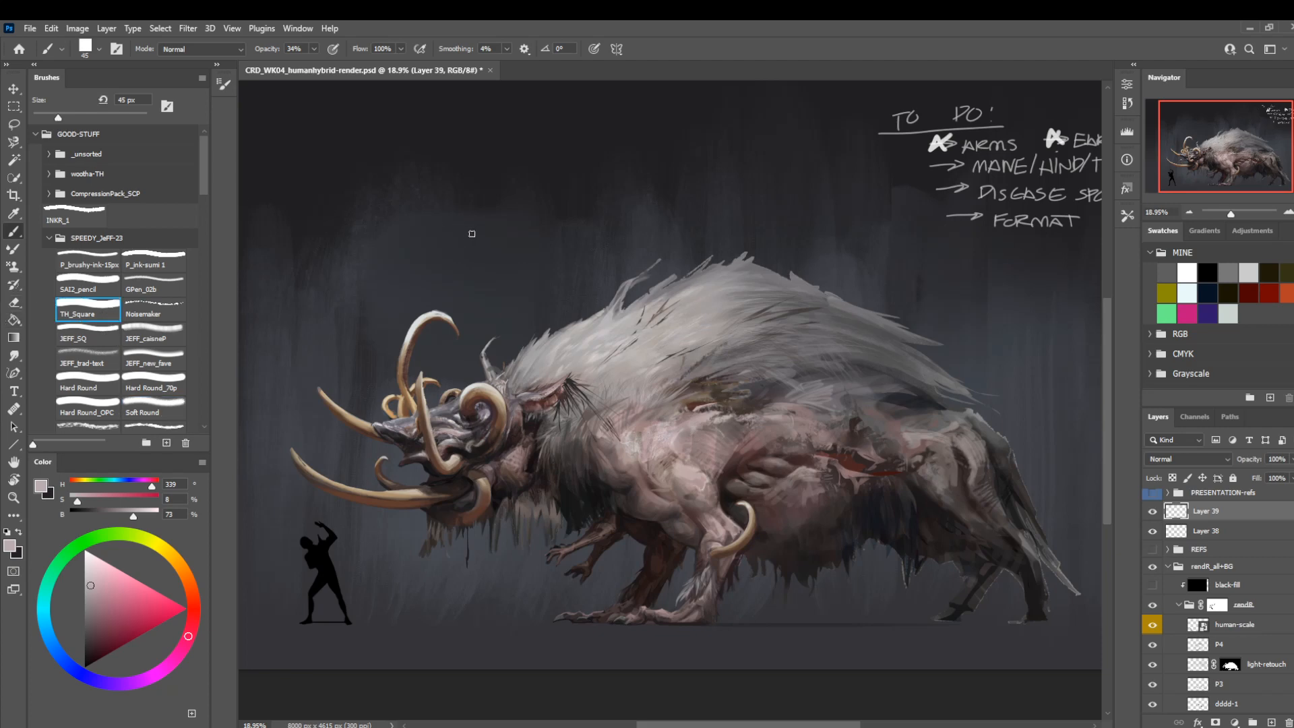
key(bracketleft)
key(bracketleft)
key(bracketleft)
Try a letter stroke above the creature, undo it, and set the painting colour to white.
mouse_move(472, 165)
mouse_down()
mouse_move(447, 174)
mouse_move(441, 206)
mouse_up()
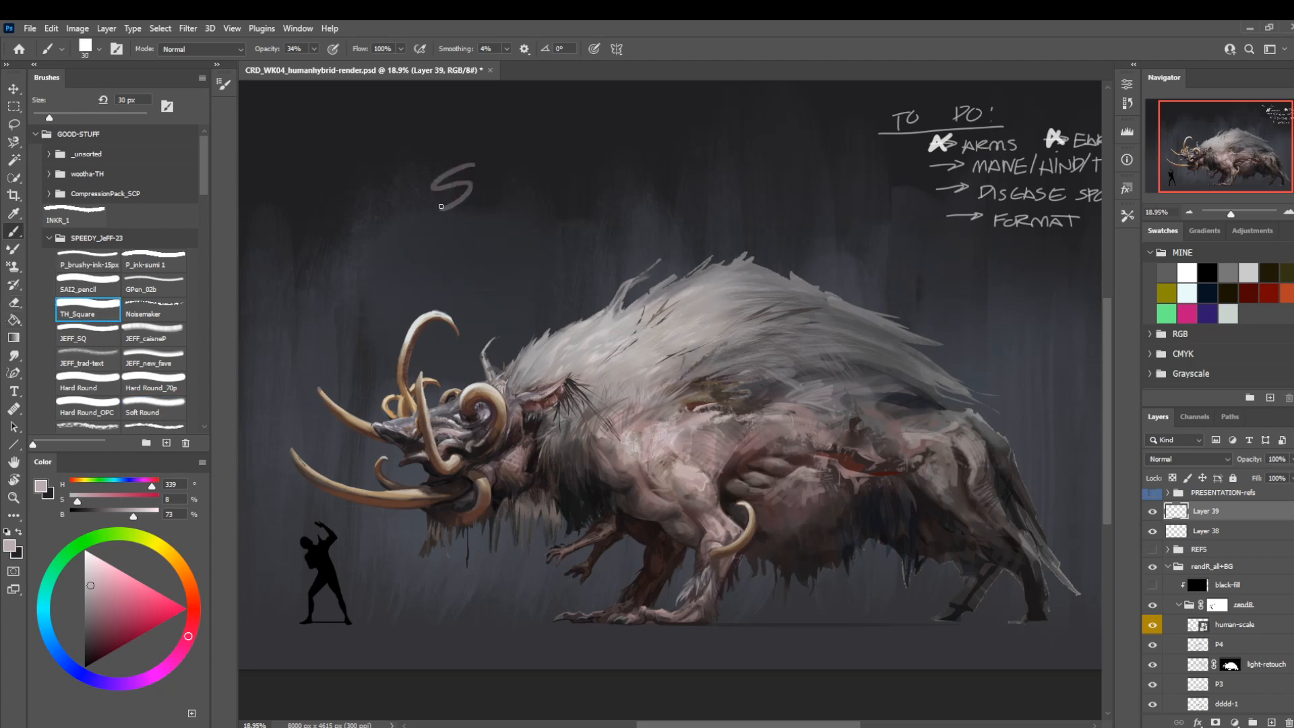
key(ctrl+z)
key(x)
drag(111, 585, 84, 549)
mouse_move(476, 182)
mouse_down()
mouse_move(433, 232)
mouse_move(490, 227)
mouse_up()
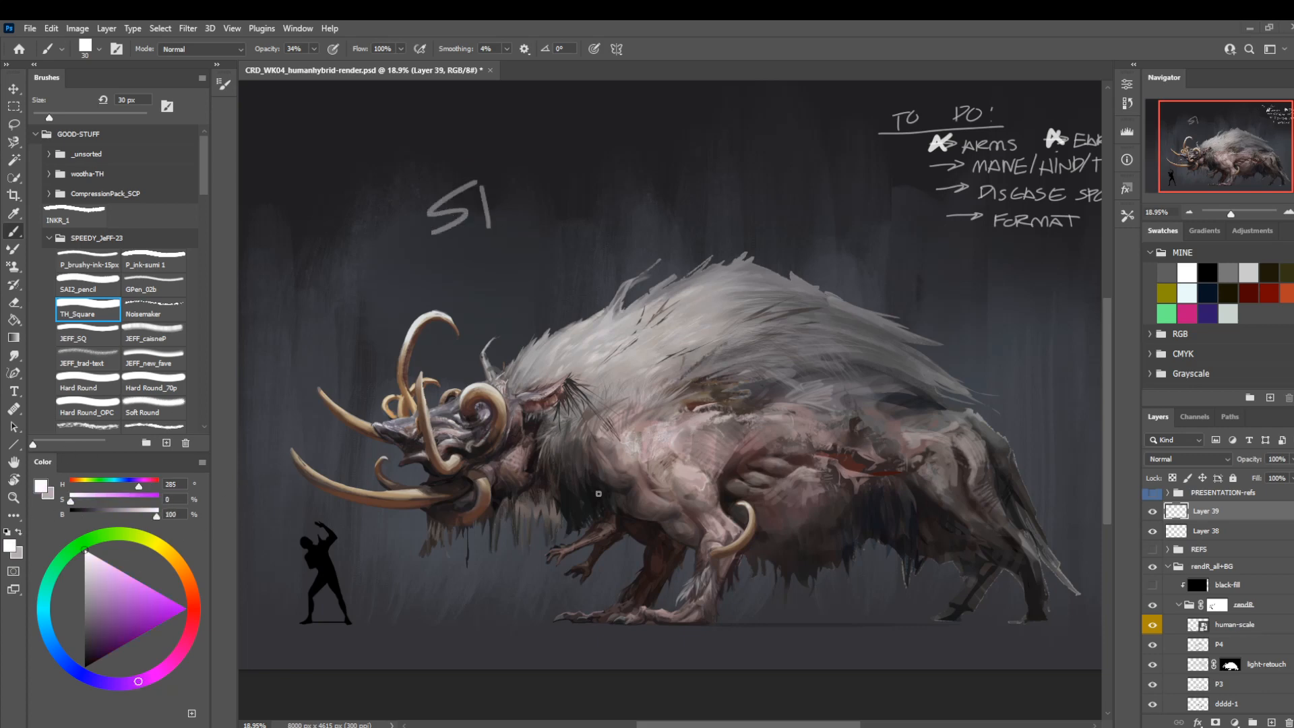
key(super+s)
key(Escape)
key(ctrl+z)
key(ctrl+z)
Handwrite "SETTING UP!" in white at 100% brush opacity on a new layer, in the dark area above the creature.
key(ctrl+shift+n)
key(Return)
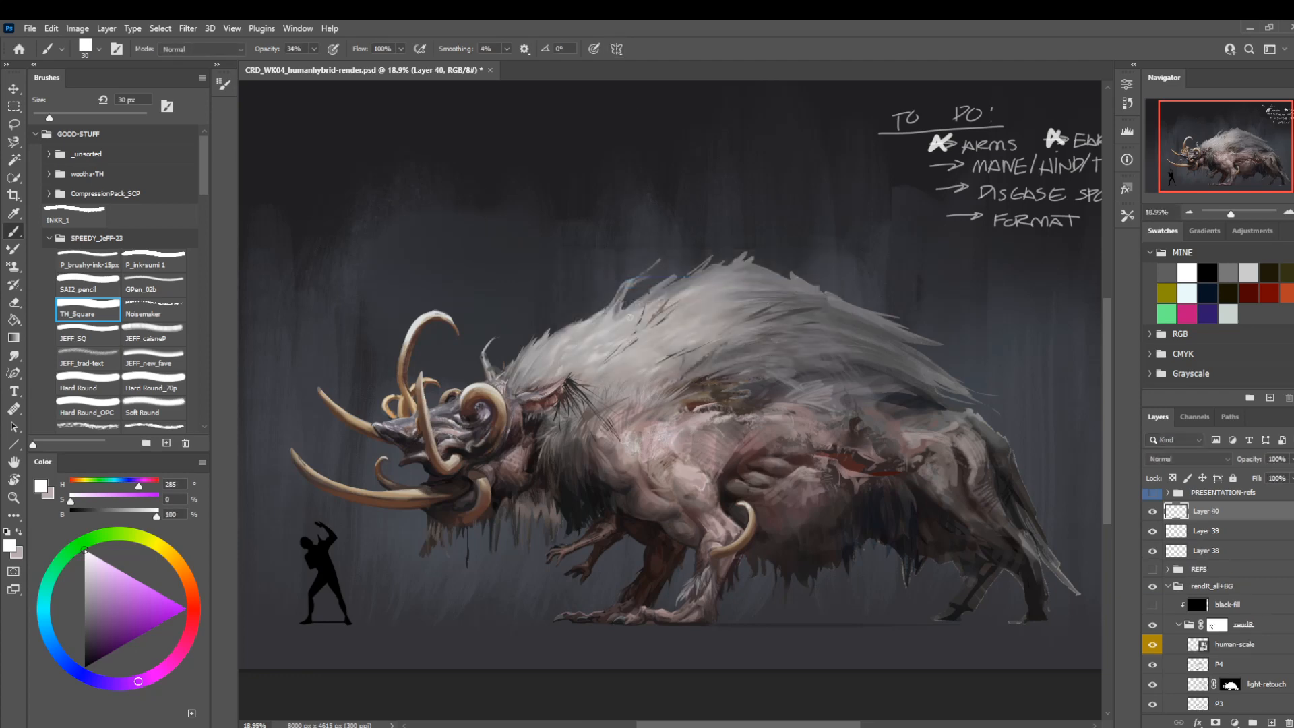
key(0)
drag(473, 175, 440, 220)
mouse_move(483, 185)
mouse_down()
mouse_move(485, 218)
mouse_move(497, 179)
mouse_move(511, 202)
mouse_up()
mouse_move(480, 202)
mouse_down()
mouse_move(504, 191)
mouse_move(518, 214)
mouse_up()
mouse_move(539, 173)
mouse_down()
mouse_move(540, 209)
mouse_move(531, 177)
mouse_up()
drag(534, 175, 550, 169)
mouse_move(555, 168)
mouse_down()
mouse_move(554, 208)
mouse_move(593, 153)
mouse_move(633, 202)
mouse_move(644, 176)
mouse_move(699, 160)
mouse_up()
mouse_move(702, 161)
mouse_down()
mouse_move(701, 200)
mouse_move(703, 180)
mouse_move(758, 194)
mouse_up()
drag(759, 132, 752, 180)
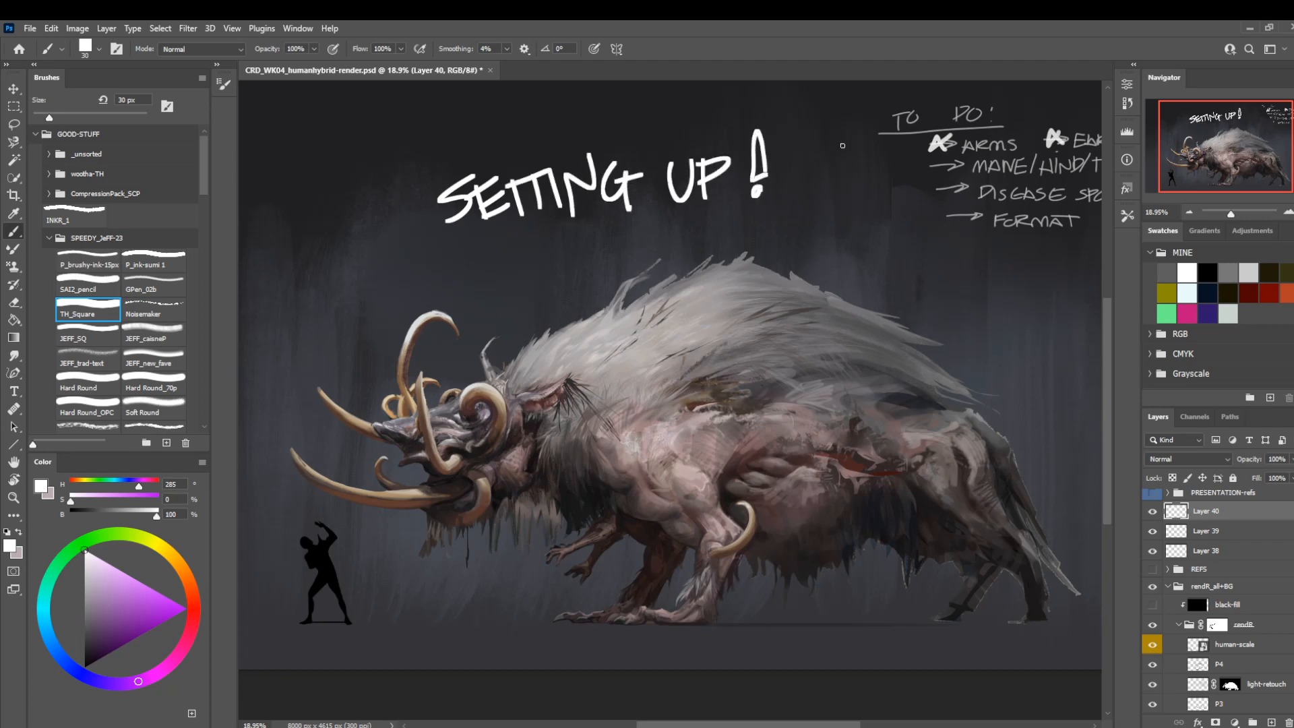
key(ctrl+z)
drag(767, 131, 755, 172)
Delete the layer that holds the "SETTING UP!" lettering.
mouse_move(527, 520)
mouse_down()
mouse_move(575, 469)
mouse_move(498, 548)
mouse_move(514, 492)
mouse_move(503, 520)
mouse_up()
mouse_move(687, 533)
mouse_down()
mouse_move(664, 549)
mouse_move(702, 530)
mouse_up()
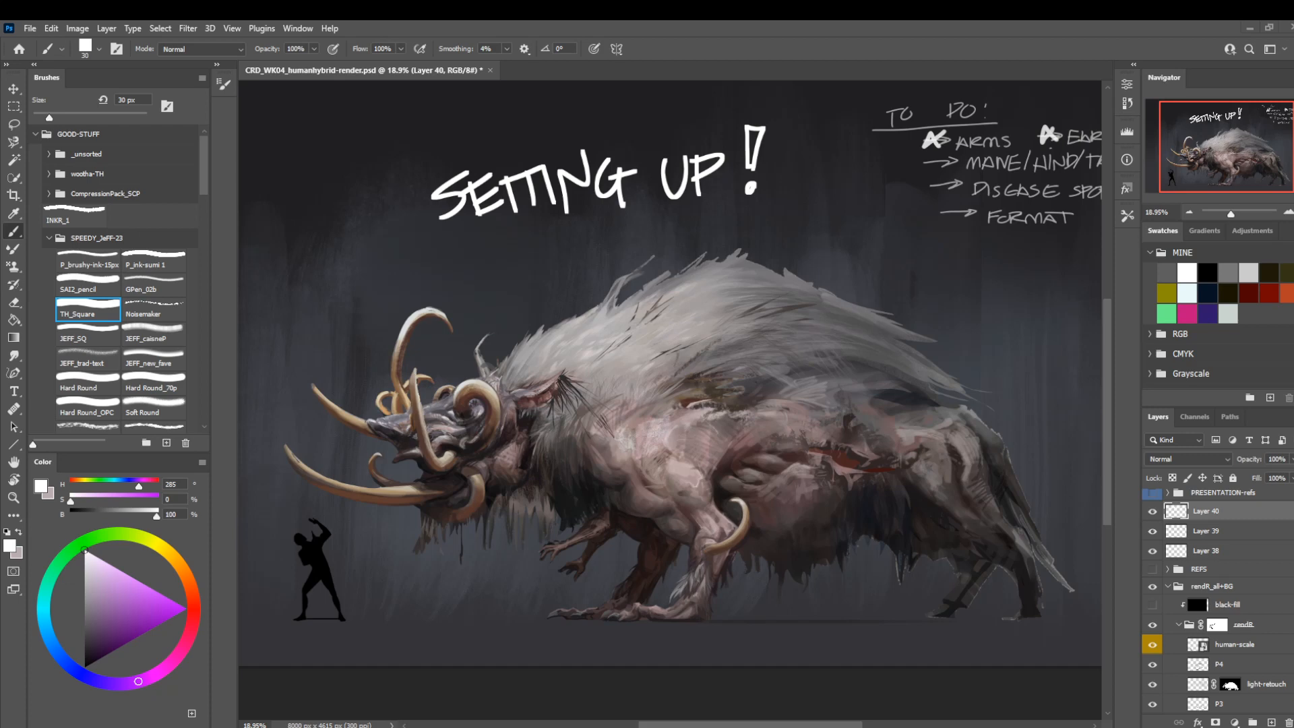
drag(522, 453, 580, 443)
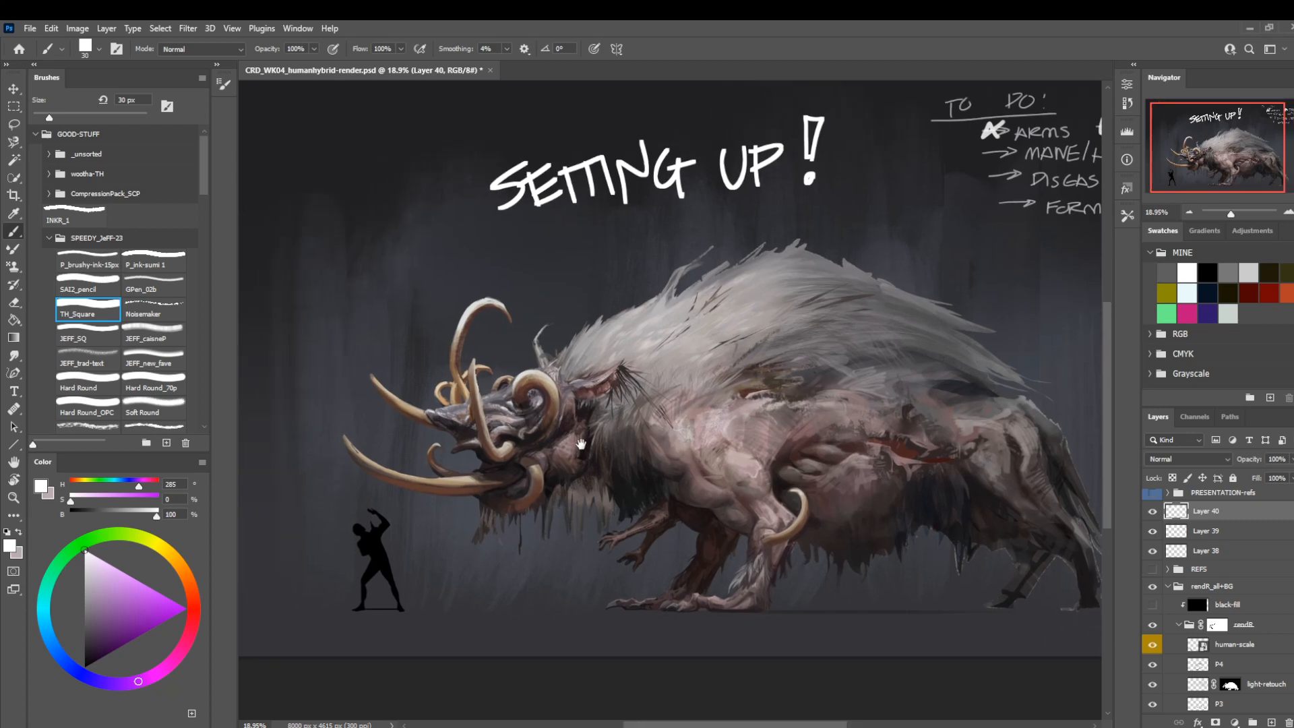
click(1152, 512)
click(1152, 512)
key(Delete)
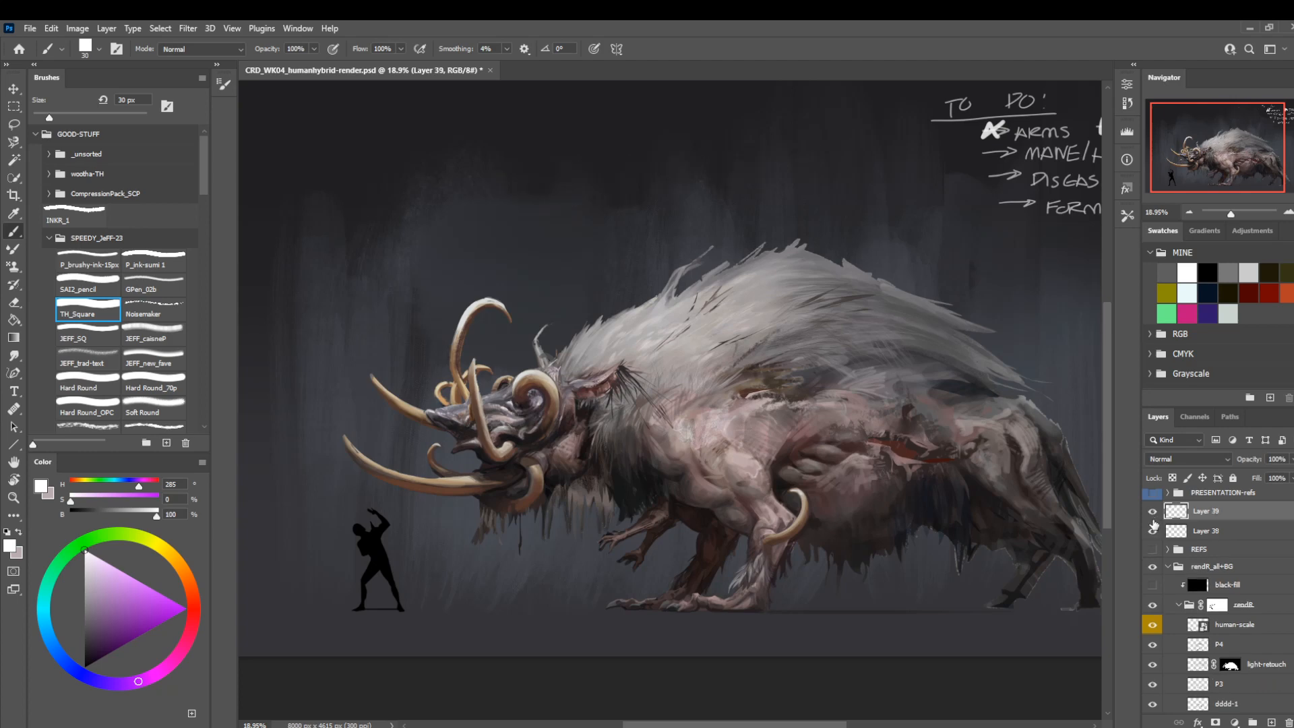
Merge the empty Layer 39 down into Layer 38, which holds the to-do notes.
click(1154, 516)
drag(935, 419, 811, 459)
key(z)
scroll(846, 322, down, 3)
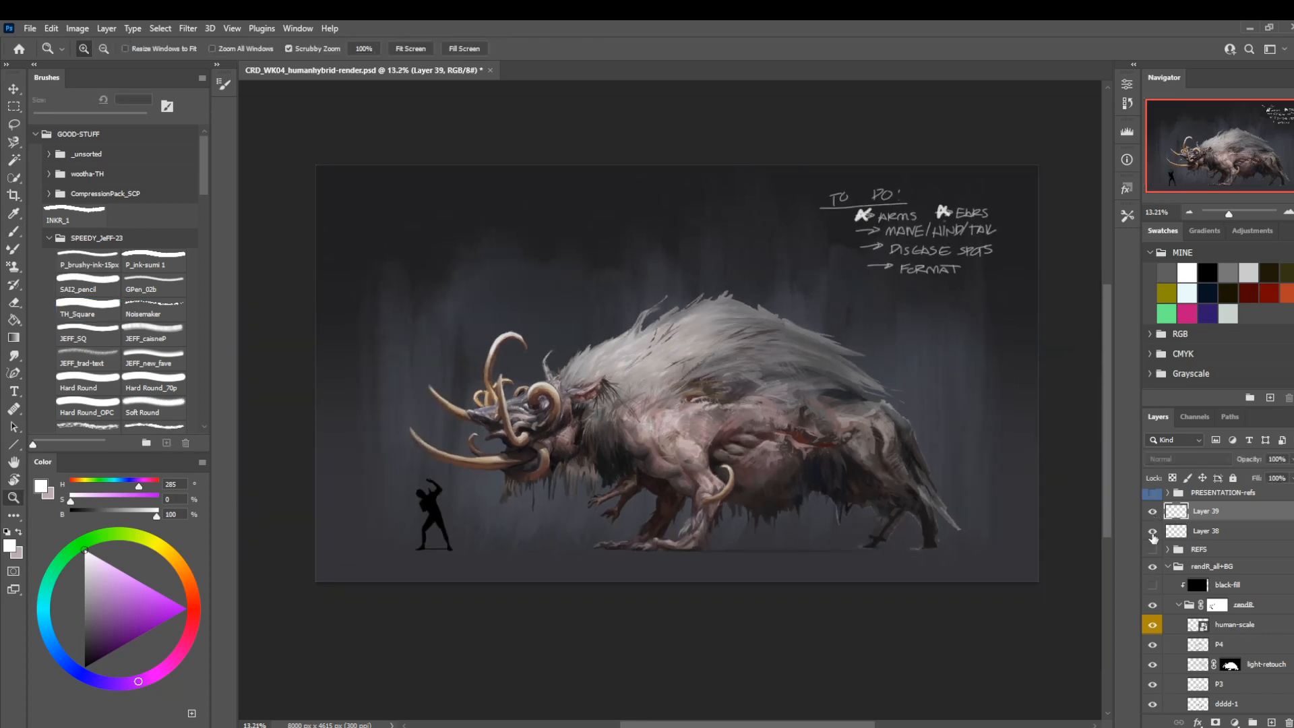
key(ctrl+e)
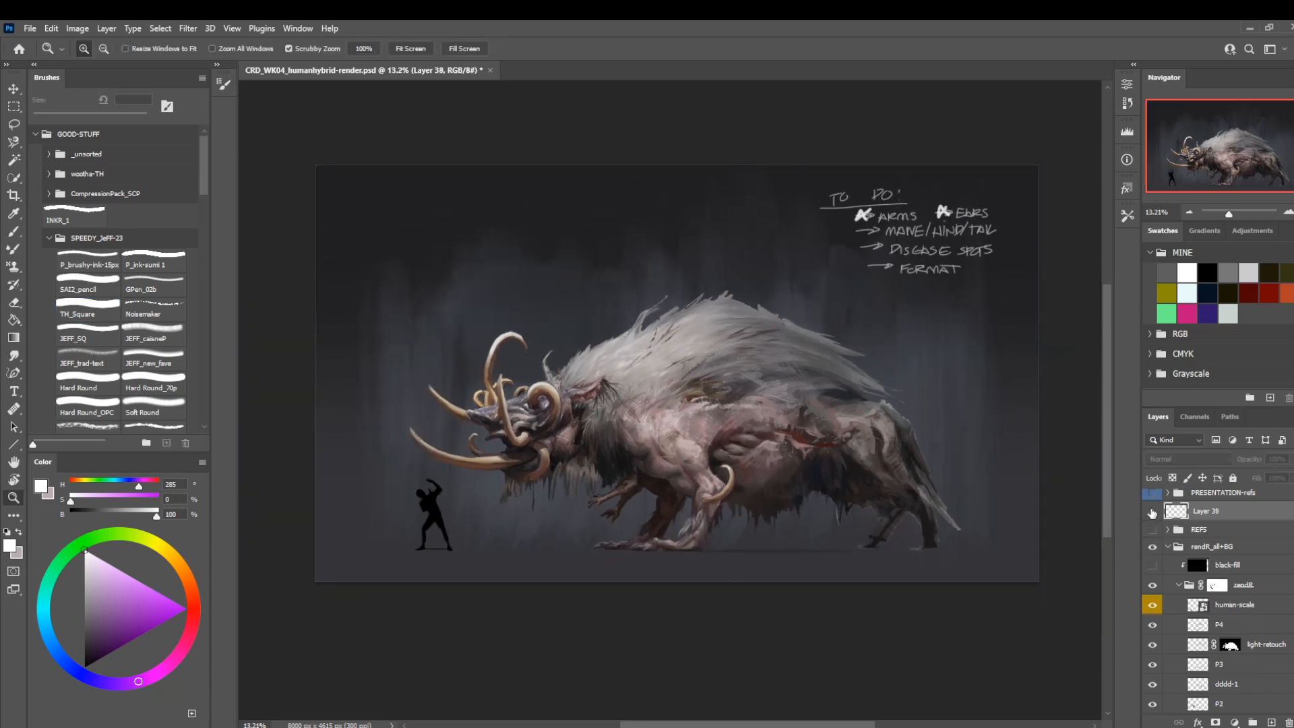
Make the REFS group visible so the reference photo shows beside the creature, keeping the to-do notes layer visible.
click(1153, 512)
click(1152, 512)
click(1152, 530)
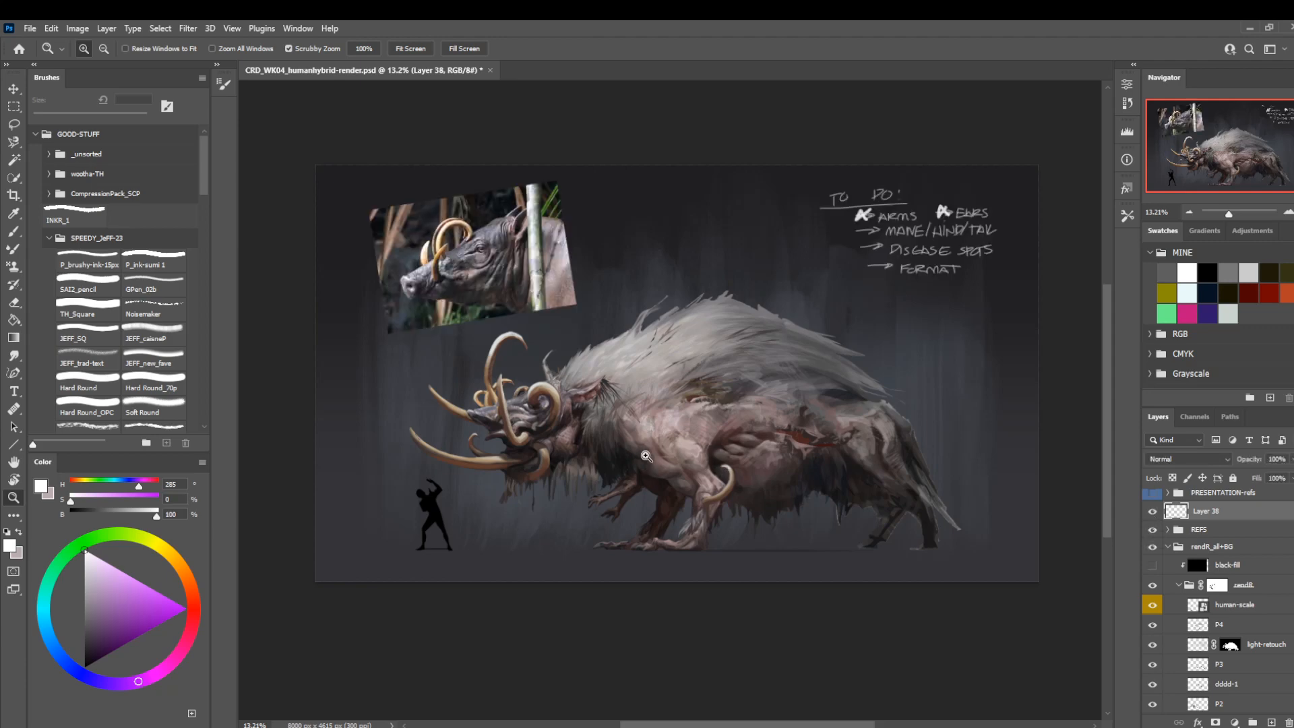
drag(646, 459, 775, 499)
click(1152, 530)
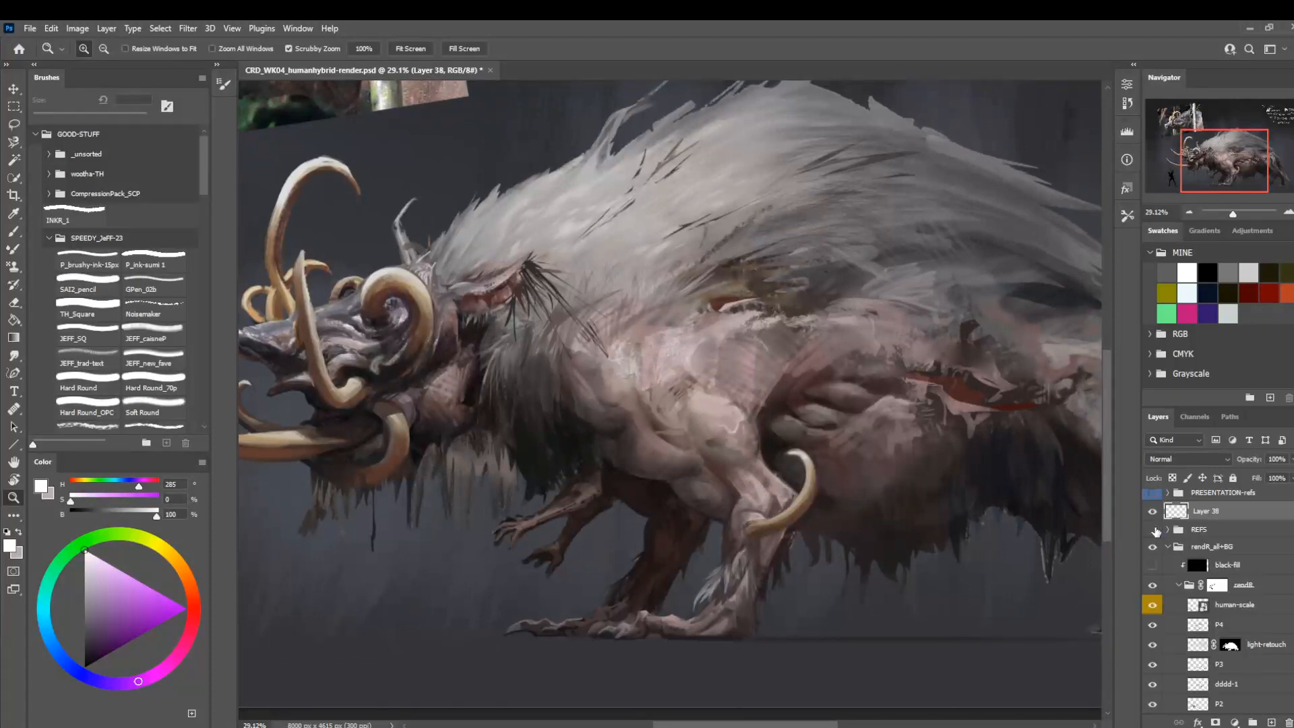
drag(802, 384, 851, 420)
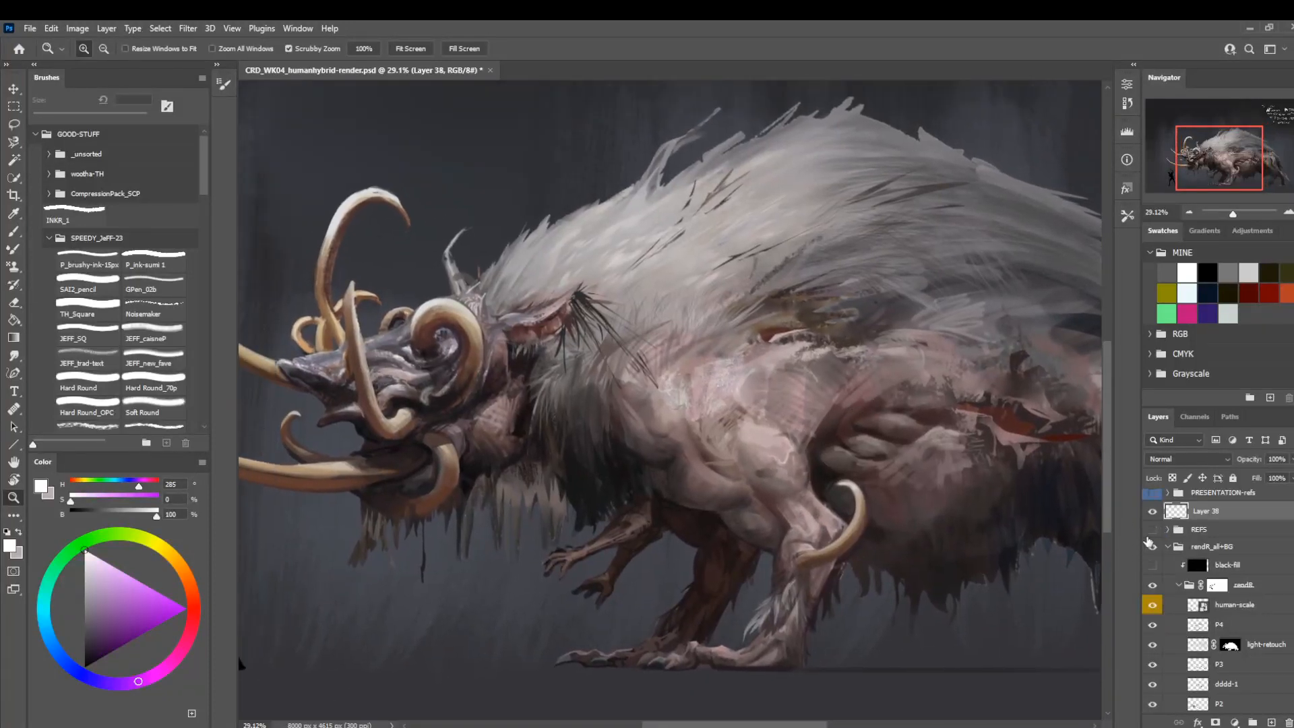
click(1152, 530)
click(1152, 529)
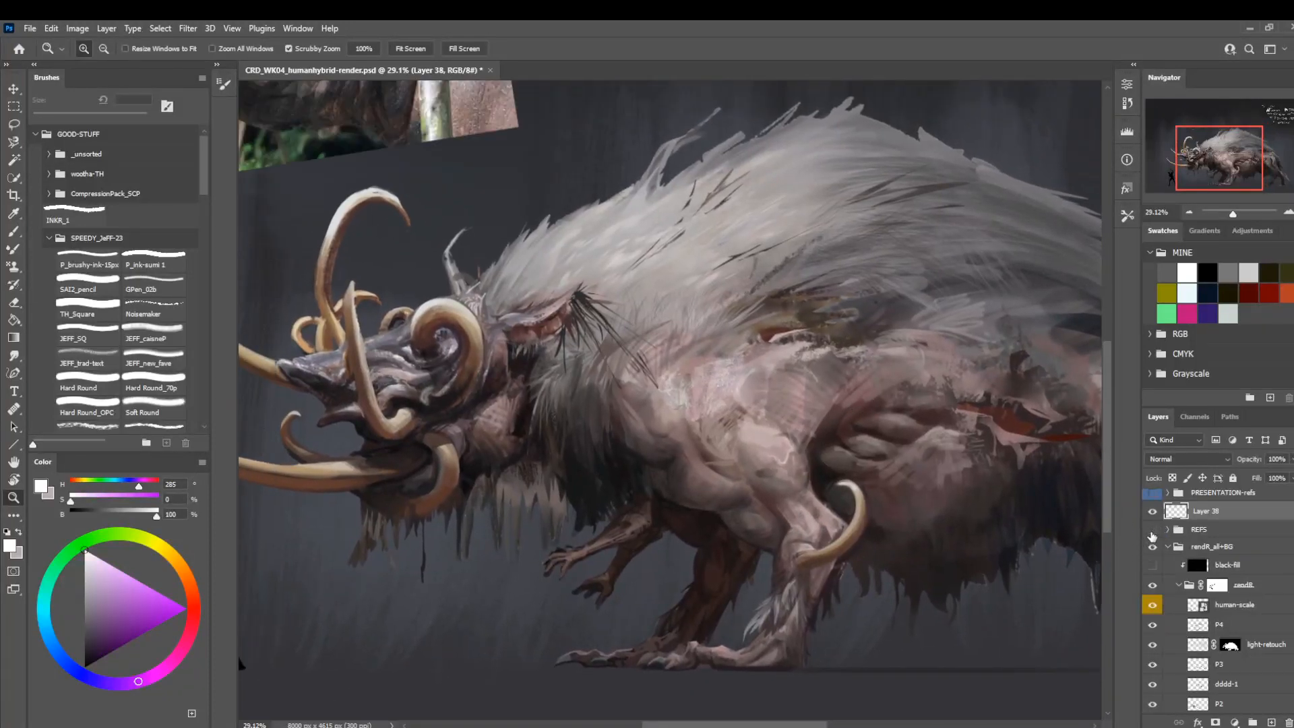
click(1152, 530)
drag(775, 429, 858, 466)
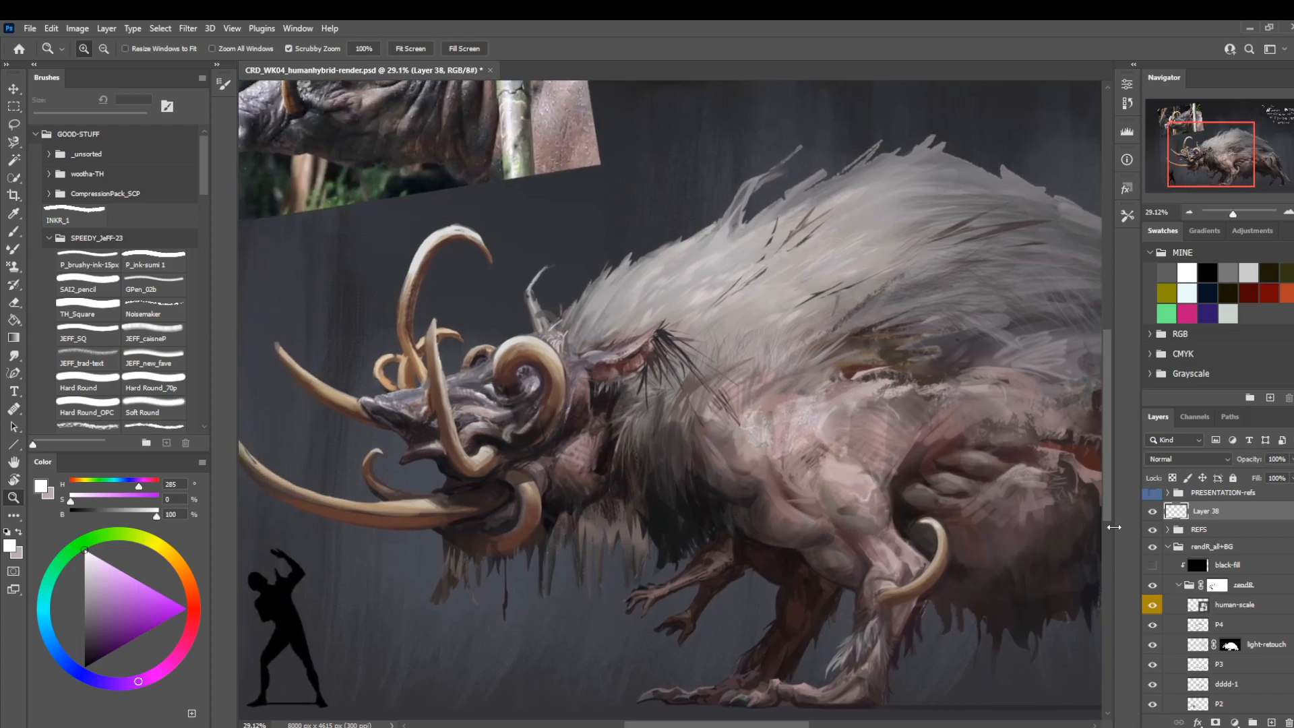
Examine the creature's head and forequarters, comparing the picture with and without the to-do notes and the REFS group.
click(701, 444)
drag(697, 452, 586, 459)
drag(762, 490, 714, 487)
drag(567, 509, 664, 458)
drag(731, 528, 761, 554)
drag(643, 383, 666, 398)
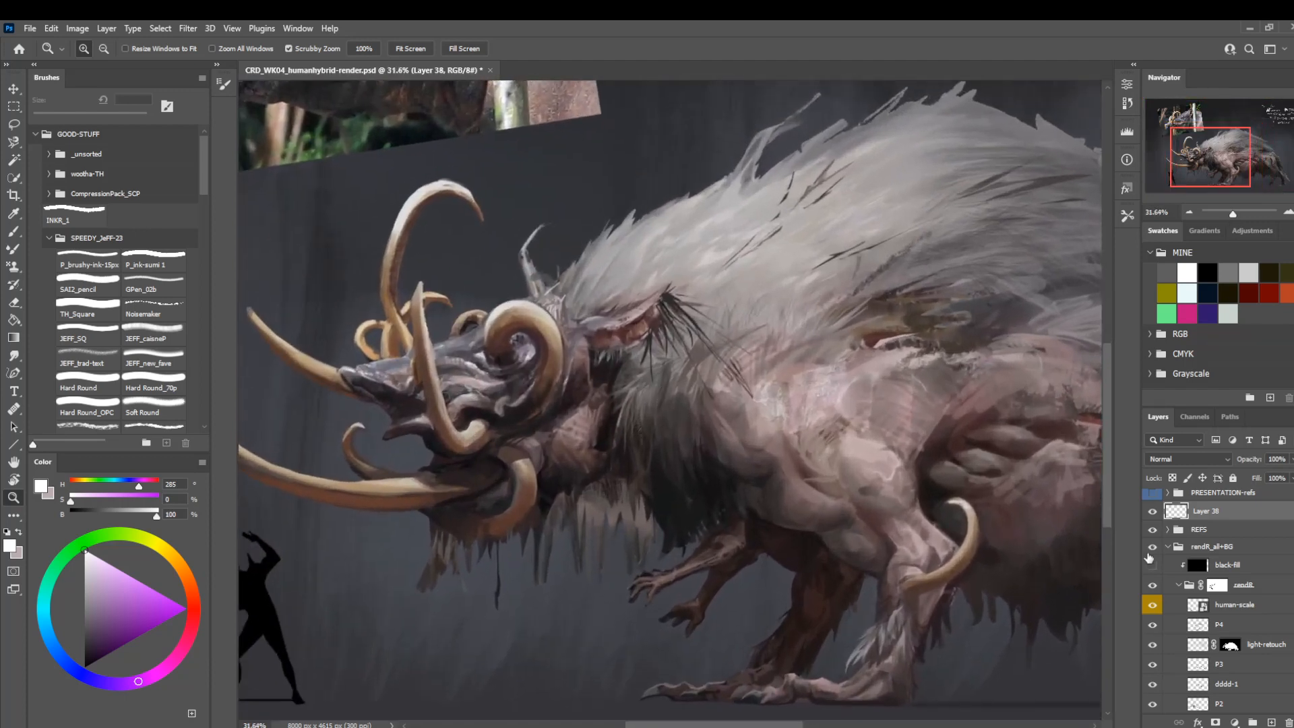
click(1151, 512)
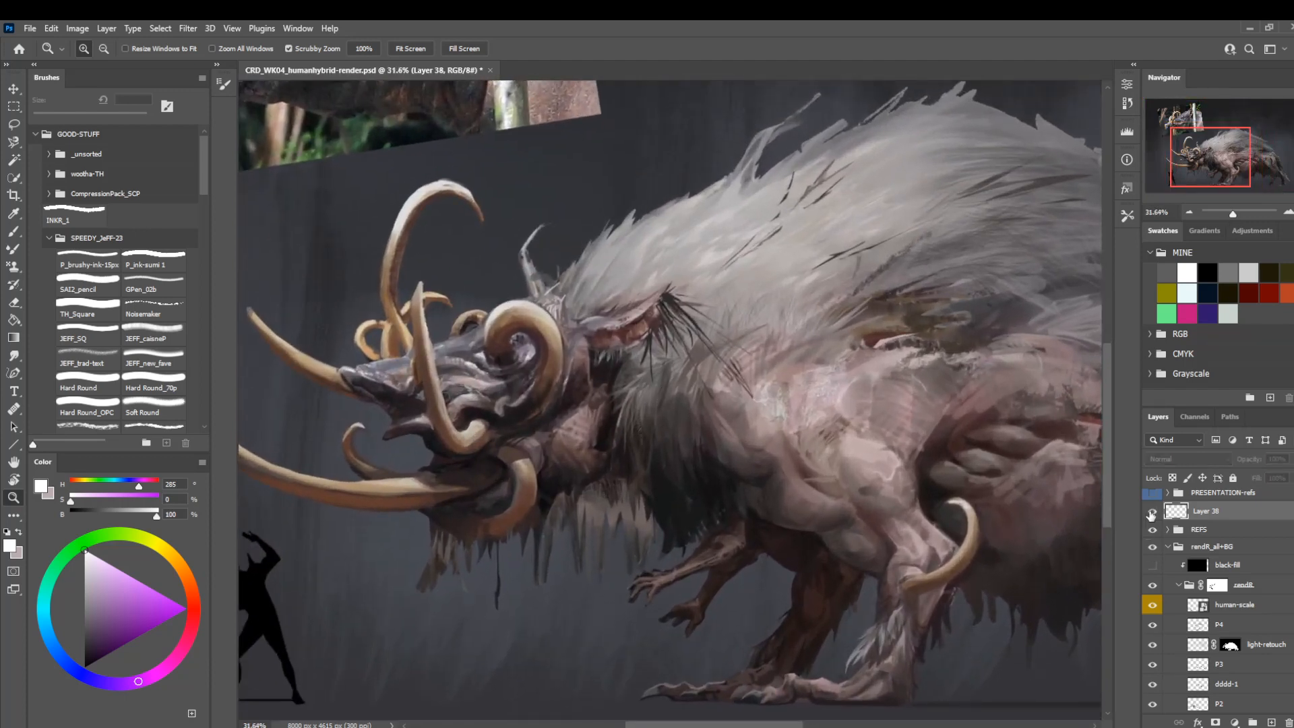
click(1152, 512)
click(1152, 529)
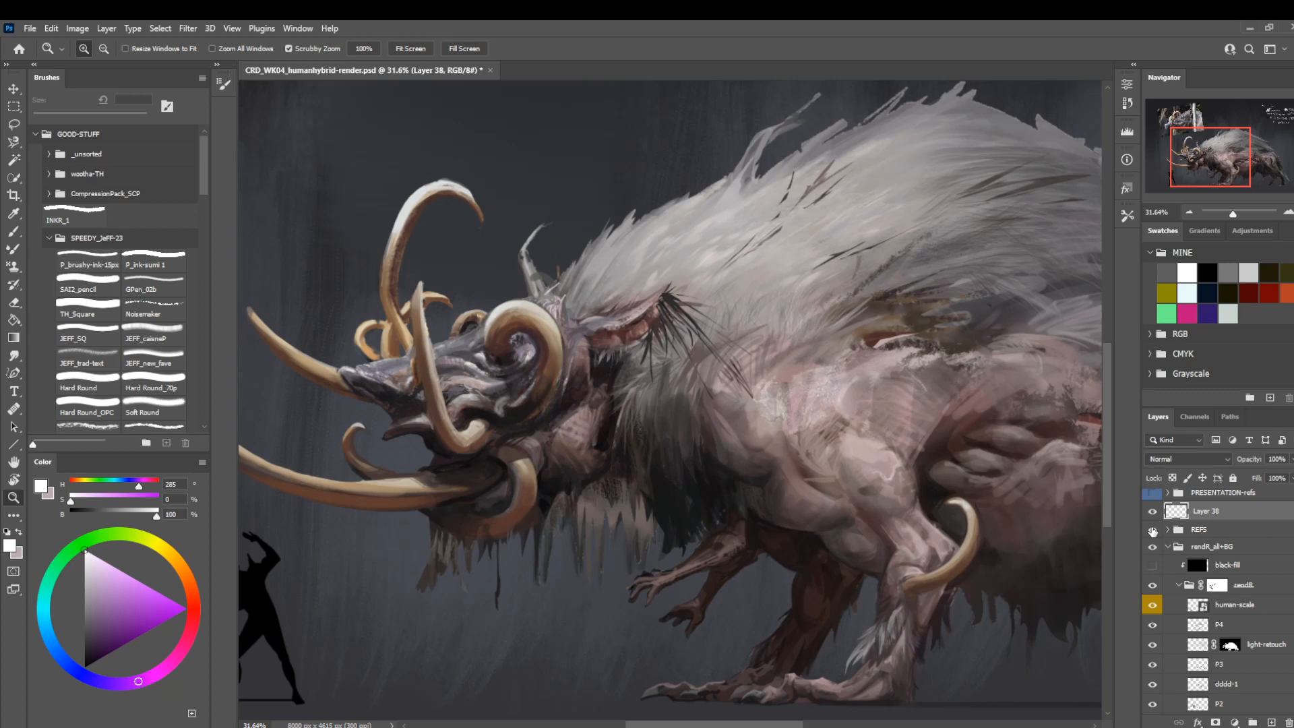
click(1152, 530)
Lasso the ear and neck fur on the ref_ASSET layer in the REFS group and copy that area to a new layer.
click(1168, 530)
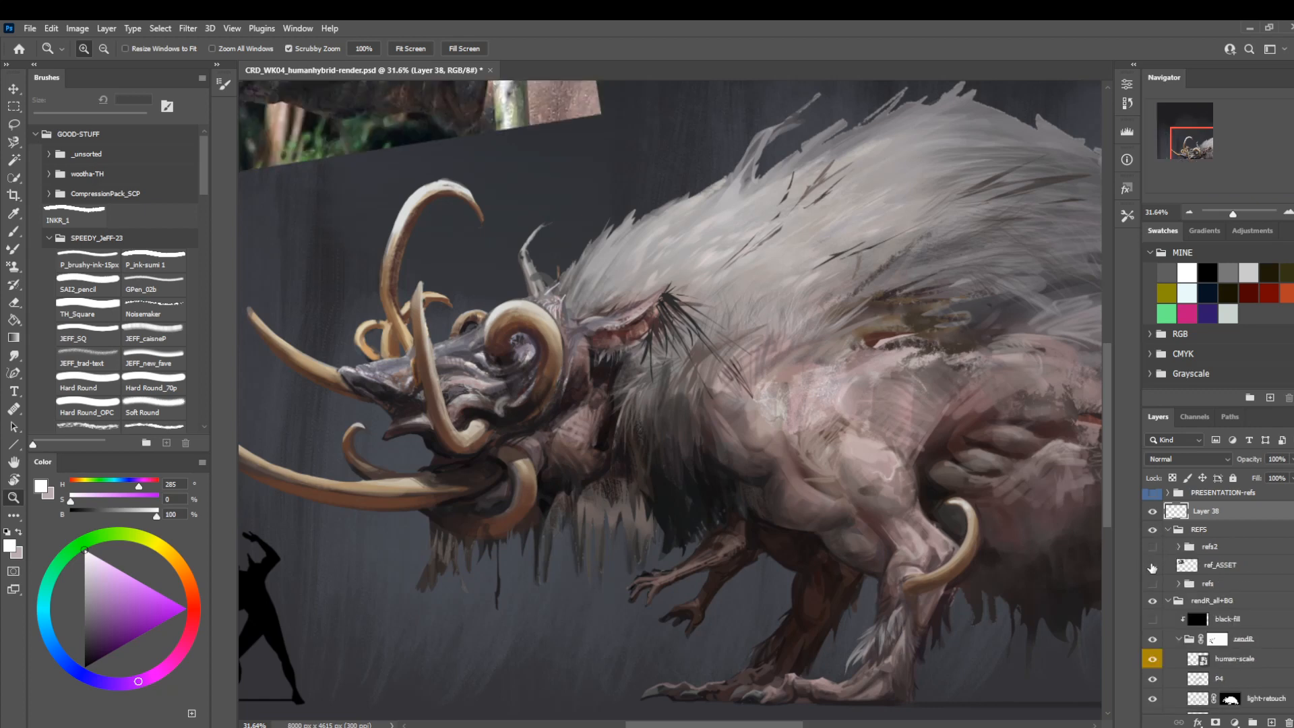
click(1153, 566)
click(1153, 565)
click(1207, 569)
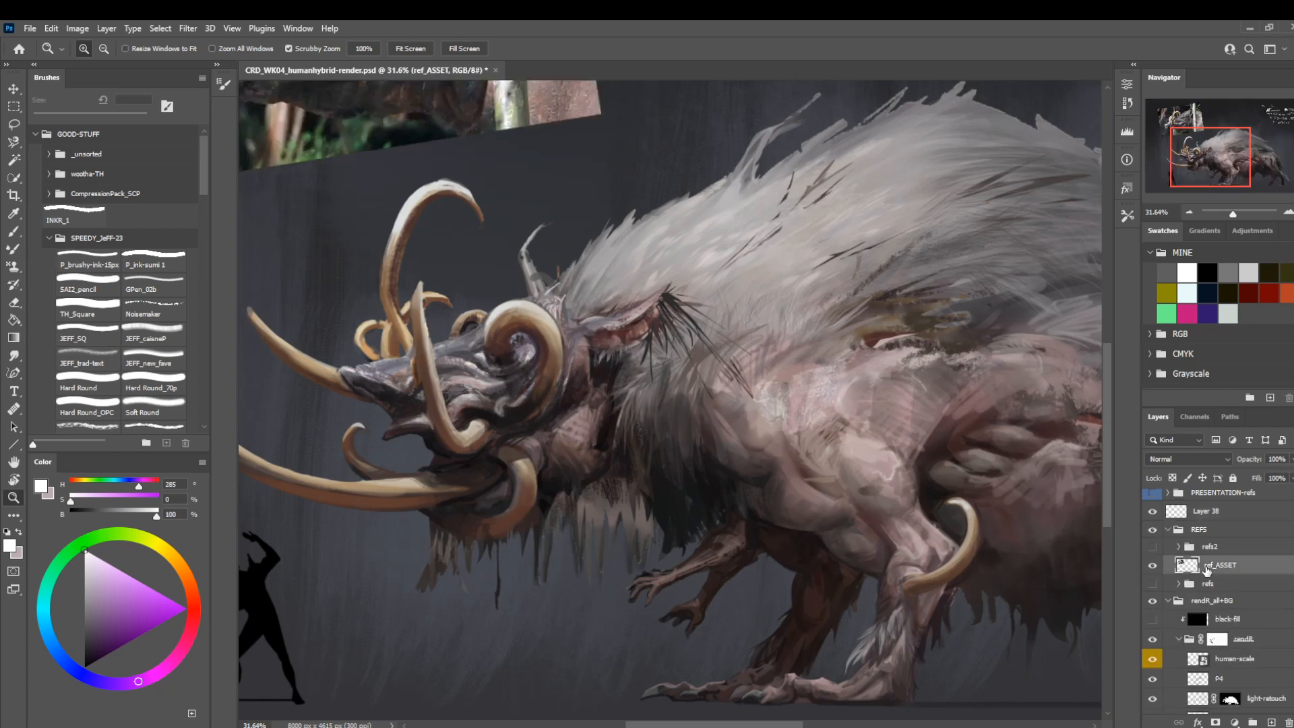
key(l)
mouse_move(663, 254)
mouse_down()
mouse_move(701, 489)
mouse_move(795, 314)
mouse_up()
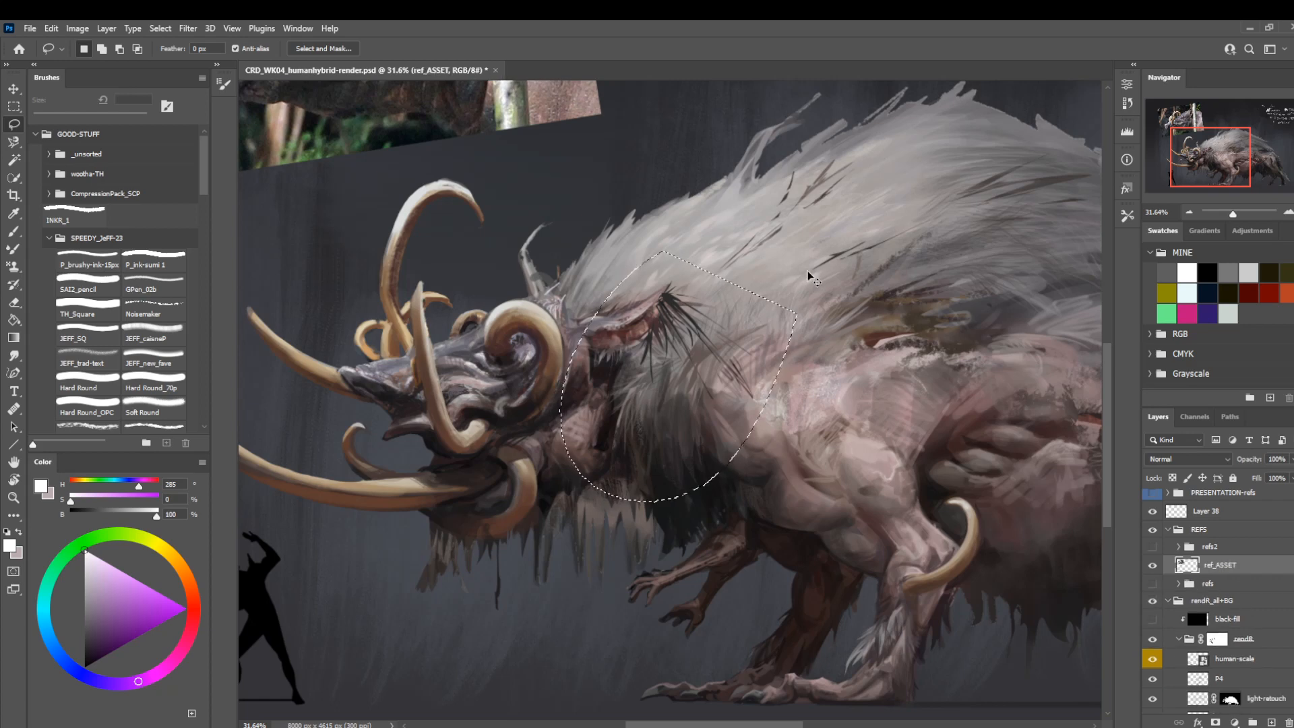
key(ctrl+j)
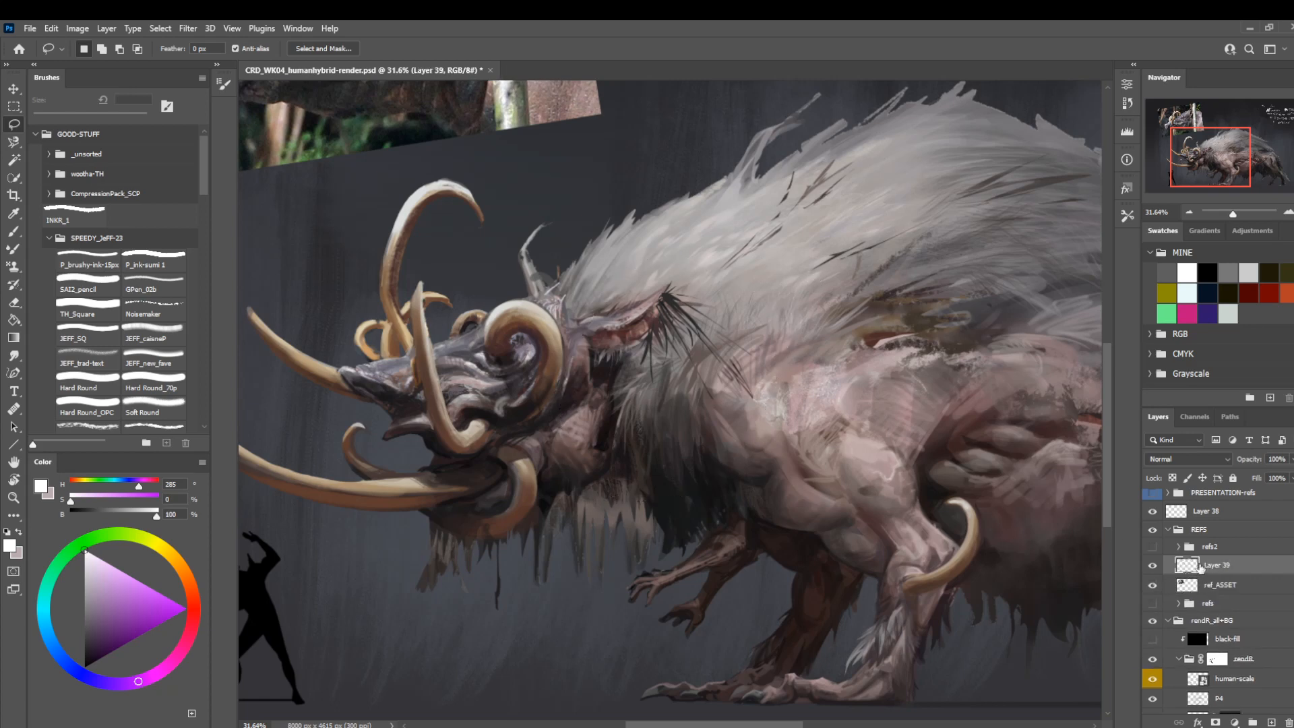
Move the copied ear patch directly above P4, below the human-scale layer, and merge it down into P4.
mouse_move(1201, 571)
mouse_down()
mouse_move(1217, 520)
mouse_move(1220, 642)
mouse_move(1219, 630)
mouse_up()
click(1168, 549)
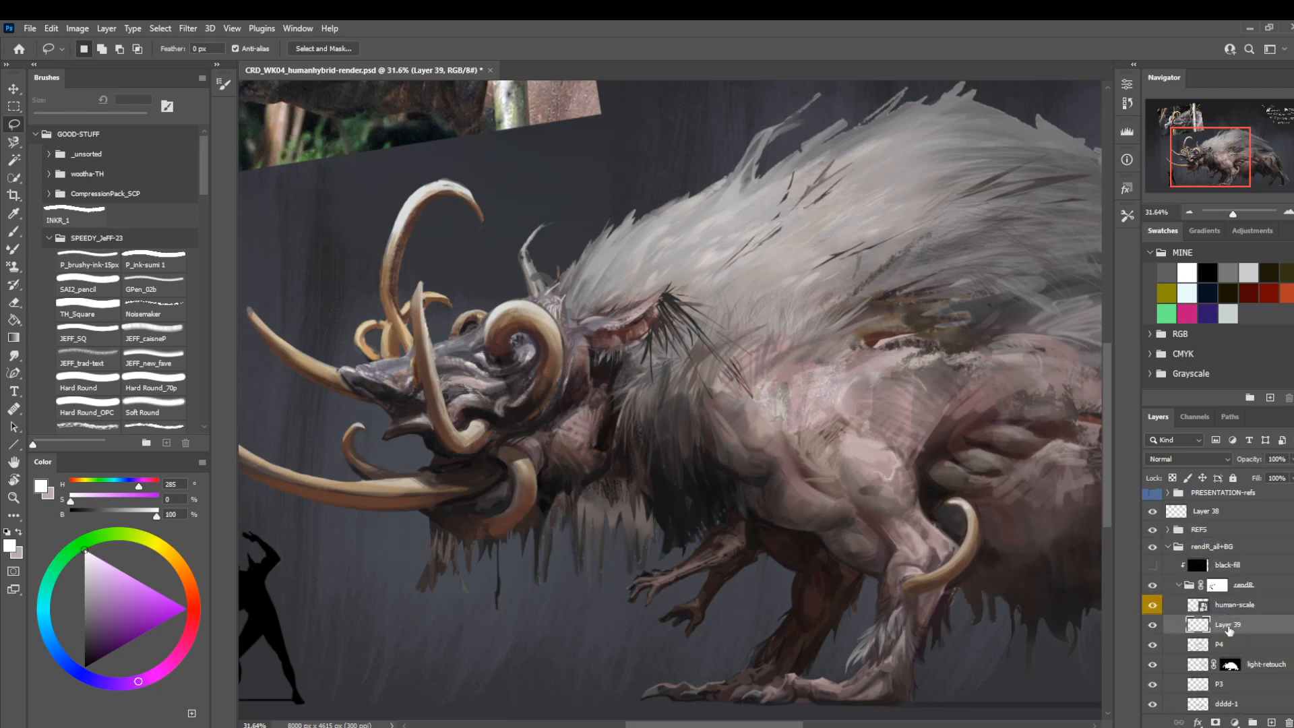
right_click(1216, 624)
click(1161, 451)
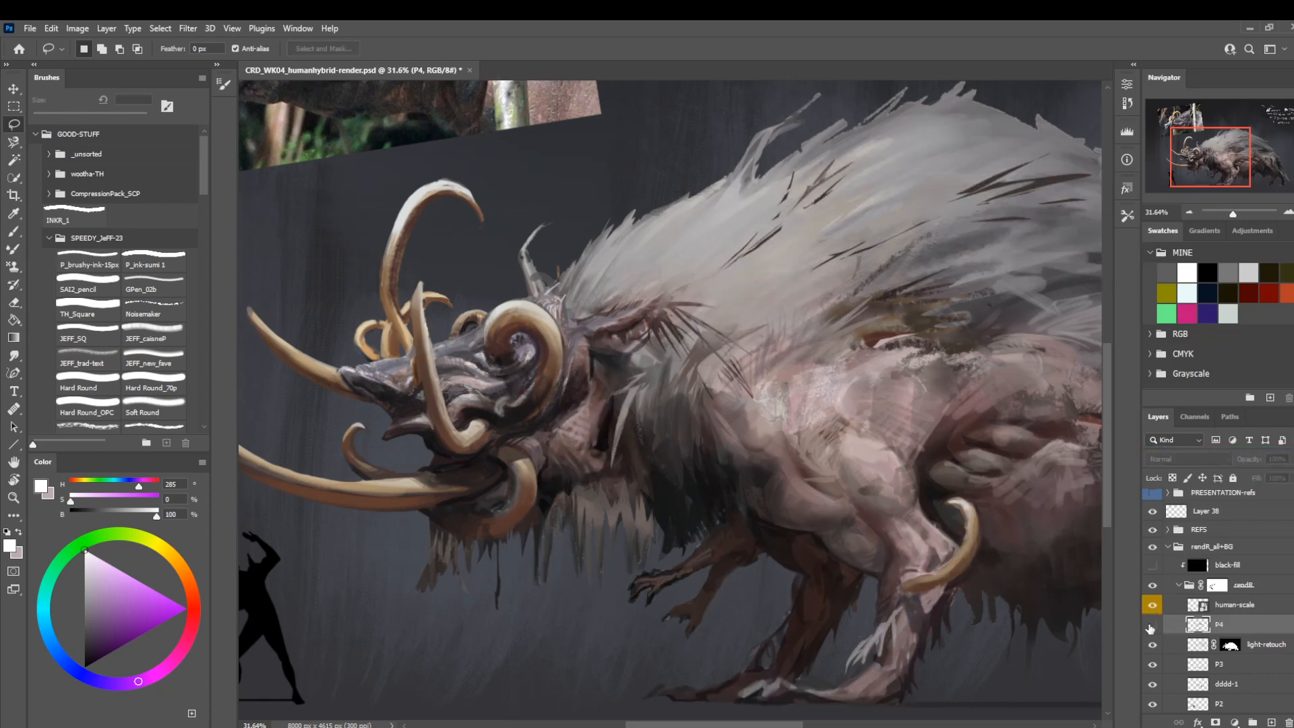
Examine the creature's whole body, then its mane, ear and shoulder area up close.
key(z)
drag(448, 433, 401, 433)
mouse_move(737, 479)
mouse_down()
mouse_move(603, 471)
mouse_move(623, 477)
mouse_up()
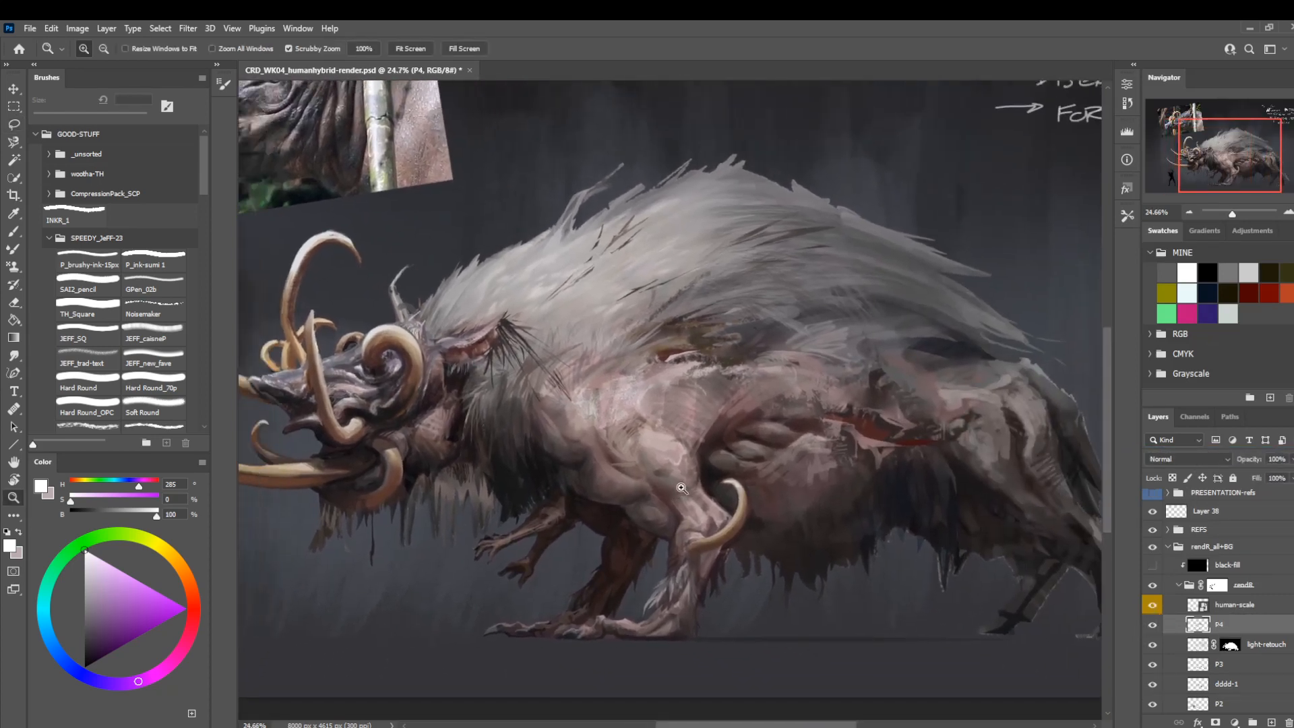
key(b)
key(z)
drag(499, 503, 568, 483)
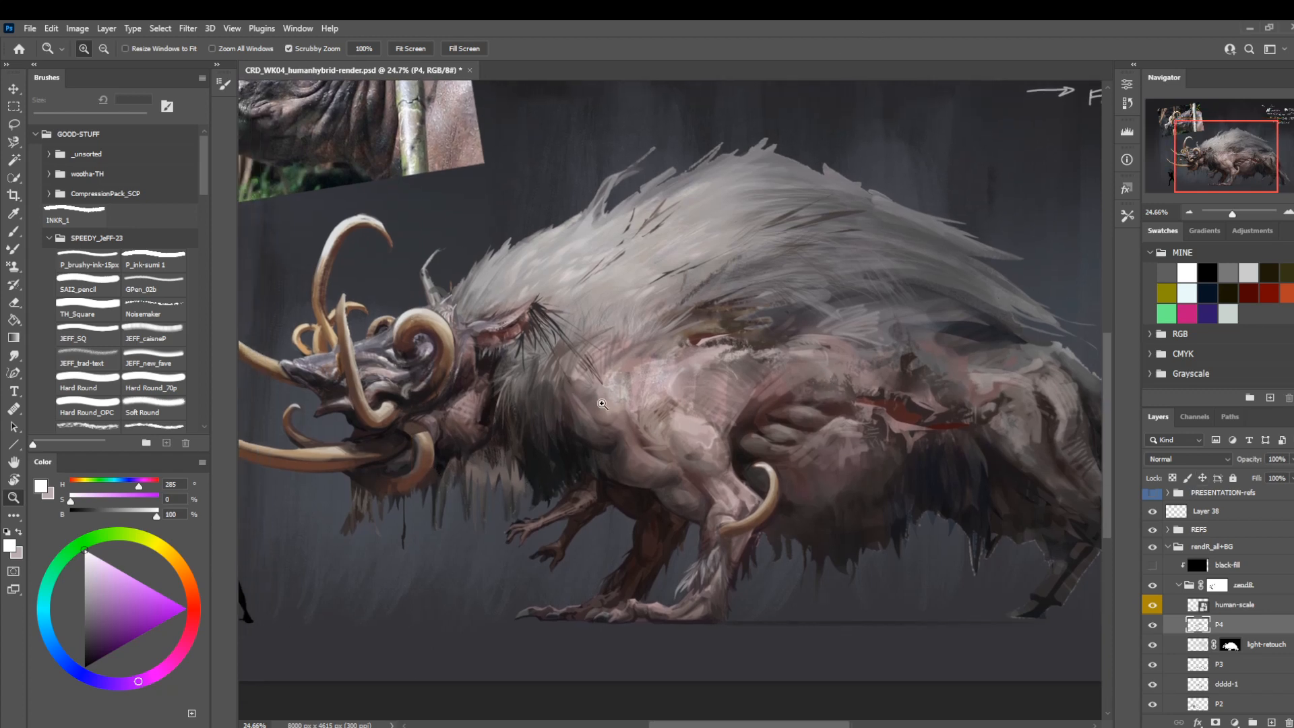
mouse_move(603, 405)
mouse_down()
mouse_move(644, 434)
mouse_move(700, 434)
mouse_move(635, 439)
mouse_up()
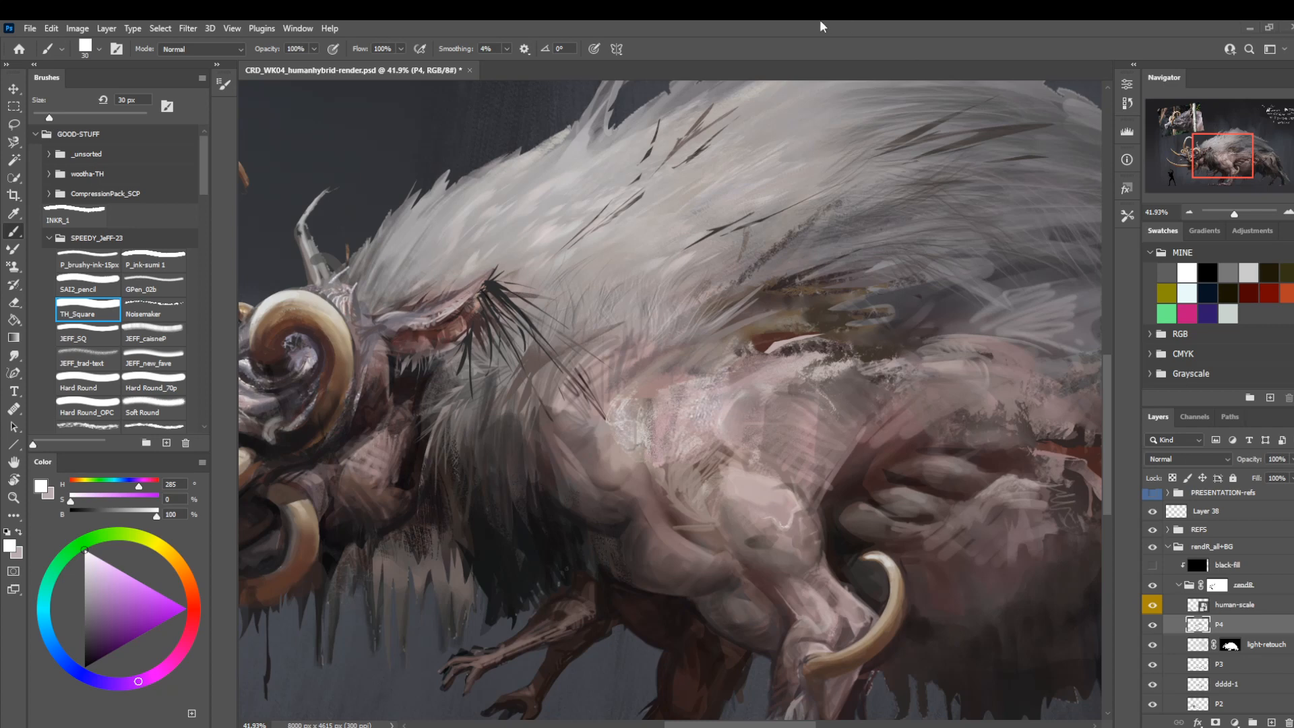
drag(520, 330, 506, 366)
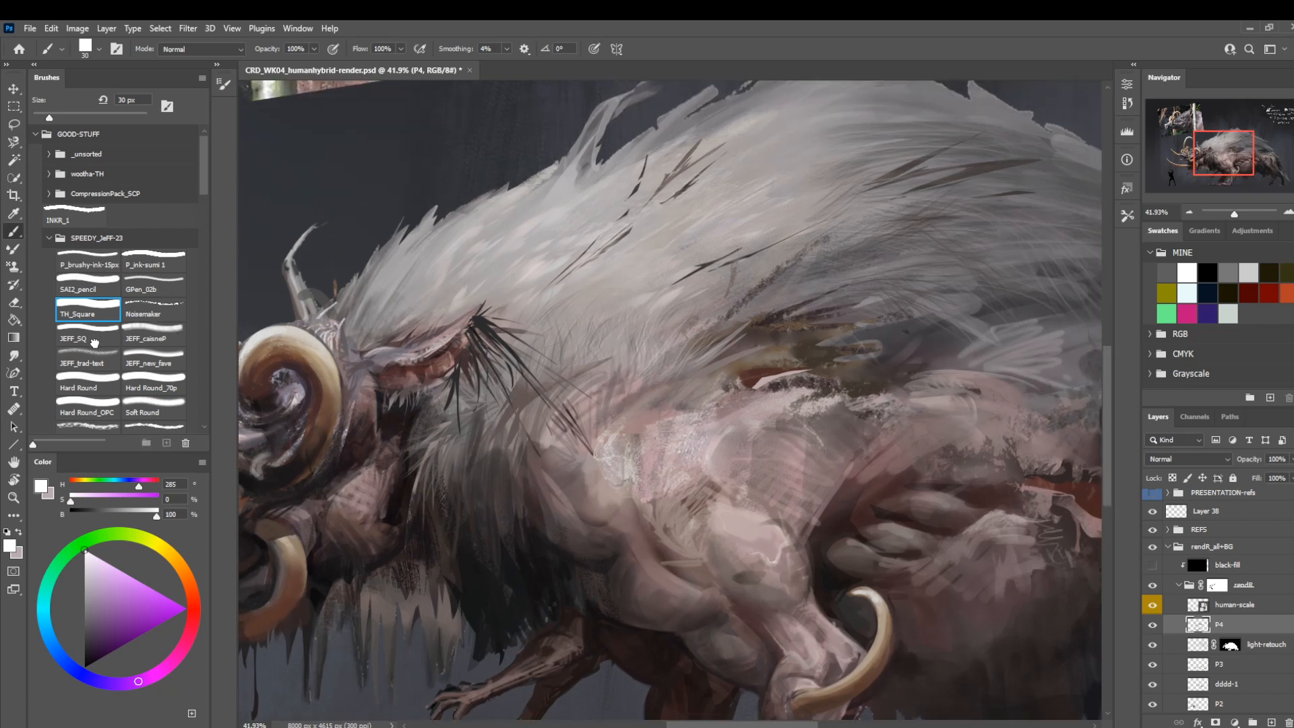
Choose the JEFF_SQ brush, set its size to 15 px, and sample a pale greyish pink from the creature's flank.
click(112, 332)
drag(205, 173, 209, 211)
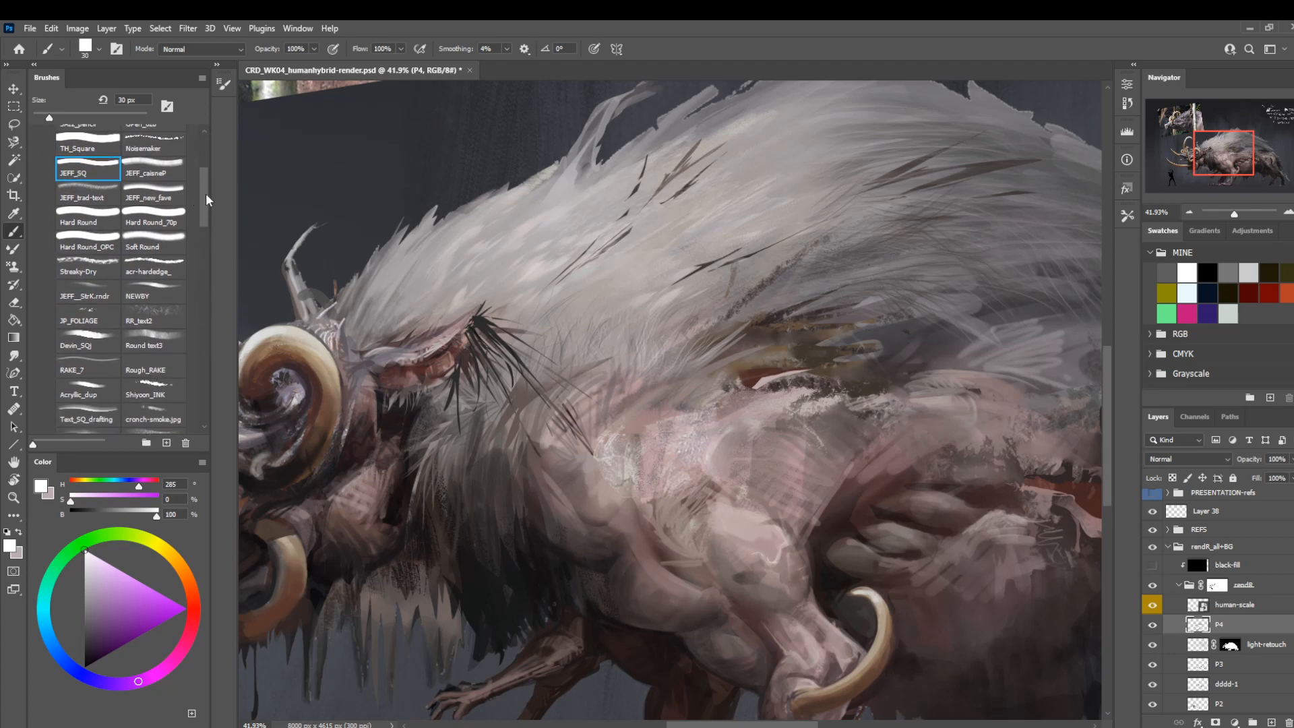
drag(206, 195, 209, 195)
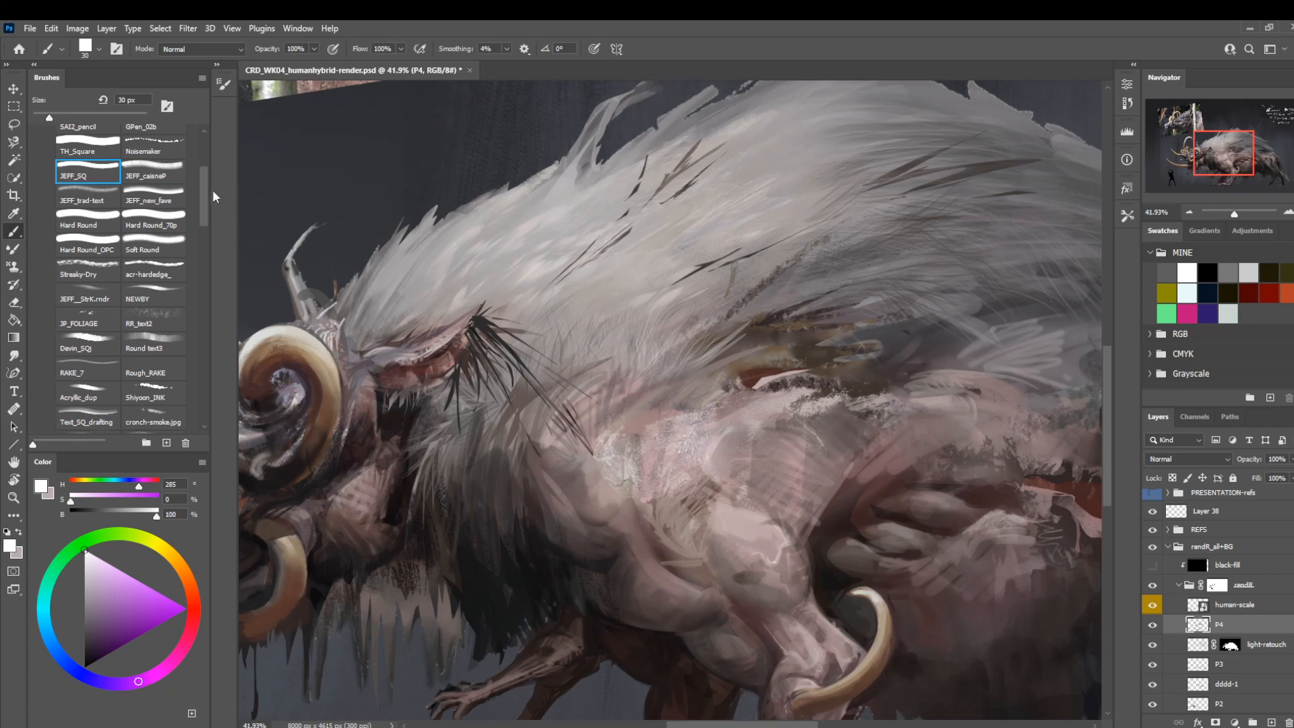
scroll(471, 435, right, 4)
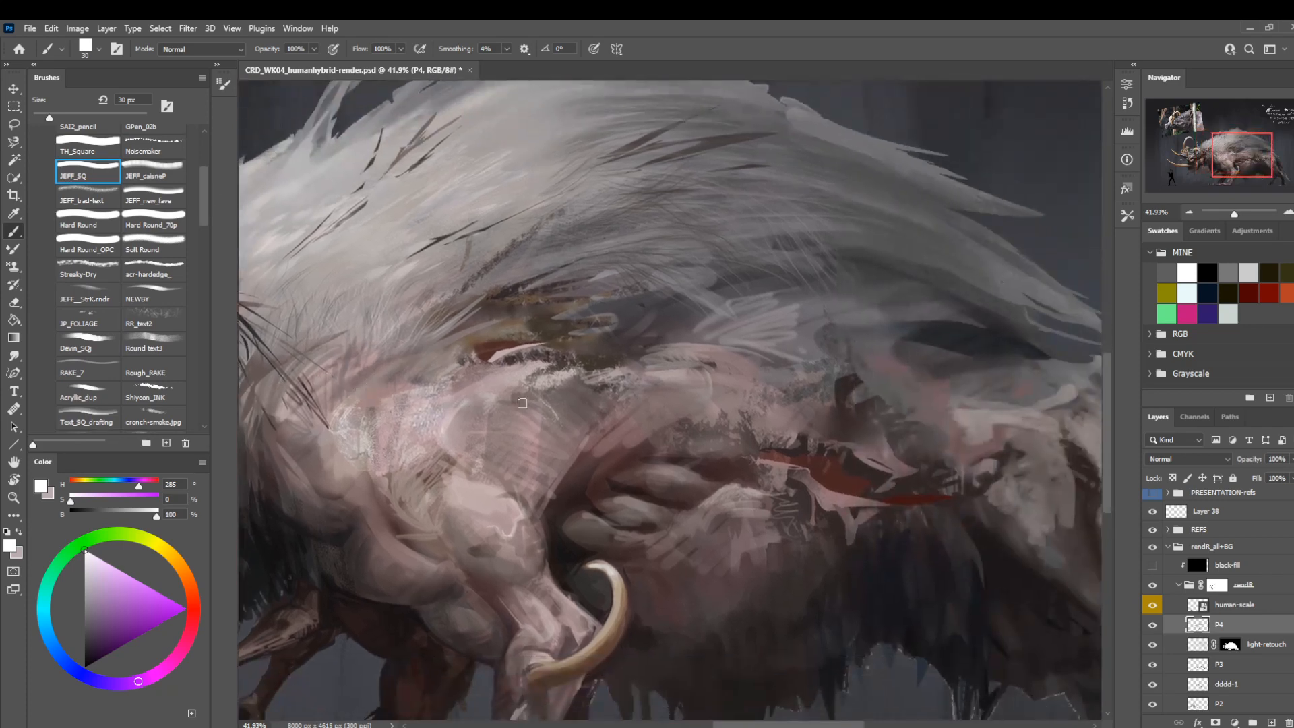
key(bracketleft)
key(bracketleft)
key(bracketleft)
alt+click(565, 377)
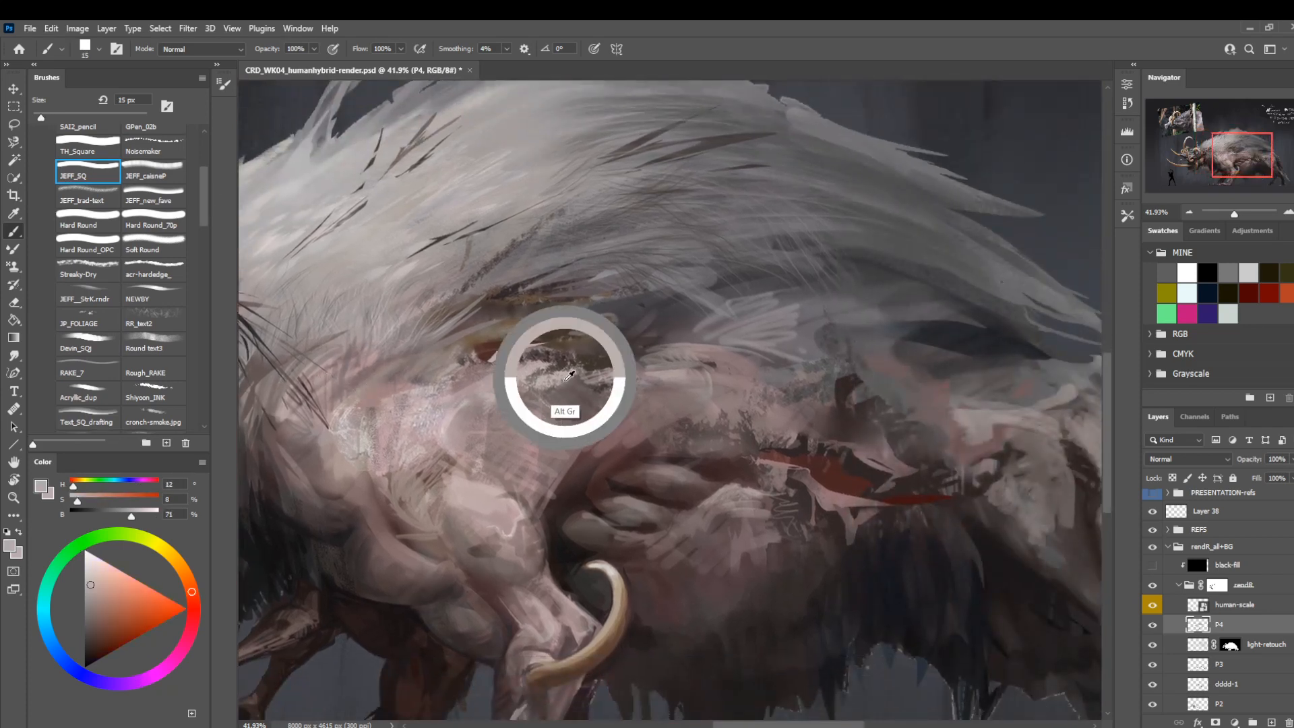
Switch to the Shiyoon_INK brush and sample a dark reddish brown (hue 7, saturation 32, brightness 31) from the creature.
click(156, 399)
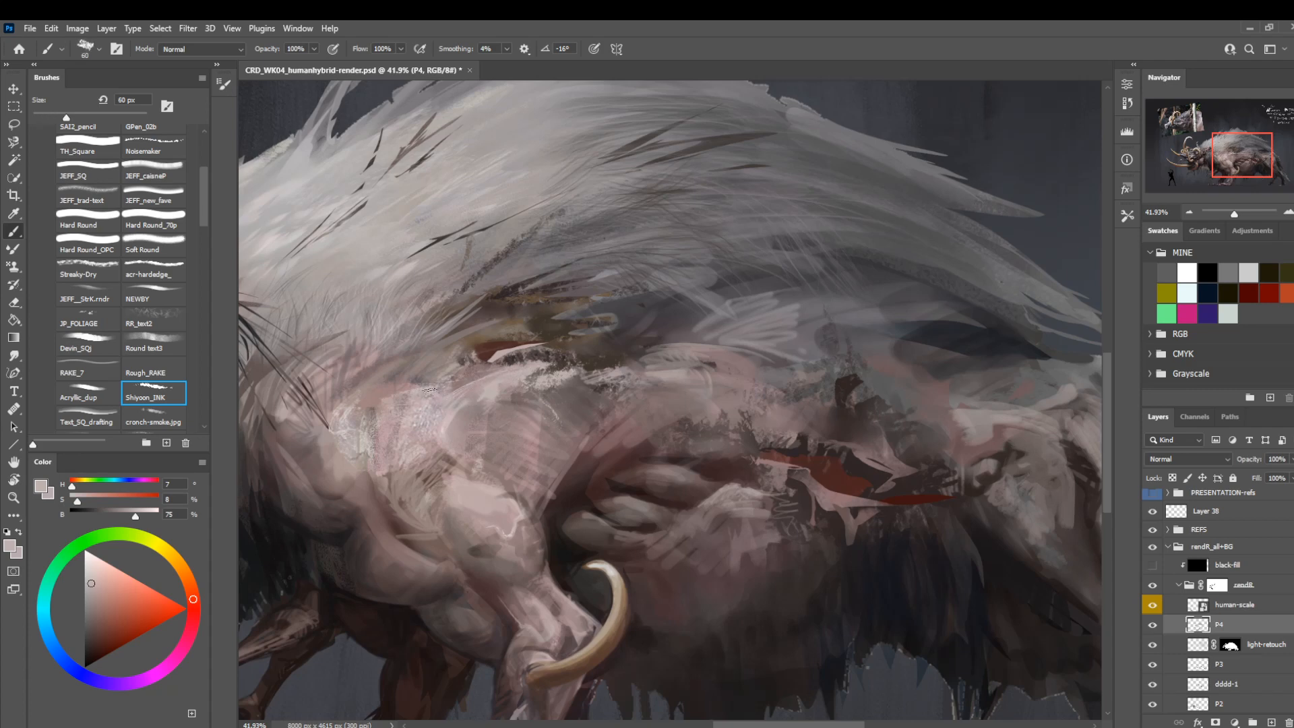
key(z)
mouse_move(557, 391)
mouse_down()
mouse_move(492, 384)
mouse_move(409, 468)
mouse_move(557, 430)
mouse_move(499, 416)
mouse_move(592, 462)
mouse_move(681, 472)
mouse_up()
key(b)
drag(518, 367, 518, 368)
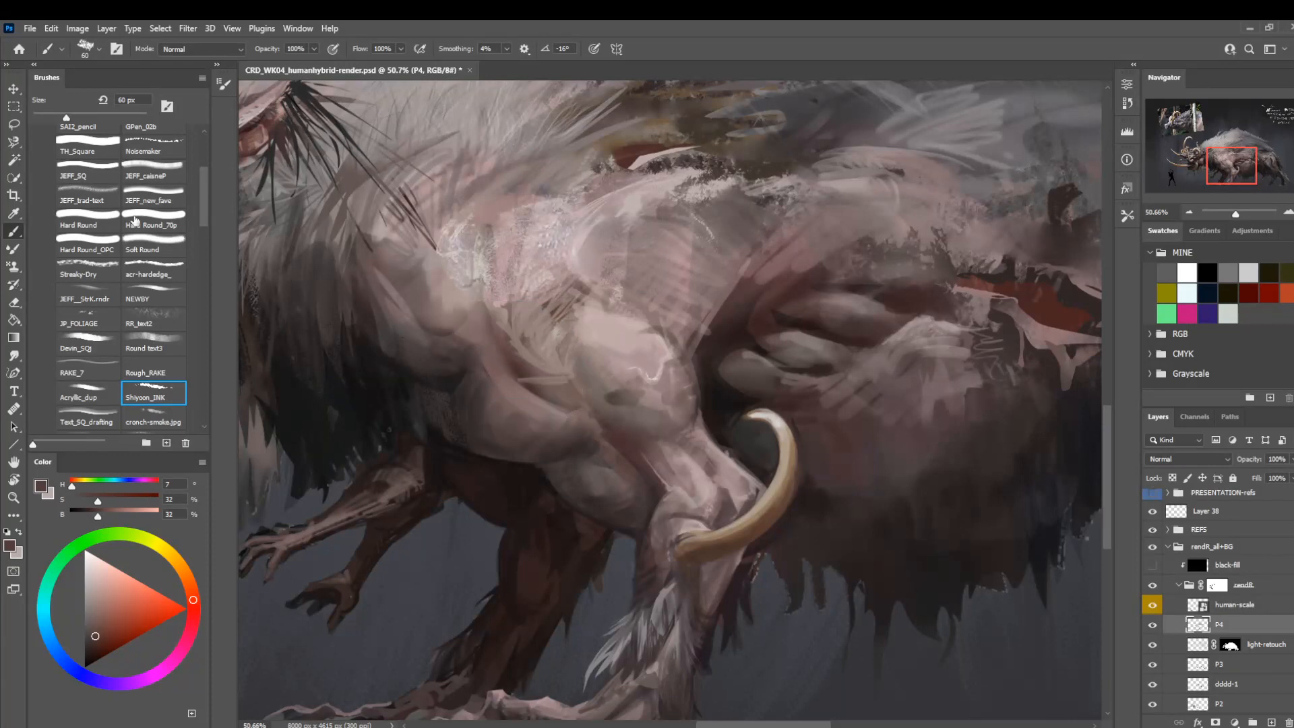
Switch to the JEFF_new_fave brush, reduce its size, and paint a dark reddish-brown stroke in the fold above the front leg.
click(169, 200)
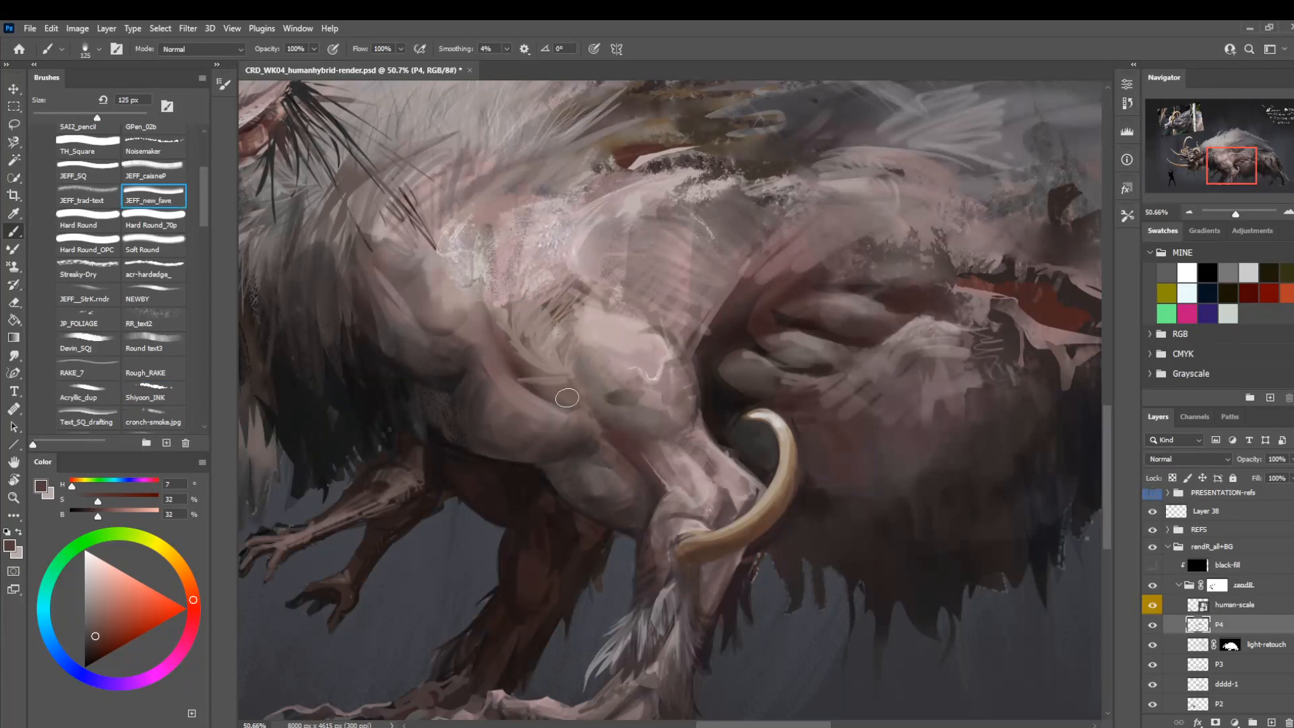
key(bracketleft)
key(bracketleft)
key(bracketleft)
key(ctrl+z)
mouse_move(554, 391)
mouse_down()
mouse_move(506, 354)
mouse_move(531, 397)
mouse_up()
Shade the upper arm's edge beside the dark mane, using an 80 px brush and sampling a near-black (hue 300, saturation 4, brightness 10).
key(r)
mouse_move(480, 441)
mouse_down()
mouse_move(479, 335)
mouse_move(555, 241)
mouse_up()
key(bracketright)
key(bracketright)
key(bracketright)
drag(649, 299, 701, 219)
key(bracketleft)
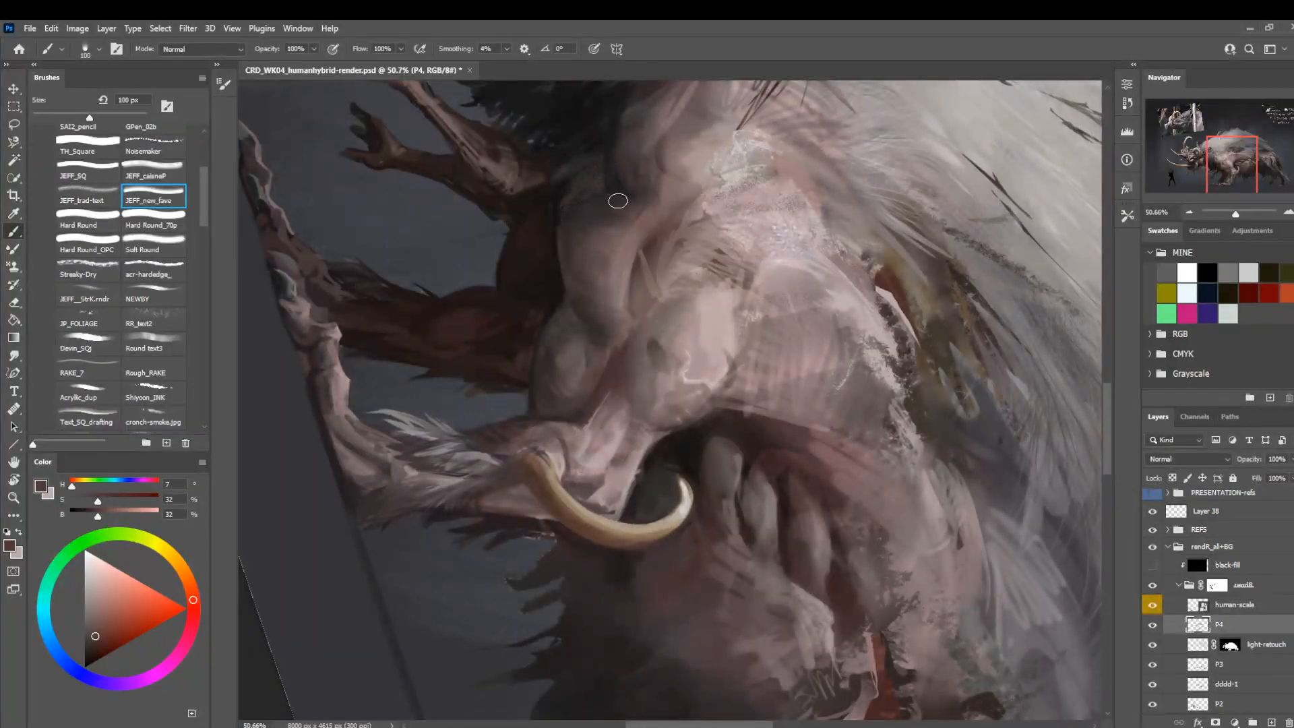
key(bracketleft)
key(bracketleft)
alt+click(614, 185)
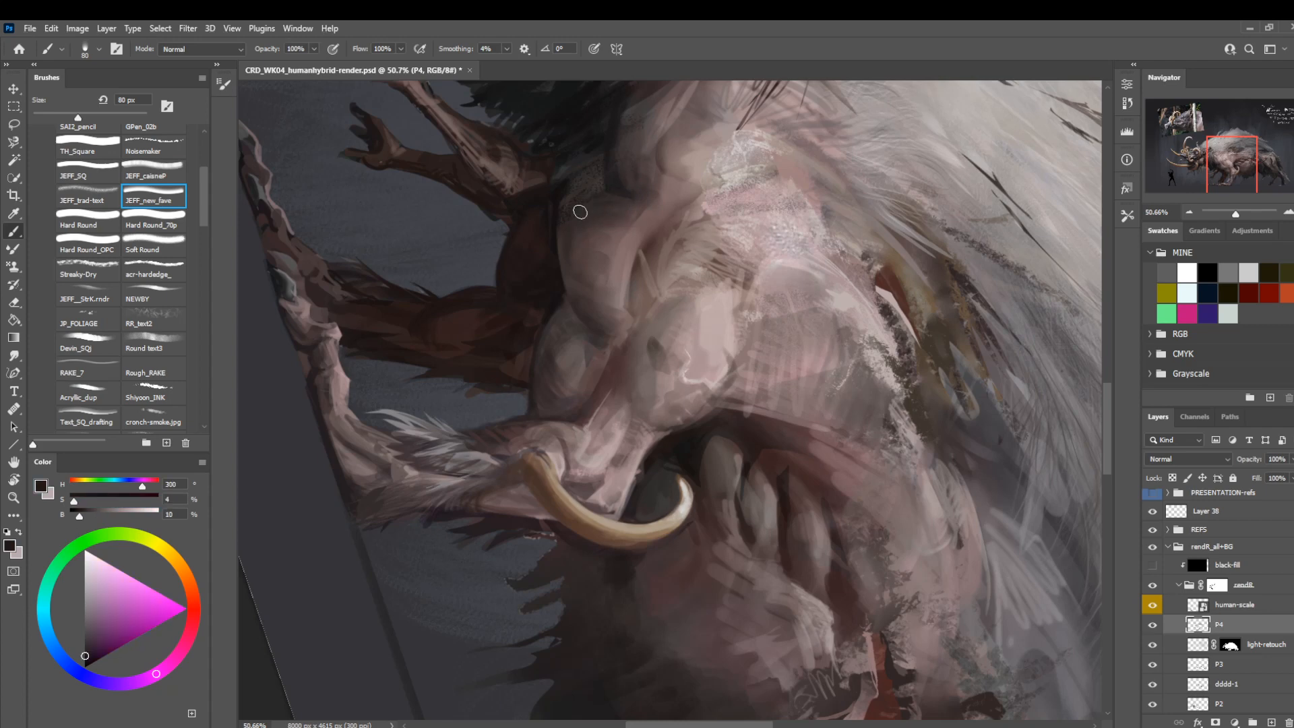
key(bracketleft)
key(bracketleft)
key(bracketleft)
Sample a dark reddish brown (hue 358, saturation 30, brightness 31) and paint out the thin pale line along the front leg's inner edge.
key(z)
drag(566, 377, 499, 369)
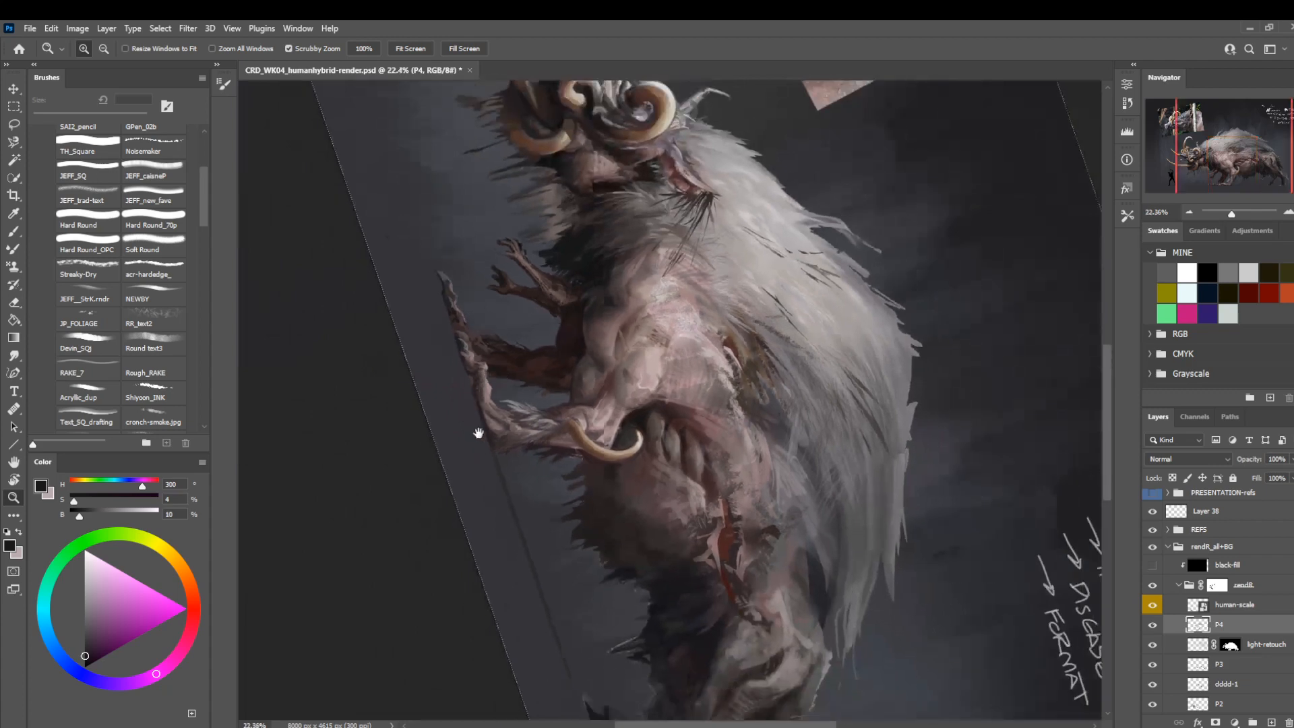
drag(478, 433, 474, 470)
key(r)
drag(398, 345, 546, 589)
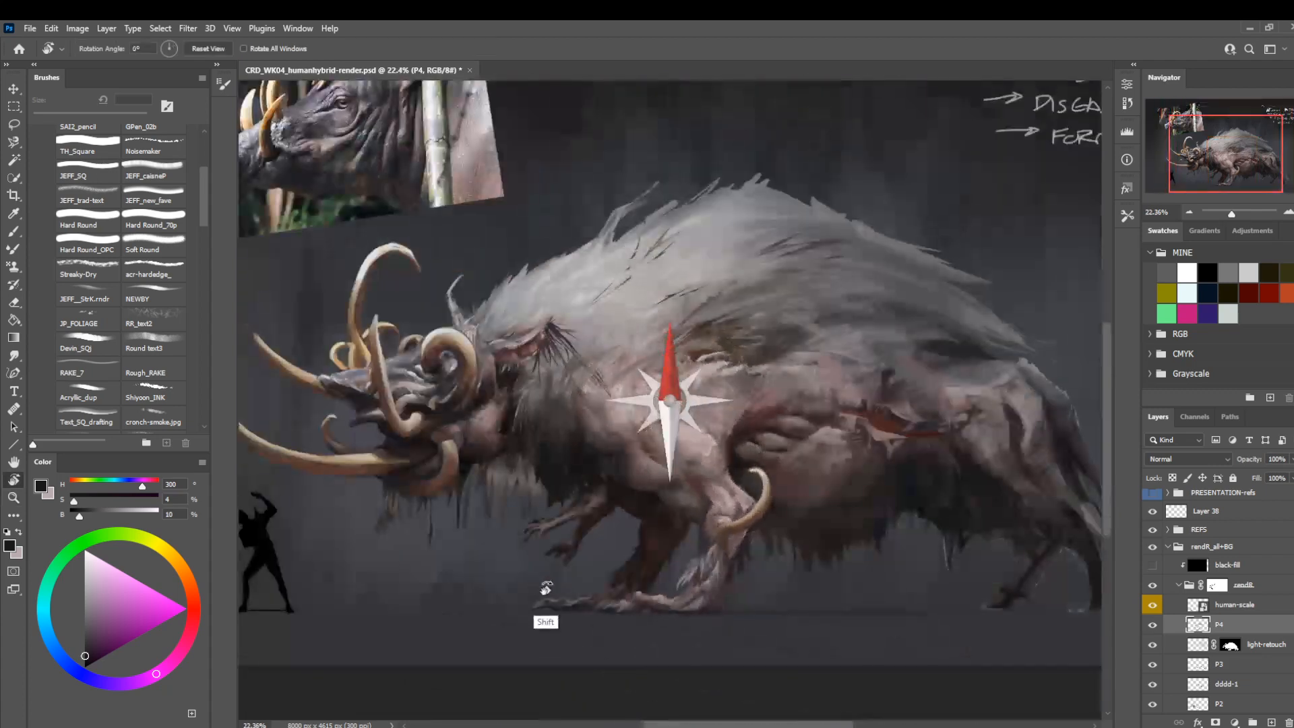
key(z)
drag(560, 508, 456, 433)
drag(607, 405, 668, 406)
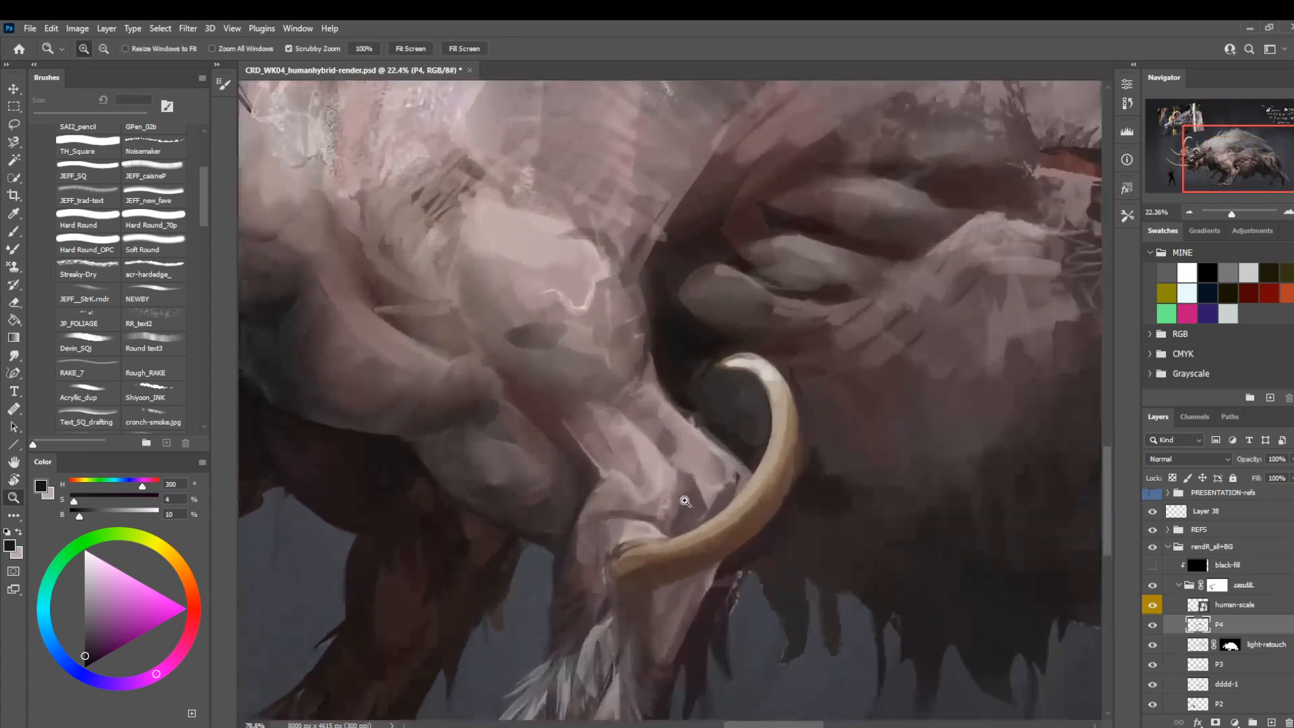
key(b)
key(alt)
alt+click(583, 447)
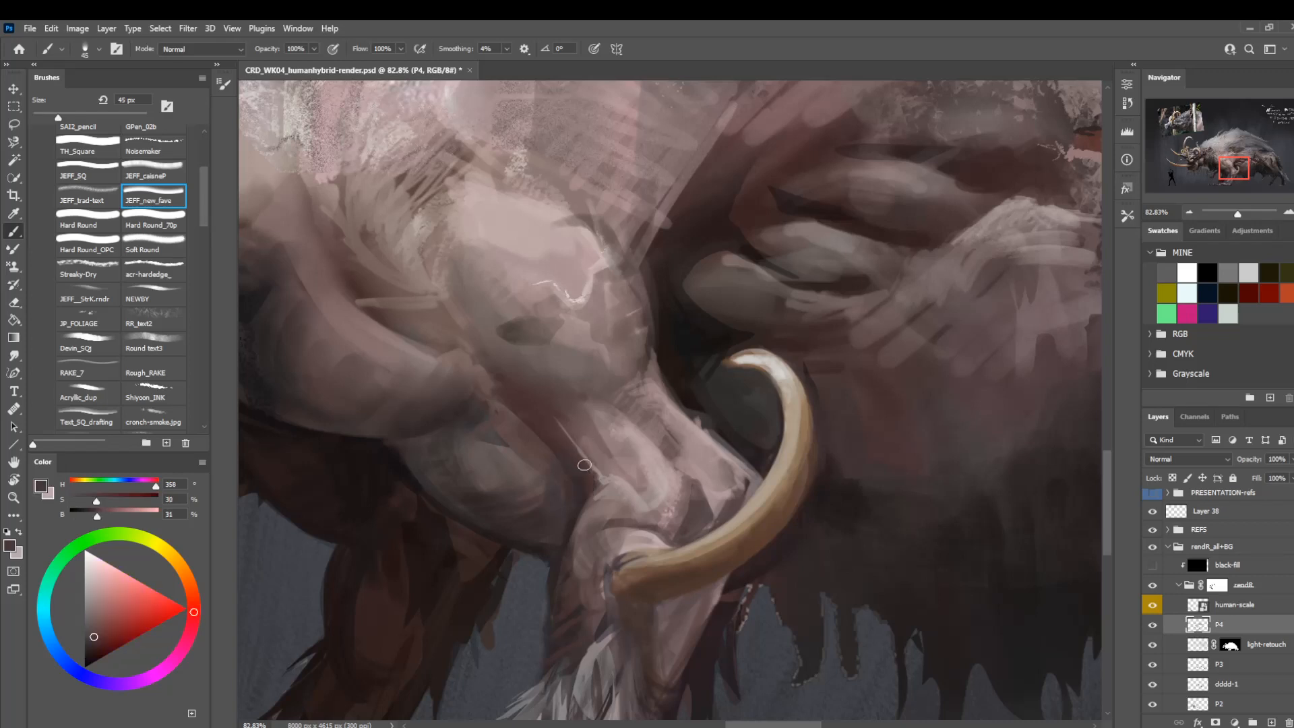
key(bracketleft)
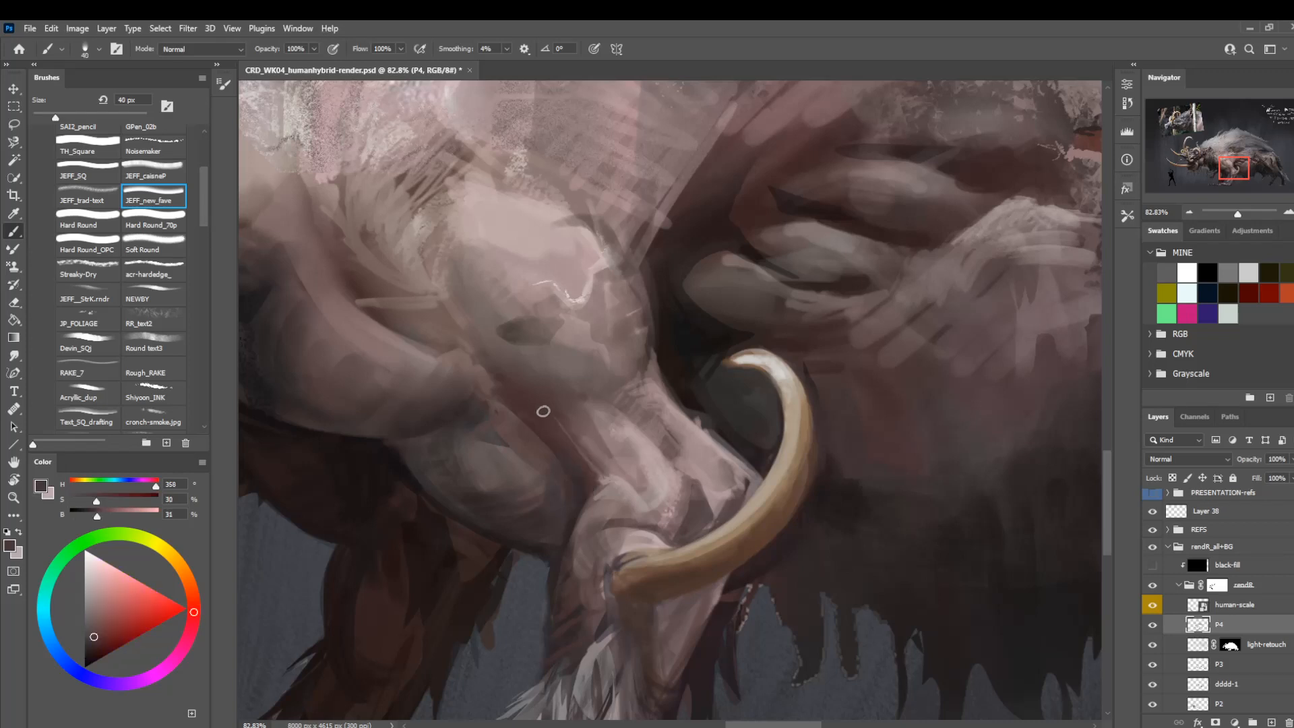
Sample a pale pink (hue 357, saturation 13, brightness 70) and soften the light skin at the top of the front leg's forearm.
alt+click(600, 446)
alt+click(641, 440)
key(bracketright)
key(bracketleft)
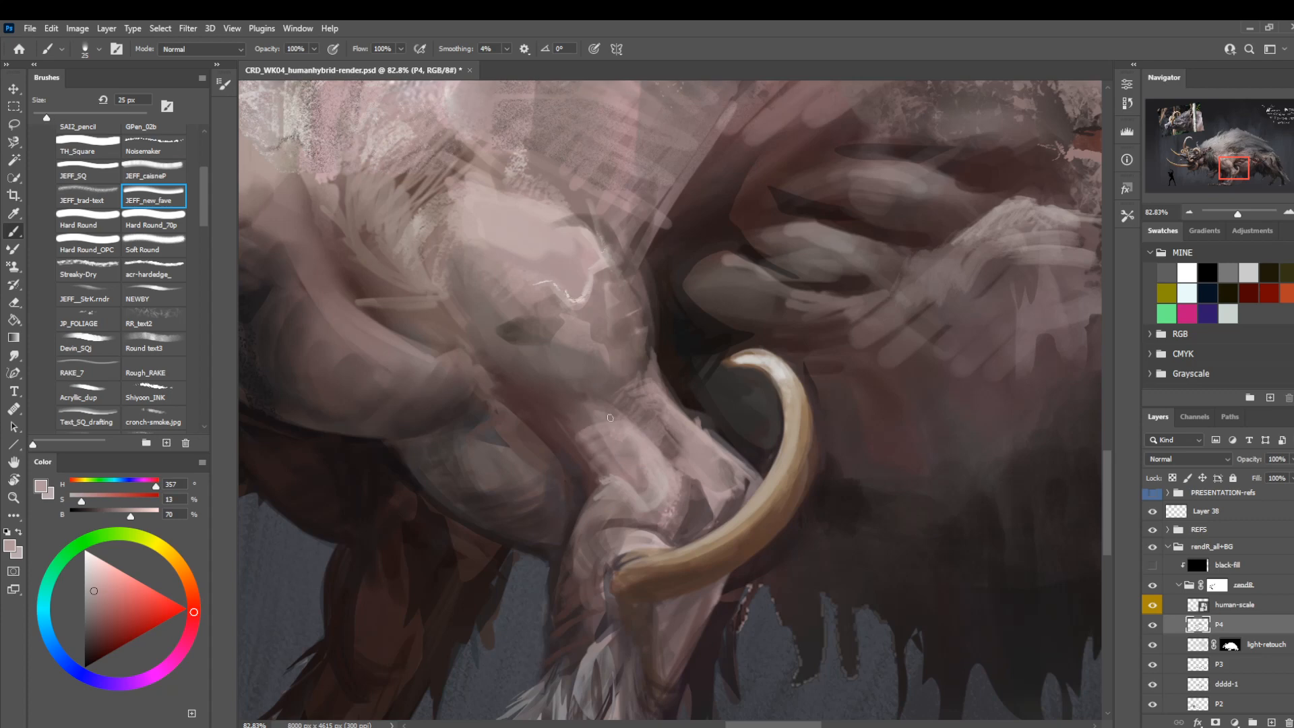
mouse_move(609, 418)
mouse_down()
mouse_move(567, 424)
mouse_move(580, 393)
mouse_up()
key(bracketleft)
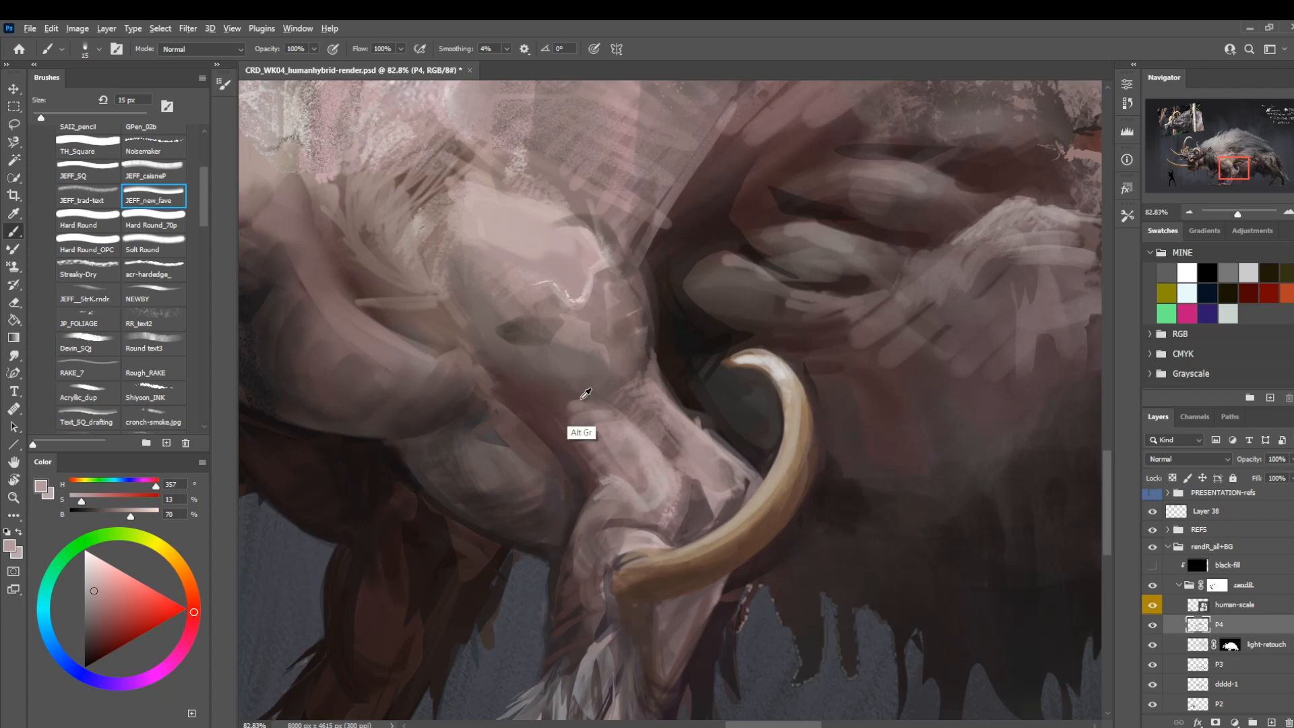
Refine the shadow under the elbow with a 15 px brush, sampling a dark reddish brown (hue 3, saturation 23, brightness 34).
alt+click(570, 400)
key(bracketleft)
key(bracketleft)
key(bracketleft)
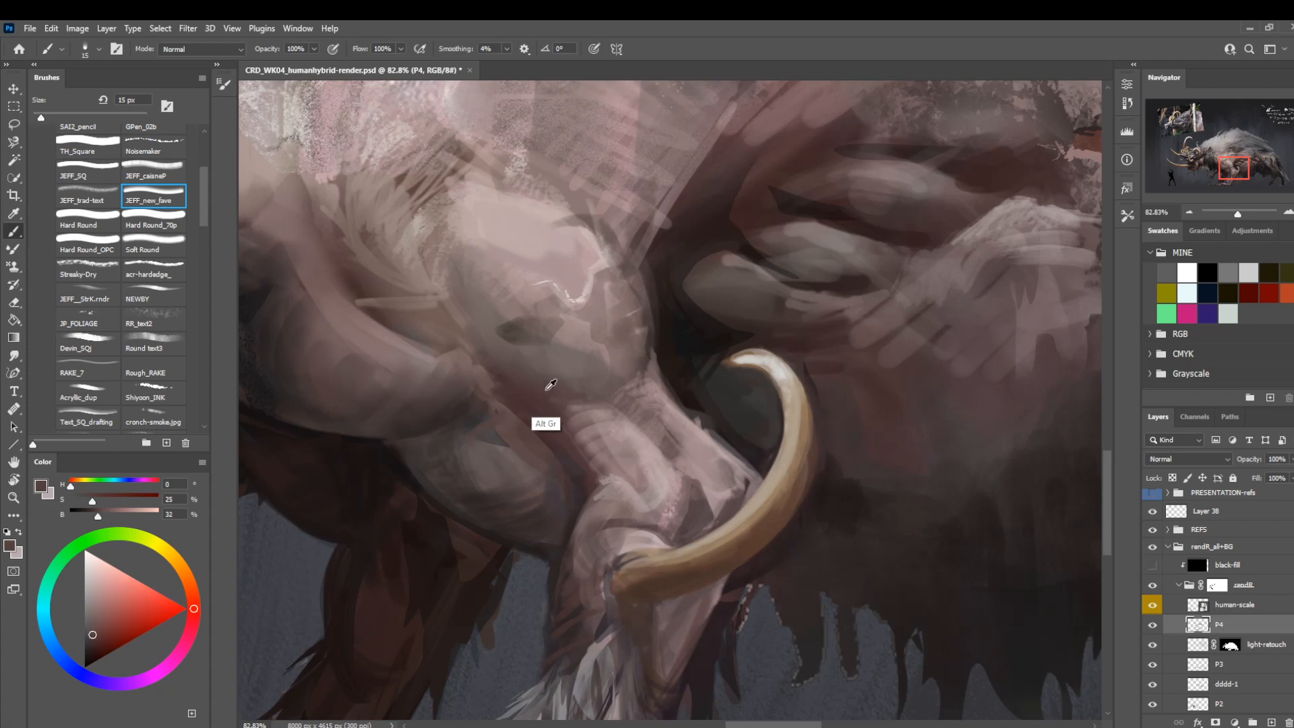
alt+click(556, 397)
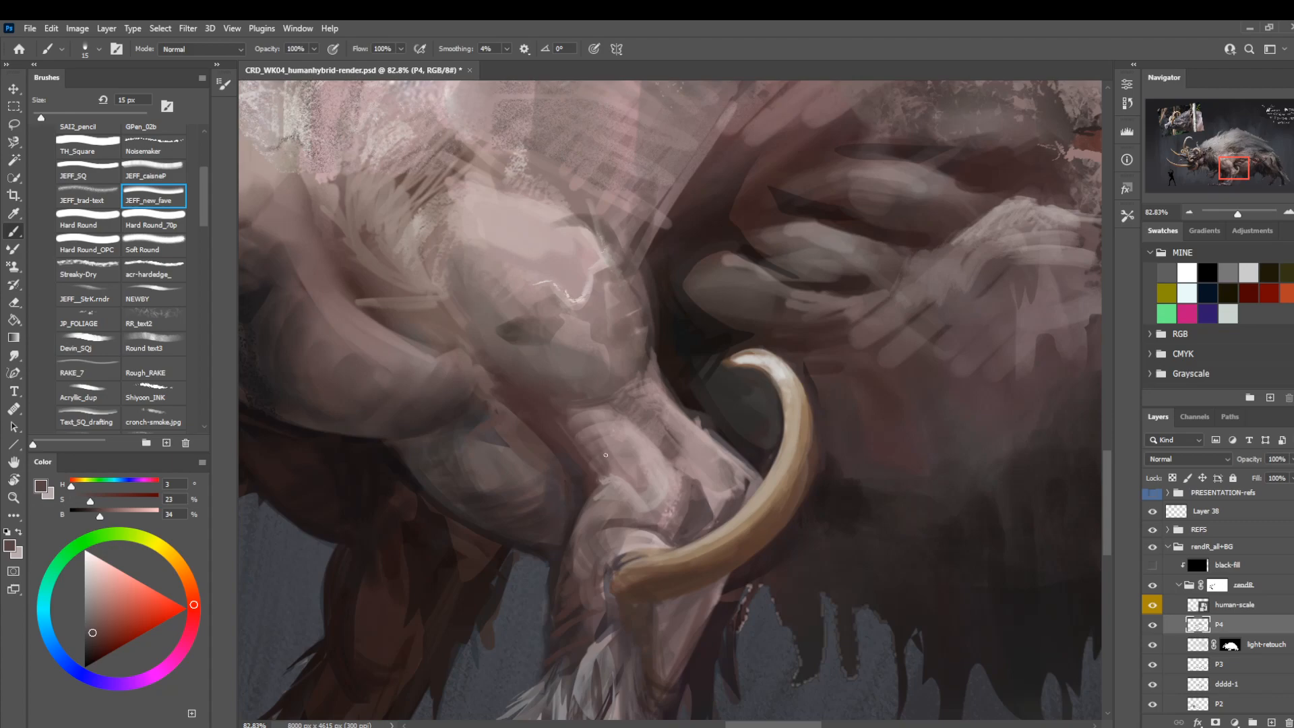
Review the to-do list beside the creature and sample a mid grey (hue 340, saturation 3, brightness 39) from the mane.
key(z)
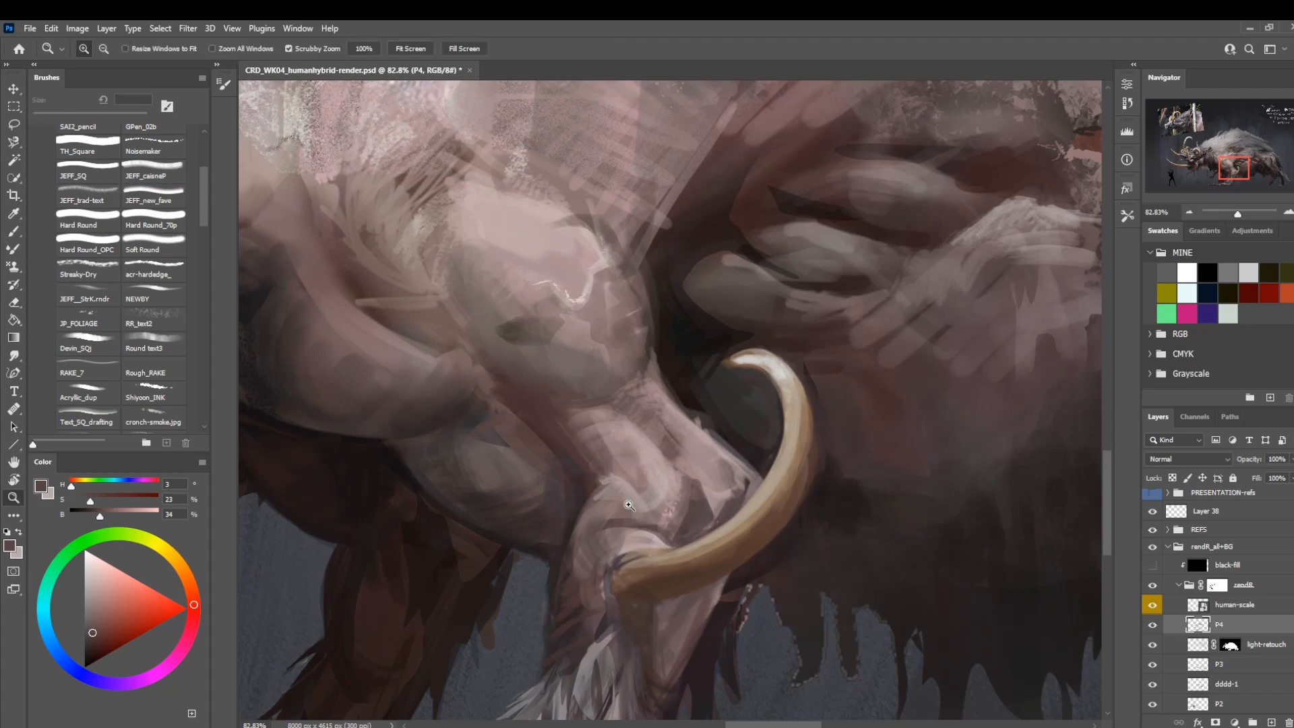
drag(630, 491, 682, 471)
drag(788, 270, 573, 541)
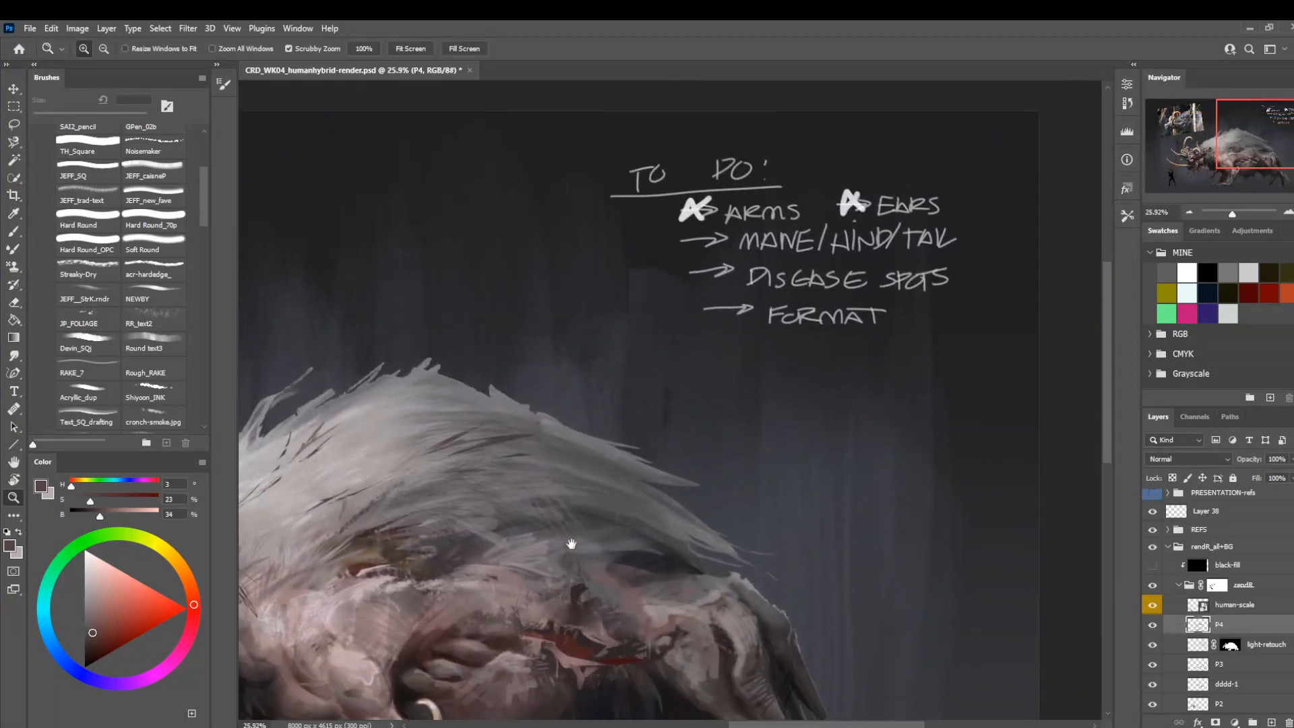
drag(449, 631, 669, 492)
drag(668, 404, 721, 399)
key(b)
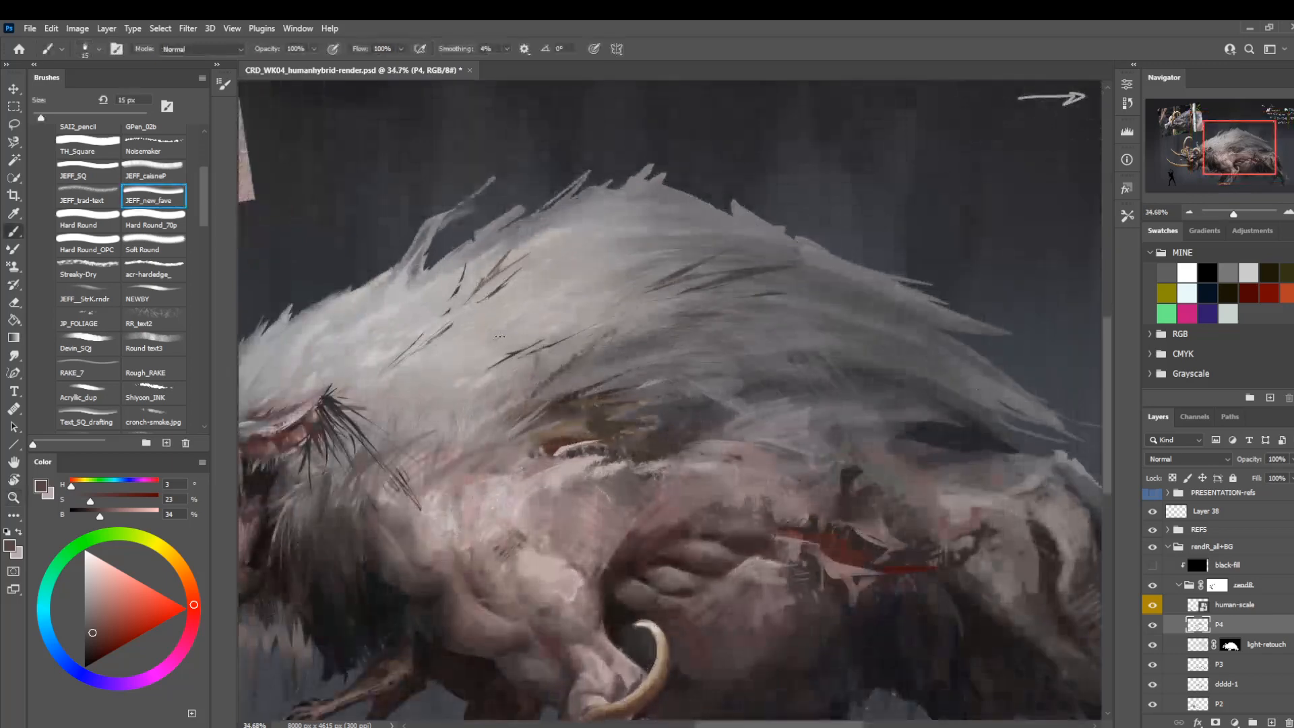
alt+click(649, 335)
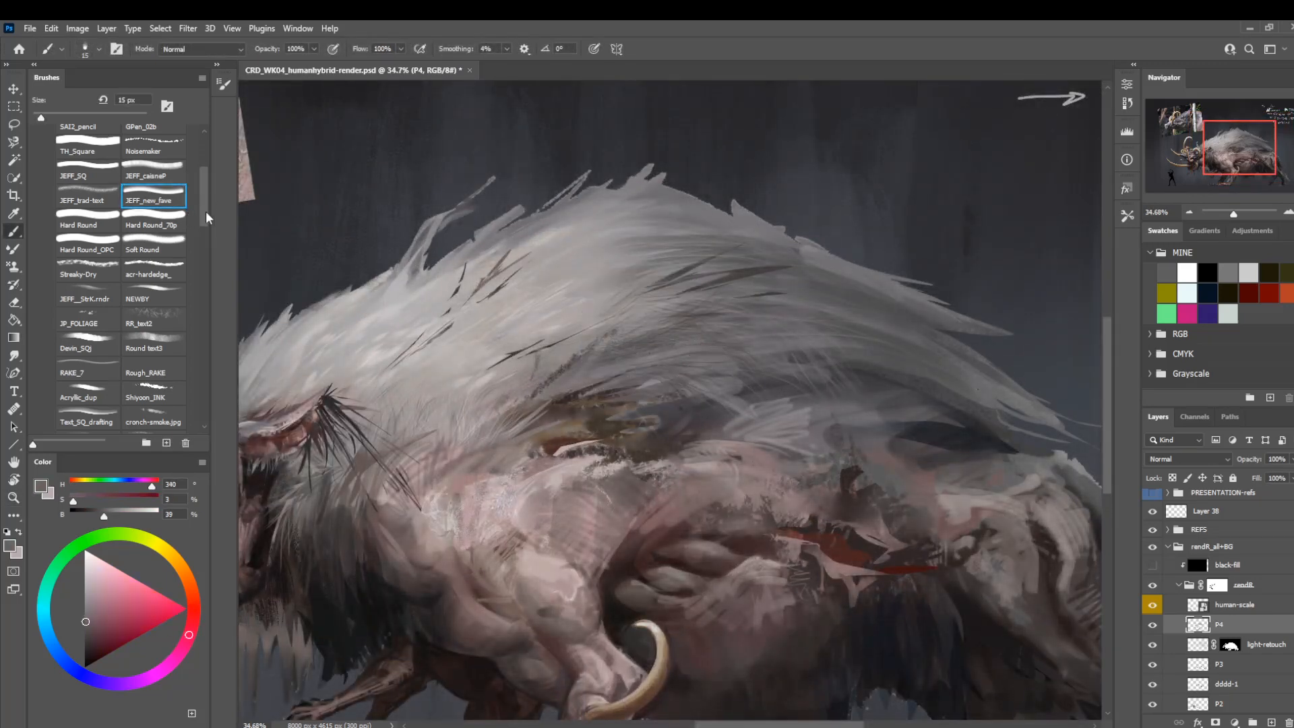
Move the loose brushes listed below DIV__, starting with Stone-thumb-SK, into the DIV__ brush group and collapse the group.
mouse_move(206, 213)
mouse_down()
mouse_move(208, 185)
mouse_move(205, 323)
mouse_move(217, 254)
mouse_up()
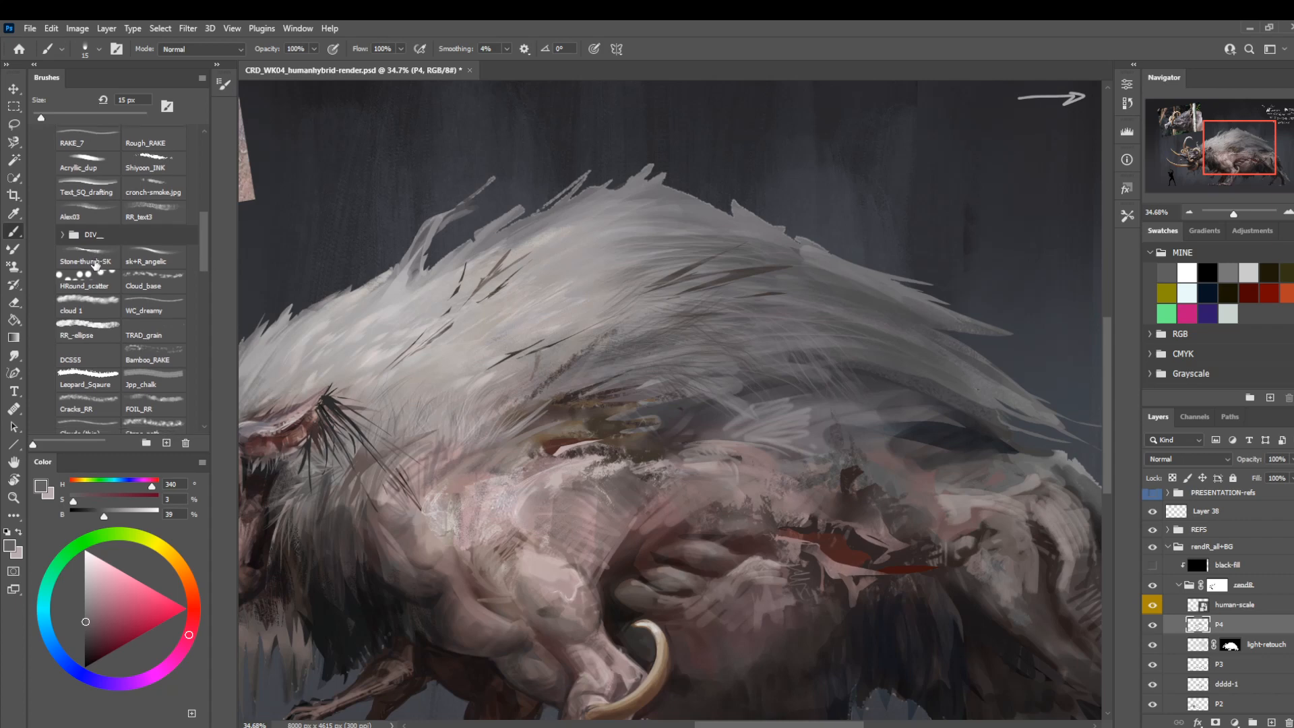
click(63, 234)
click(86, 258)
mouse_move(207, 260)
mouse_down()
mouse_move(205, 324)
mouse_move(204, 254)
mouse_up()
shift+click(168, 324)
drag(85, 251, 83, 229)
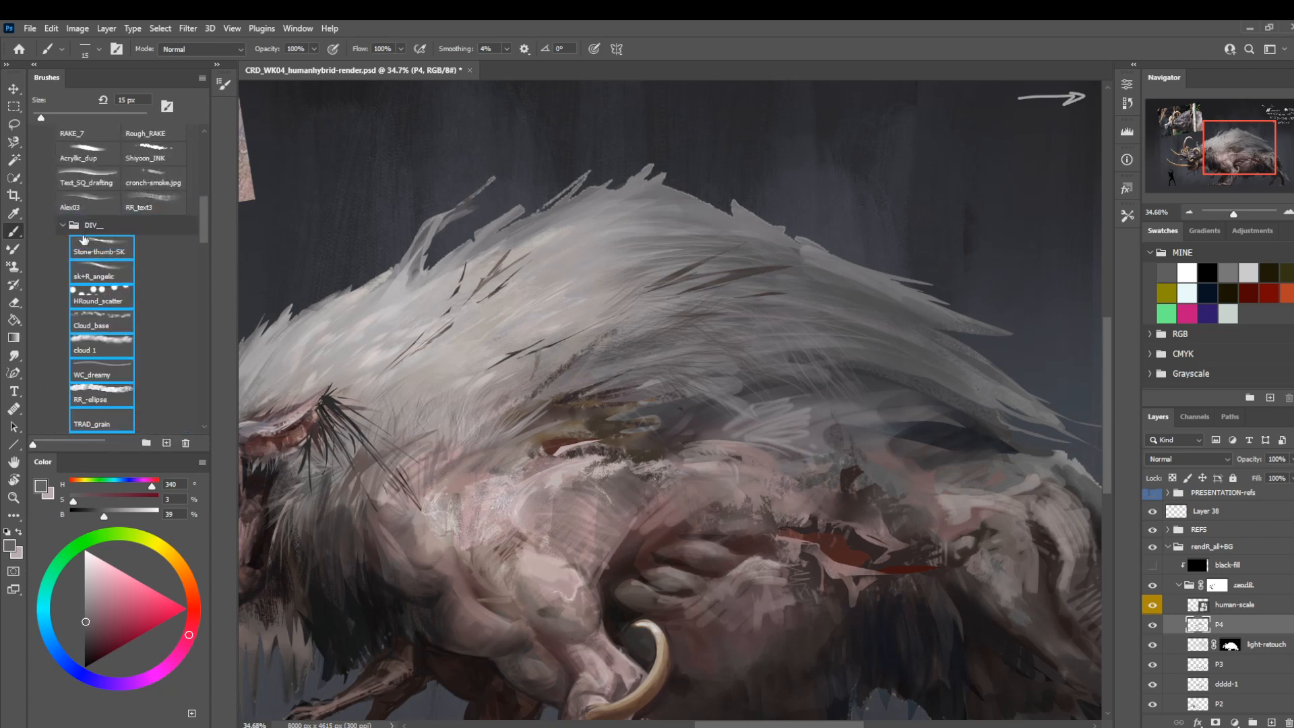
click(63, 226)
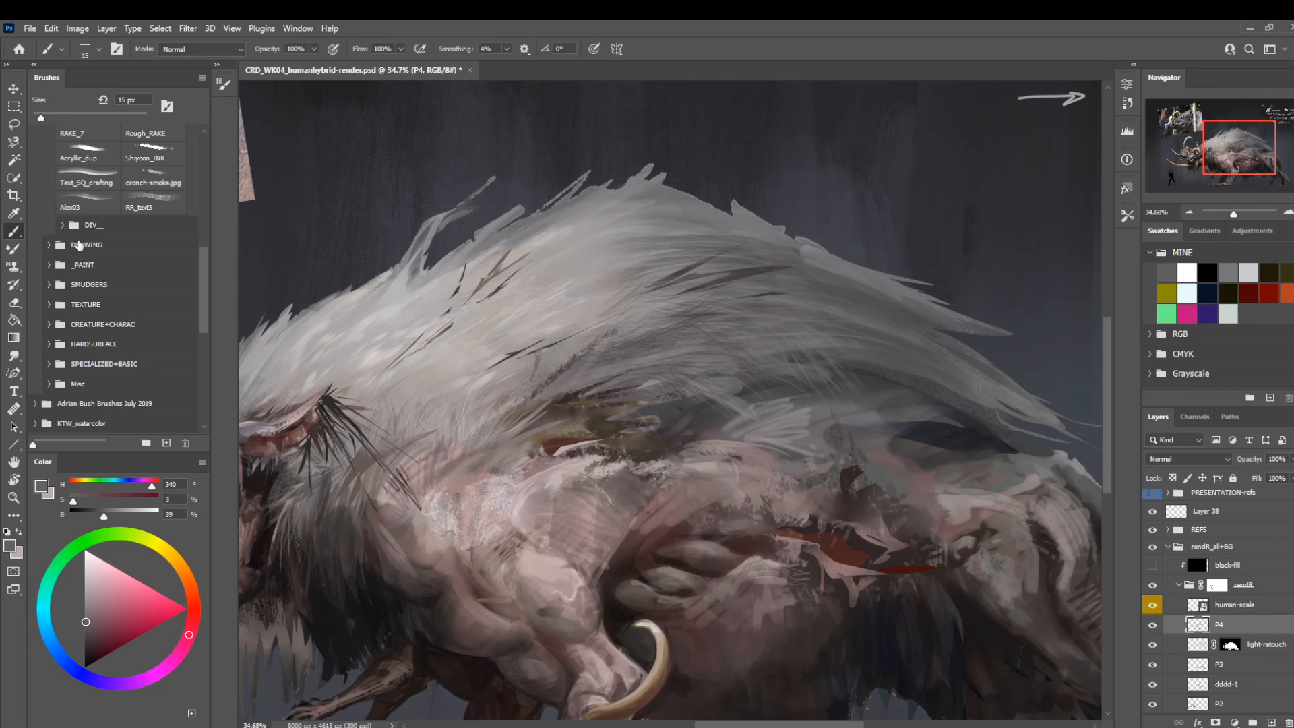
Check the TEXTURE brush group, collapse it, and expand the CREATURE+CHARAC group down to its fur and hair brushes.
click(50, 305)
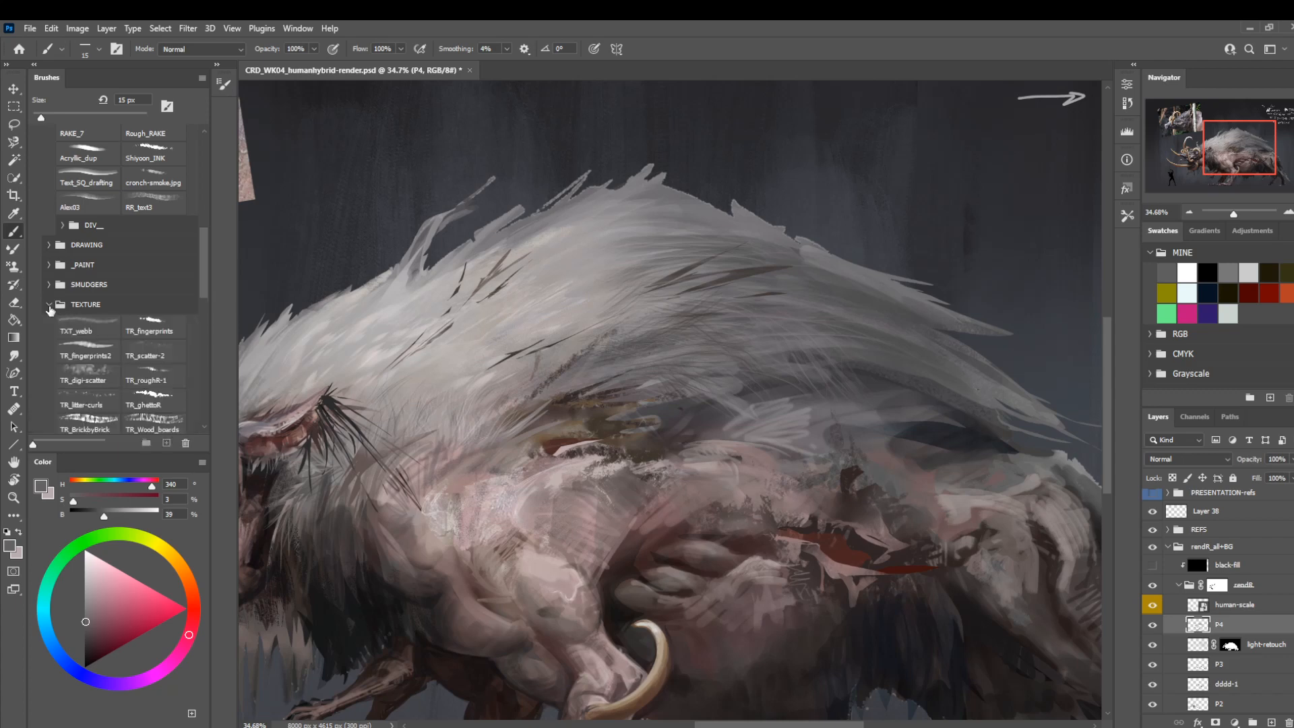
click(50, 305)
click(49, 324)
drag(205, 245, 210, 273)
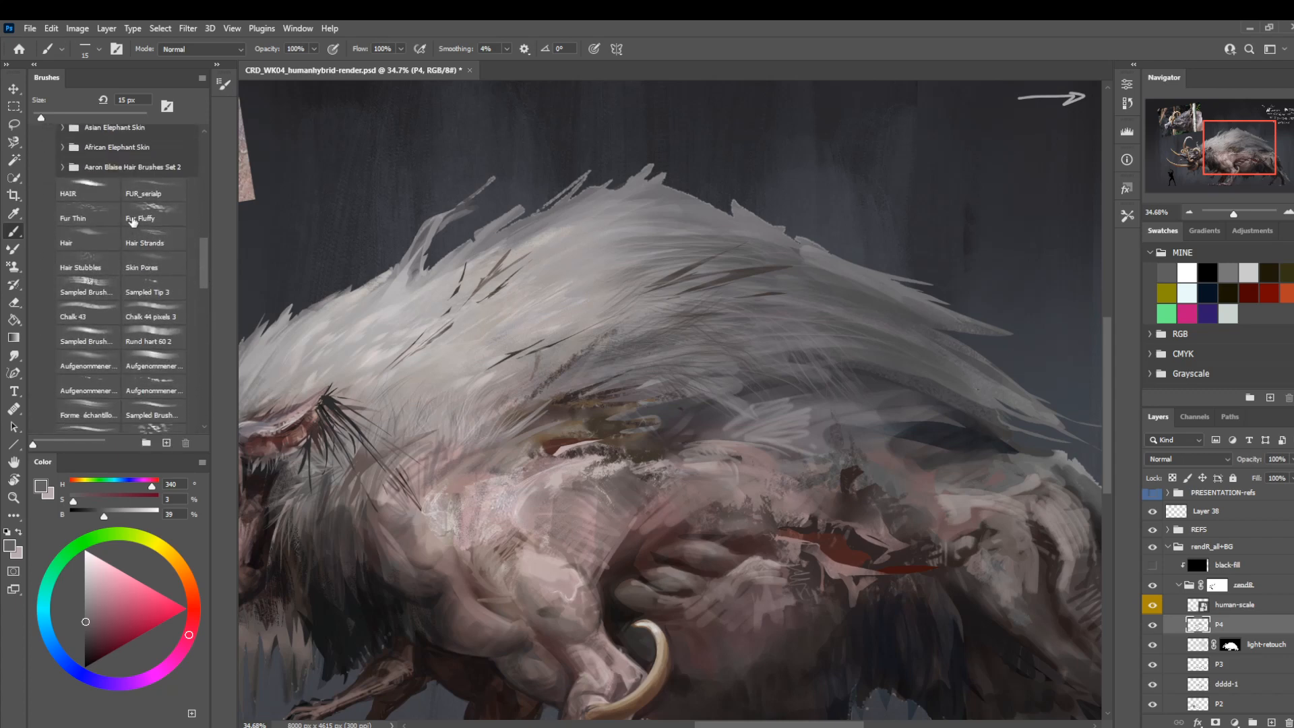
Try the Fur Fluffy brush at 200 px on the mane.
click(143, 216)
key(bracketright)
key(bracketright)
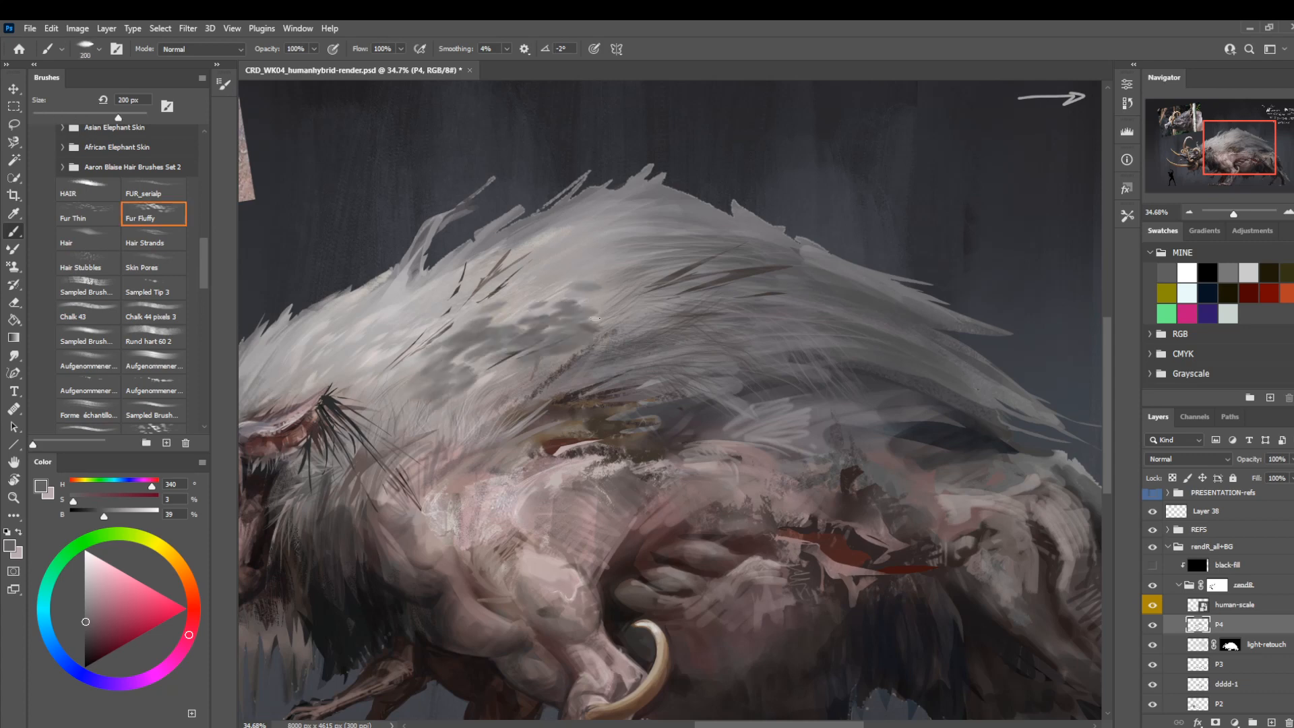
Try the Hair Strands brush on the rear mane and sample a dark grey (hue 260, saturation 5, brightness 22) there.
drag(570, 397, 469, 417)
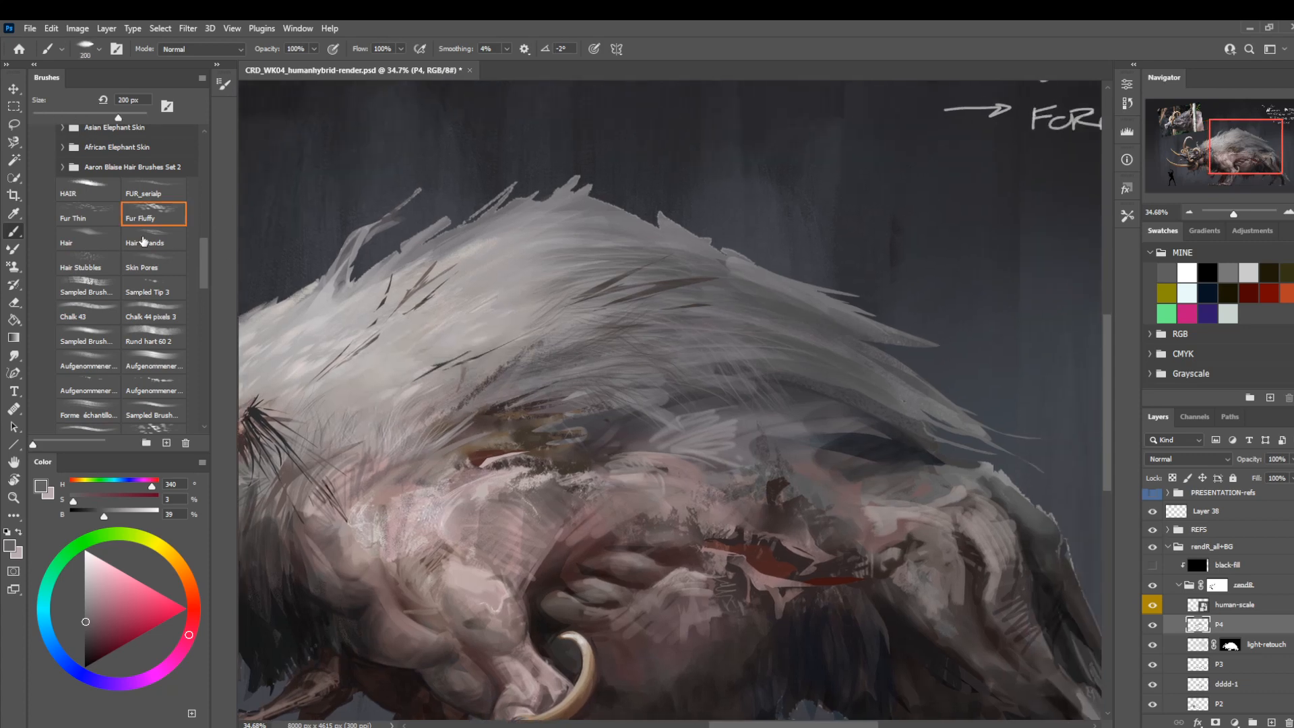
click(144, 243)
alt+click(759, 314)
drag(759, 314, 789, 379)
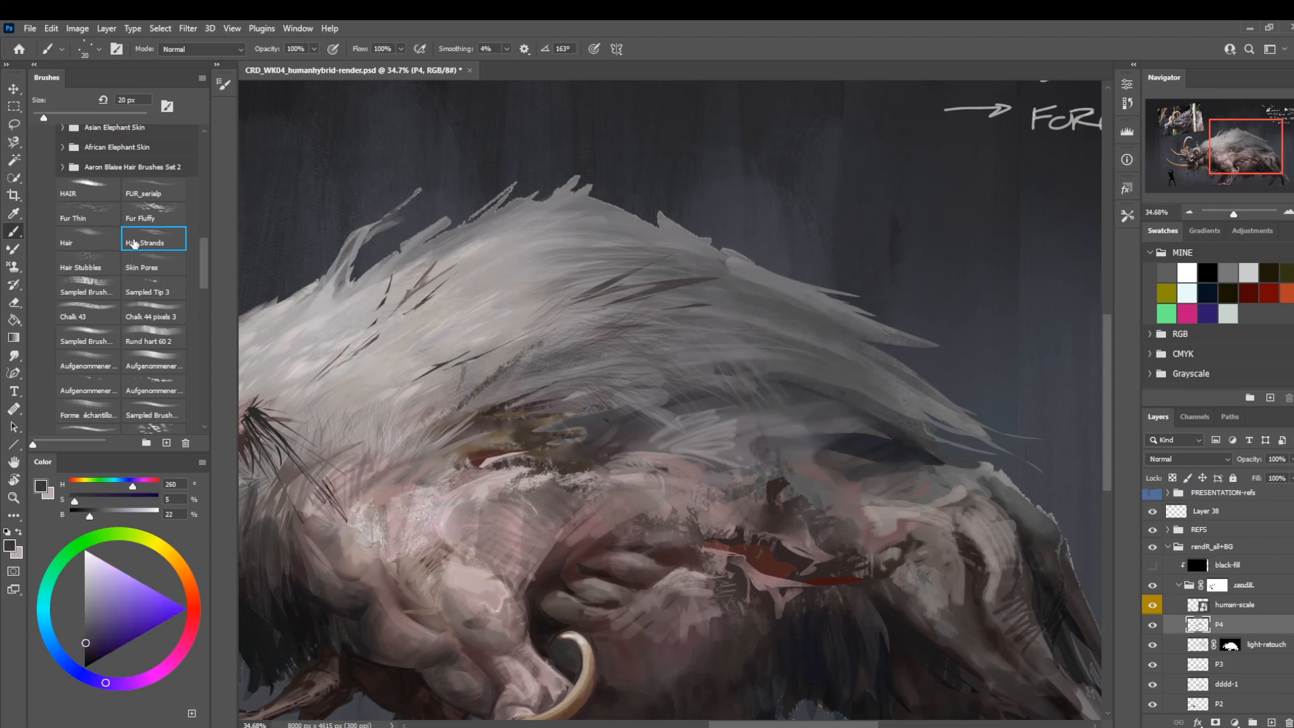
Choose the Hair brush, set its size to 175 px, and paint dark hair strokes along the lower mane above the flank.
click(97, 244)
key(bracketright)
key(bracketright)
key(bracketright)
key(bracketright)
key(bracketright)
key(bracketright)
key(bracketright)
key(bracketright)
key(bracketright)
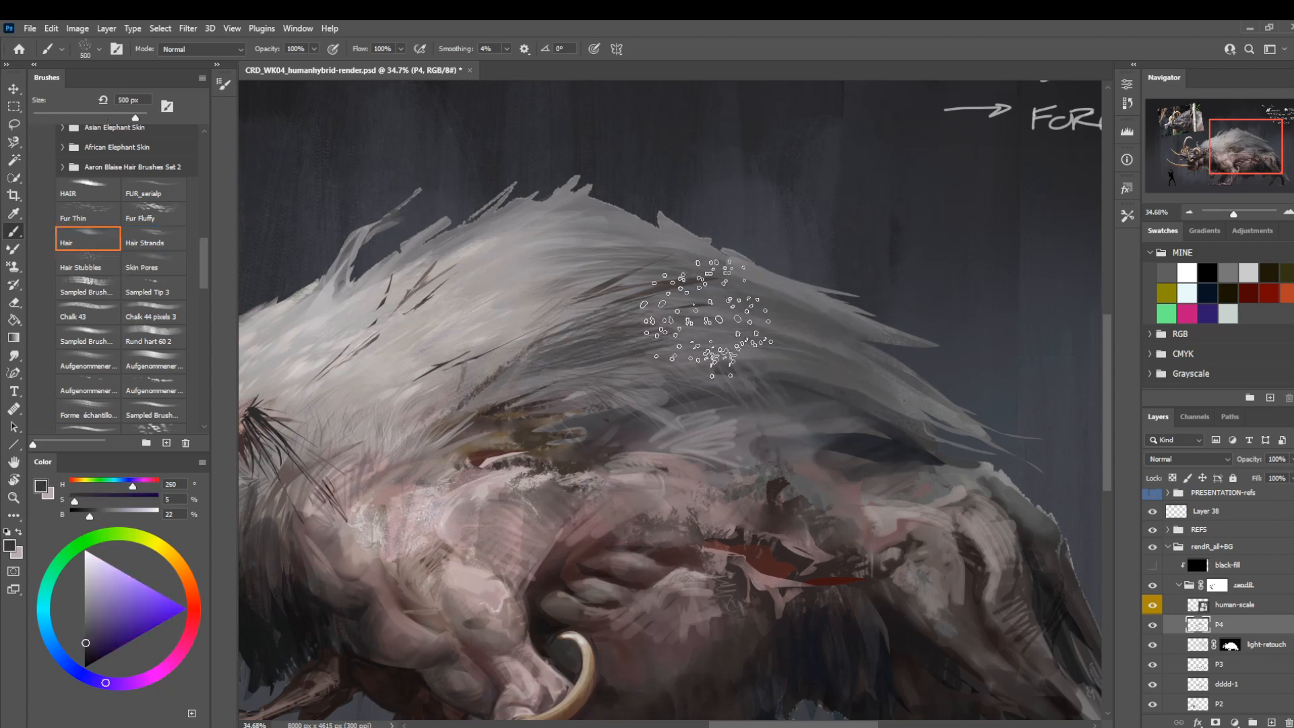
key(bracketleft)
key(bracketleft)
key(bracketleft)
key(bracketleft)
key(bracketleft)
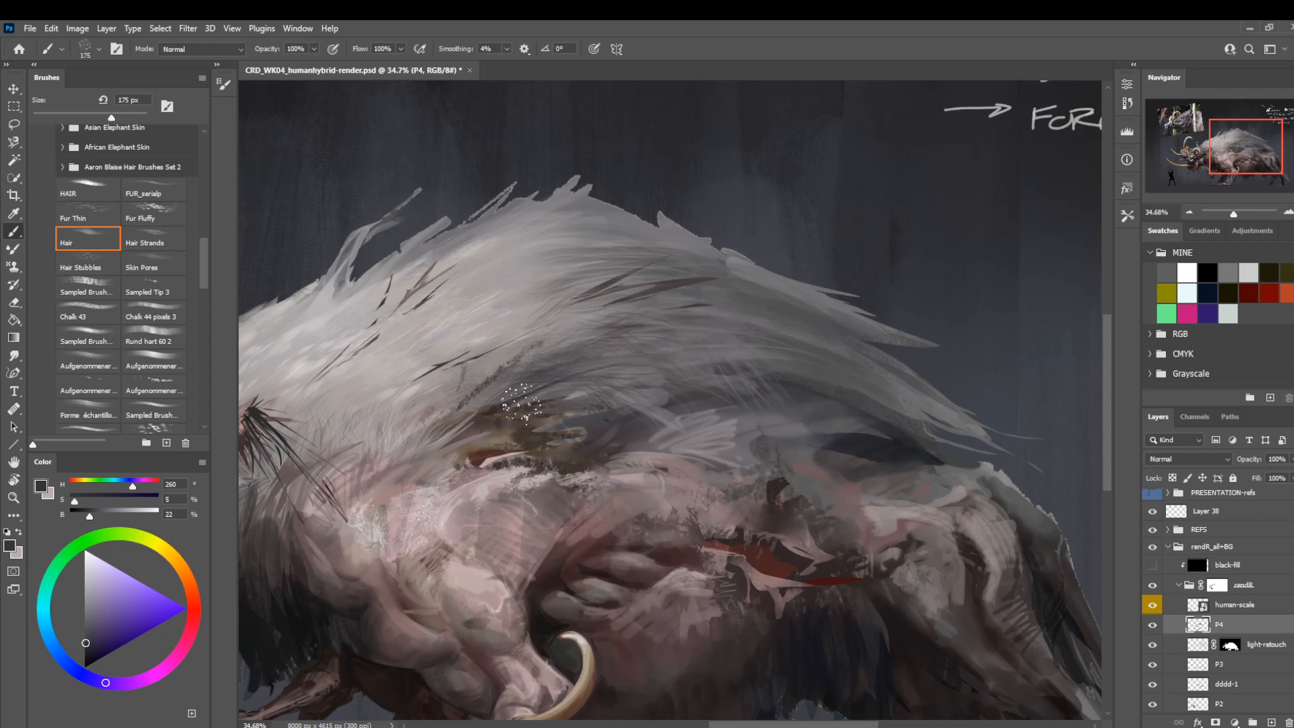
drag(435, 391, 689, 375)
drag(600, 374, 590, 351)
Flip the canvas horizontally and paint hair into the mane's lower rear, sampling a near-black (hue 240, saturation 7, brightness 17) and a grey (brightness 33).
key(ctrl+h)
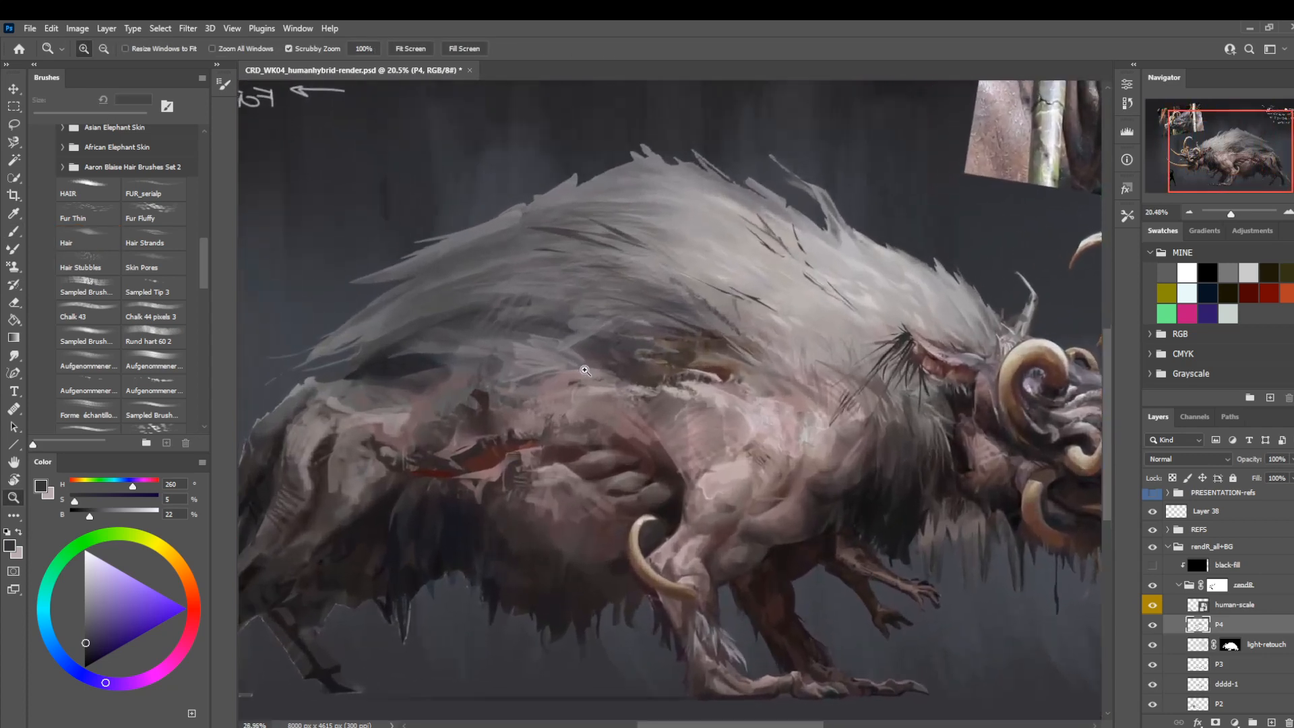
key(r)
mouse_move(466, 486)
mouse_down()
mouse_move(455, 429)
mouse_move(471, 351)
mouse_up()
key(b)
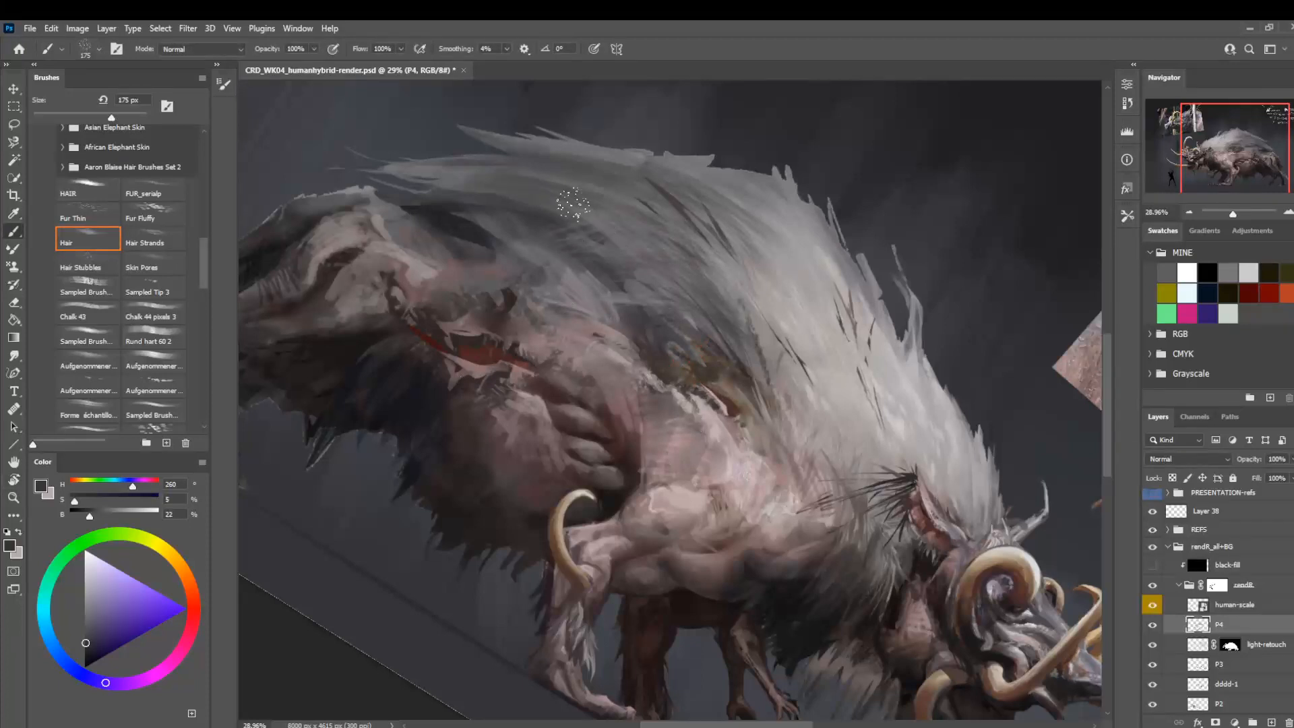
alt+click(434, 243)
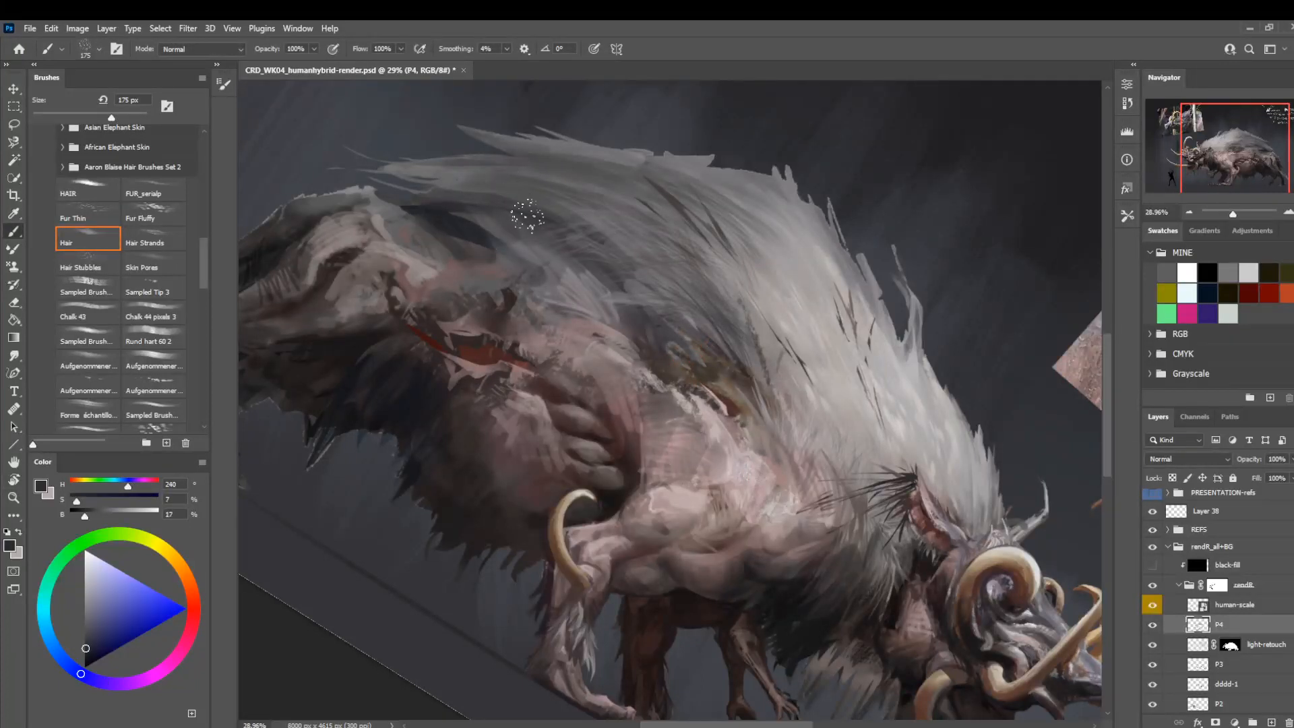
mouse_move(421, 197)
mouse_down()
mouse_move(529, 242)
mouse_move(425, 208)
mouse_move(468, 242)
mouse_move(549, 244)
mouse_up()
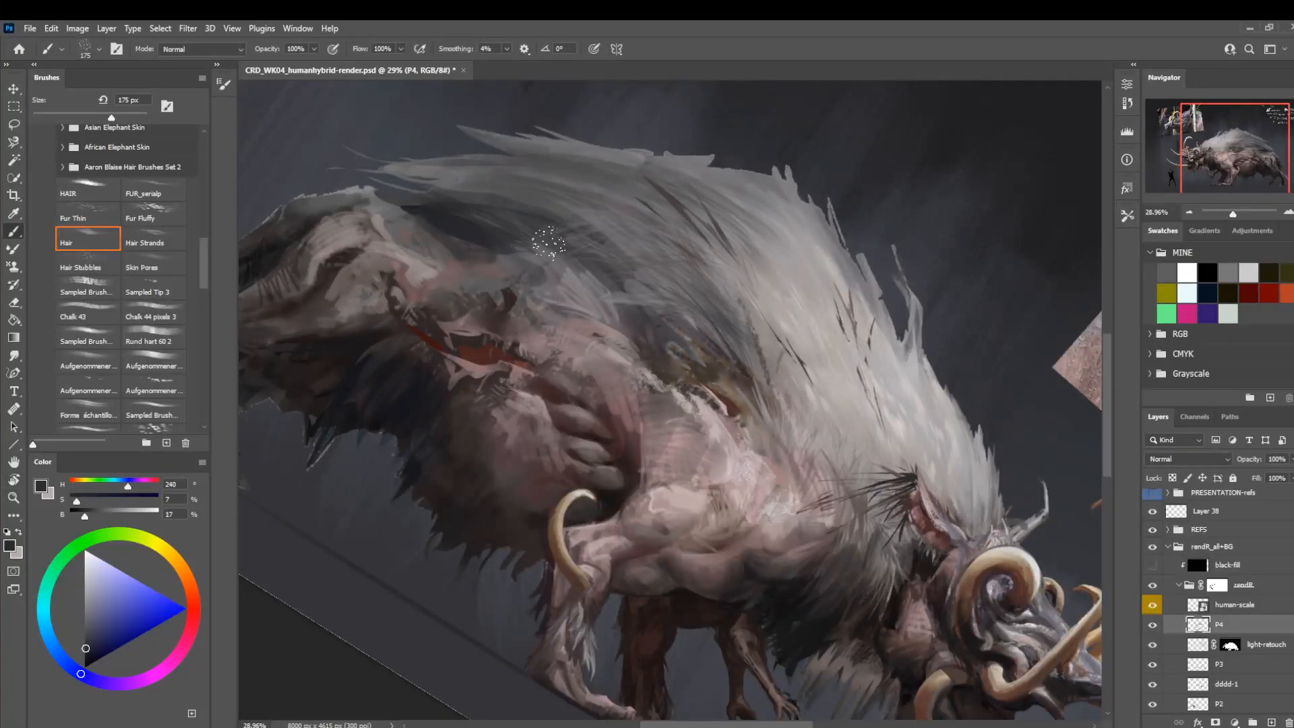
alt+click(482, 196)
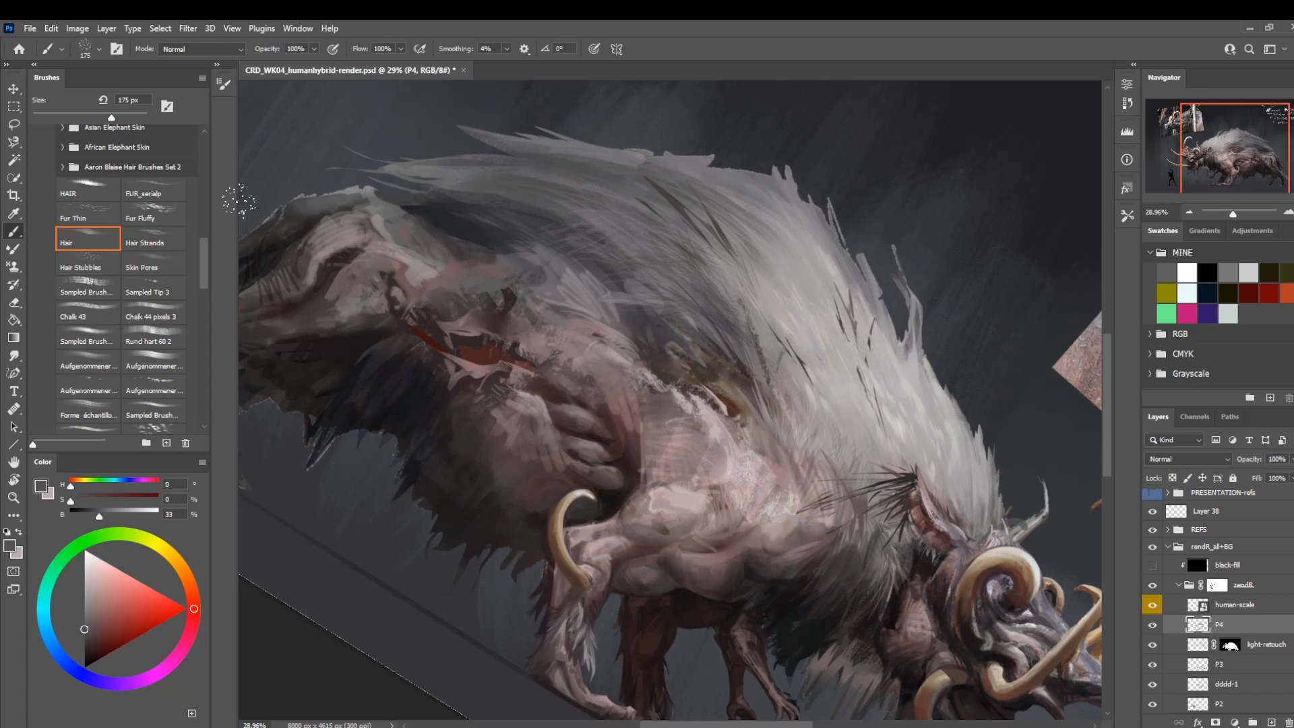
Switch to the FUR_serialp brush, sample a muted reddish brown (hue 358, saturation 23, brightness 45), and blend the upper arm's shaded edge beside the mane.
click(154, 219)
click(145, 191)
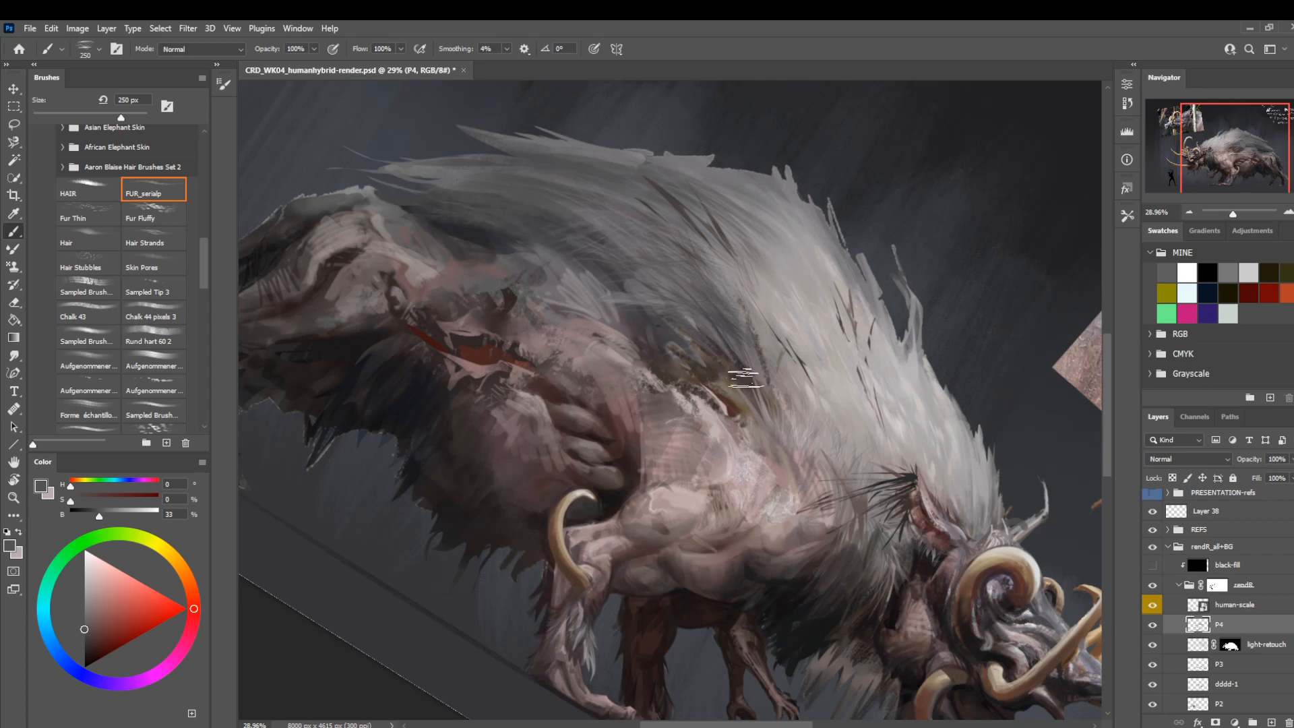
key(z)
drag(630, 361, 547, 374)
key(r)
drag(403, 423, 457, 558)
key(z)
drag(737, 497, 582, 460)
drag(669, 452, 699, 466)
key(b)
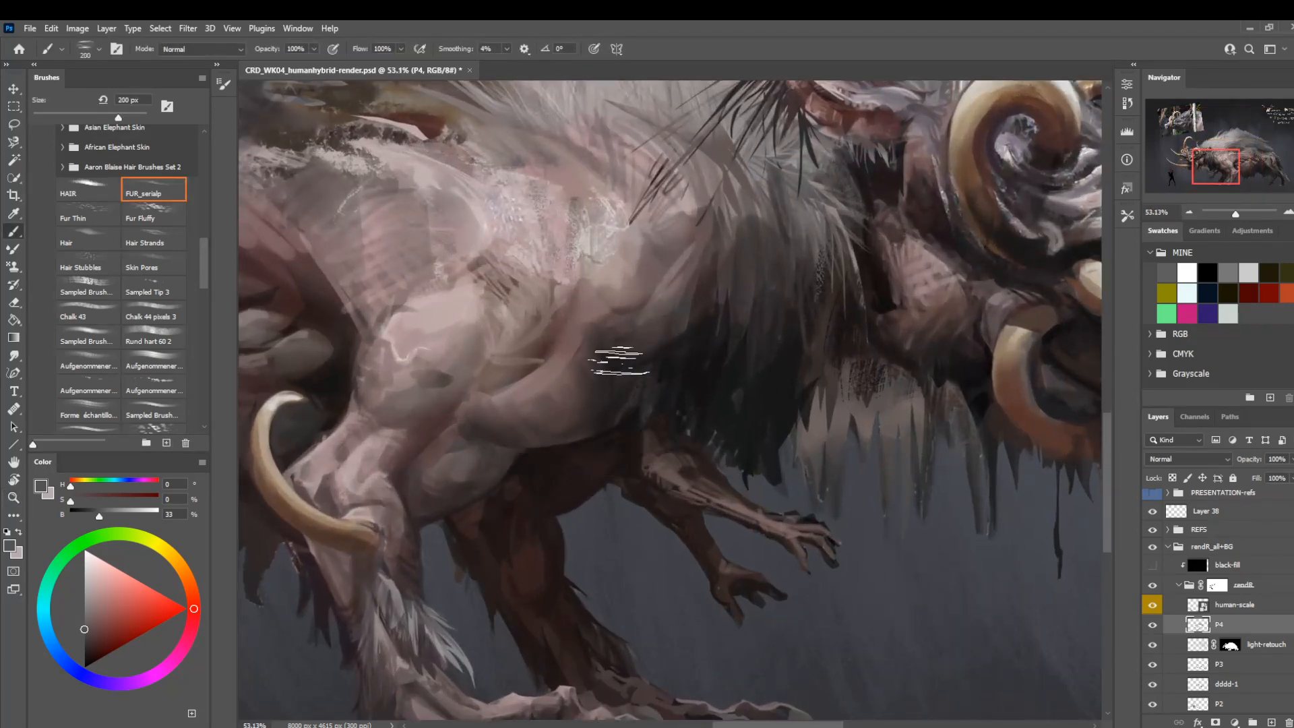
alt+click(566, 351)
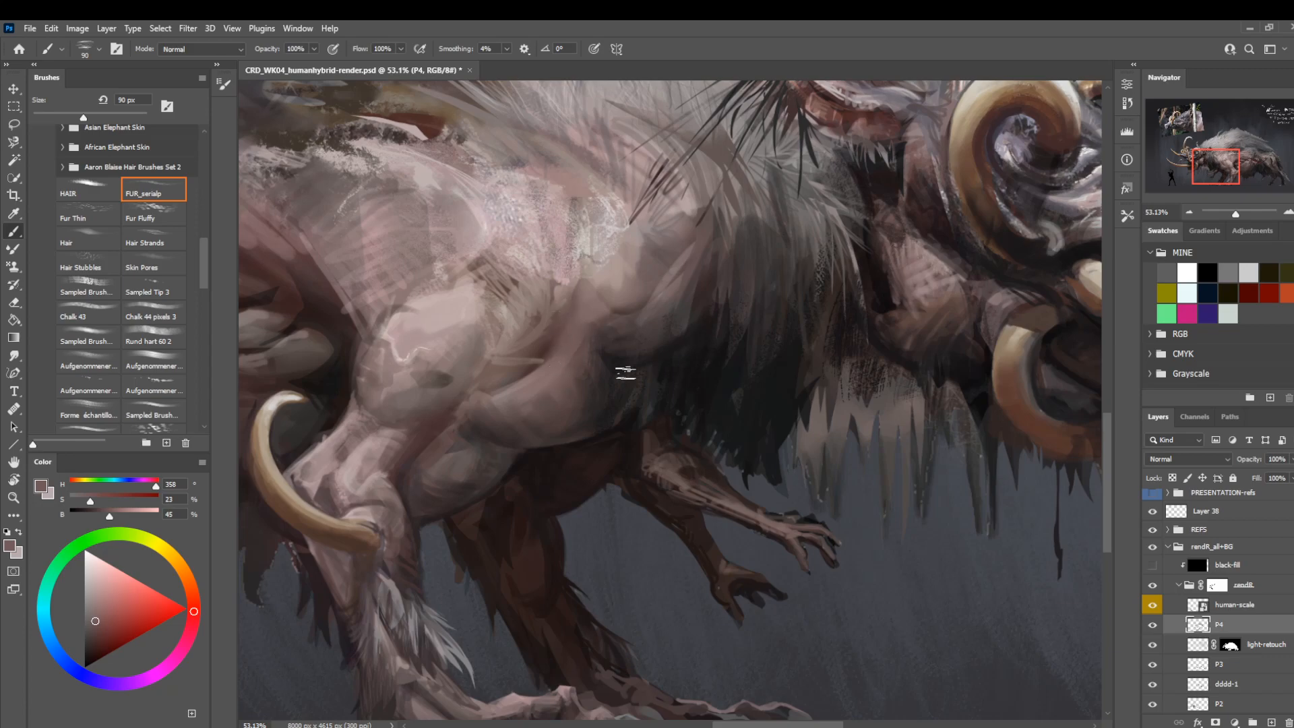
Flip the canvas horizontally back to its original orientation and check the whole creature.
key(z)
mouse_move(620, 366)
mouse_down()
mouse_move(626, 409)
mouse_move(579, 425)
mouse_move(671, 472)
mouse_up()
key(ctrl+shift+h)
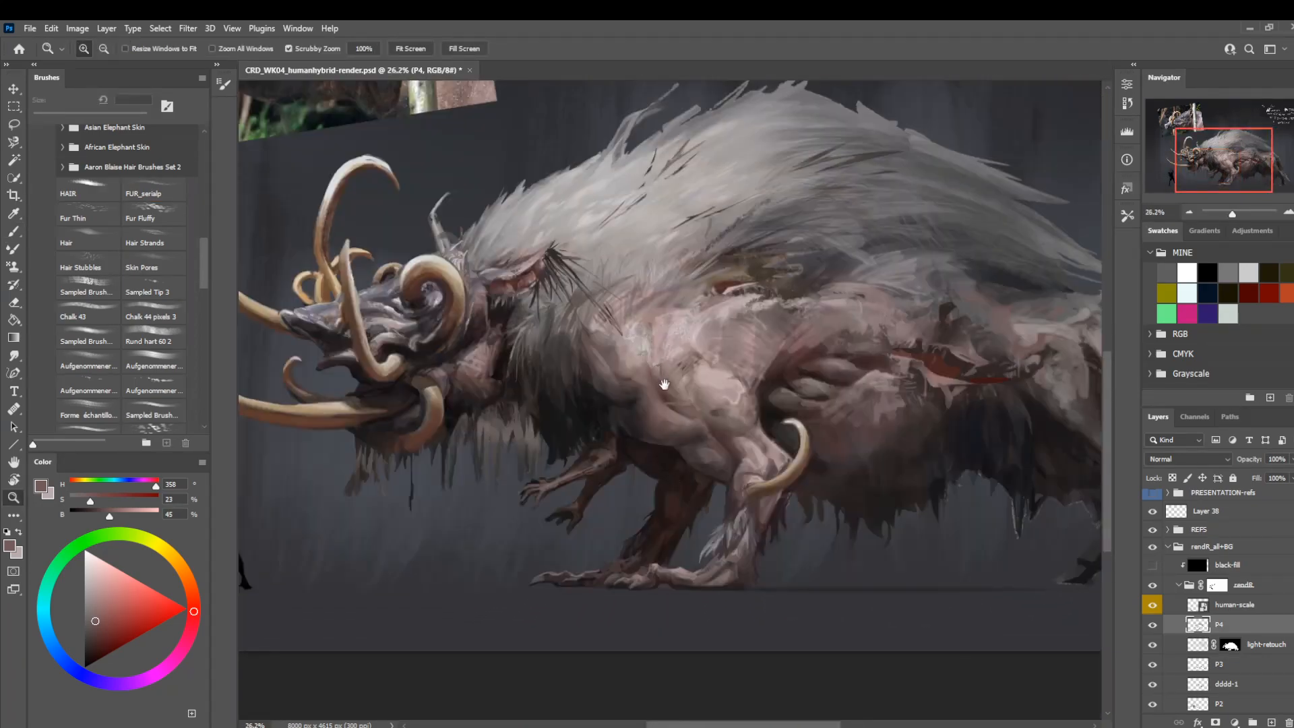
Compare the creature with the P4 layer hidden and shown.
drag(664, 384, 642, 442)
click(1152, 626)
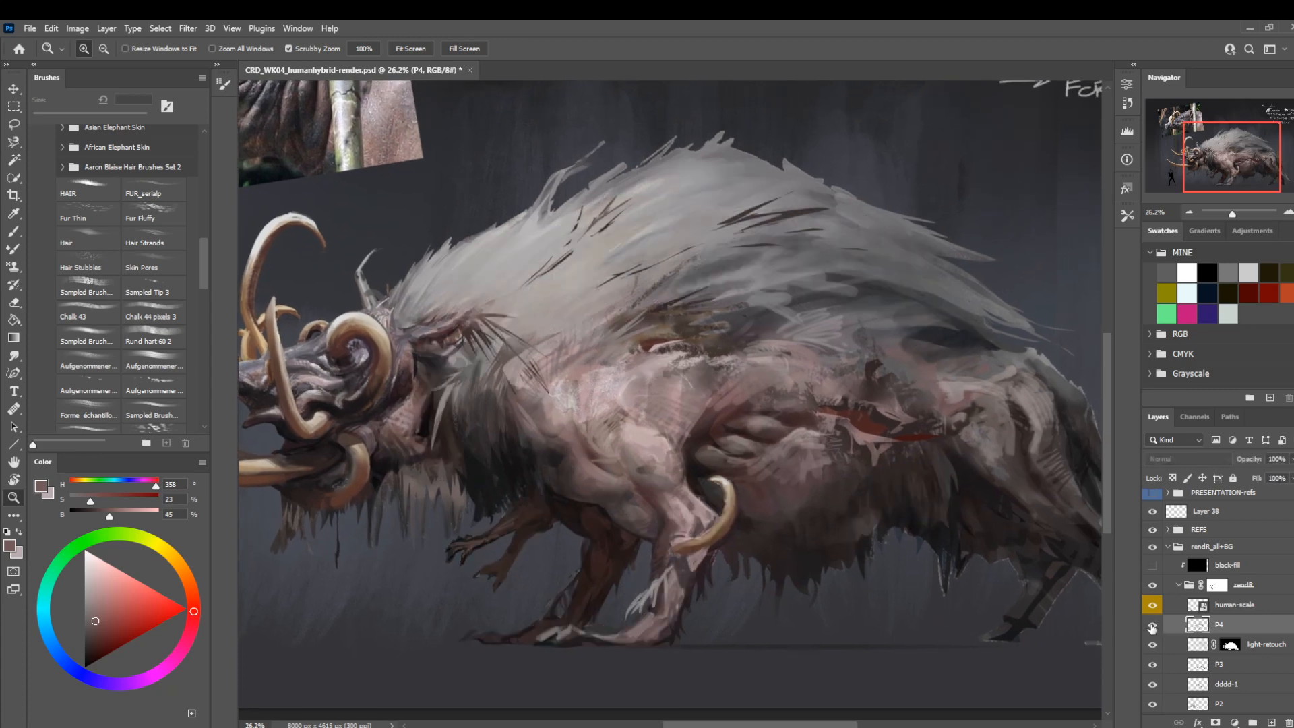
click(1153, 627)
drag(678, 469, 610, 486)
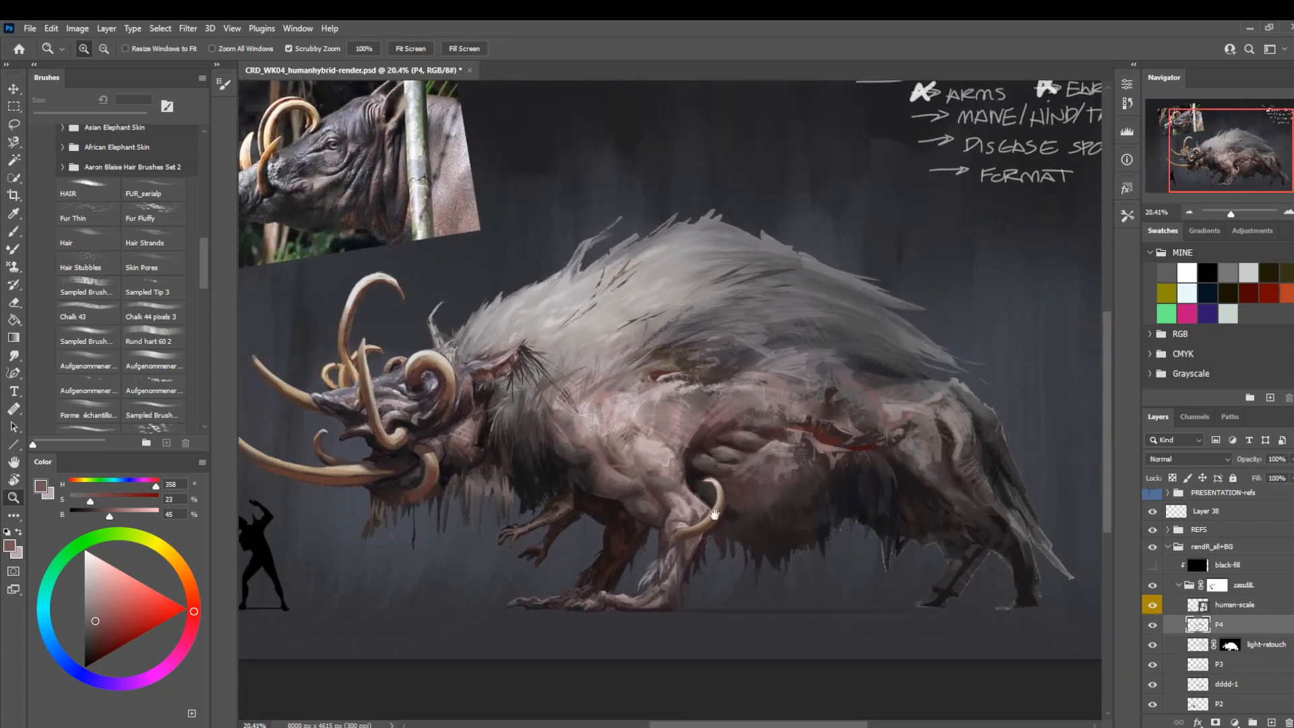
With the FUR_serialp brush at 150 px, sample a near-black blue (hue 228, saturation 11, brightness 17) and darken the fur at the mane's lower rear.
drag(756, 500, 720, 444)
drag(724, 393, 746, 416)
drag(562, 271, 640, 374)
key(])
key(])
key(])
key(])
key(])
alt+click(833, 371)
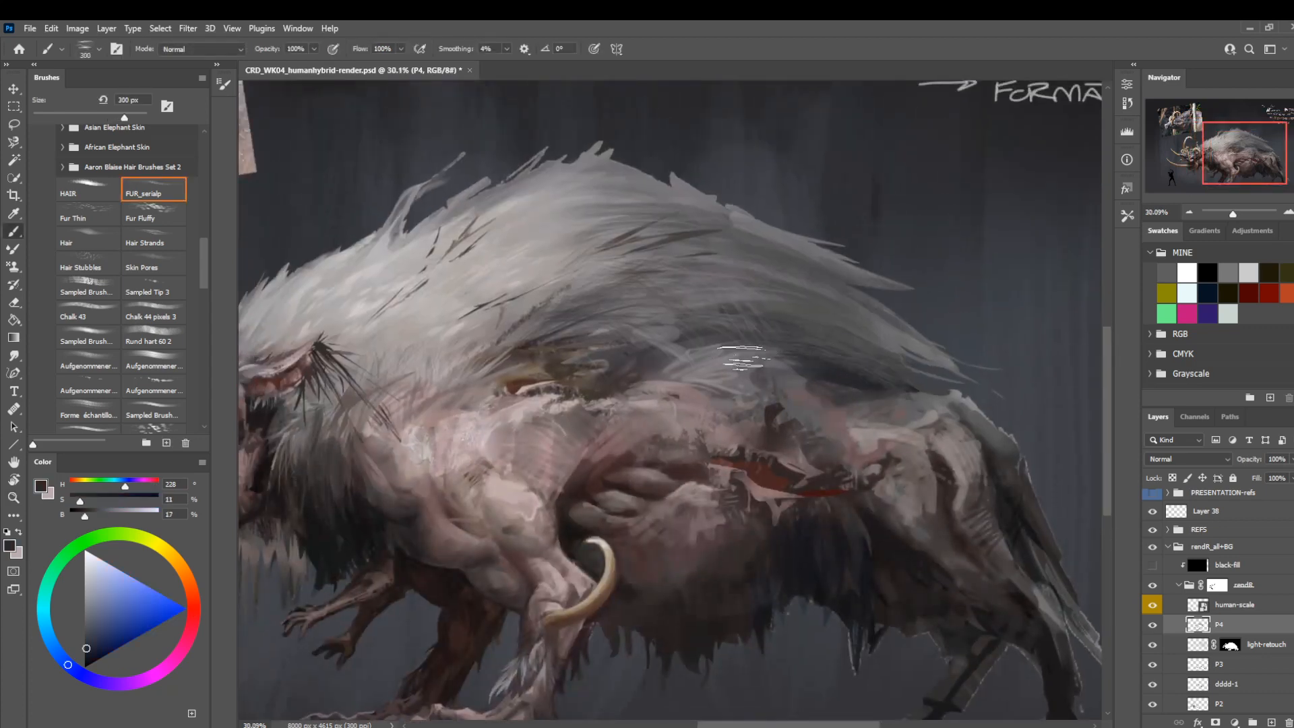
key([)
key([)
key([)
key([)
key([)
mouse_move(708, 442)
mouse_down()
mouse_move(640, 360)
mouse_move(694, 414)
mouse_up()
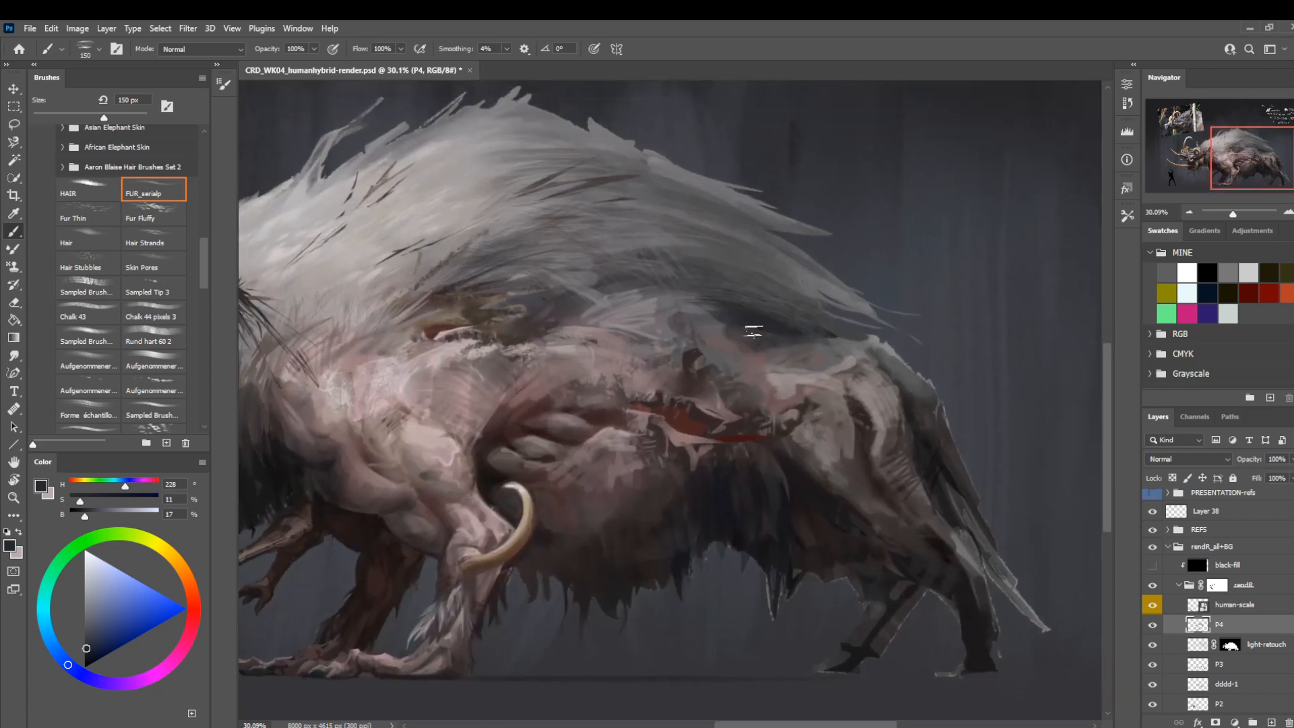
Reduce the brush to 80 px, sample a dark grey (saturation 1, brightness 27), and blend finer fur strokes into the rear mane.
mouse_move(574, 305)
mouse_down()
mouse_move(832, 399)
mouse_move(591, 322)
mouse_up()
key([)
key([)
key([)
key([)
alt+click(709, 272)
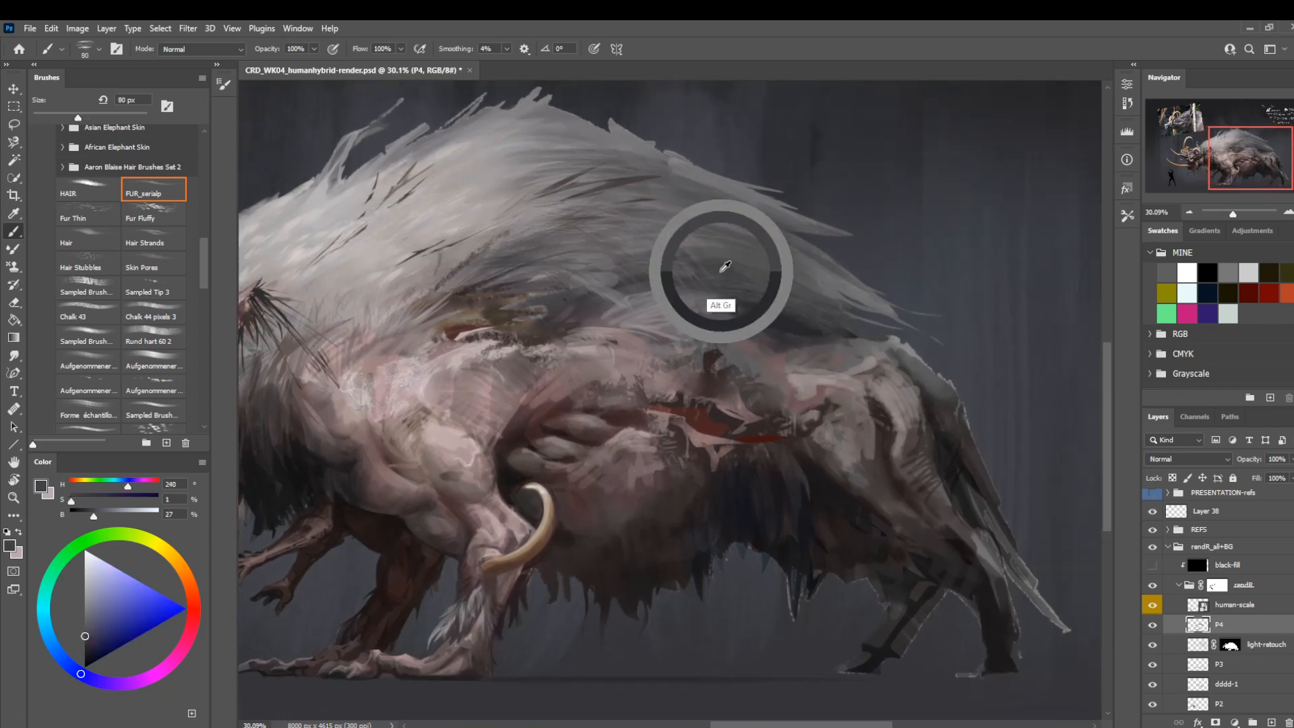
key([)
Choose the HAIR brush, set it to 30 px, and refine the rear mane's strands with dark greys of brightness 24 and 33.
click(97, 186)
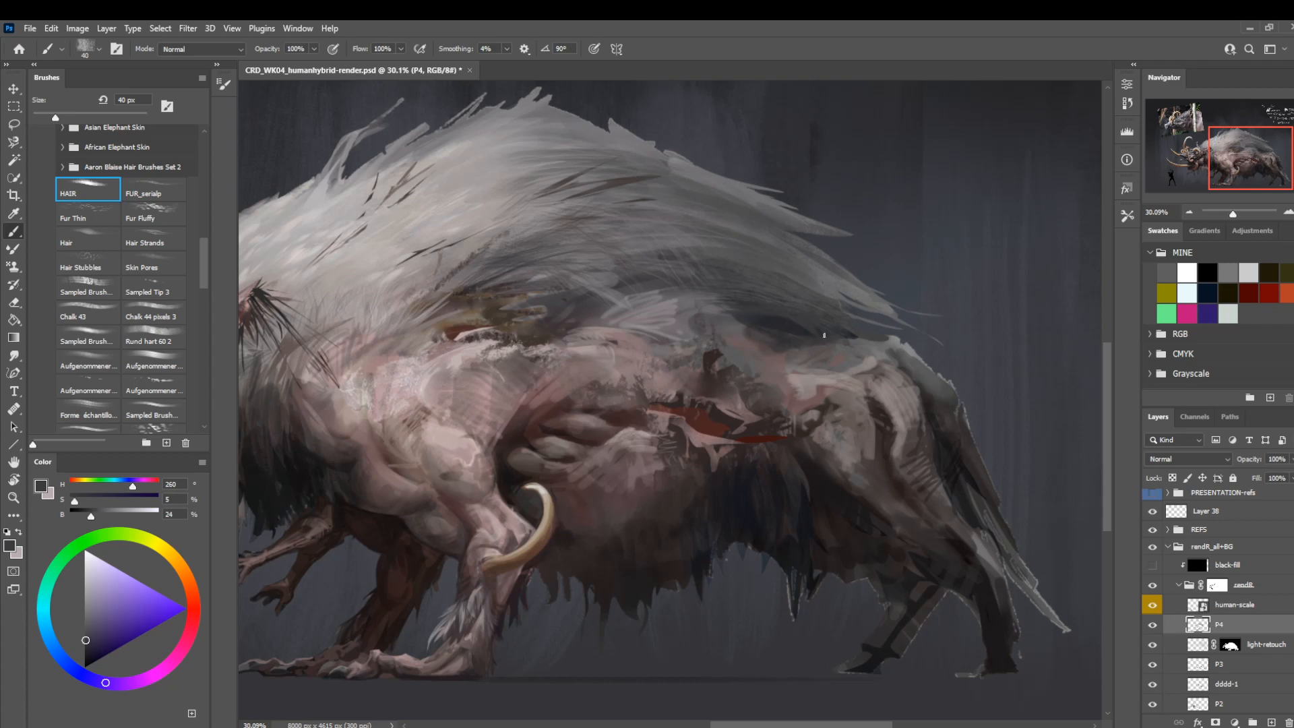
drag(483, 277, 667, 372)
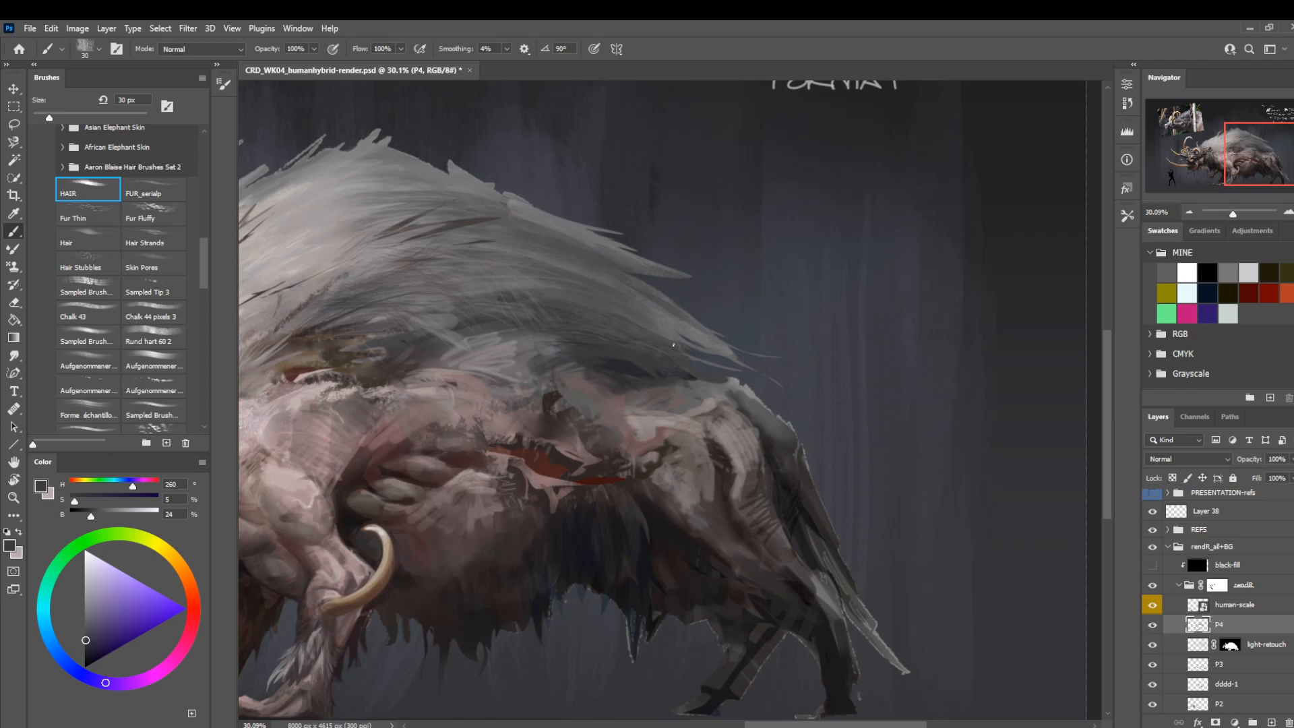
alt+click(644, 342)
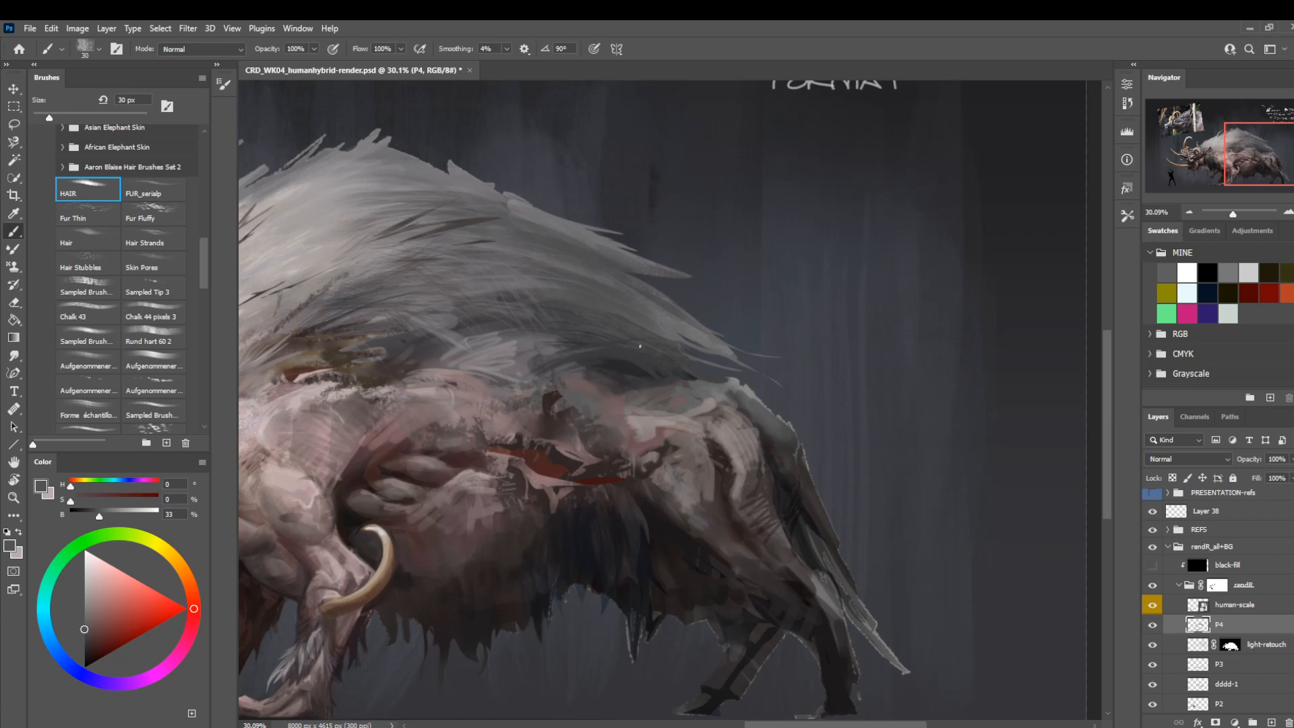
Set the HAIR brush to 80 px, sample a dark brown (hue 7, saturation 14, brightness 25), and paint the hip's upper edge below the mane.
drag(584, 303, 580, 361)
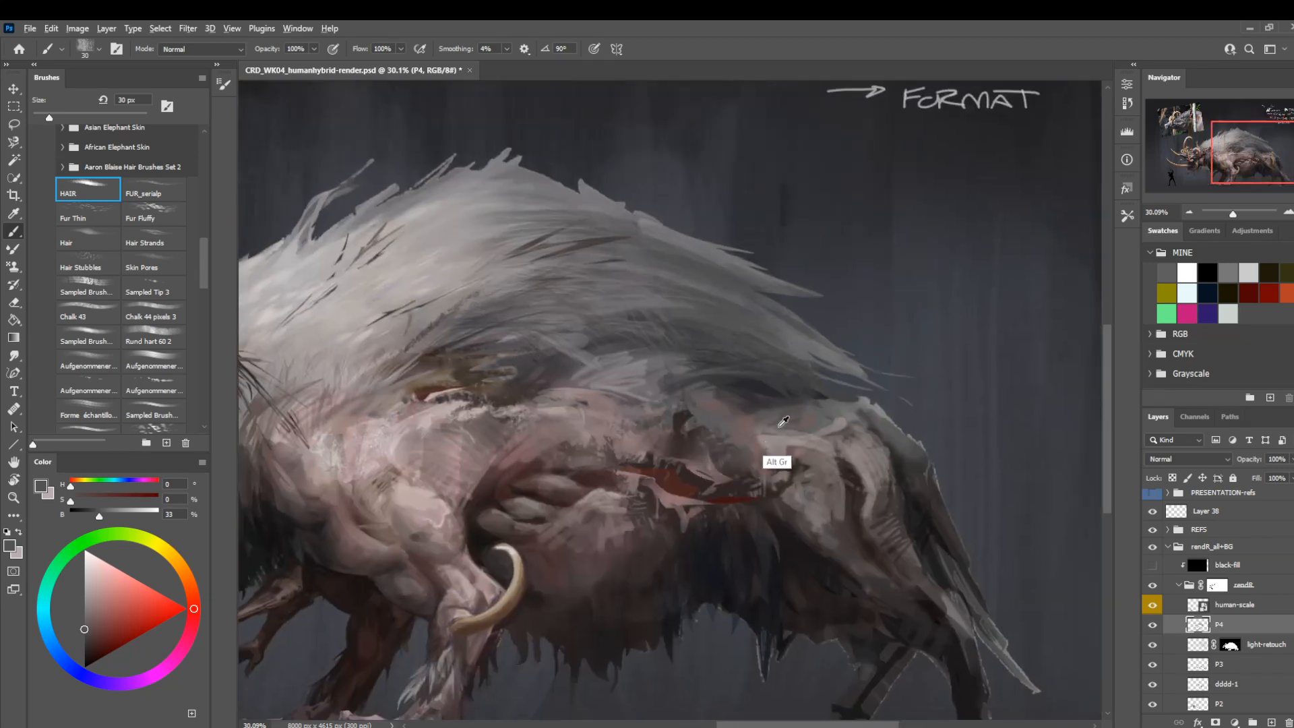
alt+click(844, 529)
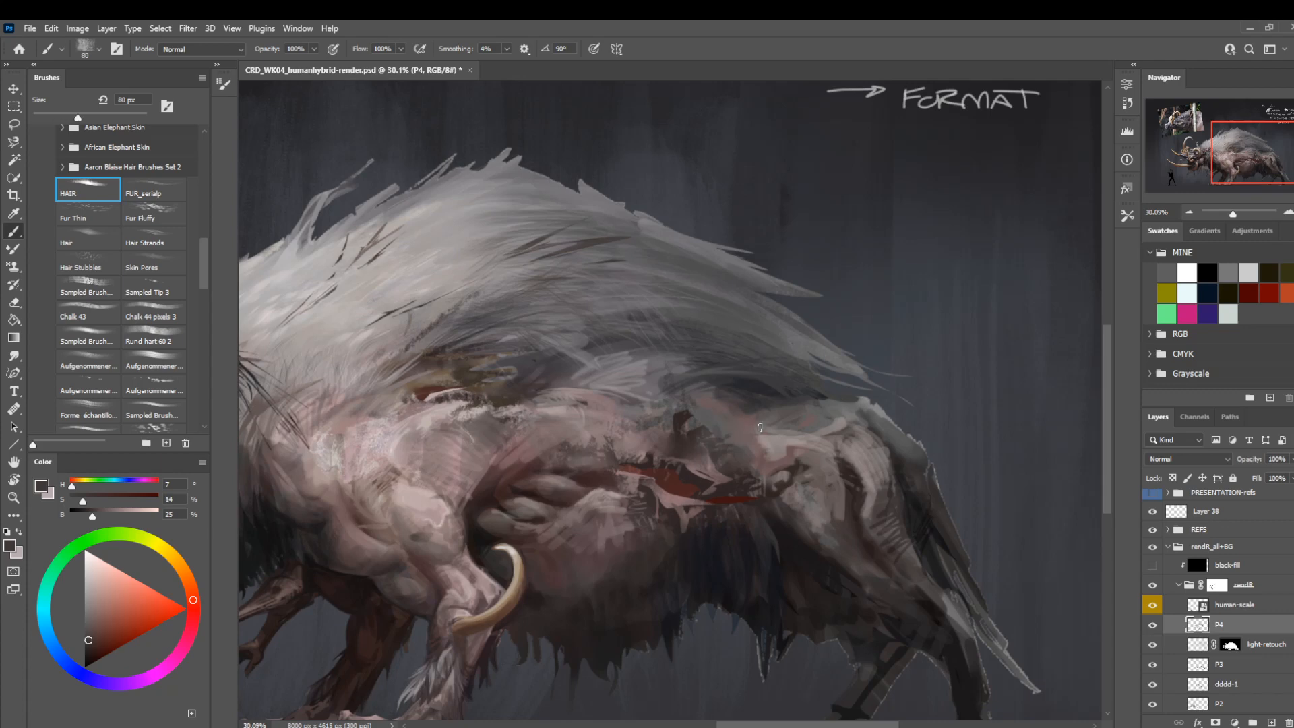
mouse_move(756, 414)
mouse_down()
mouse_move(735, 440)
mouse_move(758, 415)
mouse_move(712, 440)
mouse_up()
drag(802, 408, 772, 413)
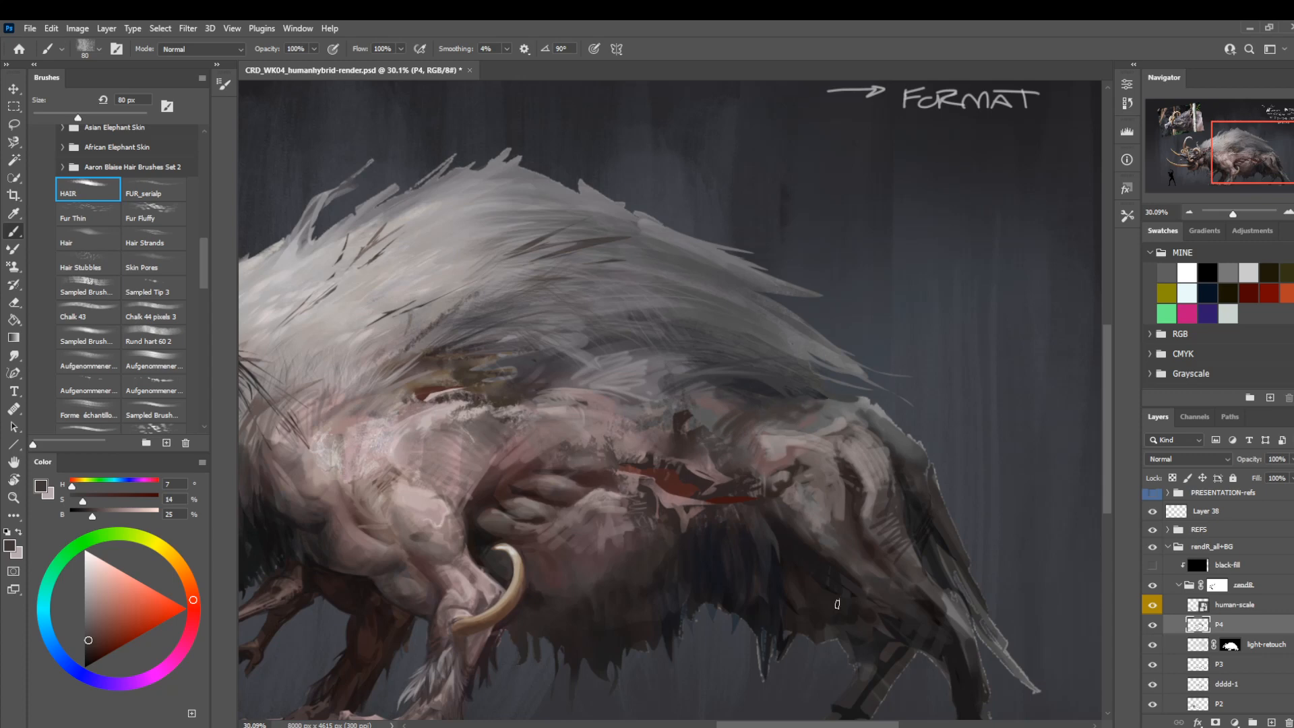
Shade the hip and upper thigh with sampled dark browns (hue 0, saturation 8, brightness 21, and hue 7, saturation 13, brightness 26).
alt+click(880, 613)
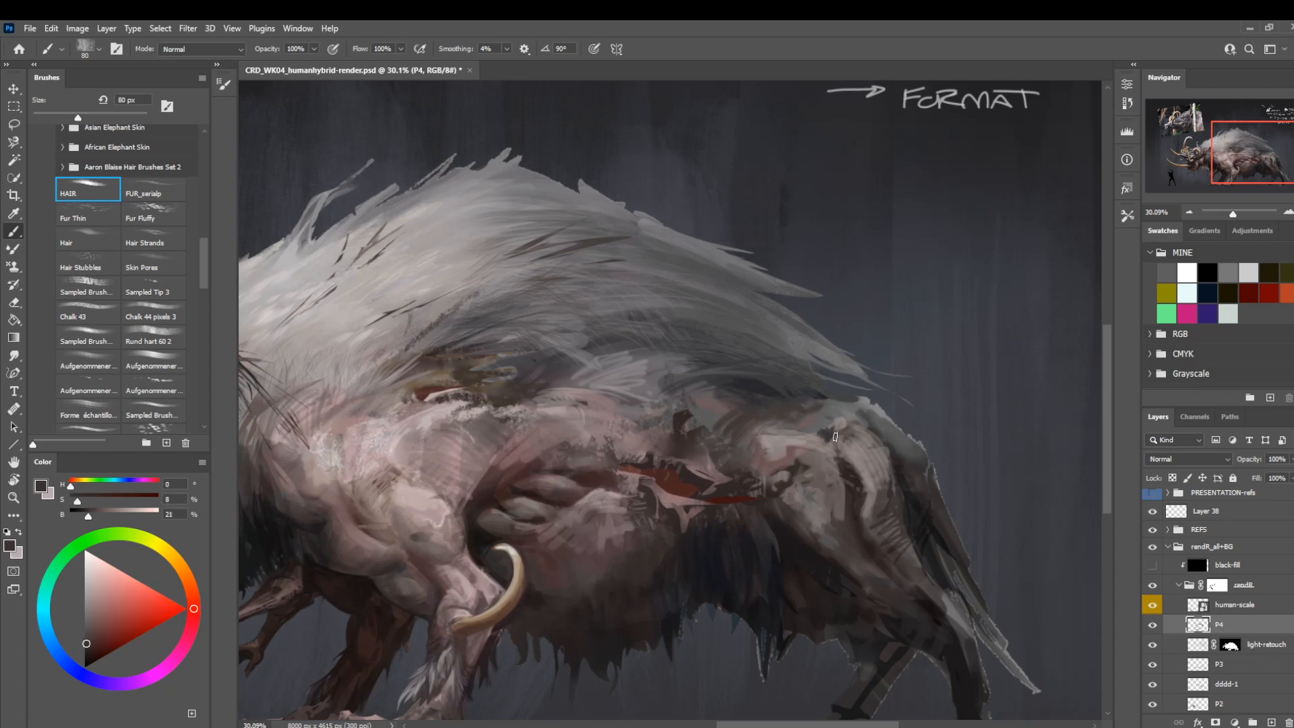
drag(835, 437, 862, 441)
alt+click(849, 528)
mouse_move(849, 528)
mouse_down()
mouse_move(885, 504)
mouse_move(858, 452)
mouse_move(872, 464)
mouse_move(876, 442)
mouse_up()
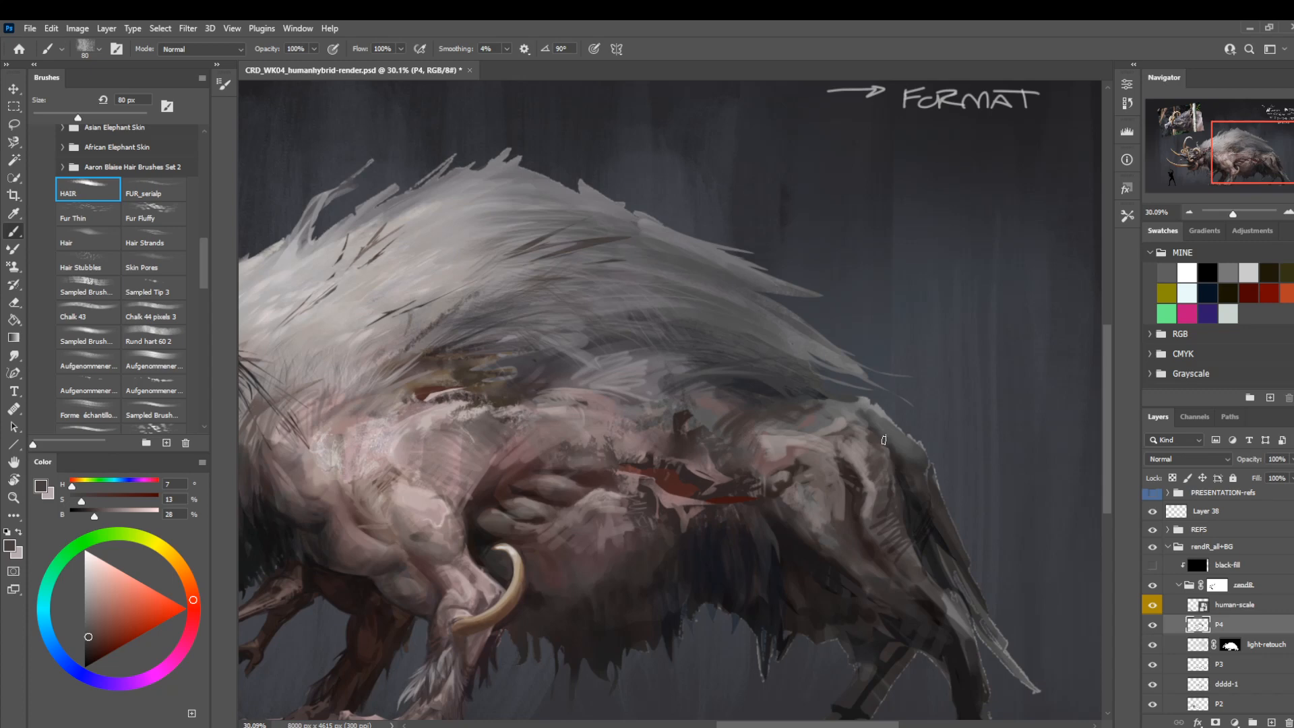
Check the whole creature and its hindquarters from a distance.
key(z)
drag(729, 389, 660, 376)
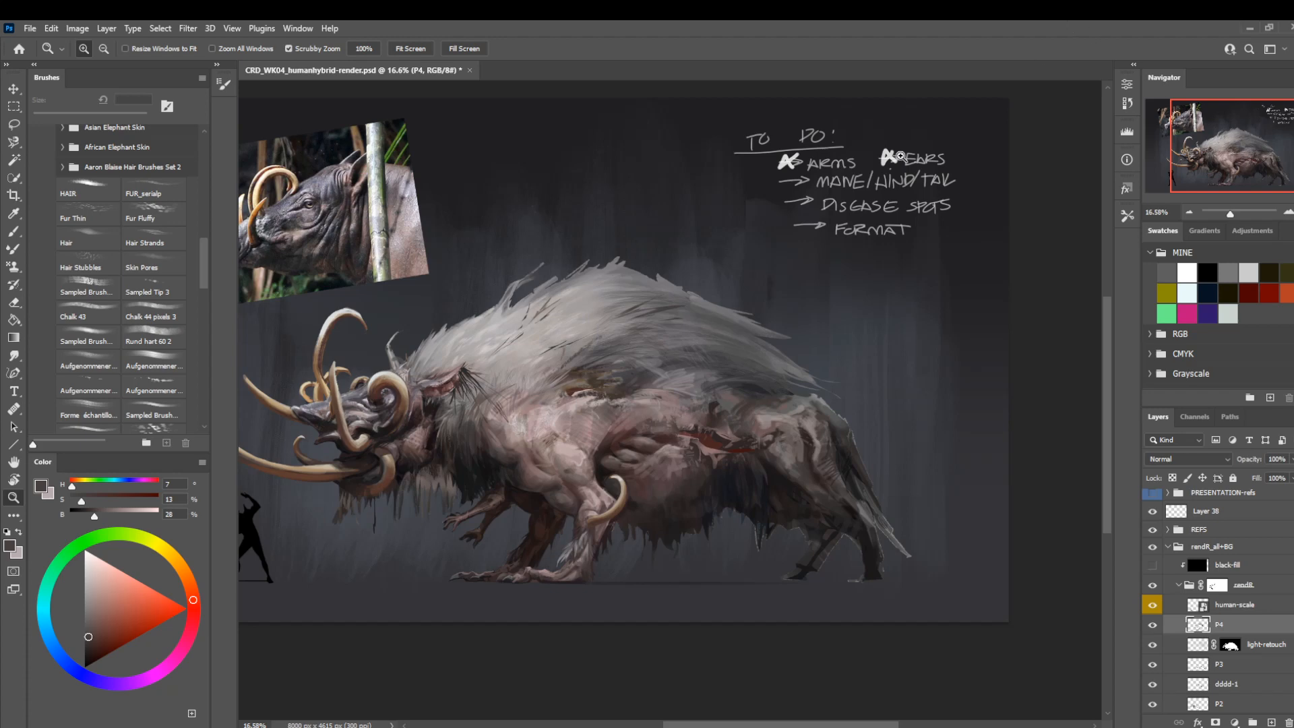
mouse_move(579, 479)
mouse_down()
mouse_move(603, 481)
mouse_move(597, 471)
mouse_up()
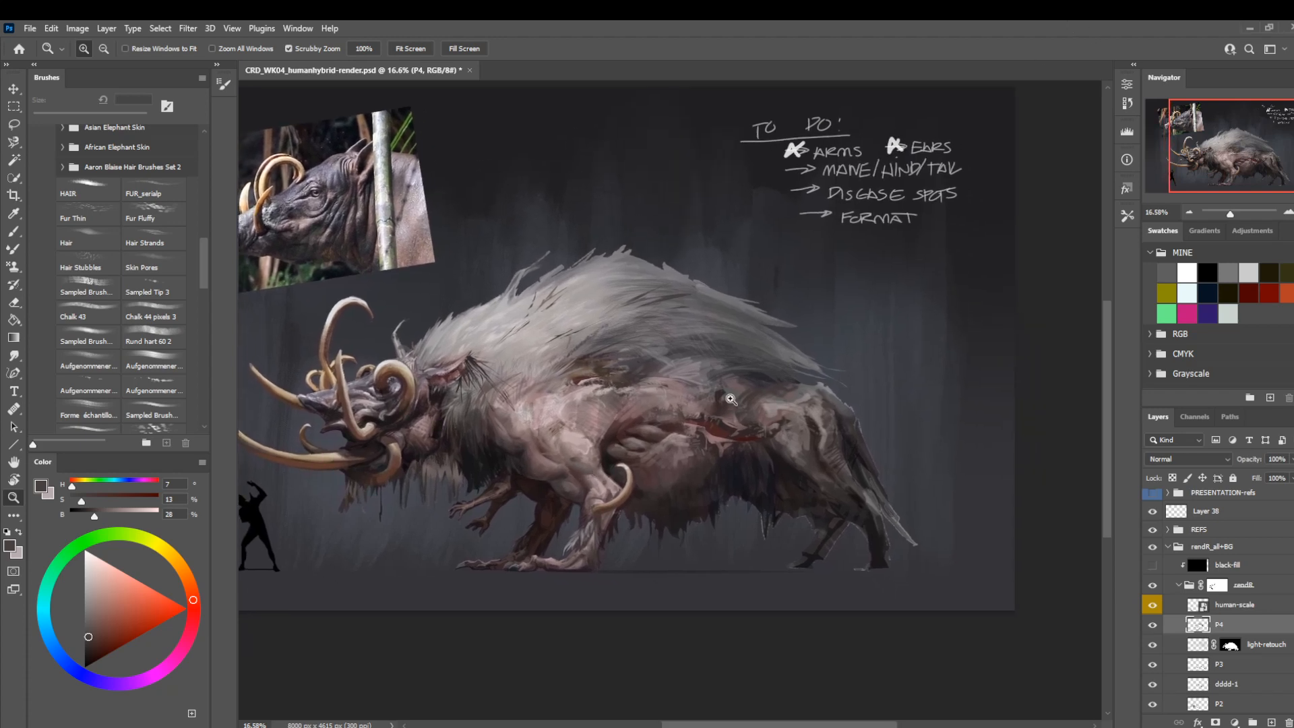
drag(731, 399, 754, 442)
drag(636, 471, 720, 461)
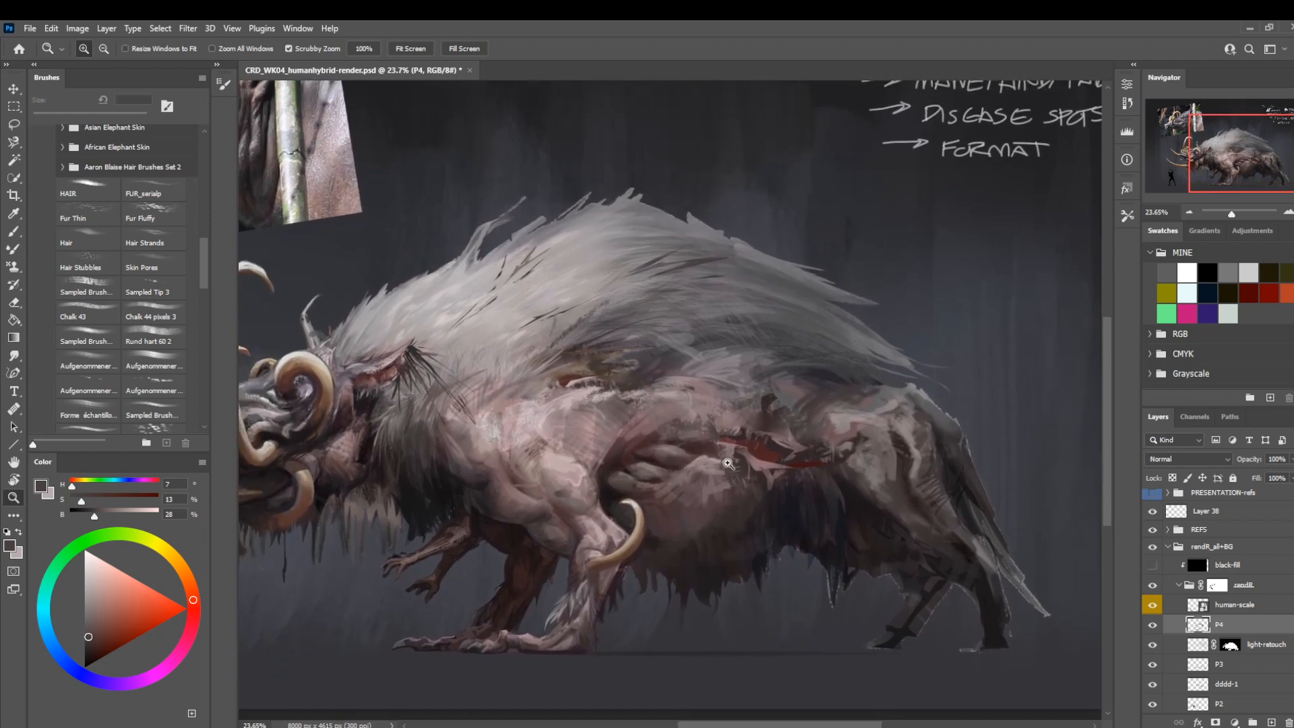
Flip the canvas horizontally and paint the belly at 70 px, sampling a muted red (hue 344, saturation 21, brightness 35) and a near-black brown (brightness 19).
key(ctrl+shift+h)
drag(430, 529, 641, 523)
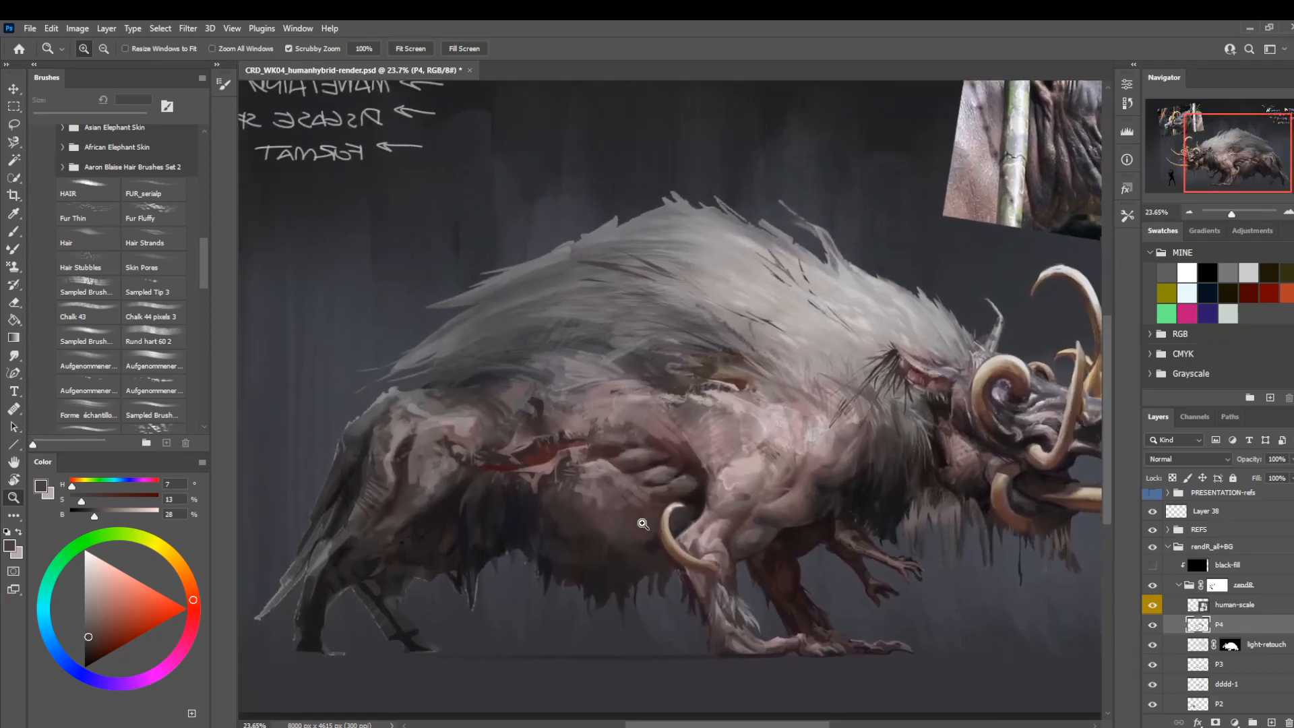
key(b)
alt+click(610, 508)
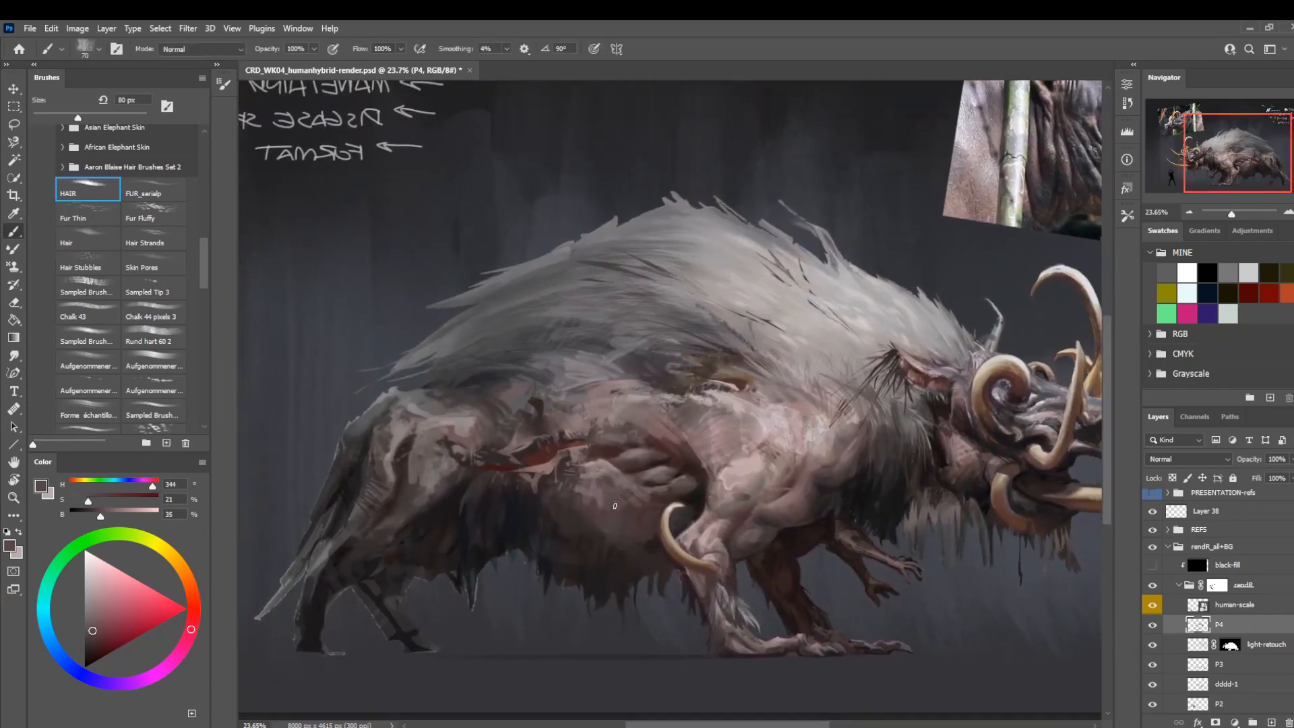
key([)
key([)
key([)
key([)
key(])
key(])
alt+click(598, 523)
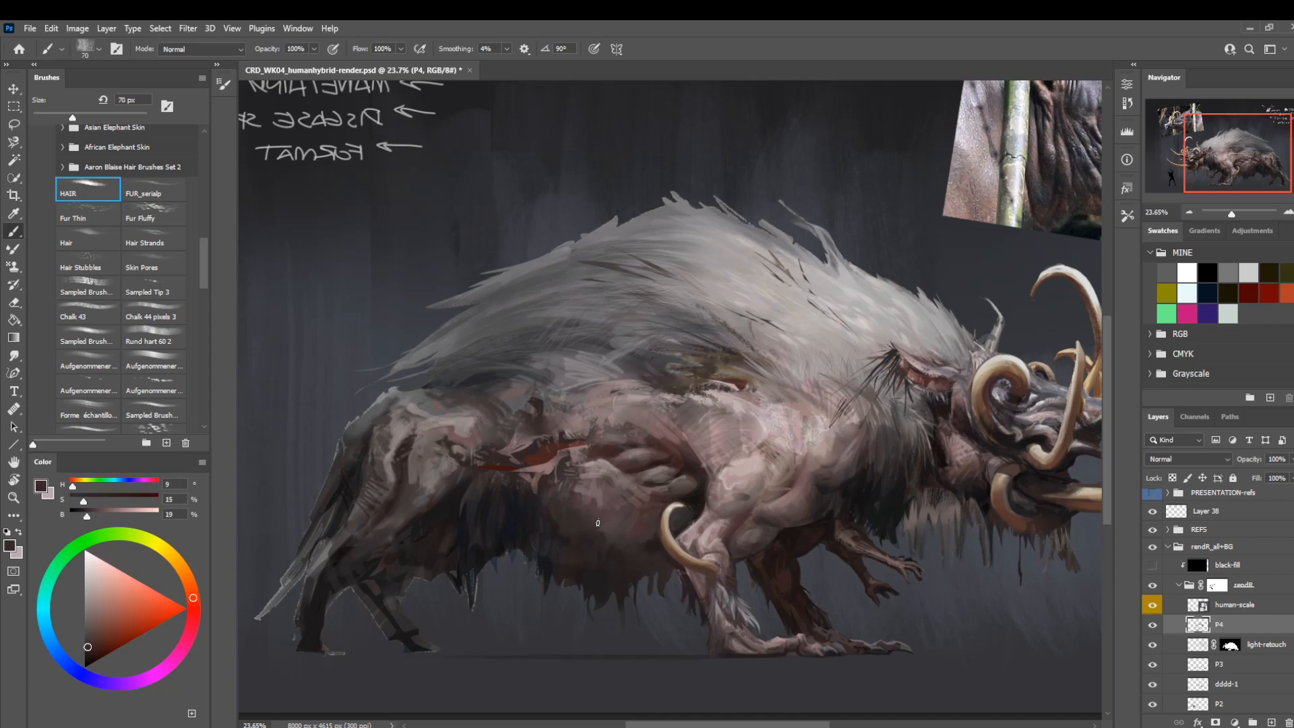
Choose the Rund hart 60 2 brush, reduce it to 15 px, and detail the skin around the flank wound with a brown (hue 5, saturation 15, brightness 35).
click(156, 340)
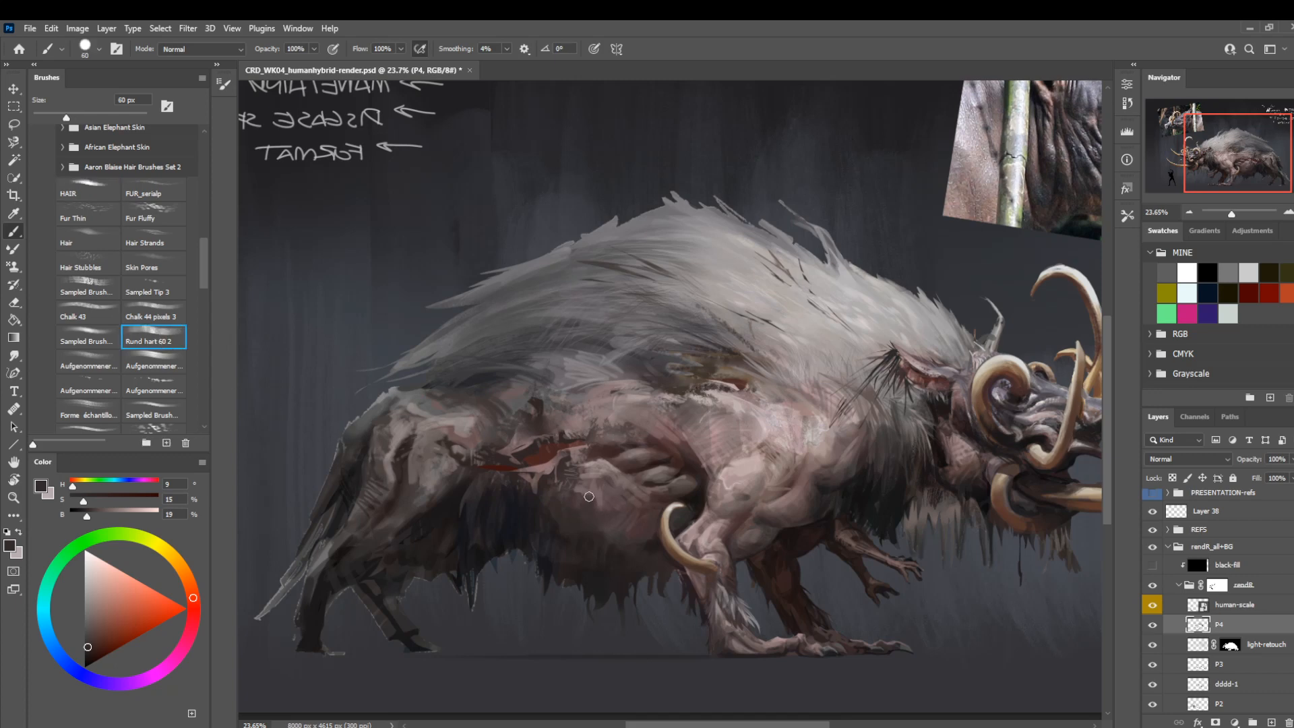
drag(701, 446, 607, 382)
key(bracketleft)
key(bracketleft)
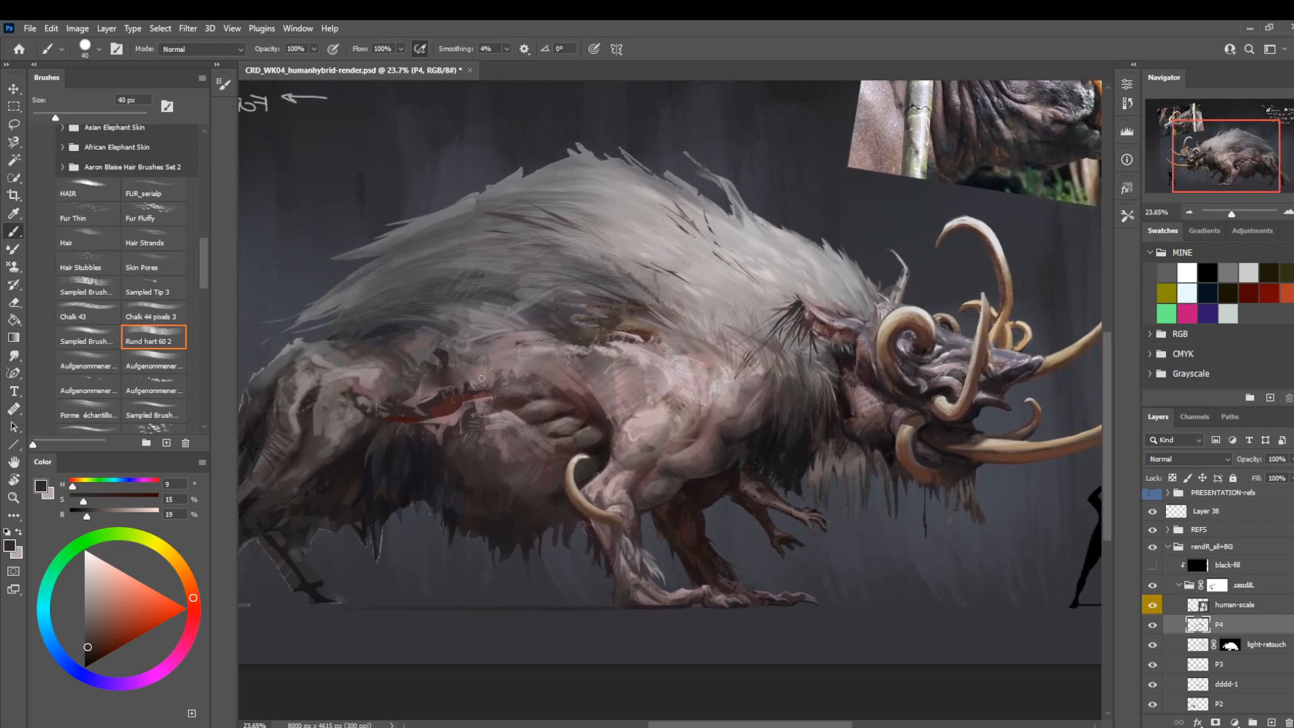
alt+click(519, 383)
key(bracketleft)
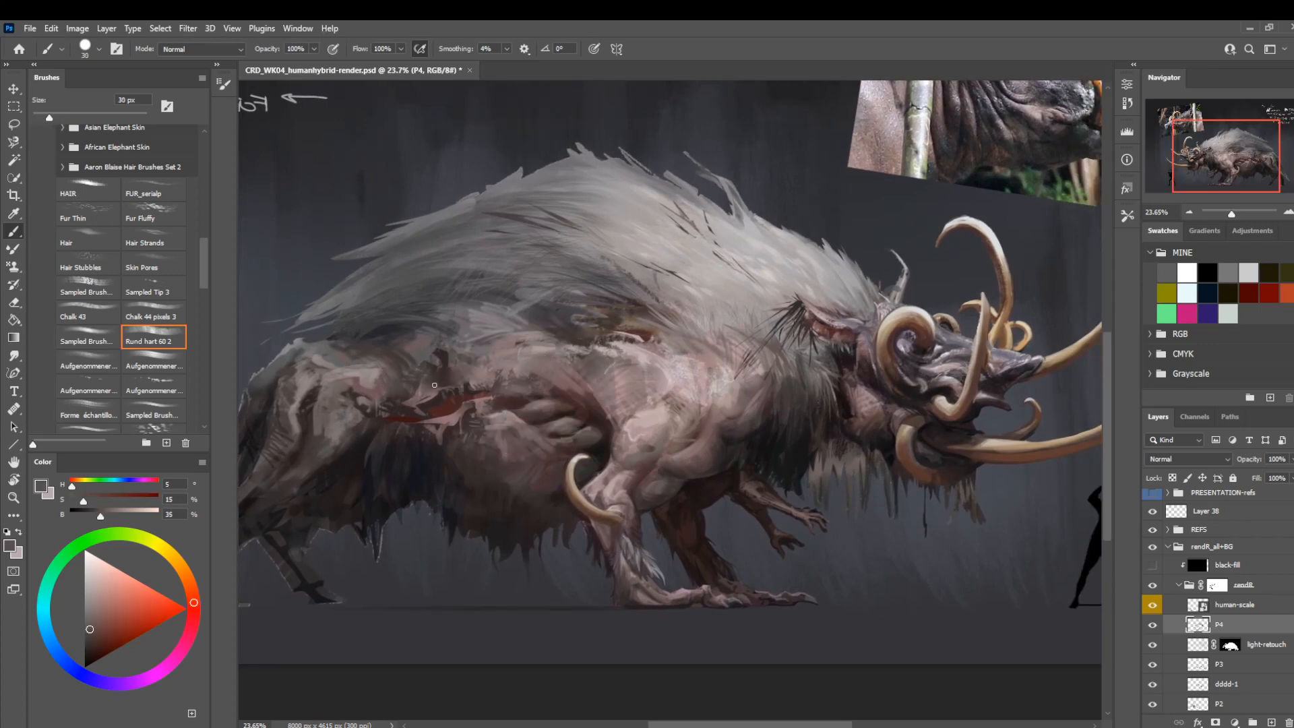
key(bracketleft)
key(bracketleft)
mouse_move(370, 366)
mouse_down()
mouse_move(379, 387)
mouse_move(360, 378)
mouse_move(377, 370)
mouse_up()
drag(483, 517, 532, 504)
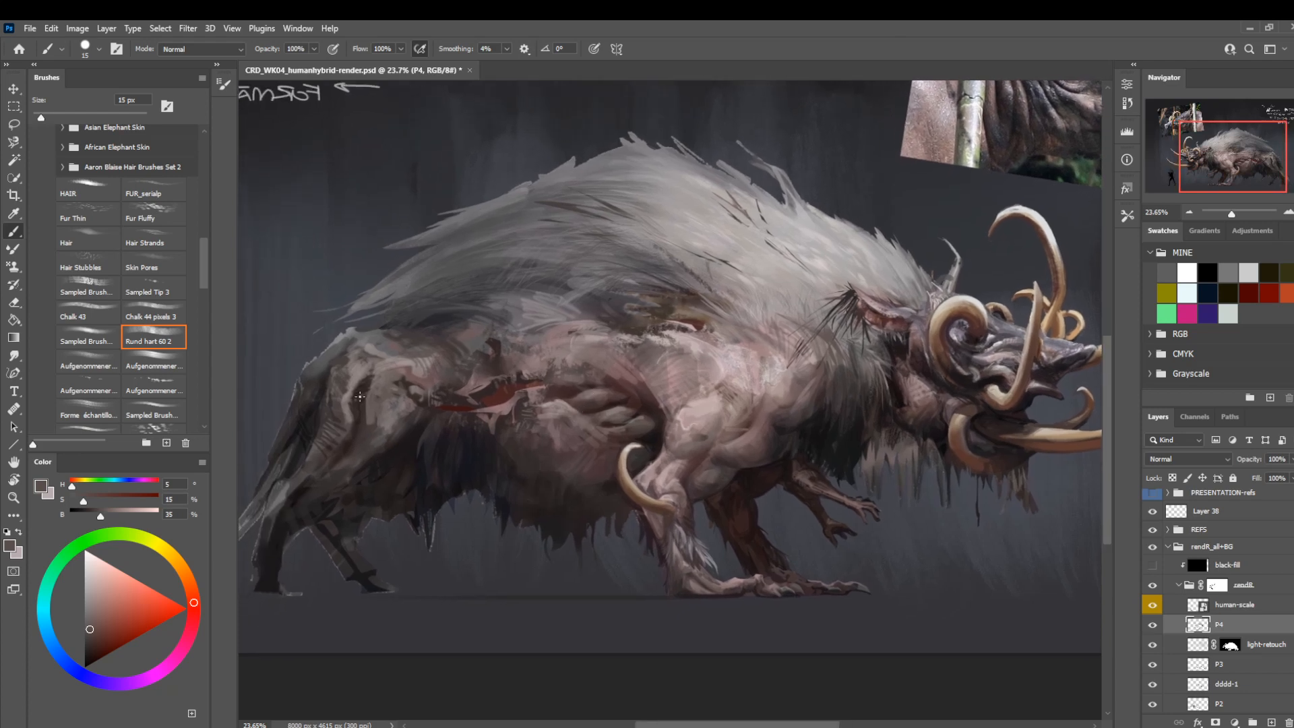
Set the brush to 40 px, sample a dark reddish brown (hue 0, saturation 13, brightness 27), and shade the thigh.
key(bracketright)
key(bracketright)
key(bracketright)
key(bracketright)
key(bracketright)
alt+click(374, 427)
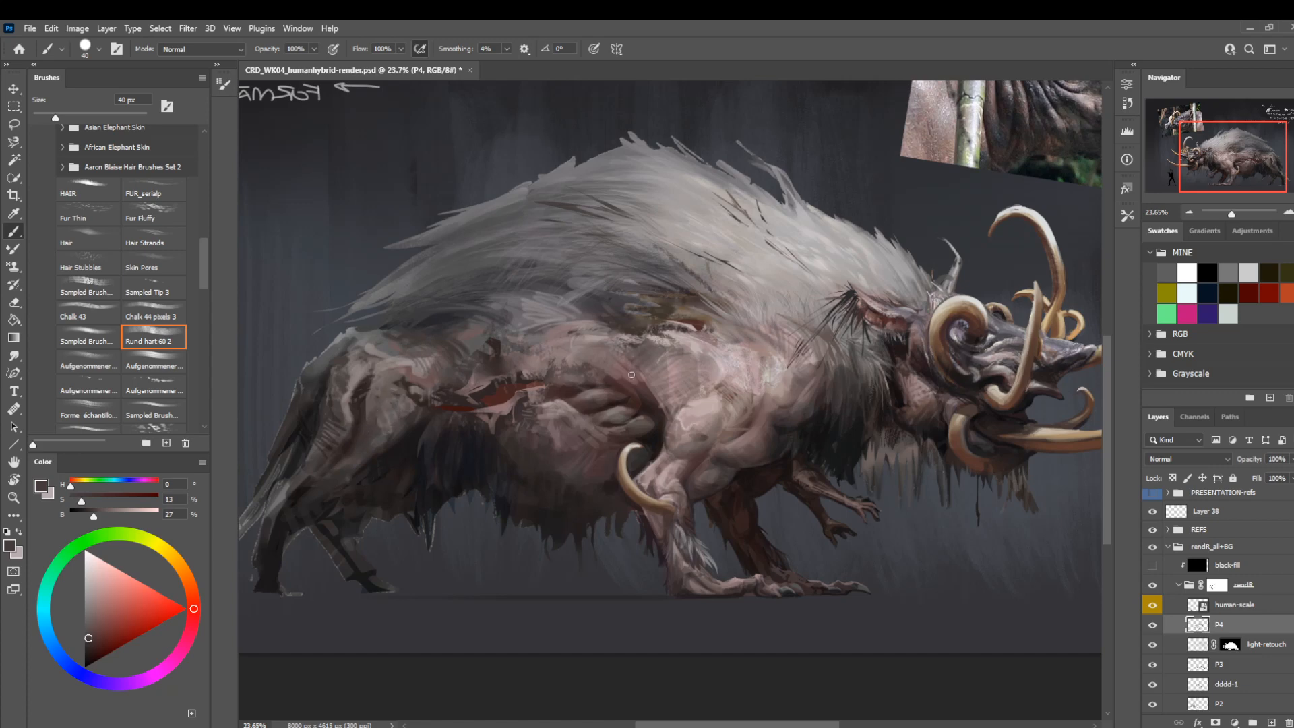
At 15 px, paint light skin folds on the hip with a pale pink (hue 3, saturation 12, brightness 73) and a mid brown (hue 12, saturation 16, brightness 48).
alt+click(699, 411)
key(bracketleft)
key(bracketleft)
key(bracketleft)
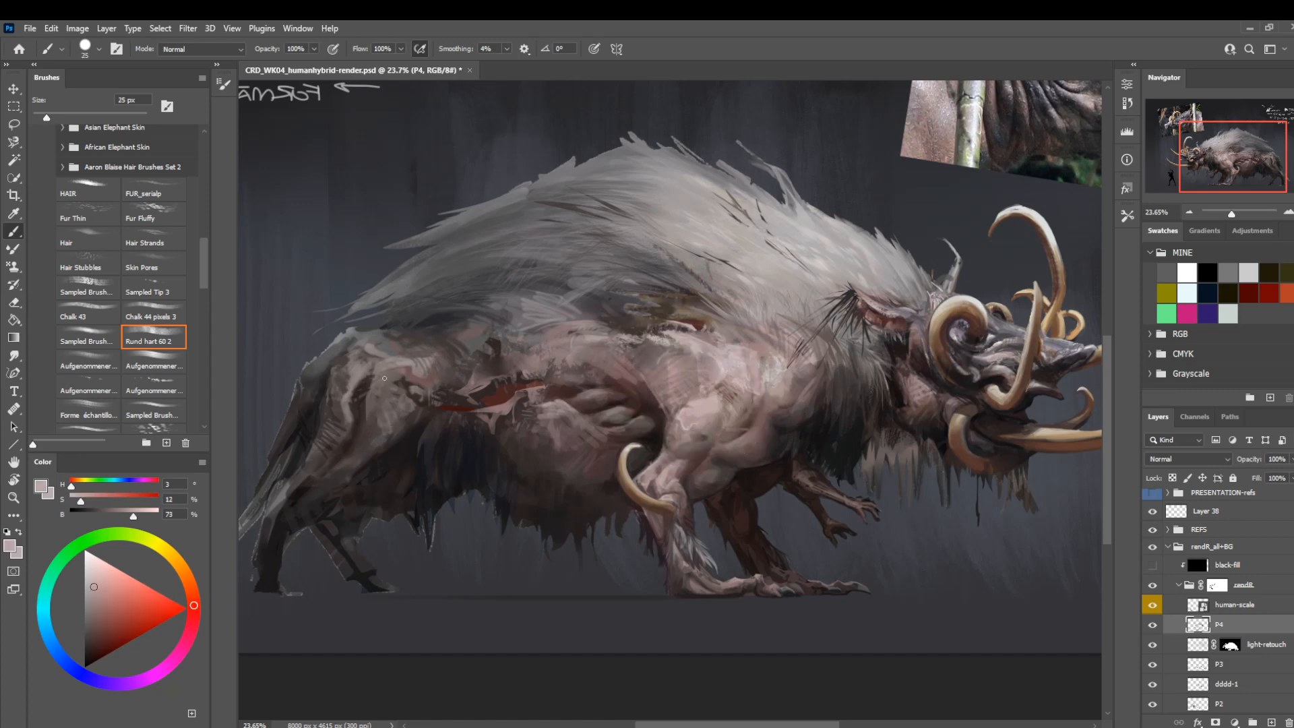
key(bracketleft)
key(bracketleft)
drag(395, 374, 406, 367)
alt+click(402, 364)
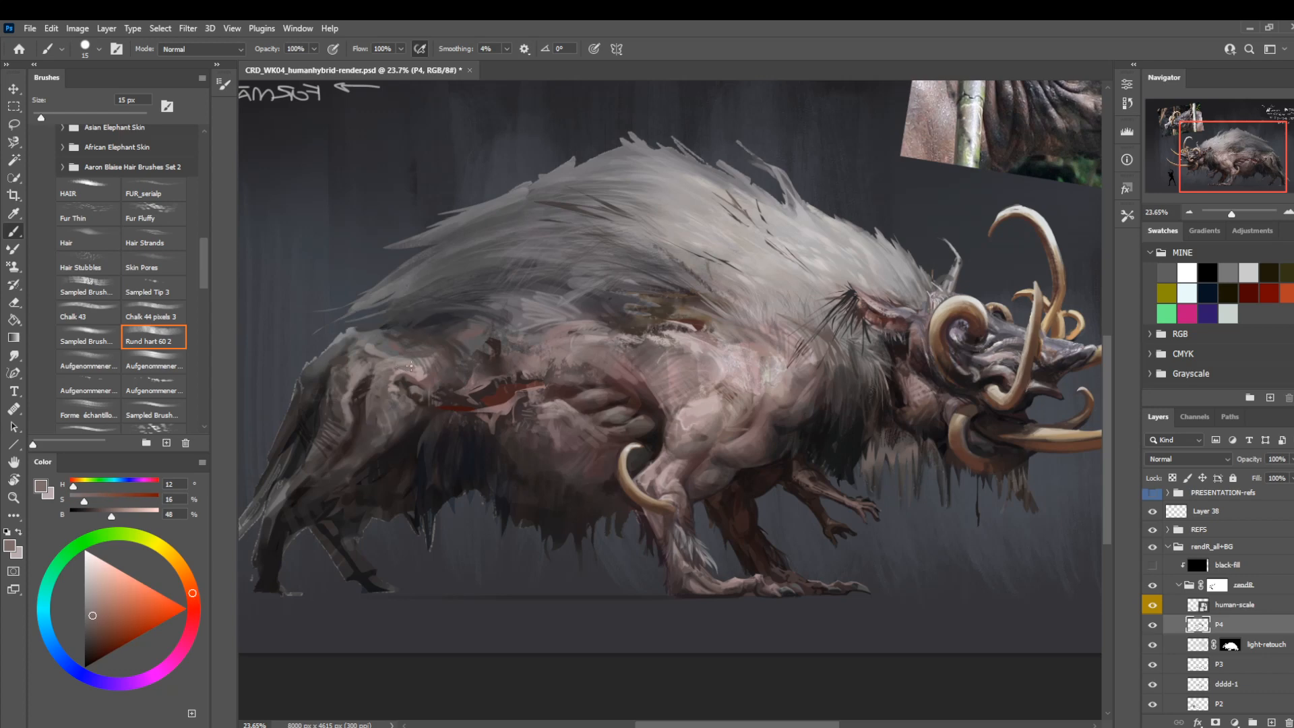
Sample a greyish pink (hue 0, saturation 13, brightness 65) and add fine 15 px highlights to the skin of the hip and flank.
mouse_move(522, 357)
mouse_down()
mouse_move(523, 383)
mouse_move(501, 365)
mouse_up()
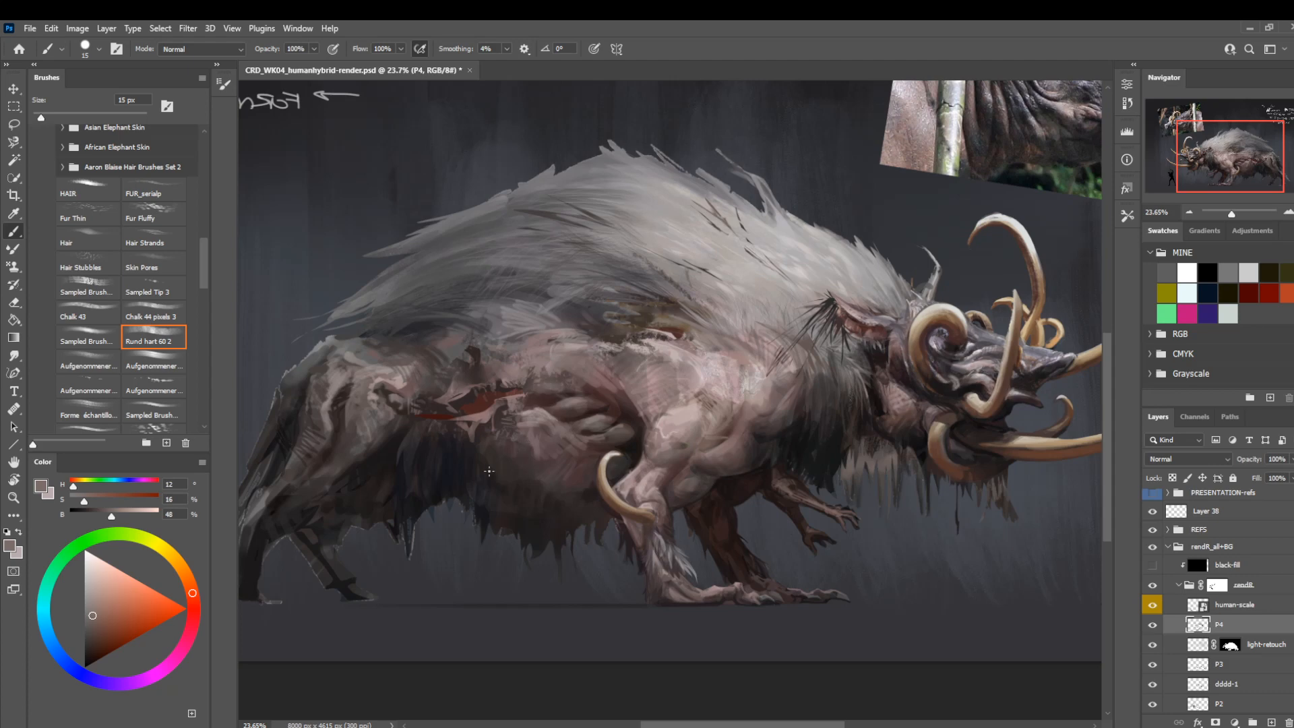
drag(433, 515, 458, 517)
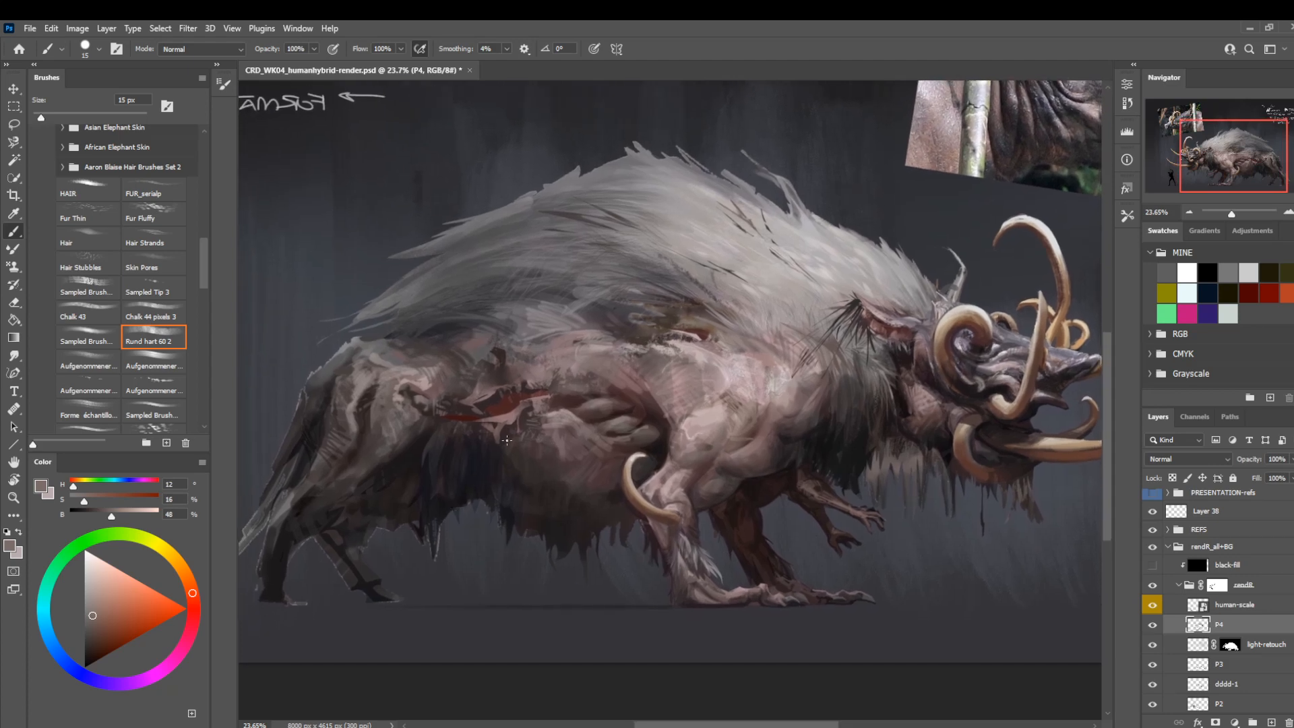
alt+click(433, 379)
key(bracketright)
key(bracketleft)
key(bracketleft)
key(bracketleft)
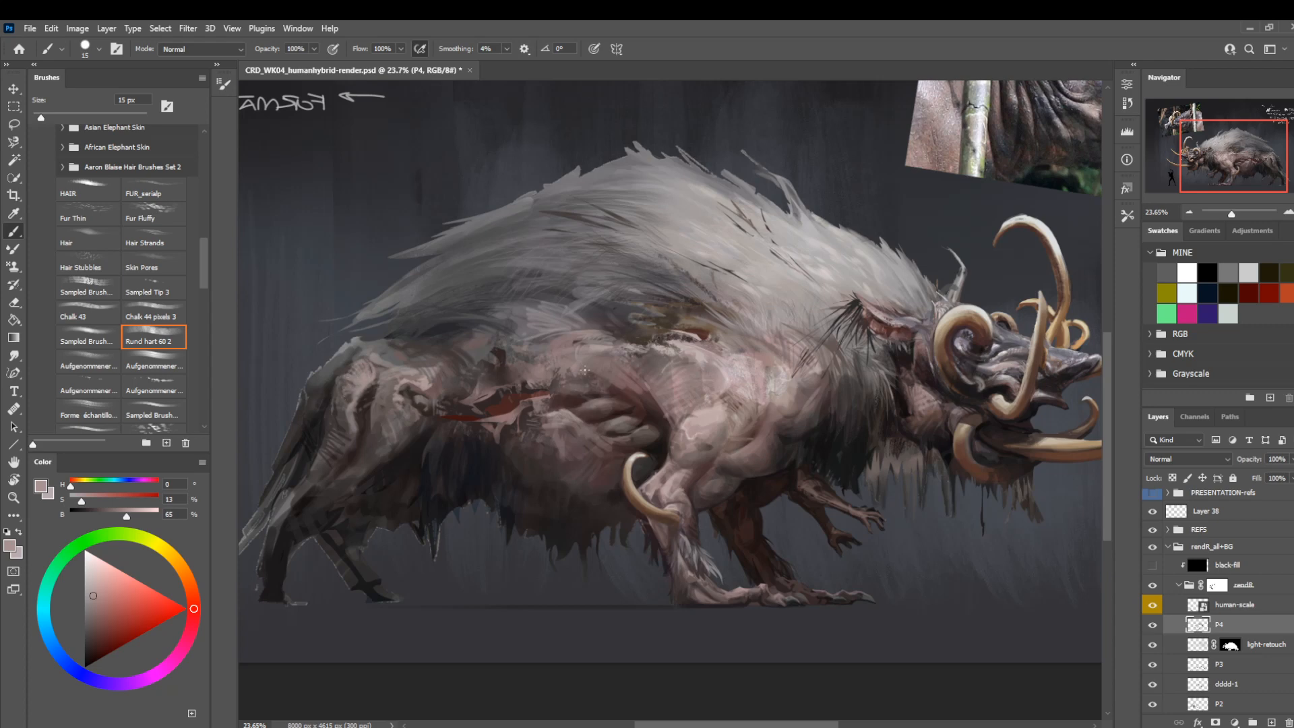
Sample a near-black brown (hue 0, saturation 15, brightness 16), set the brush to 35 px, and touch up where the rump meets the mane.
key(bracketright)
key(bracketright)
key(bracketright)
key(bracketright)
key(bracketright)
key(bracketright)
key(bracketright)
key(bracketright)
alt+click(530, 528)
key(bracketleft)
key(bracketleft)
key(bracketleft)
key(bracketleft)
key(bracketleft)
key(bracketleft)
key(bracketleft)
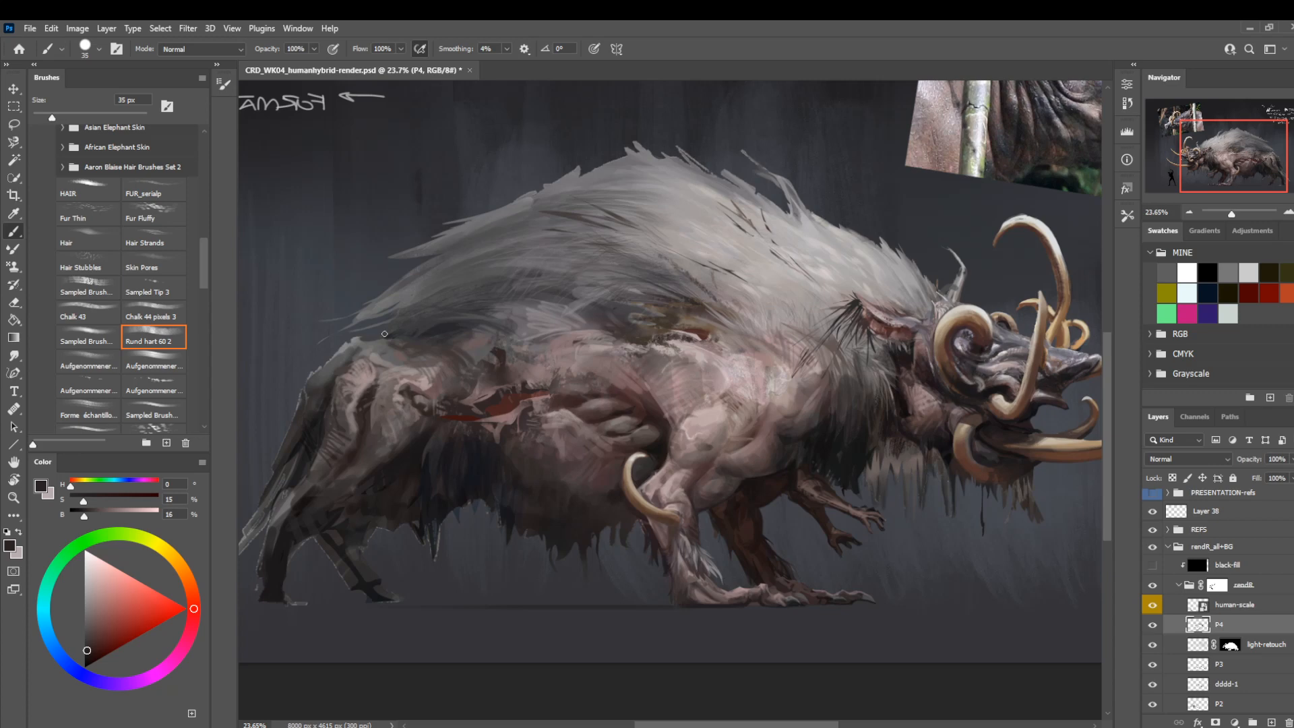
Select the loose brushes from Stone-thumb-SK through GPen_02 and move them into the DIV__ brush group.
mouse_move(205, 287)
mouse_down()
mouse_move(207, 210)
mouse_move(207, 288)
mouse_up()
click(64, 353)
click(115, 213)
shift+click(121, 325)
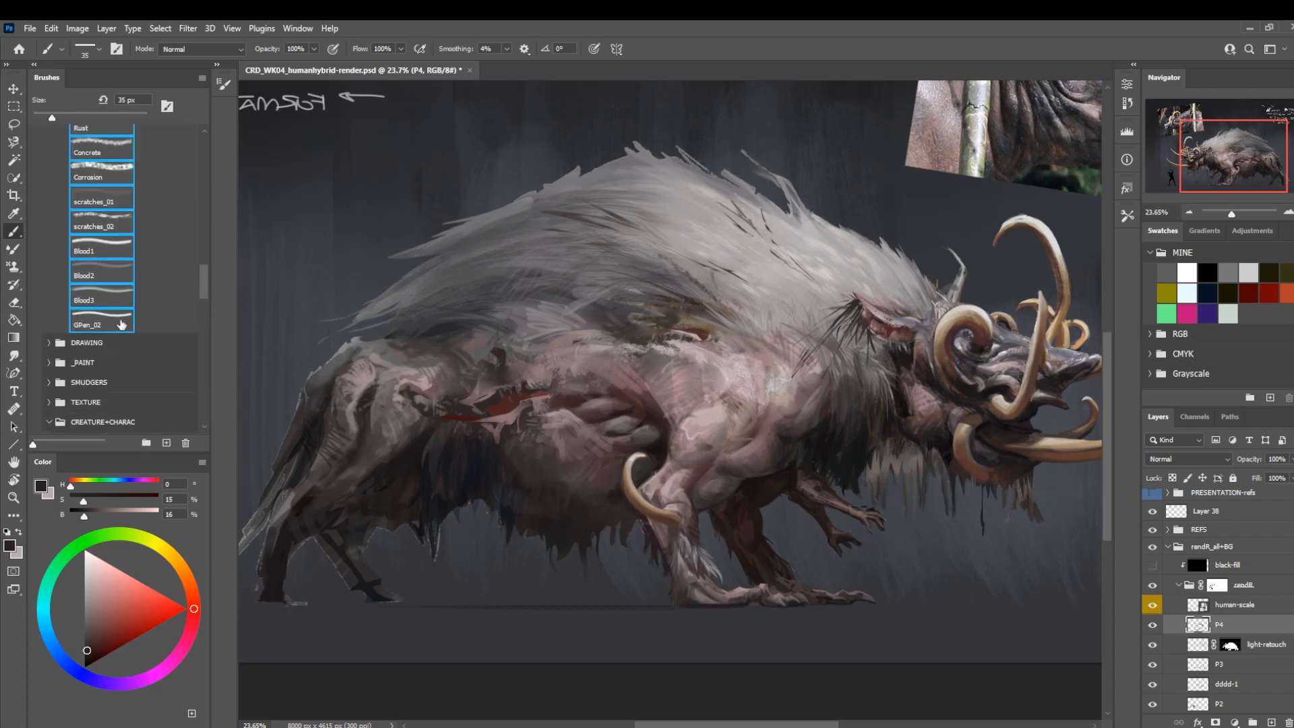
scroll(122, 337, down, 3)
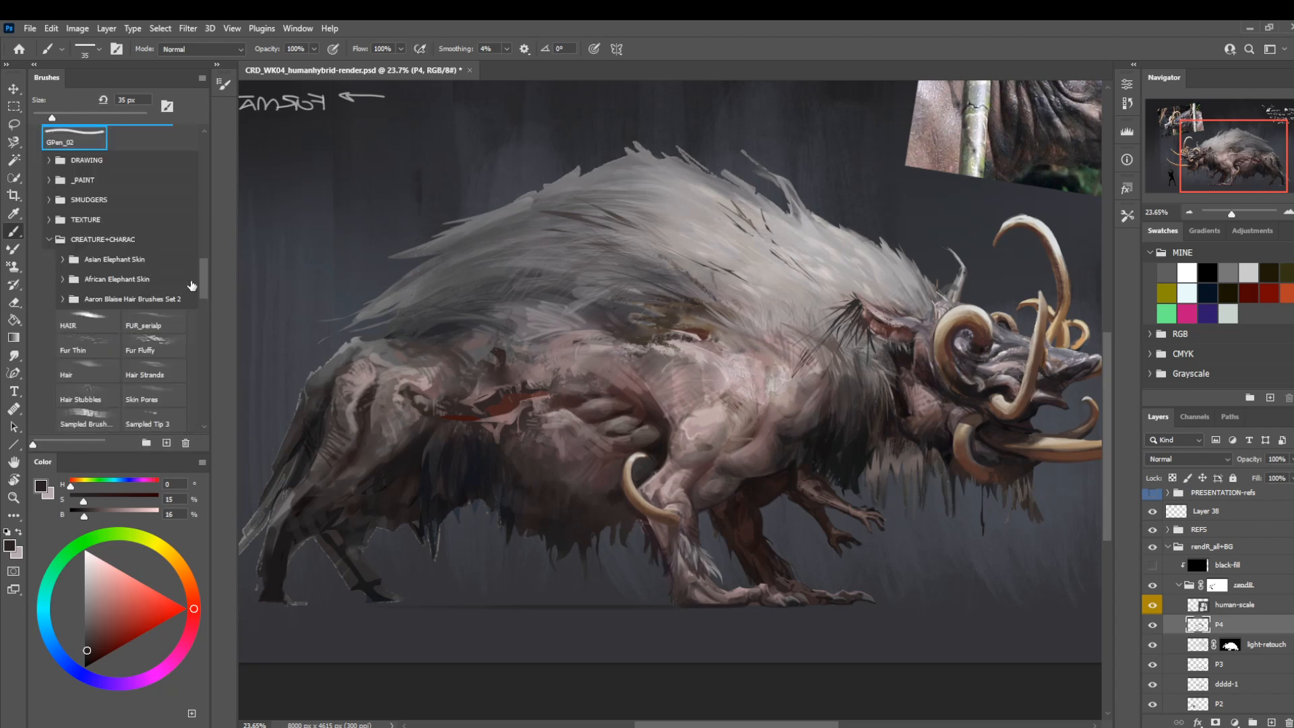
drag(203, 270, 212, 211)
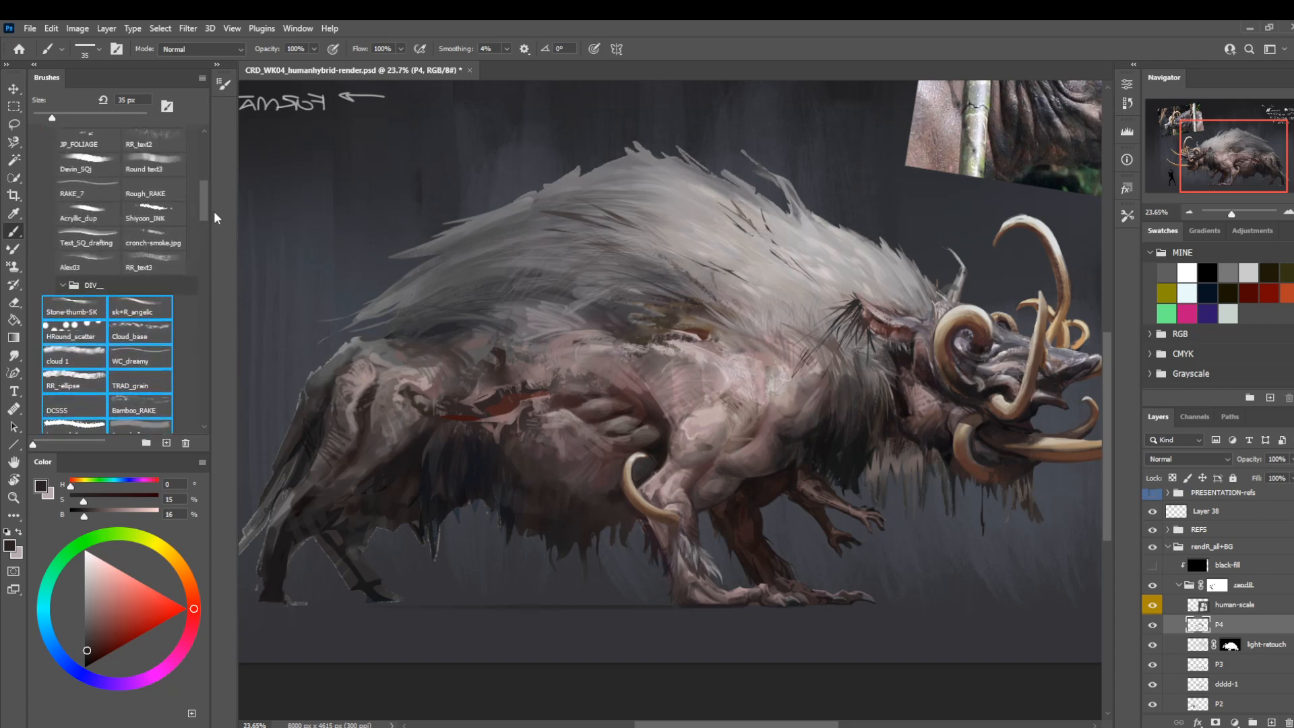
drag(70, 309, 87, 290)
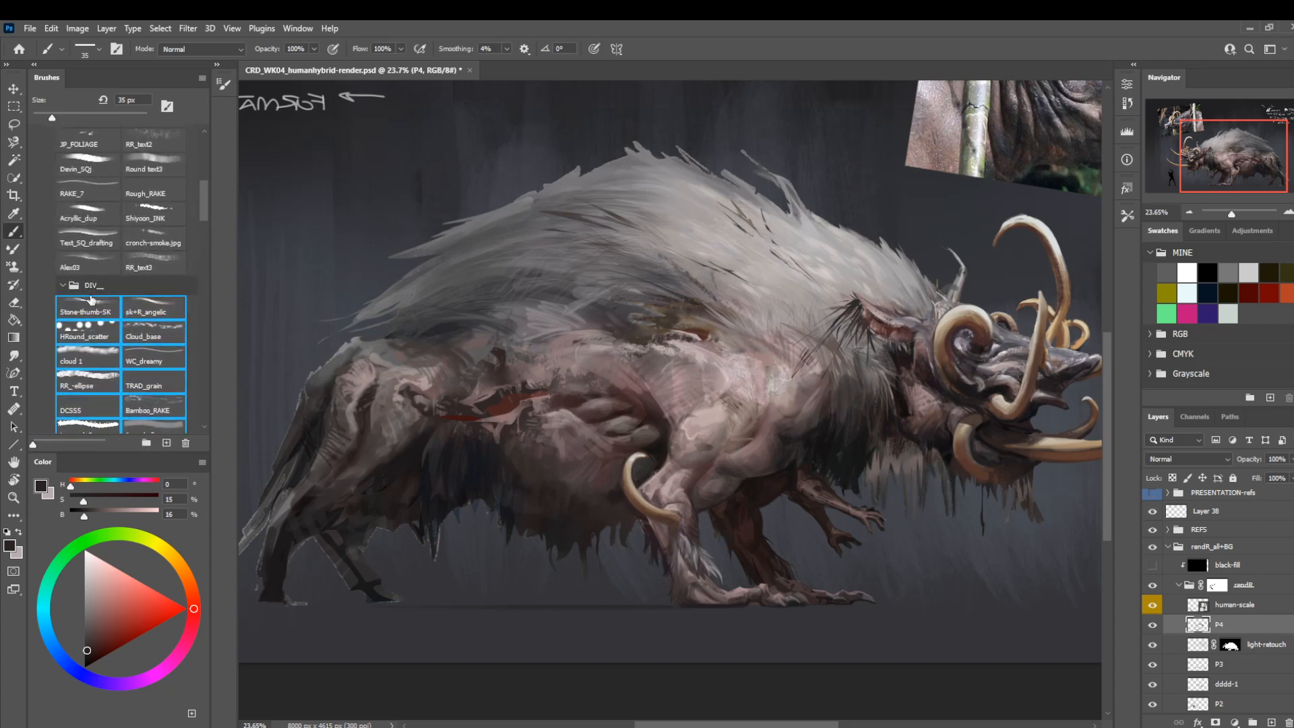
drag(199, 214, 211, 253)
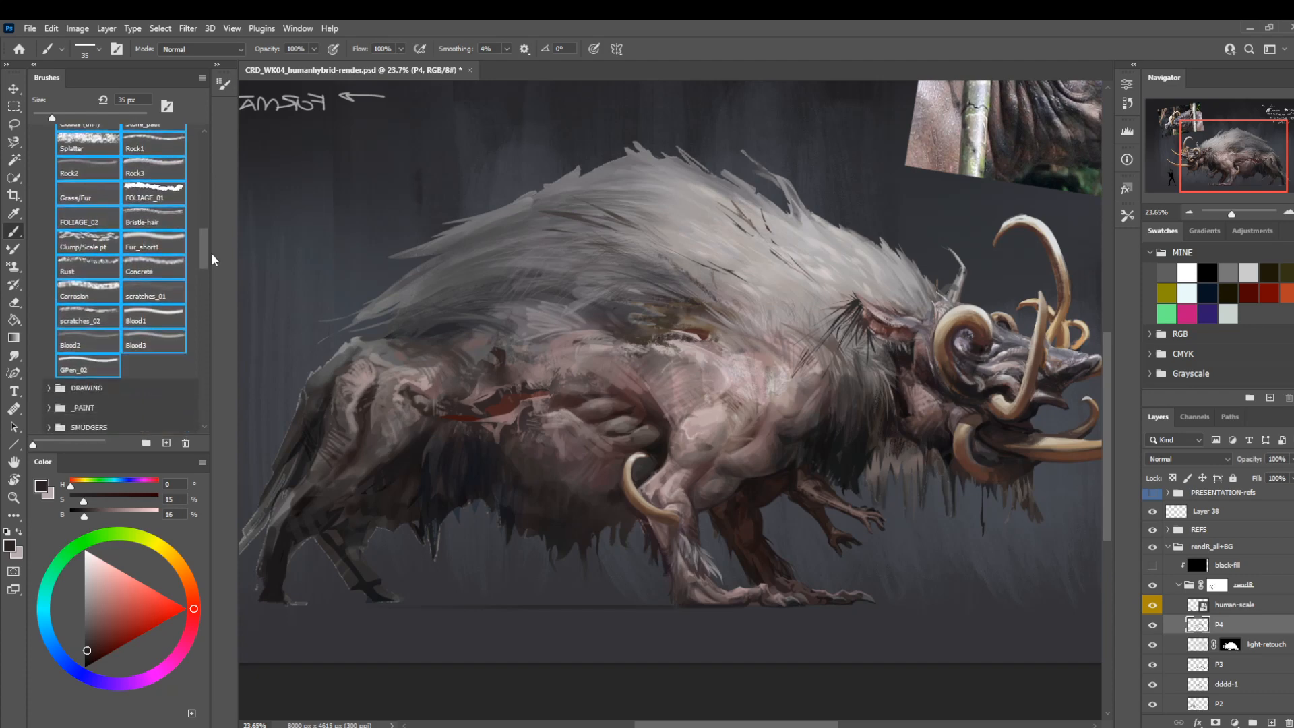
Pick only the Blood3 brush and add a new layer named P5 above P4.
click(136, 339)
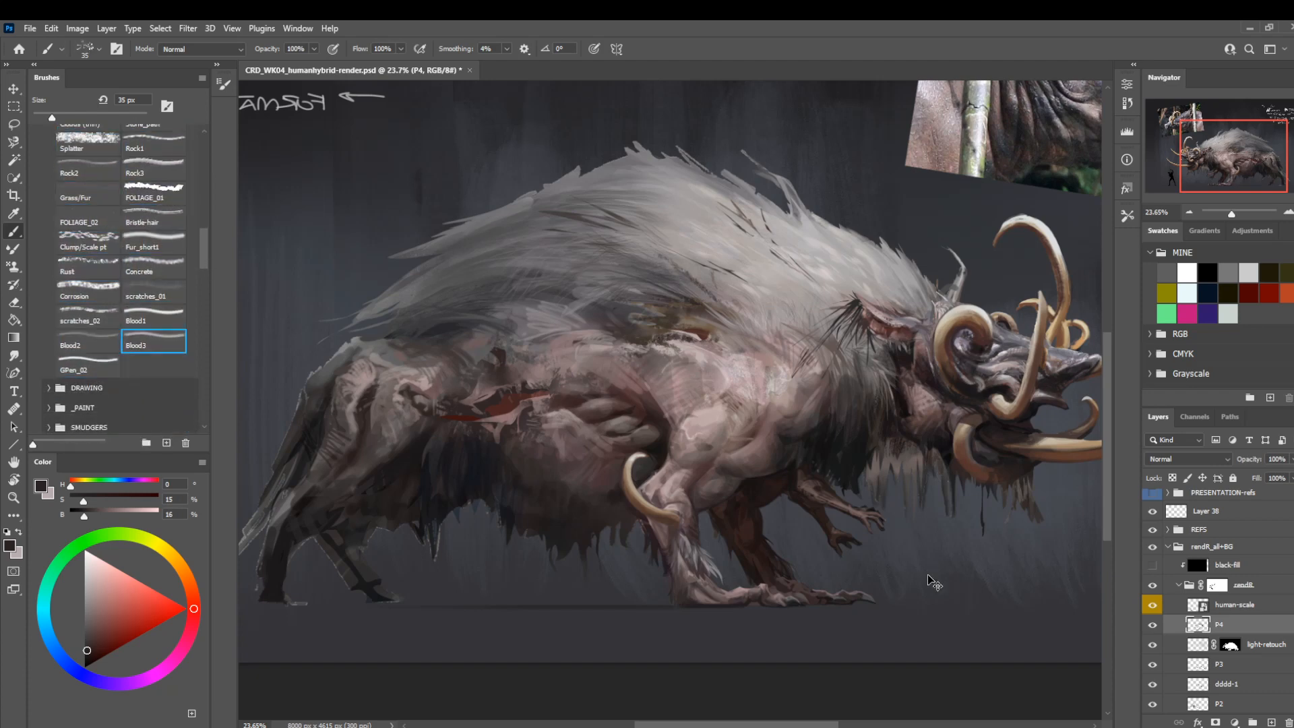
key(ctrl+shift+n)
text(P5)
key(Return)
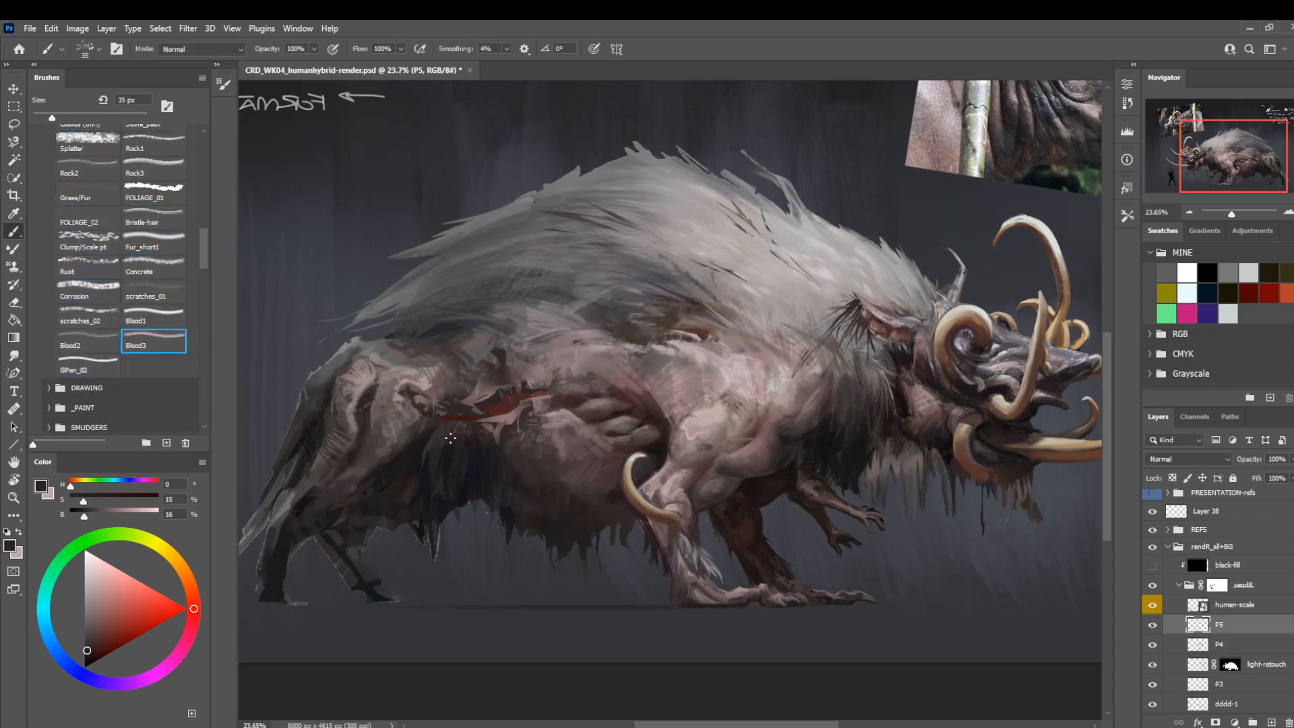
Sample a dark brown (hue 0, saturation 31, brightness 26) and try spattering the flank with Blood3 at 250 px and Blood2 at 900 px.
key(bracketright)
key(bracketright)
key(bracketright)
key(bracketright)
key(bracketright)
key(bracketright)
key(bracketright)
key(bracketright)
key(bracketright)
key(bracketright)
key(bracketright)
key(bracketright)
key(bracketright)
key(bracketright)
key(bracketright)
key(bracketright)
key(bracketright)
alt+click(567, 403)
key(bracketleft)
key(bracketleft)
key(bracketleft)
key(bracketleft)
key(bracketleft)
key(bracketleft)
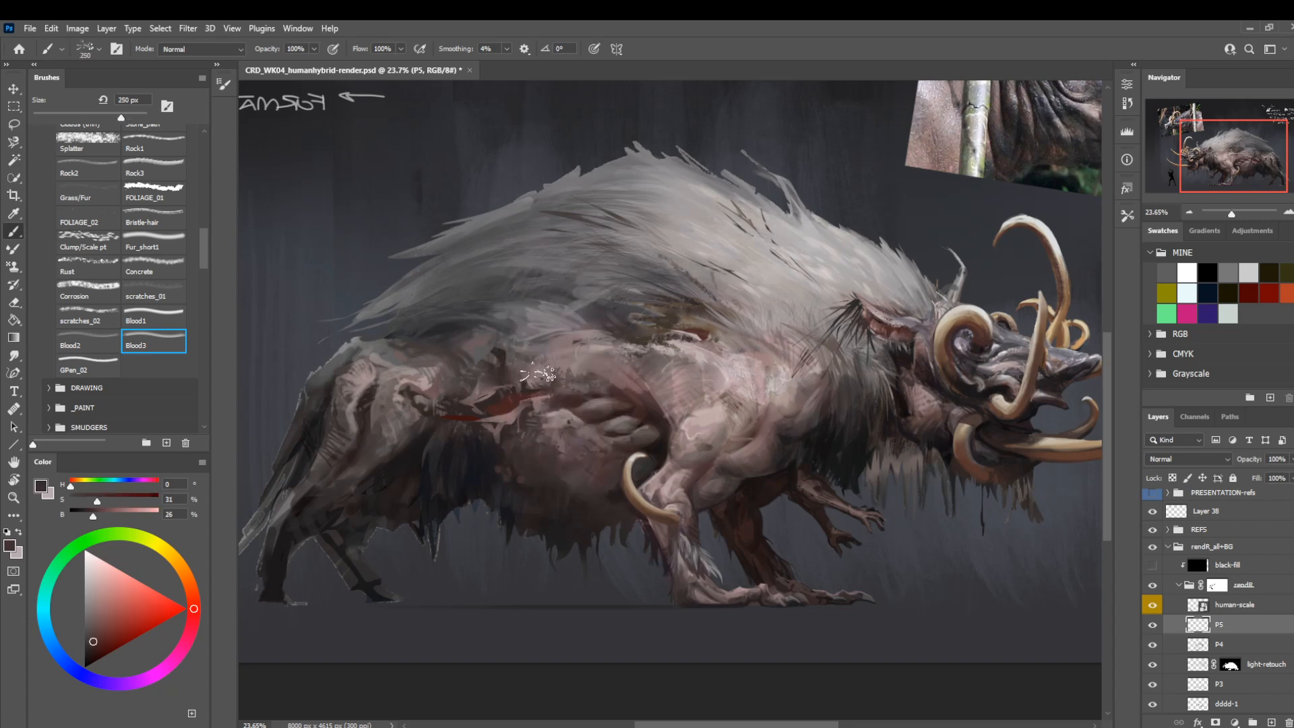
click(89, 342)
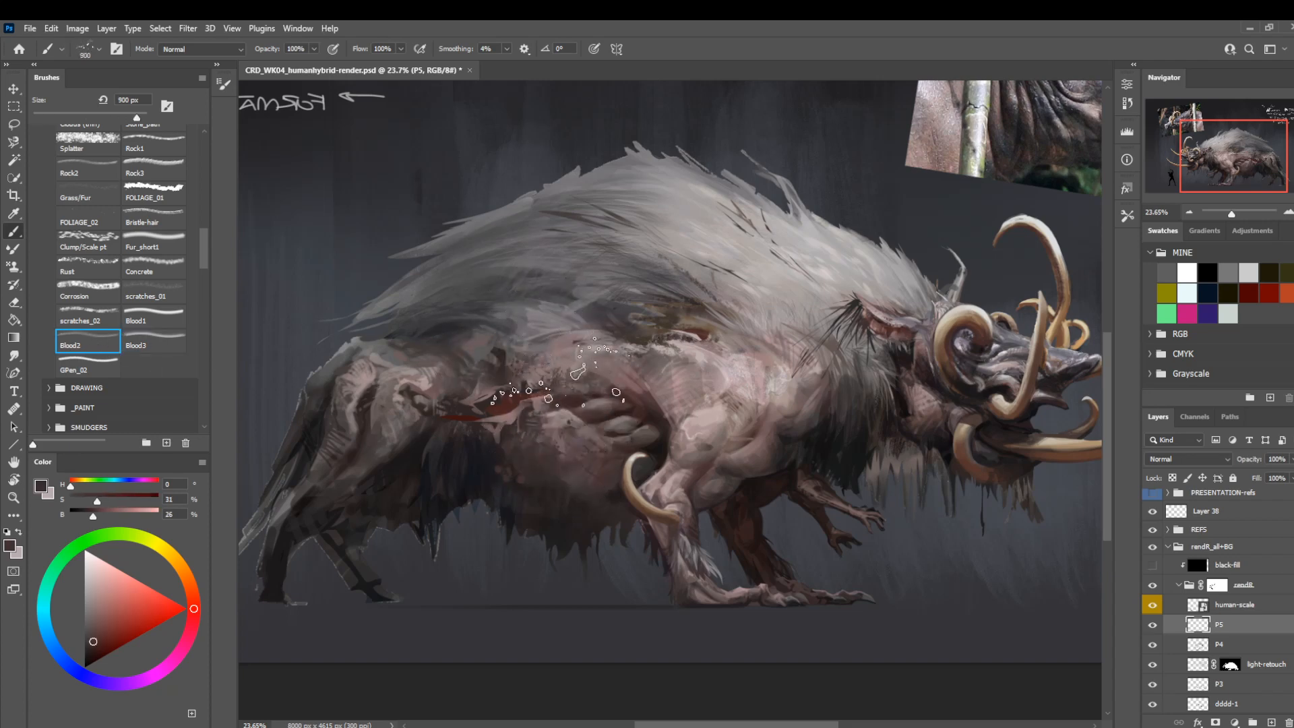
Erase the spatter around the flank wound with the Soft Round eraser at 1100 px and return to the brush.
key(e)
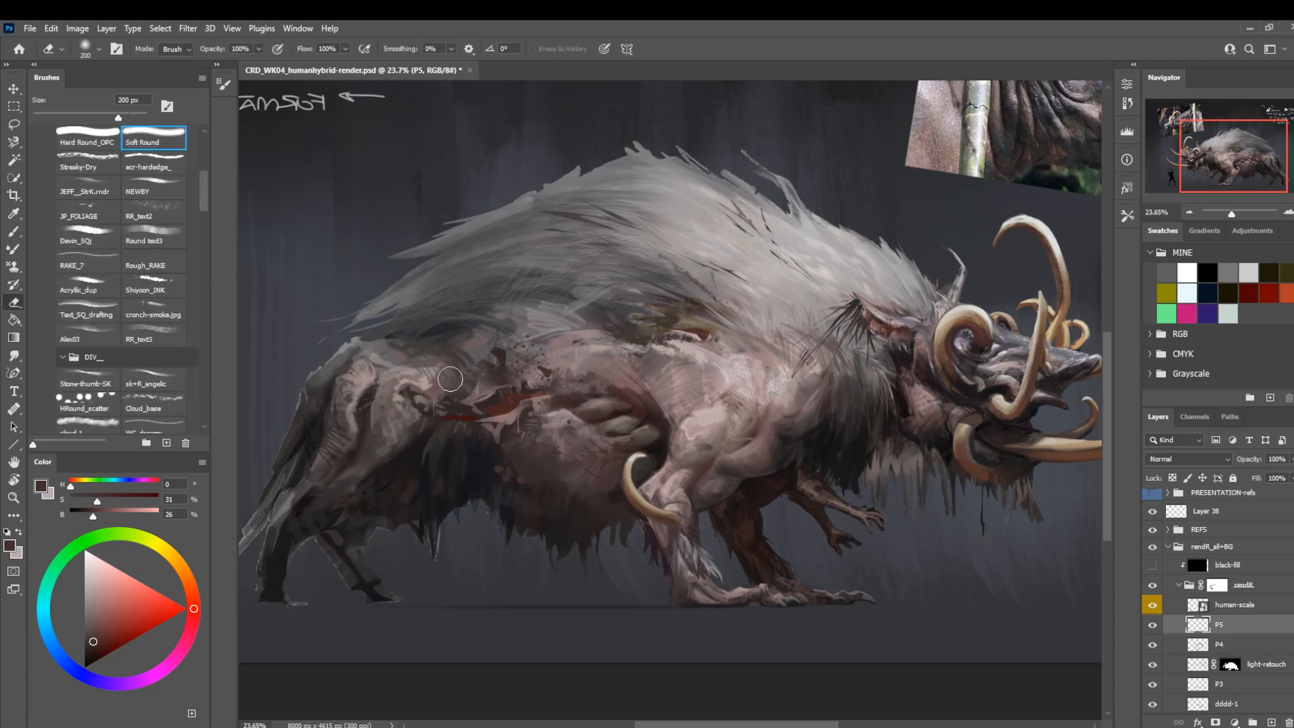
key(bracketright)
key(bracketright)
key(bracketright)
key(bracketright)
key(bracketright)
key(bracketright)
key(bracketright)
key(bracketright)
key(bracketright)
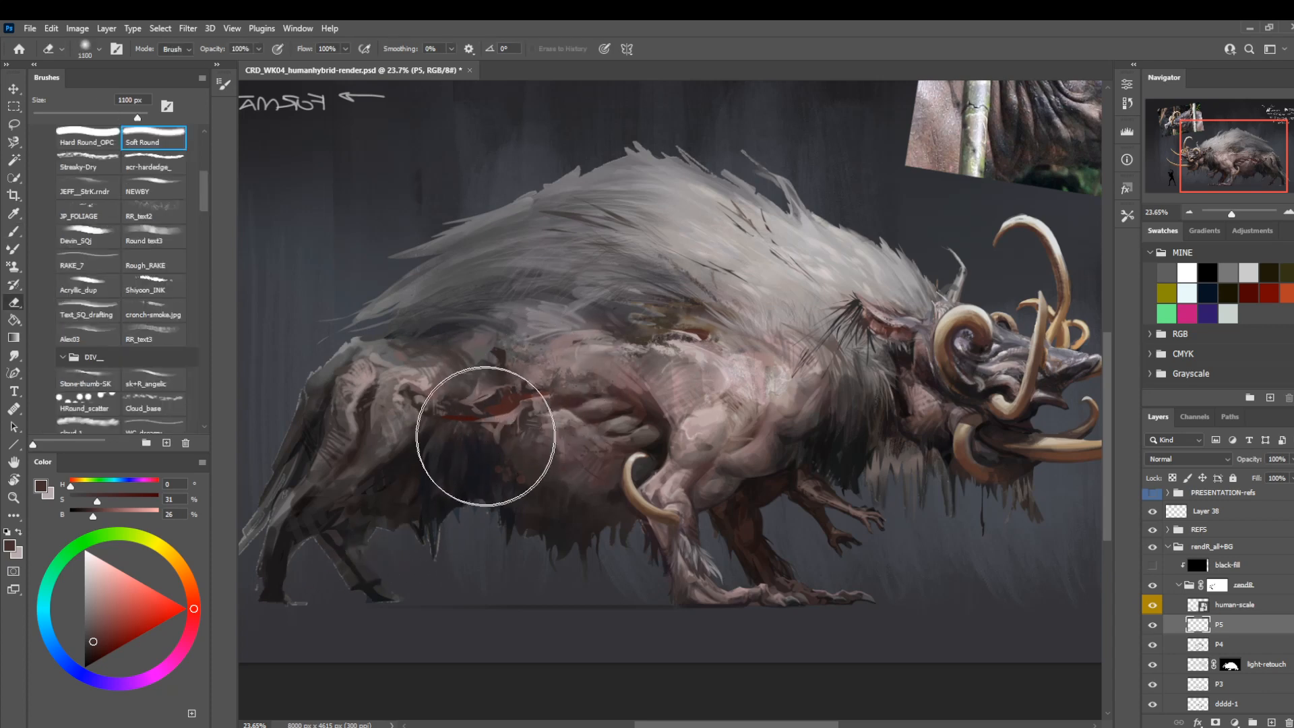
key(b)
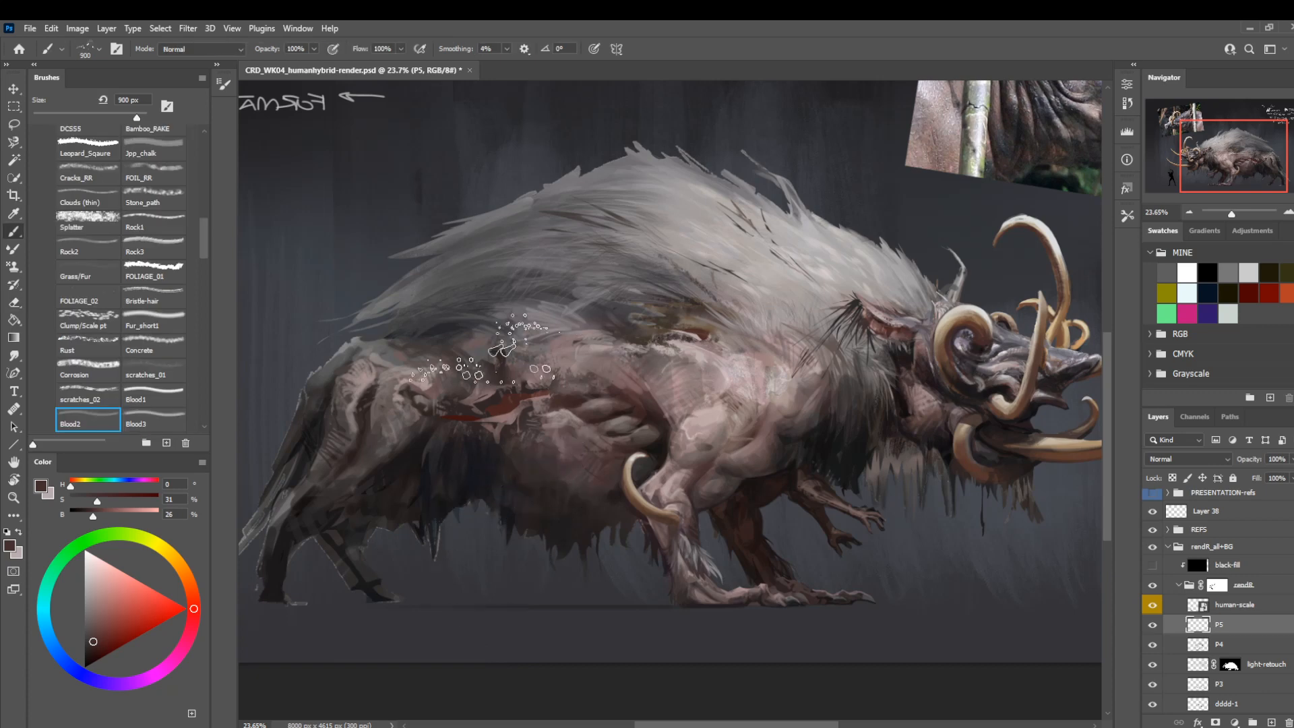
With the Rust brush at 150 px, paint torn texture around the flank wound in a sampled dark red (hue 4, saturation 55, brightness 29).
click(94, 341)
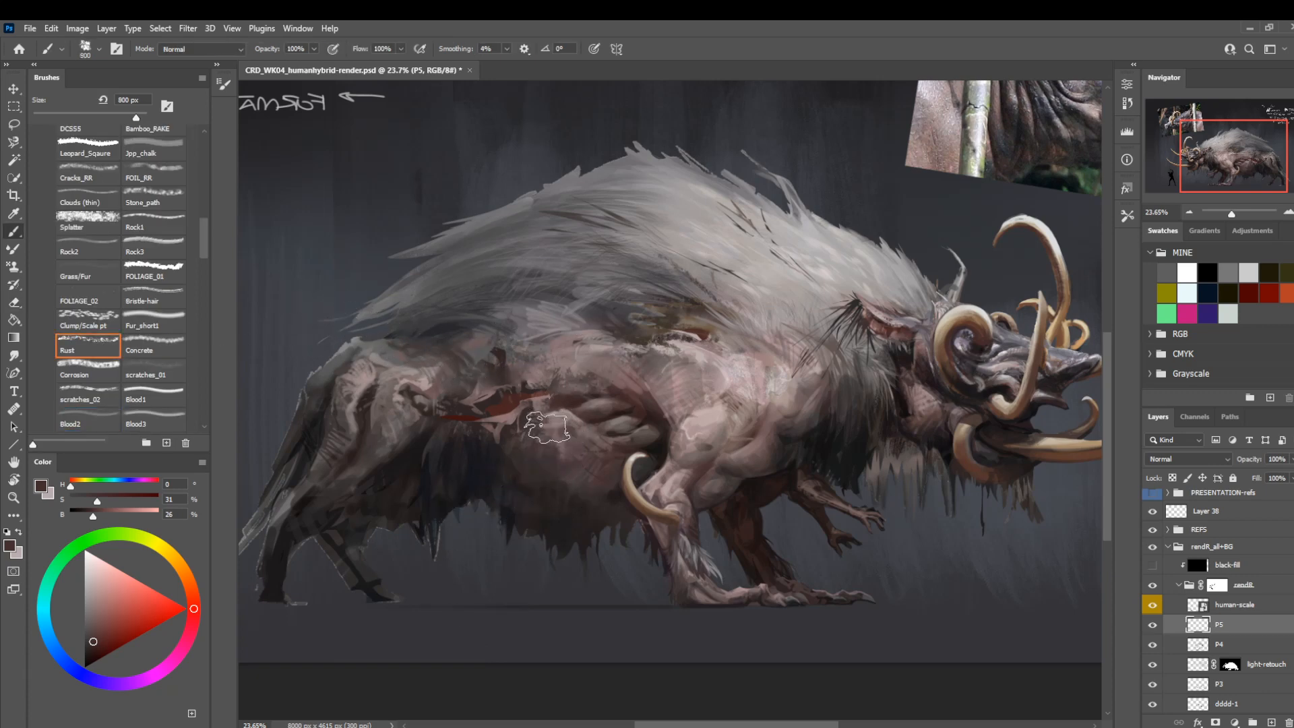
key(bracketleft)
alt+click(499, 408)
key(bracketleft)
key(bracketleft)
key(bracketleft)
key(bracketleft)
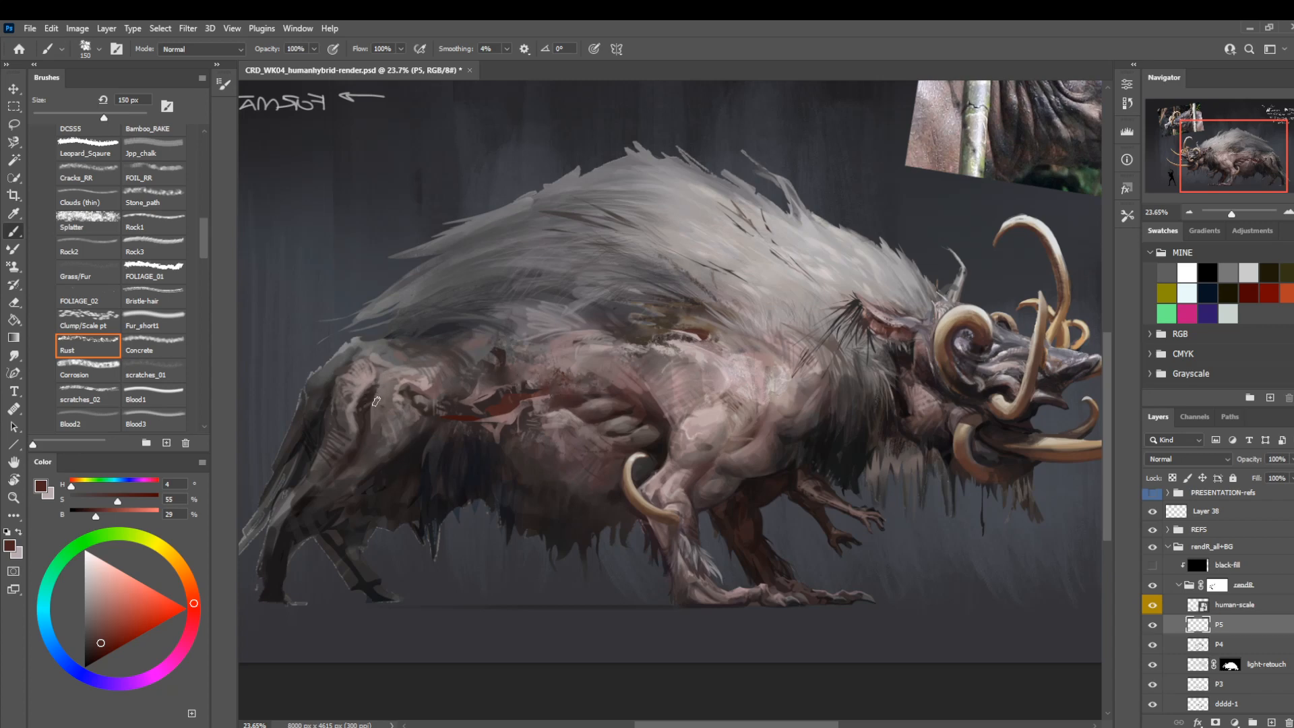
Deepen the creases around the wound and hip with the Rust brush at 60 px in a darker red-brown (hue 4, saturation 54, brightness 18).
key(bracketright)
key(bracketright)
key(bracketright)
key(bracketleft)
key(bracketleft)
key(bracketleft)
key(bracketleft)
click(95, 652)
key(bracketleft)
key(bracketleft)
key(bracketleft)
key(bracketleft)
key(bracketleft)
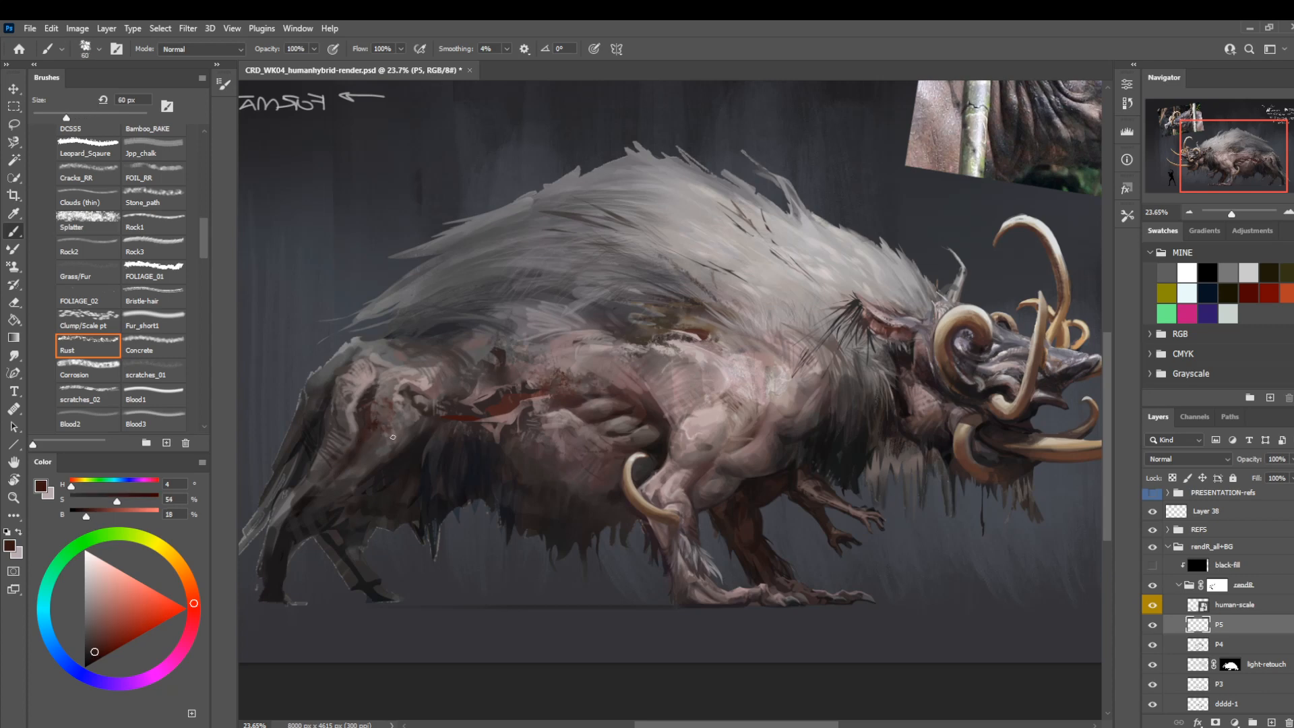
Paint greyish pink skin touches on the hip with the Fur_short1 brush at 35 px and sample a grey near the mane's lower edge.
alt+click(400, 400)
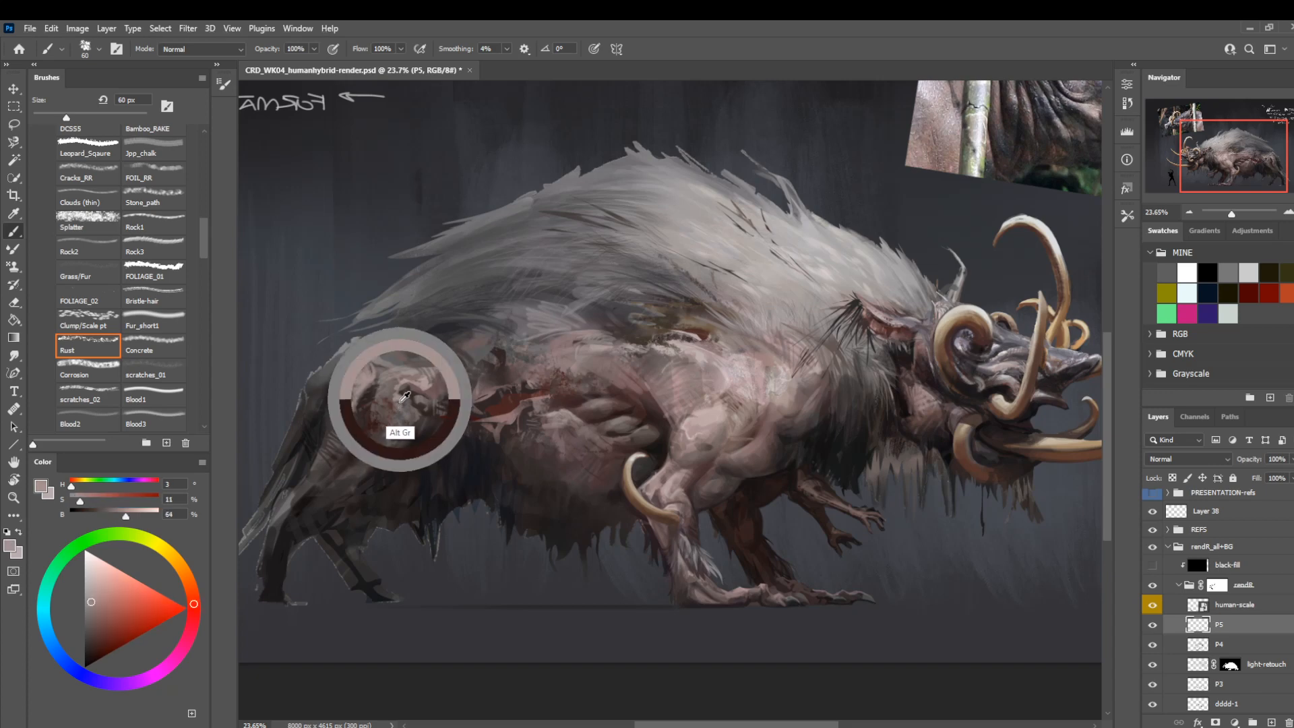
click(157, 316)
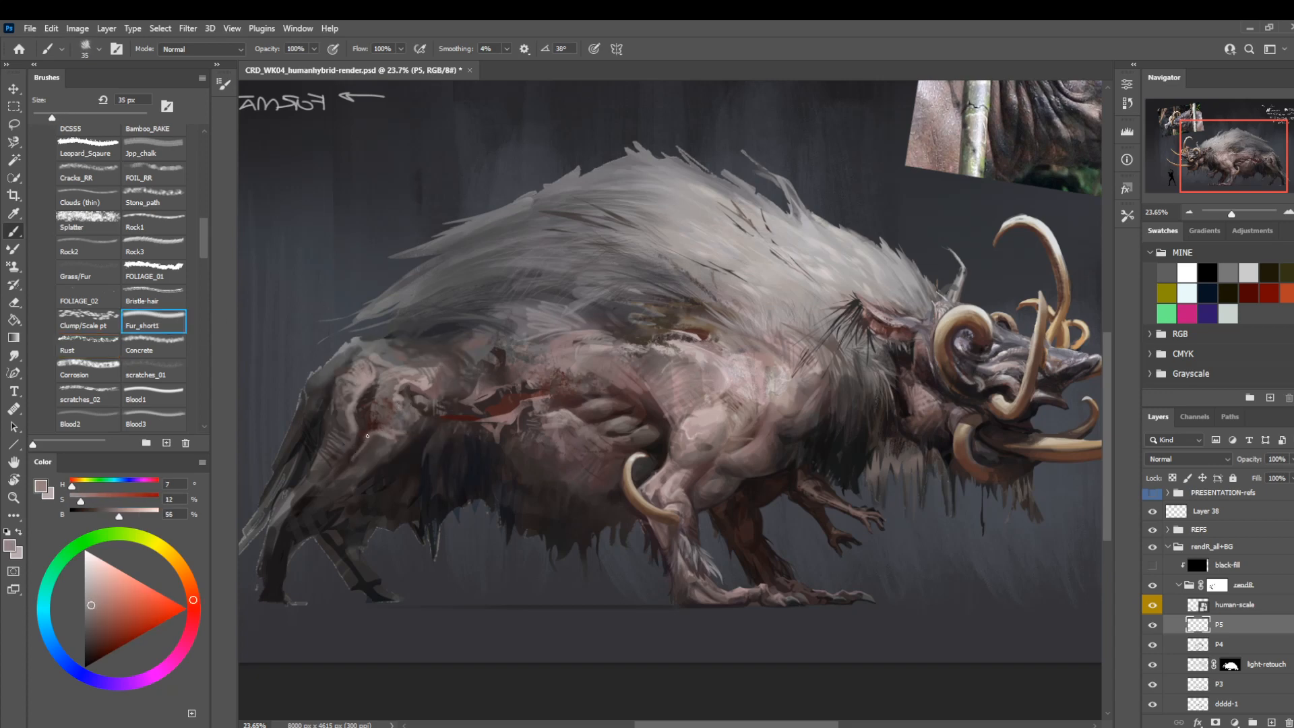
alt+click(483, 347)
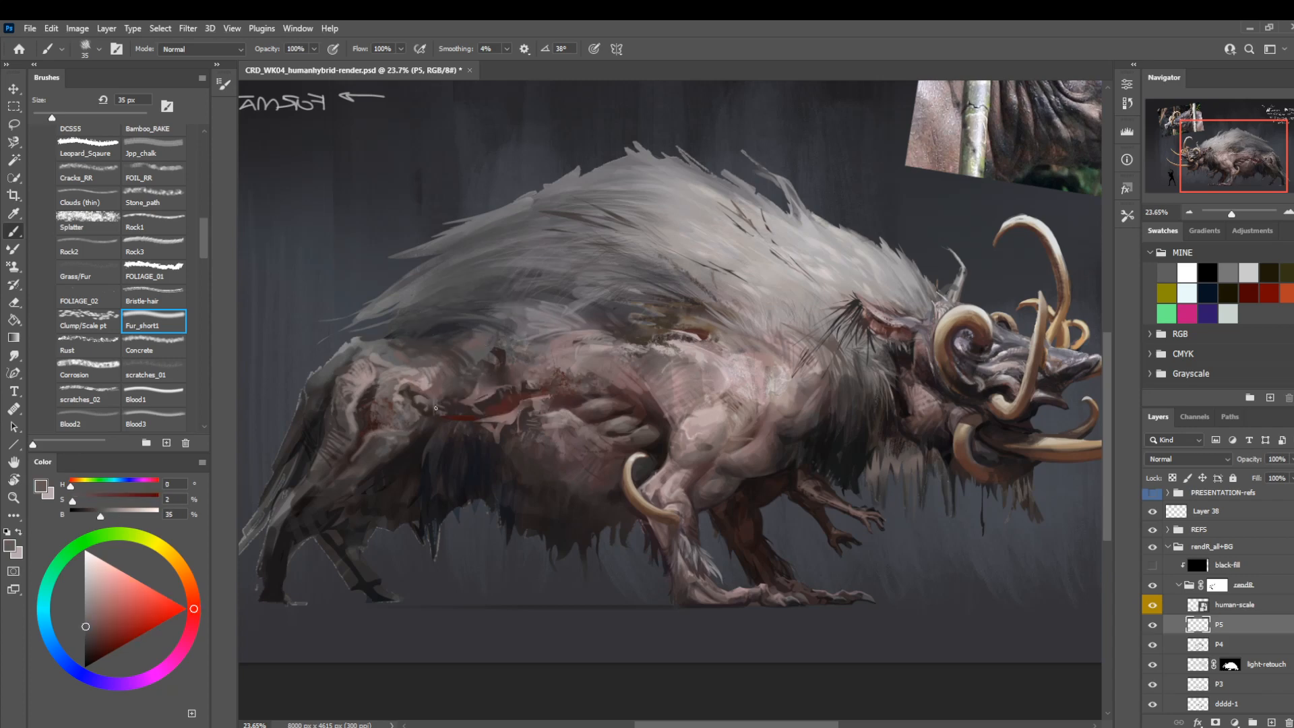
Shade the inner thigh with a sampled dark grey-brown (hue 0, saturation 11, brightness 25) at 45 px.
alt+click(364, 474)
key(])
key(])
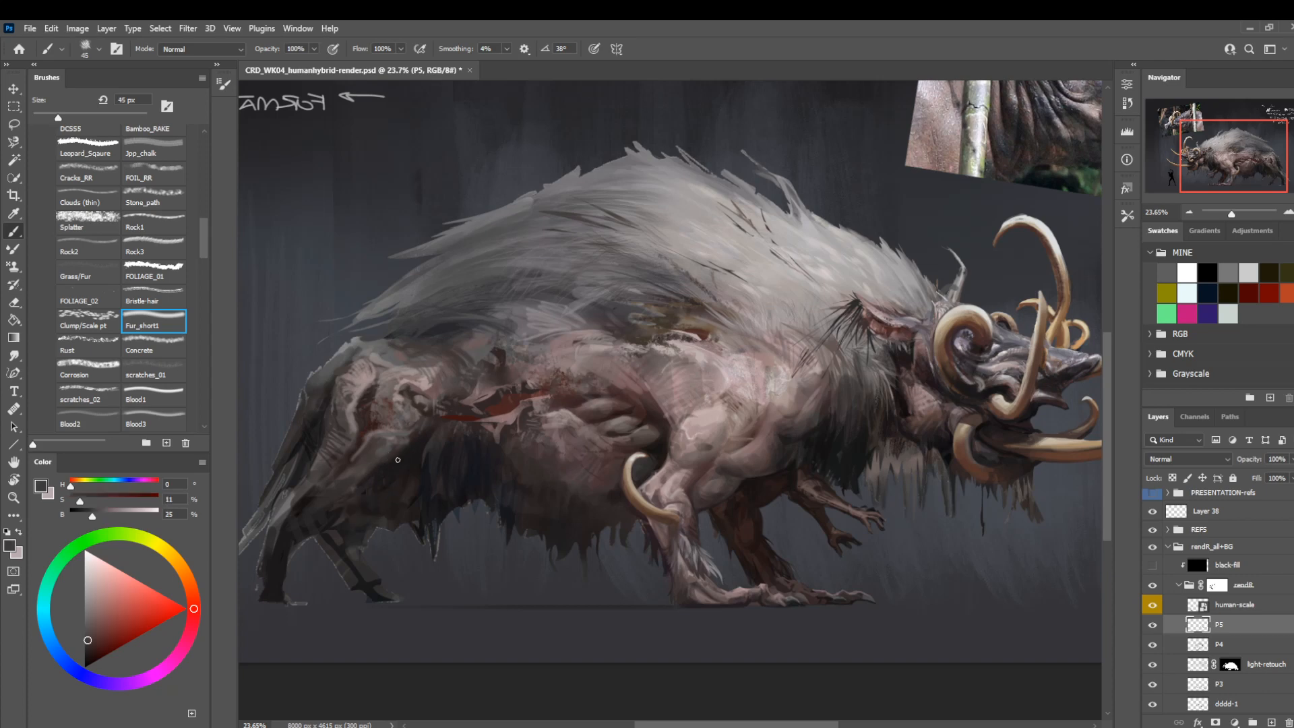
mouse_move(394, 465)
mouse_down()
mouse_move(378, 472)
mouse_move(386, 462)
mouse_up()
Flip the canvas horizontally and darken the front edge of the thigh with a near-black (hue 340, saturation 12, brightness 10) at 45 px.
drag(556, 347, 590, 354)
key(ctrl+shift+h)
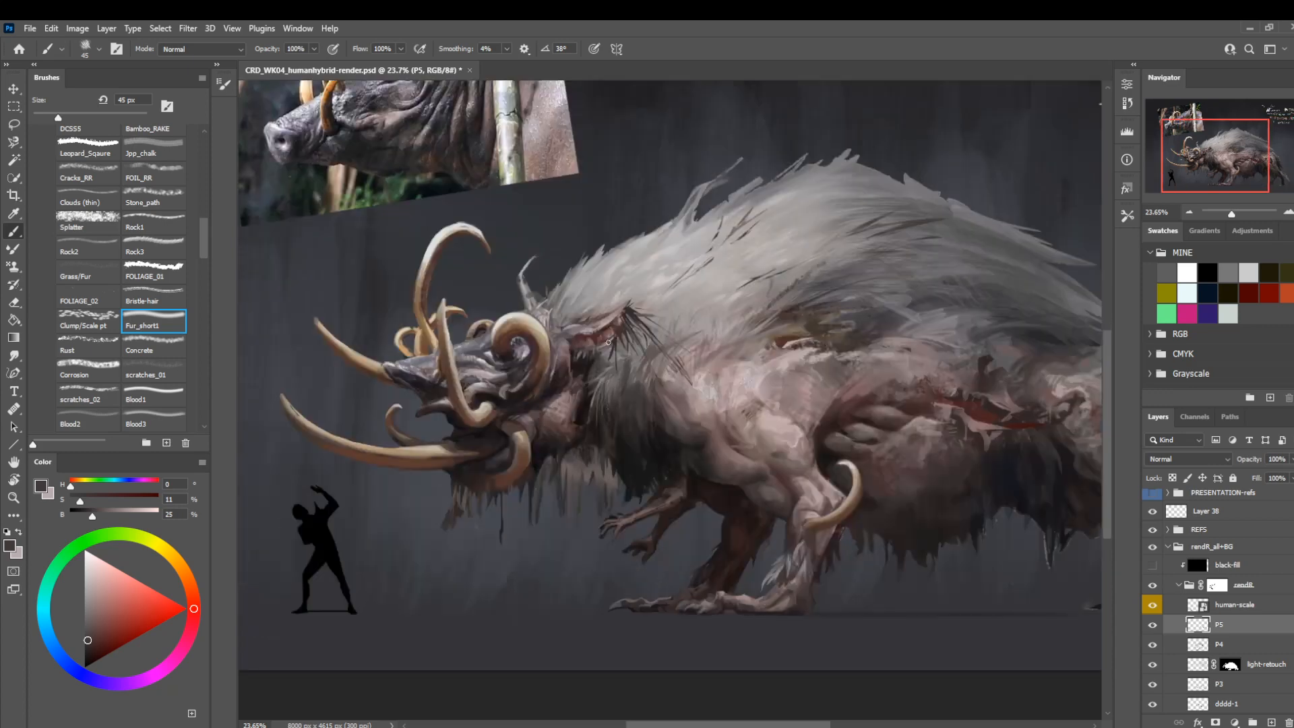
drag(697, 515, 471, 491)
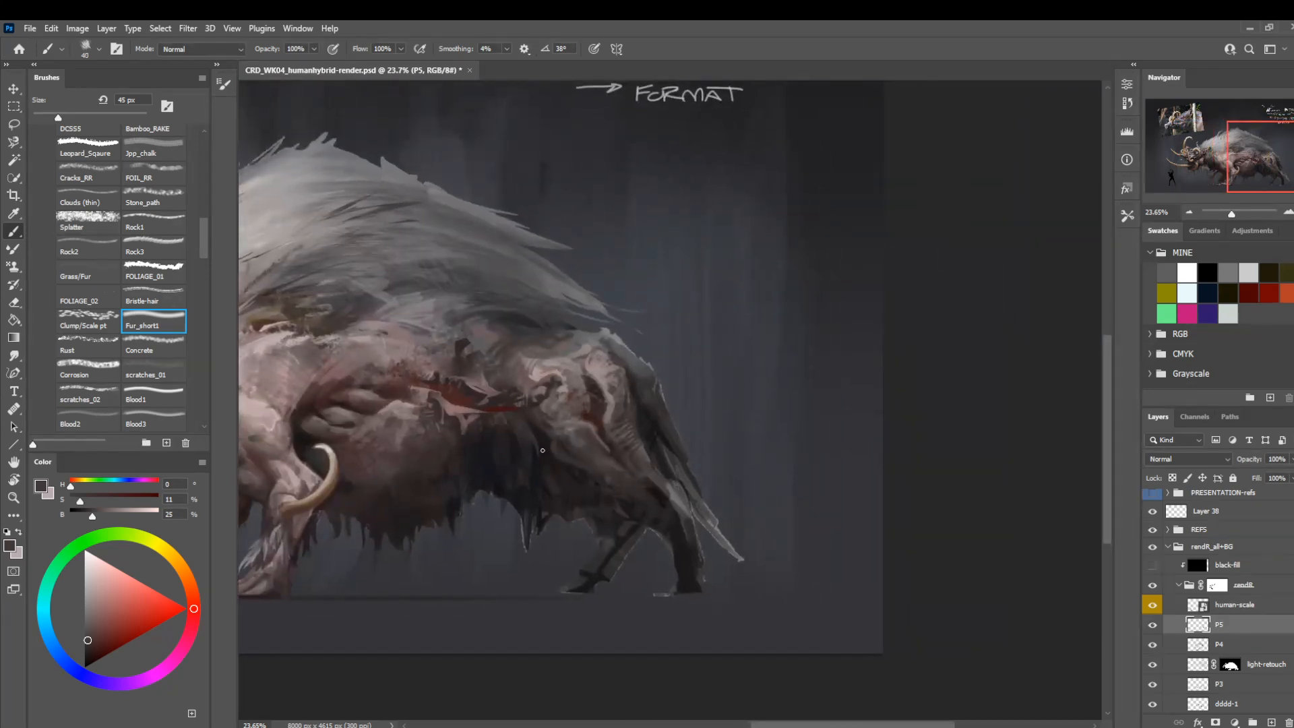
key(bracketleft)
key(bracketleft)
alt+click(540, 451)
key(bracketright)
key(bracketright)
key(bracketright)
key(bracketright)
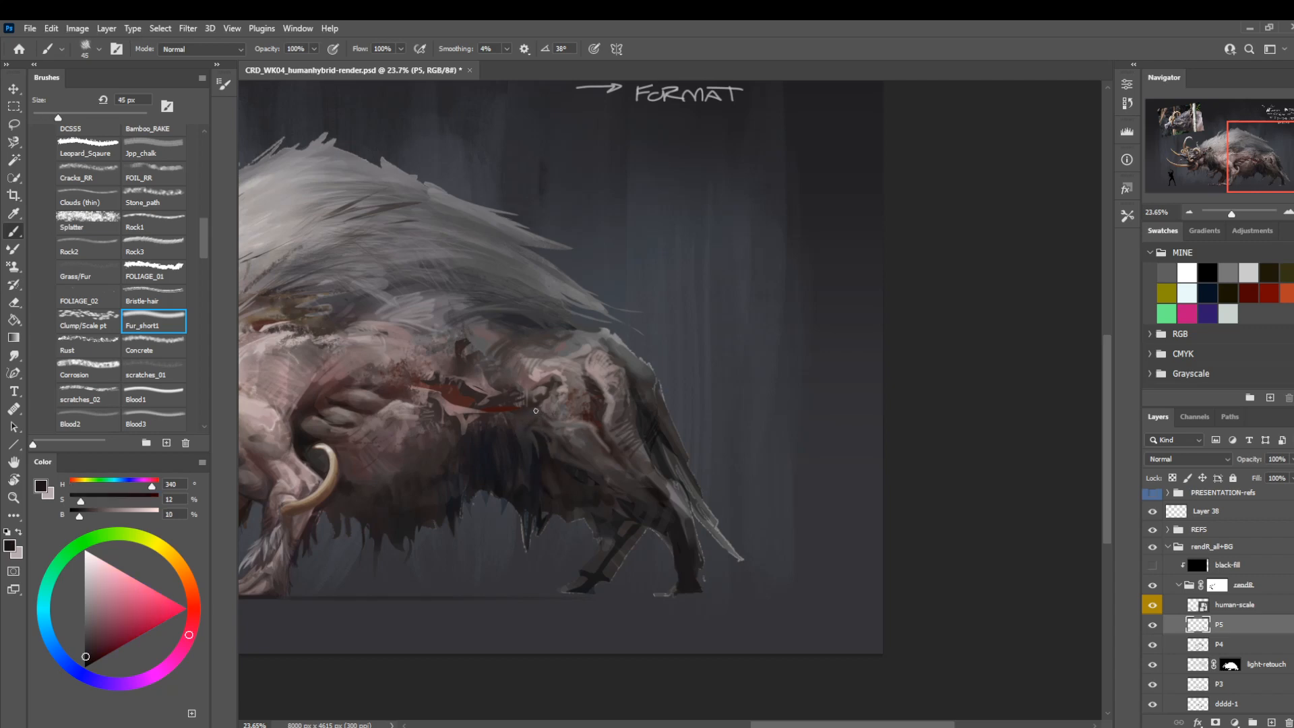
Add fine near-black strokes at 15 px where the mane meets the rump.
mouse_move(614, 338)
mouse_down()
mouse_move(647, 399)
mouse_move(732, 396)
mouse_up()
key(bracketleft)
key(bracketleft)
key(bracketleft)
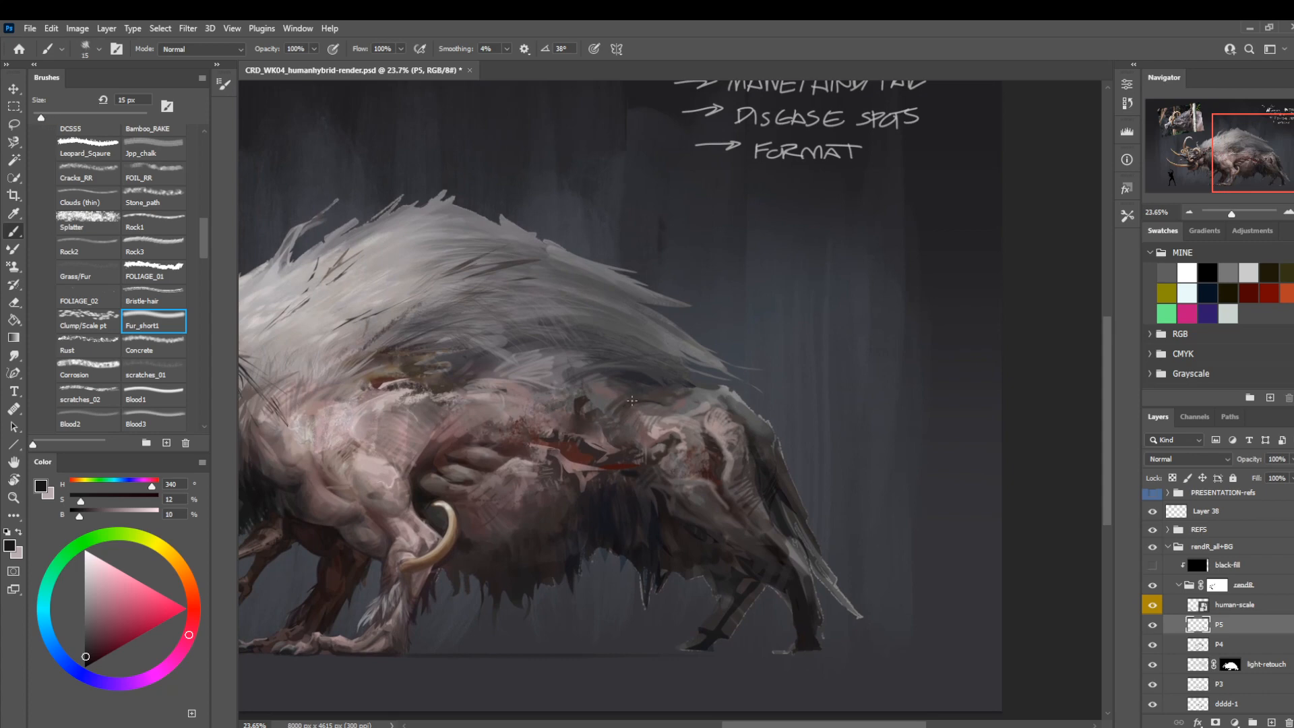
drag(647, 394, 686, 400)
drag(545, 305, 507, 266)
On the (base) group's mask, lasso the light halo along the back of the rump and fill it with black.
click(1217, 584)
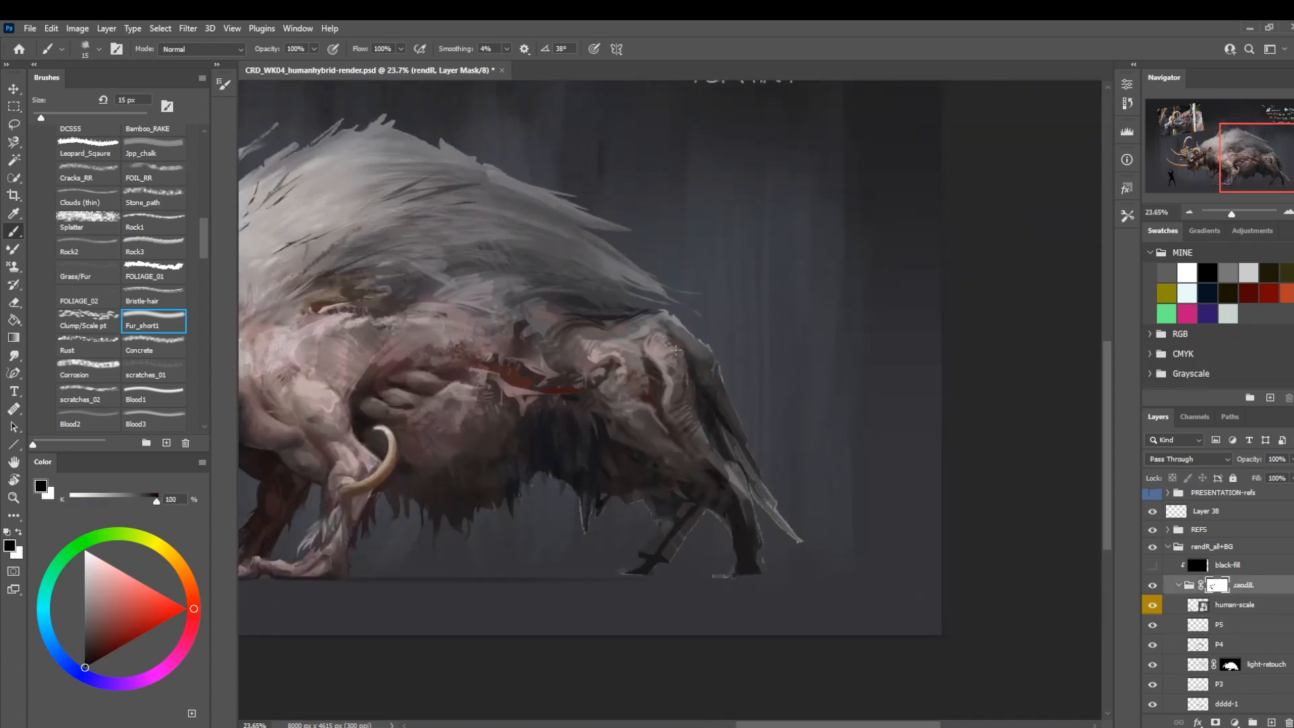
scroll(1211, 585, down, 10)
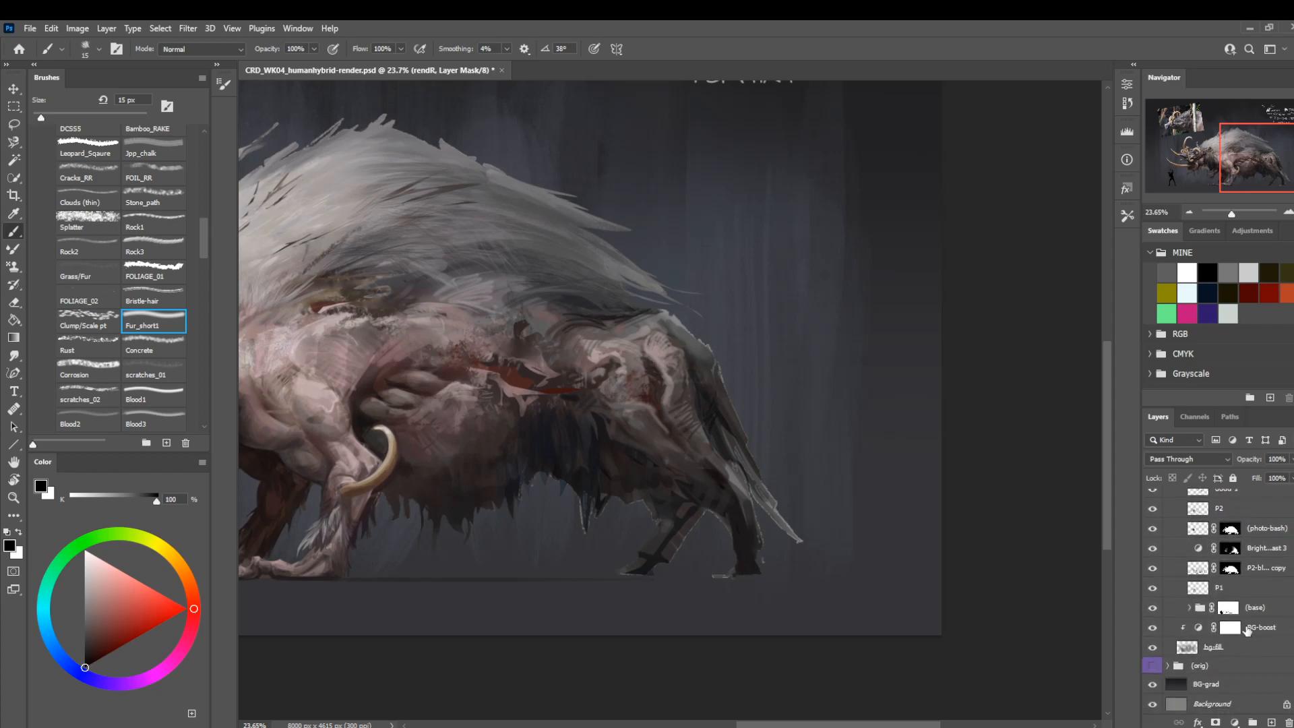
click(1229, 627)
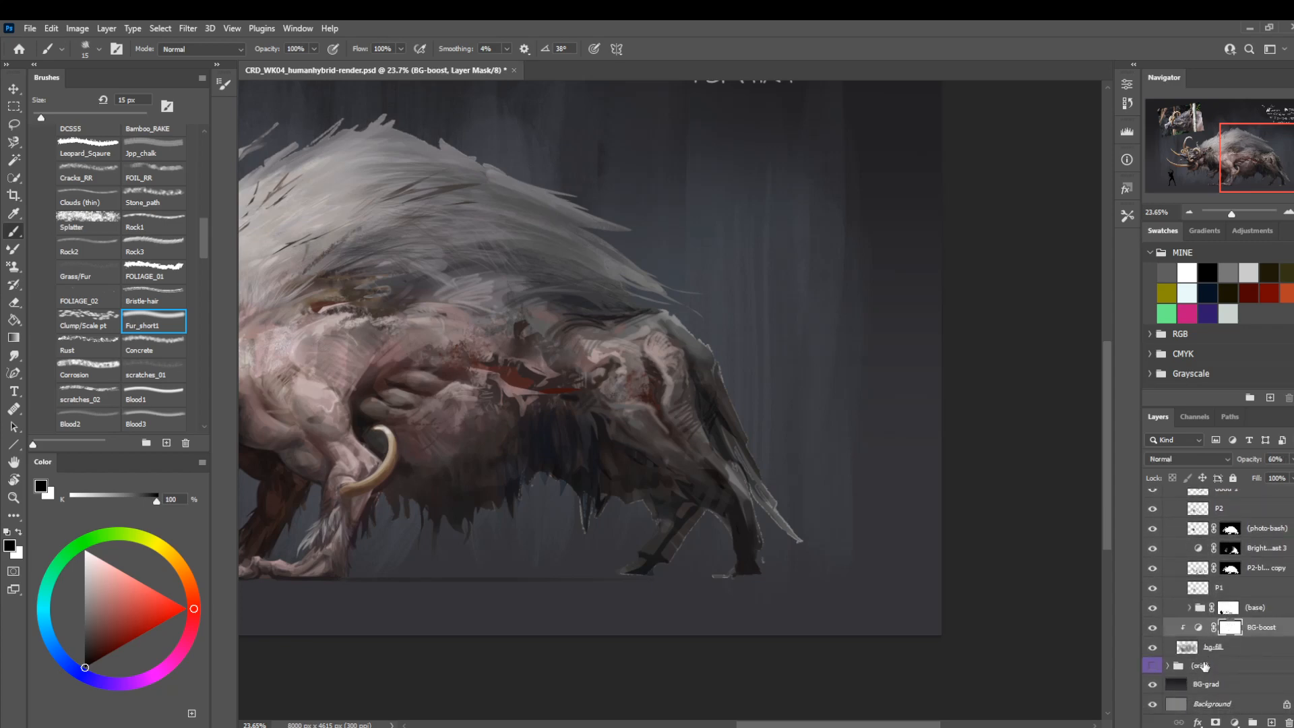
click(1228, 607)
key(l)
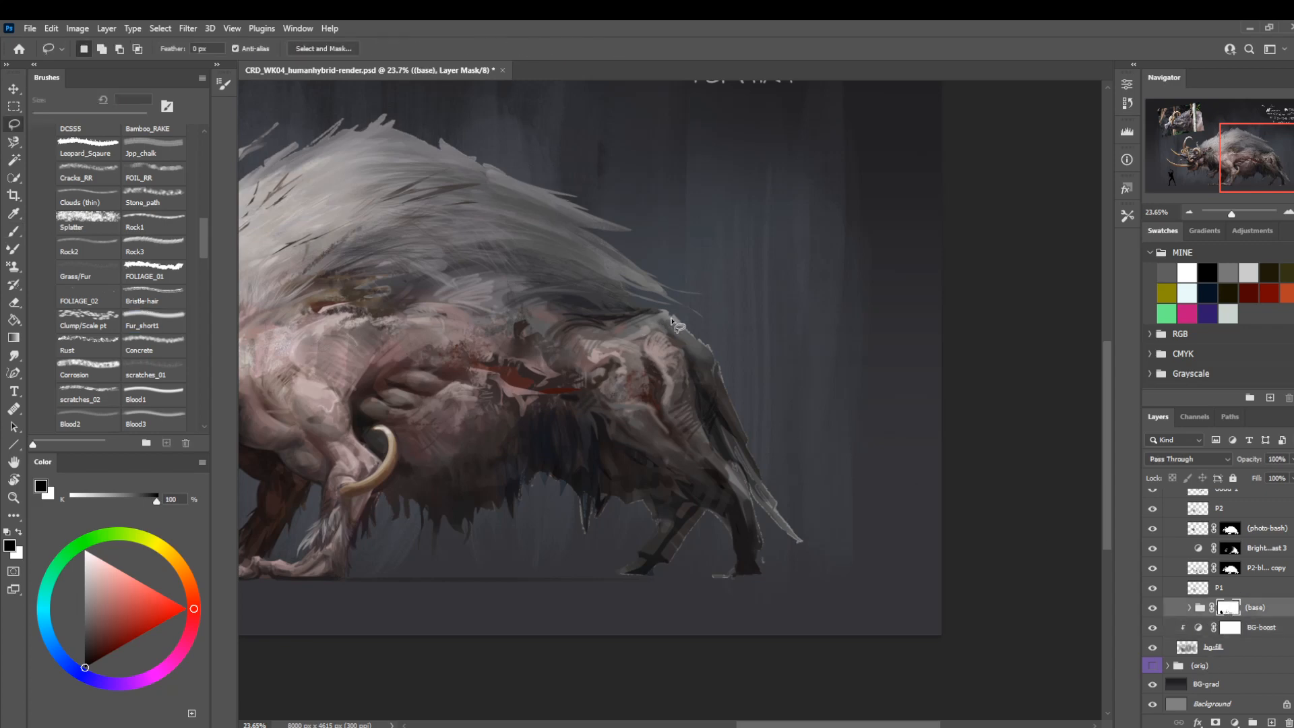
mouse_move(657, 314)
mouse_down()
mouse_move(715, 364)
mouse_move(733, 419)
mouse_move(760, 442)
mouse_move(682, 304)
mouse_move(655, 307)
mouse_move(701, 287)
mouse_move(674, 294)
mouse_up()
key(alt+BackSpace)
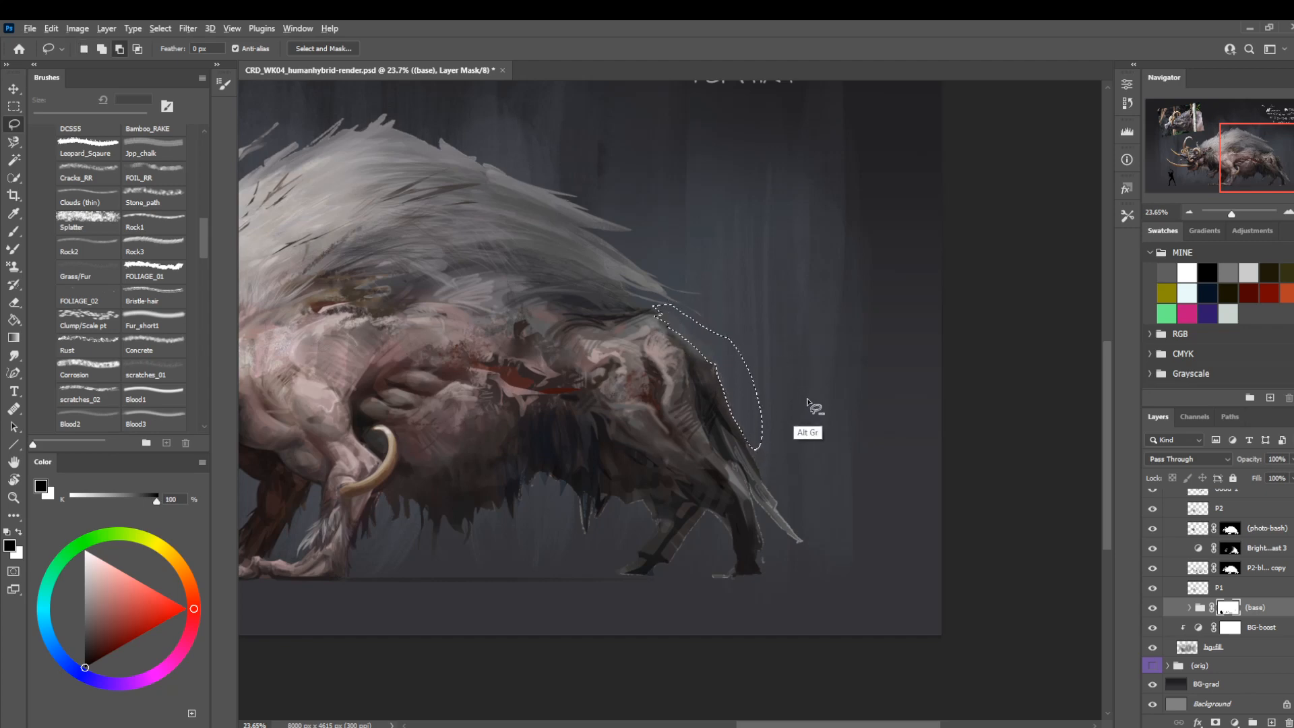
Restore the rump-edge selection and go through the masks of P2-blockin copy, (photo-bash) and Brightness/Contrast 3.
key(ctrl+d)
drag(549, 359, 609, 382)
key(ctrl+z)
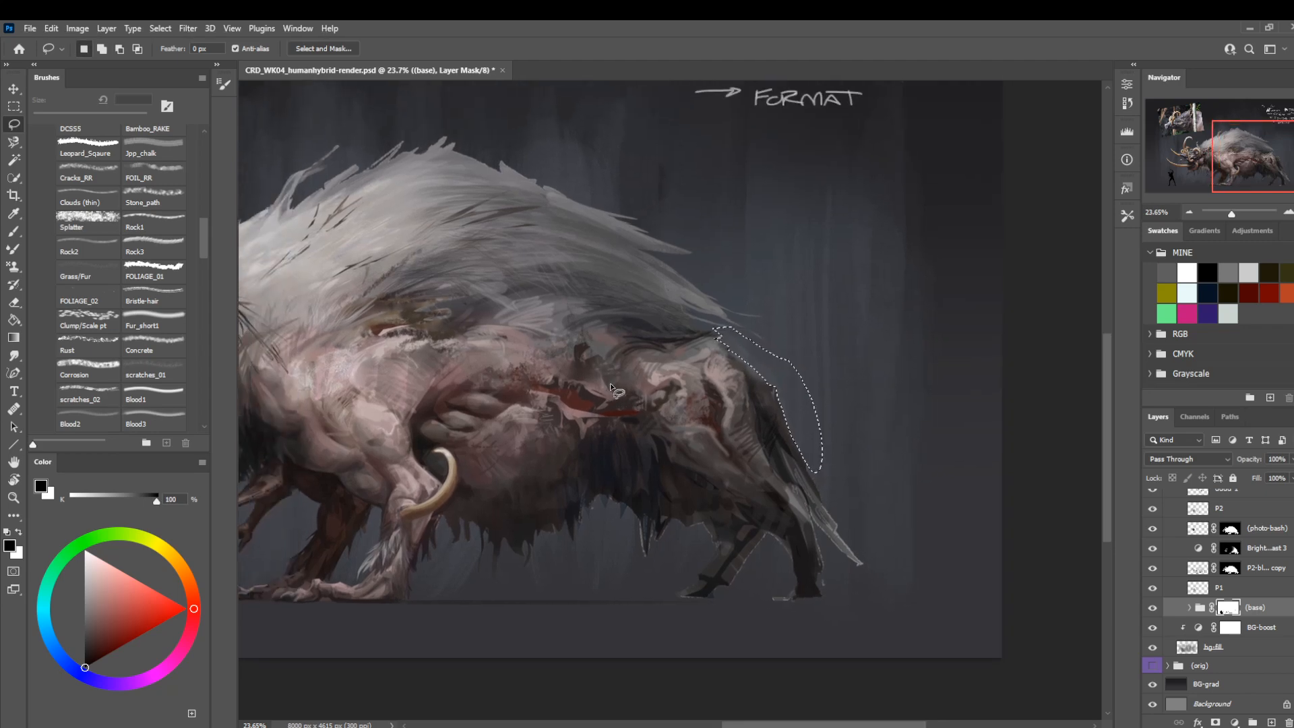
click(1229, 568)
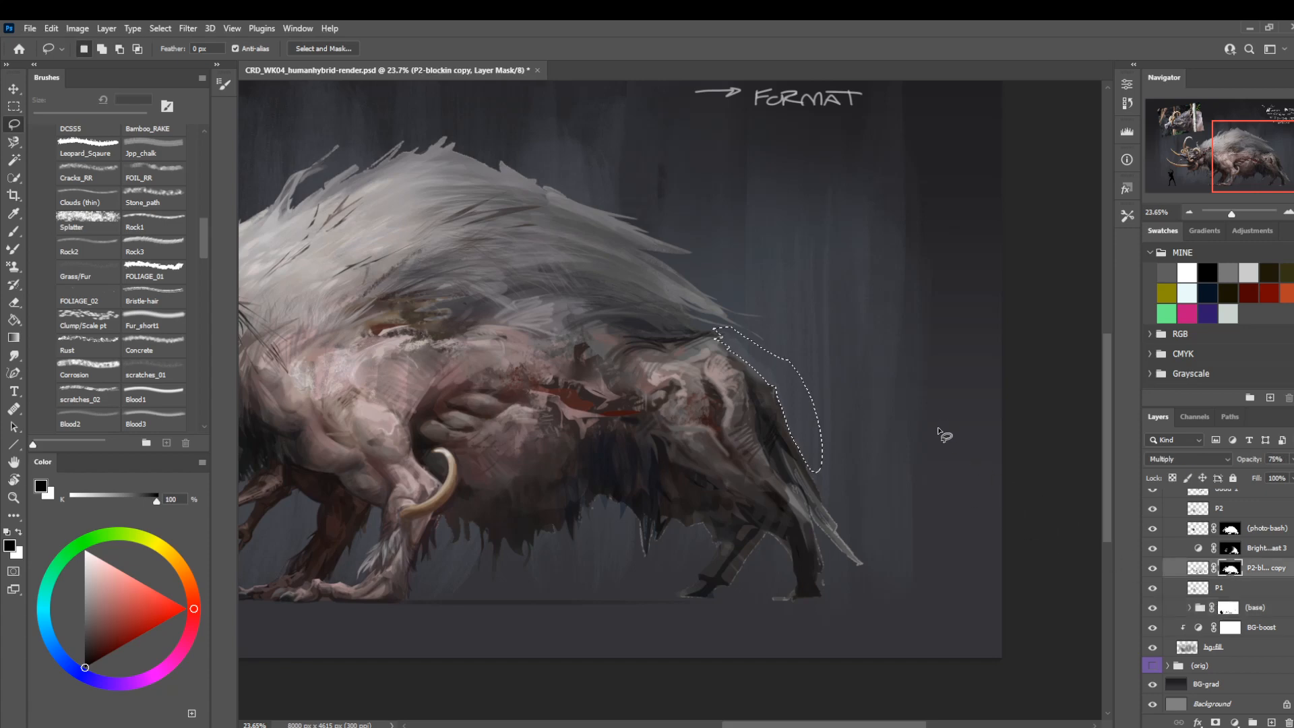
click(1222, 530)
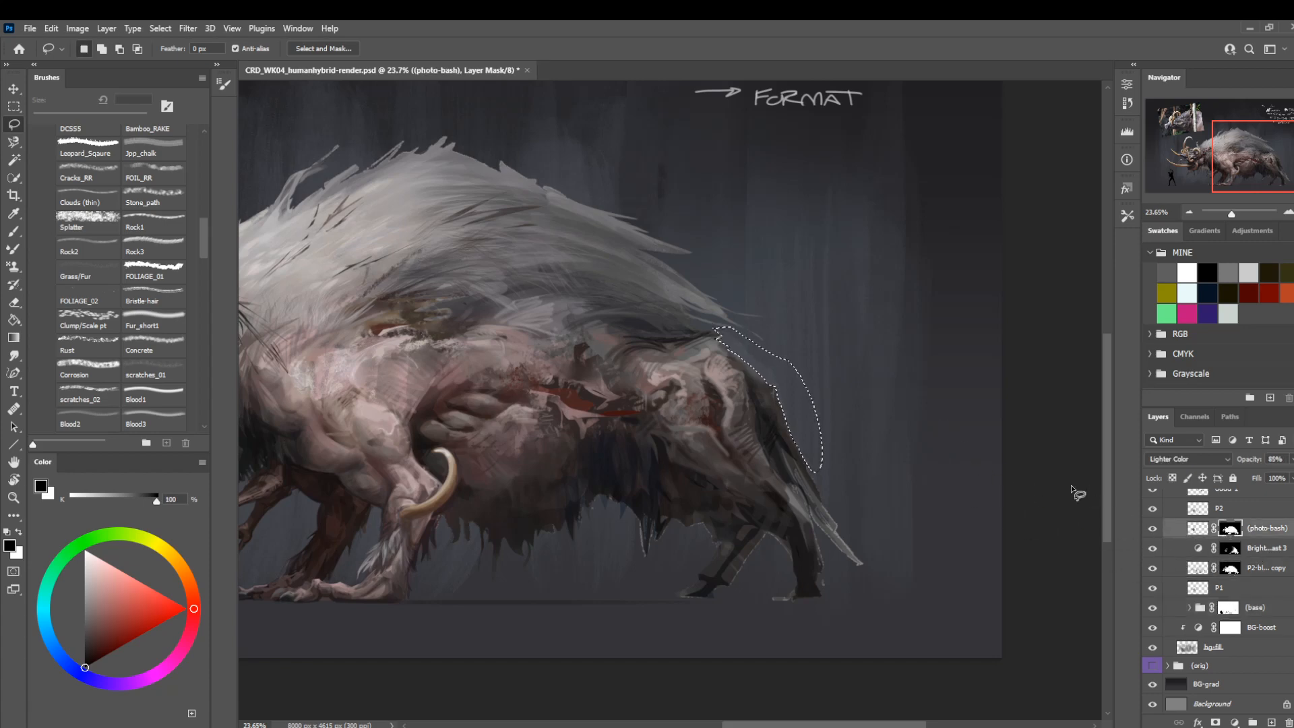
click(1230, 548)
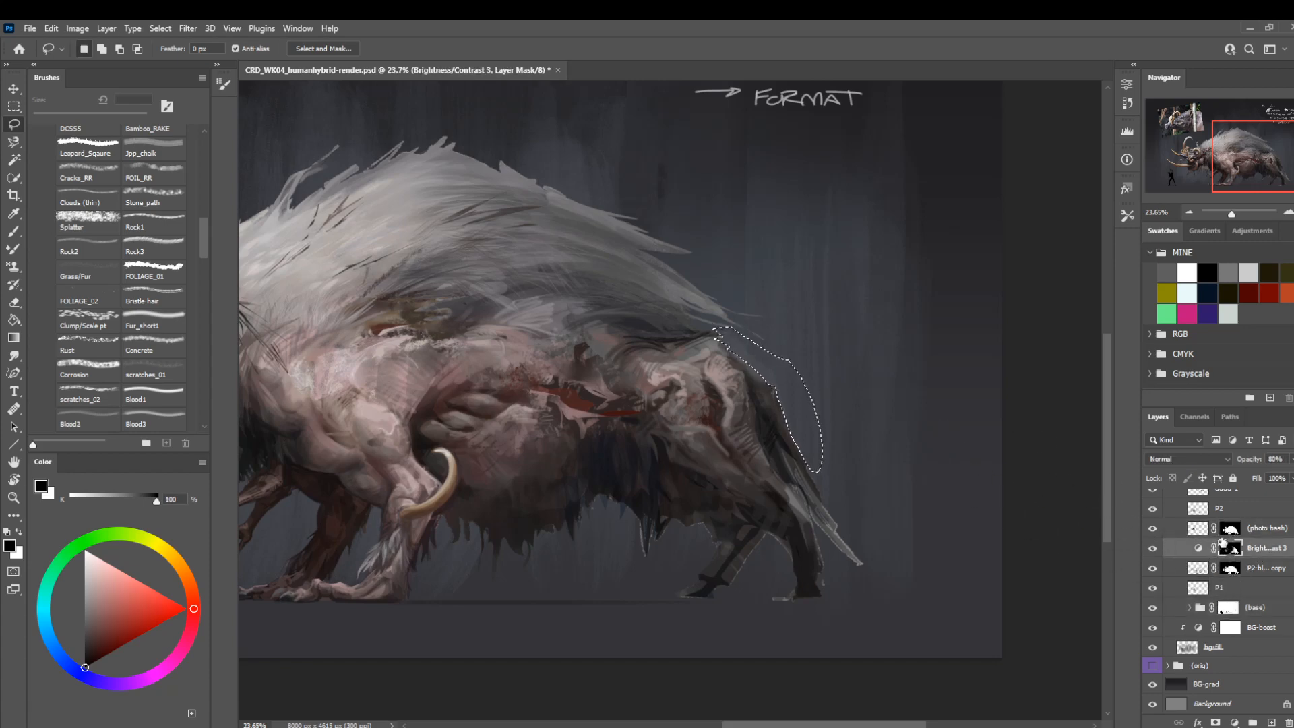
scroll(1220, 573, up, 4)
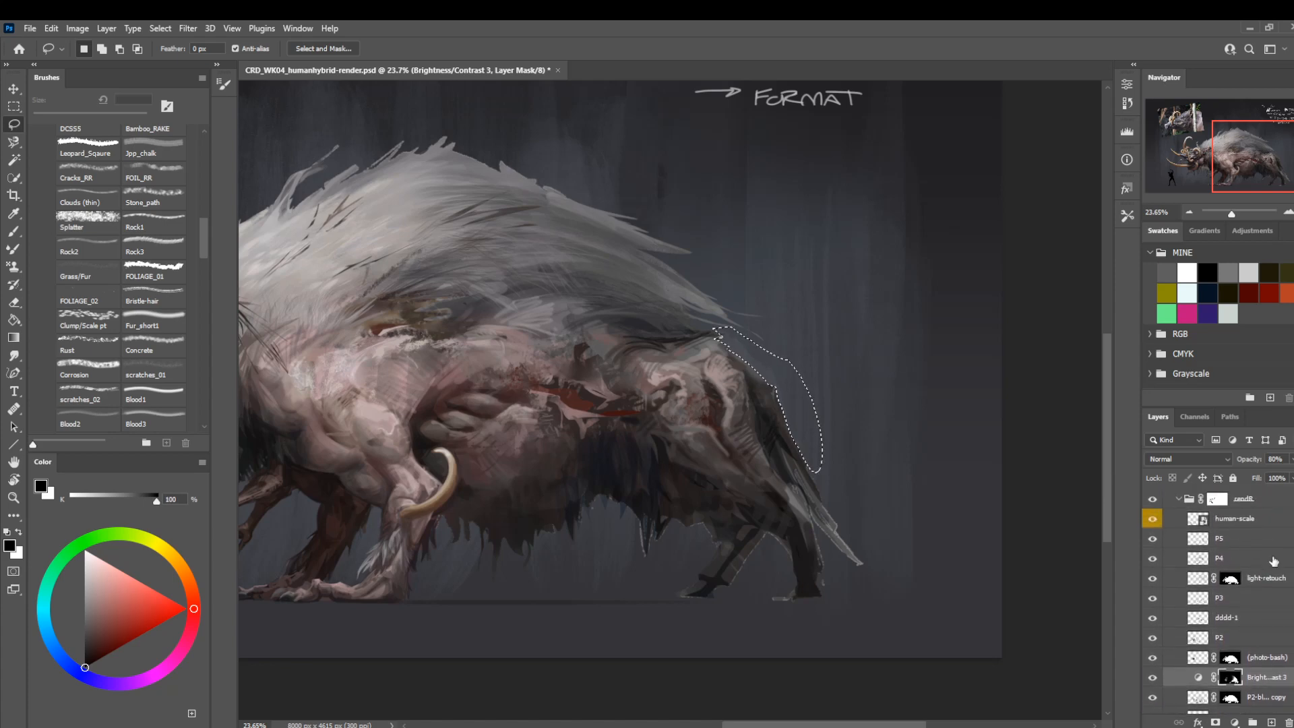
Replace the selection with a small wedge behind the rump on the light-retouch mask, and go back to the (base) mask without the selection.
click(1230, 578)
key(ctrl+d)
mouse_move(810, 366)
mouse_down()
mouse_move(921, 447)
mouse_move(851, 376)
mouse_move(870, 416)
mouse_up()
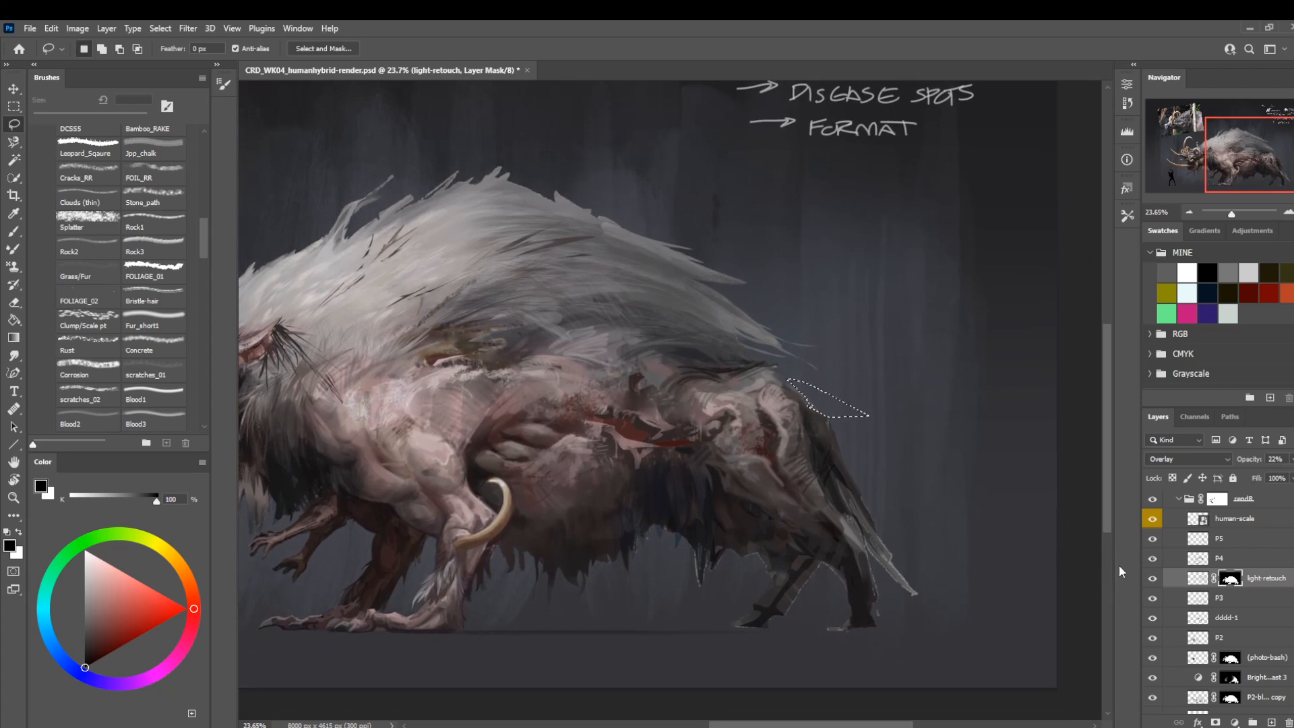
scroll(1213, 593, down, 3)
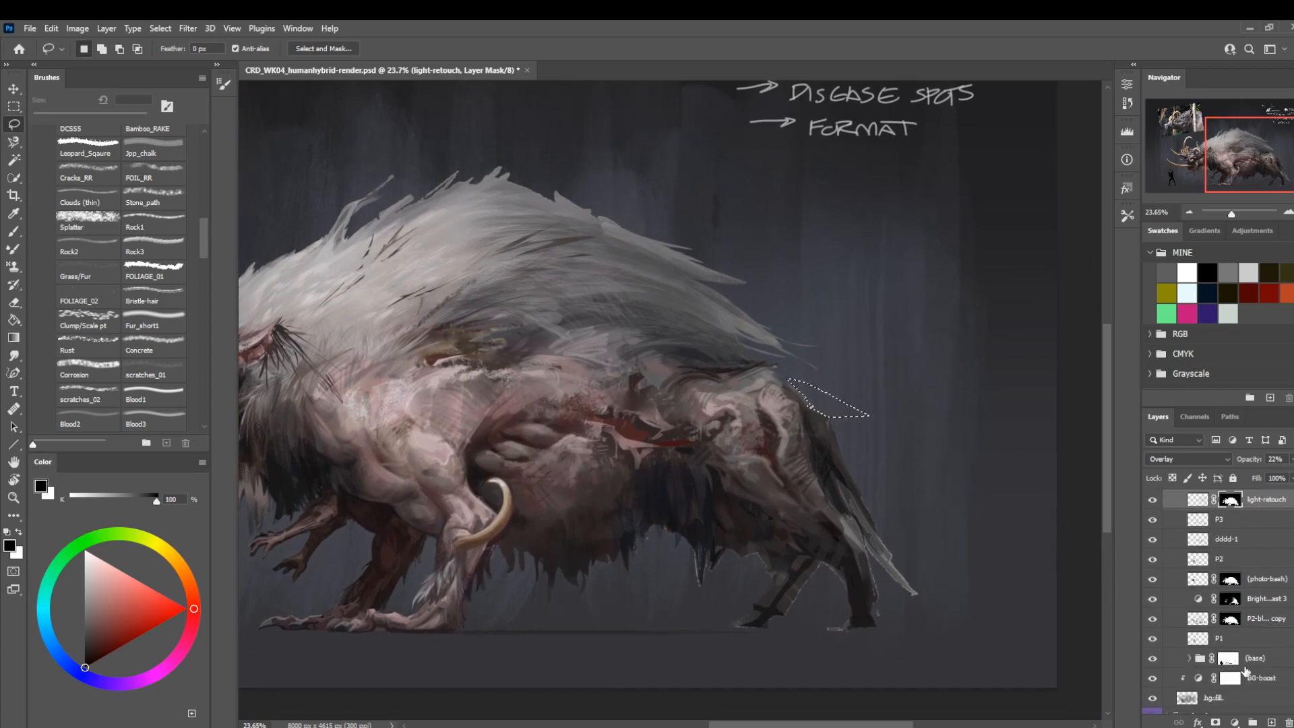
click(1186, 658)
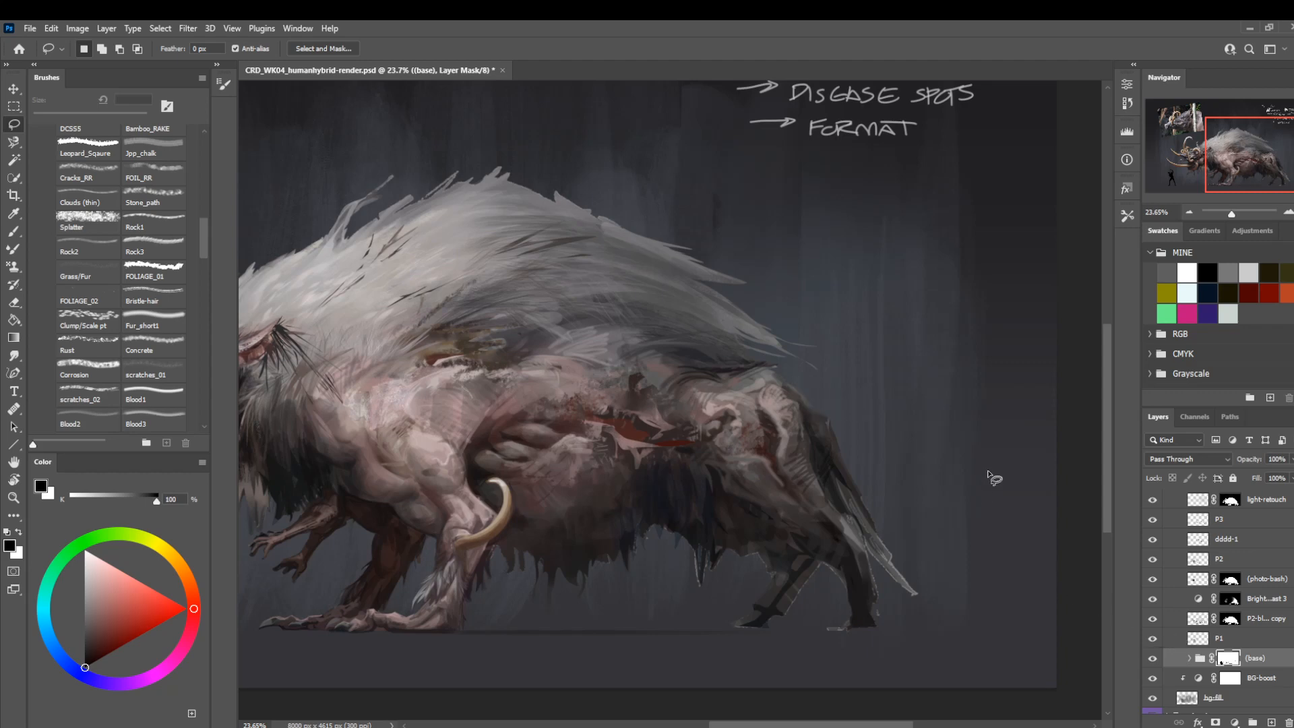
drag(684, 471, 744, 501)
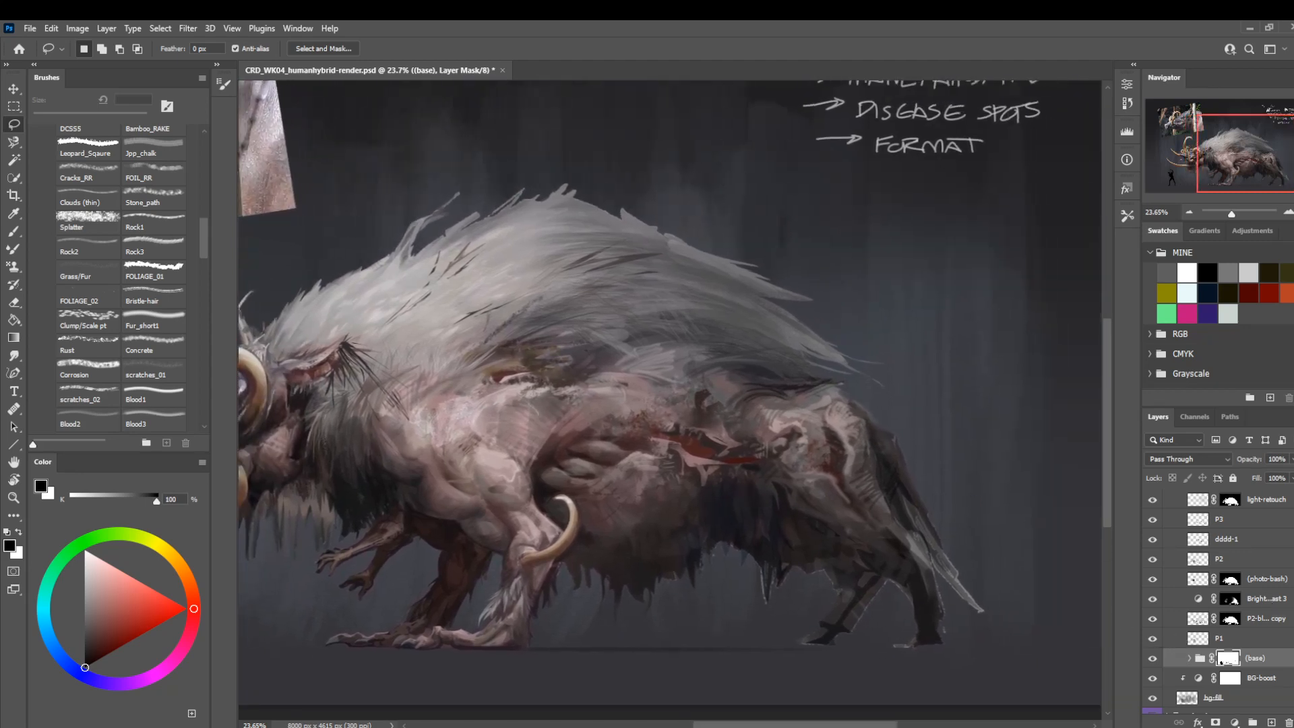
Make layer P5 active again and zoom out to about 22% to view the creature from head to hindquarters.
scroll(1282, 605, up, 5)
click(1226, 610)
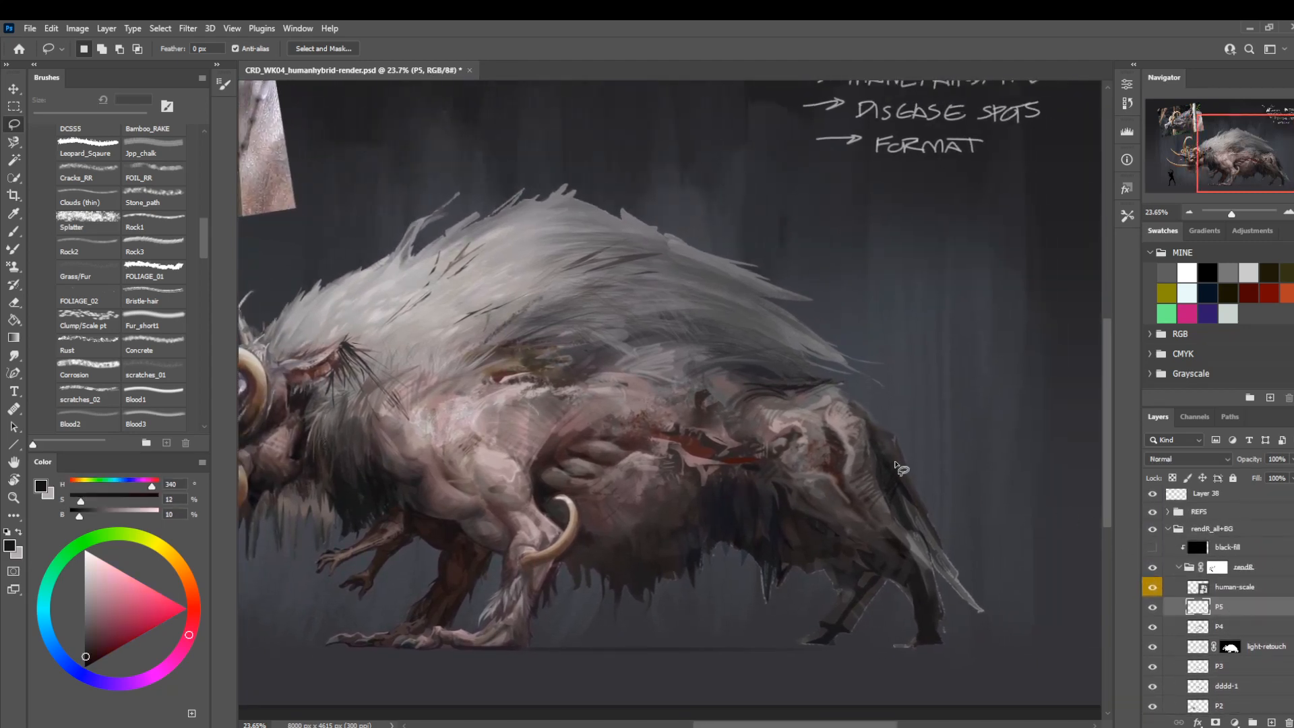
key(b)
key(z)
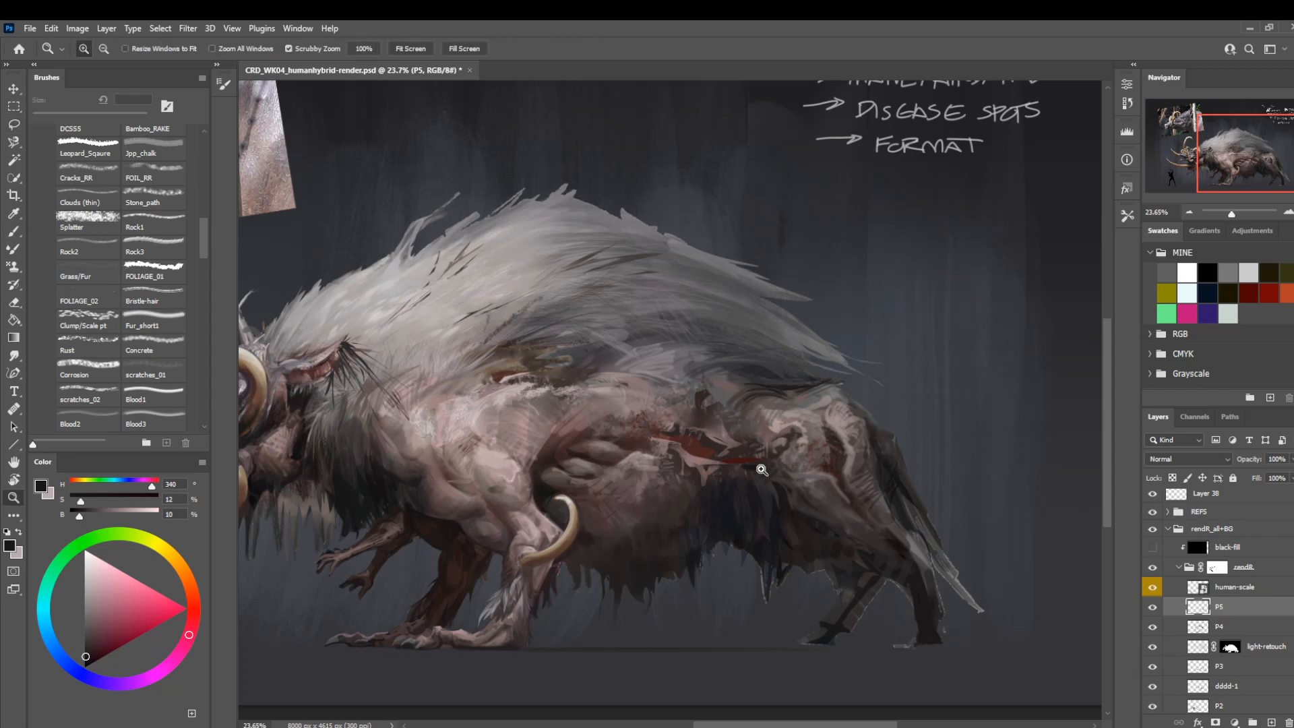
drag(761, 470, 638, 502)
drag(540, 546, 708, 487)
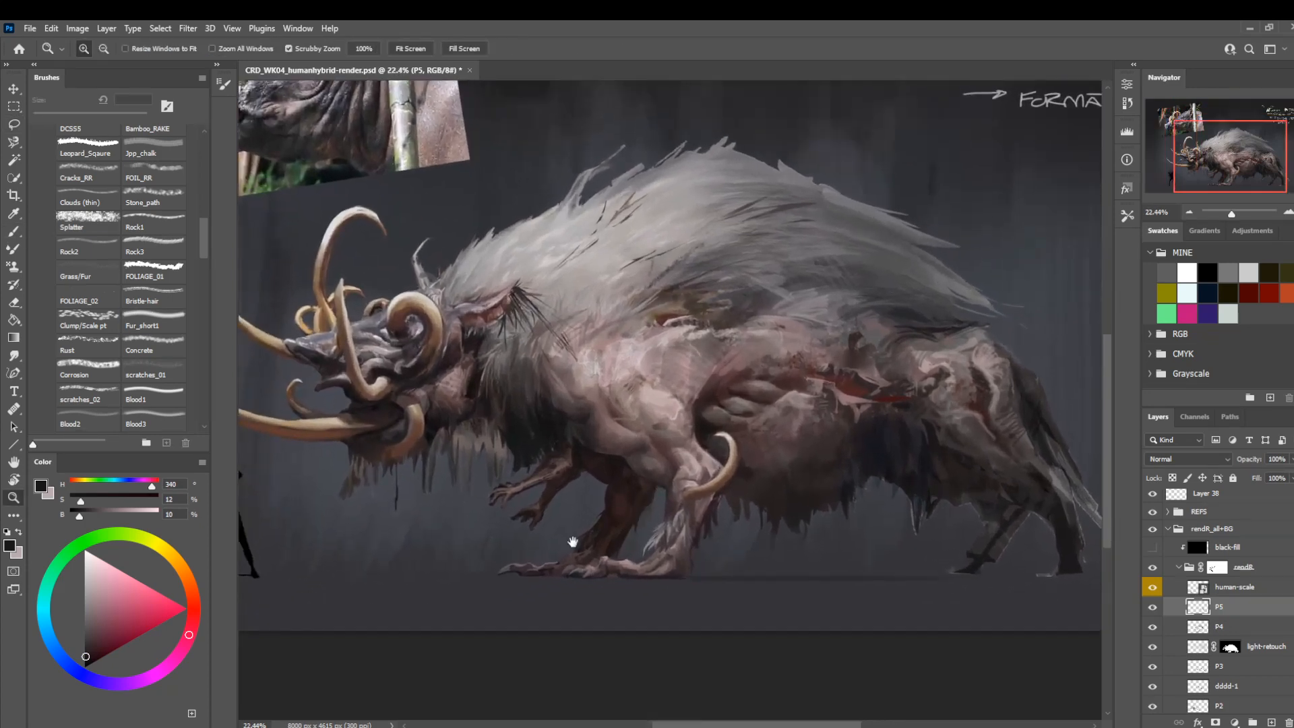
Switch to the Hard Round brush at 20 px and shade the base of the lower front tusk with sampled dark brown.
drag(469, 548, 699, 554)
drag(509, 434, 577, 438)
key(r)
mouse_move(441, 402)
mouse_down()
mouse_move(395, 431)
mouse_move(424, 519)
mouse_up()
key(b)
key(bracketright)
key(bracketright)
key(bracketright)
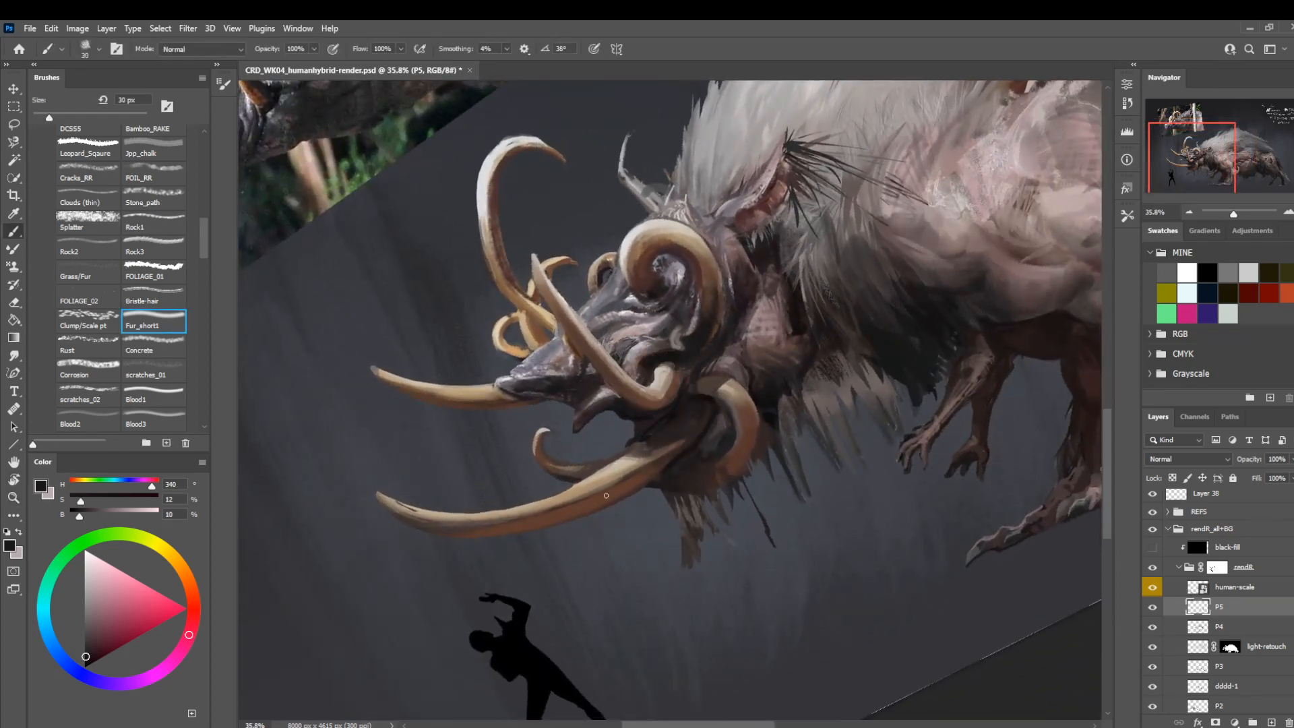
drag(204, 248, 208, 175)
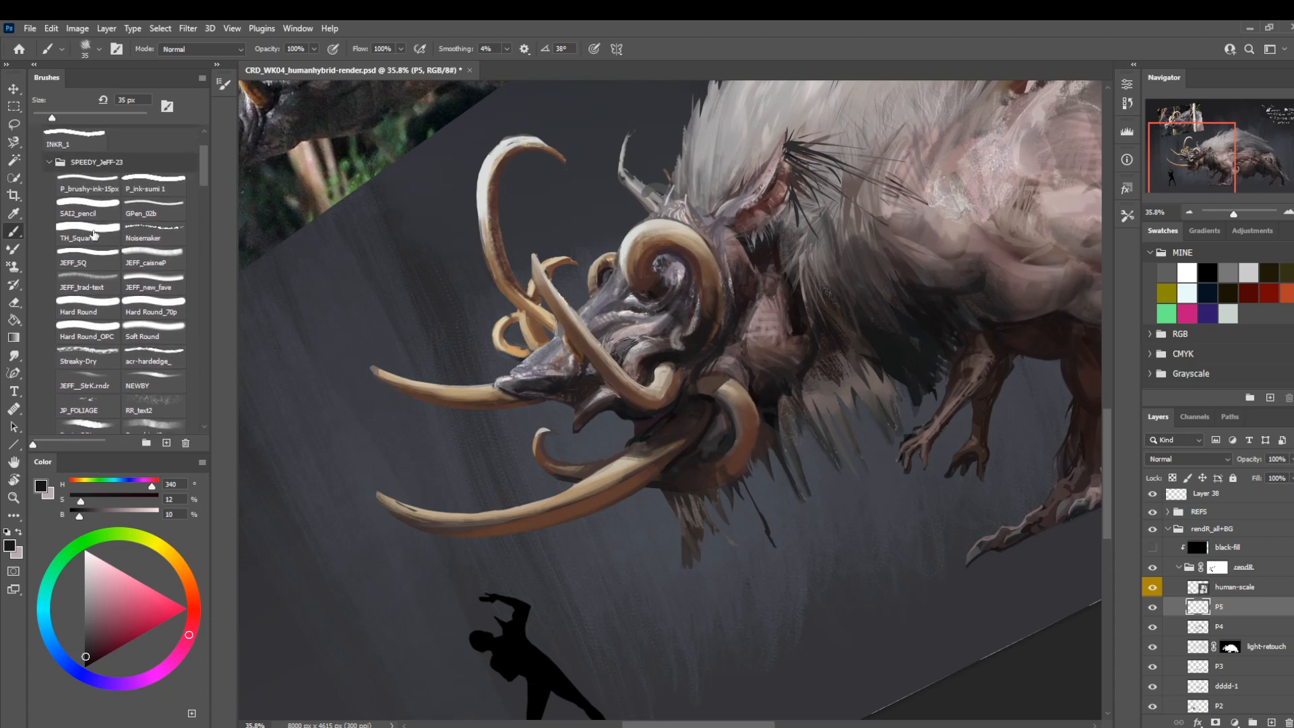
click(99, 303)
alt+click(679, 450)
drag(680, 450, 692, 438)
key(bracketleft)
key(bracketleft)
key(bracketleft)
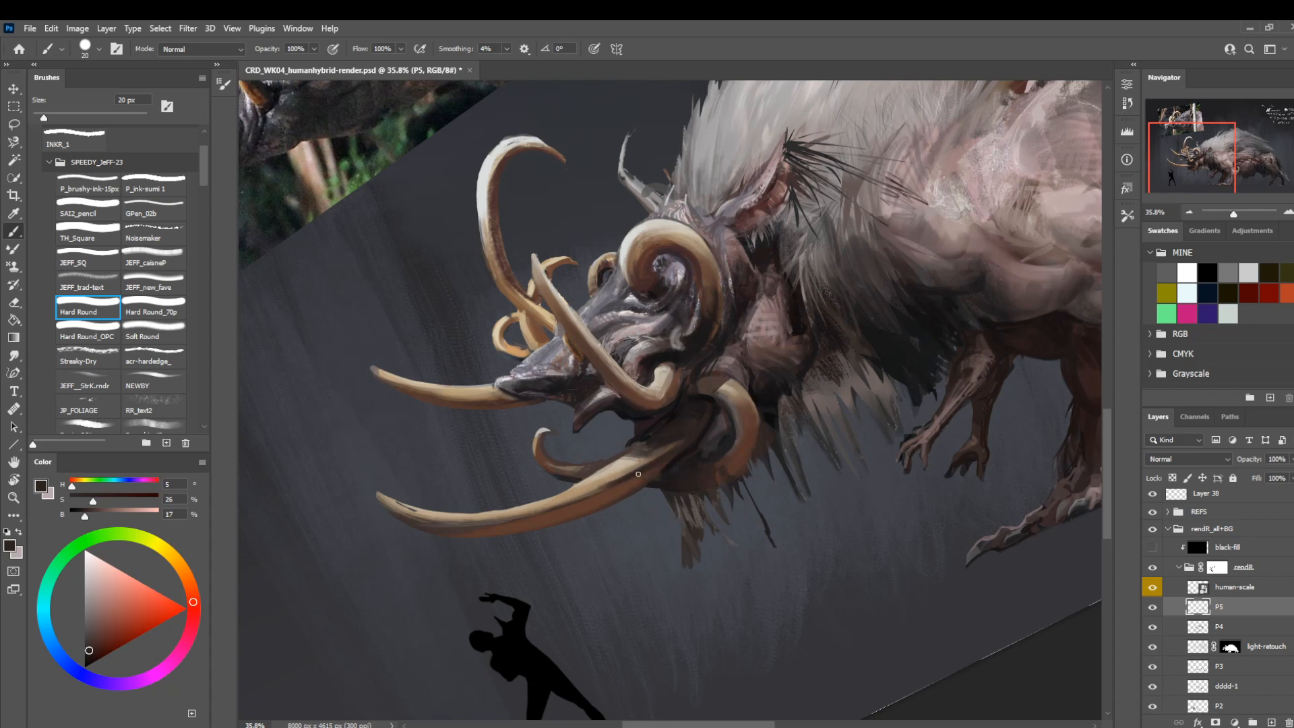
Blend sampled tan and dark brown tones where the lower front tusk meets the jaw.
alt+click(615, 509)
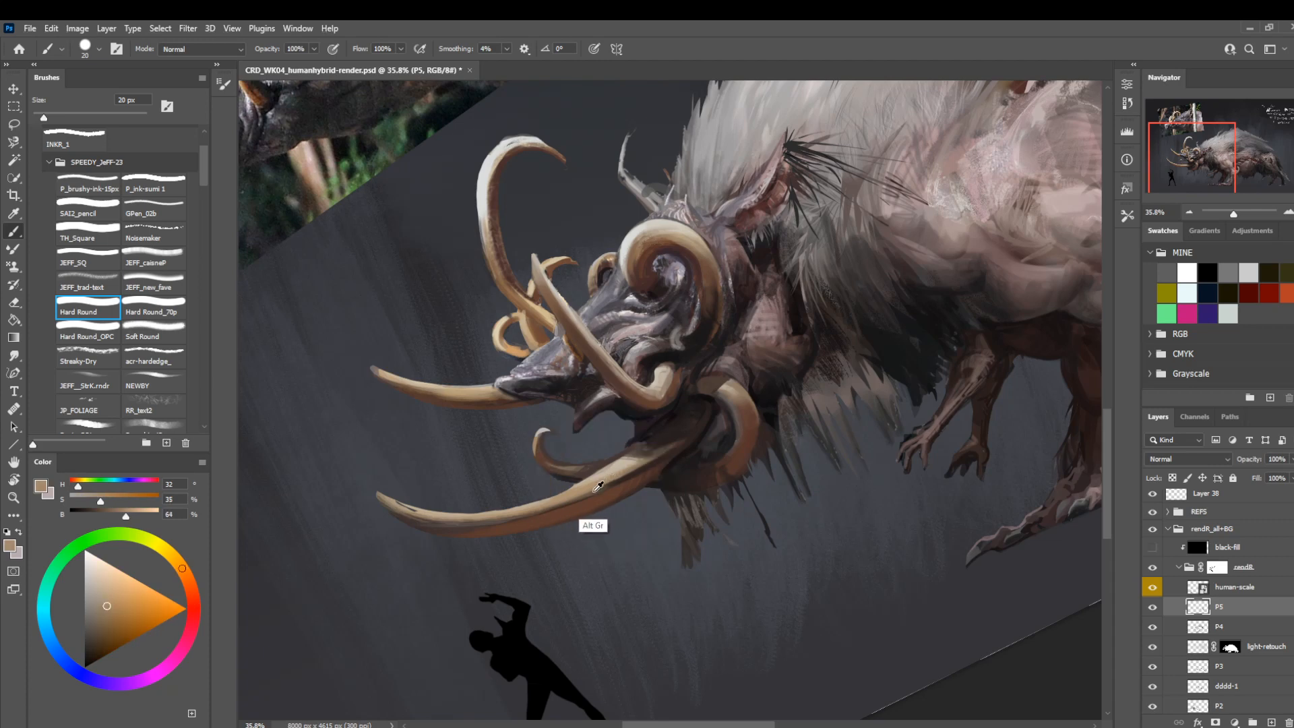
alt+click(608, 512)
alt+click(664, 458)
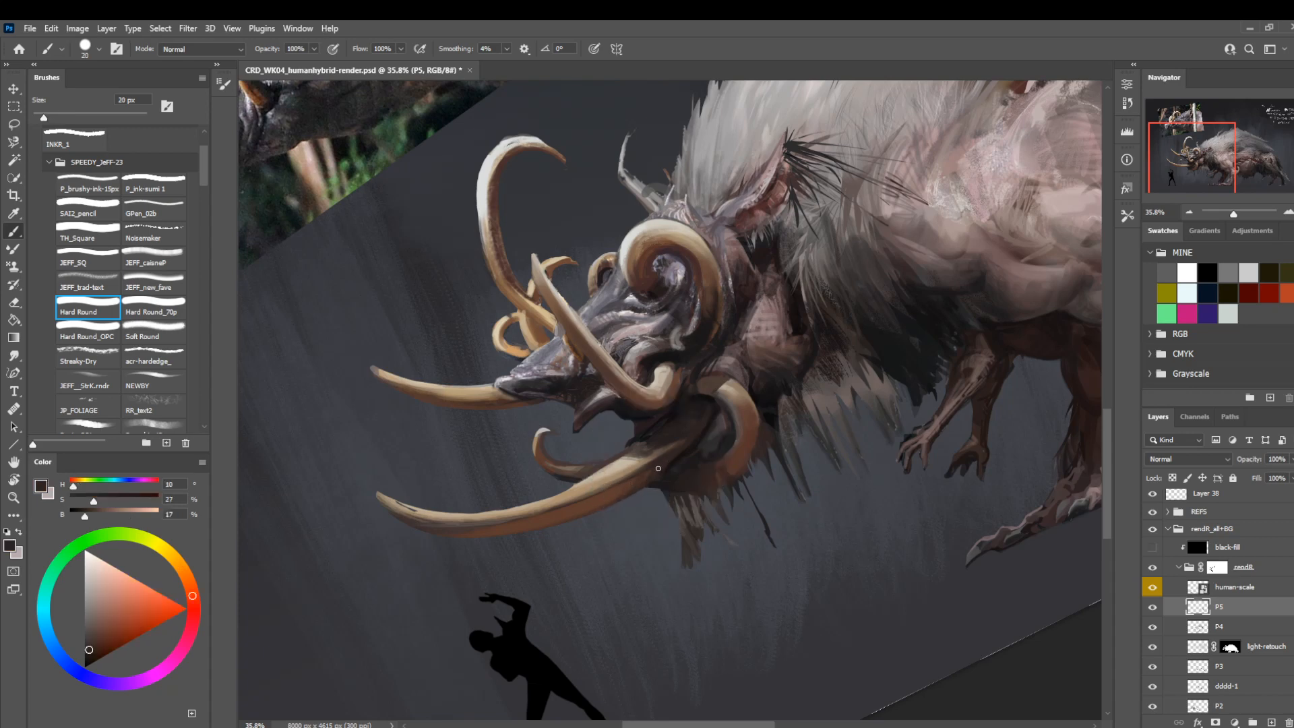
alt+click(691, 448)
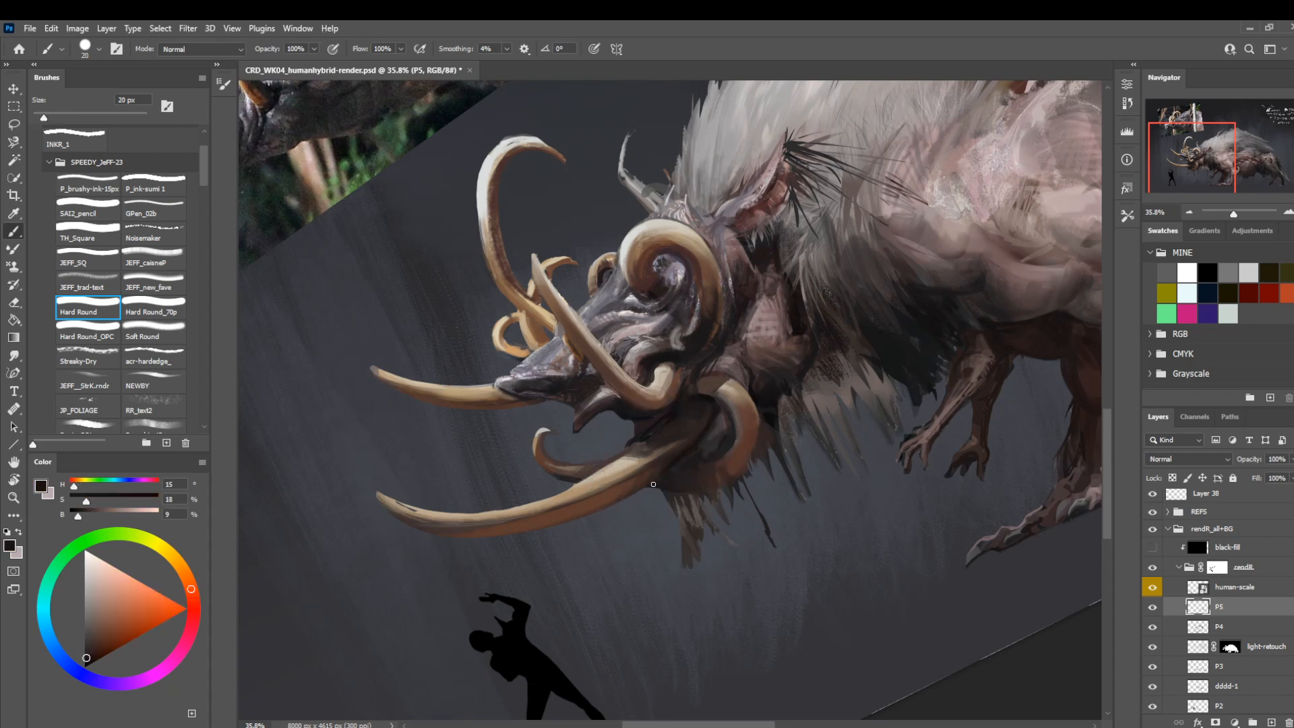
Refine the dark shading at the root of the lower tusk with the brush at 10 px and sampled near-black browns.
key(bracketleft)
key(bracketleft)
key(bracketleft)
key(bracketleft)
alt+click(701, 445)
key(bracketright)
key(bracketright)
key(bracketright)
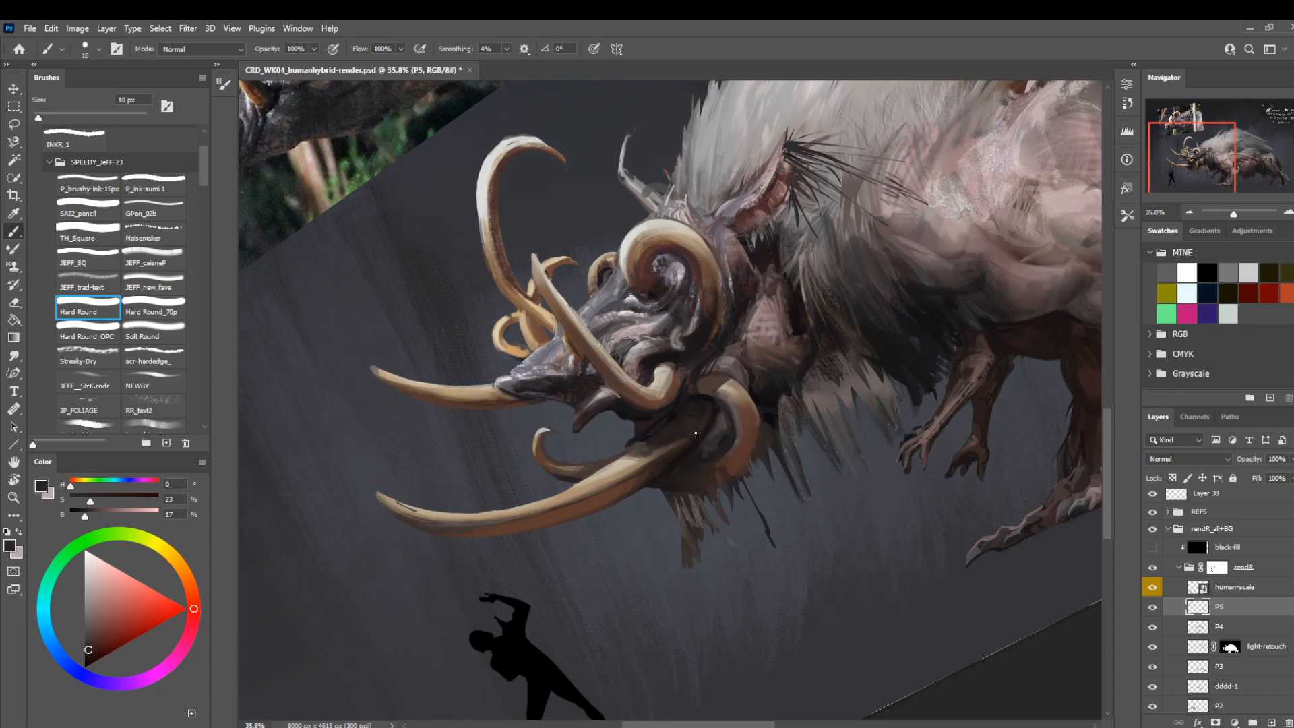
alt+click(688, 447)
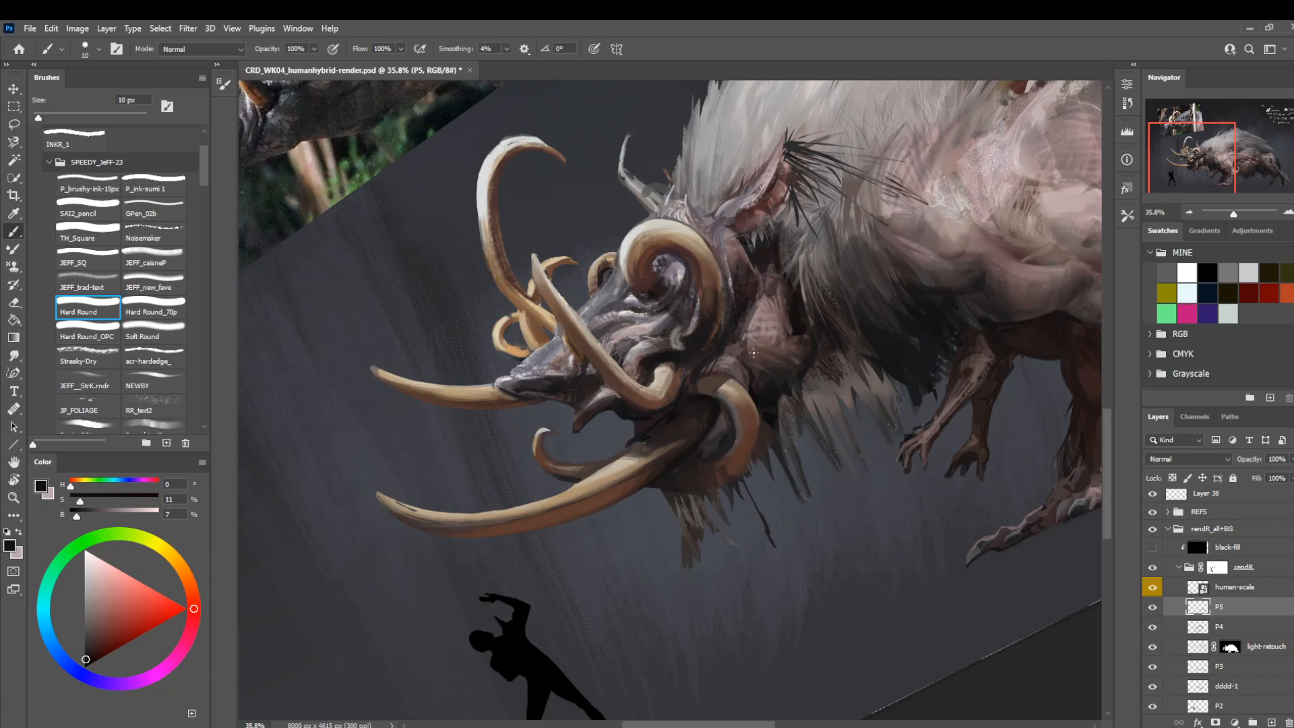
Straighten the canvas, view the creature at about 22%, and compare the painting with layer P5 hidden and shown.
key(z)
drag(599, 460, 519, 482)
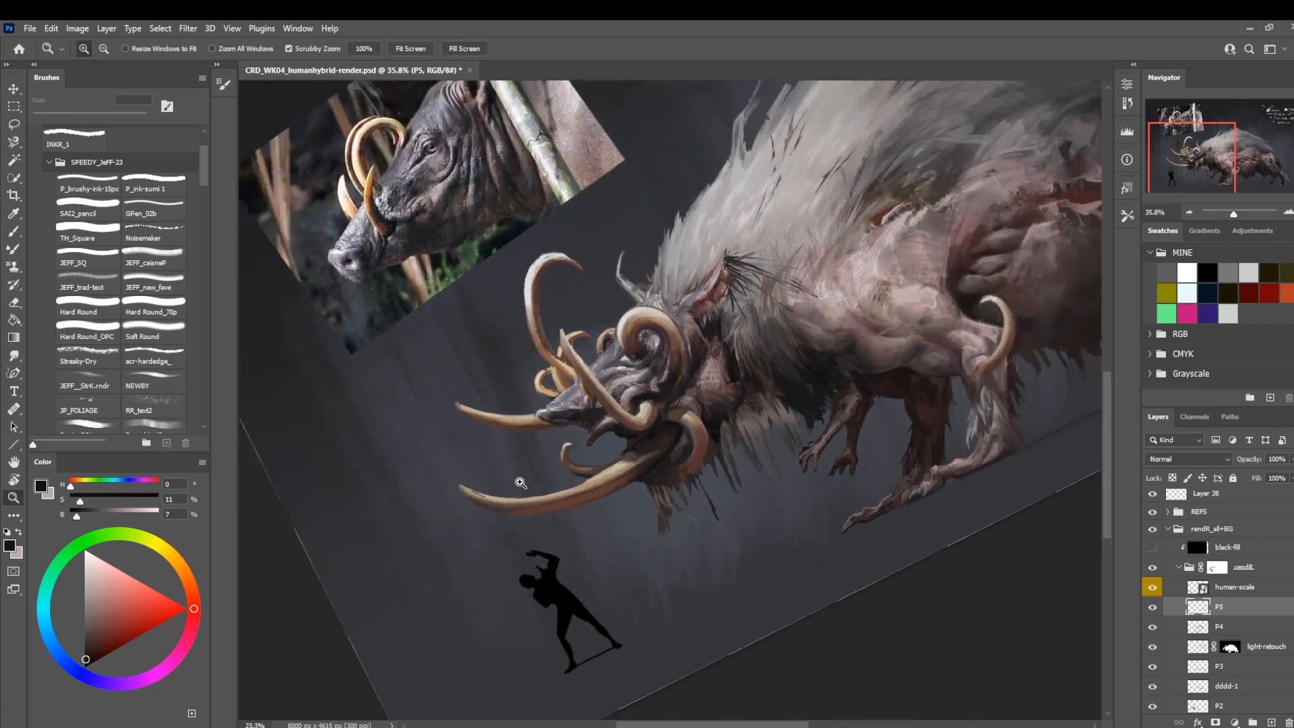
key(r)
drag(516, 559, 471, 465)
key(z)
drag(624, 471, 543, 453)
drag(595, 520, 451, 540)
drag(565, 559, 508, 552)
click(1153, 607)
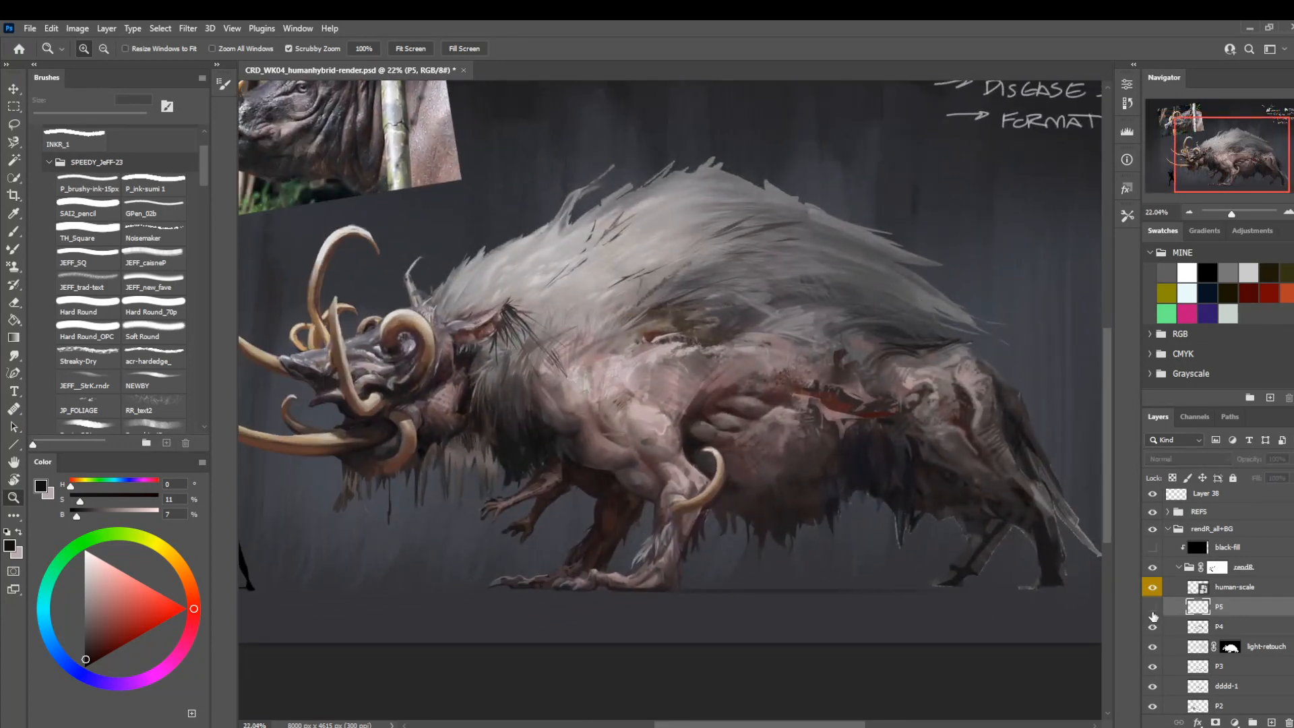
click(1152, 610)
Paint sampled grey-brown skin tones on the thigh with the Hard Round brush at 30 px, reducing it to 15 px.
drag(895, 501, 708, 483)
drag(789, 456, 800, 475)
key(b)
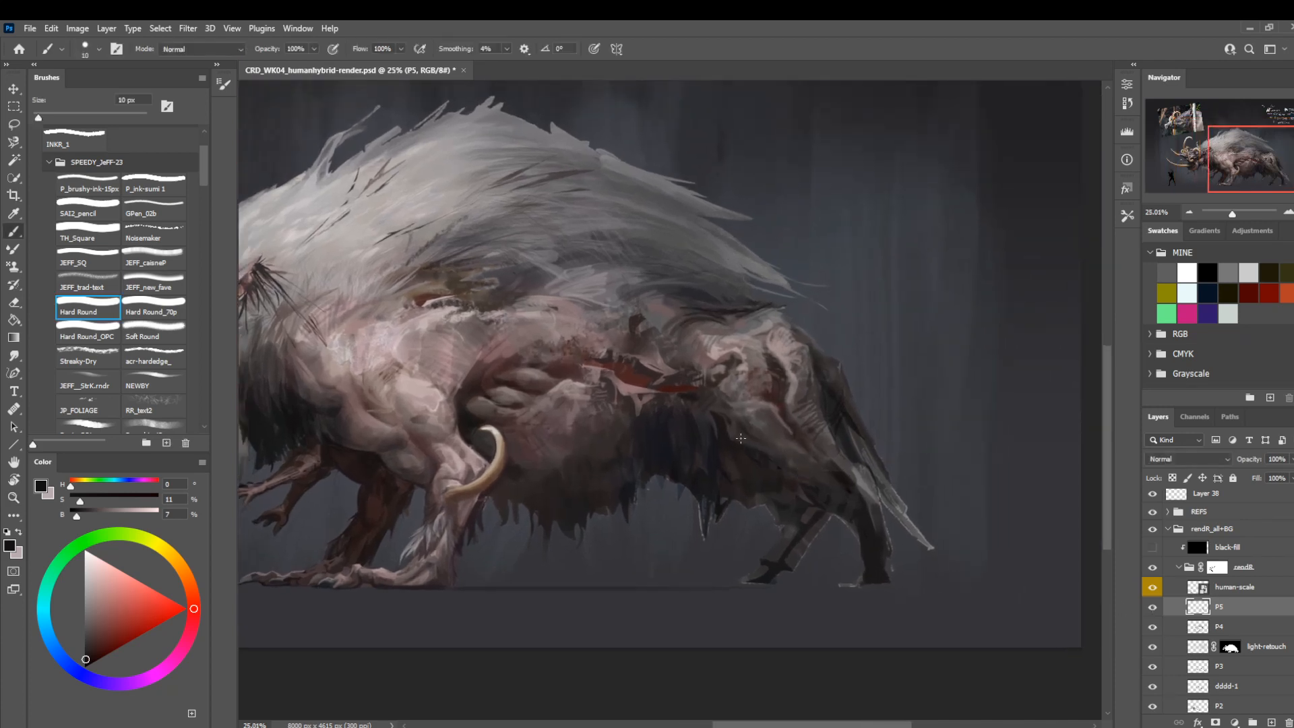
key(bracketright)
key(bracketright)
key(bracketright)
alt+click(774, 410)
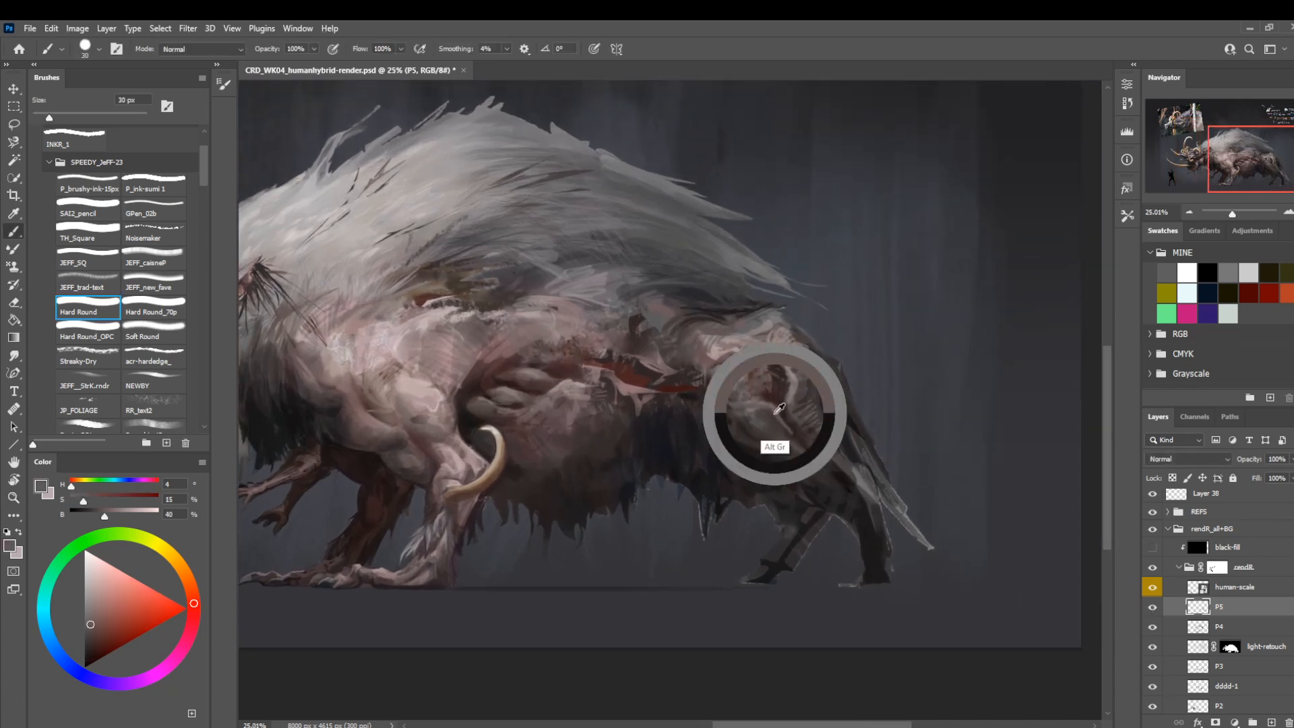
alt+click(758, 422)
key(bracketleft)
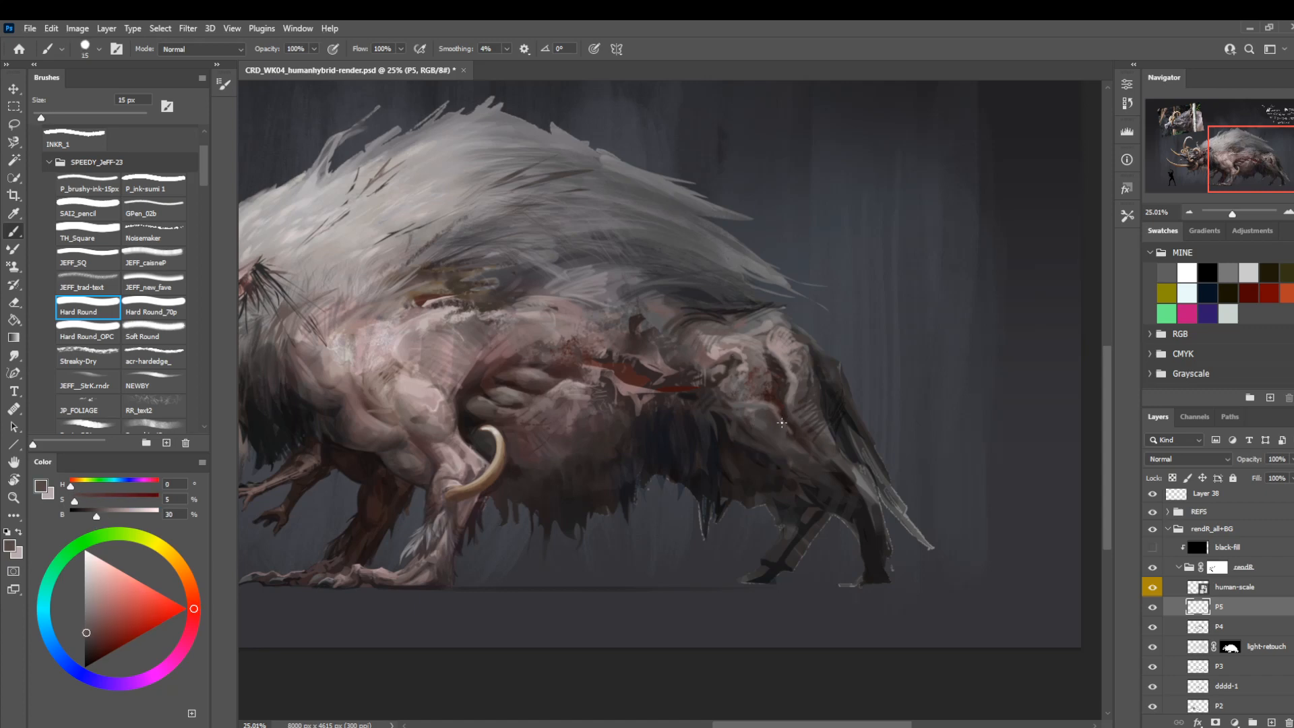
Deepen the thigh crease with sampled dark reddish brown at 25 px and refine the lower thigh at 15 px.
key(bracketright)
key(bracketright)
alt+click(787, 428)
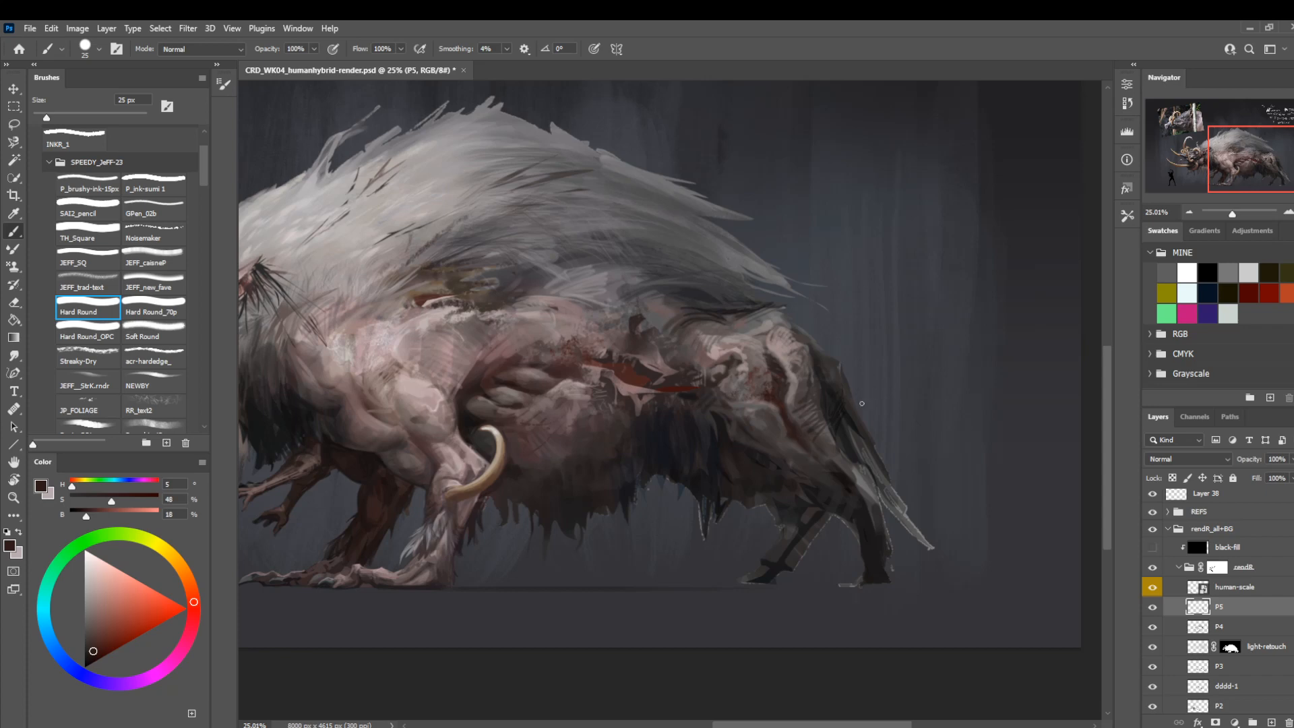
alt+click(823, 443)
alt+click(812, 445)
key(bracketleft)
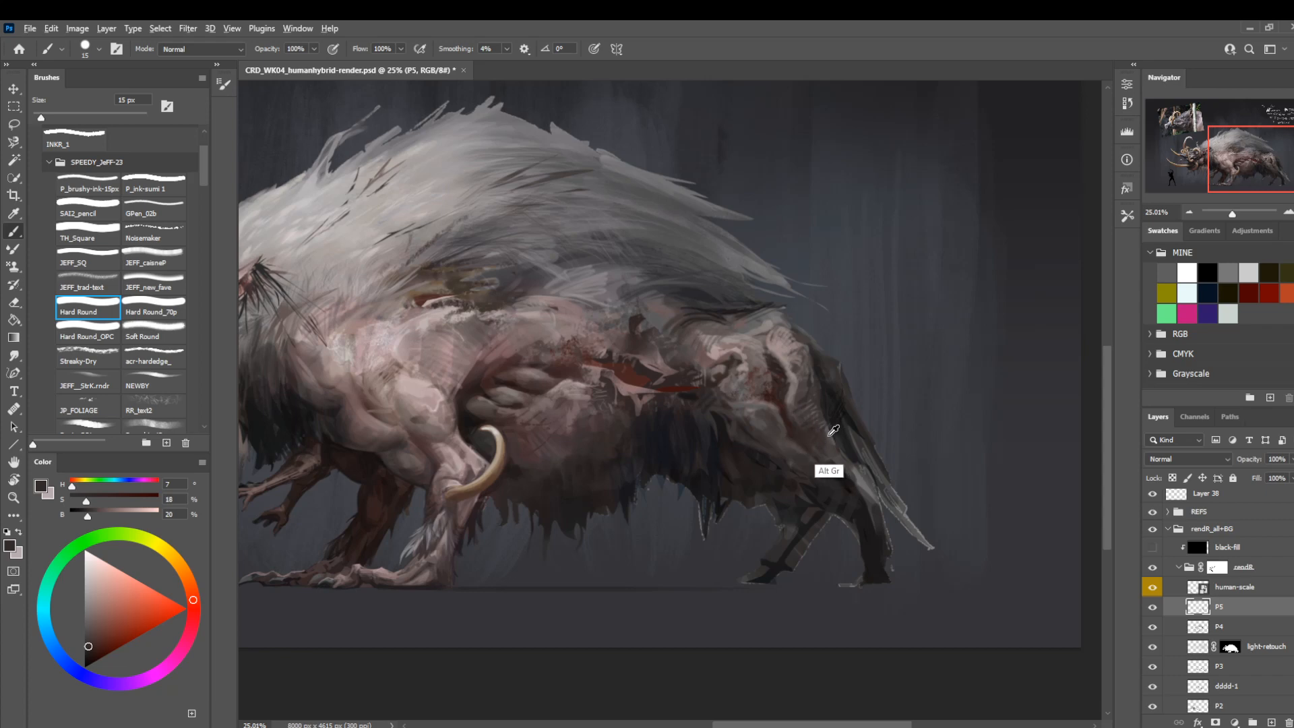
Blend muted grey-brown tones along the rear edge of the thigh with the brush at 70 px and 40 px.
alt+click(827, 433)
key(bracketright)
key(bracketright)
key(bracketright)
key(bracketright)
key(bracketright)
key(bracketright)
key(bracketright)
key(bracketright)
key(bracketright)
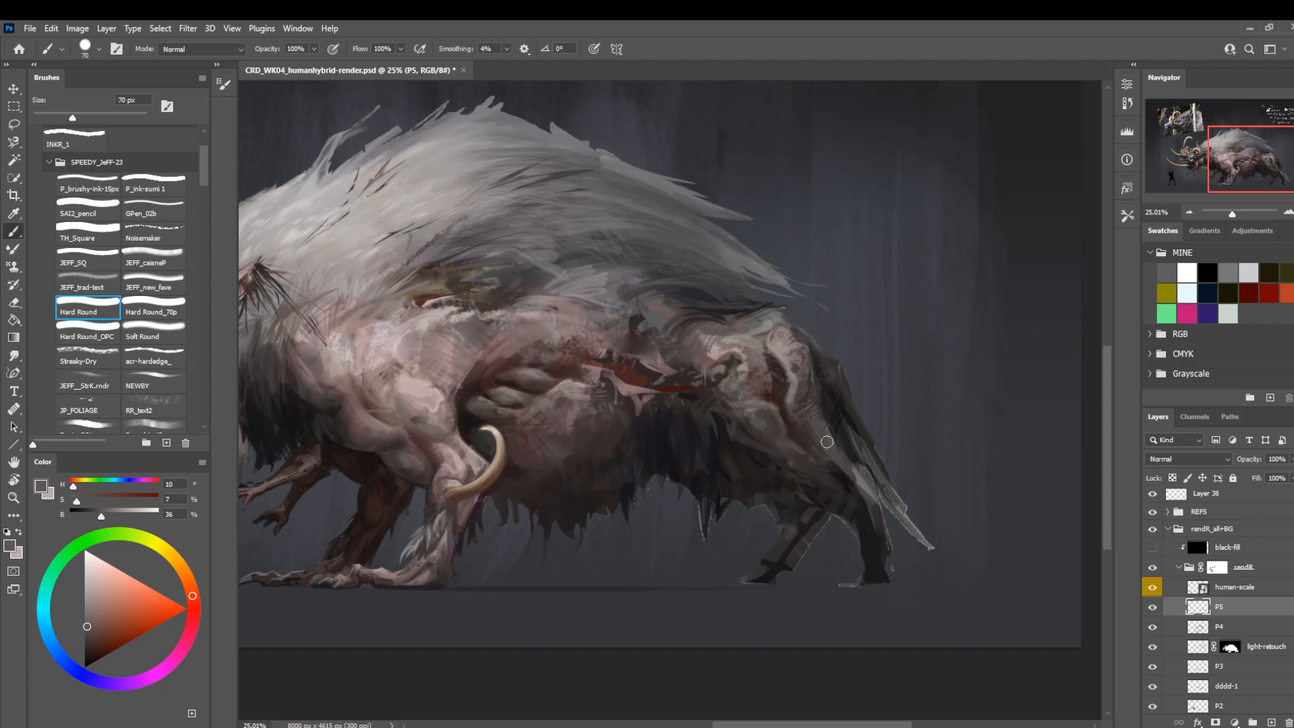
drag(708, 347, 767, 397)
key(bracketleft)
key(bracketleft)
key(bracketleft)
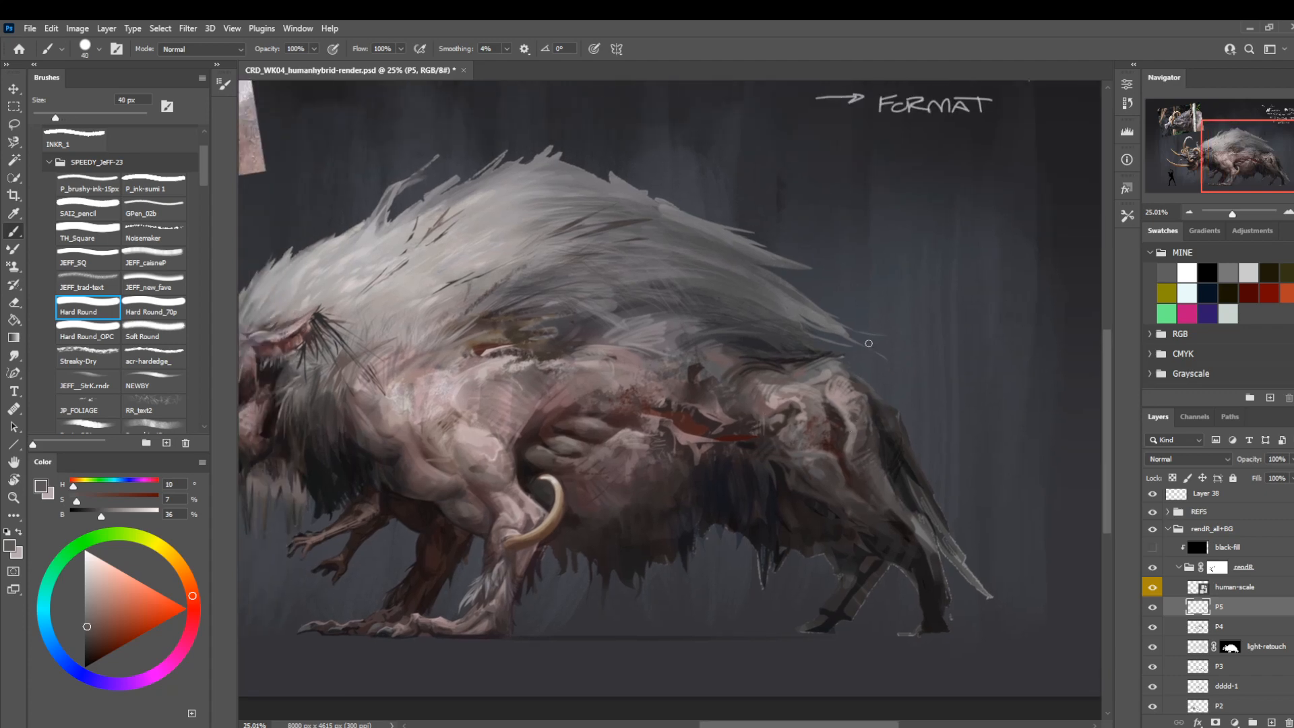
alt+click(903, 429)
alt+drag(899, 434, 900, 439)
Paint dark strokes along the top of the rump beneath the mane, using the brush at 15 px and 8 px.
key(bracketleft)
key(bracketleft)
key(bracketleft)
key(bracketleft)
key(bracketleft)
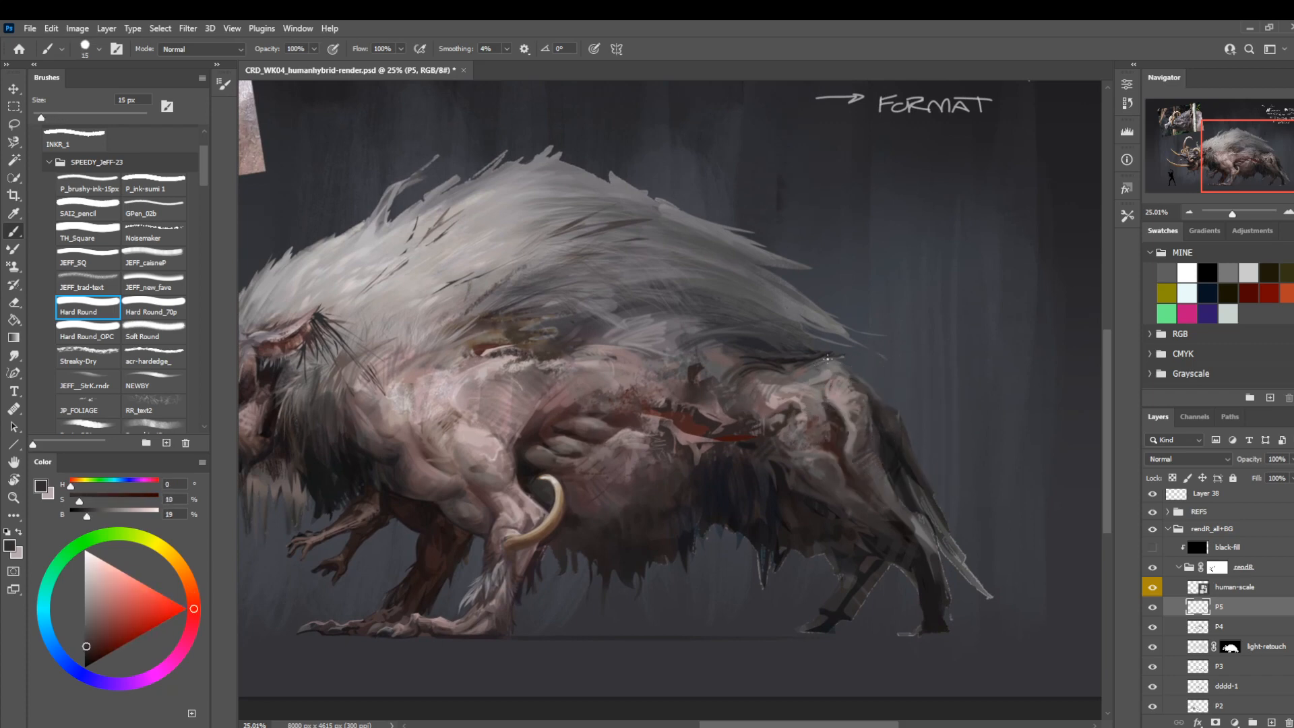
drag(801, 371, 819, 362)
alt+click(780, 360)
key(bracketleft)
key(bracketleft)
key(bracketleft)
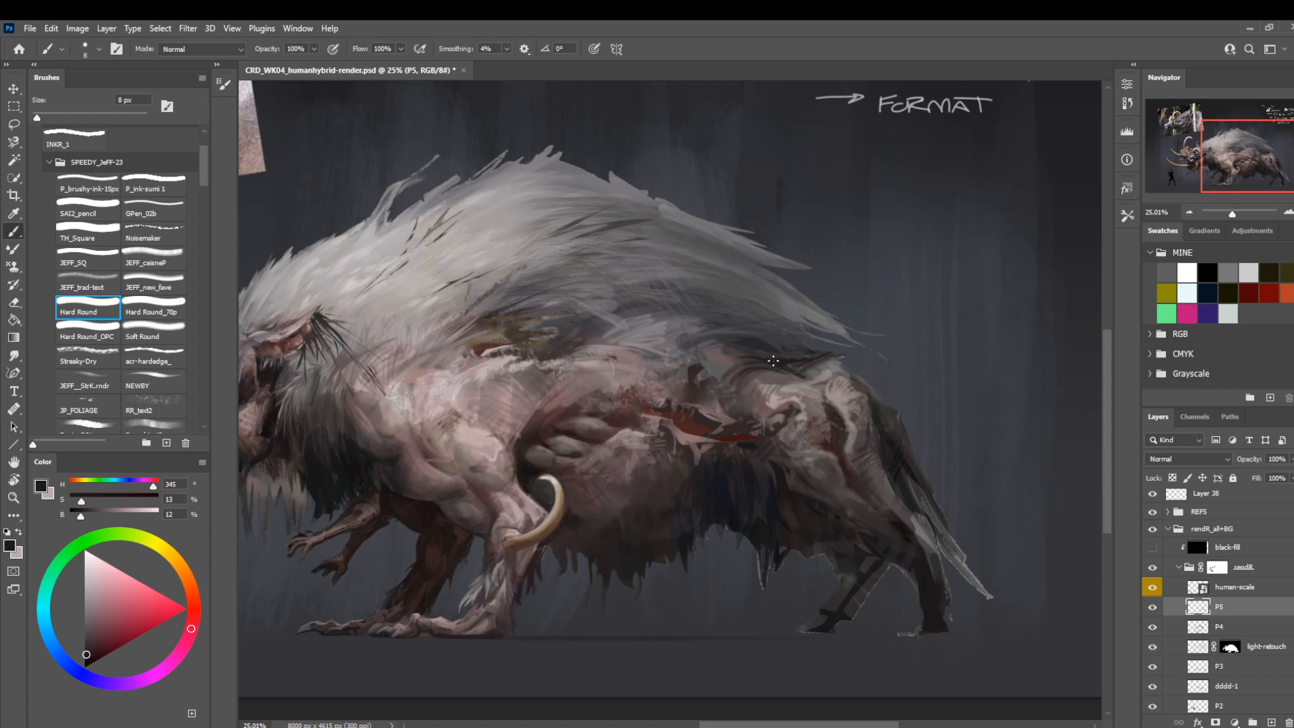
Build up the shadow between mane and rump with sampled dark violet-grey and near-black tones at 15 px.
drag(749, 277, 811, 367)
key(bracketright)
key(bracketright)
key(bracketright)
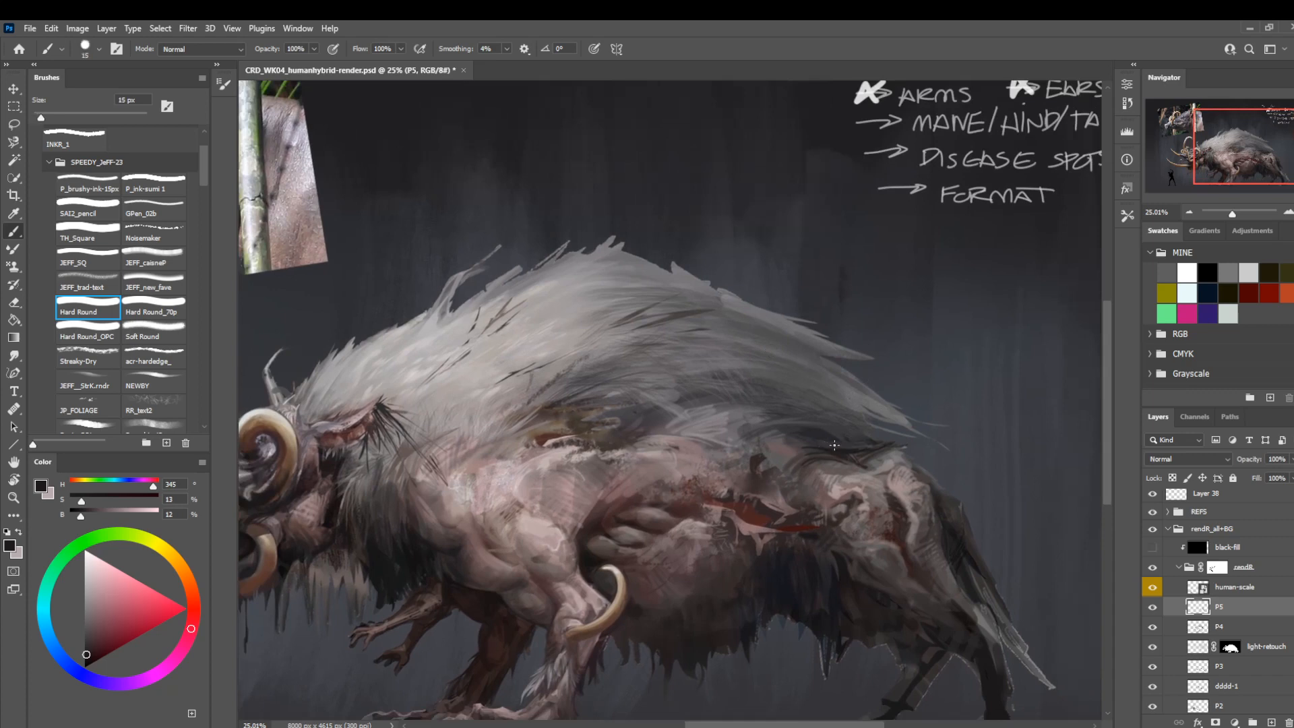
alt+click(852, 444)
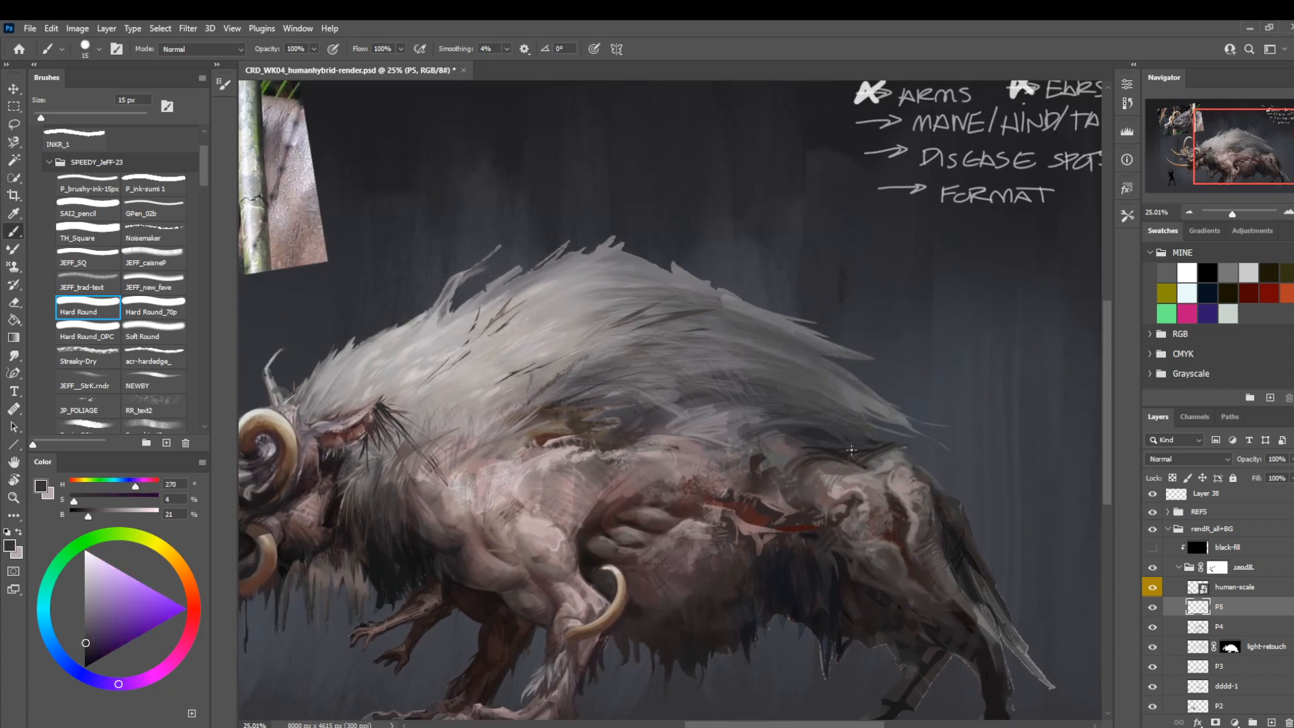
alt+click(825, 442)
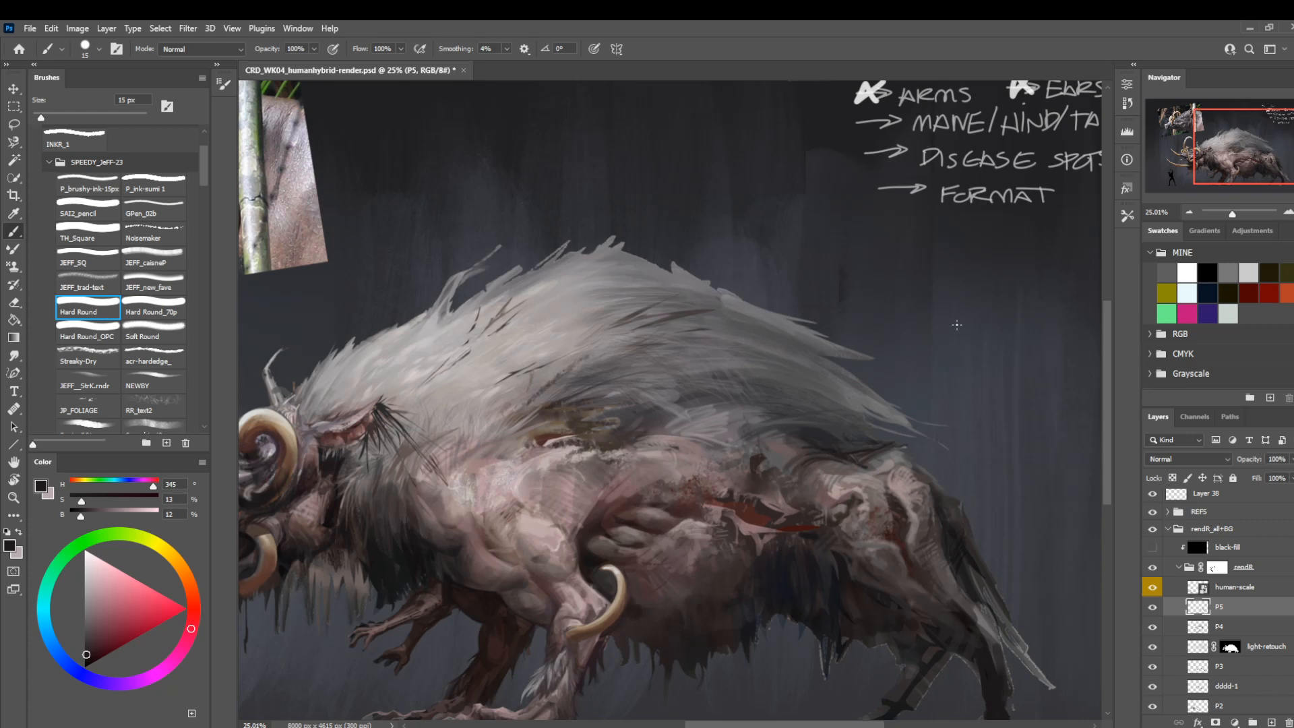
Darken the front contour of the thigh behind the belly with sampled dark browns, reducing the brush to 6 px.
alt+click(620, 518)
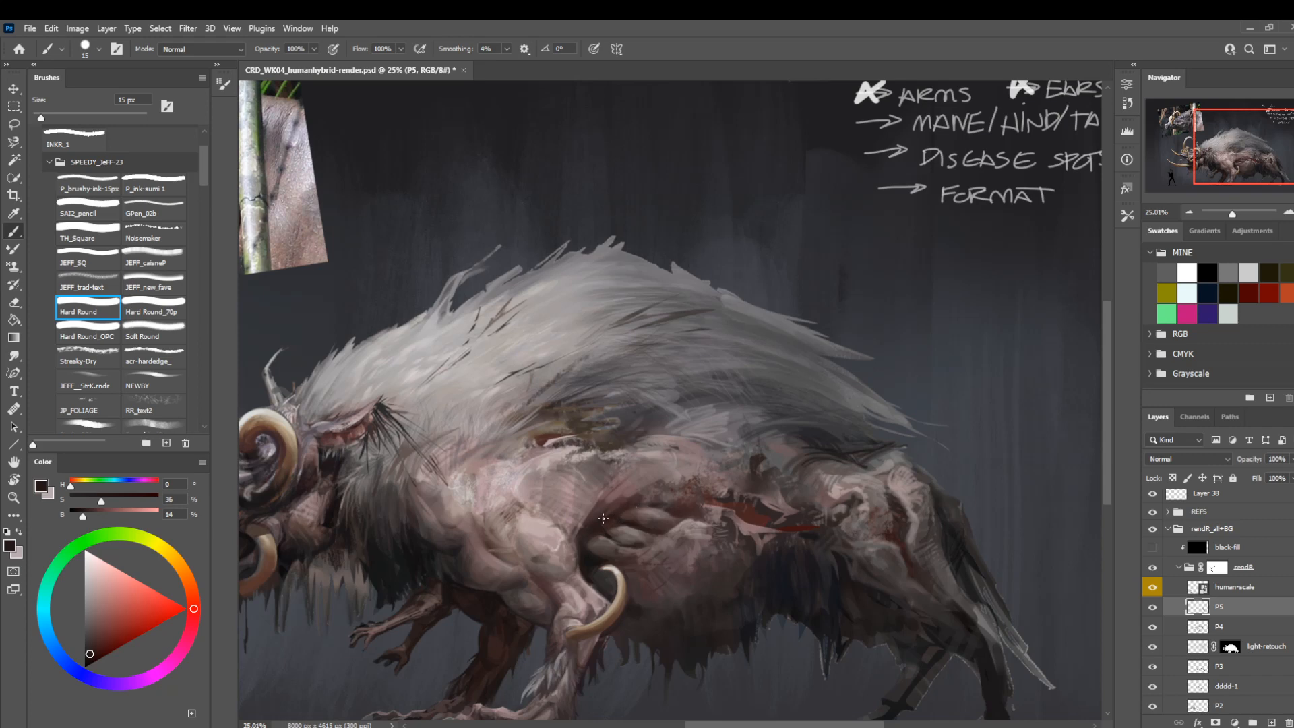
drag(584, 472, 650, 428)
drag(769, 523, 540, 452)
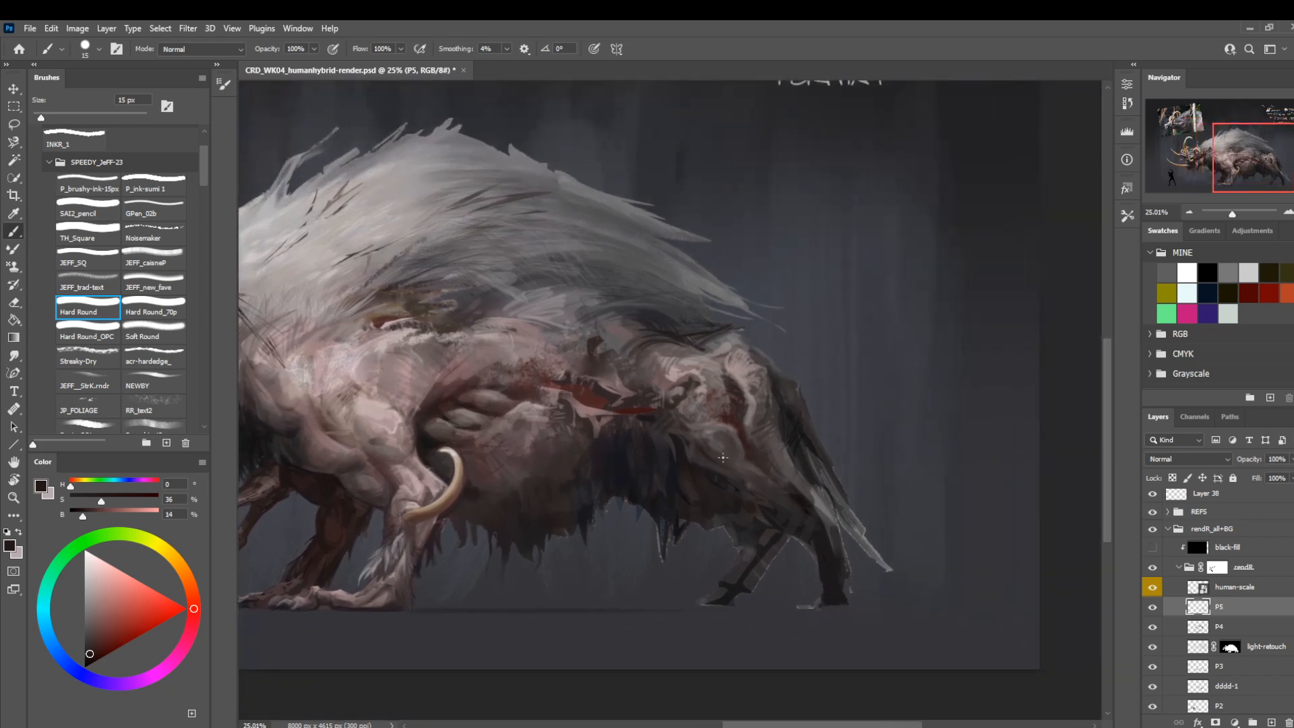
alt+click(698, 450)
key([)
key([)
key([)
key([)
key([)
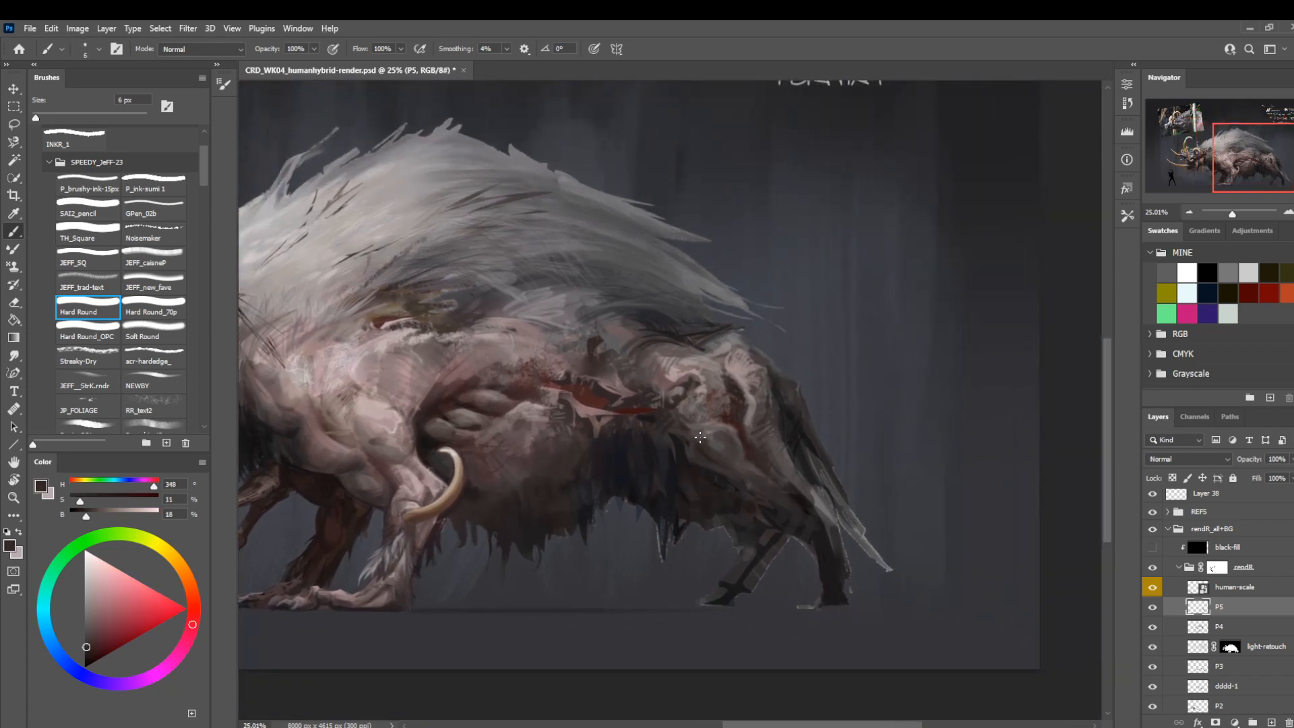
Add fine light and dark details around the haunch creases with a 2 px brush, and change to Hard Round_70p at 7 px.
key([)
alt+click(746, 421)
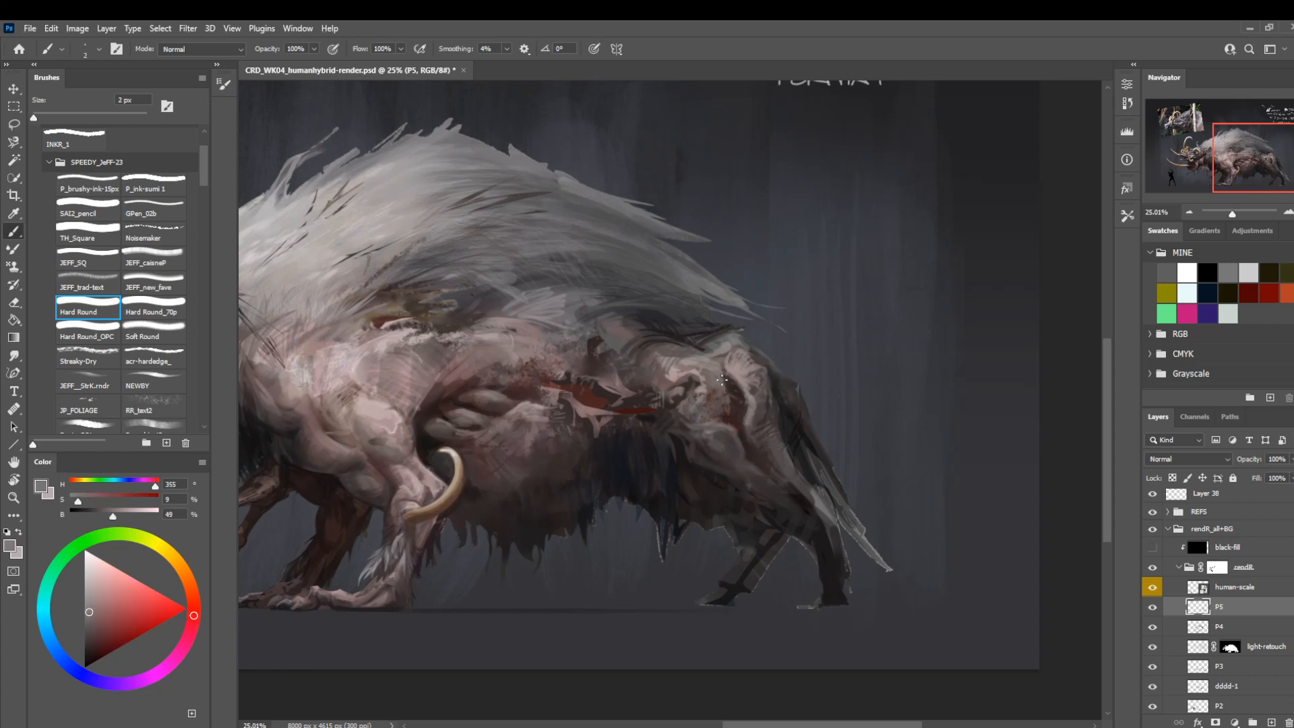
alt+click(791, 418)
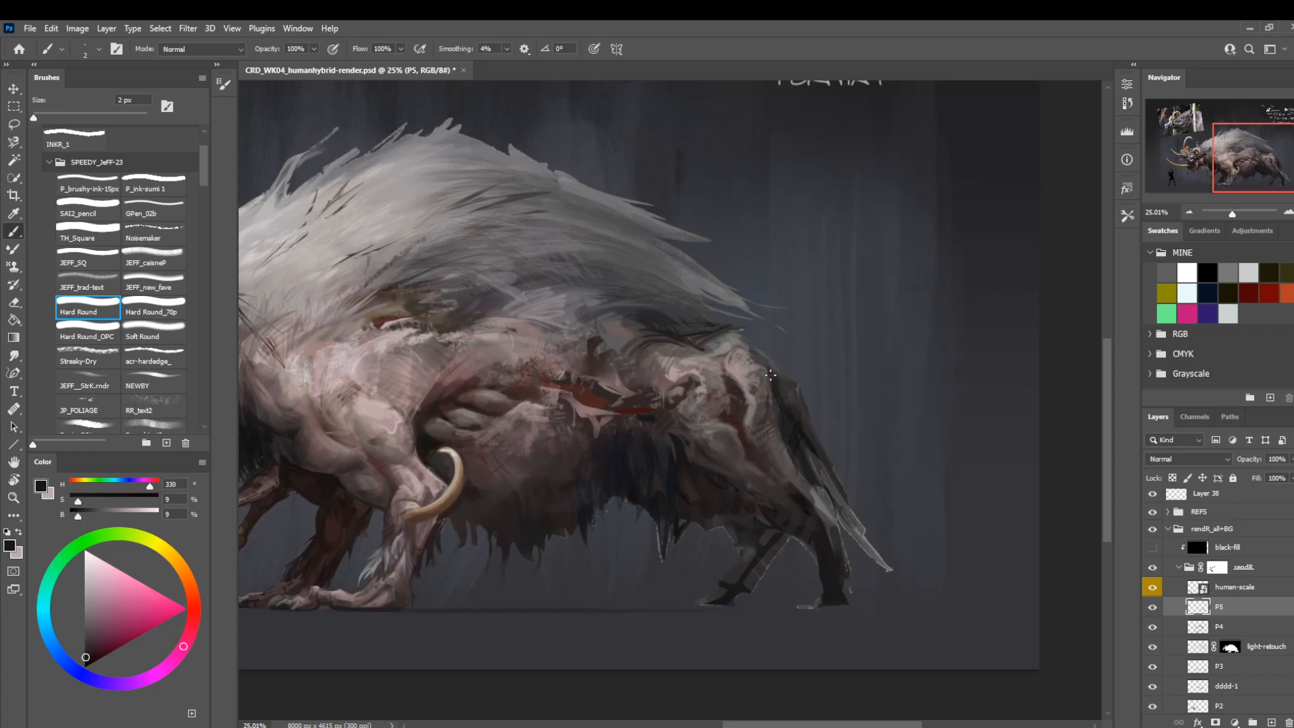
key(period)
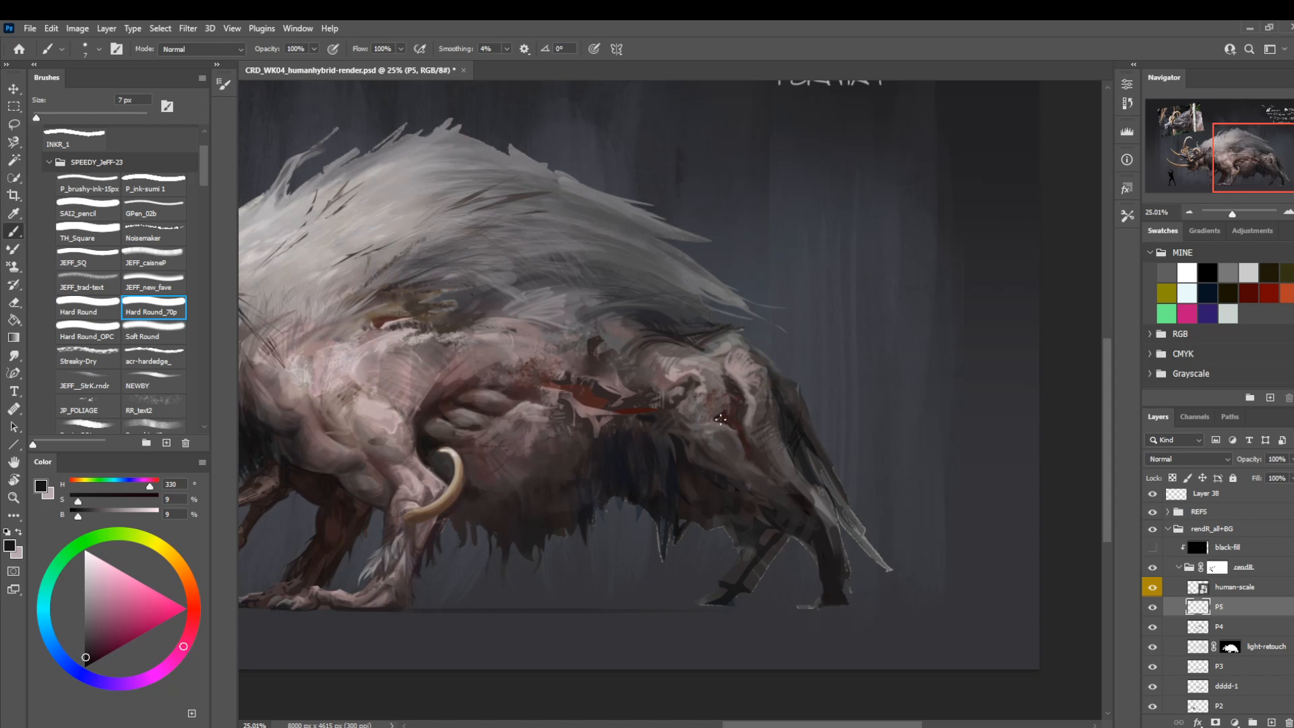
drag(552, 267, 716, 401)
mouse_move(695, 495)
mouse_down()
mouse_move(751, 447)
mouse_move(716, 393)
mouse_move(647, 350)
mouse_up()
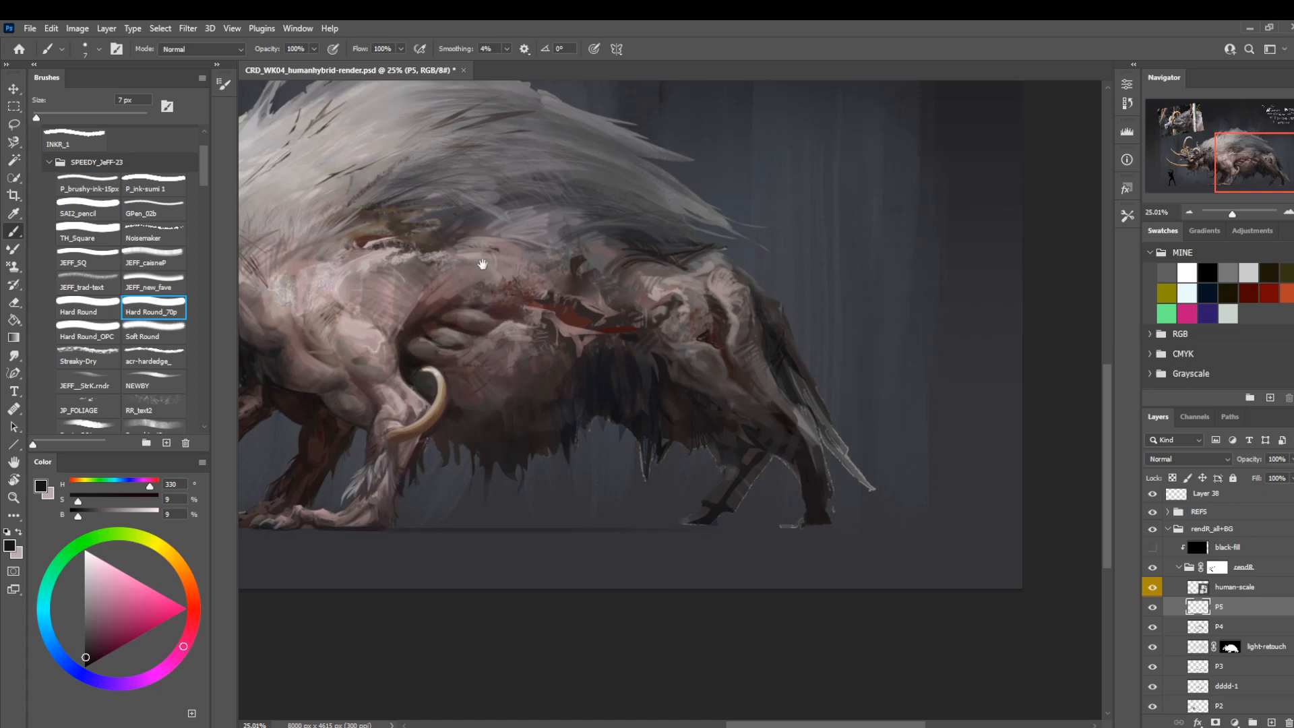
drag(483, 264, 593, 437)
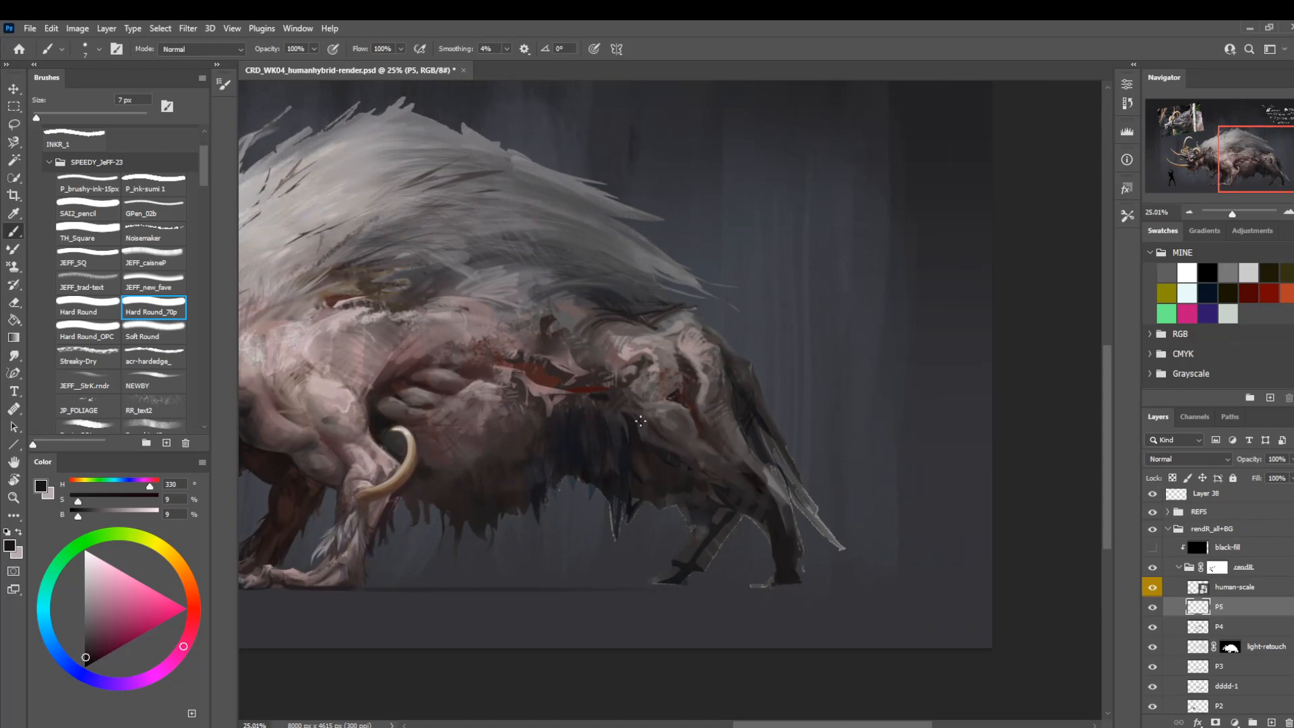
Brush a sampled light grey, shifted to 4% saturation and 57% brightness, over the rear thigh with the NEWBY brush at 80 px.
click(148, 364)
click(172, 387)
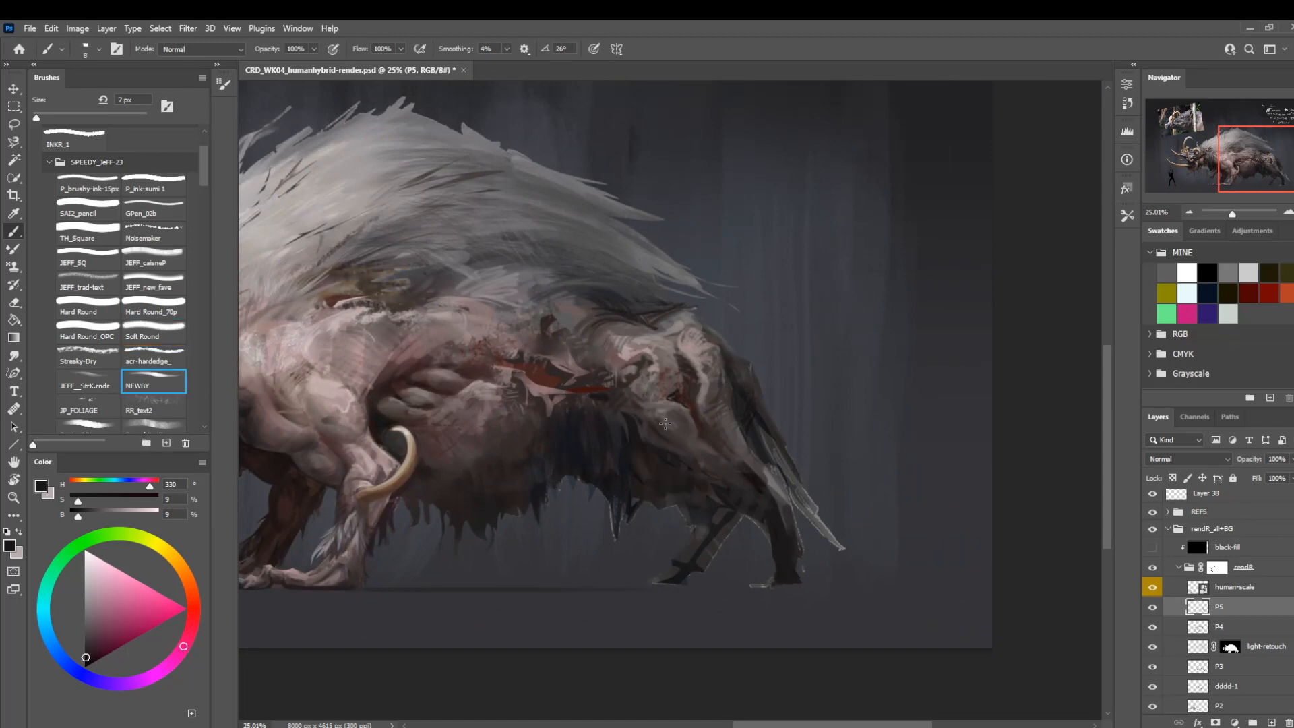
key(bracketright)
key(bracketright)
key(bracketright)
key(bracketright)
key(bracketright)
click(94, 307)
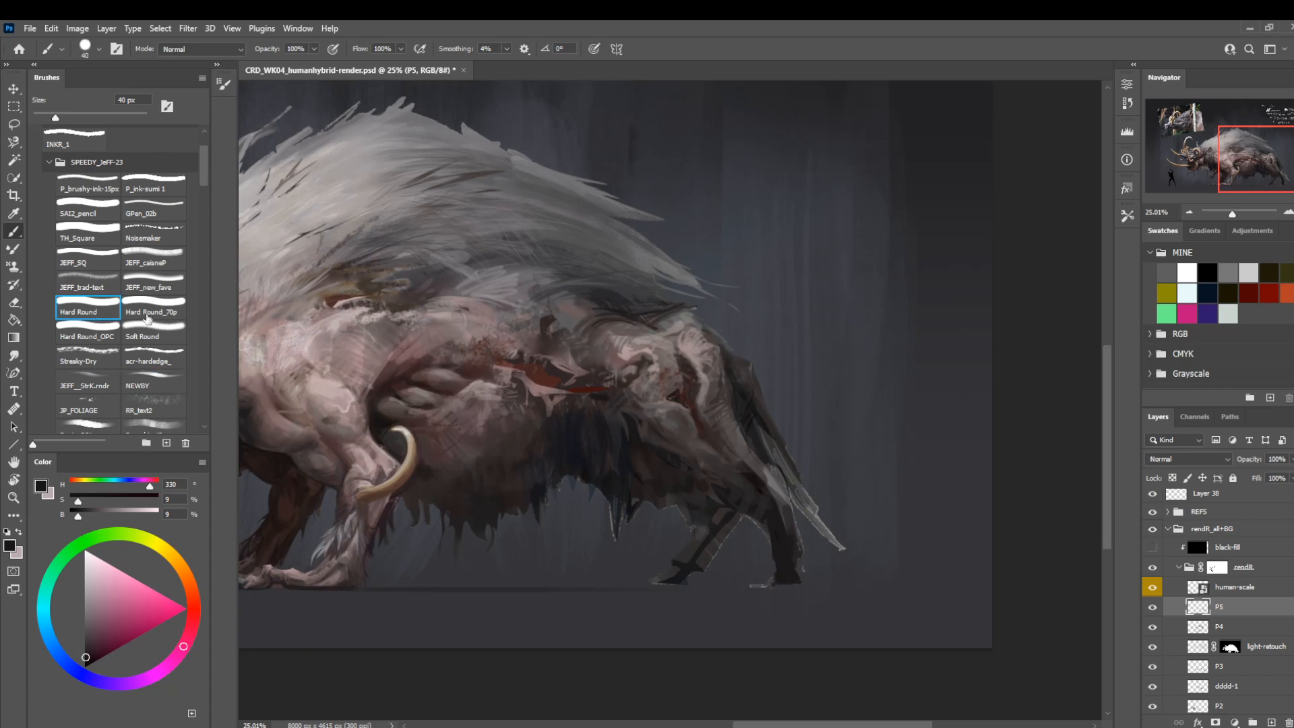
click(156, 386)
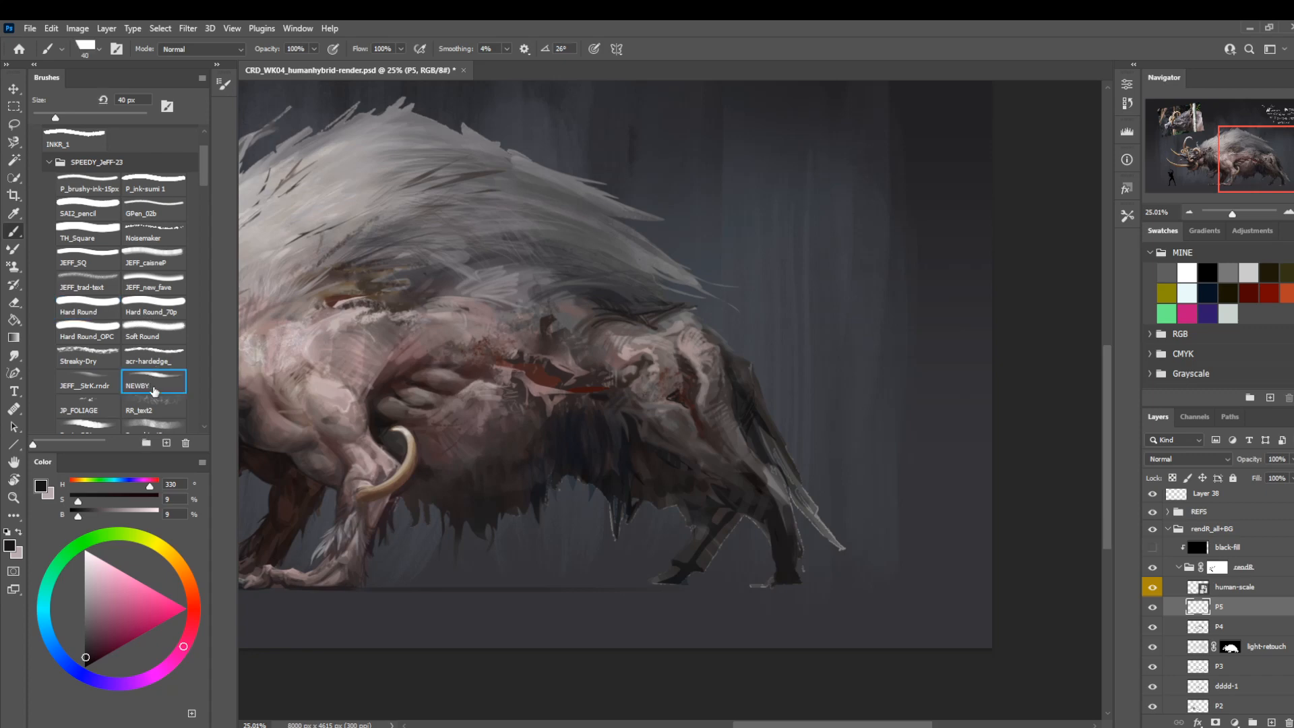
alt+click(702, 356)
key(bracketright)
key(bracketright)
key(bracketright)
key(bracketright)
key(bracketright)
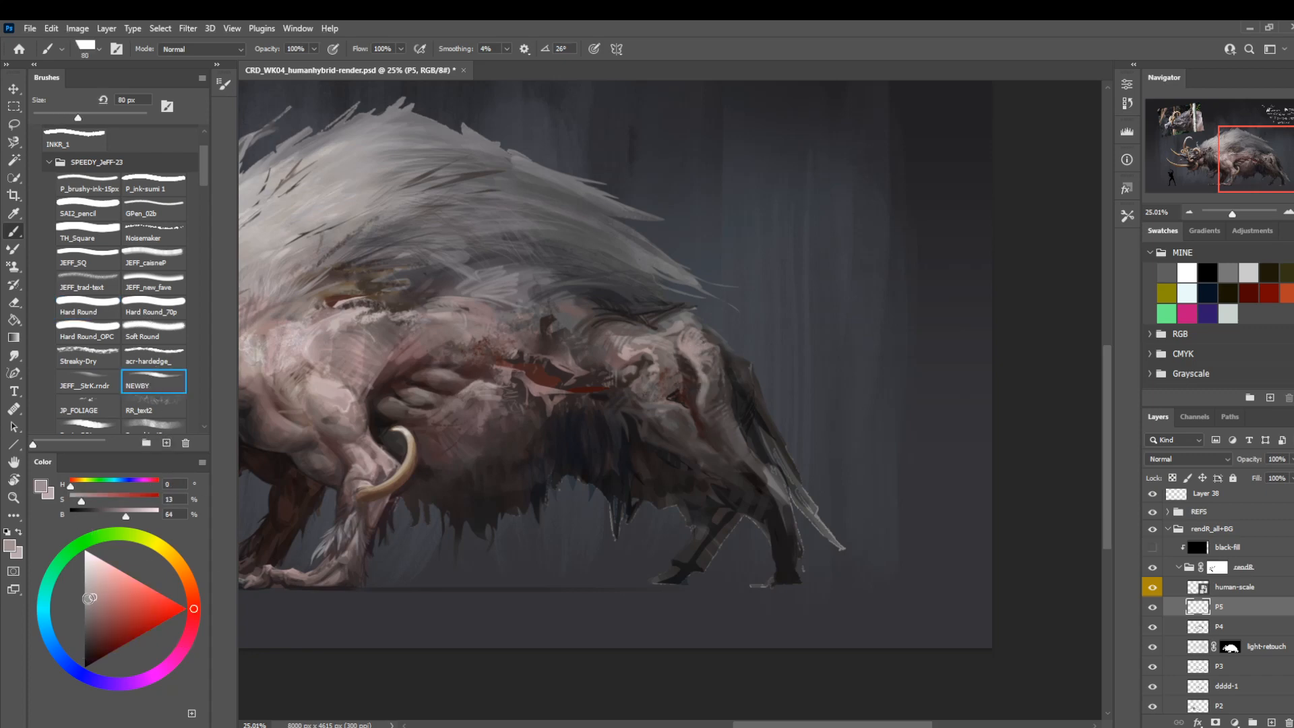
click(86, 601)
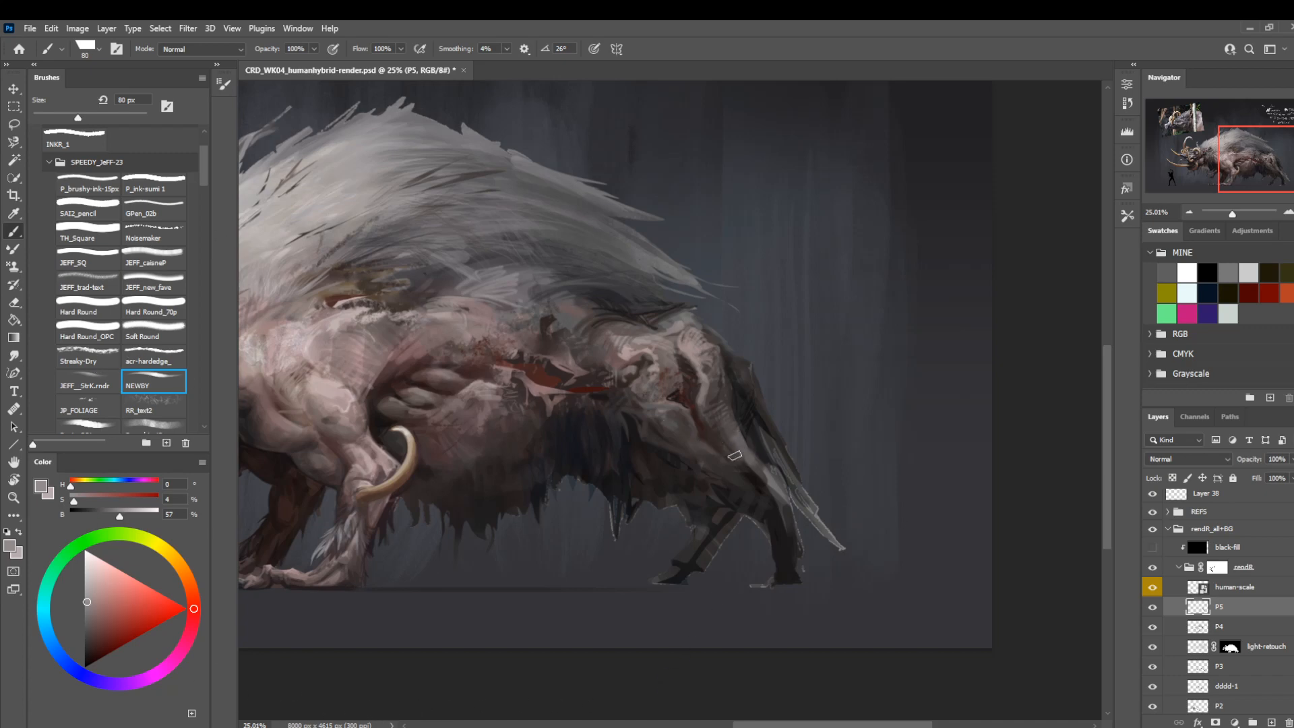
Shade the upper part of the near hind leg with sampled dark tones, using Soft Round at 40 px.
click(161, 333)
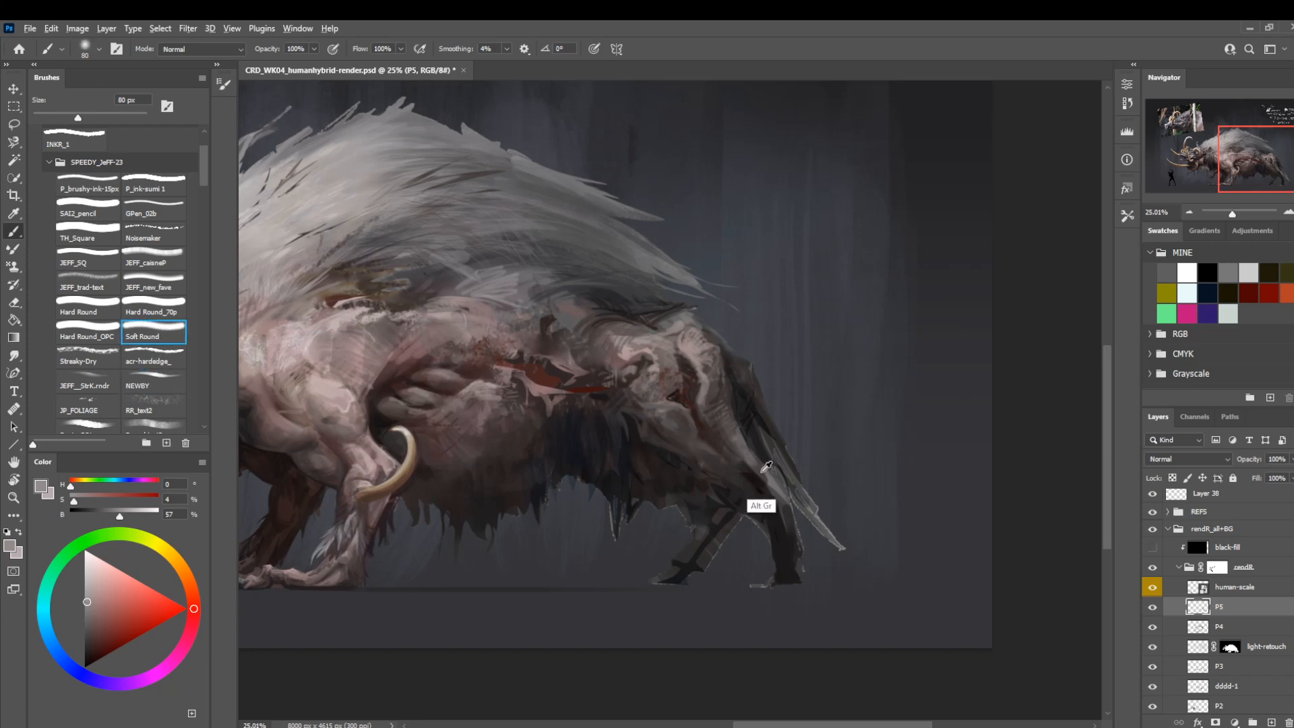
alt+click(762, 502)
key(bracketleft)
key(bracketleft)
key(bracketleft)
key(bracketleft)
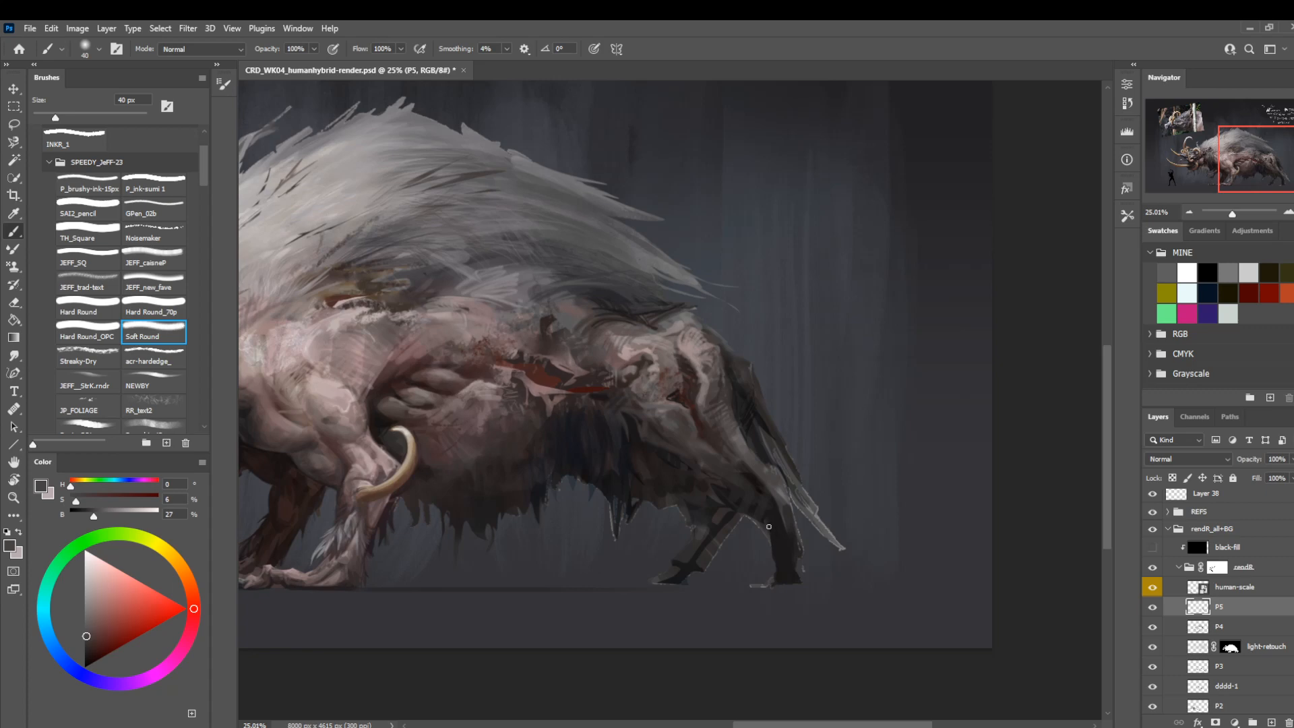
alt+click(774, 526)
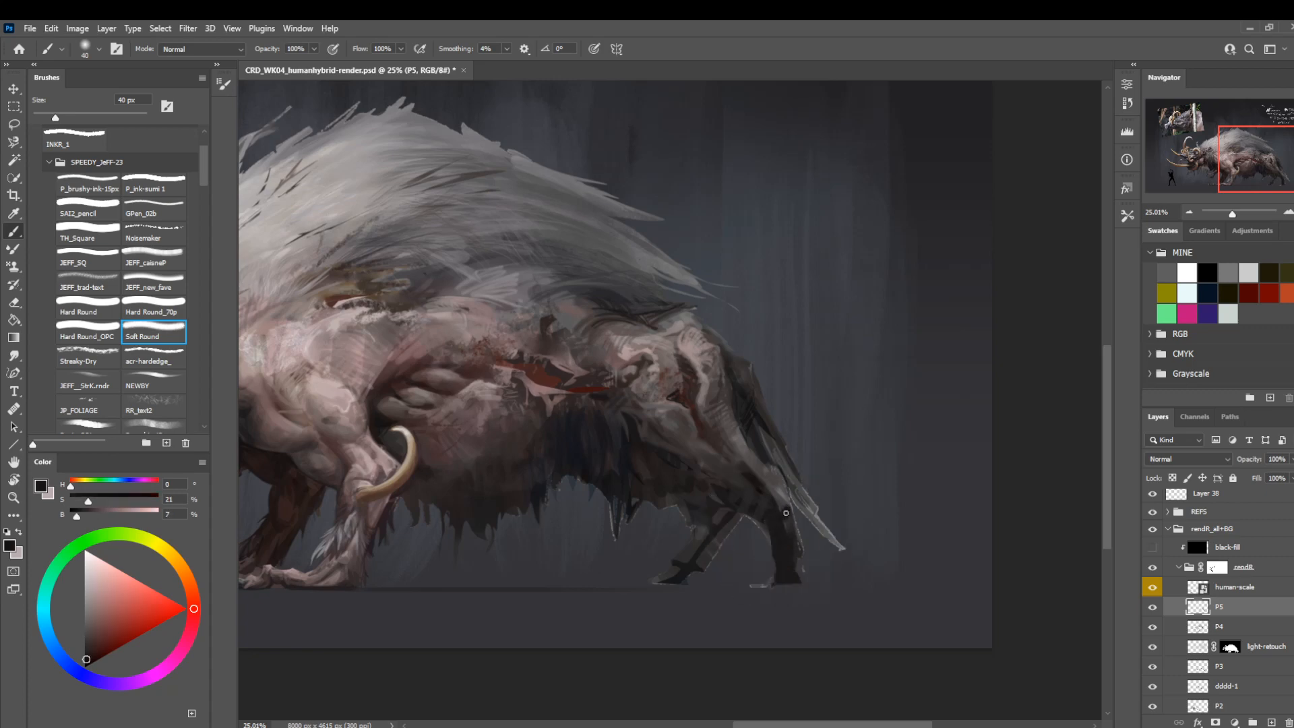
Refine the shadows around the hind leg's joint with sampled dark greys at 25 px.
key(bracketleft)
key(bracketleft)
alt+click(742, 477)
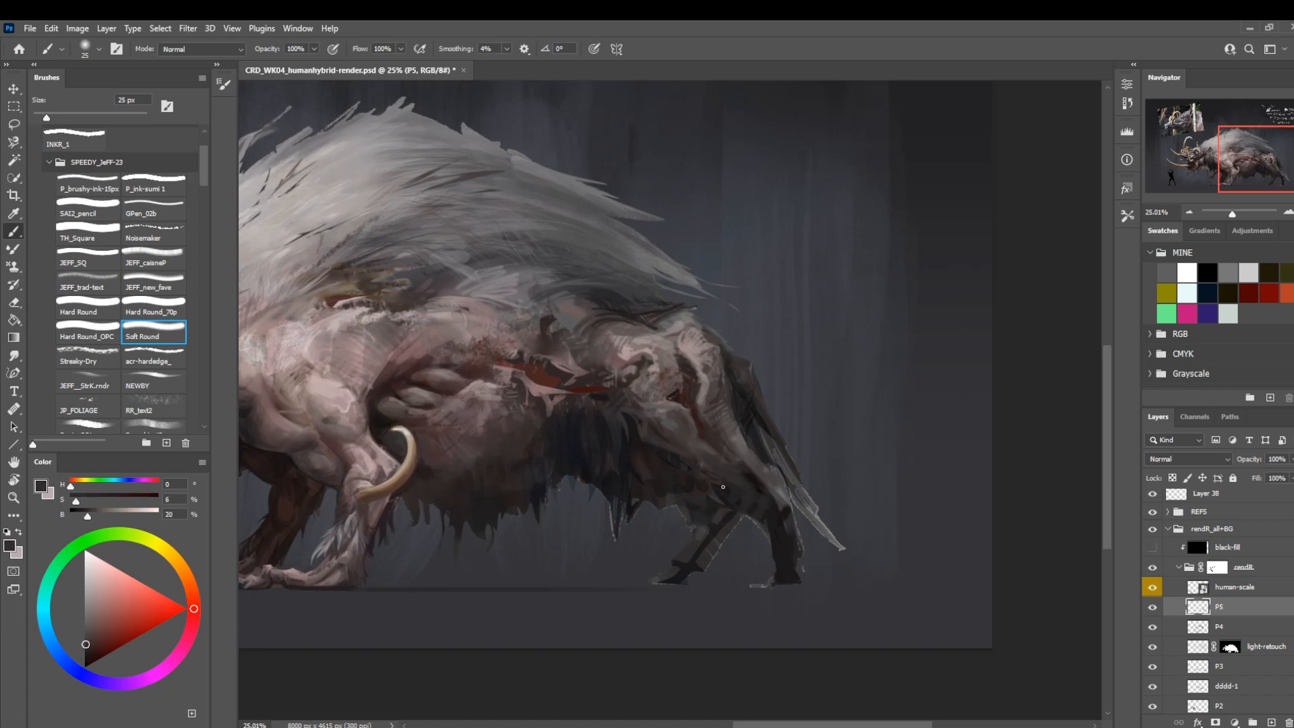
alt+click(768, 539)
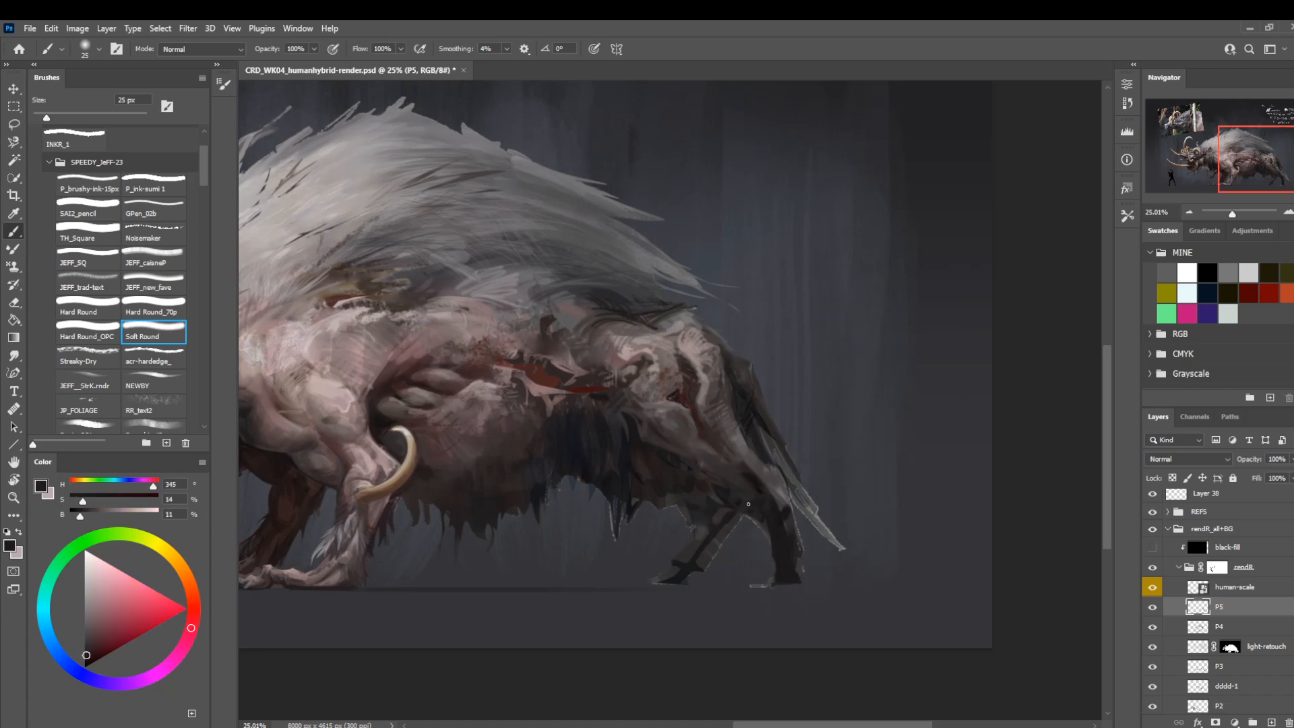
Lasso the gap between the hind legs and mask it out on the (base) group's layer mask.
key(l)
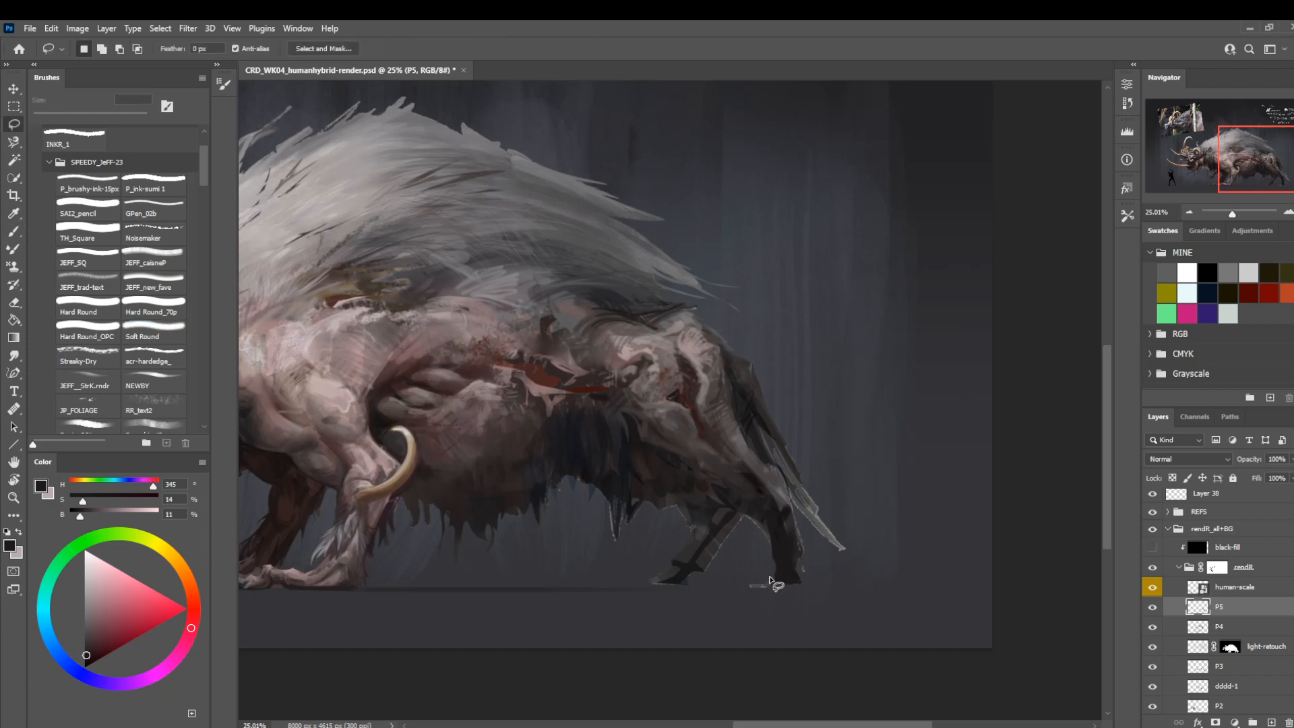
mouse_move(774, 577)
mouse_down()
mouse_move(767, 523)
mouse_move(743, 509)
mouse_move(701, 575)
mouse_move(729, 581)
mouse_up()
scroll(1213, 607, down, 3)
scroll(1226, 607, down, 3)
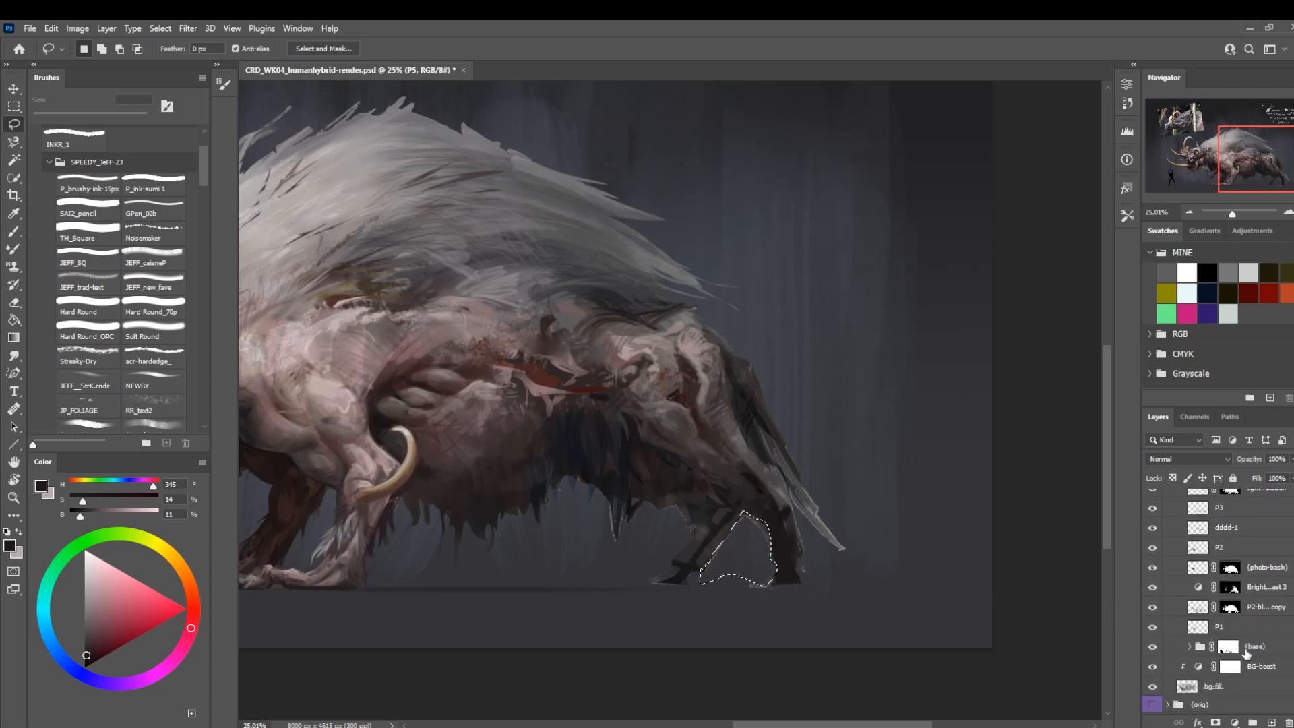
click(1228, 647)
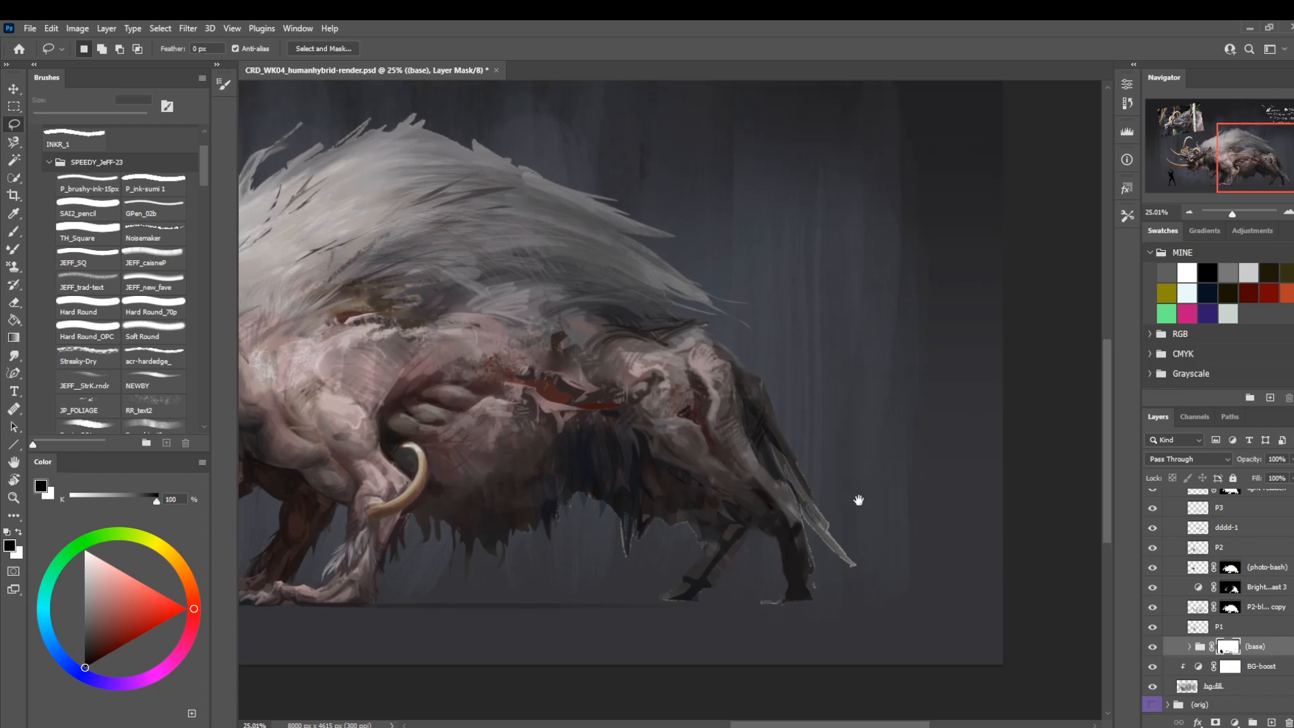
Mask out the stray edges around the near hind hoof and in front of the far hind leg, and clear the selection.
mouse_move(799, 597)
mouse_down()
mouse_move(795, 612)
mouse_move(775, 613)
mouse_move(785, 612)
mouse_move(780, 598)
mouse_up()
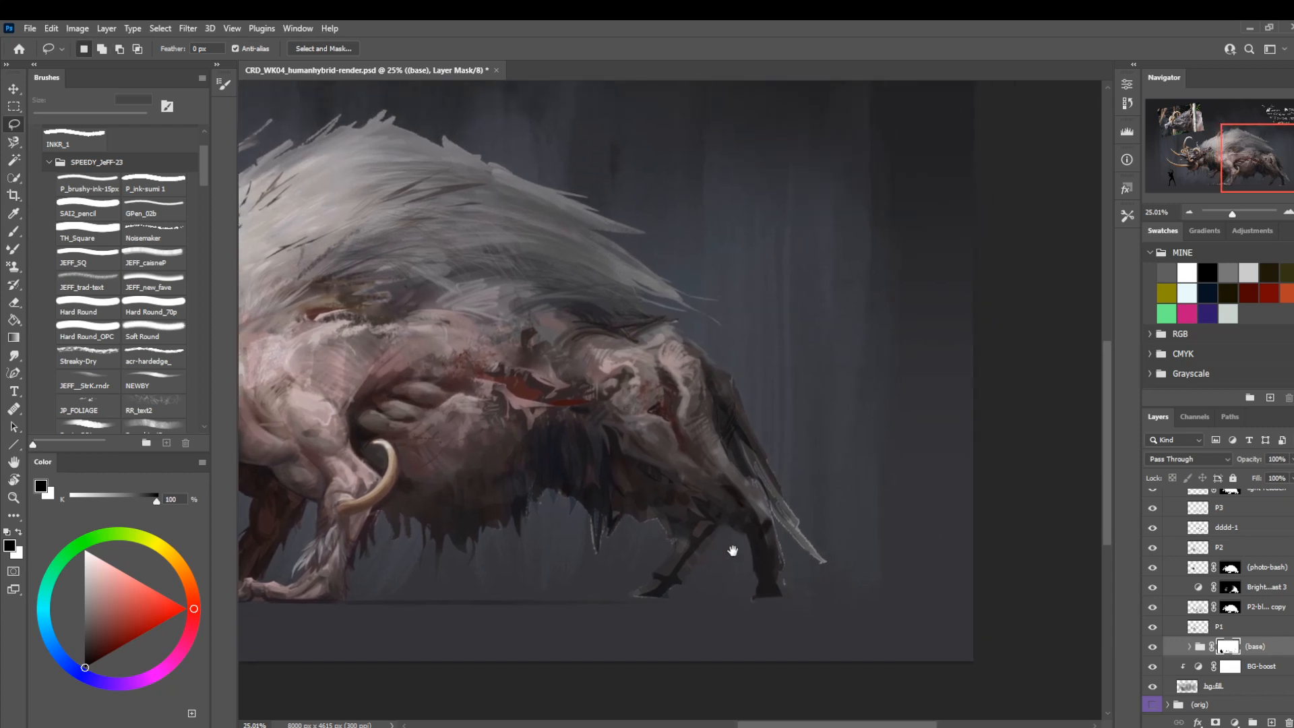
mouse_move(786, 599)
mouse_down()
mouse_move(771, 518)
mouse_move(809, 559)
mouse_move(823, 610)
mouse_move(810, 625)
mouse_up()
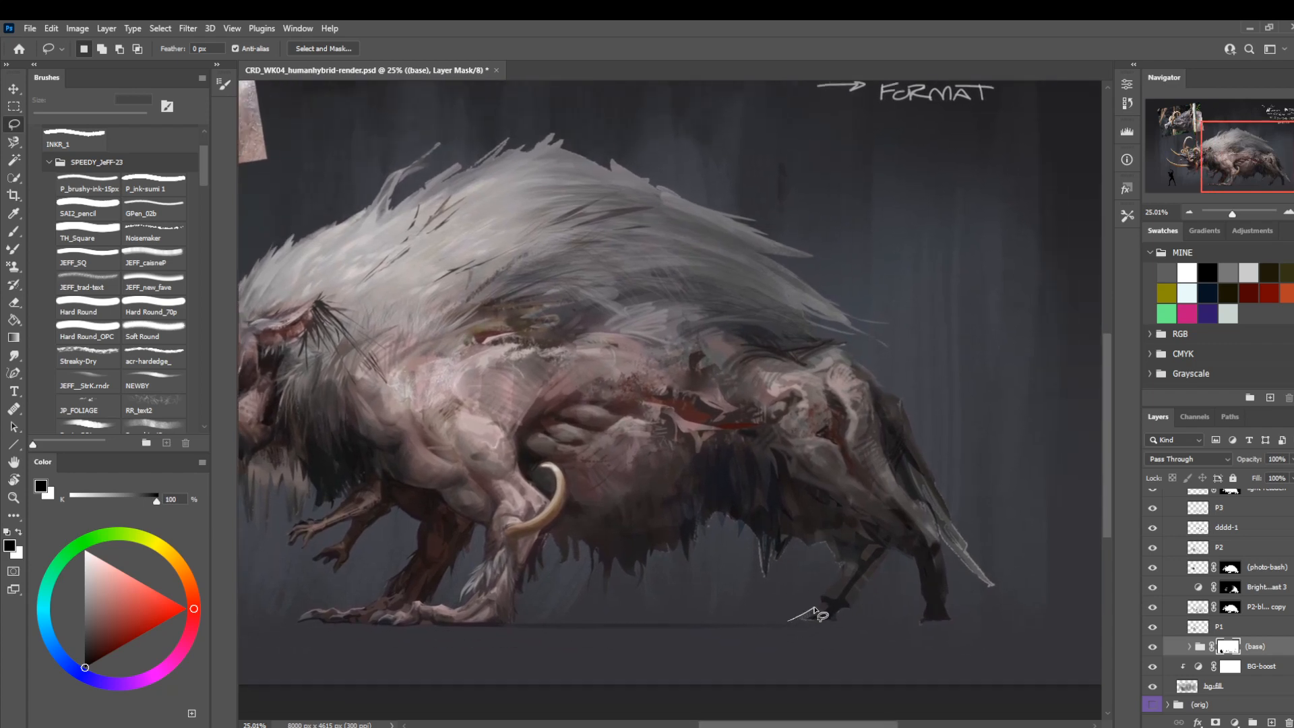
mouse_move(791, 620)
mouse_down()
mouse_move(846, 563)
mouse_move(807, 536)
mouse_move(766, 622)
mouse_move(828, 644)
mouse_move(876, 628)
mouse_move(733, 642)
mouse_move(609, 628)
mouse_move(819, 650)
mouse_move(653, 628)
mouse_move(903, 632)
mouse_up()
key(alt+BackSpace)
key(ctrl+d)
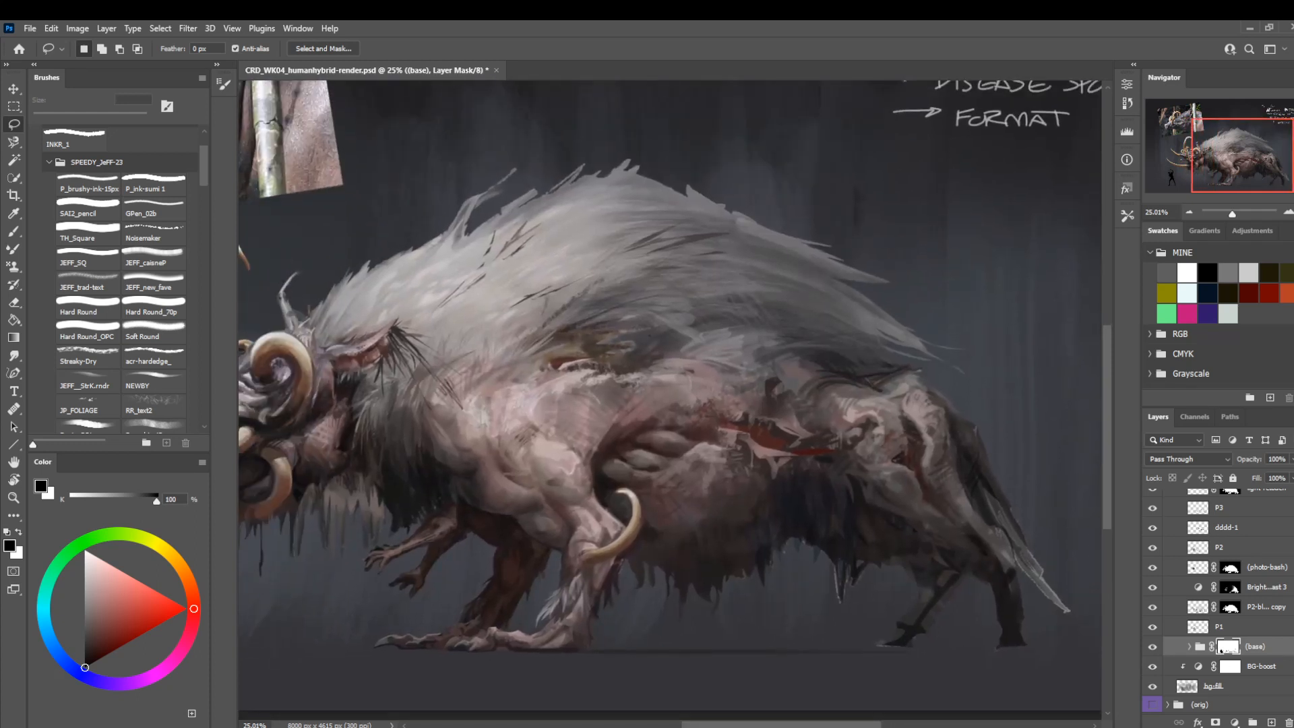
scroll(1224, 650, up, 5)
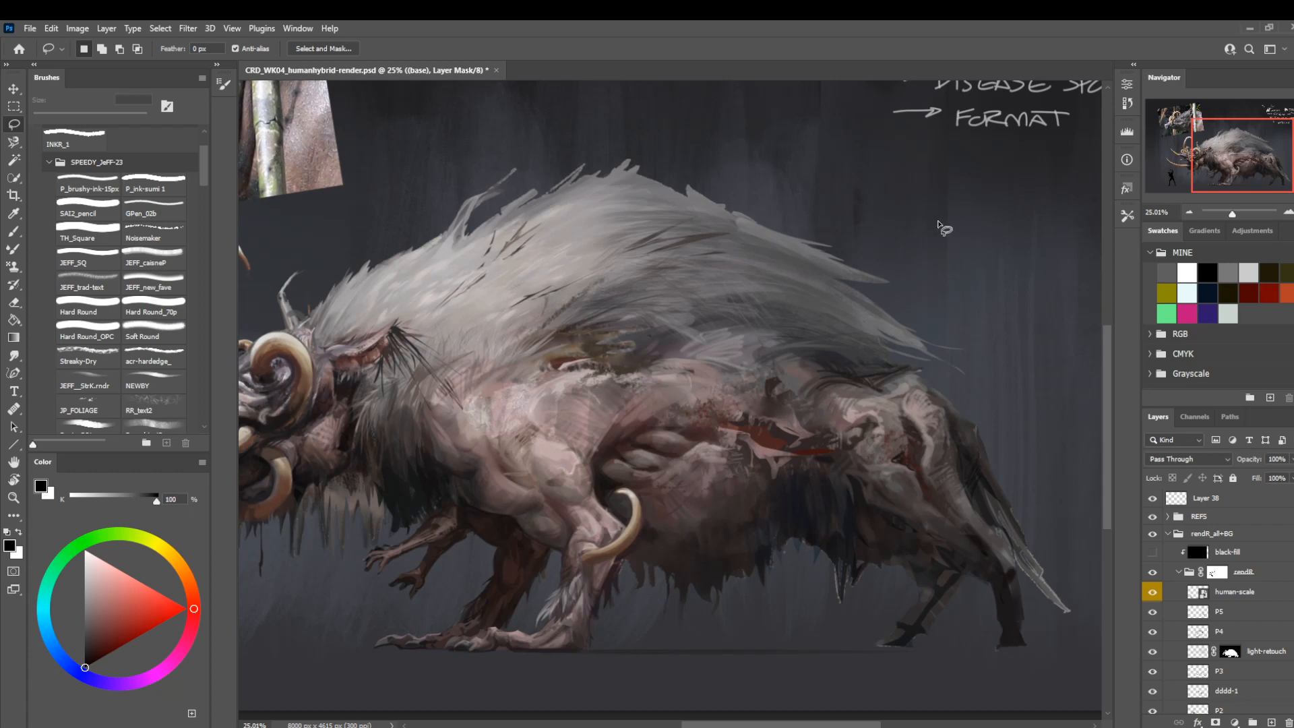
key(b)
drag(757, 494, 613, 425)
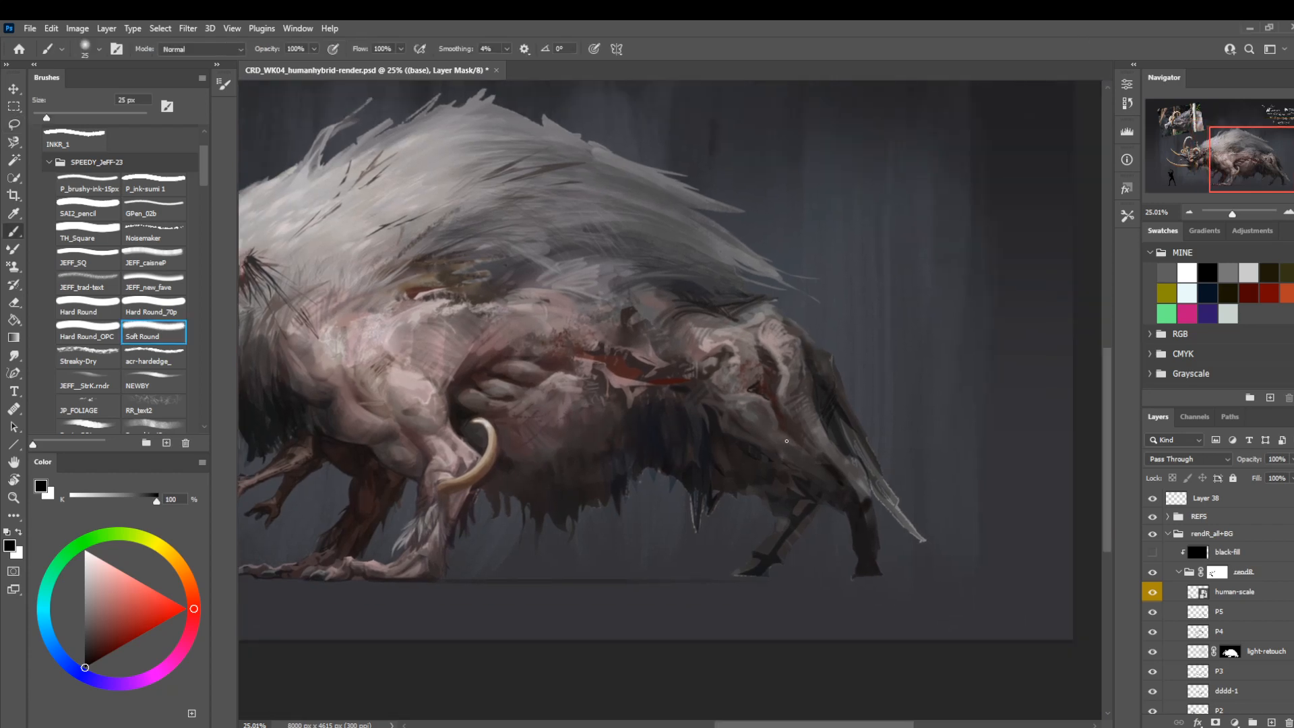
alt+click(823, 383)
key(bracketright)
key(bracketright)
key(ctrl+z)
key(ctrl+z)
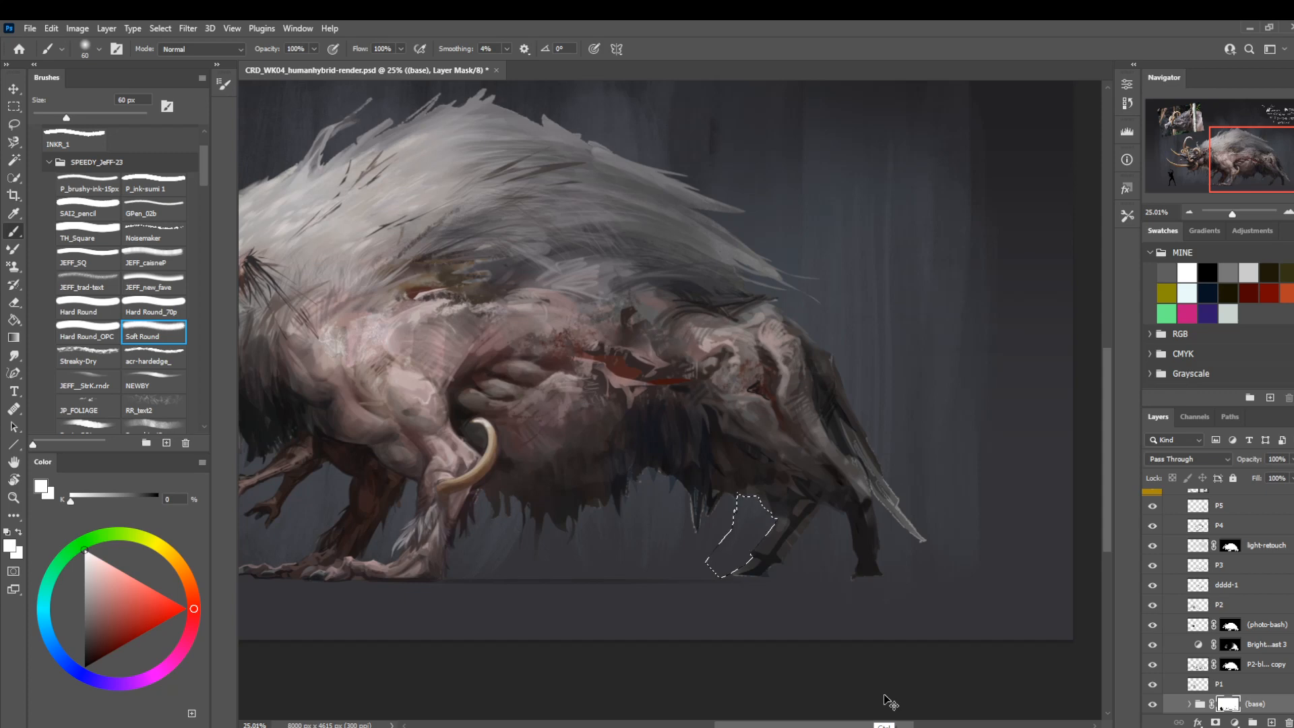
key(ctrl+d)
On layer P5, darken the back of the thigh and hind leg with sampled dark grey, using Soft Round up to 50 px.
click(1227, 508)
key(bracketleft)
key(bracketleft)
key(bracketleft)
key(bracketleft)
key(bracketleft)
key(bracketleft)
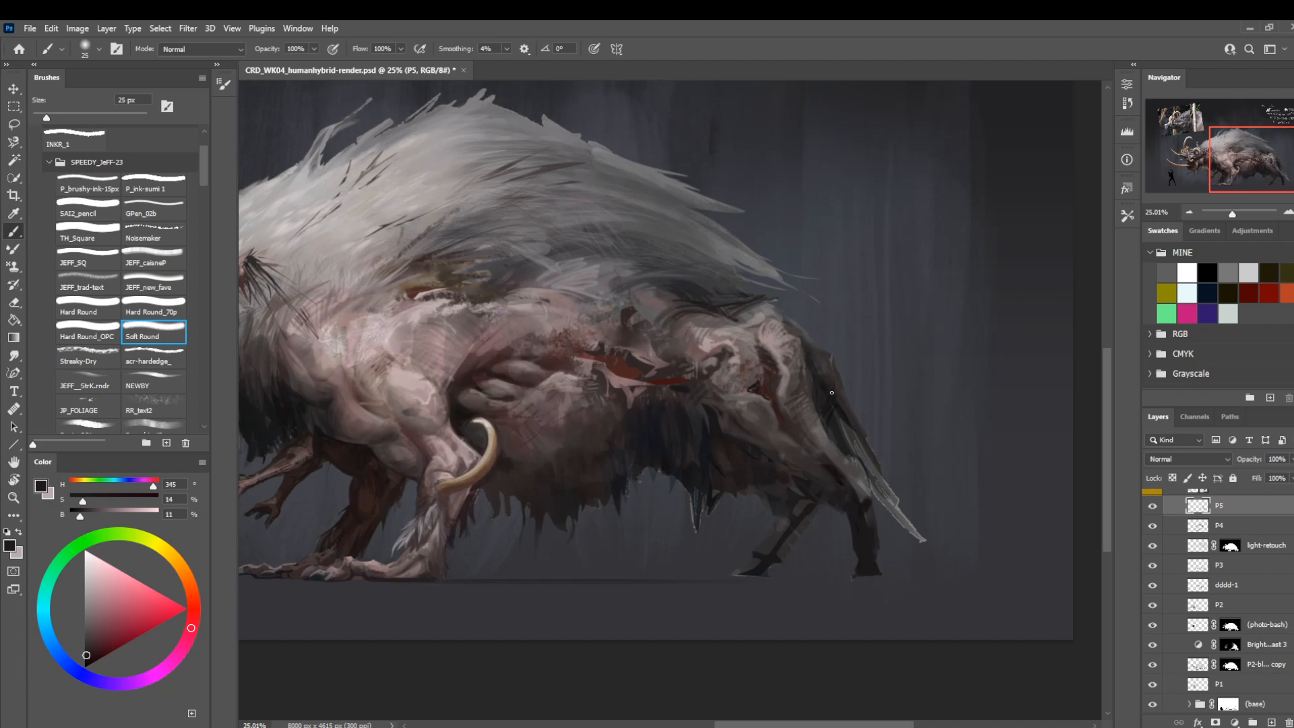
key(bracketright)
alt+click(874, 515)
key(bracketright)
key(bracketright)
key(bracketright)
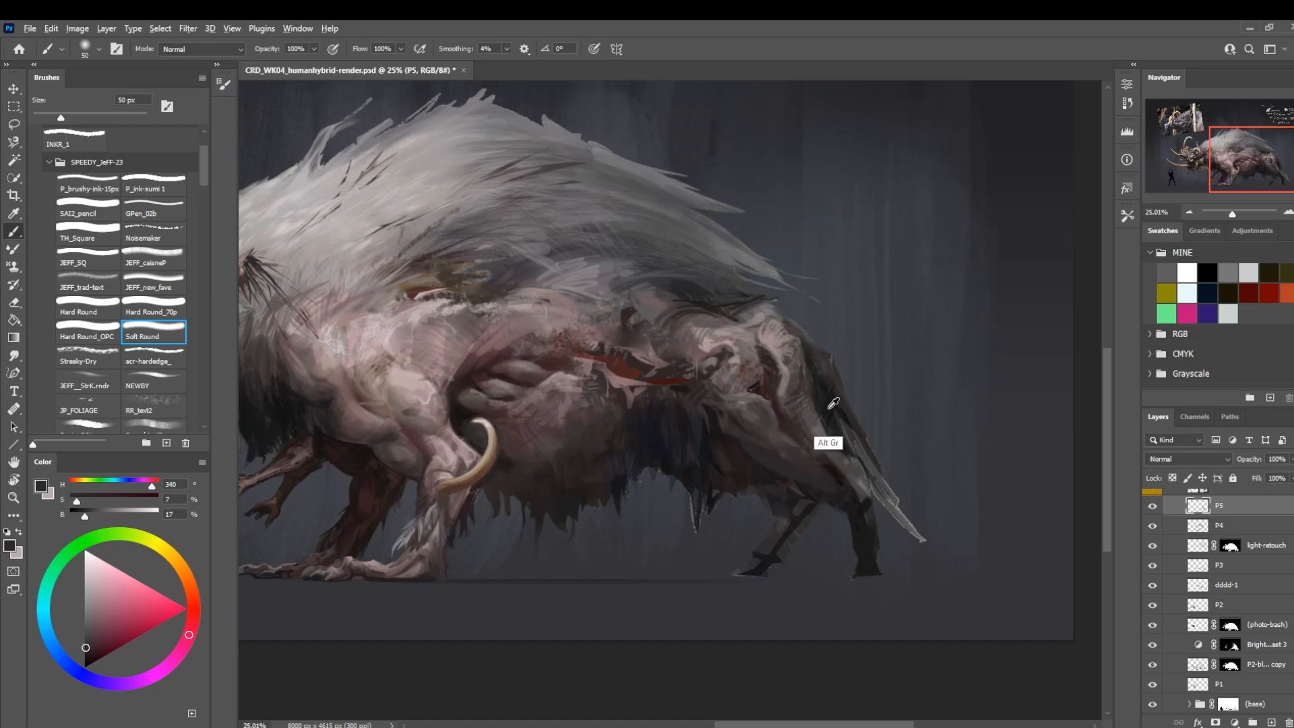
Deepen the shadow between the rear thigh and tail with sampled near-black tones at 30 px.
alt+click(834, 431)
key(bracketleft)
key(bracketleft)
key(bracketleft)
key(bracketleft)
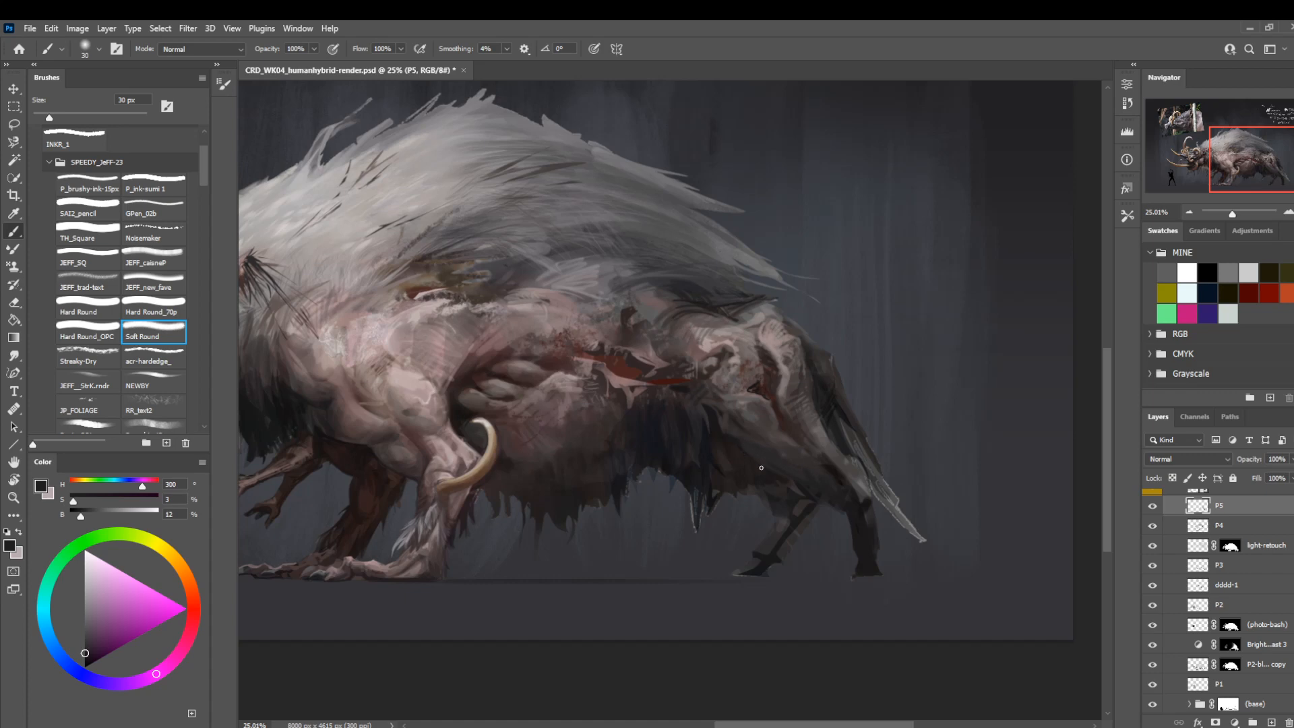
alt+click(834, 405)
Paint a pure black shadow stroke between the belly hair and the thigh, using Hard Round_70p at 35 px.
key(comma)
key(comma)
key(comma)
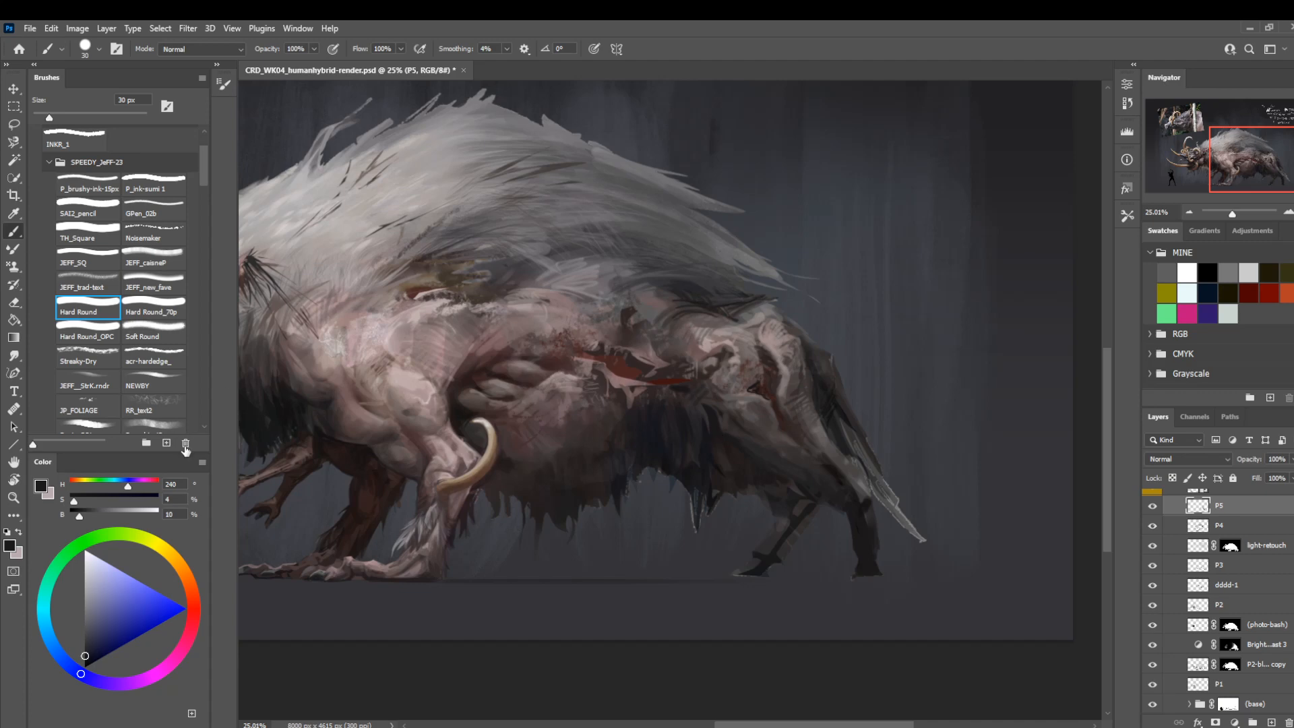
drag(79, 517, 70, 517)
click(157, 304)
key(bracketright)
key(bracketright)
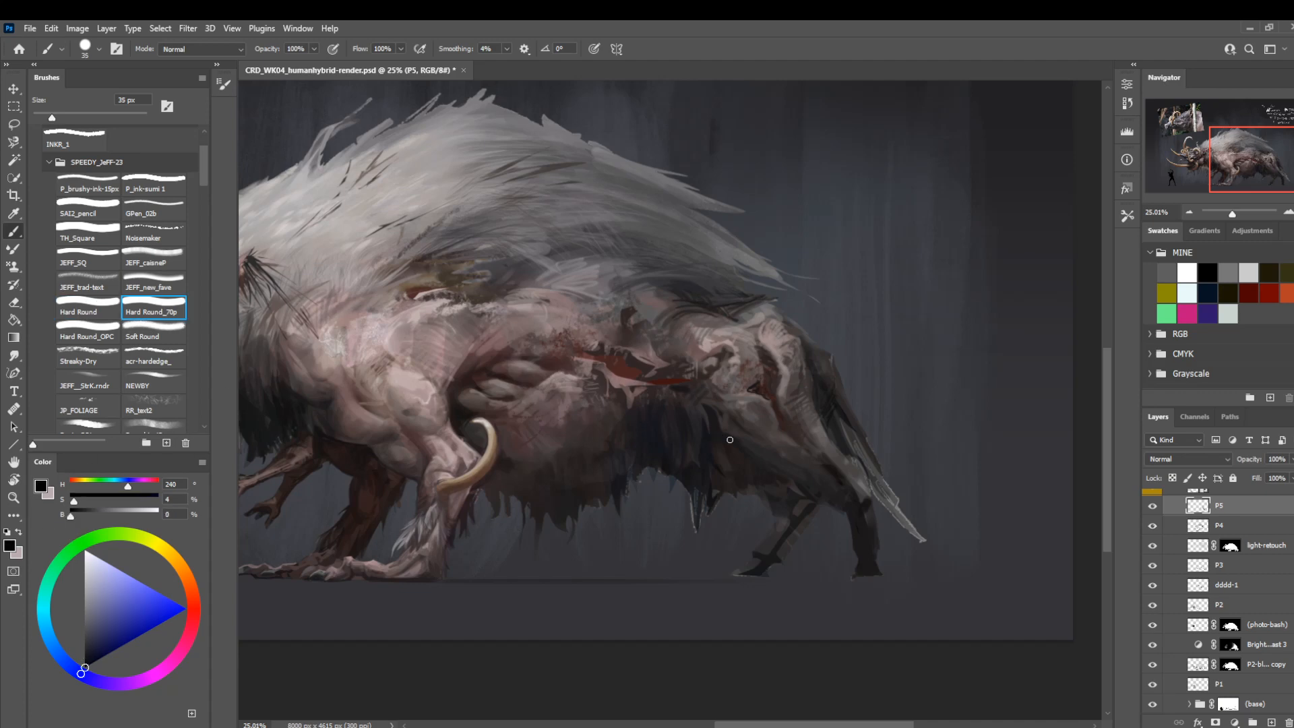
drag(712, 414, 719, 438)
Rework the shadow in front of the thigh with Hard Round, reducing it to 25 px and sampling a dark blue-grey.
key(bracketright)
key(bracketright)
key(comma)
key(ctrl+z)
mouse_move(715, 435)
mouse_down()
mouse_move(713, 414)
mouse_move(719, 442)
mouse_up()
mouse_move(374, 423)
mouse_down()
mouse_move(533, 503)
mouse_move(642, 531)
mouse_move(517, 447)
mouse_move(372, 443)
mouse_up()
key(bracketleft)
key(bracketleft)
key(bracketleft)
key(bracketleft)
key(bracketleft)
key(bracketleft)
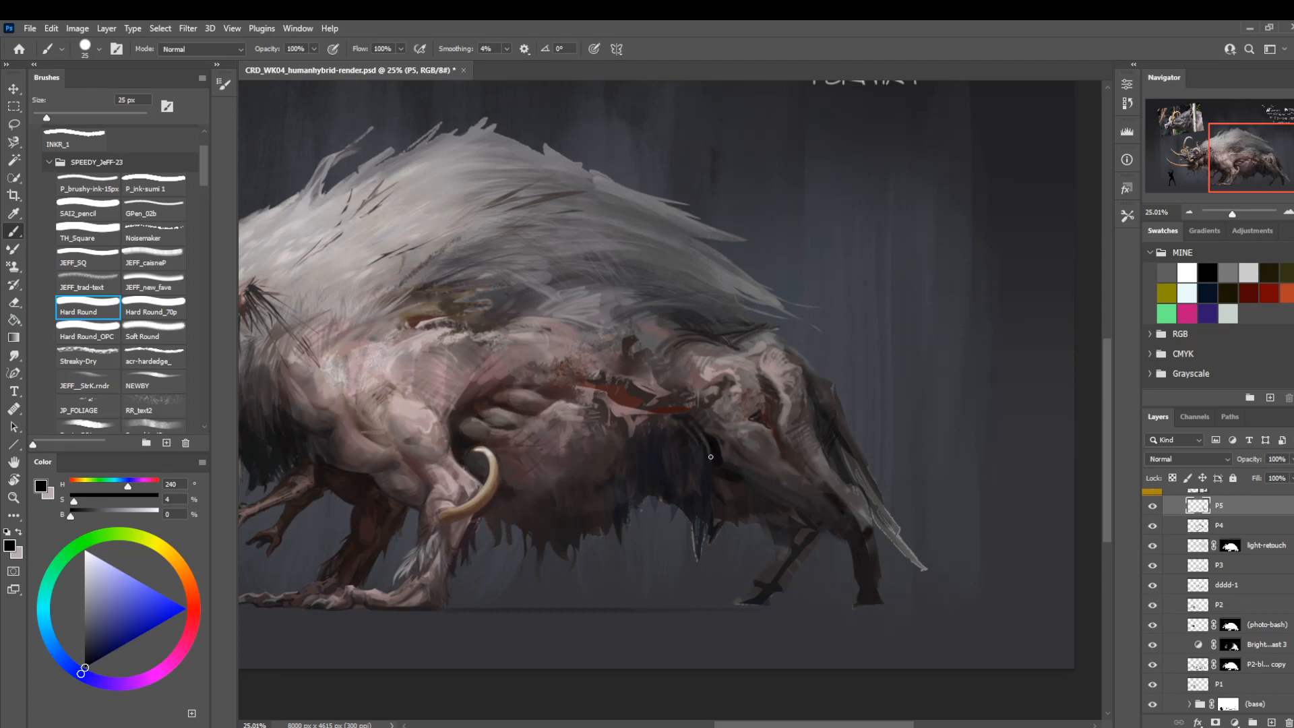
alt+click(696, 454)
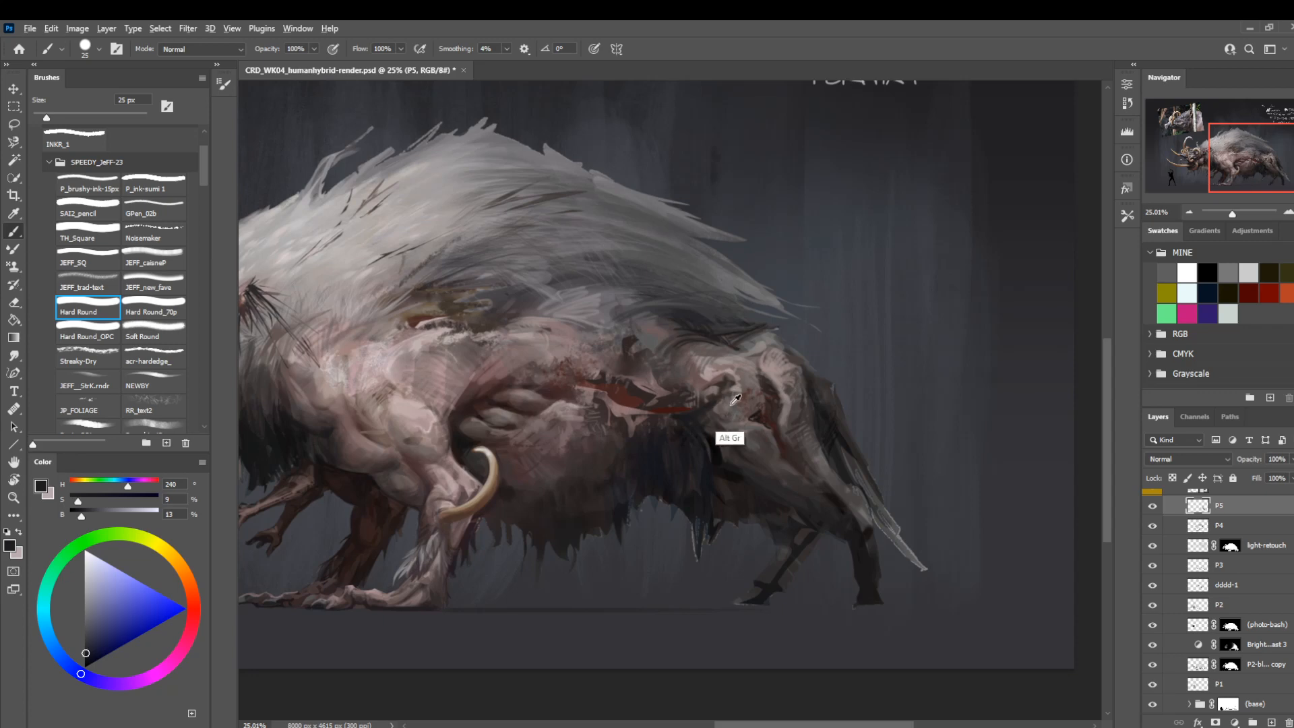
Touch up the front of the haunch with a sampled muted grey-brown, using Hard Round at 9 px.
alt+click(723, 404)
key(bracketleft)
key(bracketleft)
key(bracketleft)
key(bracketleft)
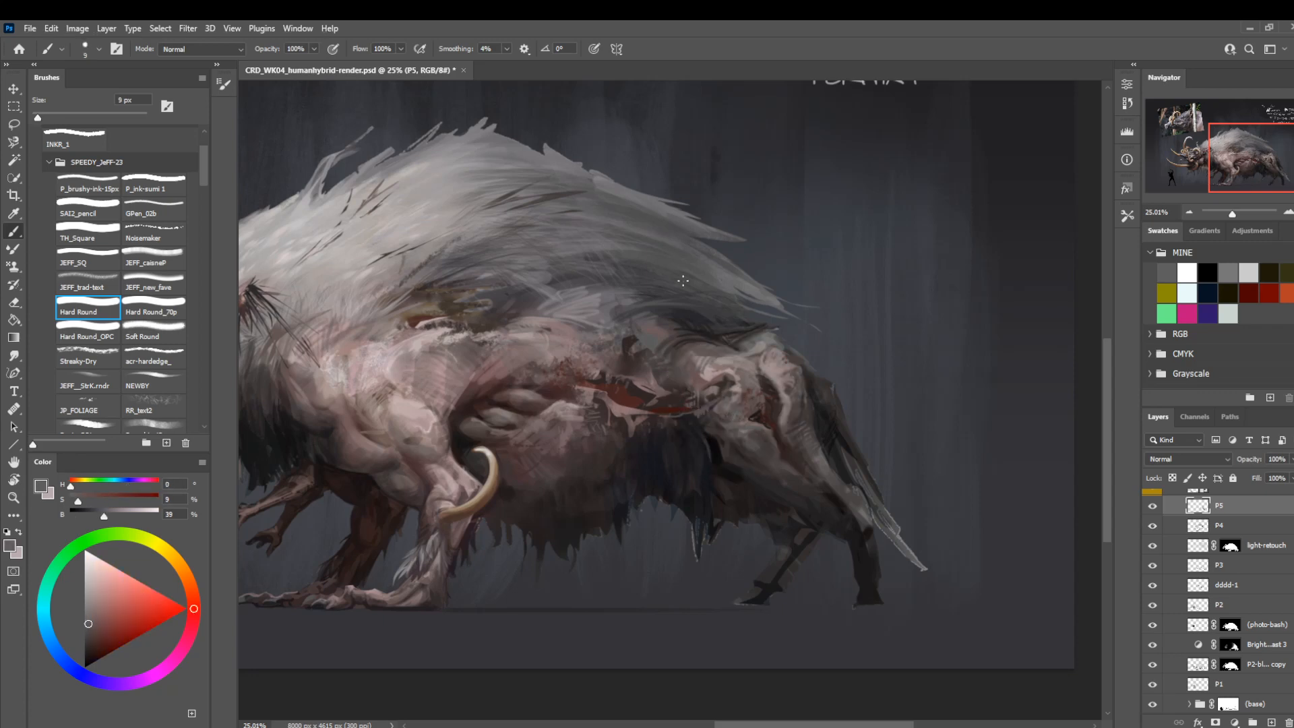
Mirror the canvas view and toggle layer P5's visibility to compare the whole creature before and after.
drag(509, 266, 682, 292)
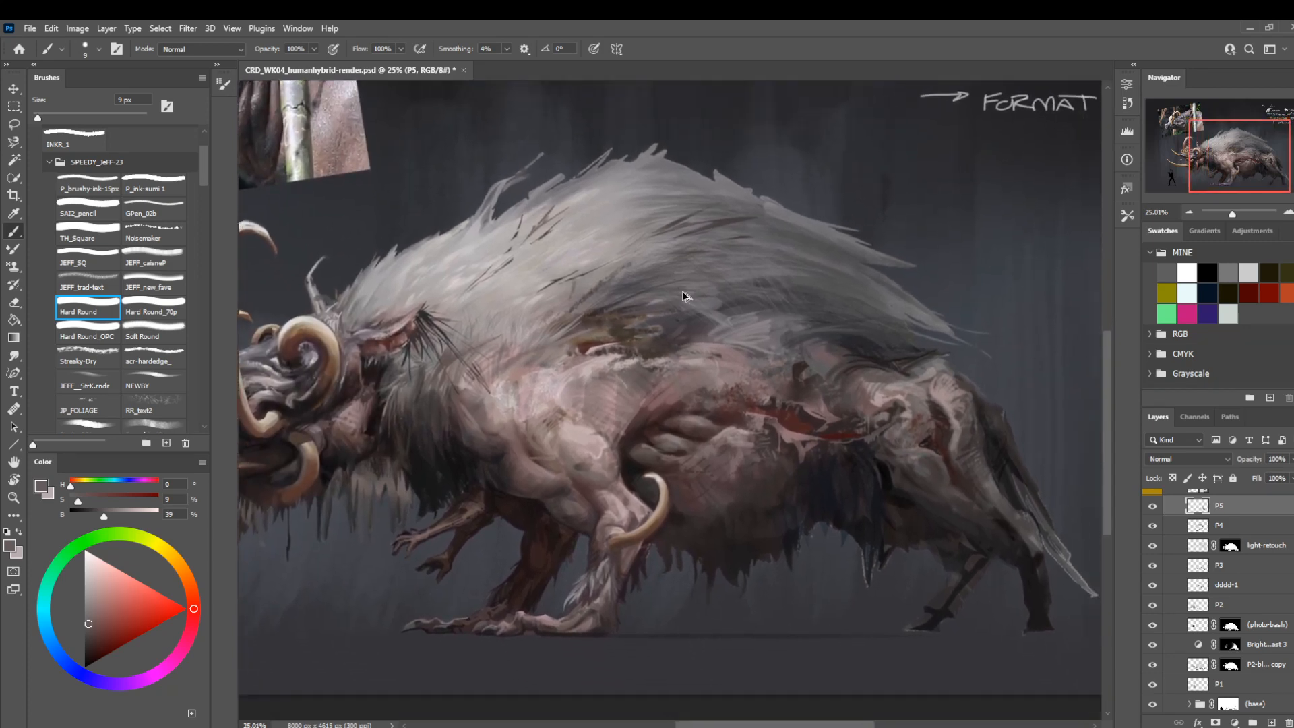
key(ctrl+shift+h)
key(z)
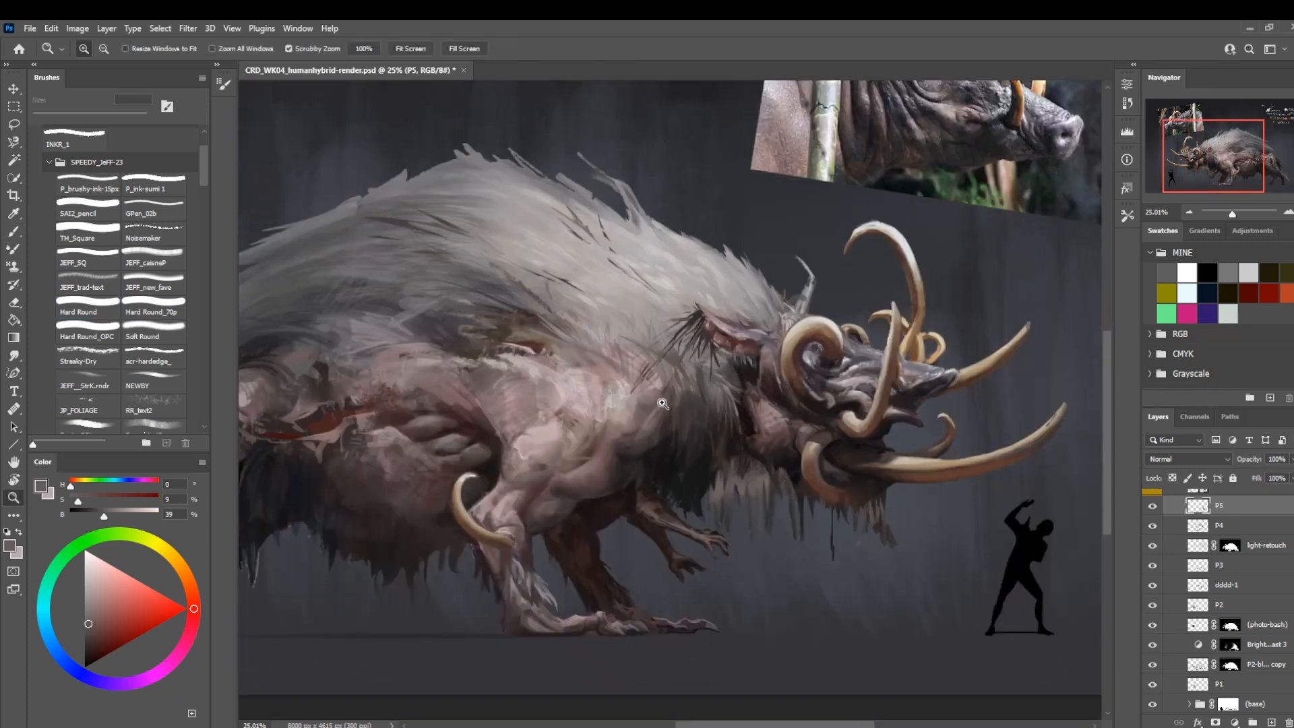
drag(637, 406, 668, 445)
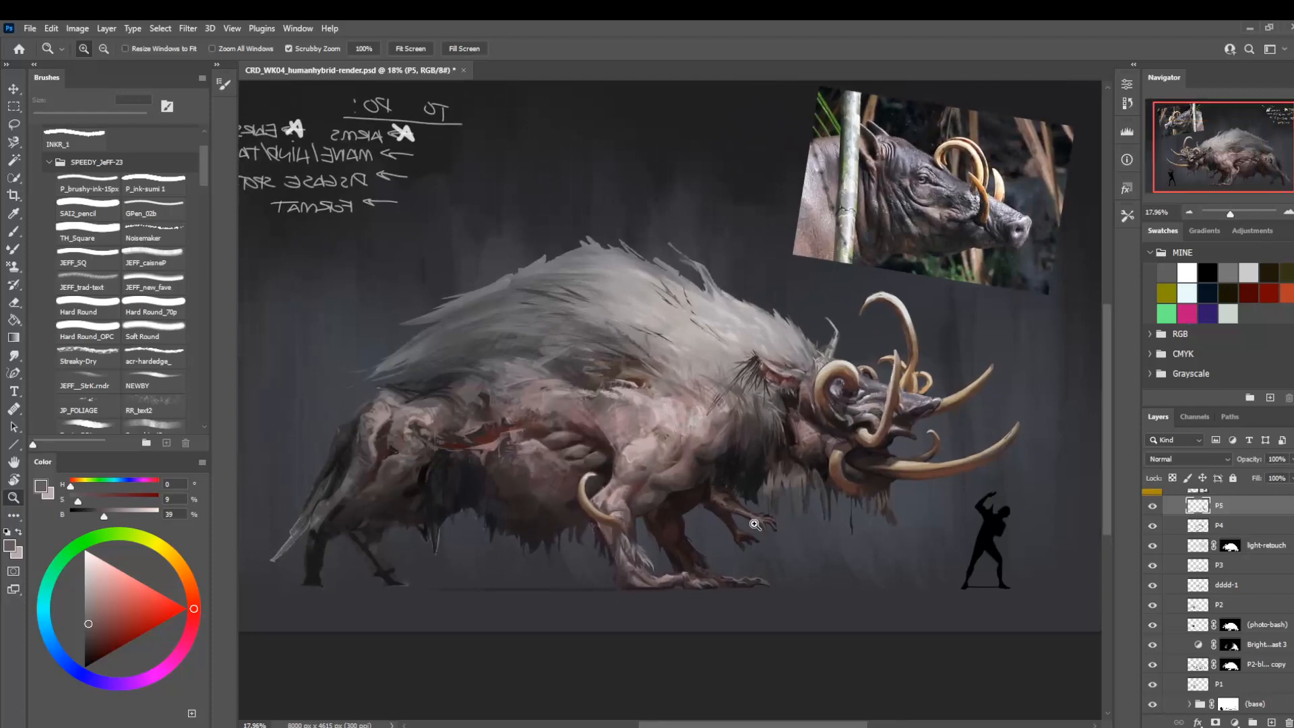
click(1150, 508)
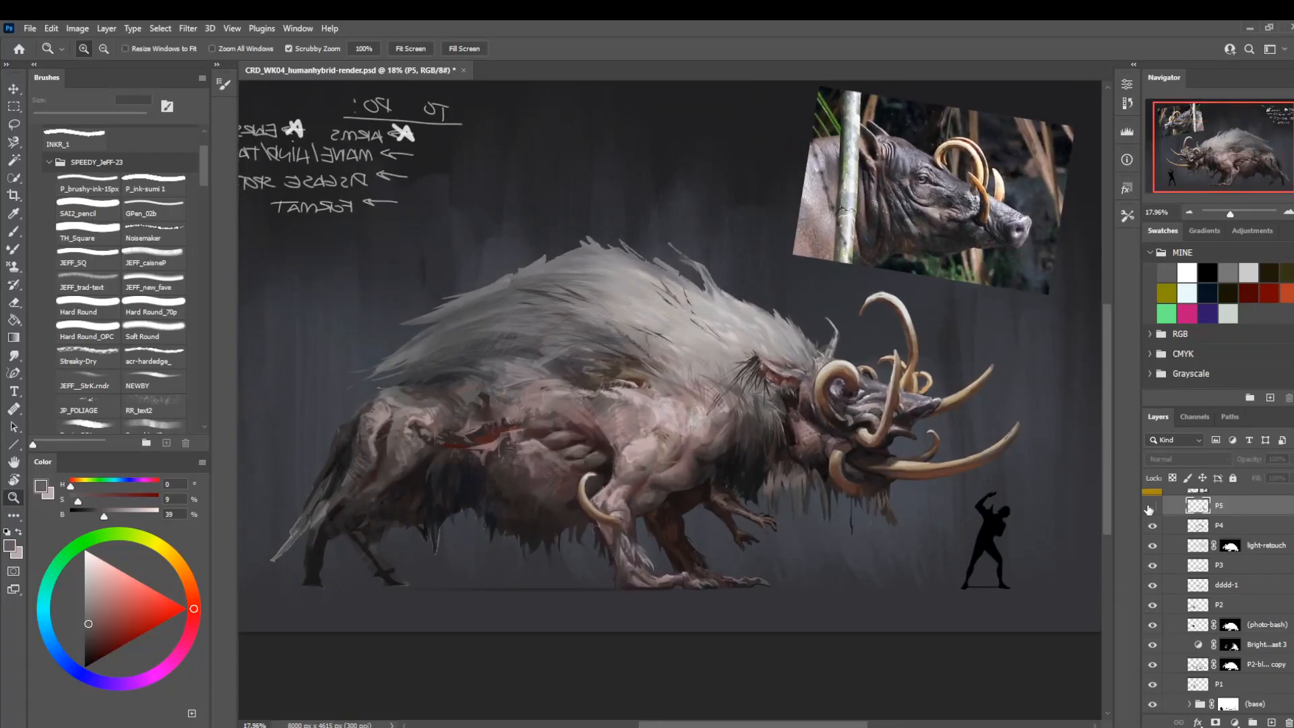
click(1151, 507)
Paint sampled mauve-grey hair strands along the lower mane above the flank with the acr-hardedge_ brush at 40 px.
mouse_move(436, 353)
mouse_down()
mouse_move(455, 377)
mouse_move(514, 320)
mouse_up()
key(b)
click(162, 412)
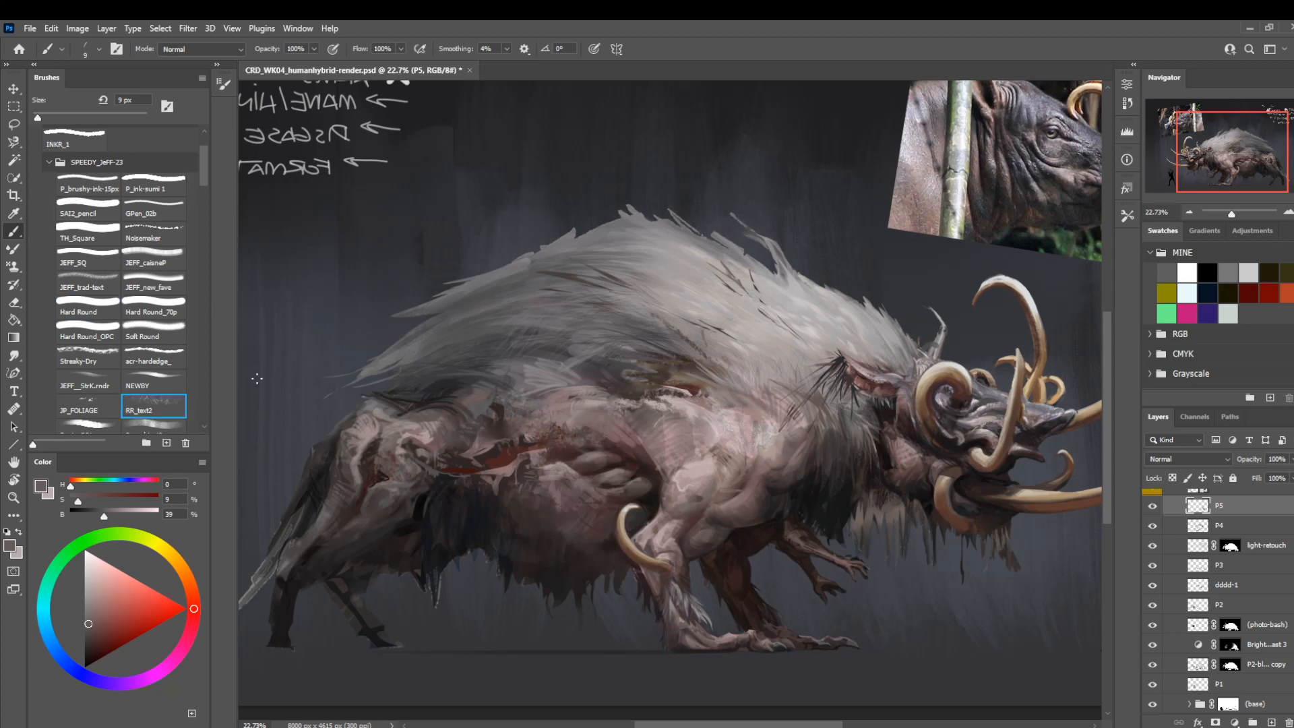
key(bracketright)
key(bracketright)
key(bracketright)
key(bracketright)
key(bracketright)
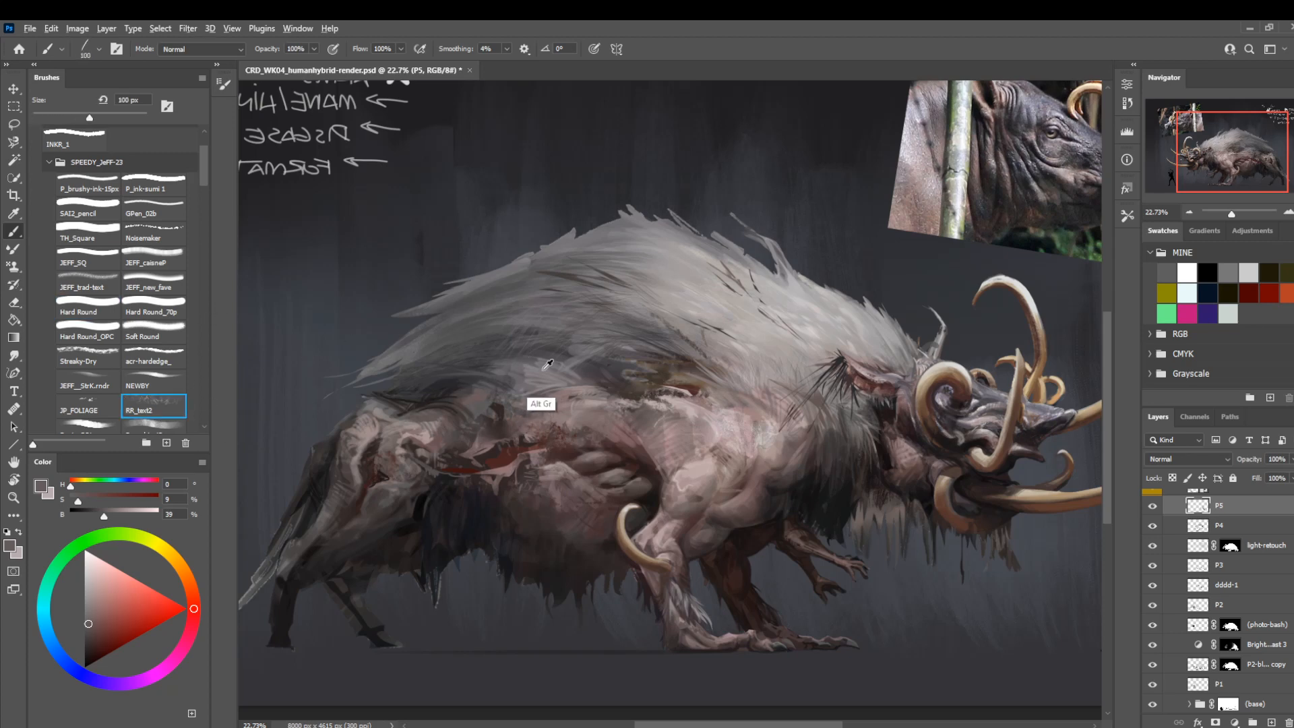
alt+click(549, 372)
click(134, 373)
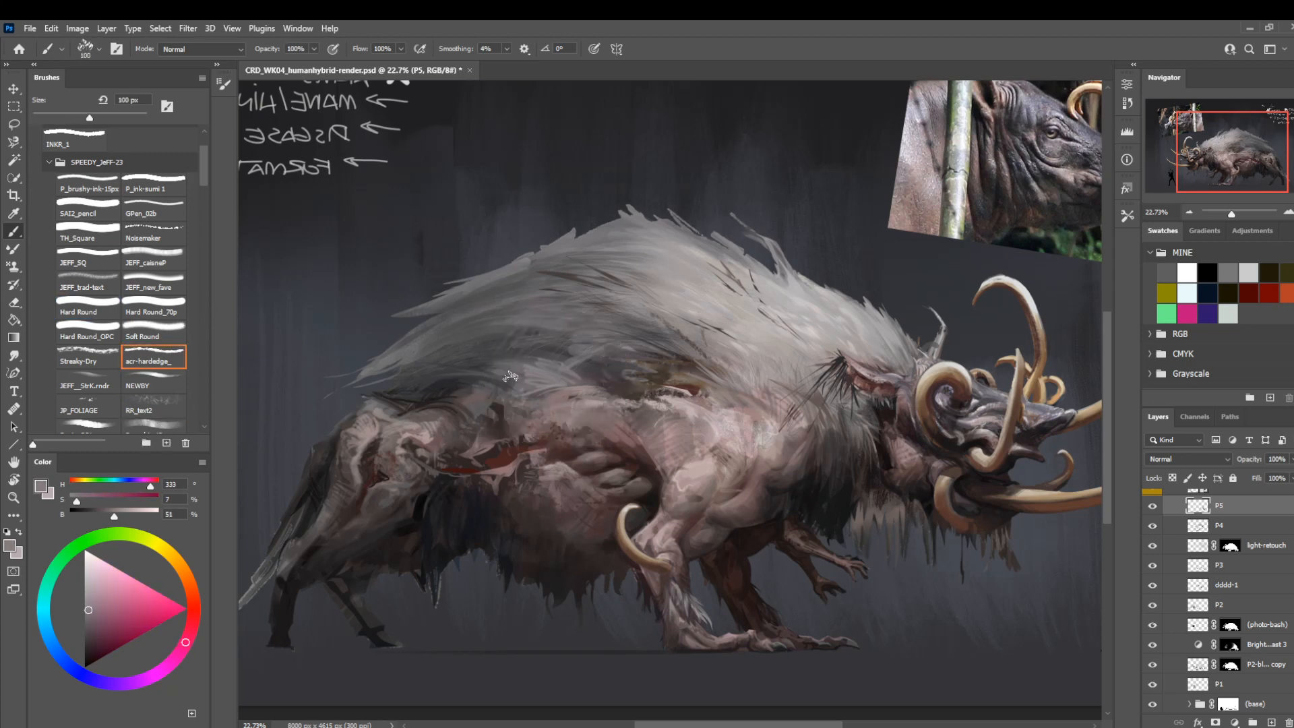
key(bracketleft)
key(bracketleft)
key(bracketleft)
key(bracketleft)
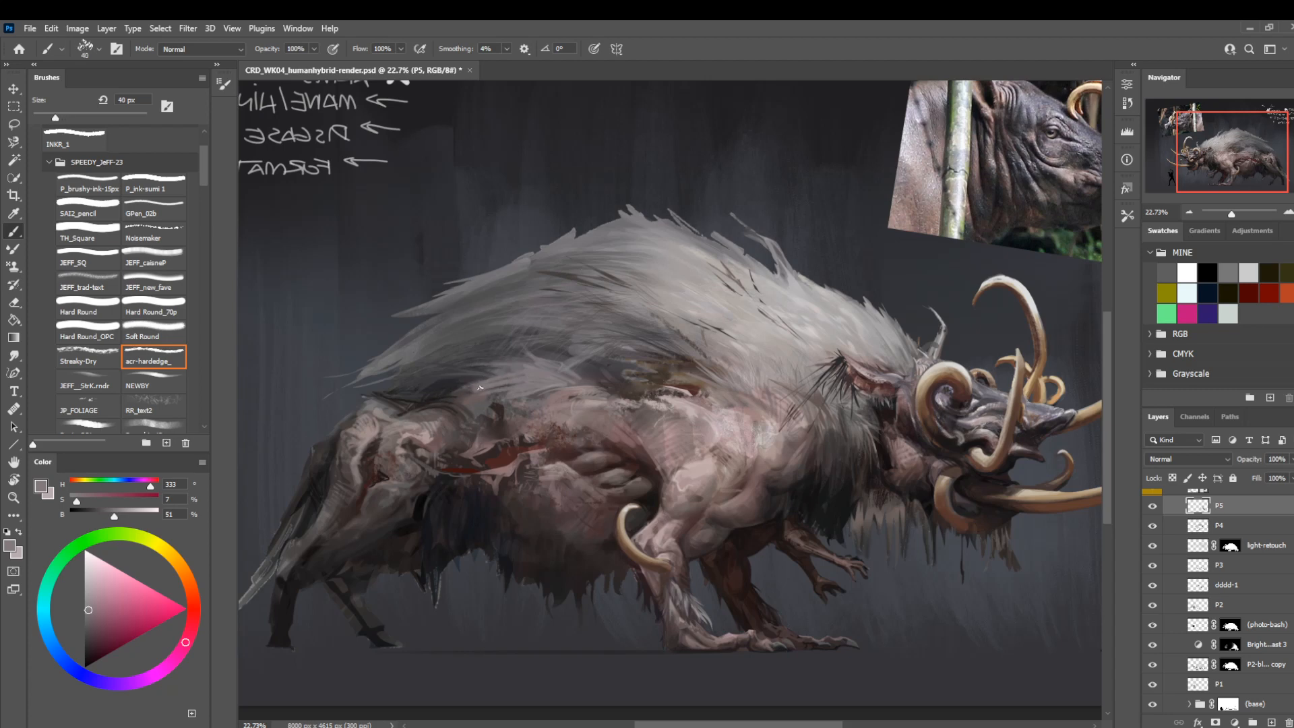
Paint sampled dark-brown shading on the foreleg beside the elbow tusk with the acr-hardedge_ brush at 15 px.
drag(717, 407, 645, 448)
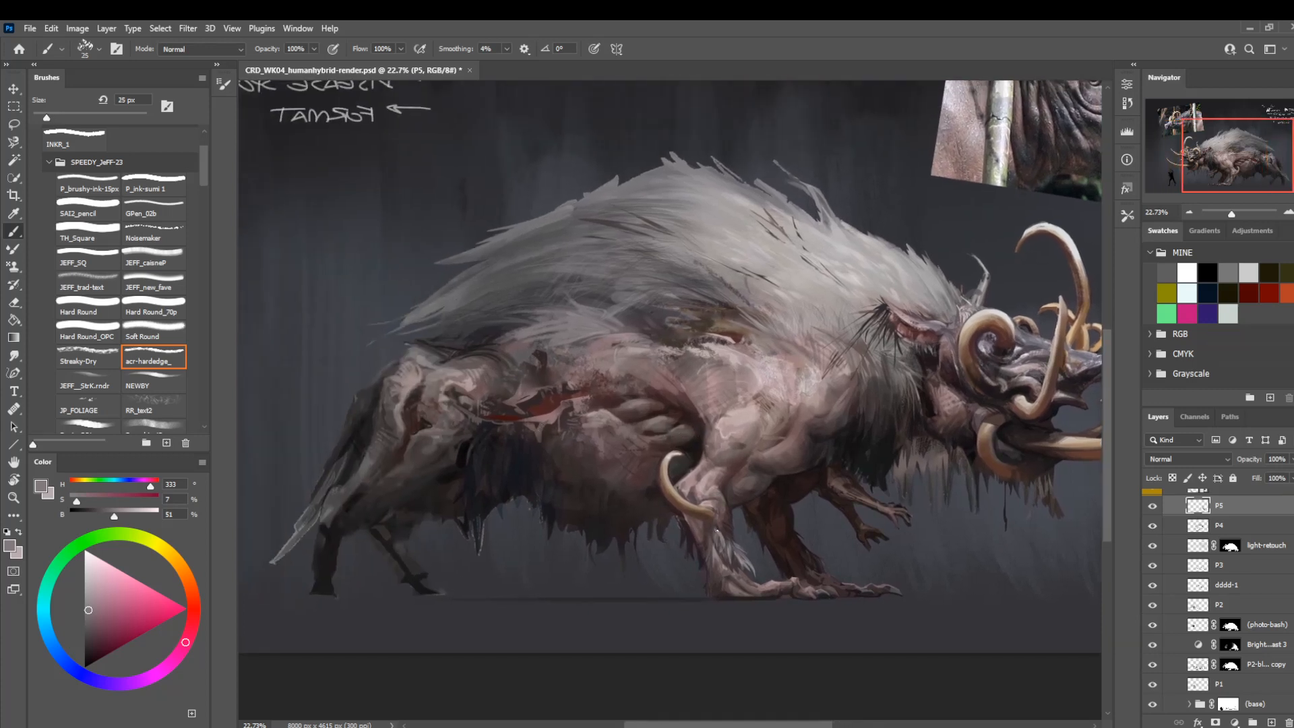
alt+click(721, 553)
key([)
key([)
alt+click(696, 517)
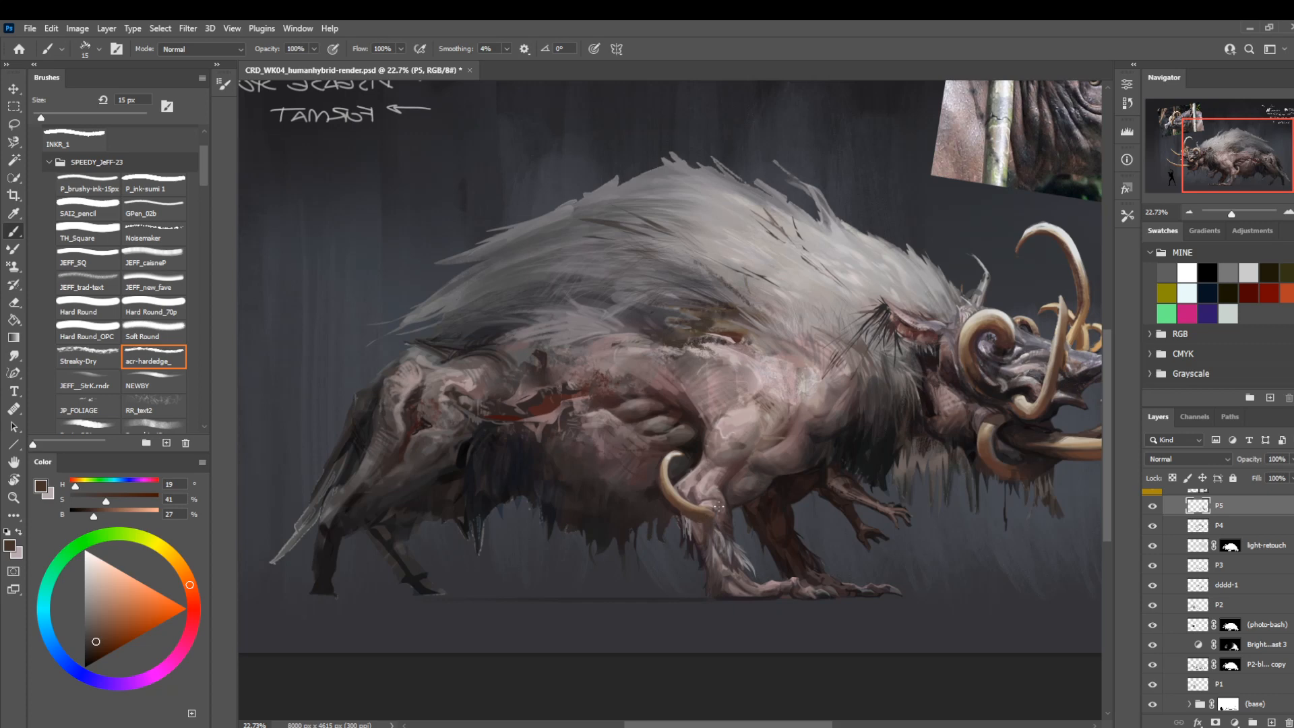
drag(685, 449, 559, 498)
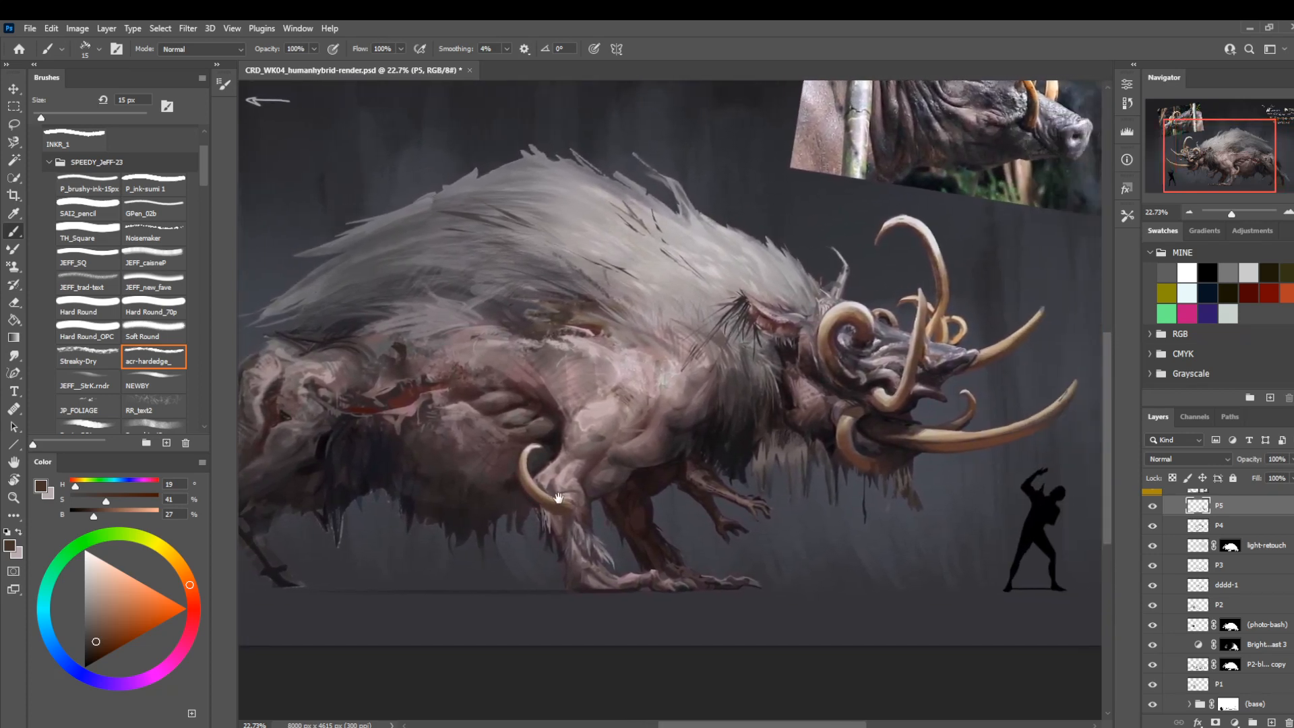
drag(485, 566, 553, 549)
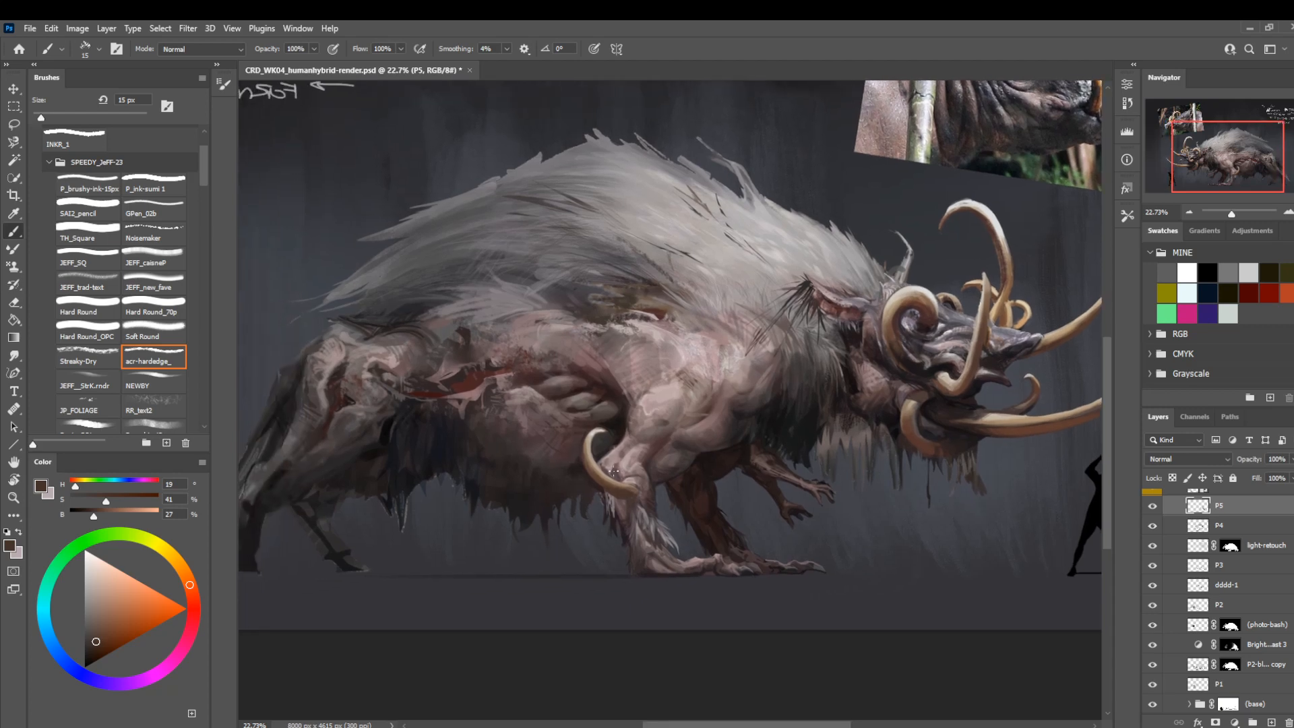
Darken the belly behind the elbow tusk and the flank below the wound with sampled dark tones at 35 px.
key(bracketright)
key(bracketright)
alt+click(567, 484)
key(bracketleft)
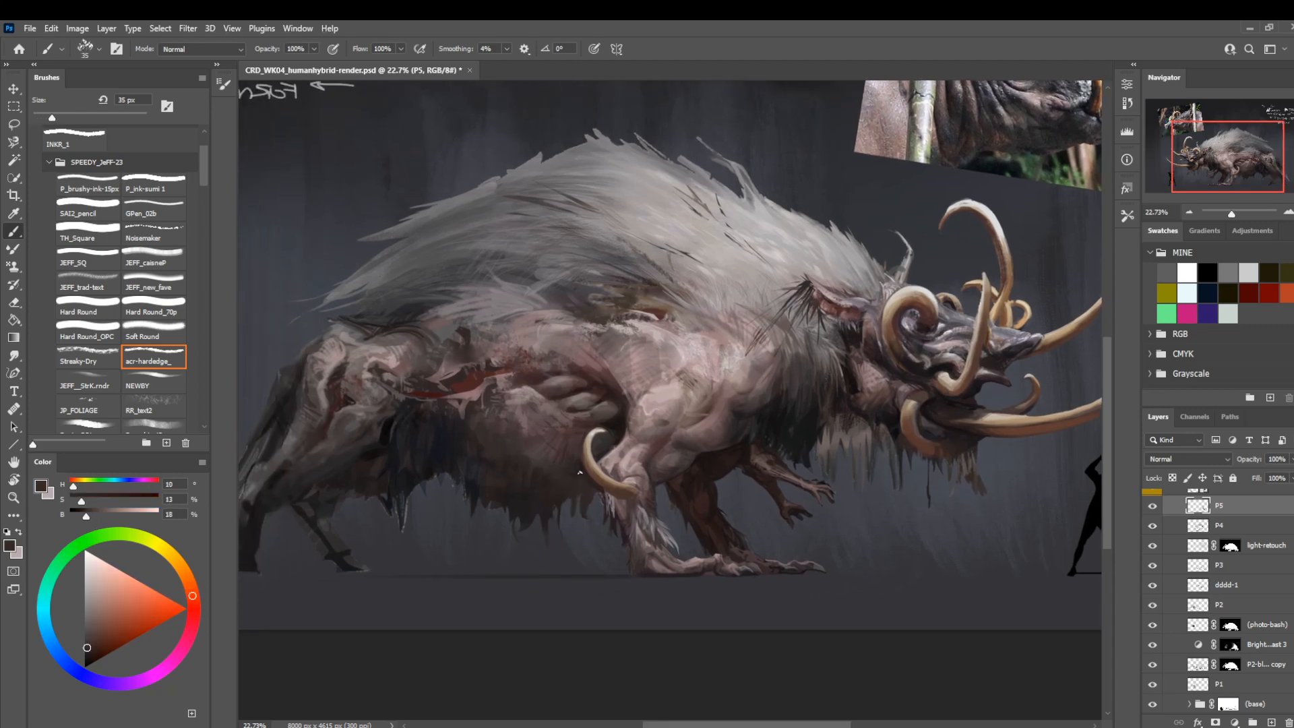
drag(481, 408, 536, 414)
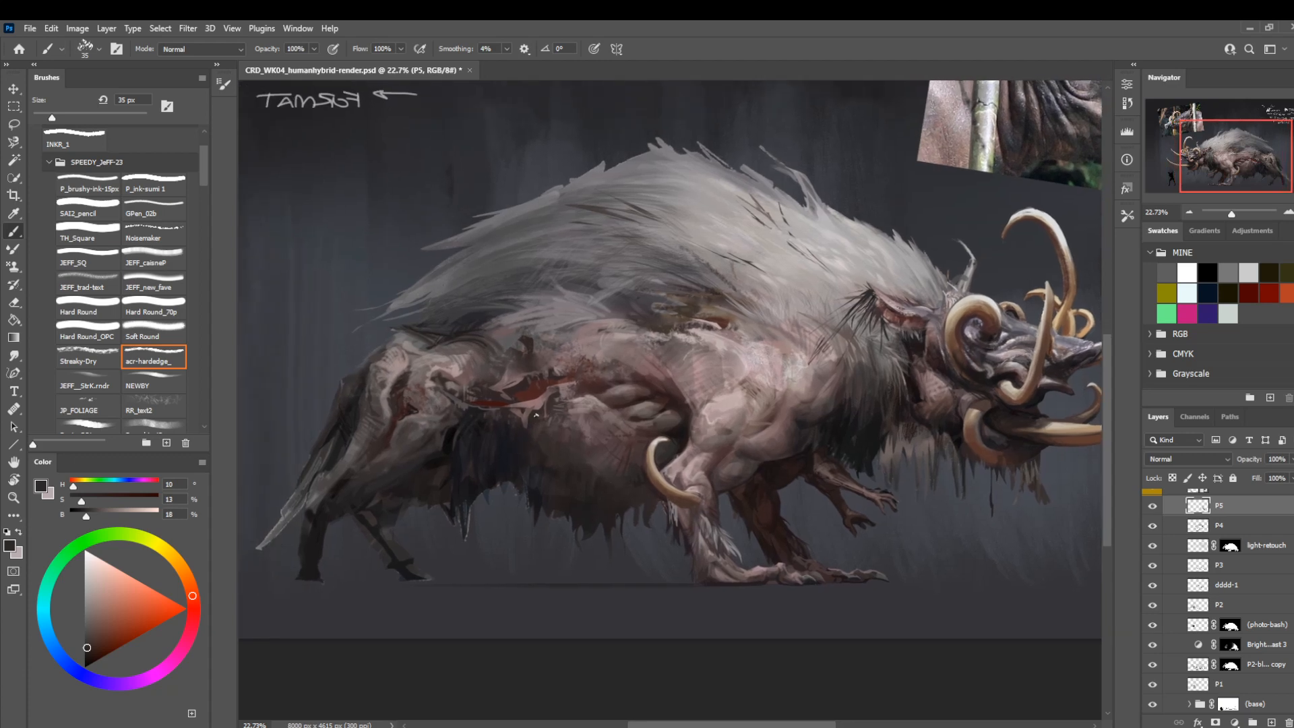
alt+click(450, 418)
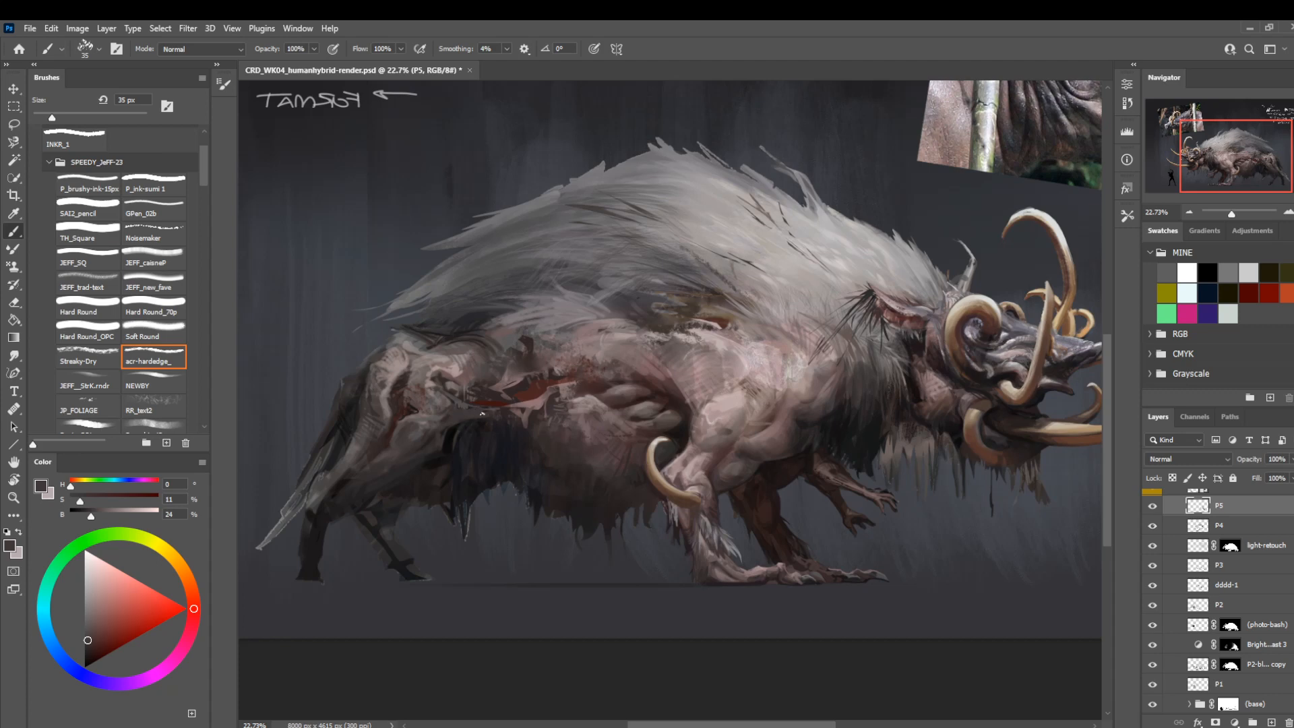
drag(507, 337, 485, 374)
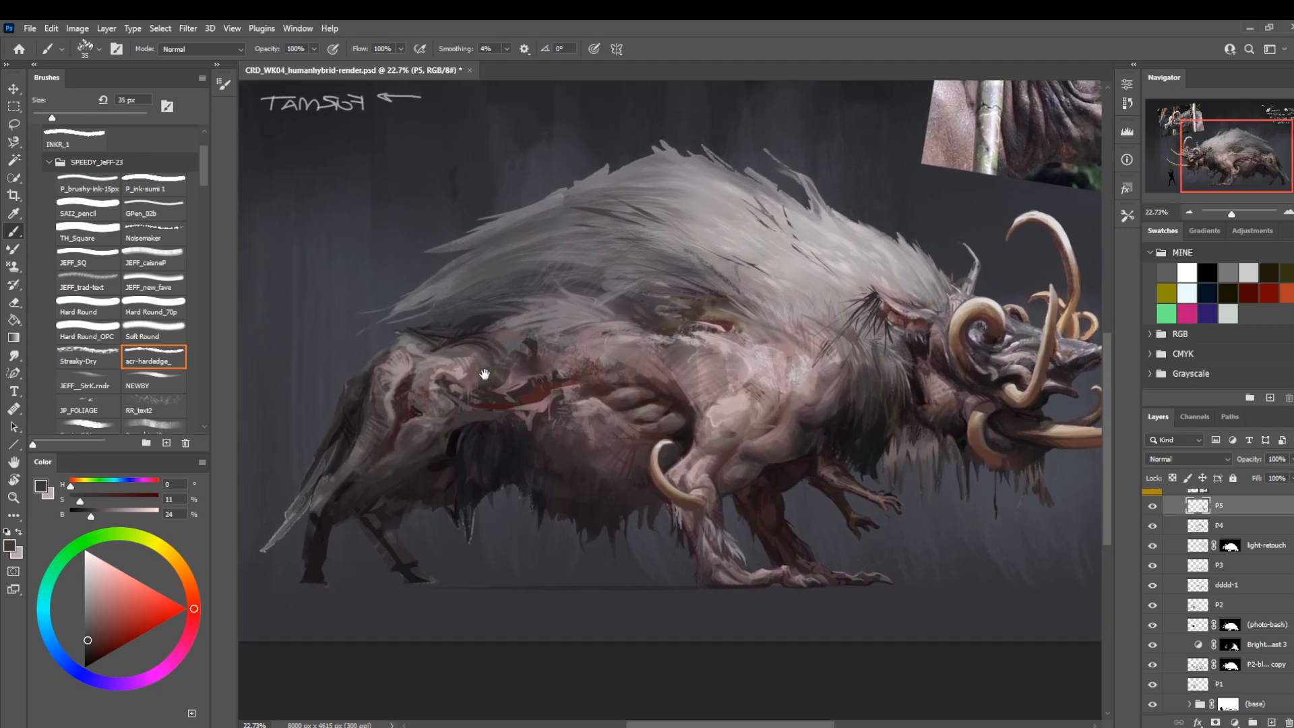
Deepen the recessed shadow in the haunch with a sampled near-black, using acr-hardedge_ at 20 px.
alt+click(421, 405)
alt+click(415, 407)
key(bracketleft)
key(bracketleft)
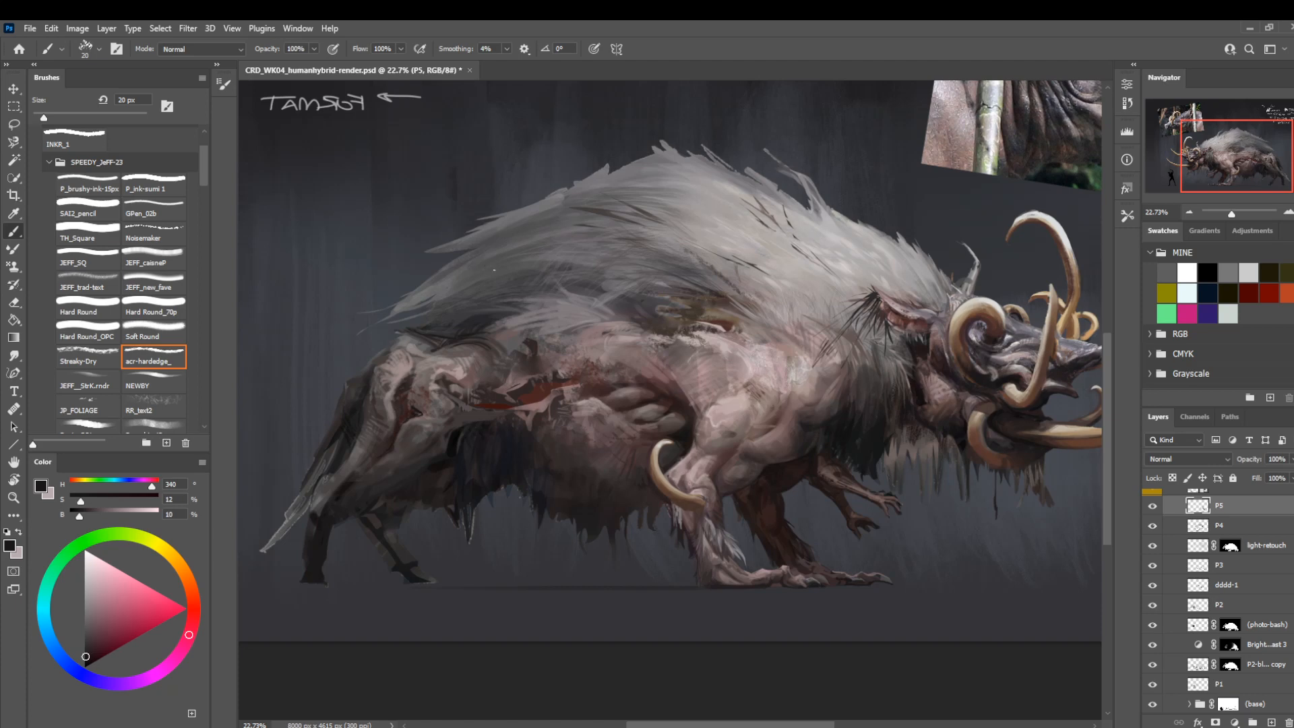
drag(515, 342, 504, 321)
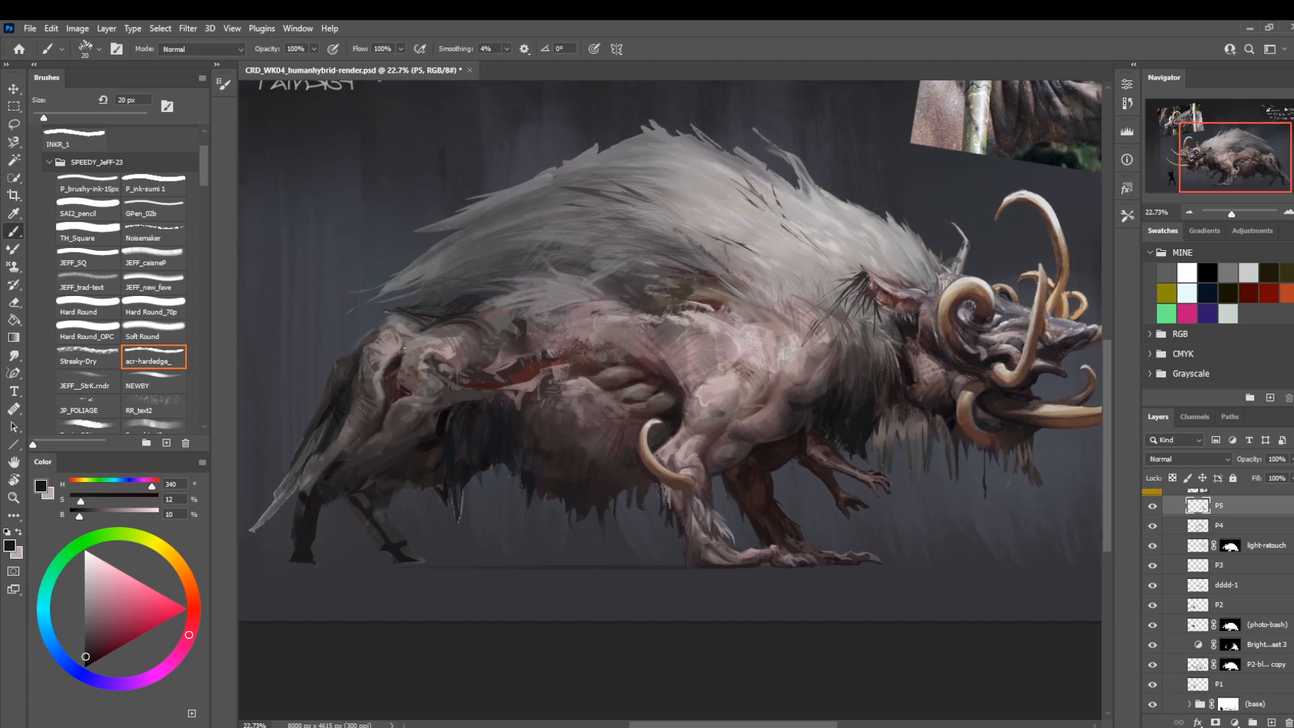
drag(504, 351, 509, 367)
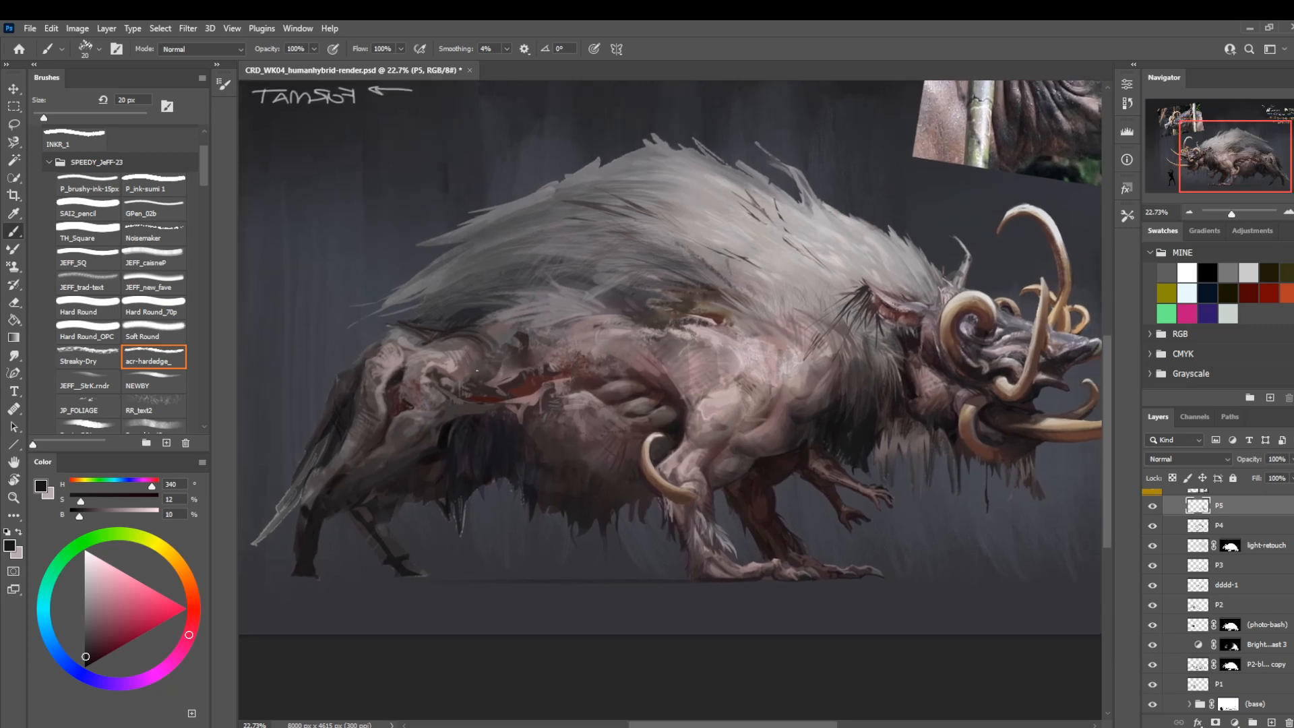
Sample the flank wound's red and shift it to a more saturated dark red with 89% saturation and 44% brightness.
alt+click(522, 395)
click(107, 637)
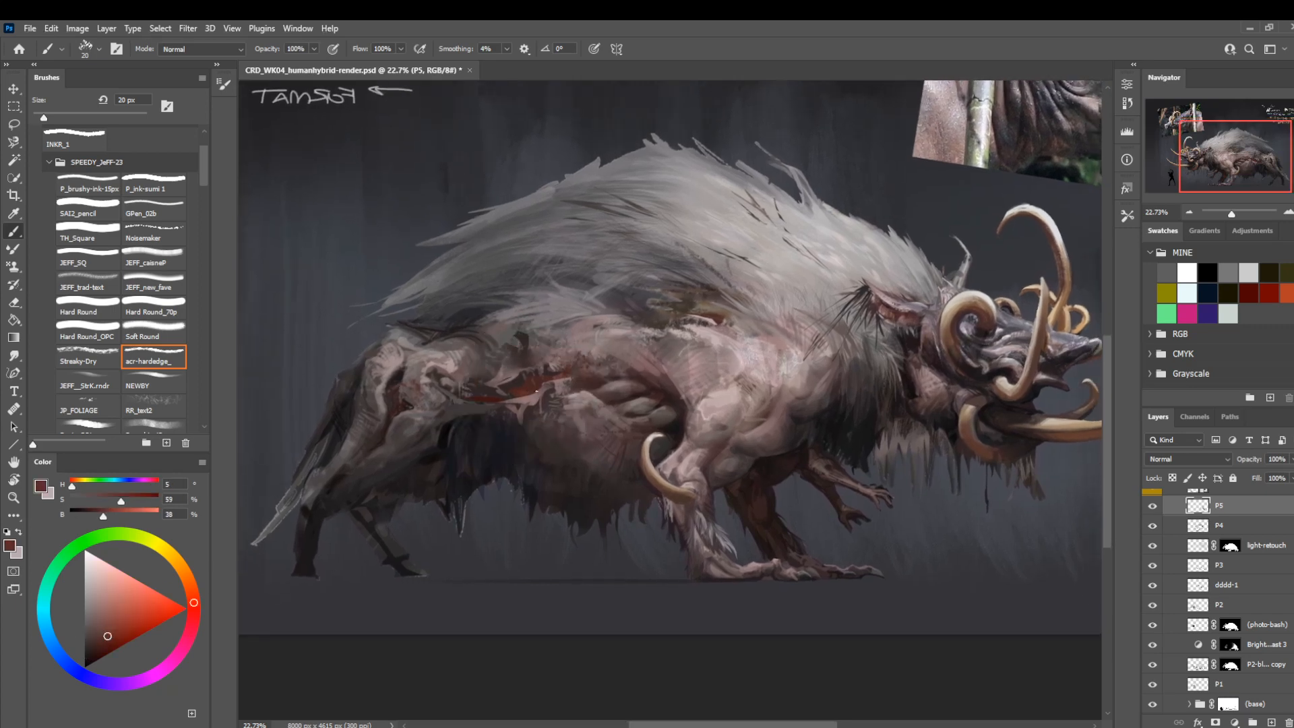
click(124, 638)
Examine the head, ear and mane up close, switch the brush to Hard Round, and return to the full creature view.
drag(724, 370, 529, 406)
key(z)
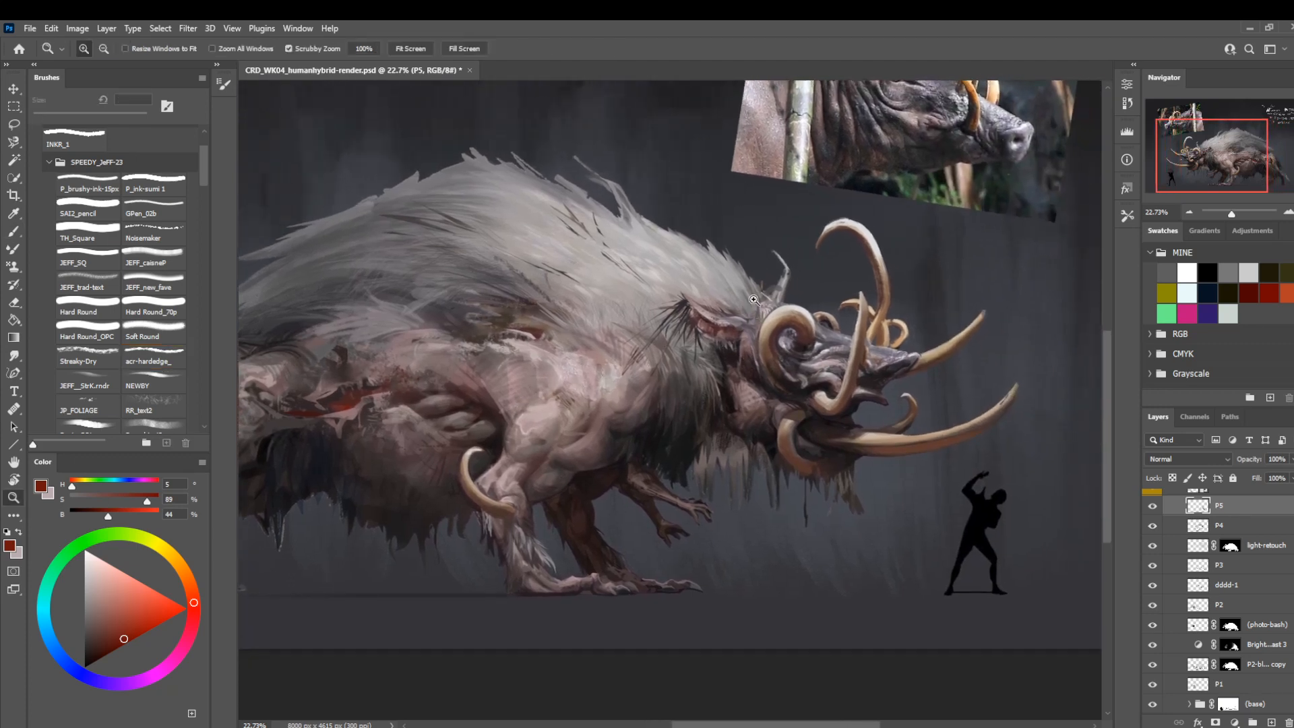
drag(753, 299, 819, 300)
key(b)
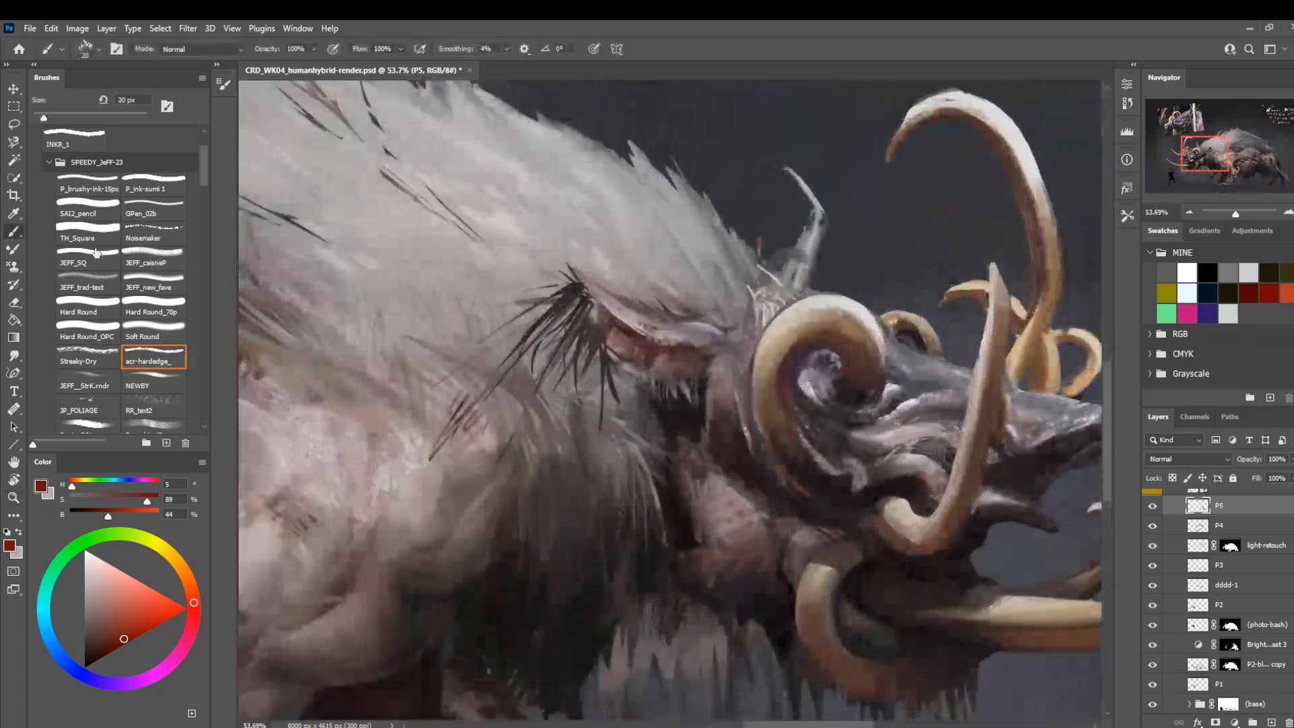
click(88, 310)
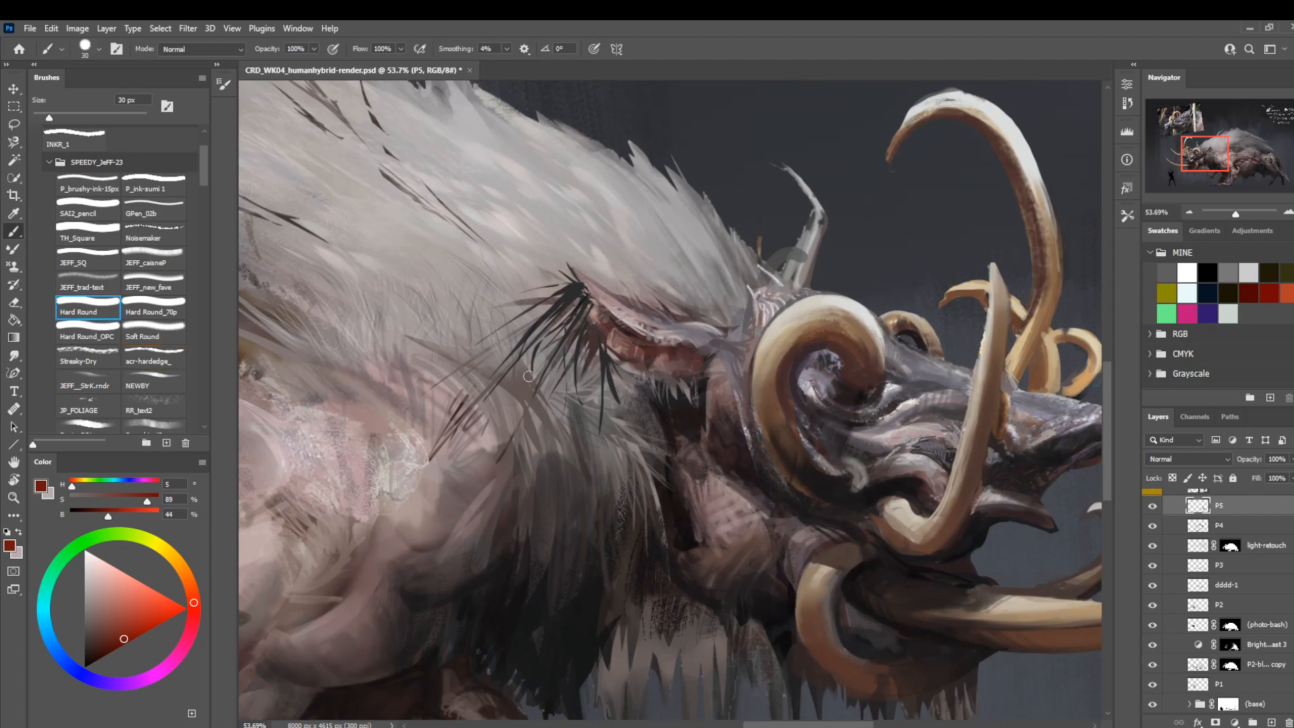
drag(676, 361, 584, 357)
key(z)
drag(591, 435, 636, 486)
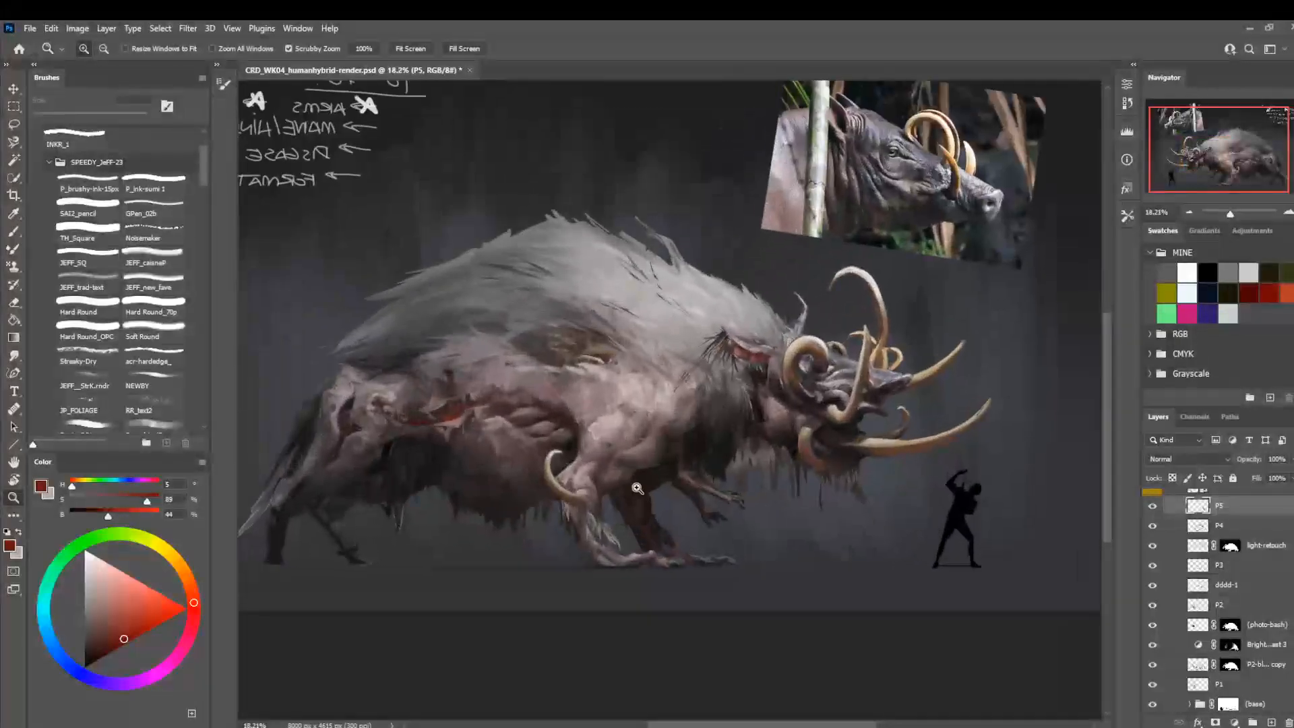
Preview the painting in greyscale, flip the mirrored canvas view back, and hide the REFS group.
key(ctrl+y)
key(ctrl+shift+h)
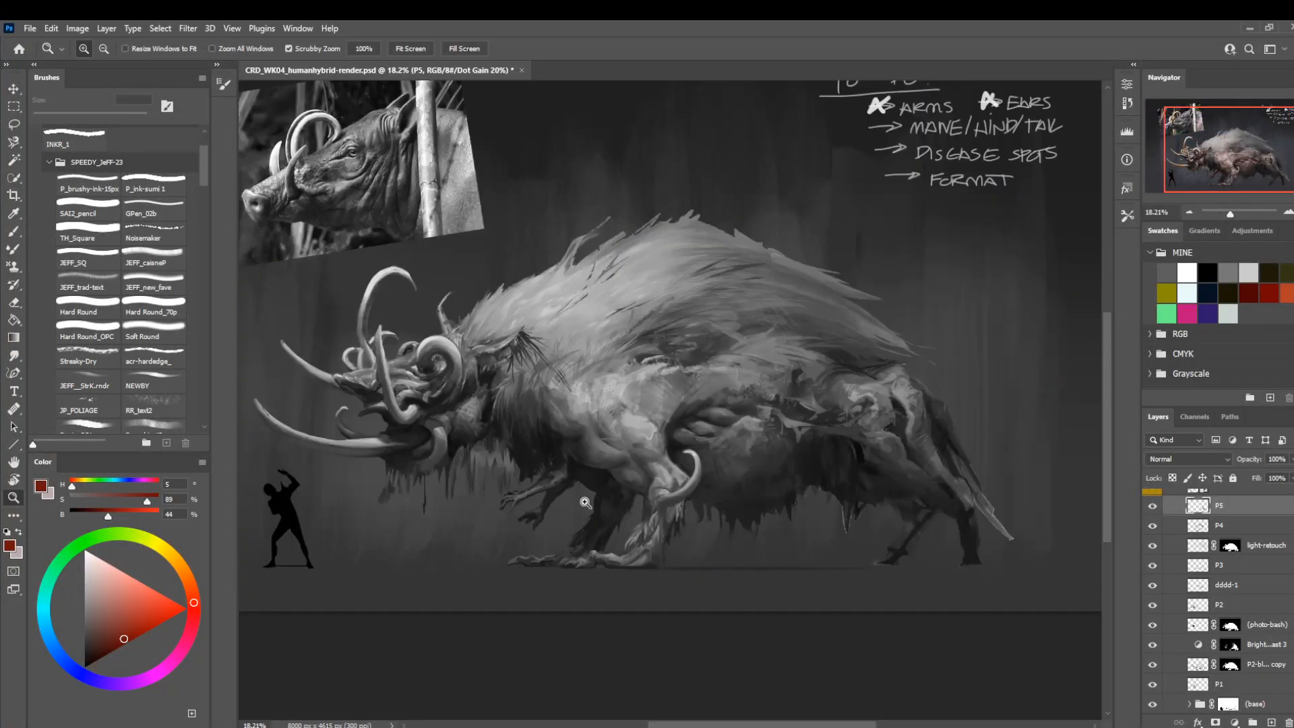
drag(513, 567, 605, 546)
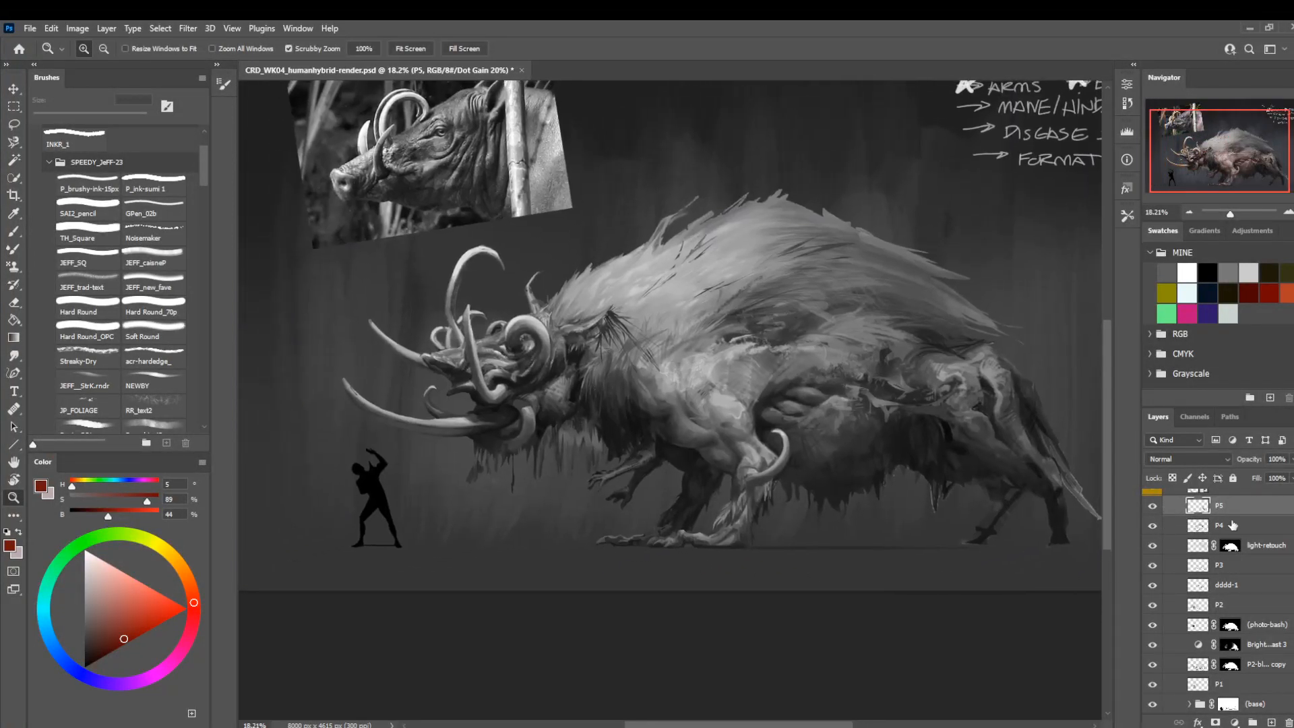
scroll(1150, 535, up, 5)
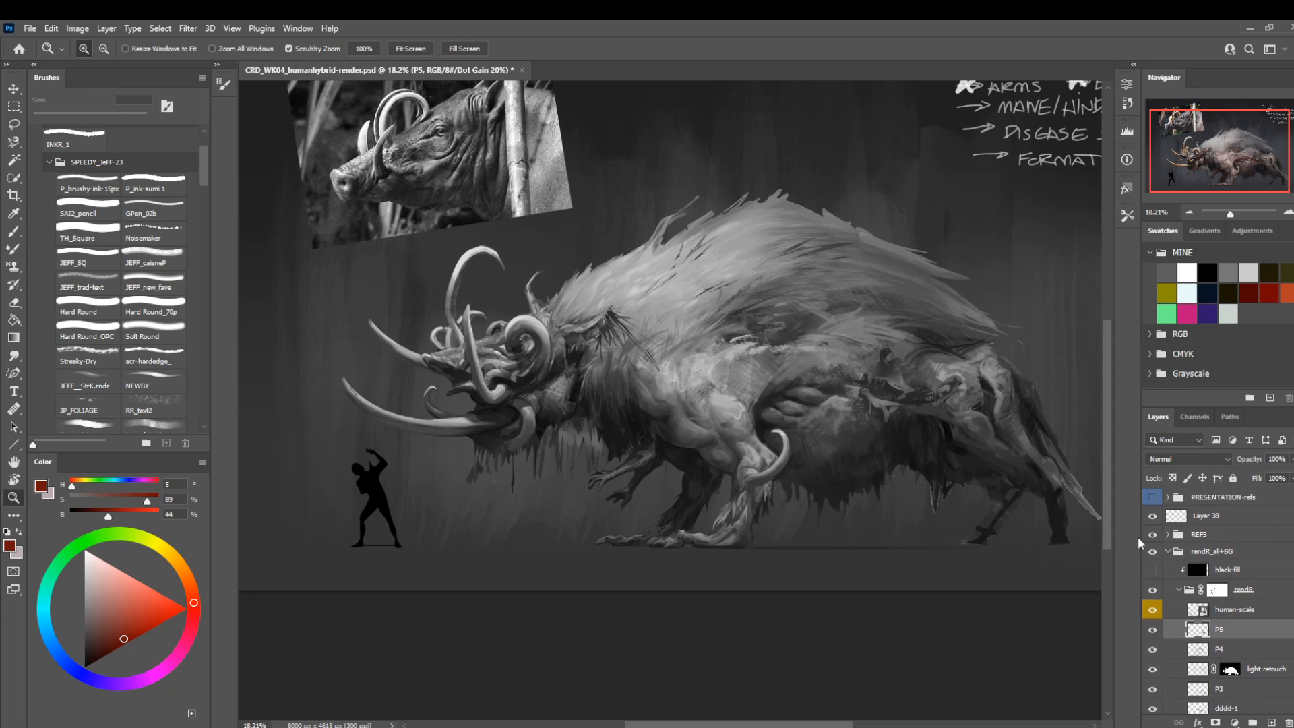
click(1152, 534)
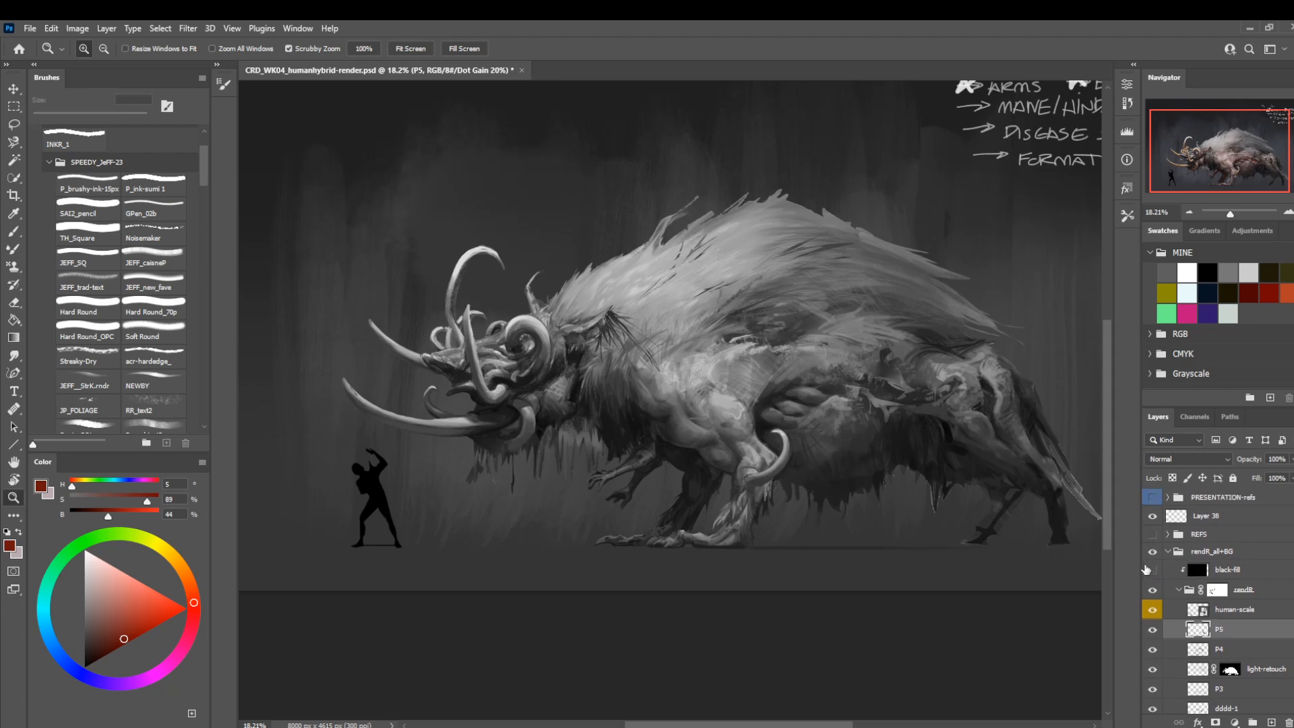
Return to the colour view and toggle layer P5's visibility to compare the creature before and after.
drag(694, 409, 642, 407)
drag(677, 408, 698, 440)
drag(746, 498, 858, 534)
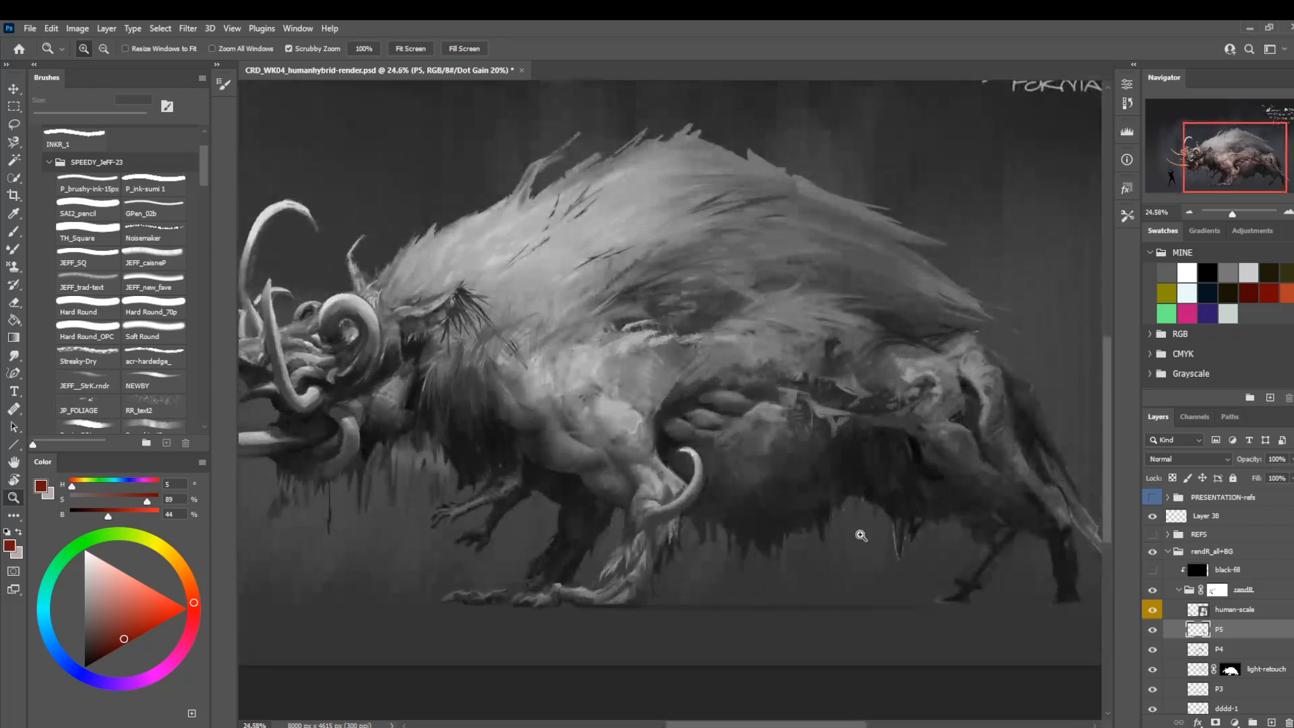
click(1151, 632)
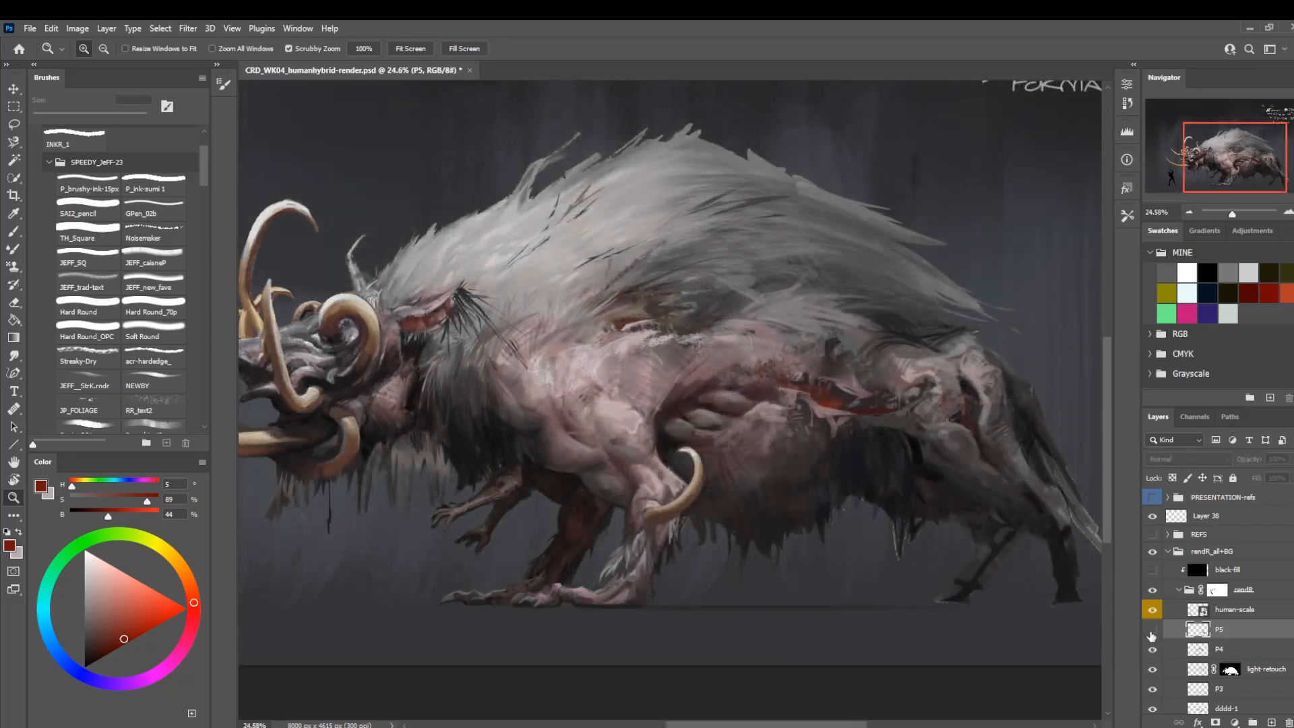
click(1151, 634)
Texture the haunch beside the wound with sampled warm grey and mauve, using the RR_text2 brush at 35 px.
drag(755, 454, 552, 452)
key(b)
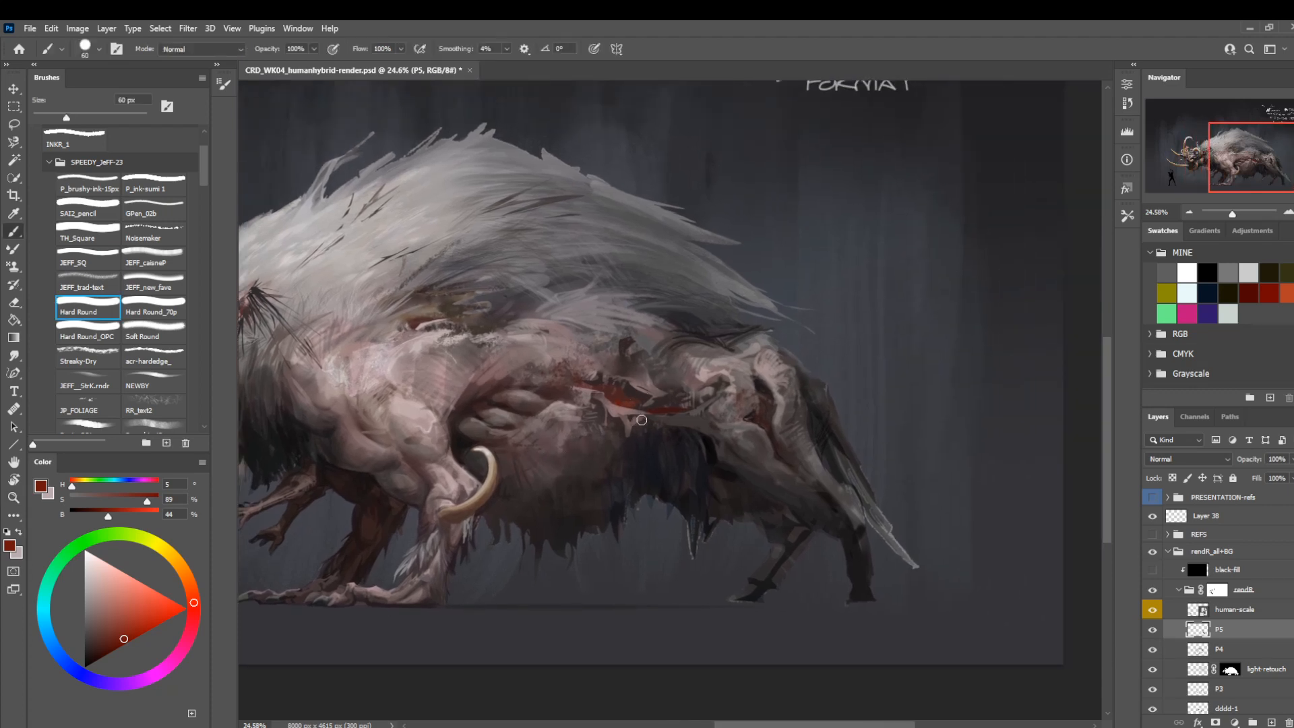
alt+click(731, 404)
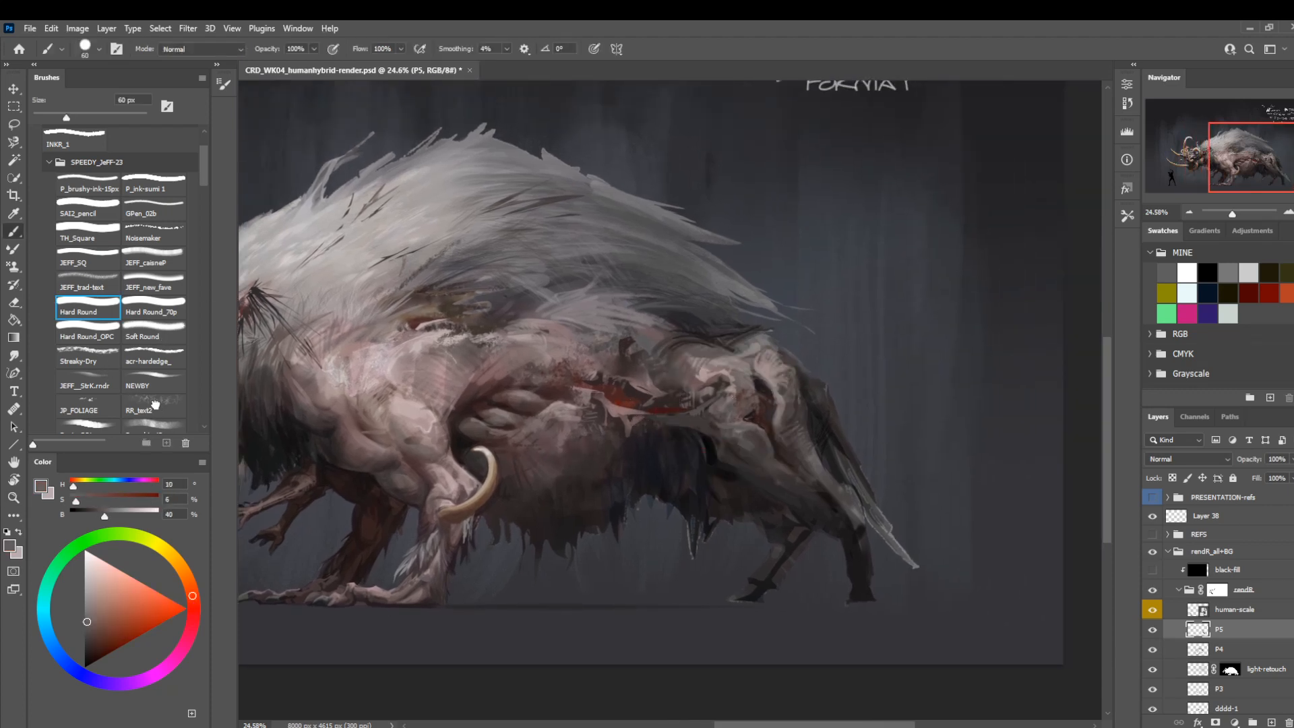
click(145, 405)
key(bracketleft)
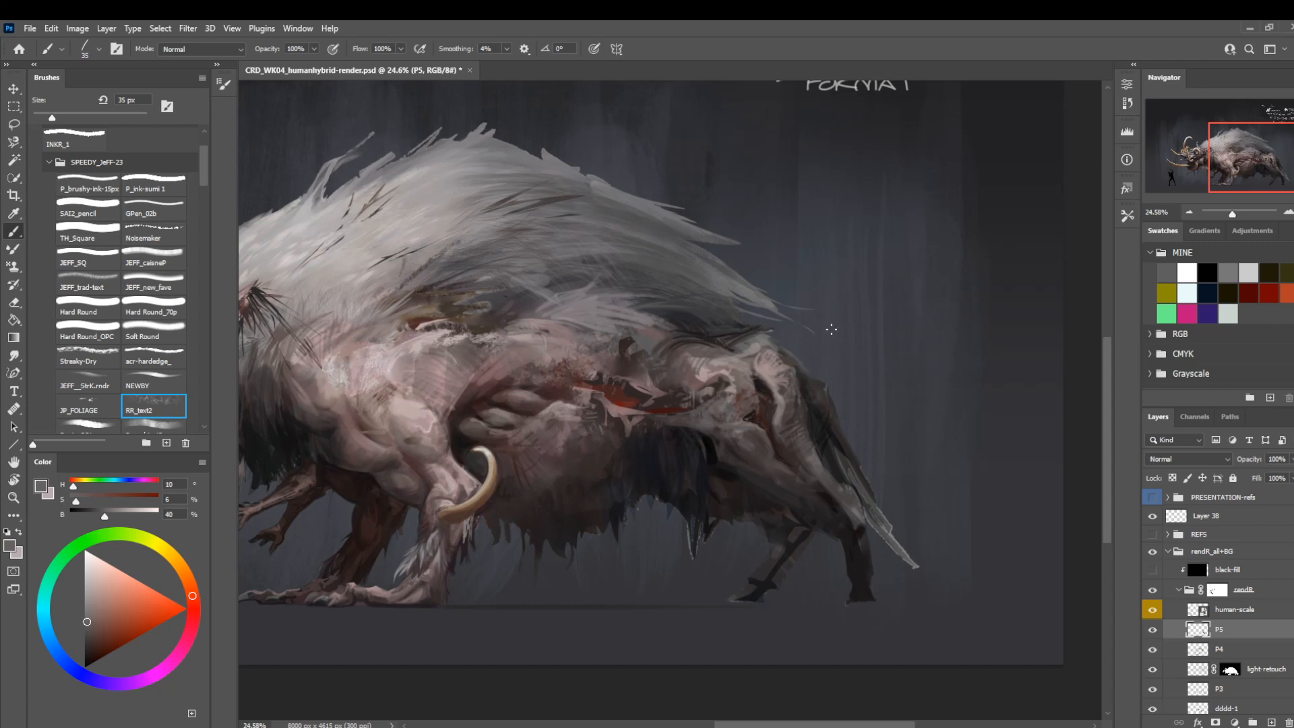
alt+click(710, 382)
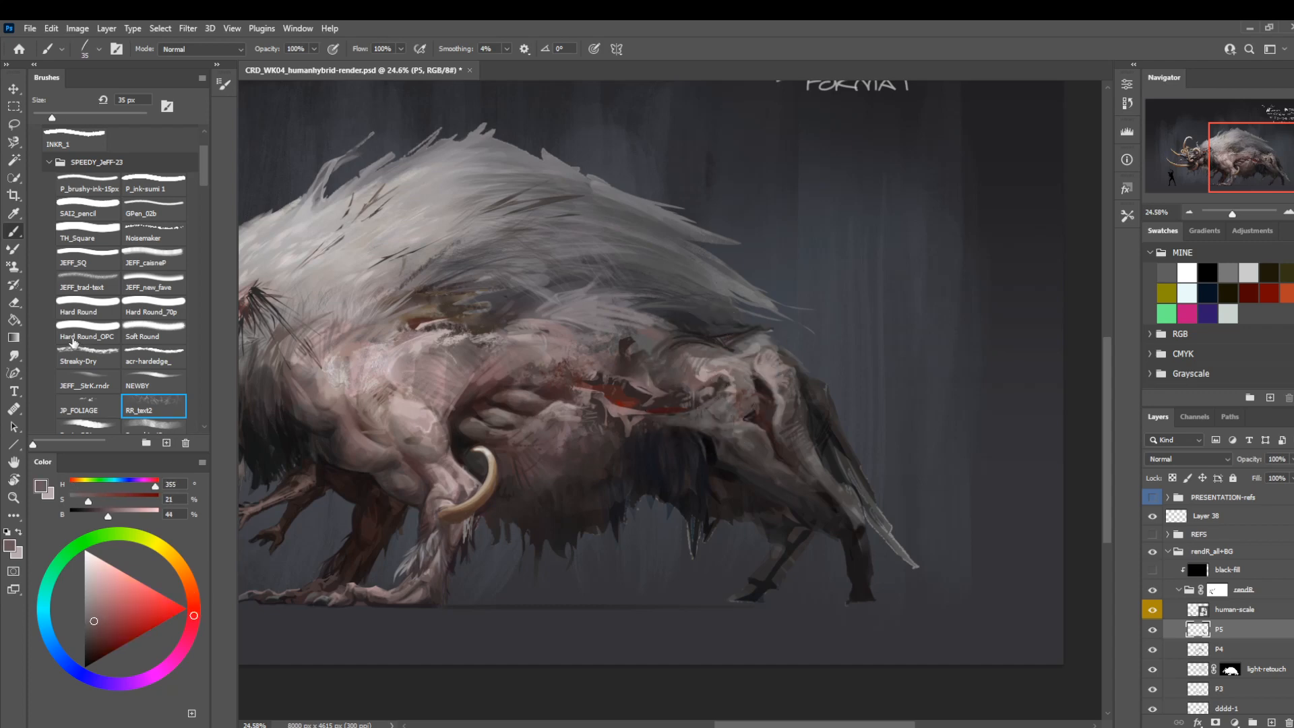
Rework the shading on the rear of the thigh with Hard Round at 15 to 25 px, sampling dark grey-browns.
click(84, 312)
key(bracketleft)
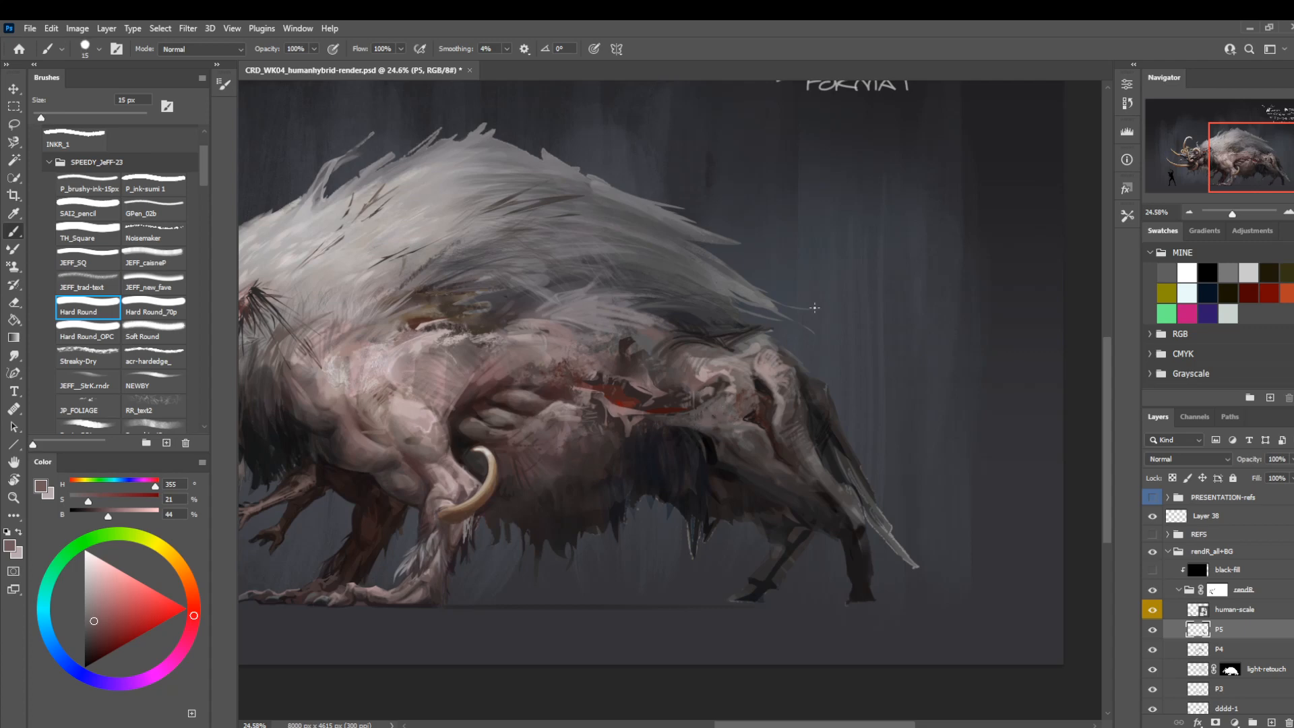
alt+click(814, 445)
key(bracketright)
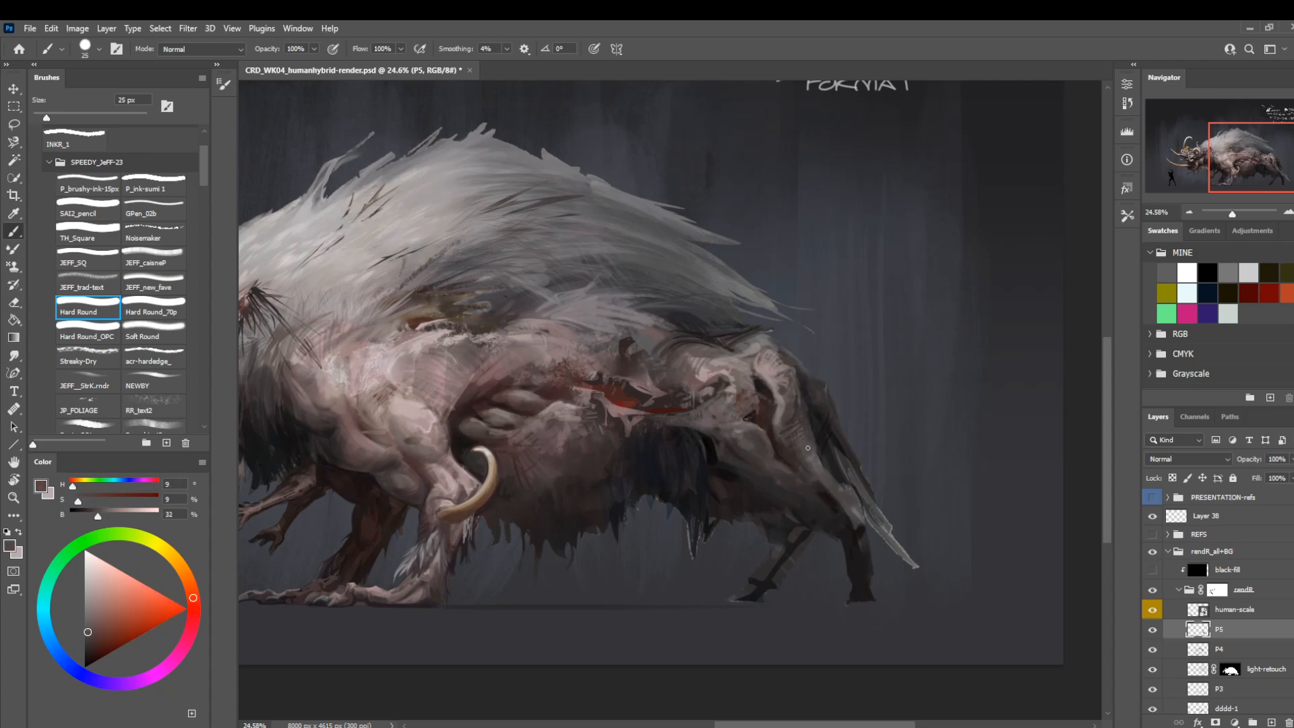
alt+click(799, 412)
alt+click(799, 412)
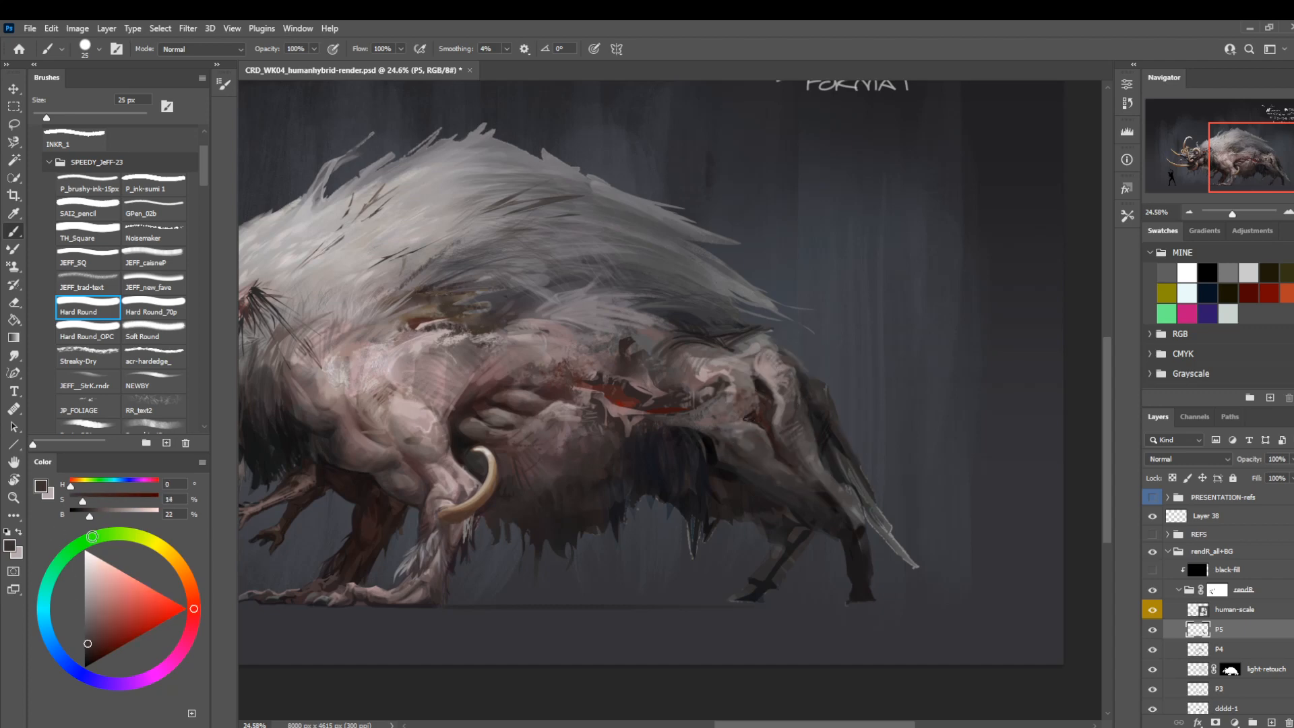
Soften the shading along the rump's rear edge with Soft Round at 25 px and a sampled grey-brown.
click(164, 328)
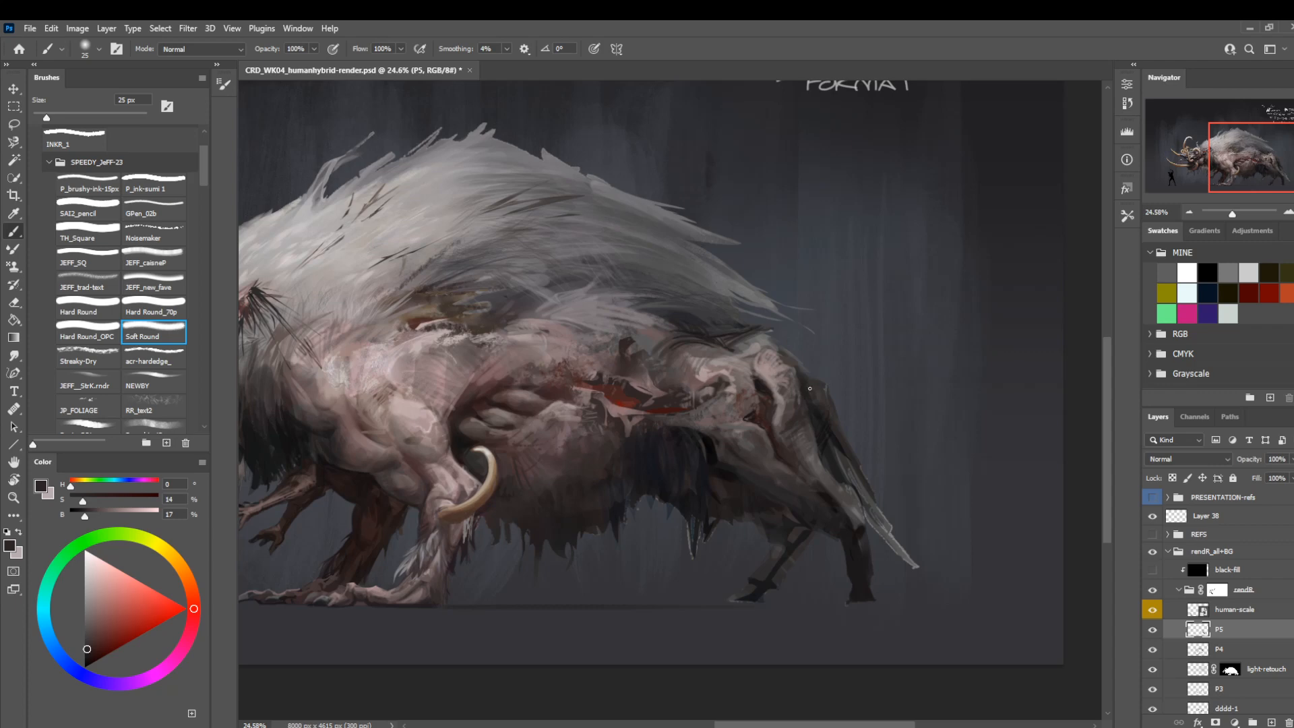
alt+click(796, 400)
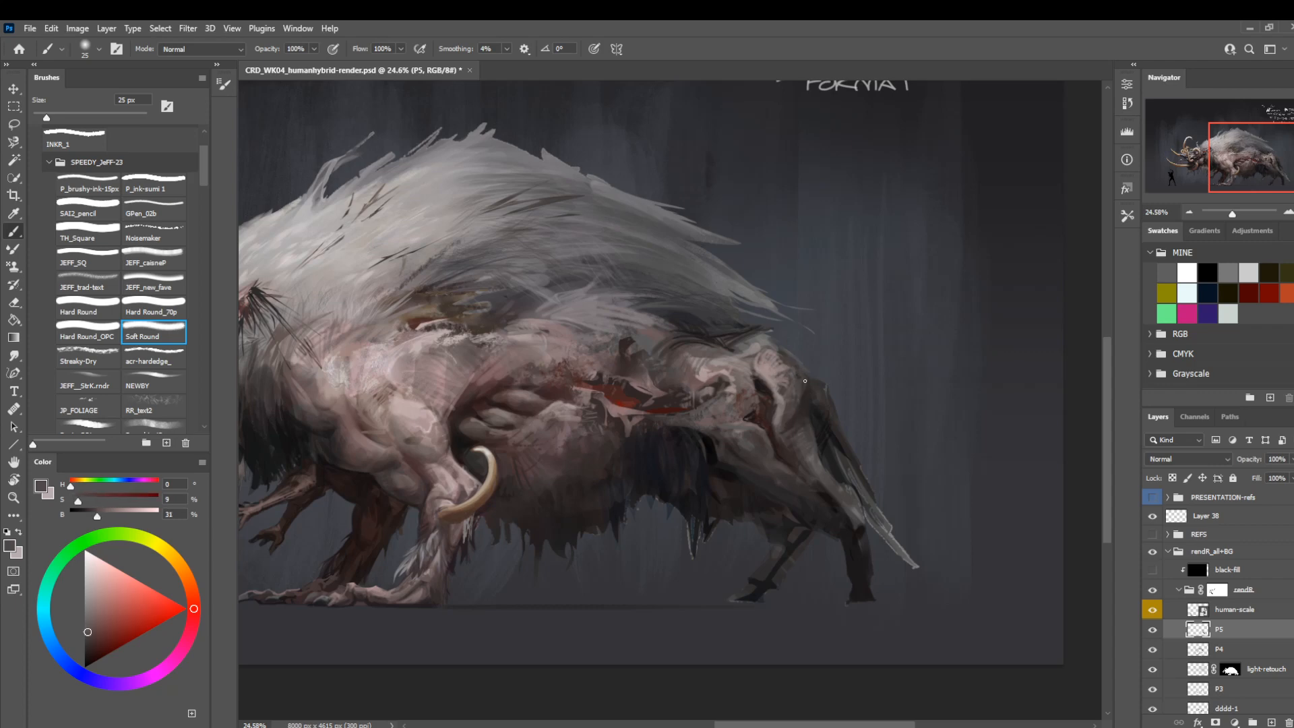
Mirror the canvas view and review the creature from head to hindquarters at full-figure size.
drag(484, 381, 596, 374)
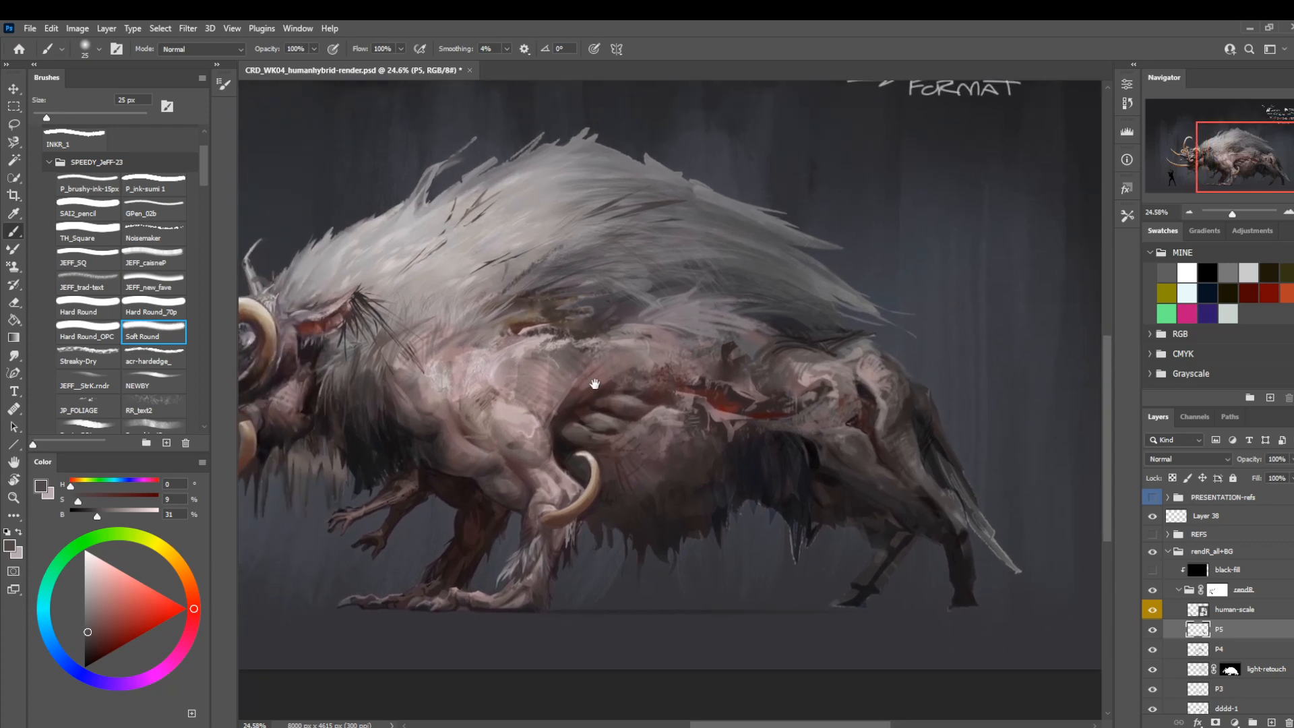
key(z)
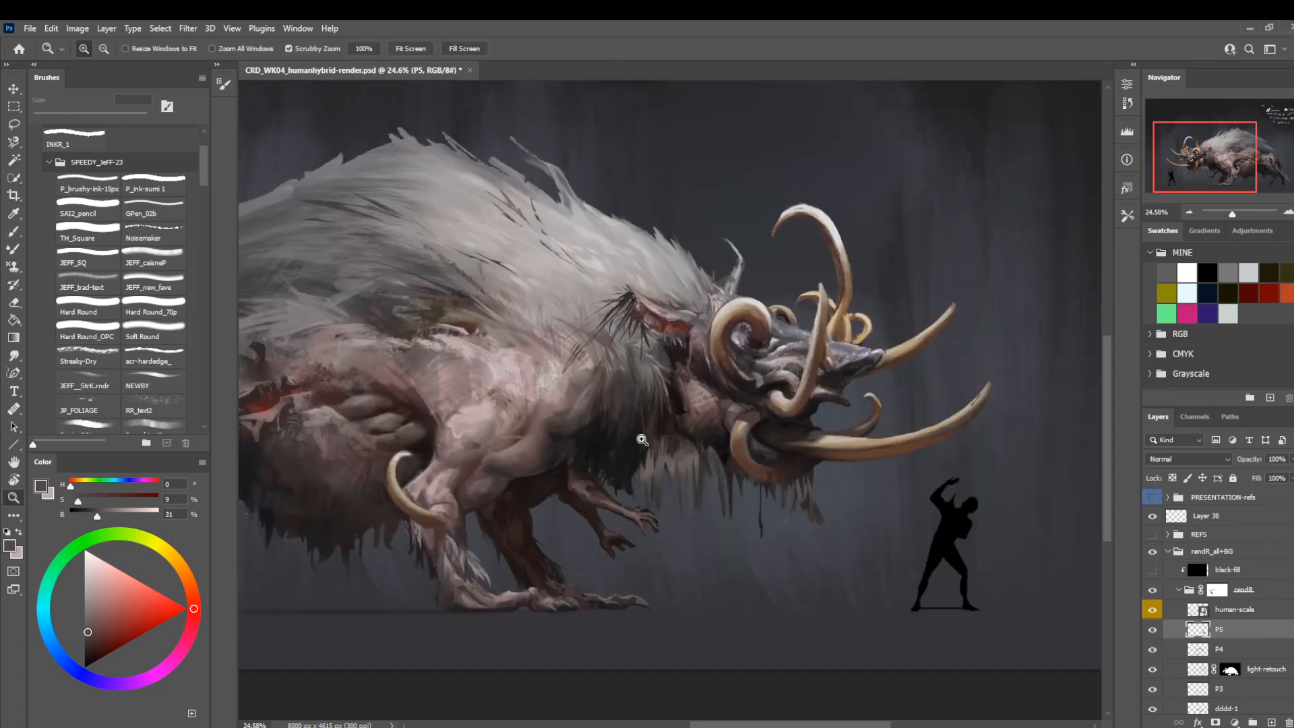
key(b)
drag(343, 510, 751, 538)
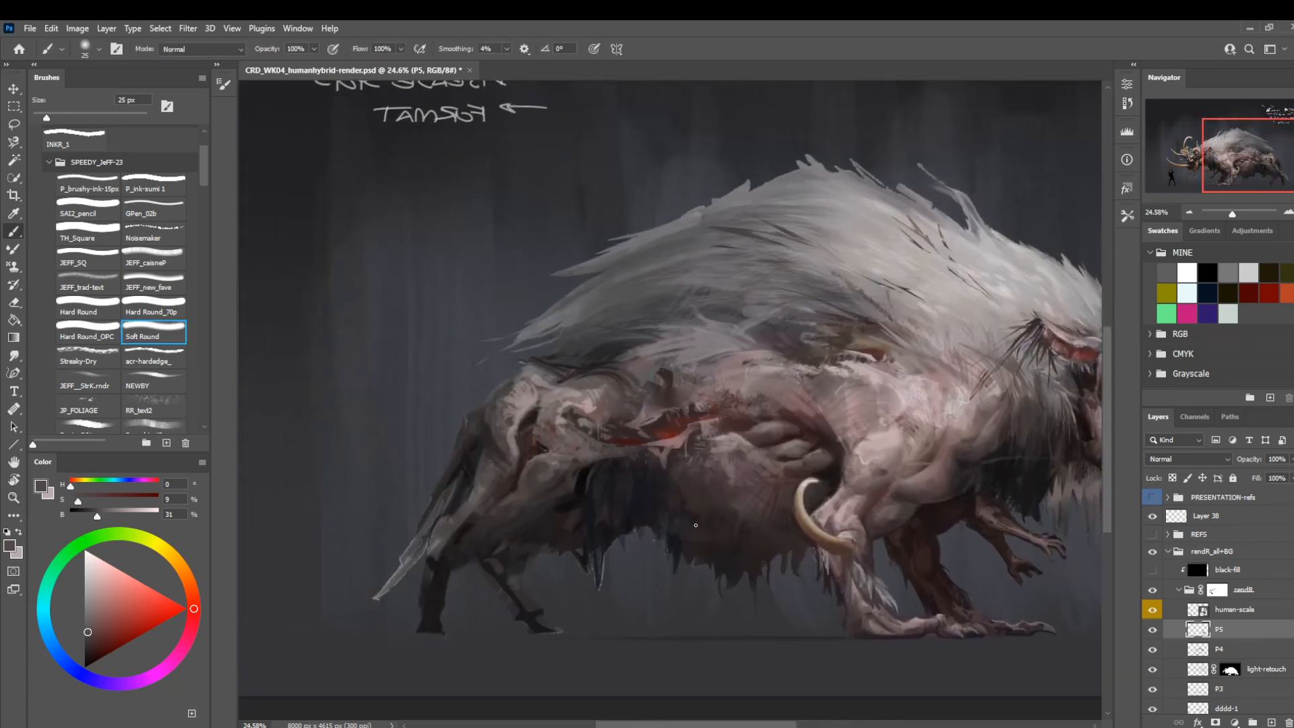
key(z)
drag(584, 415, 547, 416)
mouse_move(631, 482)
mouse_down()
mouse_move(536, 450)
mouse_move(633, 513)
mouse_up()
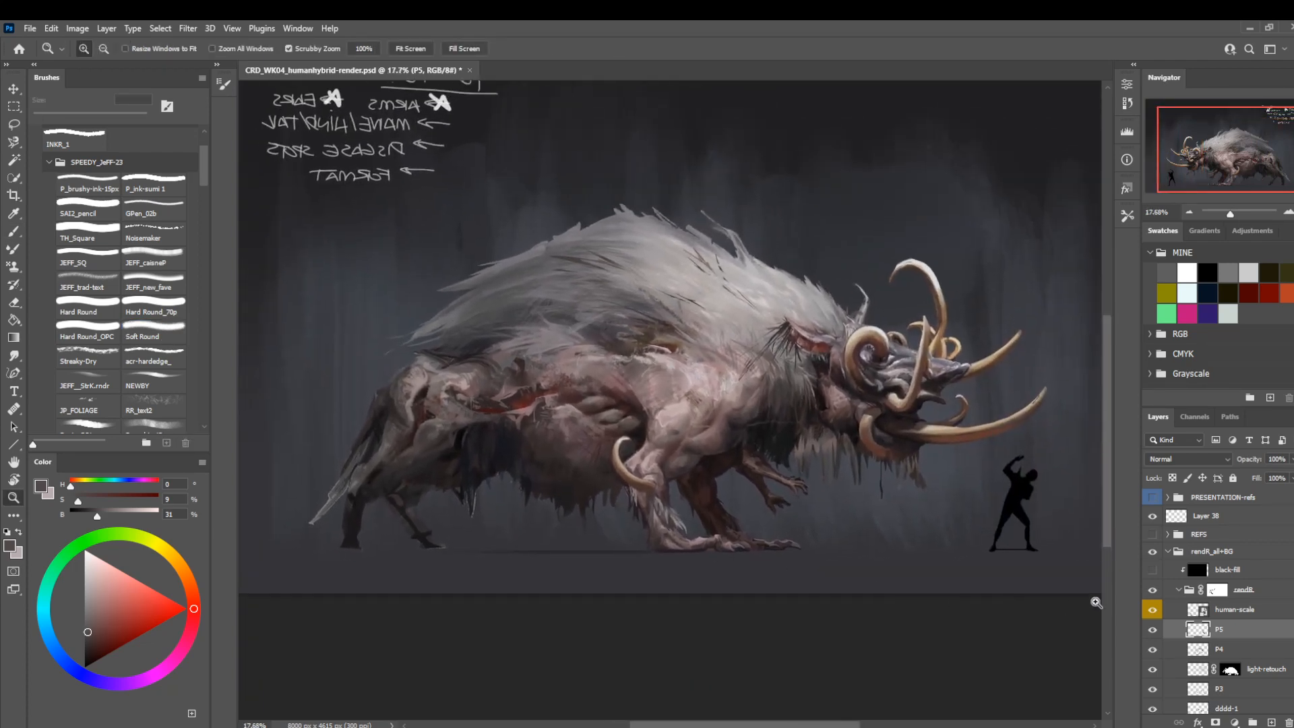
Hide and reshow layer P5 to compare the creature's hindquarters with and without the latest painting.
click(1152, 632)
click(1151, 632)
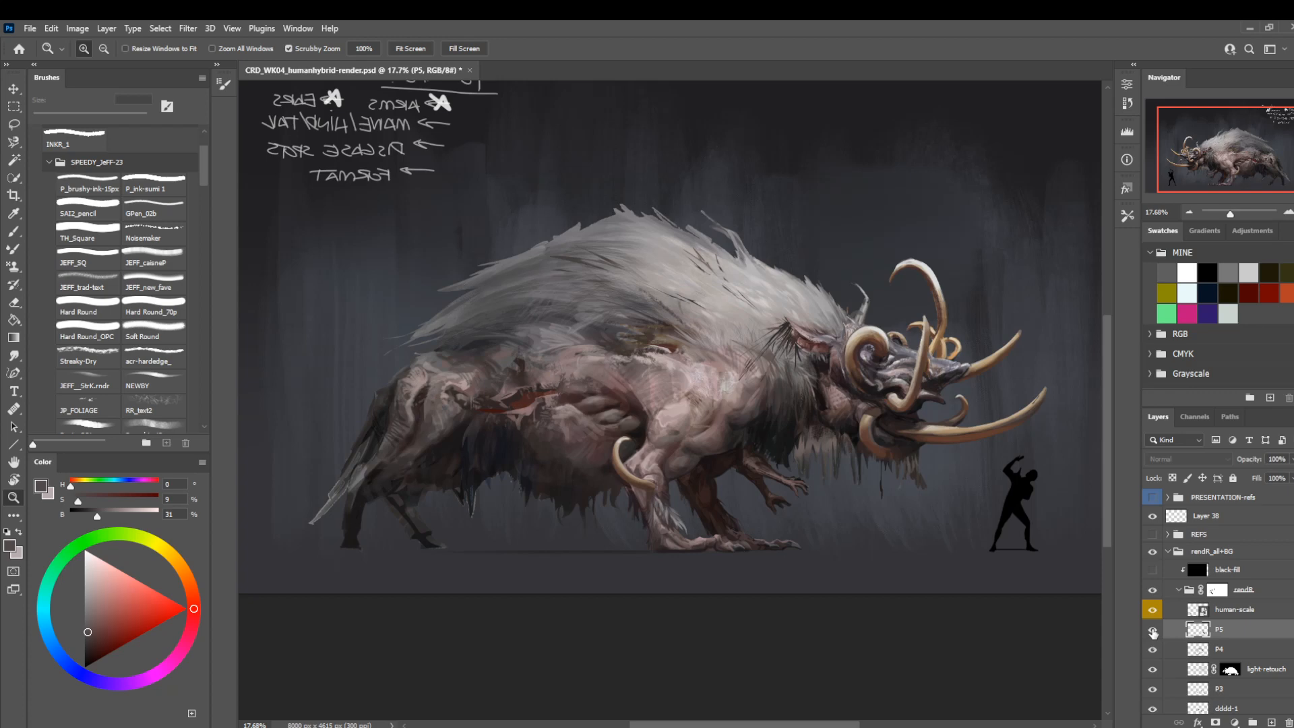
Refine the skin along the flank wound's upper edge with Soft Round, reducing from 45 to 15 px and sampling dark brown and muted pink.
drag(487, 401, 549, 404)
key(b)
alt+click(532, 399)
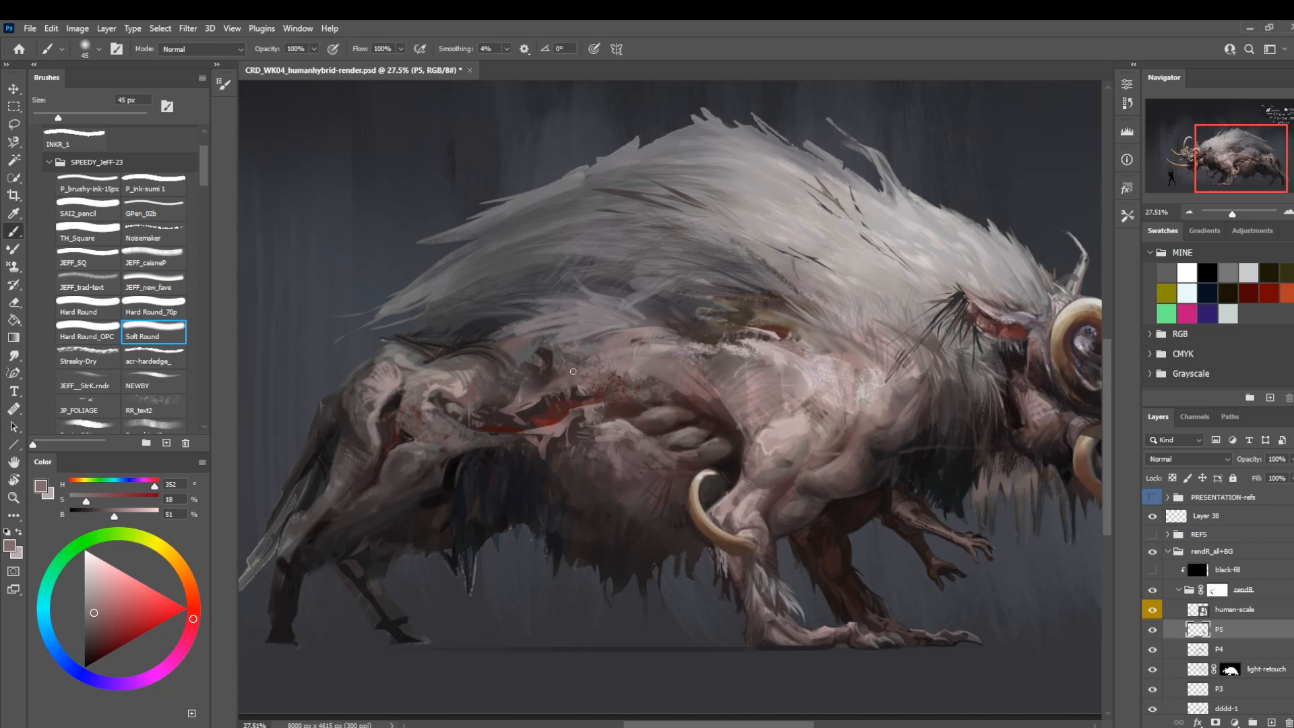
alt+click(558, 386)
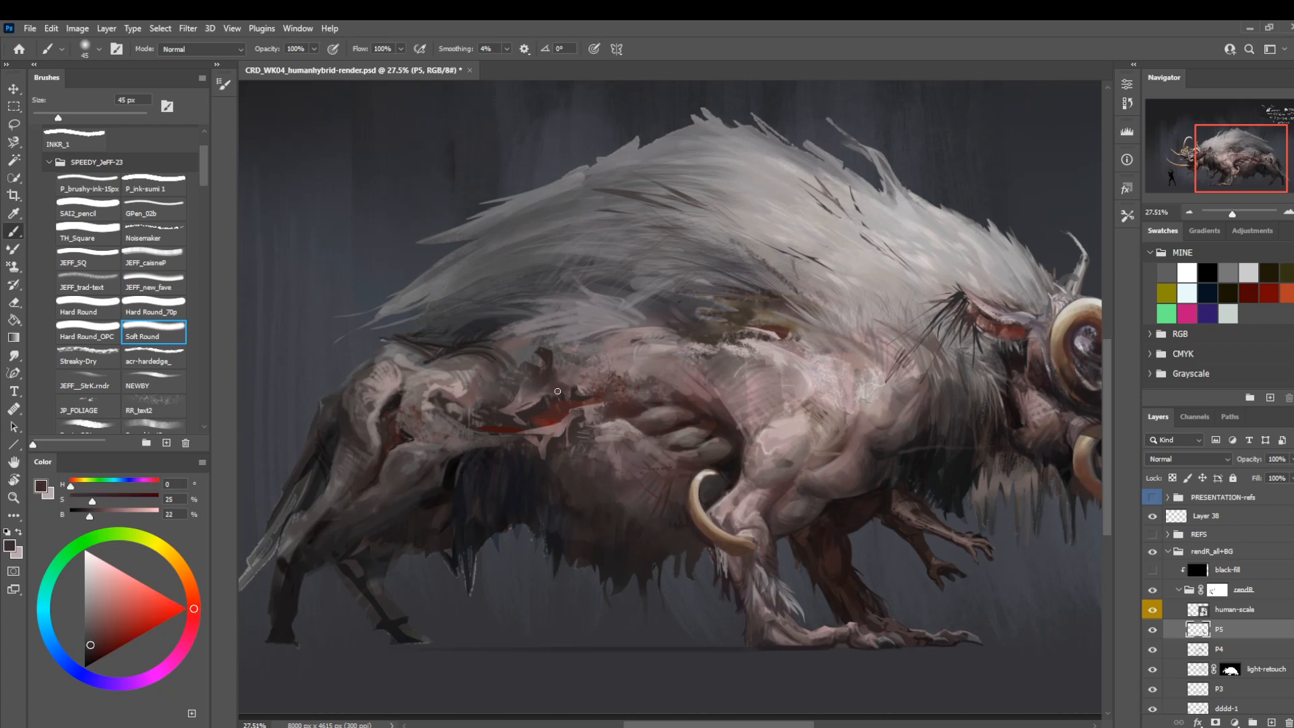
key(bracketleft)
key(bracketleft)
key(bracketleft)
alt+click(536, 400)
alt+click(542, 396)
key(bracketleft)
key(bracketleft)
key(bracketleft)
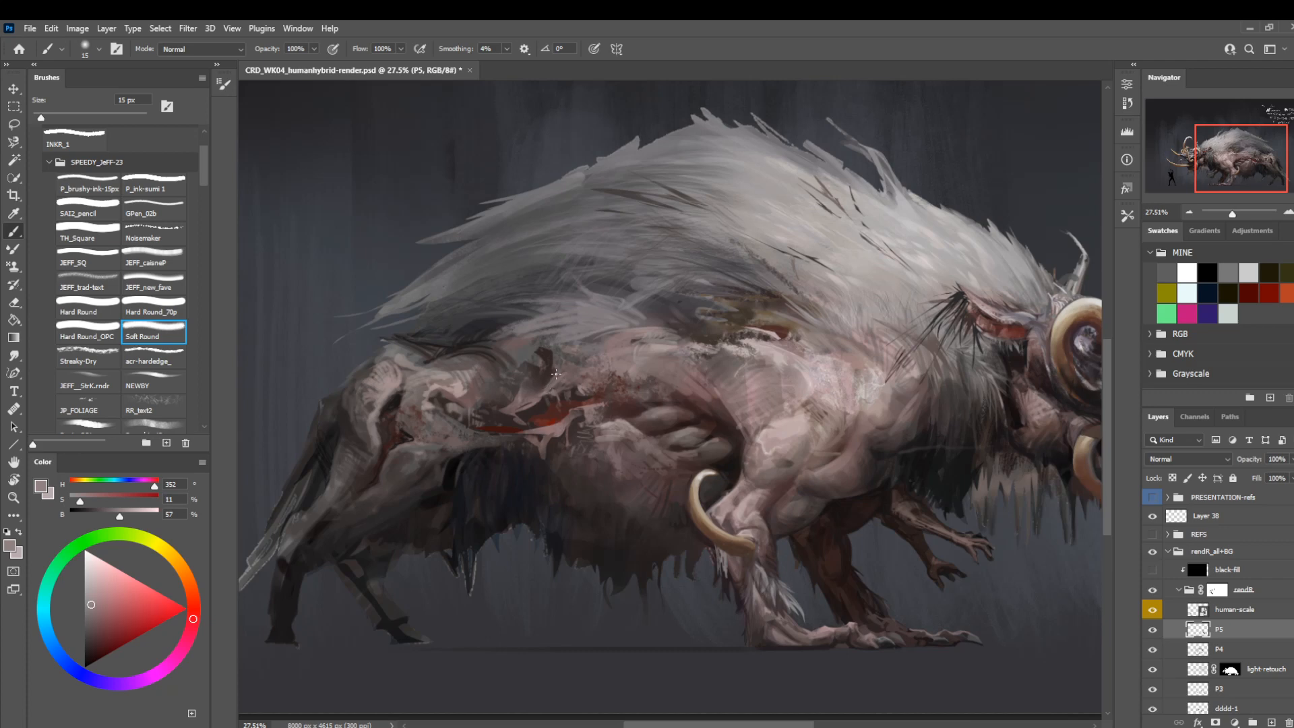
Blend the upper flank between the wound and the mane with Soft Round at 30 px, sampling dark brown and dusty mauve.
alt+click(550, 369)
key(bracketright)
key(bracketright)
key(bracketright)
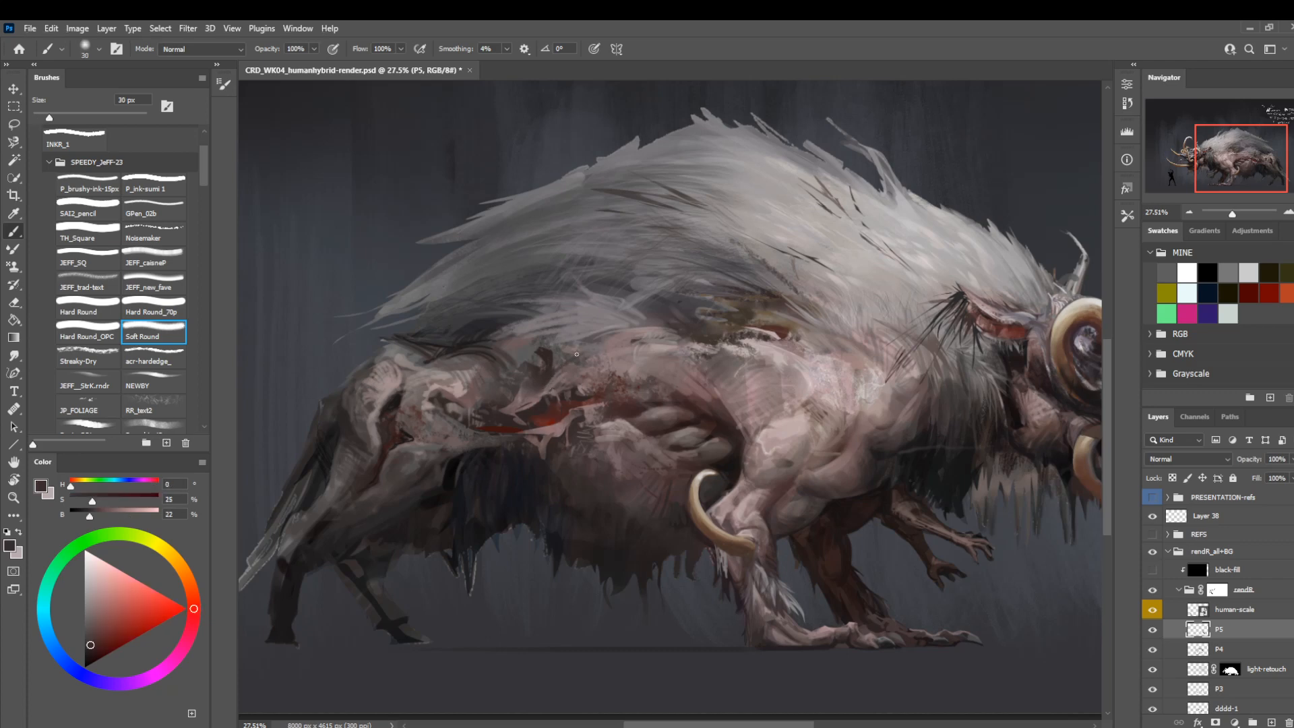
alt+click(620, 344)
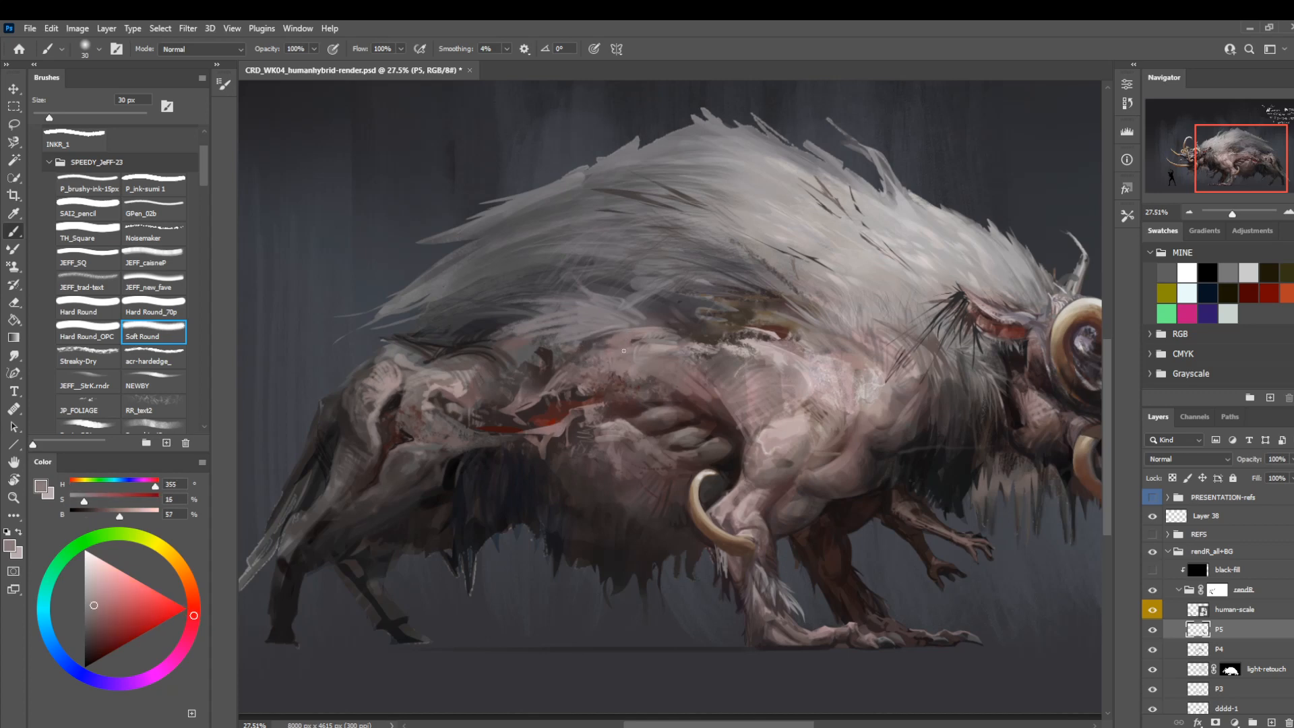
alt+click(627, 336)
Touch up the shadow under the wound's rear end with Soft Round, reducing from 20 to 9 px and sampling dark grey-brown.
drag(648, 297, 671, 399)
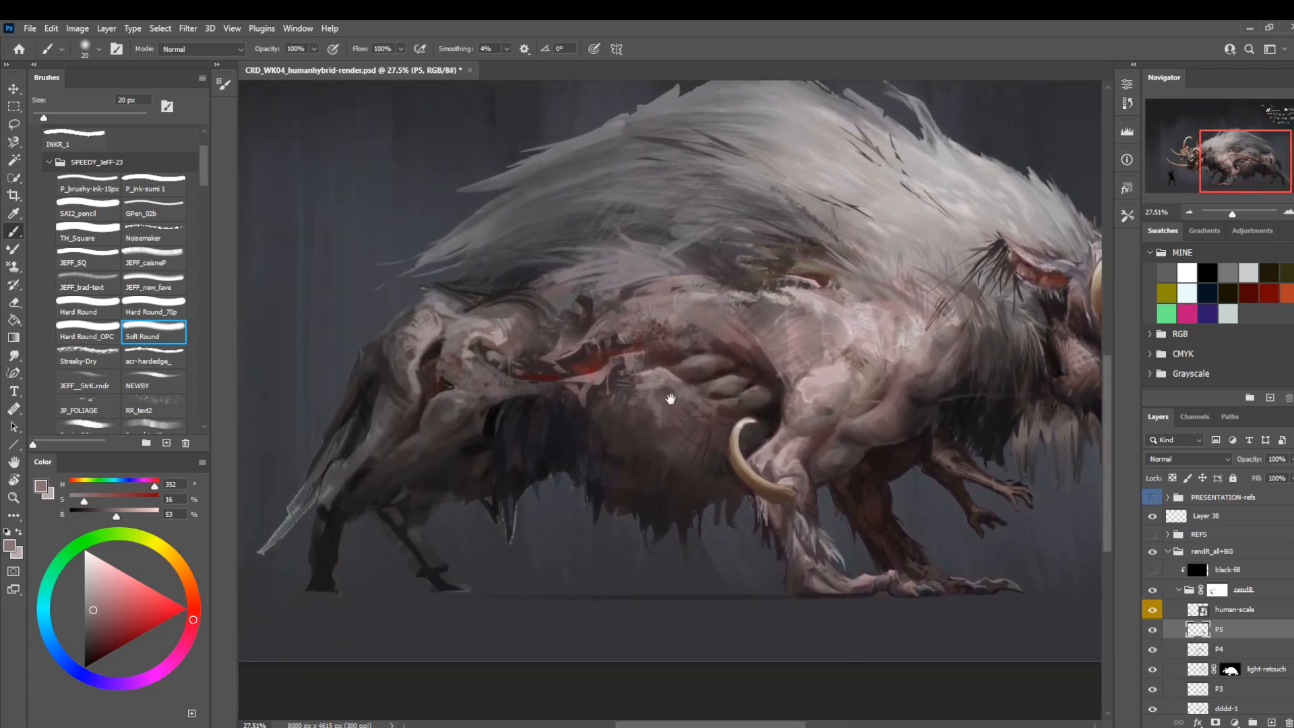
alt+click(531, 387)
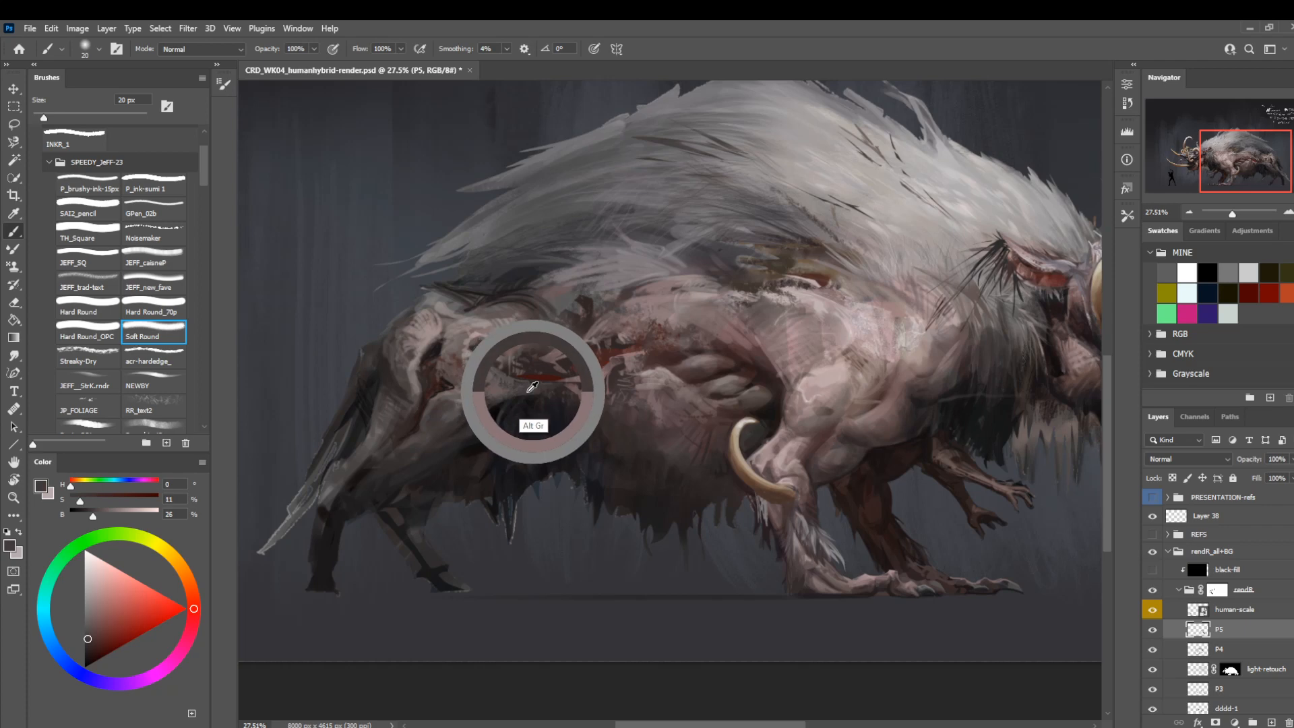
drag(531, 387, 526, 386)
key(bracketleft)
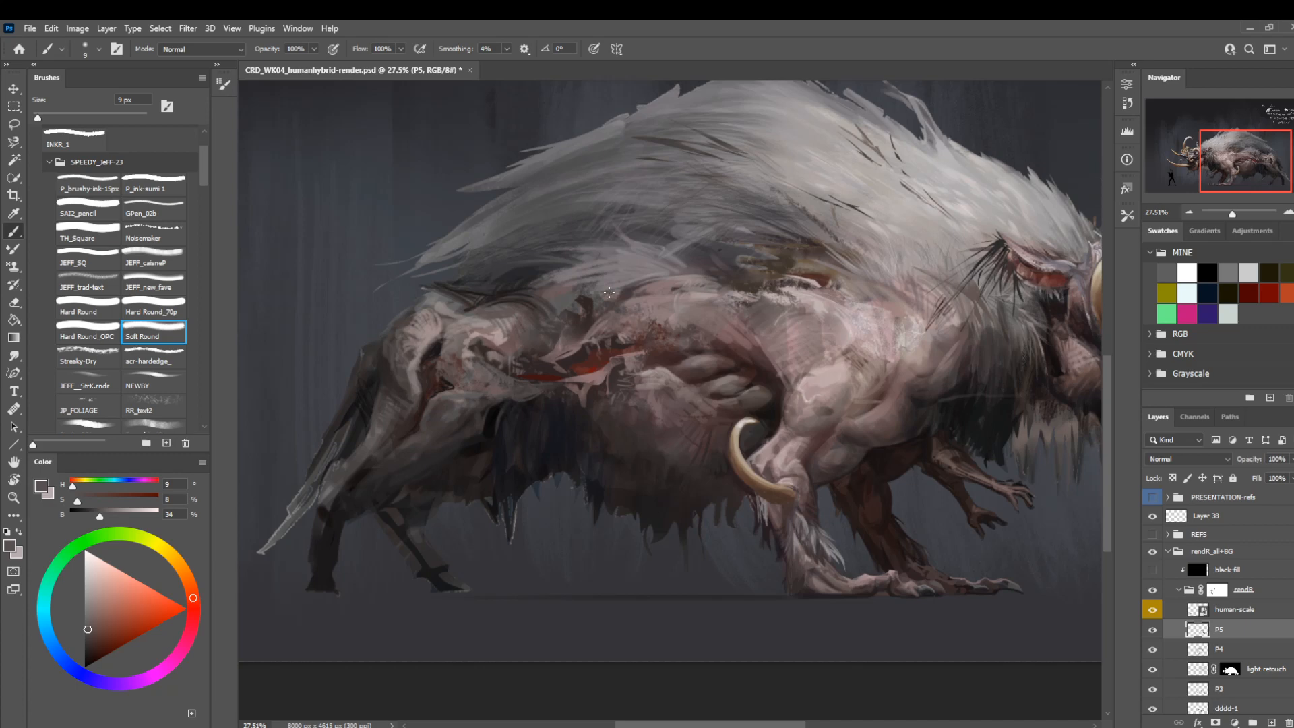
Refine the thigh shading below the haunch with Soft Round at 9 px and a sampled mid grey-brown.
drag(639, 352, 615, 371)
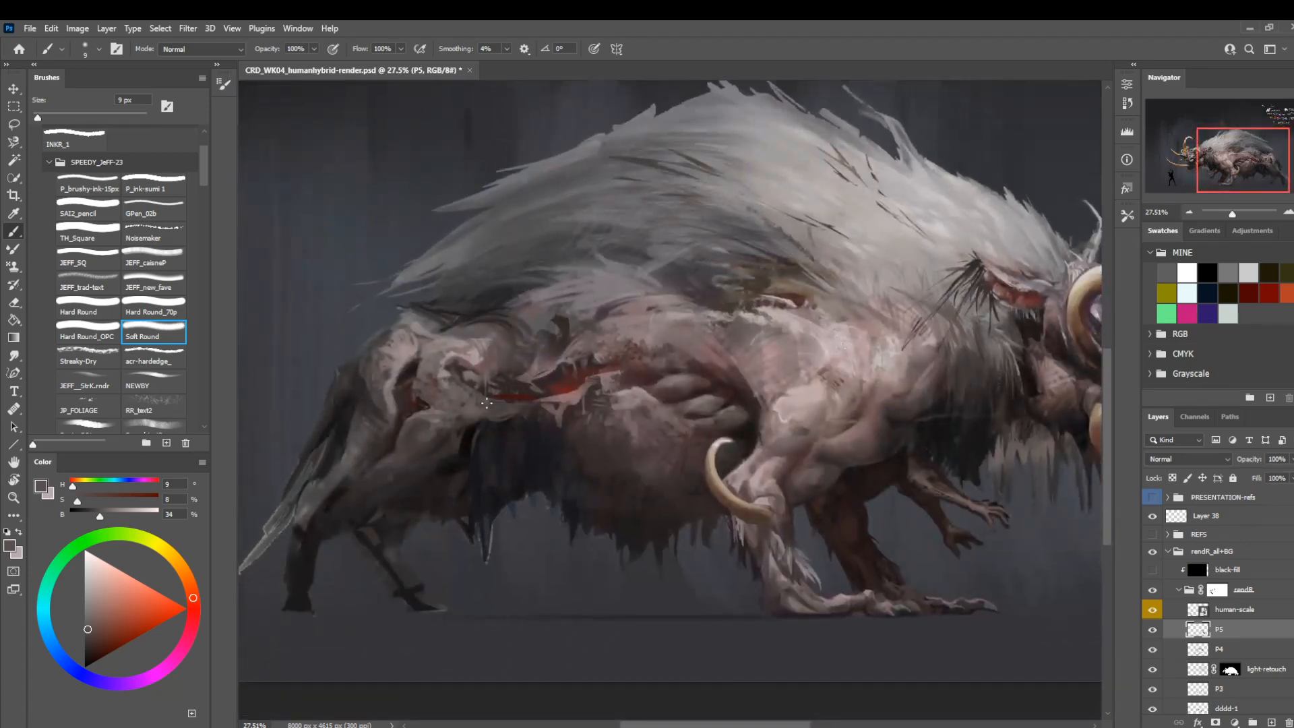
alt+click(426, 407)
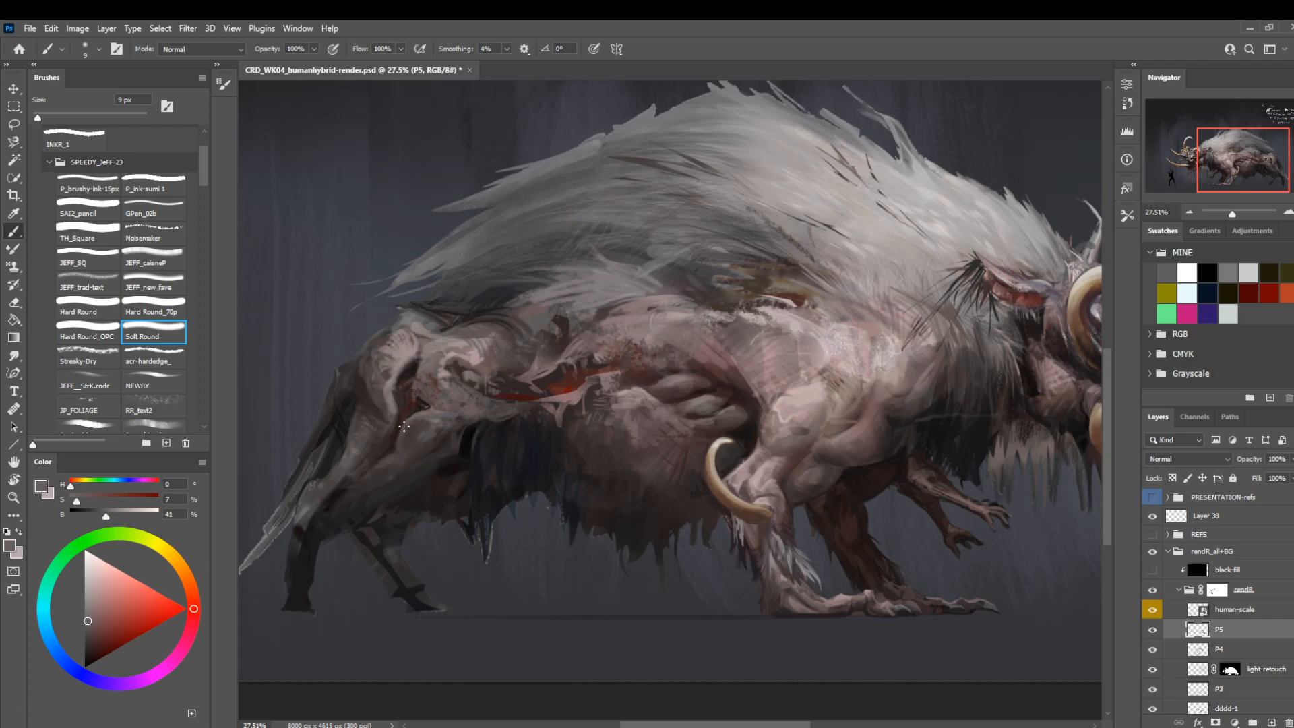
alt+click(448, 431)
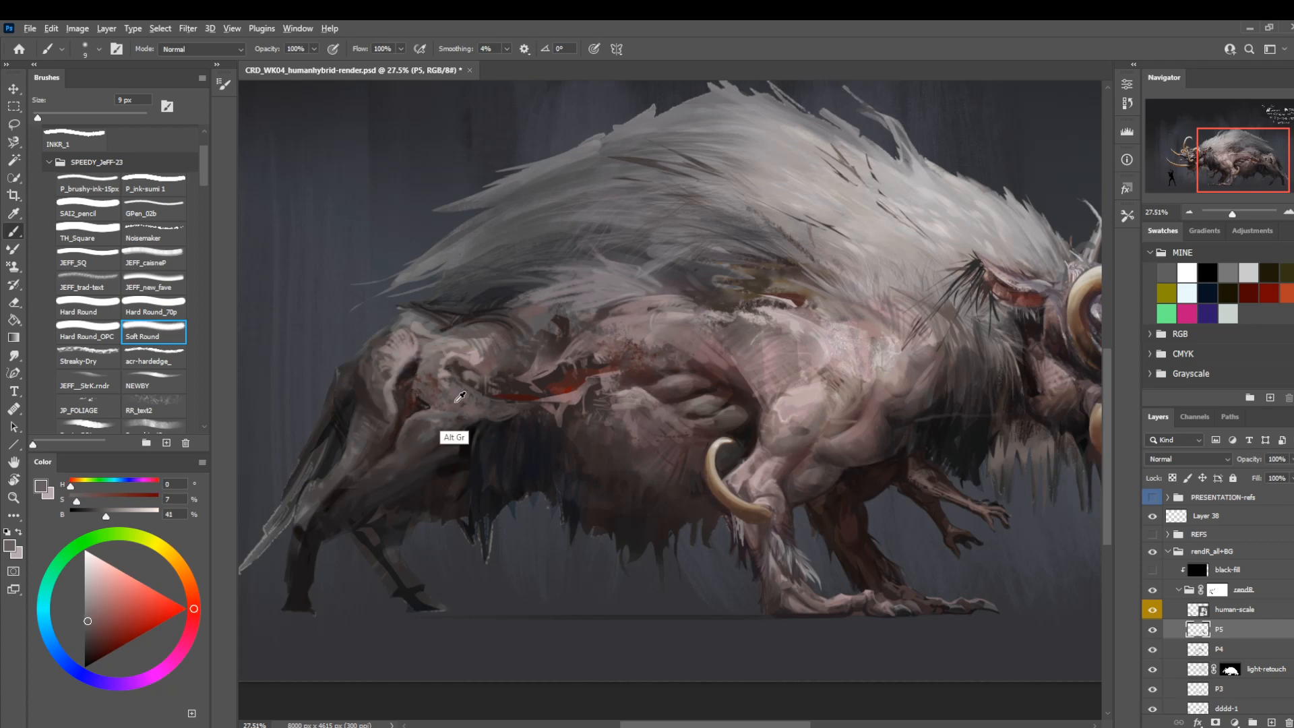
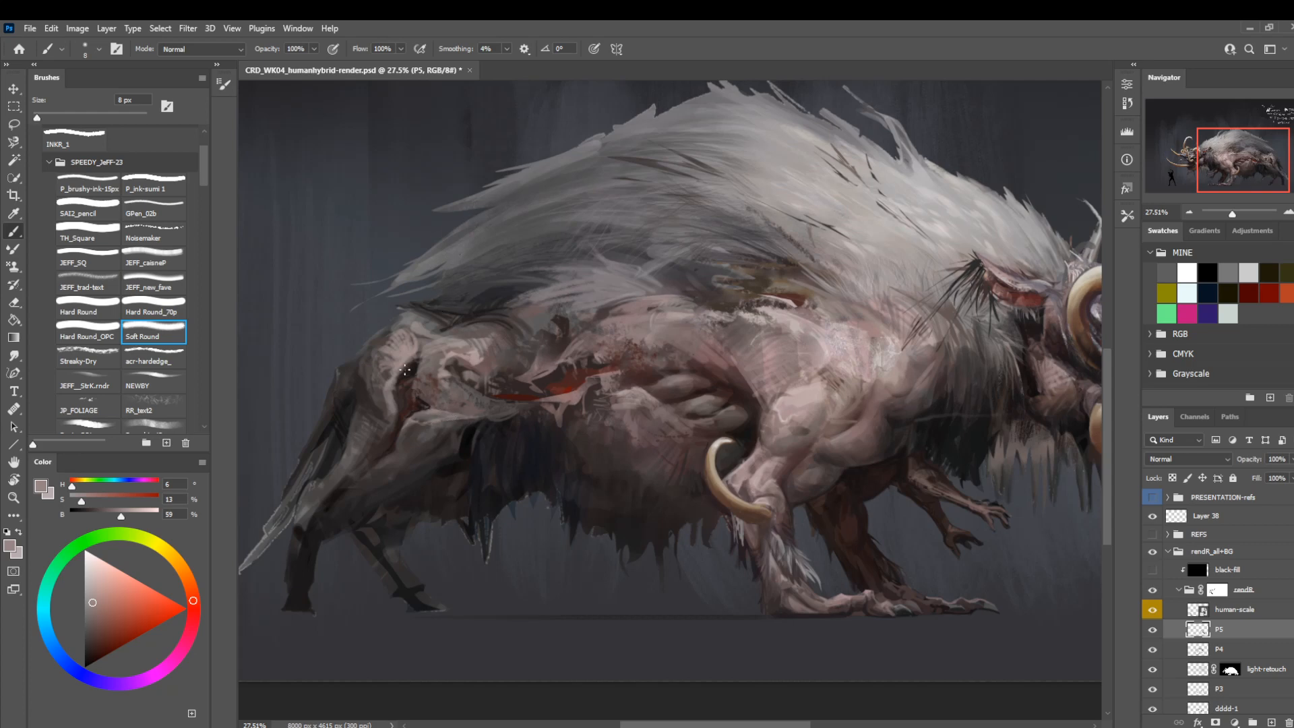
Darken the rump beneath the mane's rear edge with Soft Round at 20 px and a sampled dark brown.
key(bracketleft)
key(bracketleft)
key(bracketleft)
alt+click(484, 324)
key(bracketright)
key(bracketright)
key(bracketright)
key(bracketright)
key(bracketright)
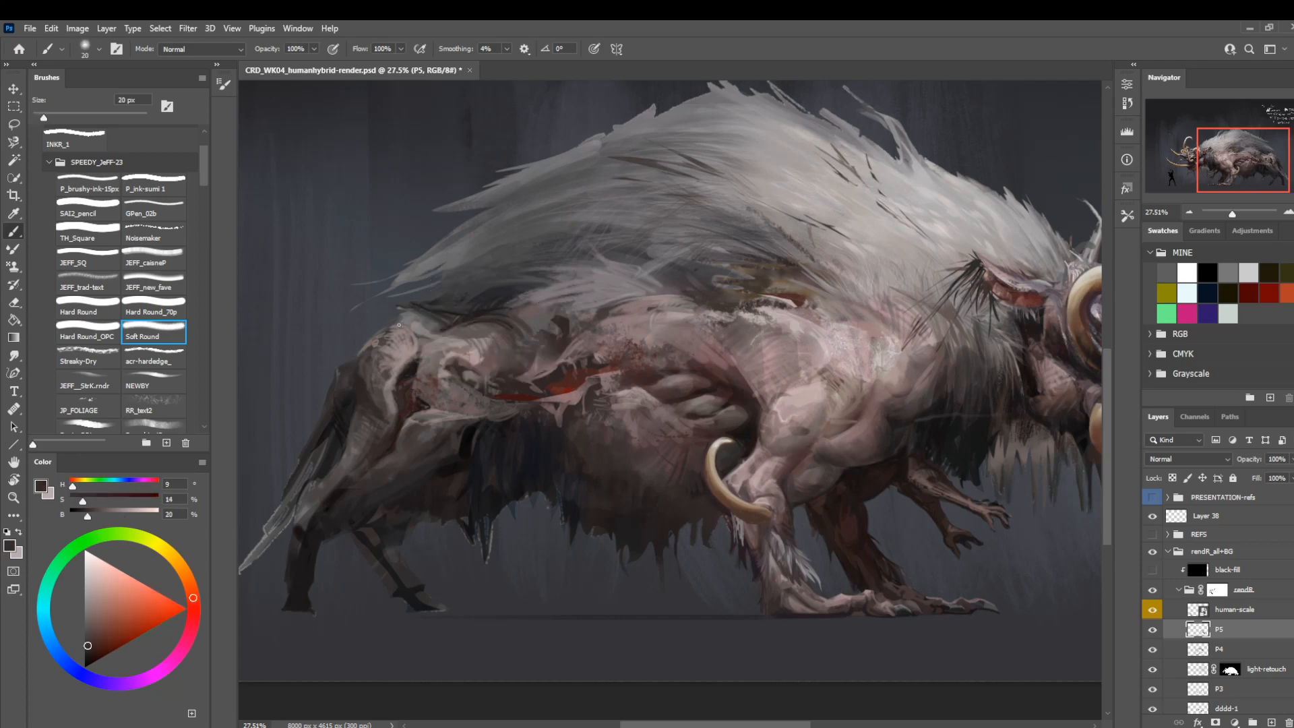
Refine the rump's upper edge with Soft Round, reducing from 25 to 9 px and sampling grey-brown and near-black tones.
key(bracketright)
key(bracketright)
key(bracketright)
alt+click(409, 322)
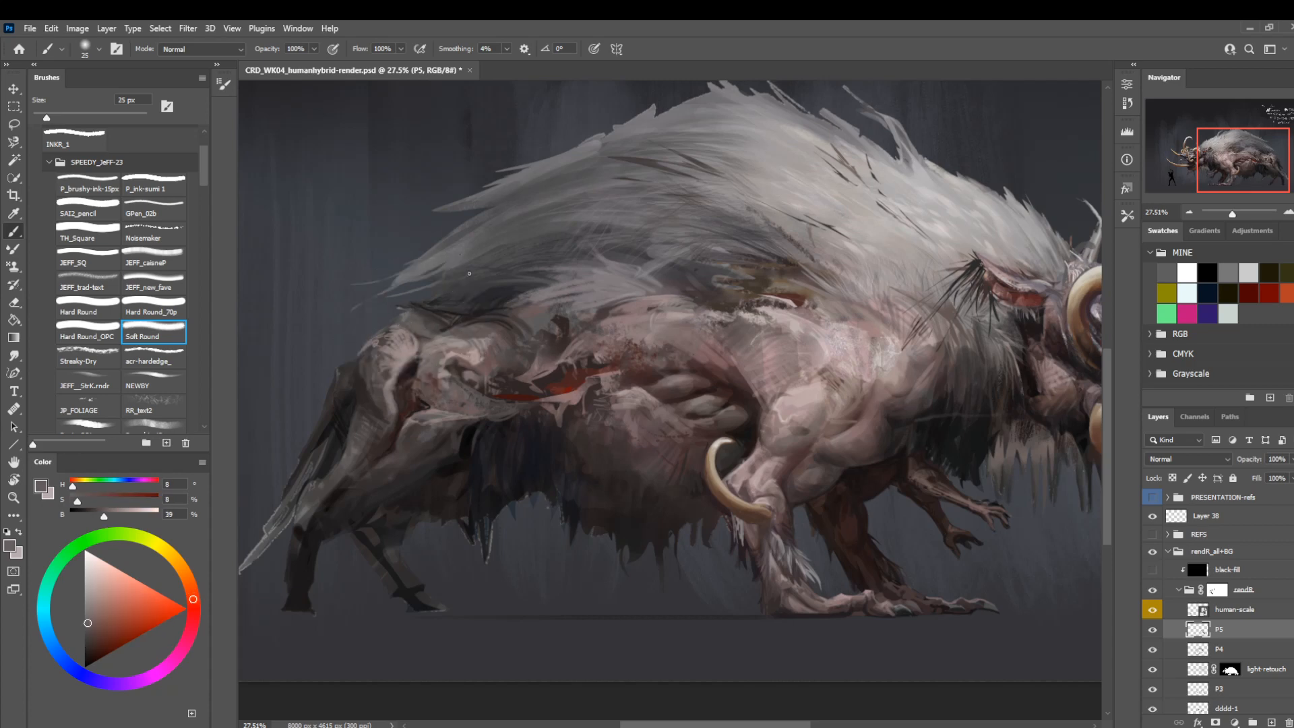
alt+click(420, 337)
key(bracketleft)
key(bracketleft)
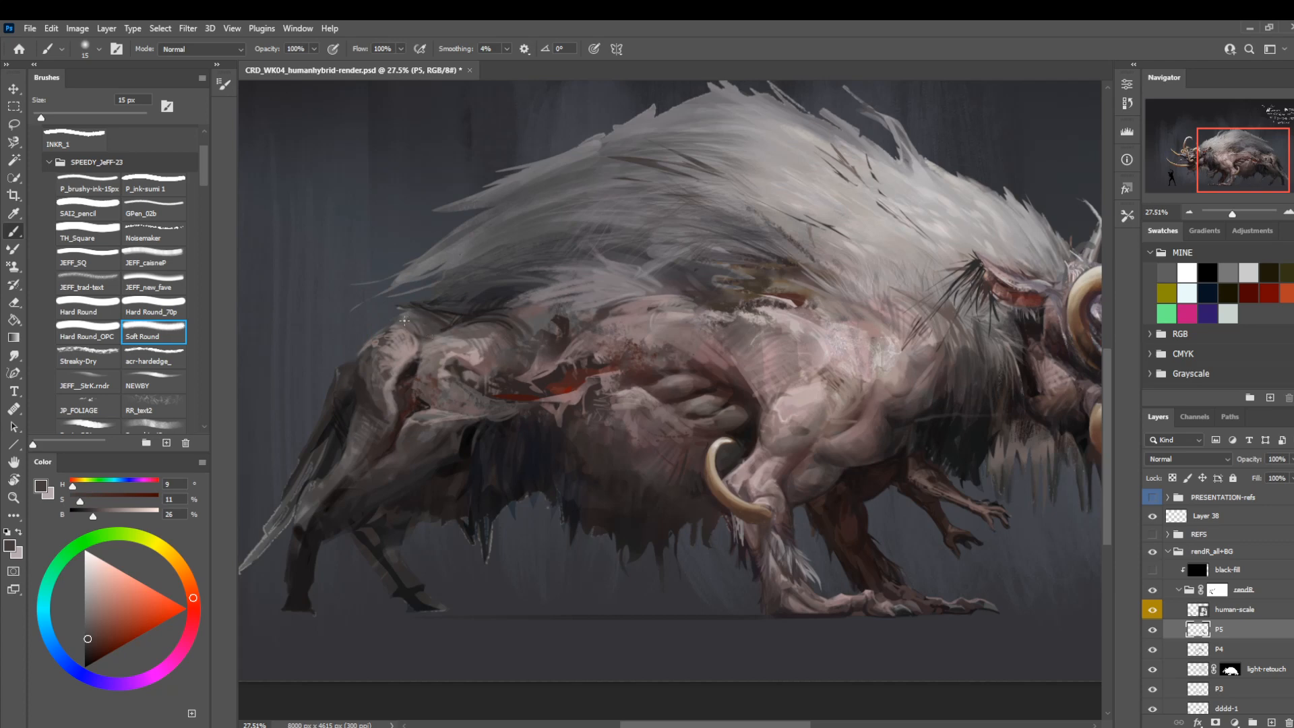
alt+click(432, 314)
key(bracketleft)
key(bracketleft)
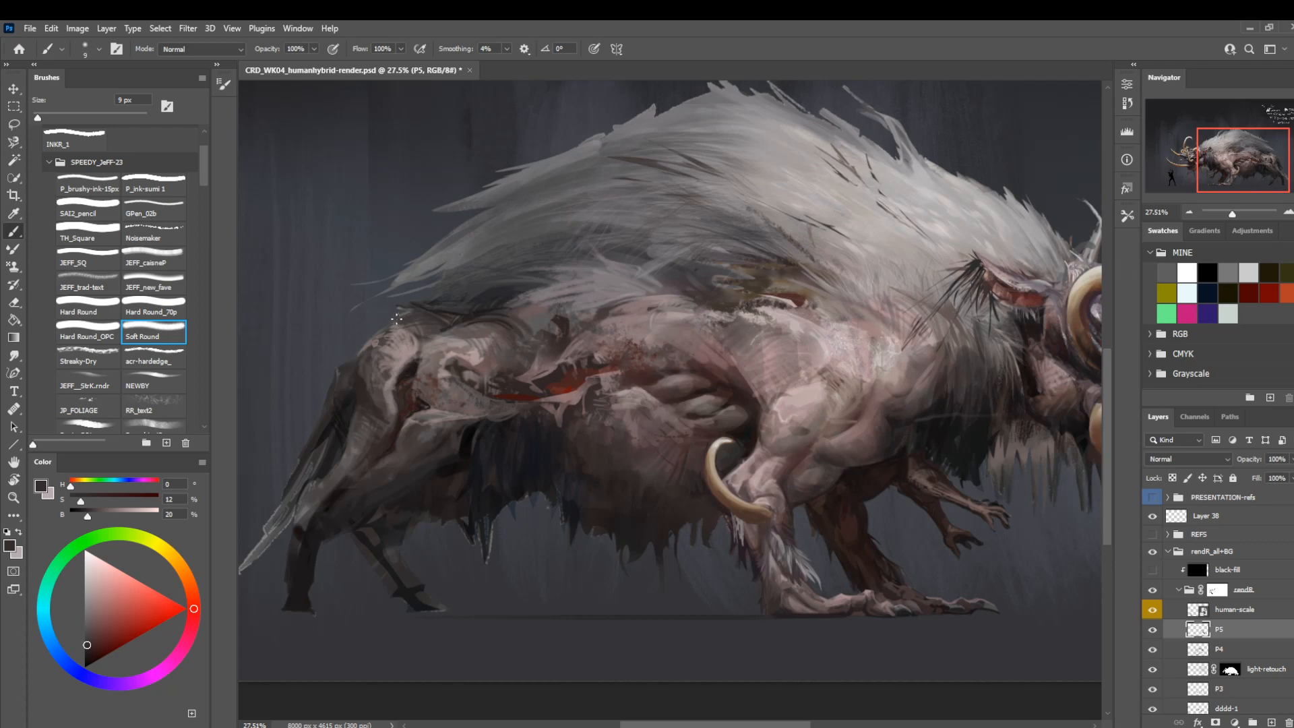
Sample the outer haunch shadow, darken the color to 13% brightness, and set up Hard Round at 25 px.
mouse_move(628, 349)
mouse_down()
mouse_move(641, 344)
mouse_move(537, 393)
mouse_move(598, 390)
mouse_move(653, 352)
mouse_up()
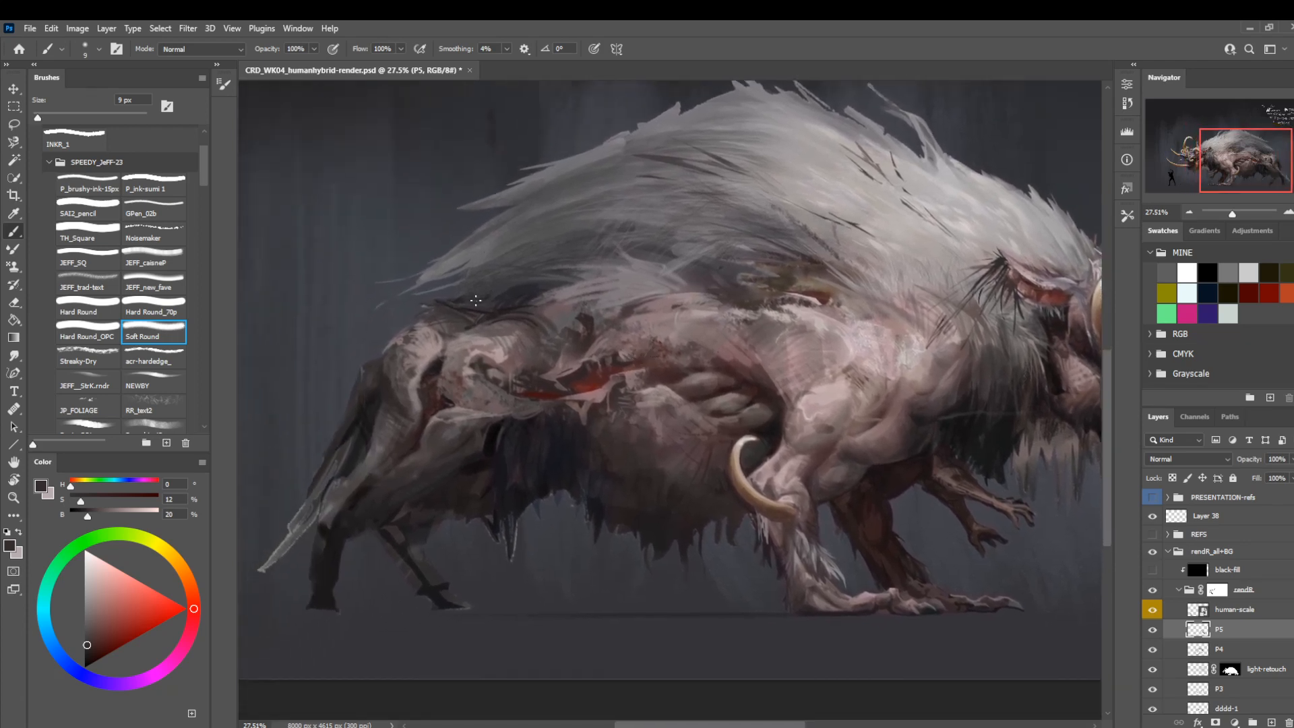
alt+click(405, 409)
key(bracketright)
key(bracketright)
key(bracketright)
key(bracketright)
key(bracketright)
key(bracketright)
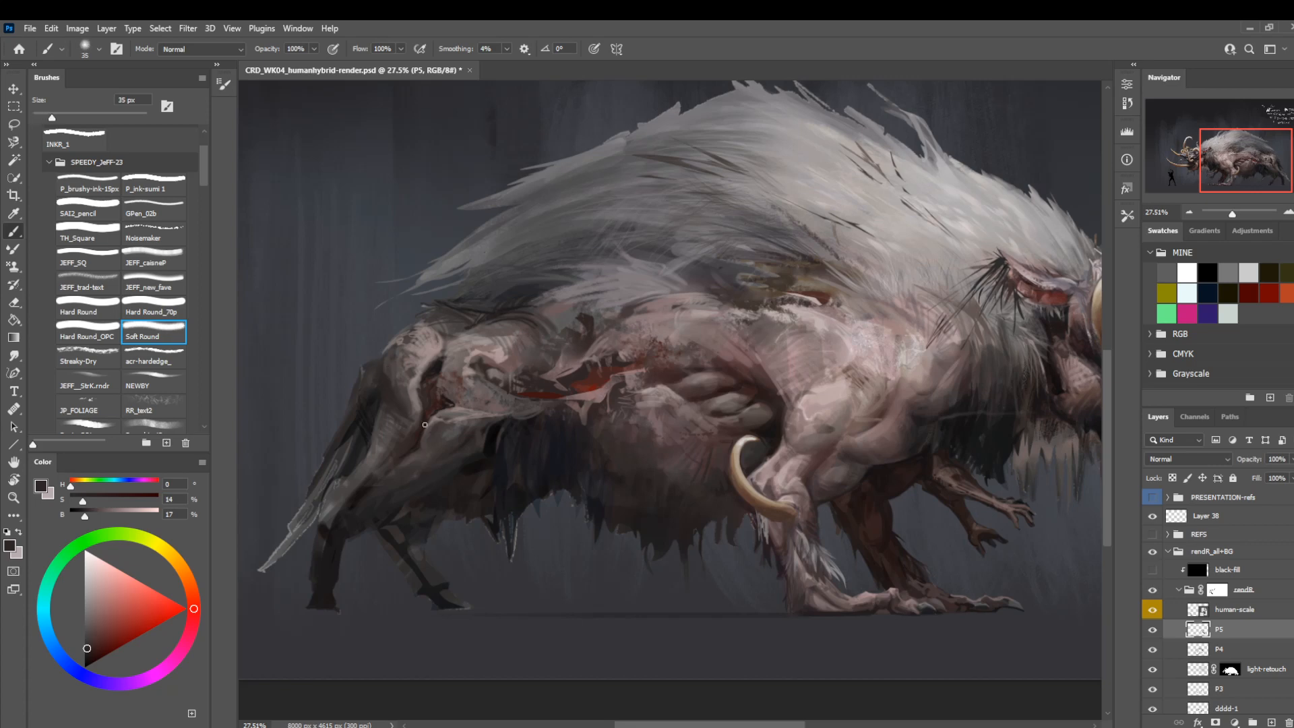
alt+click(385, 409)
drag(87, 523, 82, 523)
click(101, 313)
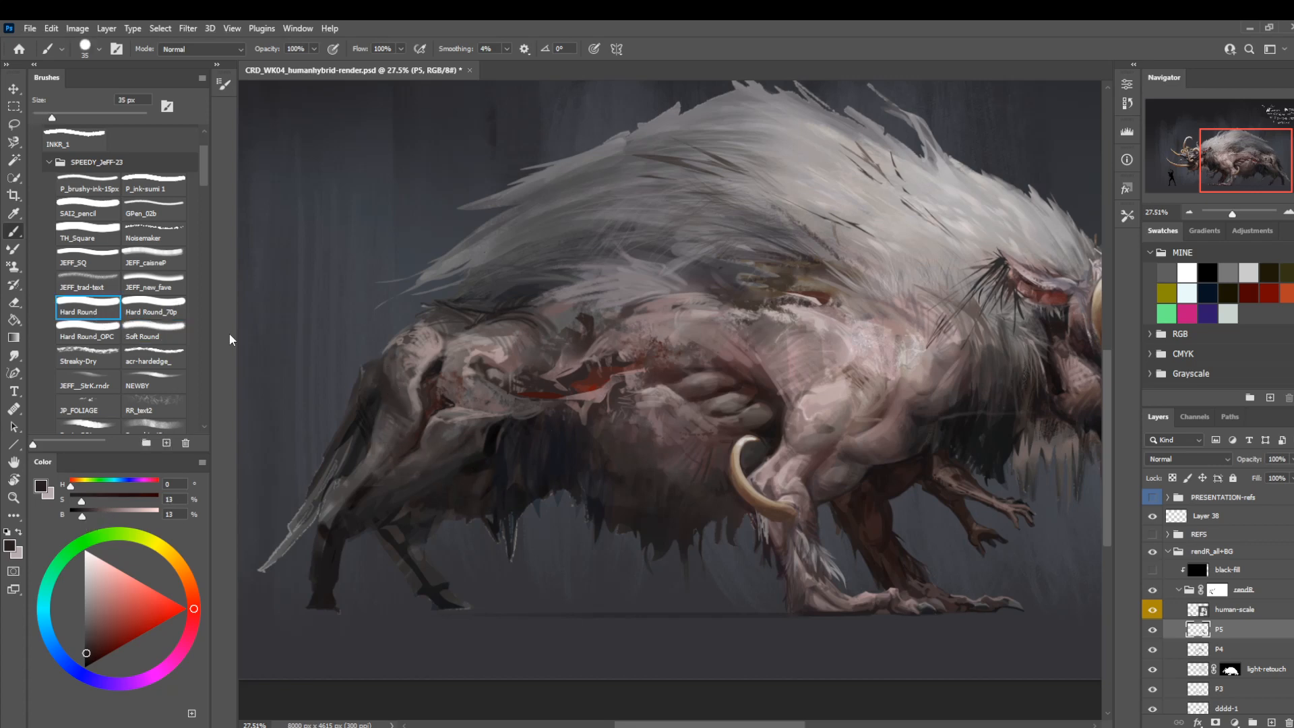
key(bracketleft)
Flip the canvas horizontally to check the creature's full silhouette.
drag(577, 400, 392, 508)
key(z)
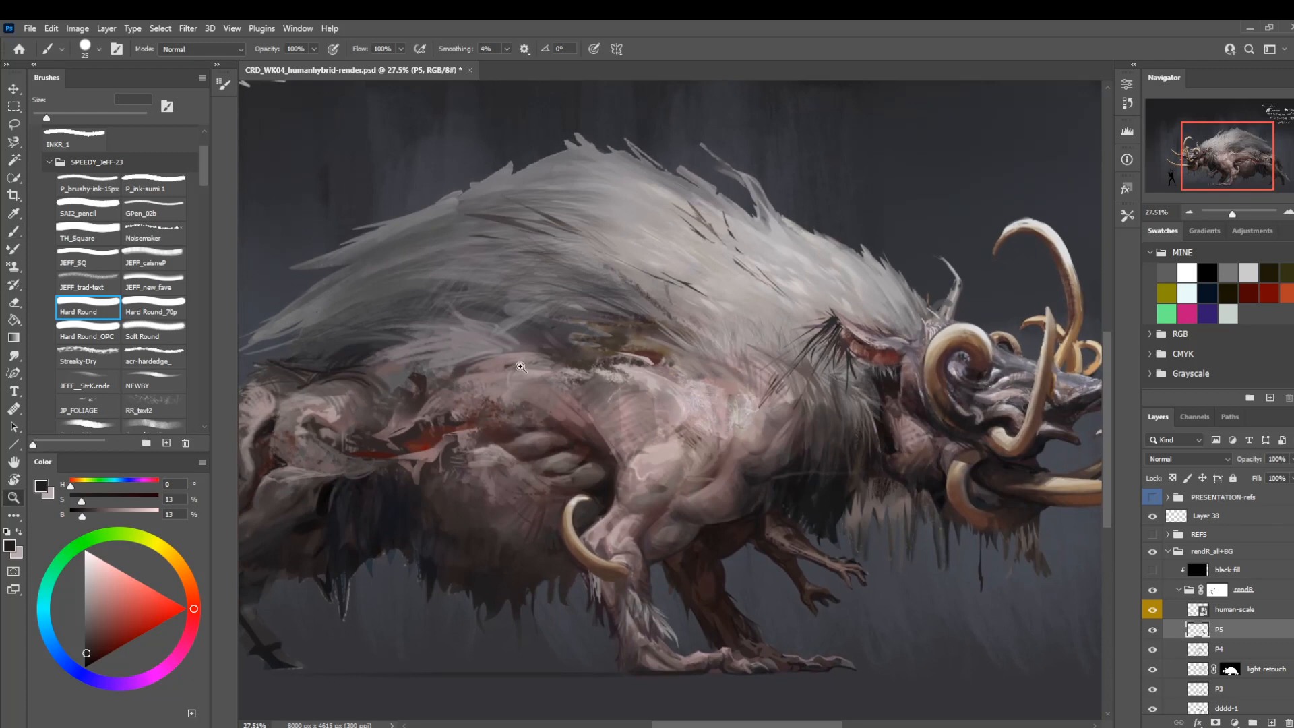
key(b)
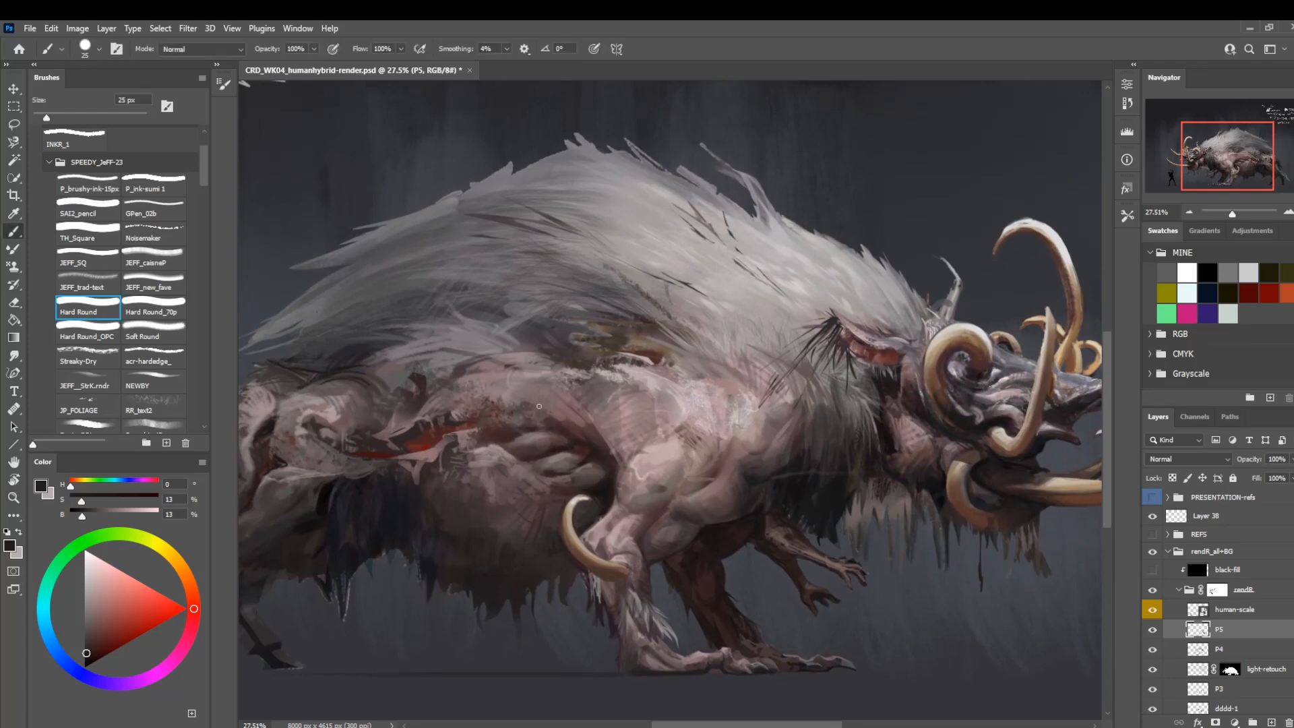
key(z)
mouse_move(529, 380)
mouse_down()
mouse_move(450, 404)
mouse_move(473, 413)
mouse_move(526, 396)
mouse_up()
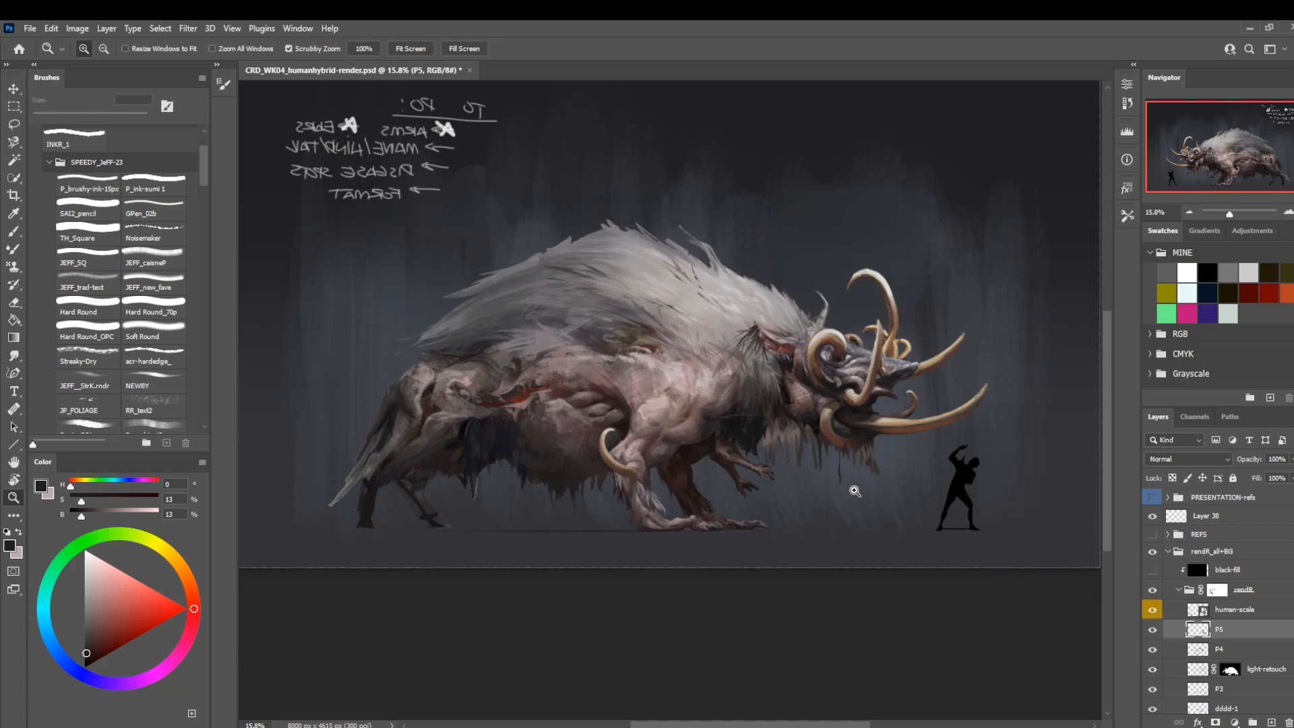
key(ctrl+shift+h)
drag(734, 515, 590, 507)
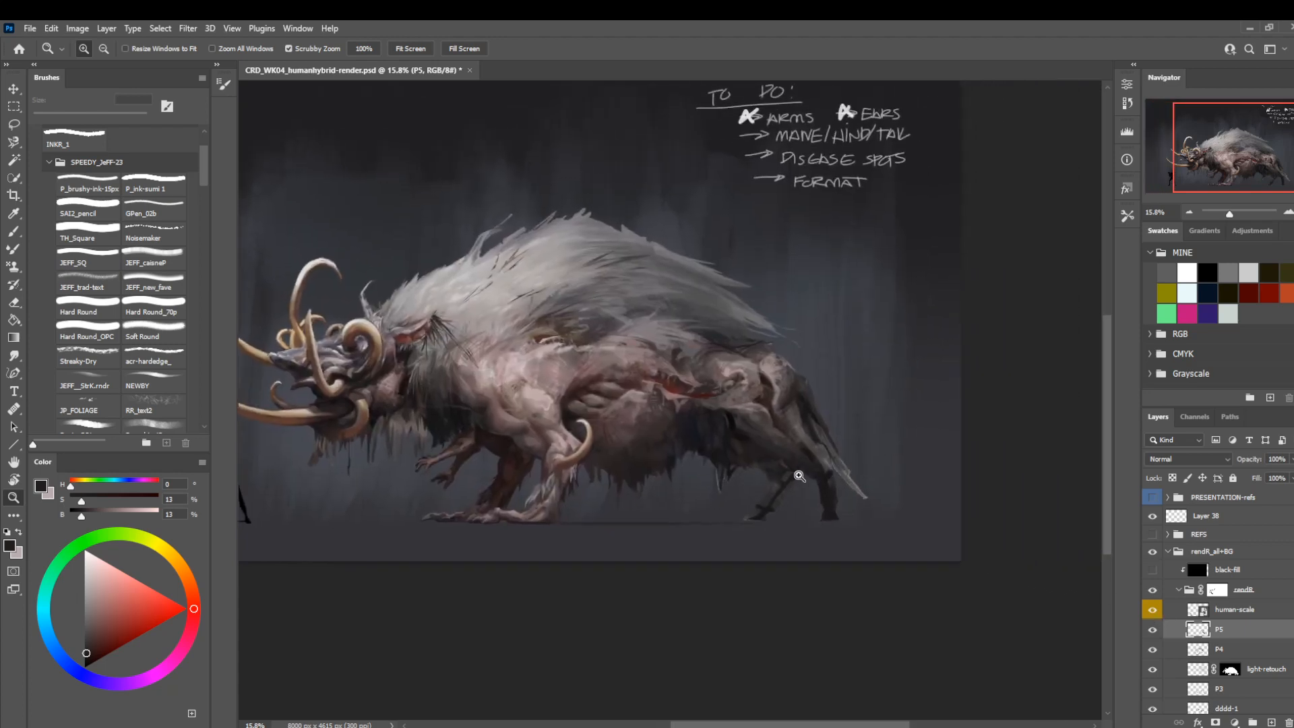
Darken the underside of the near hind leg with Hard Round and a sampled near-black, reducing from 40 to 9 px.
drag(799, 475, 889, 487)
drag(823, 544, 704, 569)
key(b)
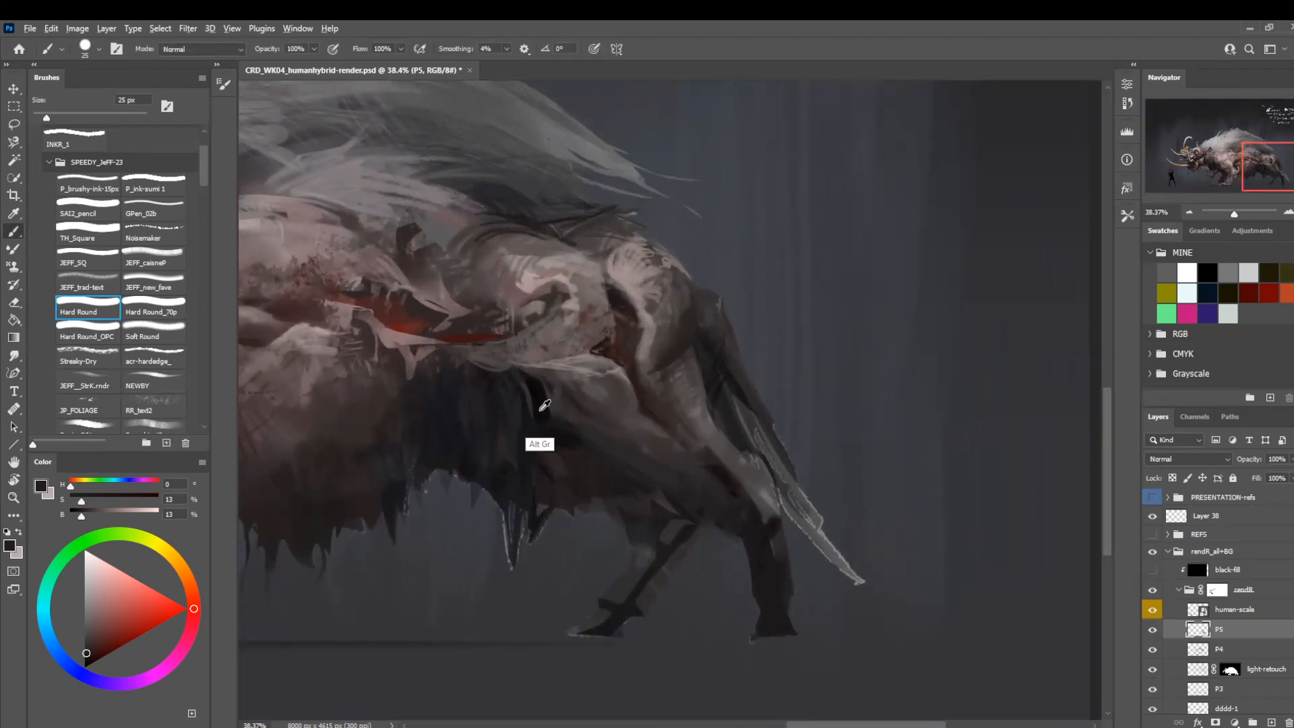
alt+click(541, 411)
key(bracketright)
key(bracketright)
key(bracketright)
mouse_move(732, 528)
mouse_down()
mouse_move(673, 485)
mouse_move(672, 470)
mouse_up()
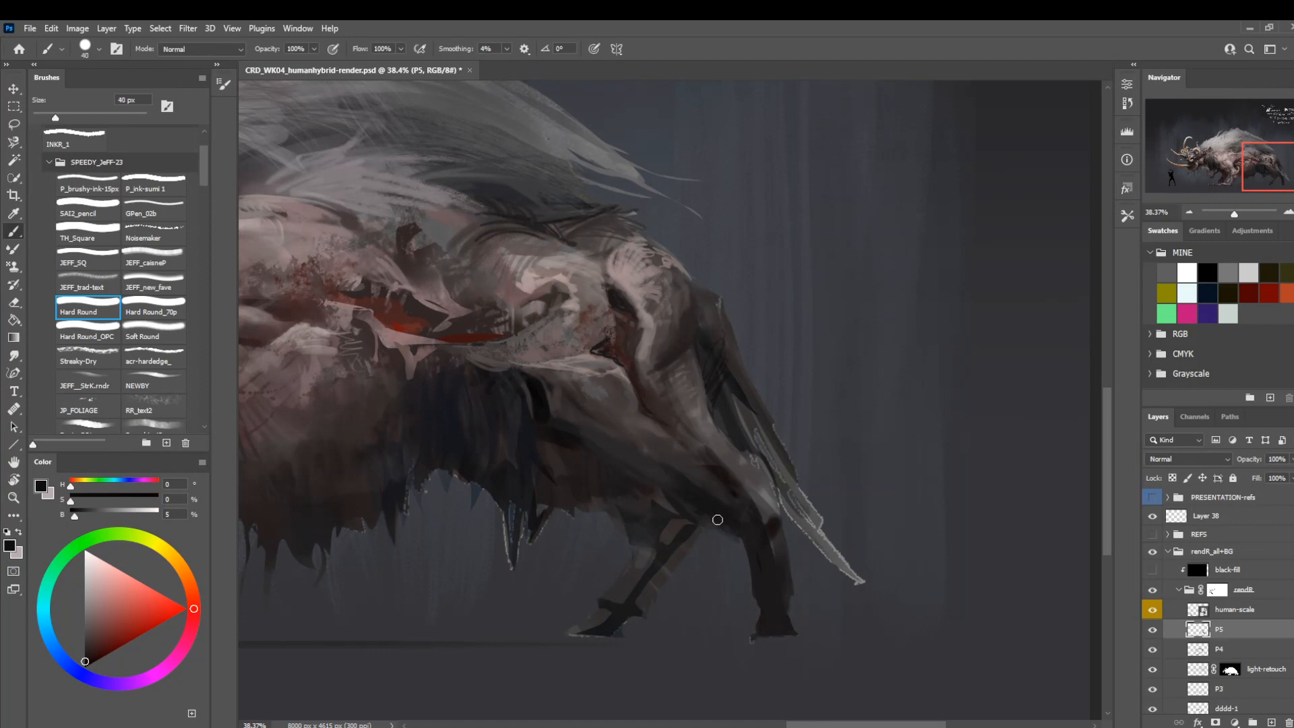
key(bracketleft)
key(bracketleft)
key(bracketleft)
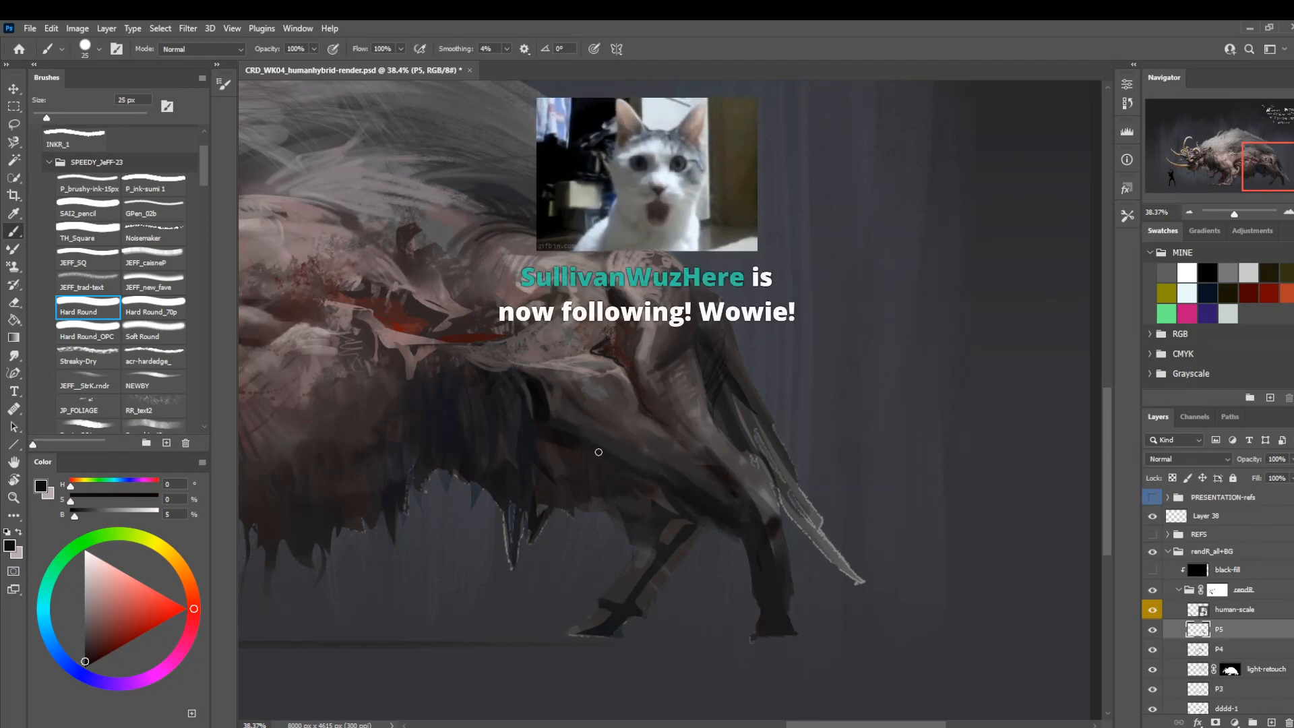
key(bracketleft)
key(bracketleft)
key(bracketleft)
key(bracketleft)
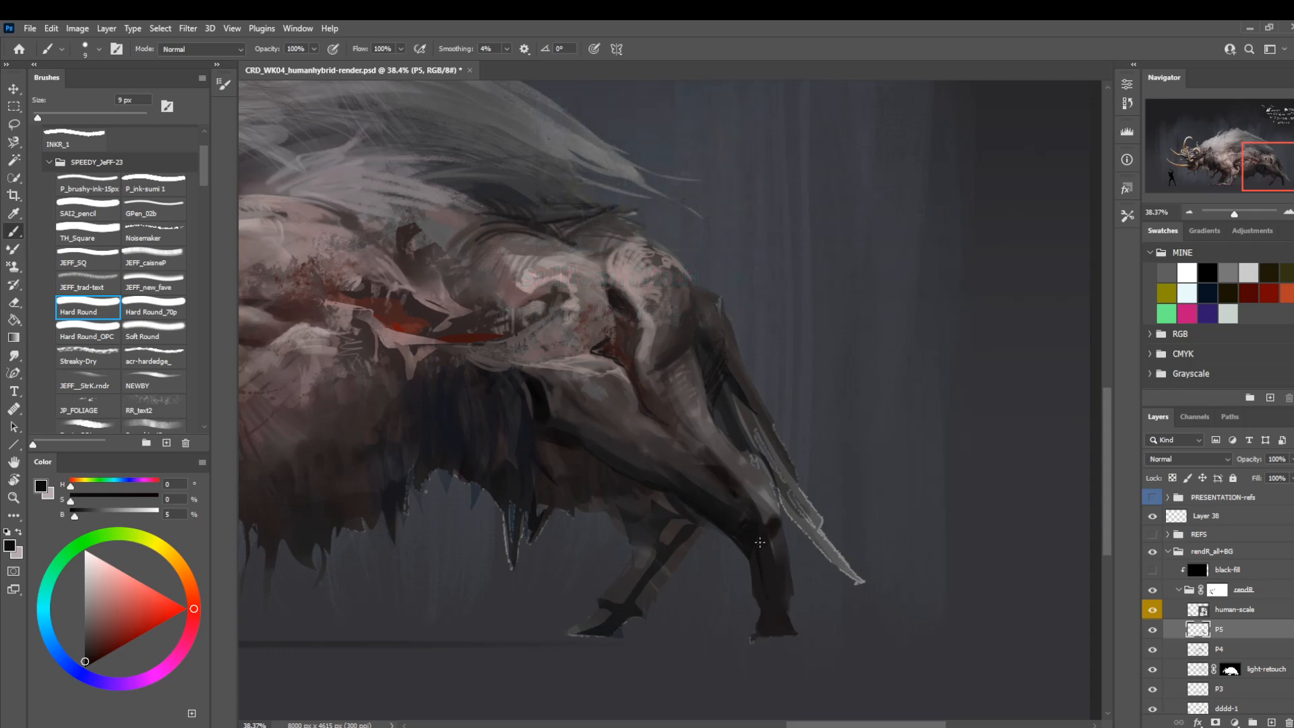
Shape the near hind leg's lower section and pointed foot in near-black with Hard Round_70p, reducing from 20 to 8 px.
key(bracketright)
key(bracketright)
key(bracketright)
drag(747, 524, 728, 459)
click(154, 314)
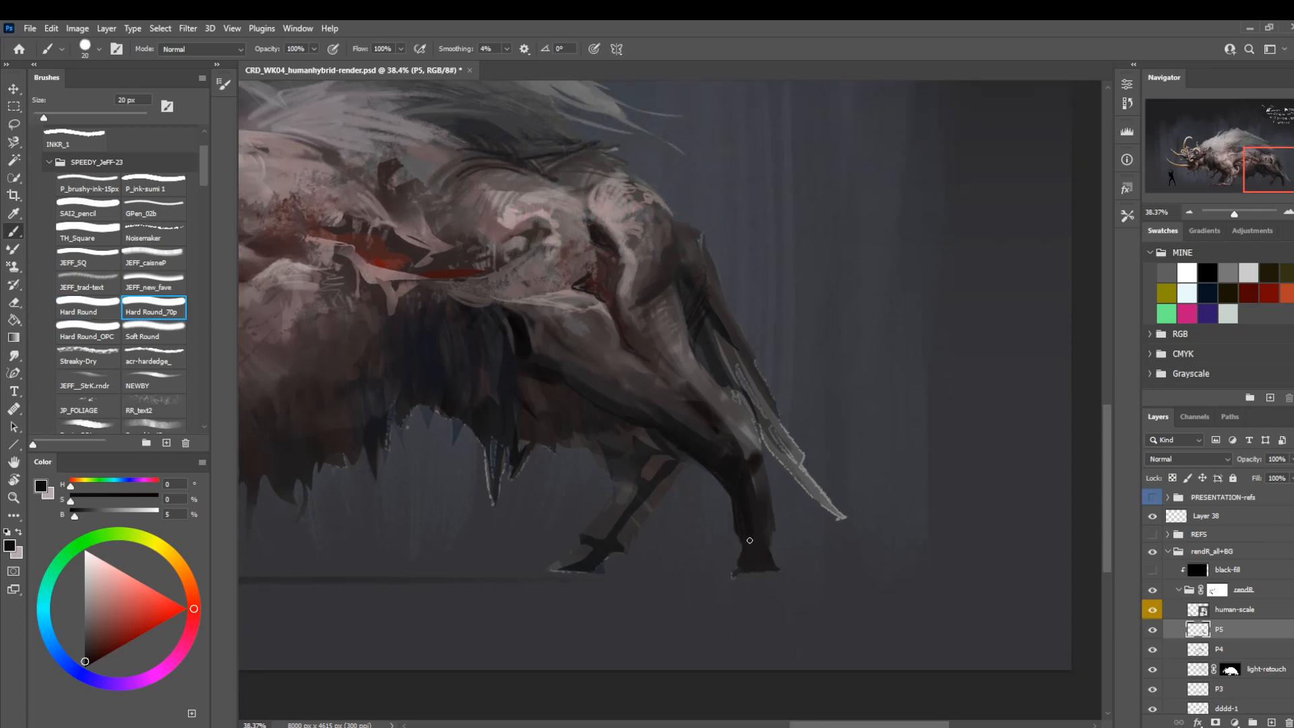
key(bracketleft)
key(bracketleft)
key(bracketright)
key(bracketright)
mouse_move(719, 577)
mouse_down()
mouse_move(775, 574)
mouse_move(763, 575)
mouse_move(764, 559)
mouse_move(770, 569)
mouse_move(746, 574)
mouse_move(747, 560)
mouse_move(733, 572)
mouse_move(762, 573)
mouse_move(717, 578)
mouse_move(771, 576)
mouse_move(717, 577)
mouse_move(746, 546)
mouse_up()
key(bracketleft)
key(bracketleft)
key(bracketleft)
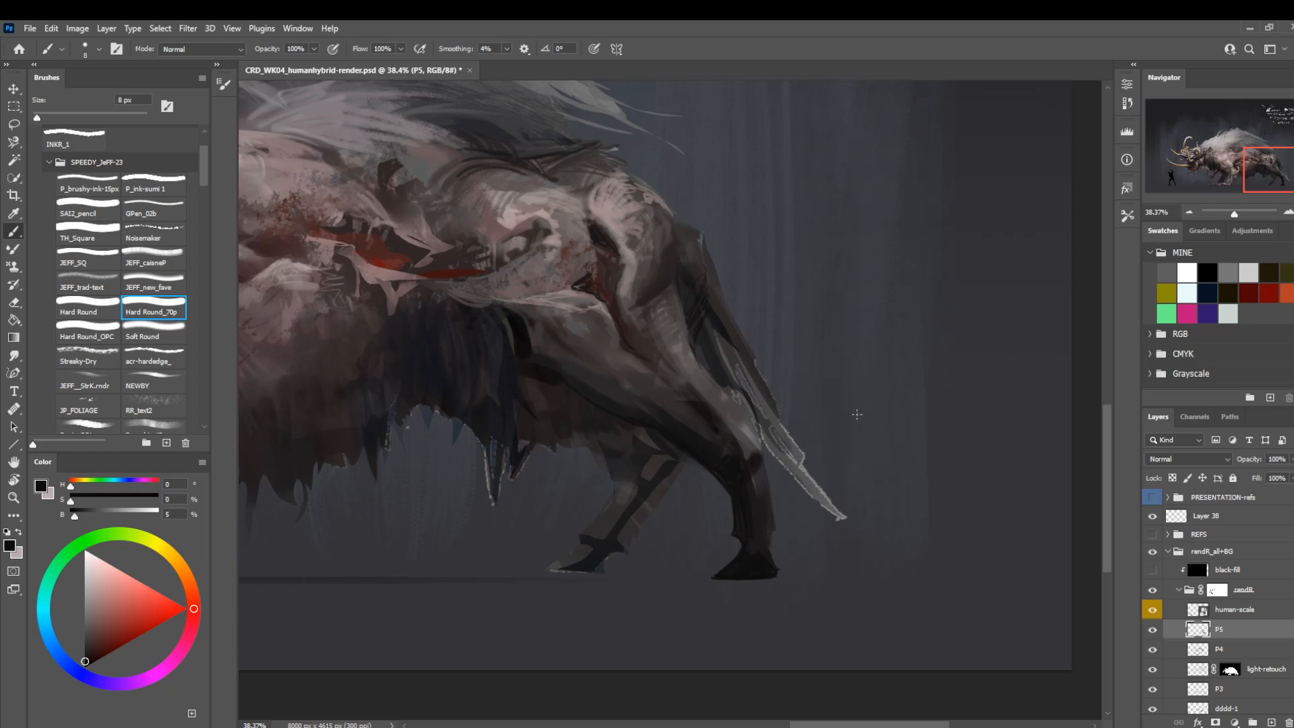
key(e)
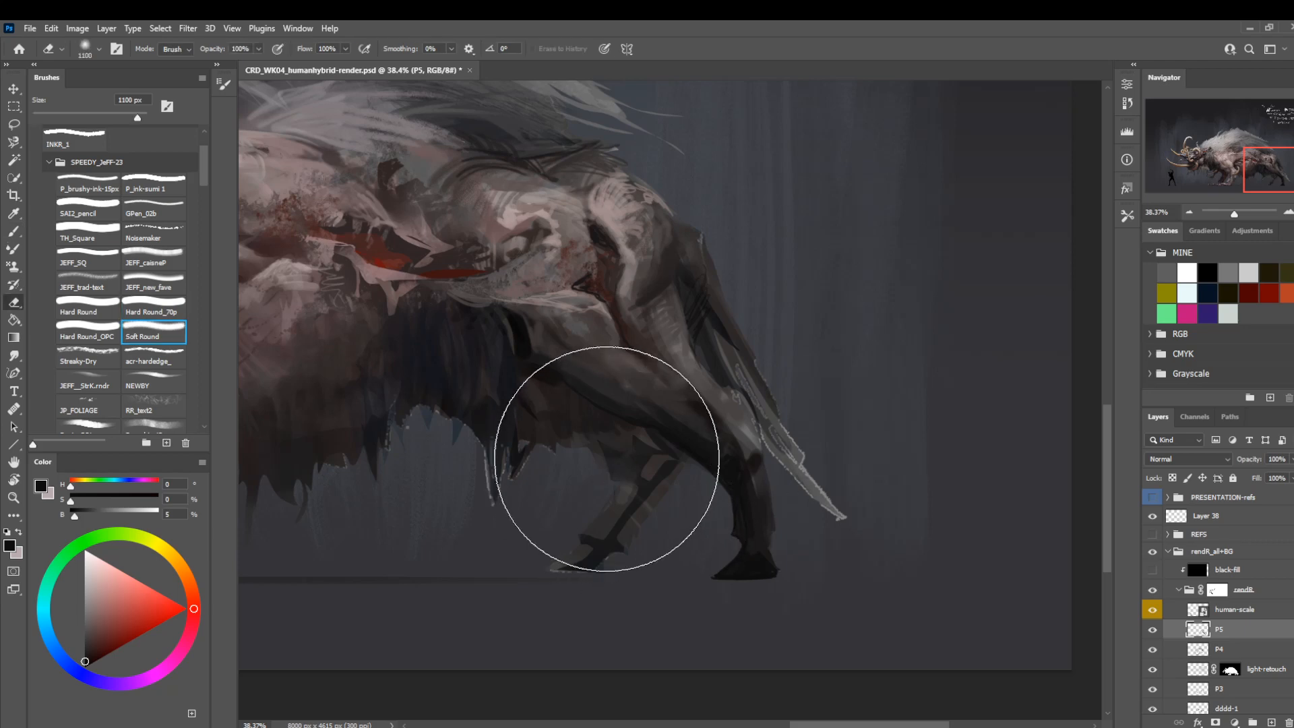
click(101, 337)
key(bracketleft)
key(bracketleft)
key(bracketleft)
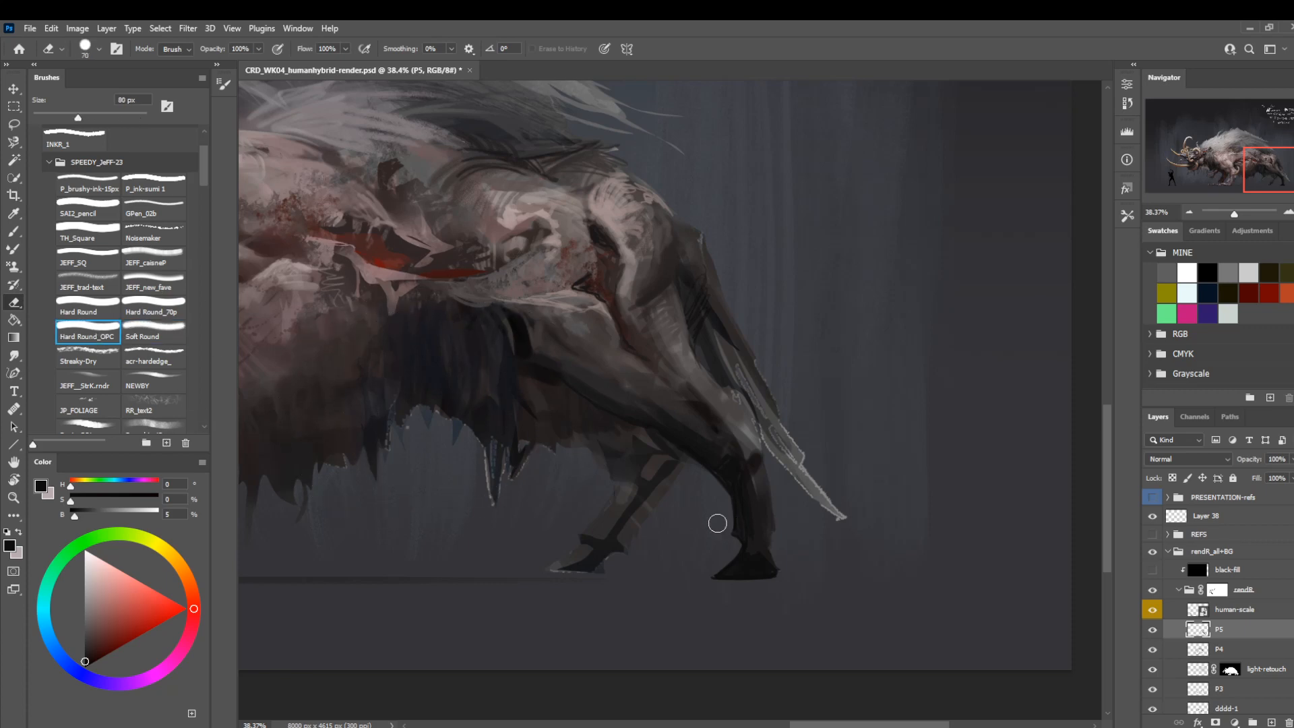
Lasso the gap in front of the near lower hind leg and fill it with black on the rendR group's mask.
mouse_move(586, 382)
mouse_down()
mouse_move(624, 404)
mouse_move(576, 368)
mouse_up()
key(l)
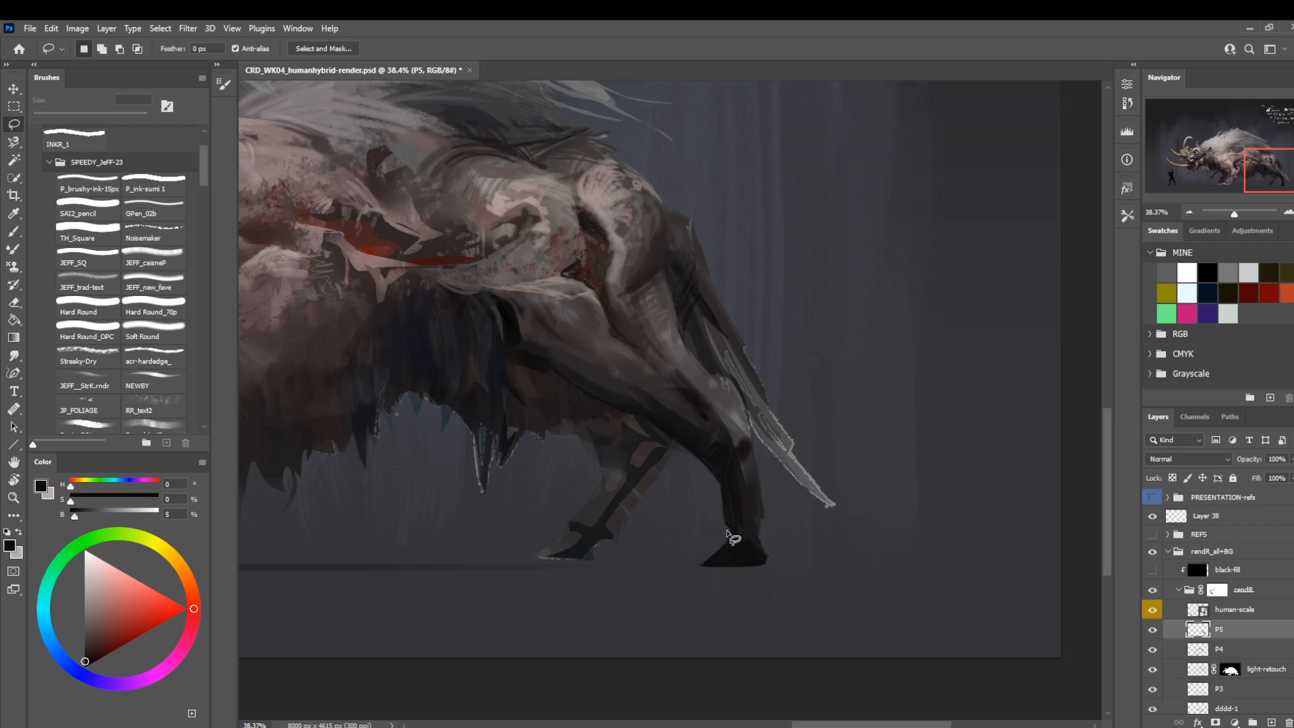
mouse_move(727, 536)
mouse_down()
mouse_move(708, 485)
mouse_move(694, 527)
mouse_move(730, 537)
mouse_move(701, 491)
mouse_up()
scroll(1284, 634, down, 1)
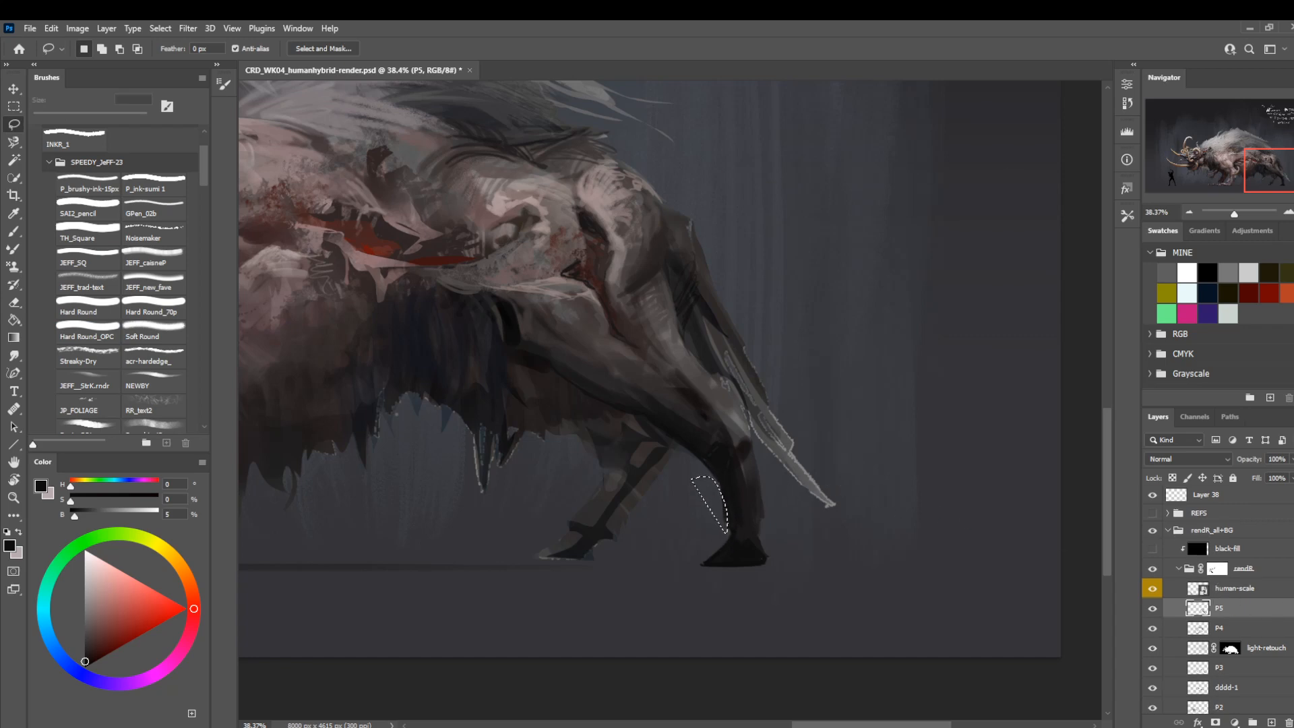
scroll(1234, 573, down, 1)
click(1217, 546)
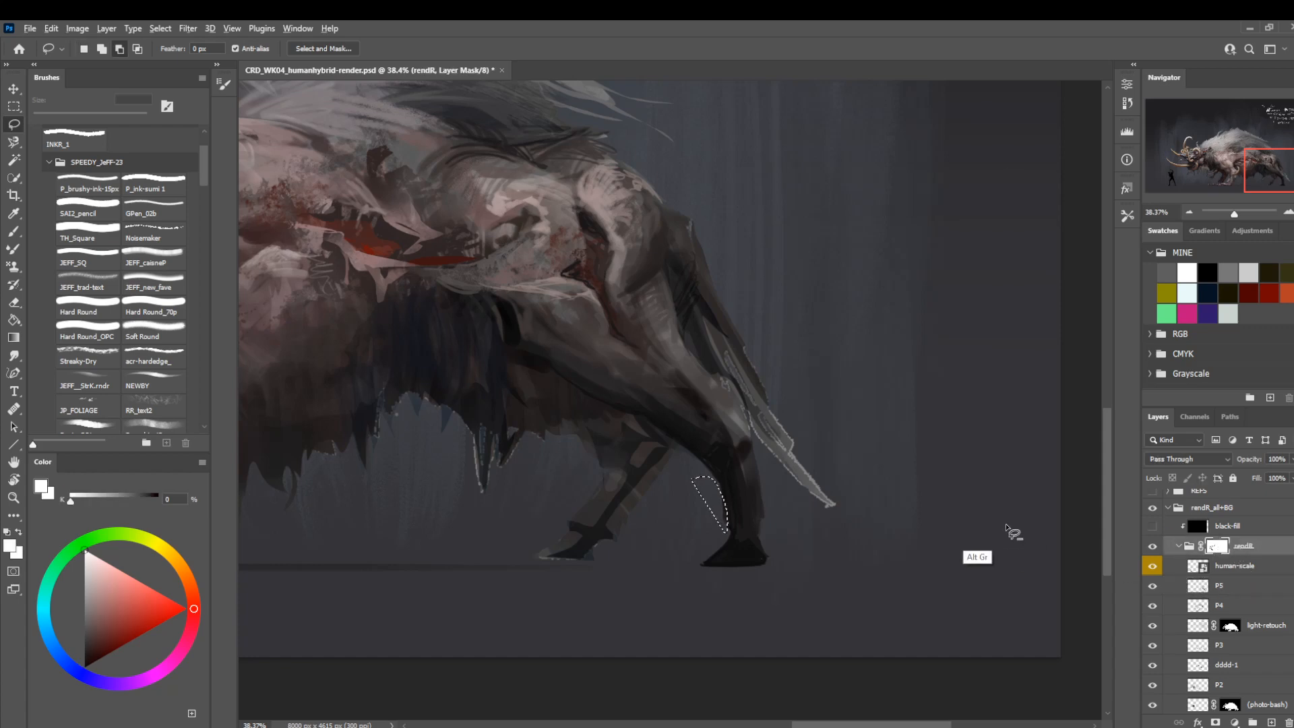
key(x)
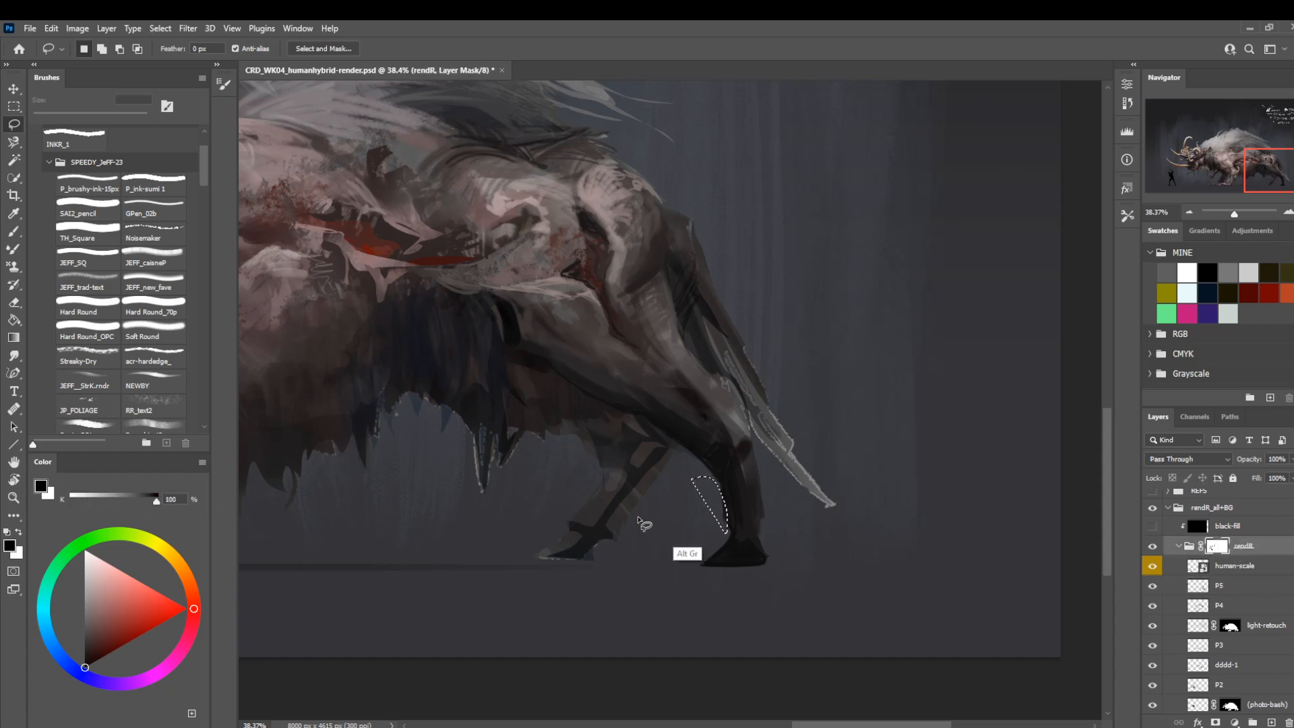
click(908, 500)
Return to layer P5 and sample near-black from the near lower hind leg for Hard Round_70p at 9 px.
drag(810, 452, 863, 495)
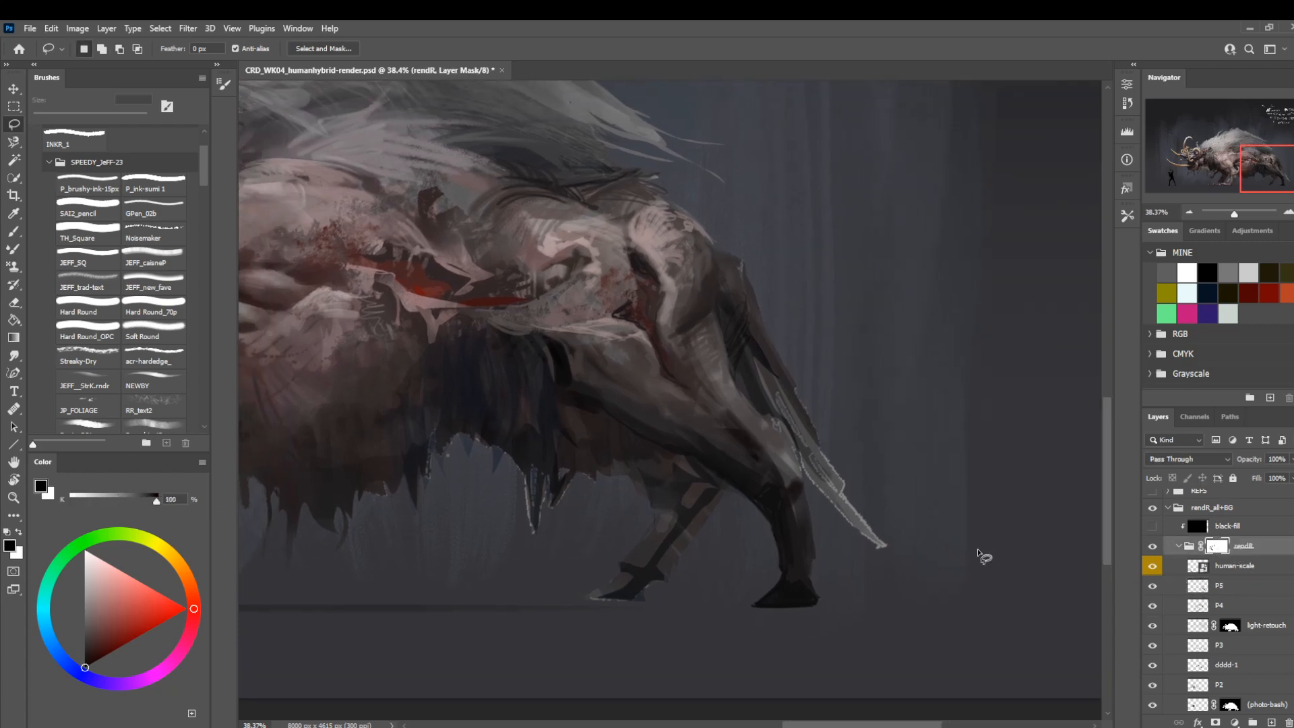
click(1230, 586)
key(space)
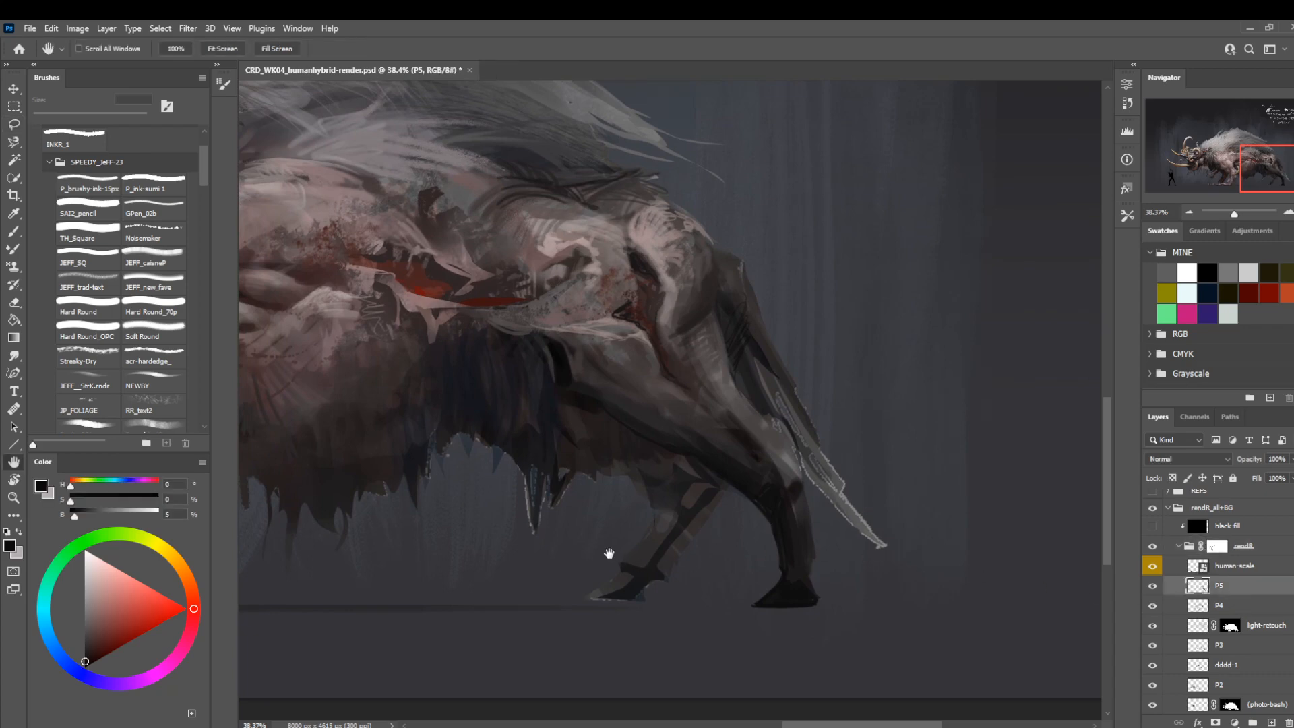
key(b)
alt+click(795, 553)
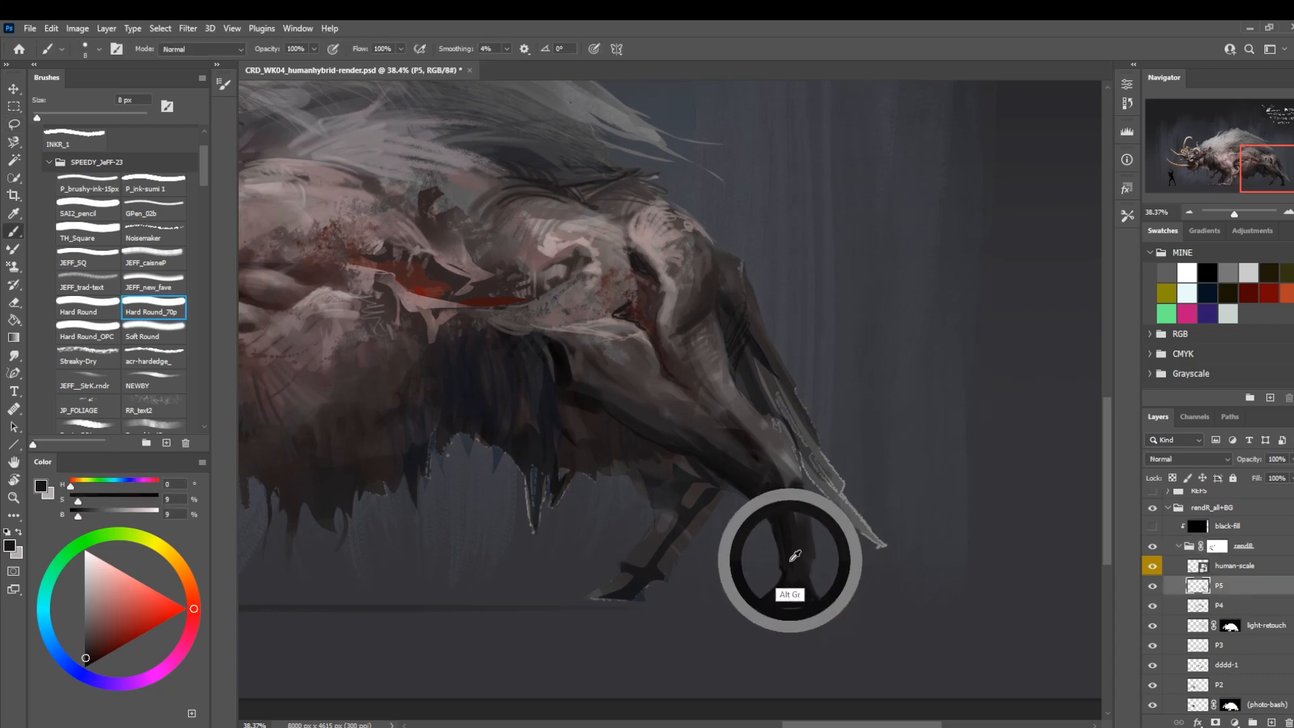
key(bracketright)
key(bracketright)
key(bracketright)
key(bracketleft)
key(bracketleft)
key(bracketleft)
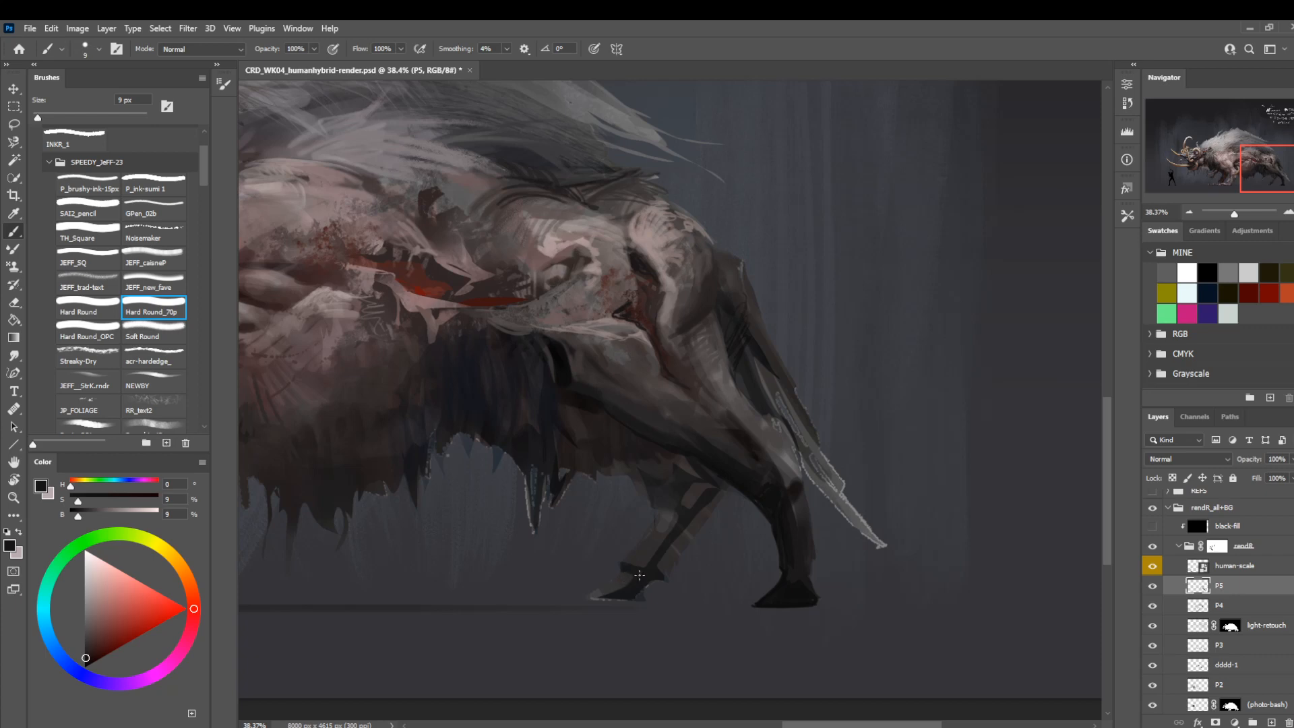
drag(619, 578, 580, 598)
drag(623, 573, 571, 604)
key(ctrl+z)
key(ctrl+z)
Extend the far hind foot along the ground and touch up its lower leg with Hard Round_70p in near-black.
drag(653, 604, 616, 605)
shift+click(570, 604)
mouse_move(611, 581)
mouse_down()
mouse_move(581, 599)
mouse_move(624, 575)
mouse_move(607, 597)
mouse_move(633, 599)
mouse_up()
key(z)
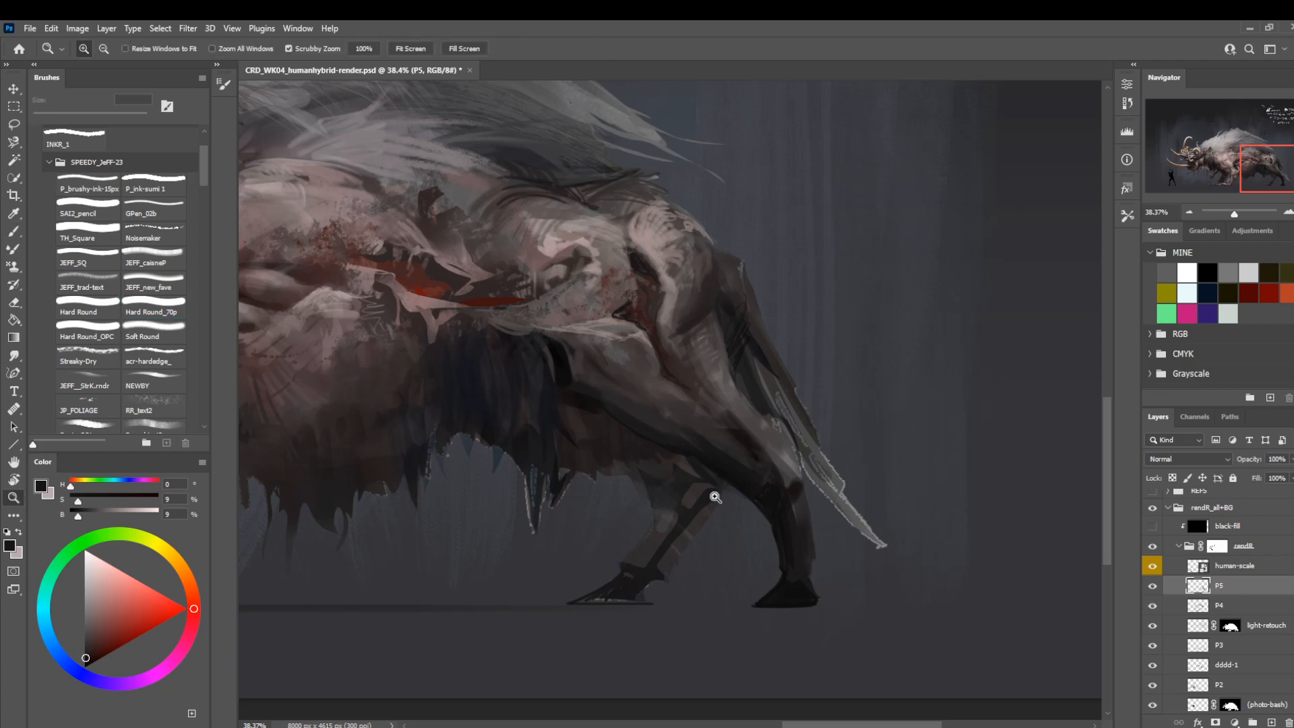
key(b)
mouse_move(688, 481)
mouse_down()
mouse_move(713, 497)
mouse_move(701, 531)
mouse_up()
Deepen the shadow beneath the near thigh with Round text3 at 60 px and a sampled near-black.
key(z)
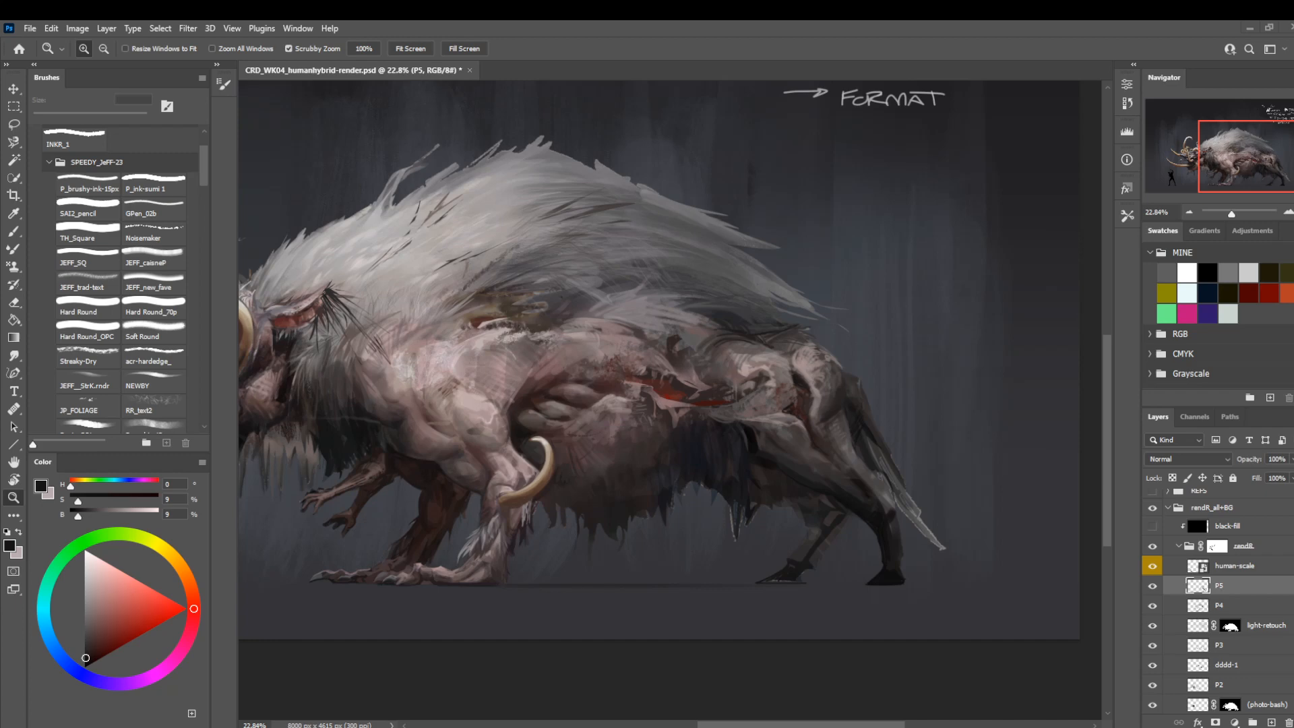
drag(679, 520, 744, 496)
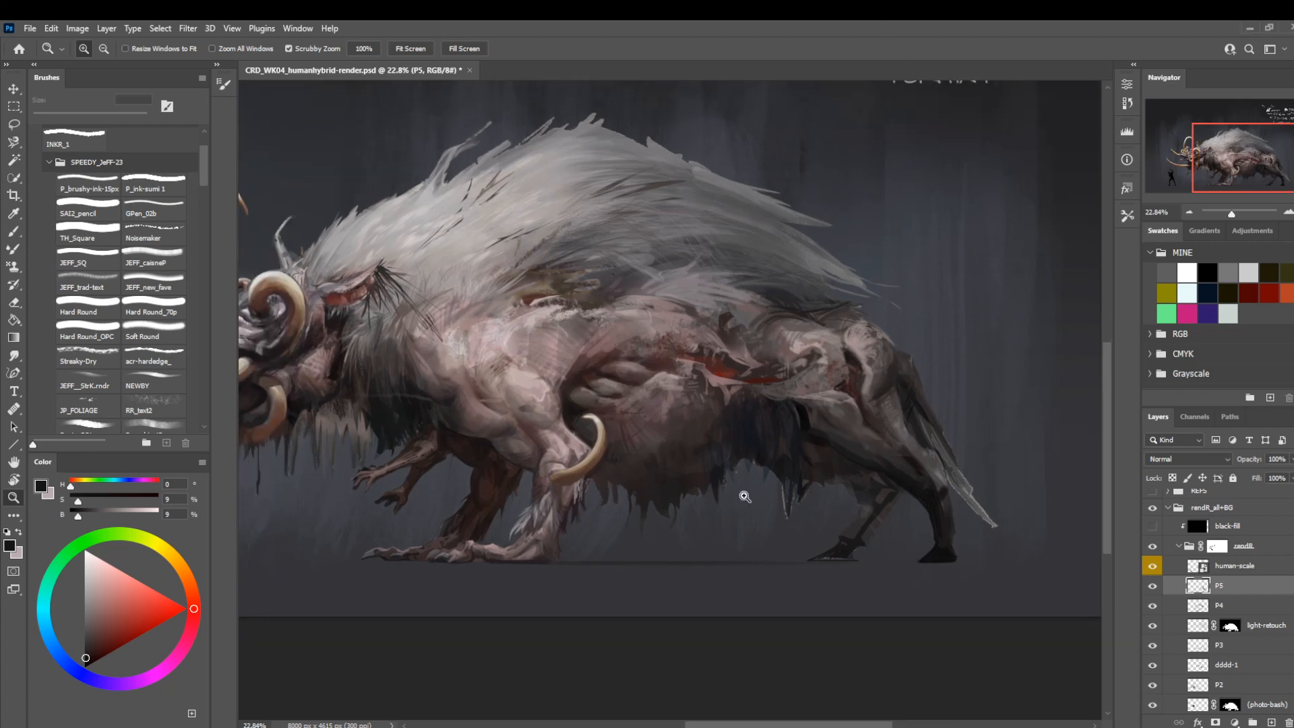
drag(906, 483, 973, 484)
drag(852, 557, 698, 600)
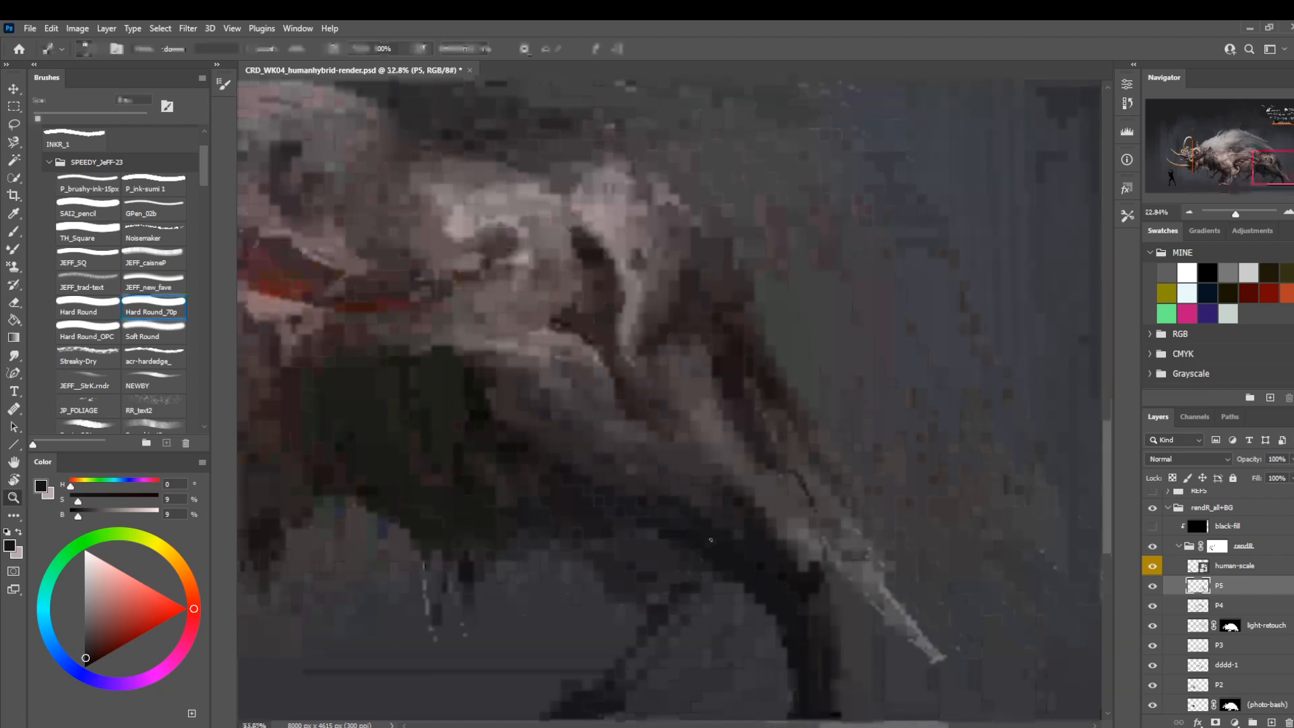
click(144, 435)
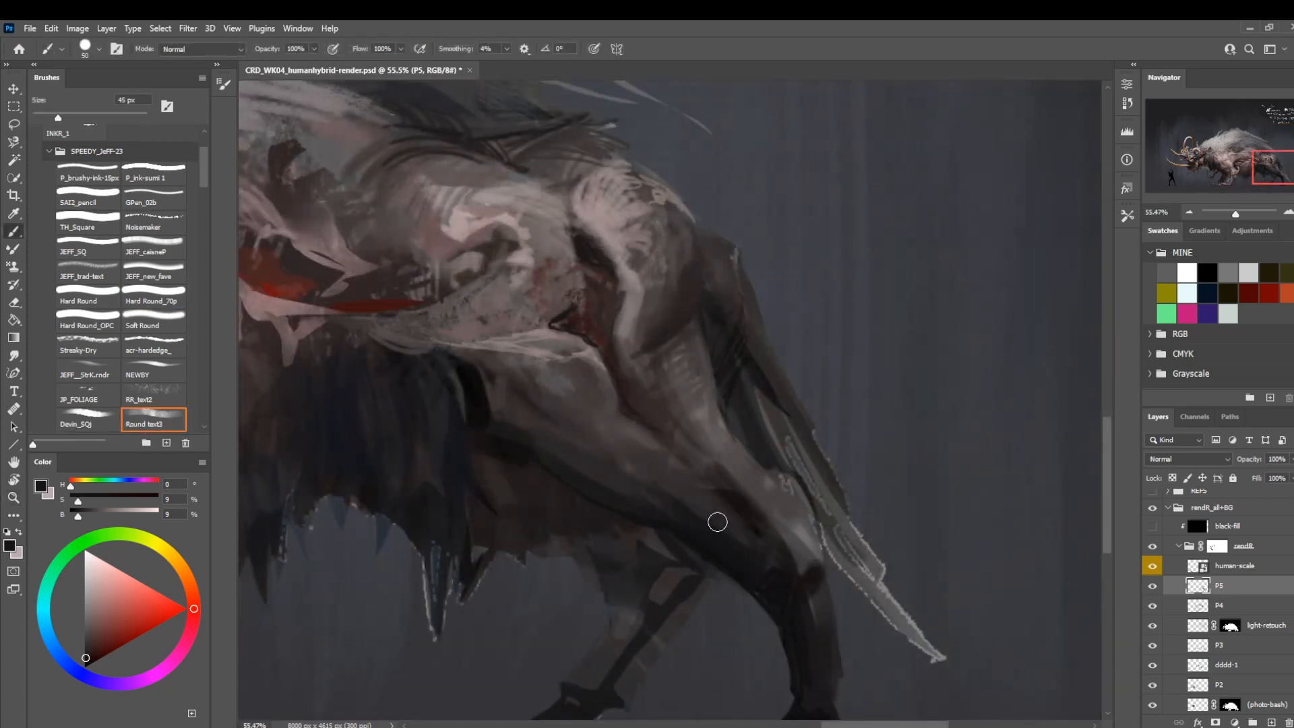
key(bracketright)
alt+click(774, 590)
drag(661, 523, 684, 508)
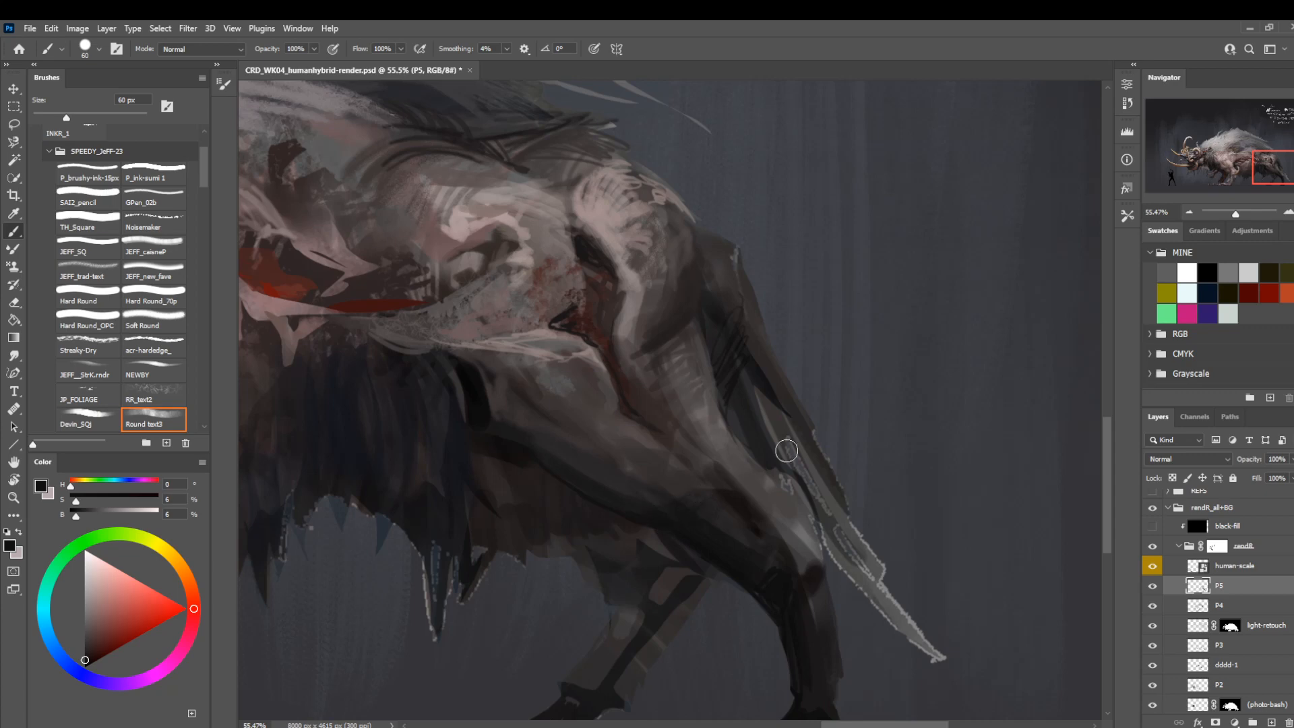
Sample the near thigh's grey-brown and refine its shading with fine Round text3 strokes at 7 px.
key(z)
mouse_move(760, 491)
mouse_down()
mouse_move(656, 514)
mouse_move(665, 532)
mouse_move(708, 532)
mouse_up()
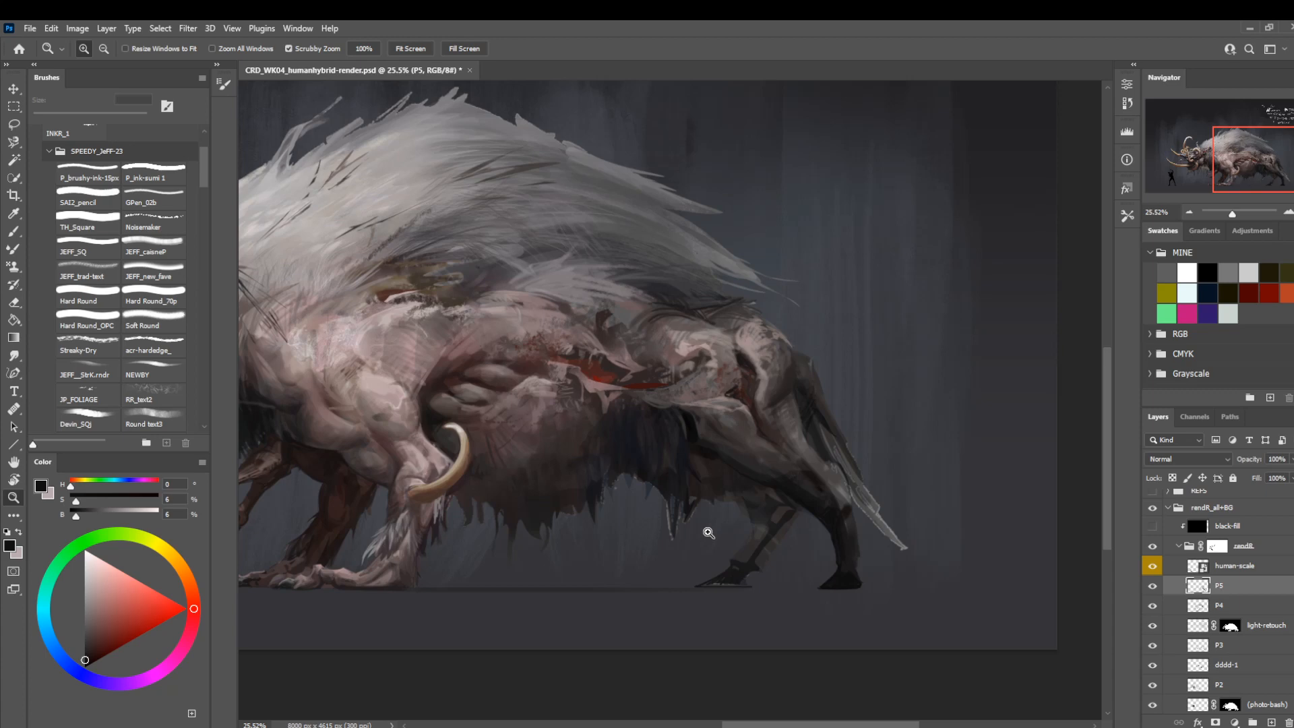
drag(722, 486, 771, 569)
key(b)
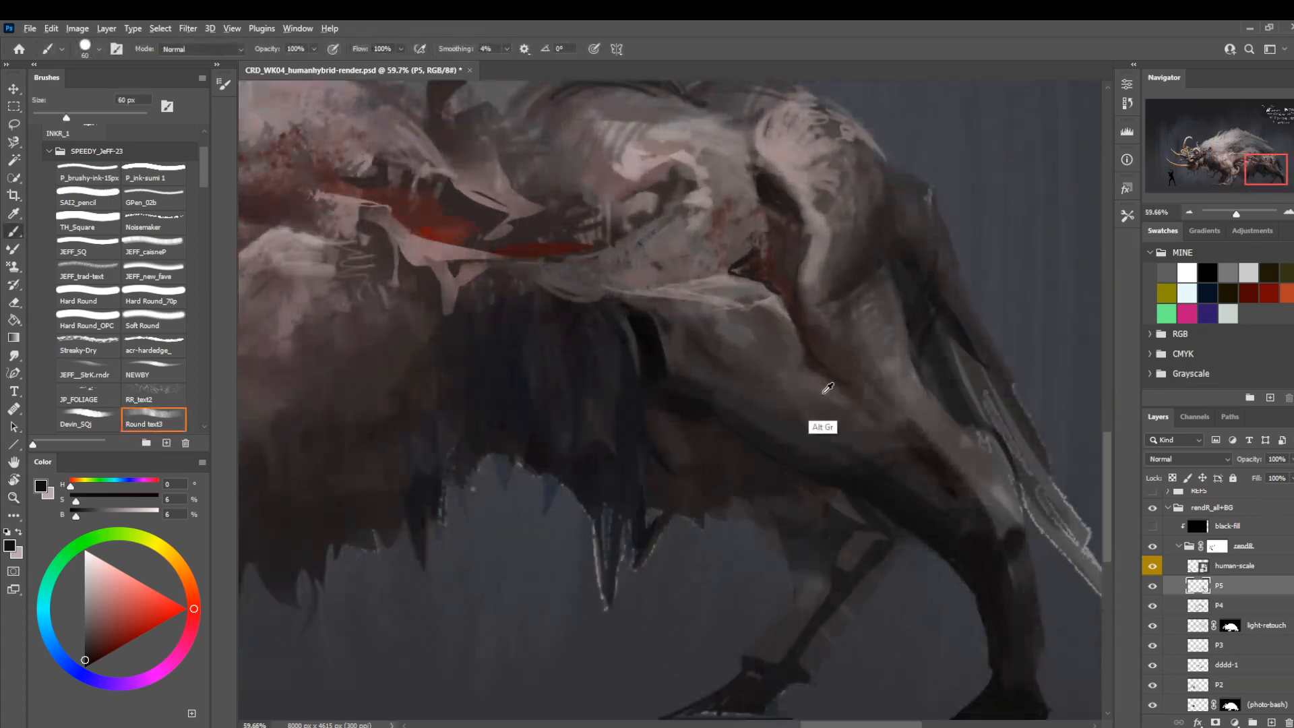
alt+click(828, 388)
key(bracketleft)
key(bracketleft)
key(bracketleft)
key(bracketleft)
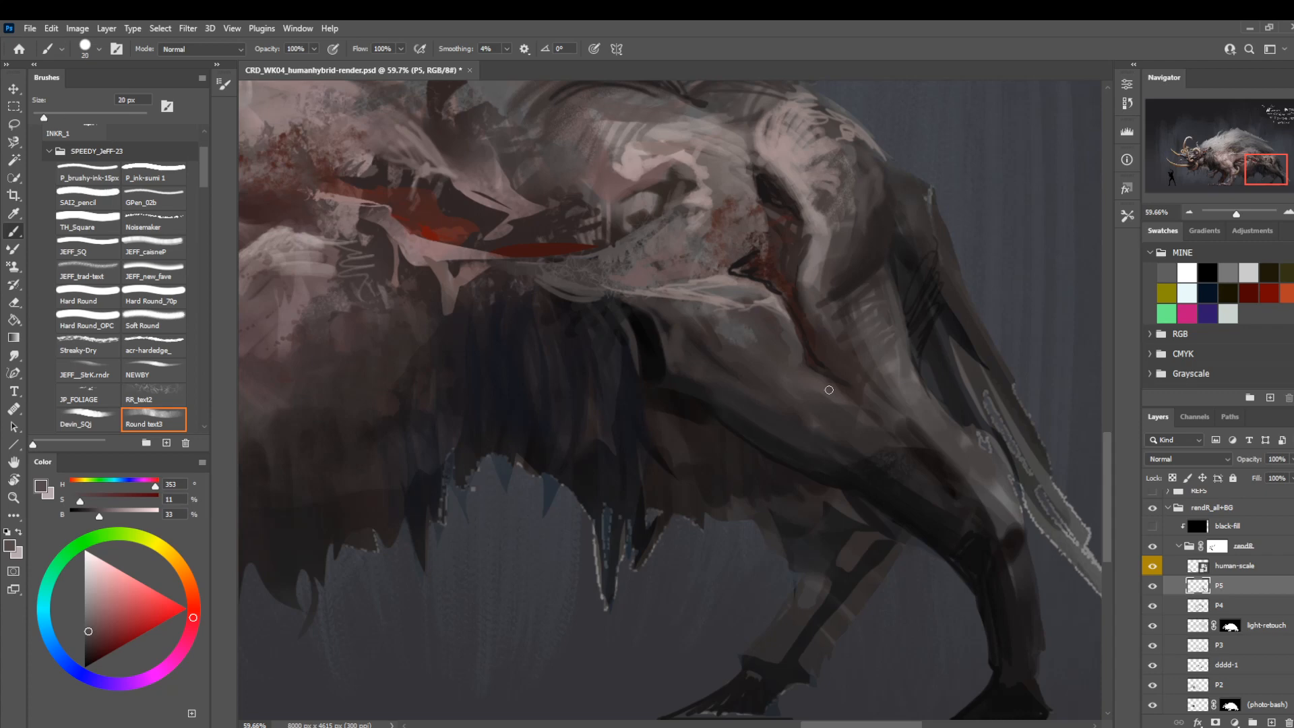
key(bracketleft)
key(bracketleft)
key(bracketleft)
drag(926, 362, 889, 396)
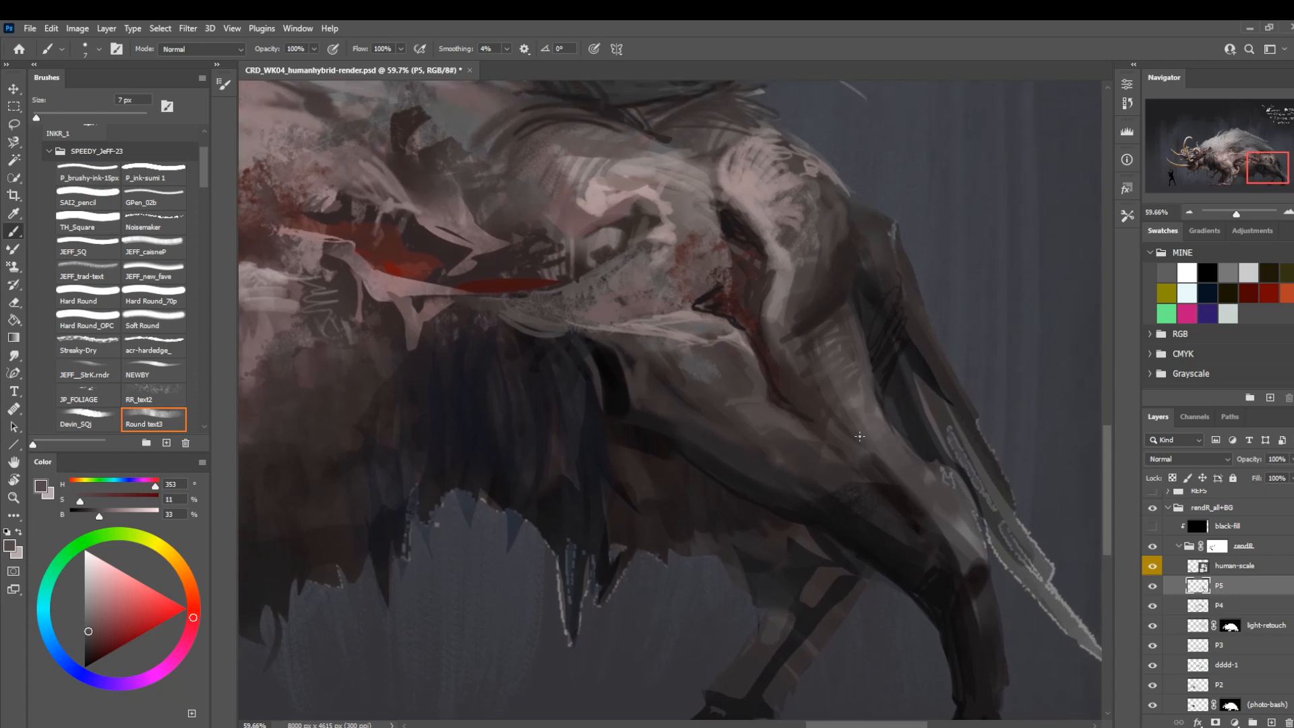
Sample the near hind leg's paler grey, lighten it to 52% brightness, and add highlights with Round text3 at 8 px.
mouse_move(804, 403)
mouse_down()
mouse_move(725, 346)
mouse_move(654, 324)
mouse_up()
key(])
alt+click(706, 326)
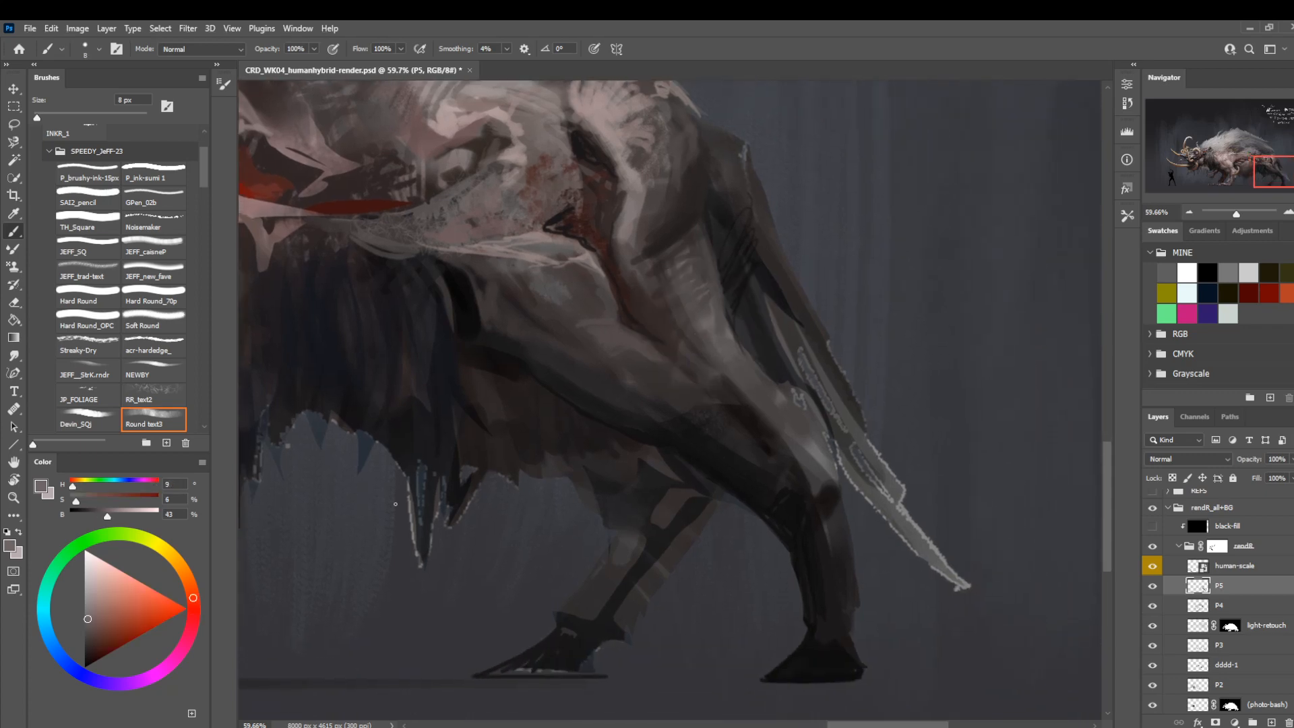
click(115, 517)
mouse_move(686, 273)
mouse_down()
mouse_move(682, 310)
mouse_move(674, 276)
mouse_move(647, 253)
mouse_move(726, 358)
mouse_up()
Compare the whole creature with layer P5 hidden and shown.
key(ctrl+space)
mouse_move(755, 418)
mouse_down()
mouse_move(719, 405)
mouse_move(529, 426)
mouse_move(712, 428)
mouse_move(571, 431)
mouse_move(605, 433)
mouse_up()
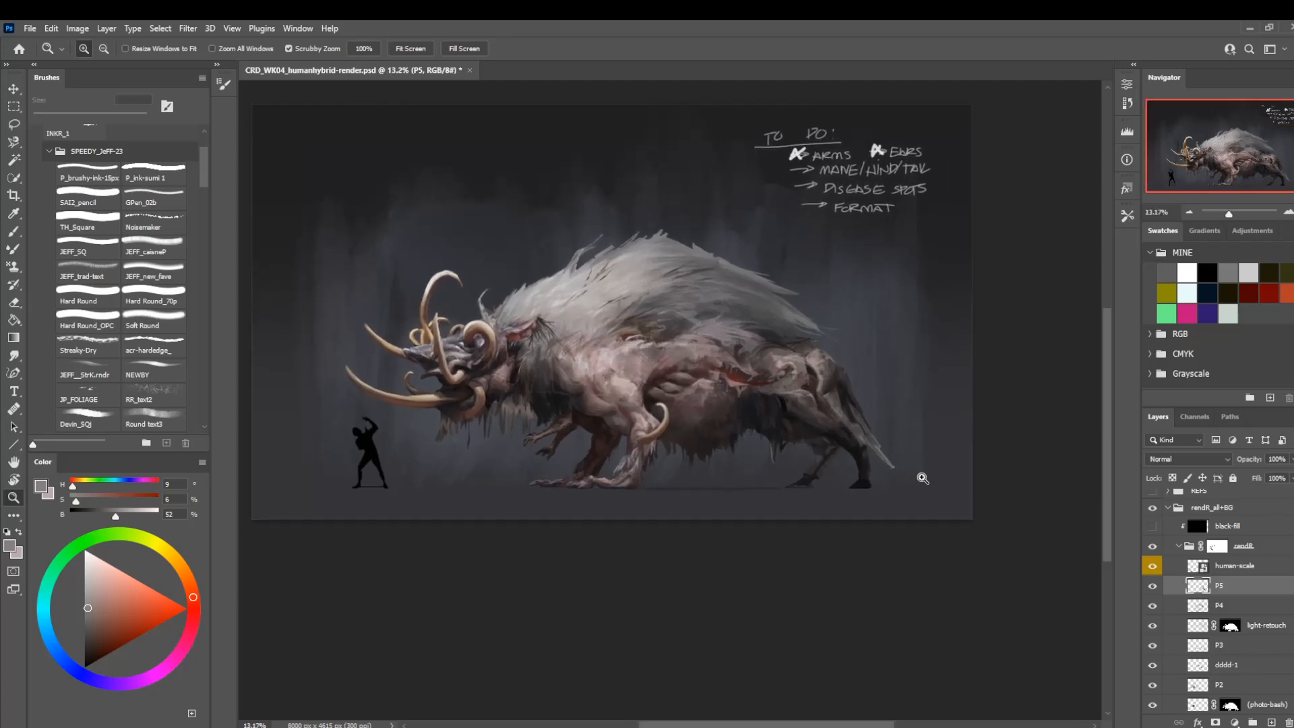
click(1150, 589)
click(1149, 589)
drag(843, 411, 893, 455)
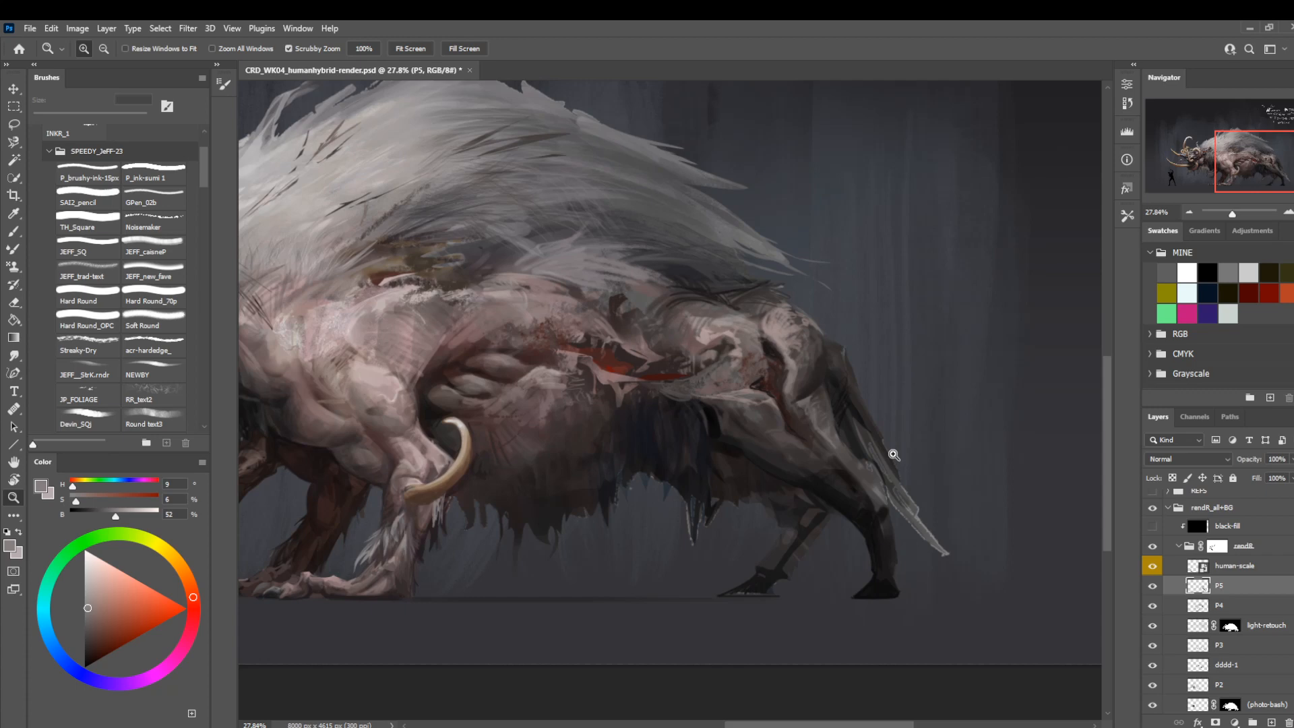
Sample near-black from the hindquarters and switch to the Hard Round brush at 50 px.
drag(786, 508, 826, 551)
key(b)
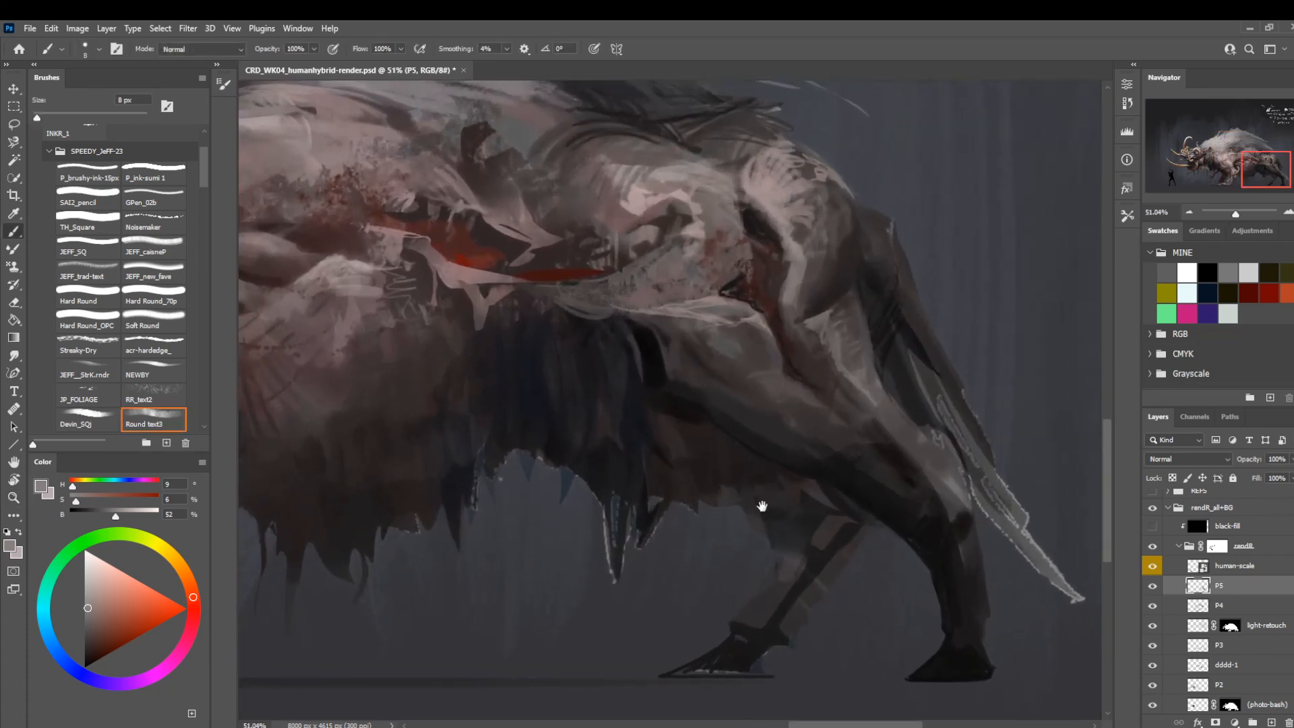
alt+click(761, 494)
key(bracketright)
key(bracketright)
key(bracketright)
key(bracketright)
key(bracketright)
key(bracketright)
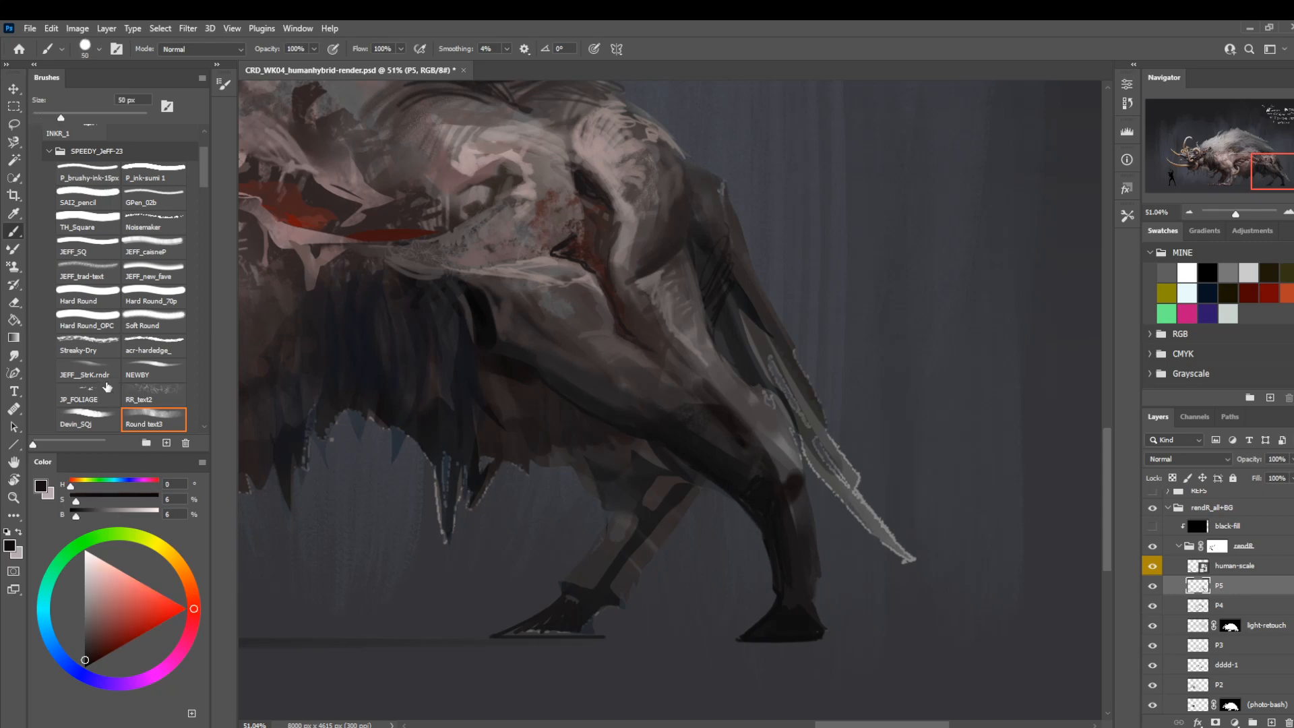
click(138, 295)
click(93, 297)
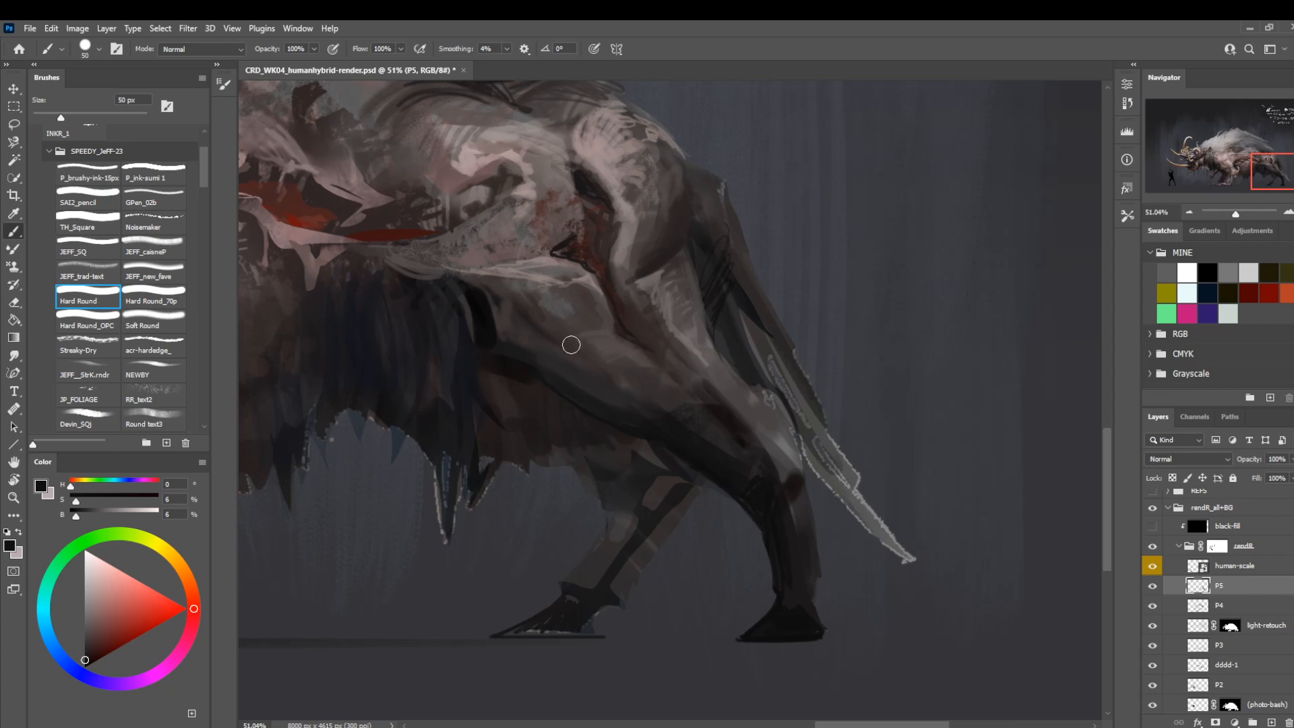
Paint a near-black shadow at the front of the near thigh with Hard Round, refining it at 10 px.
key(bracketleft)
key(bracketleft)
key(bracketleft)
drag(546, 351, 523, 357)
drag(552, 249, 661, 367)
key(bracketleft)
key(bracketleft)
key(bracketleft)
key(bracketleft)
key(bracketleft)
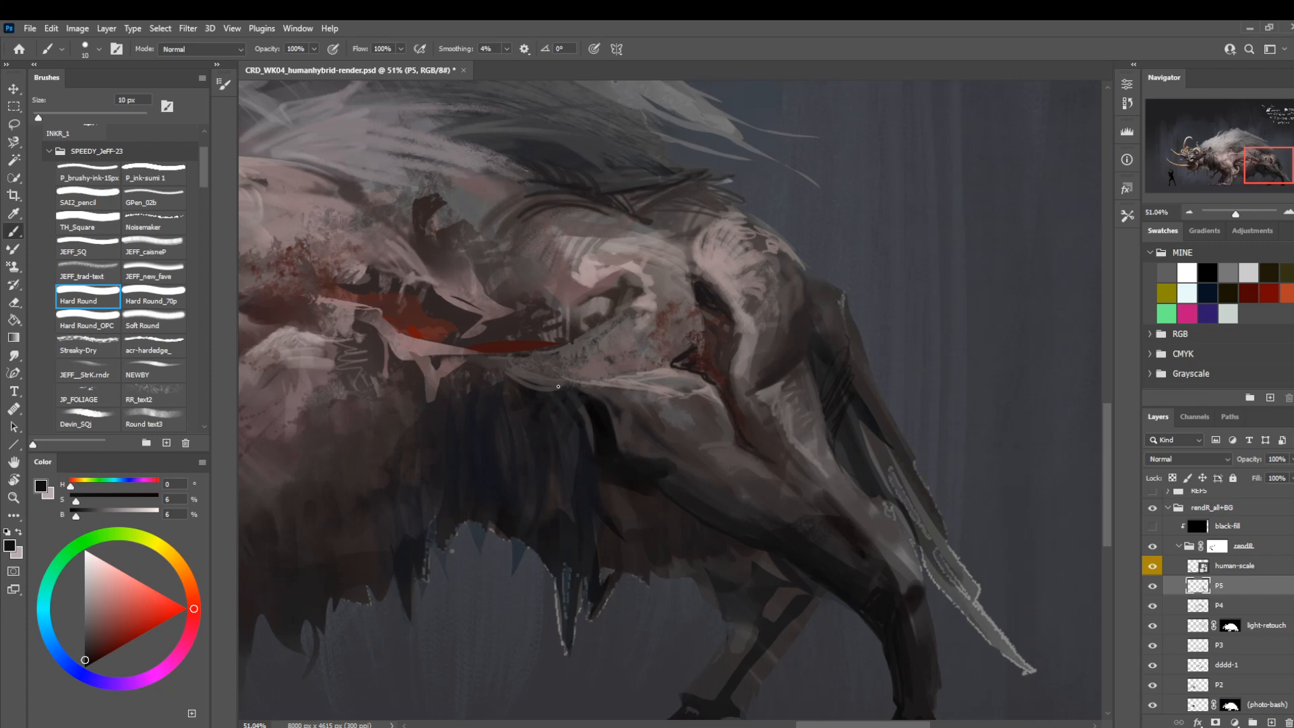
drag(697, 499, 647, 446)
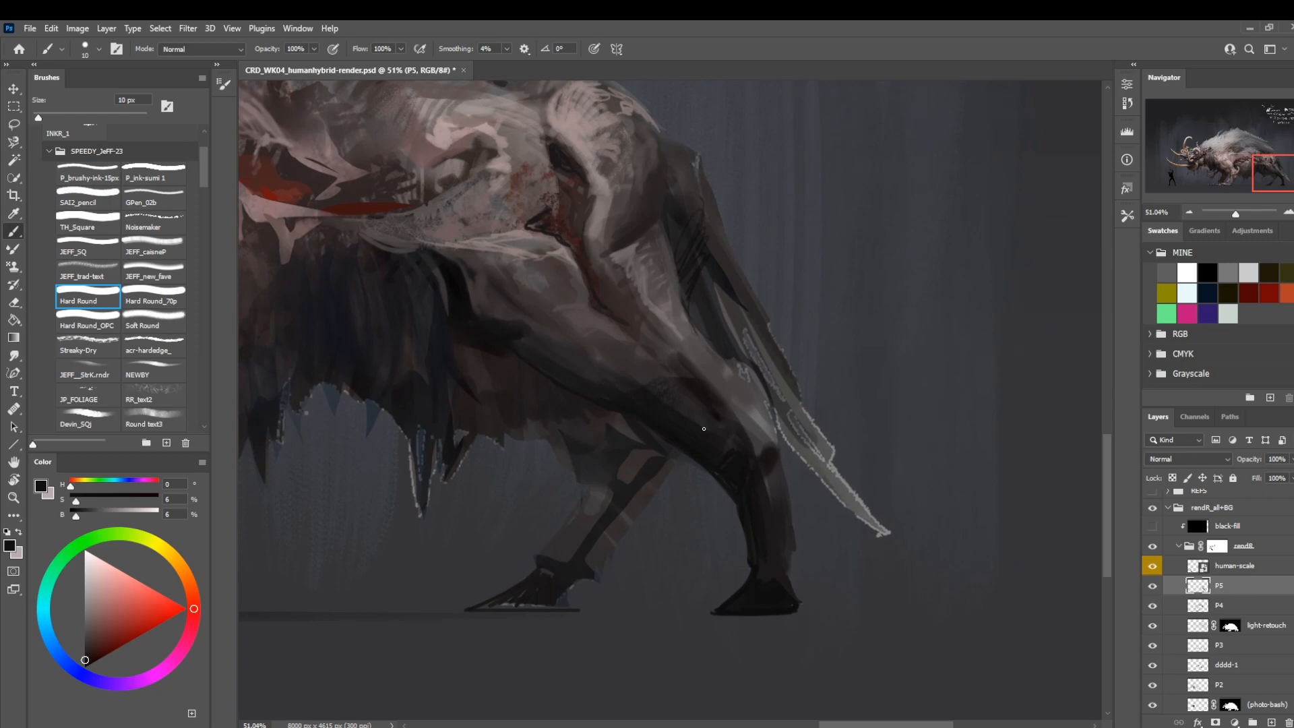
Darken the back of the far hind lower leg with broader near-black Hard Round strokes.
mouse_move(627, 532)
mouse_down()
mouse_move(607, 476)
mouse_move(646, 399)
mouse_up()
key(bracketright)
key(bracketright)
key(bracketright)
key(bracketright)
key(bracketright)
key(bracketright)
key(bracketright)
drag(577, 497, 652, 404)
key(bracketleft)
key(bracketleft)
key(bracketleft)
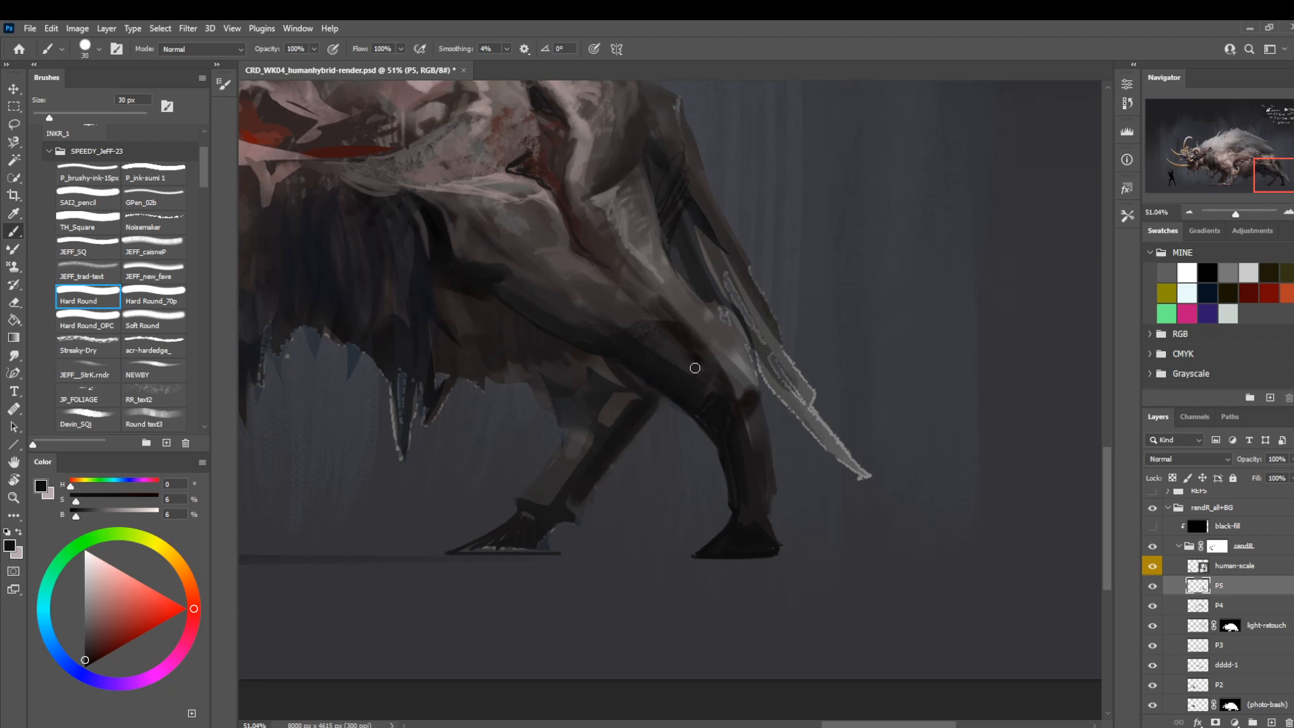
Define the far hind leg's front contour up to the belly with Hard Round at 7 px.
key(bracketleft)
key(bracketleft)
key(bracketleft)
key(bracketleft)
key(bracketleft)
key(bracketleft)
key(bracketleft)
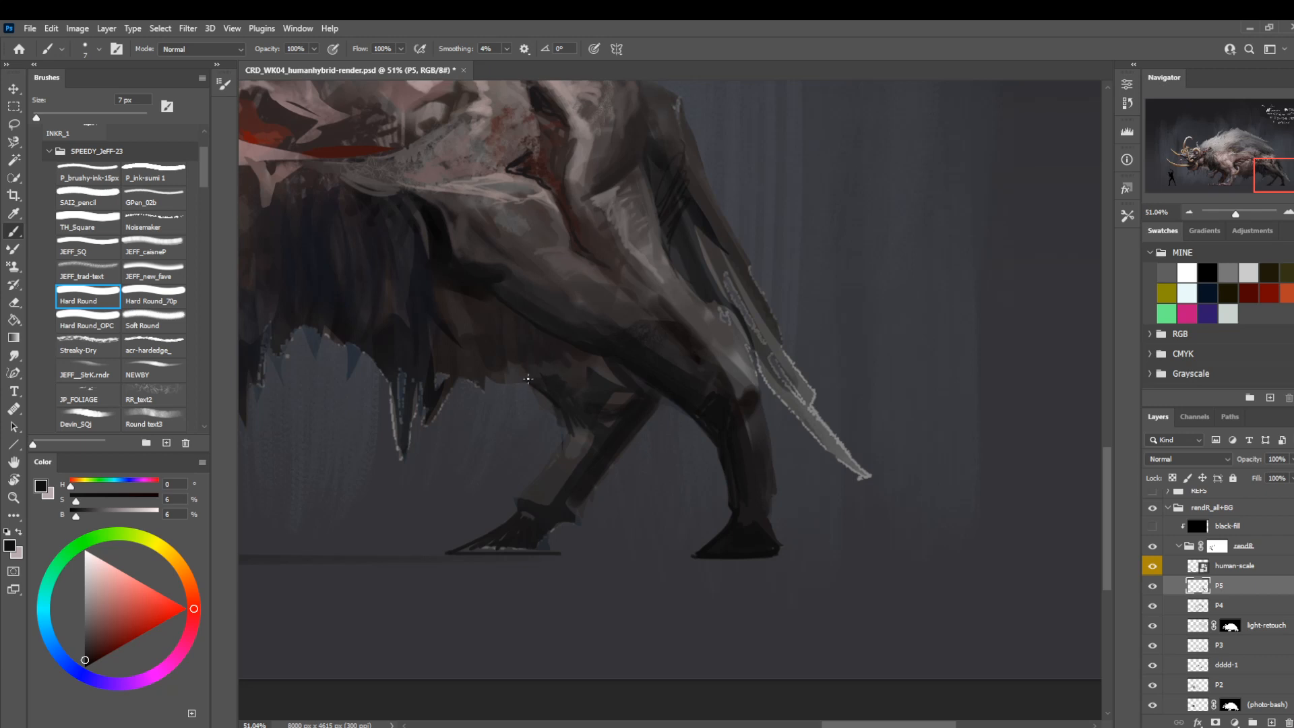
Deepen the far thigh's shading under the belly with Hard Round at 35 px, refining it at 9 px.
key(bracketright)
key(bracketright)
key(bracketright)
key(bracketright)
key(bracketright)
key(bracketright)
key(bracketright)
key(bracketright)
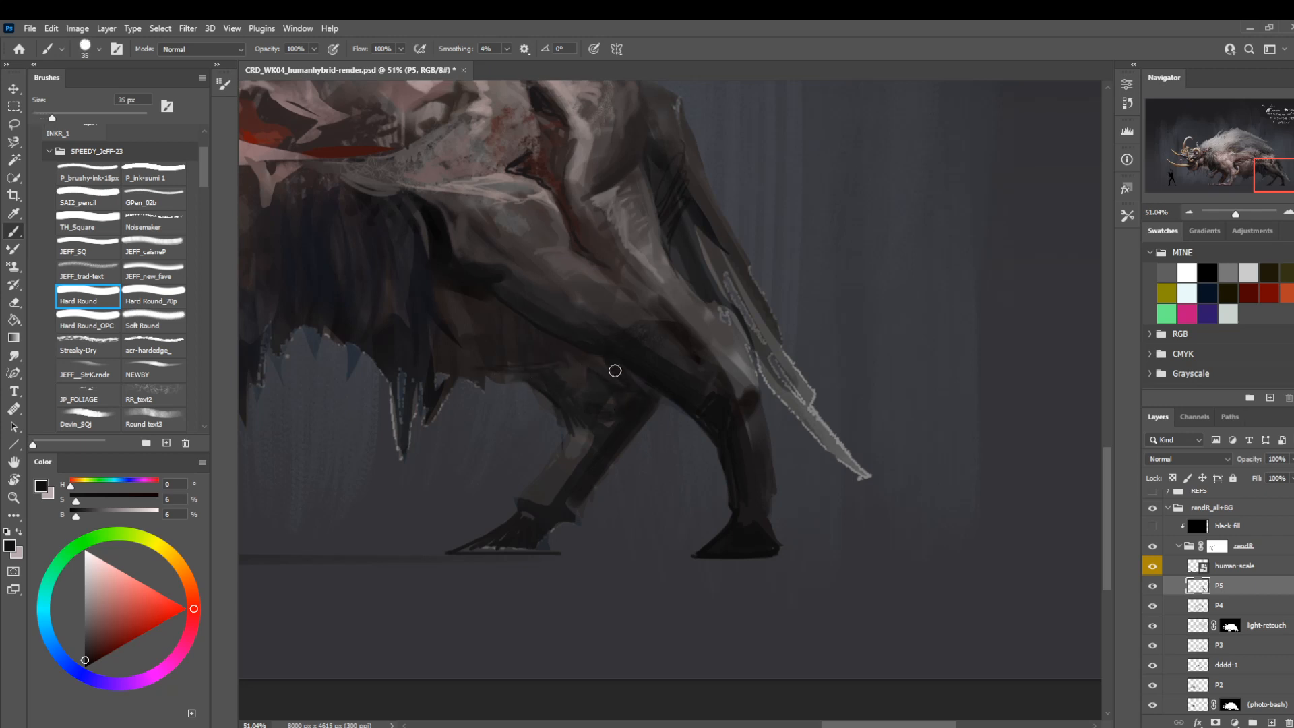
key(bracketleft)
key(bracketleft)
key(bracketleft)
key(bracketleft)
key(bracketleft)
key(bracketleft)
mouse_move(550, 293)
mouse_down()
mouse_move(598, 335)
mouse_move(713, 380)
mouse_up()
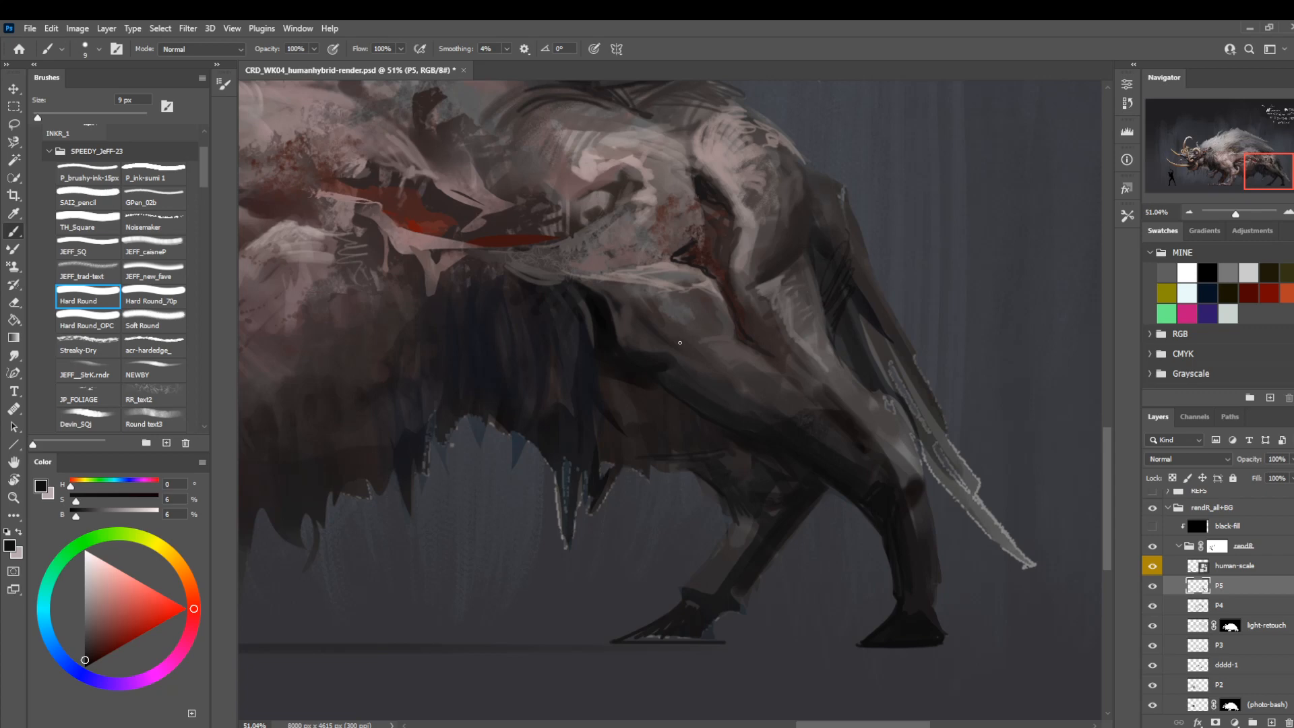
drag(690, 573, 561, 461)
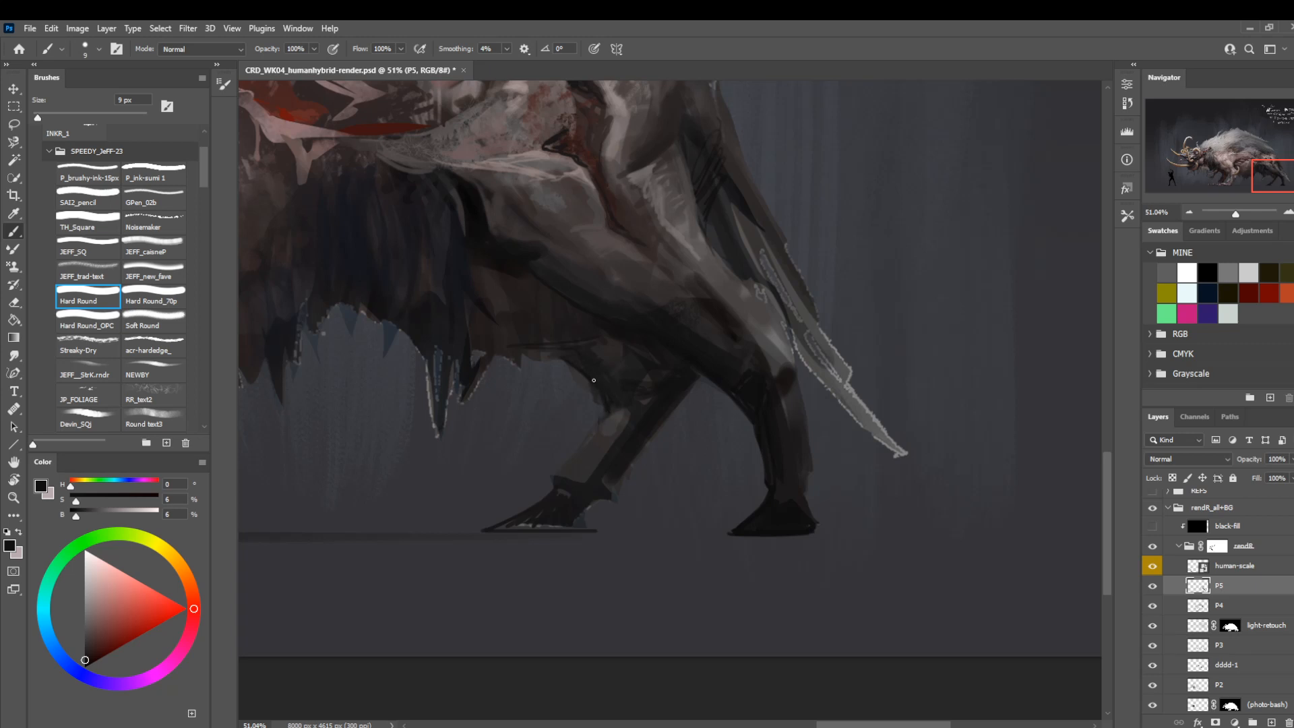
Lasso the gap in front of the far hind lower leg and mask it out on the rendR group's mask.
key(l)
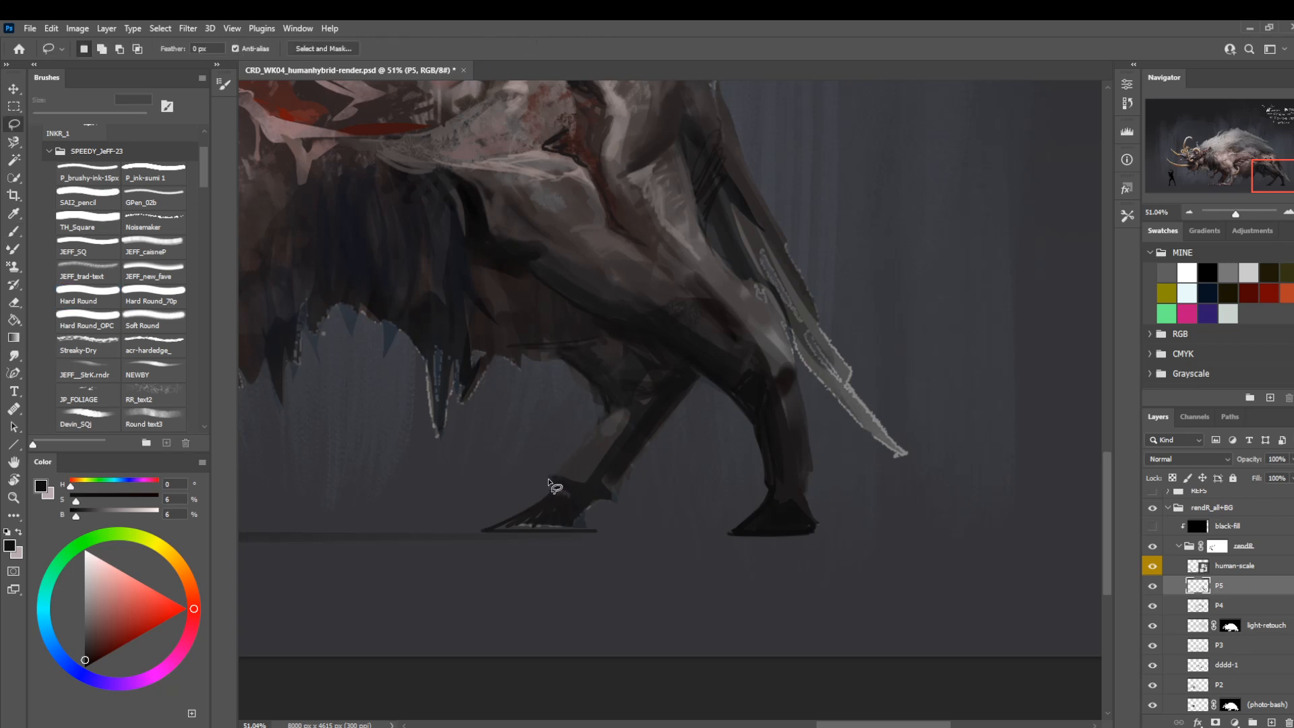
mouse_move(548, 480)
mouse_down()
mouse_move(602, 418)
mouse_move(573, 363)
mouse_move(532, 378)
mouse_move(509, 436)
mouse_up()
key(ctrl+d)
scroll(1210, 546, down, 3)
key(ctrl+shift+d)
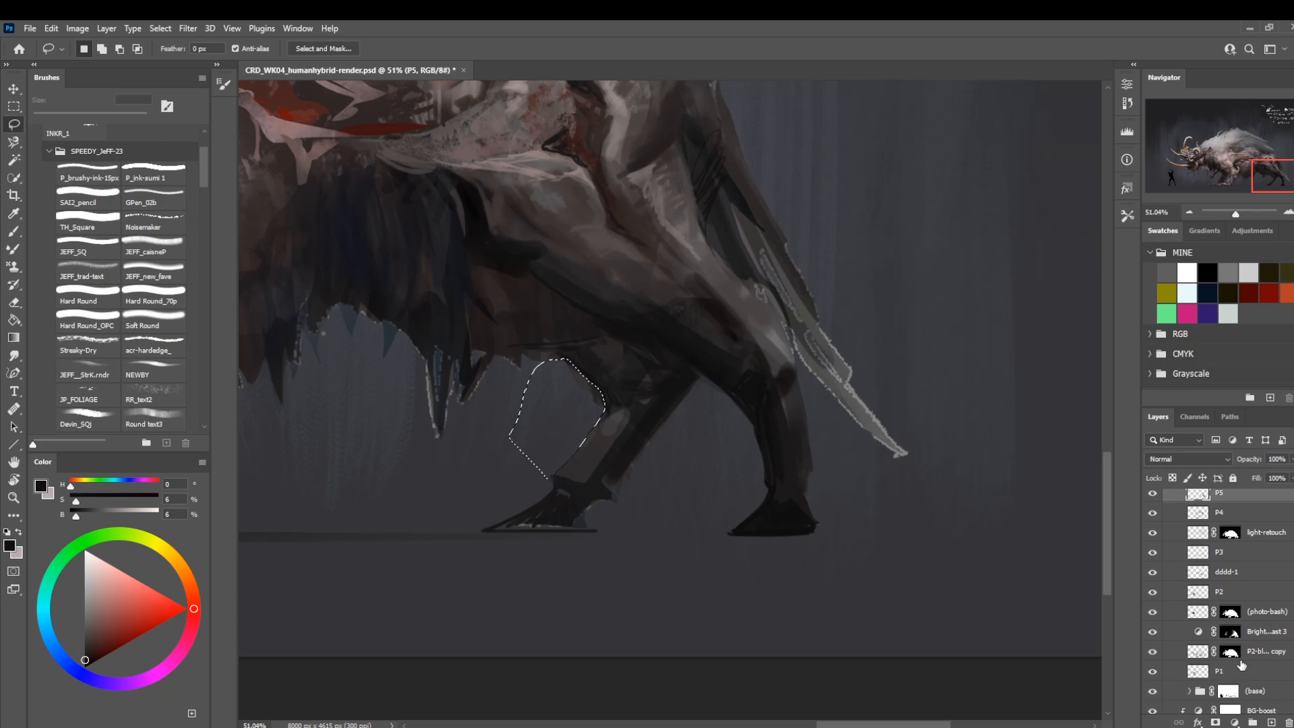
click(1228, 691)
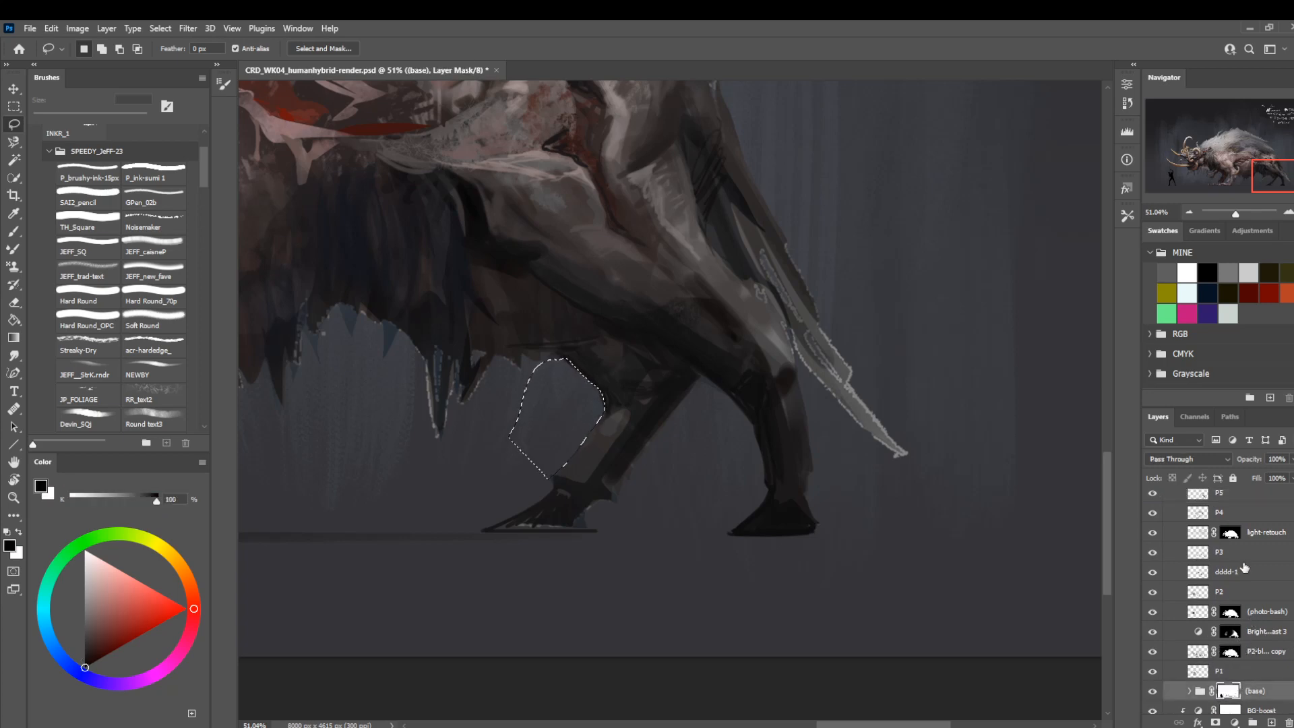
scroll(1213, 593, up, 3)
click(1196, 557)
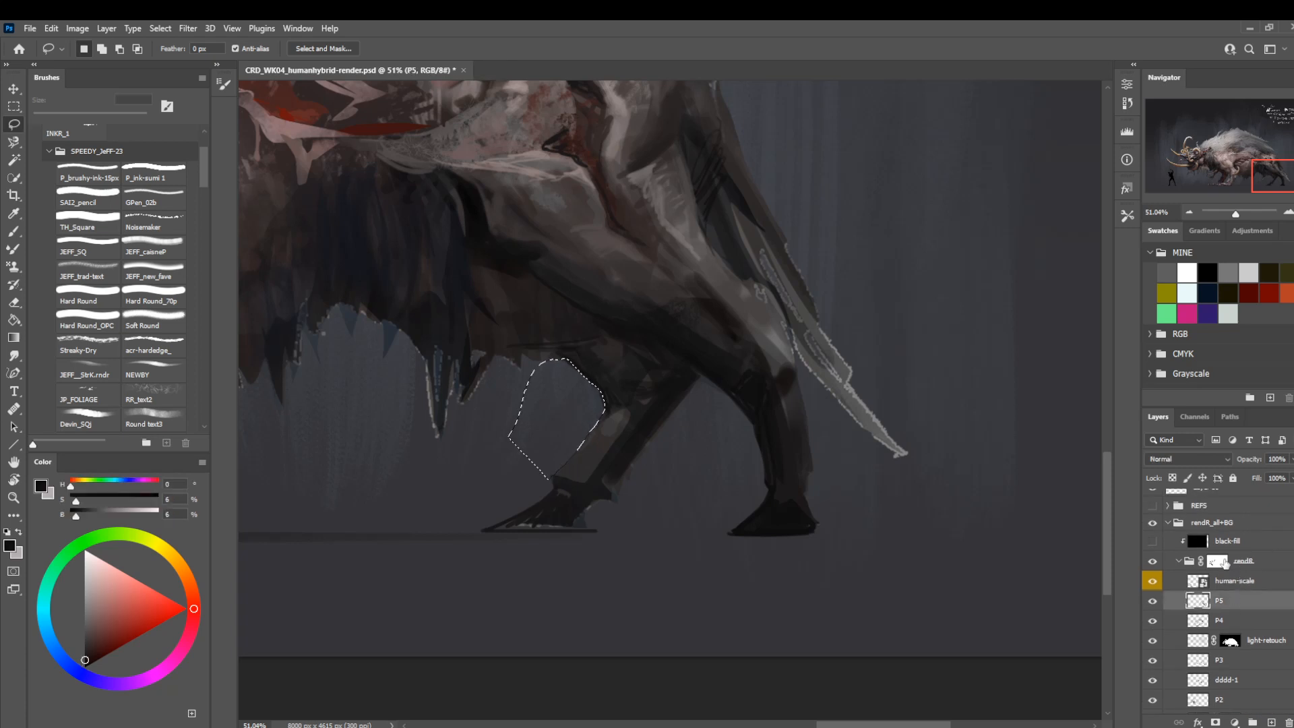
key(ctrl+d)
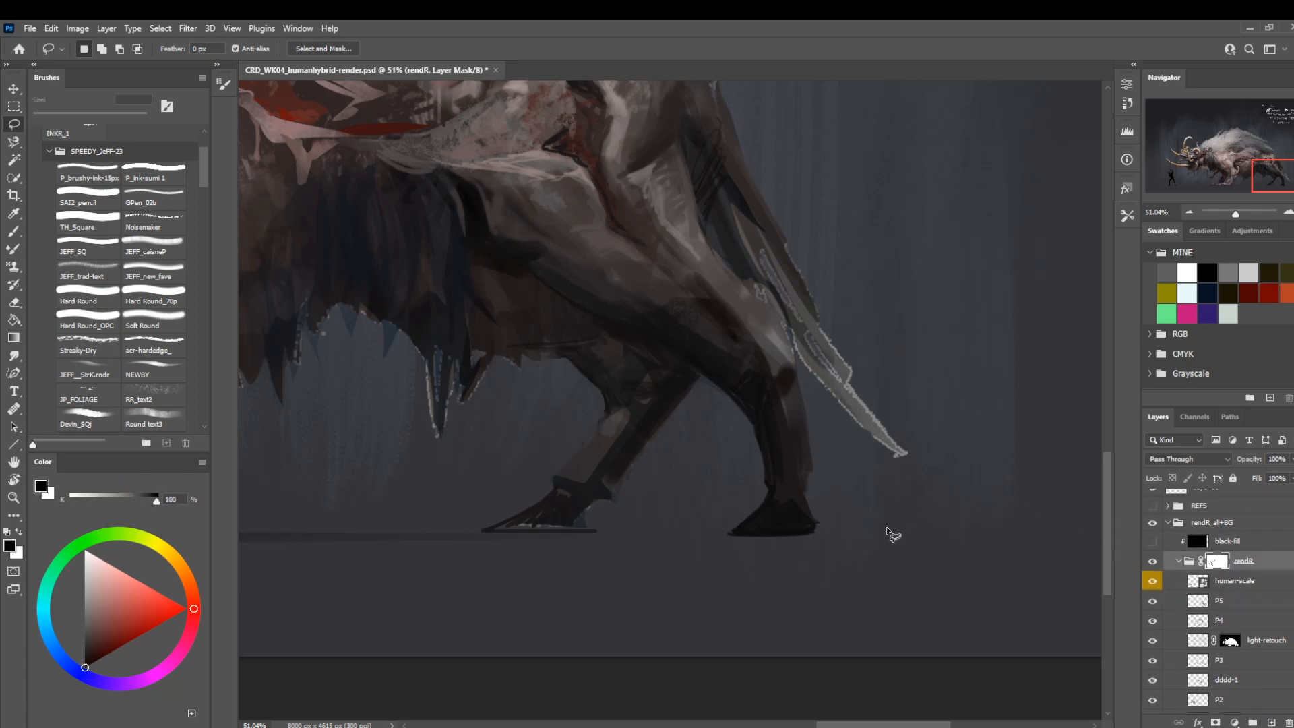
Lasso the belly's lower edge in front of the far hind leg for a mask touch-up, and return to layer P5.
mouse_move(536, 498)
mouse_down()
mouse_move(797, 607)
mouse_move(774, 587)
mouse_up()
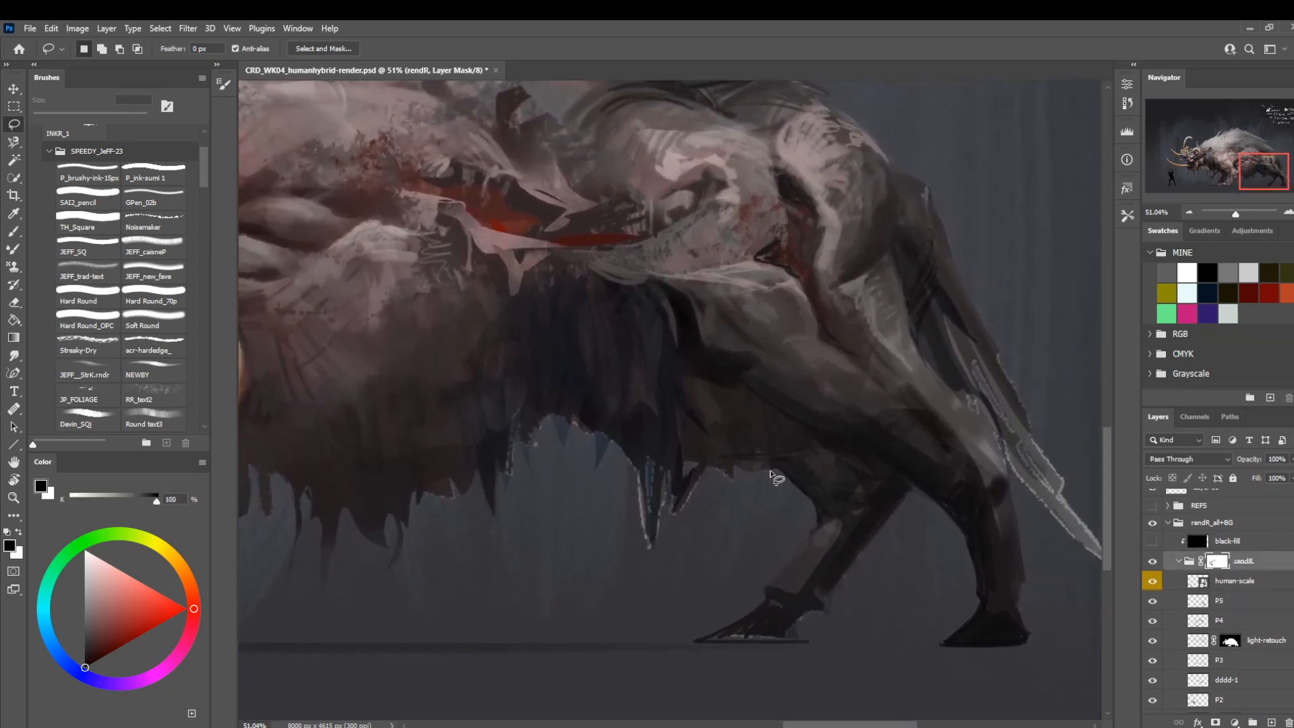
mouse_move(780, 470)
mouse_down()
mouse_move(724, 511)
mouse_move(736, 429)
mouse_up()
key(x)
key(x)
key(ctrl+d)
click(1198, 603)
click(1147, 615)
click(1147, 615)
drag(598, 518, 501, 554)
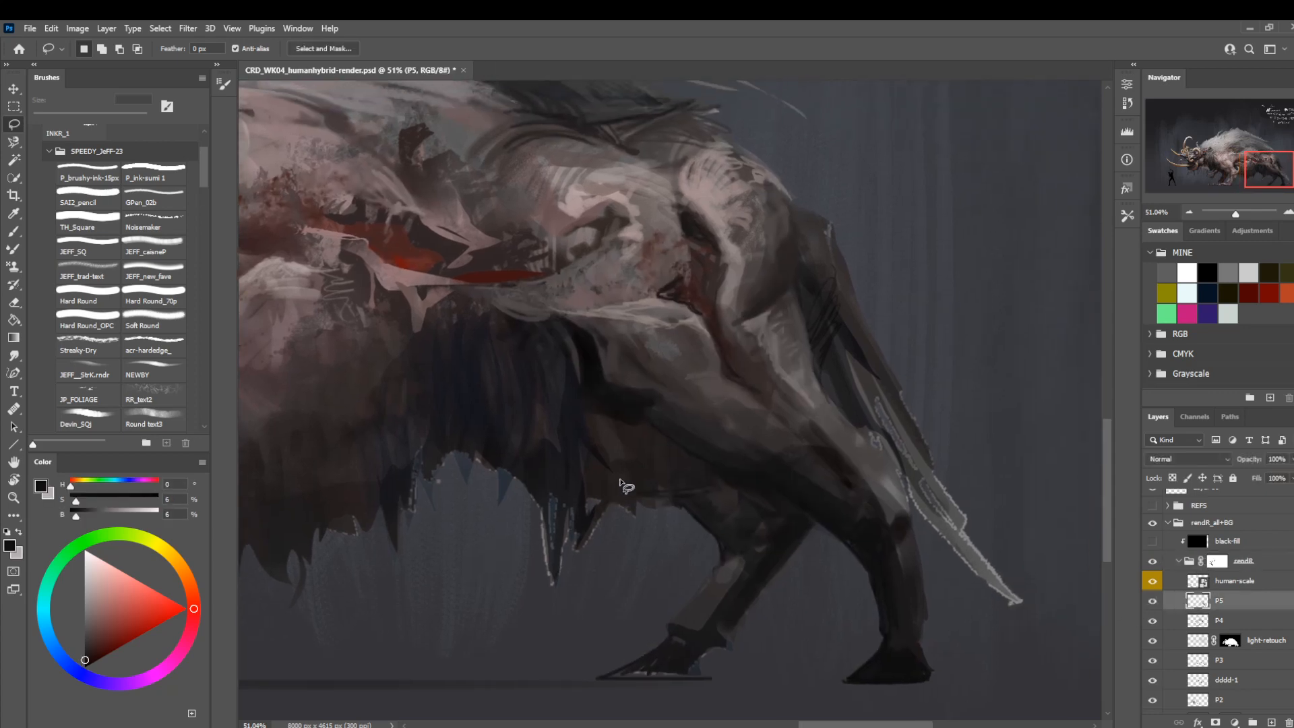
Examine the creature's silhouette zoomed out and with the view flipped horizontally.
key(z)
drag(694, 520, 649, 515)
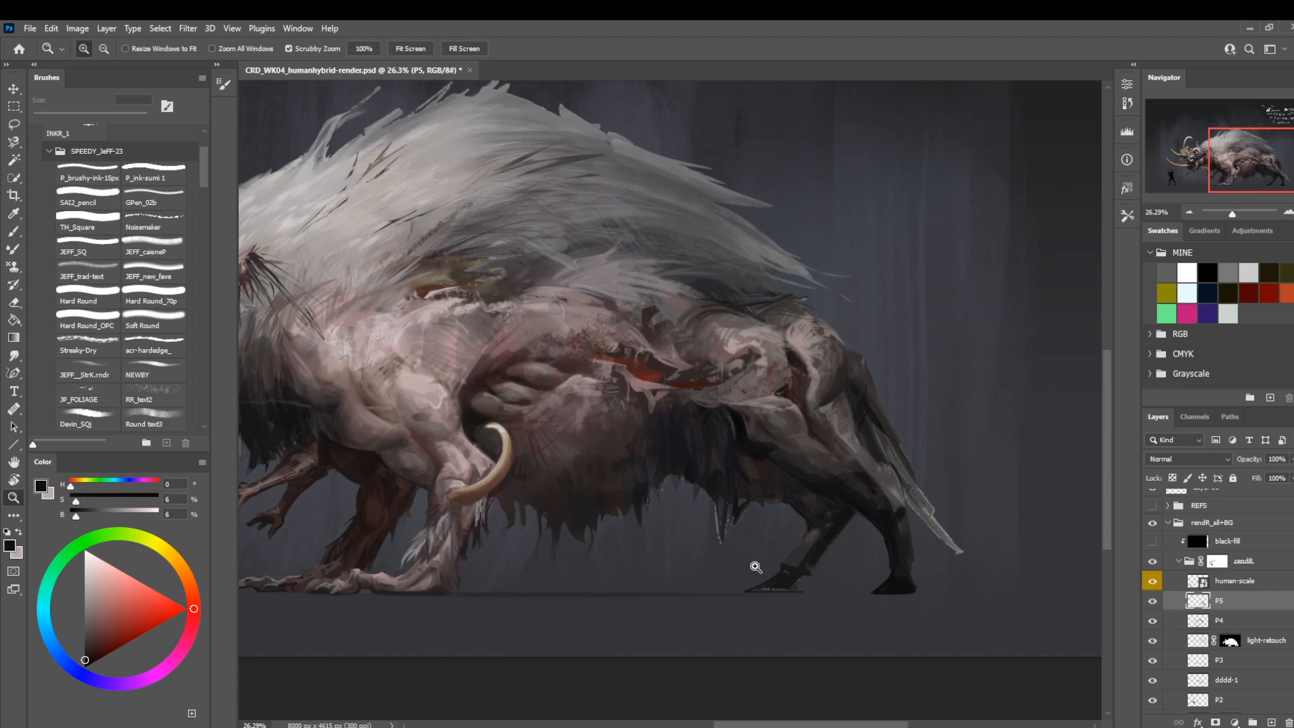
drag(744, 519, 795, 526)
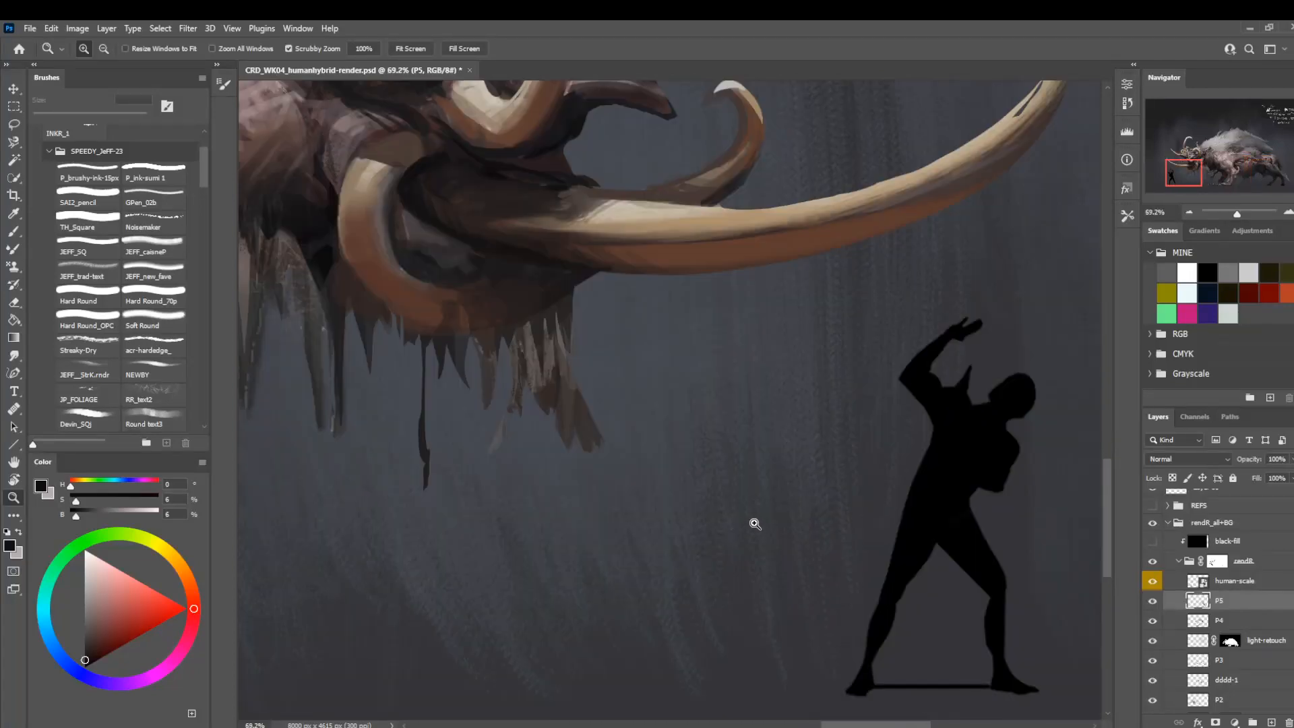
drag(751, 523, 644, 584)
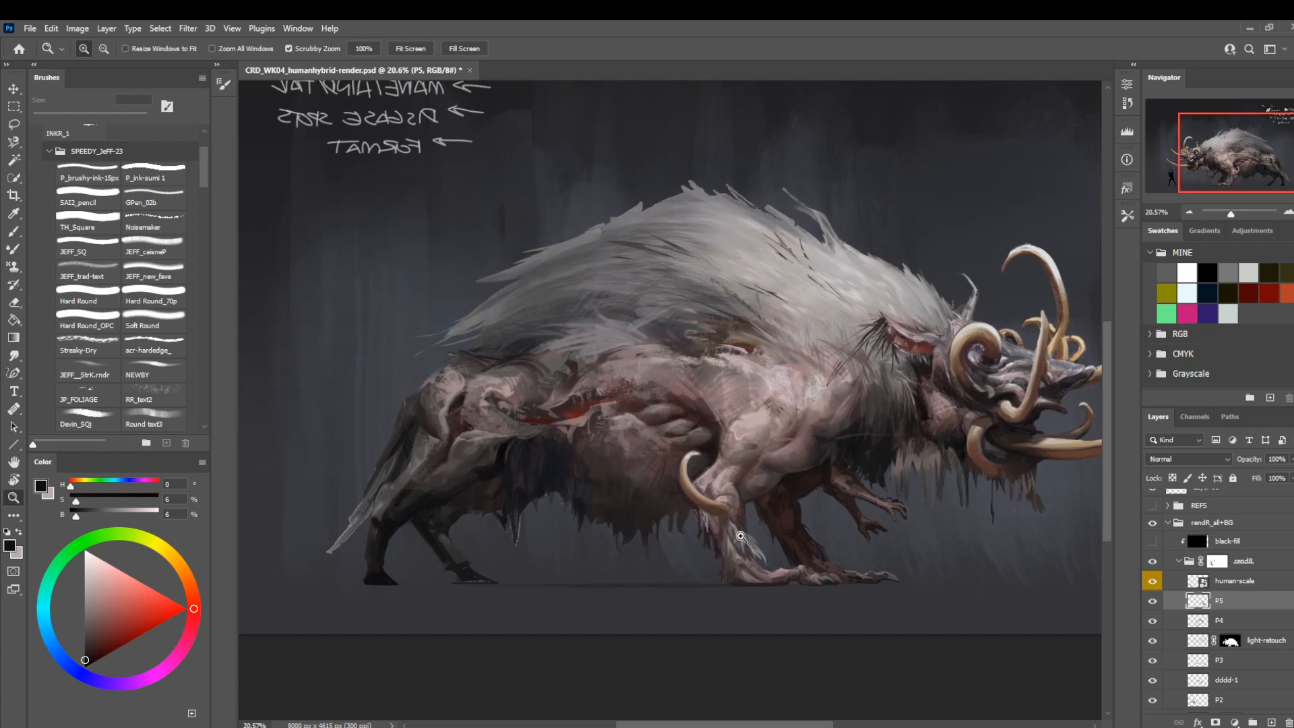
drag(548, 520, 621, 528)
drag(549, 563, 589, 548)
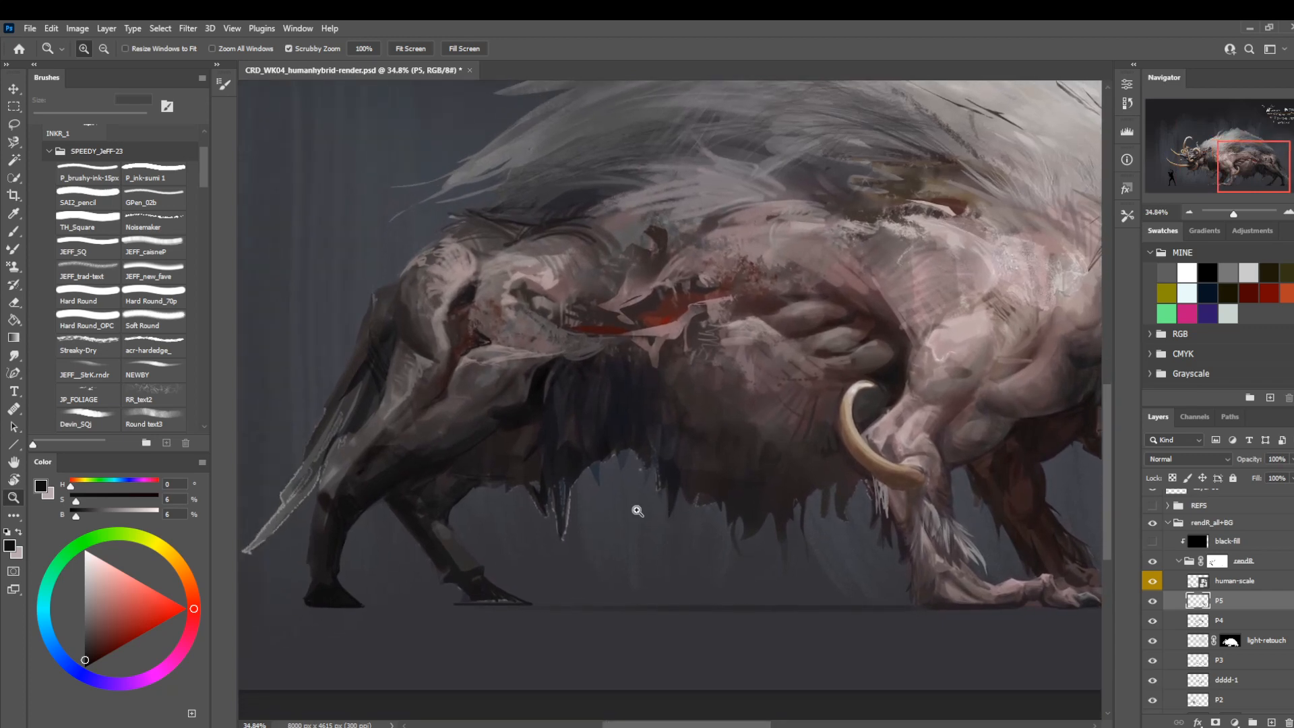
Sample dark brown from the near lower hind leg and shade the far lower leg with Hard Round at 35 px.
mouse_move(433, 529)
mouse_down()
mouse_move(425, 597)
mouse_move(519, 554)
mouse_move(579, 549)
mouse_up()
key(b)
key(bracketright)
key(bracketright)
key(bracketright)
key(bracketright)
key(bracketright)
key(bracketright)
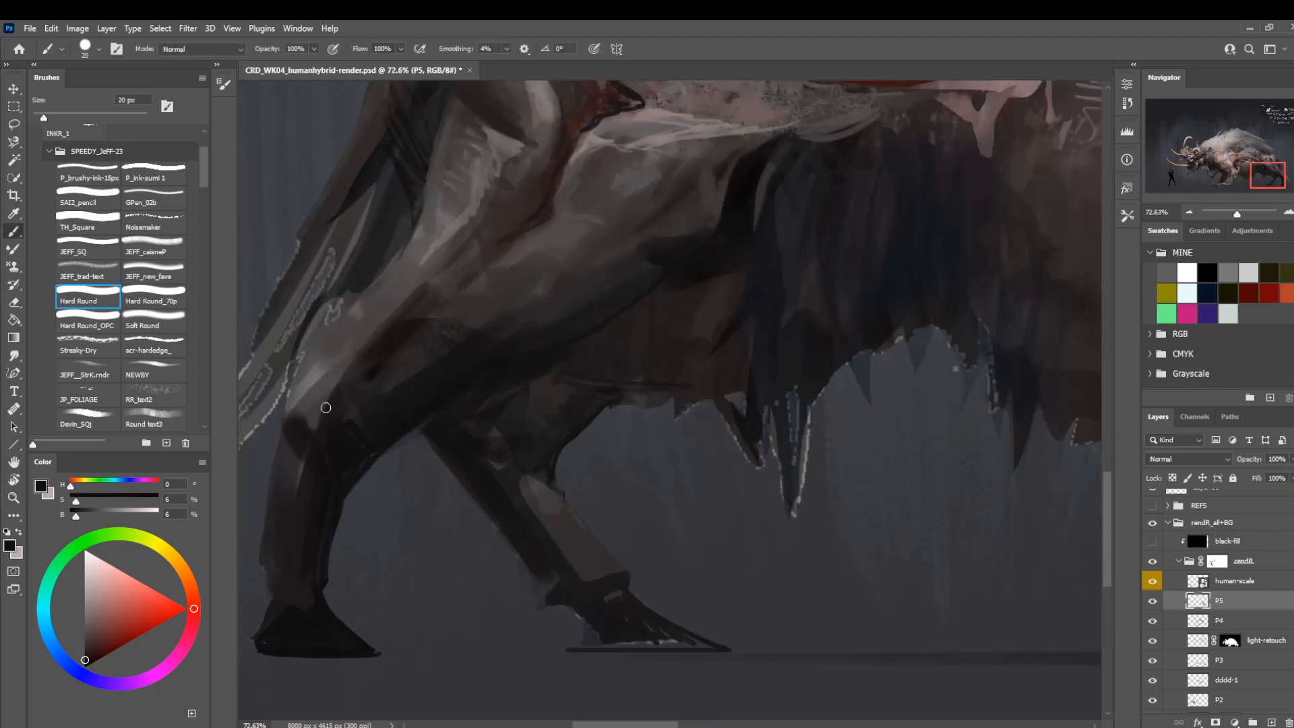
alt+click(299, 495)
drag(545, 493, 593, 570)
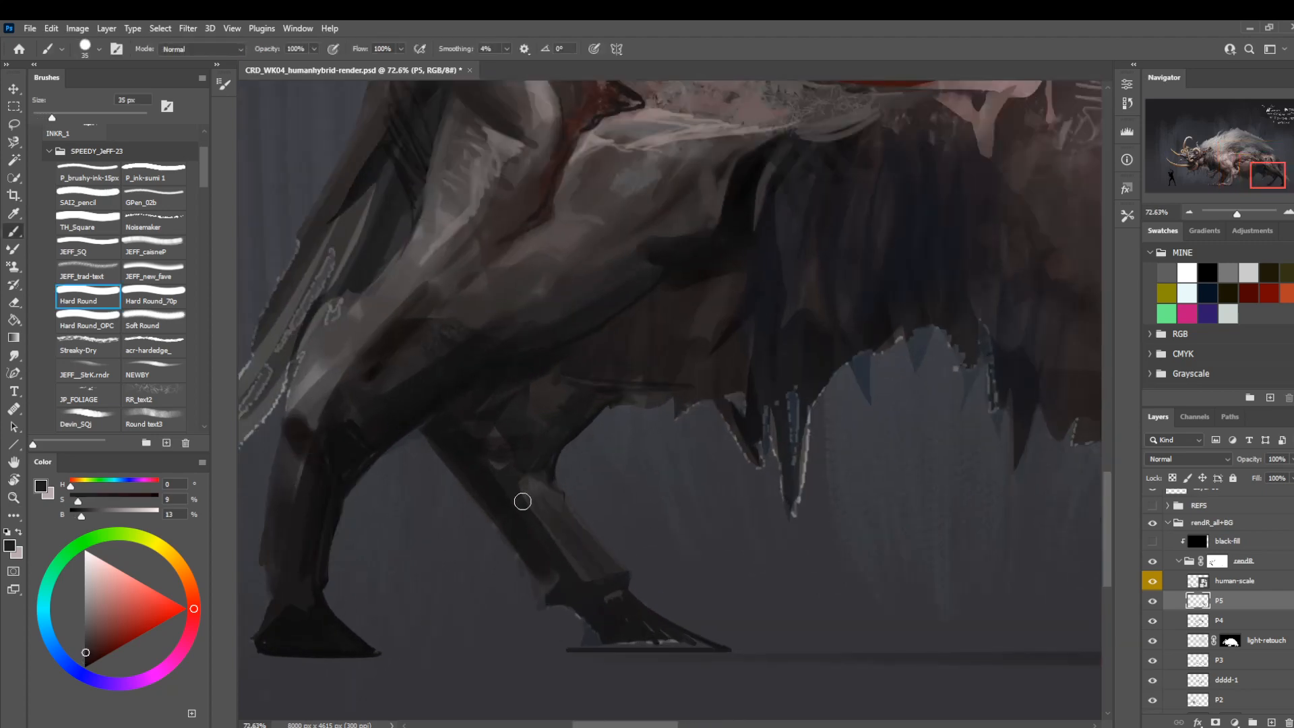
Sample the far leg's dark tone and refine the shading below its knee with Hard Round at 20 px.
alt+click(558, 563)
key(bracketleft)
key(bracketleft)
key(bracketleft)
mouse_move(532, 501)
mouse_down()
mouse_move(522, 487)
mouse_move(538, 477)
mouse_up()
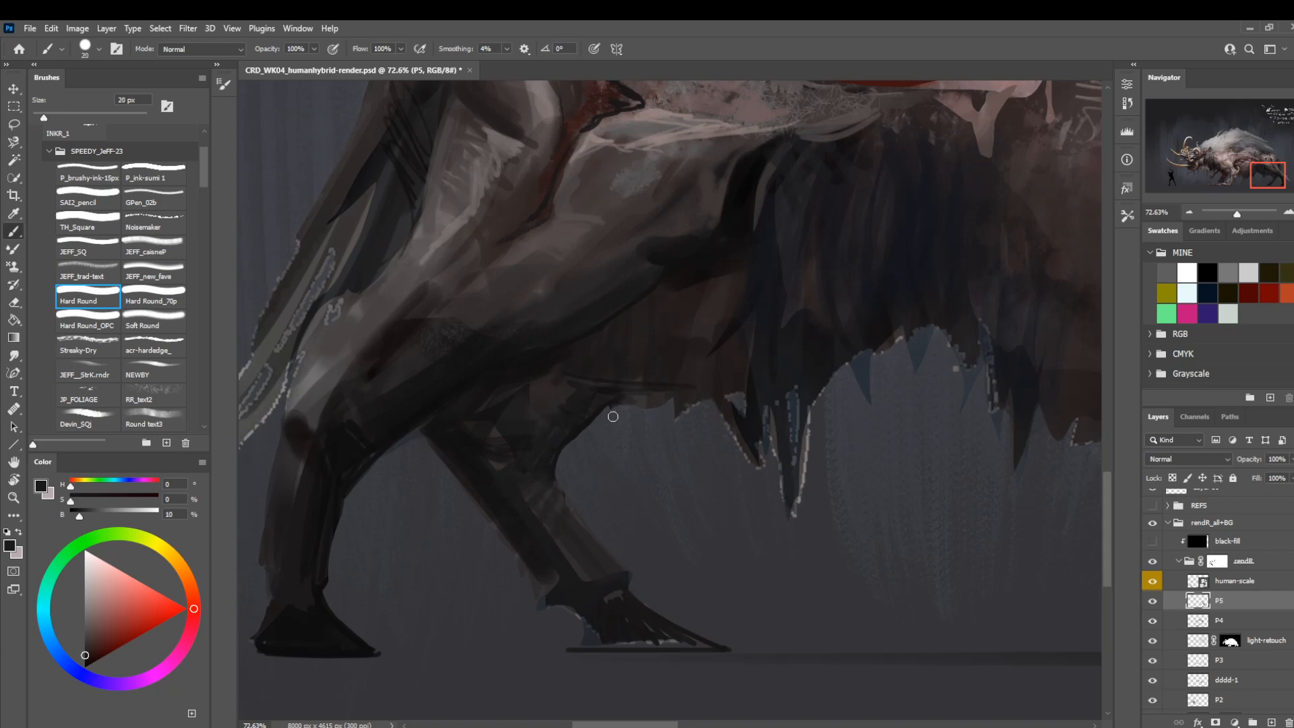
Sample near-black from the far hind foot and fill in its toes and sole with Hard Round at 8 px.
key(bracketleft)
alt+click(624, 616)
drag(700, 645, 612, 643)
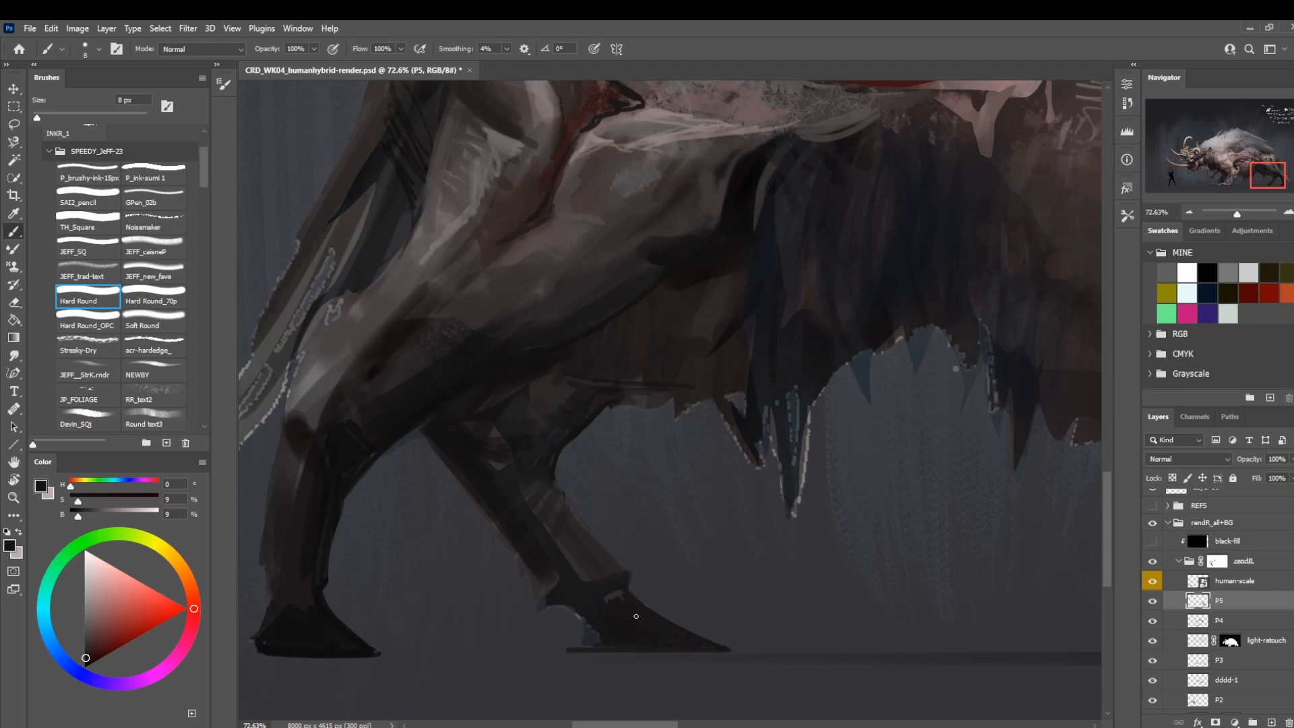
scroll(727, 539, right, 2)
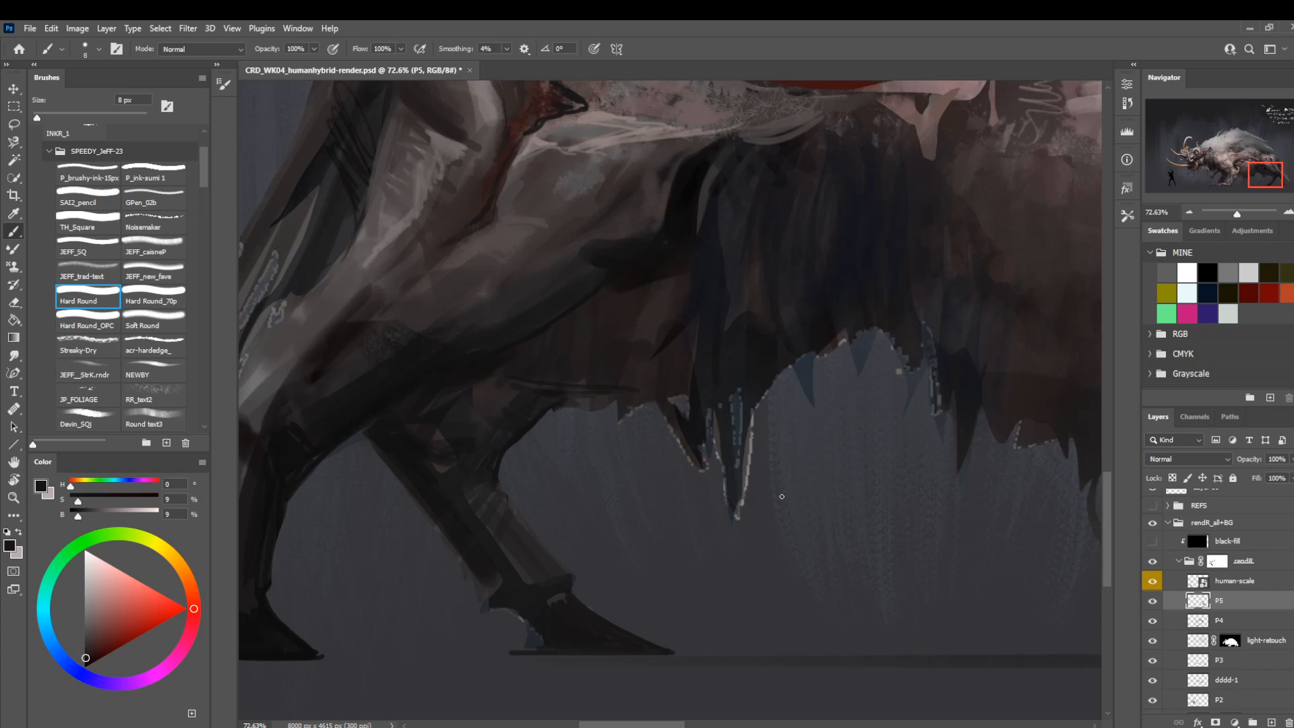
Sample near-black from the near hind foot and switch to Hard Round_70p at 25 px.
drag(425, 662, 569, 584)
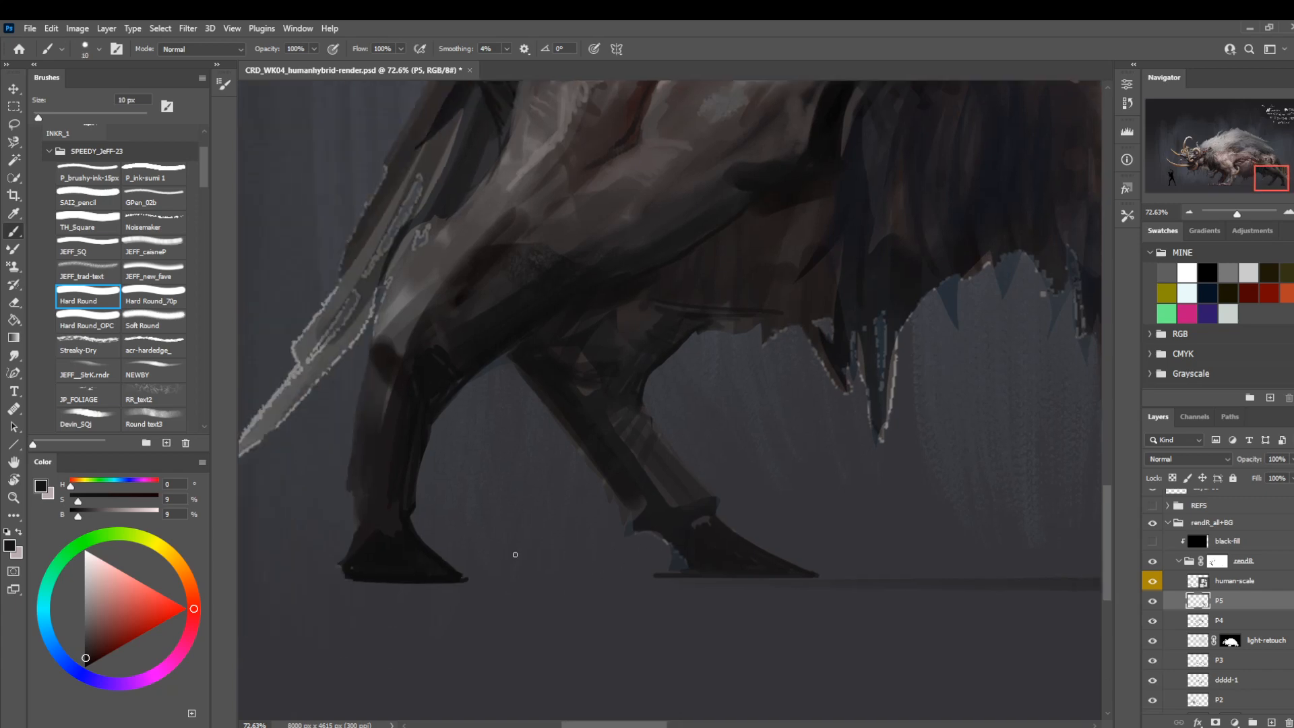
alt+click(391, 567)
key(bracketright)
key(bracketright)
key(bracketright)
click(169, 298)
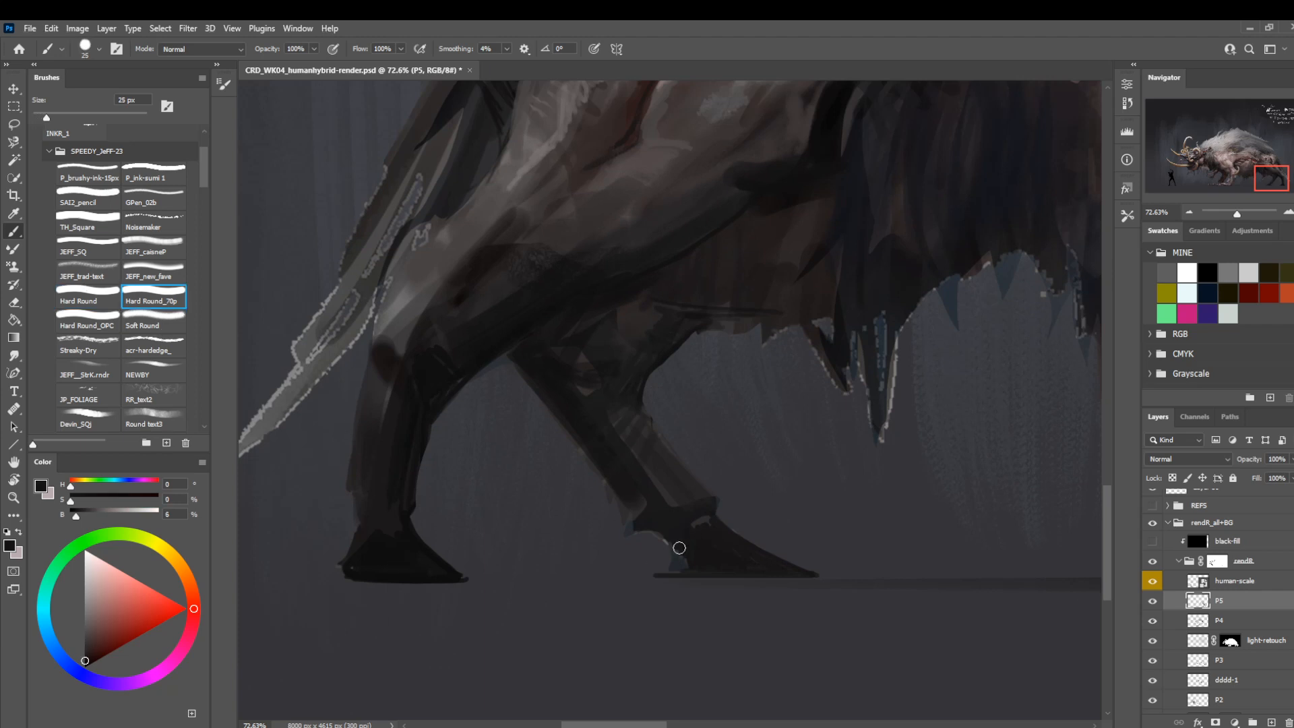
Paint the strands behind the far hind foot and define its sole in near-black with Hard Round_70p at 6 px.
key(bracketleft)
key(bracketleft)
drag(674, 566, 671, 529)
key(bracketleft)
drag(806, 574, 664, 576)
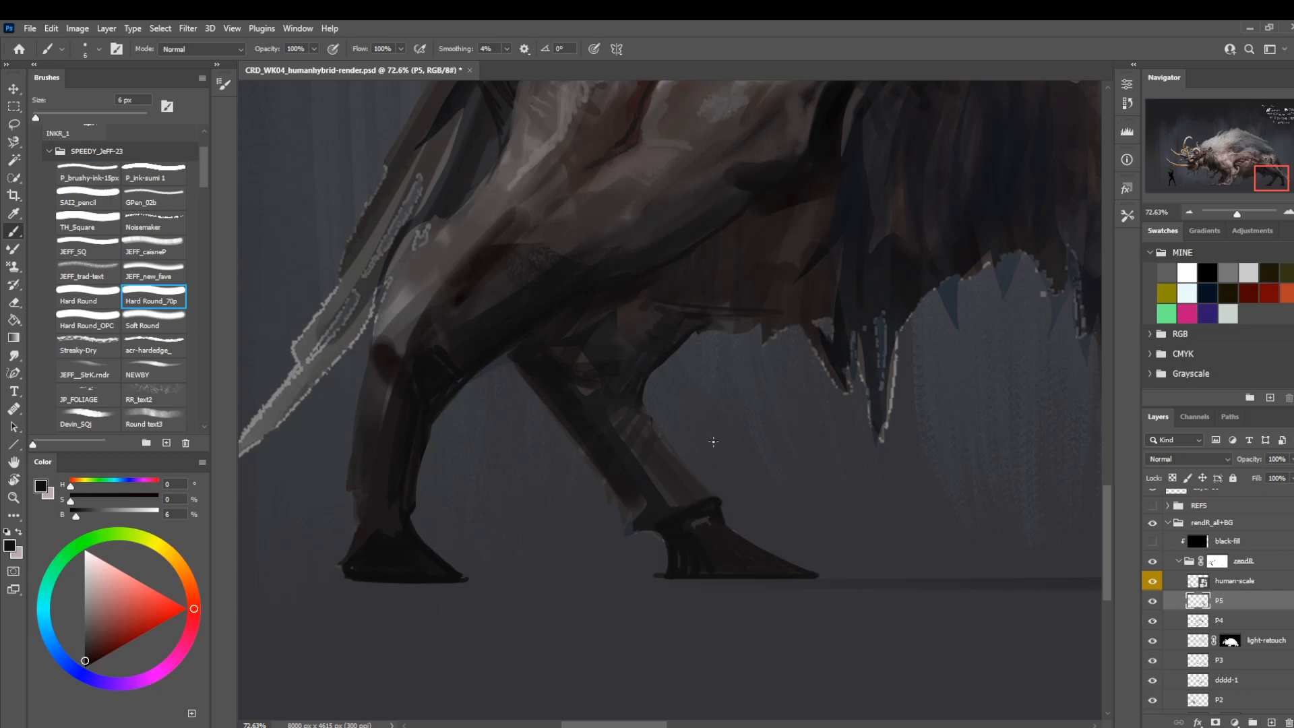
Switch to Hard Round and refine the dark shading on the far lower hind leg with a small brush.
key(bracketright)
key(bracketright)
key(bracketright)
key(bracketright)
click(83, 298)
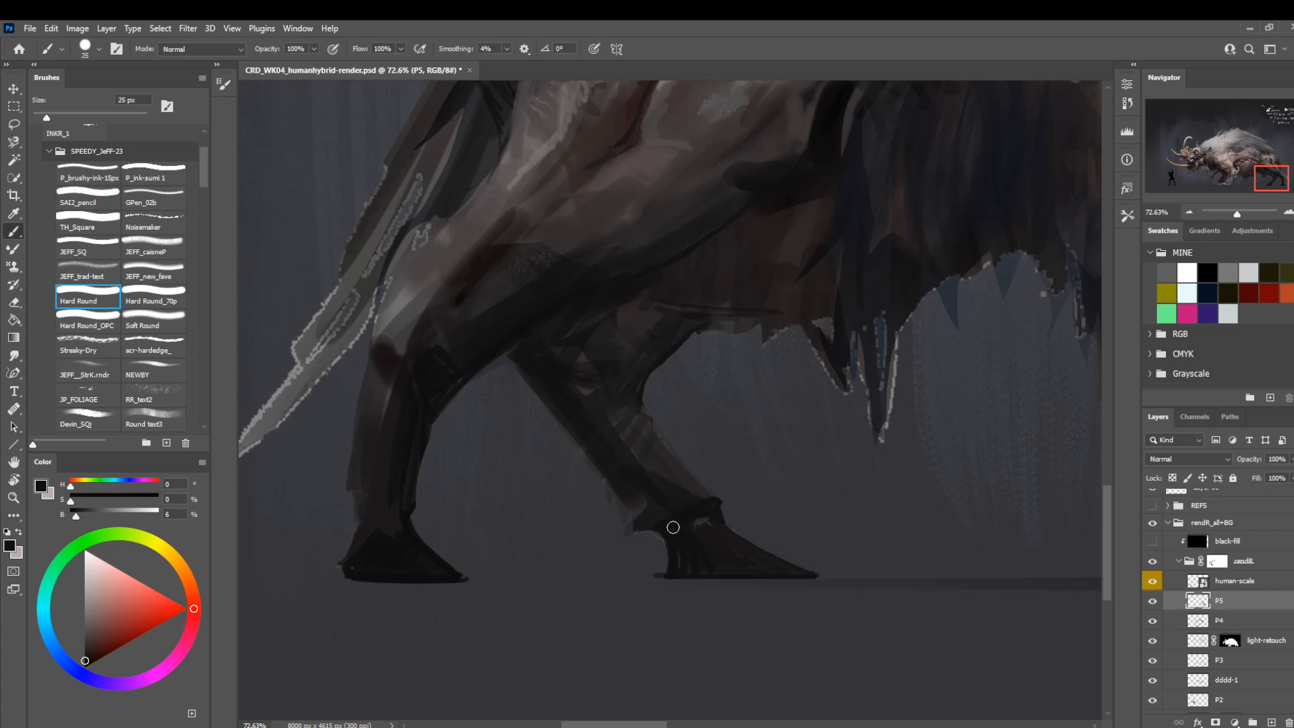
key(bracketleft)
key(bracketleft)
key(bracketleft)
key(bracketleft)
mouse_move(578, 445)
mouse_down()
mouse_move(626, 538)
mouse_move(655, 536)
mouse_move(628, 535)
mouse_move(613, 465)
mouse_move(664, 459)
mouse_up()
Lasso ragged fur tufts behind the far ankle and the near lower leg and fill them with near-black.
key(l)
key(alt+BackSpace)
key(ctrl+d)
drag(441, 421, 568, 434)
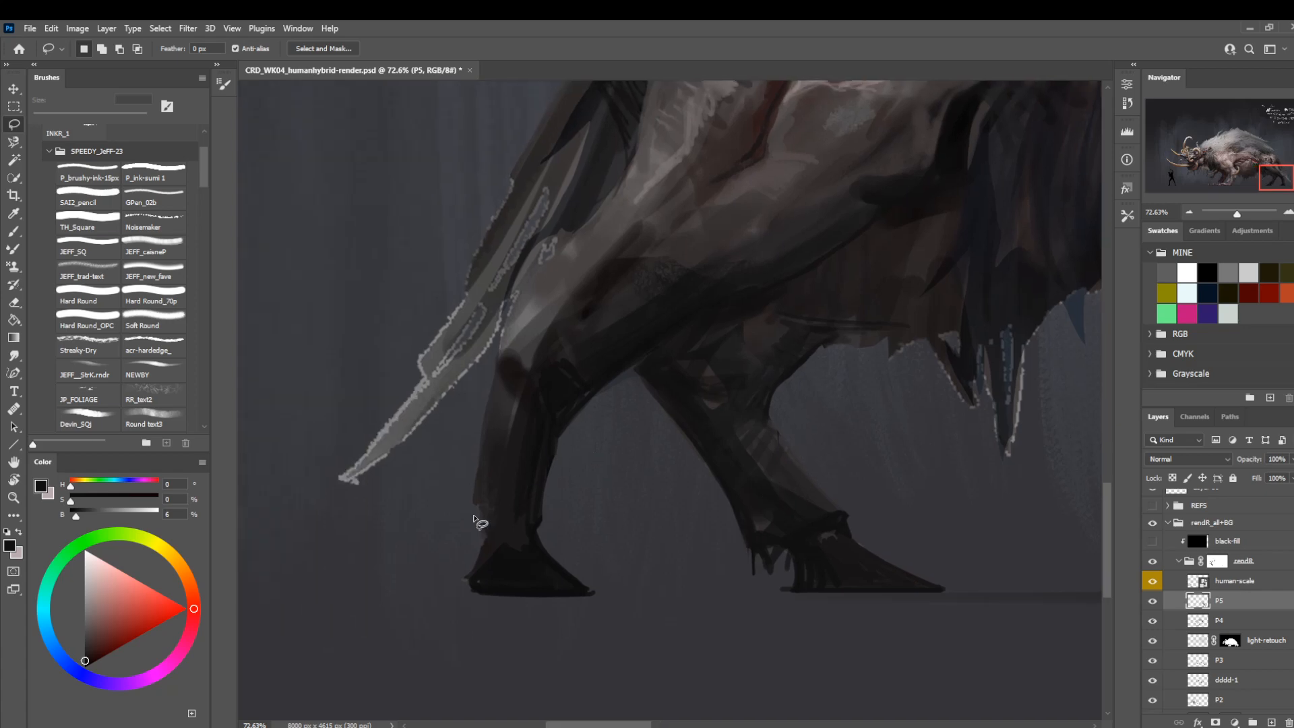
drag(470, 560, 487, 463)
key(alt+BackSpace)
drag(690, 476, 582, 550)
key(ctrl+d)
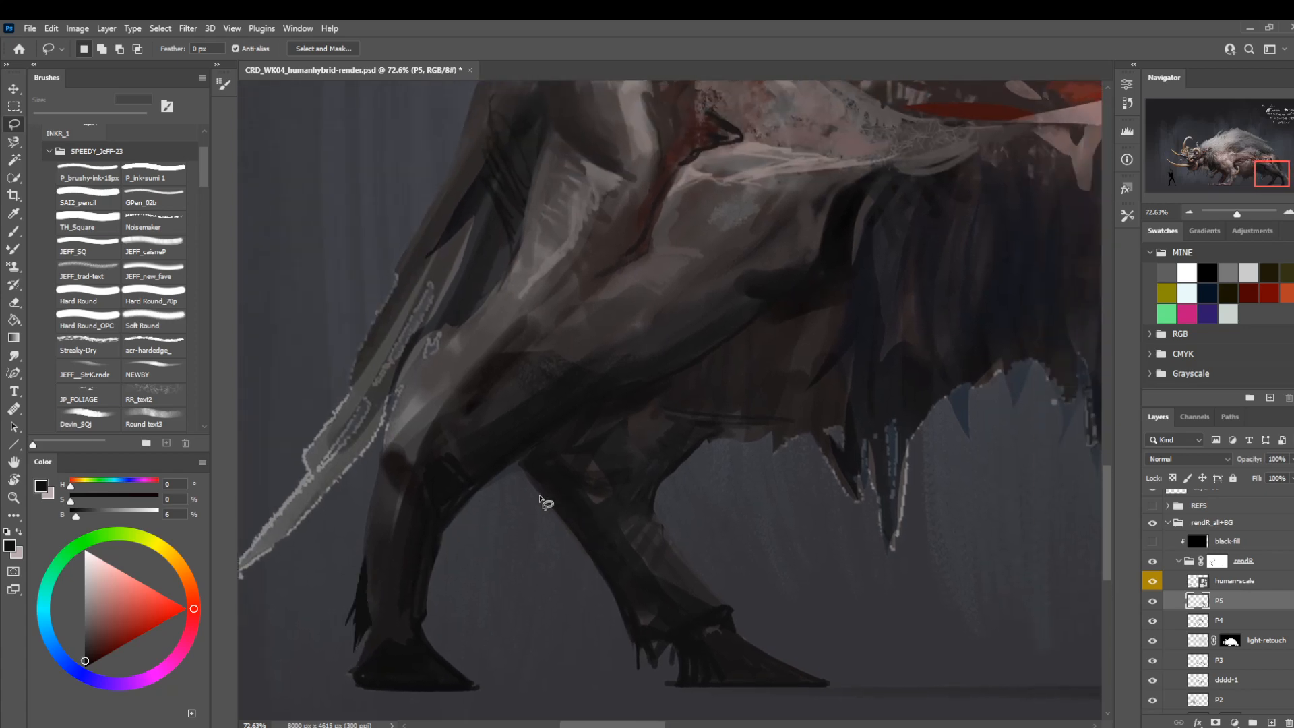
Sample the near-black tone of the far hind foot and set Hard Round to 15 px.
key(z)
mouse_move(544, 499)
mouse_down()
mouse_move(528, 506)
mouse_move(593, 497)
mouse_move(519, 545)
mouse_move(587, 569)
mouse_up()
key(b)
alt+click(543, 608)
key(bracketright)
key(bracketright)
key(bracketright)
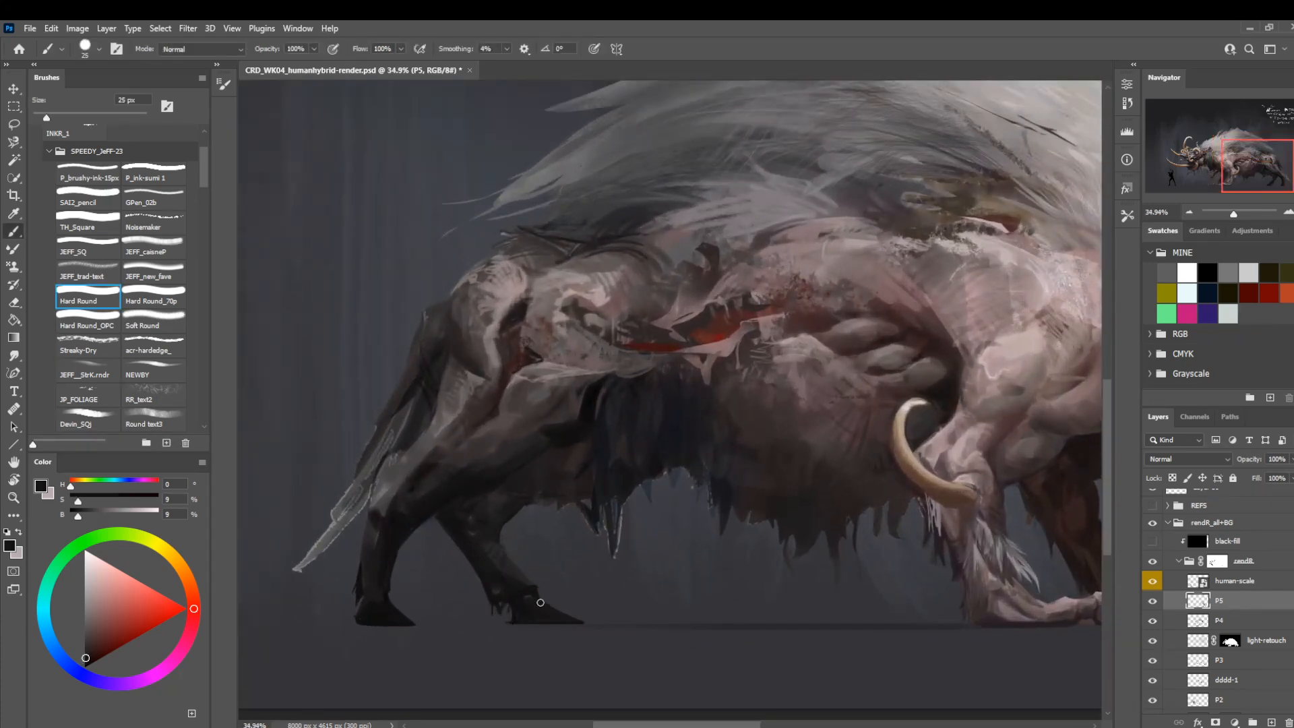
key(bracketleft)
key(bracketleft)
Flip the canvas horizontally and examine the hind legs' silhouette, undoing the stray stroke near the far foot.
key(ctrl+shift+h)
drag(819, 561, 209, 507)
drag(811, 545, 511, 563)
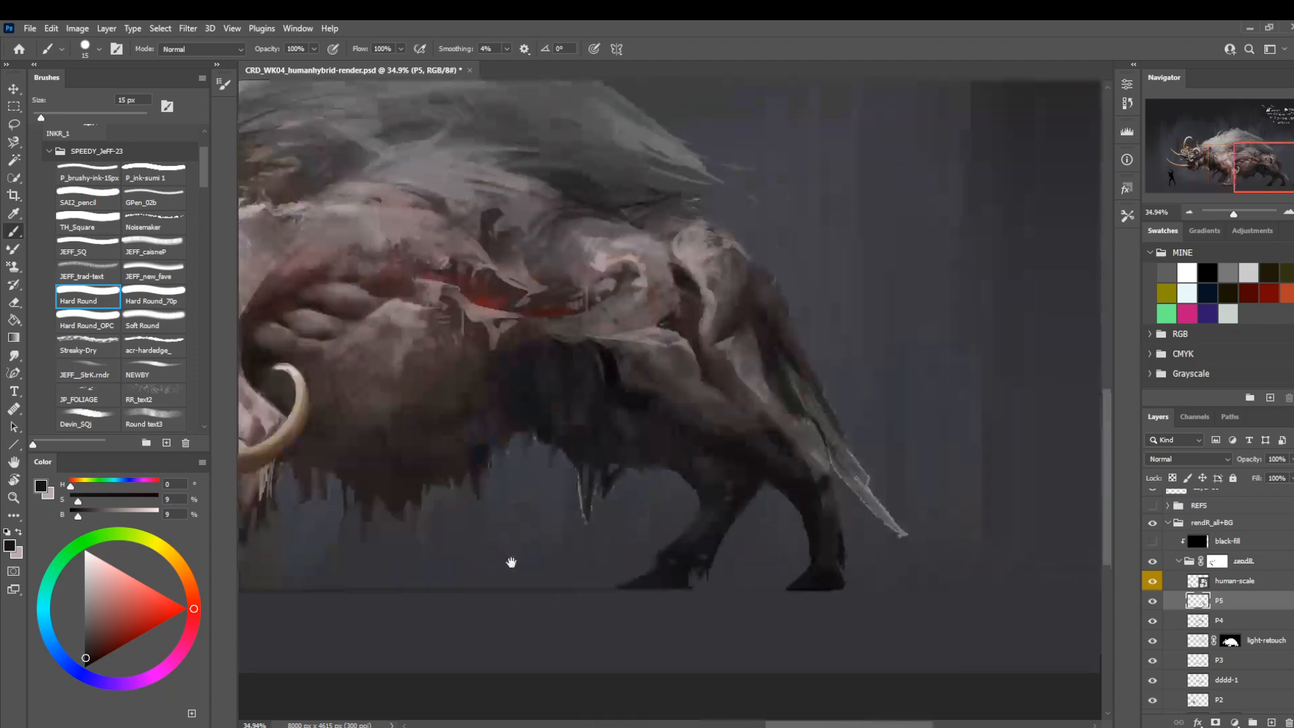
key(z)
key(b)
drag(692, 578, 745, 671)
key(ctrl+z)
key(z)
drag(693, 545, 716, 577)
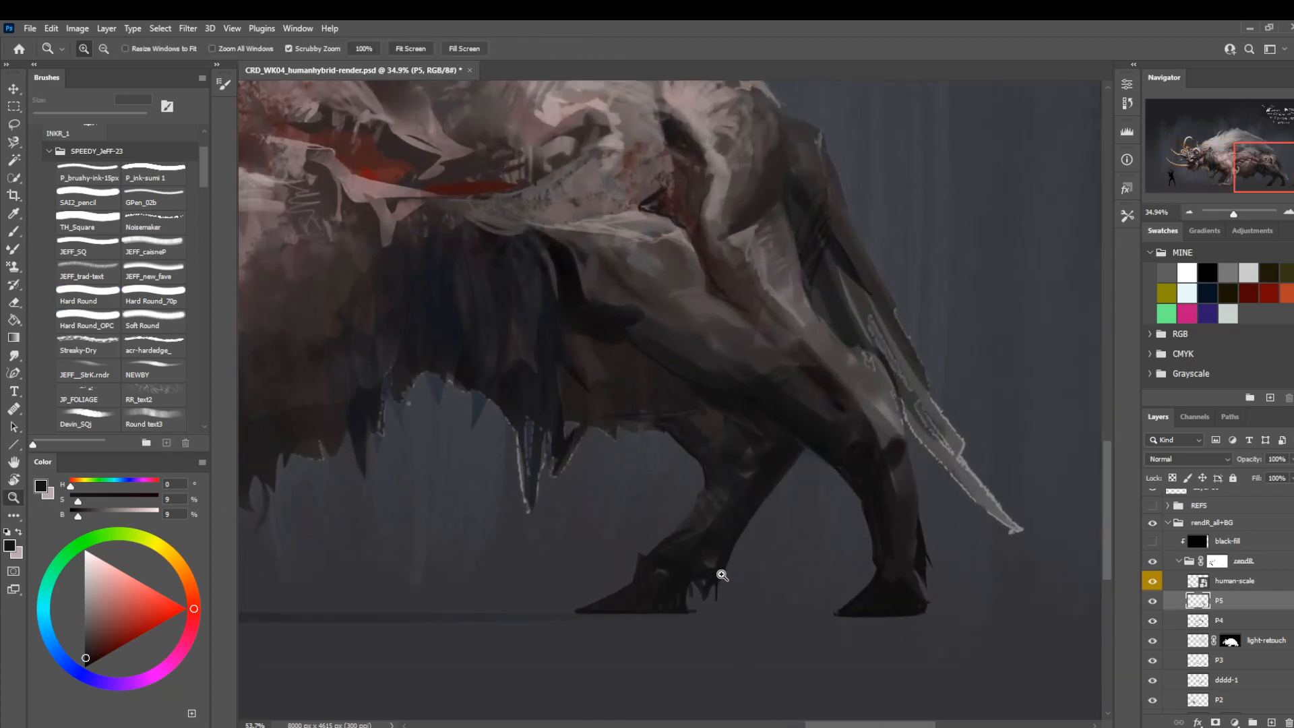
Fill two lassoed areas along the front of the far ankle with white on the rendR group's layer mask.
key(l)
mouse_move(633, 570)
mouse_down()
mouse_move(676, 525)
mouse_move(641, 550)
mouse_move(656, 545)
mouse_move(640, 553)
mouse_move(666, 570)
mouse_up()
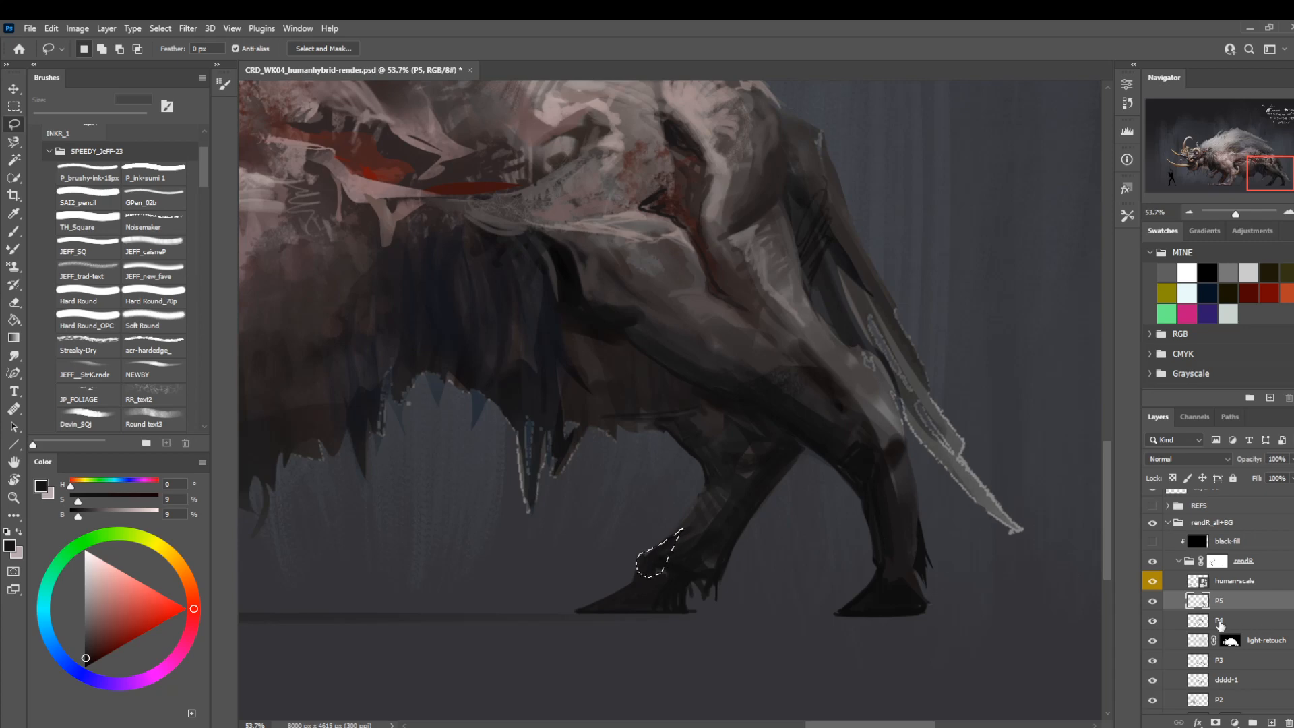
click(1218, 561)
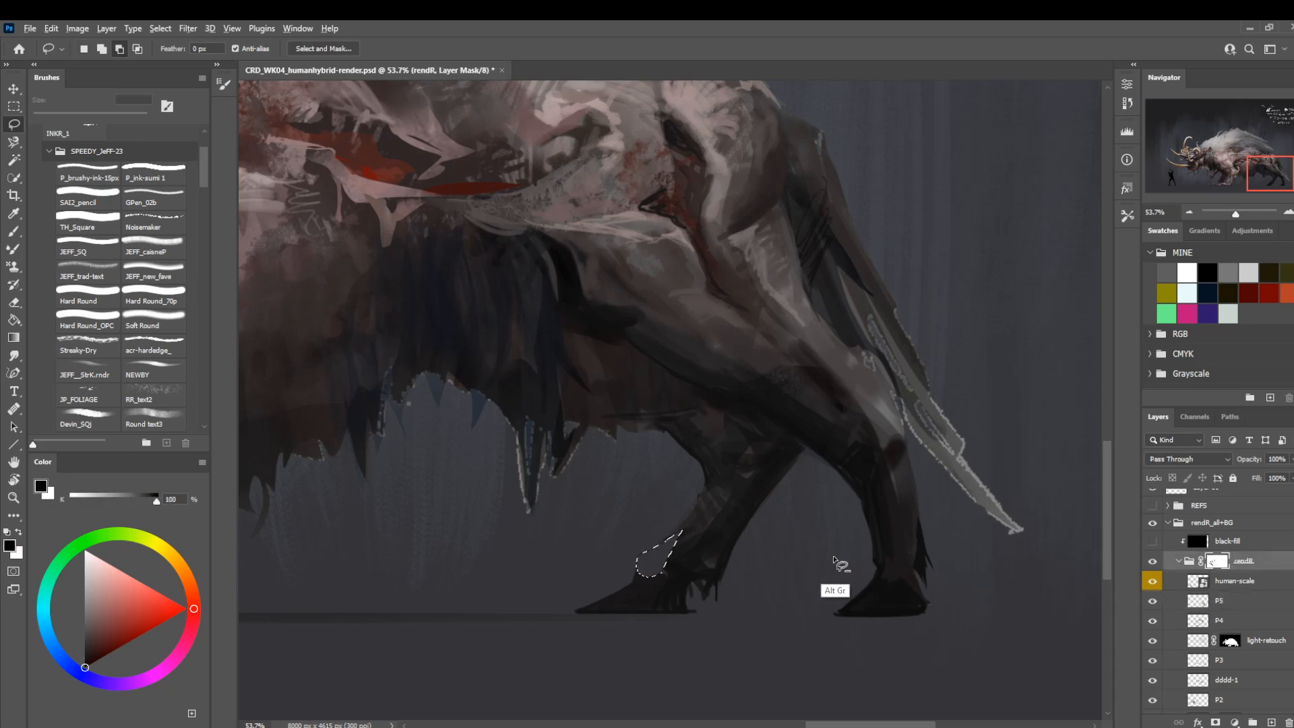
key(x)
key(alt+BackSpace)
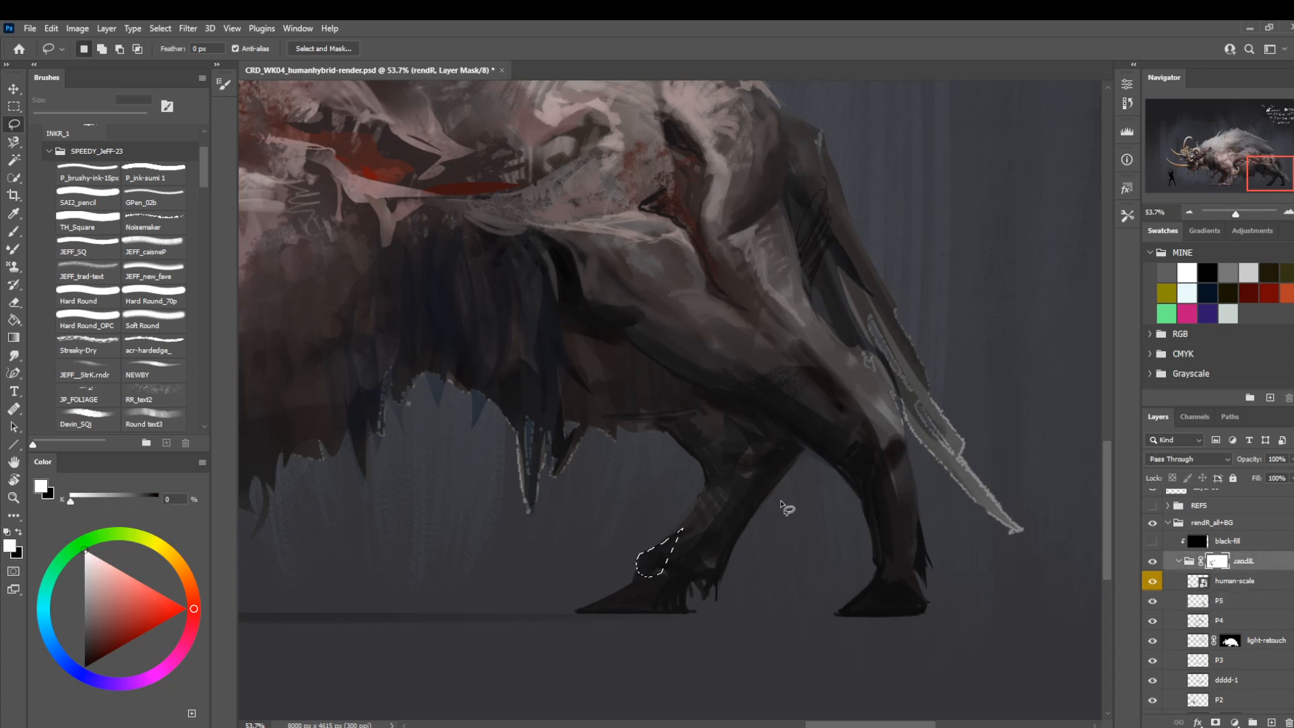
key(ctrl+d)
drag(882, 489, 847, 533)
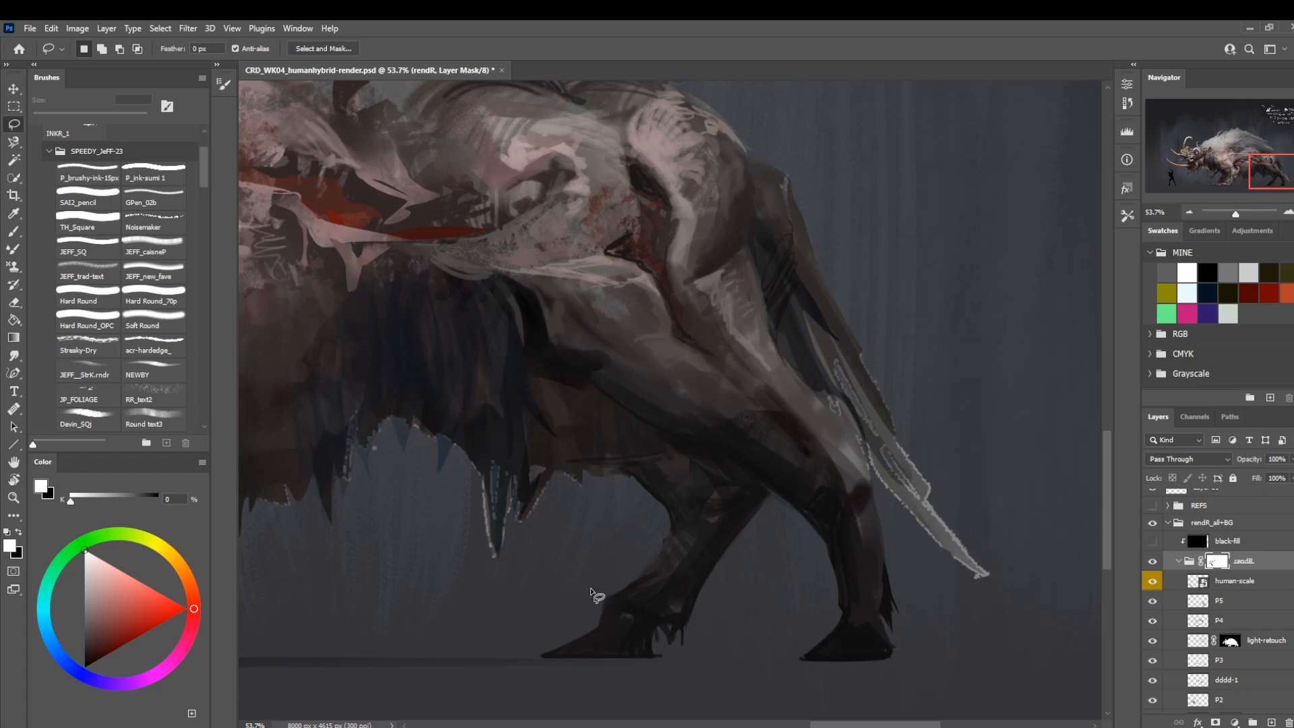
drag(601, 605, 654, 567)
key(alt+BackSpace)
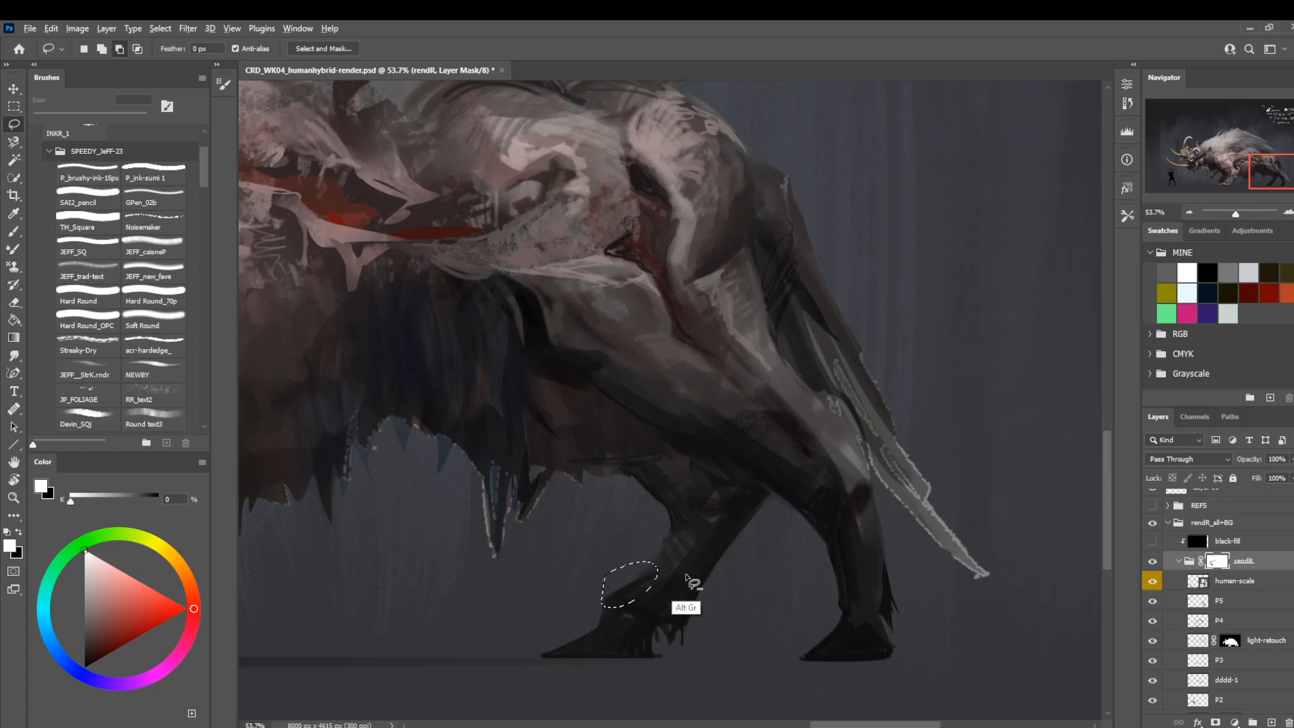
key(ctrl+d)
Return to layer P5, sample near-black from the far foot and fill a lassoed shape along the ankle's front edge.
click(1196, 588)
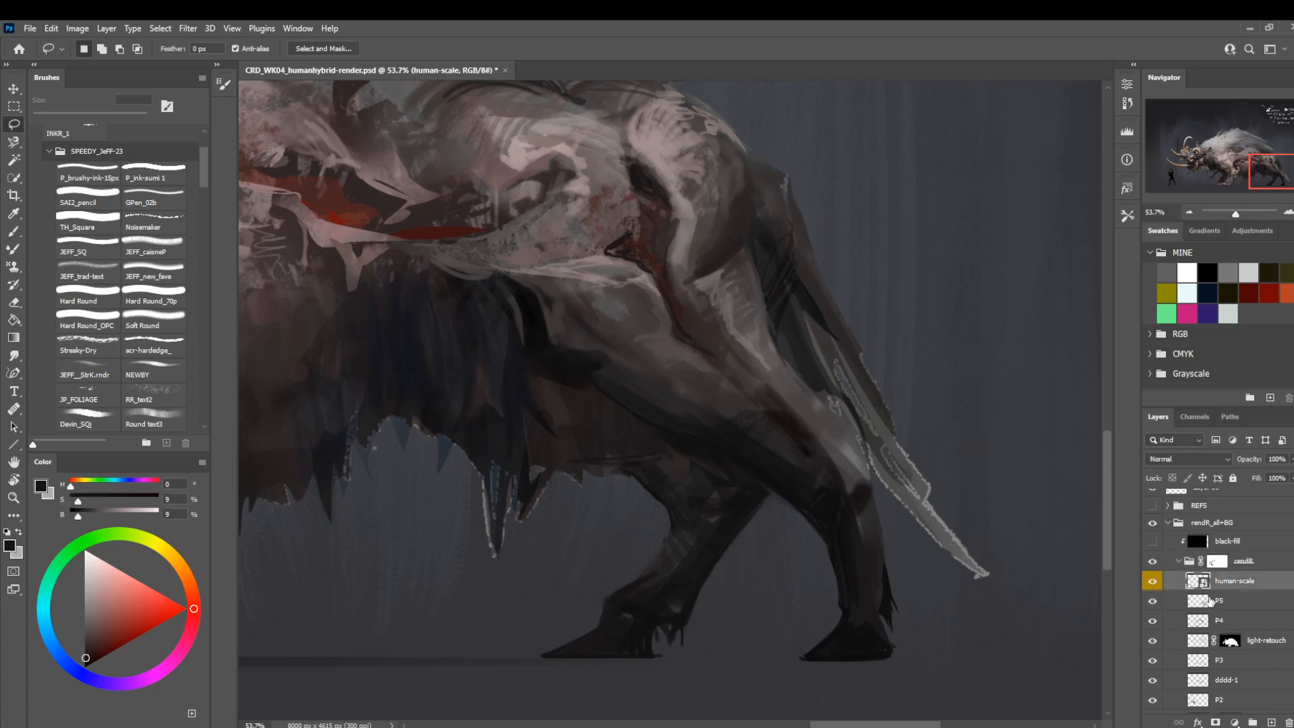
click(1209, 602)
key(b)
alt+click(604, 617)
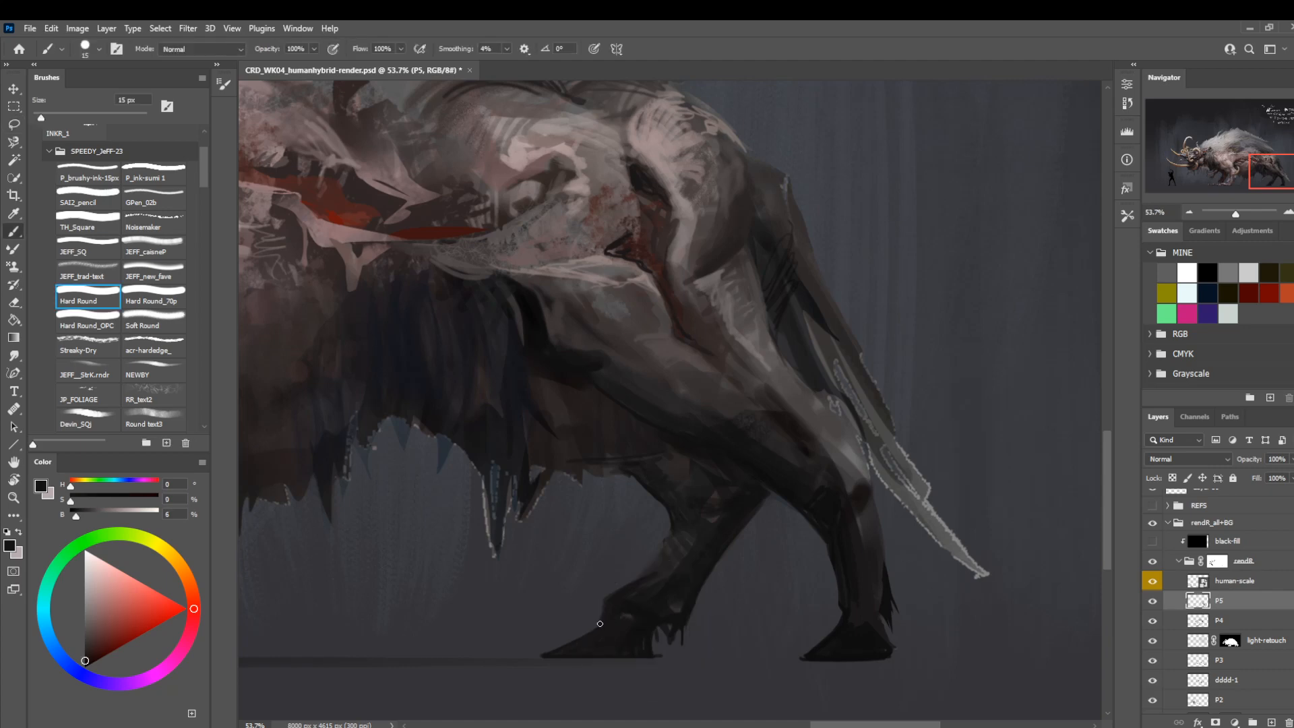
key(l)
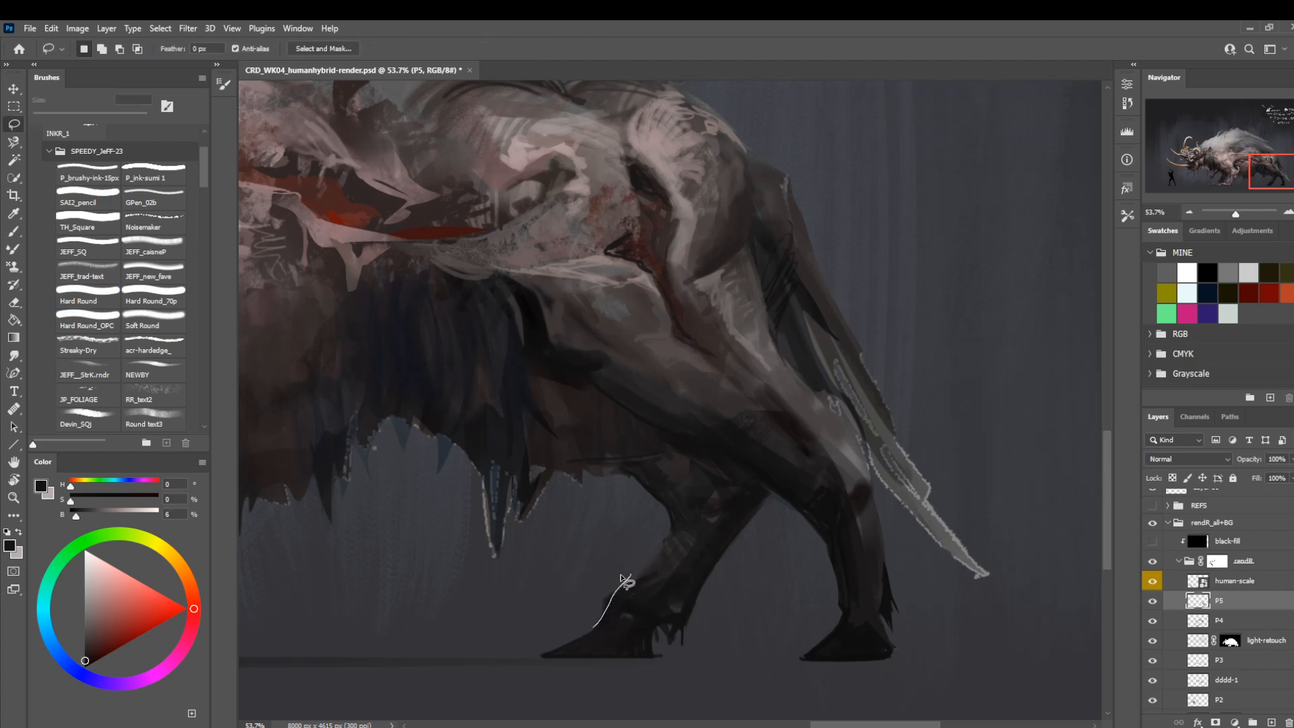
mouse_move(701, 524)
mouse_down()
mouse_move(642, 499)
mouse_move(673, 533)
mouse_up()
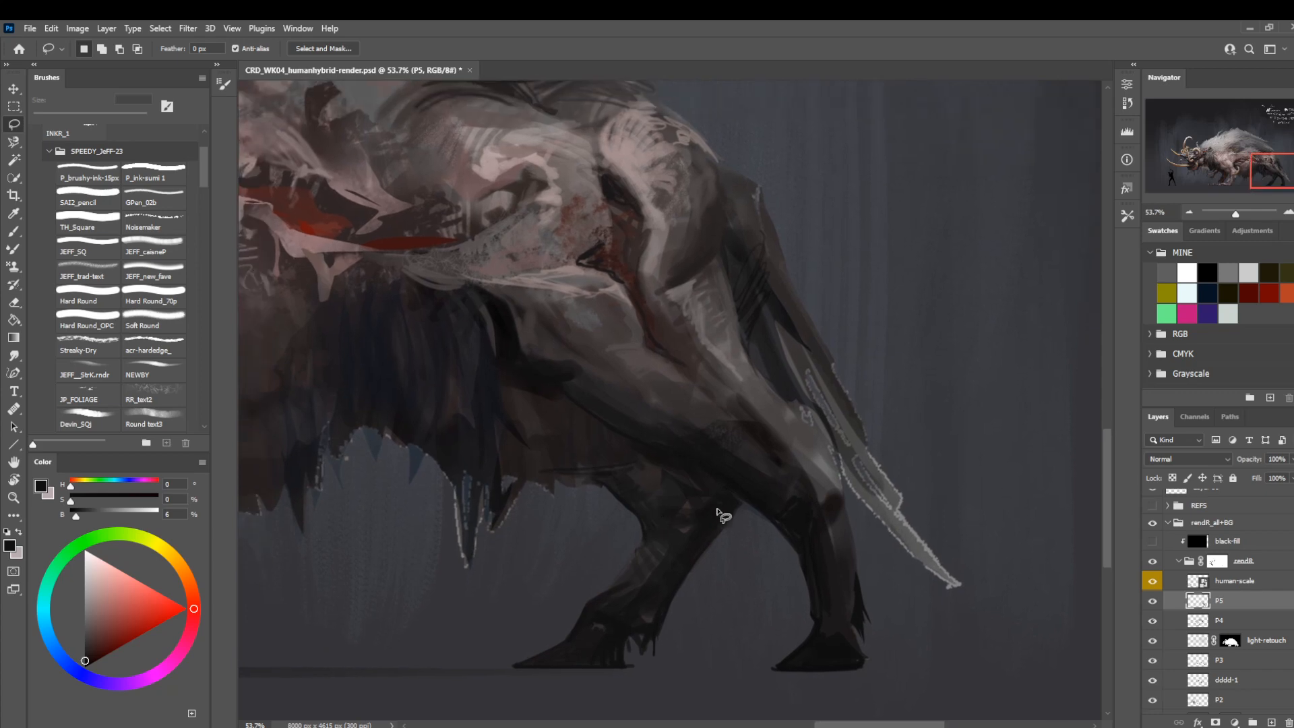
Sample the far leg's dark tone and shade around its knee with Hard Round, finishing at 8 px.
key(b)
alt+click(690, 533)
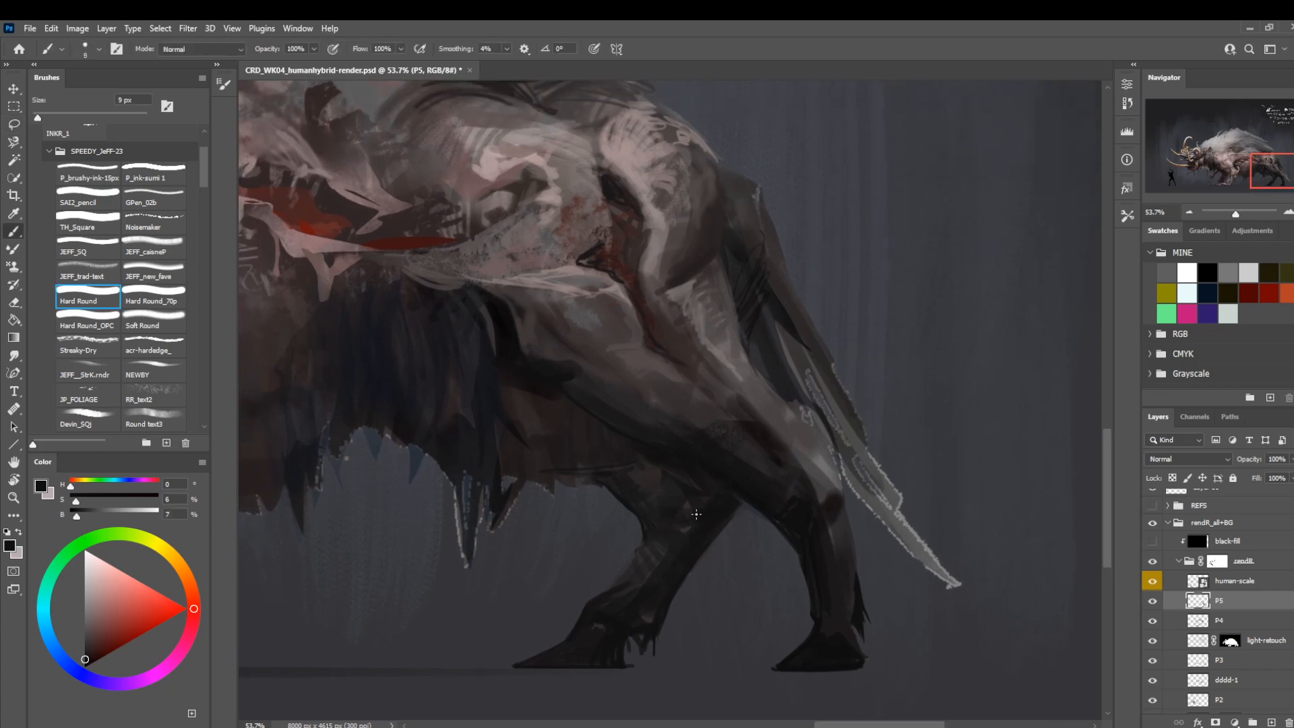
key(bracketright)
key(bracketright)
key(bracketright)
mouse_move(613, 477)
mouse_down()
mouse_move(629, 448)
mouse_move(681, 474)
mouse_up()
key(bracketleft)
key(bracketleft)
key(bracketleft)
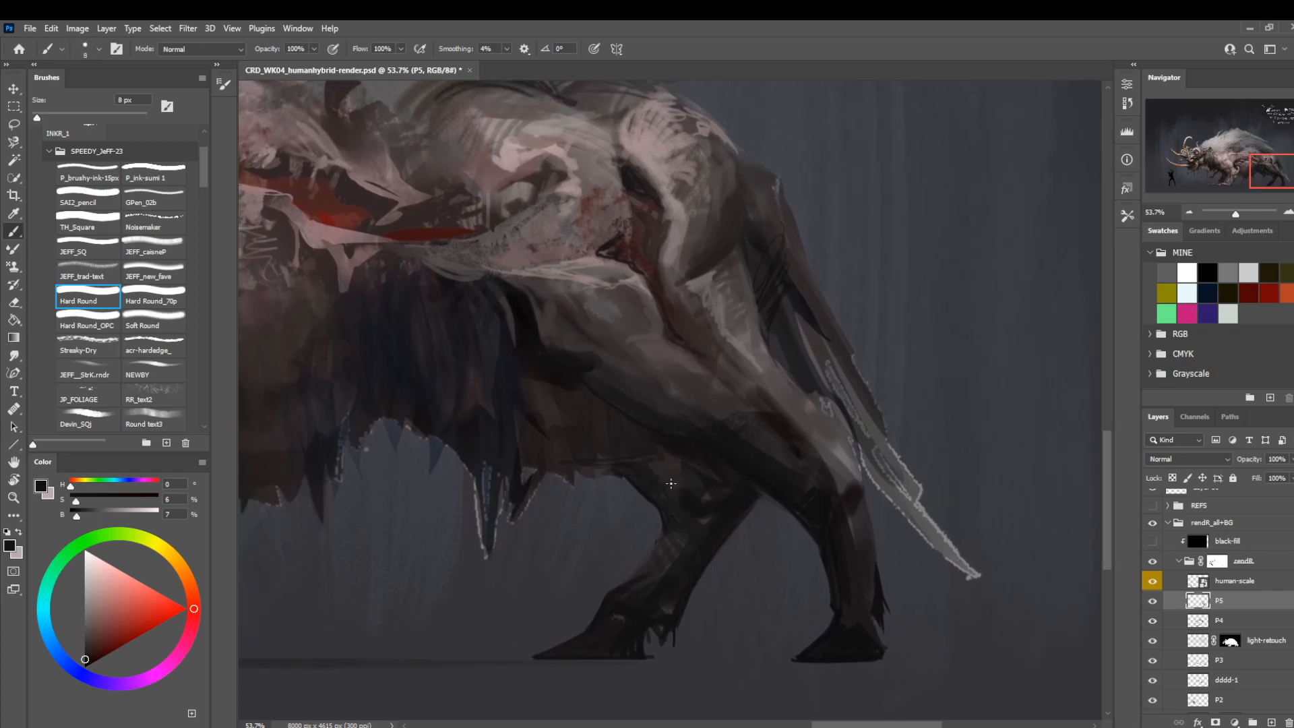
Sample dark grey and brown tones from the far upper leg and blend its shading with Hard Round from 20 to 10 px.
key(bracketright)
key(bracketright)
alt+click(682, 484)
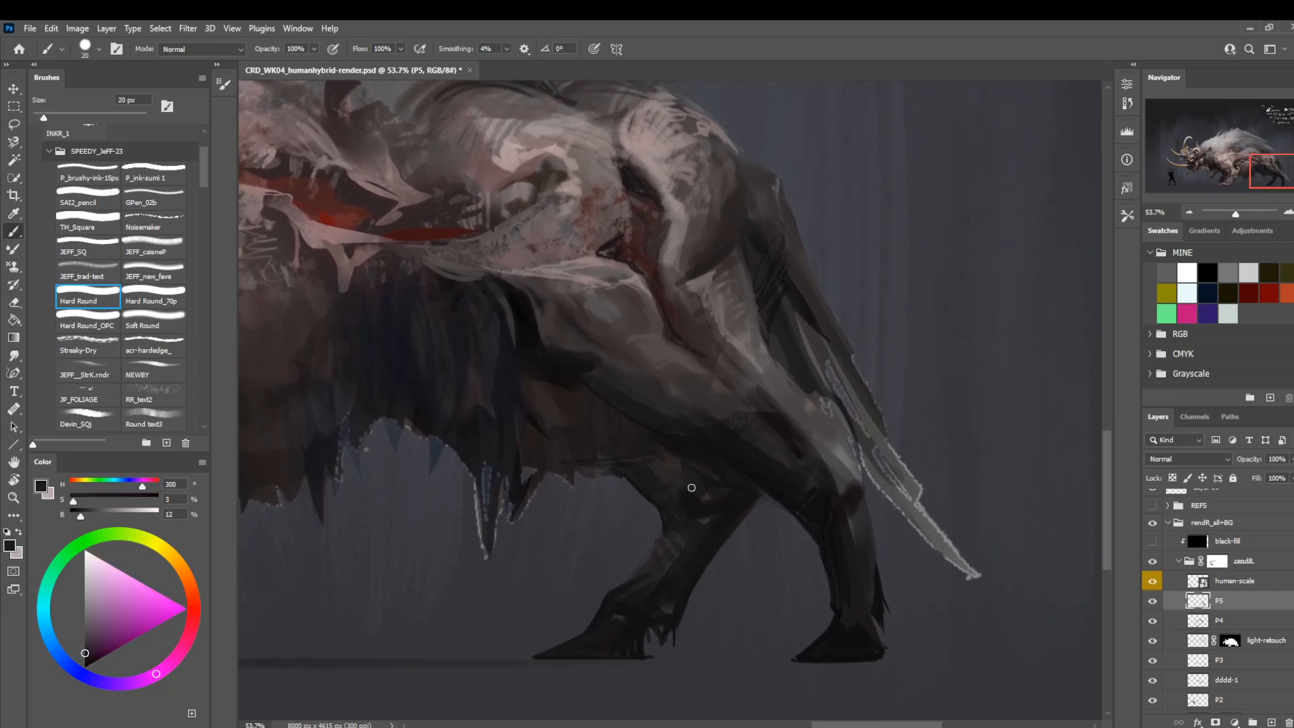
key(bracketright)
key(bracketright)
alt+click(673, 475)
key(bracketleft)
key(bracketleft)
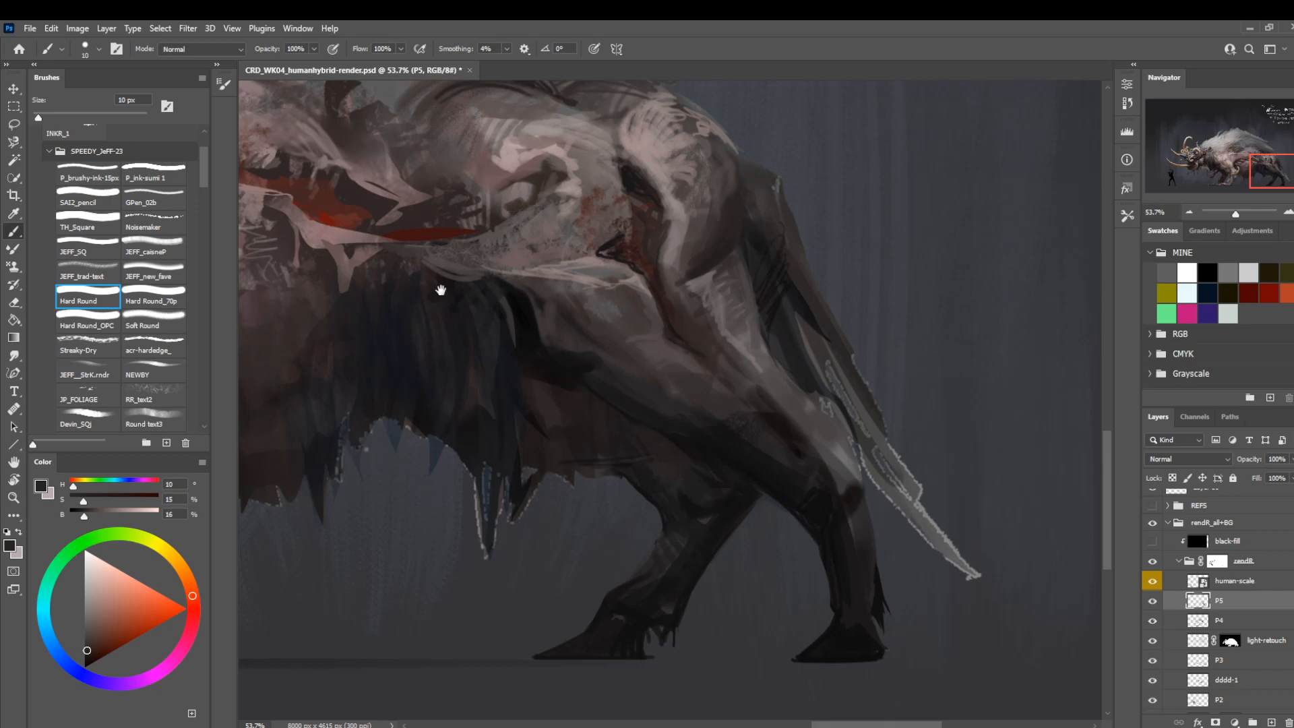
Examine the whole creature by toggling layer P5's visibility and flipping the canvas horizontally.
drag(441, 289, 609, 413)
key(z)
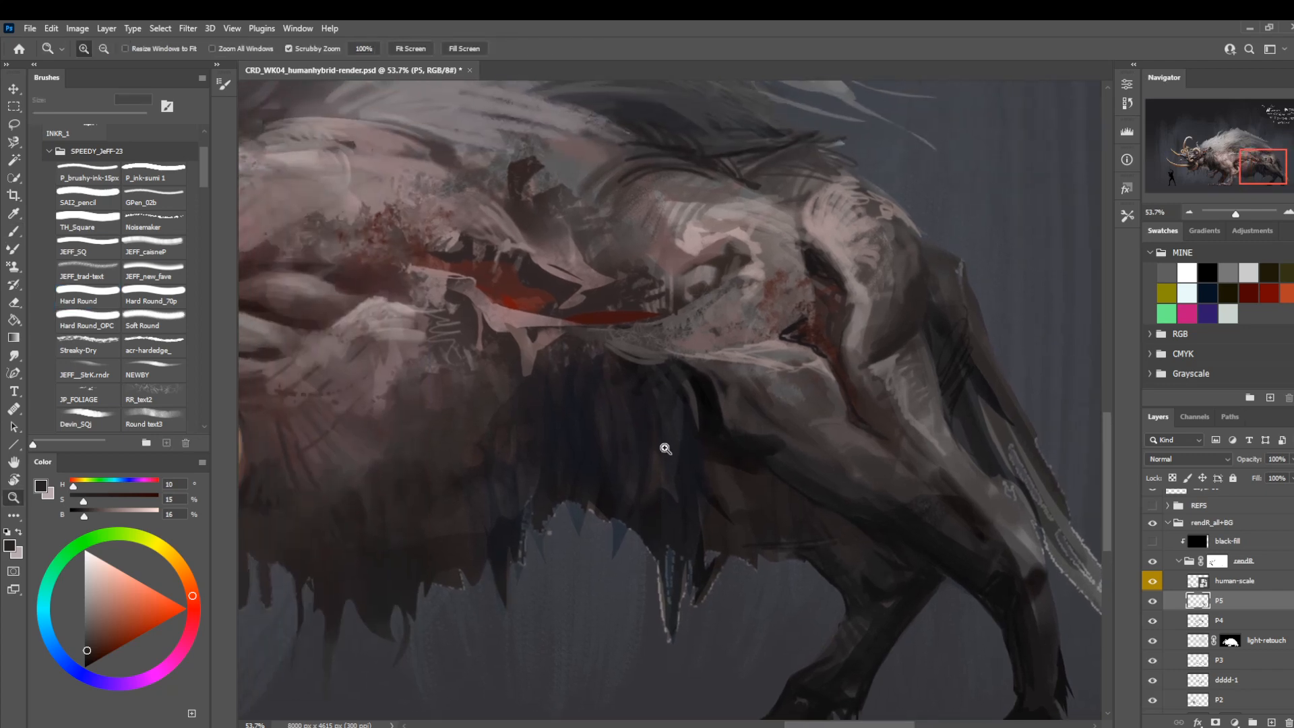
key(b)
key(z)
mouse_move(652, 482)
mouse_down()
mouse_move(609, 496)
mouse_move(639, 536)
mouse_up()
click(1153, 601)
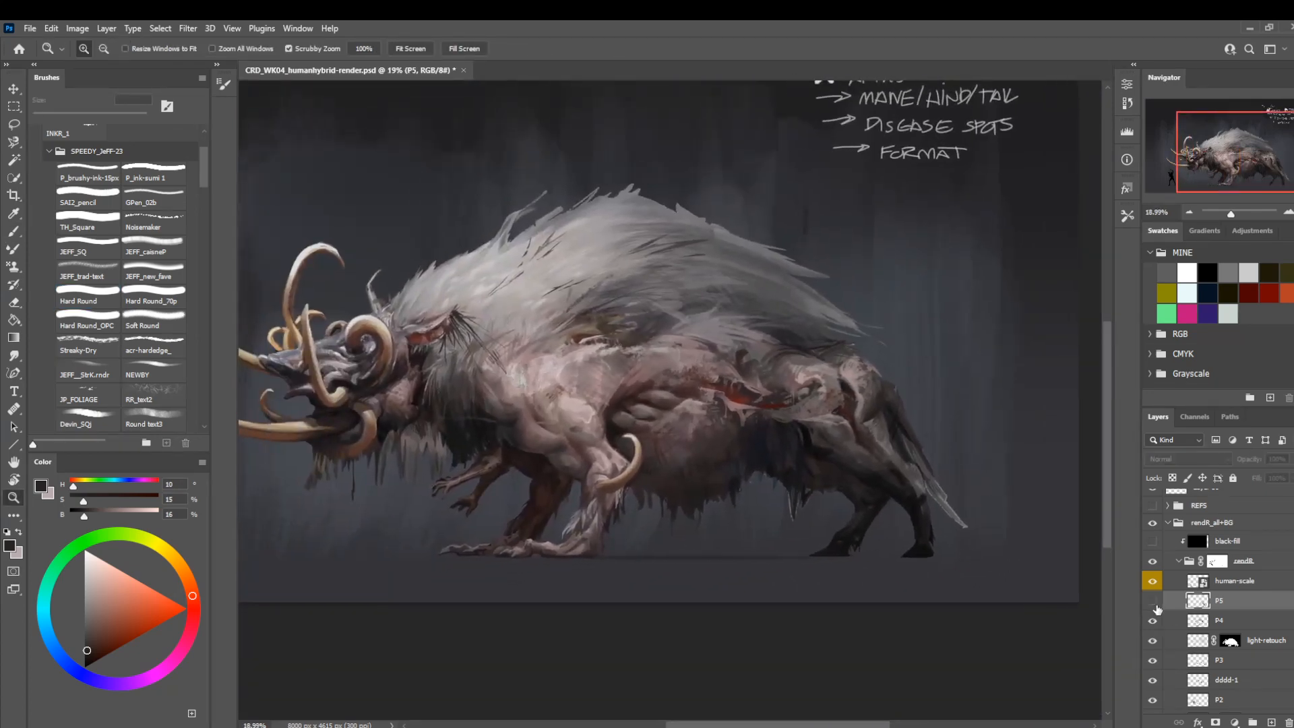
click(1153, 602)
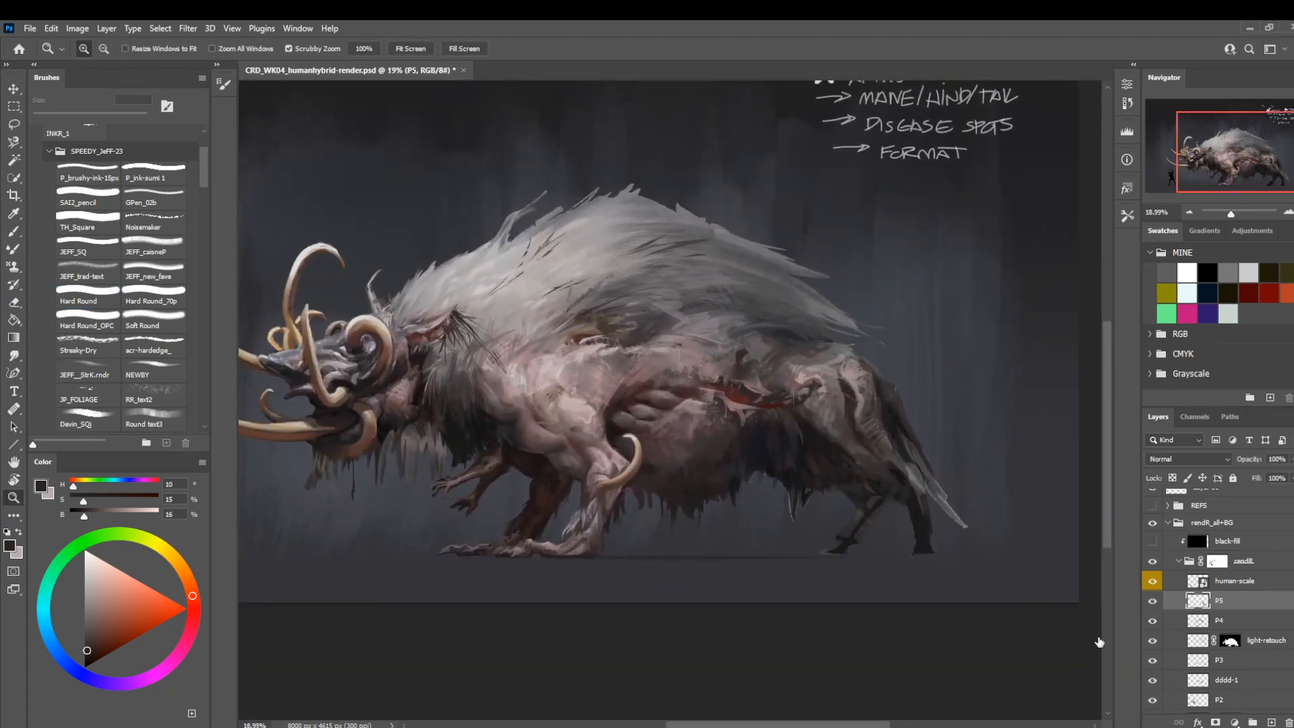
key(ctrl+shift+h)
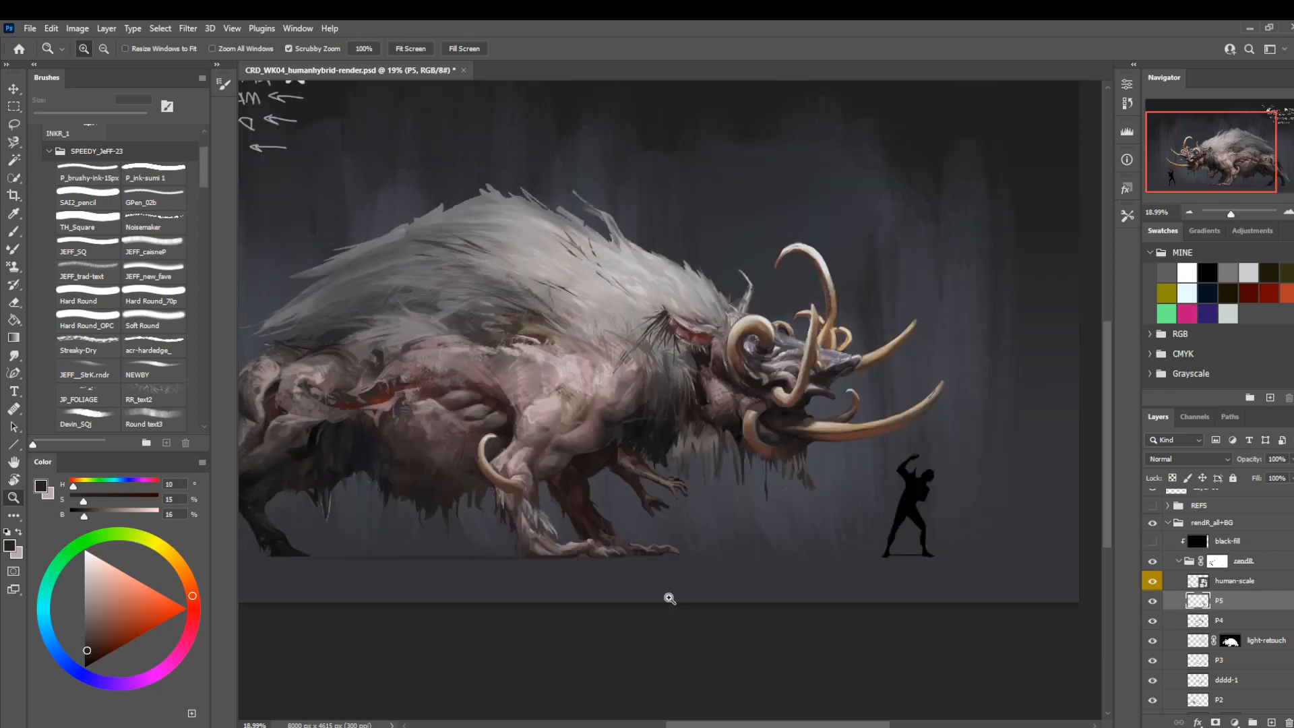
drag(762, 514, 731, 528)
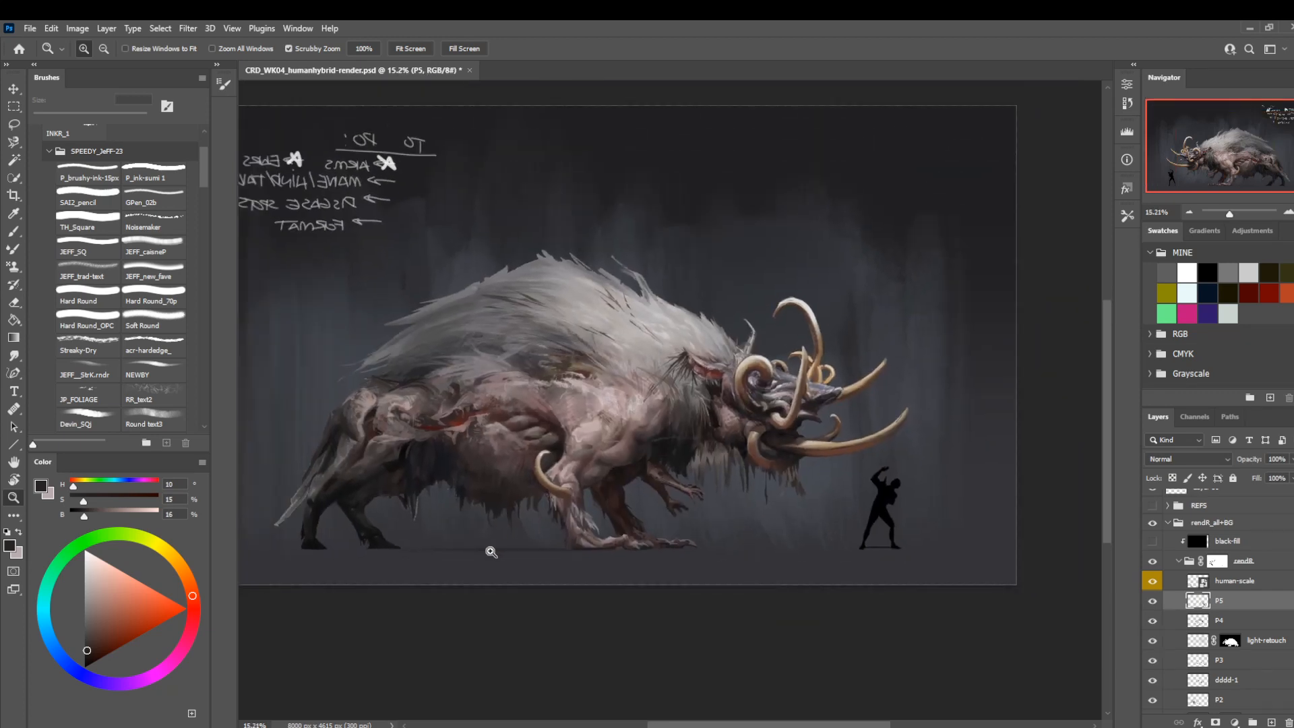
drag(427, 582, 560, 566)
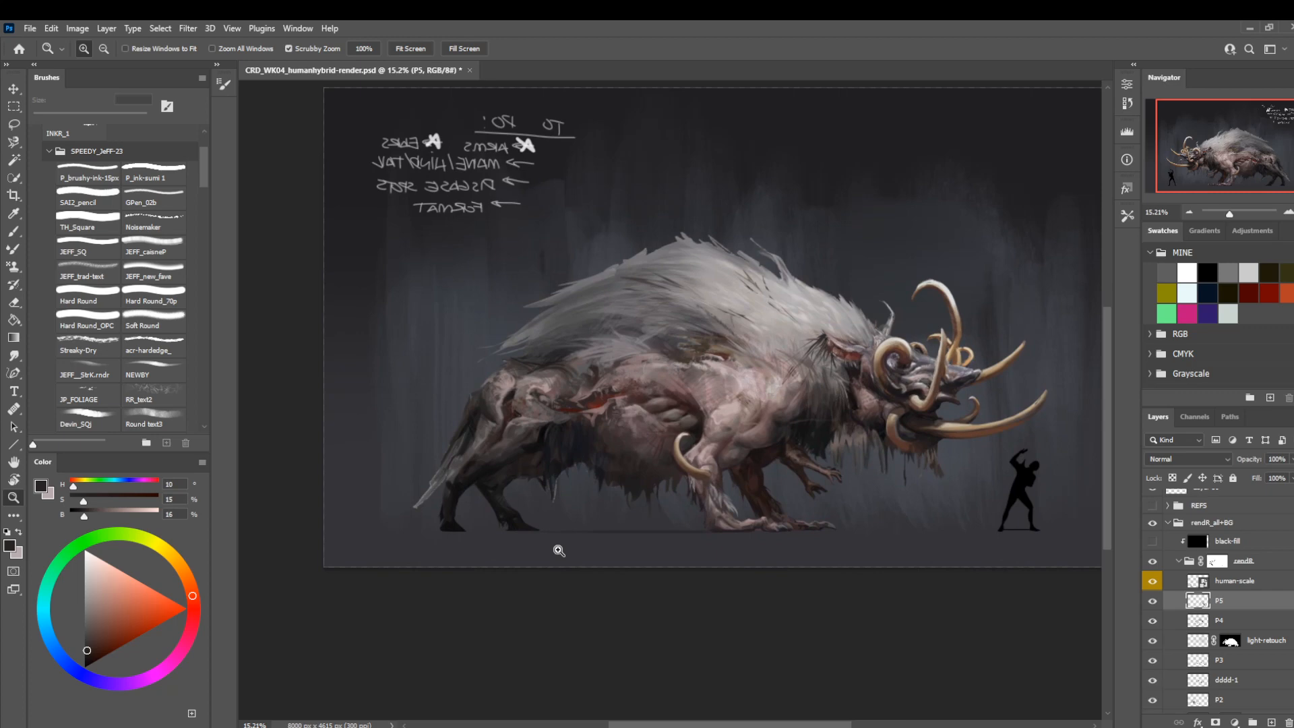
Sample the far leg's dark tone, lasso its front edge below the knee and refine it on the rendR layer mask.
drag(455, 516, 651, 506)
key(b)
alt+click(532, 415)
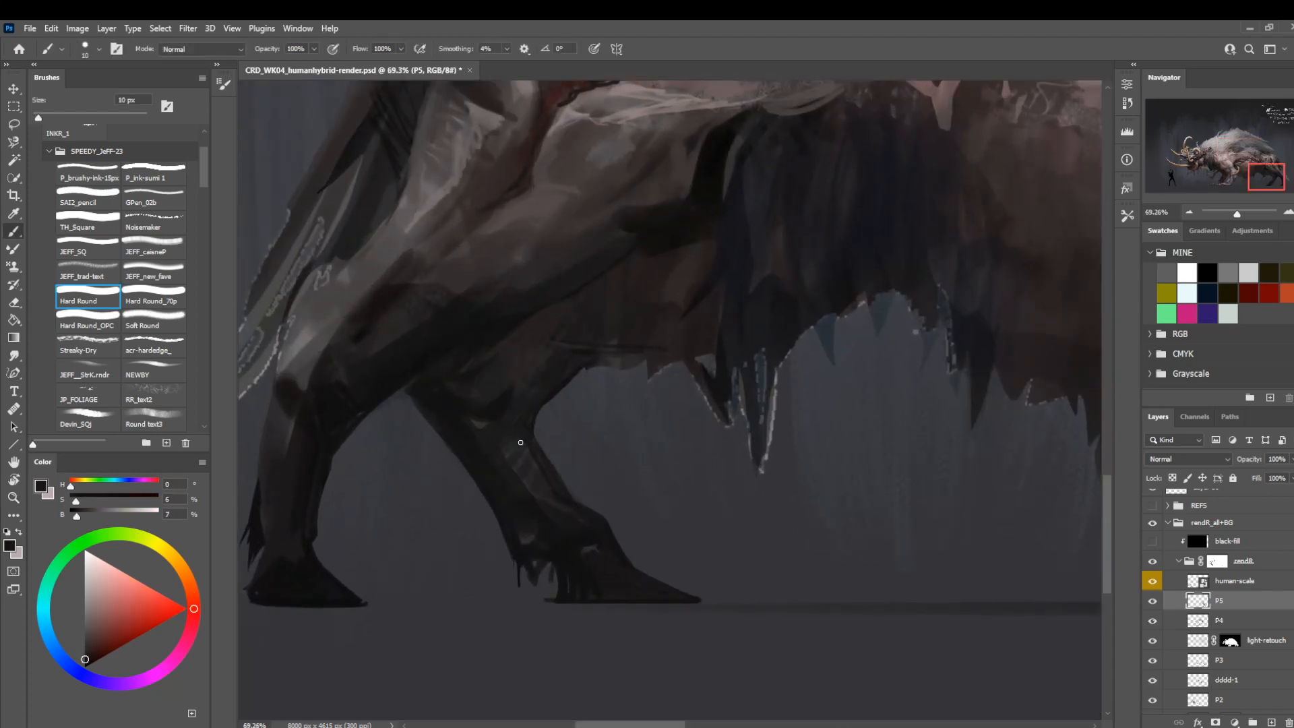
key(l)
mouse_move(549, 462)
mouse_down()
mouse_move(539, 433)
mouse_move(532, 461)
mouse_up()
click(1218, 561)
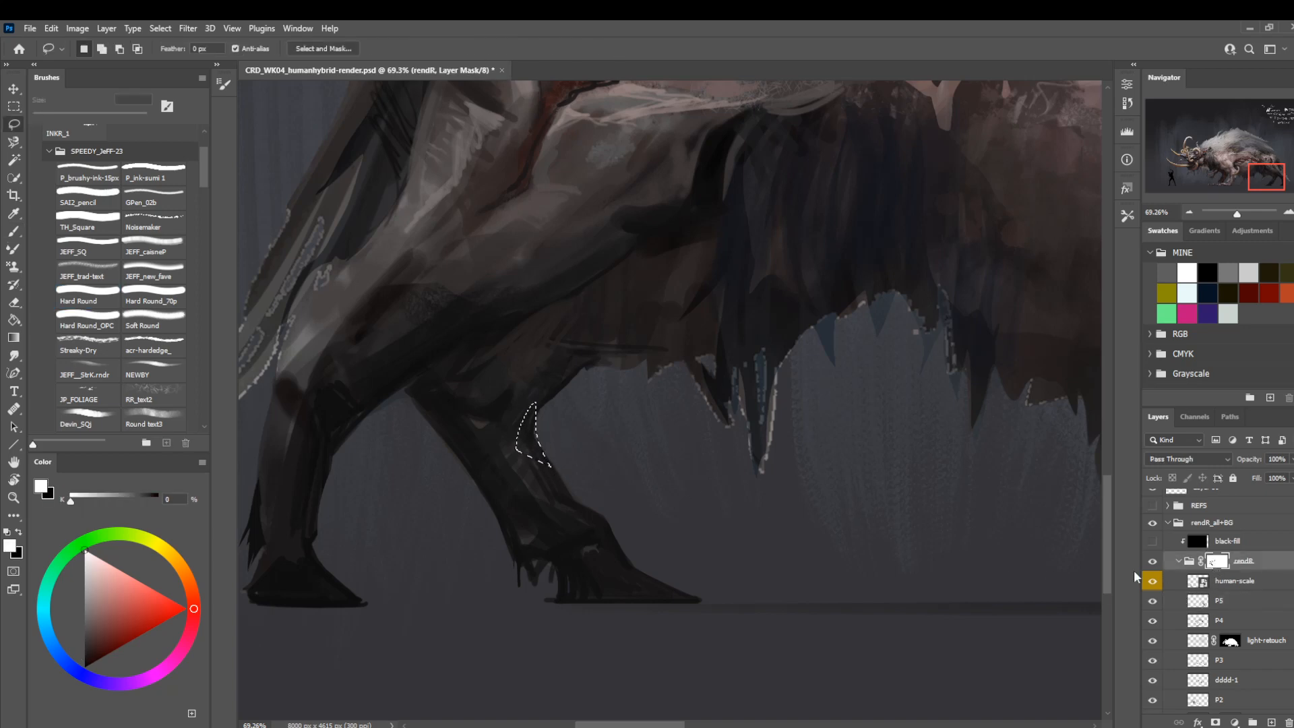
key(space)
mouse_move(702, 376)
mouse_down()
mouse_move(702, 447)
mouse_move(662, 486)
mouse_move(652, 470)
mouse_up()
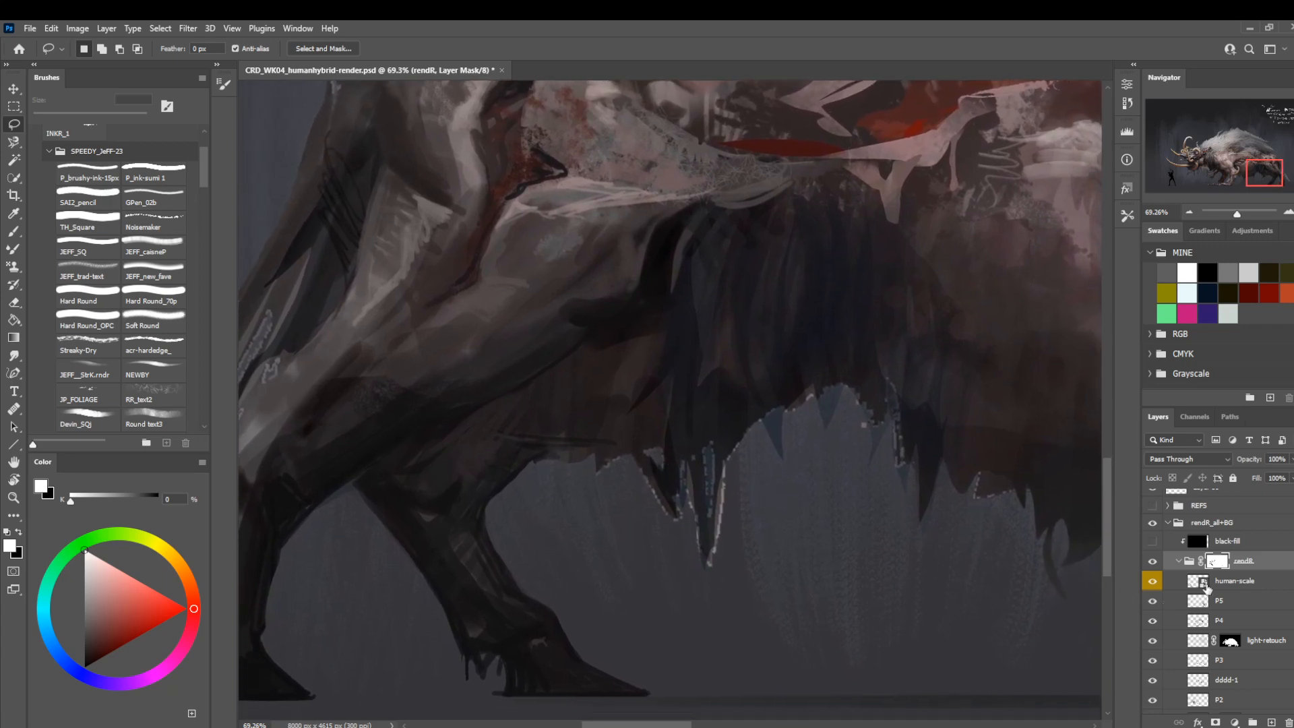
Select layer P5 and toggle its visibility to compare the repainted hind leg with the underlying version.
click(1197, 601)
click(1152, 601)
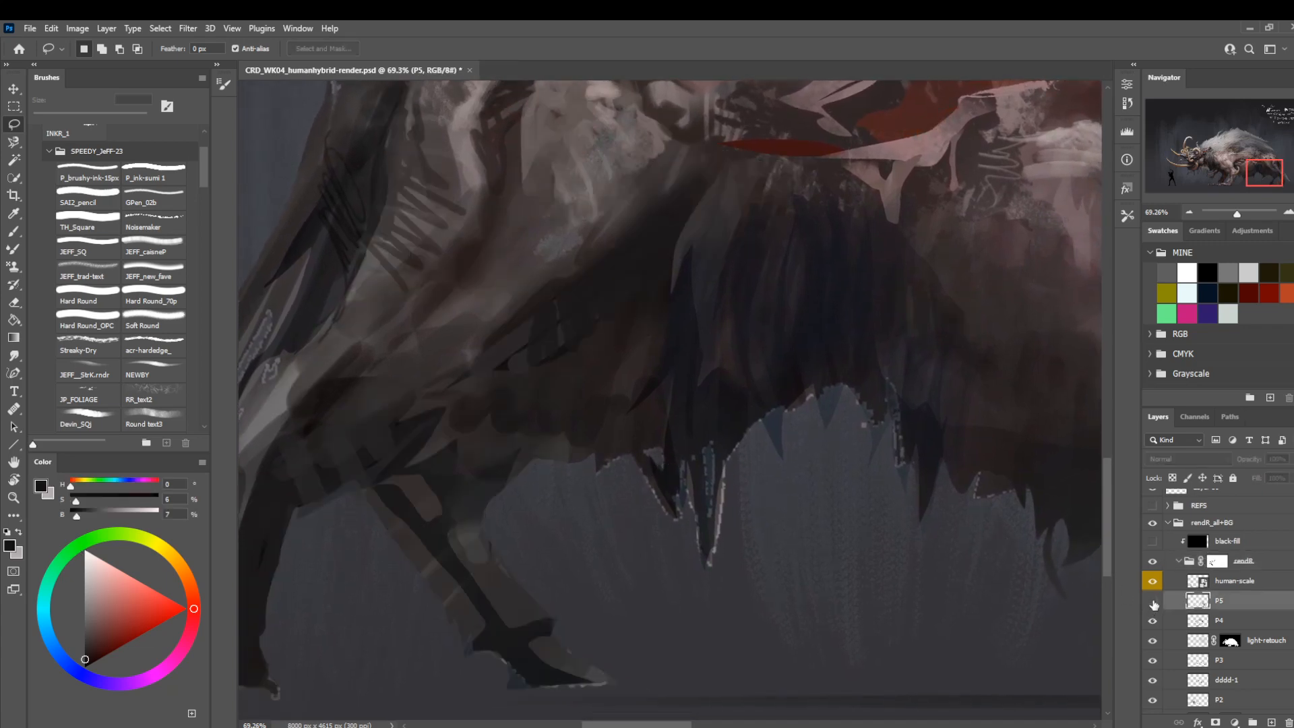
click(1153, 600)
Refine the far hind leg's dark shading and edges with Hard Round at 8 px.
key(space)
drag(471, 622, 669, 554)
key(b)
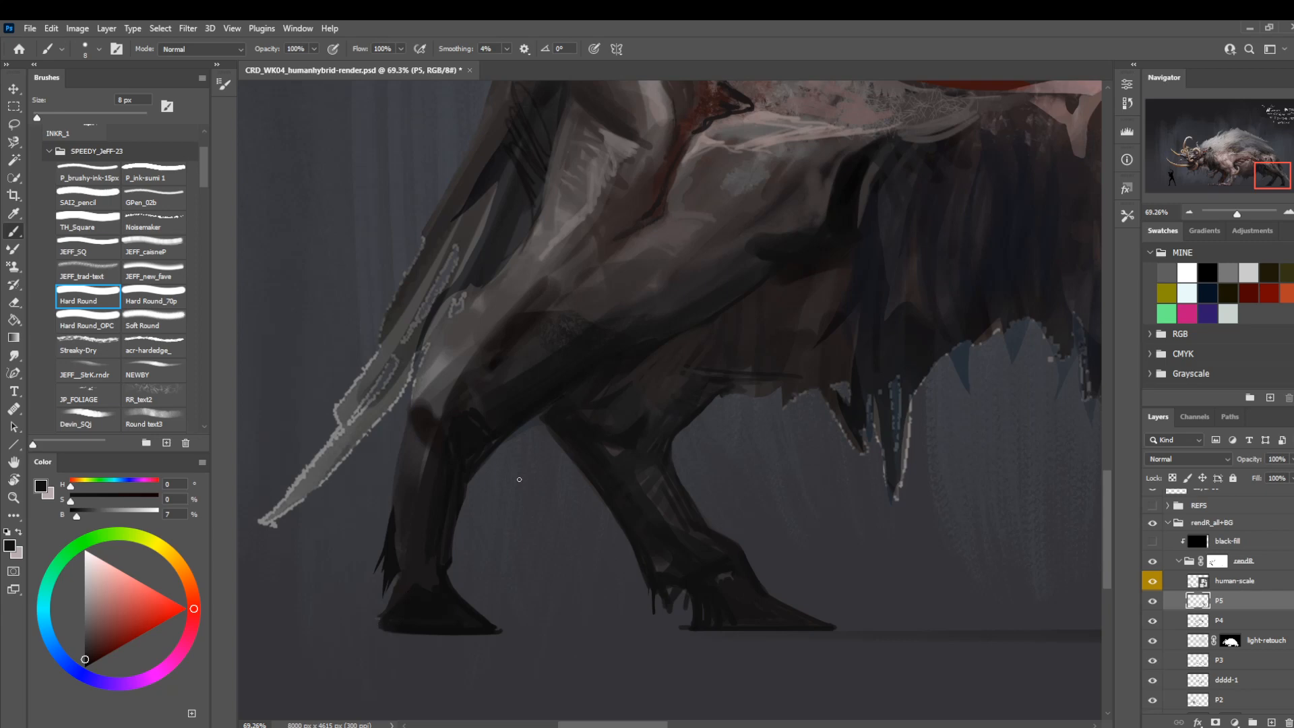
drag(631, 456, 564, 509)
drag(546, 574, 511, 547)
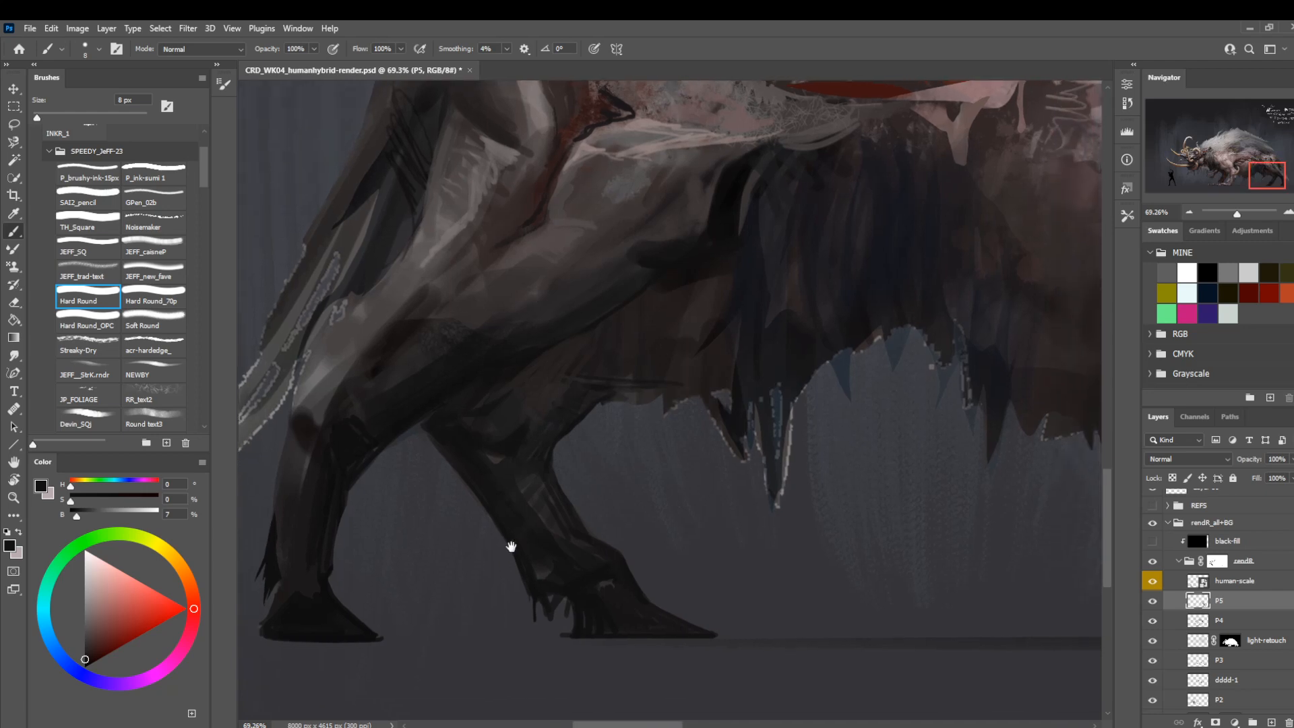
Sample near-black from the far hind foot and shade the far leg with Hard Round_70p at 25 px.
alt+click(580, 595)
key(])
key(])
key(])
key(])
click(145, 305)
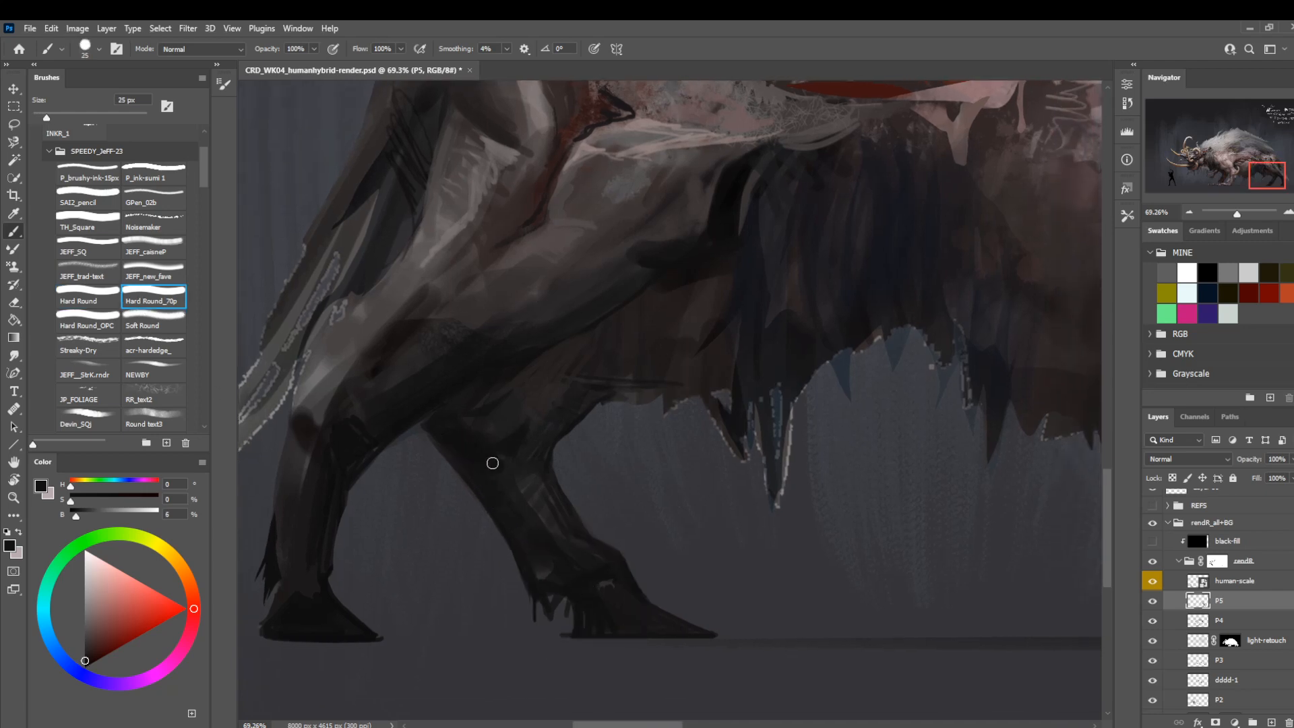
Switch to Soft Round at 35 px and softly darken the far leg around the knee.
key([)
key([)
key([)
key([)
click(156, 326)
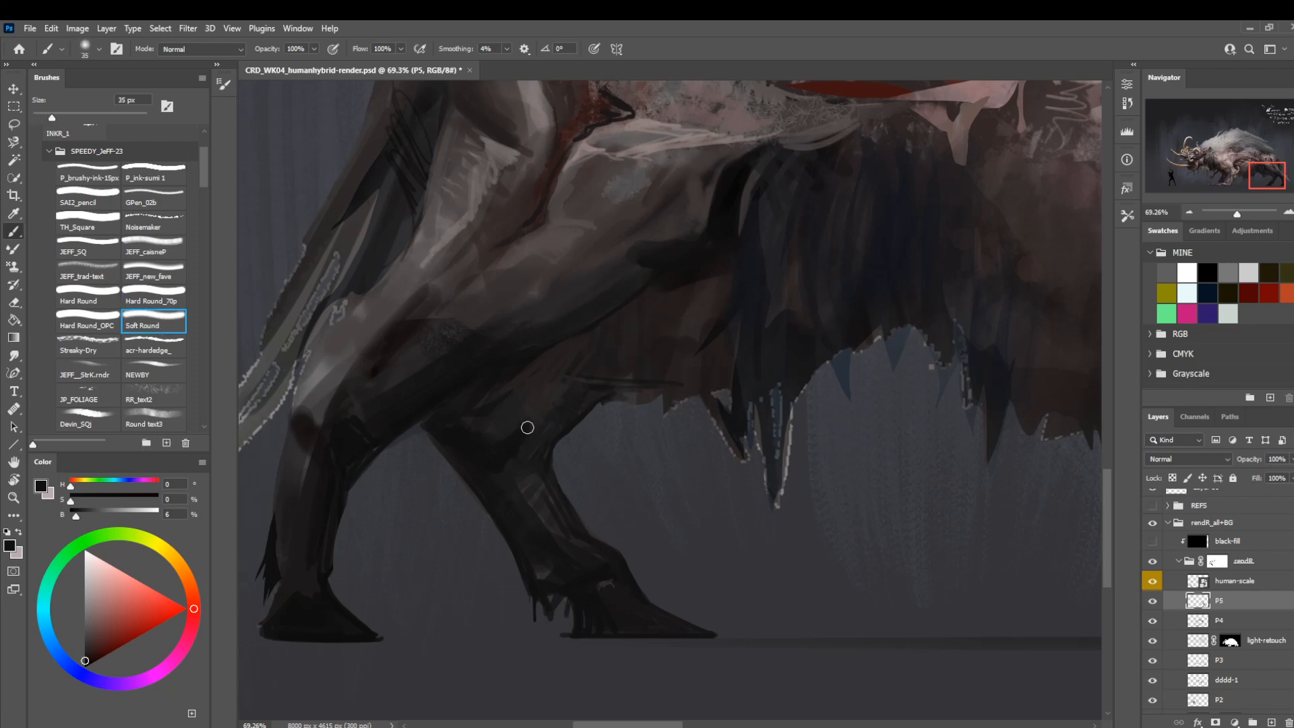
key(z)
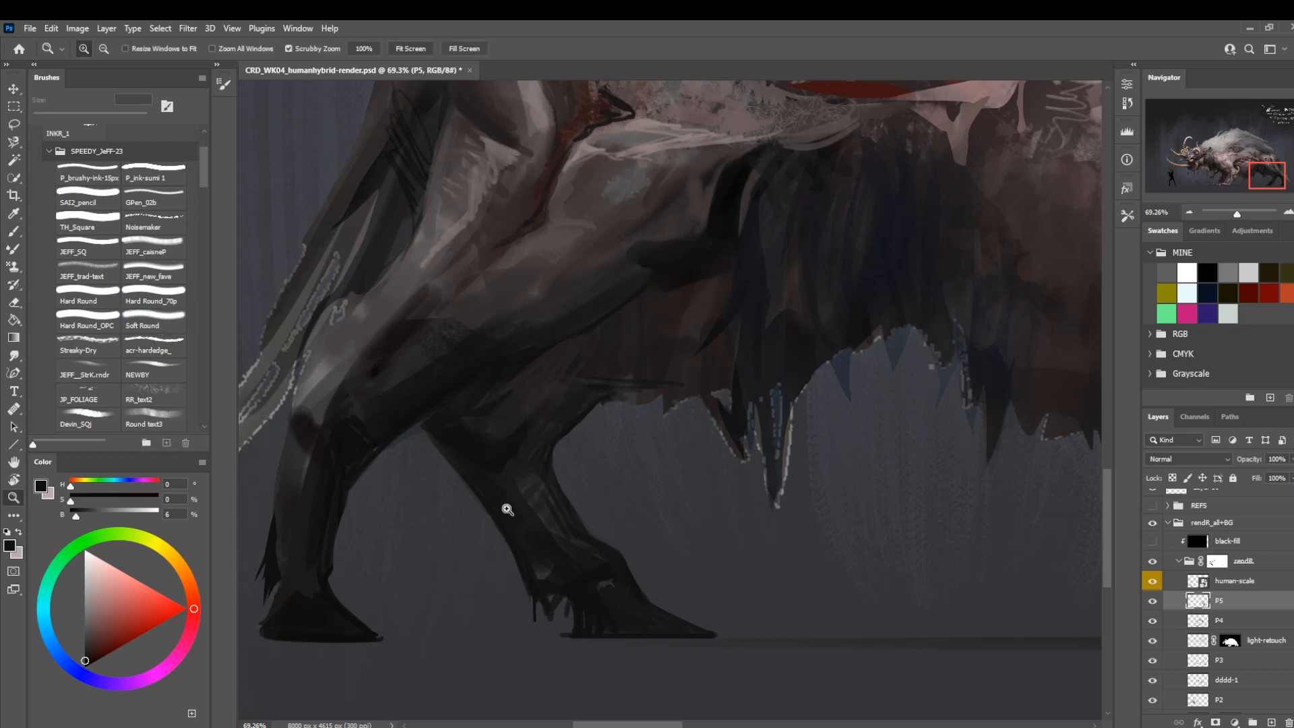
Refine the far hind leg's upper shading with Soft Round at 15 px, sampling dark greys from the two hind legs.
mouse_move(508, 511)
mouse_down()
mouse_move(471, 519)
mouse_move(486, 517)
mouse_up()
key(b)
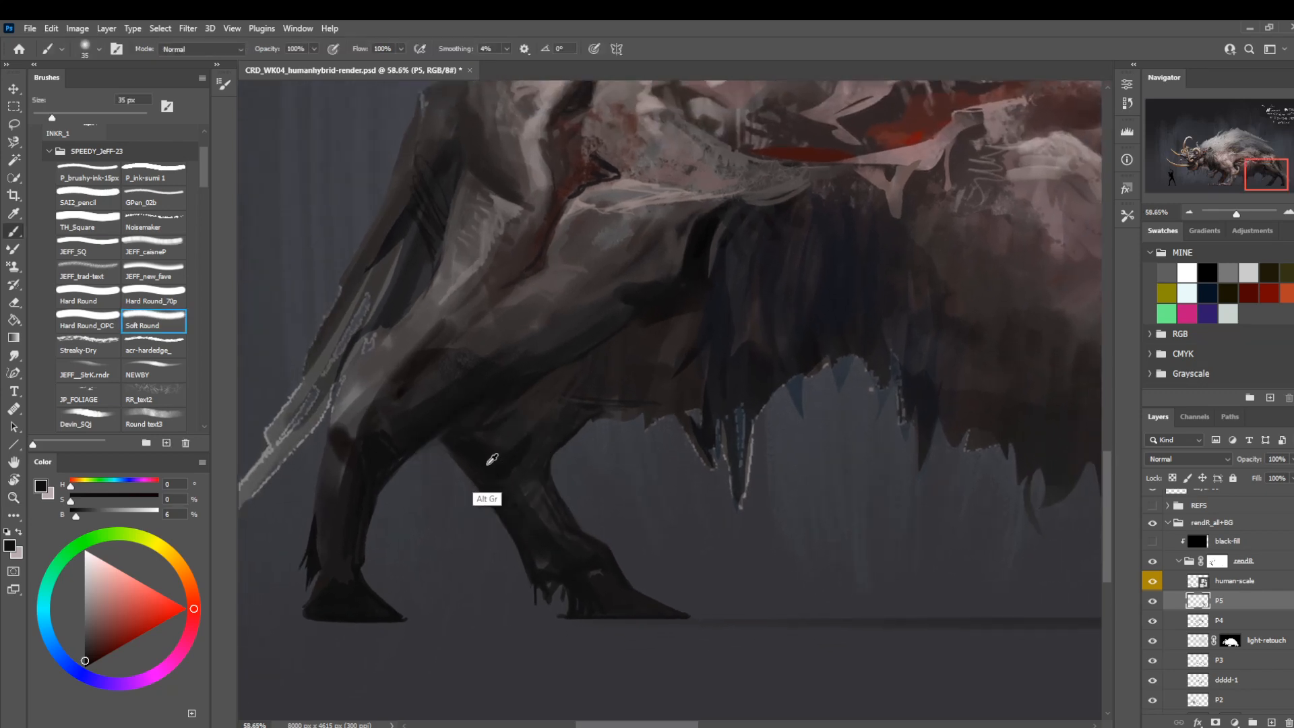
key([)
key([)
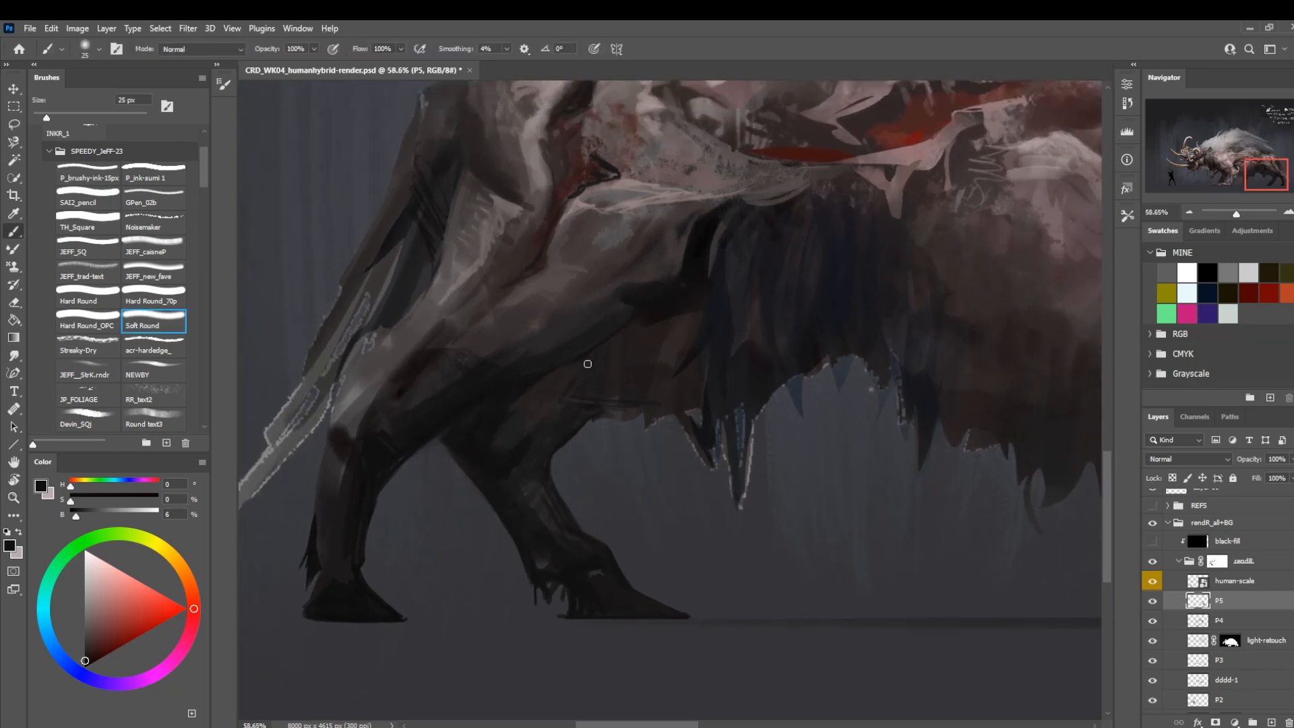
key([)
key([)
alt+click(502, 430)
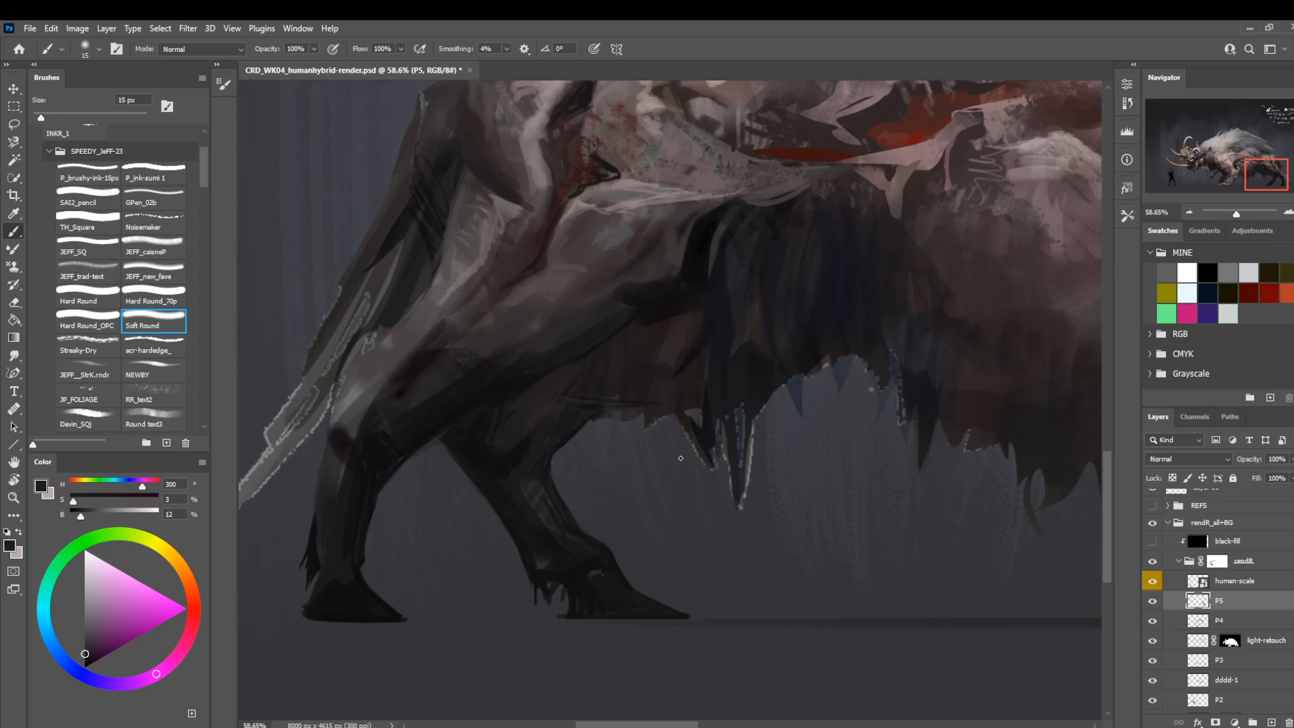
alt+click(405, 455)
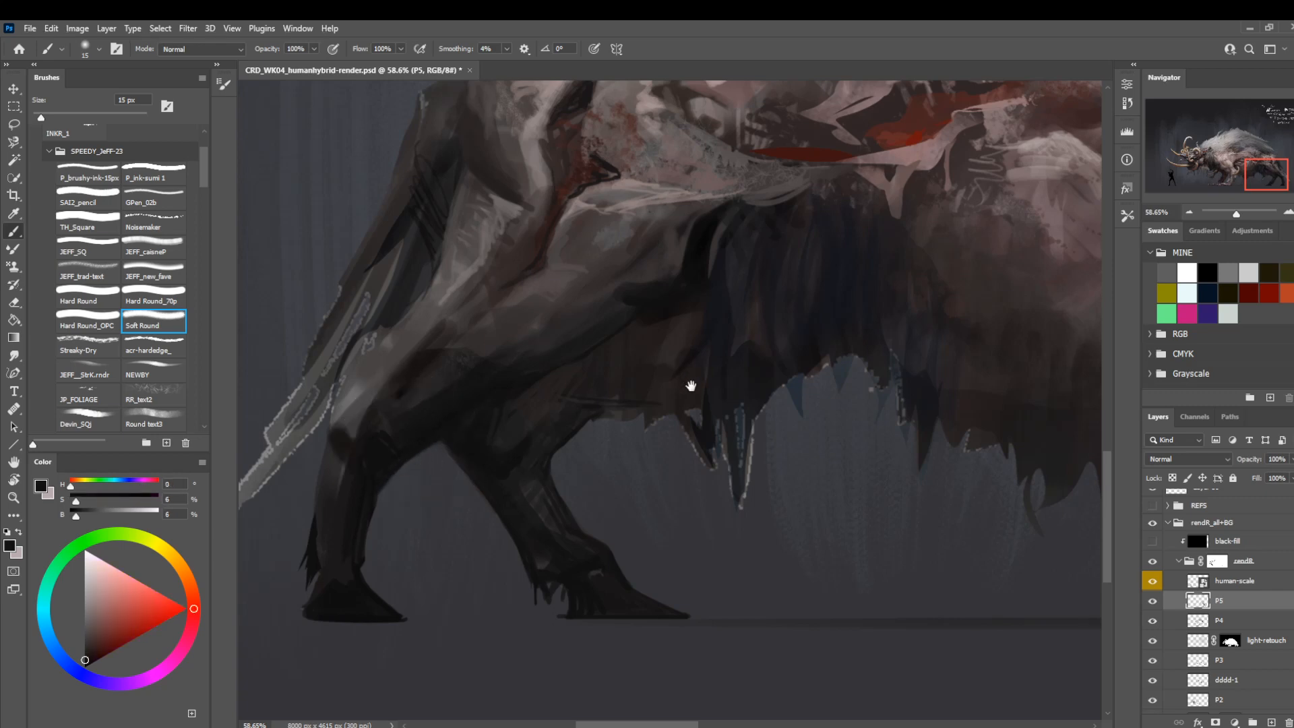
Deepen the near-black shadow between the near thigh and the hanging belly fur with Soft Round at 20 px.
mouse_move(691, 386)
mouse_down()
mouse_move(615, 499)
mouse_move(603, 465)
mouse_up()
key(bracketleft)
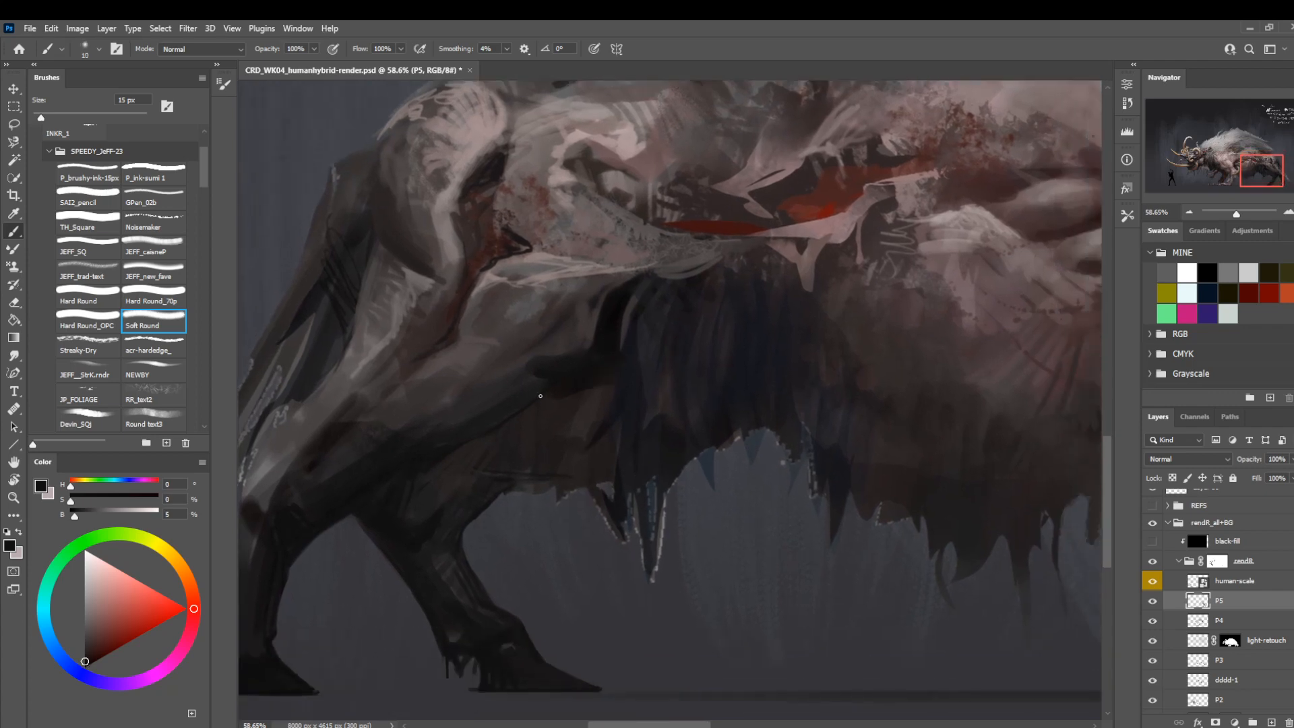
key(bracketleft)
key(bracketleft)
key(bracketright)
key(bracketright)
drag(593, 417, 600, 391)
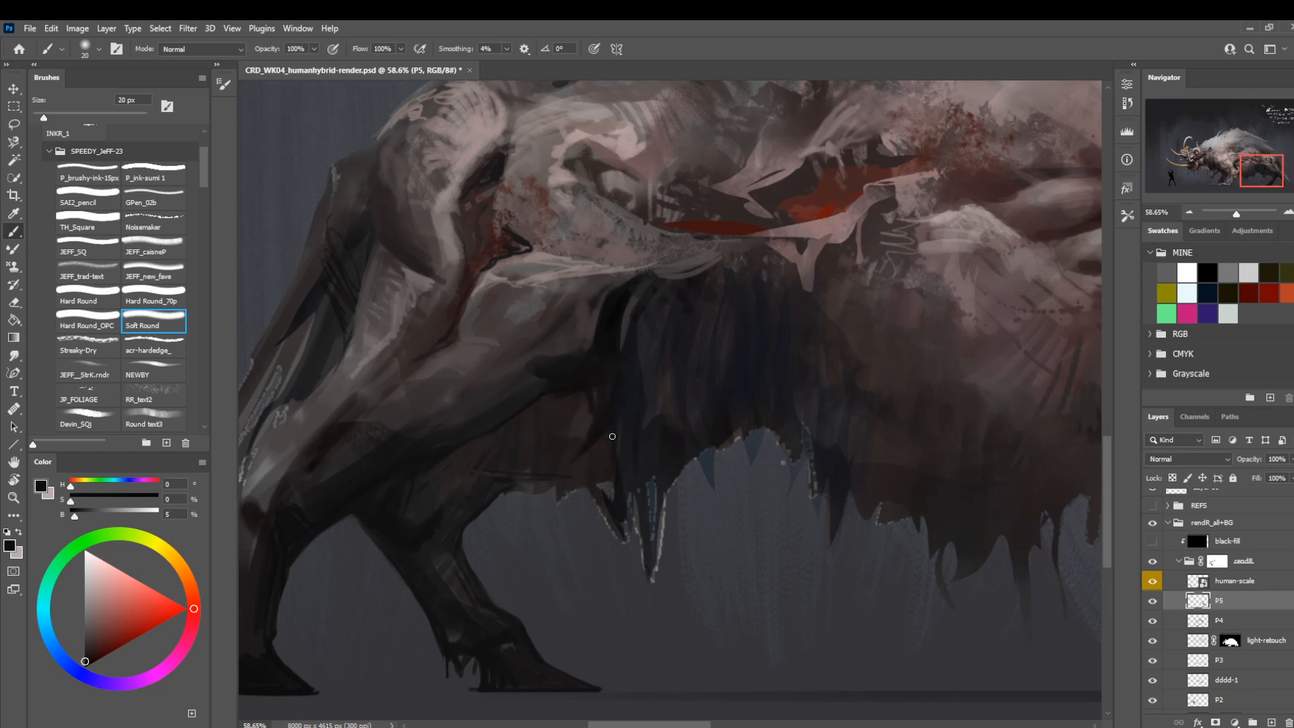
Lasso the light fringe around the long hanging fur spike and hide it with black on the (base) group's mask.
key(z)
mouse_move(561, 456)
mouse_down()
mouse_move(506, 468)
mouse_move(534, 491)
mouse_move(476, 514)
mouse_move(560, 576)
mouse_move(557, 418)
mouse_up()
key(l)
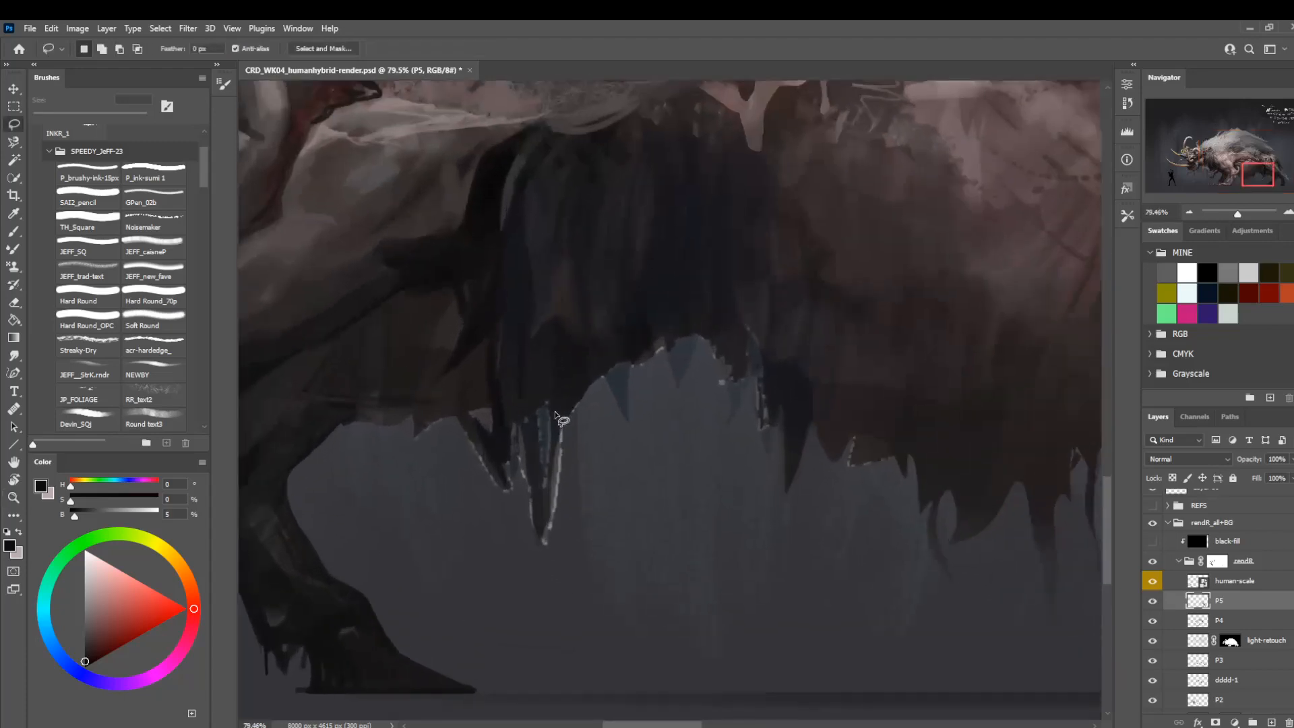
mouse_move(546, 512)
mouse_down()
mouse_move(528, 438)
mouse_move(560, 604)
mouse_move(519, 566)
mouse_up()
scroll(1218, 641, down, 5)
click(1219, 678)
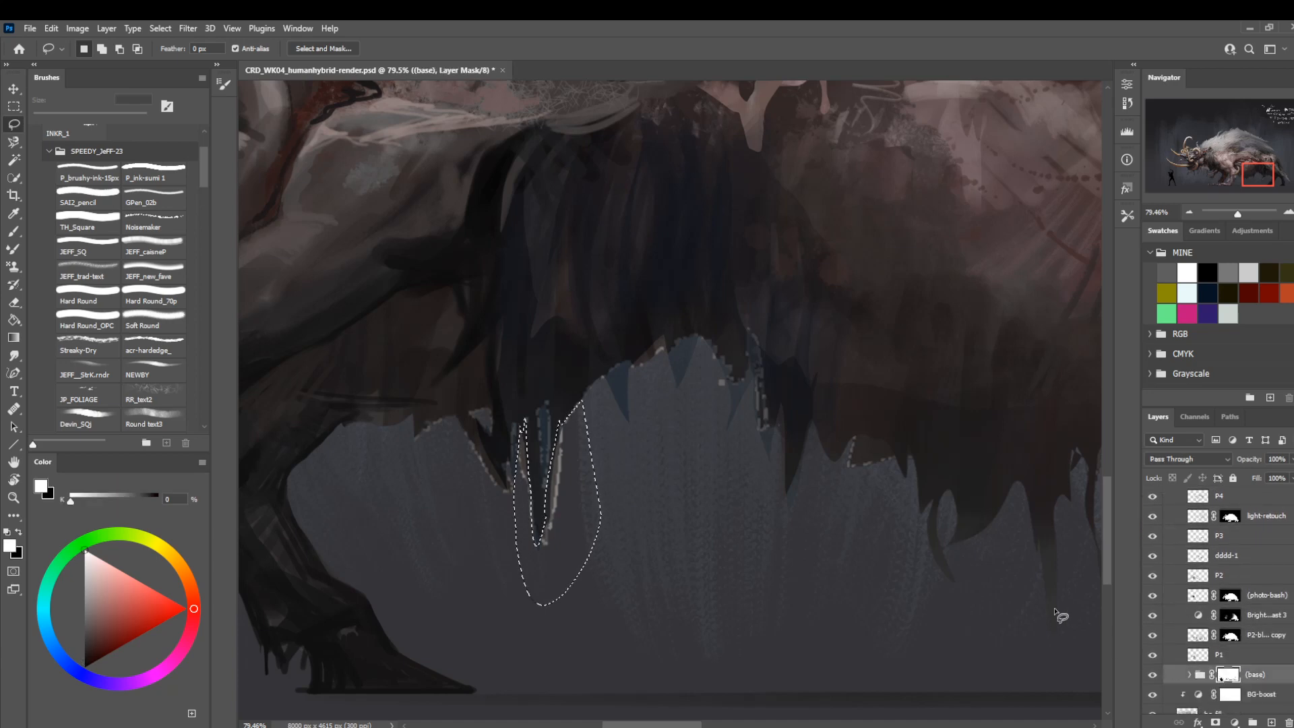
key(ctrl+d)
Return to layer P5 and save the file with the canvas flipped horizontally.
key(z)
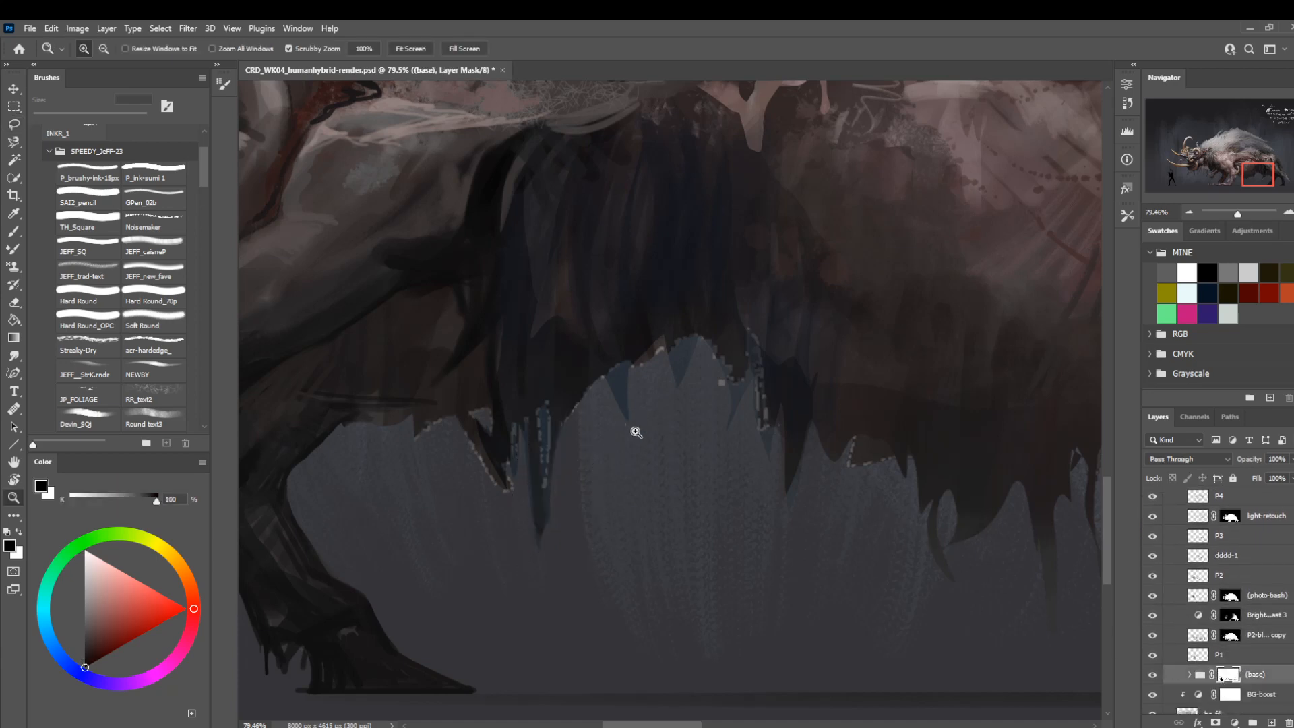
drag(635, 431, 593, 450)
drag(673, 410, 596, 451)
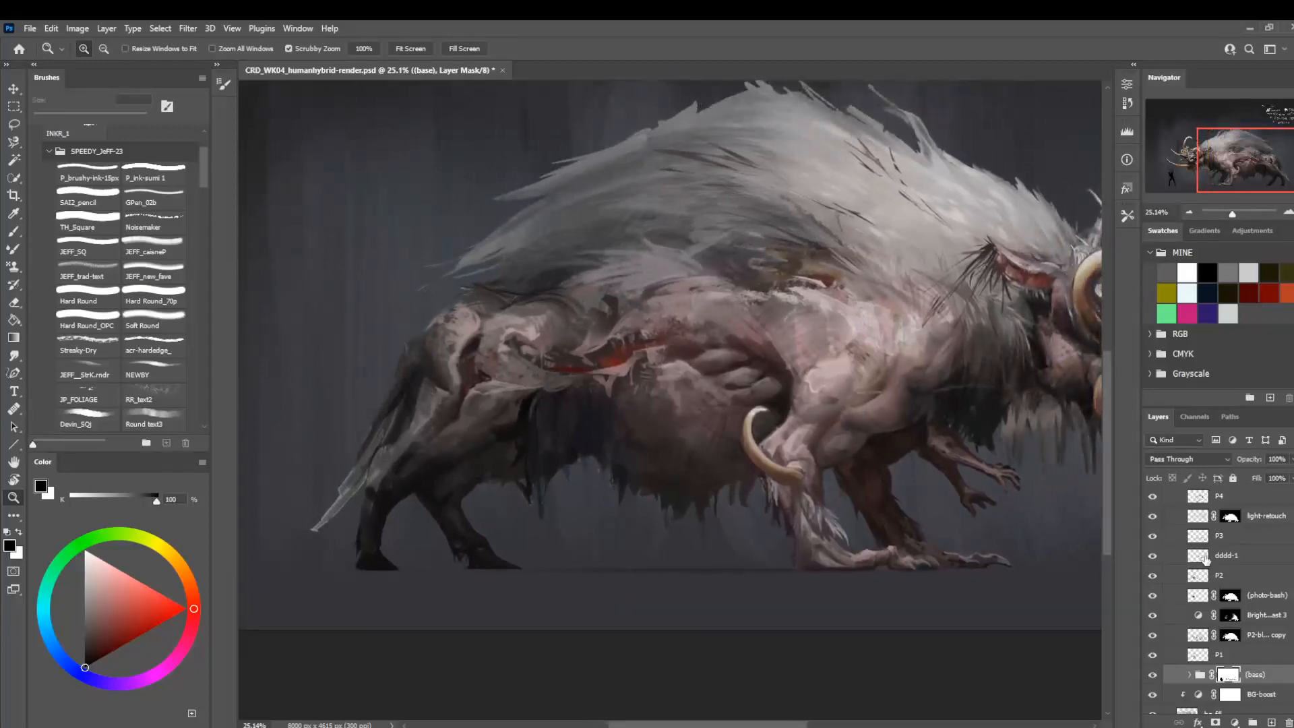
scroll(1223, 678, up, 5)
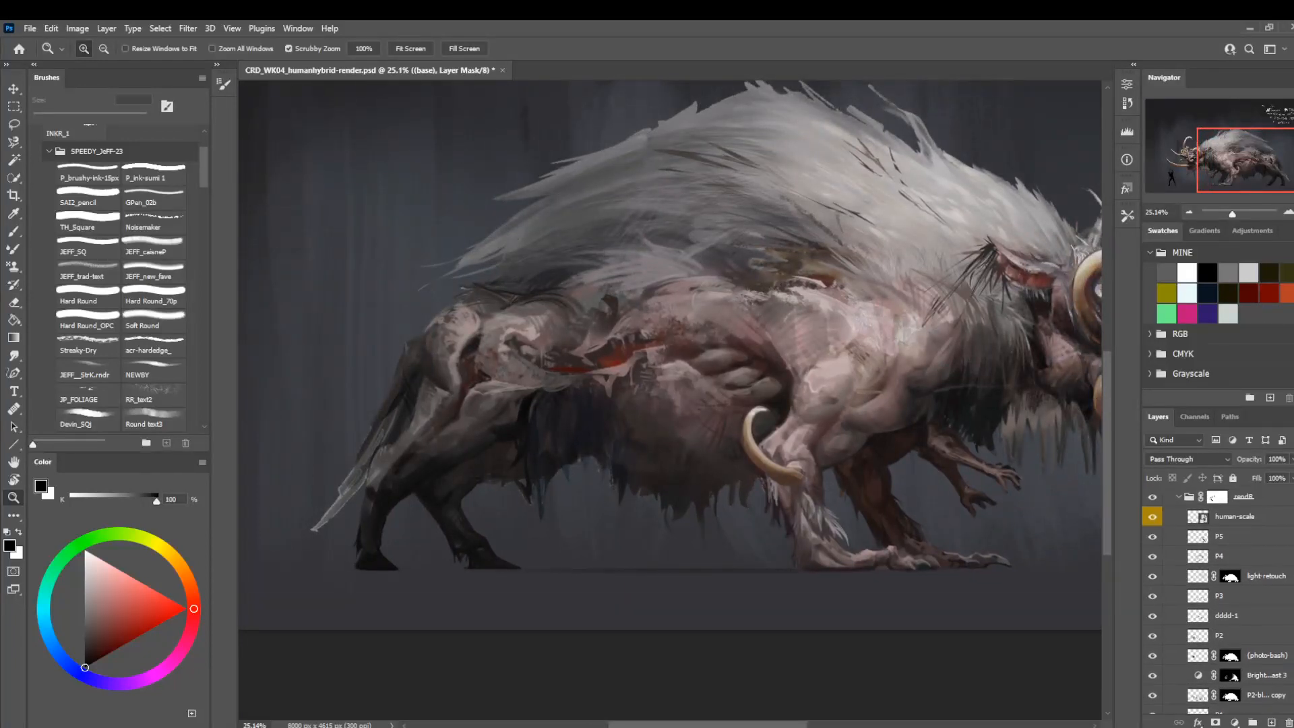
click(1249, 566)
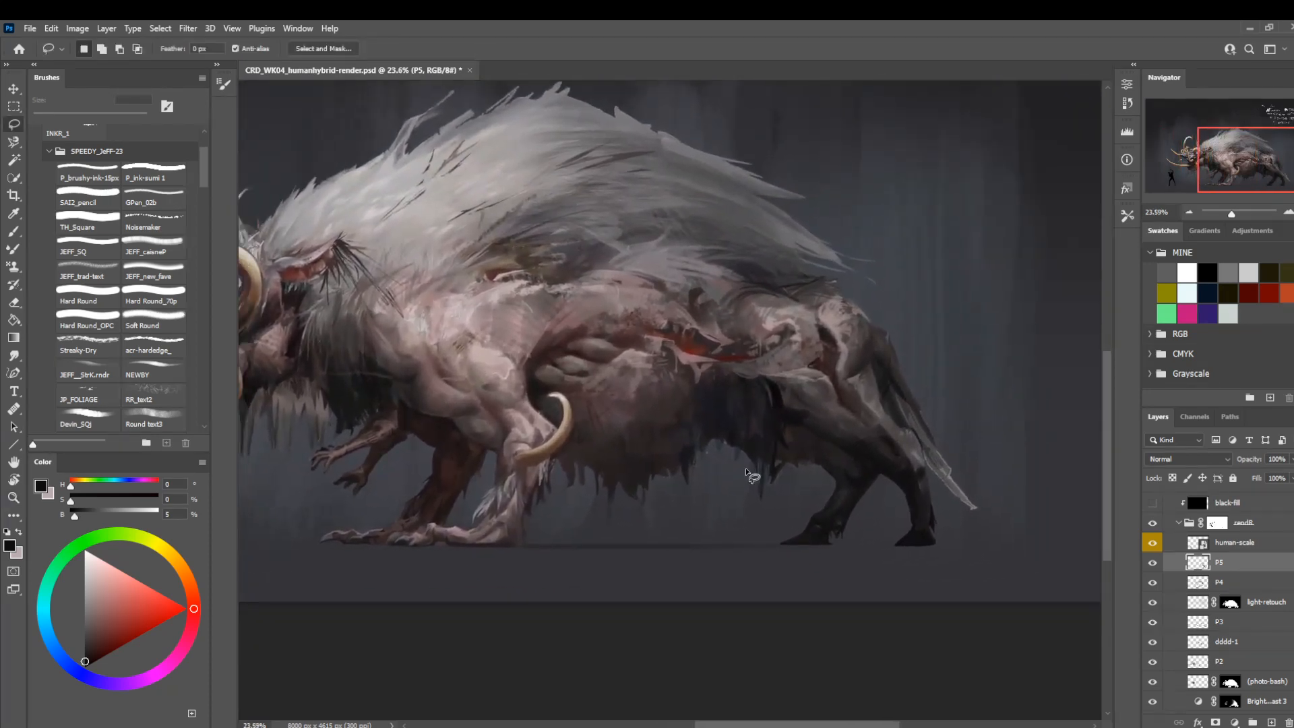
key(ctrl+s)
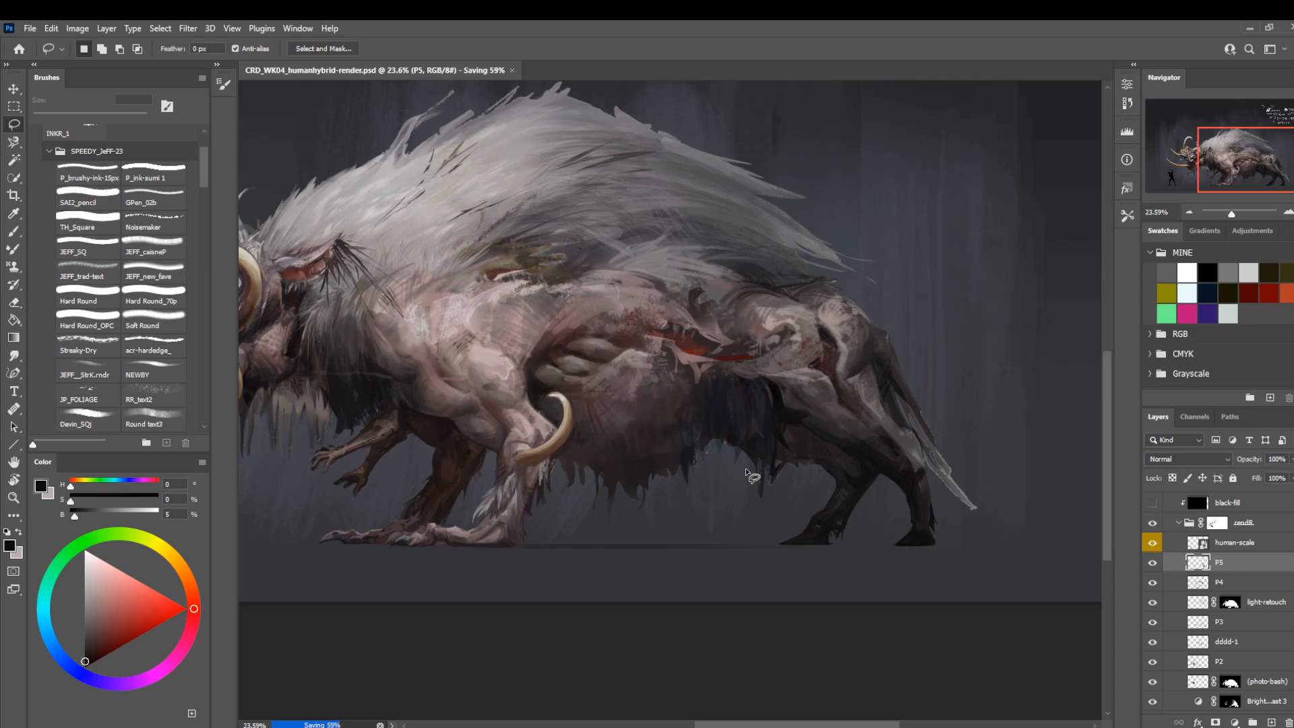
Mute the blue belly fur with Soft Round at 80 px, using its sampled colour adjusted to 5% saturation and 16% brightness.
key(z)
drag(658, 459, 694, 510)
mouse_move(504, 556)
mouse_down()
mouse_move(633, 592)
mouse_move(587, 558)
mouse_up()
key(b)
alt+click(824, 481)
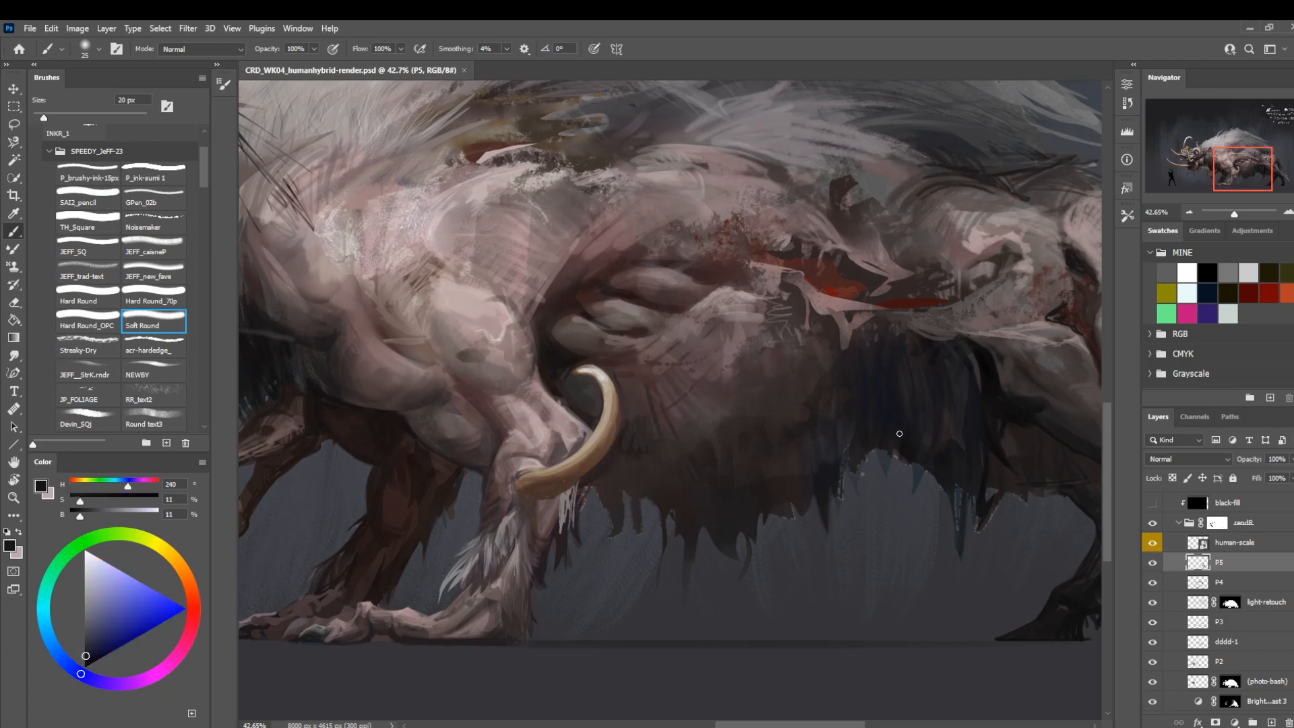
key(bracketright)
key(bracketright)
drag(79, 501, 75, 501)
click(84, 514)
key(bracketright)
key(bracketright)
key(bracketright)
key(bracketright)
drag(776, 461, 754, 481)
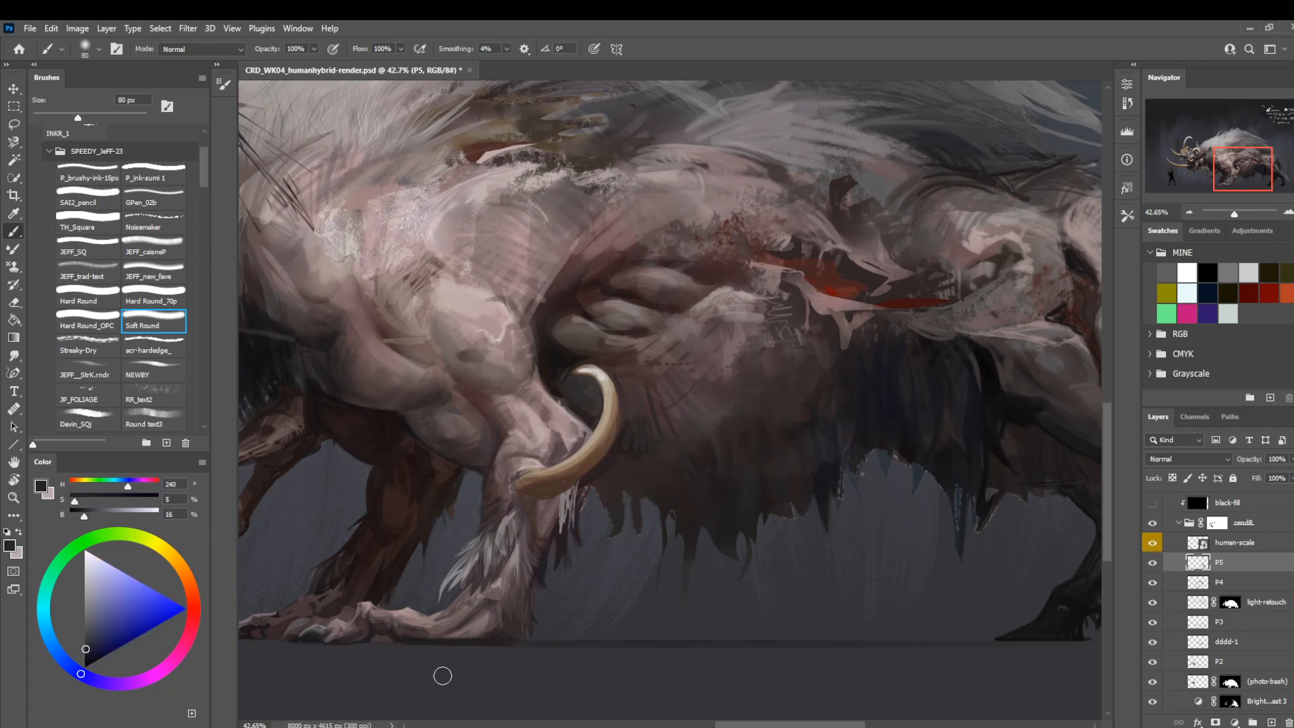
Switch to the Acrylic_dup brush and darken the rear belly fur at 70 px with a near-black sampled from the fur.
mouse_move(206, 168)
mouse_down()
mouse_move(207, 212)
mouse_move(206, 201)
mouse_up()
click(174, 228)
click(93, 227)
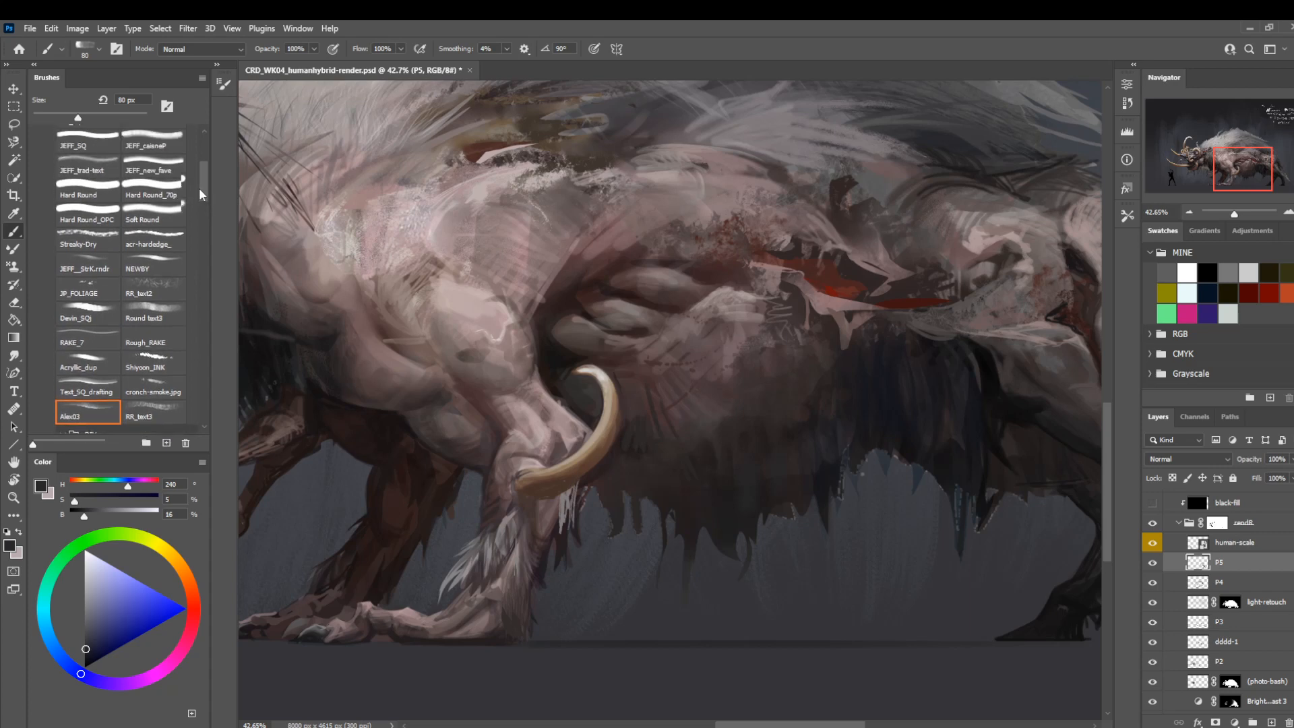
click(88, 364)
alt+click(989, 403)
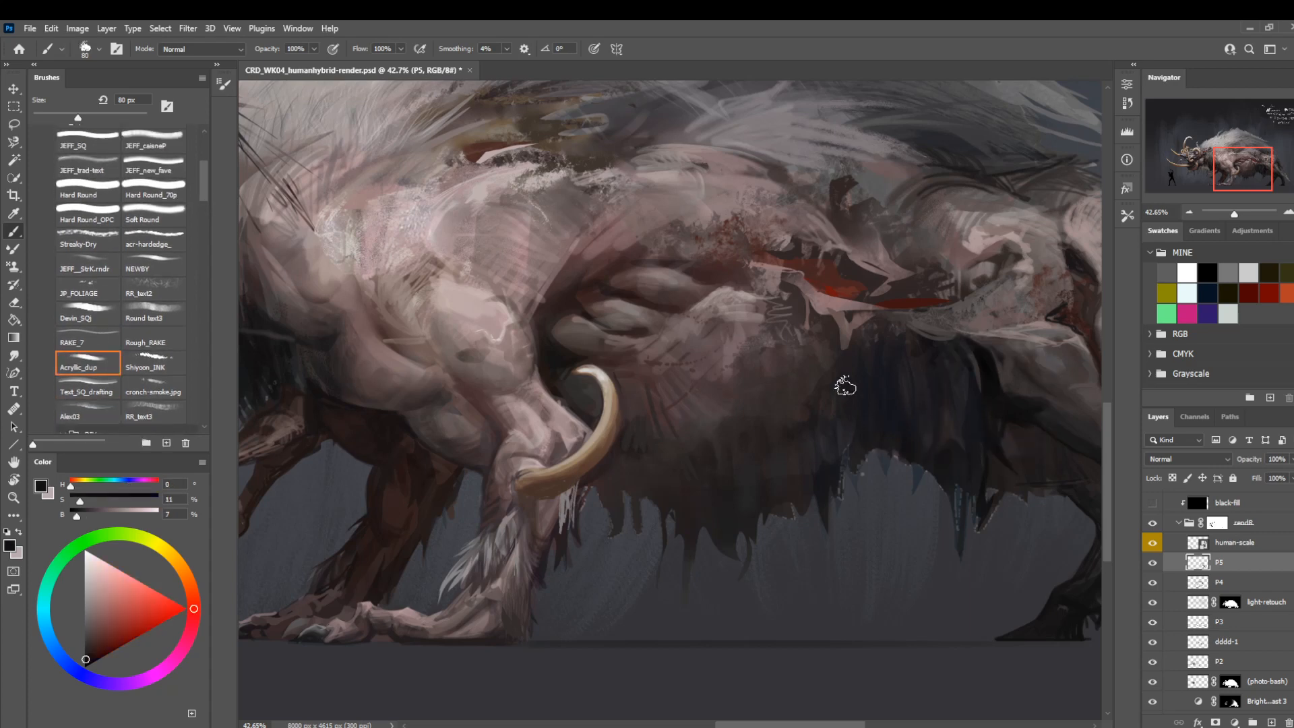
key(bracketright)
key(bracketright)
key(bracketleft)
key(bracketleft)
key(bracketleft)
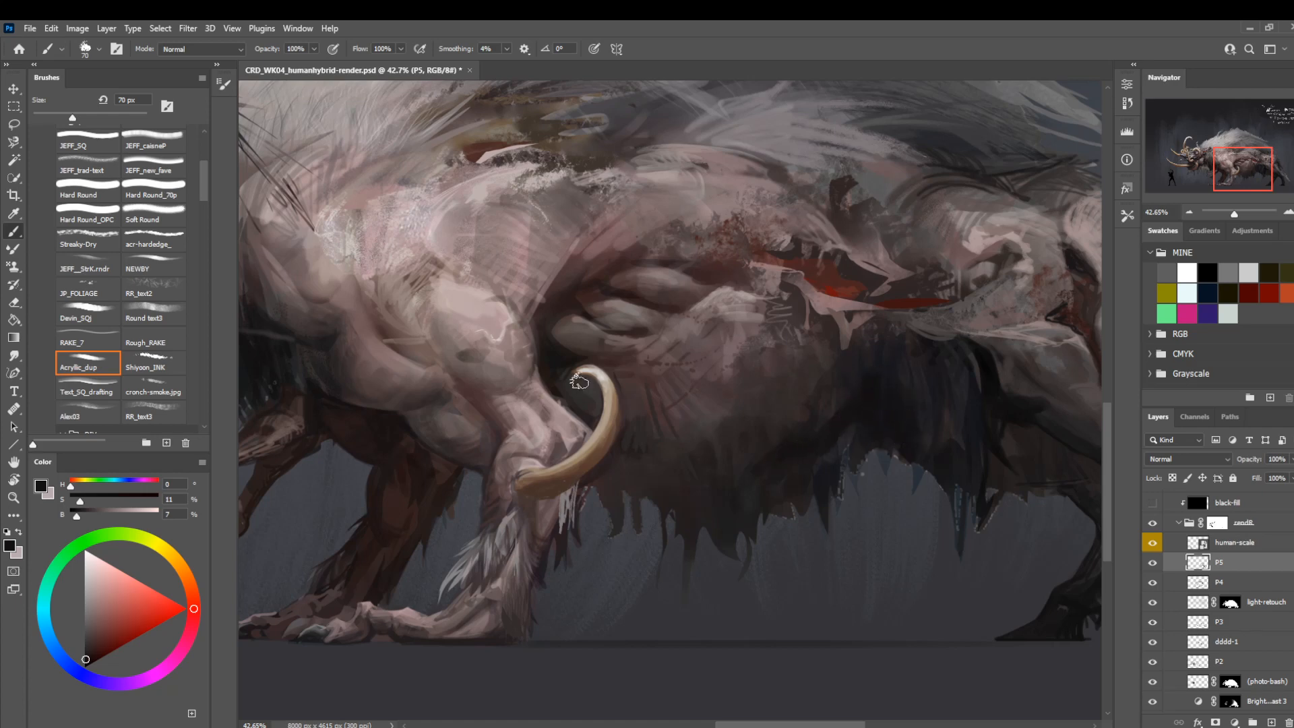
Paint finer dark strands along the belly-fur transition with Acrylic_dup at 15 px, sampling dark tones from the fur.
key(z)
drag(607, 502, 710, 489)
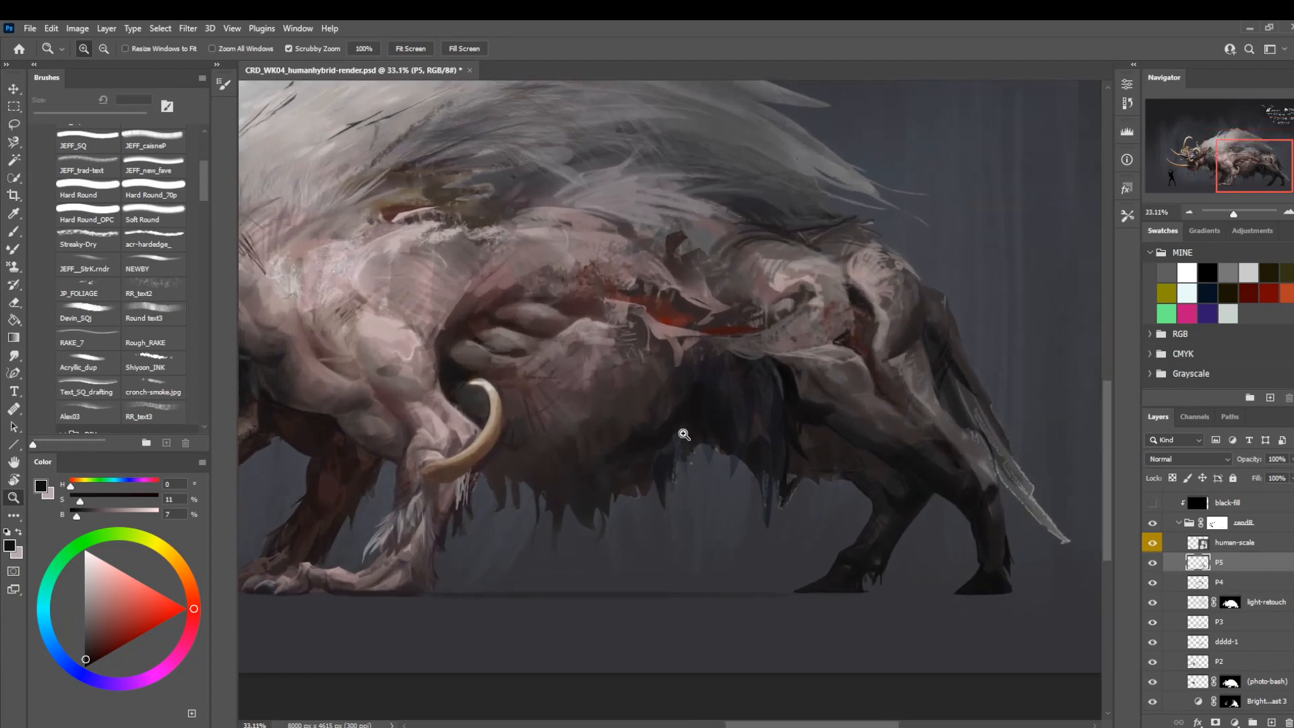
drag(684, 435, 718, 449)
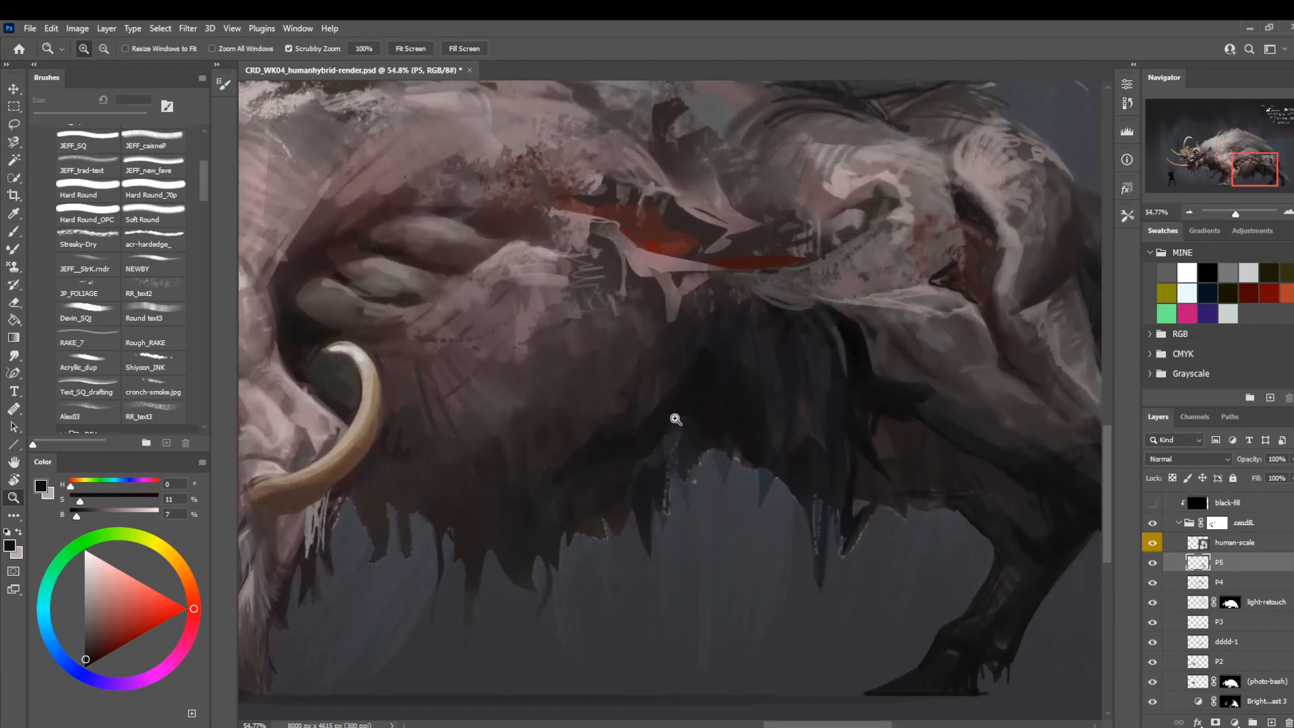
key(b)
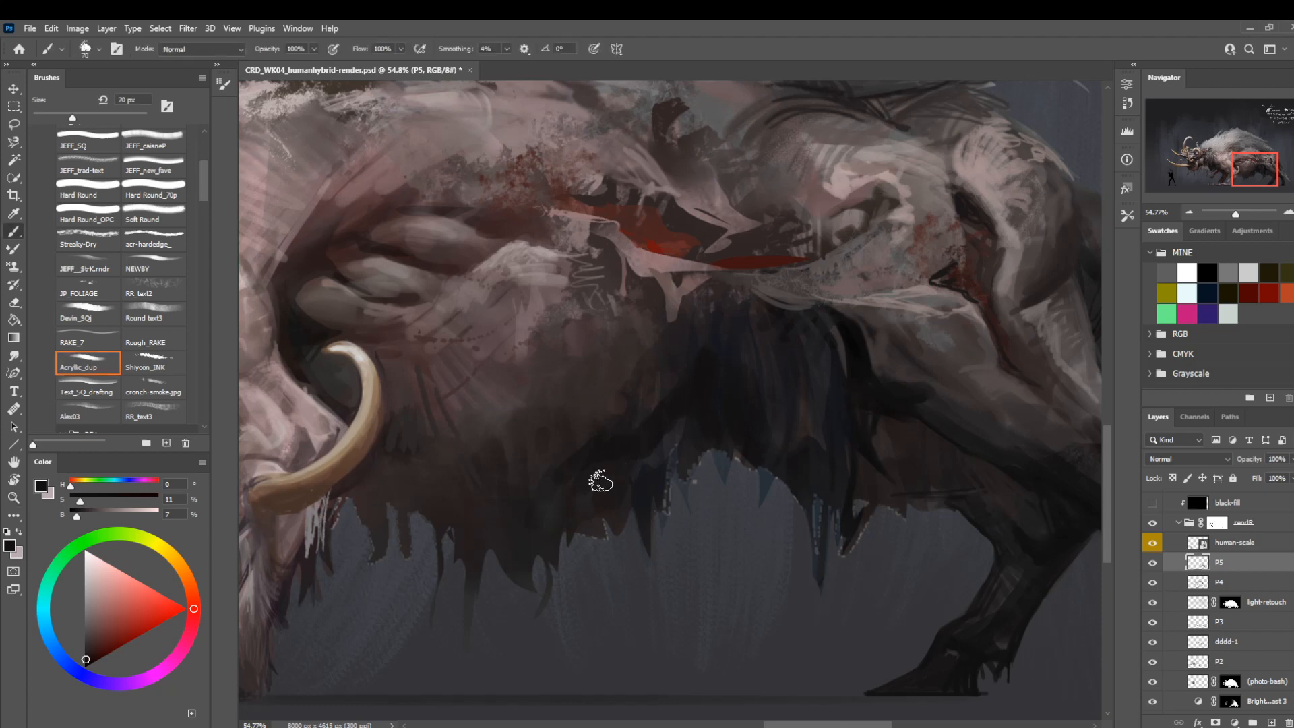
key(bracketleft)
key(bracketleft)
key(bracketleft)
key(bracketleft)
key(bracketleft)
drag(562, 369, 607, 406)
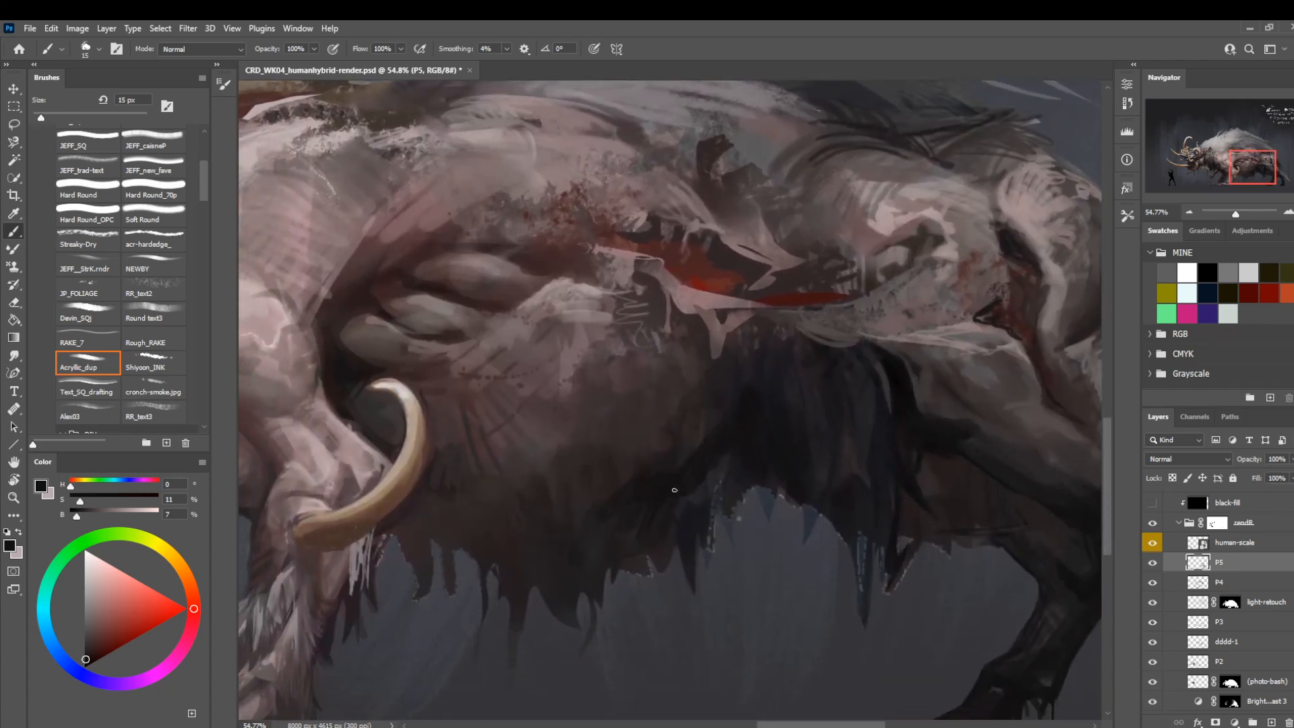
alt+click(688, 438)
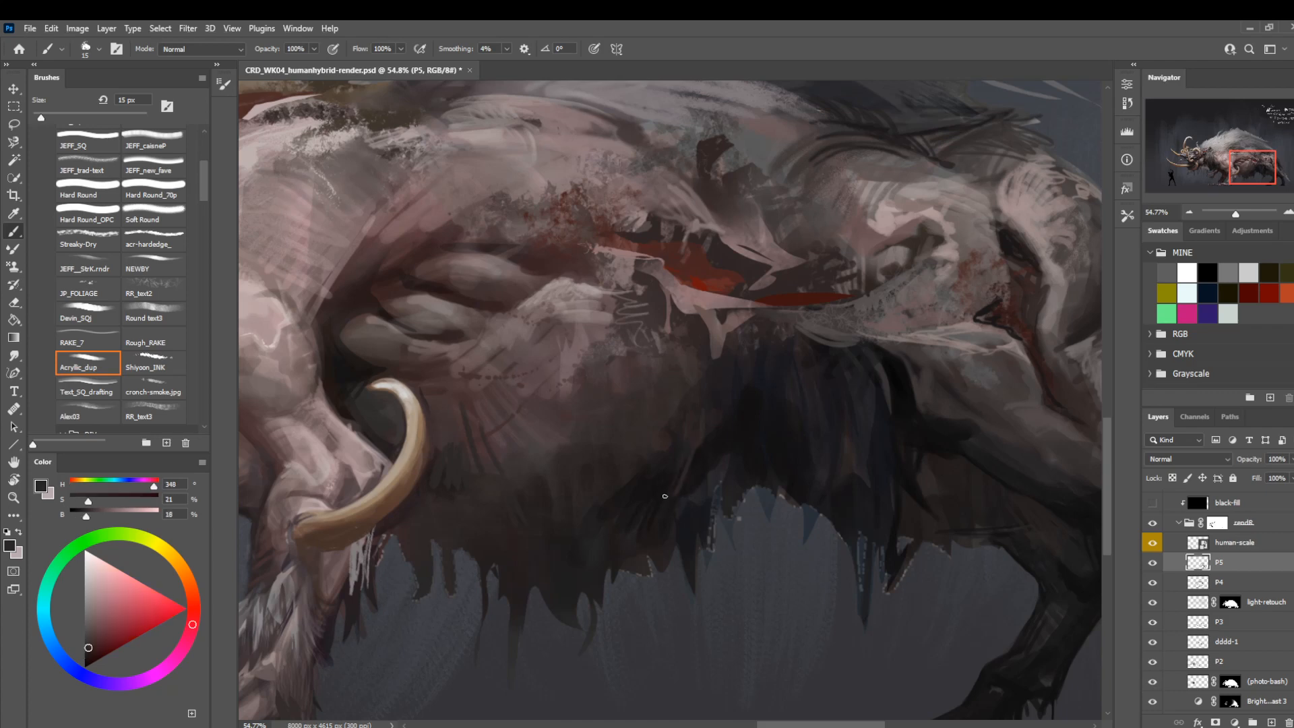
alt+click(701, 469)
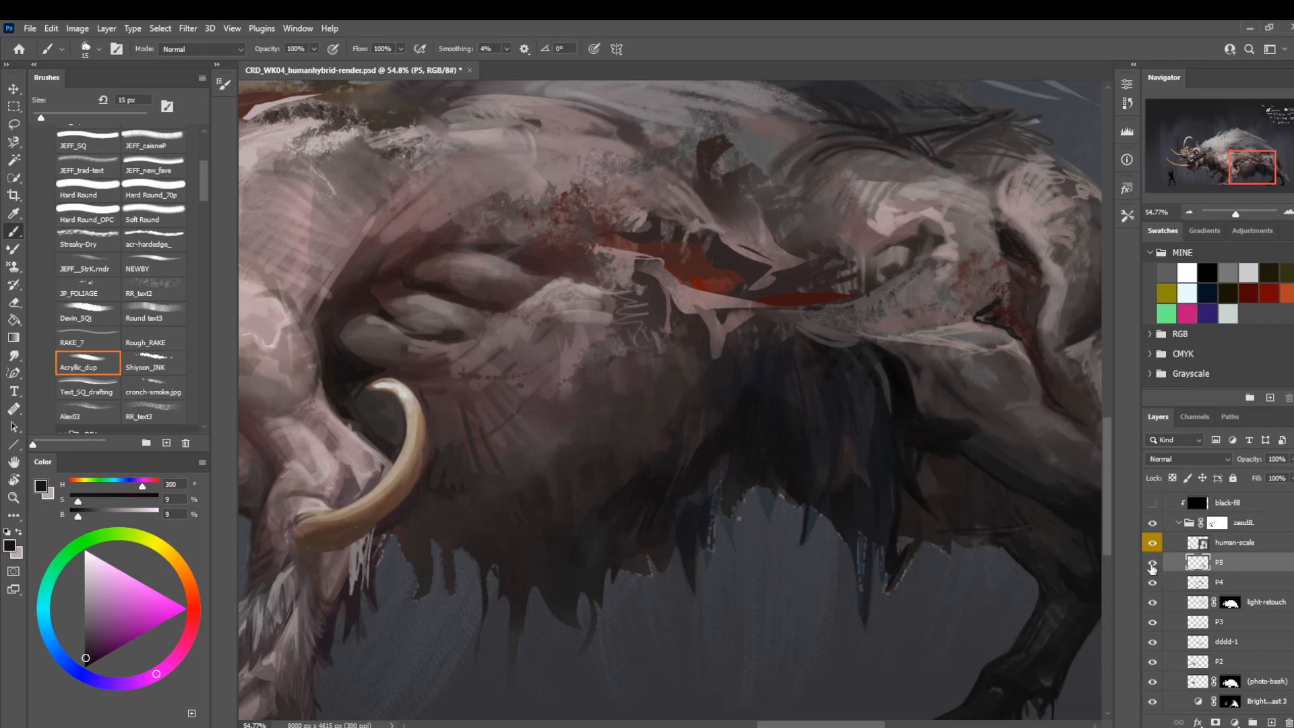
Add thin downward strands to the lower edge of the rear belly fur with Acrylic_dup at 8 px.
key(bracketleft)
key(bracketleft)
key(bracketleft)
drag(801, 507, 797, 559)
mouse_move(819, 515)
mouse_down()
mouse_move(806, 551)
mouse_move(821, 550)
mouse_up()
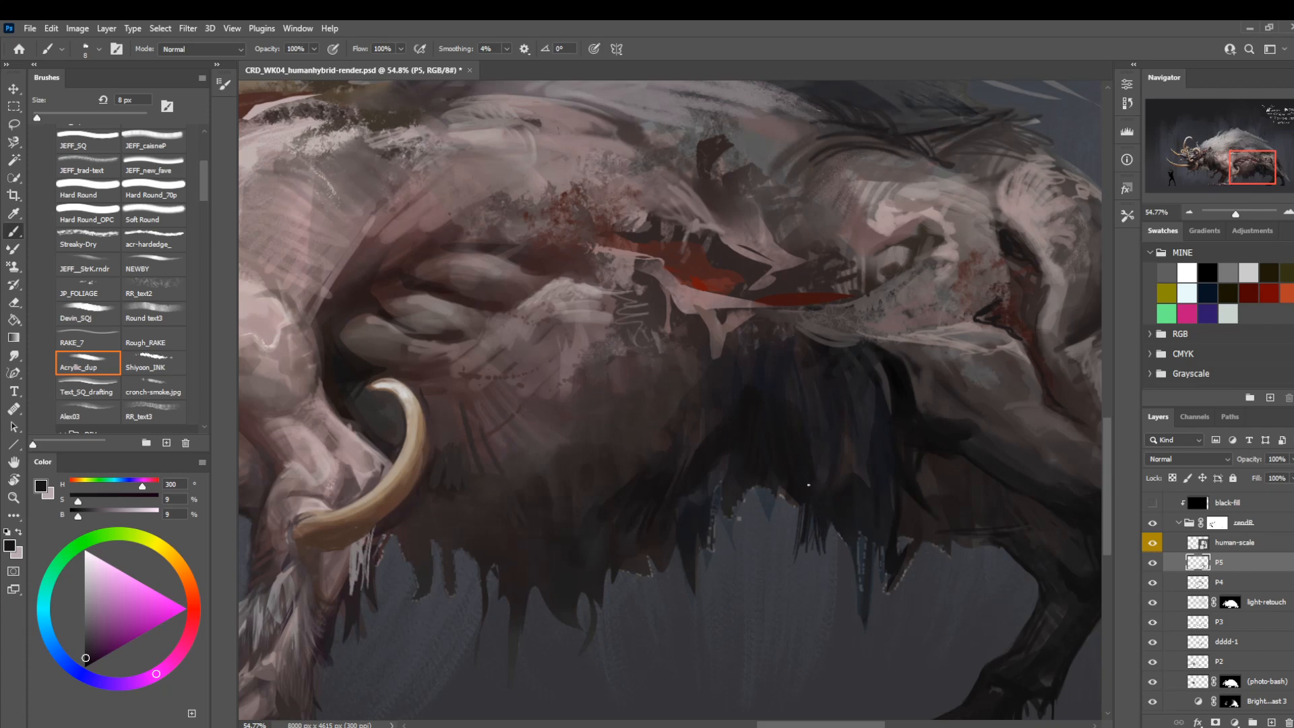
Enlarge the Acrylic_dup brush and paint jagged dark tufts over the arched gap in the belly fur's lower edge.
key(bracketright)
key(bracketright)
key(bracketright)
drag(781, 475, 764, 533)
mouse_move(760, 485)
mouse_down()
mouse_move(764, 532)
mouse_move(756, 506)
mouse_move(727, 531)
mouse_up()
drag(736, 503, 721, 538)
Sample near-black and paint hanging fur tufts just in front of the far hind leg with Acrylic_dup at 25 px.
key(z)
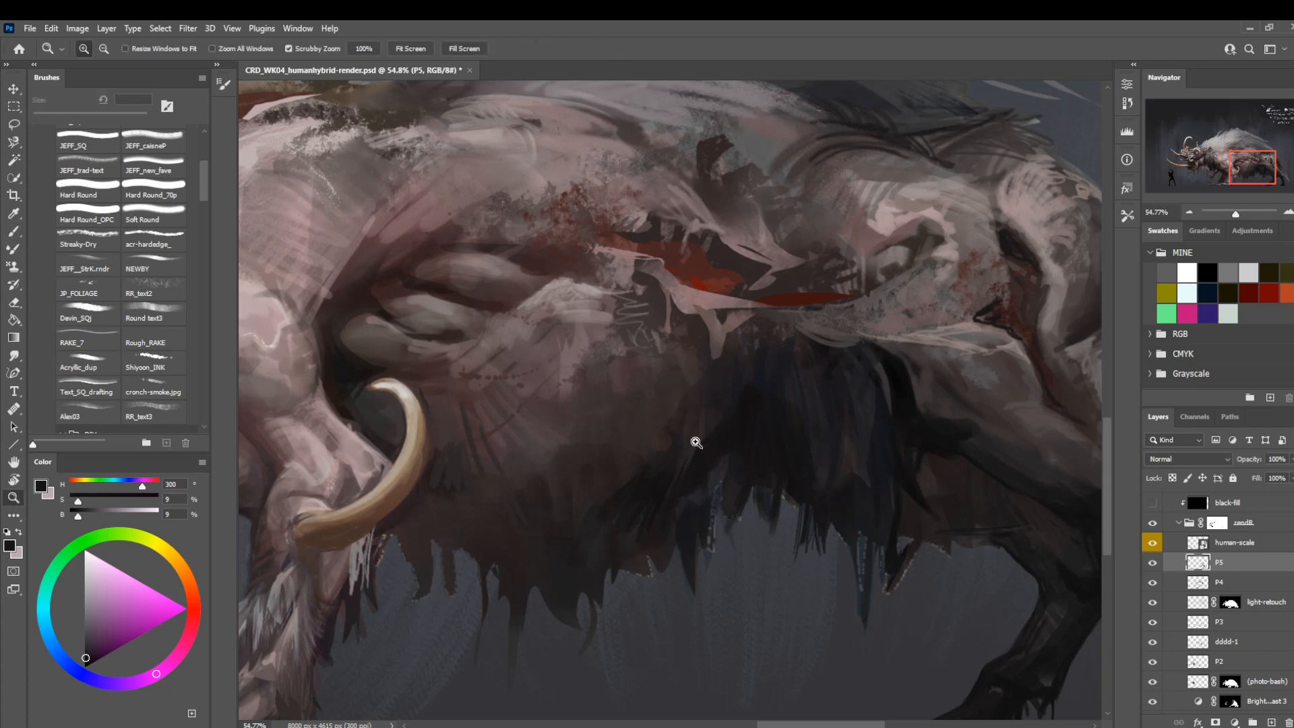
mouse_move(718, 415)
mouse_down()
mouse_move(652, 393)
mouse_move(666, 411)
mouse_move(746, 413)
mouse_move(716, 404)
mouse_up()
key(space)
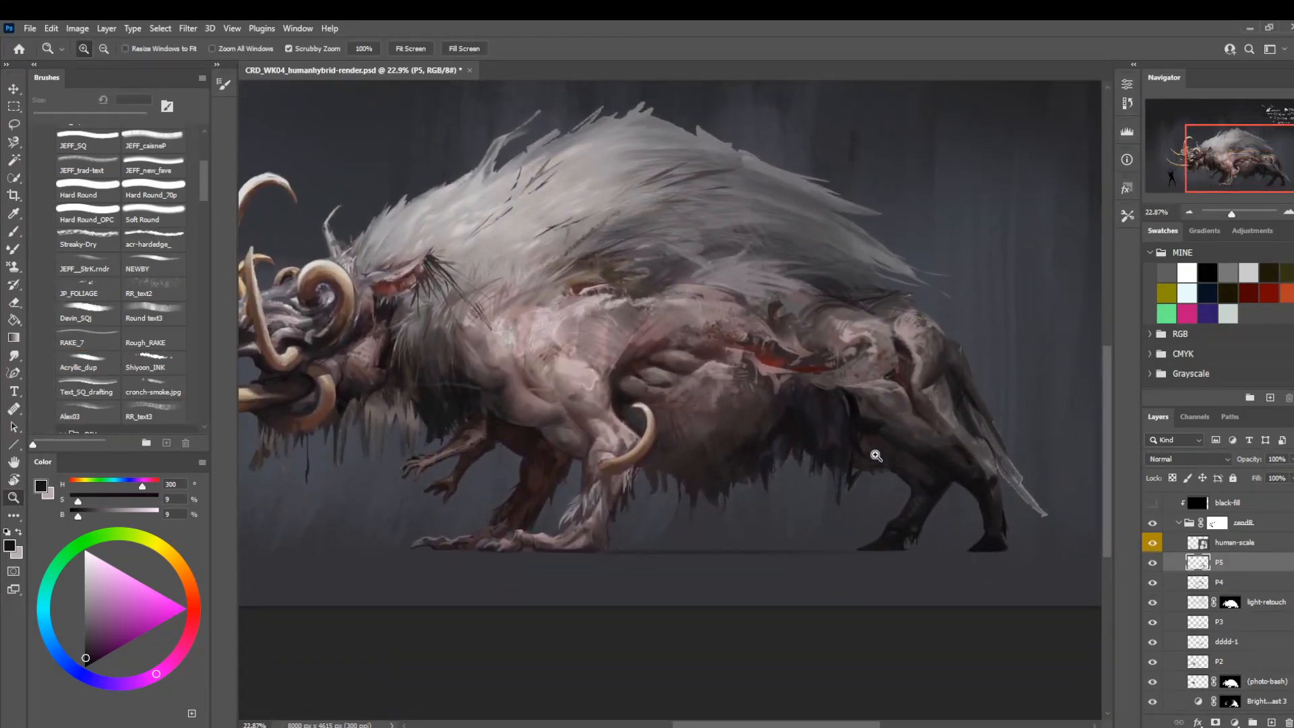
drag(873, 454, 913, 523)
key(b)
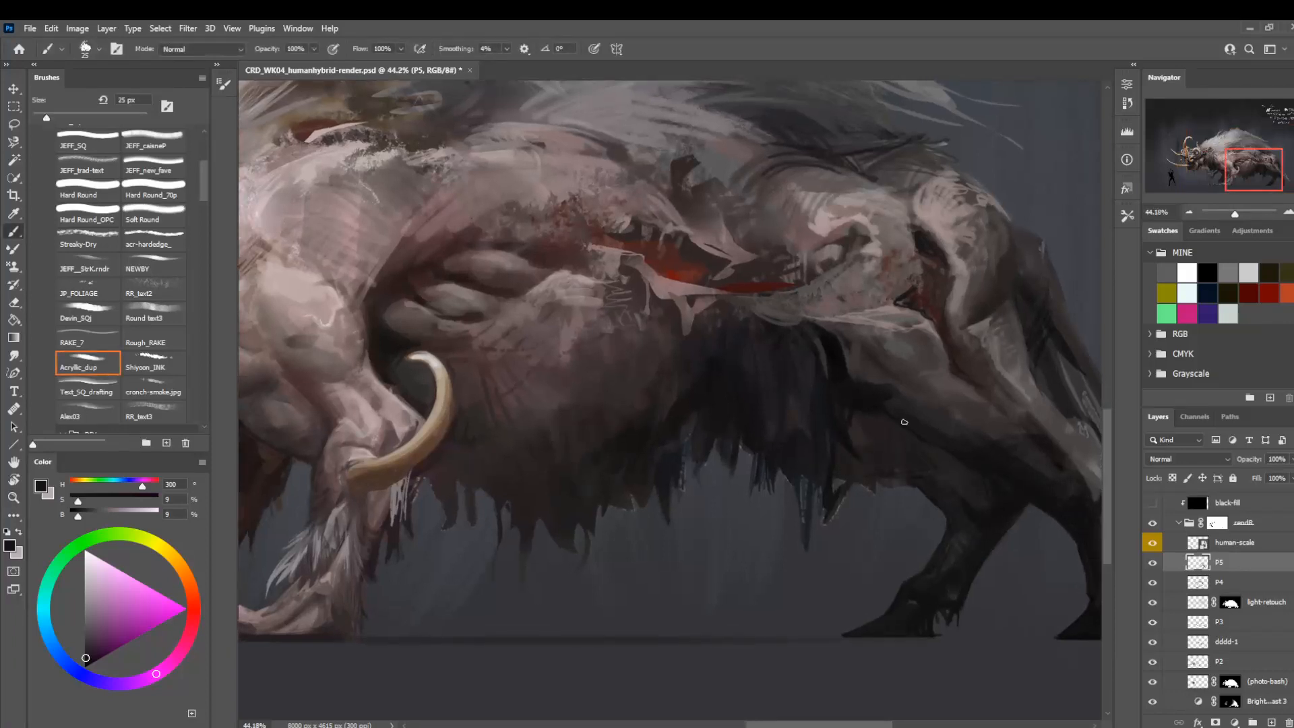
alt+click(839, 376)
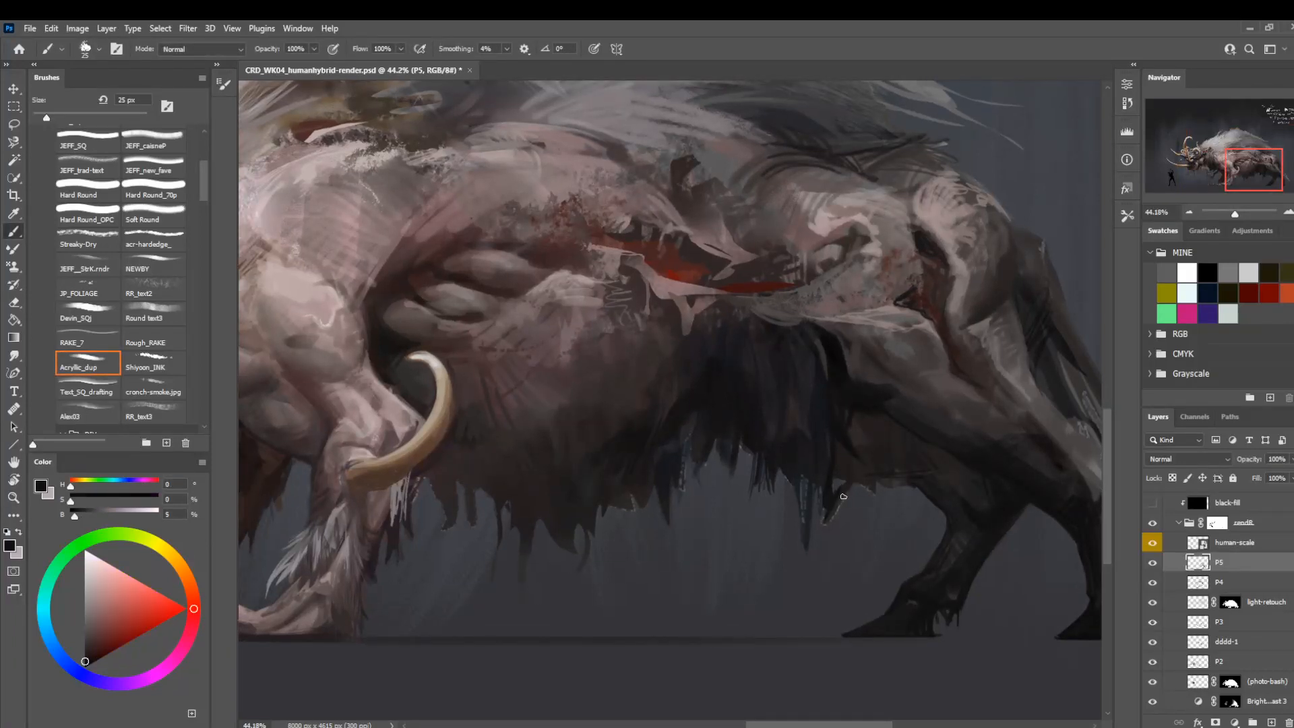
drag(846, 460, 836, 513)
drag(836, 455, 835, 493)
drag(855, 458, 866, 482)
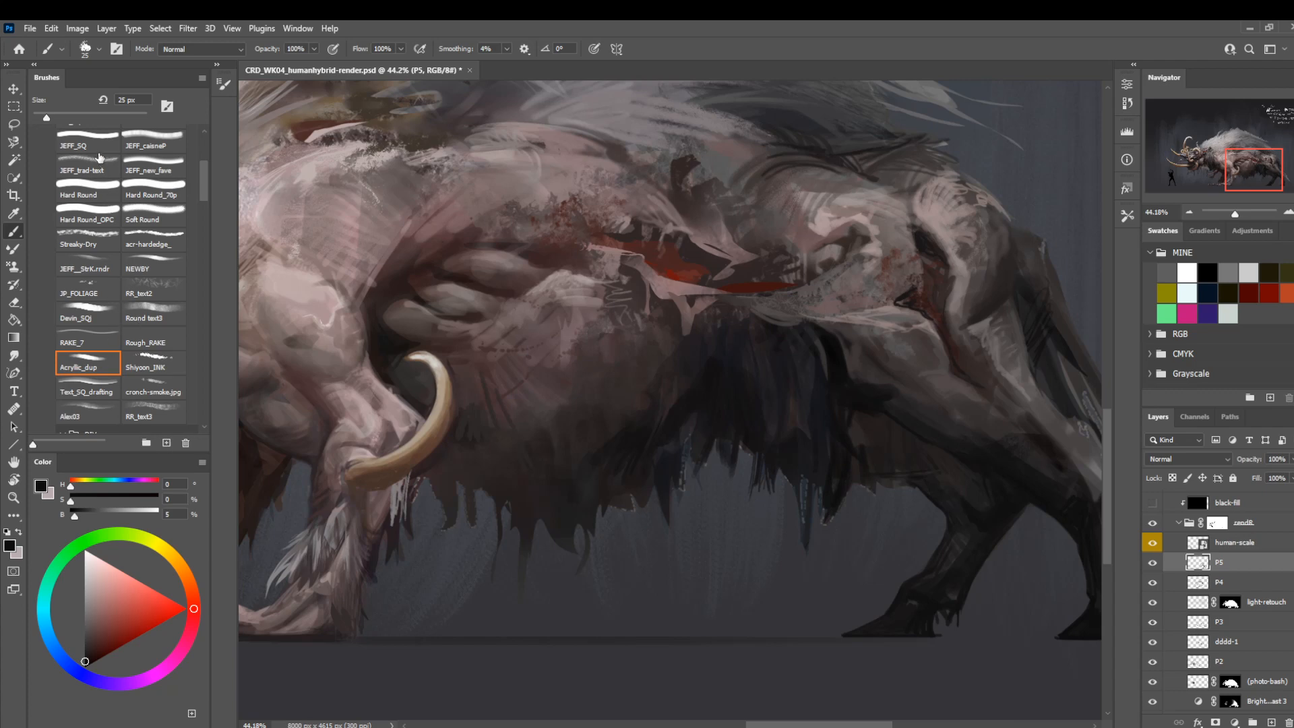
Switch to SAI2_pencil at 25 px and touch up the belly edge beside the far hind leg with a sampled dark brown.
scroll(202, 202, up, 3)
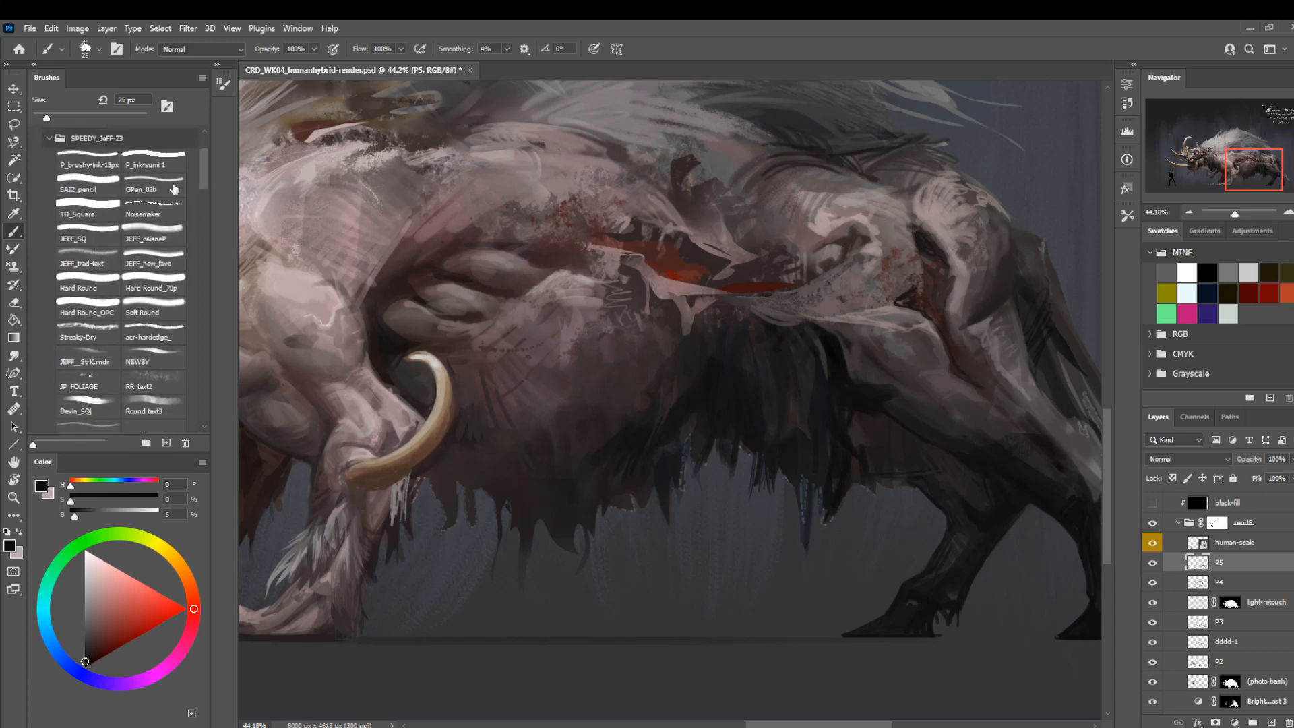
click(99, 181)
alt+click(908, 481)
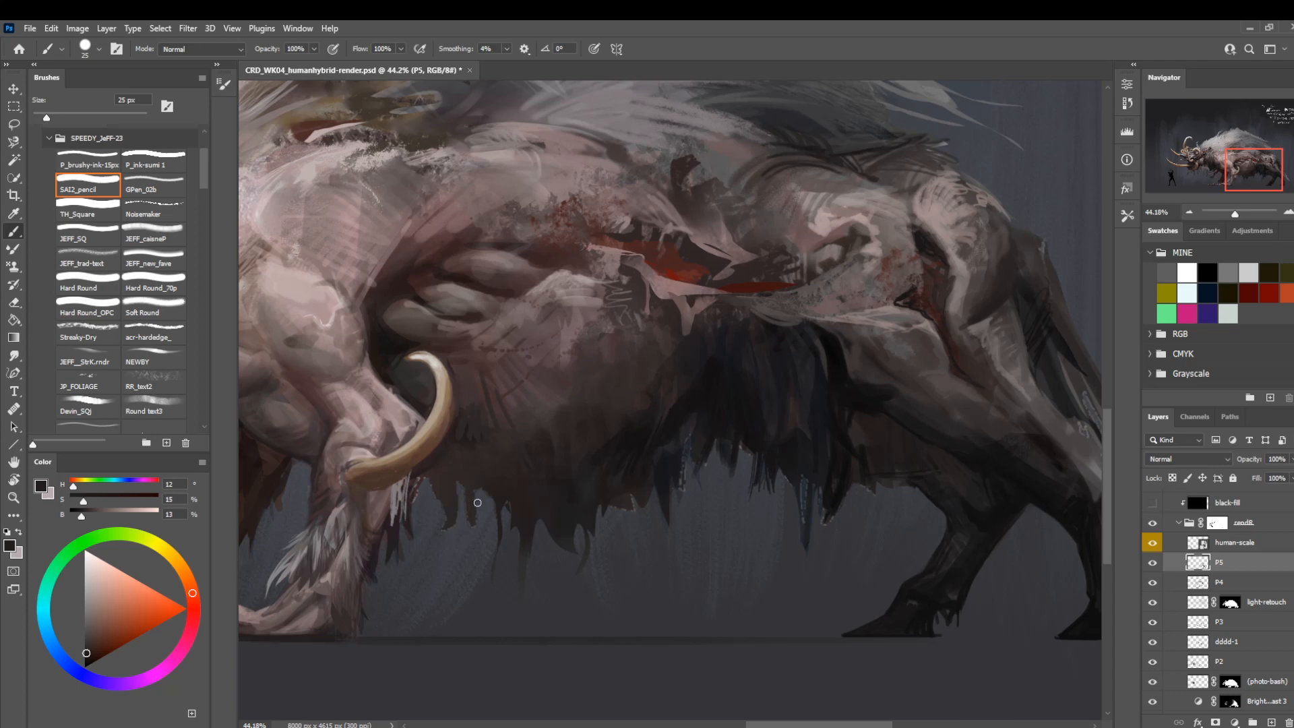
drag(769, 563, 564, 525)
key(z)
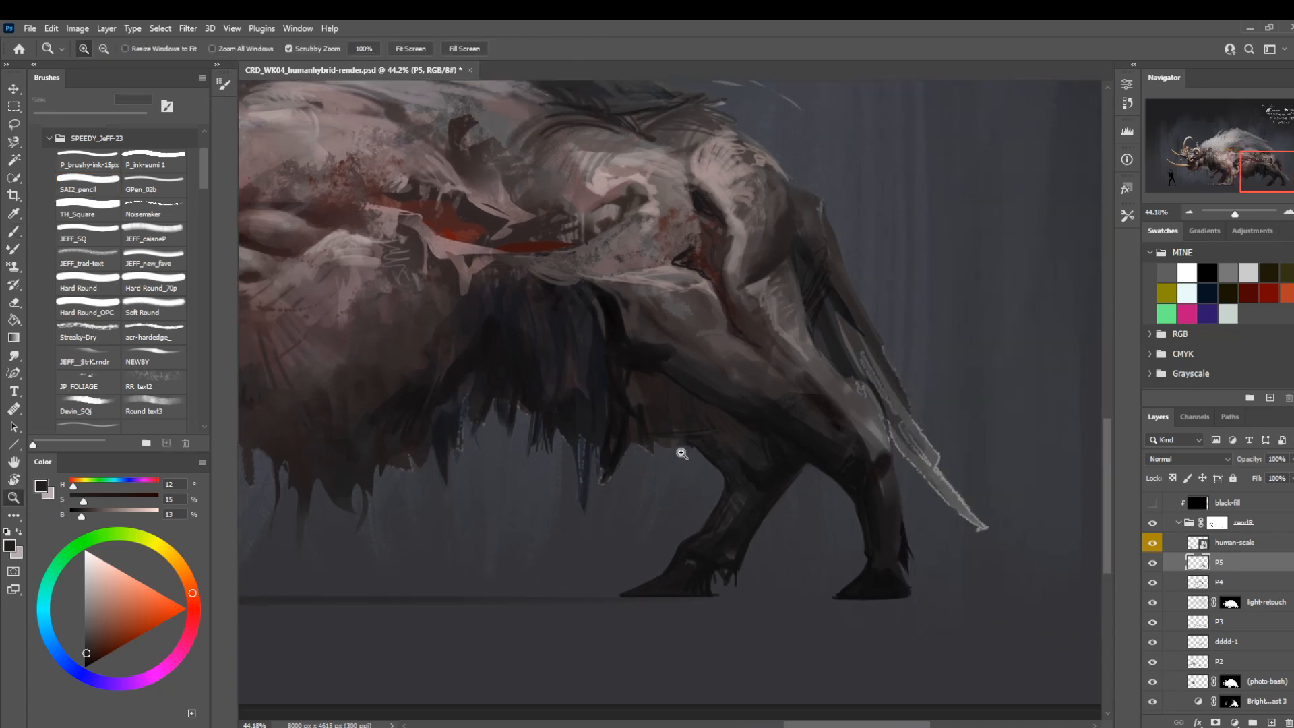
key(b)
drag(693, 531, 634, 525)
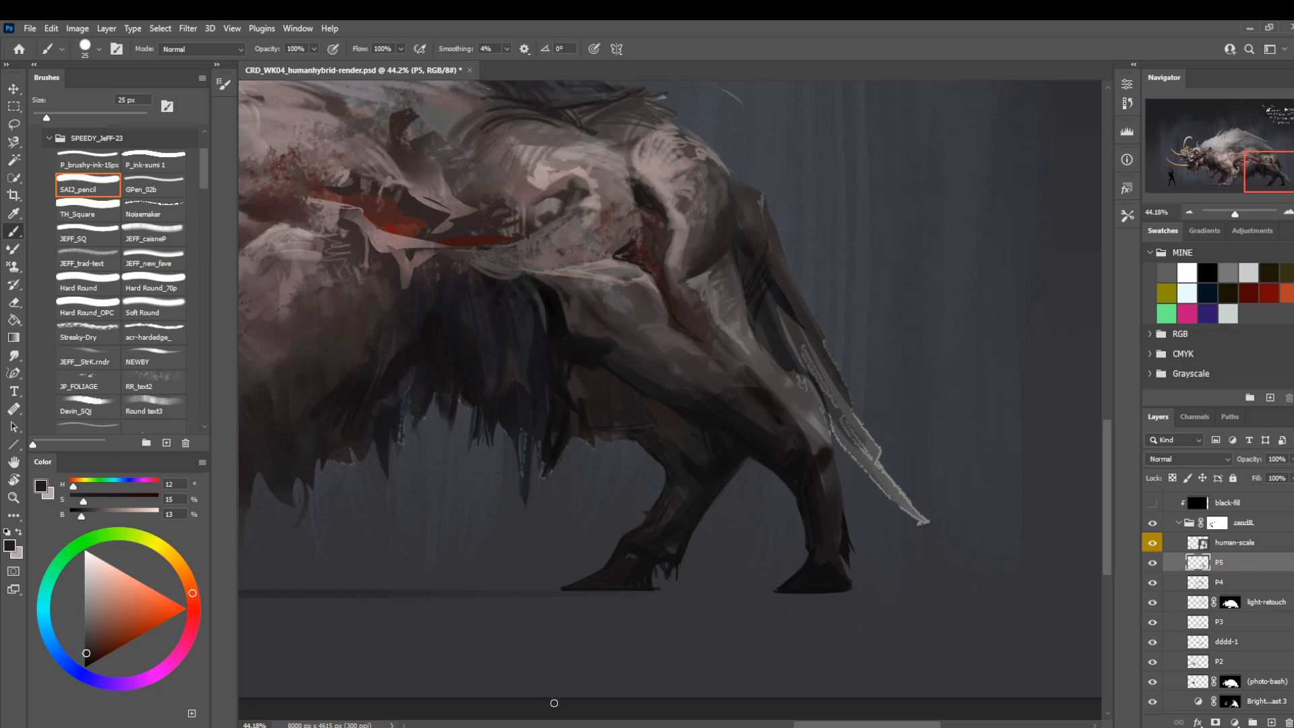
key(z)
mouse_move(602, 558)
mouse_down()
mouse_move(676, 525)
mouse_move(665, 519)
mouse_up()
key(b)
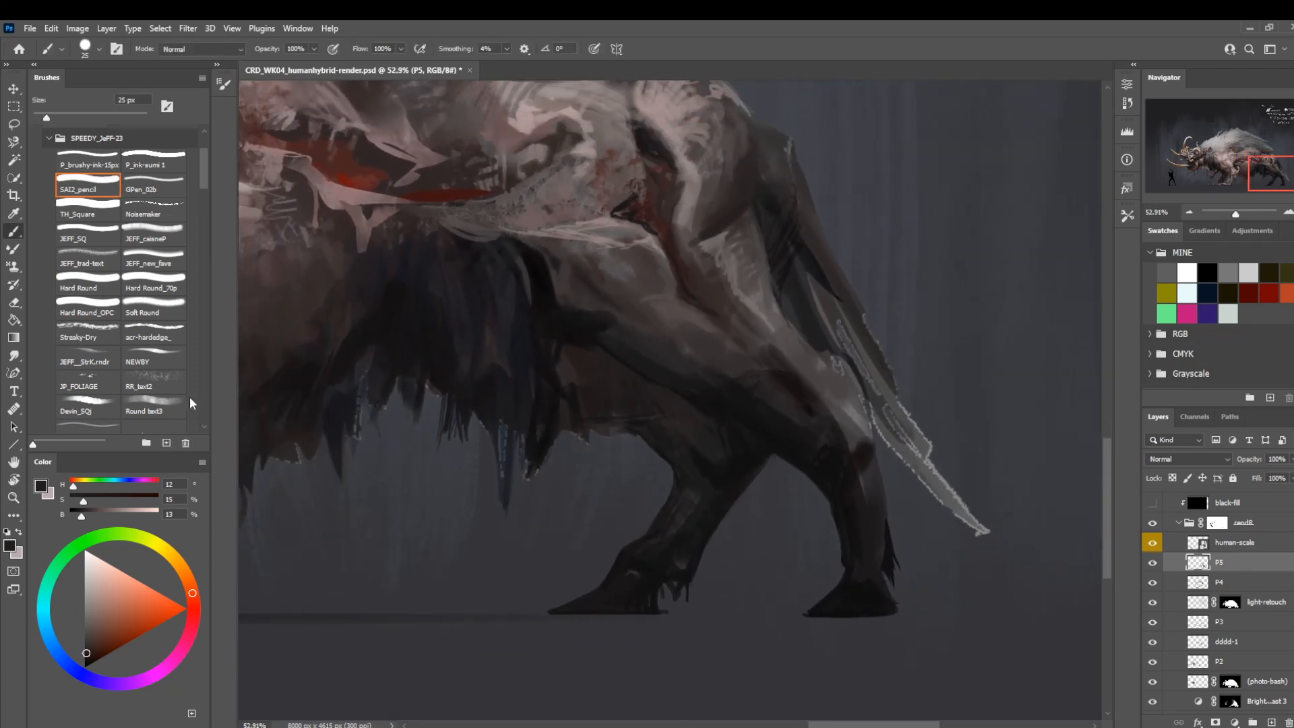
Switch to the JEFF_caisnaP brush and paint sampled near-black over the belly fur's lower edge in front of the far hind leg.
click(152, 236)
alt+click(558, 323)
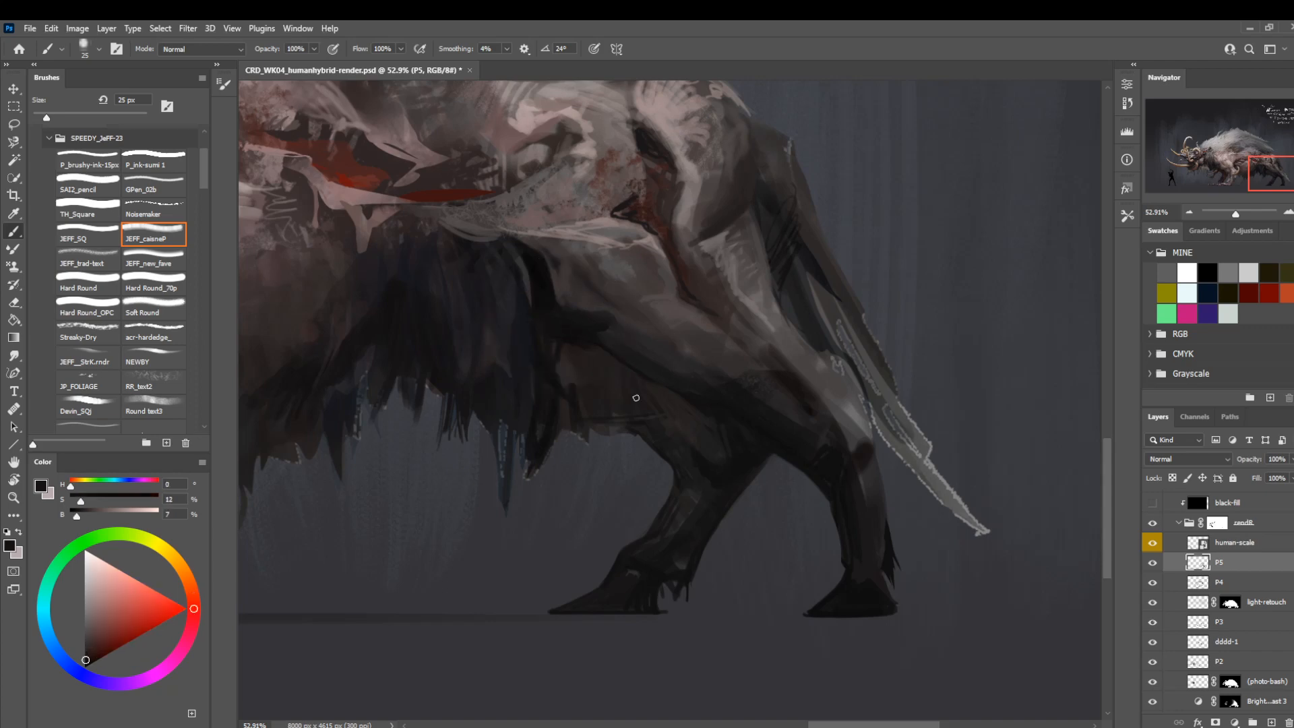
key(bracketleft)
key(bracketleft)
drag(558, 438, 549, 457)
drag(565, 424, 563, 446)
key(bracketright)
key(bracketright)
key(bracketright)
key(bracketright)
key(bracketright)
key(bracketright)
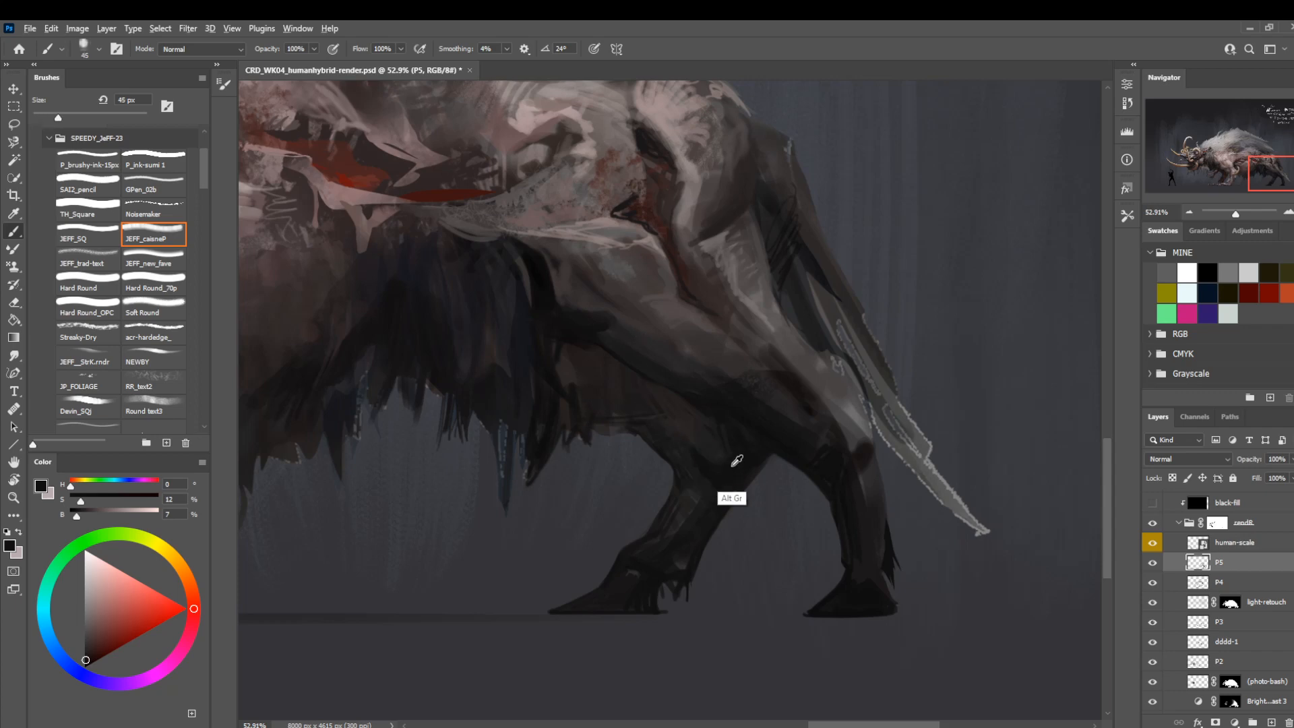
Sample near-black from the far hind leg and define the belly's lower edge beside it with JEFF_caisnaP at 15 px.
alt+click(732, 462)
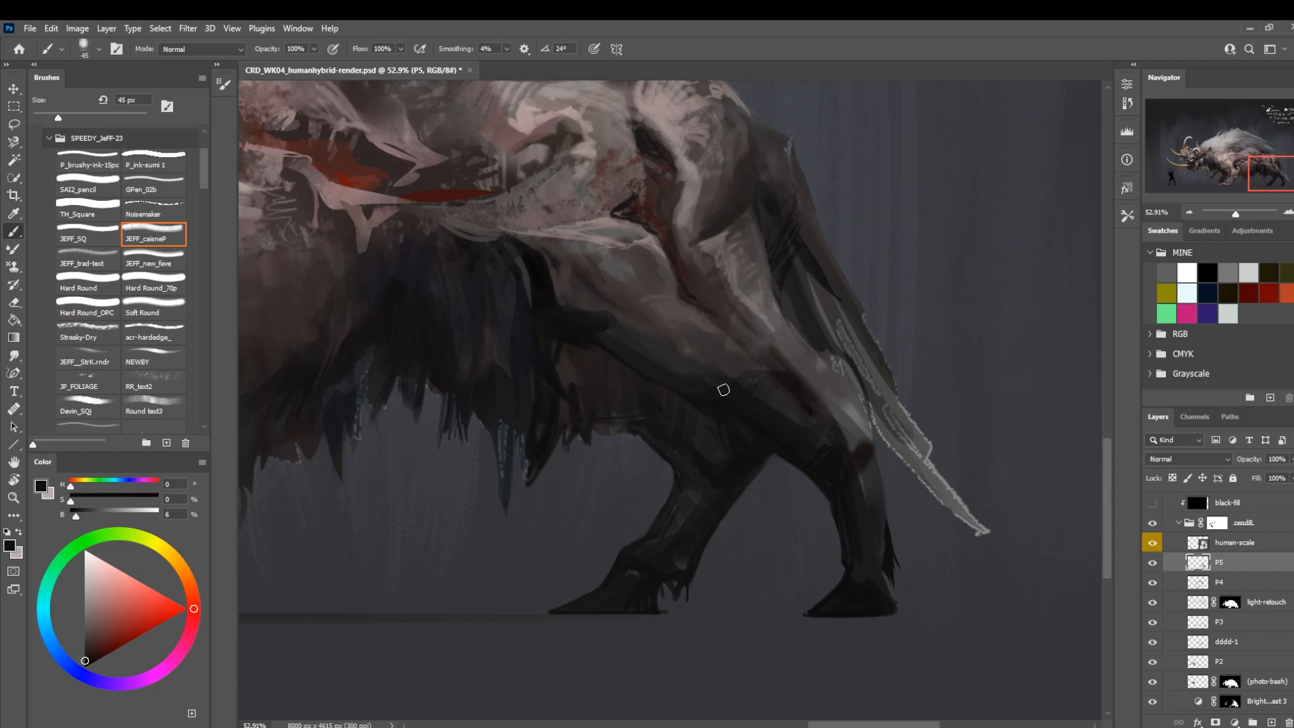
key(bracketleft)
key(bracketleft)
key(bracketleft)
key(bracketleft)
key(bracketleft)
key(bracketleft)
drag(634, 434, 592, 433)
drag(500, 426, 583, 465)
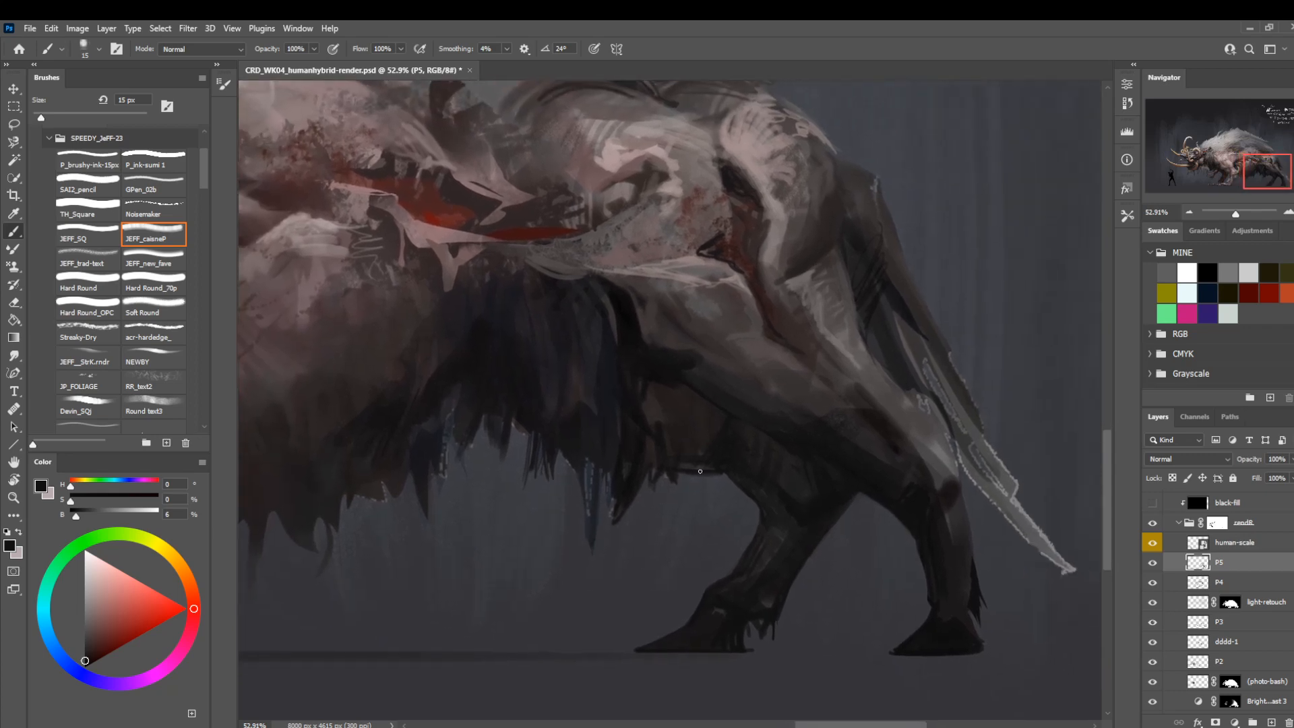
key(bracketright)
key(bracketright)
key(bracketright)
Mirror the canvas horizontally and examine the creature's overall silhouette, hind legs and belly fur.
key(z)
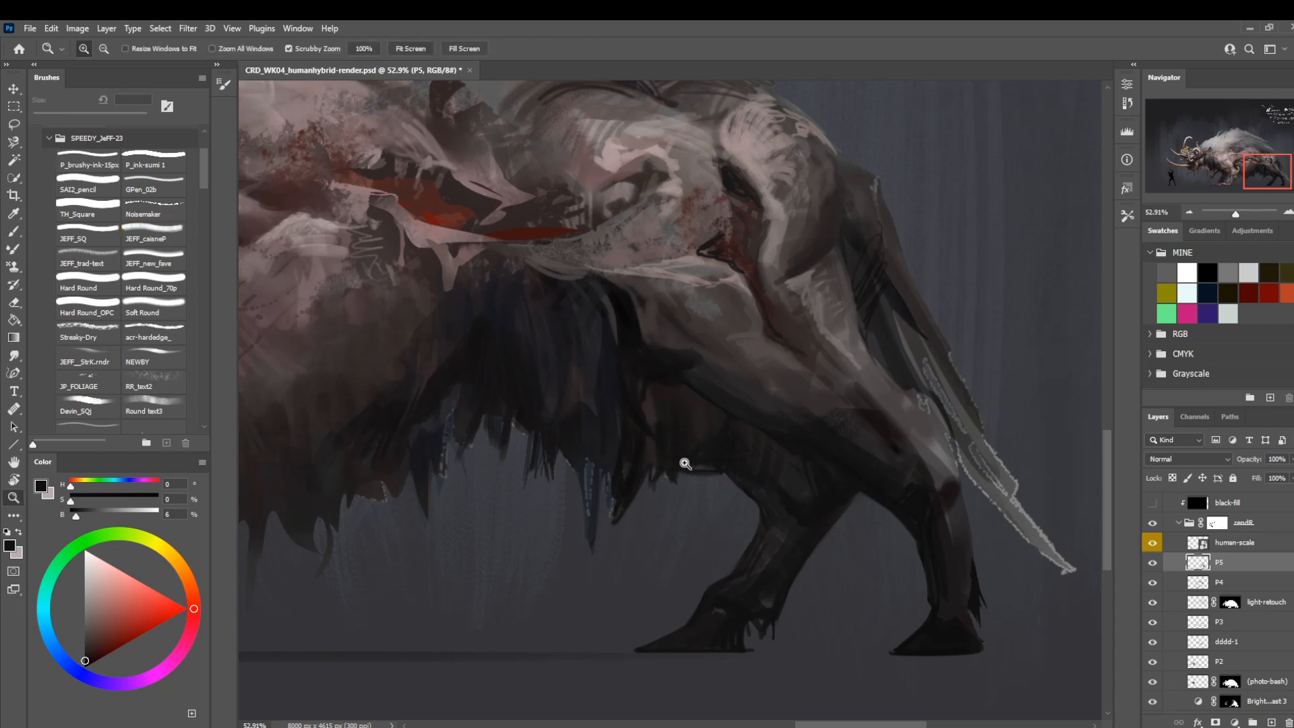
key(b)
drag(435, 554, 615, 529)
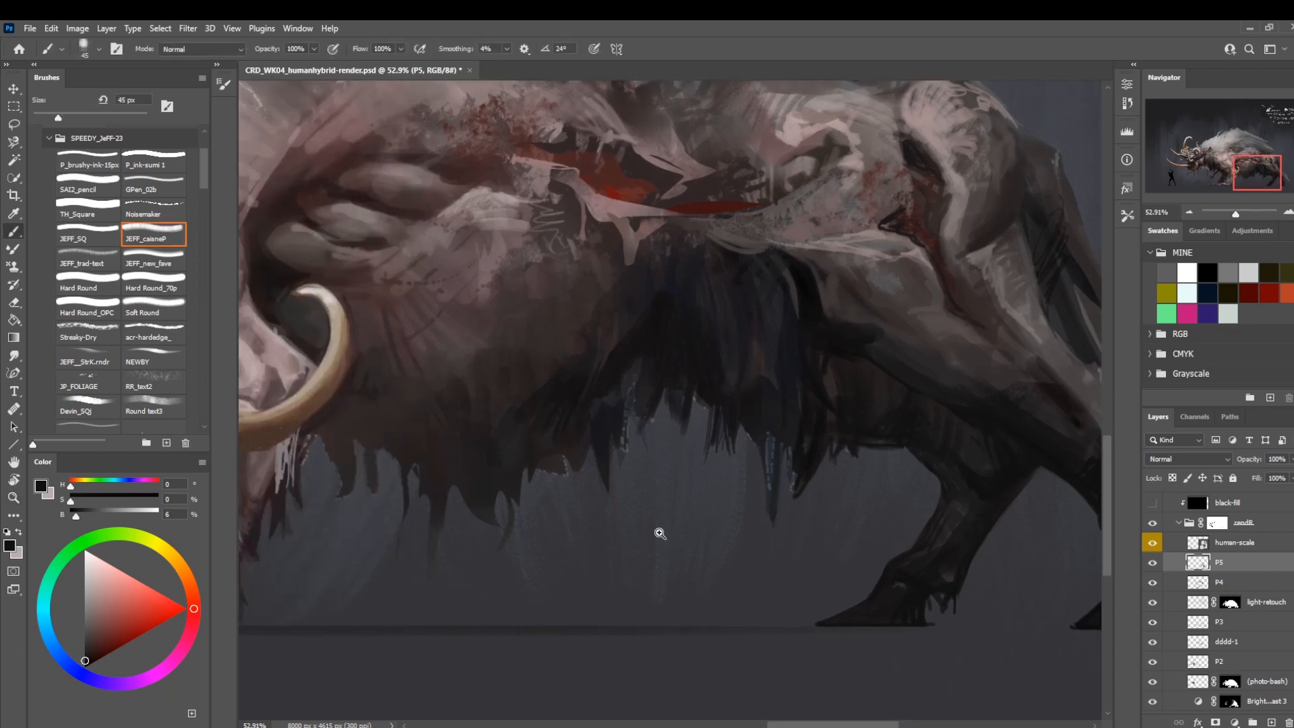
key(z)
drag(702, 533, 673, 541)
key(ctrl+shift+h)
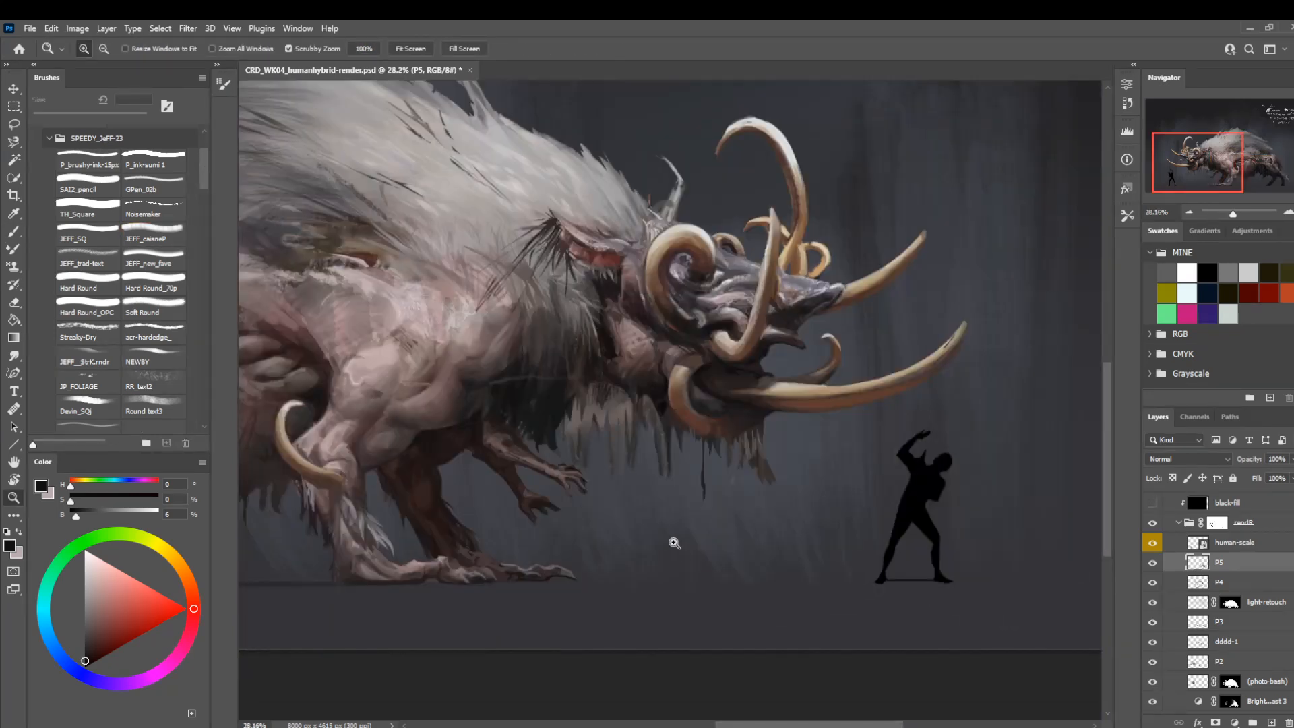
drag(415, 545, 847, 577)
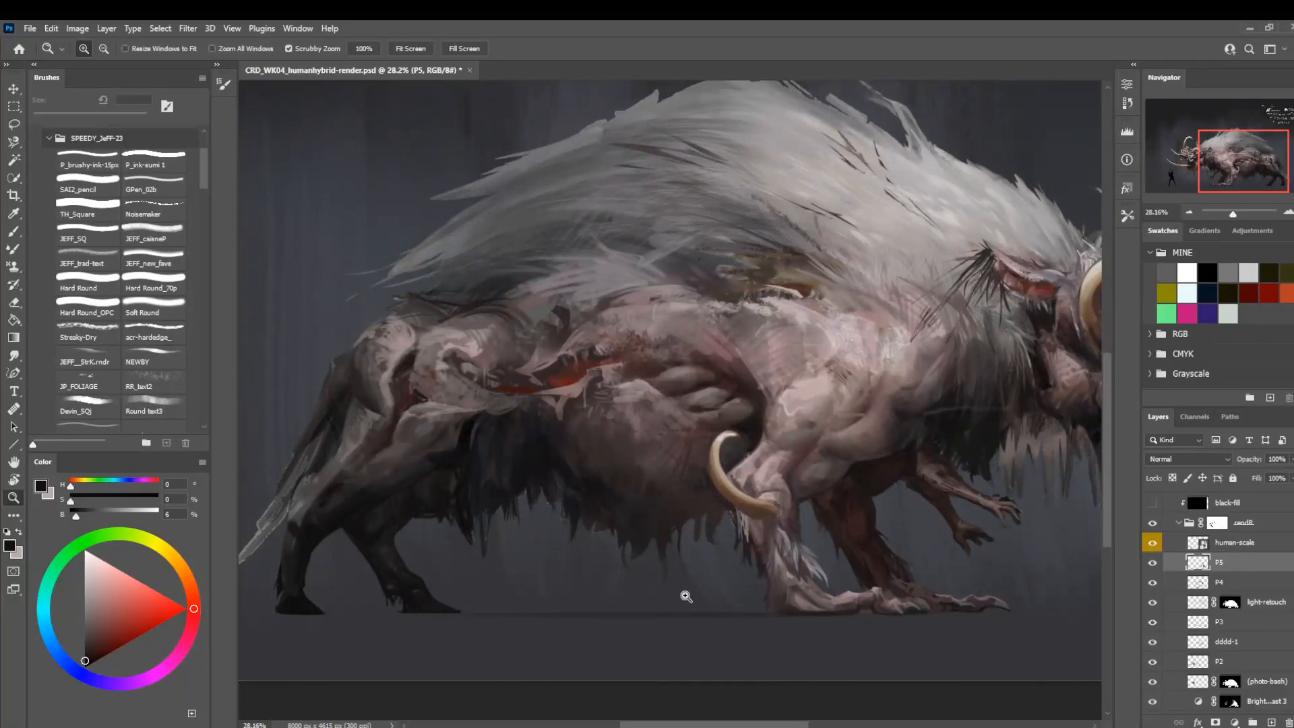
mouse_move(369, 532)
mouse_down()
mouse_move(402, 569)
mouse_move(442, 540)
mouse_up()
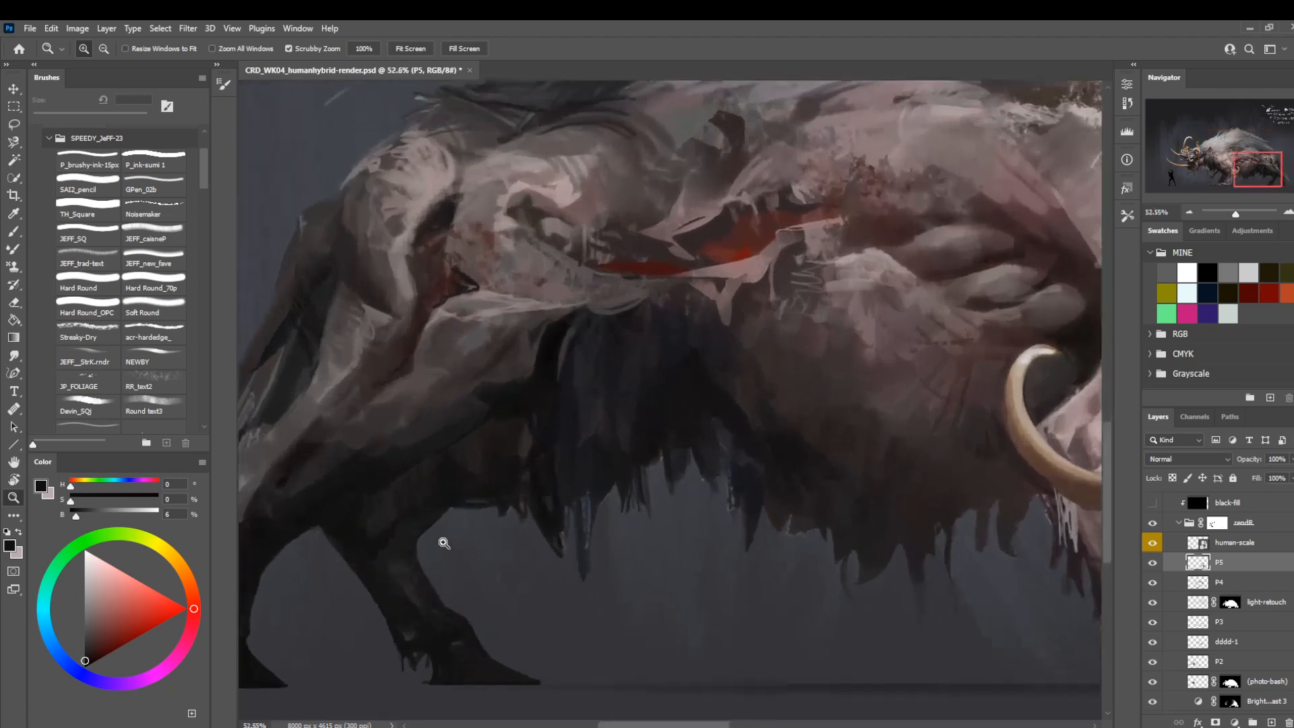
key(b)
drag(365, 491, 503, 506)
key(bracketleft)
key(bracketleft)
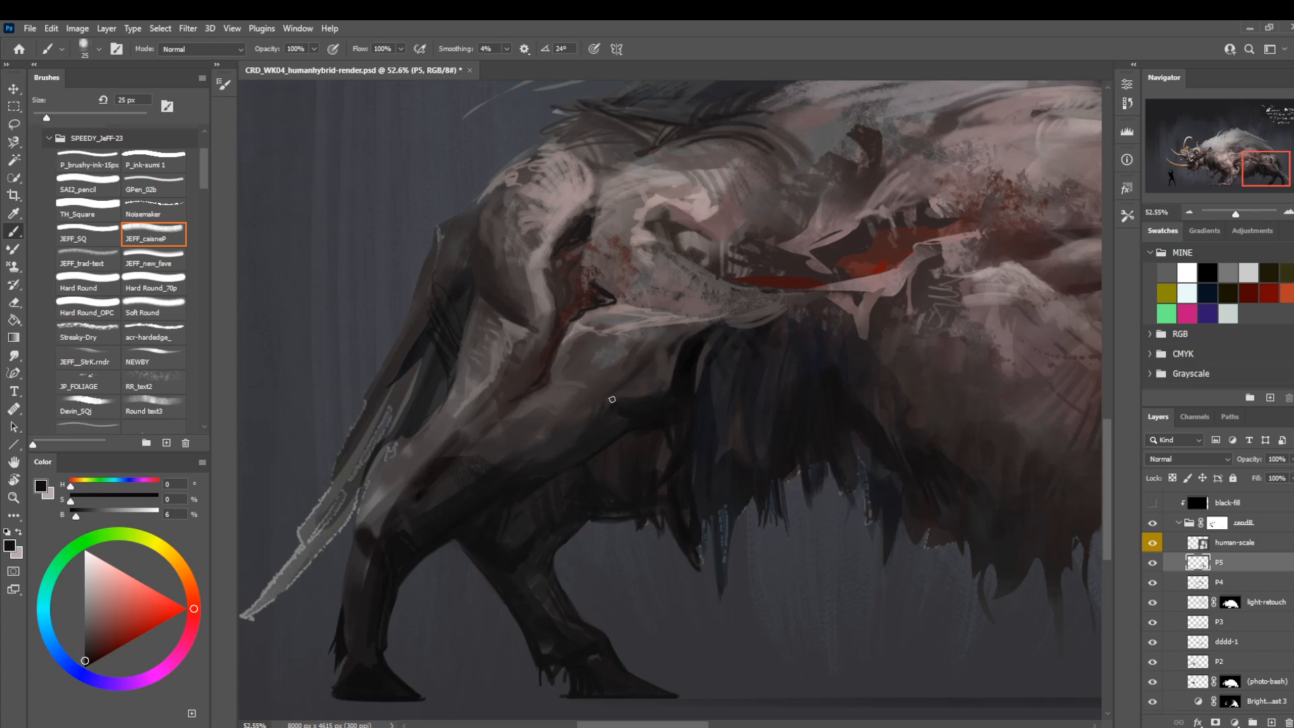
key(z)
key(r)
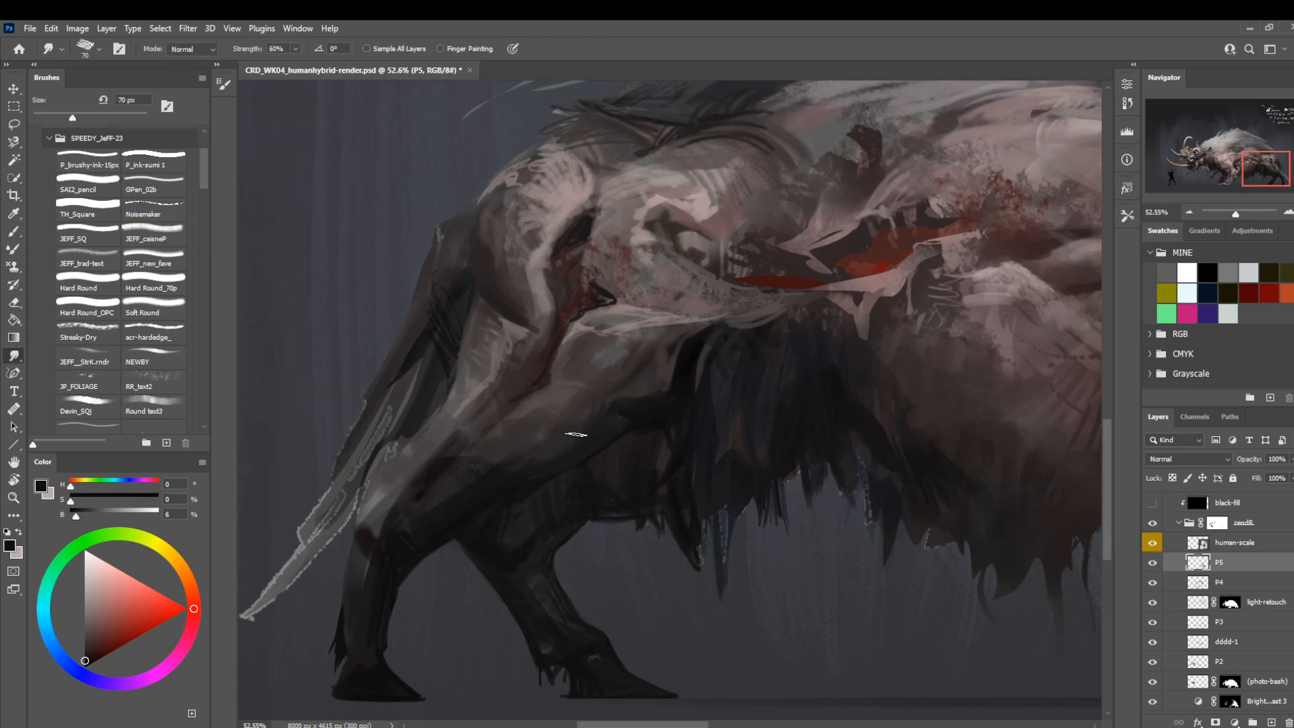
Compare the mirrored creature with and without layer P5, leaving the layer shown.
key(z)
drag(504, 503, 456, 494)
drag(611, 434, 512, 433)
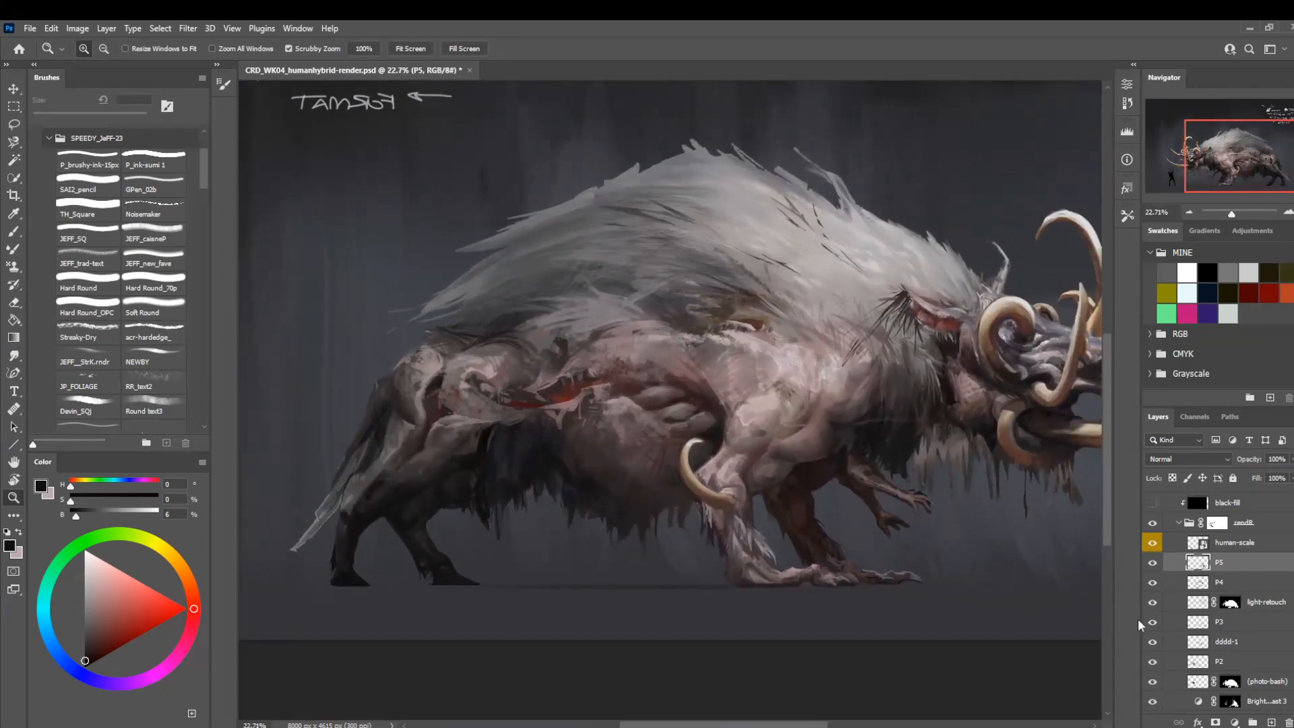
click(1153, 565)
click(1153, 565)
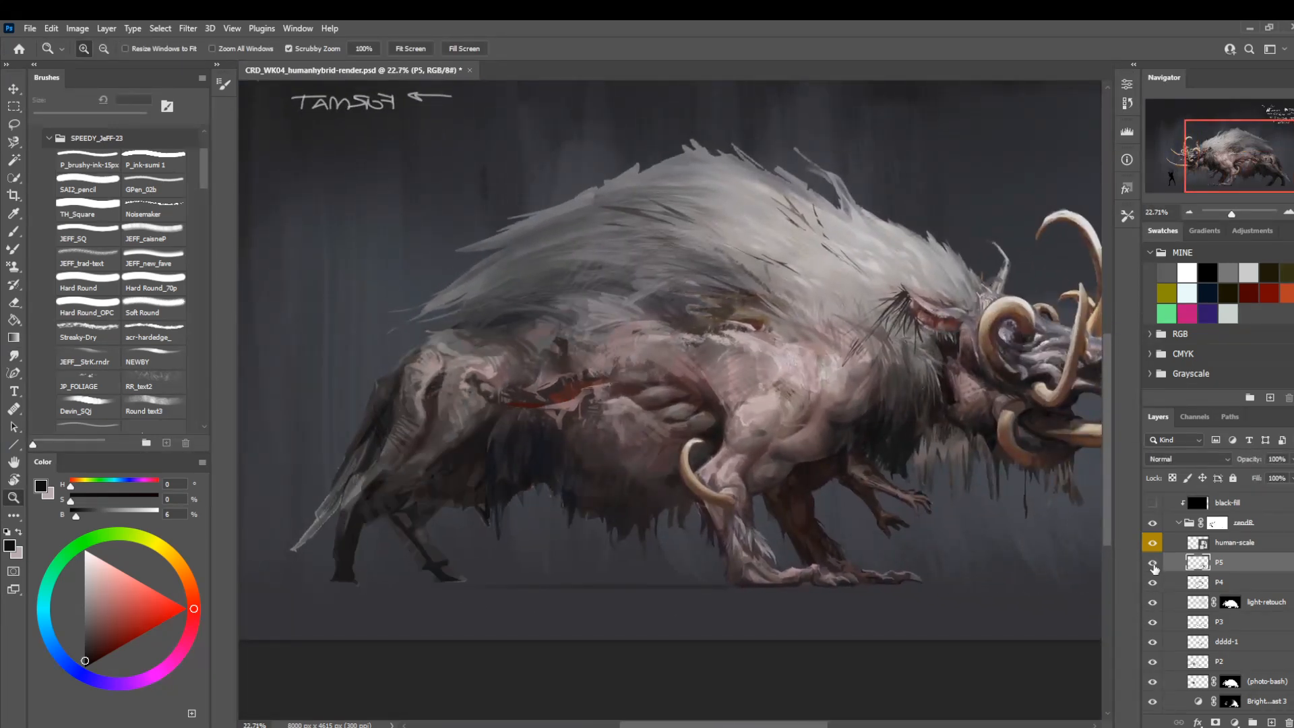
click(1153, 565)
Lock P5's transparent pixels and set JEFF_caisnaP to Overlay at 400 px with a light grey of 87% brightness.
key(/)
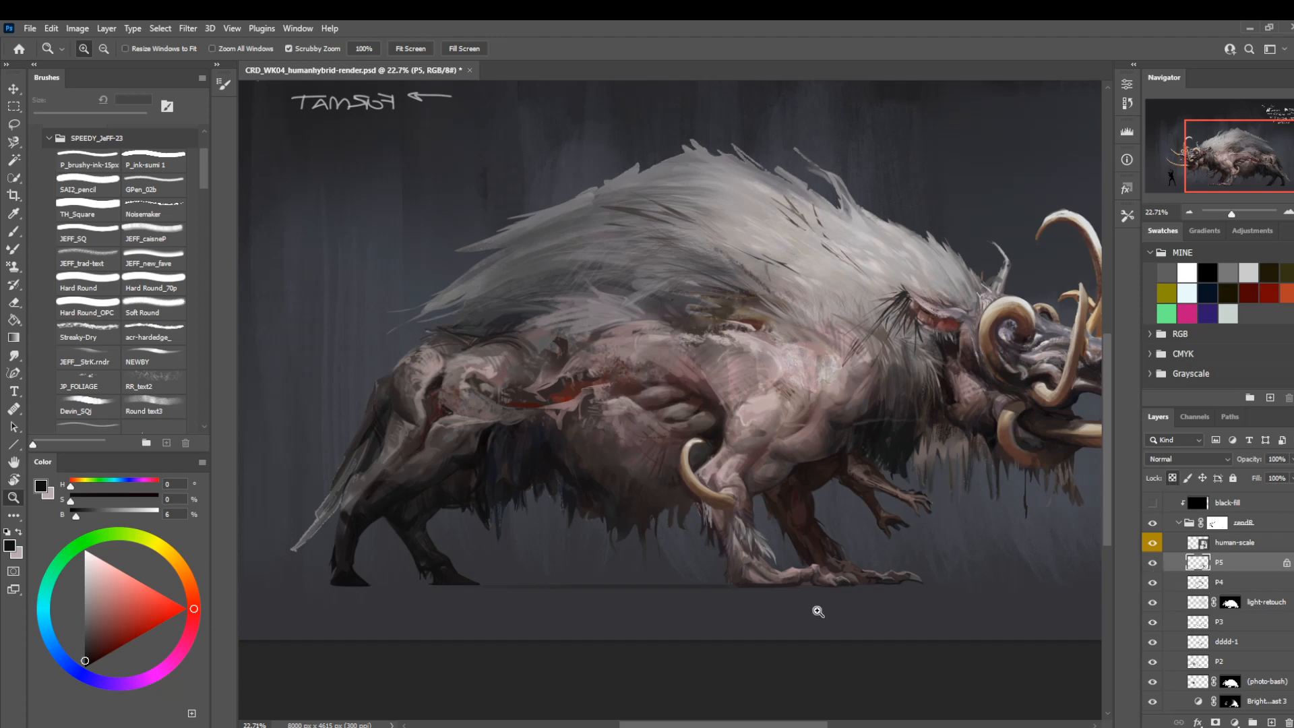
key(b)
click(201, 49)
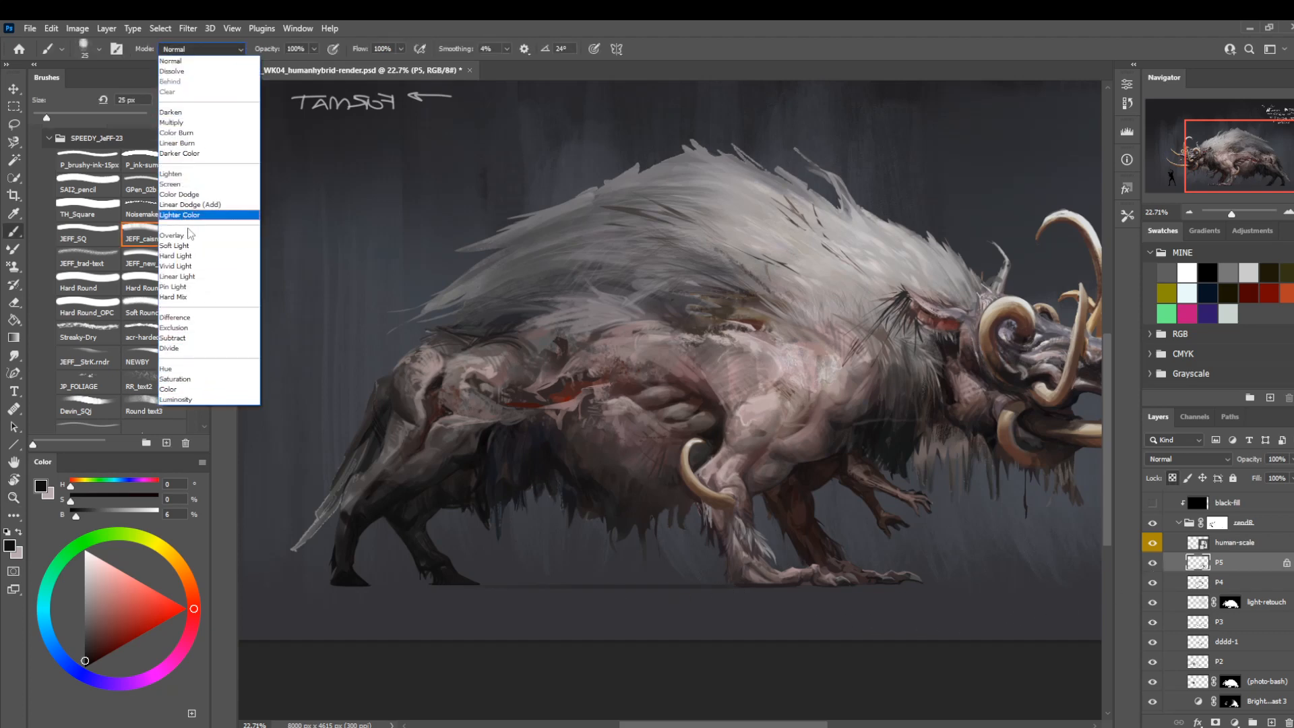
click(196, 237)
key(bracketright)
key(bracketright)
key(bracketright)
key(bracketright)
key(bracketright)
key(bracketright)
key(bracketright)
key(bracketright)
key(bracketright)
key(bracketright)
key(bracketright)
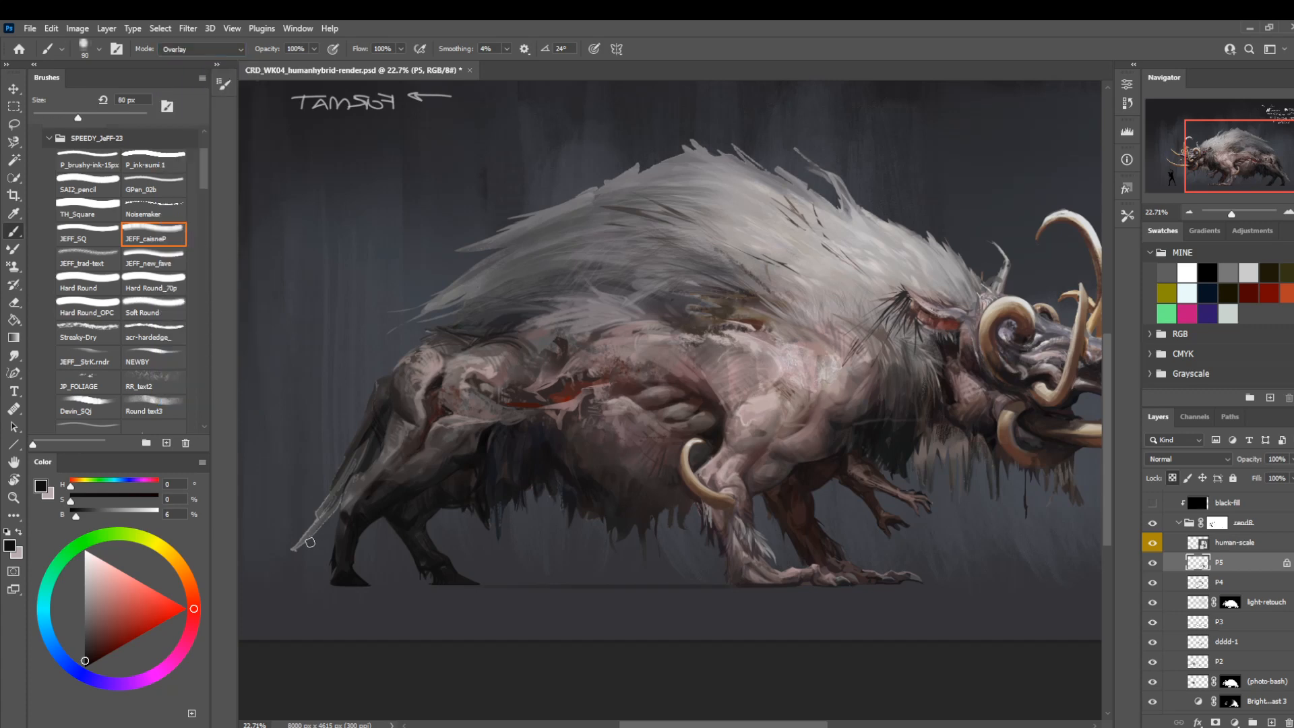
drag(133, 510, 144, 510)
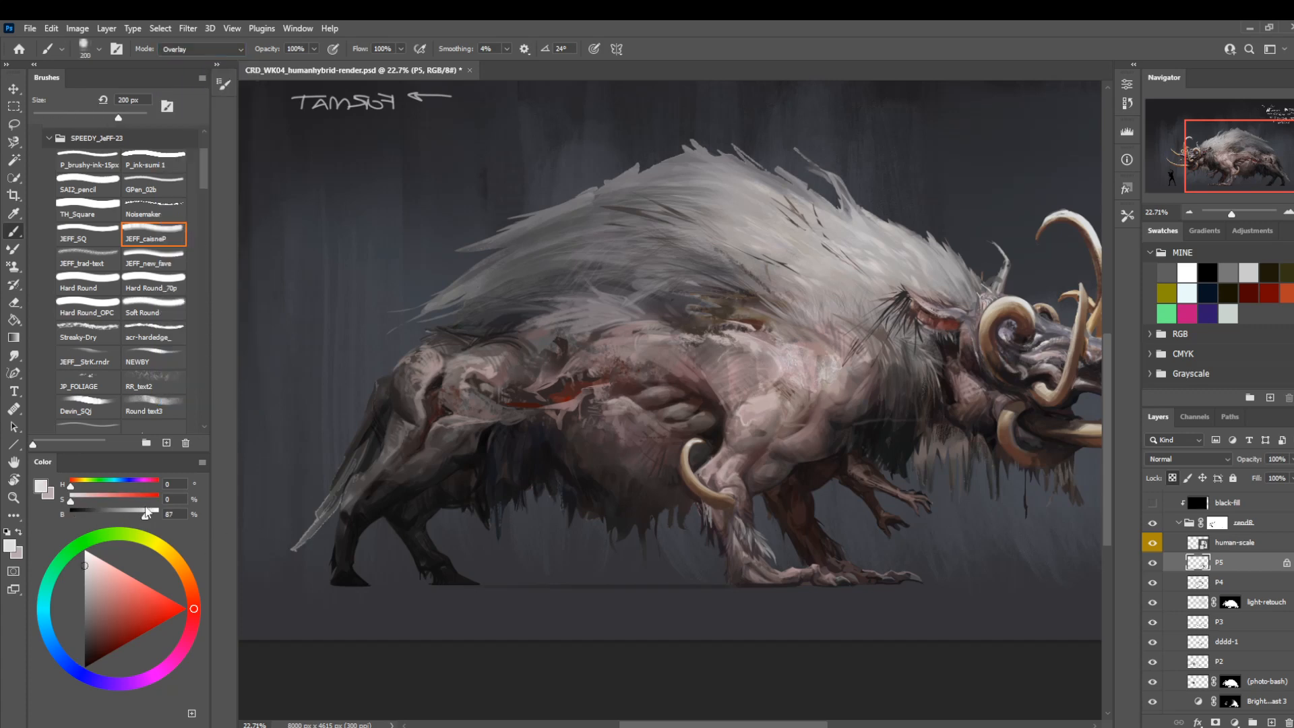
key(bracketright)
key(bracketright)
key(bracketright)
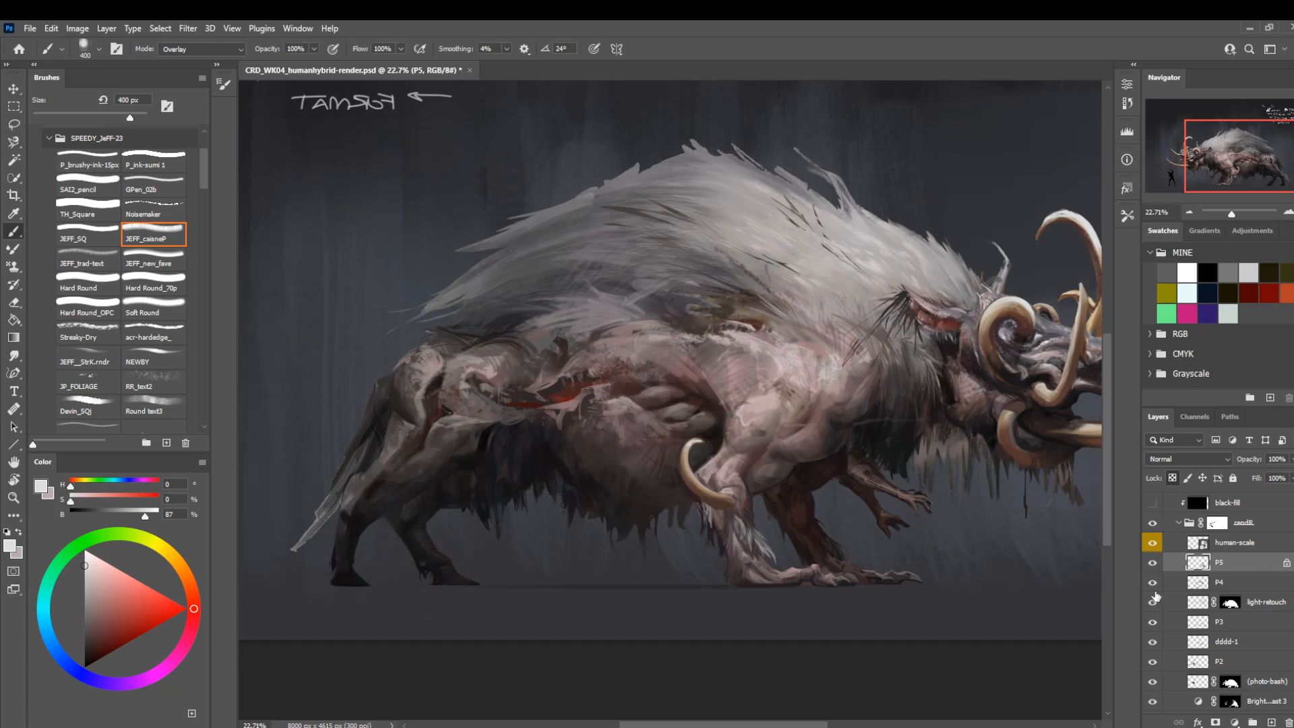
Check the full painting with and without layer P5, then flip the canvas back and inspect the hindquarters.
drag(714, 447, 640, 455)
key(z)
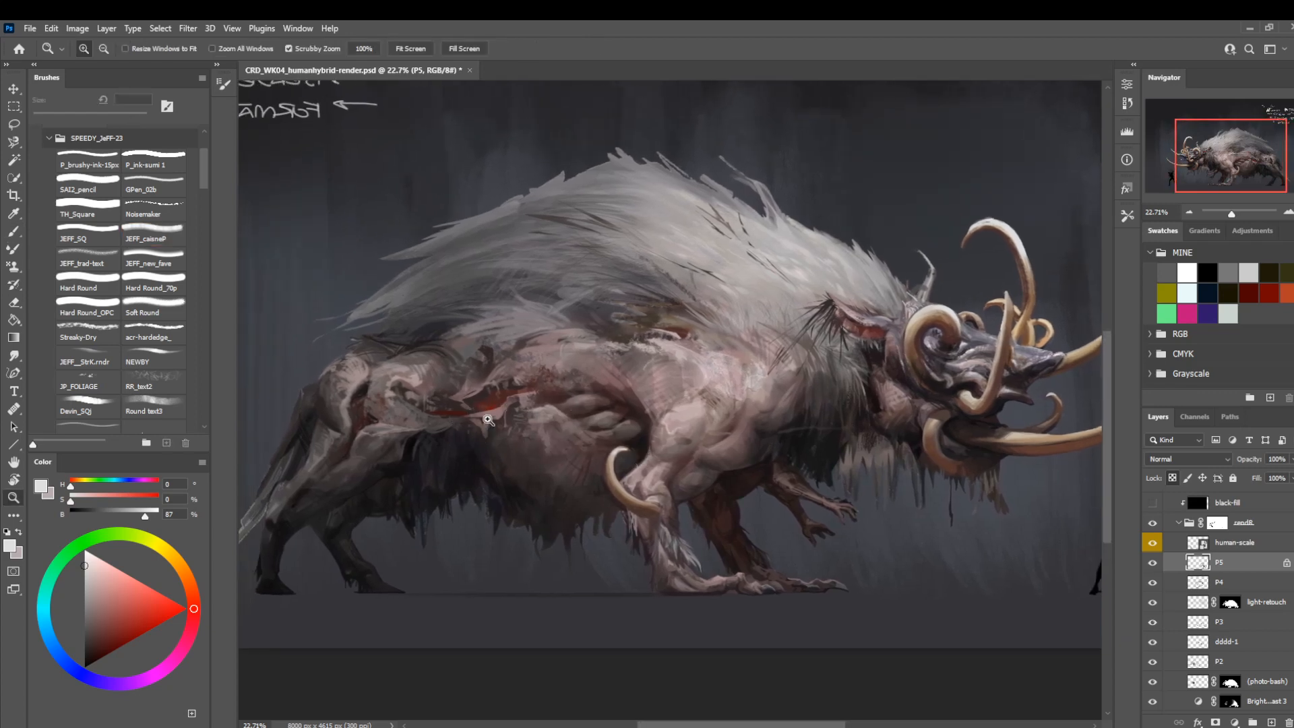
drag(510, 430, 461, 430)
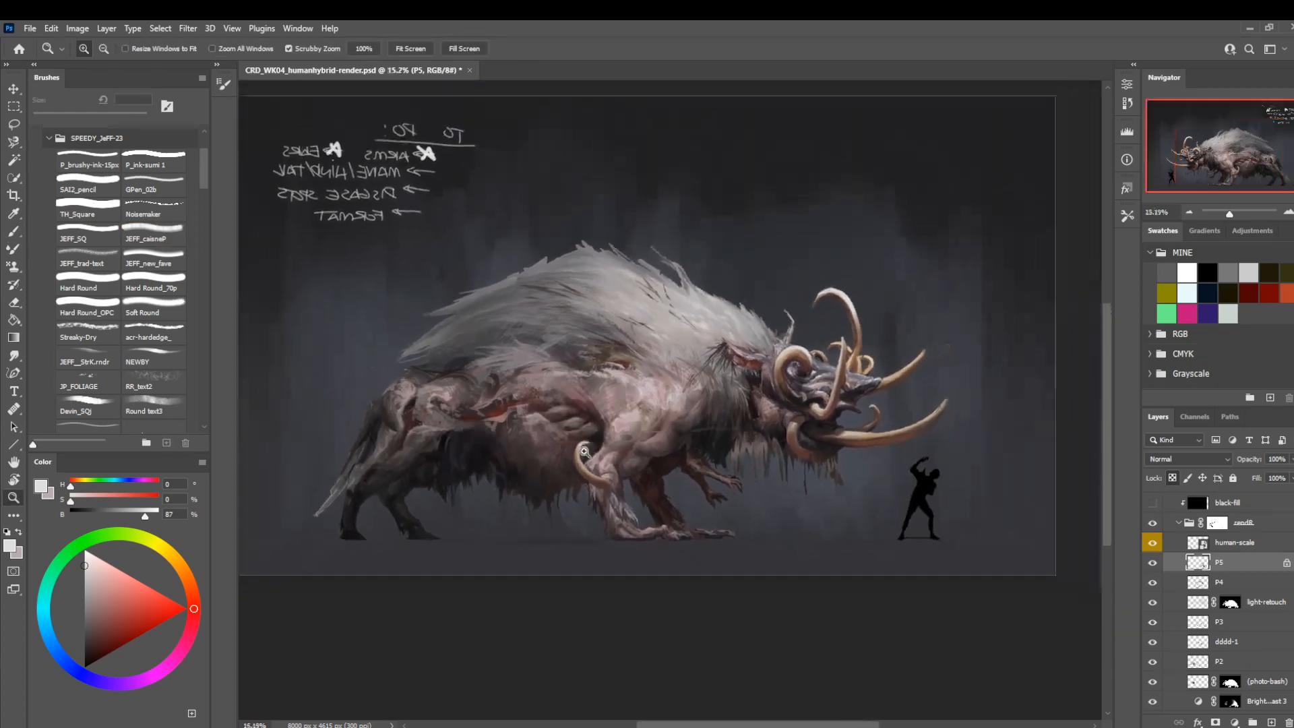
click(1153, 564)
click(1152, 563)
drag(567, 465, 592, 489)
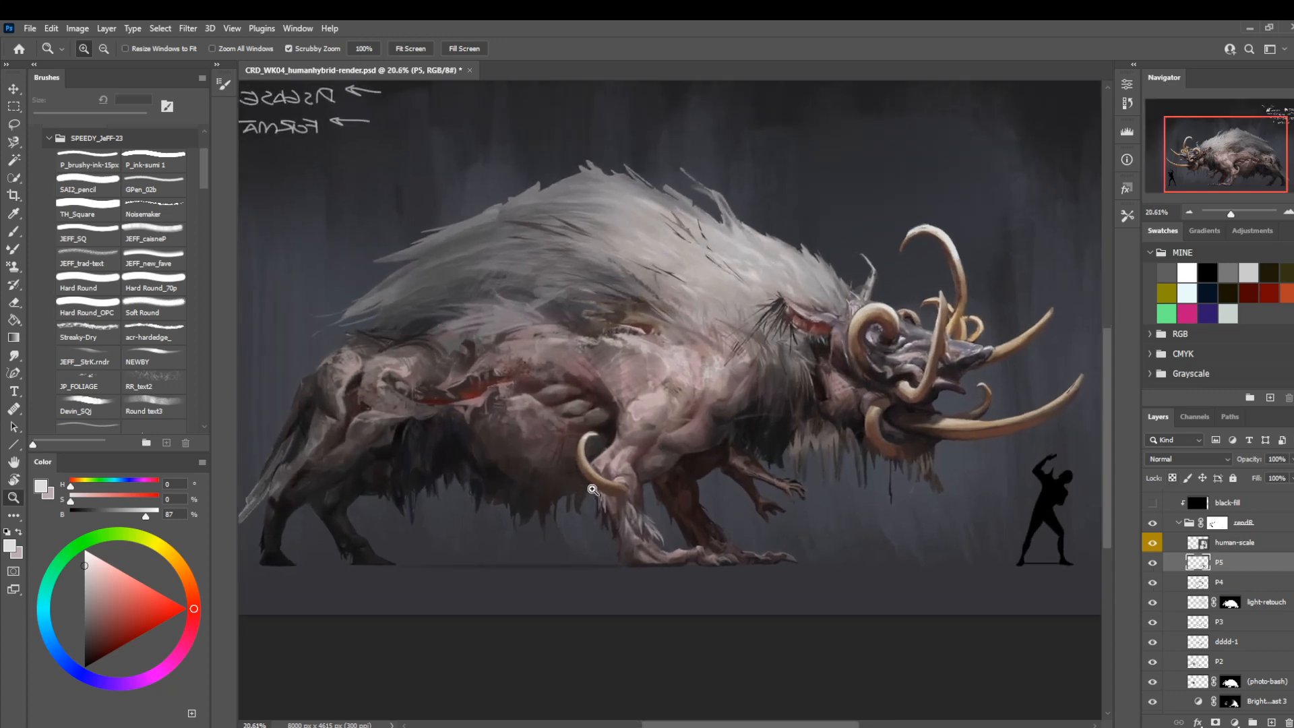
key(ctrl+shift+h)
drag(780, 525, 600, 551)
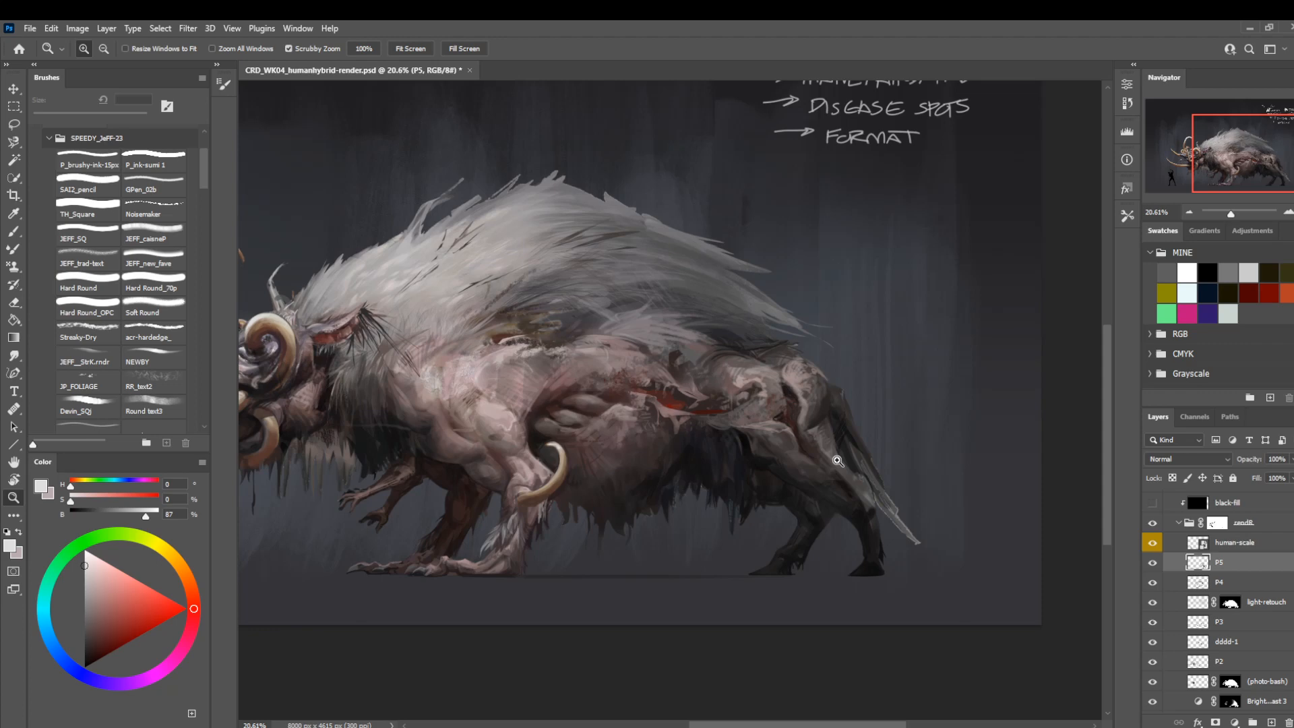
drag(777, 485, 838, 558)
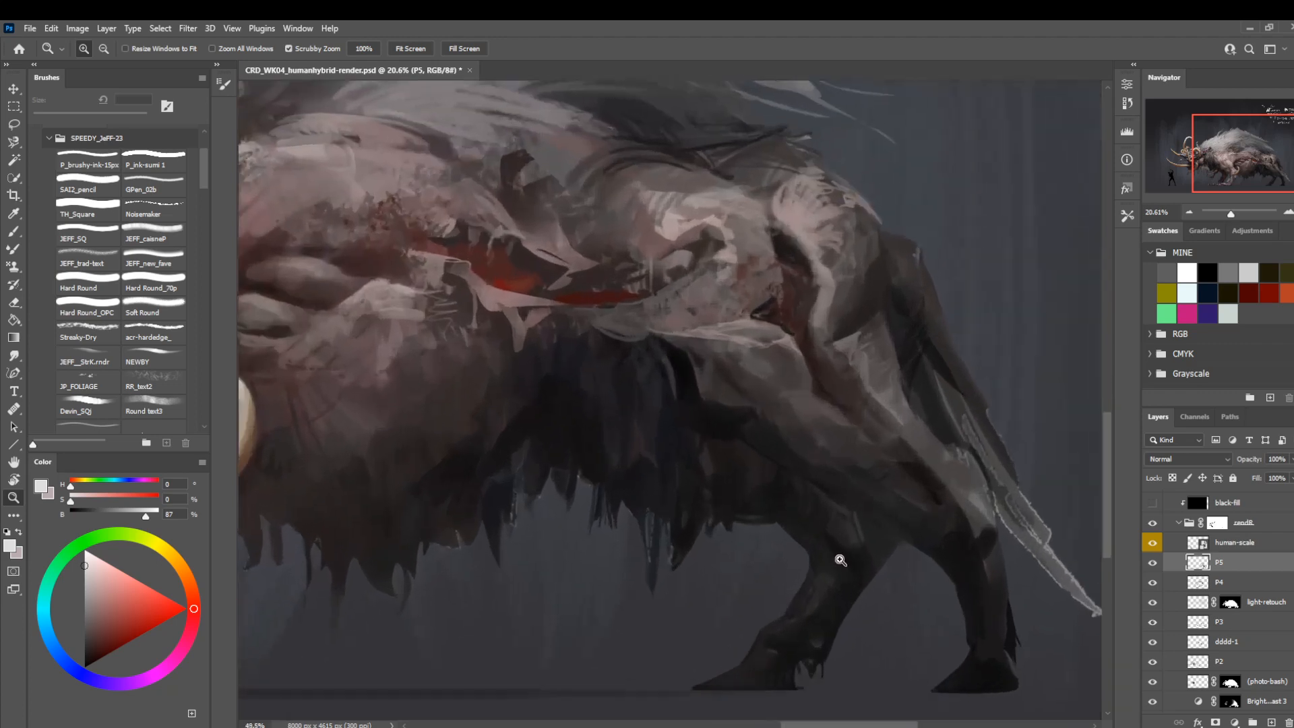
Sample a dark grey from the far hind leg and shade the near hind leg's hock with the Overlay brush at 70 px.
key(b)
key(bracketleft)
key(bracketleft)
key(bracketleft)
key(bracketleft)
key(bracketleft)
key(bracketleft)
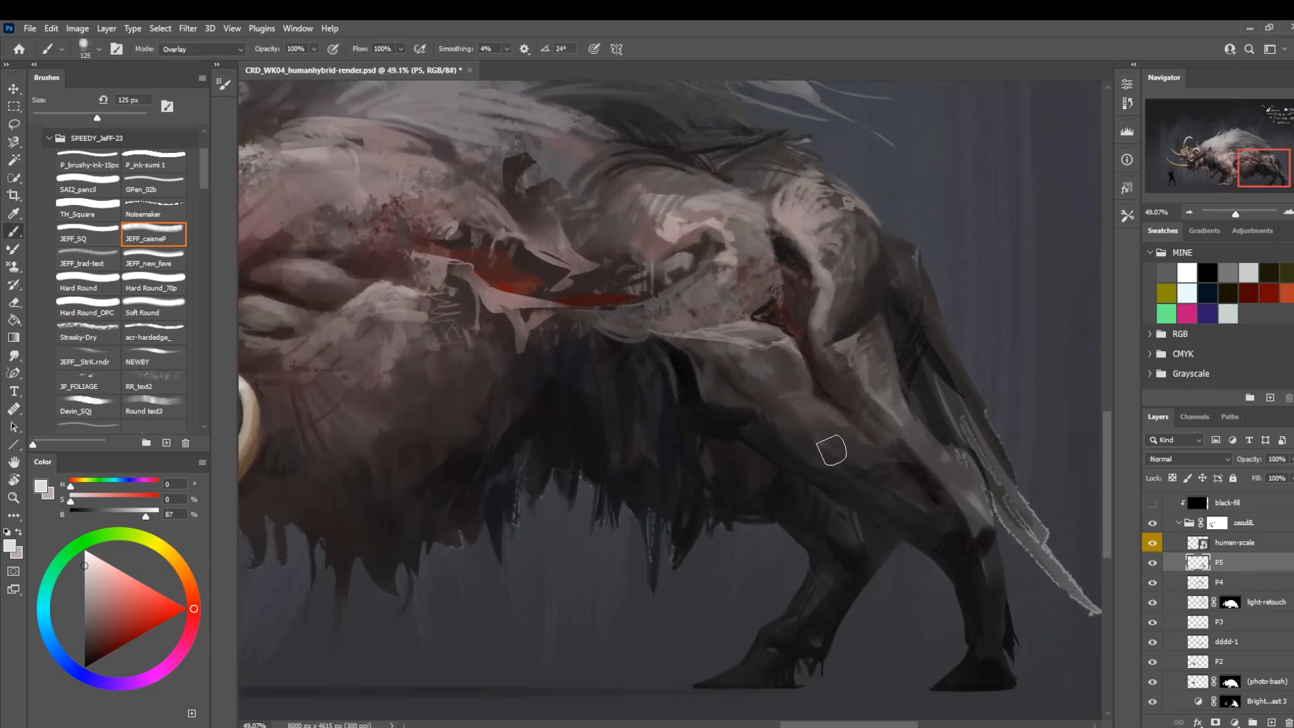
alt+click(872, 522)
key(bracketleft)
key(bracketleft)
key(bracketleft)
key(bracketleft)
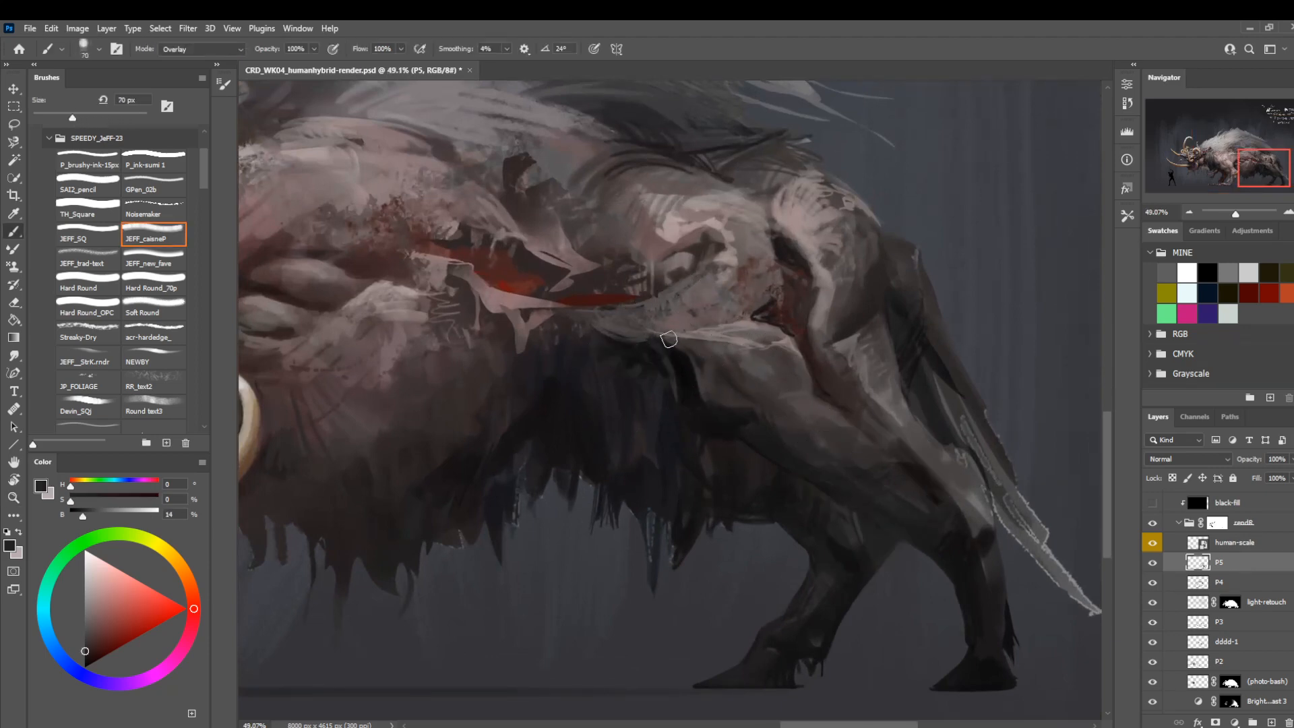
Return the brush mode to Normal and paint sampled dark brown over the upper belly fur below the torn skin at 35 px.
click(202, 49)
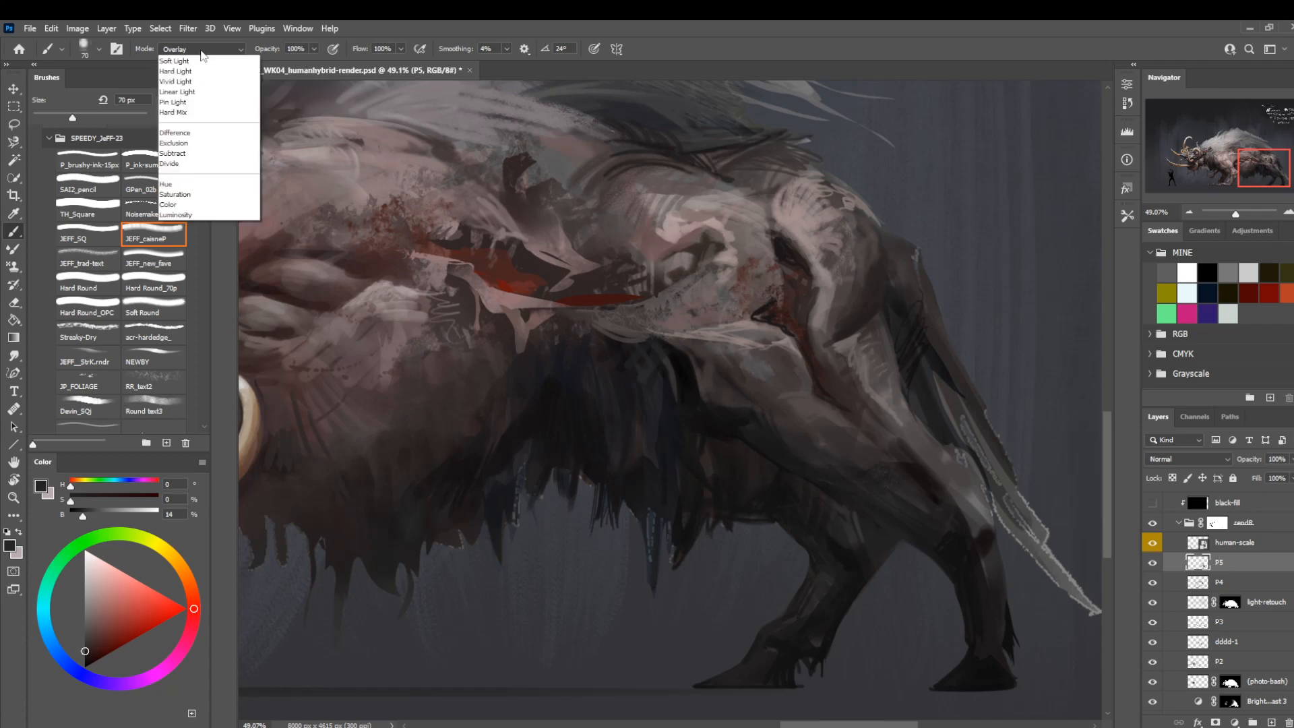
click(202, 59)
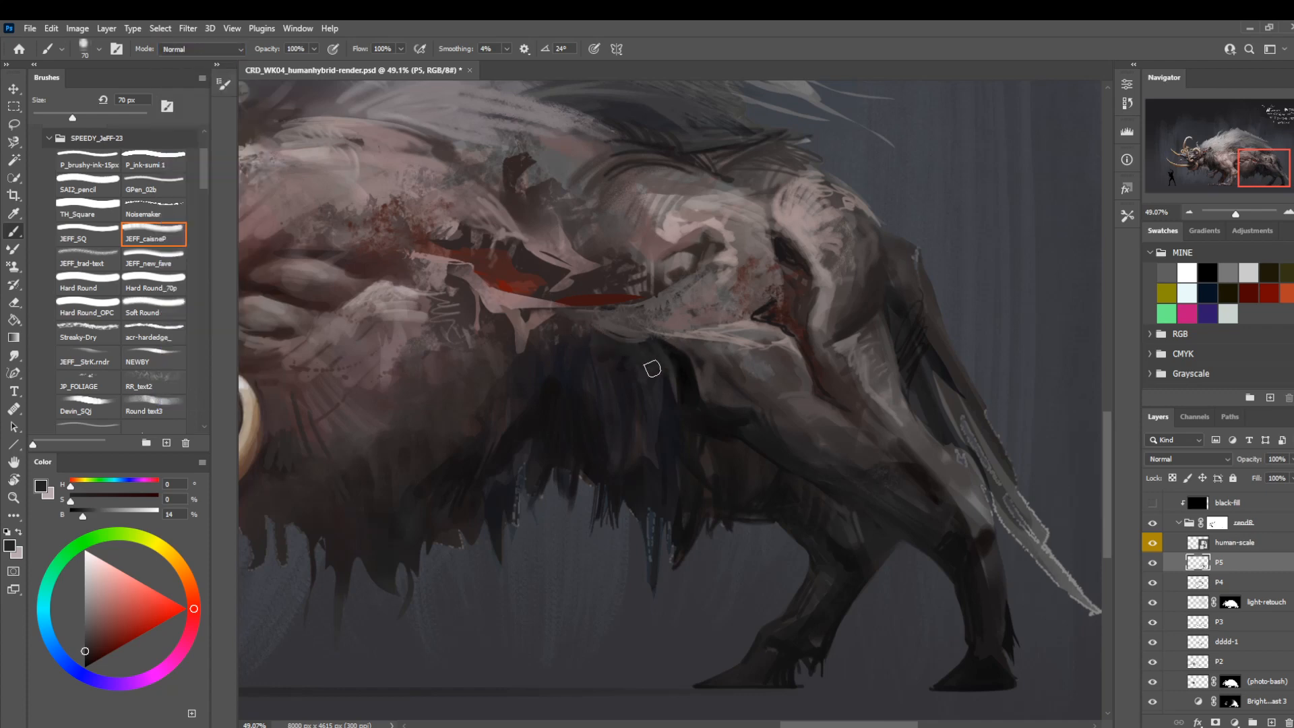
key(bracketleft)
key(bracketleft)
key(bracketleft)
key(bracketleft)
key(bracketleft)
key(bracketleft)
key(bracketleft)
alt+click(843, 395)
key(bracketright)
key(bracketright)
key(bracketright)
drag(633, 354, 572, 361)
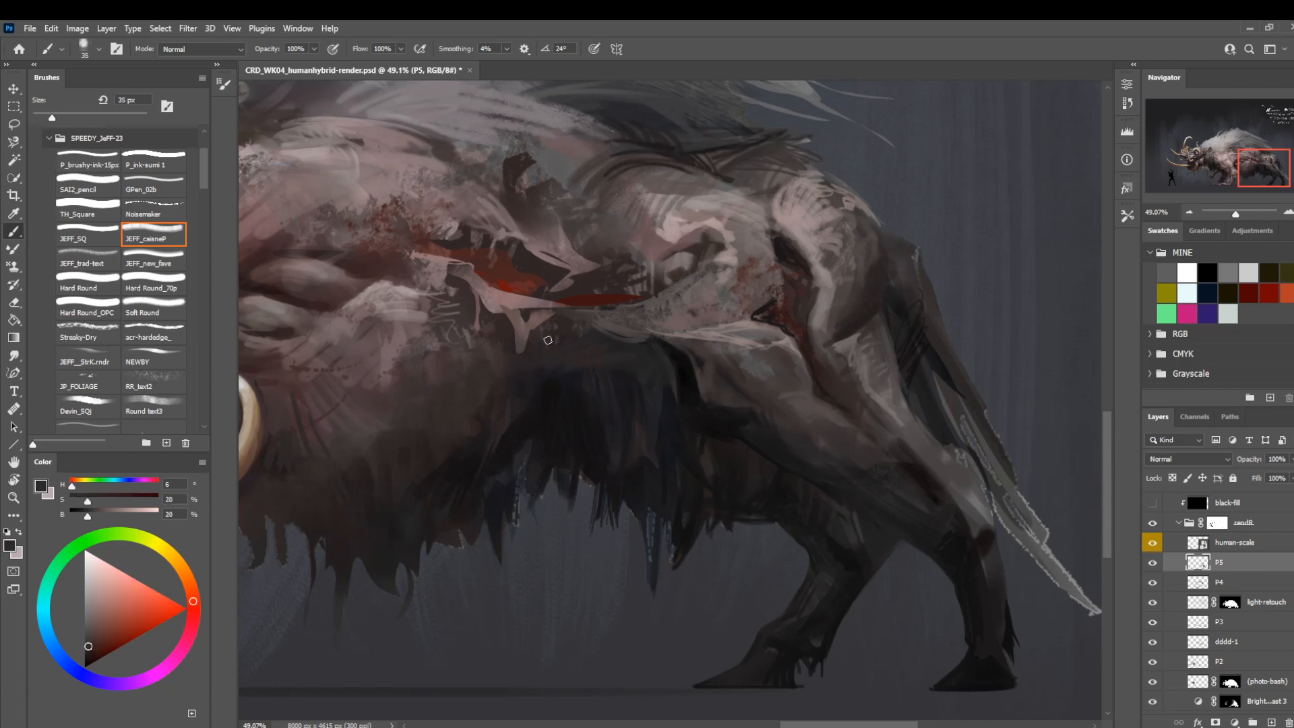
Blend the belly fur's upper shadow below the wound using sampled violet-black at 20 px and dark grey-brown at 40 px.
alt+click(576, 413)
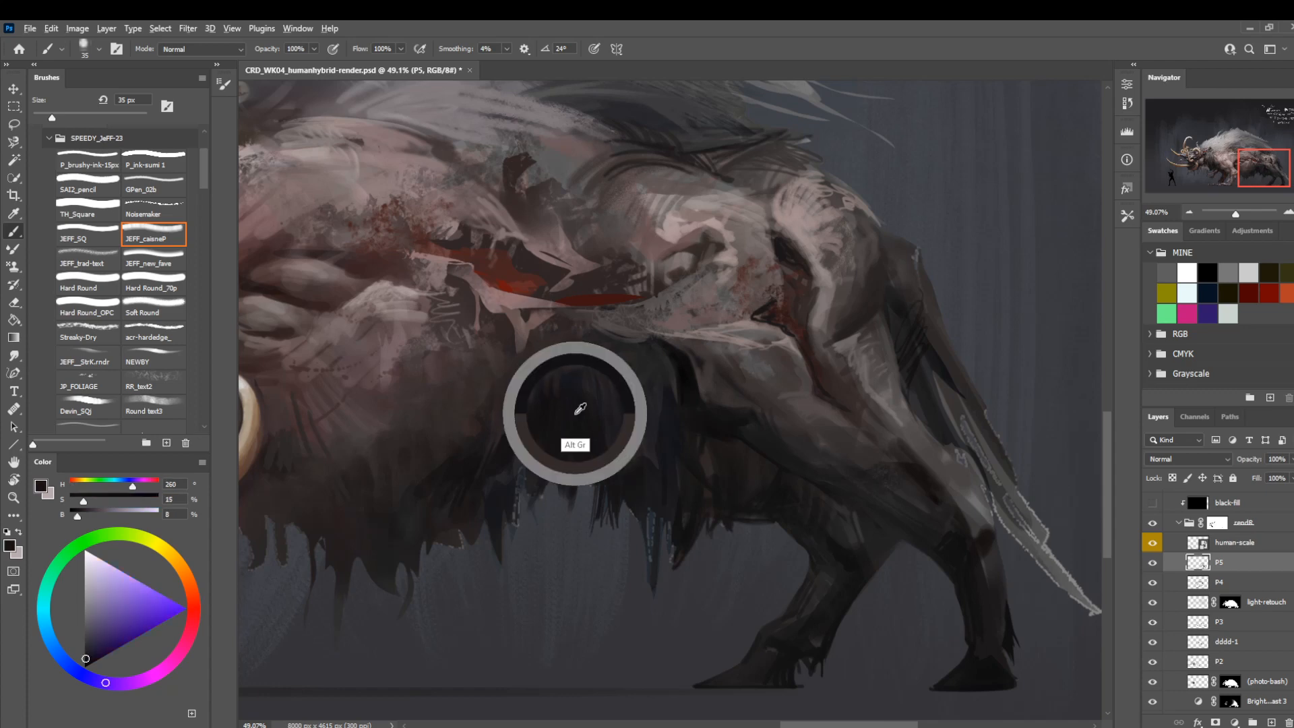
key(bracketleft)
key(bracketleft)
key(bracketleft)
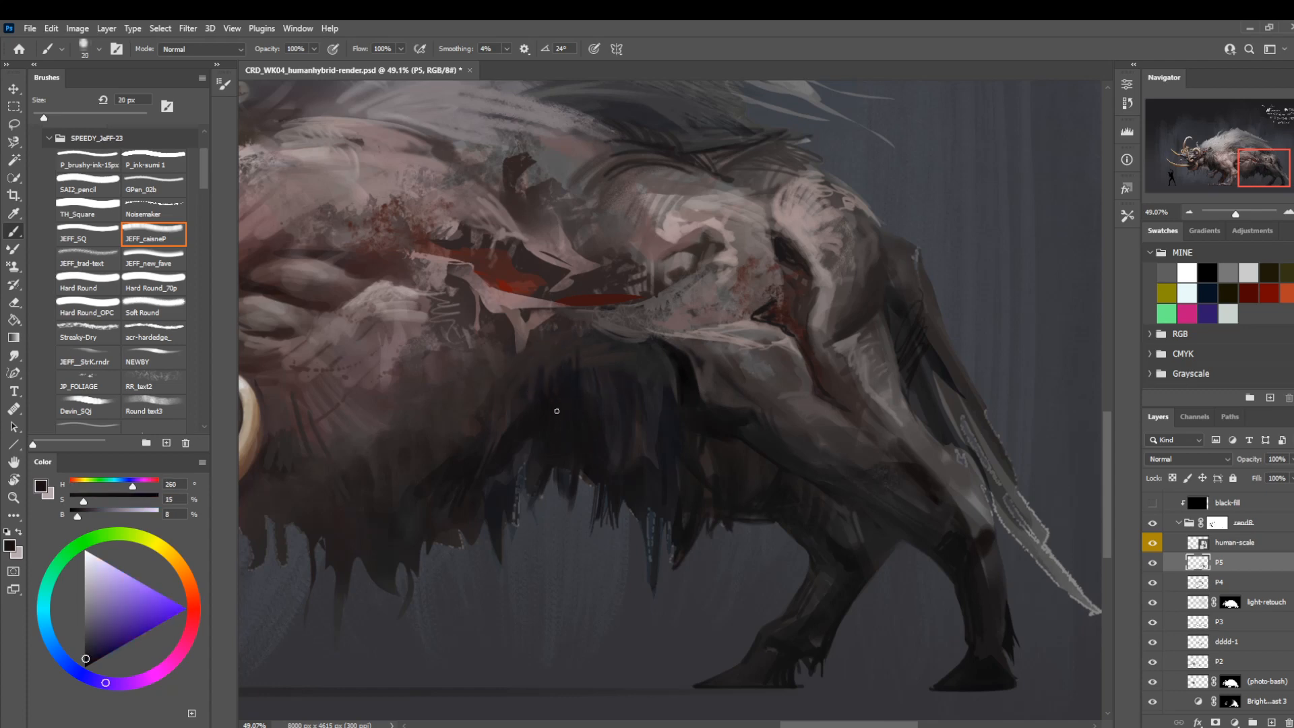
key(bracketright)
key(bracketright)
key(bracketright)
key(bracketright)
alt+click(567, 344)
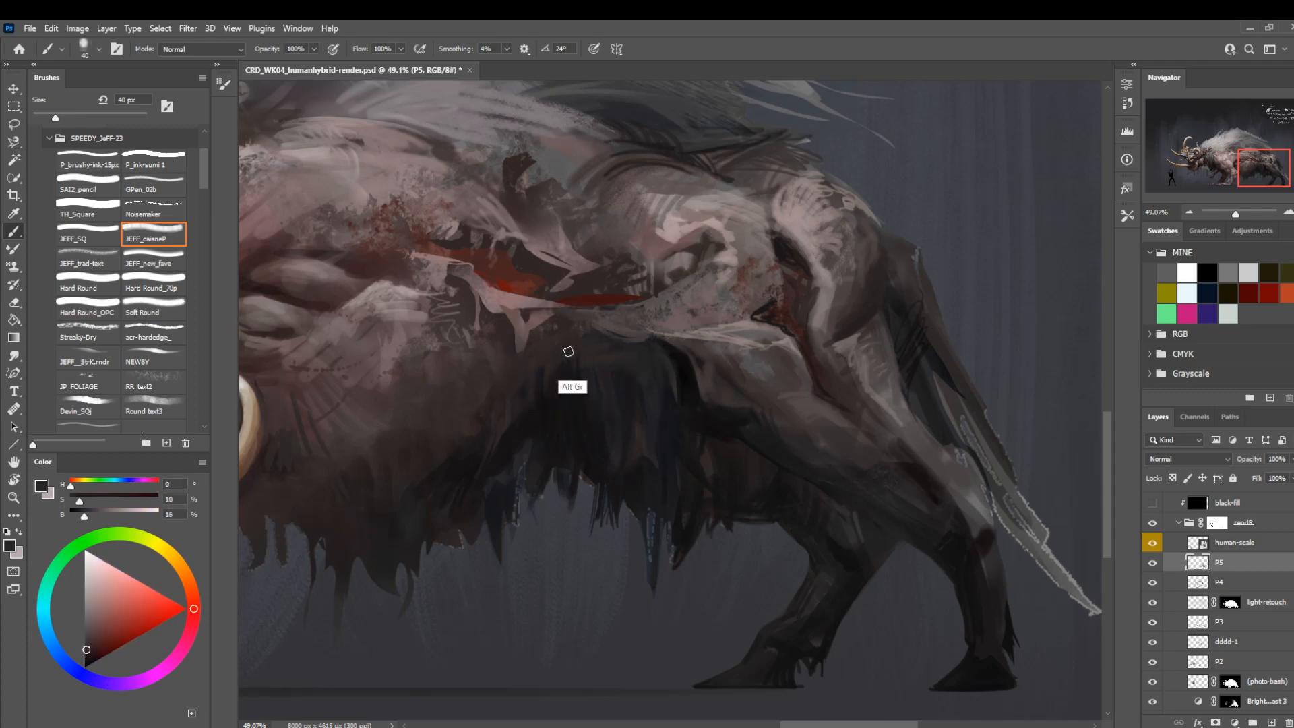
key(bracketleft)
Mirror the canvas and examine the forequarters and whole body before returning to the hind leg and belly fur.
drag(465, 249, 534, 330)
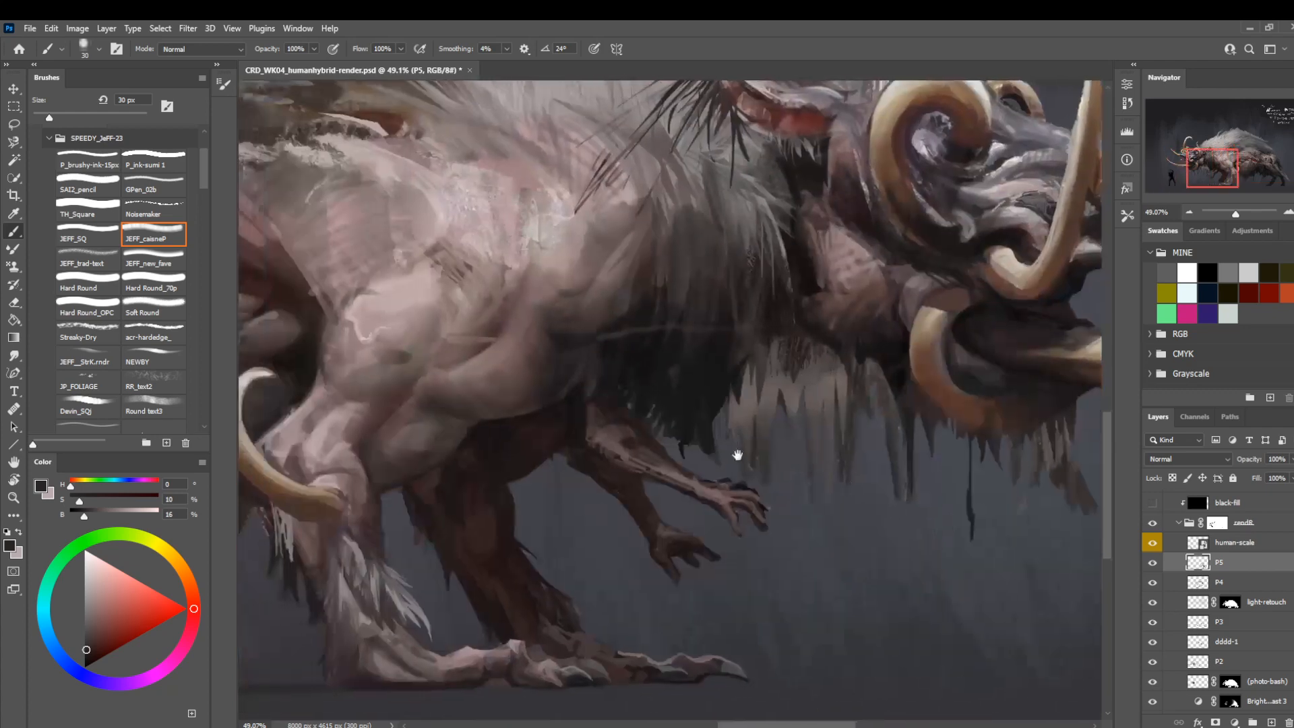
key(z)
drag(694, 407, 638, 419)
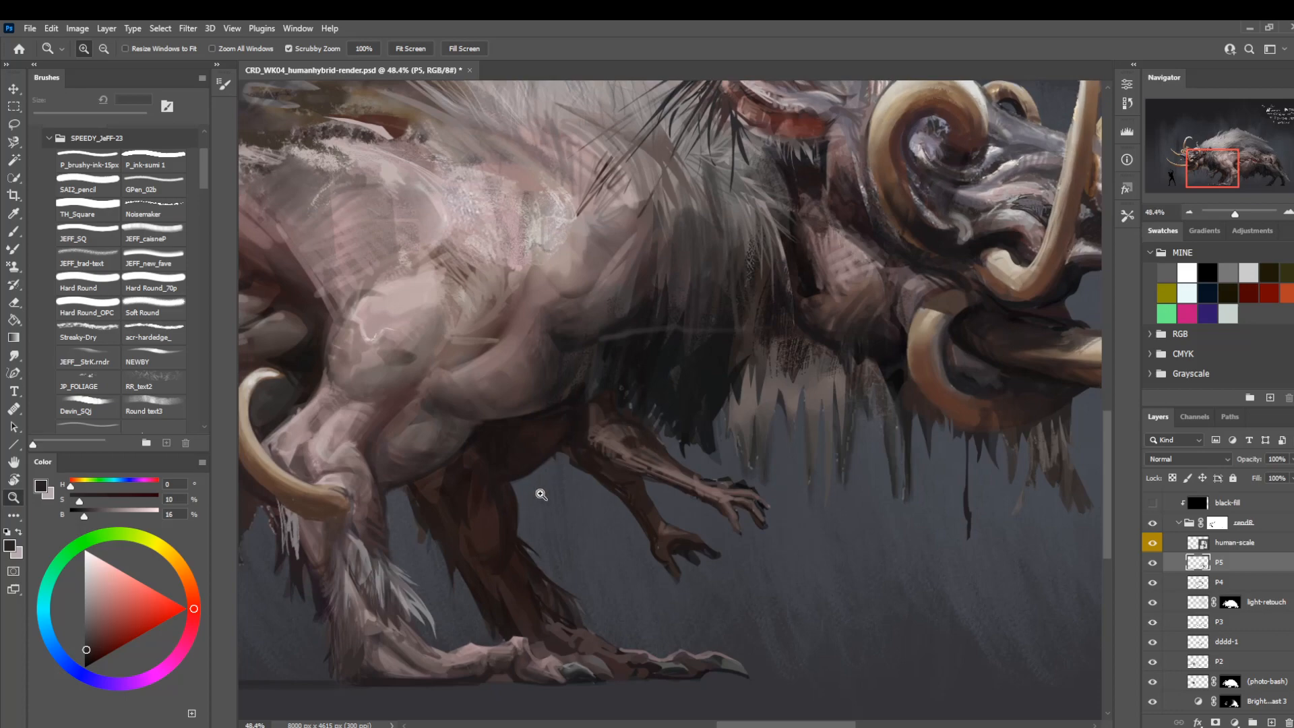
drag(413, 511, 582, 477)
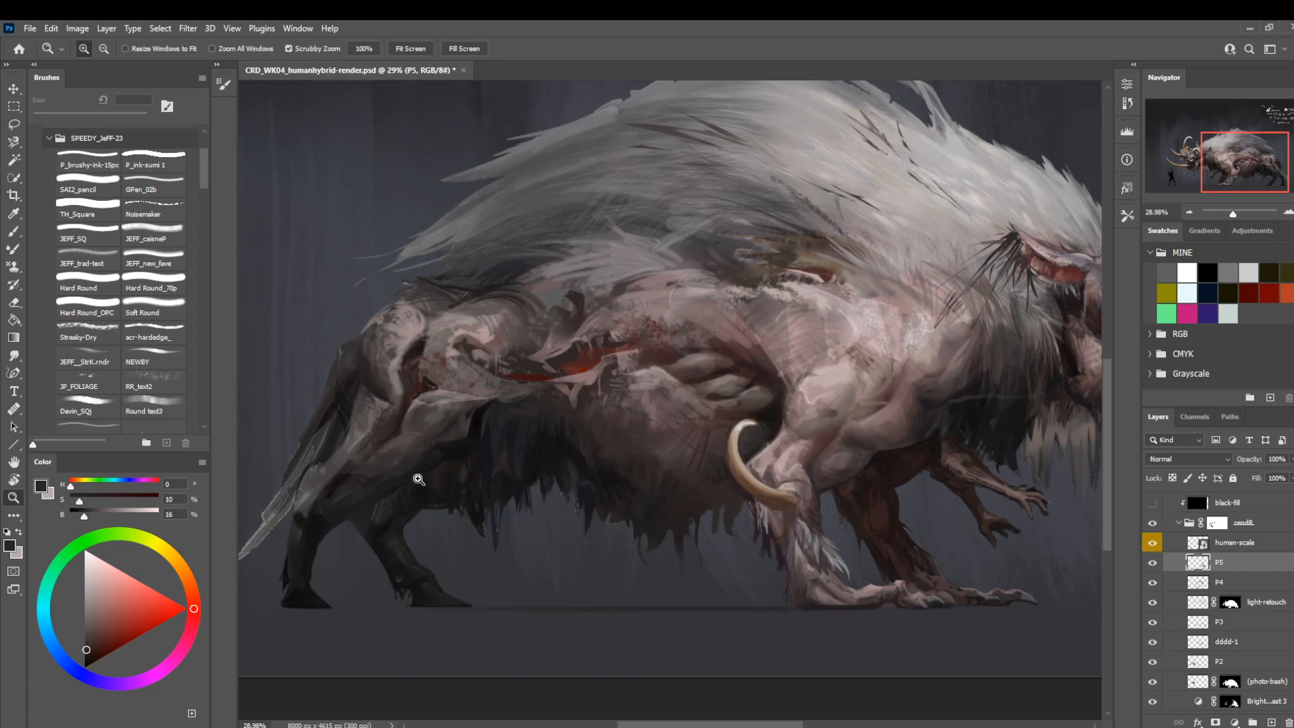
drag(418, 477, 547, 518)
key(b)
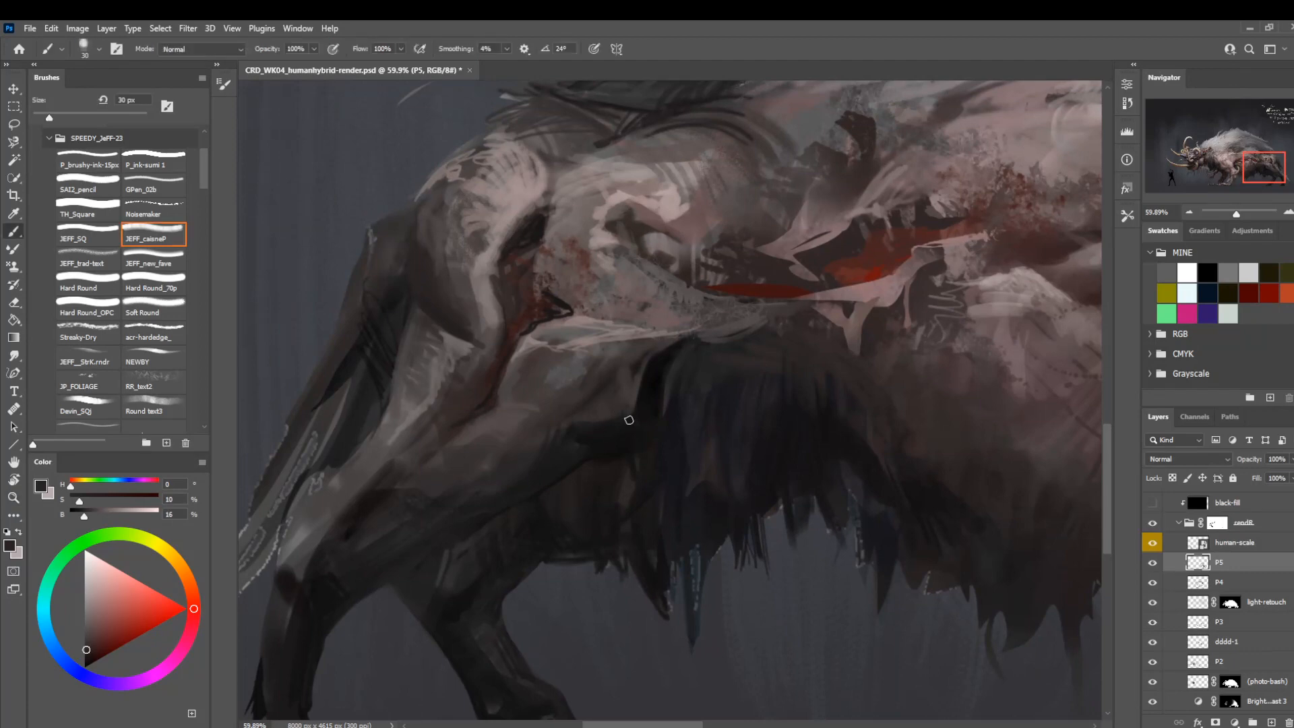
Sample a violet-black from the belly fur's shadow and deepen the near hind leg's underside shadow at 10 and 30 px.
alt+click(652, 414)
key(bracketleft)
key(bracketleft)
key(bracketleft)
key(bracketleft)
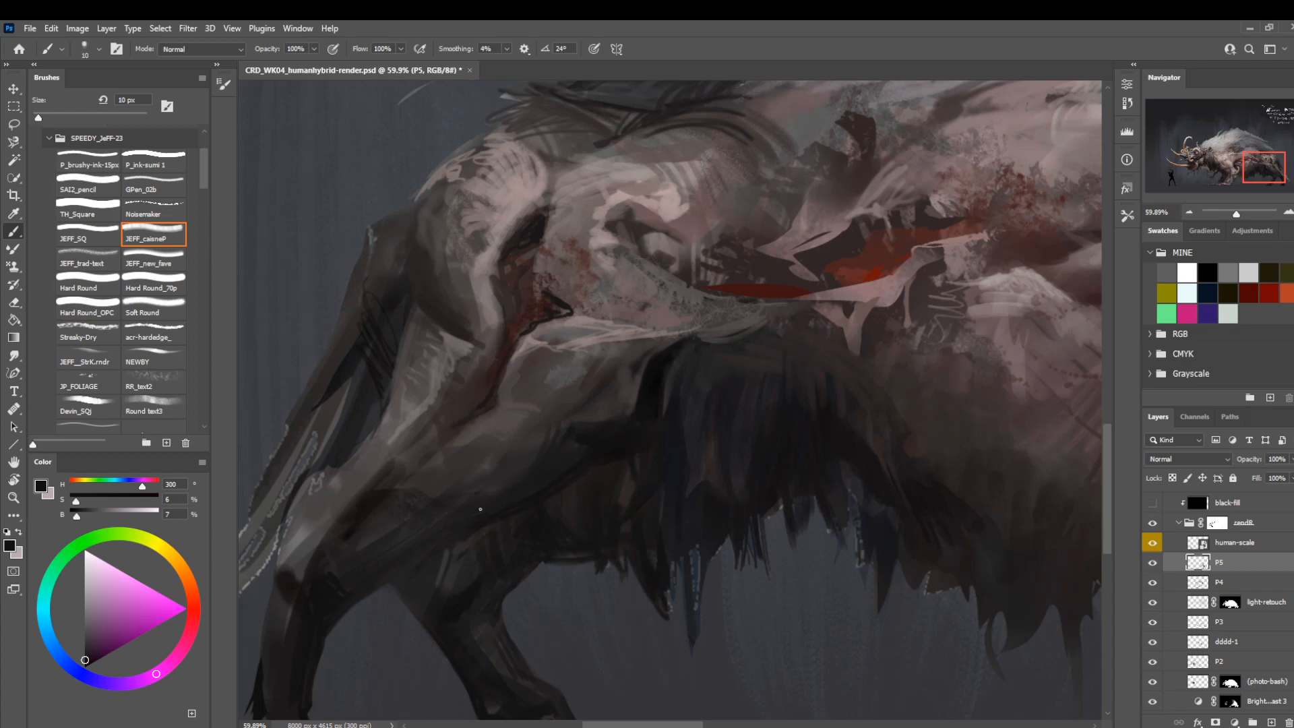
key(bracketright)
key(bracketright)
key(bracketright)
key(bracketright)
mouse_move(713, 425)
mouse_down()
mouse_move(589, 352)
mouse_move(586, 413)
mouse_move(515, 387)
mouse_move(587, 438)
mouse_up()
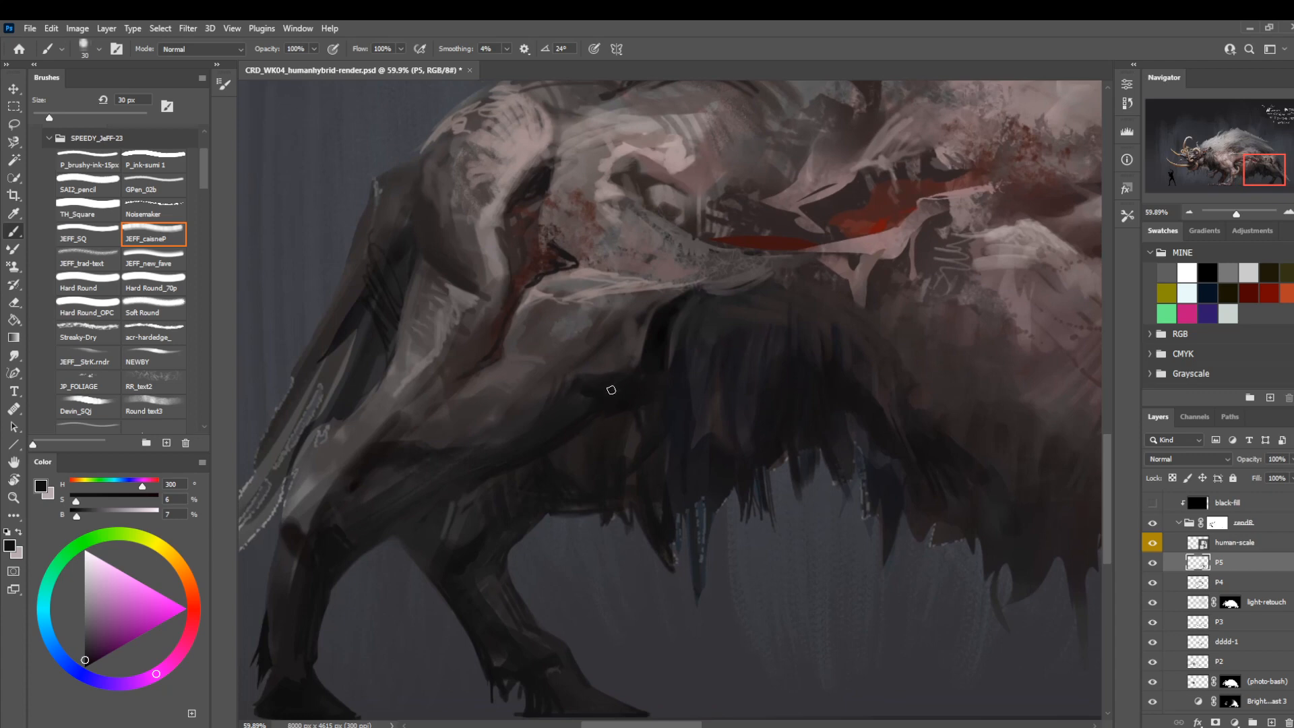
Sample a dark brown from the fur beneath the near thigh and blend that fur patch at 50 px.
key(bracketleft)
alt+click(578, 461)
key(bracketright)
key(bracketright)
key(bracketright)
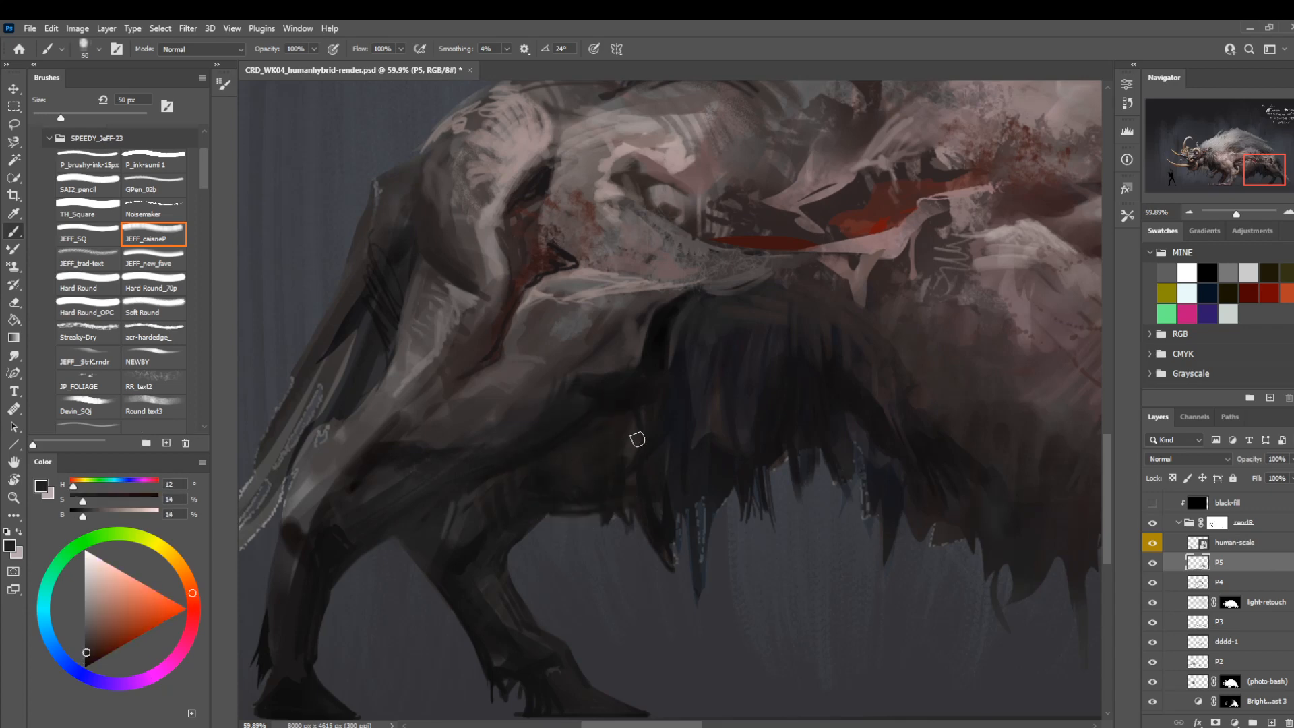
Sample near-black and darken the shadow where the near thigh meets the belly fur at about 20 px.
key(bracketleft)
key(bracketleft)
key(bracketleft)
alt+click(637, 386)
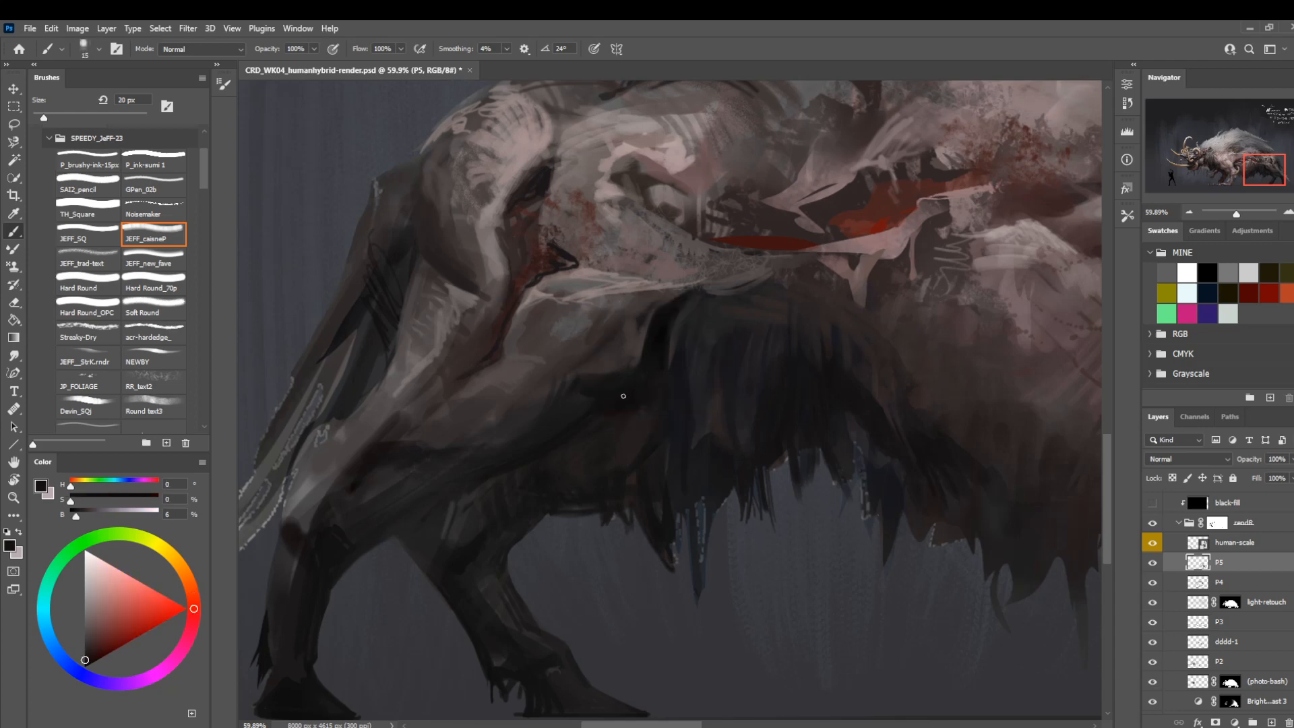
key(bracketleft)
key(bracketleft)
key(bracketright)
key(bracketright)
Sample a dark grey-brown and touch up the near thigh's front edge against the belly fur at 30 px.
key(z)
drag(569, 471, 547, 523)
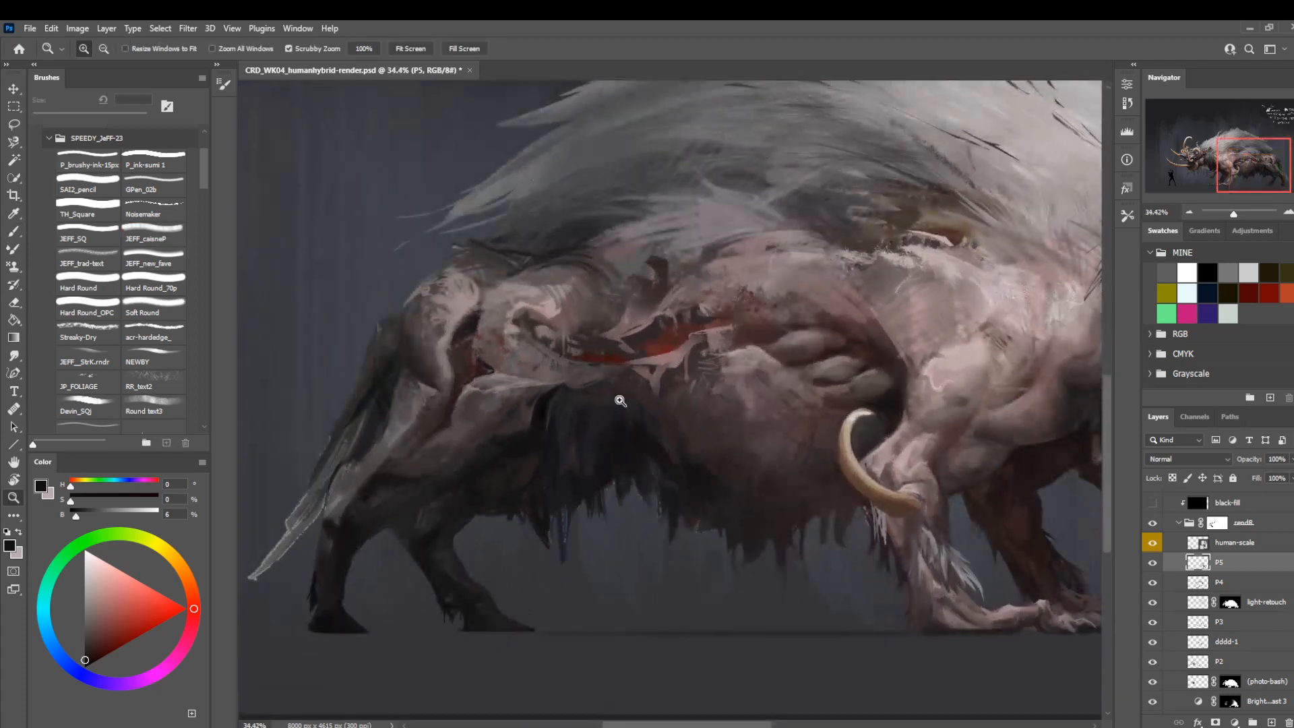
key(b)
alt+click(540, 410)
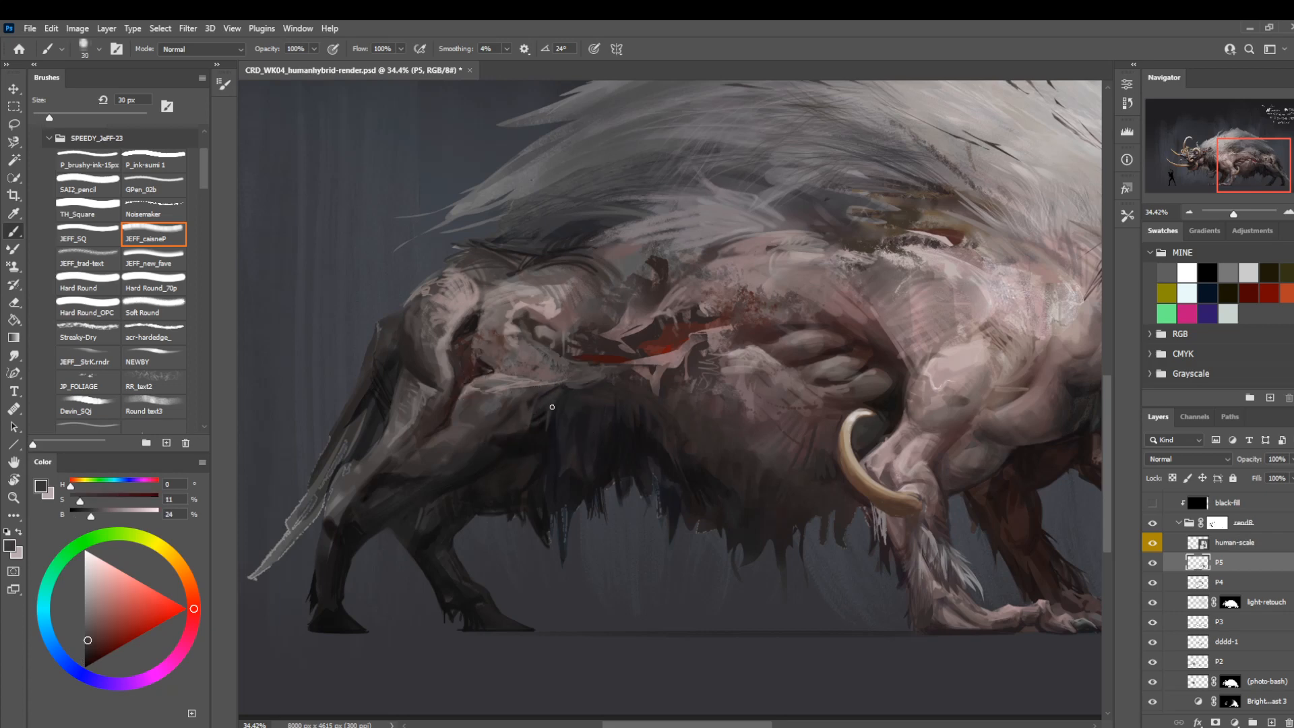
Refine the tail and the thigh's adjoining rear edge using sampled dark reddish grey at 30 px, then near-black and mid-grey at 20 px.
drag(620, 386, 780, 453)
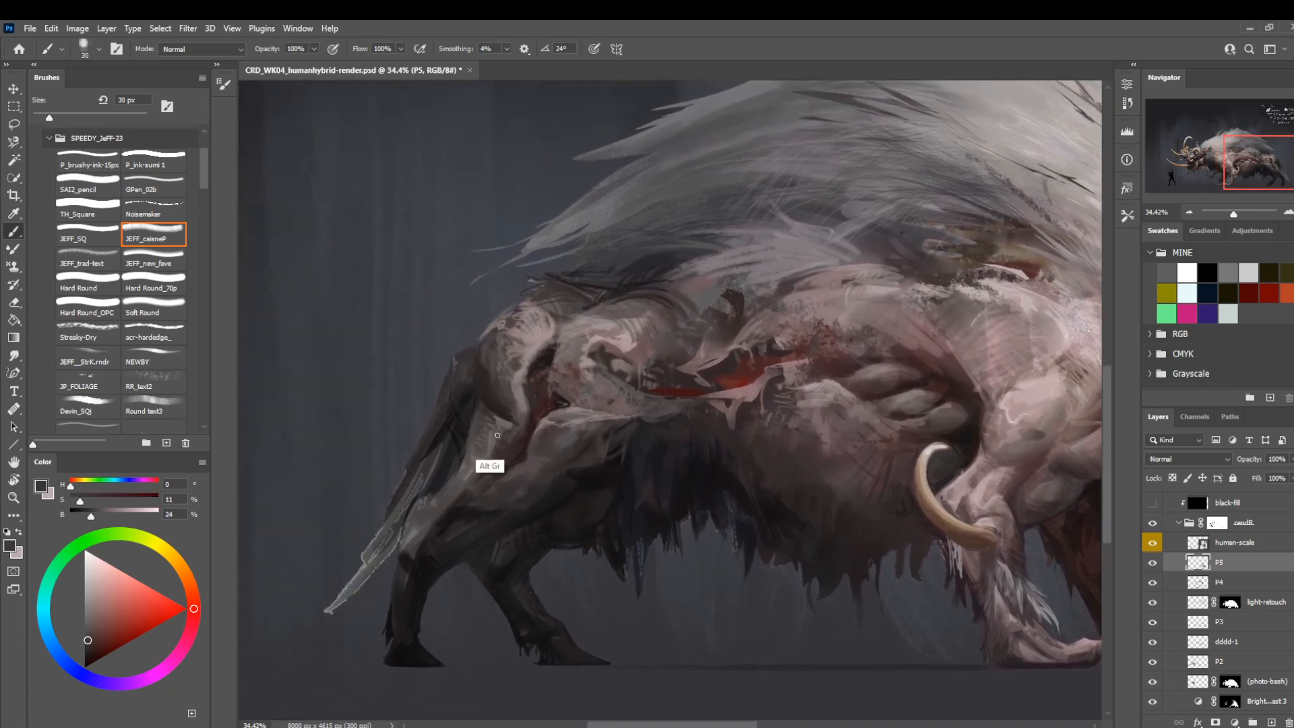
alt+click(560, 453)
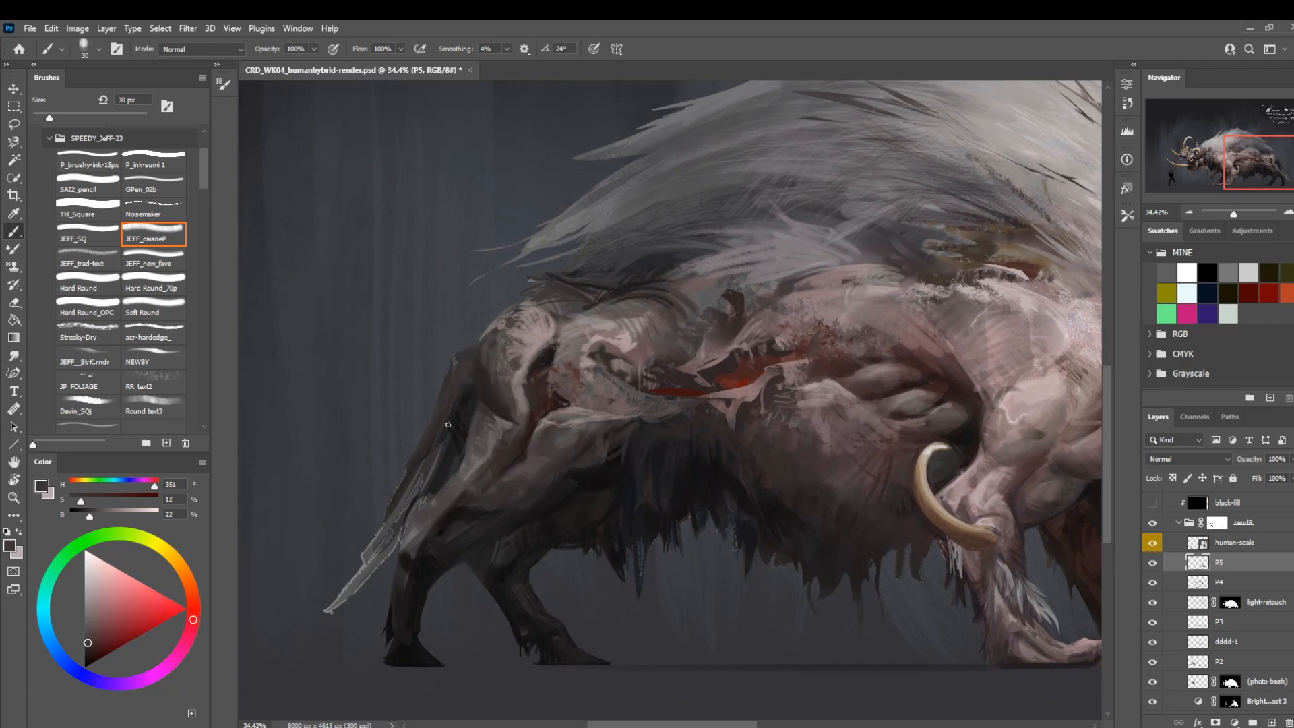
alt+click(474, 378)
key(bracketleft)
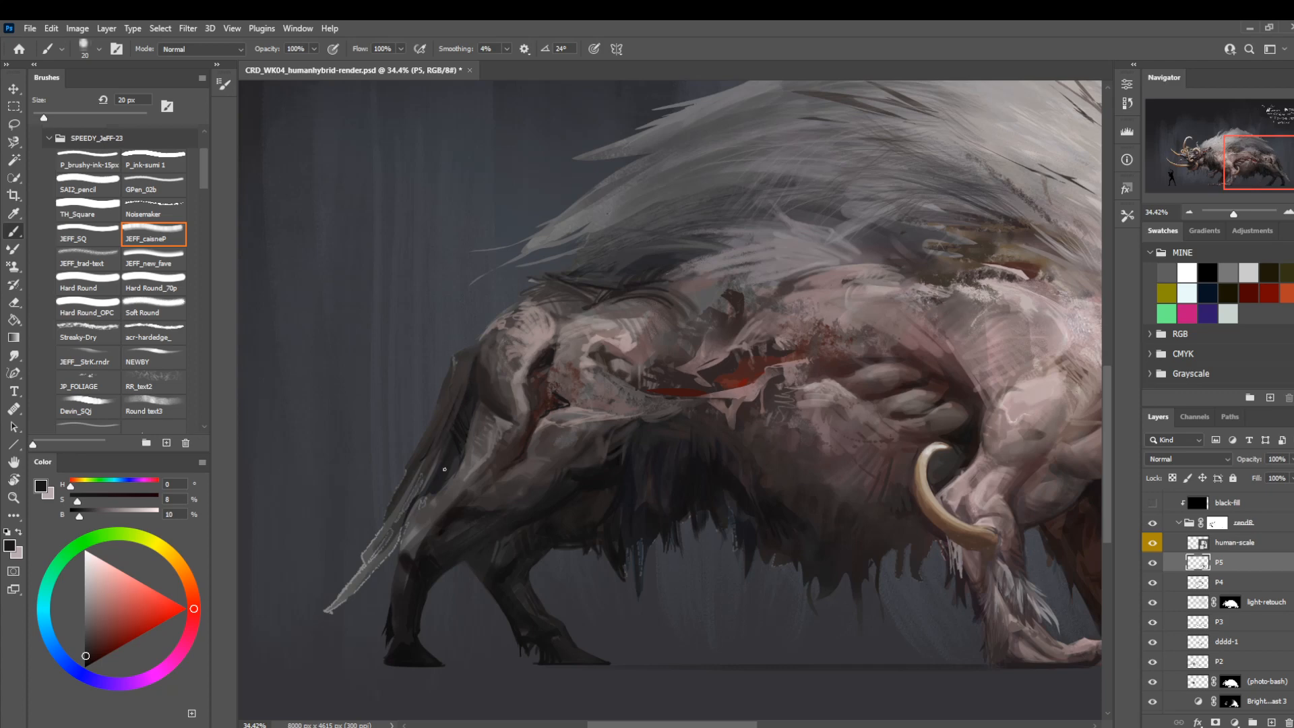
alt+click(473, 450)
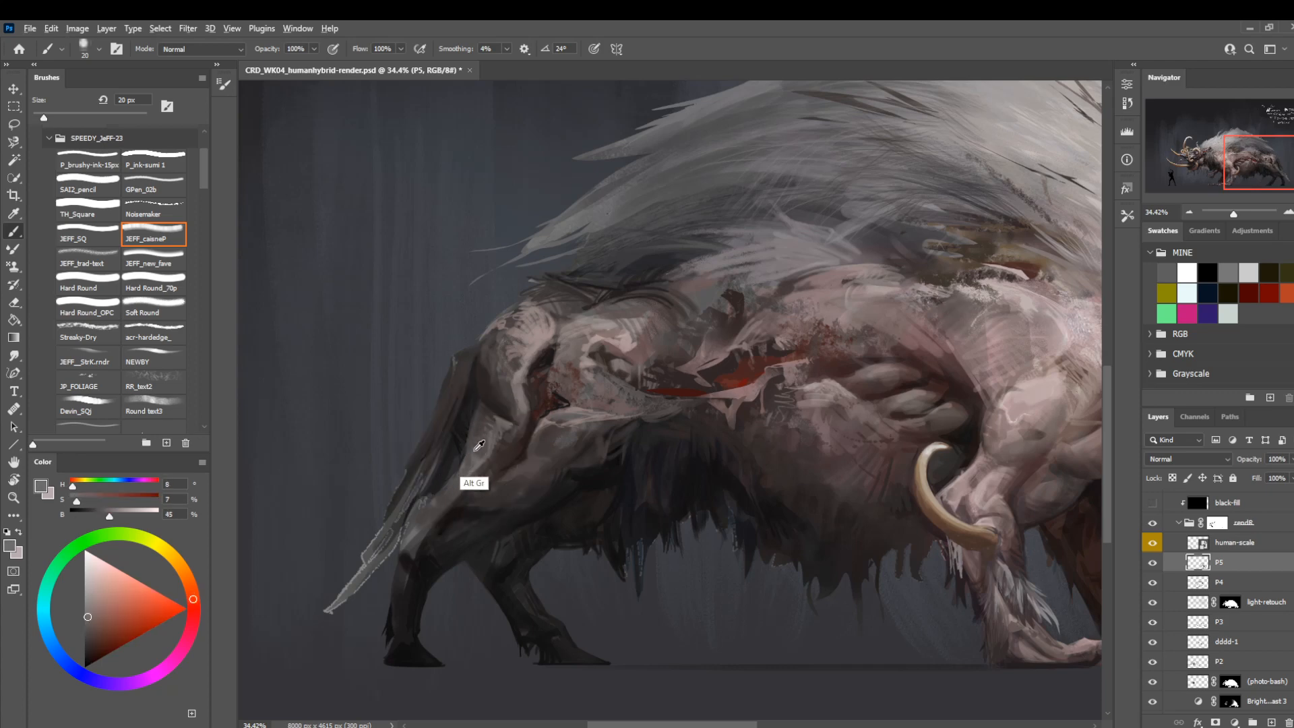
alt+click(476, 449)
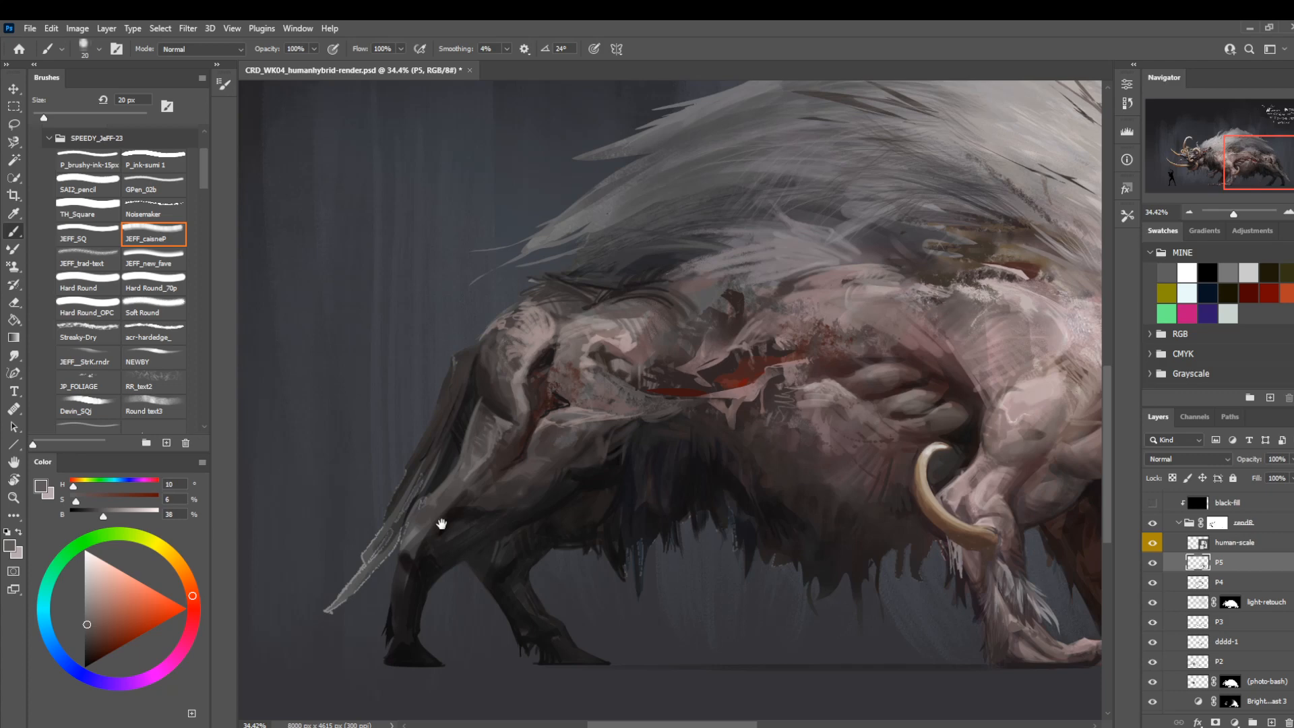
Touch up the tail behind the near thigh with sampled near-black at 20 px and save the painting.
mouse_move(438, 539)
mouse_down()
mouse_move(483, 481)
mouse_move(476, 517)
mouse_up()
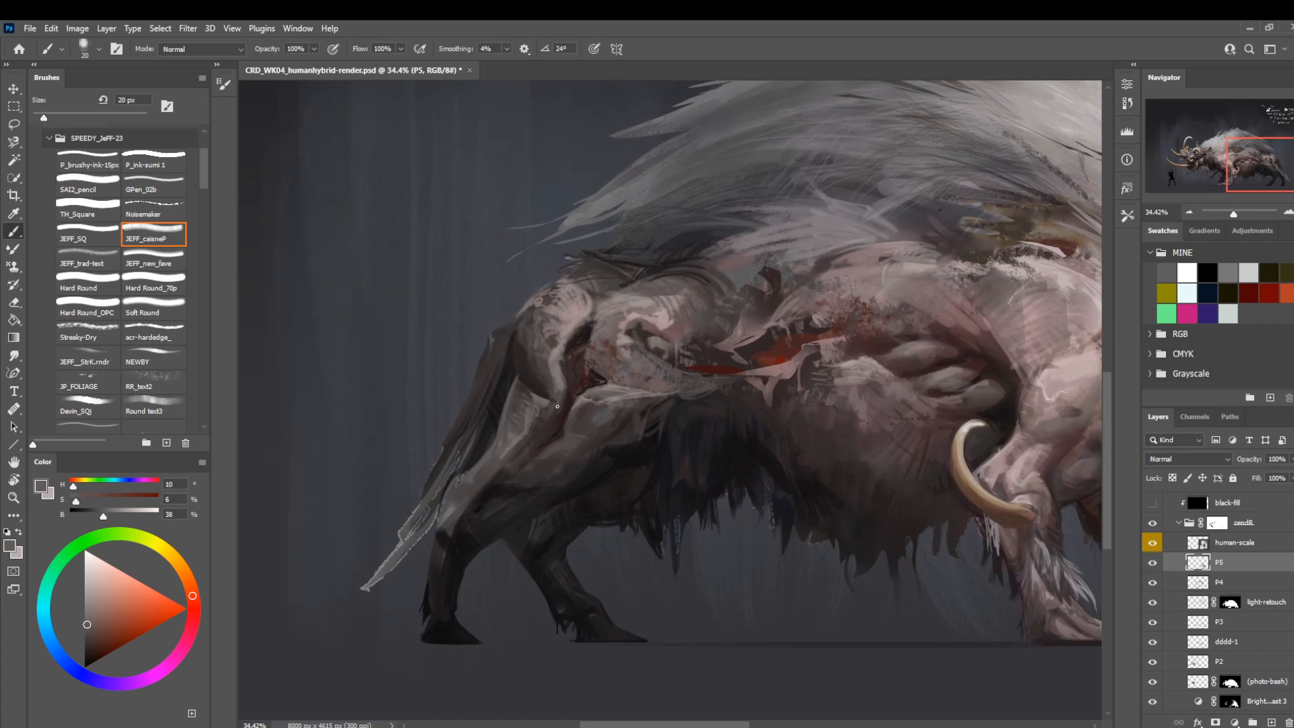
alt+click(504, 379)
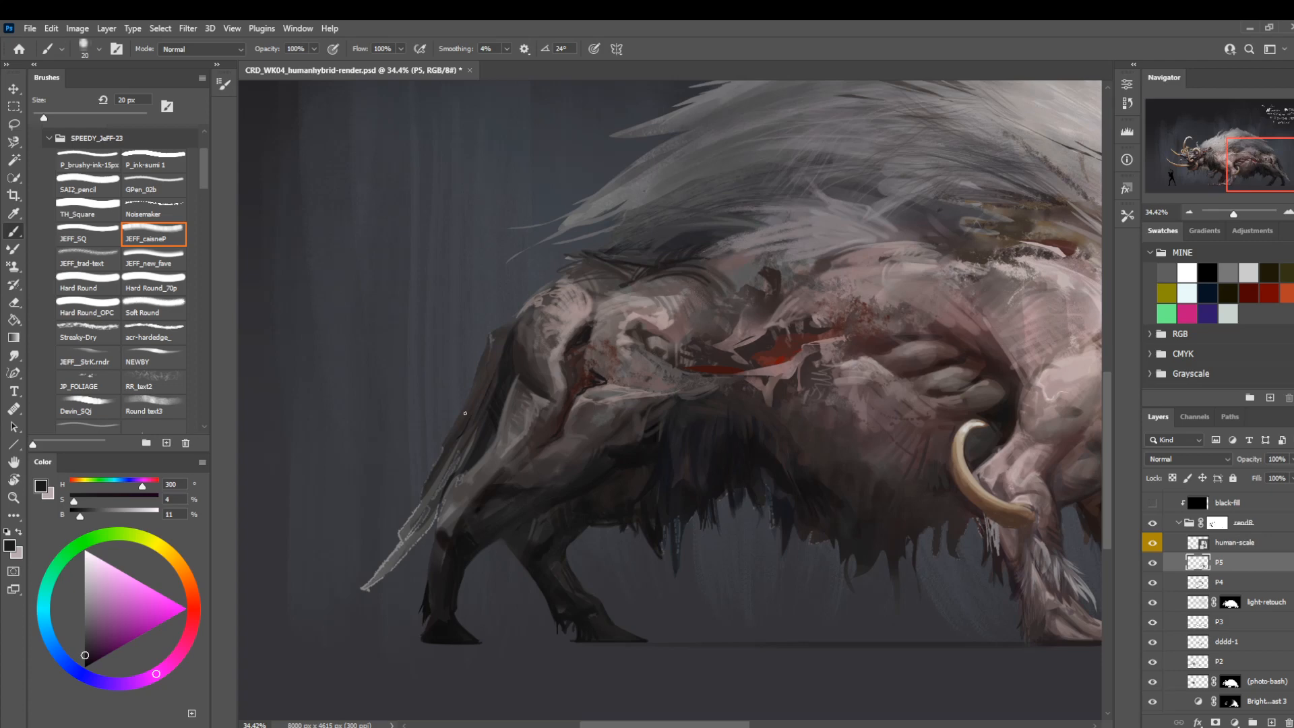
alt+click(491, 401)
key(ctrl+s)
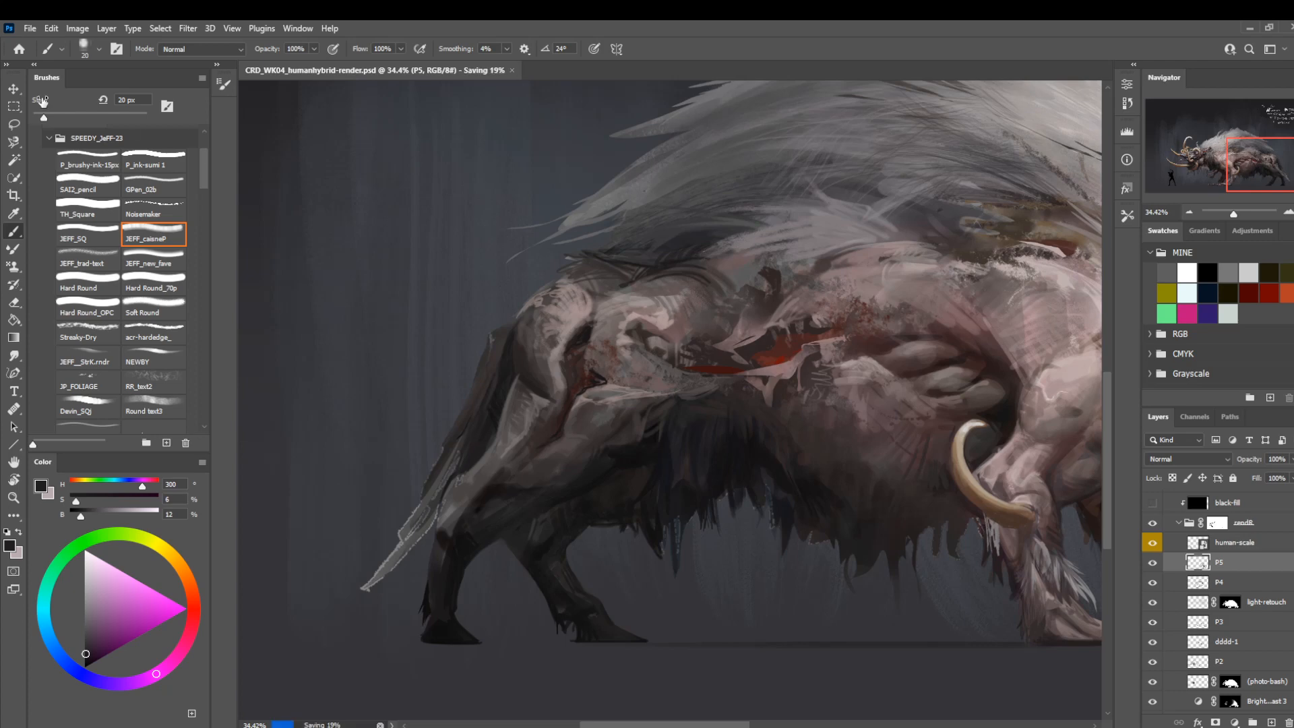
Create a new 5000 x 3200 px document from the DEFAULT_02 preset and add an empty layer above the background.
click(36, 31)
click(37, 32)
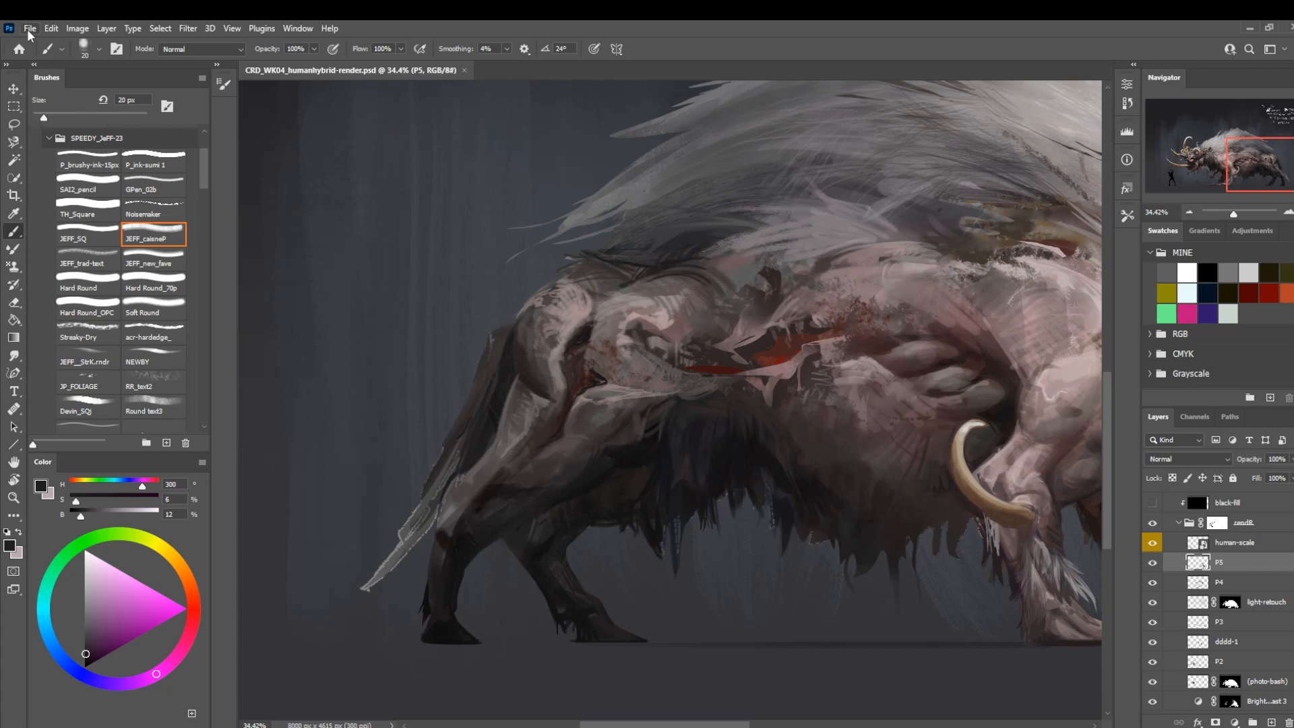
click(29, 31)
click(42, 43)
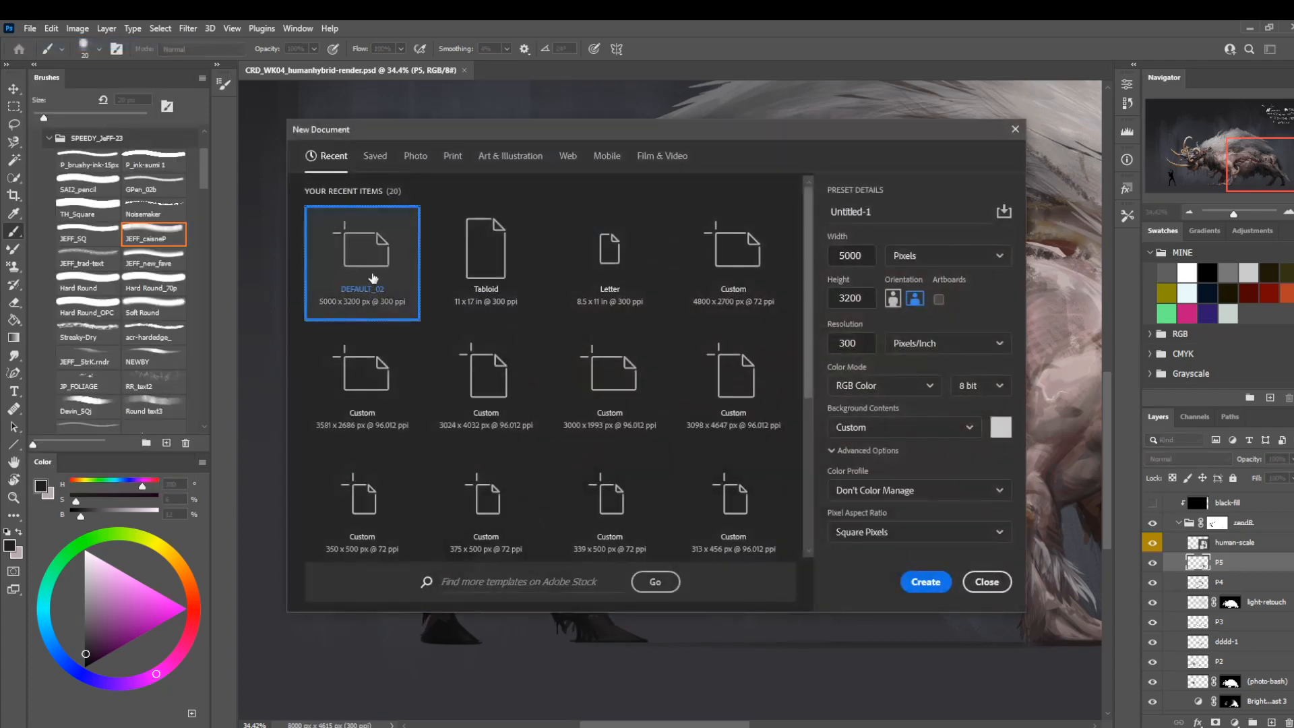
double_click(378, 283)
key(z)
drag(696, 439, 741, 439)
click(1271, 721)
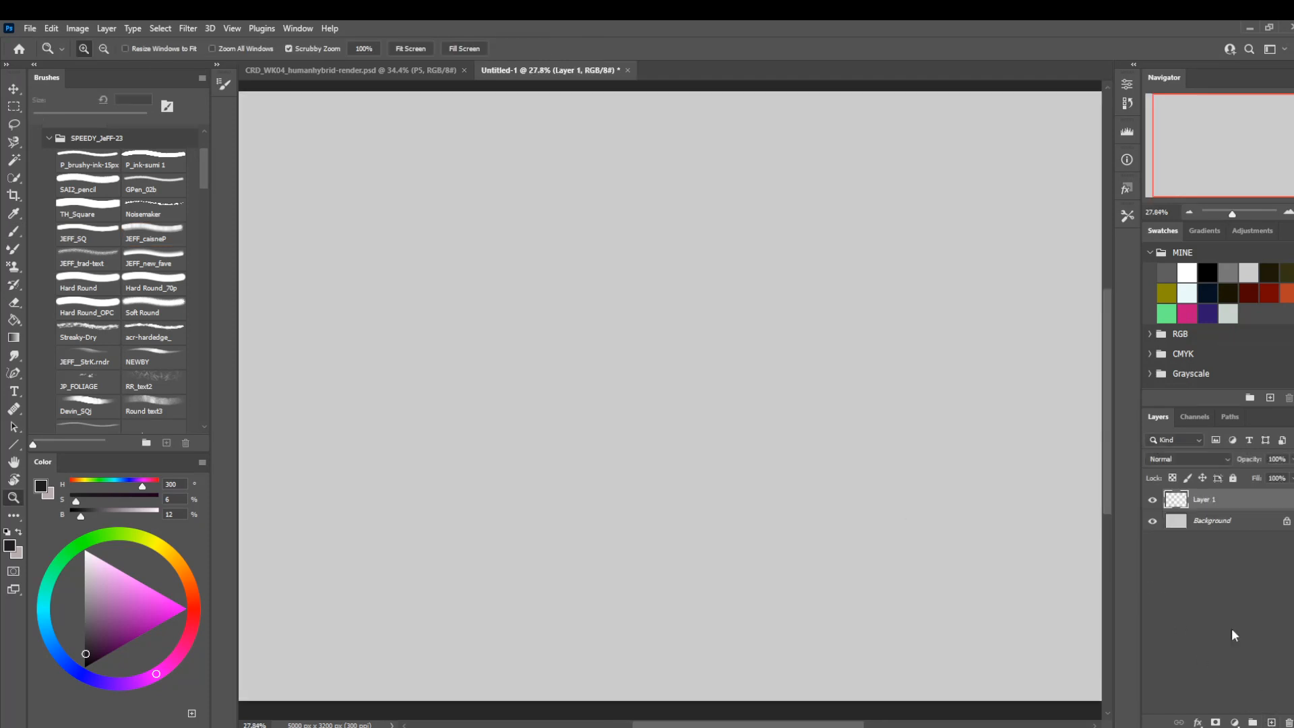
Fill the Background layer with the mid-grey swatch and set up a black brush on Layer 1.
click(1196, 529)
click(1228, 272)
key(alt+BackSpace)
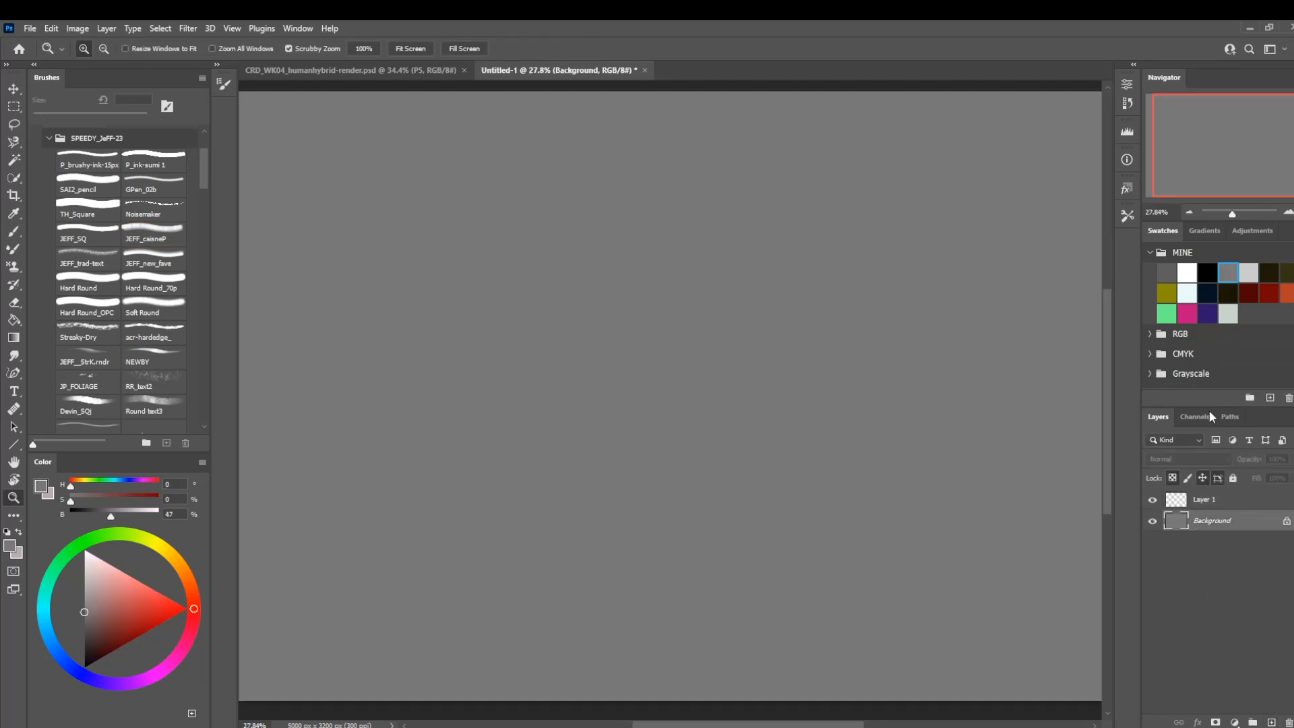
click(1203, 500)
key(b)
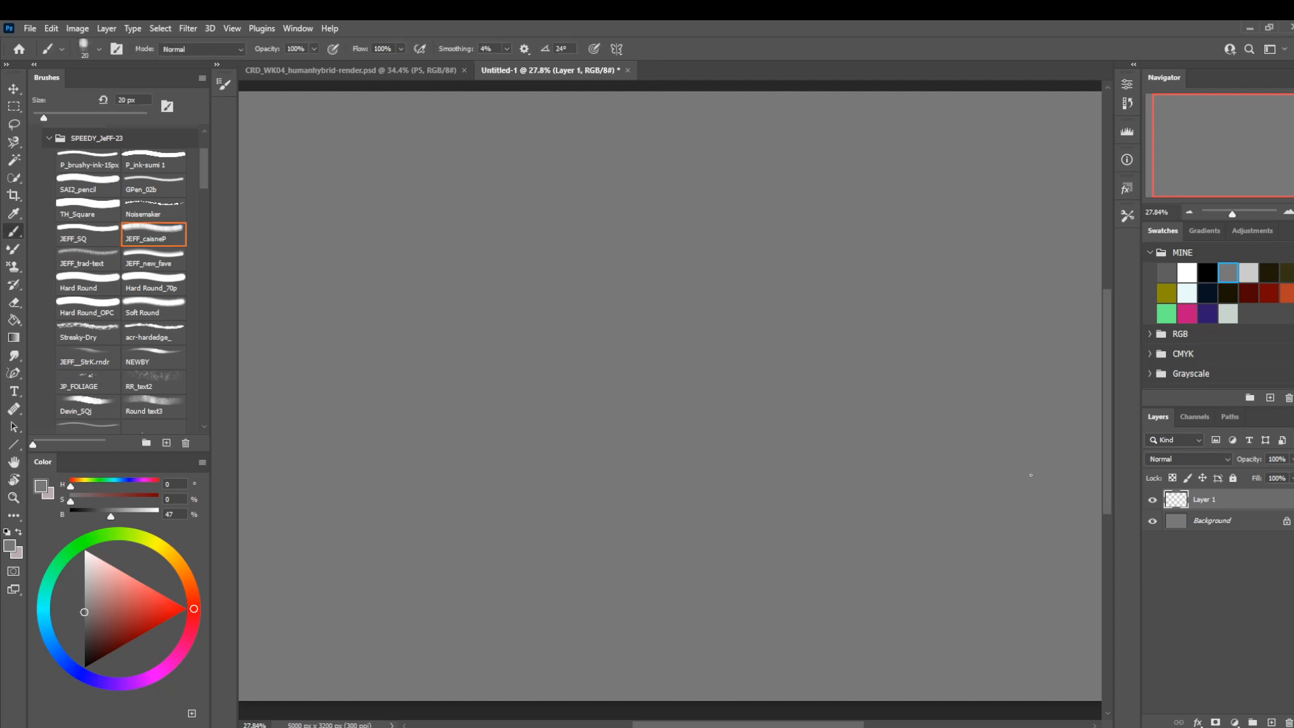
click(1207, 272)
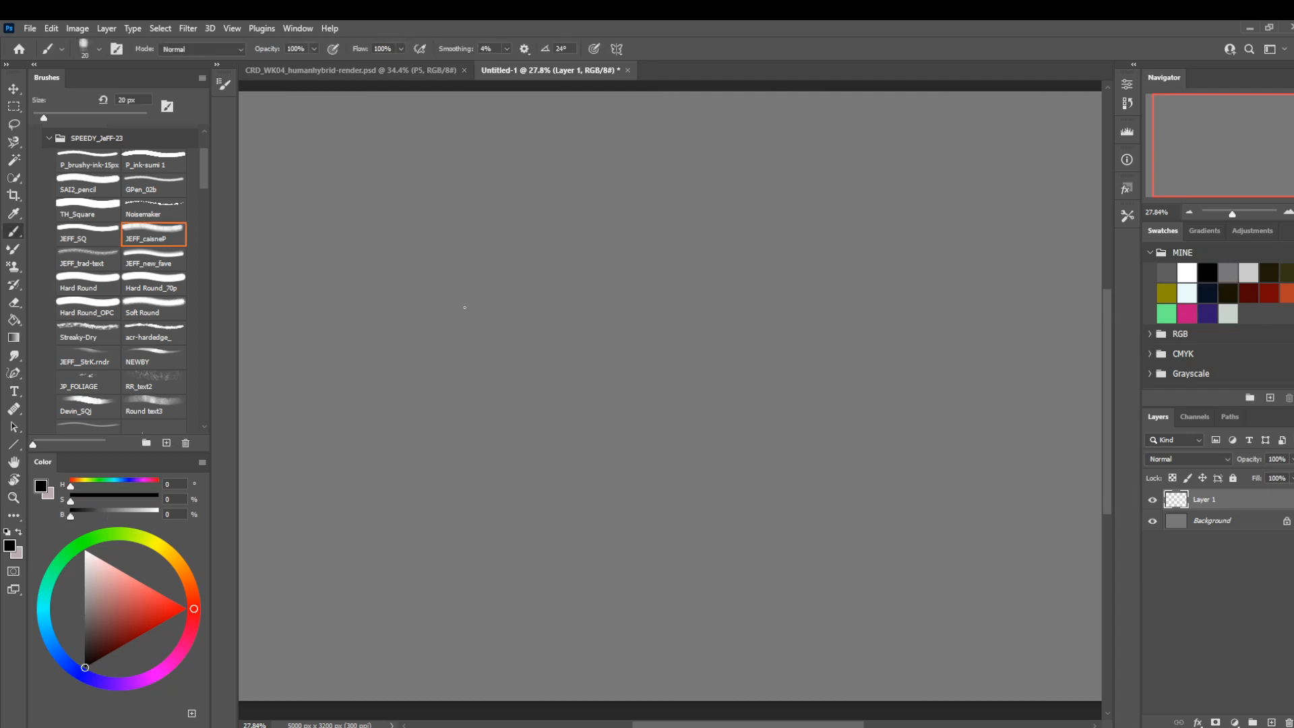
Sketch a simple standing figure with an oval head, shoulder line, hip line and long tapering sides at 20 px.
mouse_move(604, 215)
mouse_down()
mouse_move(594, 232)
mouse_move(606, 214)
mouse_move(632, 263)
mouse_move(572, 437)
mouse_up()
drag(573, 363, 614, 369)
mouse_move(634, 270)
mouse_down()
mouse_move(589, 518)
mouse_move(577, 502)
mouse_up()
drag(570, 424, 573, 537)
Add long, heavy arm strokes with small feet on both sides of the standing figure at 45 px.
key(bracketright)
key(bracketright)
key(bracketright)
key(bracketright)
key(bracketright)
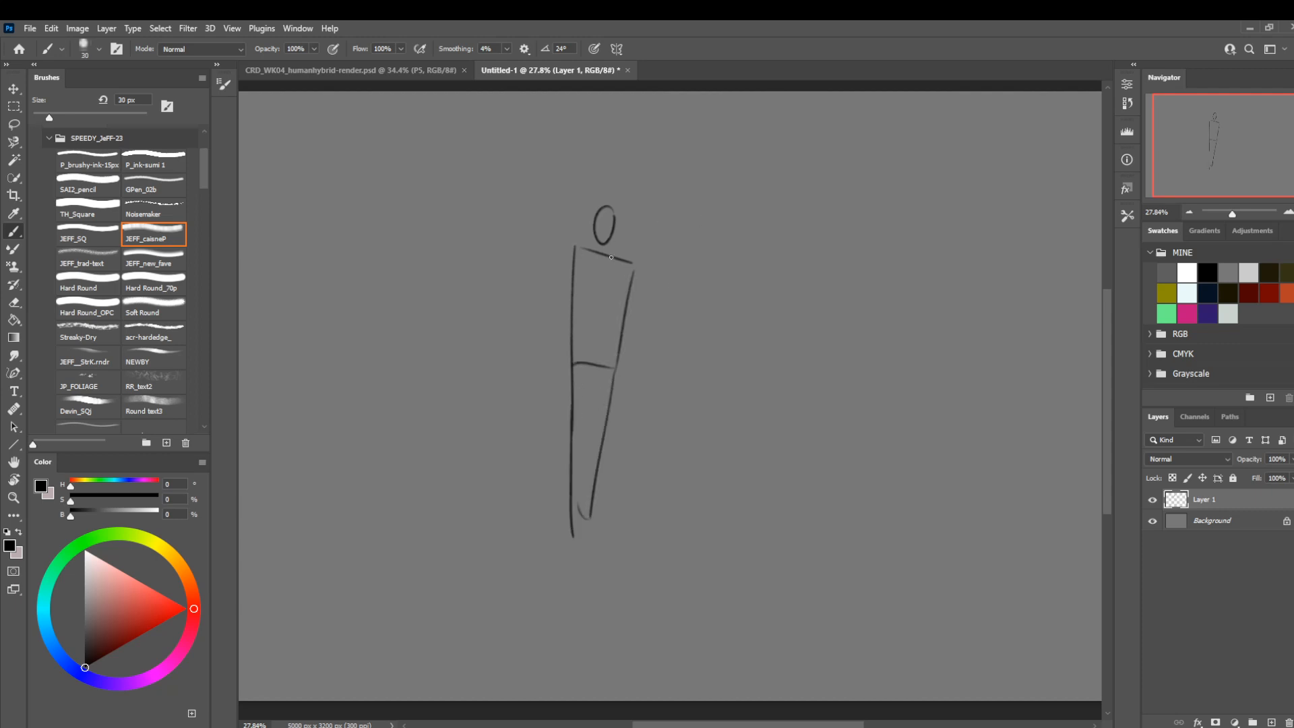
mouse_move(637, 253)
mouse_down()
mouse_move(642, 473)
mouse_move(622, 475)
mouse_move(645, 483)
mouse_up()
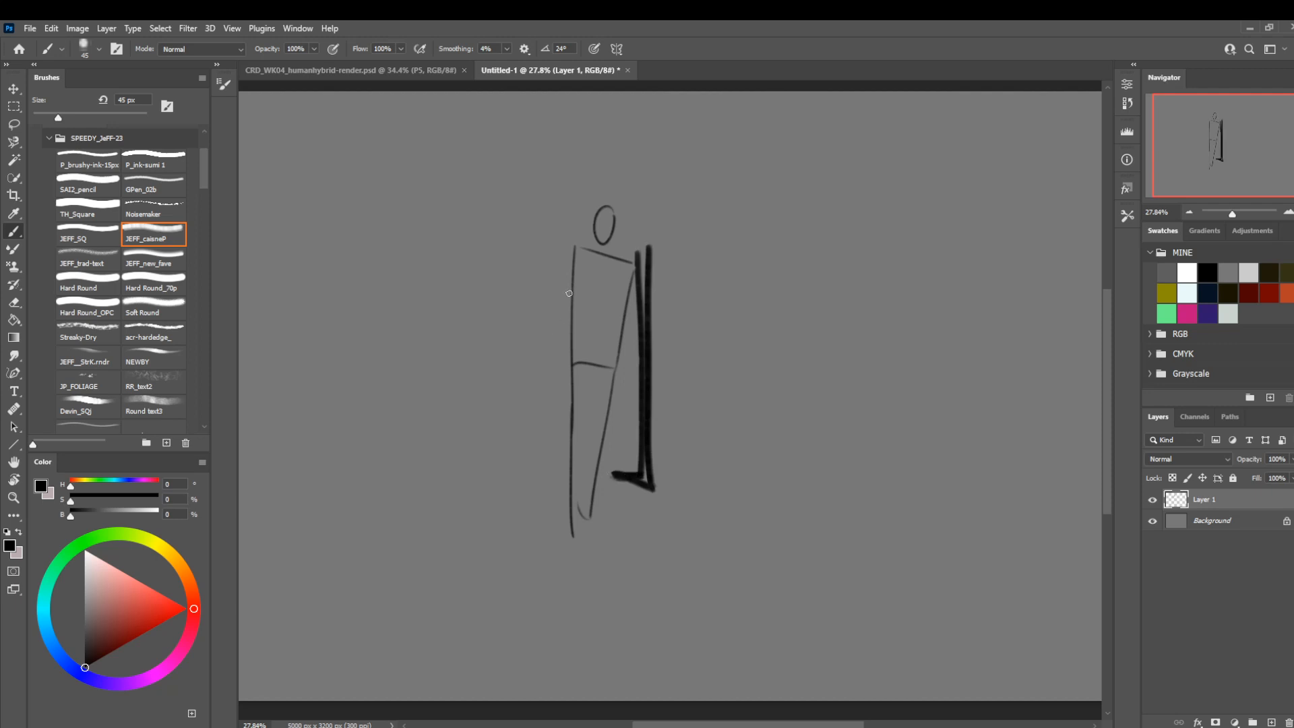
mouse_move(569, 262)
mouse_down()
mouse_move(548, 453)
mouse_move(558, 463)
mouse_up()
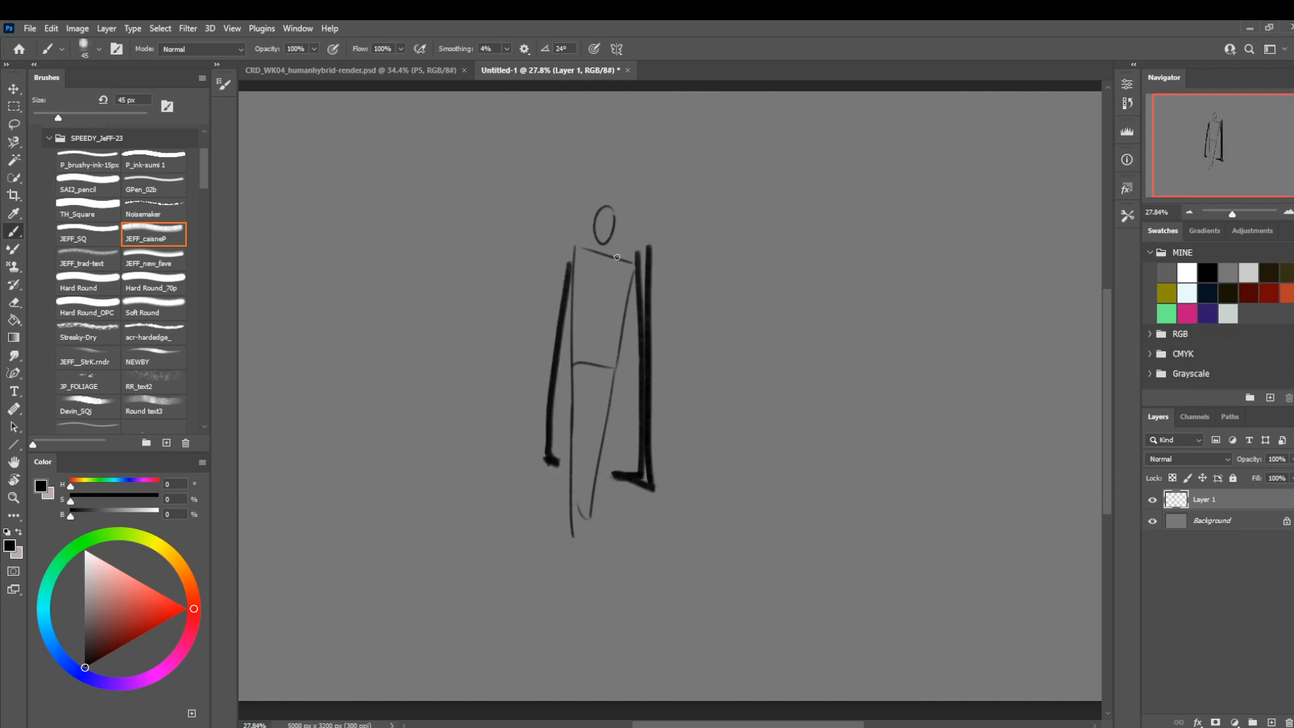
Draw a curved downward arrow outside the figure's arm at 30 px to show the limb's rotation.
key(bracketleft)
key(bracketleft)
key(bracketleft)
mouse_move(644, 227)
mouse_down()
mouse_move(700, 305)
mouse_move(691, 330)
mouse_up()
mouse_move(681, 317)
mouse_down()
mouse_move(691, 331)
mouse_move(704, 301)
mouse_up()
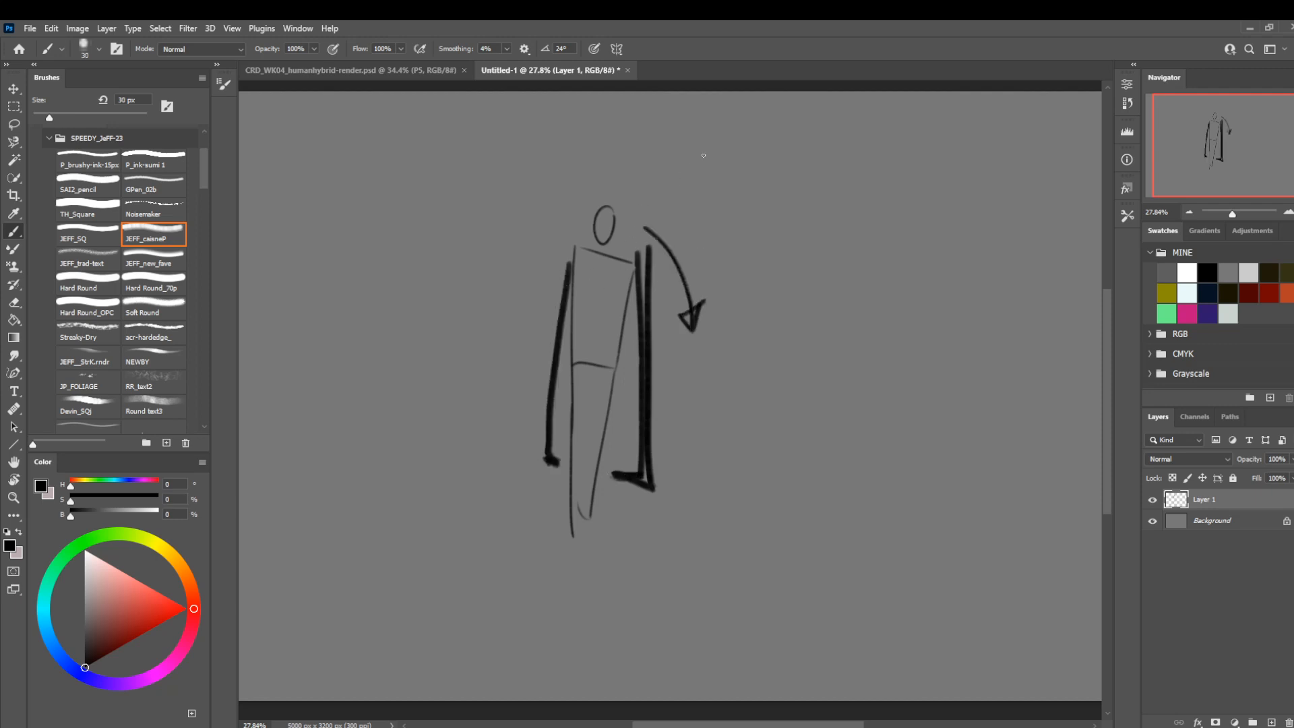
Mark pivot dots at the figure's chest and hips, and draw collarbone lines from the chest to both shoulders.
click(599, 255)
click(591, 362)
drag(599, 263, 647, 260)
drag(598, 257, 564, 246)
Sketch a separate enlarged neck-and-shoulders study beside the figure, with arched shoulders curving down into arms from a central pivot.
mouse_move(424, 224)
mouse_down()
mouse_move(478, 234)
mouse_move(341, 236)
mouse_up()
mouse_move(364, 240)
mouse_down()
mouse_move(423, 236)
mouse_move(411, 234)
mouse_move(420, 251)
mouse_move(436, 185)
mouse_move(408, 183)
mouse_move(310, 338)
mouse_up()
mouse_move(364, 234)
mouse_down()
mouse_move(373, 247)
mouse_move(340, 295)
mouse_up()
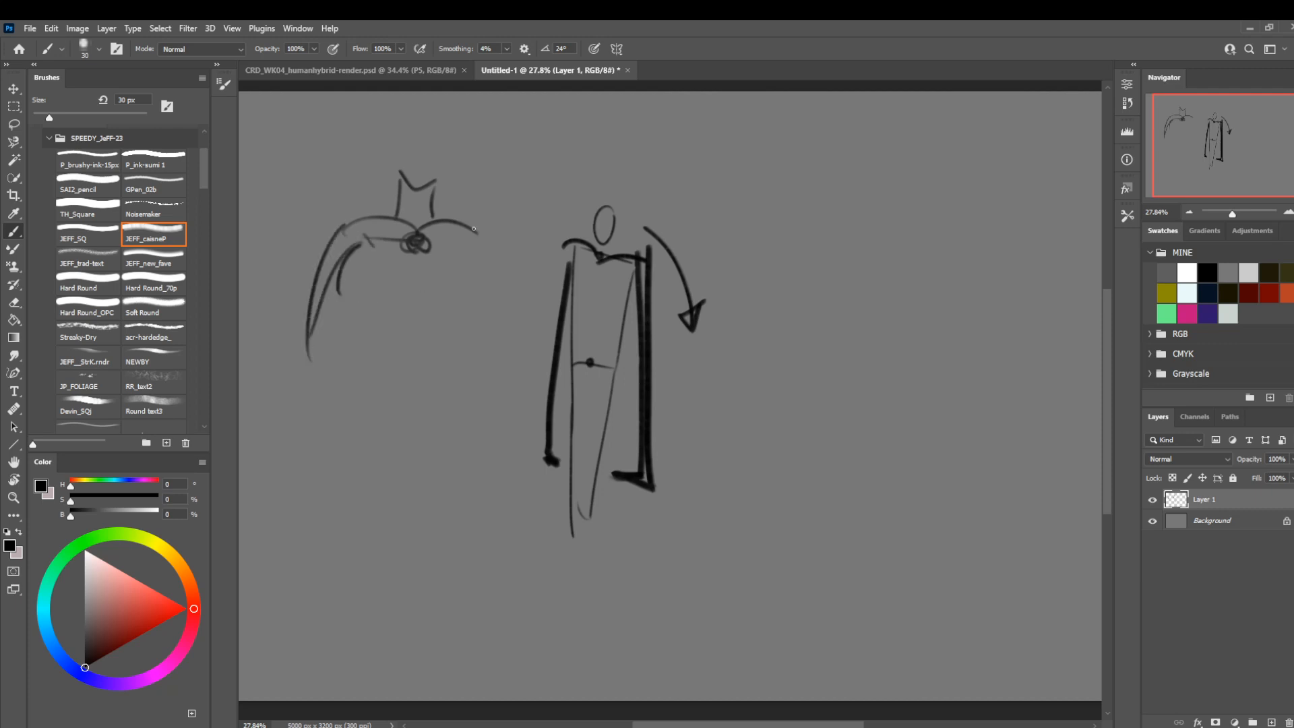
drag(473, 229, 505, 290)
drag(427, 243, 503, 287)
drag(422, 241, 416, 245)
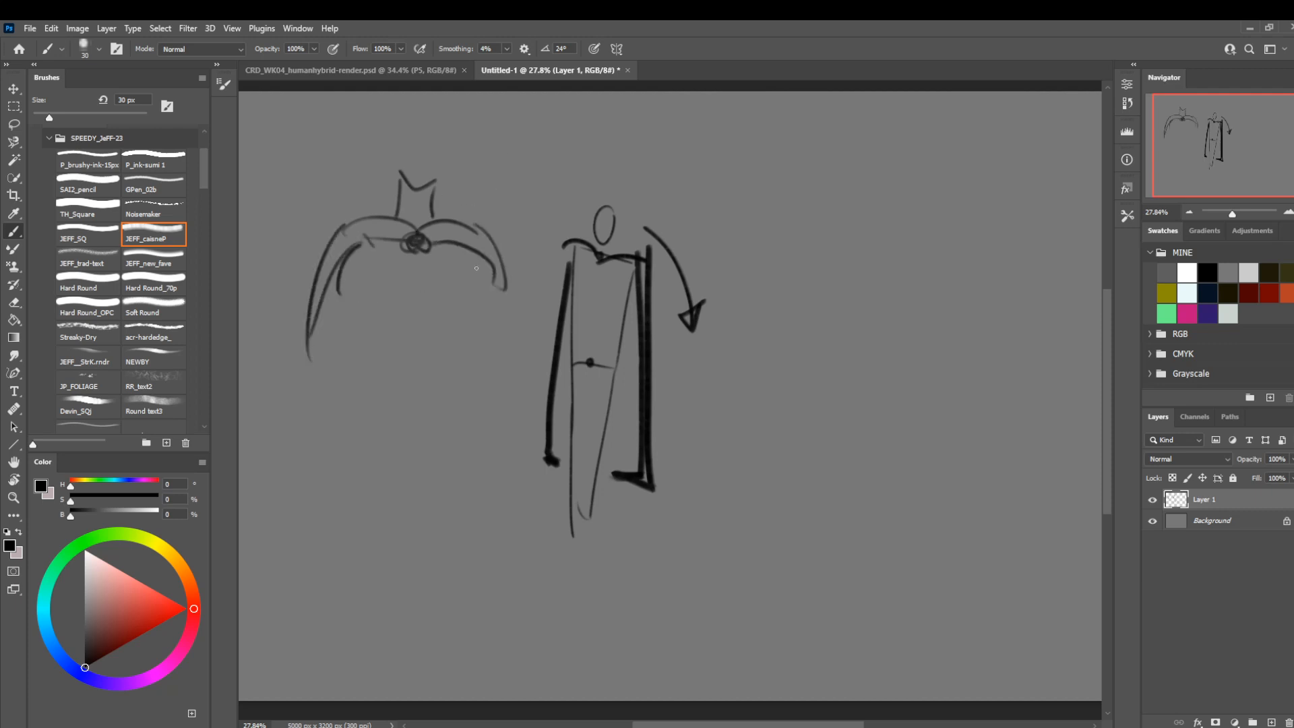
Darken the standing figure's chest pivot, then add bold diagonal strokes and zigzag outer edges to the enlarged shoulder study.
drag(601, 264, 605, 265)
drag(391, 236, 313, 268)
drag(445, 239, 510, 294)
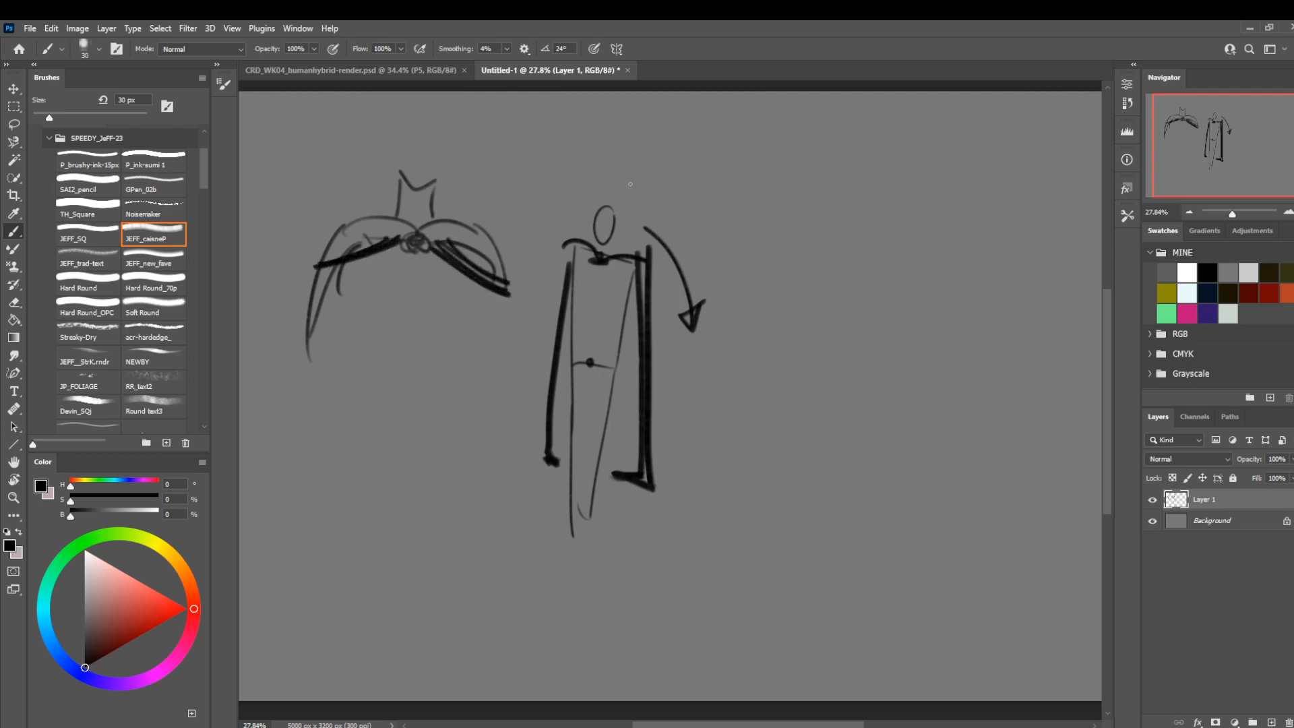
drag(369, 216, 303, 253)
drag(519, 276, 473, 220)
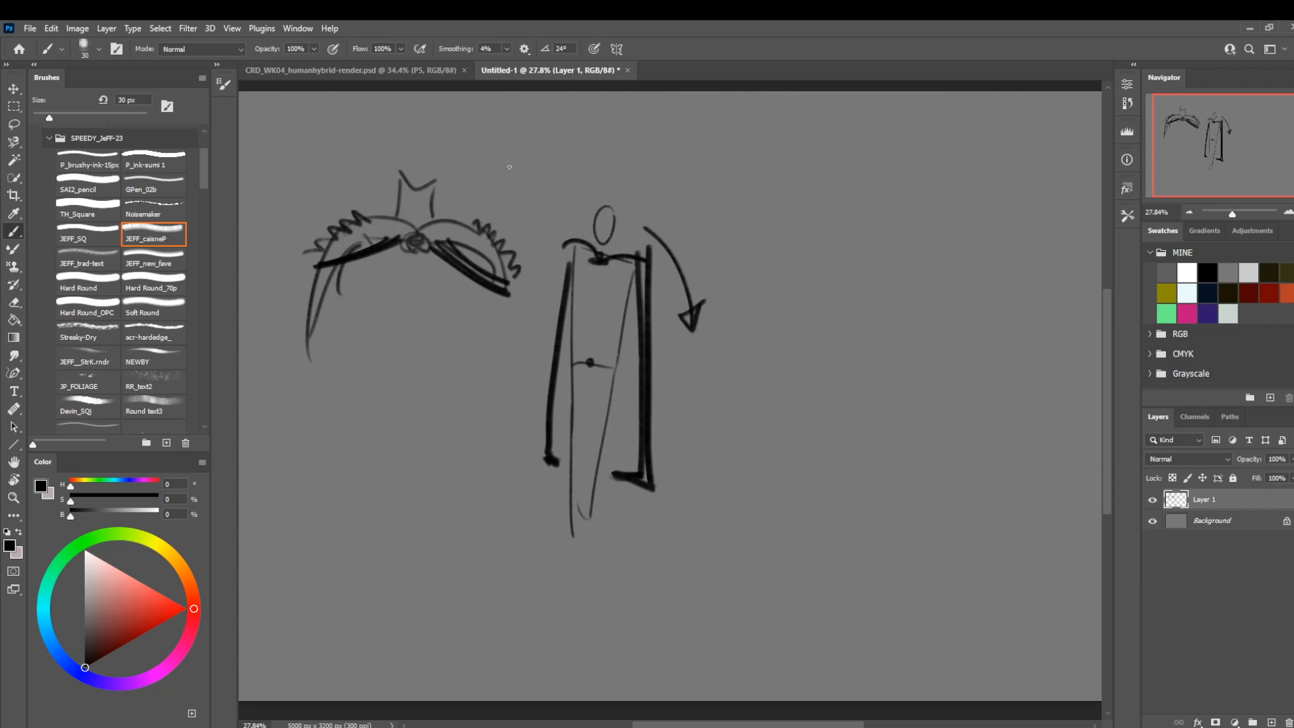
Extend the shoulder study with lower diagonal strokes, inner arm and chest lines, and circles at the shoulder joints.
drag(396, 243, 281, 341)
mouse_move(453, 260)
mouse_down()
mouse_move(487, 315)
mouse_move(521, 337)
mouse_up()
drag(355, 295, 312, 385)
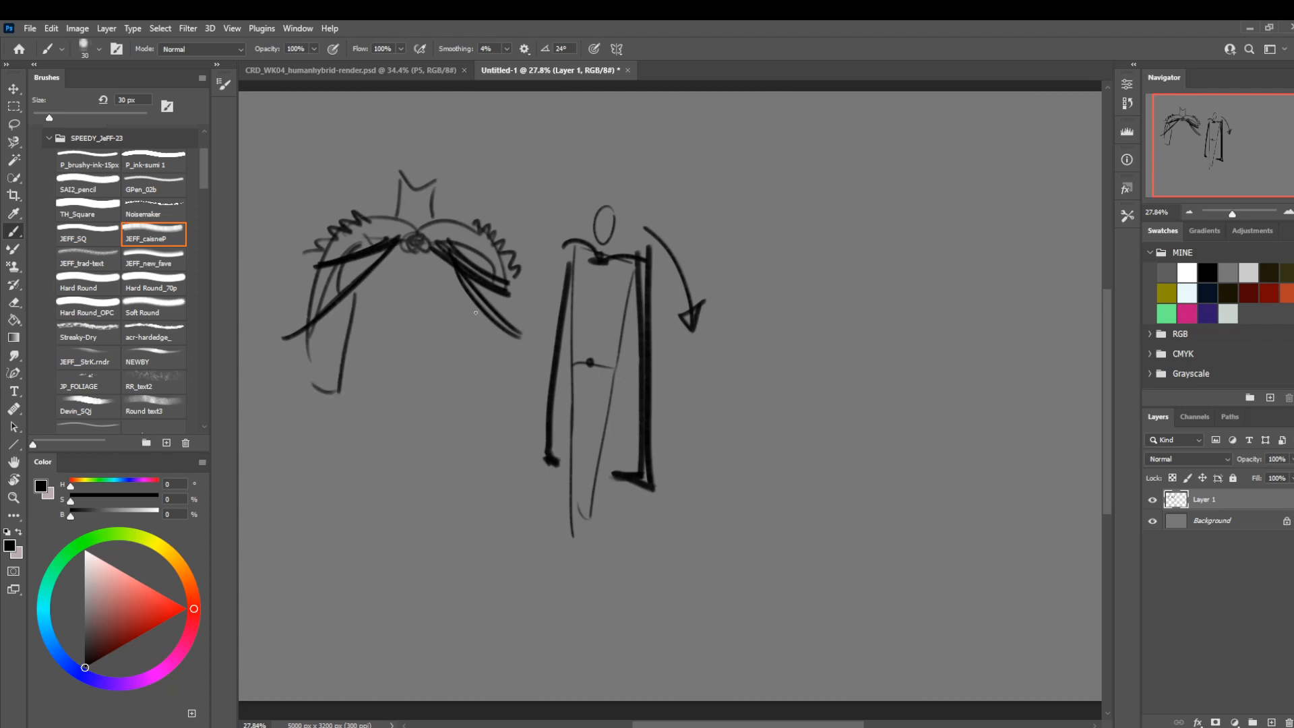
mouse_move(475, 315)
mouse_down()
mouse_move(514, 369)
mouse_move(343, 307)
mouse_up()
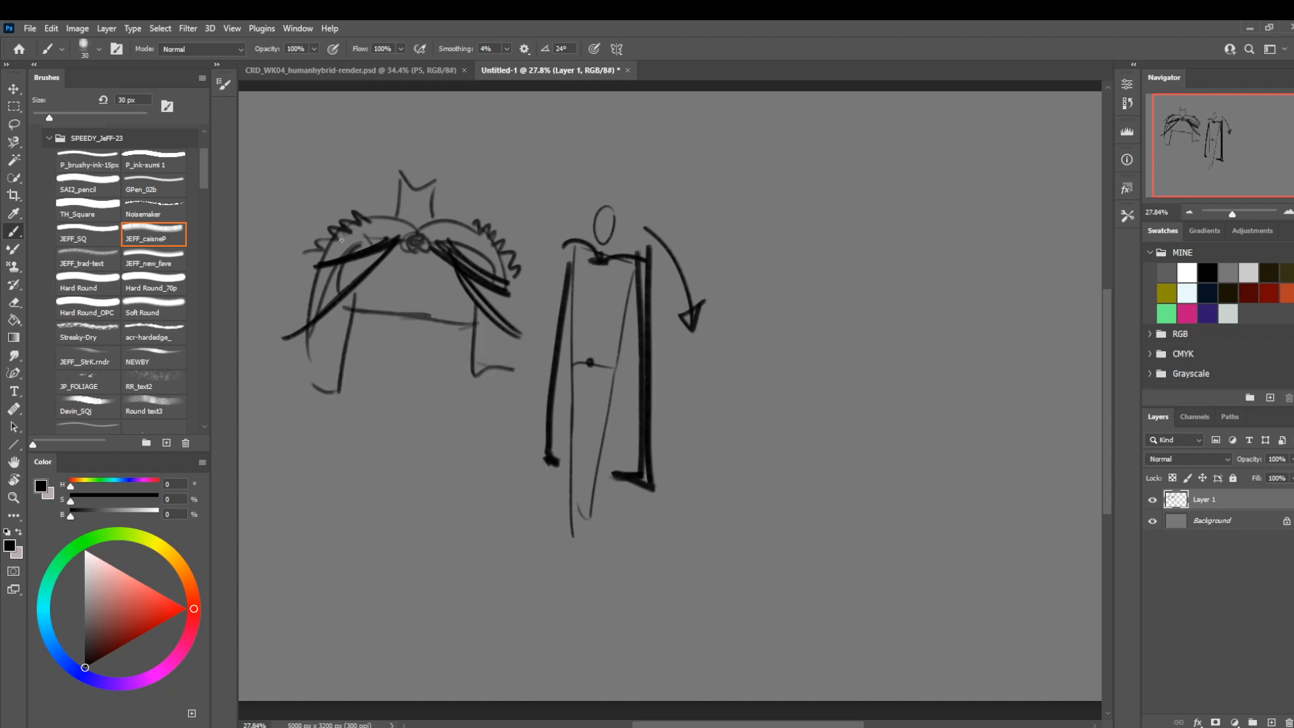
drag(357, 244, 353, 249)
mouse_move(487, 250)
mouse_down()
mouse_move(474, 273)
mouse_move(480, 255)
mouse_up()
Sketch a small tilted box with a long curved arrow at 20 px, adding slanted lines and short arrows beside it.
mouse_move(800, 316)
mouse_down()
mouse_move(843, 314)
mouse_move(819, 302)
mouse_up()
key(bracketleft)
key(bracketleft)
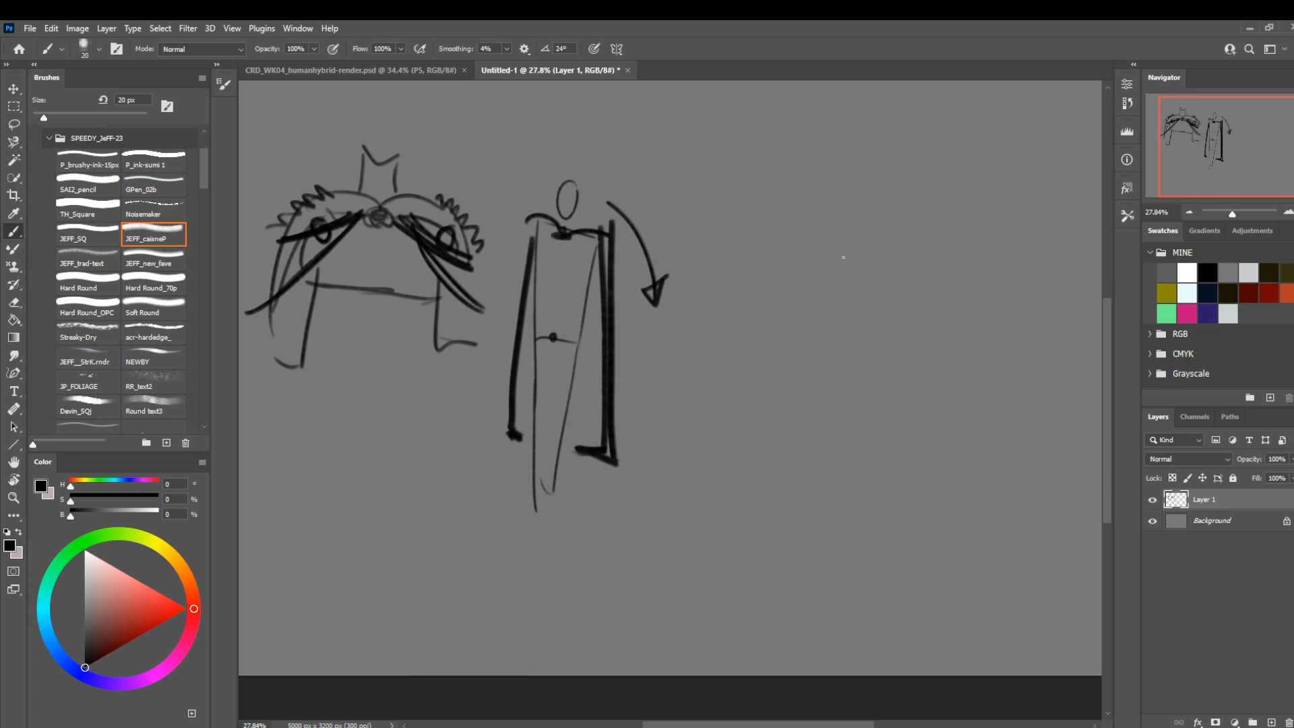
mouse_move(793, 254)
mouse_down()
mouse_move(821, 237)
mouse_move(789, 232)
mouse_move(821, 228)
mouse_move(811, 190)
mouse_move(765, 208)
mouse_move(800, 194)
mouse_move(775, 250)
mouse_move(880, 237)
mouse_move(903, 255)
mouse_up()
key(ctrl+z)
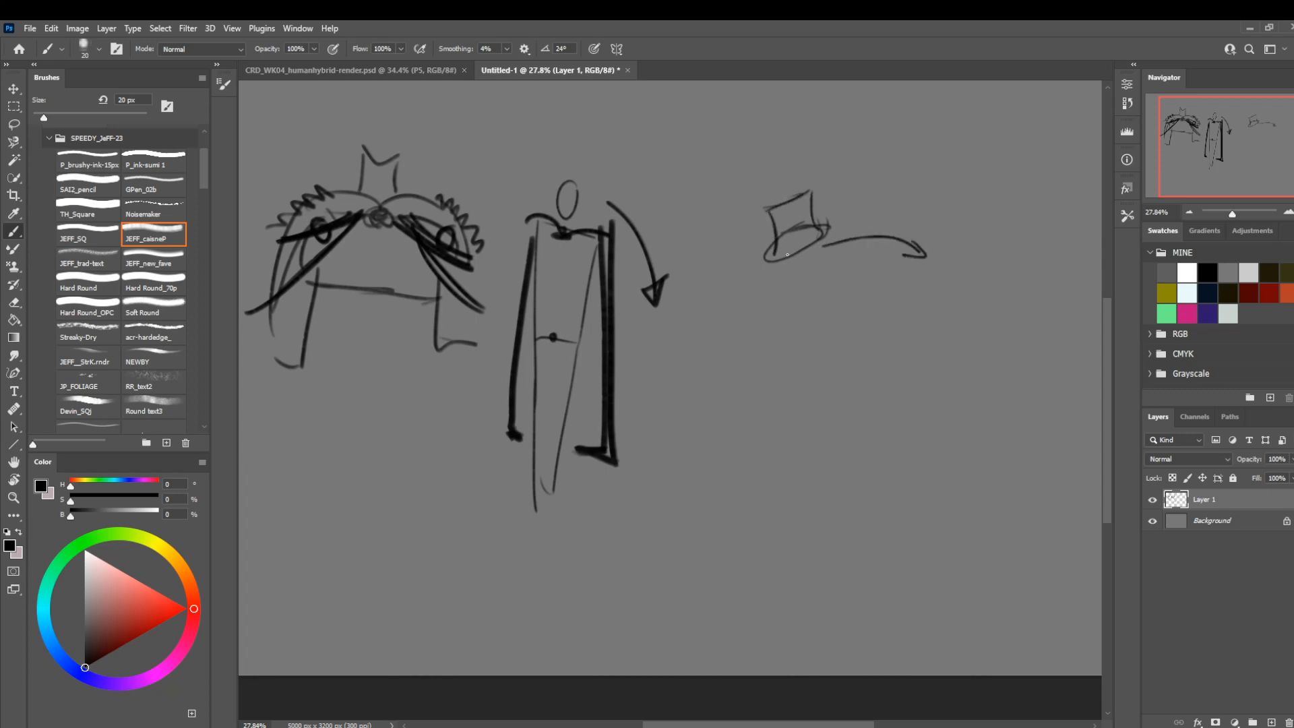
mouse_move(767, 259)
mouse_down()
mouse_move(777, 255)
mouse_move(749, 187)
mouse_up()
mouse_move(759, 258)
mouse_down()
mouse_move(745, 196)
mouse_move(783, 189)
mouse_up()
mouse_move(761, 249)
mouse_down()
mouse_move(798, 232)
mouse_move(796, 242)
mouse_up()
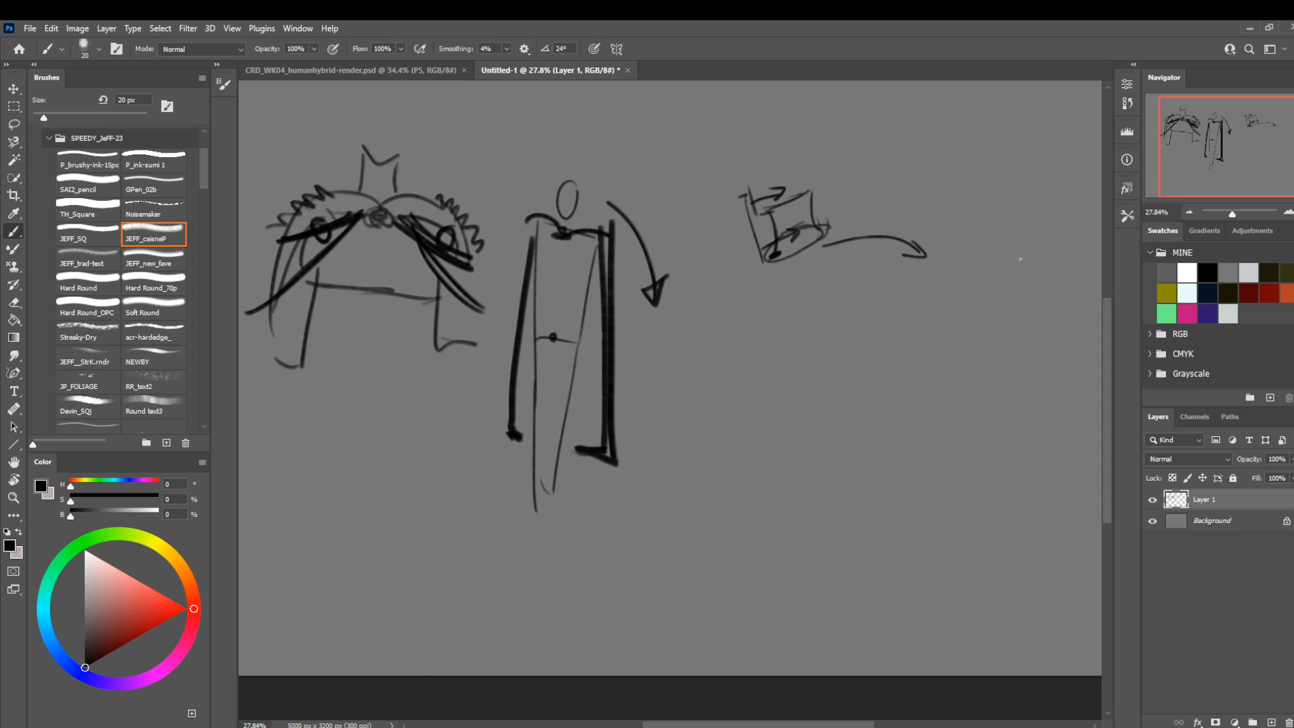
Sketch a small cylinder below the box with curved arcs flanking it, redrawing the left arc as two shorter ones.
drag(874, 440, 915, 386)
drag(863, 431, 866, 436)
mouse_move(830, 386)
mouse_down()
mouse_move(862, 380)
mouse_move(822, 446)
mouse_up()
drag(759, 380, 806, 453)
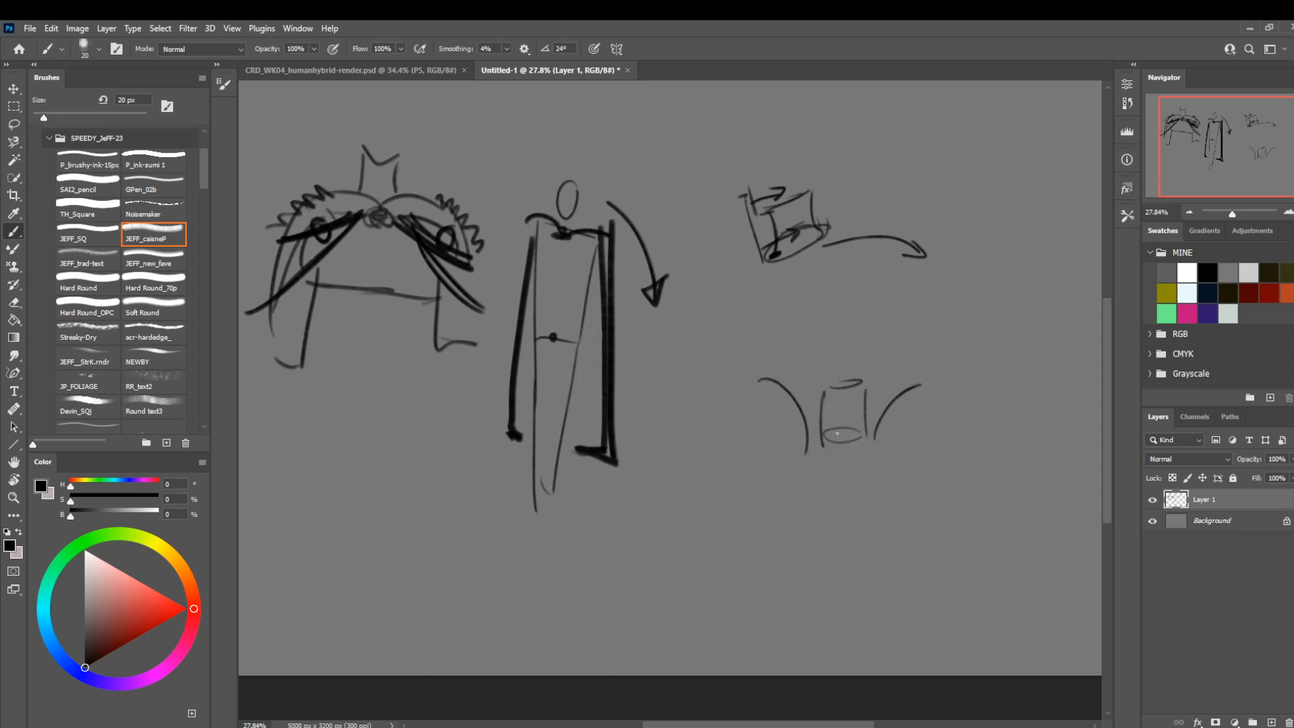
key(ctrl+z)
drag(781, 403, 815, 450)
drag(802, 455, 771, 409)
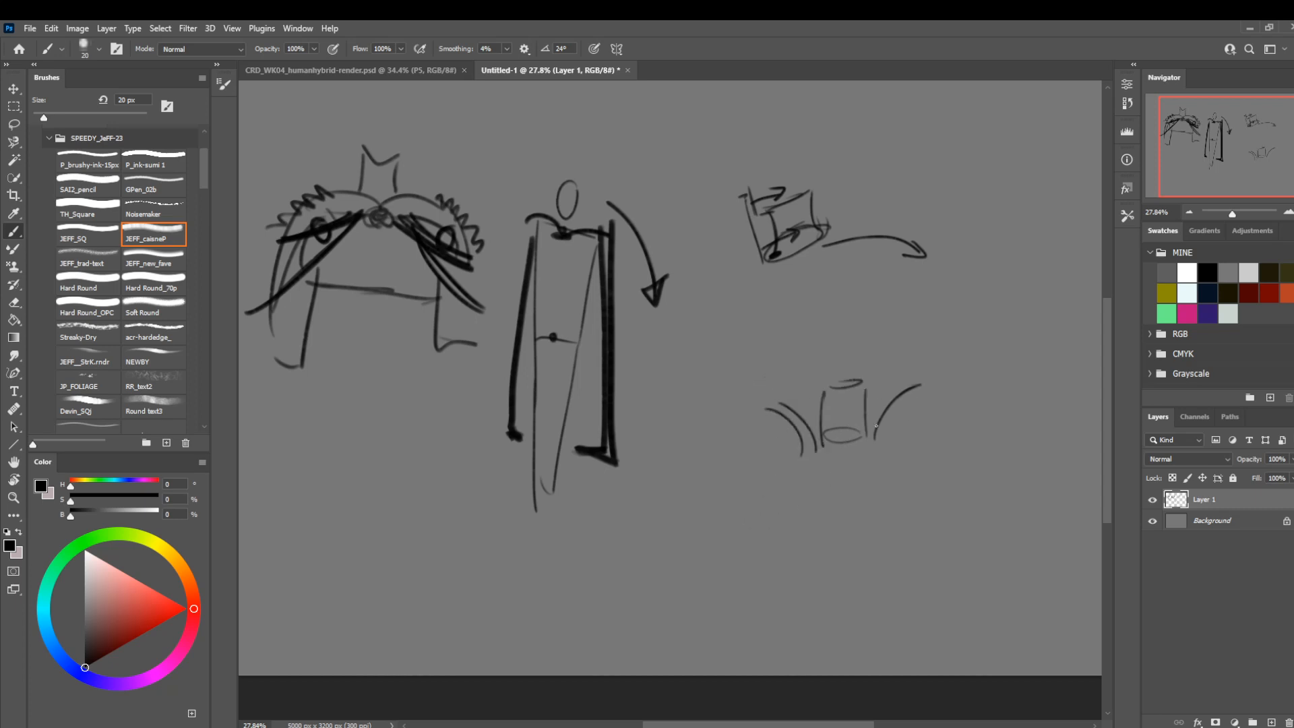
Complete the cylinder study with a second right arc, ovals along the arcs and slanted lines above the cylinder.
mouse_move(892, 409)
mouse_down()
mouse_move(883, 452)
mouse_move(912, 471)
mouse_up()
mouse_move(800, 459)
mouse_down()
mouse_move(775, 477)
mouse_move(805, 457)
mouse_up()
mouse_move(893, 458)
mouse_down()
mouse_move(920, 470)
mouse_move(906, 440)
mouse_up()
mouse_move(815, 437)
mouse_down()
mouse_move(798, 445)
mouse_move(812, 438)
mouse_up()
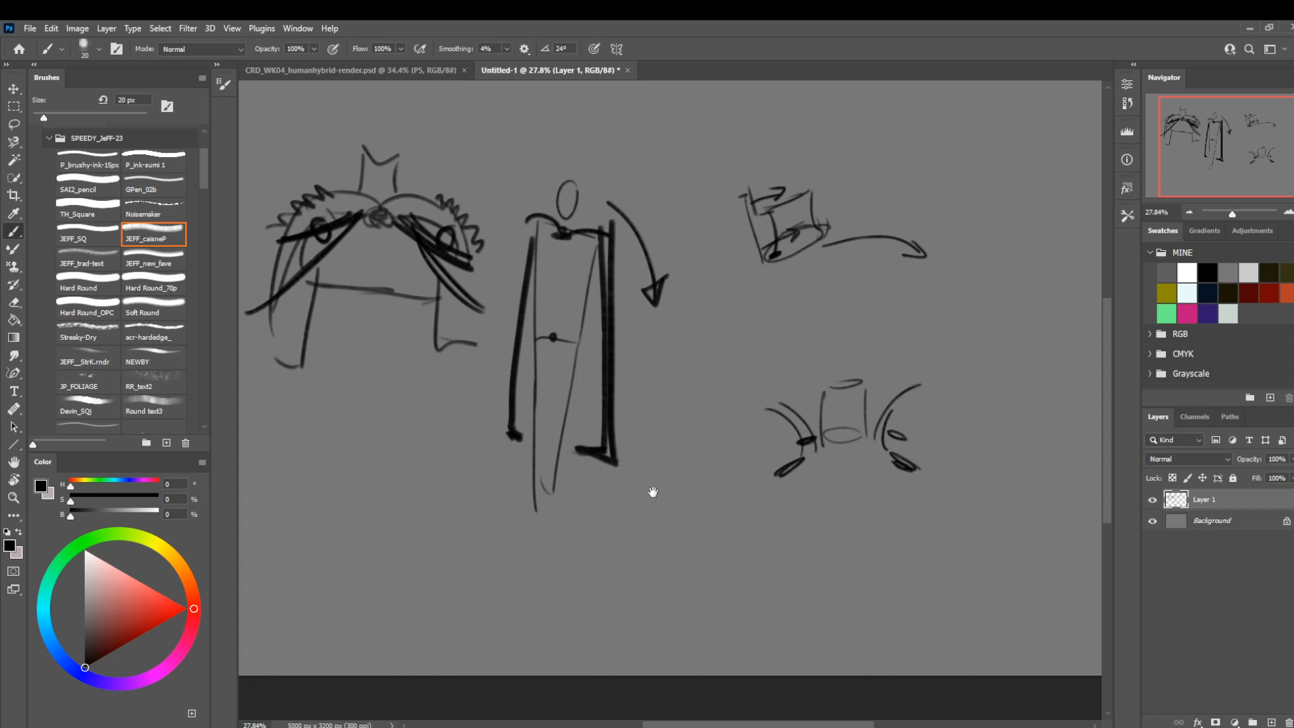
drag(653, 491, 699, 495)
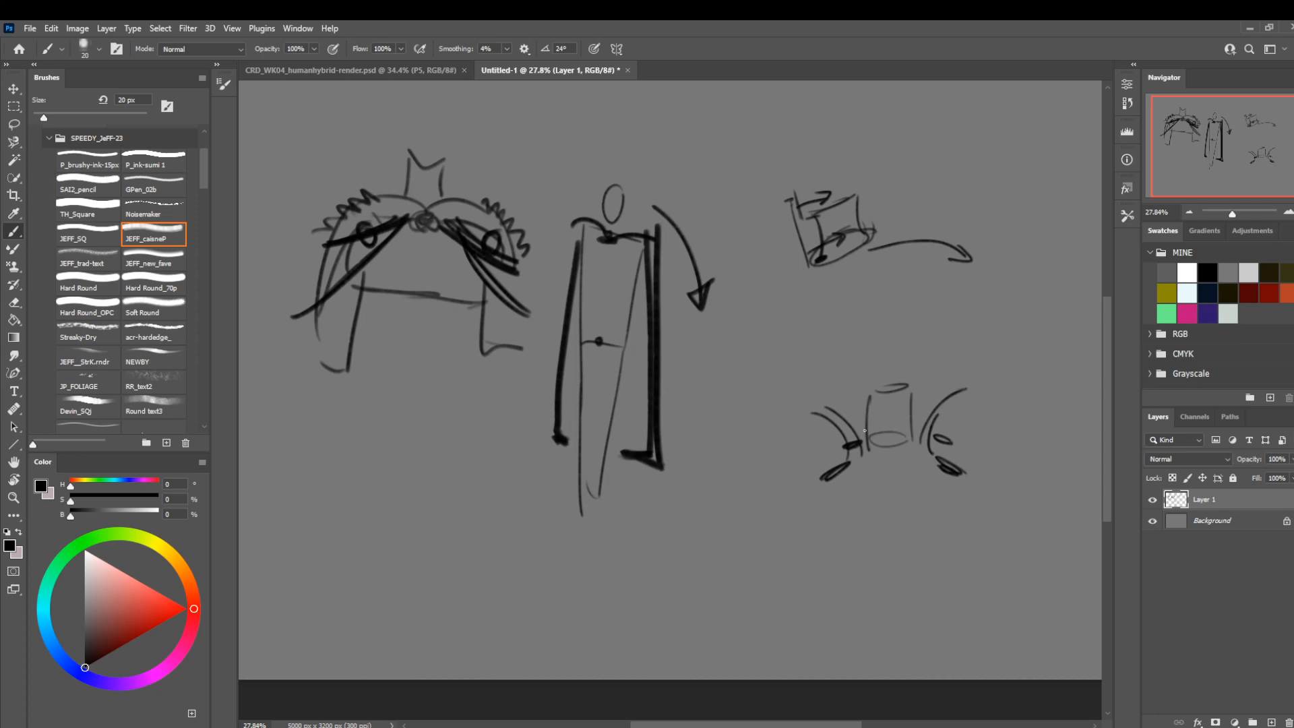
mouse_move(926, 357)
mouse_down()
mouse_move(914, 391)
mouse_move(859, 353)
mouse_move(853, 397)
mouse_up()
drag(411, 419, 453, 424)
Lasso all the sketches on Layer 1 and delete them, then return to the brush.
key(l)
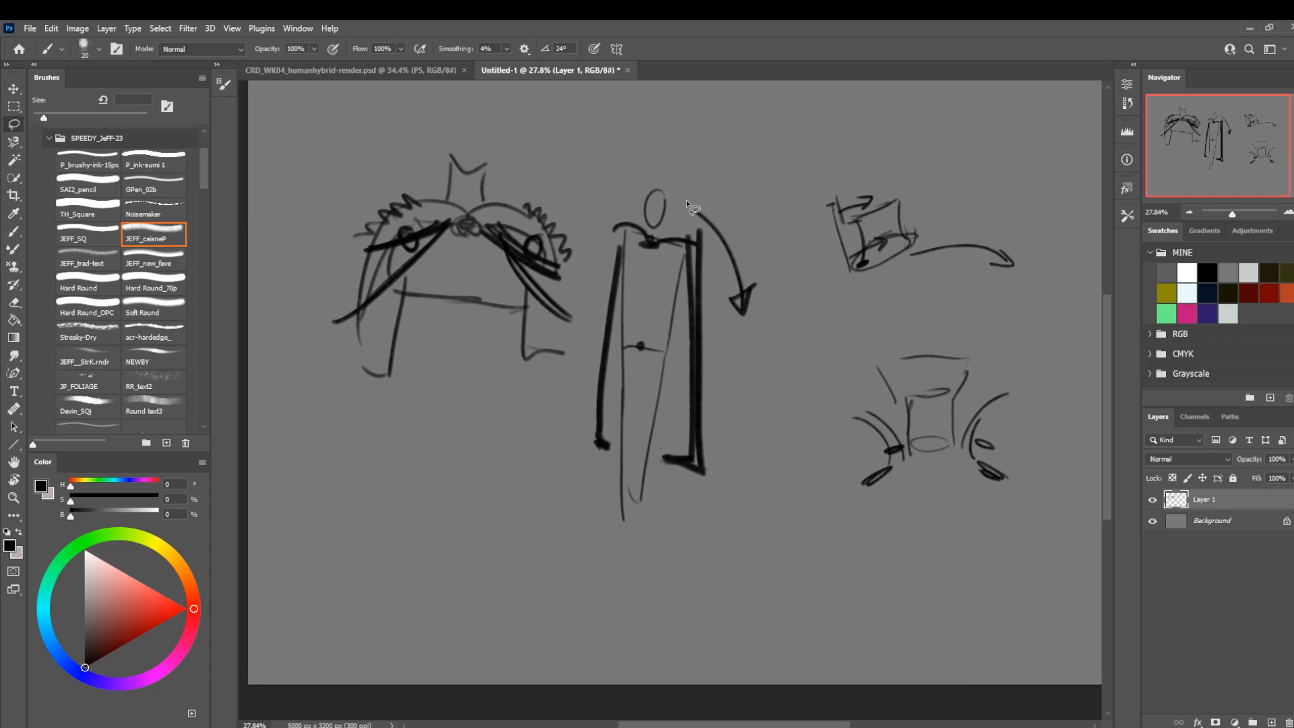
mouse_move(776, 147)
mouse_down()
mouse_move(273, 379)
mouse_move(896, 180)
mouse_up()
key(Delete)
key(b)
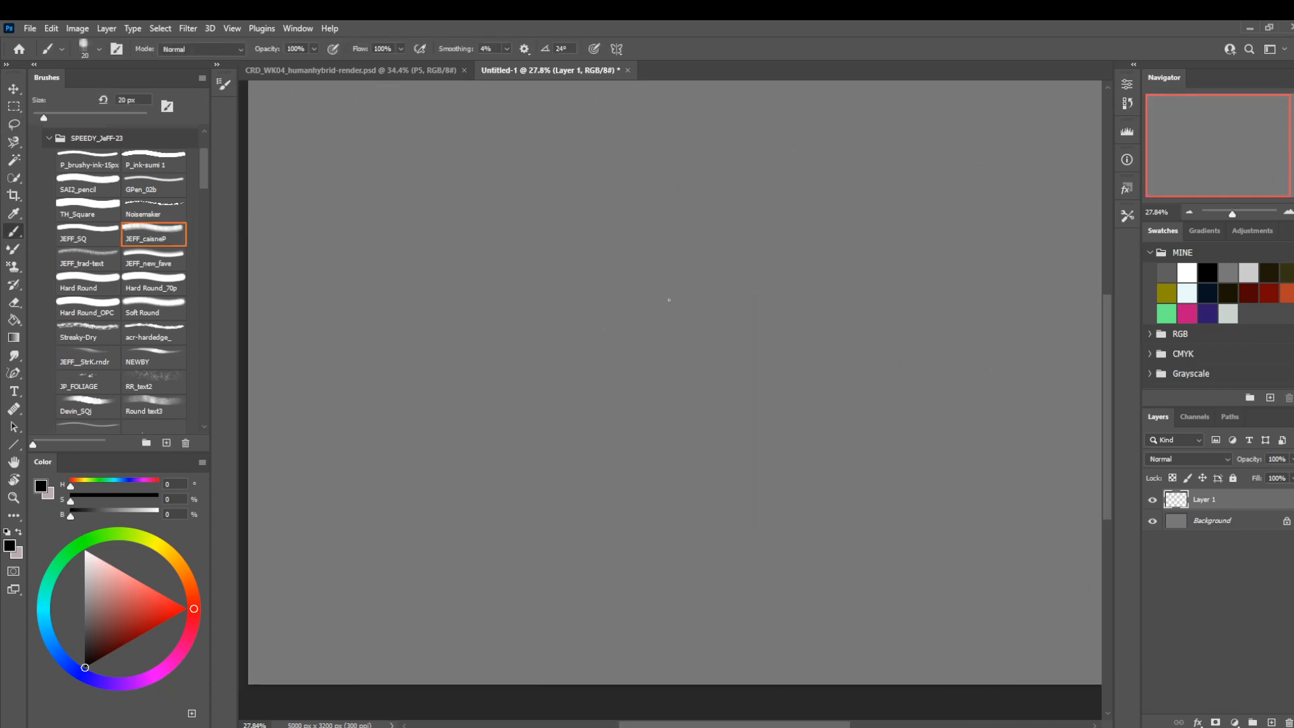
Sketch a tapered front-view torso at 25 px with a short waist line and a curved socket at one shoulder.
key(])
key(])
key(])
key([)
key([)
mouse_move(715, 269)
mouse_down()
mouse_move(641, 258)
mouse_move(656, 262)
mouse_move(644, 269)
mouse_move(578, 234)
mouse_move(628, 229)
mouse_move(561, 226)
mouse_move(581, 376)
mouse_up()
key(ctrl+z)
key(ctrl+z)
drag(581, 370, 626, 370)
drag(681, 233, 642, 368)
drag(669, 240, 668, 280)
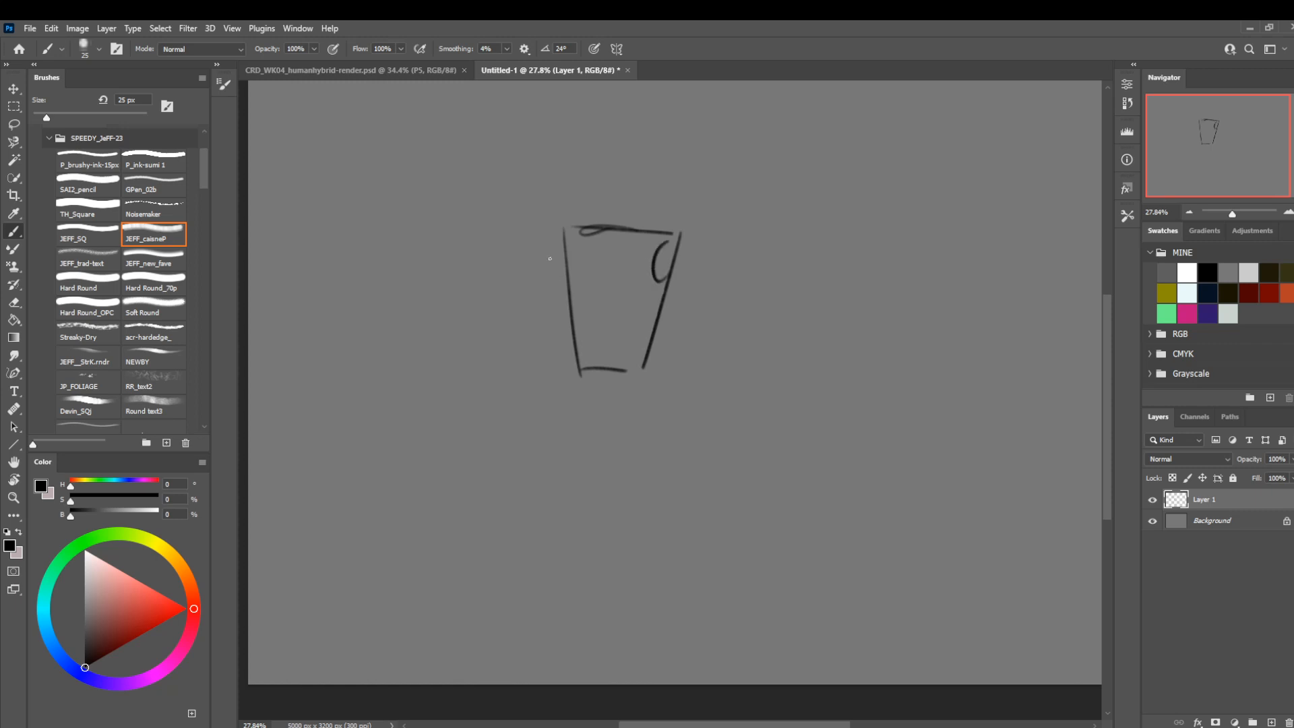
Add the opposite shoulder curve, then draw the neck and an oval head above the torso.
drag(562, 228, 555, 276)
drag(631, 230, 629, 193)
drag(623, 145, 623, 146)
drag(610, 195, 597, 234)
drag(624, 141, 614, 186)
mouse_move(607, 179)
mouse_down()
mouse_move(600, 205)
mouse_move(626, 204)
mouse_up()
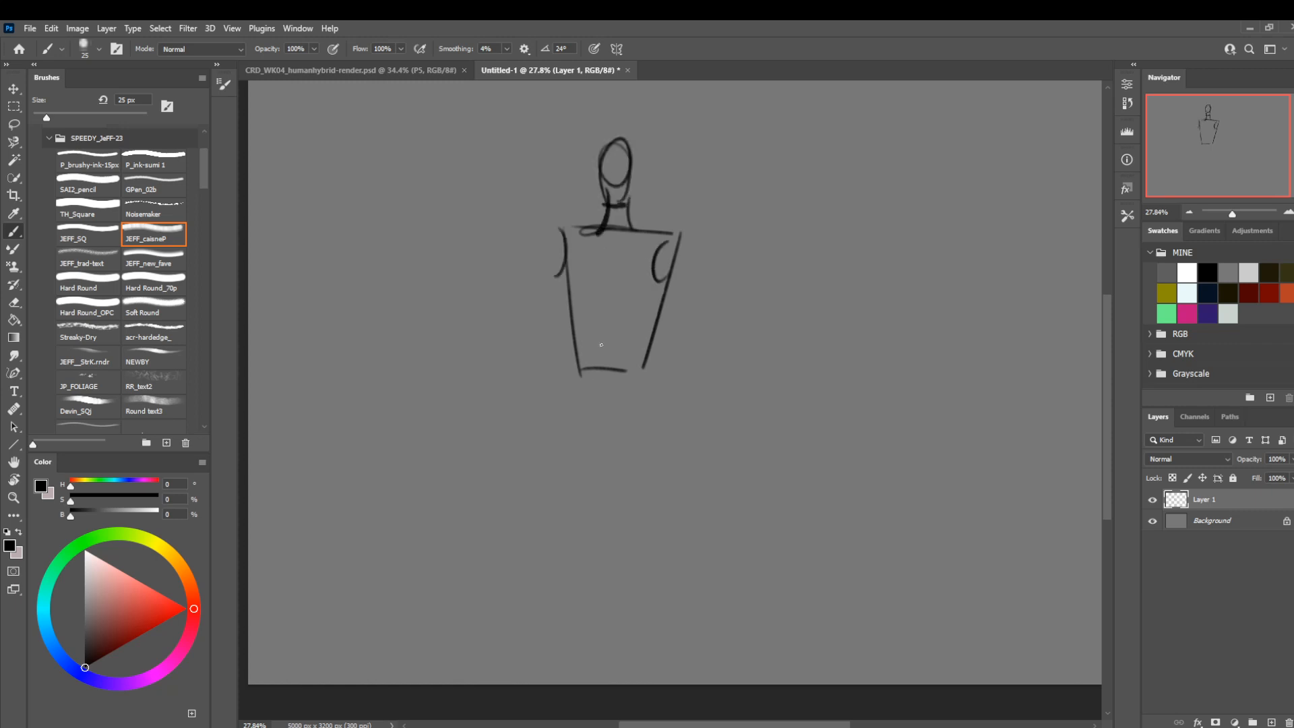
Thicken the curves at both shoulders, mark small joint circles there, and draw a curved arrow over one shoulder.
mouse_move(688, 339)
mouse_down()
mouse_move(644, 322)
mouse_move(653, 335)
mouse_up()
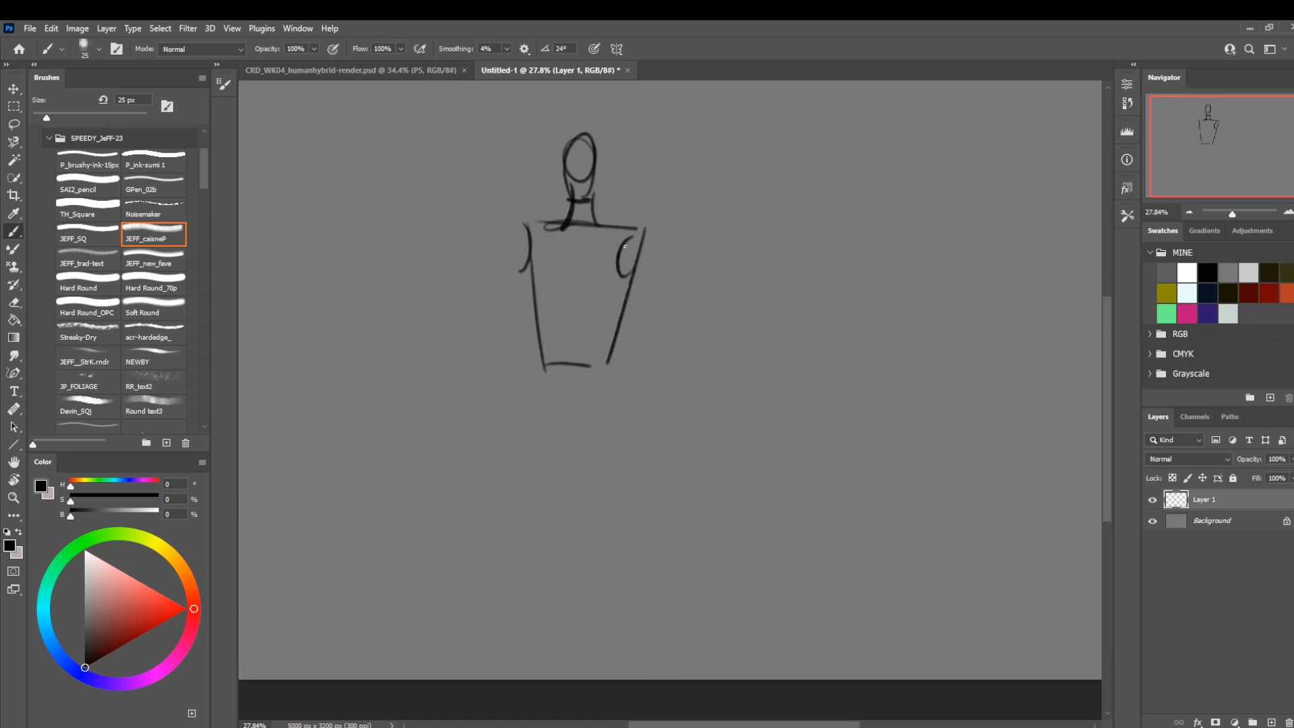
drag(625, 246, 639, 297)
drag(533, 227, 529, 300)
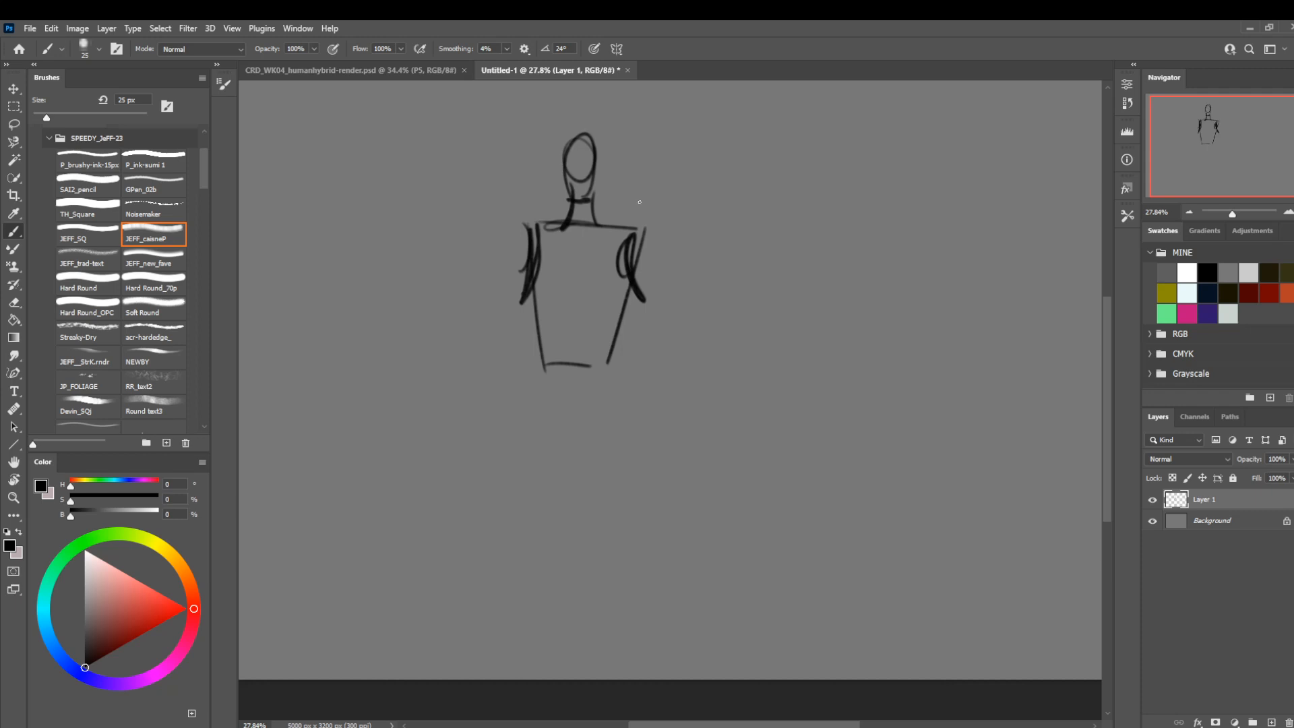
drag(641, 254, 646, 259)
drag(526, 248, 524, 262)
mouse_move(605, 214)
mouse_down()
mouse_move(667, 231)
mouse_move(645, 224)
mouse_up()
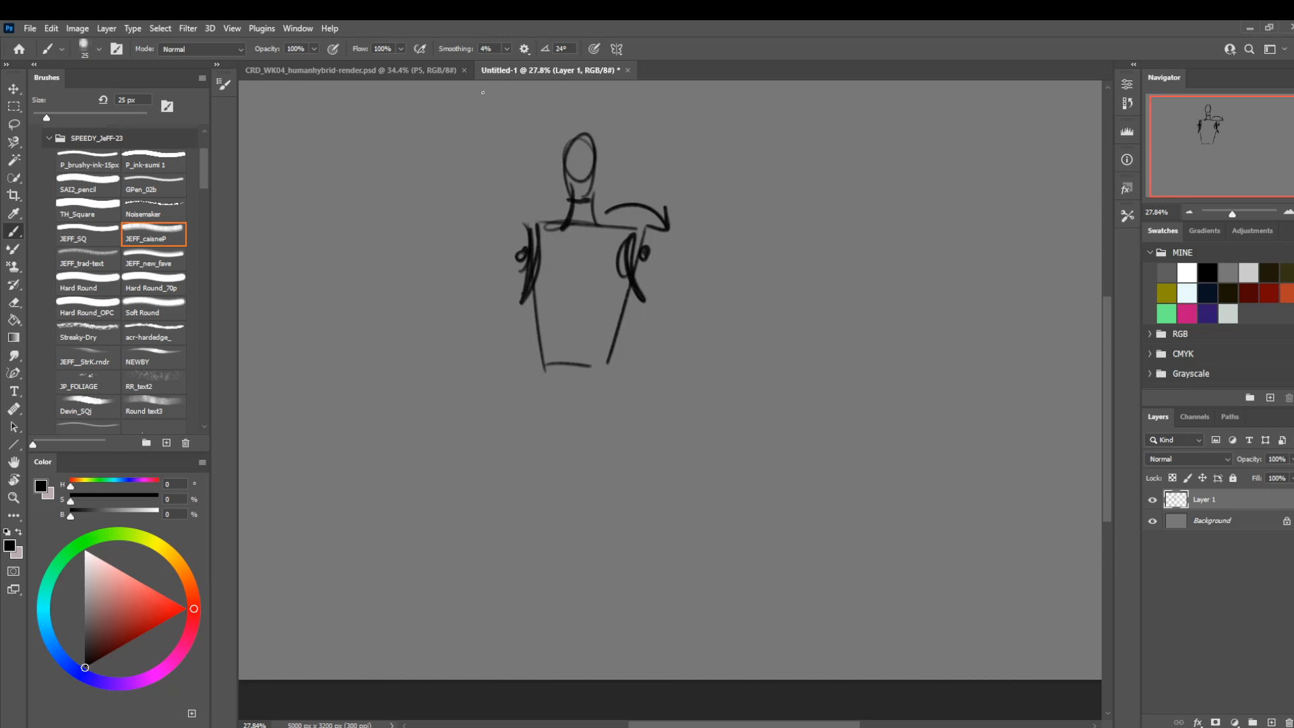
Draw stacked horizontal bands across the chest between the arm sockets, with slanted strap lines from both shoulders.
drag(640, 306, 513, 303)
drag(630, 278, 514, 272)
drag(629, 255, 530, 248)
drag(625, 221, 604, 251)
mouse_move(535, 218)
mouse_down()
mouse_move(539, 258)
mouse_move(557, 256)
mouse_up()
mouse_move(625, 216)
mouse_down()
mouse_move(599, 262)
mouse_move(596, 247)
mouse_move(513, 262)
mouse_up()
mouse_move(651, 276)
mouse_down()
mouse_move(592, 267)
mouse_move(615, 283)
mouse_move(505, 288)
mouse_up()
drag(650, 301, 507, 298)
Cross the chest bands with vertical strokes and return to the CRD_WK04_humanhybrid-render.psd document.
drag(619, 260, 615, 308)
drag(603, 258, 579, 305)
drag(577, 253, 570, 285)
mouse_move(566, 251)
mouse_down()
mouse_move(548, 277)
mouse_move(544, 307)
mouse_up()
drag(537, 261, 532, 288)
drag(531, 298, 527, 322)
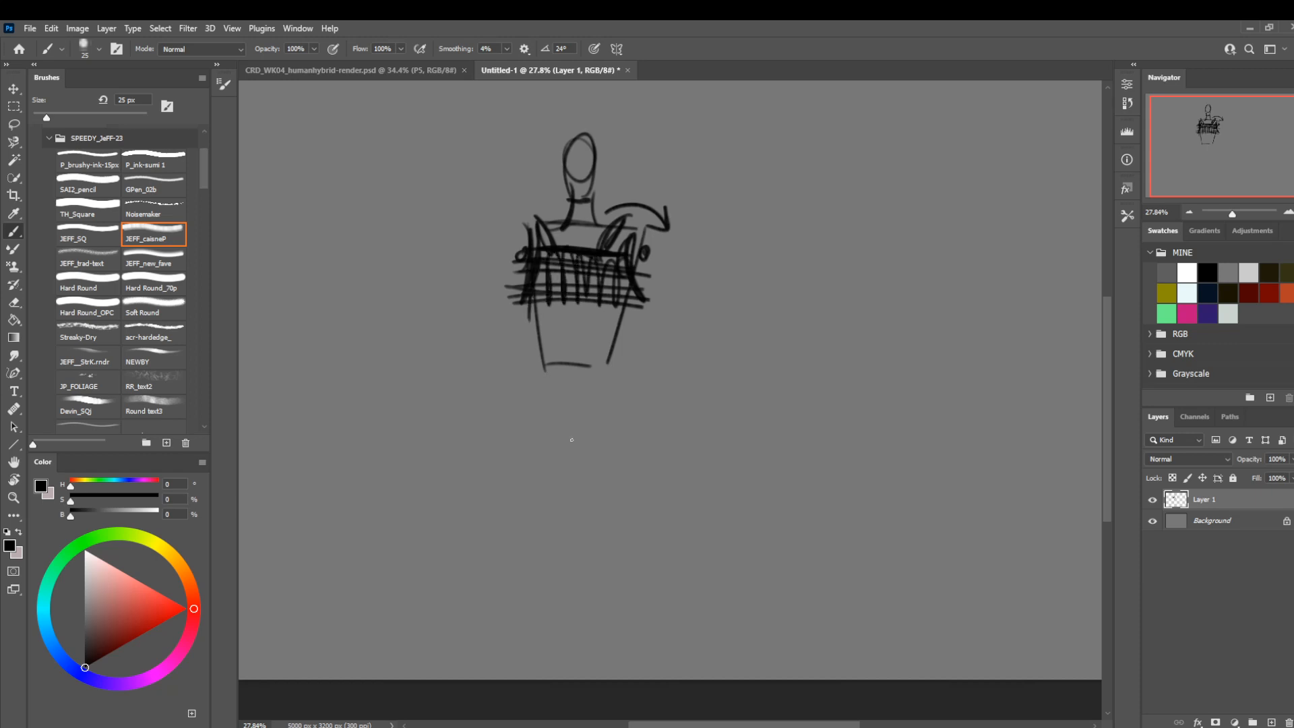
click(418, 70)
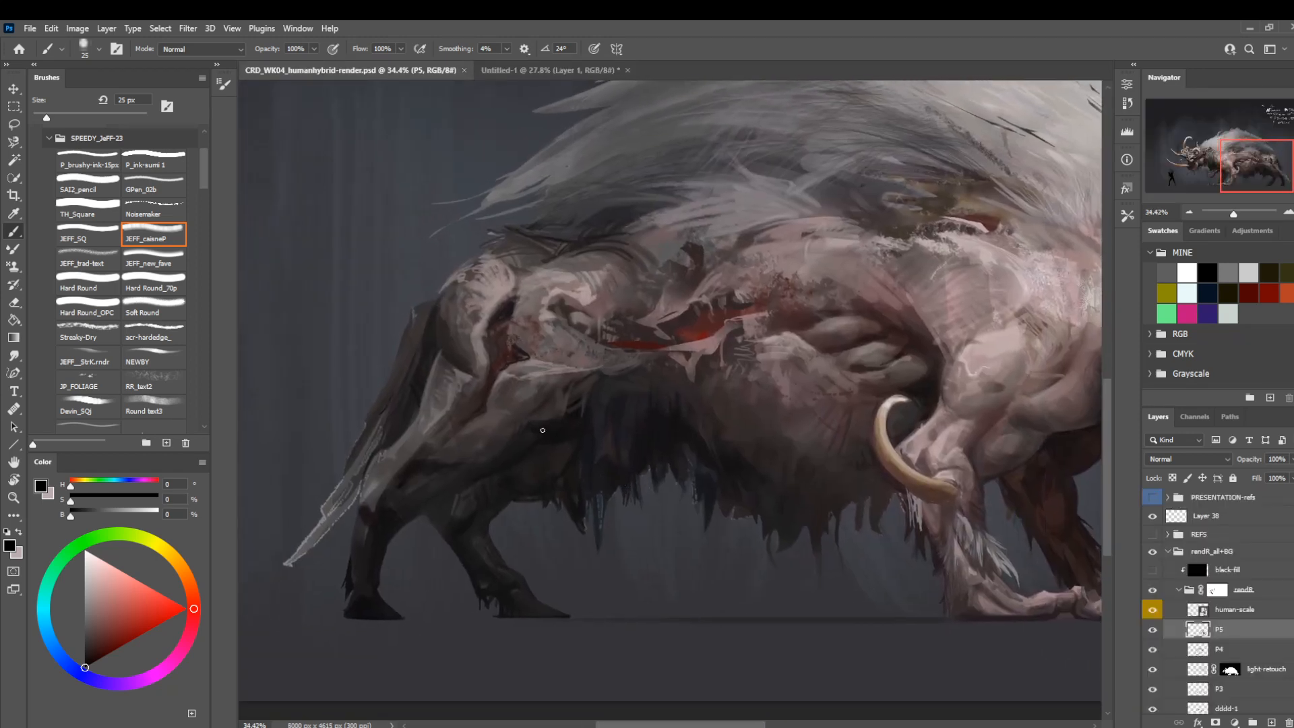
Reduce the brush to 10 px, sample a grey-pink skin tone, and paint a light muscle edge on the hind thigh.
alt+click(567, 425)
key(bracketleft)
key(bracketleft)
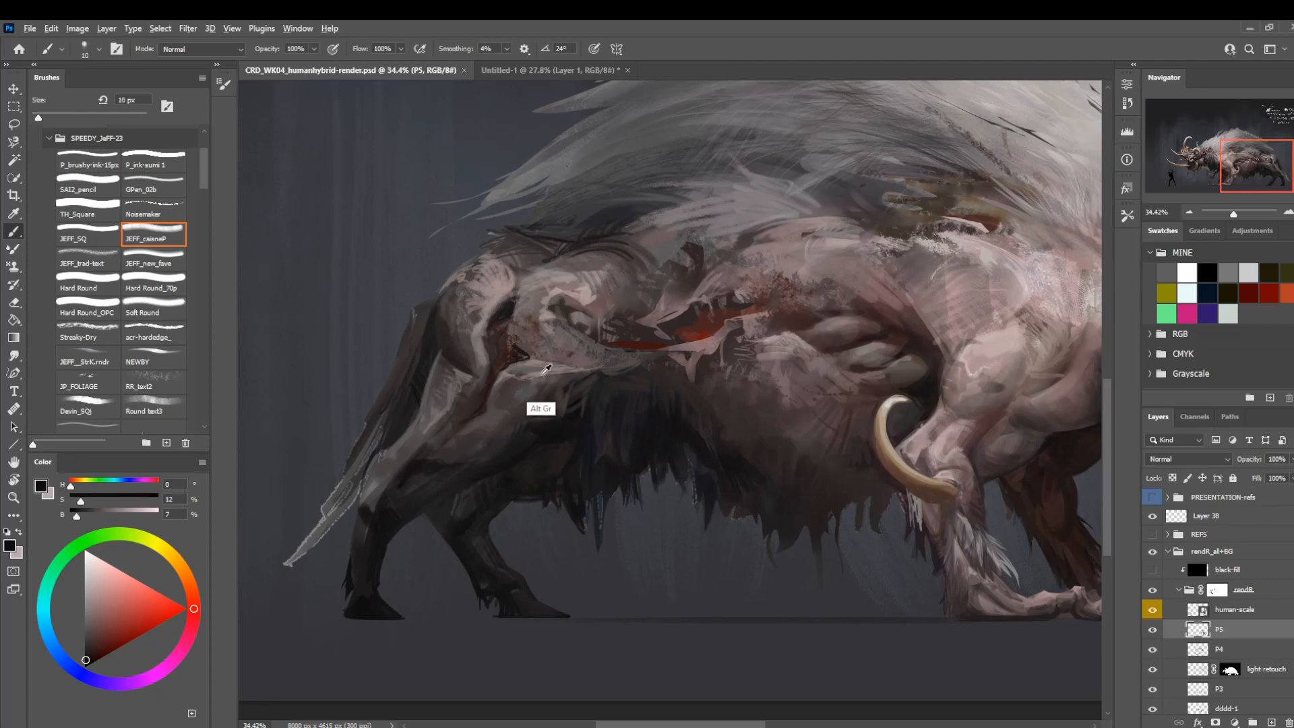
alt+click(543, 373)
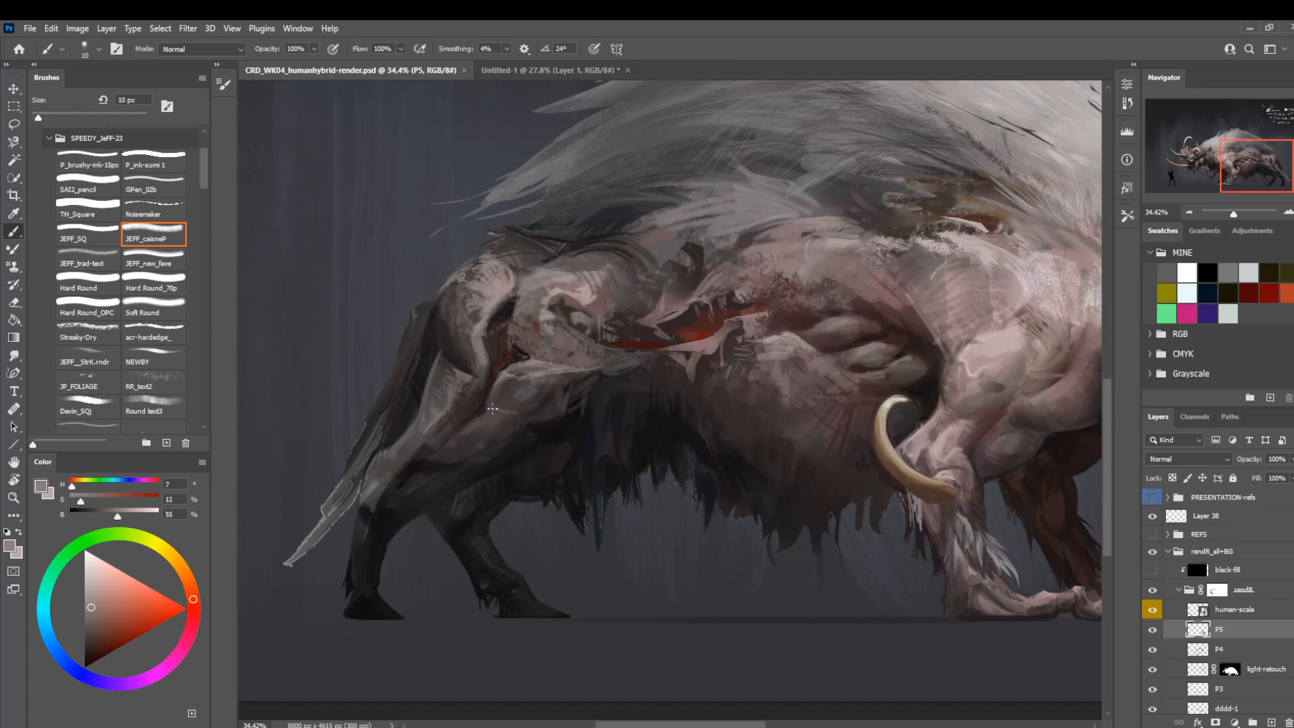
mouse_move(492, 408)
mouse_down()
mouse_move(500, 439)
mouse_move(466, 453)
mouse_up()
mouse_move(569, 450)
mouse_down()
mouse_move(488, 478)
mouse_move(586, 407)
mouse_up()
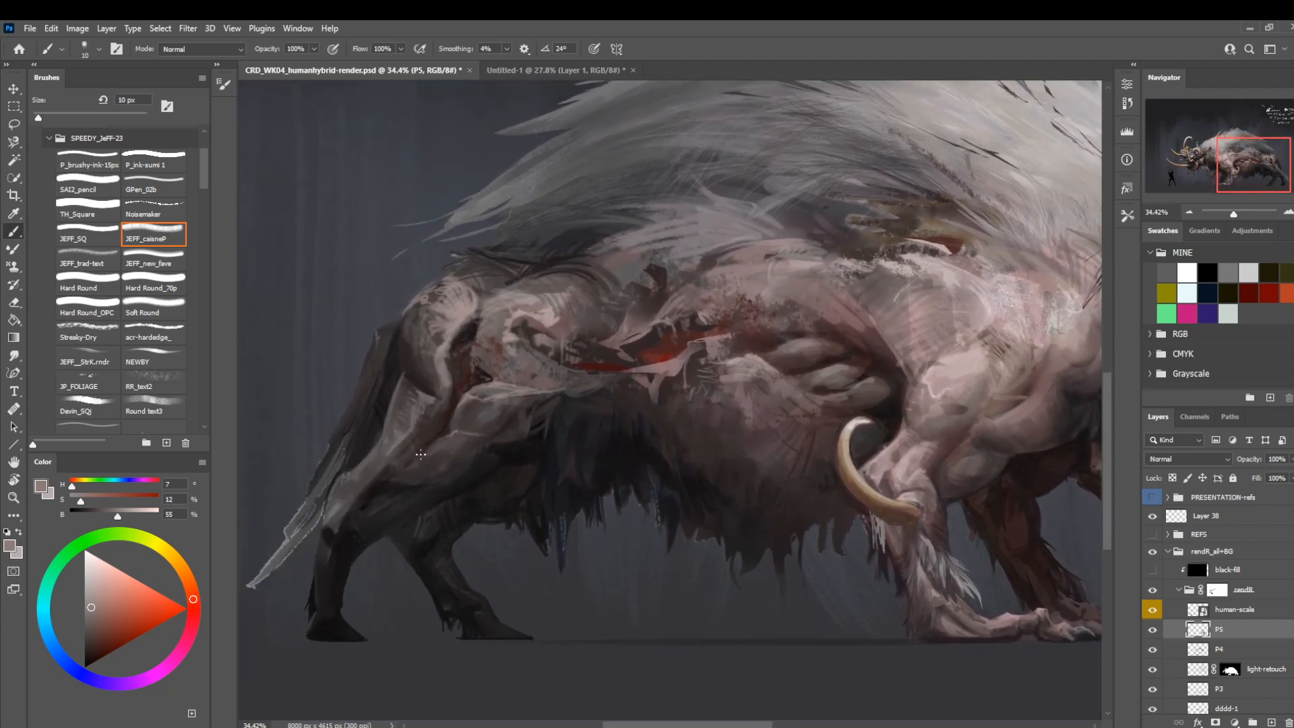
Sample a near-black tone and shade the underside of the hind thigh with the 10 px brush.
key(z)
drag(420, 434, 532, 529)
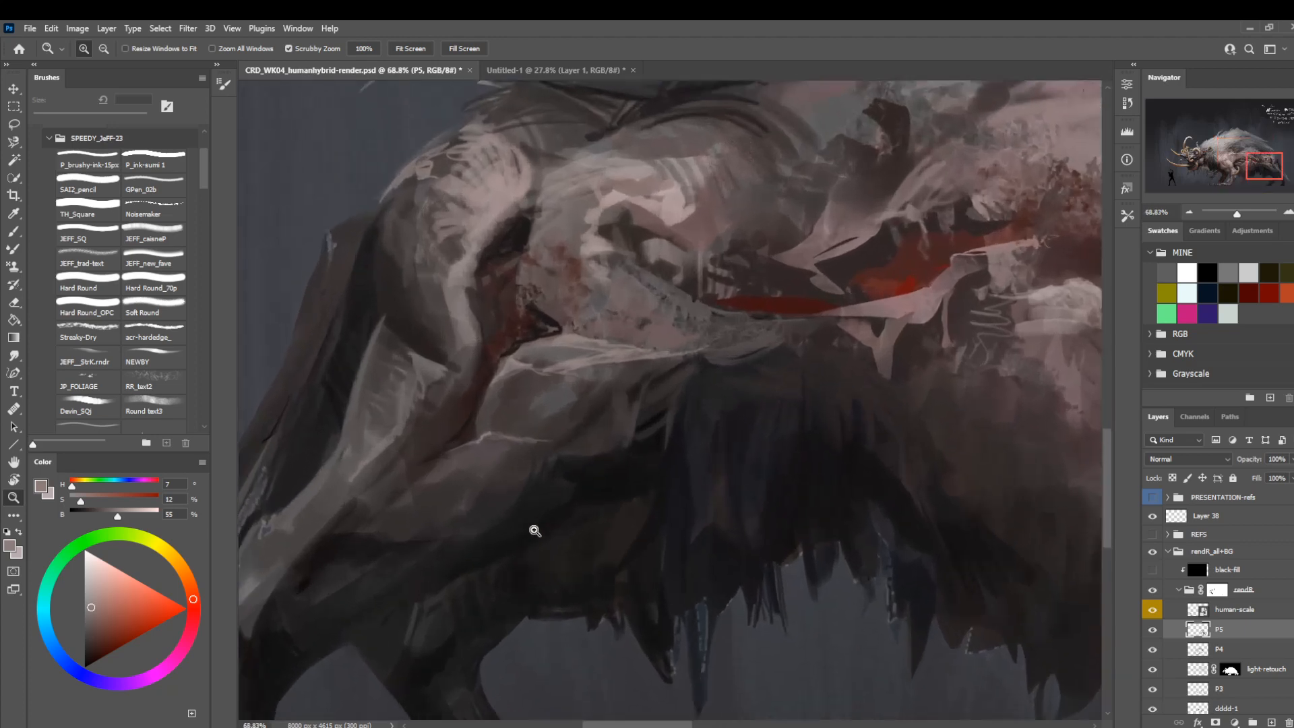
key(b)
alt+click(595, 418)
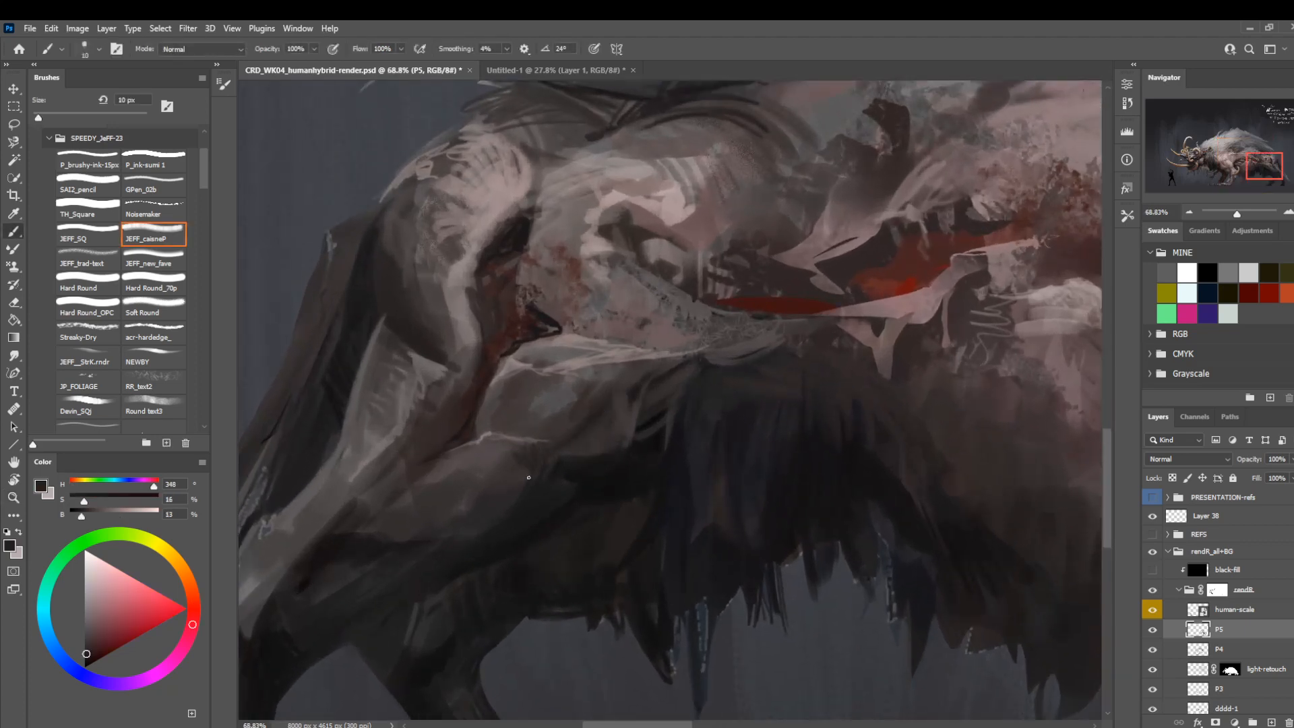
key(z)
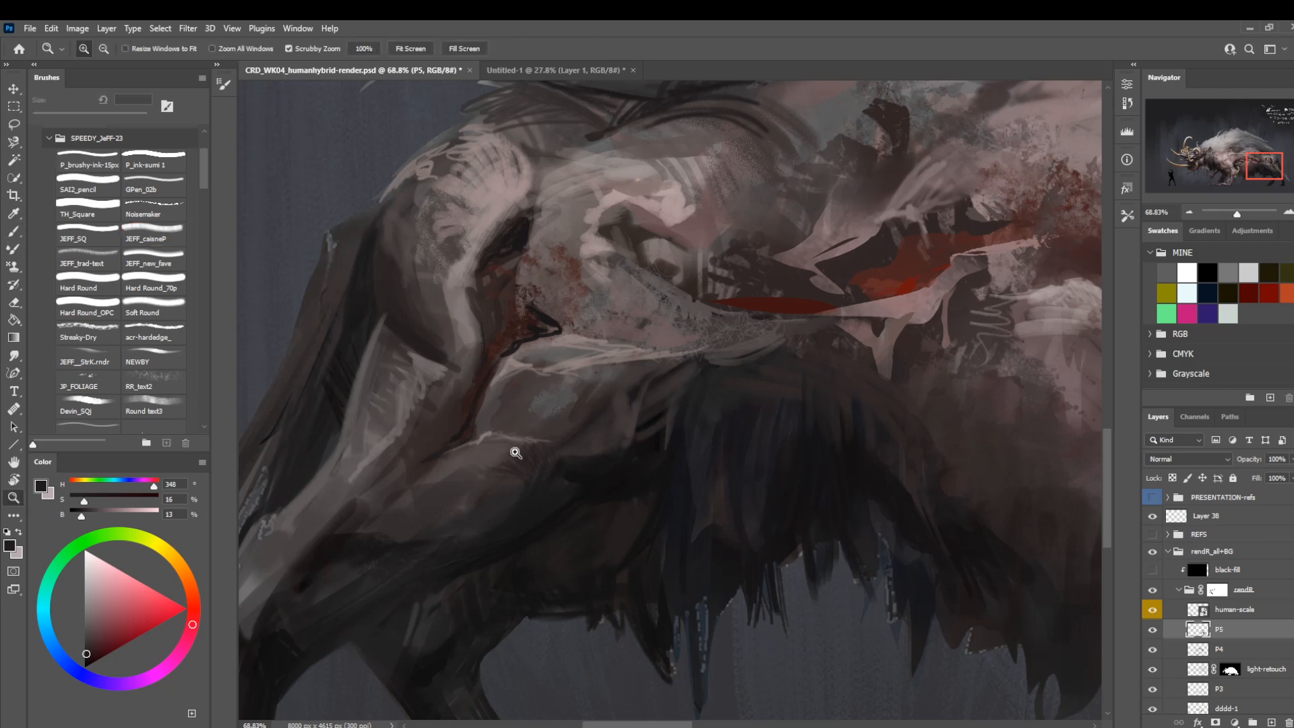
mouse_move(514, 451)
mouse_down()
mouse_move(476, 439)
mouse_move(506, 471)
mouse_up()
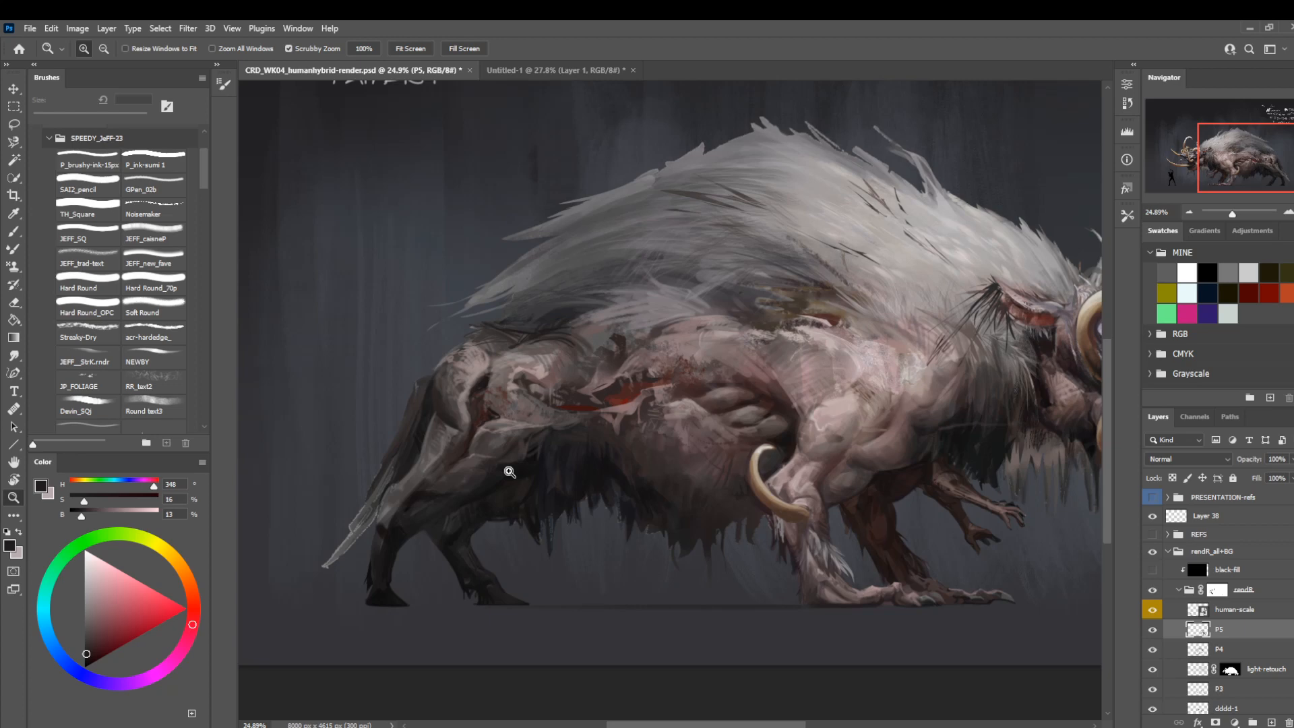
Flip the canvas horizontally and compare the creature with layer P5 hidden and shown.
drag(465, 566, 481, 519)
drag(511, 439, 551, 476)
key(ctrl+shift+h)
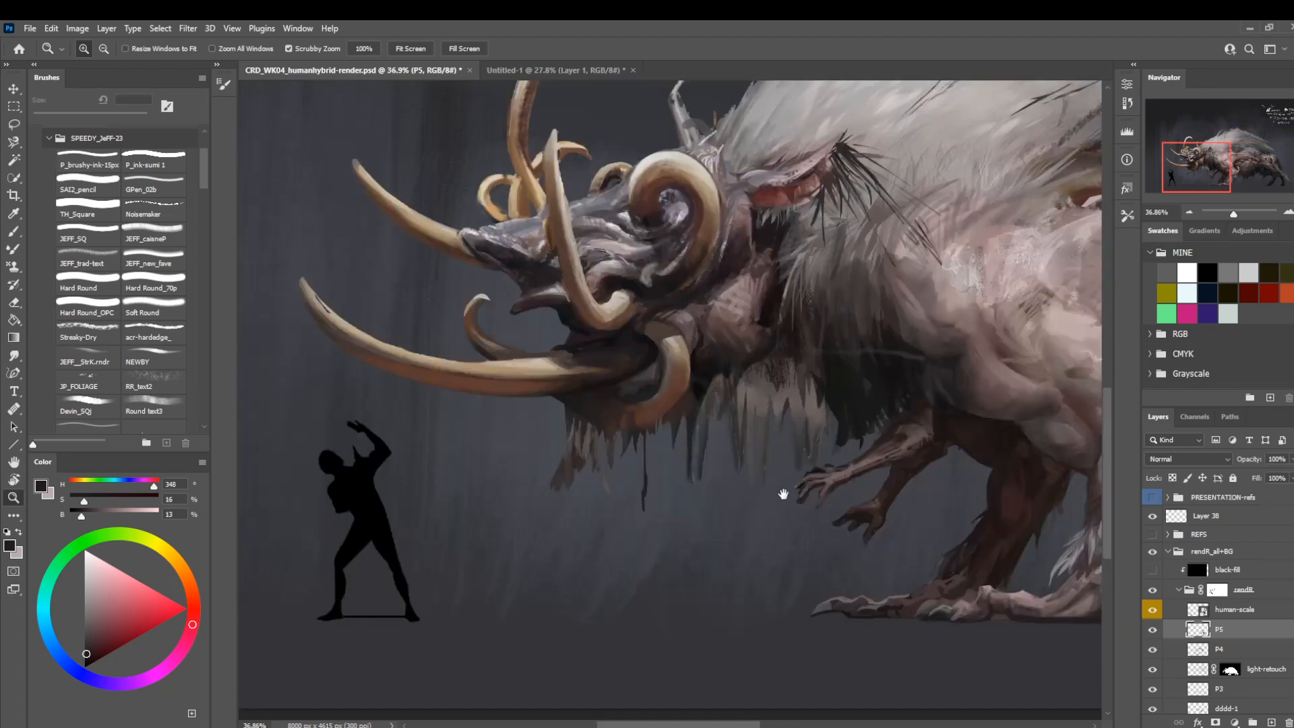
drag(783, 494, 459, 552)
click(1156, 634)
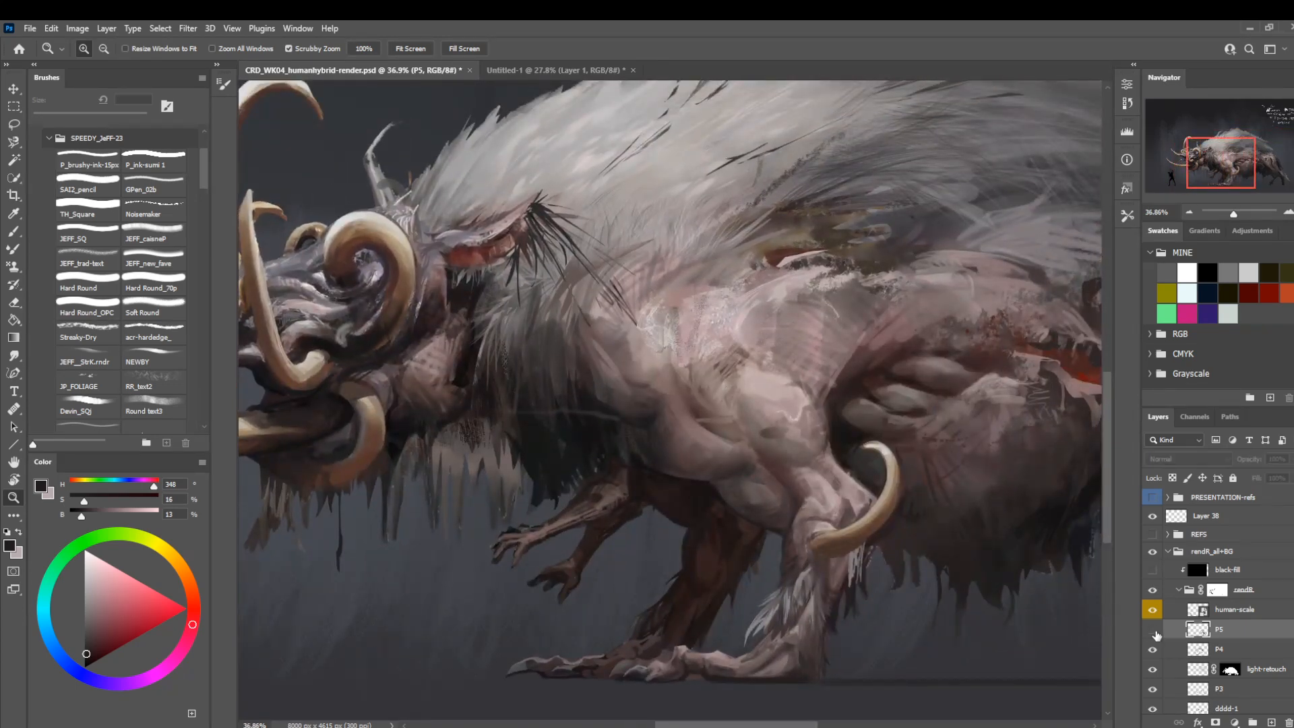
click(1153, 633)
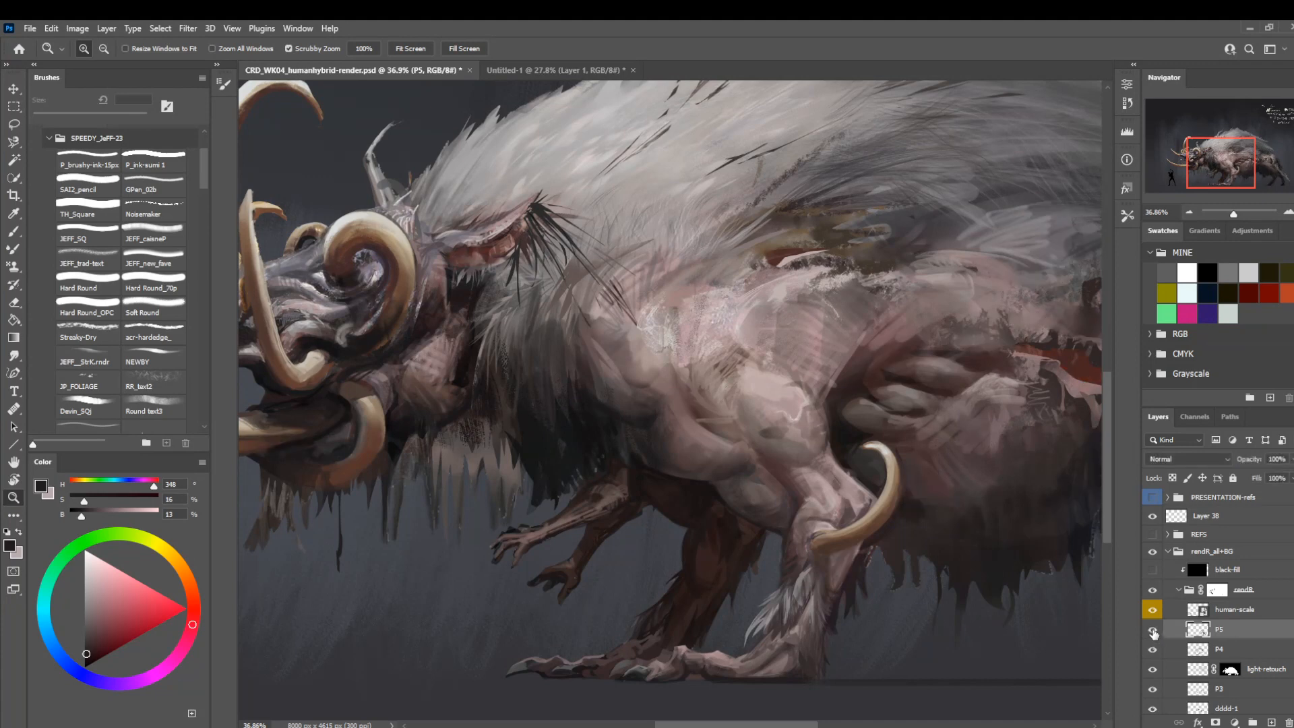
key(l)
mouse_move(733, 388)
mouse_down()
mouse_move(481, 401)
mouse_move(735, 390)
mouse_up()
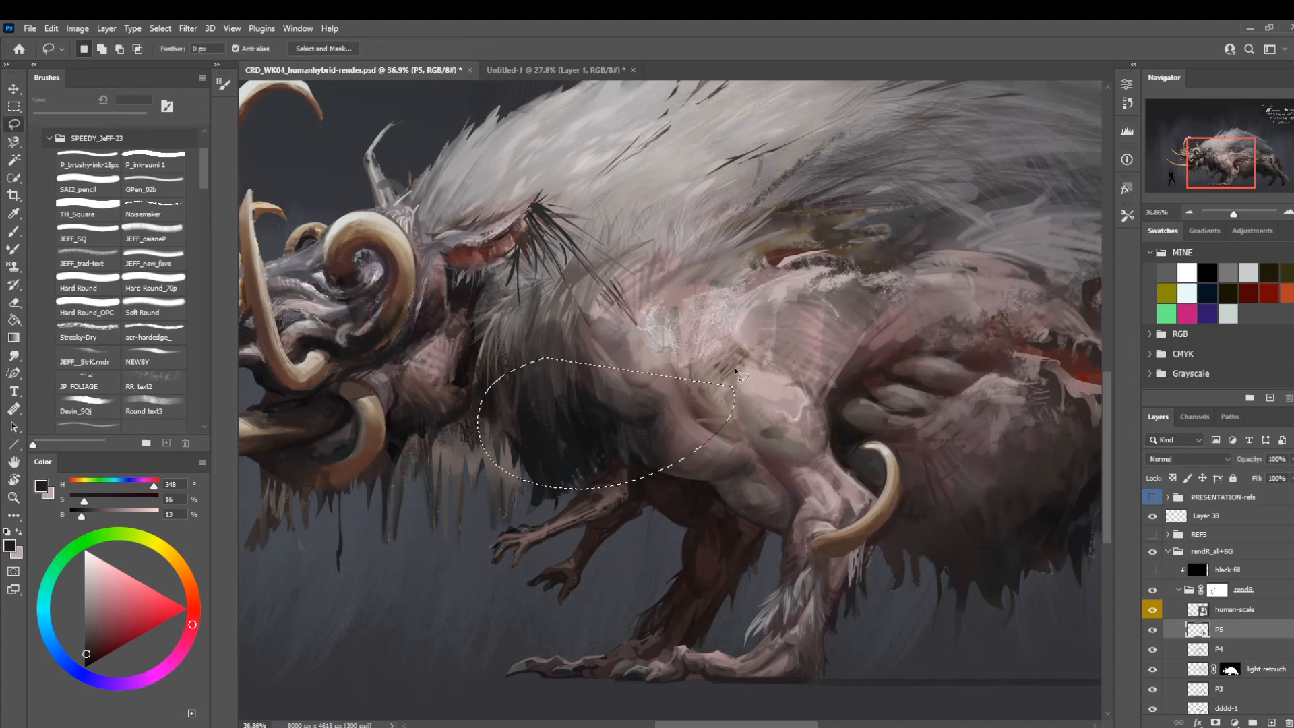
key(ctrl+d)
Examine the whole creature, followed by a close look at the hind legs and belly fur.
key(z)
drag(610, 456, 545, 470)
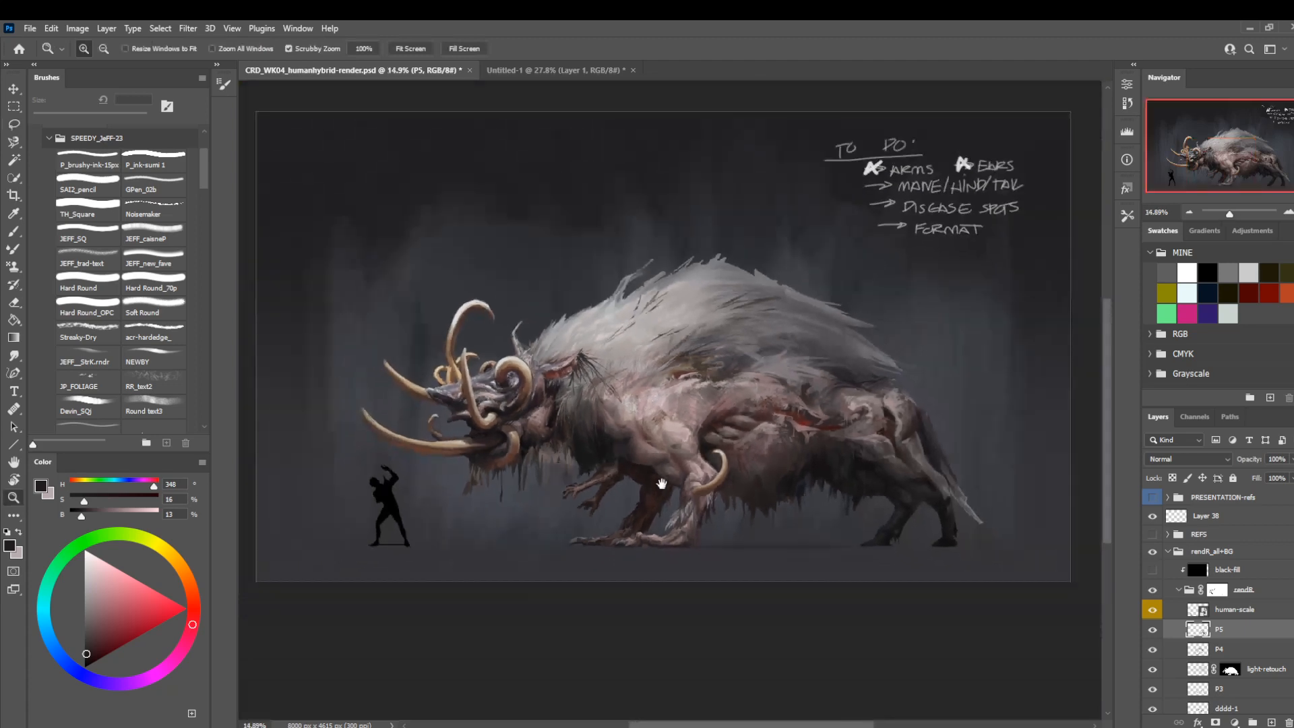
drag(661, 483, 575, 452)
drag(814, 419, 828, 440)
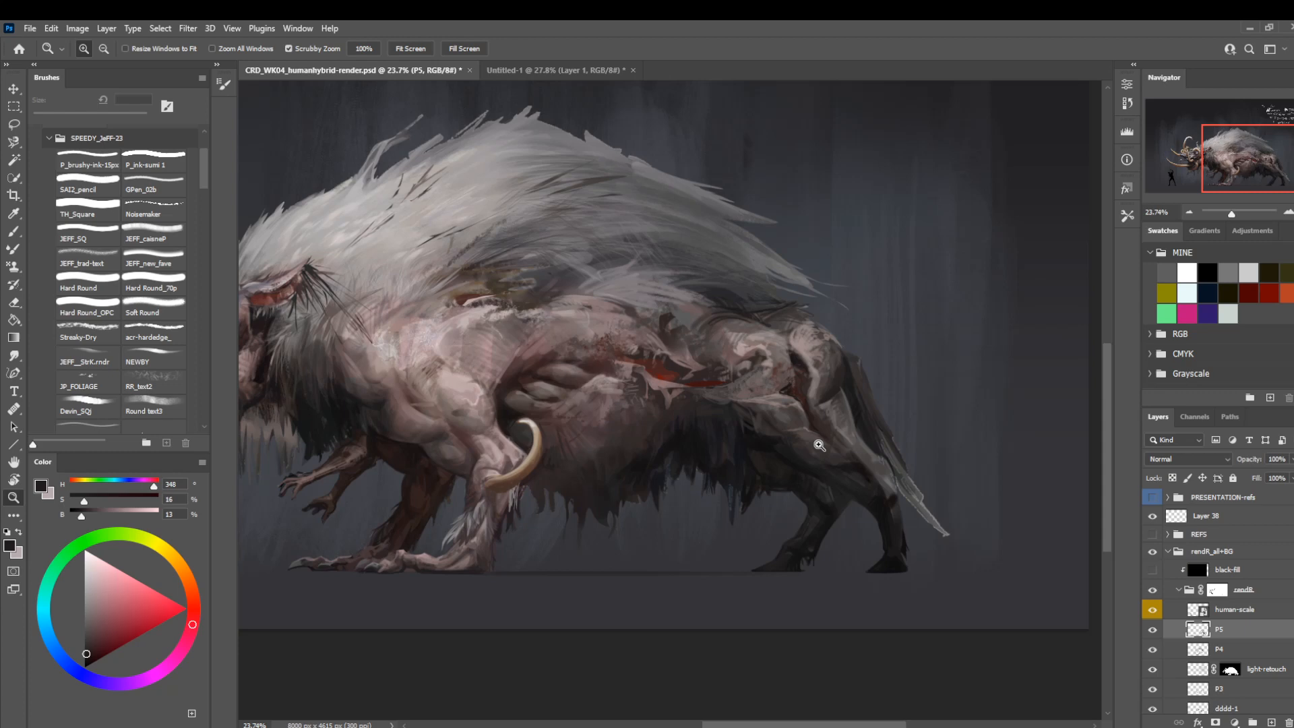
drag(824, 453, 895, 468)
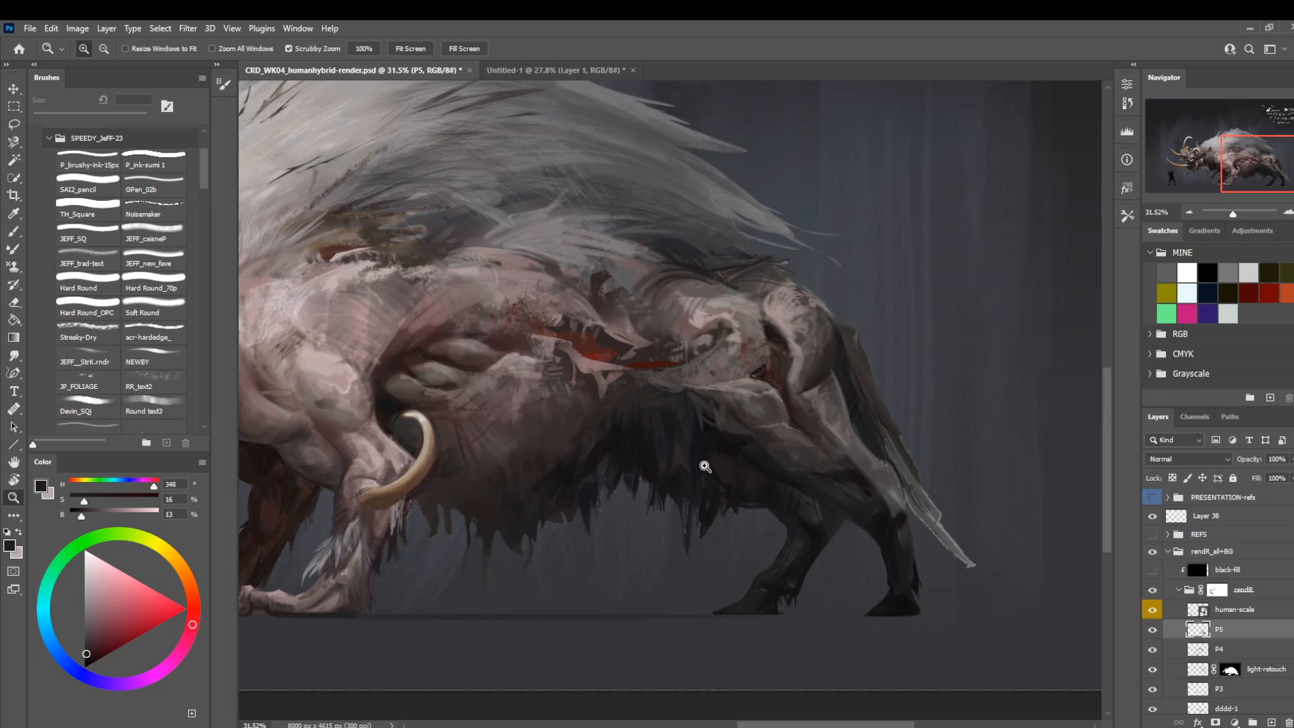
scroll(701, 471, up, 1)
scroll(744, 424, up, 1)
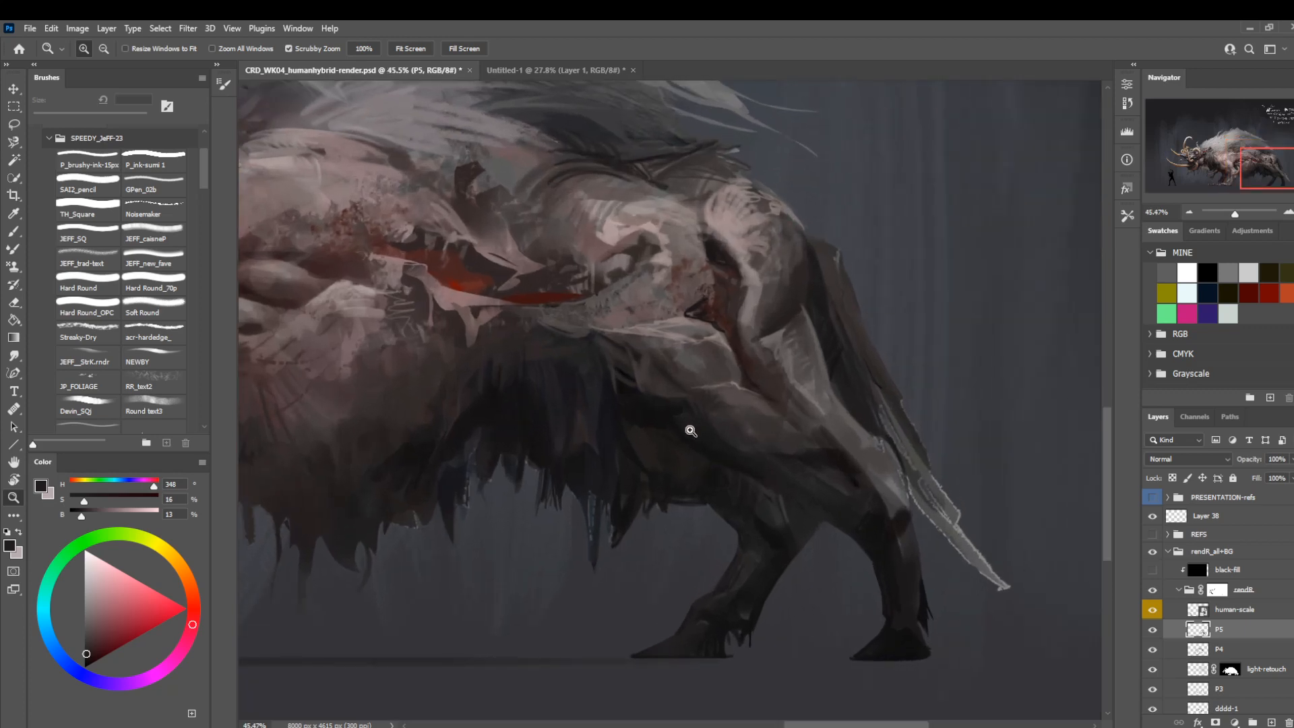
scroll(687, 427, up, 1)
Sample dark tones from the tail and inner thigh, and darken the hollow between the hind thigh and belly fur.
key(b)
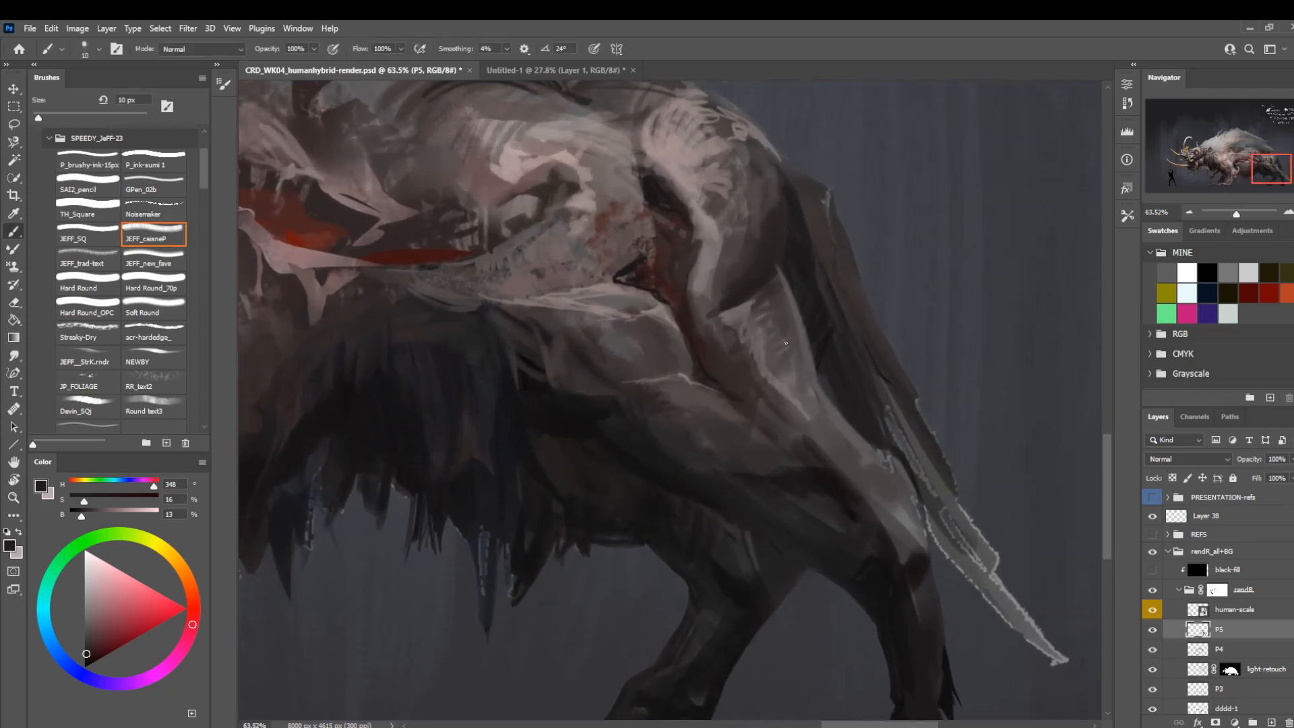
alt+click(803, 237)
key(bracketright)
key(bracketleft)
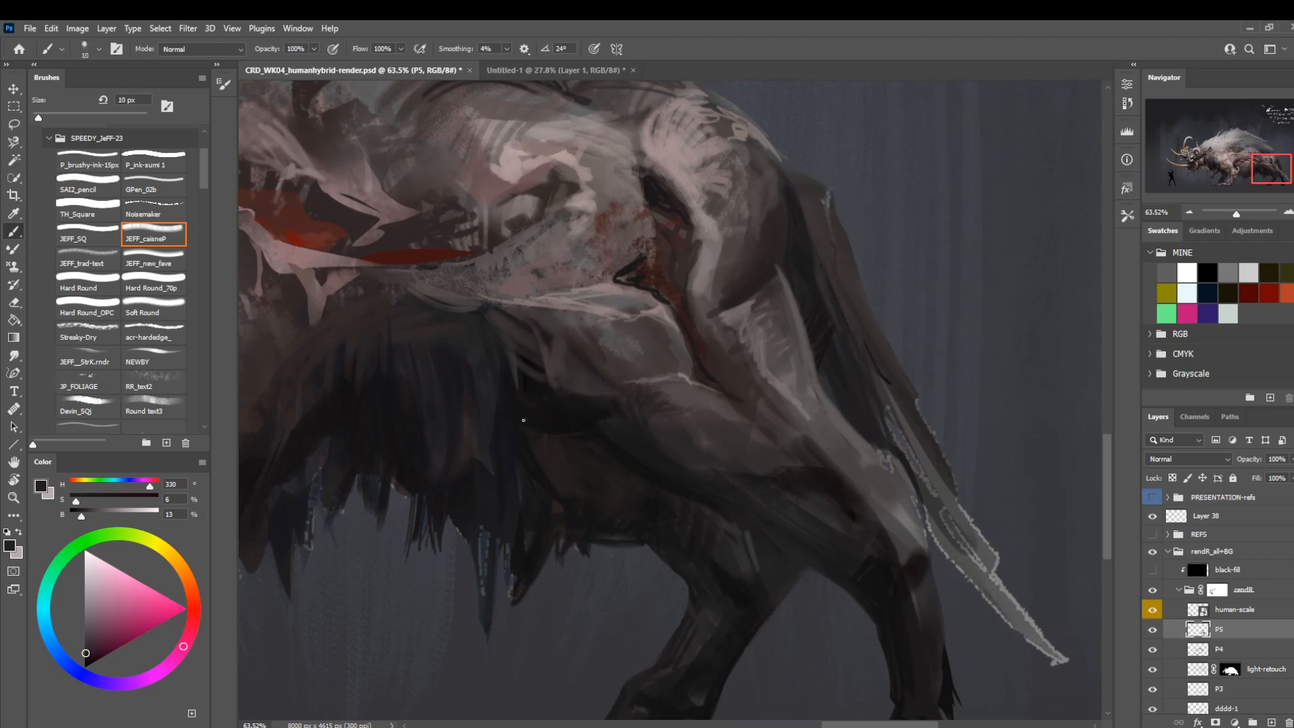
alt+click(559, 419)
key(bracketright)
key(bracketright)
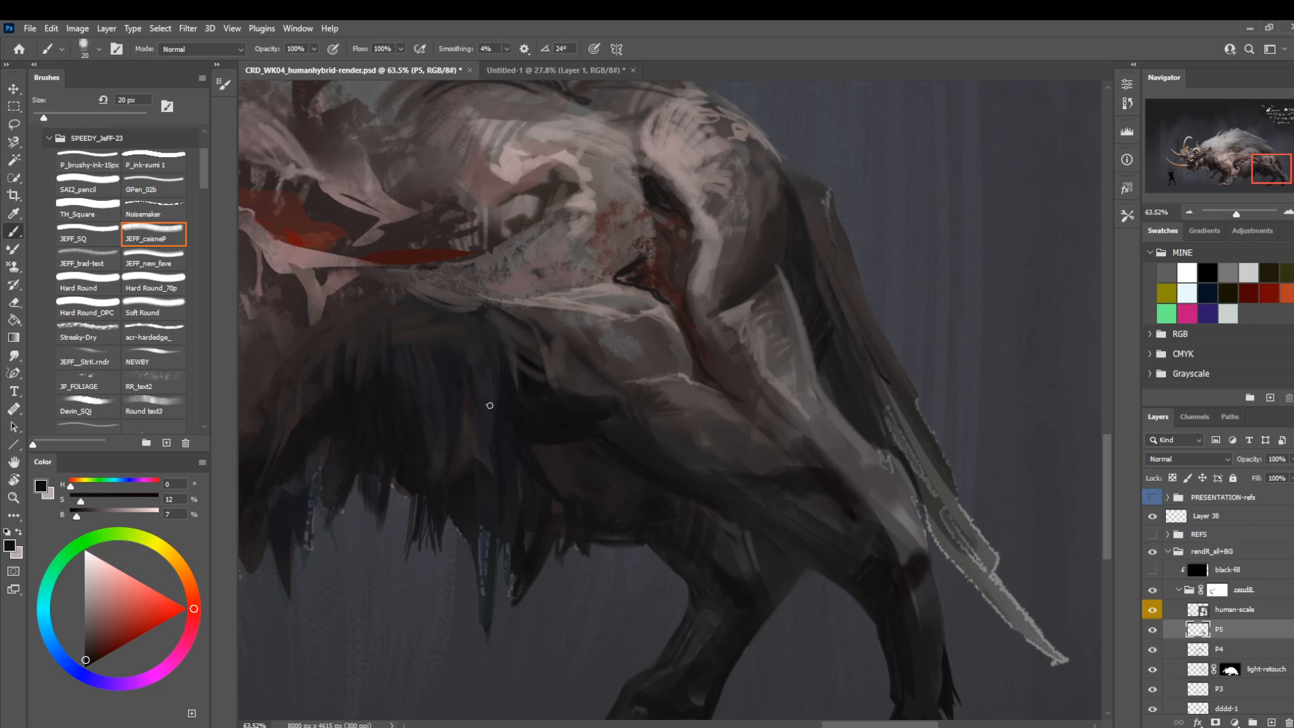
Paint near-black strokes between the belly fur and hind leg with the brush at 9 to 20 px, undoing the last stroke.
key(bracketleft)
key(bracketleft)
key(bracketleft)
mouse_move(483, 473)
mouse_down()
mouse_move(563, 448)
mouse_move(550, 352)
mouse_move(610, 417)
mouse_up()
key(bracketright)
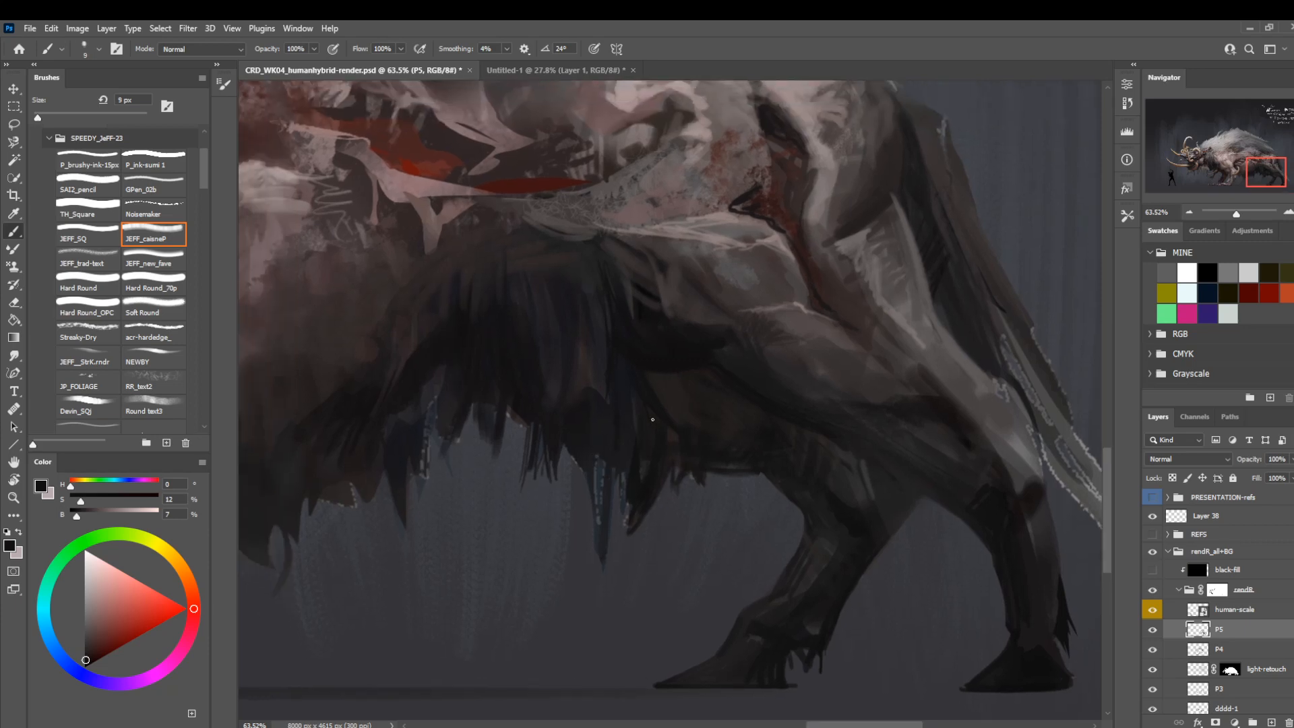
key(bracketright)
key(bracketright)
key(z)
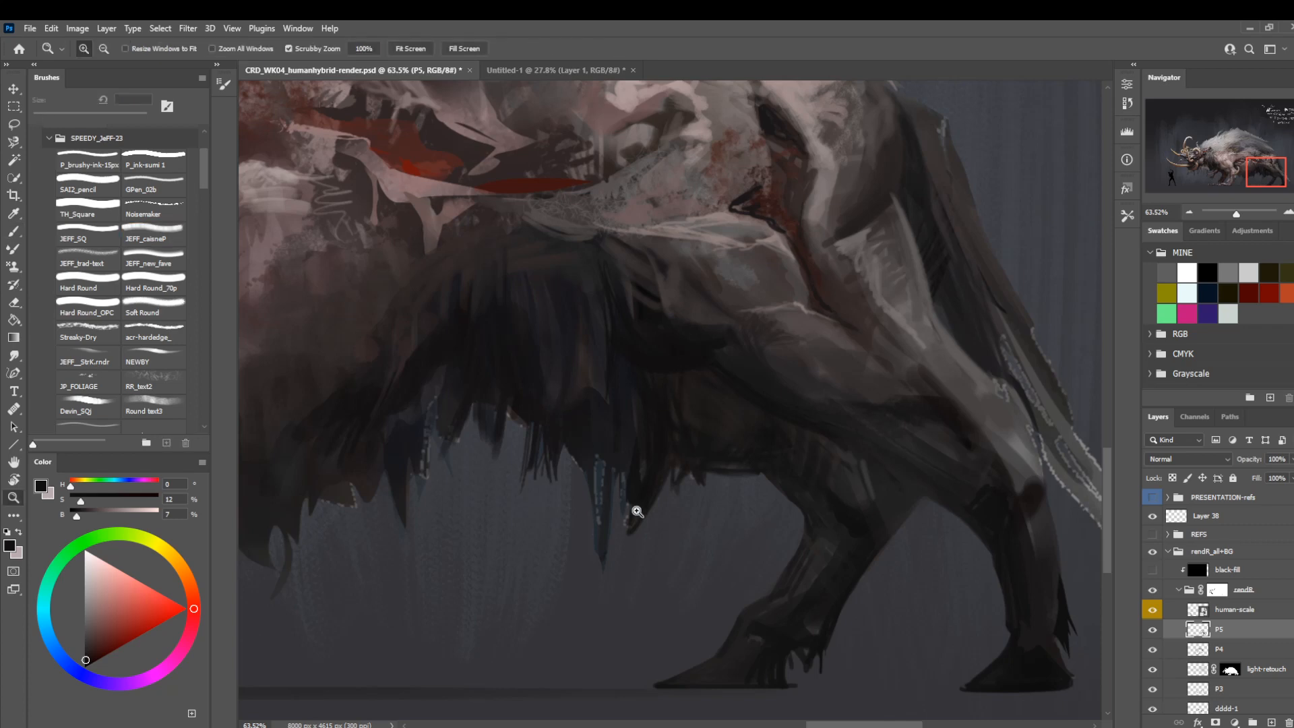
key(b)
key(ctrl+z)
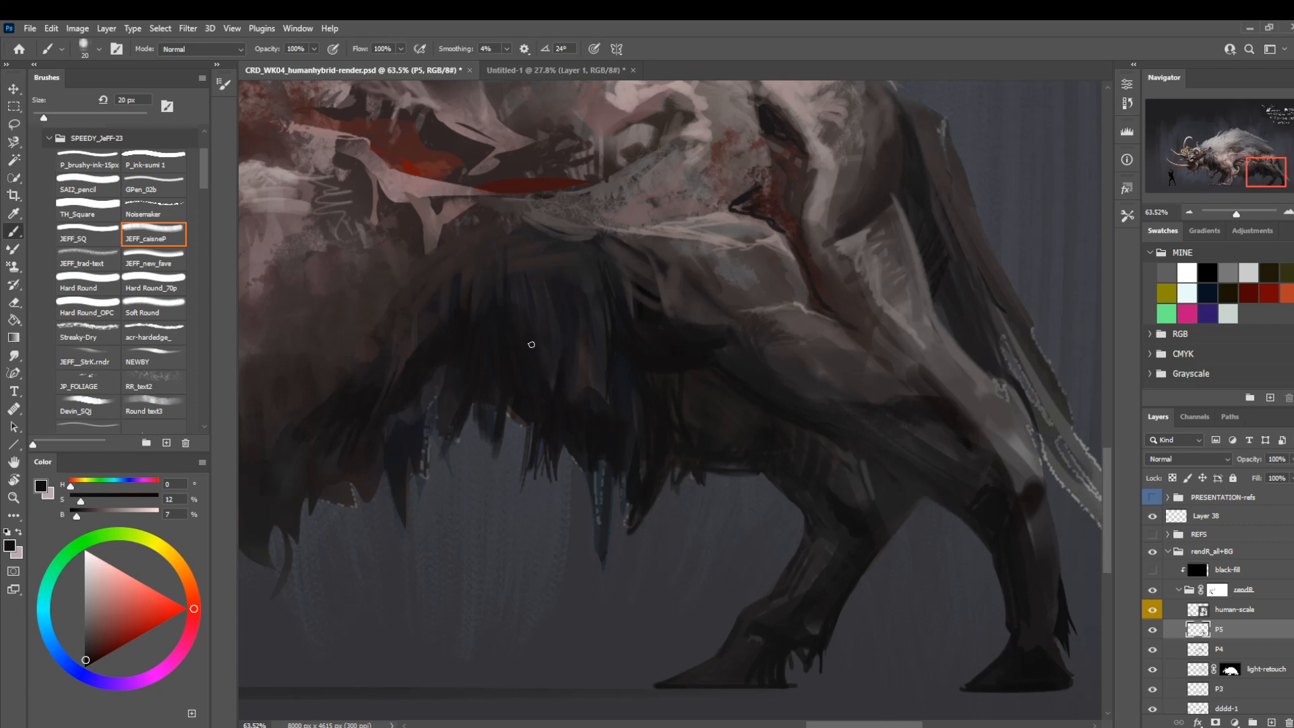
Sample a dark violet-grey from the belly fur and refine its strands with the brush at 9 px.
alt+click(554, 379)
key(bracketleft)
key(bracketleft)
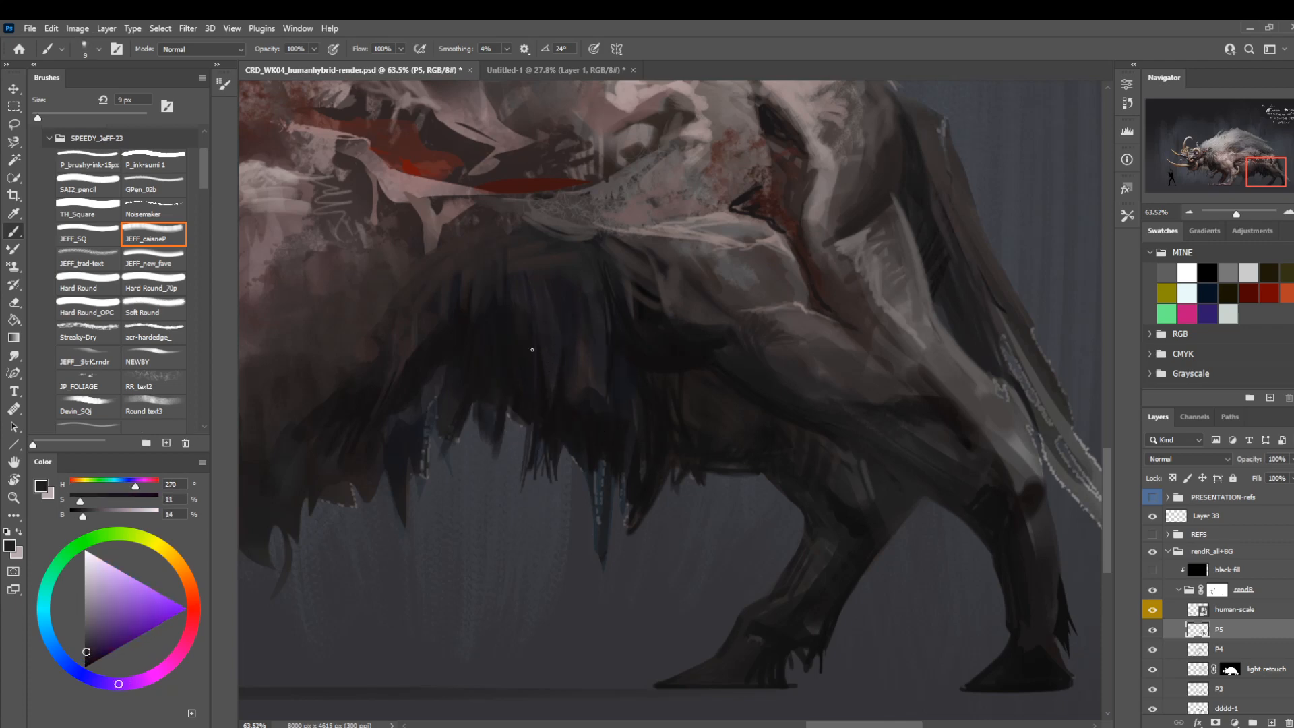
key(z)
alt+click(600, 465)
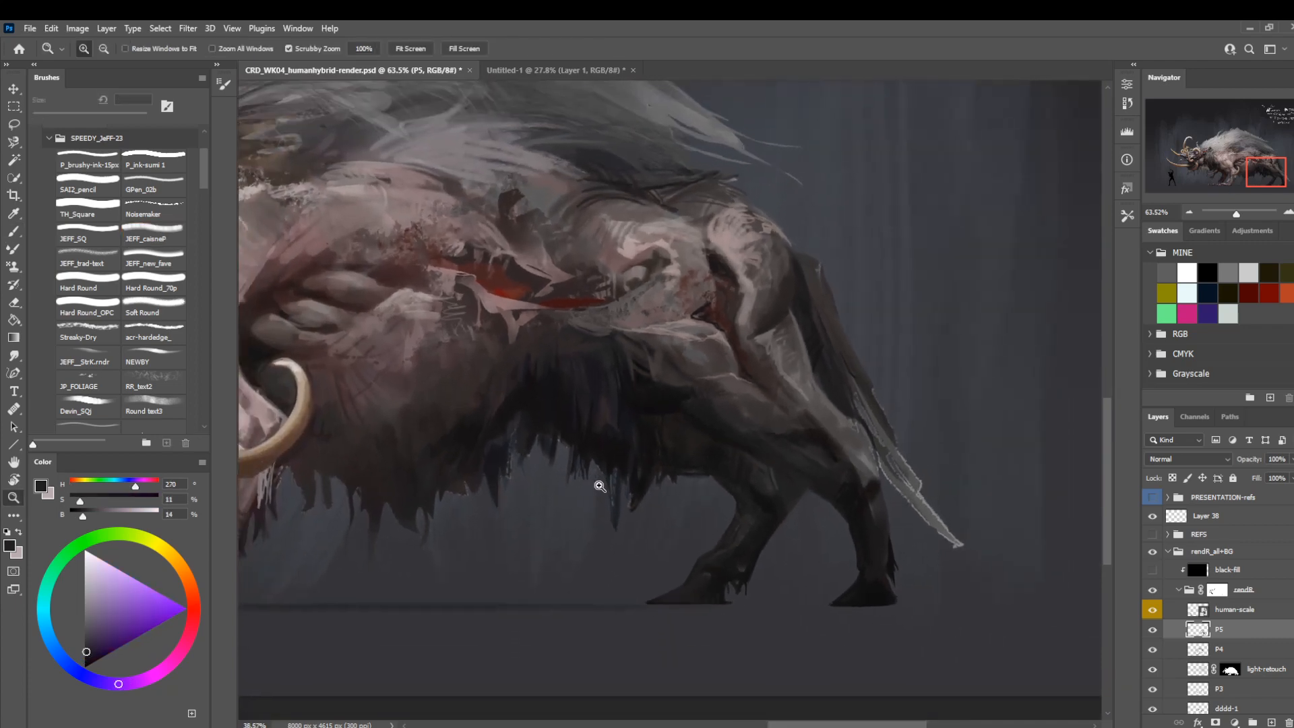
Flip the canvas again and check the hindquarters and full body with layer P5 hidden and shown.
key(ctrl+shift+h)
drag(573, 502, 970, 486)
drag(452, 512, 869, 549)
drag(584, 539, 641, 528)
click(1152, 629)
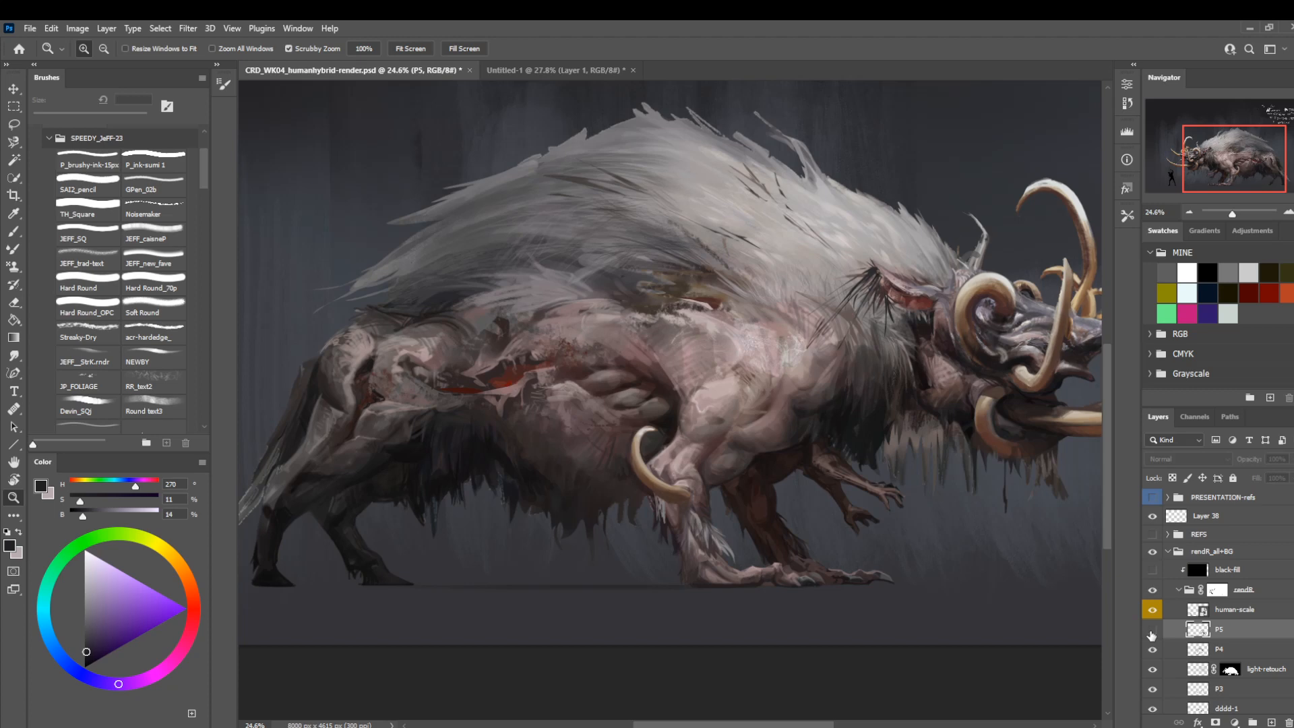
click(1152, 631)
Switch to the JEFF__StrK.rndr brush, sample a dark warm grey, and stroke dark hair strands into the rear mane at about 35 px.
mouse_move(539, 224)
mouse_down()
mouse_move(217, 421)
mouse_move(602, 444)
mouse_move(681, 462)
mouse_move(611, 324)
mouse_move(634, 353)
mouse_up()
key(b)
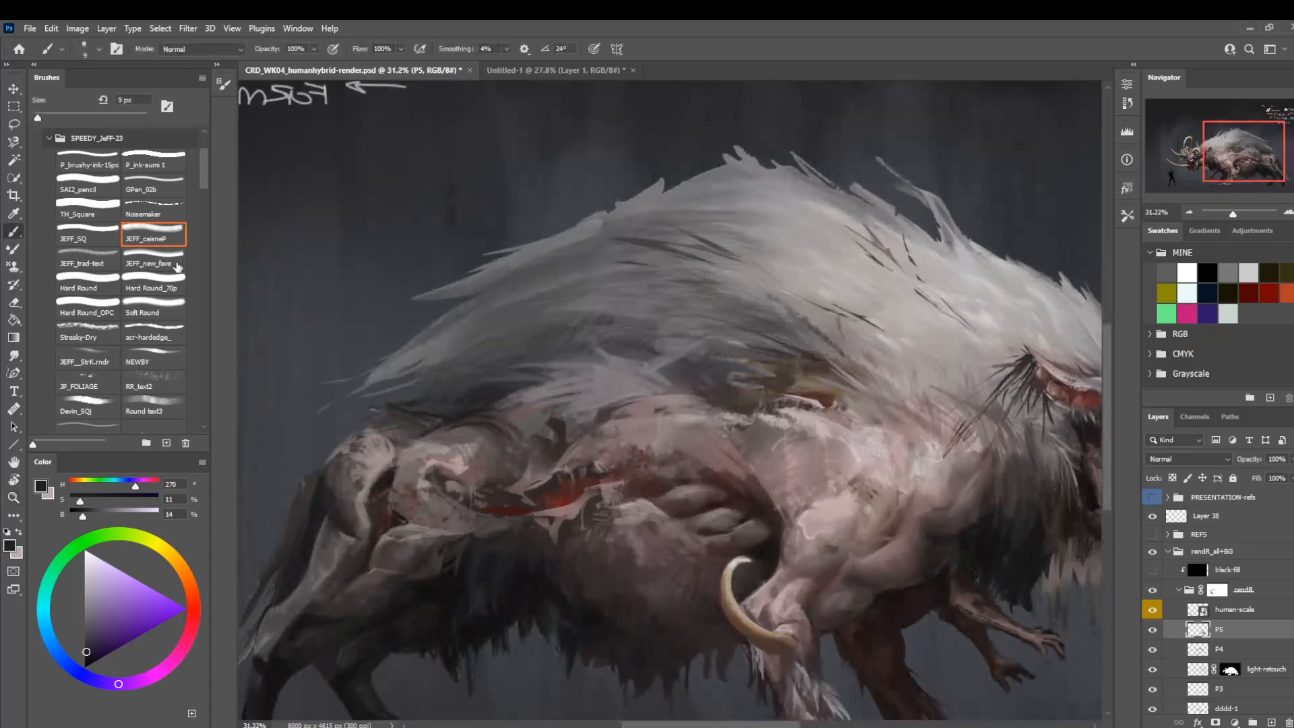
scroll(205, 186, down, 2)
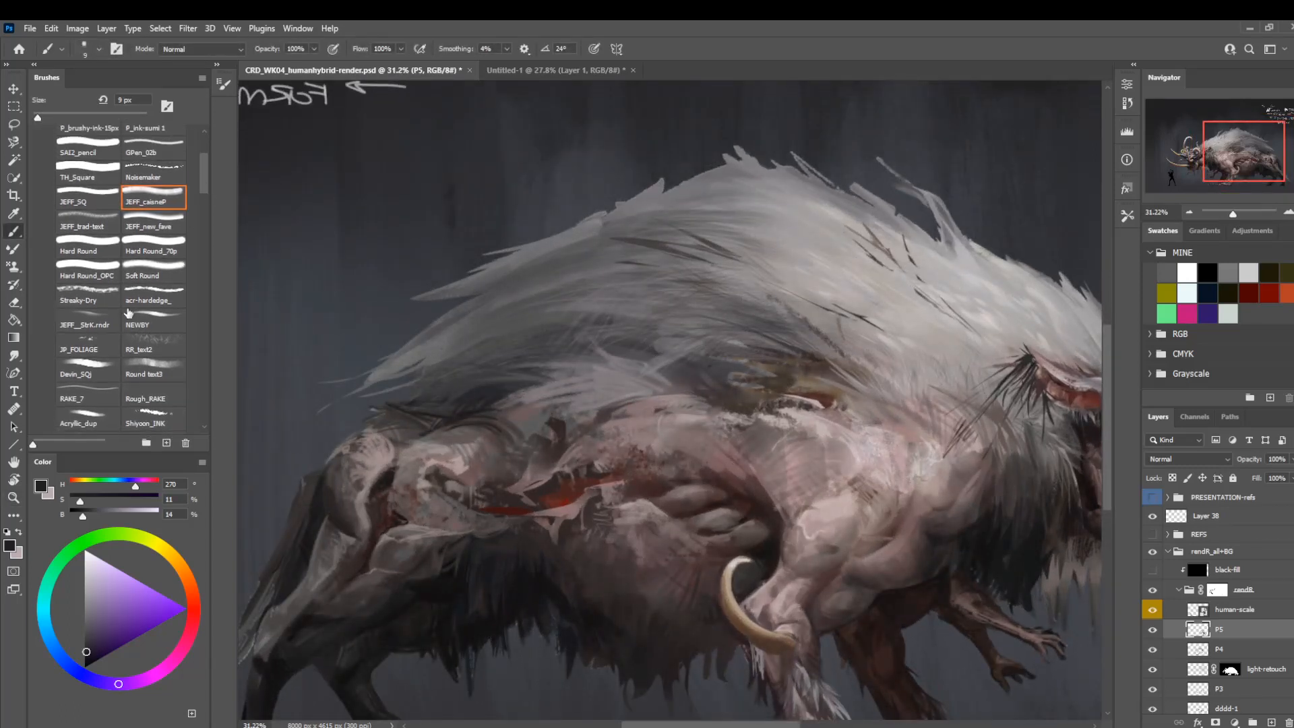
click(91, 325)
key(bracketright)
key(bracketright)
alt+click(649, 247)
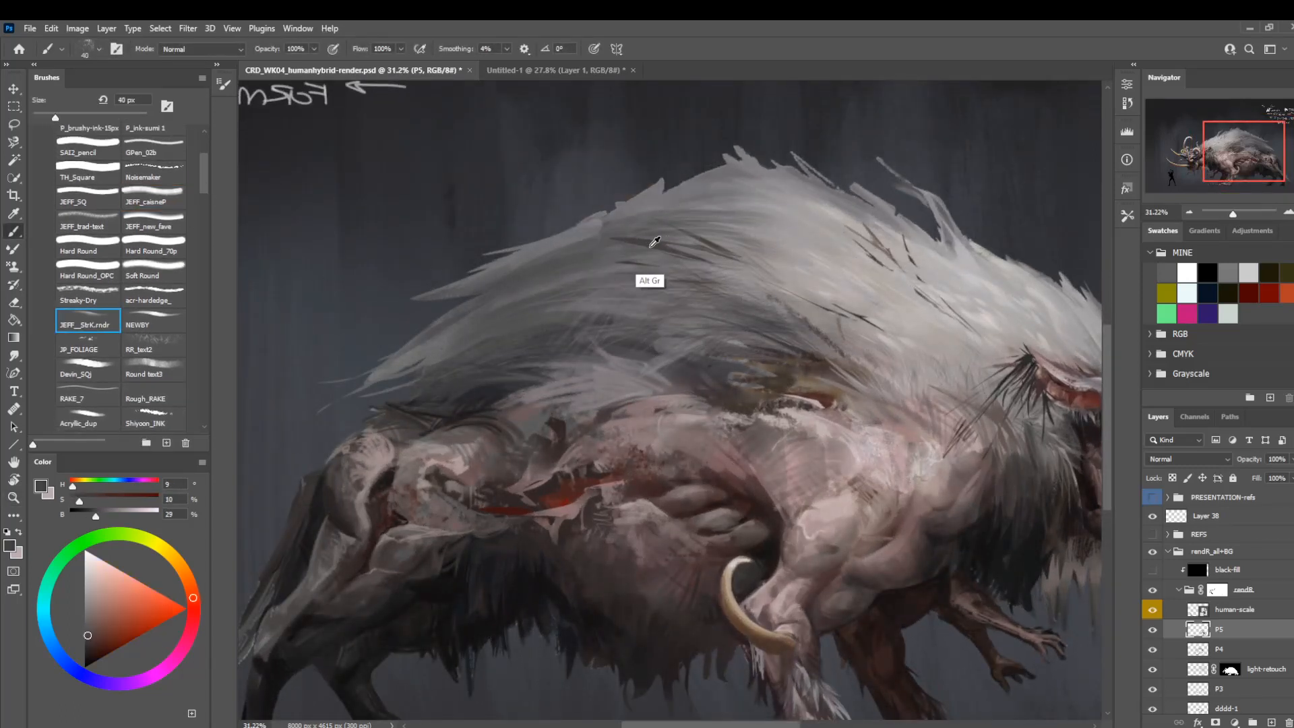
key(bracketright)
key(bracketright)
key(bracketright)
key(bracketright)
key(bracketright)
key(bracketright)
key(bracketleft)
key(bracketleft)
key(bracketleft)
key(bracketleft)
key(bracketleft)
key(bracketleft)
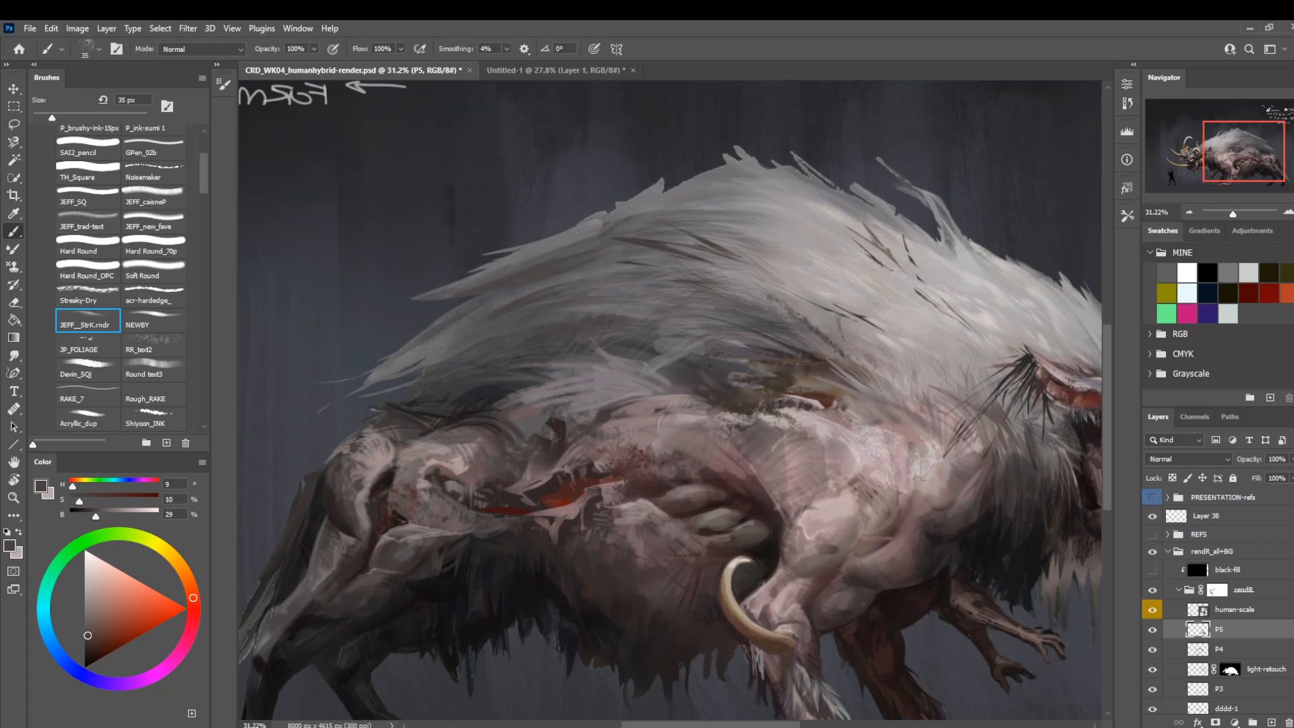
Sample a light grey from the mane and paint pale hair strands across its upper rear.
key(alt)
alt+click(766, 202)
key(bracketleft)
mouse_move(638, 233)
mouse_down()
mouse_move(536, 242)
mouse_move(668, 241)
mouse_move(583, 238)
mouse_up()
drag(638, 249, 541, 254)
mouse_move(586, 250)
mouse_down()
mouse_move(634, 253)
mouse_move(645, 264)
mouse_move(571, 263)
mouse_move(642, 294)
mouse_move(640, 267)
mouse_up()
Paint light grey strands inside a thin lassoed lock of the rear mane, adjusting the brush size, and deselect the lock.
key(l)
key(b)
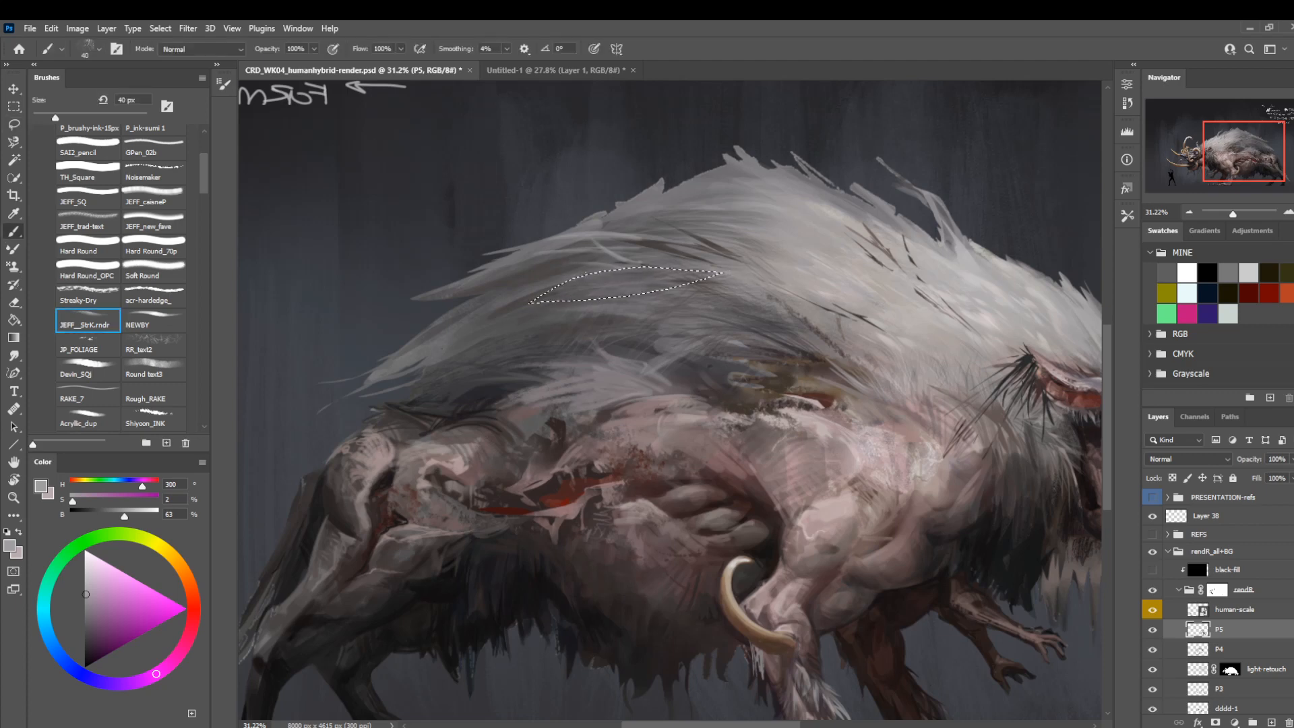
key(bracketright)
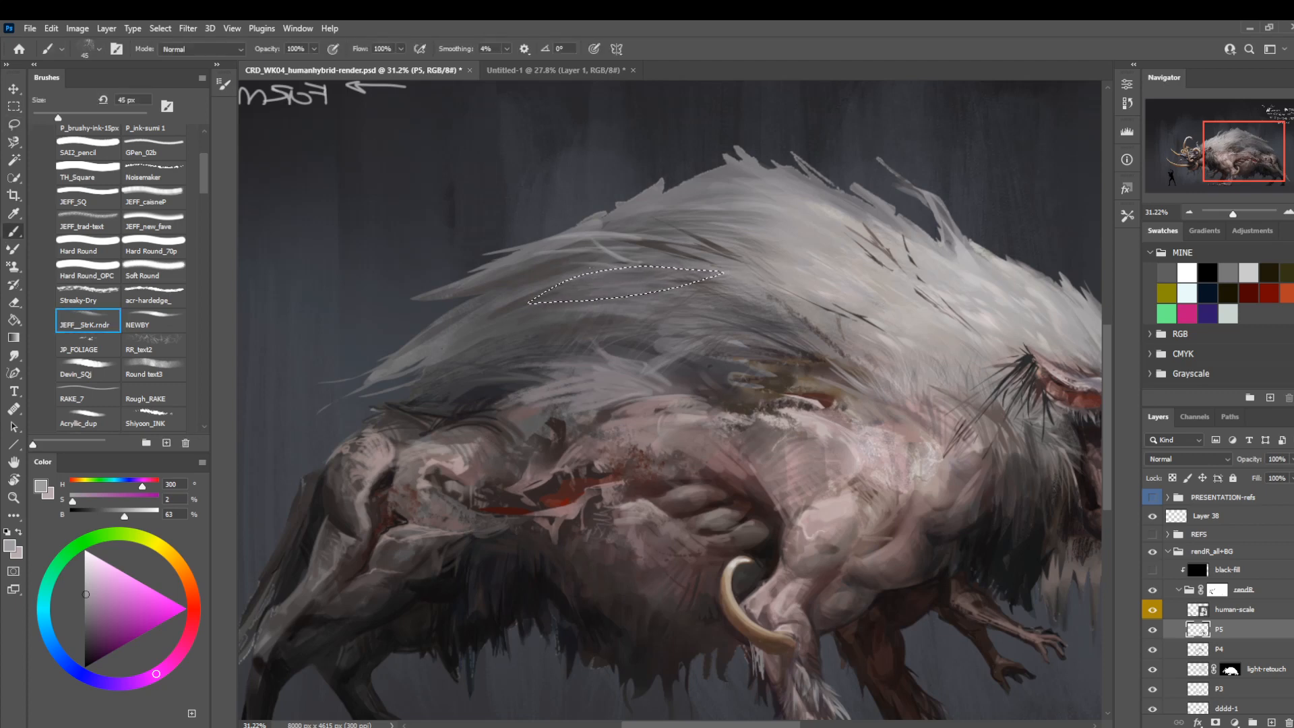
key(bracketright)
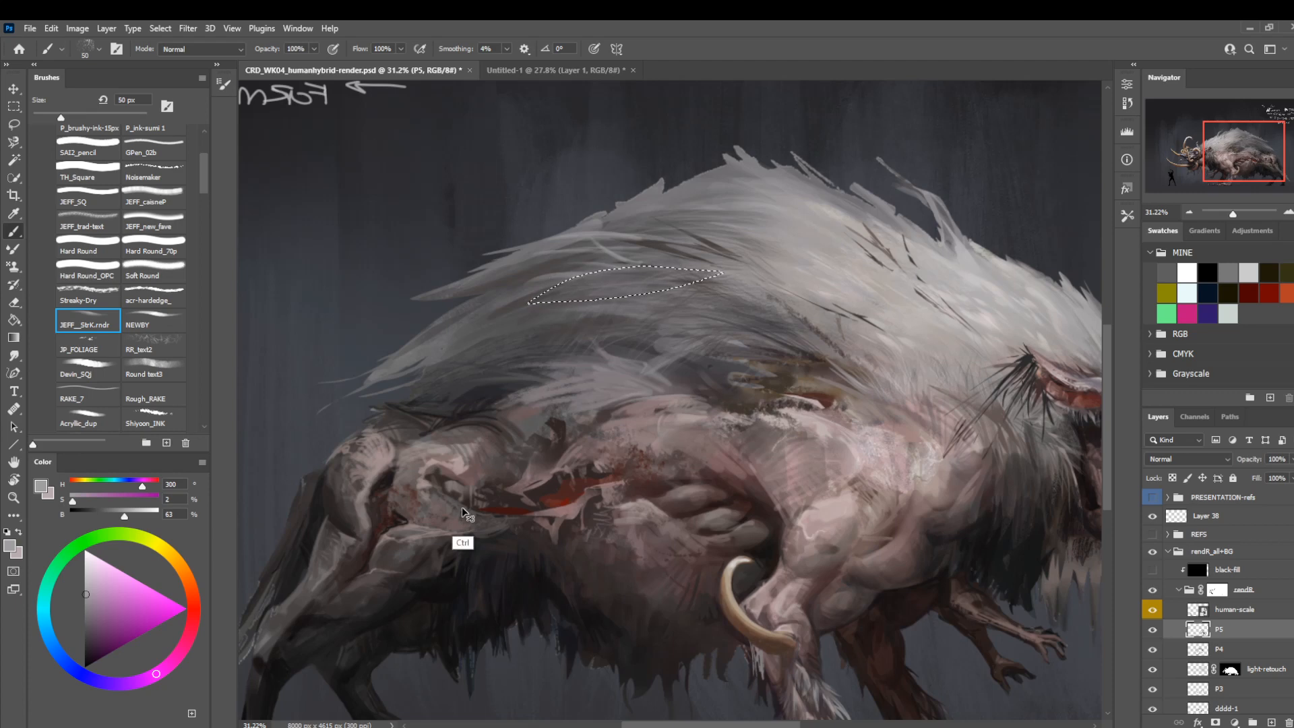
key(bracketleft)
key(bracketleft)
key(bracketleft)
key(bracketleft)
key(bracketleft)
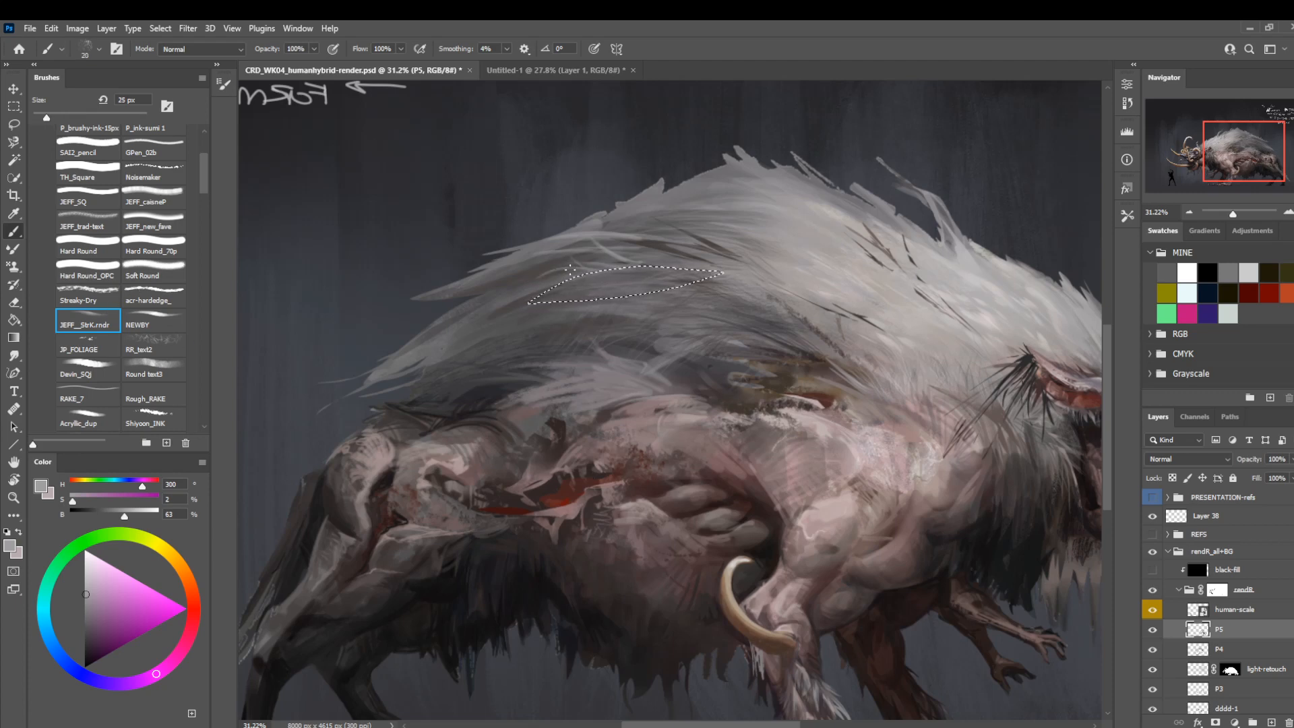
key(bracketleft)
key(bracketleft)
key(l)
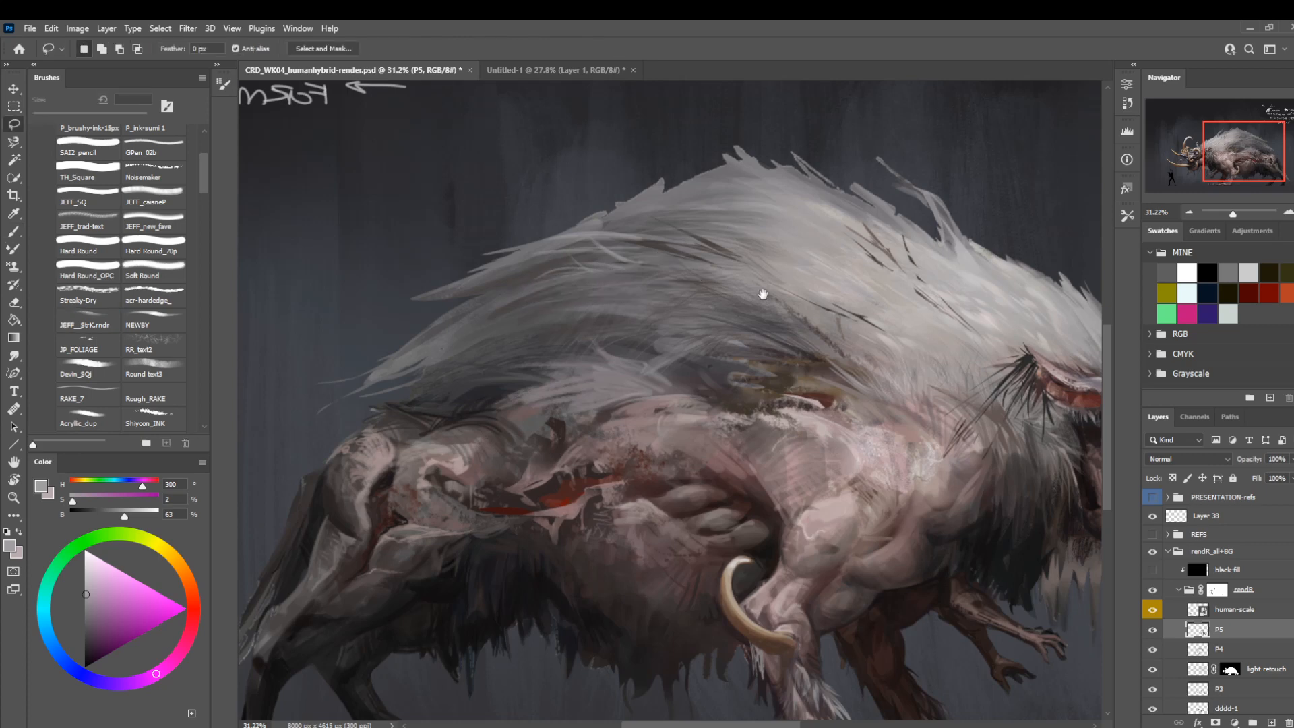
Flip the canvas back, sample and darken a warm grey, and paint dark strands into the rear mane at 60 px.
mouse_move(766, 289)
mouse_down()
mouse_move(696, 350)
mouse_move(694, 335)
mouse_up()
key(ctrl+shift+h)
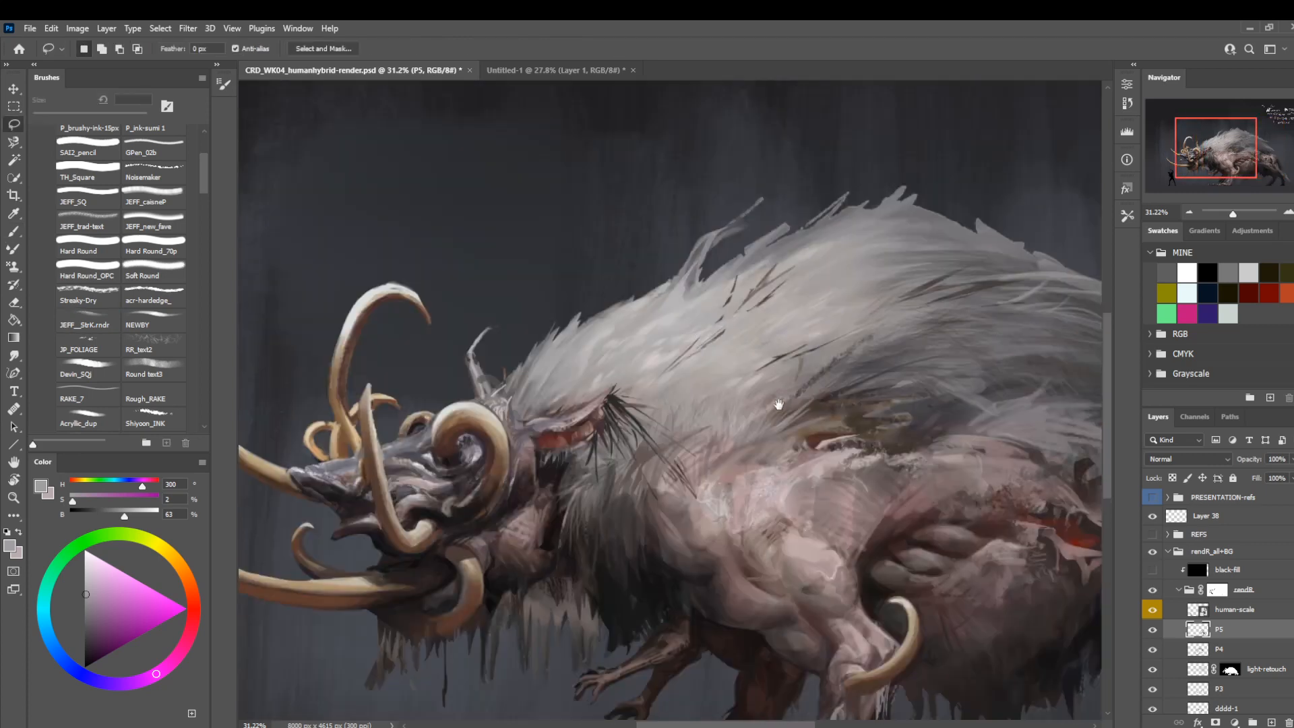
mouse_move(778, 404)
mouse_down()
mouse_move(558, 447)
mouse_move(612, 395)
mouse_up()
key(b)
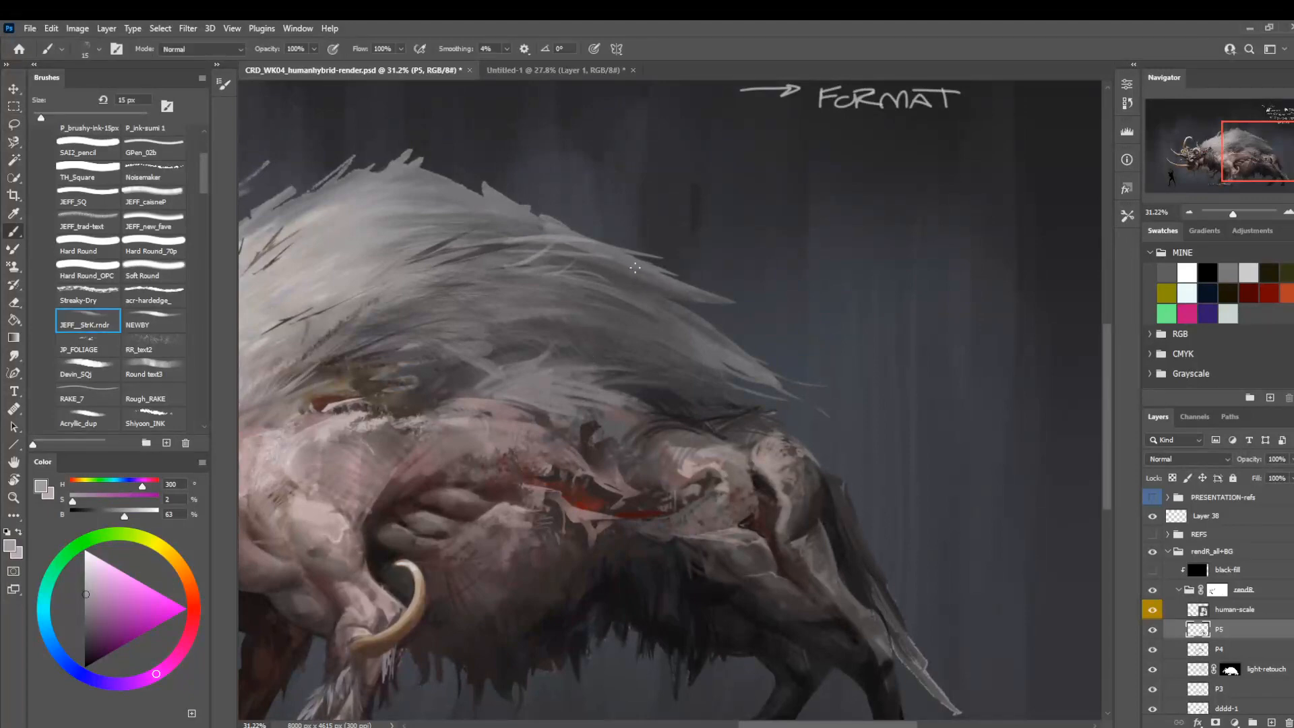
alt+click(610, 277)
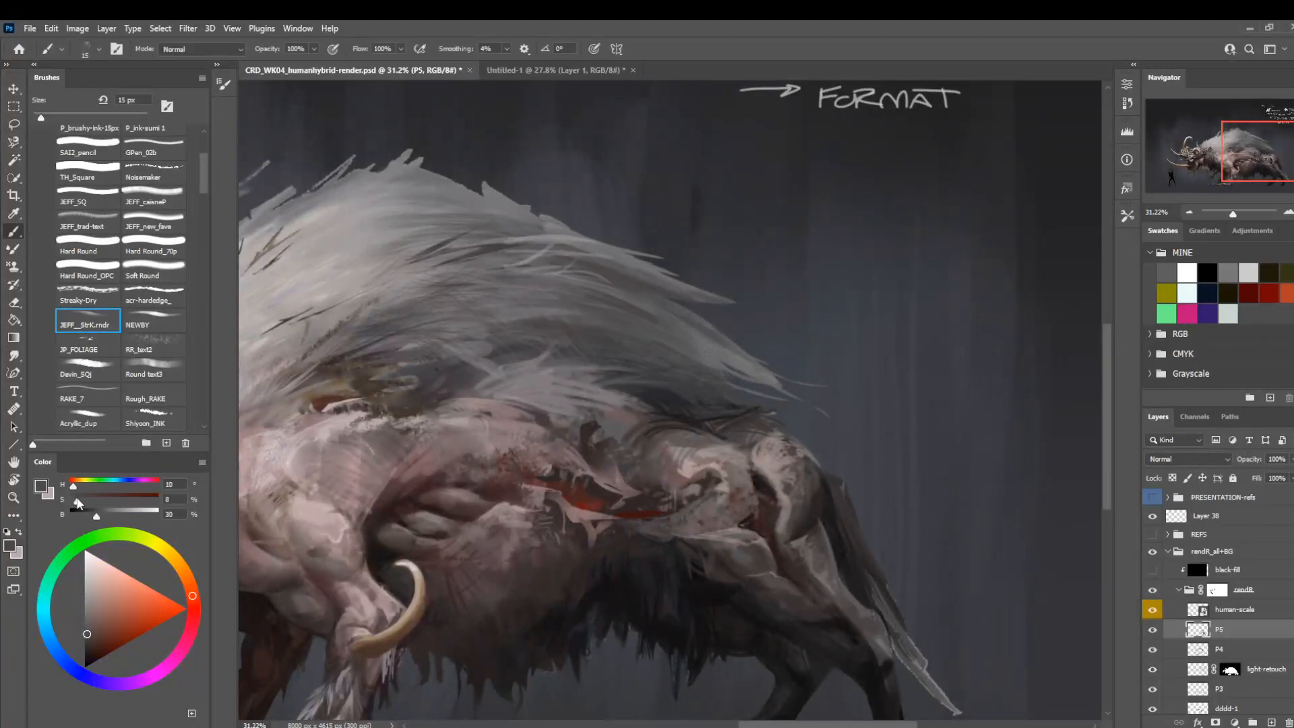
click(89, 517)
key(bracketright)
key(bracketright)
key(bracketright)
key(bracketright)
key(bracketright)
key(bracketright)
key(bracketright)
key(bracketright)
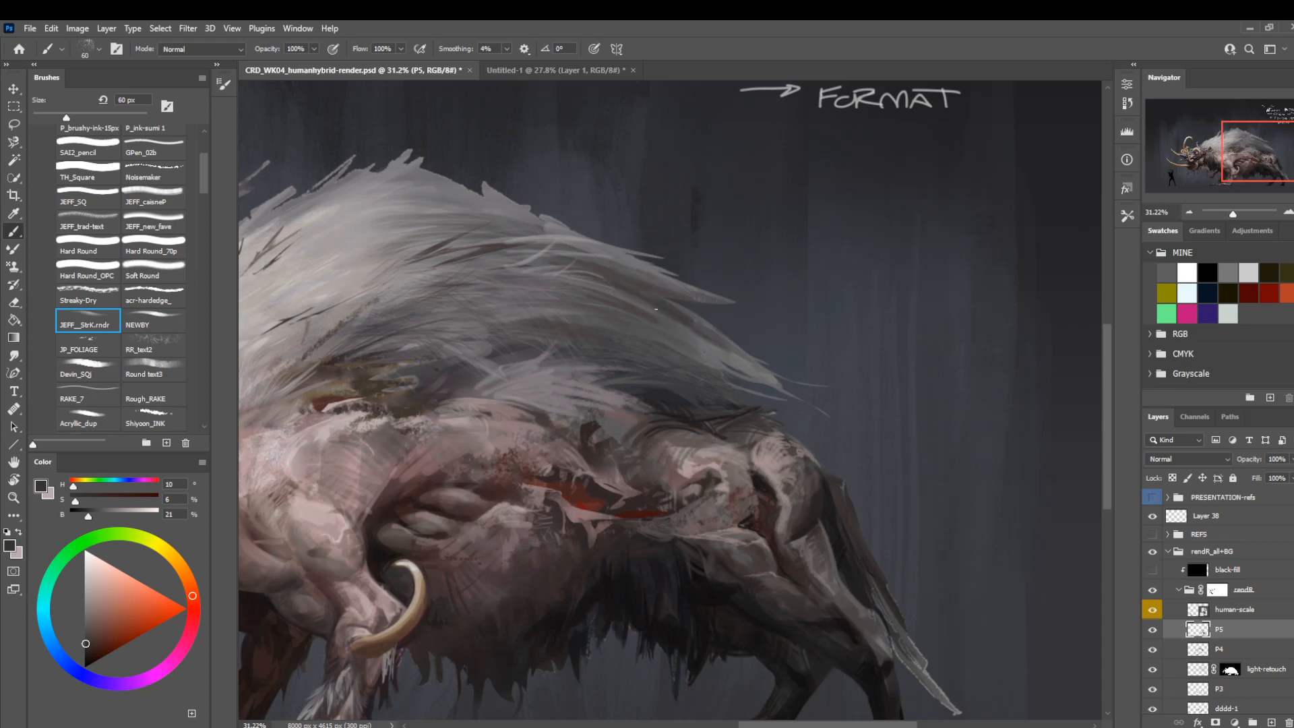
drag(577, 449, 611, 504)
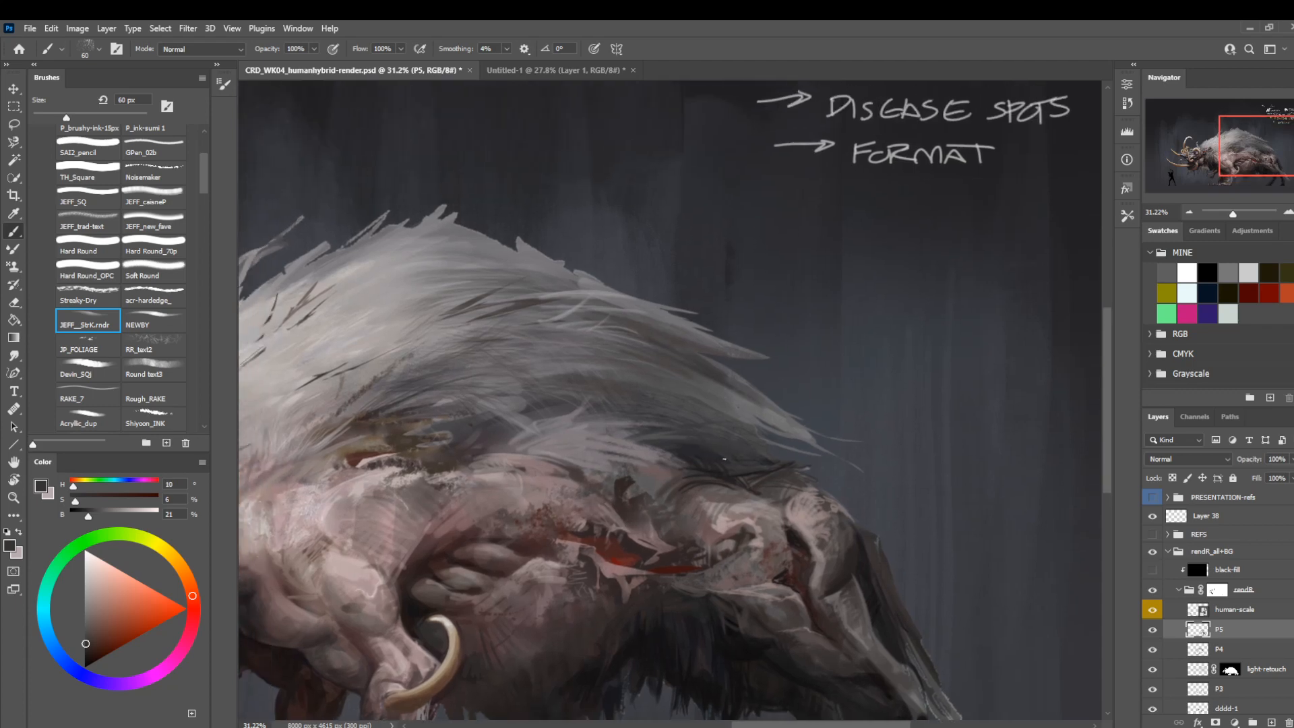
Sample a near-black and stroke dark strands into the rear mane's lower edge above the rump at 45 px.
key(bracketleft)
key(bracketleft)
key(bracketleft)
alt+click(716, 462)
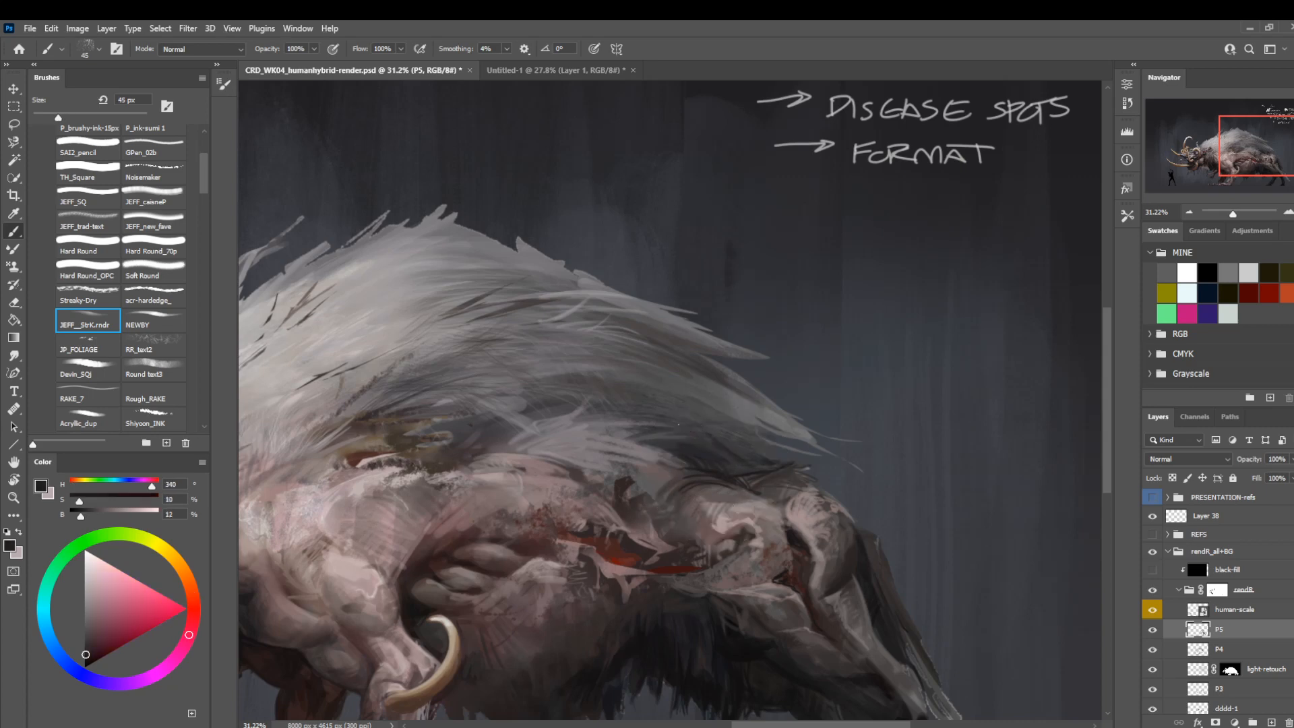
drag(667, 420, 744, 440)
drag(647, 408, 727, 423)
drag(667, 403, 729, 422)
mouse_move(425, 558)
mouse_down()
mouse_move(768, 511)
mouse_move(586, 425)
mouse_move(370, 477)
mouse_up()
Paint sampled mid-grey strands into the rear mane at 25 px and lighter grey ones at 15 px.
alt+click(676, 305)
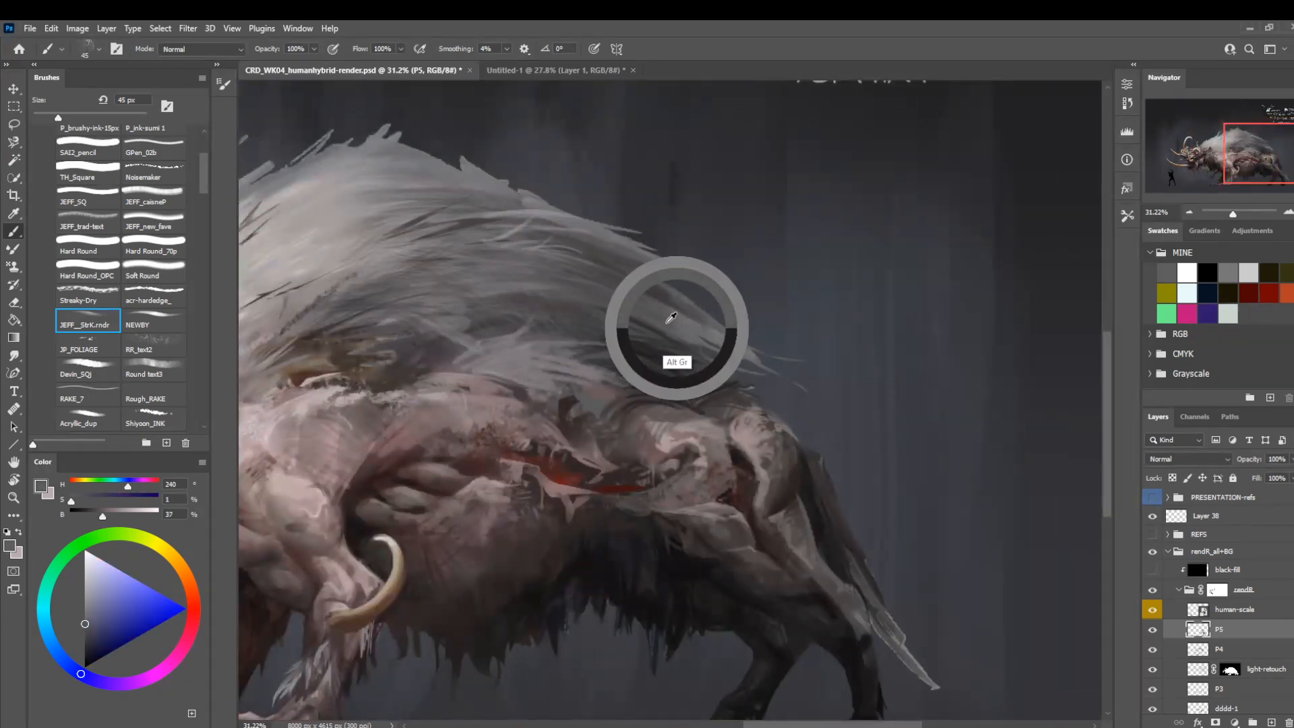
key(bracketleft)
drag(591, 338, 643, 342)
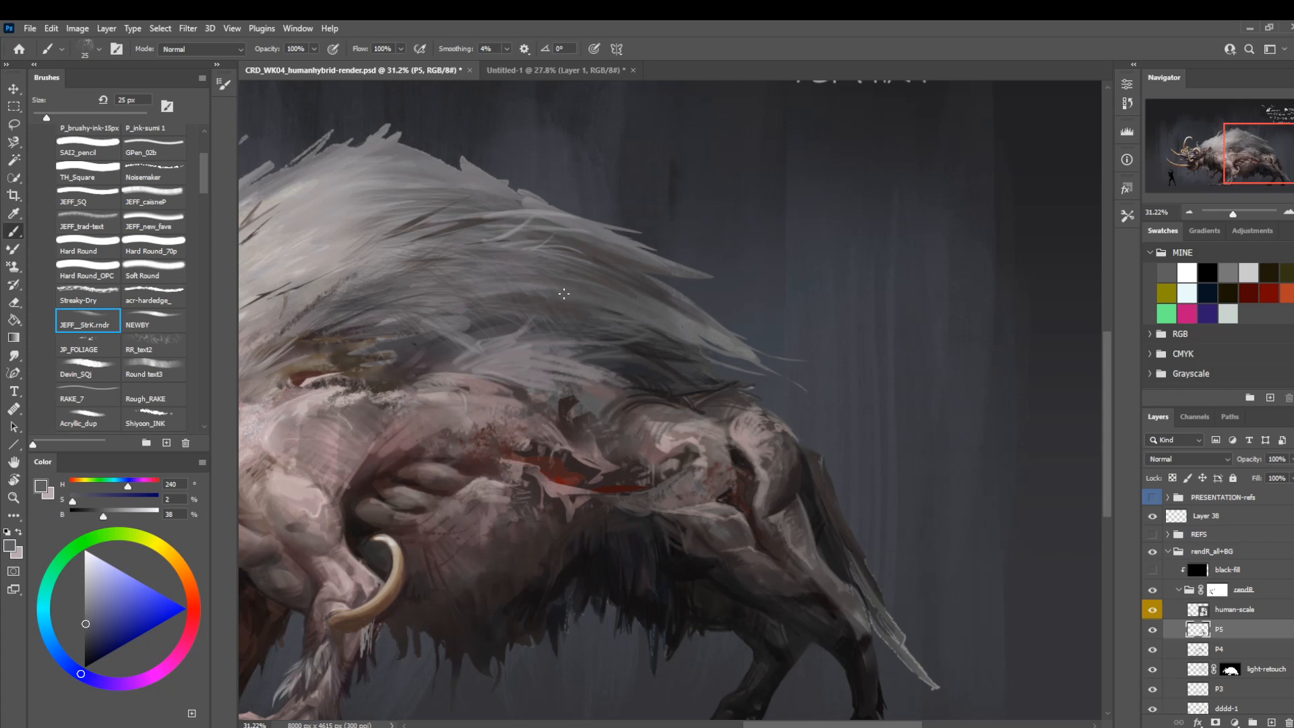
drag(728, 254, 756, 310)
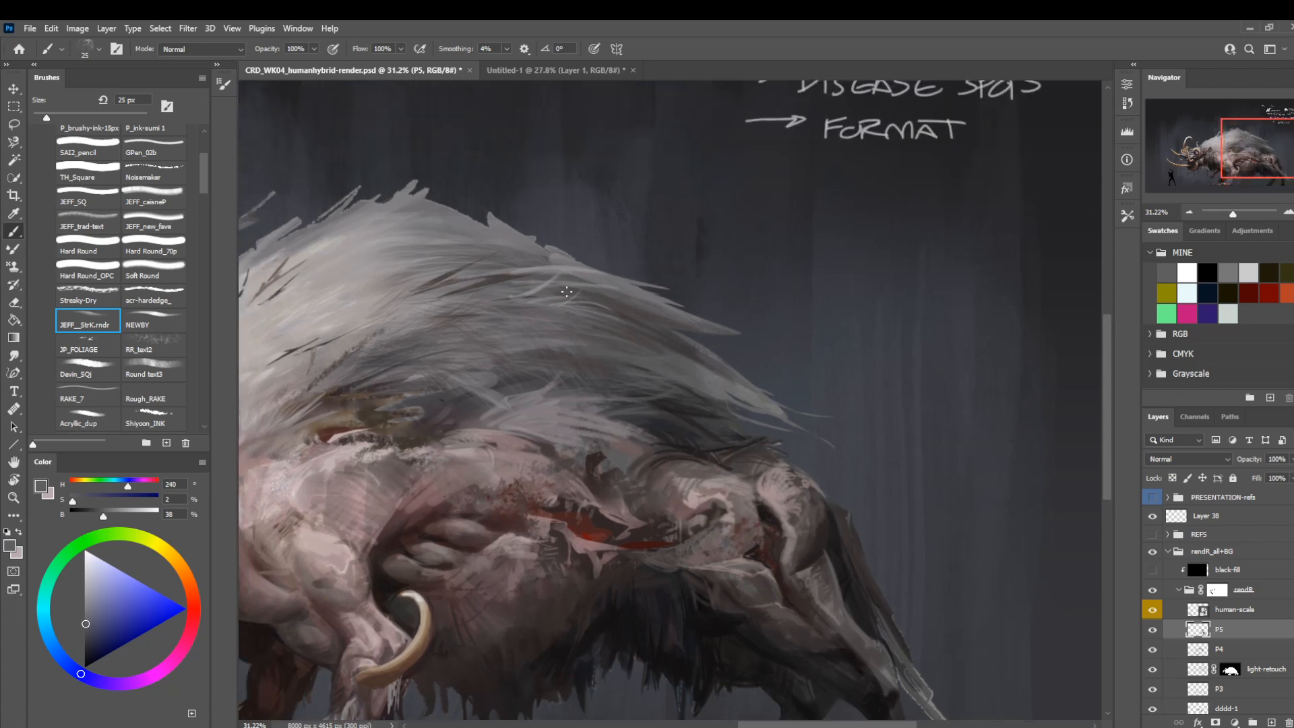
alt+click(563, 269)
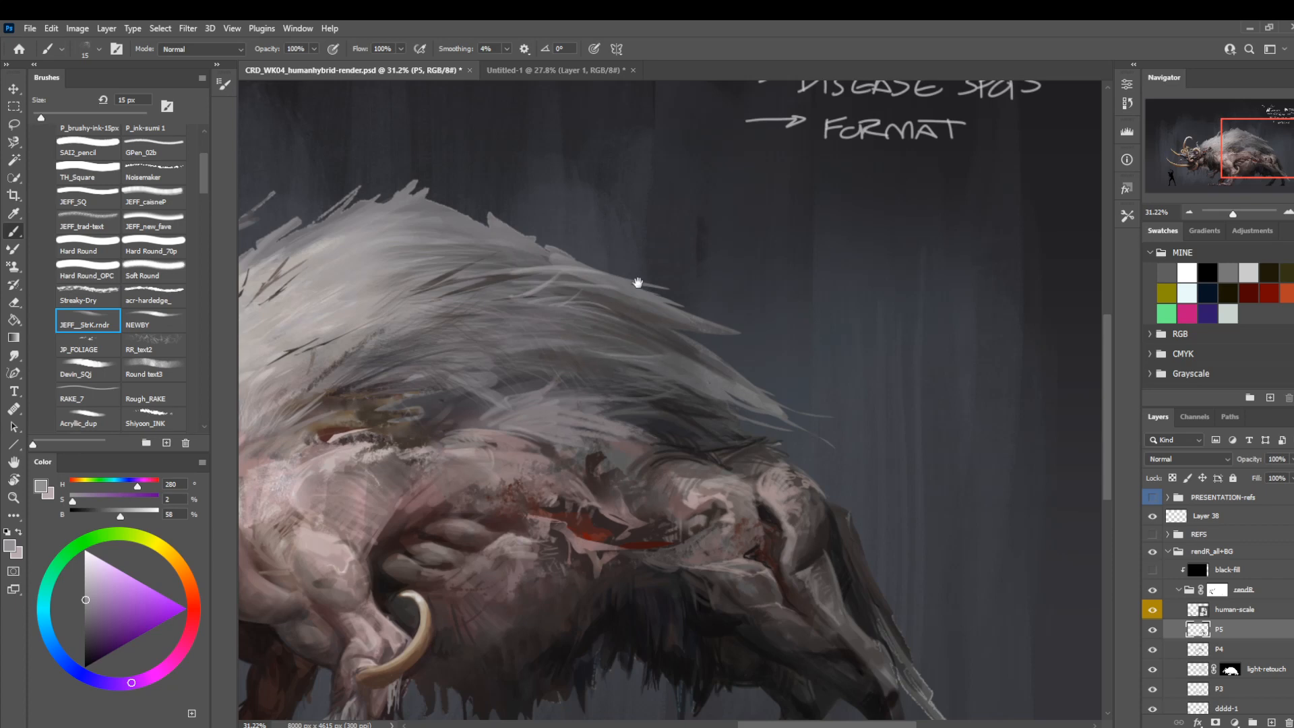
drag(638, 283, 760, 287)
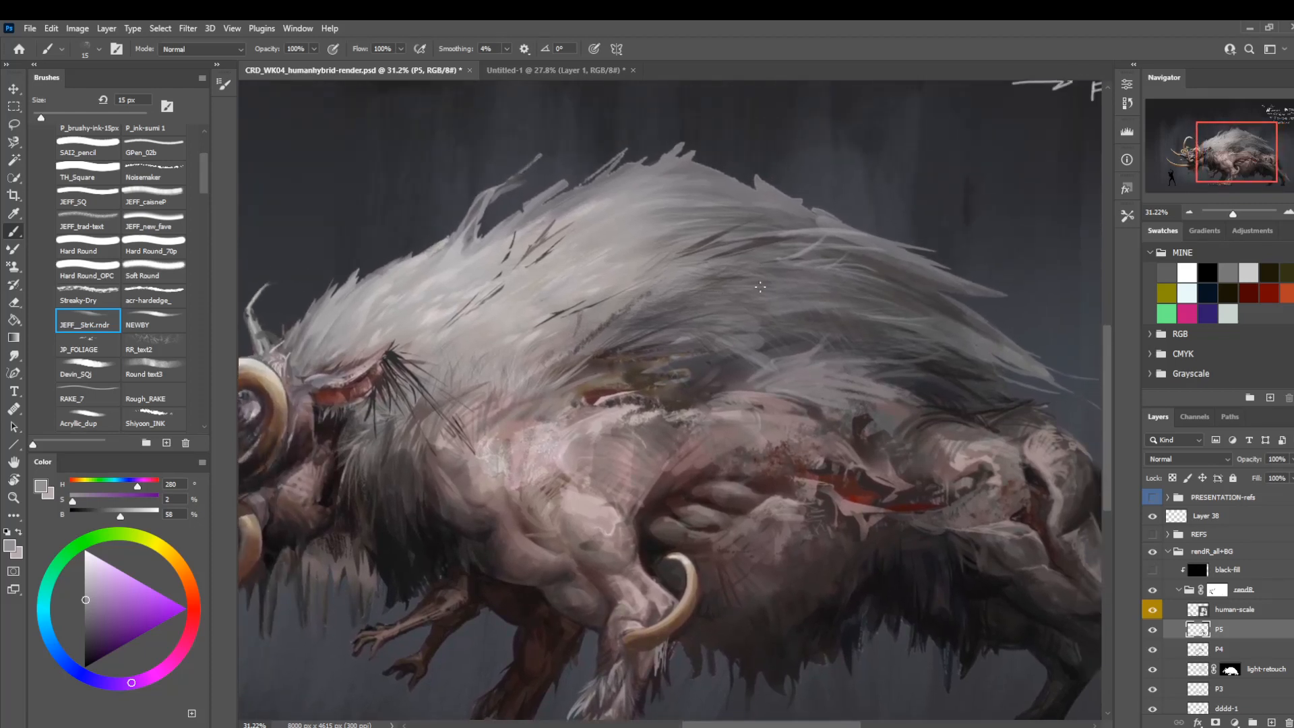
Sample the flank wound's red, switch to the Hard Round brush at 7 px, and paint brighter red into the small wound below the mane.
alt+click(608, 403)
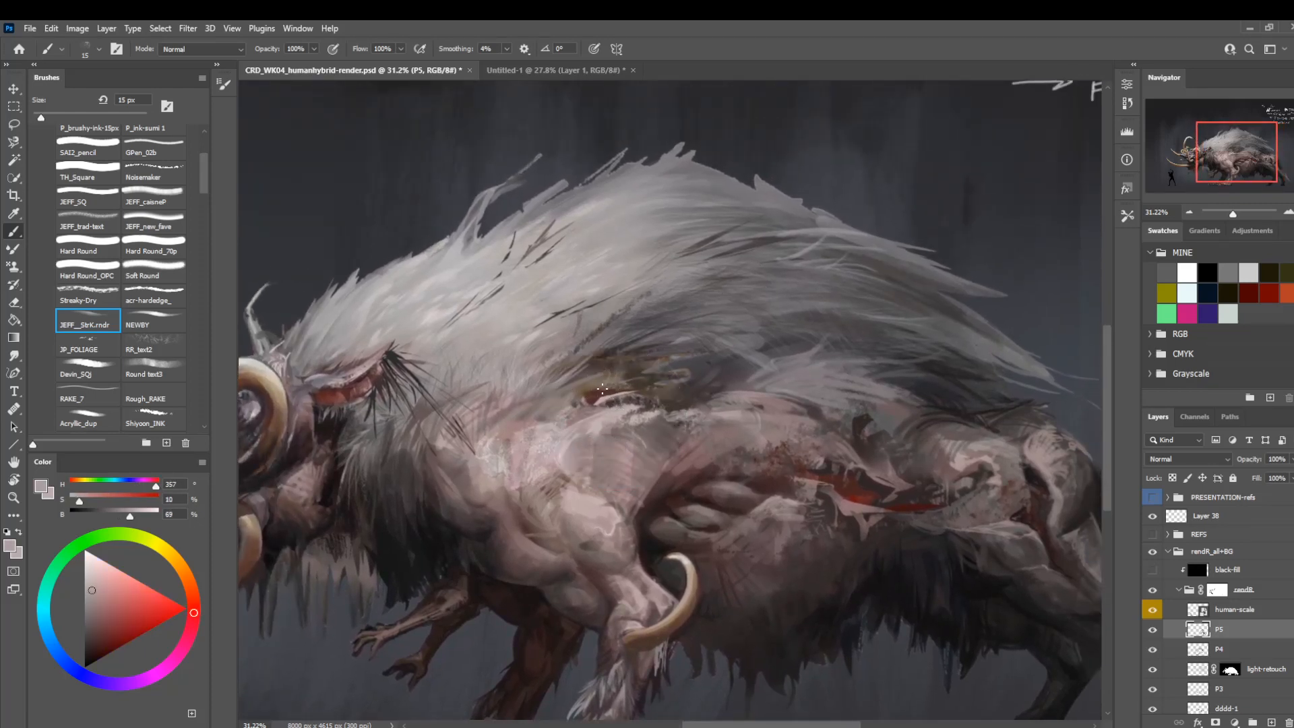
key(z)
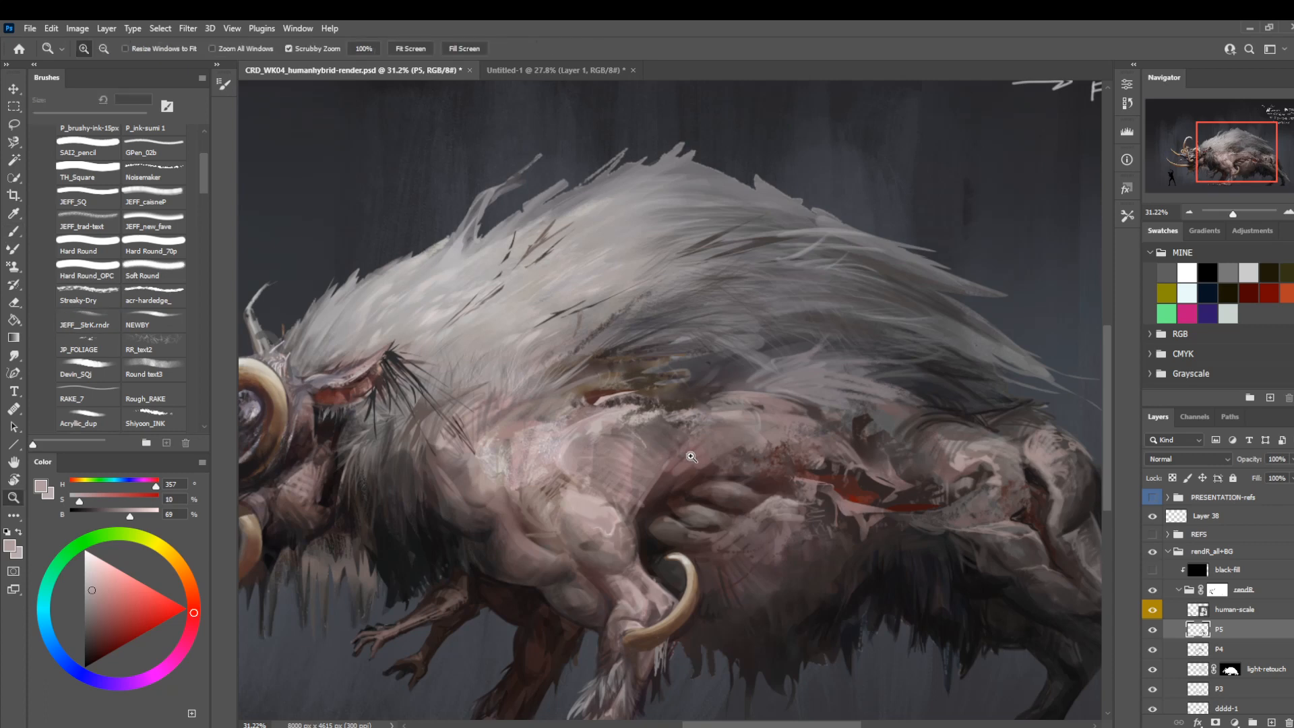
key(b)
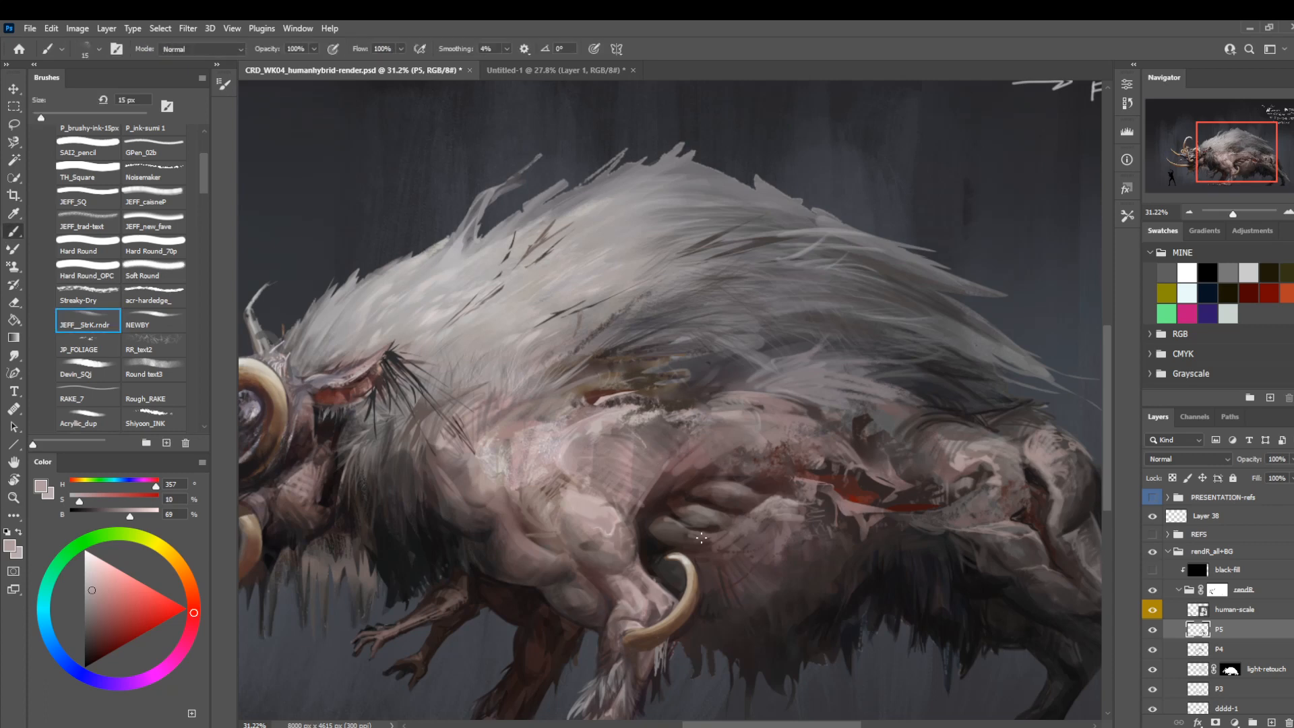
key(z)
drag(723, 475, 793, 508)
key(b)
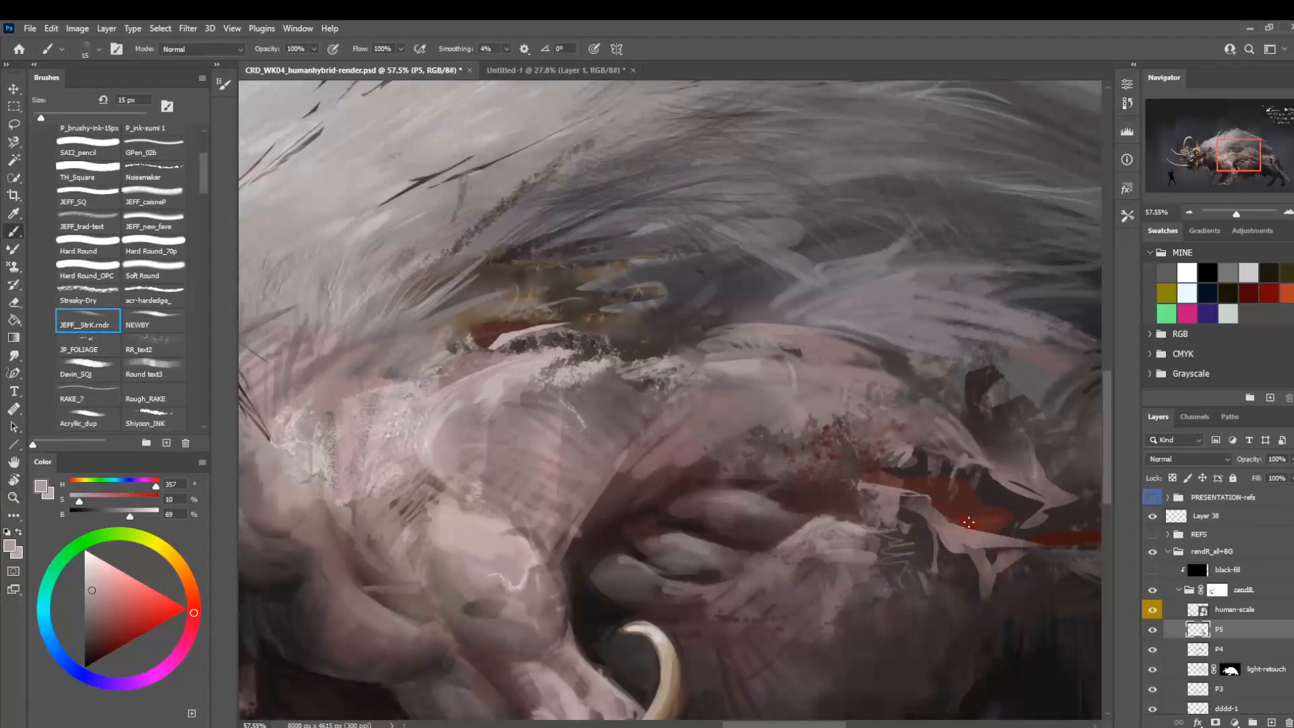
alt+click(968, 522)
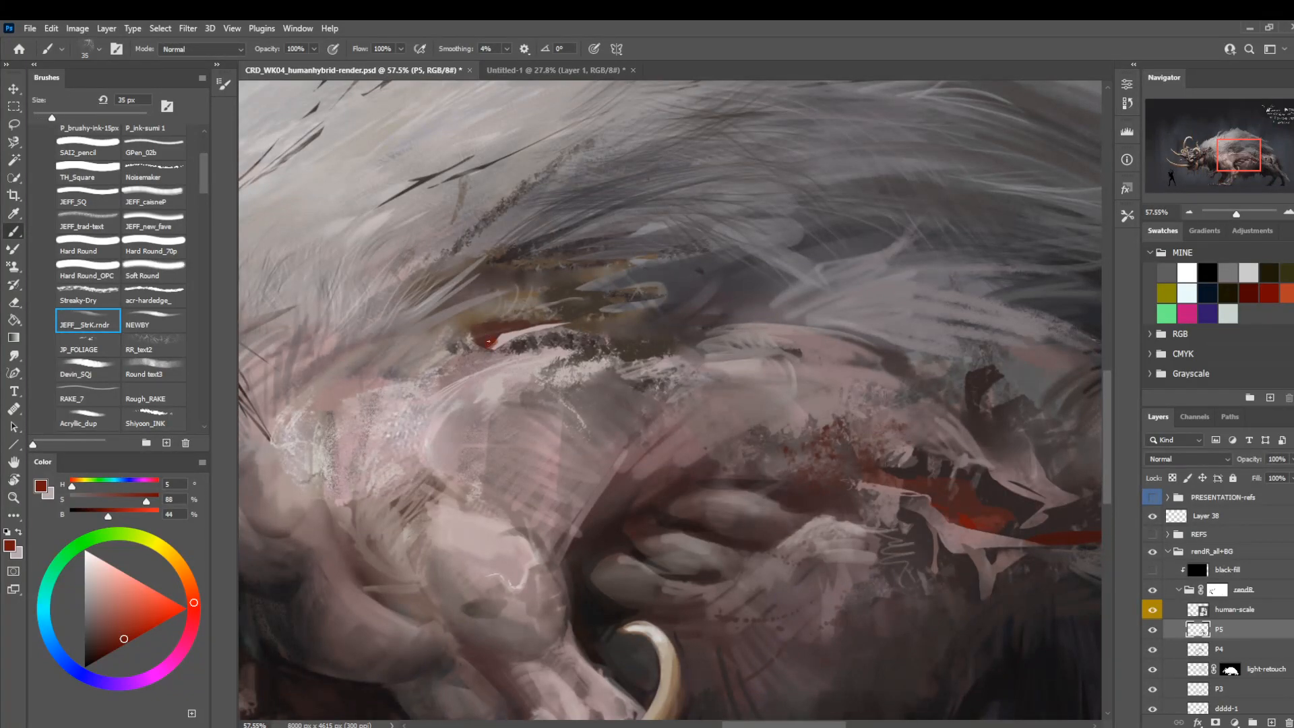
click(88, 246)
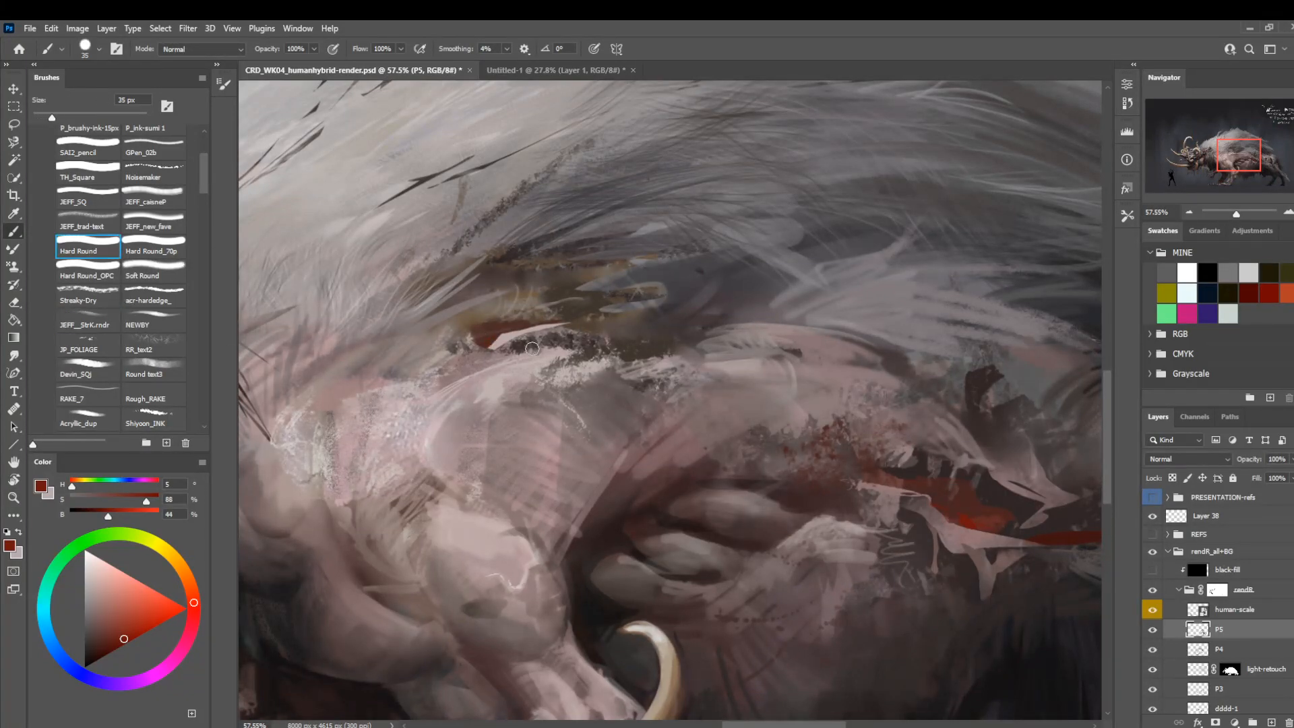
key(bracketleft)
key(bracketleft)
key(bracketleft)
key(bracketleft)
click(143, 622)
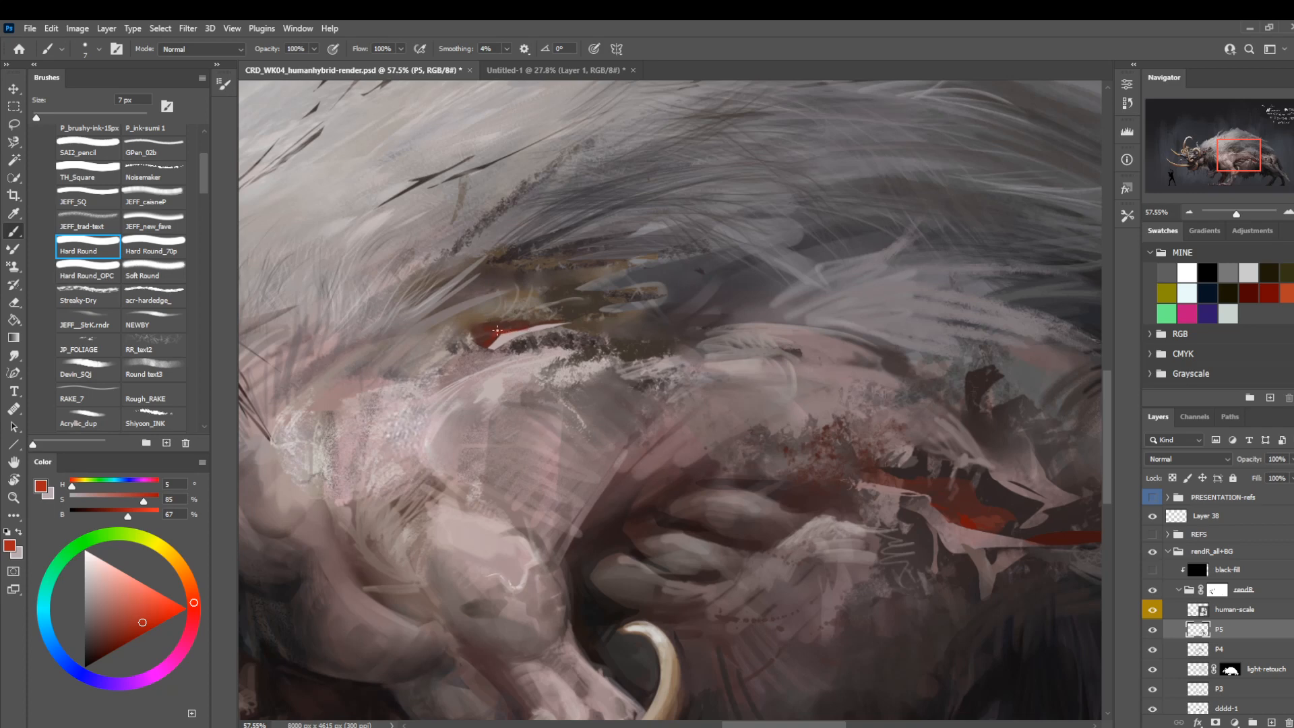
Flip the canvas and examine the mane, torso and wounds from full-body and close-up views.
mouse_move(737, 367)
mouse_down()
mouse_move(664, 393)
mouse_move(645, 434)
mouse_move(658, 408)
mouse_move(577, 403)
mouse_move(534, 418)
mouse_up()
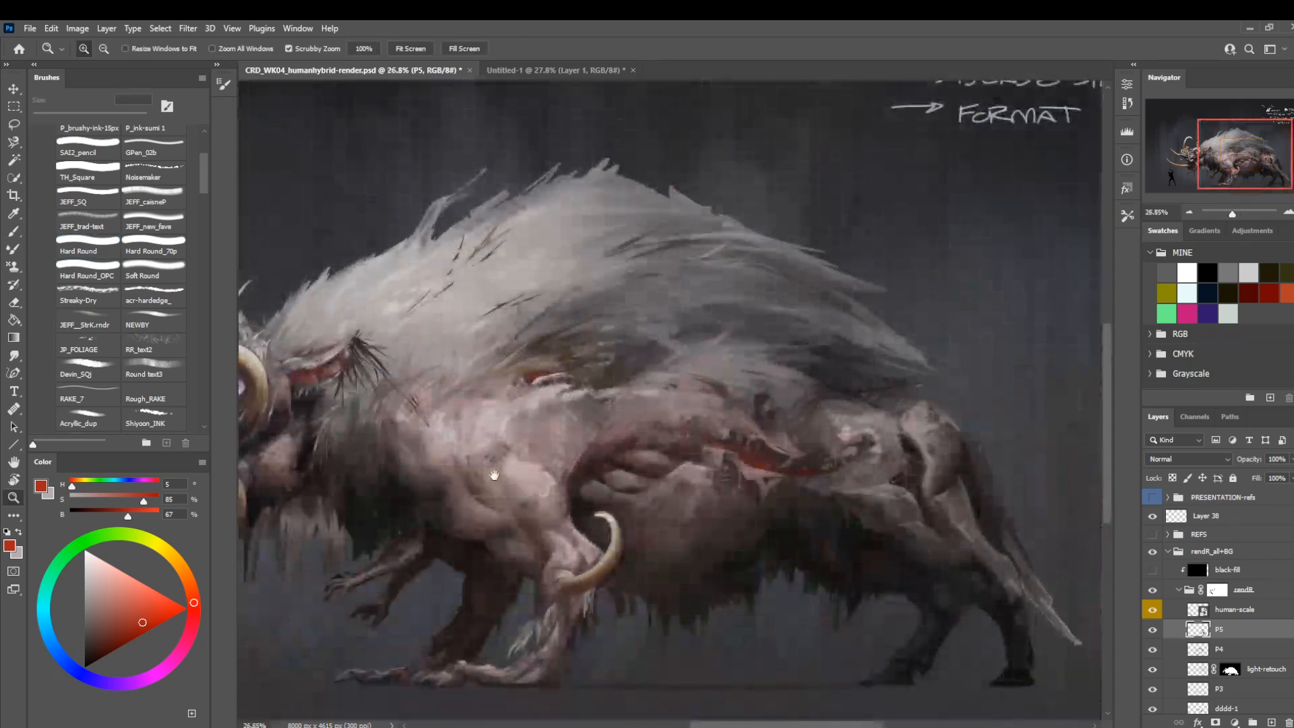
drag(494, 475, 551, 470)
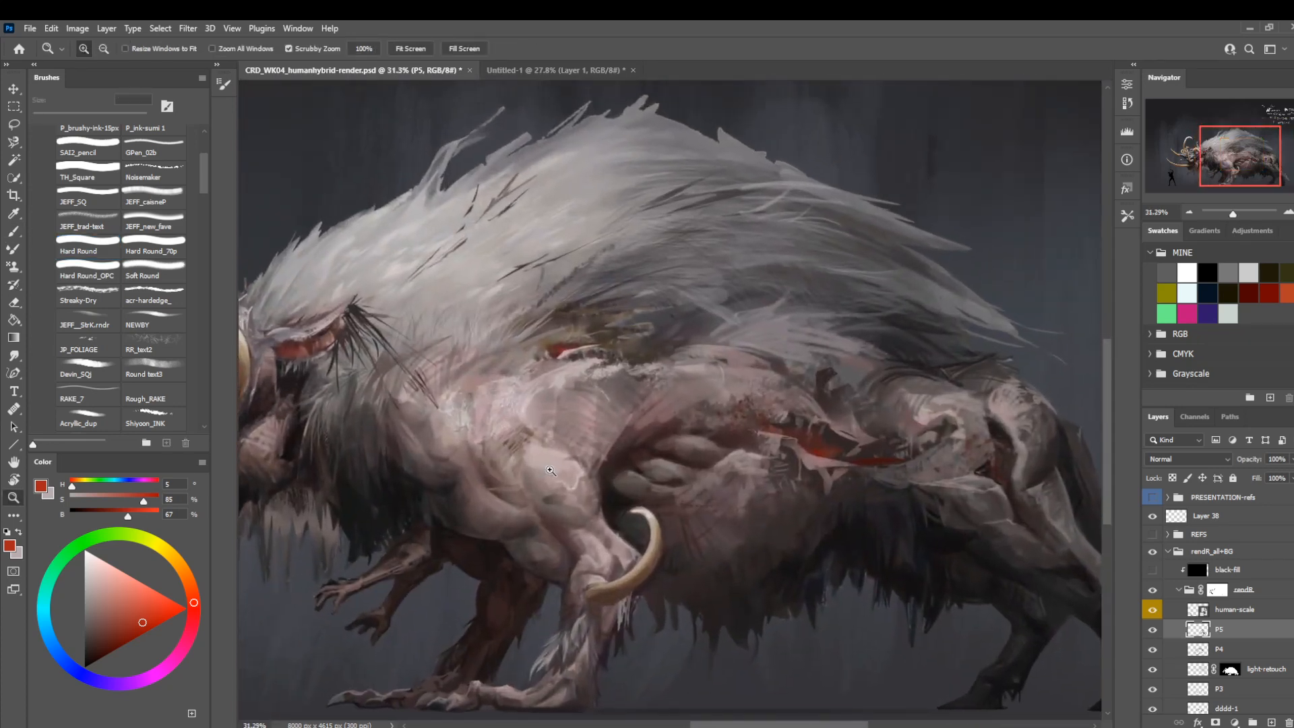
key(ctrl+shift+h)
drag(399, 543, 549, 543)
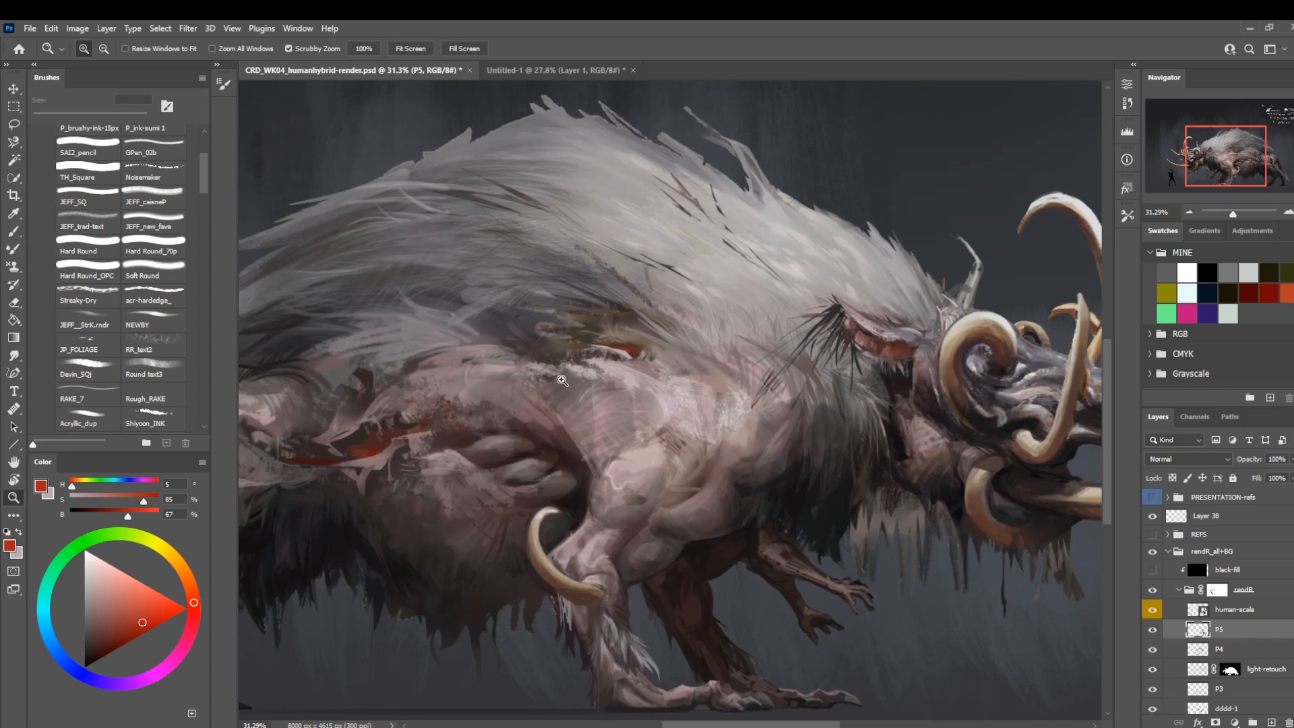
mouse_move(548, 435)
mouse_down()
mouse_move(517, 434)
mouse_move(527, 434)
mouse_up()
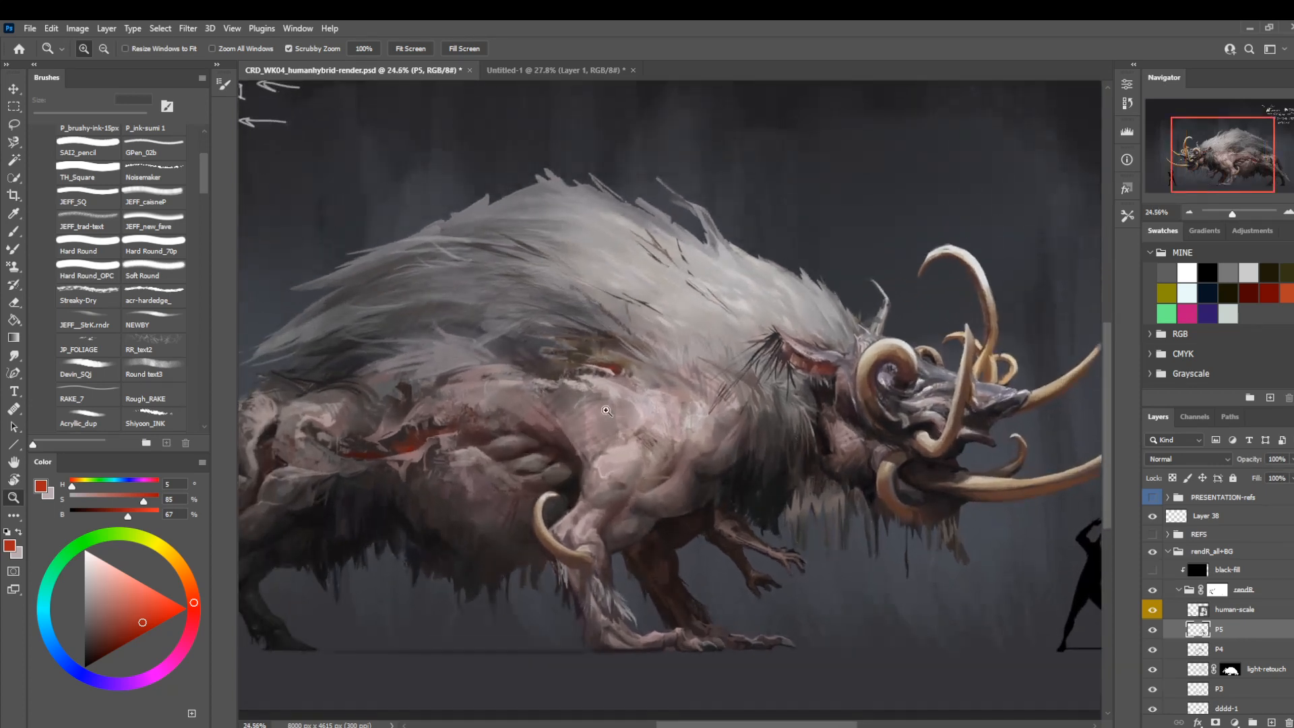
drag(606, 411, 704, 380)
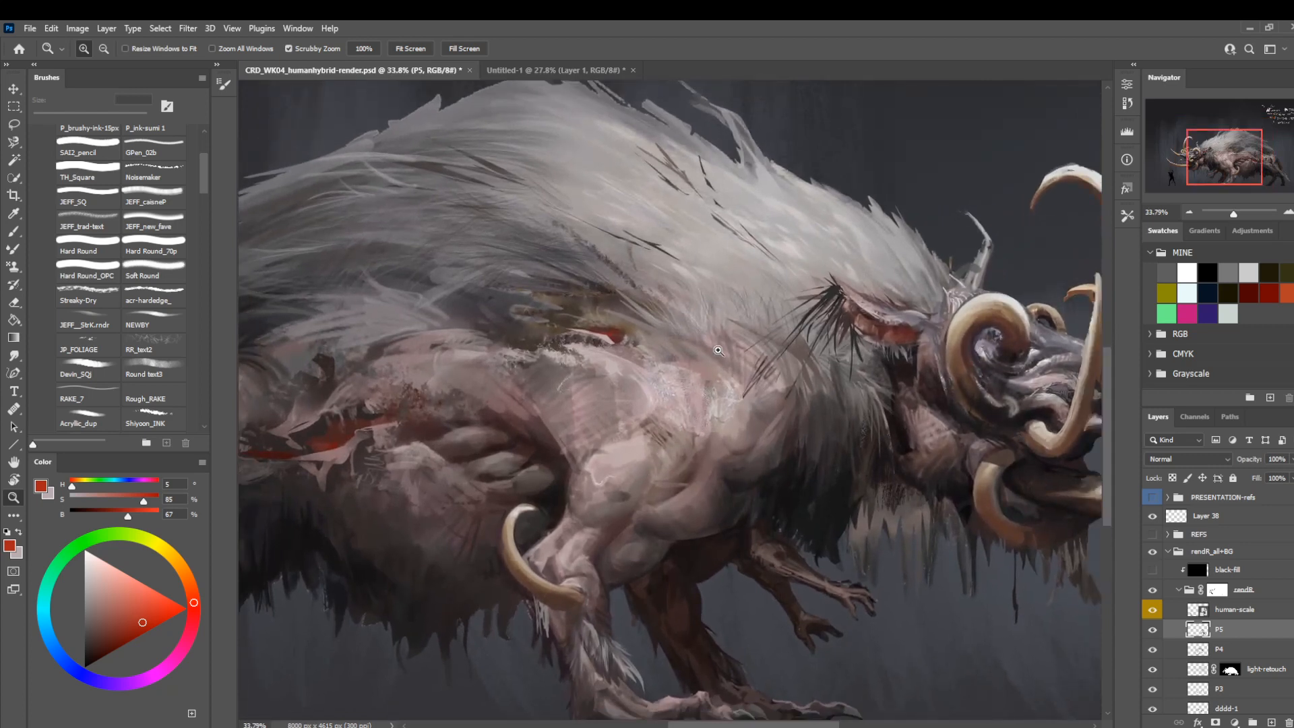
drag(531, 460, 573, 465)
drag(446, 419, 523, 469)
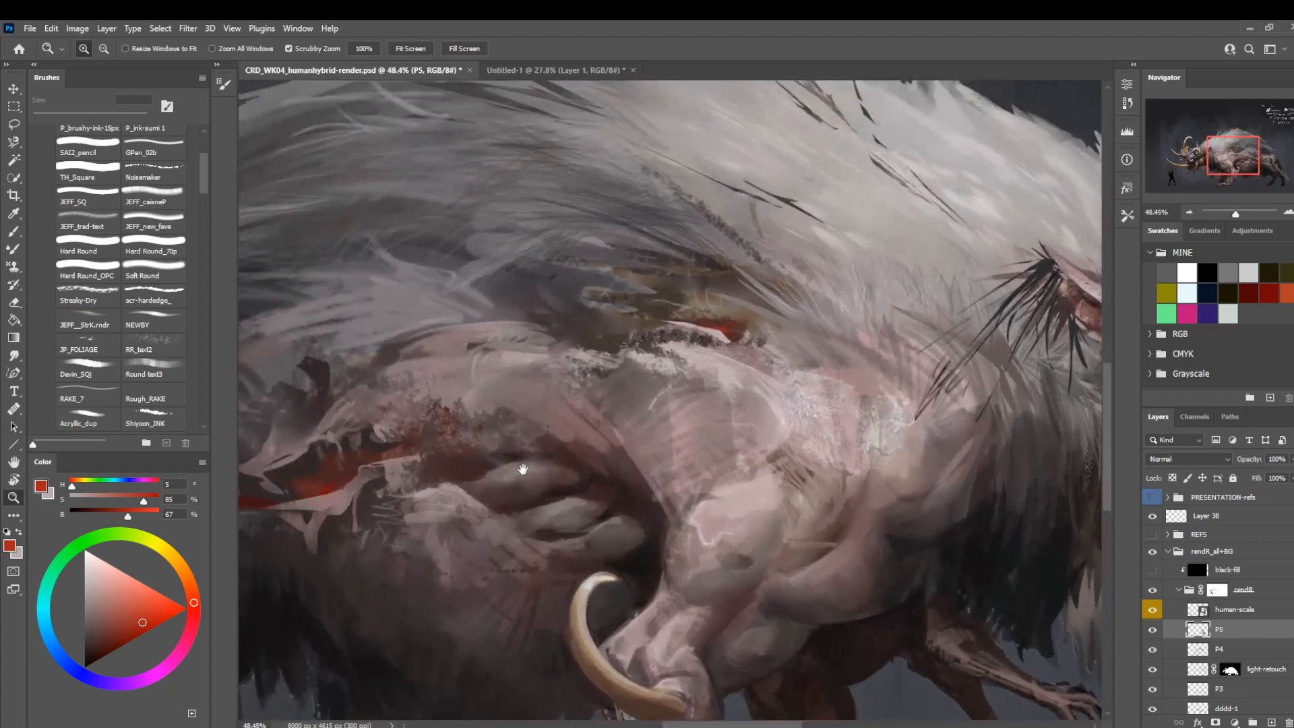
drag(617, 472, 633, 479)
Sample a dark reddish brown from the torso and paint it over the flank behind the shoulder at 25 px.
key(b)
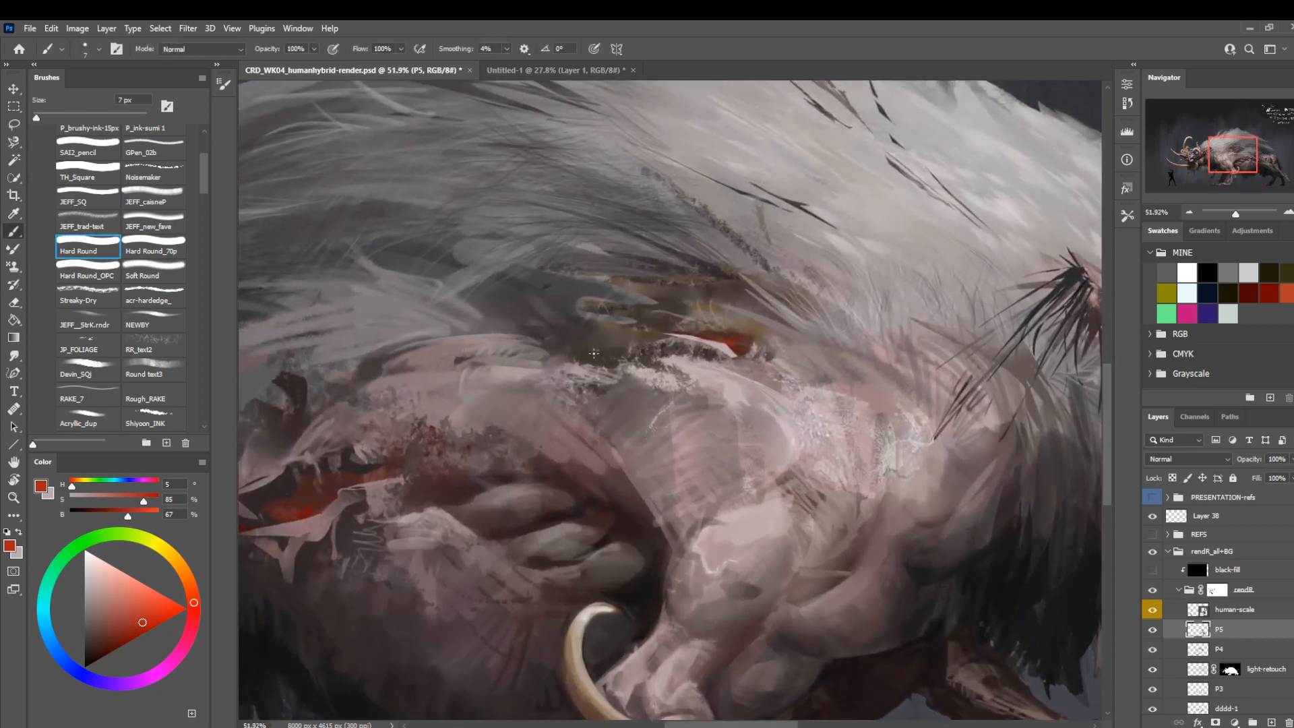
drag(370, 448, 490, 468)
alt+click(741, 490)
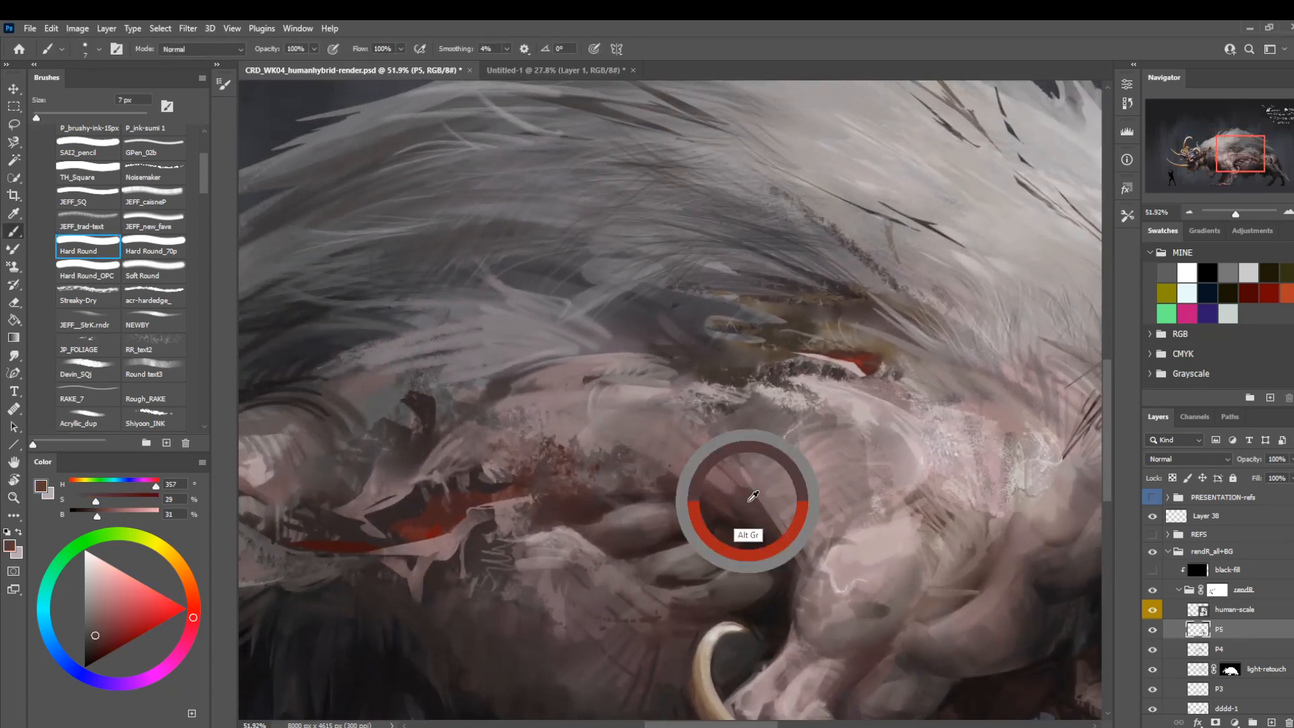
key(bracketright)
key(bracketright)
key(bracketright)
key(bracketright)
key(bracketright)
key(bracketright)
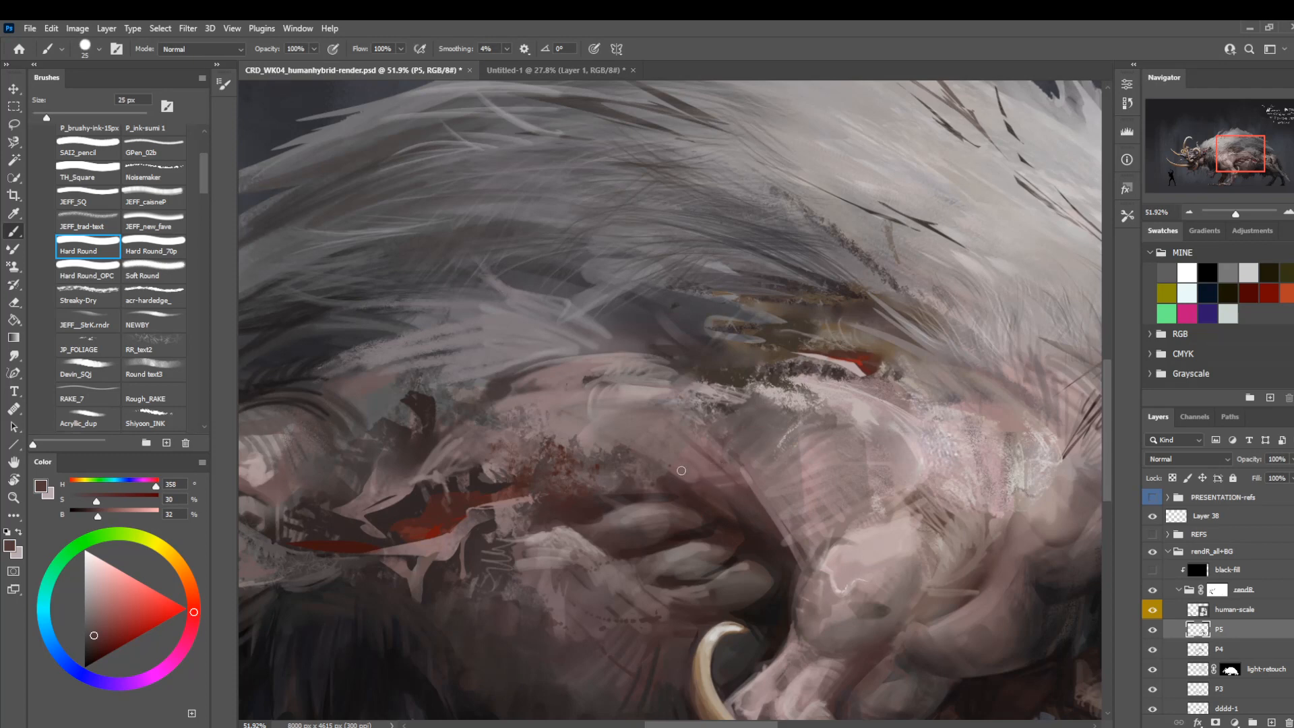
Sample a muted pink from the flank and paint thin skin strokes behind the shoulder with the Hard Round brush at 9 px.
key(z)
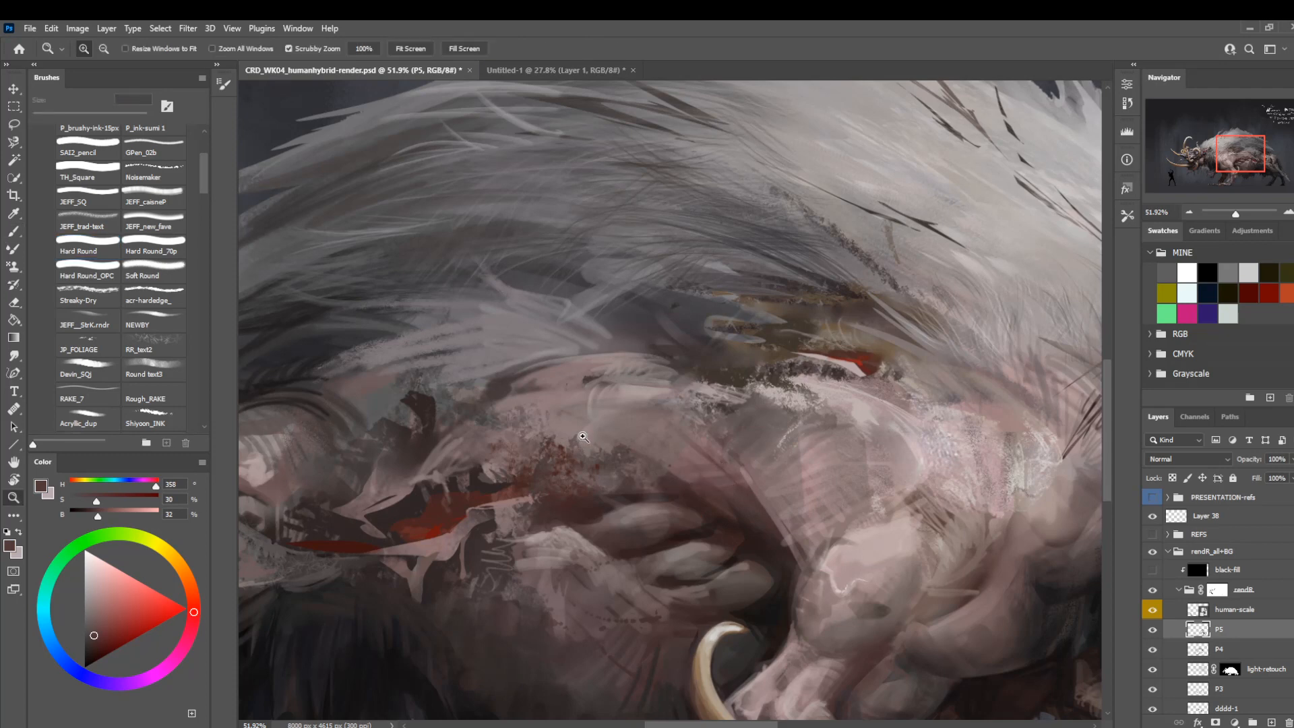
alt+click(610, 445)
drag(630, 440, 551, 374)
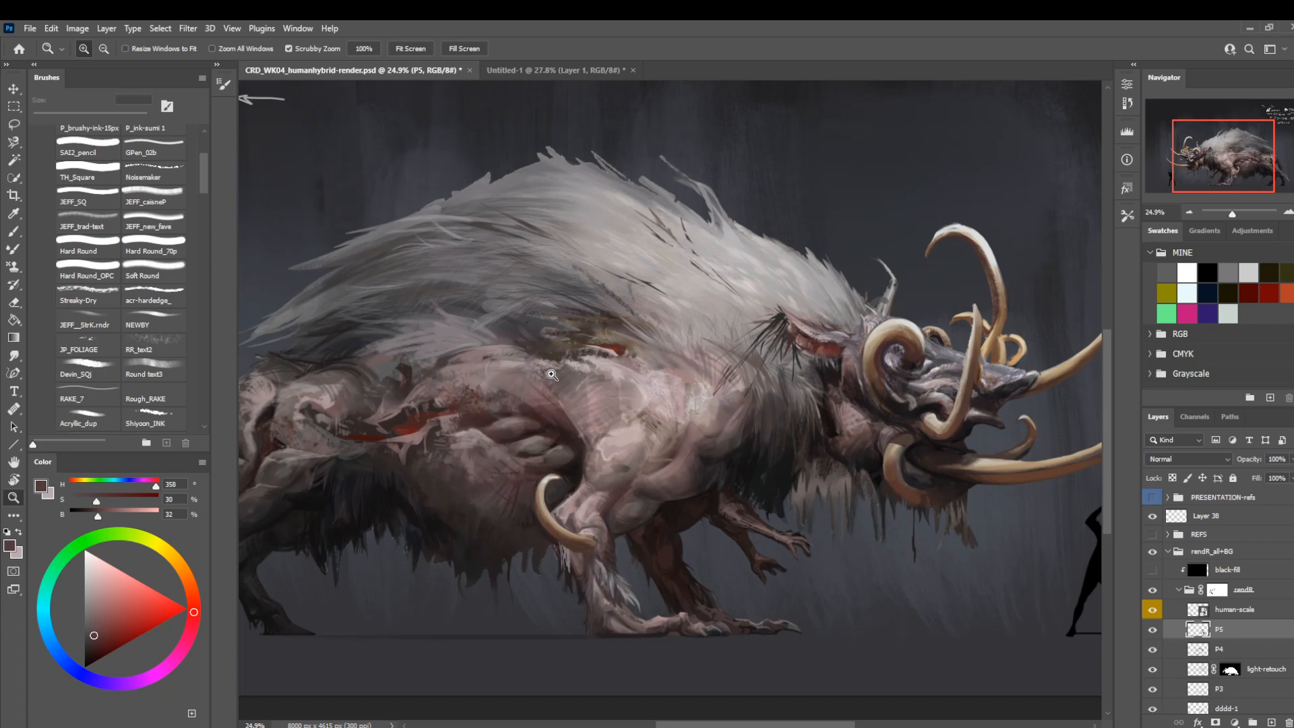
drag(728, 448, 740, 472)
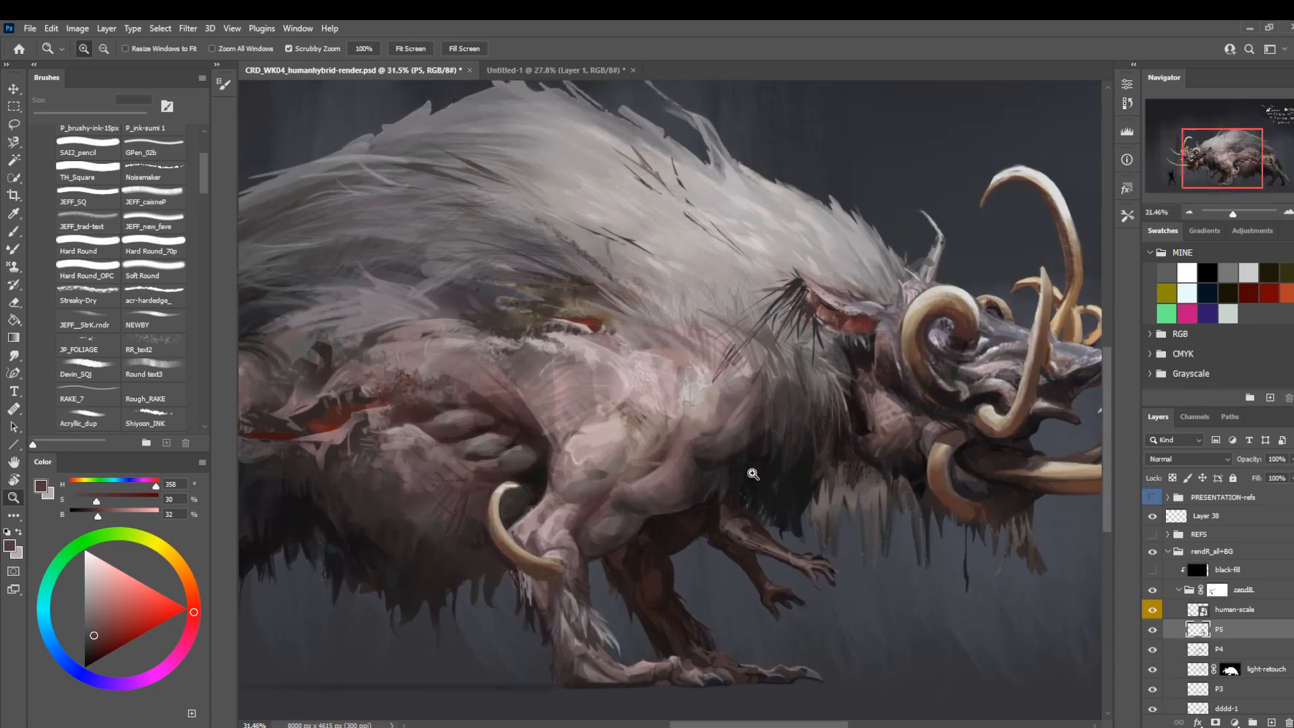
drag(496, 453, 546, 473)
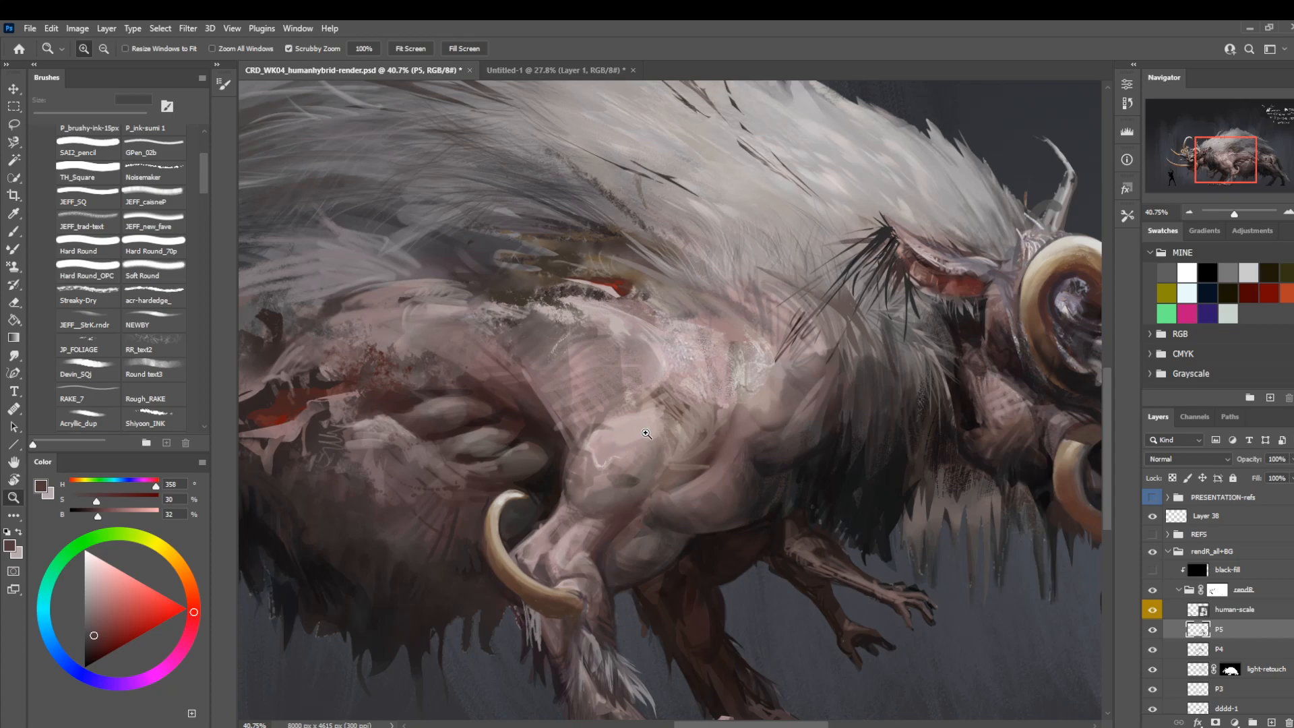
drag(598, 475, 623, 476)
key(b)
drag(410, 370, 544, 385)
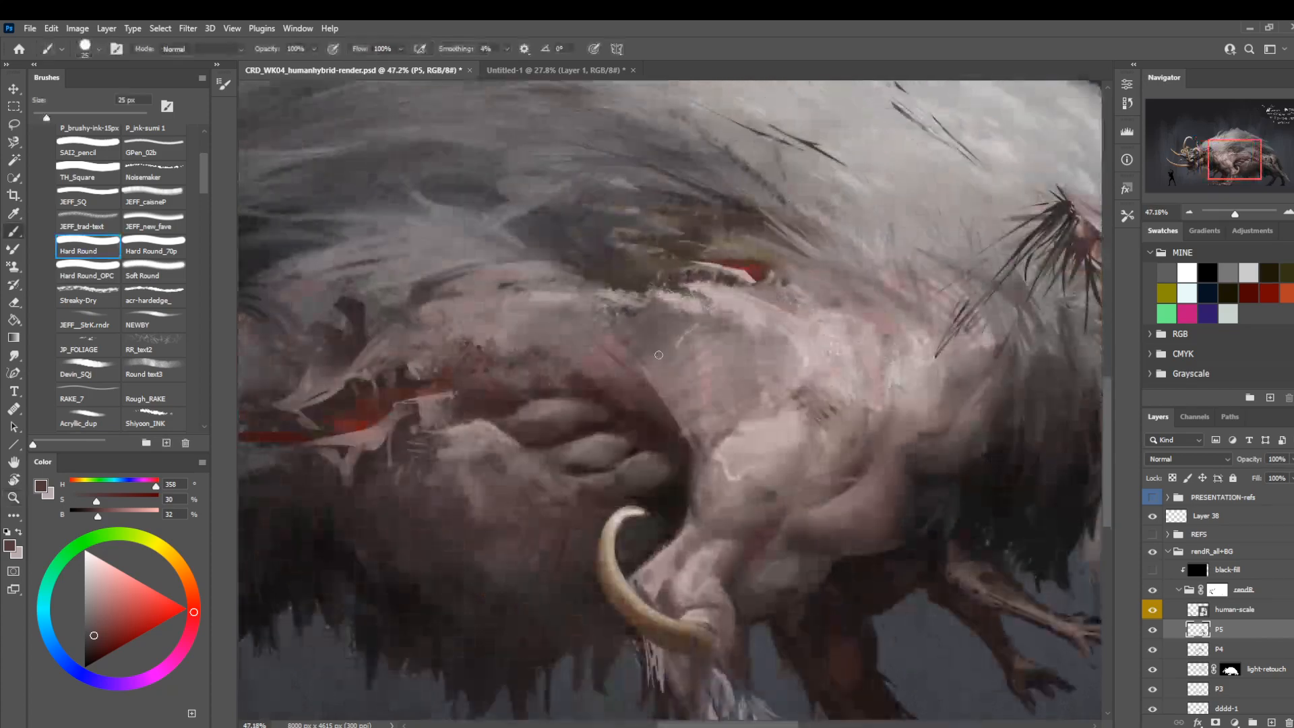
alt+click(643, 372)
key(bracketleft)
key(bracketleft)
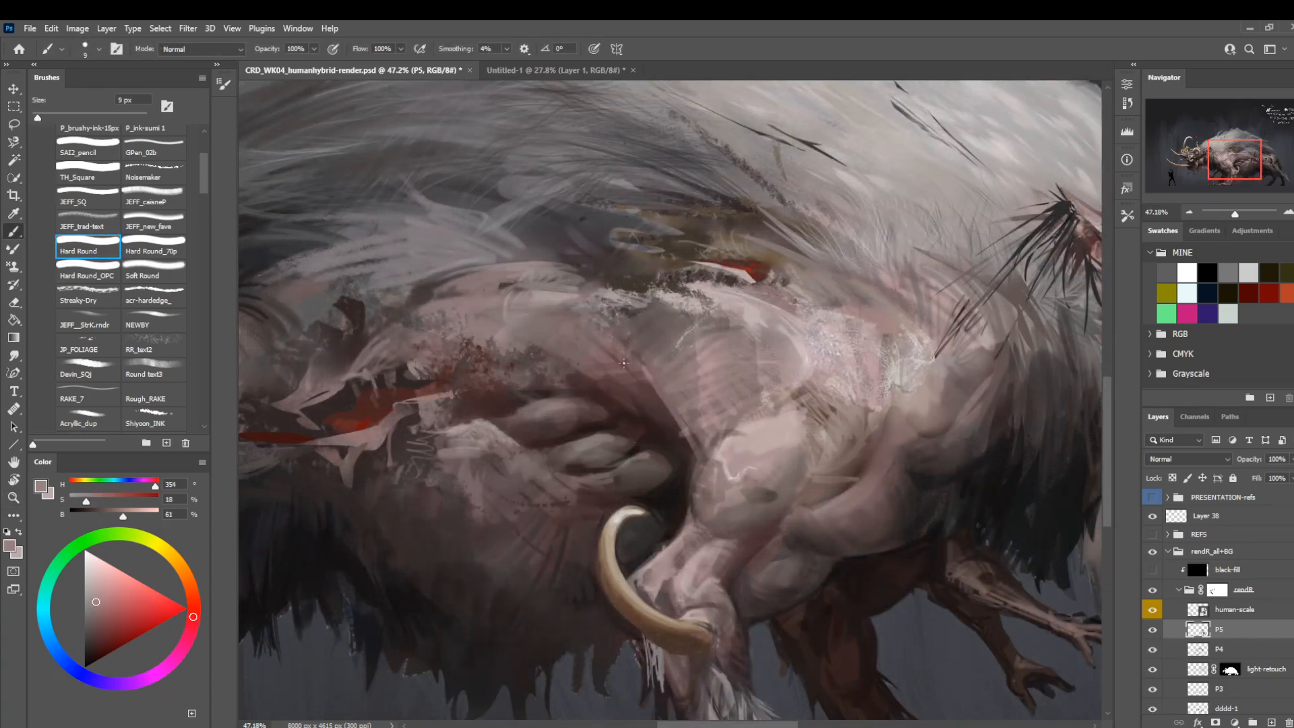
drag(633, 369, 676, 416)
Sample a dark brownish grey and shade the flank skin above the belly folds at 25 px.
alt+click(645, 372)
key(bracketright)
key(bracketright)
key(bracketright)
key(bracketright)
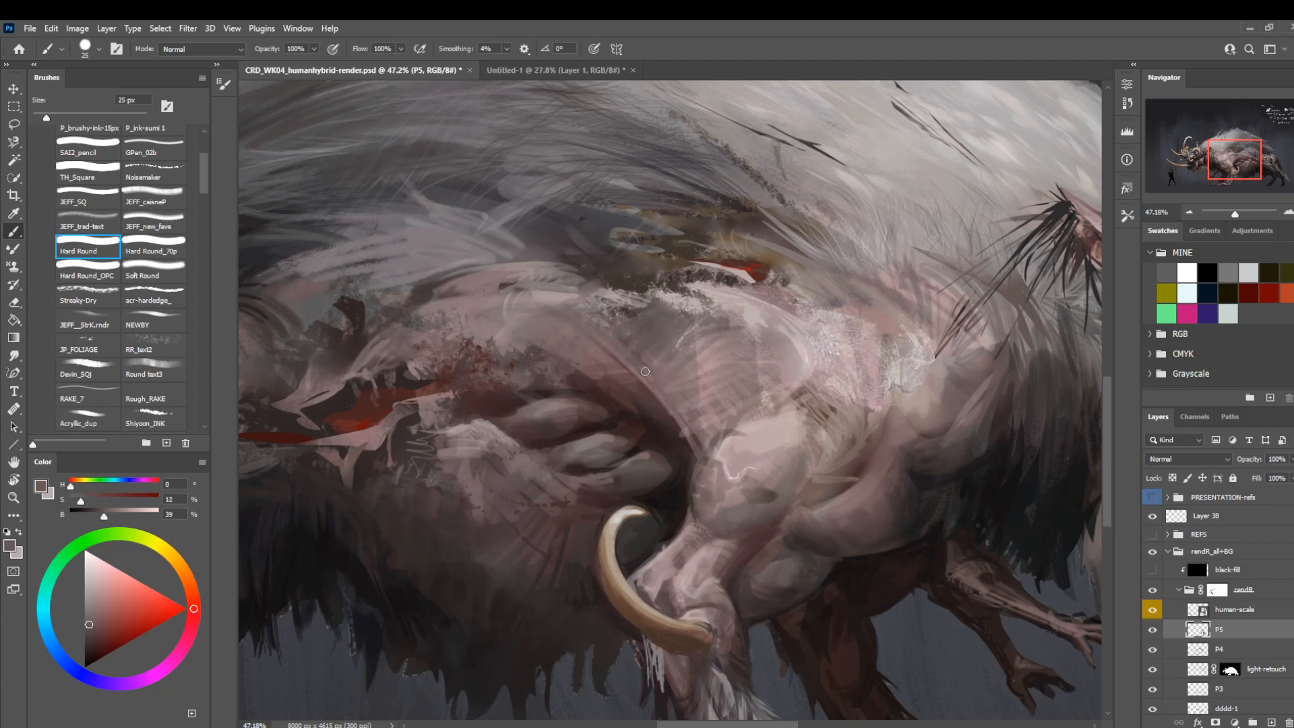
mouse_move(501, 401)
mouse_down()
mouse_move(525, 430)
mouse_move(492, 443)
mouse_move(487, 388)
mouse_up()
drag(583, 396, 629, 405)
Sample a dark brown beside the back wound and paint fine dark marks along the upper flank at 8 px.
alt+click(701, 257)
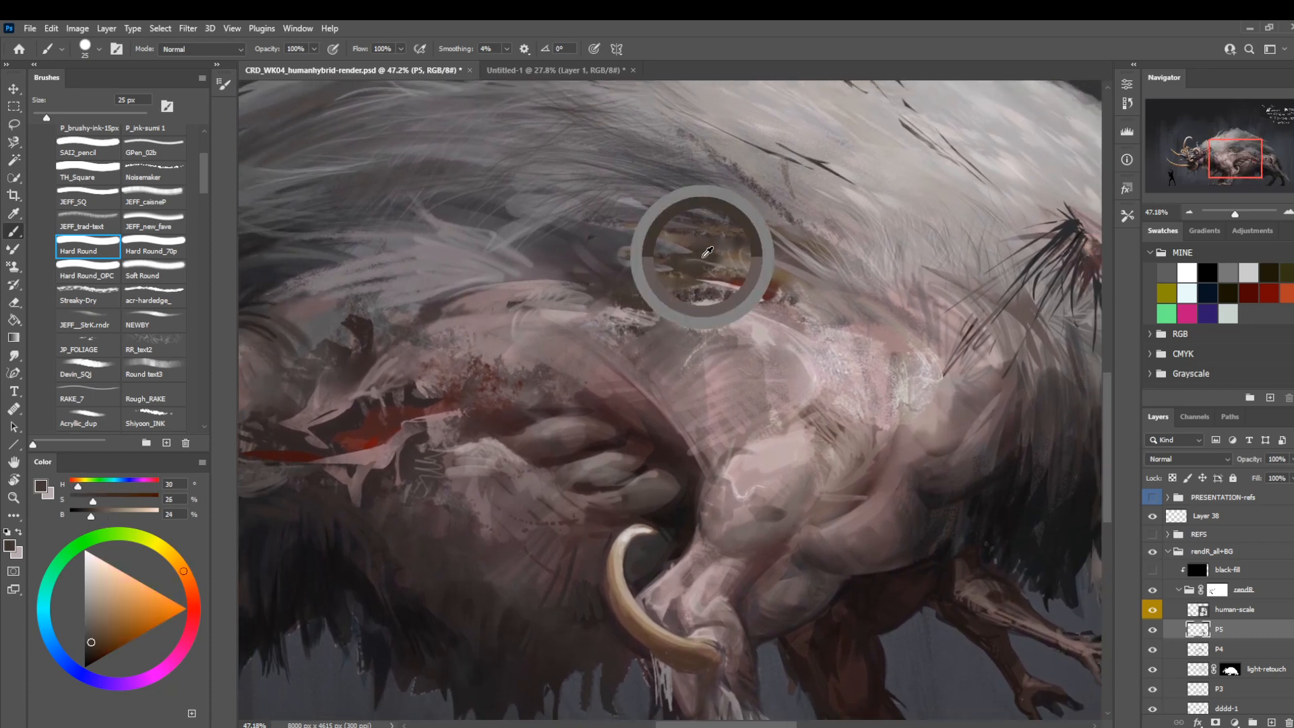
key(bracketleft)
key(bracketleft)
key(bracketleft)
key(bracketleft)
mouse_move(486, 339)
mouse_down()
mouse_move(552, 311)
mouse_move(497, 313)
mouse_move(511, 332)
mouse_move(507, 312)
mouse_move(460, 317)
mouse_move(502, 310)
mouse_move(475, 337)
mouse_move(476, 316)
mouse_move(469, 337)
mouse_move(459, 324)
mouse_move(411, 379)
mouse_move(435, 378)
mouse_move(460, 333)
mouse_move(430, 340)
mouse_up()
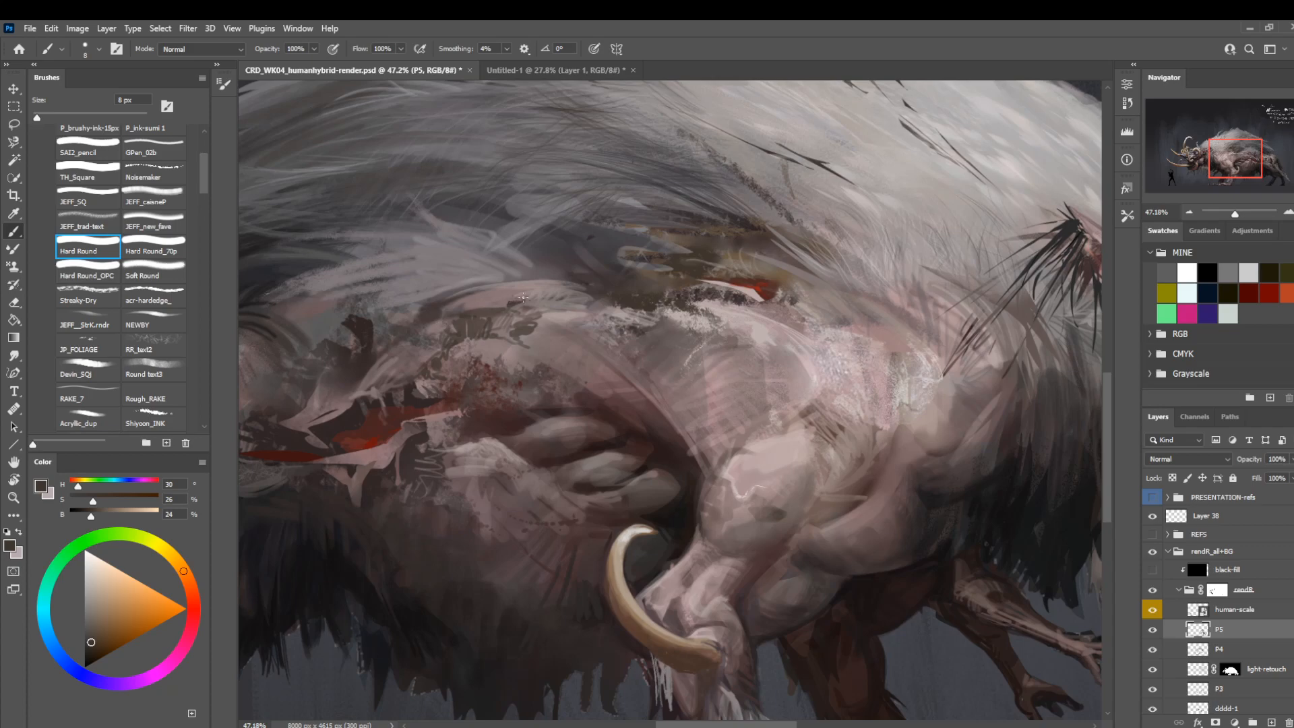
Reduce the Smudge tool's size and return to painting with the JEFF_trad-text brush at 8 px.
key(z)
drag(547, 345, 457, 332)
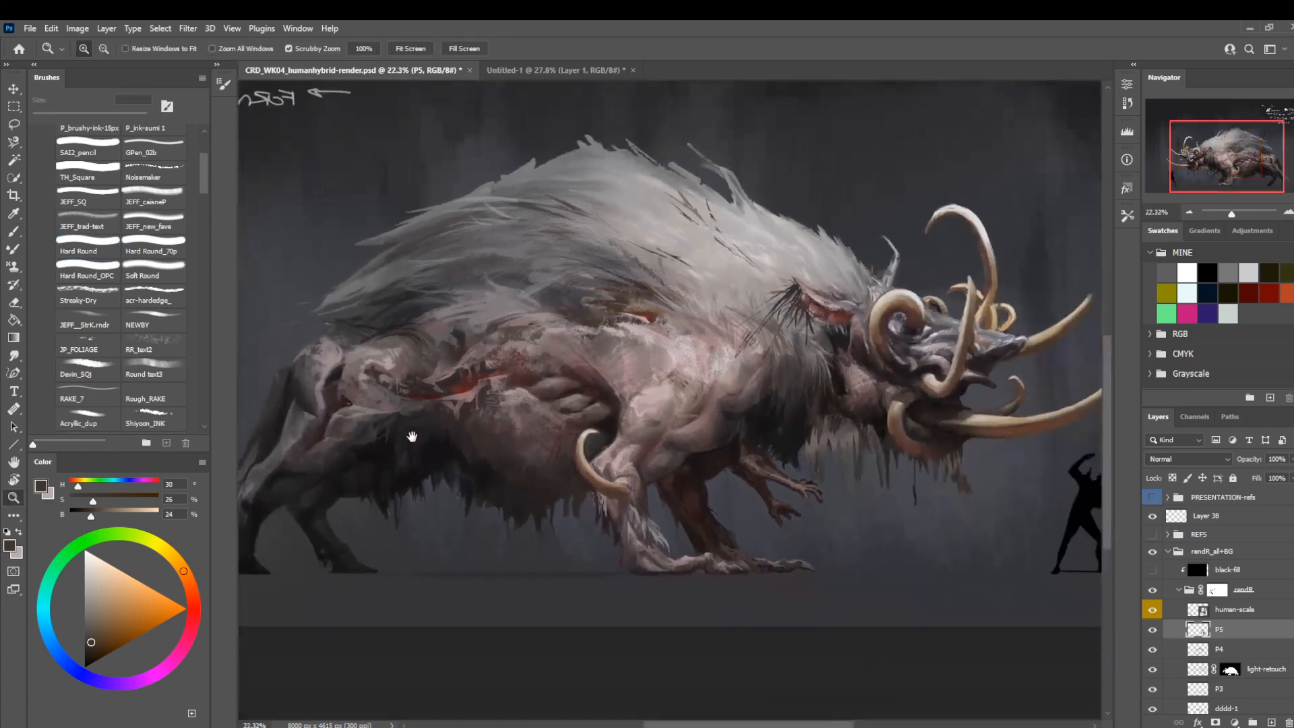
drag(412, 437, 418, 464)
key(s)
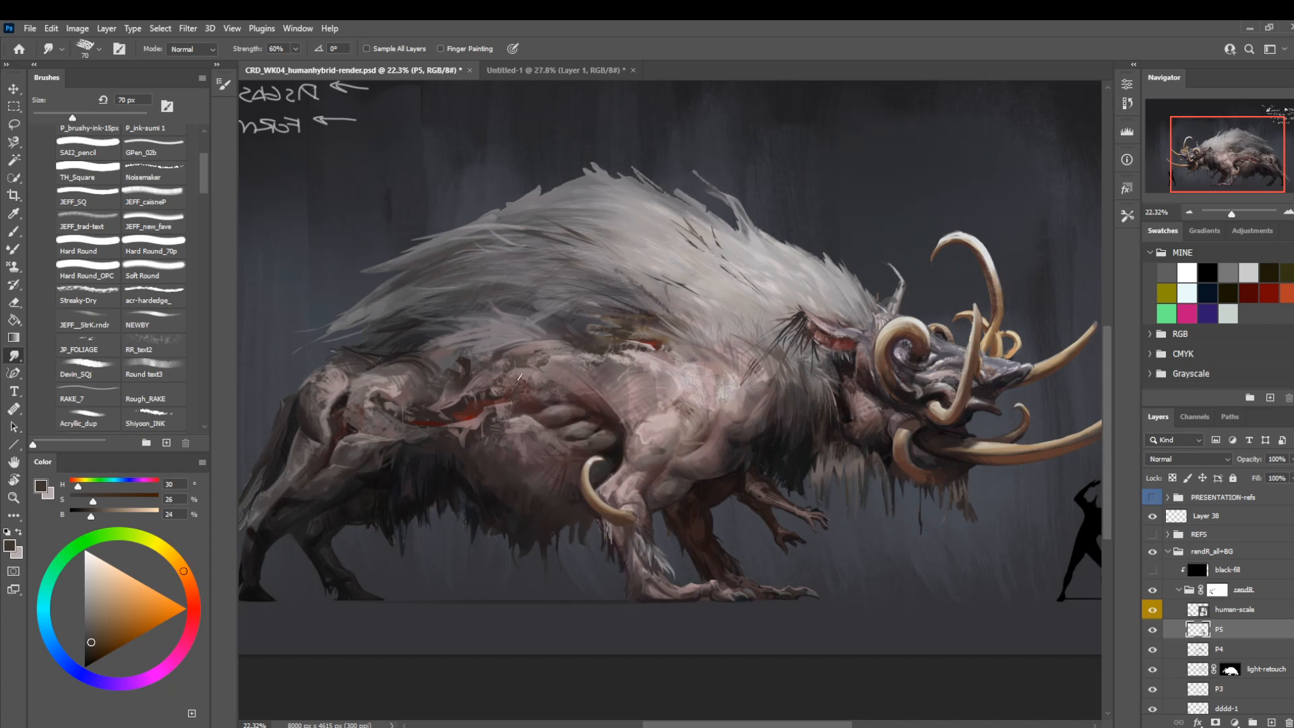
key(bracketleft)
key(bracketleft)
key(bracketleft)
key(b)
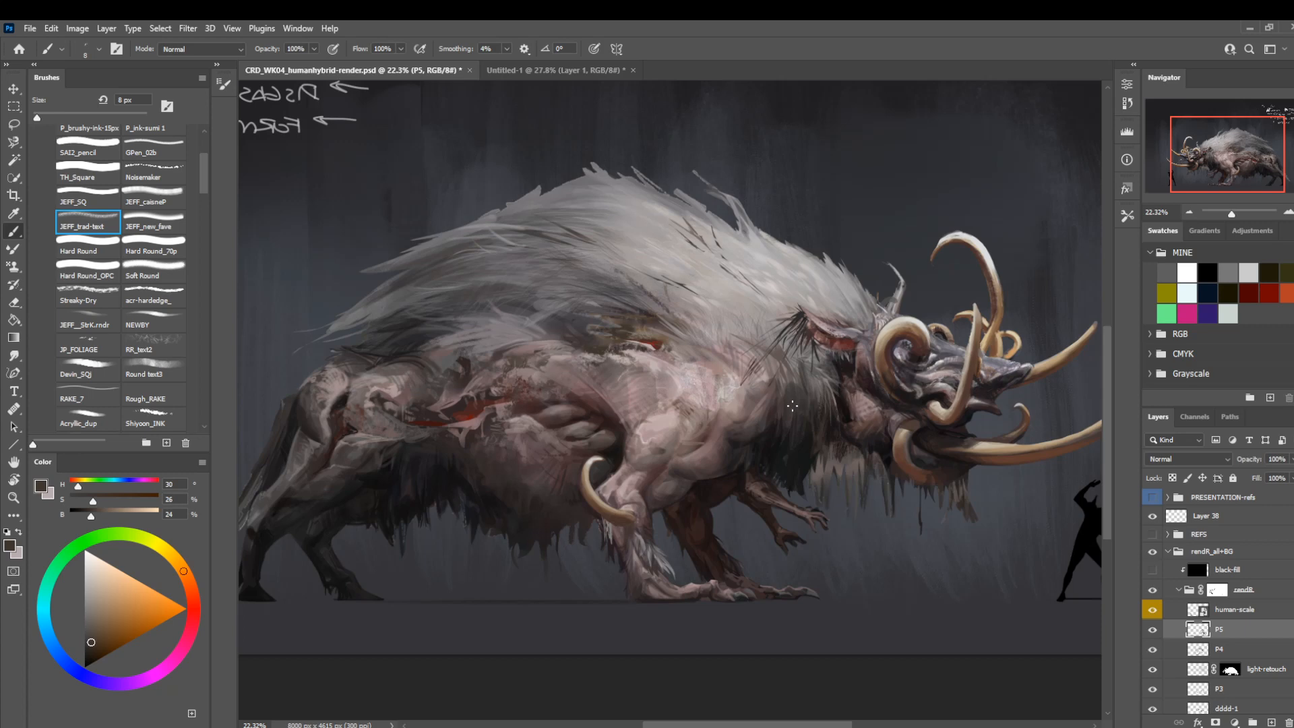
Sample muted and light pinks from the front leg and touch up the shoulder skin with the JEFF_trad-text brush at 8 px.
drag(443, 491, 553, 470)
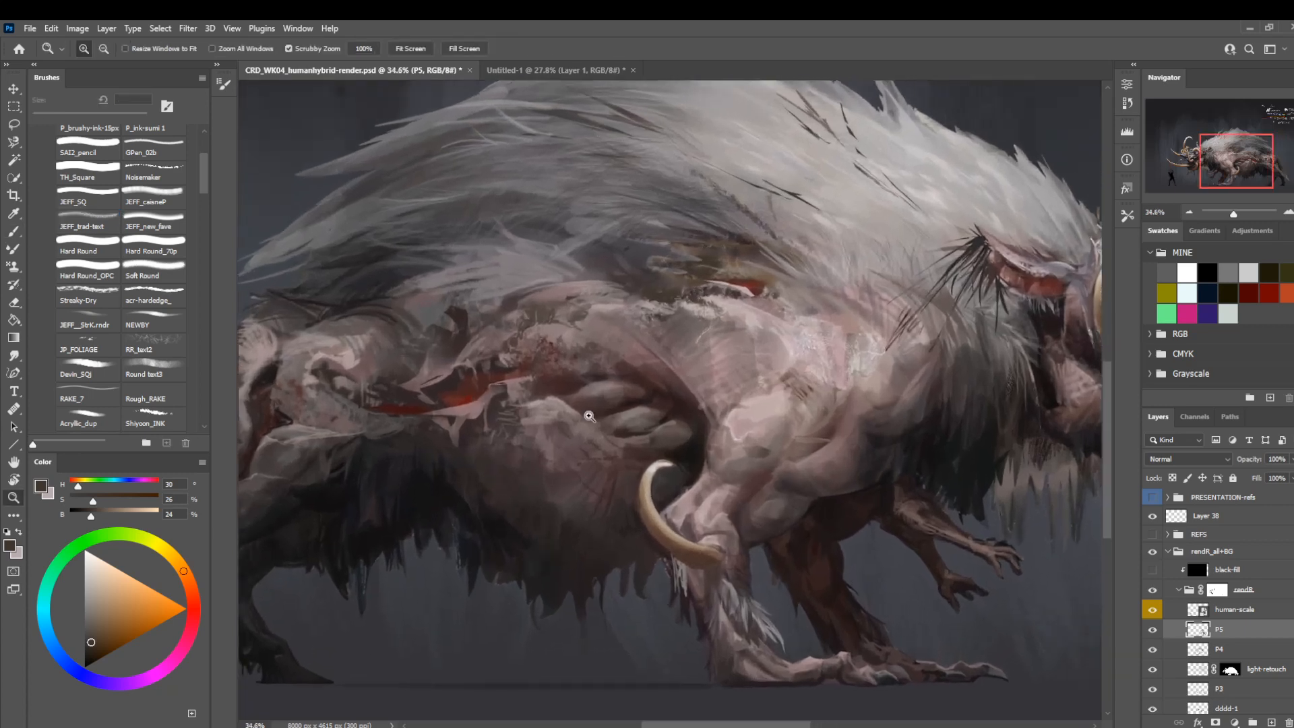
alt+click(826, 448)
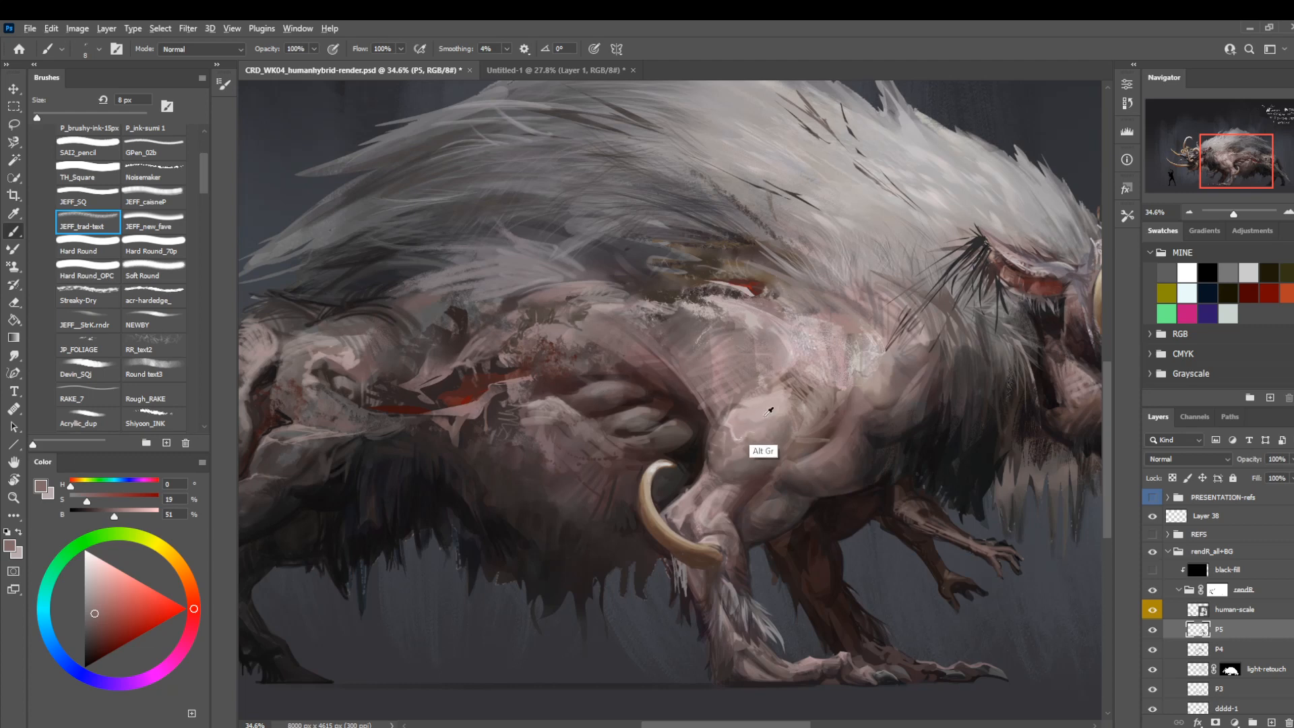
alt+click(765, 448)
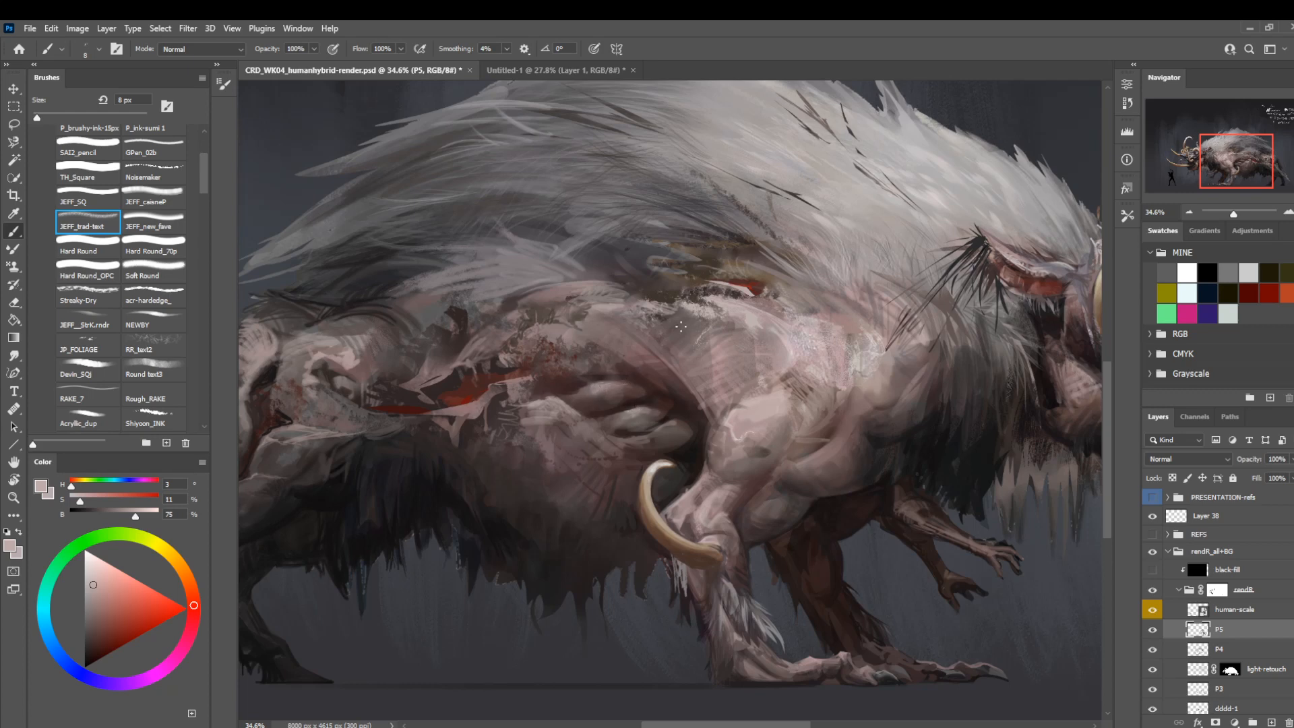
drag(680, 327, 633, 341)
alt+click(612, 367)
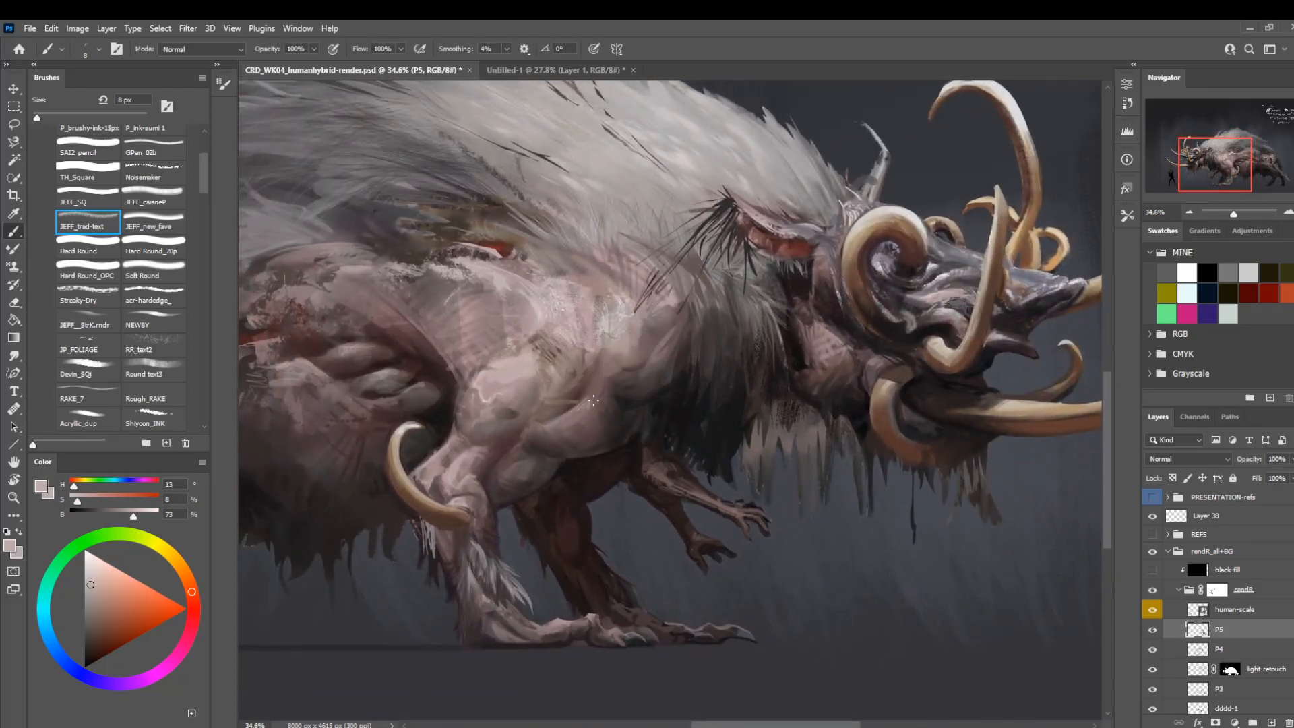
Flip the view horizontally and toggle layer P5 off and on to compare the whole creature with and without it.
key(z)
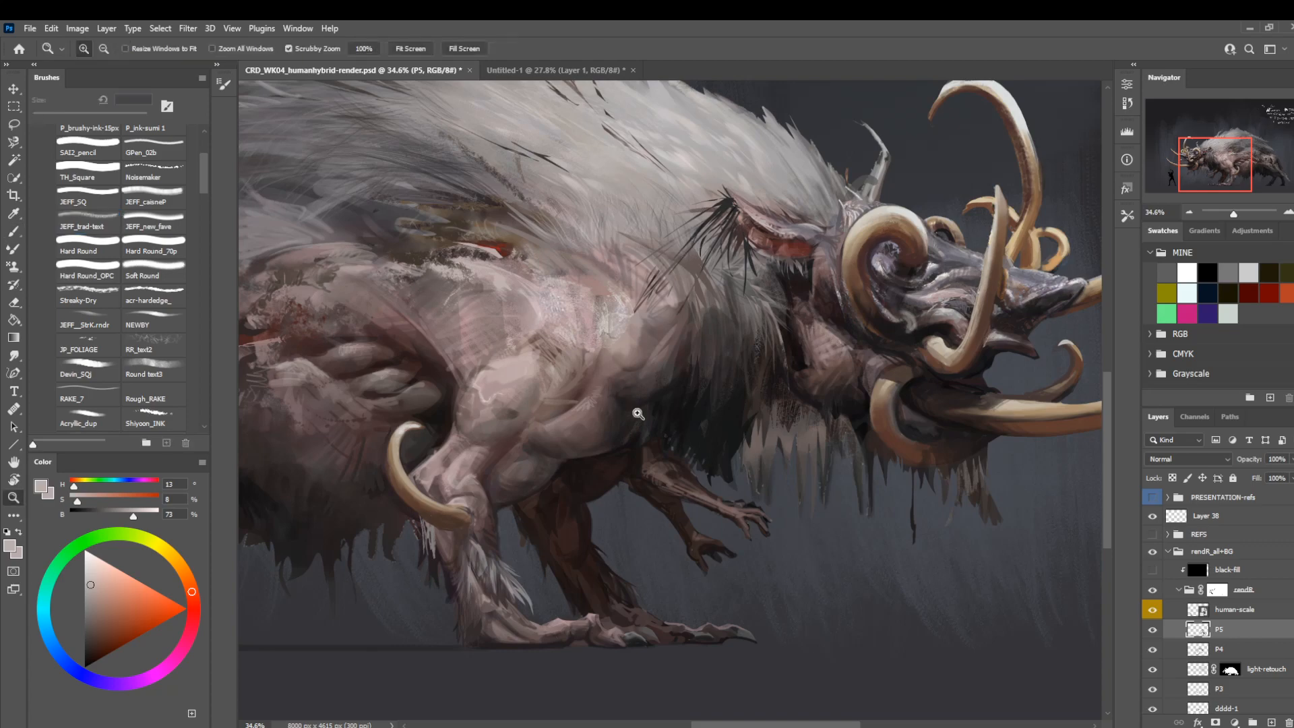
drag(647, 424, 579, 438)
key(ctrl+f)
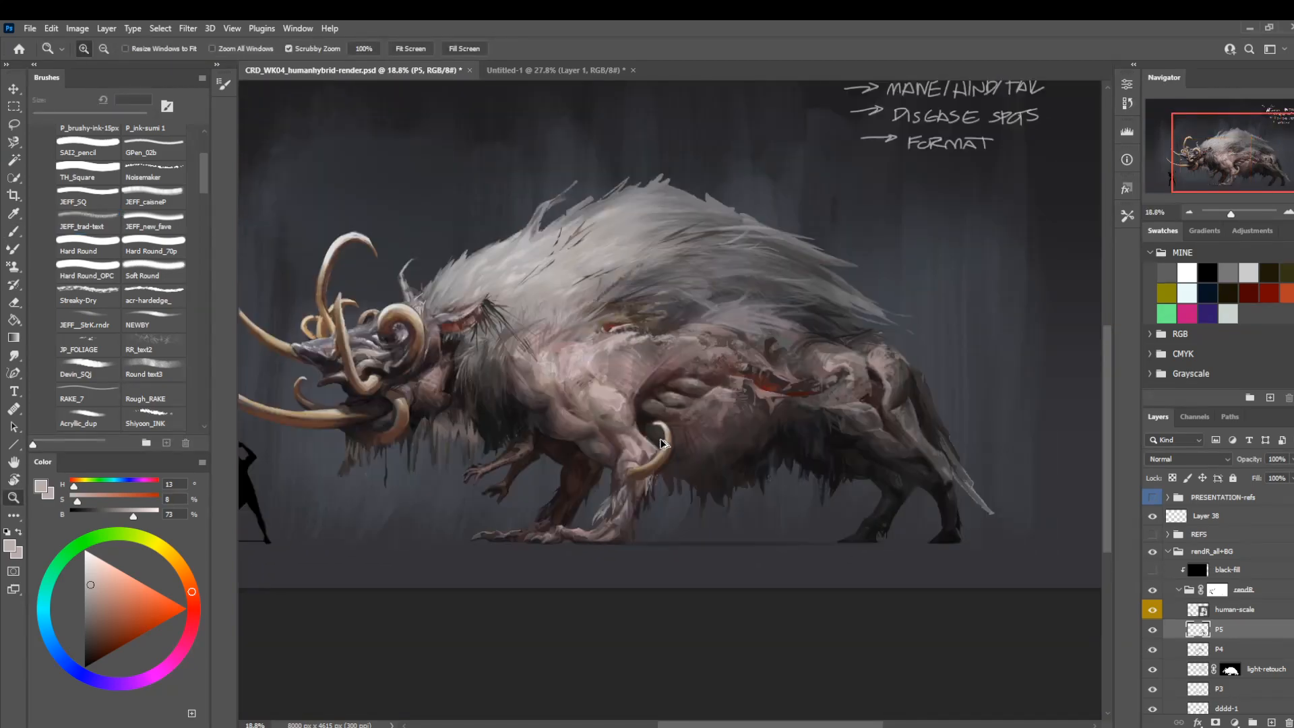
drag(634, 513, 673, 518)
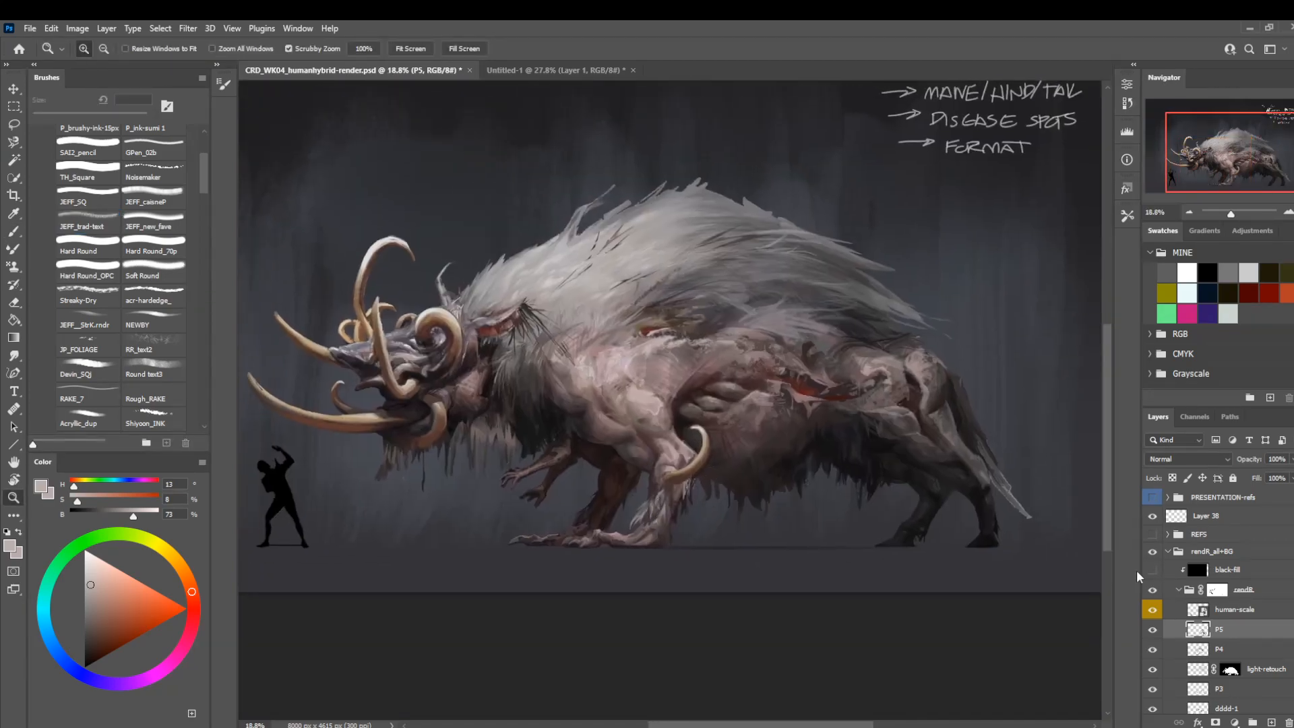
click(1152, 632)
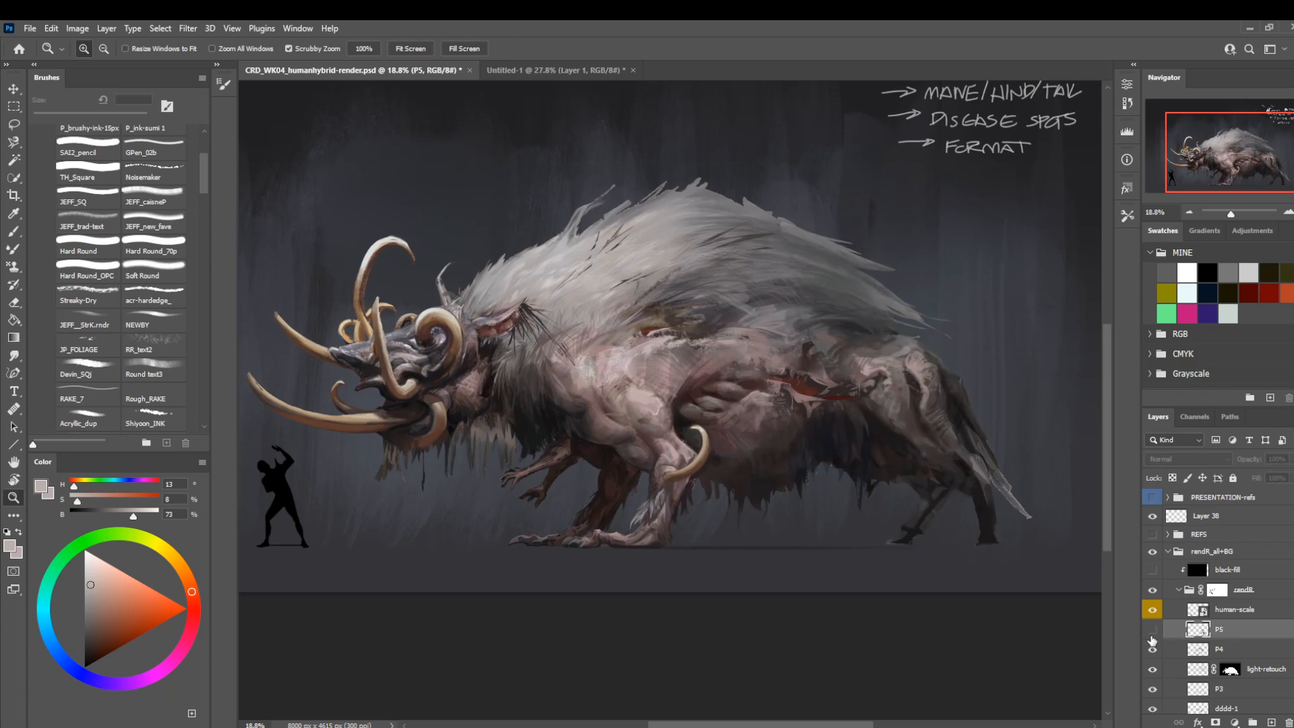
click(1153, 631)
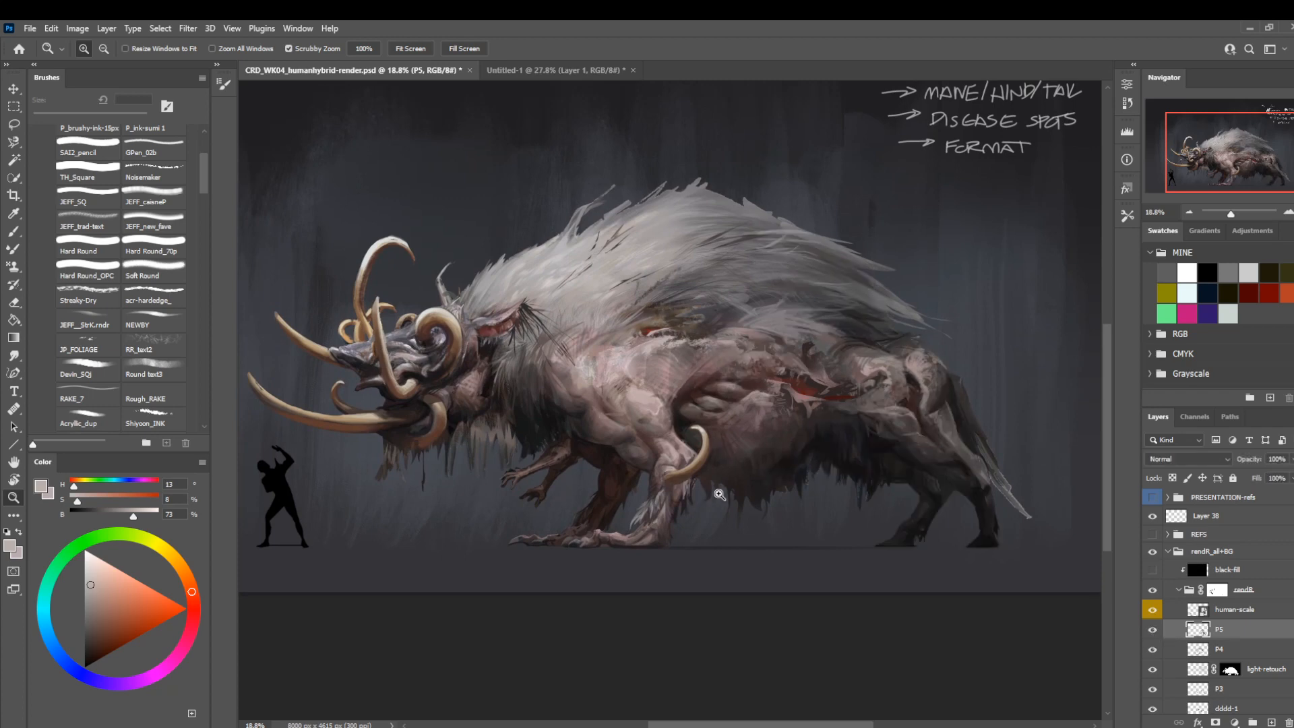
Sample a near-black from the rear mane and darken the hair above the haunch with the JEFF__StrK.rndr brush at 80 px.
drag(788, 523, 723, 541)
drag(856, 336, 902, 394)
key(b)
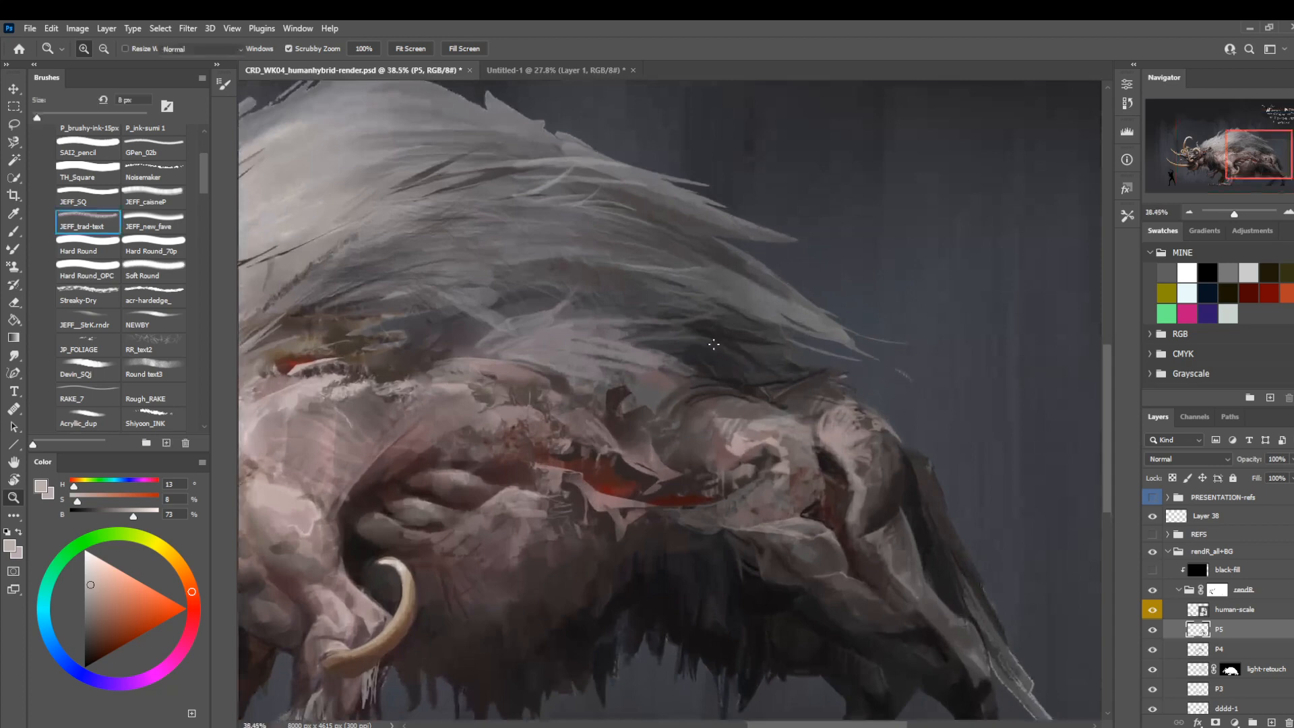
drag(678, 348, 689, 407)
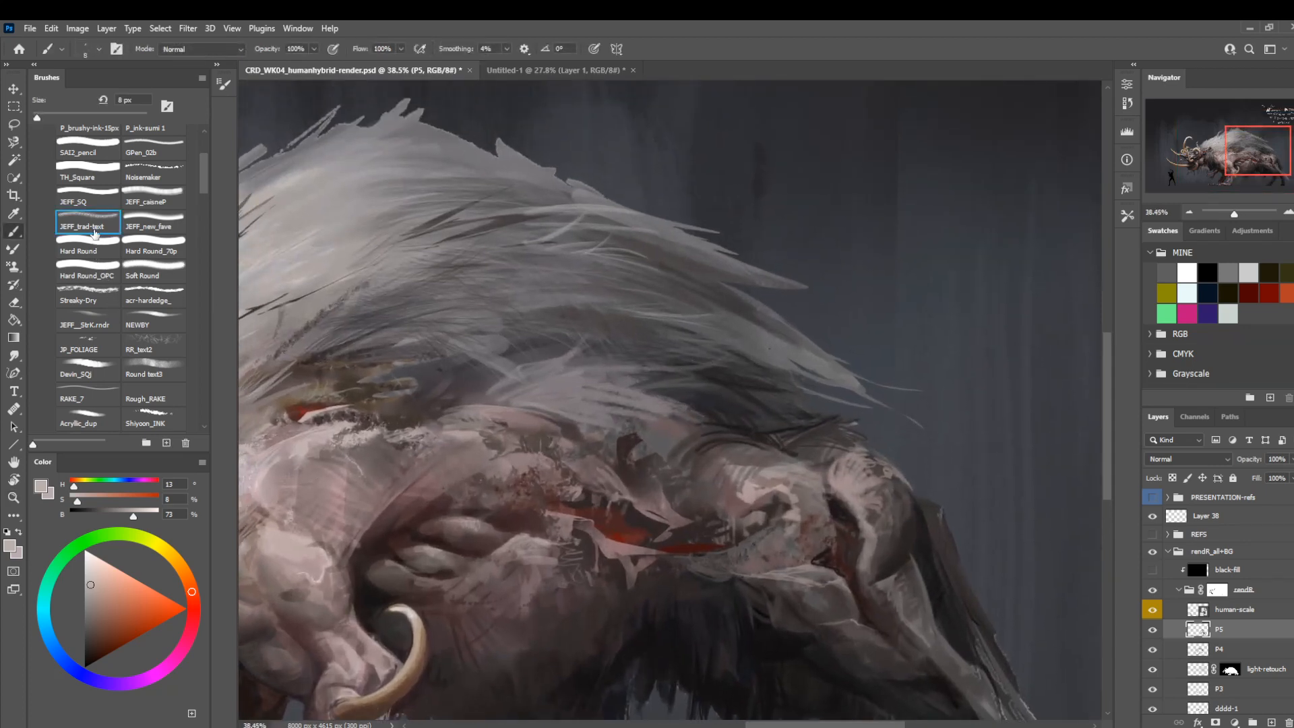
click(94, 319)
key(bracketright)
key(bracketright)
key(bracketright)
key(bracketright)
key(bracketright)
key(bracketright)
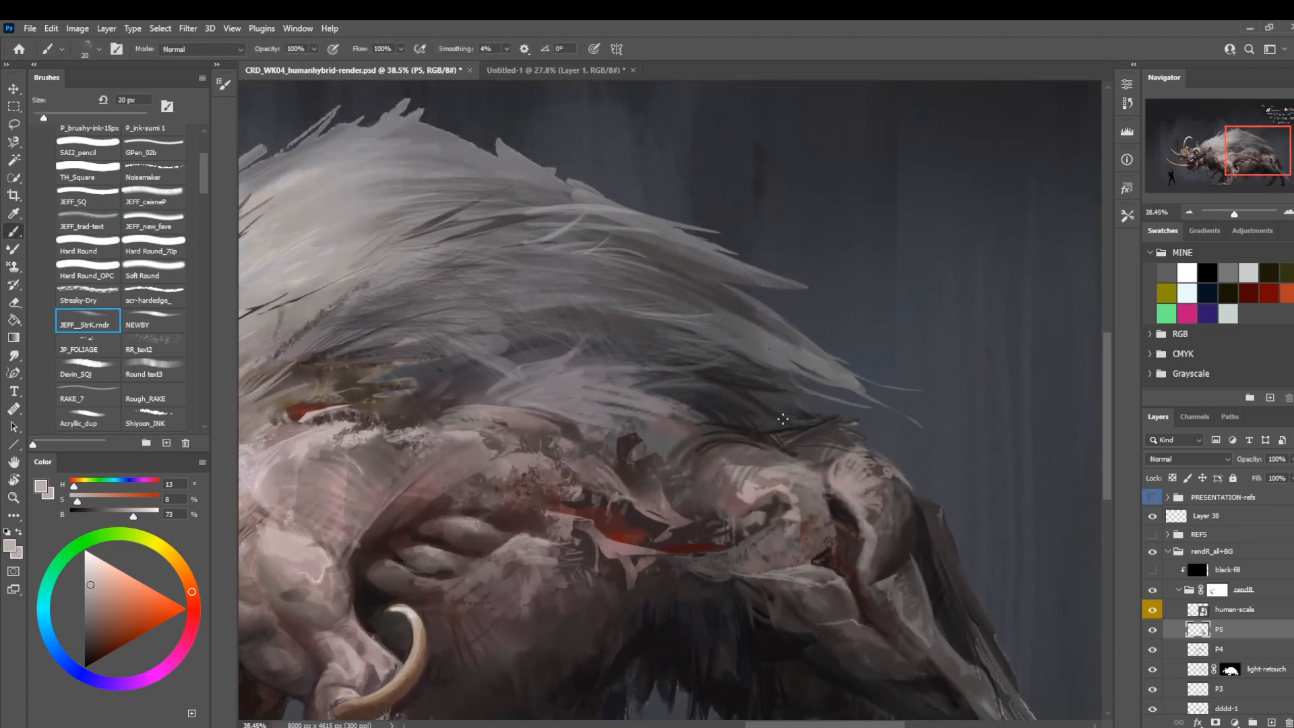
alt+click(785, 410)
key(bracketright)
key(bracketright)
key(bracketright)
key(bracketright)
key(bracketright)
key(bracketright)
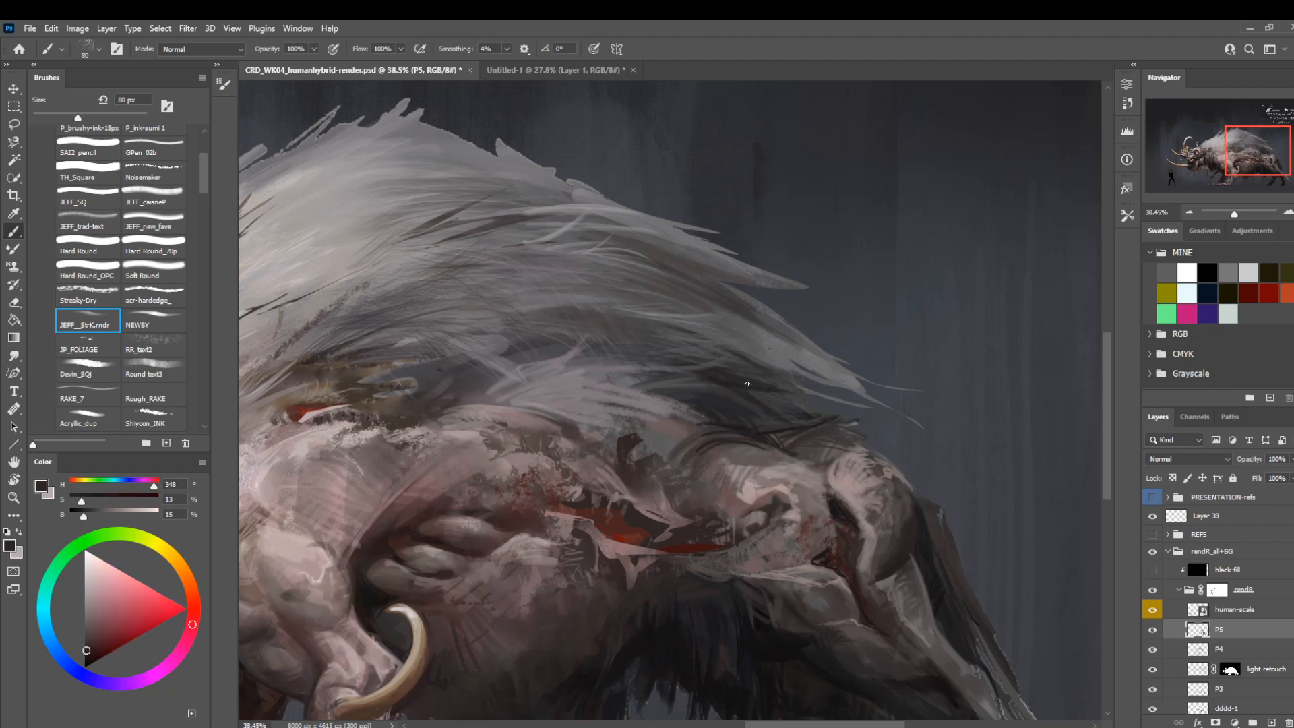
key(bracketleft)
key(bracketleft)
key(bracketleft)
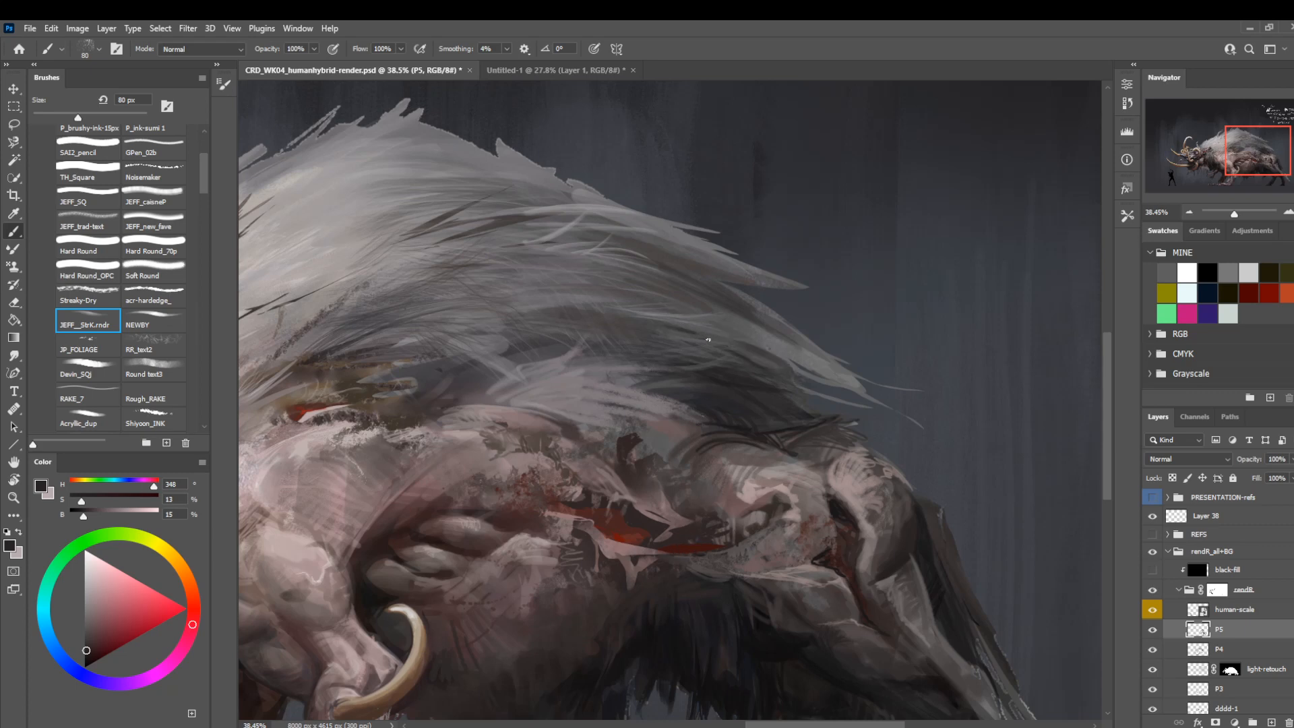
With the view rotated, paint dark strands into the rear mane above the haunch at 35 px, and refine them with a sampled dark grey at 25 px.
key(bracketleft)
key(bracketleft)
key(bracketleft)
key(r)
mouse_move(572, 520)
mouse_down()
mouse_move(494, 457)
mouse_move(486, 428)
mouse_up()
key(bracketleft)
key(bracketleft)
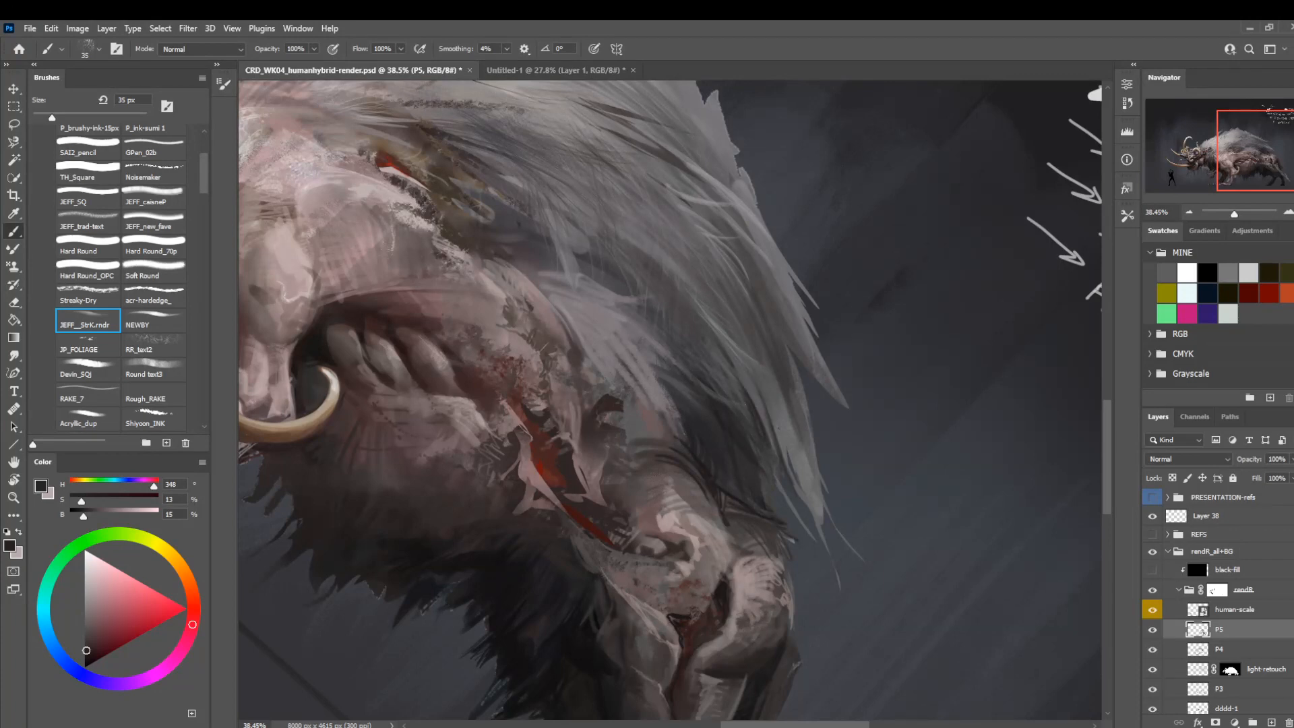
mouse_move(721, 353)
mouse_down()
mouse_move(712, 387)
mouse_move(706, 333)
mouse_move(754, 395)
mouse_up()
mouse_move(731, 361)
mouse_down()
mouse_move(759, 395)
mouse_move(716, 381)
mouse_up()
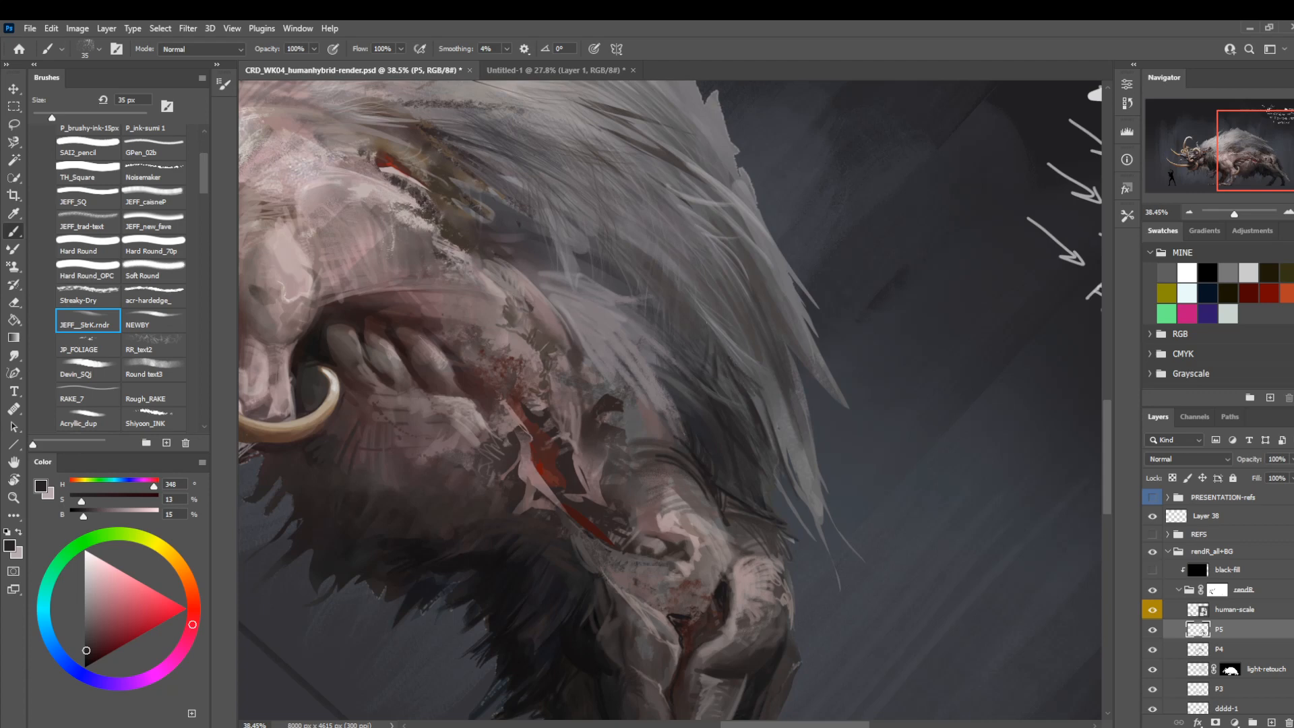
alt+click(706, 377)
key(bracketleft)
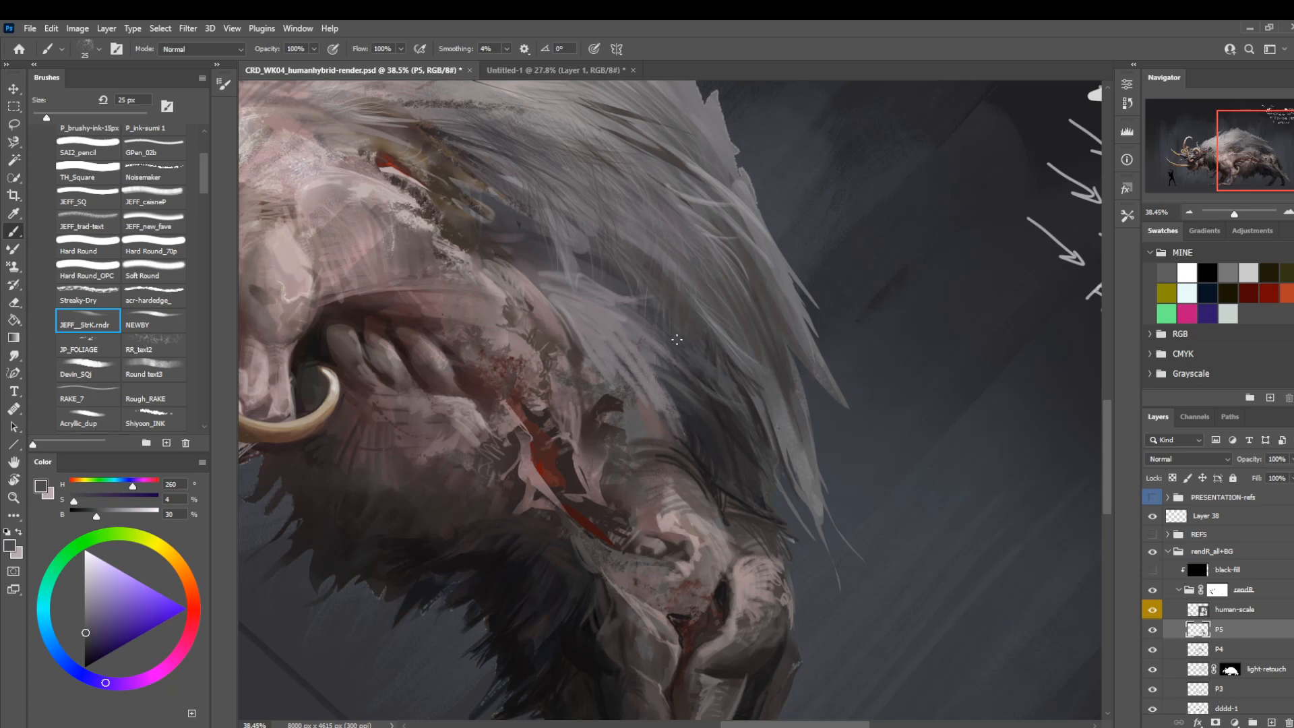
Reset the view rotation to show the creature upright and save the render document.
key(z)
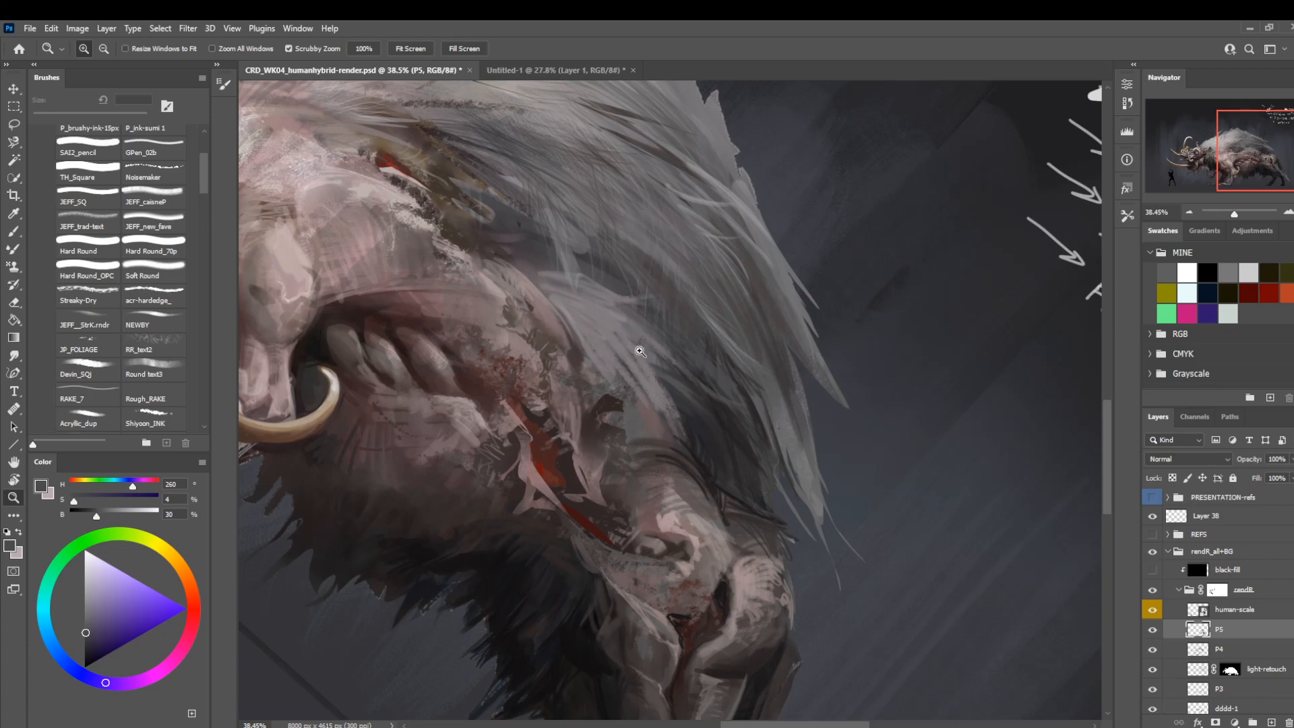
drag(641, 352, 351, 476)
key(r)
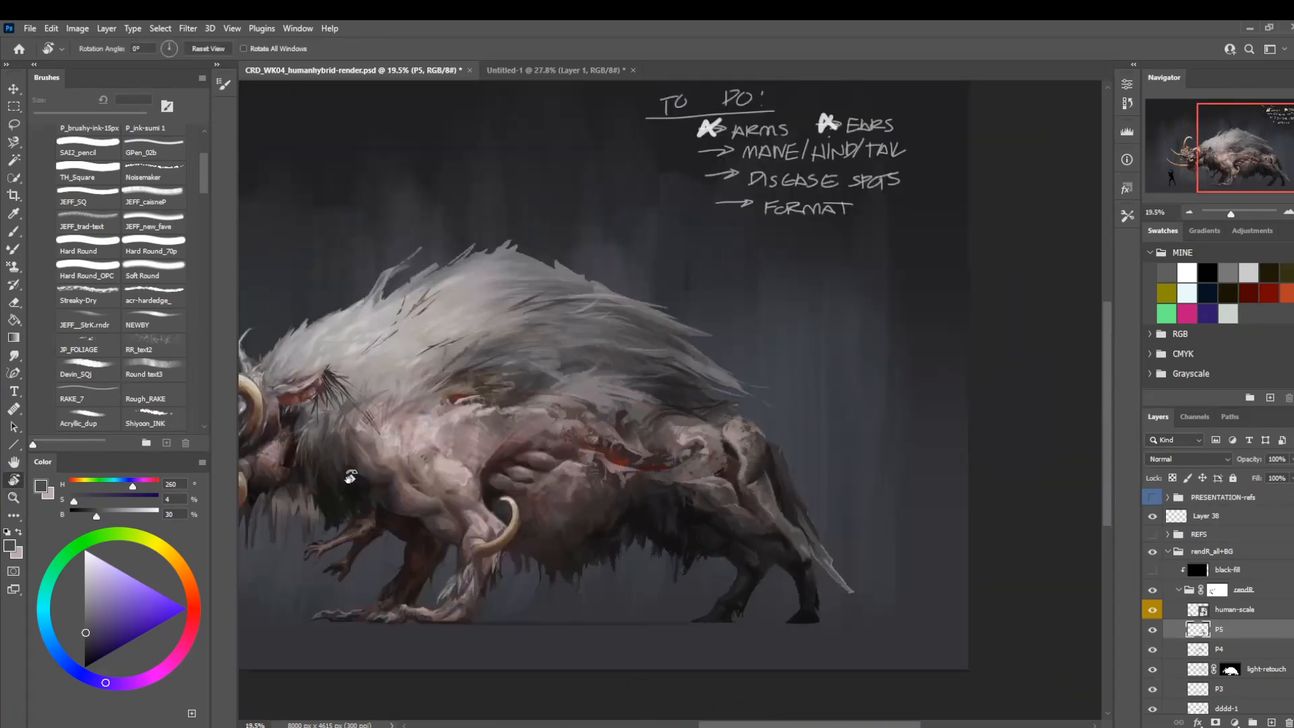
key(ctrl+s)
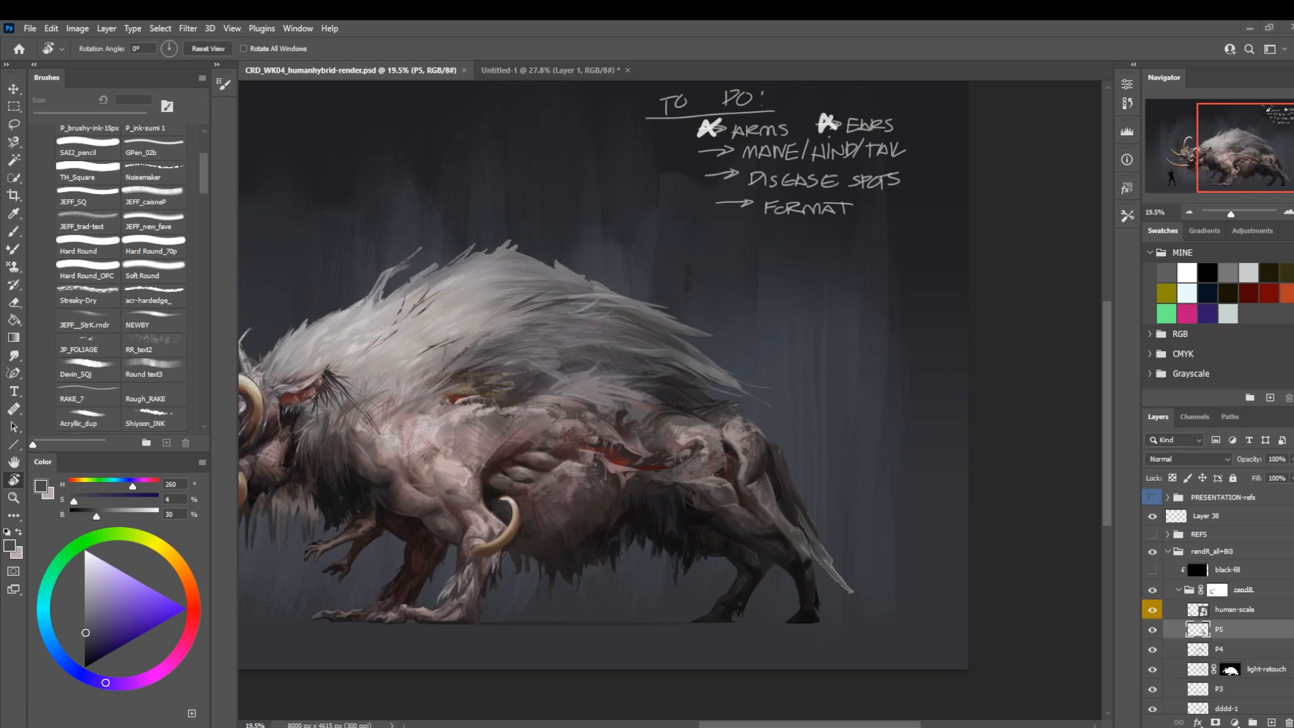
Switch to the Untitled-1 document and clear the old figure sketch from Layer 1.
click(526, 66)
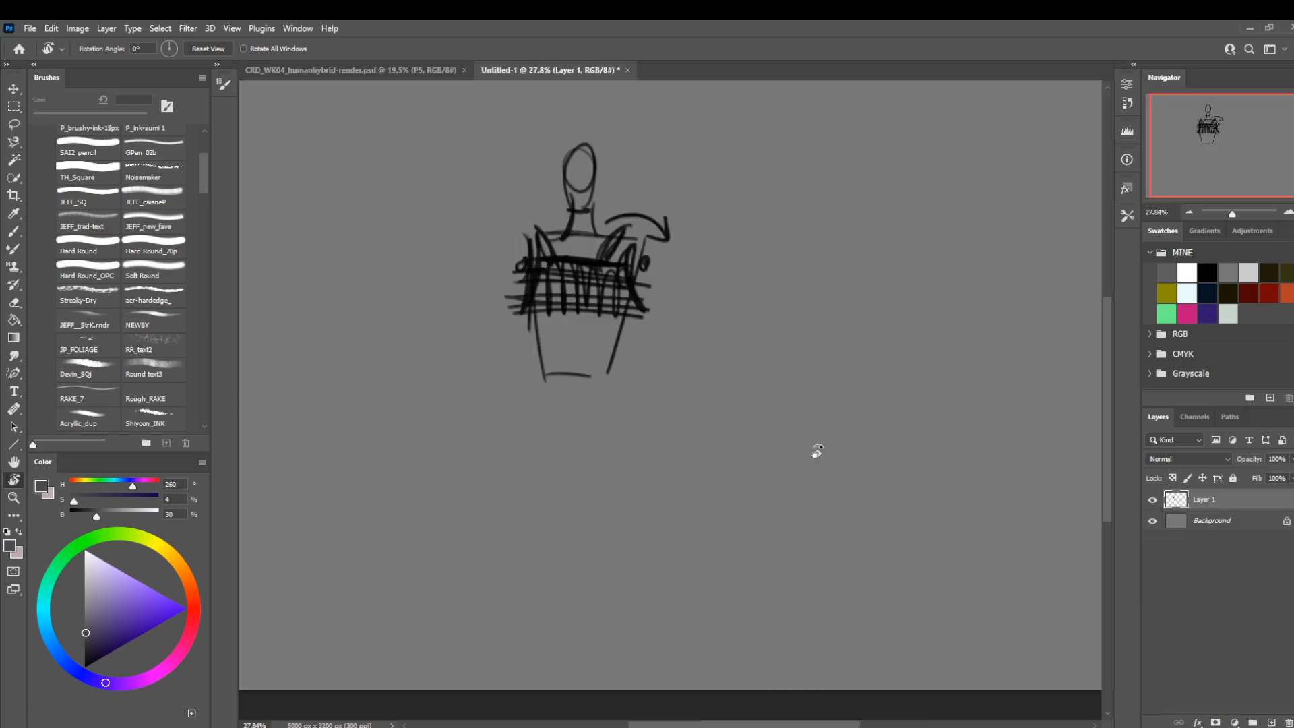
key(ctrl+a)
key(Delete)
key(z)
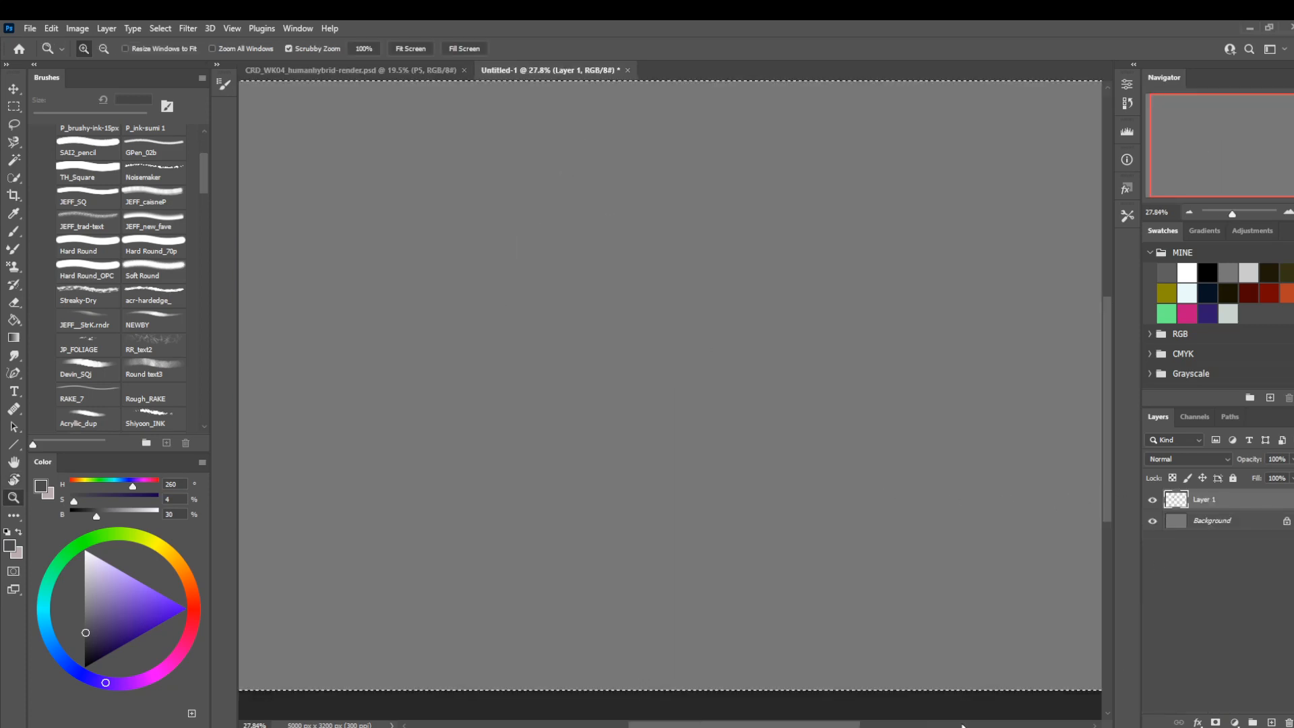
key(ctrl+d)
Paste the reference photo of the standing shirtless man and enlarge it proportionally.
key(l)
key(ctrl+v)
key(ctrl+t)
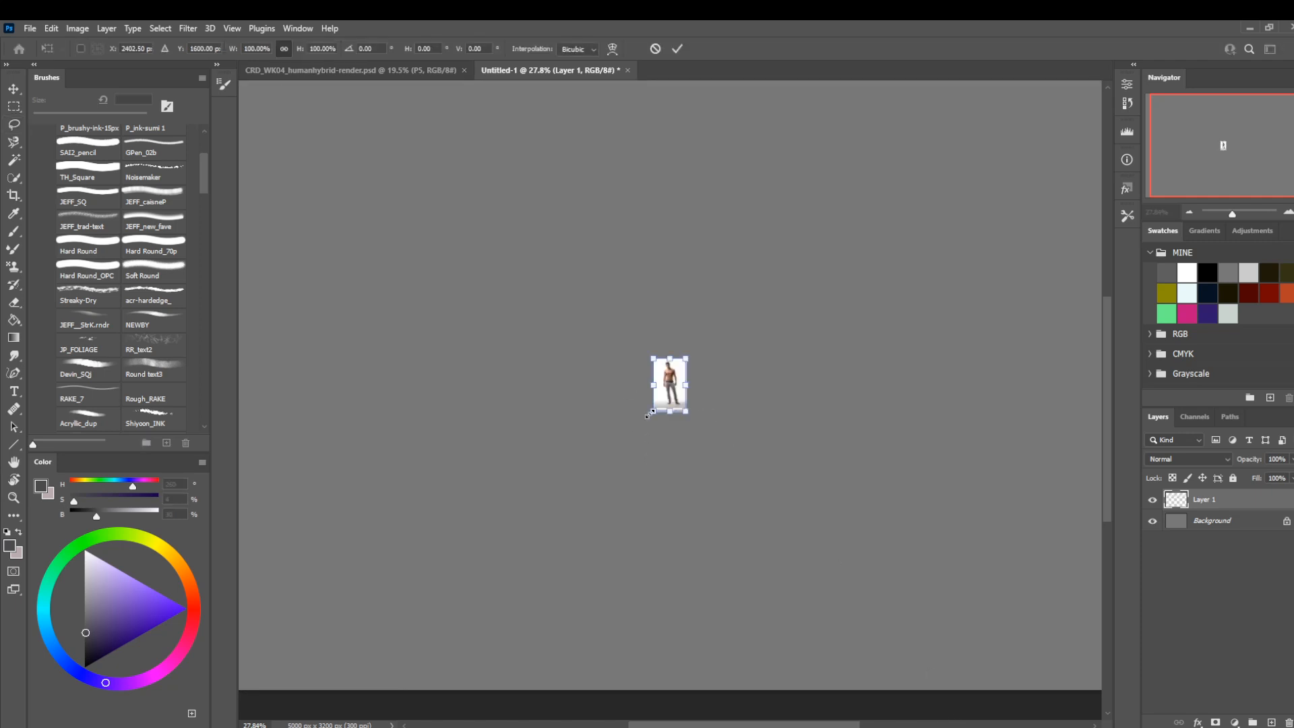
drag(653, 412, 512, 640)
key(Return)
Trim the strip below the man's feet off the pasted photo.
key(m)
drag(701, 652, 441, 606)
key(Delete)
key(ctrl+d)
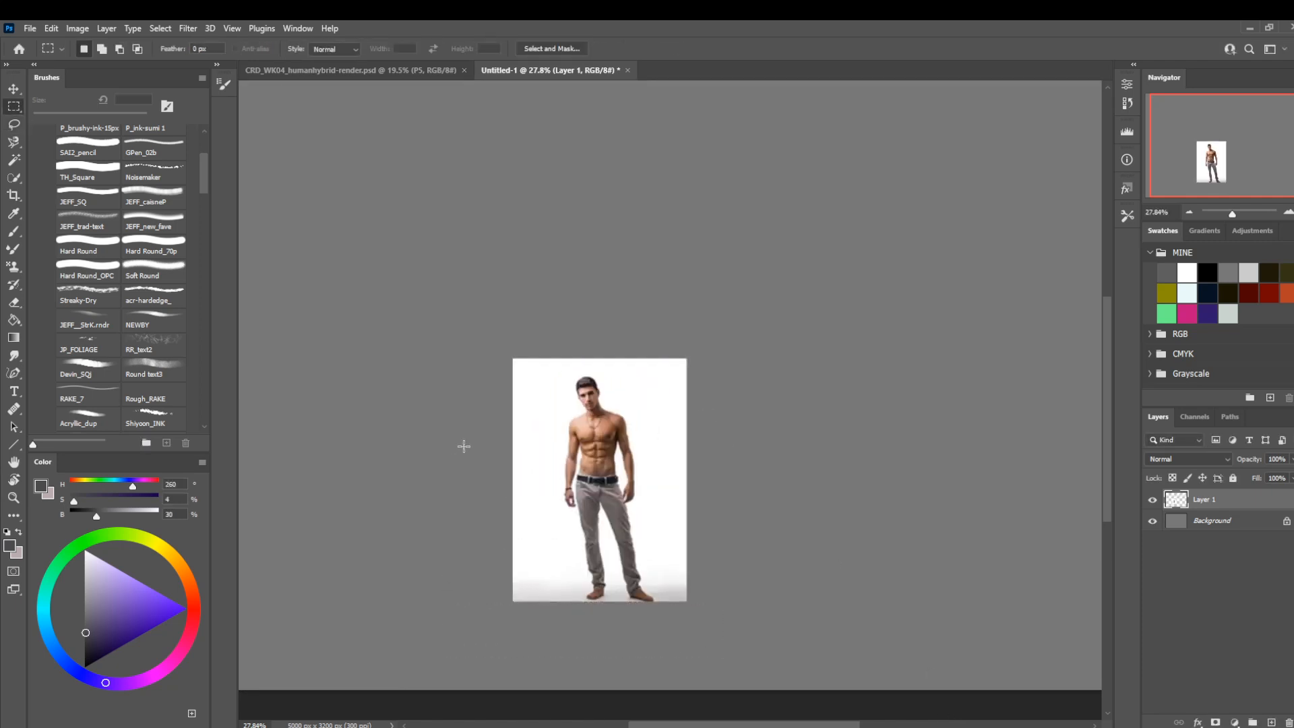
Enlarge and reposition the photo to fill most of the canvas height, and lower Layer 1's opacity to 41%.
key(ctrl+t)
drag(514, 361, 270, 66)
drag(387, 345, 498, 463)
key(Return)
mouse_move(1249, 460)
mouse_down()
mouse_move(1261, 460)
mouse_move(1252, 464)
mouse_up()
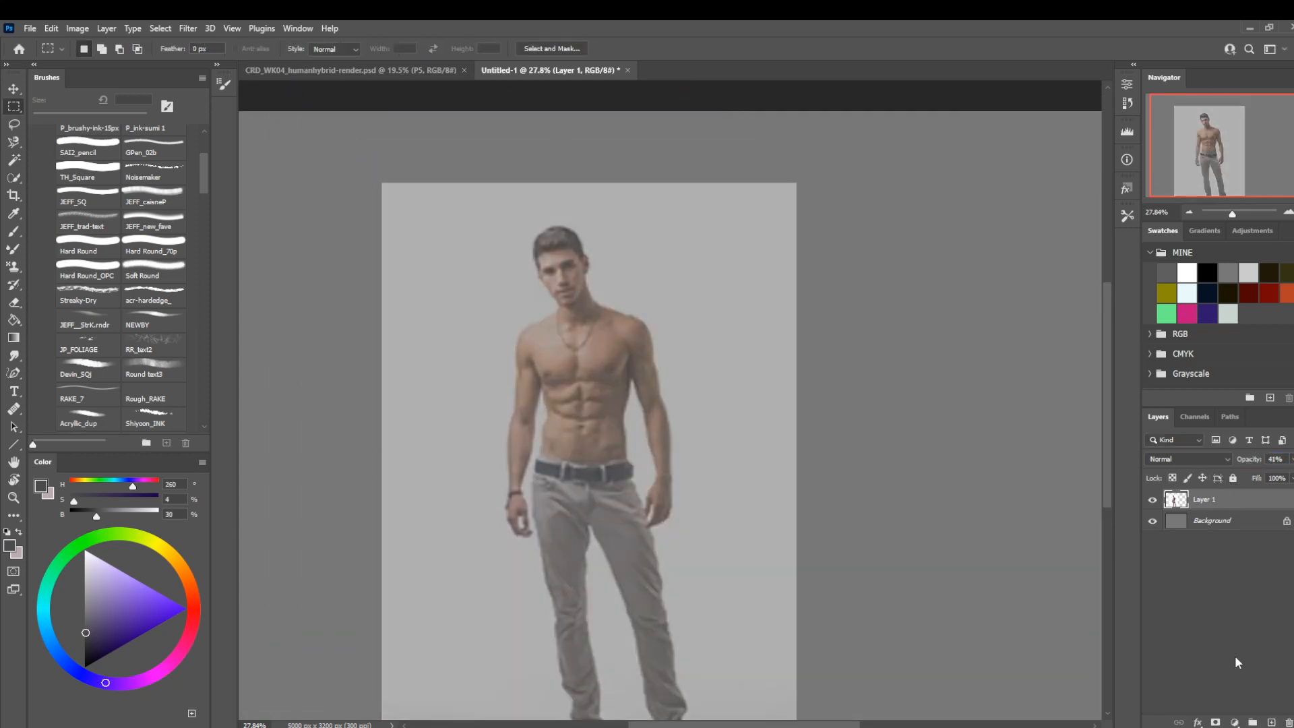
Add a new layer above the photo and set the brush colour to black for drawing over the torso.
click(1271, 722)
key(z)
drag(523, 377, 605, 391)
key(b)
key(bracketright)
key(bracketright)
key(bracketright)
key(bracketright)
key(bracketright)
key(bracketright)
key(bracketright)
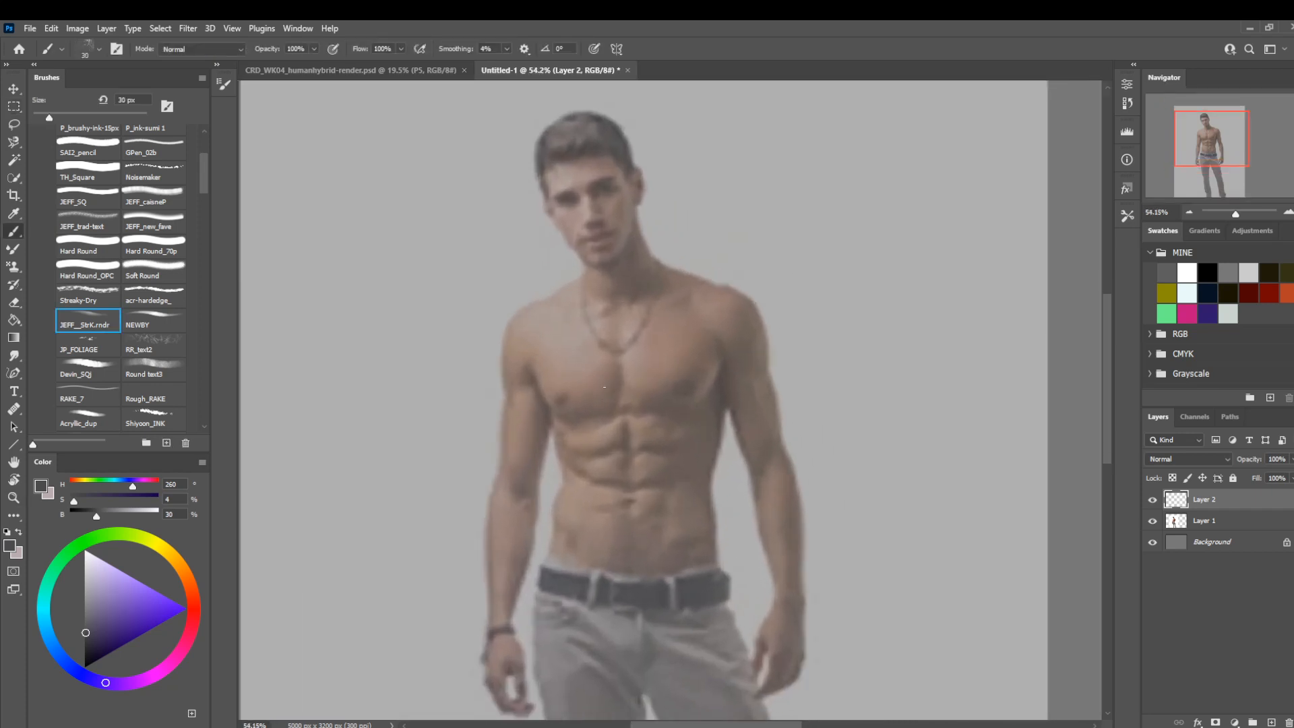
drag(109, 618, 82, 666)
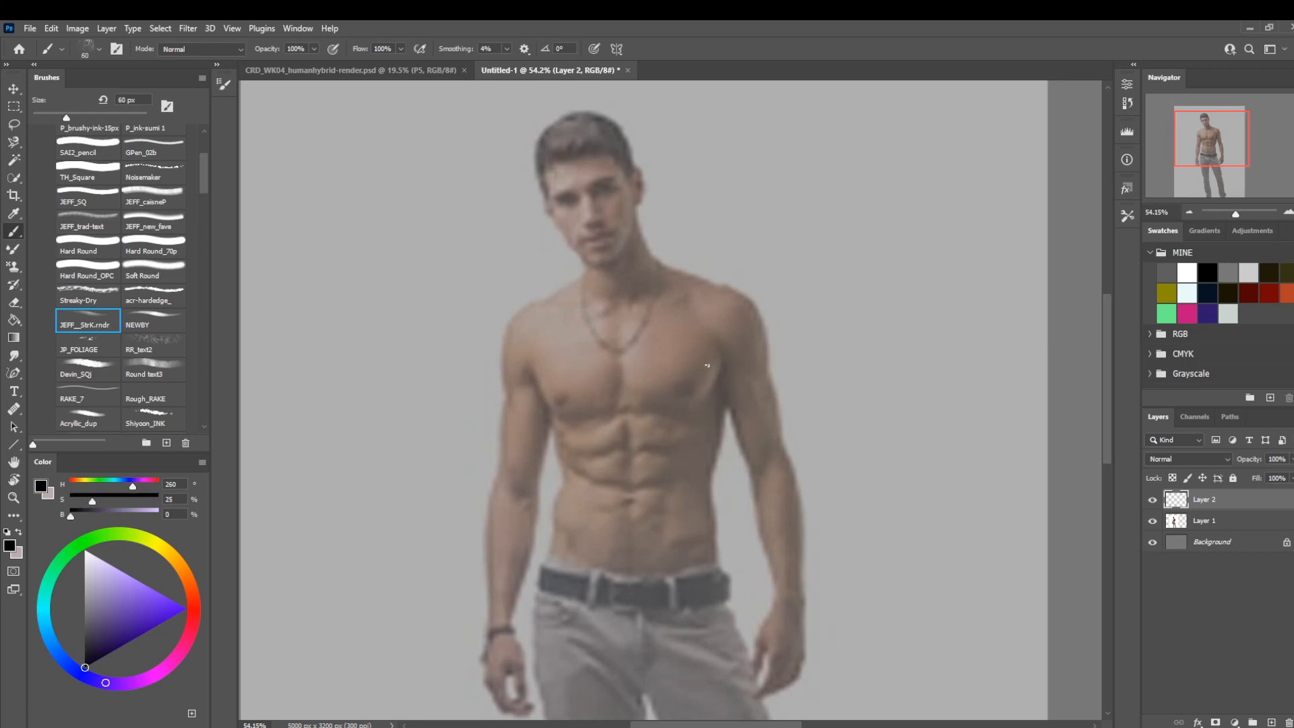
Choose the JEFF_SQ brush at 100 px, try a stroke across the torso and undo it.
key(bracketright)
key(bracketright)
key(bracketright)
key(bracketright)
click(88, 196)
drag(593, 445, 388, 453)
key(ctrl+z)
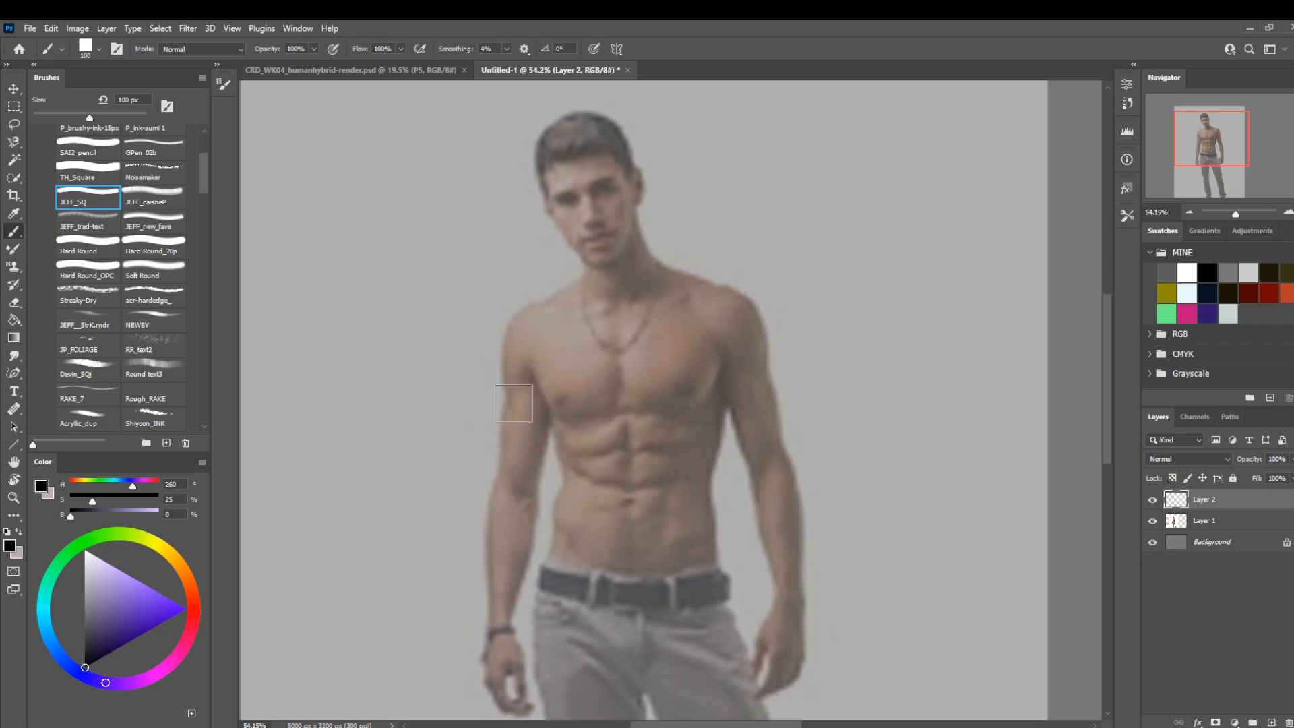
Draw two nearly overlapping black lines across the torso just under the chest with the JEFF_SQ brush at 15 px.
key(bracketleft)
key(bracketleft)
key(bracketleft)
key(bracketleft)
key(bracketleft)
key(bracketleft)
key(bracketleft)
key(bracketleft)
key(bracketleft)
key(bracketleft)
key(bracketleft)
key(bracketleft)
mouse_move(535, 419)
mouse_down()
mouse_move(718, 418)
mouse_move(555, 423)
mouse_up()
key(ctrl+z)
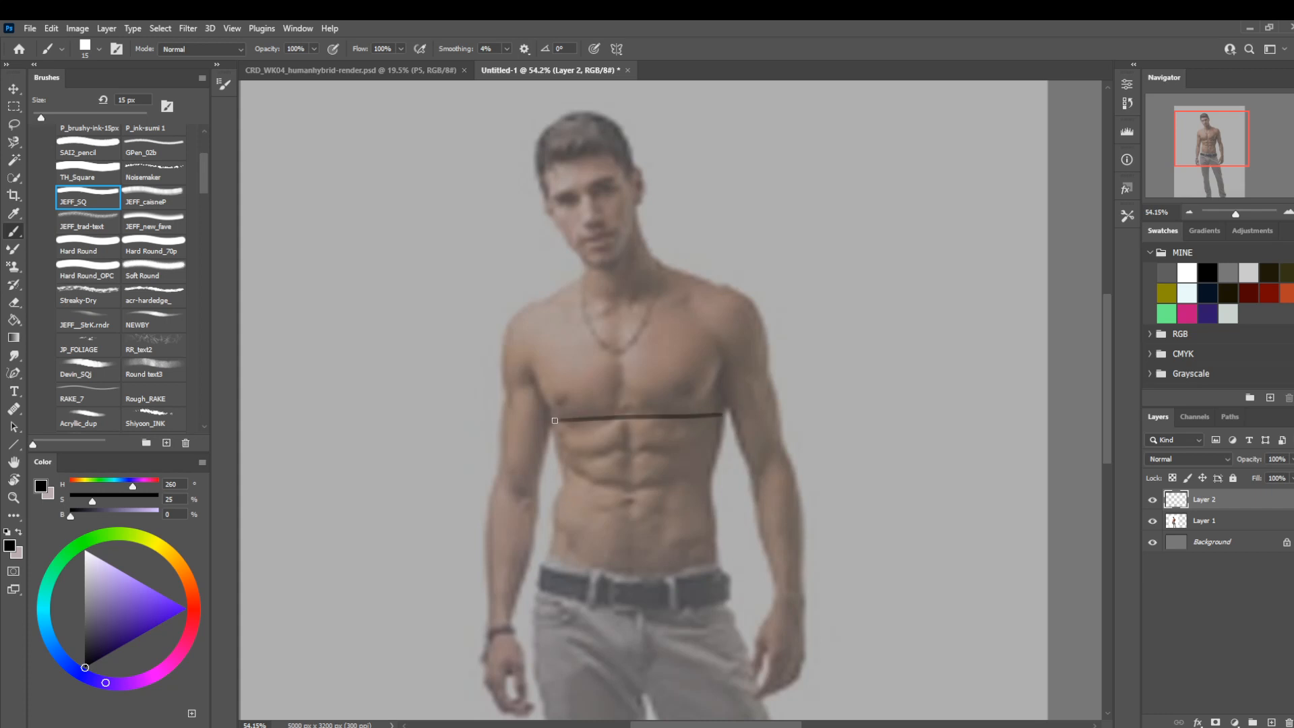
drag(720, 414, 554, 424)
mouse_move(558, 423)
mouse_down()
mouse_move(717, 421)
mouse_move(557, 429)
mouse_up()
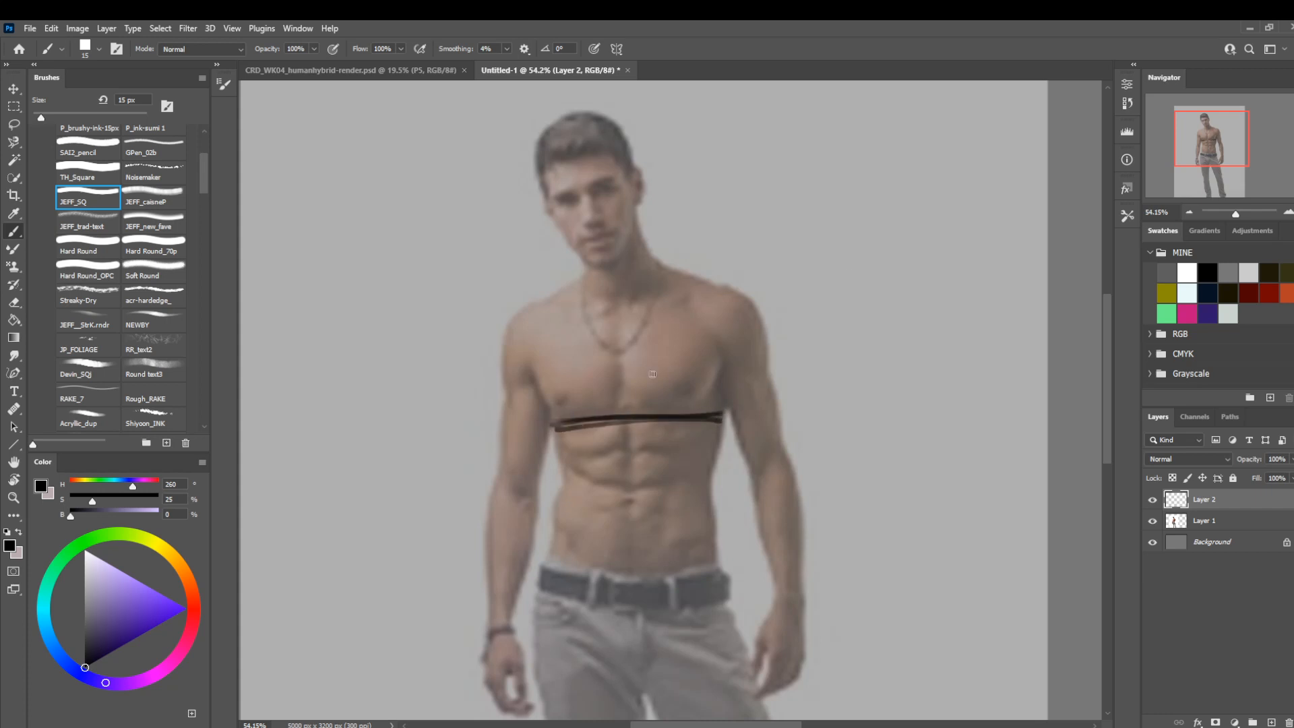
Try a short mark beside the chest and curved lines across the middle of the abdomen, undoing them.
drag(725, 372, 732, 387)
key(ctrl+z)
mouse_move(695, 474)
mouse_down()
mouse_move(681, 472)
mouse_move(714, 484)
mouse_up()
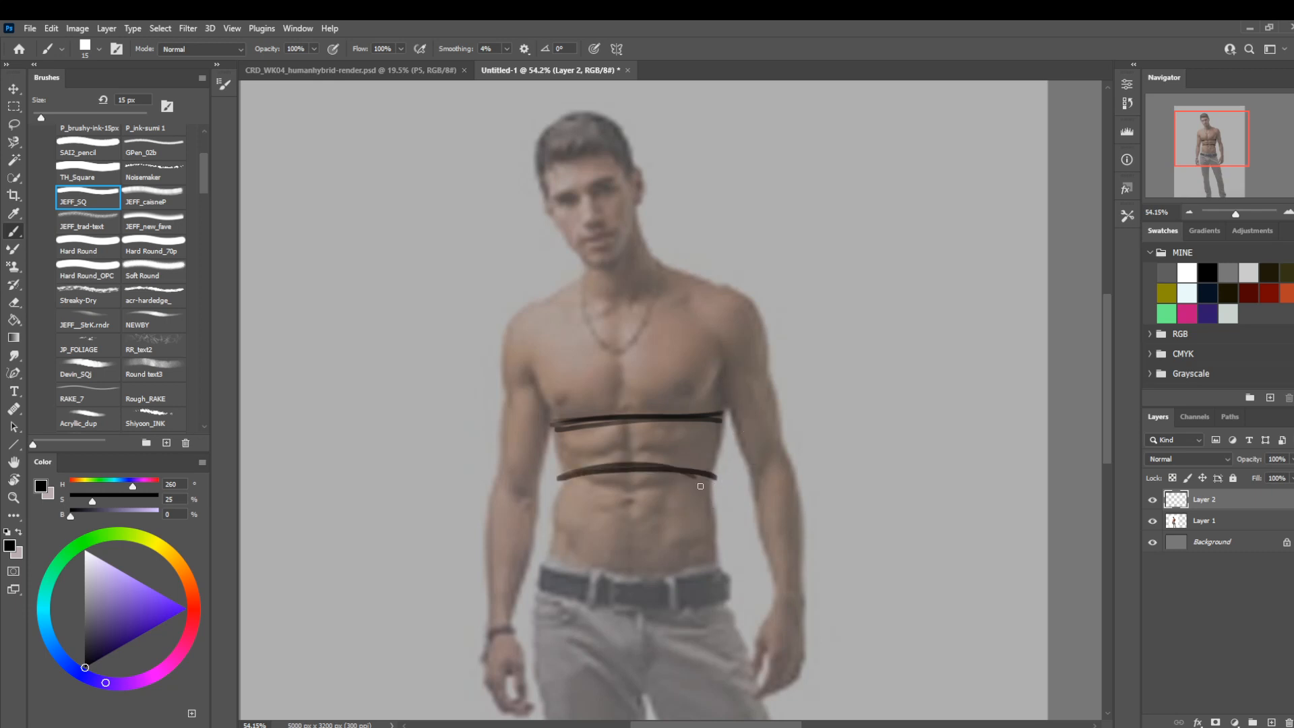
key(ctrl+z)
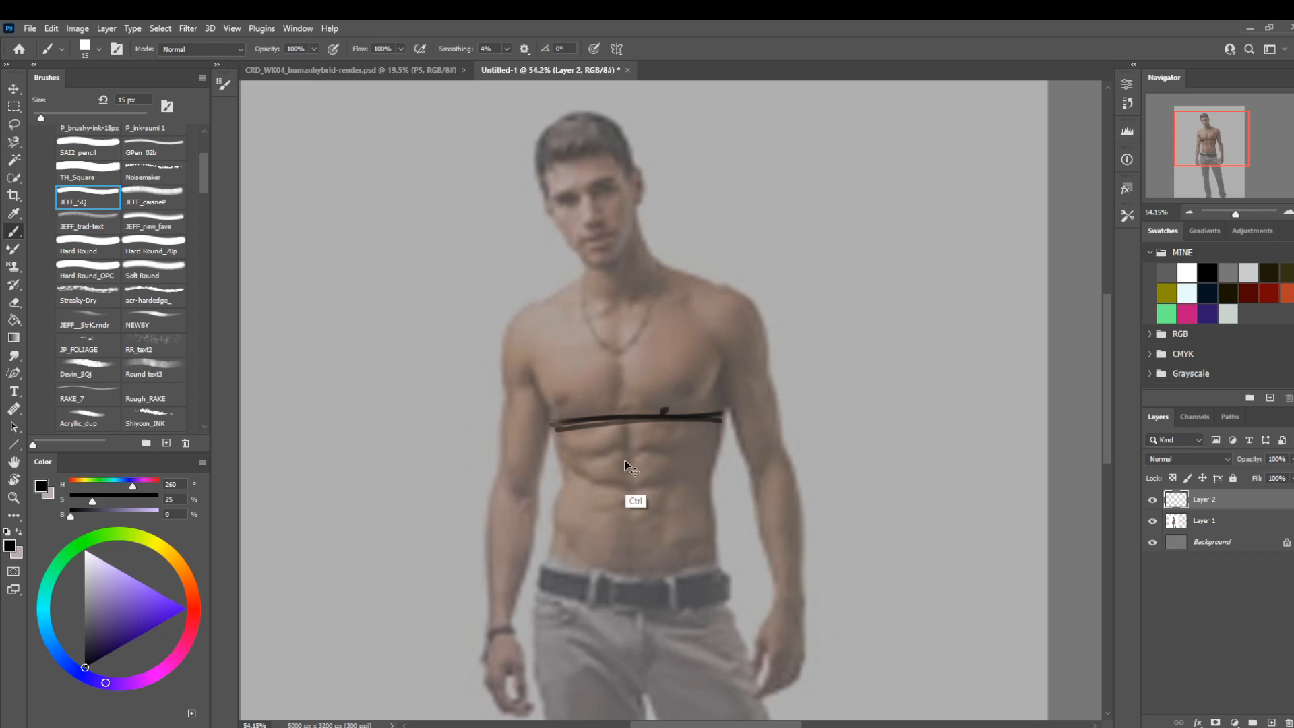
Try two steep strap lines from the man's left shoulder down to the chest band at 15 px, undoing them.
key(ctrl+z)
key(bracketleft)
key(bracketleft)
key(bracketright)
drag(713, 287, 664, 392)
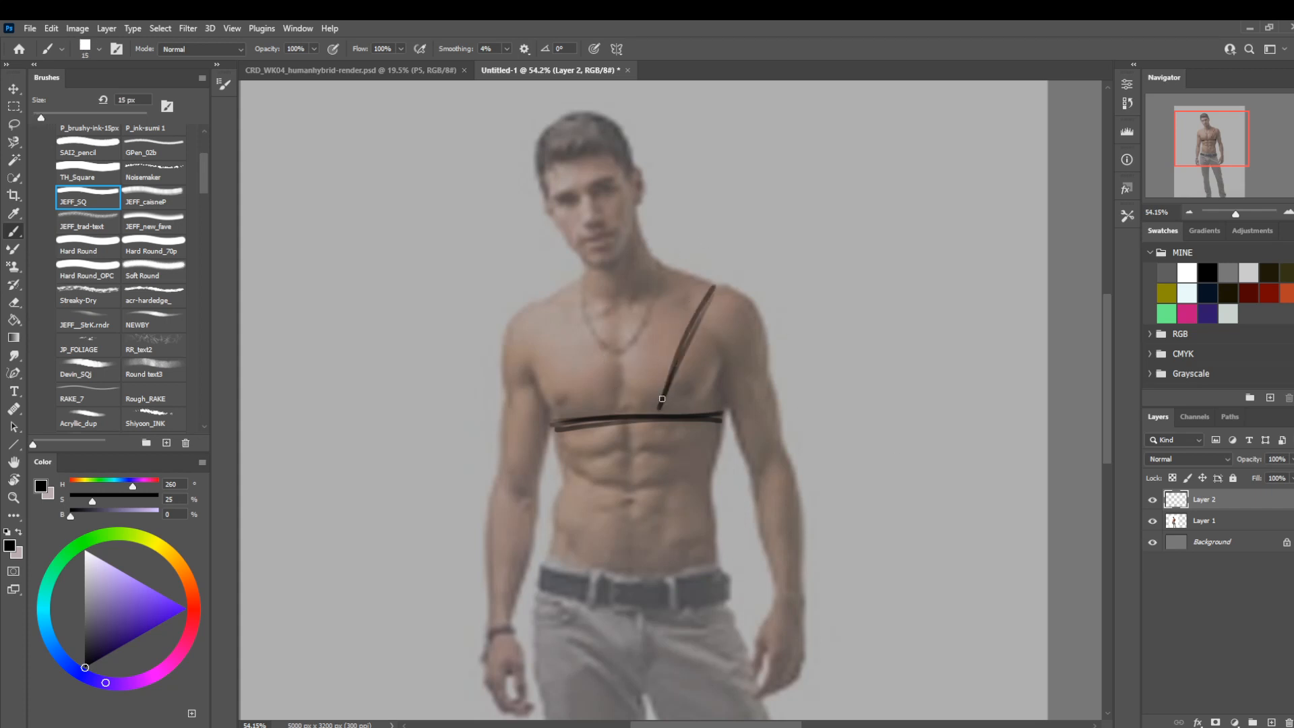
mouse_move(713, 278)
mouse_down()
mouse_move(698, 273)
mouse_move(672, 298)
mouse_move(634, 397)
mouse_up()
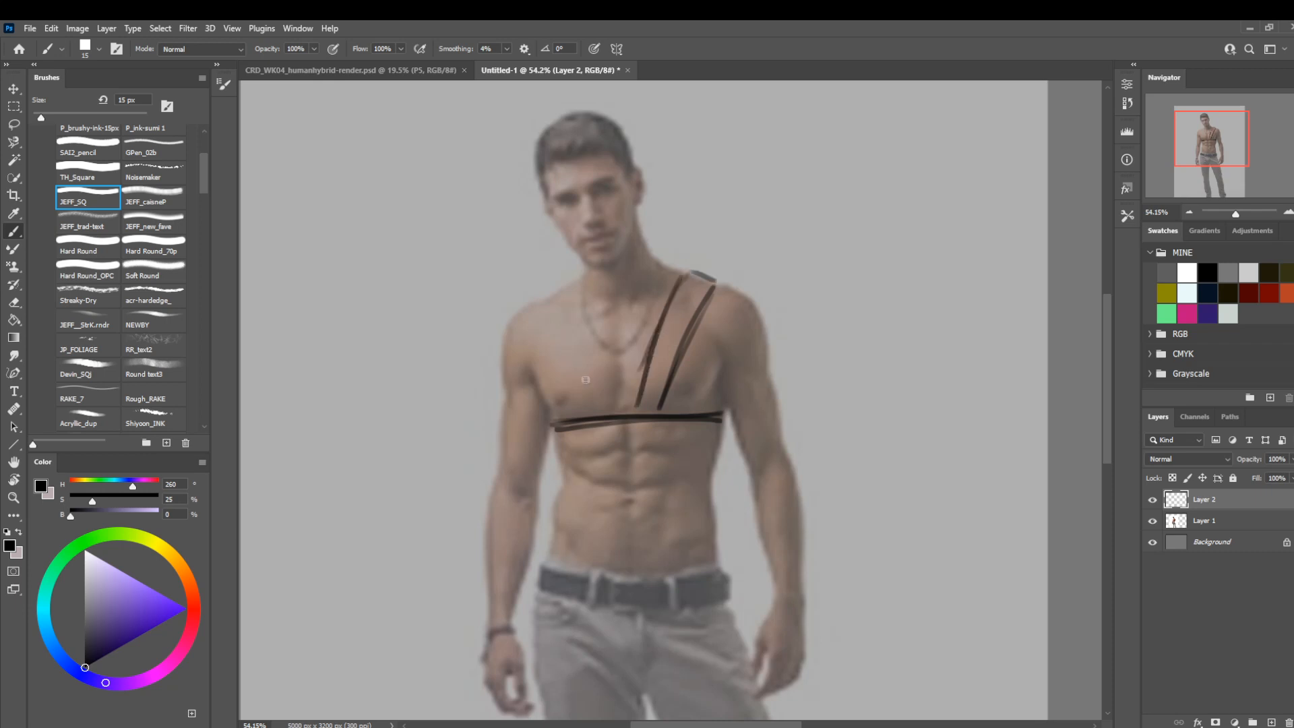
key(ctrl+z)
key(ctrl+z)
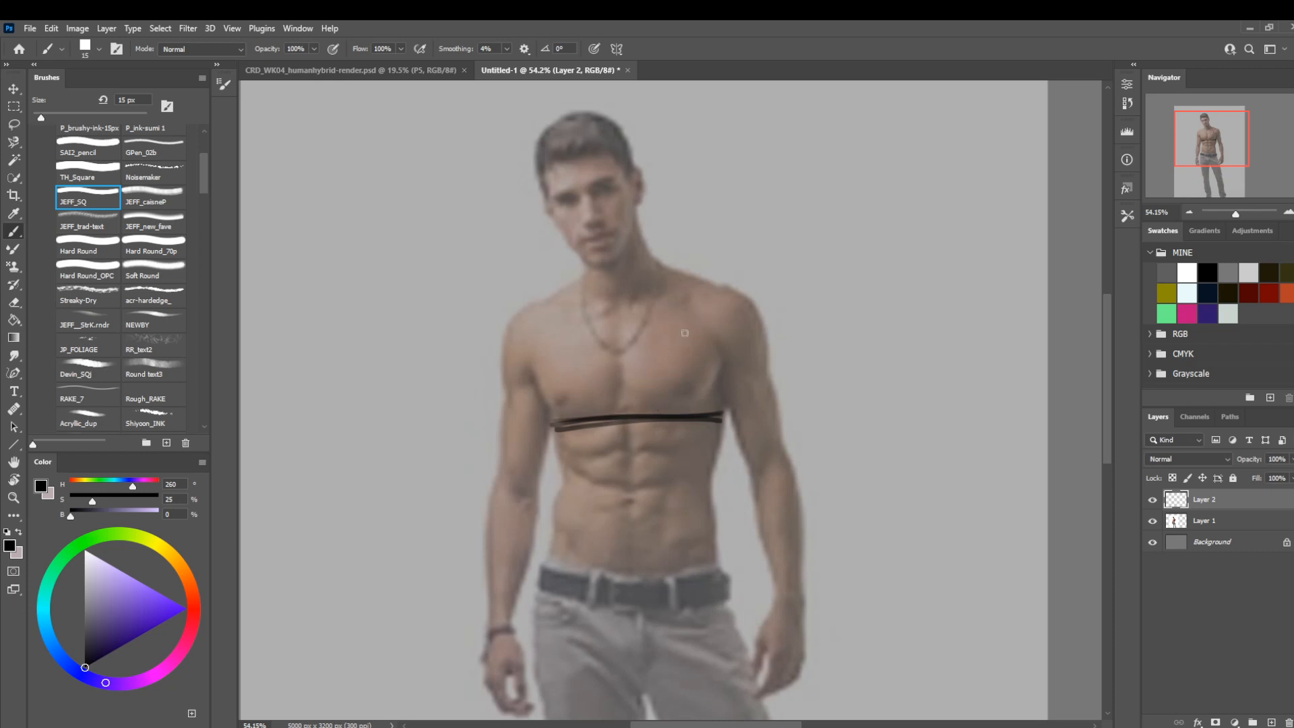
Draw a two-line diagonal strap from the man's left shoulder to the far side of the chest band at 9 px.
key(bracketleft)
key(bracketleft)
drag(715, 283, 584, 417)
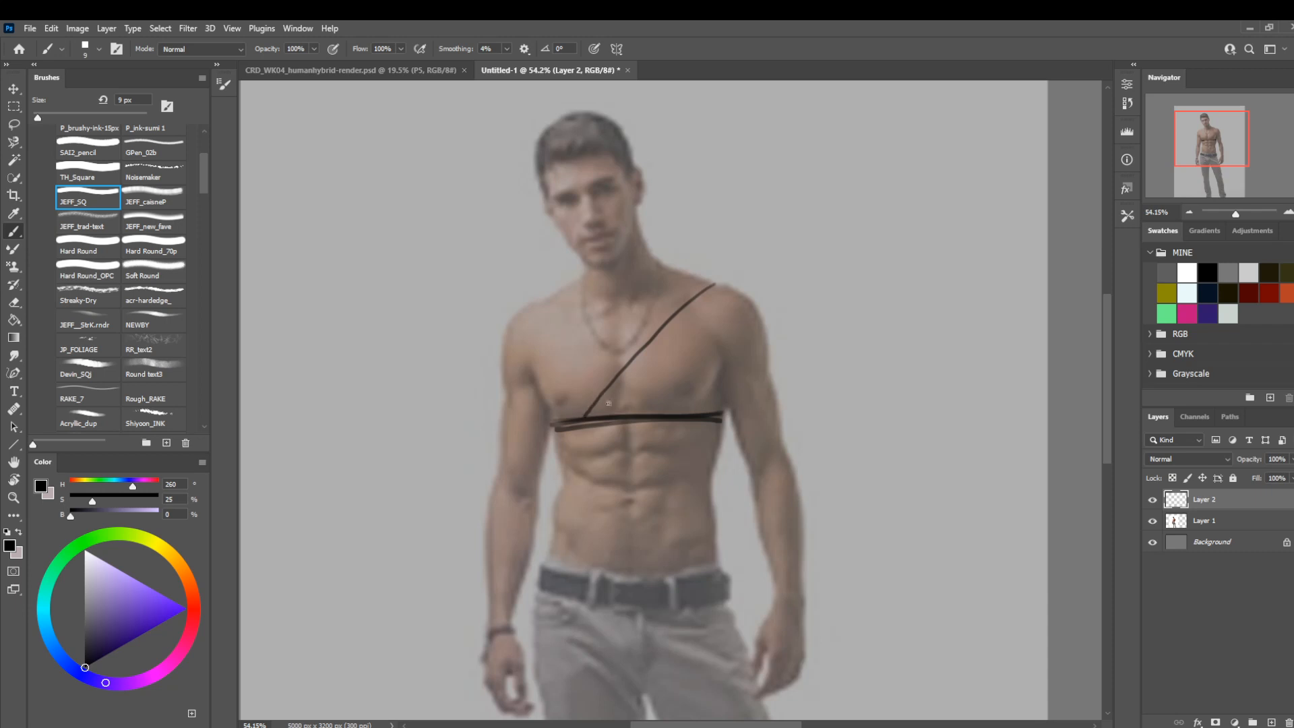
key(ctrl+z)
drag(716, 286, 600, 418)
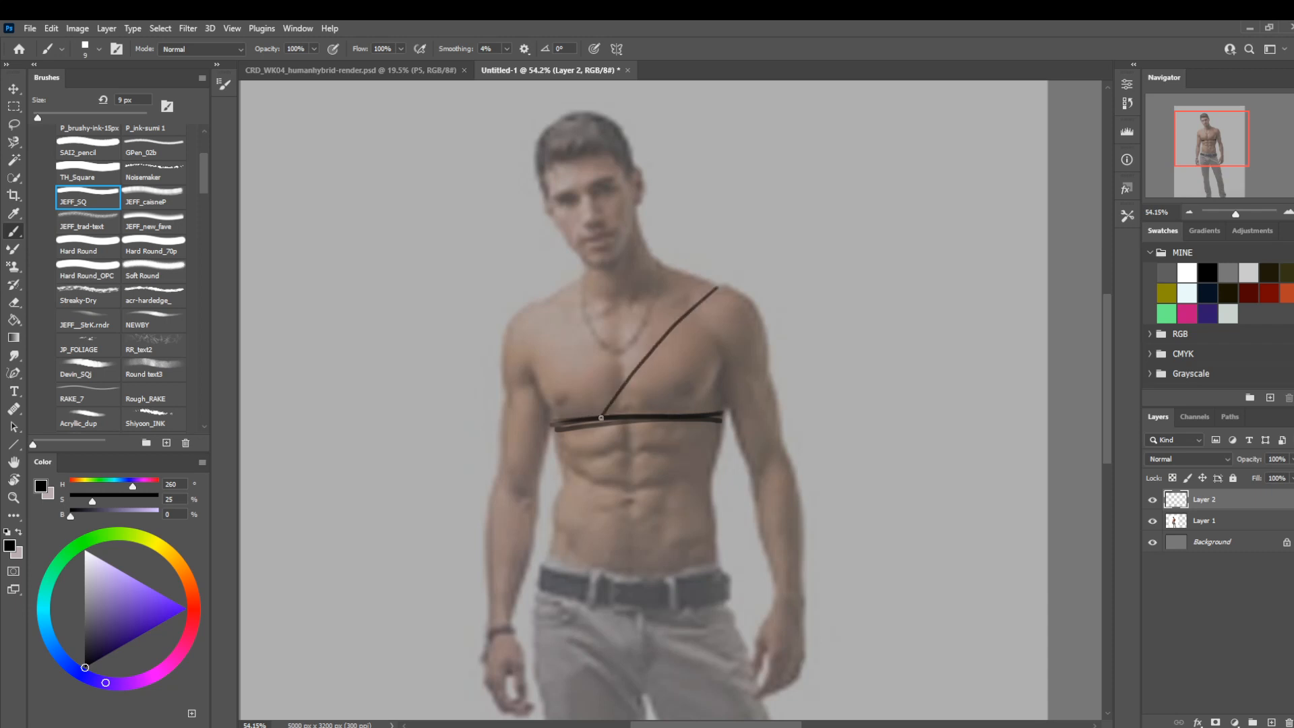
mouse_move(713, 283)
mouse_down()
mouse_move(690, 272)
mouse_move(657, 303)
mouse_move(571, 423)
mouse_up()
drag(636, 328, 578, 398)
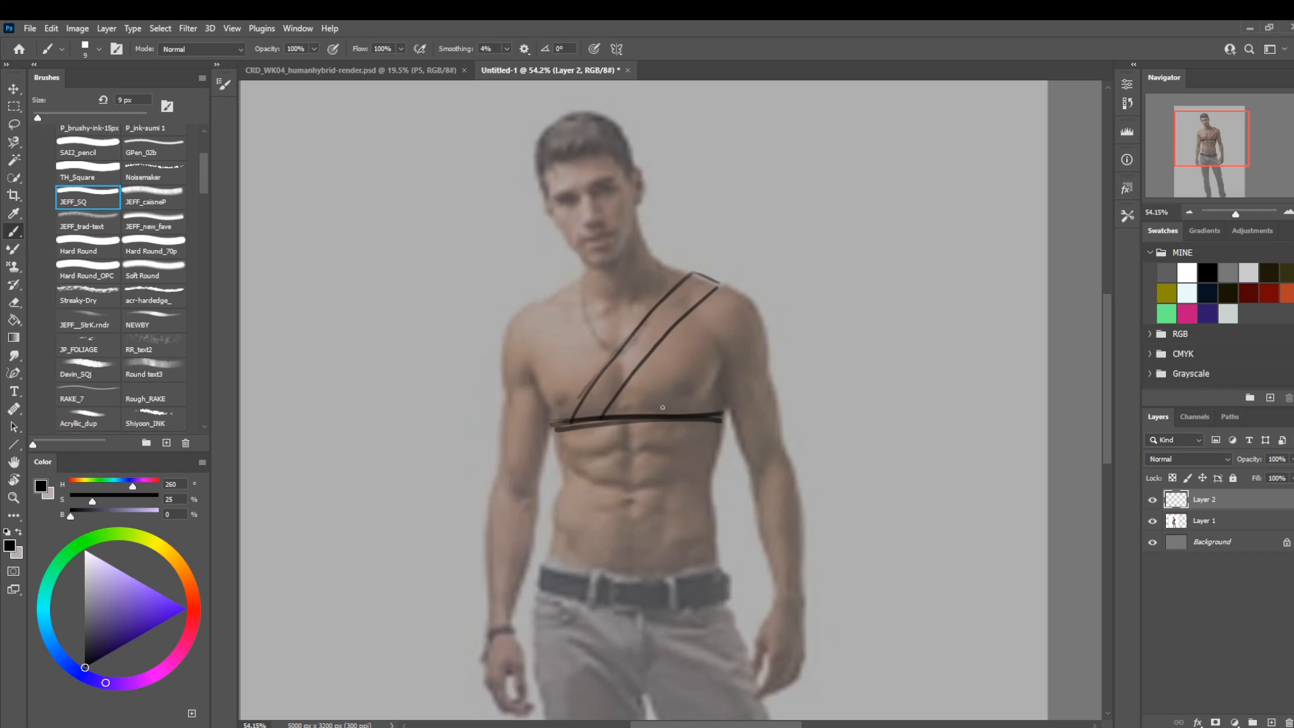
Draw a second two-line strap from his right shoulder to the chest band, crossing the first, and darken its shoulder end.
drag(674, 412, 539, 280)
key(ctrl+z)
mouse_move(676, 409)
mouse_down()
mouse_move(563, 283)
mouse_move(542, 298)
mouse_up()
drag(644, 415, 539, 294)
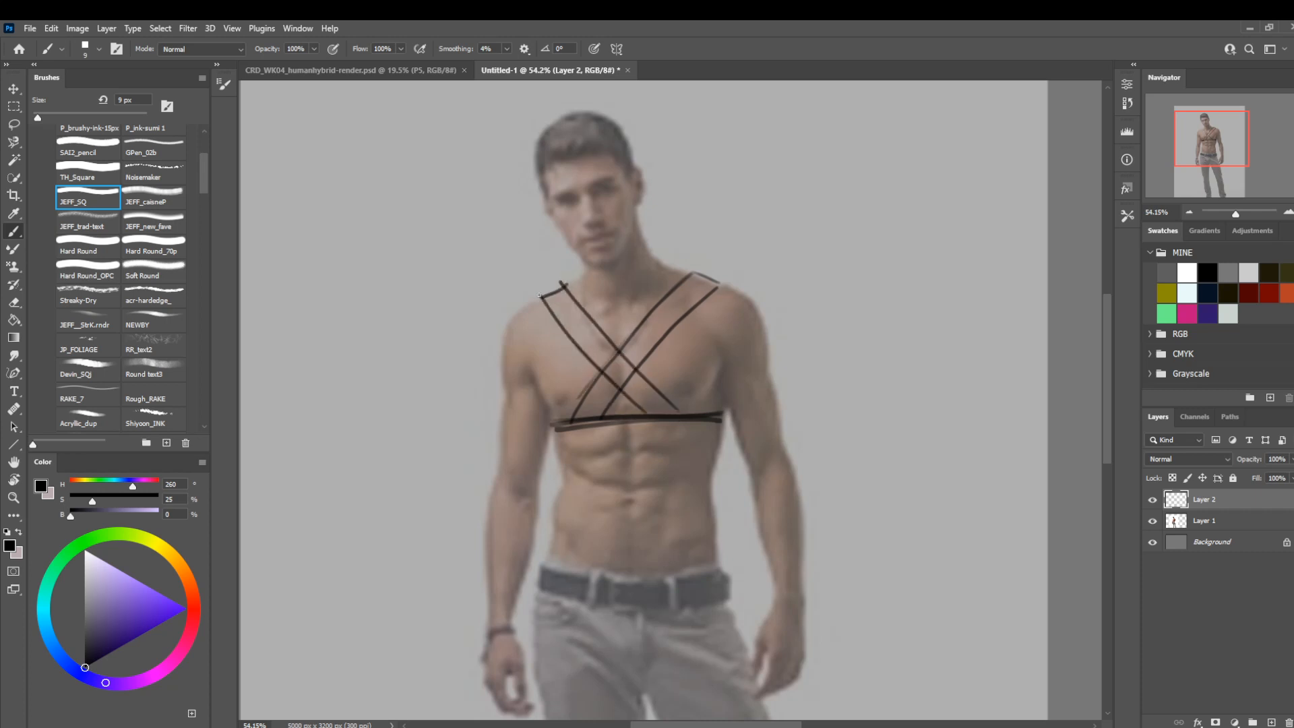
mouse_move(594, 365)
mouse_down()
mouse_move(536, 293)
mouse_move(560, 282)
mouse_up()
drag(556, 297, 539, 297)
Sketch a simplified tapered torso box beside the figure with two horizontal bands and V-shaped straps above them.
mouse_move(445, 426)
mouse_down()
mouse_move(452, 379)
mouse_move(293, 291)
mouse_move(316, 445)
mouse_move(446, 470)
mouse_up()
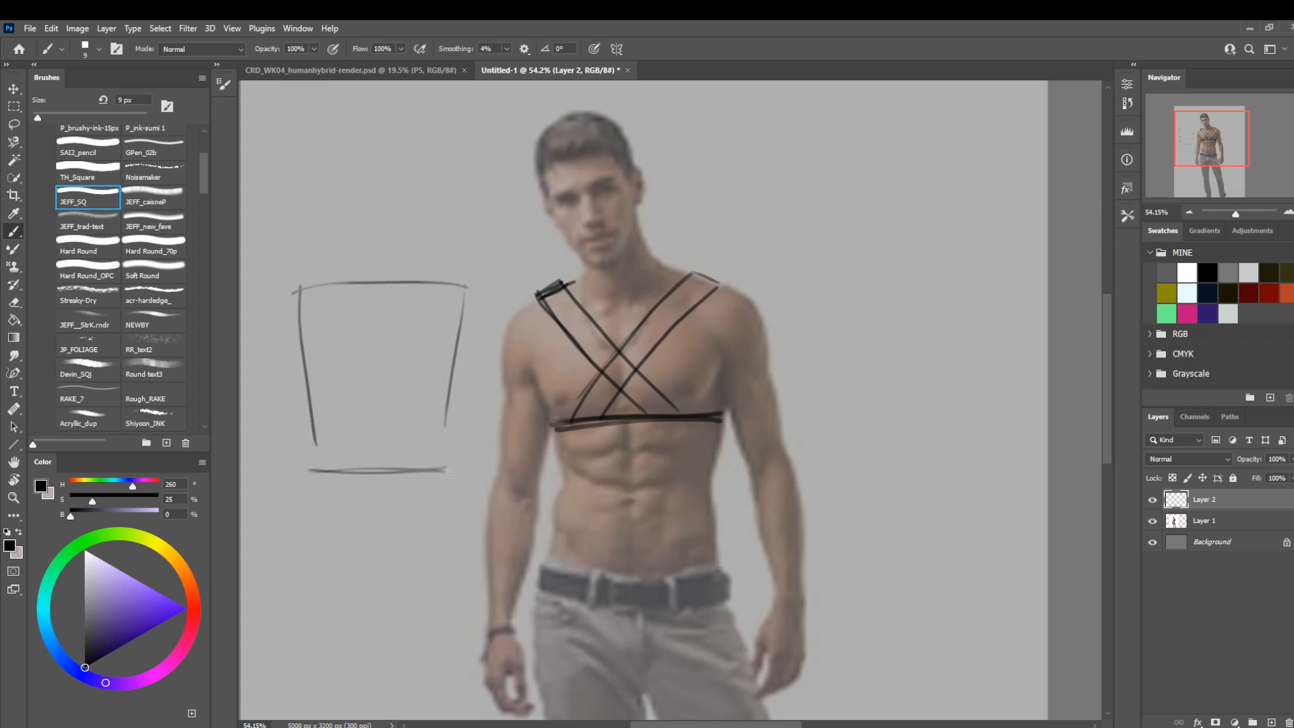
mouse_move(310, 398)
mouse_down()
mouse_move(457, 393)
mouse_move(392, 361)
mouse_move(308, 362)
mouse_up()
drag(367, 358, 477, 353)
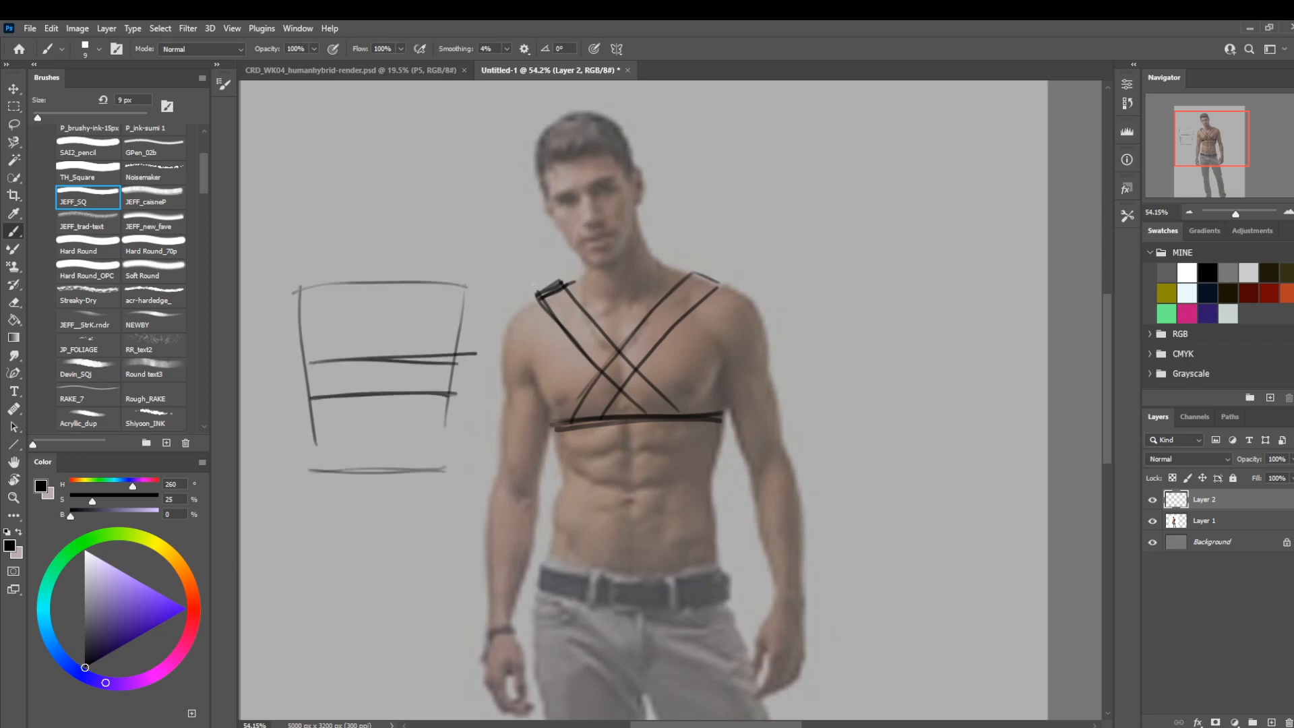
mouse_move(458, 274)
mouse_down()
mouse_move(386, 377)
mouse_move(313, 283)
mouse_up()
mouse_move(312, 283)
mouse_down()
mouse_move(359, 357)
mouse_move(418, 276)
mouse_move(387, 352)
mouse_move(383, 334)
mouse_move(467, 264)
mouse_up()
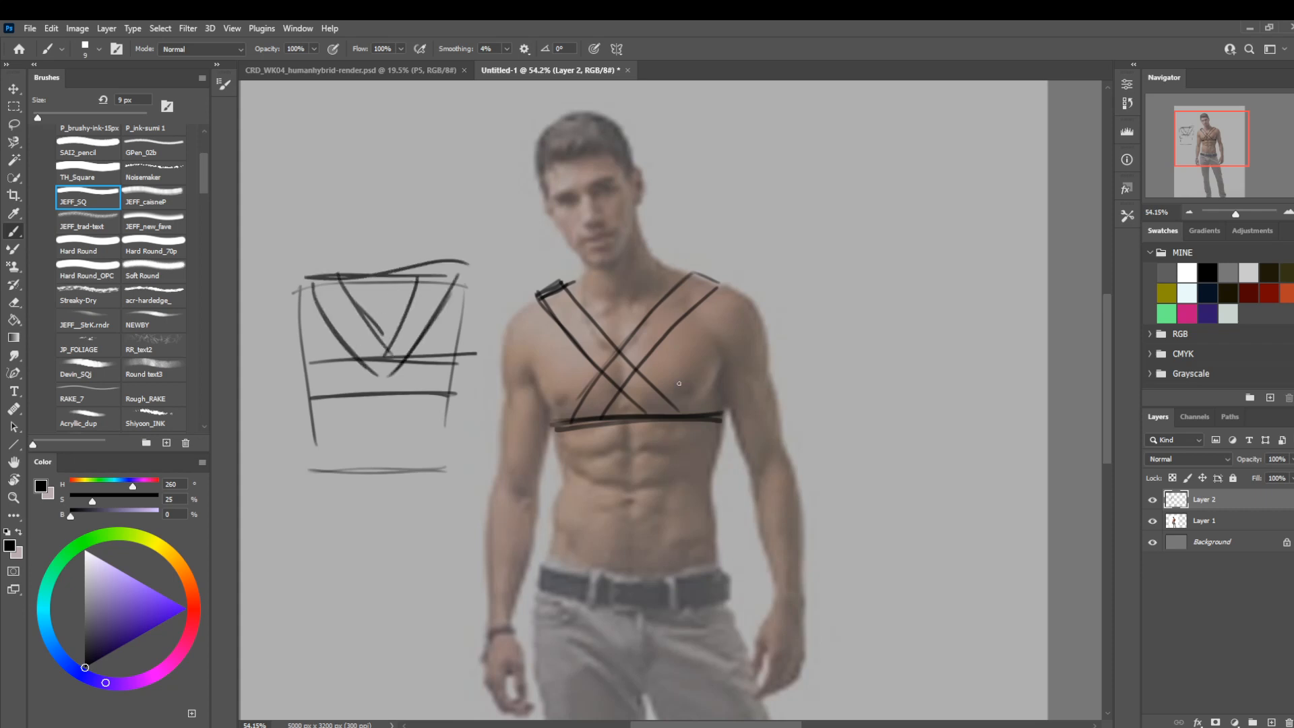
Thicken the outer edges of both crossed straps on the chest with the brush at 15 px.
mouse_move(553, 459)
mouse_down()
mouse_move(564, 482)
mouse_move(560, 463)
mouse_move(535, 466)
mouse_move(551, 455)
mouse_up()
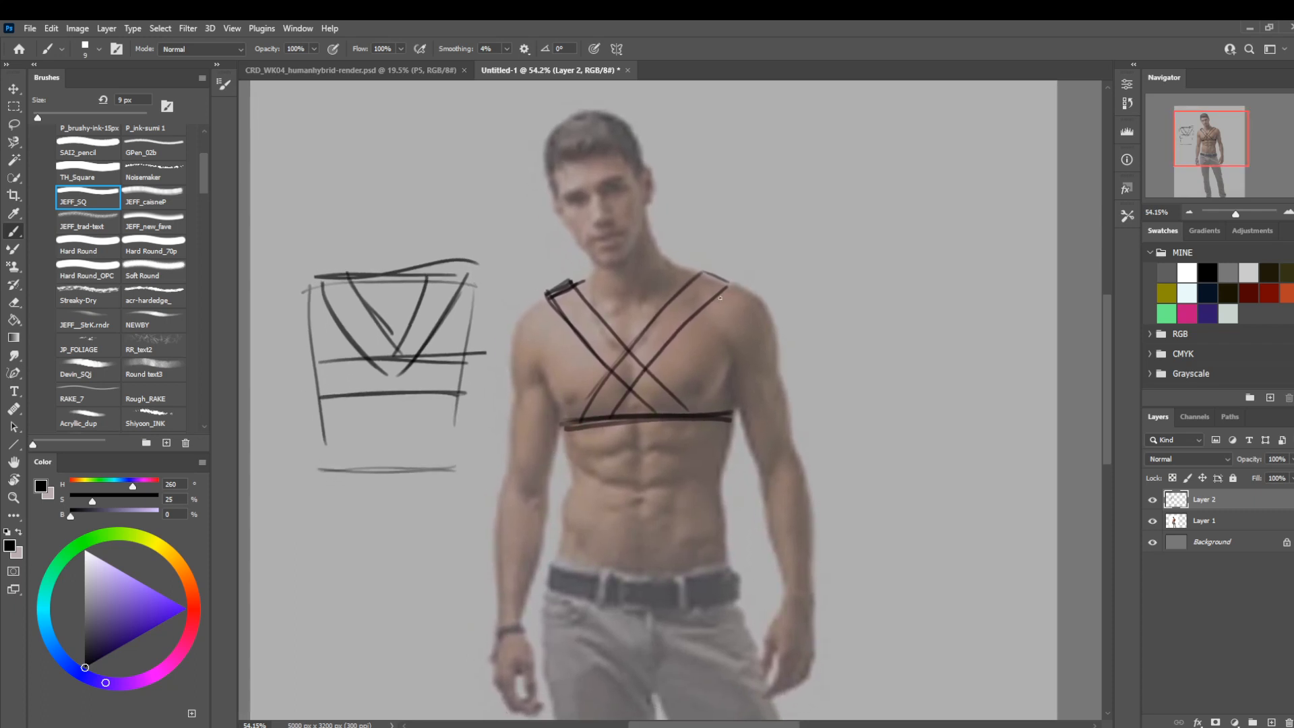
key(bracketright)
key(bracketright)
mouse_move(730, 279)
mouse_down()
mouse_move(618, 412)
mouse_move(545, 294)
mouse_up()
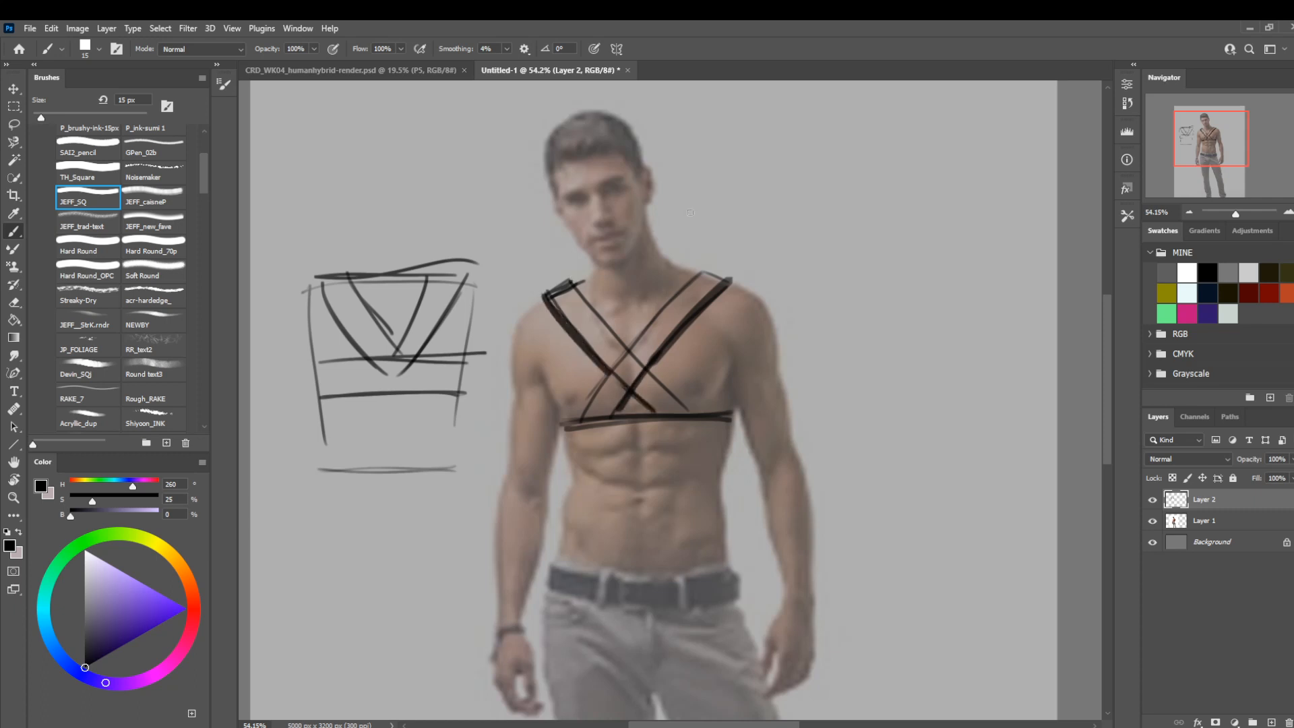
Add a new layer and hatch the strap coming from the man's left shoulder at 10 px.
key(bracketleft)
key(bracketleft)
click(1271, 722)
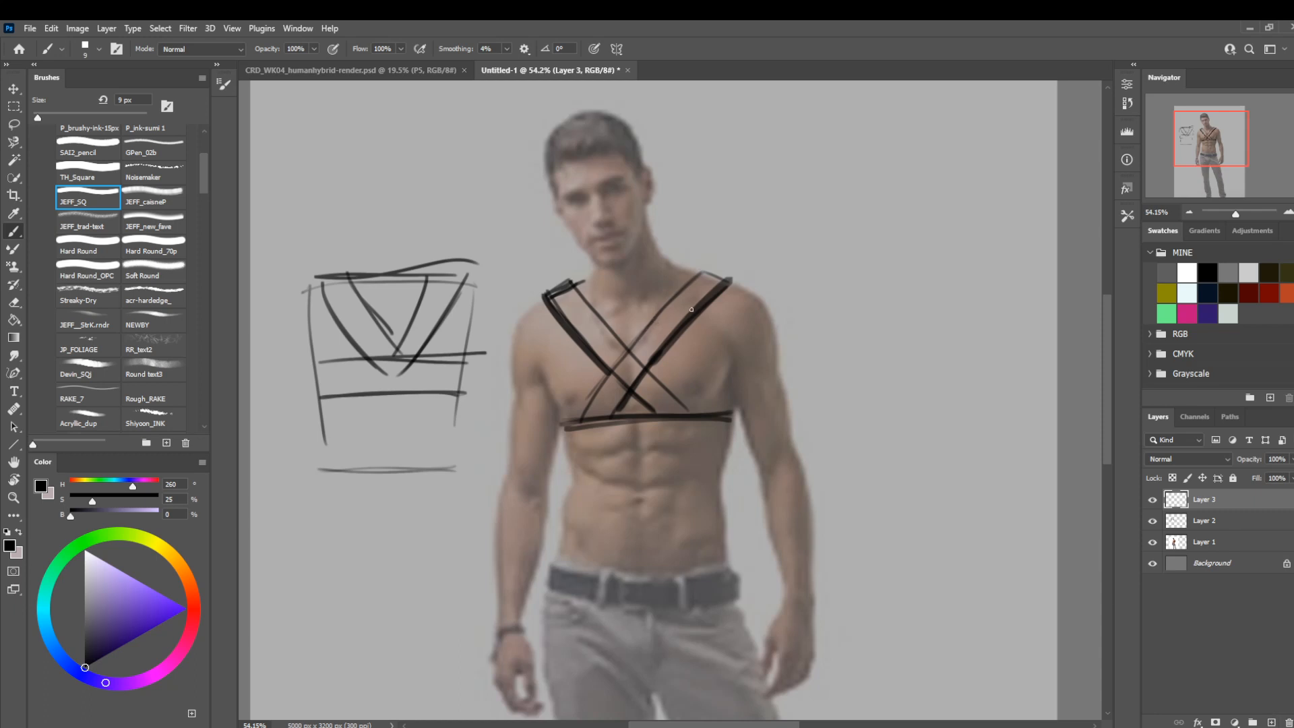
key(bracketright)
key(bracketright)
key(bracketleft)
mouse_move(680, 325)
mouse_down()
mouse_move(635, 348)
mouse_move(601, 401)
mouse_up()
mouse_move(601, 401)
mouse_down()
mouse_move(650, 358)
mouse_move(611, 409)
mouse_up()
mouse_move(678, 324)
mouse_down()
mouse_move(615, 406)
mouse_move(667, 324)
mouse_up()
drag(667, 323, 601, 417)
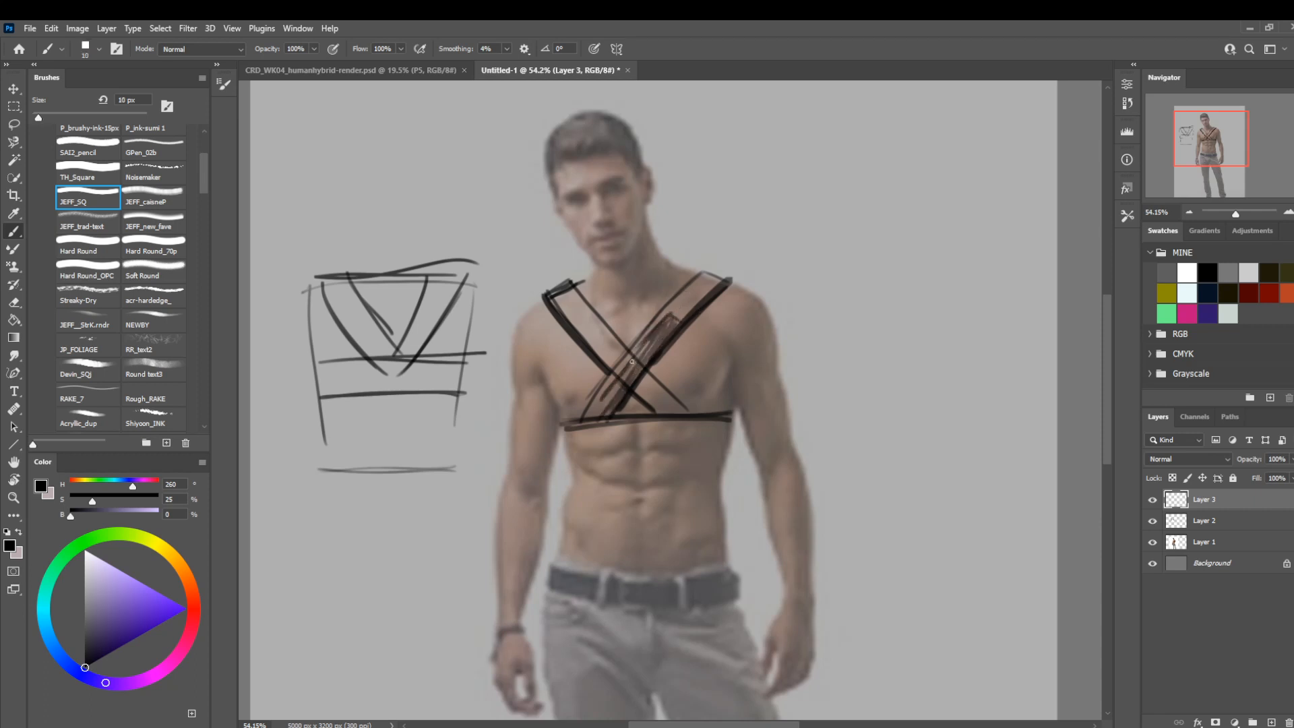
drag(643, 343, 593, 414)
Shade the crossing strap from his right shoulder with a broad brush stroke and touch up its upper end with the eraser.
key(bracketright)
key(bracketright)
key(bracketright)
key(bracketright)
key(bracketright)
key(bracketright)
key(bracketright)
key(bracketright)
key(bracketright)
key(bracketright)
drag(669, 402, 584, 330)
key(bracketleft)
key(e)
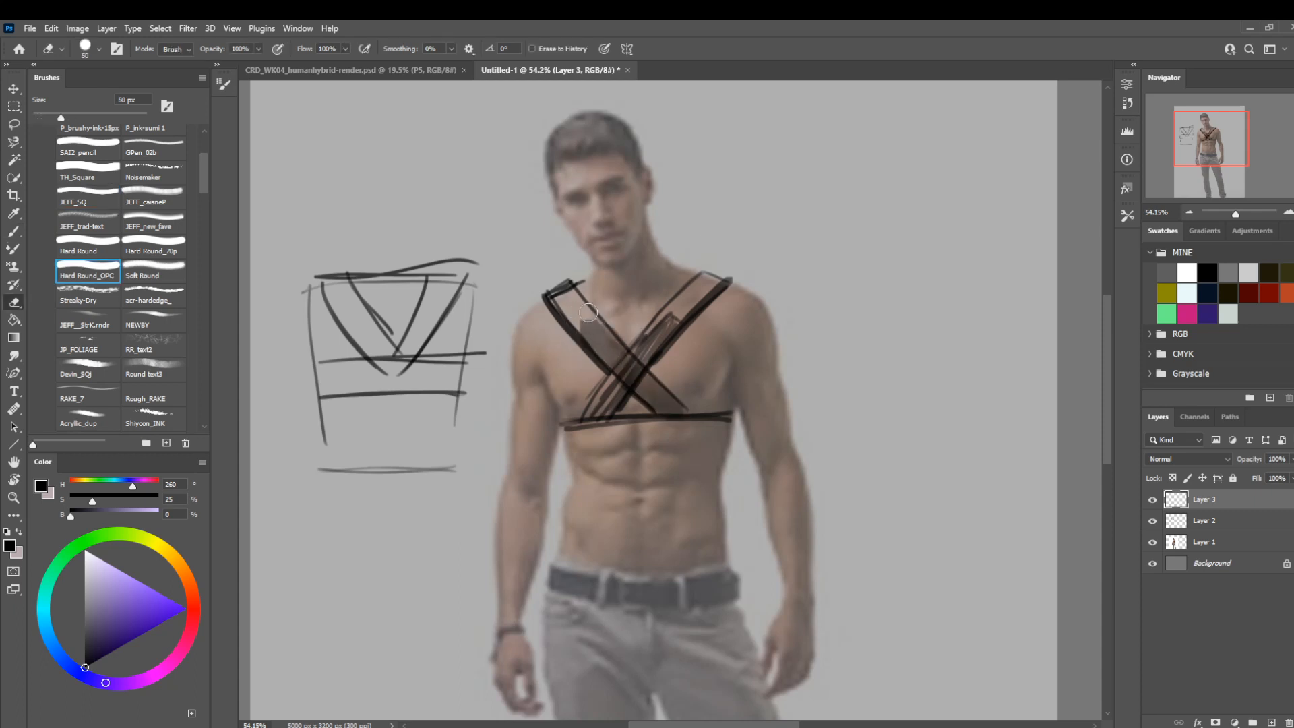
key(b)
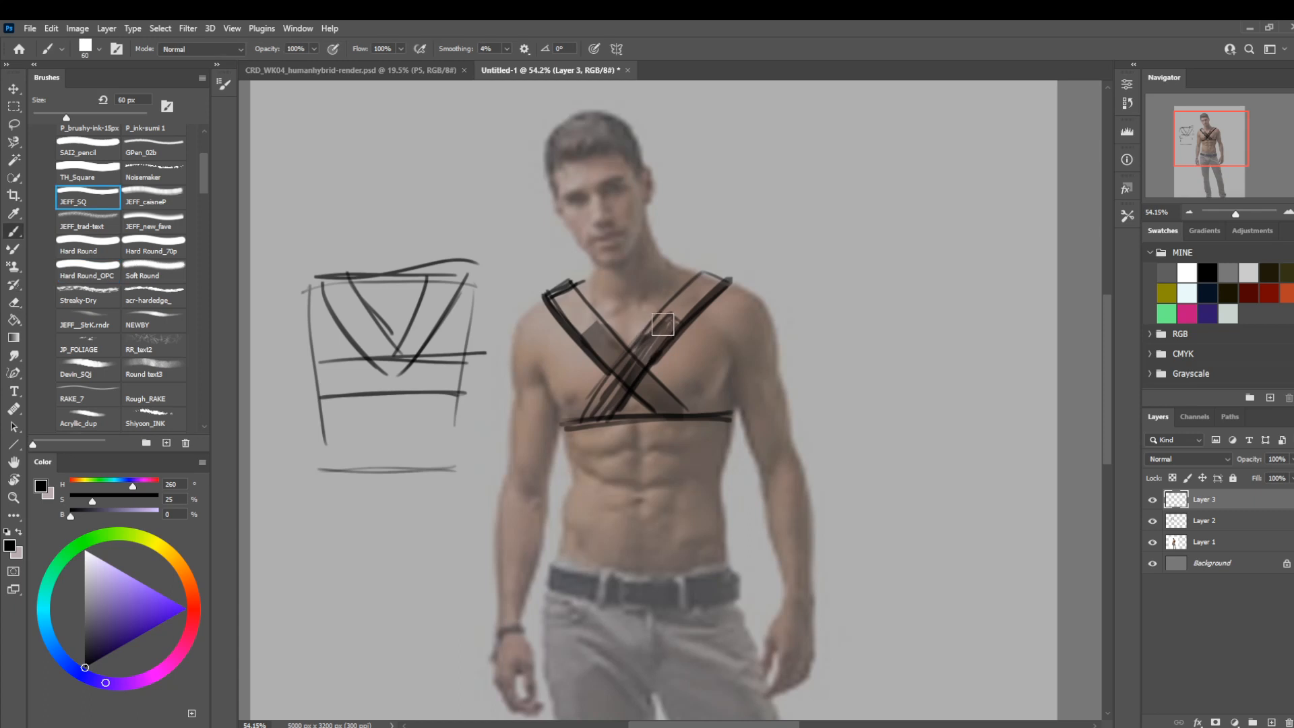
Stamp a row of dark square marks along the strap from his left shoulder at 30 px.
key(bracketleft)
key(bracketleft)
key(bracketleft)
drag(670, 326, 671, 334)
click(651, 341)
click(641, 361)
click(624, 379)
click(605, 398)
click(589, 415)
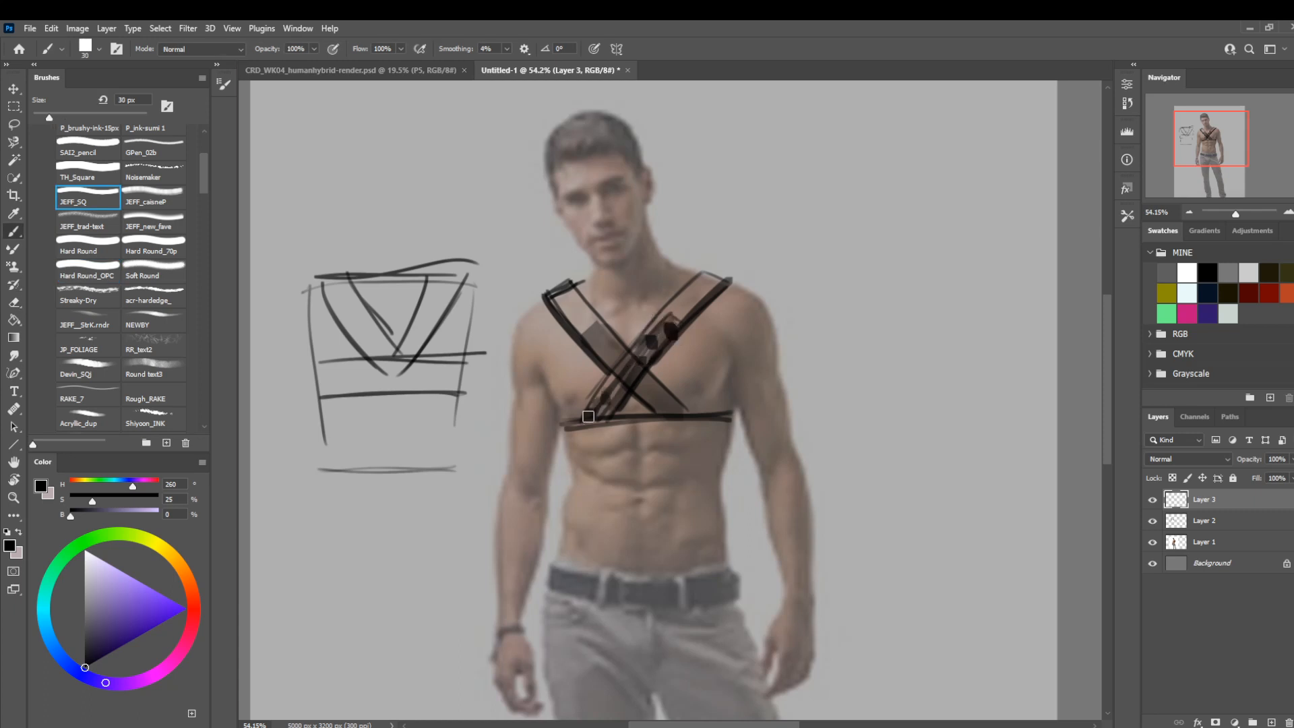
Draw dark blocky detail lines over the middle of the strap from his right shoulder at 15 px.
key(bracketleft)
key(bracketleft)
key(bracketleft)
drag(591, 348, 602, 360)
mouse_move(610, 369)
mouse_down()
mouse_move(620, 348)
mouse_move(594, 327)
mouse_up()
mouse_move(583, 339)
mouse_down()
mouse_move(593, 373)
mouse_move(612, 353)
mouse_up()
drag(609, 363, 593, 334)
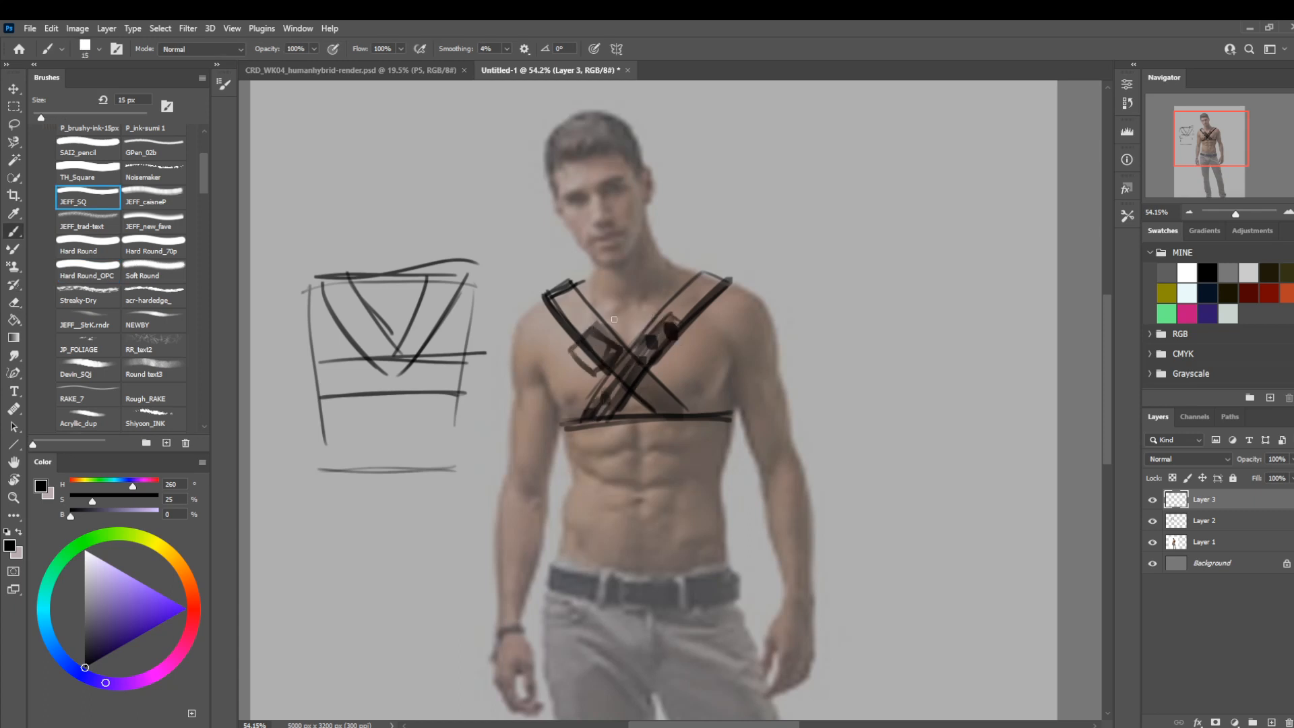
Add short cross bars over the upper part of both straps with the brush at 8 px.
key(bracketleft)
key(bracketleft)
key(bracketleft)
drag(670, 295, 694, 313)
mouse_move(568, 325)
mouse_down()
mouse_move(594, 301)
mouse_move(691, 307)
mouse_up()
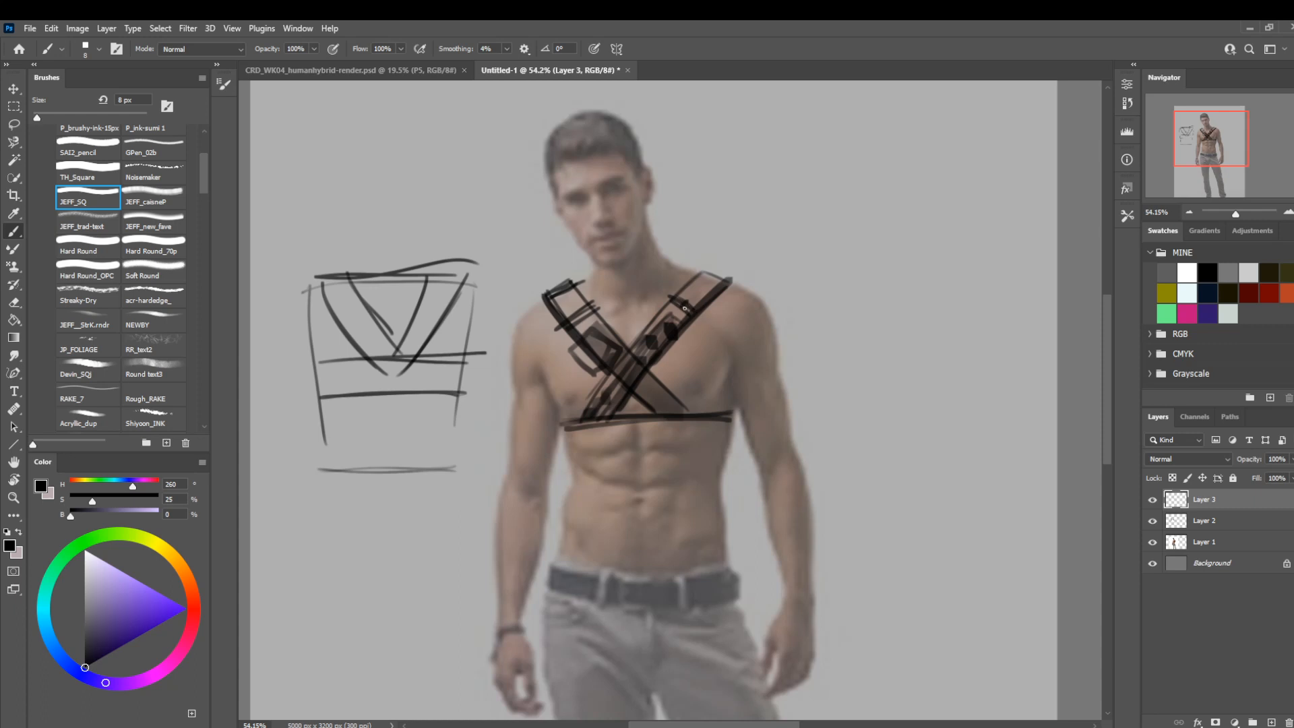
Draw the outlines of a cape falling from the neck and both shoulders over the outside of each arm.
mouse_move(689, 302)
mouse_down()
mouse_move(754, 321)
mouse_move(866, 619)
mouse_up()
drag(812, 413, 866, 622)
mouse_move(797, 366)
mouse_down()
mouse_move(765, 279)
mouse_move(666, 251)
mouse_move(651, 279)
mouse_move(657, 245)
mouse_move(678, 296)
mouse_up()
mouse_move(592, 264)
mouse_down()
mouse_move(586, 306)
mouse_move(538, 289)
mouse_move(519, 308)
mouse_move(431, 614)
mouse_up()
mouse_move(580, 309)
mouse_down()
mouse_move(509, 390)
mouse_move(448, 616)
mouse_up()
drag(570, 342, 441, 629)
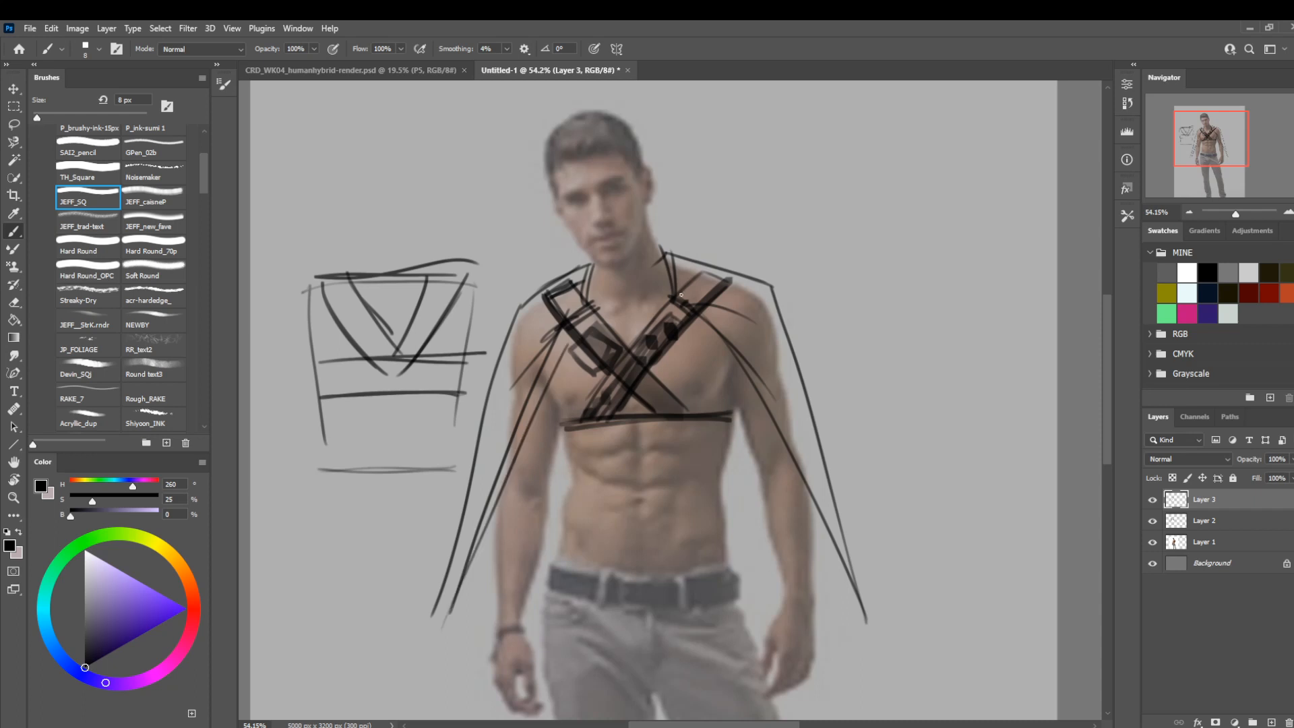
Try long vertical lines from the neck clasps down over the torso and legs, undoing them.
mouse_move(660, 248)
mouse_down()
mouse_move(683, 303)
mouse_move(664, 303)
mouse_move(694, 719)
mouse_up()
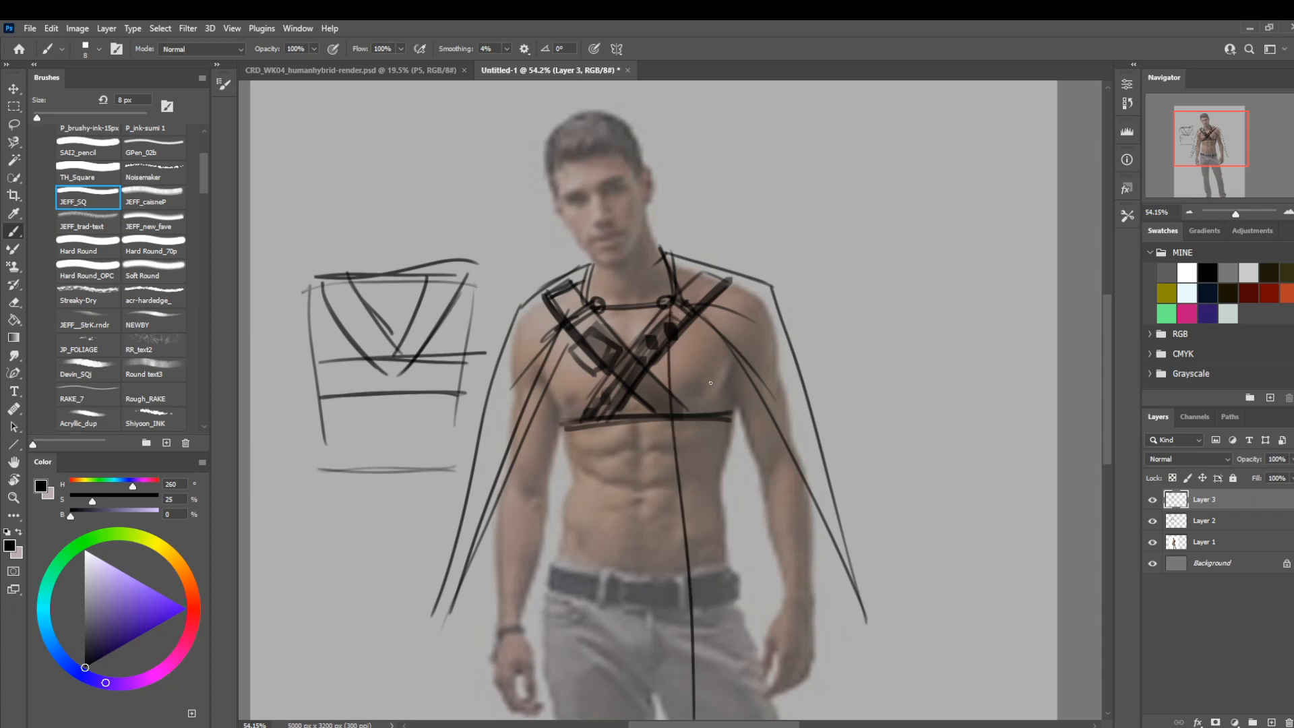
key(ctrl+z)
key(ctrl+space)
mouse_move(664, 351)
mouse_down()
mouse_move(648, 313)
mouse_move(676, 560)
mouse_up()
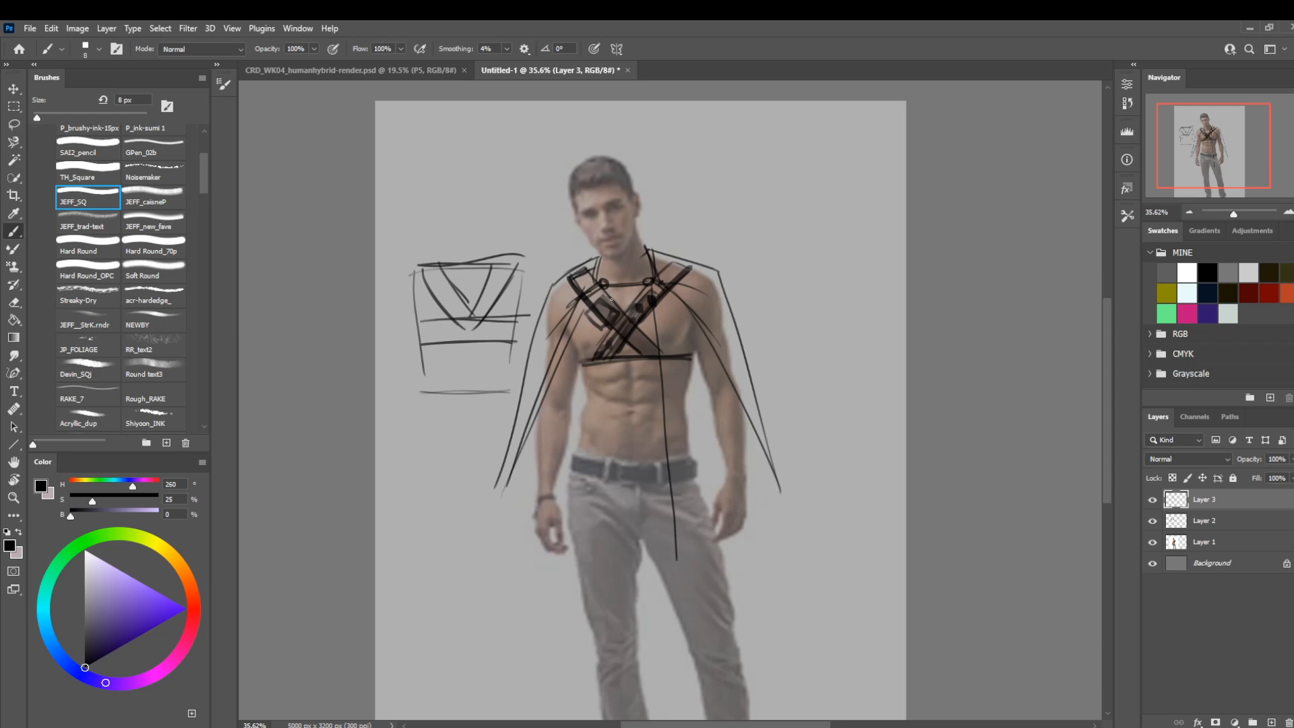
key(ctrl+z)
drag(653, 294, 700, 605)
key(ctrl+z)
drag(651, 282, 688, 601)
drag(600, 283, 626, 671)
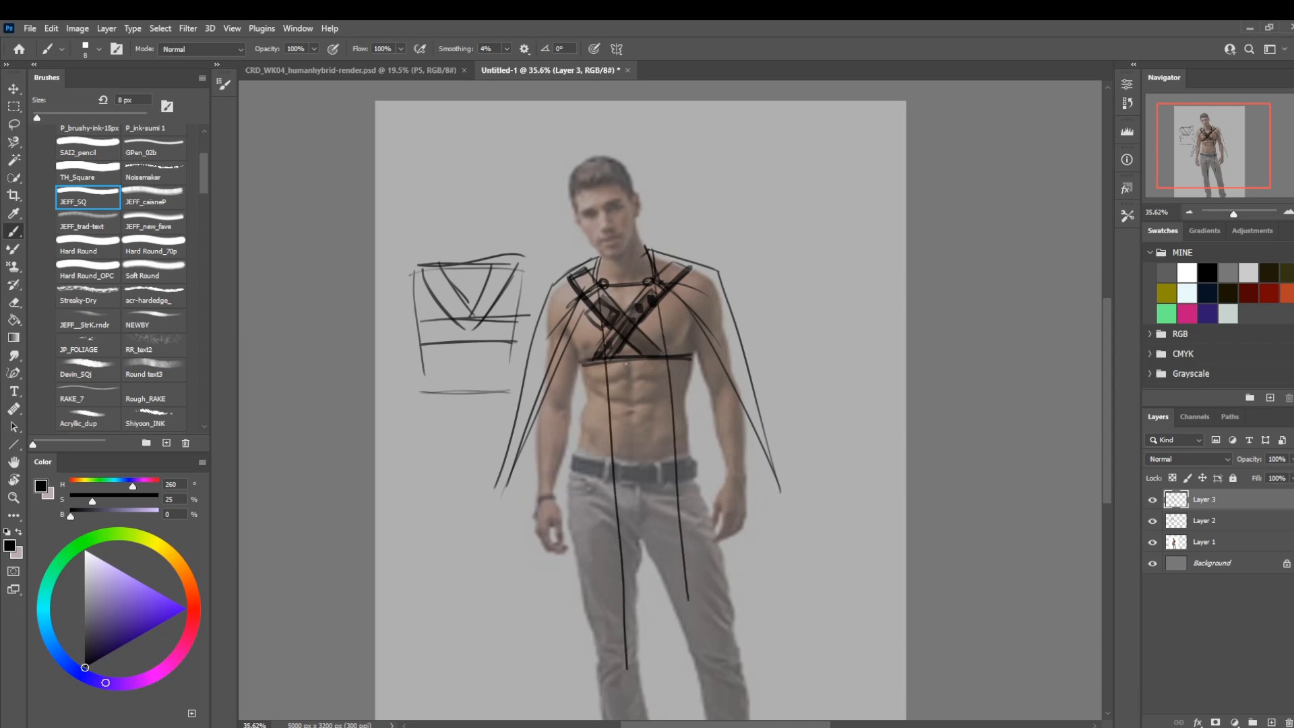
key(ctrl+z)
key(ctrl+z)
Draw the long vertical edges of a narrow panel from the neck clasps down to the lower legs.
drag(656, 286, 686, 671)
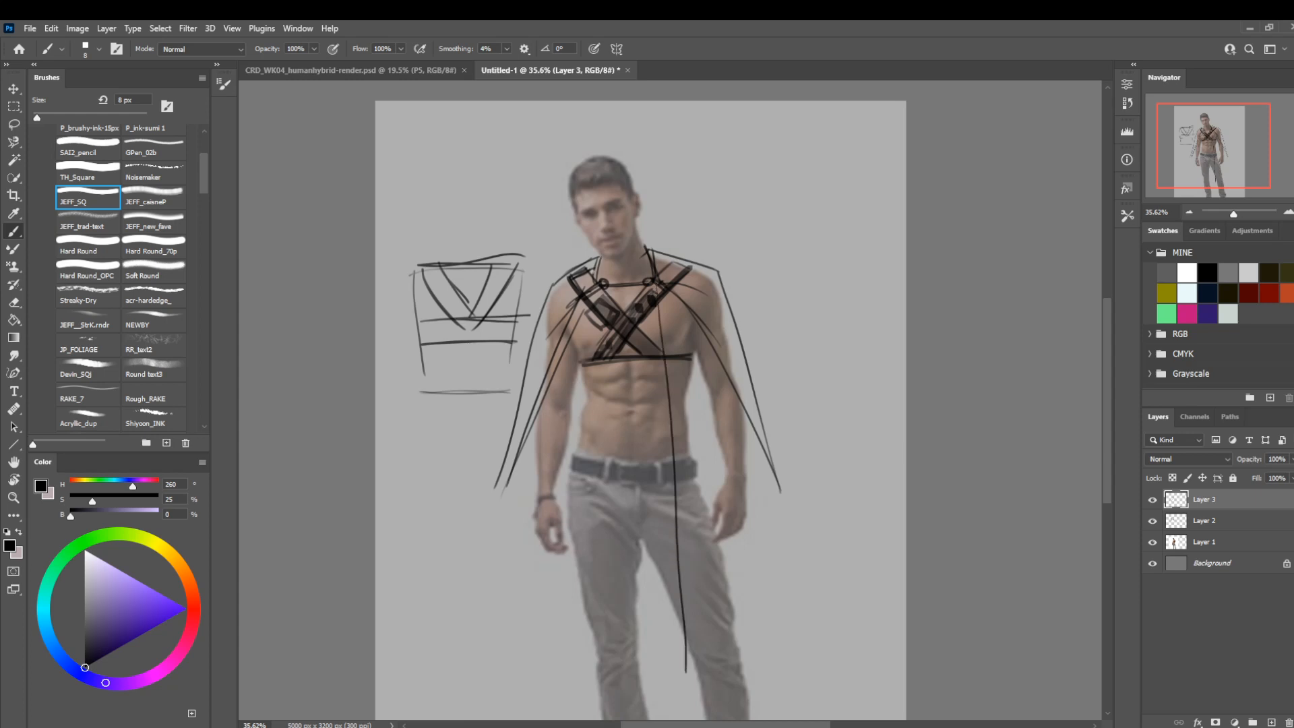
mouse_move(604, 287)
mouse_down()
mouse_move(629, 648)
mouse_move(604, 309)
mouse_move(607, 696)
mouse_move(705, 679)
mouse_up()
key(ctrl+z)
Extend the cape's outer edges down to the lower legs and sketch its curved hem at both sides.
mouse_move(516, 424)
mouse_down()
mouse_move(499, 570)
mouse_move(510, 711)
mouse_up()
mouse_move(781, 487)
mouse_down()
mouse_move(812, 717)
mouse_move(783, 717)
mouse_up()
drag(492, 709, 581, 692)
drag(769, 700, 736, 692)
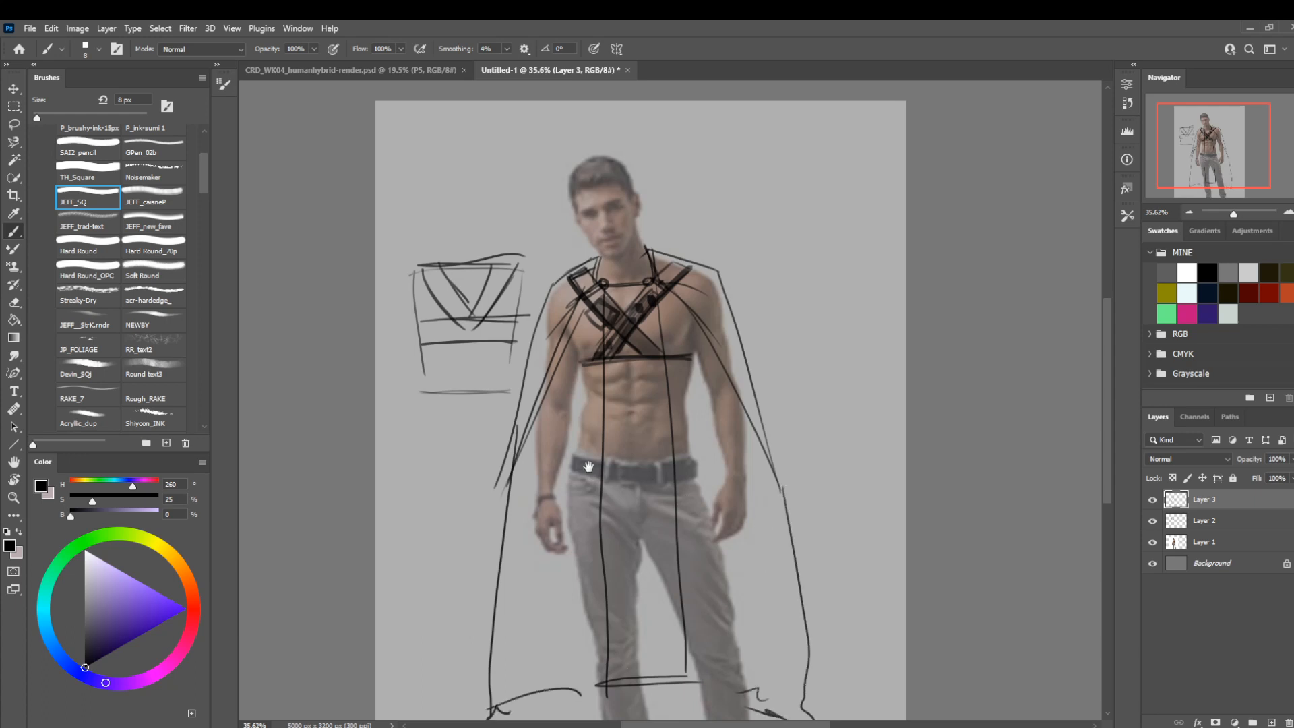
Add short dark marks at the strap tops on both sides of the neck.
drag(588, 467, 553, 449)
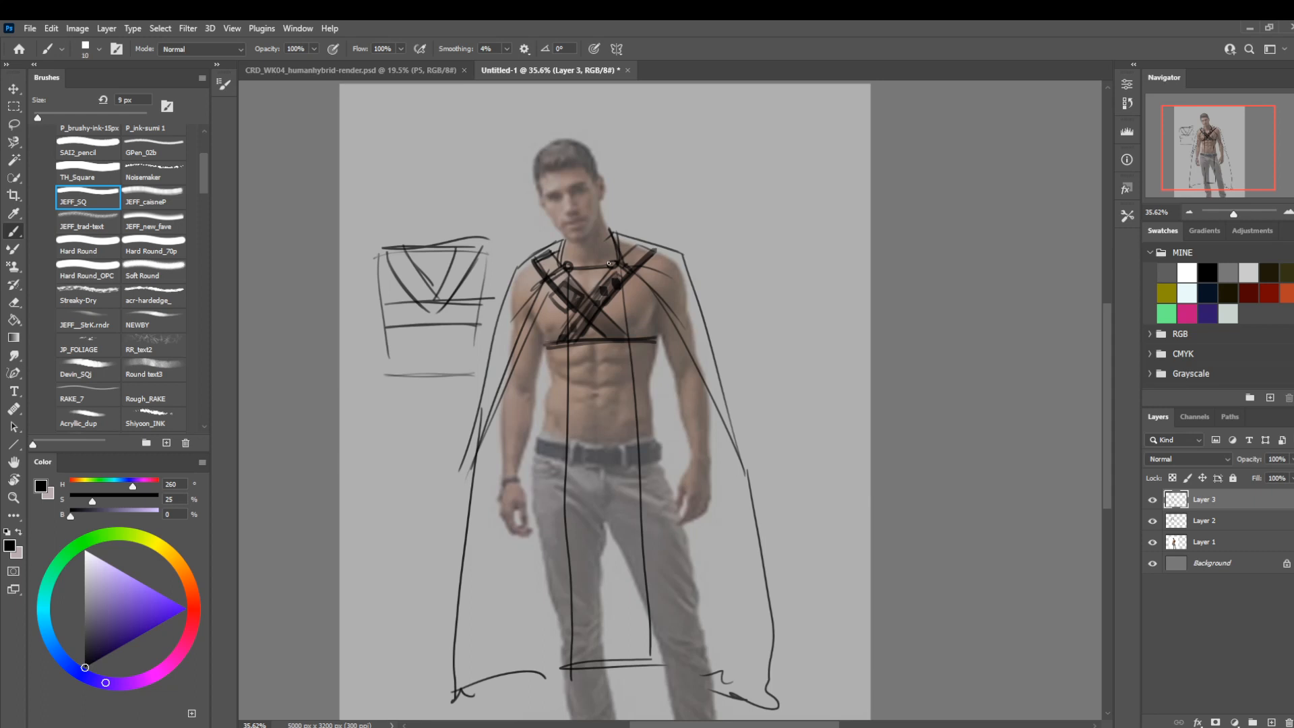
key(bracketright)
key(bracketleft)
drag(553, 250, 550, 263)
drag(634, 244, 638, 240)
Add a new layer and draw a tall open collar around the neck and chin, finishing at 30 px.
key(bracketright)
key(bracketright)
key(bracketright)
key(bracketright)
key(bracketright)
key(bracketright)
key(bracketright)
click(1271, 722)
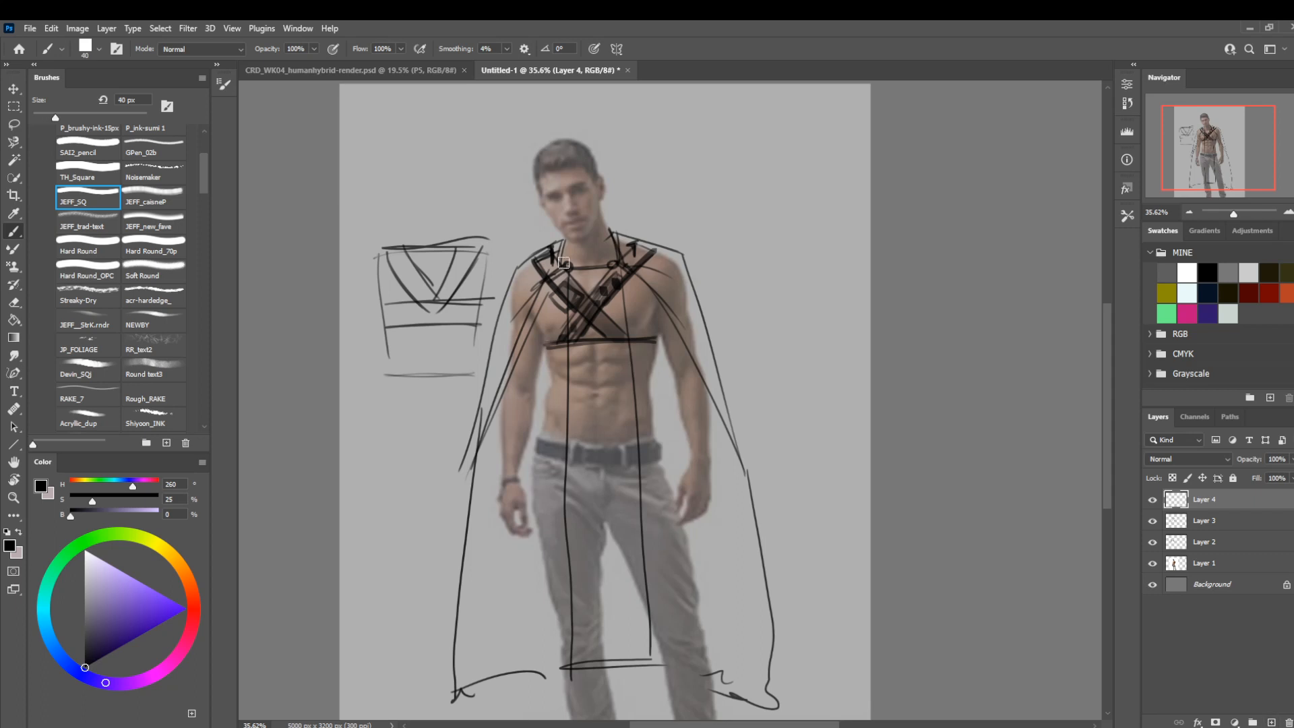
key(bracketright)
mouse_move(552, 259)
mouse_down()
mouse_move(634, 261)
mouse_move(594, 271)
mouse_move(633, 211)
mouse_move(545, 224)
mouse_up()
key(bracketleft)
key(bracketleft)
key(bracketleft)
drag(632, 210, 536, 218)
drag(544, 229, 632, 224)
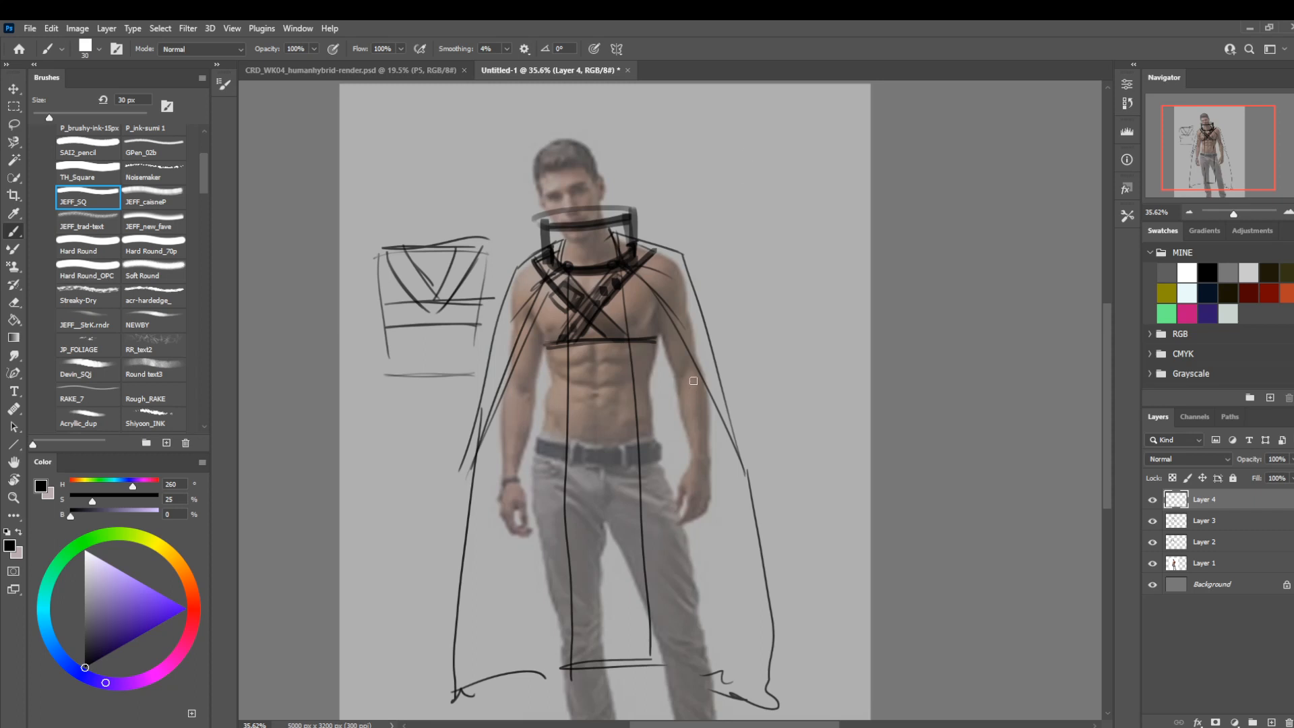
Hide Layers 2, 3 and 4, keep the photo on Layer 1 visible and add a new layer directly above it.
mouse_move(610, 431)
mouse_down()
mouse_move(644, 429)
mouse_move(626, 429)
mouse_up()
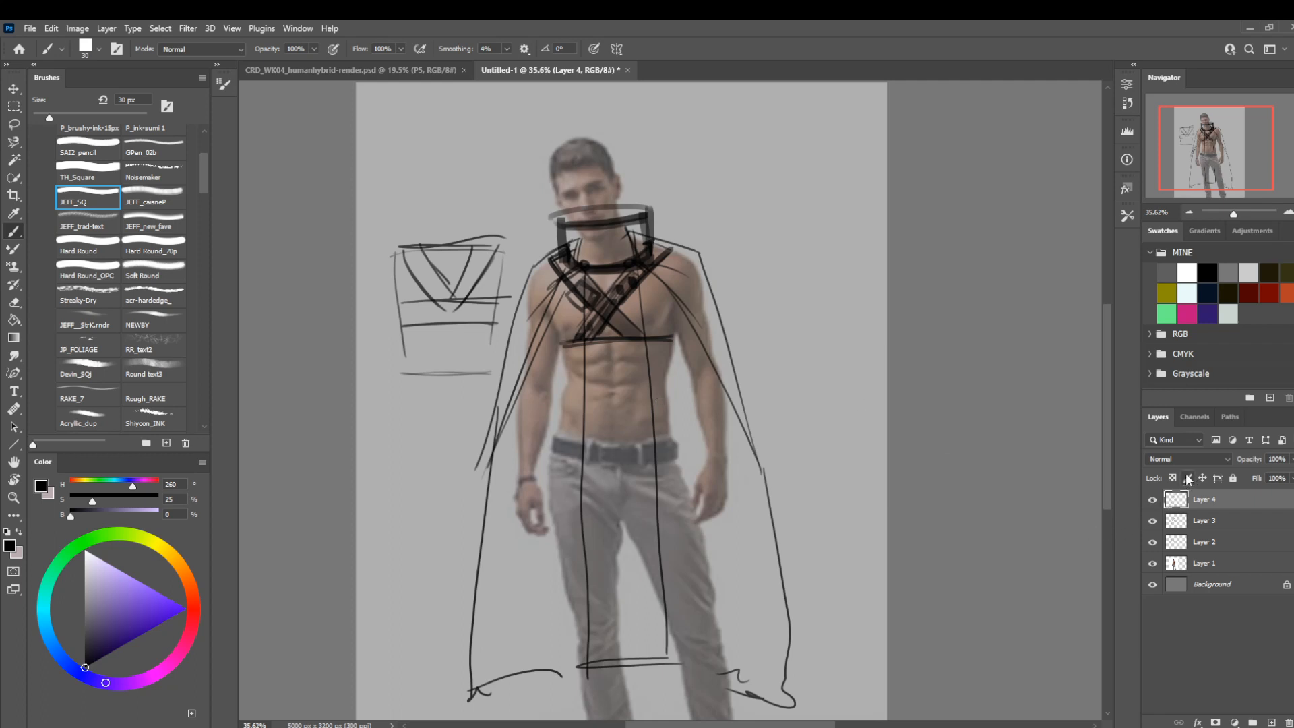
drag(1153, 500, 1153, 558)
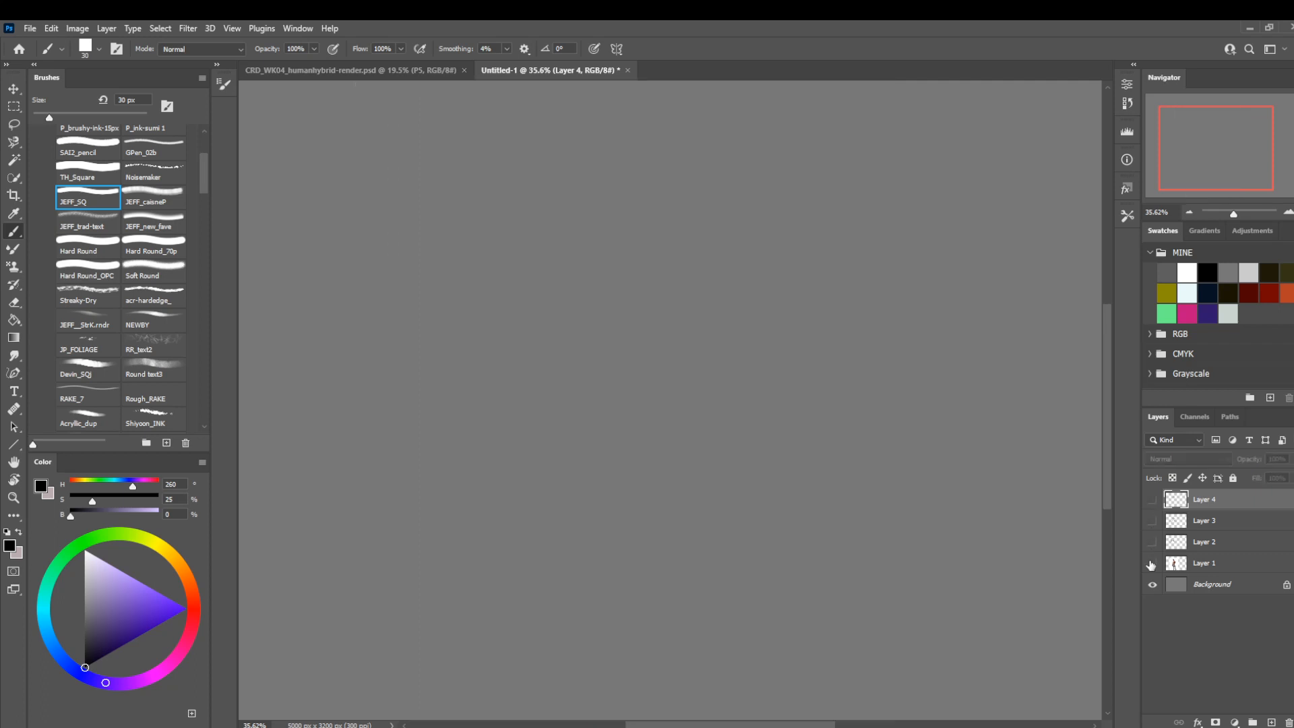
click(1152, 563)
click(1199, 564)
click(1272, 723)
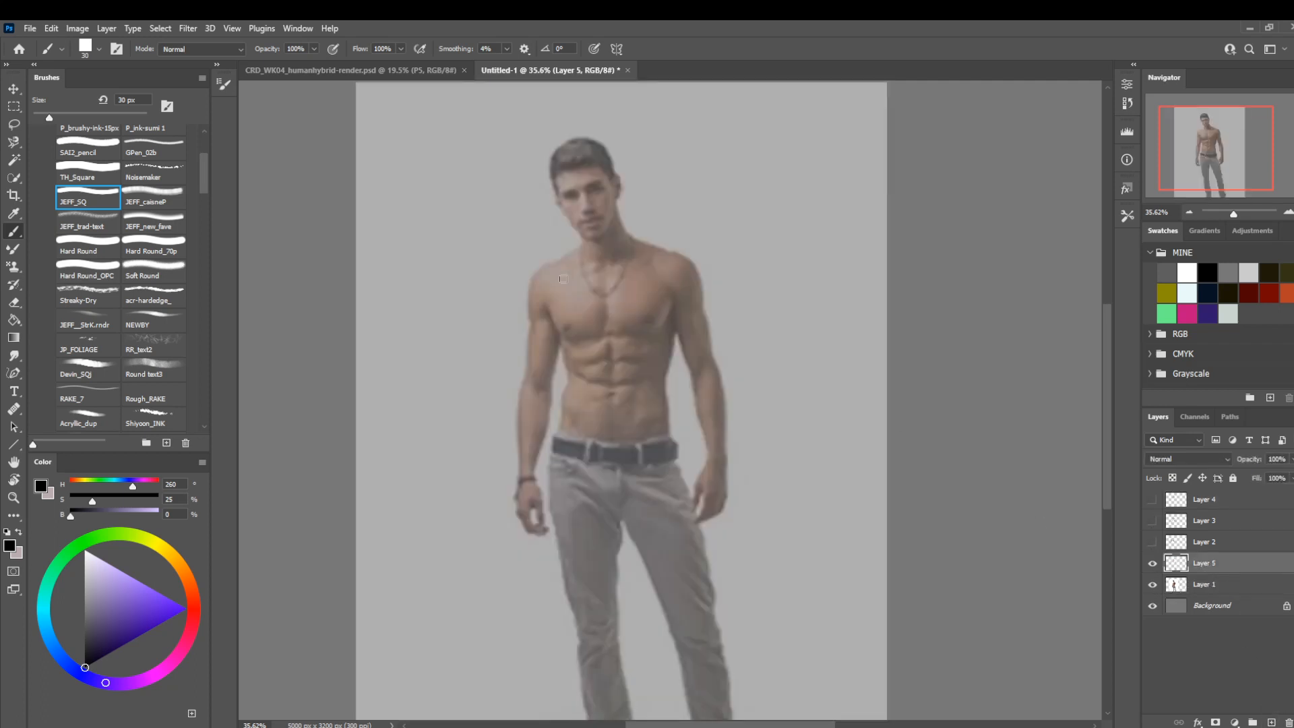
Draw a tapered bib on the chest with two horizontal bands and slanted side lines rising to the neck.
key(bracketleft)
key(bracketleft)
mouse_move(565, 335)
mouse_down()
mouse_move(674, 333)
mouse_move(639, 231)
mouse_move(565, 311)
mouse_move(569, 239)
mouse_up()
mouse_move(566, 333)
mouse_down()
mouse_move(572, 249)
mouse_move(651, 283)
mouse_move(561, 280)
mouse_move(663, 323)
mouse_move(562, 324)
mouse_up()
Draw a tall flared collar from the bib's upper band to the middle of the face, finishing at 25 px.
key(bracketright)
key(bracketright)
key(bracketright)
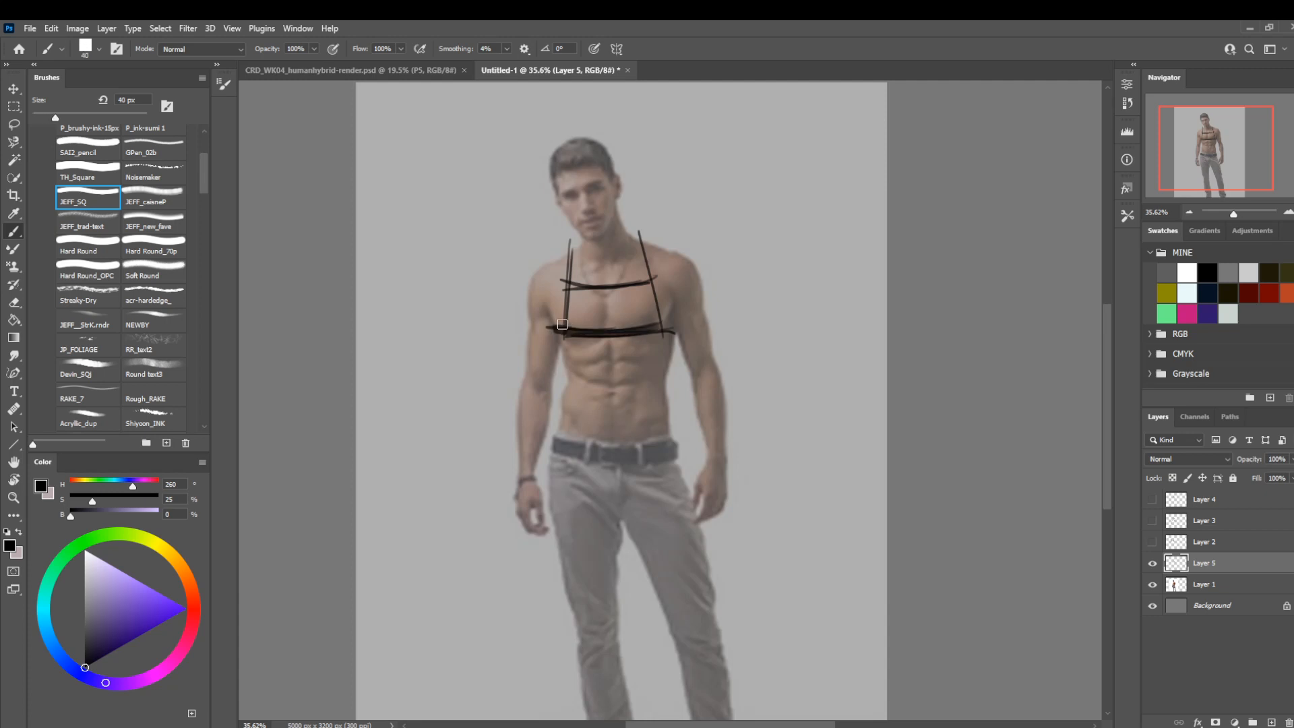
mouse_move(656, 279)
mouse_down()
mouse_move(566, 283)
mouse_move(645, 239)
mouse_move(647, 190)
mouse_up()
key(bracketleft)
key(bracketleft)
key(bracketleft)
drag(570, 247, 559, 206)
mouse_move(648, 194)
mouse_down()
mouse_move(556, 202)
mouse_move(639, 198)
mouse_up()
drag(554, 201, 566, 282)
drag(554, 211, 651, 203)
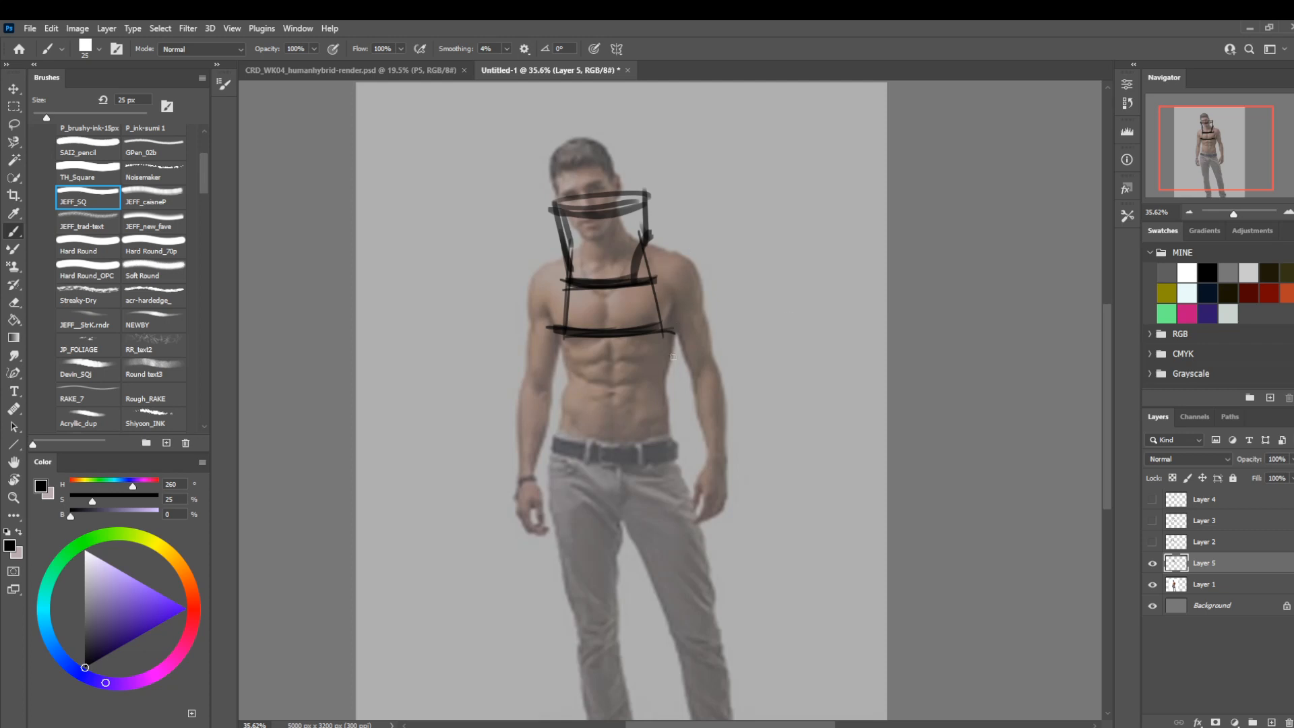
Sketch the garment beside the figure with a base line, two curved side straps, a central post and a flared collar piece above.
drag(758, 278, 895, 282)
mouse_move(899, 216)
mouse_down()
mouse_move(888, 198)
mouse_move(866, 282)
mouse_move(756, 233)
mouse_up()
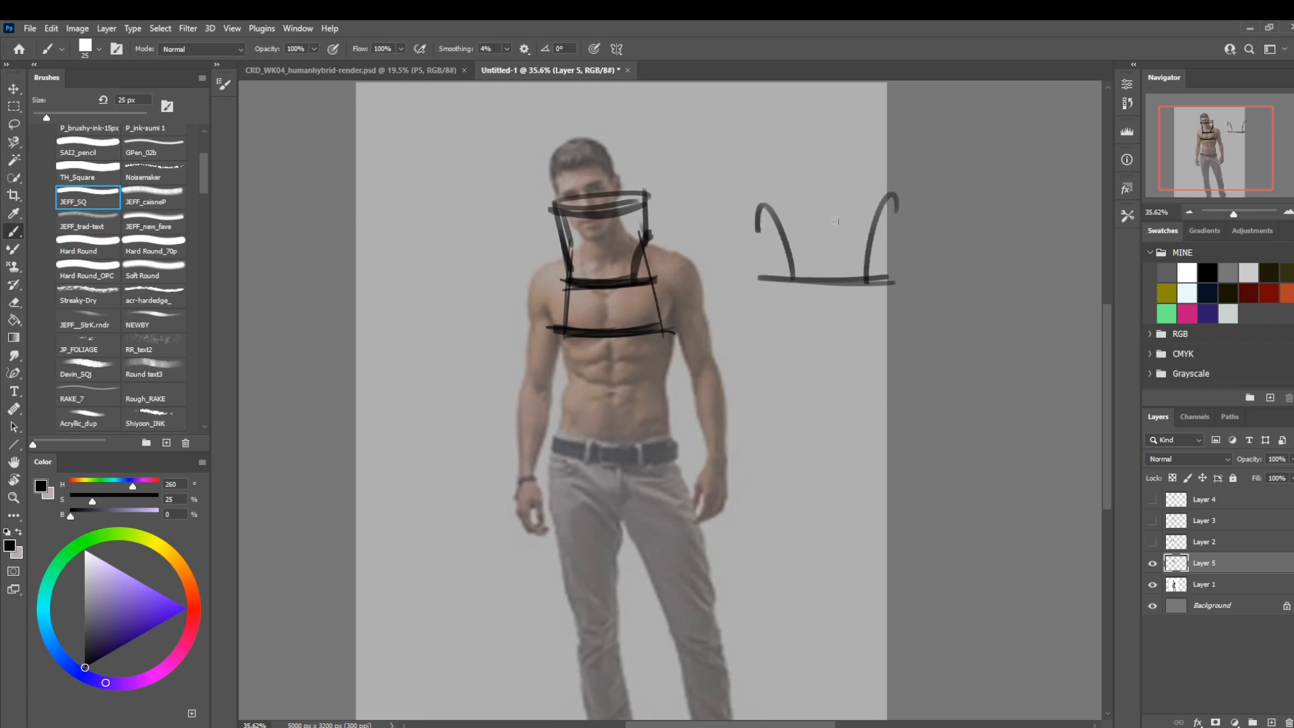
mouse_move(829, 286)
mouse_down()
mouse_move(828, 183)
mouse_move(831, 303)
mouse_up()
mouse_move(775, 189)
mouse_down()
mouse_move(872, 190)
mouse_move(861, 119)
mouse_move(780, 126)
mouse_up()
drag(857, 124, 780, 115)
drag(780, 115, 777, 186)
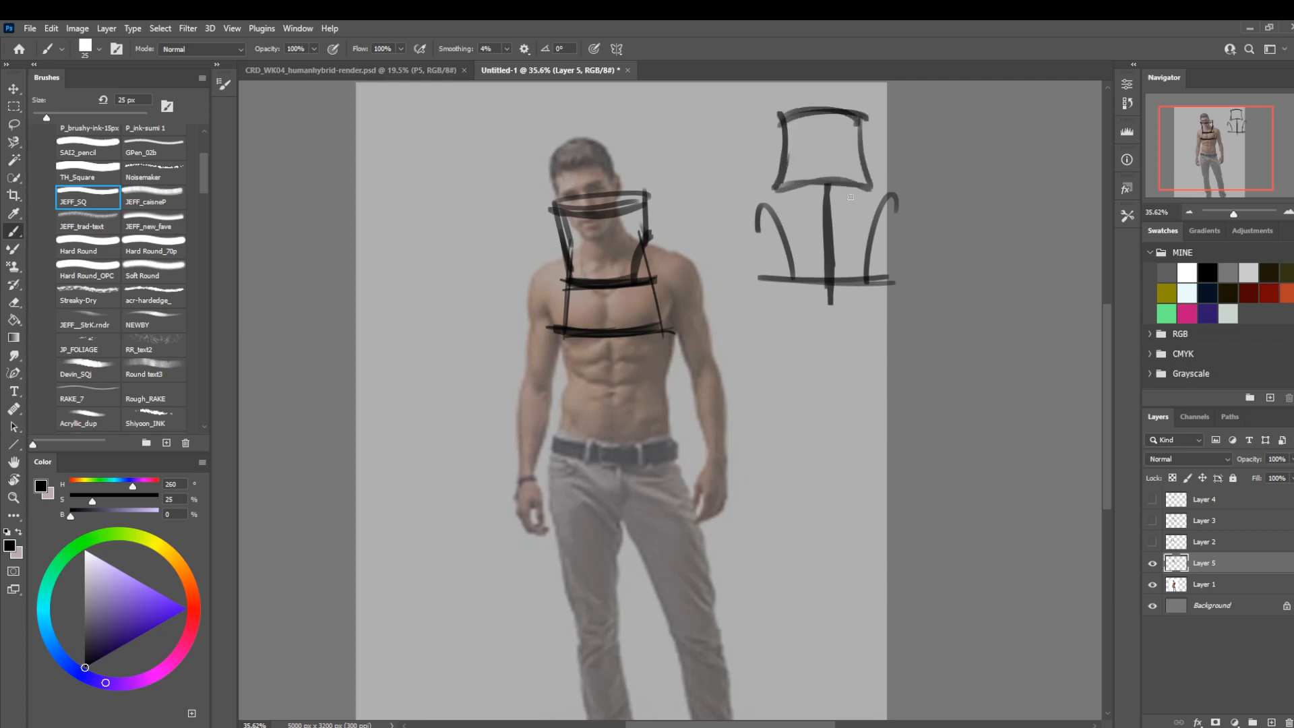
Frame the side sketch with a wide shoulder line, two inward-slanting sides and a lower edge, and outline a head and neck inside the collar.
drag(920, 193, 724, 199)
mouse_move(732, 211)
mouse_down()
mouse_move(771, 345)
mouse_move(897, 328)
mouse_up()
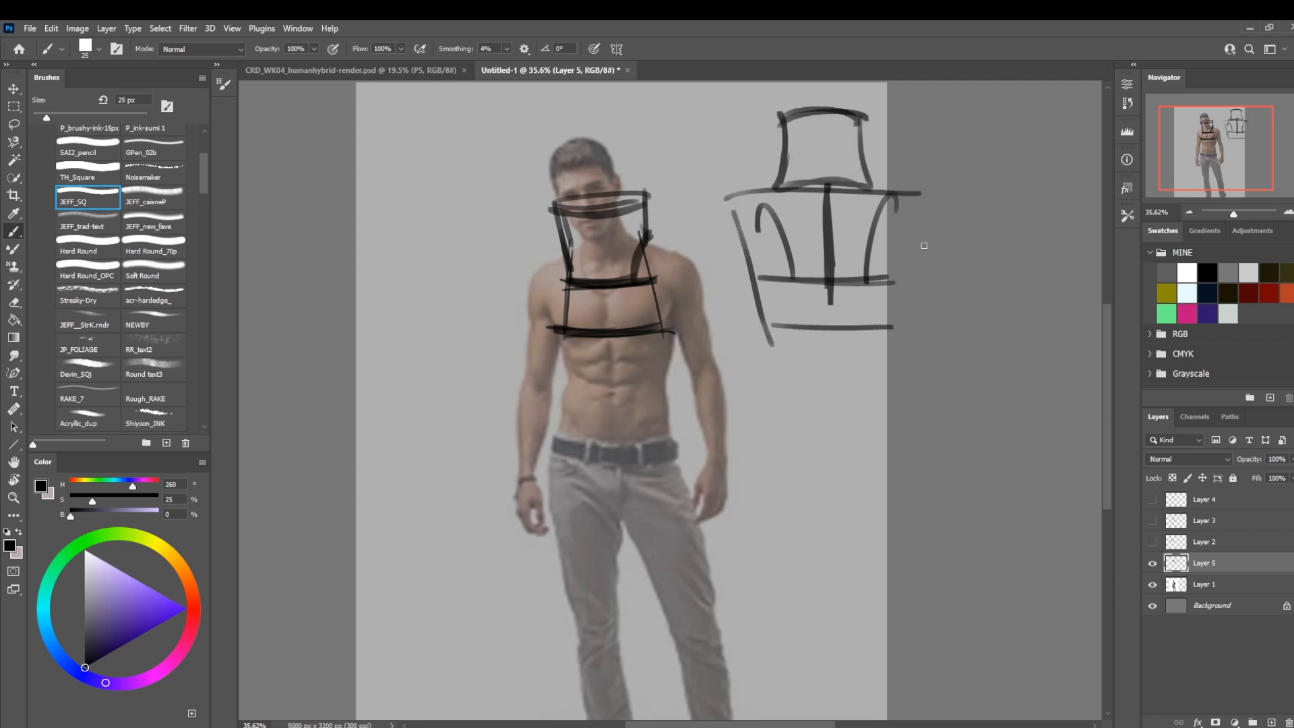
drag(931, 201, 888, 347)
mouse_move(837, 125)
mouse_down()
mouse_move(850, 183)
mouse_move(806, 138)
mouse_move(790, 187)
mouse_move(816, 84)
mouse_move(833, 84)
mouse_up()
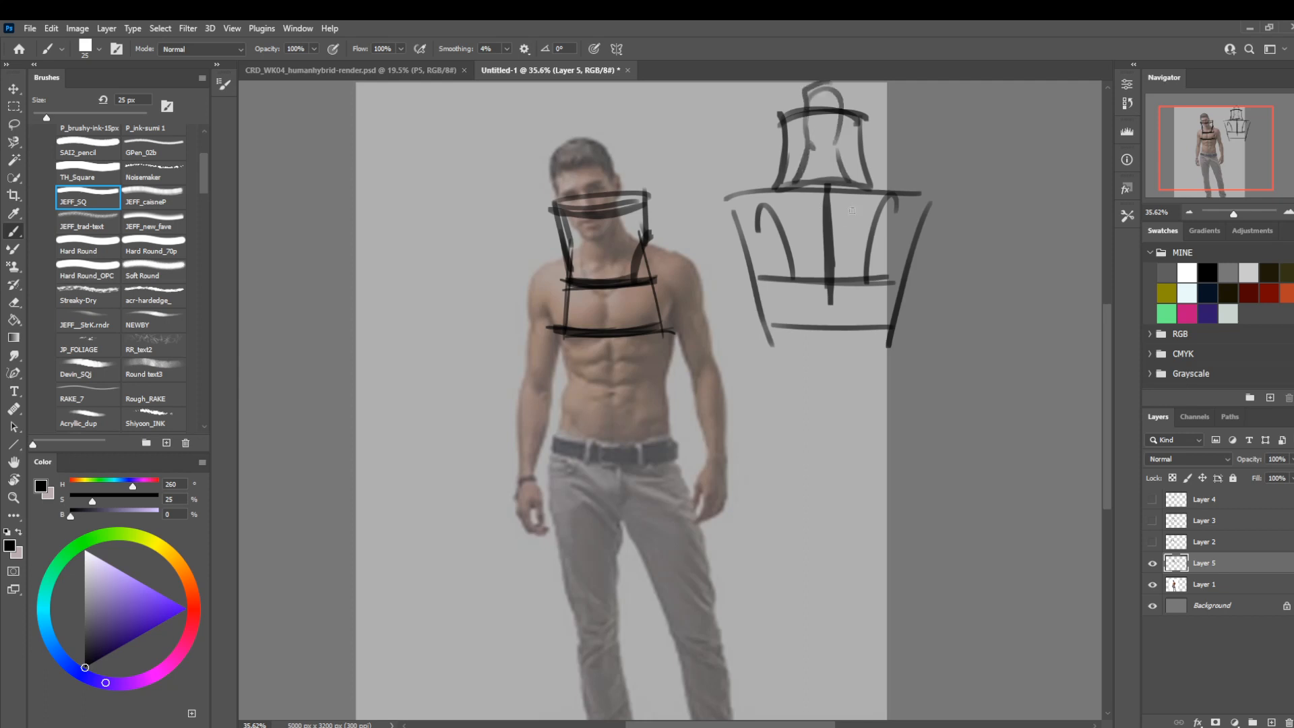
Thicken the side sketch's central post and two curved straps with a 50 px brush, and add a horizontal crossbar between the straps.
drag(827, 188, 829, 289)
key(bracketright)
key(bracketright)
key(bracketright)
key(bracketright)
key(bracketright)
mouse_move(895, 195)
mouse_down()
mouse_move(859, 292)
mouse_move(824, 189)
mouse_up()
mouse_move(794, 274)
mouse_down()
mouse_move(790, 252)
mouse_move(728, 192)
mouse_up()
drag(770, 239, 870, 238)
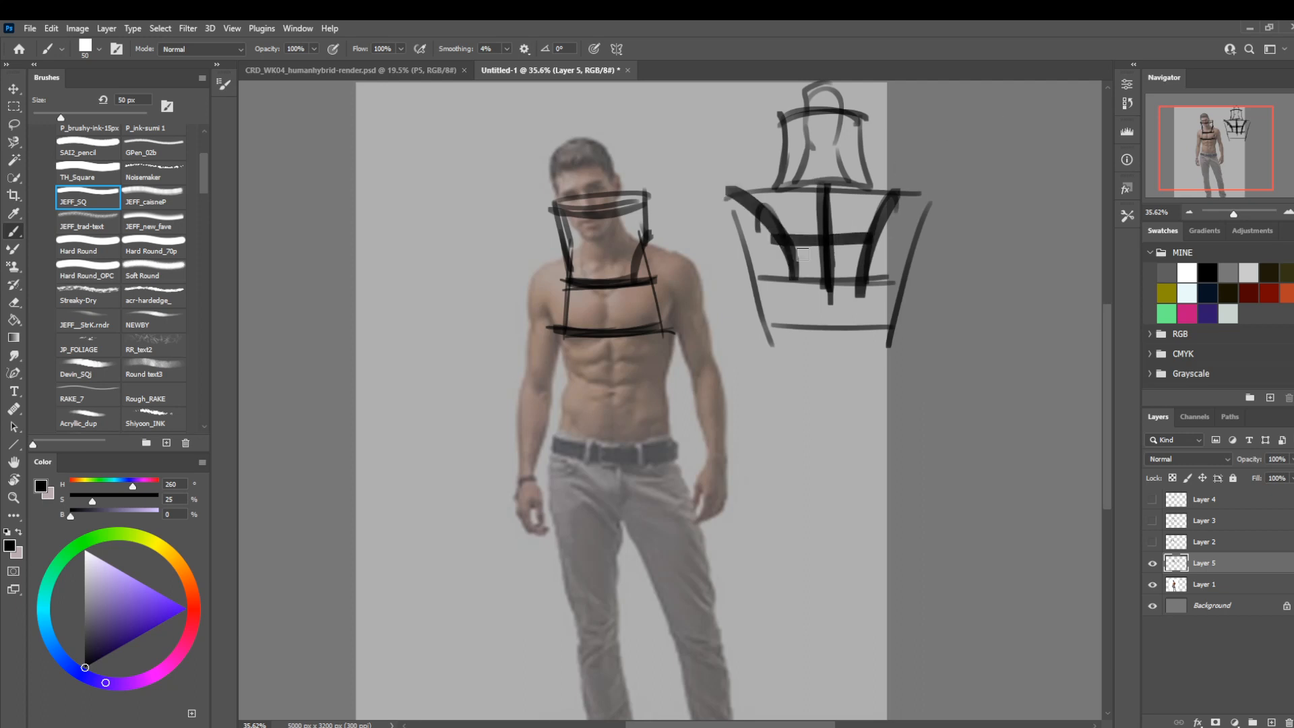
key(bracketleft)
key(bracketleft)
key(bracketleft)
key(bracketleft)
key(bracketleft)
key(bracketleft)
key(bracketleft)
key(bracketleft)
mouse_move(400, 248)
mouse_down()
mouse_move(438, 266)
mouse_move(409, 223)
mouse_move(477, 182)
mouse_move(491, 228)
mouse_move(468, 320)
mouse_move(430, 349)
mouse_move(407, 279)
mouse_up()
drag(407, 279, 441, 354)
key(ctrl+z)
Add a new layer above Layer 5 and draw a cape outline at 30 px from the collar over both shoulders to below the hands.
key(bracketright)
key(bracketright)
click(1269, 721)
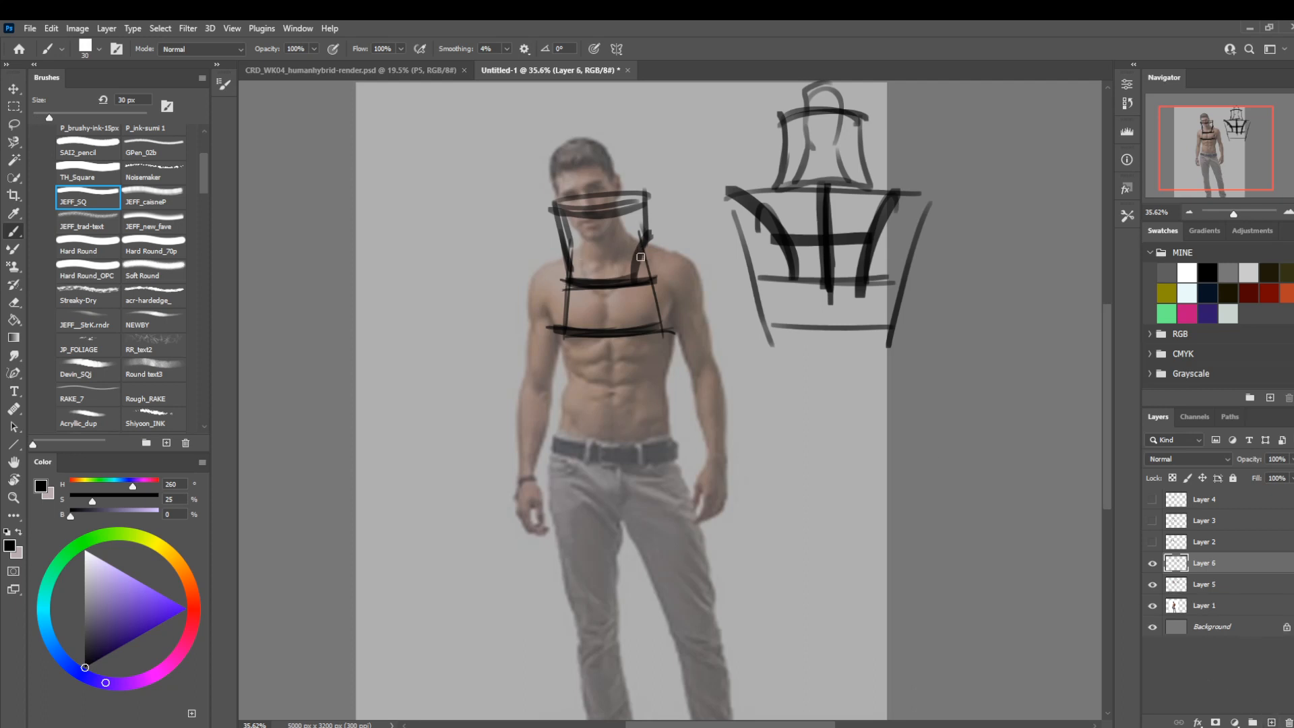
mouse_move(557, 249)
mouse_down()
mouse_move(518, 282)
mouse_move(477, 556)
mouse_up()
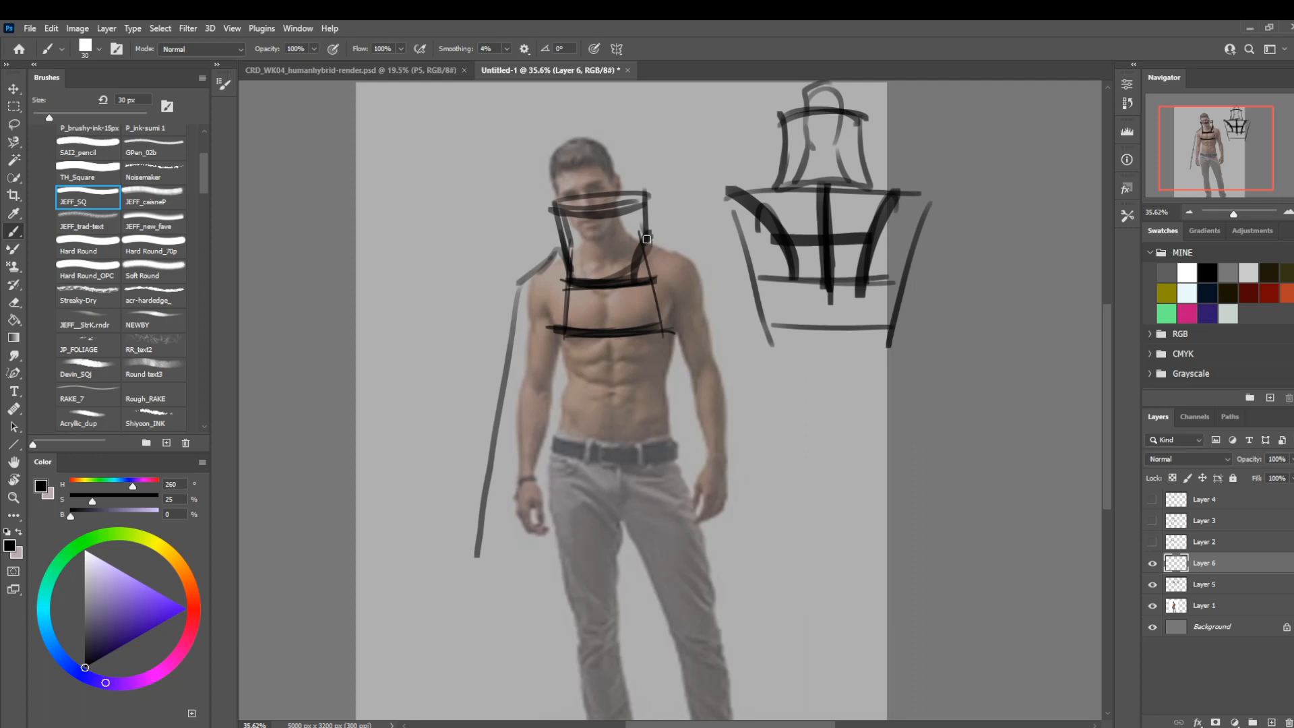
mouse_move(648, 239)
mouse_down()
mouse_move(715, 310)
mouse_move(787, 559)
mouse_up()
Reduce the brush to 15 px and add small dark fastening marks at the collar's base and the centre of the upper chest band.
key(bracketleft)
key(bracketleft)
key(bracketleft)
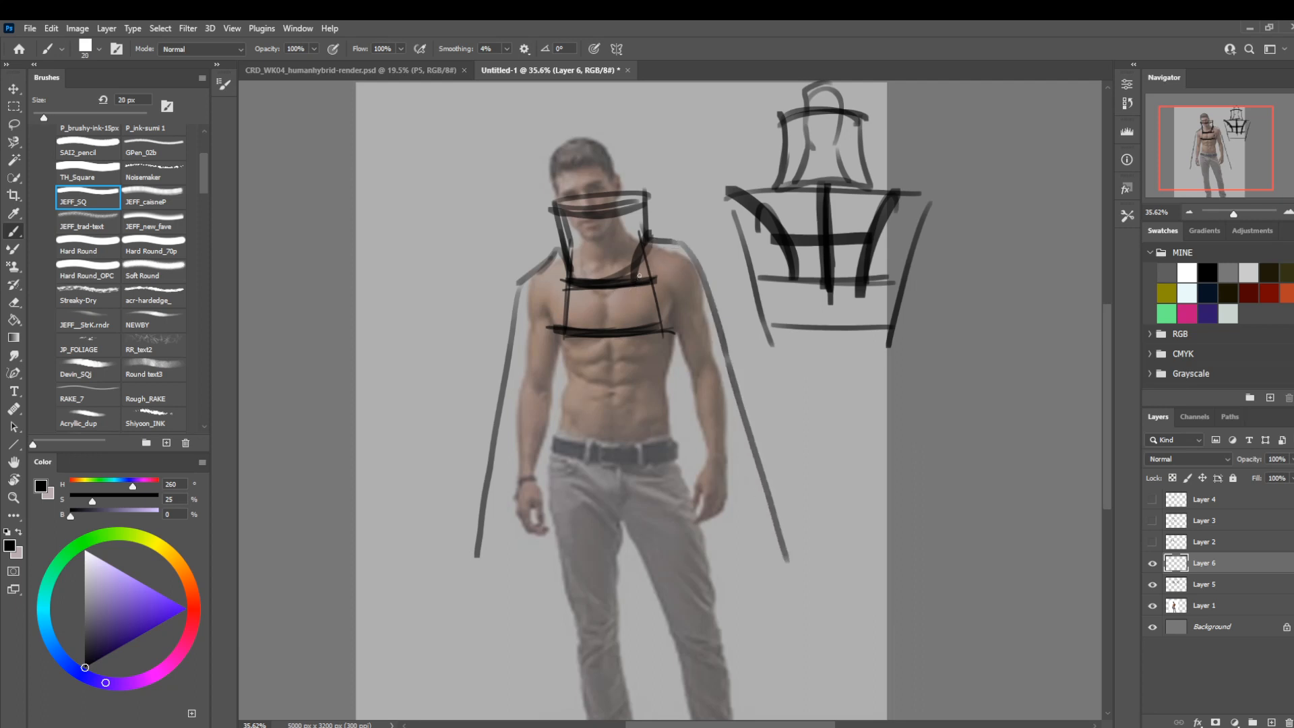
mouse_move(643, 235)
mouse_down()
mouse_move(633, 251)
mouse_move(565, 248)
mouse_move(593, 274)
mouse_move(594, 296)
mouse_up()
scroll(657, 370, up, 1)
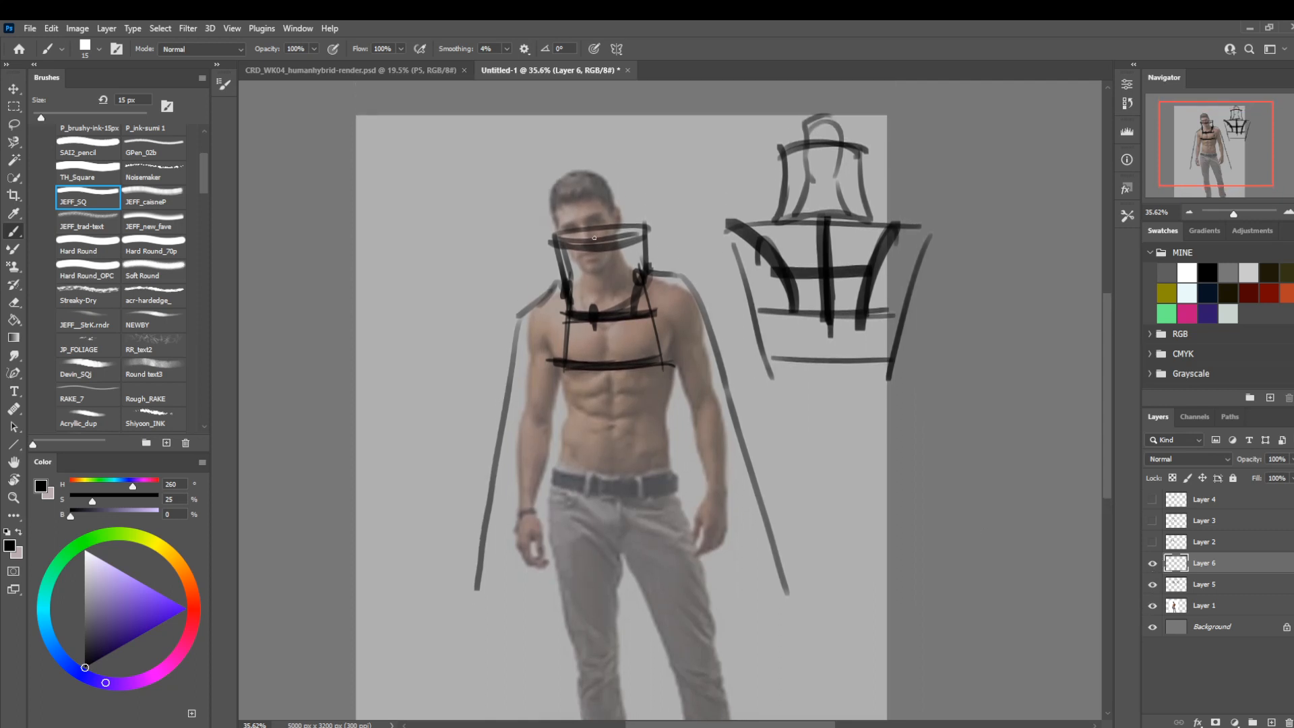
Switch to the CRD_WK04_humanhybrid-render.psd document and flip the canvas horizontally.
click(353, 73)
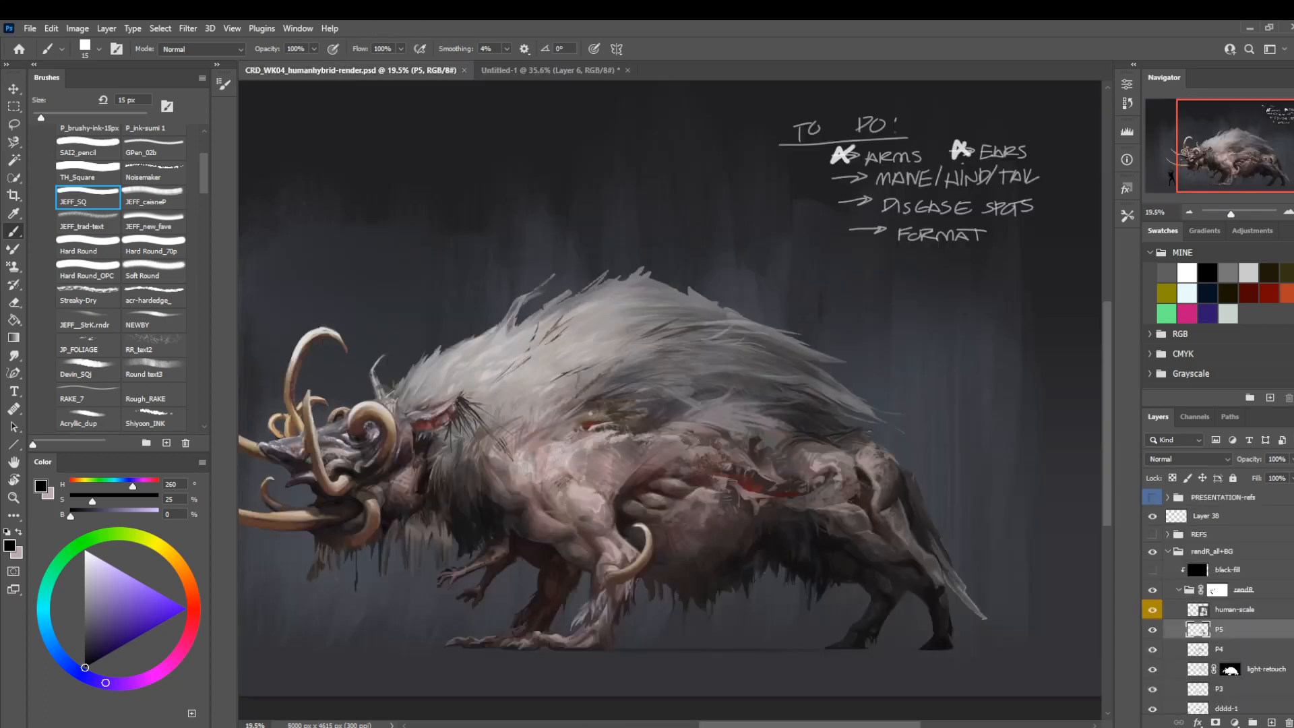
scroll(670, 405, down, 2)
key(ctrl+shift+h)
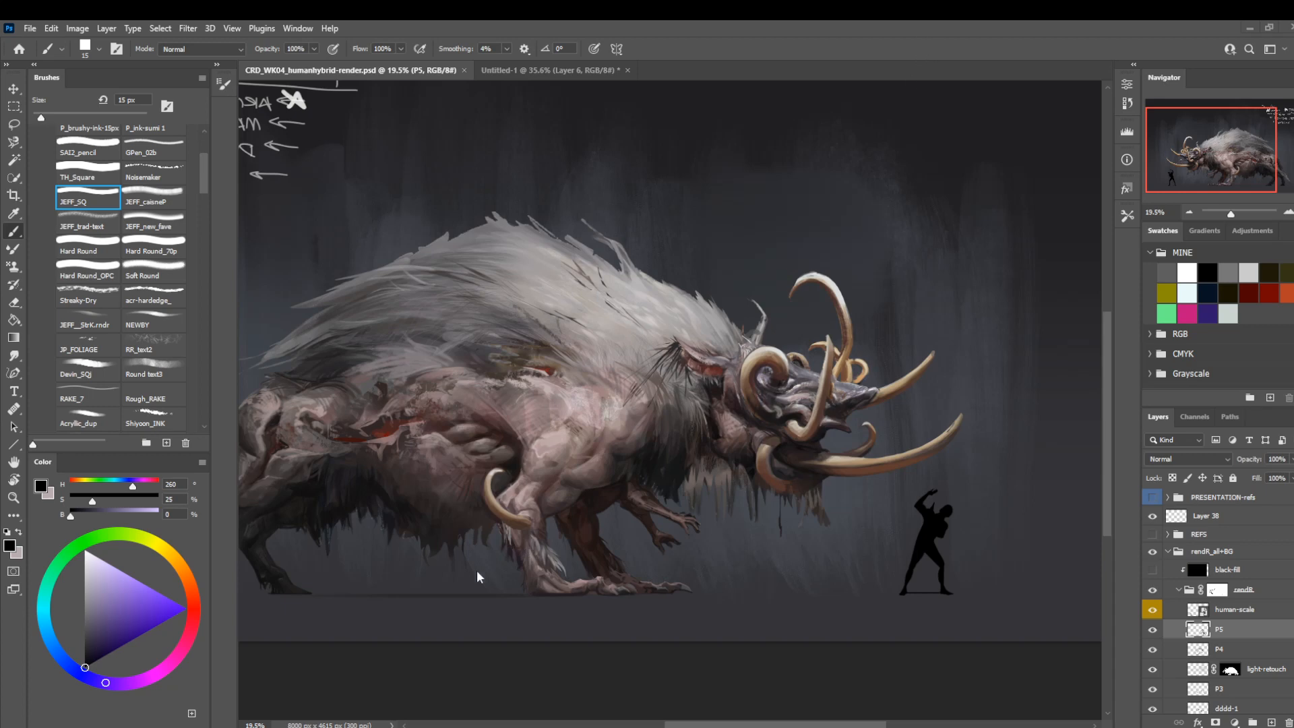
Paint over the belly fur edge beside the far hind leg with a sampled dark tone at 40 px.
mouse_move(408, 565)
mouse_down()
mouse_move(594, 527)
mouse_move(572, 528)
mouse_up()
key(z)
drag(445, 554, 552, 579)
key(b)
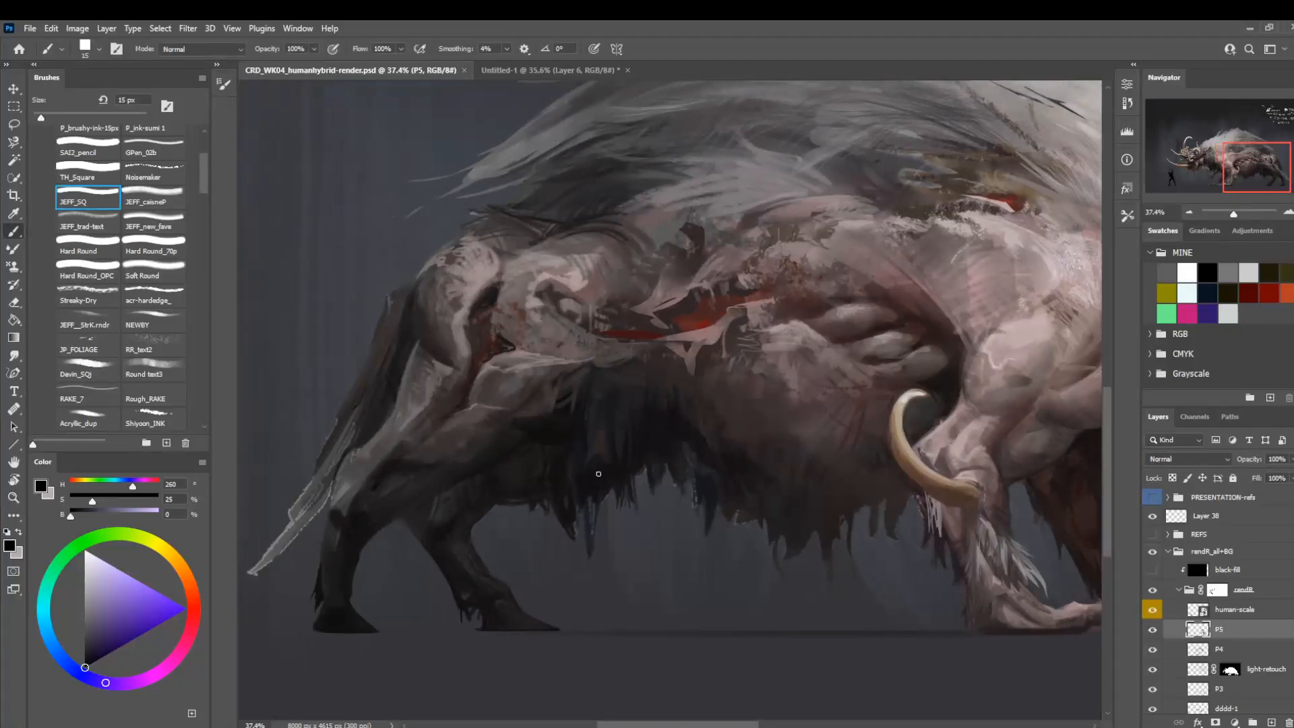
alt+click(504, 470)
key(bracketright)
key(bracketright)
key(bracketright)
key(bracketright)
key(bracketright)
drag(477, 487, 490, 500)
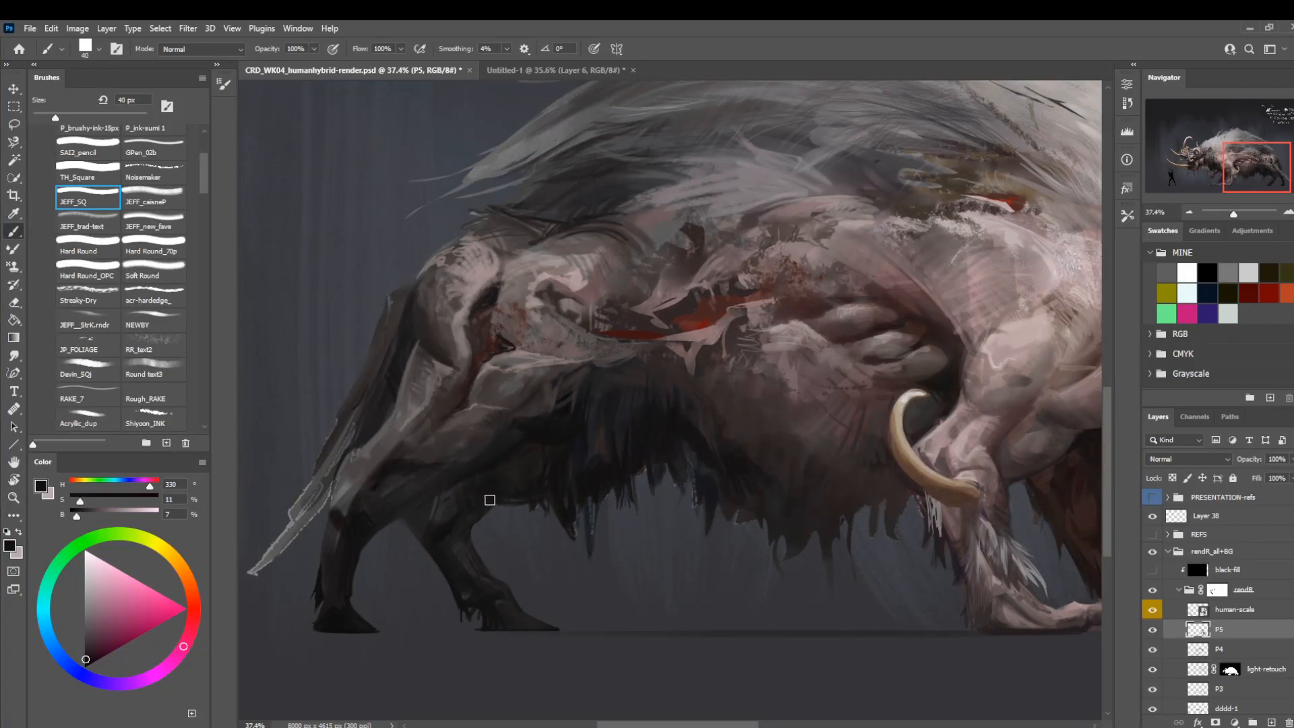
Lasso a small patch at the top of the far hind leg and fill it with white on the rendR group's mask.
key(bracketleft)
key(bracketleft)
key(bracketleft)
key(bracketleft)
key(bracketleft)
key(l)
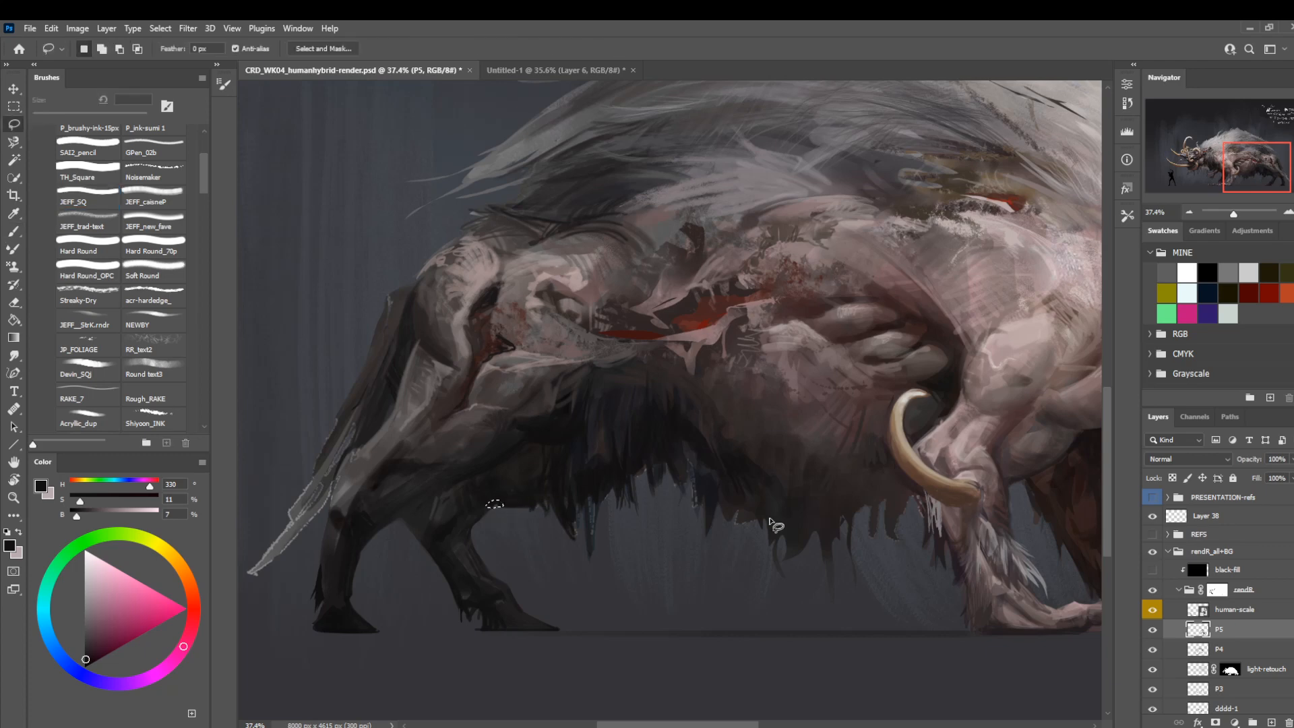
click(1217, 590)
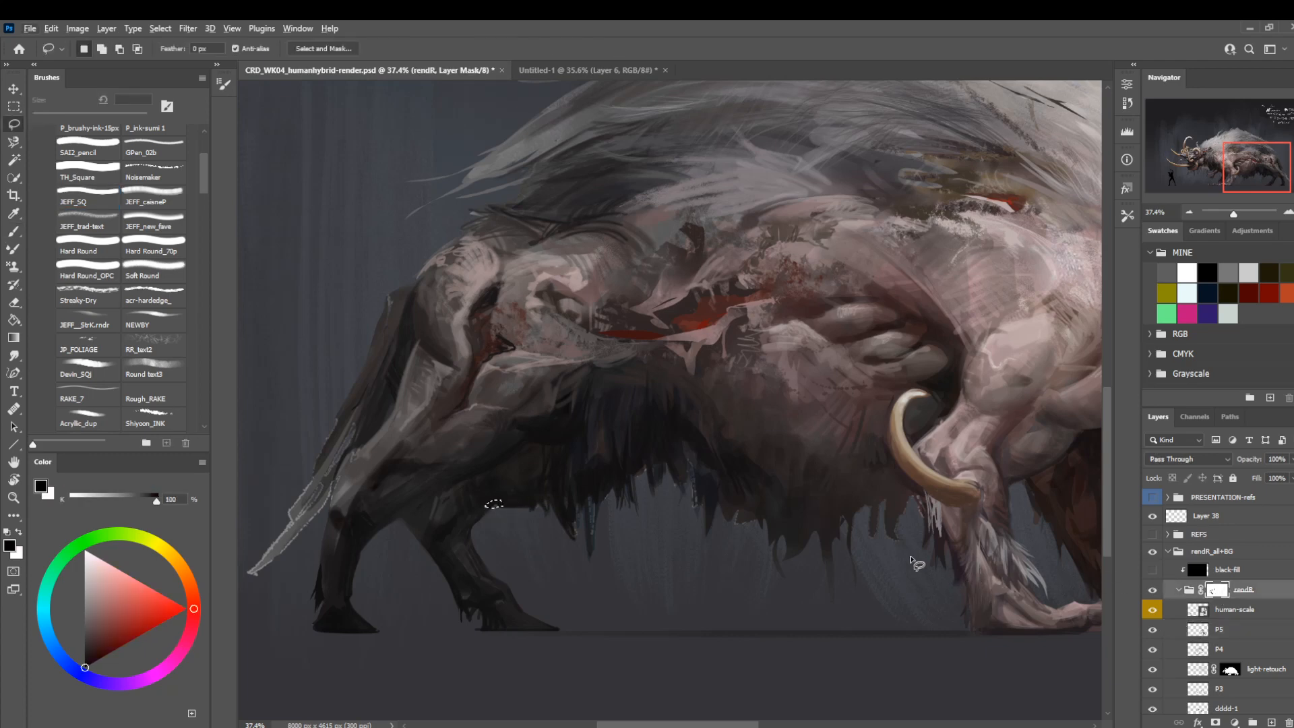
key(x)
drag(760, 446, 695, 516)
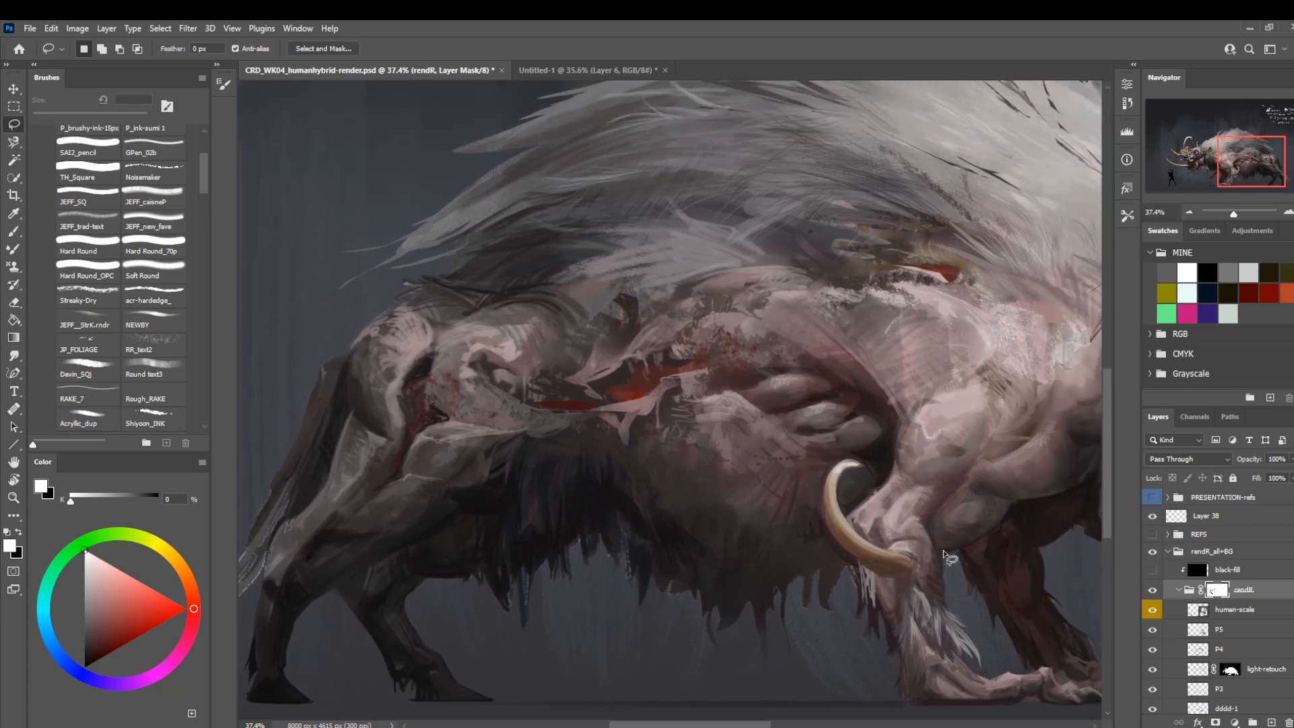
Return to layer P5 and paint thin dark strands into the belly fur fringe with an 8 px brush.
click(1199, 630)
drag(845, 574, 799, 511)
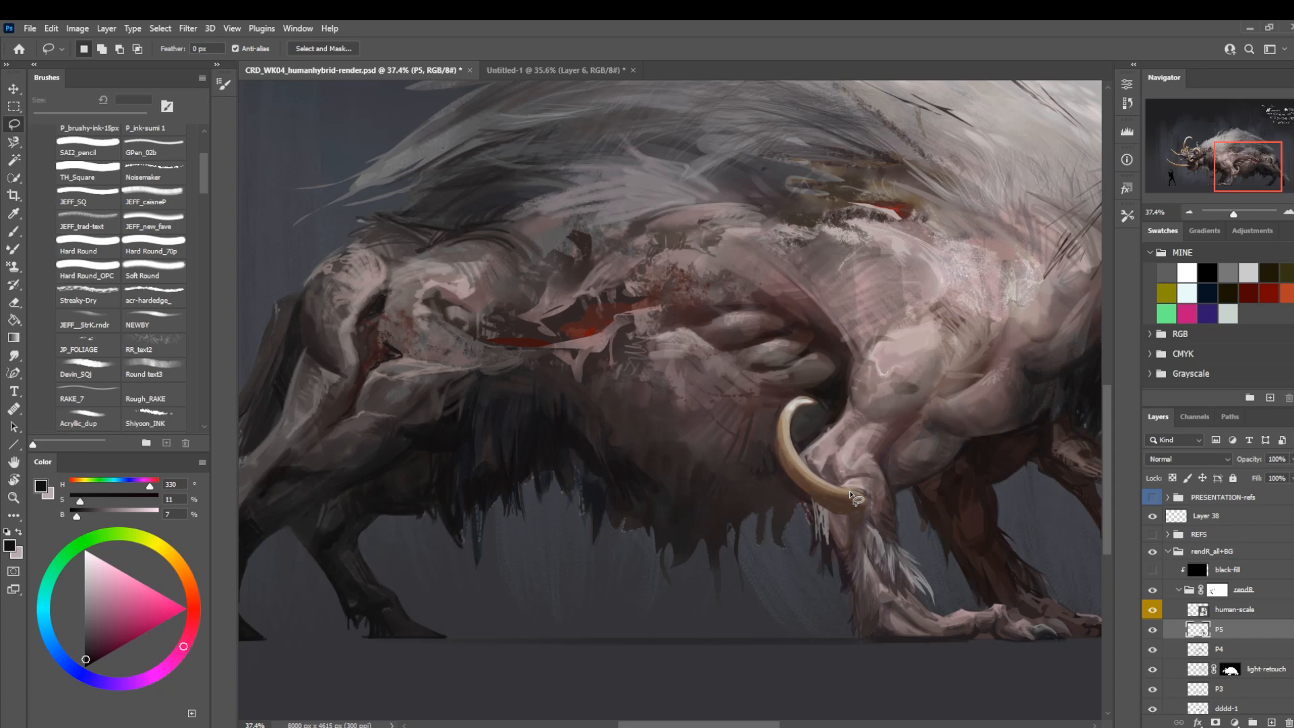
key(b)
alt+click(628, 479)
key([)
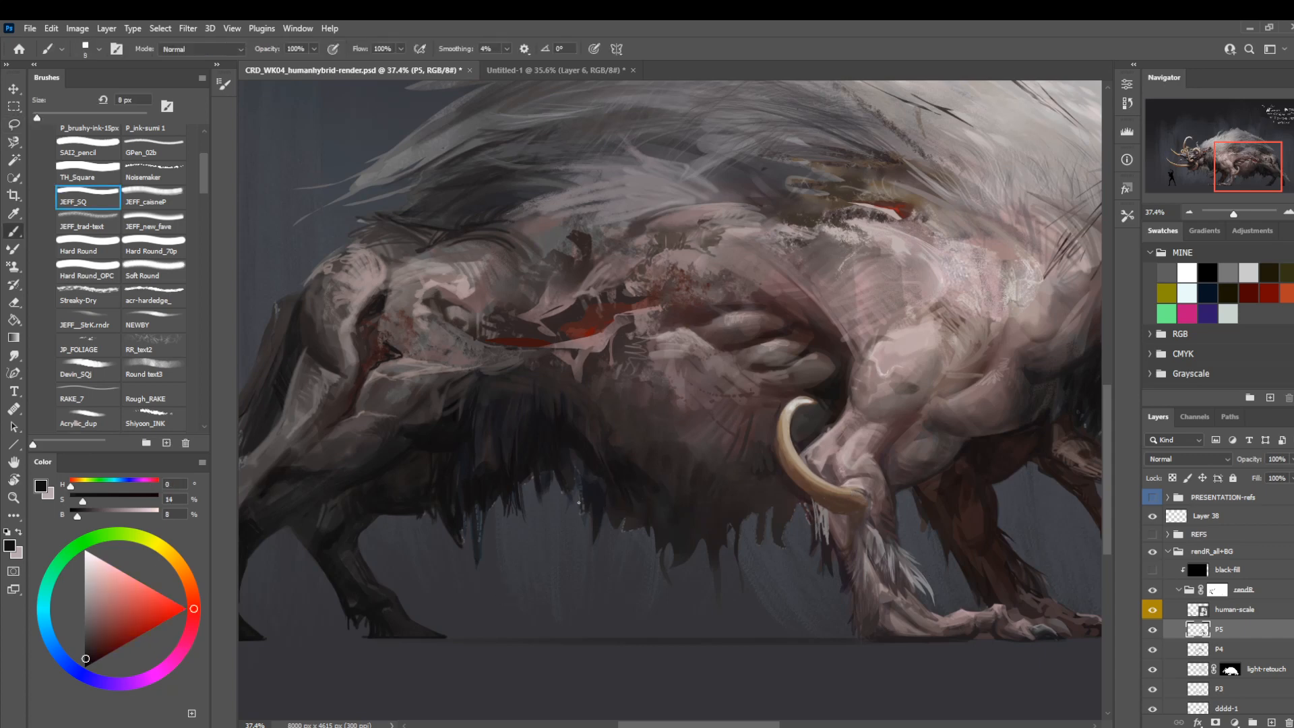
drag(577, 489, 580, 521)
drag(566, 494, 567, 517)
Lasso pointed strands on the belly fringe, fill them with sampled dark fur tones, and deselect.
key(l)
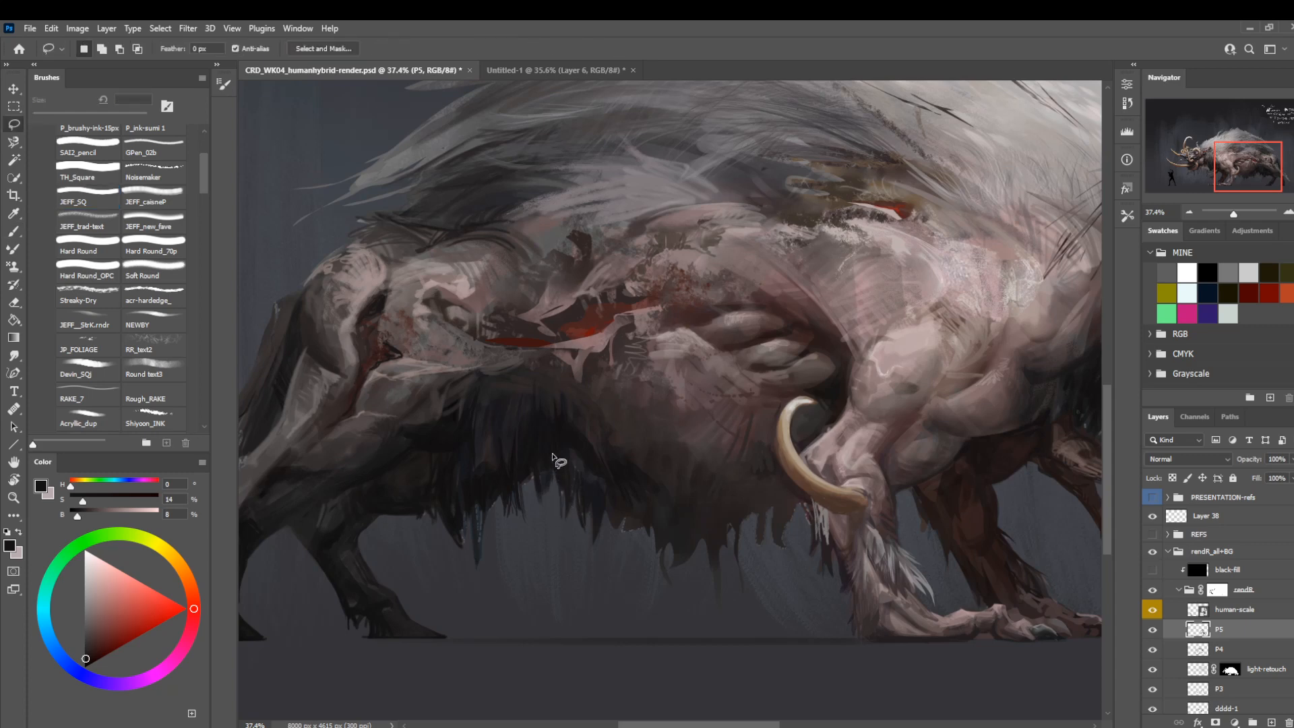
key(alt+BackSpace)
key(ctrl+d)
mouse_move(554, 470)
mouse_down()
mouse_move(572, 466)
mouse_move(541, 512)
mouse_move(552, 464)
mouse_up()
key(i)
click(676, 533)
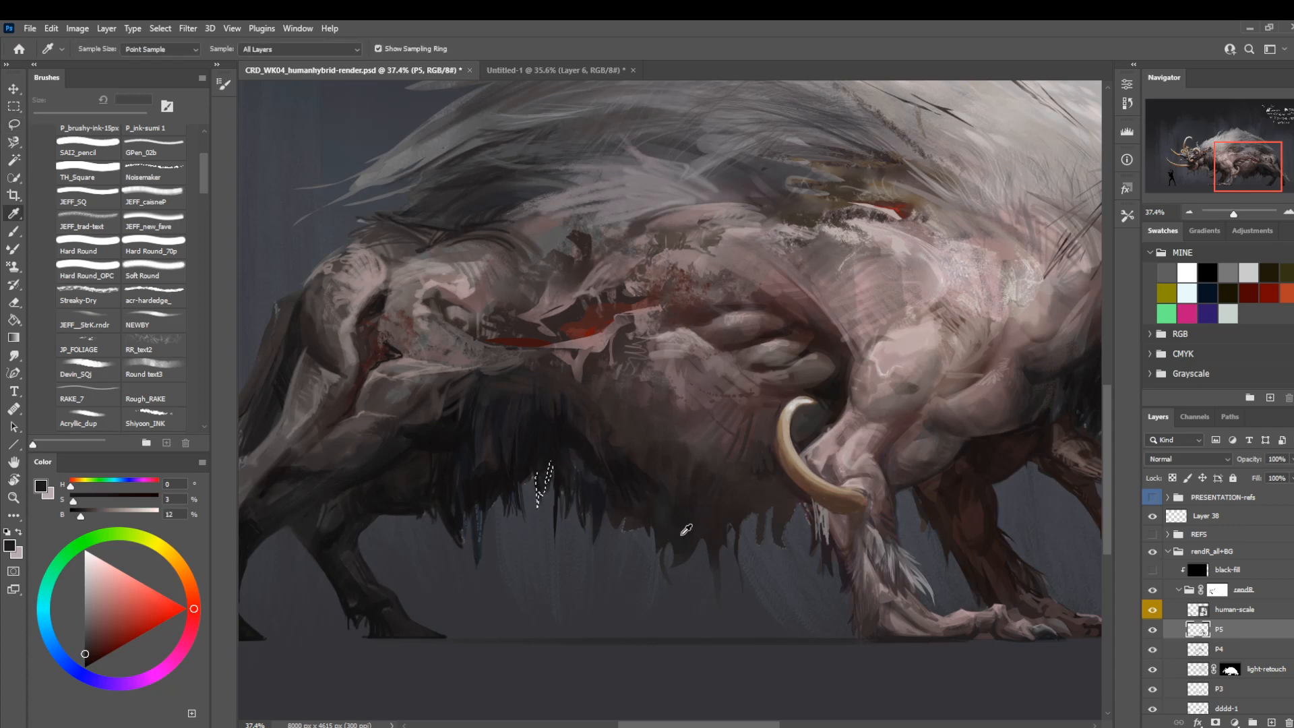
key(l)
key(alt+BackSpace)
key(ctrl+d)
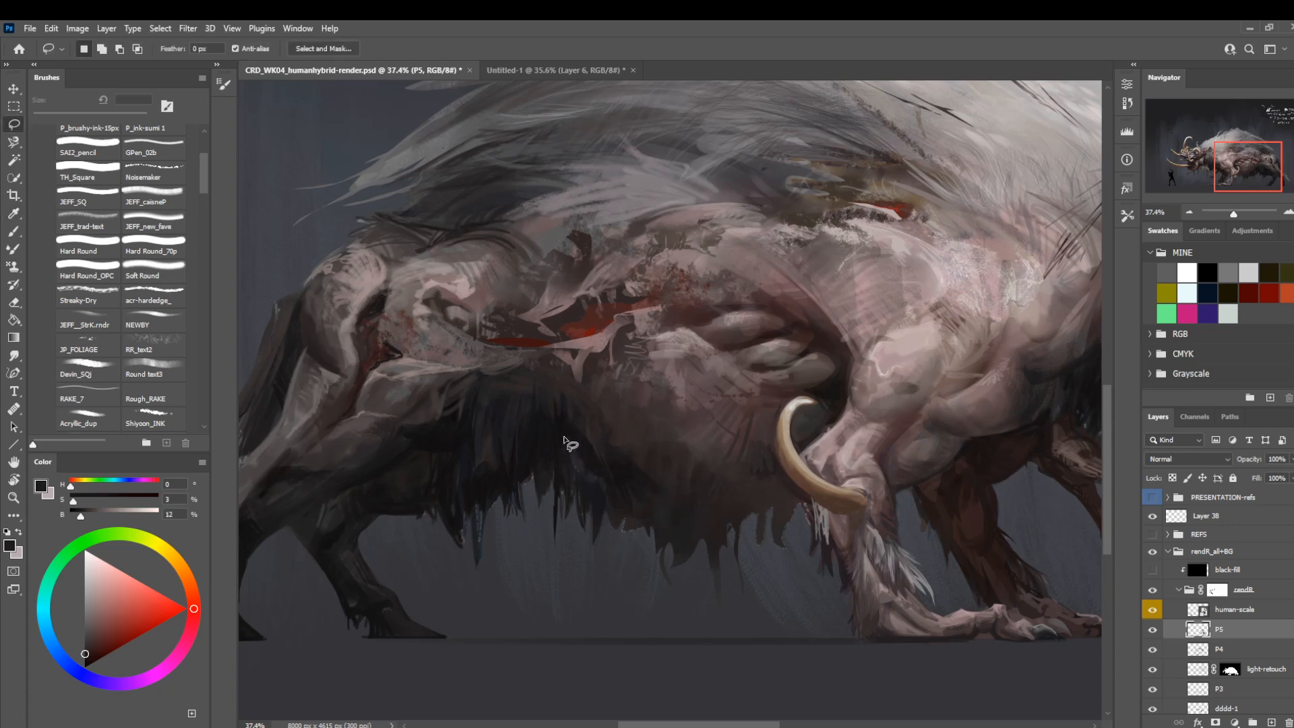
Lasso further ragged strands along the belly fringe and fill them with a dark tone at 10% brightness.
mouse_move(547, 433)
mouse_down()
mouse_move(535, 471)
mouse_move(544, 465)
mouse_up()
key(ctrl+d)
mouse_move(585, 344)
mouse_down()
mouse_move(619, 423)
mouse_move(590, 438)
mouse_move(473, 347)
mouse_up()
mouse_move(555, 517)
mouse_down()
mouse_move(568, 539)
mouse_move(547, 506)
mouse_move(559, 537)
mouse_move(547, 519)
mouse_up()
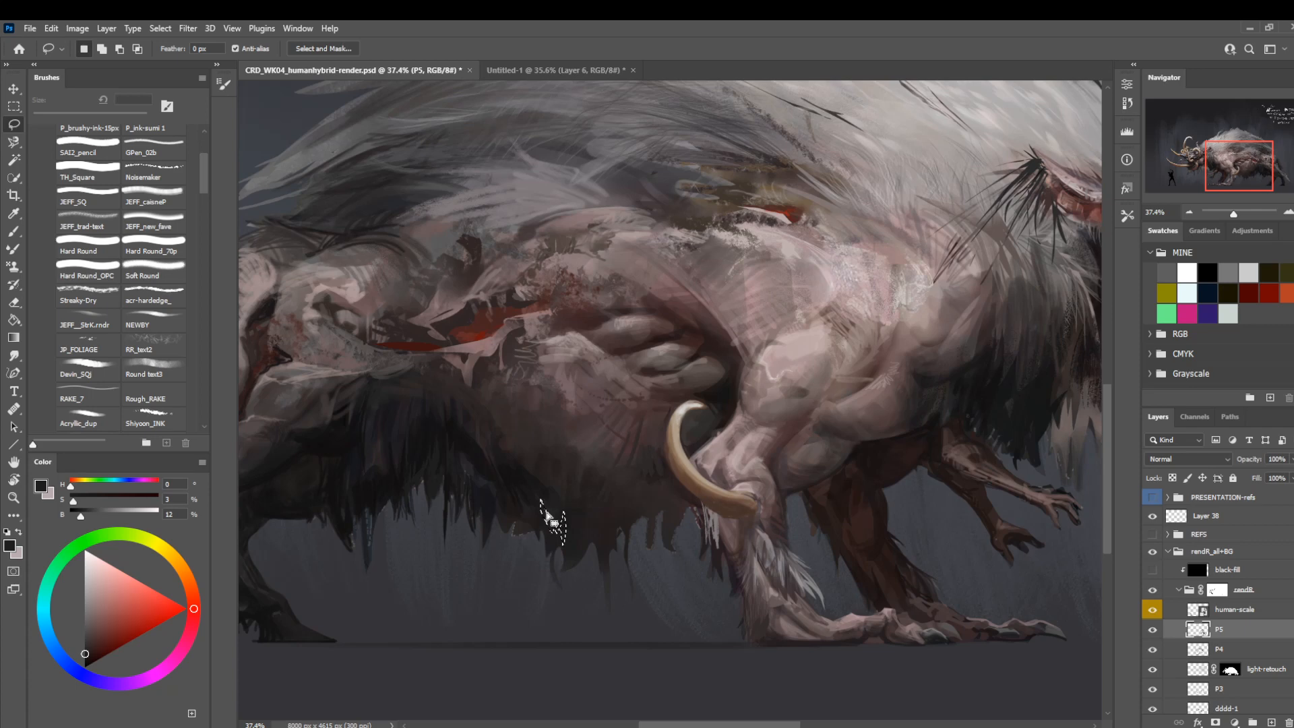
key(alt+BackSpace)
key(ctrl+d)
key(ctrl+z)
drag(80, 517, 78, 517)
drag(429, 388, 446, 463)
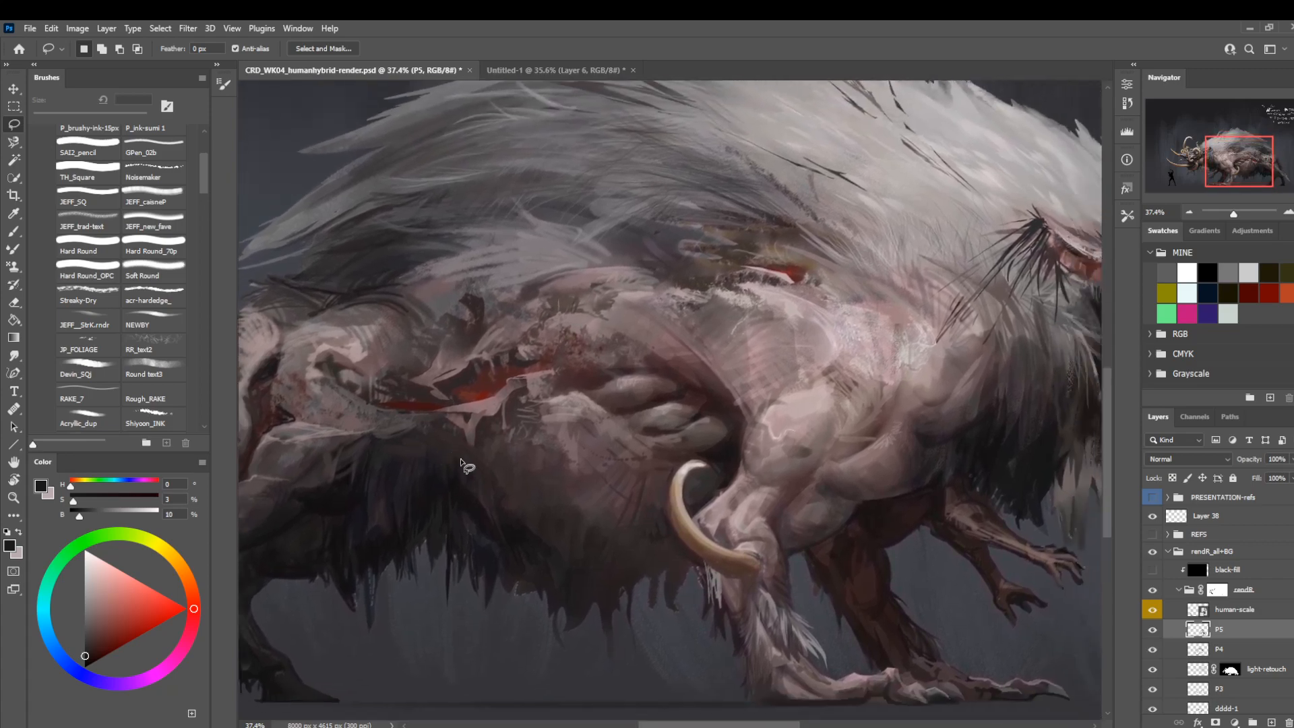
Compare the whole creature with layer P5 hidden and shown, and flip the canvas horizontally.
key(z)
drag(559, 469, 523, 460)
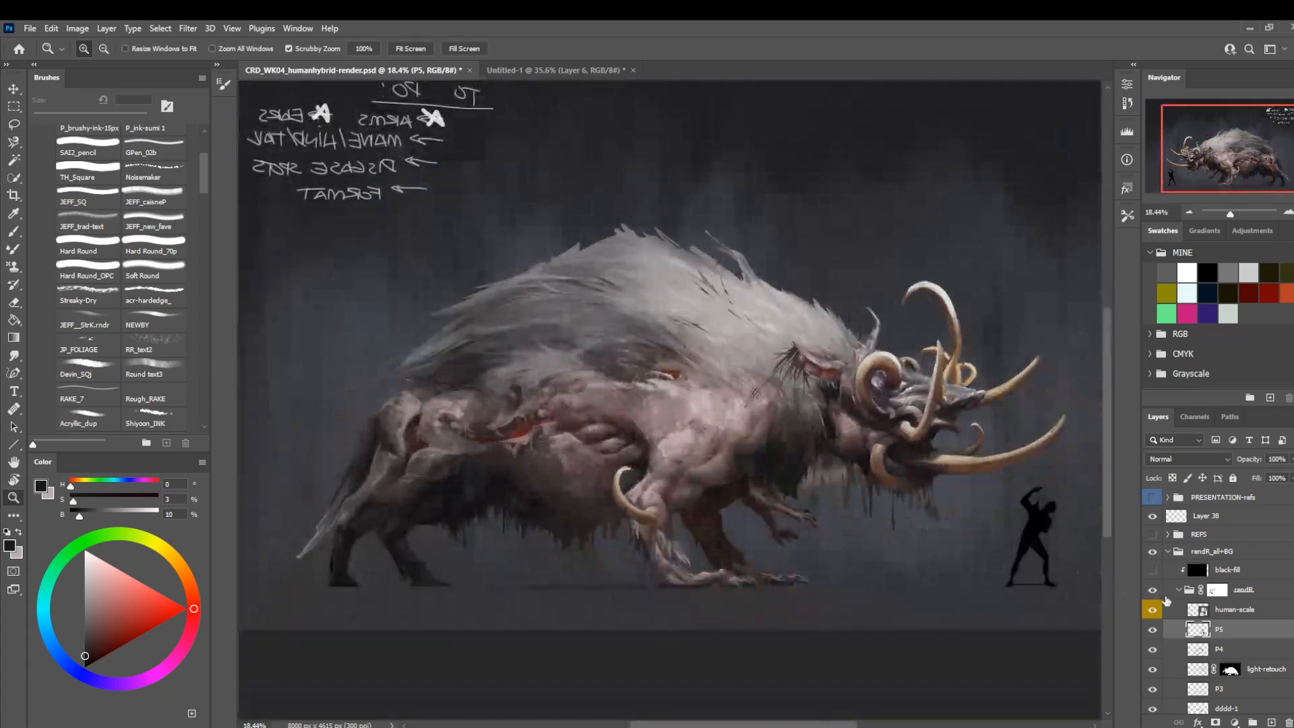
click(1153, 631)
click(1153, 630)
key(ctrl+shift+h)
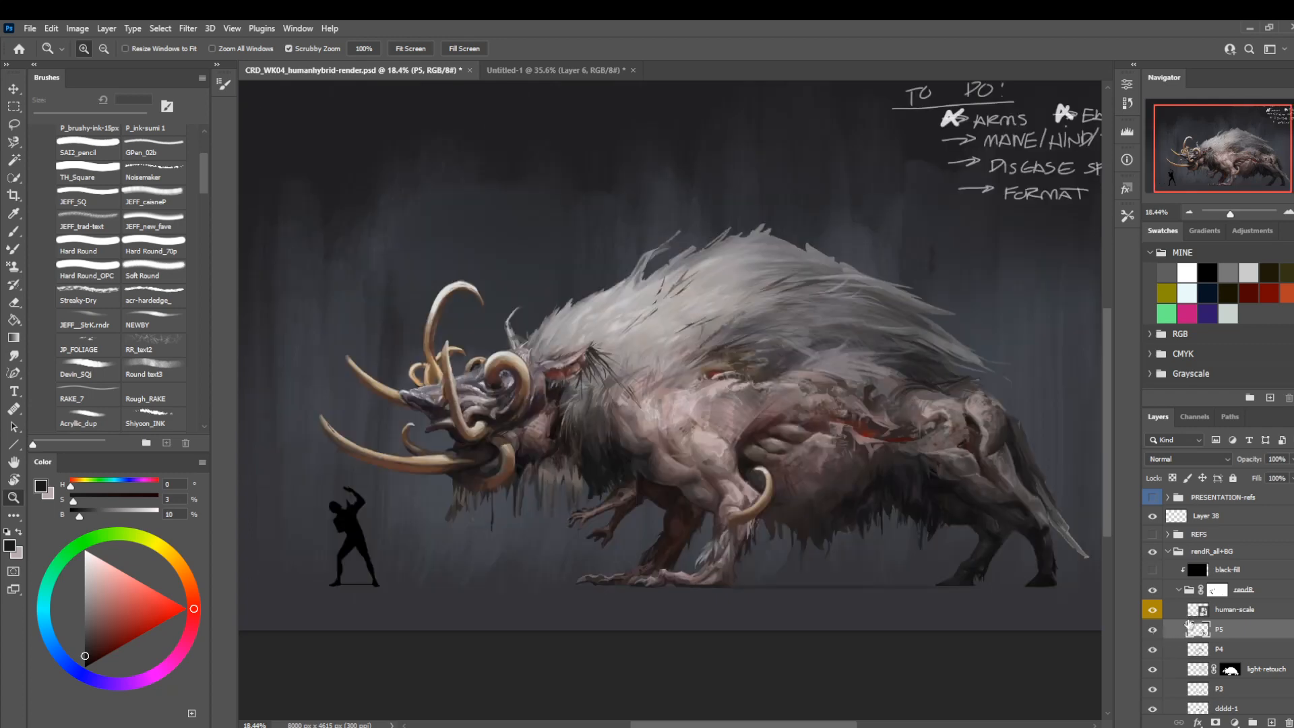
Paint thin strokes in a sampled mid grey-brown along the lower flank below the red wound at 8 px.
scroll(692, 453, up, 5)
key(b)
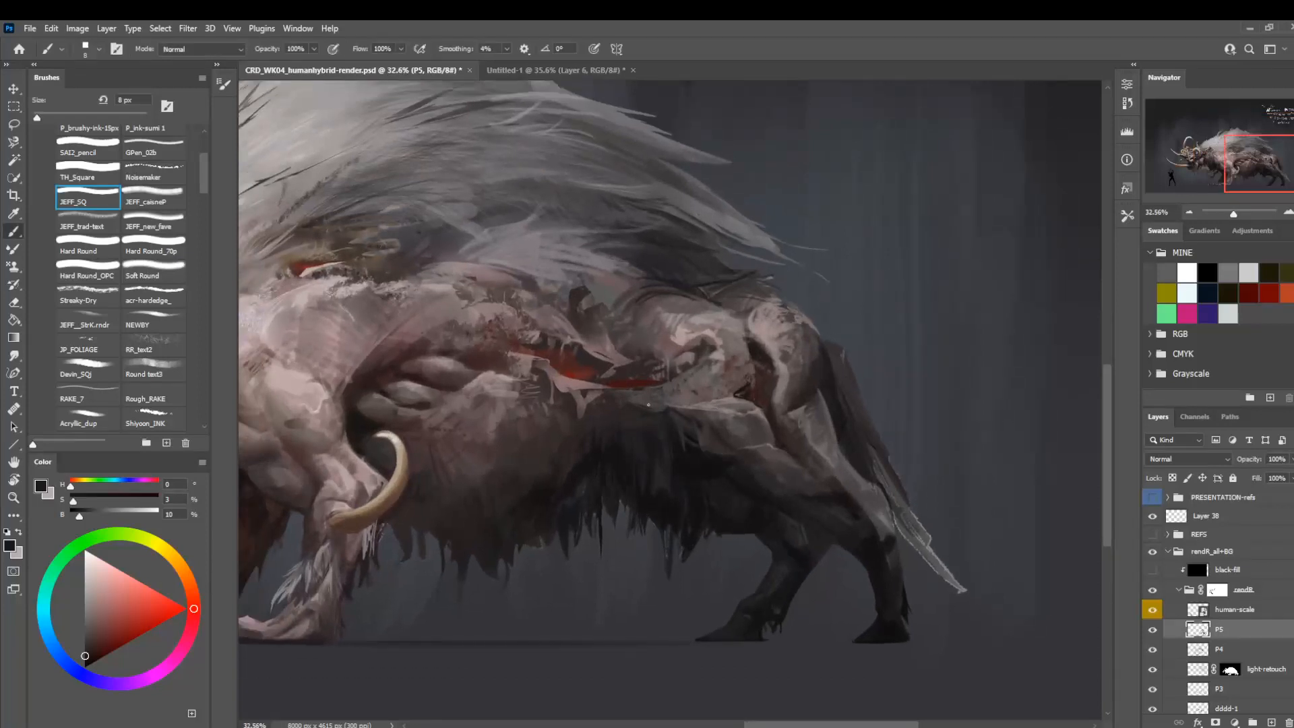
alt+click(720, 399)
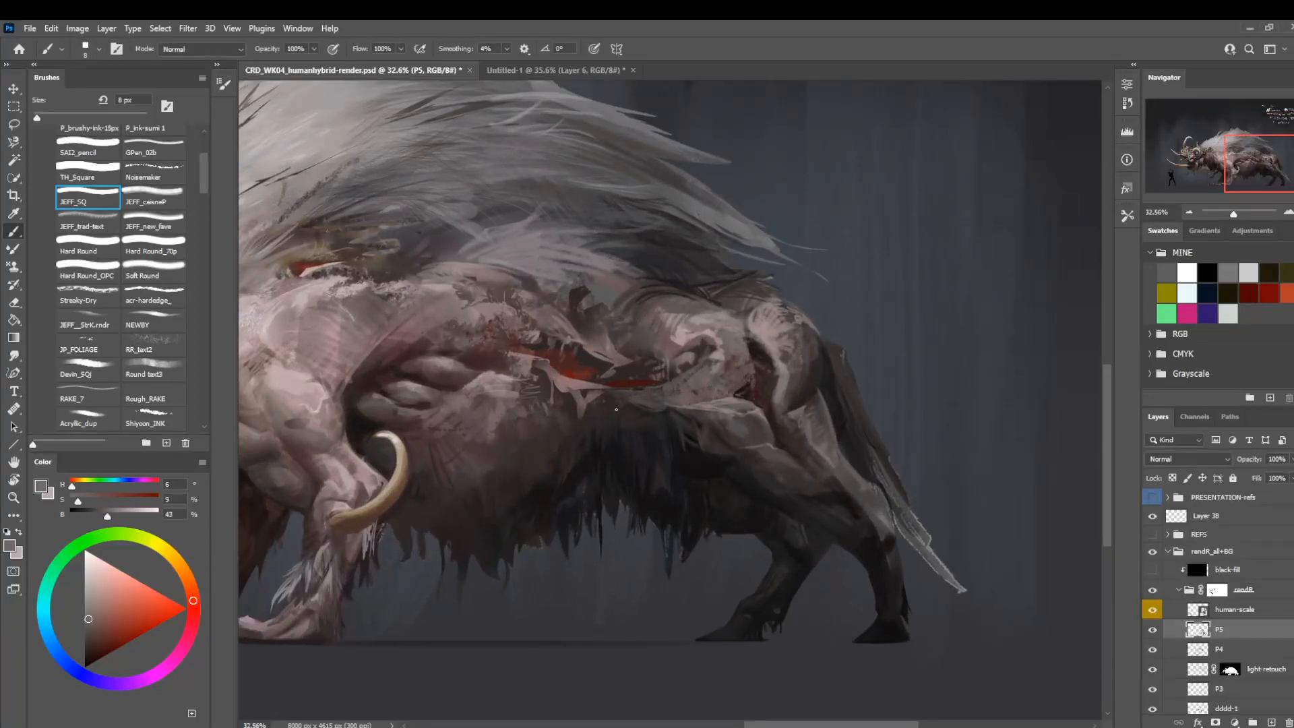
mouse_move(593, 419)
mouse_down()
mouse_move(620, 399)
mouse_move(605, 394)
mouse_up()
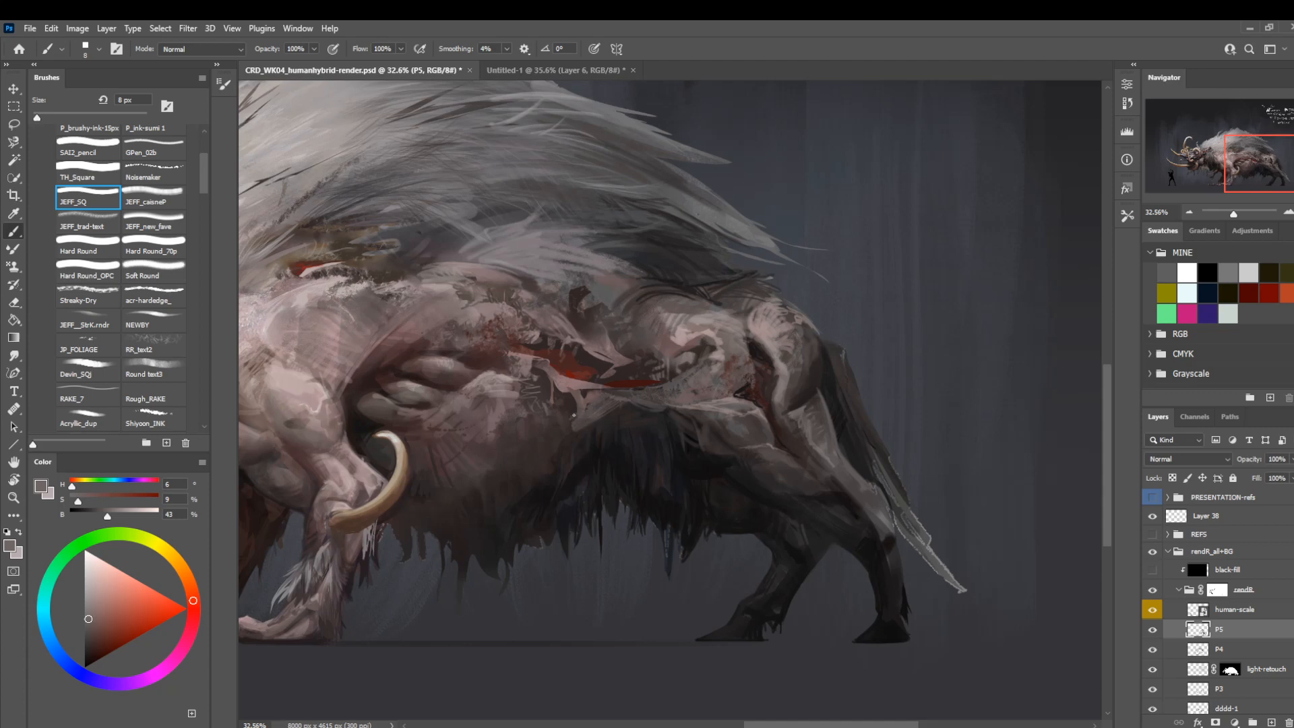
Refine the torn skin flap under the red wound at 7 px and sample a dark brown from the belly.
key(bracketleft)
key(bracketleft)
key(bracketleft)
key(bracketleft)
key(bracketleft)
key(bracketleft)
key(bracketright)
key(bracketright)
key(bracketright)
key(bracketright)
key(bracketright)
alt+click(553, 458)
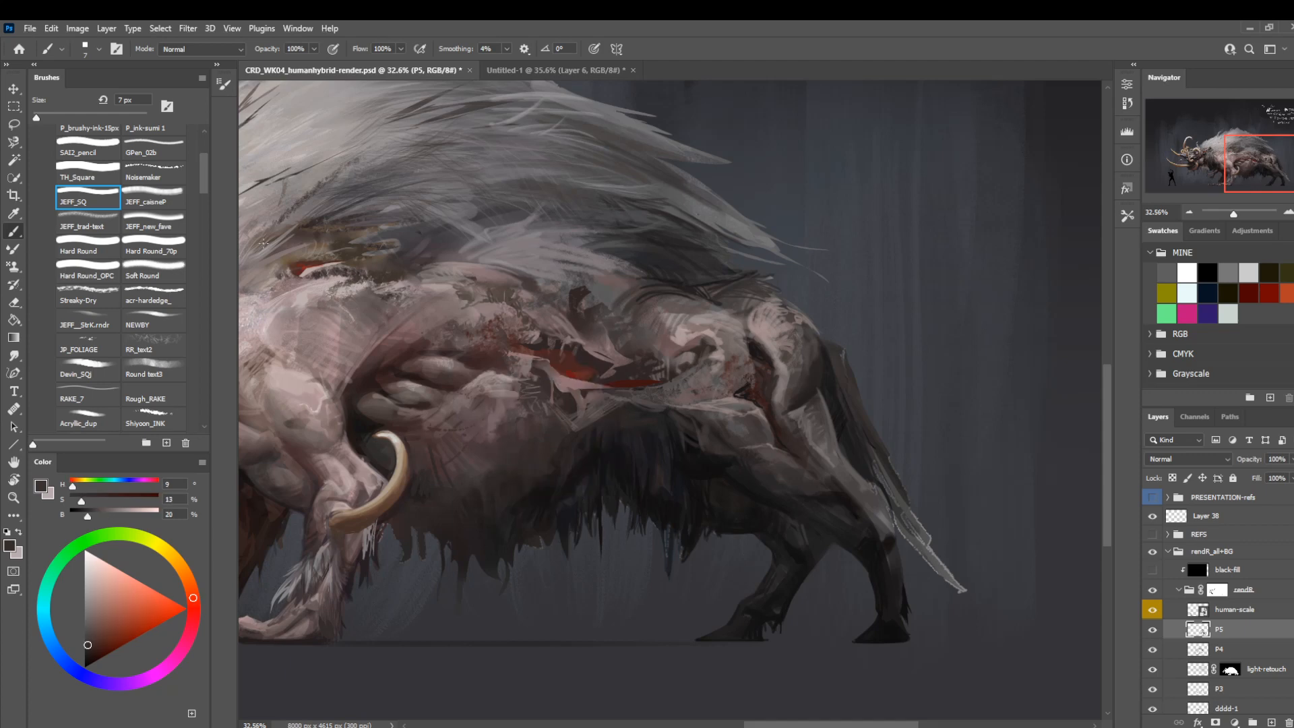
Choose the Hard Round brush at 45 px and darken the flank just below the skin flap.
click(94, 159)
click(105, 244)
key(bracketright)
key(bracketright)
key(bracketright)
key(bracketright)
key(bracketright)
key(bracketright)
key(bracketright)
key(bracketright)
drag(596, 408, 582, 430)
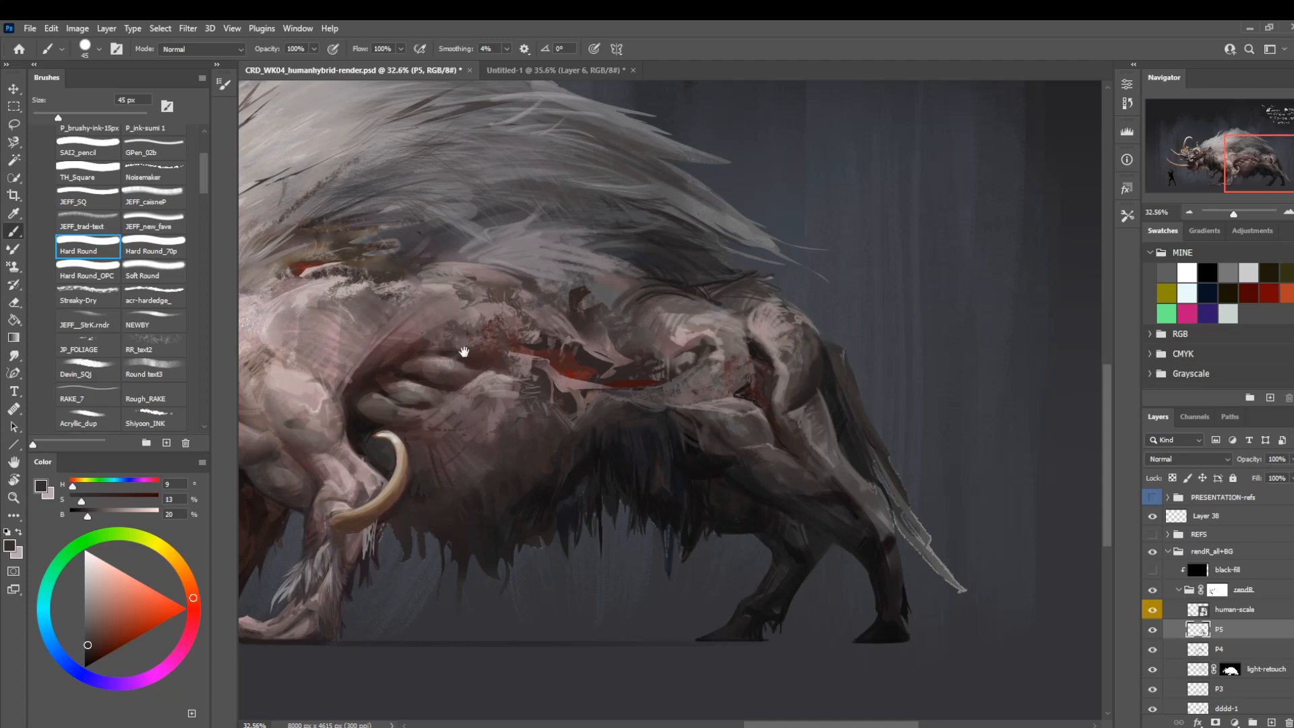
Draw a thin light diagonal fold on the flank behind the ribs with Hard Round at 5 px, using a sampled pink at 71% brightness.
drag(463, 352, 760, 406)
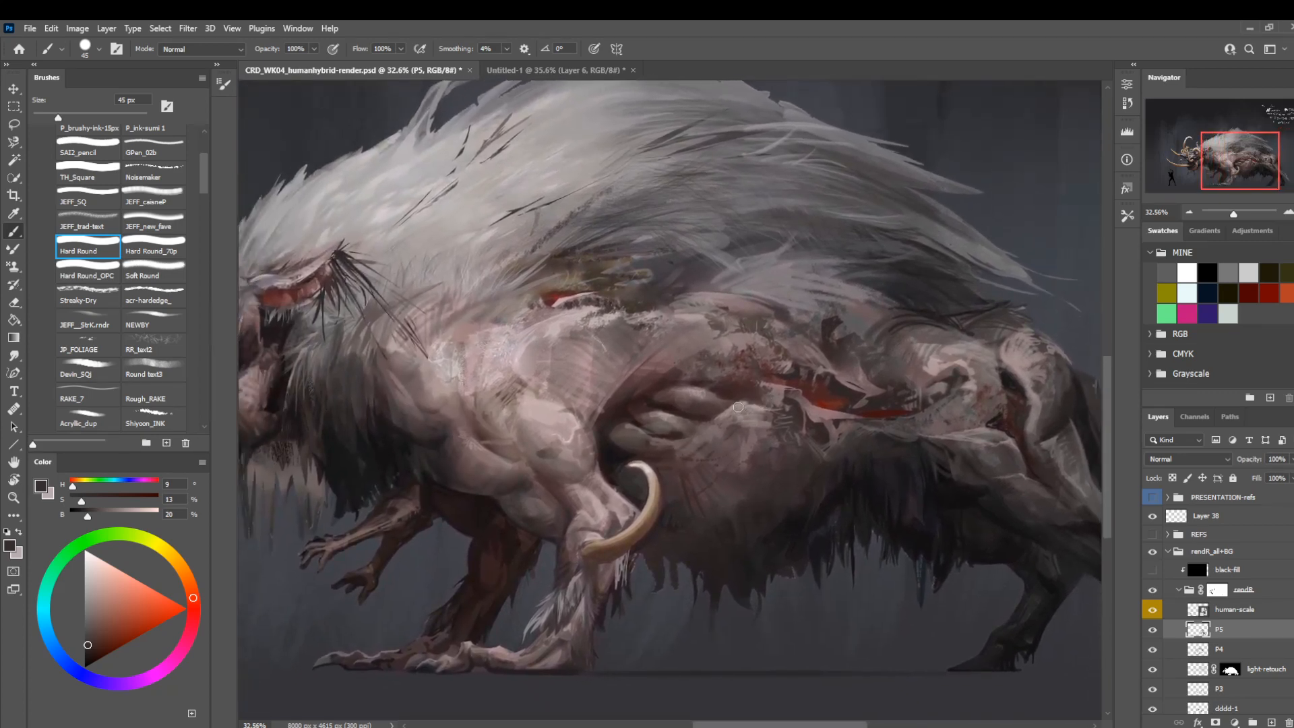
alt+click(737, 442)
key(bracketleft)
key(bracketleft)
key(bracketleft)
key(bracketleft)
key(bracketleft)
key(bracketleft)
key(bracketleft)
key(bracketleft)
key(bracketleft)
key(bracketleft)
key(bracketleft)
key(bracketleft)
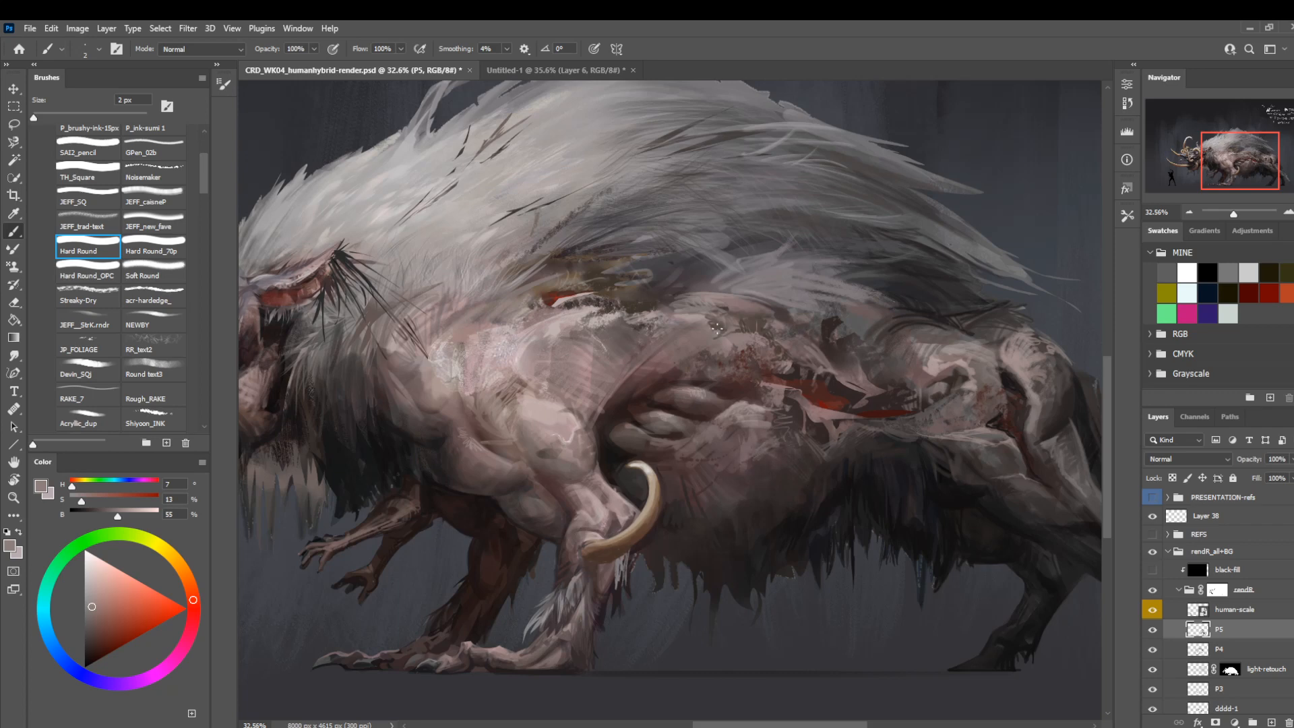
key(z)
drag(635, 398, 593, 344)
drag(678, 434, 691, 435)
key(b)
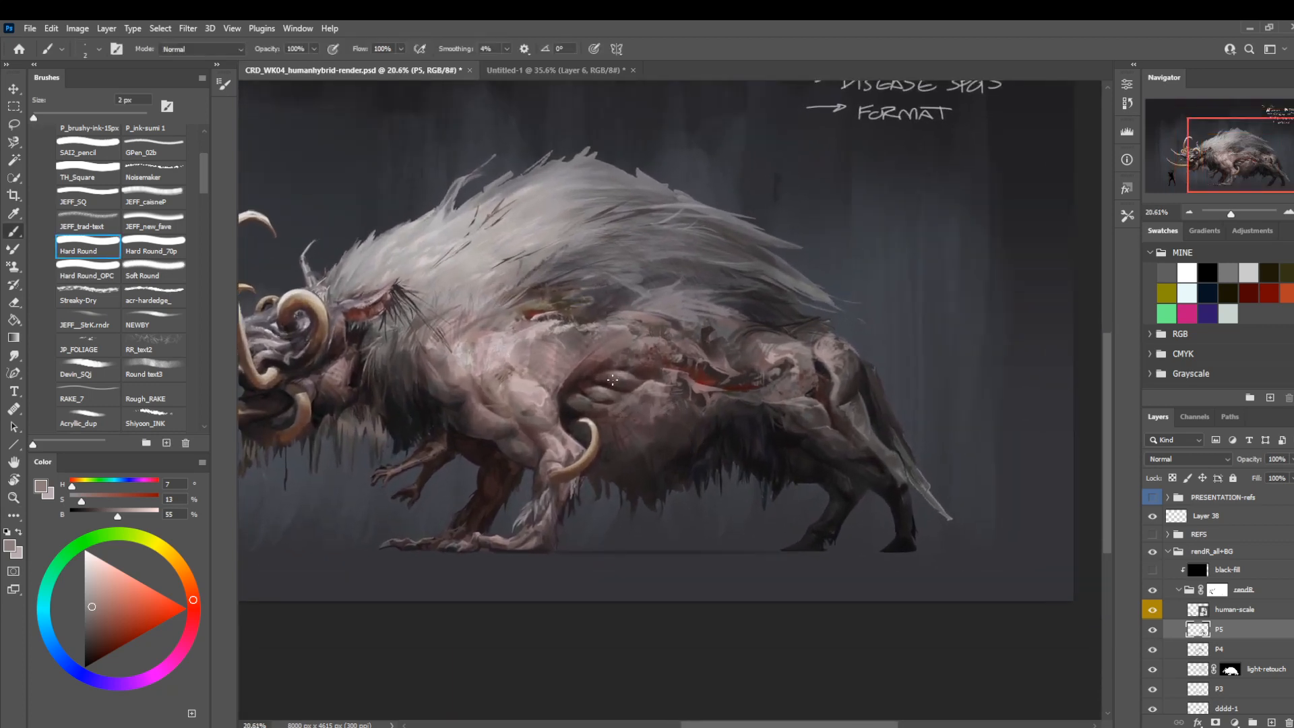
key(])
key(])
key(])
alt+click(648, 383)
drag(121, 514, 132, 514)
drag(643, 401, 677, 427)
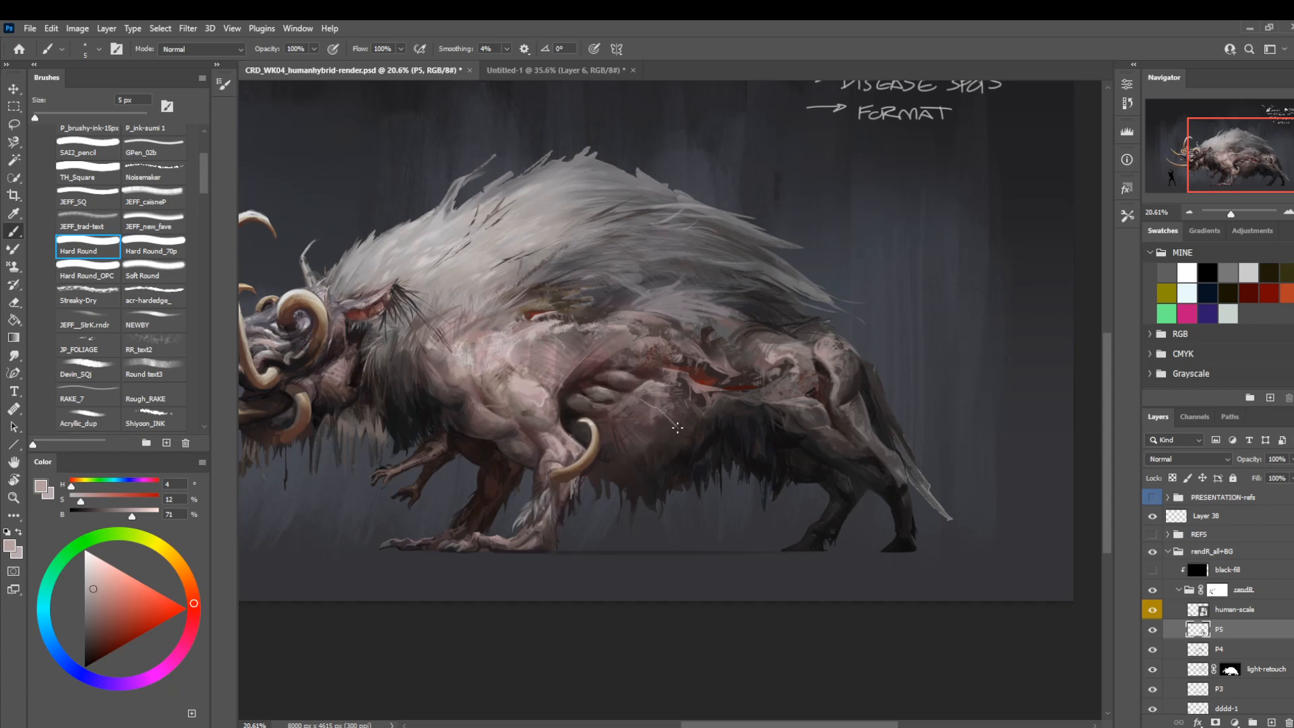
Thicken the light flank fold at 9 px, and cut back its lower end with a dark red tone at 23% brightness and 25 px.
key(])
key(])
key(])
key(])
alt+click(646, 400)
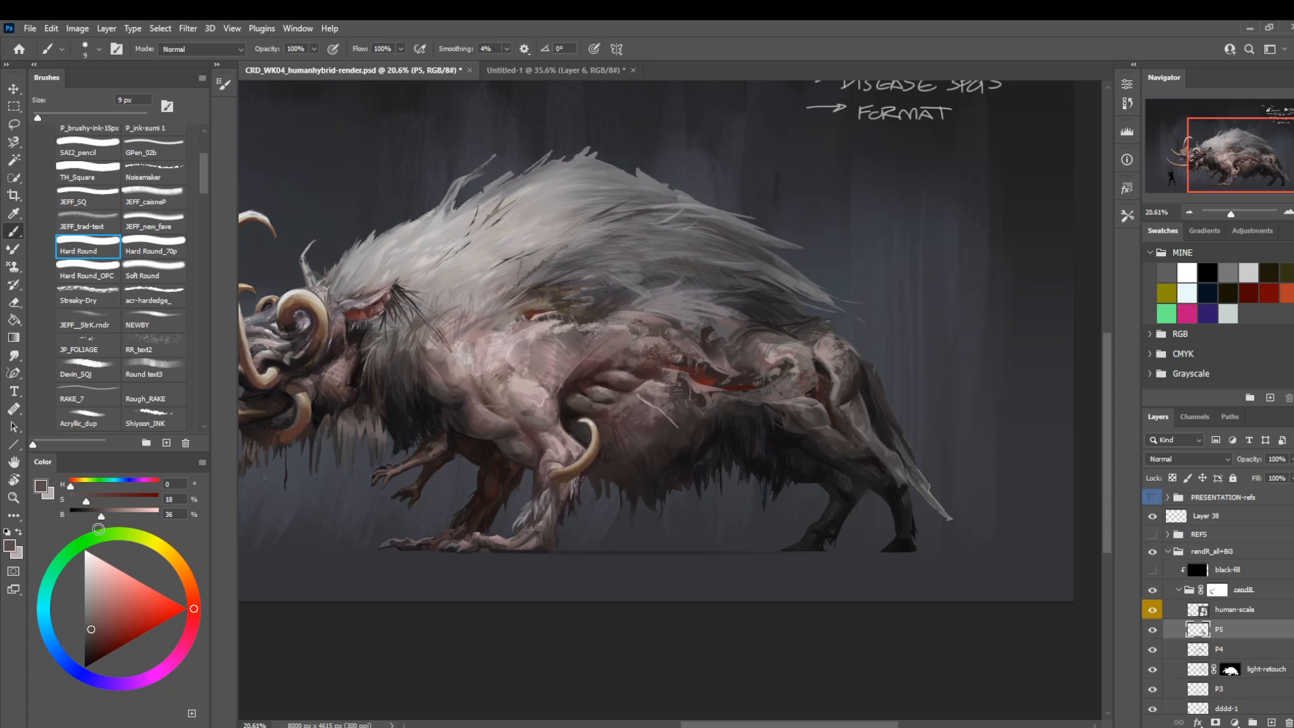
click(89, 642)
key(])
key(])
key(])
key(])
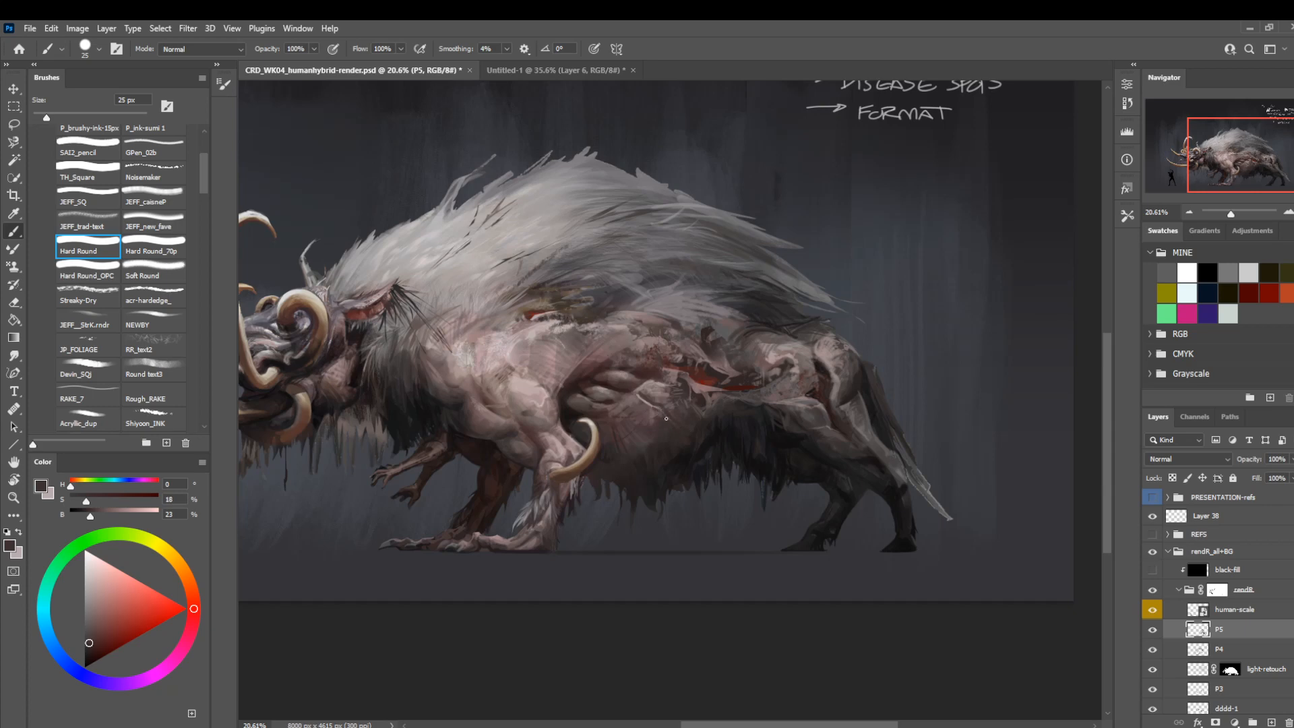
Add dark creases beside the flank fold at 10 px and blend them using sampled near-black and mid skin tones.
alt+click(682, 454)
key([)
key([)
key([)
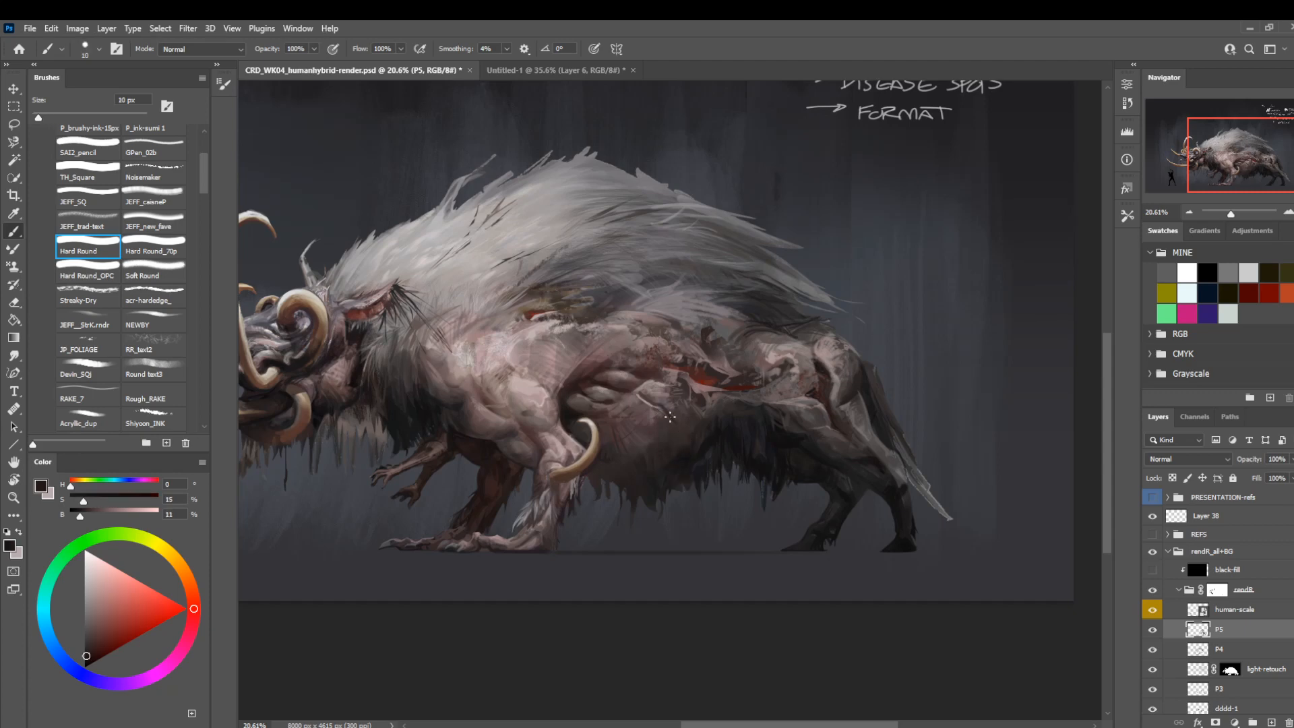
alt+click(676, 407)
alt+click(659, 397)
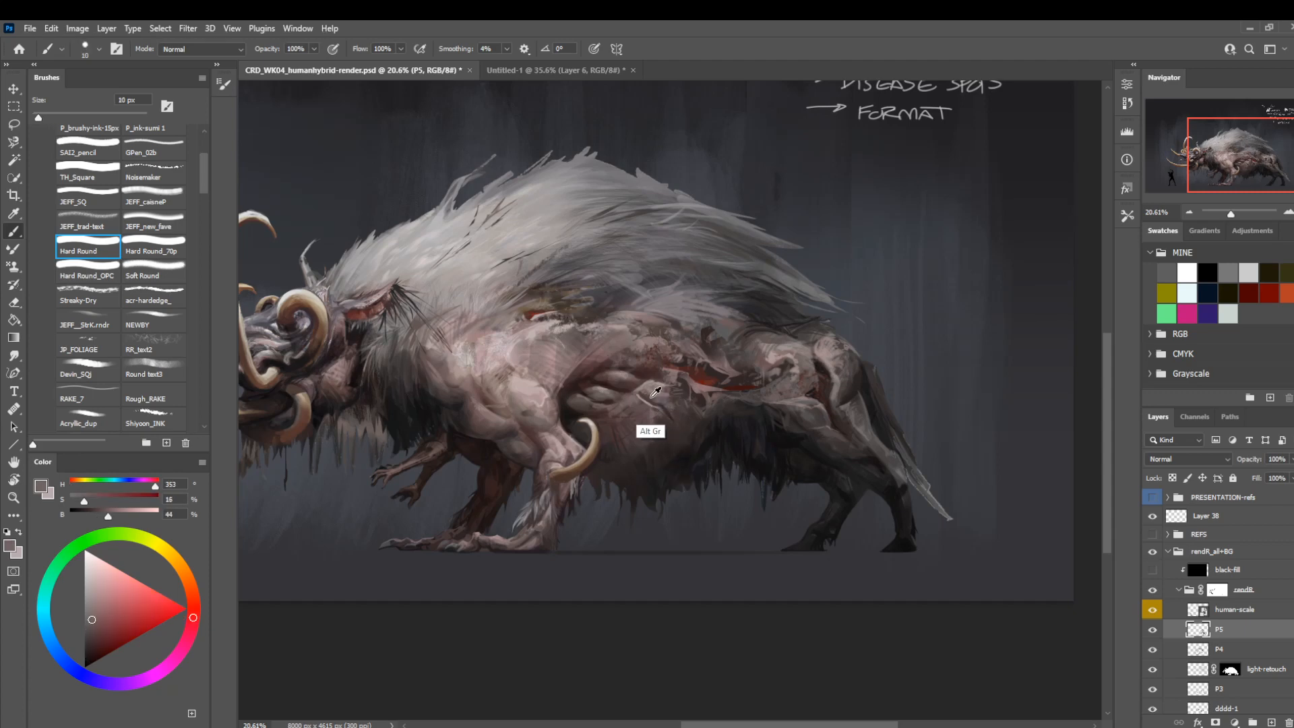
alt+click(649, 398)
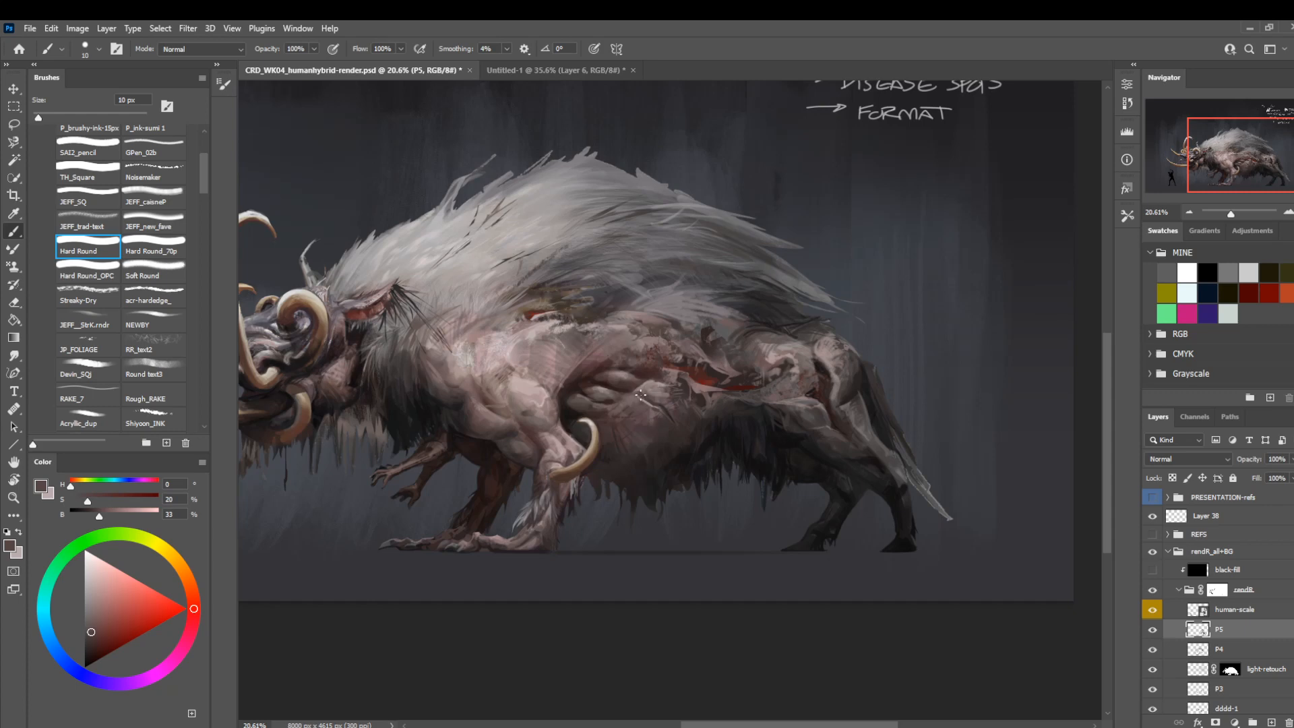
Flip the canvas horizontally and check the creature's overall shape.
key(ctrl+shift+h)
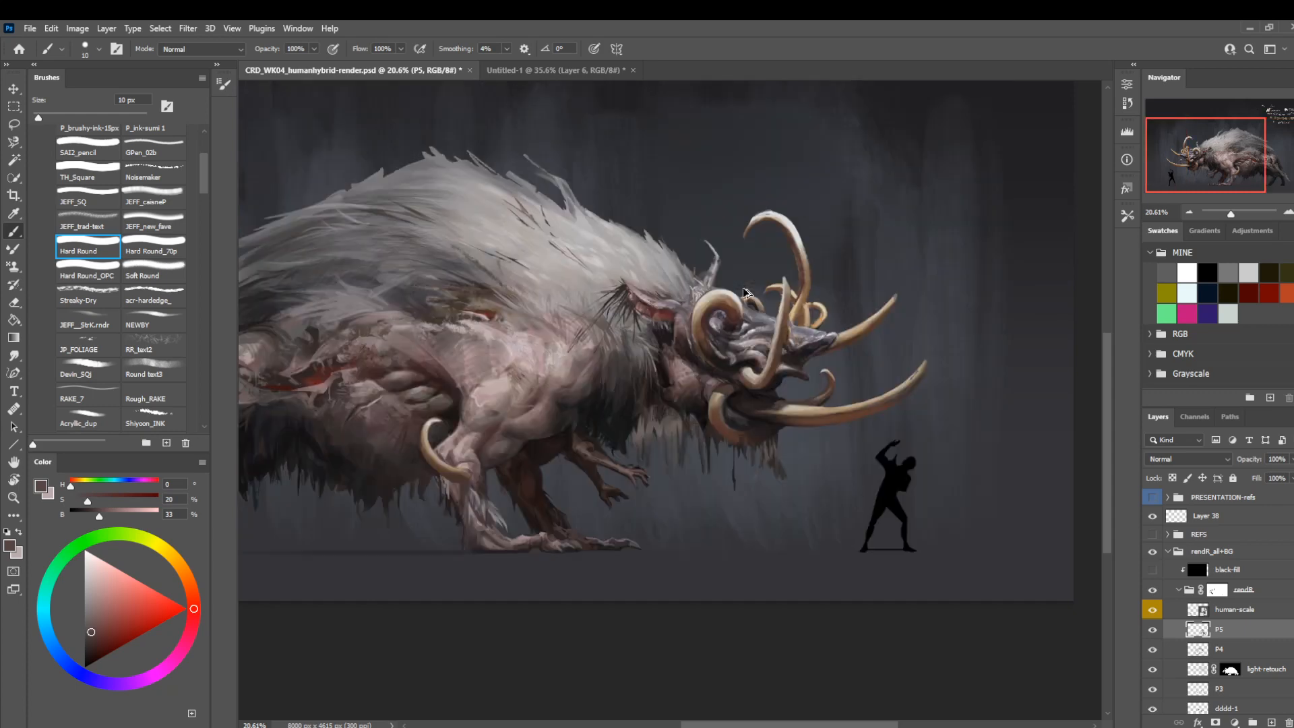
drag(519, 516, 622, 529)
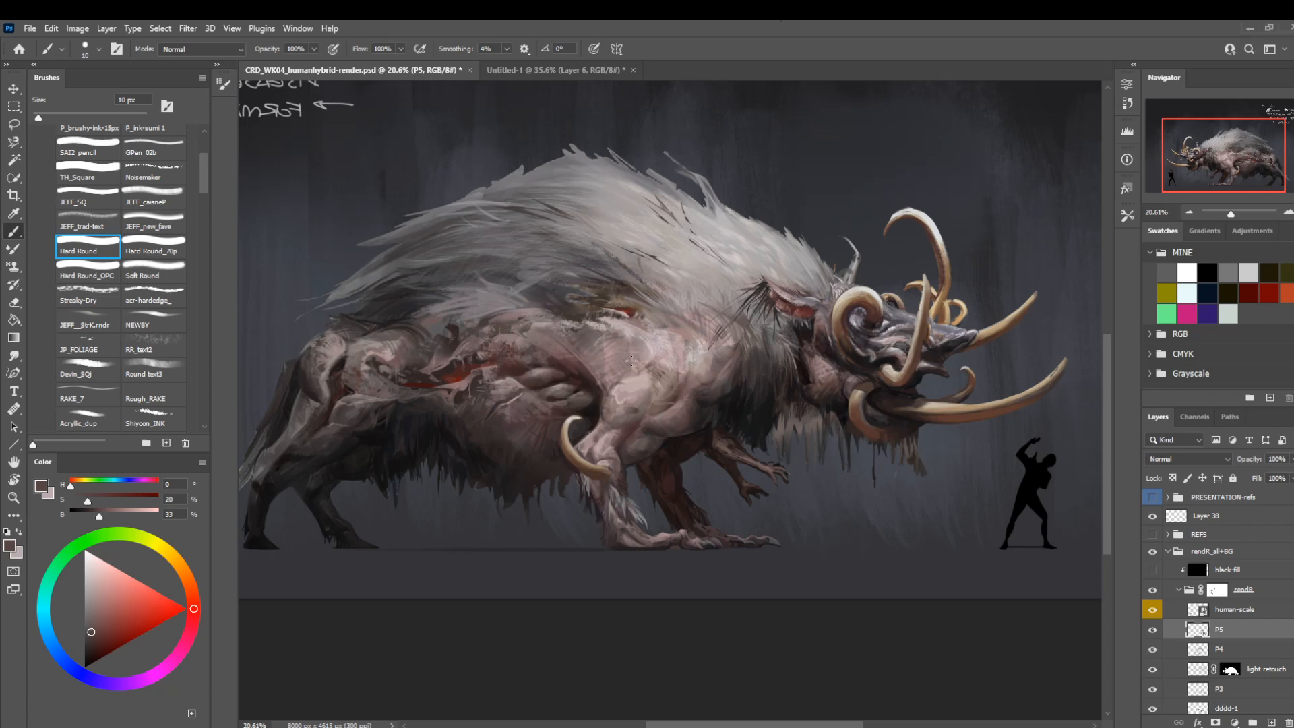
drag(413, 527, 488, 491)
Shade the upper edge of the dark belly fur below the wound with a sampled near-black Hard Round brush at 45 px.
key(z)
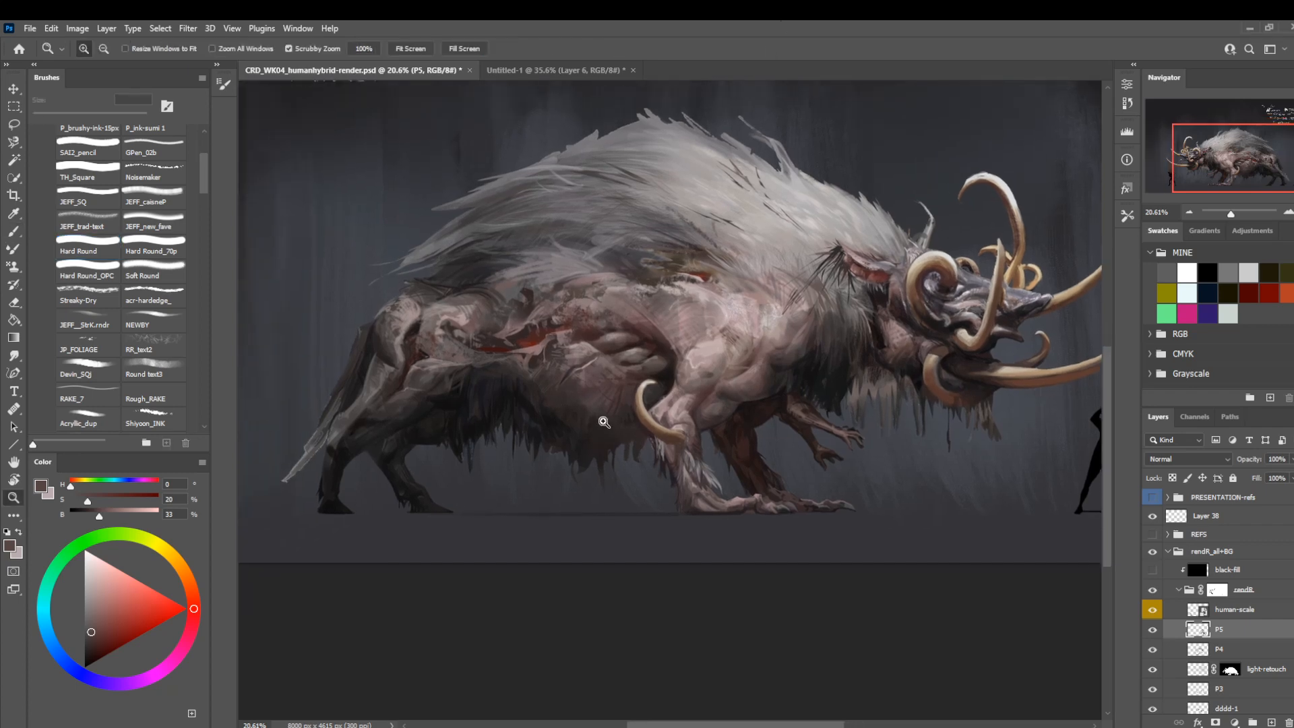
drag(604, 424, 687, 547)
key(b)
alt+click(398, 362)
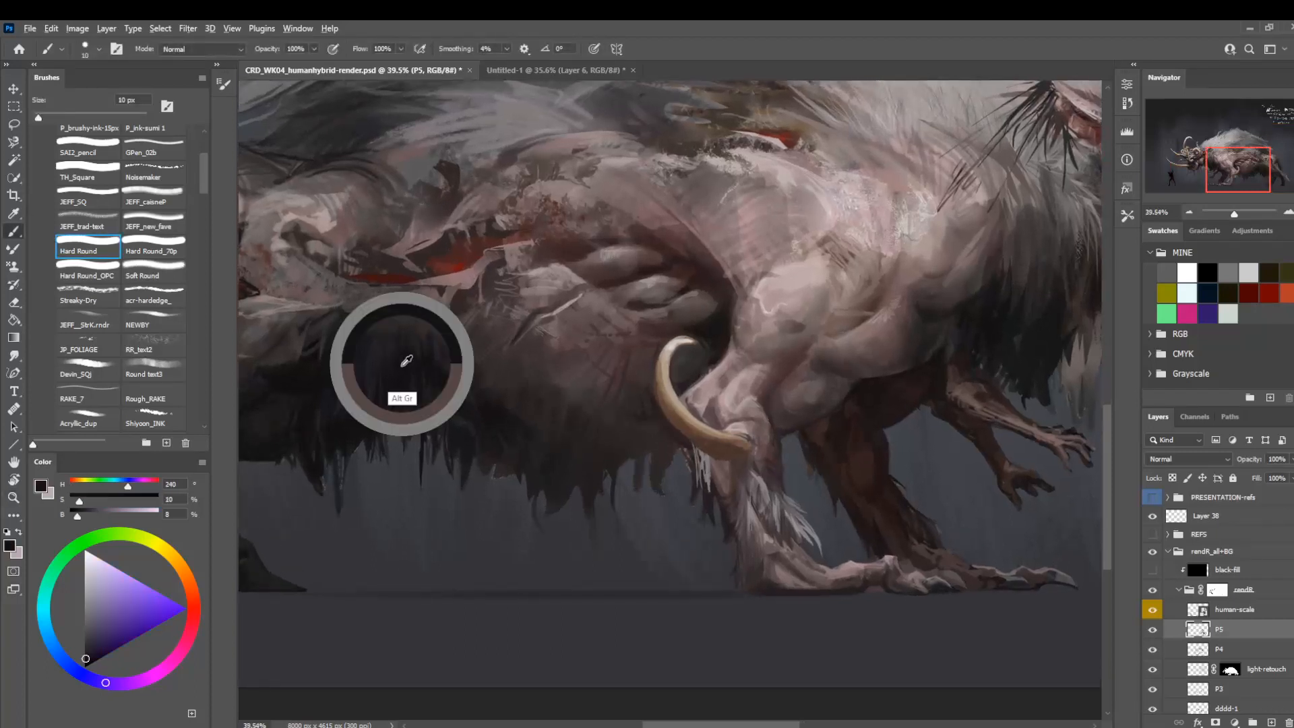
key(bracketright)
key(bracketright)
key(bracketright)
key(bracketright)
key(bracketright)
key(bracketright)
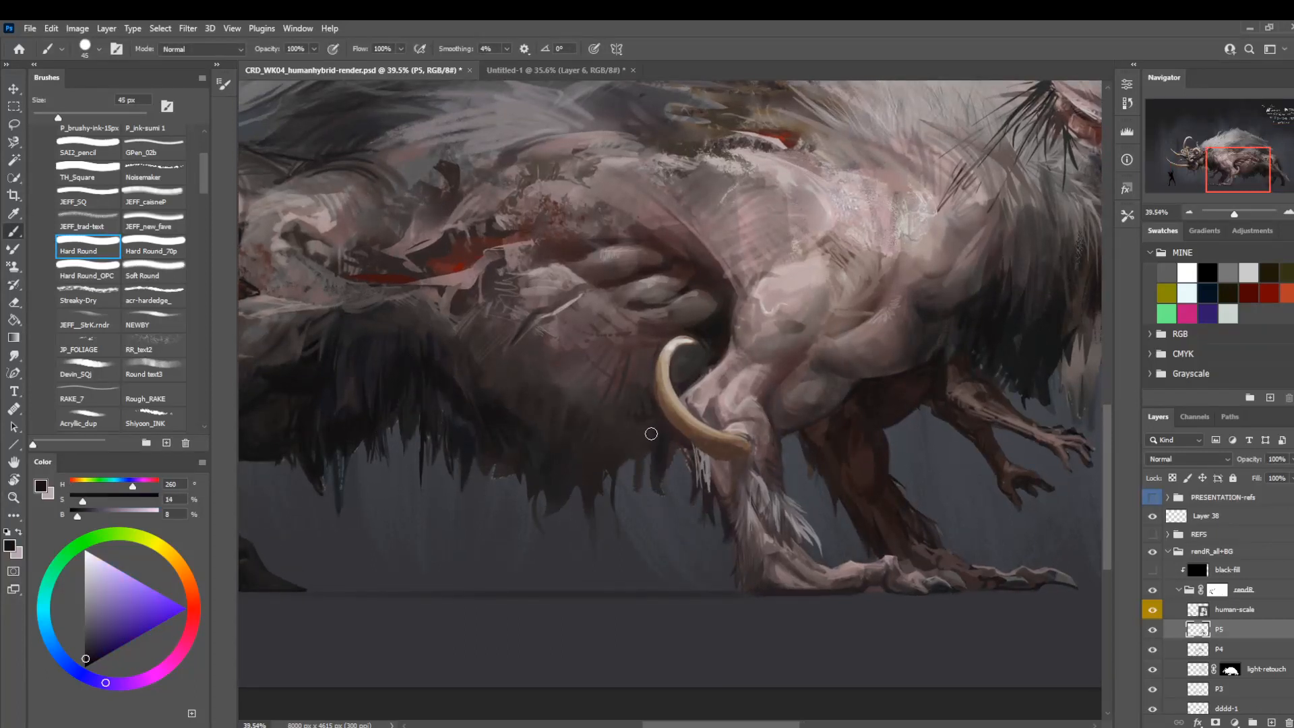
drag(448, 326, 491, 381)
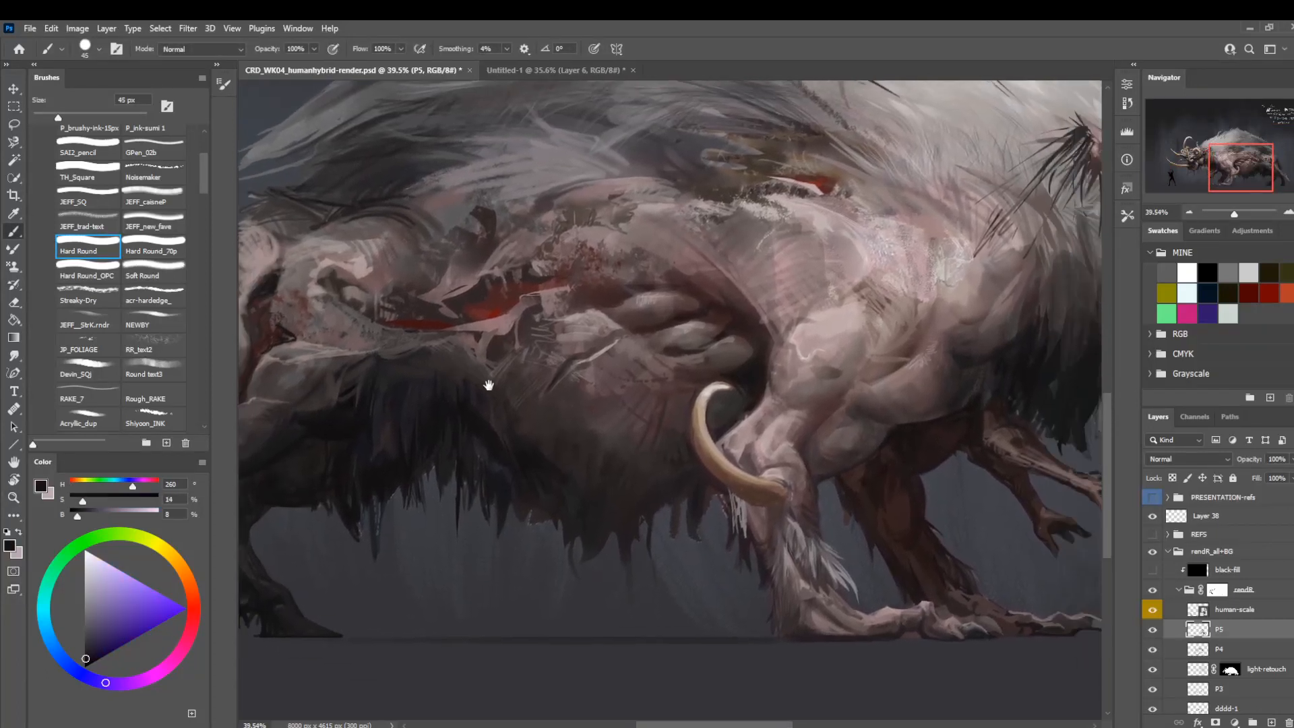
Touch up the skin below the wound with the Hard Round brush at 20 px, using sampled dark red and mauve tones.
alt+click(930, 452)
key(bracketleft)
key(bracketleft)
key(bracketleft)
key(bracketleft)
key(bracketleft)
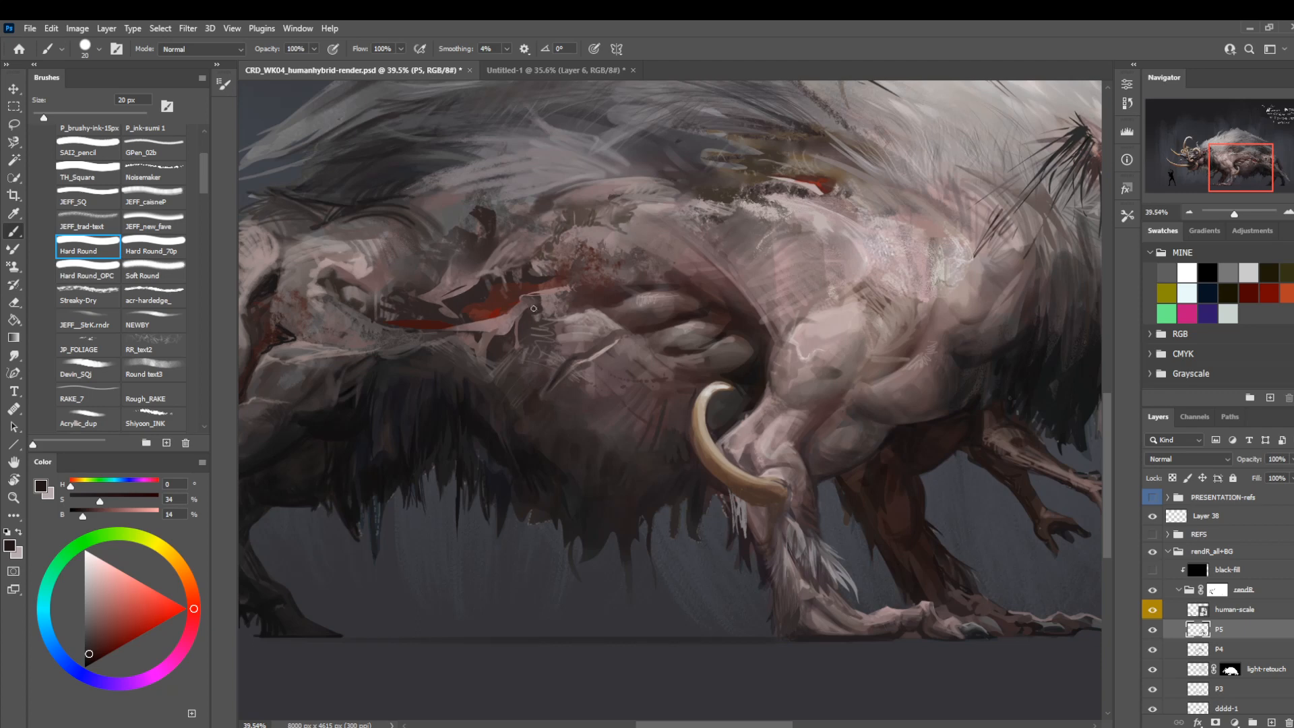
mouse_move(467, 280)
mouse_down()
mouse_move(482, 292)
mouse_move(463, 421)
mouse_up()
alt+click(593, 494)
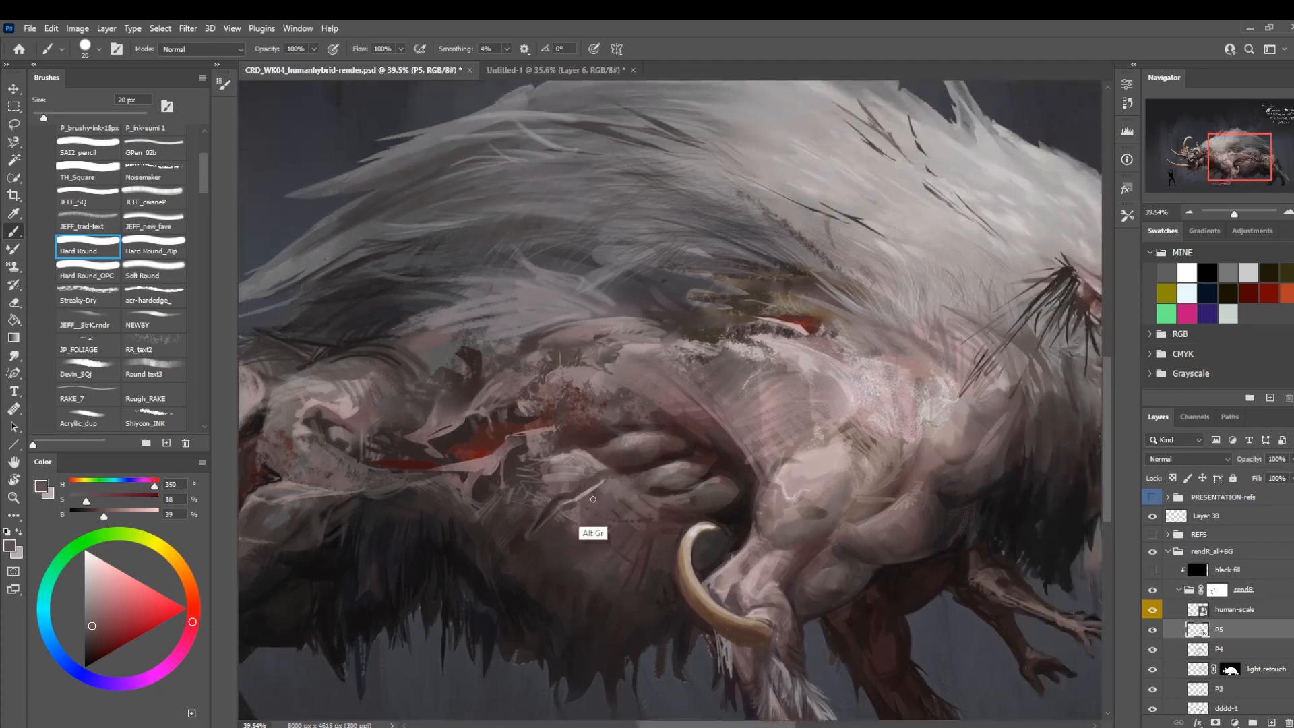
key(bracketleft)
key(bracketleft)
Accent the flank fold with the Shiyoon_INK brush at 15 px in a sampled light skin tone at 73% brightness.
click(145, 422)
alt+click(933, 438)
key(bracketright)
key(bracketright)
key(bracketright)
key(bracketright)
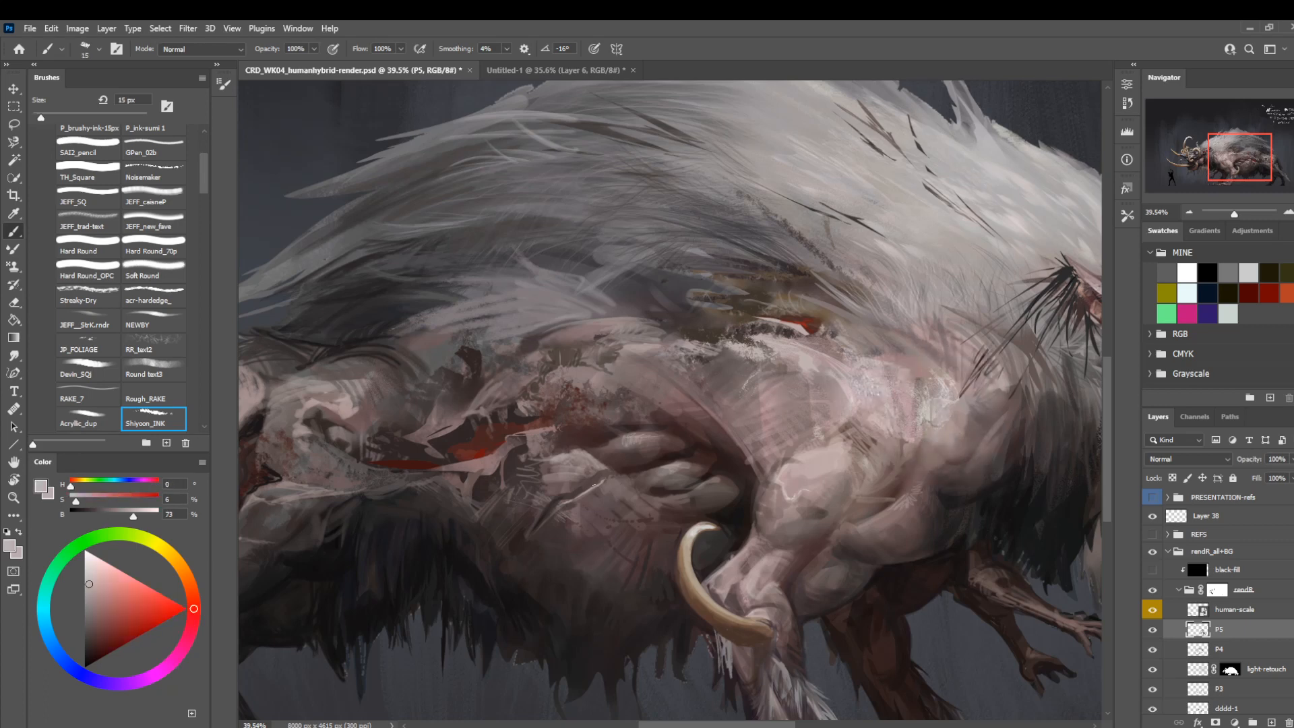
key(bracketleft)
key(bracketleft)
Blend the skin around the flank fold with sampled mid and dark skin tones at 20 and 10 px.
alt+click(593, 492)
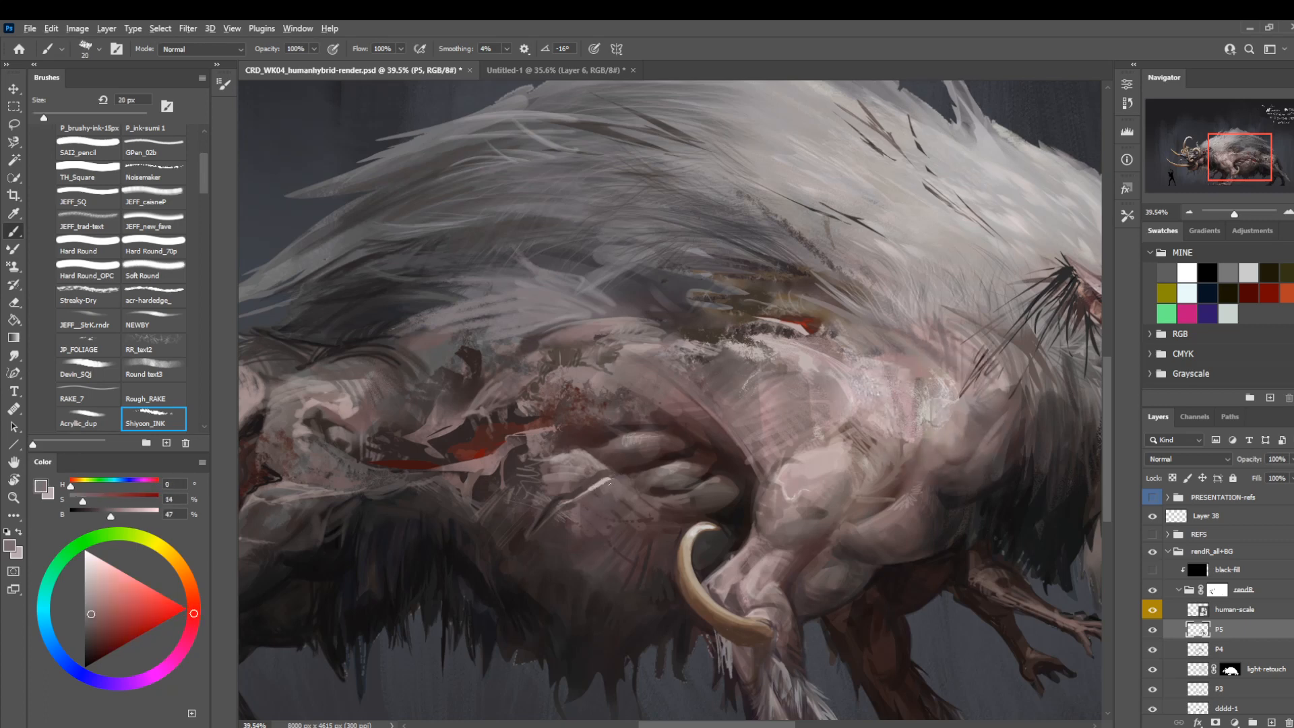
alt+click(591, 518)
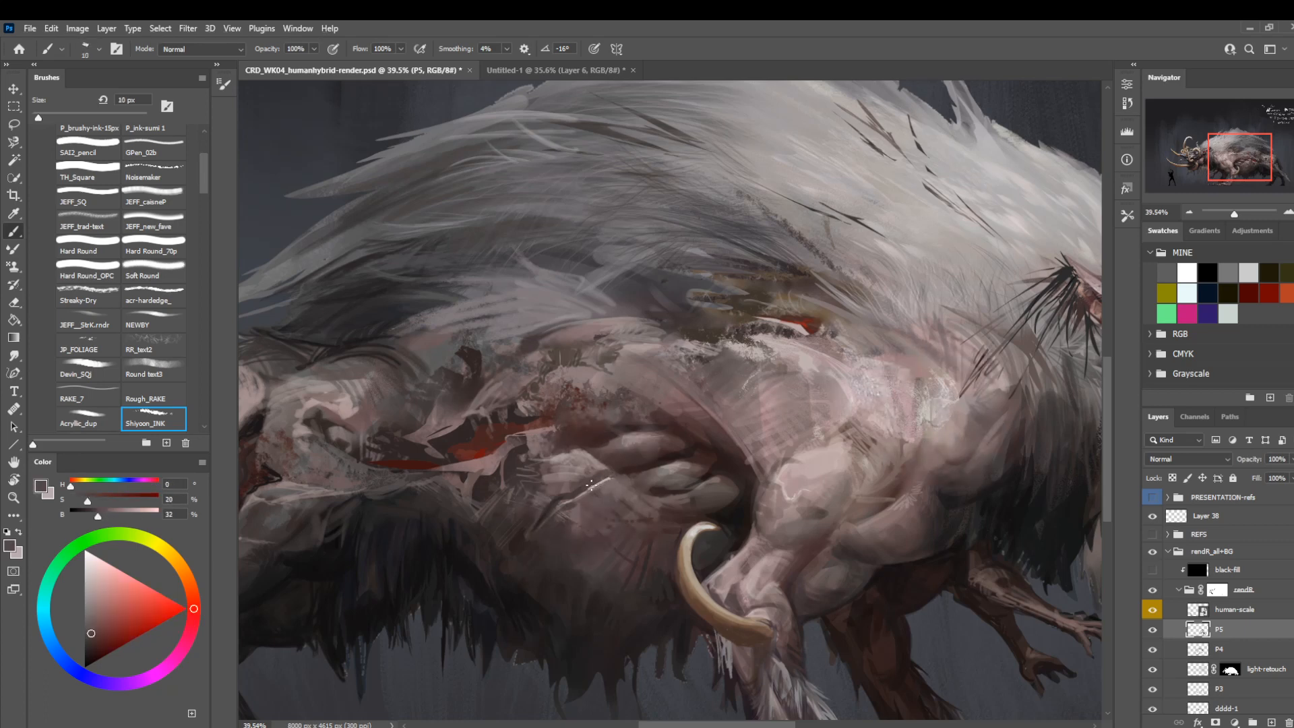
alt+click(585, 479)
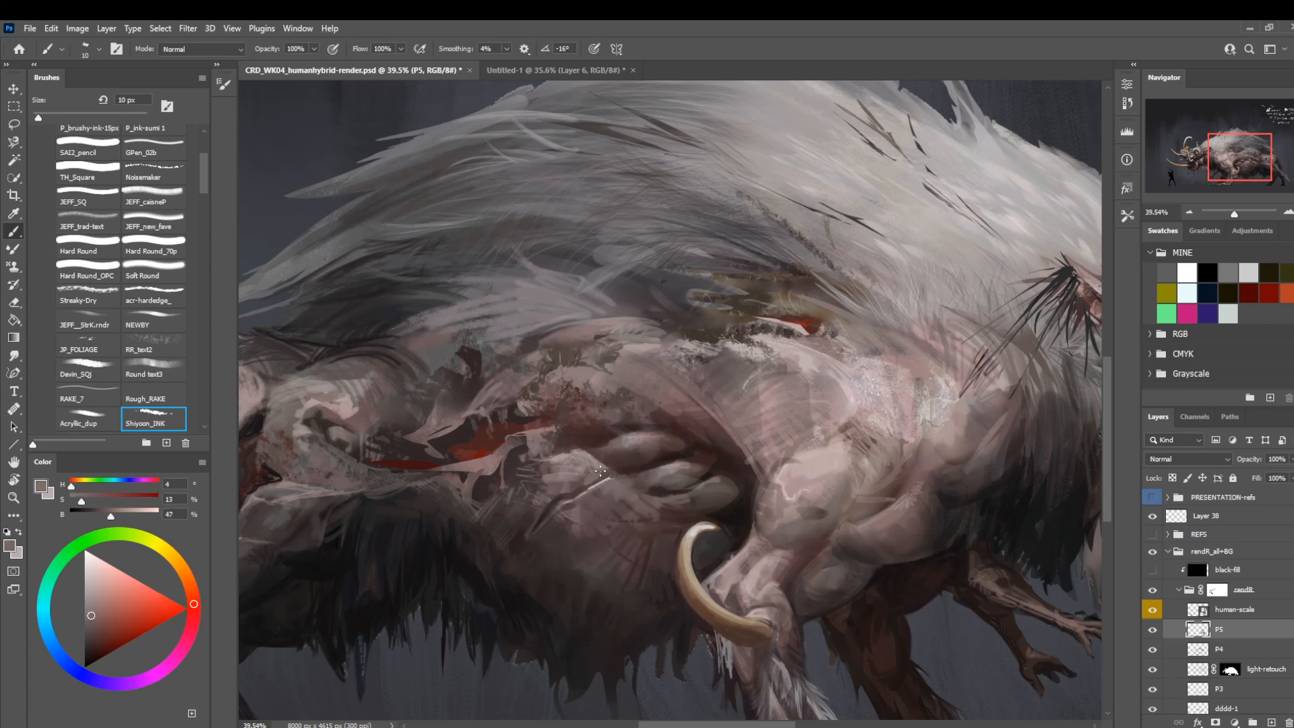
alt+click(566, 490)
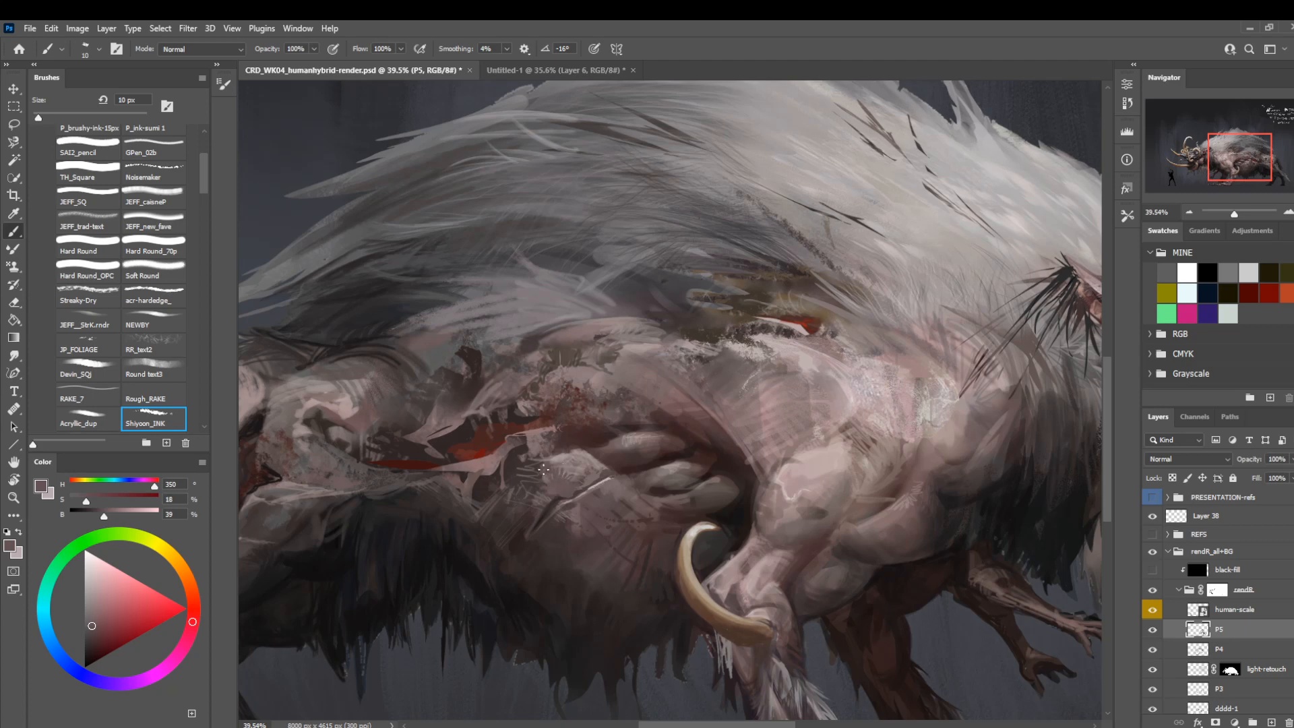
Texture the hatched upper shoulder with a sampled reddish-brown tone at 46% brightness and 20 px.
drag(643, 427, 520, 306)
mouse_move(618, 337)
mouse_down()
mouse_move(578, 365)
mouse_move(525, 456)
mouse_up()
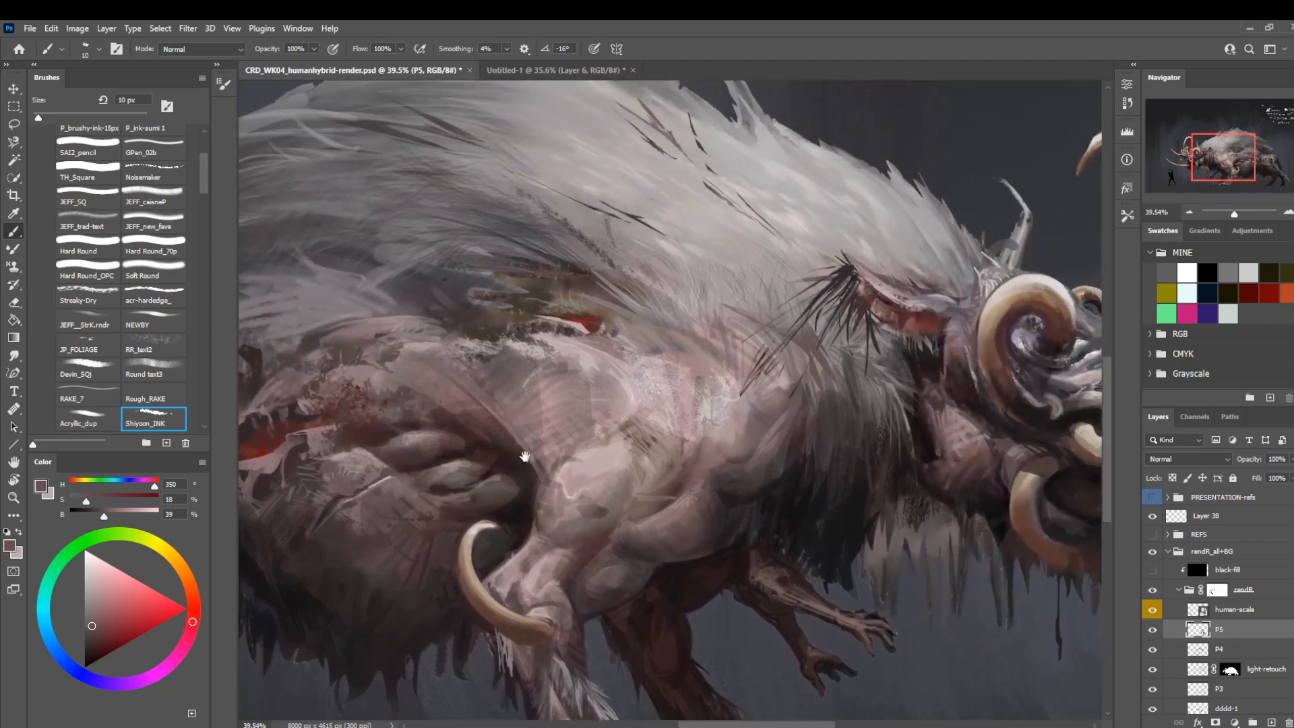
alt+click(631, 430)
key(bracketright)
key(bracketright)
key(bracketright)
key(bracketright)
key(bracketleft)
key(bracketleft)
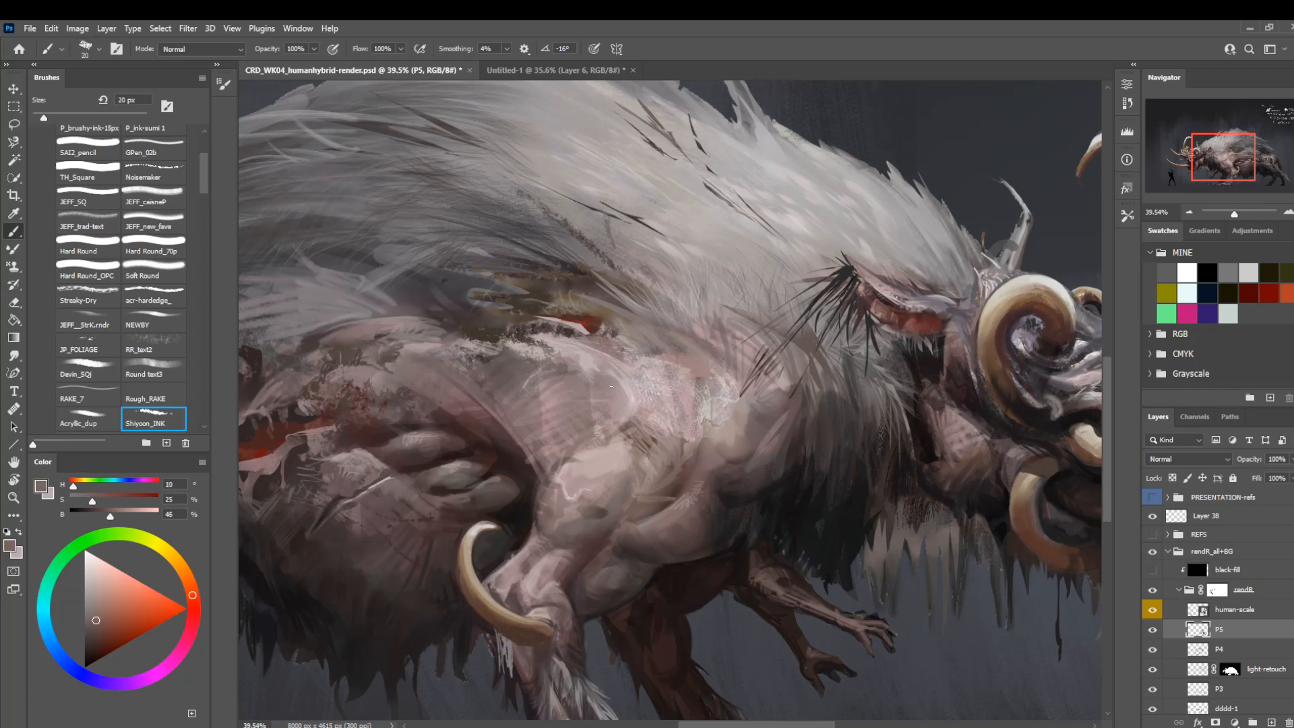
Draw a thin curved skin ridge across the shoulder in a near-white tone at 86% brightness and 9 px.
drag(618, 387, 531, 397)
alt+click(618, 408)
mouse_move(615, 385)
mouse_down()
mouse_move(547, 382)
mouse_move(532, 398)
mouse_up()
key(bracketleft)
key(bracketleft)
key(bracketleft)
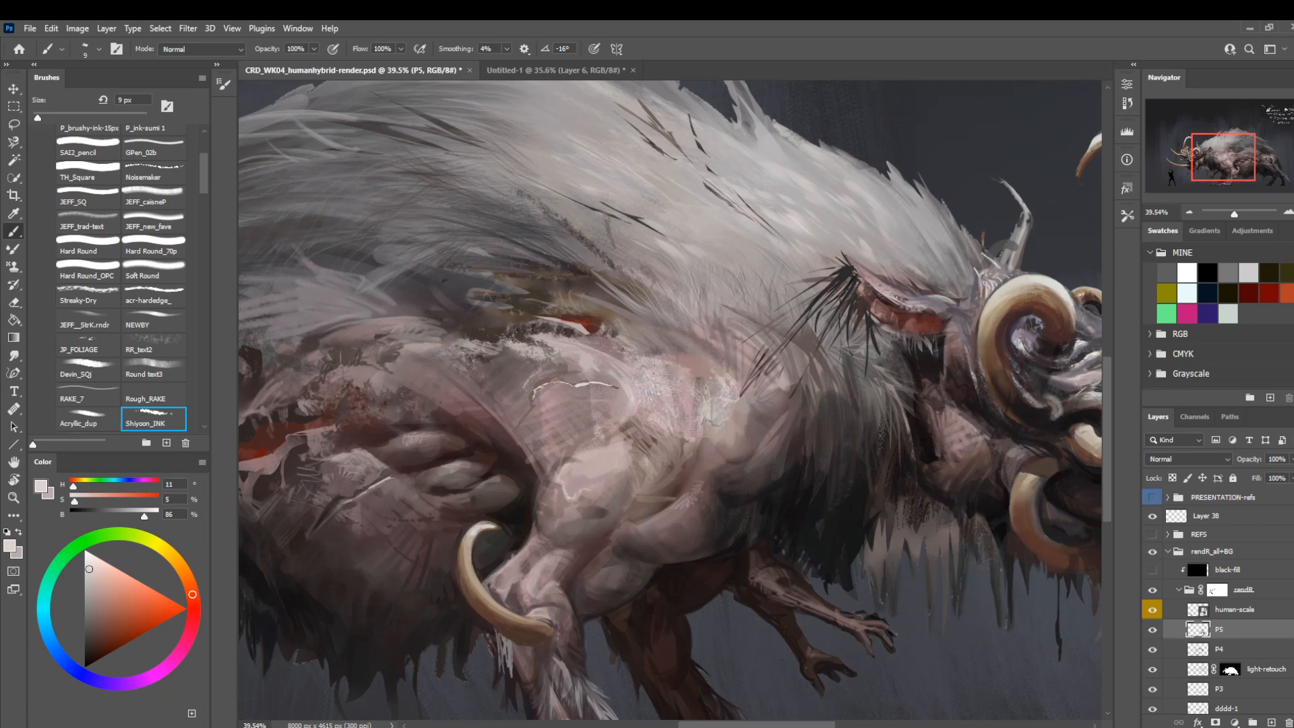
Shade along the light shoulder ridge with a sampled dark mauve at 36% brightness and 15 px.
alt+click(499, 358)
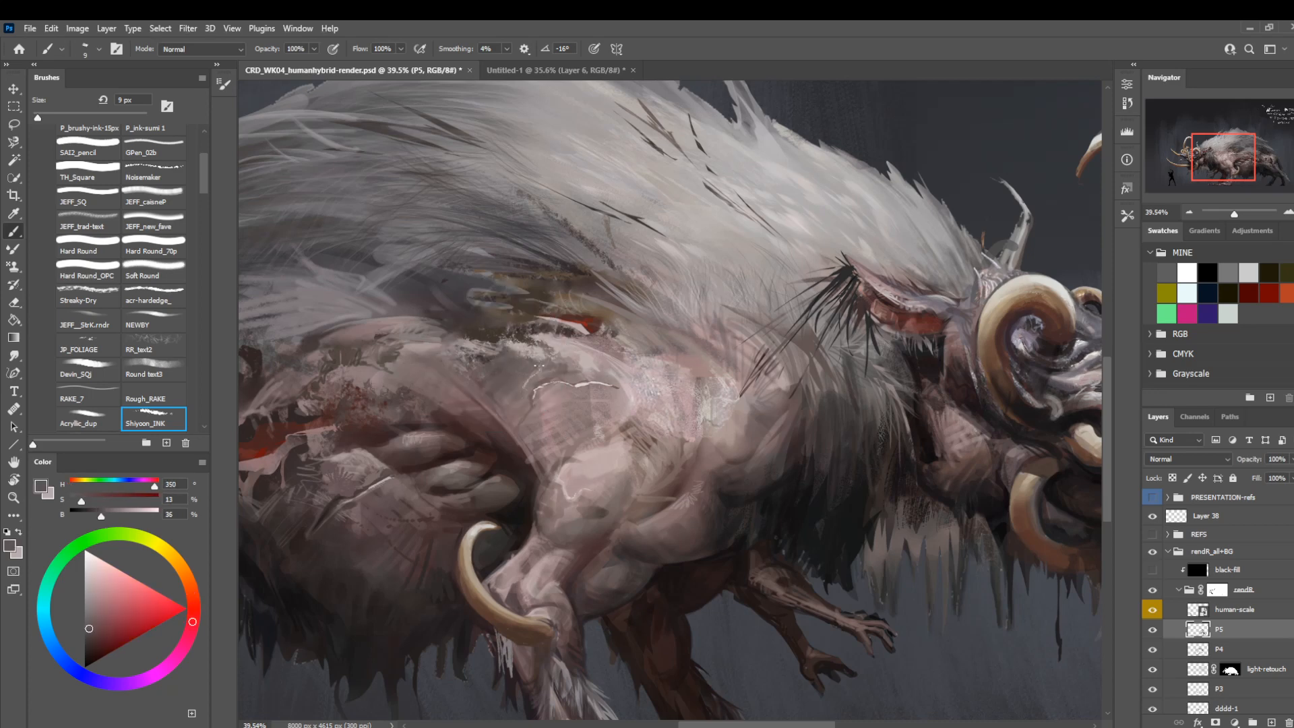
key(bracketright)
key(bracketright)
mouse_move(547, 384)
mouse_down()
mouse_move(532, 388)
mouse_move(591, 382)
mouse_up()
alt+click(539, 408)
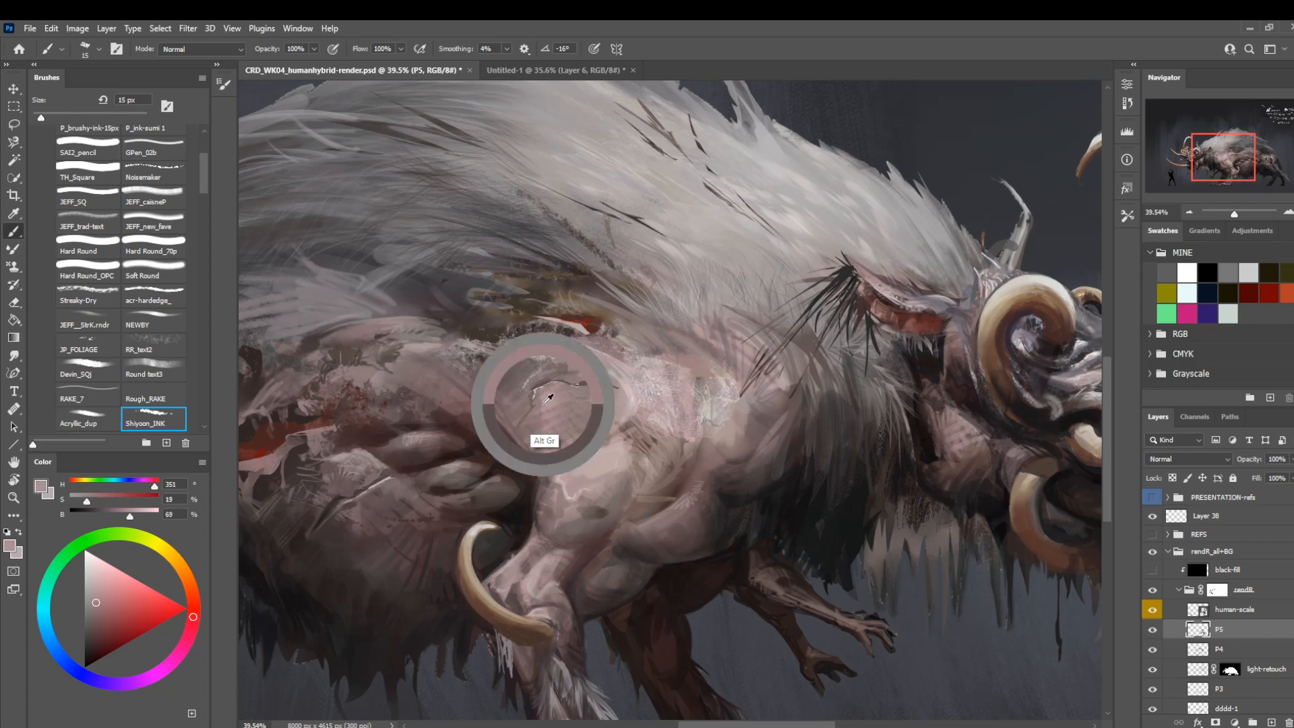
Blend the skin around the shoulder ridge with sampled mid skin tones, using a brush size of 20 px.
alt+click(515, 443)
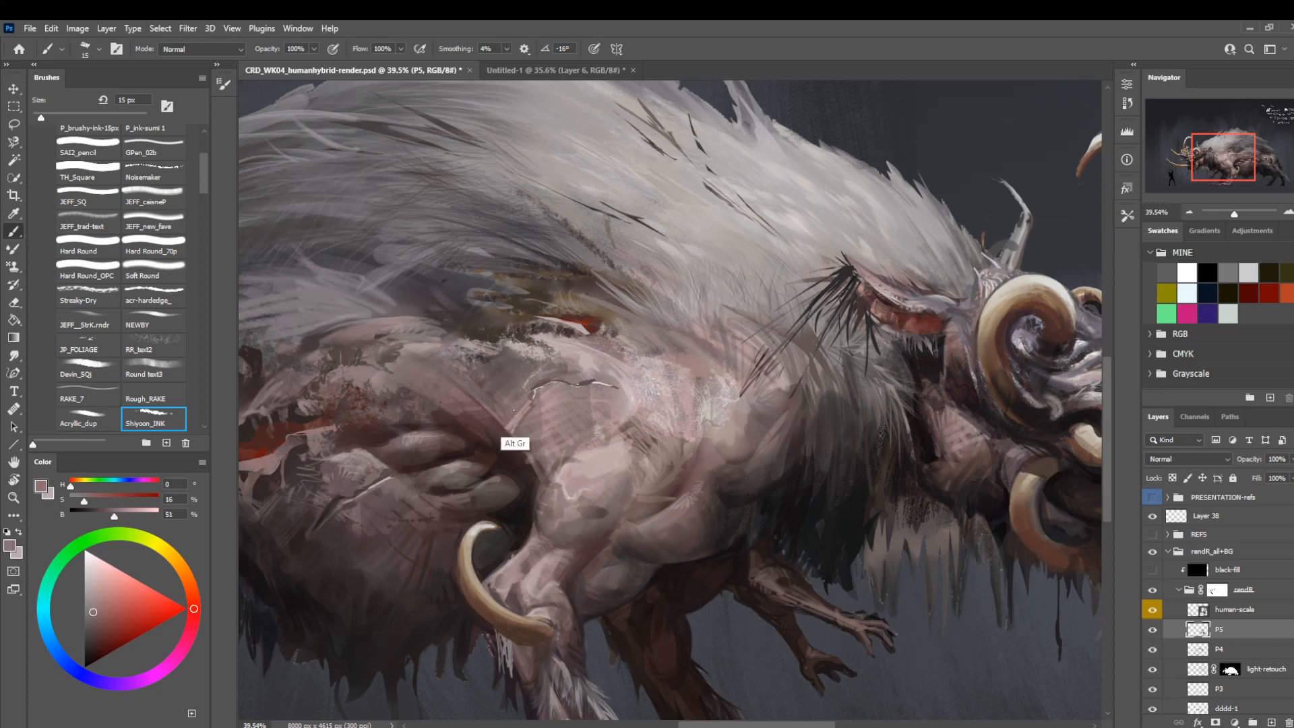
key(bracketright)
key(bracketright)
mouse_move(655, 294)
mouse_down()
mouse_move(580, 258)
mouse_move(632, 293)
mouse_up()
key(bracketleft)
key(bracketleft)
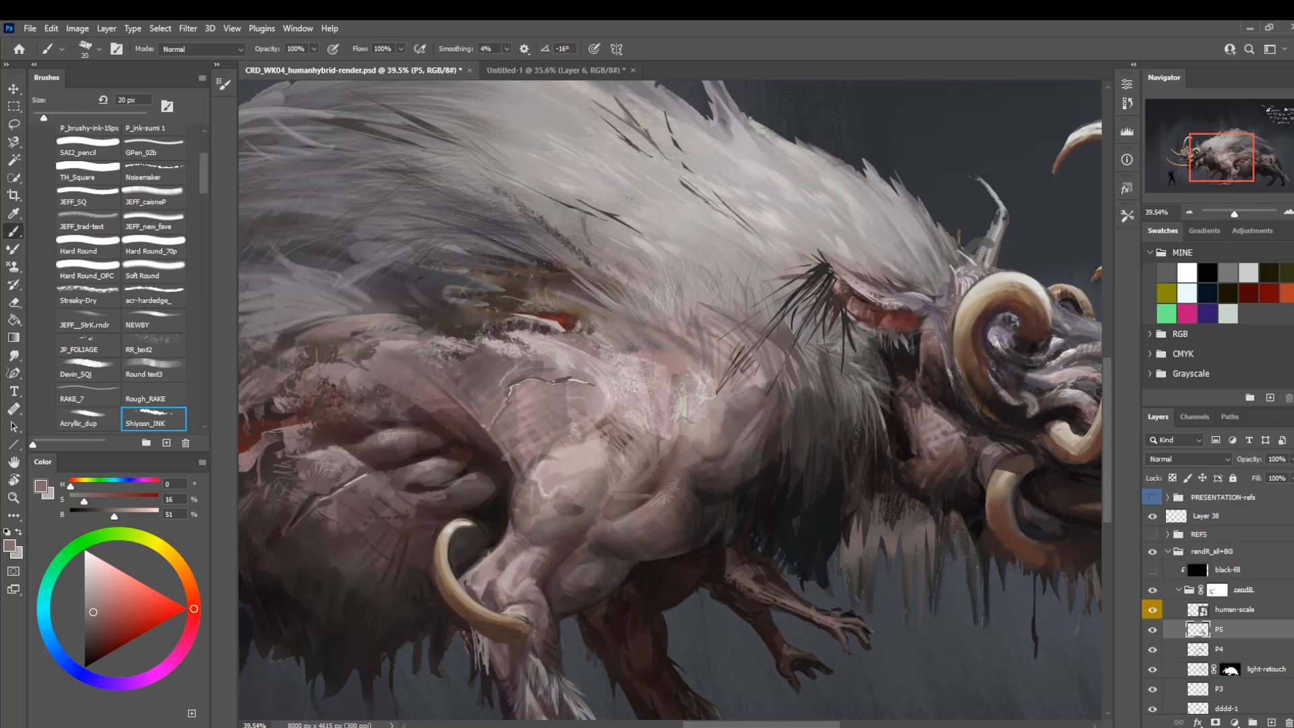
alt+click(549, 383)
alt+click(519, 404)
Add a branching crease down the shoulder at 10 px with sampled dark mauve and near-white tones.
key(bracketleft)
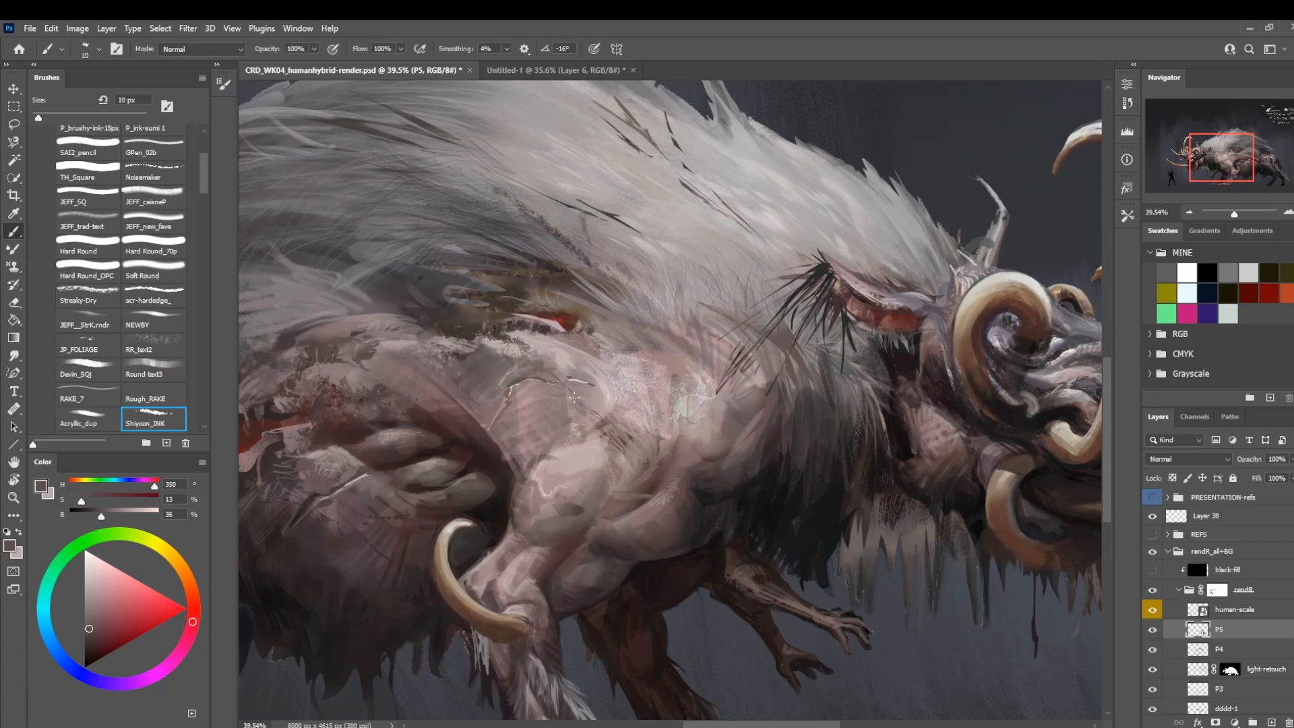
key(alt)
alt+click(577, 373)
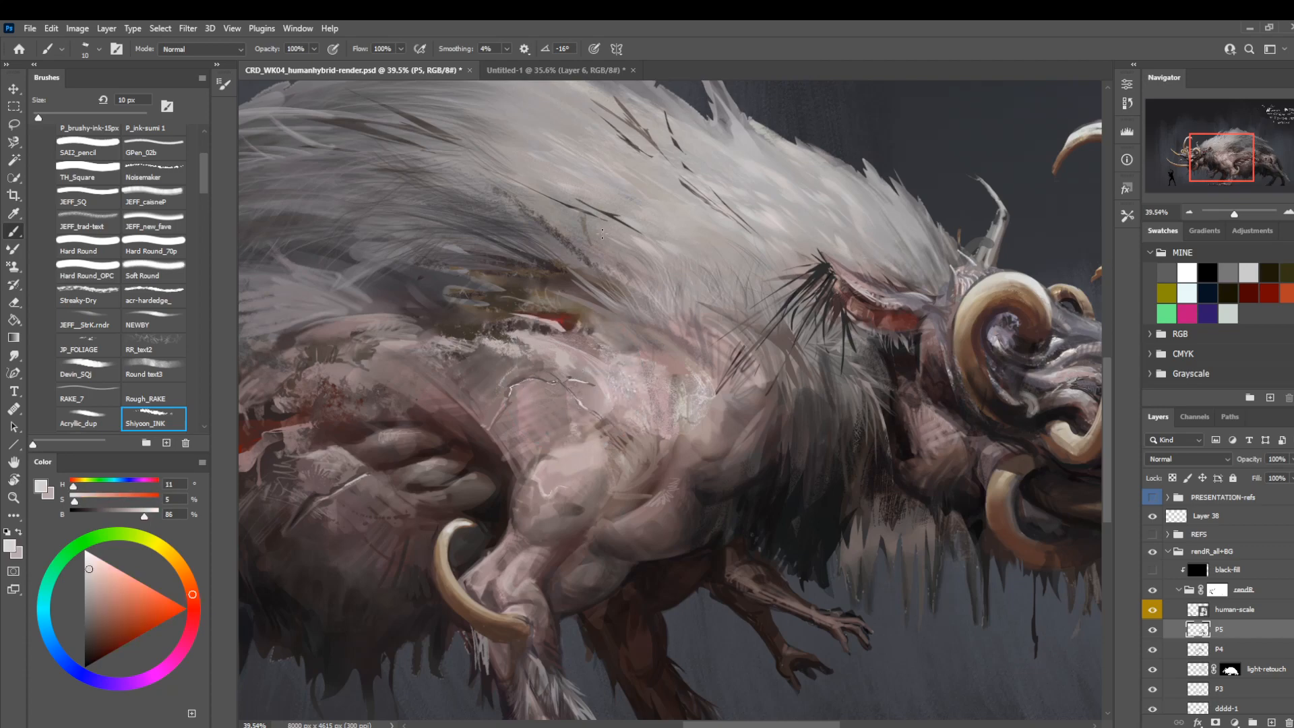
Soften parts of the shoulder ridge lines with the Soft Round eraser, reducing its size from 70 to 60 px.
key(z)
drag(633, 331, 533, 309)
drag(608, 367, 647, 367)
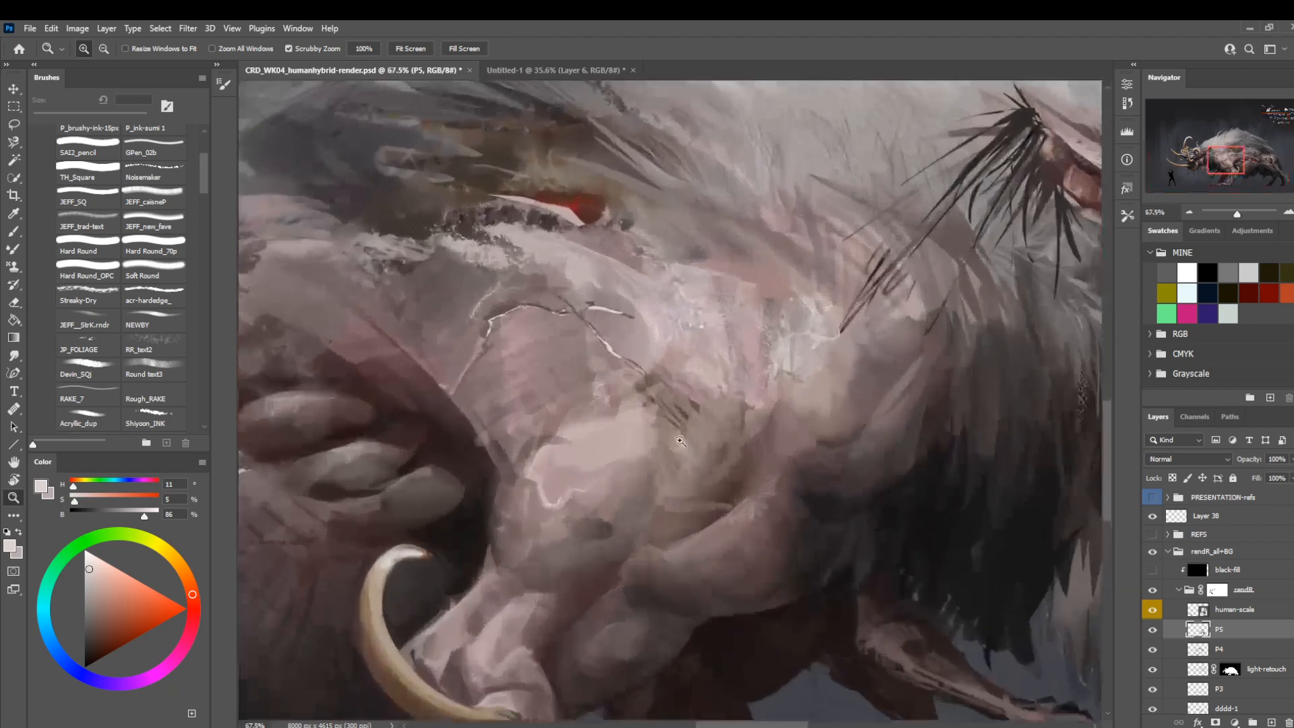
key(e)
key(period)
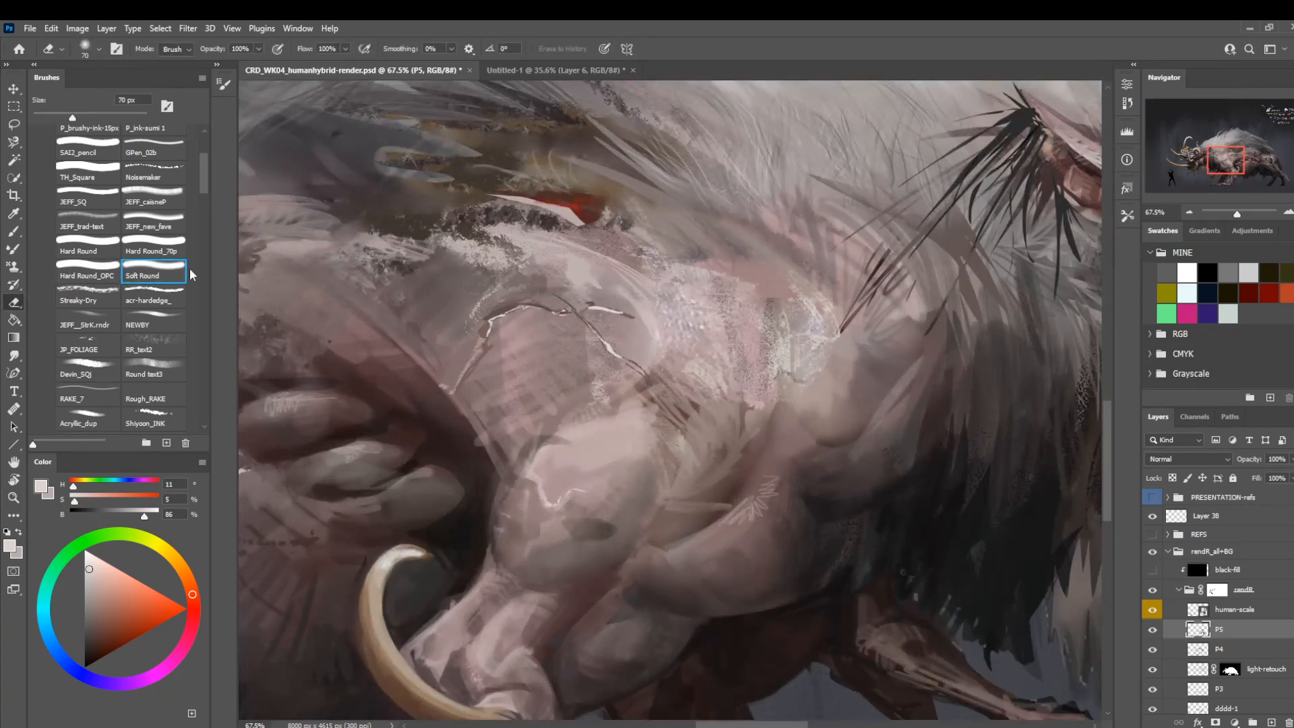
drag(622, 327, 624, 318)
key(bracketleft)
key(bracketleft)
key(bracketleft)
drag(485, 324, 473, 345)
key(z)
mouse_move(600, 368)
mouse_down()
mouse_move(570, 386)
mouse_move(548, 375)
mouse_up()
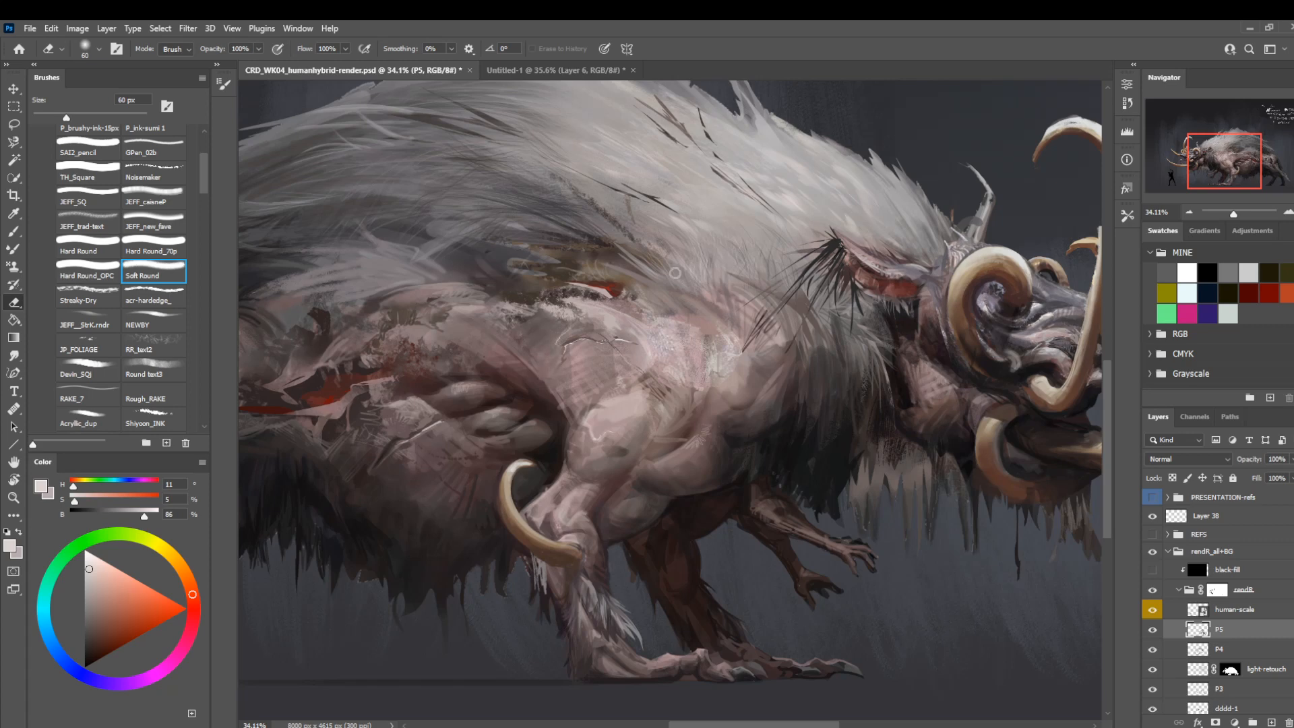
Paint light fur strands on the upper mane with the P_brushy-ink-15px brush at 30 px and smudge them at 60% strength.
mouse_move(746, 324)
mouse_down()
mouse_move(616, 425)
mouse_move(592, 497)
mouse_move(615, 511)
mouse_move(688, 510)
mouse_up()
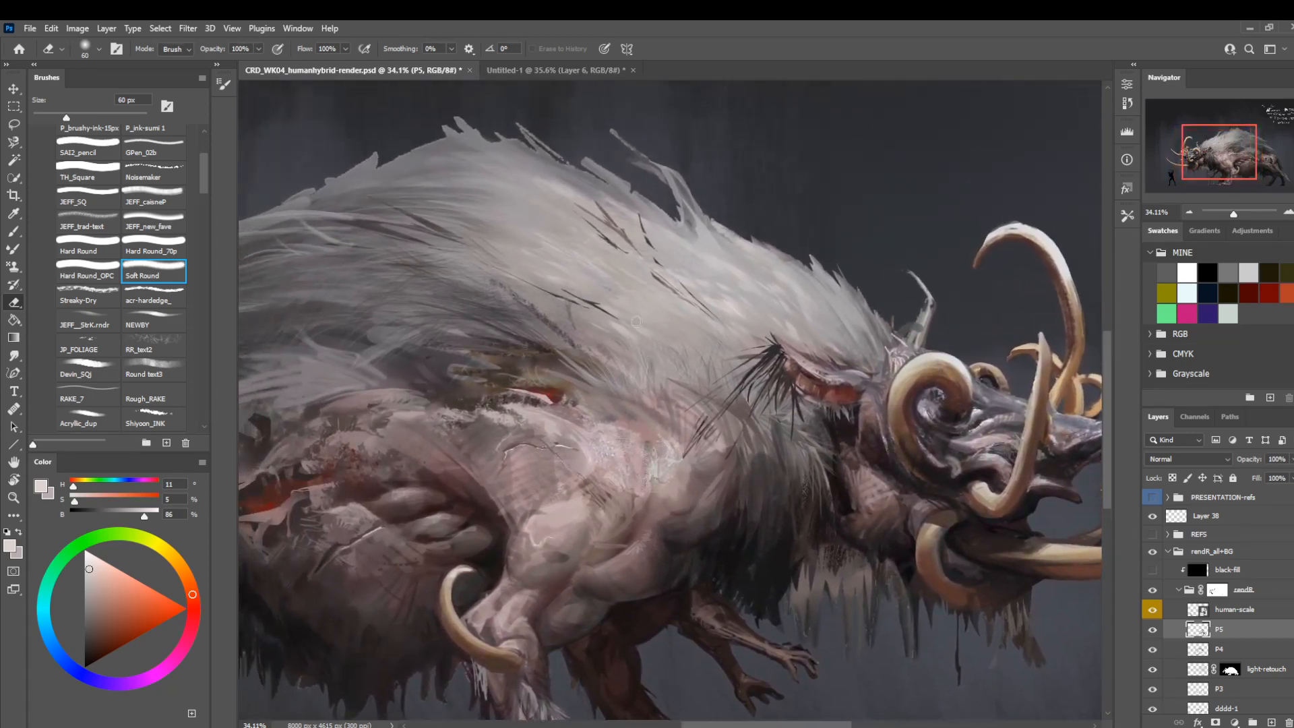
key(b)
drag(422, 297, 507, 332)
alt+click(824, 296)
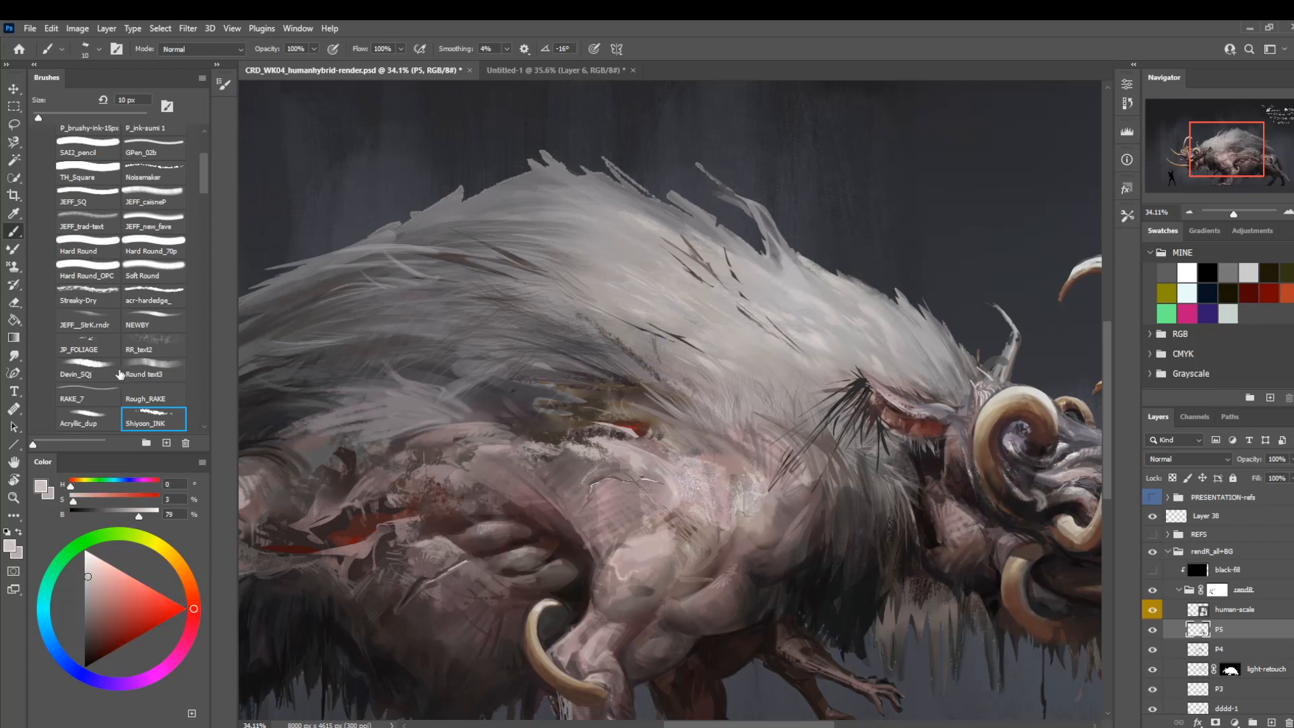
click(89, 415)
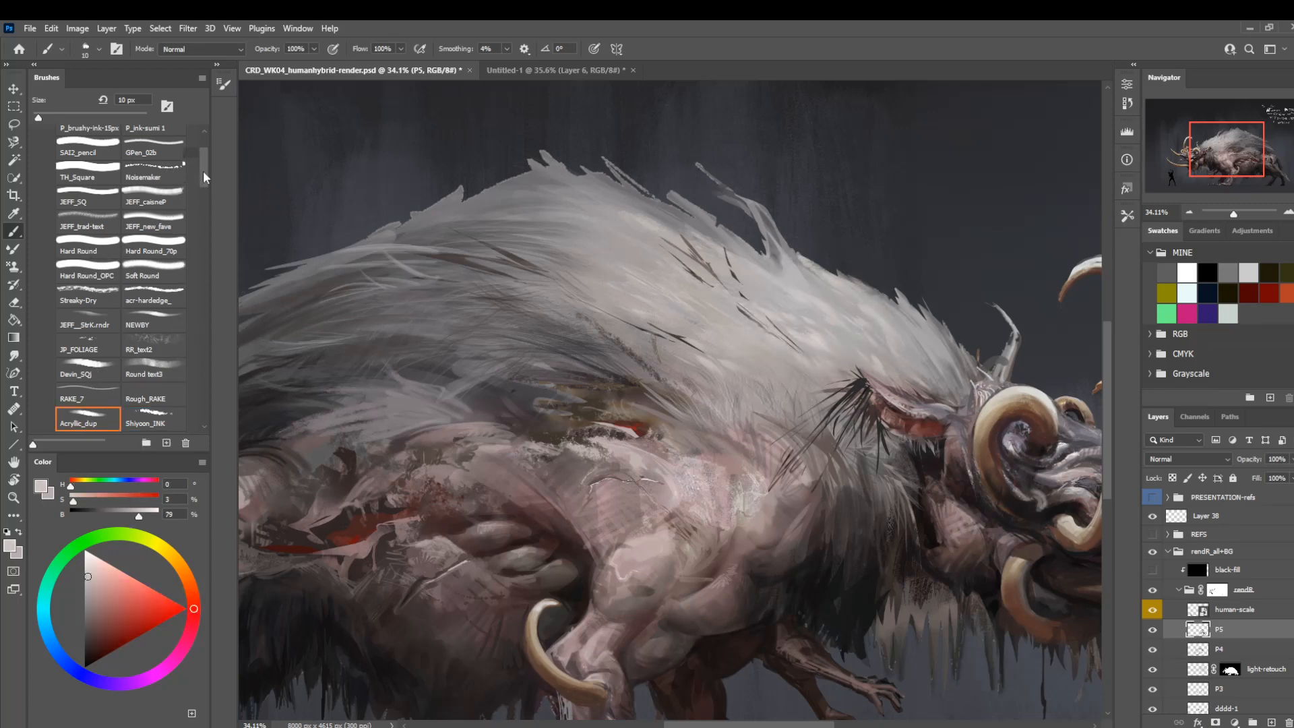
scroll(182, 189, up, 3)
click(152, 245)
click(120, 221)
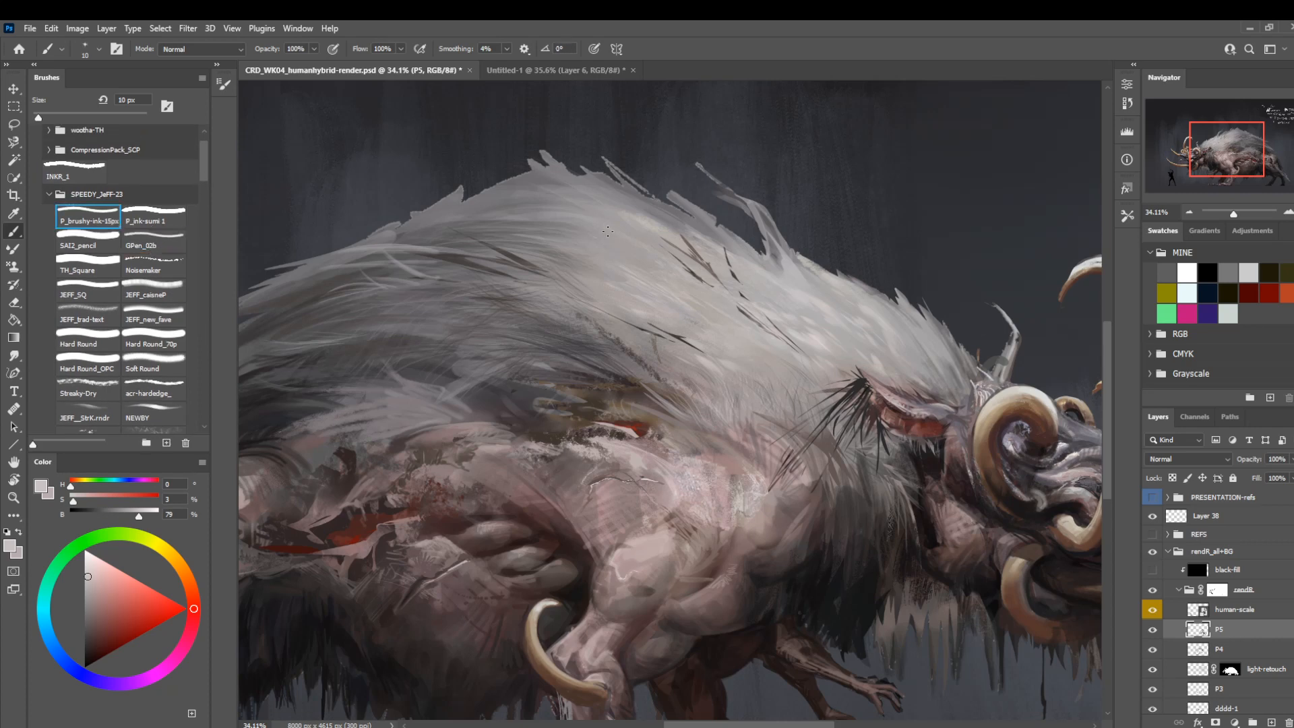
key(bracketright)
key(bracketright)
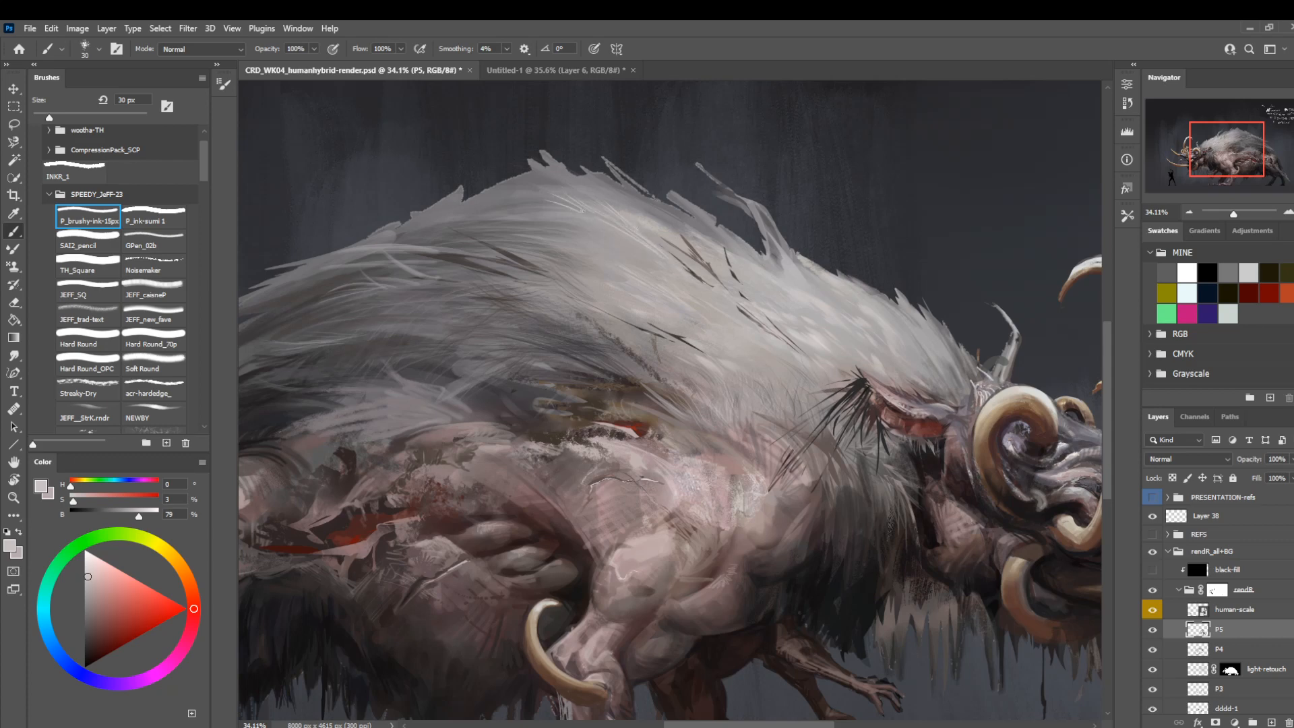
key(r)
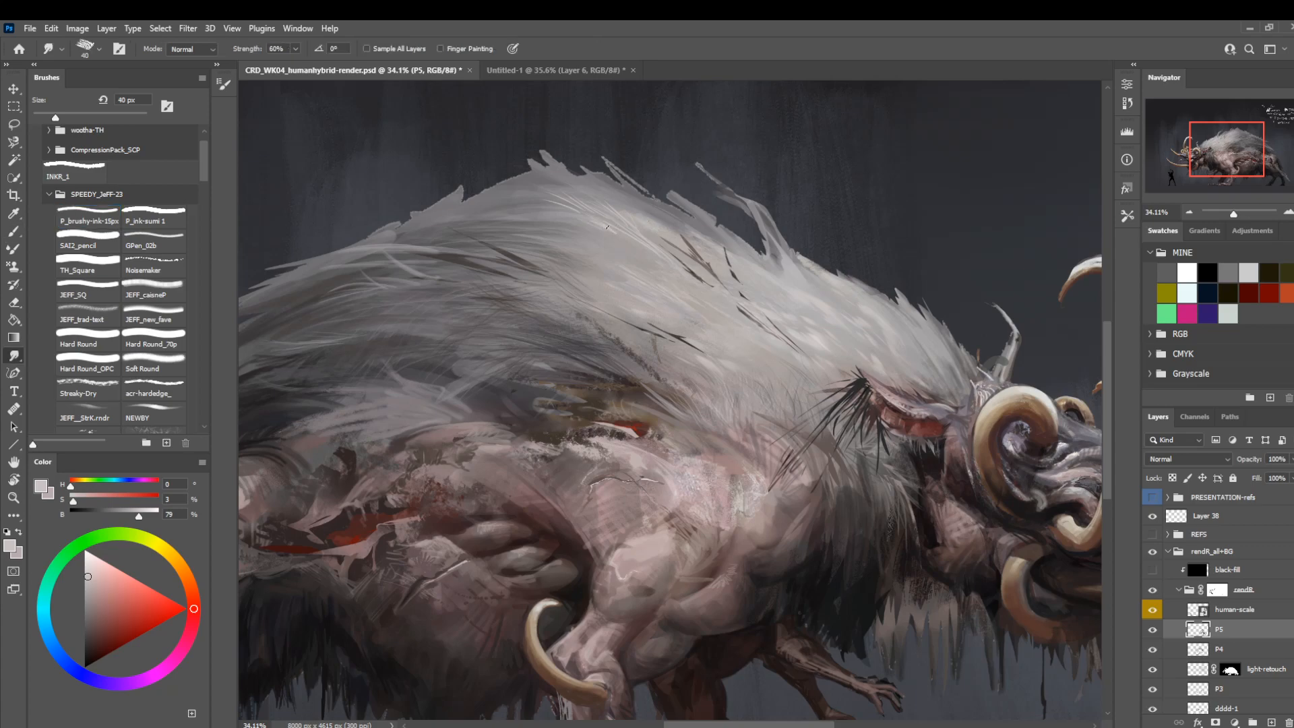
key(bracketright)
Flip the canvas horizontally and compare the creature with layer P5 hidden and shown.
key(z)
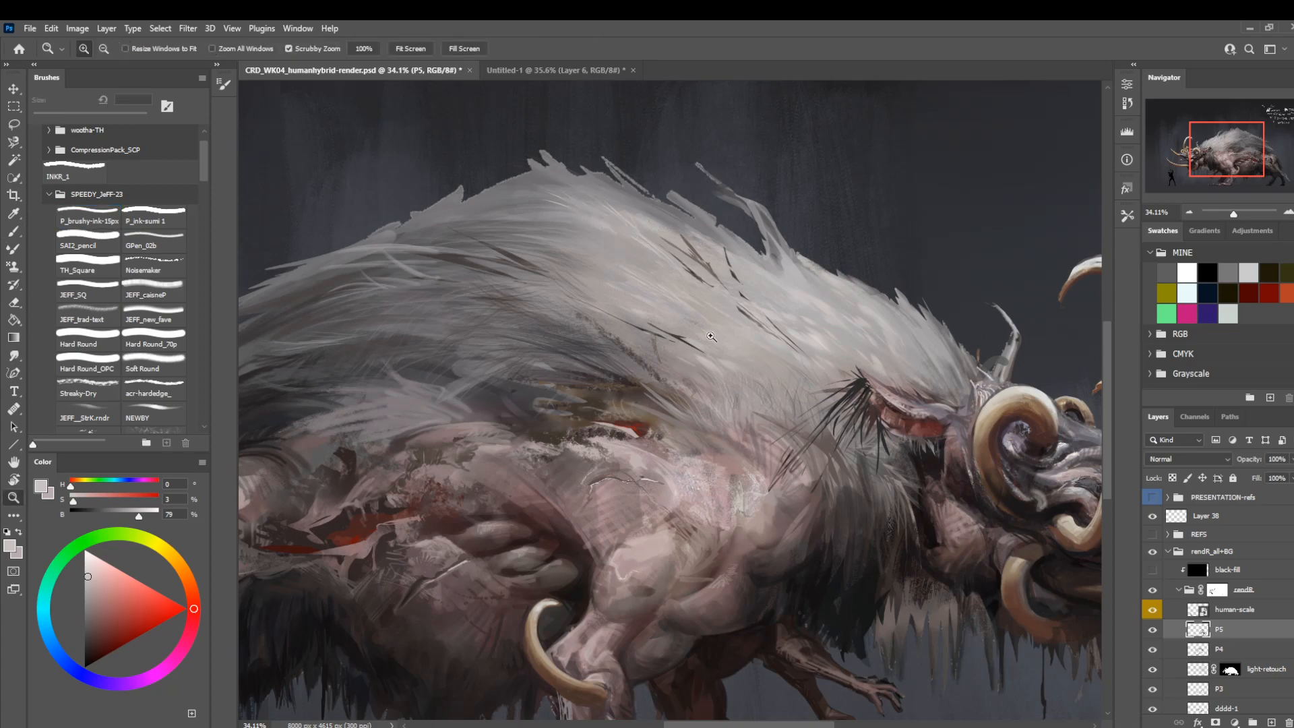
drag(718, 339, 663, 338)
key(ctrl+alt+h)
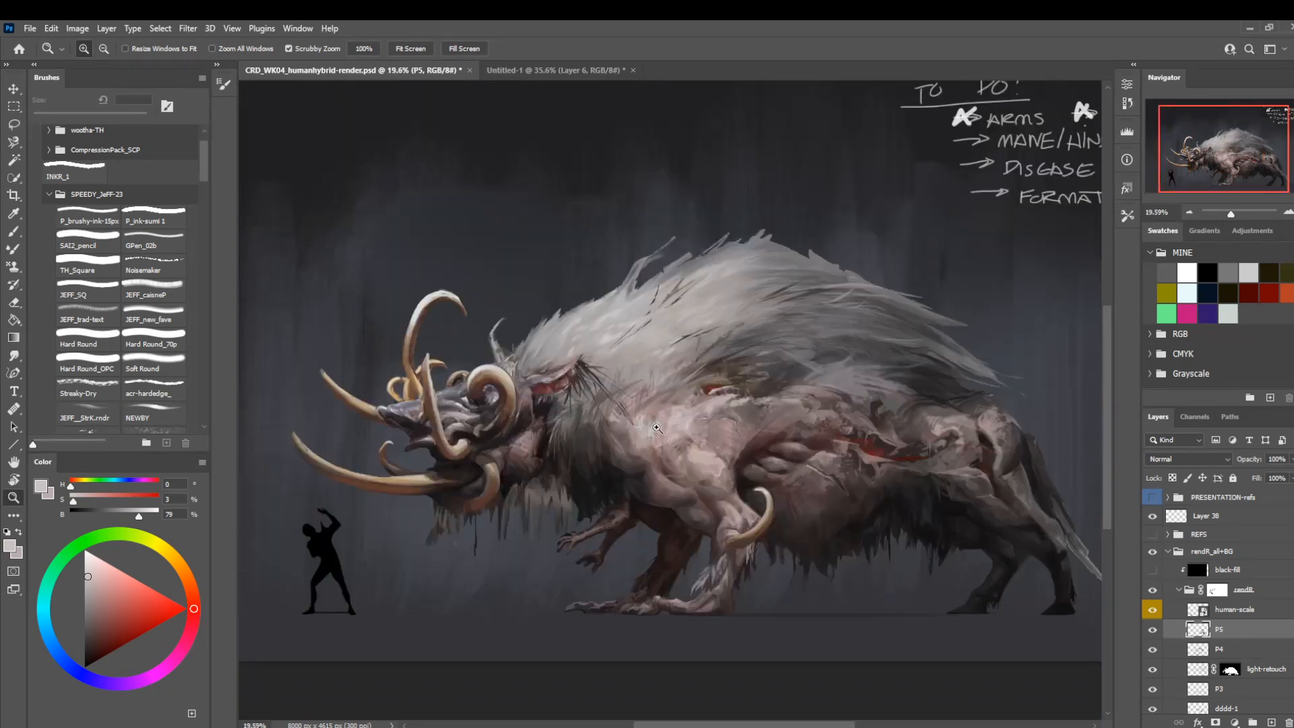
drag(791, 512, 620, 556)
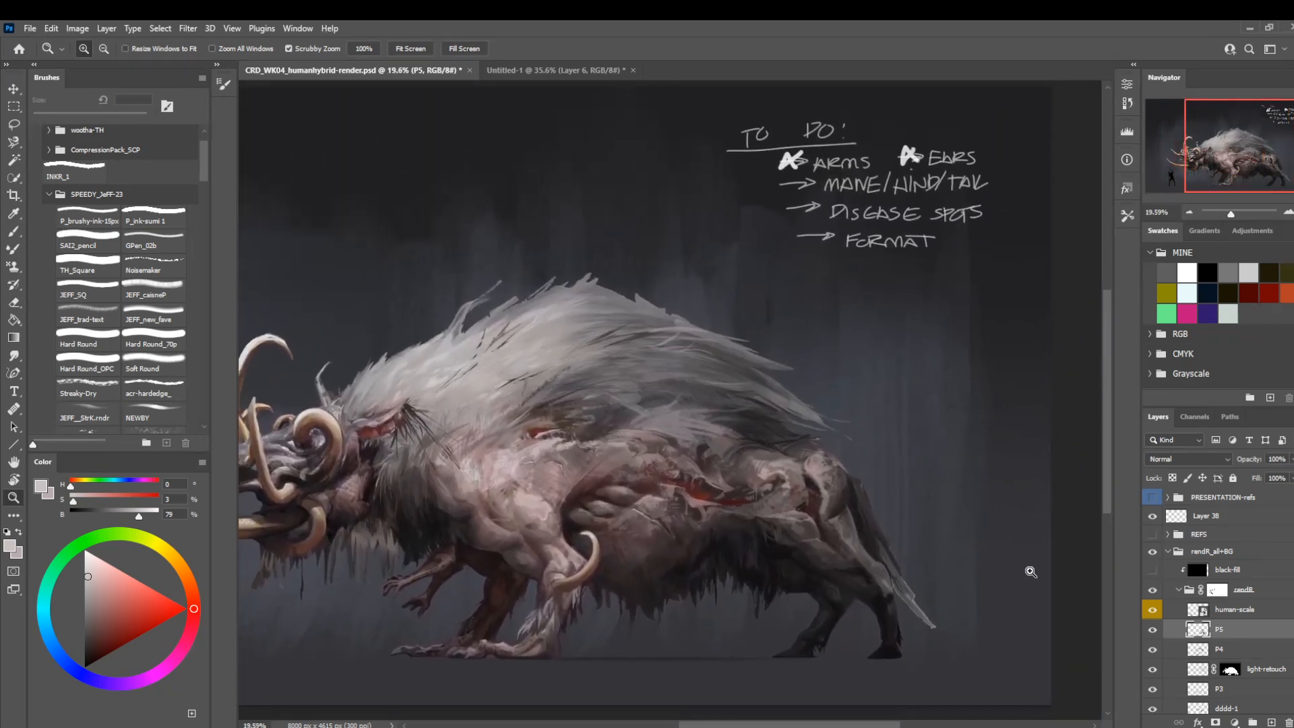
click(1153, 630)
click(1153, 630)
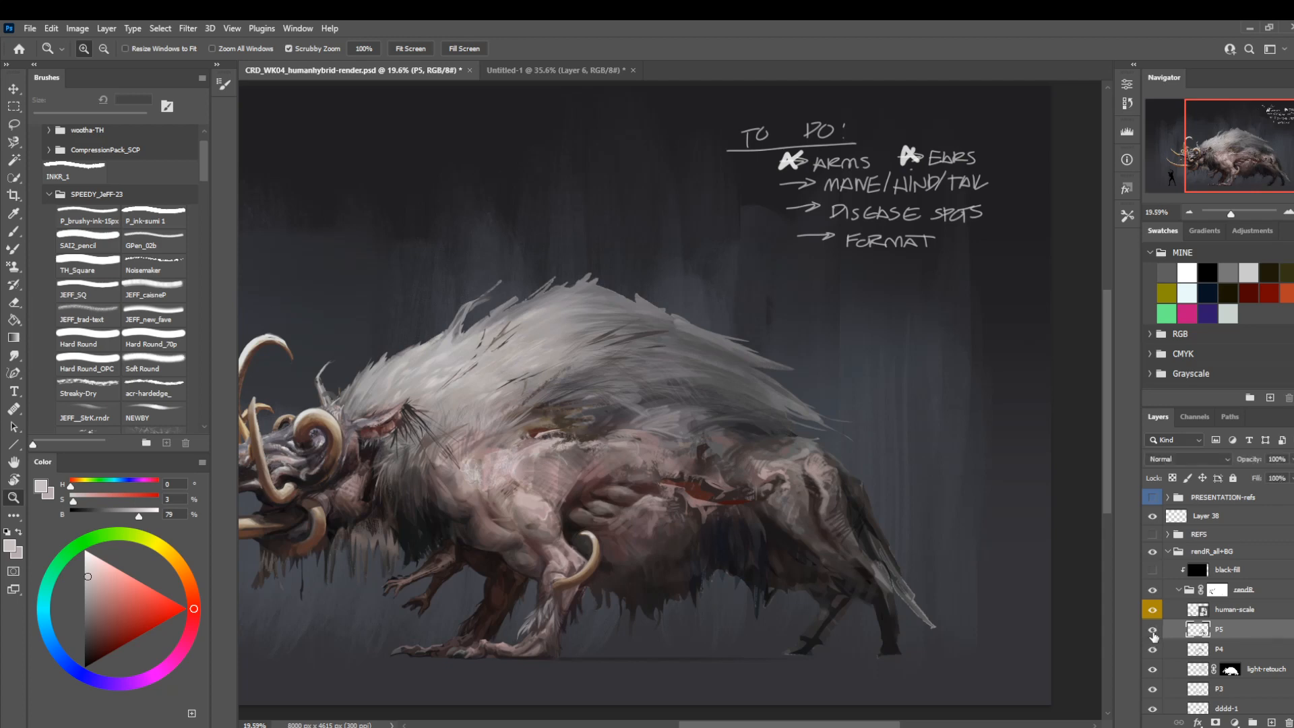
drag(927, 627, 916, 653)
drag(823, 601, 886, 673)
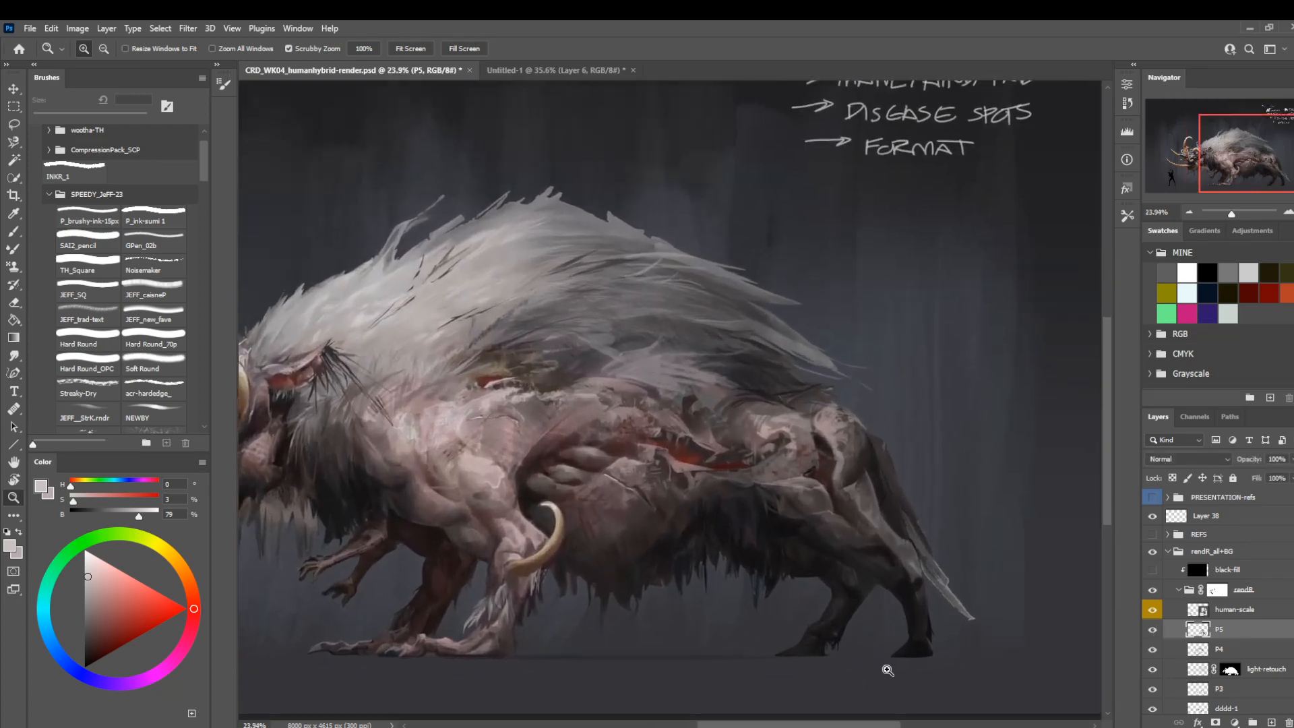
Paint pale skin edges along the wound at 30 px, adjusting the brightness and saturation of a sampled pink.
drag(721, 472, 734, 473)
key(b)
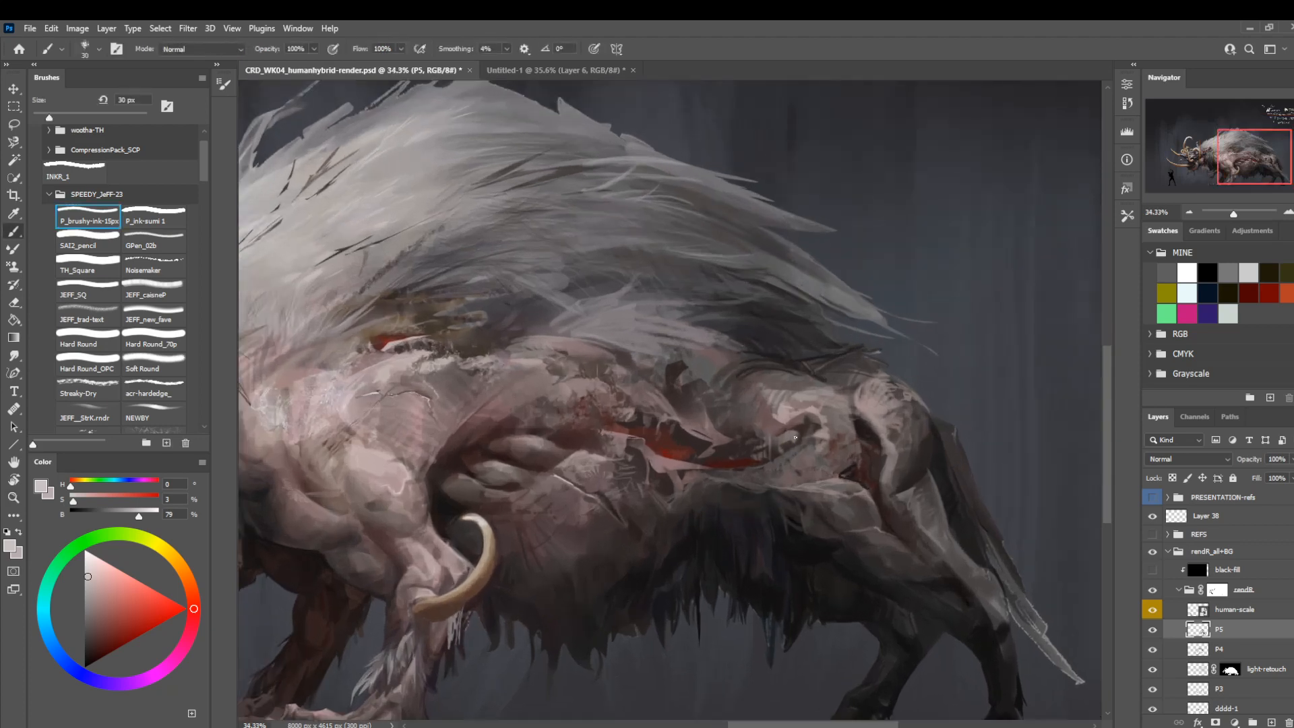
alt+click(782, 450)
alt+click(628, 464)
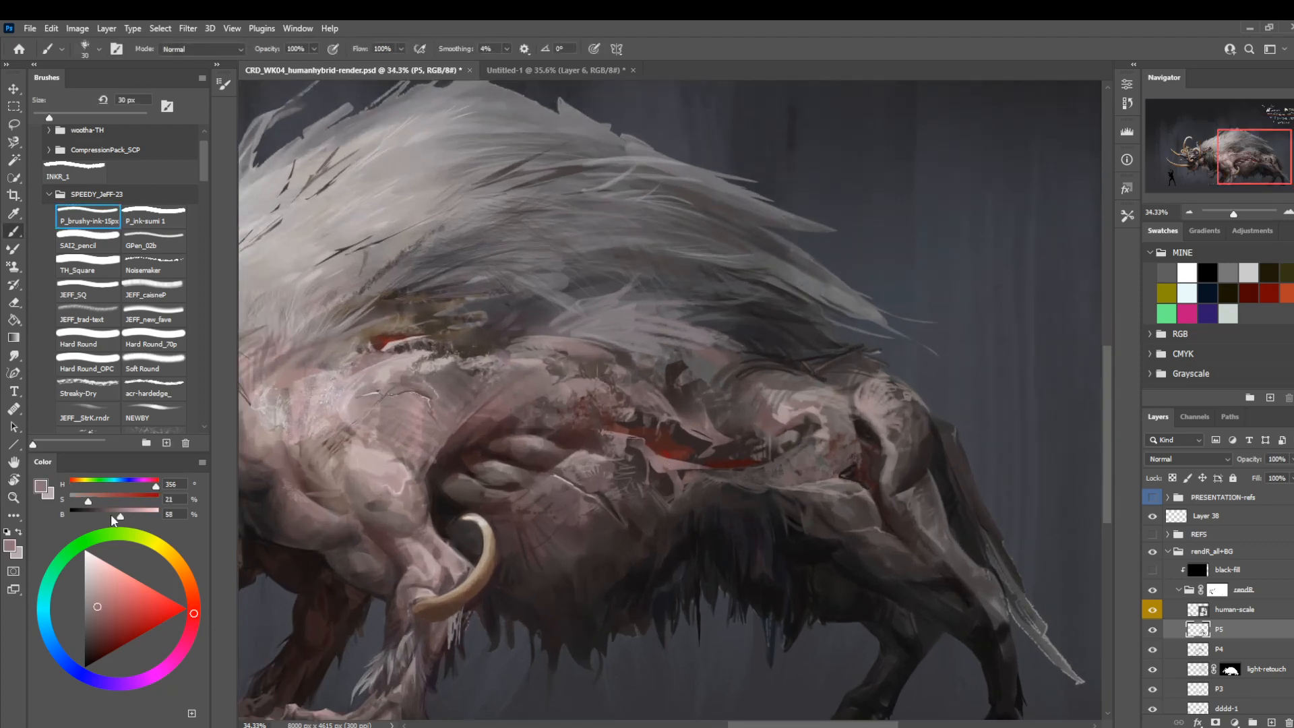
click(127, 516)
click(81, 500)
Paint dark accents along the flank wound using a sampled dark brown with the Hard Round brush, reduced to 6 px.
alt+click(688, 454)
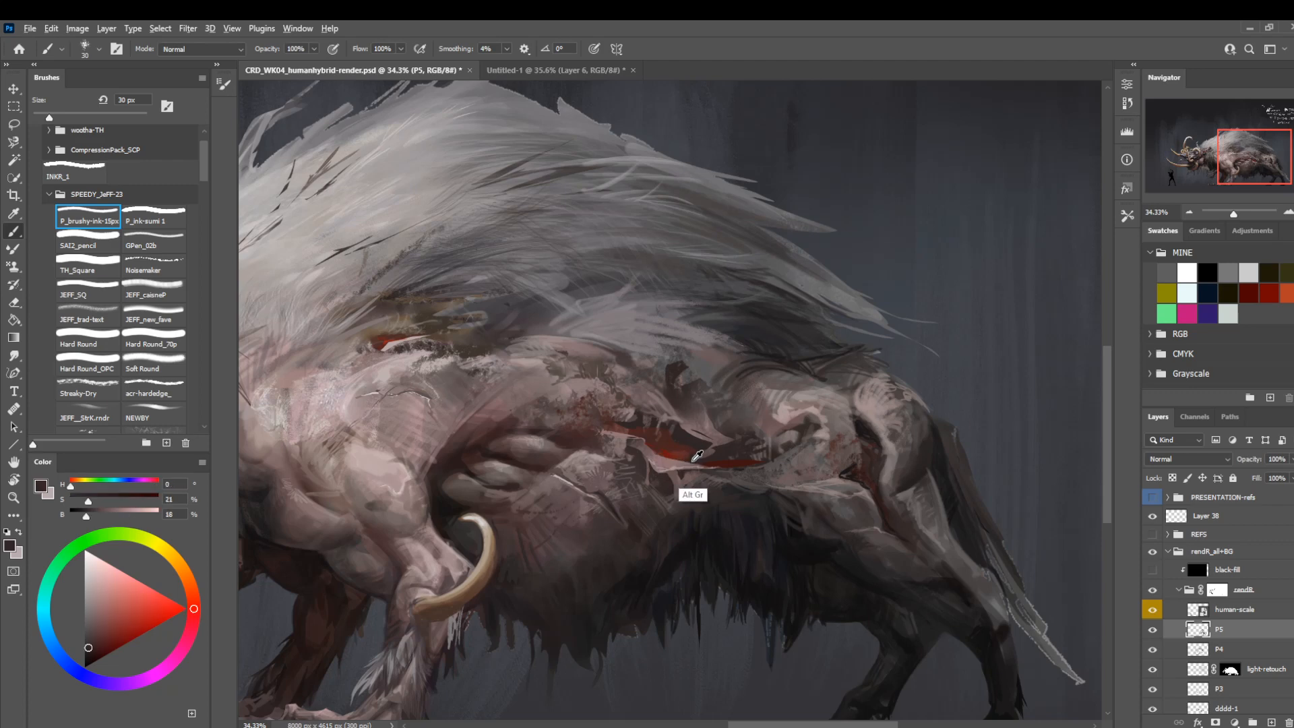
click(91, 337)
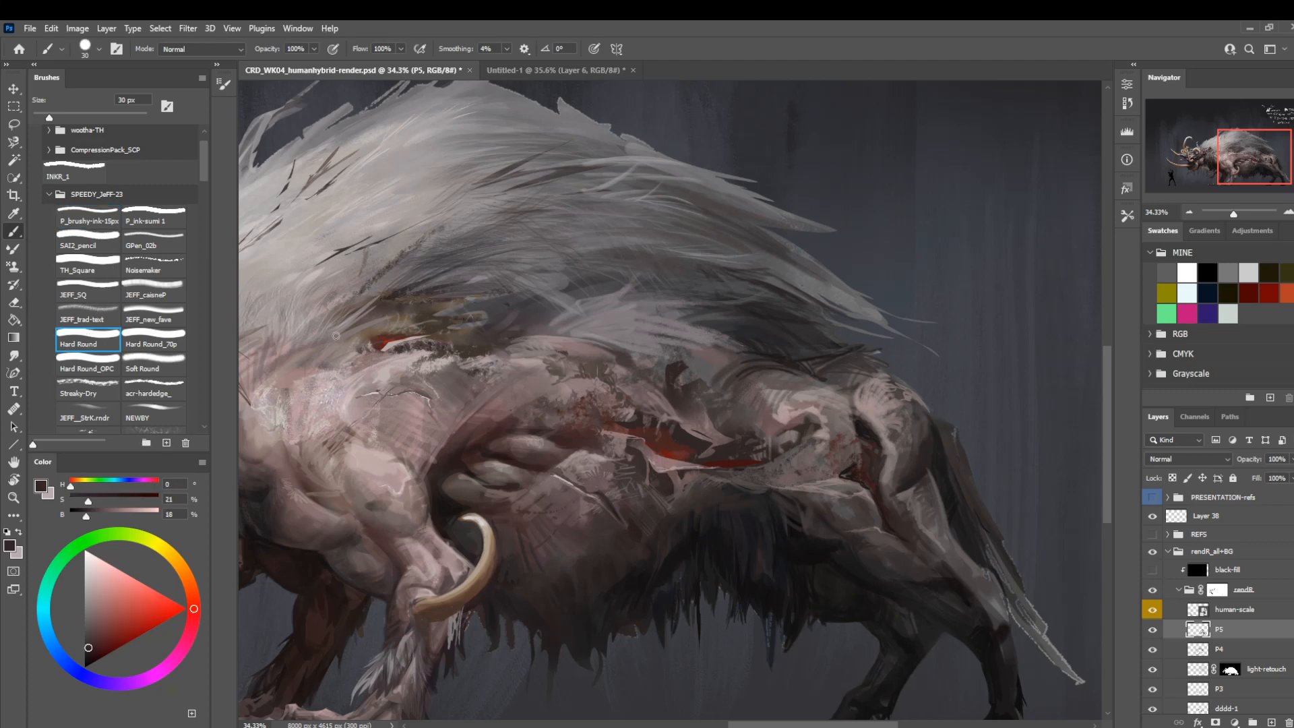
key(bracketleft)
drag(667, 451, 733, 443)
key(bracketleft)
key(bracketleft)
key(bracketleft)
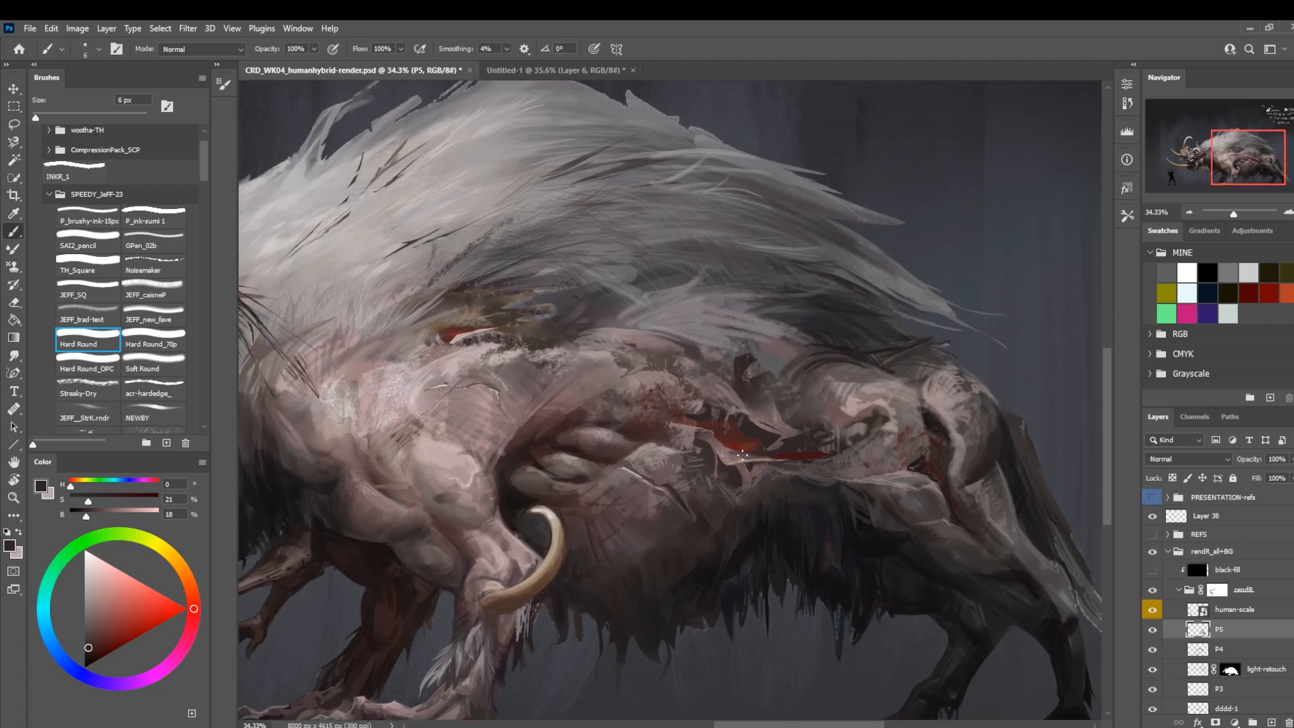
Paint a torn skin strand below the wound's lower edge with sampled pinks and dark browns at 6 to 8 px.
alt+click(746, 454)
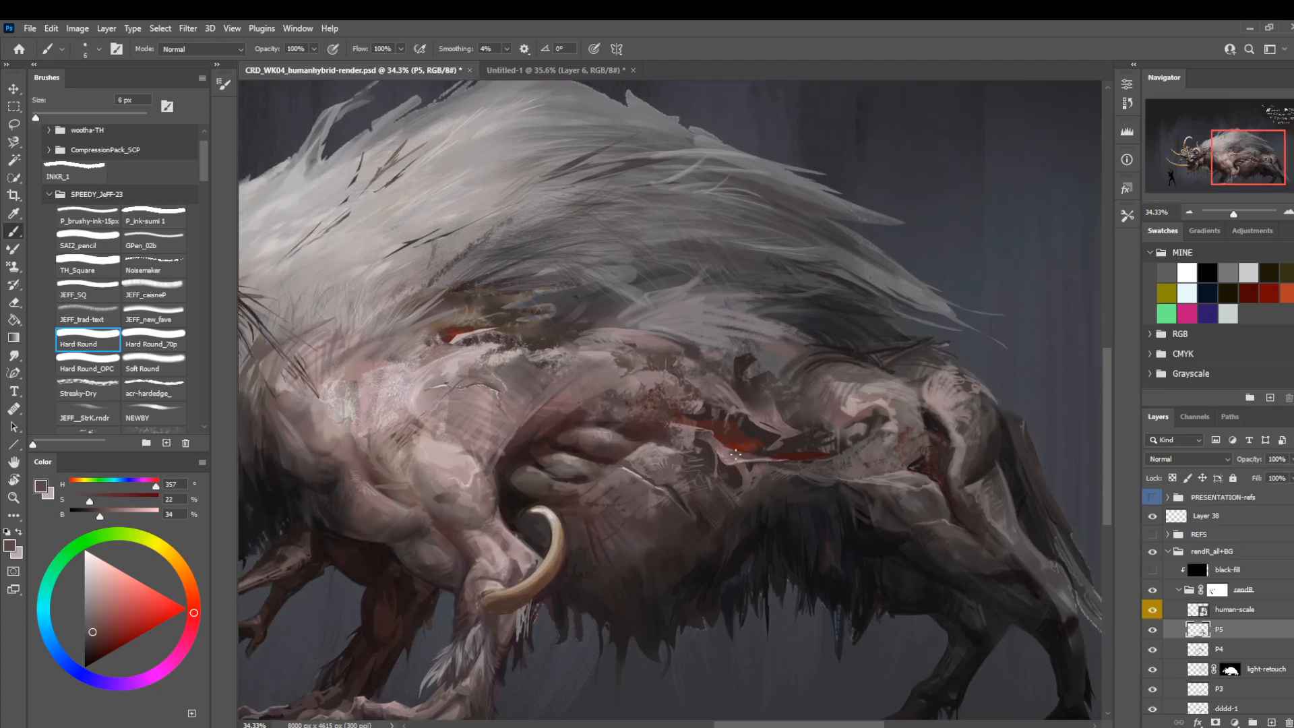
alt+click(733, 454)
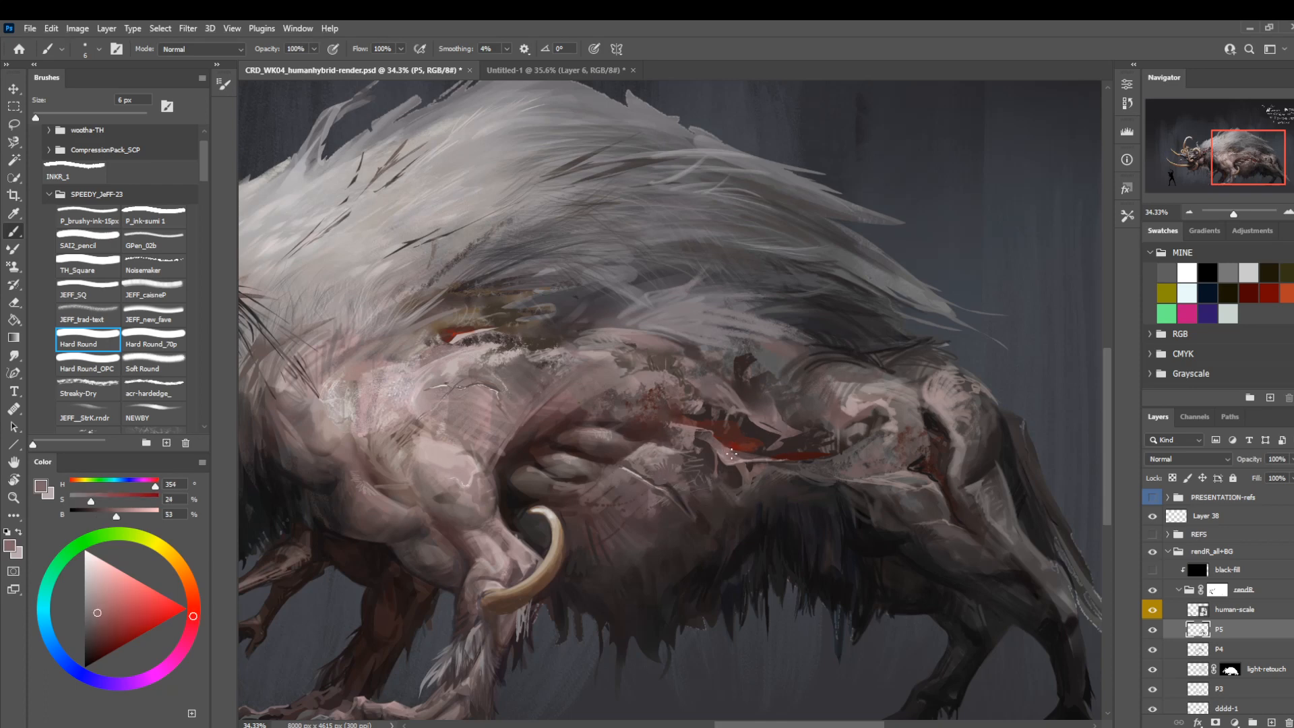
drag(580, 421, 542, 381)
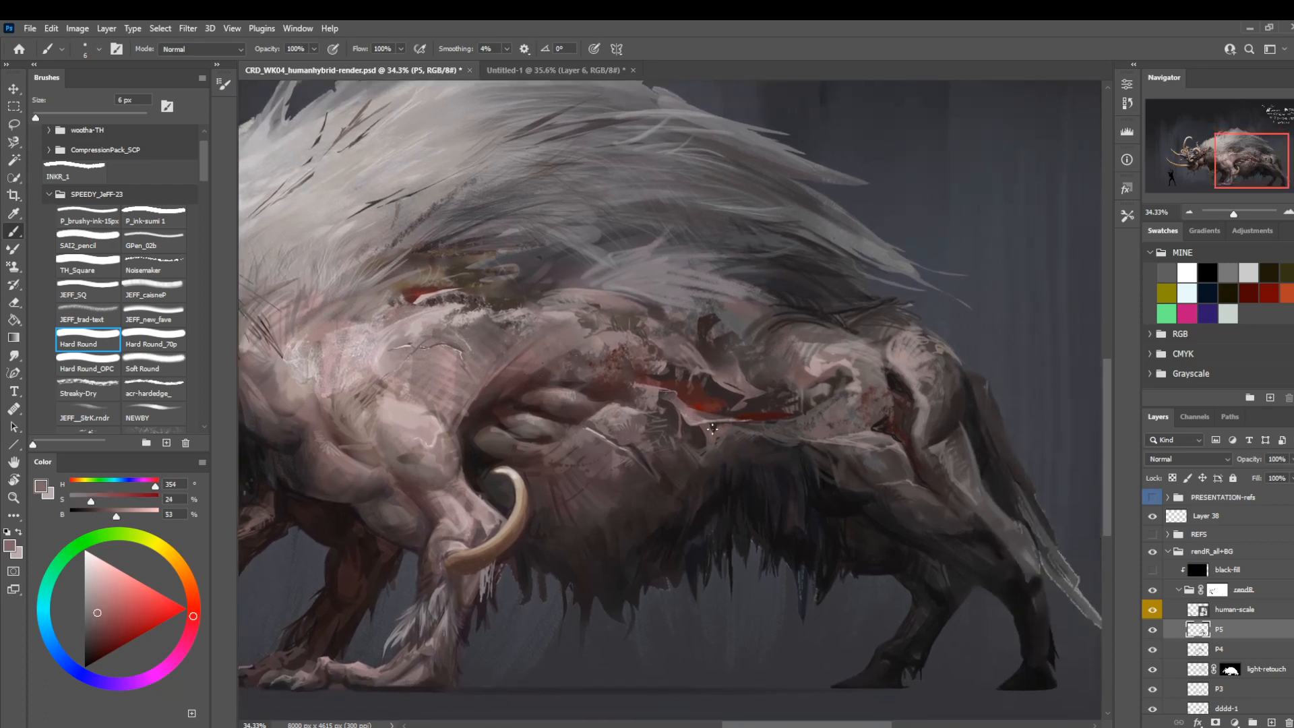
alt+click(697, 434)
key(bracketright)
key(bracketright)
drag(694, 435, 706, 421)
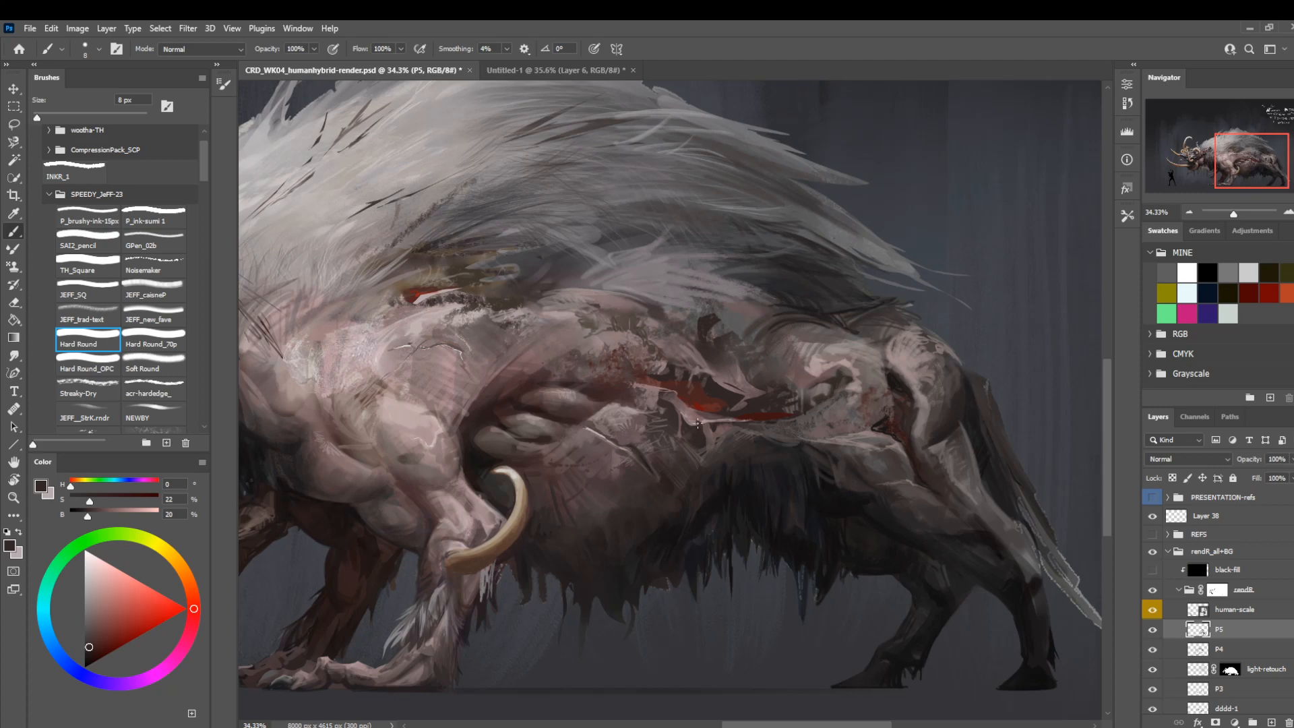
alt+click(703, 422)
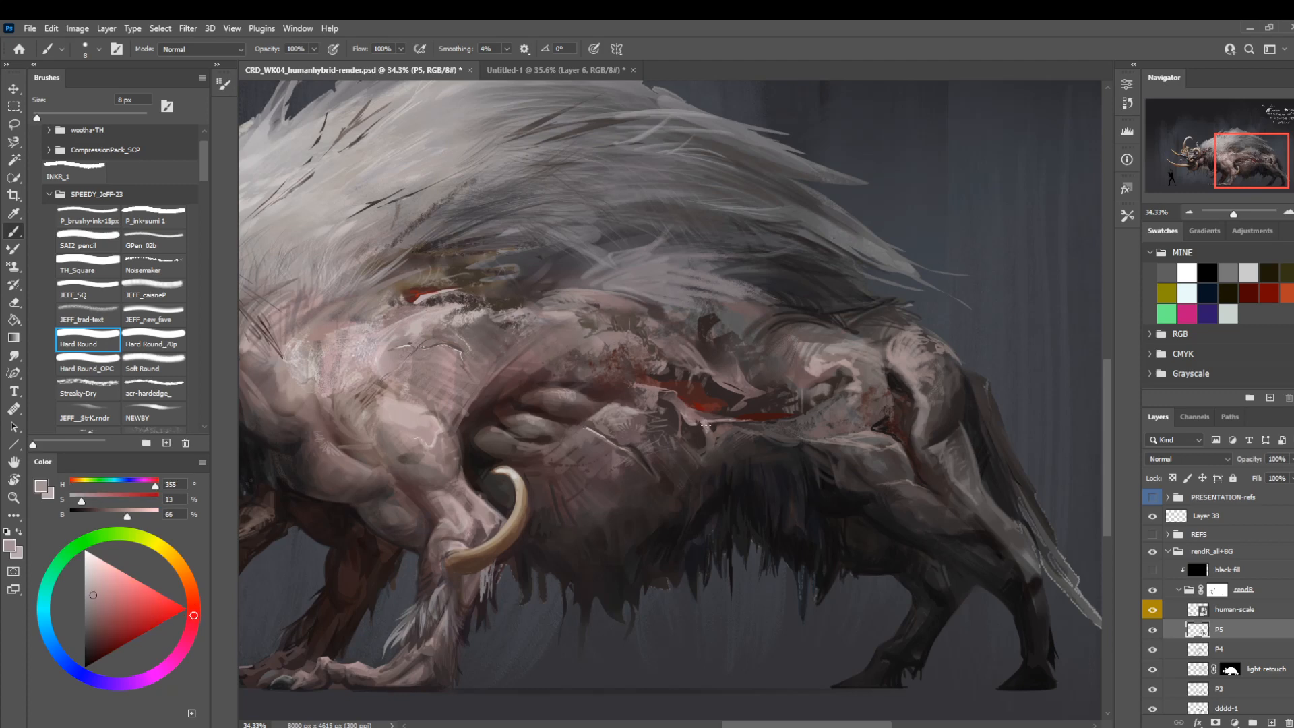
drag(702, 430, 709, 439)
Lasso a small sliver of the skin flap at the wound's lower edge, paint inside the selection and deselect.
drag(700, 314, 641, 261)
key(bracketleft)
key(z)
drag(647, 362, 745, 504)
key(l)
mouse_move(640, 388)
mouse_down()
mouse_move(647, 424)
mouse_move(651, 387)
mouse_move(637, 372)
mouse_move(644, 411)
mouse_up()
key(b)
alt+click(649, 381)
key(ctrl+d)
Lasso the gap beside the torn skin strand below the wound and fill it with sampled dark brown at 45 px.
key(bracketright)
key(bracketright)
key(bracketright)
key(bracketright)
key(bracketright)
key(bracketright)
key(bracketright)
key(l)
drag(543, 246, 574, 312)
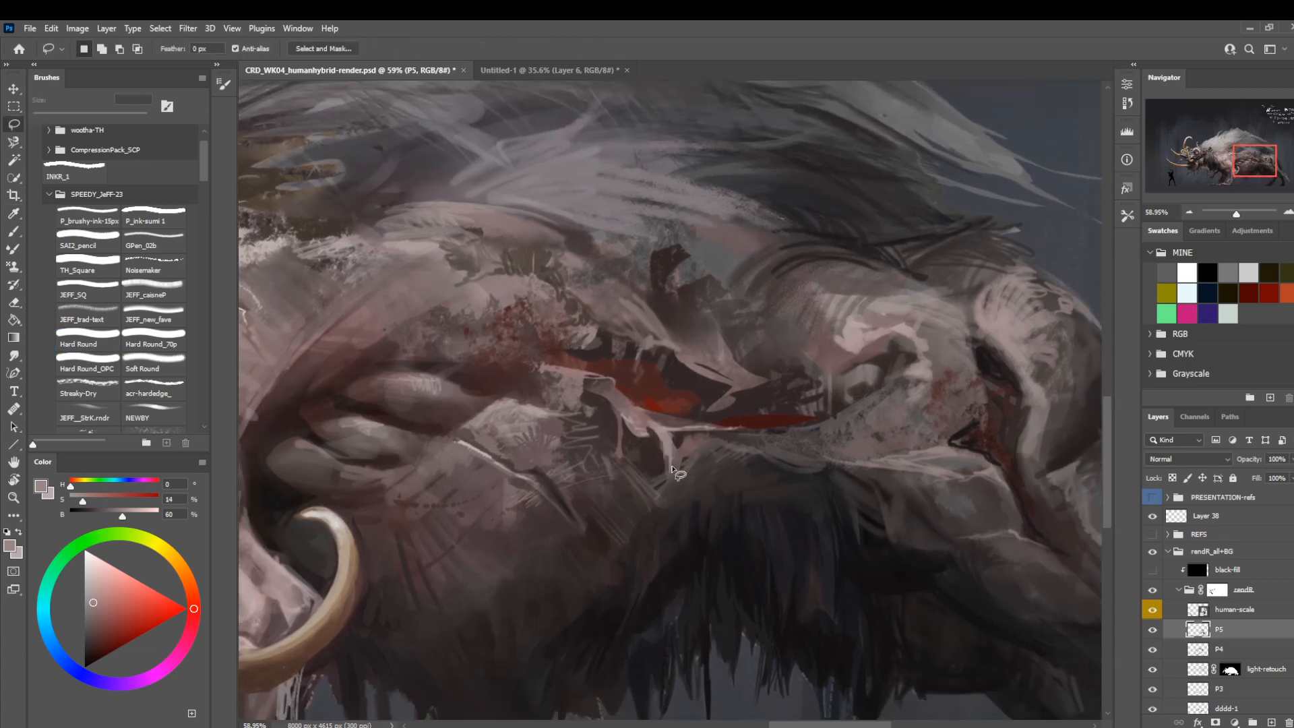
mouse_move(661, 456)
mouse_down()
mouse_move(650, 429)
mouse_move(631, 432)
mouse_move(663, 473)
mouse_up()
key(b)
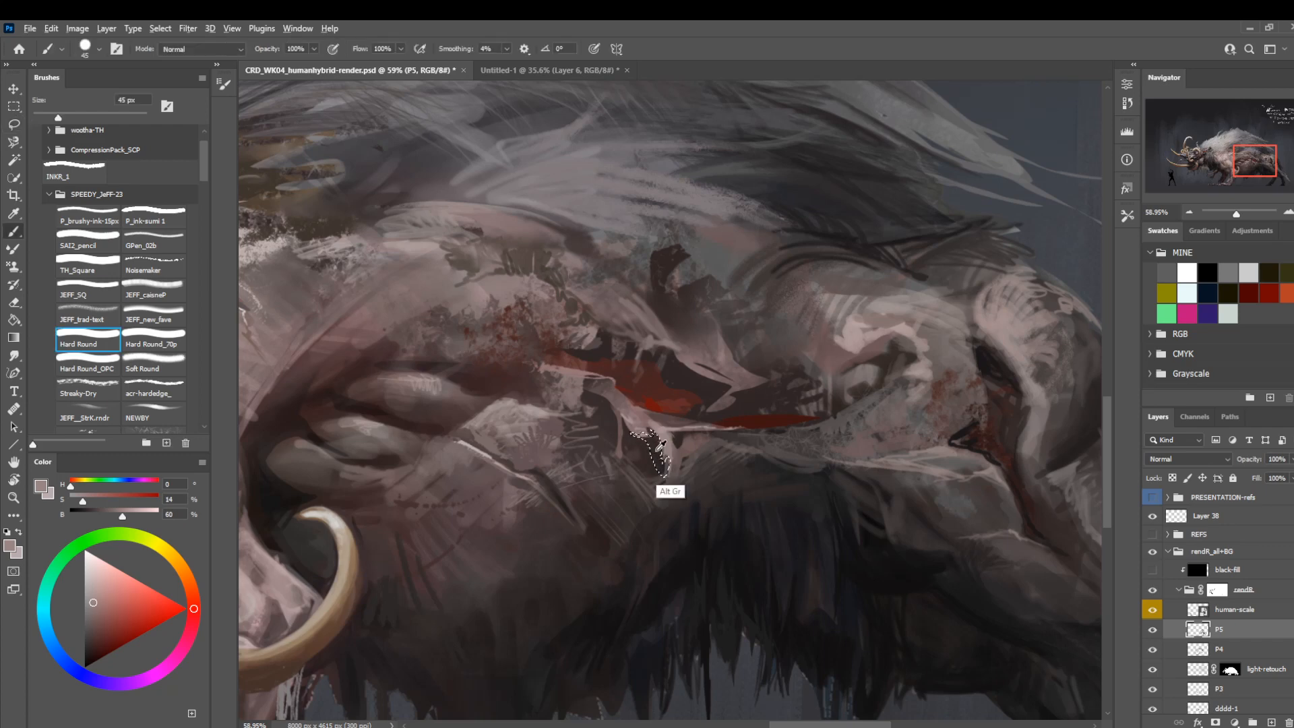
alt+click(656, 451)
key(l)
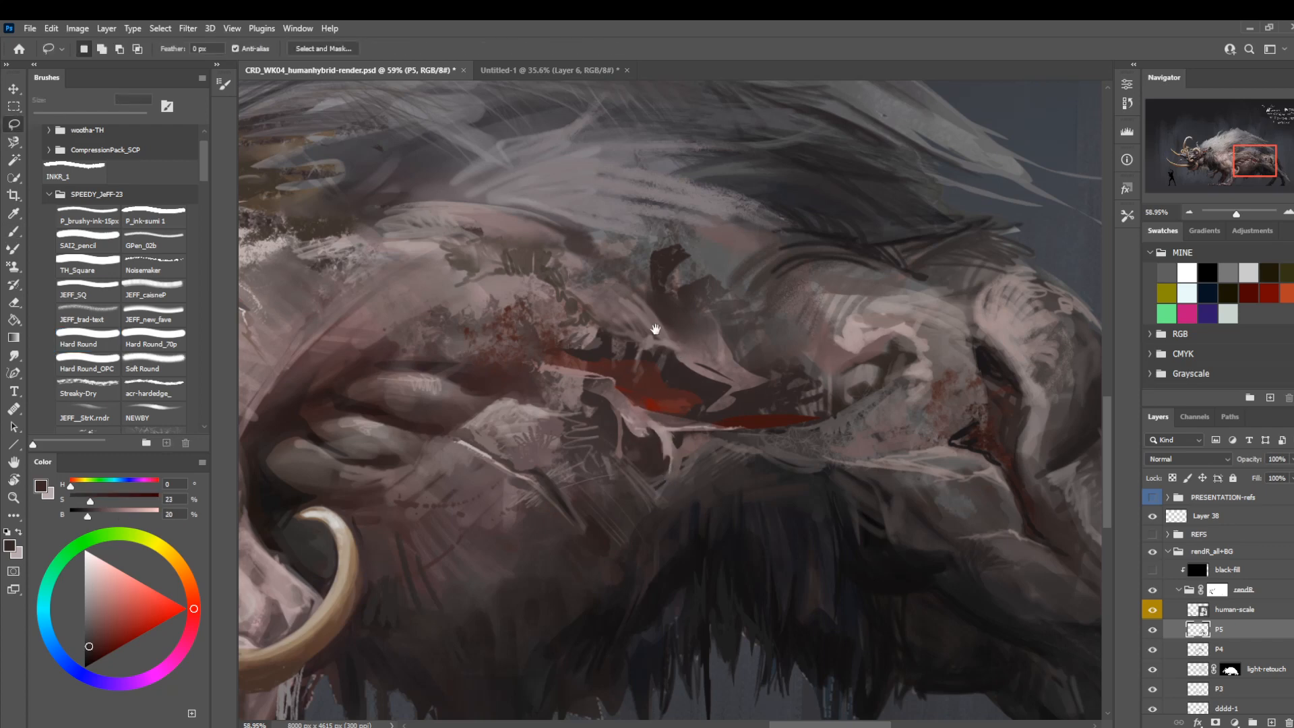
Paint near-black shadows inside the wound with the Hard Round brush, sampling the colour from the crease in the hind leg.
drag(659, 341, 736, 429)
key(z)
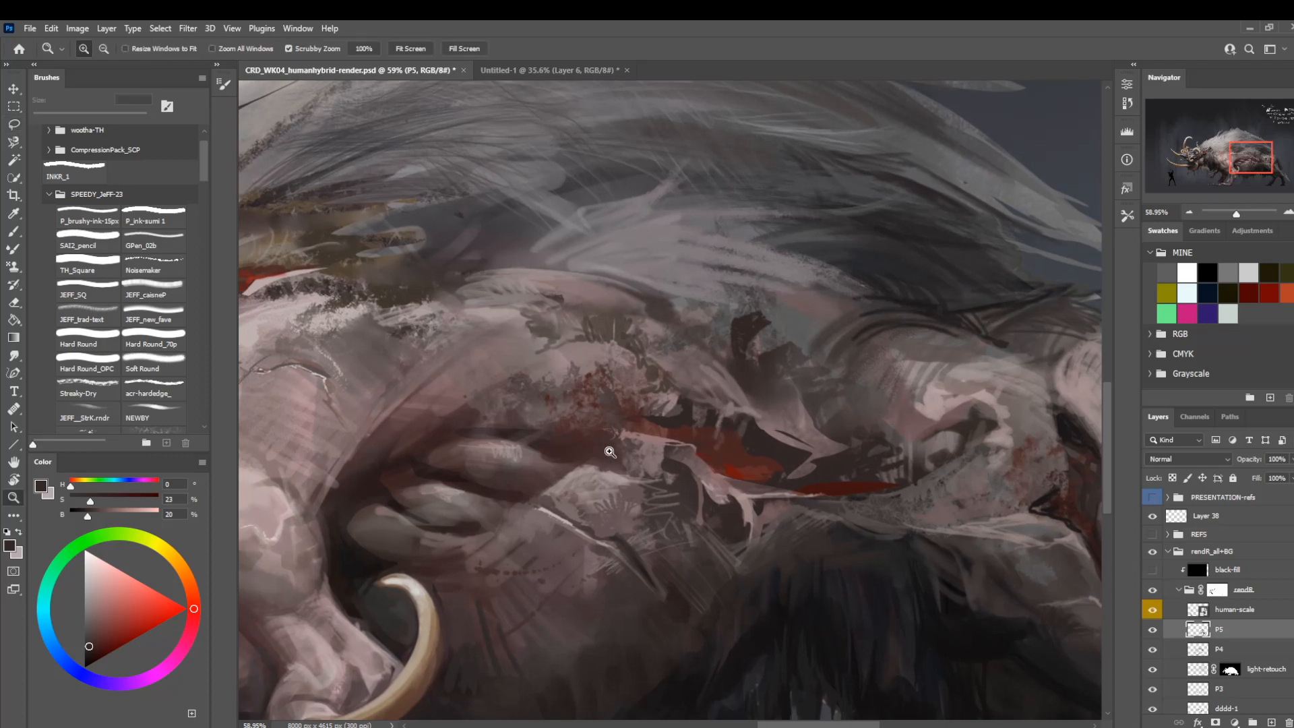
drag(609, 452, 800, 458)
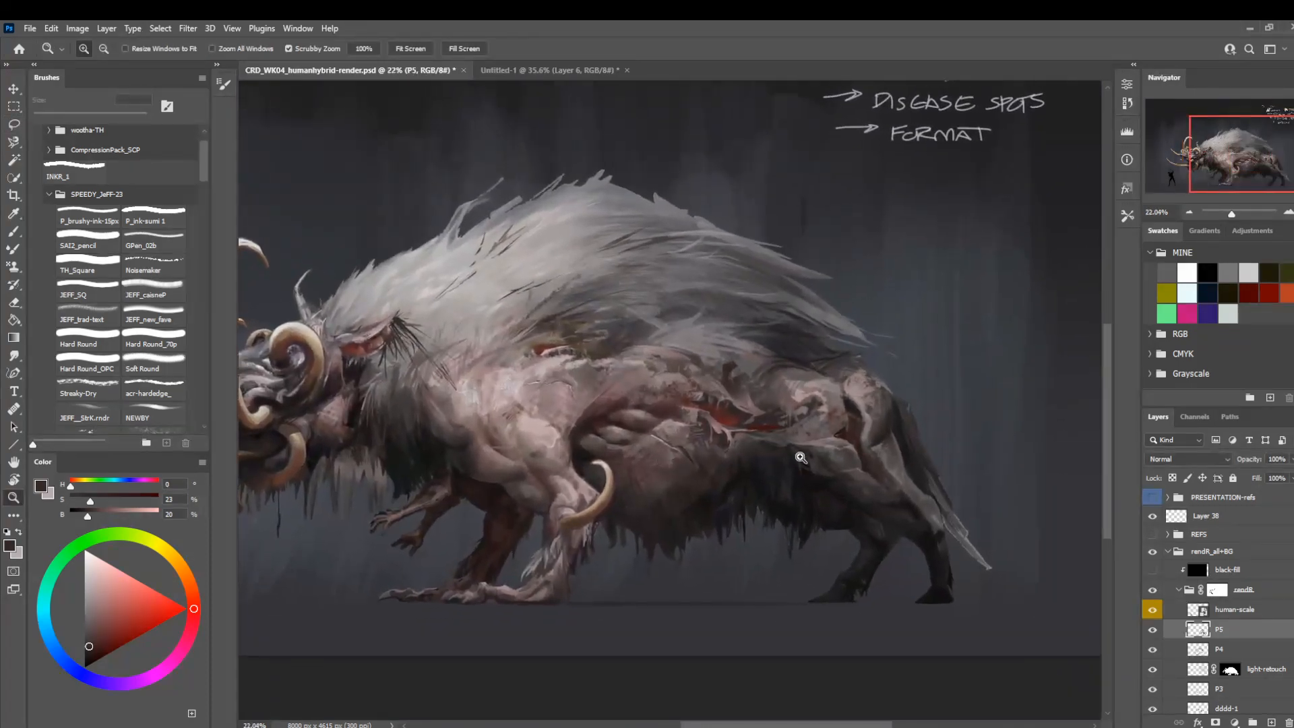
drag(784, 413, 856, 413)
key(b)
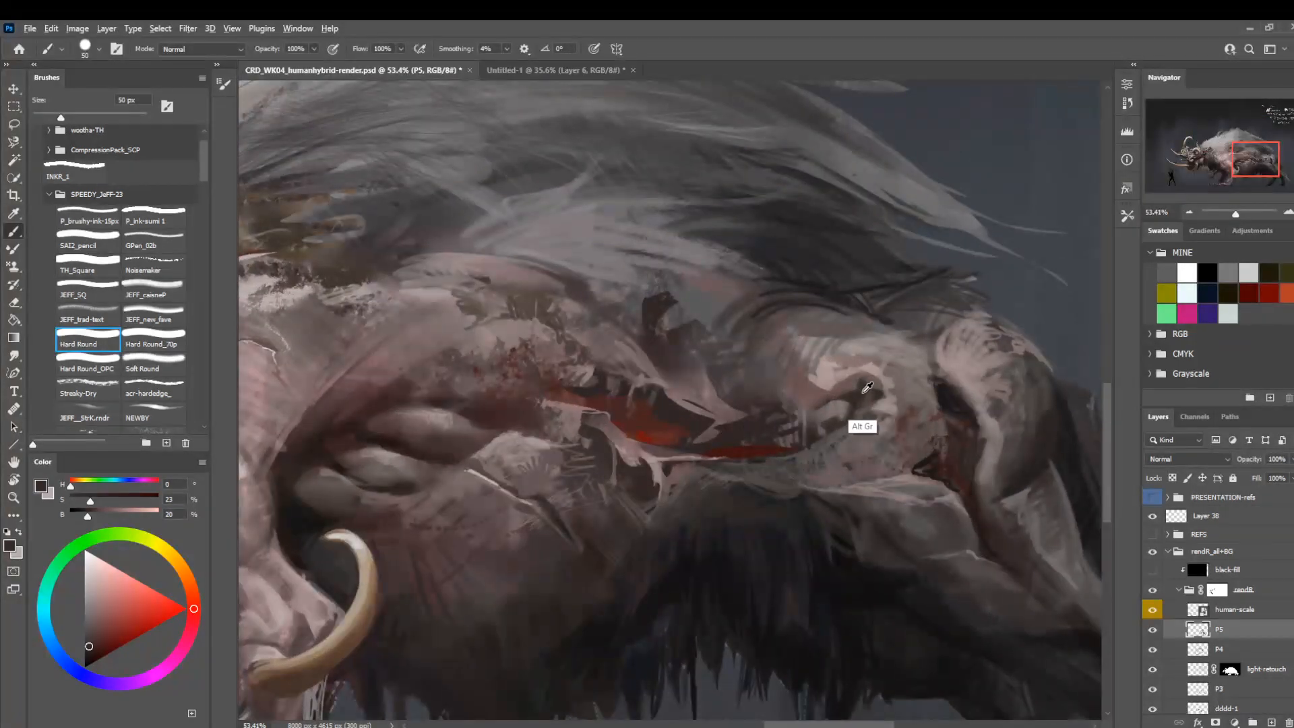
alt+click(948, 394)
key(bracketleft)
key(bracketleft)
key(bracketleft)
key(bracketleft)
key(bracketleft)
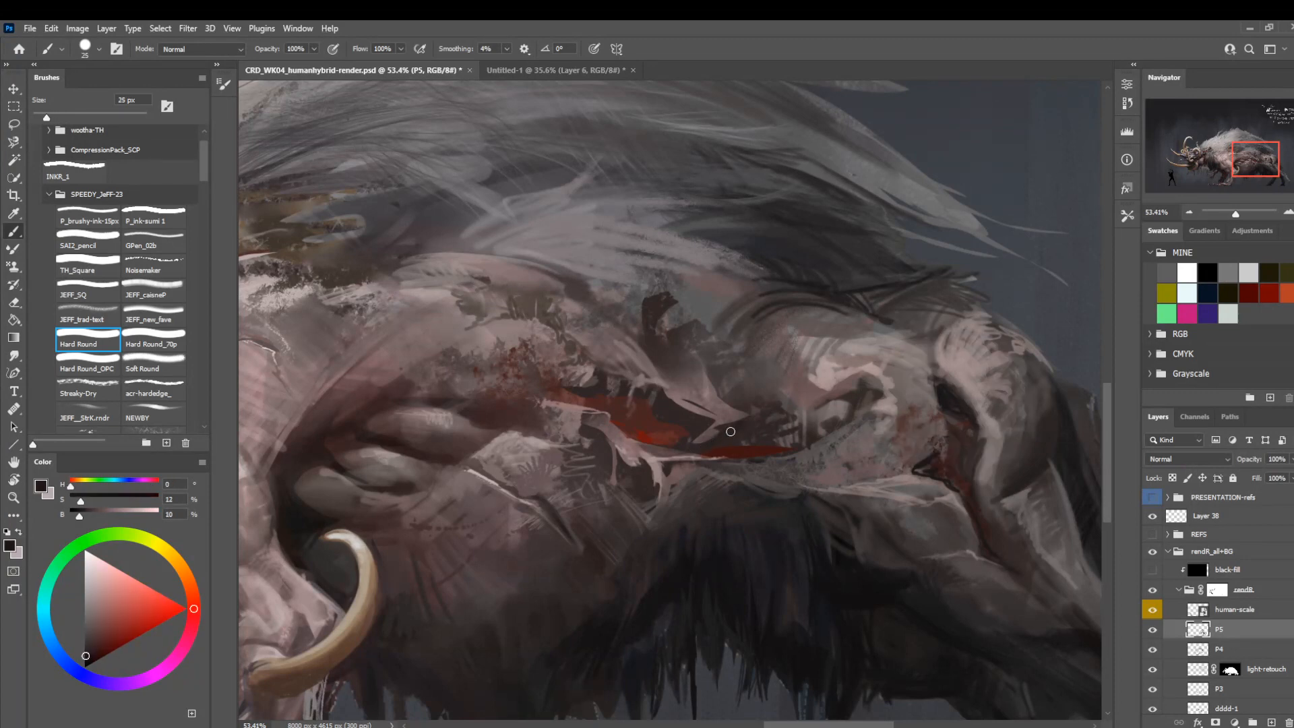
key(bracketleft)
key(bracketleft)
drag(656, 412, 654, 384)
alt+click(674, 398)
Refine the dark shapes along the wound's upper edge with sampled dark browns at 15 px and 9 px.
key(bracketright)
key(bracketright)
key(bracketright)
key(bracketleft)
key(bracketleft)
alt+click(659, 408)
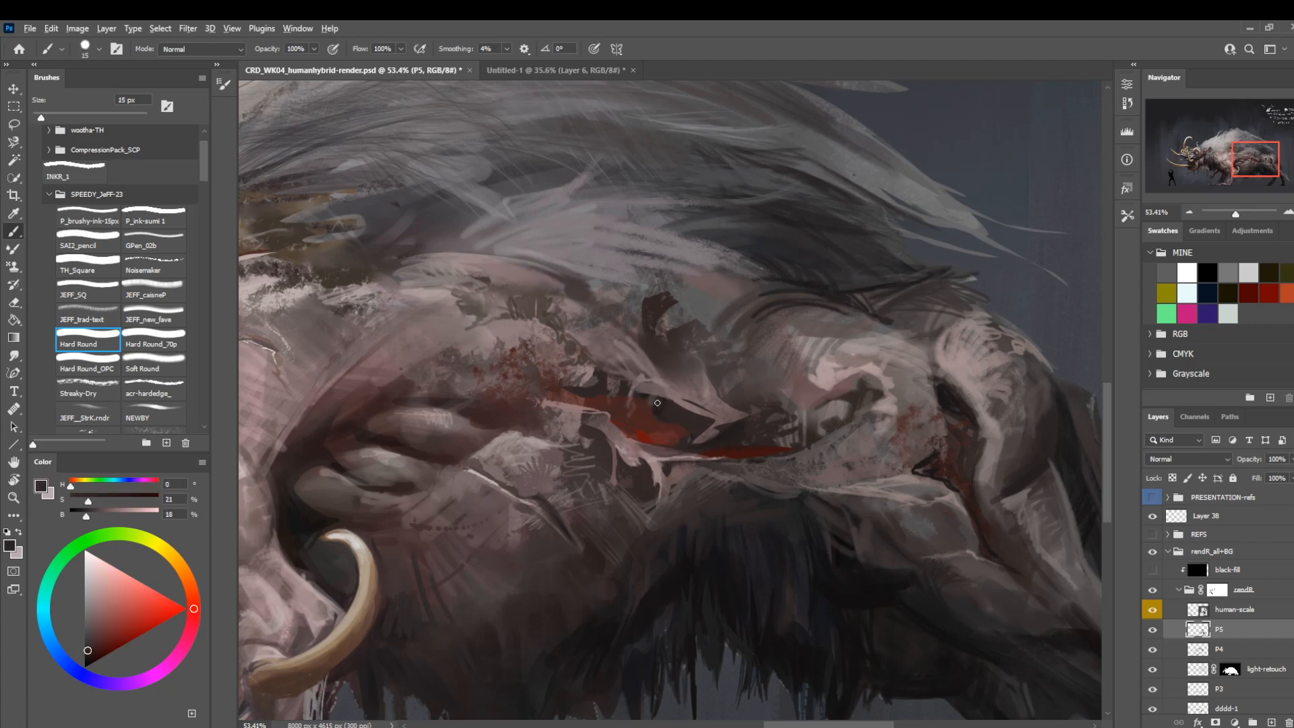
drag(659, 408, 671, 411)
key(bracketleft)
key(bracketleft)
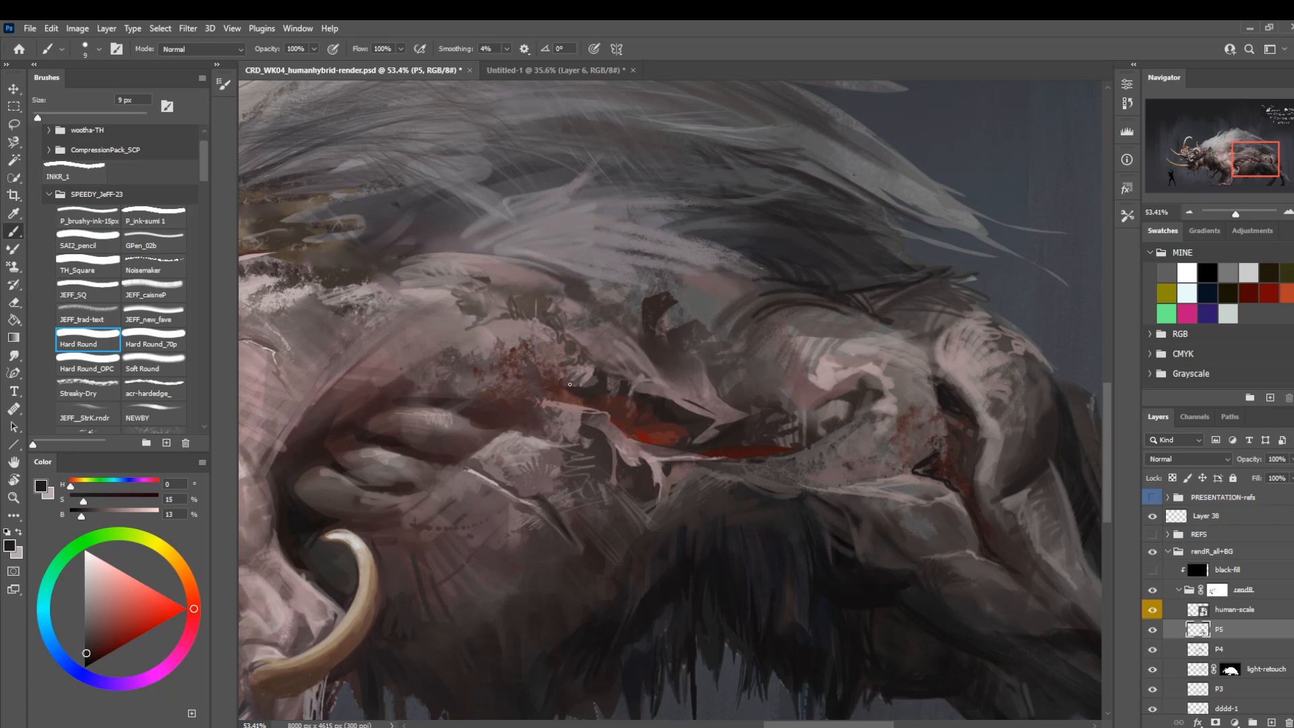
Flip the canvas horizontally and check the wound on the mirrored creature.
key(z)
drag(593, 408, 531, 374)
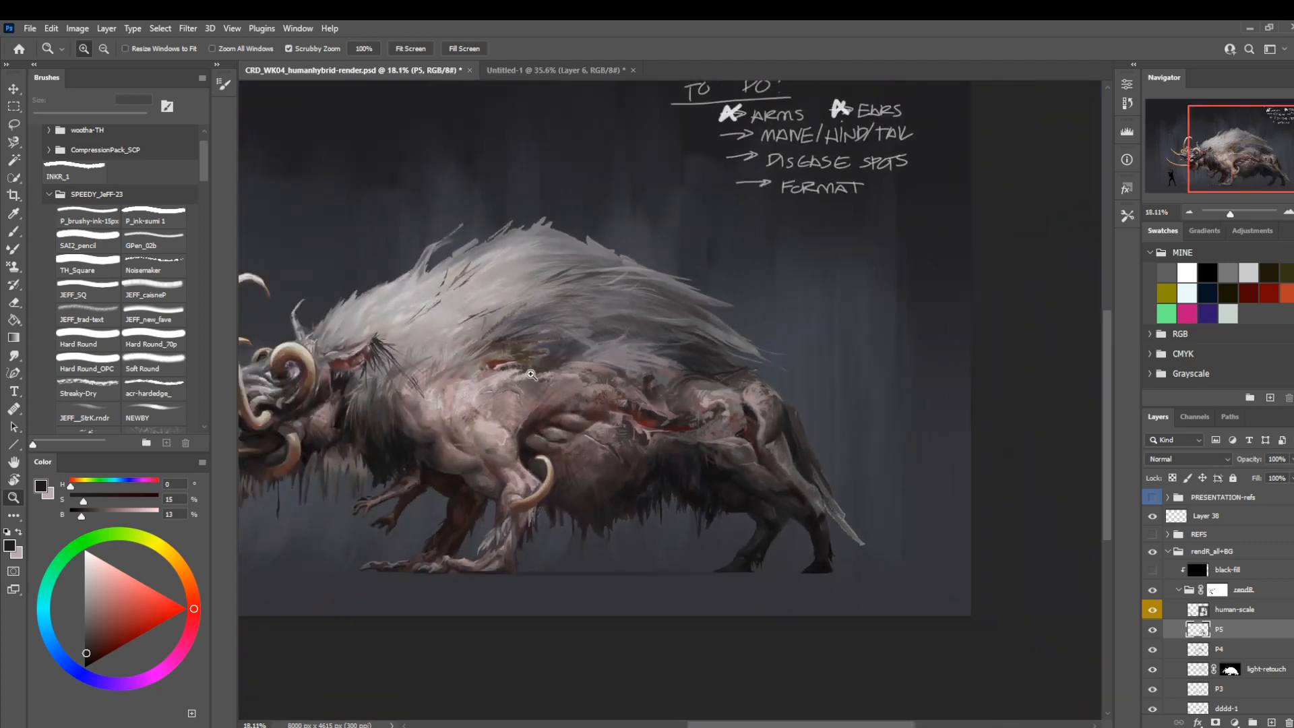
key(ctrl+shift+h)
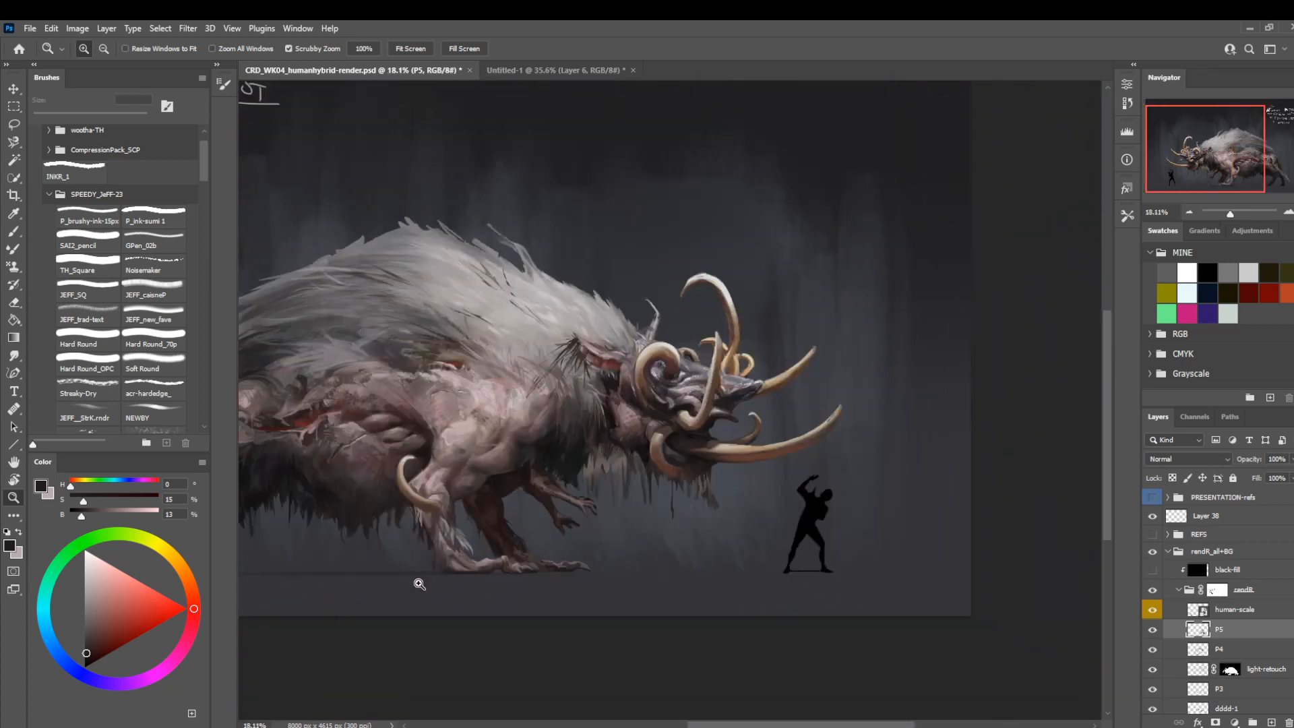
drag(438, 563, 627, 543)
drag(533, 401, 577, 432)
drag(480, 358, 563, 407)
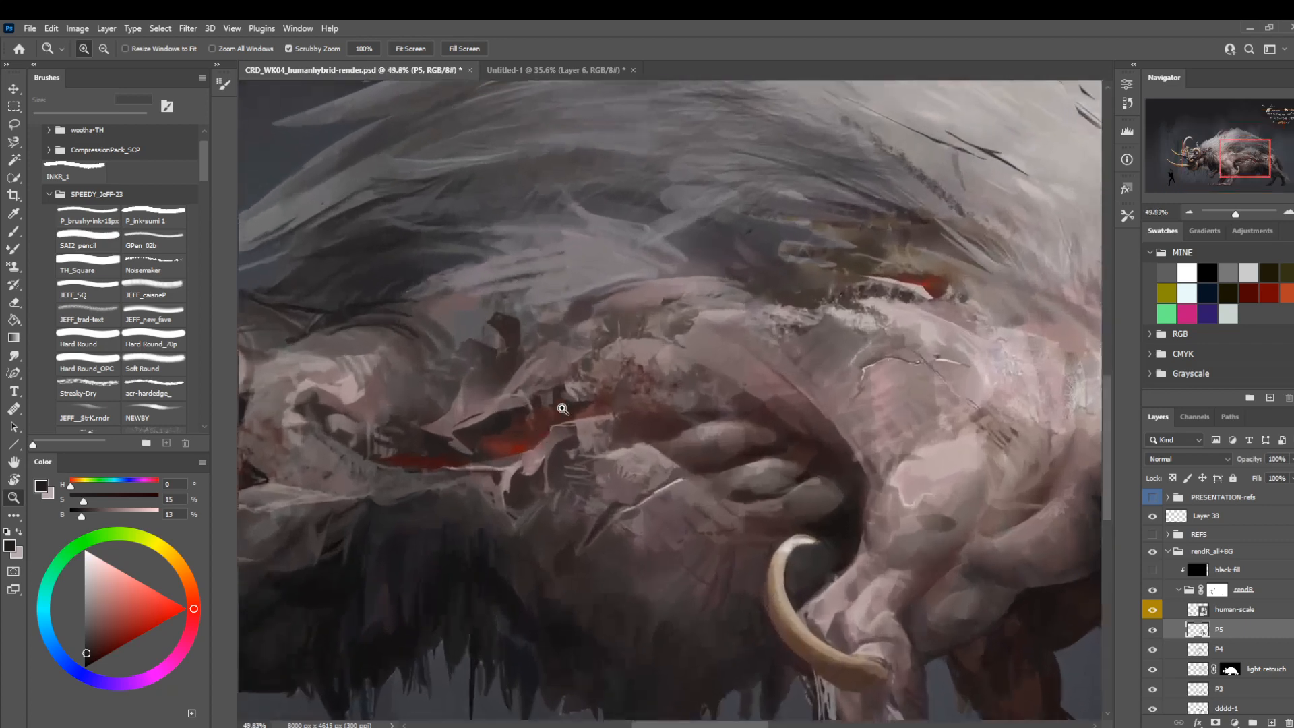
Paint thin pale pink skin ridges rising from the wound's upper edge, using a sampled flank tone and a small Hard Round brush.
key(b)
alt+click(672, 364)
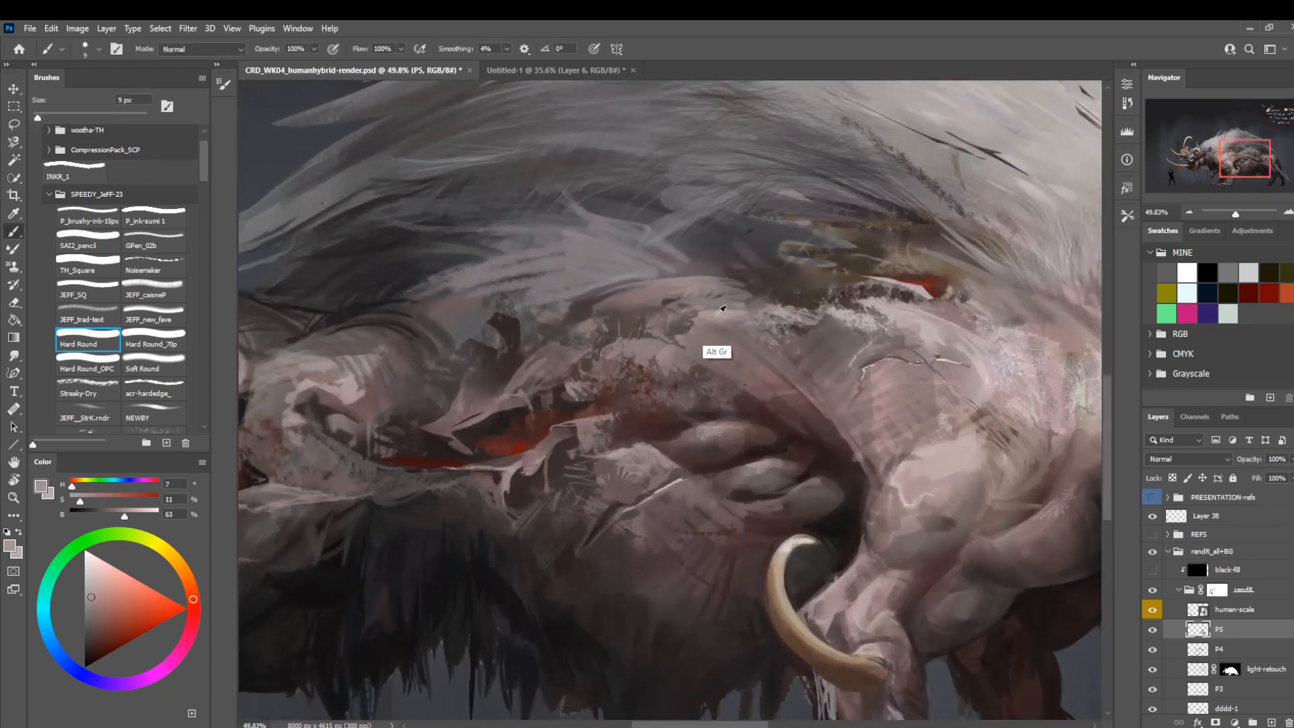
key(bracketleft)
key(bracketleft)
mouse_move(517, 398)
mouse_down()
mouse_move(495, 404)
mouse_move(538, 396)
mouse_move(587, 346)
mouse_move(568, 359)
mouse_up()
key(bracketright)
key(bracketright)
key(bracketright)
key(bracketright)
key(bracketright)
key(bracketright)
key(bracketright)
key(bracketright)
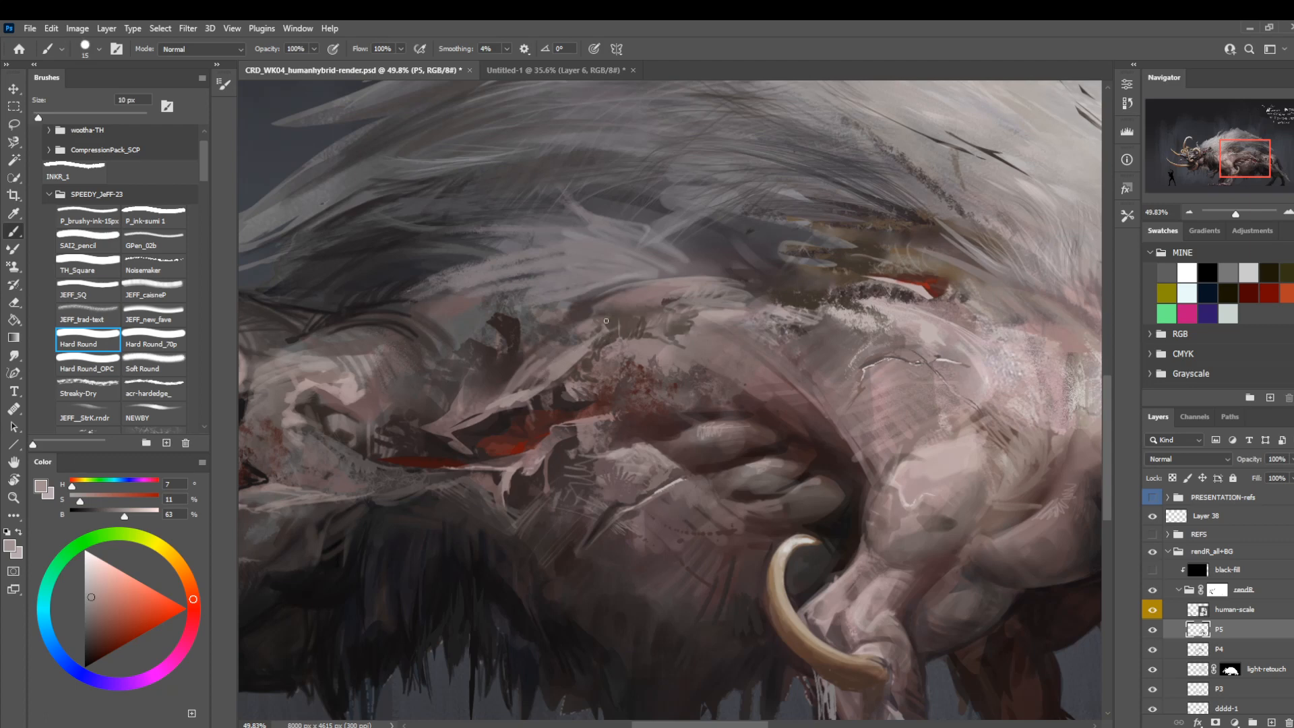
key(bracketleft)
Rework the dark patch above the wound with sampled dark browns and a grey-brown at 9 to 15 px.
alt+click(554, 336)
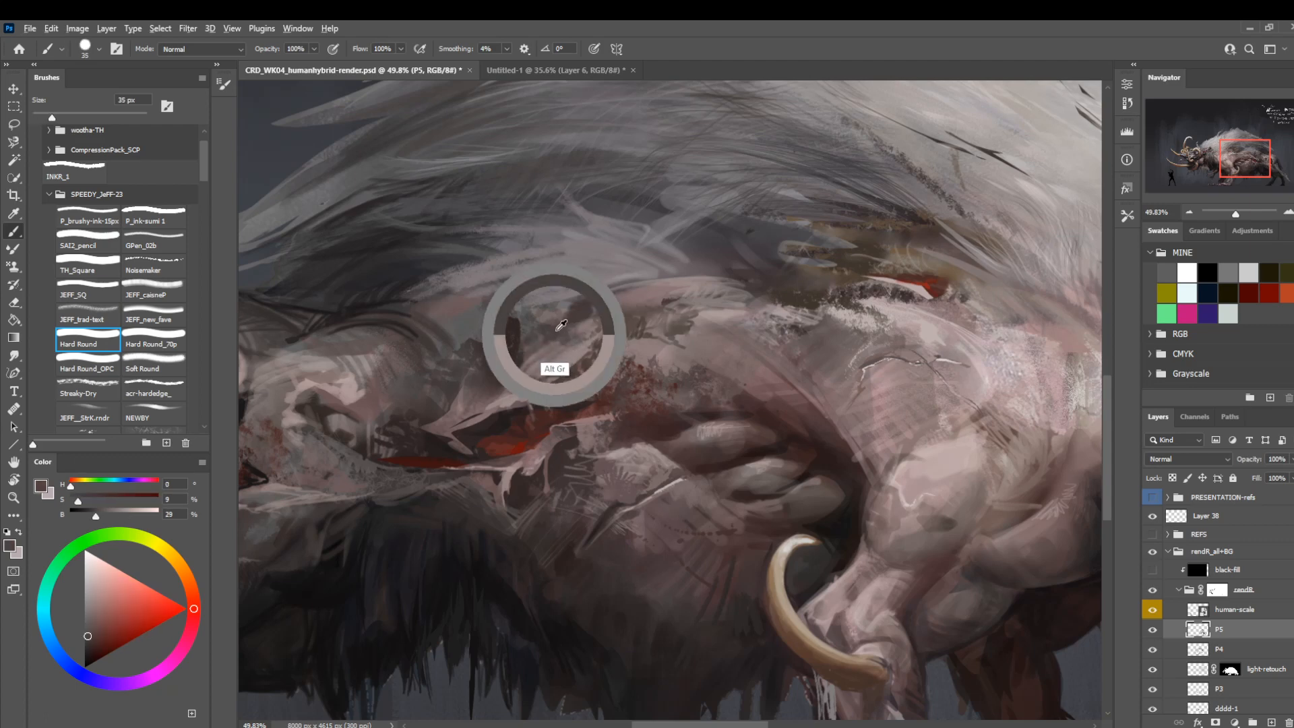
key(bracketleft)
key(bracketleft)
key(bracketleft)
key(bracketleft)
key(bracketleft)
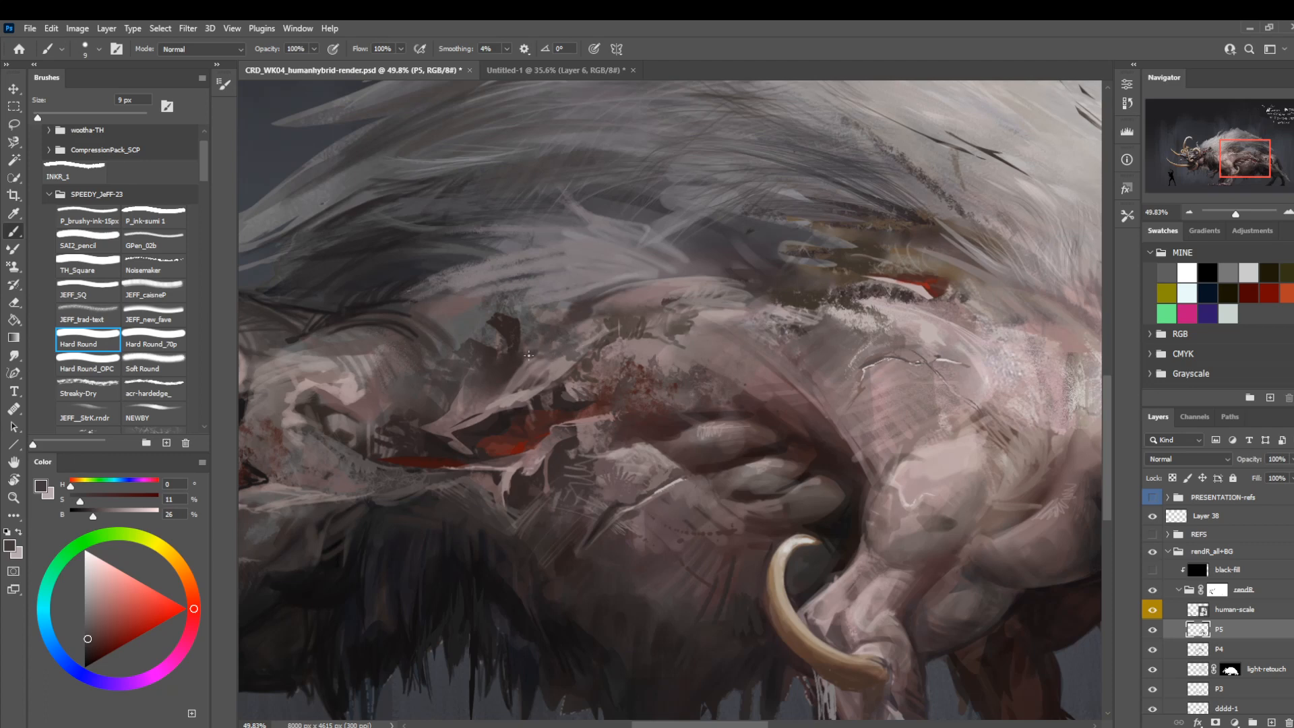
alt+click(504, 353)
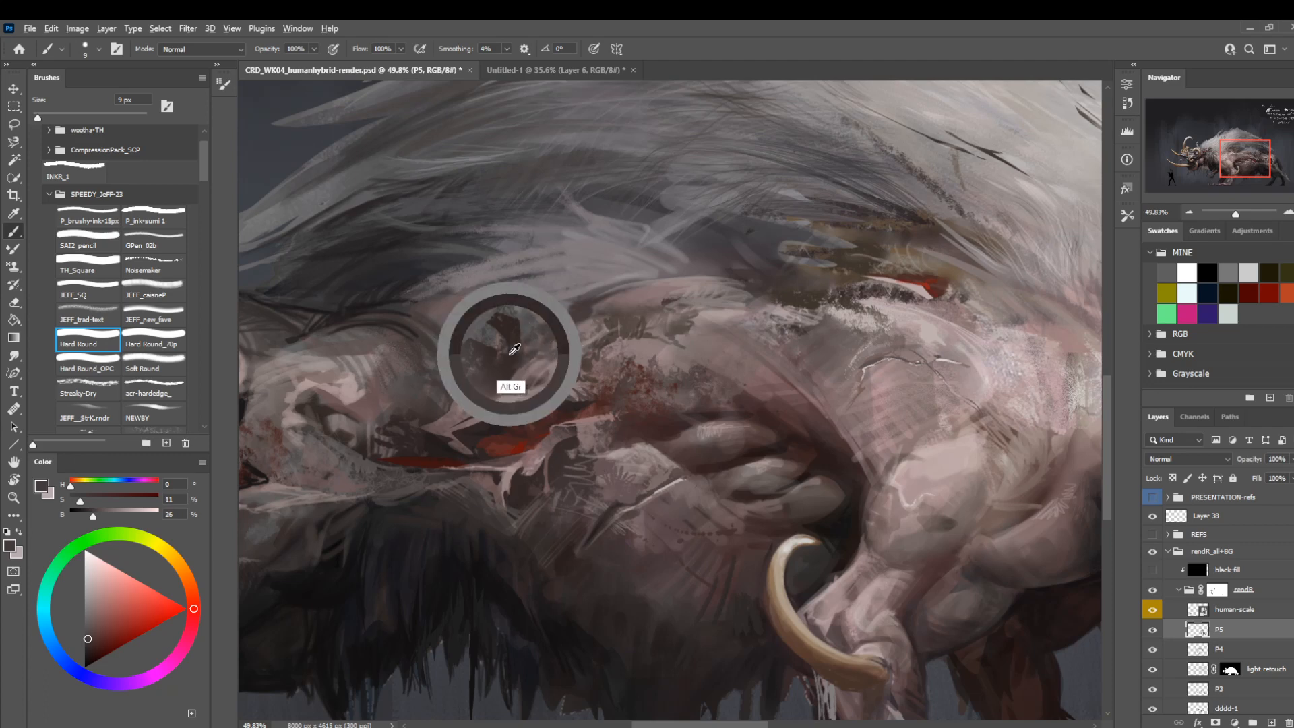
key(bracketright)
key(bracketright)
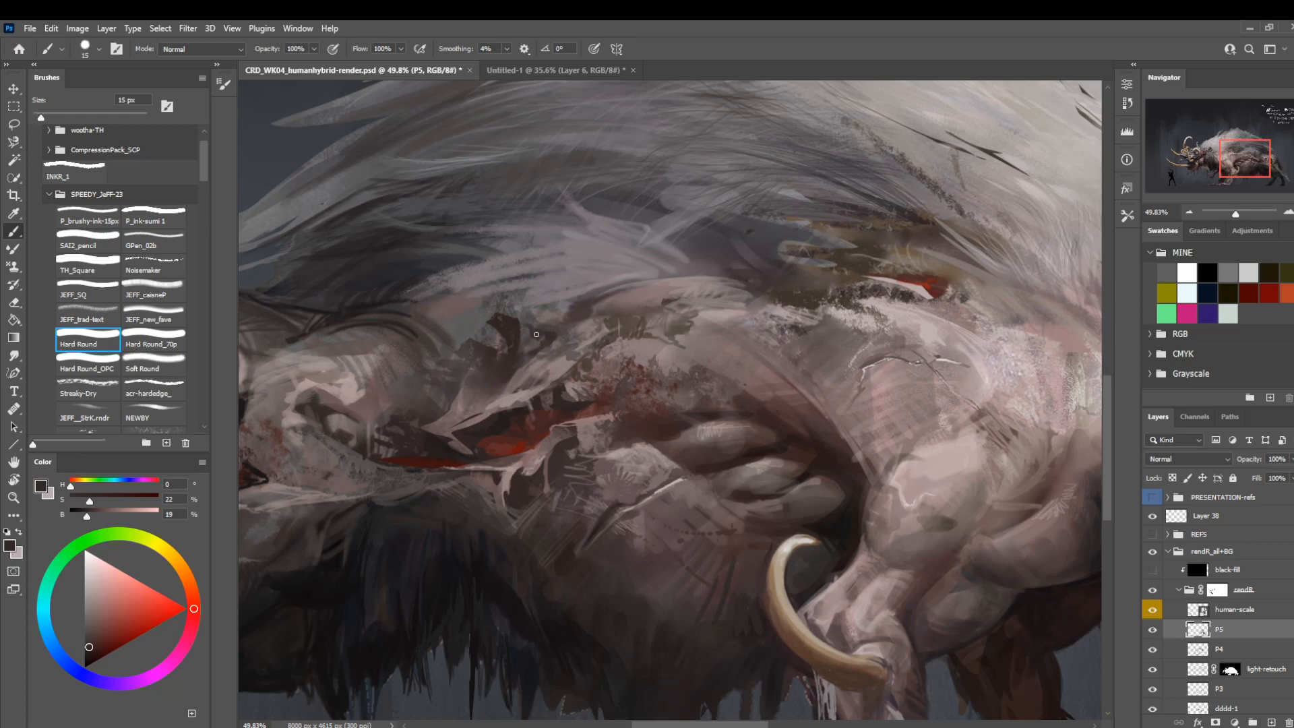
alt+click(519, 331)
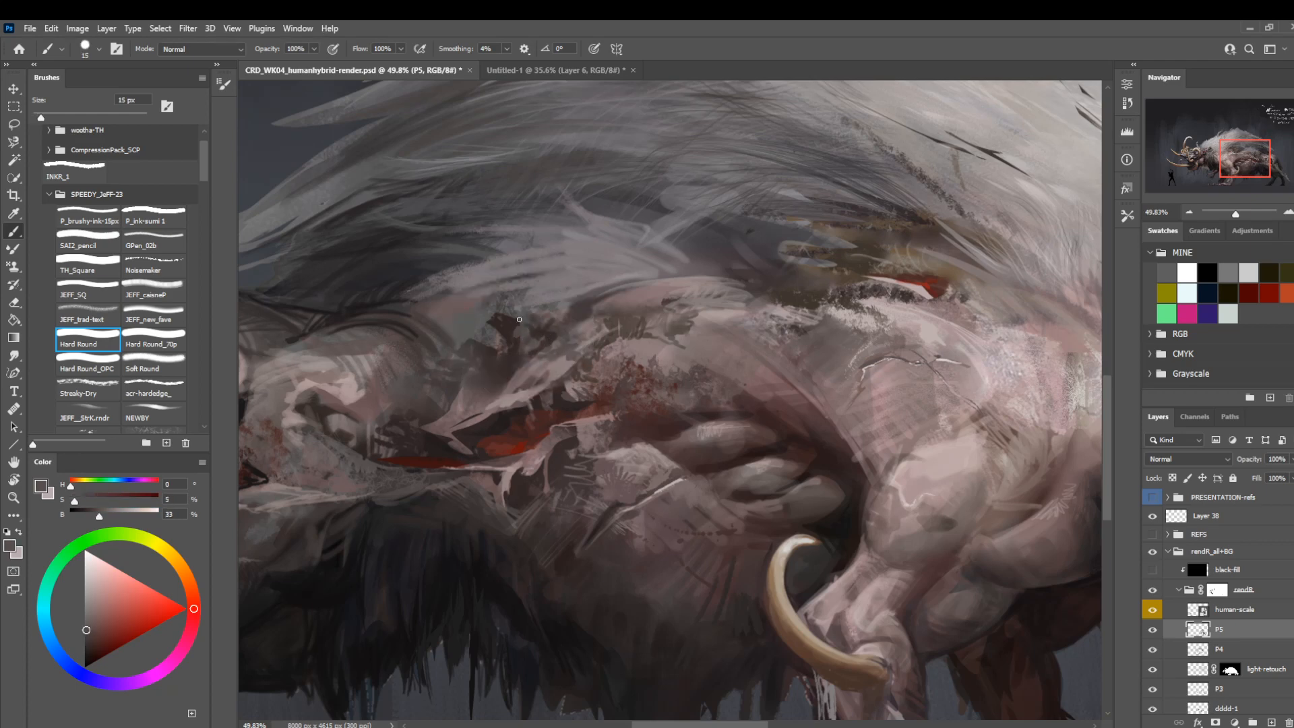
key(bracketleft)
key(bracketleft)
key(bracketleft)
key(bracketleft)
key(bracketleft)
Examine the whole mirrored creature from a distance to judge the wound against the rest of the body.
key(z)
drag(535, 317, 502, 290)
mouse_move(606, 280)
mouse_down()
mouse_move(571, 304)
mouse_move(619, 310)
mouse_up()
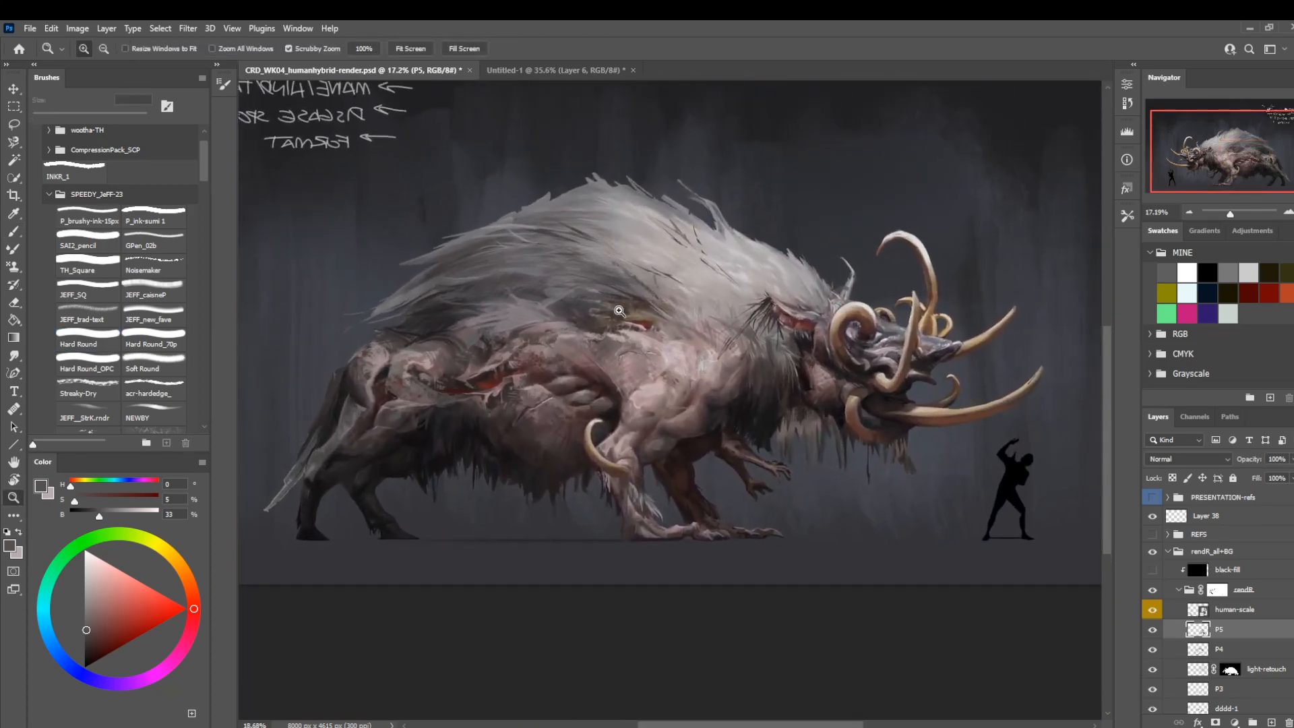
drag(459, 417, 470, 430)
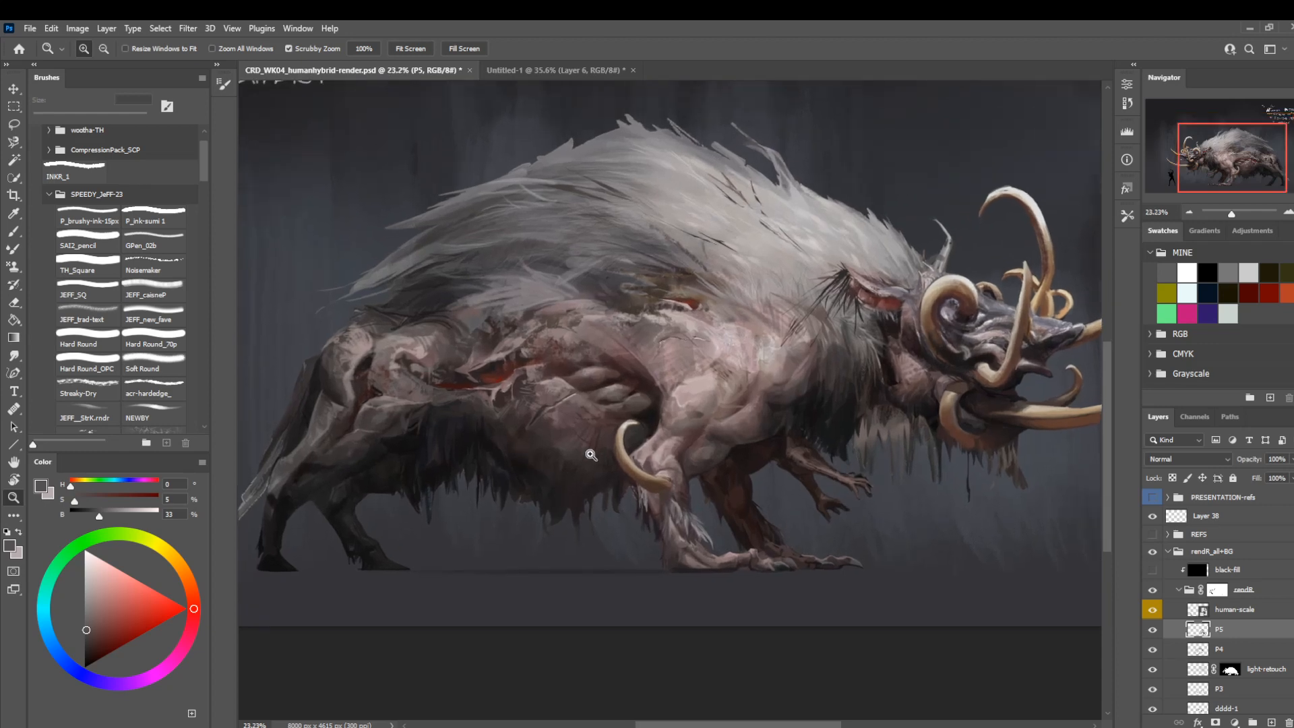
drag(587, 455, 615, 485)
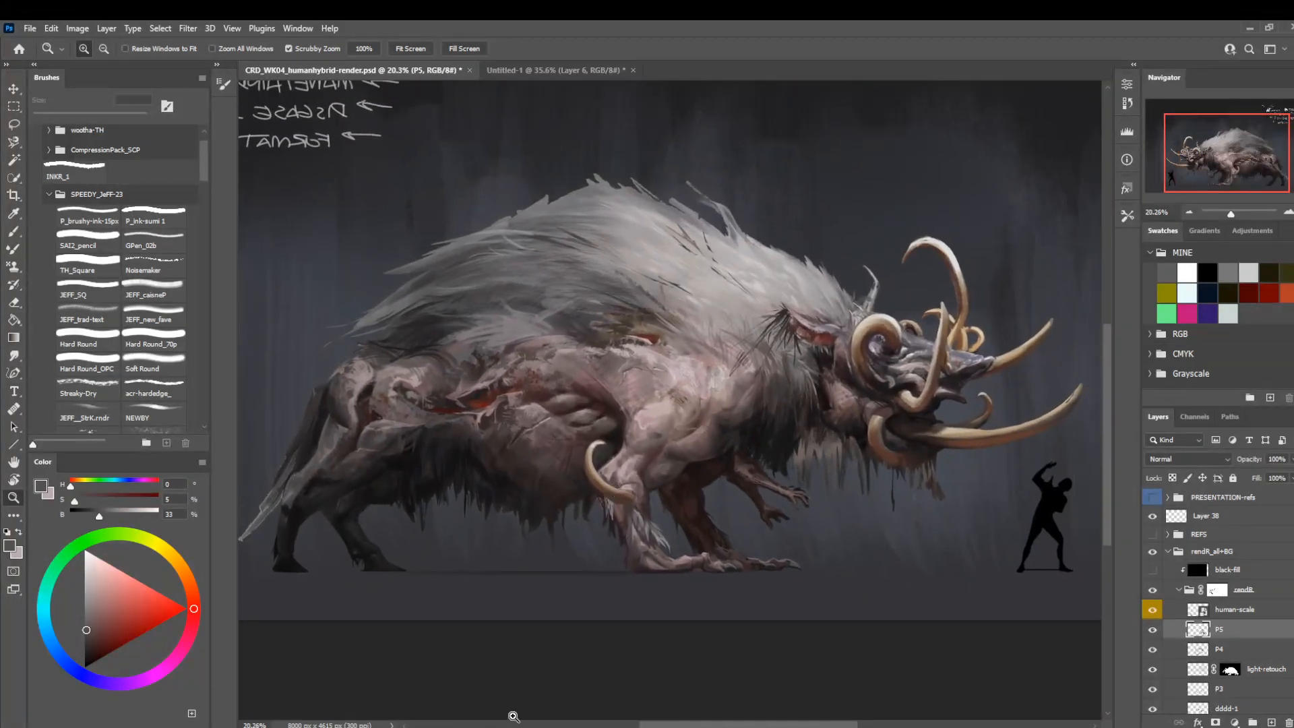
mouse_move(515, 724)
Paint near-black fur strands along the belly fringe with a sampled dark tone, varying the Hard Round brush from 6 px upwards.
drag(501, 471, 575, 491)
key(b)
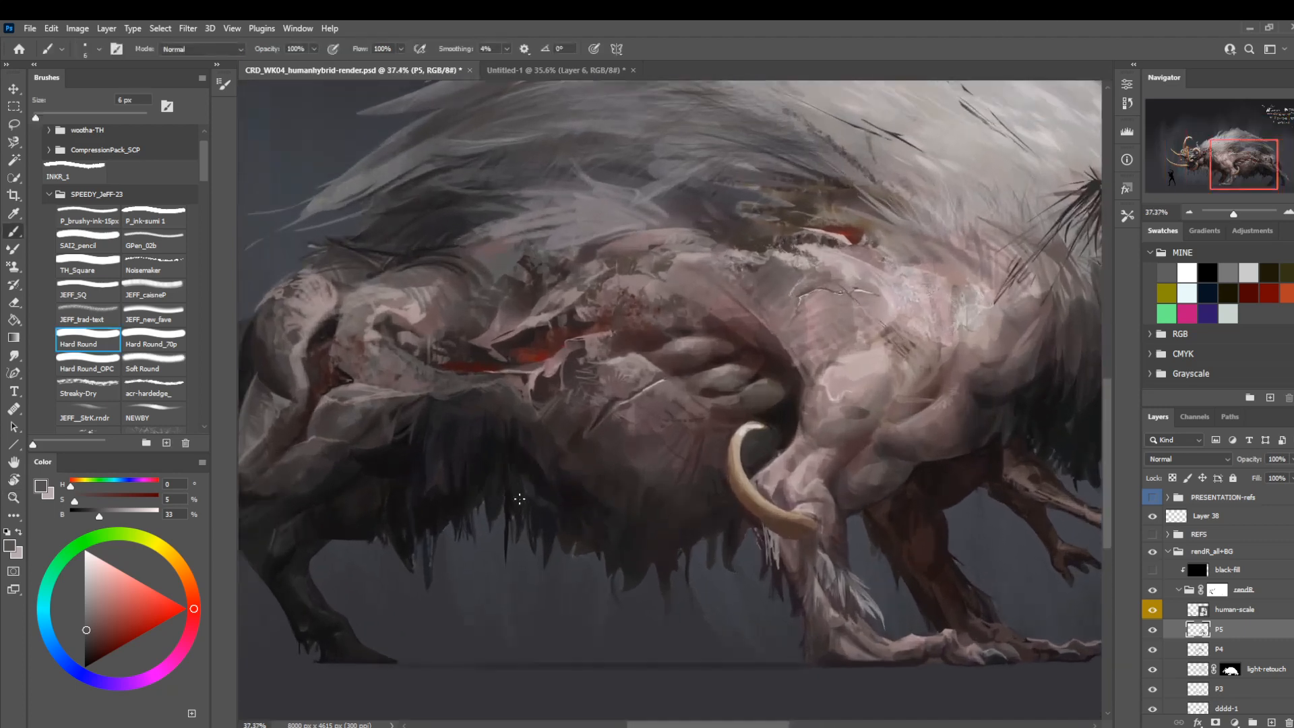
alt+click(521, 476)
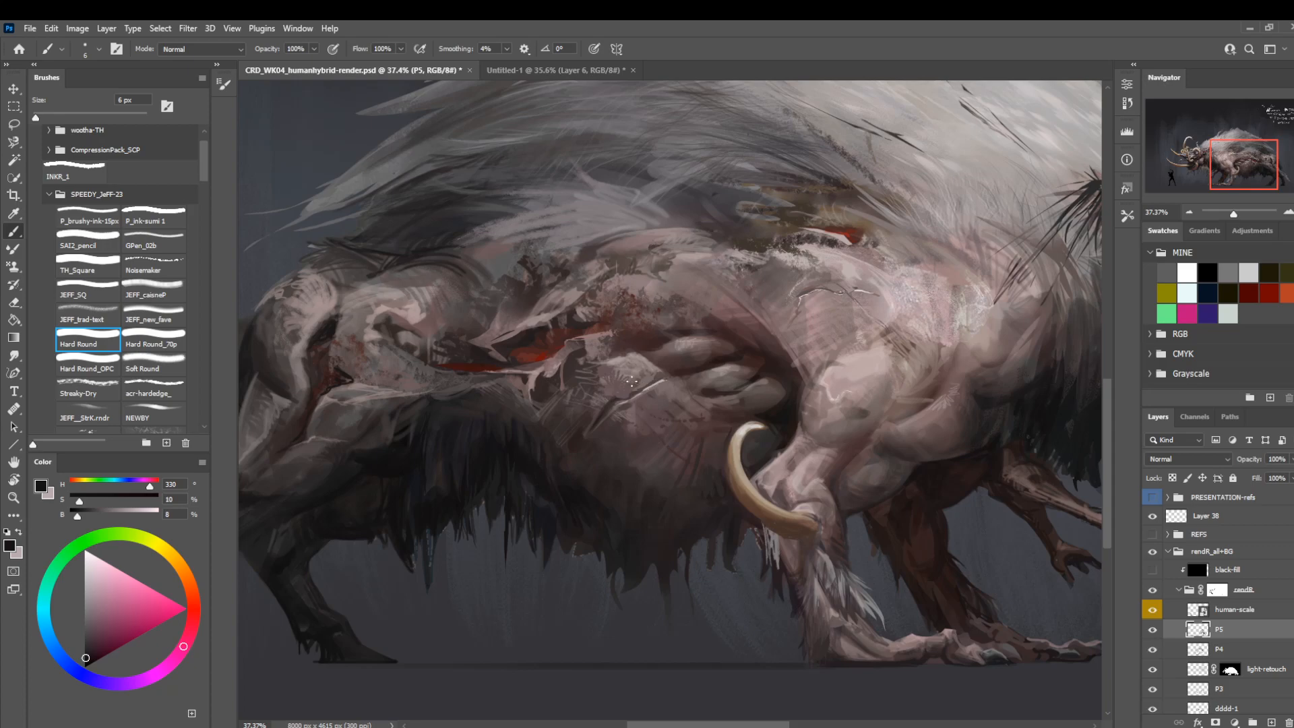
scroll(631, 381, down, 3)
key(bracketright)
key(bracketright)
key(bracketright)
key(bracketright)
key(bracketright)
key(bracketright)
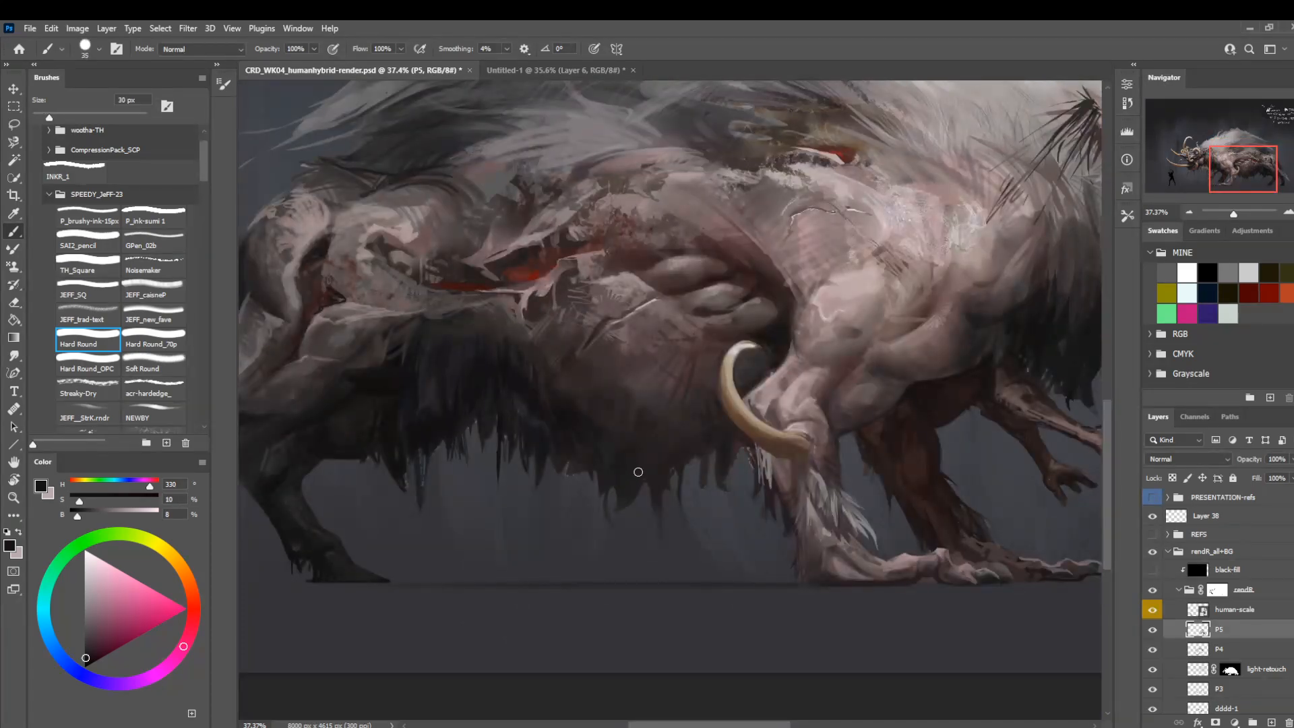
key(bracketright)
key(bracketleft)
key(bracketleft)
key(bracketleft)
key(bracketleft)
Build up the belly fur fringe near the front leg with near-black Hard Round strokes between 9 and 30 px.
drag(768, 399, 615, 559)
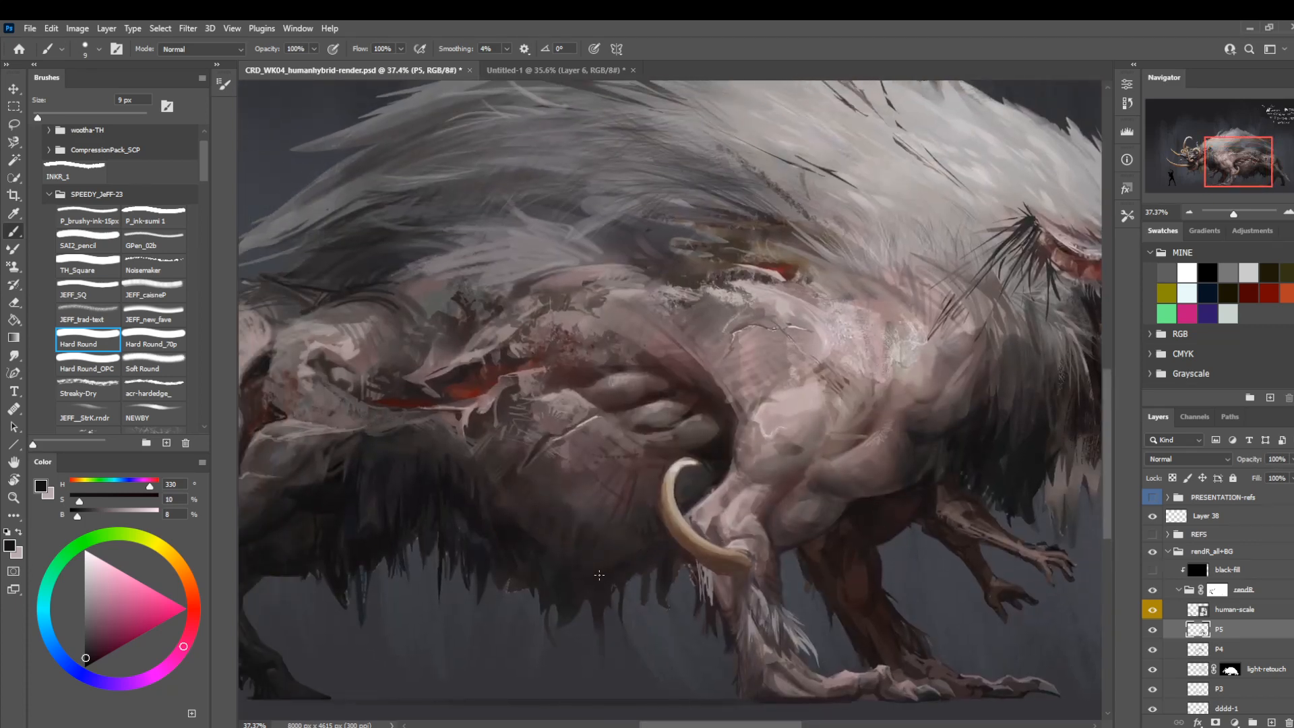
key(bracketright)
key(bracketright)
key(bracketright)
key(bracketright)
key(bracketright)
key(bracketright)
key(bracketright)
key(bracketright)
key(bracketleft)
key(bracketleft)
key(bracketleft)
drag(726, 410, 594, 471)
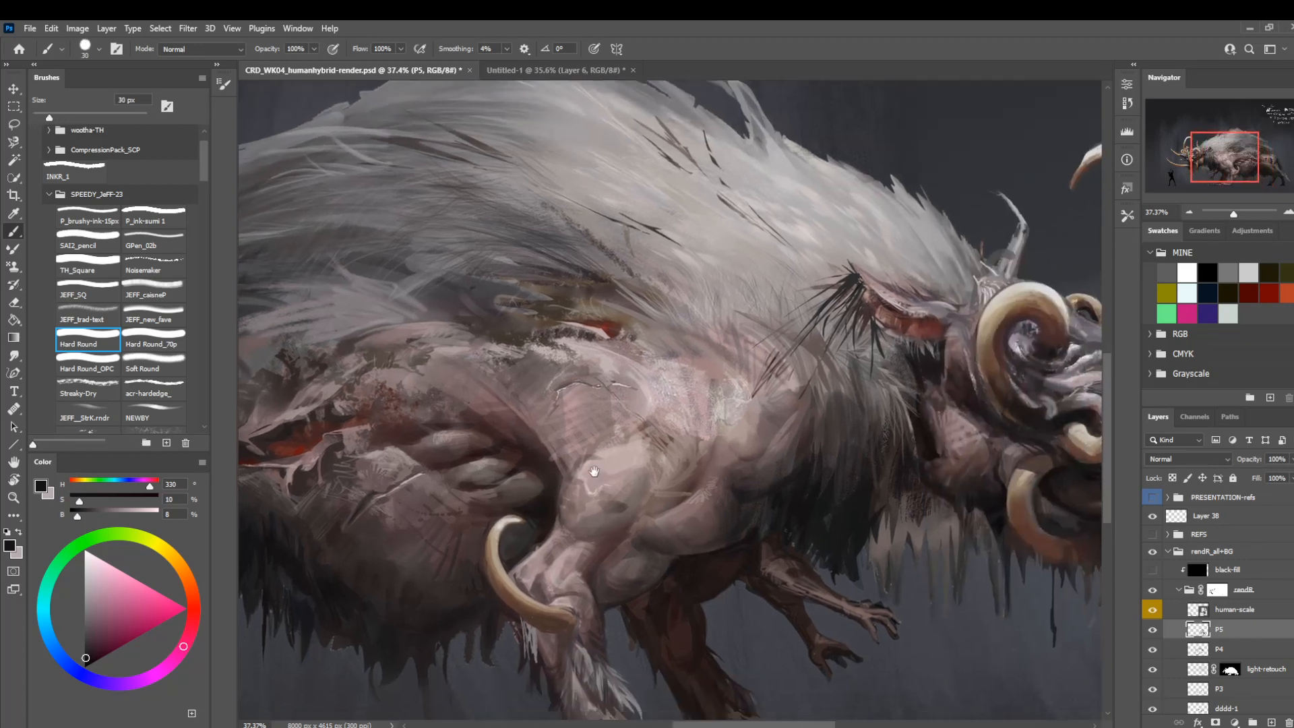
Soften the dark fur along the belly with the JEFF_trad-text brush at 80 px and a sampled dark brown.
key(z)
drag(662, 448, 515, 528)
drag(645, 481, 588, 484)
drag(491, 546, 655, 492)
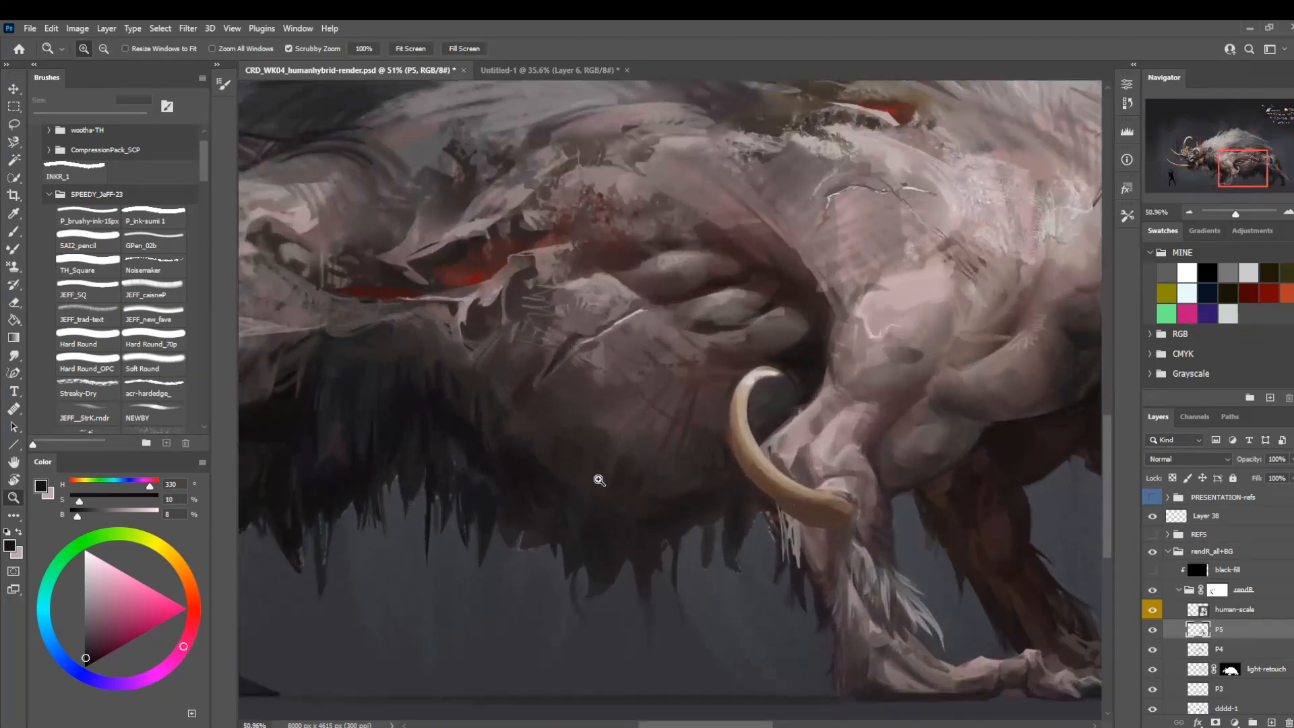
key(b)
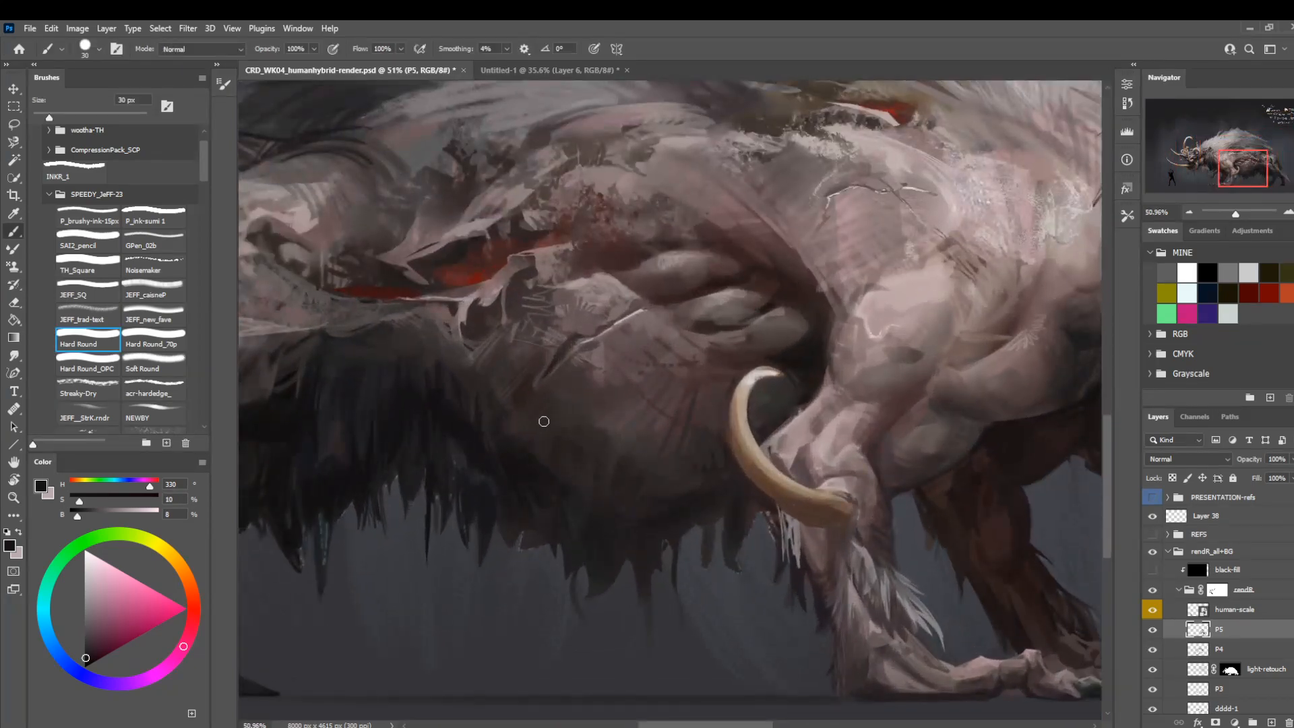
click(88, 319)
key(])
key(])
alt+click(541, 451)
key(])
key(])
drag(543, 455, 540, 483)
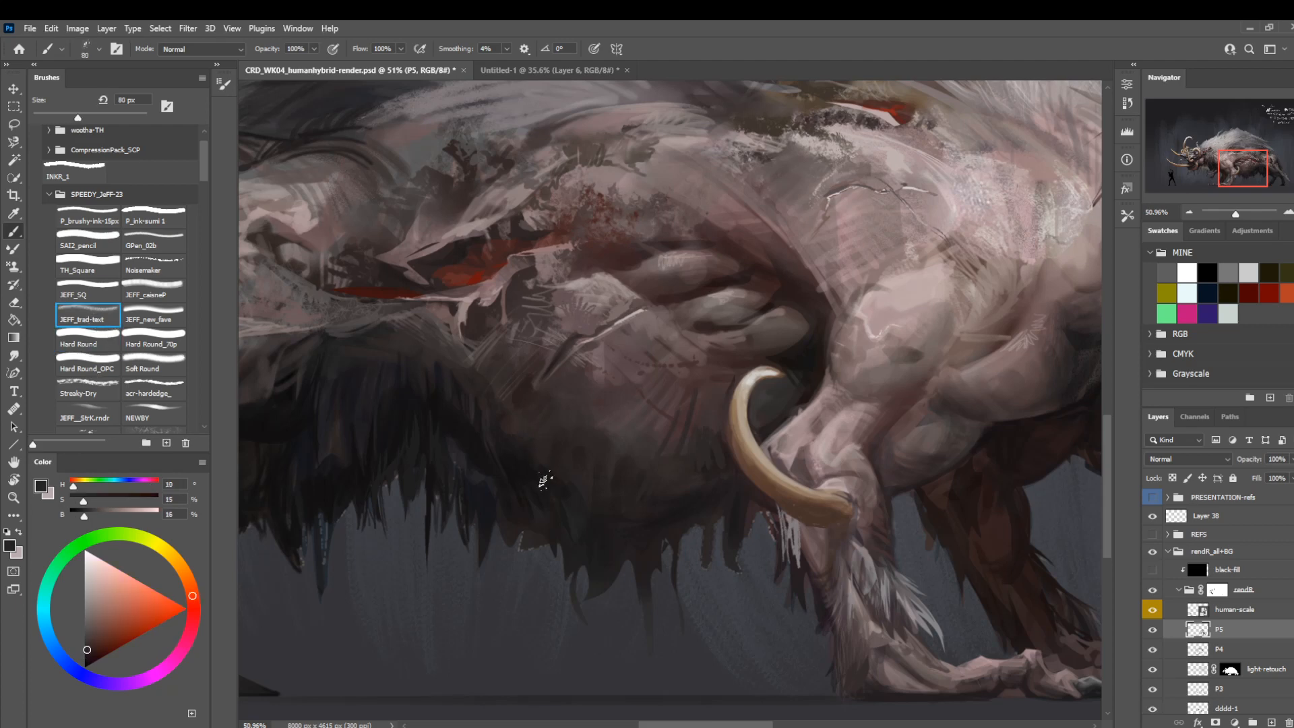
drag(526, 437, 518, 484)
Compare the whole creature with layer P5 hidden and shown to judge the latest paint work.
key(z)
key(b)
key(z)
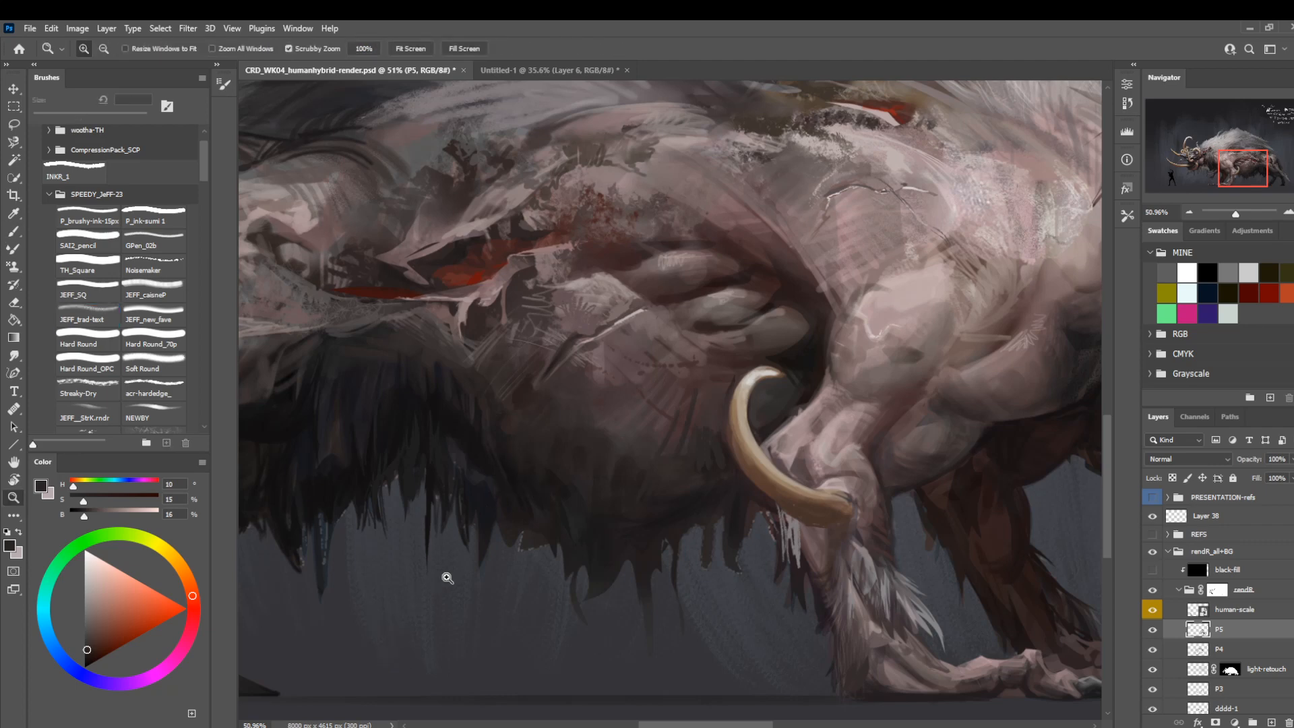
key(b)
key(z)
drag(502, 591, 444, 485)
drag(413, 572, 421, 507)
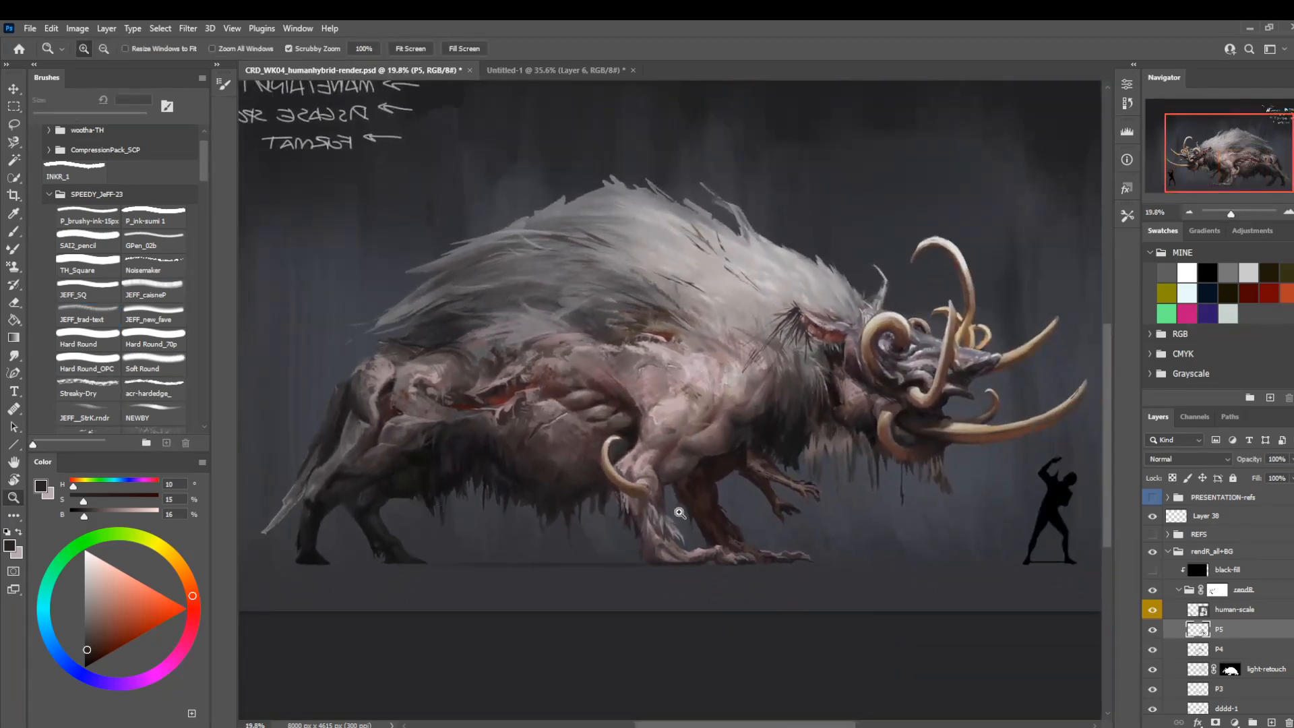
click(1151, 628)
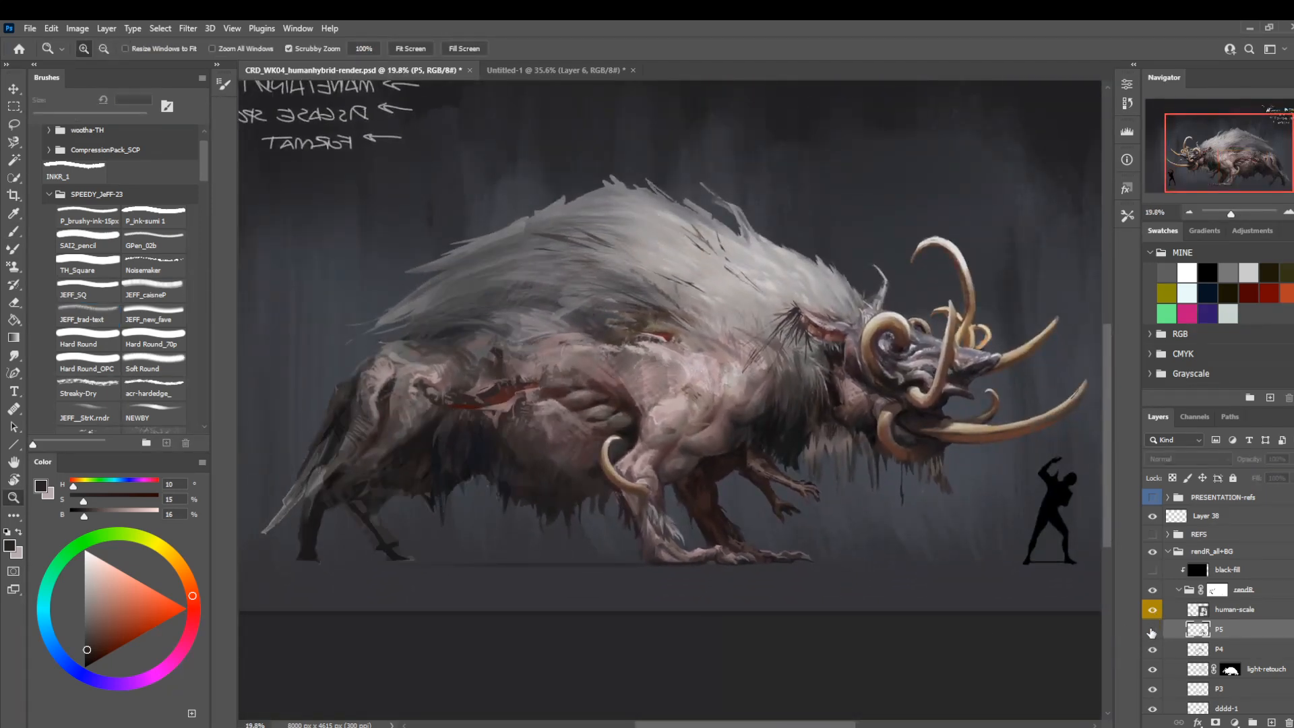
click(1152, 630)
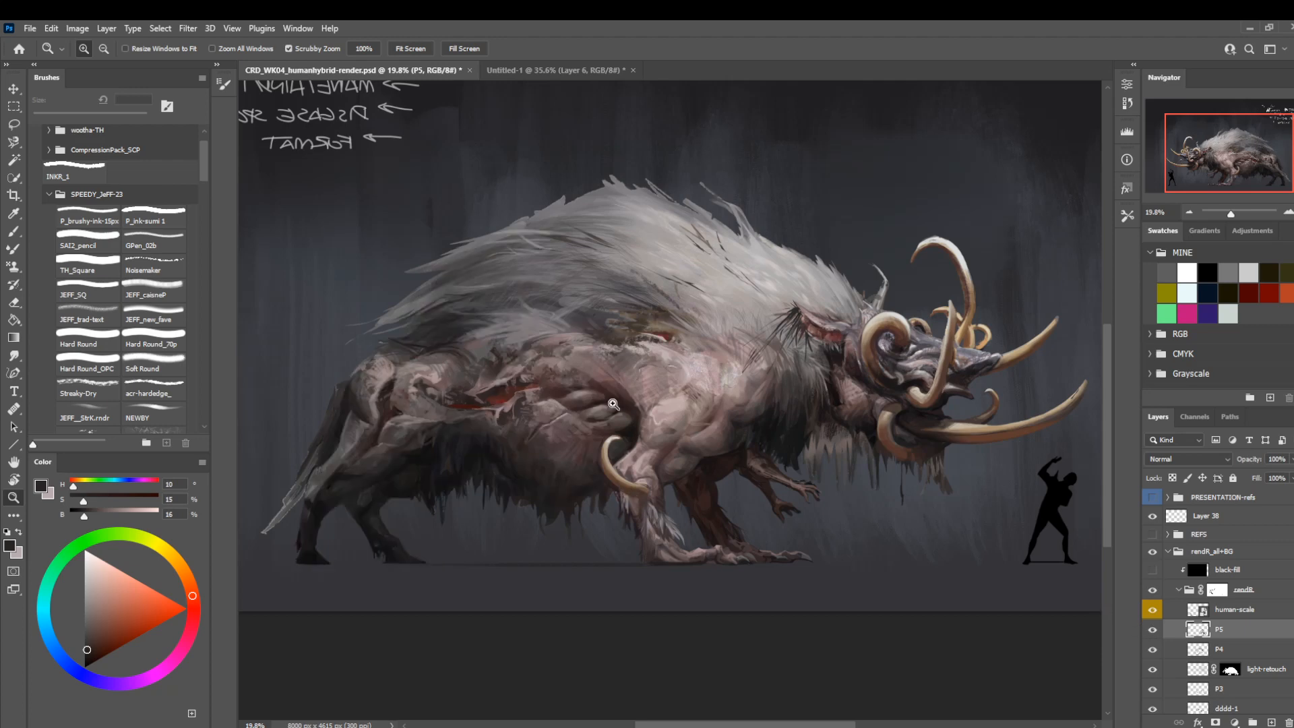
Flip the view back and paint sampled pale skin highlights on the hind thigh and hock with JEFF_SQ at 7 px.
key(ctrl+shift+h)
drag(647, 496, 625, 523)
drag(657, 463, 397, 431)
drag(803, 524, 846, 581)
key(b)
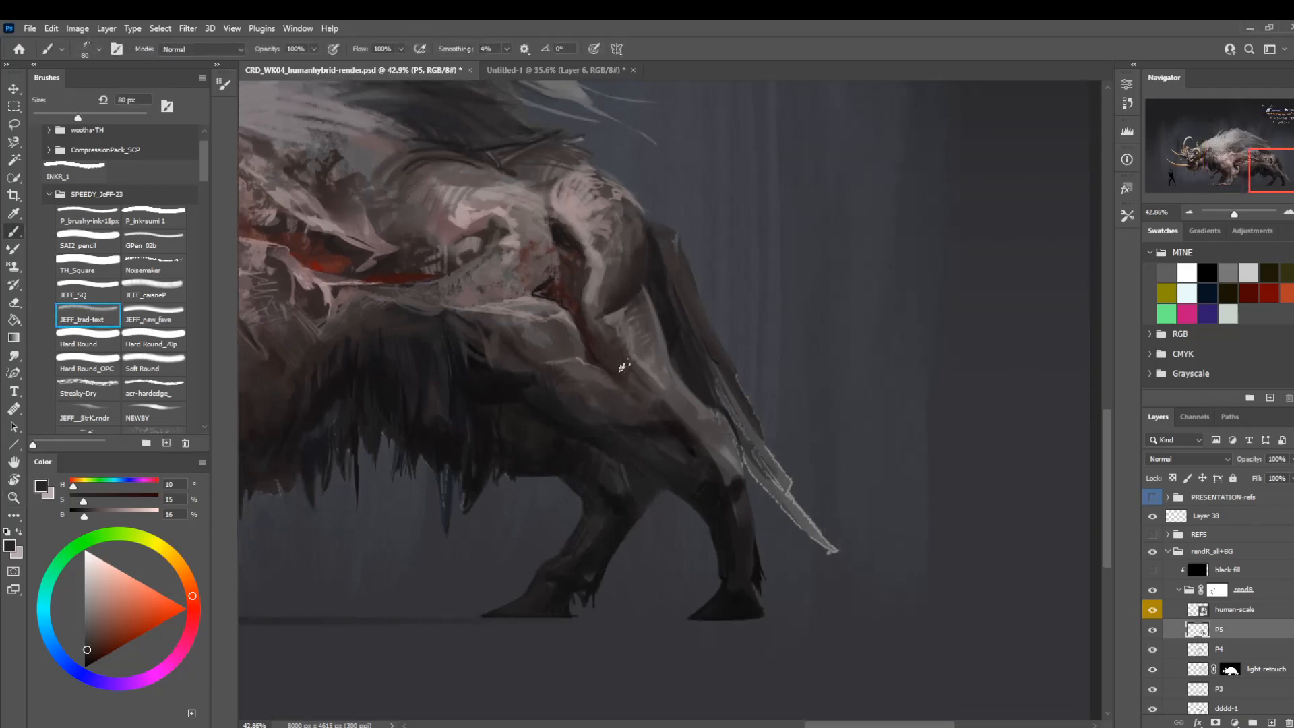
alt+click(586, 222)
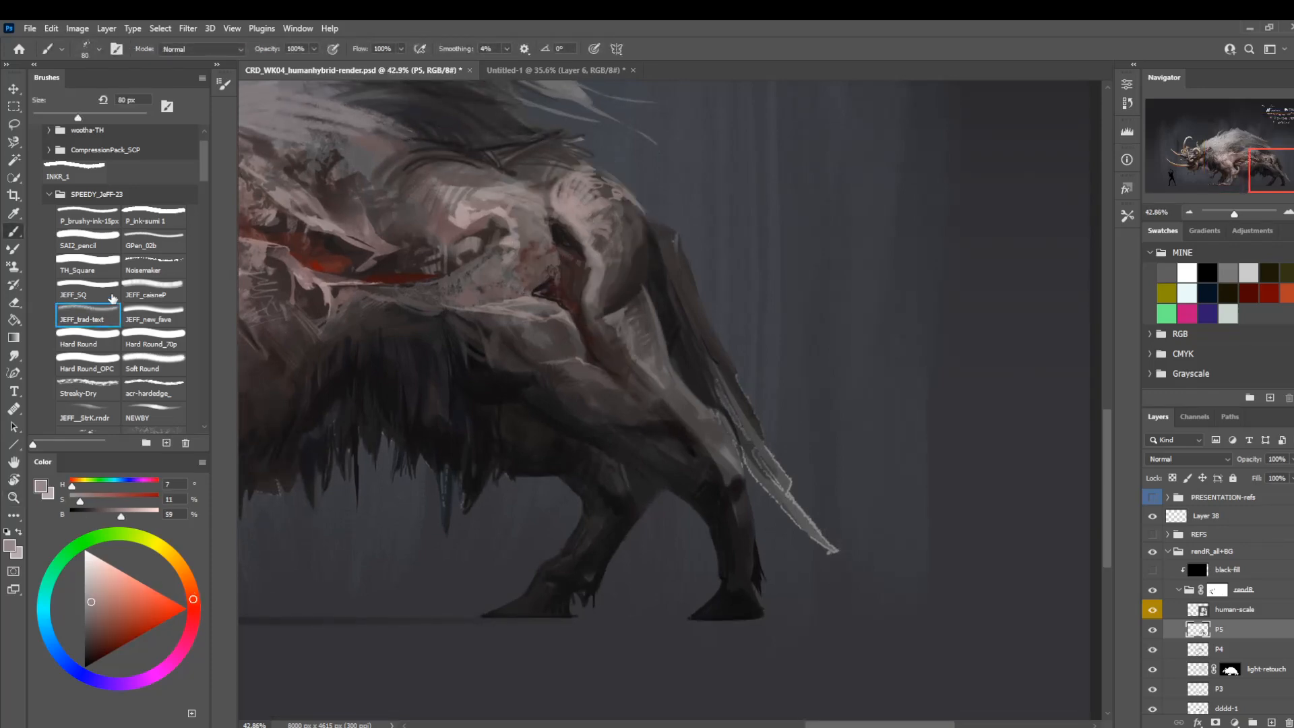
click(88, 294)
key(bracketleft)
key(bracketleft)
key(bracketleft)
key(bracketleft)
key(bracketleft)
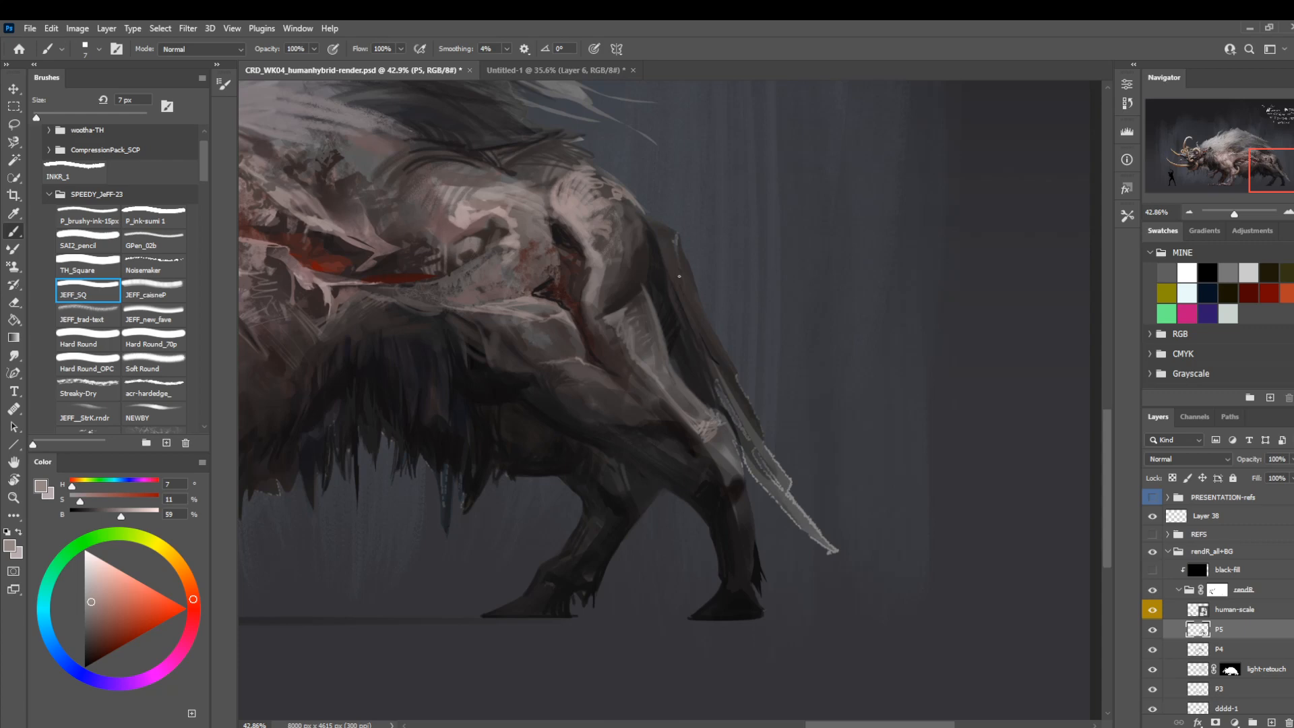
Darken the gap between the hind thigh and the tail with sampled near-black tones using JEFF_SQ at 10 px.
key(bracketright)
alt+click(677, 375)
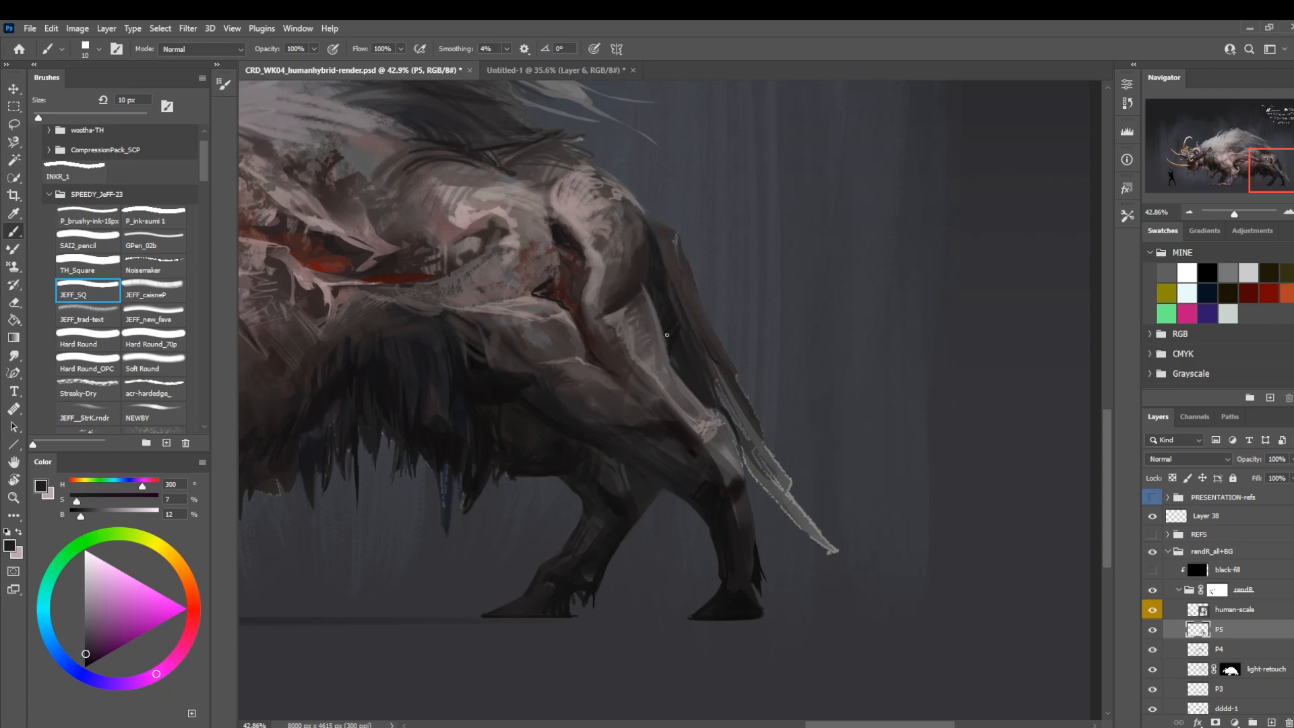
alt+click(635, 295)
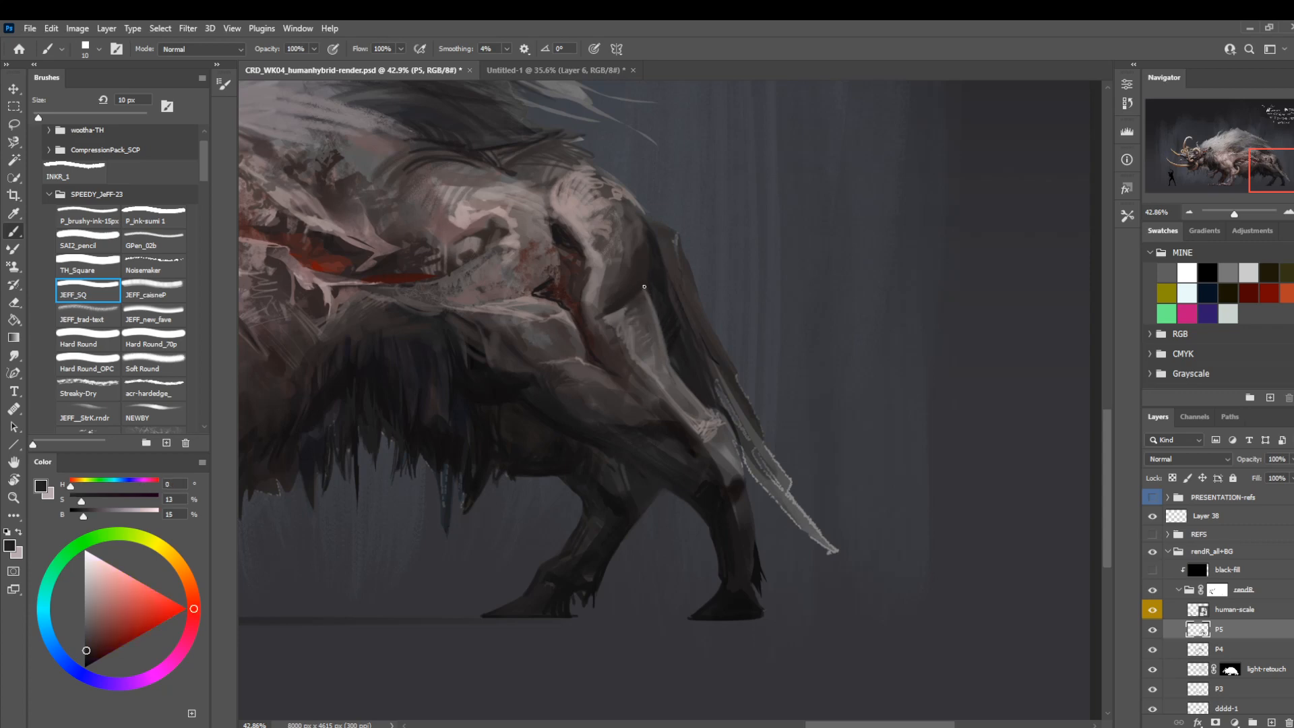
Undo a light skin-toned tail stroke and repaint the tail's outer edge in a sampled dark grey-brown with JEFF_SQ at 30 px.
drag(711, 294, 711, 360)
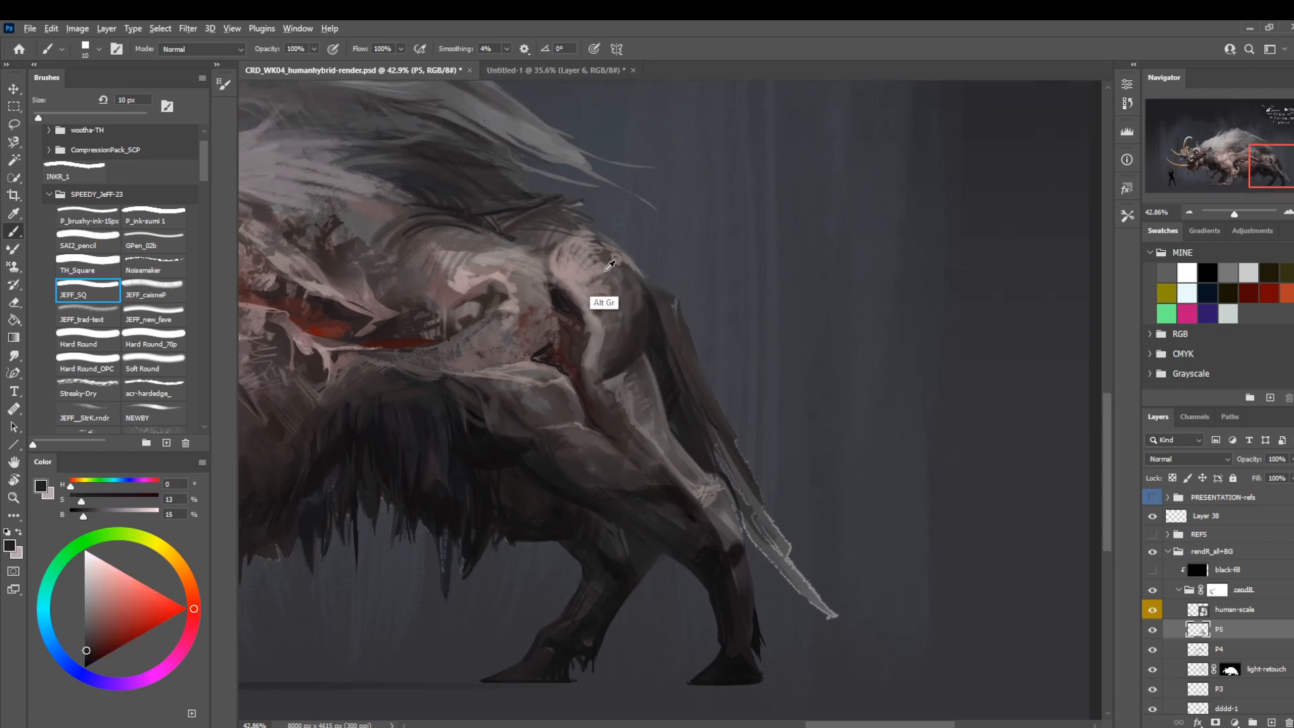
alt+click(609, 266)
key(bracketright)
key(bracketright)
key(bracketright)
key(bracketright)
drag(729, 444, 674, 312)
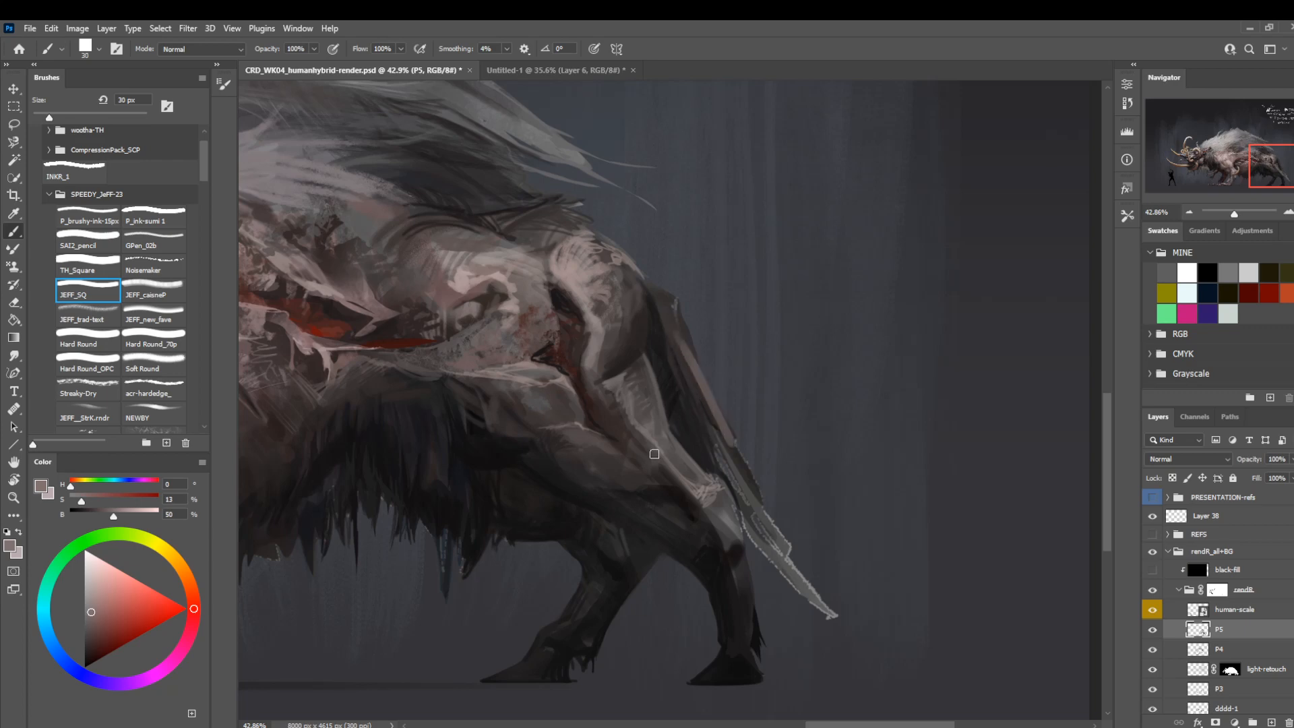
key(ctrl+z)
alt+click(603, 462)
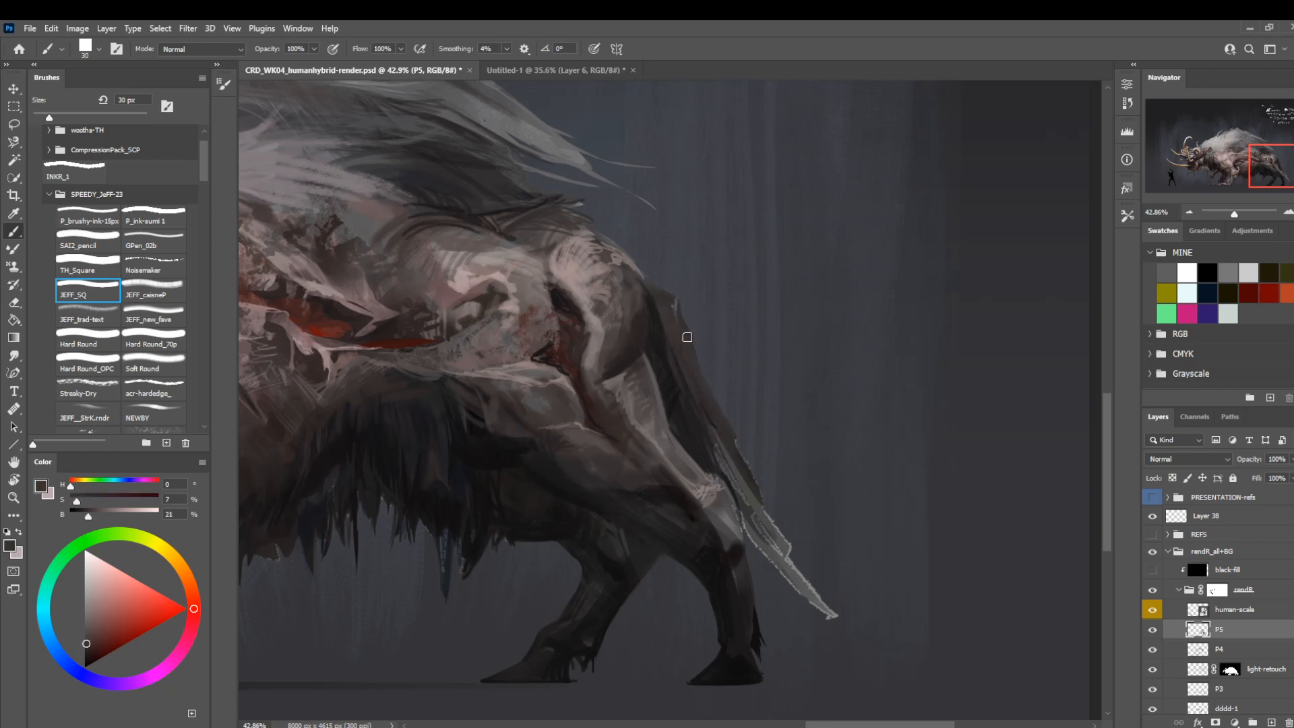
Lasso the outer edge of the tail tip and mask it out with black on the (base) group's layer mask.
key(l)
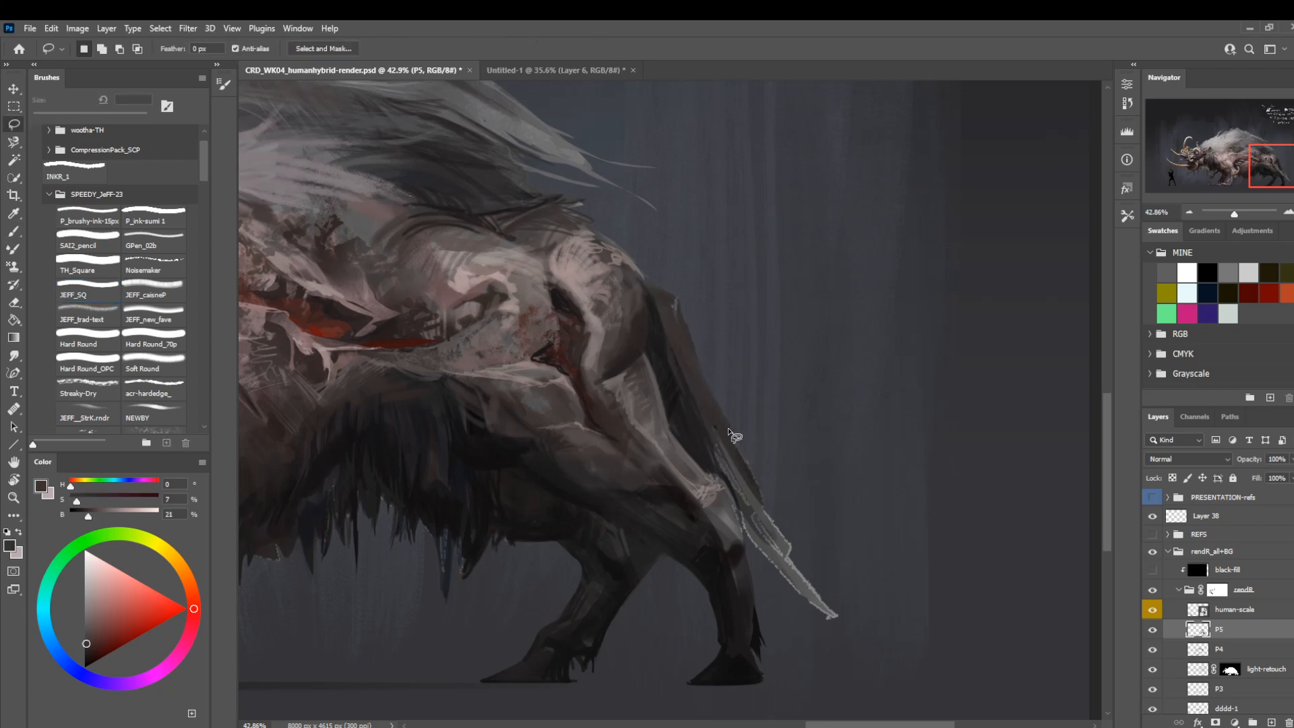
mouse_move(729, 429)
mouse_down()
mouse_move(780, 550)
mouse_move(834, 618)
mouse_move(752, 550)
mouse_move(849, 642)
mouse_move(796, 400)
mouse_up()
scroll(1220, 607, down, 3)
scroll(1247, 684, down, 2)
click(1229, 698)
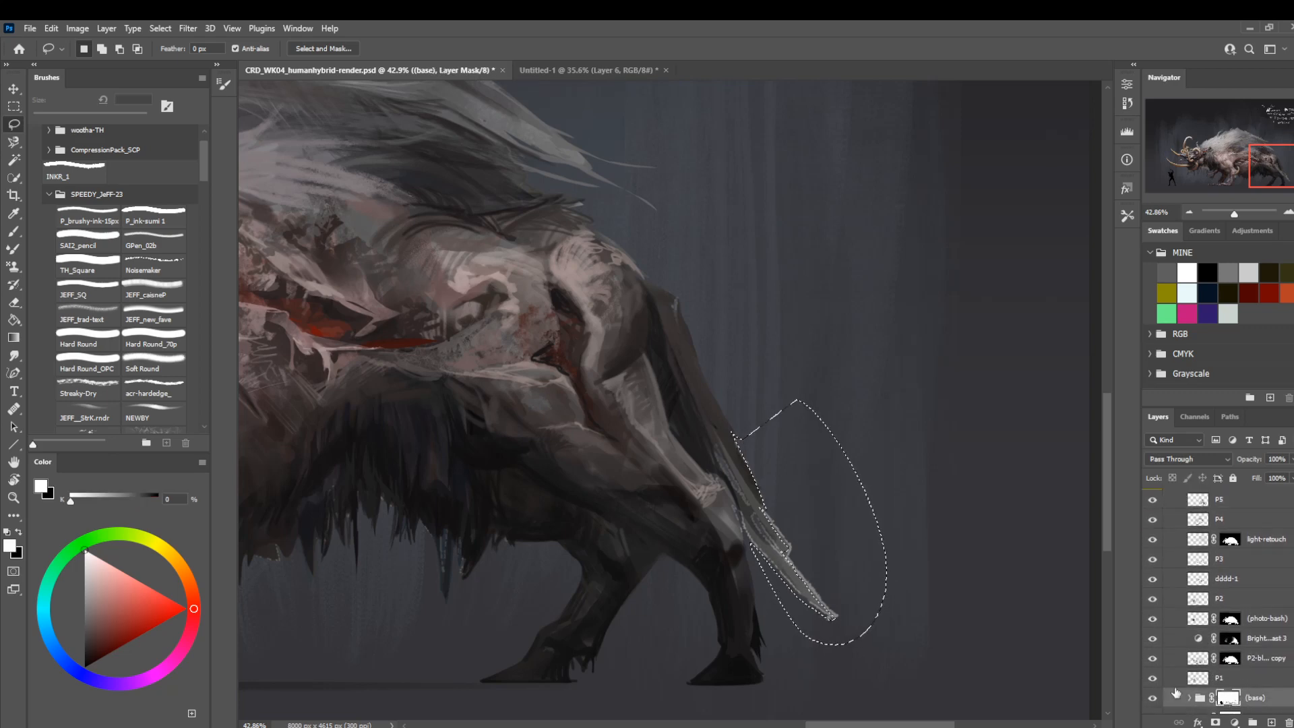
key(x)
key(alt+BackSpace)
key(ctrl+d)
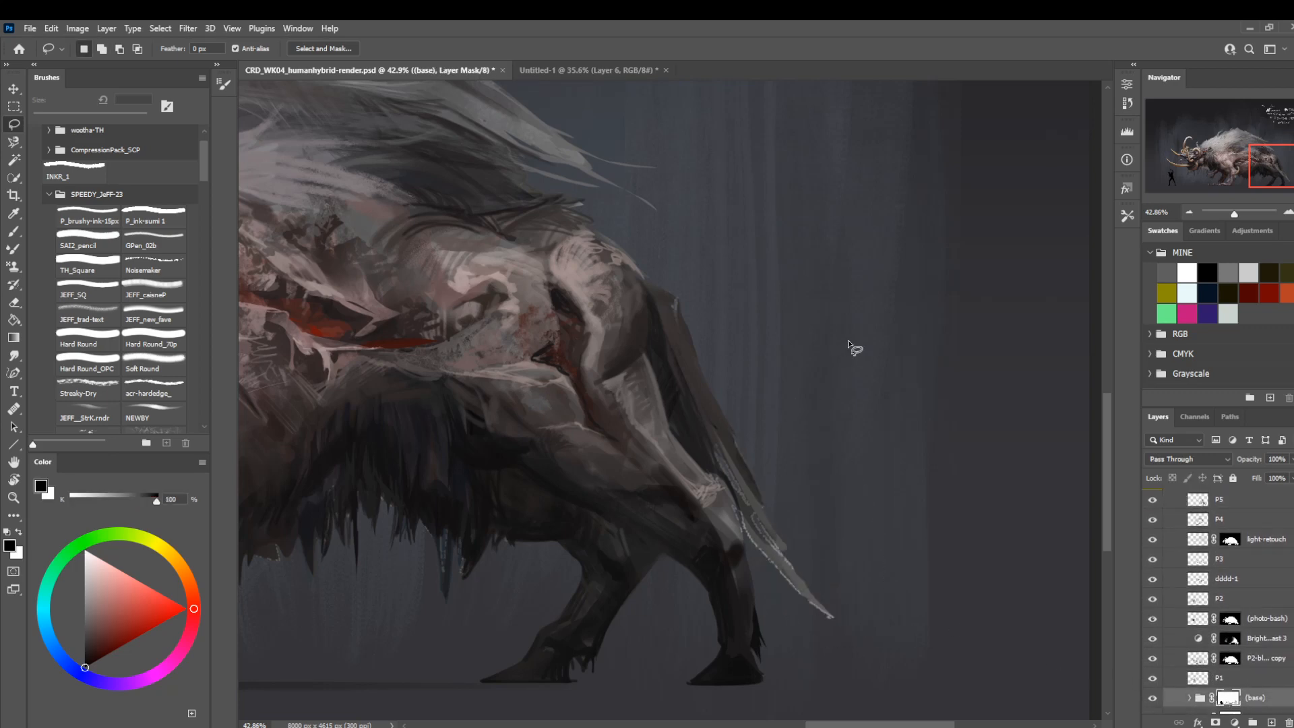
Lasso a thin strip beside the tail and work through the P2-blockin copy, brightness, photo-bash and light-retouch masks to trim it.
drag(720, 308, 745, 346)
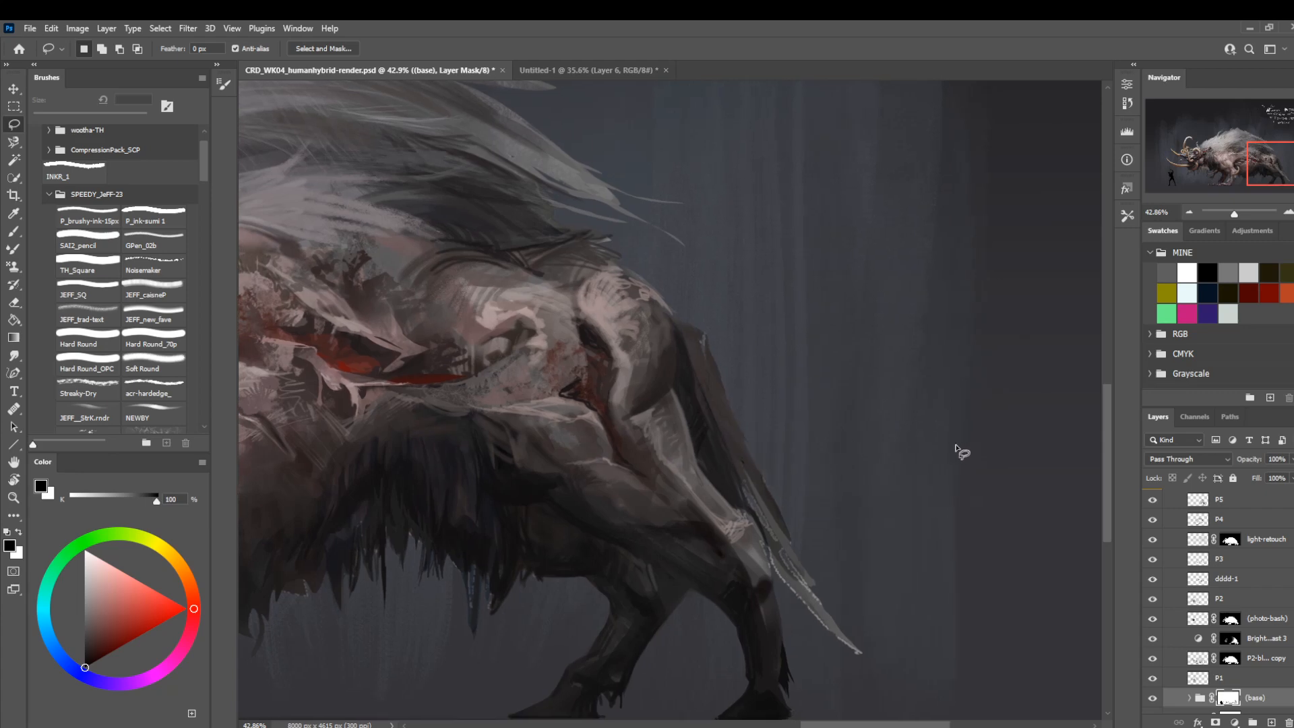
click(1231, 660)
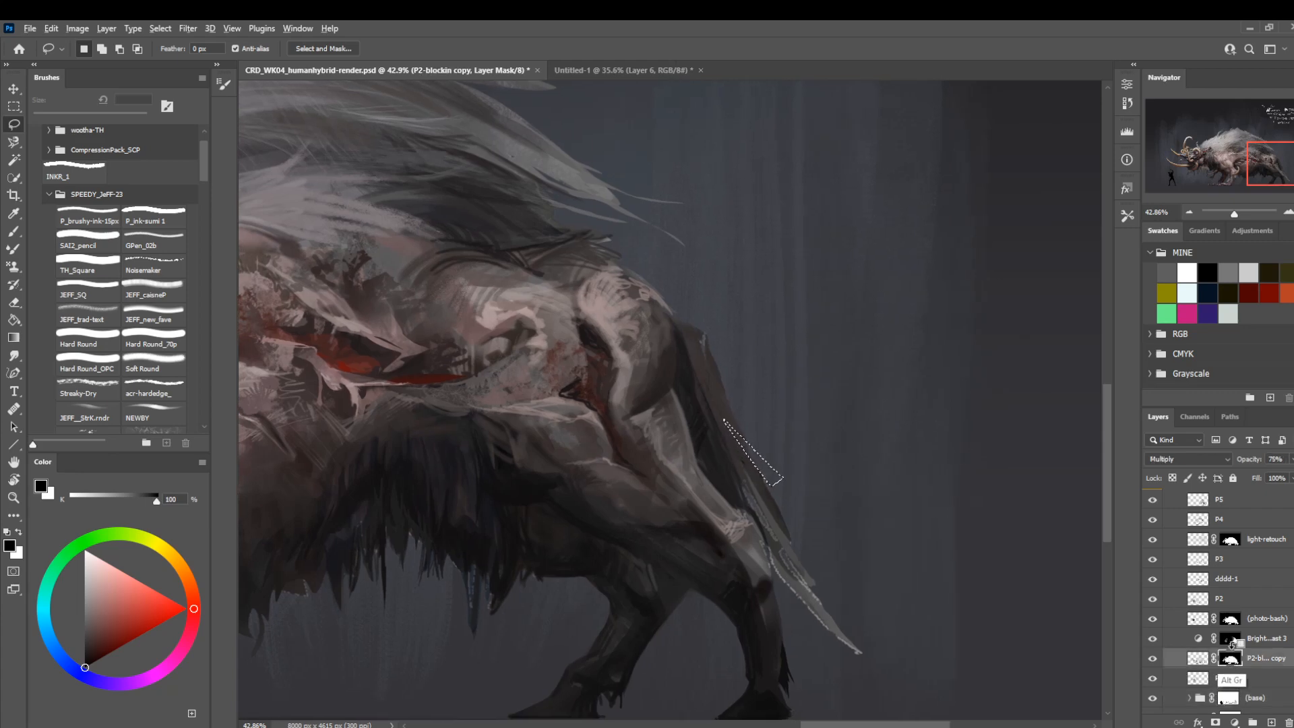
click(1233, 642)
click(1230, 620)
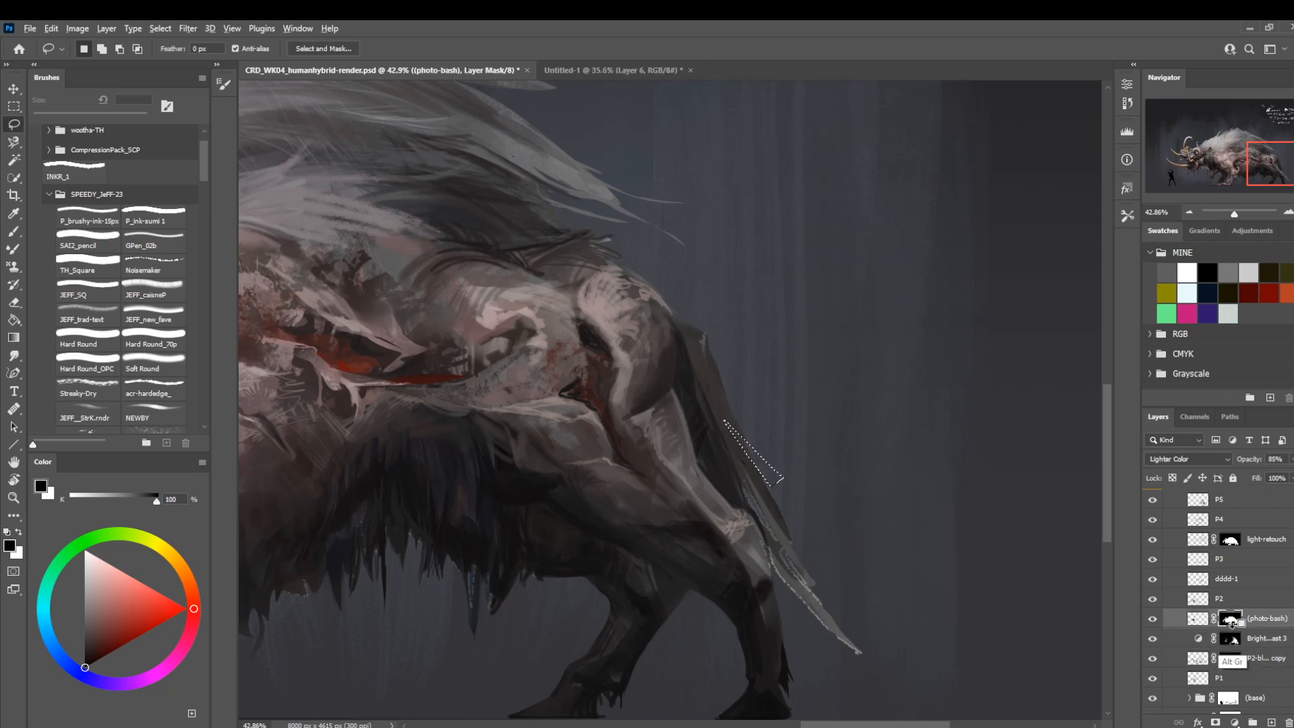
click(1230, 540)
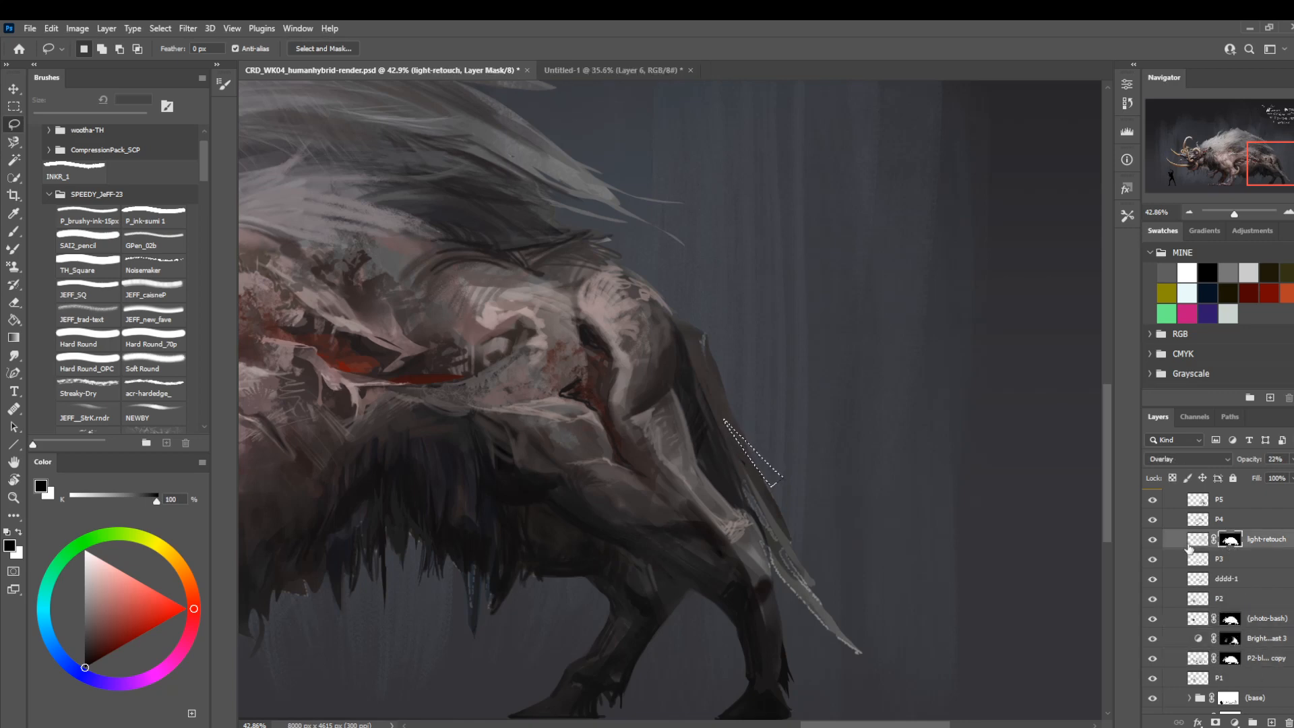
key(ctrl+d)
Check layer P4 for the strip beside the tail, make layer P5 active again and clear the selection.
scroll(1219, 601, up, 1)
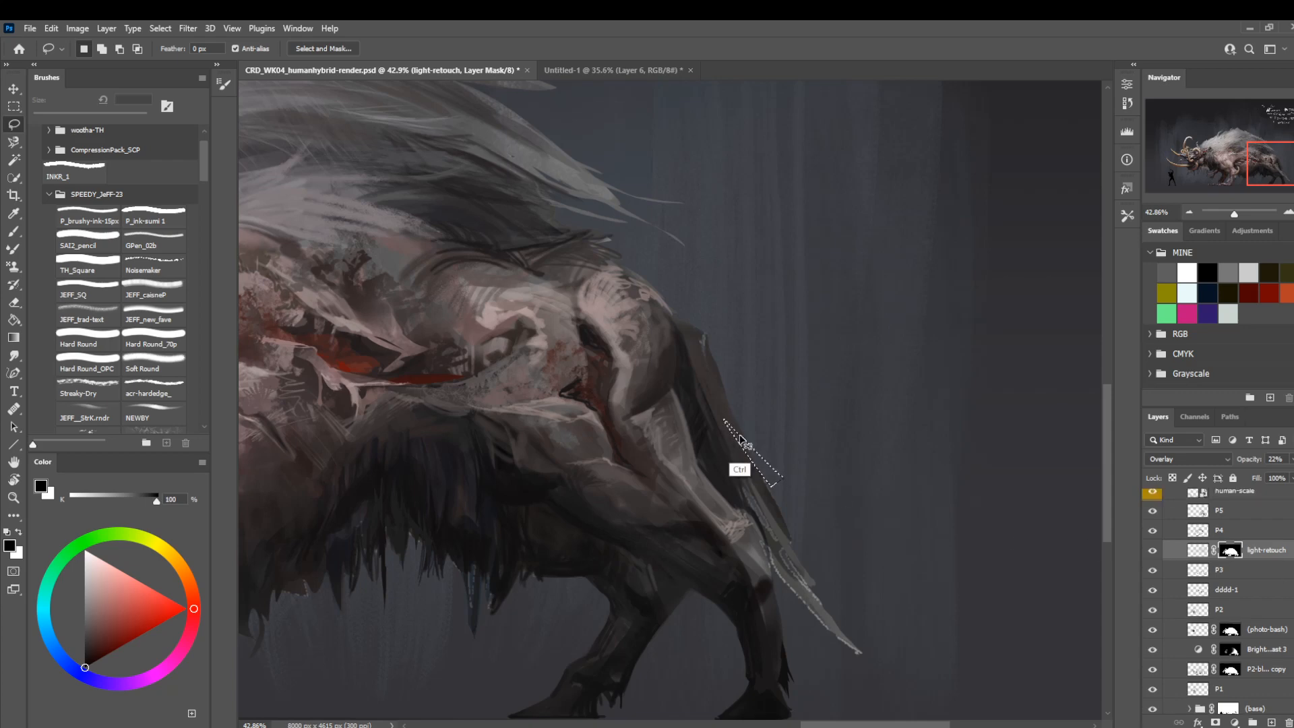
click(1153, 532)
click(1212, 533)
click(1219, 514)
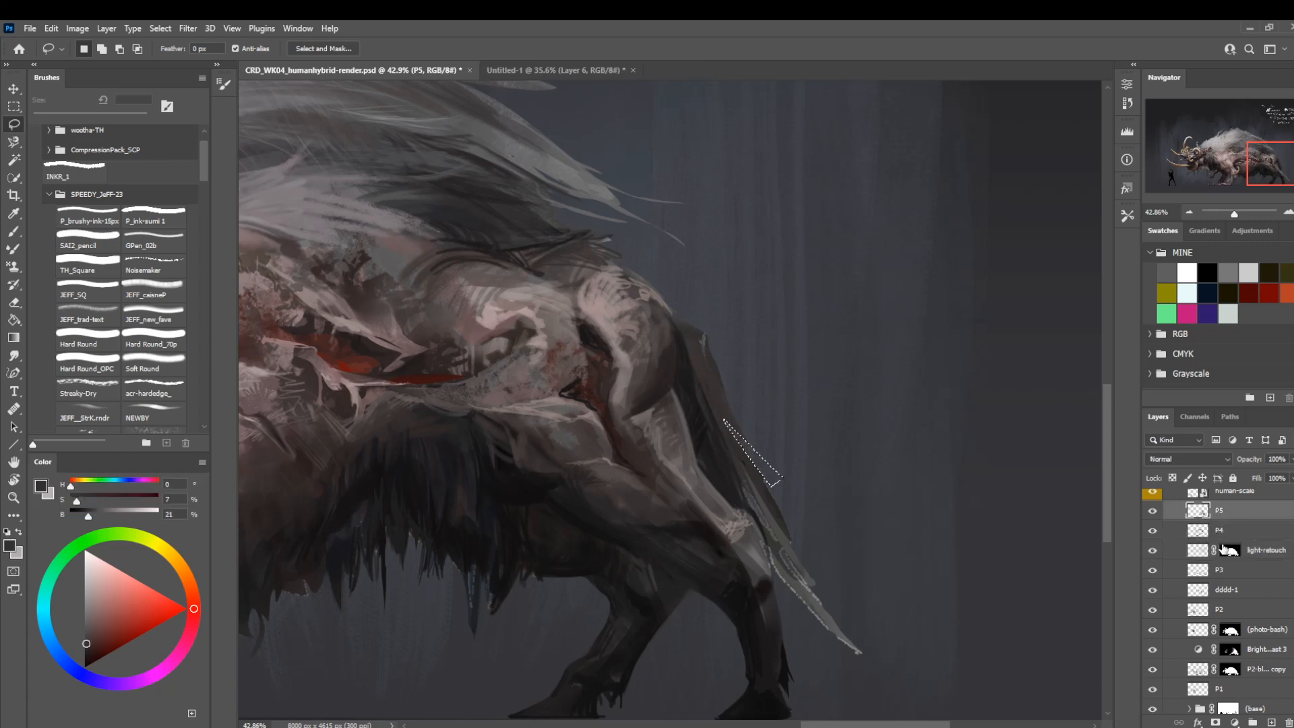
click(1008, 506)
drag(759, 505, 852, 485)
drag(755, 440, 880, 429)
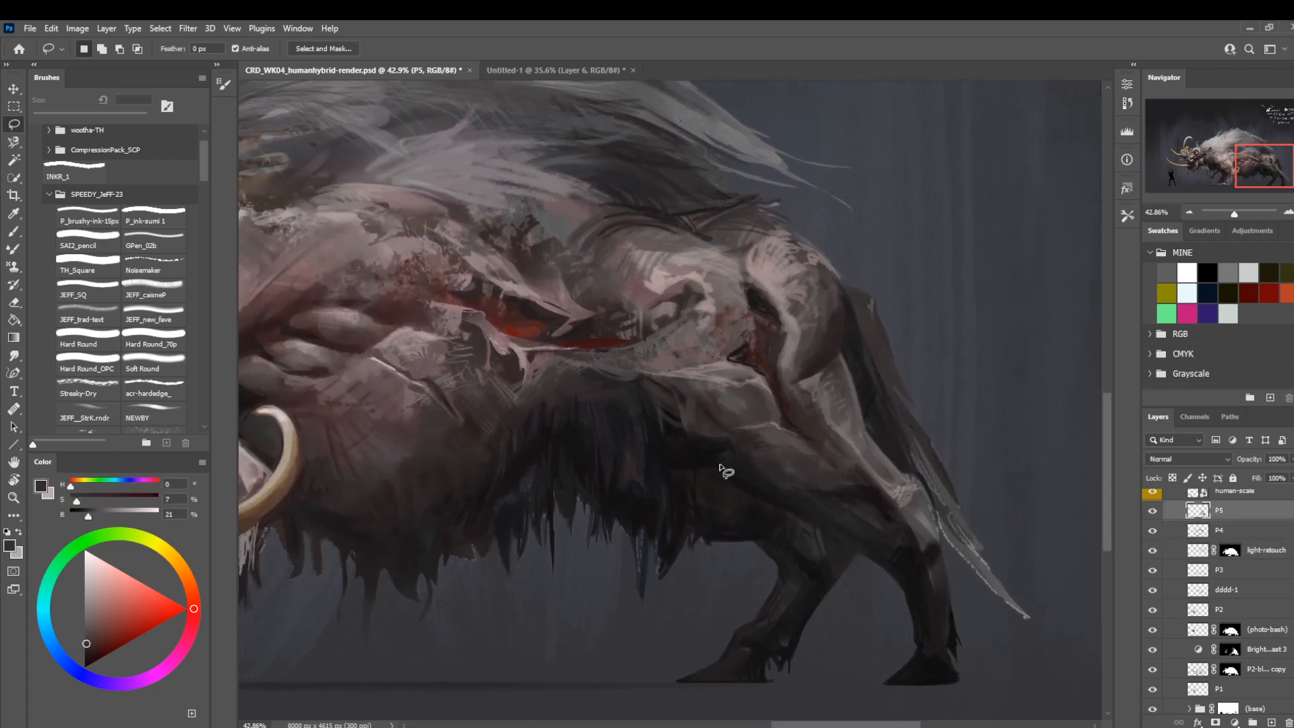
key(z)
key(l)
mouse_move(744, 505)
mouse_down()
mouse_move(667, 520)
mouse_move(677, 622)
mouse_move(641, 529)
mouse_up()
key(ctrl+d)
Paint fine skin creases and light hatching on the front shoulder with sampled mauve-grey and pale pink tones using JEFF_SQ around 10 px.
key(z)
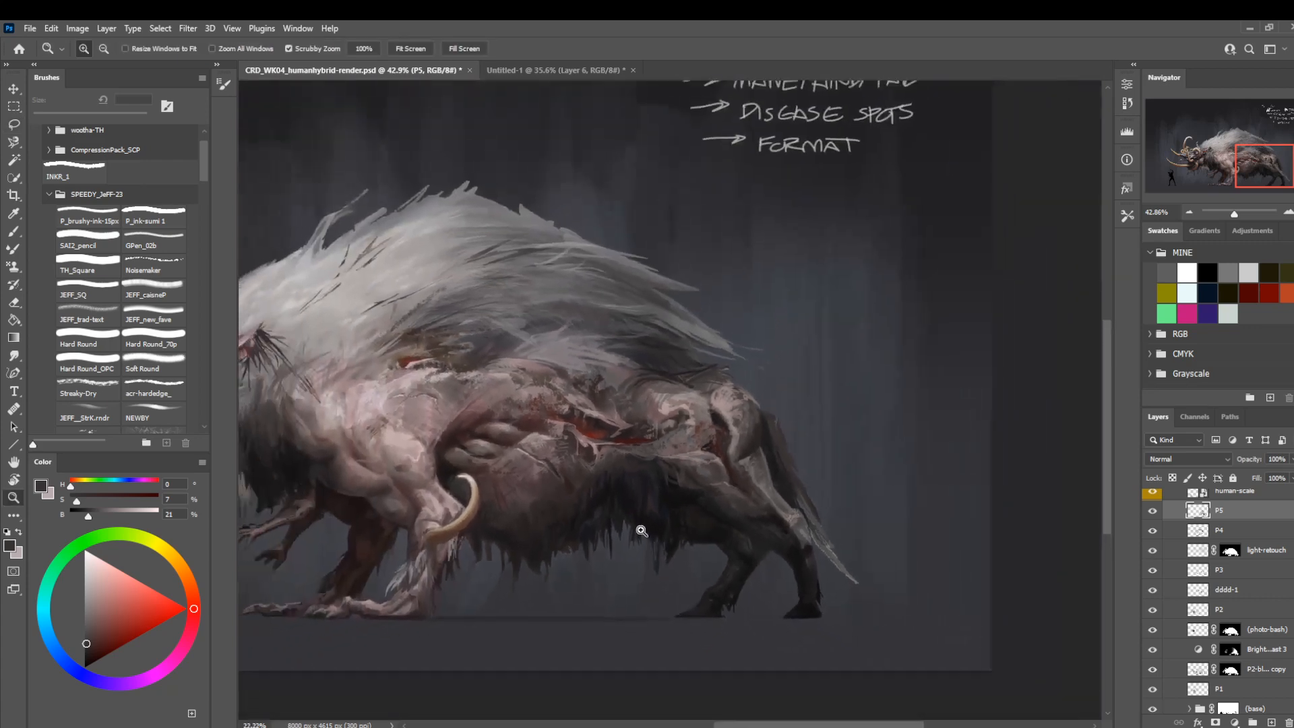
drag(528, 621, 696, 595)
drag(670, 376, 723, 425)
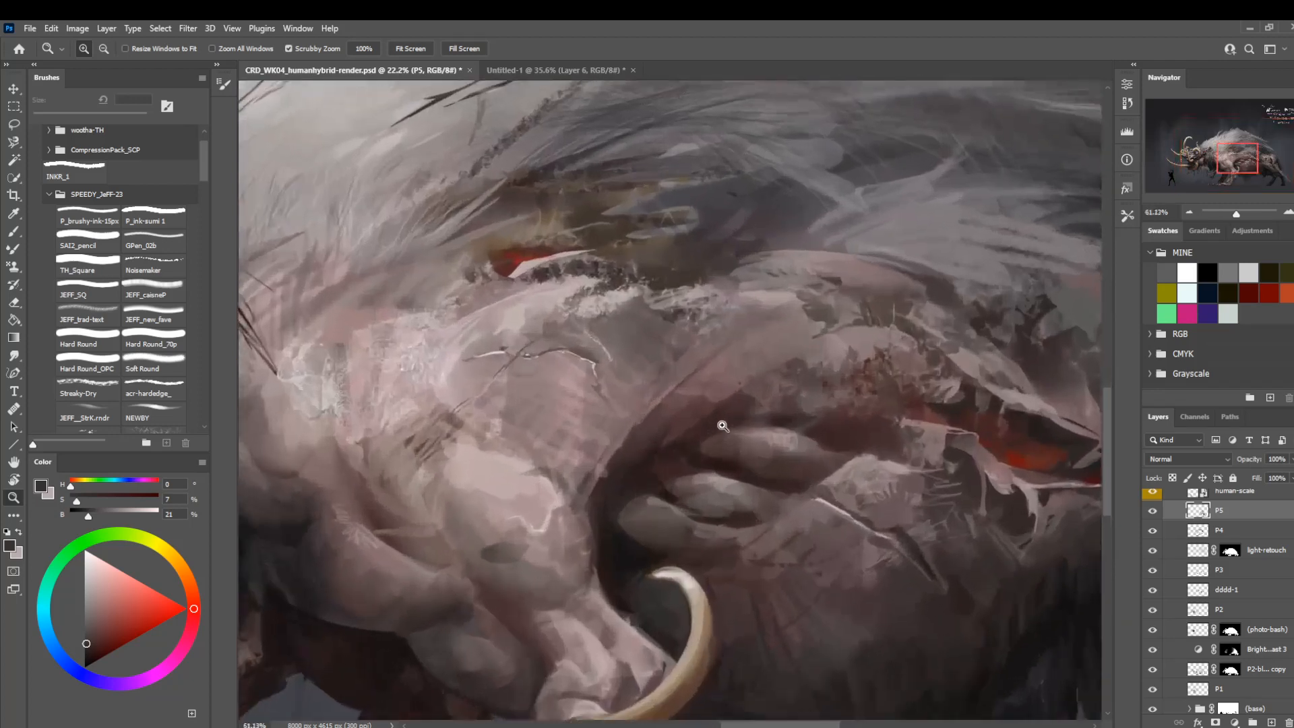
key(b)
alt+click(603, 319)
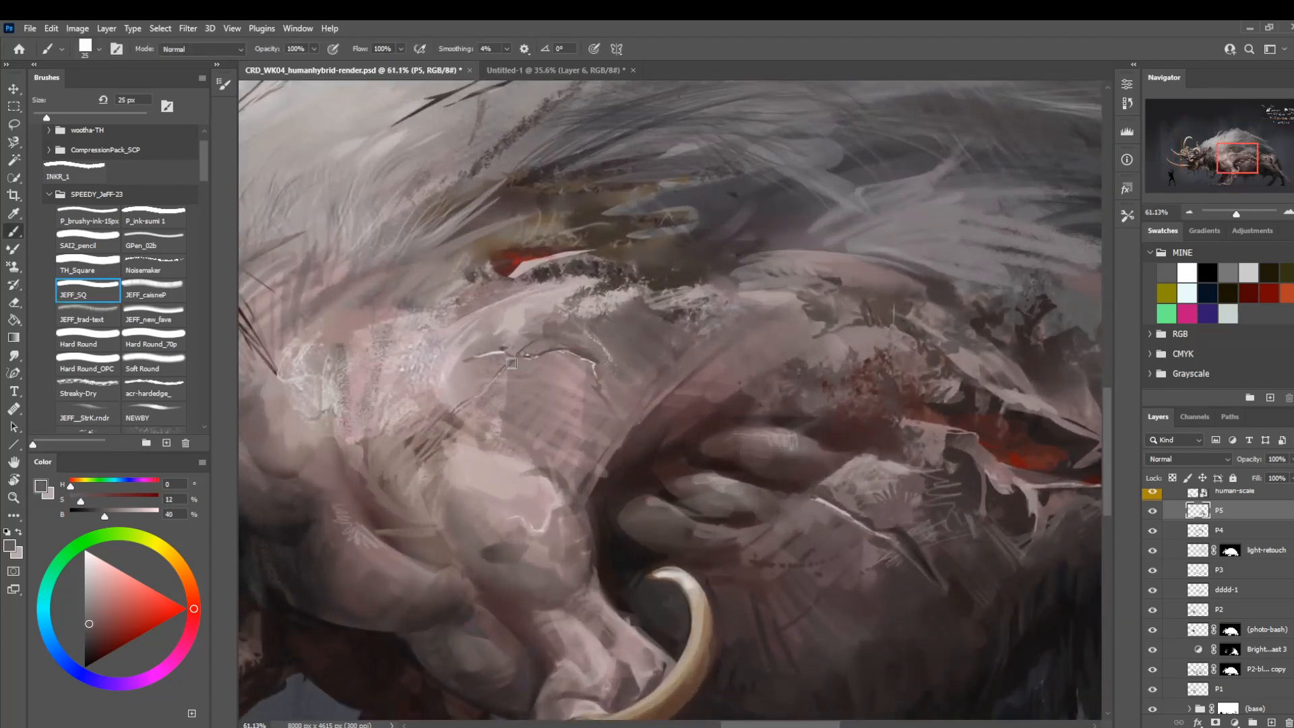
key(bracketleft)
key(bracketleft)
key(bracketleft)
drag(523, 471, 553, 381)
alt+click(553, 379)
key(bracketright)
key(bracketright)
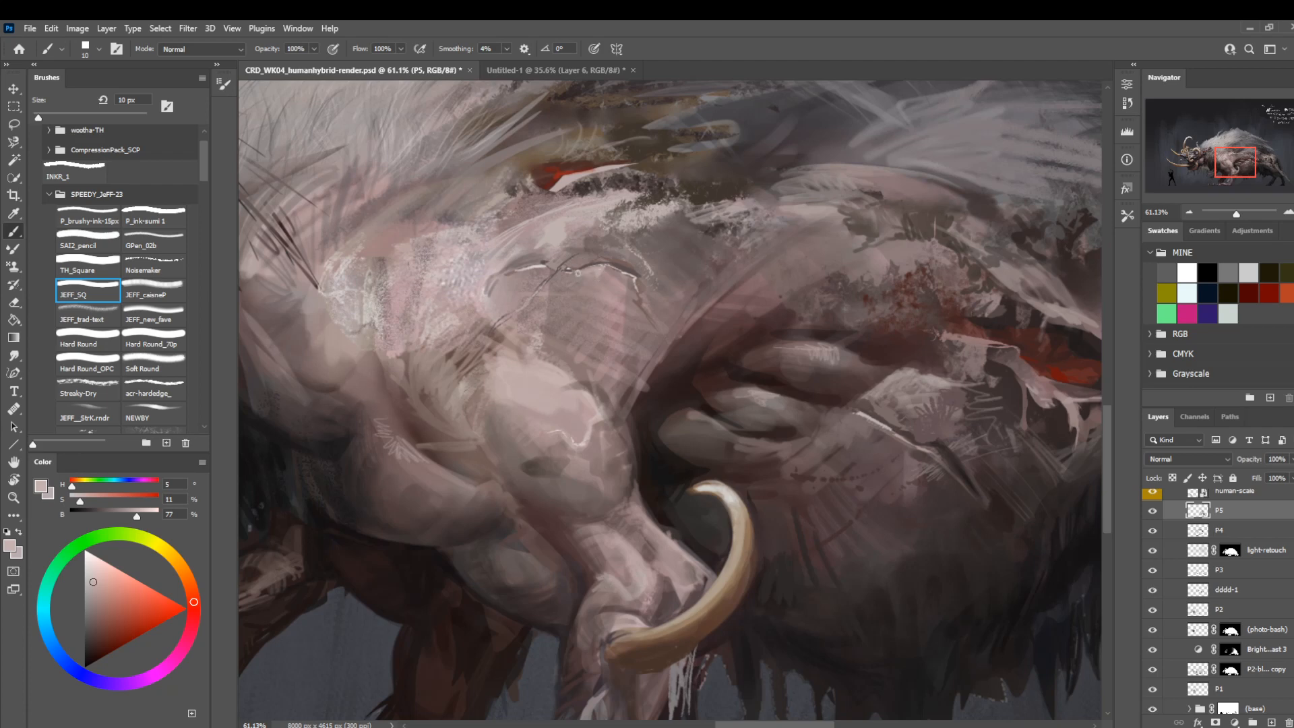
drag(705, 219, 624, 262)
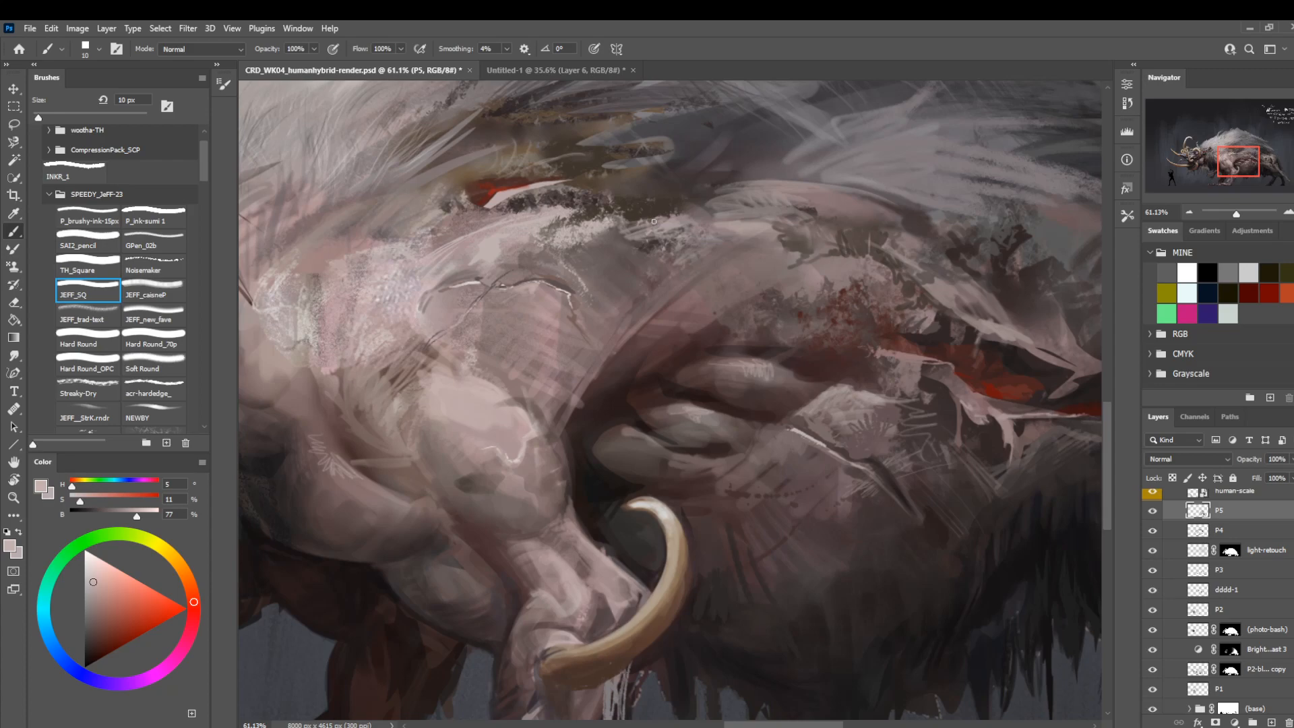
Paint near-black fur strands into the shaggy neck mane with a sampled dark tone and JEFF_SQ at 8 px.
drag(495, 358, 765, 441)
mouse_move(561, 474)
mouse_down()
mouse_move(795, 478)
mouse_move(661, 456)
mouse_move(684, 465)
mouse_up()
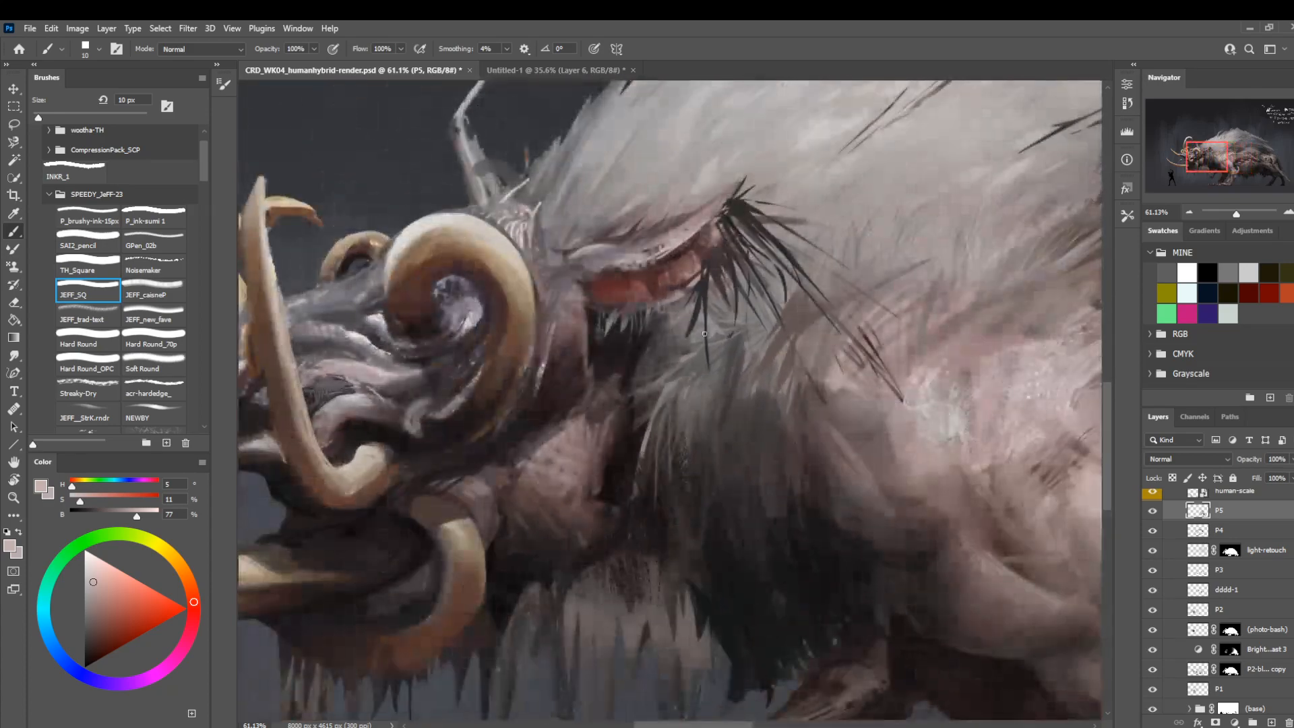
mouse_move(789, 471)
mouse_down()
mouse_move(641, 362)
mouse_move(577, 292)
mouse_up()
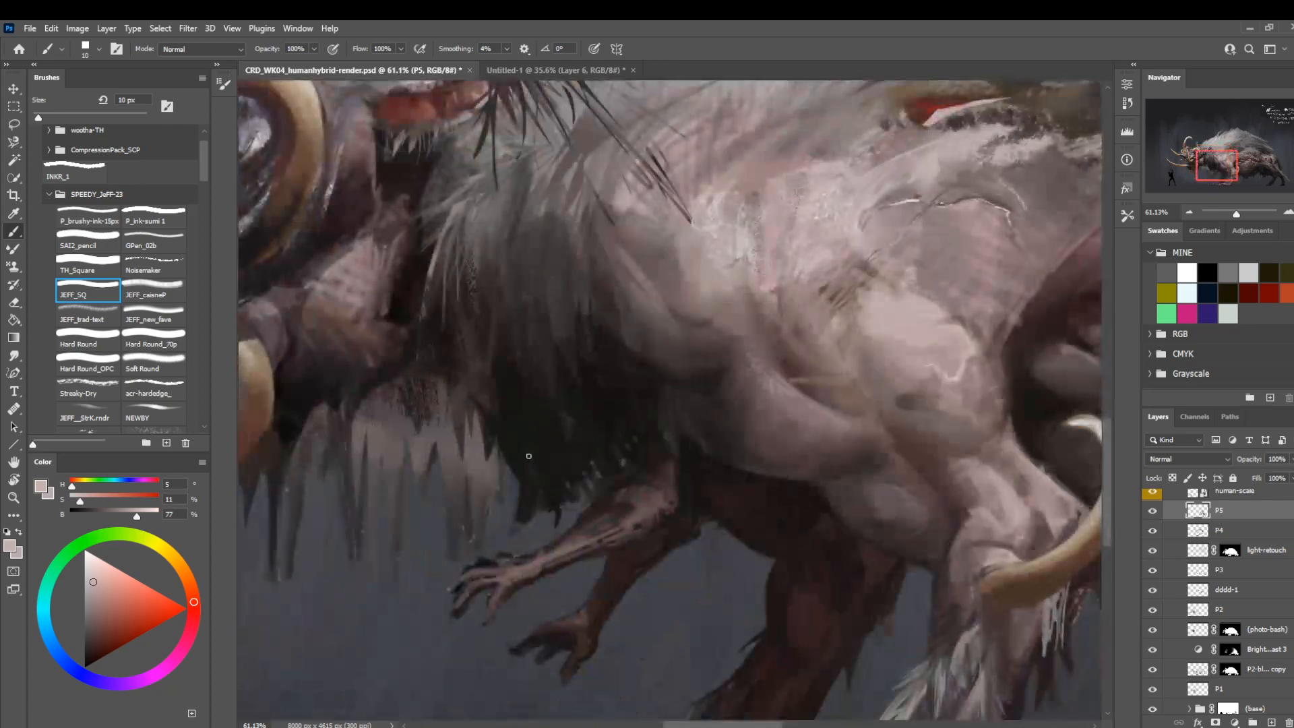
alt+click(698, 429)
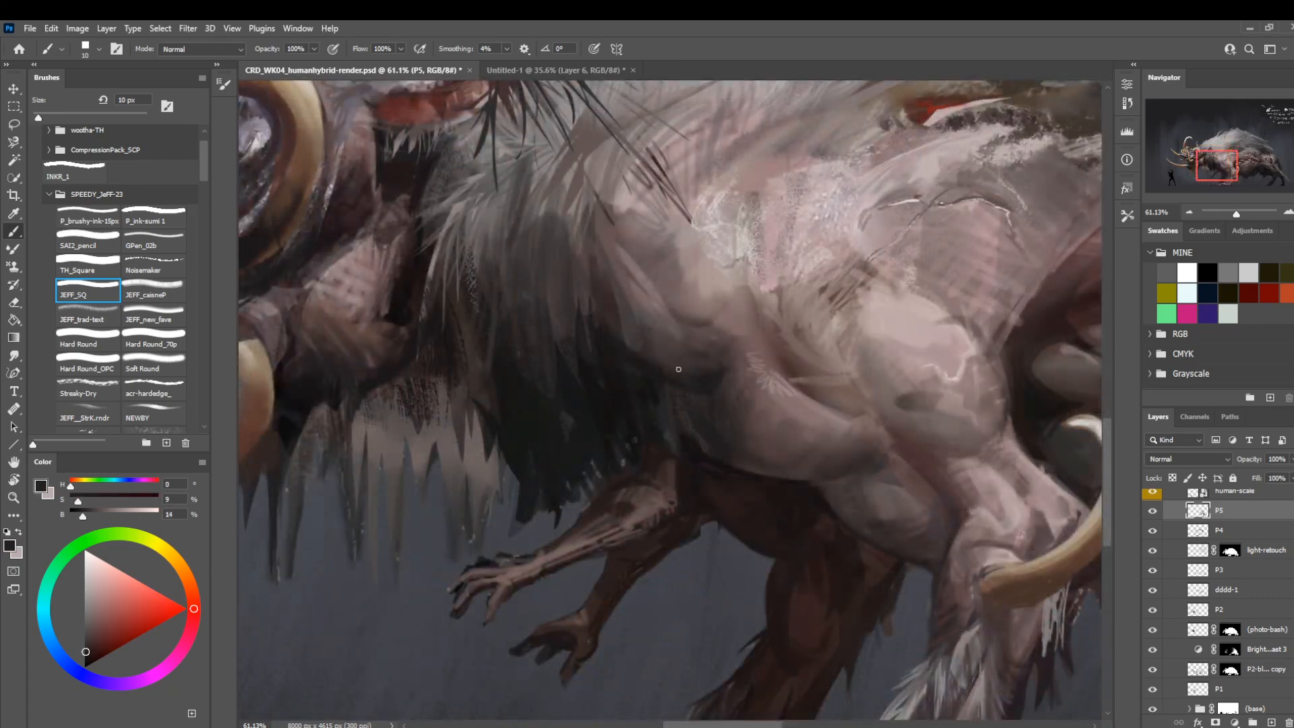
key(bracketleft)
key(bracketleft)
drag(488, 493, 492, 424)
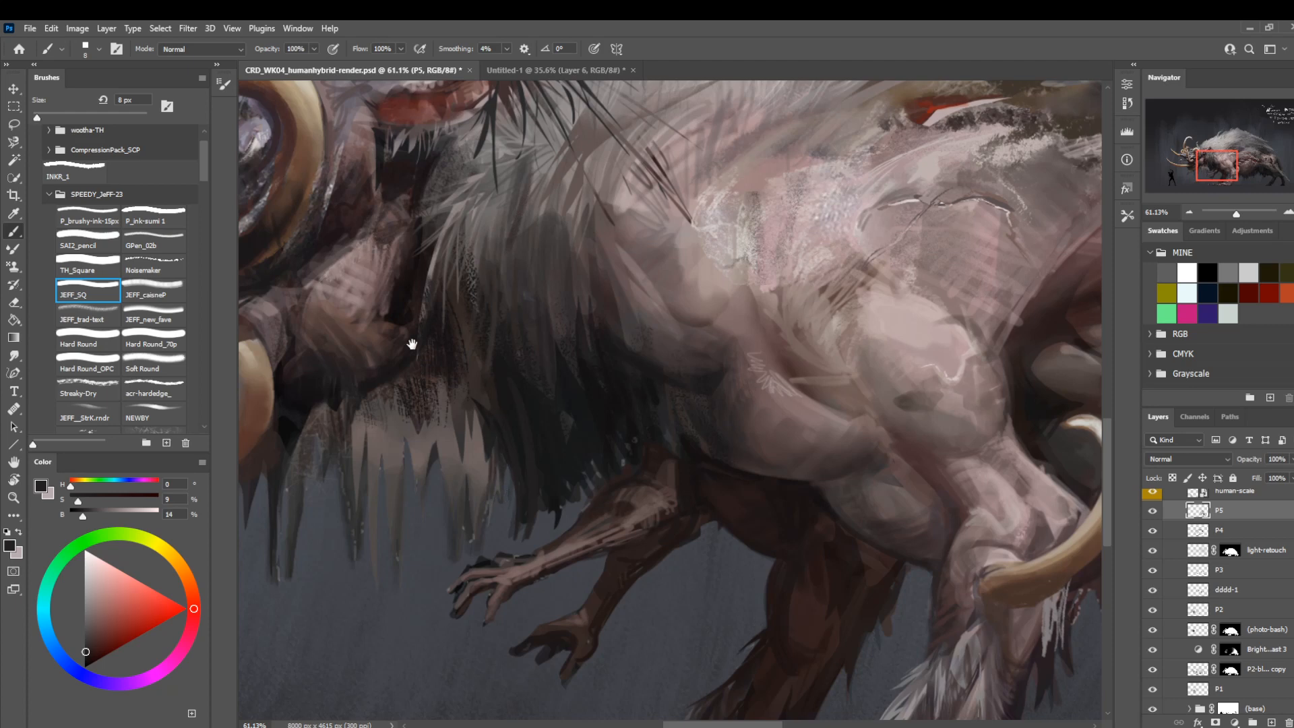
Paint fine near-black strands along the mane's lower fringe beside the front shoulder, sampling dark tones and using JEFF_SQ at 6 px.
mouse_move(412, 345)
mouse_down()
mouse_move(592, 499)
mouse_move(451, 389)
mouse_up()
key(bracketright)
key(bracketright)
key(bracketright)
key(bracketright)
key(bracketright)
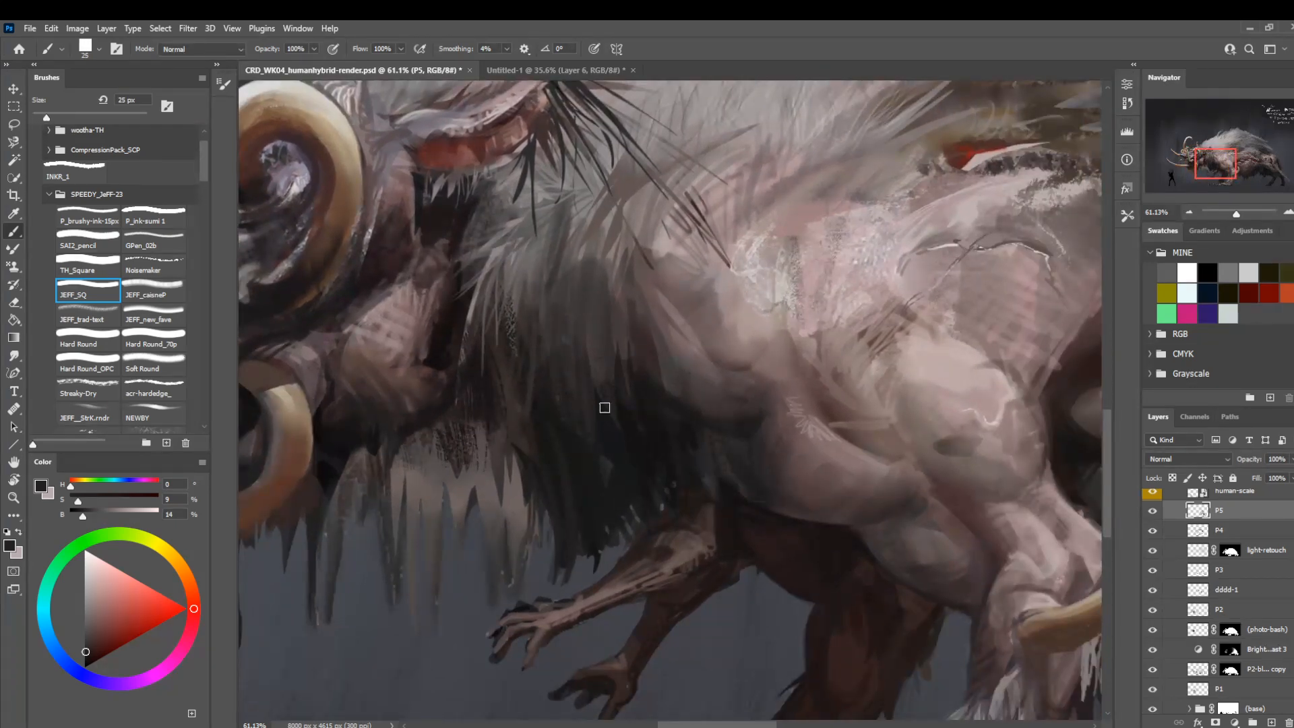
key(bracketleft)
key(bracketleft)
key(bracketleft)
key(bracketleft)
drag(477, 276, 508, 425)
alt+click(519, 464)
key(bracketleft)
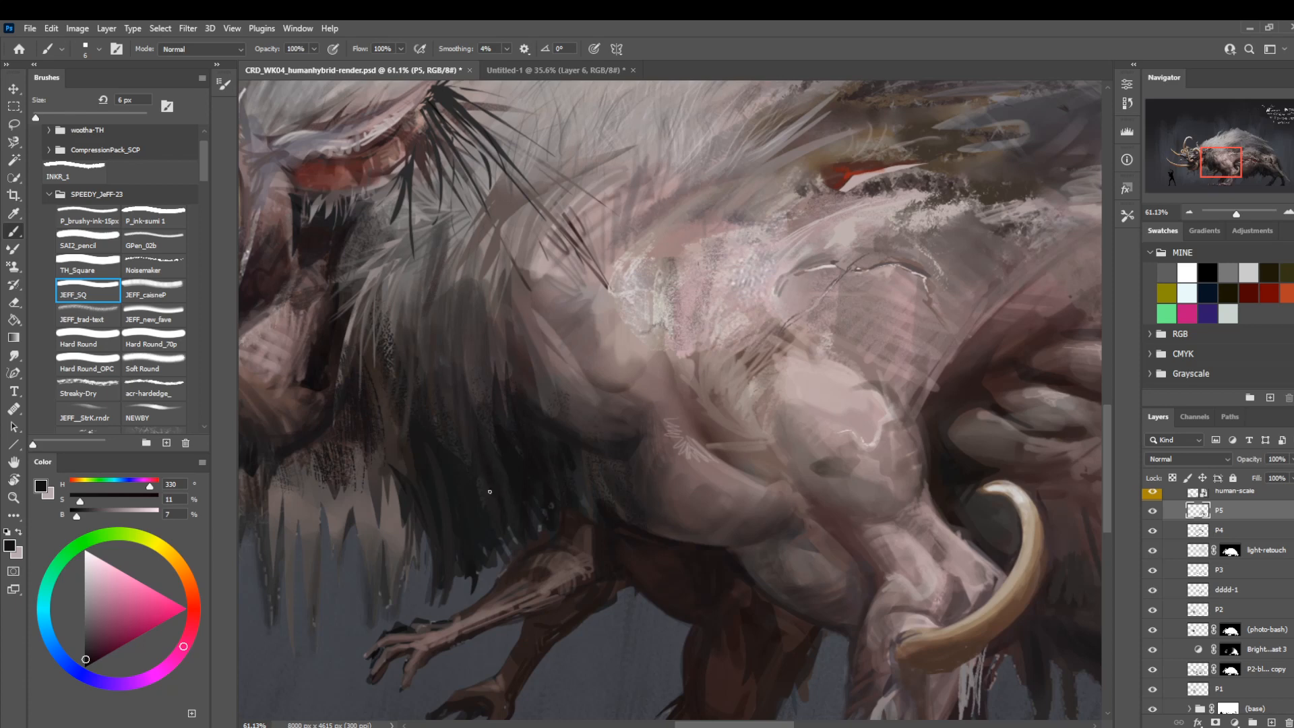
alt+click(490, 490)
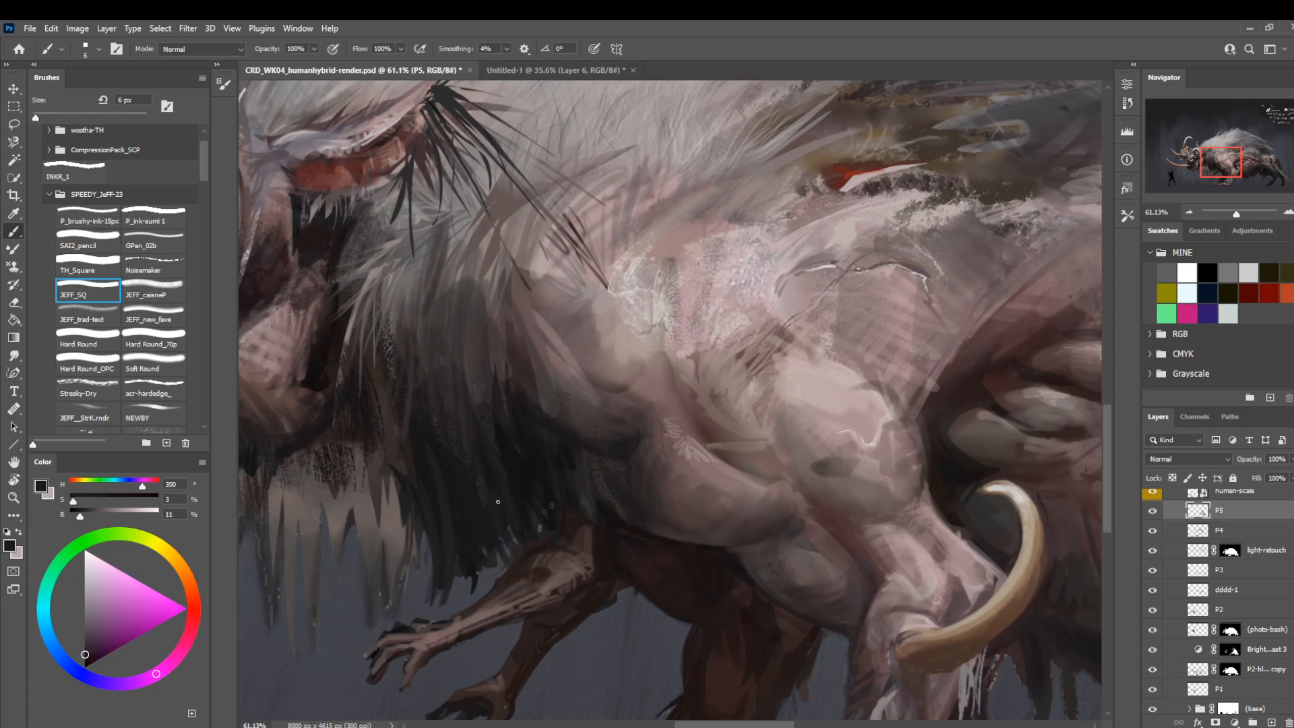
Compare the whole creature with layer P5 hidden and shown, and mirror the canvas view horizontally to check the silhouette.
key(z)
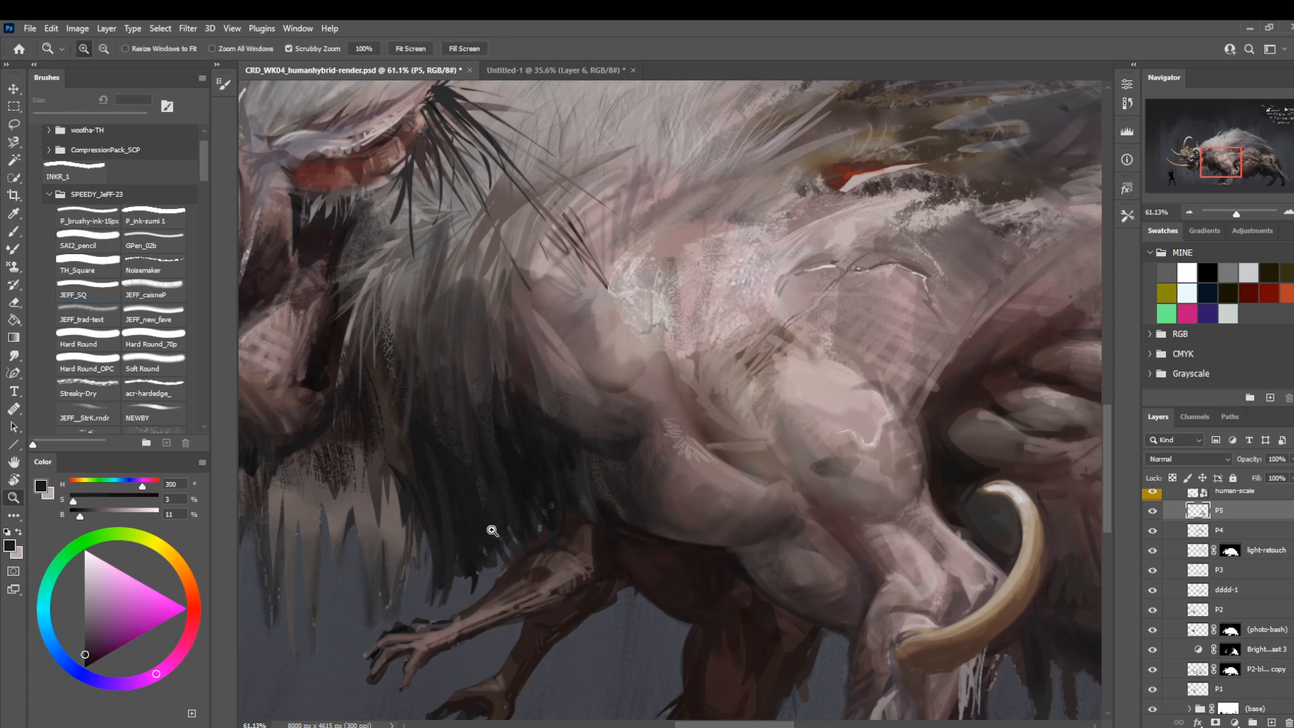
drag(503, 541, 466, 514)
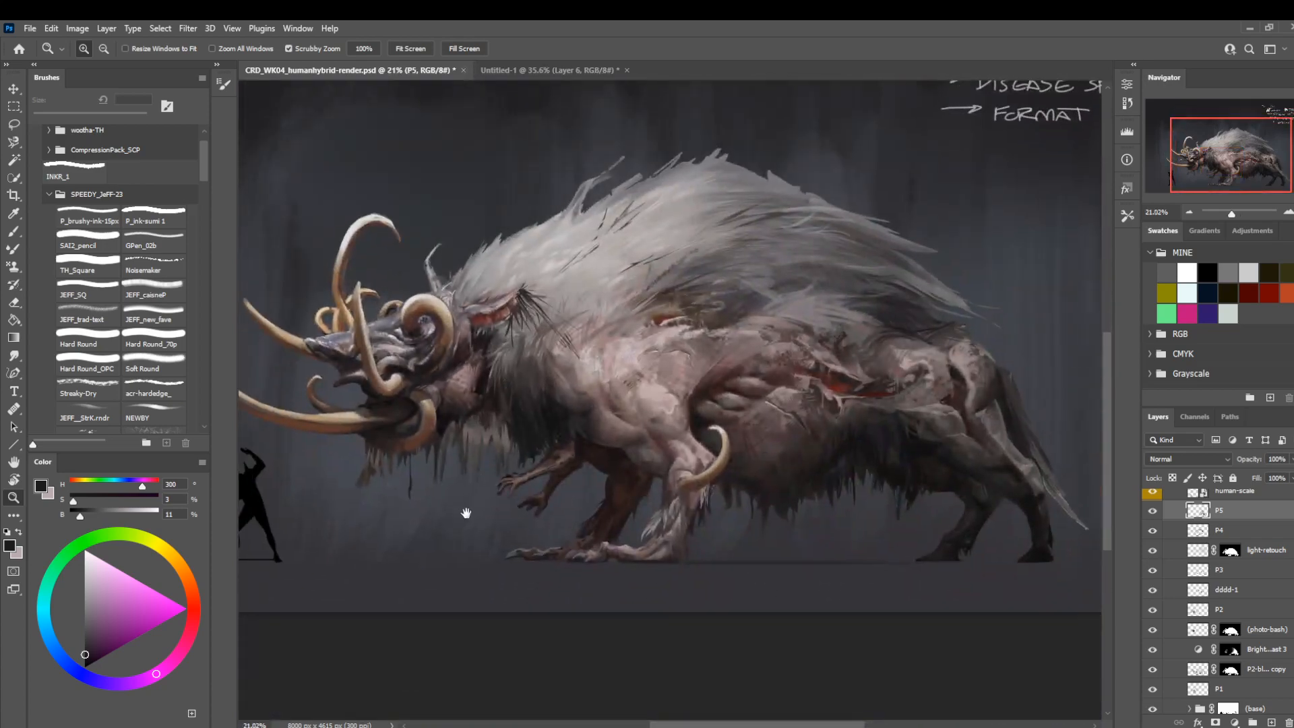
click(1152, 512)
click(1151, 513)
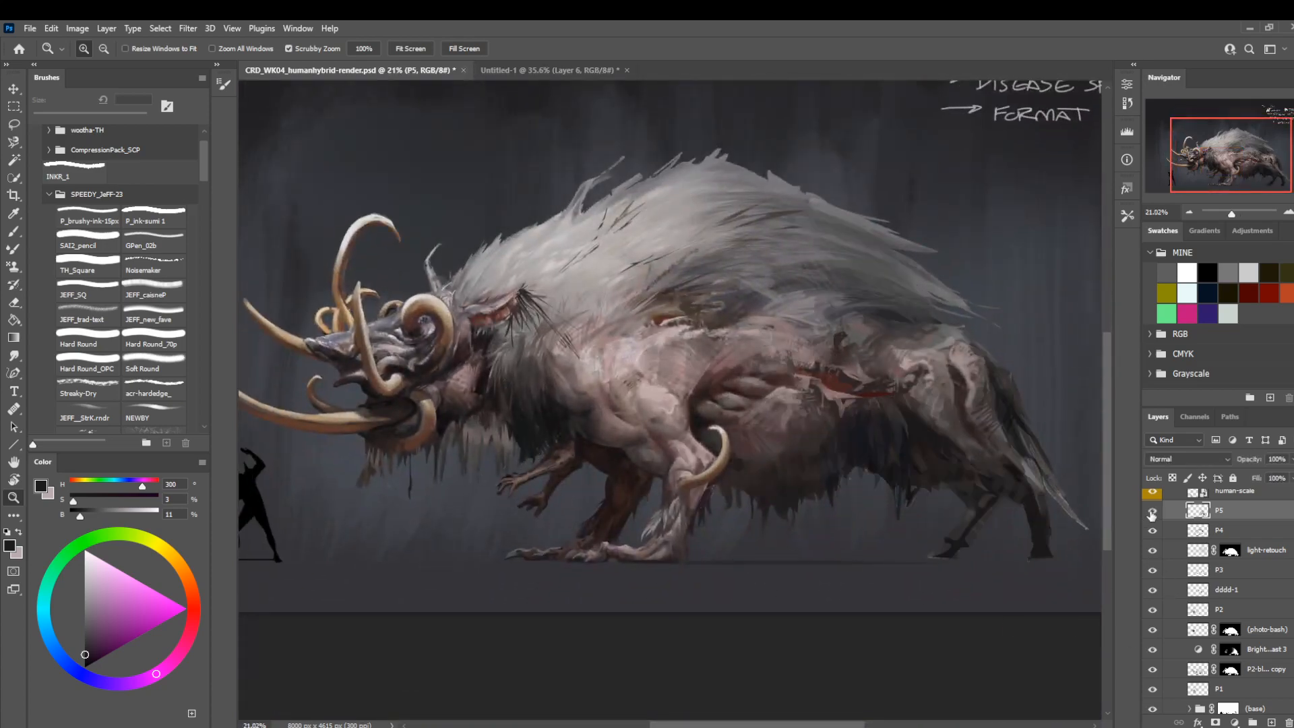
click(1151, 514)
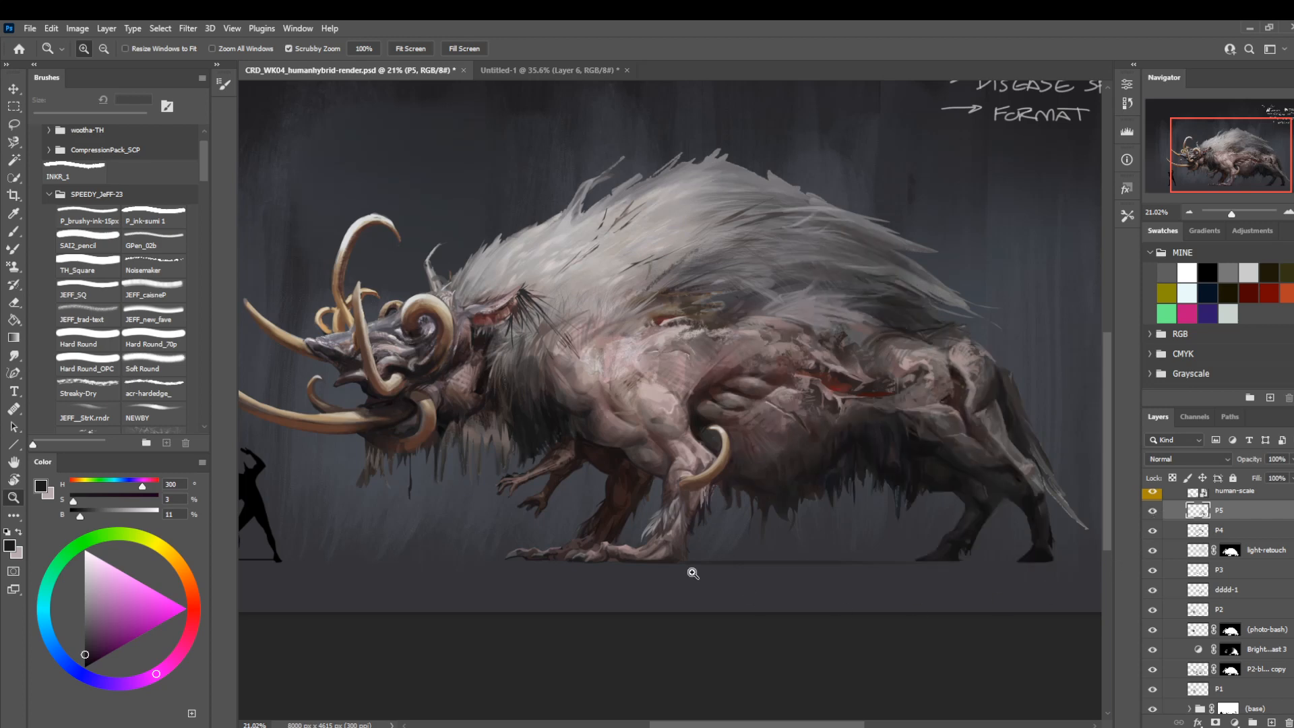
key(ctrl+comma)
key(ctrl+comma)
key(ctrl+shift+h)
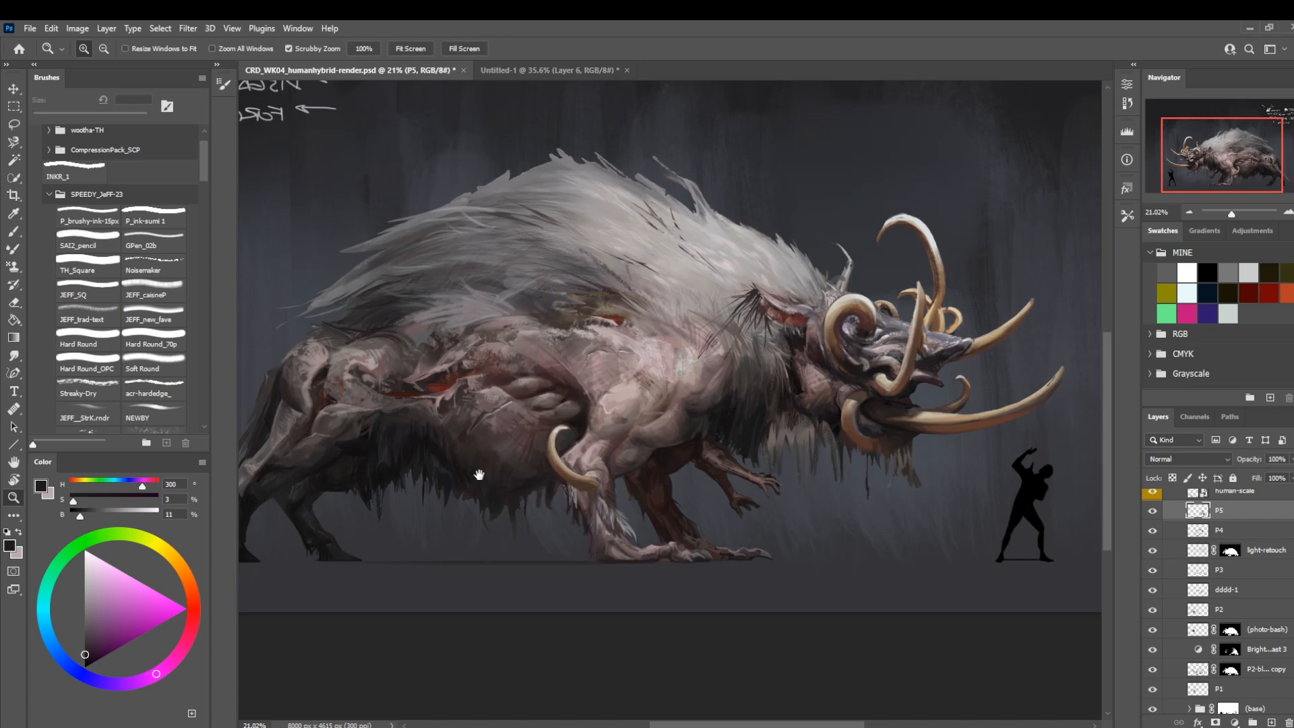
Paint thin dark strands where the belly skin meets the hanging fur with sampled near-black and dark brown tones and JEFF_SQ at 5 px.
mouse_move(428, 504)
mouse_down()
mouse_move(544, 500)
mouse_move(647, 520)
mouse_up()
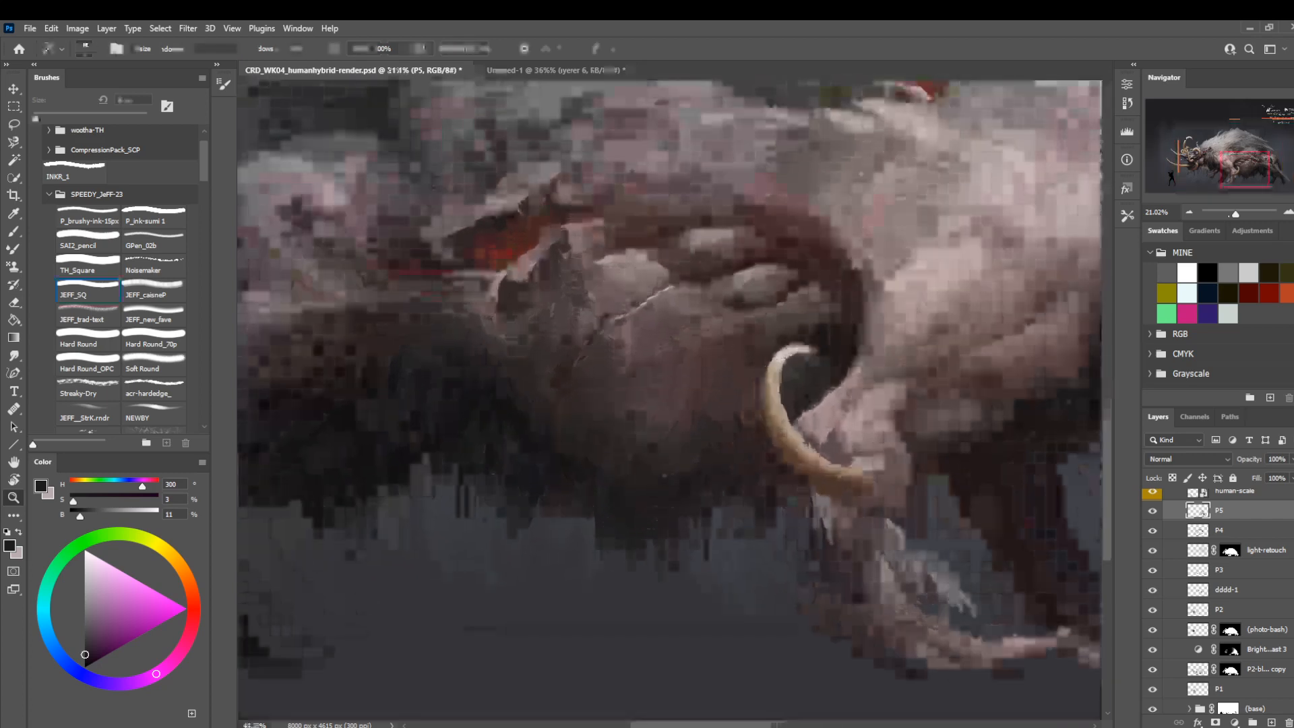
alt+click(724, 482)
key(bracketright)
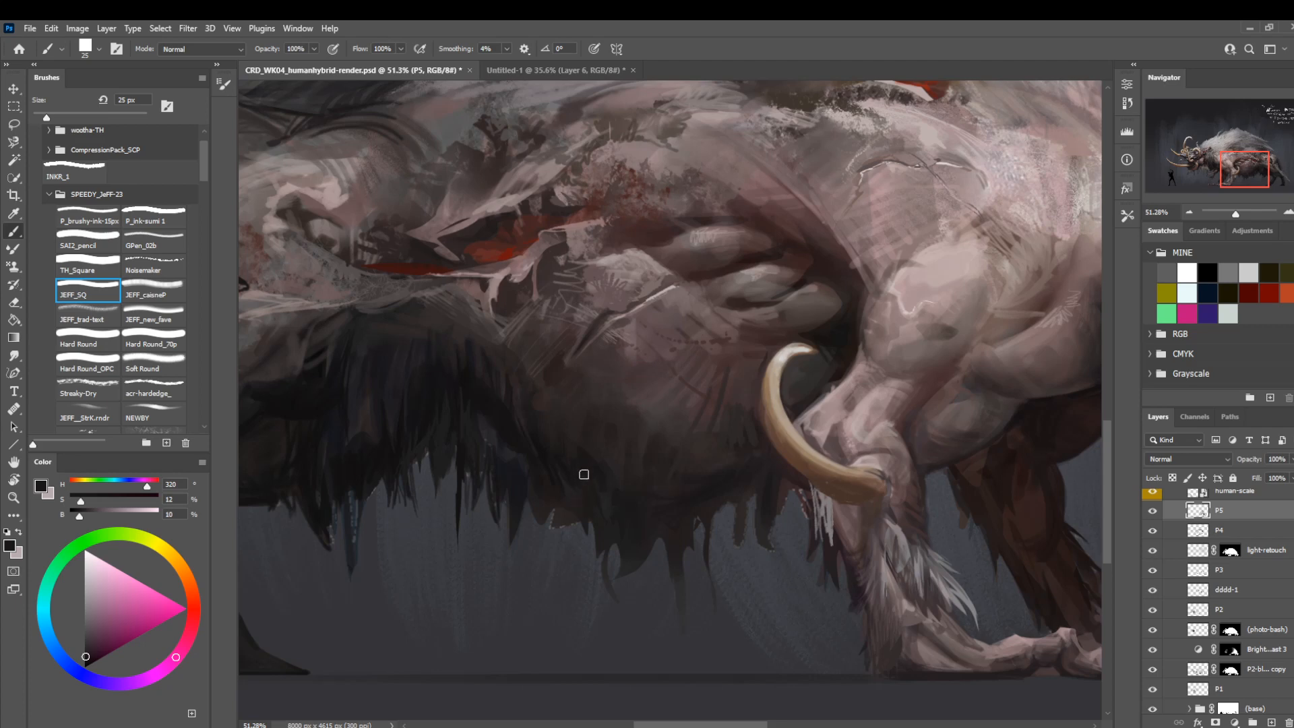
mouse_move(431, 496)
mouse_down()
mouse_move(454, 523)
mouse_move(439, 515)
mouse_up()
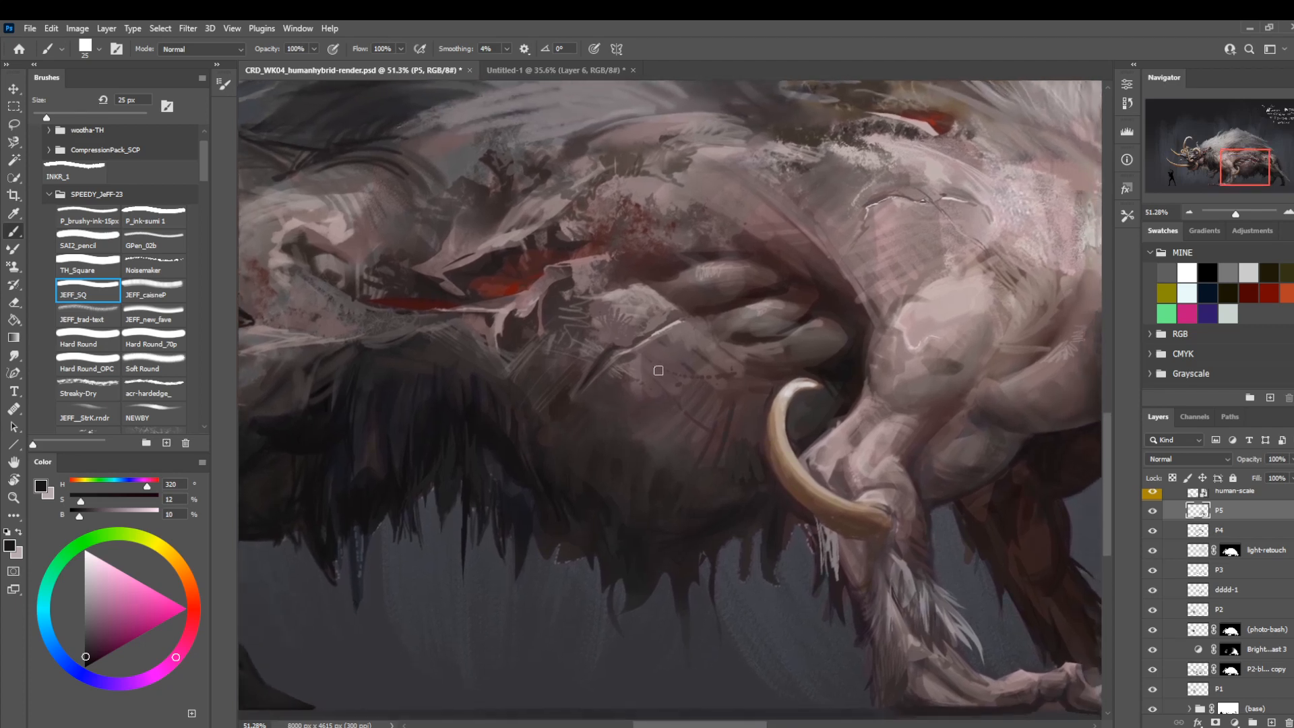
alt+click(826, 408)
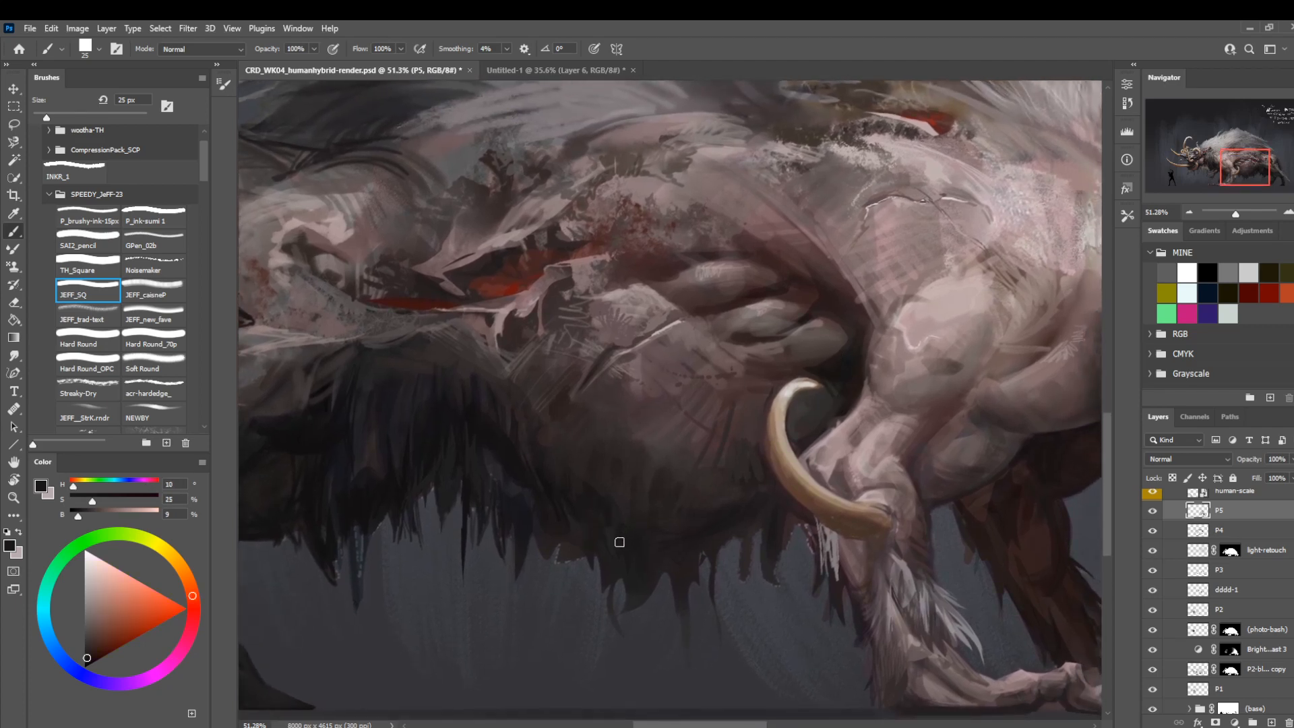
key(bracketleft)
key(bracketleft)
key(bracketleft)
key(bracketleft)
alt+click(563, 406)
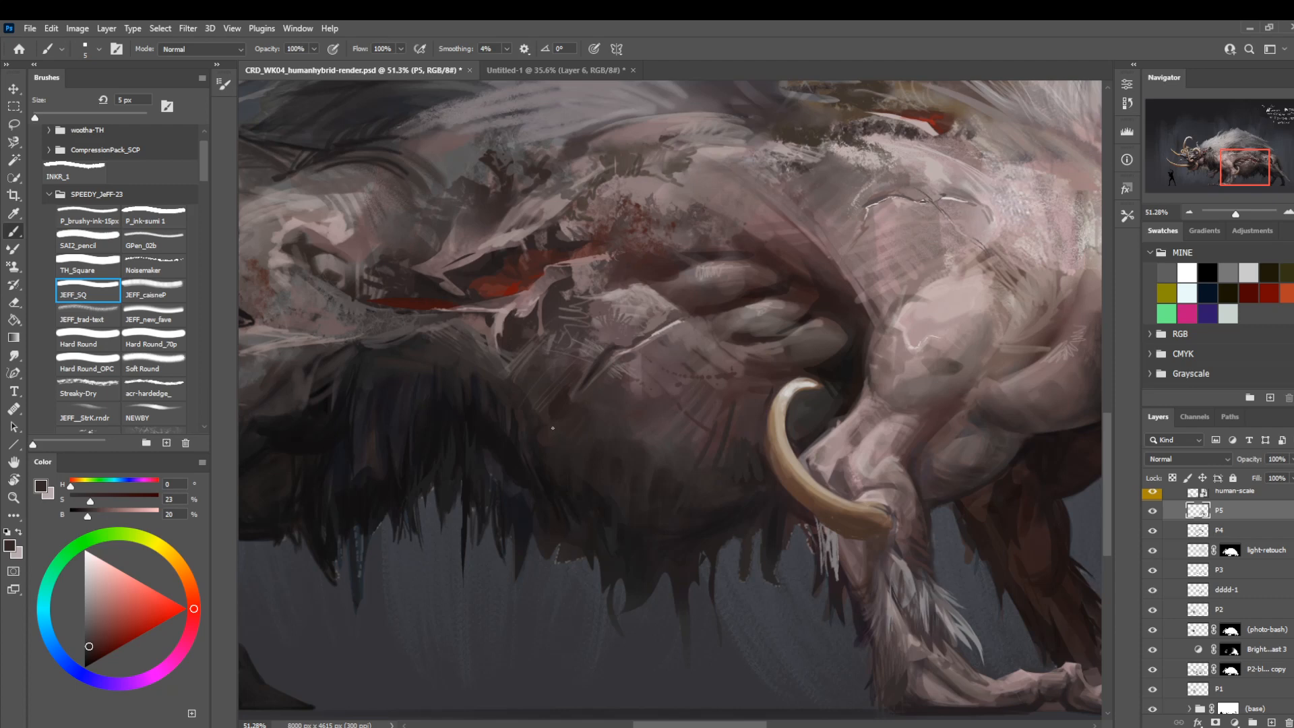
drag(618, 372, 647, 460)
Work a sampled dark reddish-brown tone into the flank beneath the mane with JEFF_SQ at 20 px.
alt+click(565, 482)
key(bracketright)
key(bracketright)
key(bracketright)
key(bracketright)
key(bracketright)
key(bracketright)
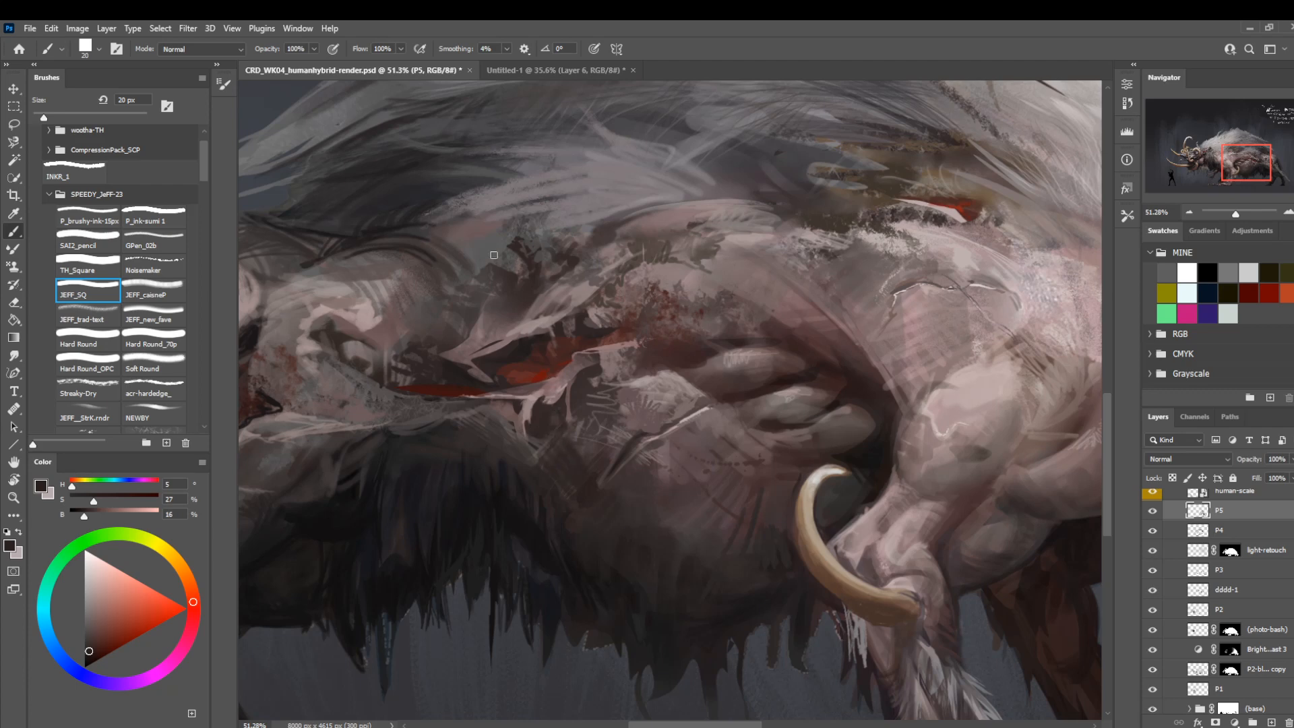
drag(476, 437, 566, 433)
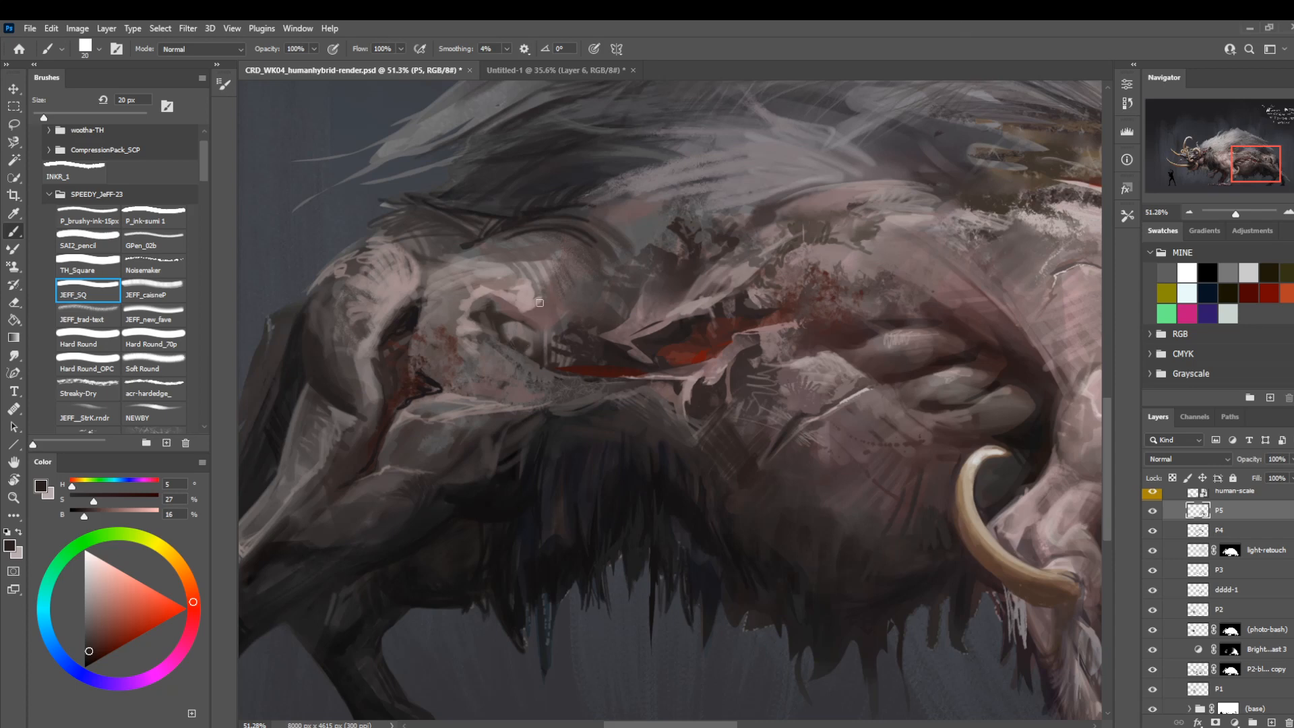
Paint pale pink highlights on the hip folds and hind thigh with a sampled skin tone and JEFF_SQ at 7 to 9 px.
alt+click(525, 297)
key(bracketleft)
key(bracketleft)
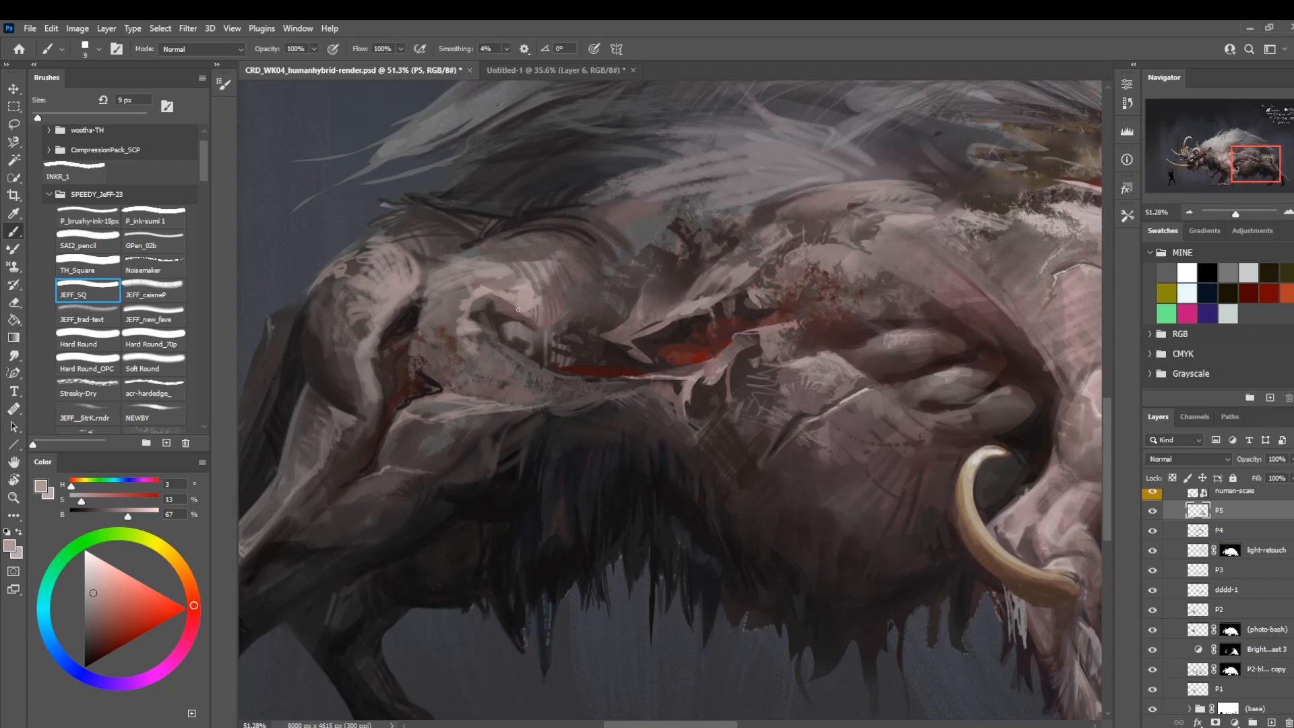
drag(437, 422, 590, 257)
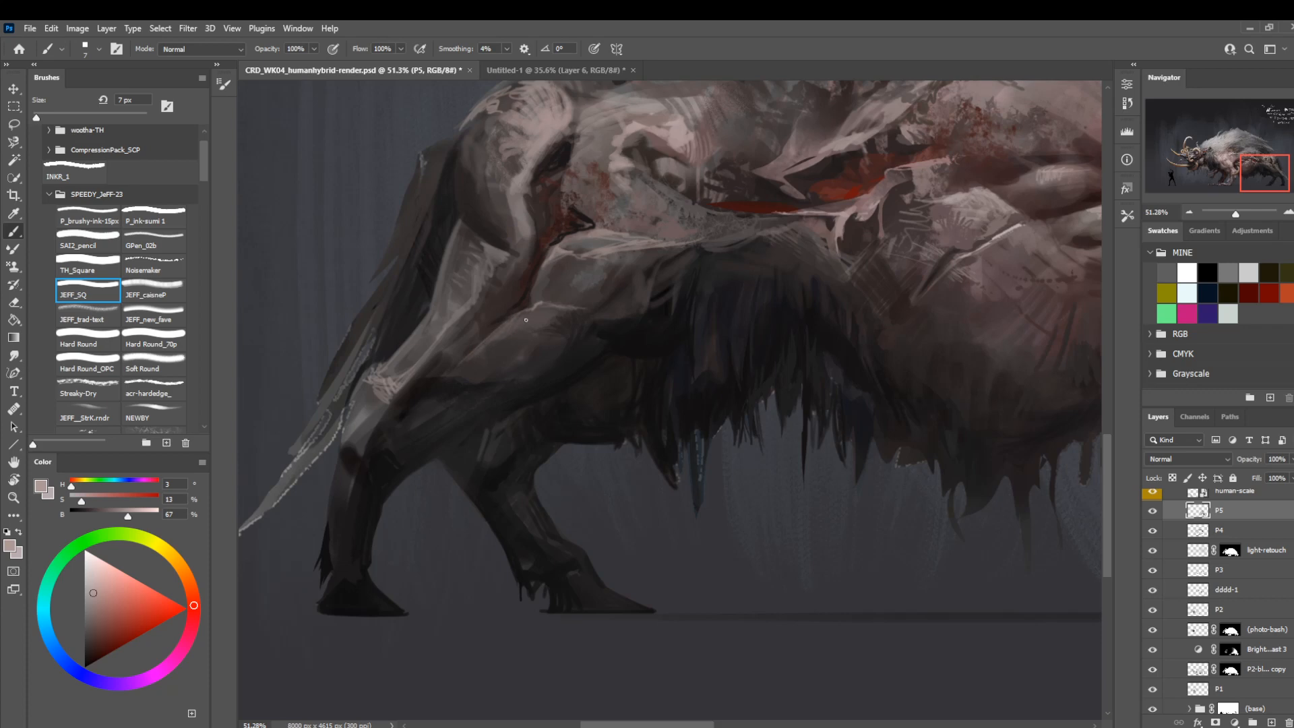
Darken the lower part of the near hind thigh with a sampled near-black tone and the Soft Round brush.
key(z)
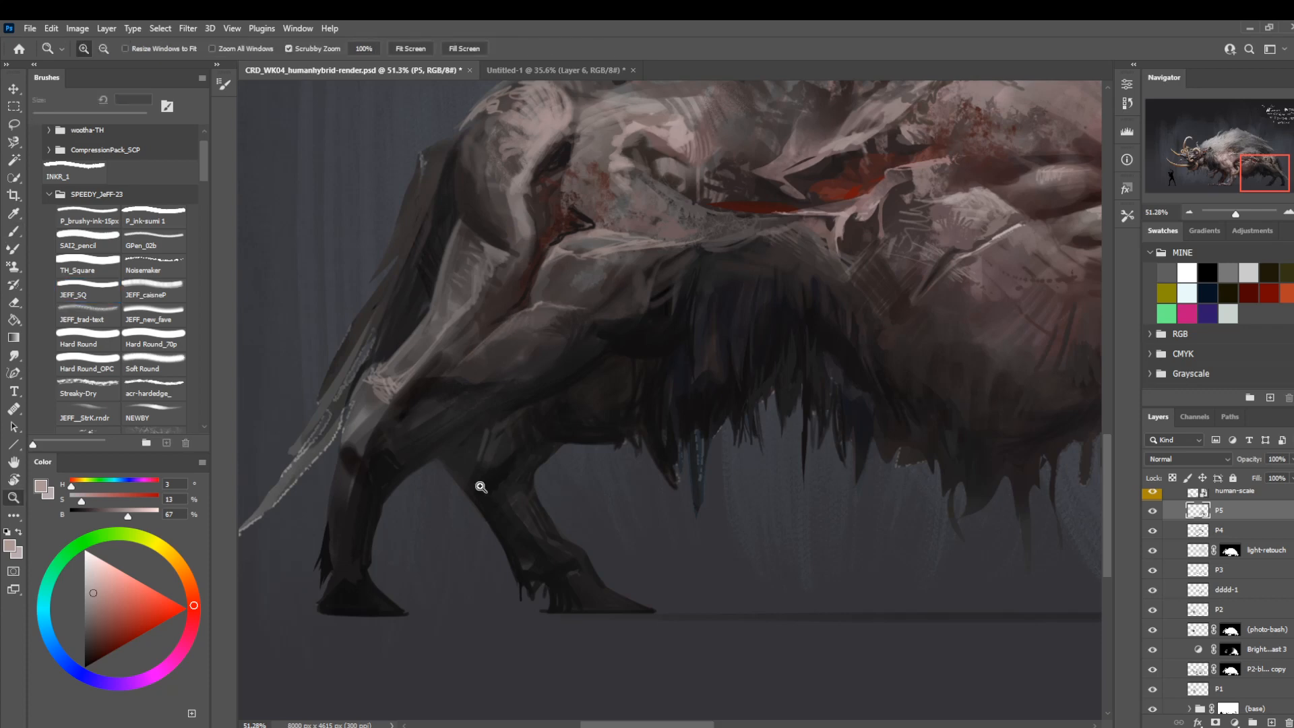
drag(480, 486, 407, 370)
drag(503, 389, 389, 431)
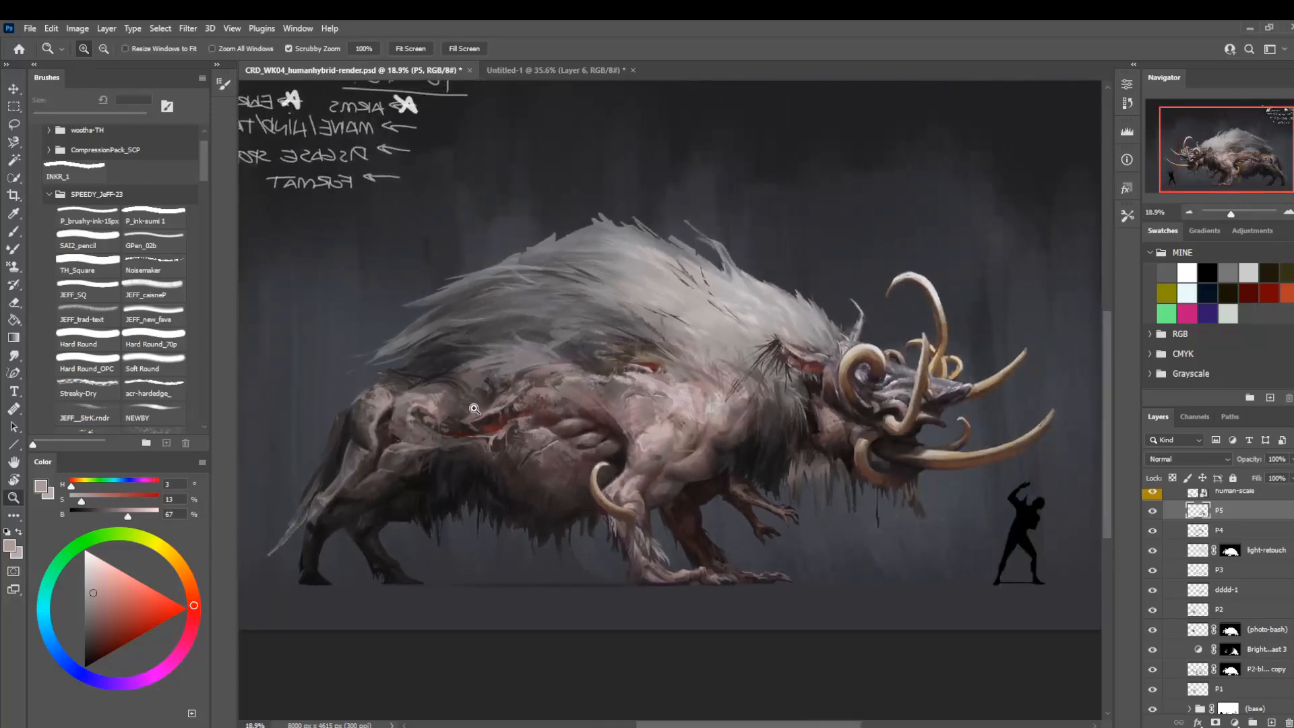
drag(474, 408, 449, 384)
drag(481, 441, 503, 437)
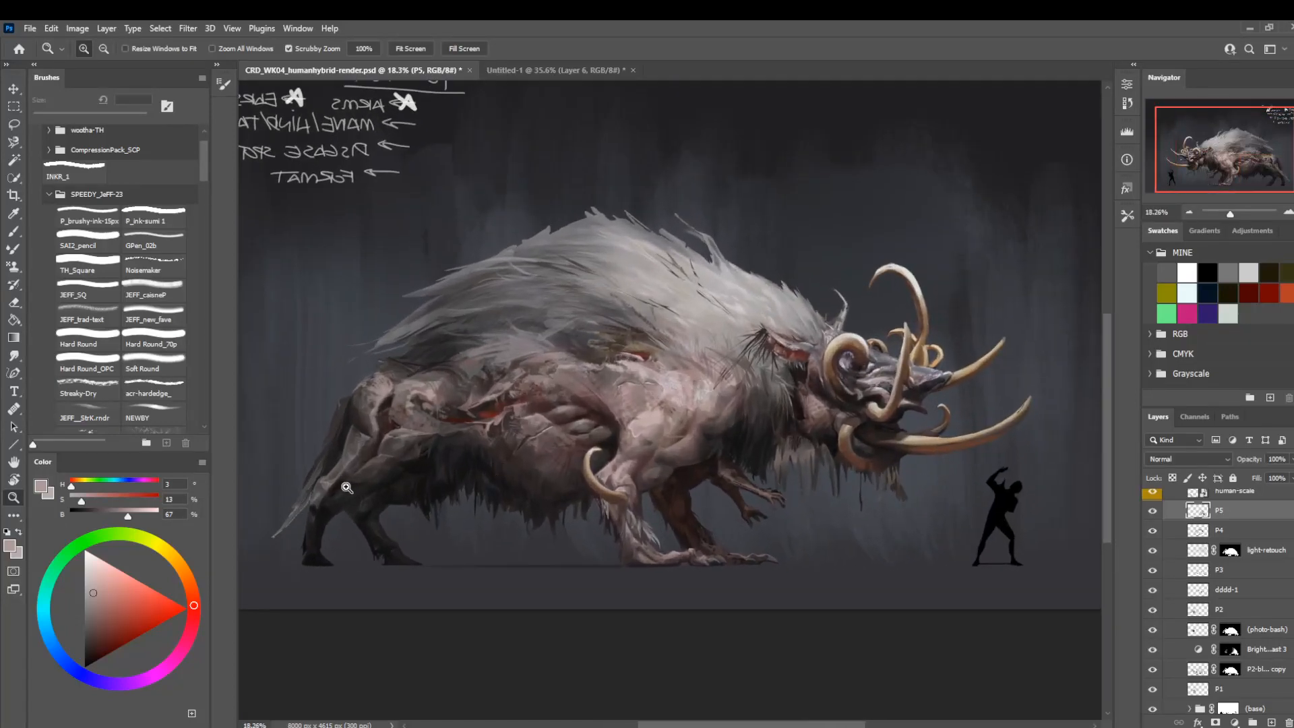
mouse_move(346, 487)
mouse_down()
mouse_move(350, 509)
mouse_move(316, 511)
mouse_move(363, 528)
mouse_move(497, 483)
mouse_up()
key(b)
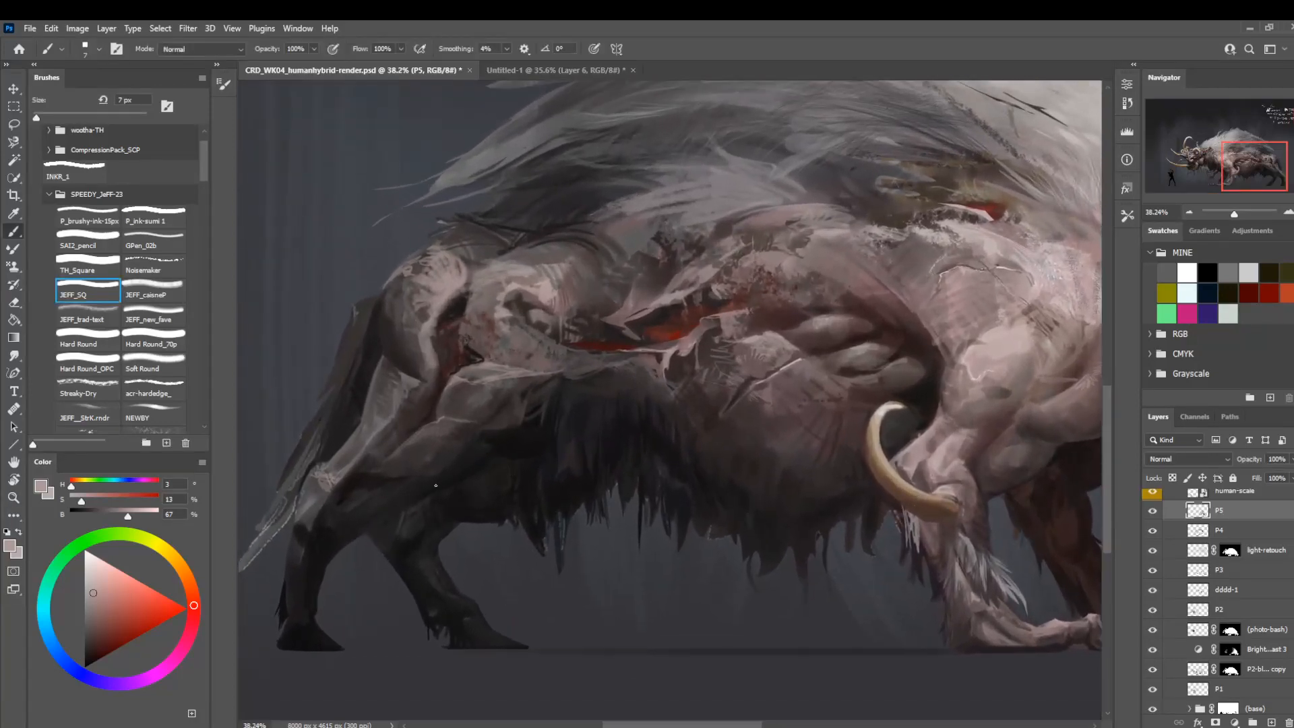
alt+click(517, 445)
key(])
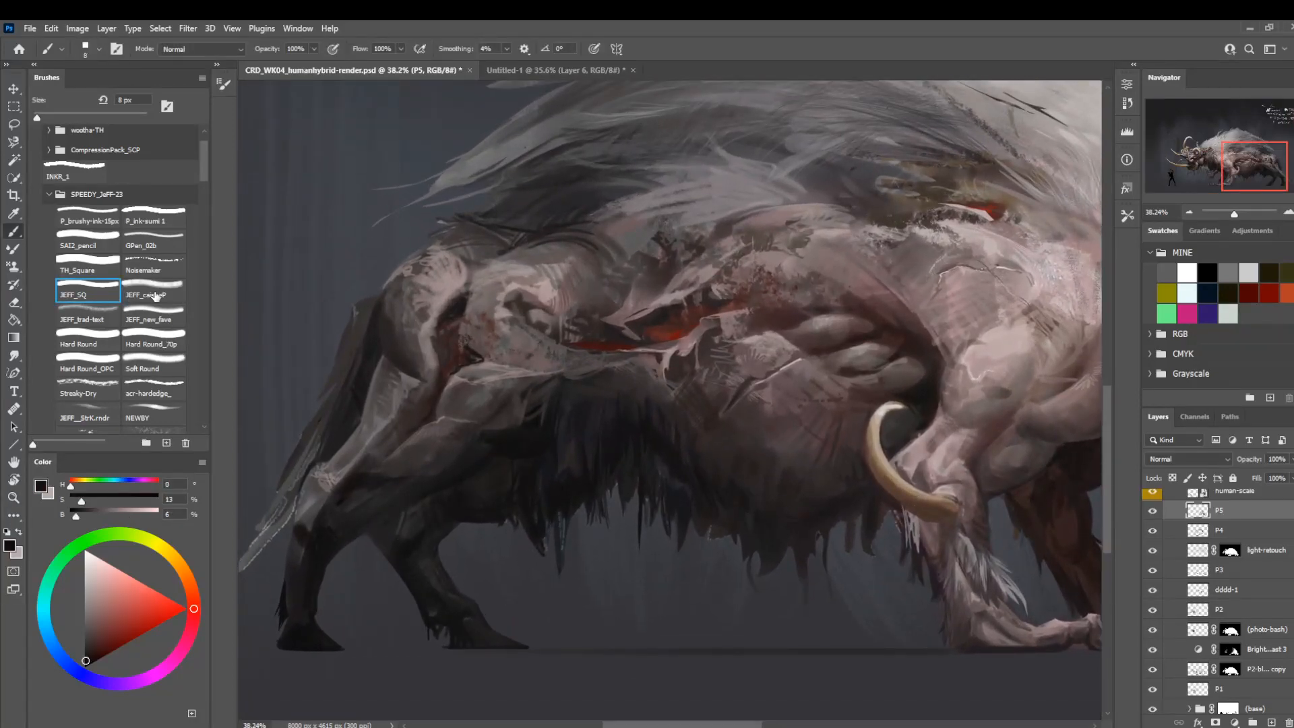
click(157, 365)
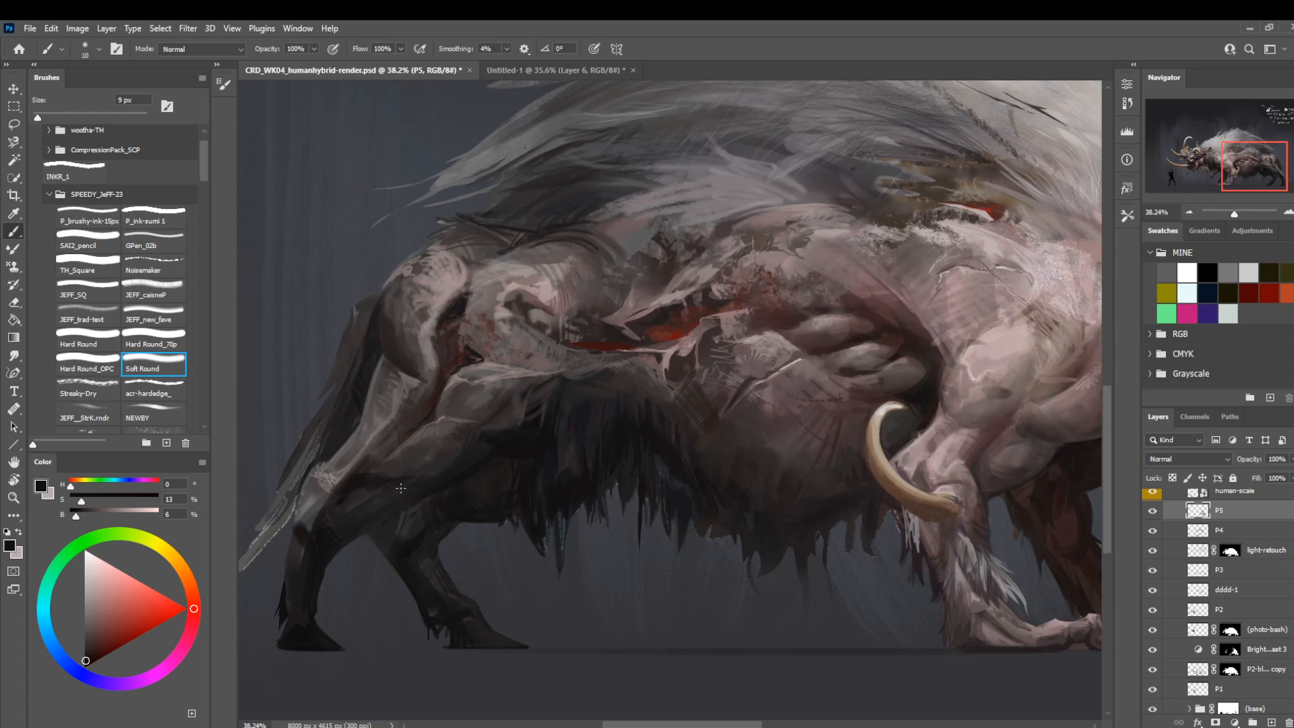
key(])
key(])
key(])
key(])
key(])
key(])
key(])
mouse_move(421, 489)
mouse_down()
mouse_move(368, 492)
mouse_move(412, 492)
mouse_up()
key(bracketleft)
key(bracketleft)
key(bracketleft)
key(l)
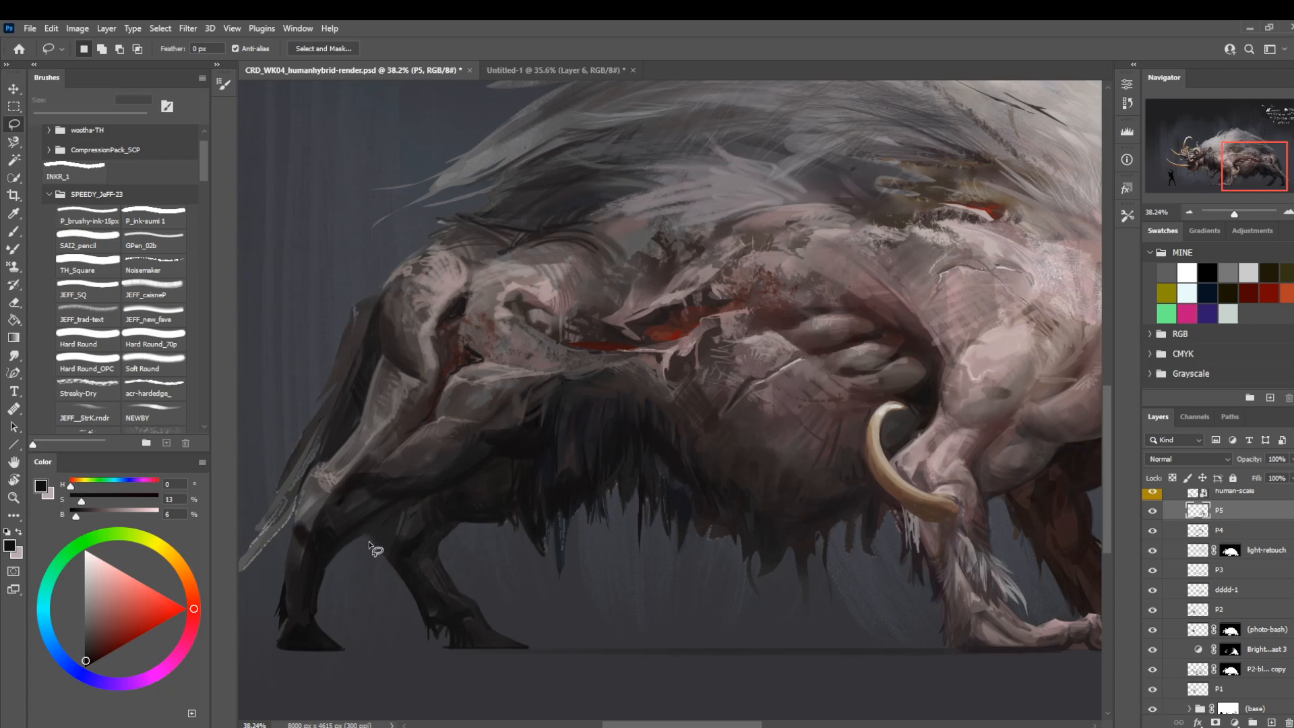
drag(368, 543, 364, 537)
key(ctrl+d)
Blend near-black shading sampled from the lower hind leg into the thigh's underside with Soft Round at 15 to 25 px.
key(b)
alt+click(339, 538)
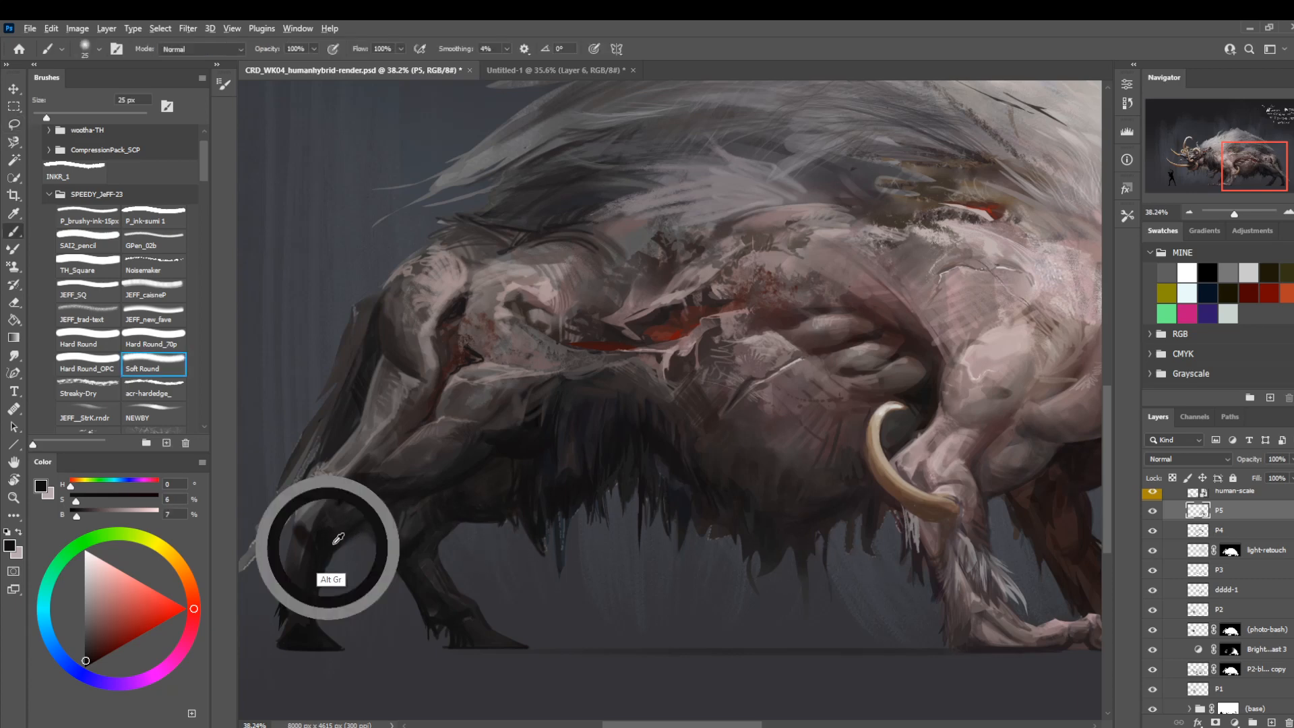
key(bracketleft)
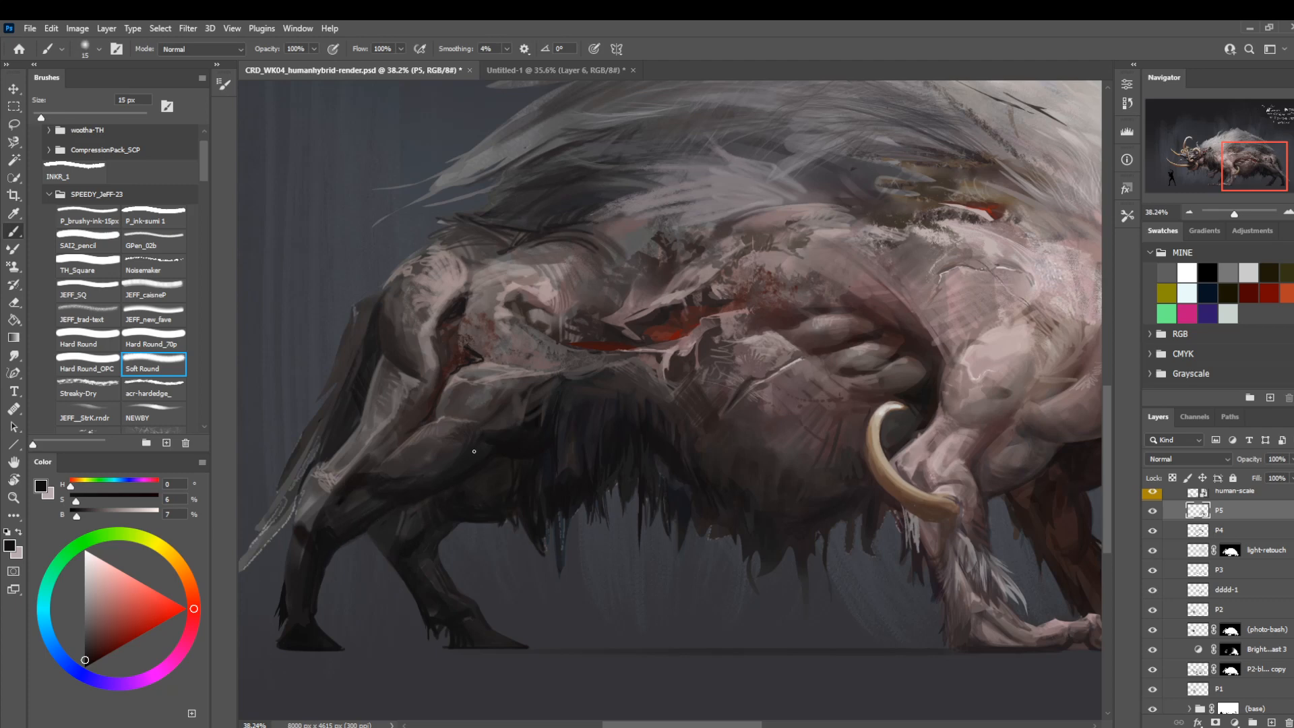
key(bracketright)
key(bracketright)
key(bracketright)
key(bracketleft)
key(bracketleft)
key(bracketleft)
key(bracketleft)
key(bracketright)
key(bracketright)
drag(544, 344, 553, 375)
Check the hind-leg shading on the full creature with layer P5 off and on, and flip the view back to its original orientation.
key(z)
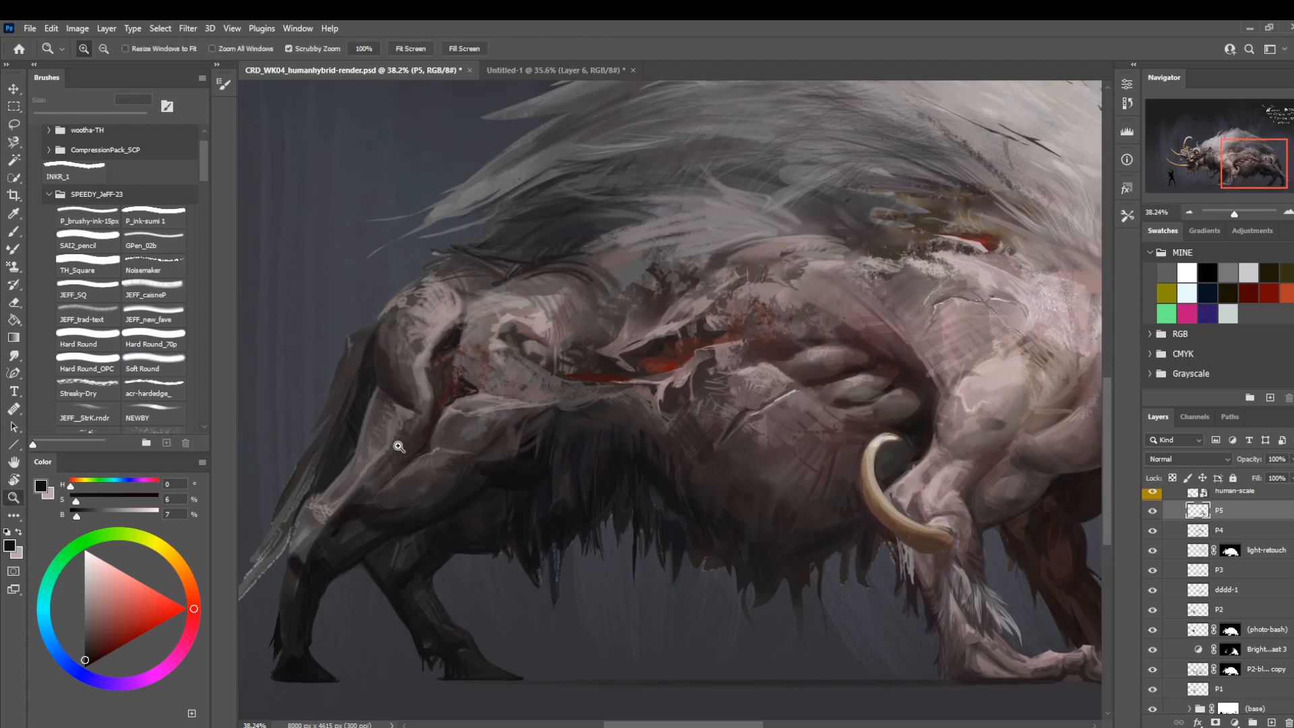
key(b)
key(z)
mouse_move(415, 450)
mouse_down()
mouse_move(404, 524)
mouse_move(337, 515)
mouse_up()
drag(439, 470, 390, 494)
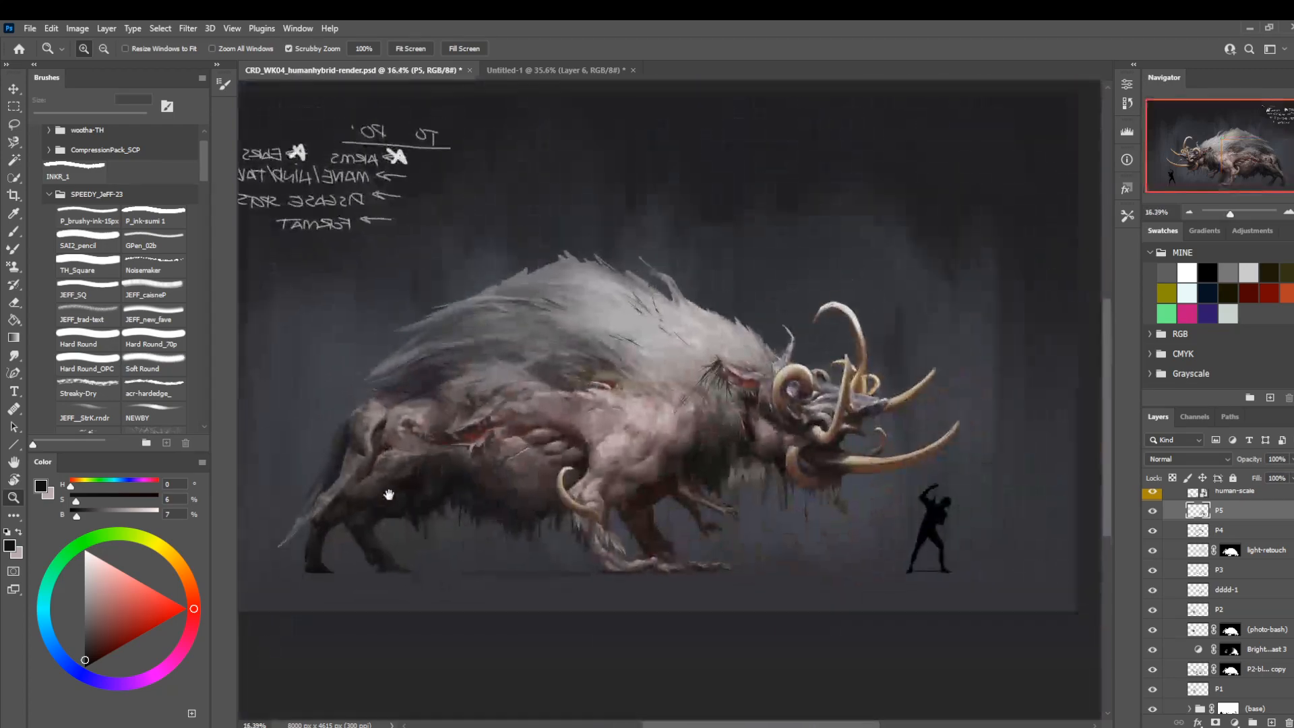
click(1152, 510)
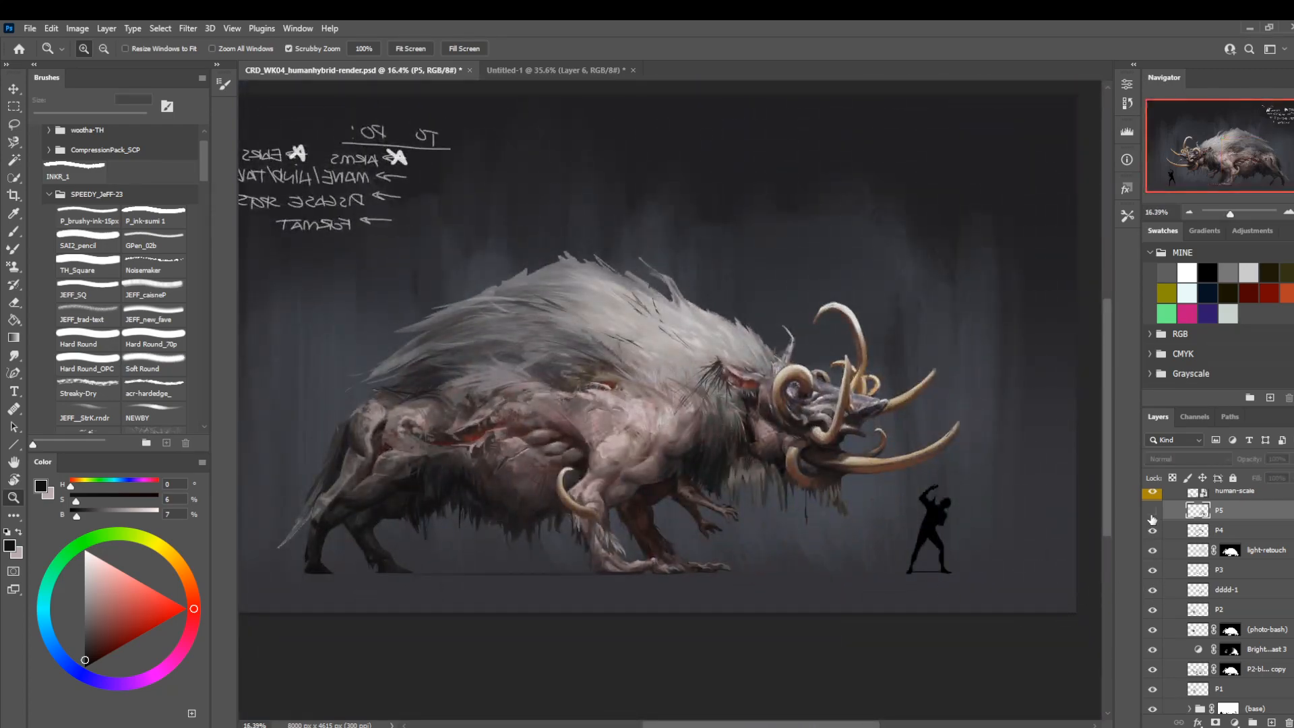
click(1153, 512)
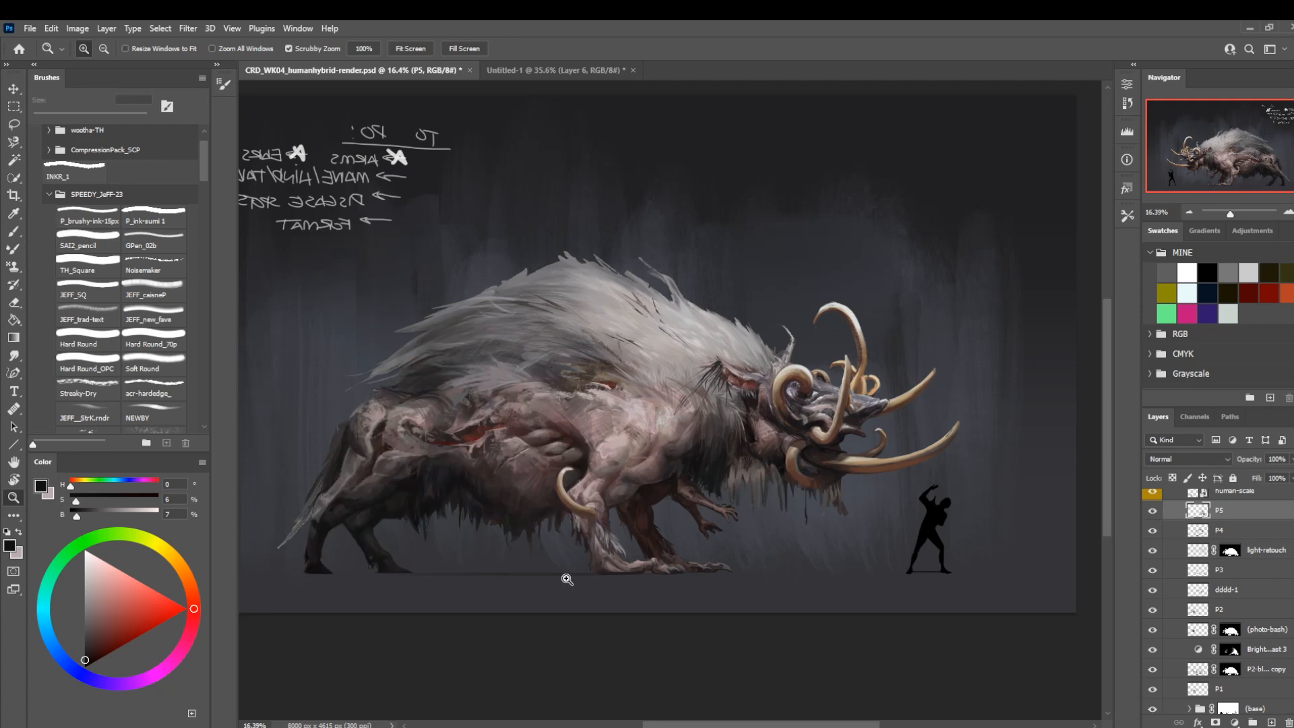
key(ctrl+shift+h)
Paint grey-mauve hatching strokes down the hind leg above the hock with a sampled tone and Hard Round at 15 px.
drag(930, 472, 1003, 586)
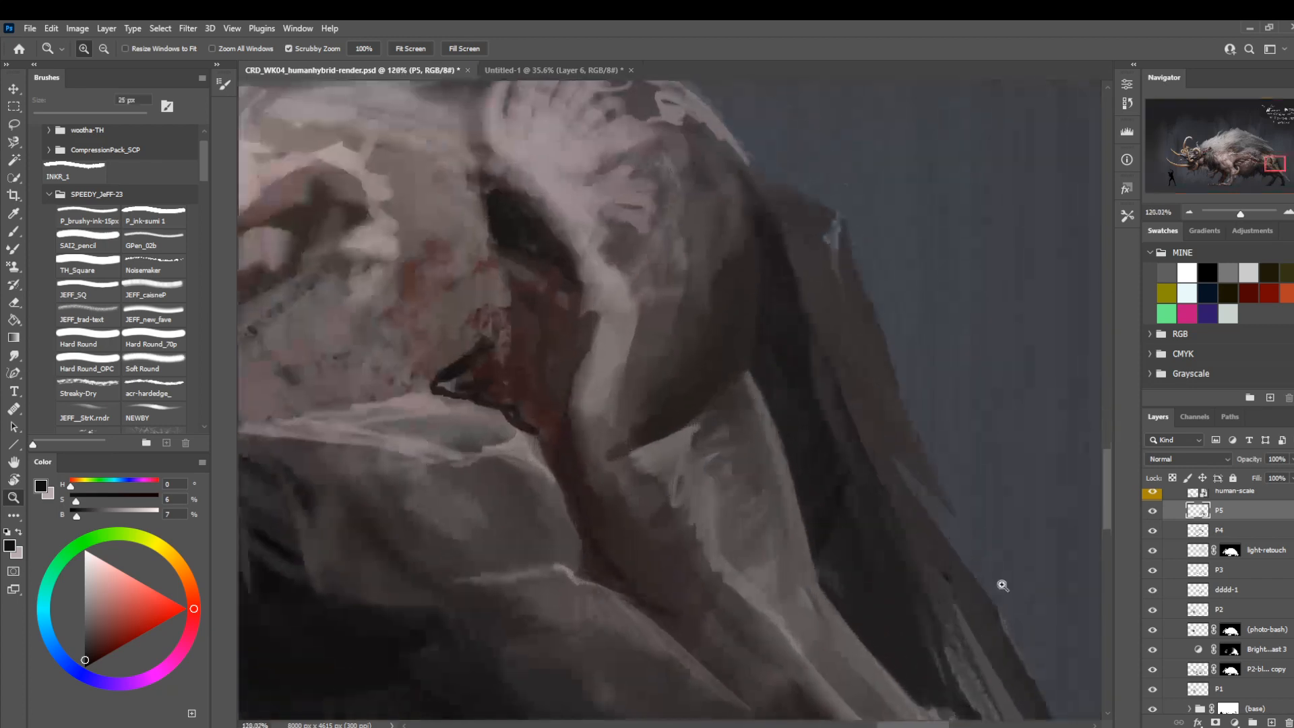
drag(688, 580, 445, 383)
alt+click(671, 549)
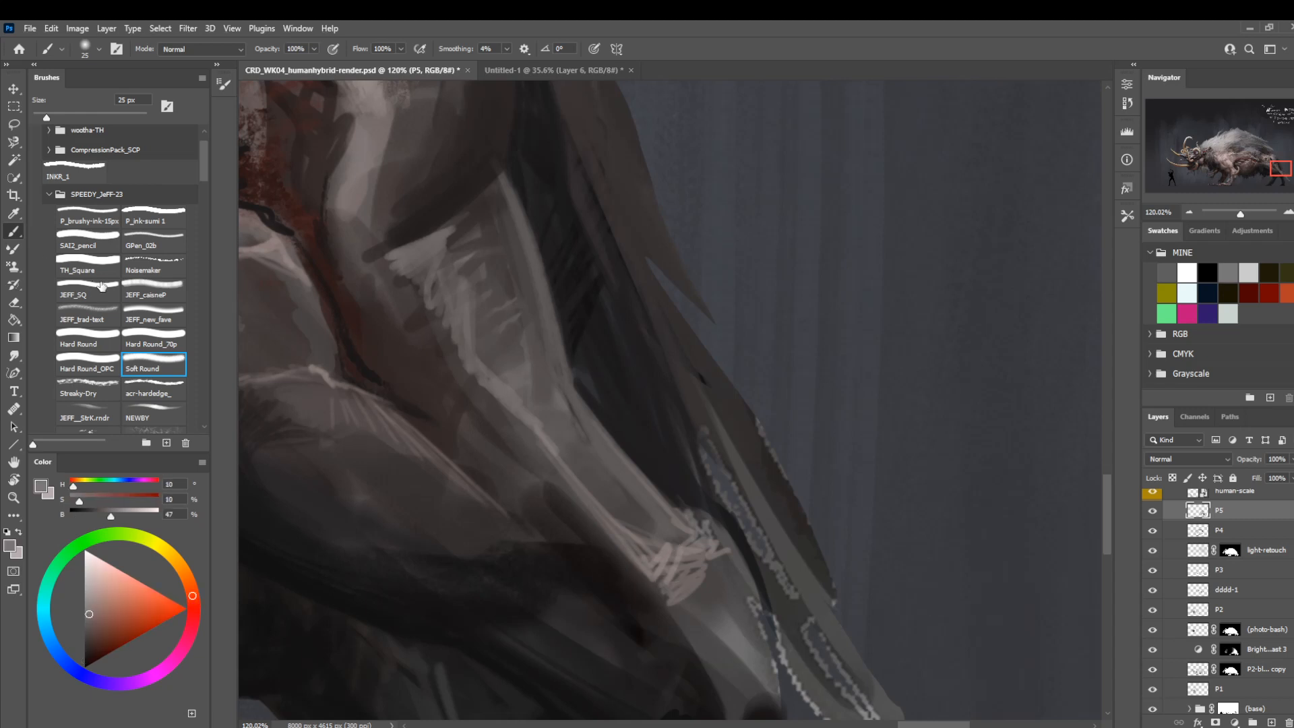
click(80, 345)
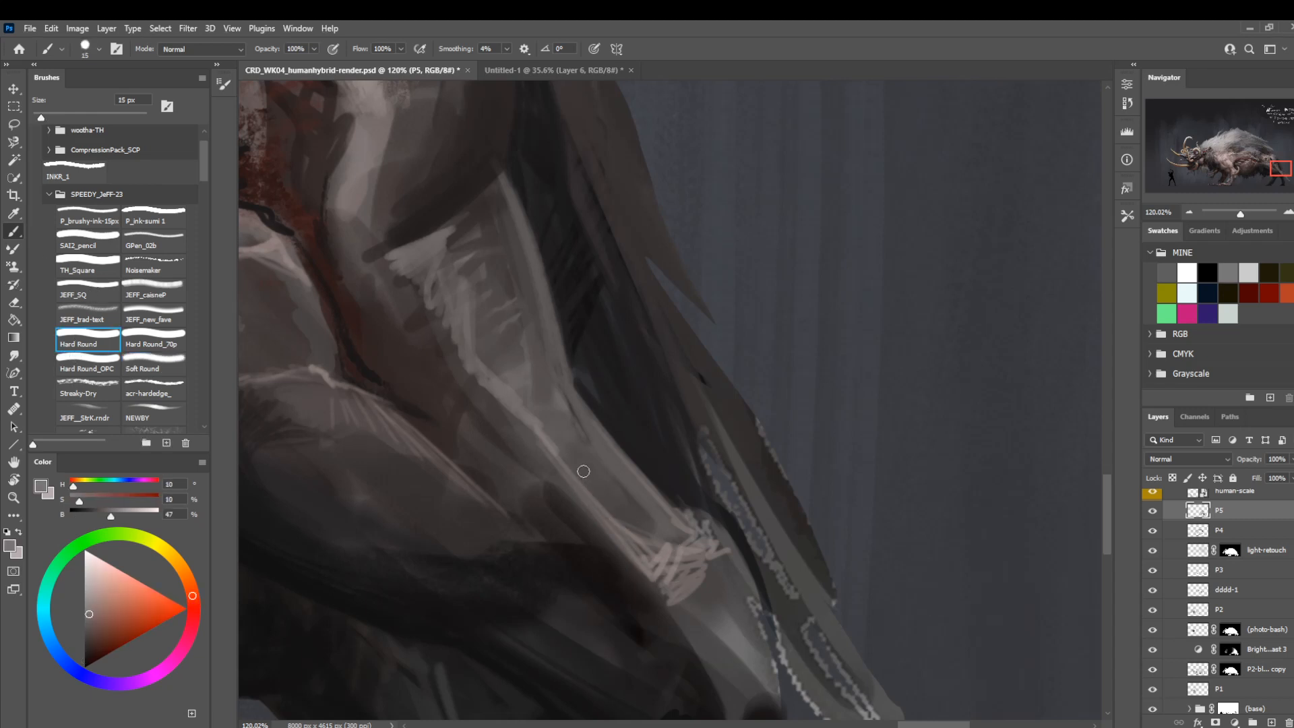
mouse_move(584, 471)
mouse_down()
mouse_move(592, 439)
mouse_move(535, 419)
mouse_move(532, 405)
mouse_move(586, 390)
mouse_up()
key(z)
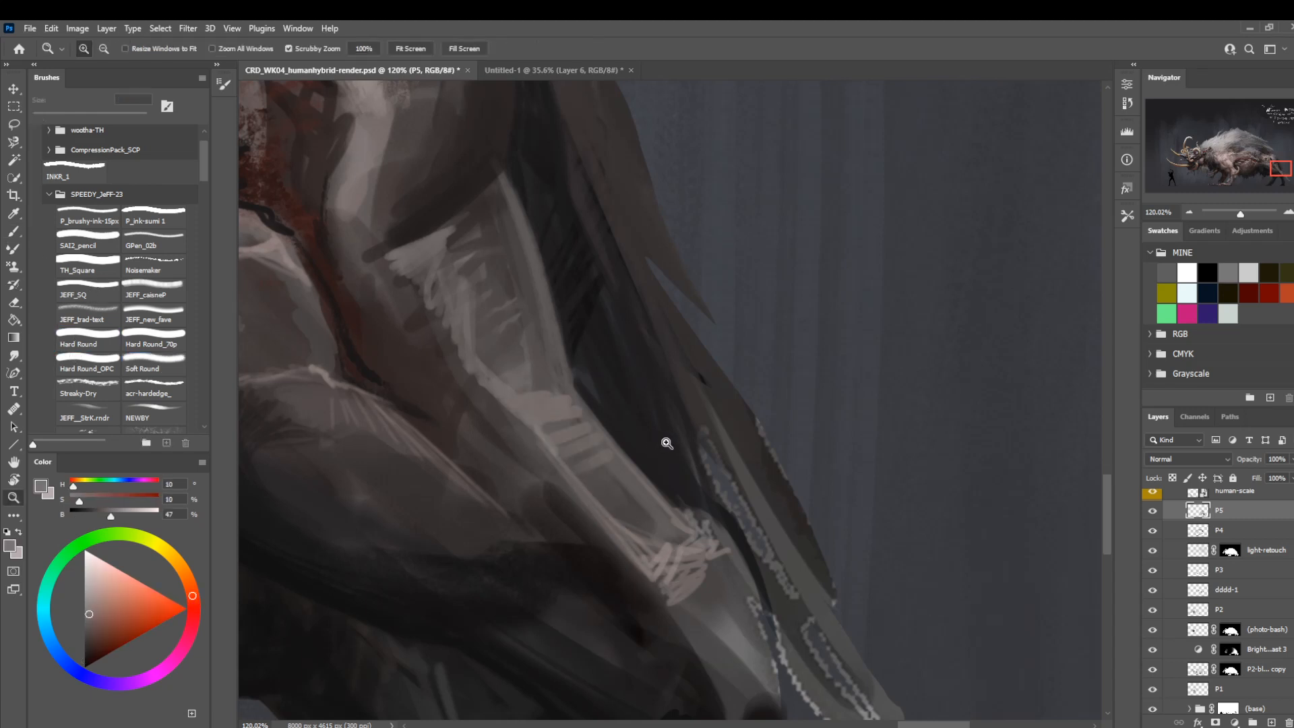
drag(667, 443, 674, 498)
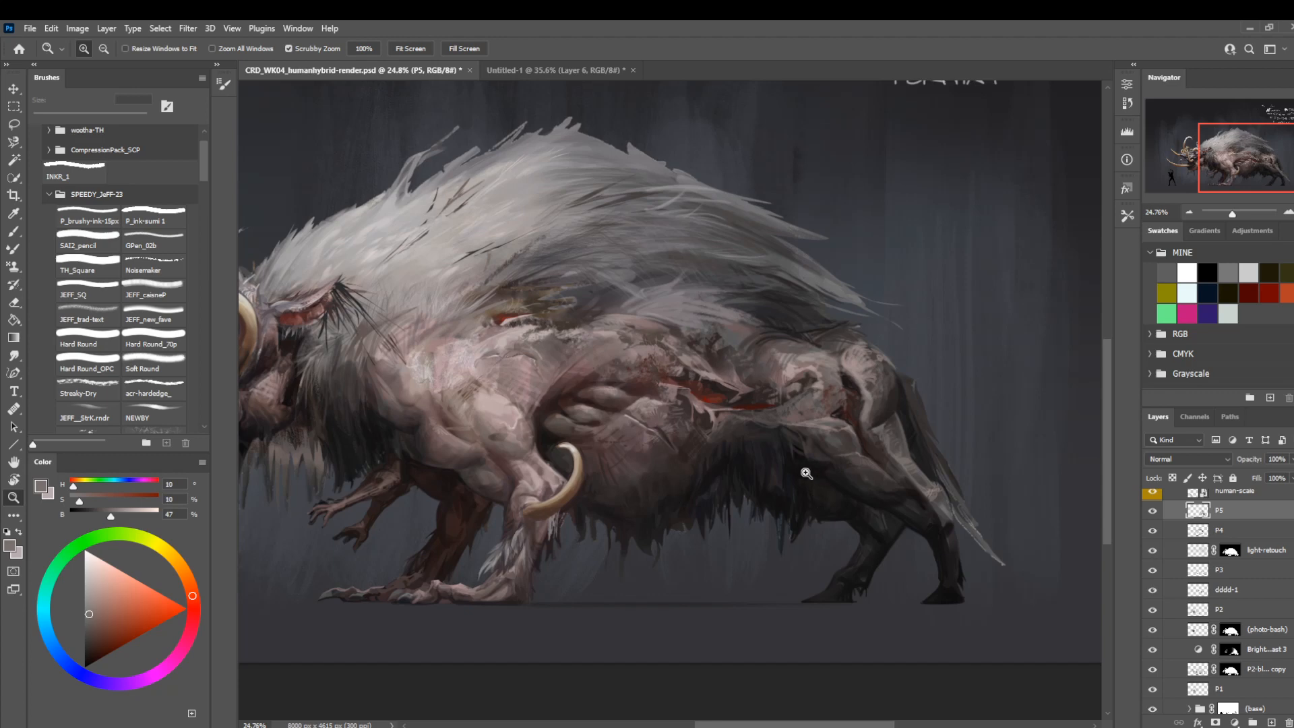
Add fine sampled grey-mauve strokes on top of the hip with the Hard Round brush at 8 px.
drag(635, 548, 592, 496)
drag(775, 398, 846, 397)
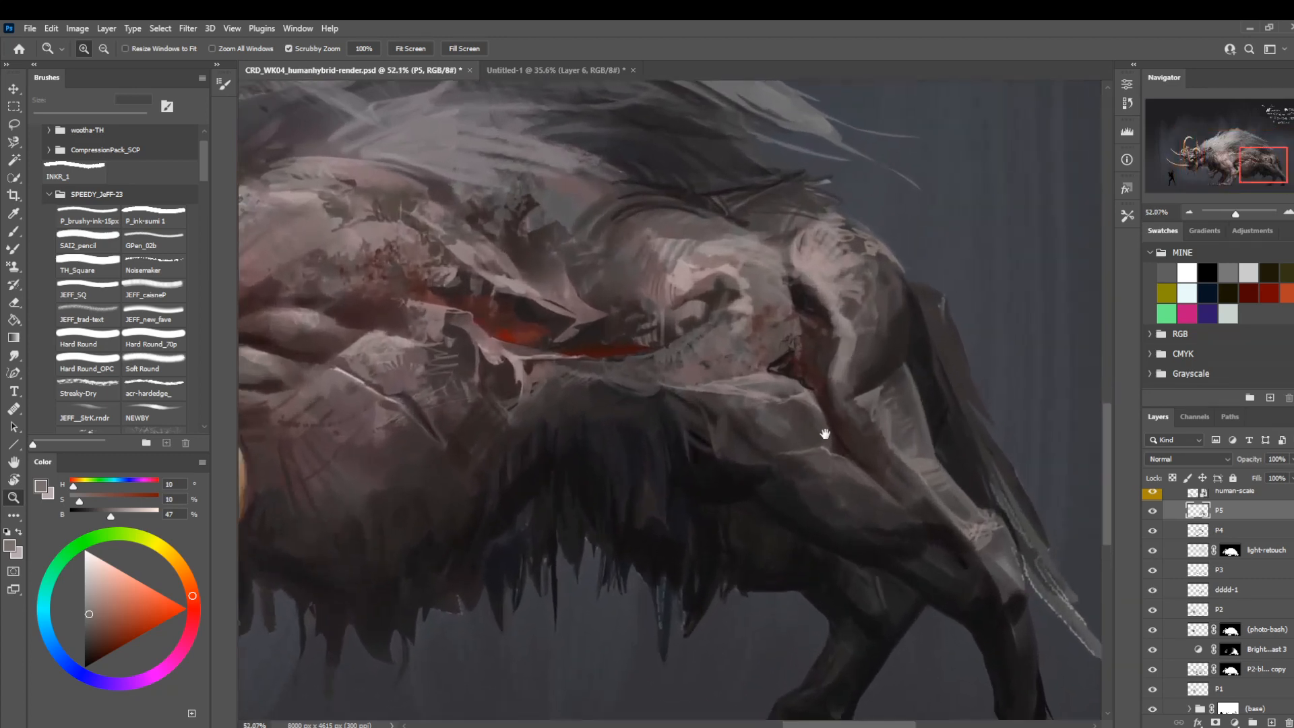
drag(868, 343, 774, 390)
alt+click(705, 307)
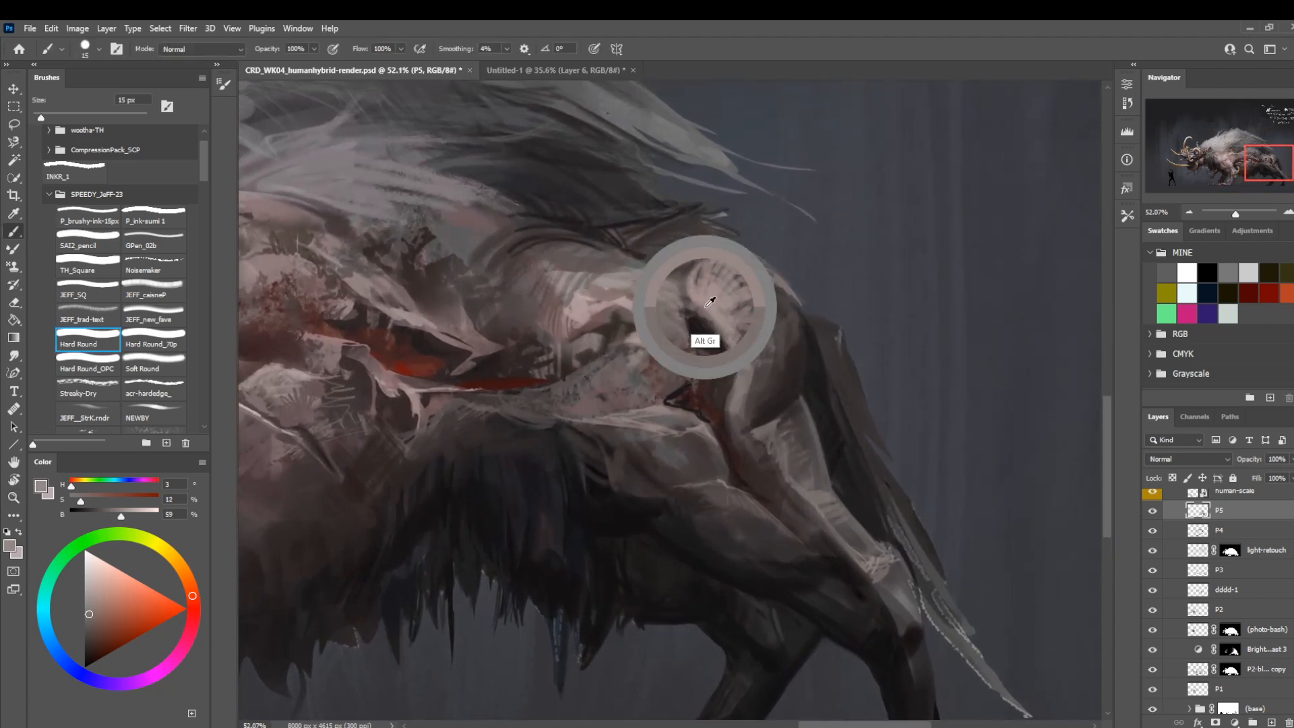
key(bracketleft)
key(bracketleft)
key(bracketleft)
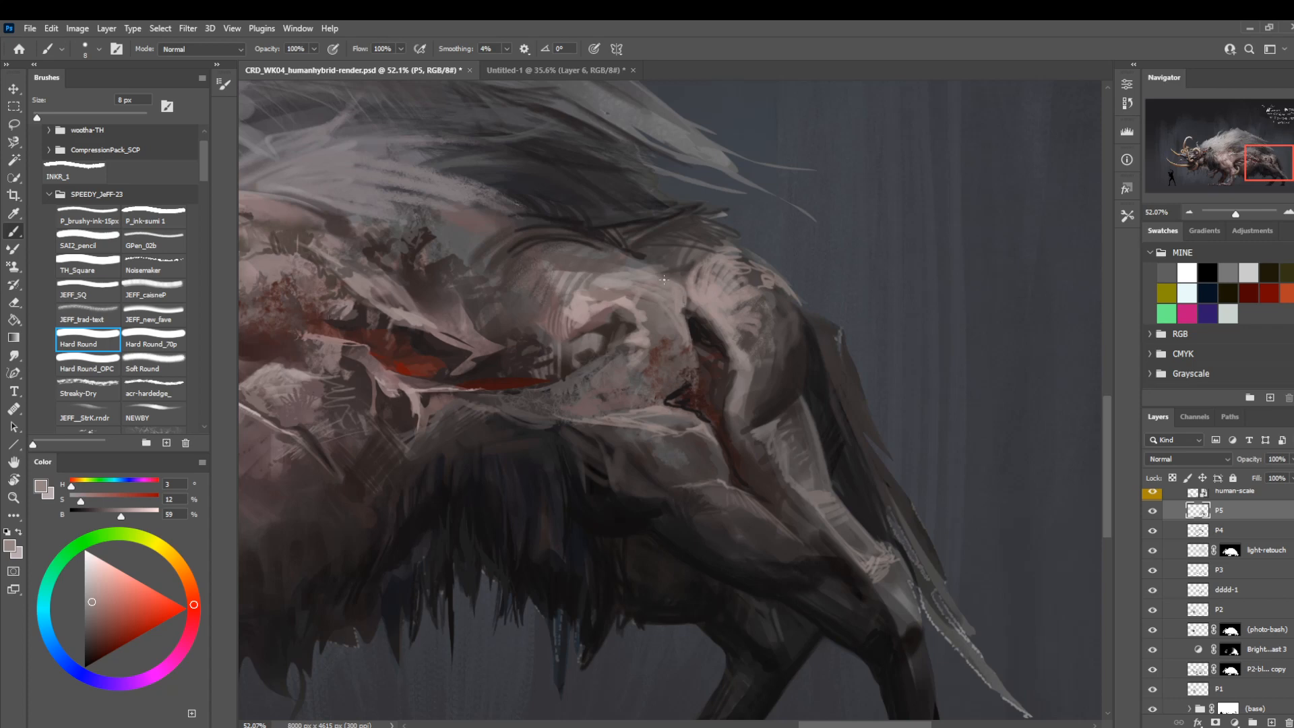
Paint a sampled dark tone into the crease between hip and rump with Hard Round at 35 px.
key(bracketright)
key(bracketright)
key(bracketright)
alt+click(686, 312)
key(bracketright)
key(bracketright)
key(bracketright)
key(bracketright)
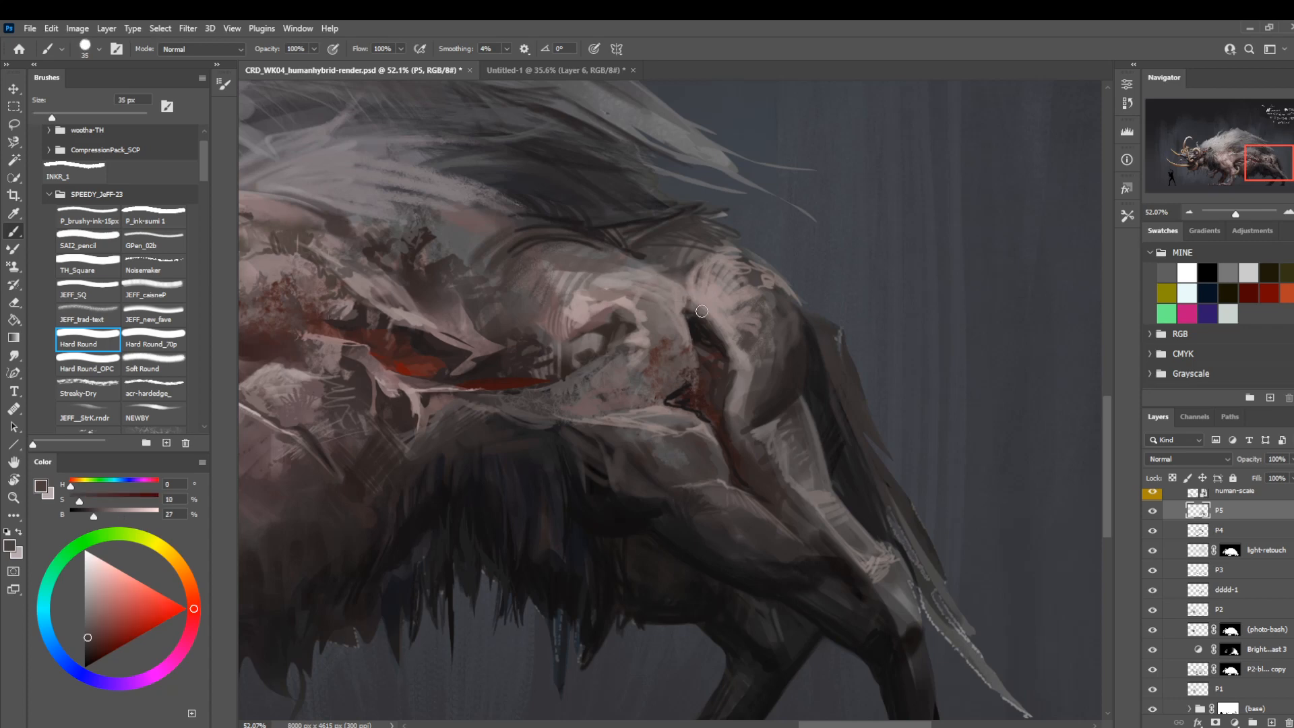
Add thin grey-mauve highlight strokes along the hip's edge with a sampled tone and Hard Round at 9 px.
key(bracketleft)
key(bracketleft)
alt+click(672, 280)
key(bracketleft)
key(bracketleft)
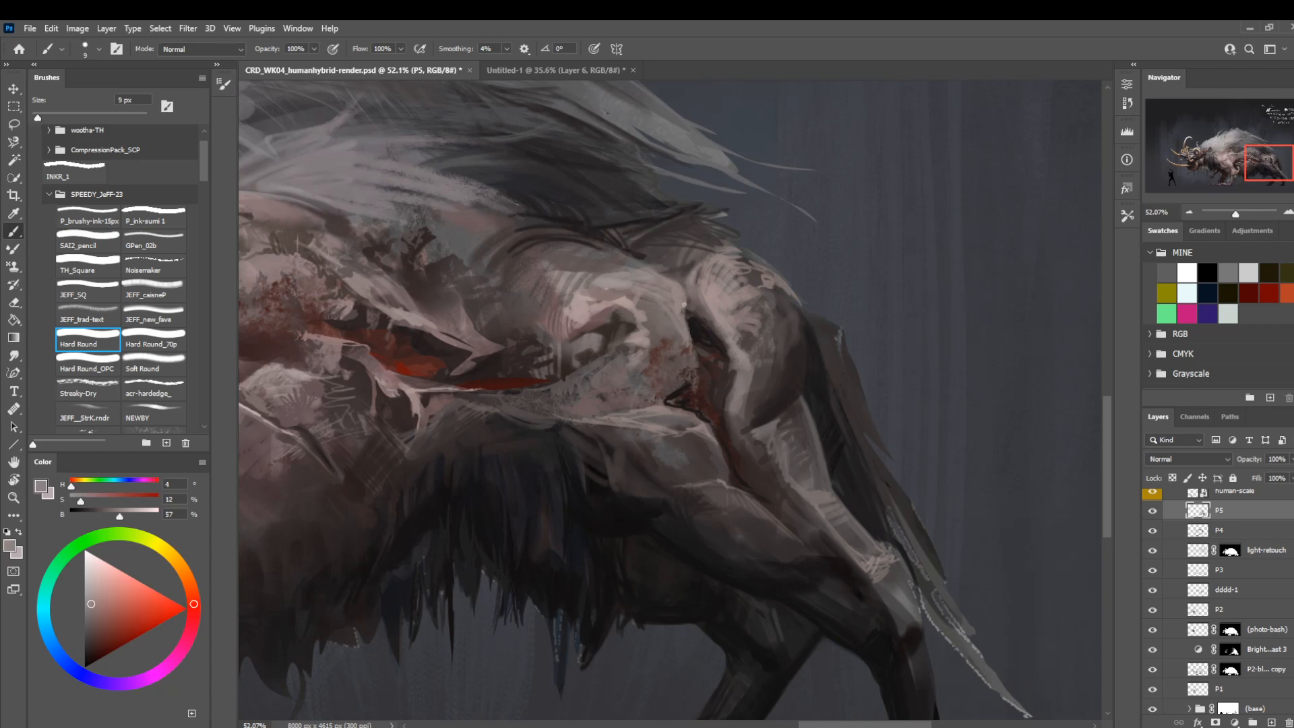
drag(602, 256, 640, 264)
Paint sampled dark and mid grey-brown tones along the top of the rump below the mane with Hard Round at 10 to 30 px.
key(z)
mouse_move(647, 442)
mouse_down()
mouse_move(486, 529)
mouse_move(616, 515)
mouse_move(773, 425)
mouse_up()
key(b)
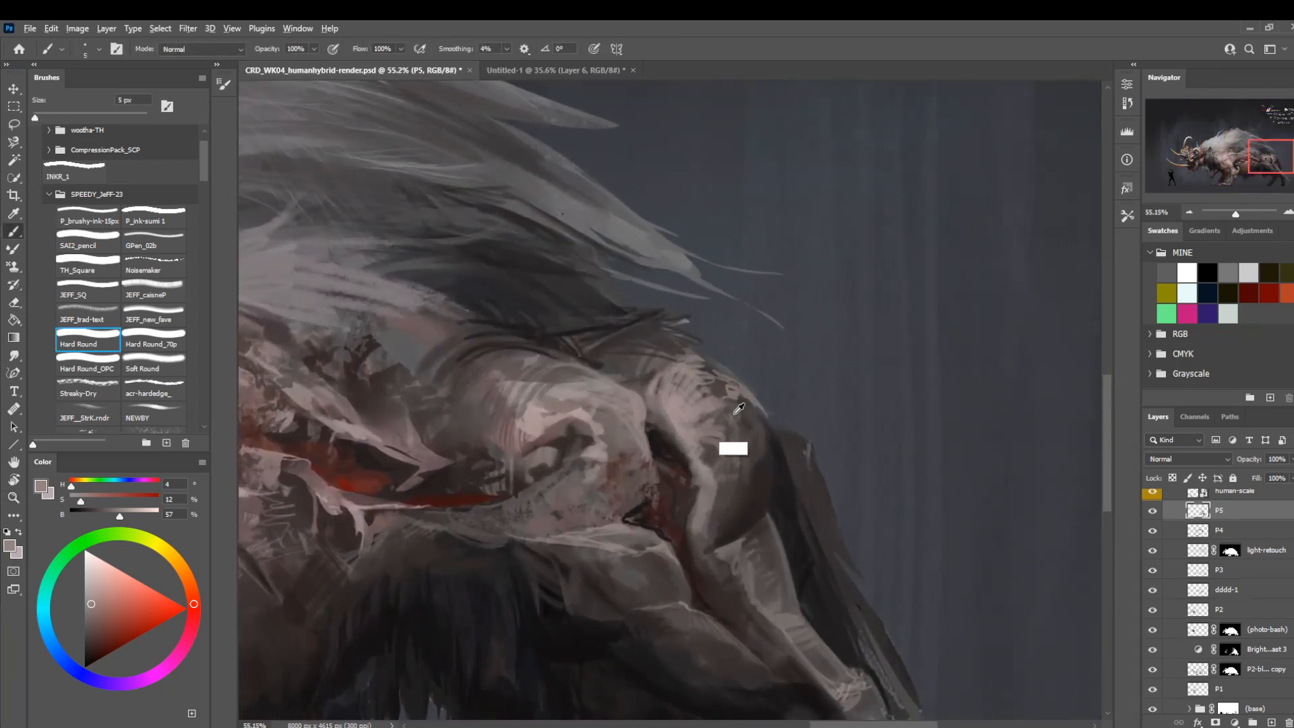
alt+click(754, 431)
key(bracketright)
key(bracketright)
key(bracketright)
key(bracketright)
key(bracketright)
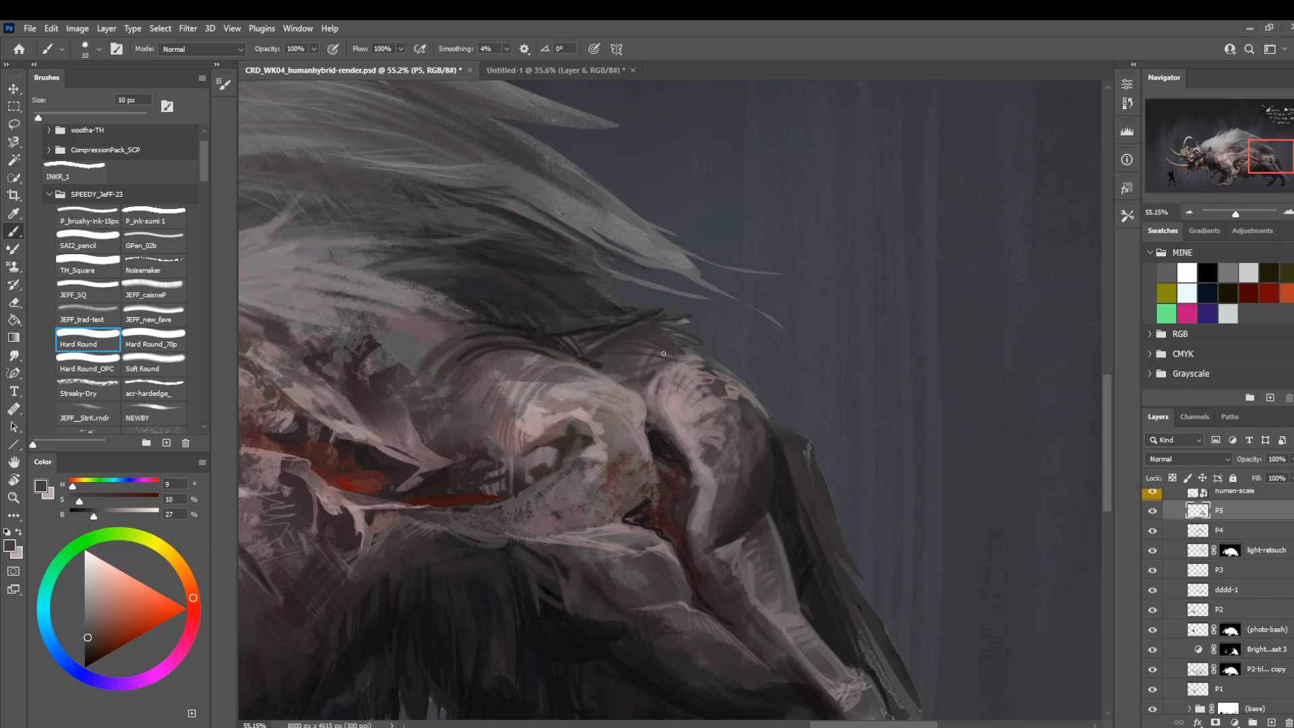
key(bracketright)
key(bracketright)
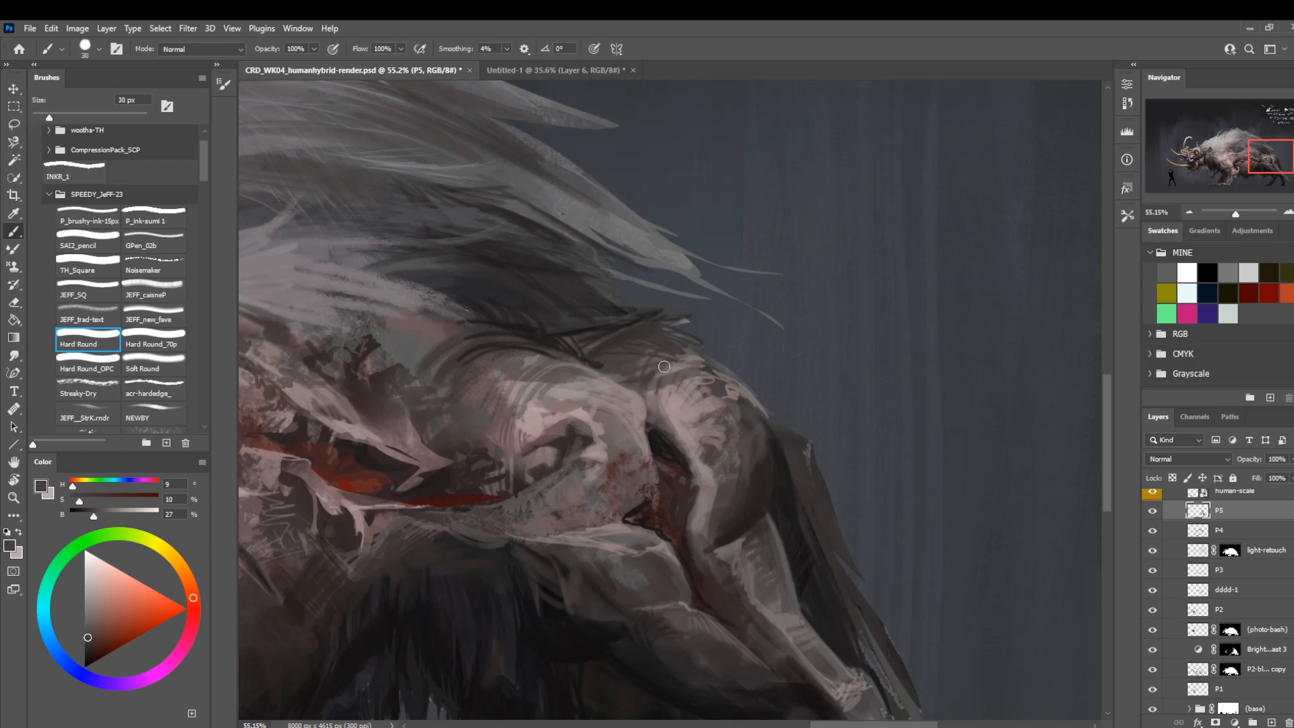
alt+click(688, 370)
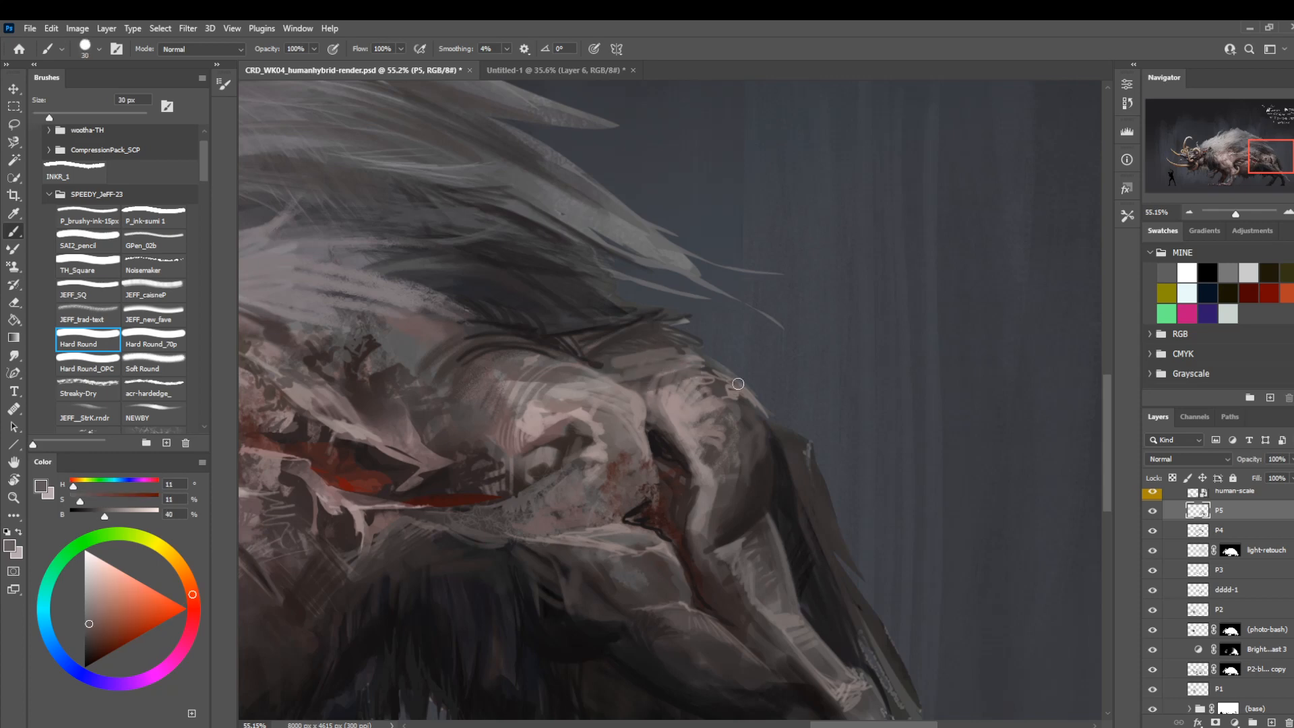
Deepen the shadow along the near hind thigh's underside with a sampled near-black tone and Hard Round at 20 px.
key(z)
drag(721, 378, 638, 447)
drag(792, 336, 845, 381)
key(r)
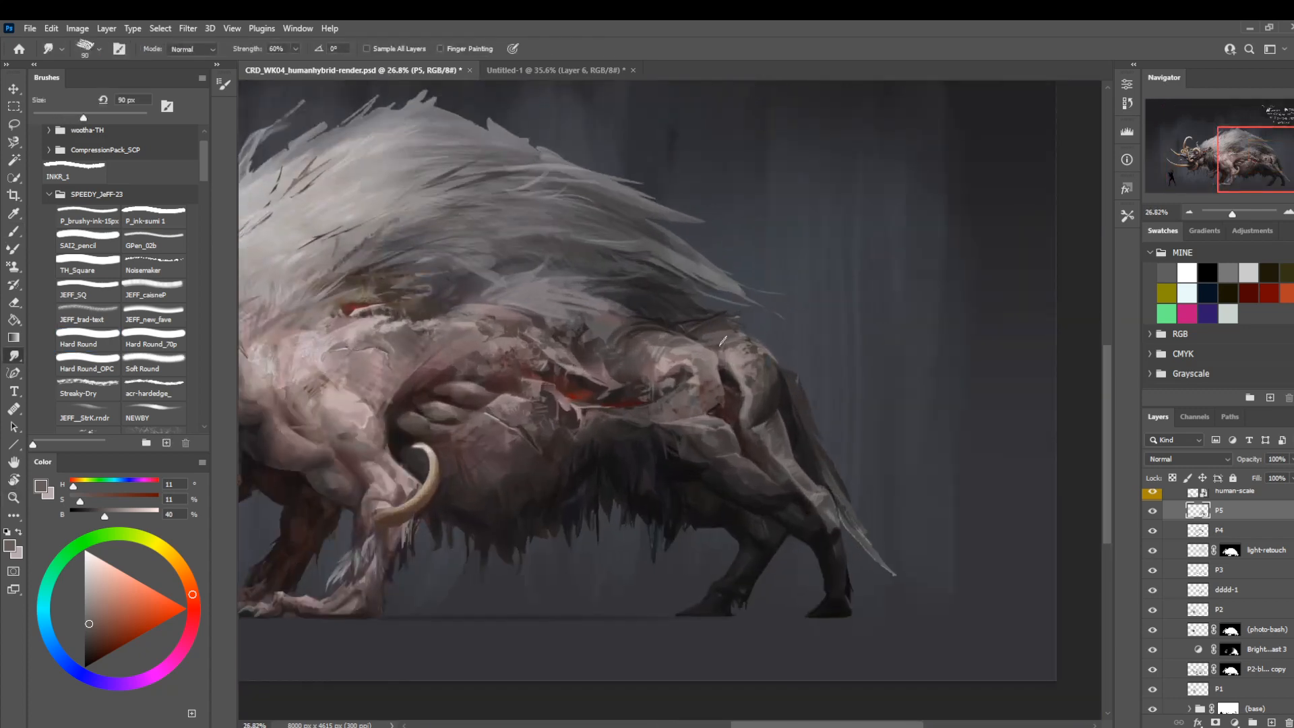
mouse_move(511, 523)
mouse_down()
mouse_move(749, 512)
mouse_move(530, 468)
mouse_up()
key(b)
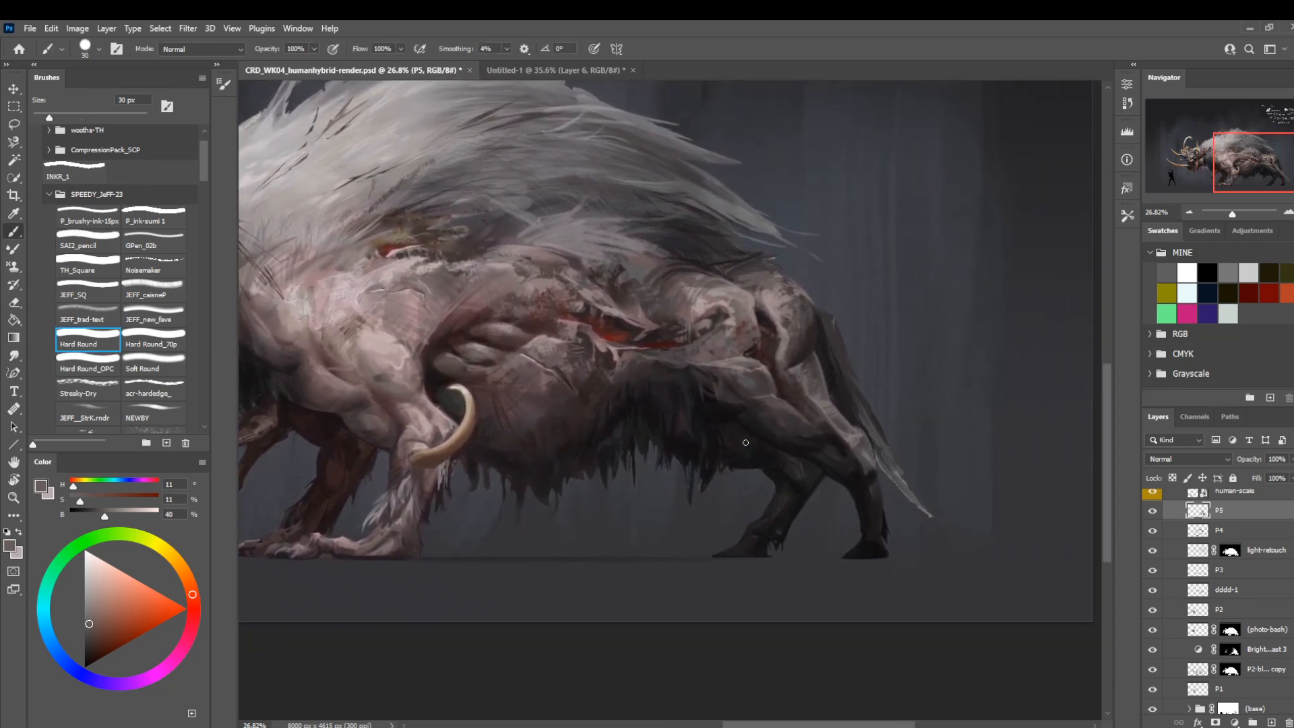
alt+click(817, 441)
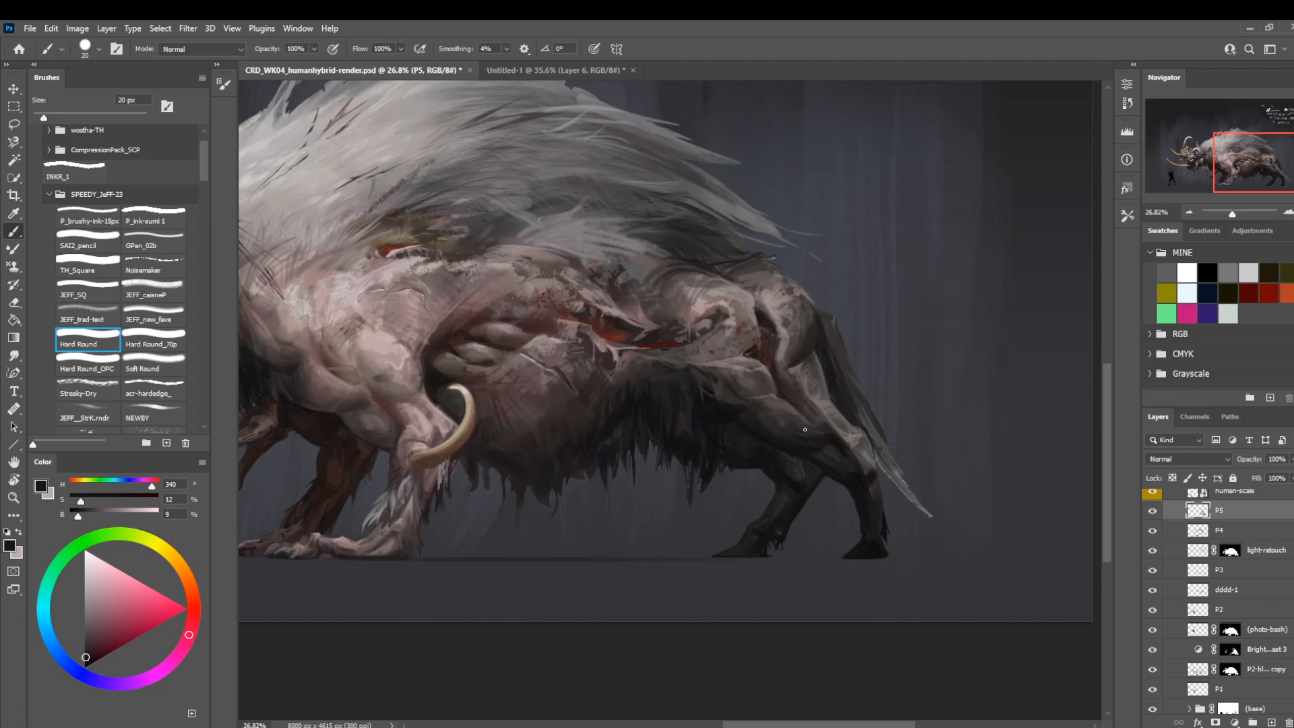
key(bracketright)
key(bracketright)
key(bracketright)
key(bracketright)
key(bracketright)
key(bracketright)
key(bracketright)
key(bracketright)
Rework the near hind leg's hock with sampled grey and near-black tones using Hard Round at 45 to 25 px.
alt+click(862, 447)
key(bracketleft)
key(bracketleft)
key(bracketleft)
key(bracketleft)
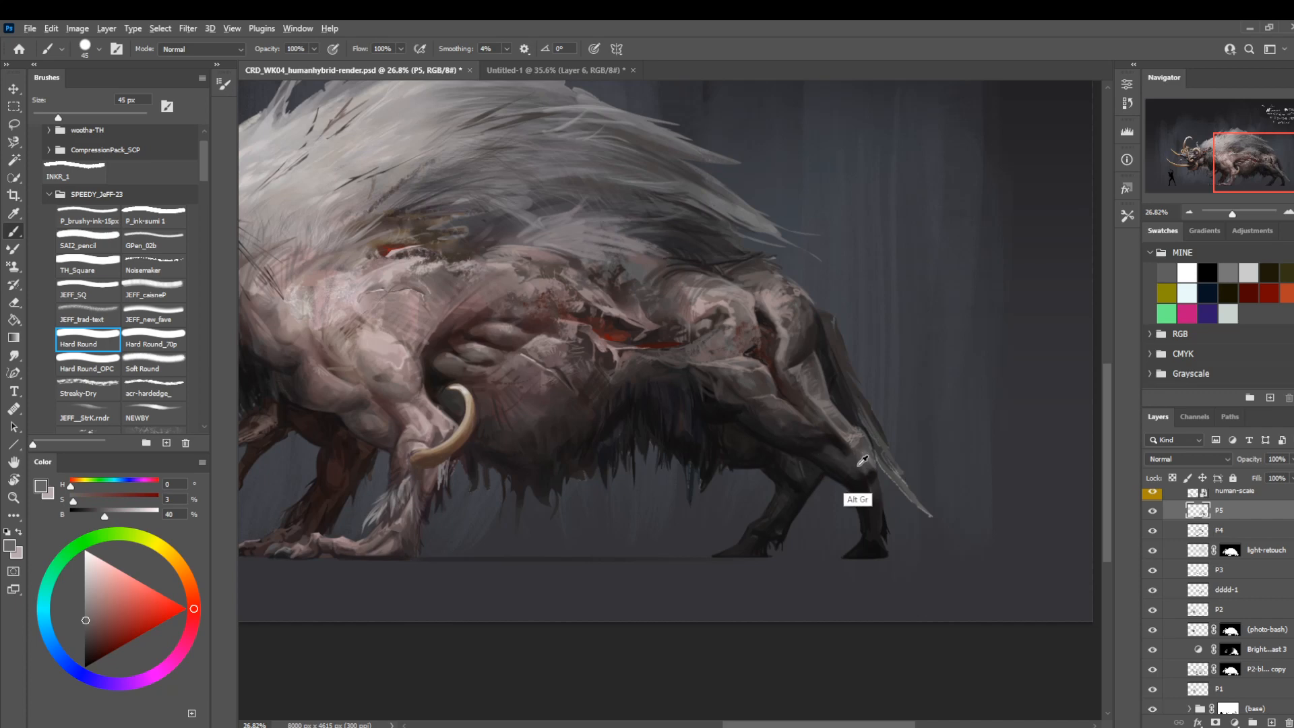
alt+click(863, 467)
key(bracketleft)
drag(847, 456, 835, 461)
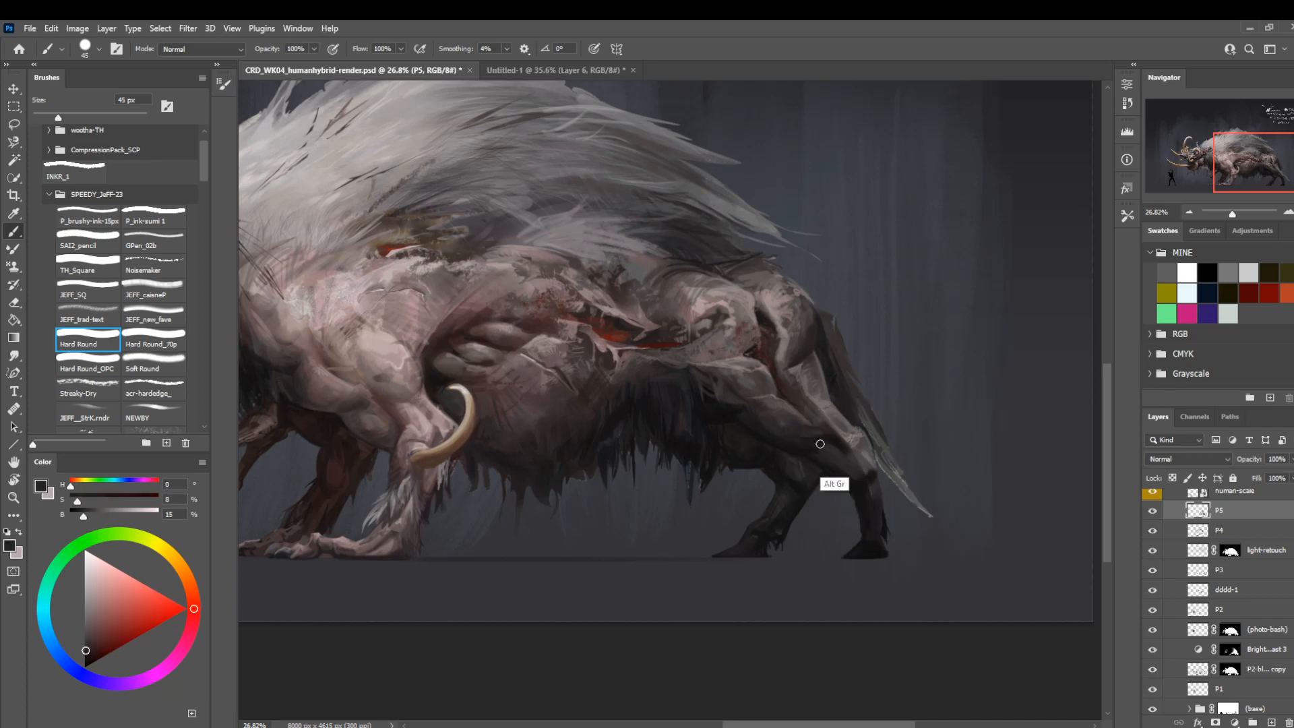
alt+click(830, 446)
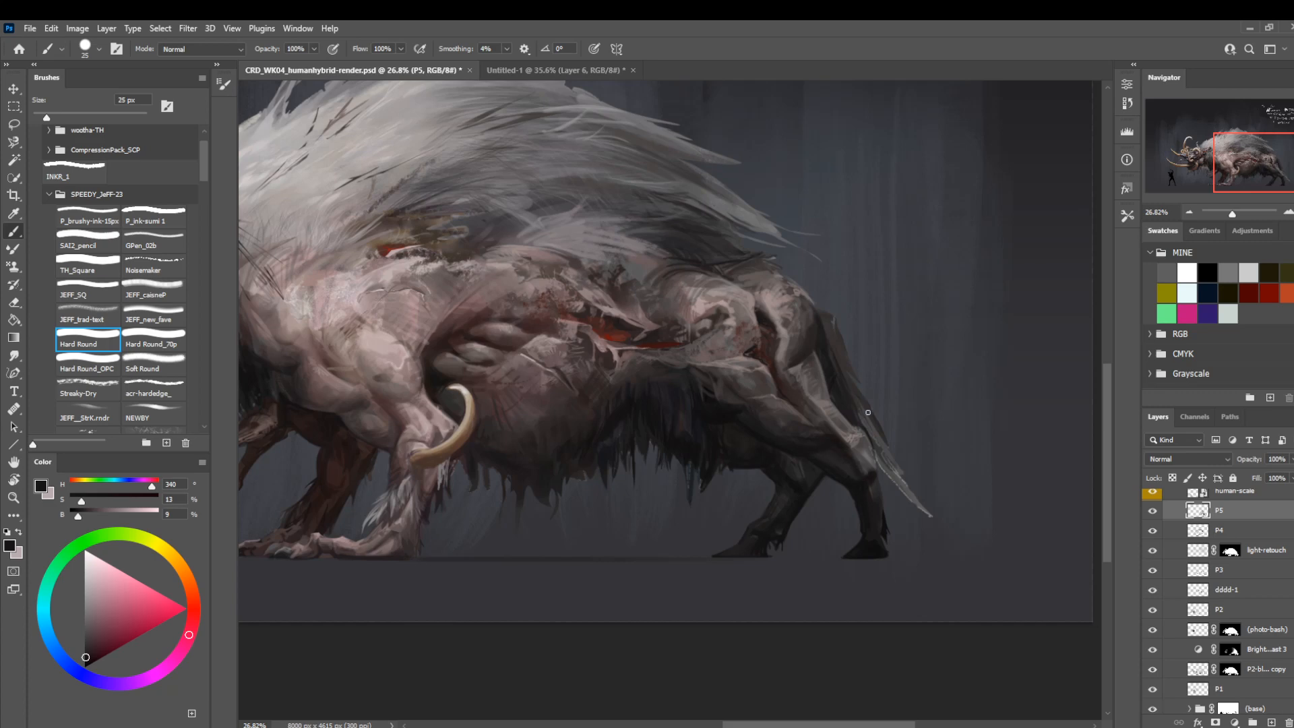
Shade the lower hind leg and thigh underside with sampled dark grey tones and Hard Round at 100 to 175 px.
key(bracketright)
key(bracketright)
key(bracketright)
key(bracketright)
key(bracketright)
key(bracketright)
key(bracketright)
key(bracketright)
alt+click(868, 520)
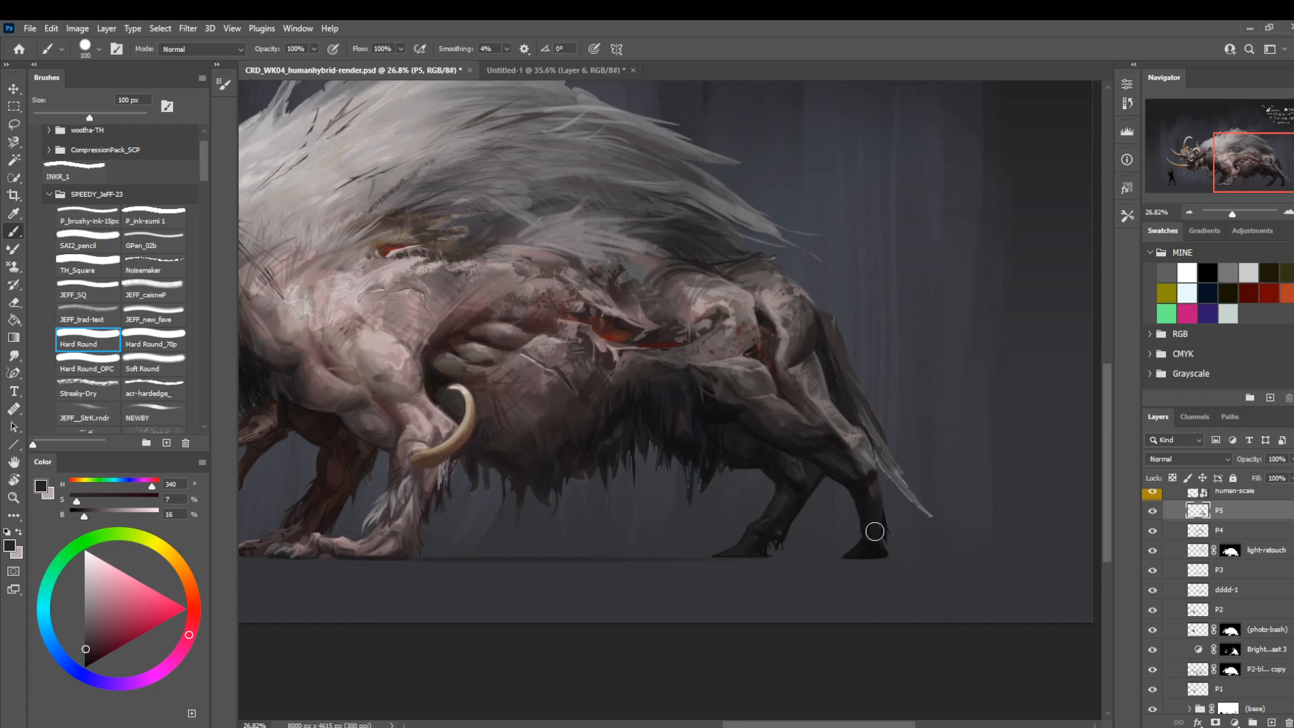
alt+click(788, 425)
key(bracketright)
key(bracketright)
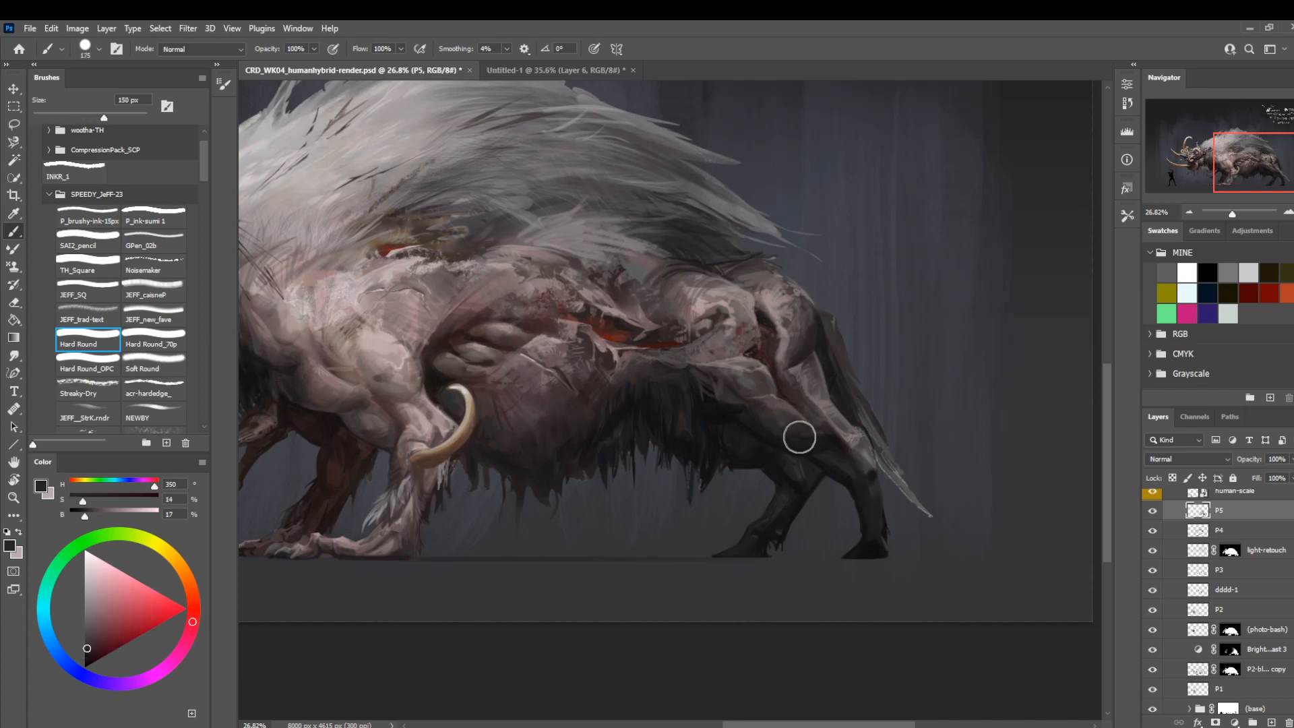
key(bracketright)
alt+click(839, 441)
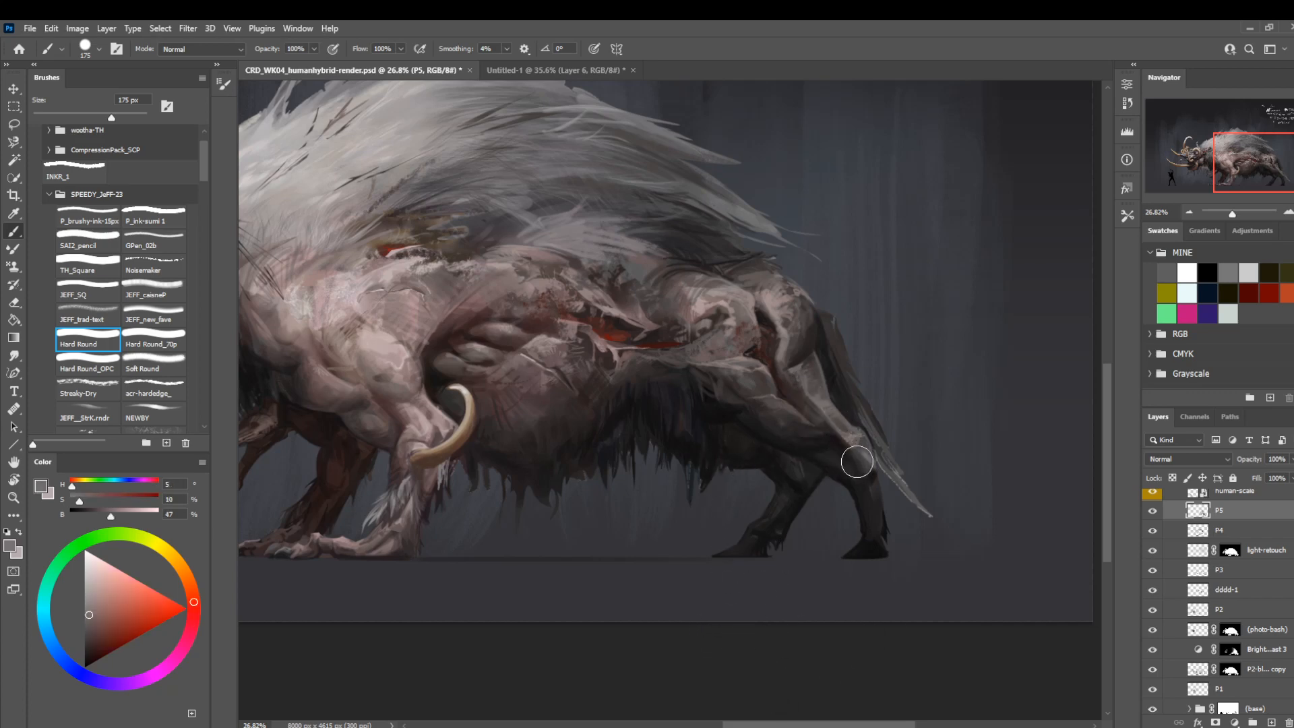
drag(856, 461, 817, 433)
key(ctrl+z)
key(z)
key(b)
mouse_move(811, 455)
mouse_down()
mouse_move(704, 469)
mouse_move(708, 610)
mouse_up()
key(ctrl+z)
key(z)
key(b)
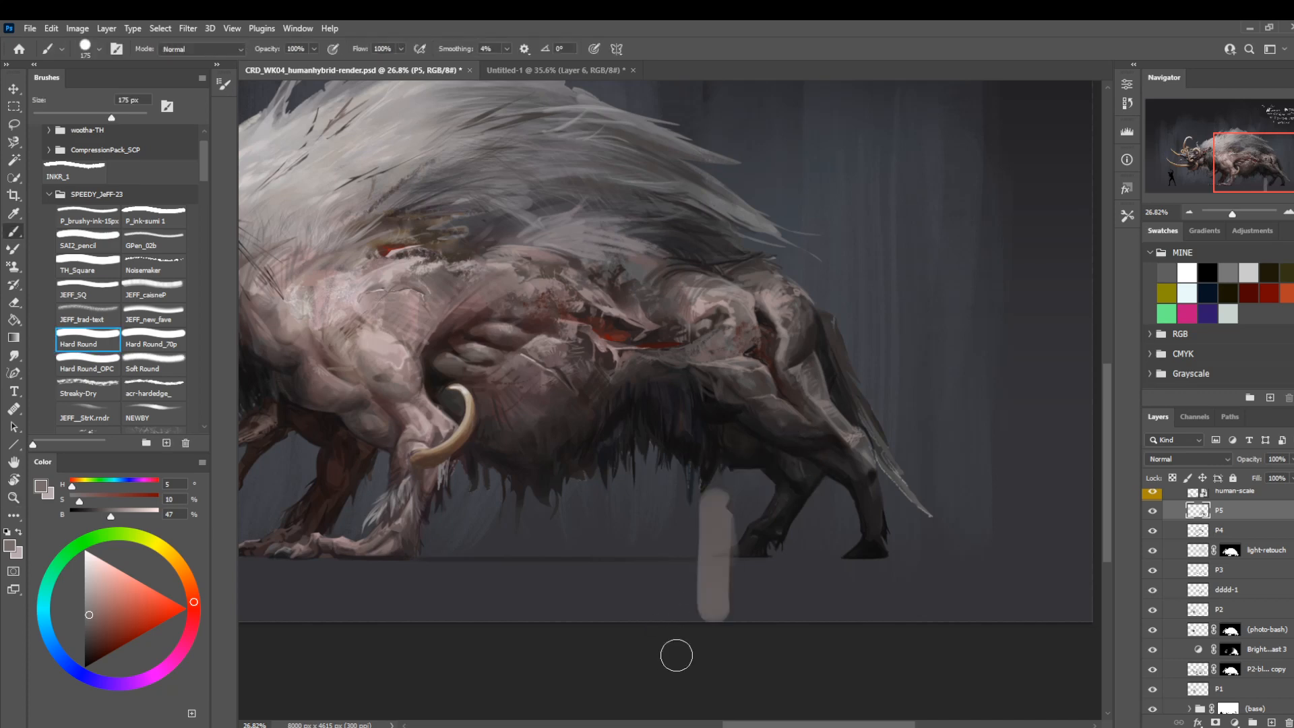
key(ctrl+z)
Glaze a sampled dark grey over the hind legs with Hard Round at 90 px and 30% opacity.
key(z)
mouse_move(711, 530)
mouse_down()
mouse_move(659, 479)
mouse_move(675, 496)
mouse_up()
key(b)
key(3)
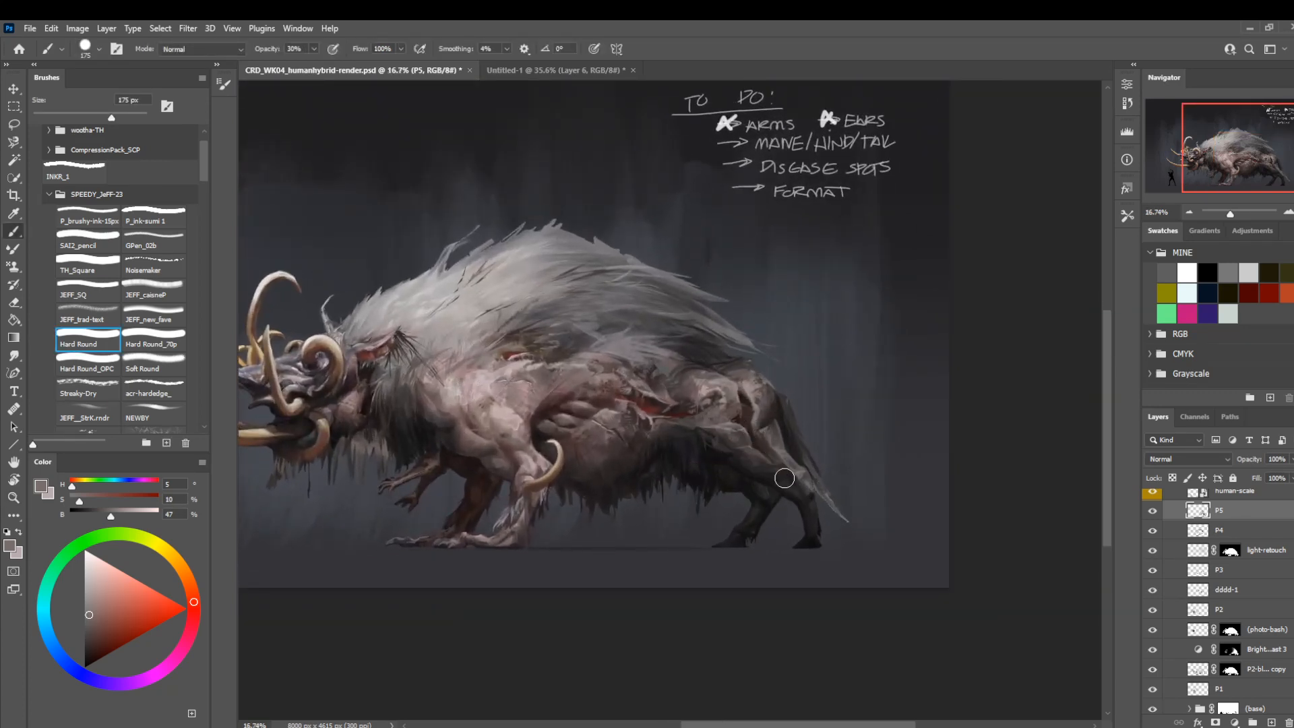
key(bracketleft)
key(bracketleft)
key(bracketleft)
key(bracketleft)
alt+click(761, 506)
mouse_move(742, 481)
mouse_down()
mouse_move(726, 475)
mouse_move(762, 508)
mouse_move(754, 517)
mouse_up()
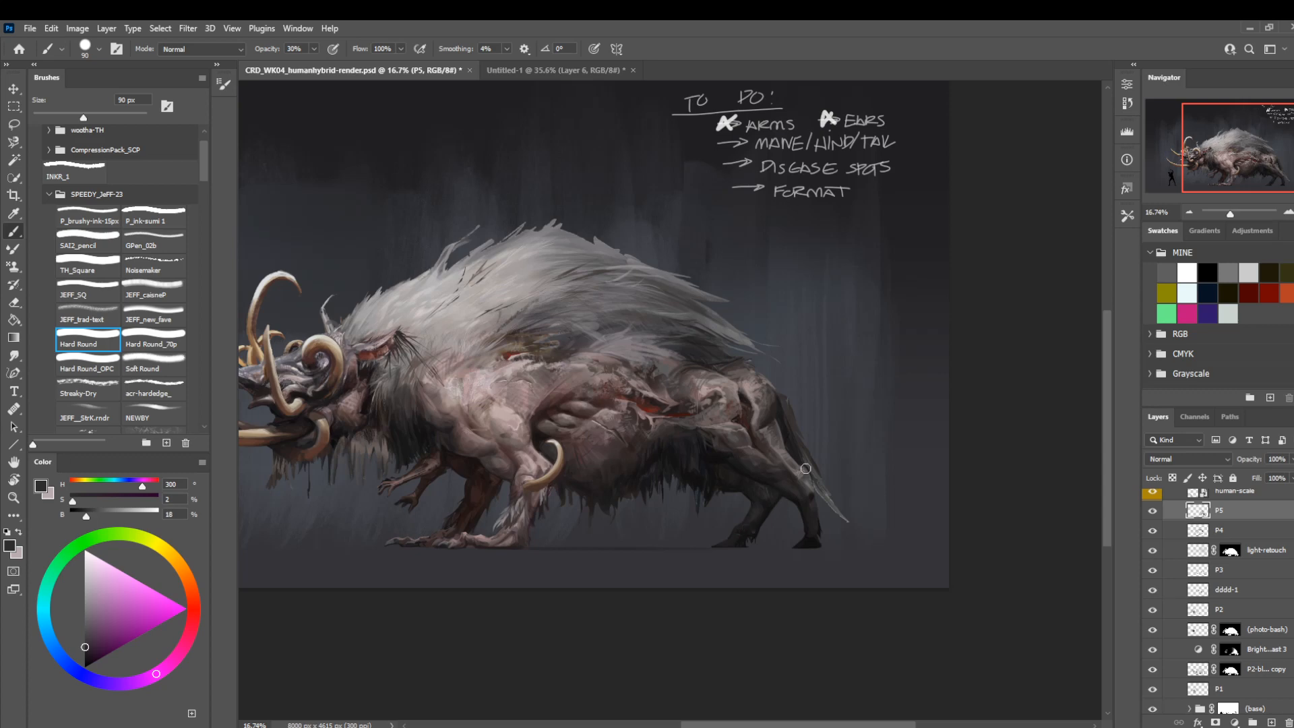
Soften the shading around the near hock with a sampled dark grey and Hard Round at 45 px.
key(bracketleft)
key(bracketleft)
key(bracketleft)
key(bracketleft)
key(bracketleft)
alt+click(808, 476)
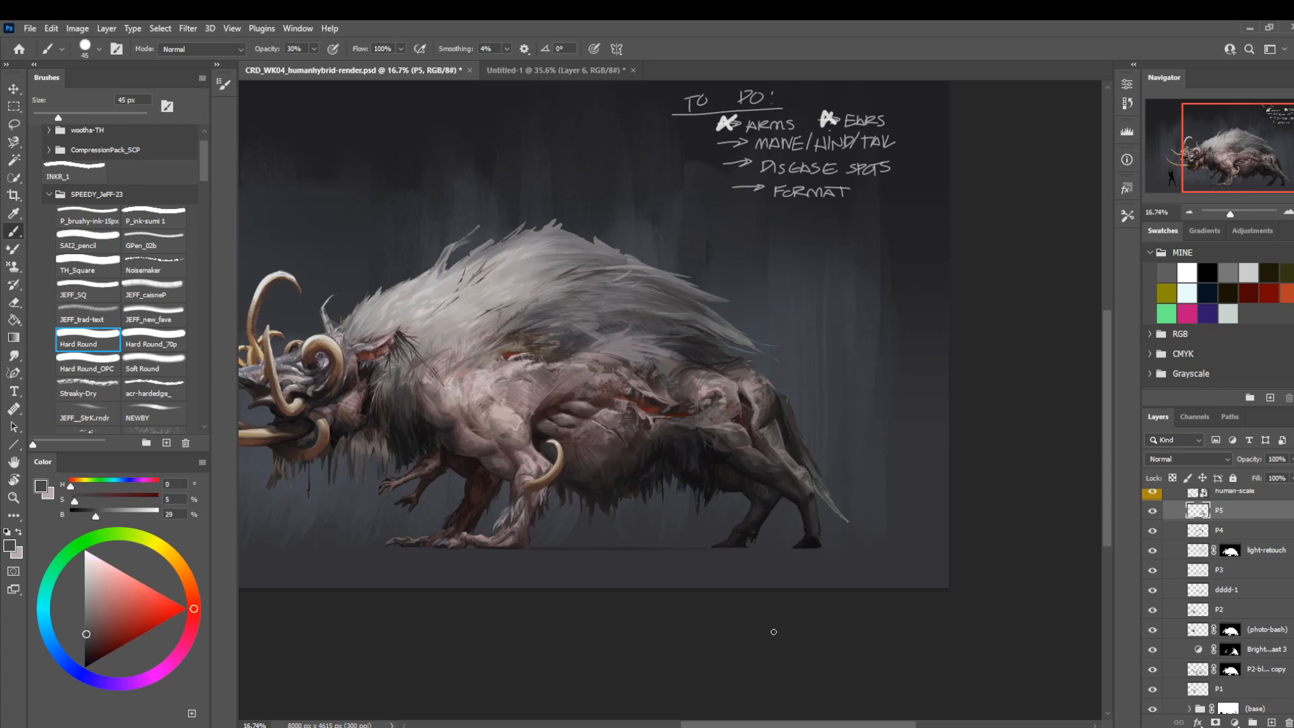
Darken the near lower hind leg with sampled near-black tones using Hard Round at 30 px and 100% opacity.
key(0)
key(bracketleft)
key(bracketleft)
key(bracketleft)
key(bracketleft)
key(bracketleft)
alt+click(811, 515)
key(bracketright)
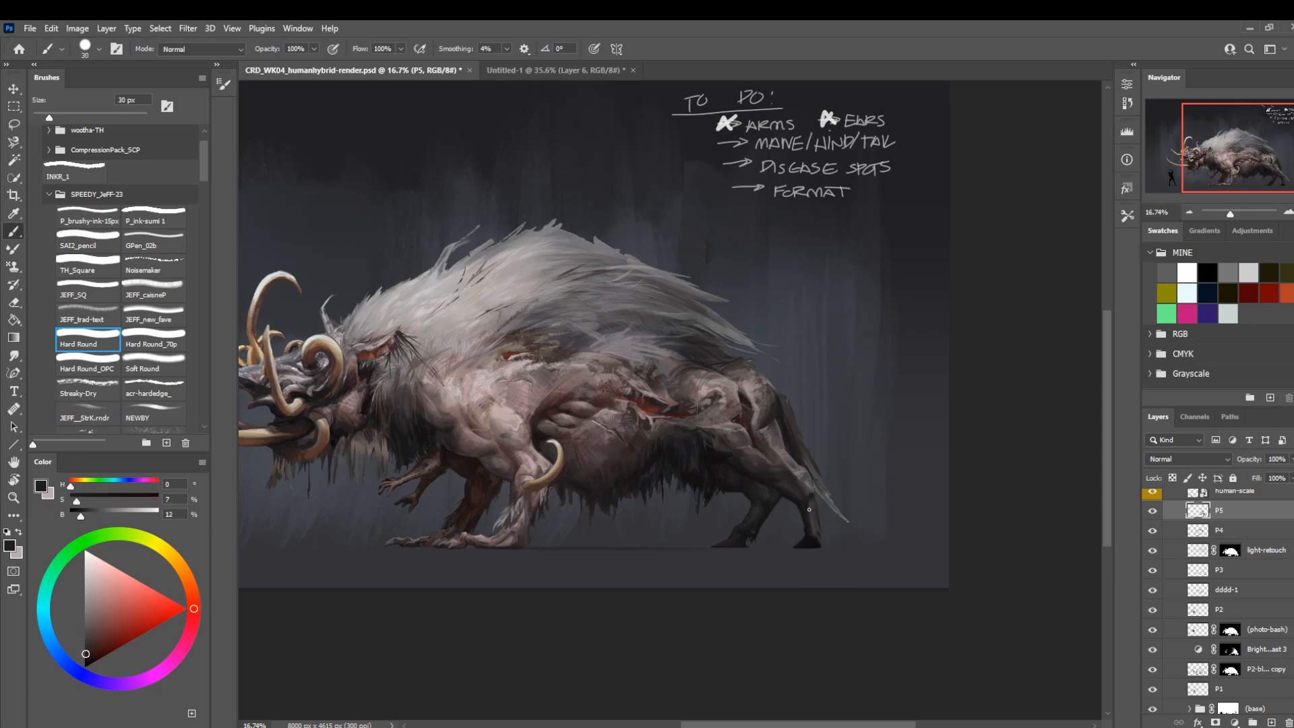
alt+click(809, 519)
Compare the full creature with layer P5 off and on.
drag(569, 523, 694, 520)
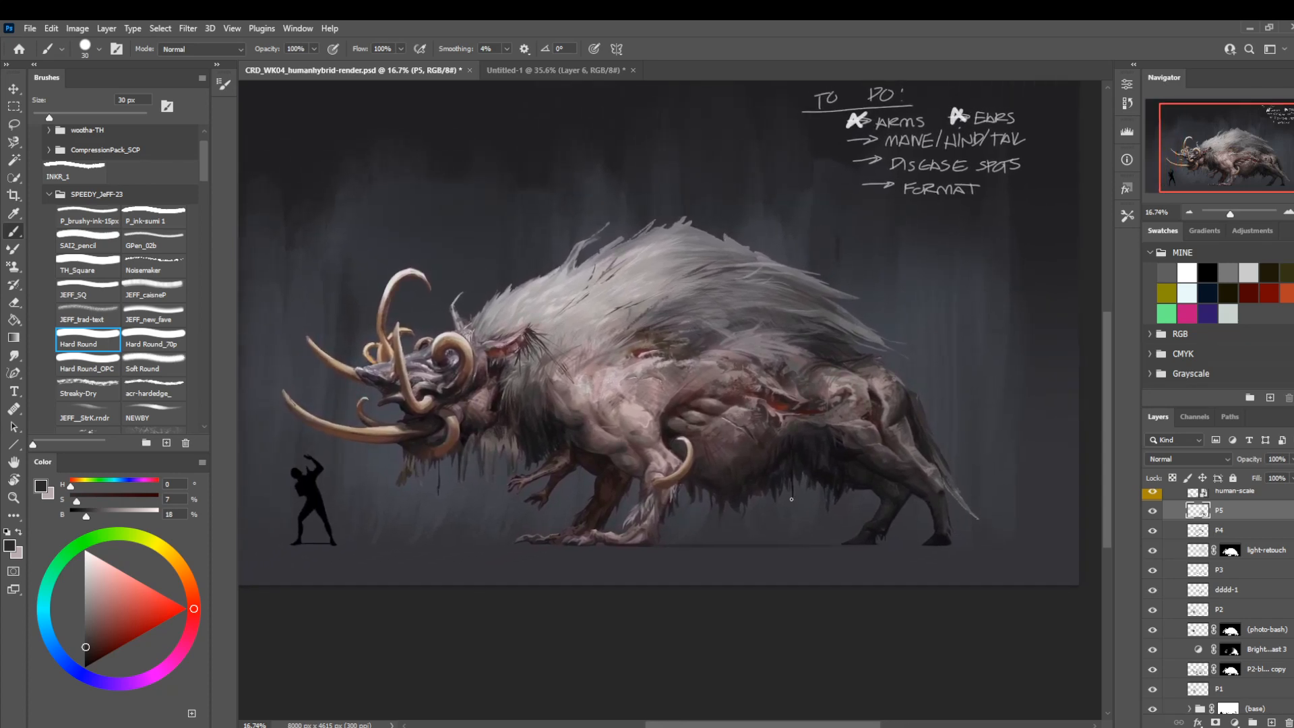
click(1153, 511)
click(1153, 511)
Paint small near-black strokes where the belly fur meets the hind thigh with a sampled tone and Hard Round around 15 px.
alt+click(846, 460)
key(bracketleft)
key(bracketleft)
key(bracketleft)
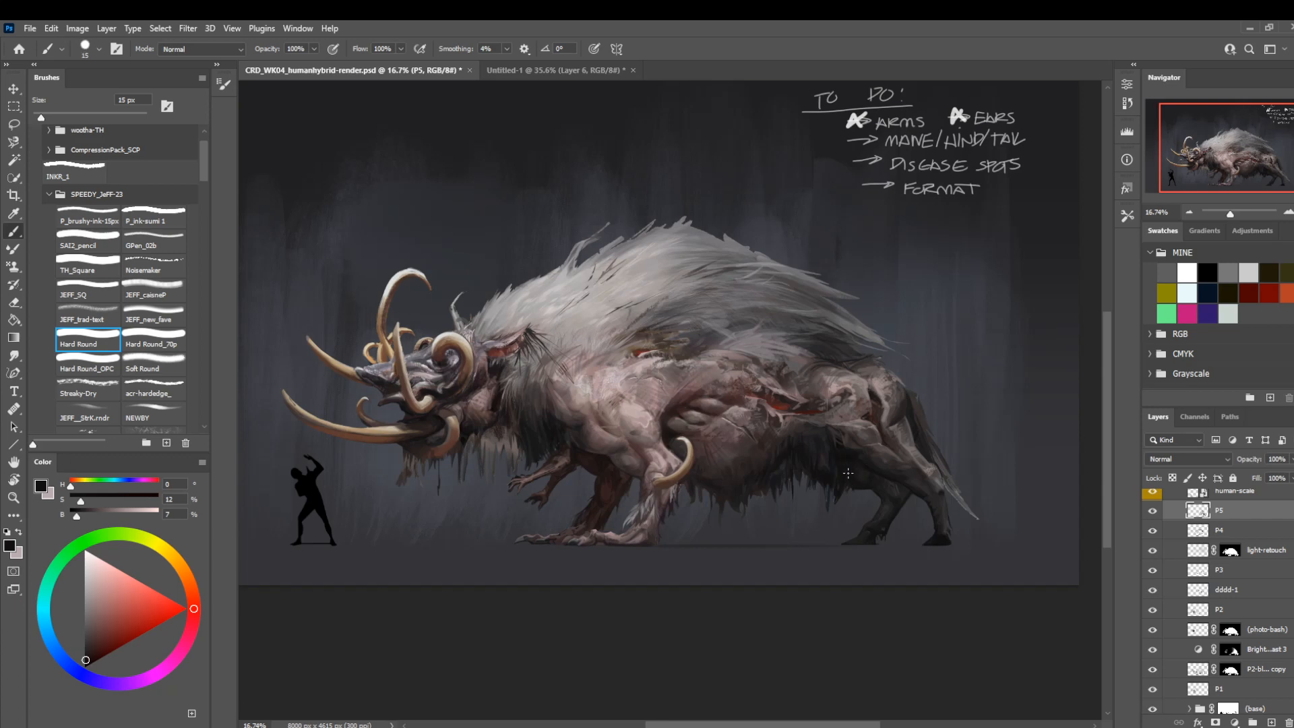
key(bracketright)
key(bracketright)
key(bracketright)
key(bracketleft)
key(bracketleft)
alt+click(845, 453)
key(bracketleft)
key(bracketleft)
Reshape the hollow between hip and rump with sampled mauve and dark tones using Hard Round at 40 to 30 px.
mouse_move(859, 391)
mouse_down()
mouse_move(754, 393)
mouse_move(751, 378)
mouse_up()
key(bracketright)
key(bracketright)
key(bracketright)
key(bracketright)
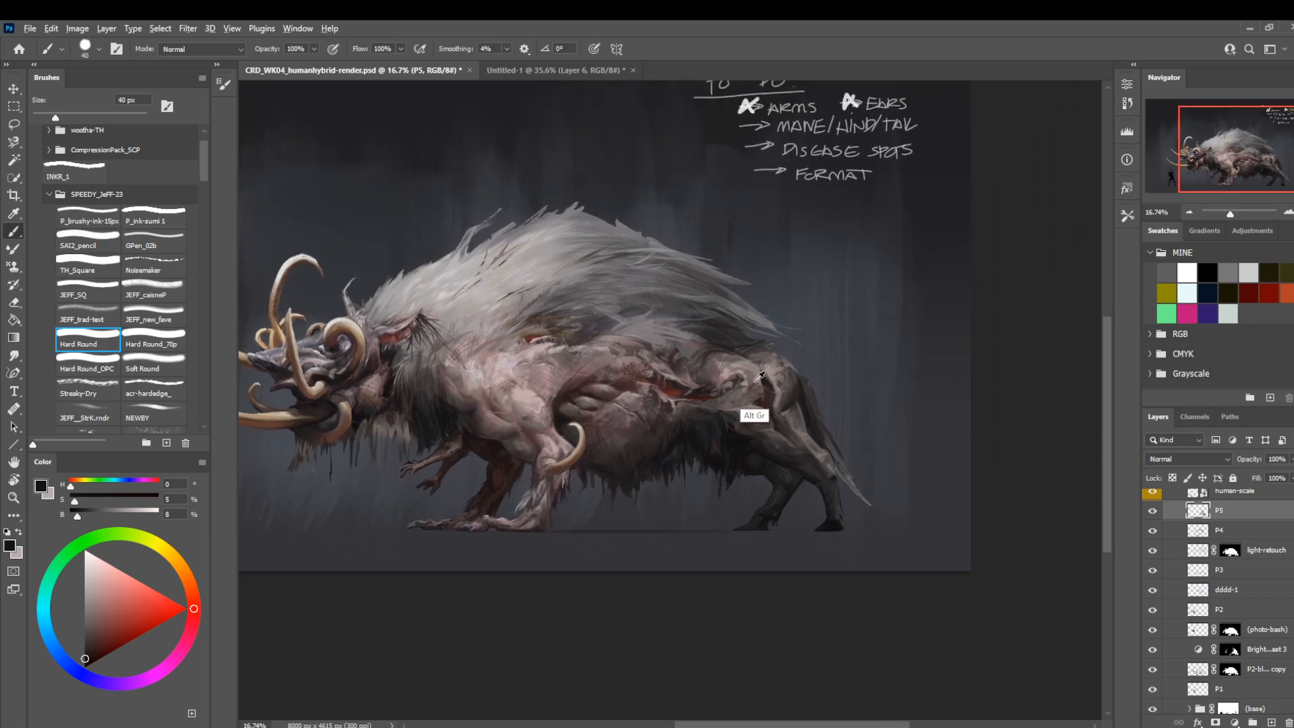
alt+click(755, 381)
alt+click(753, 376)
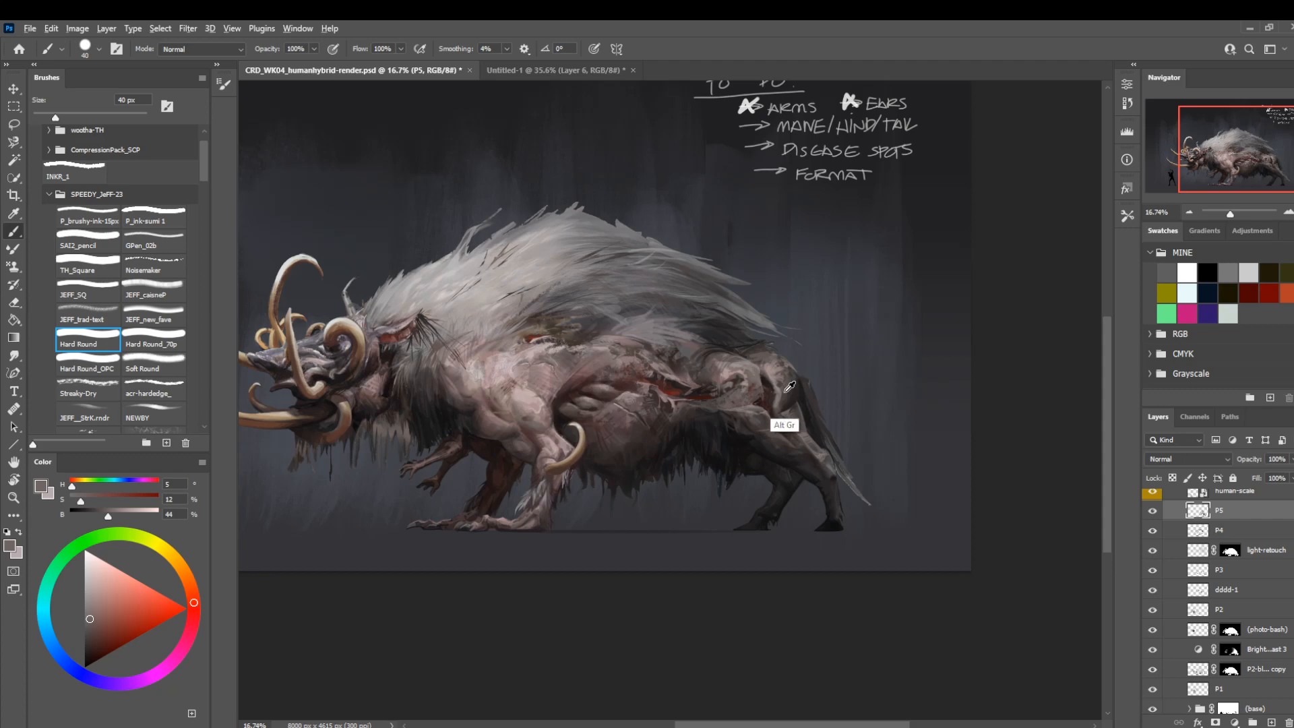
key(bracketleft)
mouse_move(759, 374)
mouse_down()
mouse_move(752, 386)
mouse_move(756, 364)
mouse_up()
drag(574, 382, 639, 400)
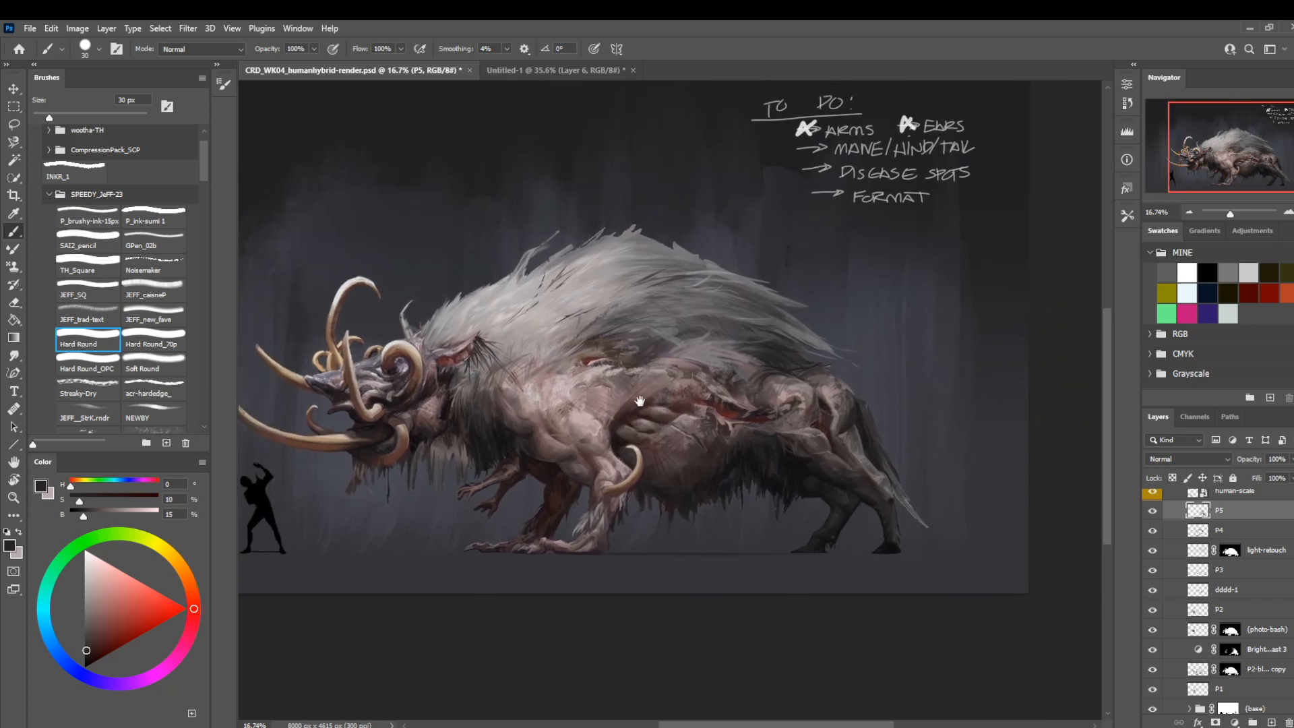
Blend a sampled dark brown into the rear hip crease with Hard Round at 35 px.
key(bracketright)
key(bracketright)
key(bracketleft)
key(bracketleft)
key(bracketleft)
alt+click(834, 425)
drag(835, 420, 836, 419)
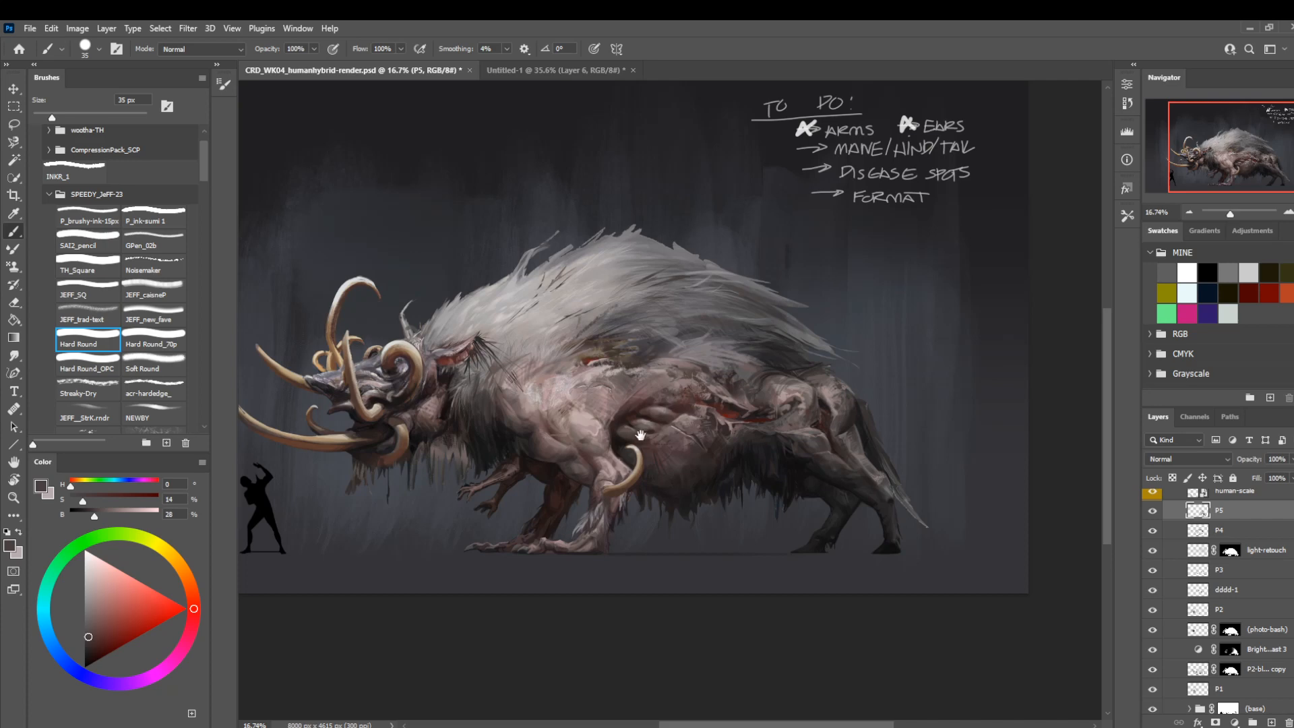
Refine the shadow below the rump crease with a sampled dark brown and Hard Round at 25 px.
drag(641, 435, 769, 391)
mouse_move(883, 297)
mouse_down()
mouse_move(840, 263)
mouse_move(749, 247)
mouse_up()
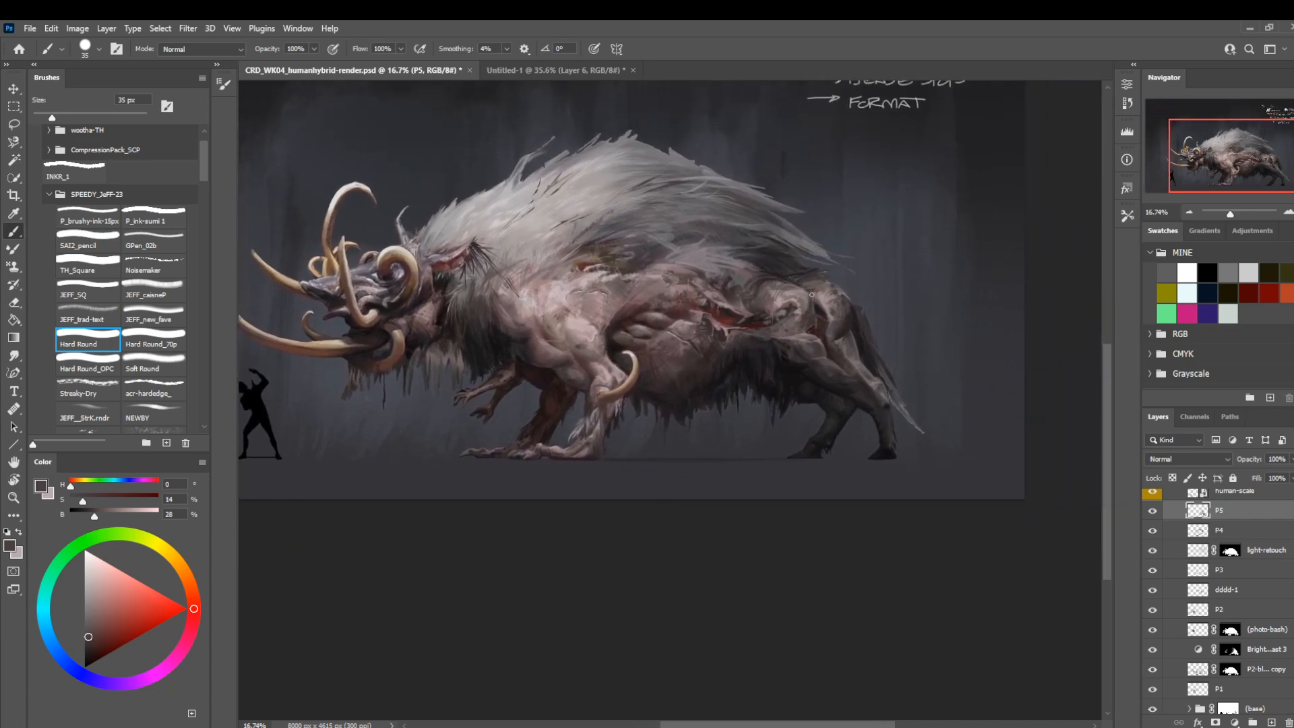
alt+click(824, 338)
key(bracketleft)
key(bracketleft)
alt+click(821, 347)
scroll(669, 304, up, 3)
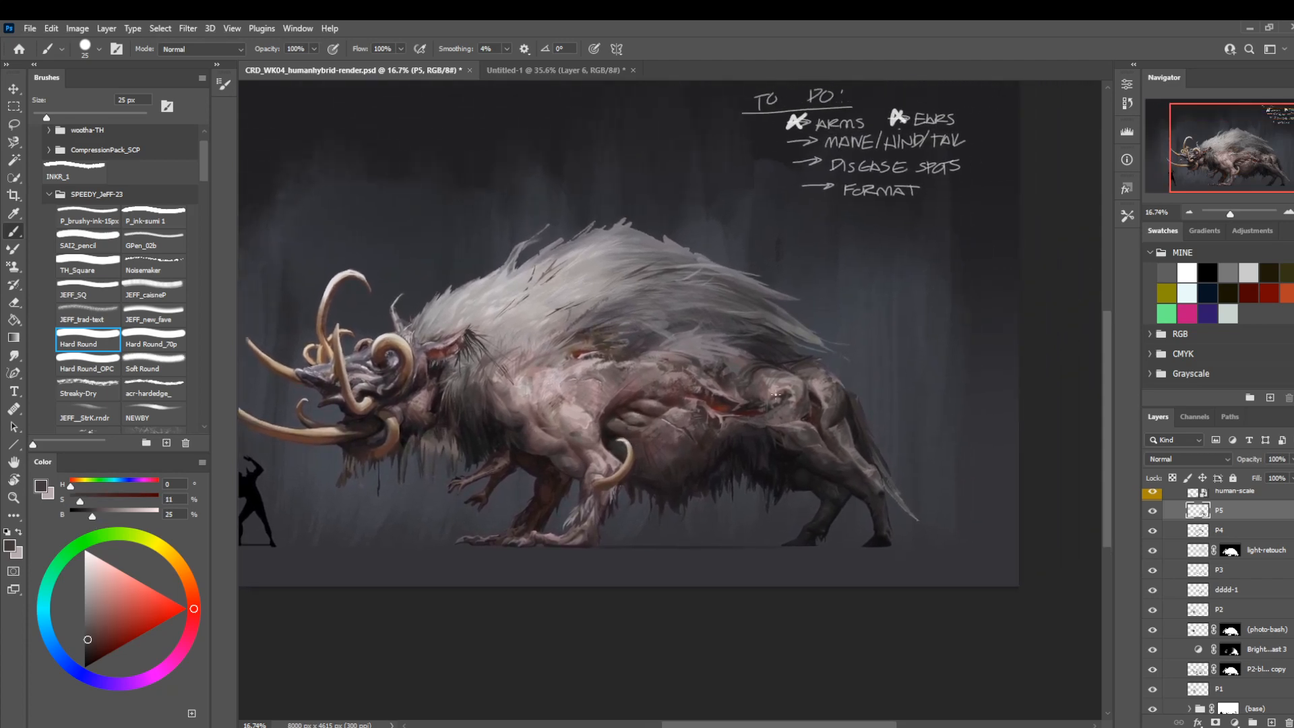
Paint dark brown shading over the top of the hip beneath the mane with sampled tones and Hard Round at 60 to 50 px.
alt+click(801, 406)
key(bracketright)
key(bracketright)
key(bracketright)
key(bracketright)
key(bracketright)
key(bracketright)
alt+click(775, 372)
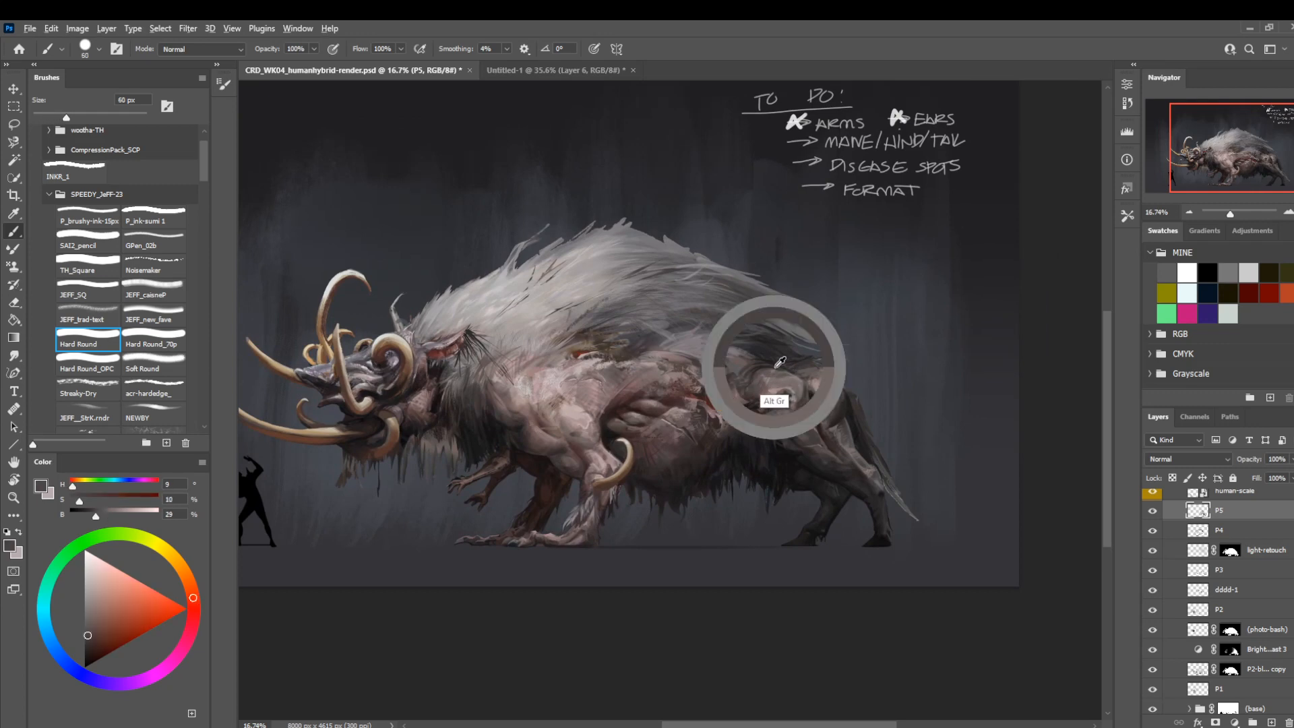
key(bracketleft)
key(bracketleft)
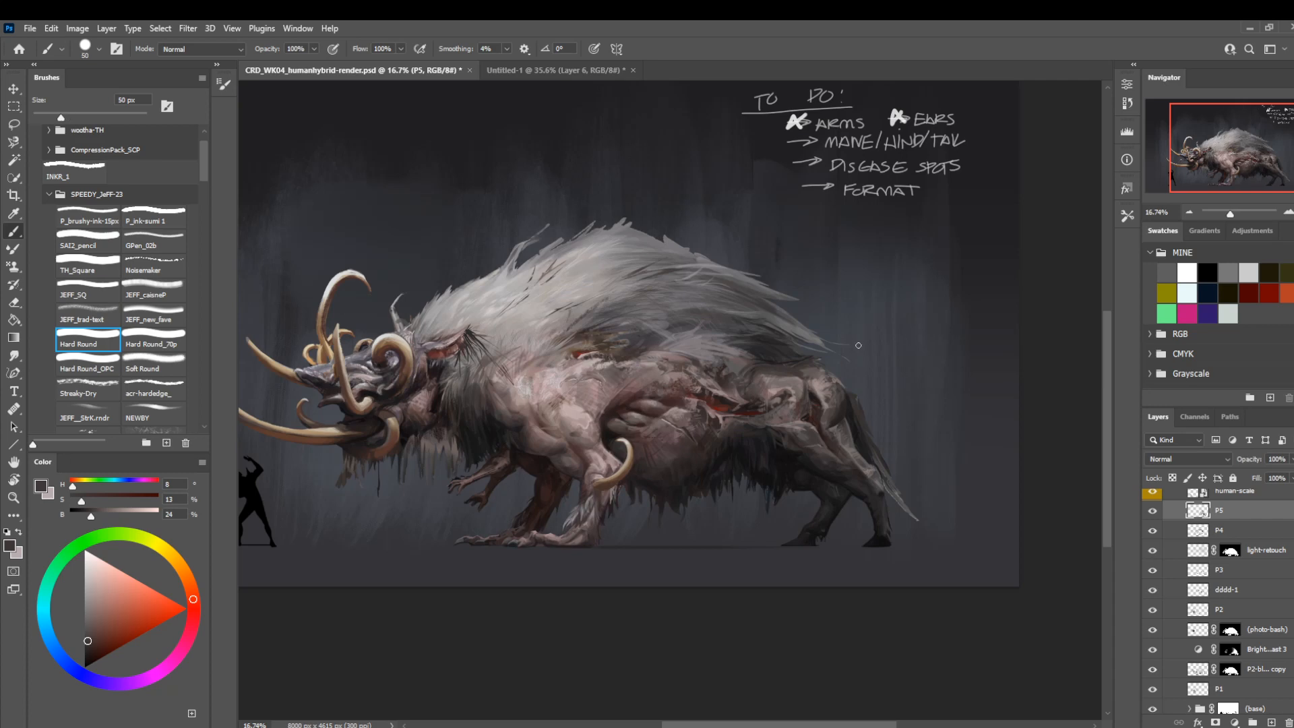
Refine the hip's upper edge beneath the mane with sampled dark and grey tones using Hard Round at 40 to 30 px.
alt+click(773, 367)
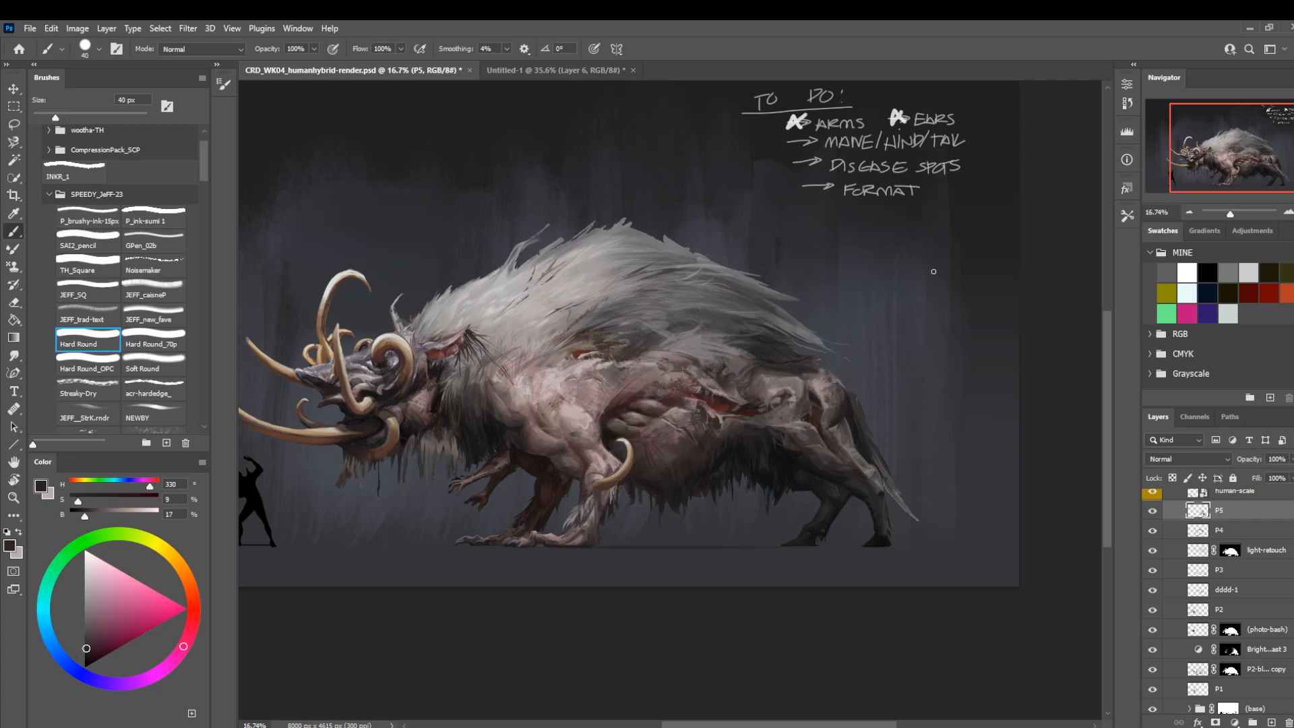
key(bracketleft)
alt+click(788, 379)
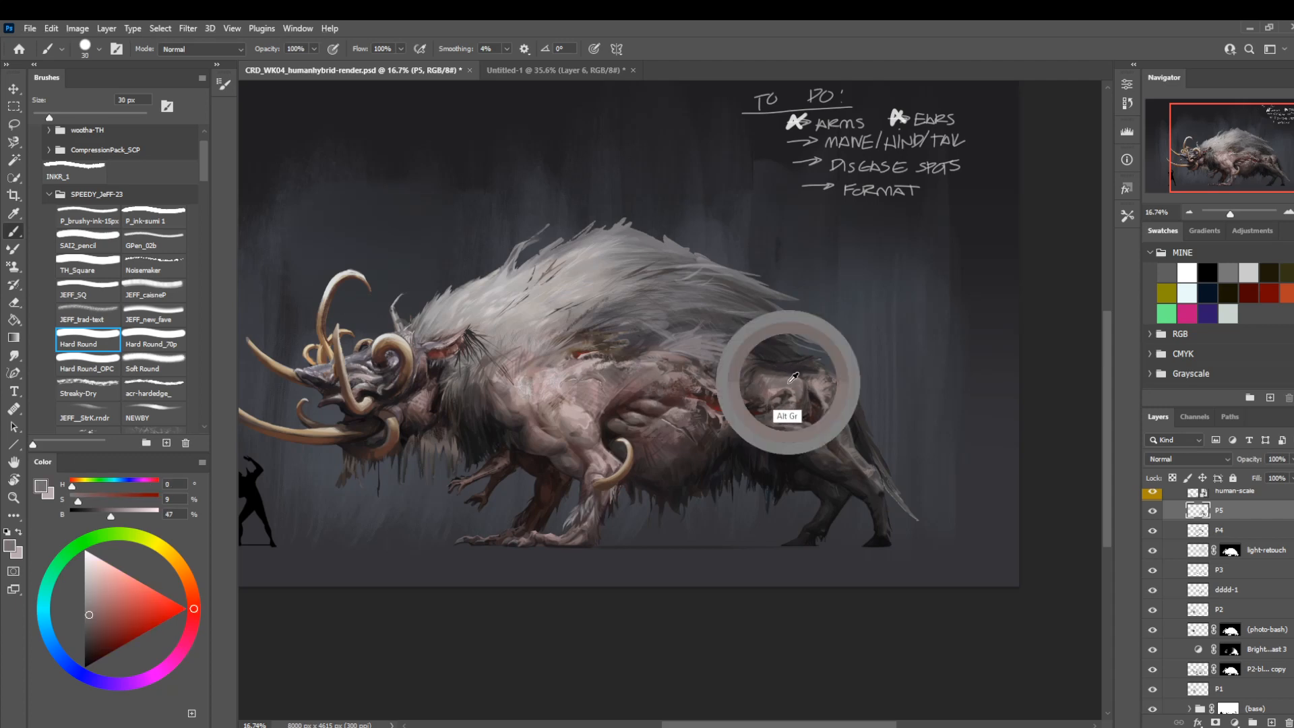
alt+click(774, 370)
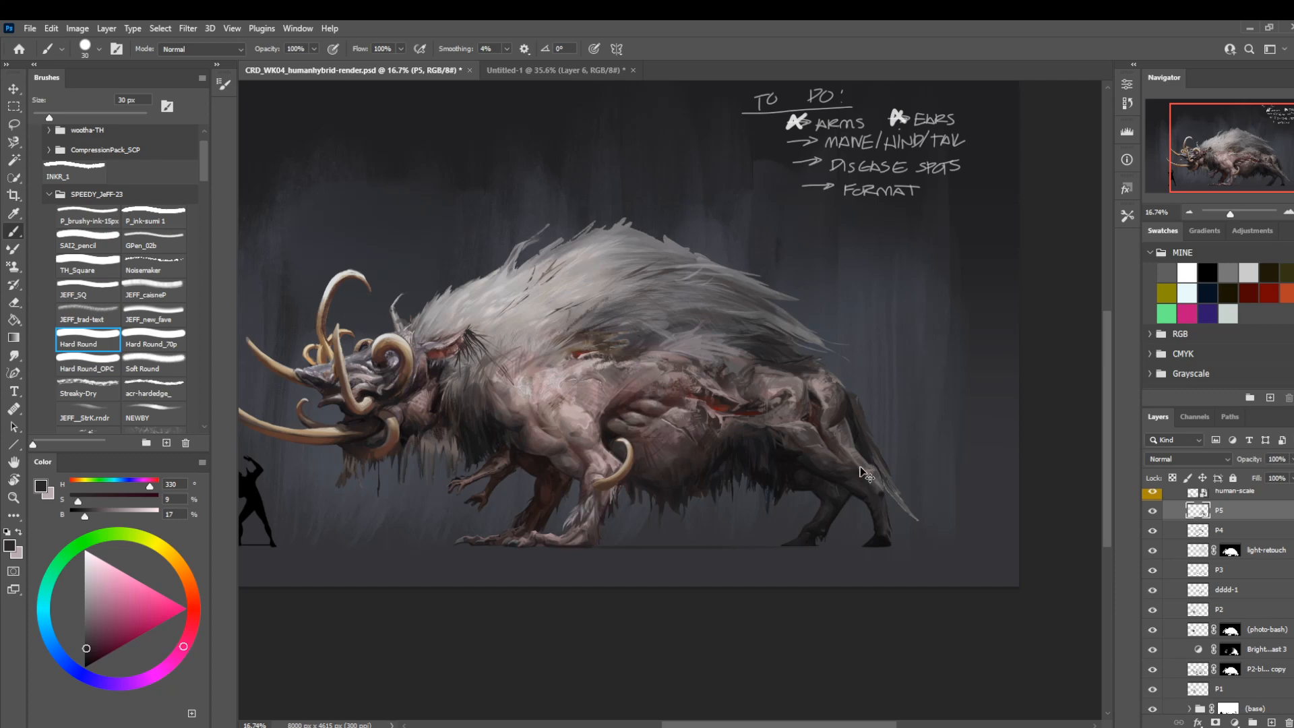
alt+click(795, 375)
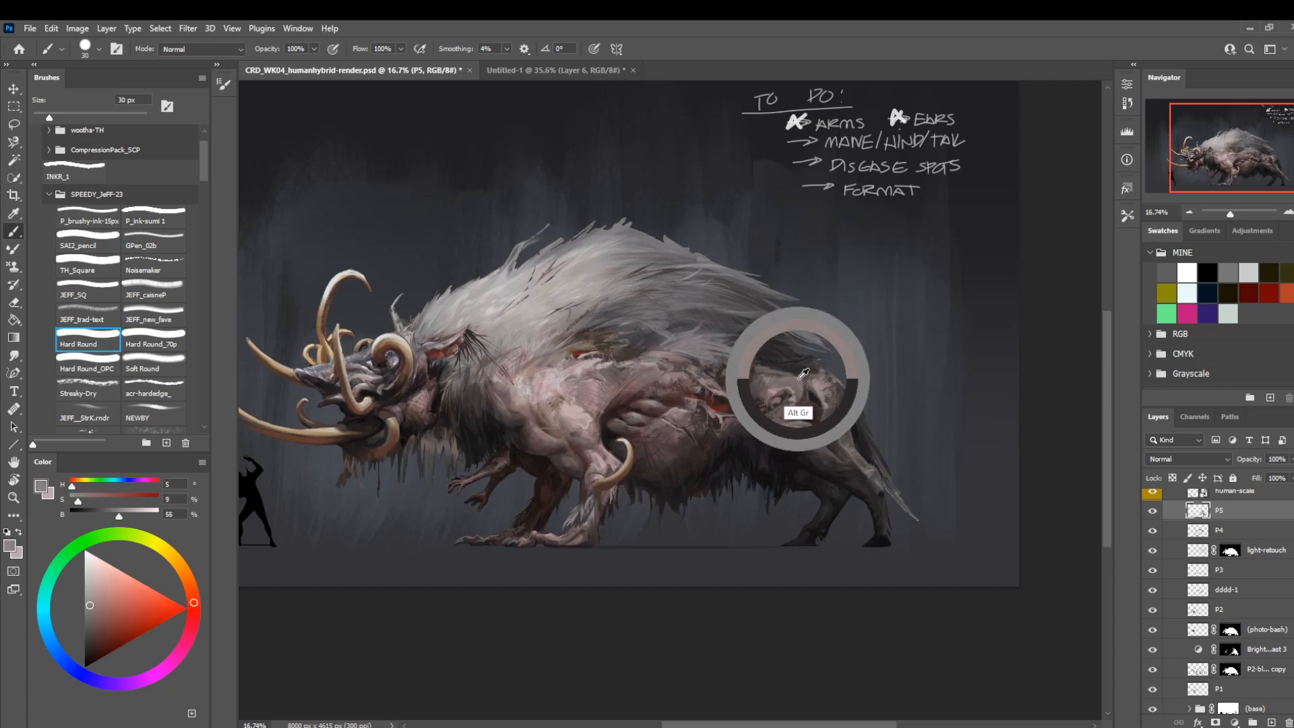
Add finer strokes where the mane meets the top of the rump, reducing Hard Round to 10 px.
key(bracketleft)
mouse_move(786, 372)
mouse_down()
mouse_move(734, 380)
mouse_move(742, 365)
mouse_move(798, 374)
mouse_up()
alt+click(768, 364)
key(bracketleft)
key(bracketleft)
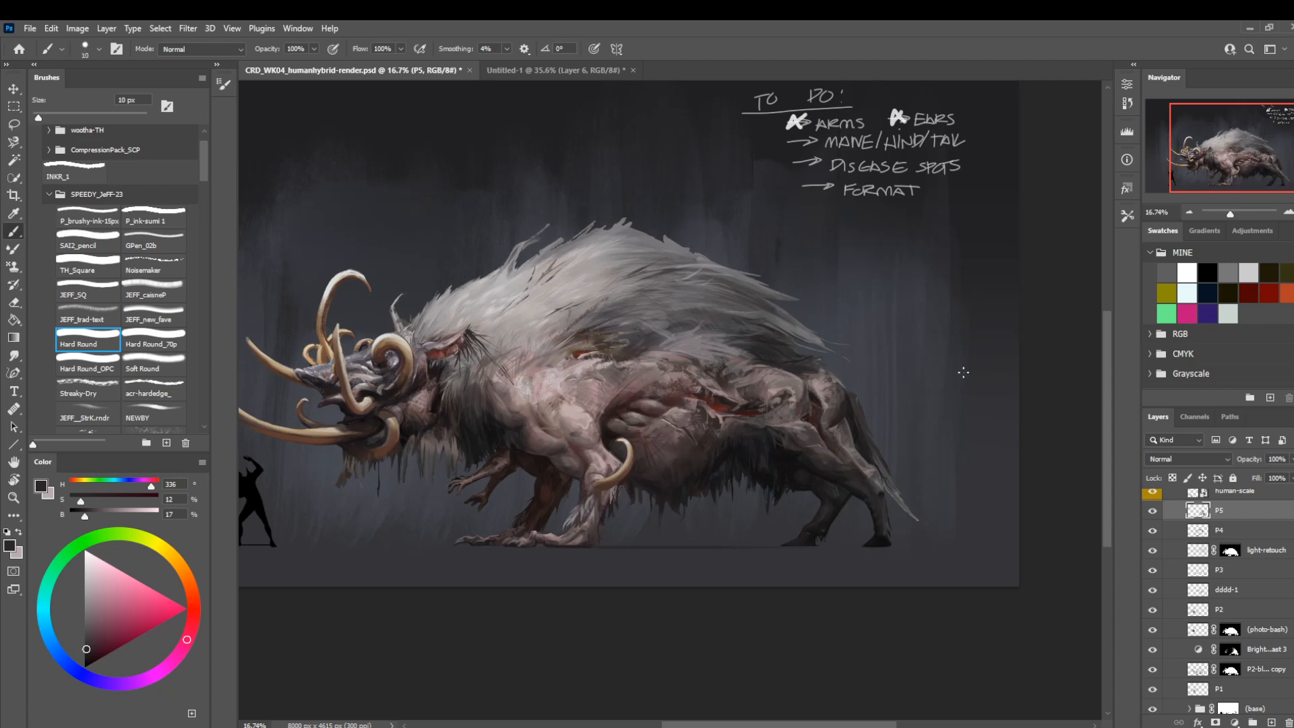
Compare the creature's body with and without layer P5 by toggling the layer's visibility.
key(z)
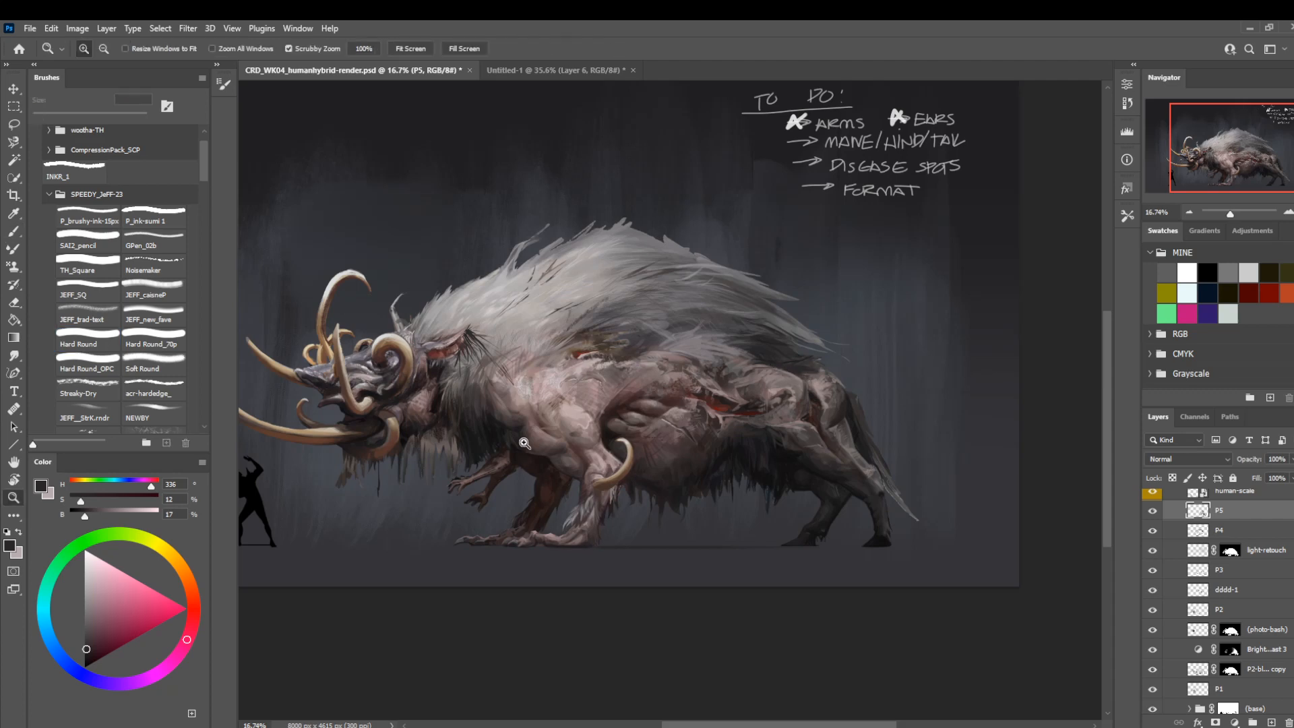
key(b)
key(z)
drag(616, 466, 634, 532)
drag(556, 612, 653, 583)
click(1153, 512)
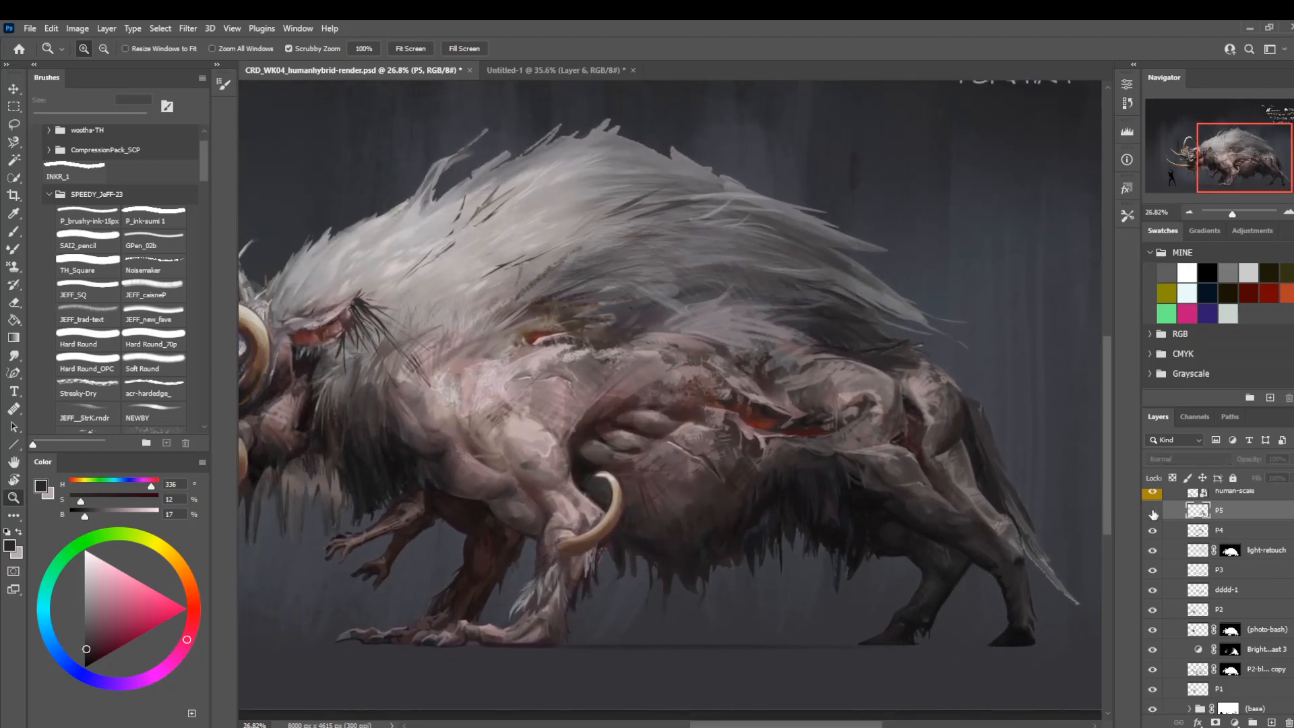
click(1153, 512)
click(1154, 513)
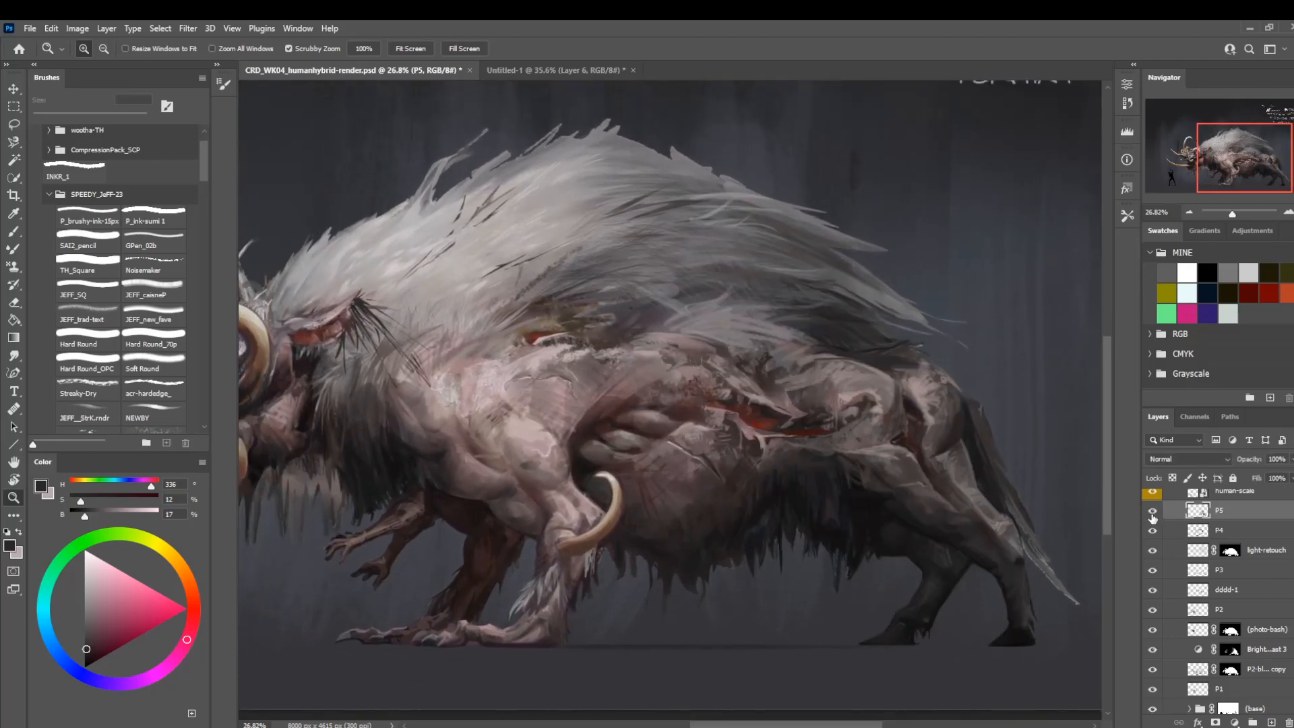
Check the creature's silhouette and values in a mirrored view with a grayscale proof, and return to colour.
scroll(565, 500, down, 4)
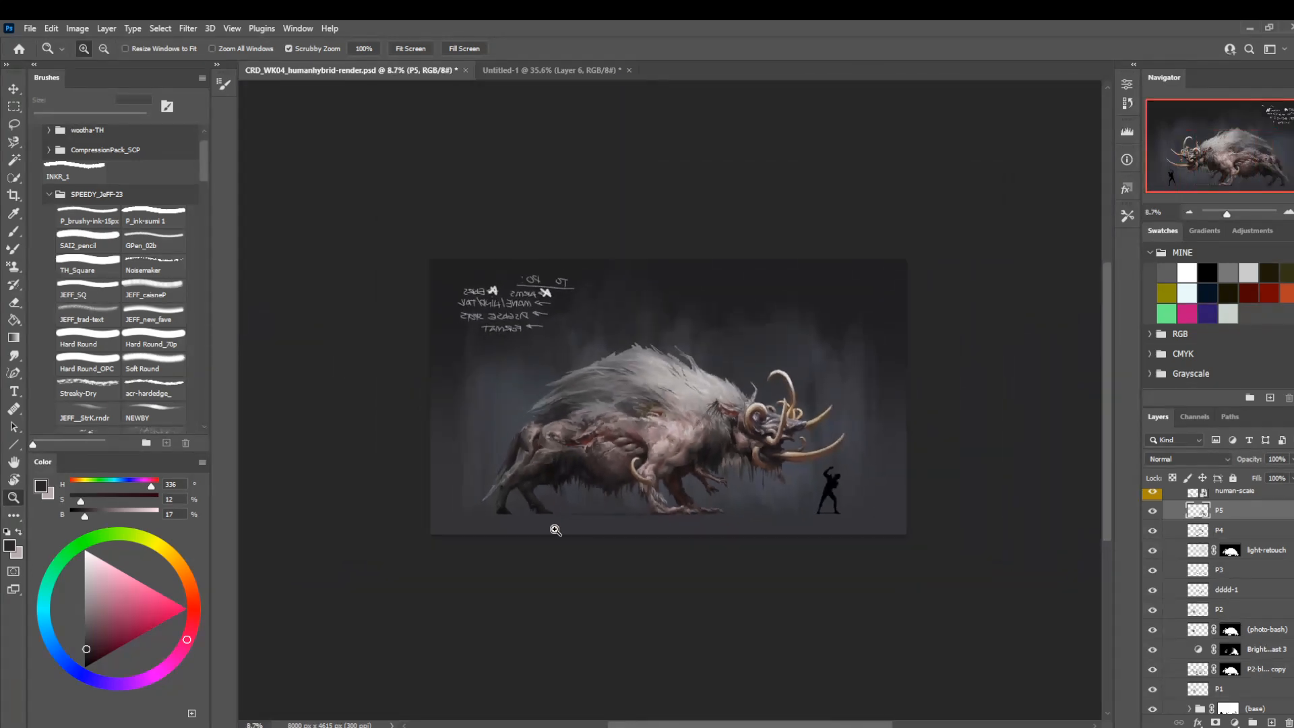
key(ctrl+y)
scroll(627, 472, down, 3)
scroll(627, 435, up, 2)
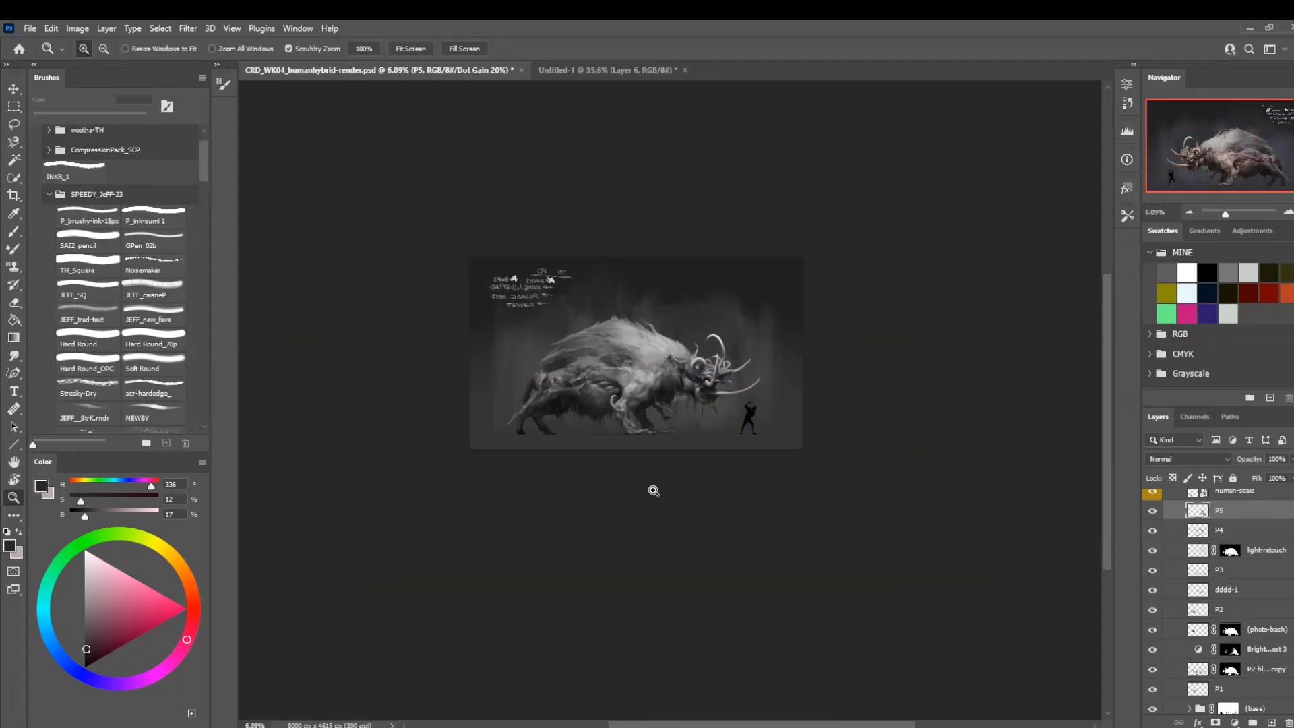
scroll(611, 415, up, 2)
mouse_move(619, 403)
mouse_down()
mouse_move(636, 407)
mouse_move(612, 416)
mouse_move(623, 420)
mouse_up()
scroll(623, 420, up, 4)
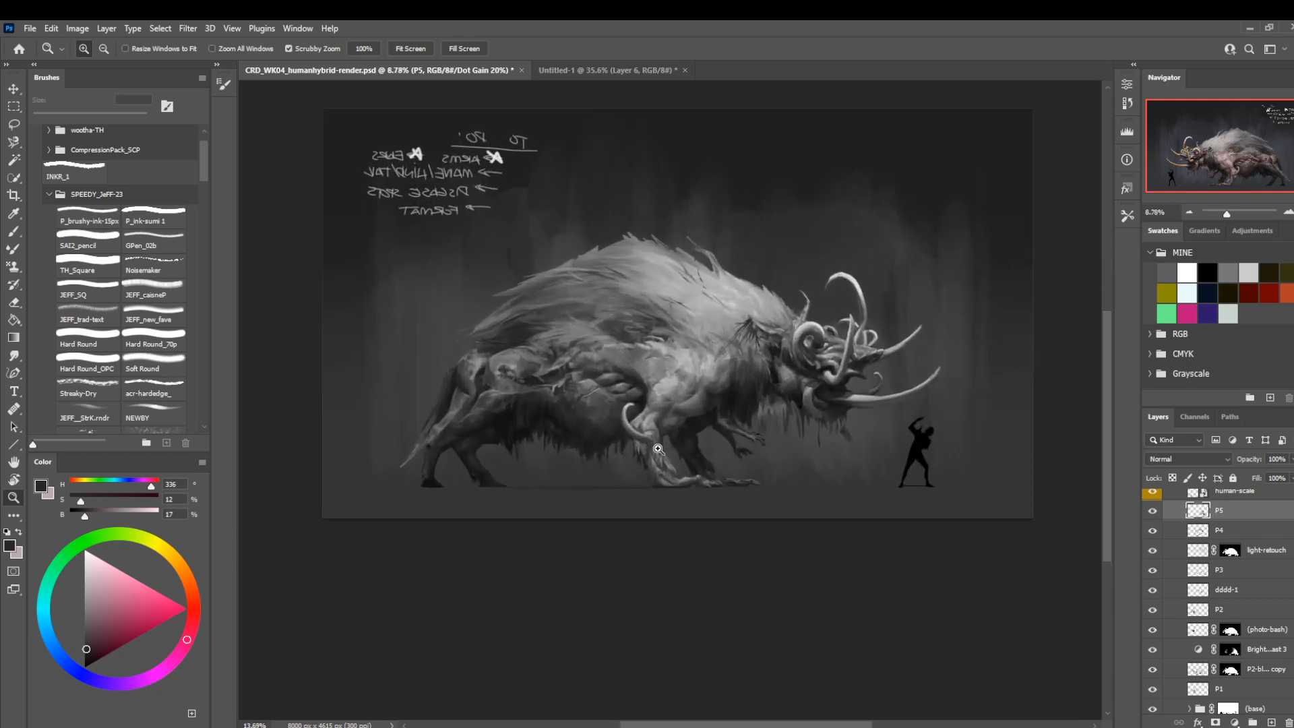
key(ctrl+y)
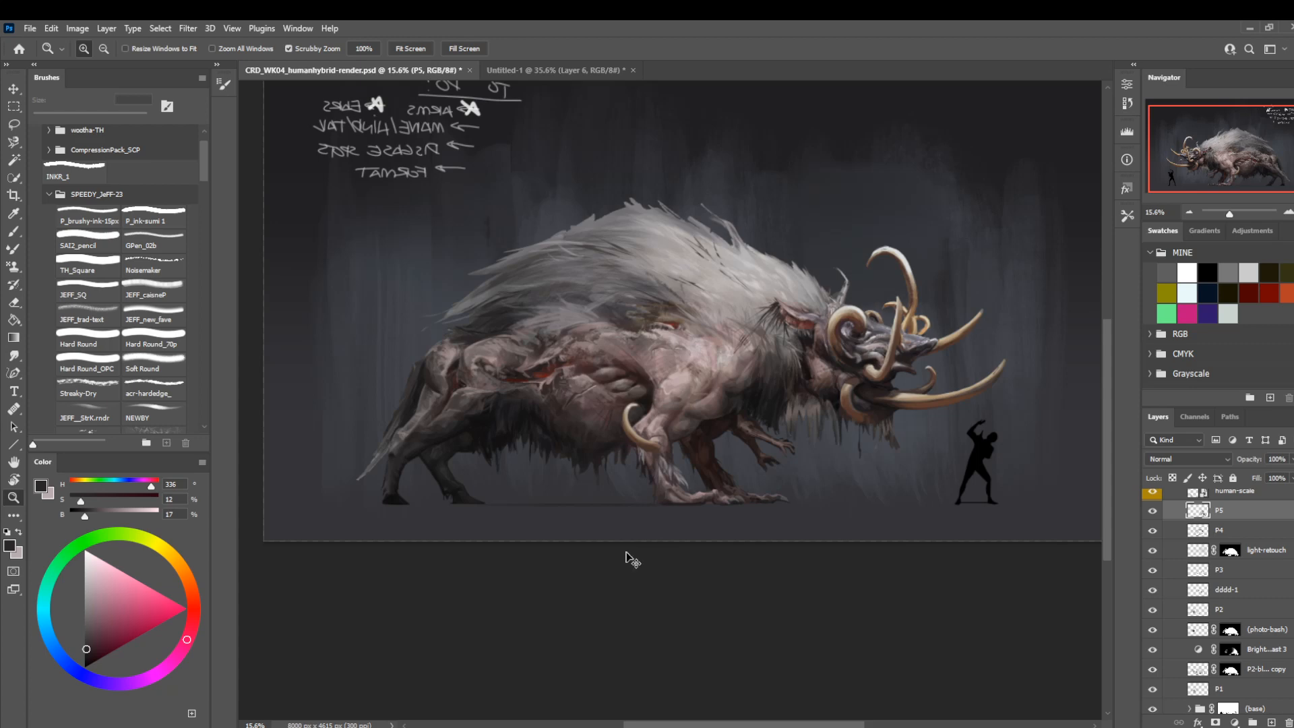
Create a new layer named disease-tt1 above P5 with Normal mode and 100% opacity.
key(ctrl+shift+n)
text(disease)
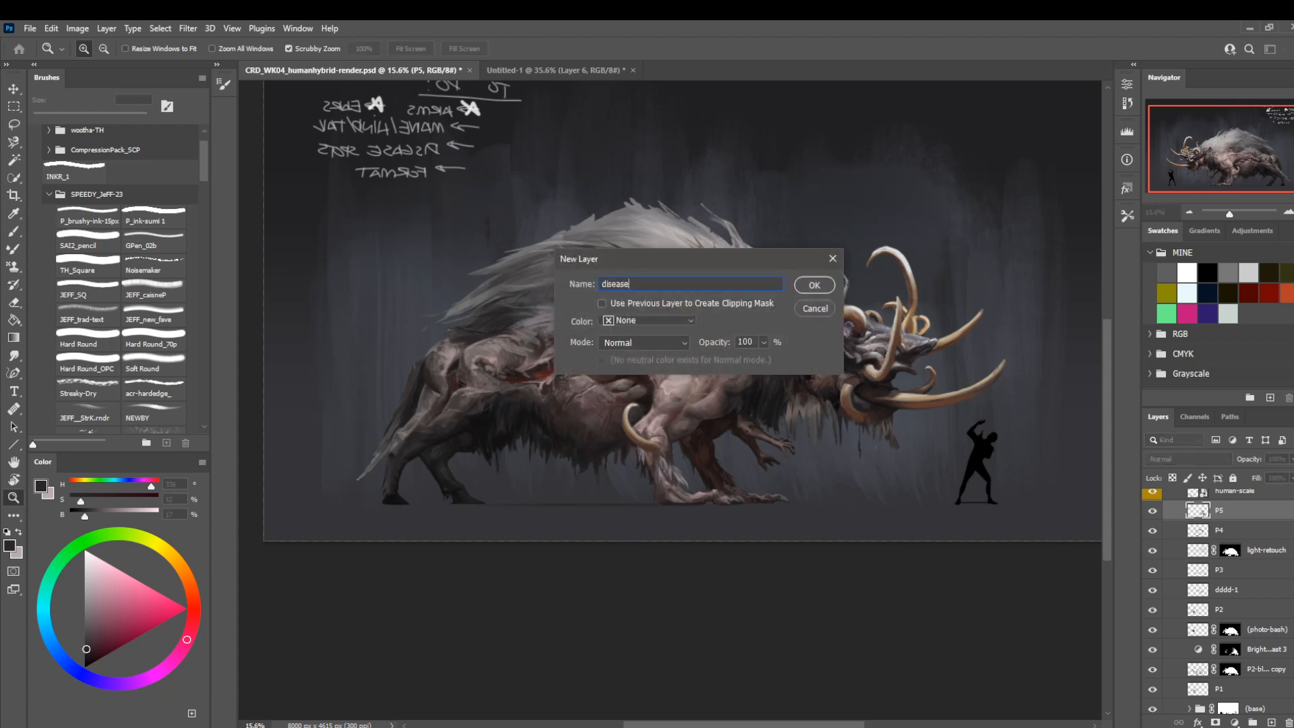
text(-tt1)
key(Return)
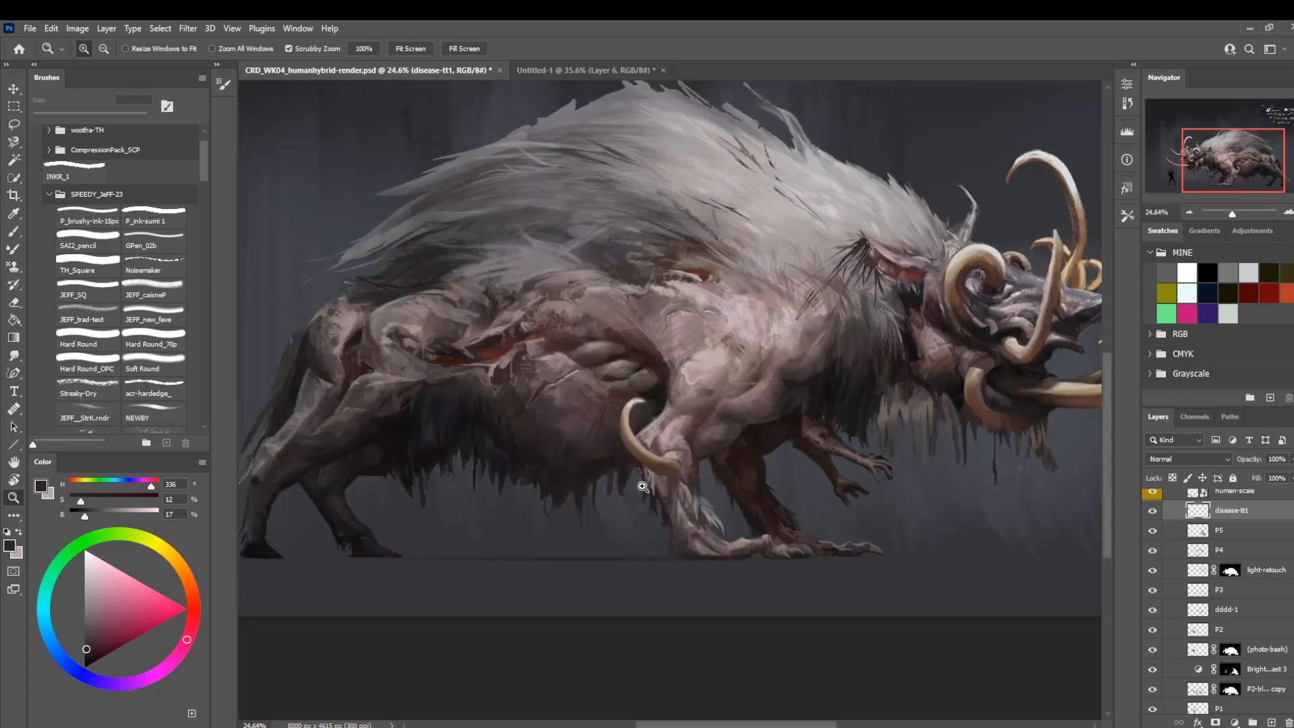
mouse_move(660, 480)
mouse_down()
mouse_move(566, 529)
mouse_move(615, 500)
mouse_up()
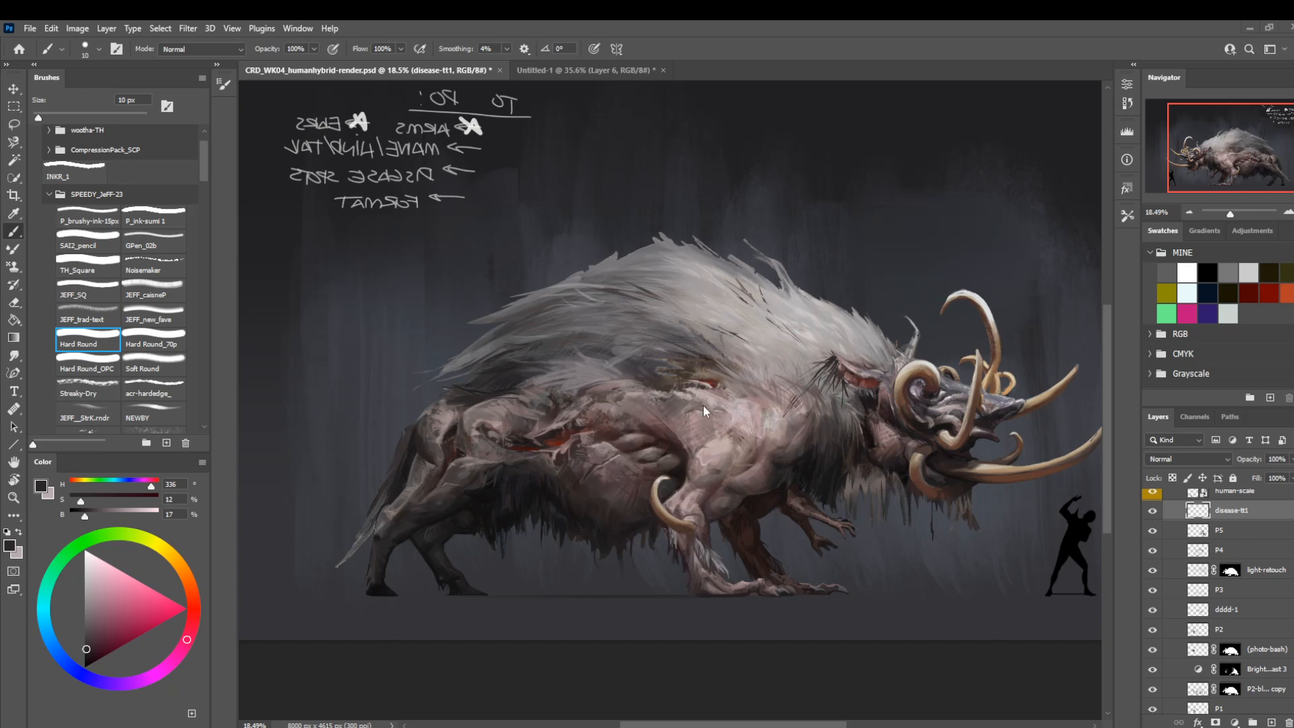
Compare the boar creature in normal and mirrored views of the canvas.
drag(705, 510, 676, 462)
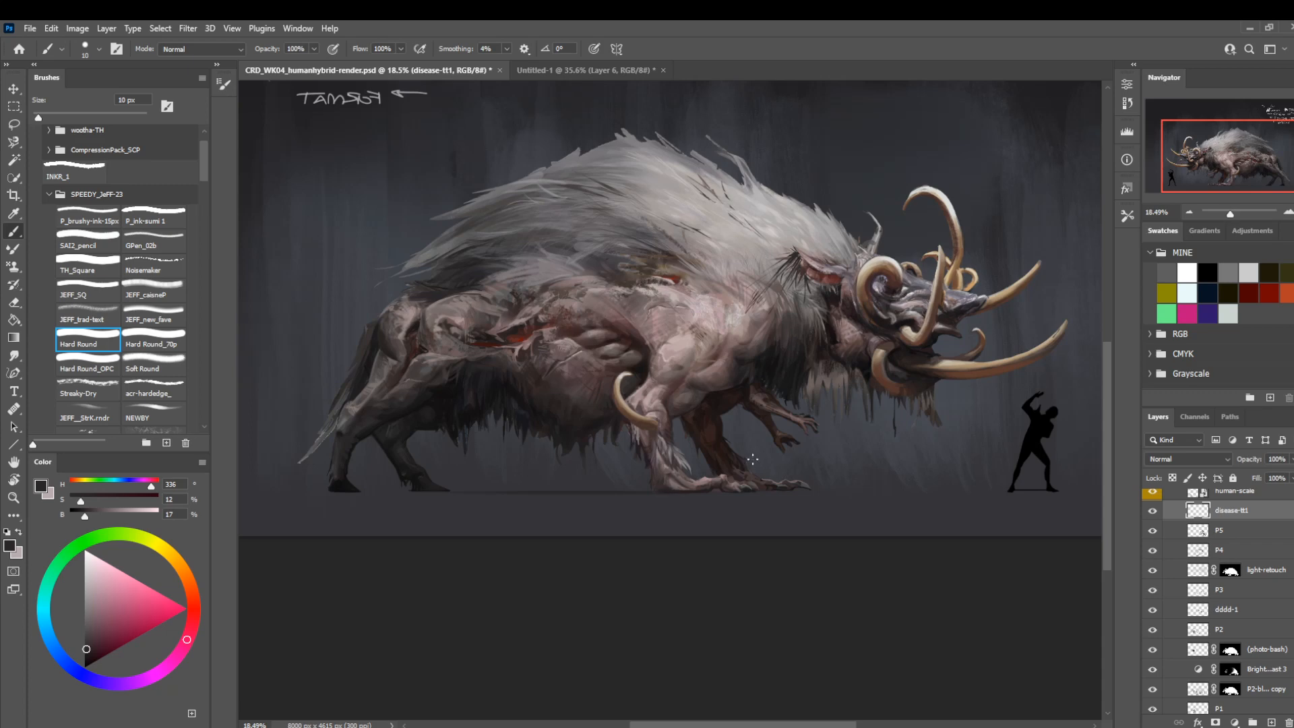
drag(706, 434, 709, 486)
key(ctrl+shift+h)
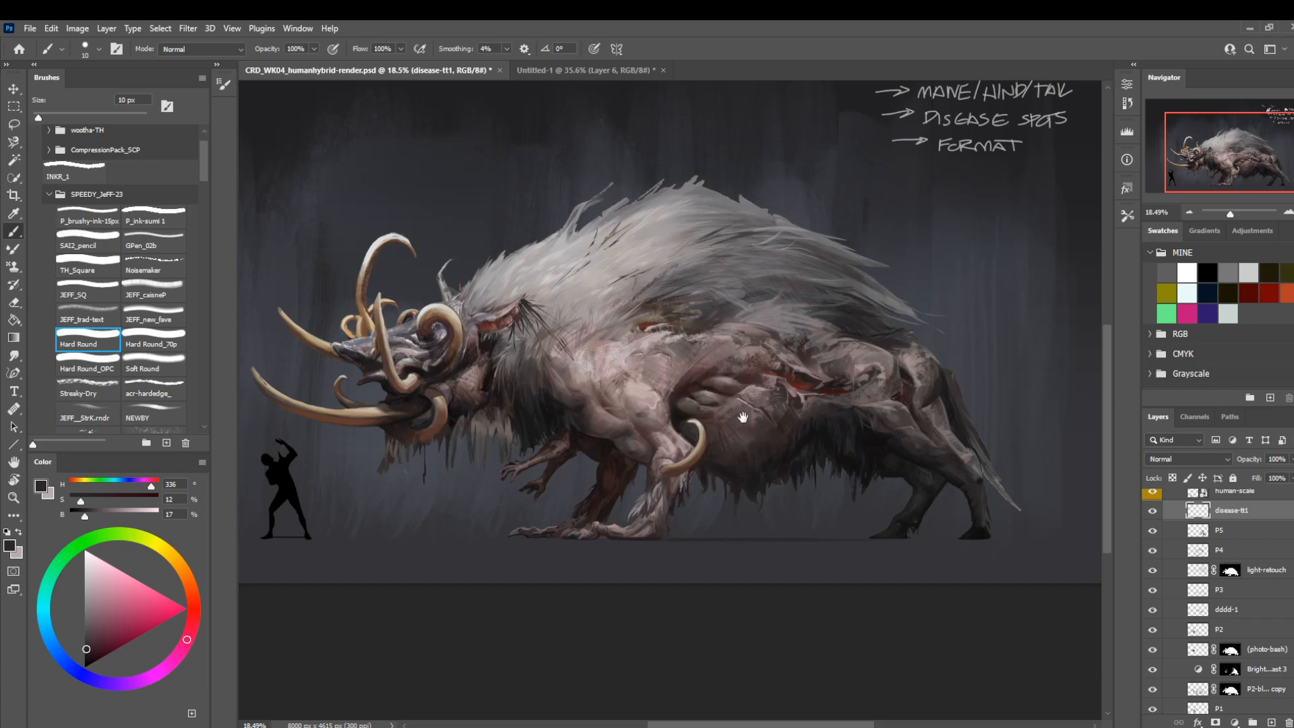
drag(743, 417, 695, 426)
key(ctrl+shift+h)
Paint over the rump and haunch muscles on the disease-tt1 layer with the Hard Round brush in sampled skin tones at about 15 to 20 px.
drag(446, 531, 648, 490)
ctrl+drag(543, 362, 598, 413)
drag(539, 313, 557, 403)
alt+click(658, 387)
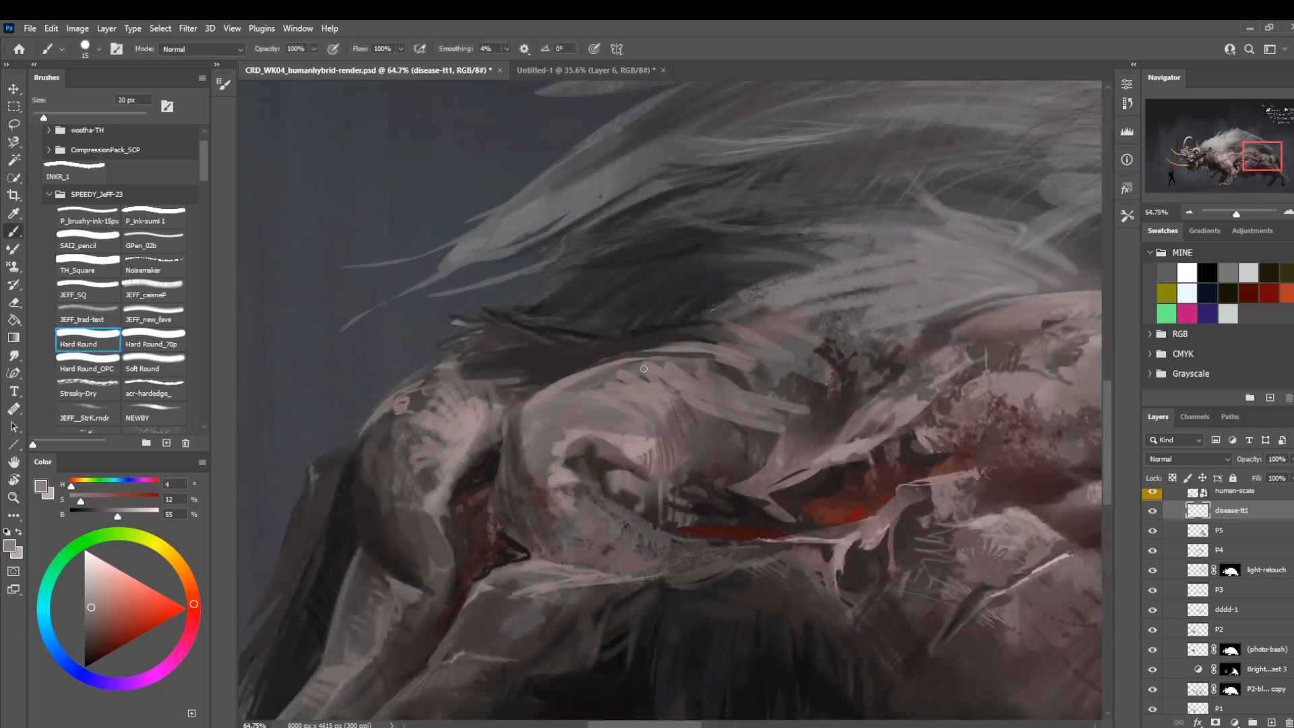
mouse_move(605, 378)
mouse_down()
mouse_move(570, 378)
mouse_move(715, 351)
mouse_up()
alt+click(693, 468)
key(bracketright)
key(bracketright)
key(bracketright)
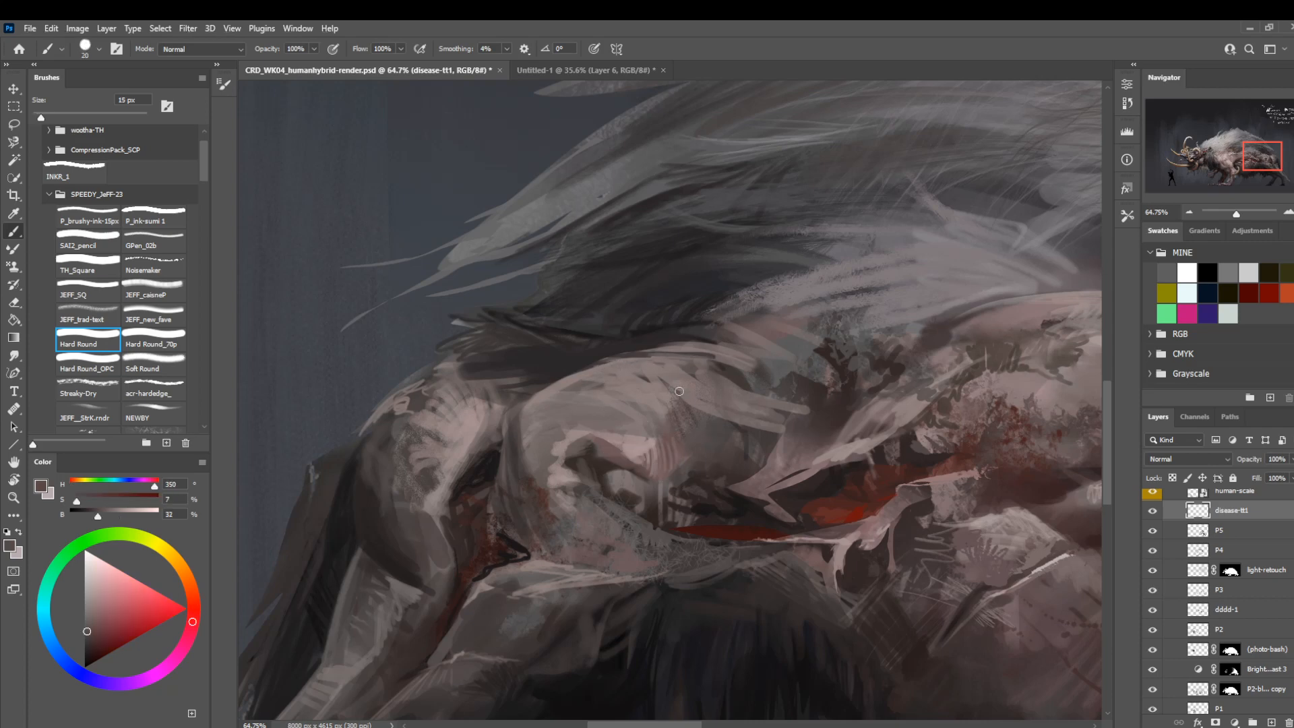
mouse_move(702, 430)
mouse_down()
mouse_move(674, 382)
mouse_move(689, 446)
mouse_move(637, 396)
mouse_move(659, 438)
mouse_move(605, 411)
mouse_move(627, 445)
mouse_move(578, 422)
mouse_move(678, 447)
mouse_move(758, 380)
mouse_move(454, 406)
mouse_up()
Duplicate the disease-tt1 layer and merge the copy down into layer P5, keeping the original above.
key(z)
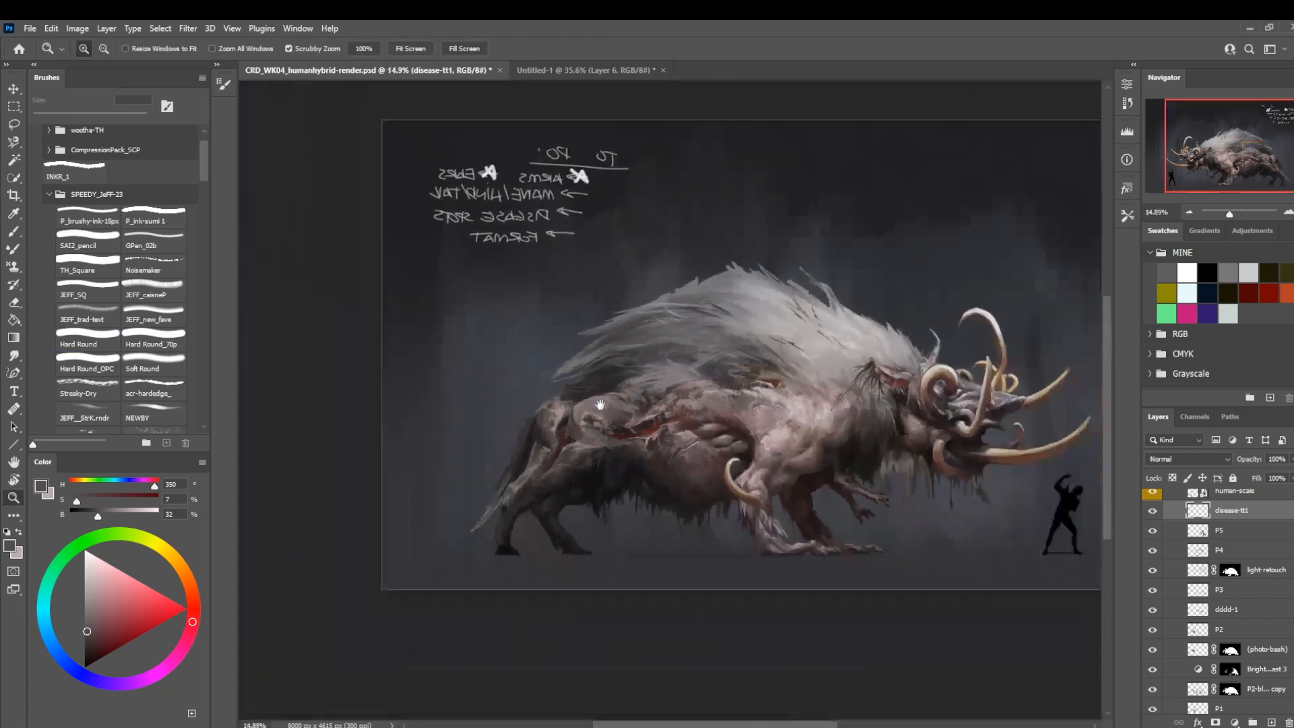
mouse_move(599, 403)
mouse_down()
mouse_move(507, 408)
mouse_move(607, 427)
mouse_up()
click(1153, 512)
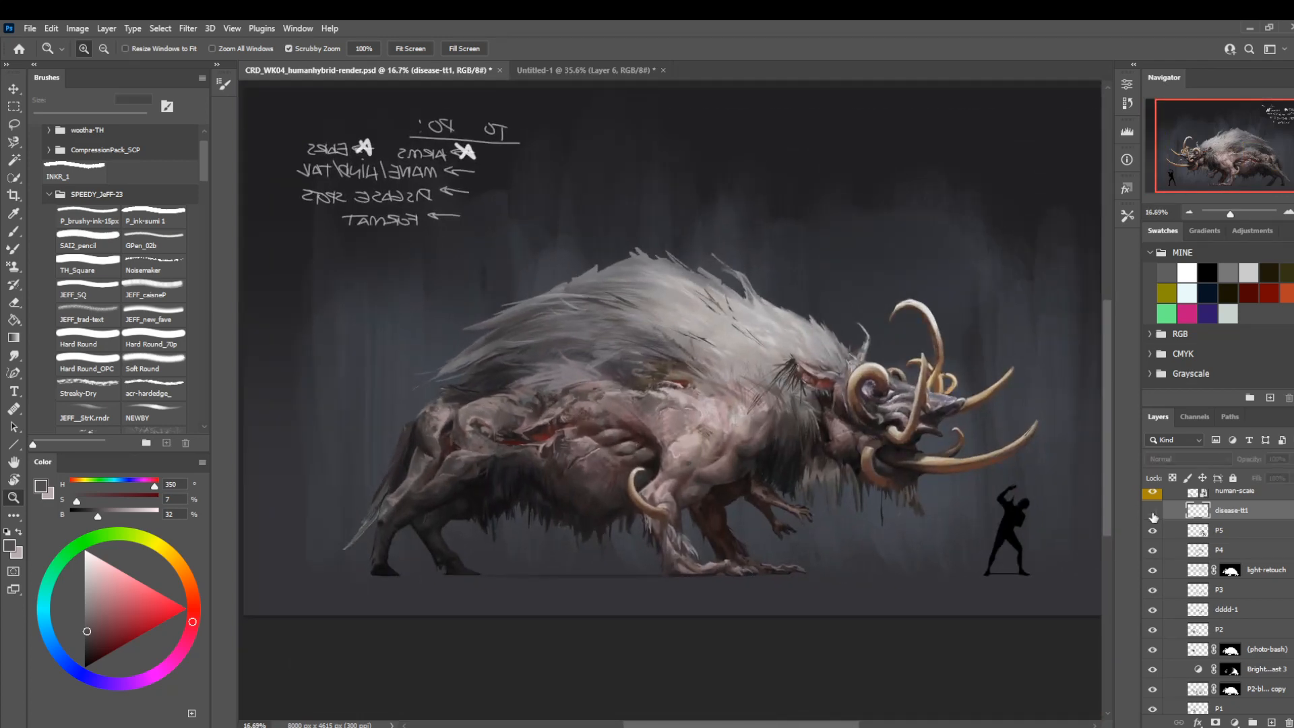
click(1154, 514)
key(ctrl+j)
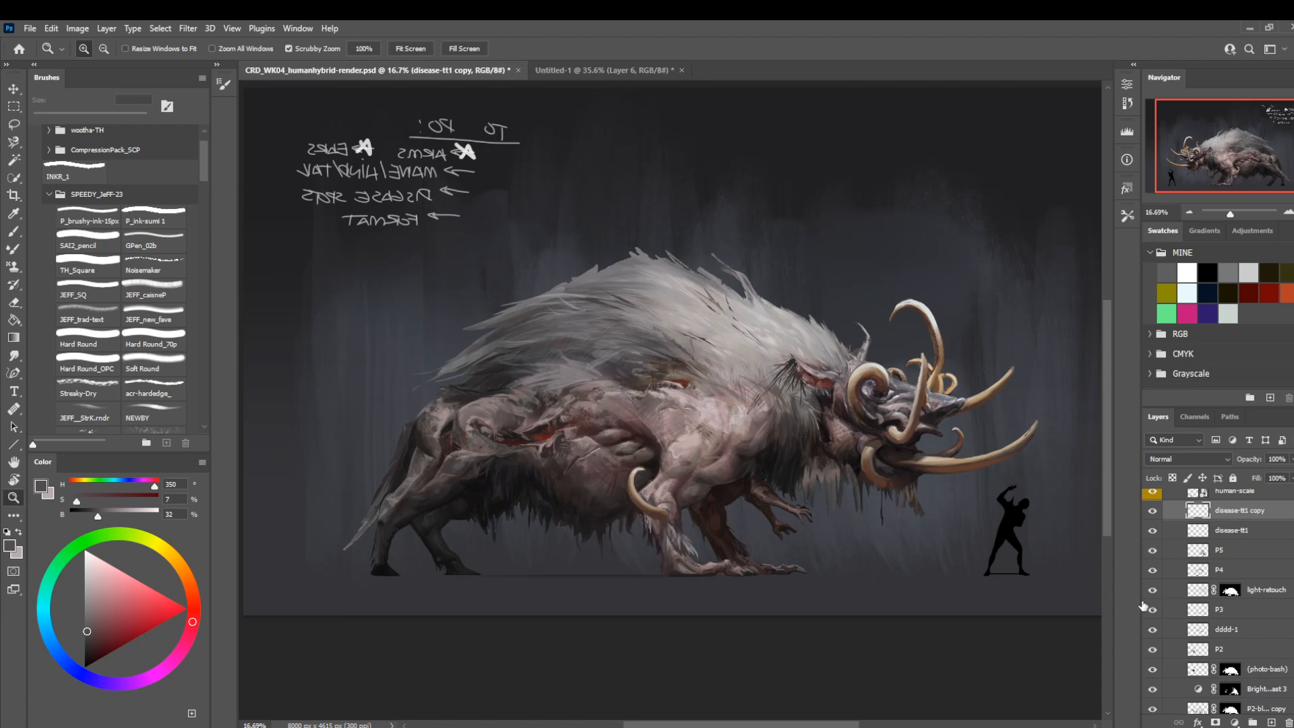
drag(1231, 513, 1239, 544)
right_click(1239, 543)
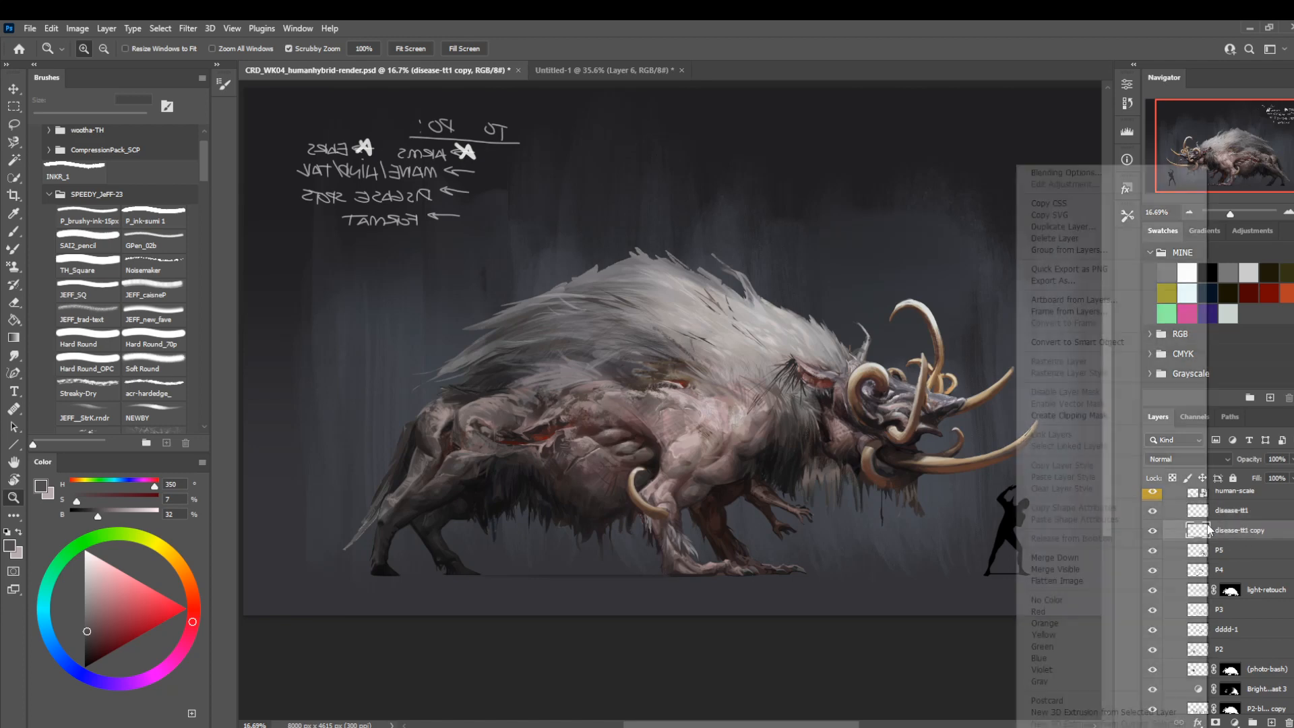
click(1122, 560)
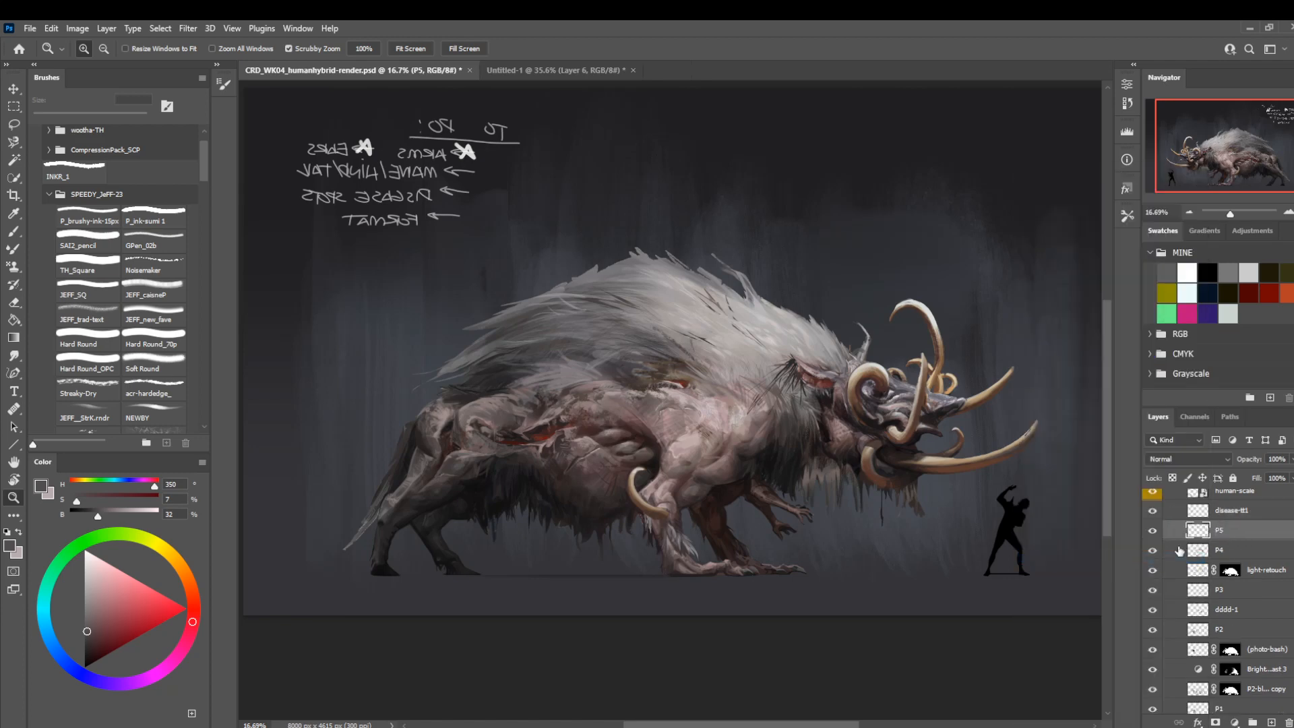
Make disease-tt1 the only active layer and compare the painting with layer P5 hidden and shown.
ctrl+click(1232, 517)
key(ctrl+a)
key(l)
click(739, 665)
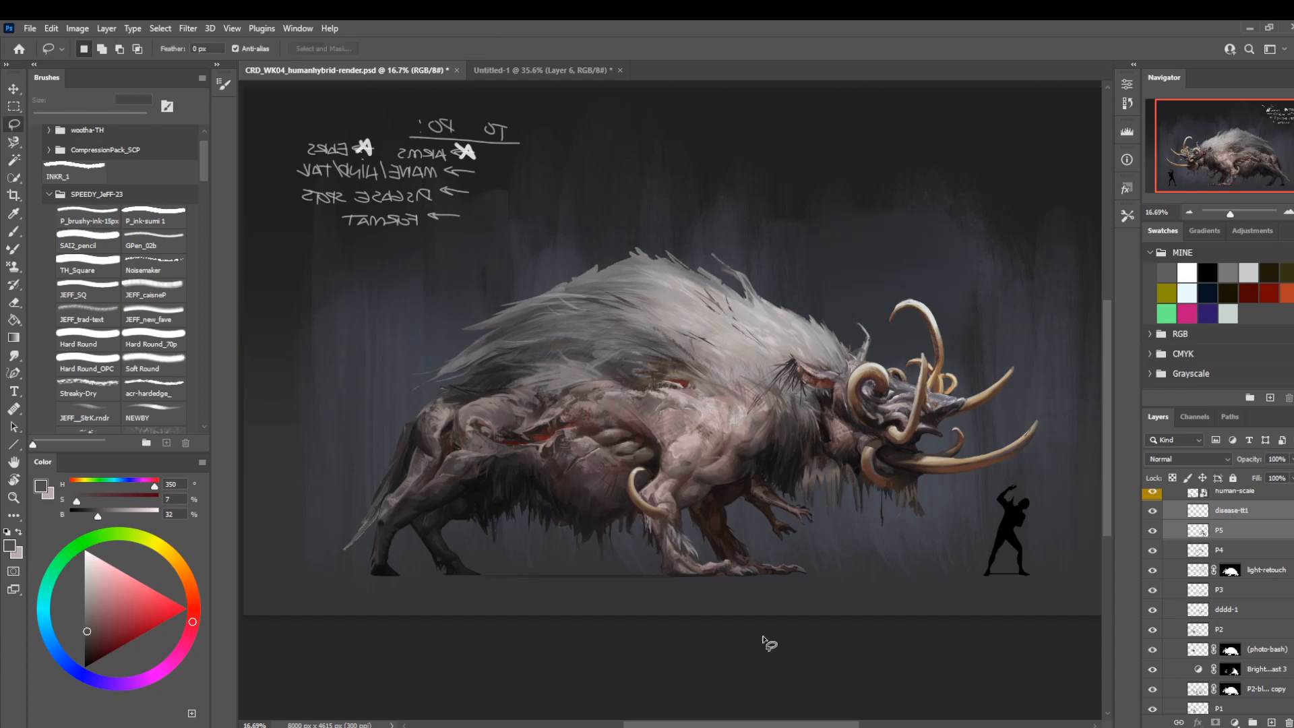
drag(759, 371, 737, 333)
key(b)
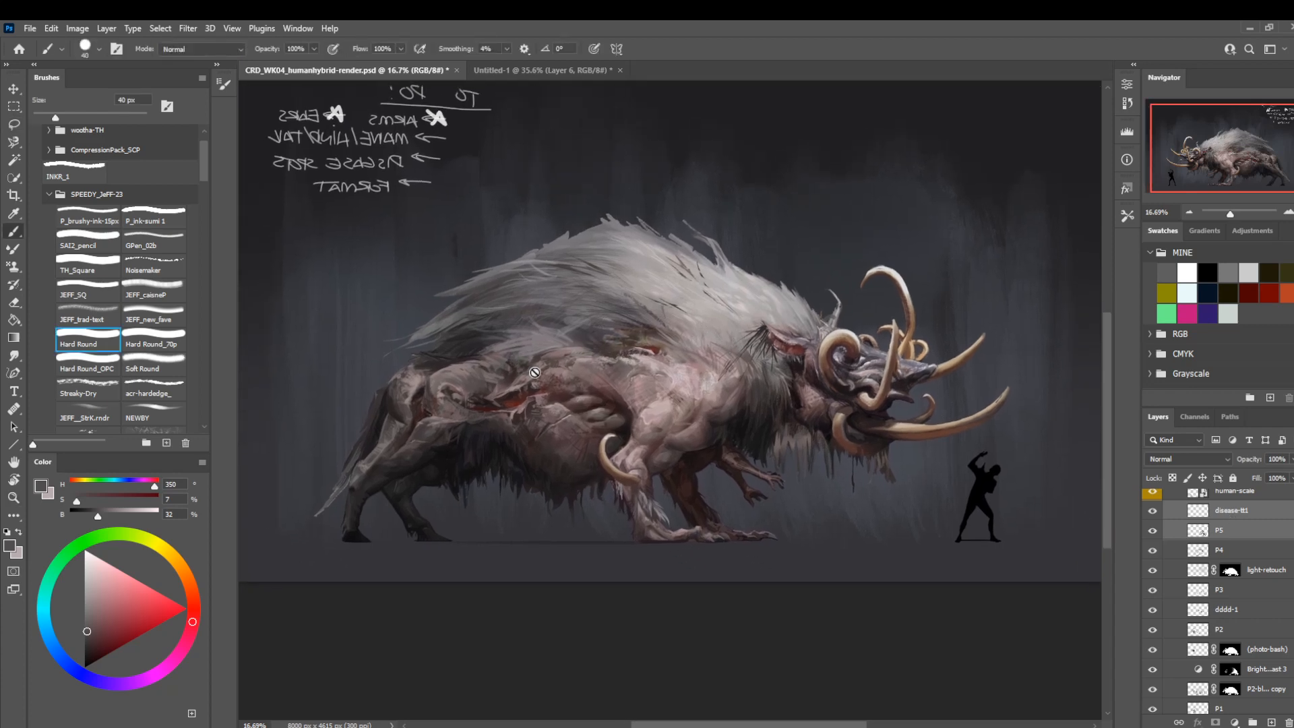
click(1225, 511)
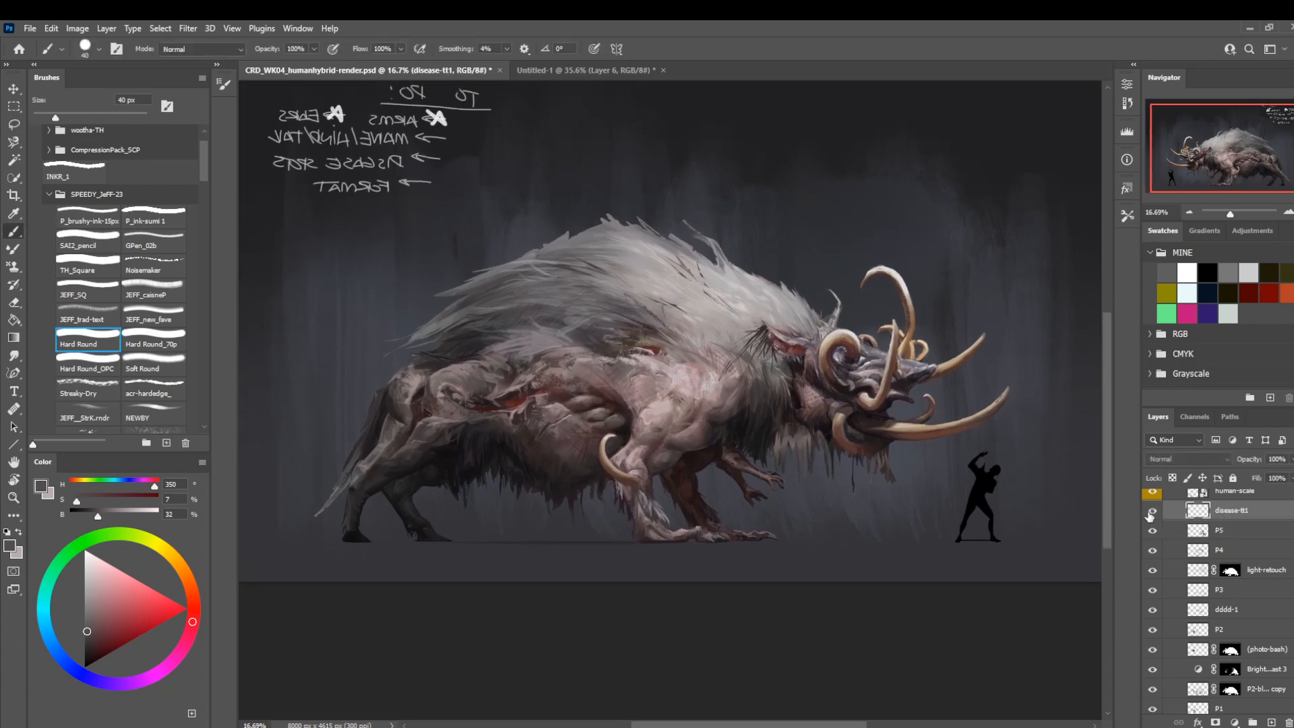
key(l)
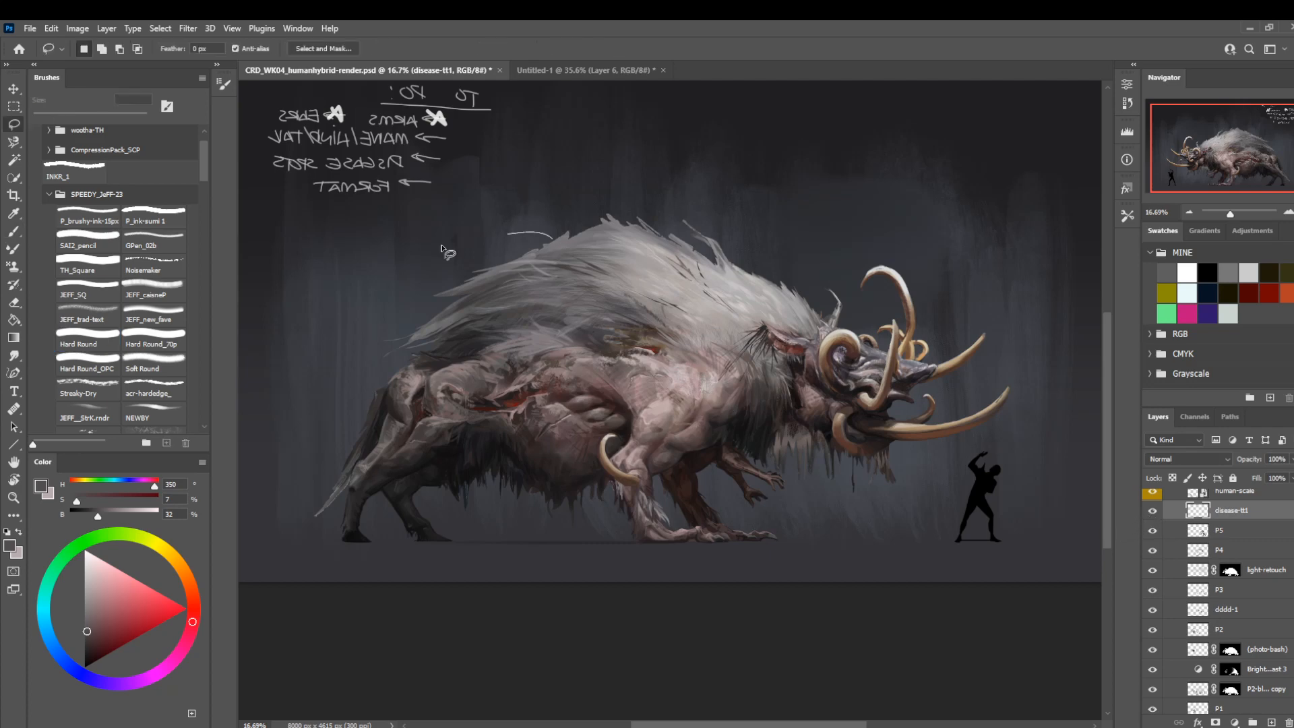
mouse_move(447, 251)
mouse_down()
mouse_move(696, 454)
mouse_move(753, 268)
mouse_up()
key(b)
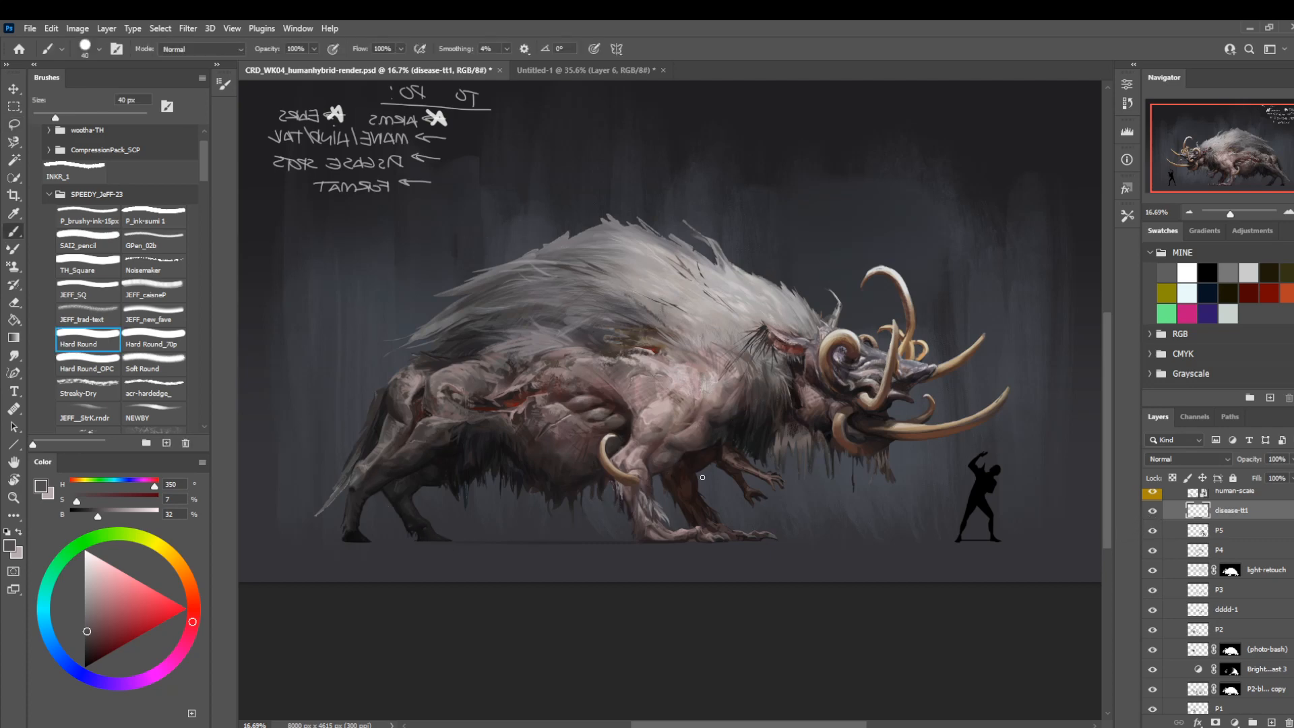
click(1153, 530)
click(1152, 532)
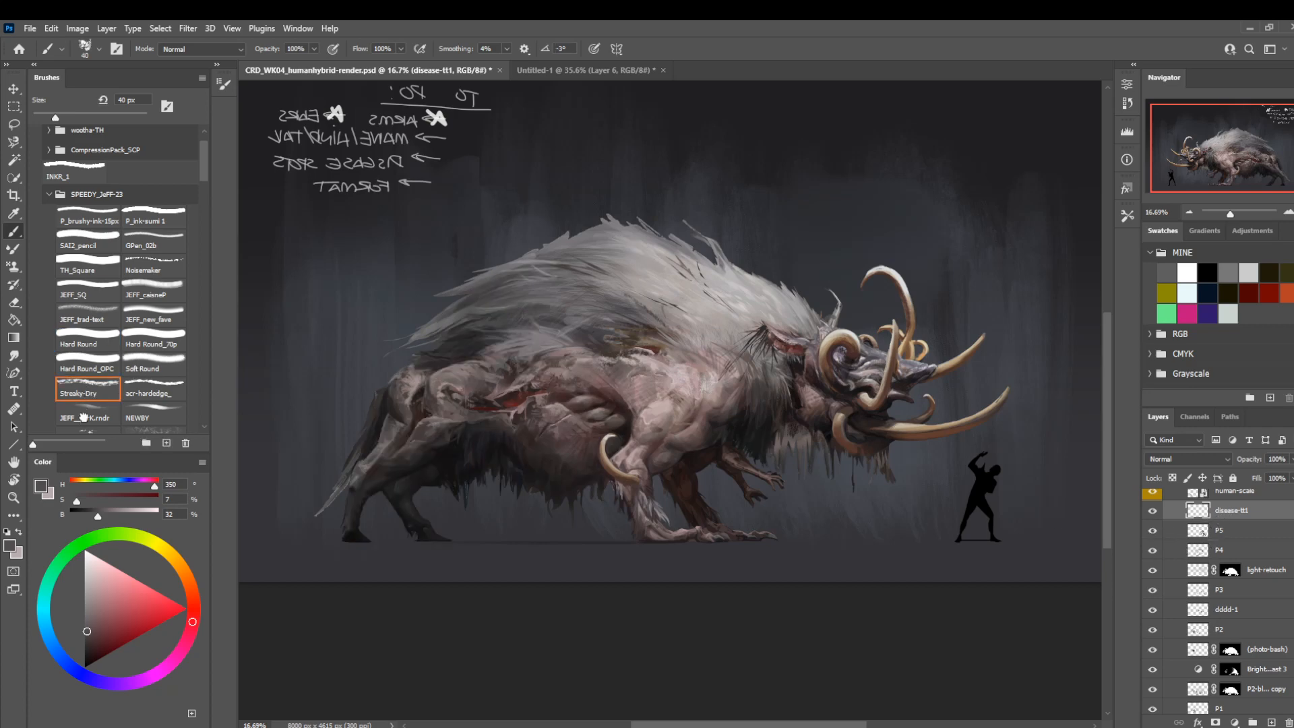
Choose the JP_FOLIAGE texture brush and enlarge it for blotching the creature's skin.
click(87, 414)
scroll(205, 177, down, 3)
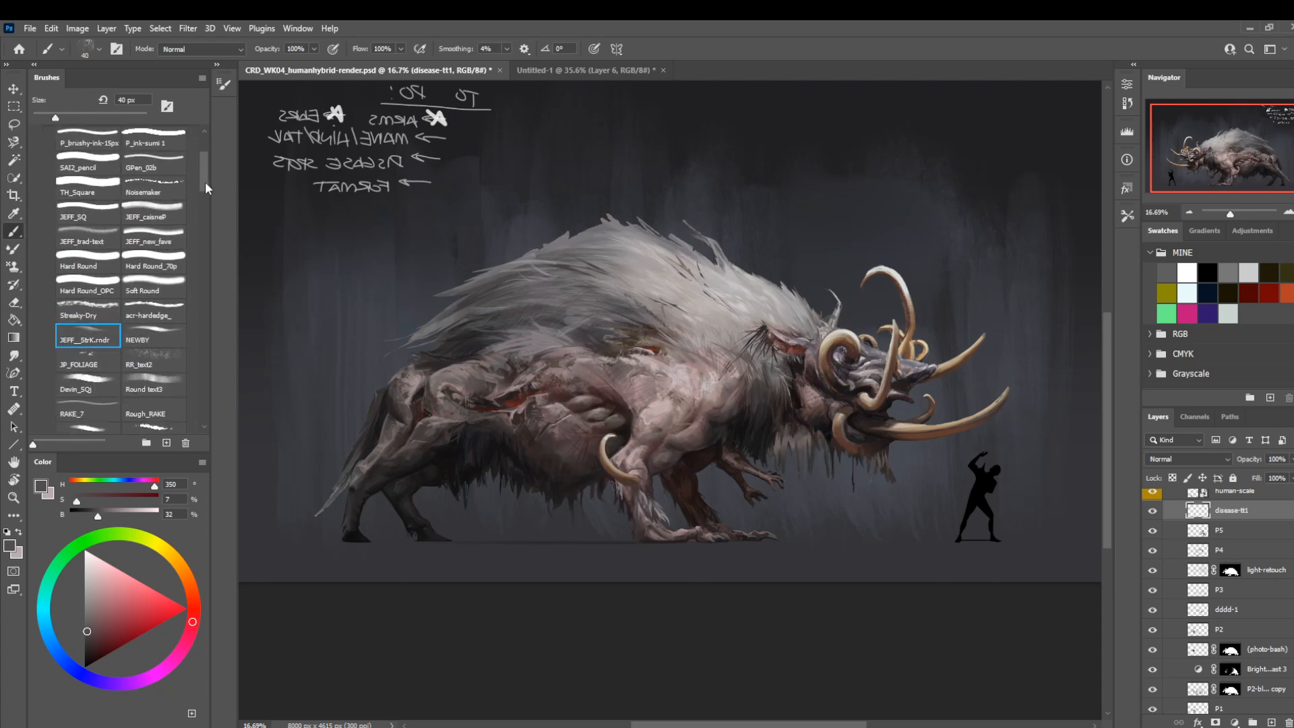
click(101, 364)
key(bracketright)
key(bracketright)
key(bracketright)
key(bracketright)
key(bracketright)
key(bracketright)
key(bracketright)
key(bracketright)
key(bracketright)
key(bracketright)
key(bracketright)
key(bracketright)
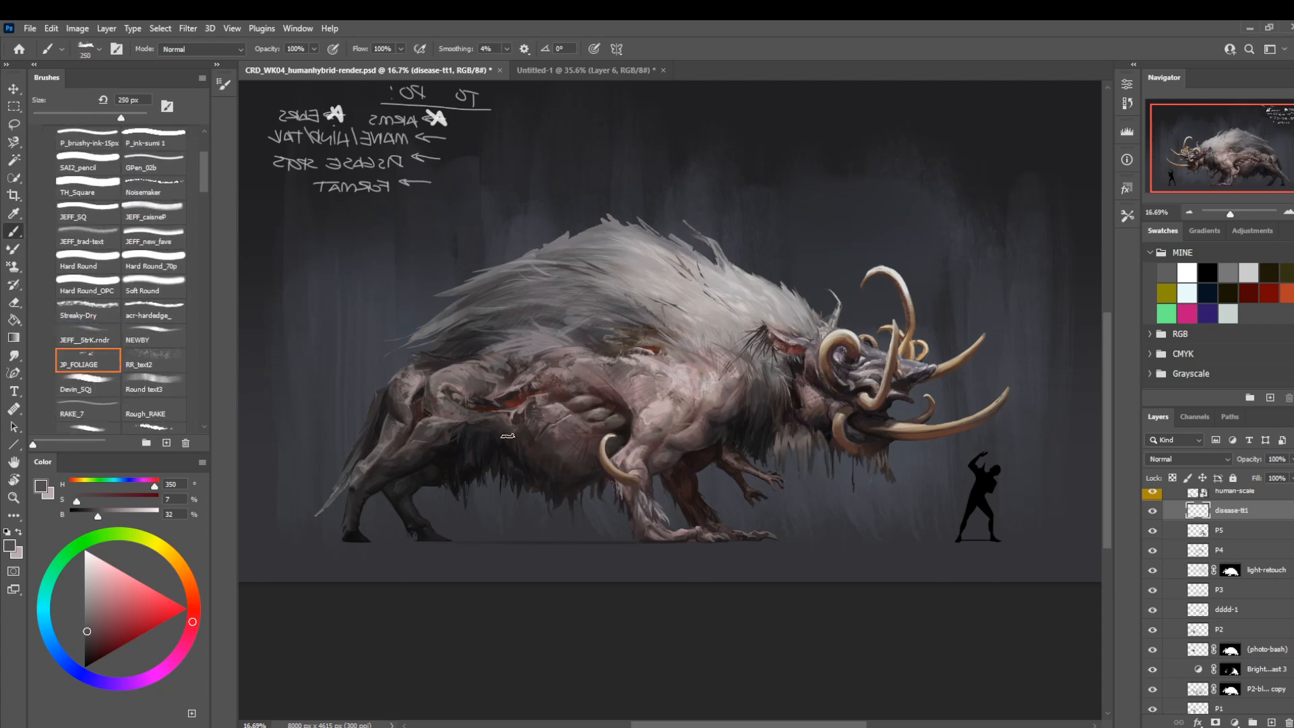
Set the disease-tt1 layer to Multiply and pick a mid grey of hue 350, saturation 5% and brightness 48%.
click(1188, 459)
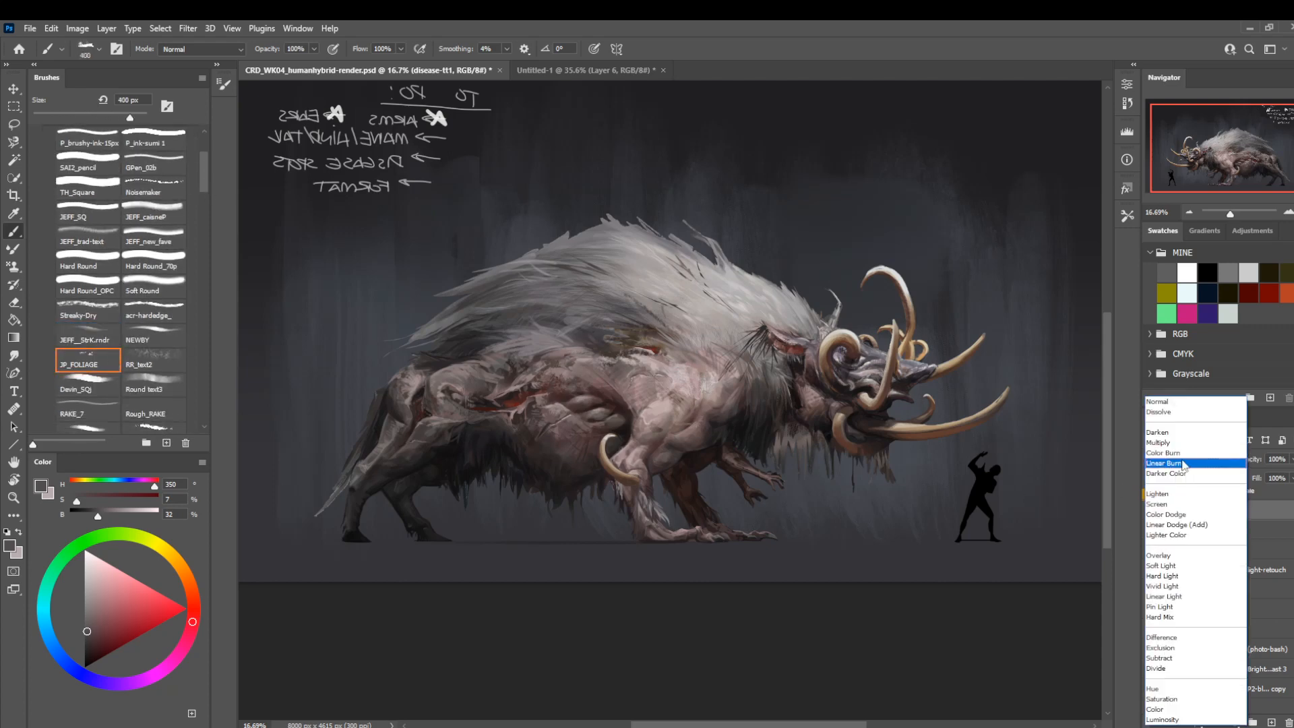
click(1181, 453)
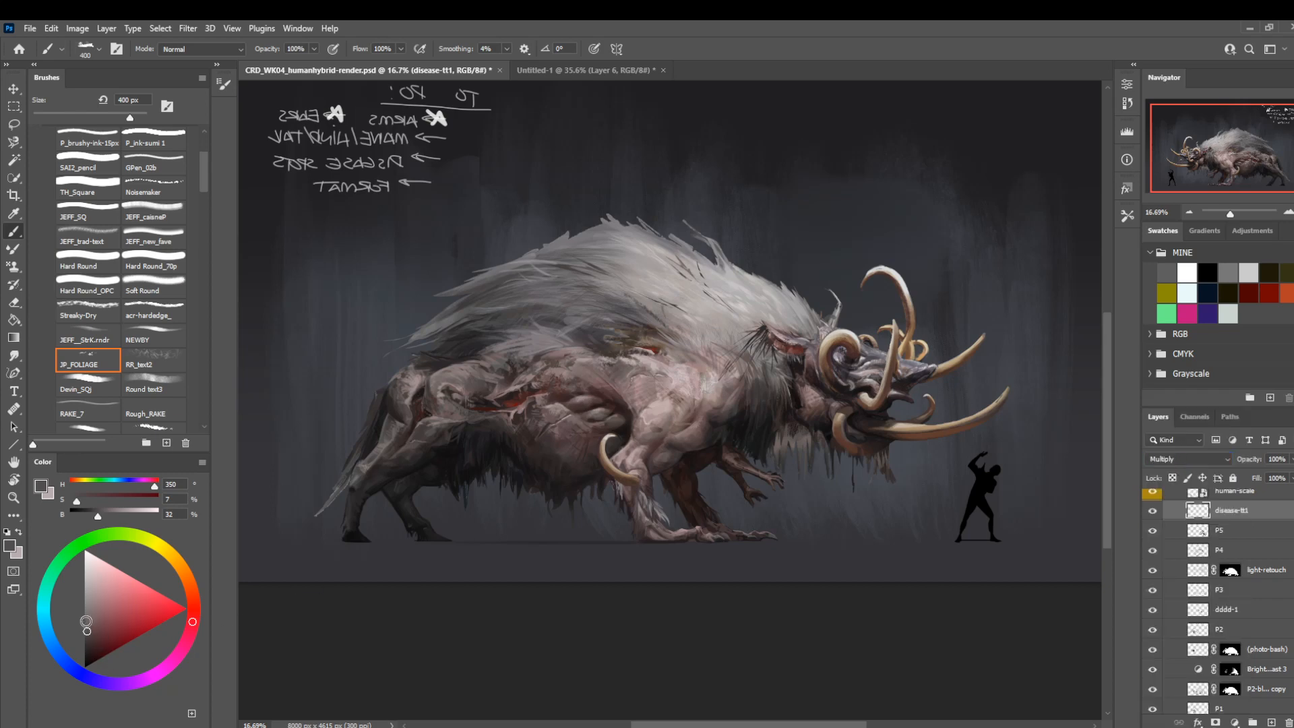
click(111, 510)
click(75, 497)
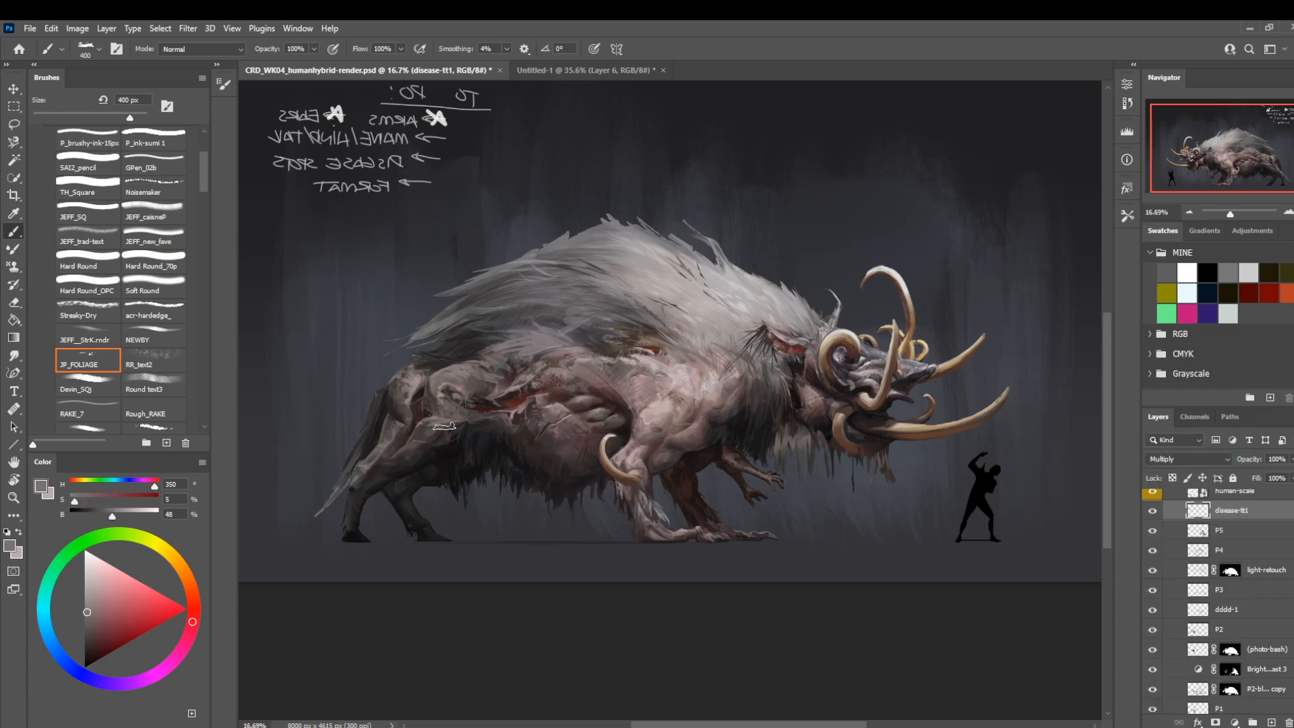
Stamp dark diseased blotches across the flank and toward the shoulder with JP_FOLIAGE, reducing the brush from 400 to 150 px.
key(bracketright)
key(bracketright)
drag(560, 413, 579, 418)
key(bracketleft)
key(bracketleft)
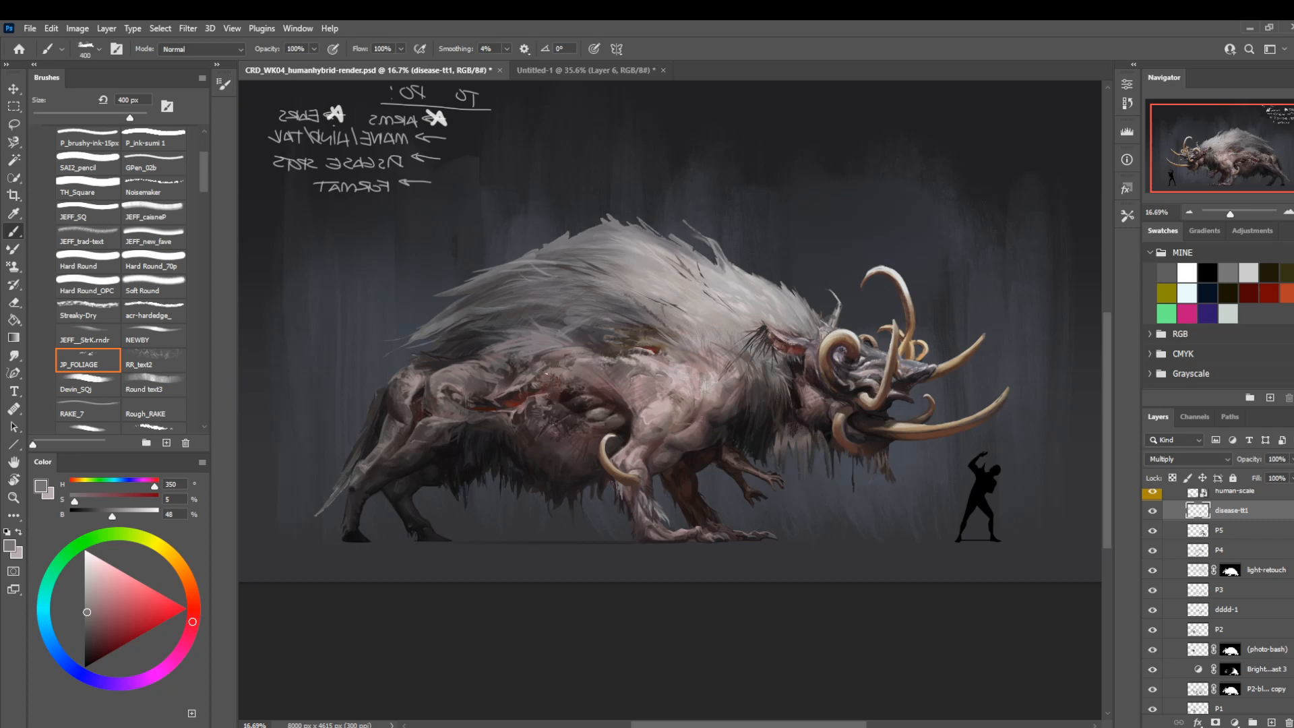
mouse_move(547, 376)
mouse_down()
mouse_move(636, 377)
mouse_move(620, 380)
mouse_move(651, 398)
mouse_move(689, 389)
mouse_move(662, 384)
mouse_move(673, 374)
mouse_move(655, 360)
mouse_move(690, 372)
mouse_move(677, 345)
mouse_move(707, 367)
mouse_move(638, 356)
mouse_move(734, 360)
mouse_up()
key(bracketleft)
key(bracketleft)
key(bracketleft)
key(bracketleft)
key(bracketleft)
Lasso the dark blotches above the red flank wound to rework that patch, and clear the selection.
key(l)
key(ctrl+d)
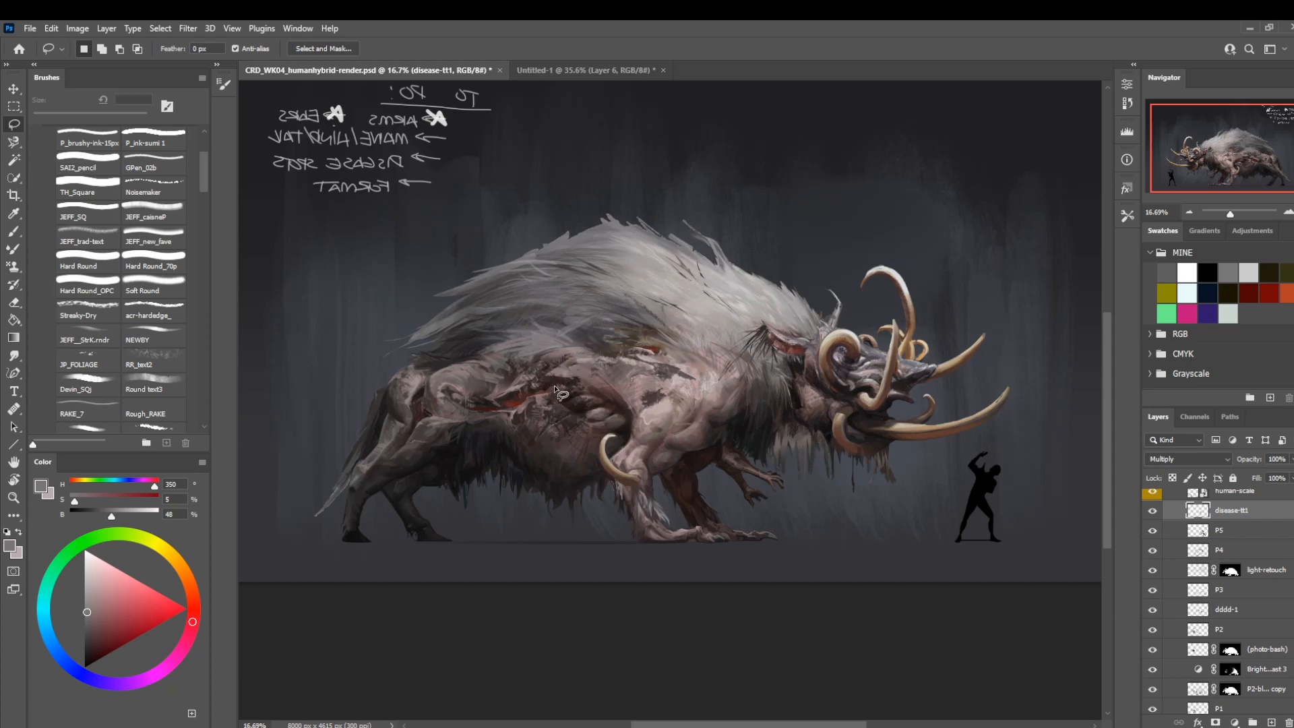
mouse_move(545, 372)
mouse_down()
mouse_move(574, 354)
mouse_move(550, 375)
mouse_move(516, 366)
mouse_move(562, 390)
mouse_move(582, 368)
mouse_move(546, 362)
mouse_move(576, 341)
mouse_up()
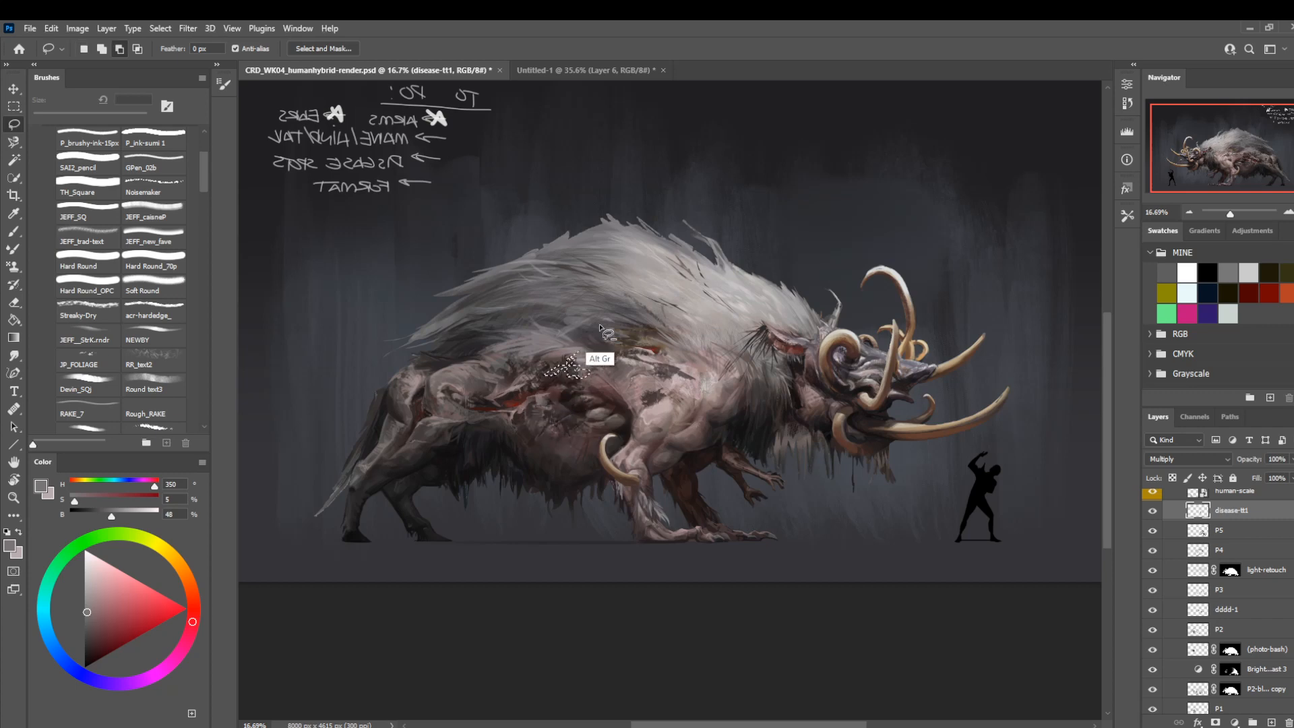
key(ctrl+d)
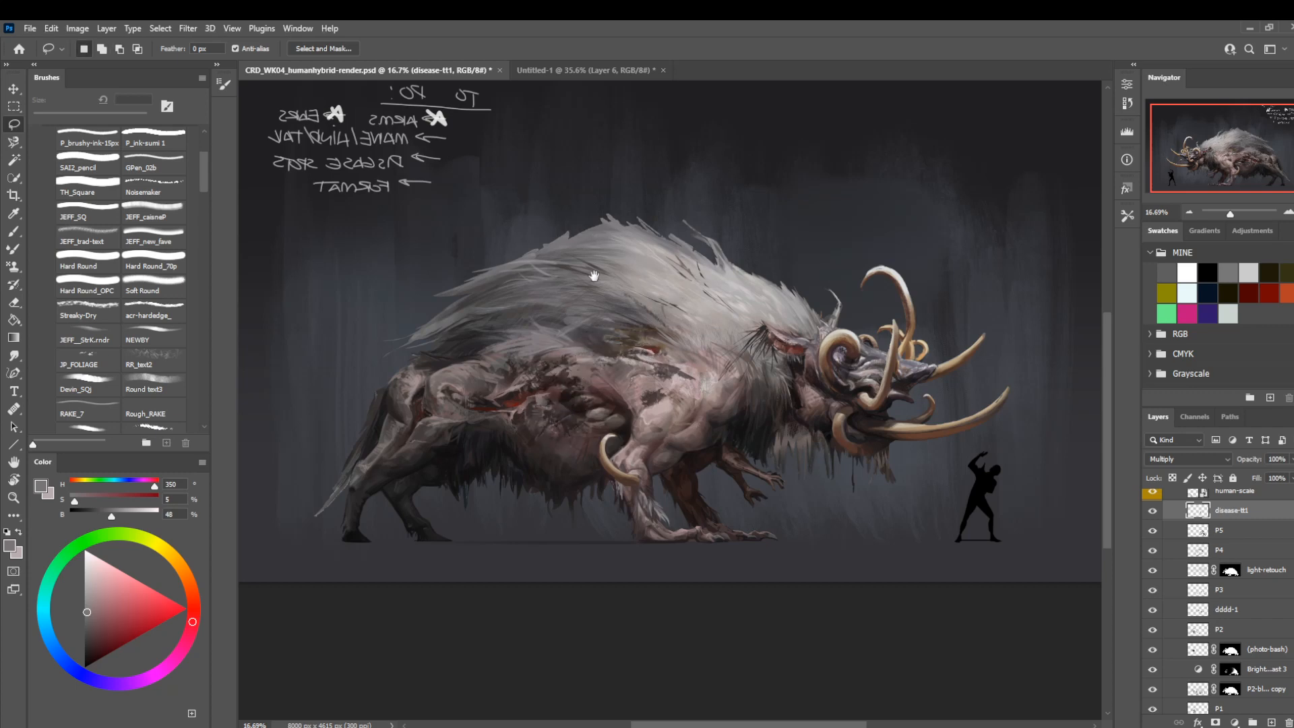
Paint further dark disease patches over the flank and shoulder with Hard Round at 50 to 35 px, and compare with disease-tt1 hidden.
mouse_move(594, 275)
mouse_down()
mouse_move(534, 230)
mouse_move(576, 229)
mouse_up()
key(b)
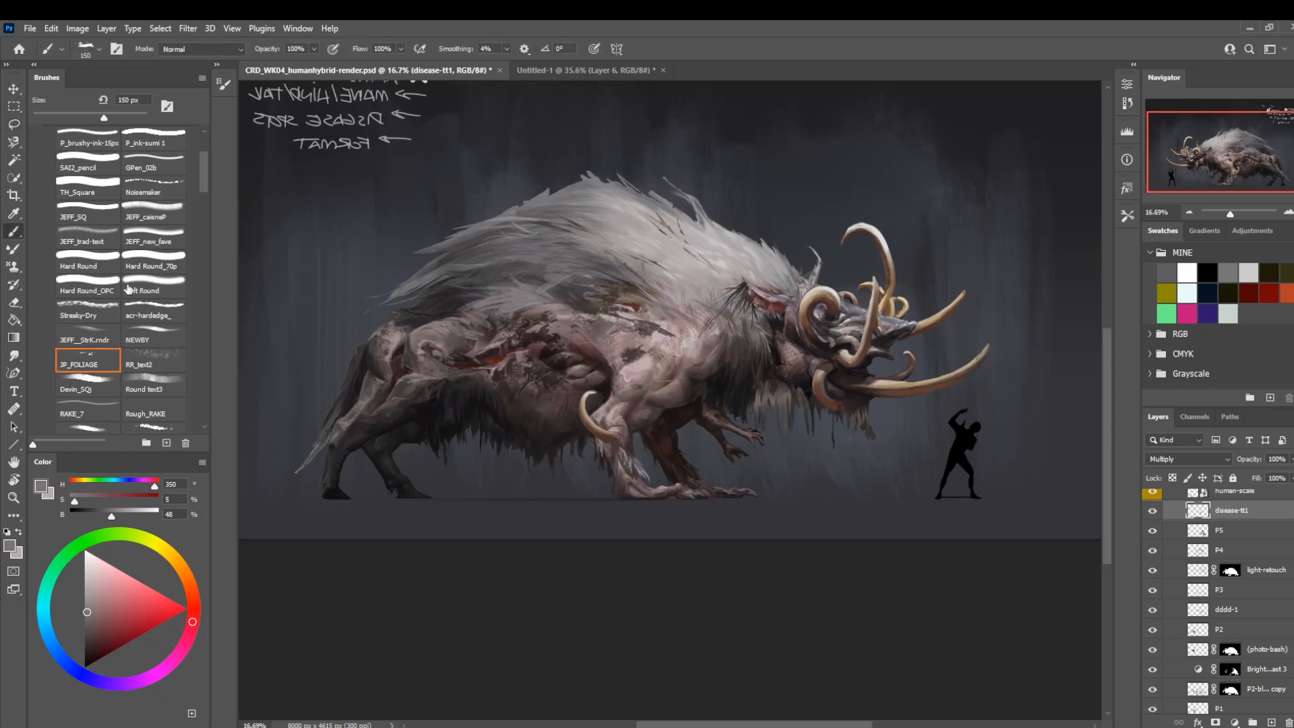
click(87, 263)
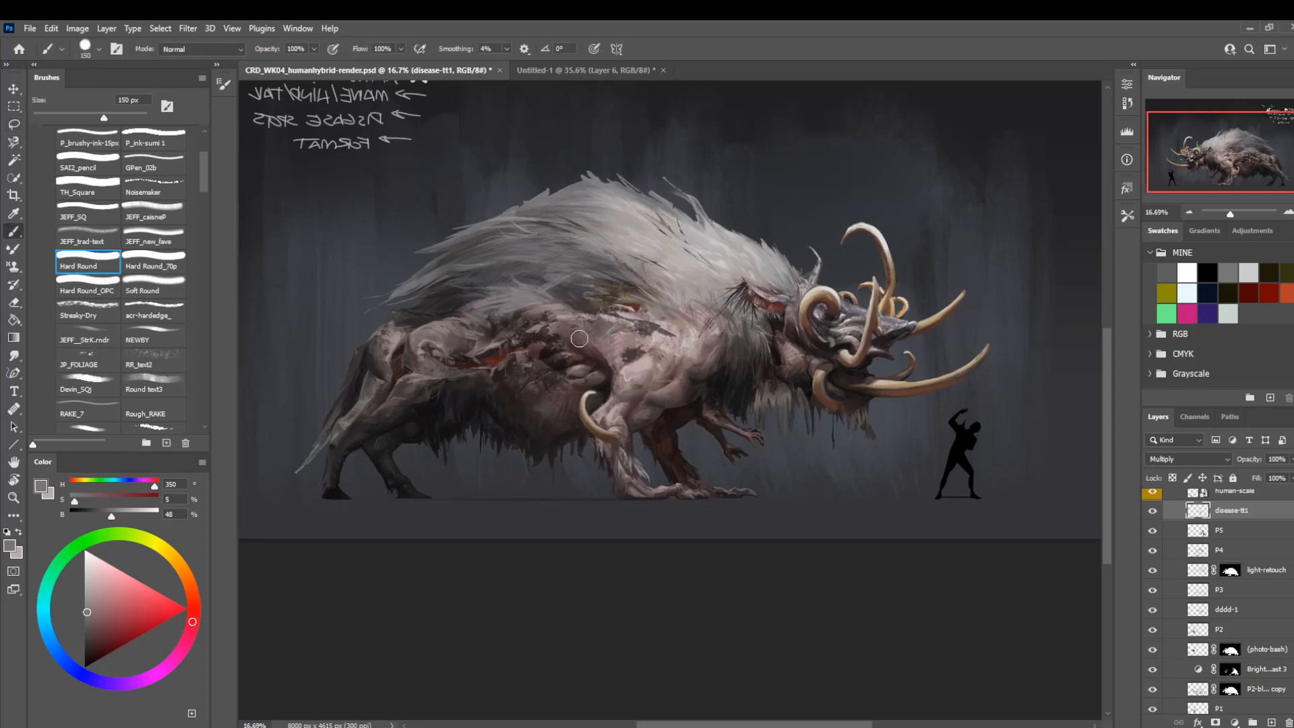
key(bracketleft)
key(bracketleft)
key(bracketleft)
key(bracketleft)
key(bracketleft)
key(bracketleft)
key(bracketleft)
mouse_move(719, 335)
mouse_down()
mouse_move(702, 334)
mouse_move(717, 324)
mouse_move(728, 336)
mouse_up()
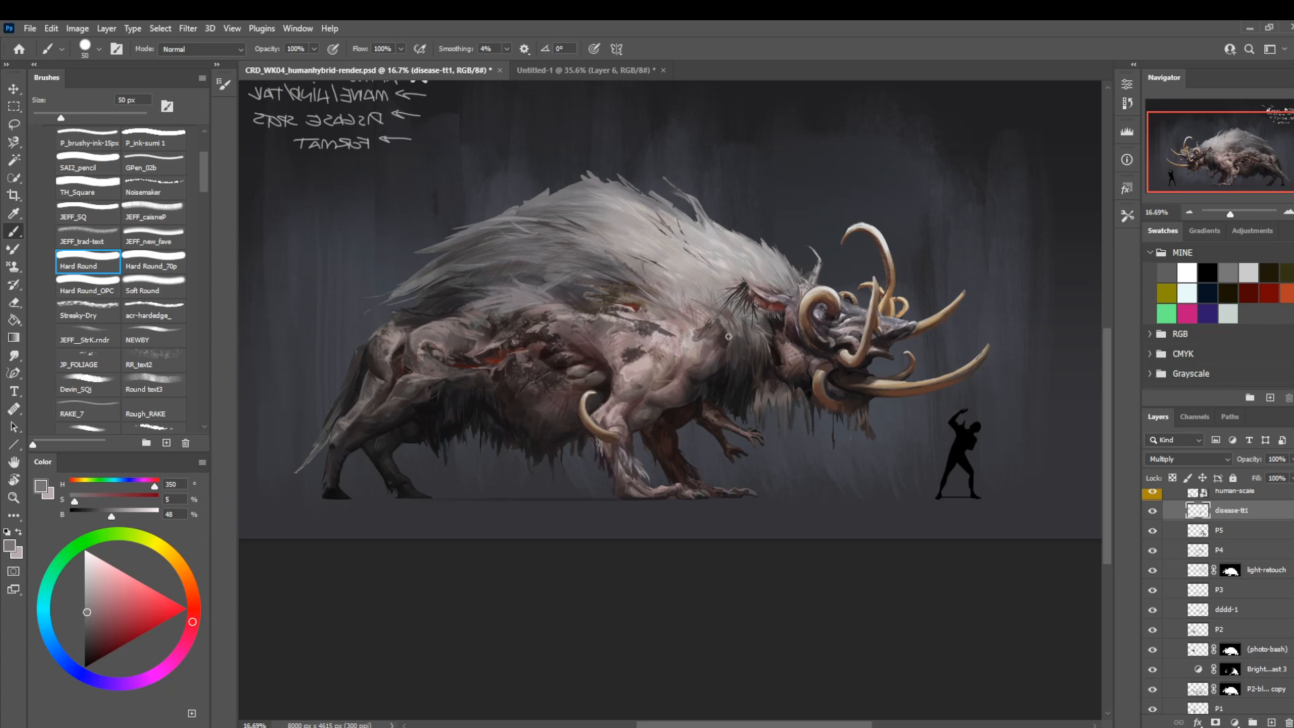
key(bracketleft)
key(bracketleft)
key(bracketleft)
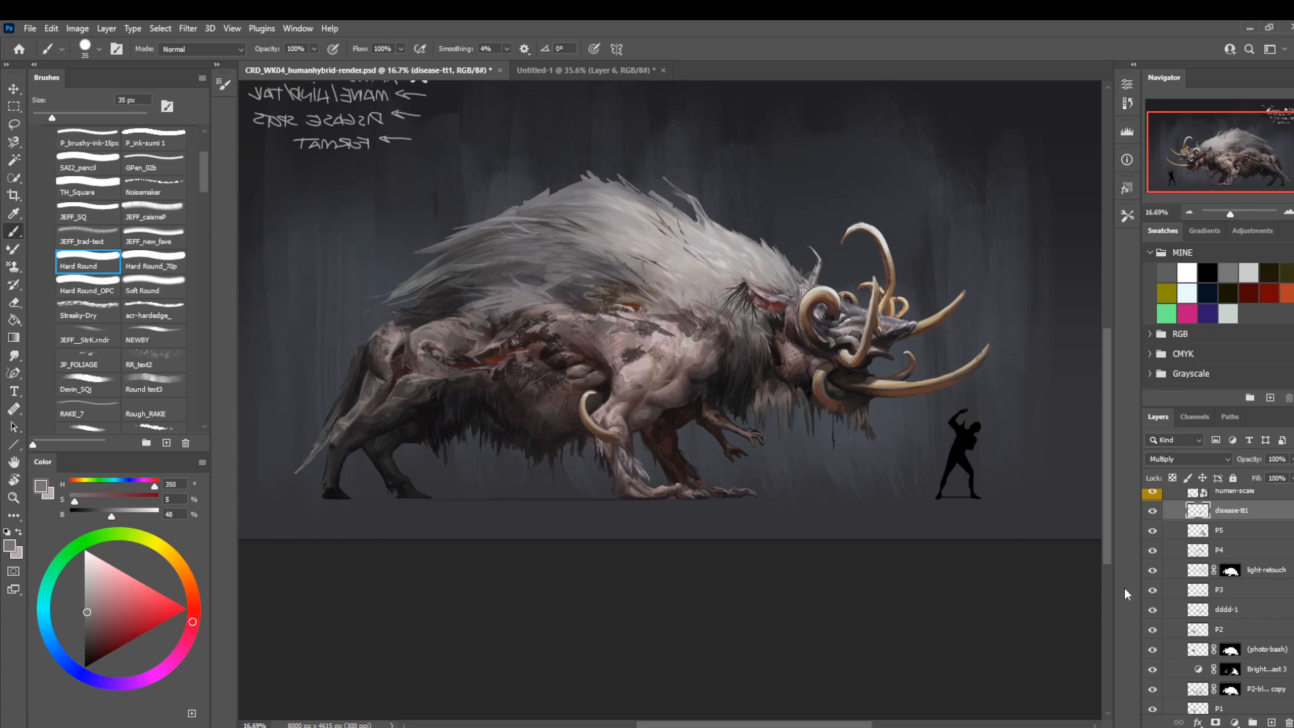
click(1151, 511)
click(1152, 511)
Mirror the view so the creature faces left and refine the shoulder spots with Hard Round at 35 to 25 px.
key(ctrl+shift+h)
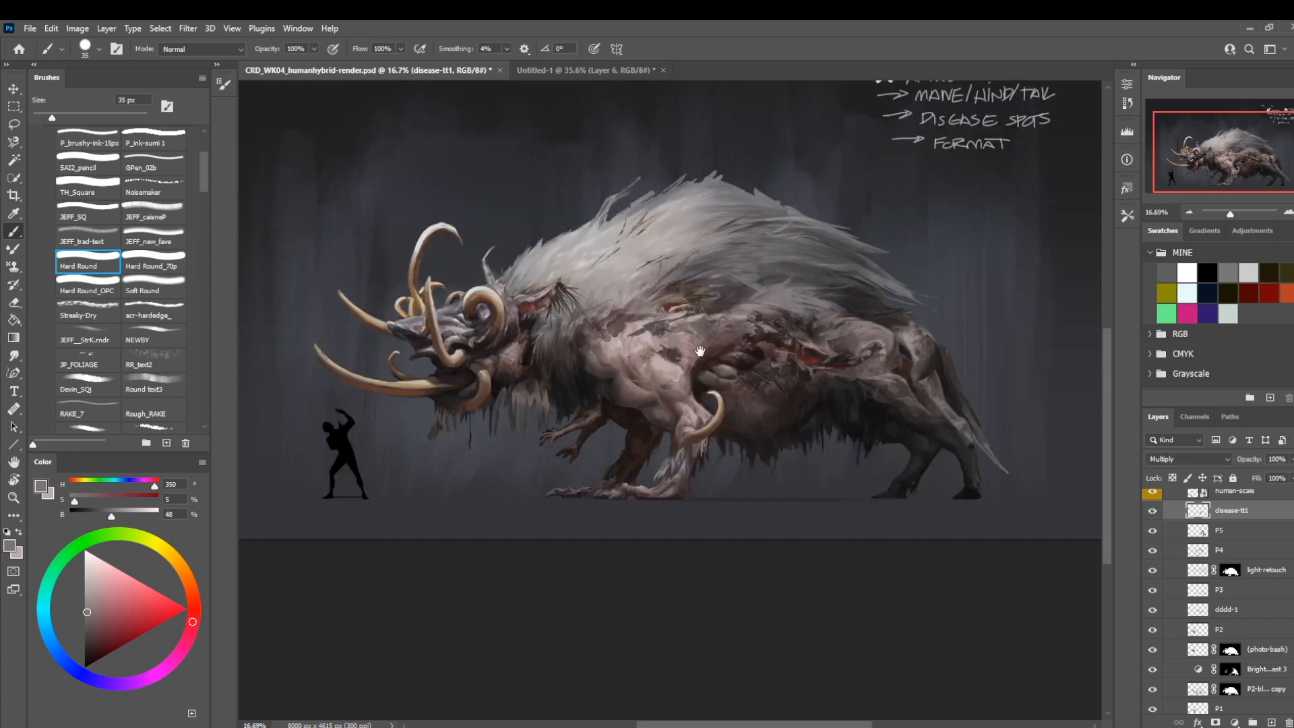
drag(703, 357, 687, 383)
key(r)
key(bracketright)
key(bracketright)
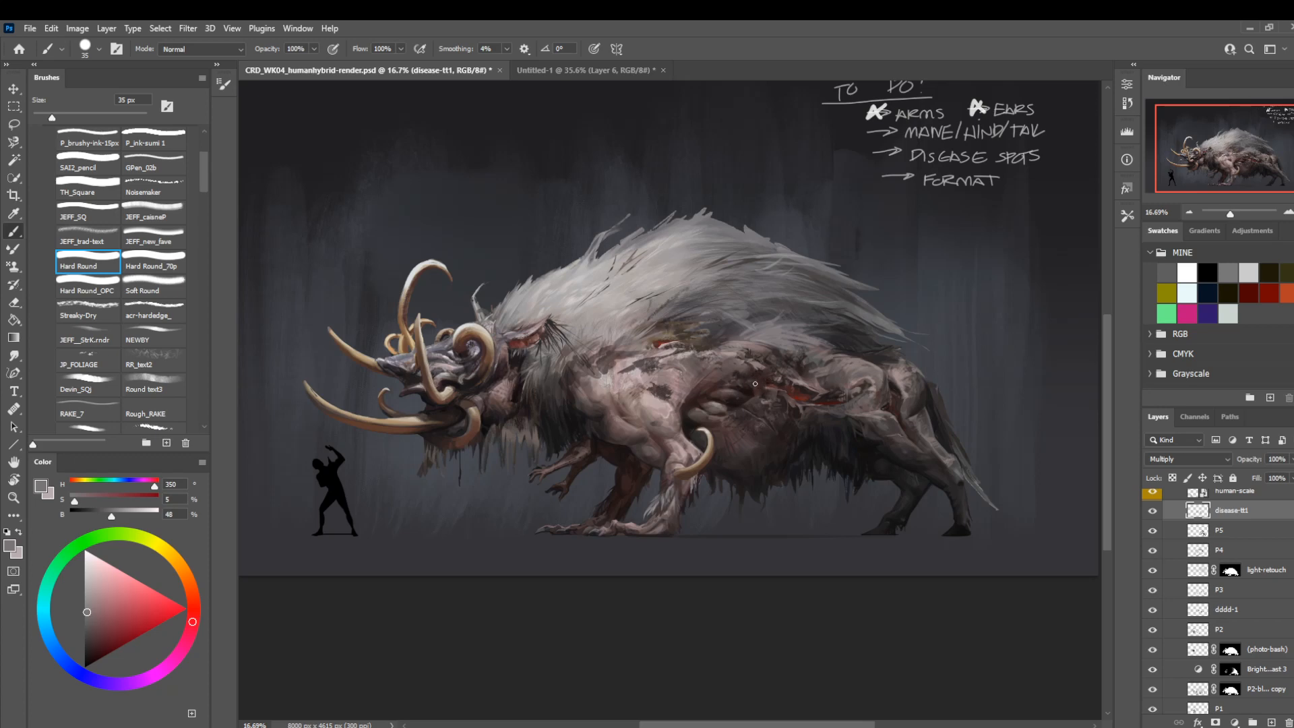
drag(726, 412, 807, 383)
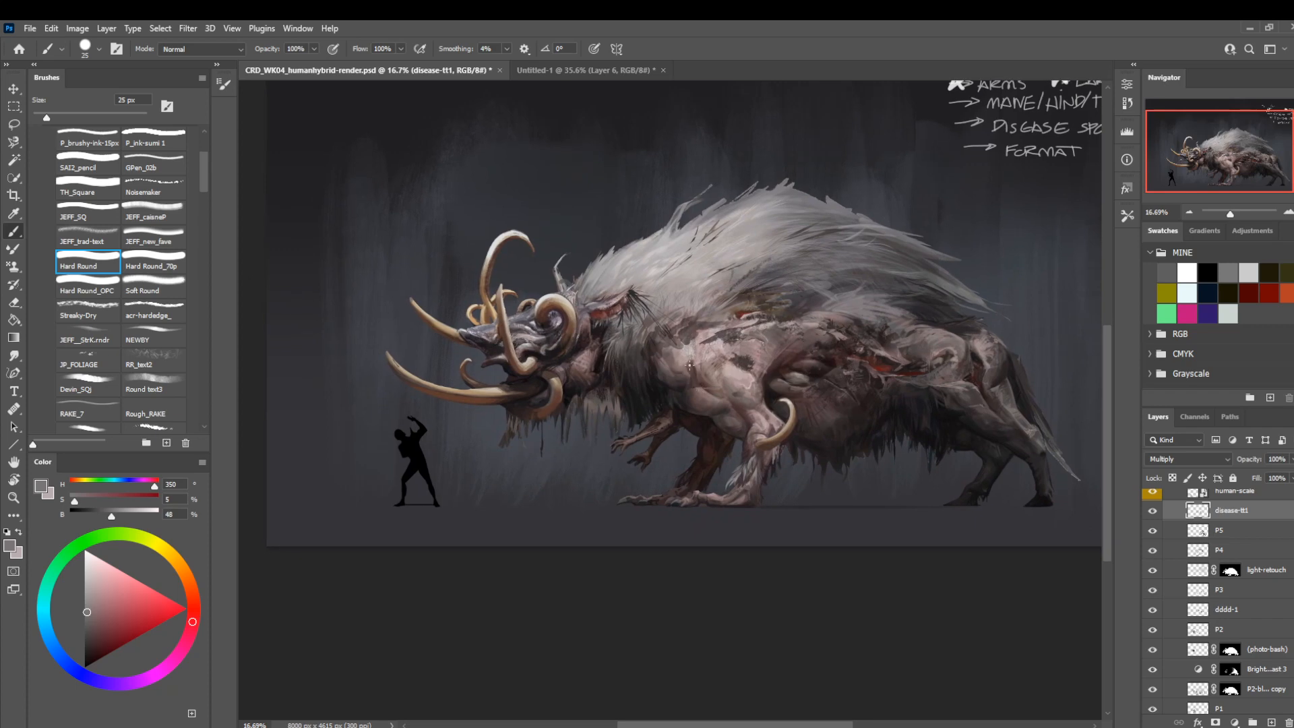
Add subtler disease mottling on the shoulder and upper flank using the acr-hardedge_ brush at 80 px and 40% opacity.
click(166, 308)
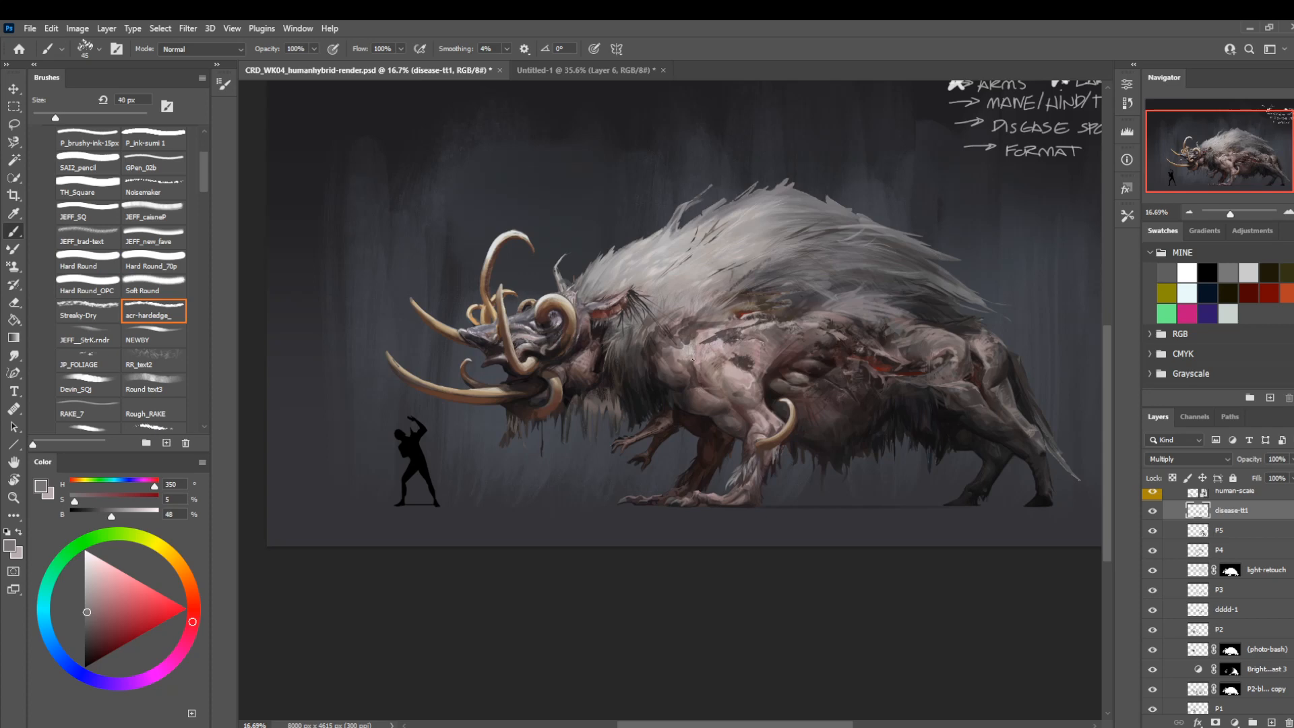
key(bracketright)
key(4)
key(bracketleft)
key(bracketleft)
key(bracketleft)
key(bracketleft)
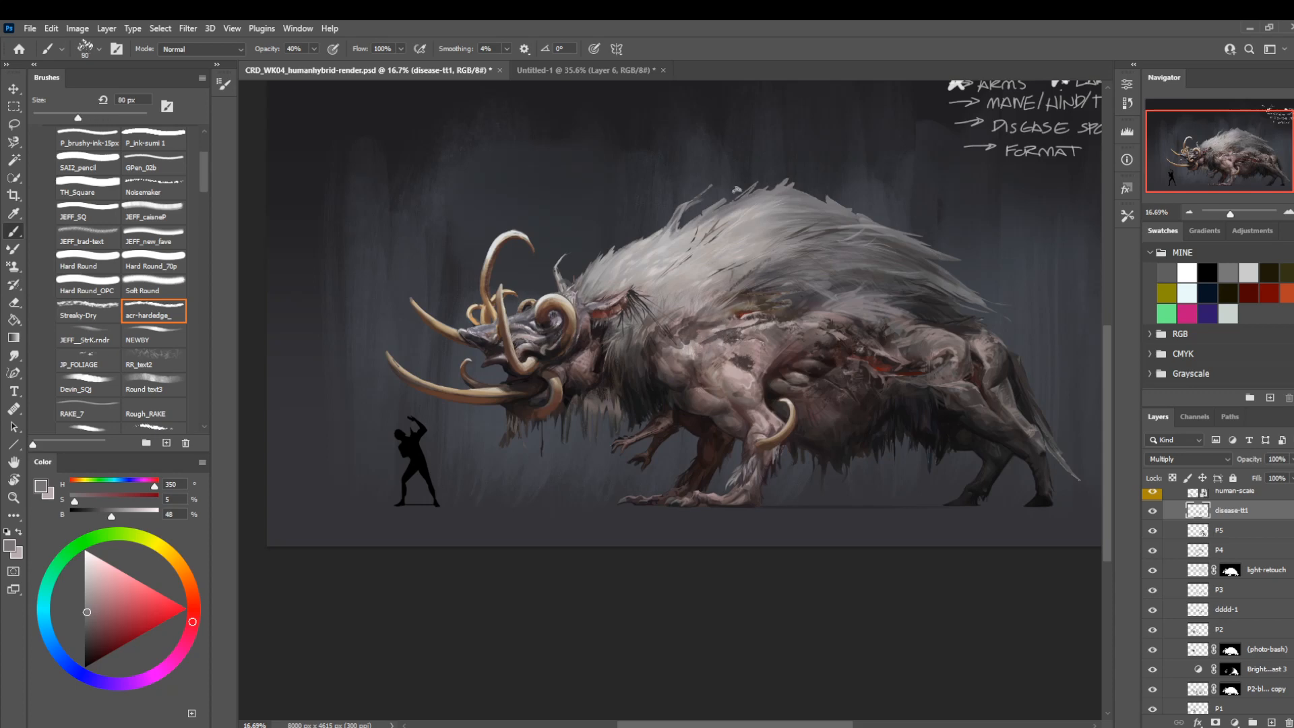
drag(744, 241, 640, 260)
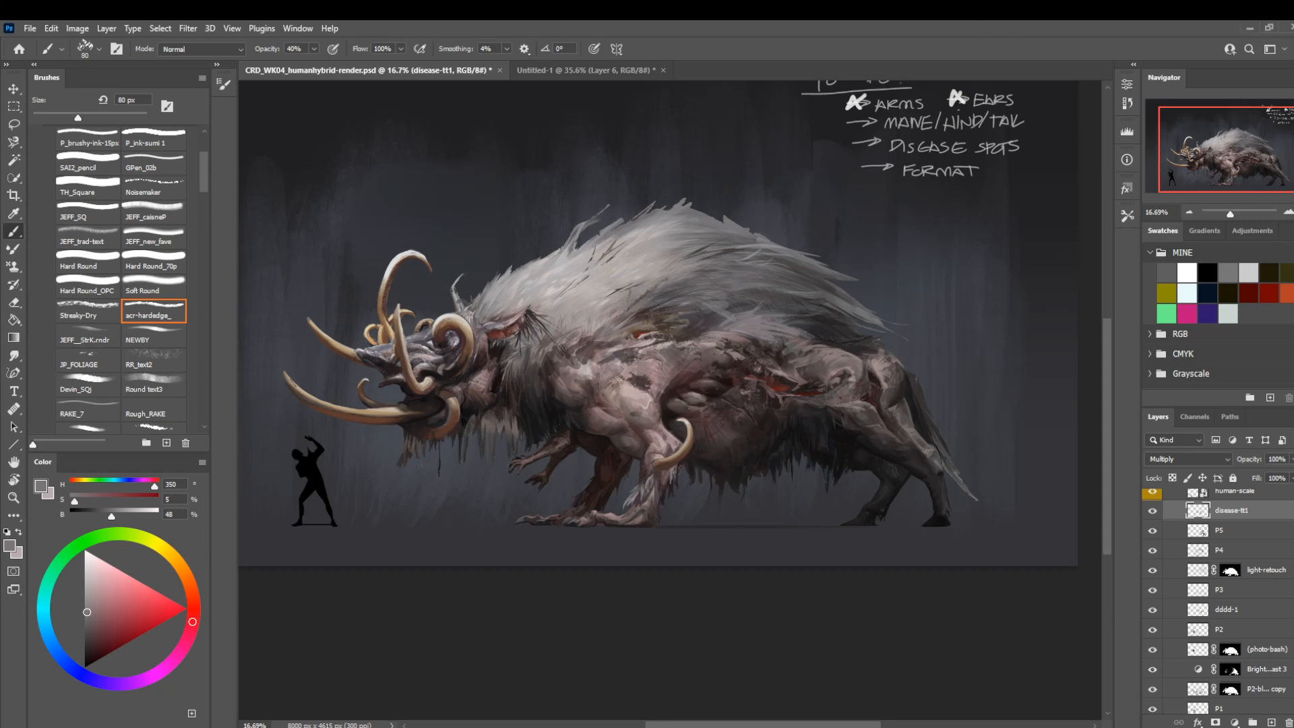
drag(556, 414, 551, 380)
key(l)
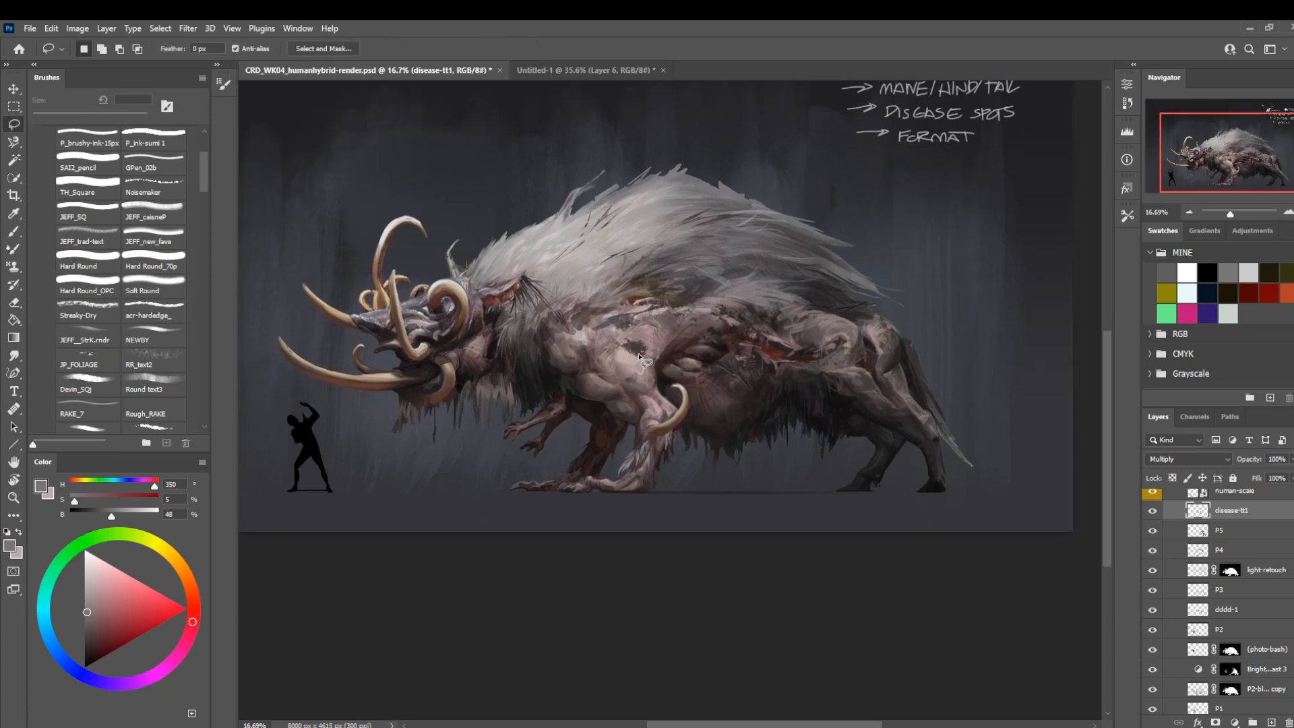
Carve fine cracks into the dark disease spot on the shoulder with the Soft Round eraser, reducing it from 40 to 6 px.
drag(635, 350, 632, 373)
key(z)
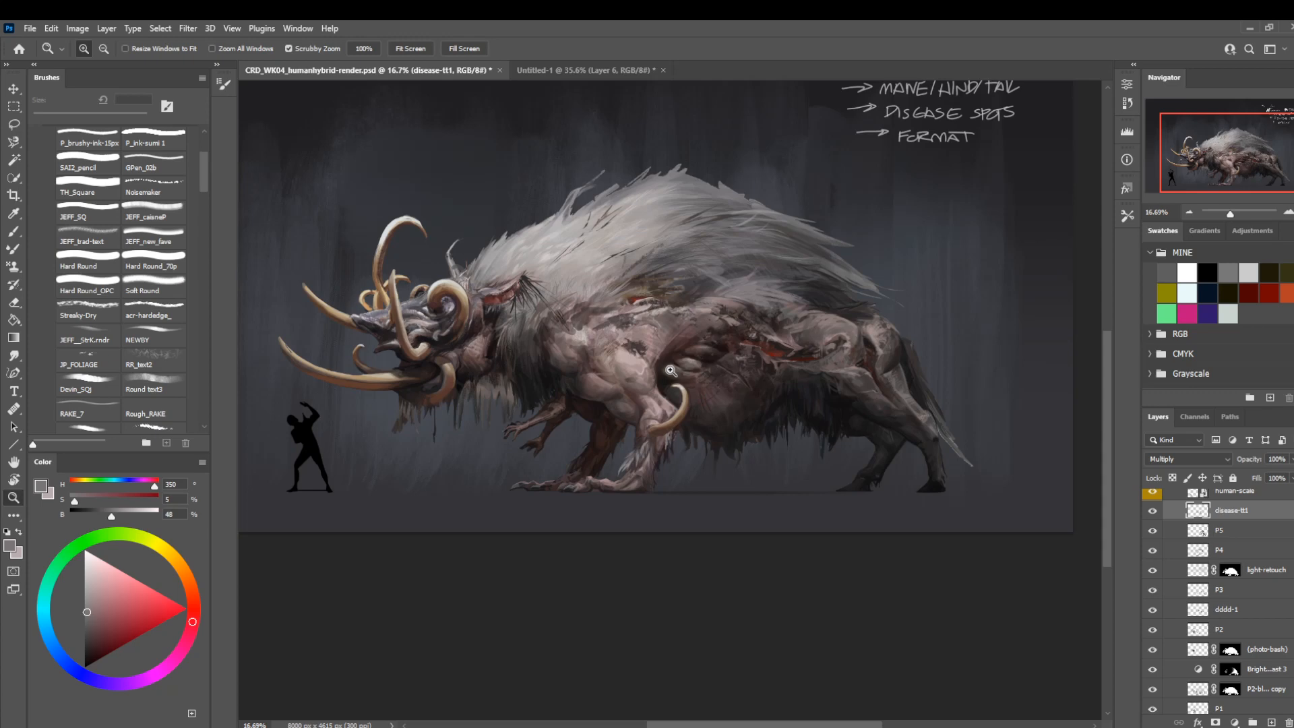
mouse_move(646, 351)
mouse_down()
mouse_move(700, 396)
mouse_move(728, 393)
mouse_up()
key(e)
key(bracketleft)
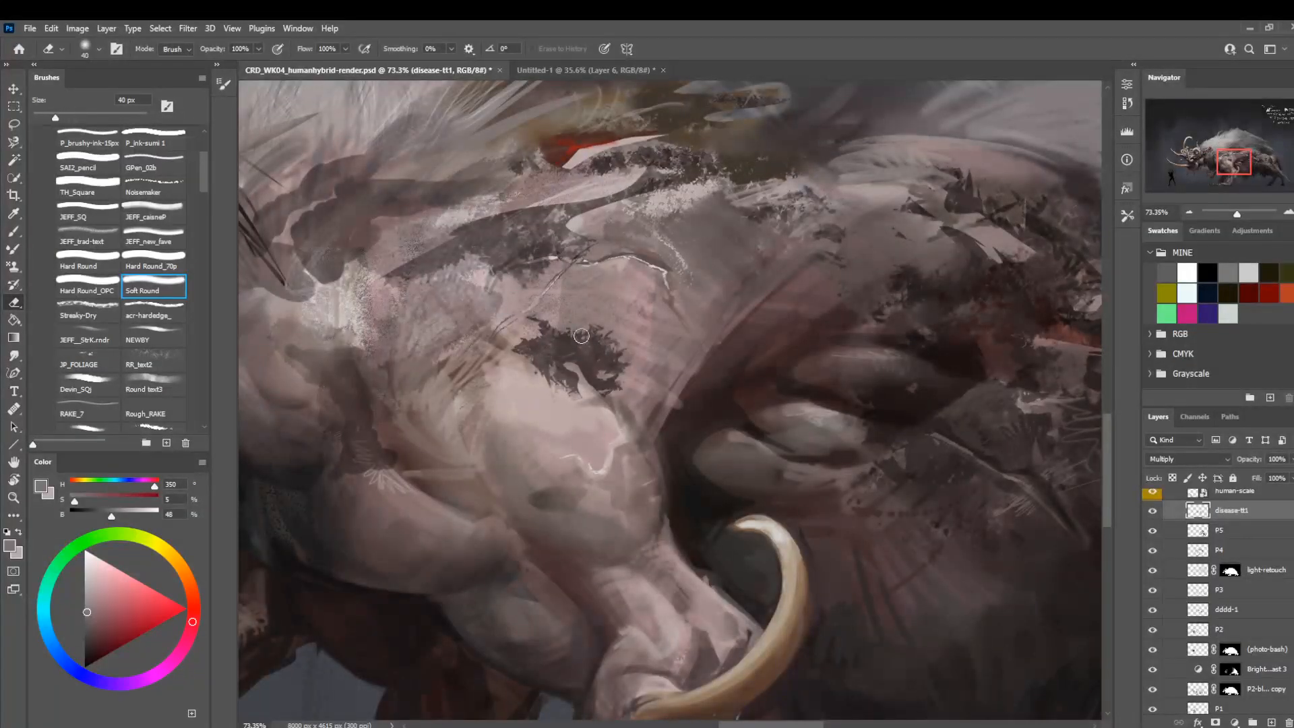
key(bracketleft)
key(bracketleft)
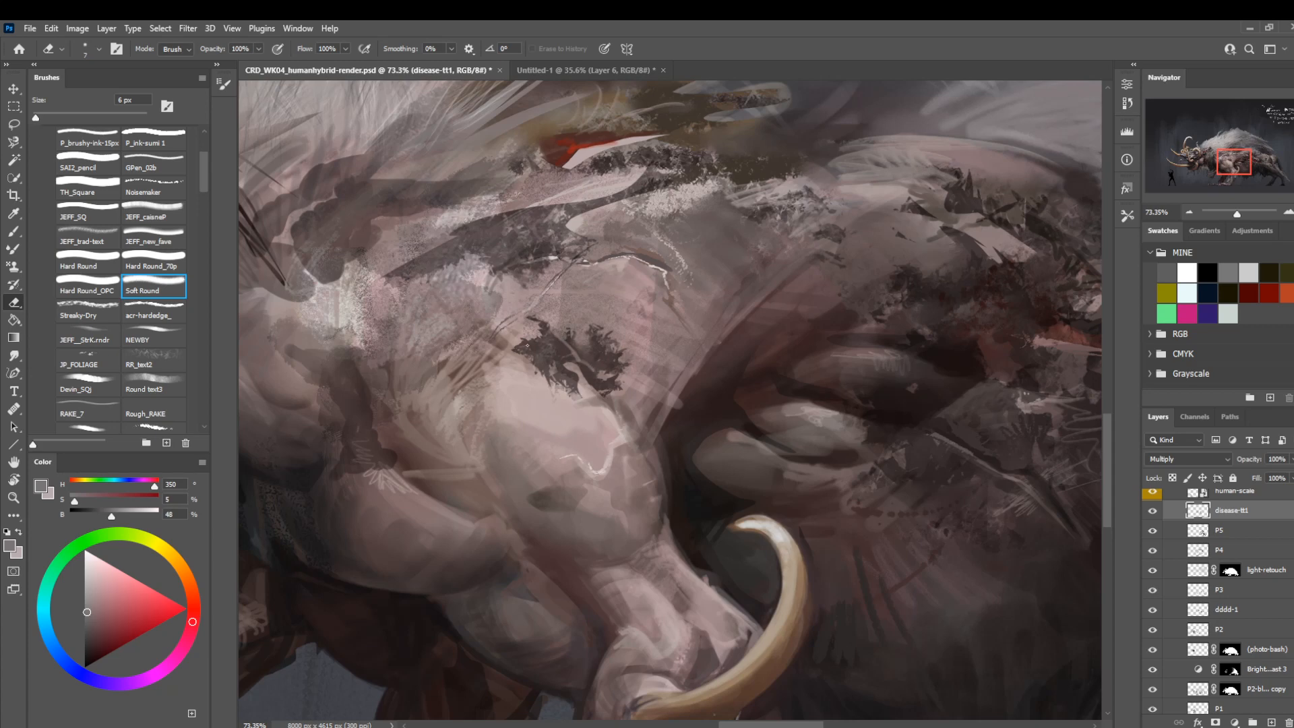
key(l)
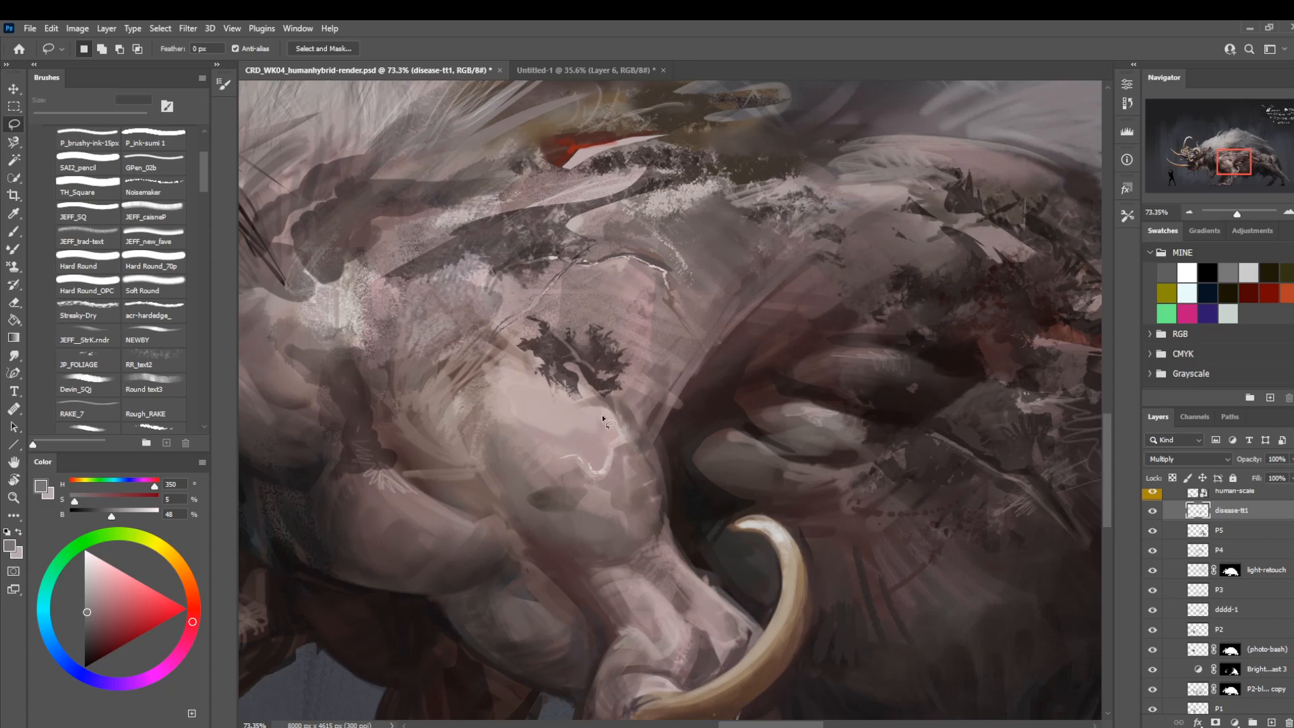
Lasso slivers of the dark patch along the upper shoulder and break it up with the Soft Round eraser at 35 px.
key(z)
mouse_move(668, 393)
mouse_down()
mouse_move(577, 399)
mouse_move(621, 409)
mouse_up()
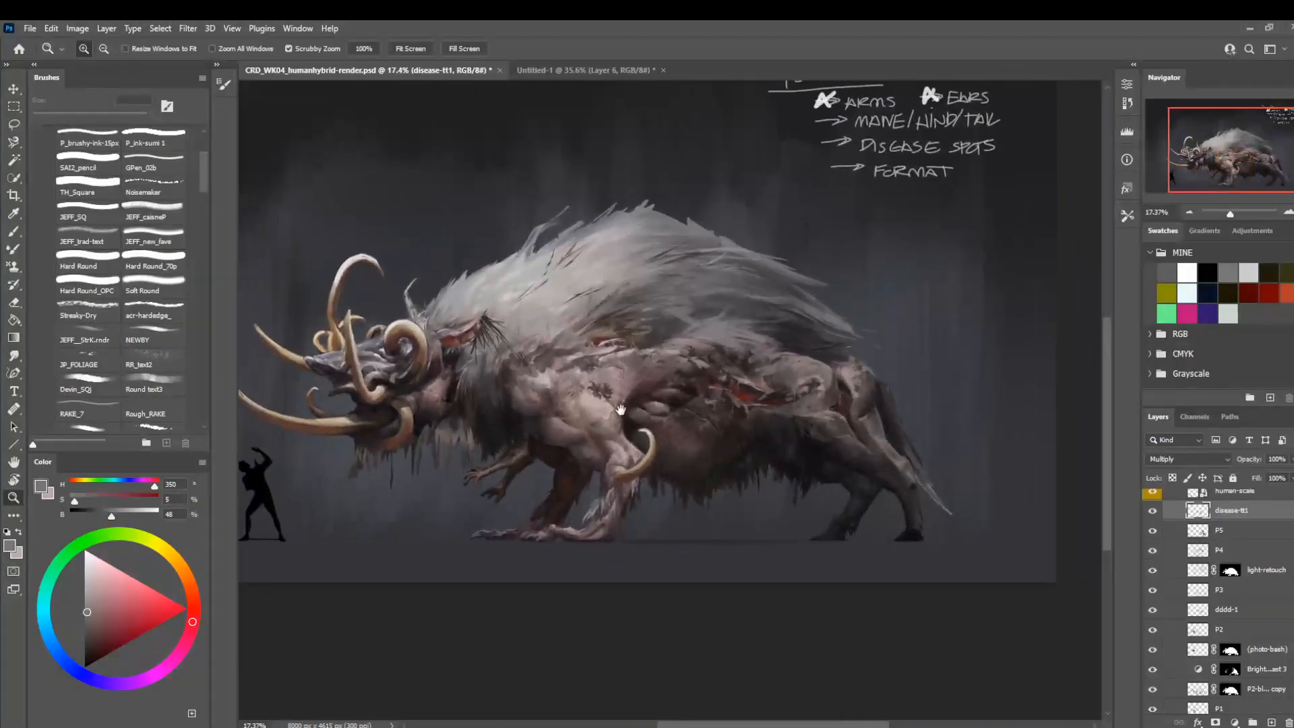
drag(584, 350, 636, 355)
key(l)
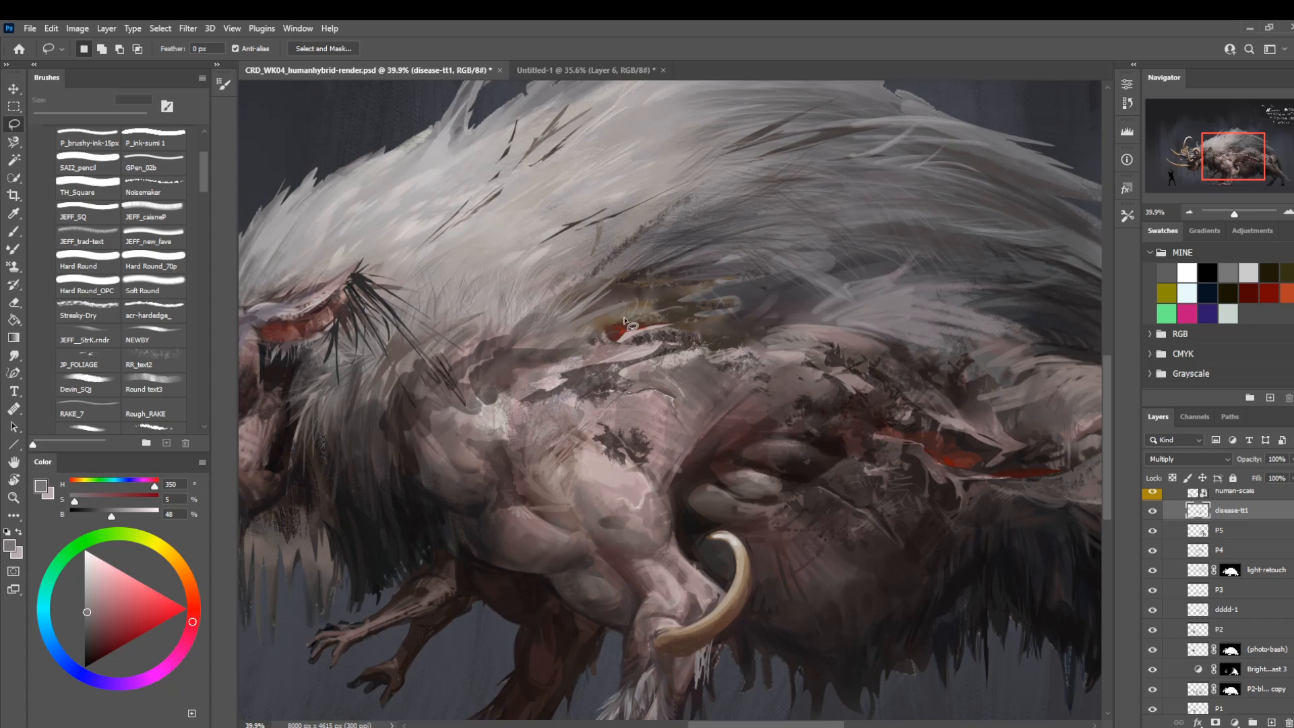
key(ctrl+z)
key(e)
key(bracketright)
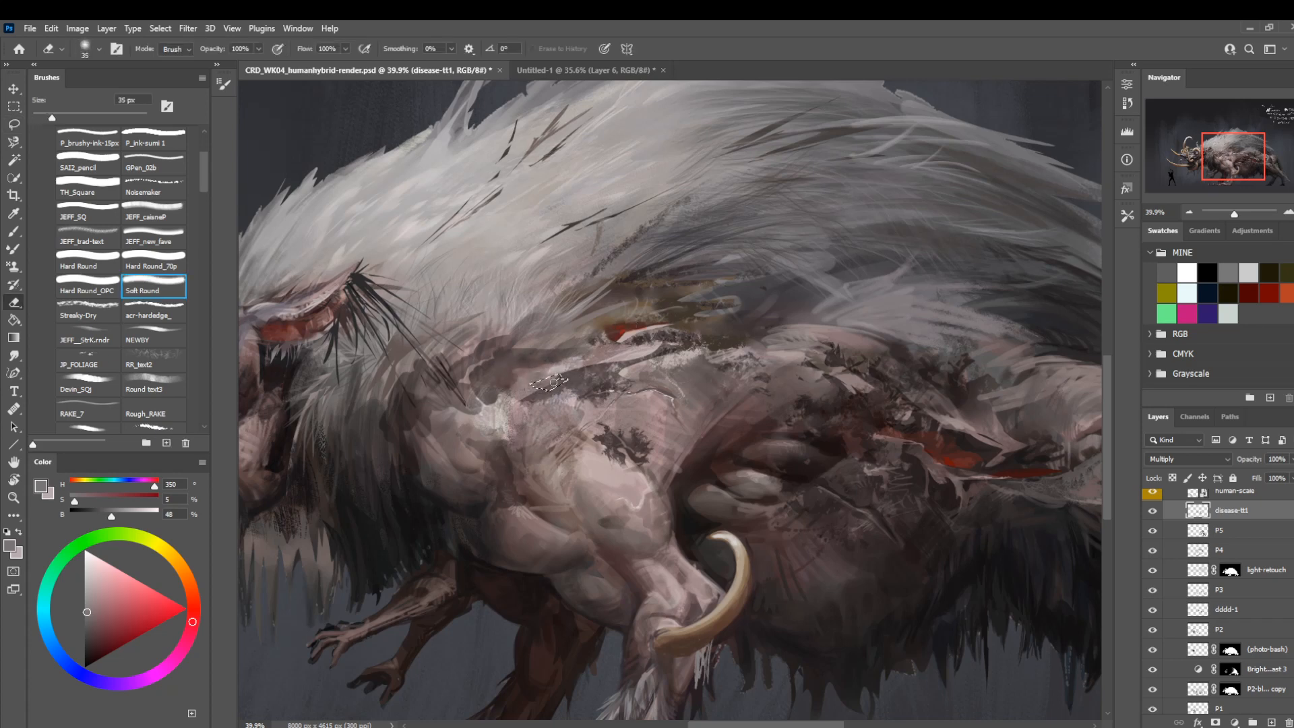
key(l)
mouse_move(531, 285)
mouse_down()
mouse_move(561, 308)
mouse_move(679, 243)
mouse_move(581, 241)
mouse_up()
drag(587, 335, 566, 349)
drag(669, 346, 498, 415)
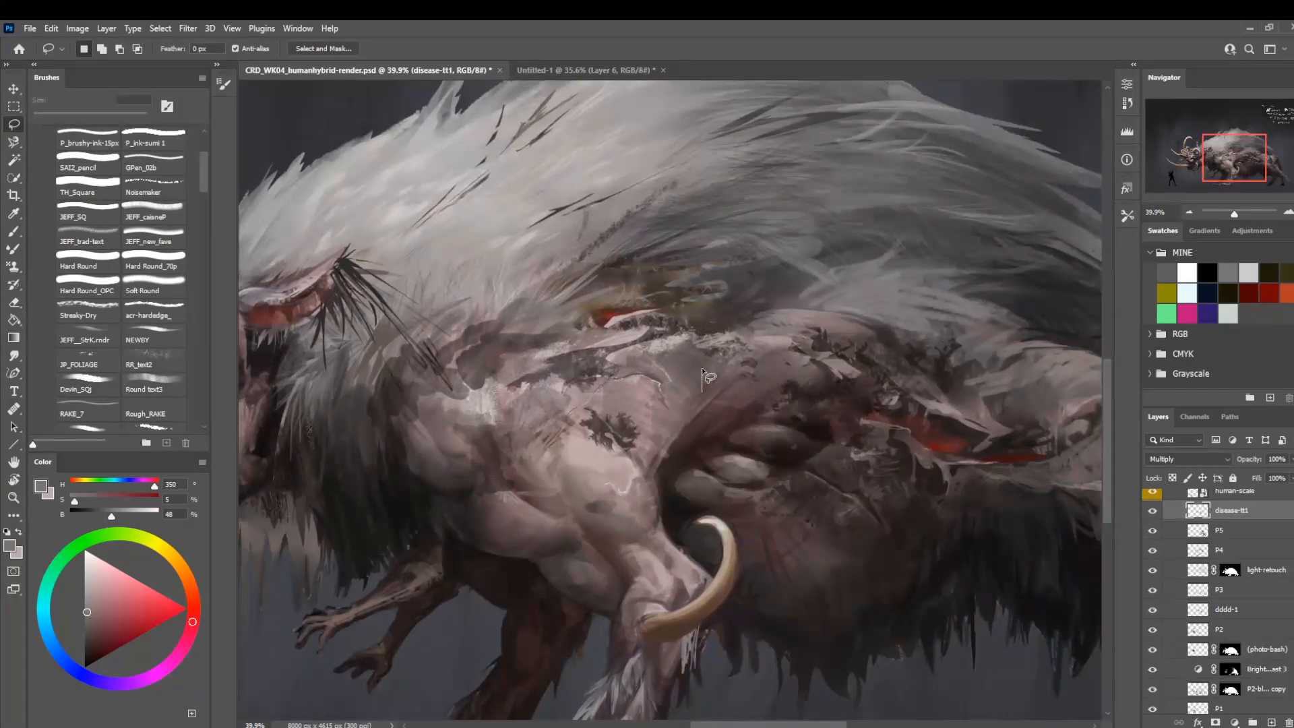
Lasso a narrow vertical crease on the flank just behind the shoulder to rework it, and clear the selection.
mouse_move(698, 349)
mouse_down()
mouse_move(699, 411)
mouse_move(725, 361)
mouse_move(690, 402)
mouse_move(714, 378)
mouse_up()
key(shift)
key(ctrl+d)
drag(794, 281, 763, 290)
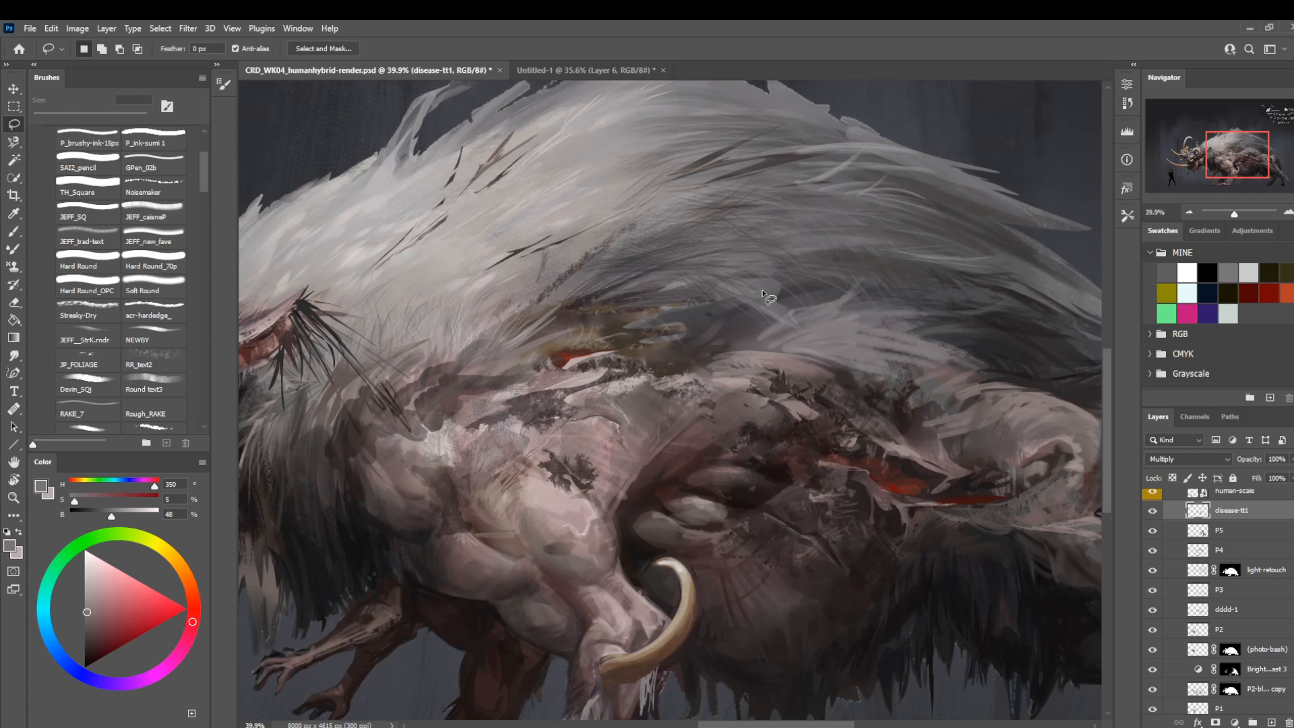
drag(360, 543, 447, 508)
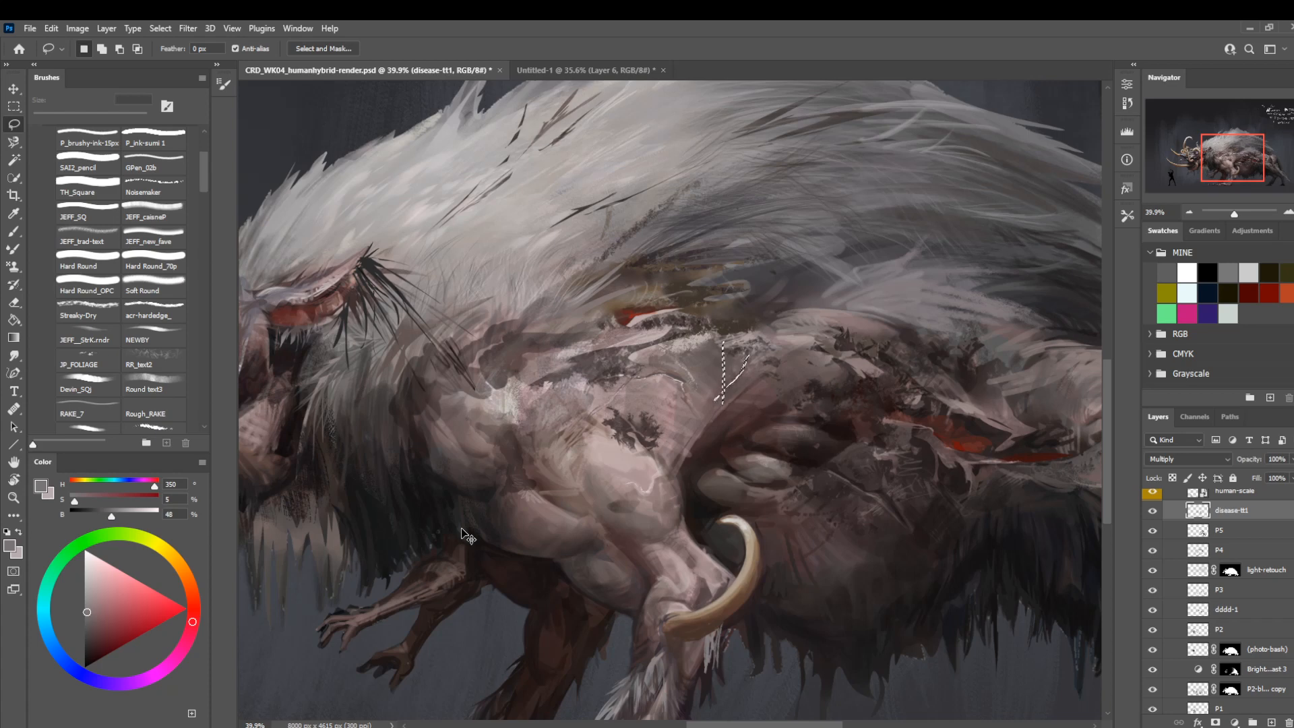
key(ctrl+d)
Lasso a small sliver in the dark mottling just above the red flank wound and erase inside it.
mouse_move(701, 378)
mouse_down()
mouse_move(727, 348)
mouse_move(643, 385)
mouse_move(700, 365)
mouse_move(795, 375)
mouse_move(663, 331)
mouse_move(560, 315)
mouse_up()
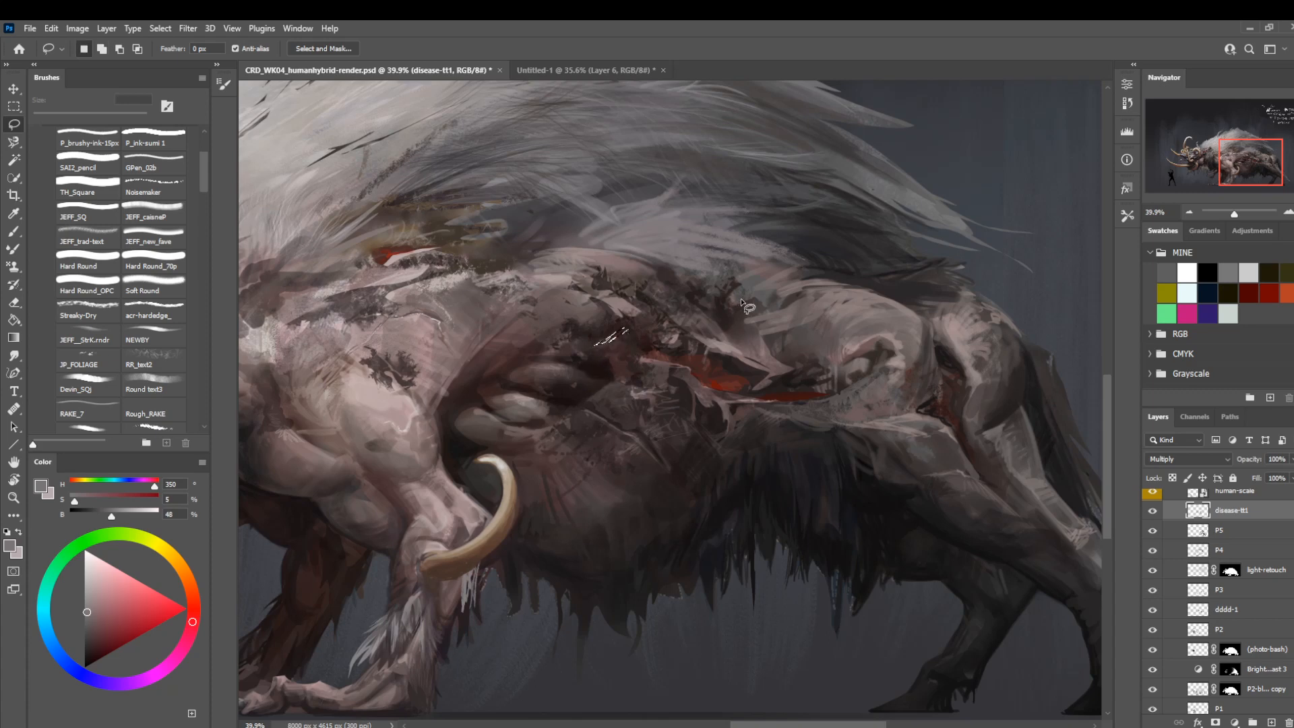
key(e)
key(l)
drag(449, 357, 640, 371)
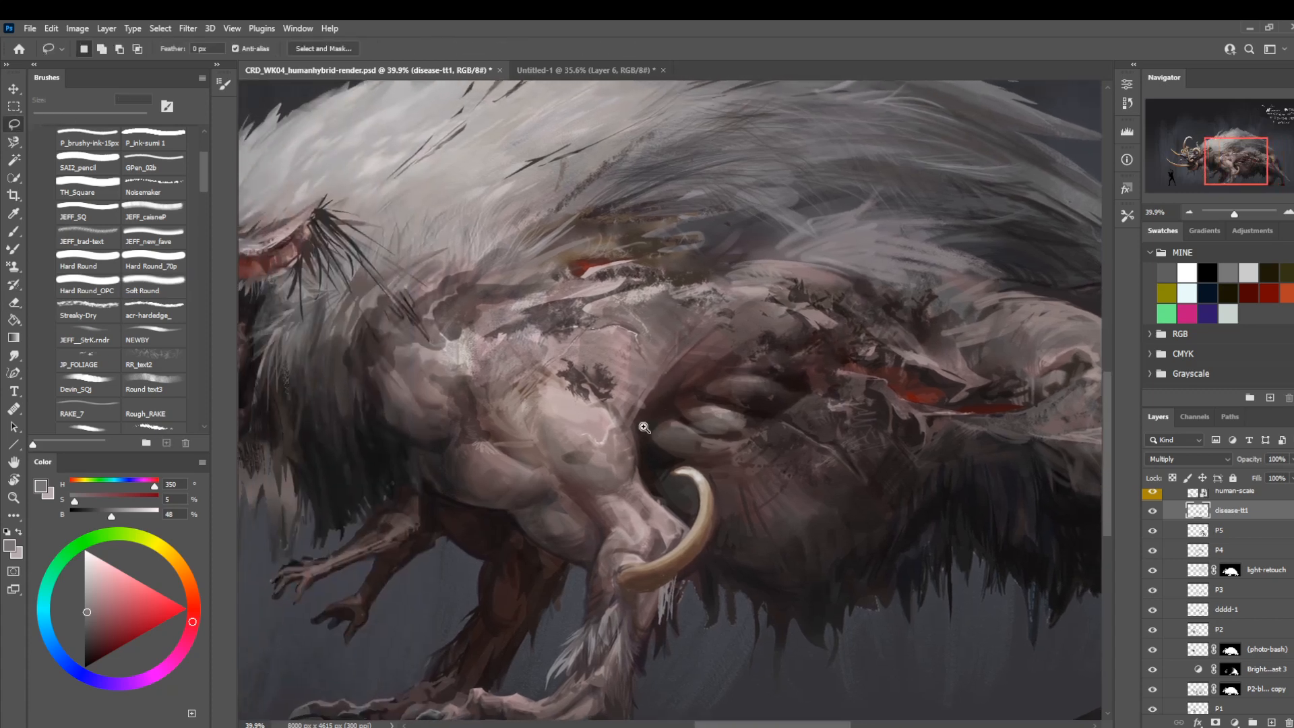
Mirror the view so the creature faces right and set the acr-hardedge_ brush to 70% opacity for the upper shoulder.
key(z)
drag(610, 461, 563, 431)
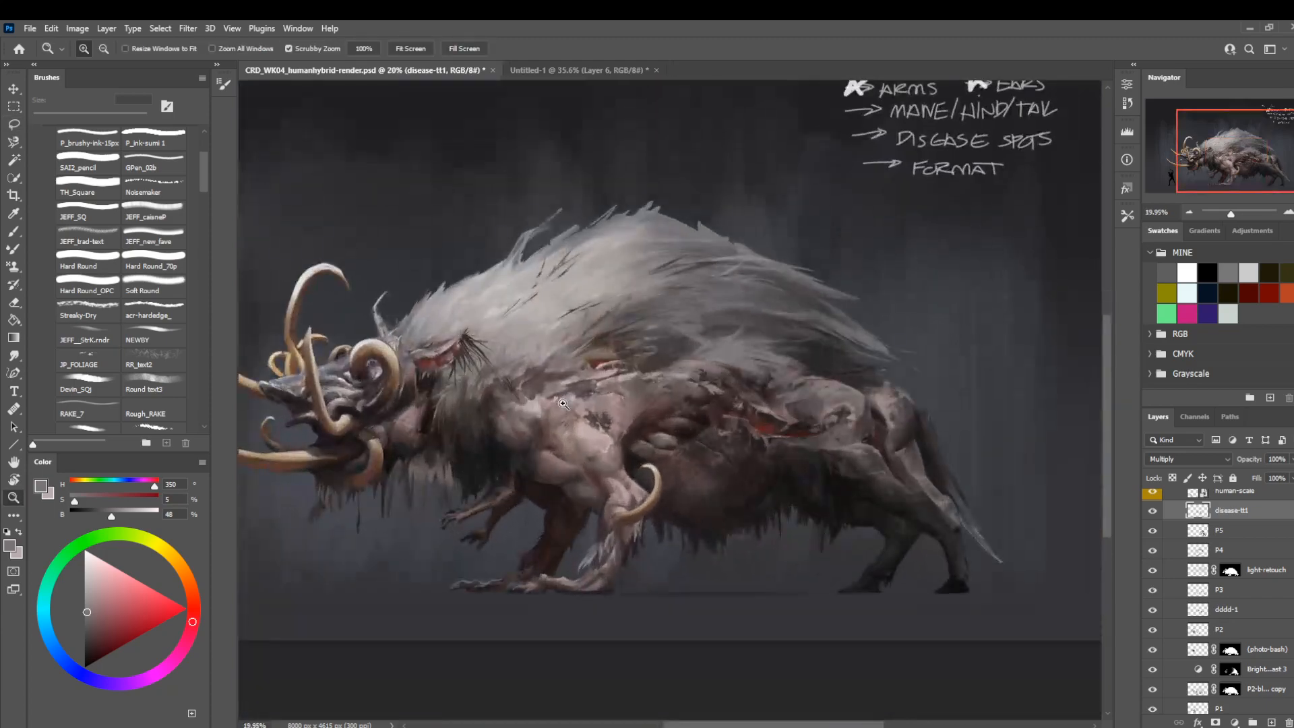
key(ctrl+shift+h)
drag(472, 527, 586, 491)
drag(568, 328, 707, 417)
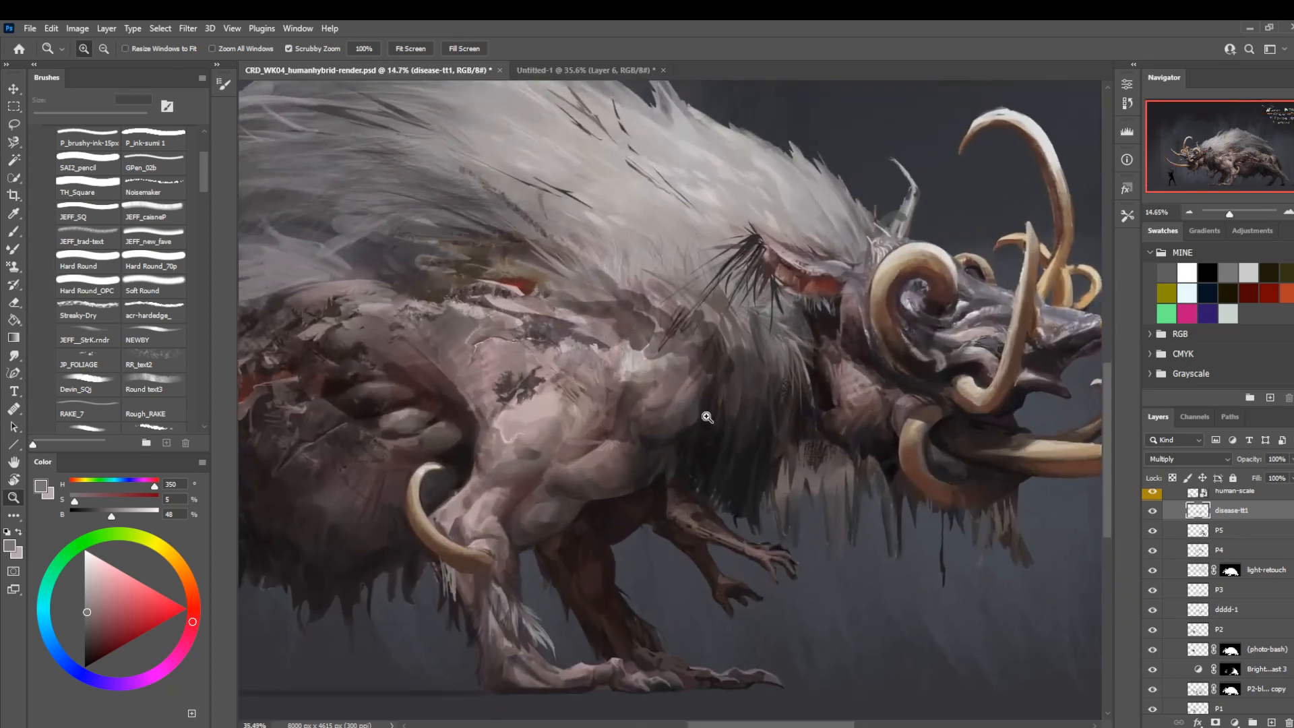
key(b)
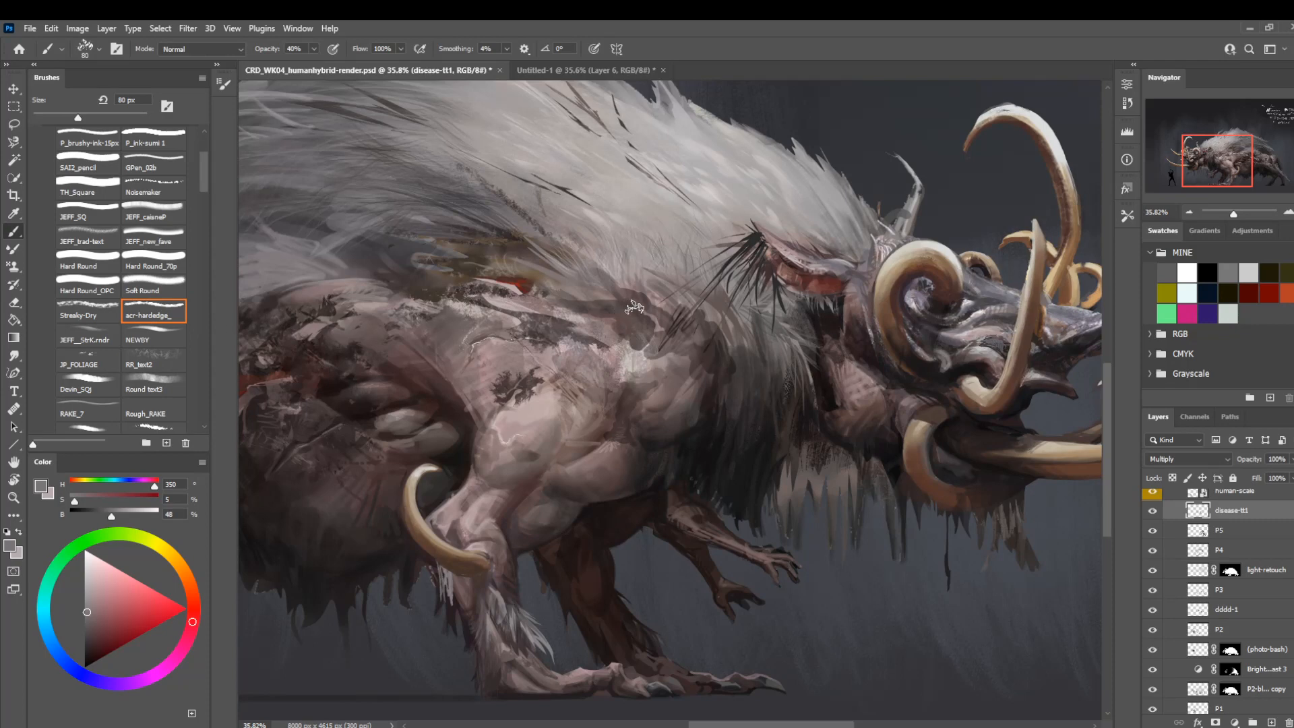
key(7)
Lasso patches where the upper shoulder meets the mane, rework them with the Soft Round eraser, and clear the selection.
key(l)
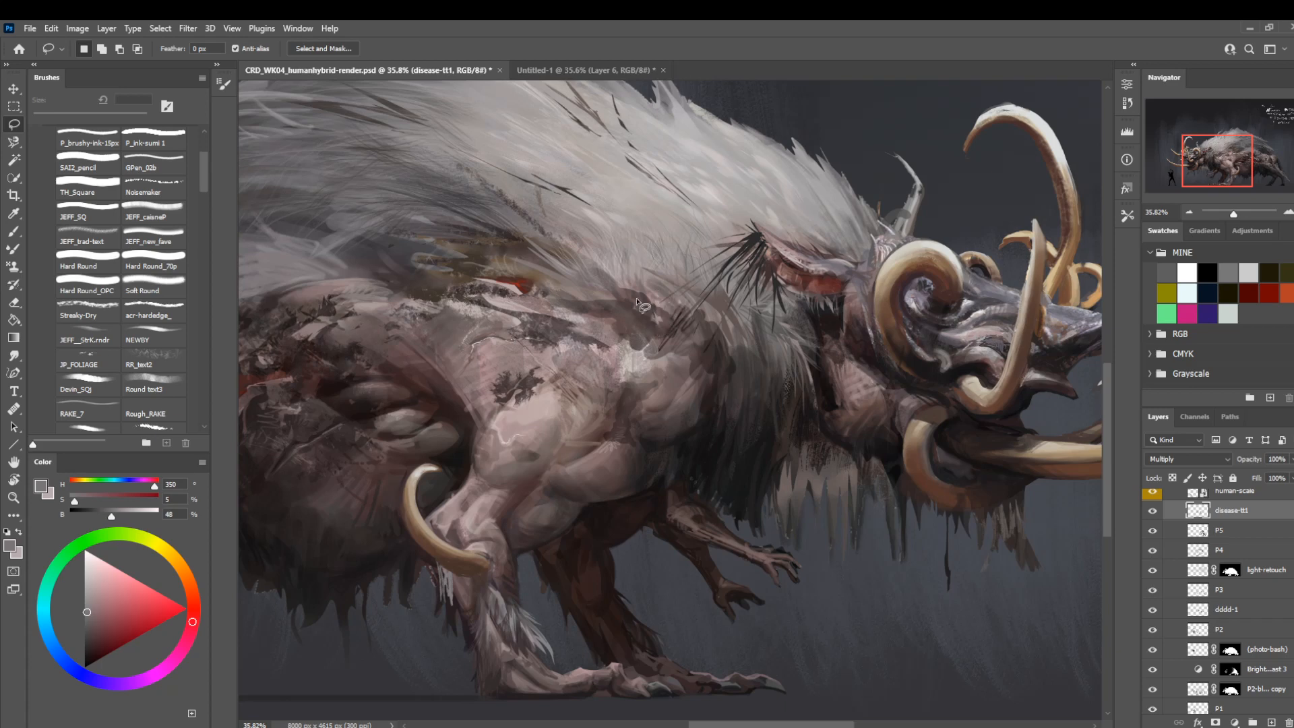
mouse_move(662, 309)
mouse_down()
mouse_move(611, 286)
mouse_move(646, 300)
mouse_move(629, 306)
mouse_move(662, 304)
mouse_move(603, 282)
mouse_up()
key(e)
key(ctrl+d)
key(l)
drag(767, 290, 728, 296)
key(e)
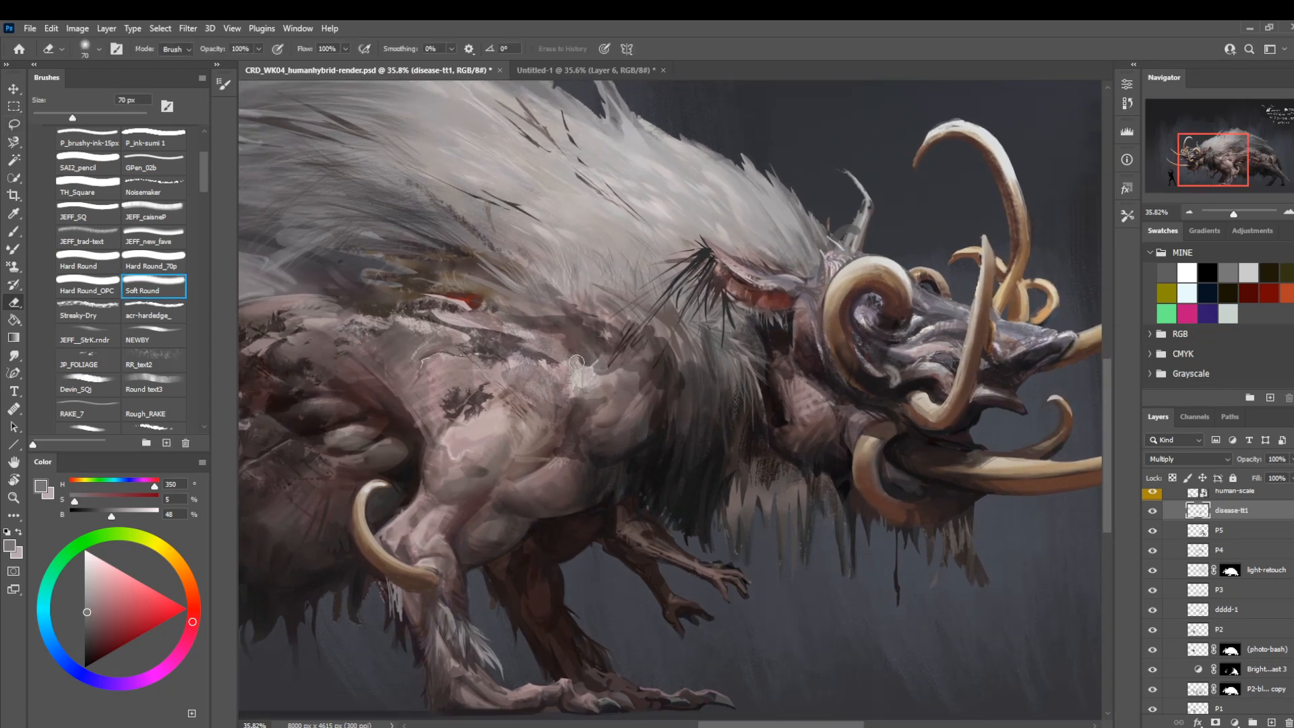
Trim the disease marks on the upper shoulder with the Soft Round eraser, reducing it from 70 to 9 px.
key([)
key([)
drag(580, 362, 555, 330)
key([)
key([)
key([)
key([)
key([)
key([)
key([)
key([)
key([)
drag(465, 381, 429, 373)
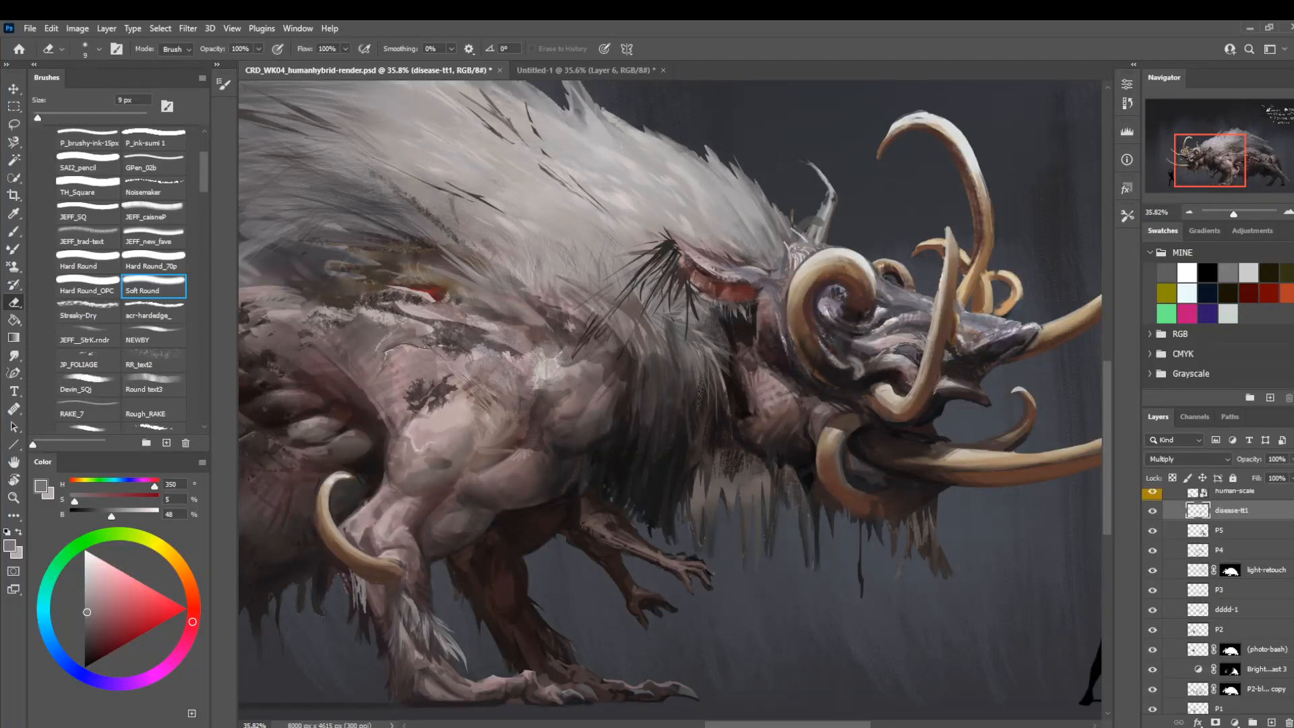
drag(470, 345, 619, 311)
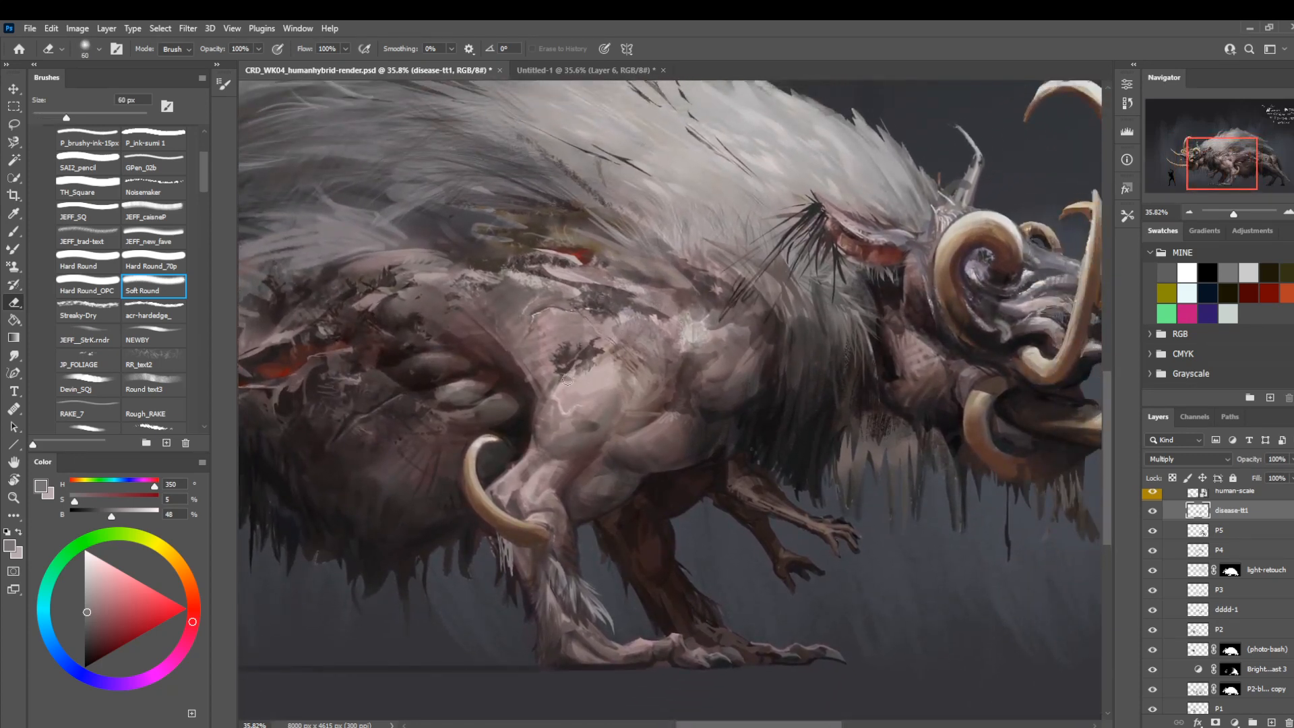
Lasso the area around the pale shoulder highlight, delete the disease-tt1 paint inside it, and clear the selection.
key(z)
drag(670, 344, 604, 320)
mouse_move(721, 351)
mouse_down()
mouse_move(771, 415)
mouse_move(809, 428)
mouse_up()
key(l)
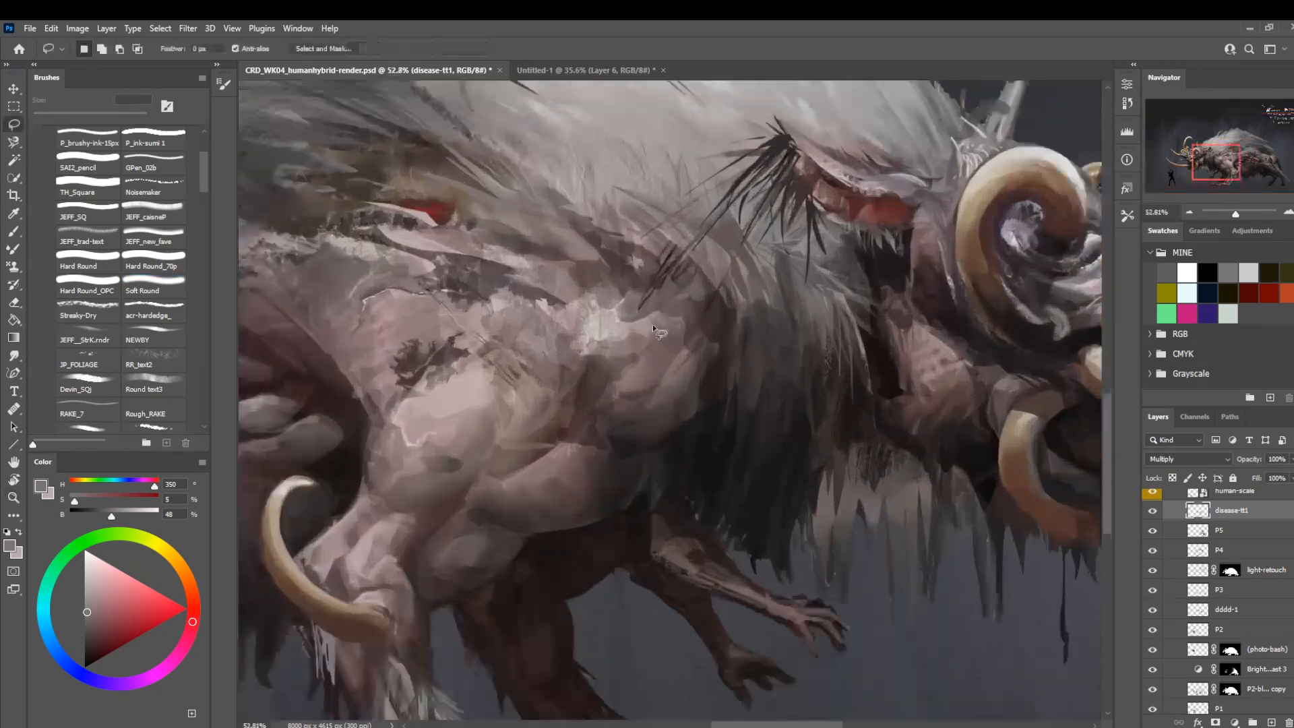
mouse_move(680, 352)
mouse_down()
mouse_move(676, 323)
mouse_move(608, 328)
mouse_move(653, 322)
mouse_move(667, 300)
mouse_move(606, 291)
mouse_up()
key(ctrl+d)
key(Delete)
key(ctrl+d)
Soften the disease marks beside the shoulder highlight with the Soft Round eraser, starting at 60 px and reducing its size.
key(z)
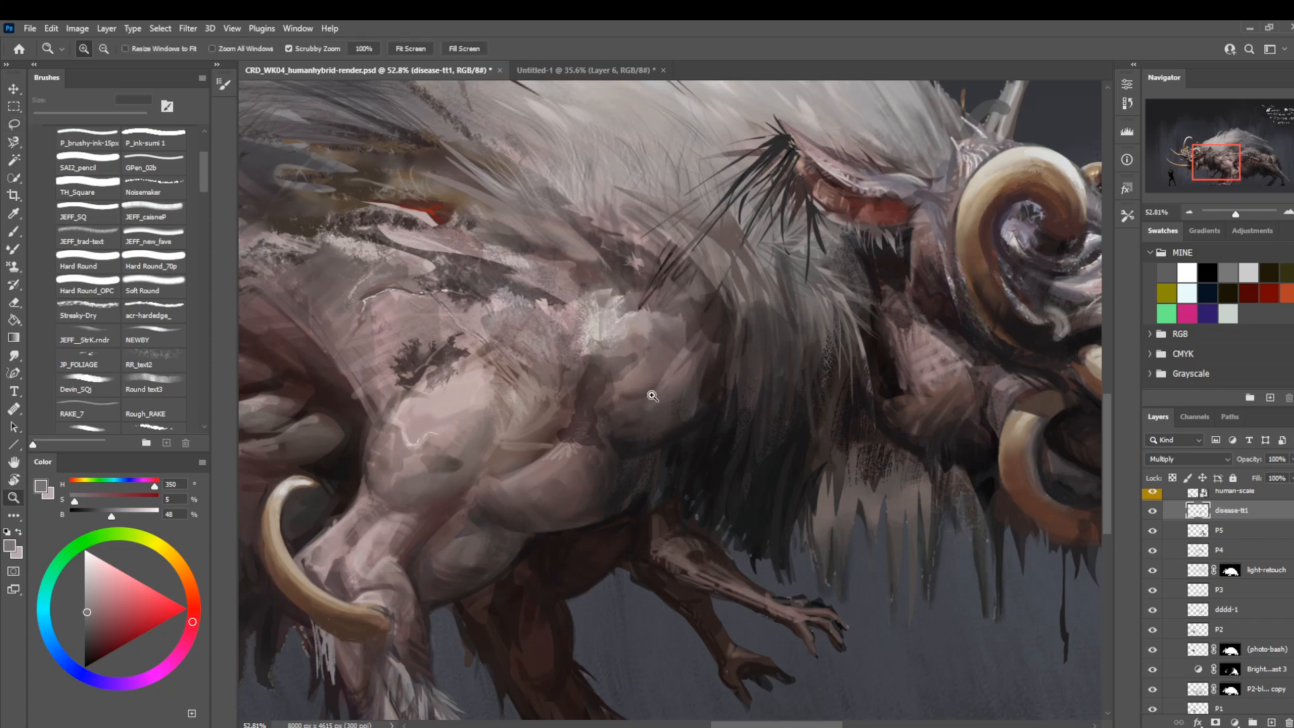
drag(694, 391, 625, 387)
drag(719, 364, 758, 366)
key(e)
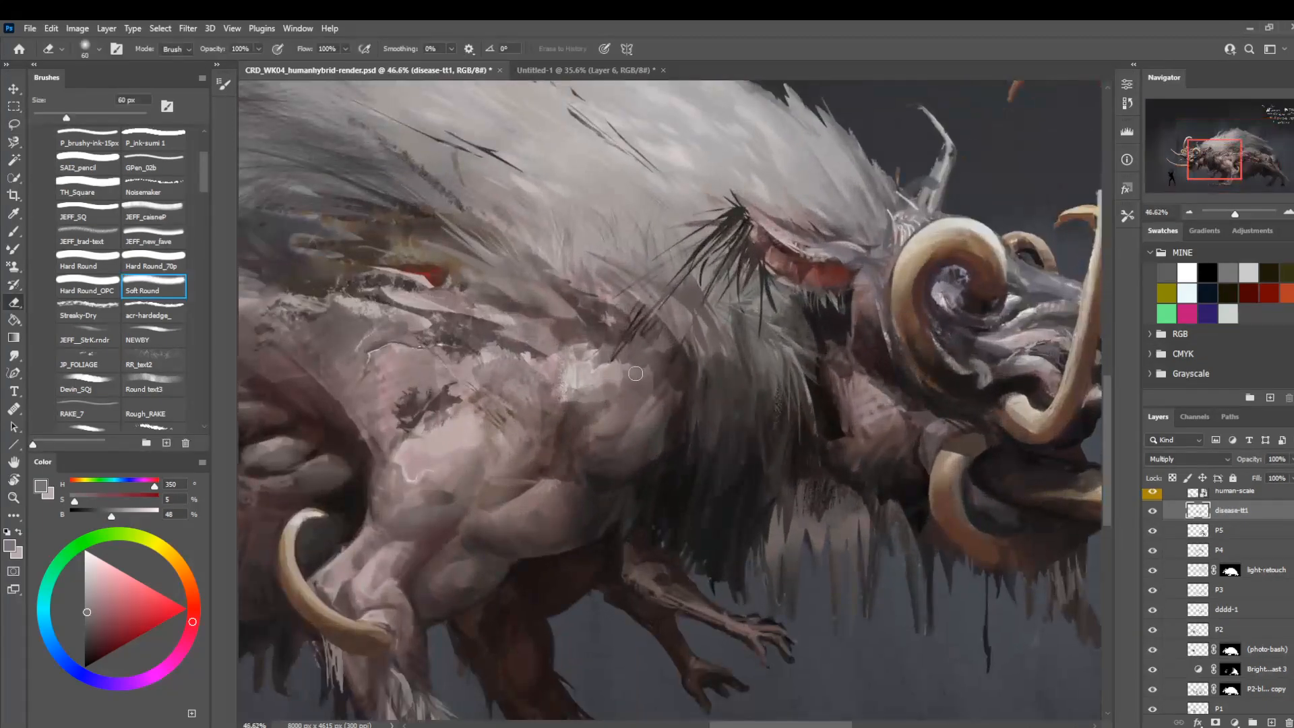
mouse_move(646, 401)
mouse_down()
mouse_move(673, 373)
mouse_move(675, 391)
mouse_move(688, 359)
mouse_move(688, 393)
mouse_move(673, 340)
mouse_up()
key(bracketleft)
key(bracketleft)
Lasso a narrow strand in the hanging hair below the neck and choose the Soft Round brush at 150 px to shade it.
key(z)
drag(713, 388, 539, 458)
drag(689, 482, 635, 437)
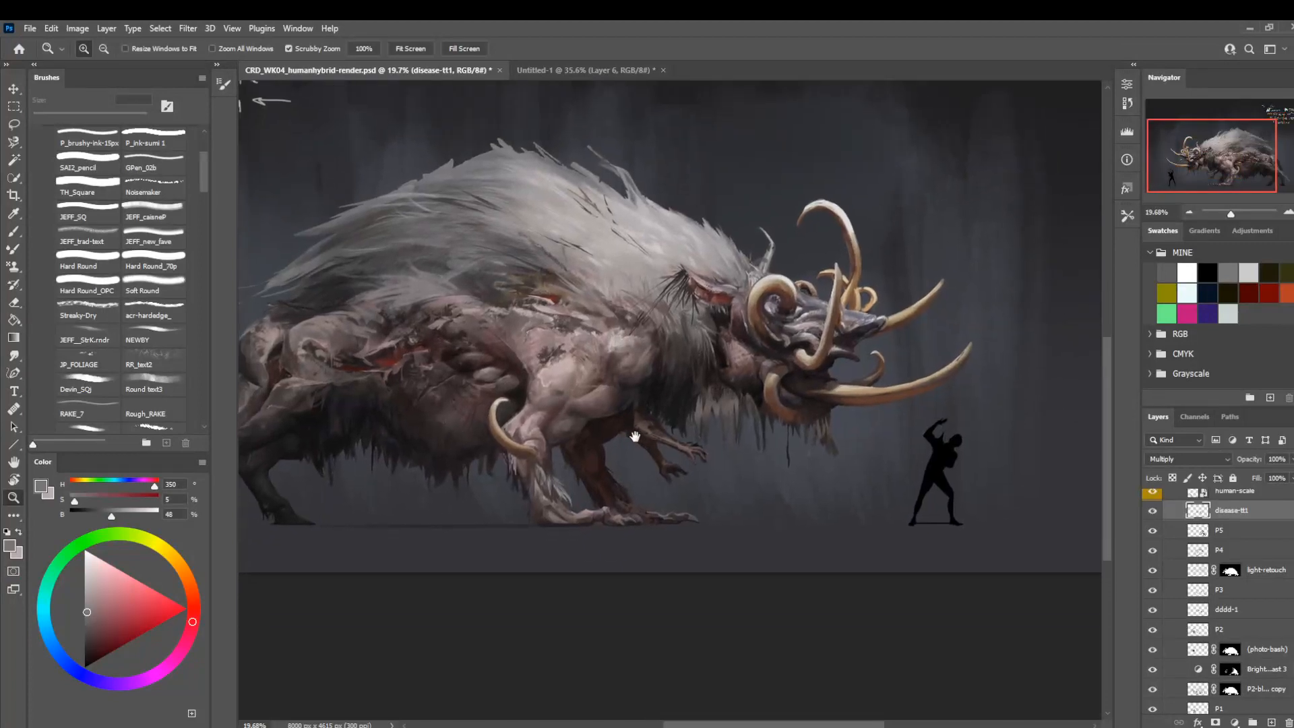
mouse_move(742, 403)
mouse_down()
mouse_move(773, 438)
mouse_move(700, 444)
mouse_move(671, 472)
mouse_move(742, 457)
mouse_up()
key(b)
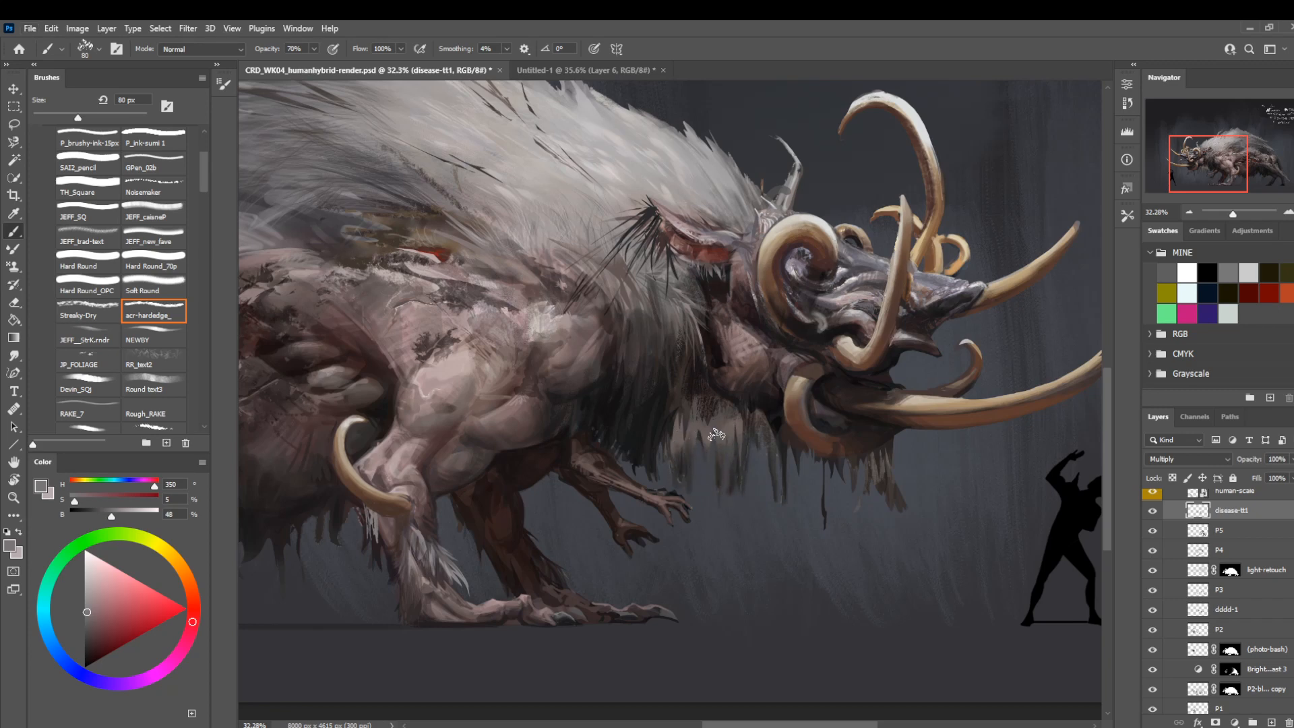
key(e)
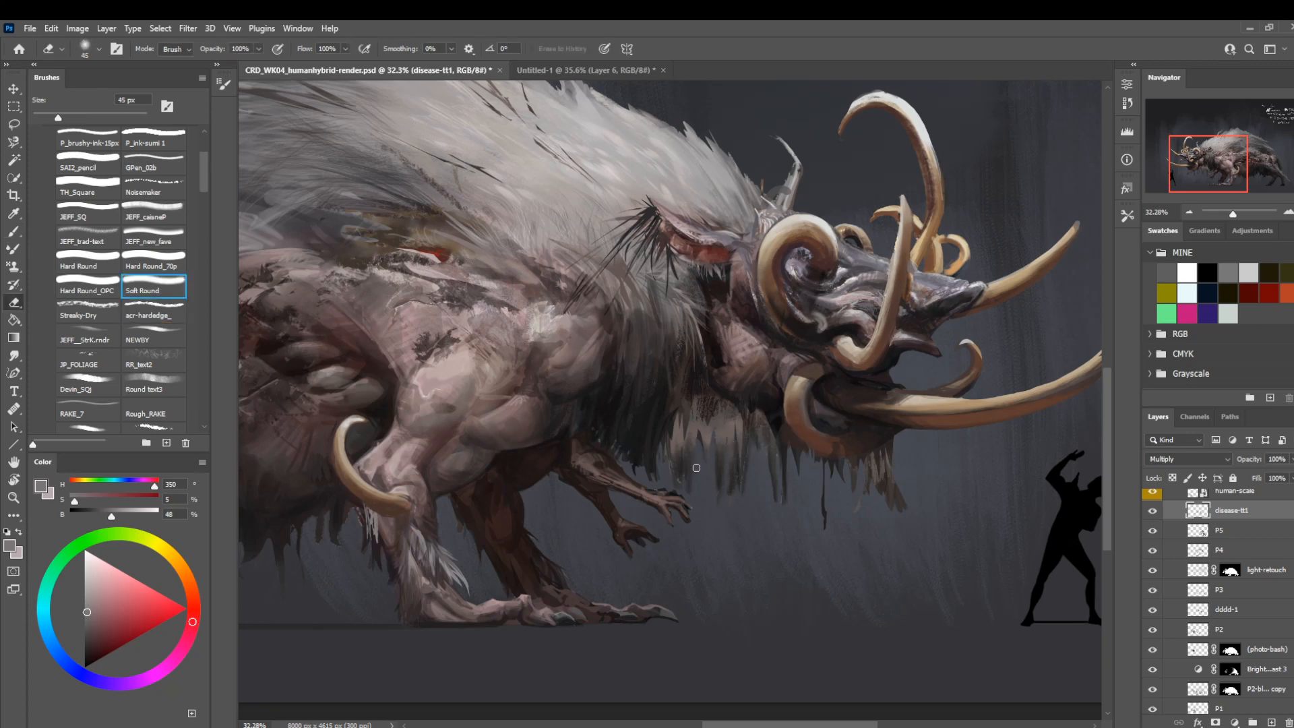
key(bracketright)
key(bracketright)
key(bracketright)
key(bracketright)
key(bracketright)
key(bracketright)
key(bracketright)
key(bracketright)
key(bracketright)
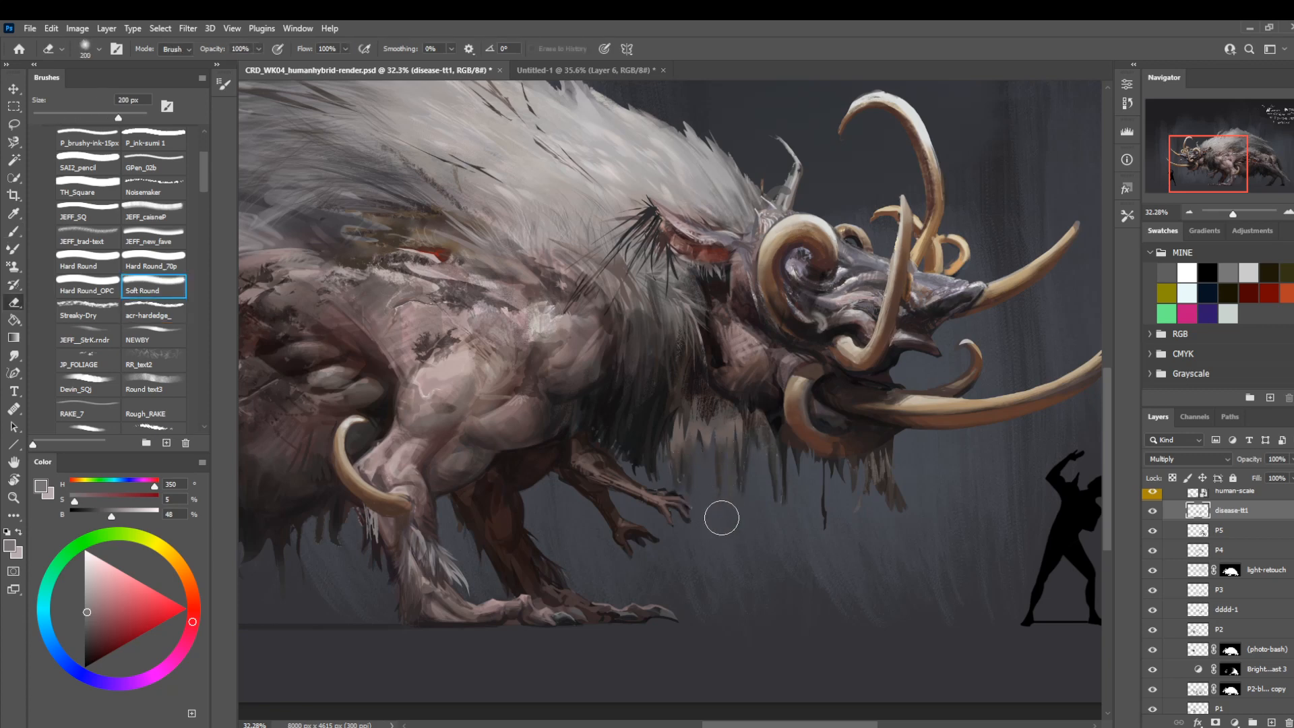
key(l)
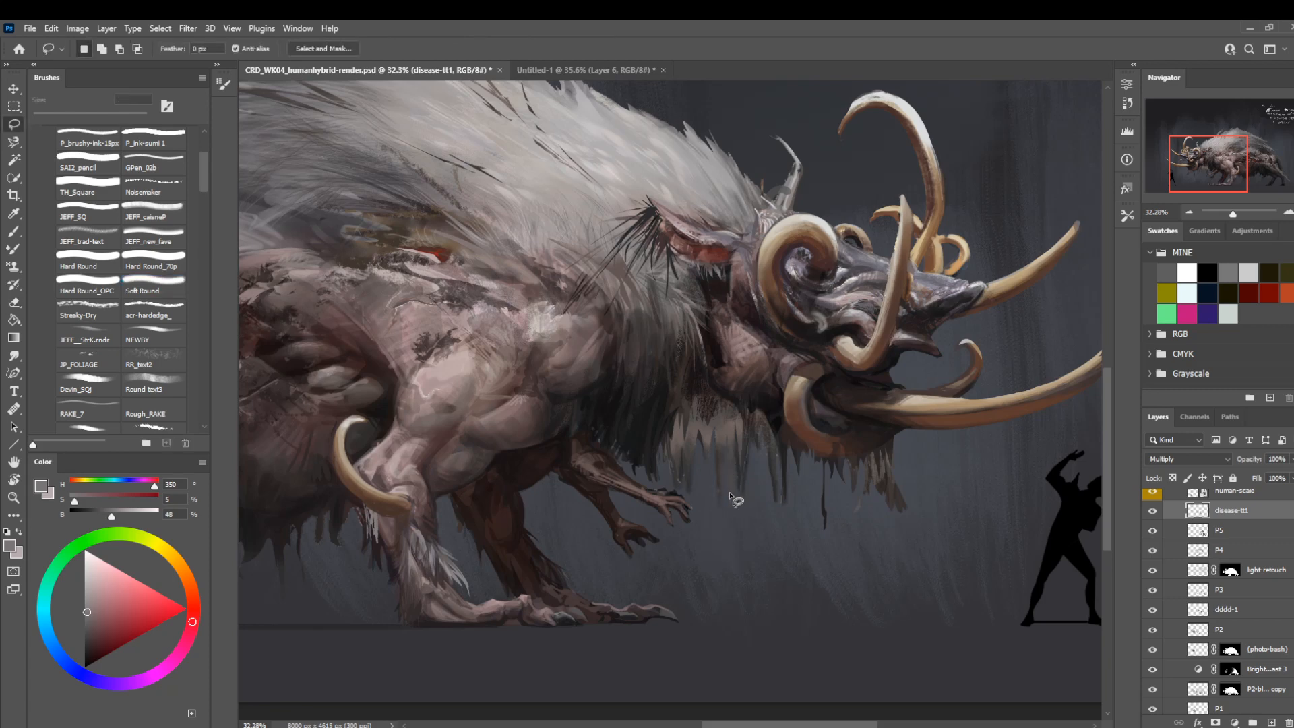
drag(730, 496, 736, 445)
key(b)
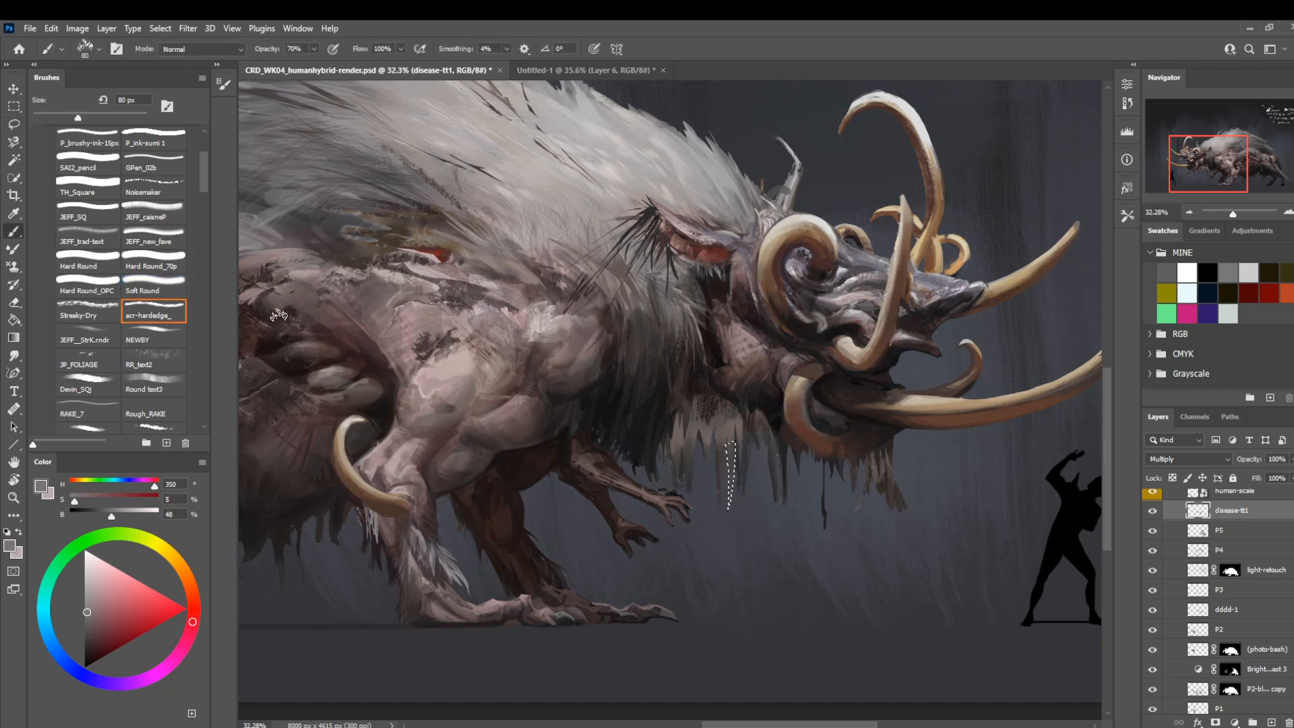
click(154, 290)
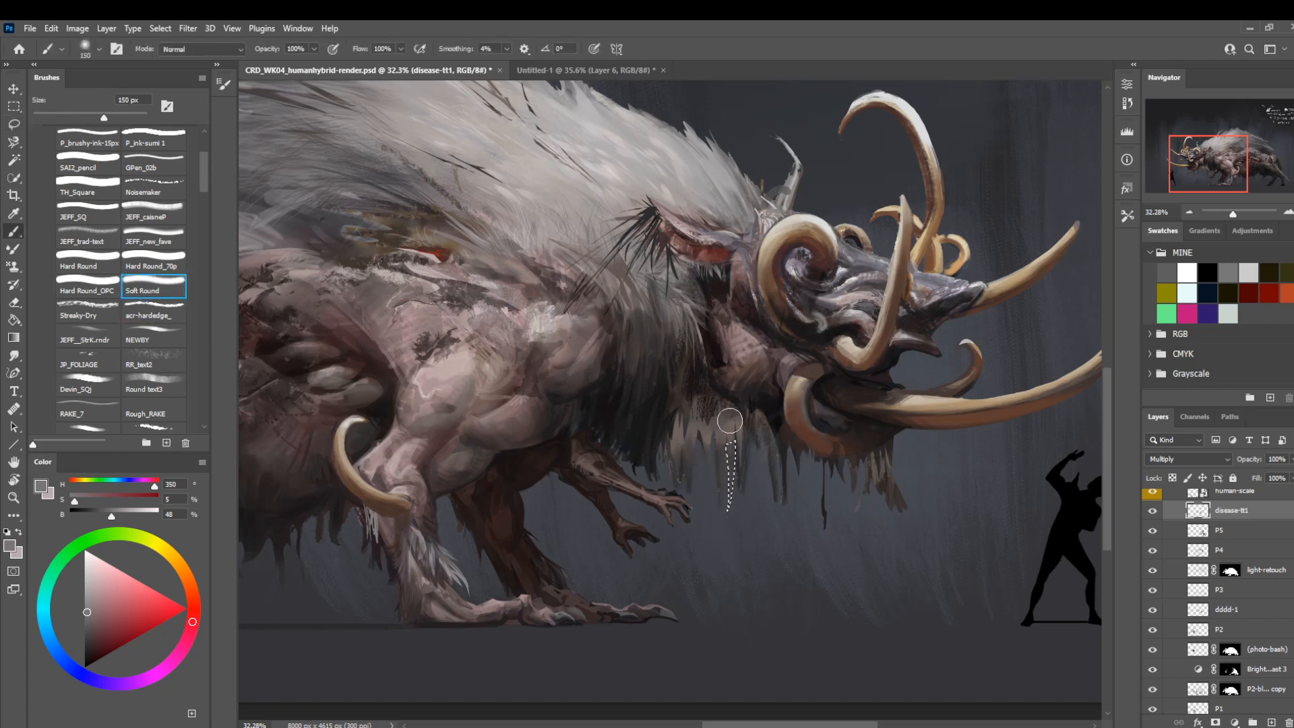
Lasso further strands of the hanging neck hair and shade them with Soft Round at 150 to 300 px and 100% opacity.
key(l)
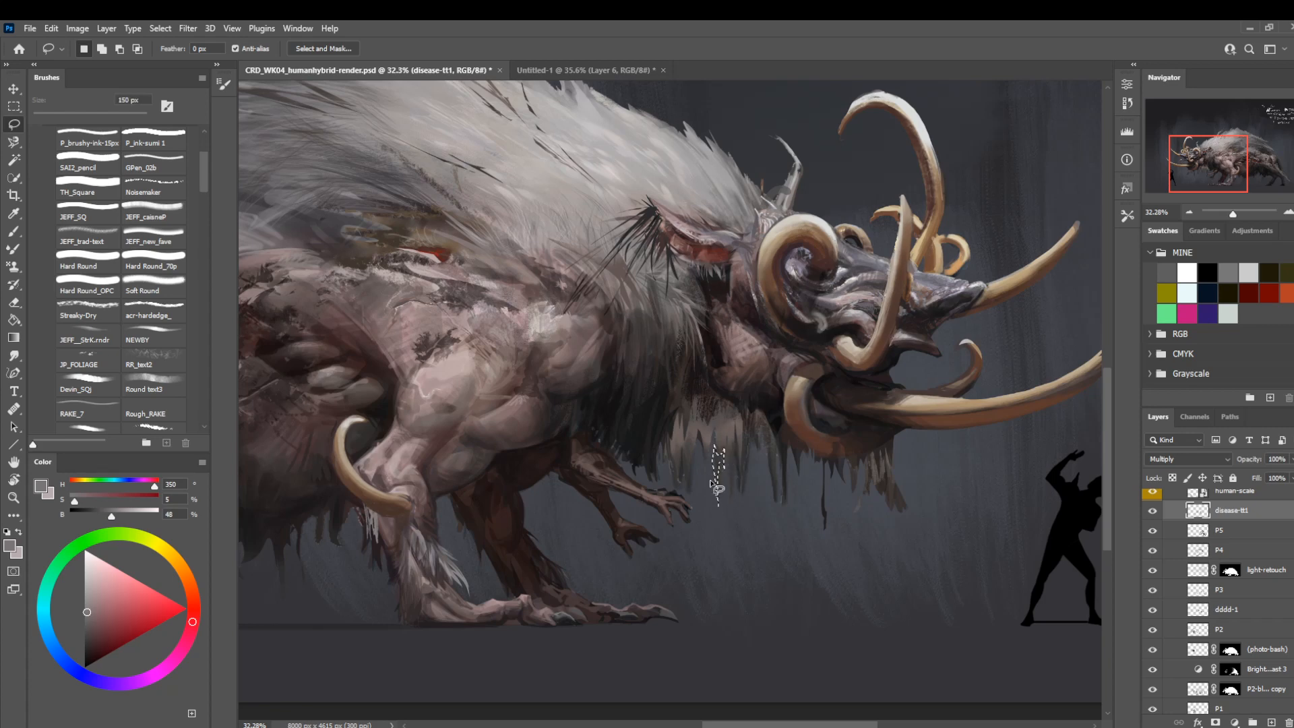
key(b)
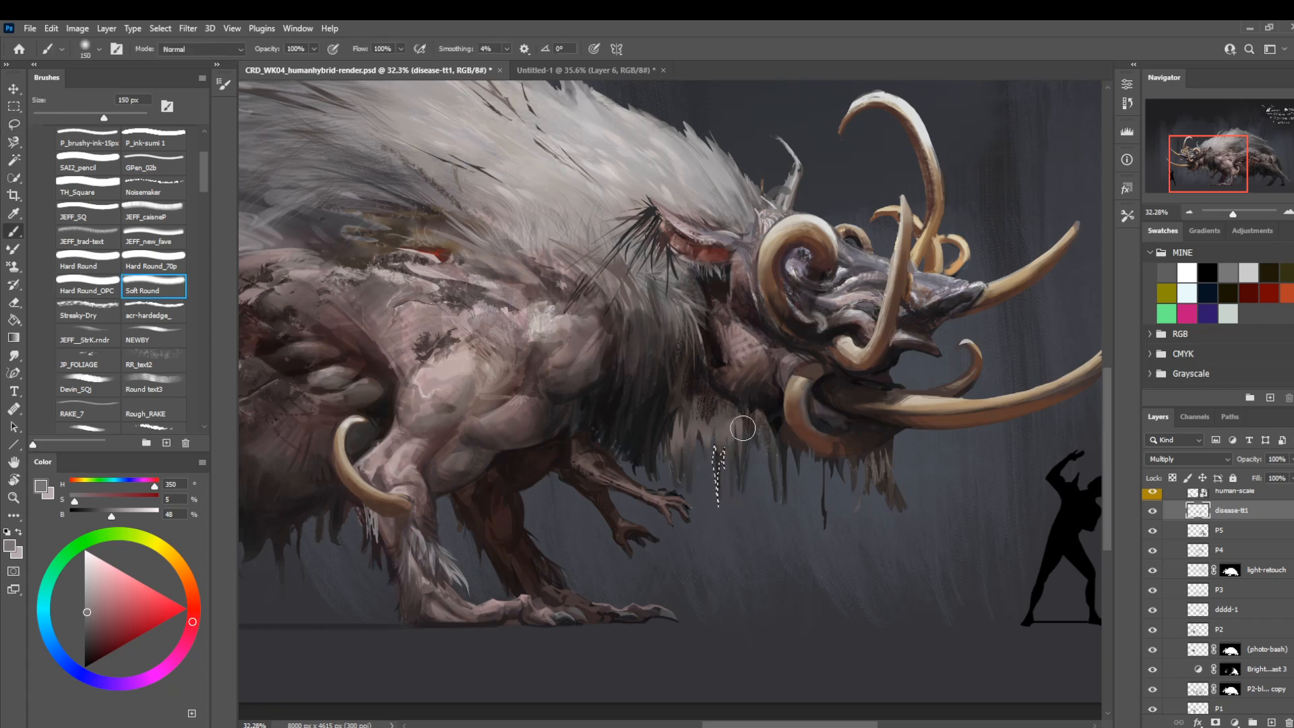
key(l)
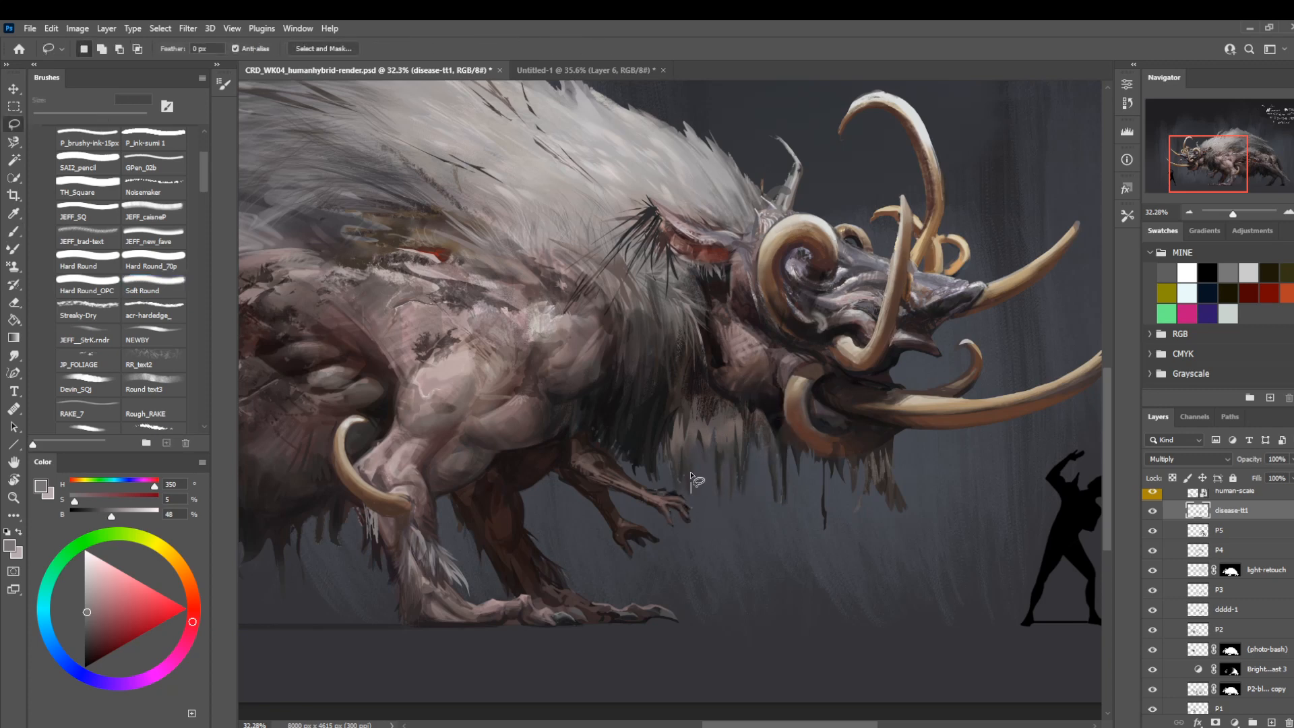
mouse_move(691, 493)
mouse_down()
mouse_move(696, 435)
mouse_move(696, 476)
mouse_up()
mouse_move(695, 481)
mouse_down()
mouse_move(716, 477)
mouse_move(699, 457)
mouse_move(693, 497)
mouse_move(684, 472)
mouse_move(688, 502)
mouse_move(667, 425)
mouse_move(674, 445)
mouse_move(688, 417)
mouse_move(694, 471)
mouse_move(707, 437)
mouse_up()
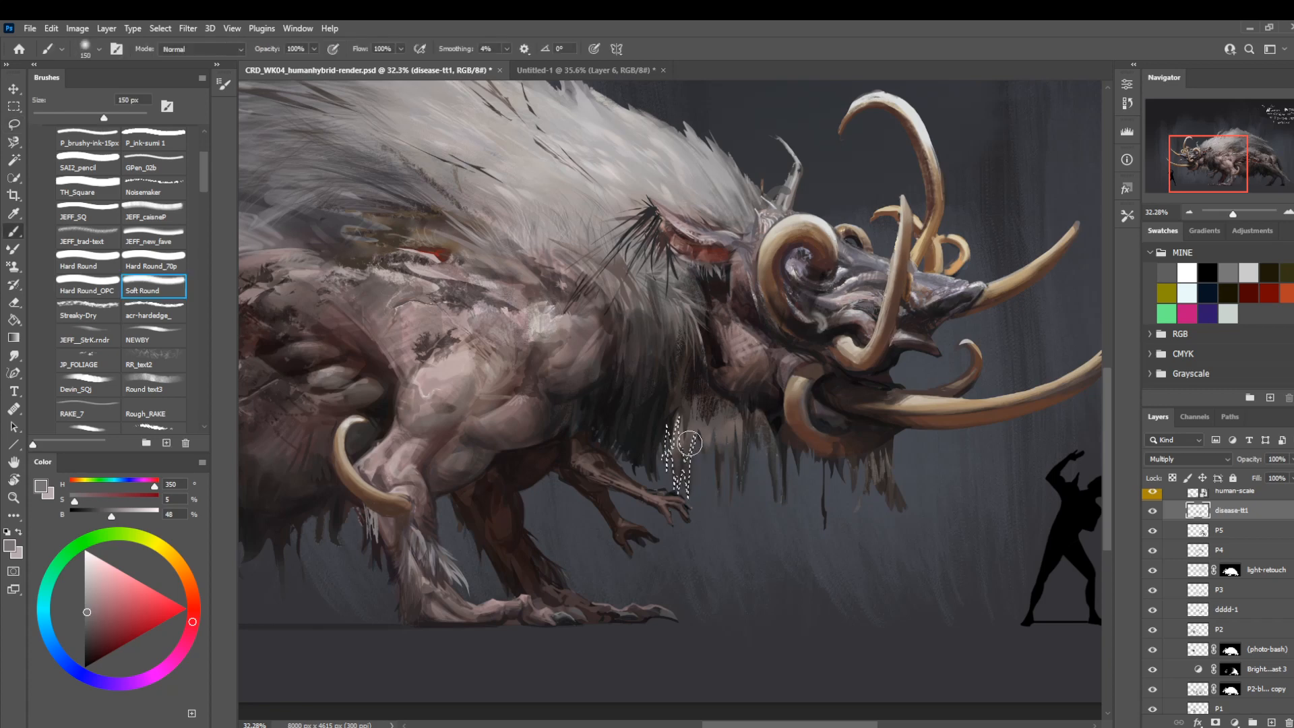
key(b)
key(ctrl+h)
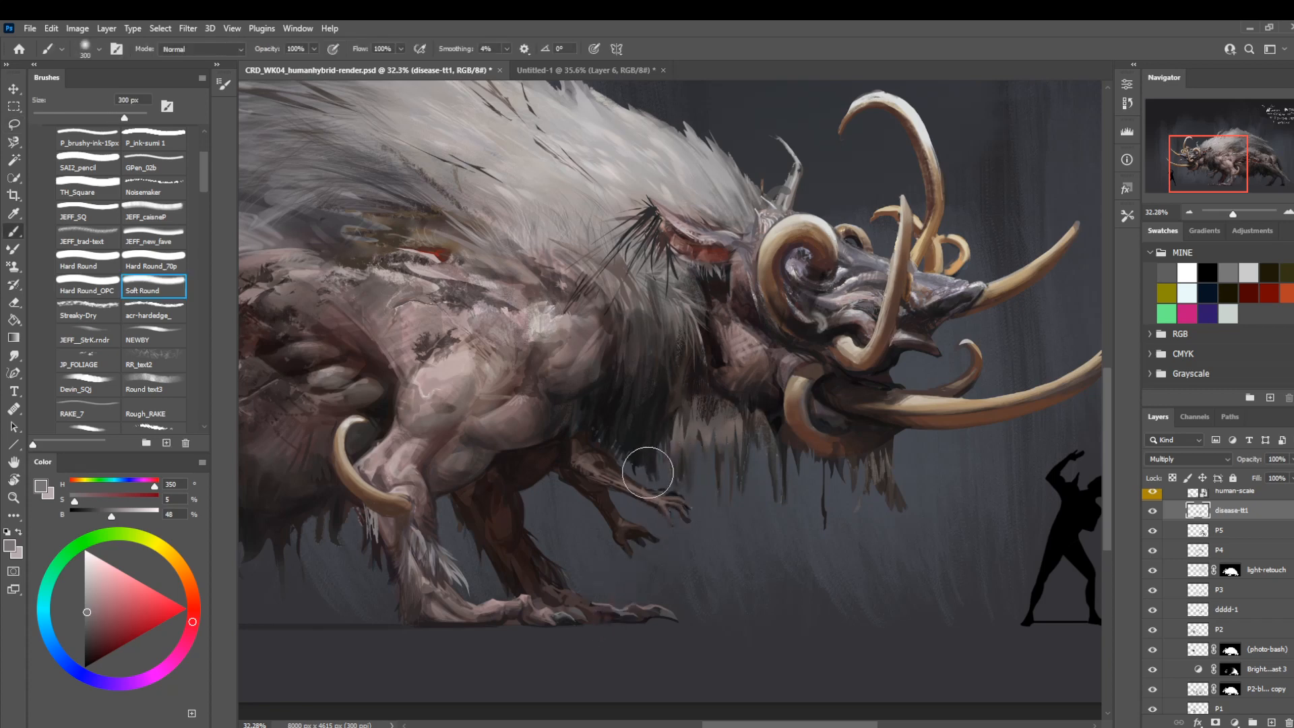
key(l)
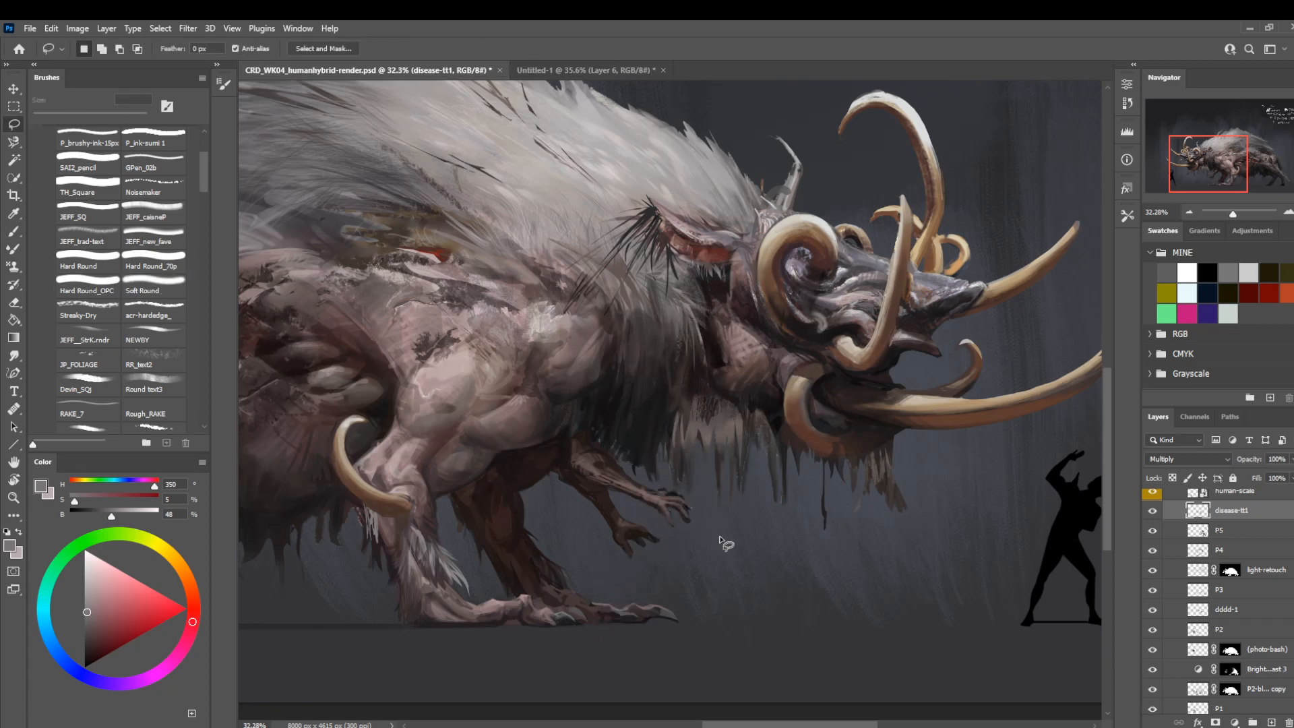
Sample a near-black tone and darken the hanging hair above the raised forearm with Soft Round, reducing the brush to 25 px.
mouse_move(542, 499)
mouse_down()
mouse_move(697, 519)
mouse_move(635, 491)
mouse_move(648, 489)
mouse_up()
key(z)
drag(737, 493, 806, 496)
key(b)
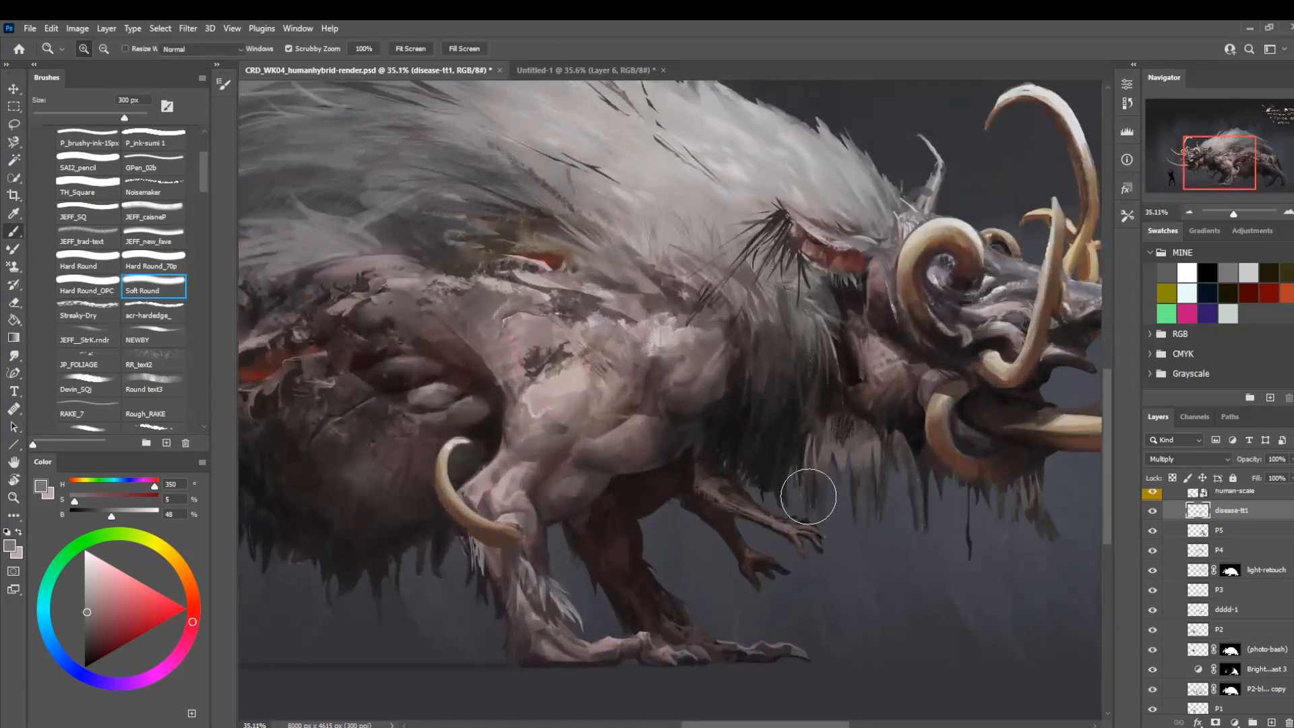
alt+click(740, 450)
key(bracketleft)
key(bracketleft)
key(bracketleft)
key(bracketleft)
key(bracketleft)
key(bracketleft)
key(bracketleft)
key(bracketleft)
key(bracketleft)
key(bracketleft)
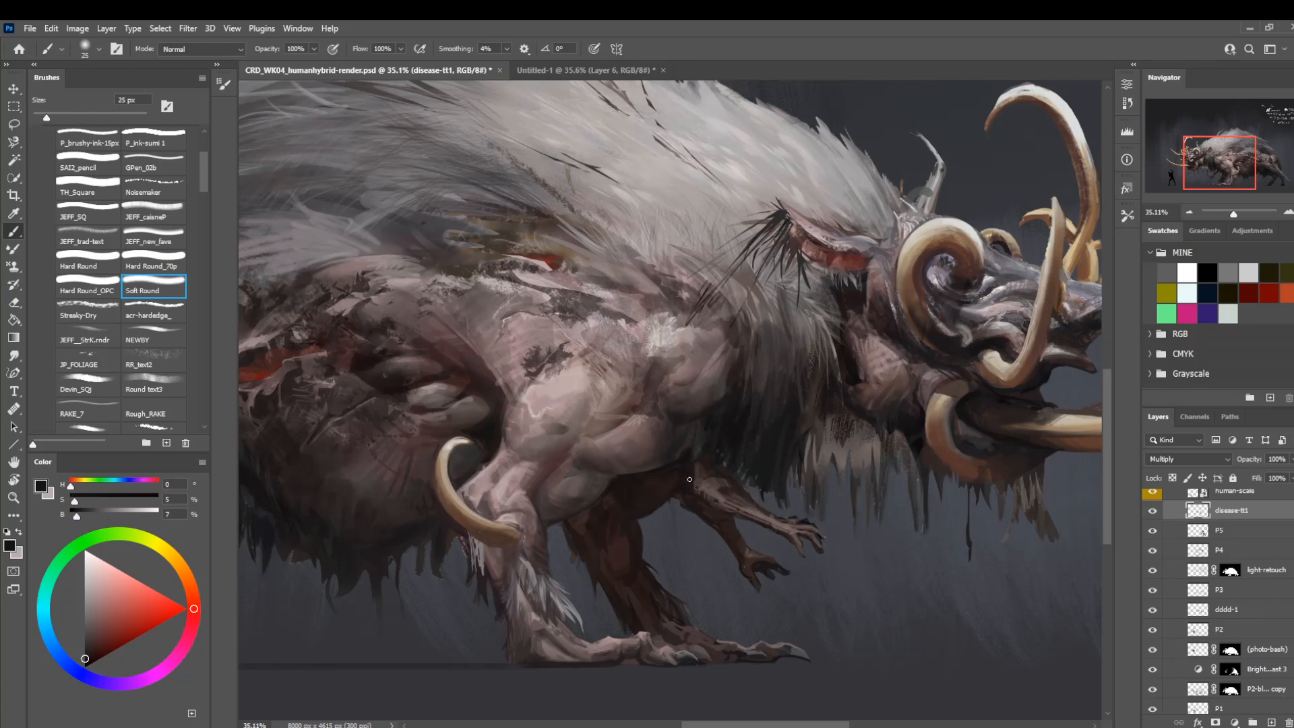
Lasso jagged hair tips over the upper part of the raised forearm and shade them with Soft Round at 70 px.
key(l)
drag(750, 495, 731, 478)
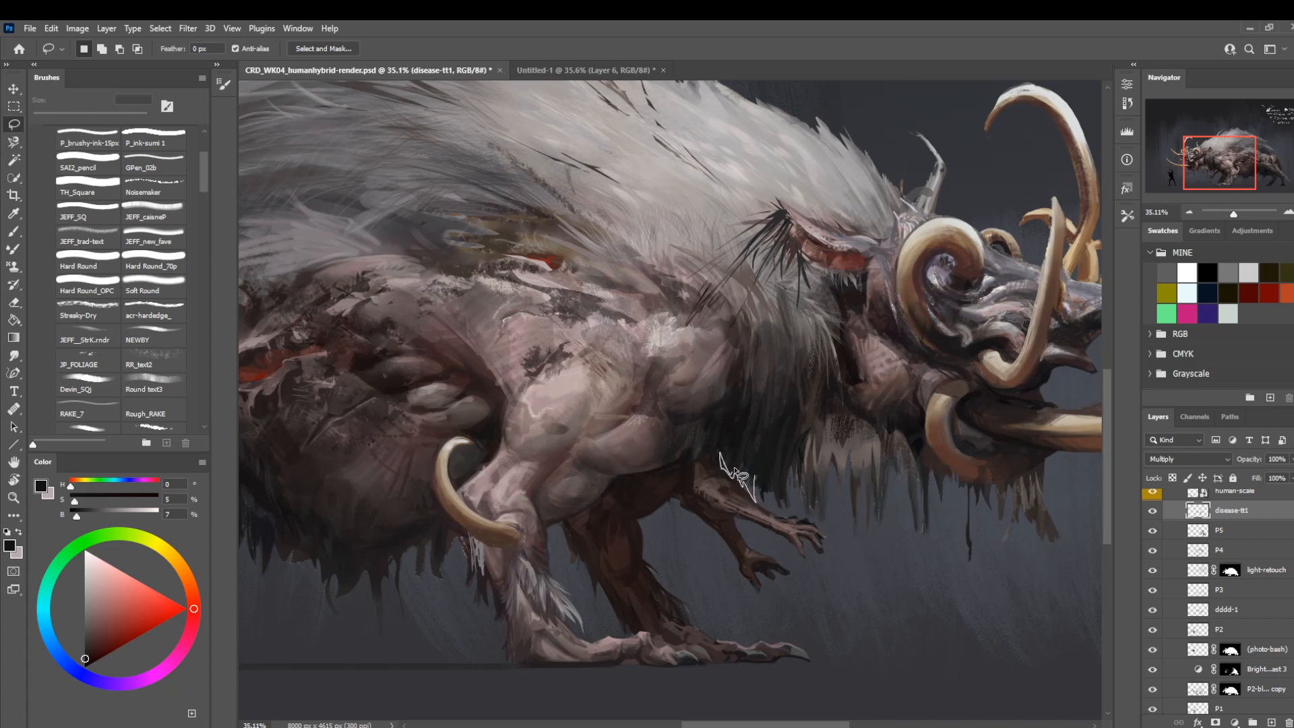
key(b)
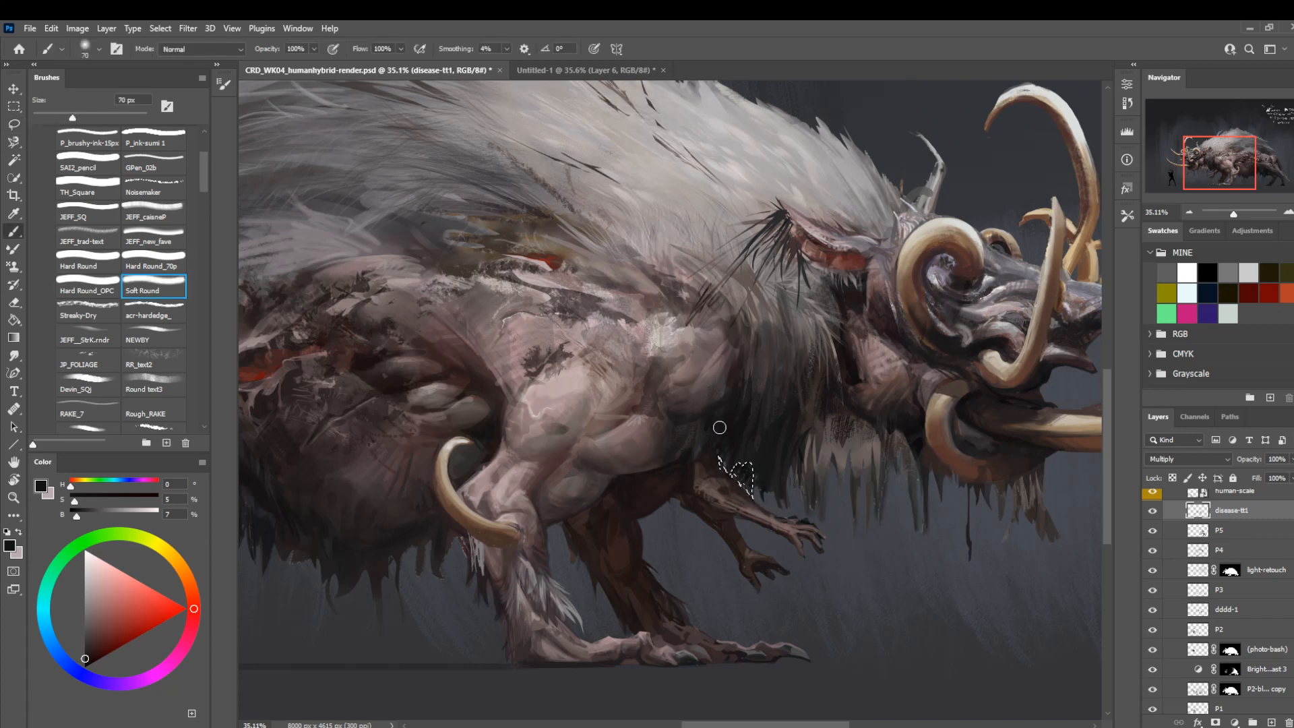
key(l)
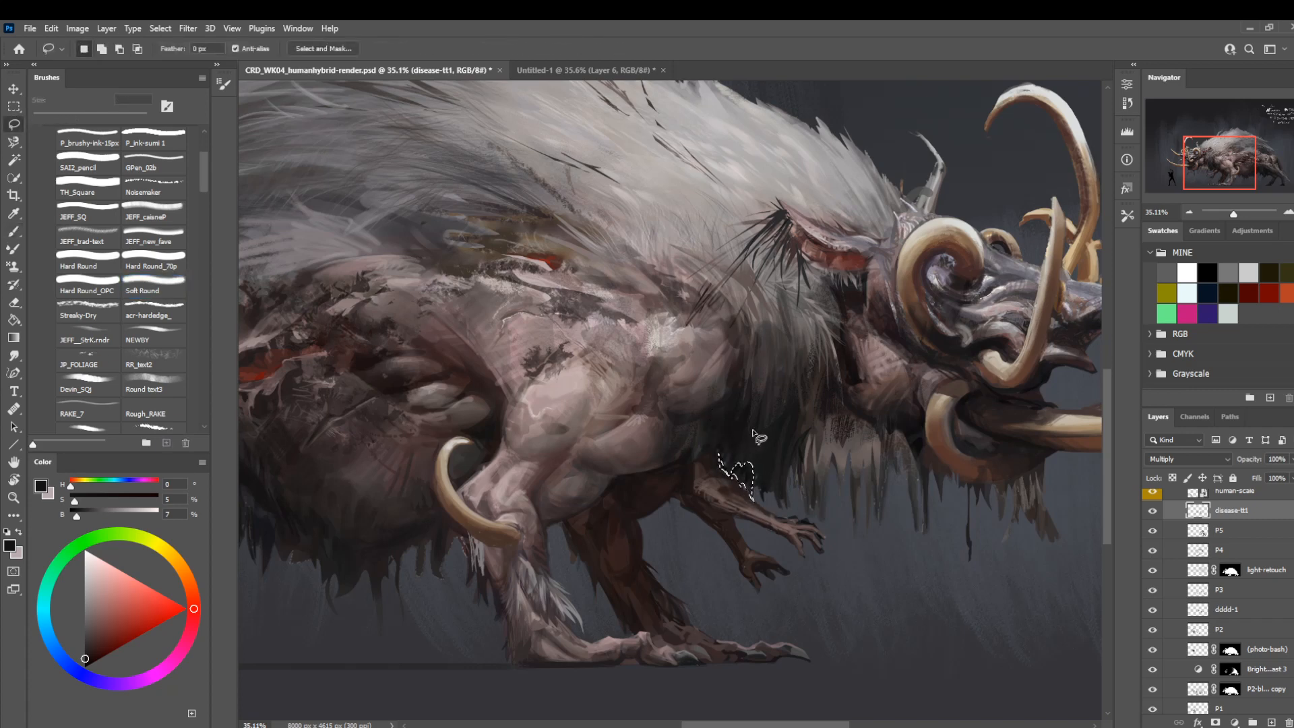
Edit the rendR group's layer mask with white as foreground, lassoing the hair tips over the forearm, and clear the selection.
scroll(1251, 541, up, 2)
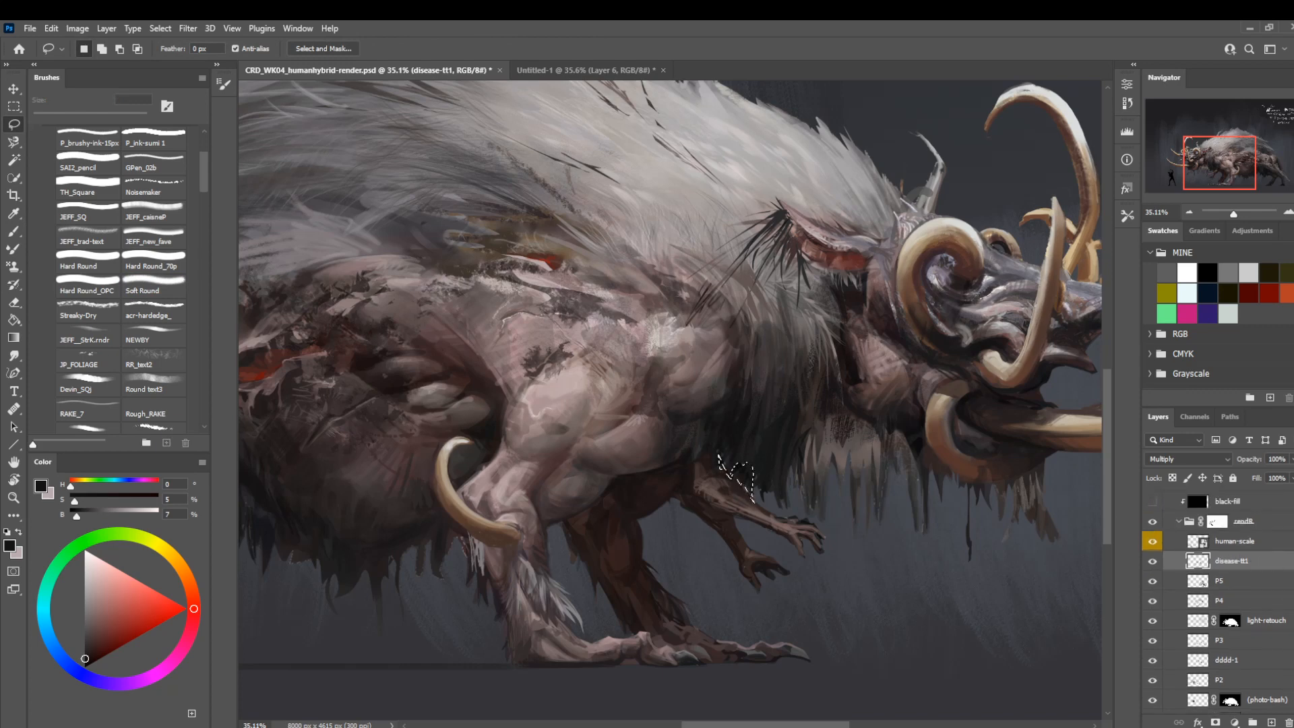
click(1250, 537)
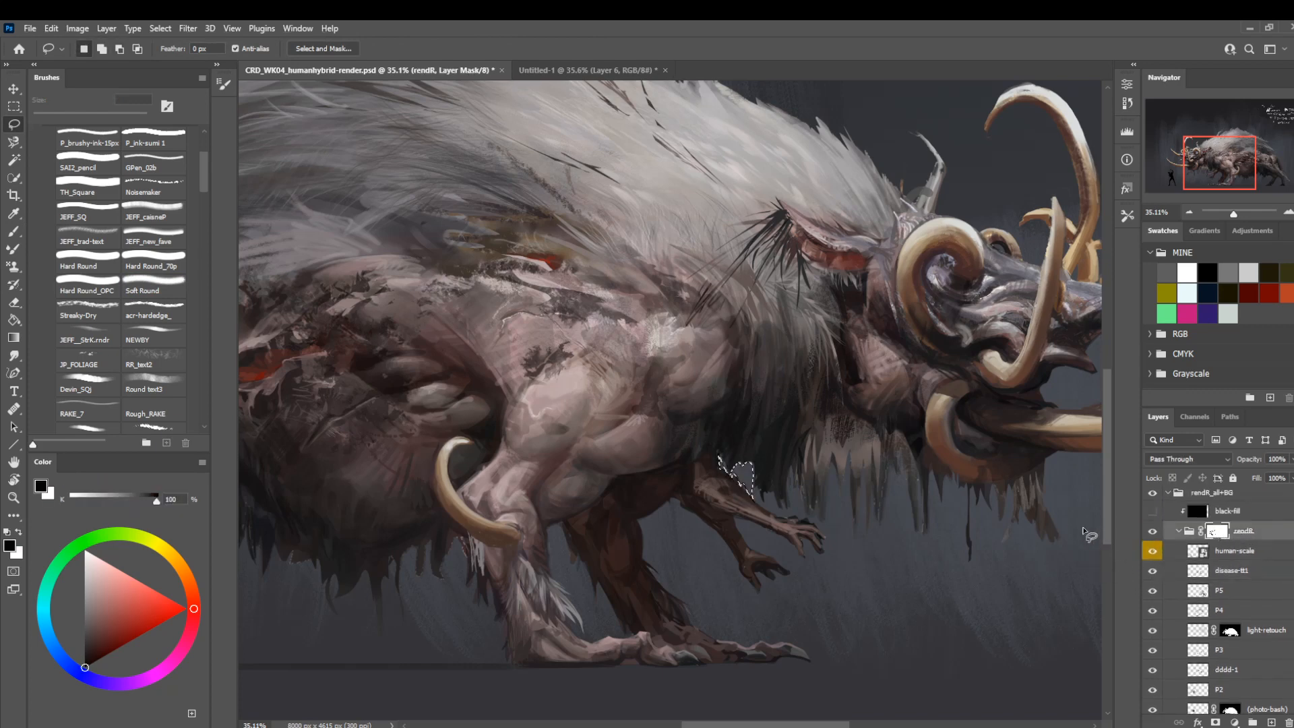
key(x)
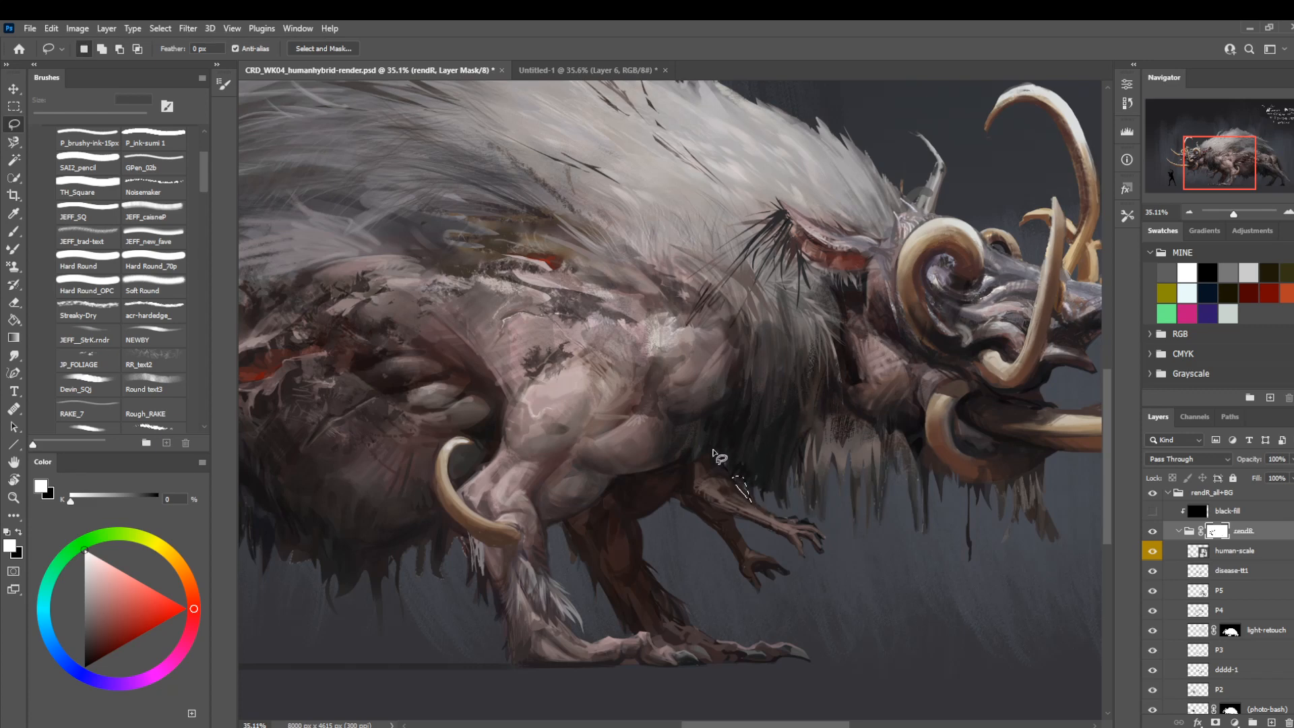
drag(717, 460, 720, 471)
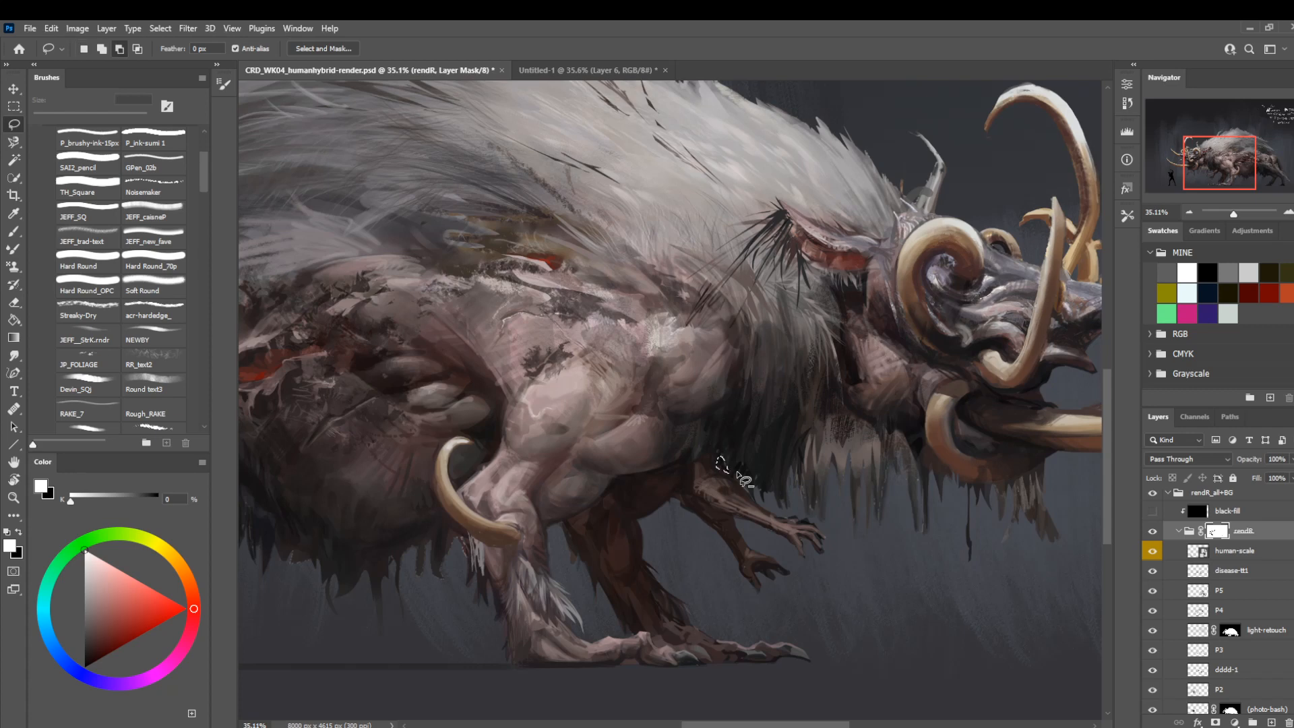
key(ctrl+d)
Compare the disease-tt1 layer on and off and rename it disease-mult+.
click(1199, 570)
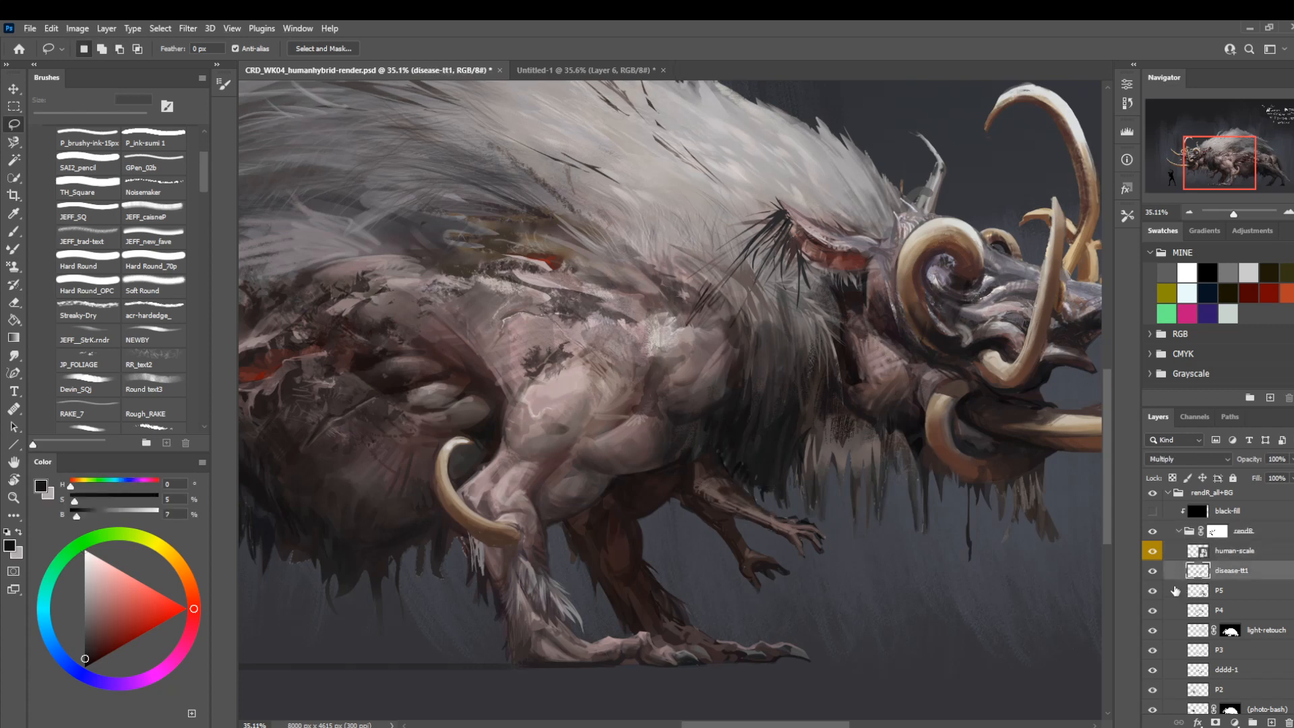
click(1150, 577)
click(1150, 578)
drag(704, 517, 751, 536)
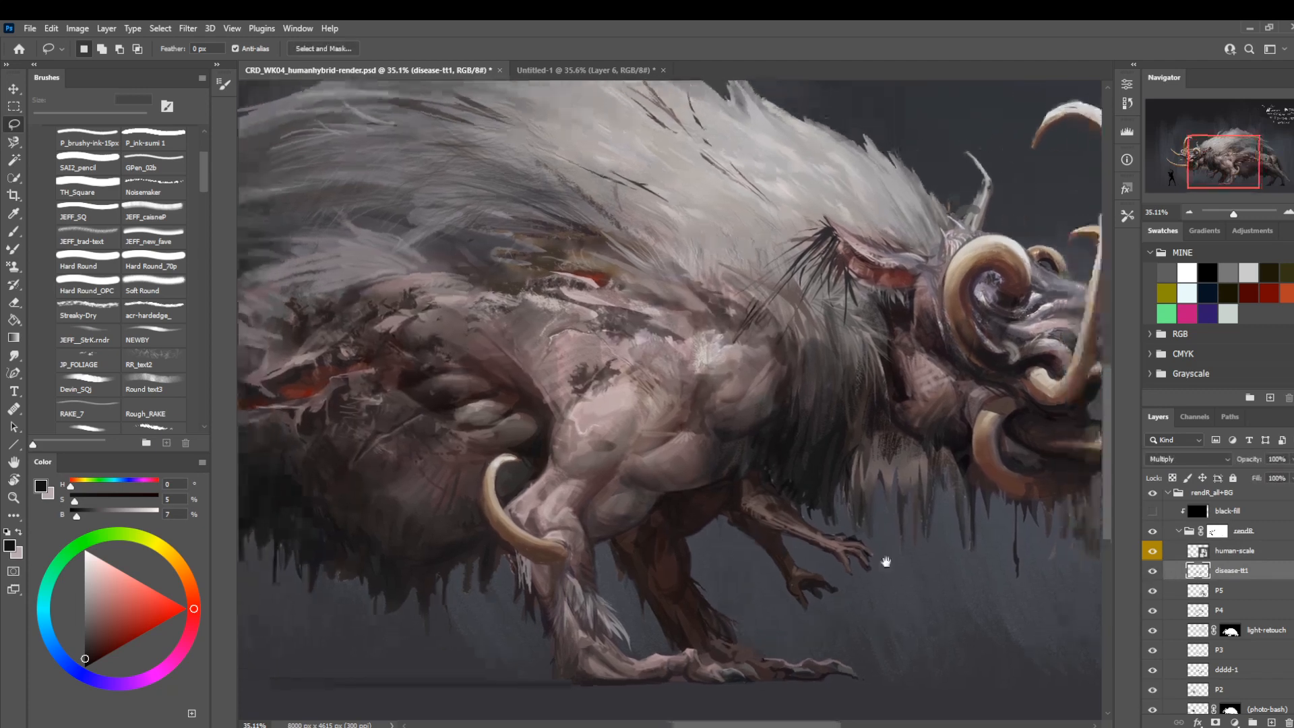
double_click(1228, 571)
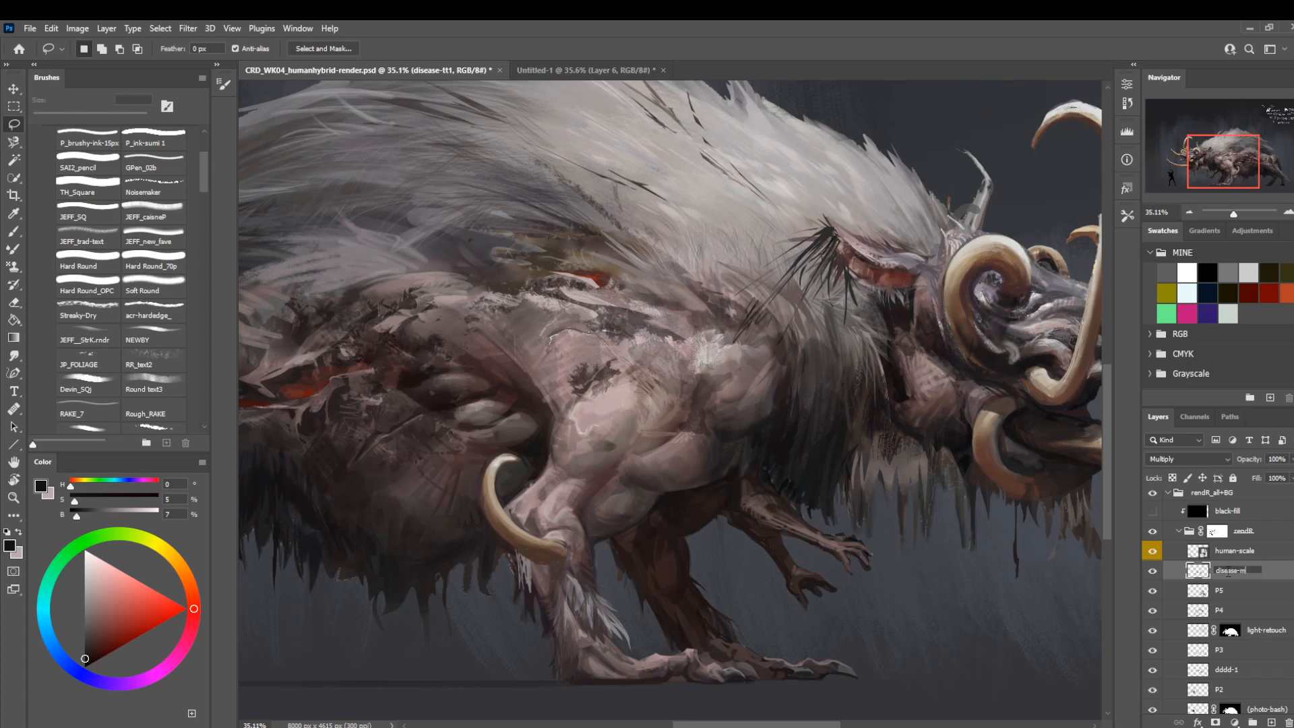
key(Return)
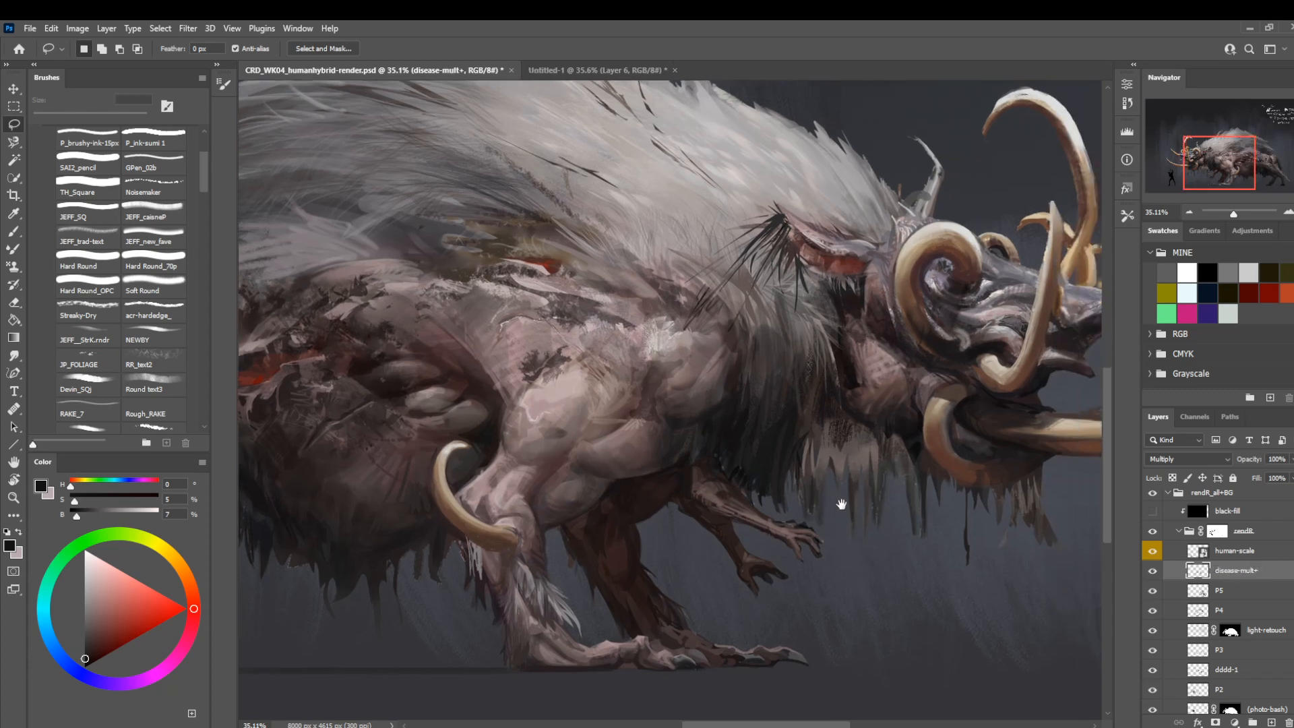
Select layer P5 and retouch the front leg beside the elbow tusk with sampled skin tones, reducing Soft Round from 70 to 20 px.
drag(886, 516, 840, 502)
key(z)
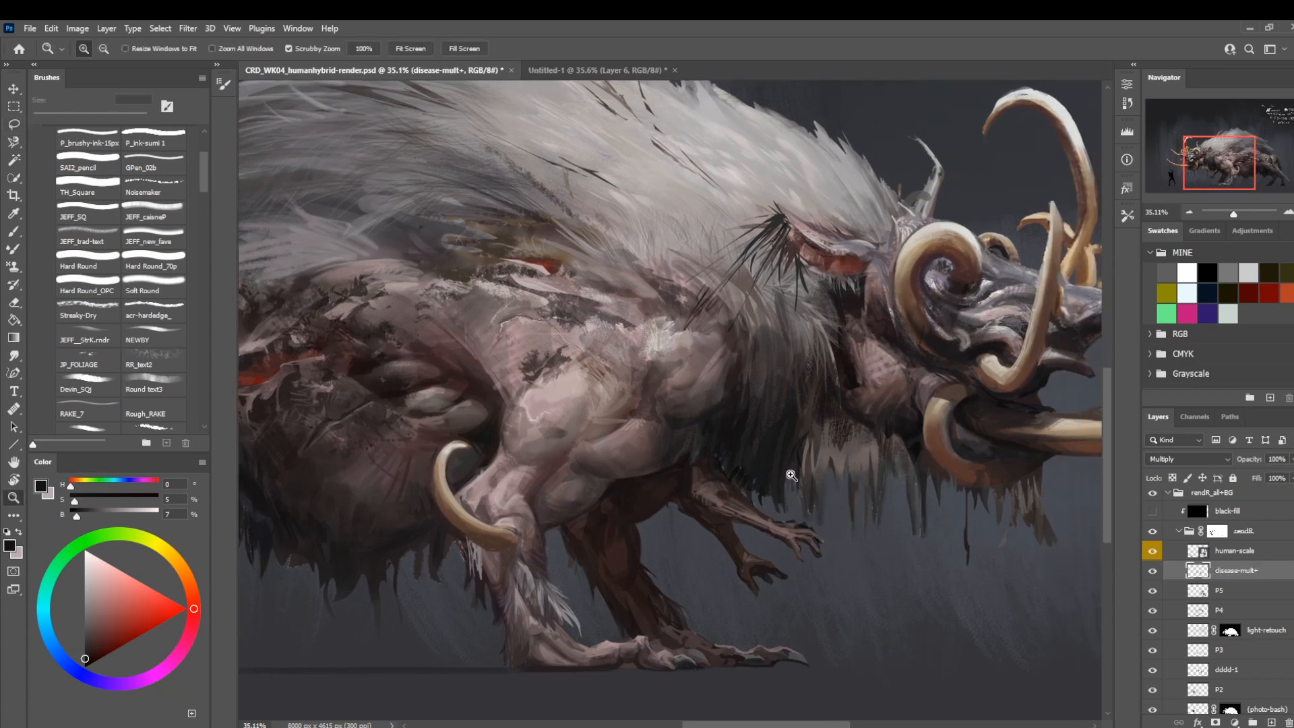
mouse_move(793, 479)
mouse_down()
mouse_move(784, 559)
mouse_move(721, 525)
mouse_move(735, 529)
mouse_up()
click(1193, 592)
key(b)
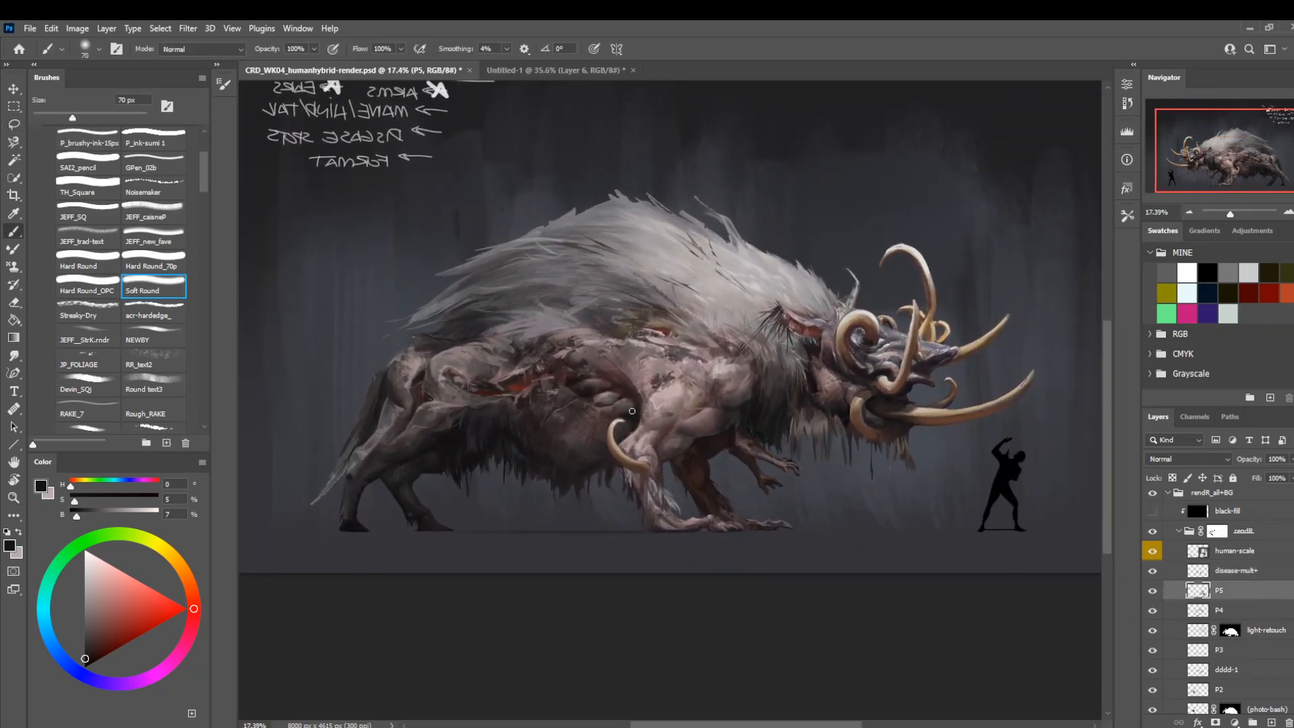
alt+click(650, 435)
key(bracketleft)
key(bracketleft)
key(bracketleft)
key(bracketleft)
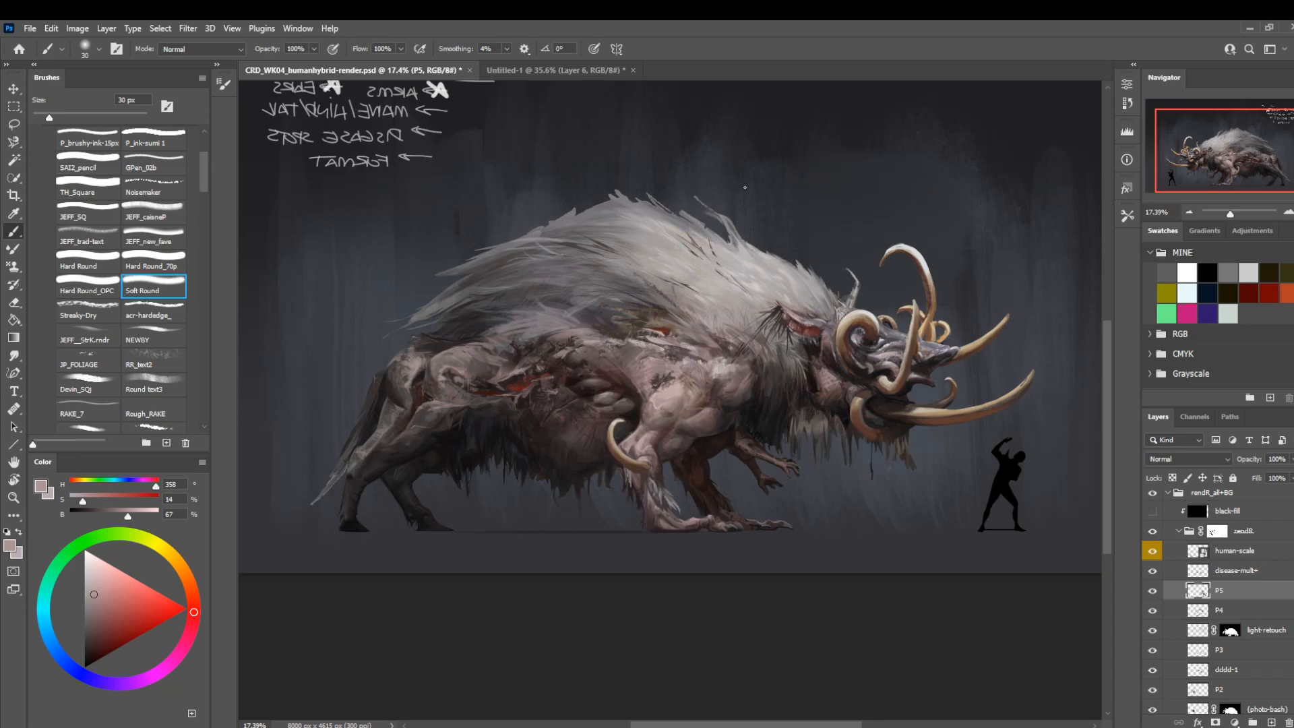
key(bracketleft)
Paint the hind leg with a desaturated grey and a sampled dark tone, enlarging Soft Round from 20 to 40 px.
key(z)
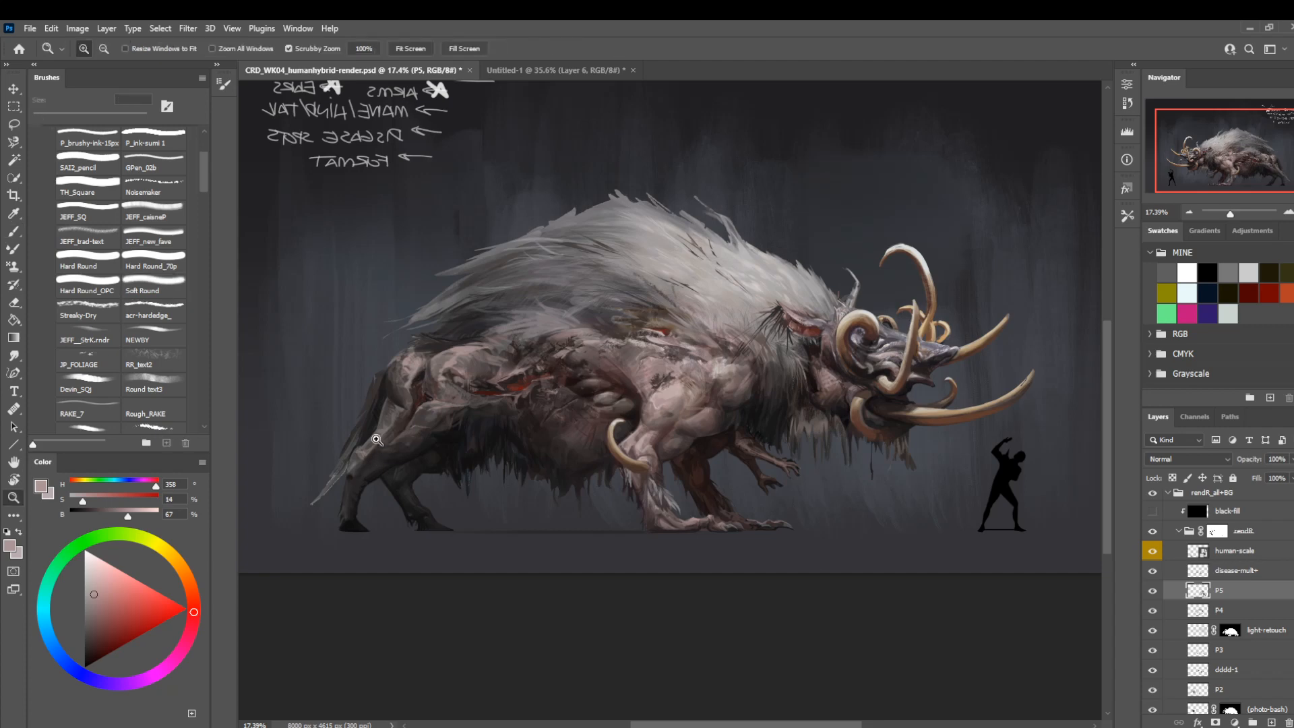
scroll(448, 454, up, 3)
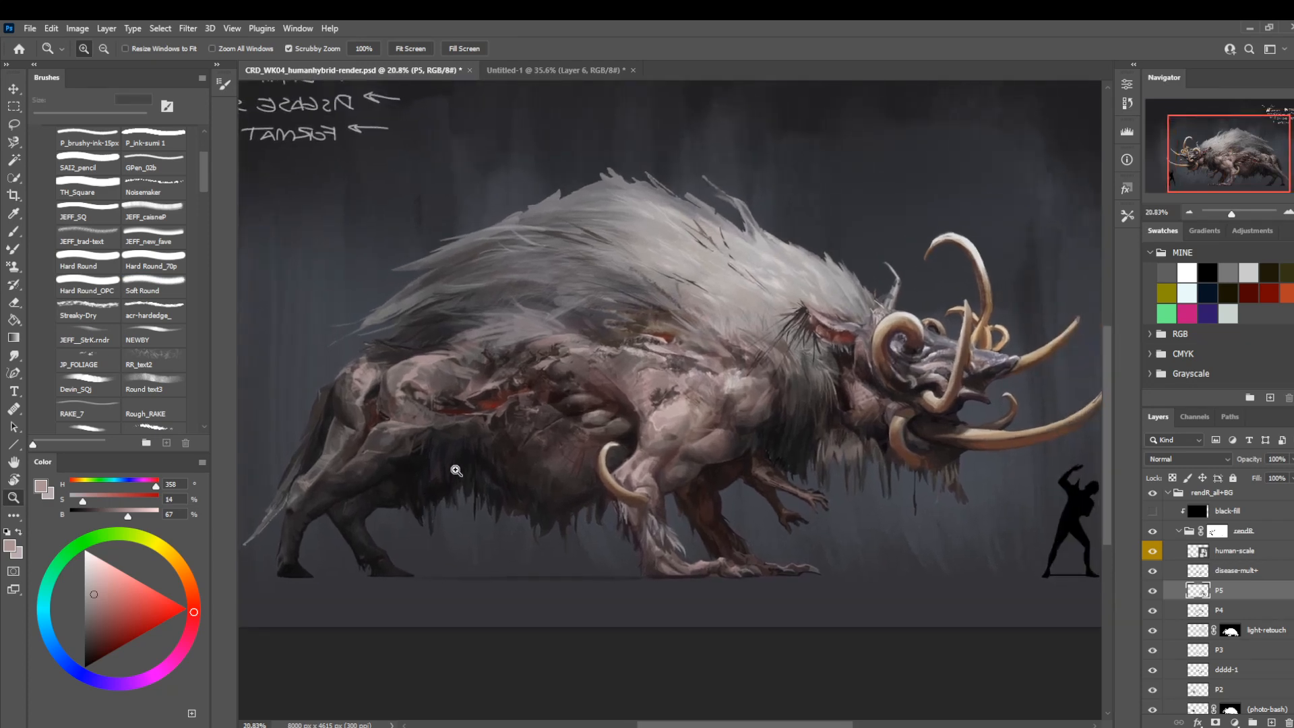
key(b)
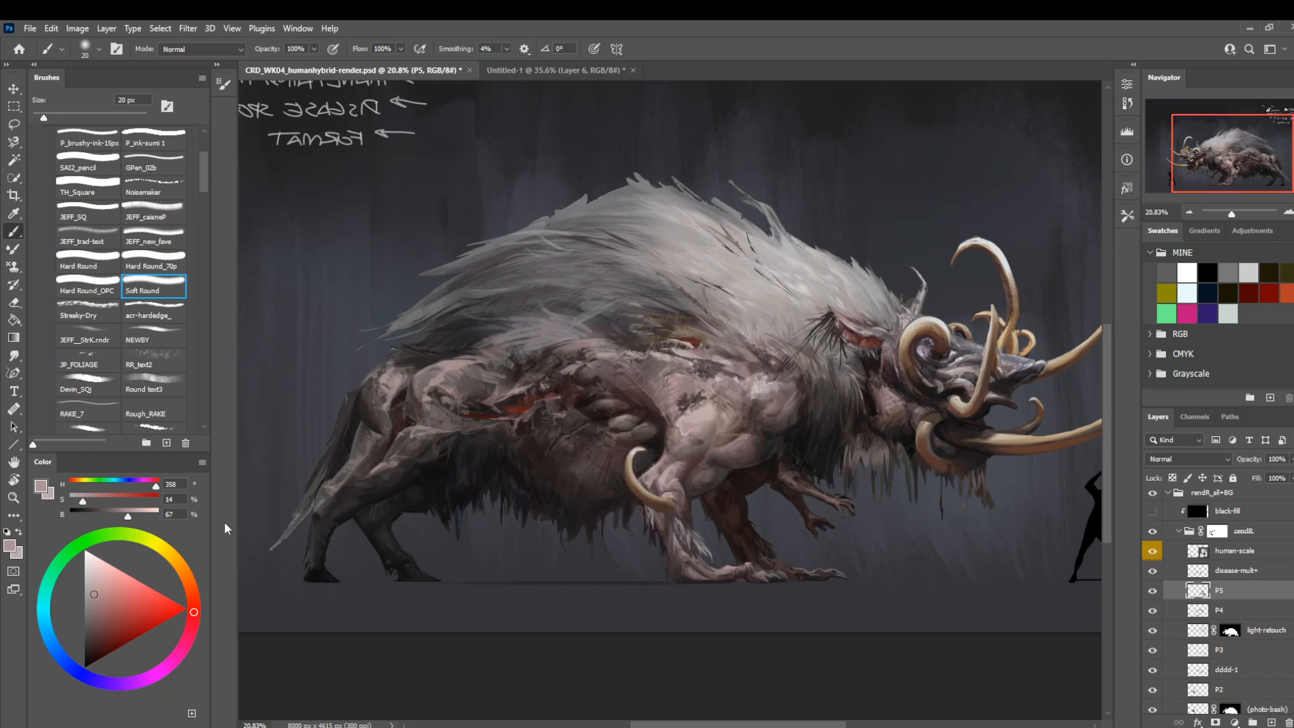
click(72, 499)
click(121, 511)
alt+click(372, 472)
key(bracketright)
key(bracketright)
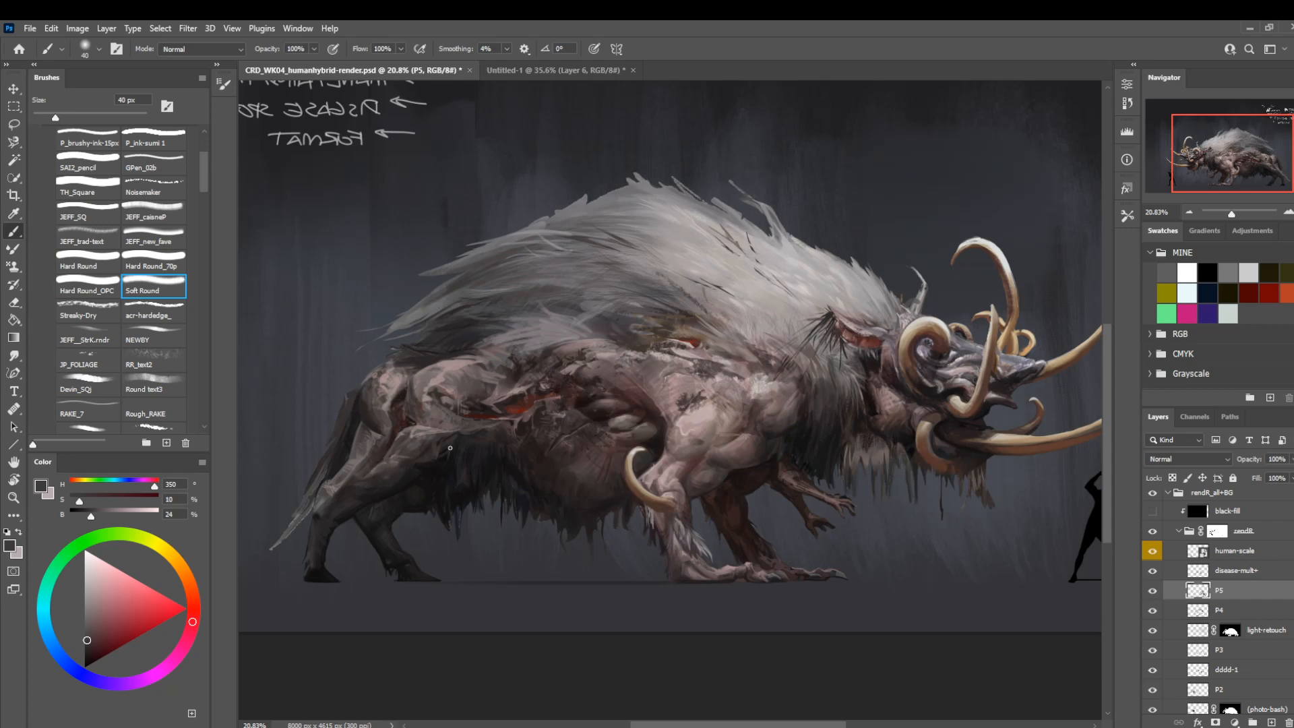
drag(540, 384, 526, 331)
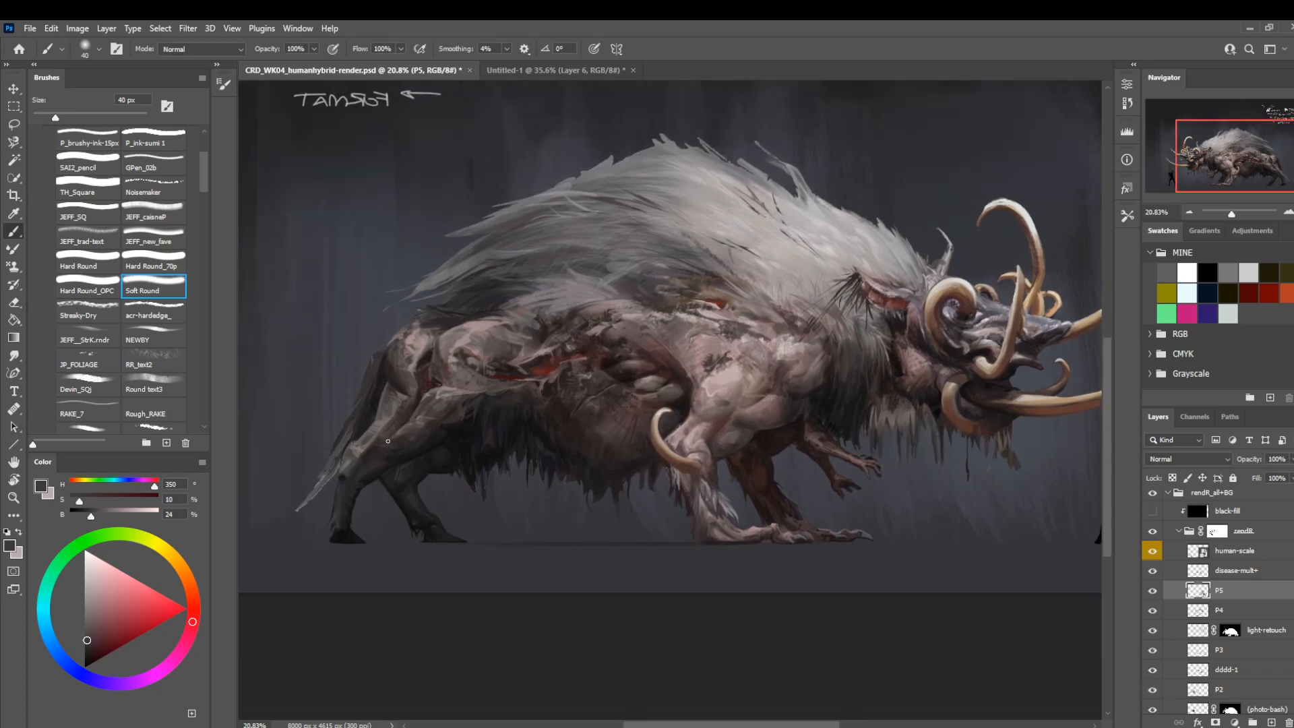
Refine the hind thigh with Soft Round at 30 to 10 px, using sampled darks and a lighter tone at 9% saturation and 38% brightness.
alt+click(408, 435)
key(bracketleft)
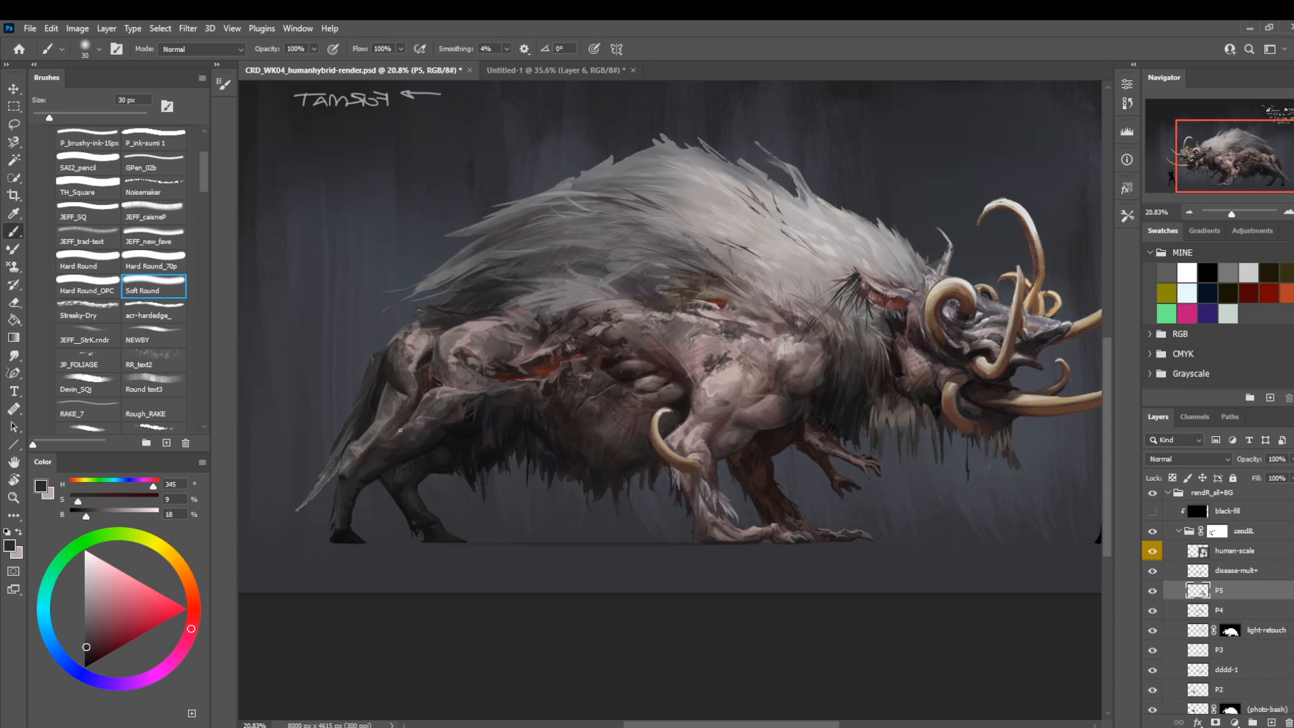
alt+click(400, 430)
key(bracketleft)
key(bracketleft)
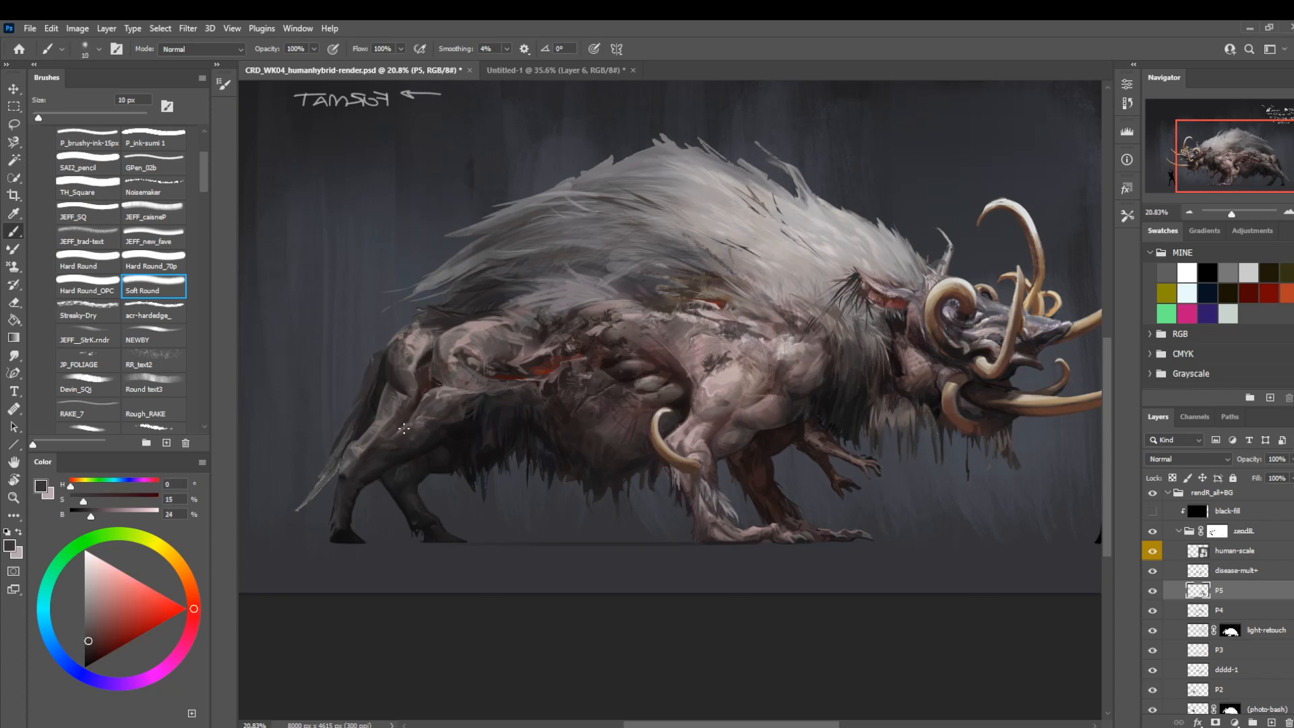
click(103, 514)
click(77, 500)
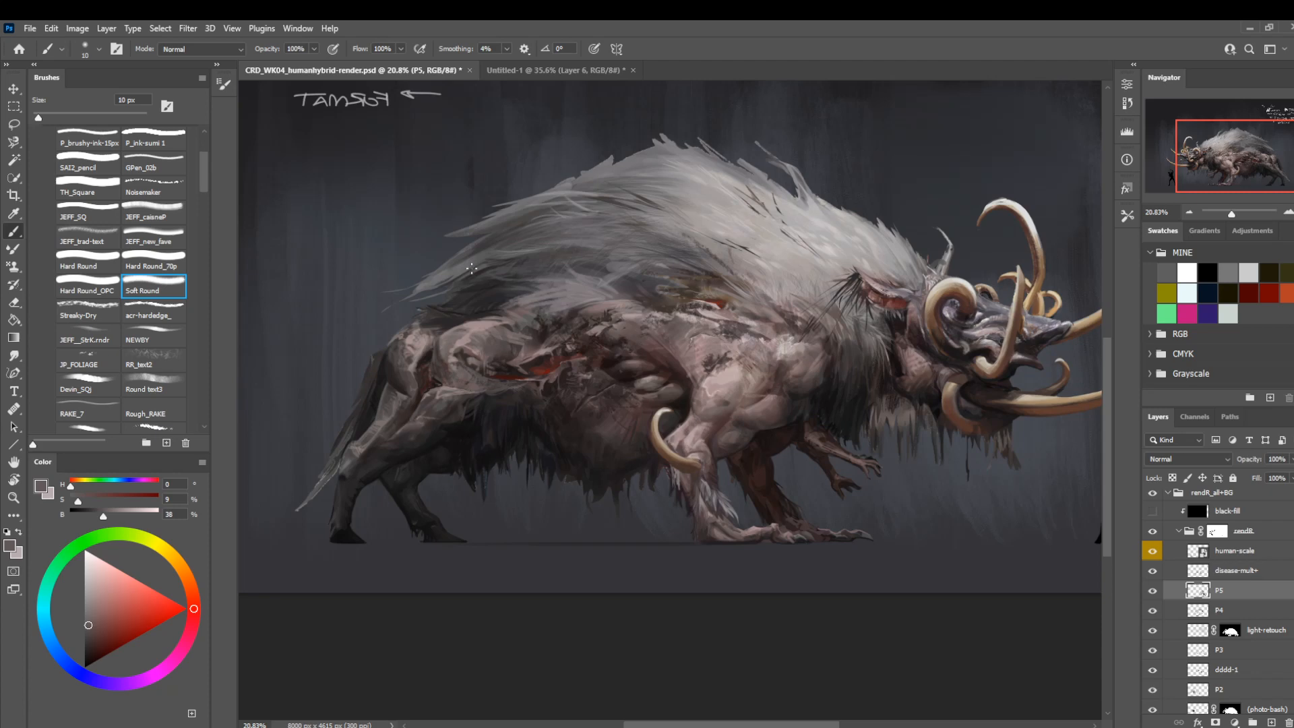
drag(460, 257, 424, 306)
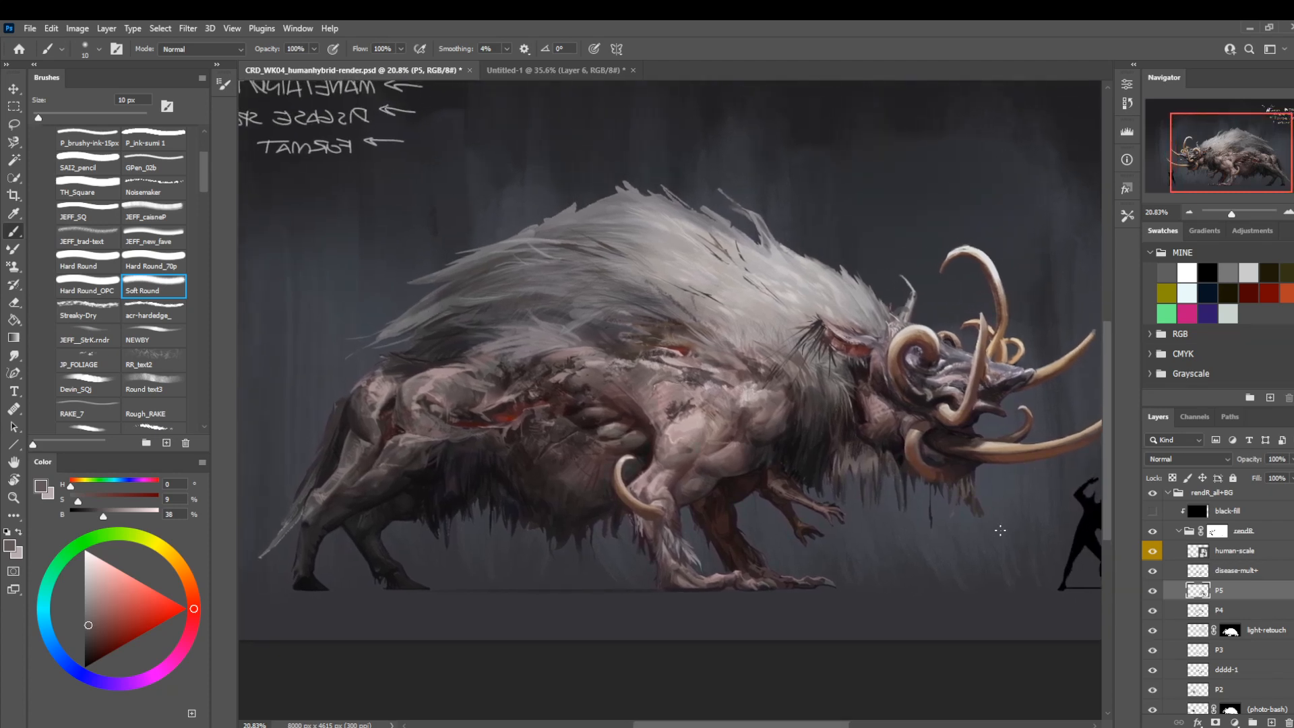
Compare layer P5 on and off, and deepen the shadow below the flank wound with sampled darks, using Soft Round at 9 to 20 px.
click(1155, 593)
click(1155, 594)
alt+click(514, 489)
key(bracketleft)
key(bracketleft)
key(bracketleft)
key(bracketleft)
key(bracketright)
key(bracketright)
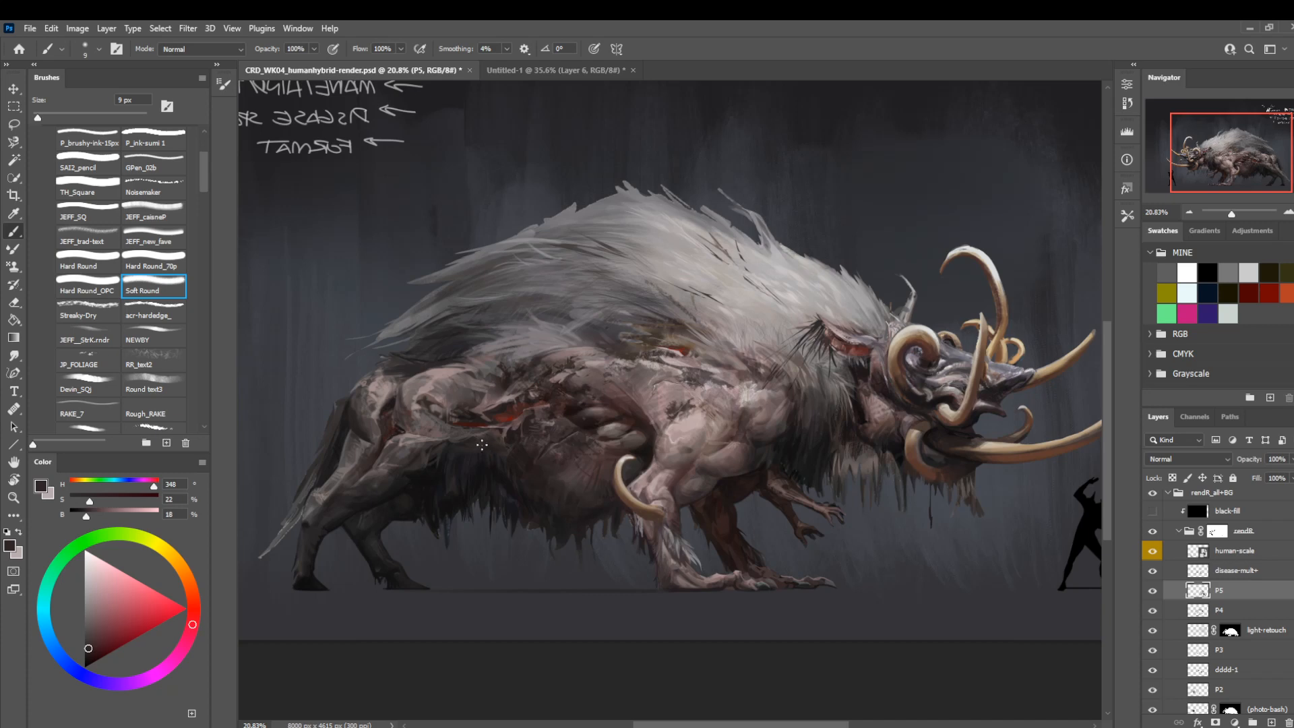
key(bracketright)
key(bracketright)
key(bracketright)
alt+click(464, 440)
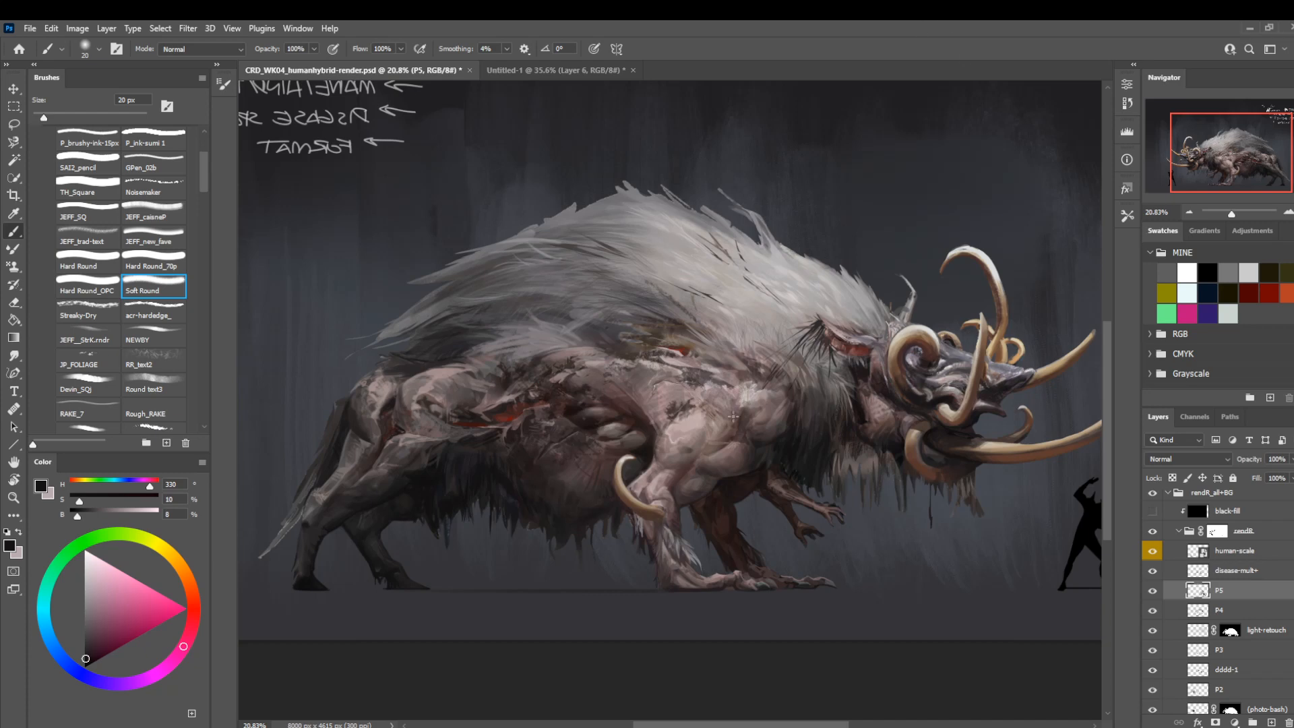
Darken the recess between the belly and front leg with a sampled near-black, using Soft Round at 90 px and reducing to 30 px.
alt+click(653, 448)
key(bracketright)
key(bracketright)
key(bracketright)
key(bracketright)
key(bracketright)
key(bracketright)
key(bracketright)
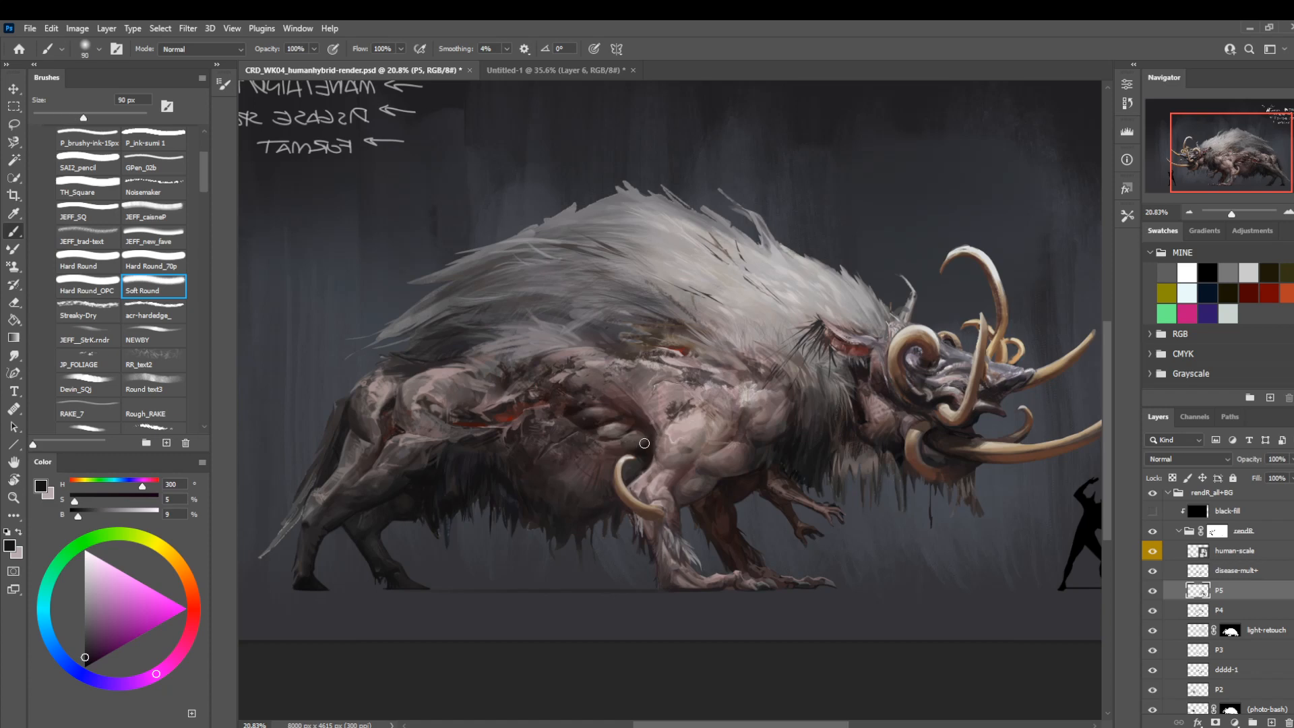
key(bracketleft)
key(bracketleft)
key(bracketleft)
key(bracketleft)
key(bracketleft)
key(bracketleft)
drag(604, 332, 635, 321)
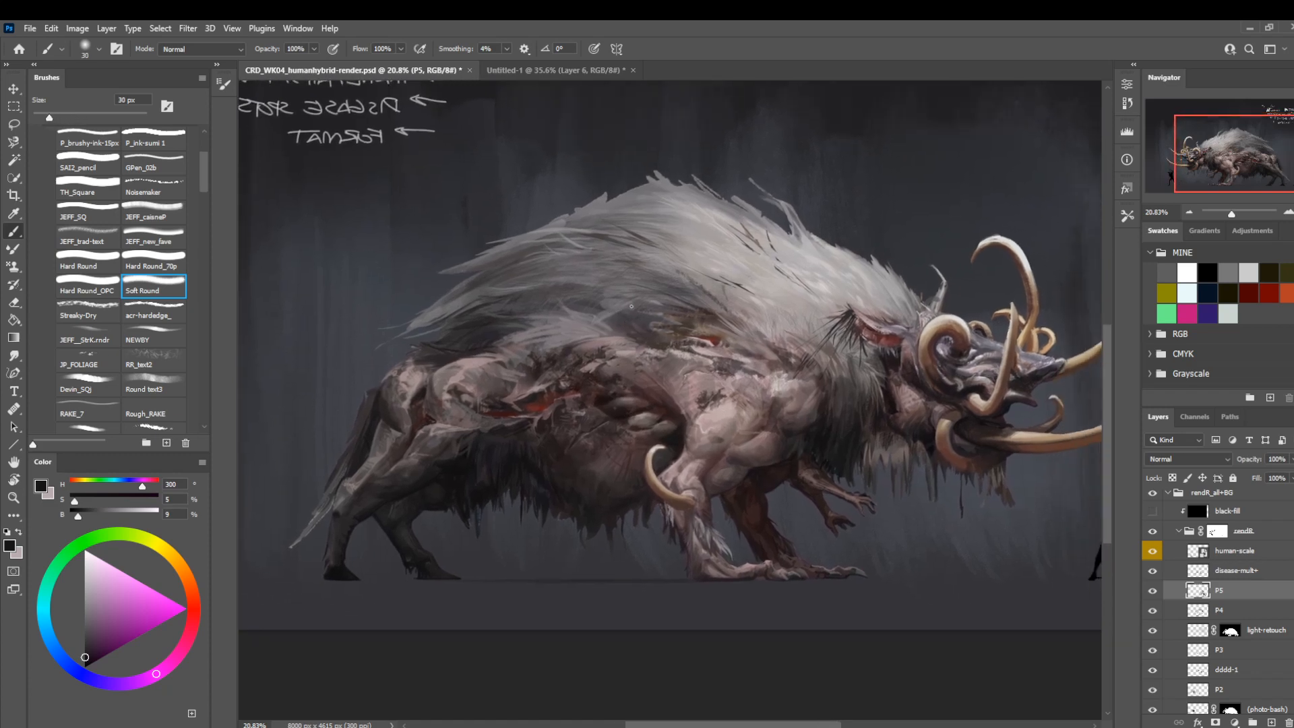
Shade the belly and its hanging fur with a sampled dark red-brown, using Soft Round at 10 px and enlarging to 40 px.
key(bracketleft)
key(bracketleft)
scroll(700, 263, down, 2)
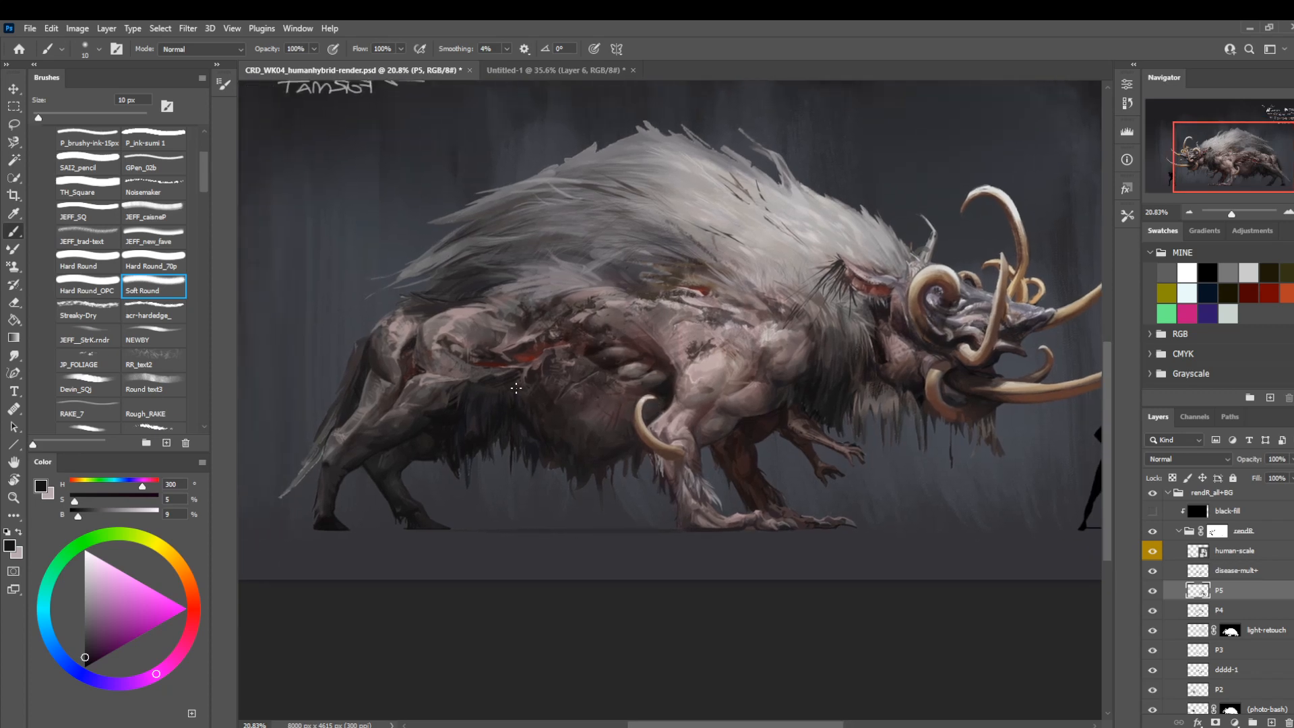
alt+click(593, 374)
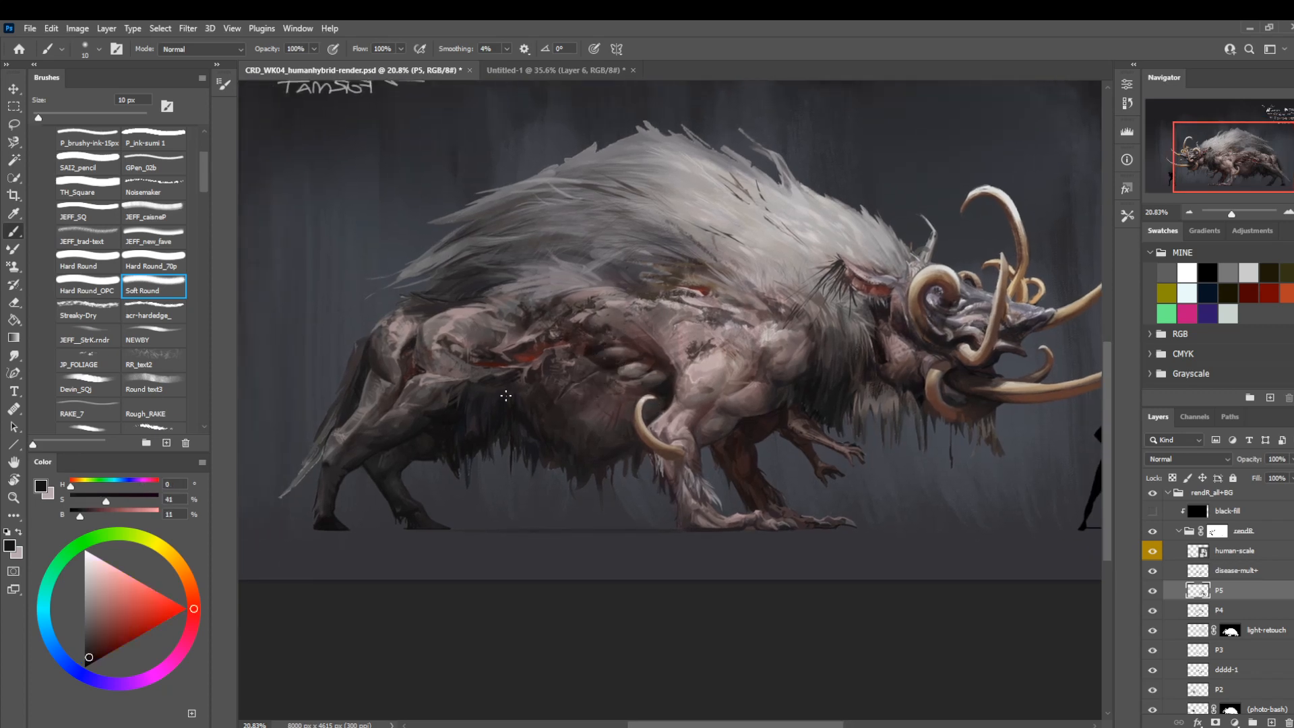
key(bracketright)
key(bracketright)
key(bracketright)
mouse_move(639, 286)
mouse_down()
mouse_move(635, 304)
mouse_move(646, 291)
mouse_up()
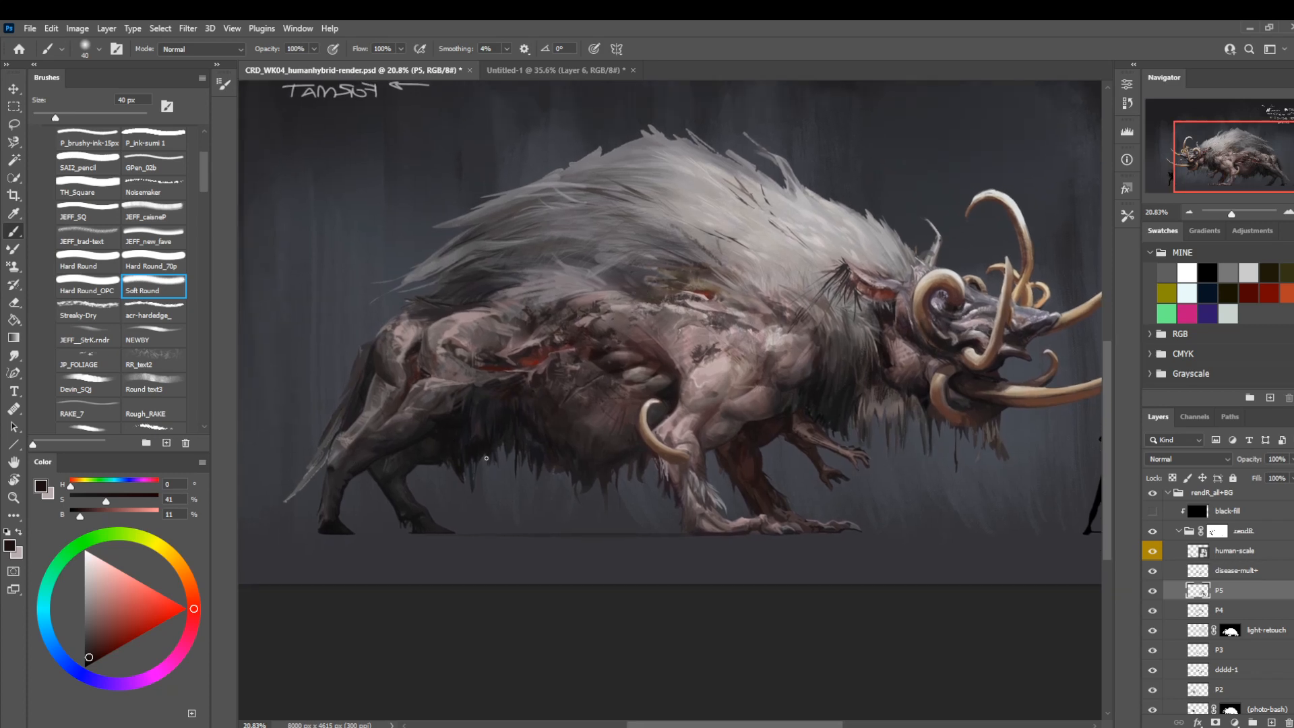
Flip the canvas view horizontally and check the whole creature alongside the to-do list.
key(ctrl+alt+h)
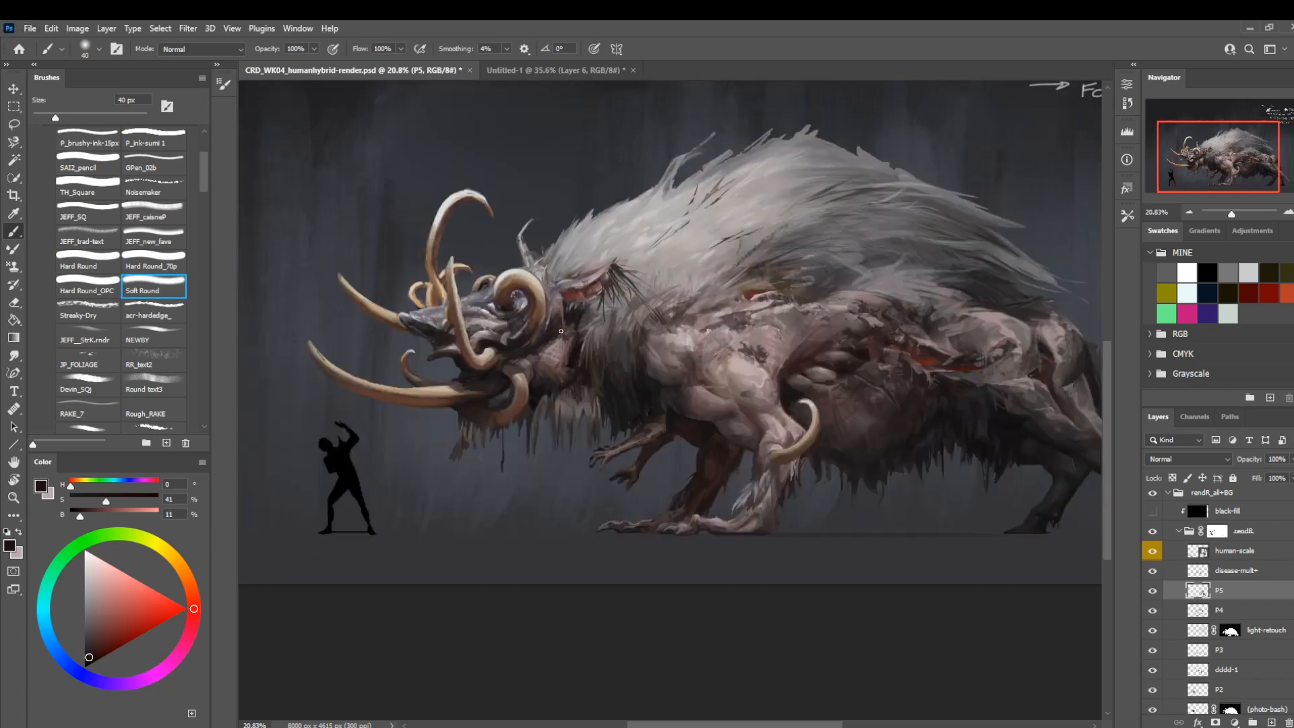
drag(609, 384, 536, 453)
key(z)
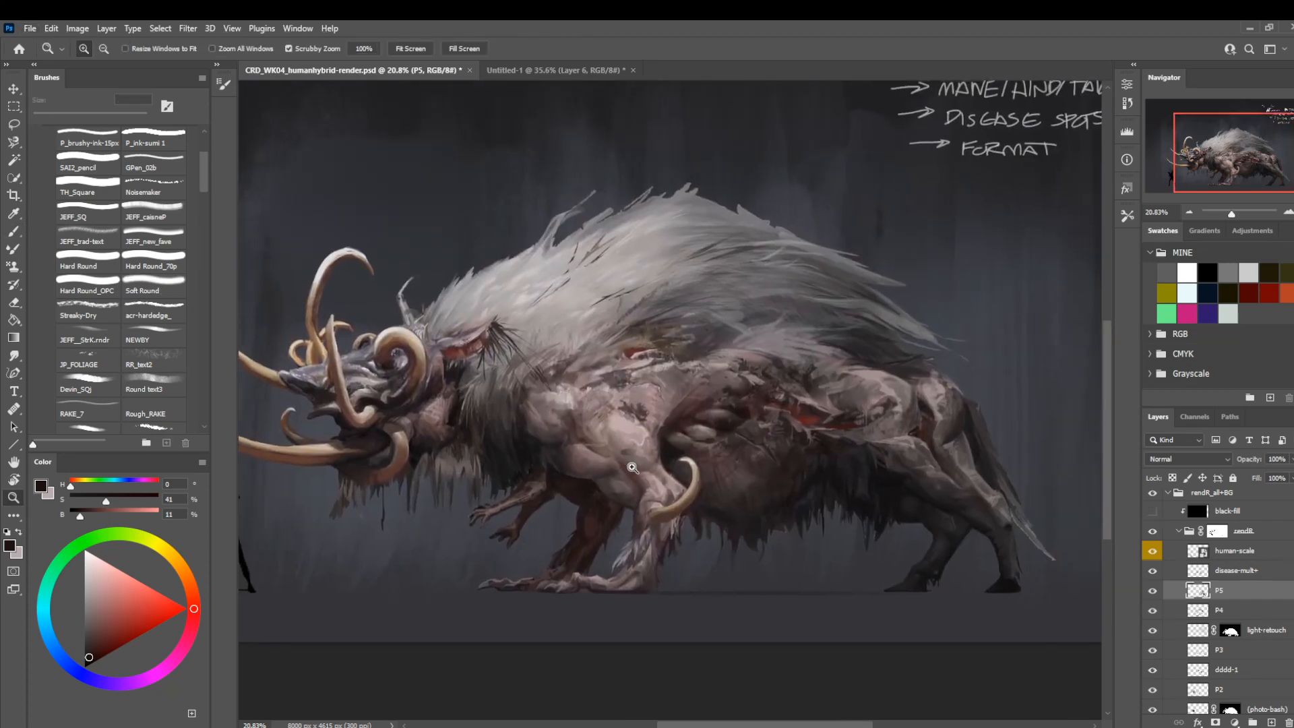
alt+click(533, 530)
drag(552, 480, 541, 471)
drag(506, 516, 579, 477)
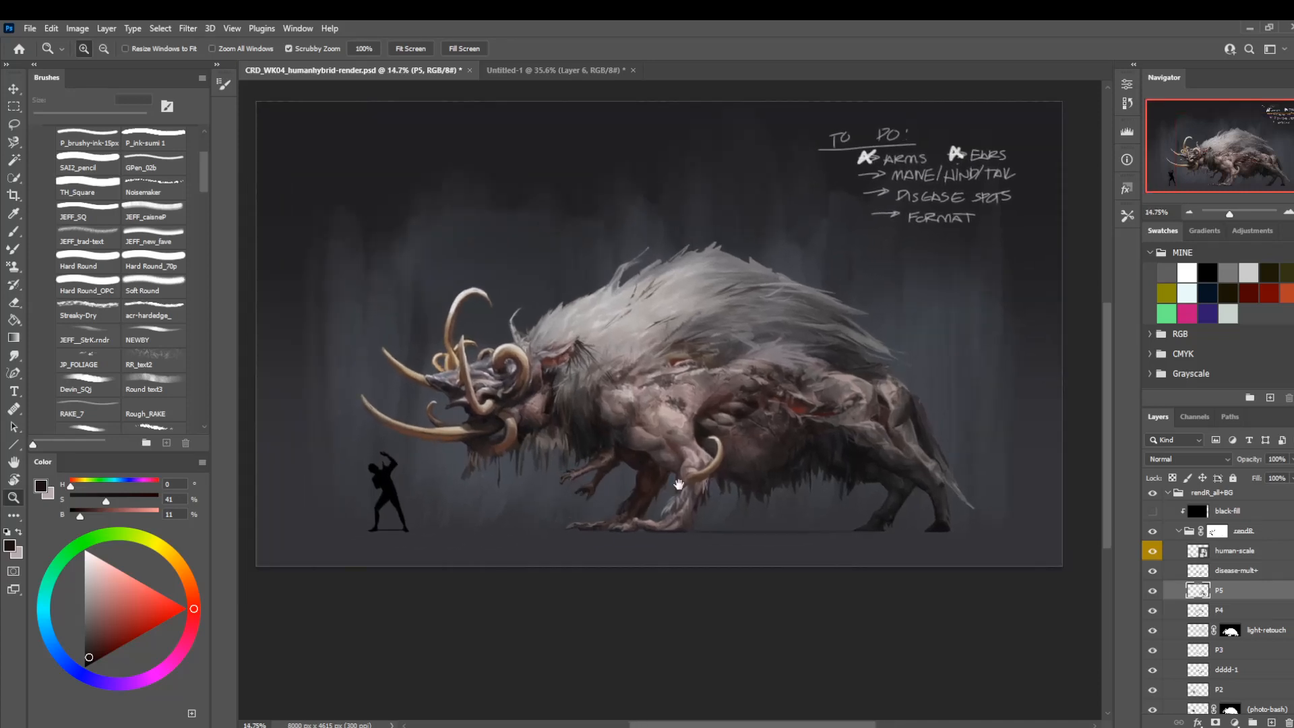
Paint lighter hair strands along the upper tail with a sampled pinkish grey, using Soft Round at 25 px.
mouse_move(907, 481)
mouse_down()
mouse_move(663, 496)
mouse_move(757, 519)
mouse_up()
key(b)
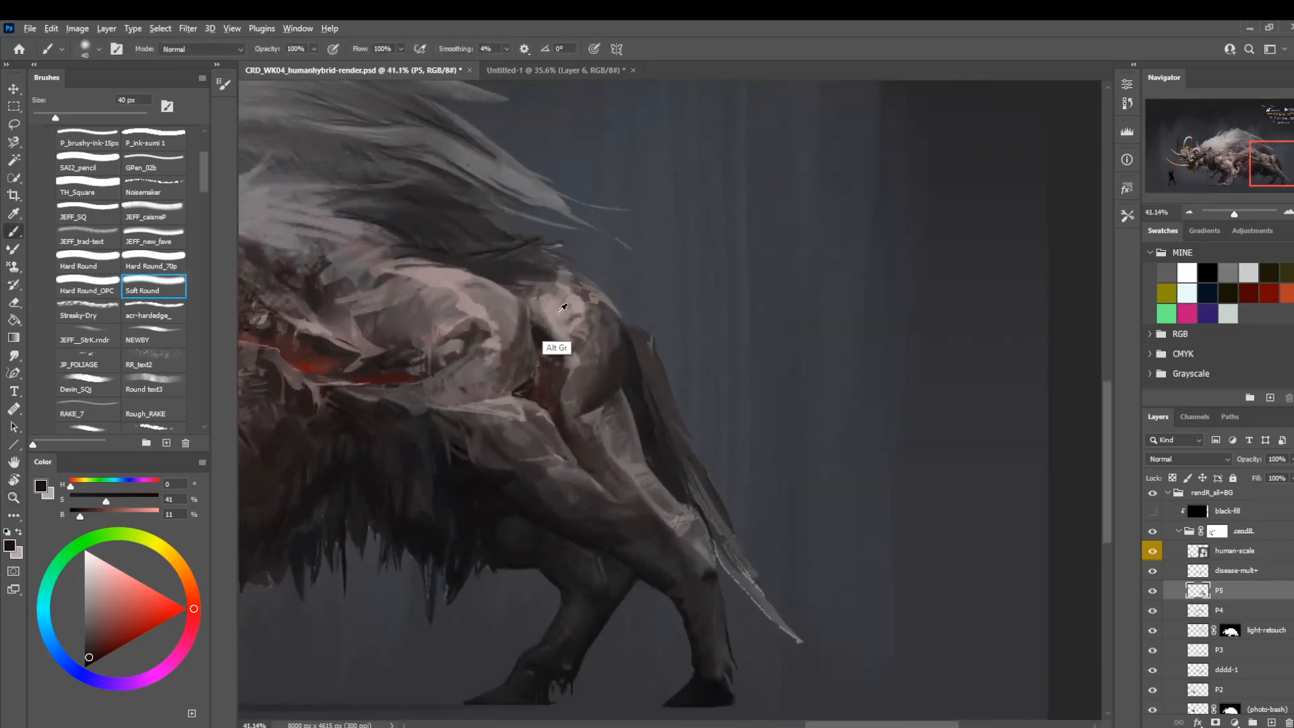
alt+click(460, 290)
key(bracketleft)
key(bracketleft)
key(bracketleft)
key(bracketleft)
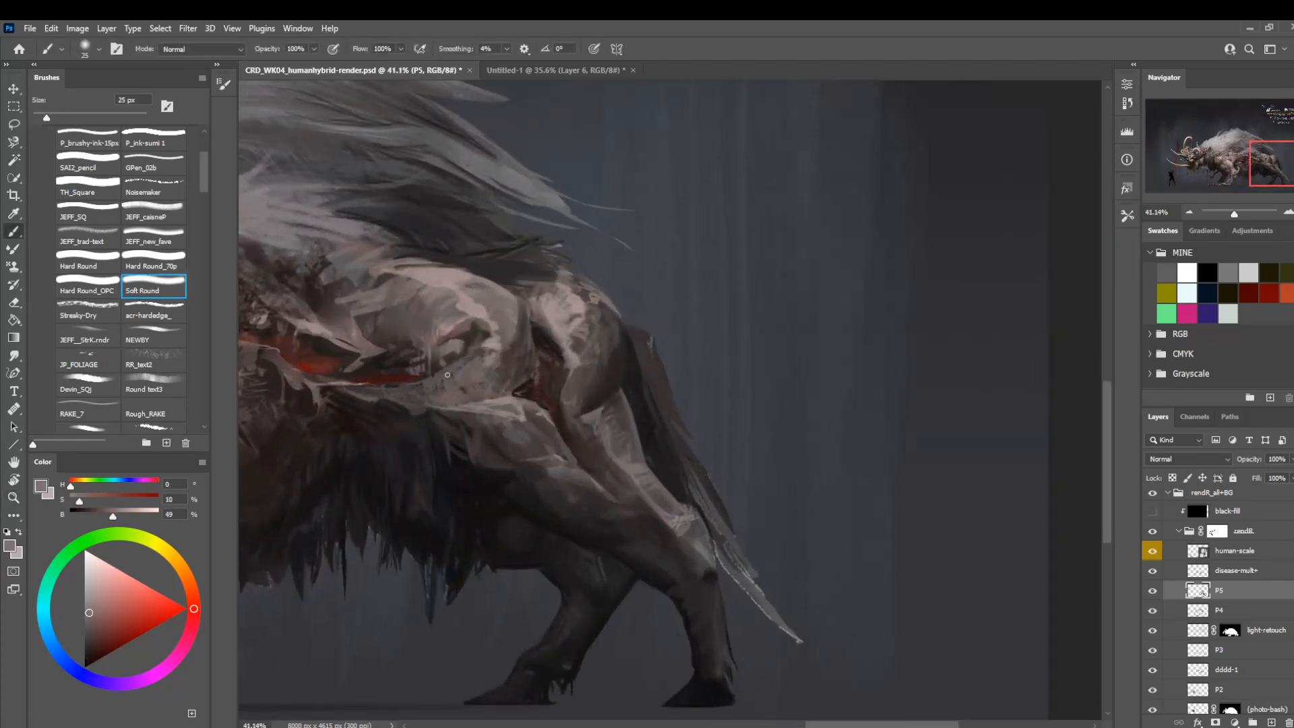
mouse_move(648, 376)
mouse_down()
mouse_move(701, 427)
mouse_move(652, 372)
mouse_move(663, 420)
mouse_up()
mouse_move(646, 354)
mouse_down()
mouse_move(667, 389)
mouse_move(650, 364)
mouse_move(641, 376)
mouse_move(649, 338)
mouse_move(640, 407)
mouse_up()
drag(633, 345, 651, 417)
Retouch the tail's root and inner hair with sampled darks, isolating its upper edge with the Lasso and deselecting it.
key(bracketright)
key(bracketright)
key(bracketright)
key(bracketright)
key(bracketright)
key(bracketright)
key(bracketright)
key(bracketright)
key(bracketright)
key(bracketright)
key(bracketright)
key(bracketright)
key(bracketright)
key(bracketright)
key(bracketright)
key(bracketright)
alt+click(676, 451)
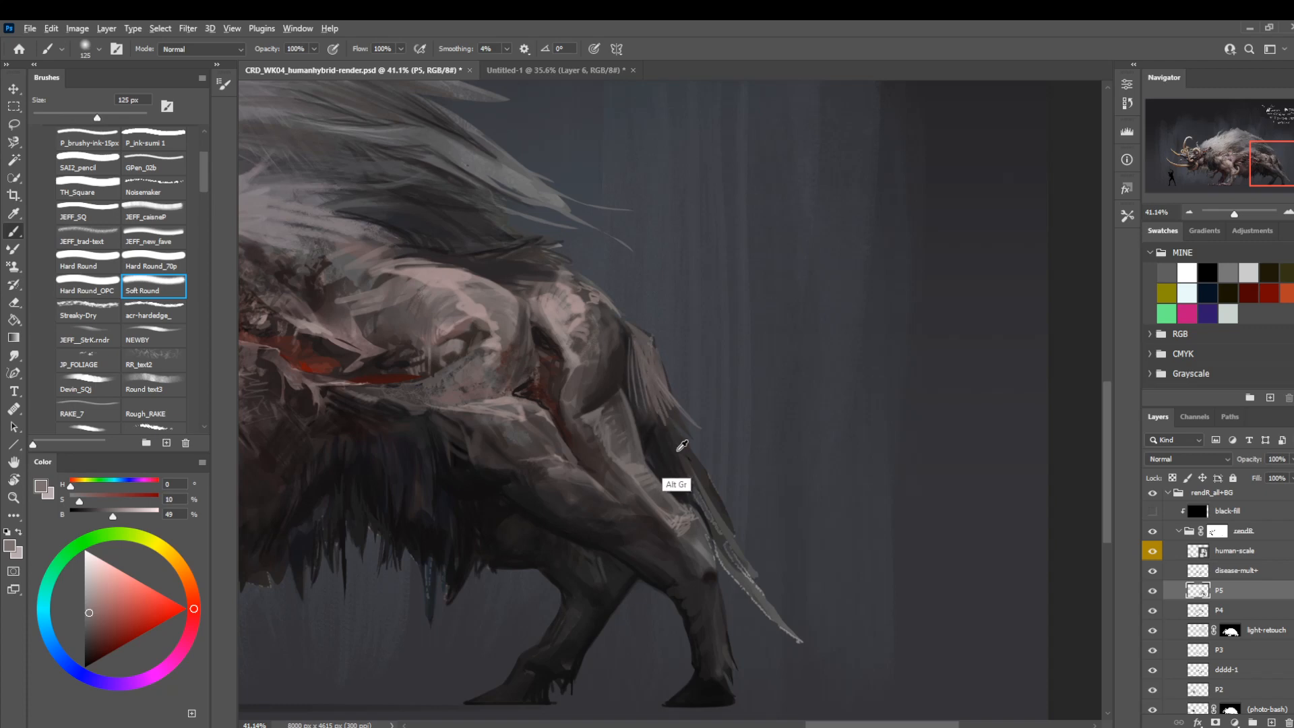
alt+click(661, 452)
key(bracketleft)
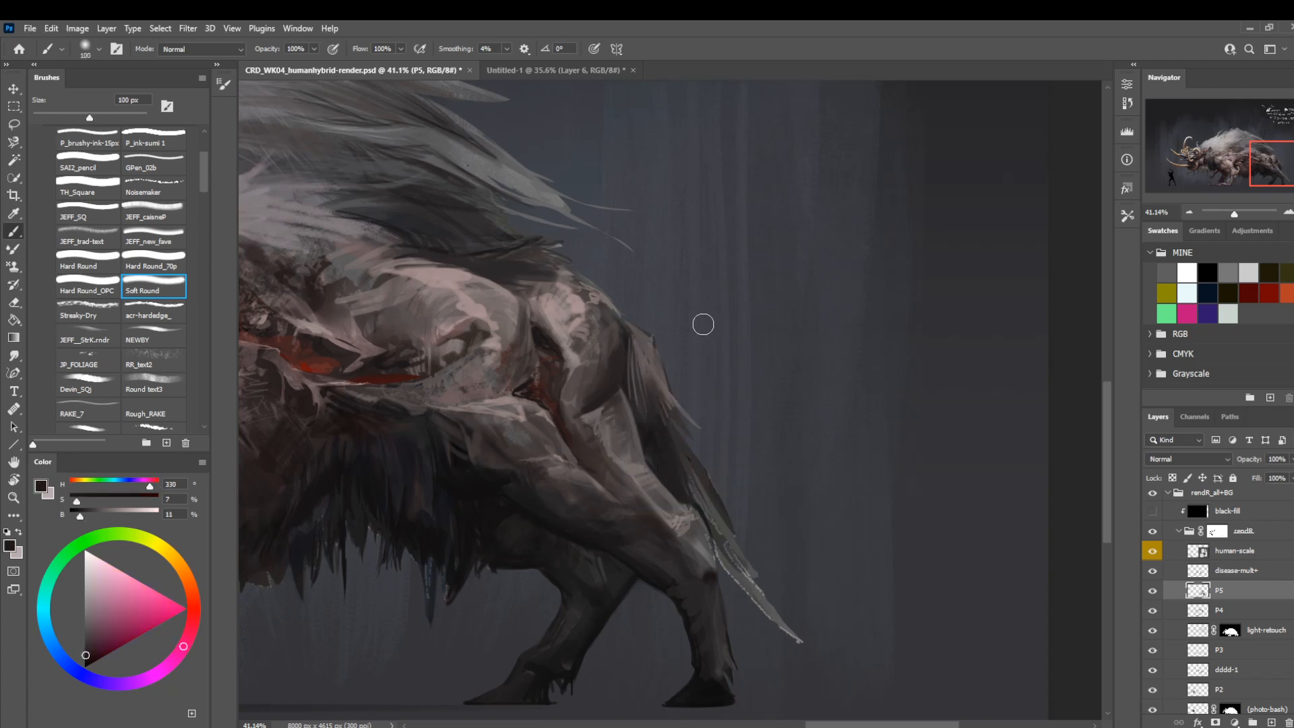
key(l)
mouse_move(638, 337)
mouse_down()
mouse_move(624, 378)
mouse_move(647, 358)
mouse_move(635, 335)
mouse_up()
key(ctrl+d)
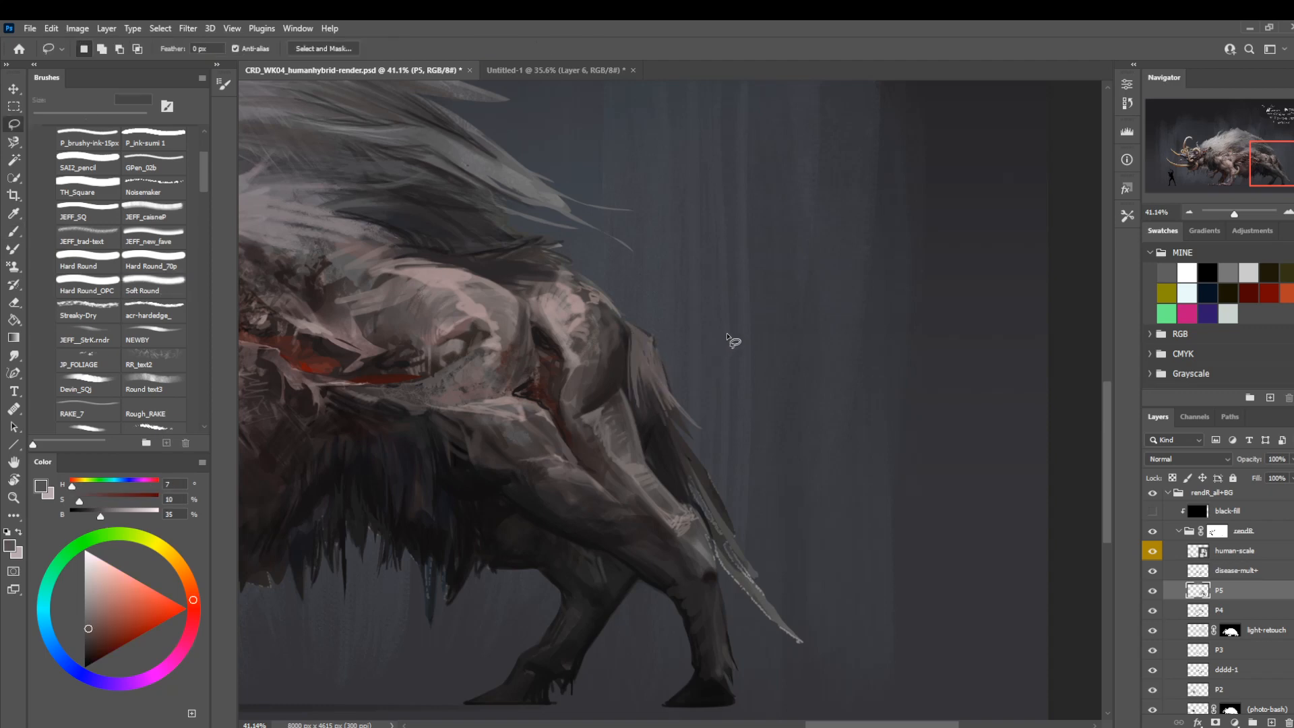
key(z)
drag(696, 384, 532, 421)
drag(583, 491, 675, 494)
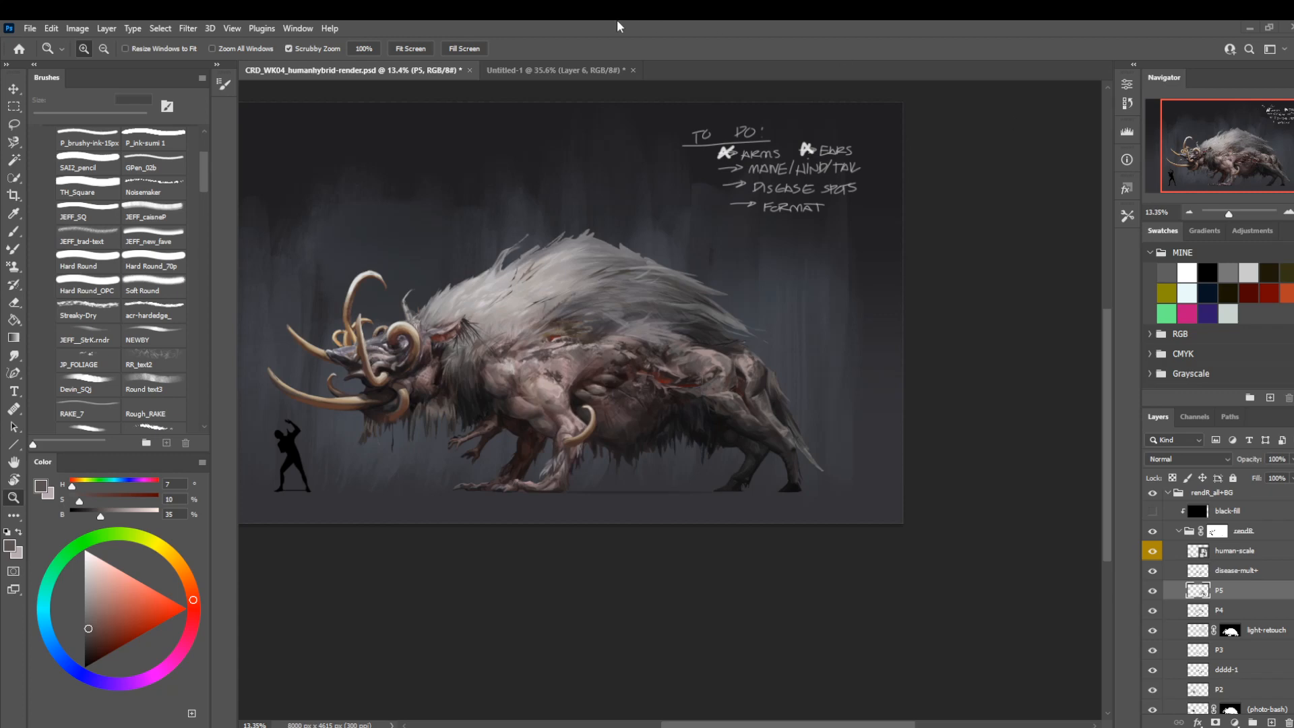
Add fine light strokes to the hind leg below the thigh with a sampled warm grey, using Soft Round at 10 px.
drag(783, 407, 843, 498)
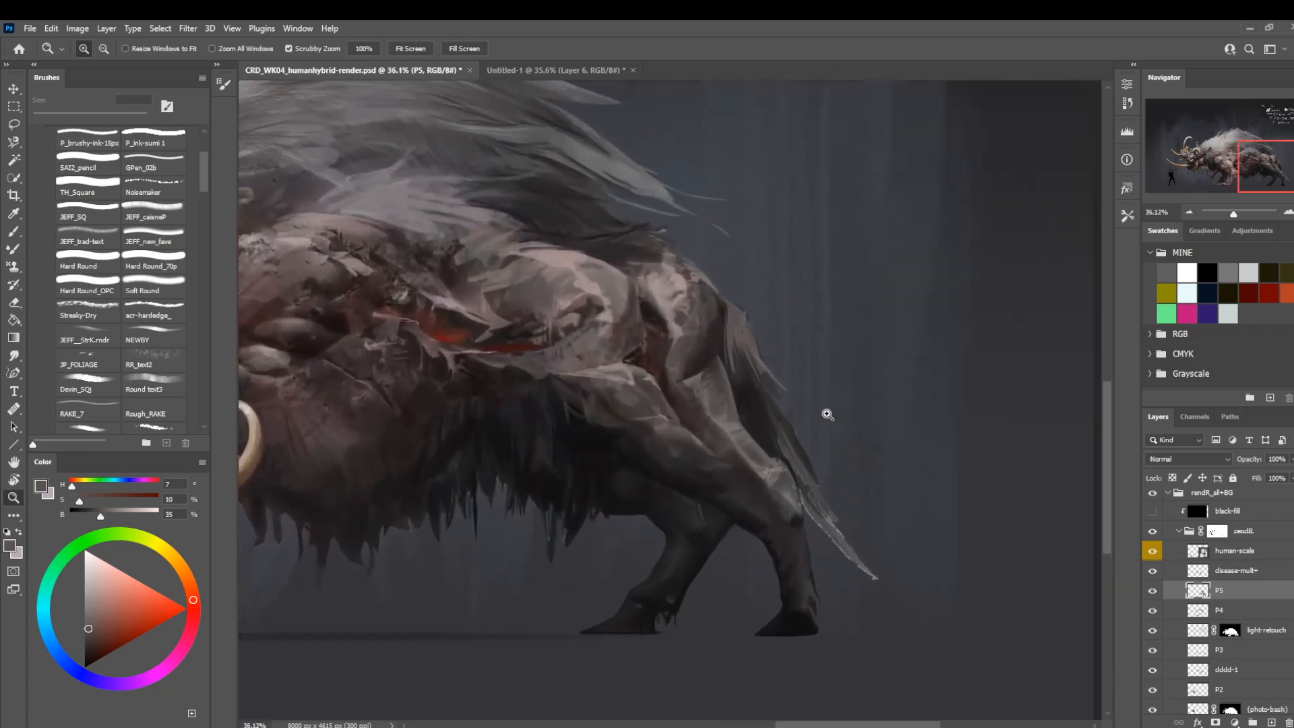
key(b)
key(bracketleft)
key(bracketleft)
key(bracketleft)
key(bracketleft)
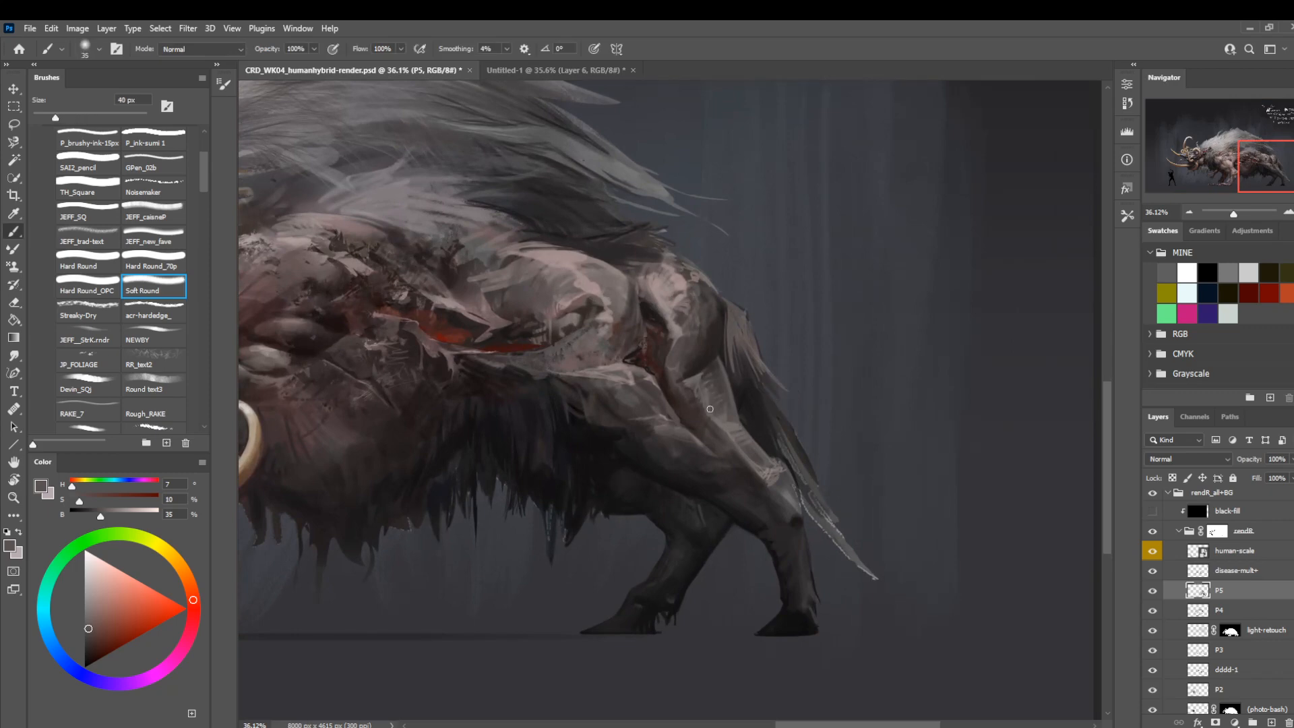
alt+click(723, 428)
key(bracketleft)
key(bracketleft)
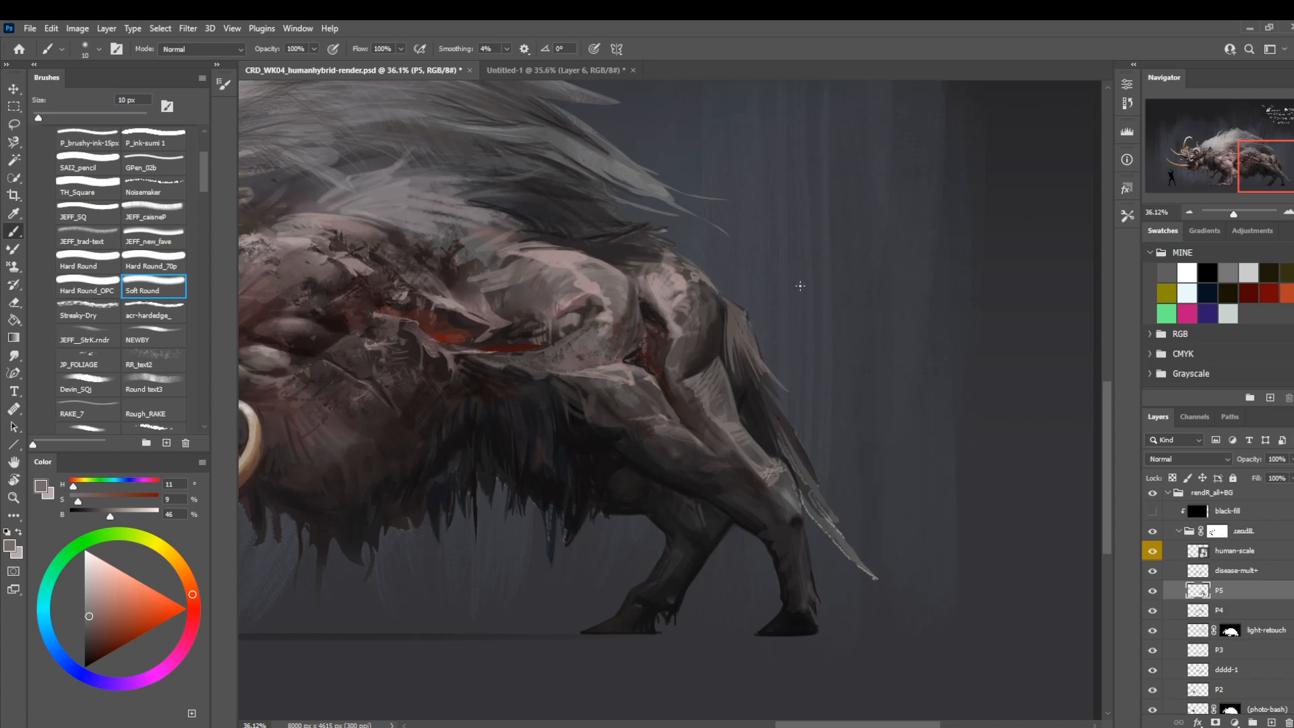
key(z)
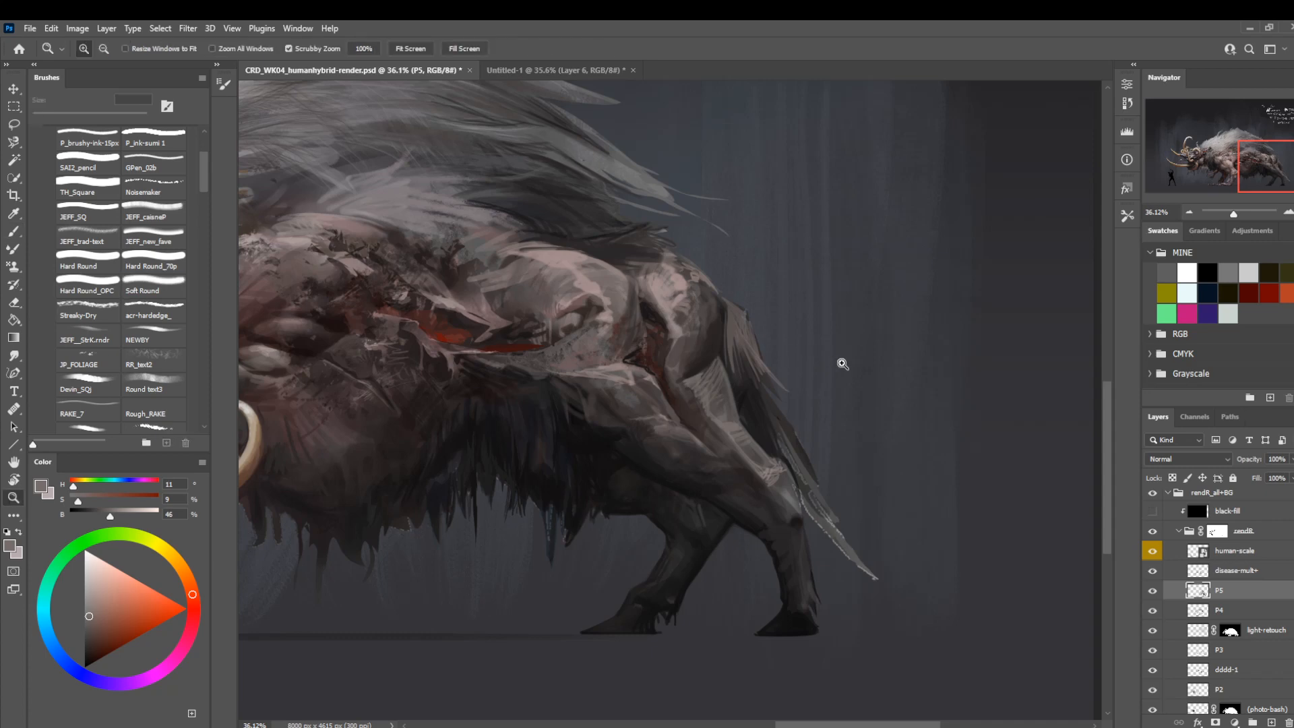
drag(838, 362, 615, 405)
drag(538, 410, 597, 429)
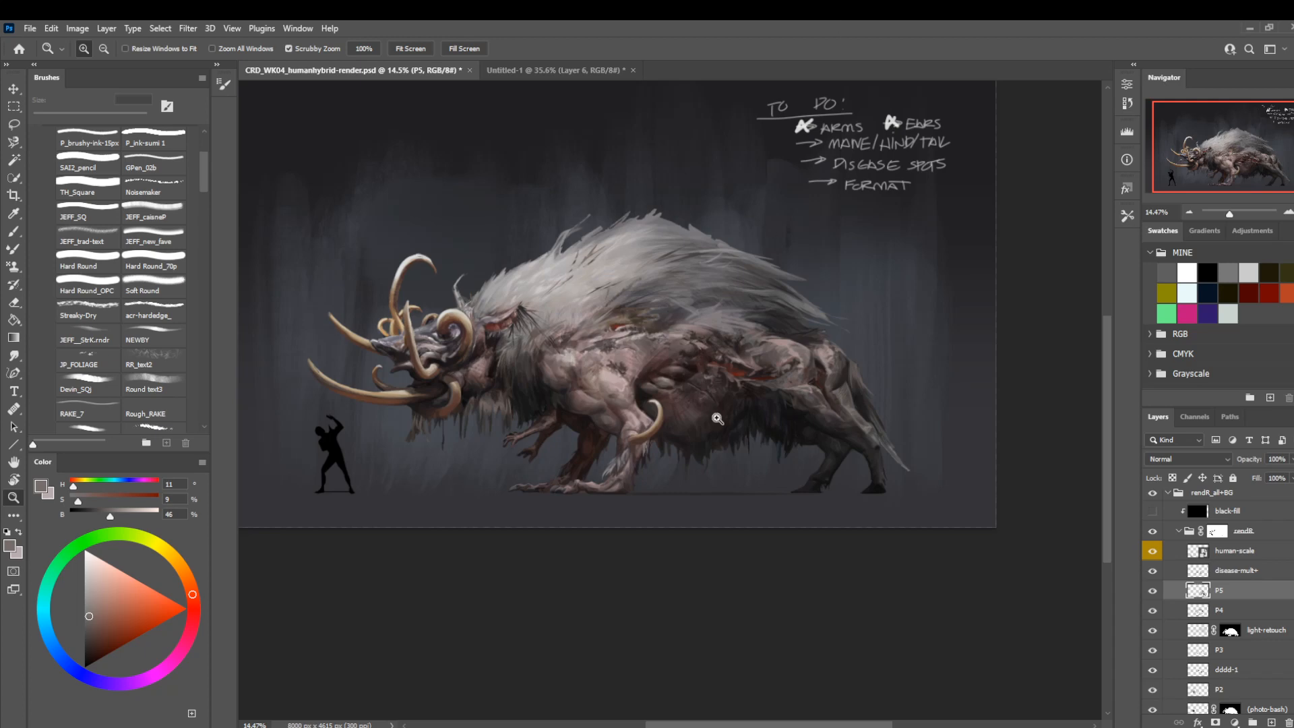
Refine the ear's rim and its join to the head with a sampled pale pinkish grey, using Soft Round at 8 px.
mouse_move(504, 343)
mouse_down()
mouse_move(538, 386)
mouse_move(661, 431)
mouse_up()
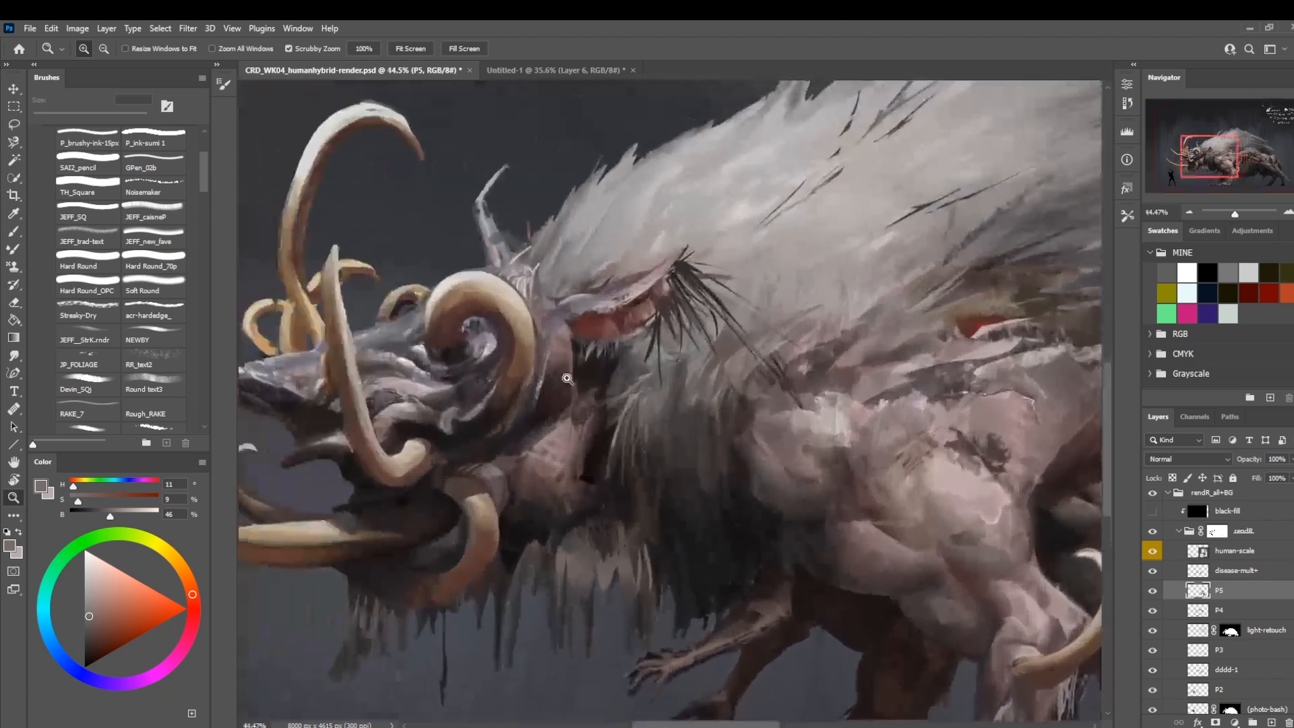
drag(576, 321, 657, 343)
key(b)
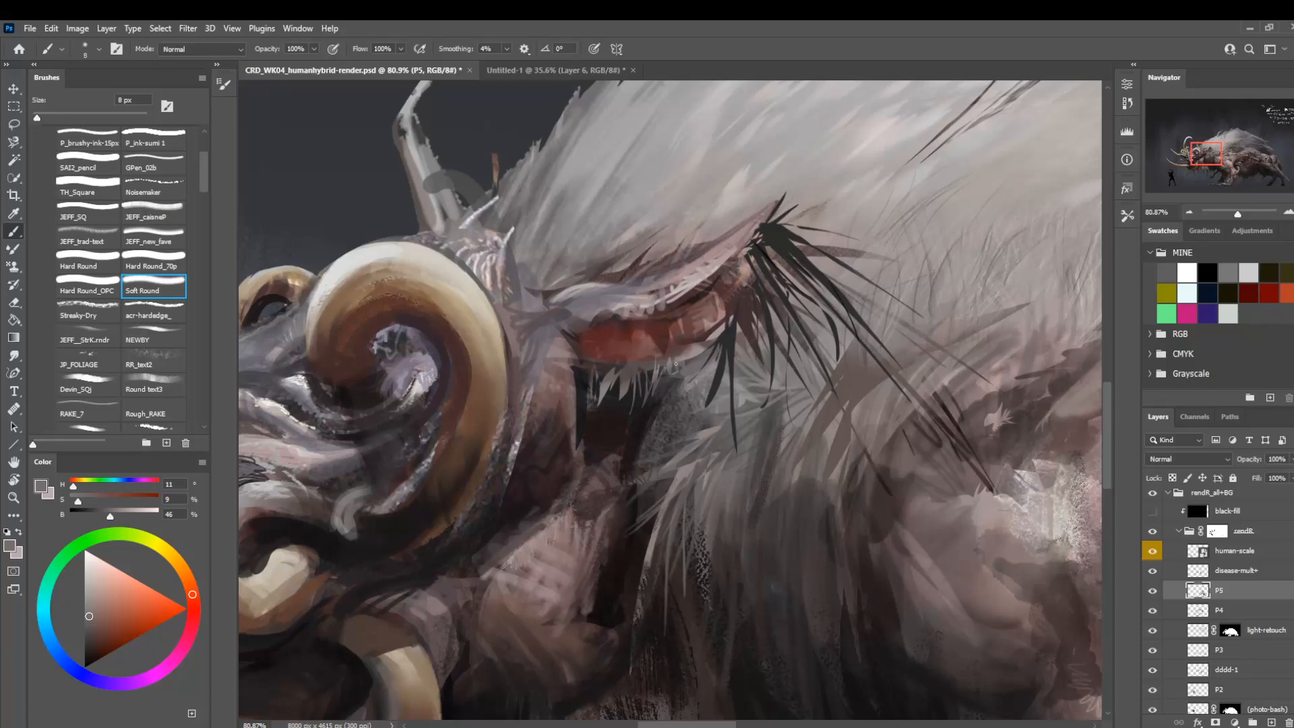
alt+click(680, 297)
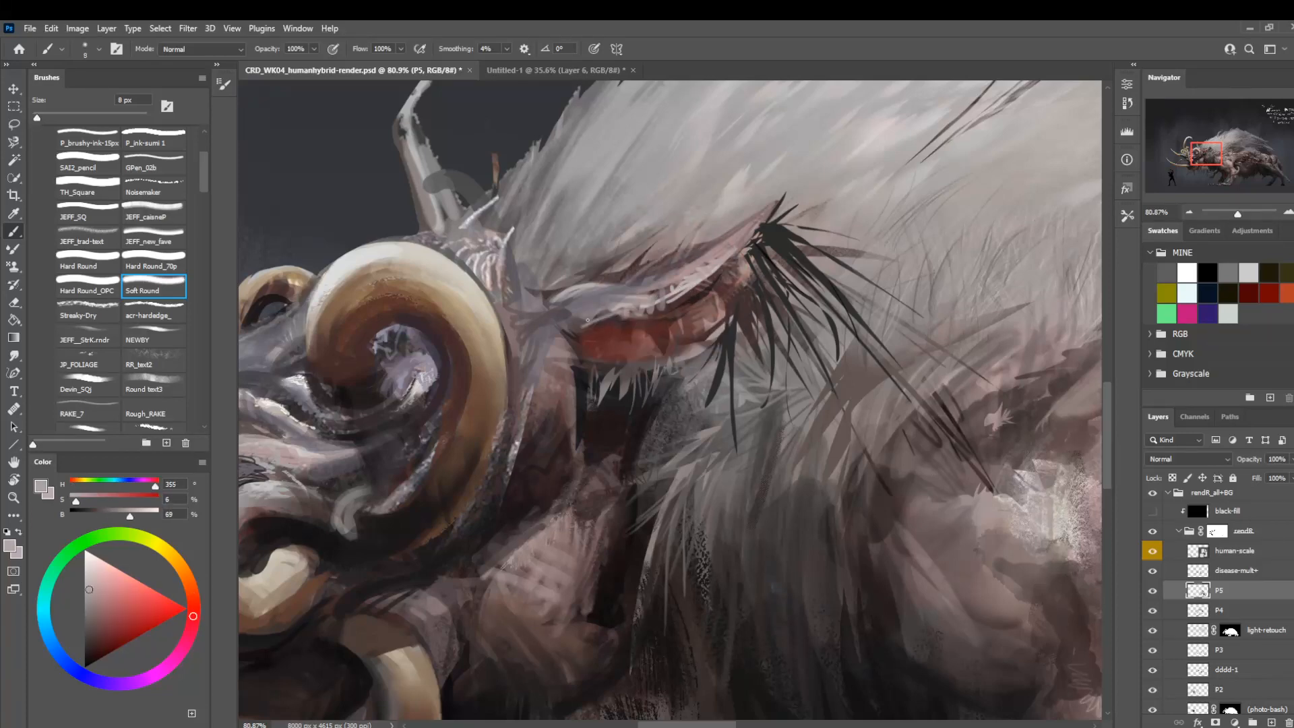
mouse_move(581, 324)
mouse_down()
mouse_move(593, 322)
mouse_move(567, 323)
mouse_move(616, 318)
mouse_move(539, 319)
mouse_up()
key(z)
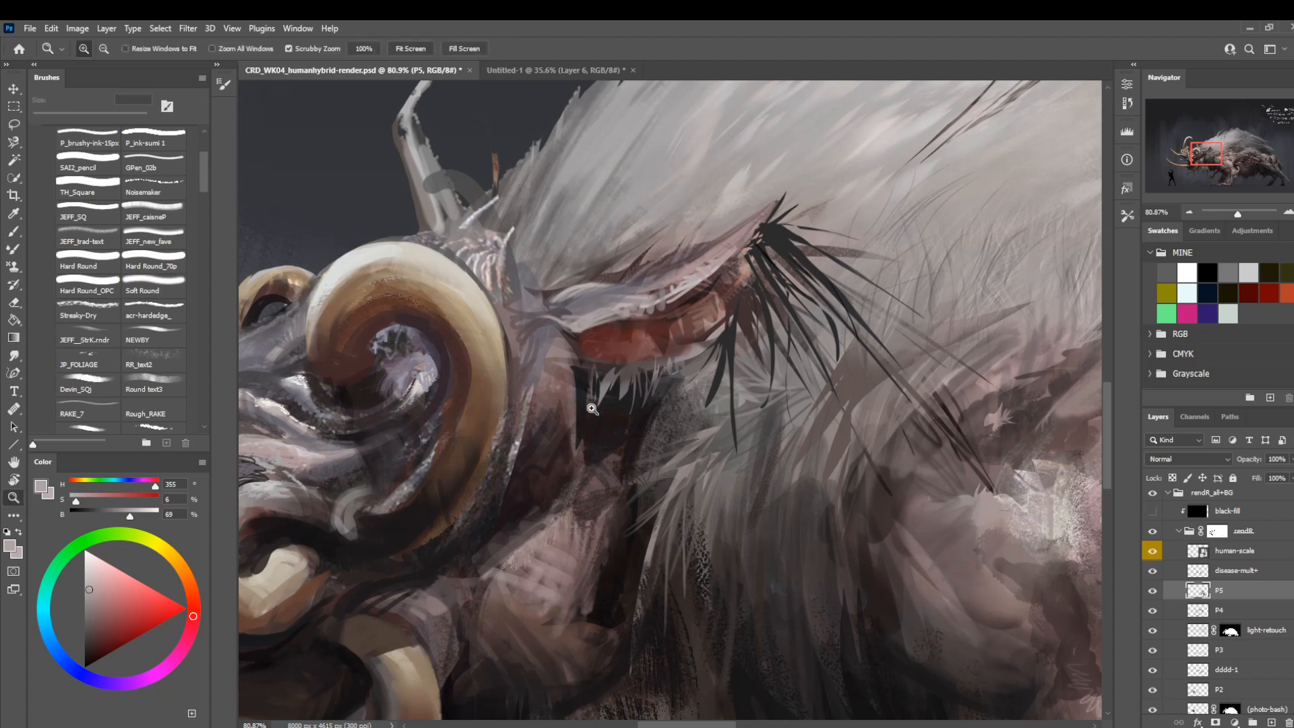
Lighten the skin at the front of the haunch with a sampled pale pink, enlarging Soft Round to 25 px.
mouse_move(581, 386)
mouse_down()
mouse_move(442, 381)
mouse_move(613, 439)
mouse_up()
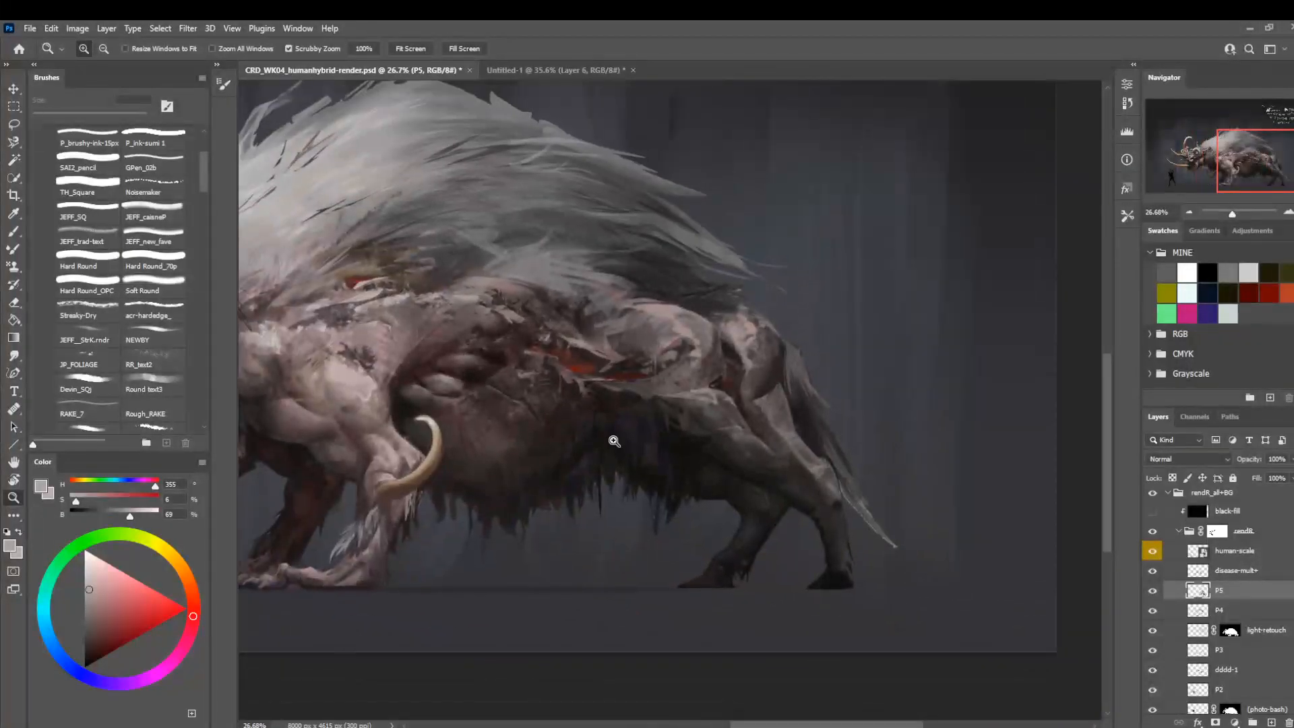
mouse_move(609, 340)
mouse_down()
mouse_move(621, 361)
mouse_move(688, 352)
mouse_up()
key(b)
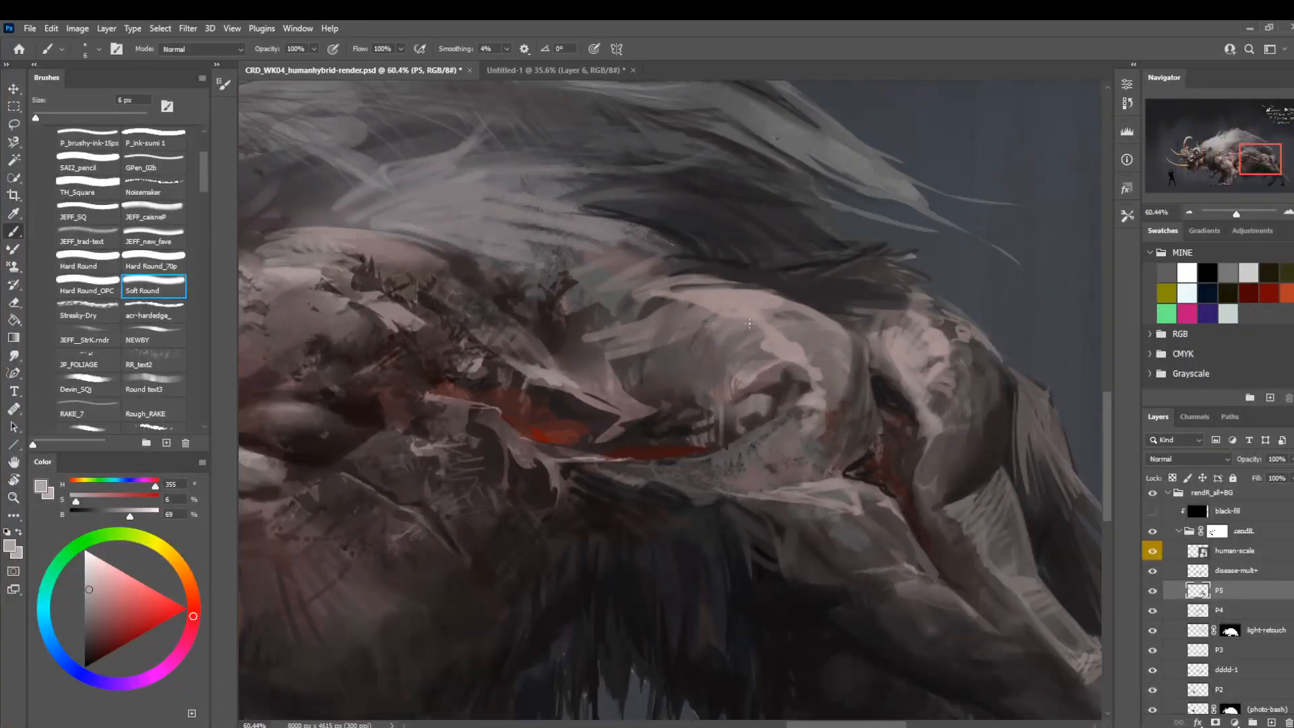
alt+click(741, 295)
key(bracketright)
key(bracketright)
key(bracketright)
key(bracketright)
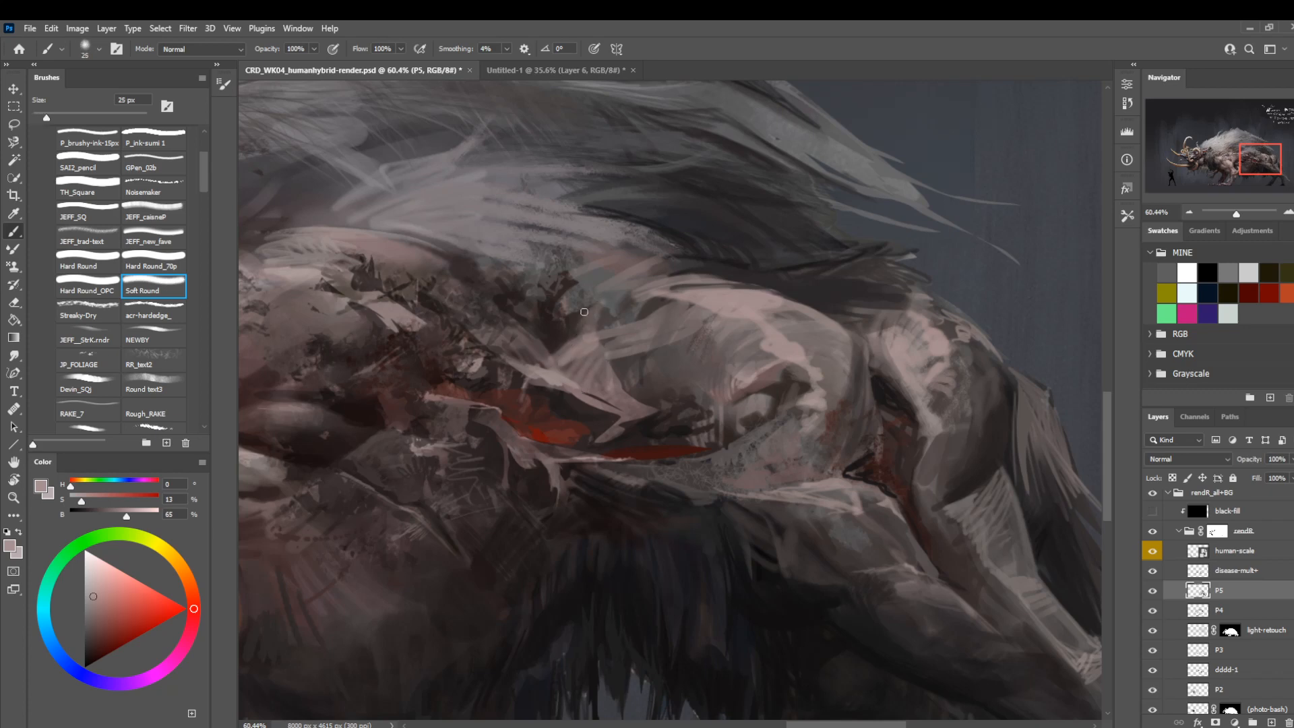
Shade the crease between flank and haunch with a sampled near-black and a mid pinkish grey, using Soft Round at 15 px.
alt+click(581, 329)
alt+click(560, 367)
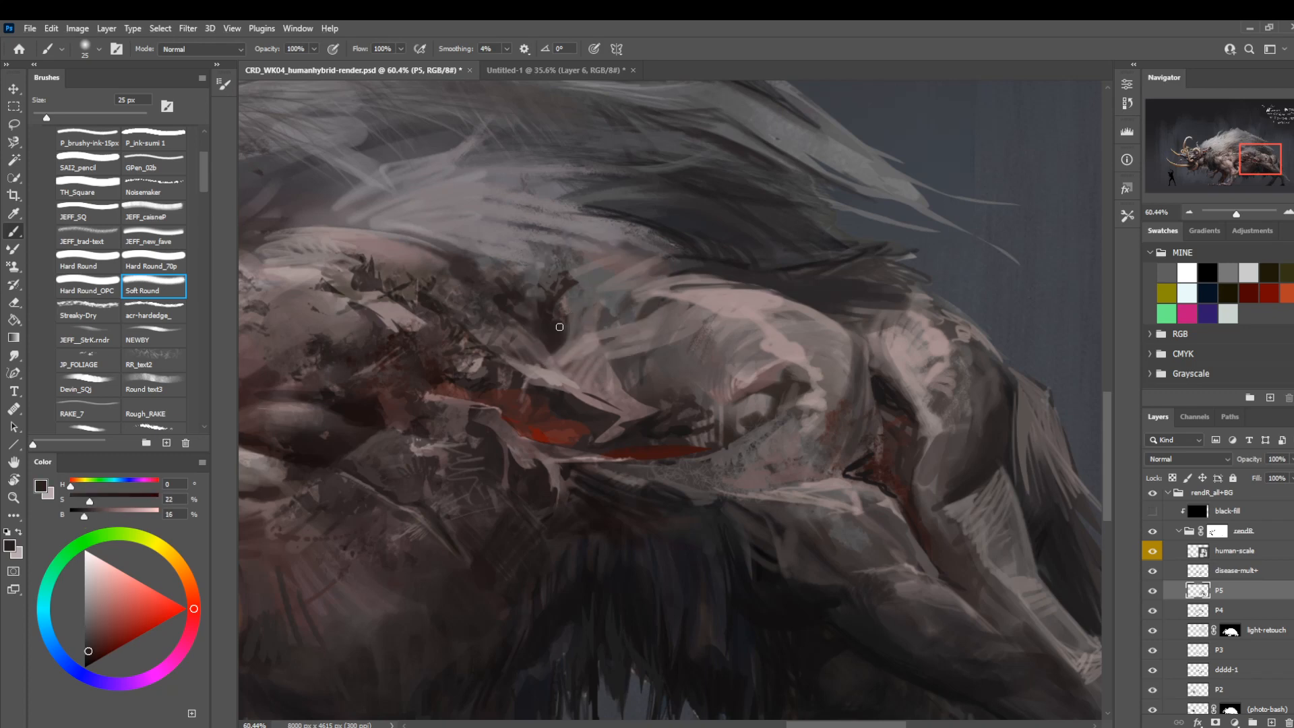
key(bracketleft)
key(bracketleft)
key(bracketleft)
key(bracketleft)
alt+click(572, 364)
key(bracketright)
key(bracketright)
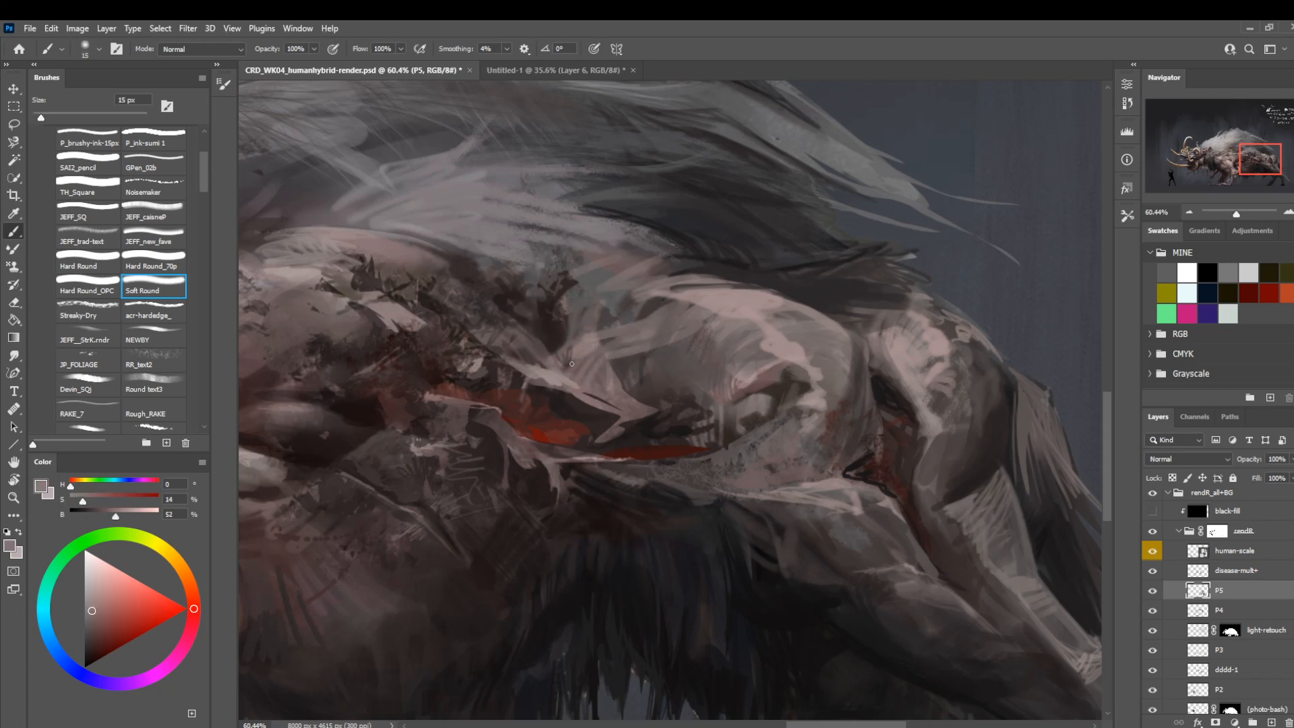
Blend the upper end of the haunch crease beneath the mane with sampled dark greys, using Soft Round at 15 px.
alt+click(574, 296)
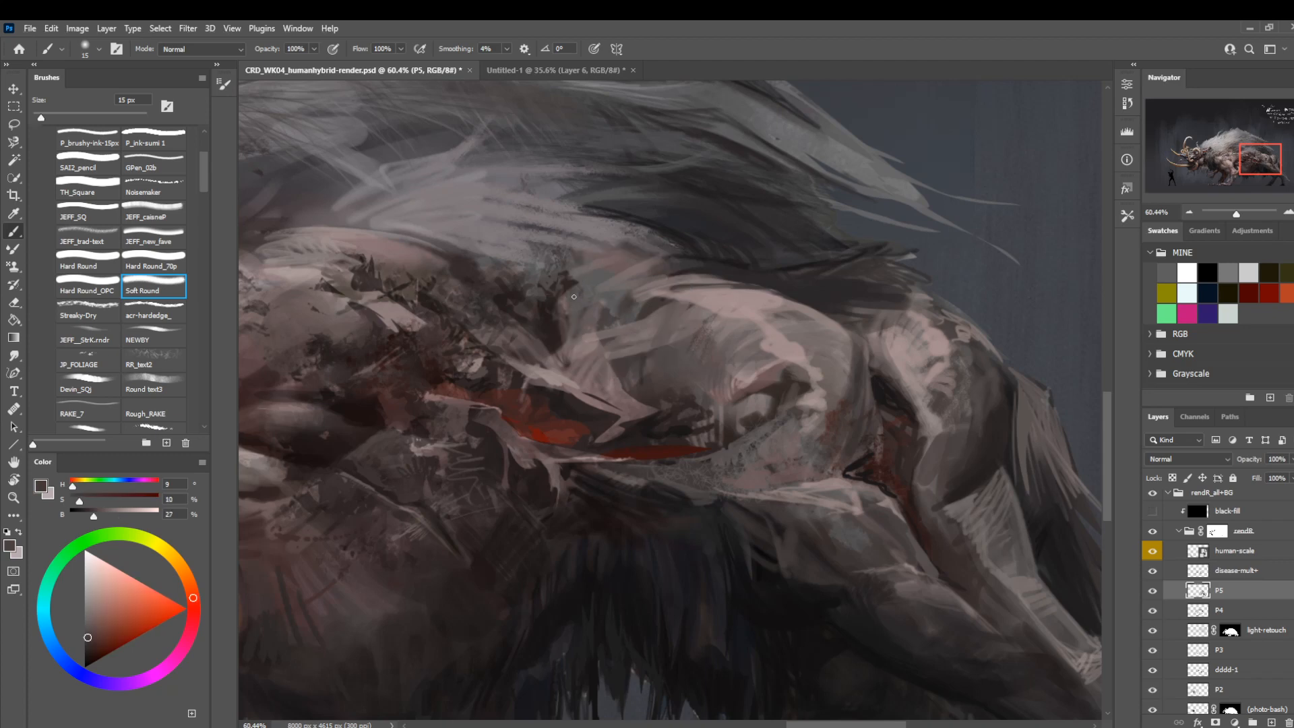
alt+click(577, 328)
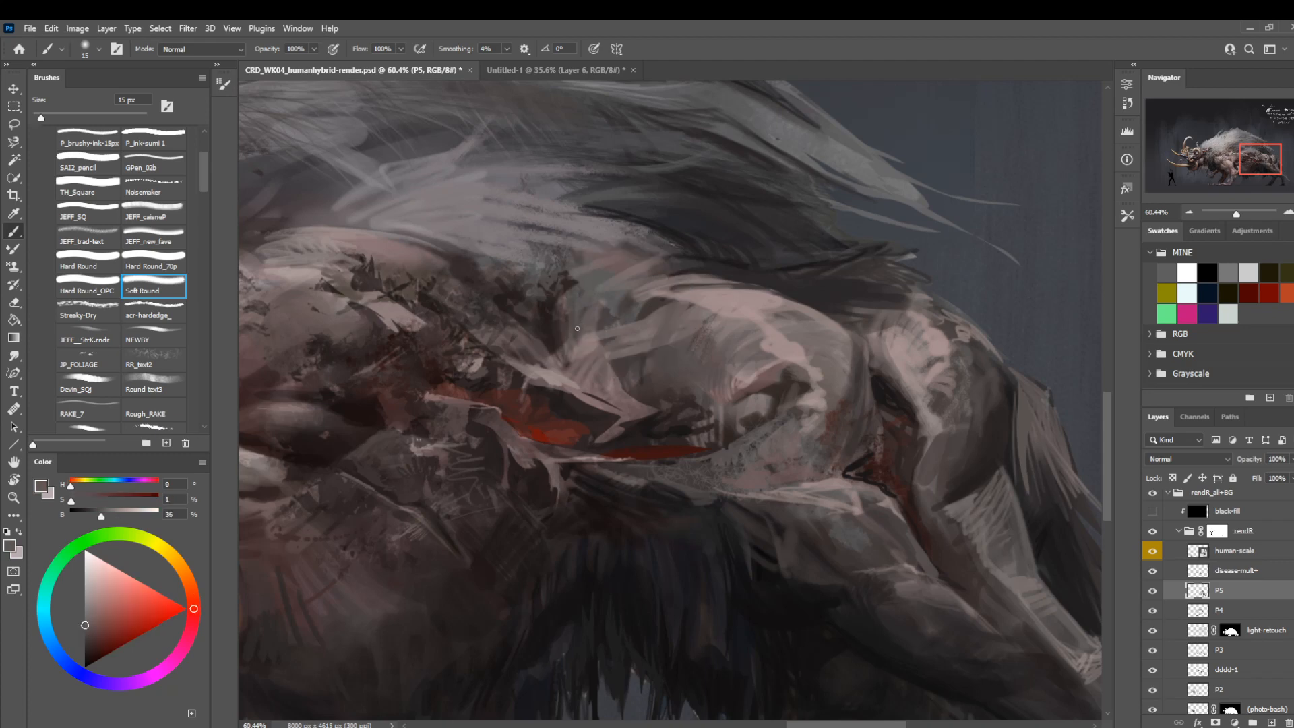
alt+click(570, 284)
drag(559, 294, 558, 316)
drag(562, 290, 563, 342)
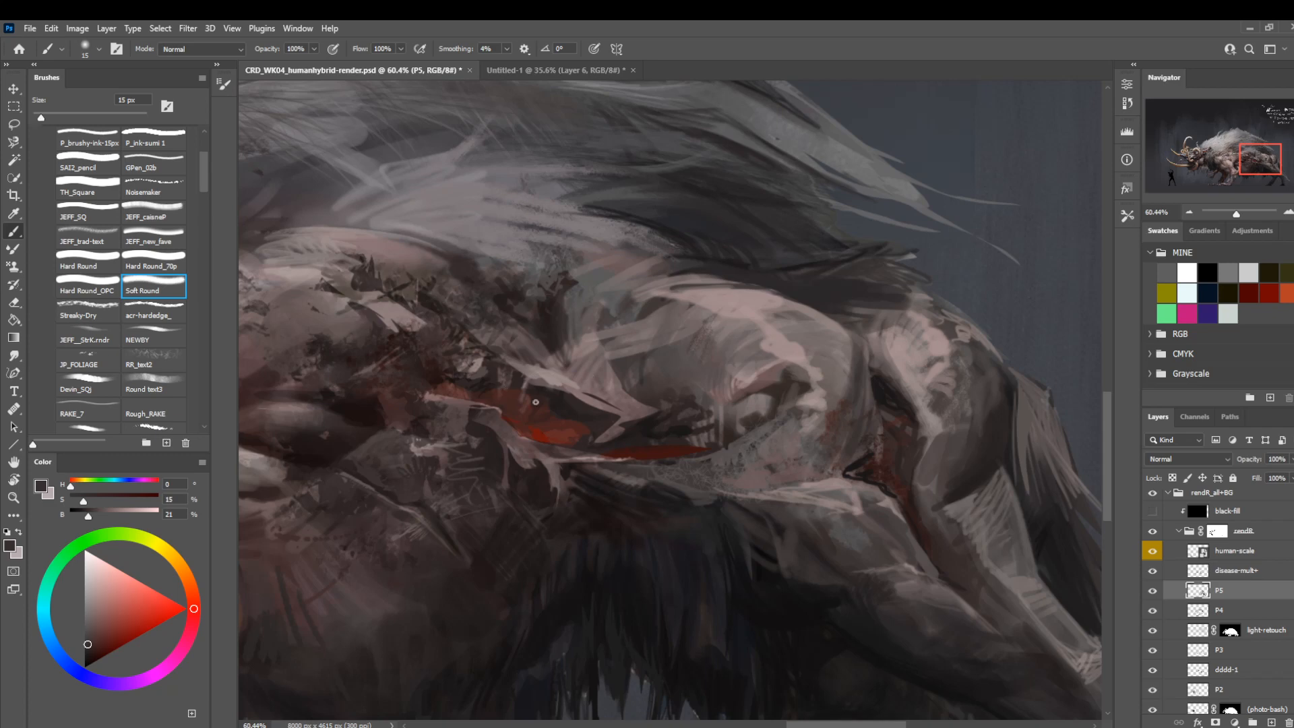
Soften the upper flank above the belly lumps with sampled pinkish greys, using Soft Round at 60 px.
mouse_move(536, 401)
mouse_down()
mouse_move(695, 384)
mouse_move(606, 283)
mouse_move(512, 390)
mouse_up()
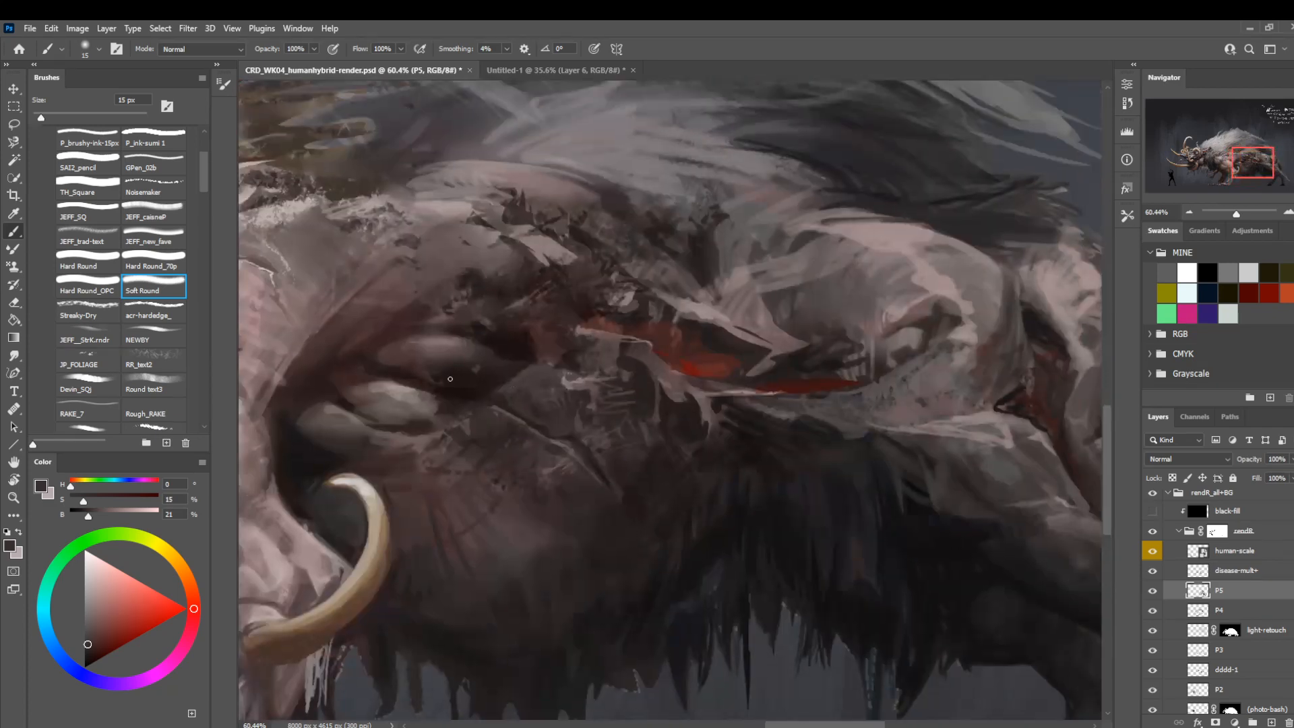
alt+click(435, 345)
key(bracketright)
key(bracketright)
key(bracketright)
key(bracketright)
key(bracketright)
key(bracketright)
key(bracketright)
key(bracketright)
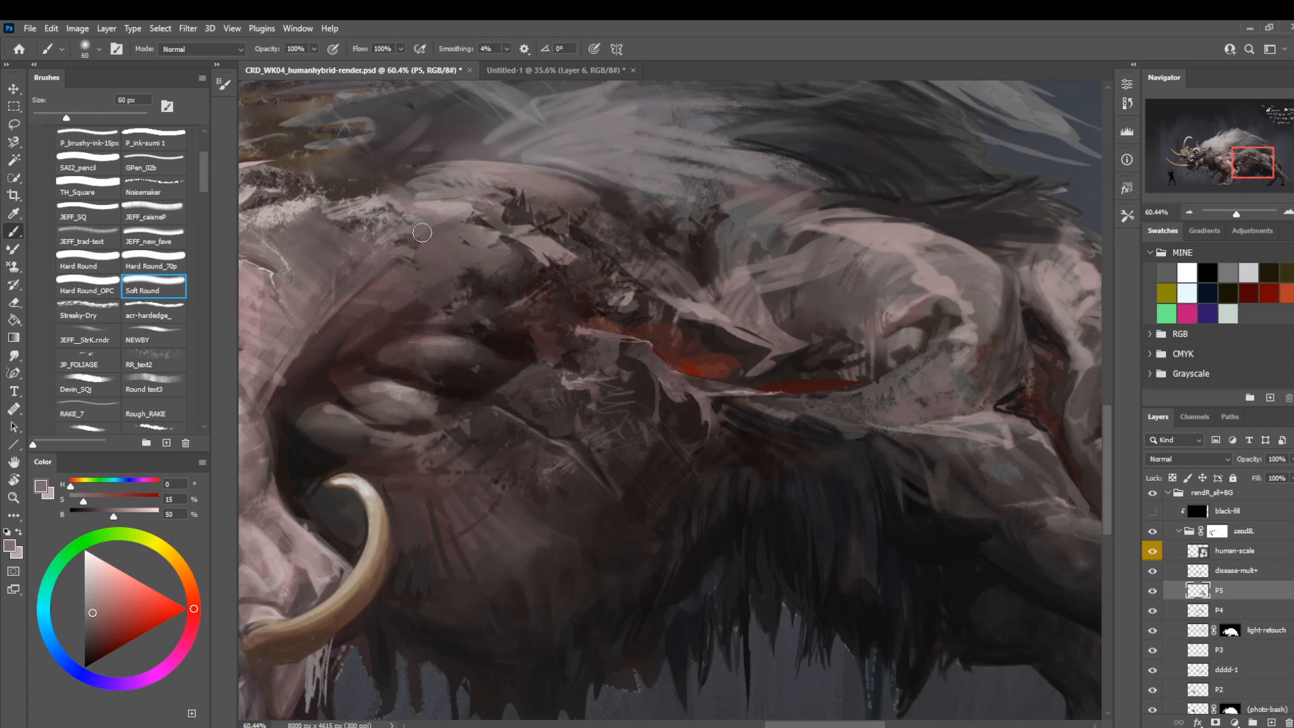
alt+click(441, 241)
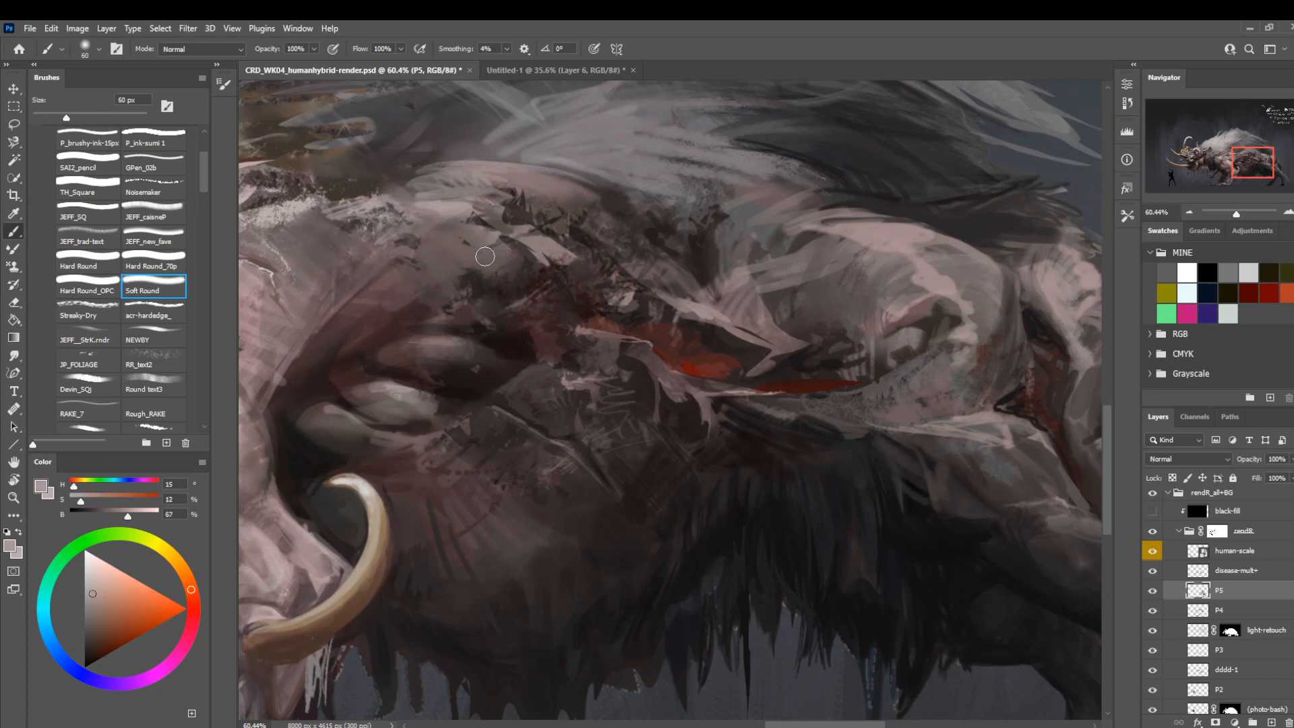
Compare the whole creature with layer P5 off and on, and flip the canvas view horizontally.
key(ctrl+space)
drag(593, 321, 482, 431)
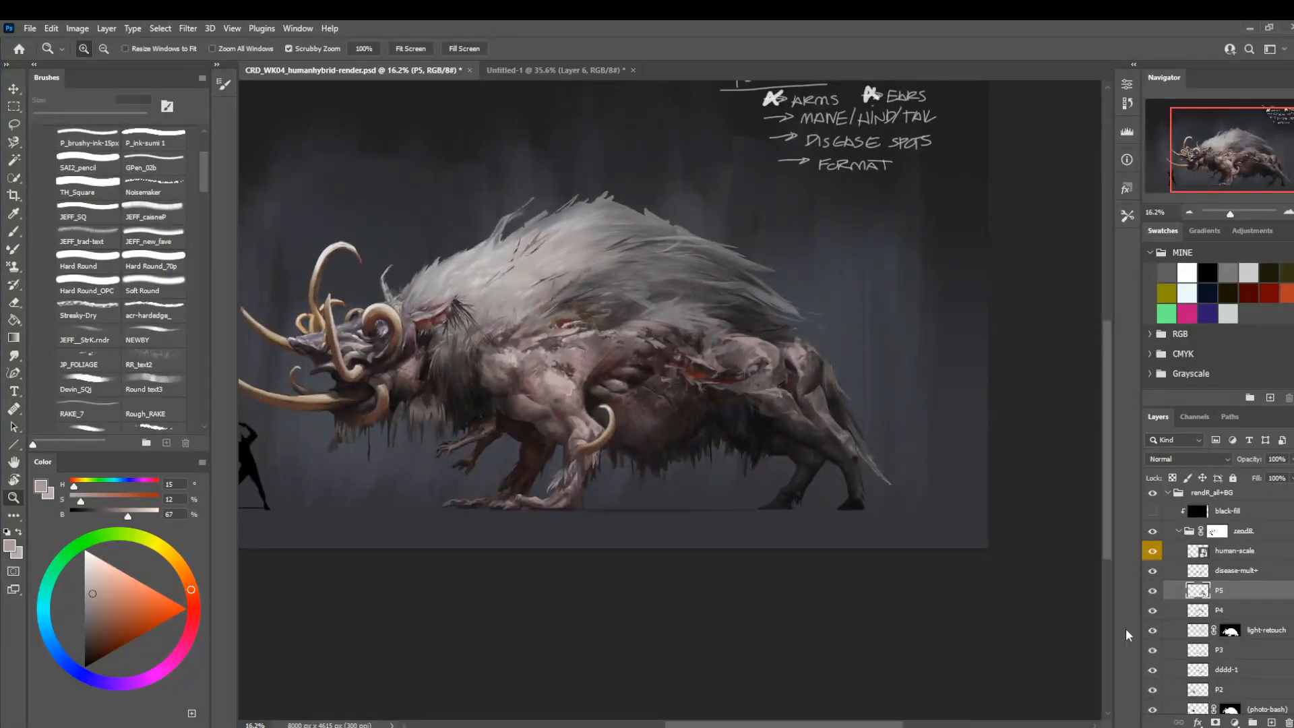
click(1153, 590)
click(1153, 591)
key(ctrl+shift+h)
drag(432, 435, 594, 435)
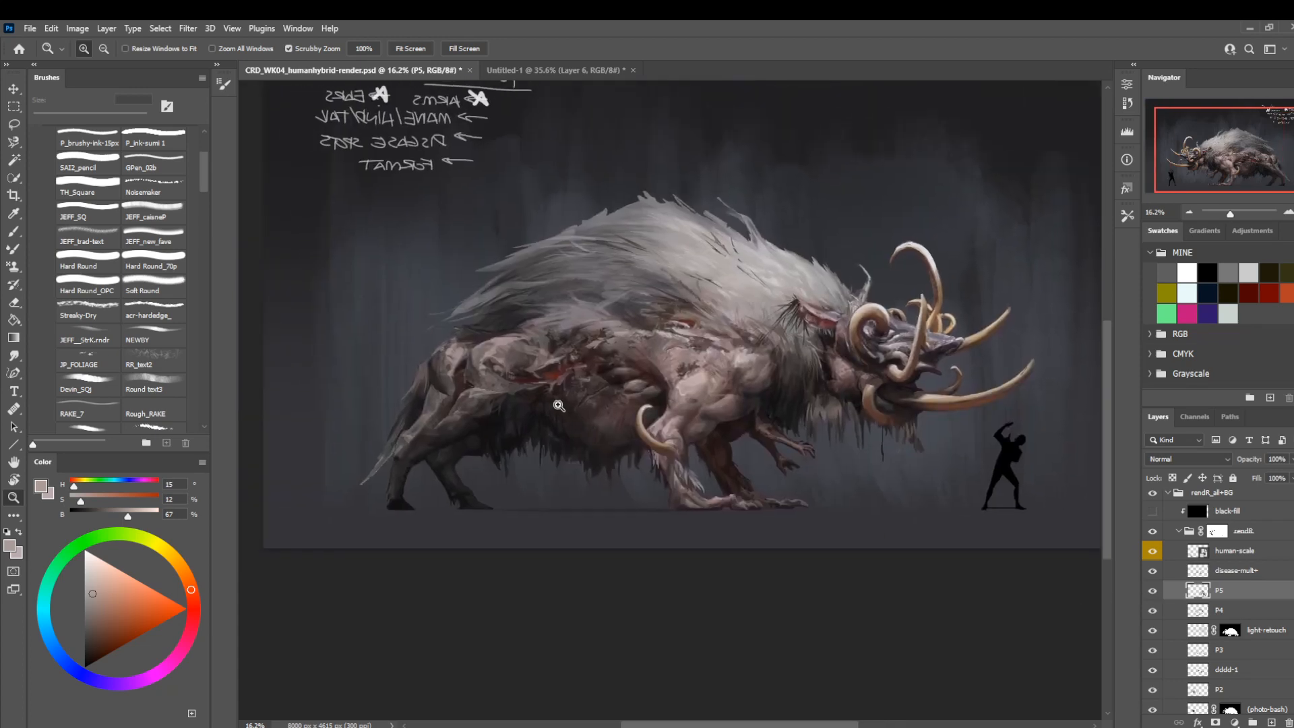
Darken the haunch's upper edge beneath the mane with sampled dark greys, using Soft Round at 30 px and reducing to 20 px.
mouse_move(492, 332)
mouse_down()
mouse_move(546, 371)
mouse_move(530, 343)
mouse_move(463, 355)
mouse_up()
alt+click(537, 396)
key(bracketleft)
key(bracketleft)
key(bracketleft)
key(bracketleft)
key(bracketleft)
key(bracketleft)
key(bracketleft)
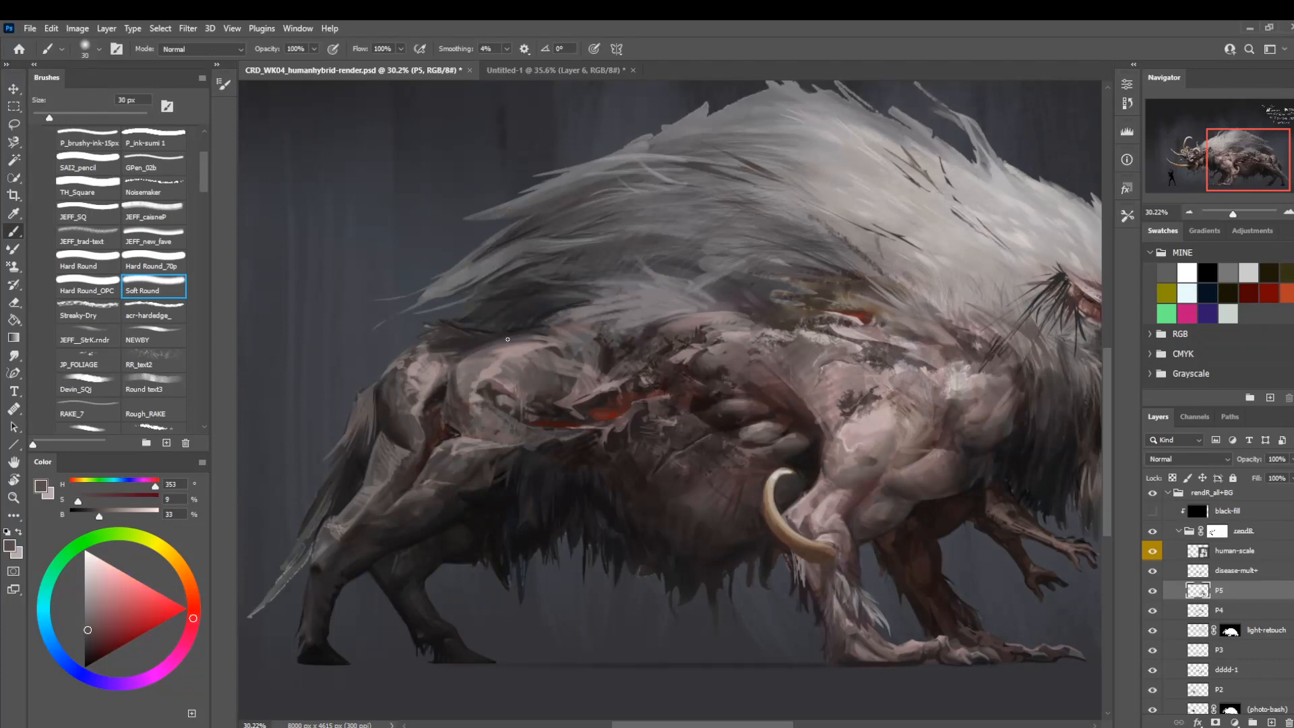
drag(539, 332, 461, 353)
alt+click(549, 331)
drag(549, 335, 597, 323)
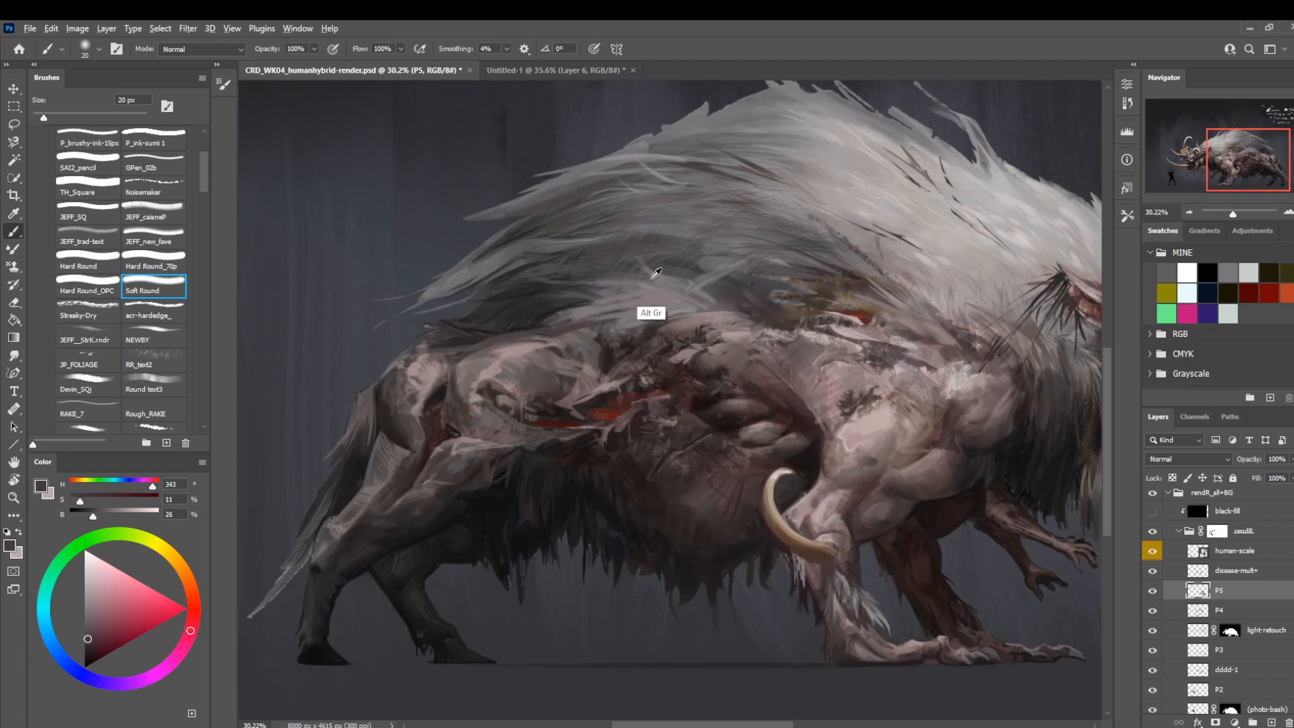
Paint fine dark hair strands along the mane's lower edge above the flank and rump with sampled darks, using Soft Round at 8 px.
alt+click(667, 262)
key(bracketleft)
key(bracketleft)
key(bracketleft)
key(bracketleft)
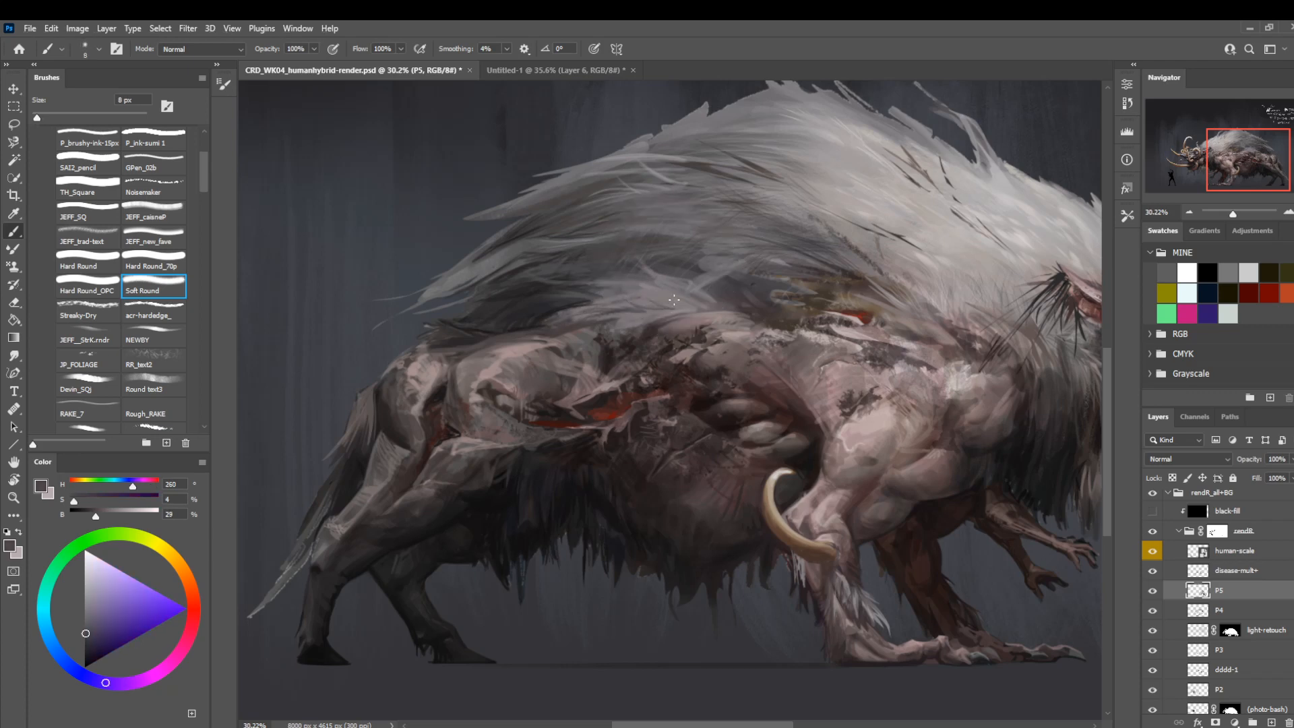
drag(690, 314, 723, 329)
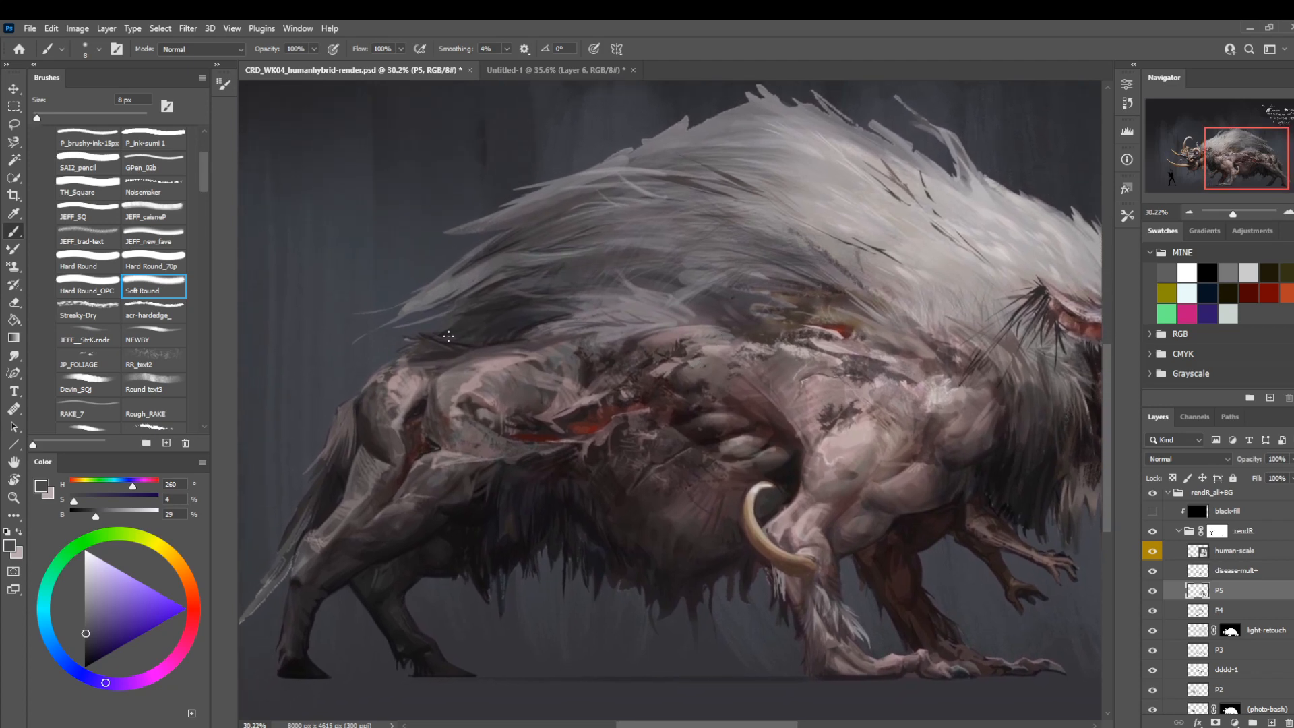
alt+click(486, 317)
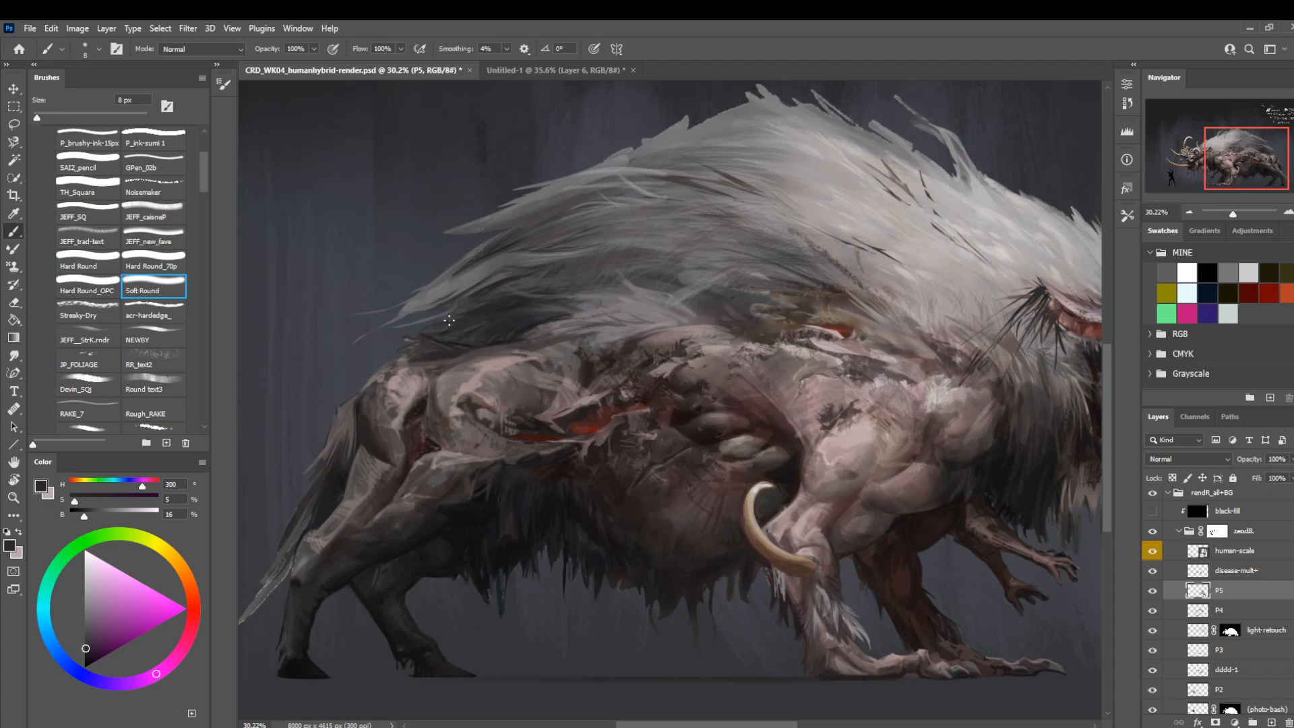
drag(777, 317, 469, 311)
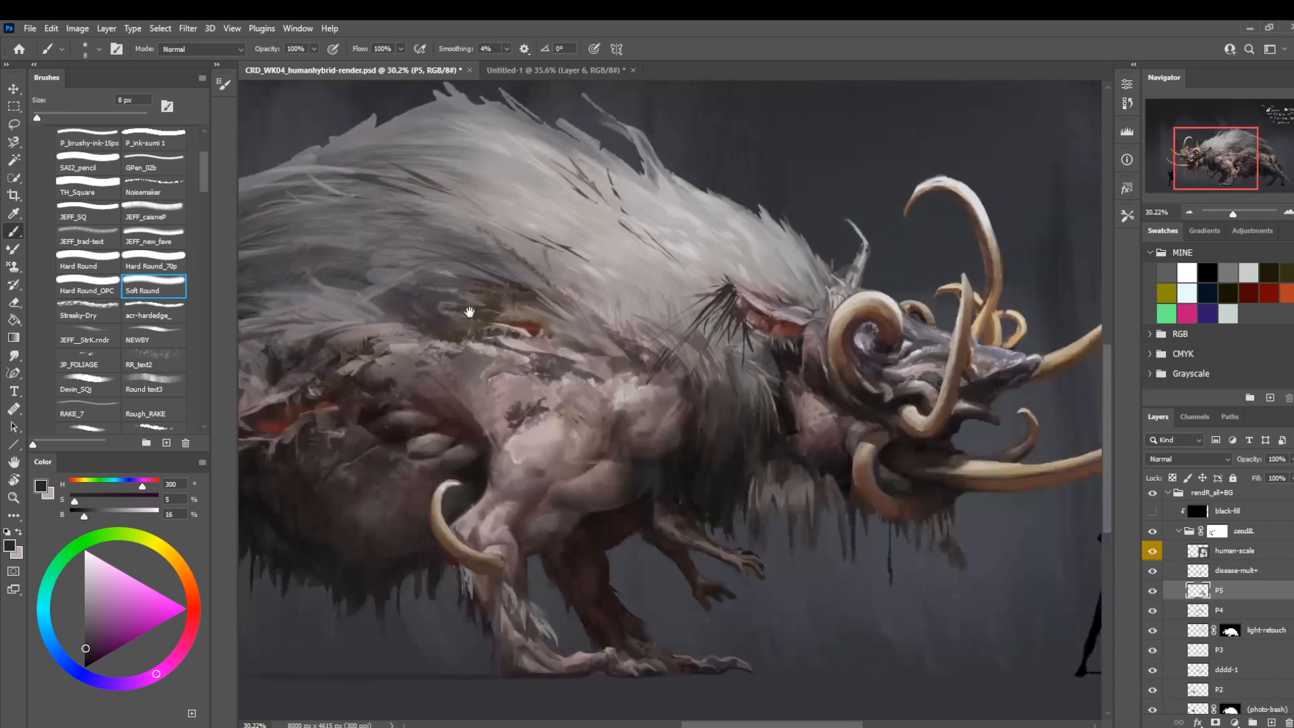
drag(604, 346, 400, 362)
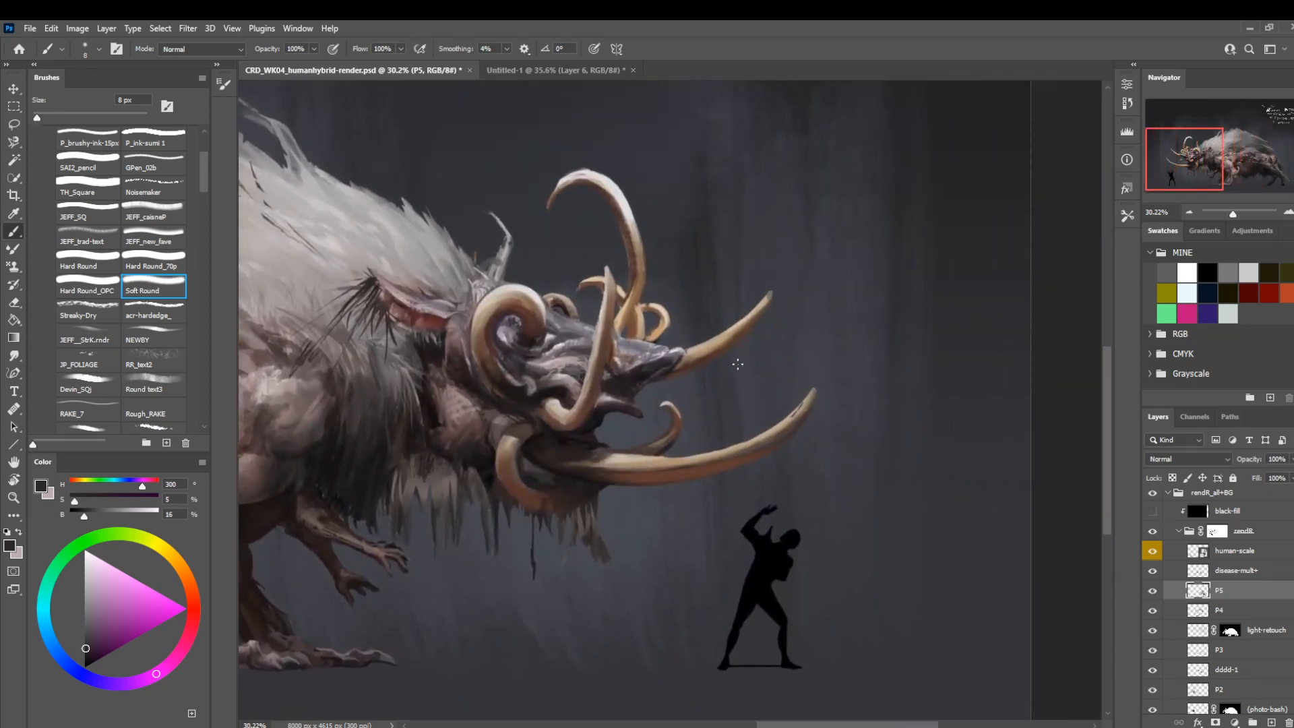
Shade the tusks and head with a sampled reddish brown, using Soft Round at 35 px.
key(bracketright)
key(bracketright)
key(bracketright)
key(bracketright)
key(bracketright)
key(bracketright)
key(bracketright)
alt+click(628, 248)
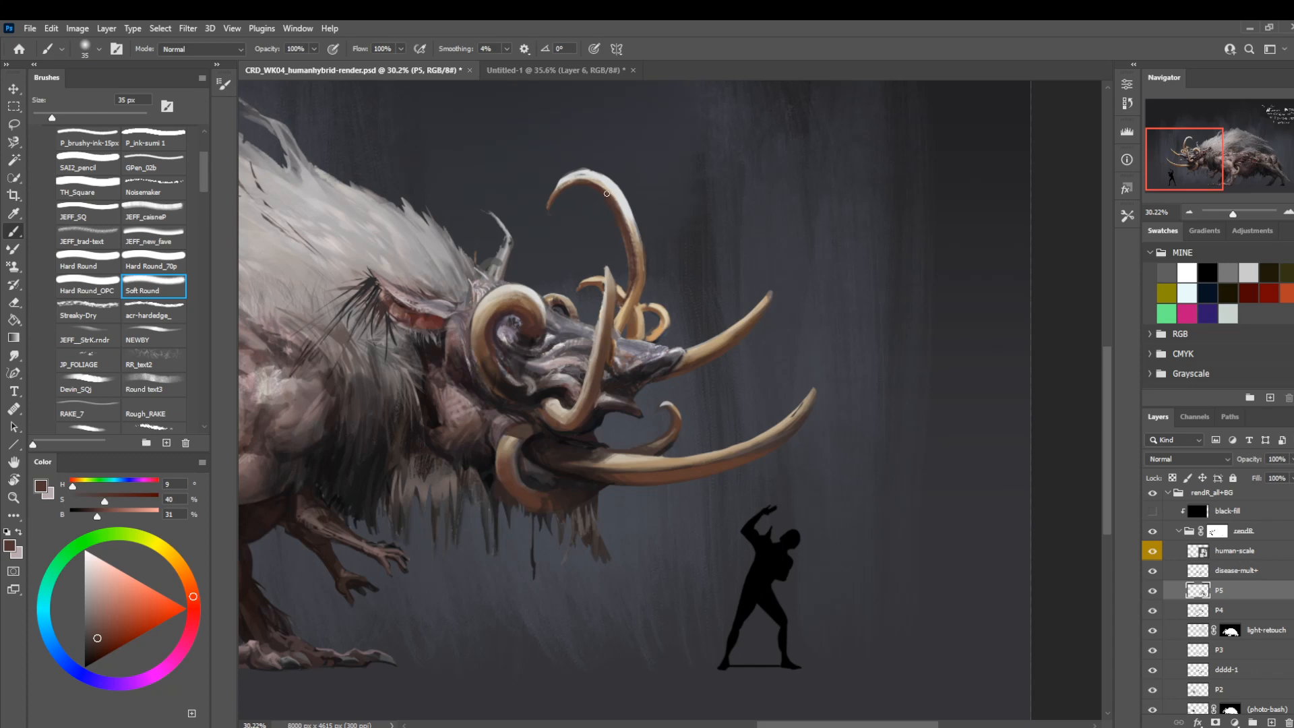
mouse_move(475, 381)
mouse_down()
mouse_move(589, 392)
mouse_move(628, 376)
mouse_up()
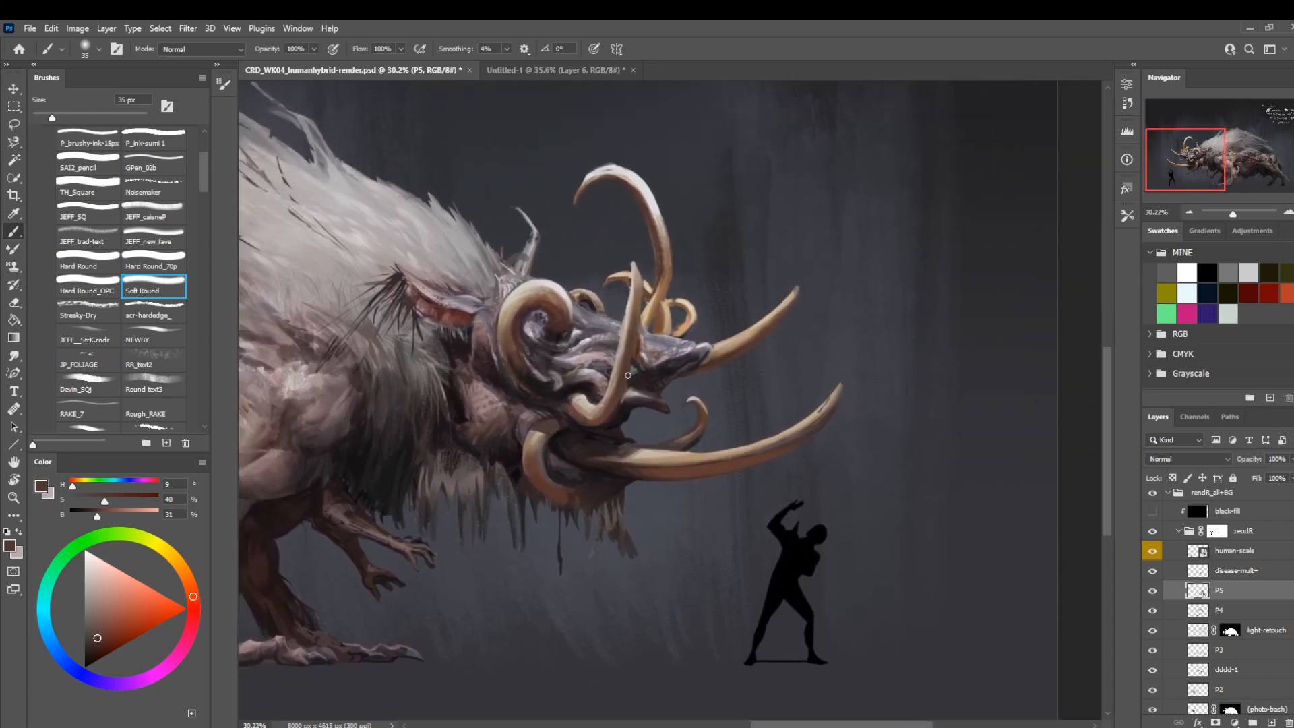
key(bracketright)
key(bracketright)
drag(463, 496, 614, 400)
key(bracketleft)
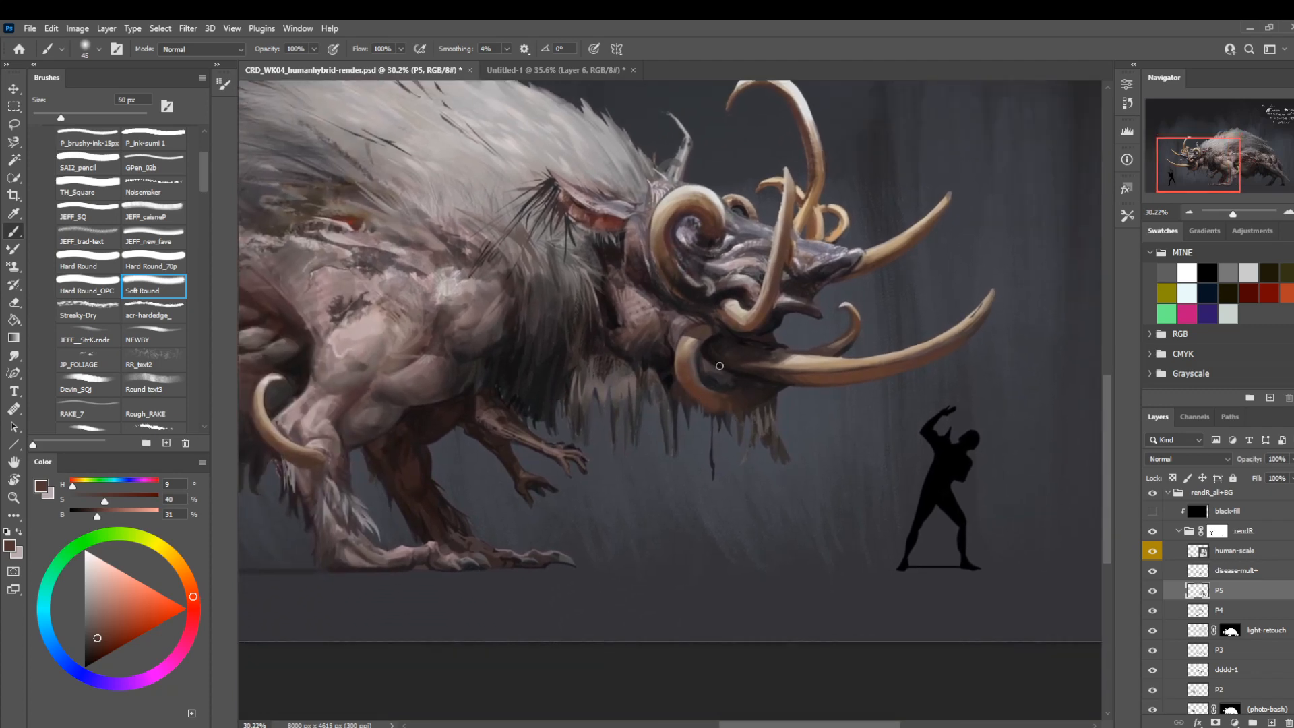
Refine the edge of the lower curled tusk beside the jaw with sampled dark browns, using Hard Round_70p at 9 px.
alt+click(676, 391)
key(comma)
key(comma)
key(bracketleft)
key(bracketleft)
key(bracketleft)
key(bracketleft)
key(bracketleft)
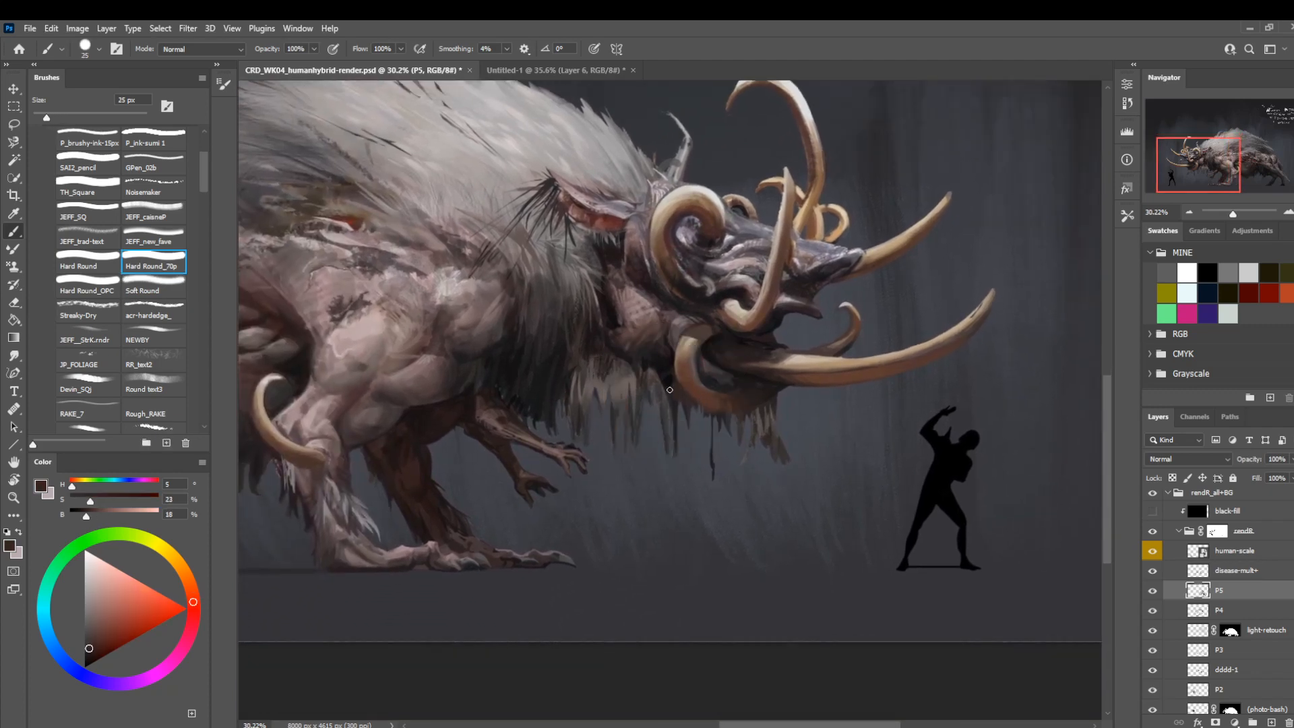
key(bracketleft)
key(bracketleft)
alt+click(678, 376)
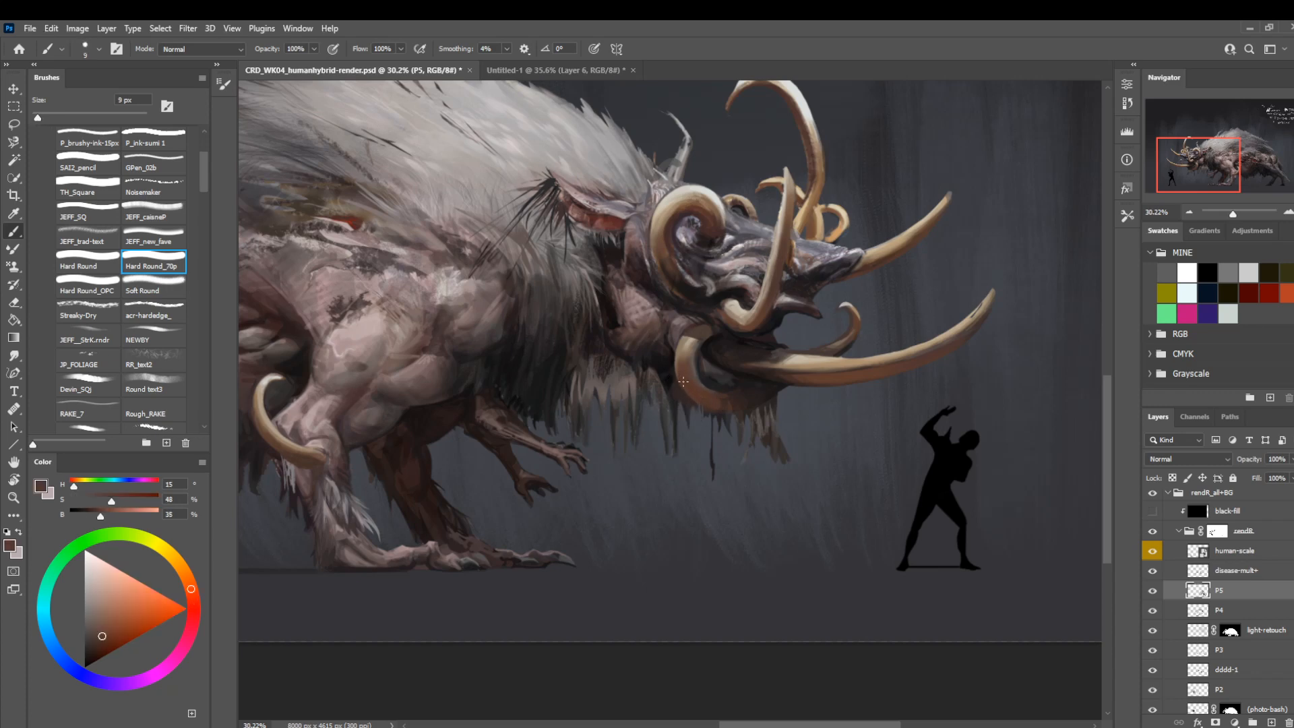
Touch up the hair edge between the ear and the curled horn with sampled pinkish greys, using the 9 px brush.
drag(448, 522, 539, 526)
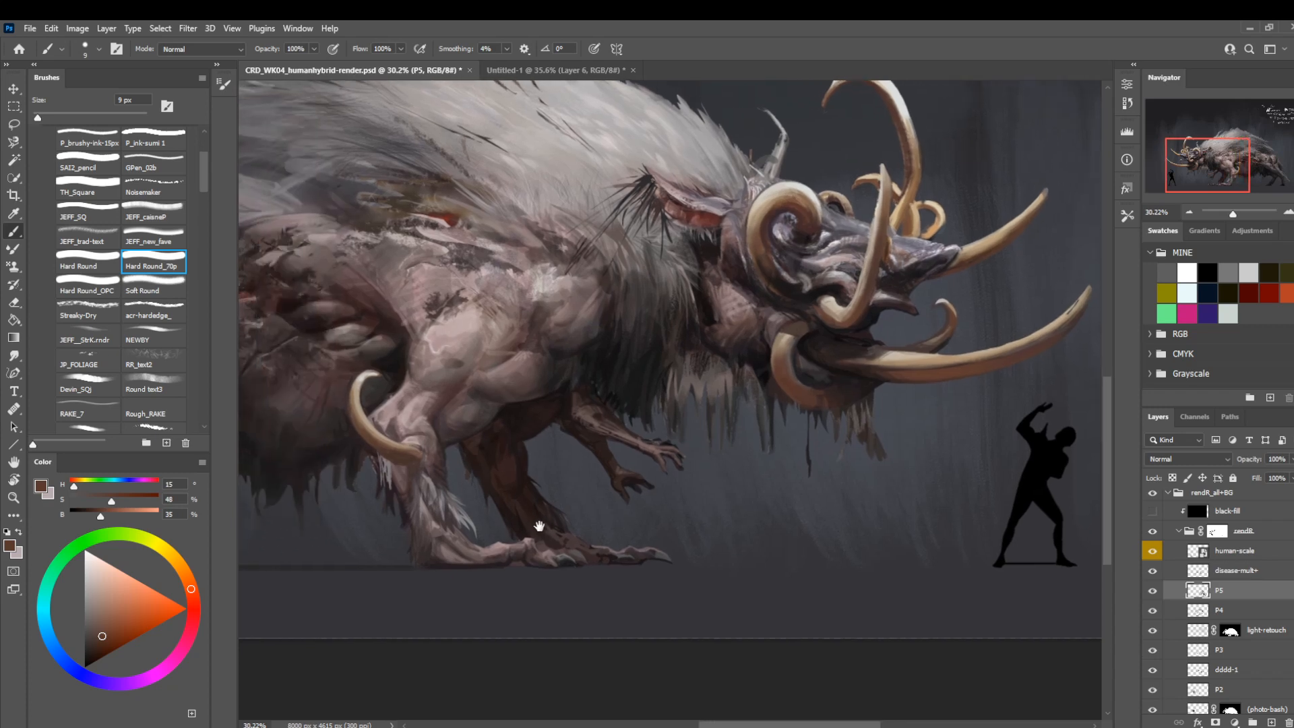
drag(490, 457, 508, 510)
alt+click(755, 286)
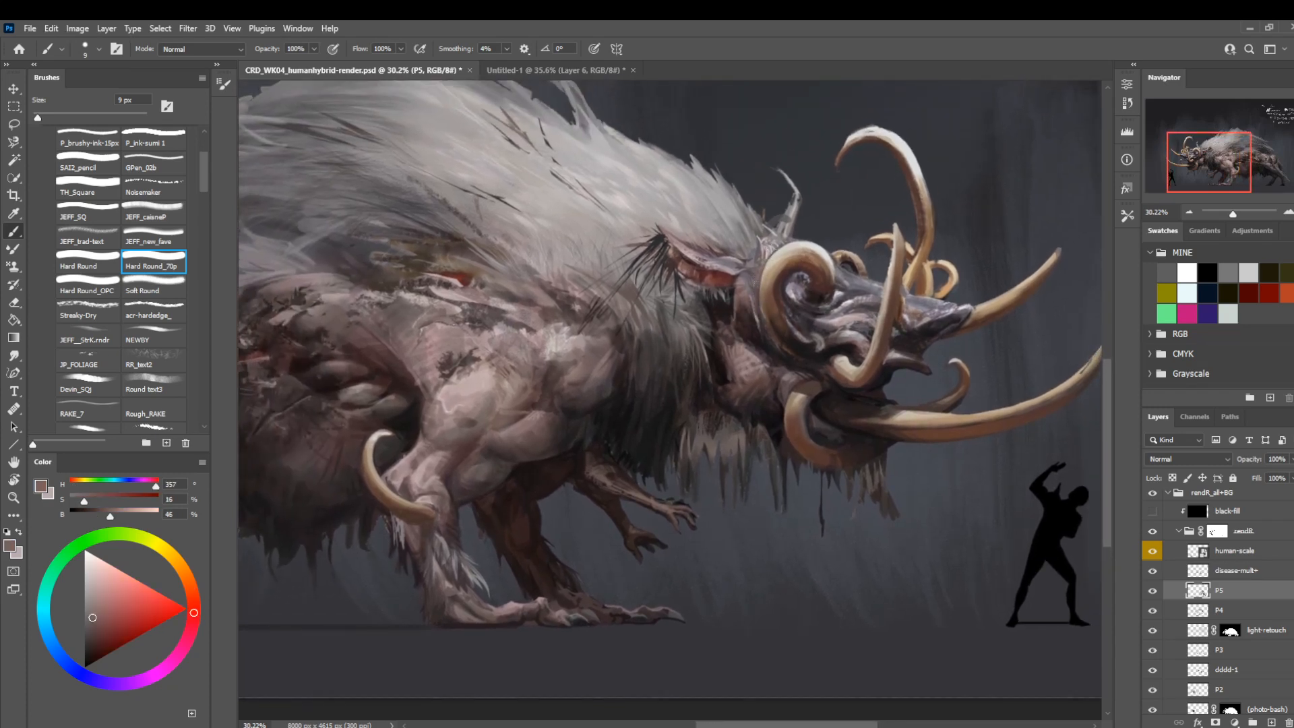
alt+click(772, 251)
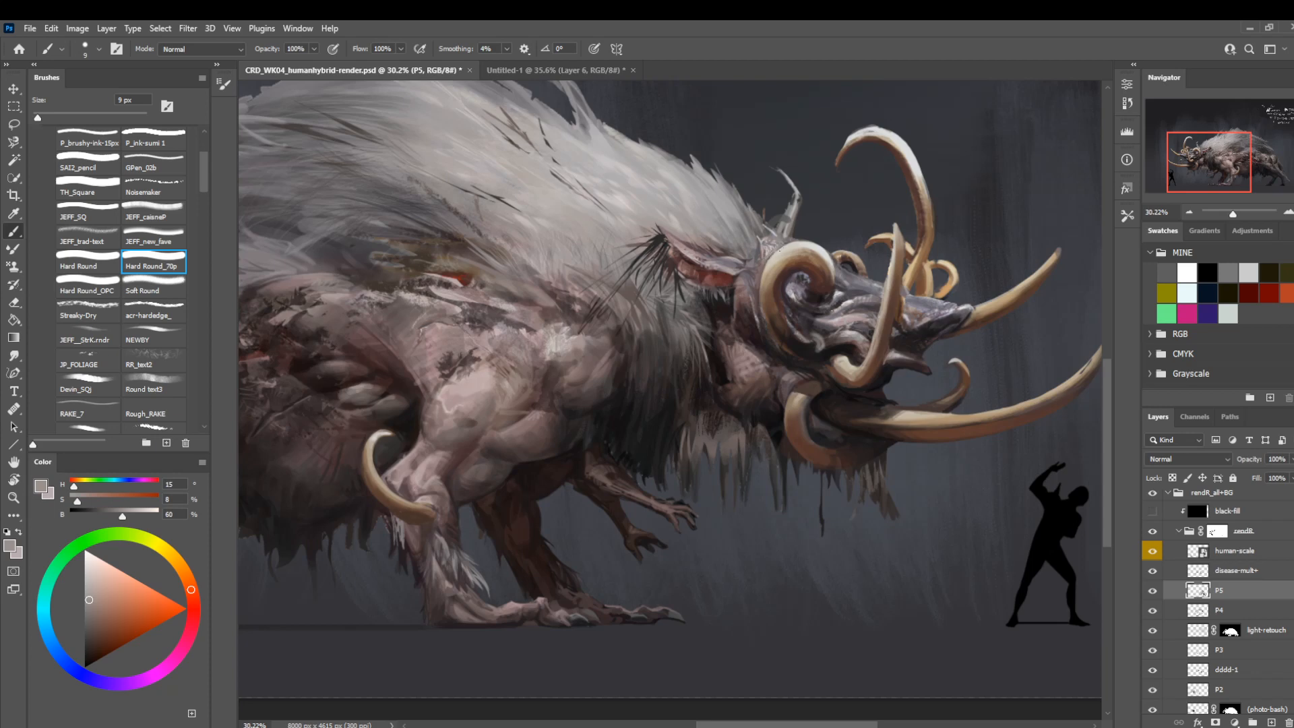
Clean the edges around the tip of the foreleg tusk with a sampled dark grey, using Hard Round_70p at 9 px.
drag(357, 477, 640, 423)
alt+click(651, 384)
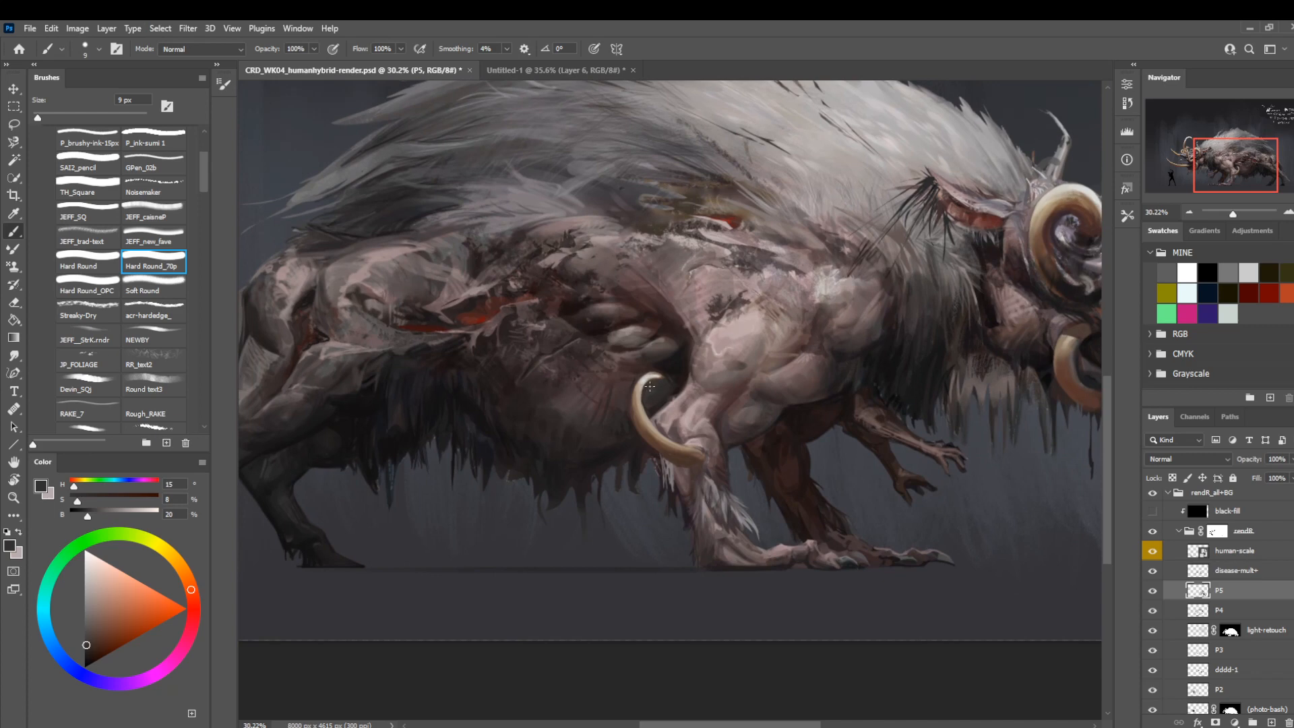
key(z)
drag(650, 394, 717, 474)
key(b)
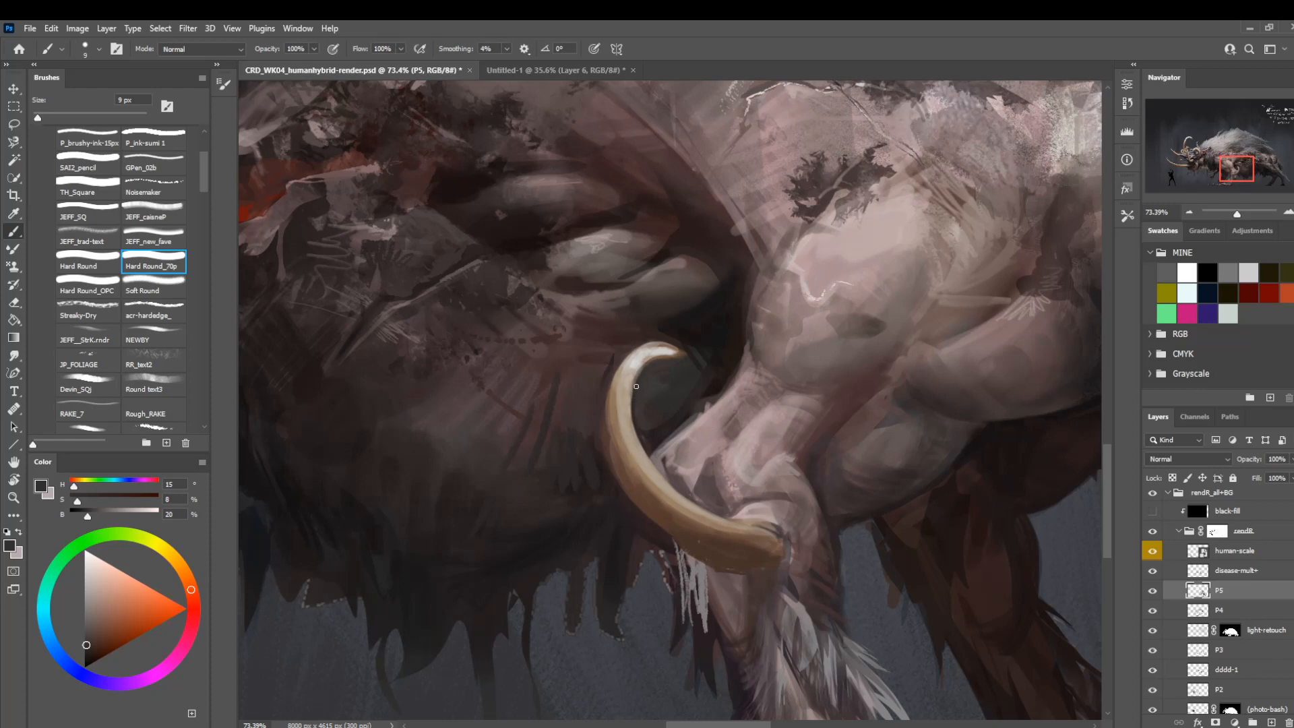
alt+click(655, 335)
alt+click(684, 356)
key(z)
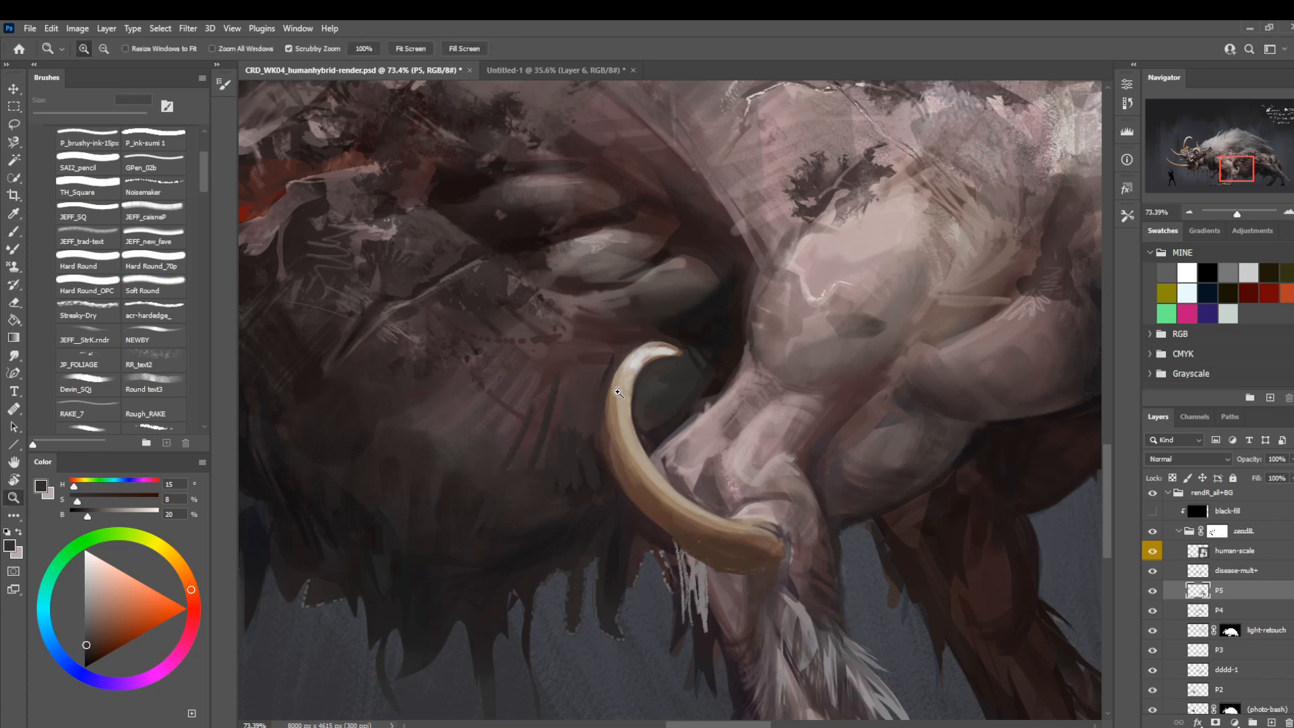
Compare the whole creature with layer P5 off and on, and flip the canvas view horizontally.
drag(618, 392, 713, 454)
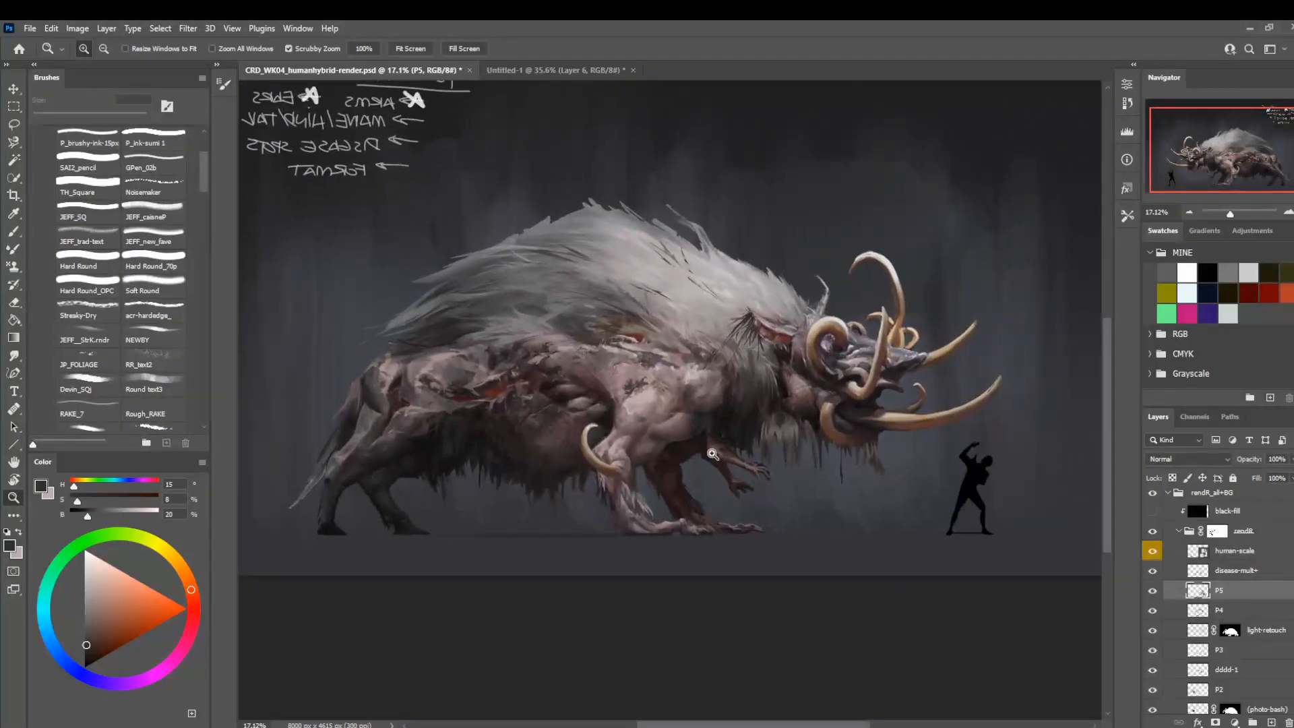
click(1153, 591)
click(1153, 591)
key(ctrl+h)
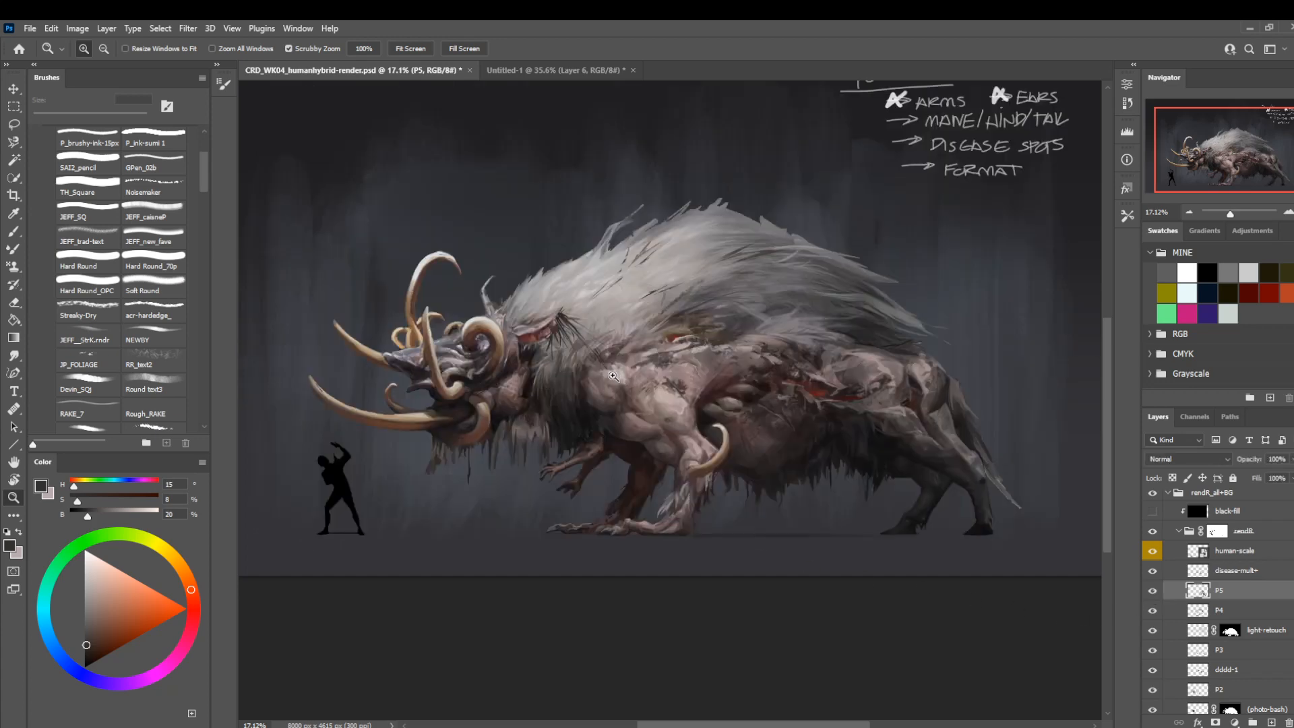
Repaint the rearmost hind hoof and its fetlock hair with sampled dark browns, using Hard Round_70p at 8 to 10 px.
mouse_move(684, 447)
mouse_down()
mouse_move(610, 414)
mouse_move(498, 395)
mouse_up()
drag(780, 496, 862, 581)
key(b)
alt+click(795, 243)
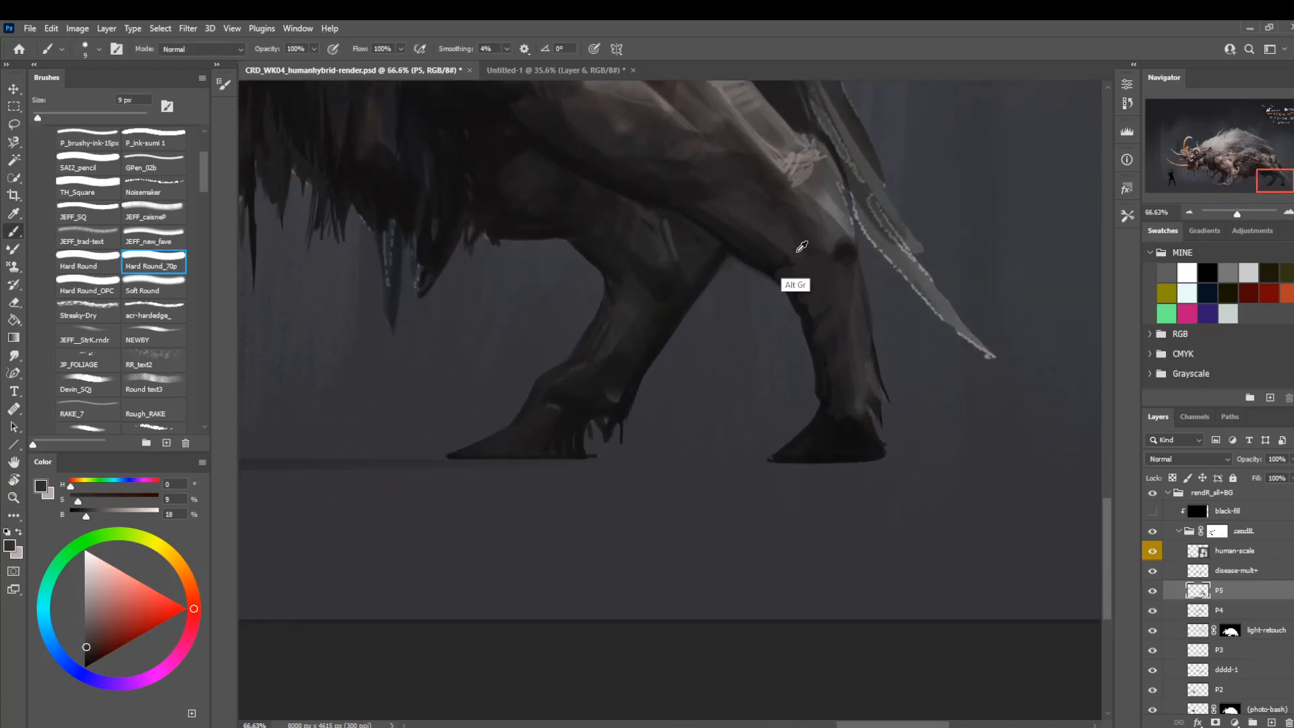
alt+click(745, 168)
mouse_move(820, 459)
mouse_down()
mouse_move(851, 424)
mouse_move(801, 418)
mouse_move(875, 414)
mouse_move(810, 422)
mouse_move(821, 410)
mouse_move(771, 449)
mouse_up()
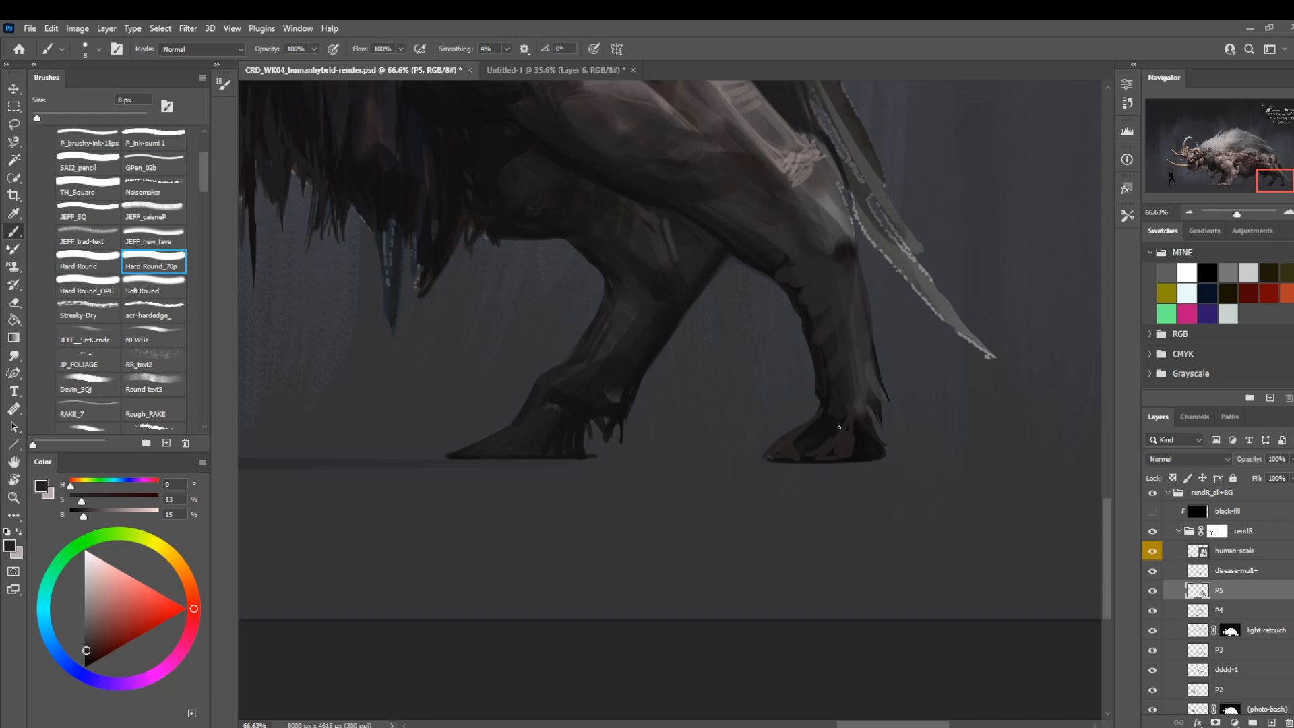
alt+click(827, 394)
key(bracketright)
key(bracketright)
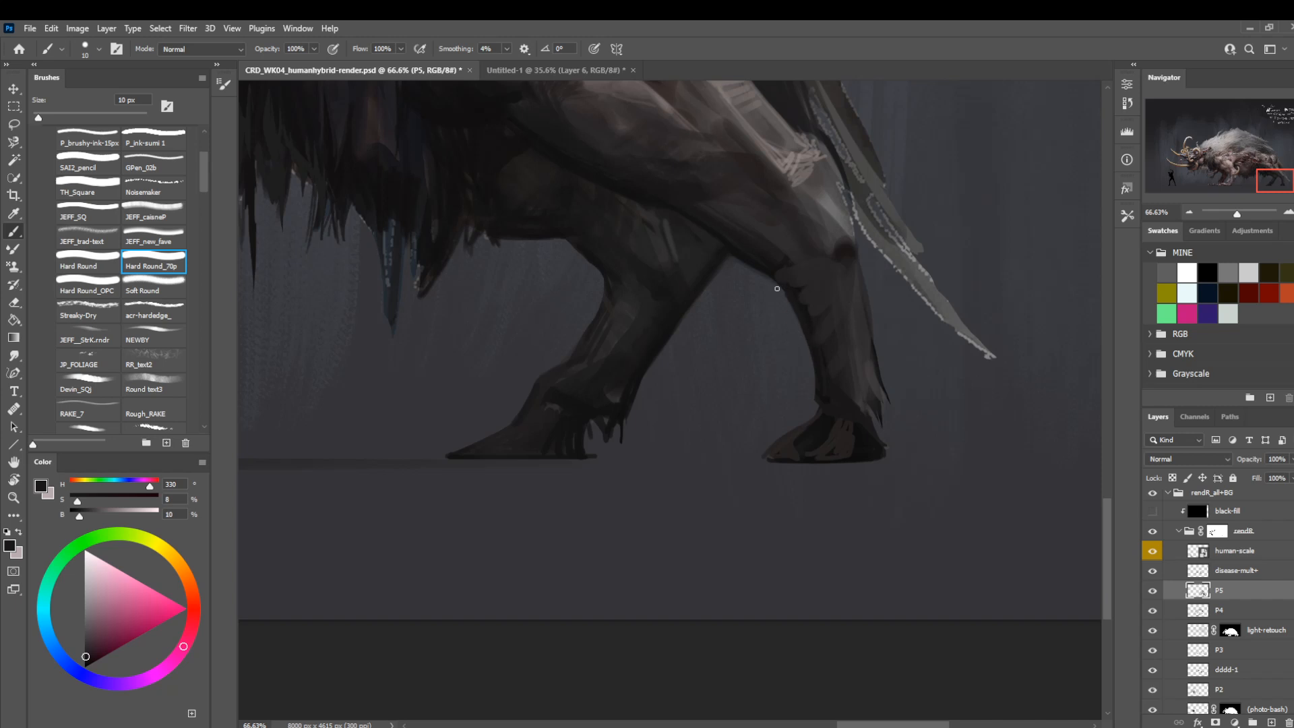
Deepen the shadows and sole line of the rearmost hoof with sampled near-blacks, reducing the brush to 7 px.
key(bracketleft)
key(bracketleft)
alt+click(704, 229)
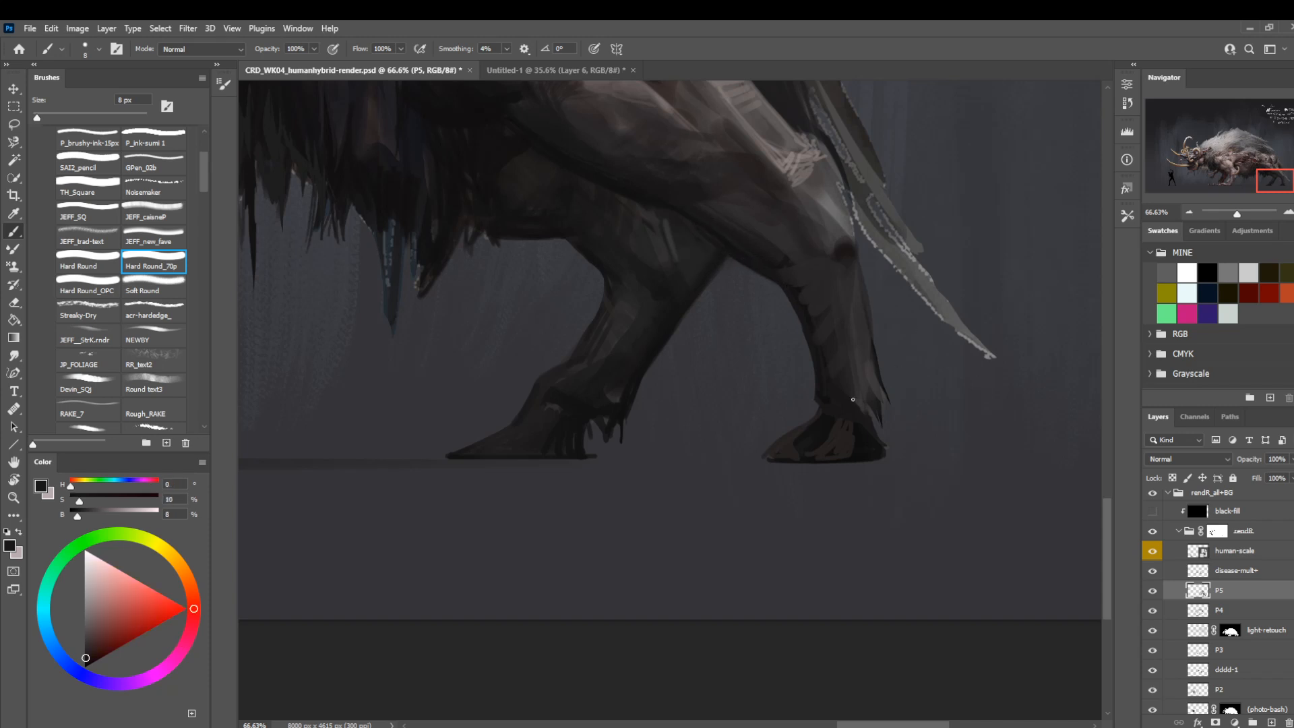
key(bracketleft)
alt+click(819, 447)
Define the other hind hoof and its hair fringe with sampled darks, using Hard Round_70p at 6 px.
key(bracketleft)
alt+click(526, 435)
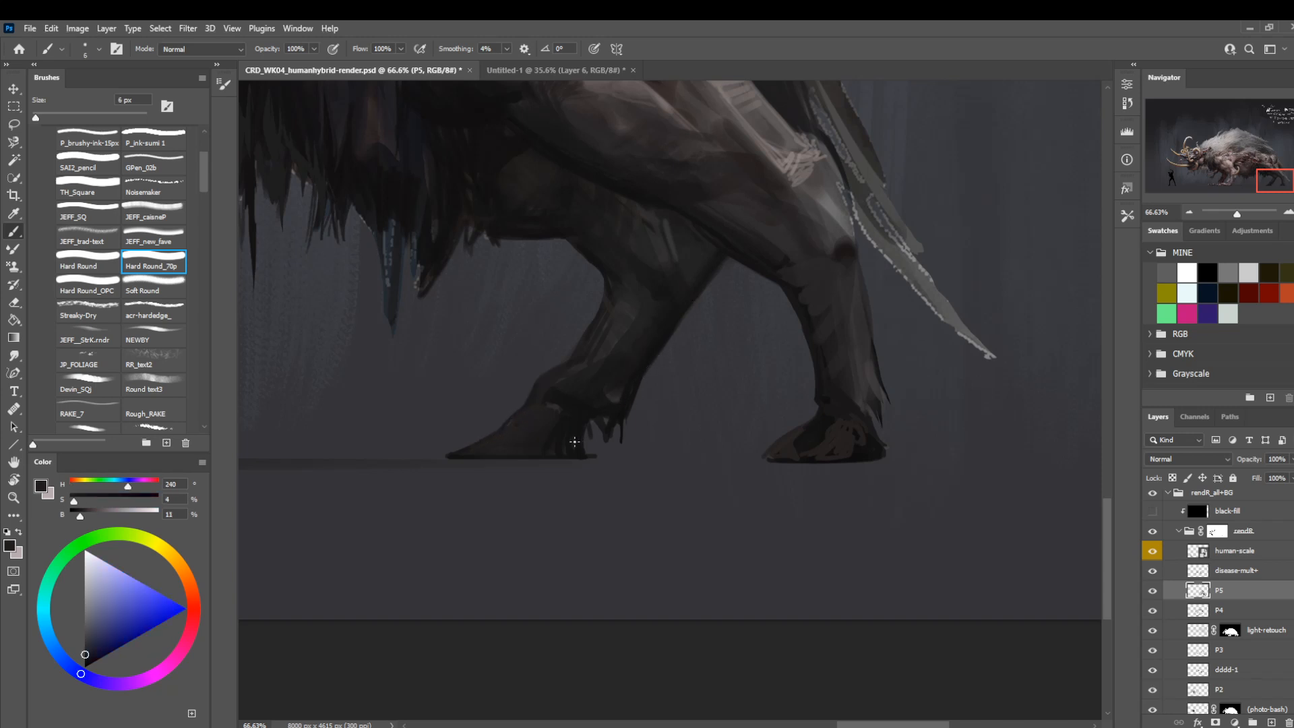
drag(587, 438, 589, 424)
key(z)
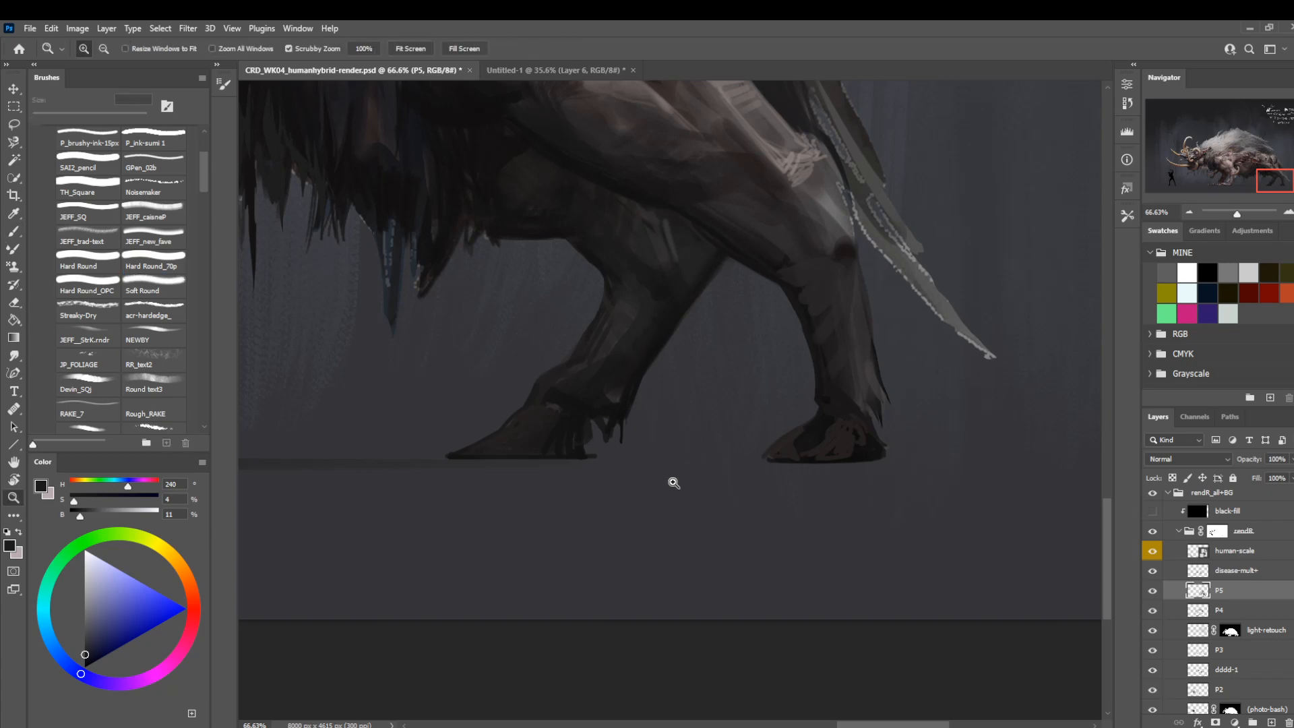
key(b)
drag(701, 511, 507, 518)
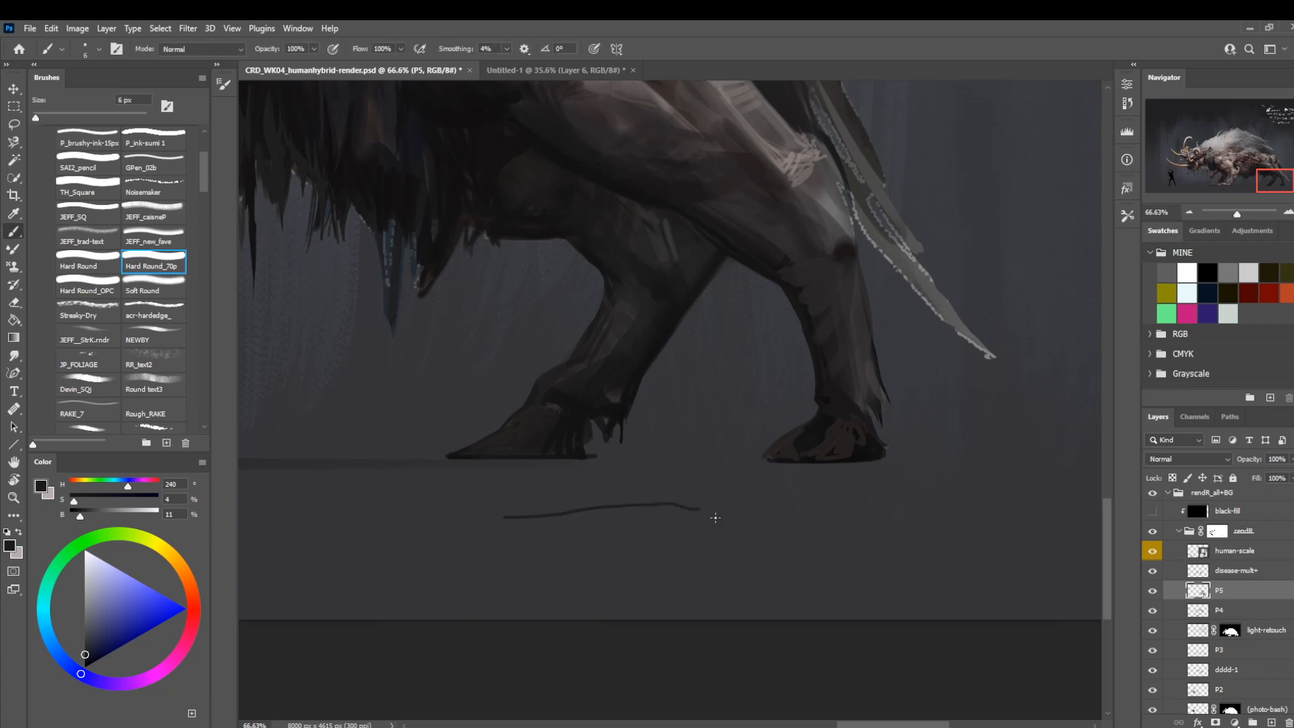
key(ctrl+z)
Check the finished hooves on the whole creature with layer P5 off and on, and flip the canvas view horizontally.
key(z)
drag(711, 531, 631, 523)
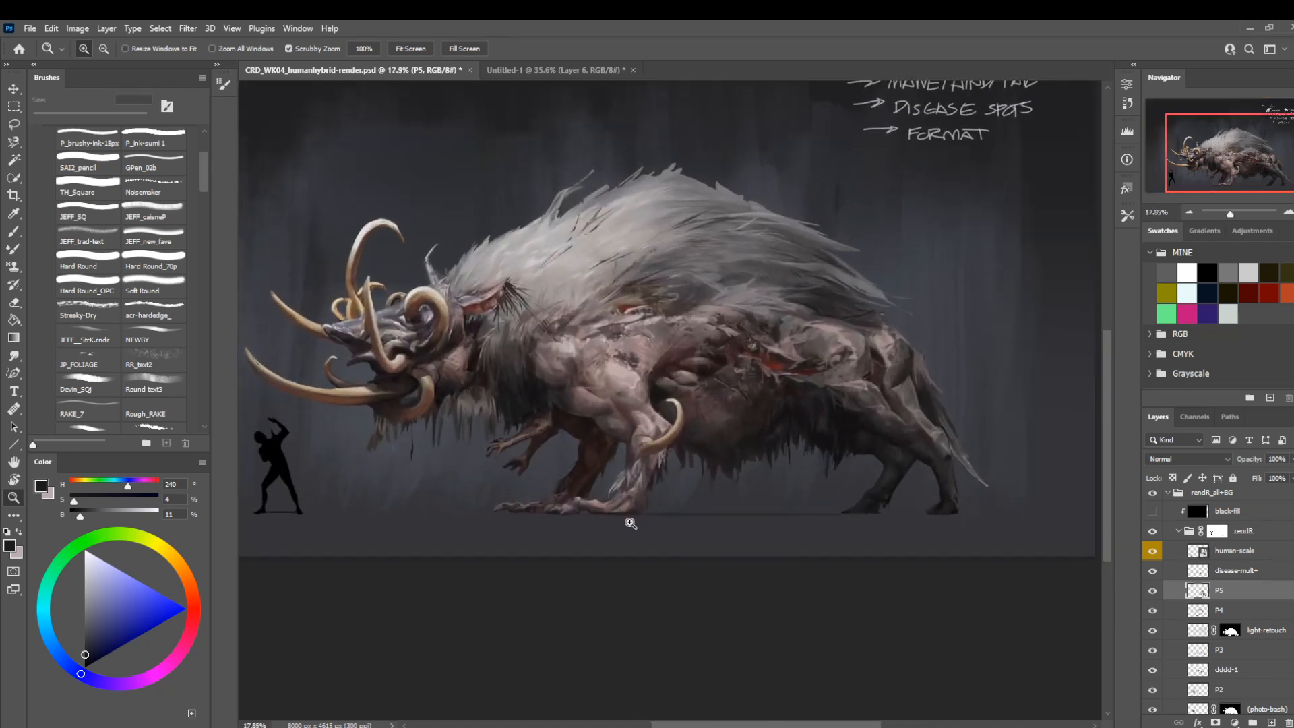
click(1152, 592)
click(1152, 591)
key(ctrl+shift+h)
drag(532, 246, 654, 310)
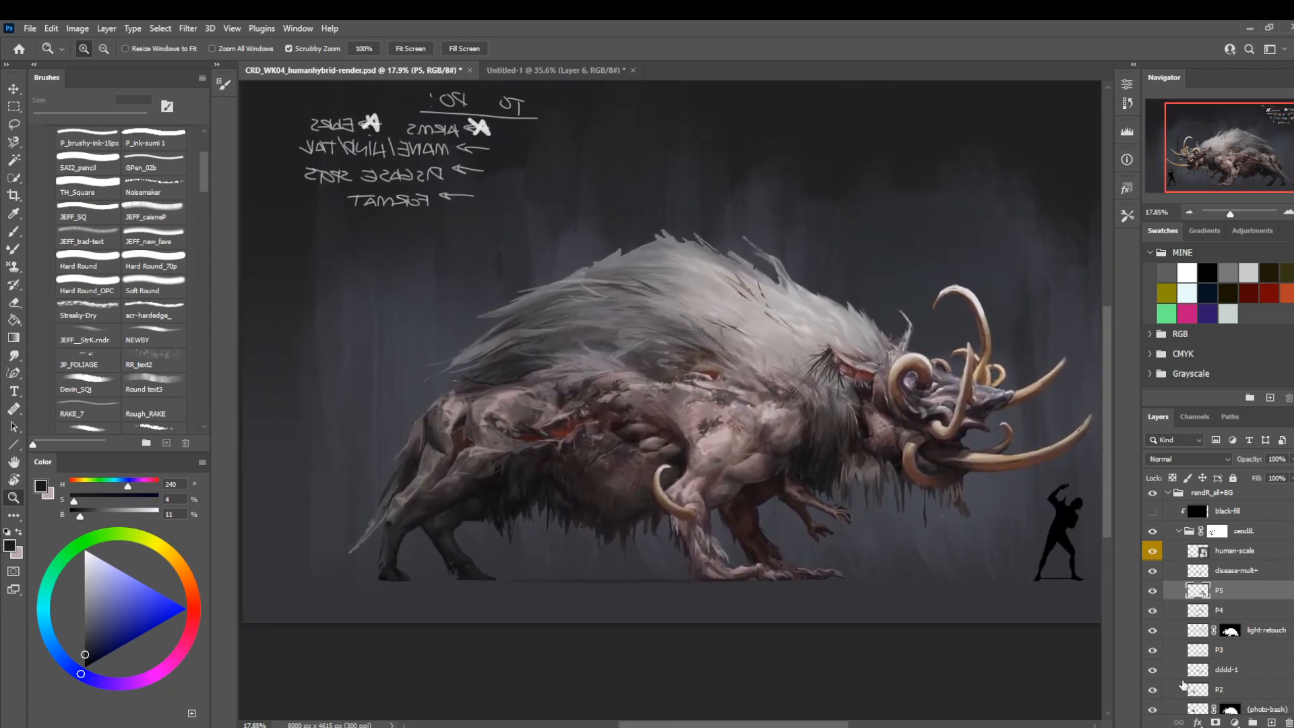
Select the disease-mult+ layer and compare the creature with it hidden and shown.
click(1166, 571)
click(1153, 572)
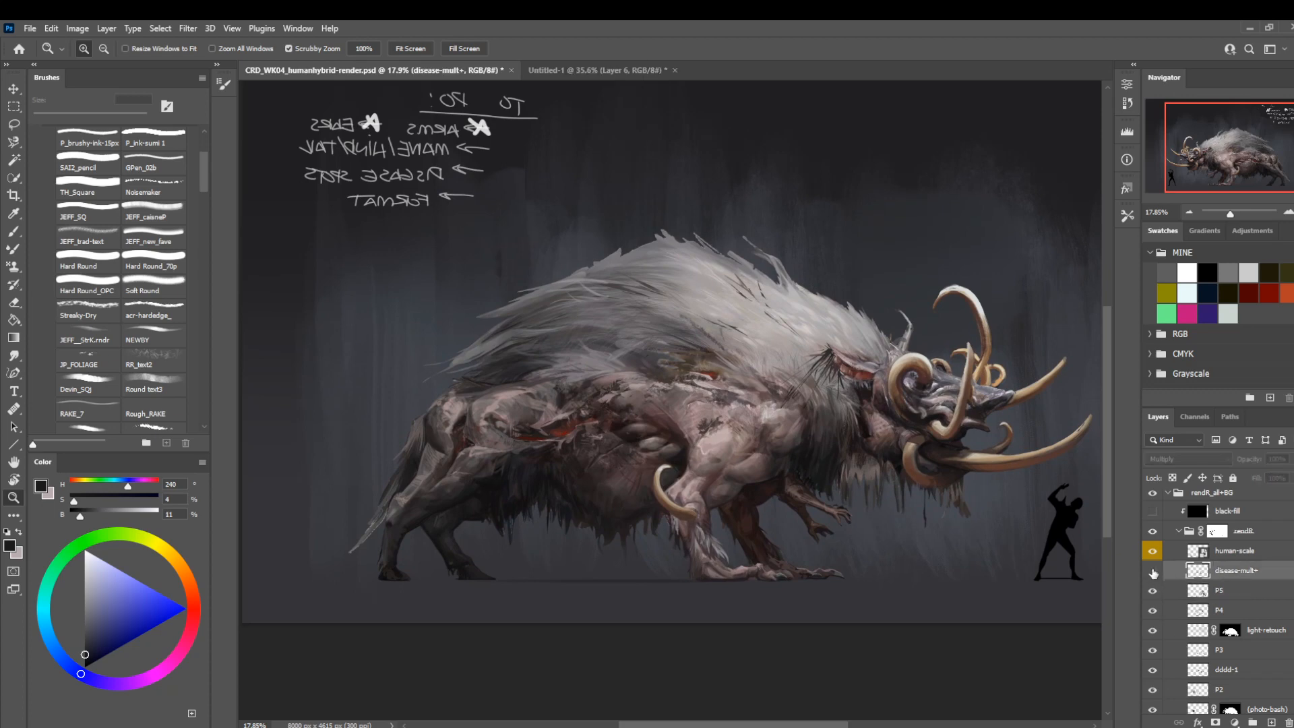
click(1153, 571)
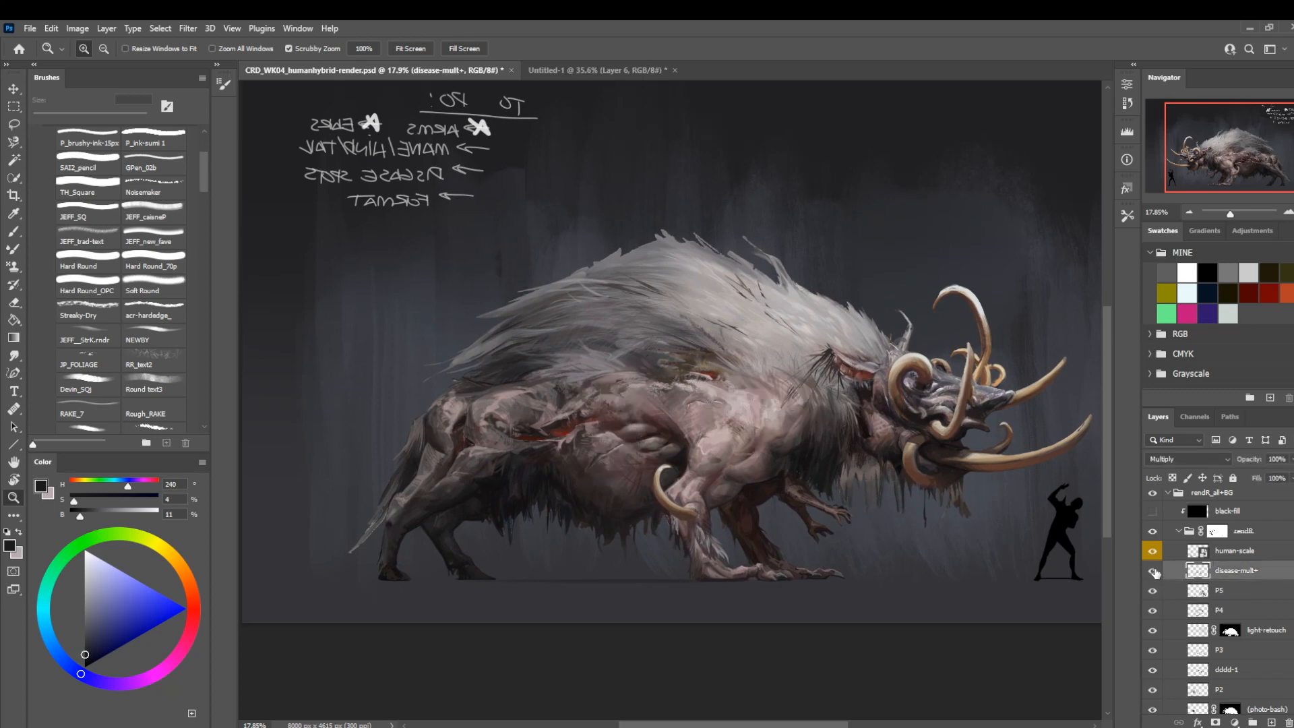
click(1153, 572)
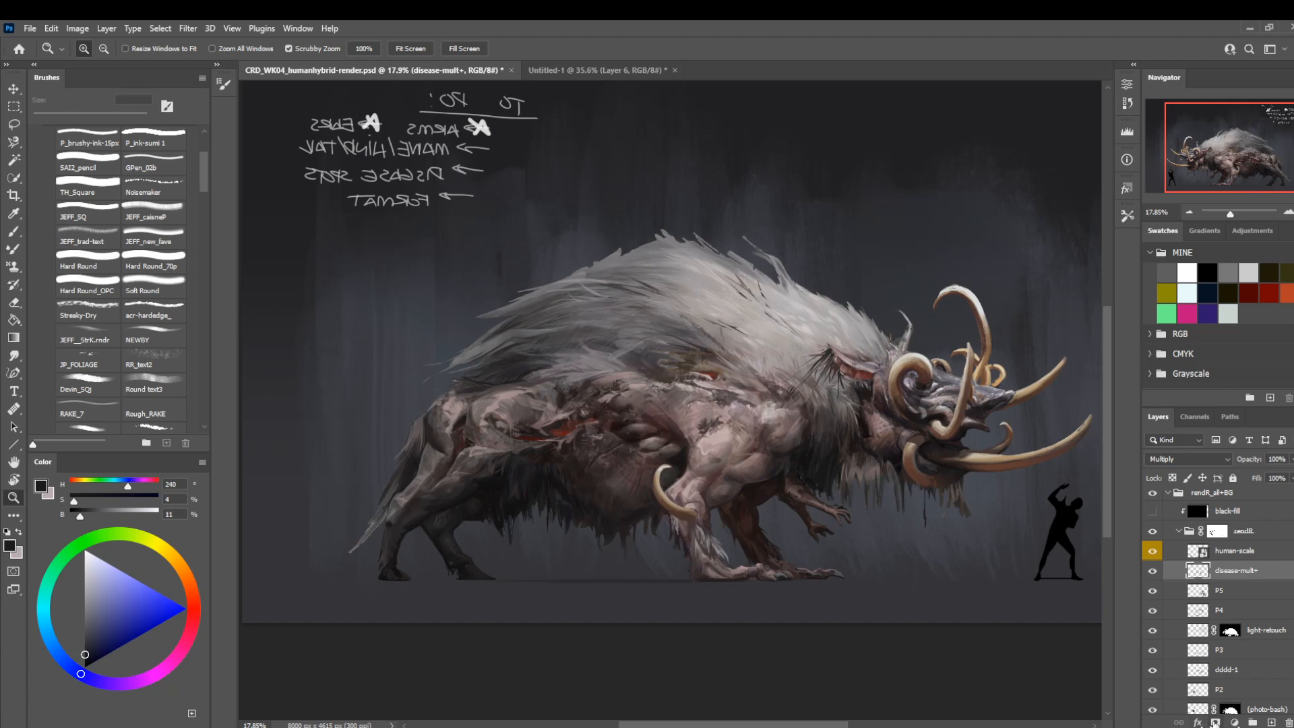
Add a layer mask to disease-mult+ and fade the disease spots over the flank with black, using Soft Round at 700 px.
click(1215, 723)
key(b)
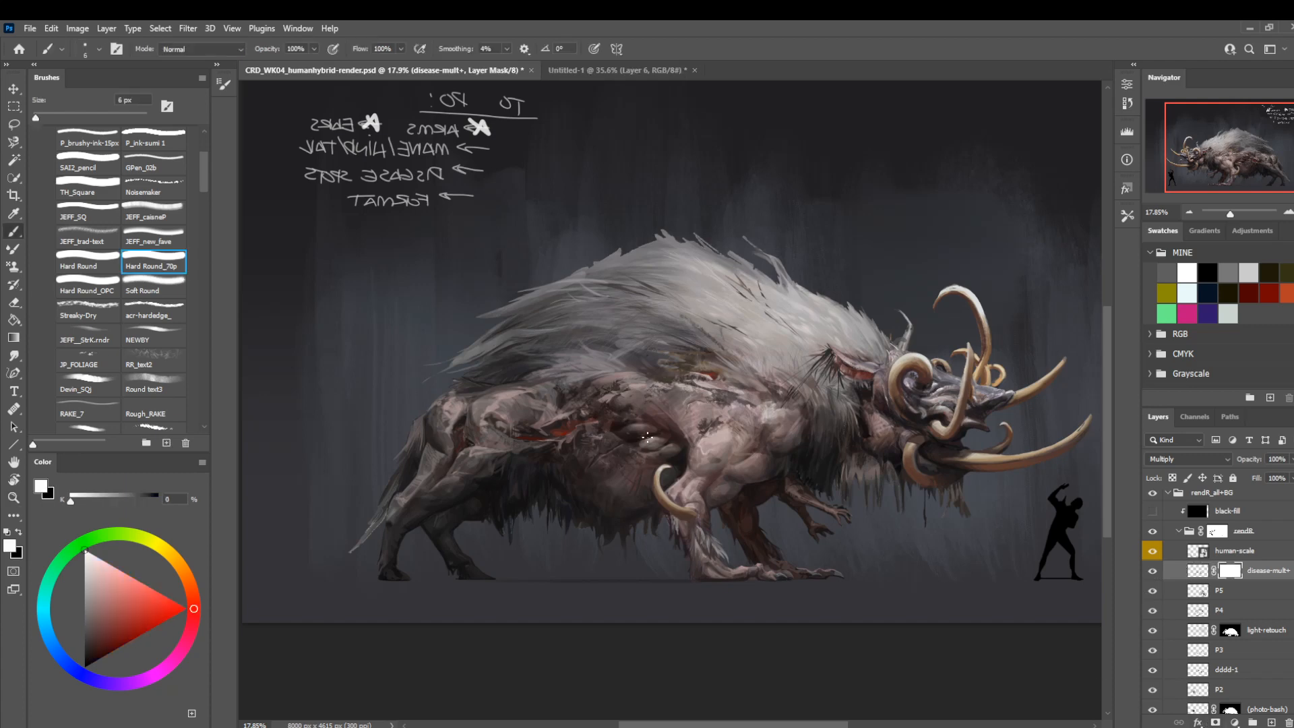
click(173, 292)
key(x)
key(bracketright)
key(bracketright)
key(bracketright)
key(bracketright)
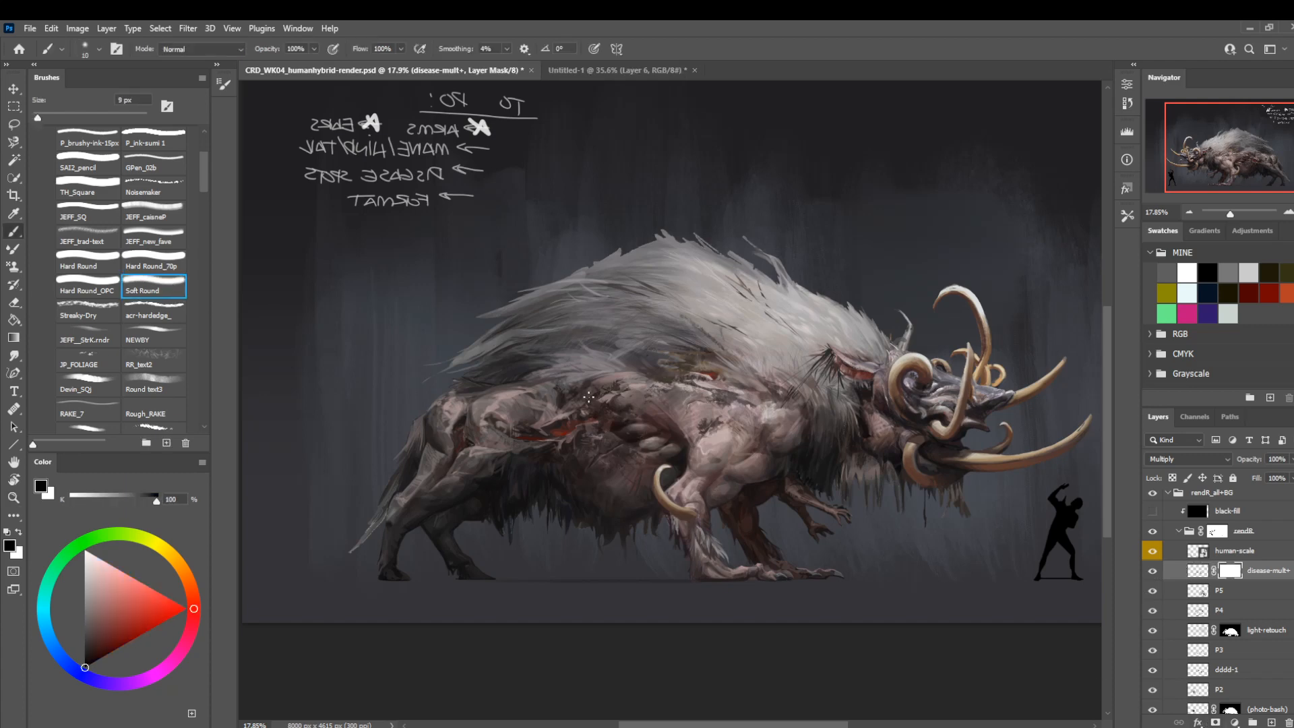
key(bracketright)
key(bracketright)
key(bracketright)
key(bracketright)
key(bracketright)
key(bracketright)
key(bracketright)
key(bracketright)
key(bracketright)
key(bracketright)
key(bracketright)
key(bracketright)
key(bracketright)
key(bracketright)
key(bracketright)
key(bracketright)
key(bracketright)
key(bracketright)
key(bracketright)
key(bracketright)
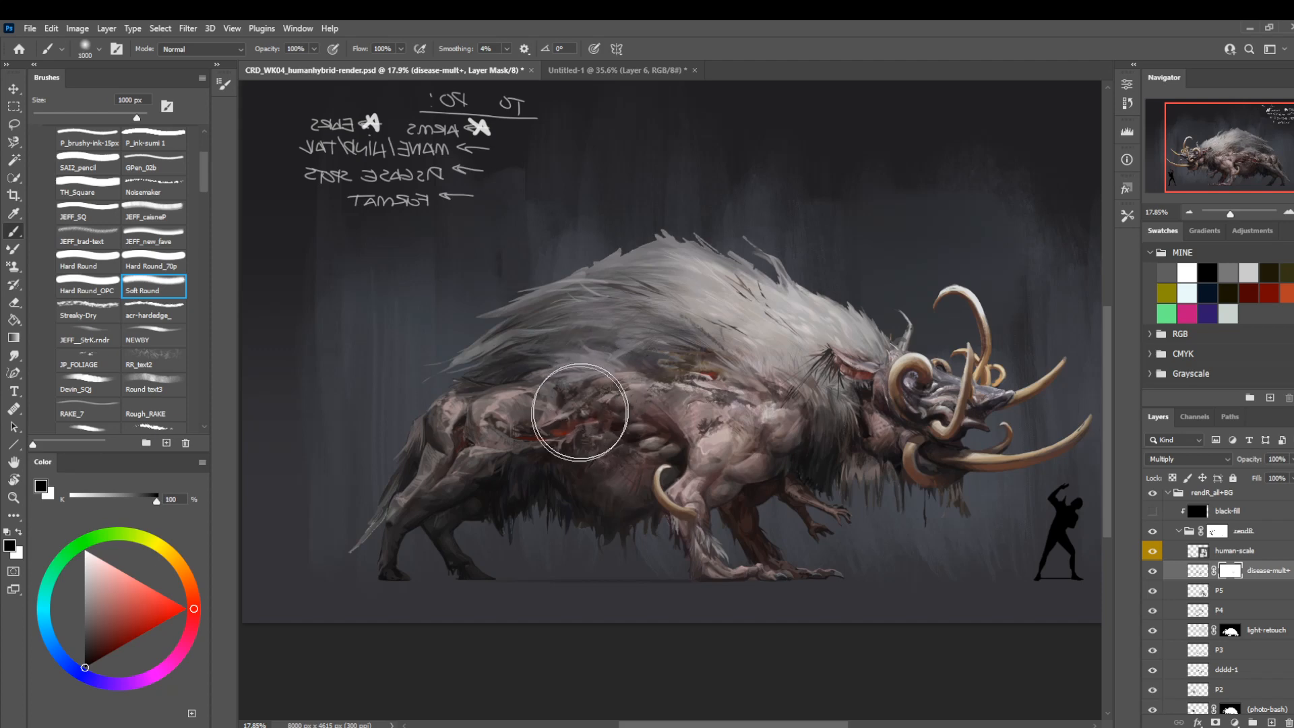
key(bracketleft)
key(bracketleft)
key(bracketleft)
drag(605, 441, 604, 429)
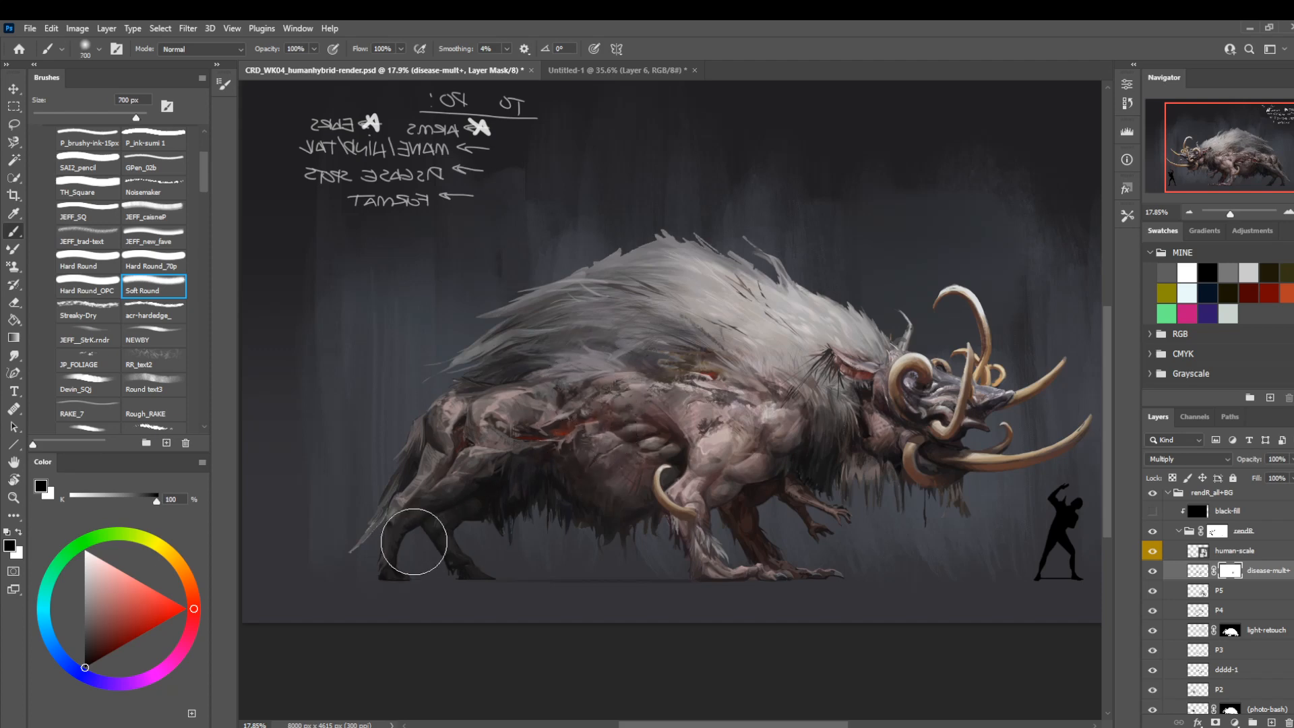
mouse_move(652, 288)
mouse_down()
mouse_move(580, 246)
mouse_move(566, 254)
mouse_up()
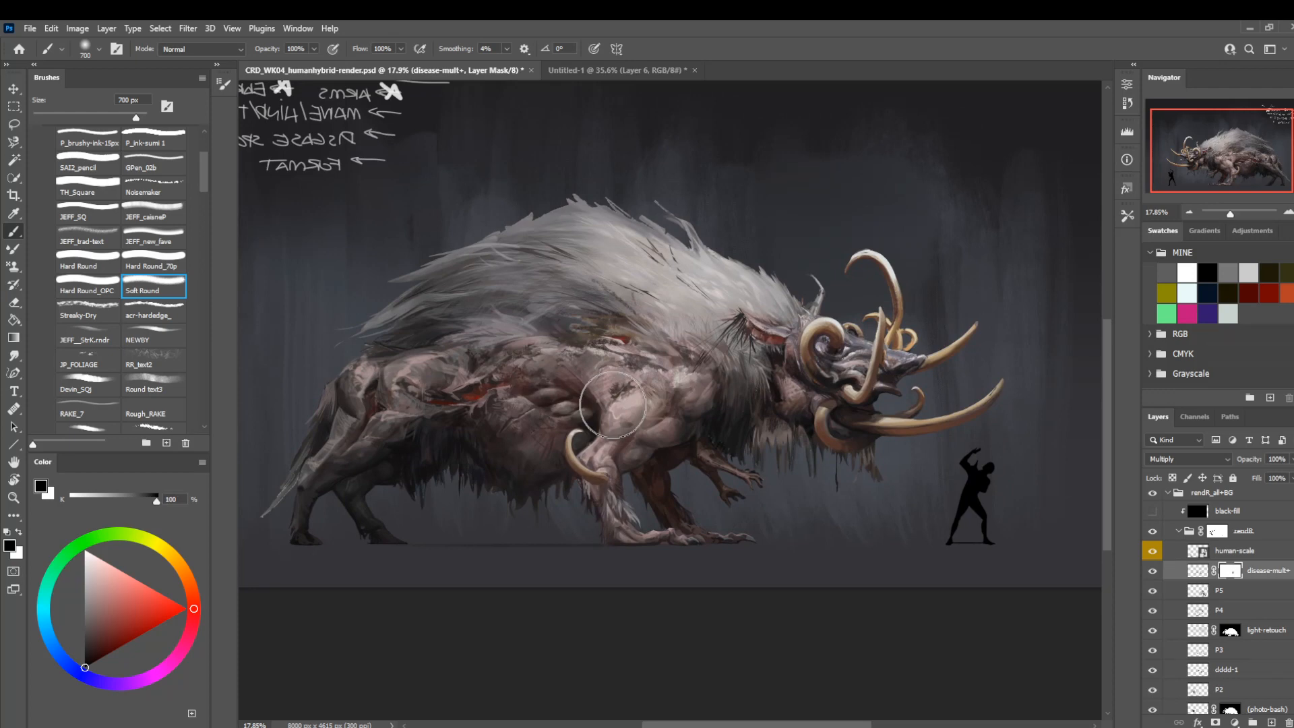
drag(444, 436, 434, 467)
Compare the creature with the masked disease-mult+ layer off and on.
click(1152, 571)
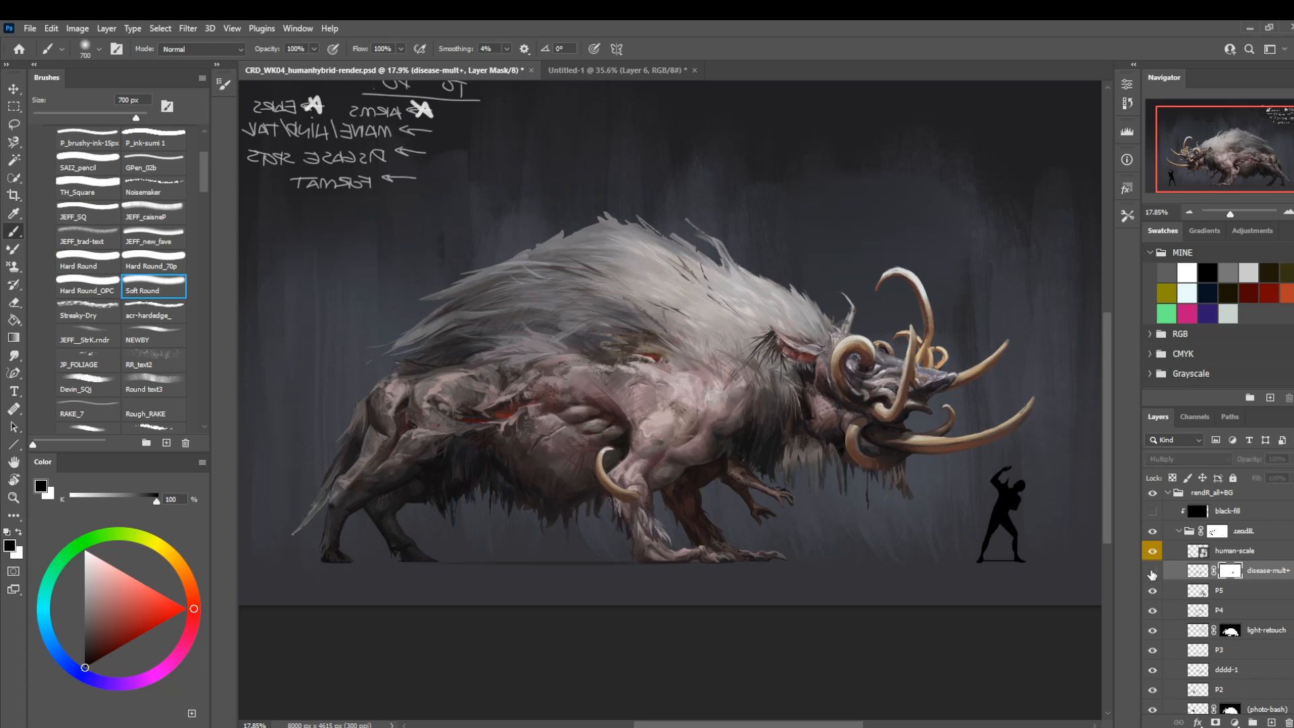
click(1153, 571)
drag(677, 494, 676, 554)
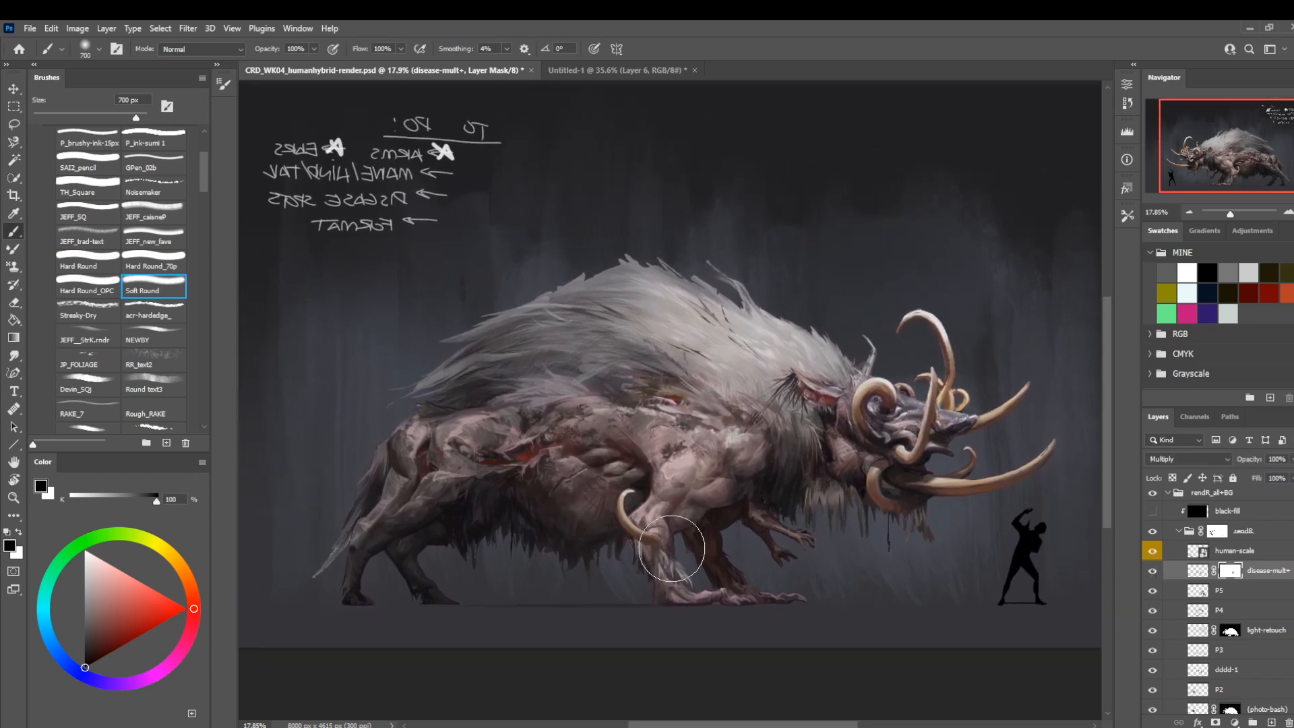
Flip the canvas view horizontally and save the document.
key(ctrl+f)
mouse_move(714, 498)
mouse_down()
mouse_move(644, 547)
mouse_move(564, 560)
mouse_move(717, 491)
mouse_move(734, 453)
mouse_move(733, 472)
mouse_up()
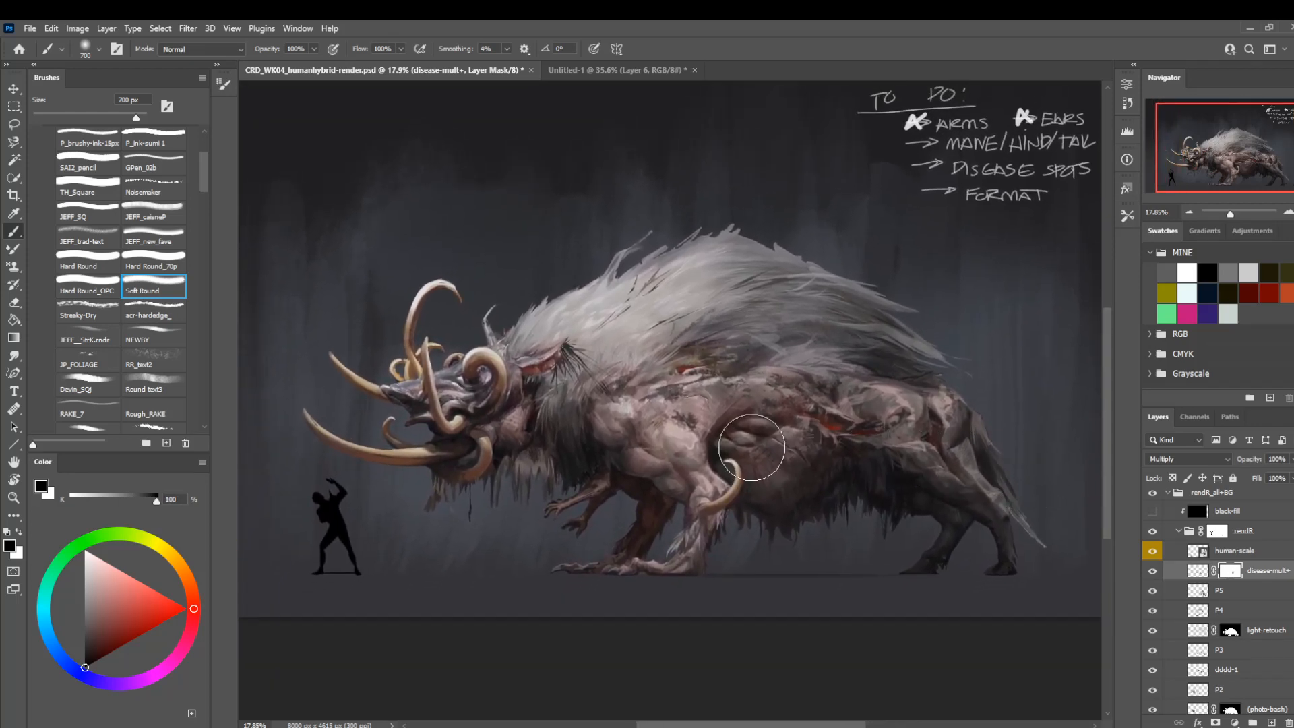
key(ctrl+s)
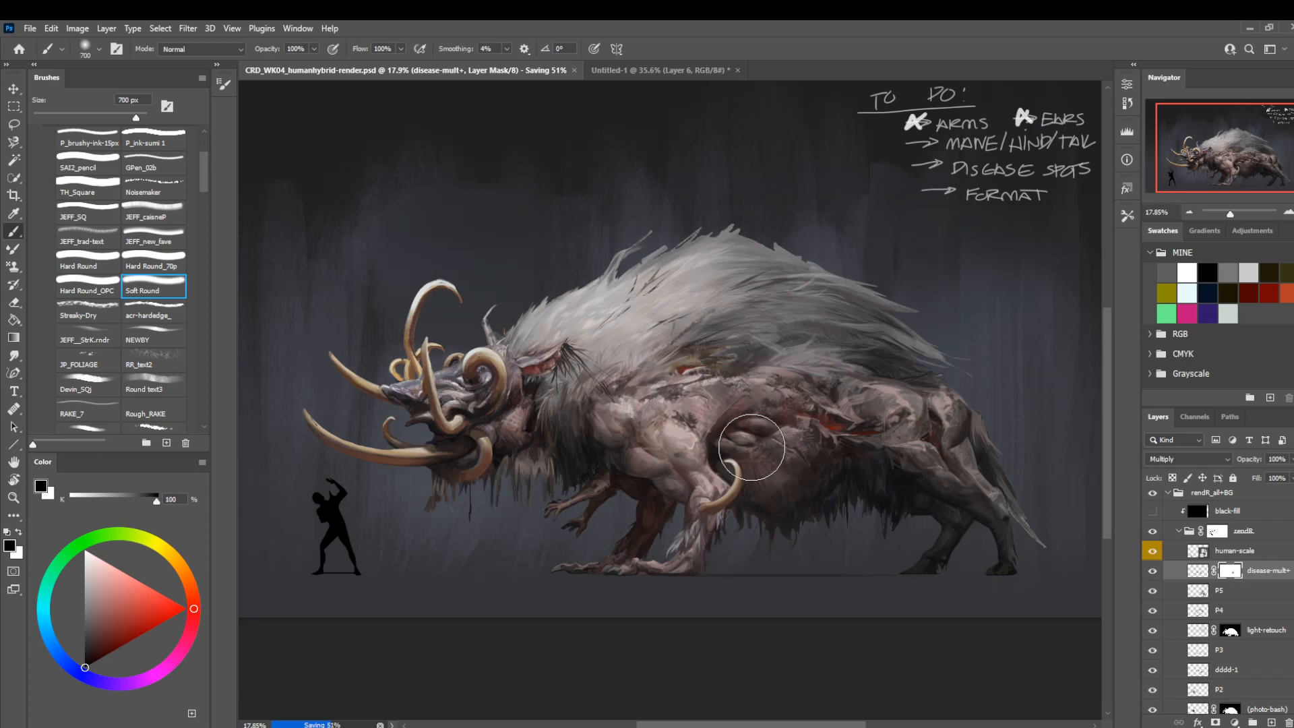
Add a new layer above human-scale, clipped to it with the previous layer as clipping mask.
click(1235, 549)
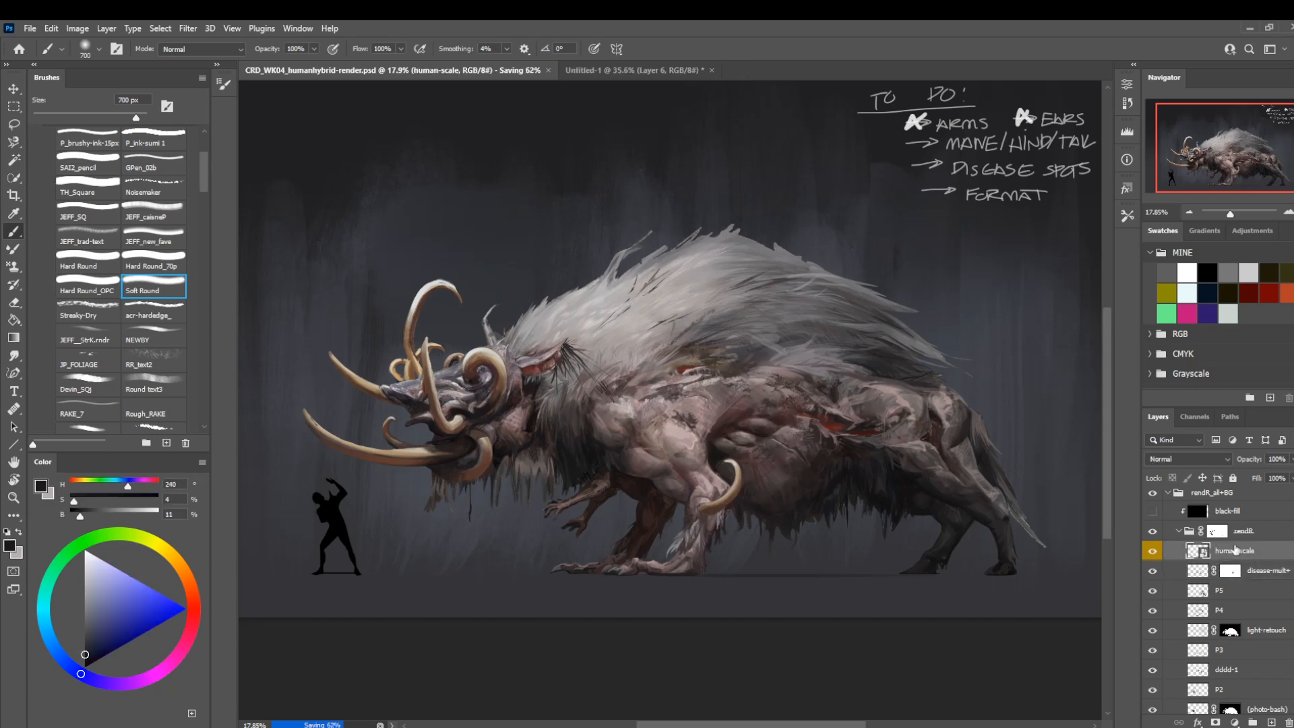
key(ctrl+shift+n)
click(605, 284)
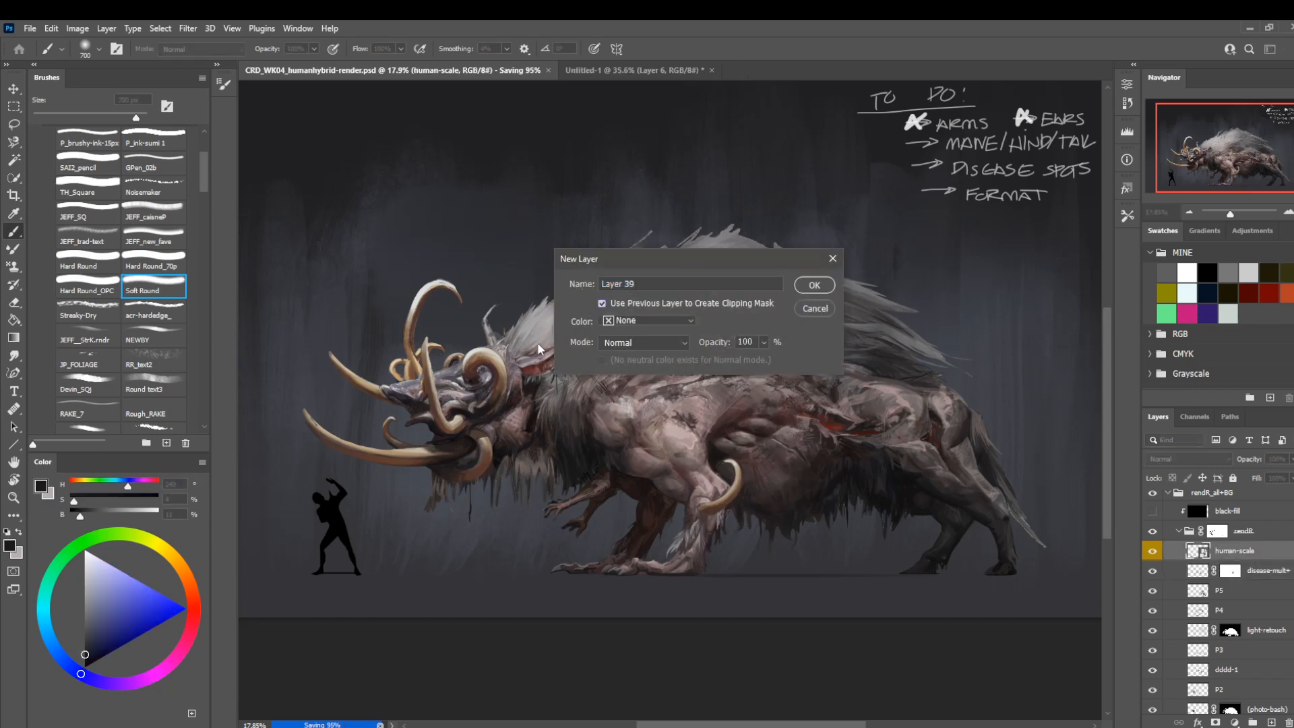
key(Return)
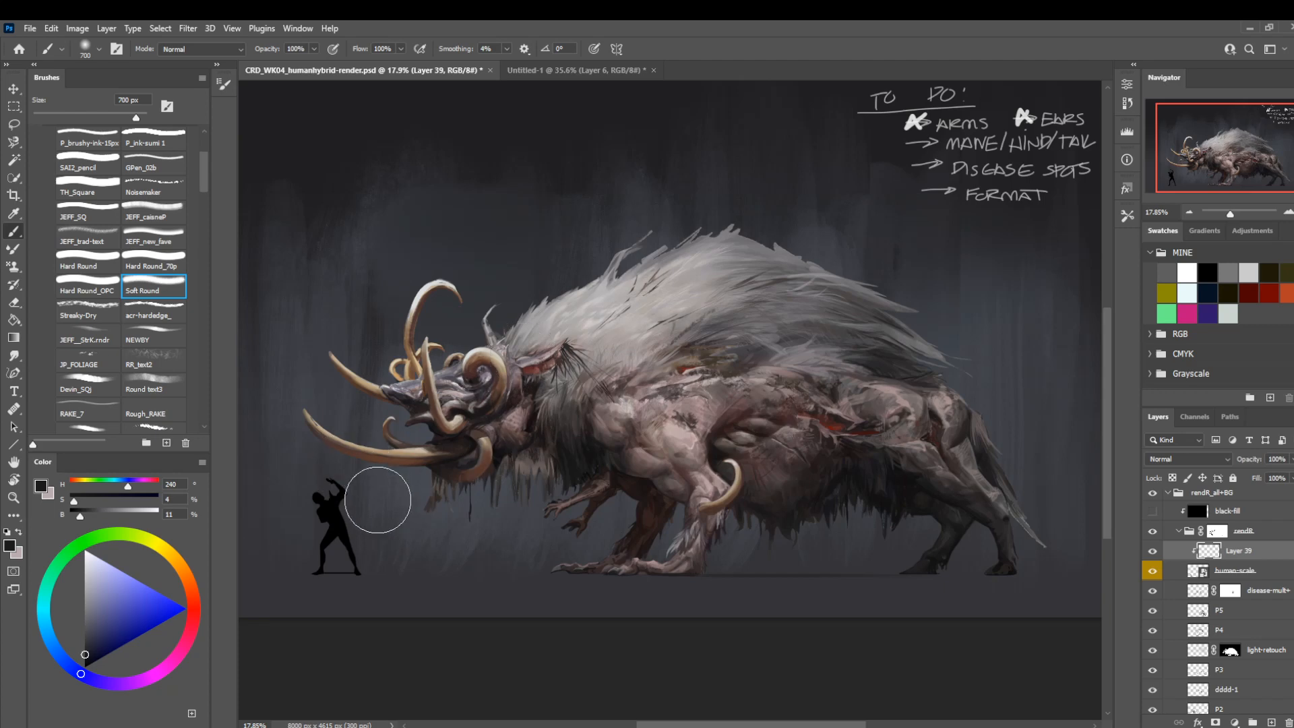
Marquee-select the area around the human scale figure, fill it with light grey at 80% brightness on the clipped layer, and deselect.
key(m)
drag(299, 474, 374, 585)
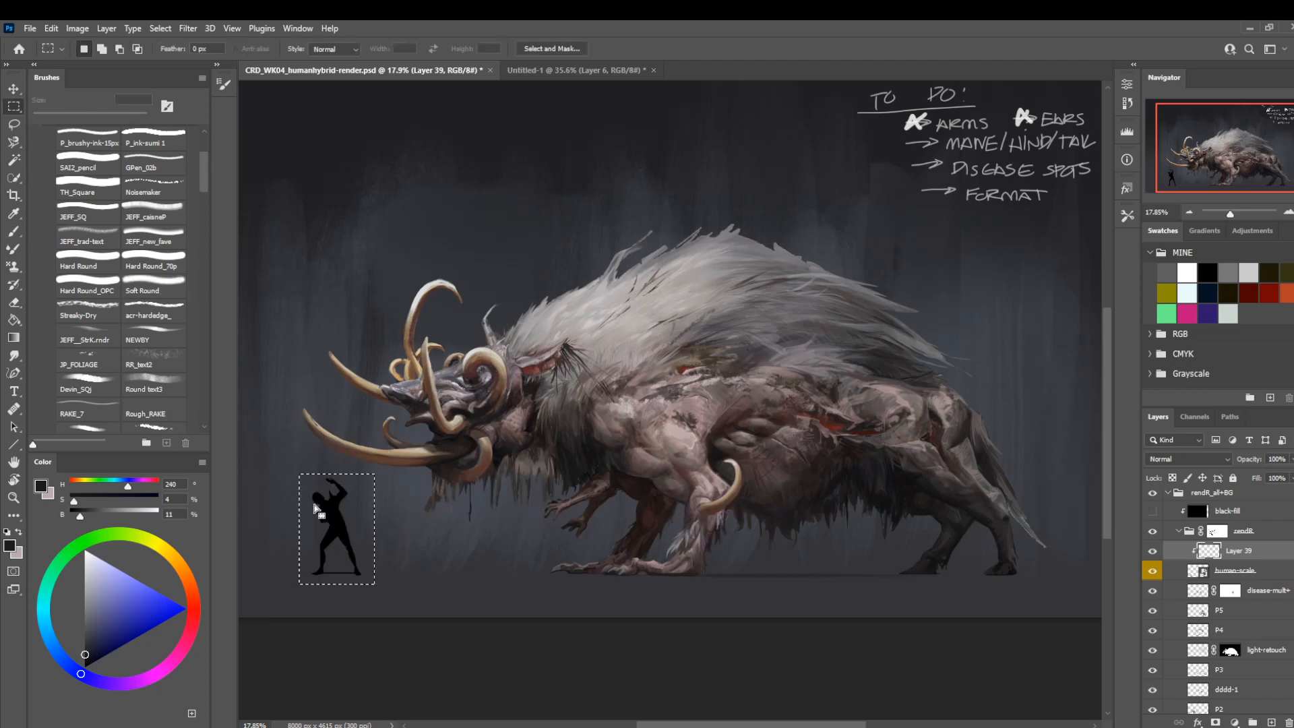
key(x)
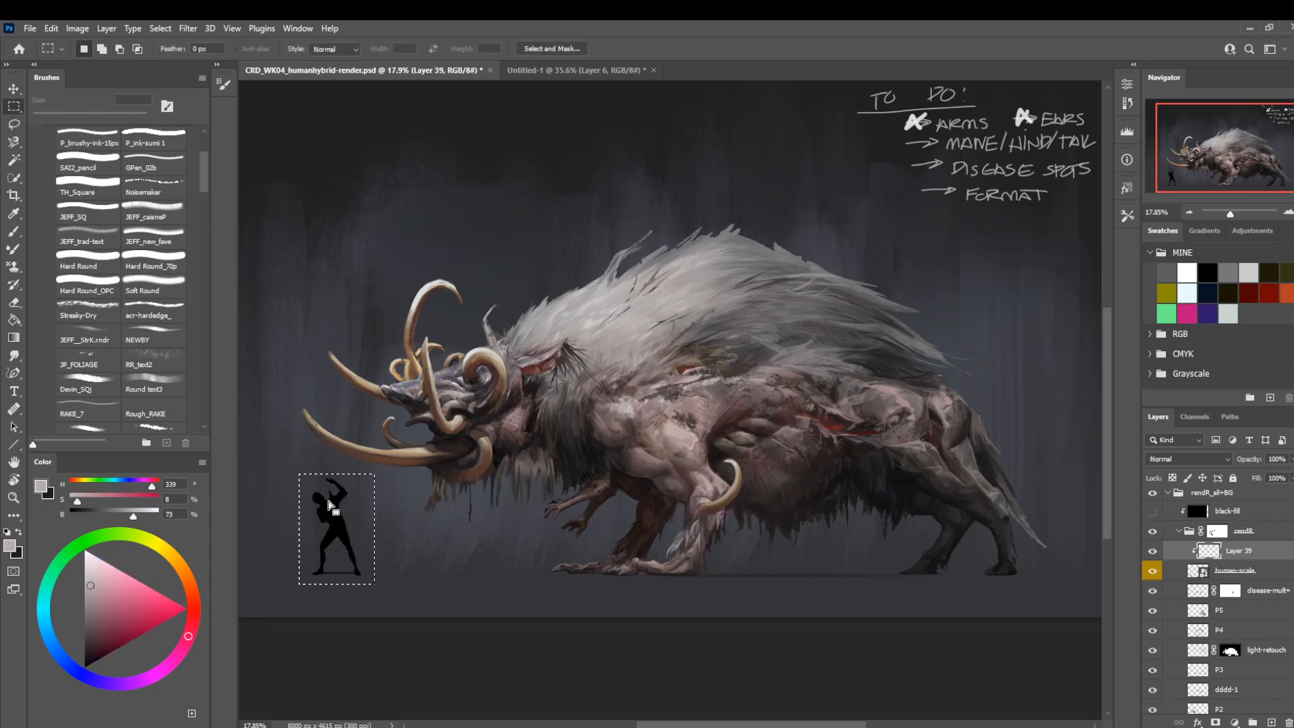
click(1249, 272)
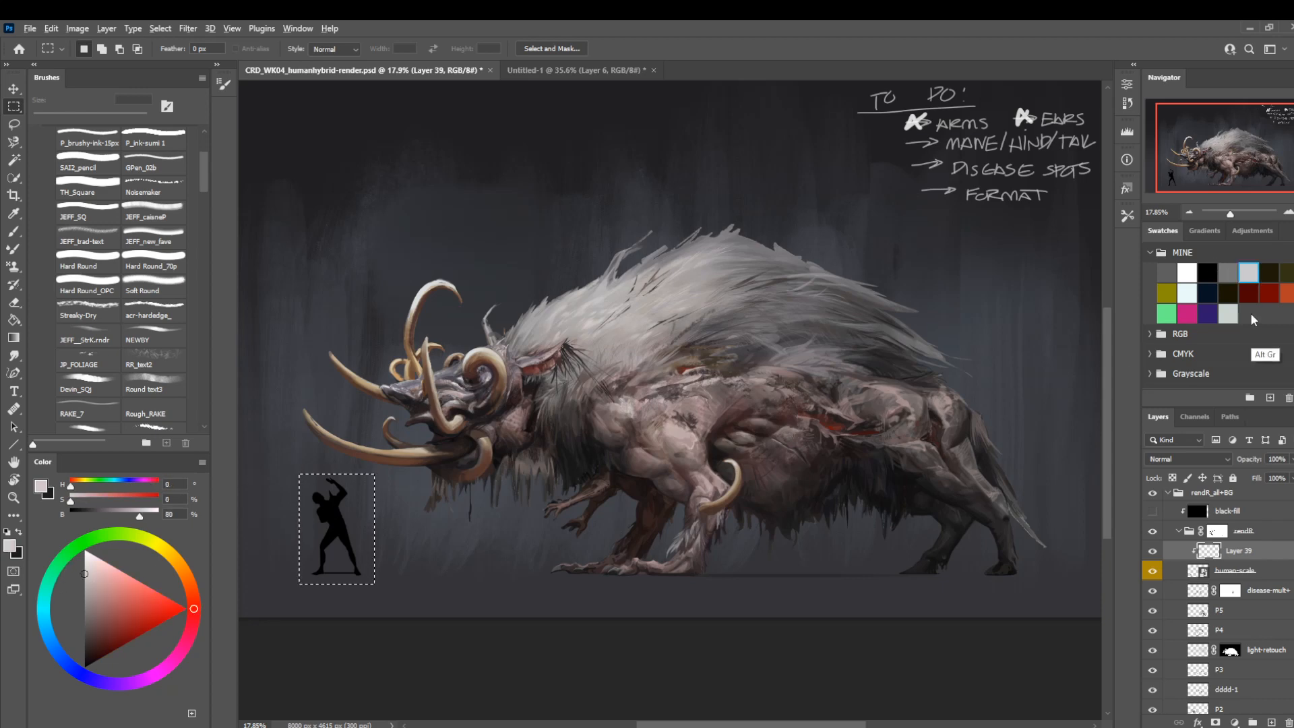
key(alt+BackSpace)
key(ctrl+d)
mouse_move(595, 389)
mouse_down()
mouse_move(603, 414)
mouse_move(606, 397)
mouse_up()
key(z)
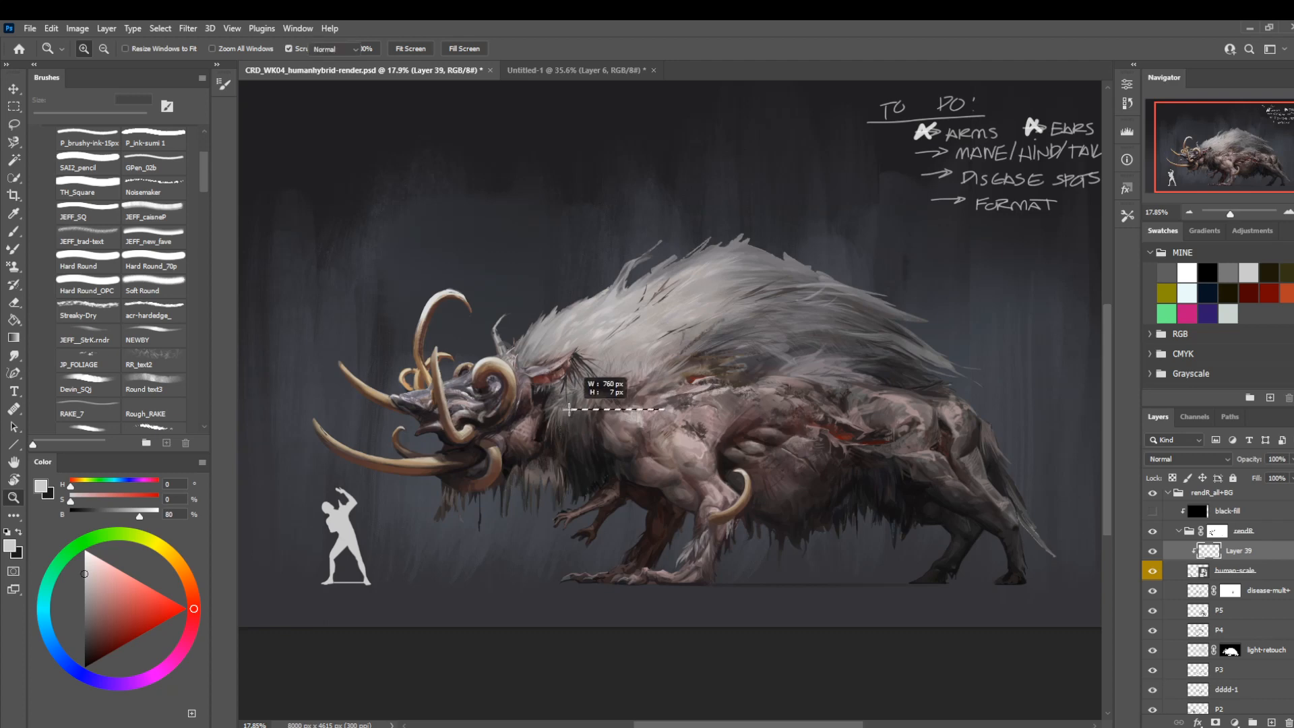
drag(572, 541, 546, 541)
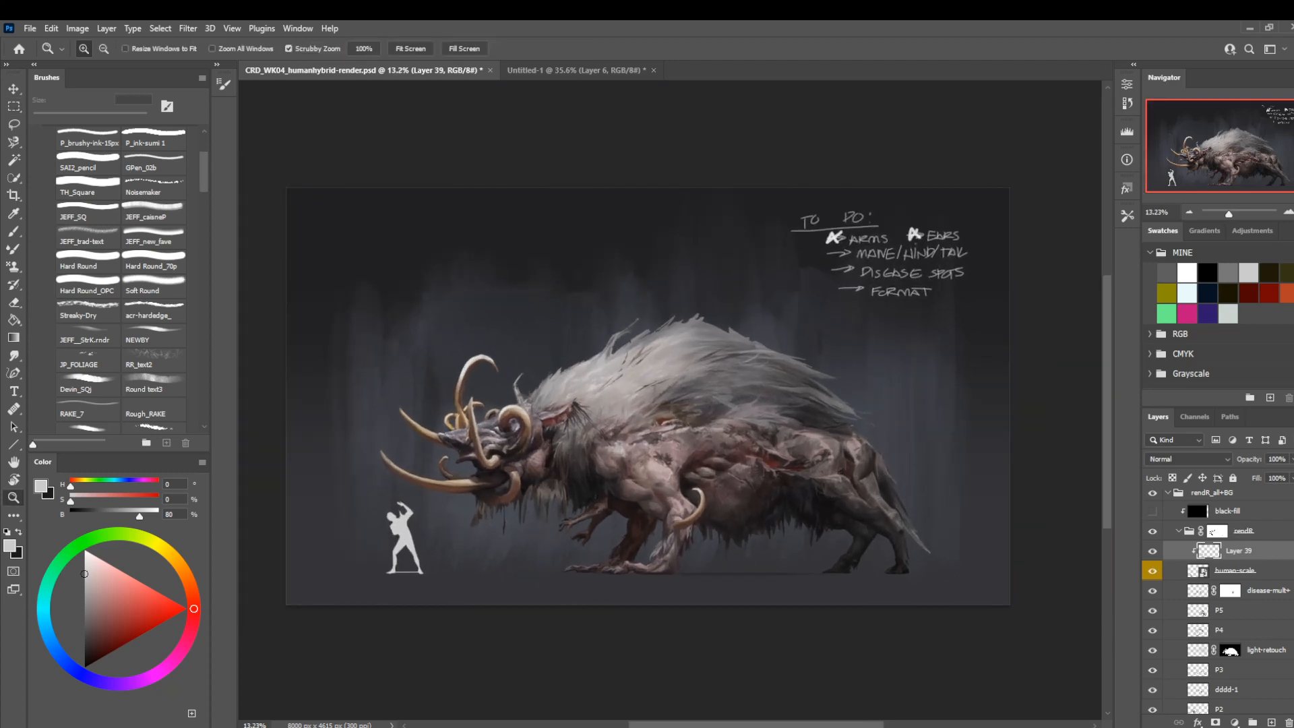
Delete Layer 38, which holds the handwritten to-do list.
scroll(1240, 529, up, 3)
click(1228, 524)
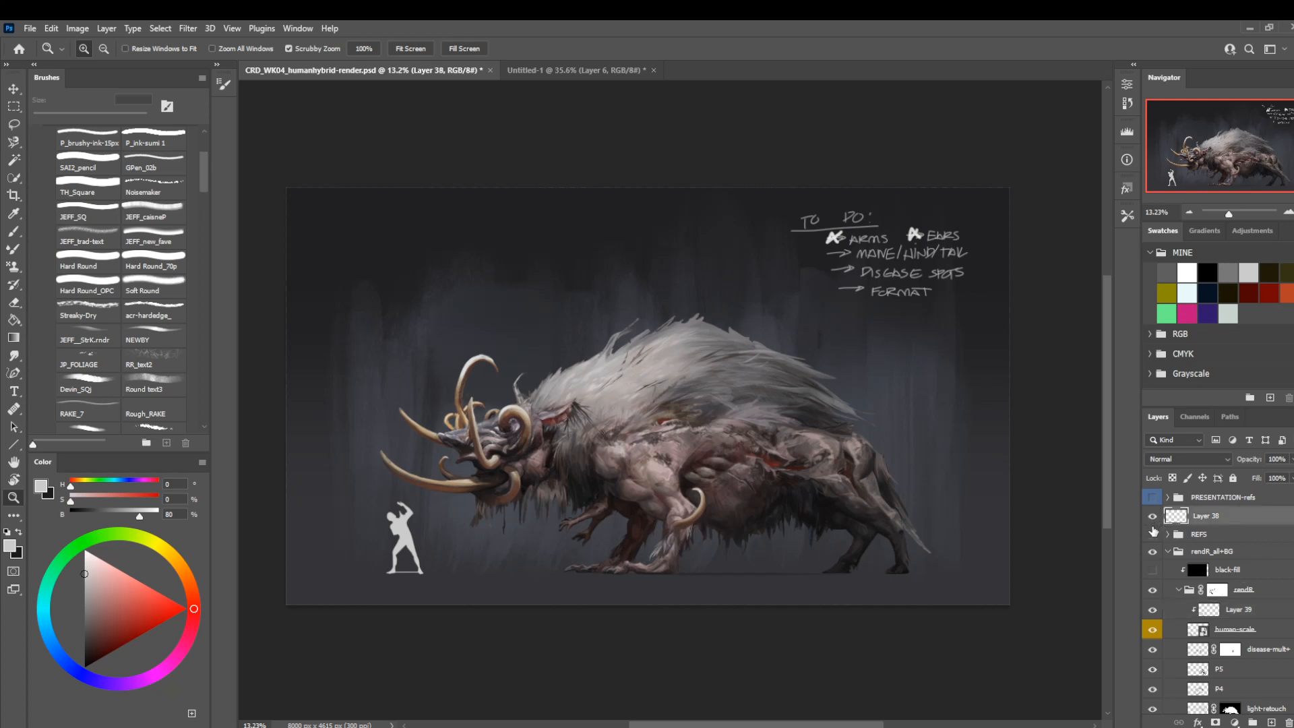
key(Delete)
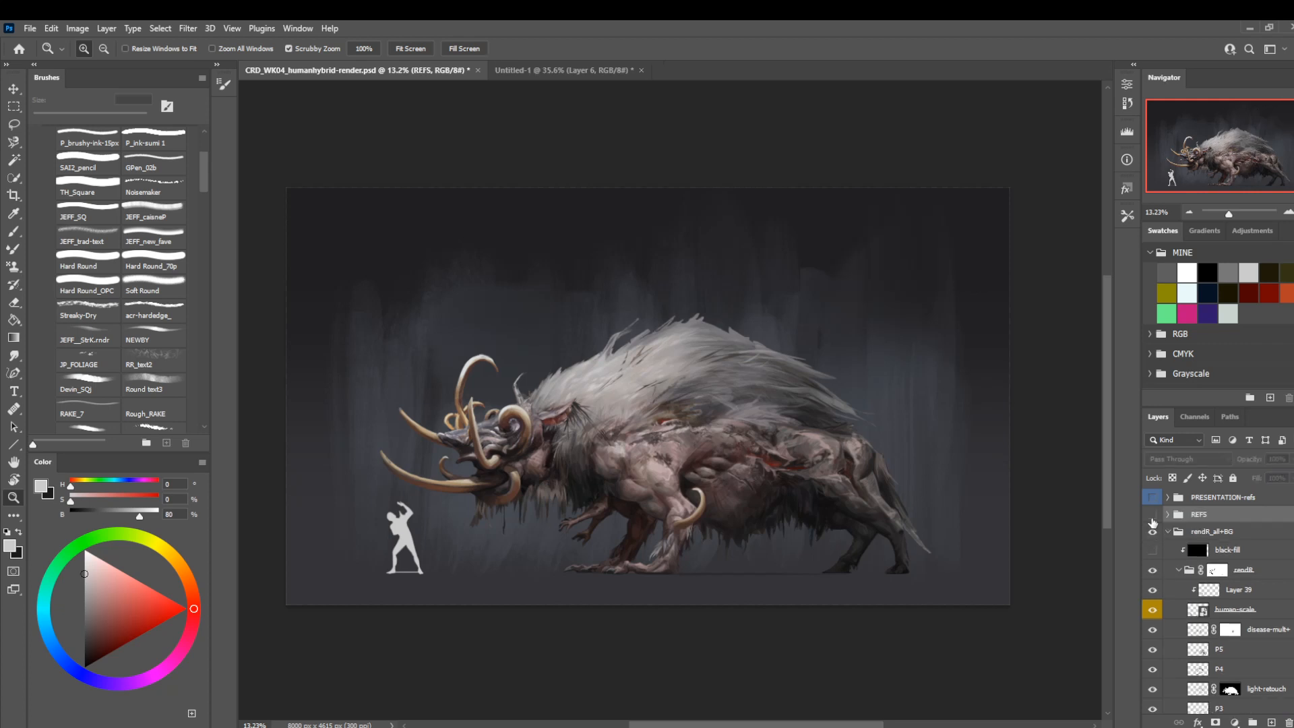
Check the REFS group by showing it and hiding it again, and save the document.
click(1152, 517)
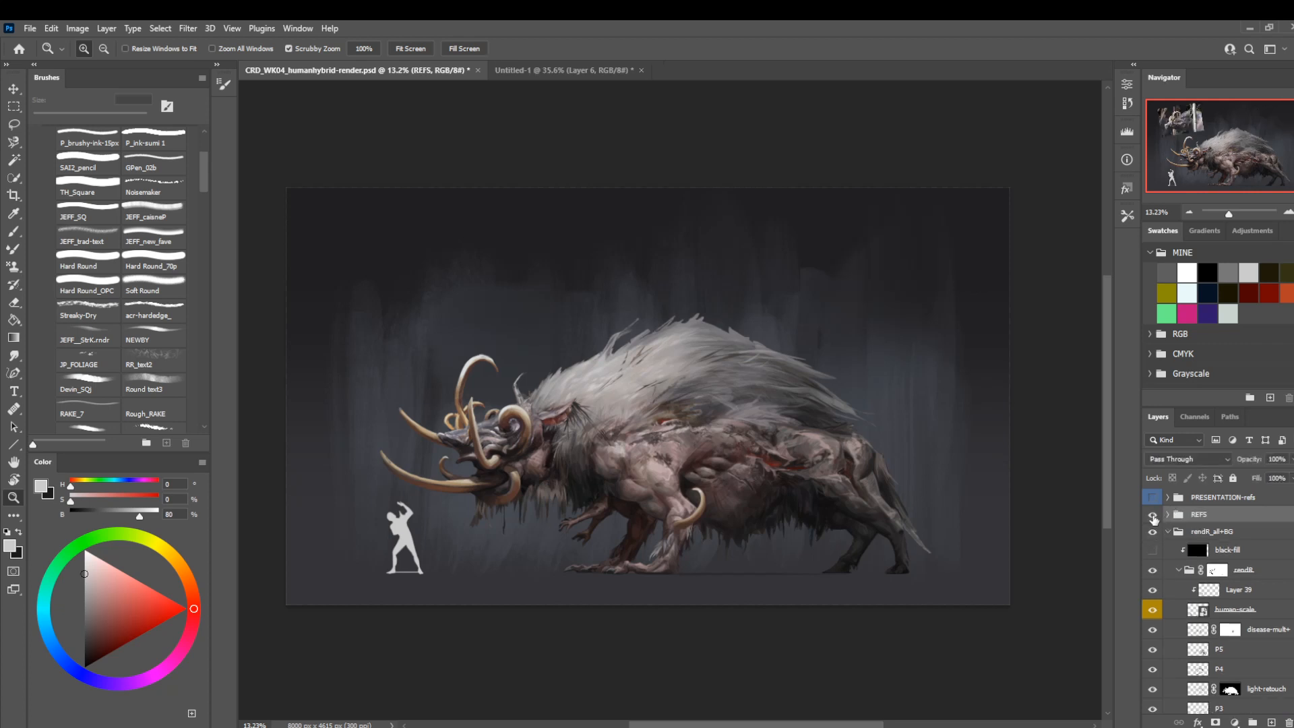
click(1153, 517)
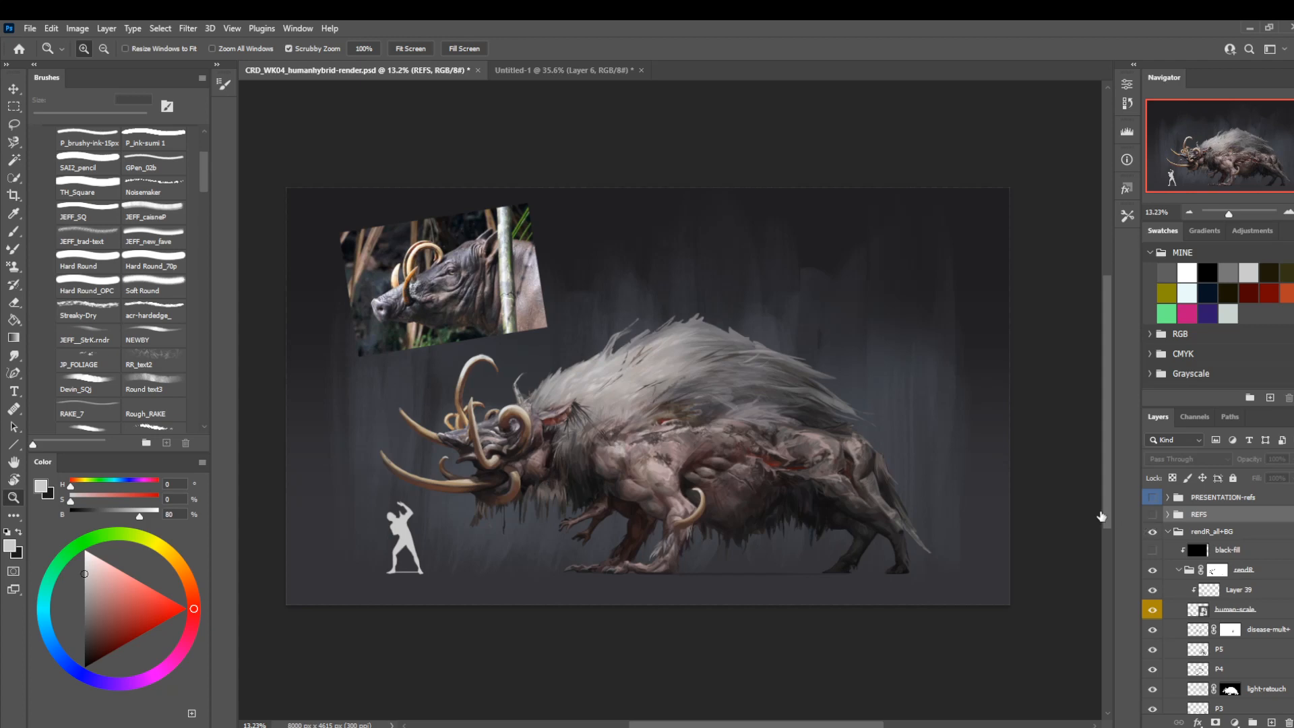
key(ctrl+s)
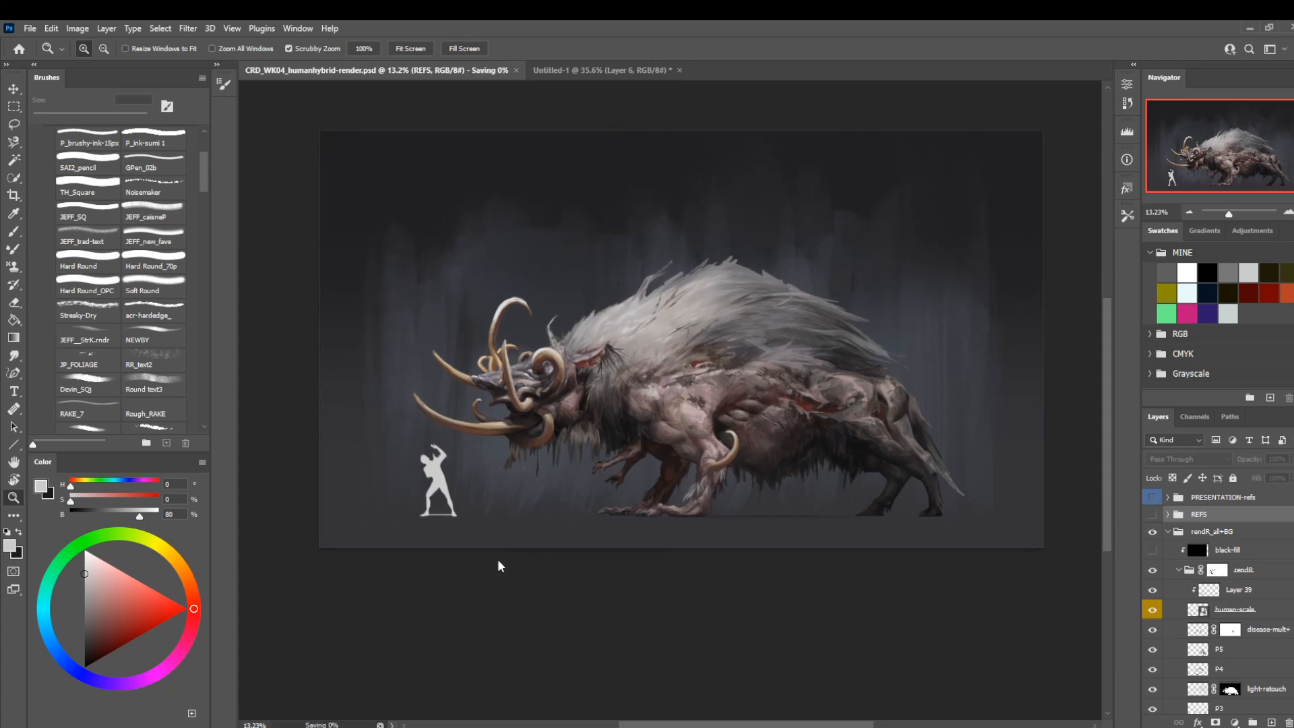
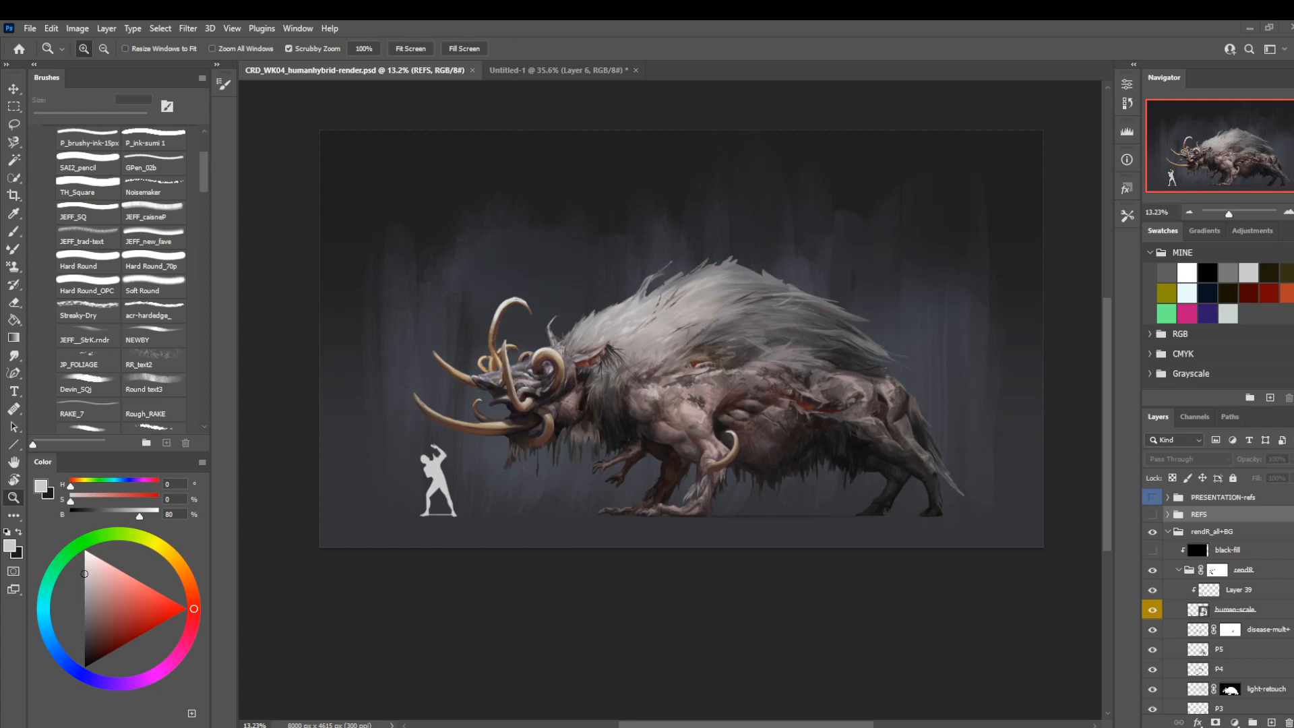
Capture a screen snip of the presentation layout diagram for pasting into a document.
key(super+shift+s)
key(Escape)
key(super)
key(super)
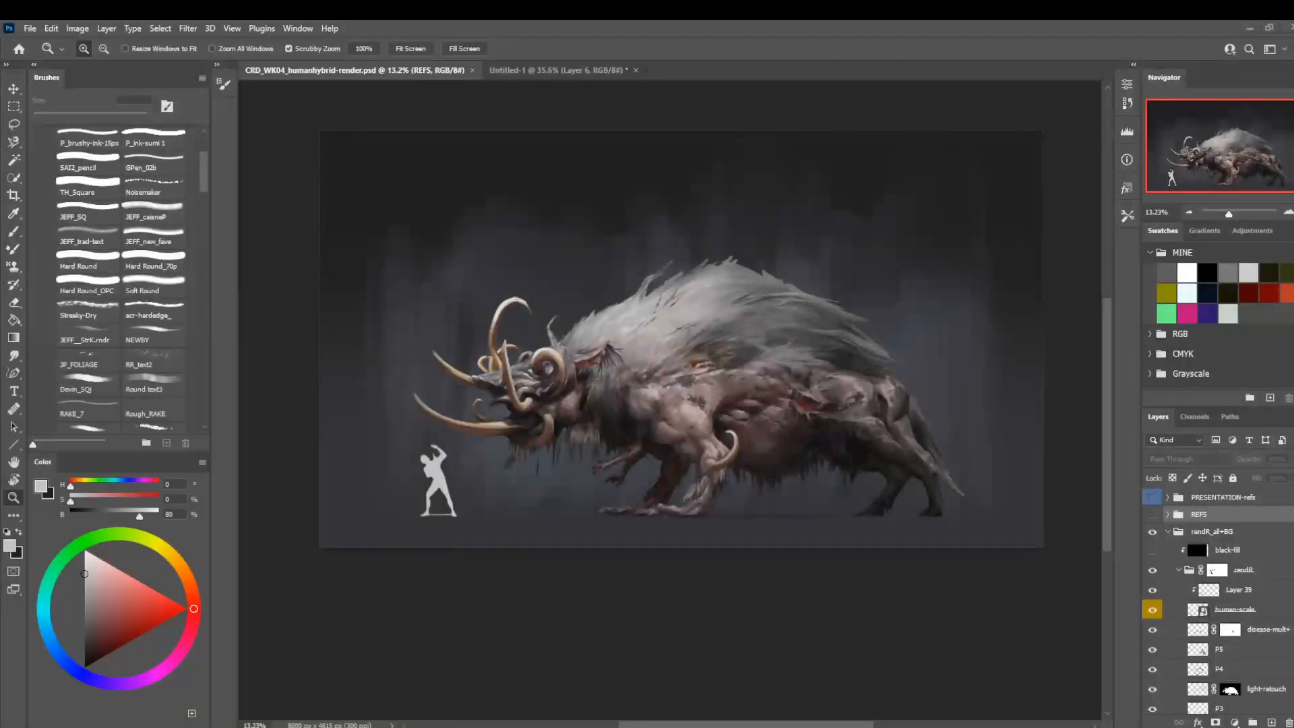
key(super+shift+s)
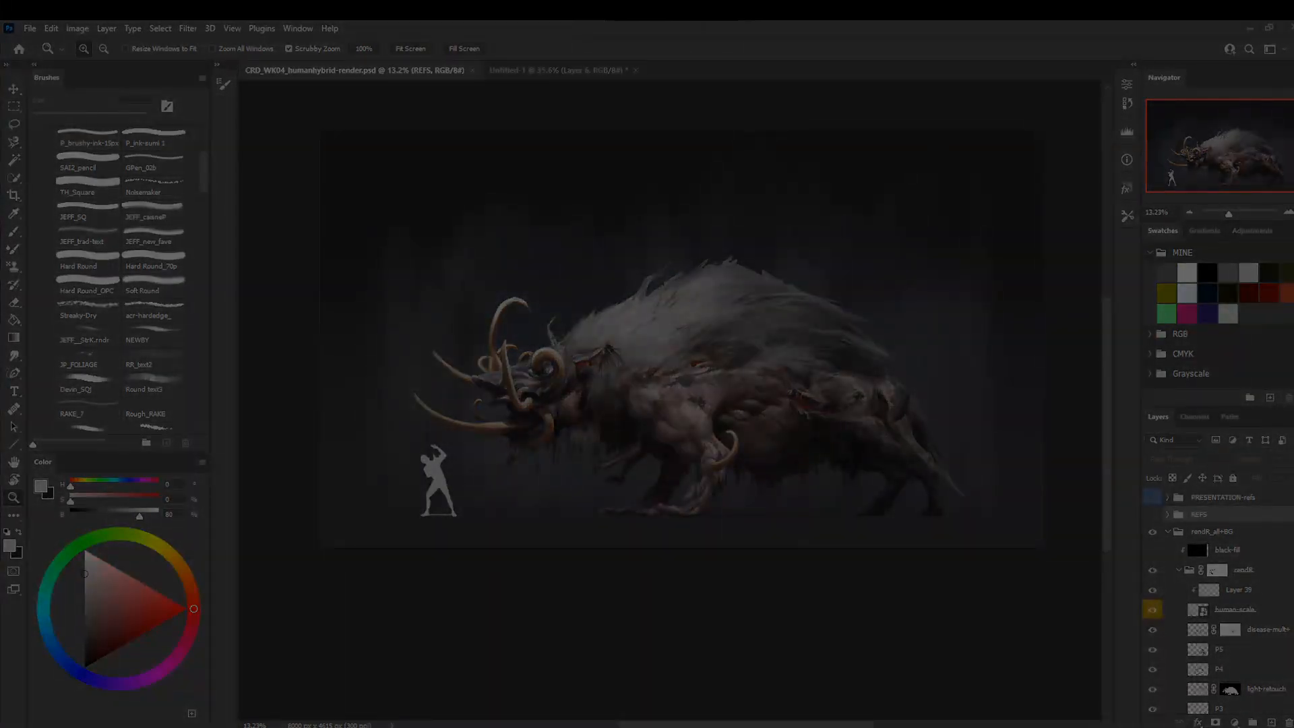
key(Escape)
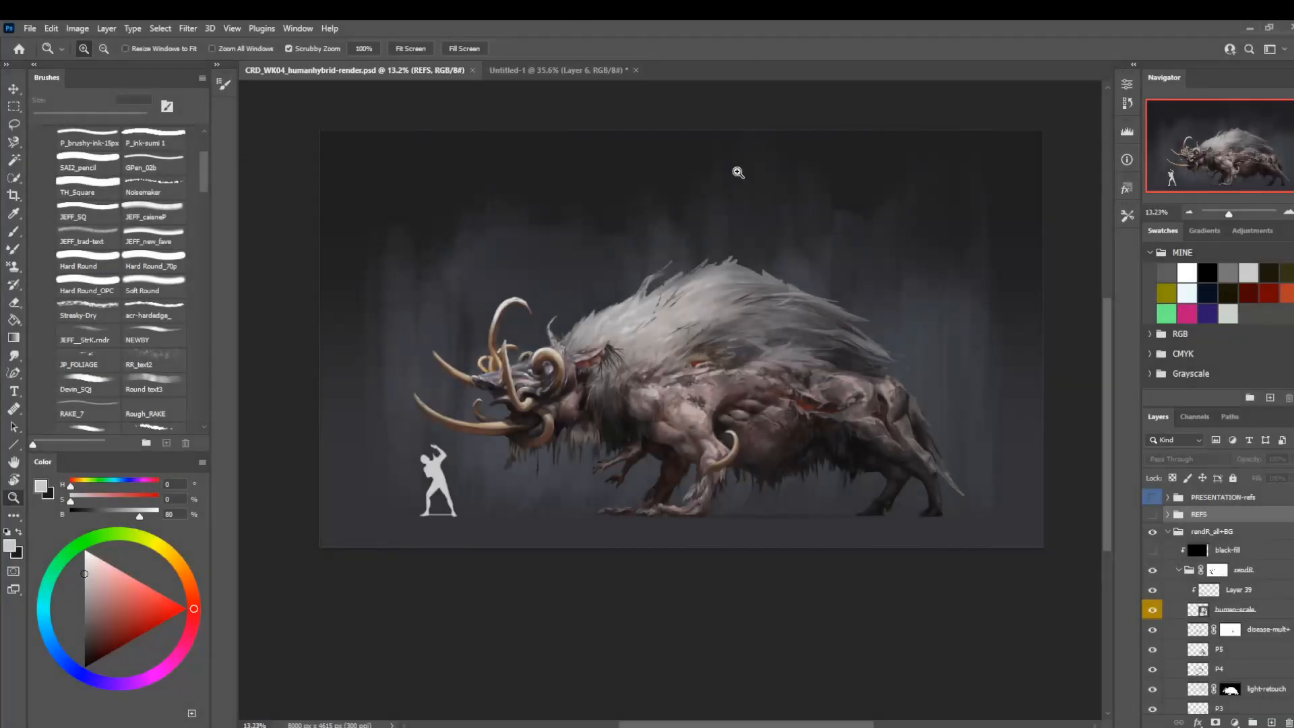
Create a new 5000 x 3200 px document at 300 ppi and paste the captured layout diagram into it.
click(30, 28)
click(39, 42)
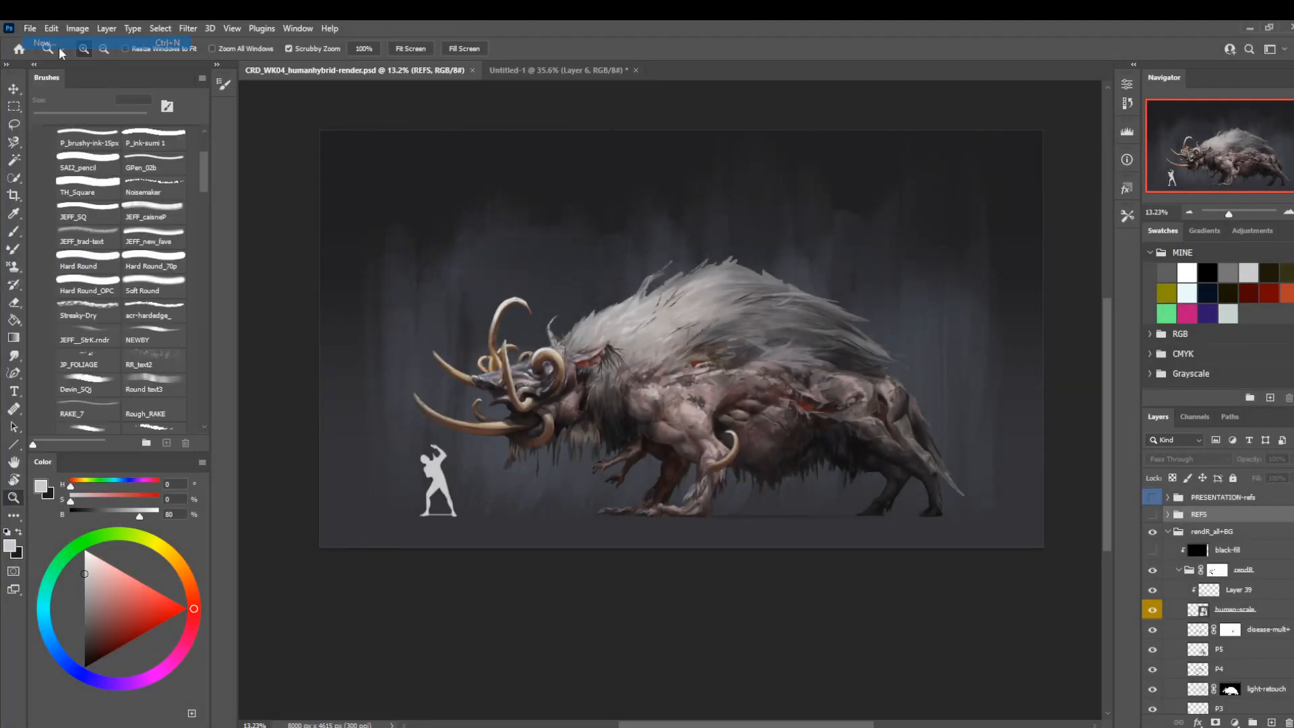
double_click(488, 264)
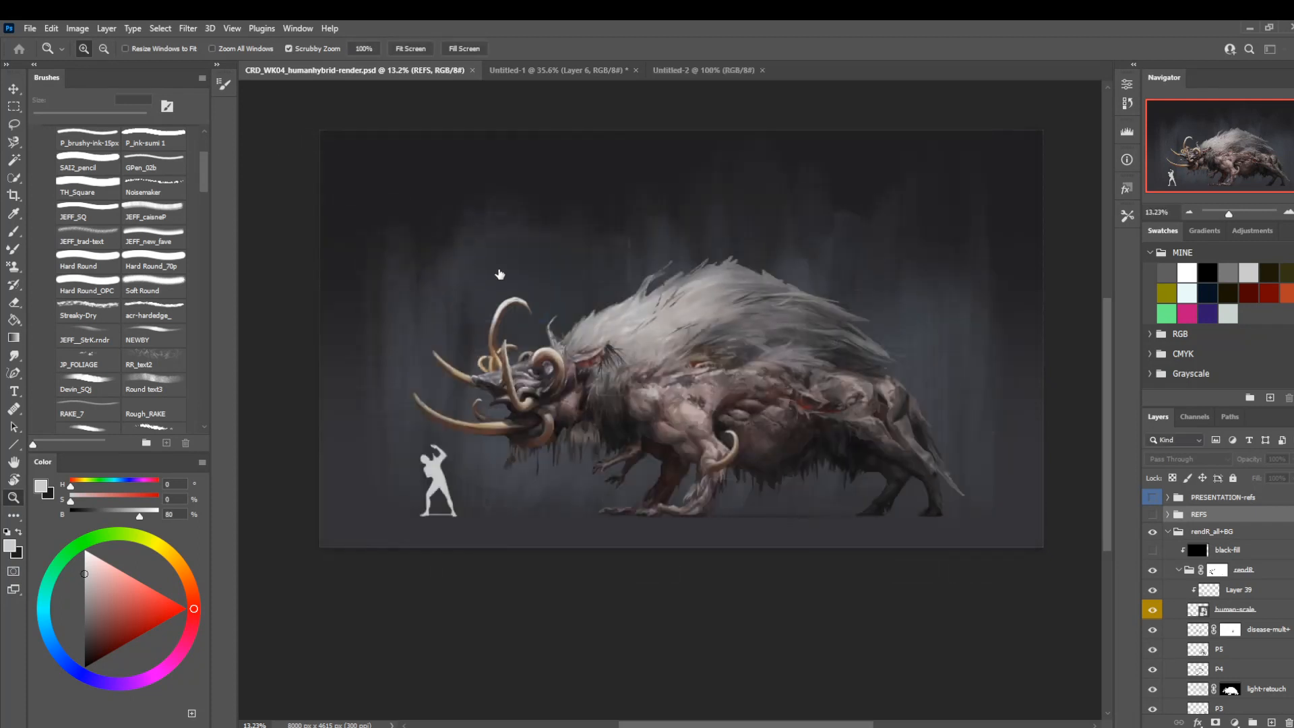
key(ctrl+v)
Enlarge the pasted layout diagram and move it to the upper middle of the canvas.
key(ctrl+t)
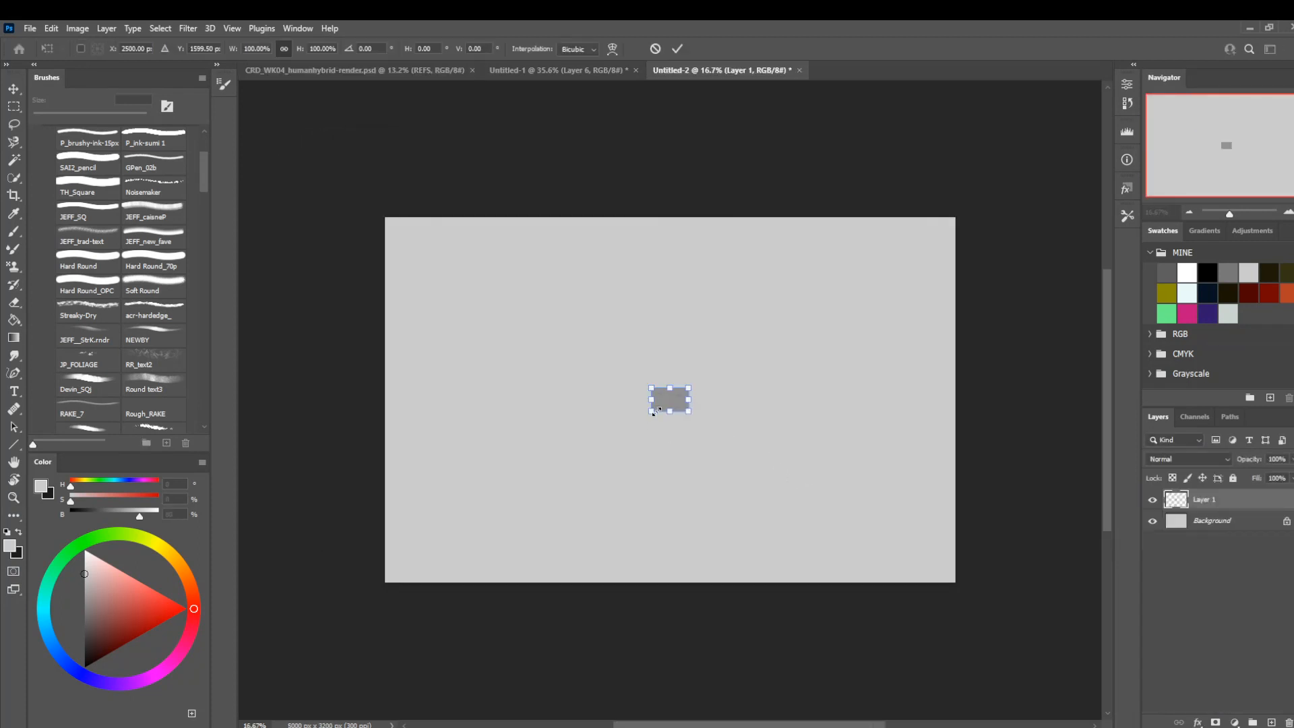
drag(652, 412, 456, 540)
drag(587, 491, 781, 393)
key(Return)
Examine the layout's Thumbnails, Black and White Roughs, Final Color Render and Color Variants areas, and hide Layer 1.
key(z)
drag(670, 483, 693, 468)
drag(796, 304, 817, 332)
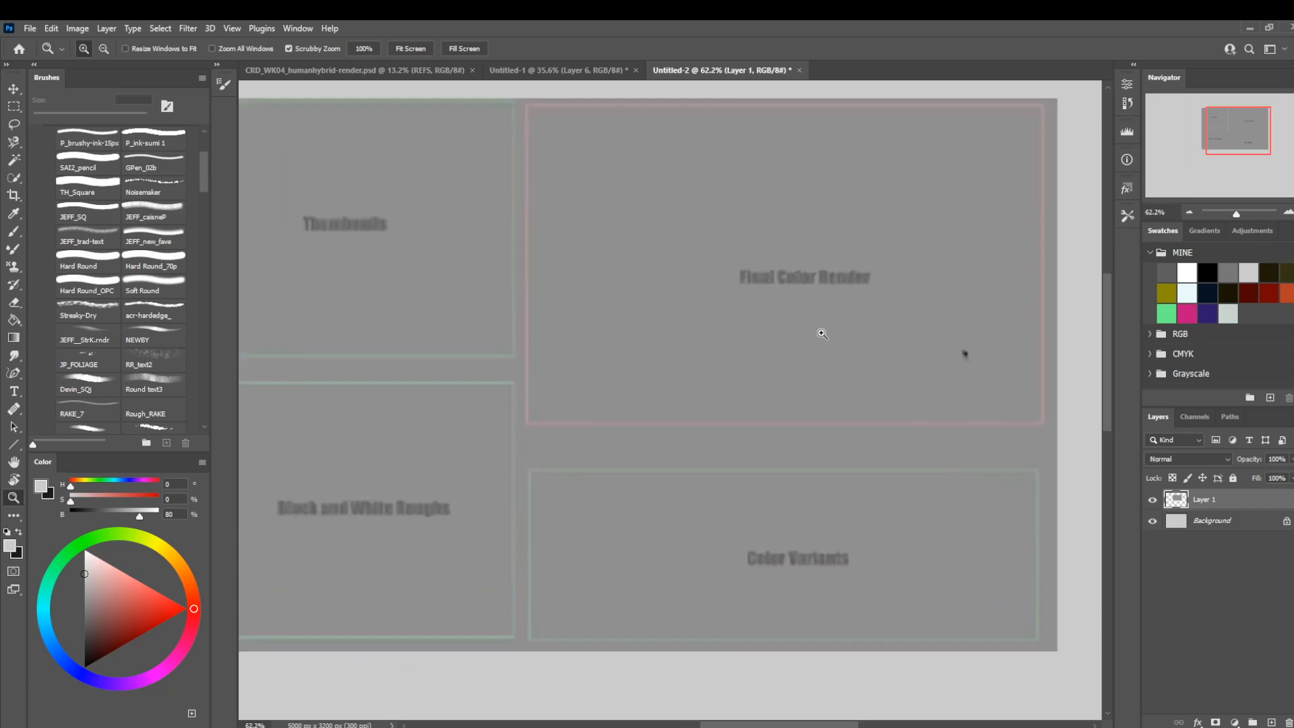
drag(647, 435, 730, 442)
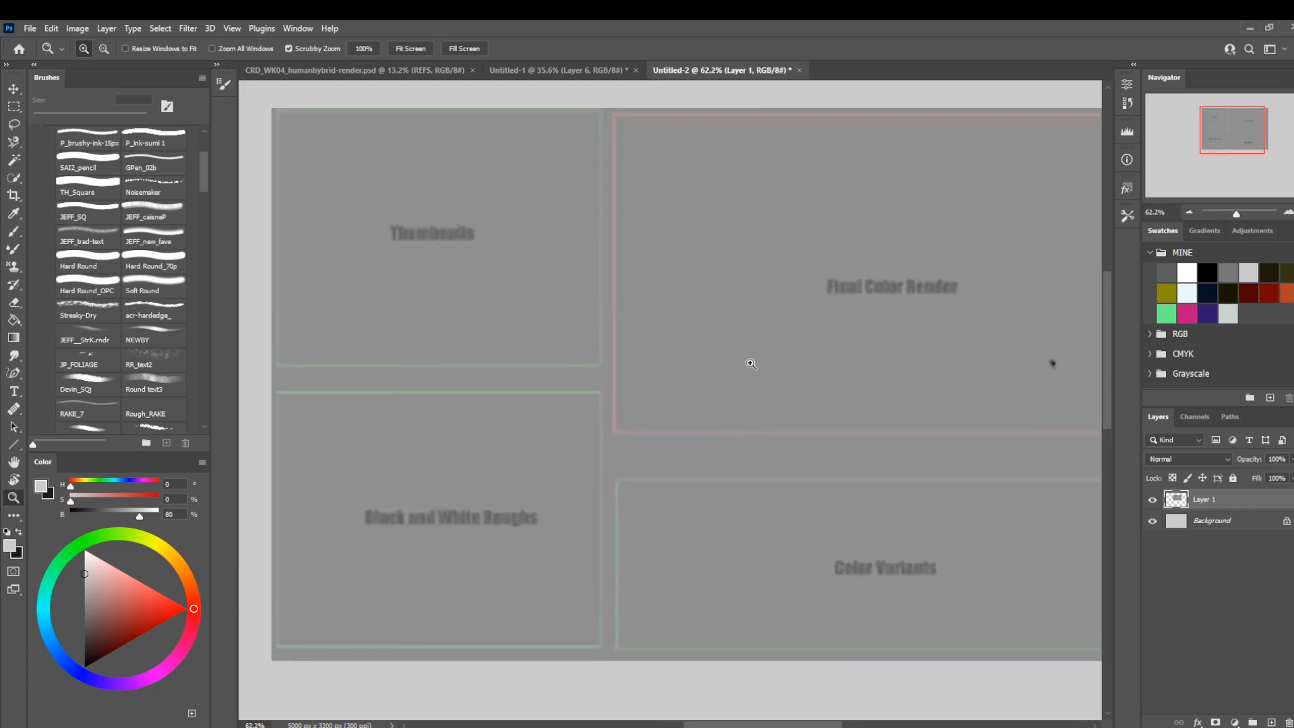
drag(751, 362, 668, 378)
drag(763, 392, 708, 373)
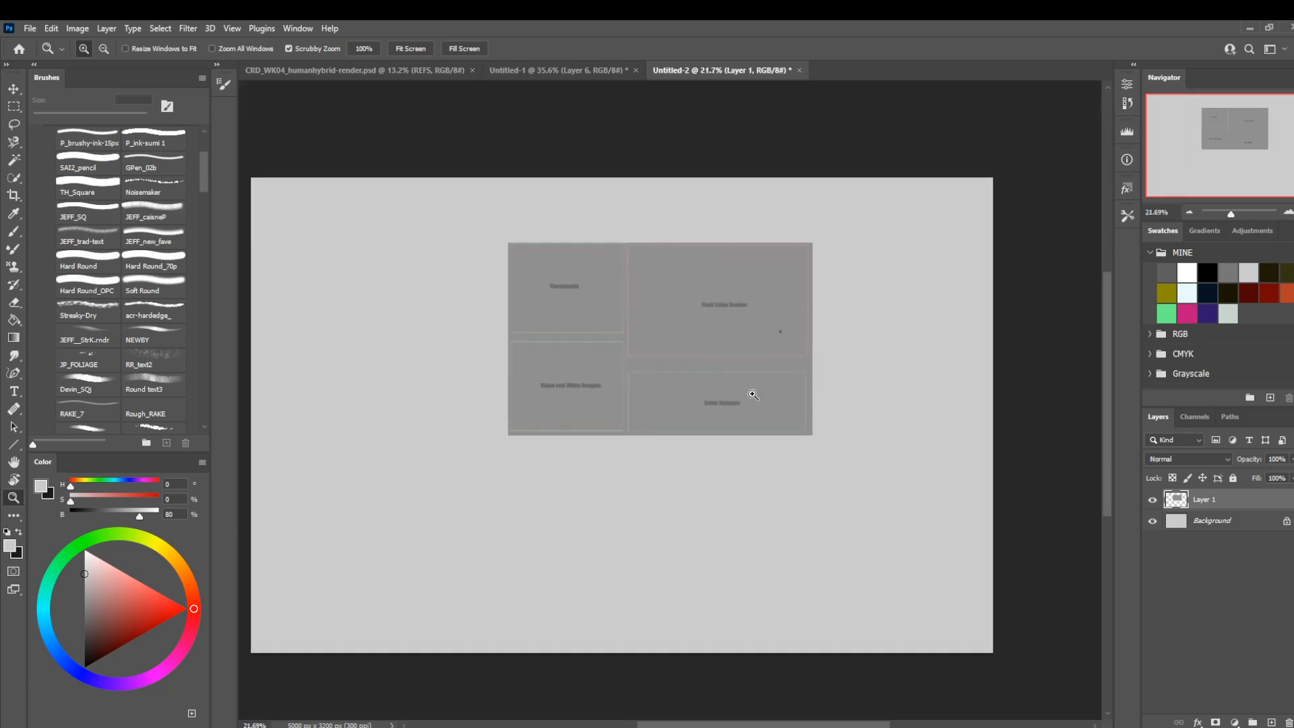
click(1152, 500)
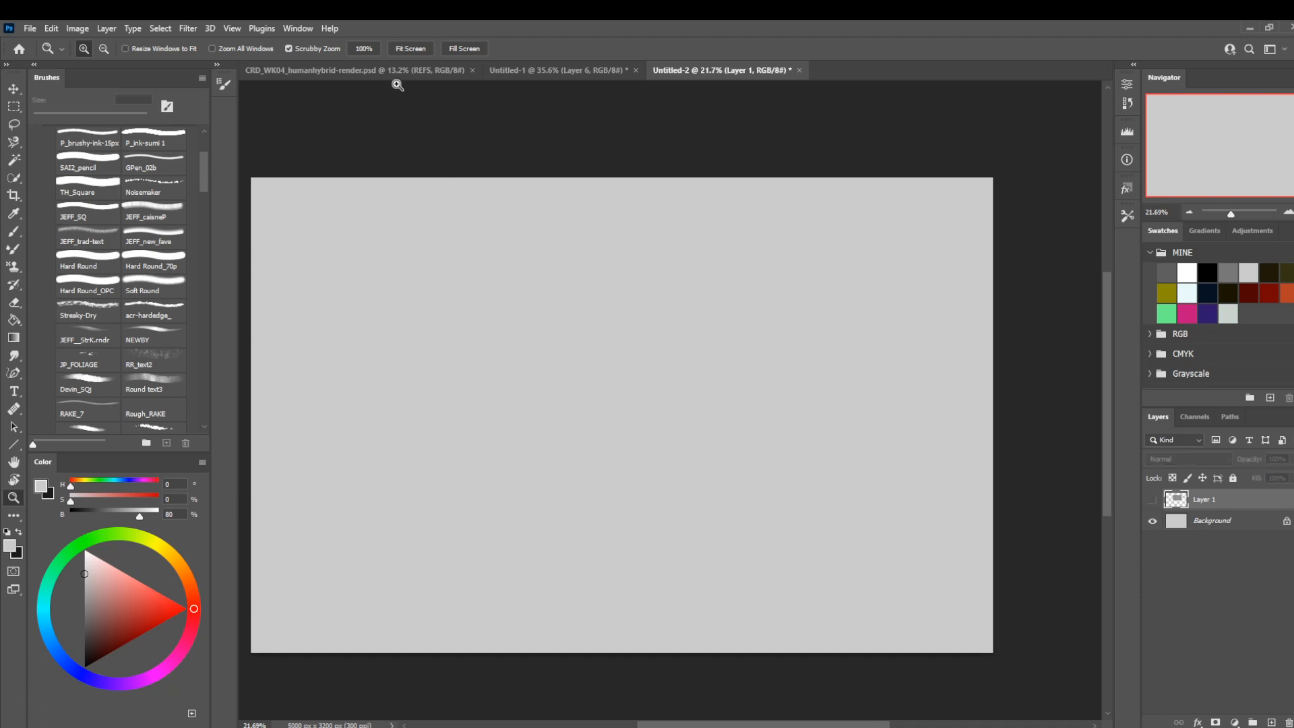
Switch back to the CRD_WK04_humanhybrid-render document and look through its layer stack, including the BG-grad layer.
click(426, 73)
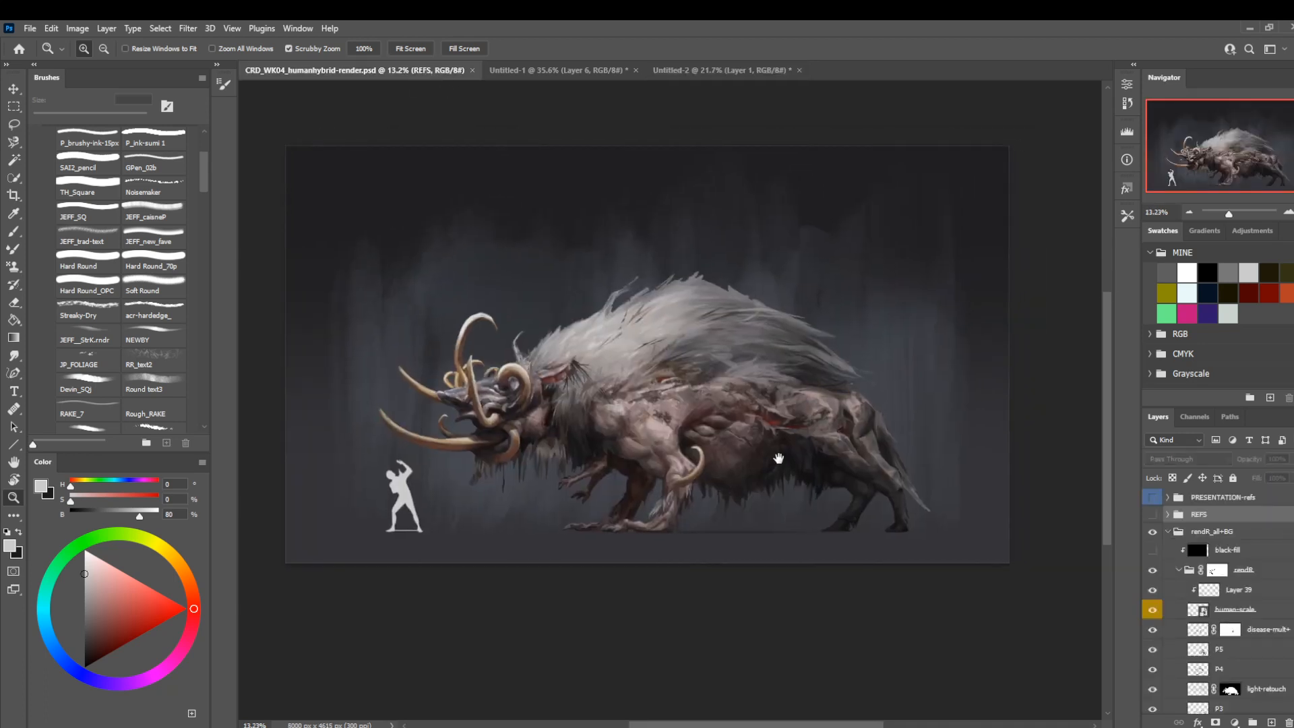
drag(778, 458, 791, 448)
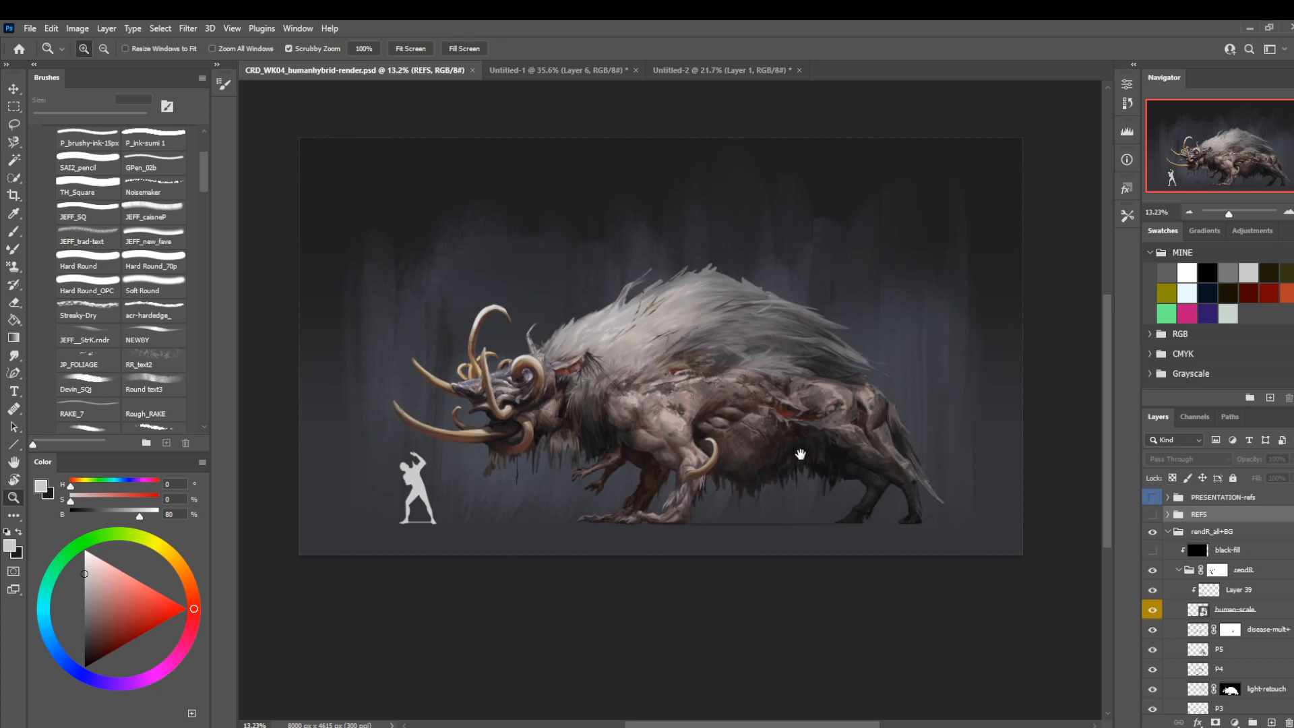
scroll(1221, 643, down, 2)
scroll(1220, 647, down, 5)
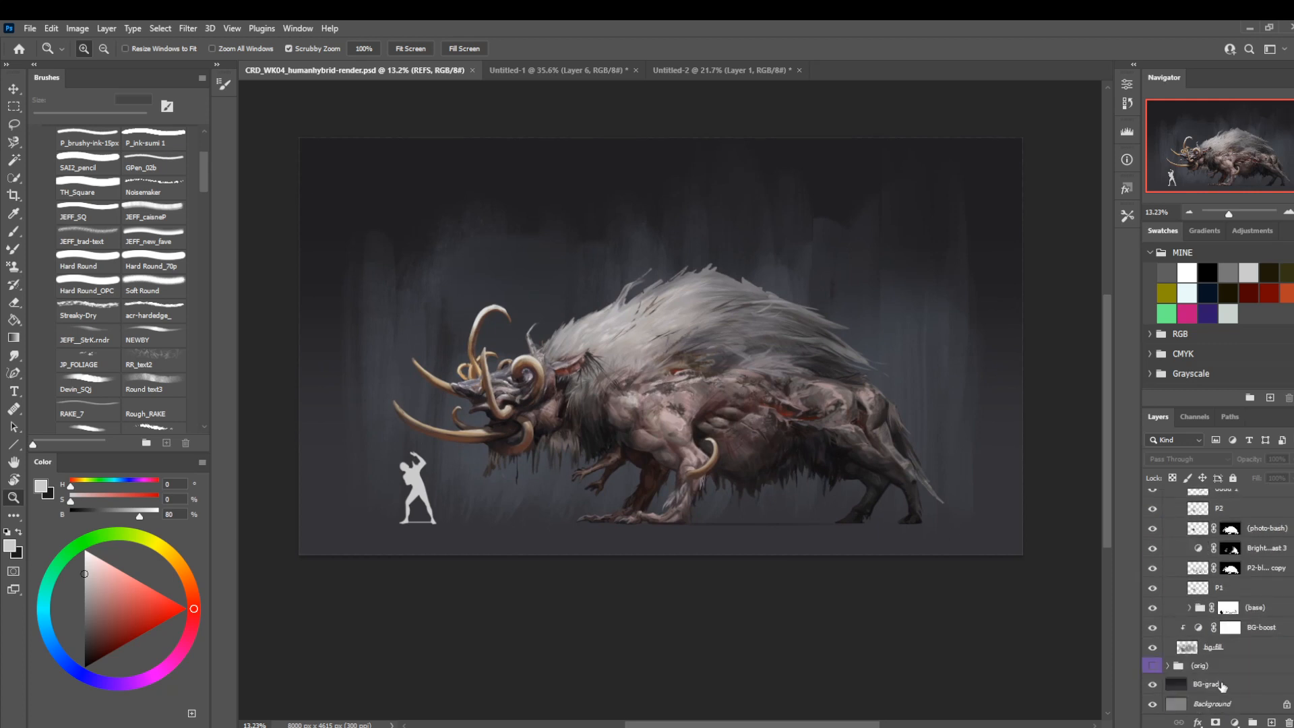
click(1222, 686)
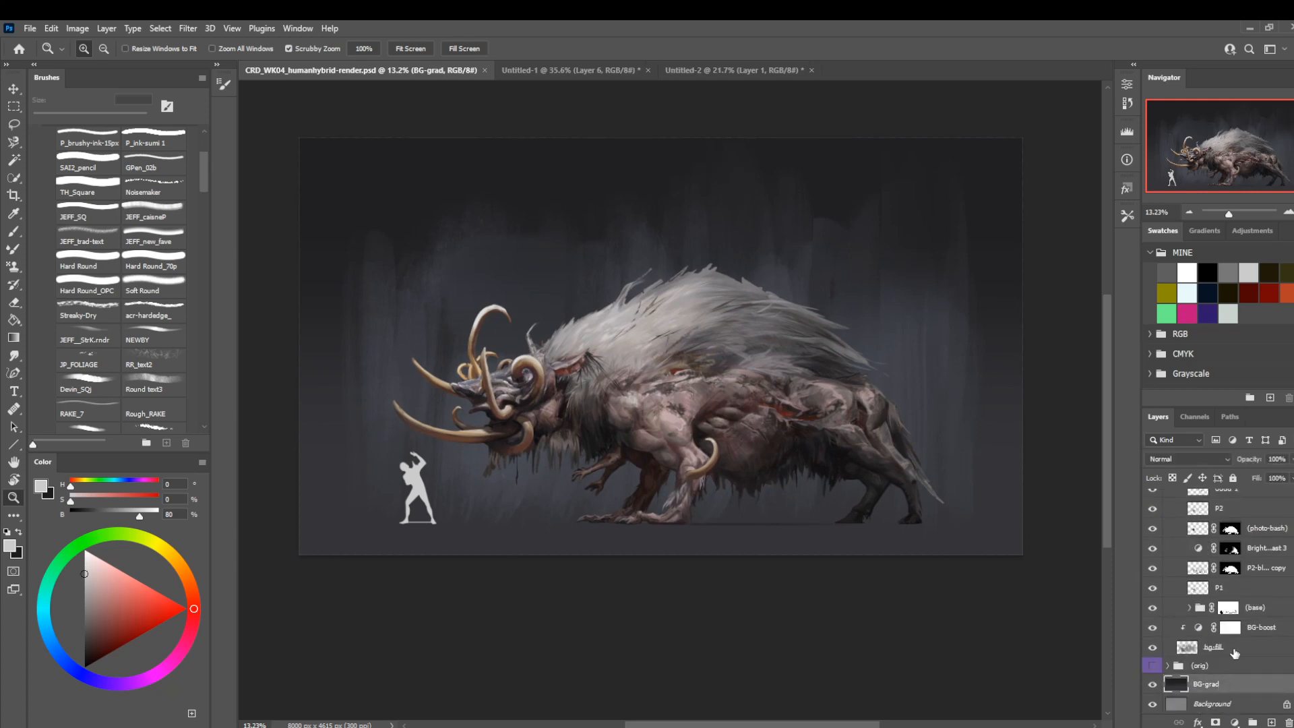
scroll(1240, 644, up, 10)
scroll(1231, 596, down, 3)
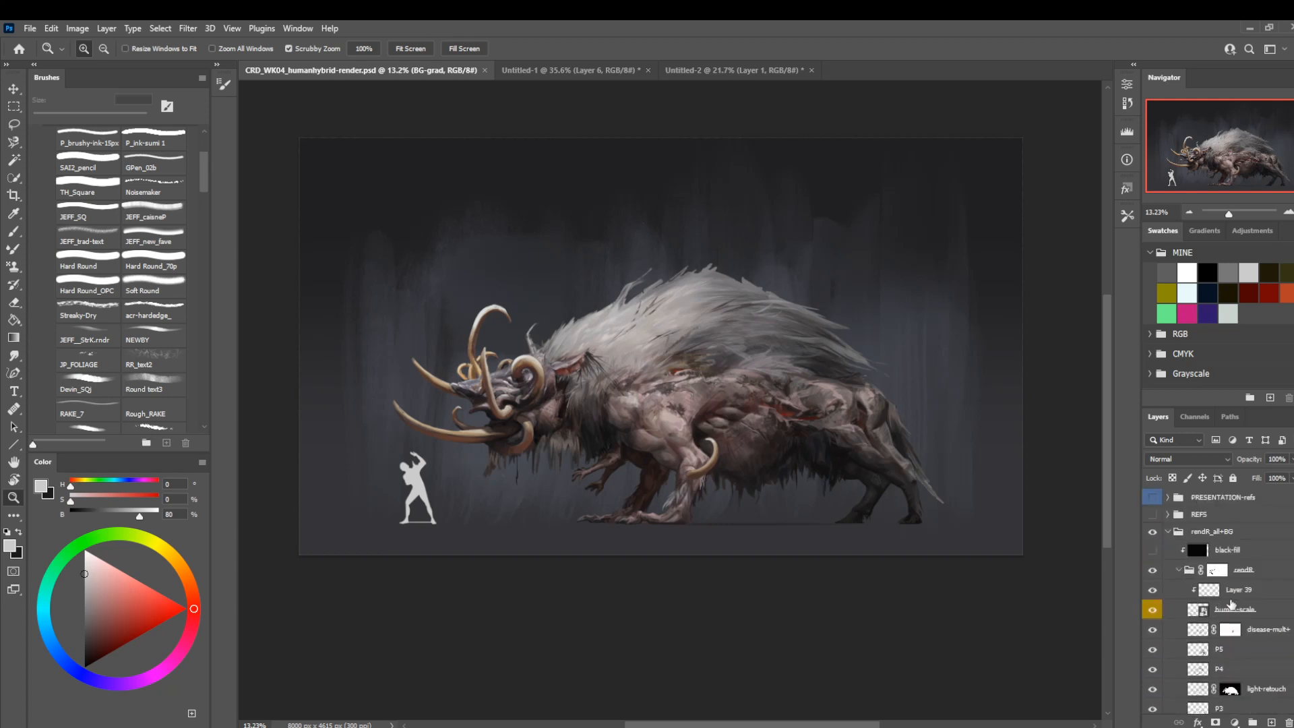
scroll(1231, 604, down, 10)
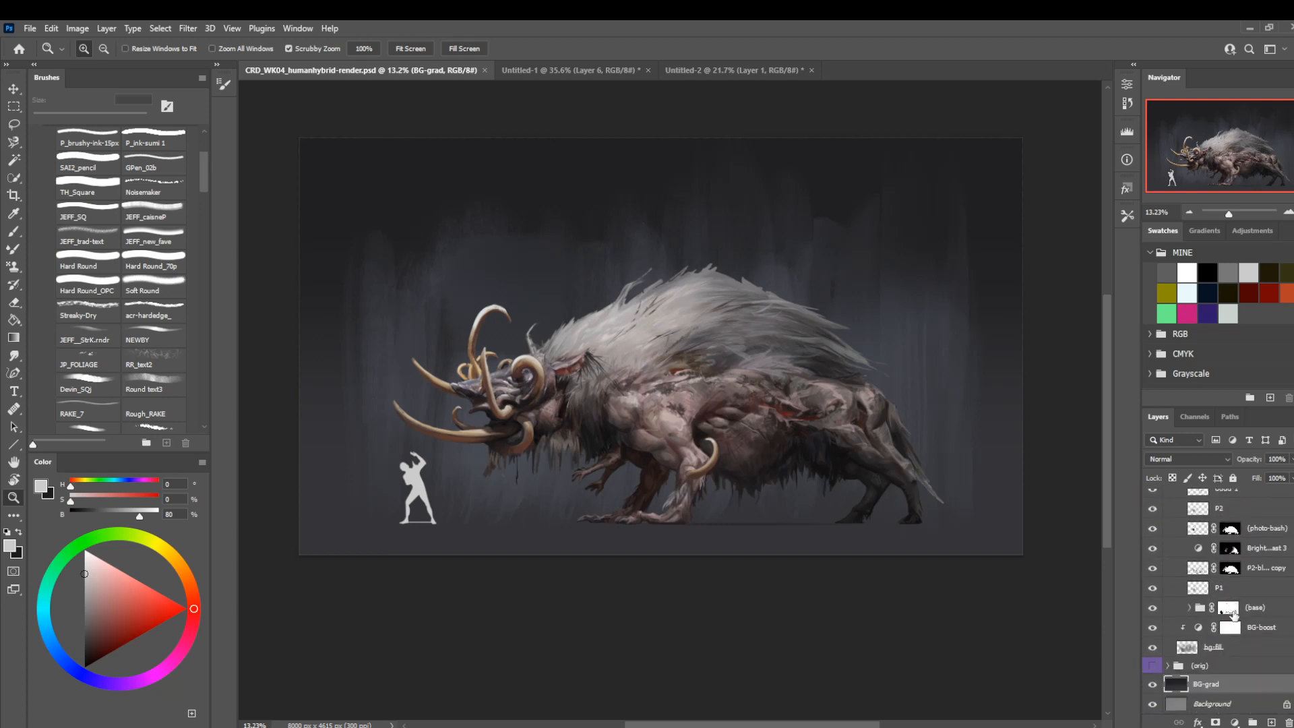
scroll(1234, 626, up, 10)
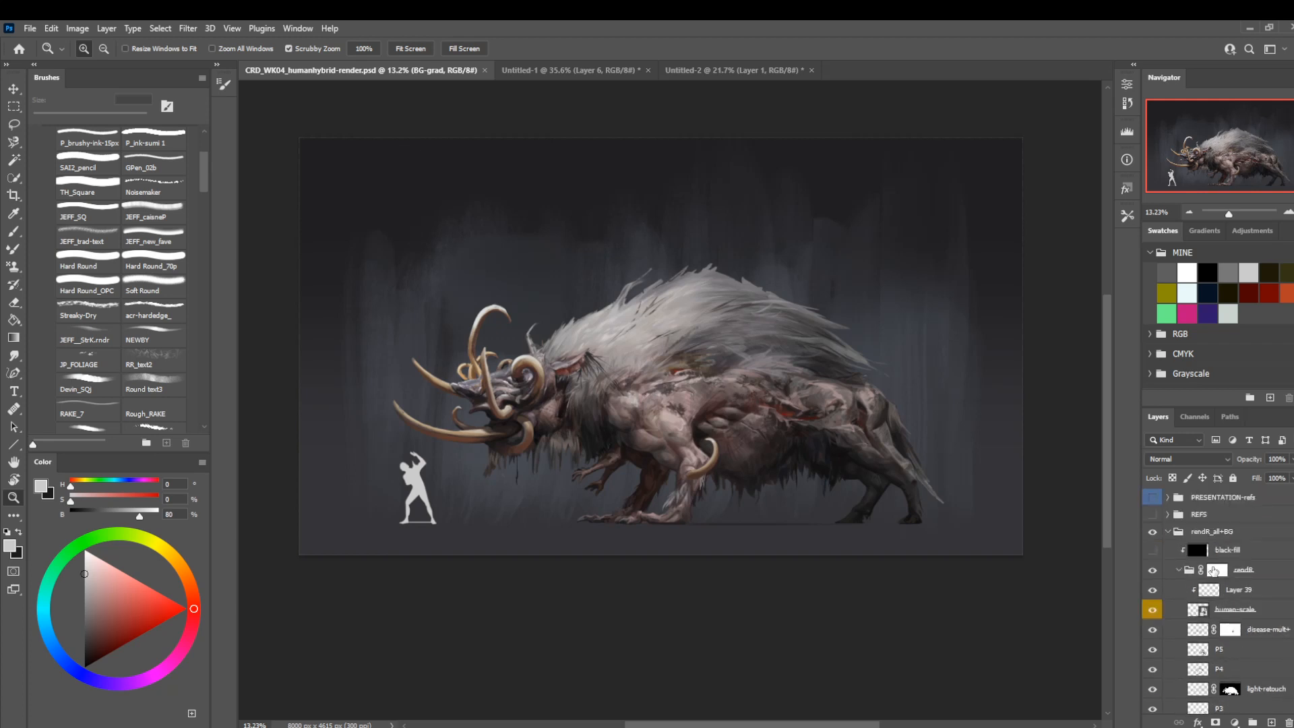
Duplicate the rendR_all+BG group and hide the original group.
click(1168, 531)
click(1207, 536)
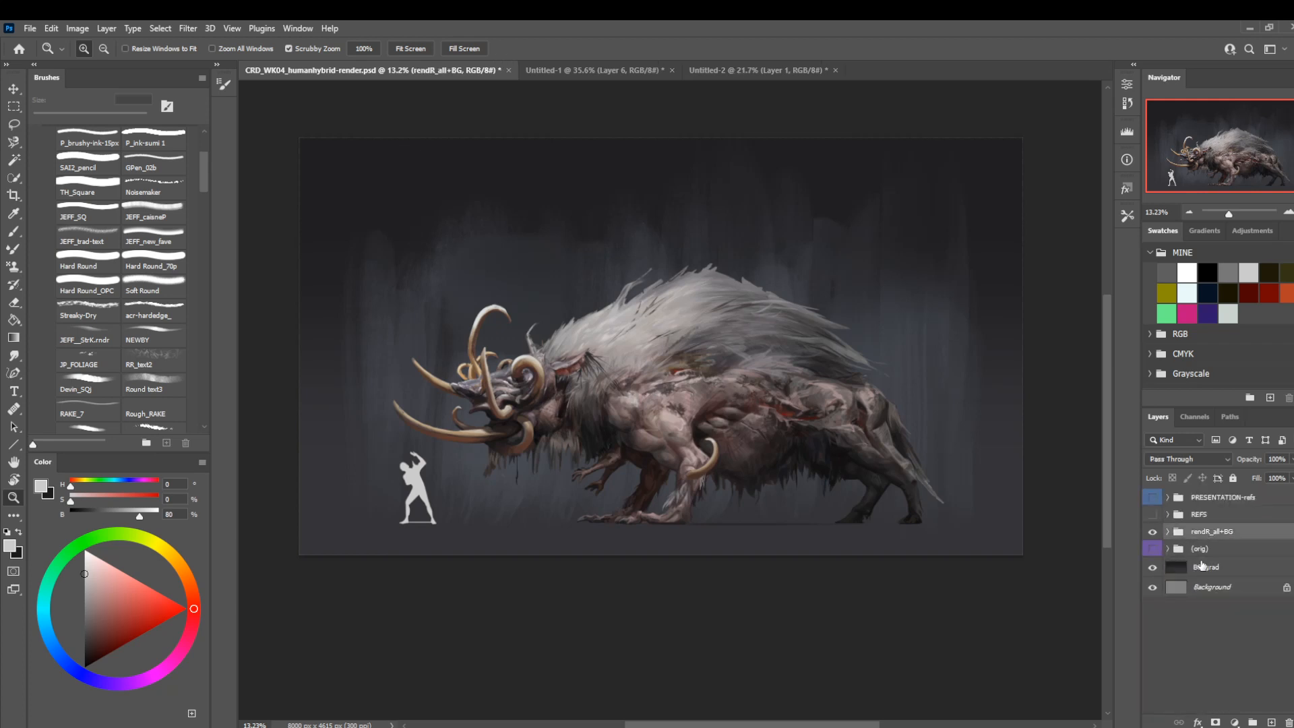
key(ctrl+j)
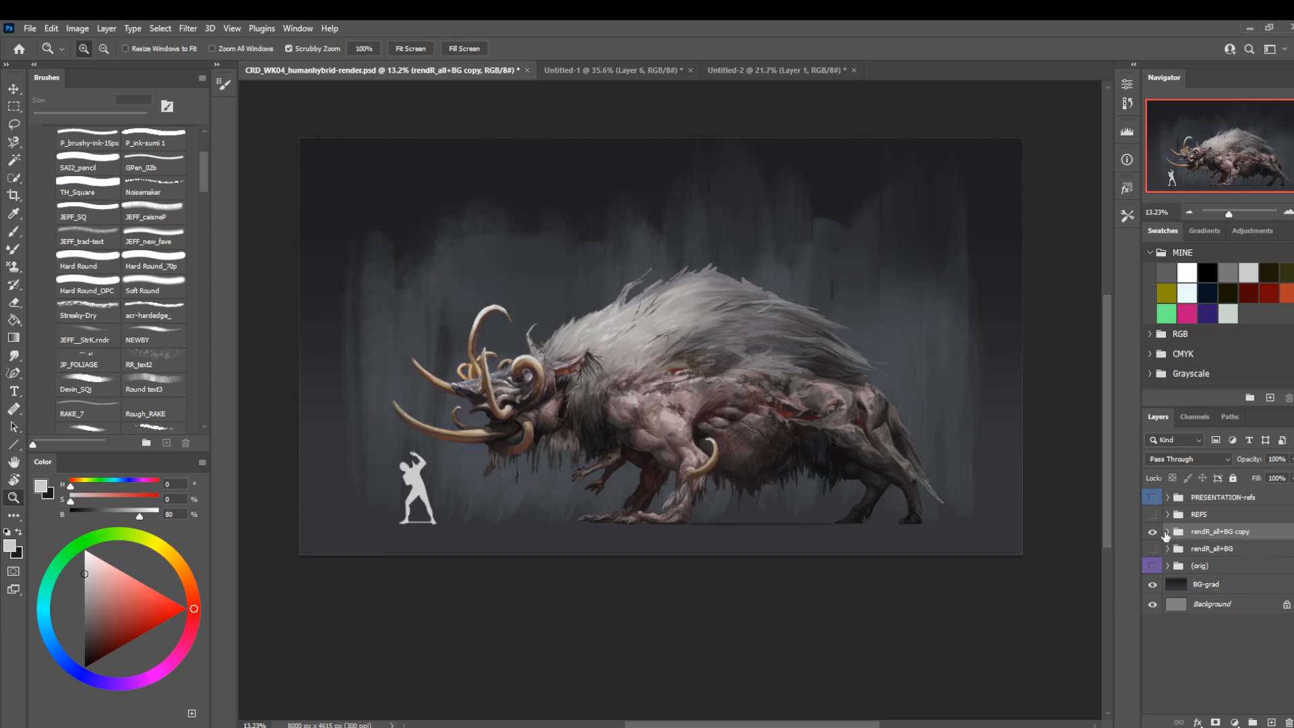
click(1152, 548)
Merge the rendR group inside the copied group into a single layer, and check it by toggling its visibility.
click(1168, 532)
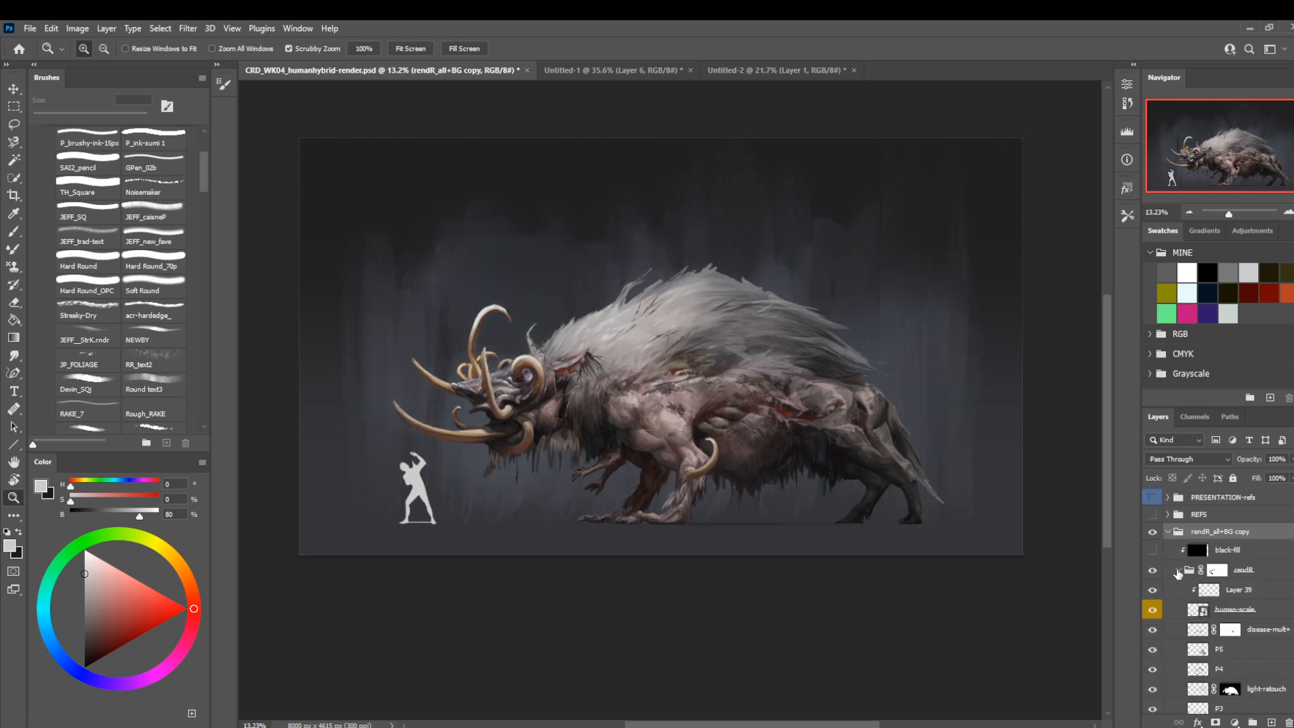
click(1178, 570)
right_click(1252, 574)
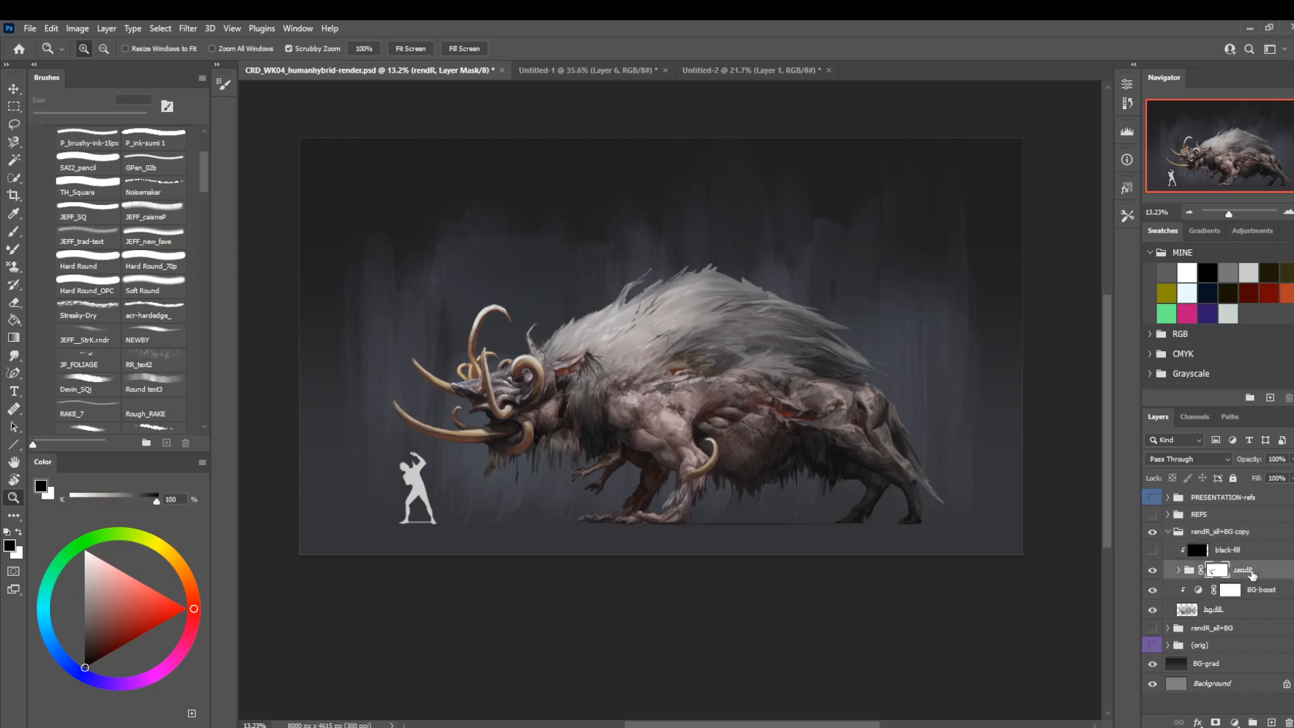
click(1165, 624)
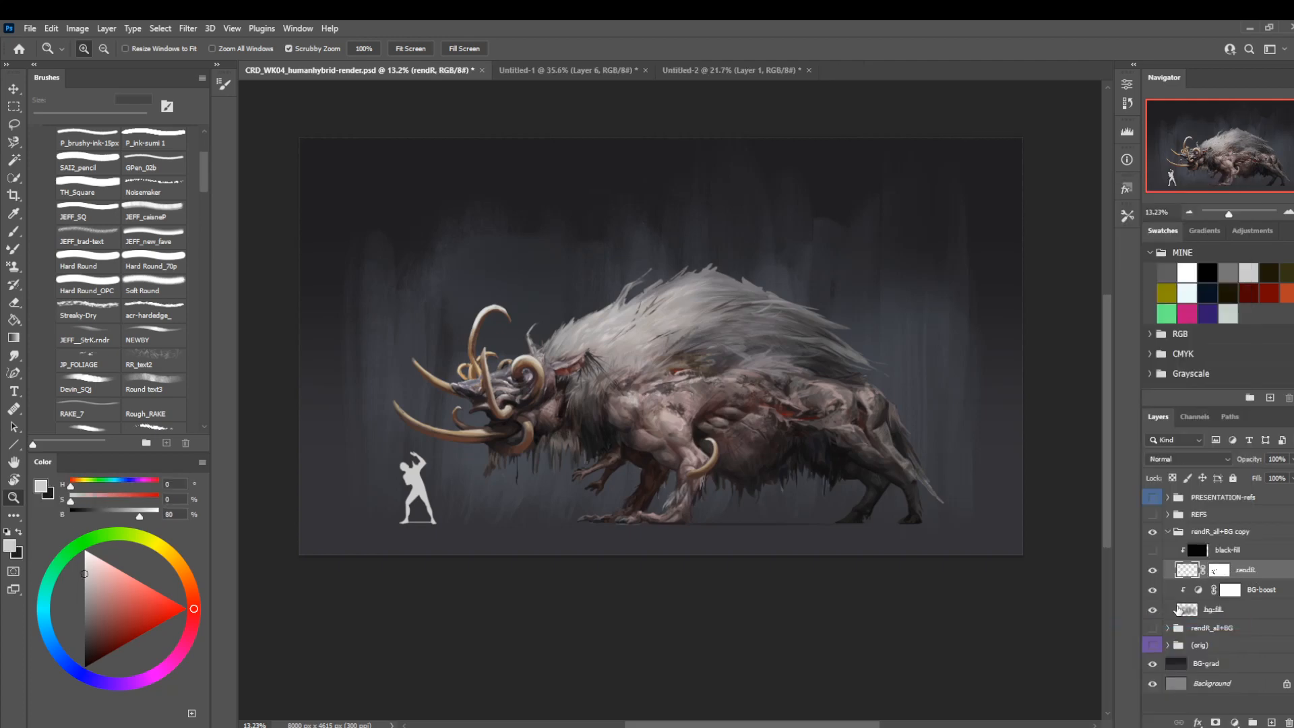
click(1152, 569)
click(1152, 569)
Apply the layer mask of the merged rendR layer and delete the black-fill layer above it.
click(1228, 571)
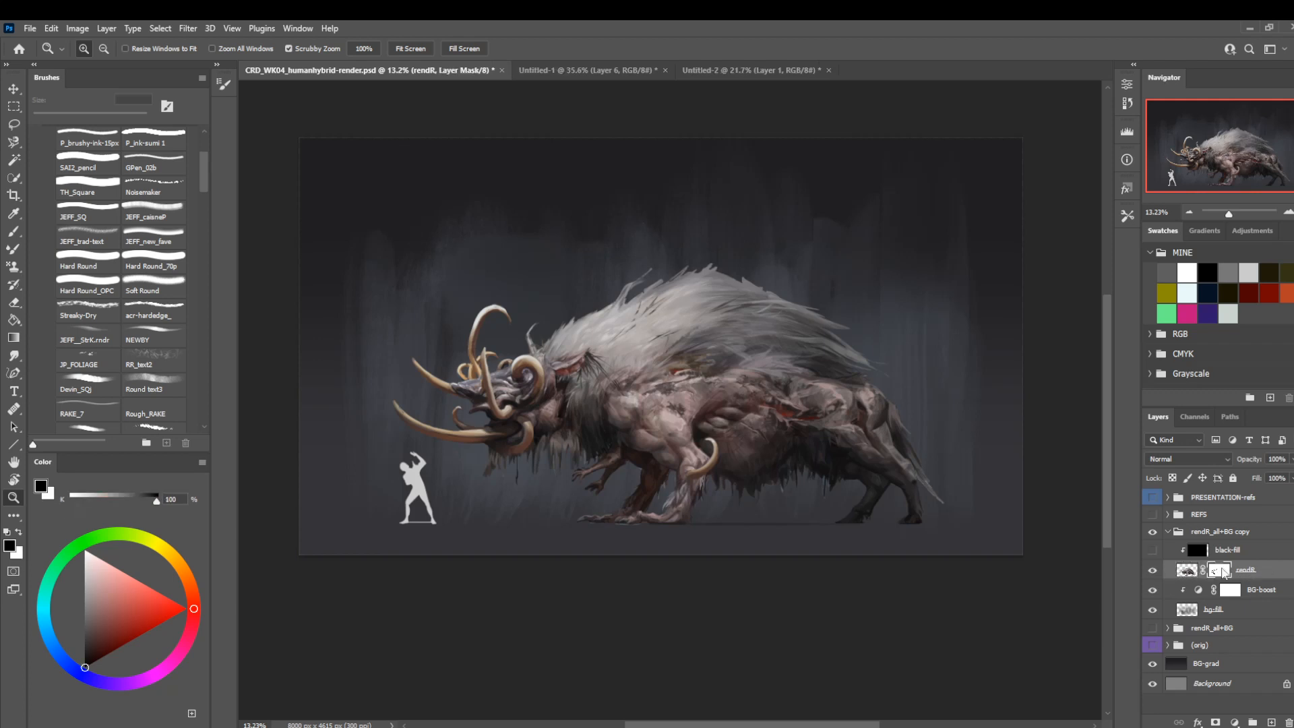
right_click(1228, 570)
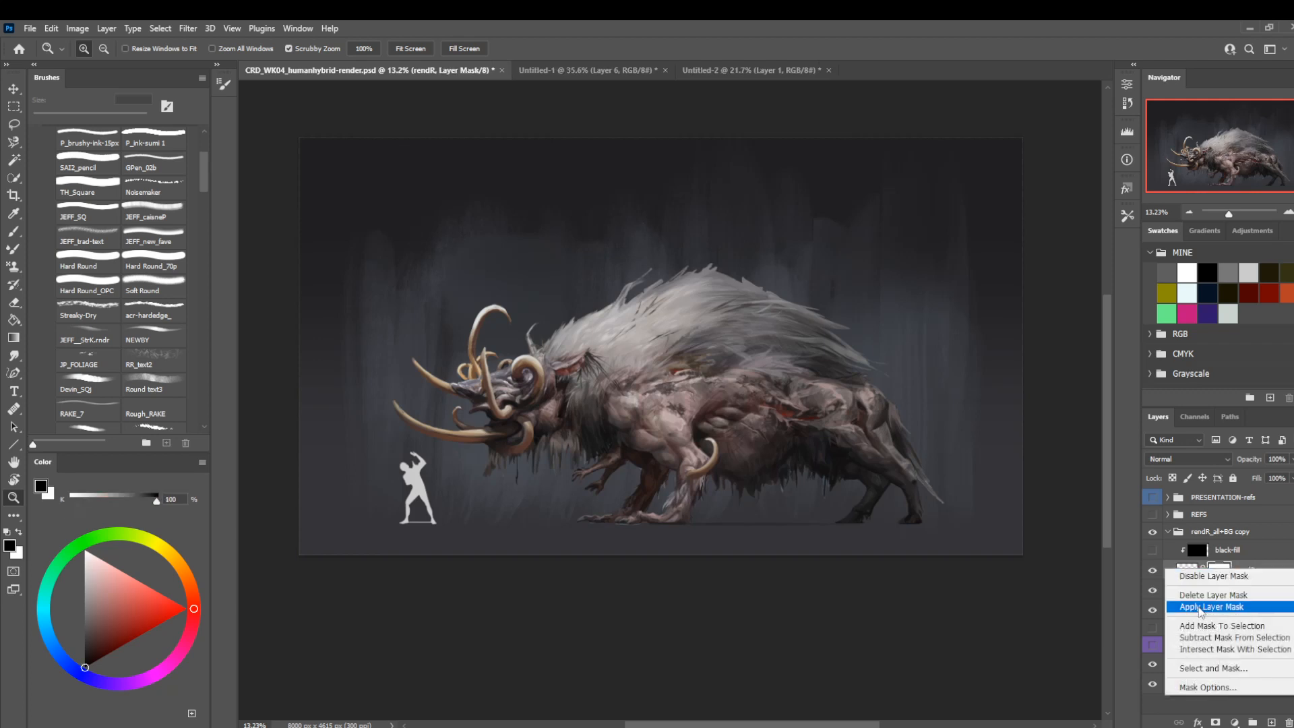
click(1206, 596)
click(1152, 569)
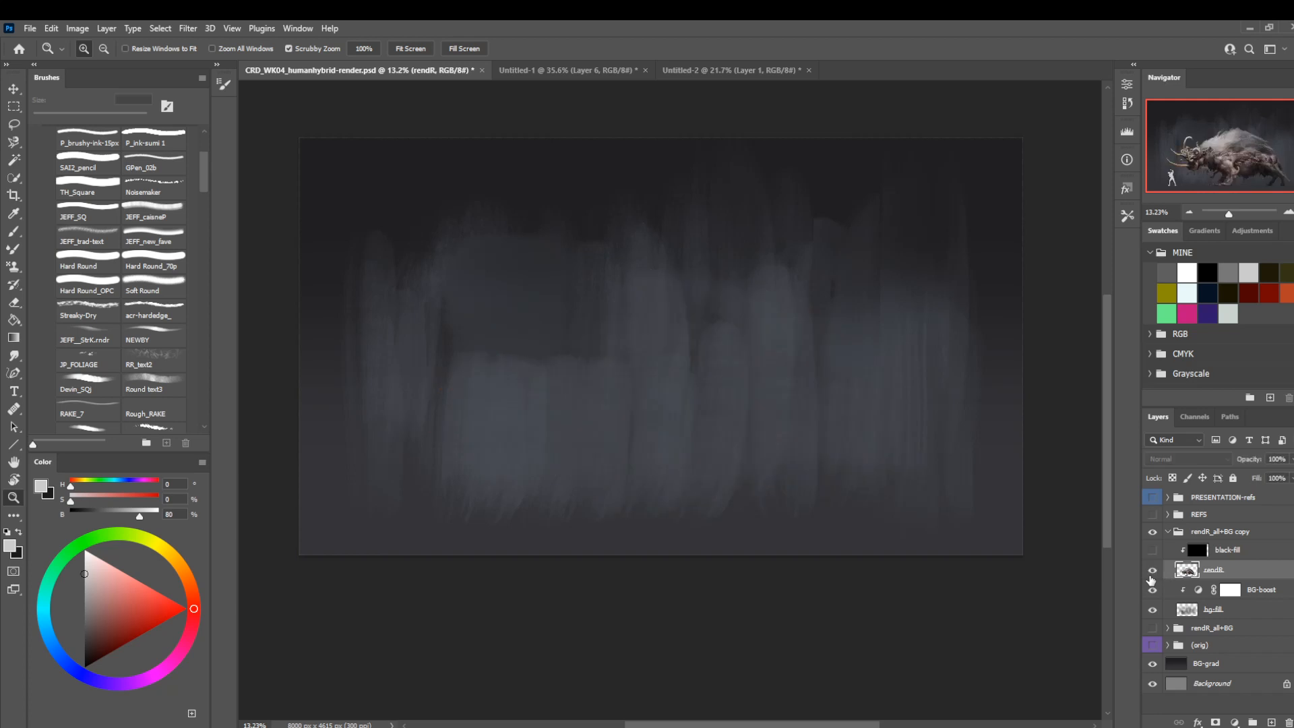
click(1152, 570)
click(1223, 550)
key(Delete)
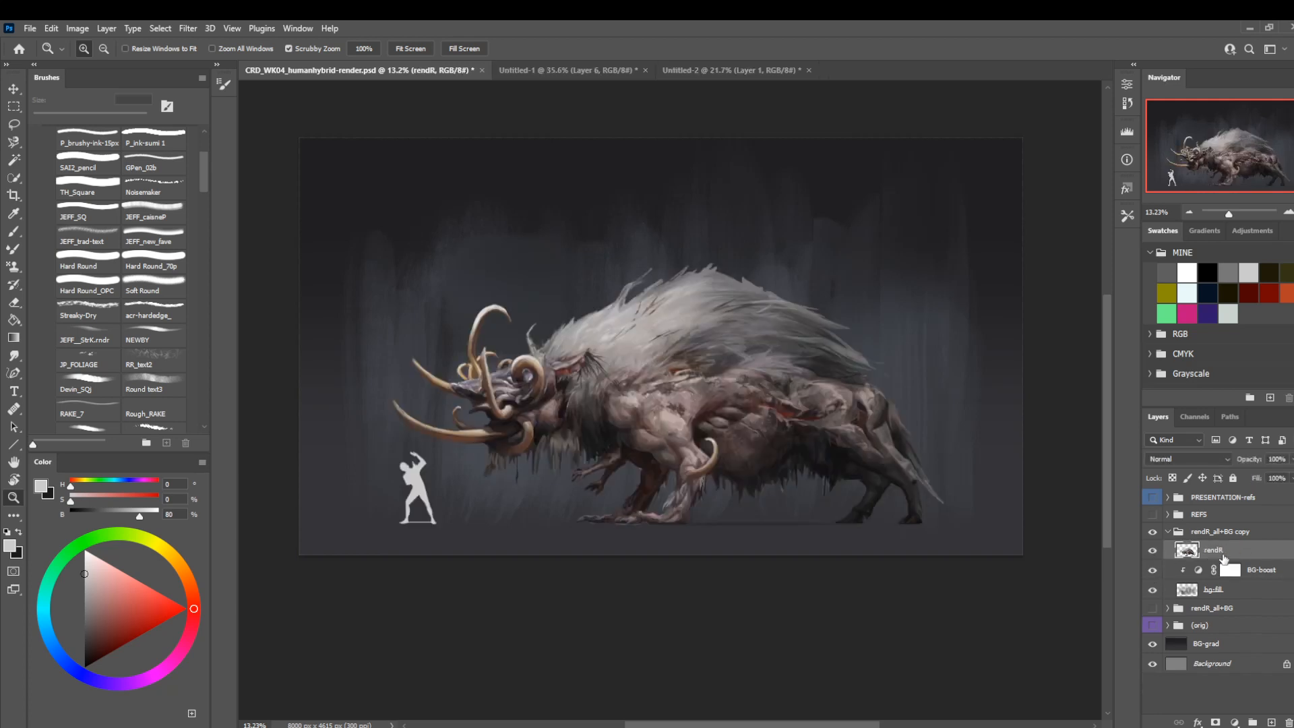
Rename the copied group to rendR_FLATTENED and give it the green colour label.
double_click(1216, 532)
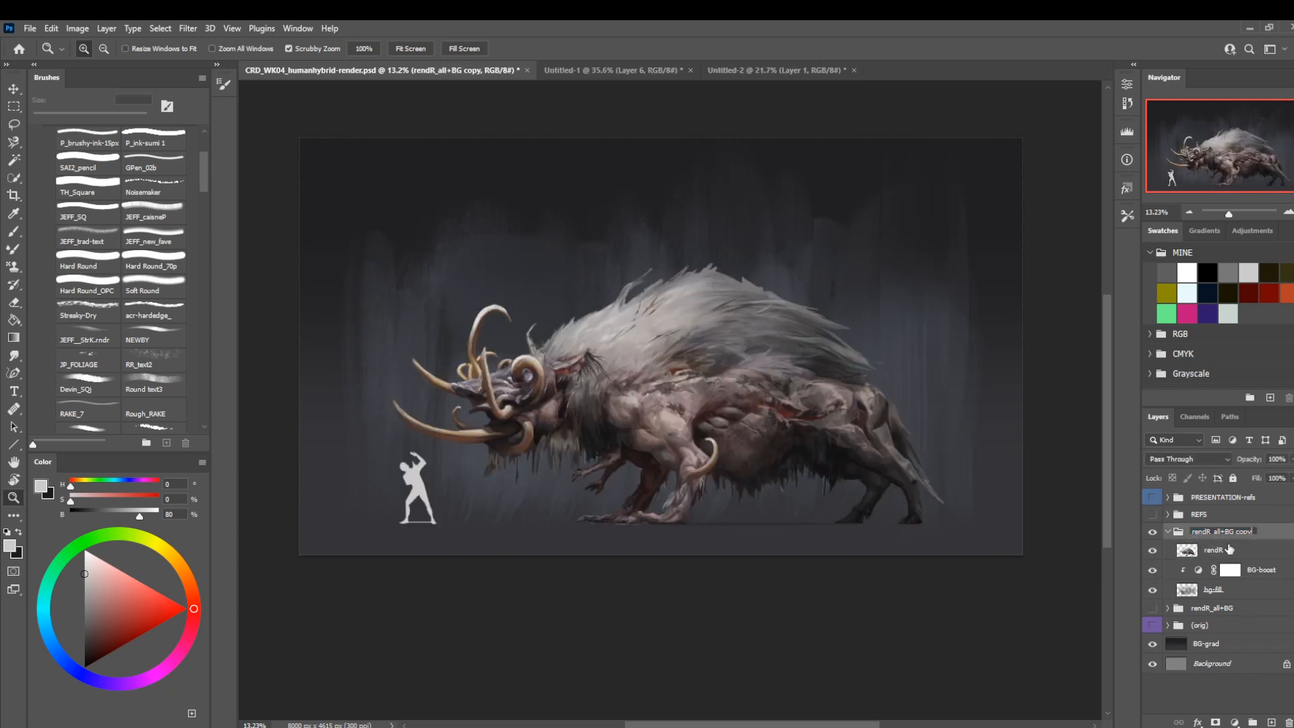
key(BackSpace)
key(BackSpace)
key(BackSpace)
key(BackSpace)
key(BackSpace)
key(BackSpace)
key(BackSpace)
key(BackSpace)
key(BackSpace)
text(ENED)
key(Return)
right_click(1235, 532)
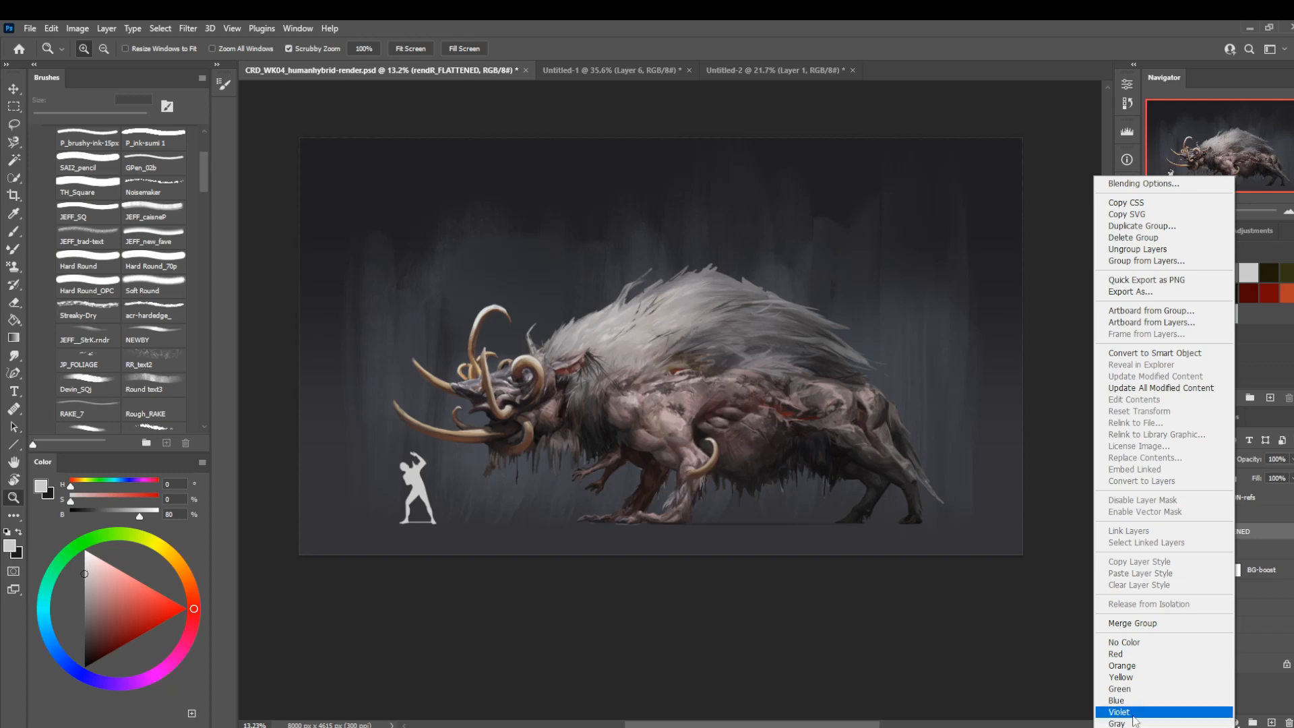
click(1149, 689)
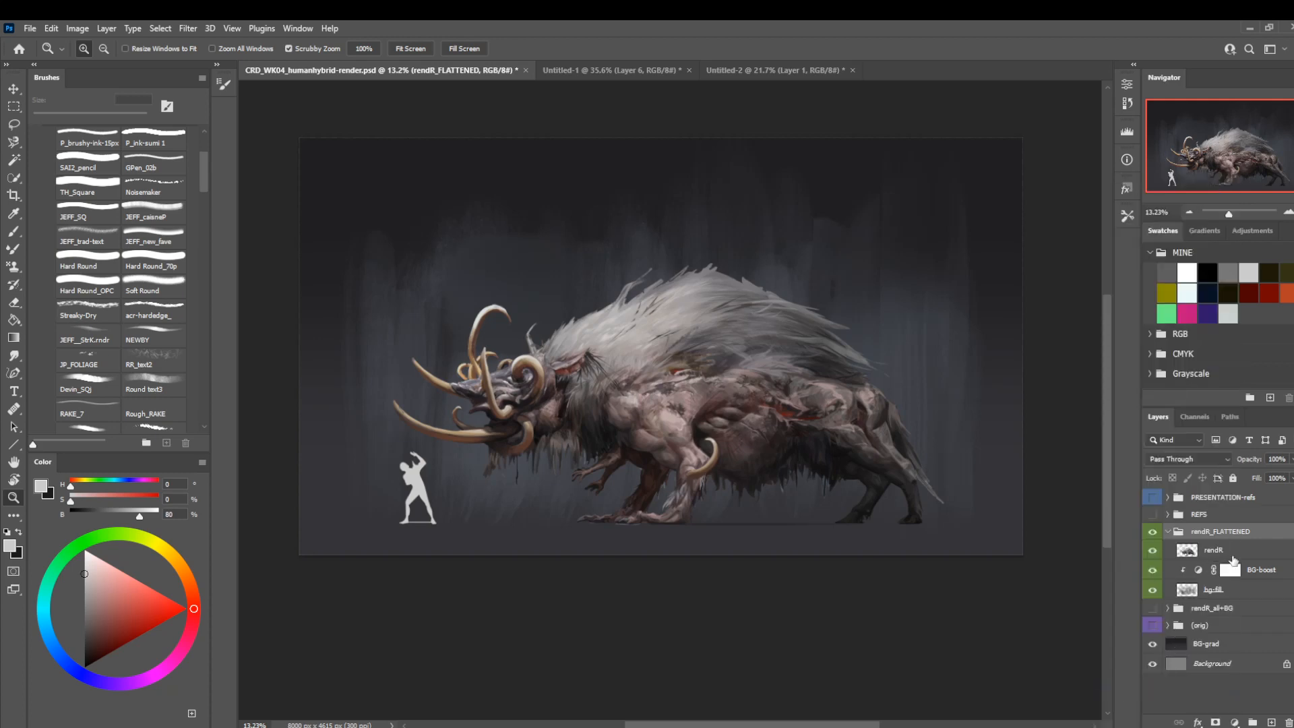
Merge the BG-boost adjustment down into the bg-fill layer in the rendR_FLATTENED group.
click(1261, 569)
right_click(1257, 569)
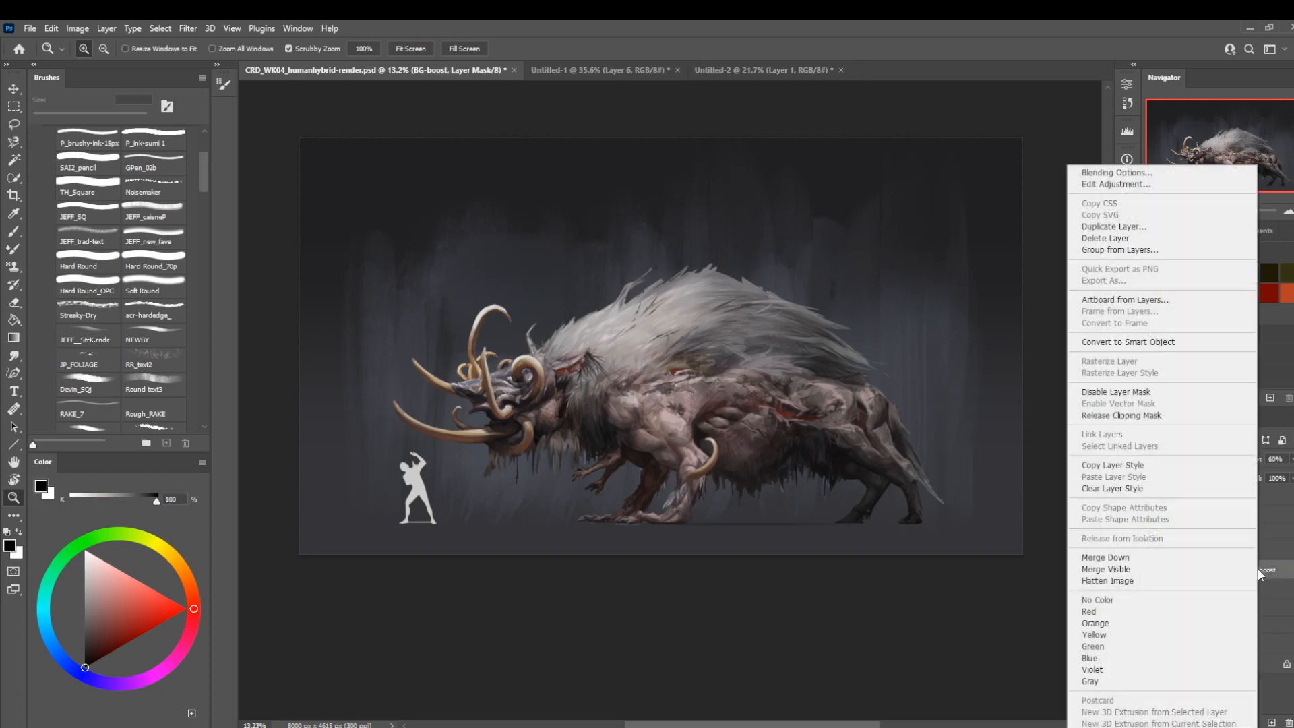
click(1130, 553)
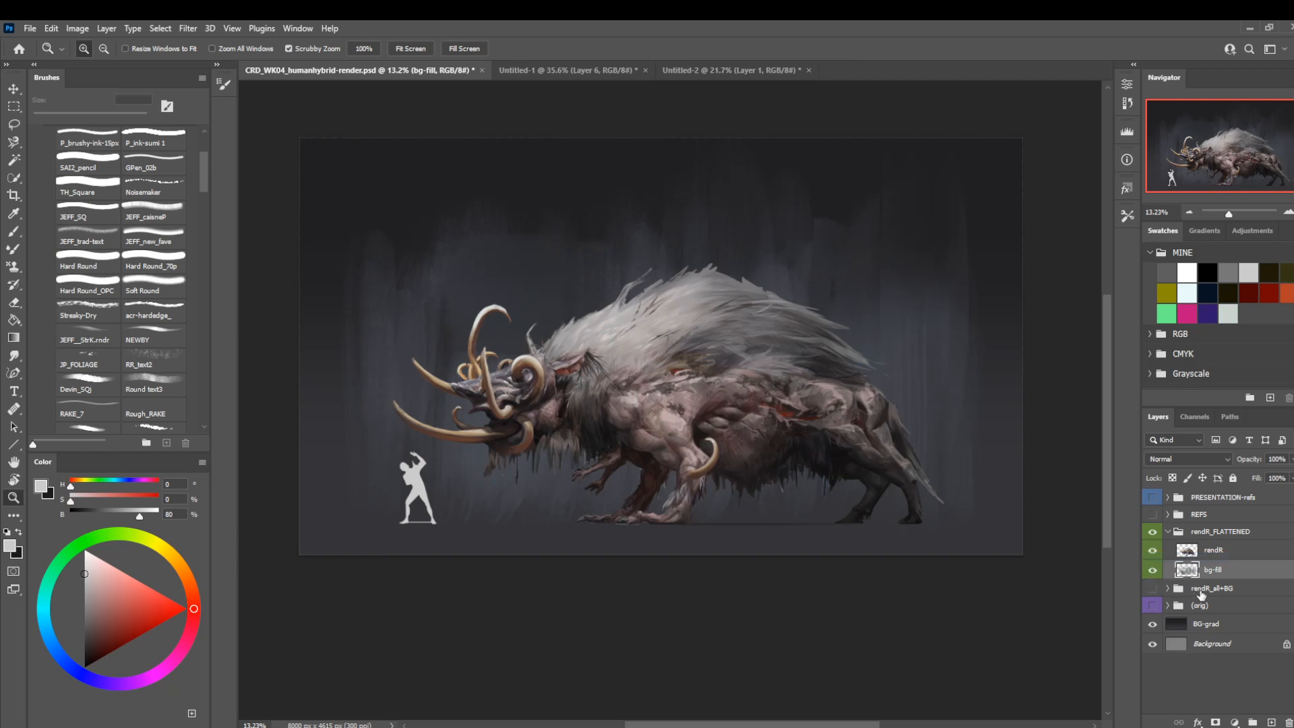
Duplicate the BG-grad layer and move the copy into the rendR_FLATTENED group below bg-fill.
click(1195, 623)
key(ctrl+j)
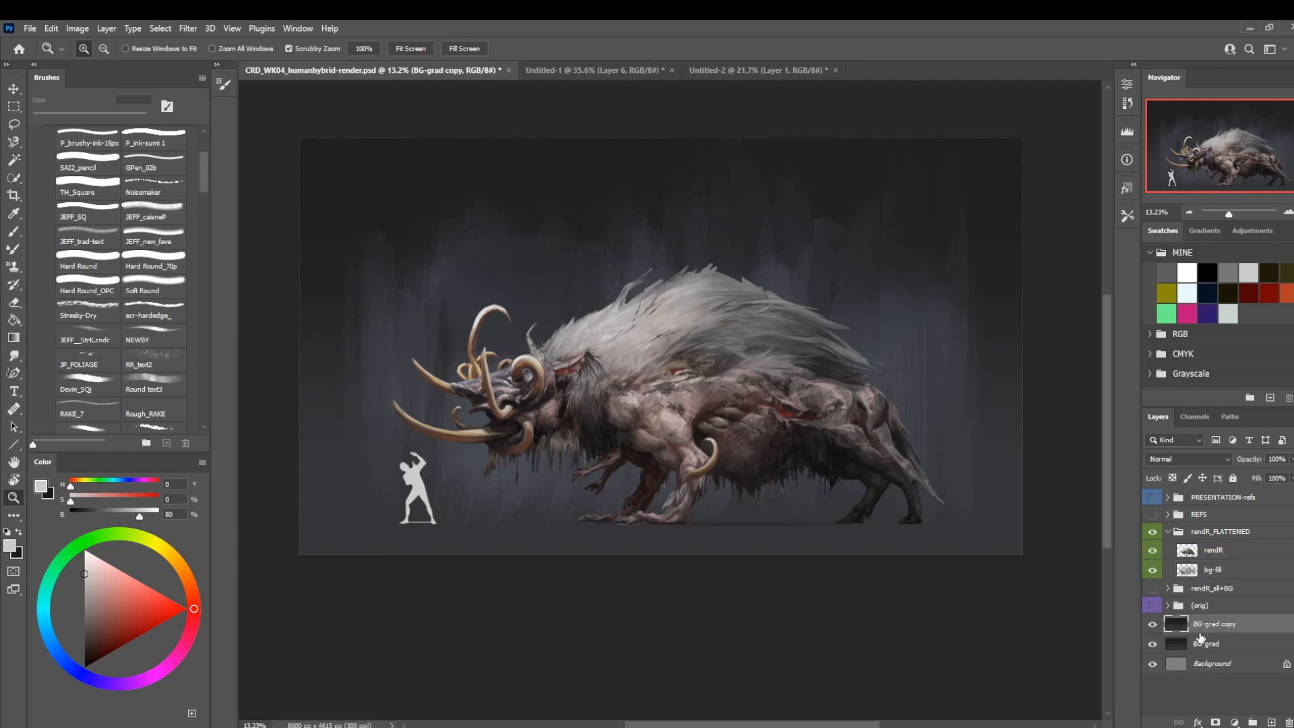
drag(1197, 625, 1227, 573)
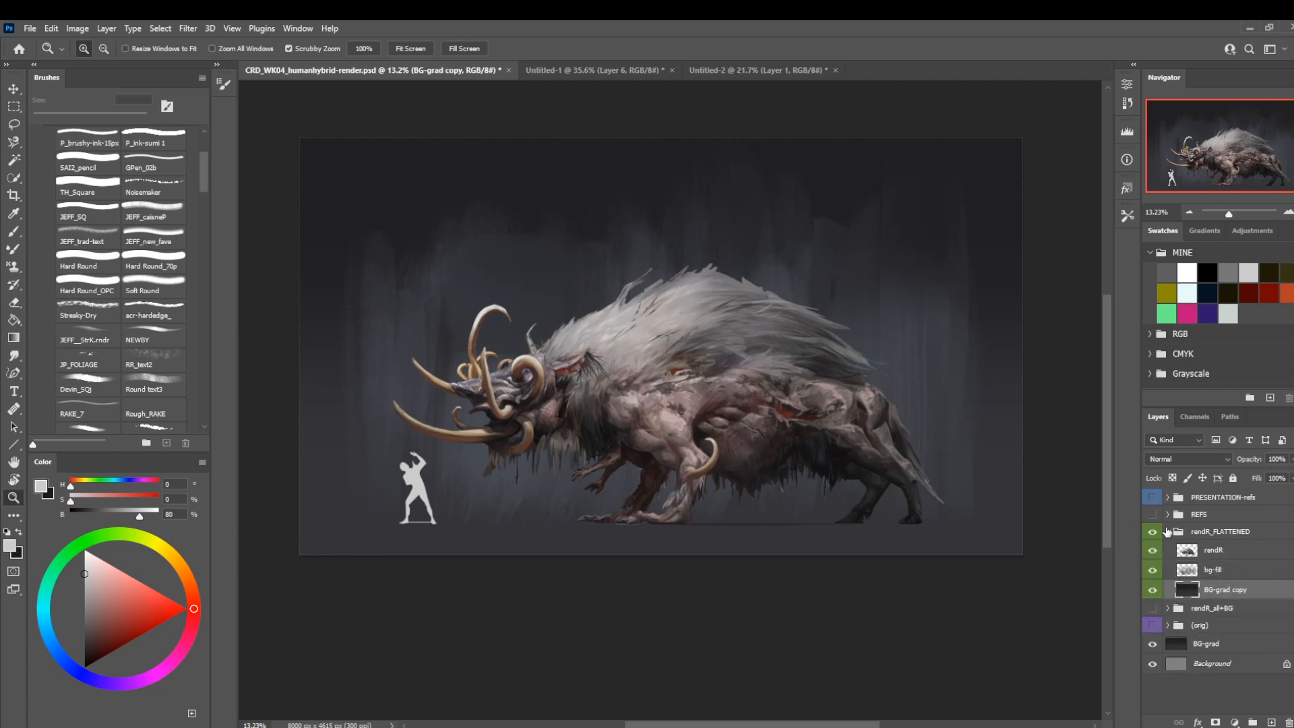
Collapse the flattened group and rename it to rendR_FLATTENED-trans.
click(1168, 531)
double_click(1242, 532)
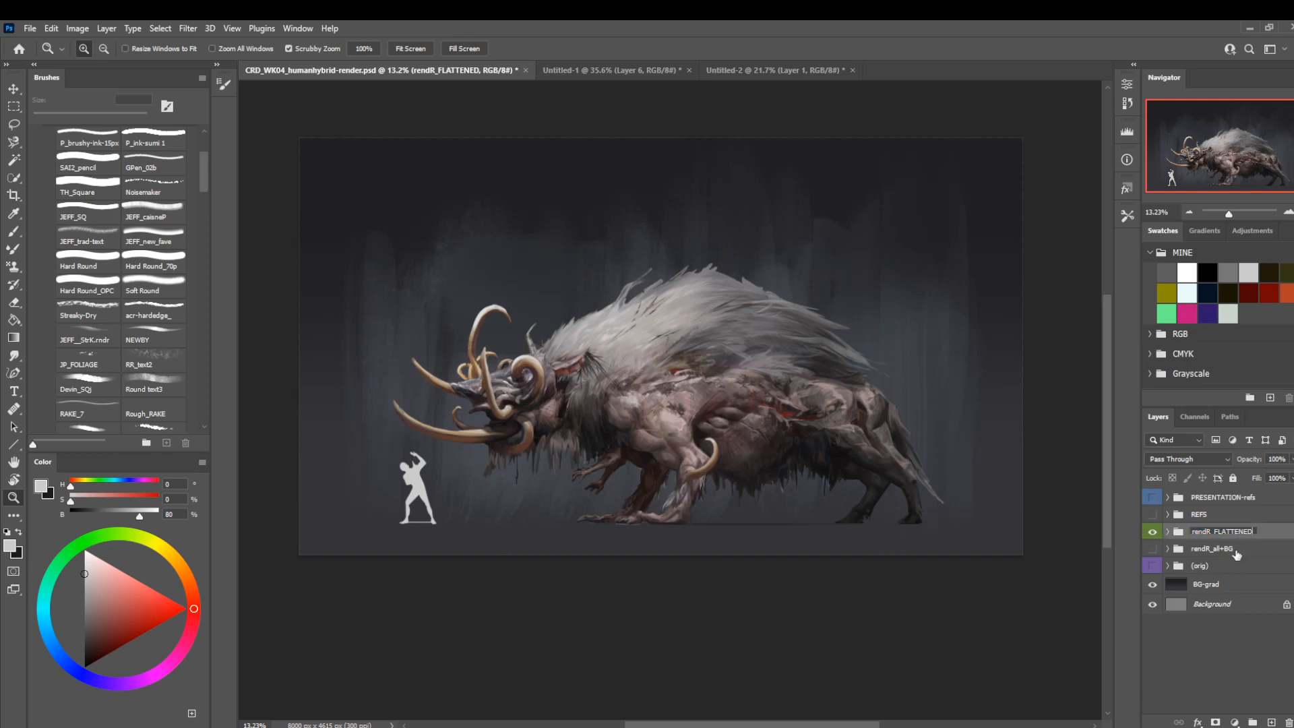
text(-trans)
key(Return)
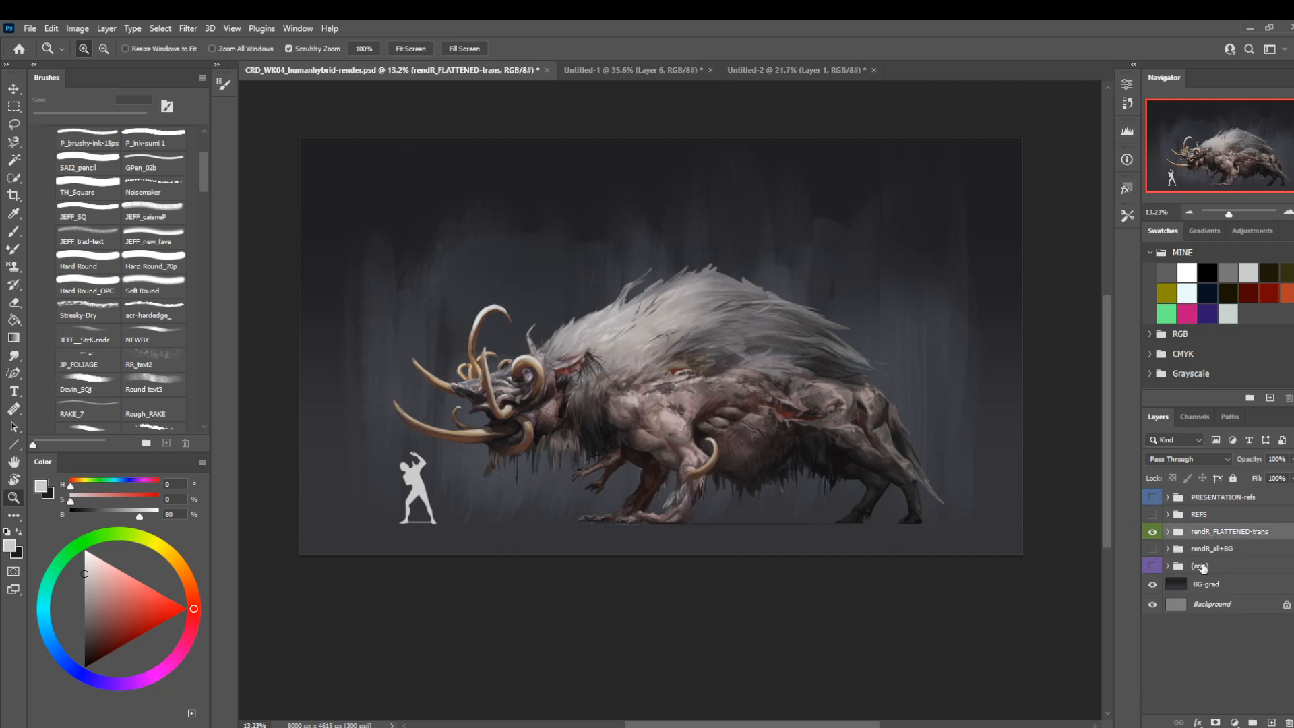
Hide the rendR_FLATTENED-trans group and show the rendR_all+BG group.
click(1154, 532)
click(1153, 550)
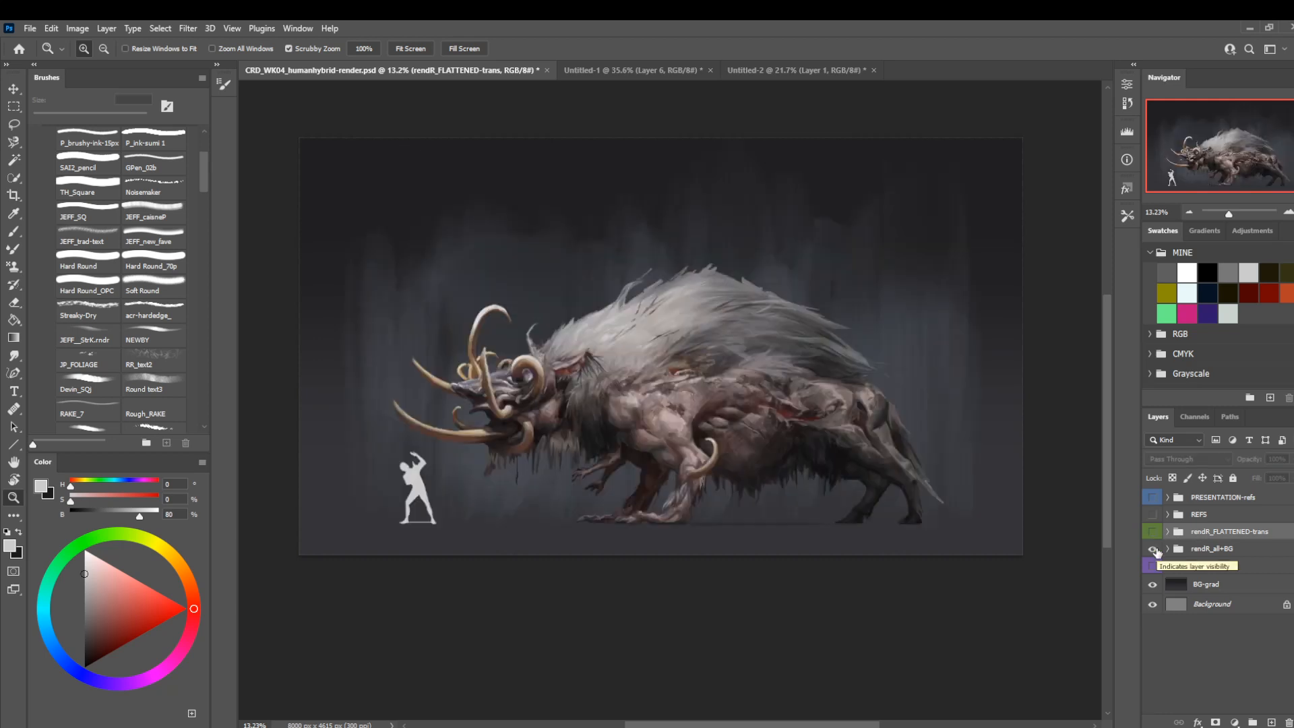
Save the render file, show the rendR_FLATTENED-trans group and duplicate it into the Untitled-2 document.
key(ctrl+s)
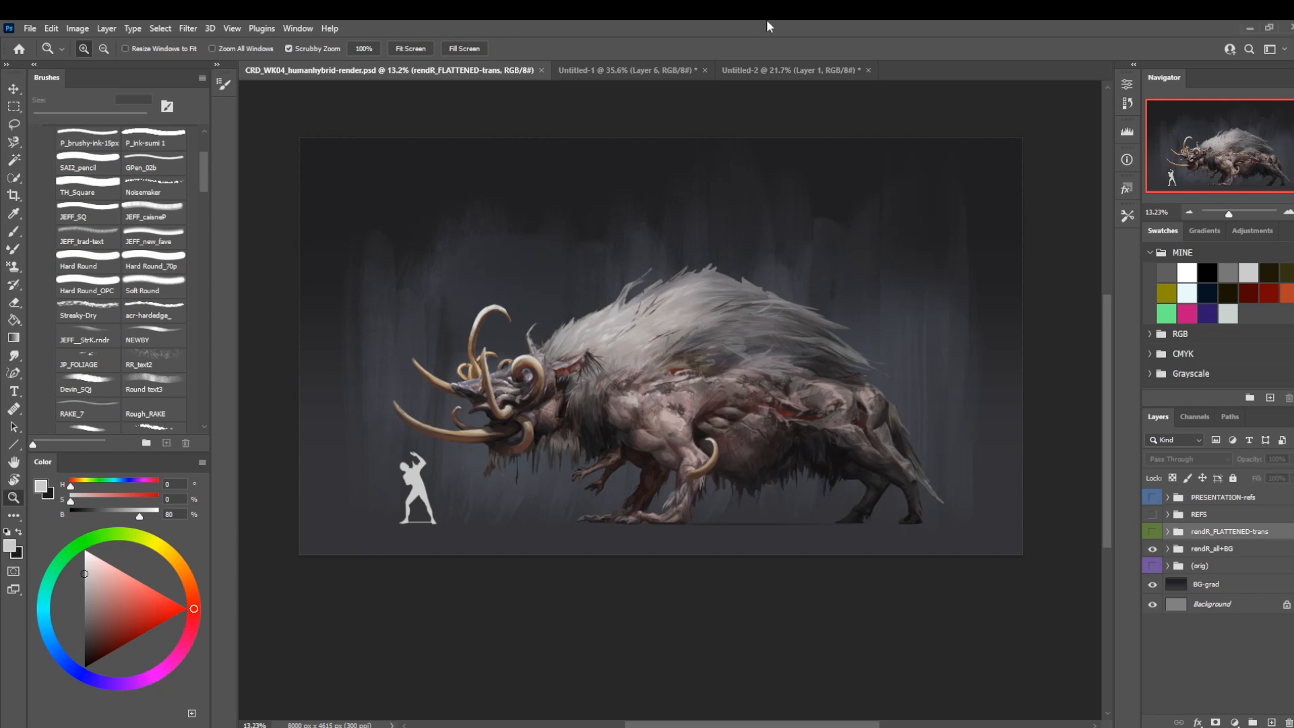
click(1151, 533)
right_click(1214, 533)
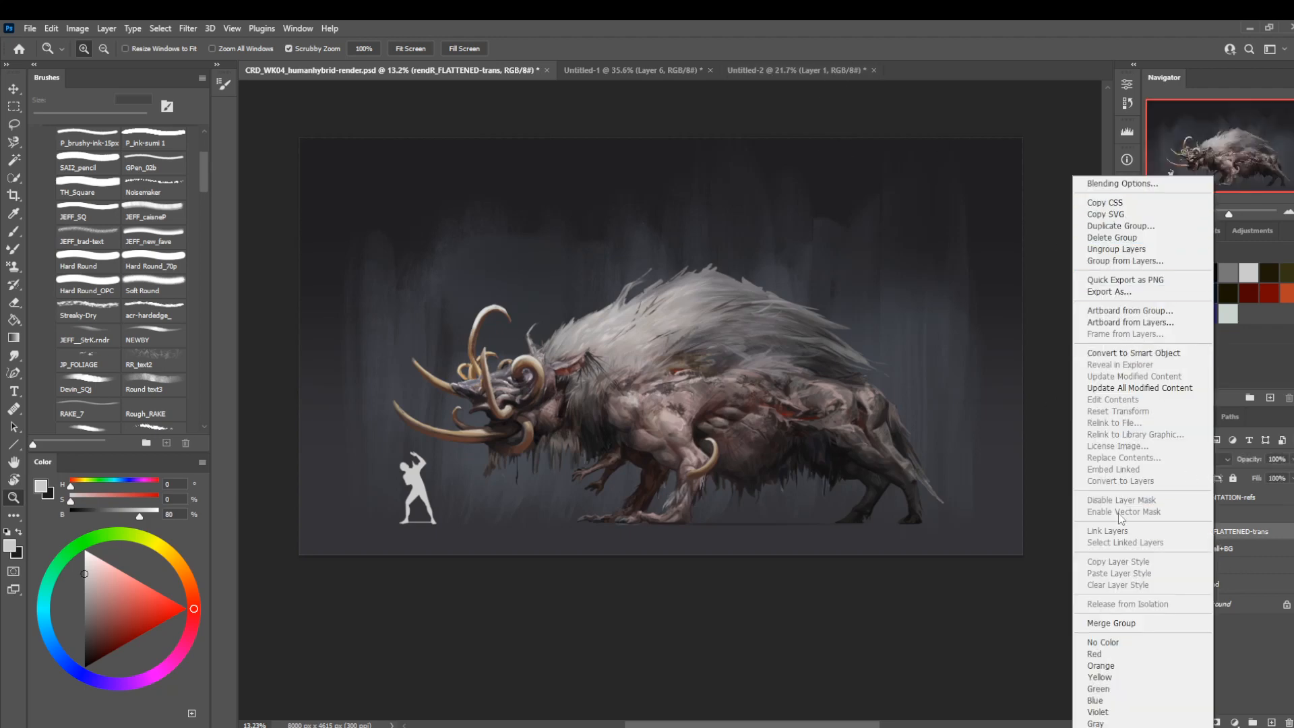
click(1113, 226)
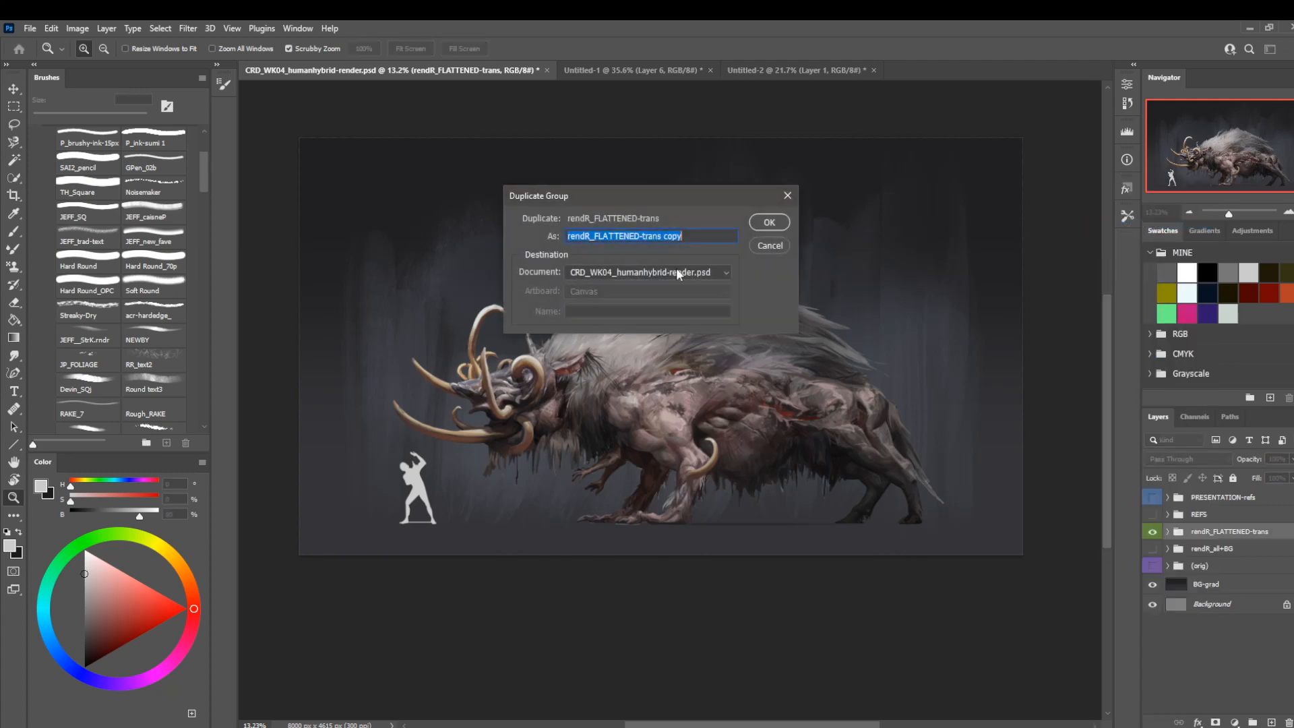
click(634, 265)
click(621, 309)
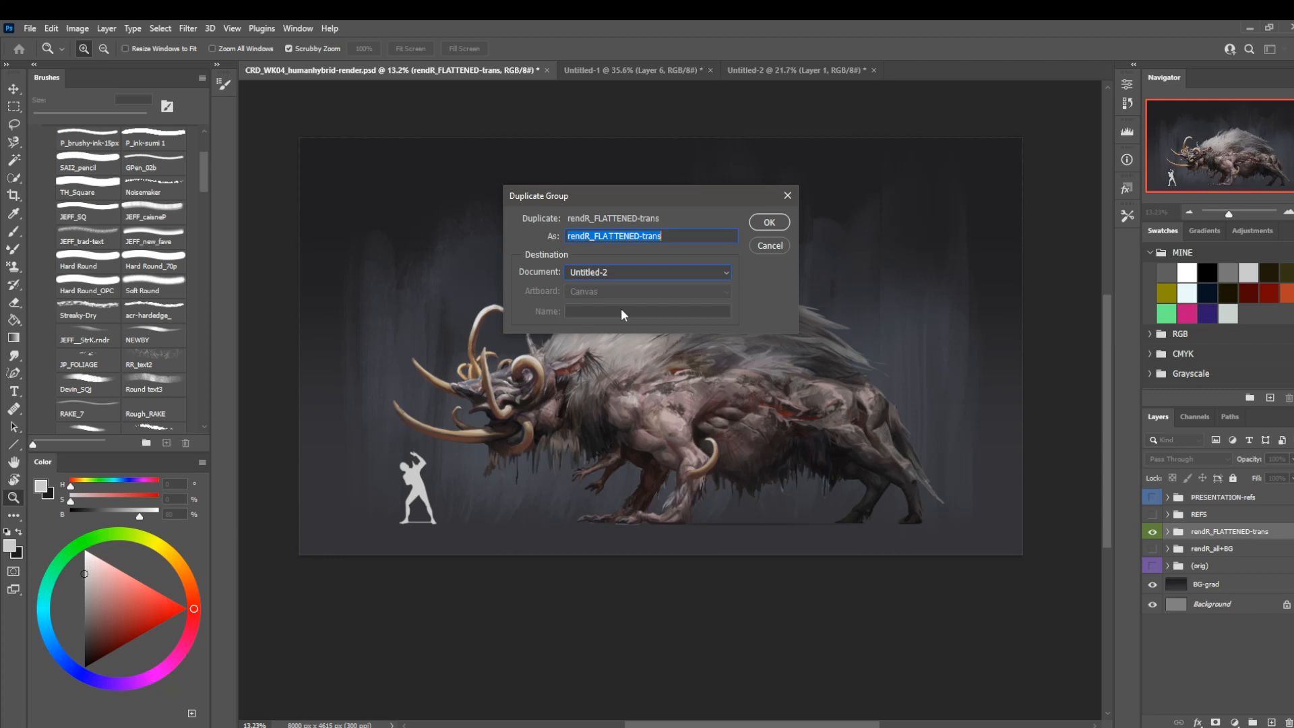
click(768, 223)
Enlarge the canvas of the Untitled-2 document to 9000 x 6000 pixels.
click(792, 70)
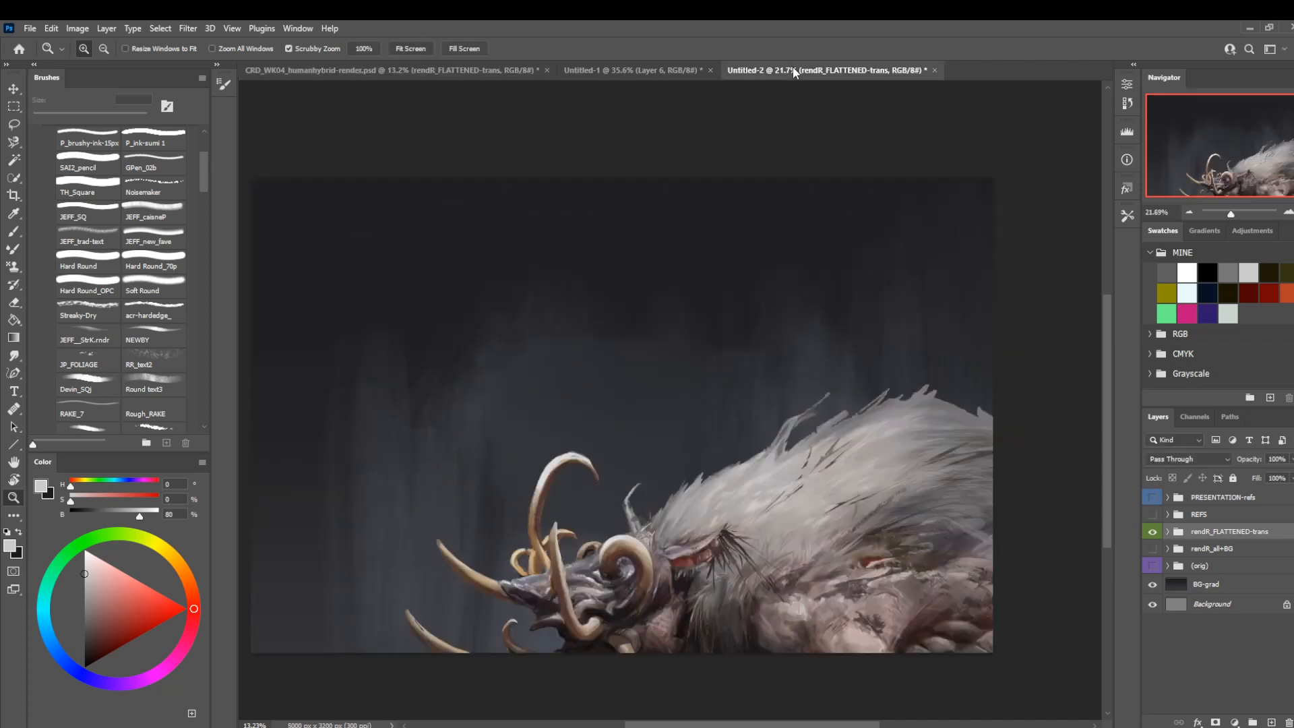
click(66, 28)
click(91, 141)
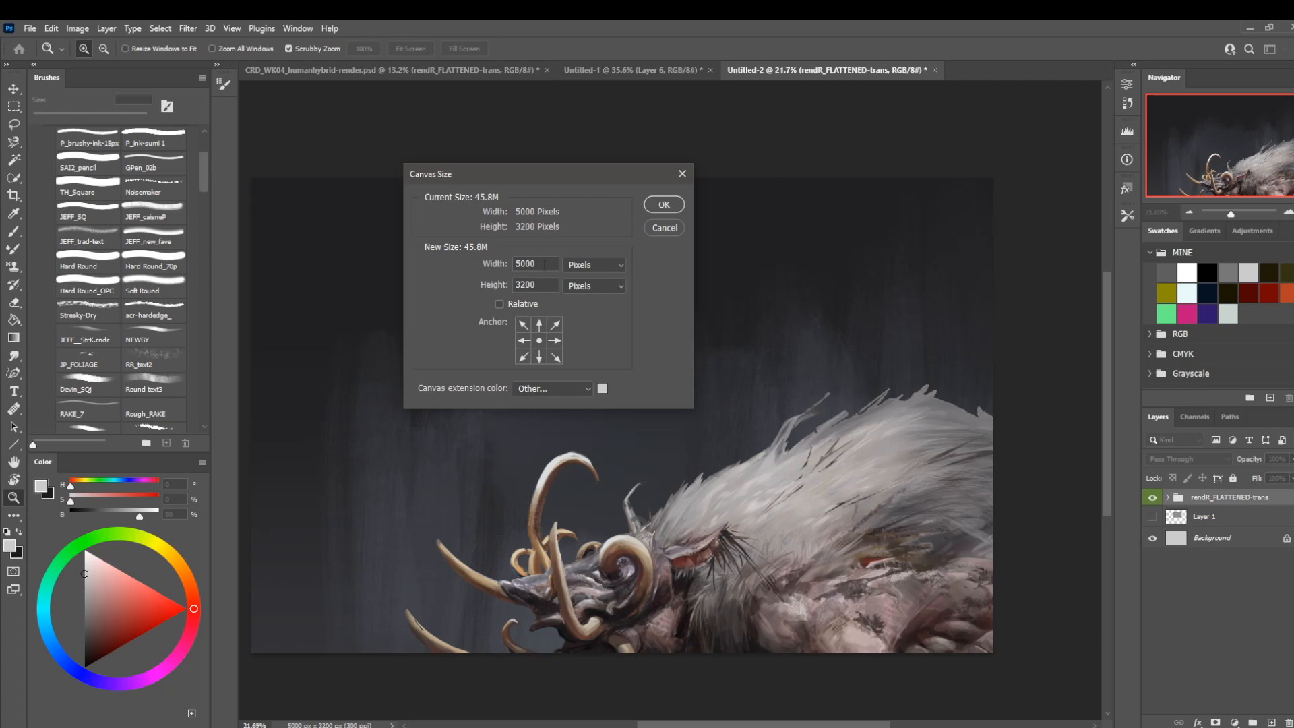
drag(545, 265, 478, 268)
text(9000)
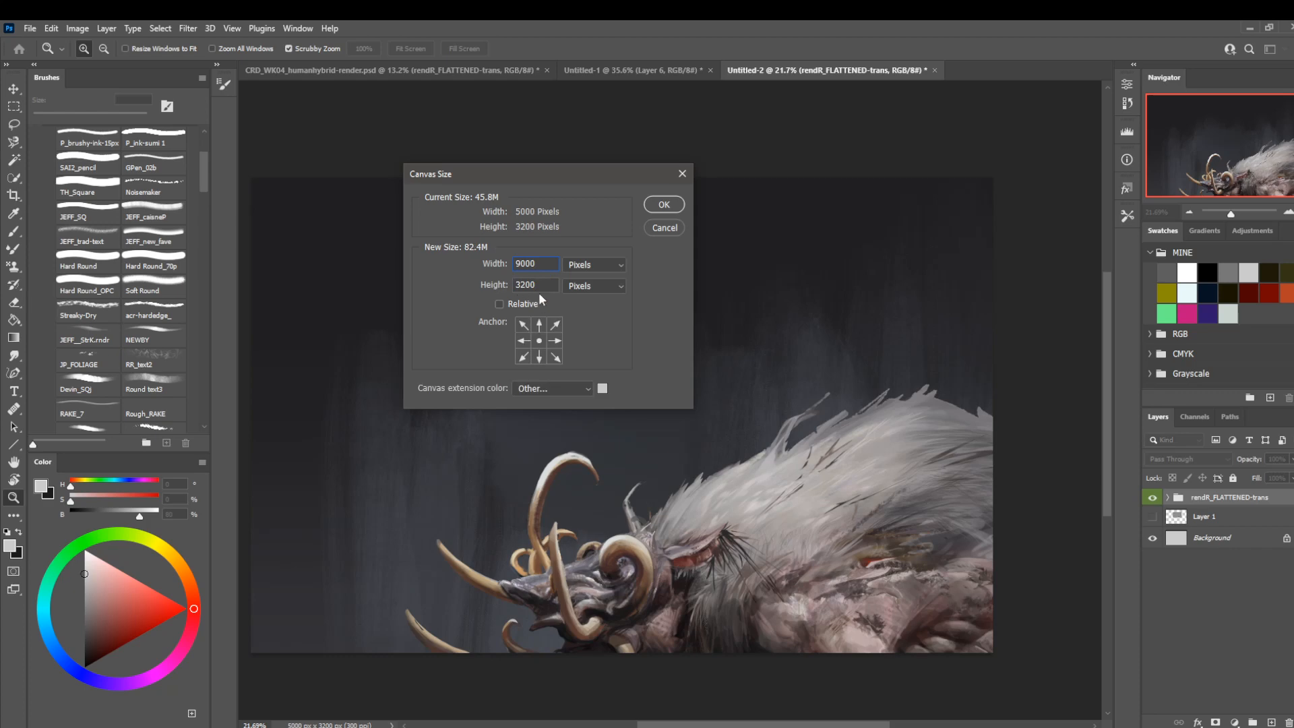
key(Tab)
text(6000)
key(Return)
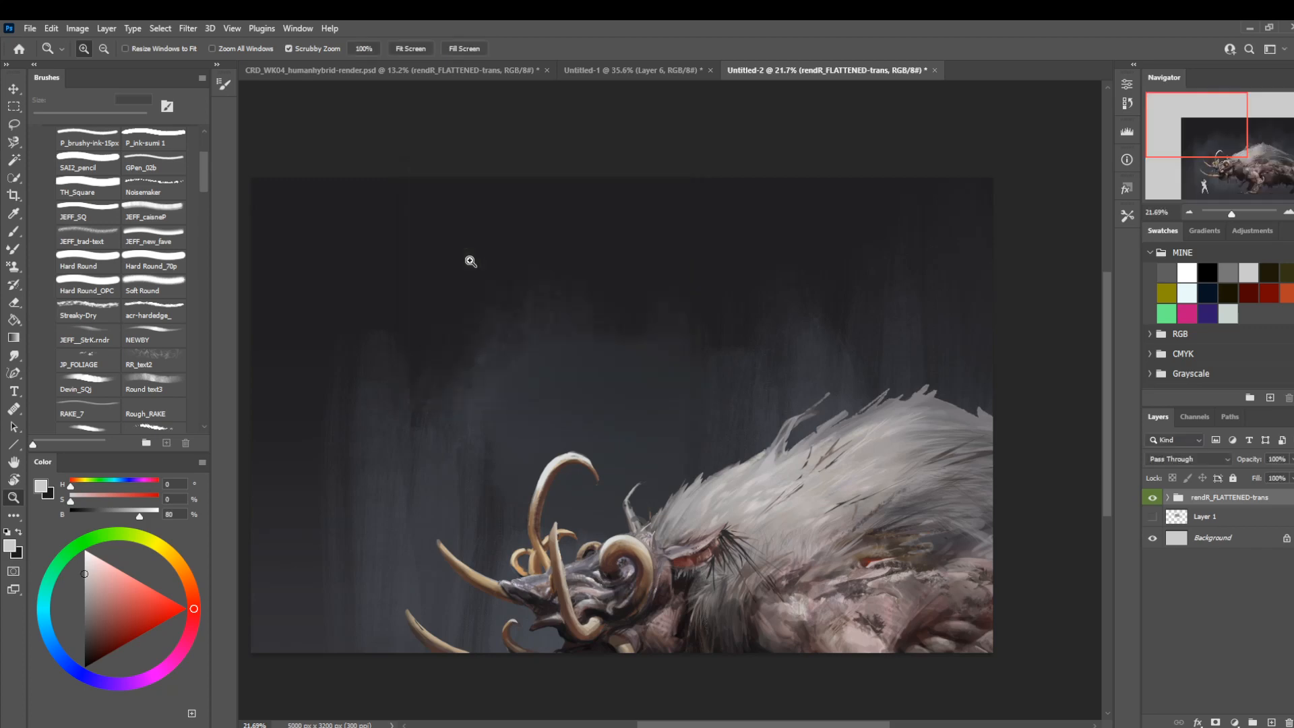
drag(637, 277, 552, 302)
mouse_move(681, 308)
mouse_down()
mouse_move(748, 345)
mouse_move(664, 332)
mouse_move(678, 333)
mouse_up()
key(ctrl+t)
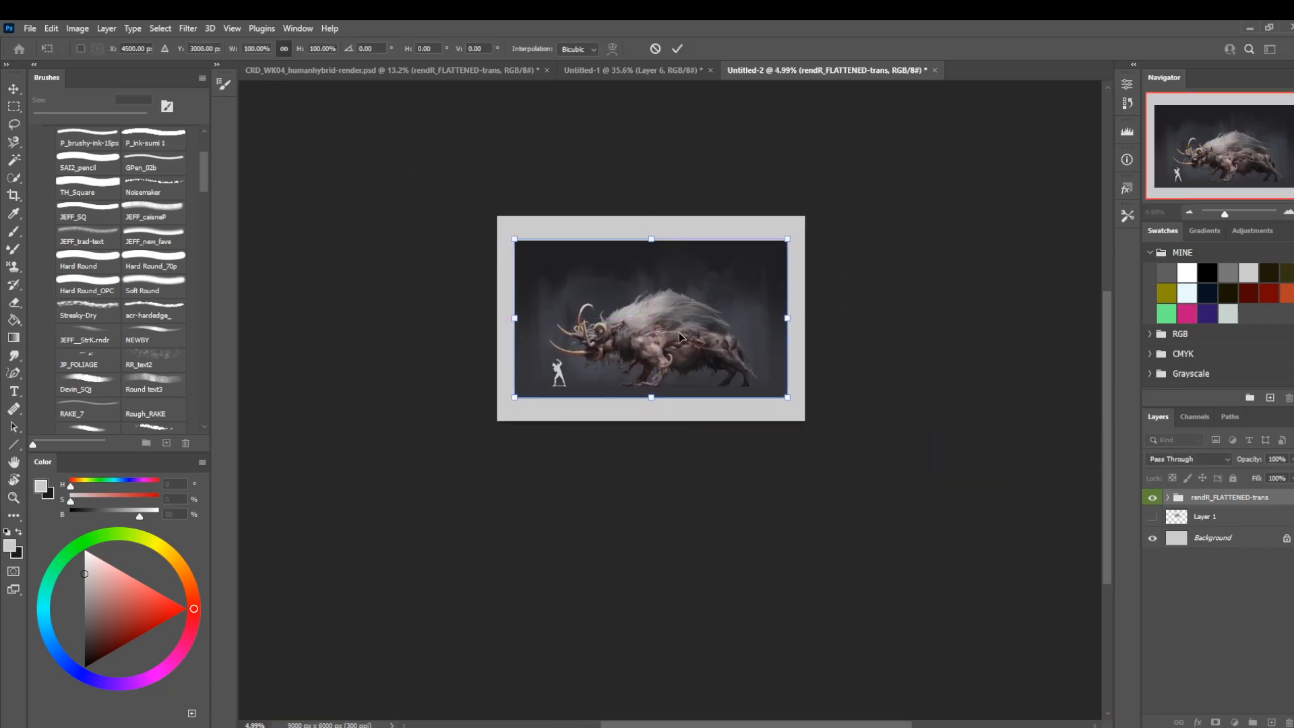
key(Return)
Convert the rendR, bg-fill and BG-grad copy layers in the rendR_FLATTENED-trans group each to a smart object.
click(1167, 497)
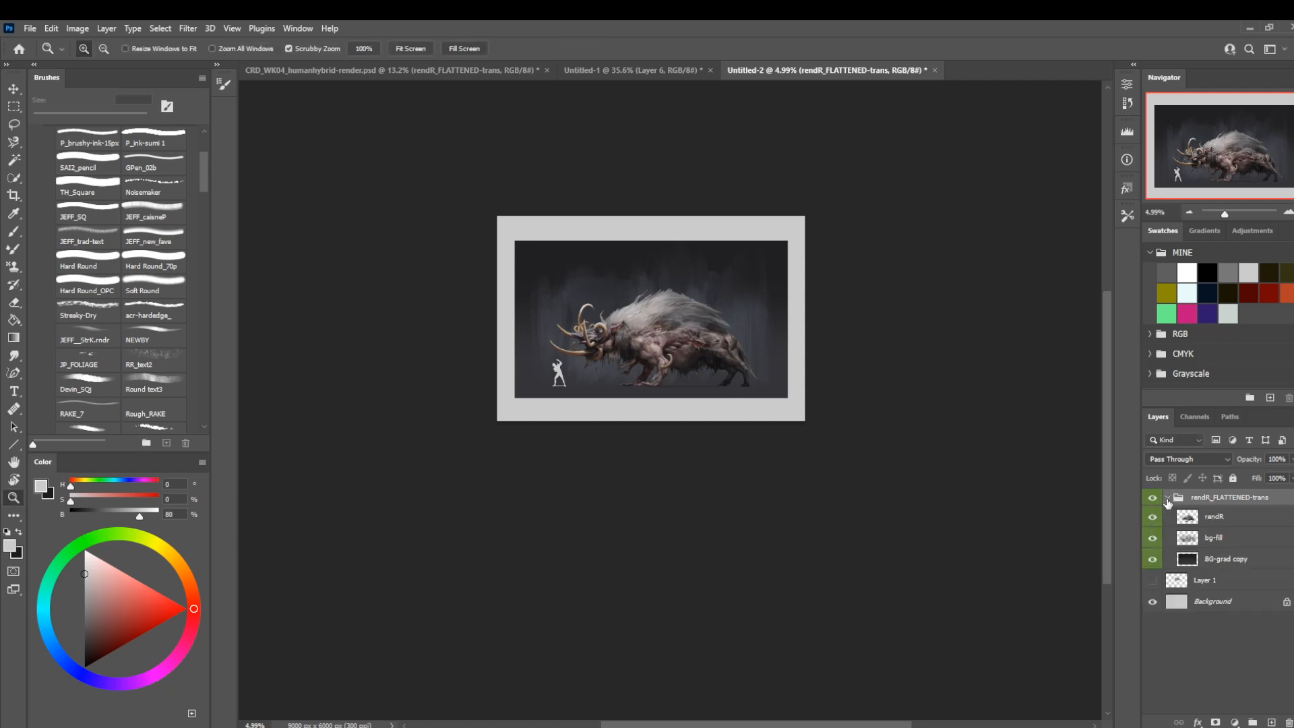
right_click(1209, 524)
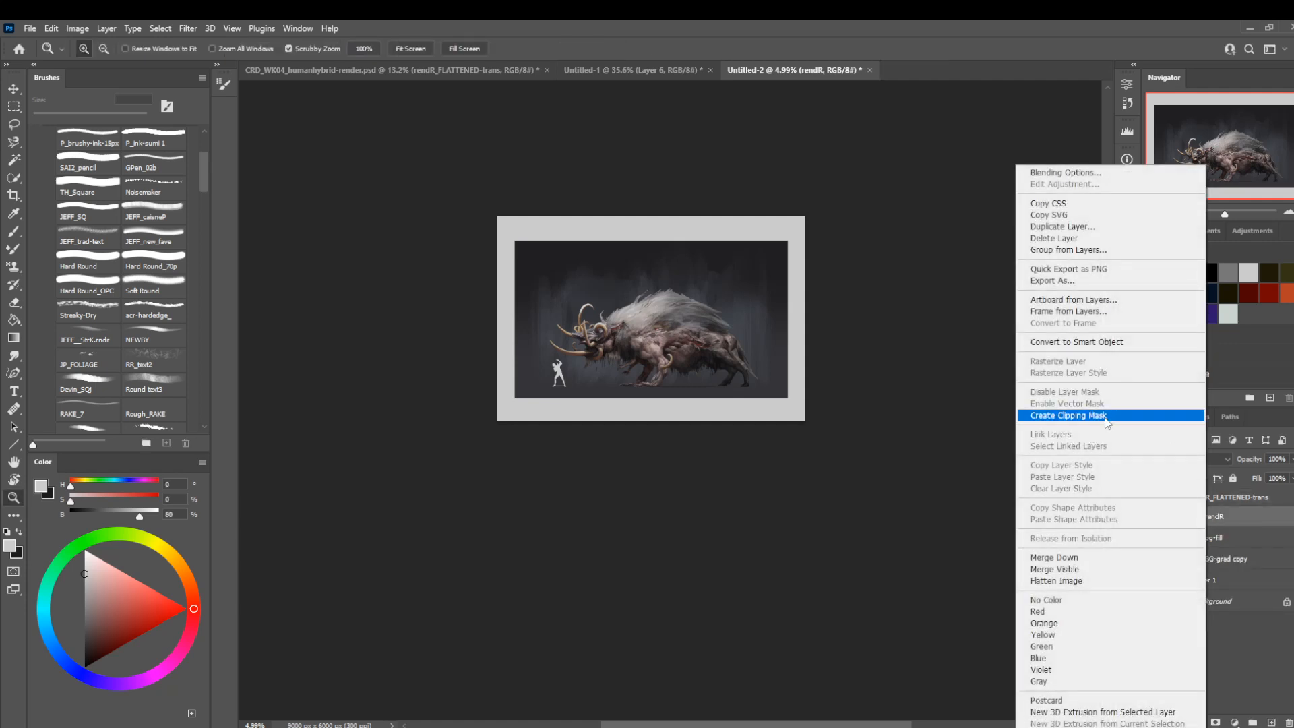
click(1090, 341)
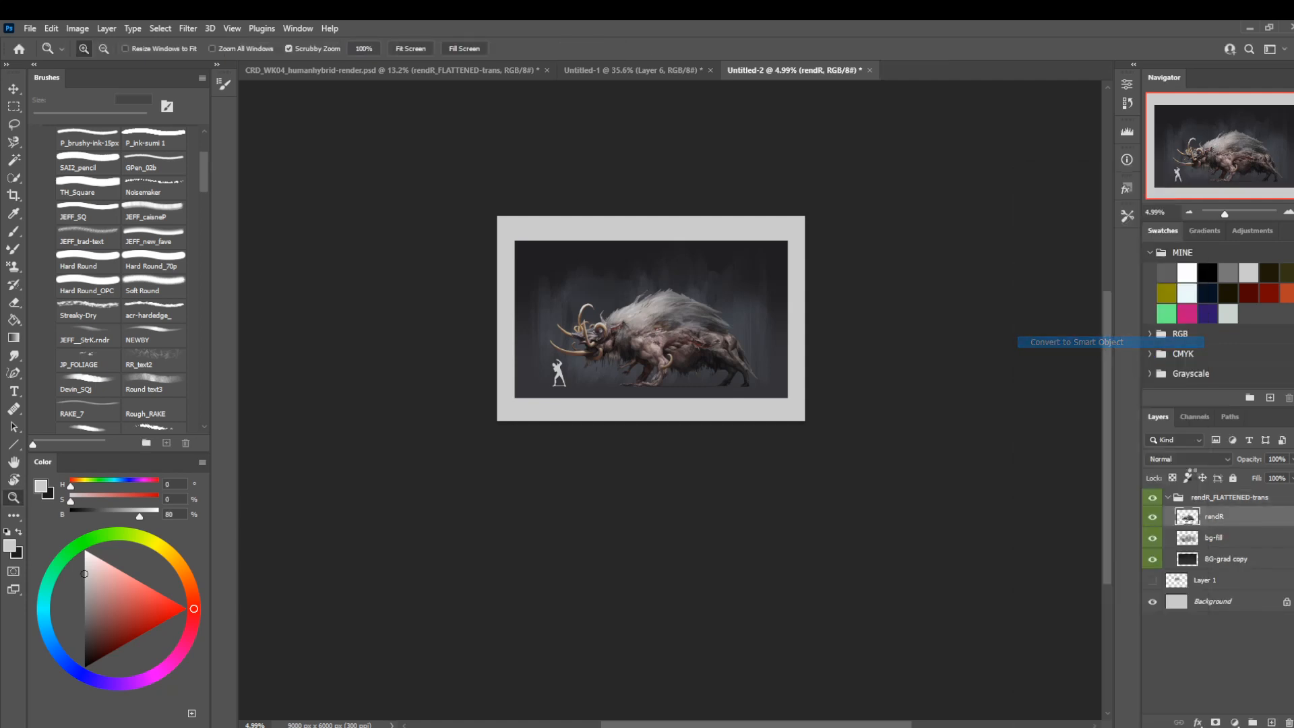
click(1221, 541)
right_click(1222, 542)
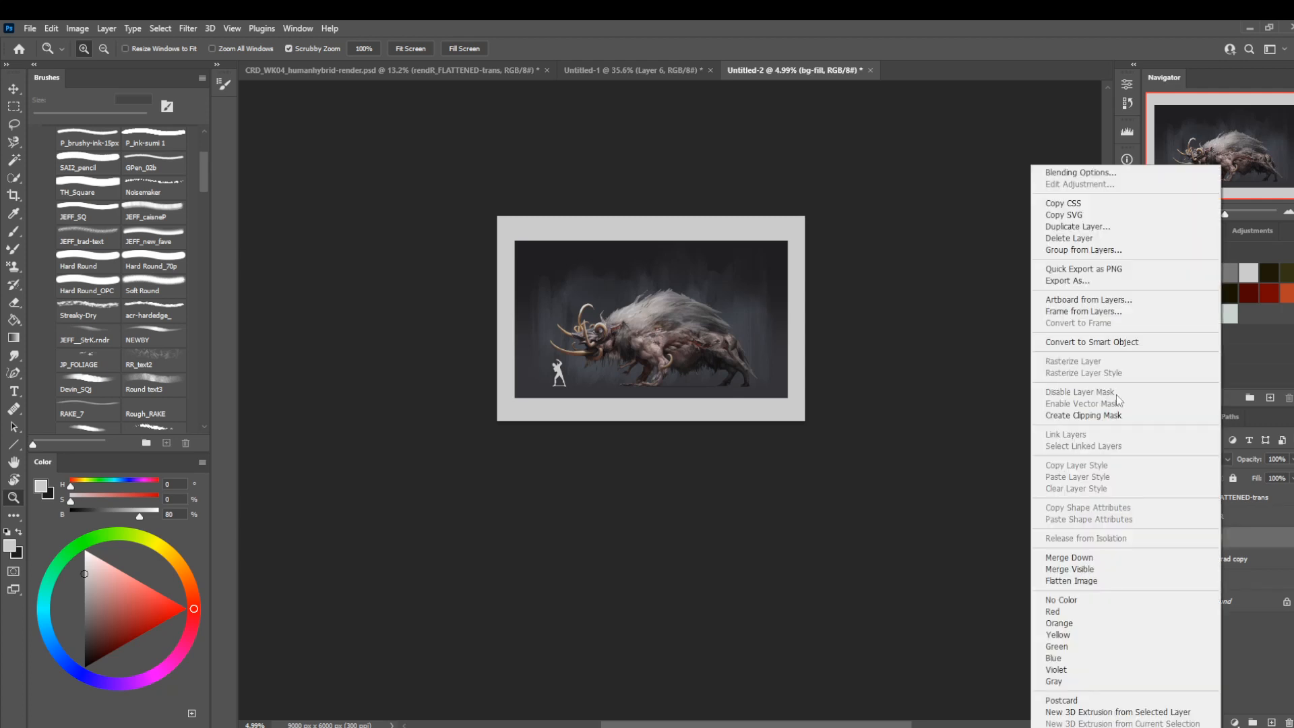
click(1109, 342)
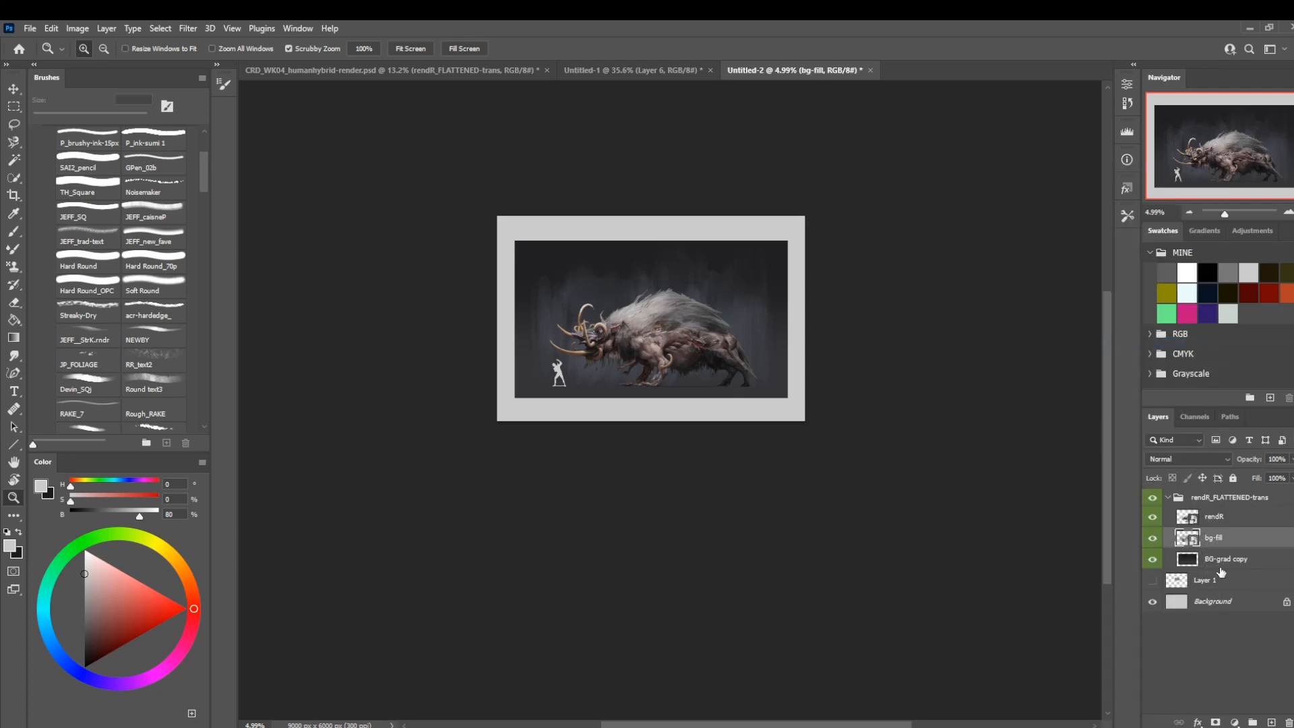
right_click(1220, 567)
click(1087, 342)
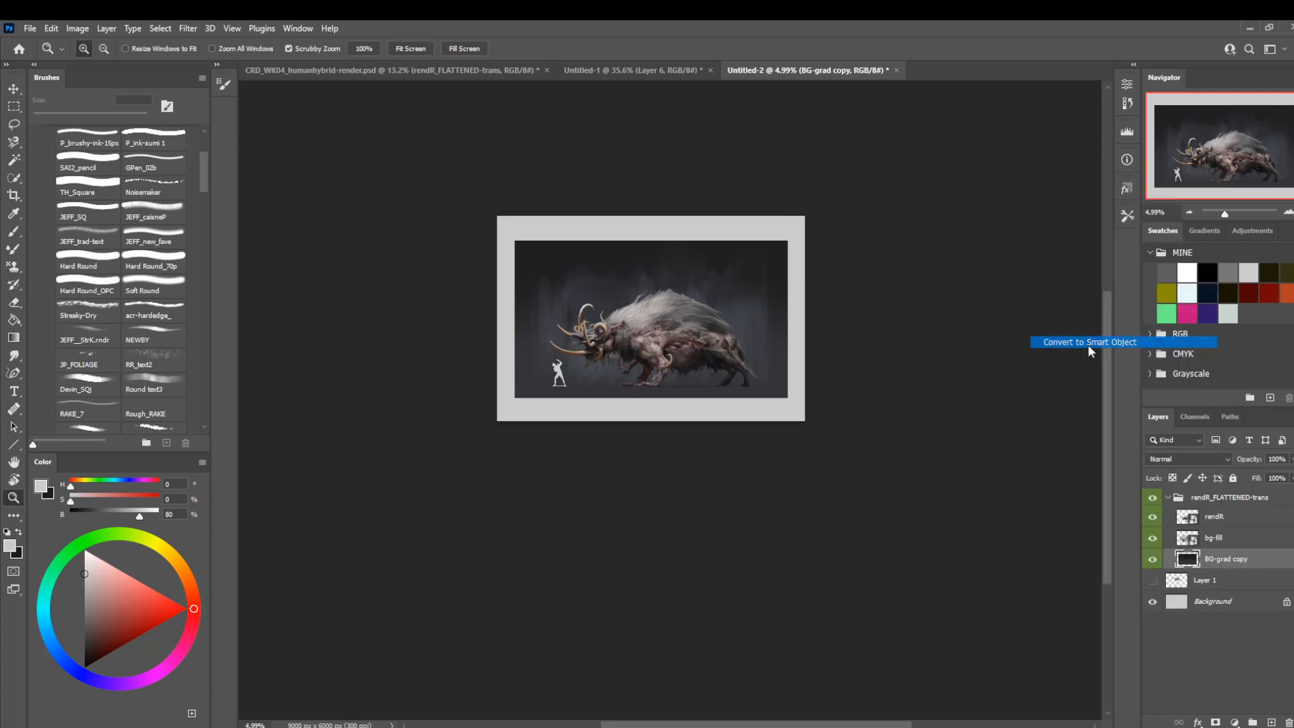
Collapse the rendR_FLATTENED-trans group and shift it slightly down and to the right on the canvas.
click(663, 326)
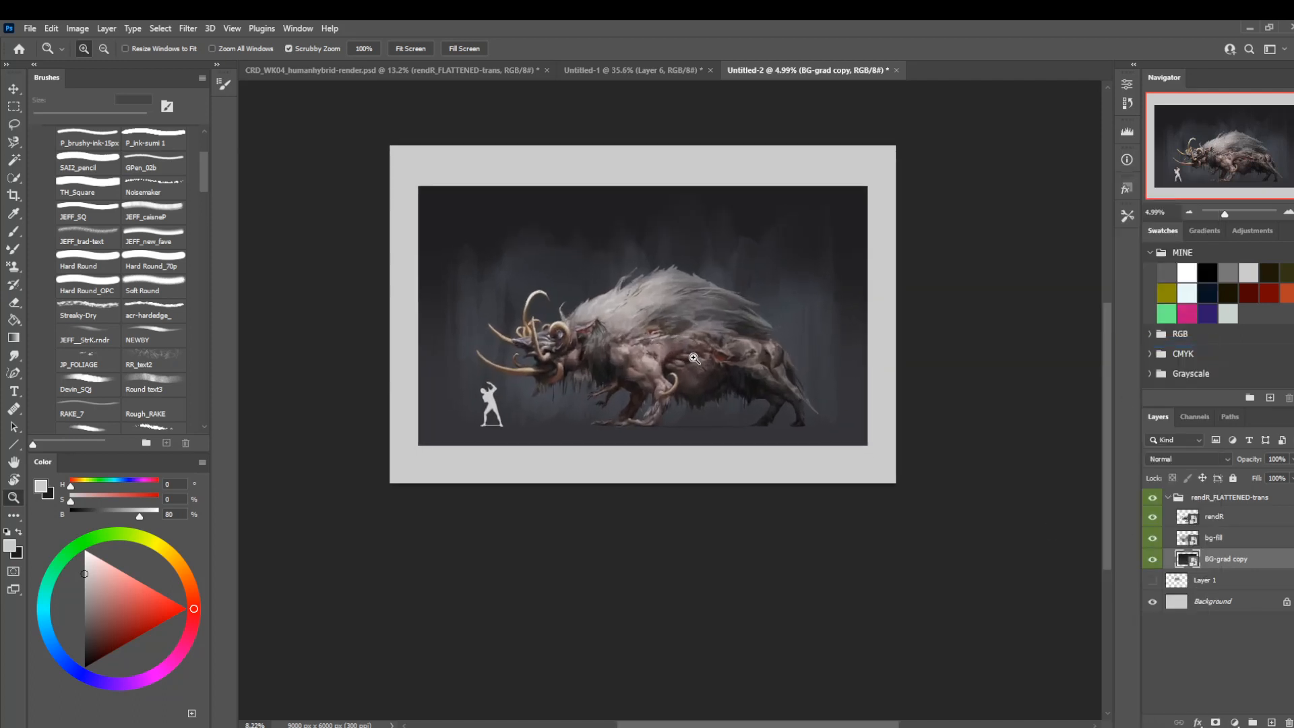
click(1168, 498)
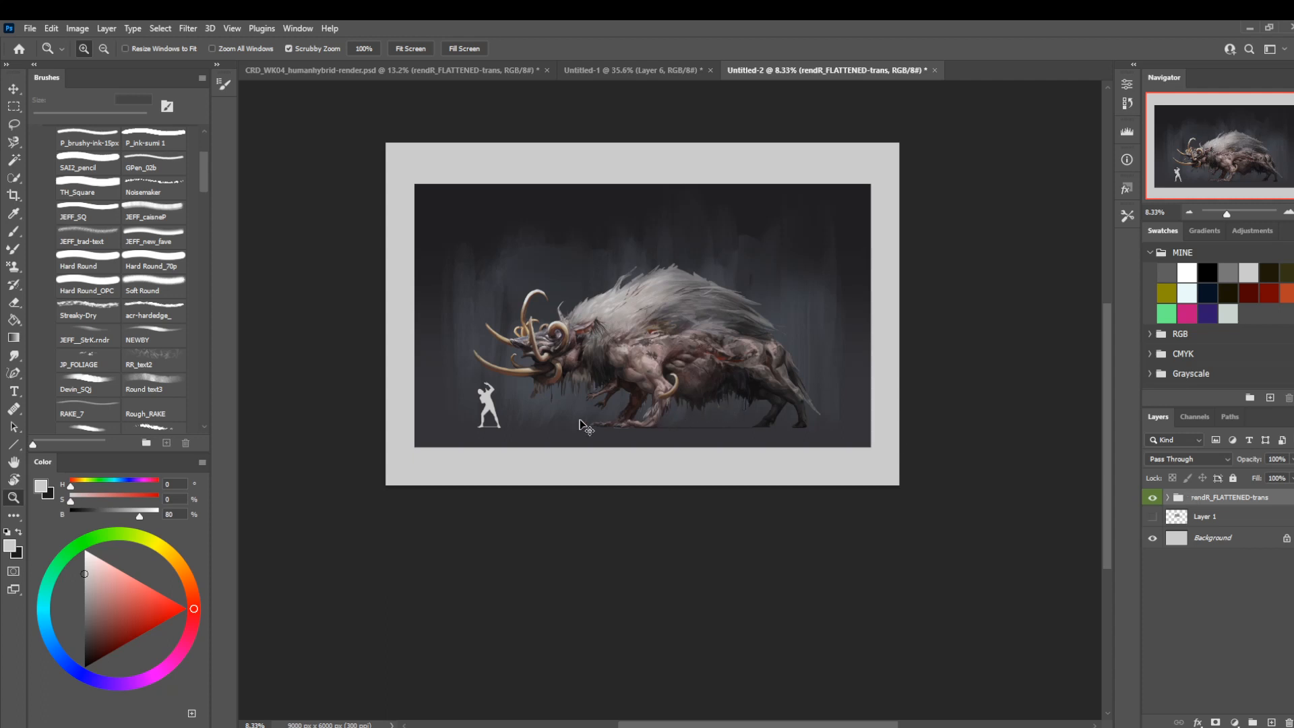
key(ctrl+t)
mouse_move(557, 378)
mouse_down()
mouse_move(573, 340)
mouse_move(556, 390)
mouse_up()
key(Return)
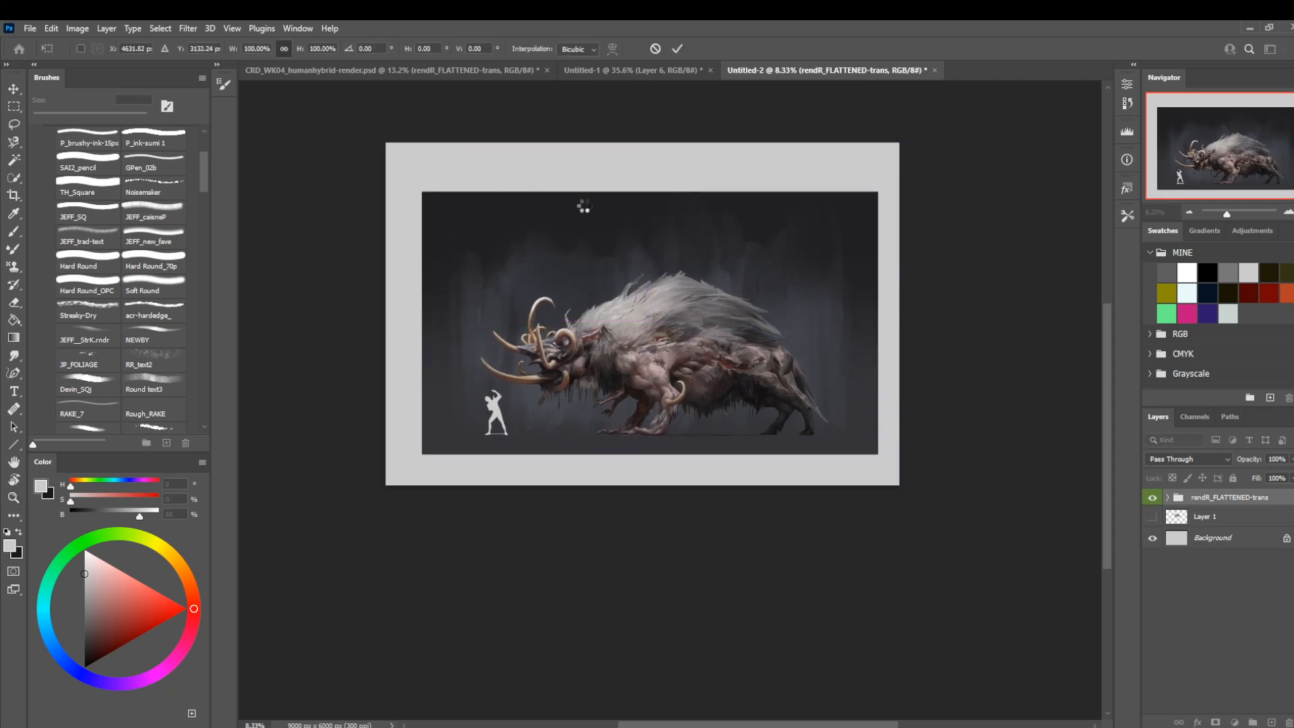
Compare the render with and without bg-fill, rasterize the bg-fill layer and check its transform bounds.
drag(597, 223, 643, 277)
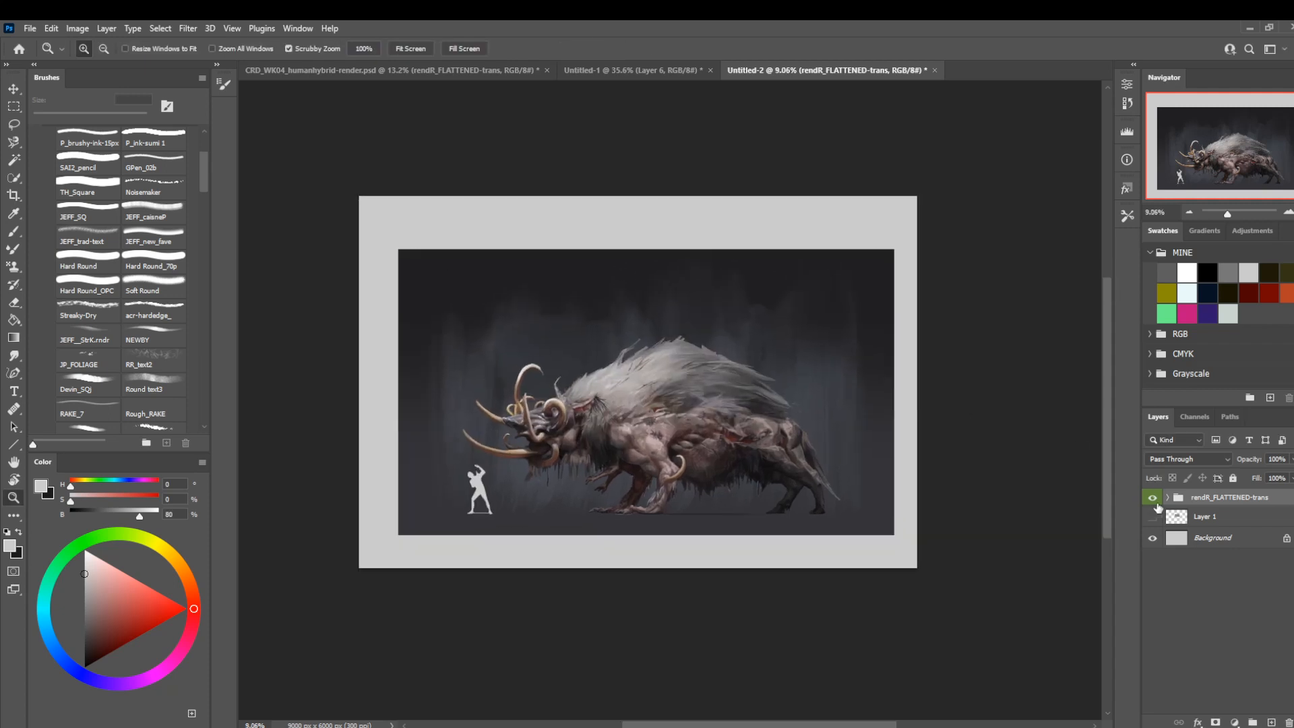
click(1166, 497)
click(1152, 538)
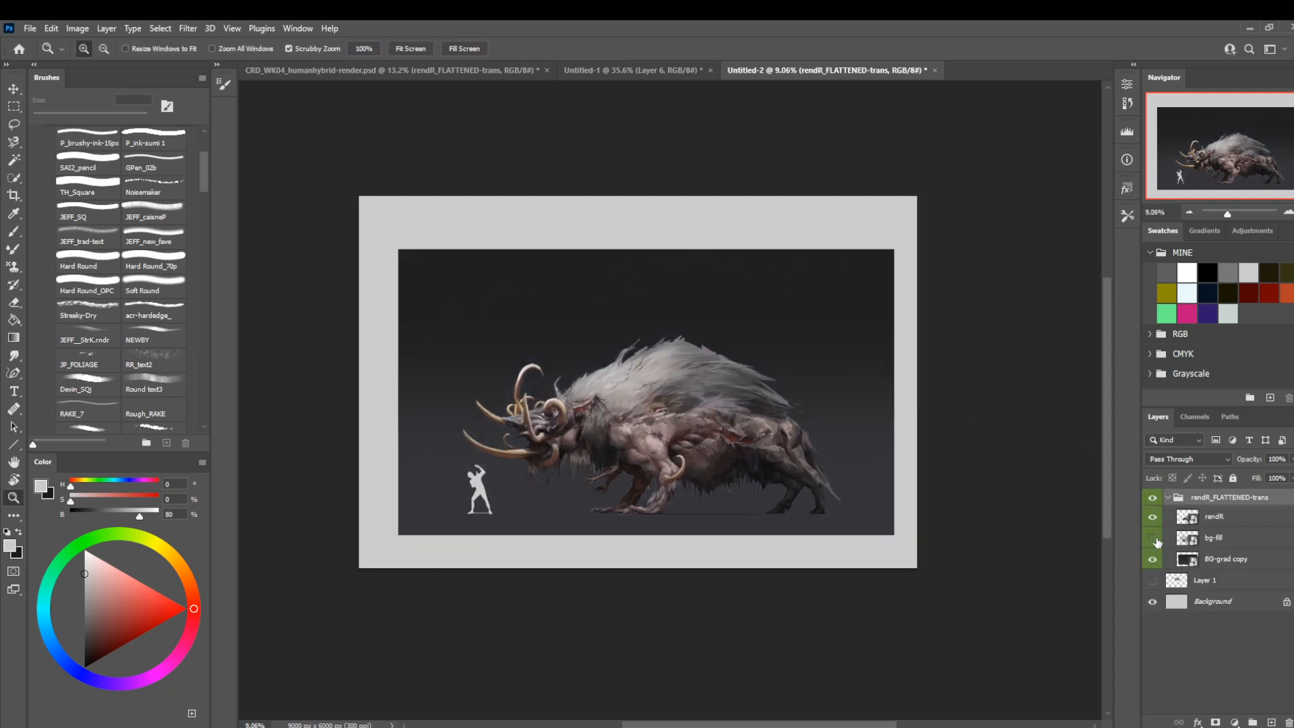
click(1152, 537)
click(1161, 534)
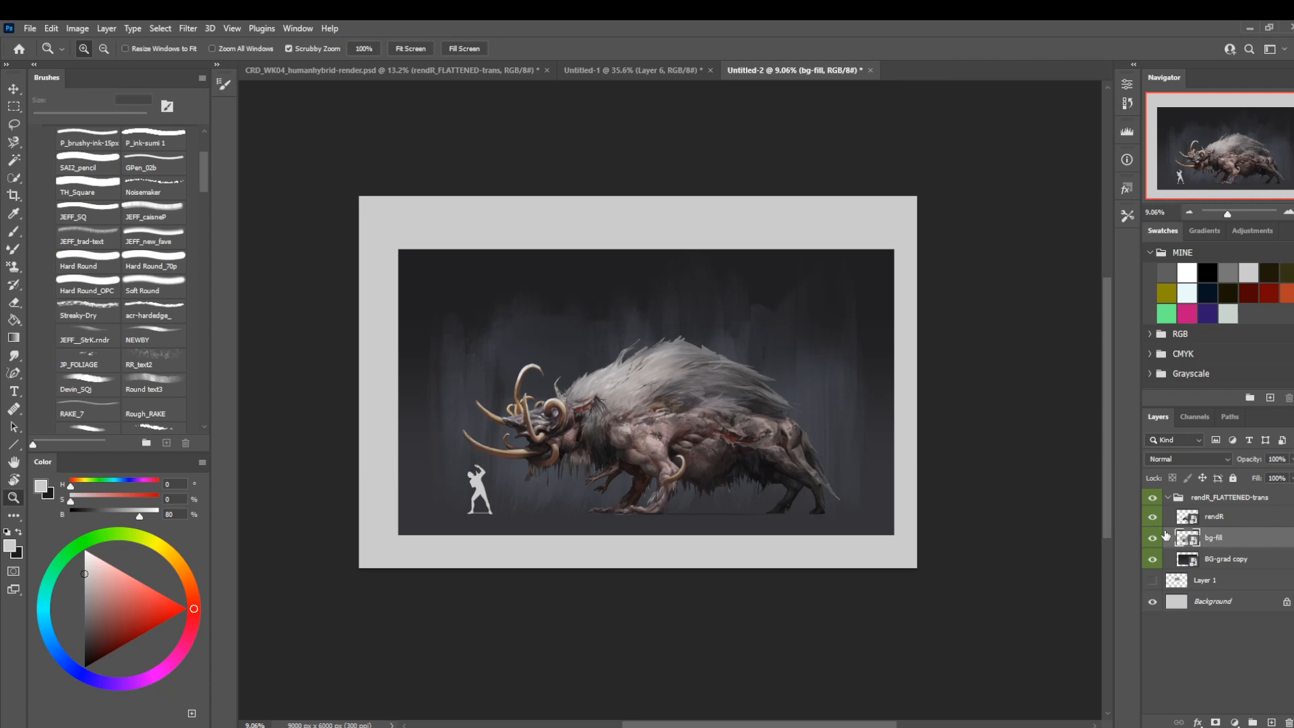
right_click(1206, 539)
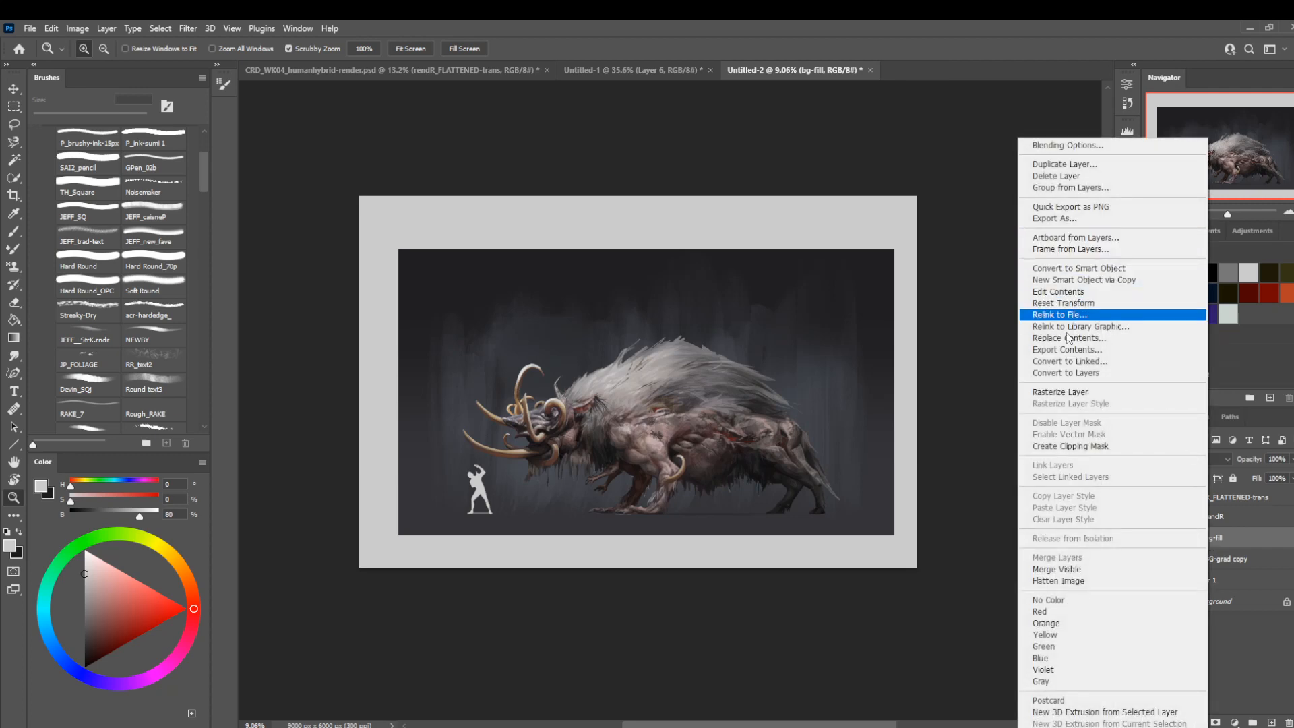
click(1060, 392)
key(ctrl+t)
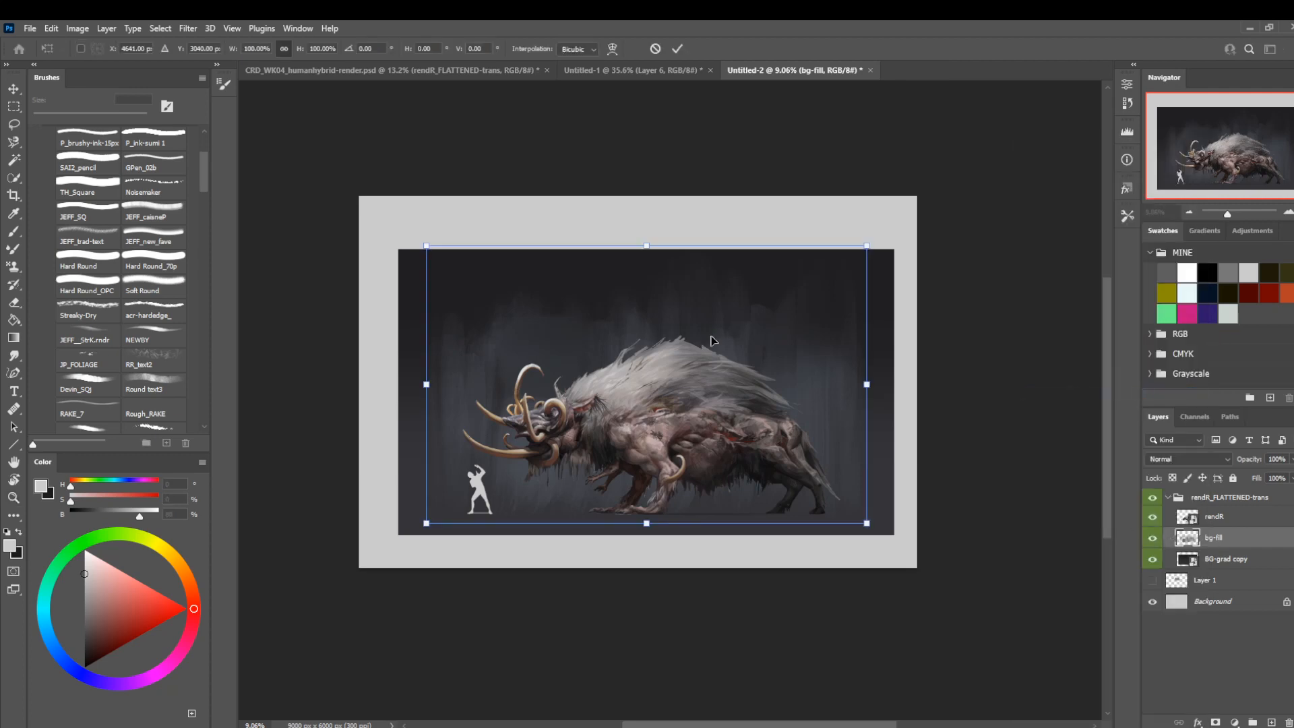
key(Return)
Marquee-select the strip above the render's upper edge to trim the overhanging bg-fill pixels, and drop the selection.
key(m)
drag(381, 196, 919, 250)
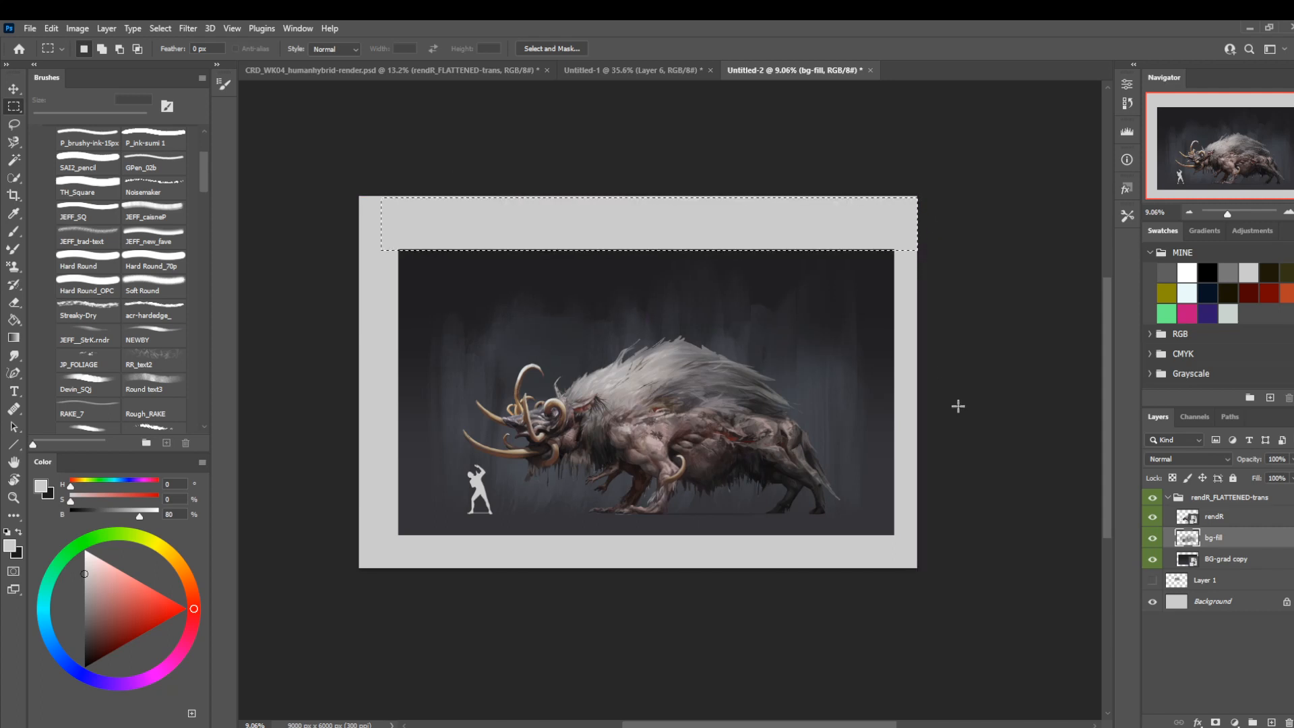
key(Down)
key(Down)
key(Down)
key(Down)
key(Down)
key(Down)
key(Down)
key(Down)
key(ctrl+d)
Convert the bg-fill layer back to a smart object, check its bounds and collapse the rendR_FLATTENED-trans group.
right_click(1217, 536)
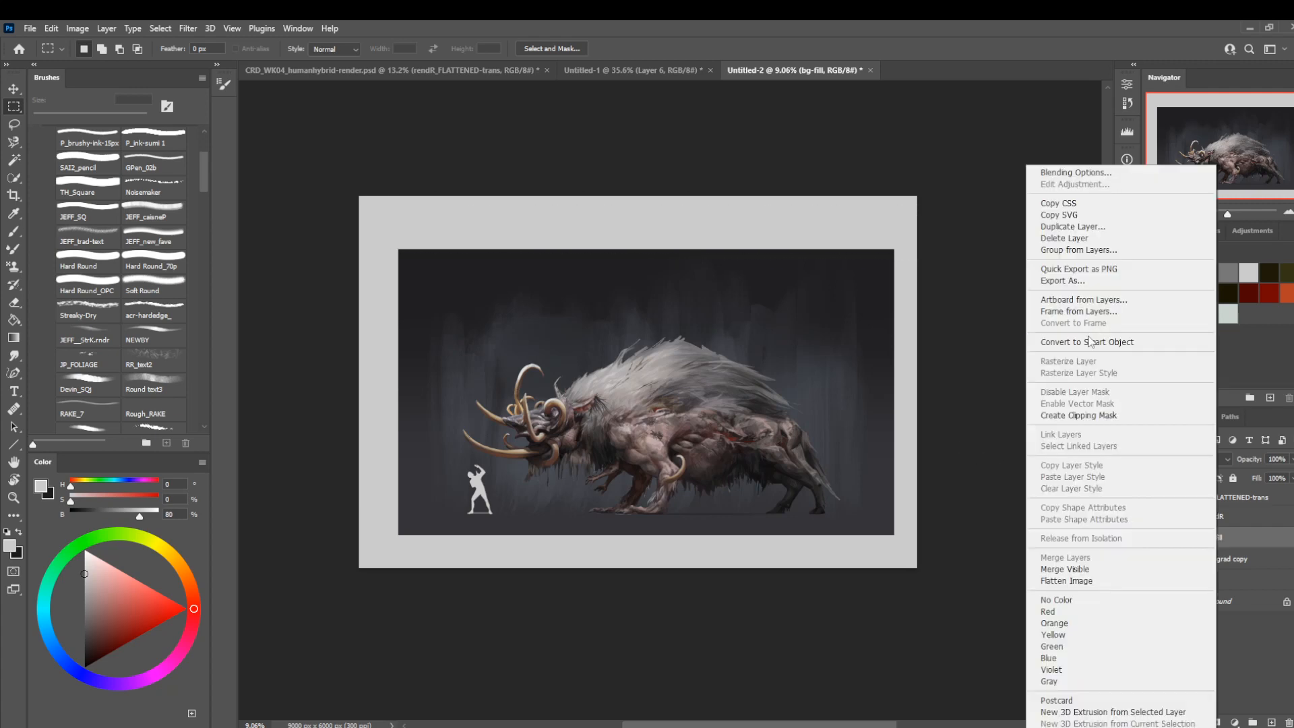
click(1090, 343)
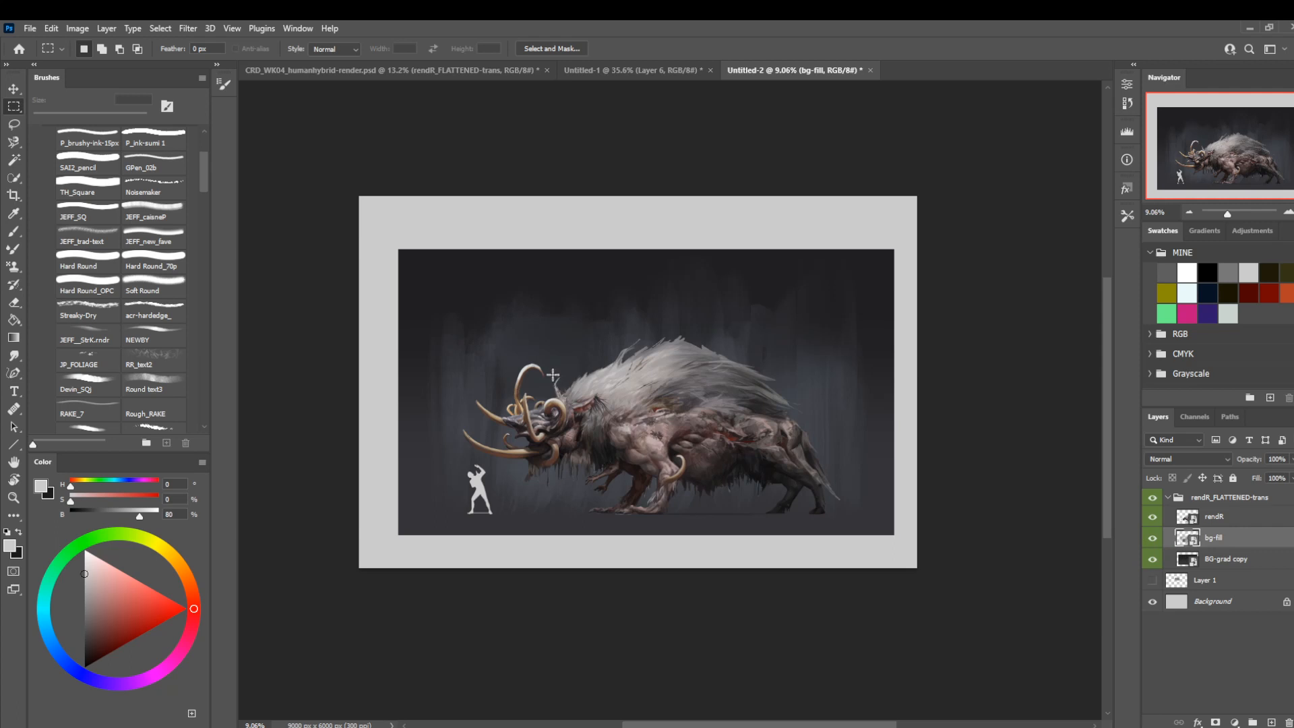
key(ctrl+t)
key(Return)
click(1169, 497)
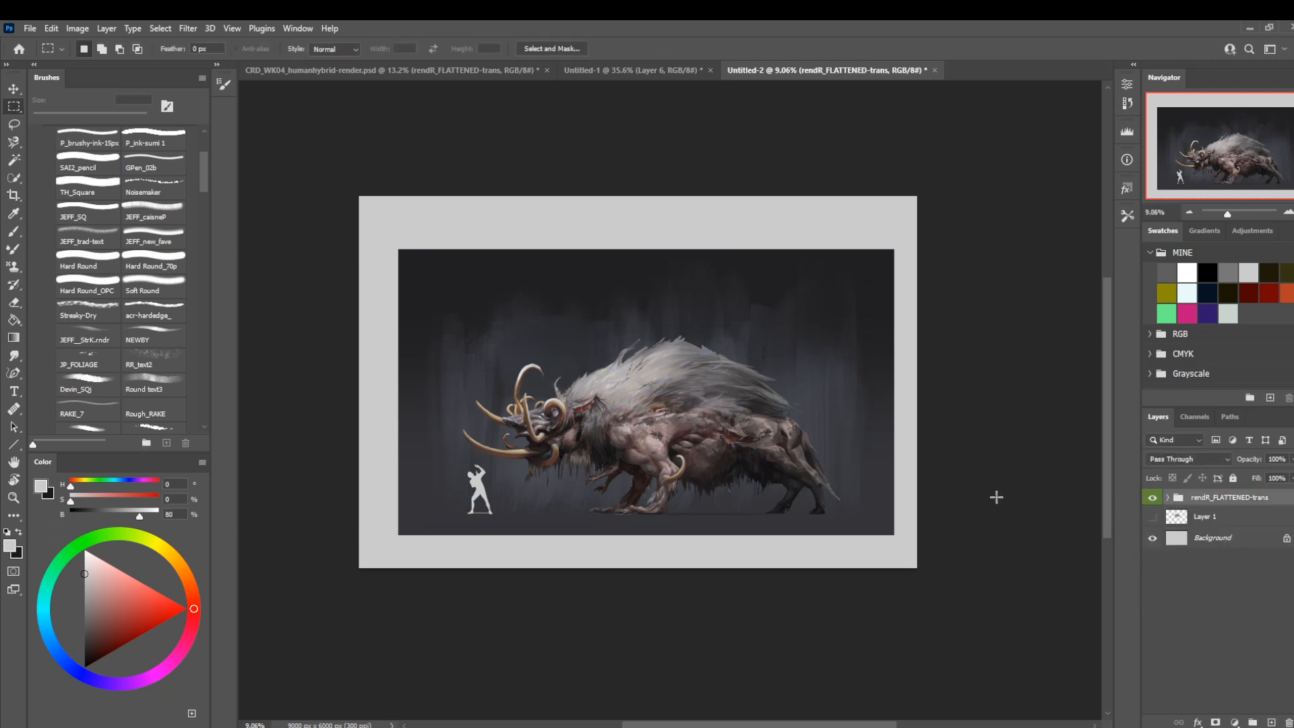
Scale the rendR_FLATTENED-trans group to about 65% and place it in the upper-right corner of the canvas.
key(ctrl+t)
drag(398, 534, 572, 437)
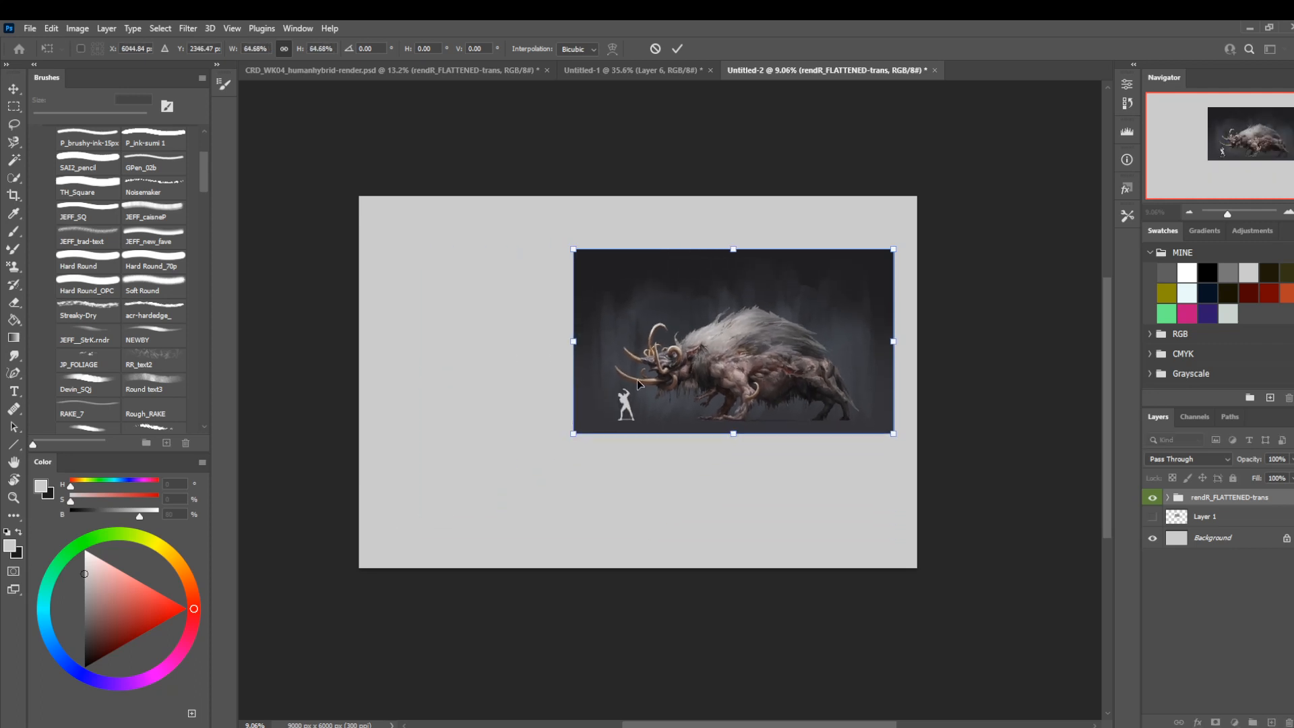
drag(637, 378, 666, 324)
key(Return)
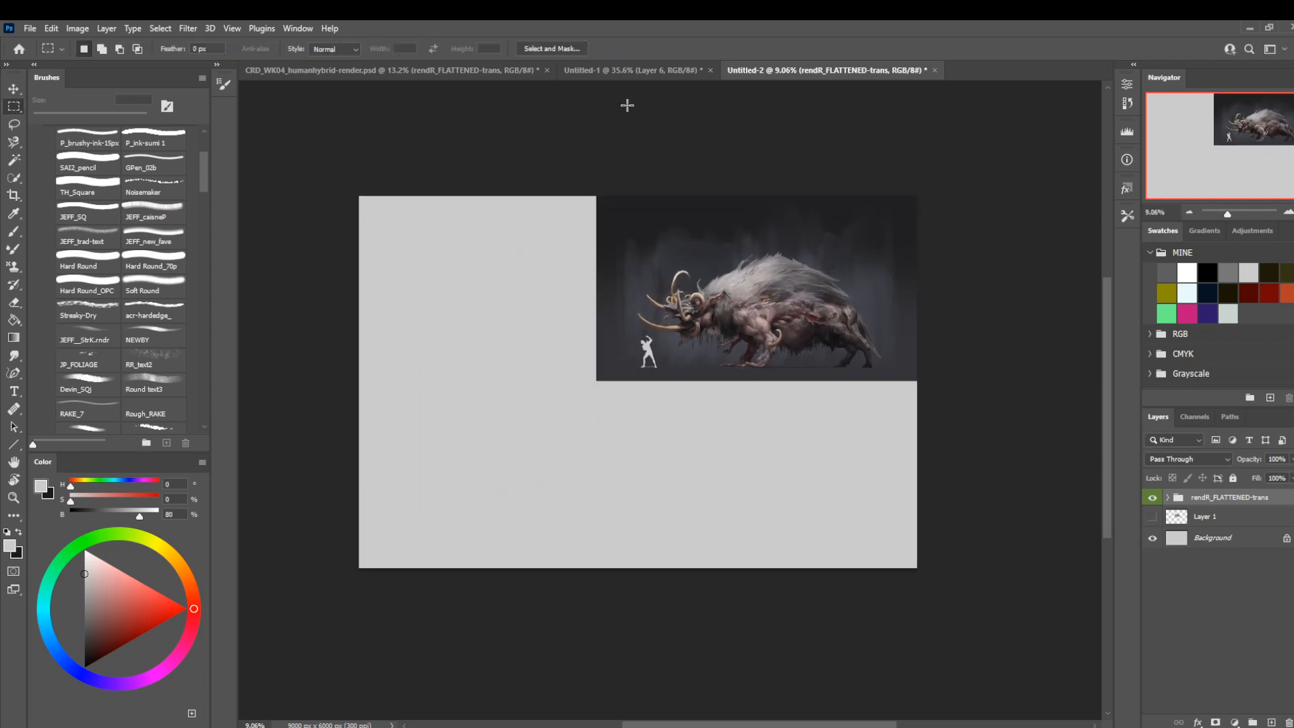
Close the Untitled-1 sketch document without saving its changes.
click(636, 70)
scroll(664, 284, up, 2)
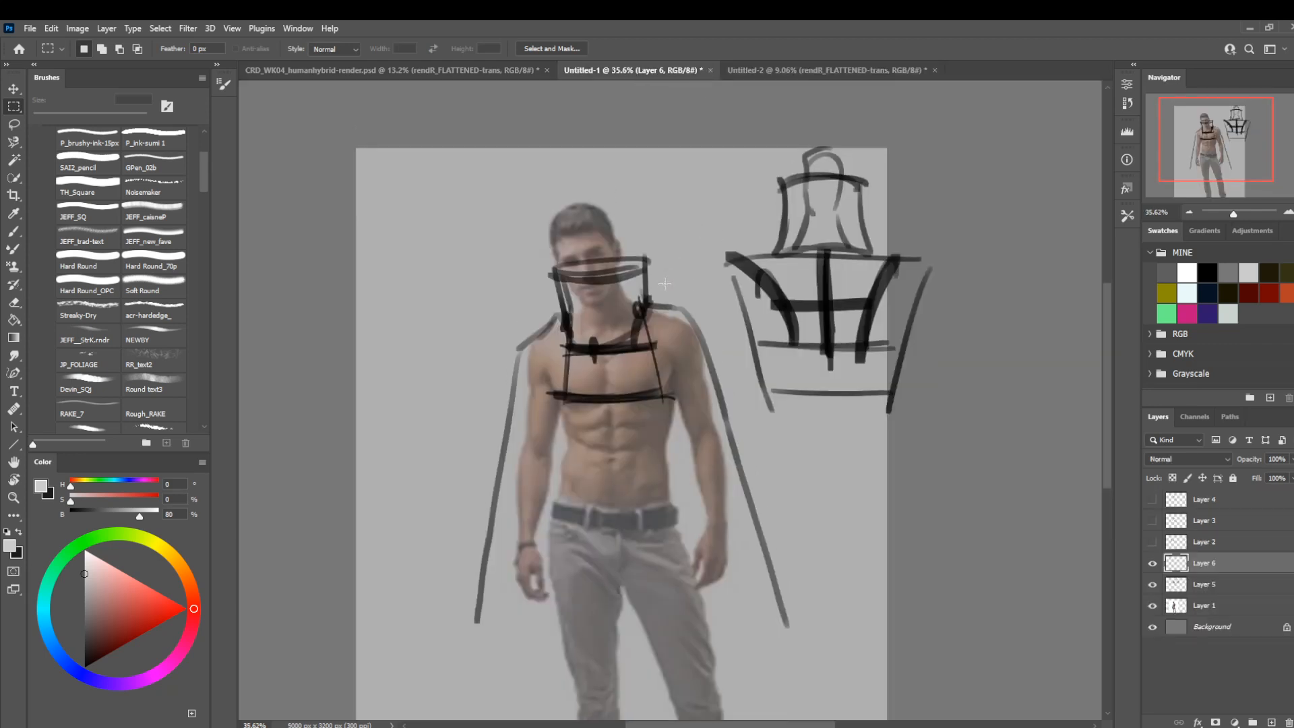
click(710, 70)
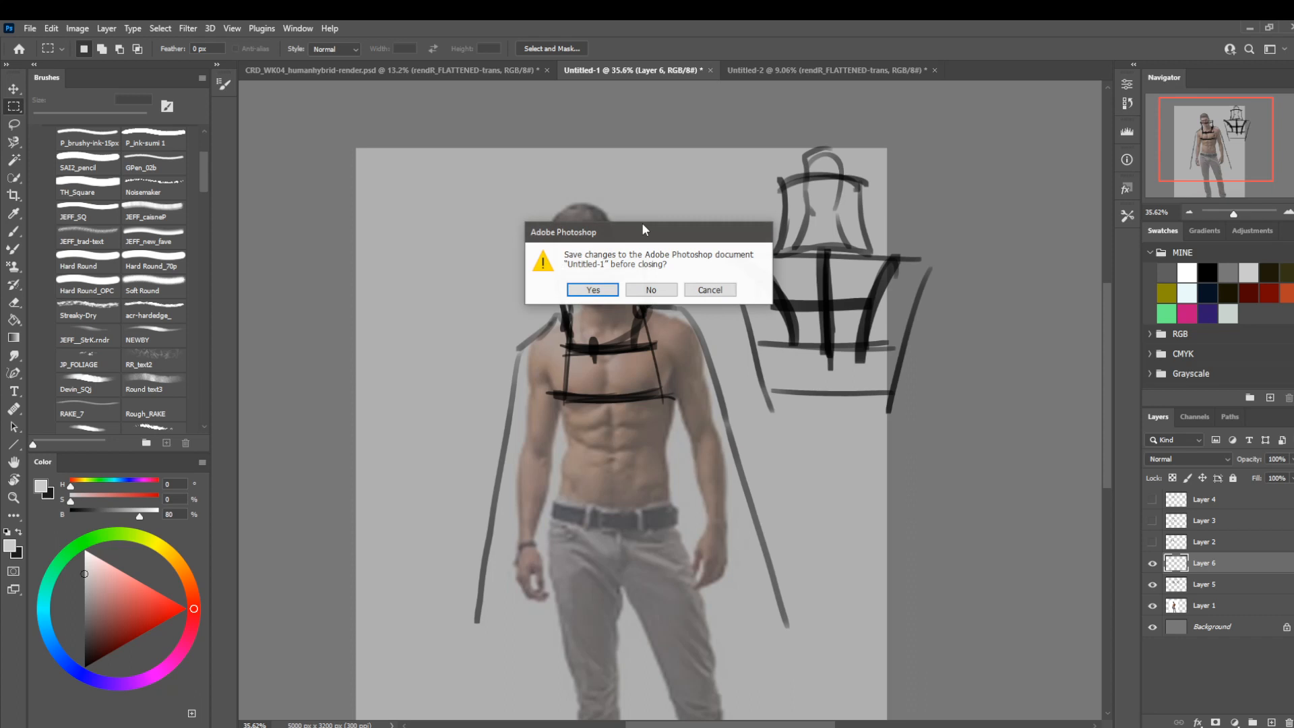
click(651, 293)
Show Layer 1 in the Untitled-2 document and move it above the rendR_FLATTENED-trans group.
click(495, 69)
scroll(505, 95, down, 4)
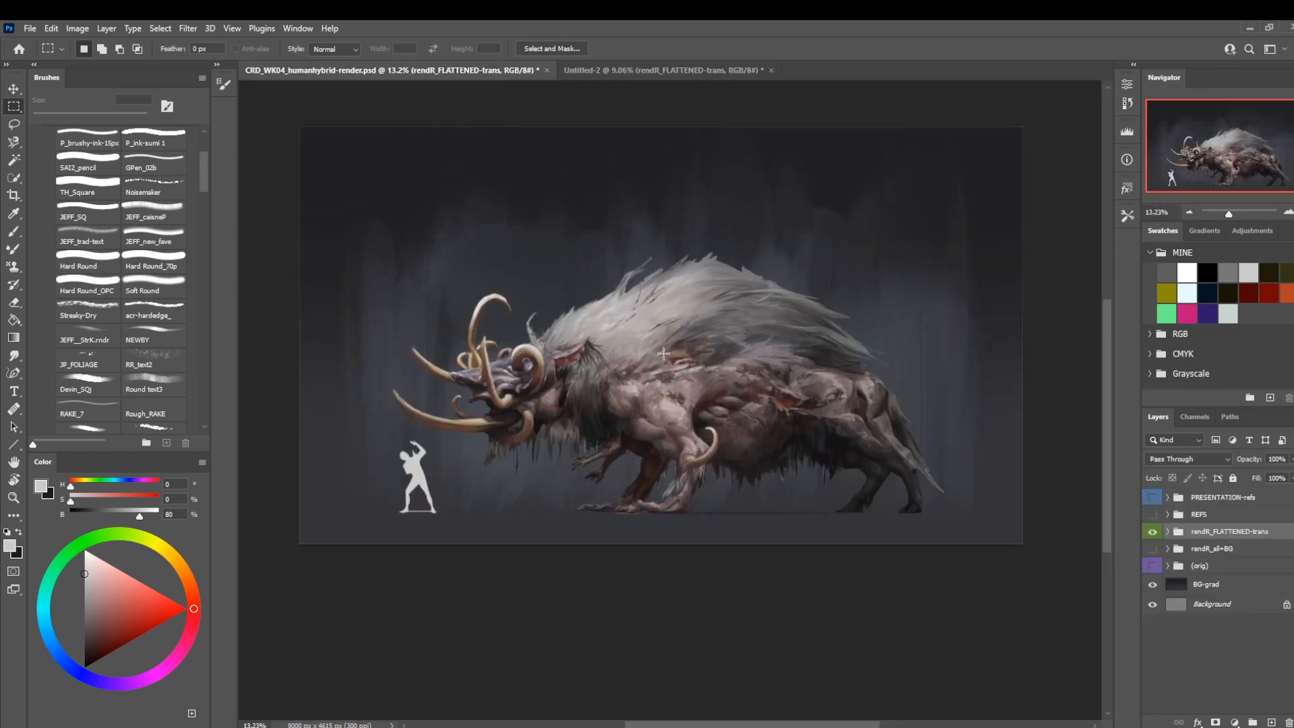
click(669, 71)
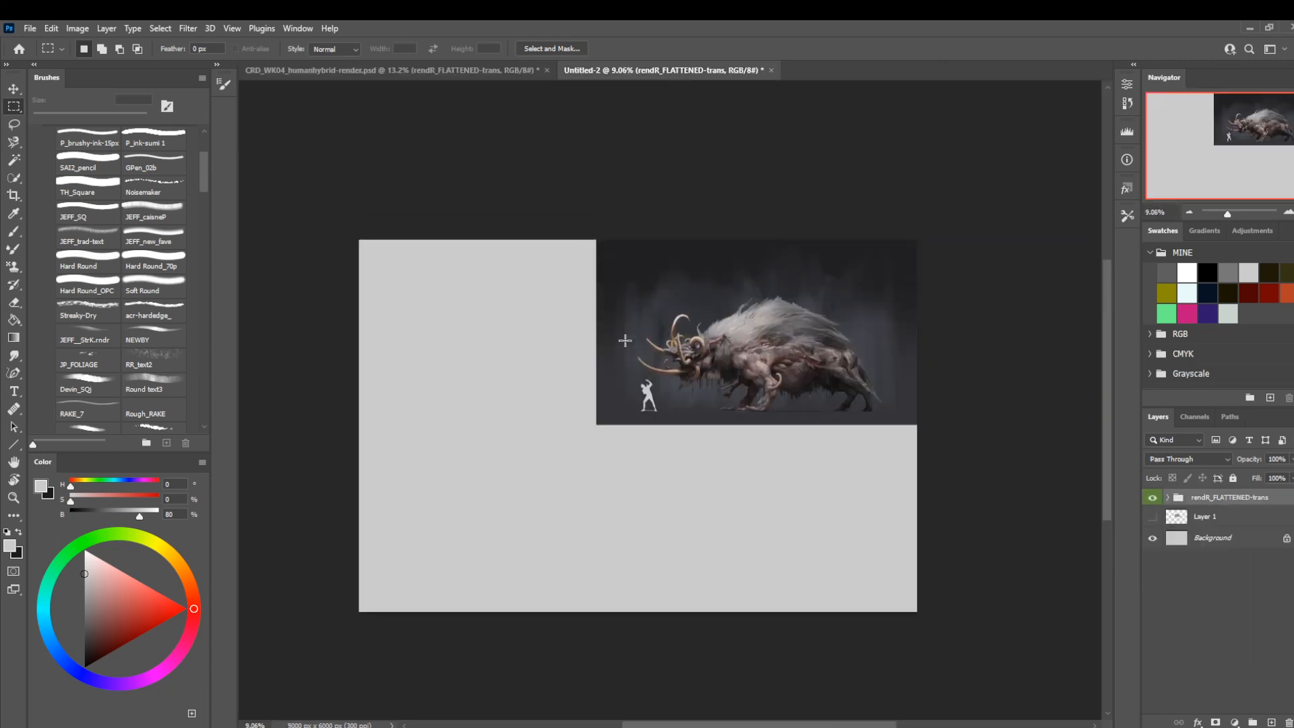
scroll(624, 341, down, 1)
click(1152, 516)
drag(1196, 518, 1209, 491)
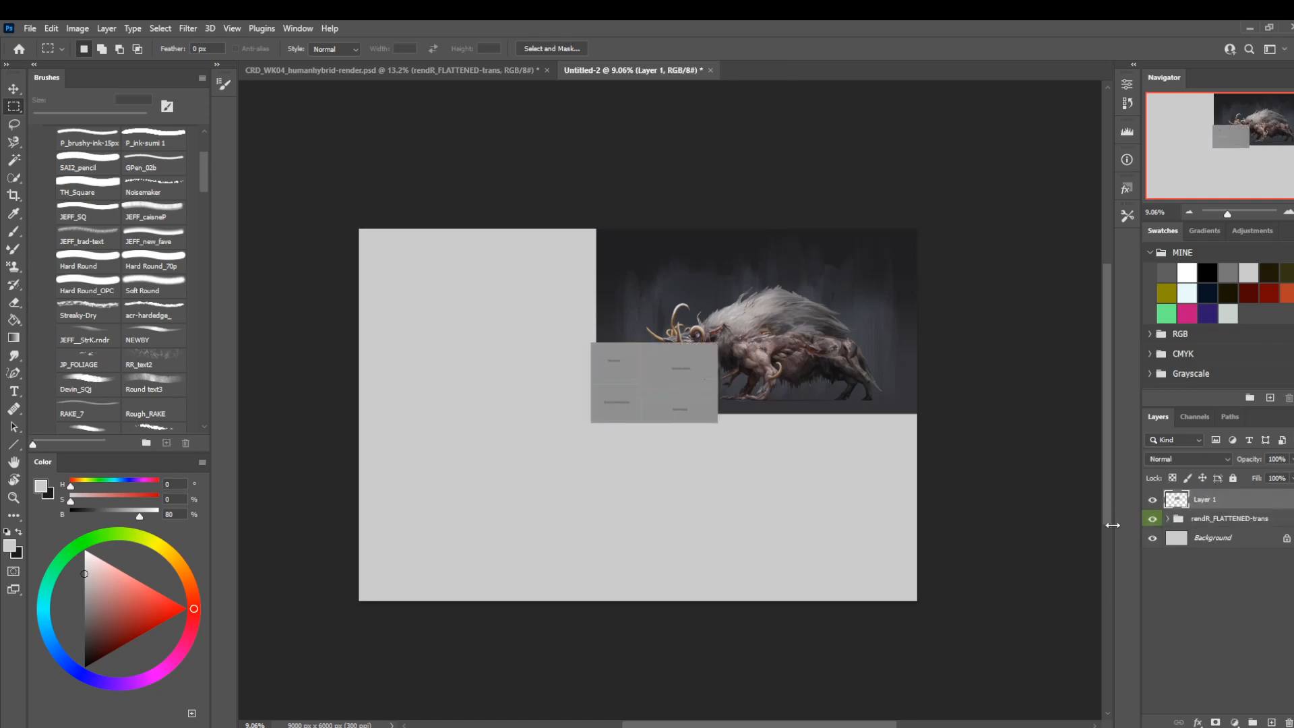
Rename Layer 1, which holds the small layout guide, as screencap.
text(dcreencap)
key(Return)
key(z)
drag(690, 460, 716, 483)
drag(693, 387, 701, 438)
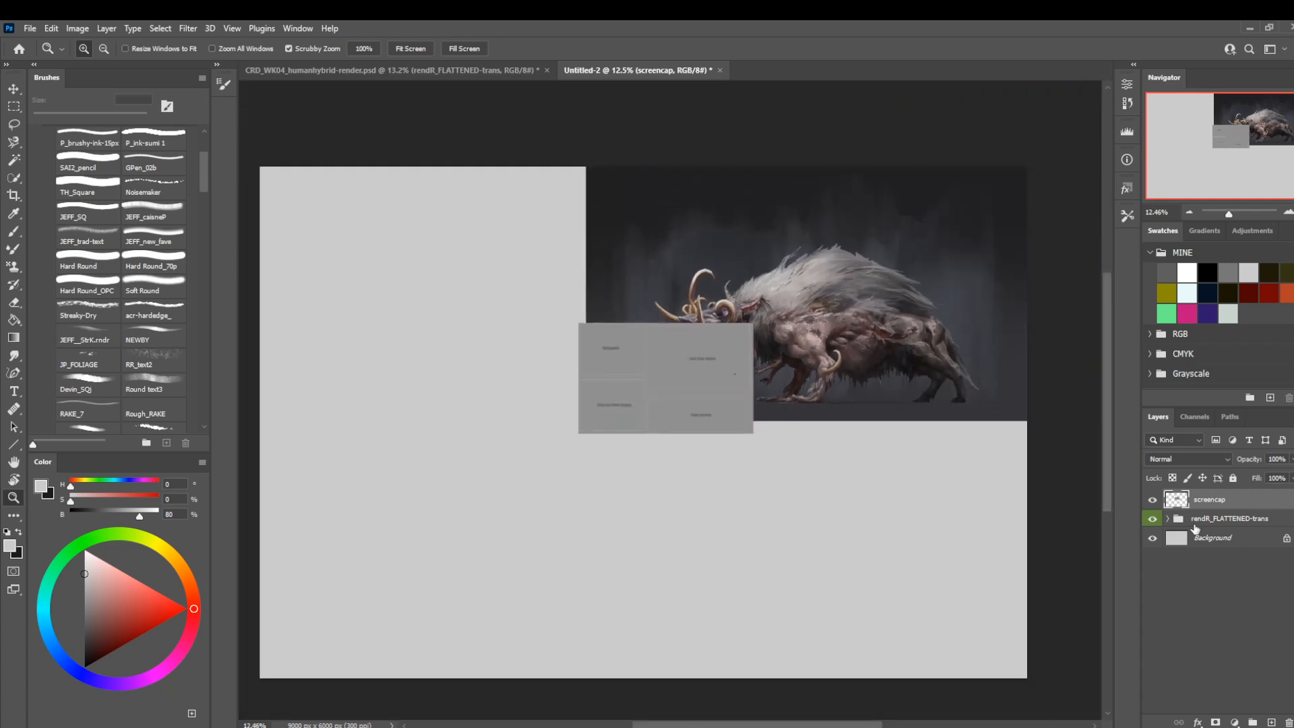
Enlarge the rendR_FLATTENED-trans group to about two thirds of the canvas width and inspect the section labels on the screencap layout.
click(1195, 524)
key(ctrl+t)
drag(584, 424, 812, 357)
key(Return)
drag(499, 442, 548, 471)
drag(579, 386, 604, 403)
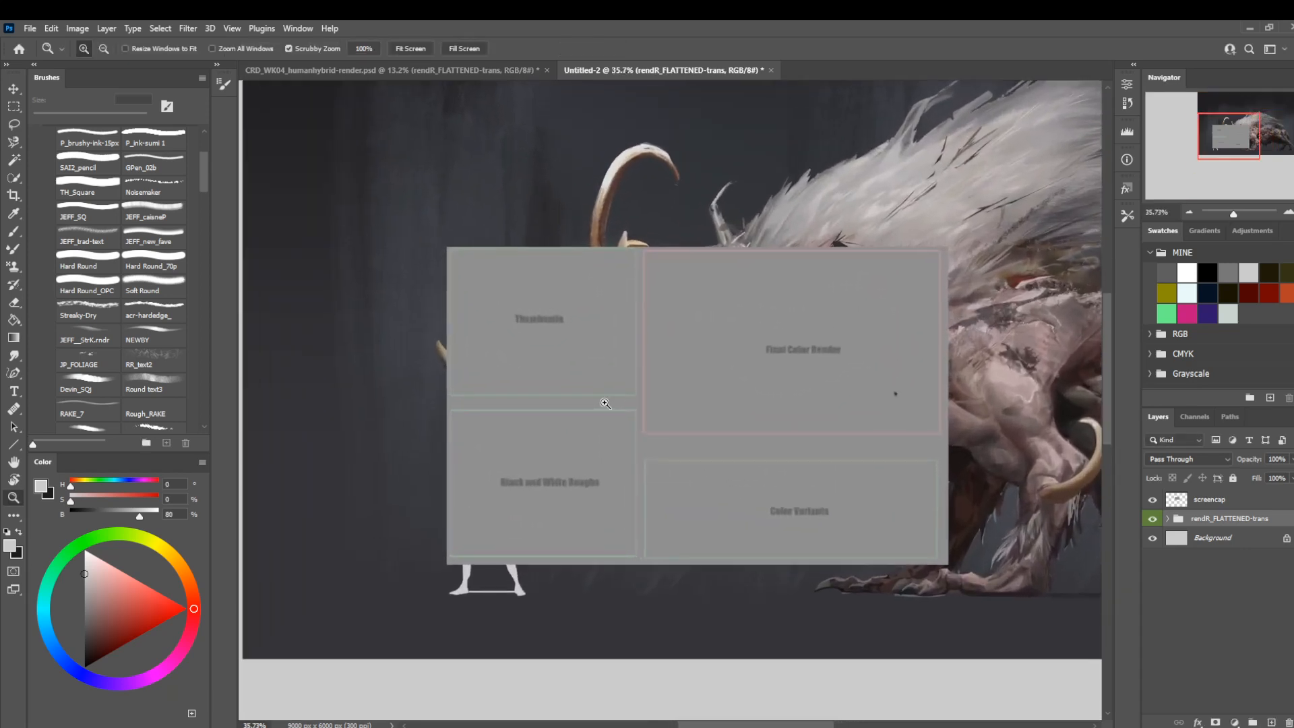
drag(730, 487, 713, 486)
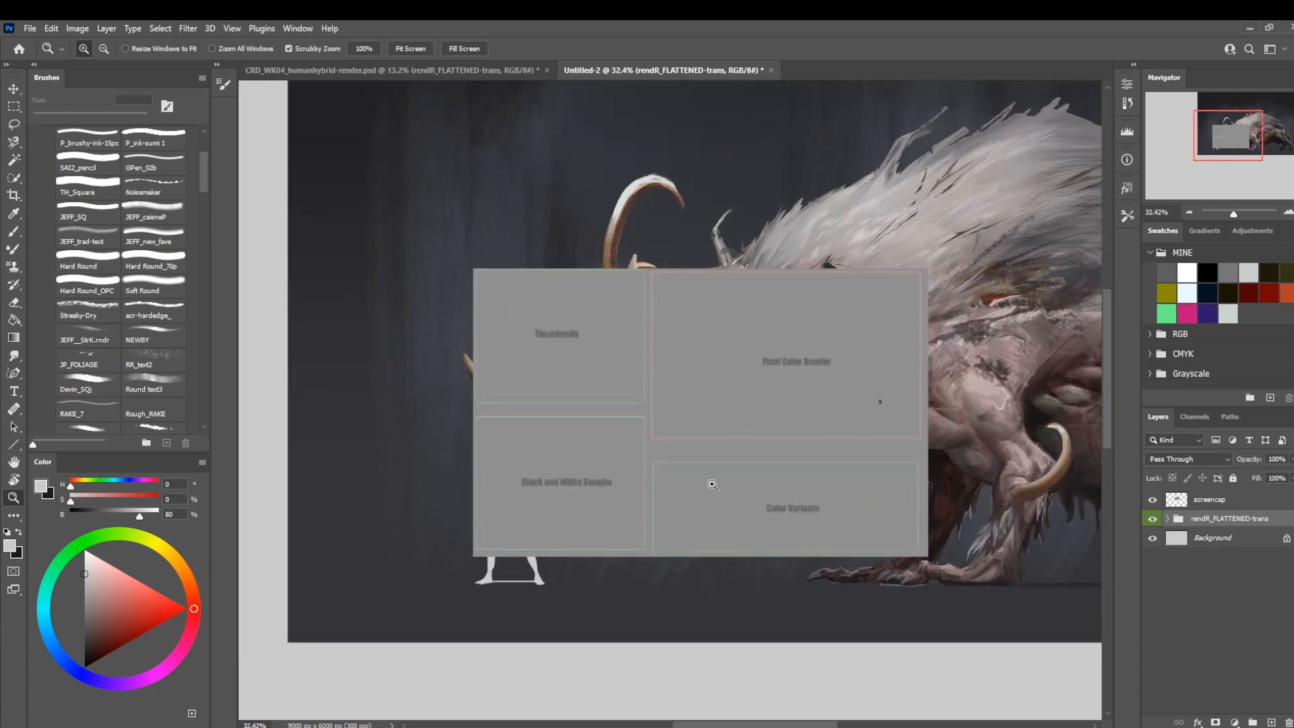
drag(540, 510, 455, 496)
drag(621, 498, 644, 509)
mouse_move(524, 398)
mouse_down()
mouse_move(544, 396)
mouse_move(498, 404)
mouse_up()
Open CRD_WK01_humanhybrid-thumbnails from the CRD_Project-01 folder inside ACCD-SP23 > 00-CRD.
click(369, 72)
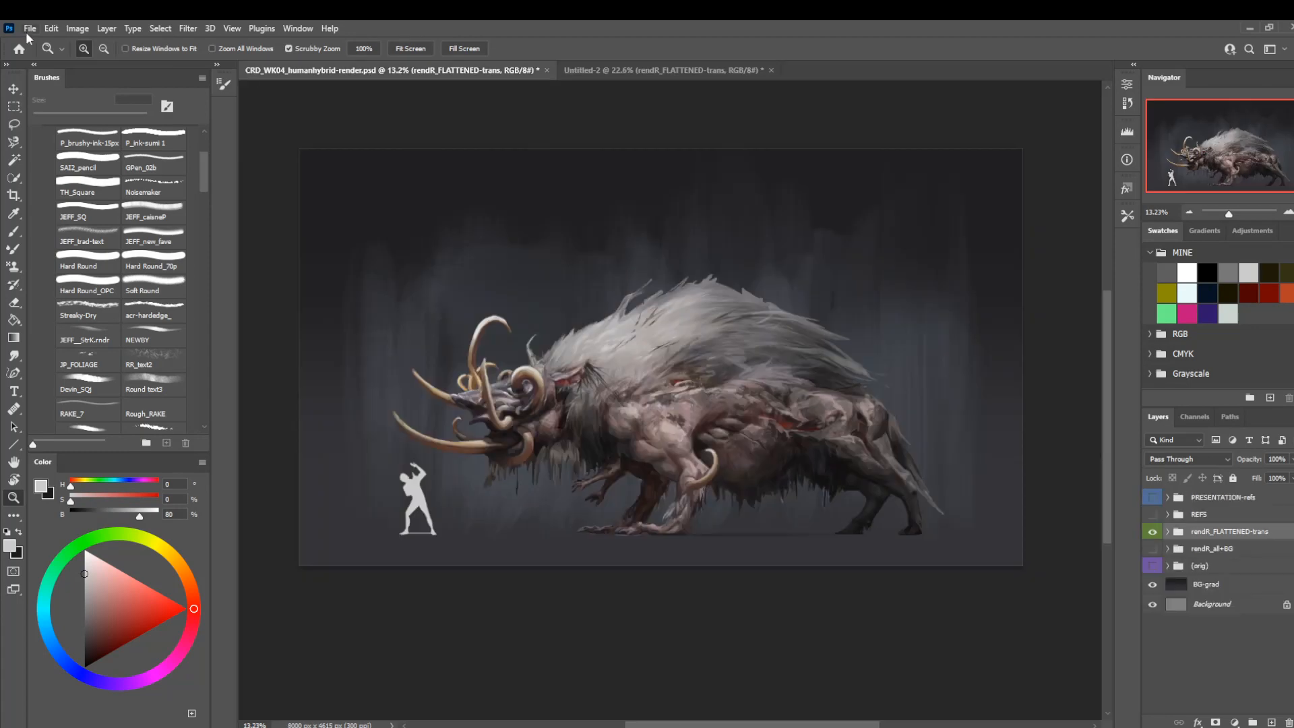
click(30, 28)
click(41, 56)
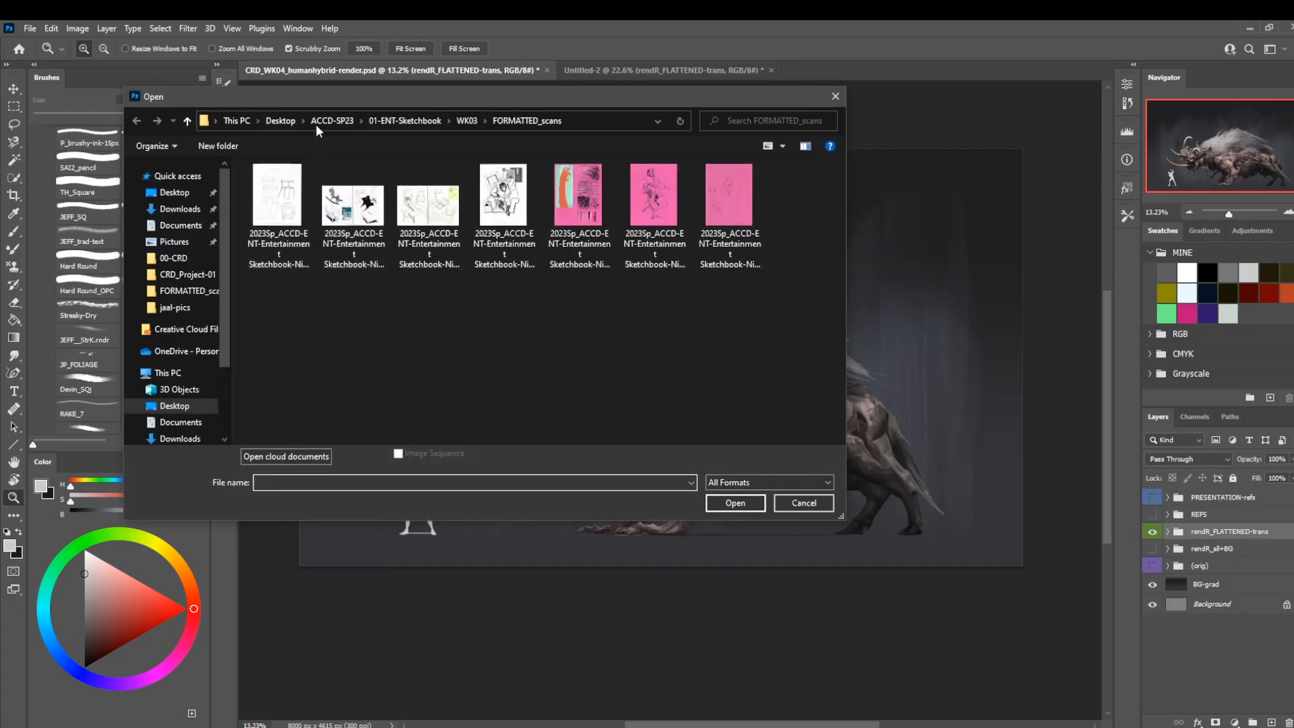
click(321, 123)
double_click(282, 184)
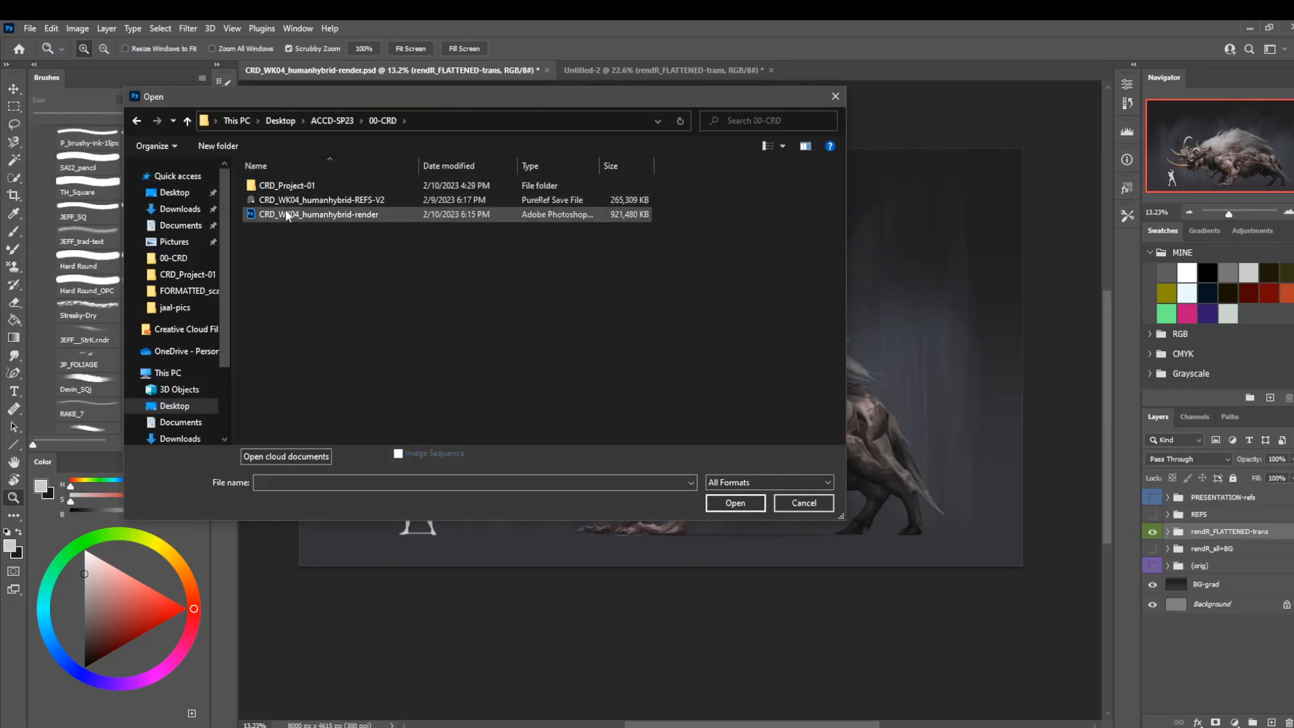
double_click(310, 190)
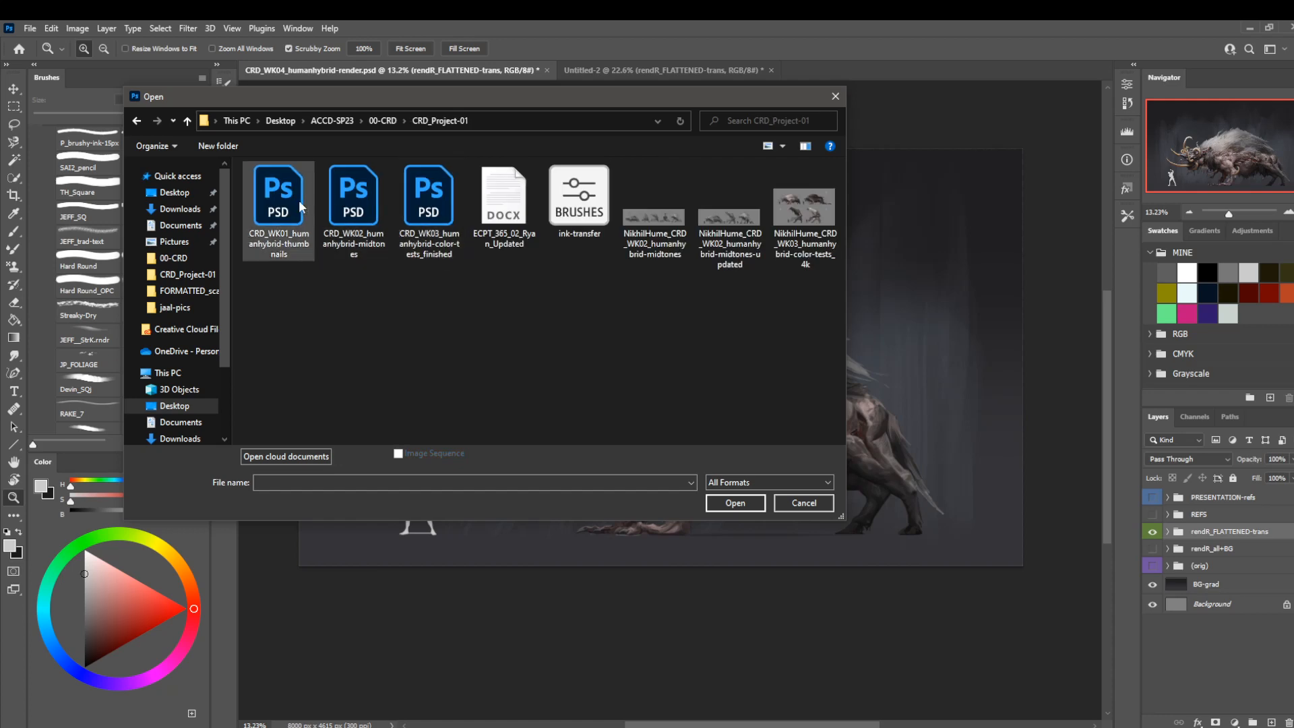
double_click(298, 200)
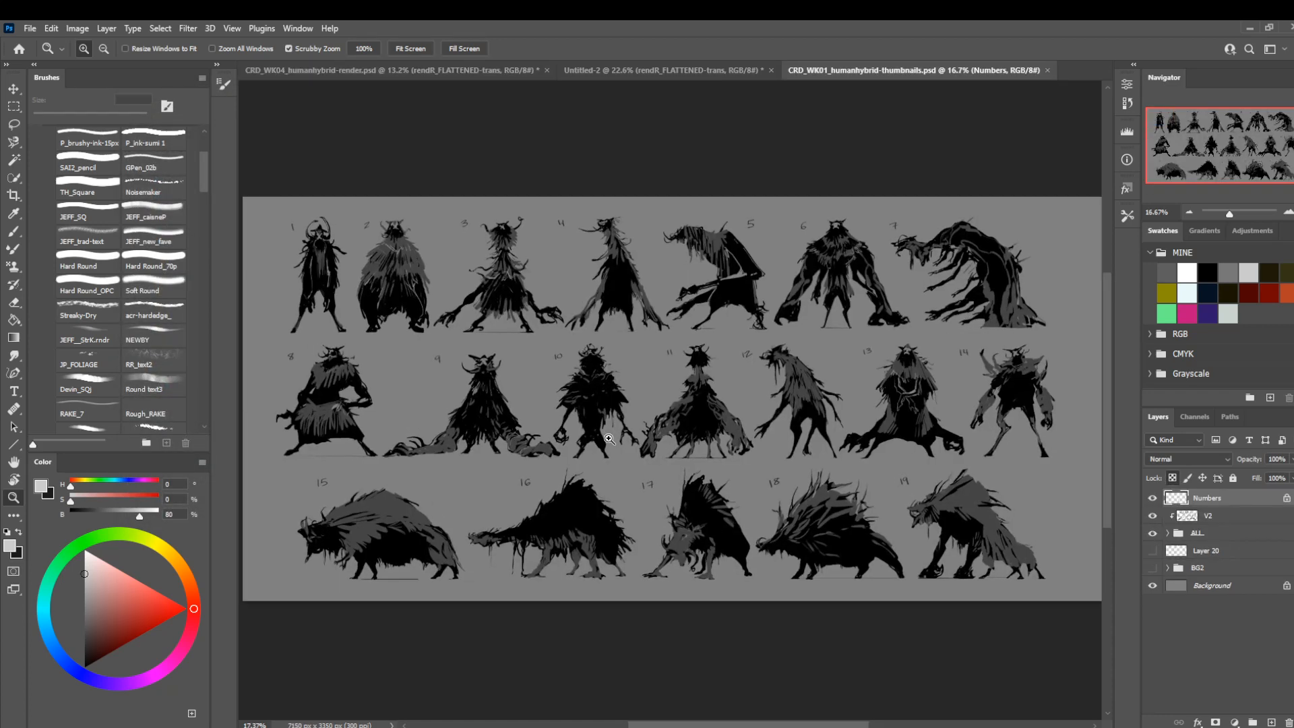
Hide the Numbers layer in the thumbnails document and check what the V2 layer contributes.
click(1152, 499)
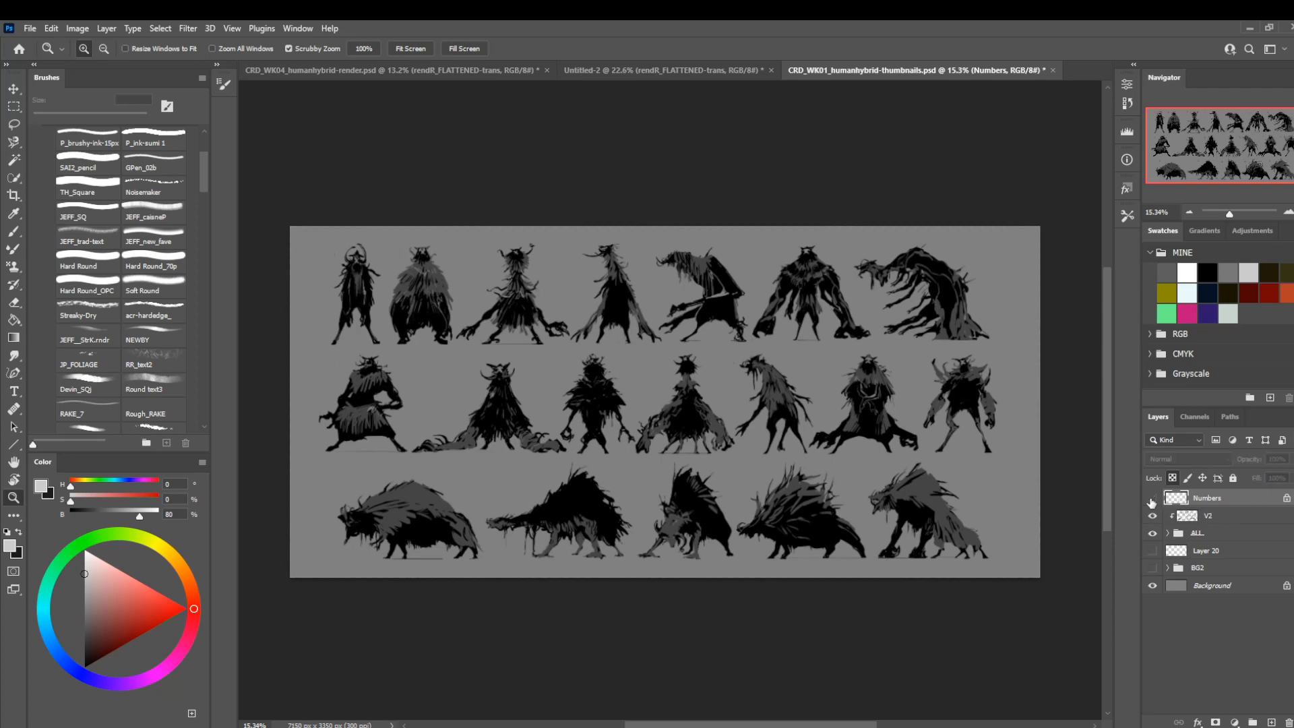
click(1153, 516)
click(1153, 516)
Merge the ALL group into a single layer and merge the V2 layer down into it.
click(1197, 533)
right_click(1194, 534)
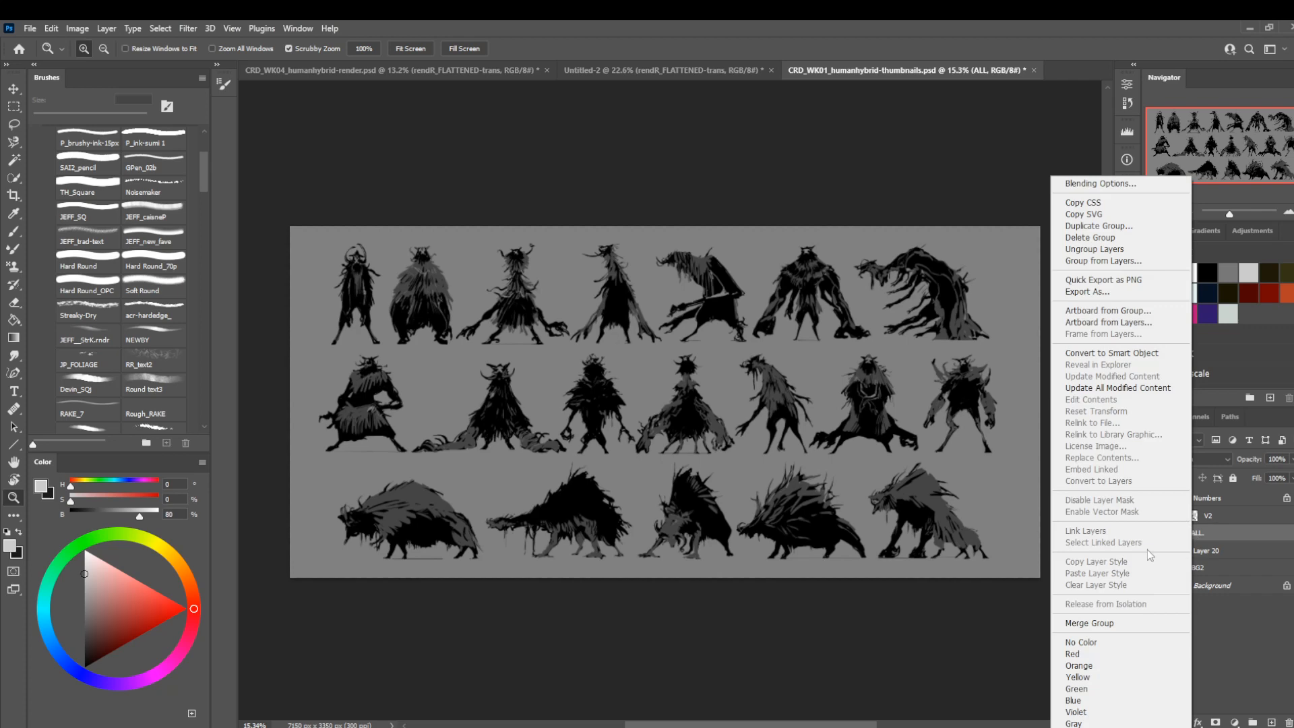
click(1082, 619)
click(1203, 523)
right_click(1203, 522)
click(1071, 556)
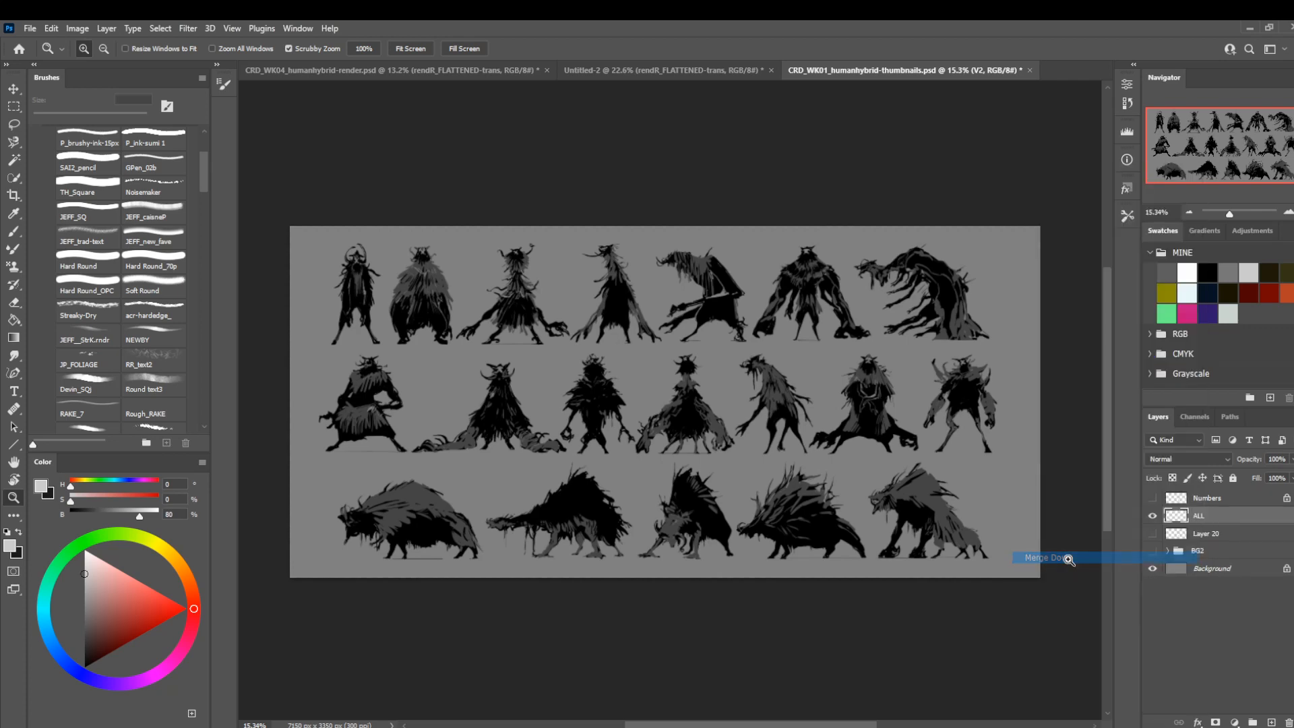
Copy the merged thumbnail silhouettes and paste them into the Untitled-2 presentation document.
key(ctrl+a)
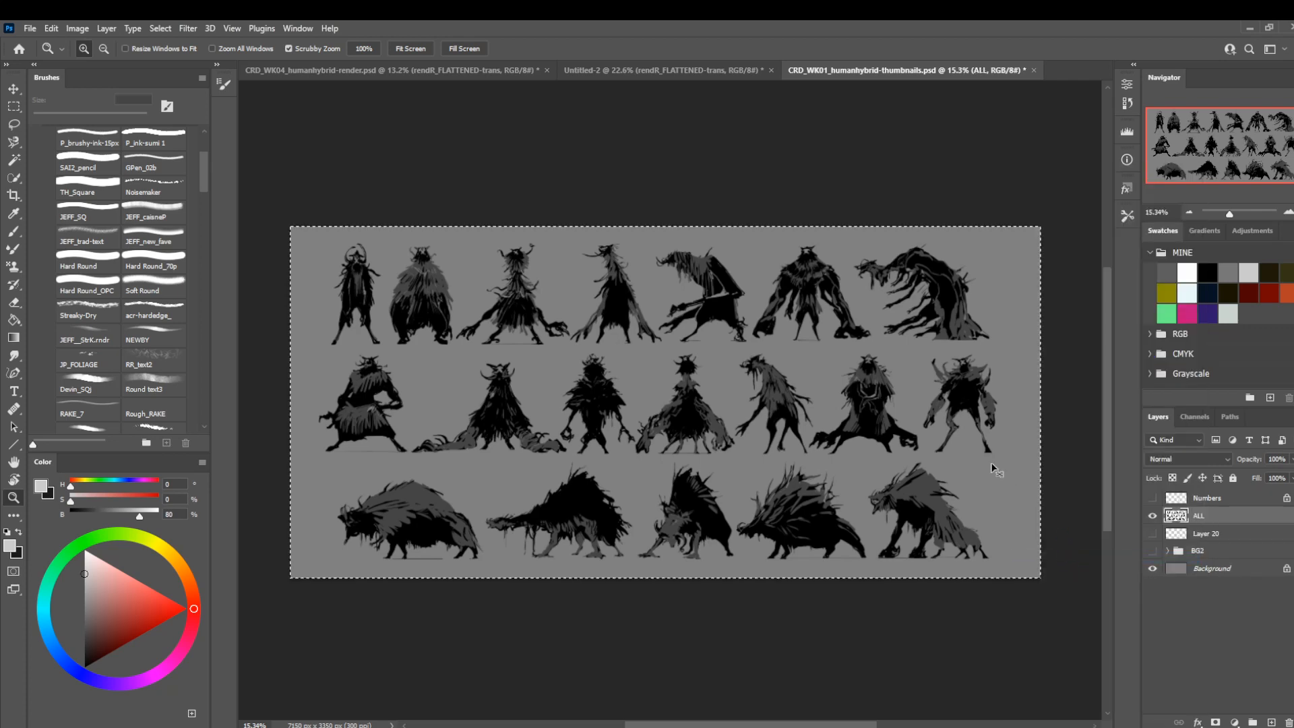
click(648, 71)
drag(769, 356, 663, 374)
key(ctrl+v)
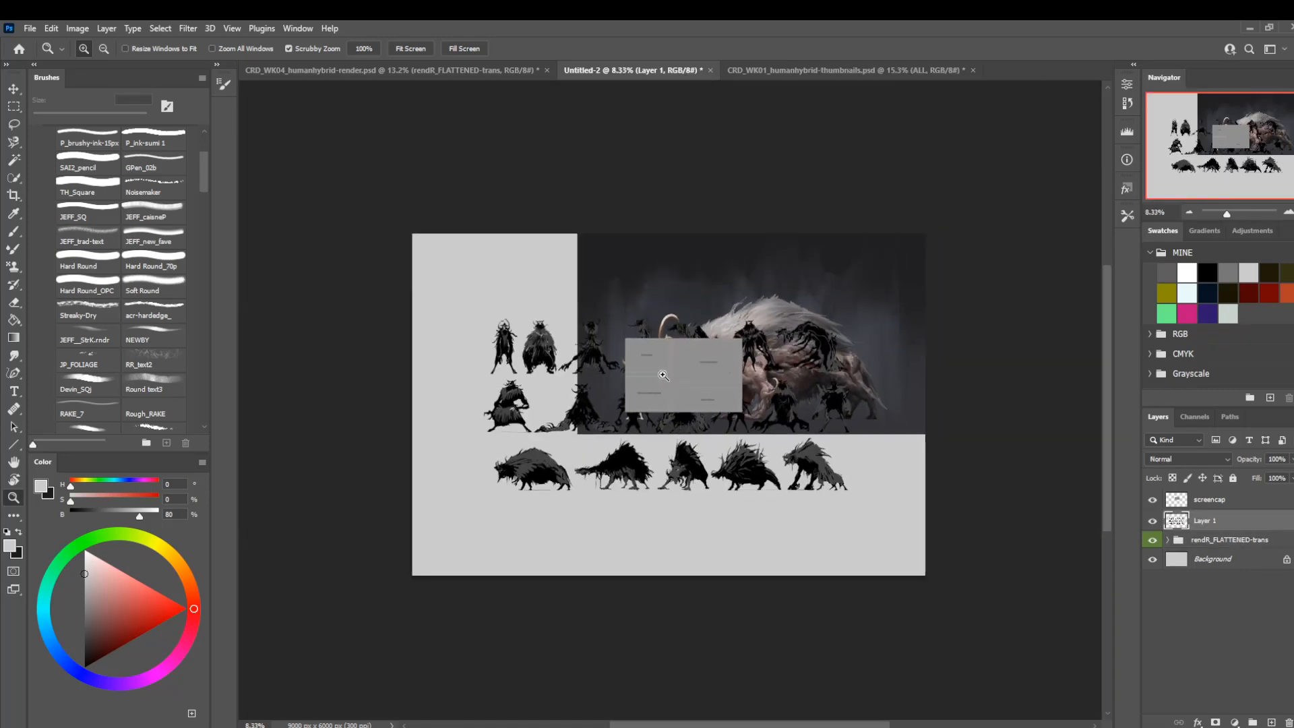
Move the pasted silhouettes down and to the left on the canvas, and hide the screencap layer.
key(ctrl+t)
drag(760, 441, 706, 497)
key(Return)
key(z)
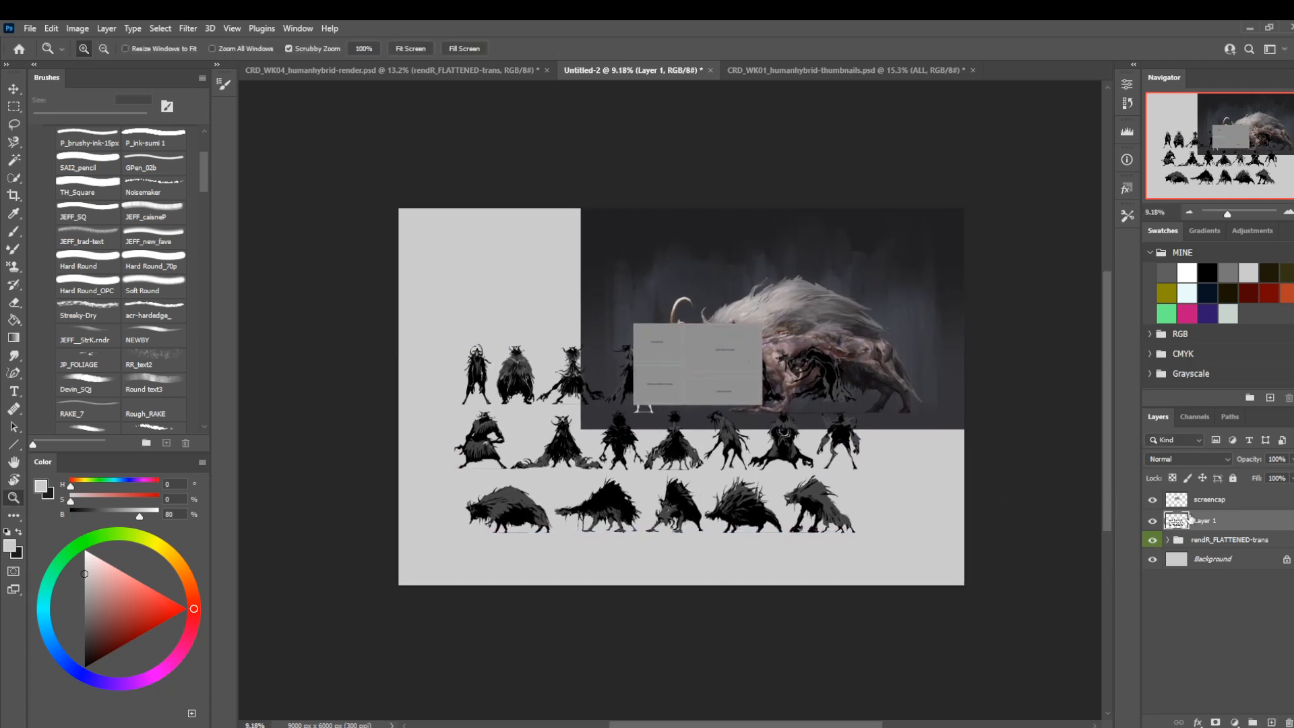
click(1151, 500)
mouse_move(836, 432)
mouse_down()
mouse_move(876, 438)
mouse_move(834, 457)
mouse_up()
drag(875, 380, 923, 392)
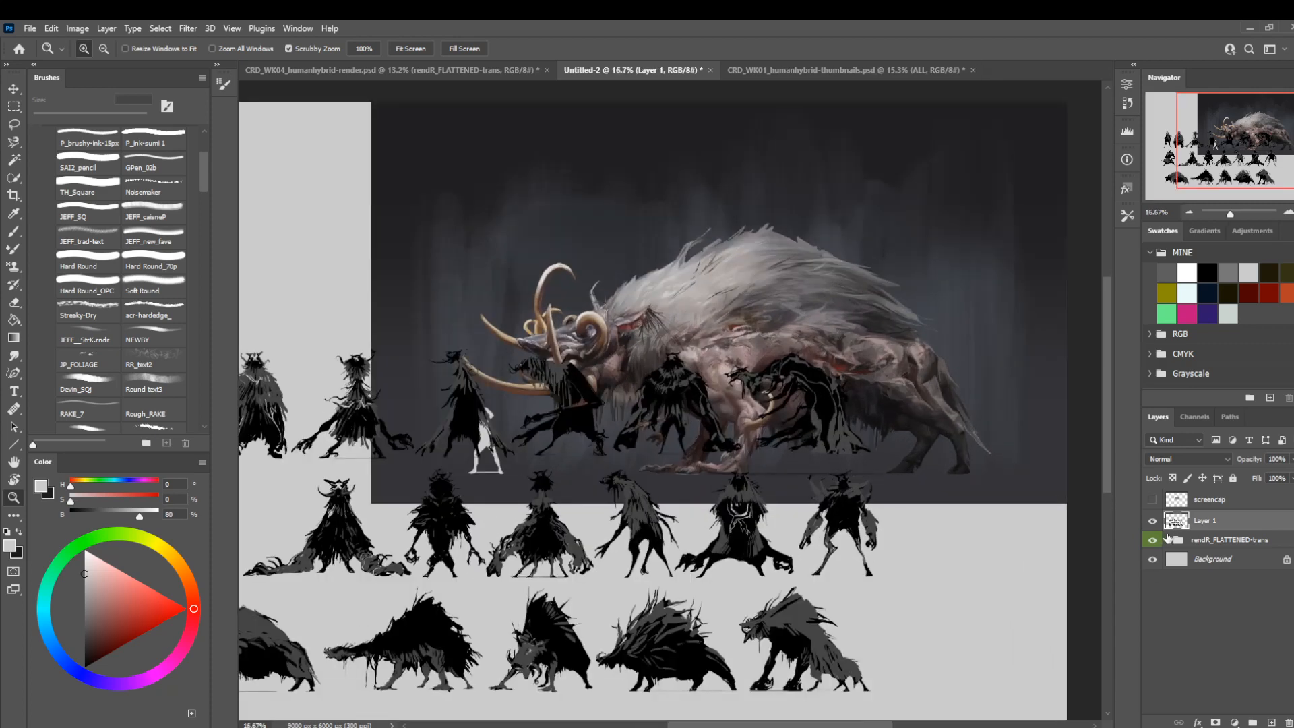
Squash the bg-fill layer in the rendR_FLATTENED-trans group to 67.54% height and shift it slightly upward behind the creature.
click(1168, 541)
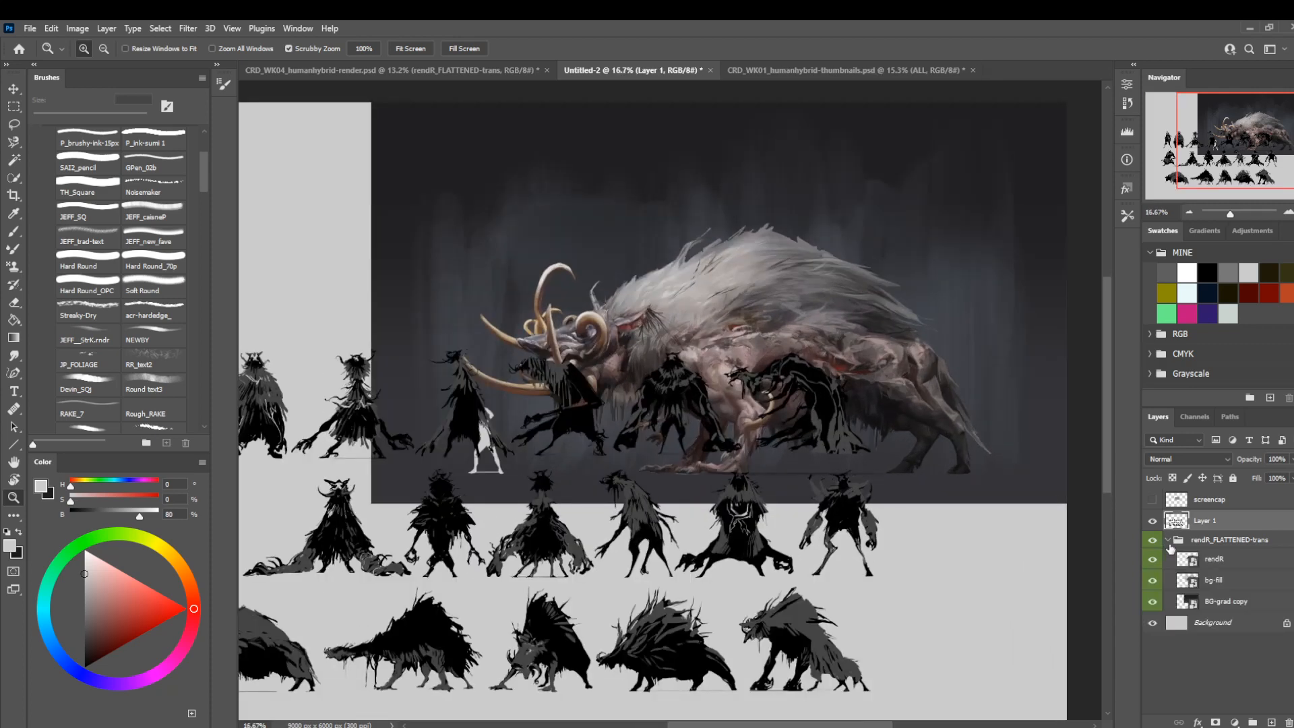
click(1230, 607)
drag(916, 419, 915, 481)
click(1214, 583)
key(ctrl+t)
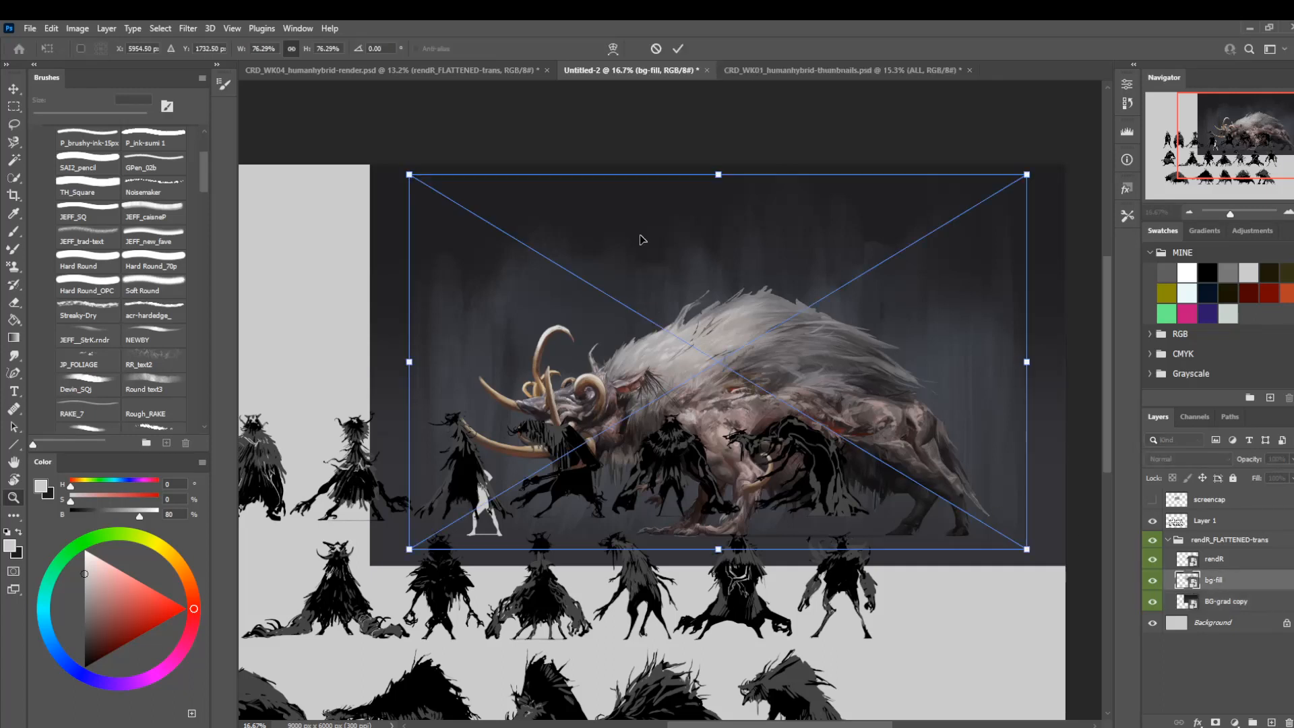
drag(719, 175, 719, 246)
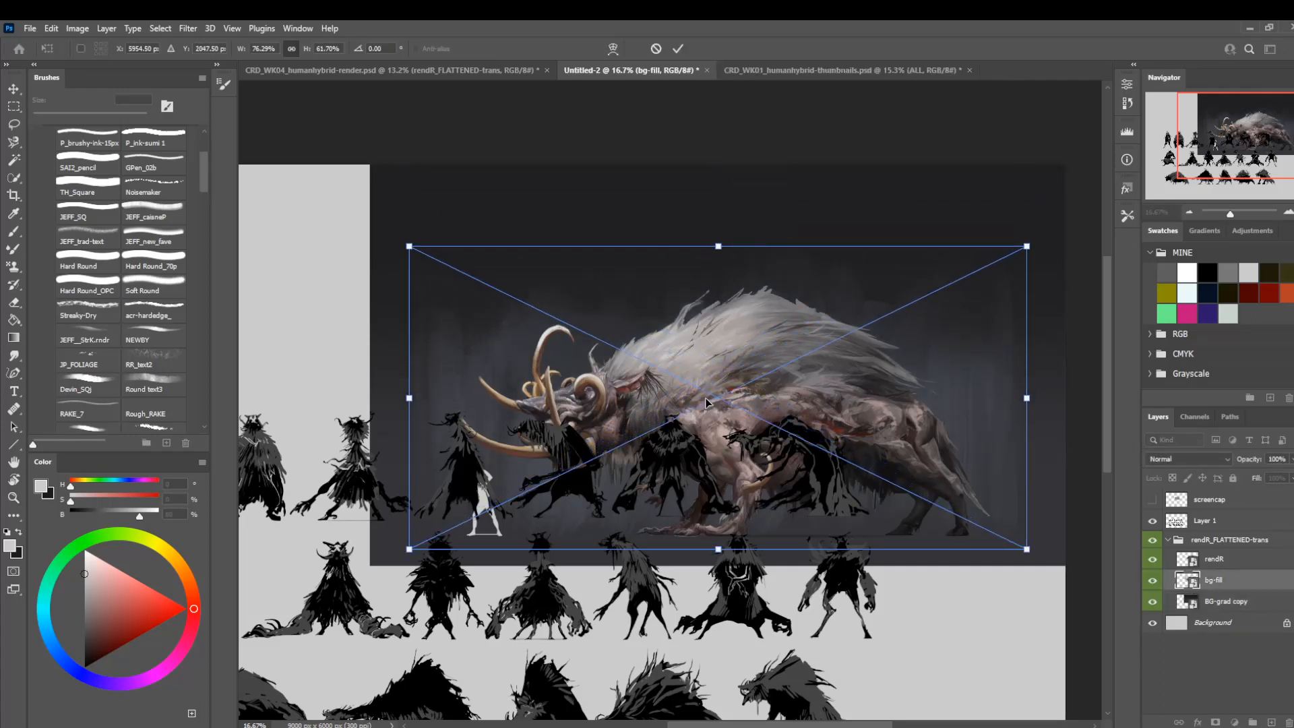
mouse_move(705, 403)
mouse_down()
mouse_move(710, 378)
mouse_move(701, 387)
mouse_up()
drag(716, 240, 717, 214)
key(Return)
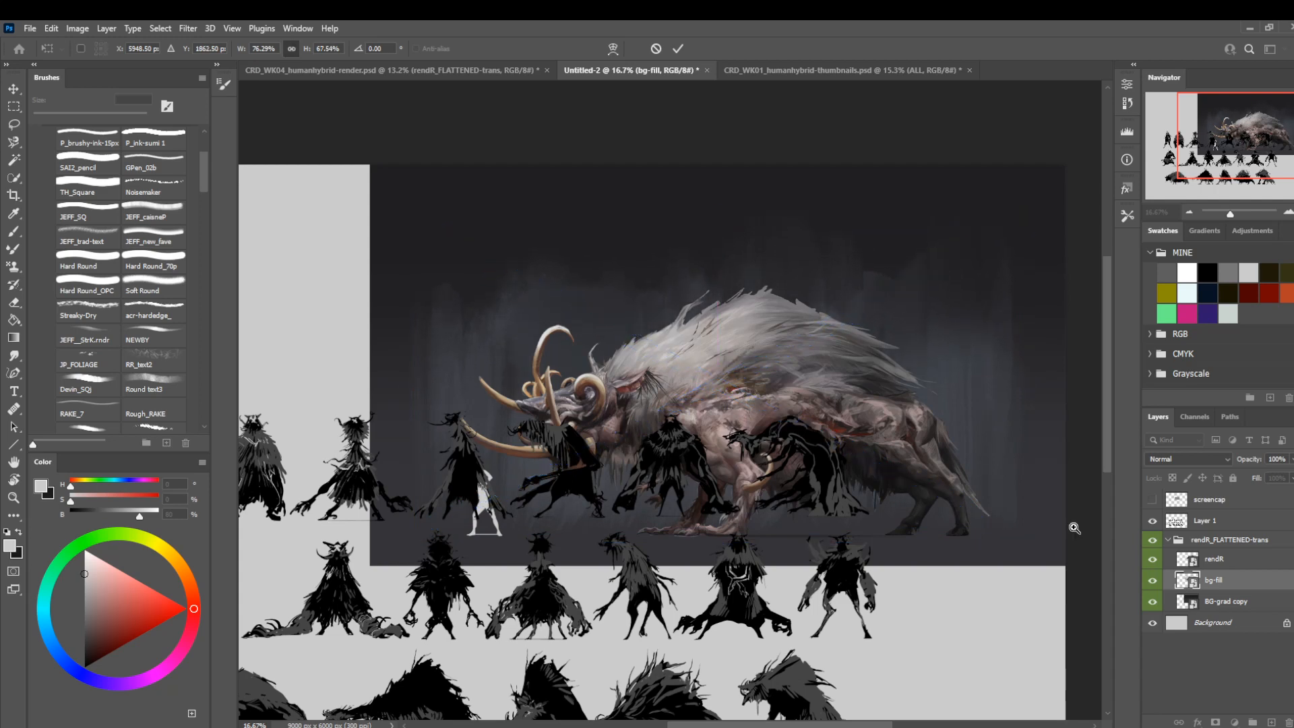
Shorten BG-grad copy from its top edge to 67.54% height and clip the bg-fill layer to it.
click(1213, 599)
key(ctrl+t)
drag(715, 165, 716, 212)
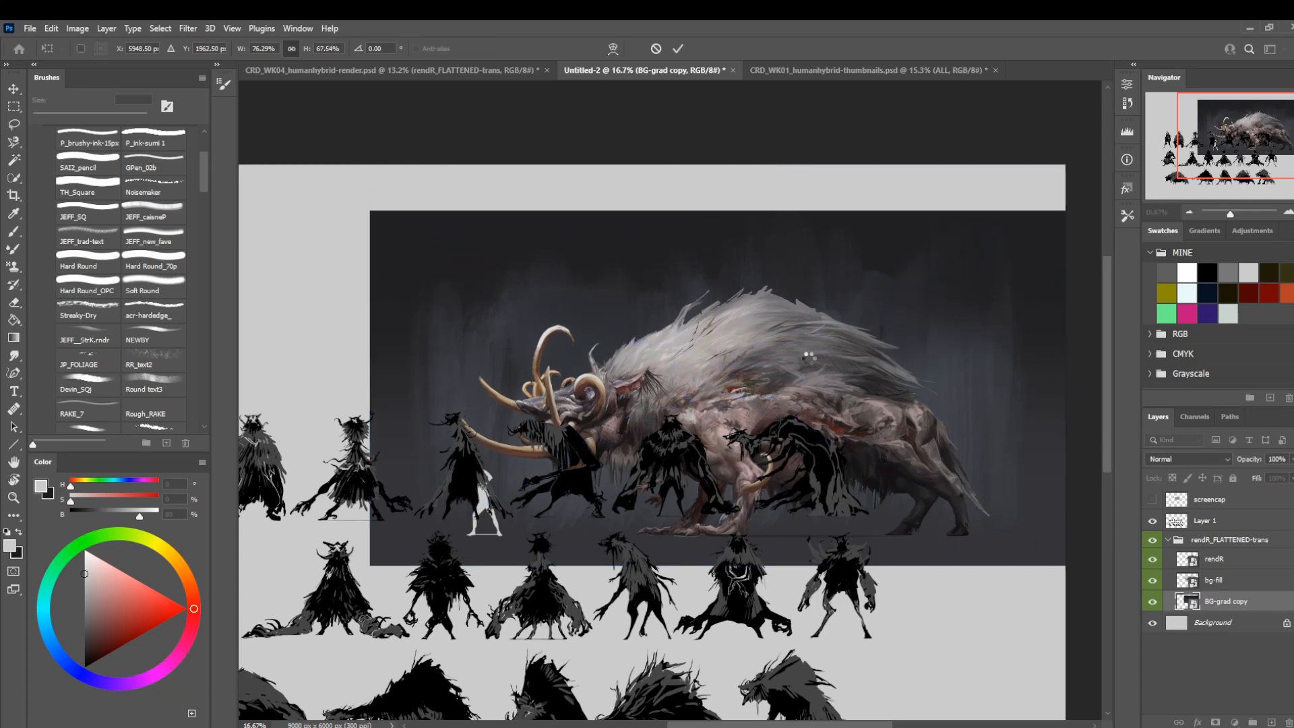
key(Return)
key(z)
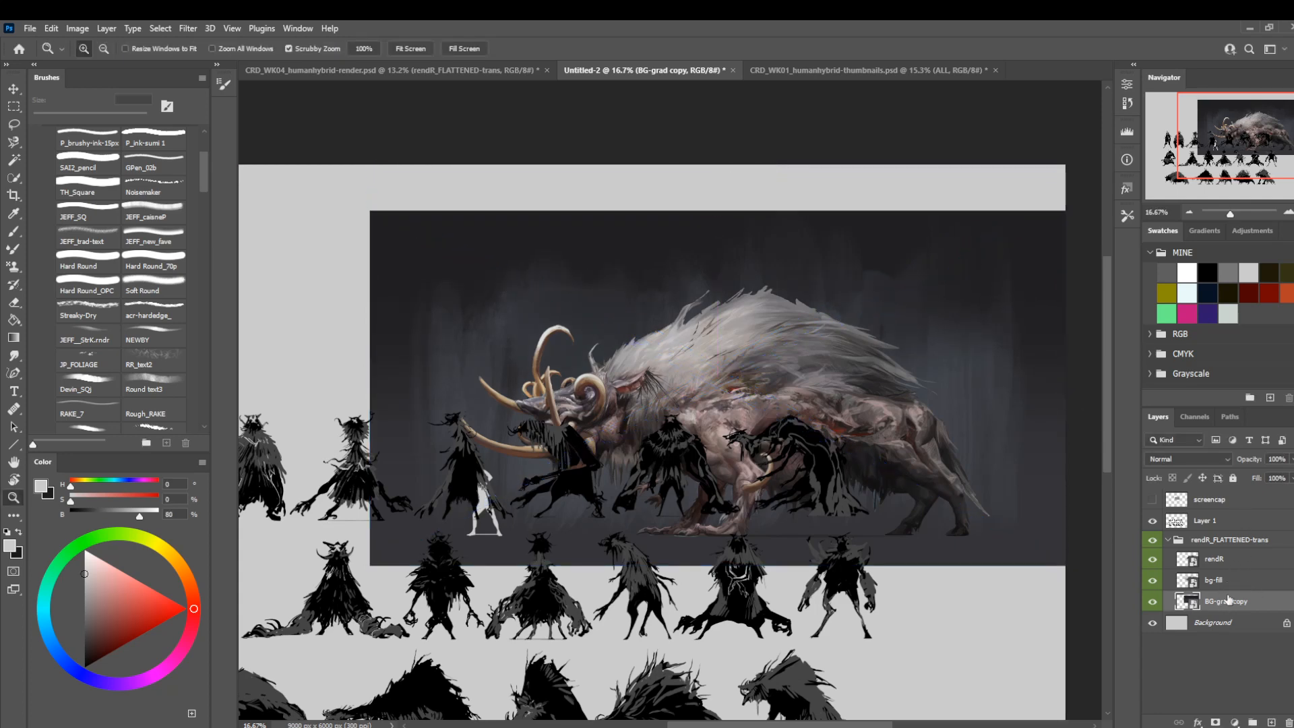
right_click(1237, 579)
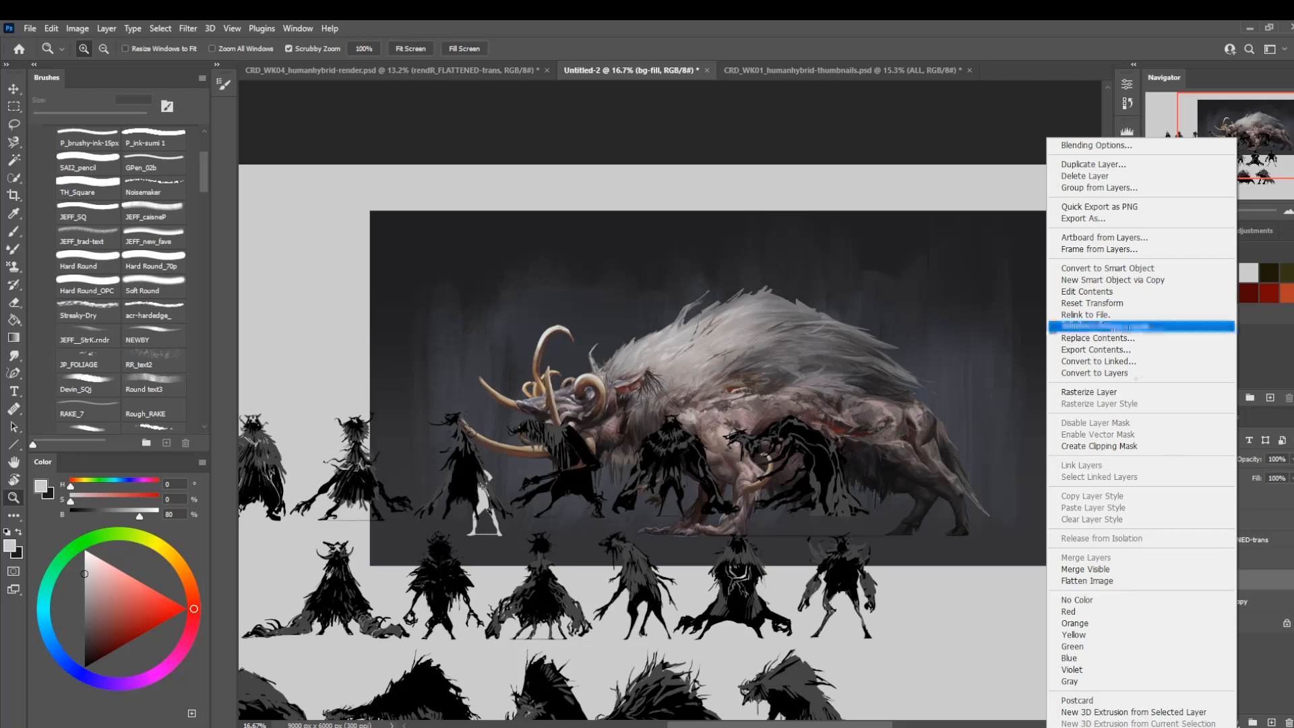
click(1096, 445)
Move the whole rendR_FLATTENED-trans group up until it is flush with the canvas's top edge.
click(1192, 543)
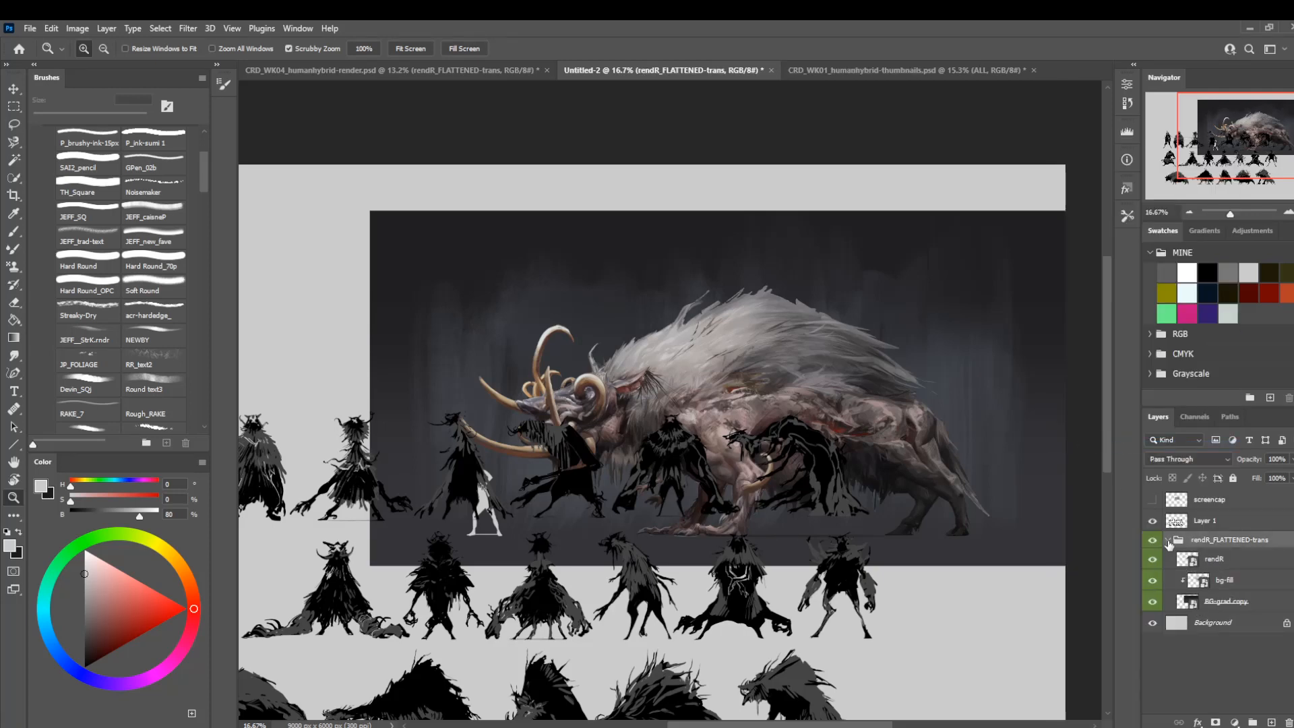
click(1168, 540)
key(ctrl+t)
drag(681, 485, 679, 439)
key(Return)
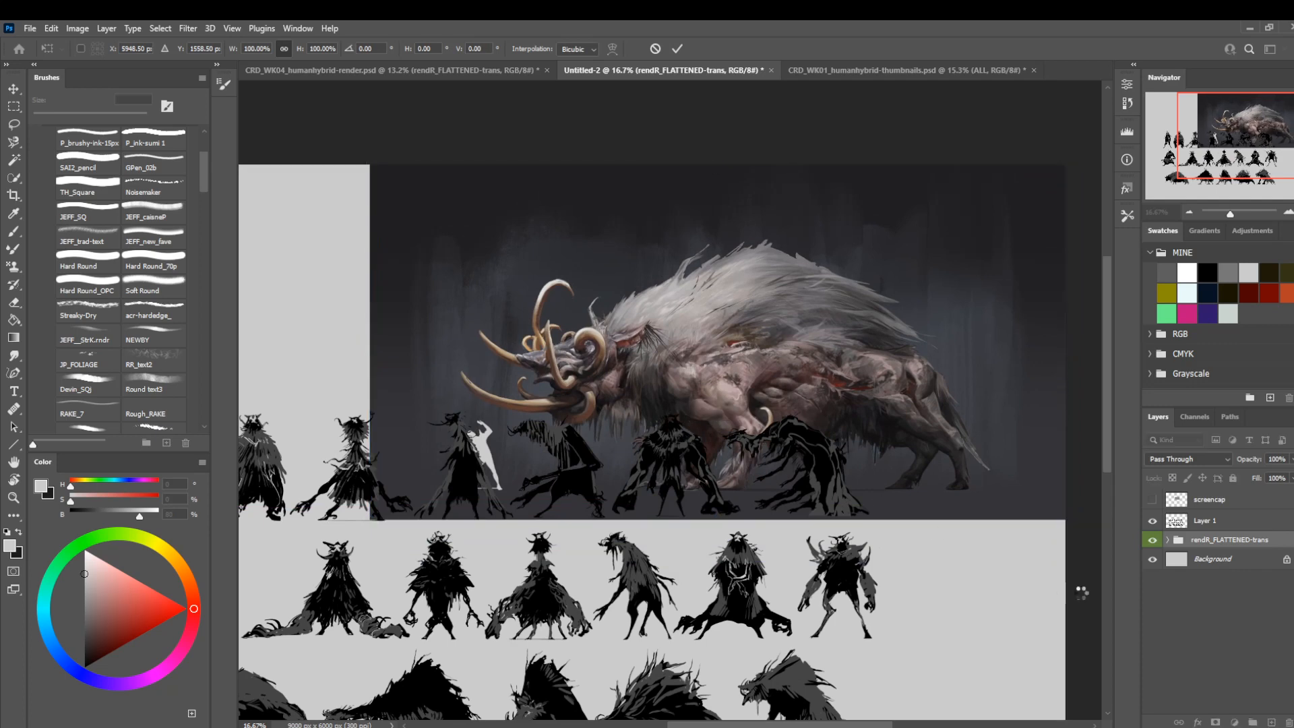
Narrow the BG-grad copy layer from both sides to 74.34% width.
click(1169, 540)
click(1180, 601)
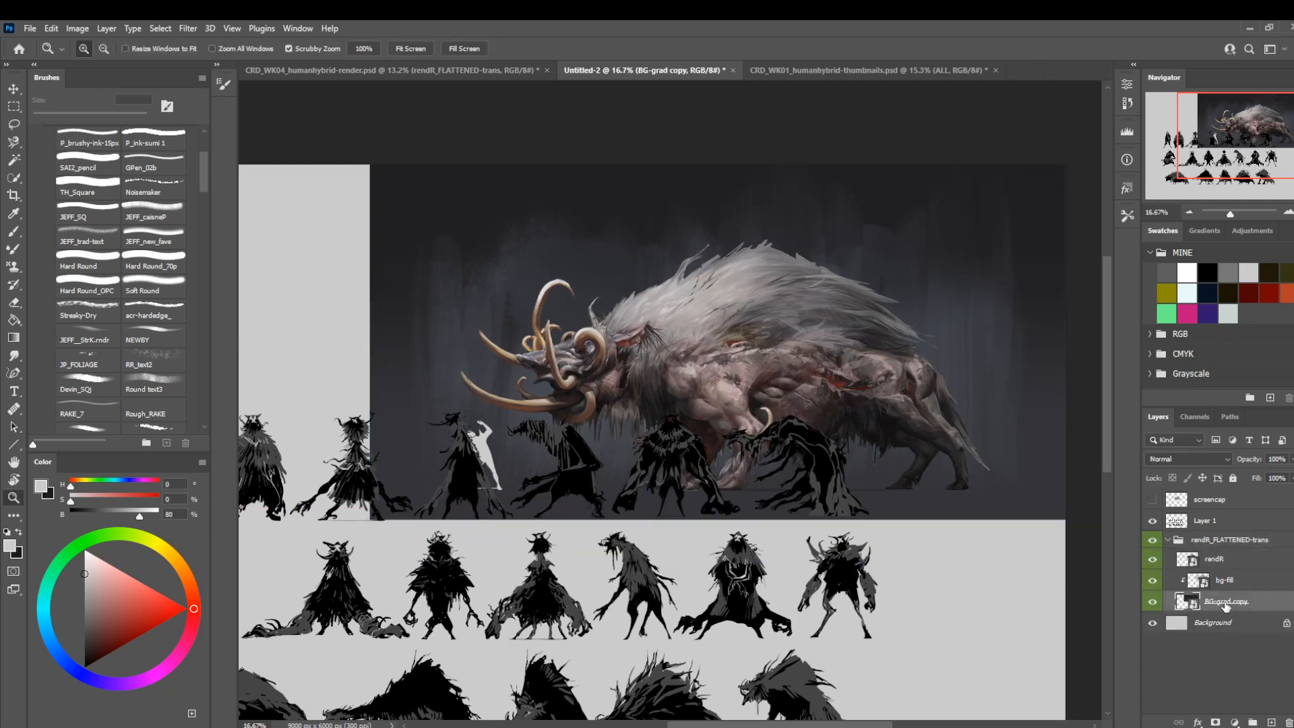
key(ctrl+t)
mouse_move(370, 342)
mouse_down()
mouse_move(398, 342)
mouse_move(374, 342)
mouse_up()
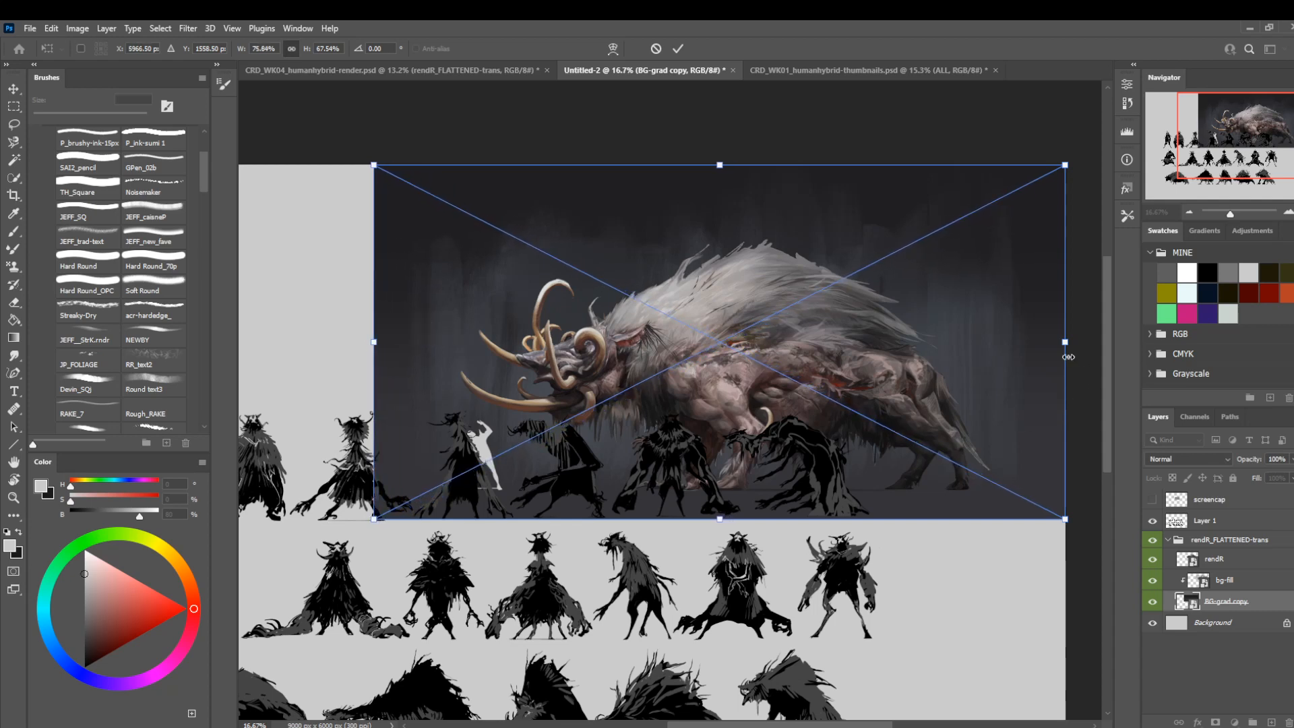
drag(1069, 356, 1053, 355)
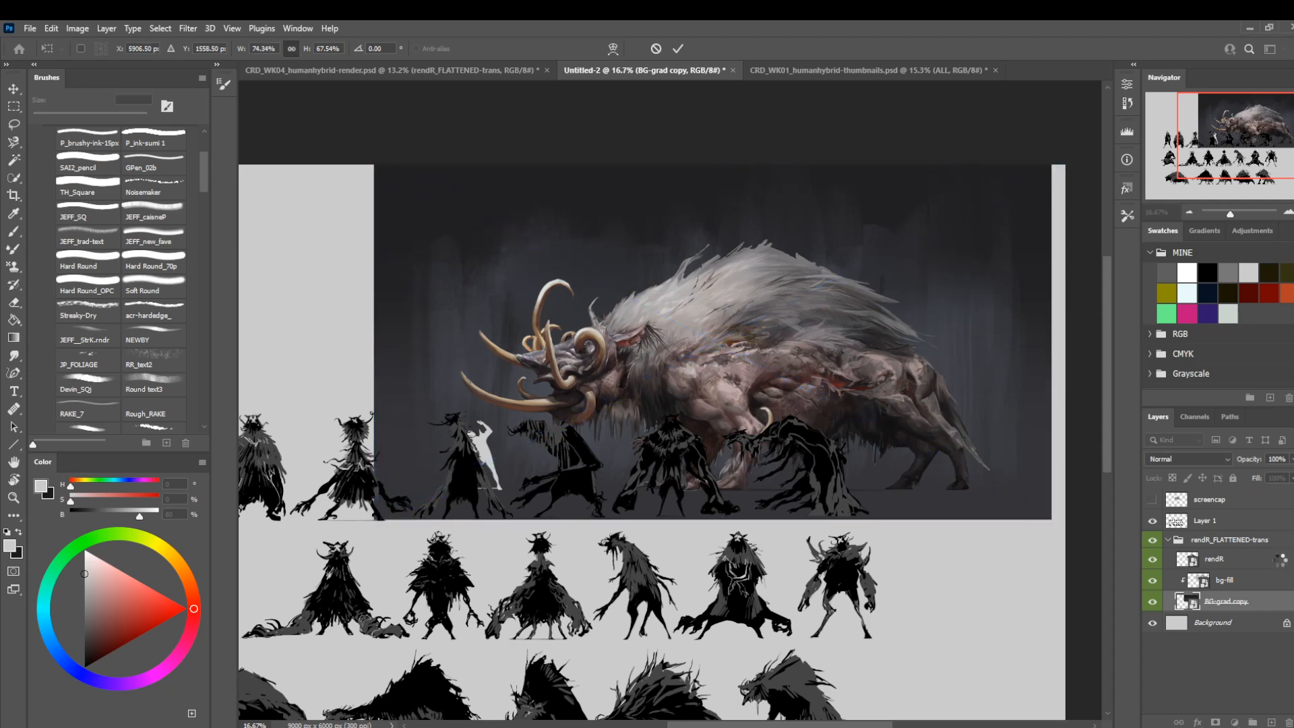
key(Return)
key(z)
Shift the rendR_FLATTENED-trans group into the canvas's upper-right corner and scale it up to 111.97%.
click(1168, 543)
key(ctrl+t)
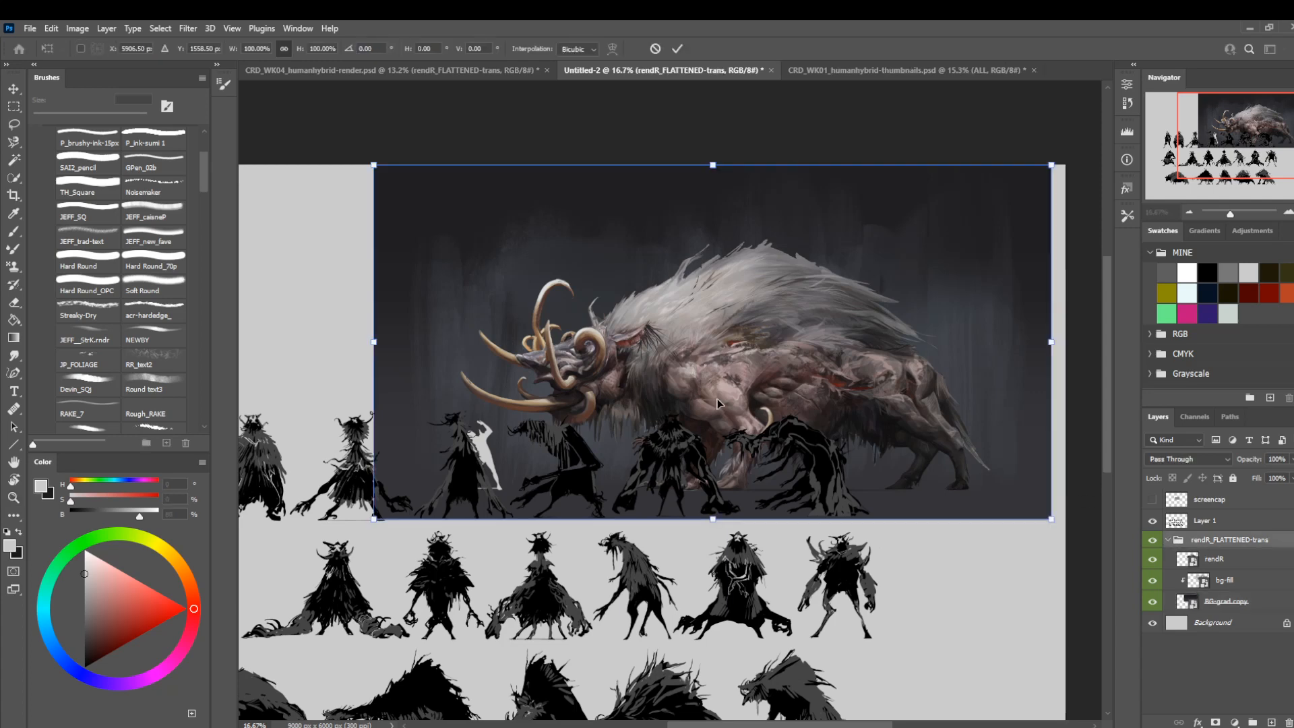
drag(717, 399, 730, 399)
drag(388, 517, 307, 561)
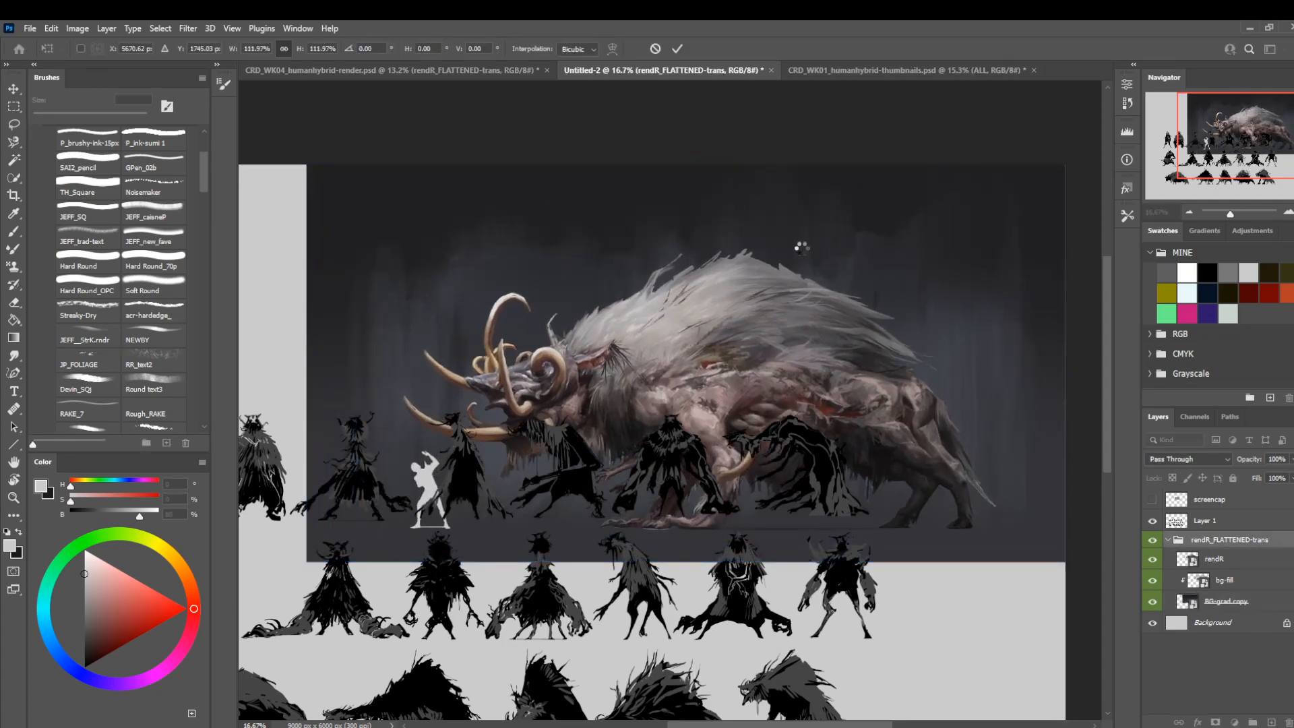
Scale the rendR_FLATTENED-trans group down to 83.10%, keeping it anchored in the canvas's upper-right corner.
drag(806, 242, 778, 286)
mouse_move(774, 342)
mouse_down()
mouse_move(755, 351)
mouse_move(778, 327)
mouse_up()
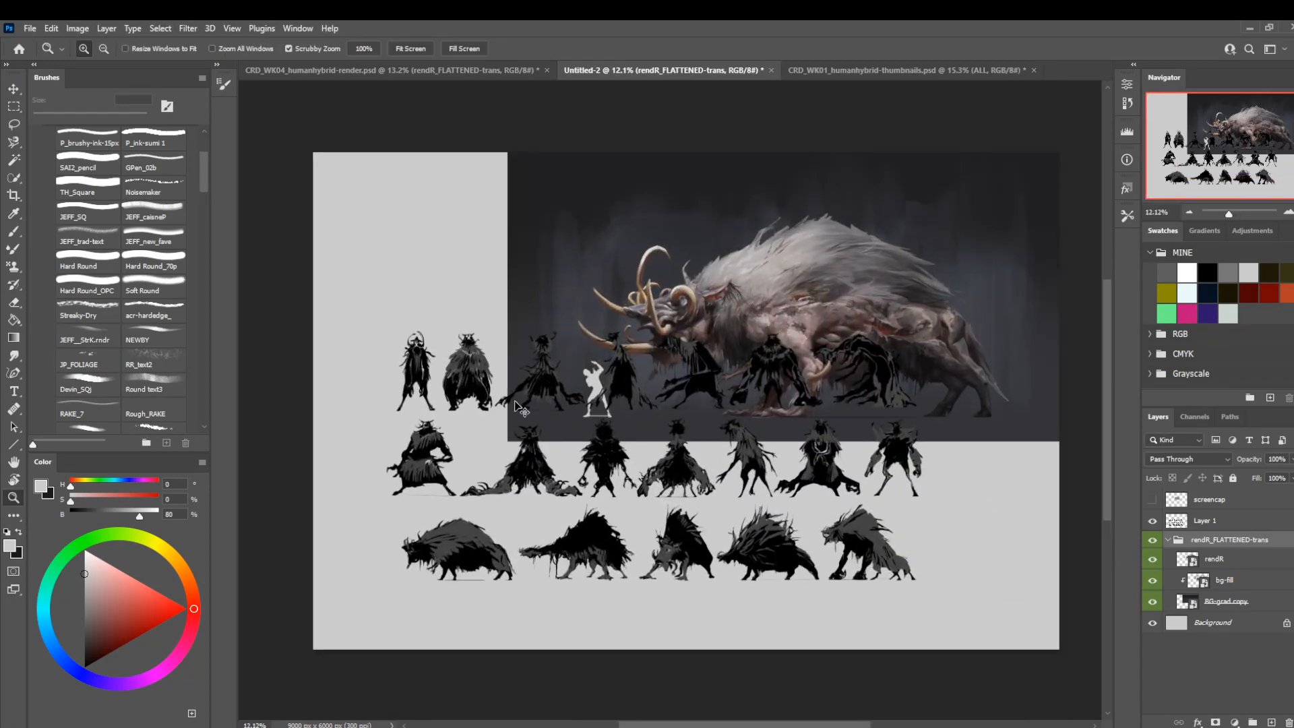
key(ctrl+t)
drag(517, 436, 626, 403)
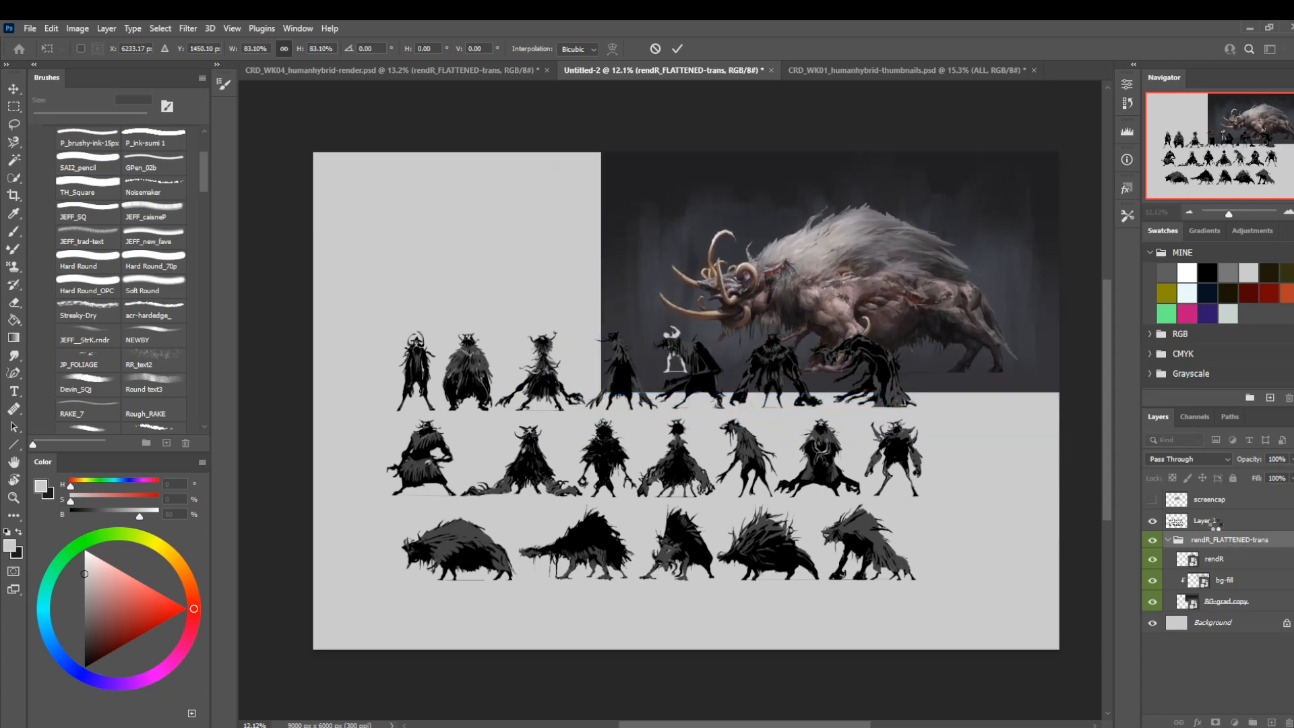
Duplicate the silhouettes in Layer 1 and collapse the rendR_FLATTENED-trans group.
click(1210, 520)
key(z)
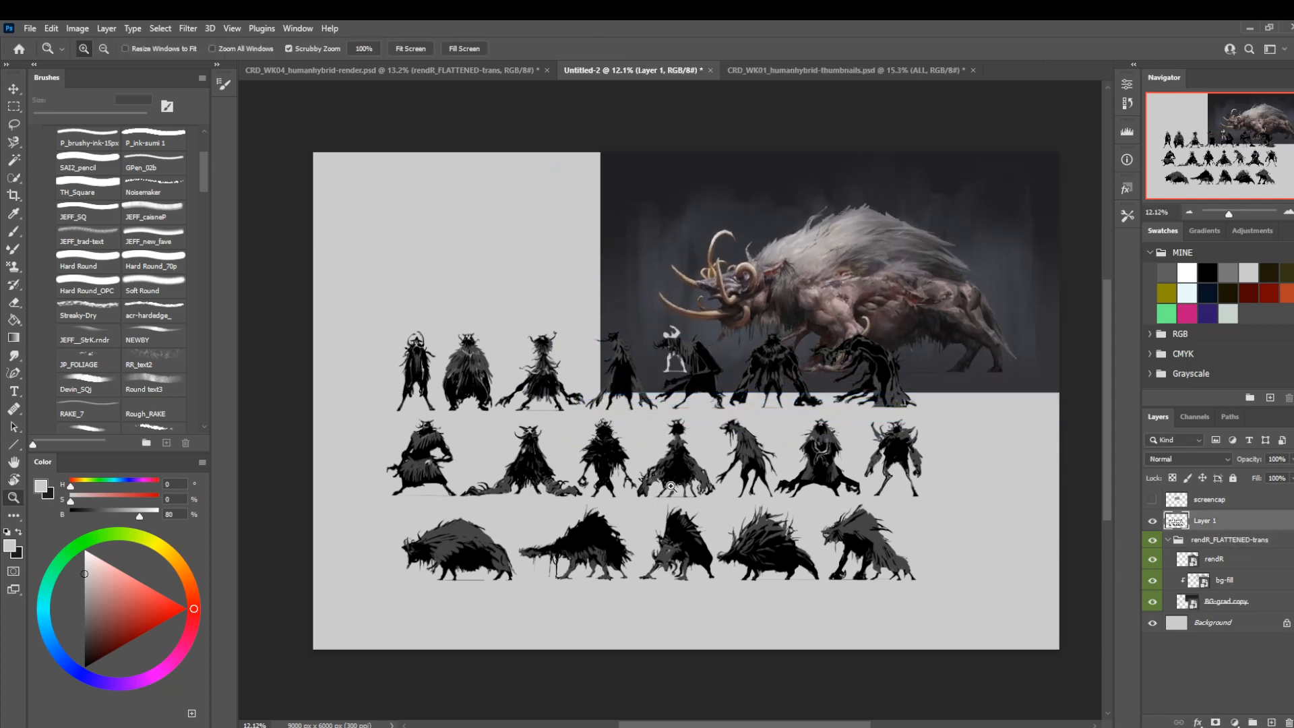
key(ctrl+j)
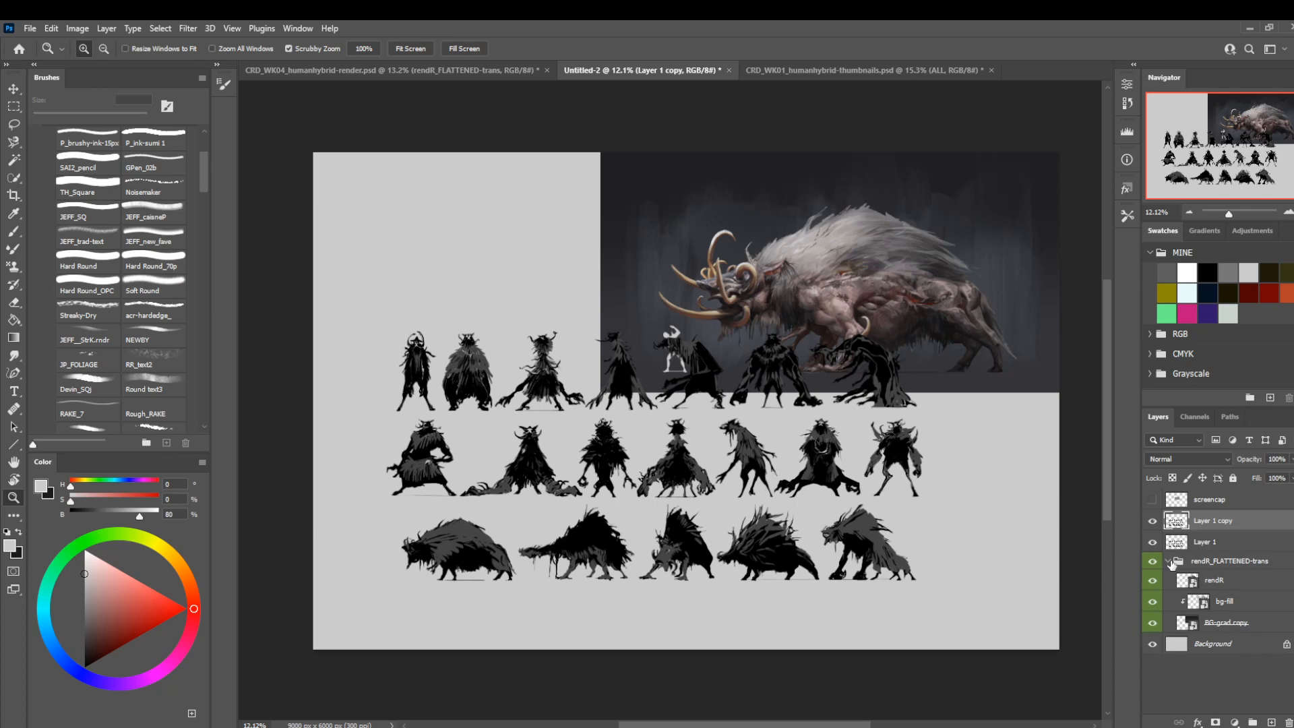
click(1169, 561)
Create a new layer group and move Layer 1 and Layer 1 copy into it.
click(1253, 722)
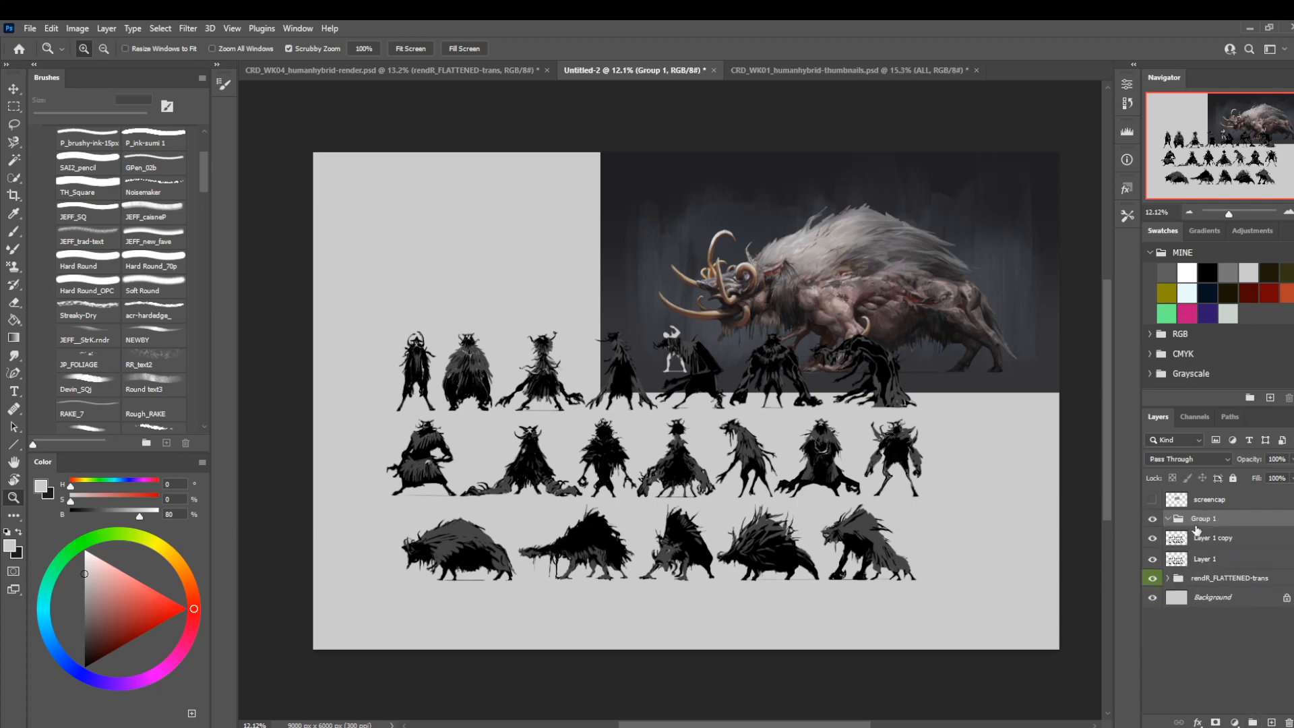
click(1200, 543)
shift+click(1205, 557)
drag(1207, 556, 1210, 521)
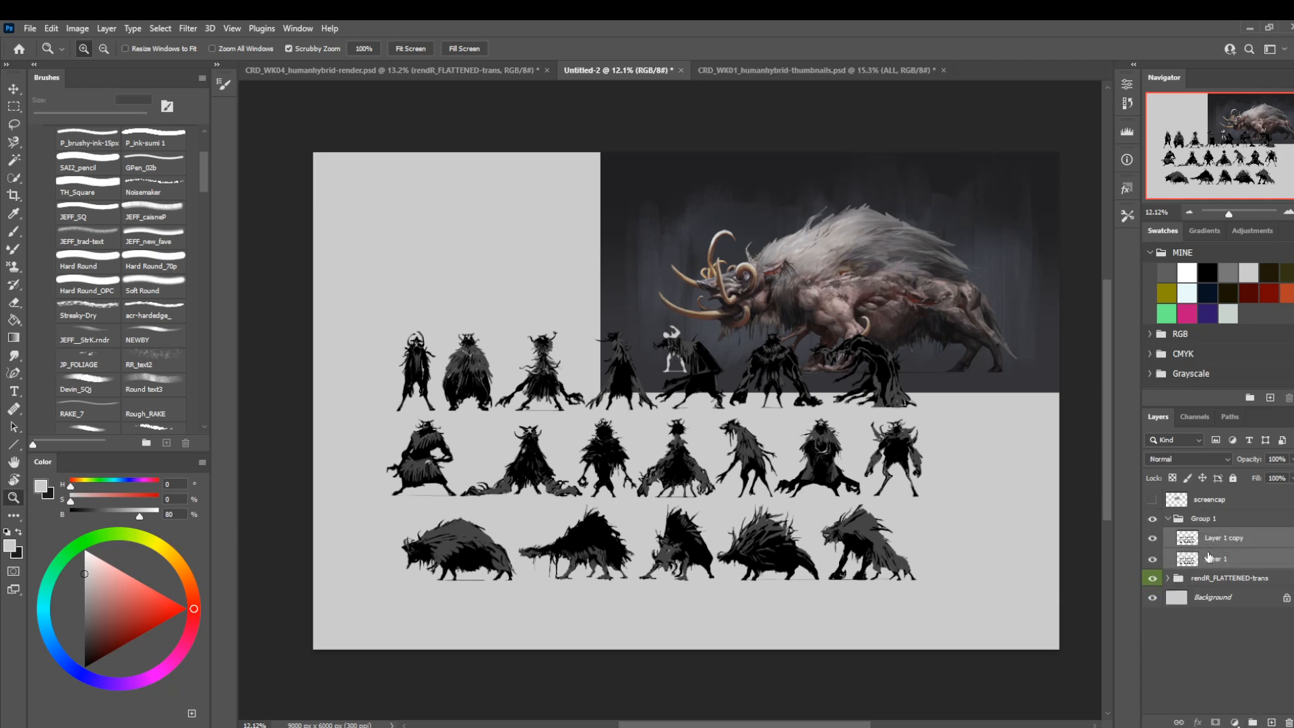
Rename Layer 1 as (TH-orig) and hide it as a backup of the silhouettes.
click(1205, 560)
double_click(1210, 563)
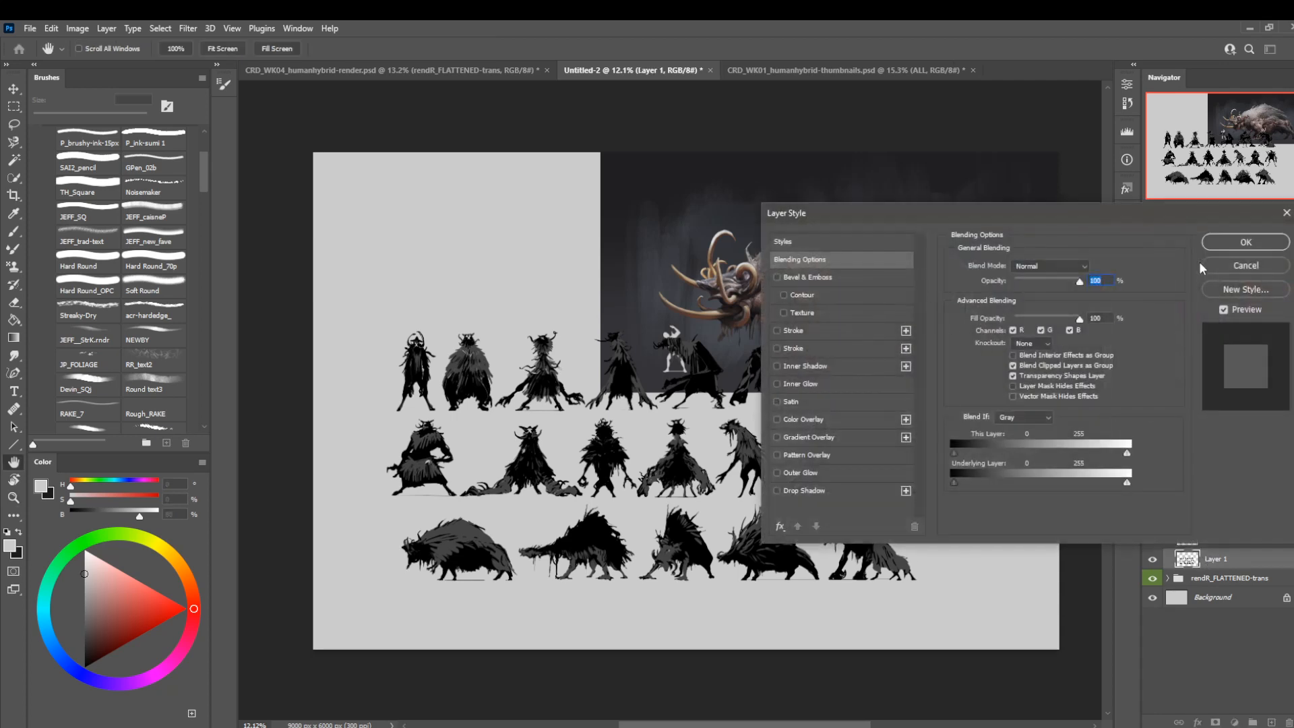
click(1221, 265)
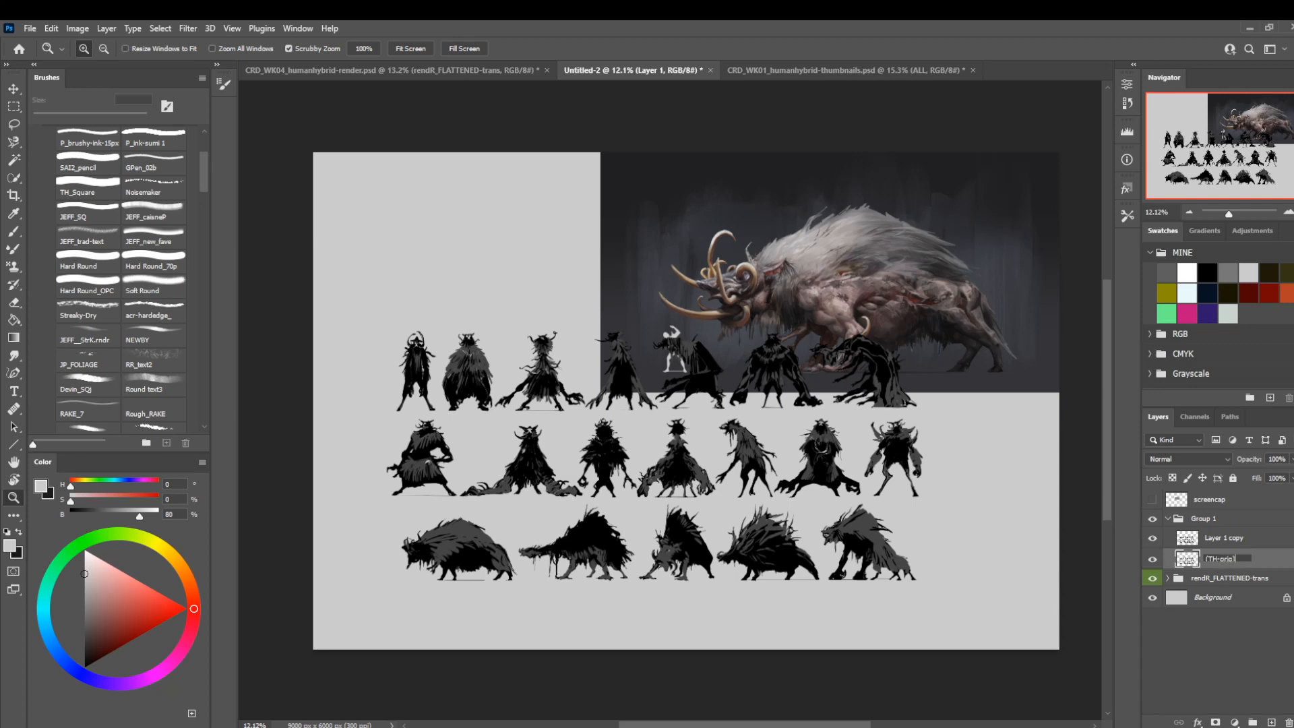
key(Return)
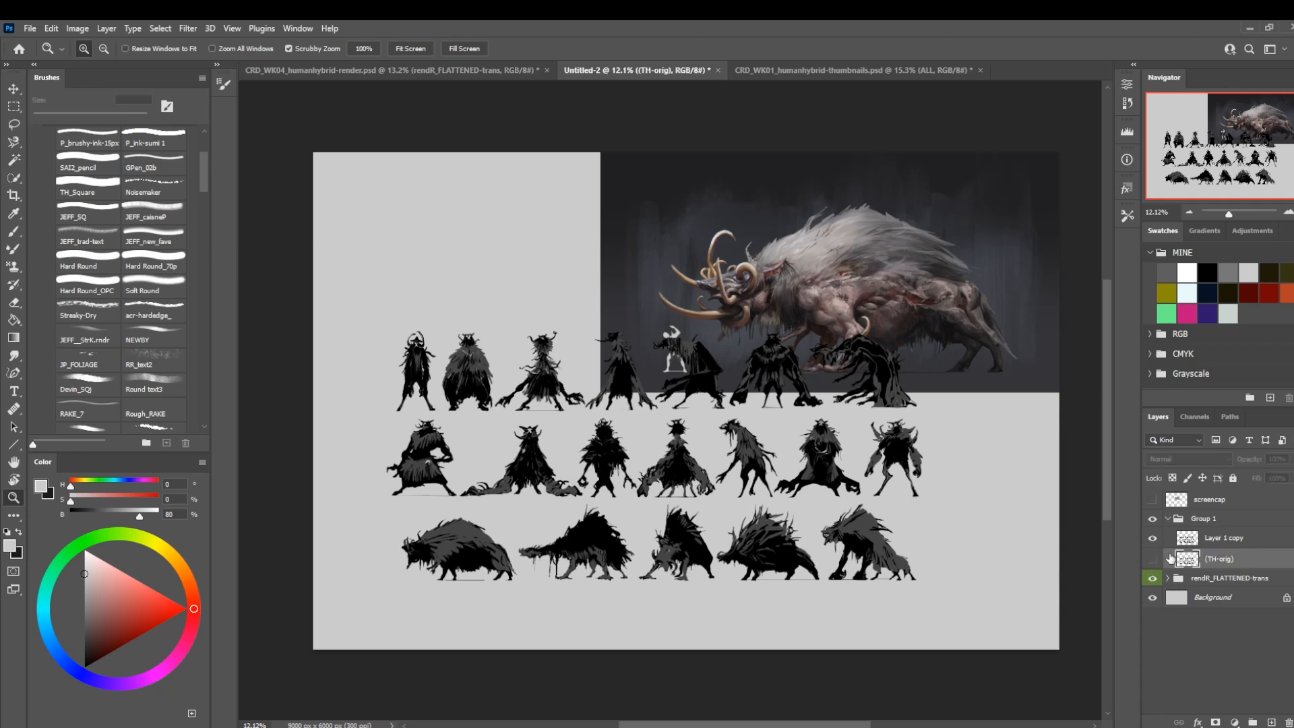
click(1153, 559)
Scale down the silhouettes in Layer 1 copy and move them into the canvas's upper-left corner.
click(1174, 537)
key(ctrl+t)
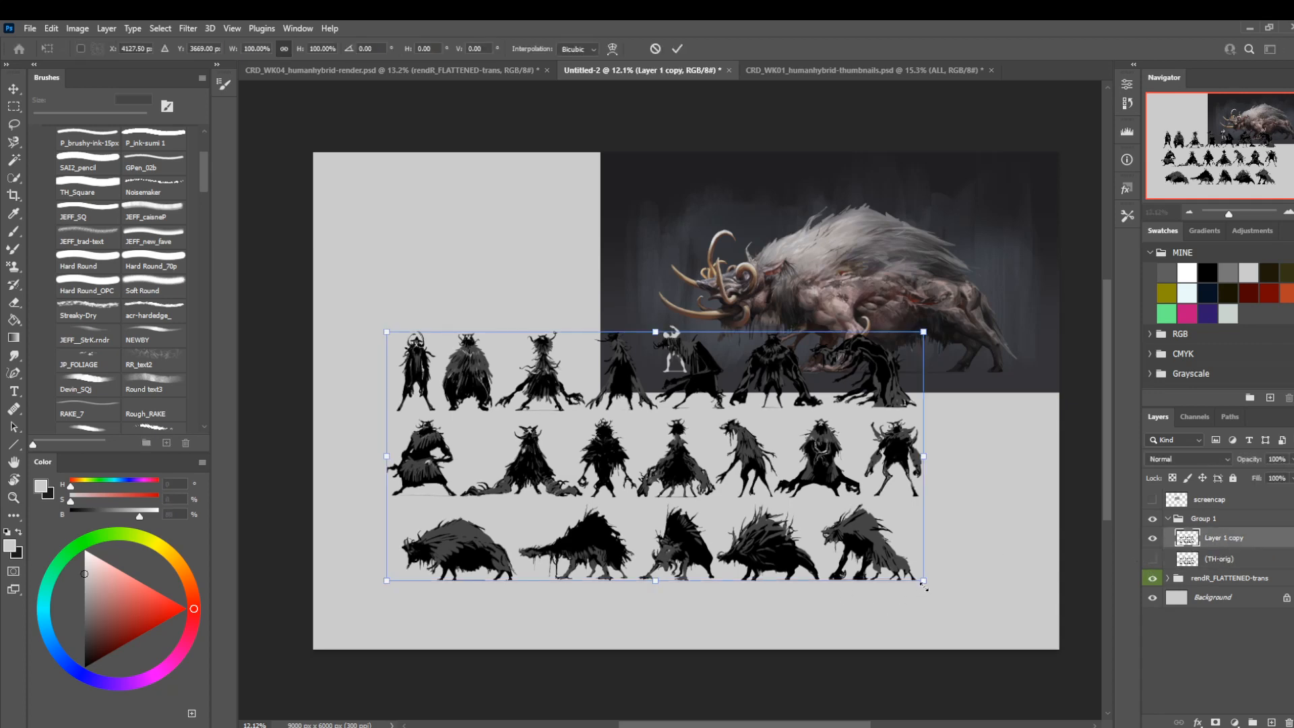
drag(923, 585, 824, 536)
drag(723, 471, 654, 302)
key(Return)
key(z)
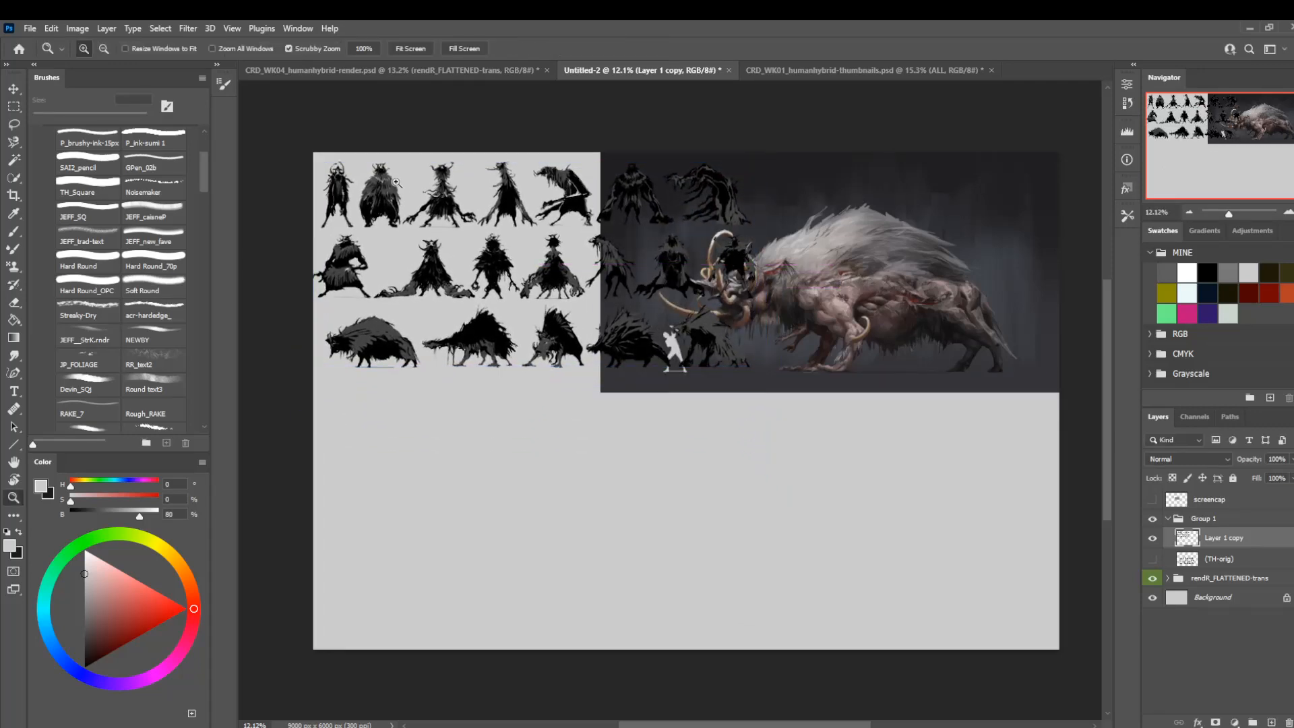
Shrink the Layer 1 copy silhouettes further, keeping them close to the canvas's upper-left corner.
drag(396, 182, 419, 203)
key(ctrl+t)
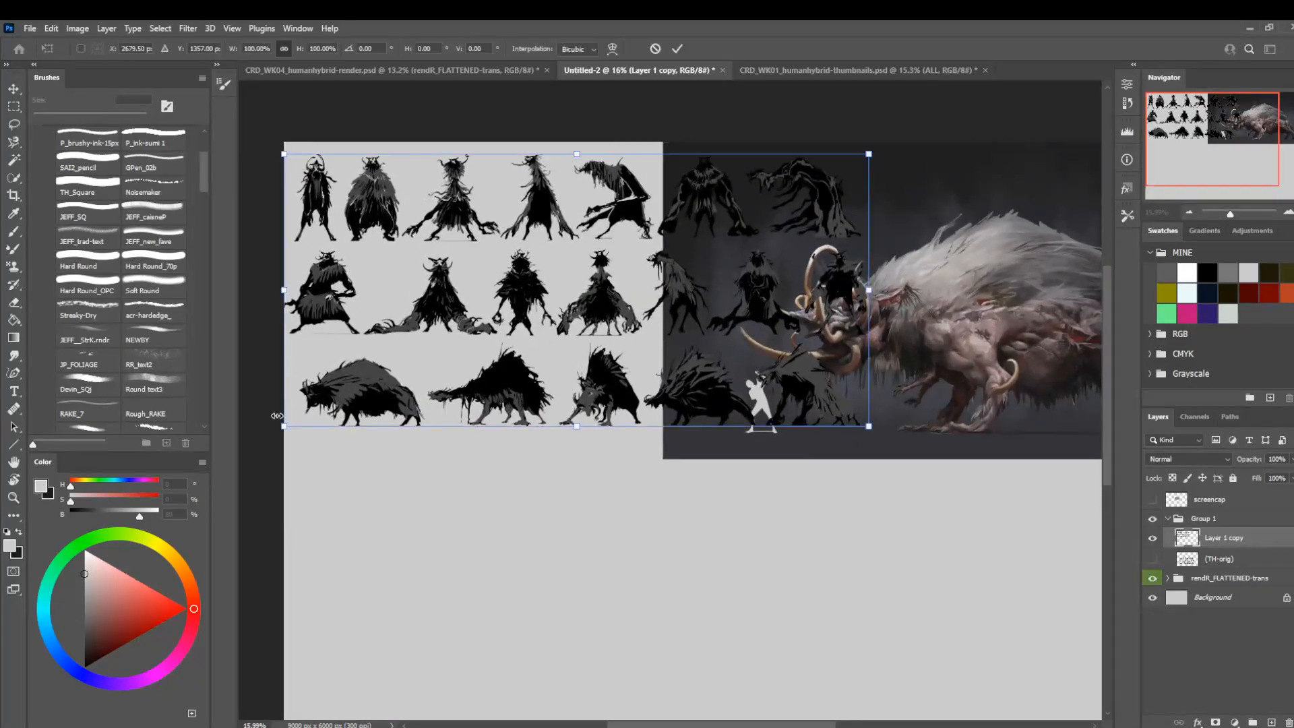
drag(277, 432, 326, 406)
drag(413, 372, 371, 371)
drag(825, 406, 744, 367)
drag(540, 316, 534, 320)
key(Return)
key(z)
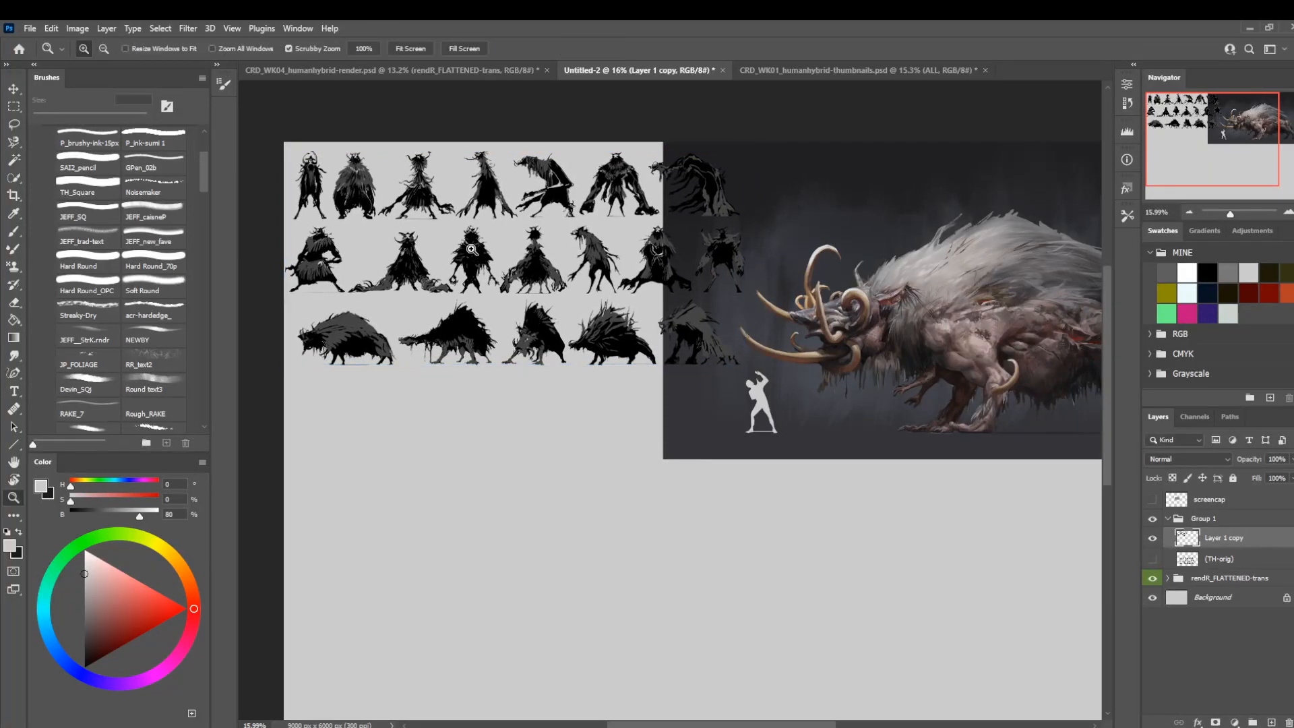
Lasso the hunched silhouette ending the first row and move it to the start of a new fourth row.
drag(431, 239, 472, 283)
drag(448, 325, 508, 347)
drag(608, 324, 588, 329)
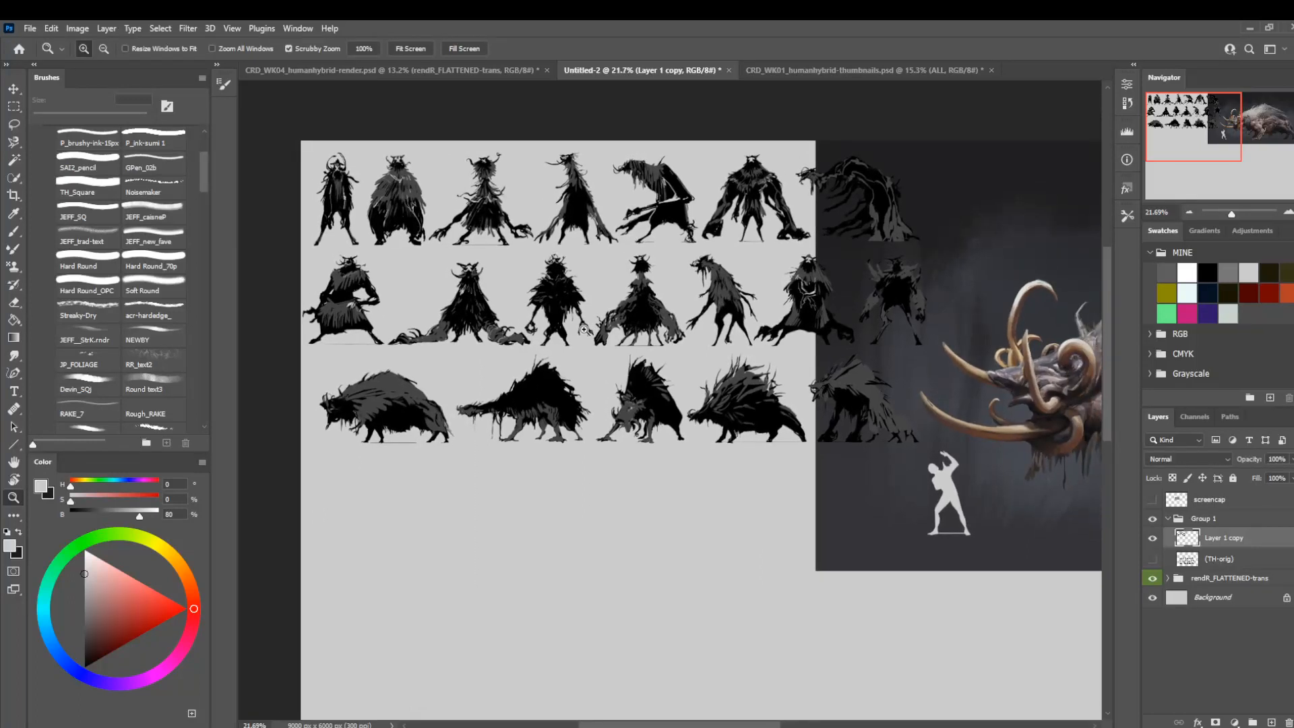
key(l)
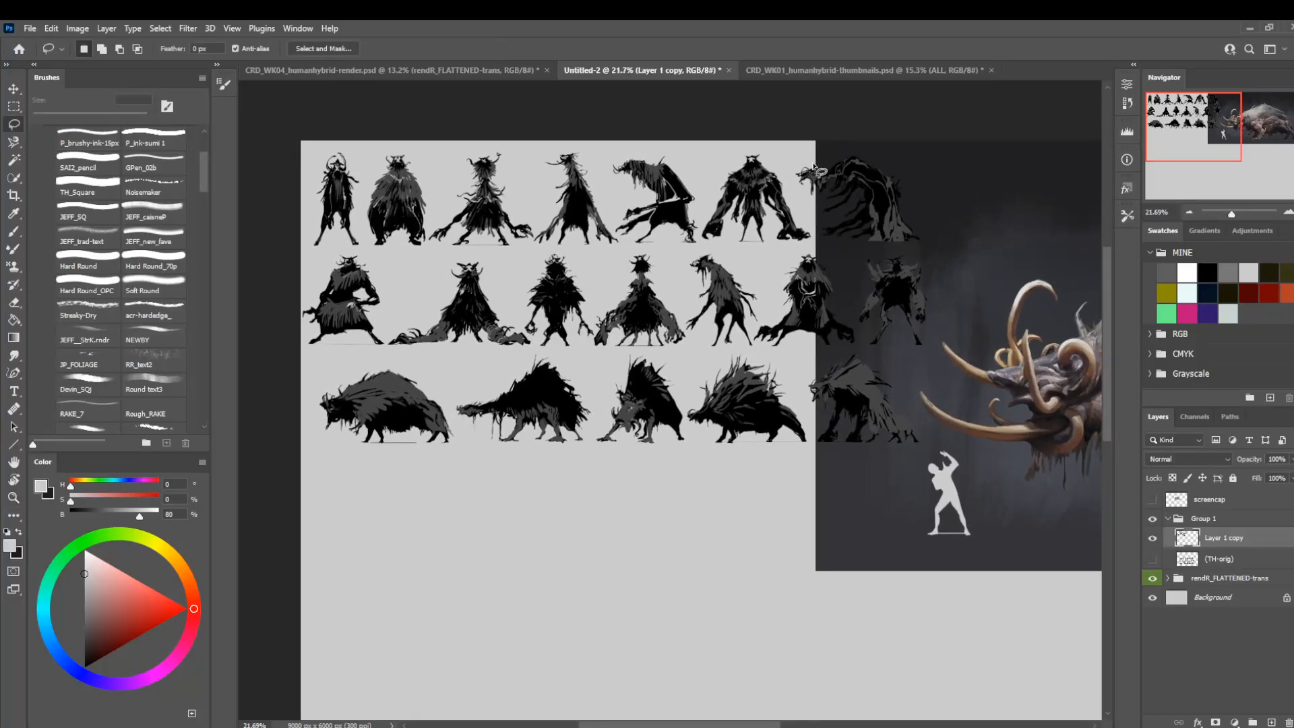
mouse_move(864, 261)
mouse_down()
mouse_move(975, 224)
mouse_move(802, 143)
mouse_up()
key(ctrl+t)
mouse_move(800, 246)
mouse_down()
mouse_move(567, 460)
mouse_move(374, 531)
mouse_move(379, 504)
mouse_up()
key(Return)
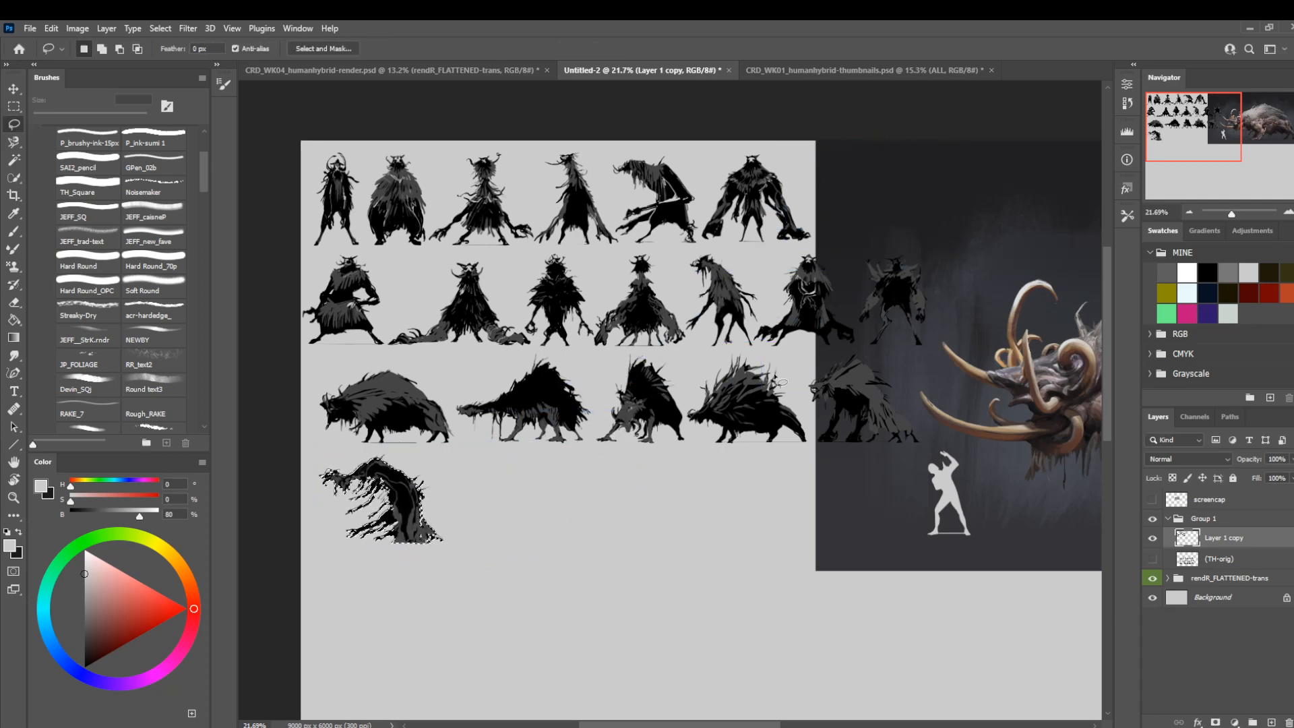
Move the last two silhouettes of the second row beside the hunched figure in the fourth row.
drag(792, 252, 772, 304)
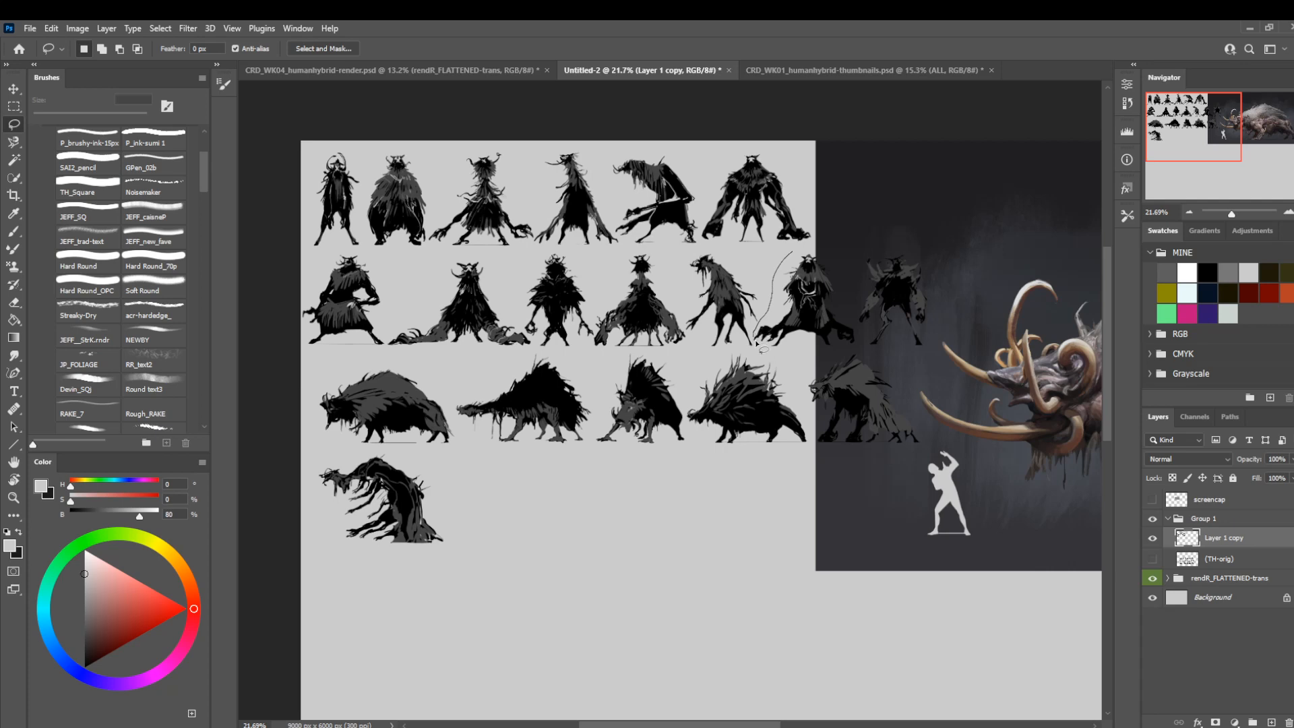
mouse_move(970, 368)
mouse_down()
mouse_move(852, 242)
mouse_move(795, 252)
mouse_up()
key(ctrl+t)
mouse_move(817, 298)
mouse_down()
mouse_move(574, 476)
mouse_move(522, 484)
mouse_move(527, 475)
mouse_move(519, 492)
mouse_up()
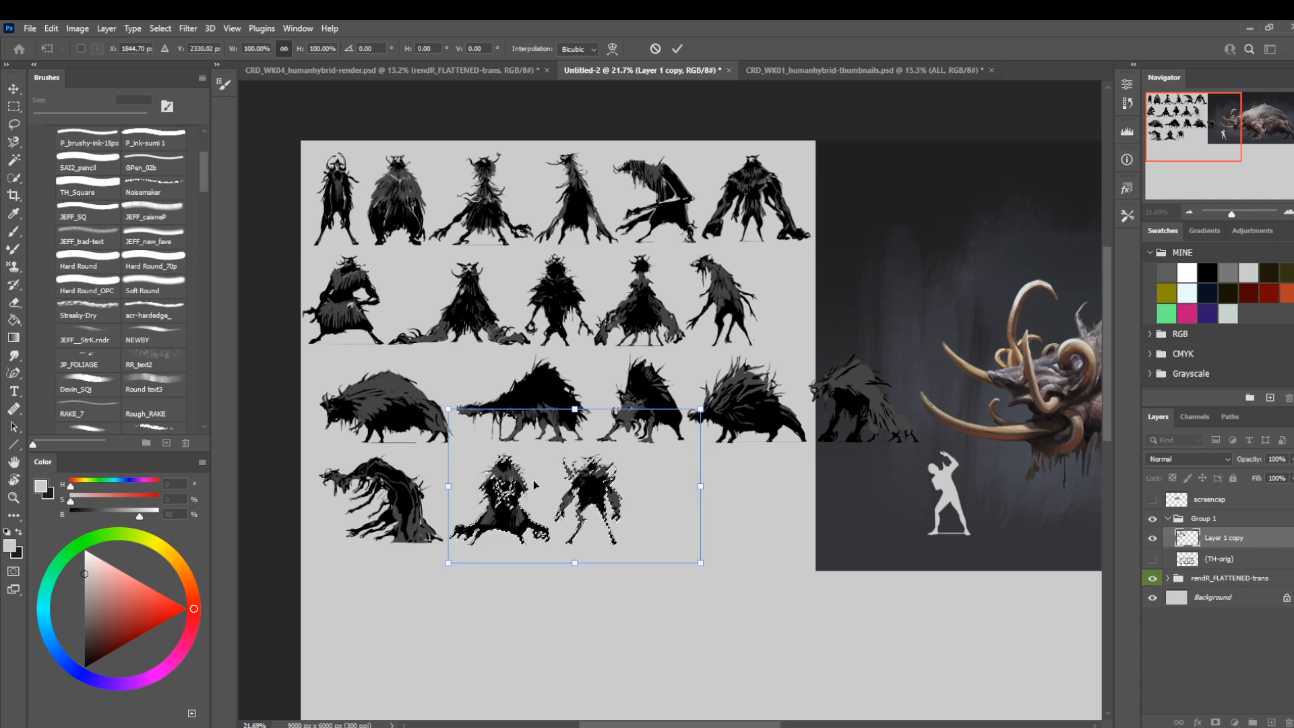
key(Return)
Select the three fourth-row silhouettes together and shift them slightly down and to the left.
mouse_move(327, 456)
mouse_down()
mouse_move(396, 596)
mouse_move(645, 549)
mouse_up()
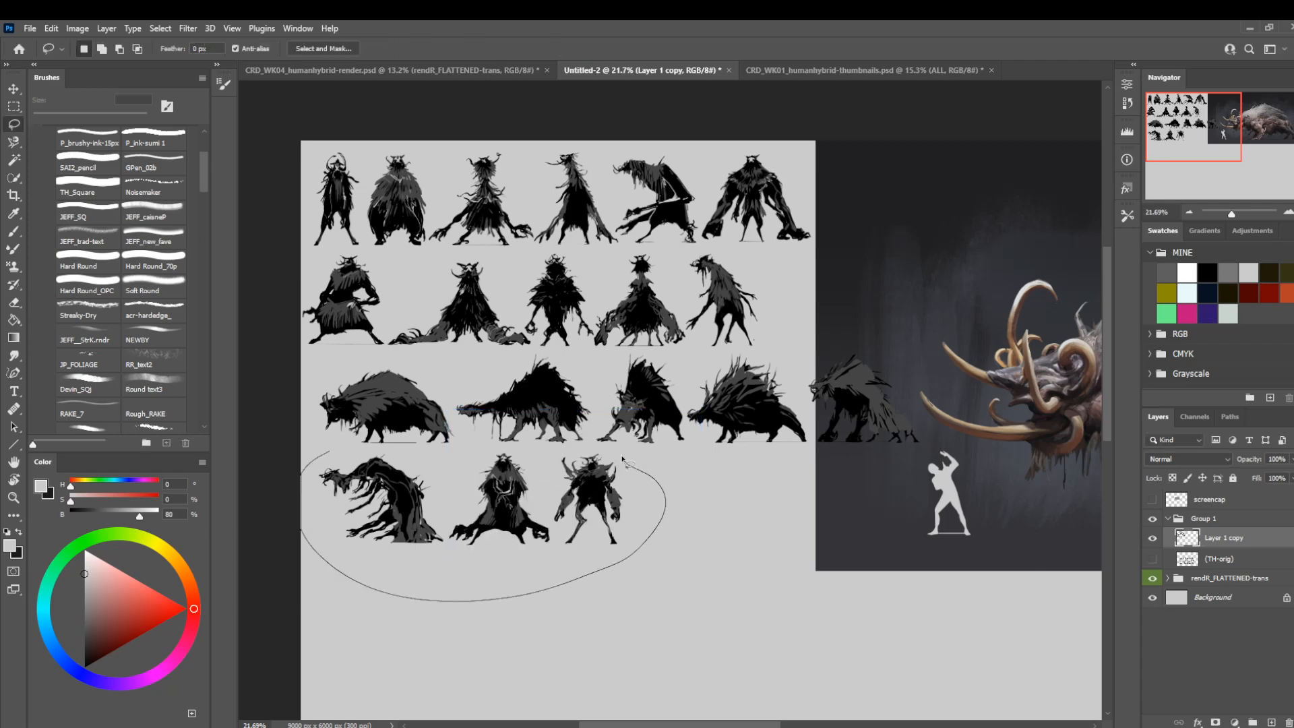
drag(462, 459, 464, 457)
key(v)
drag(399, 483, 397, 487)
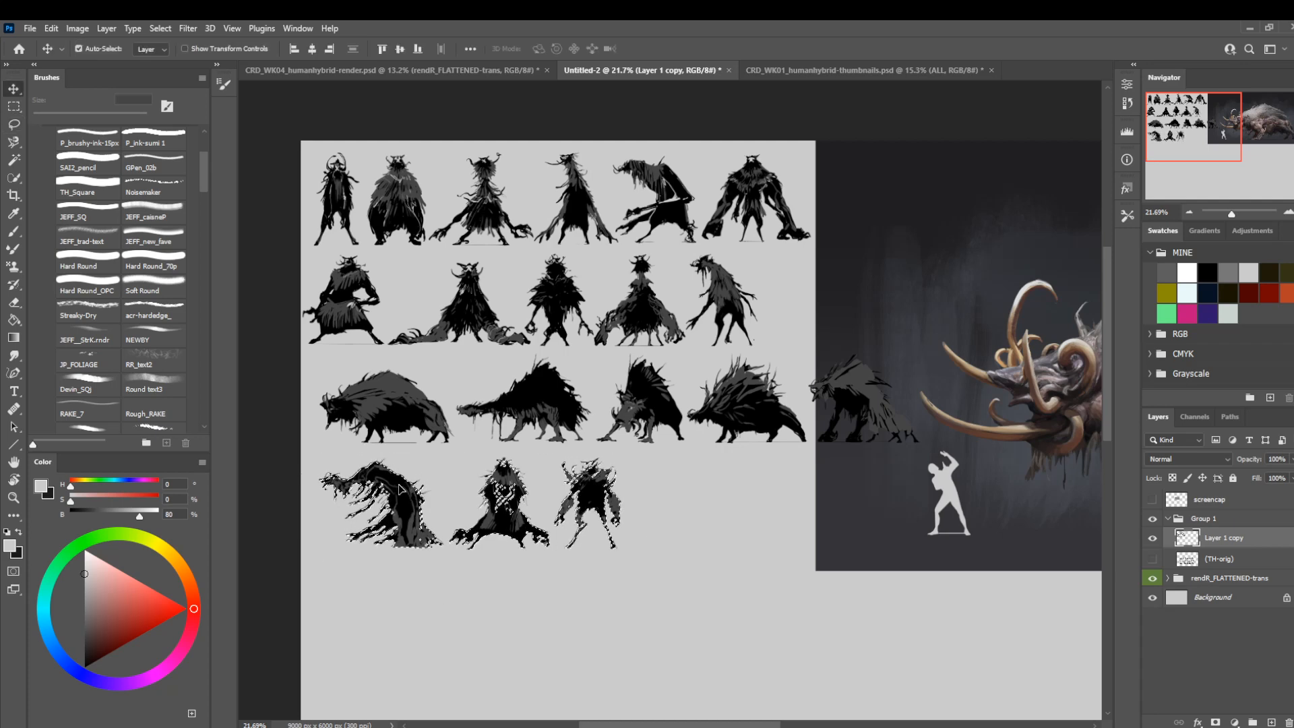
Move the third row's last silhouette to the end of the fourth row and scale it to 103.70%.
key(l)
mouse_move(840, 339)
mouse_down()
mouse_move(802, 387)
mouse_move(947, 473)
mouse_move(930, 312)
mouse_up()
key(ctrl+t)
mouse_move(875, 366)
mouse_down()
mouse_move(689, 492)
mouse_move(698, 470)
mouse_up()
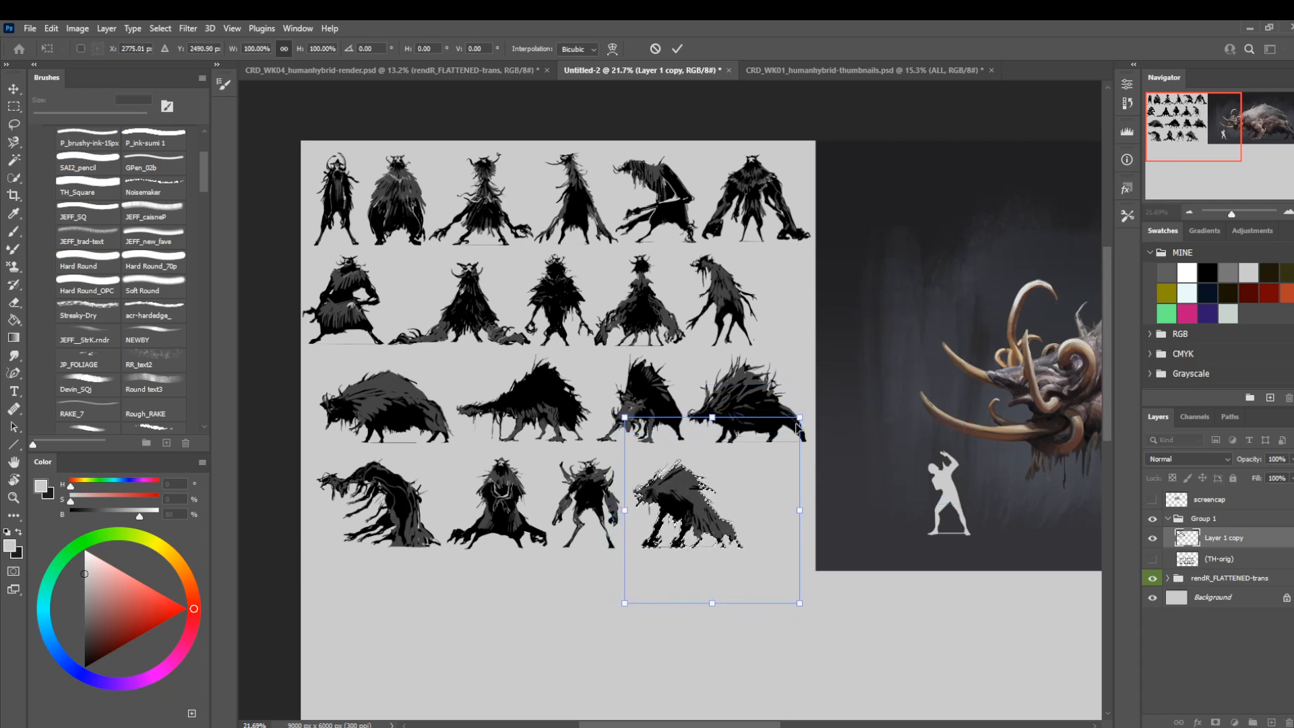
drag(802, 417, 815, 411)
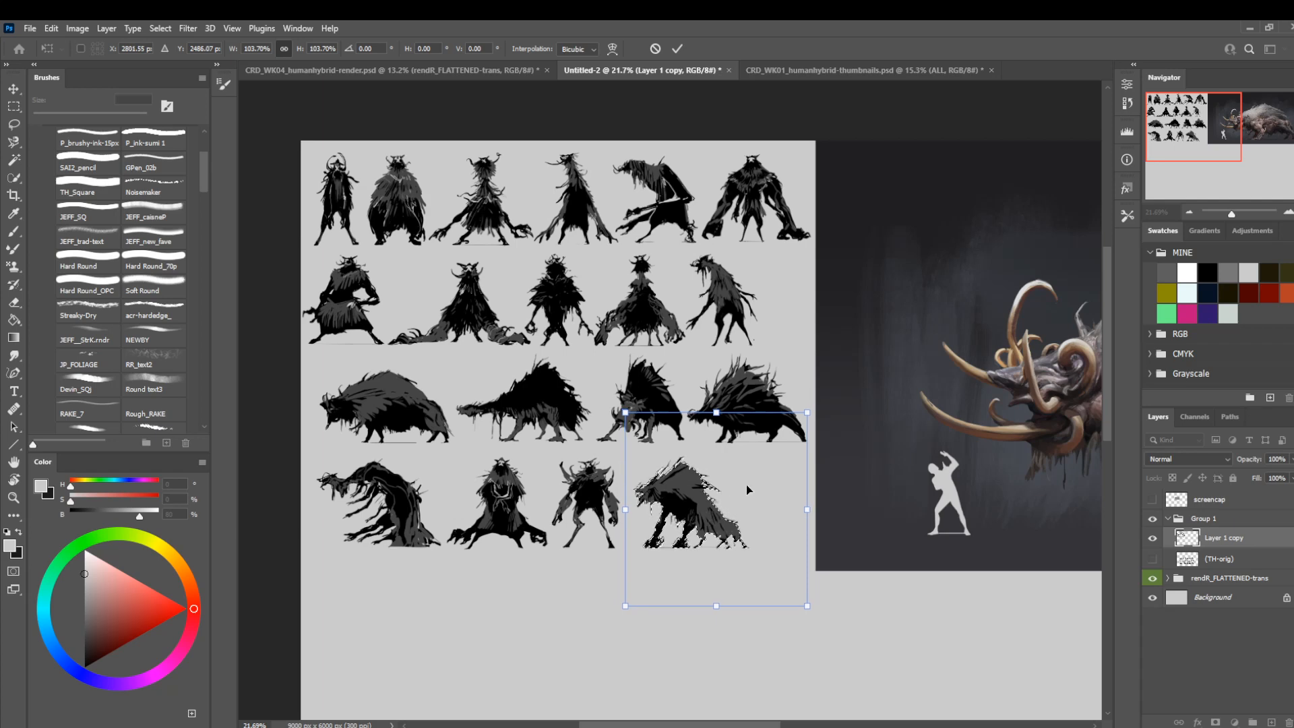
key(Return)
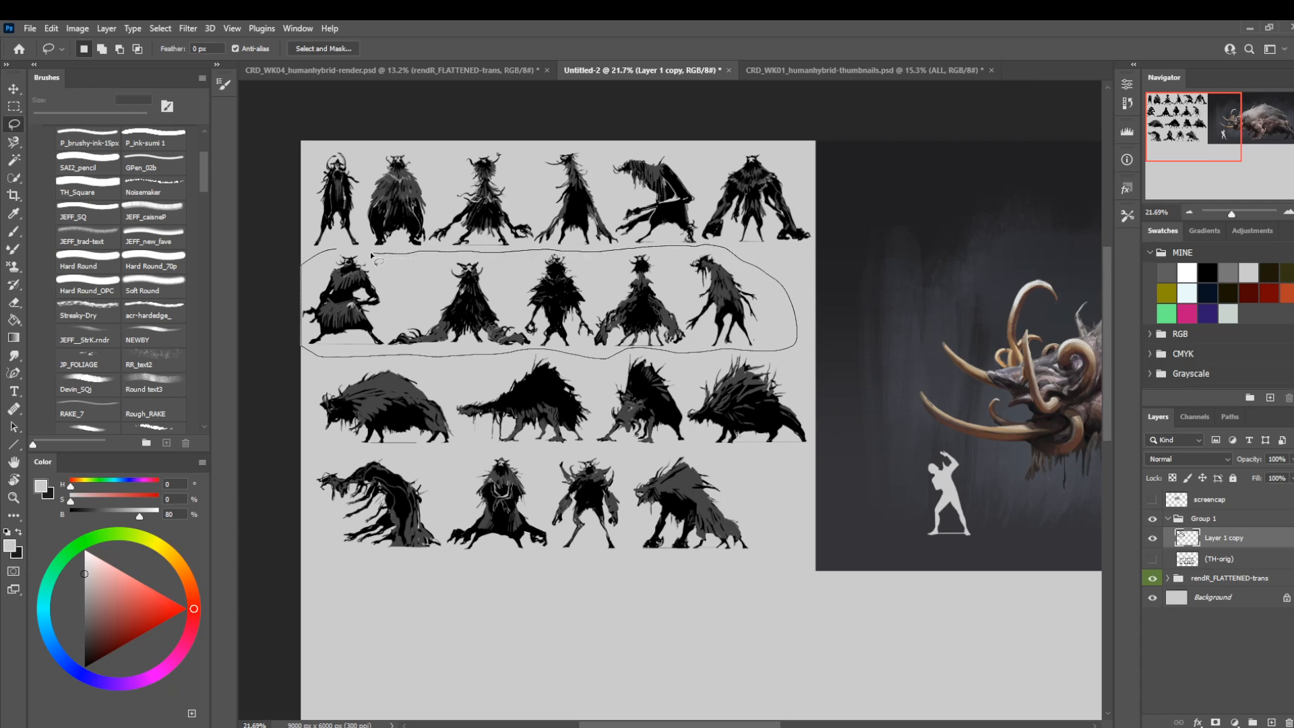
Separate the five second-row silhouettes onto their own layer and shift them to the right.
key(ctrl+j)
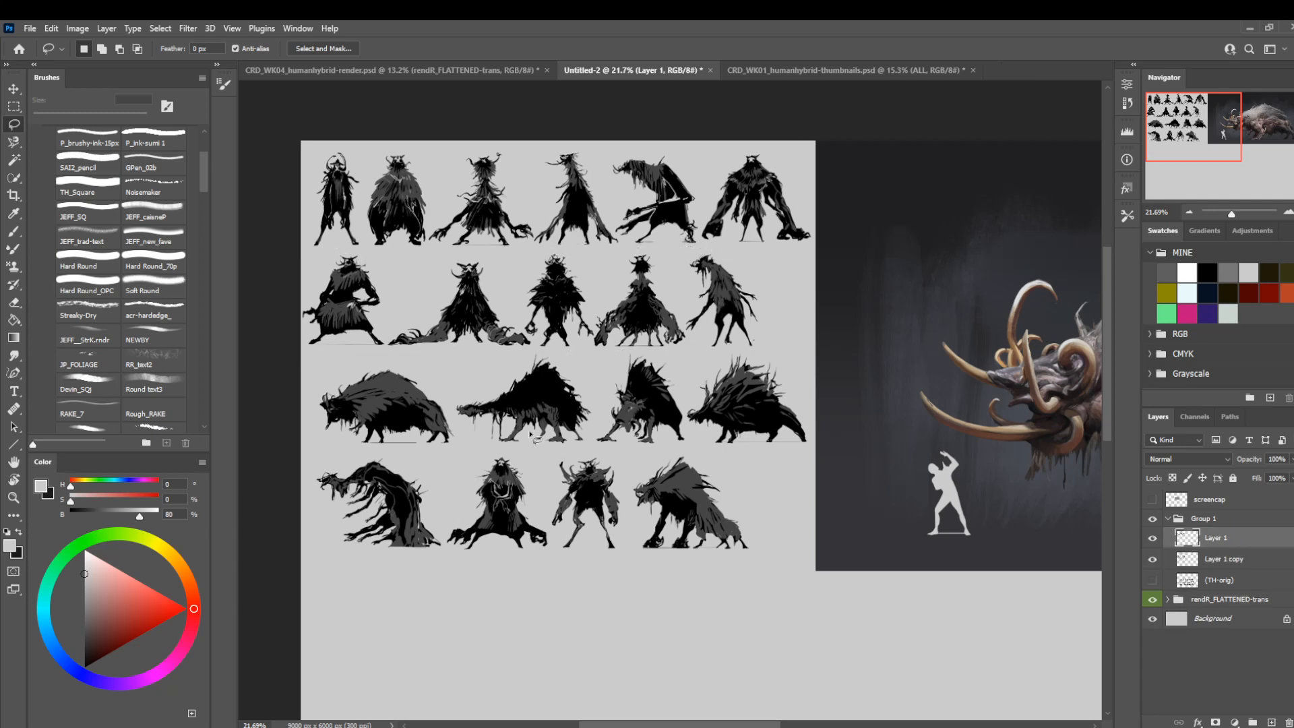
key(v)
key(shift+Right)
key(shift+Right)
key(shift+Right)
key(shift+Right)
key(shift+Right)
key(shift+Right)
key(shift+Right)
key(shift+Right)
key(shift+Right)
key(shift+Right)
key(shift+Right)
key(shift+Right)
key(shift+Right)
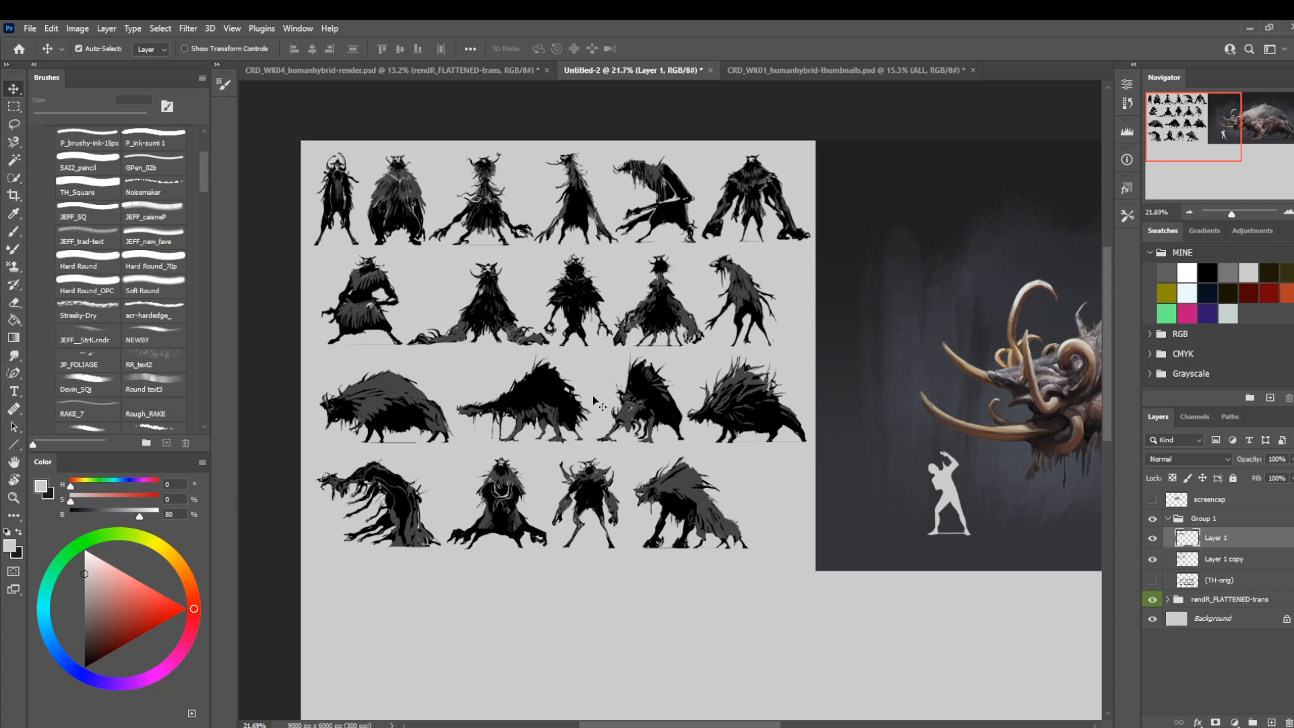
Nudge the second-row silhouettes slightly back to the left to balance the row's margins.
key(l)
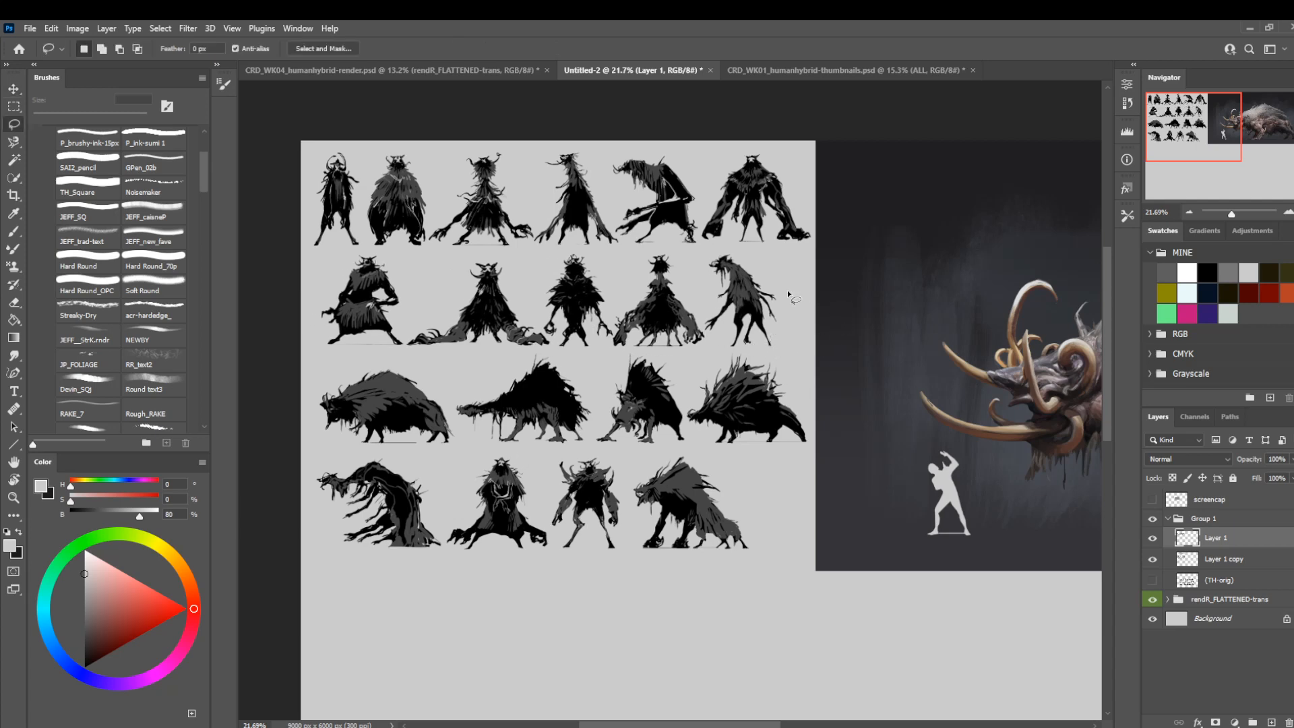
key(v)
key(shift+Left)
key(shift+Left)
key(shift+Left)
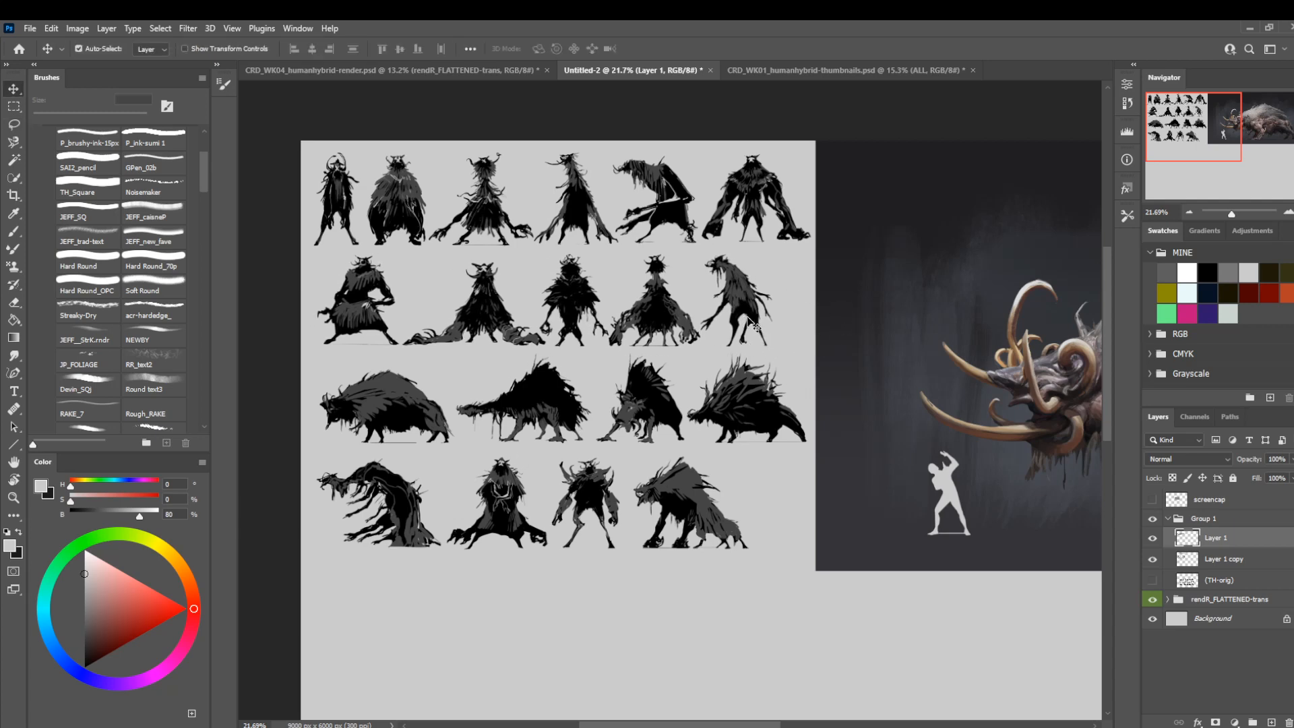
key(shift+Left)
key(shift+Left)
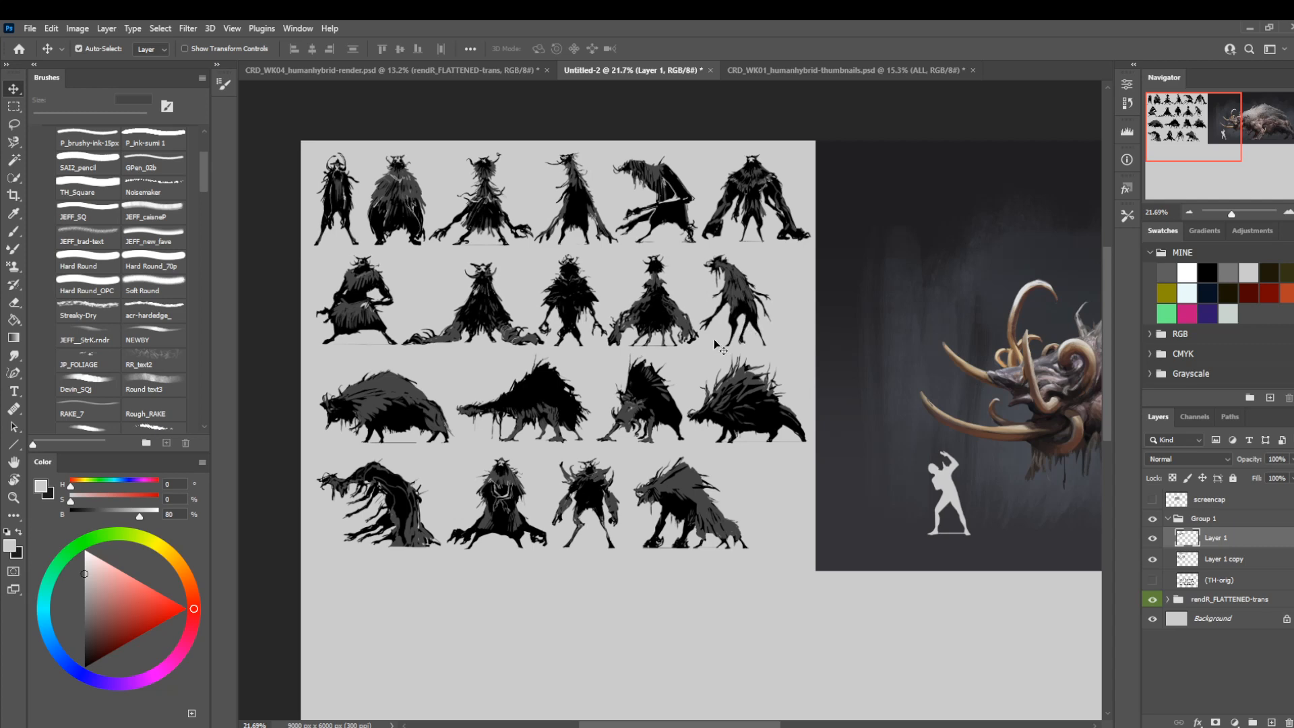
Lasso the four third-row silhouettes in Layer 1 copy and separate them onto a new layer.
key(l)
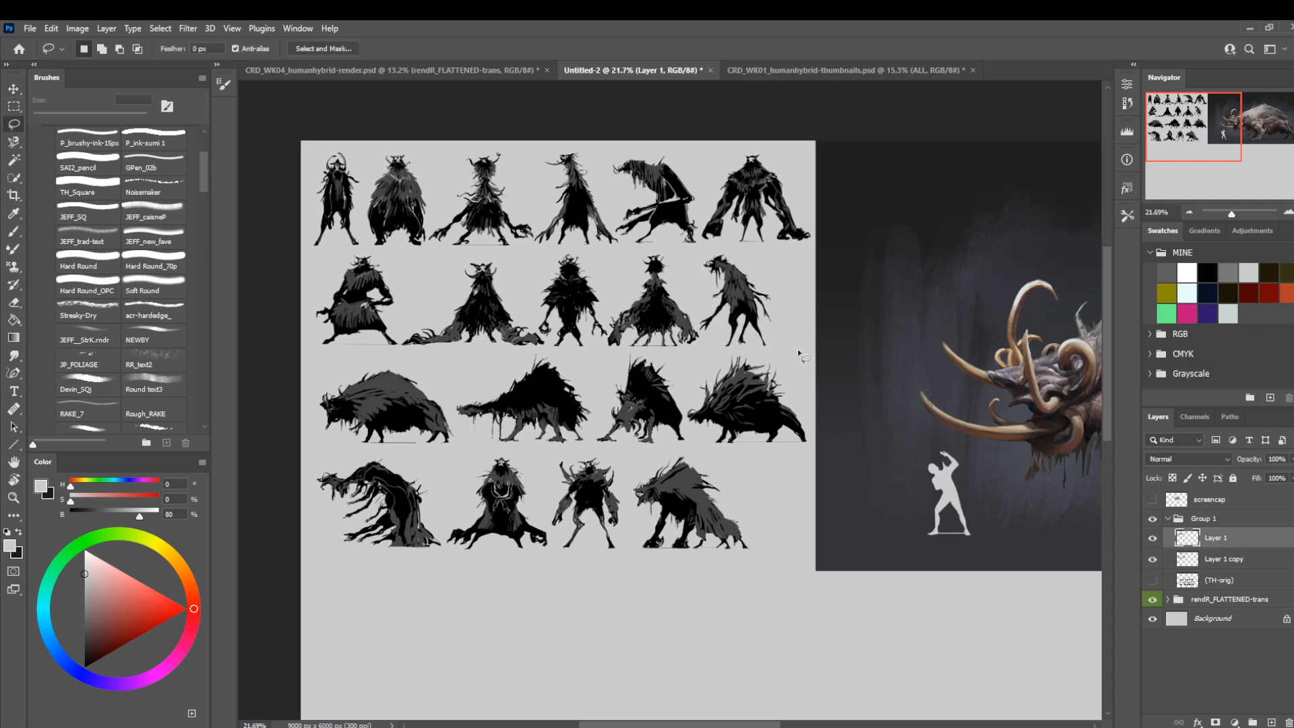
click(1213, 560)
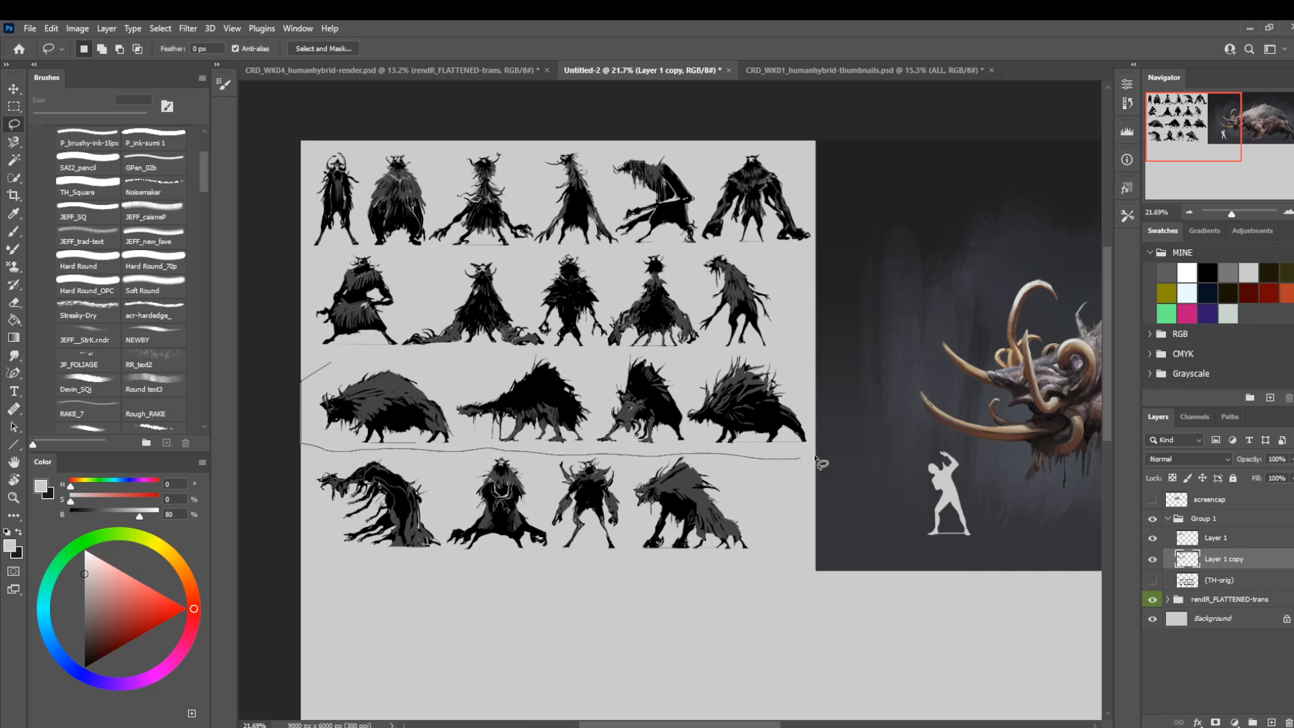
drag(734, 354, 730, 352)
key(Escape)
alt+click(770, 355)
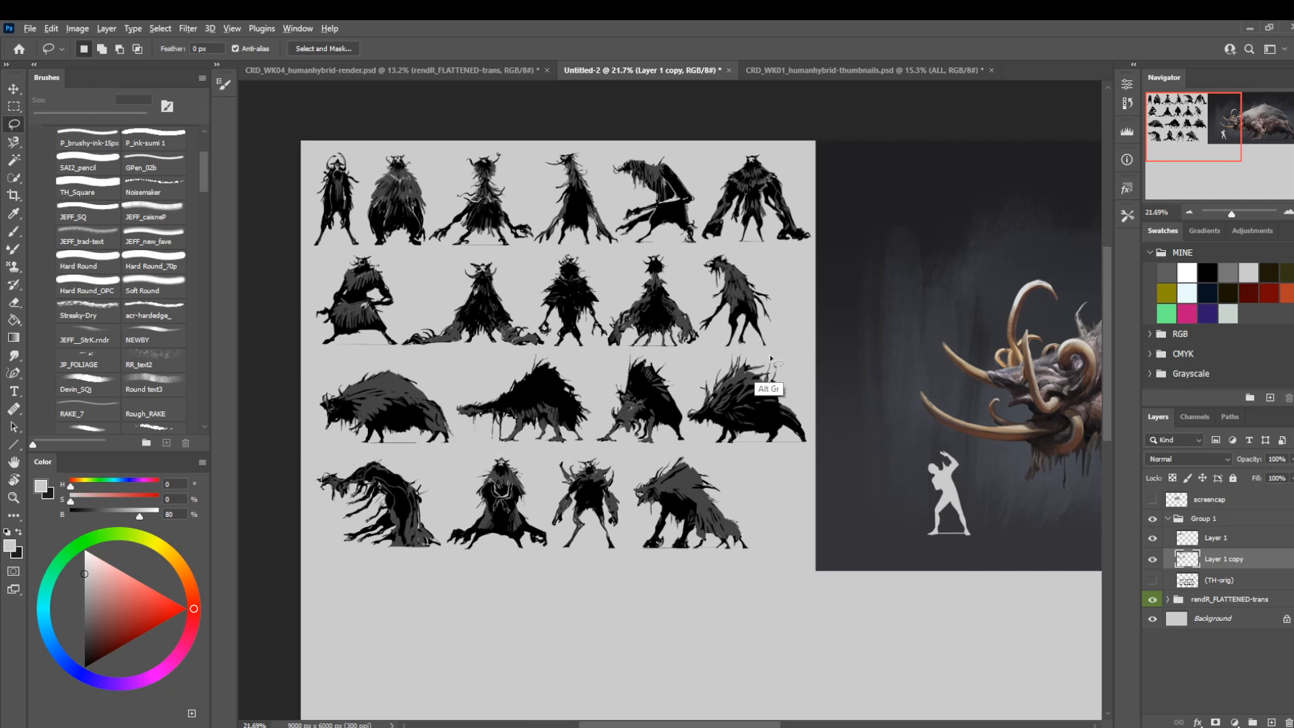
alt+click(732, 348)
alt+click(661, 357)
alt+click(636, 349)
alt+click(596, 355)
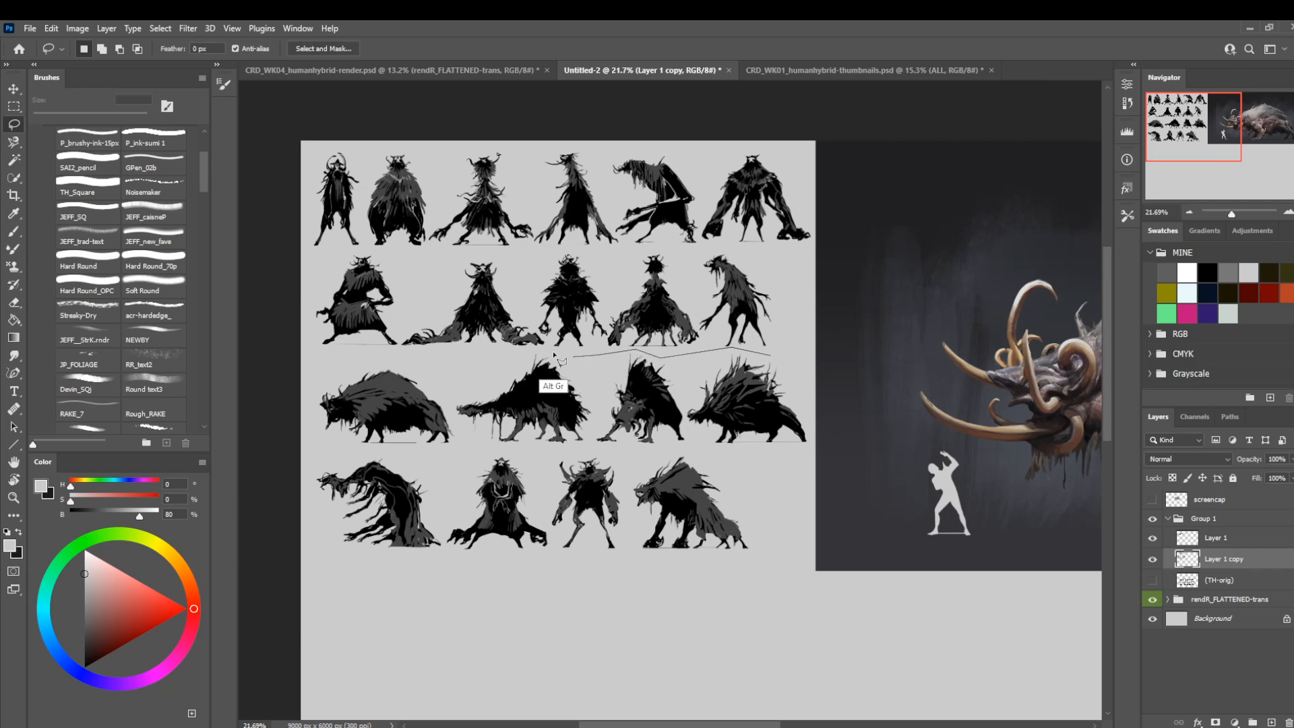
alt+click(527, 350)
mouse_move(300, 434)
mouse_down()
mouse_move(323, 448)
mouse_move(701, 438)
mouse_move(814, 453)
mouse_move(796, 342)
mouse_up()
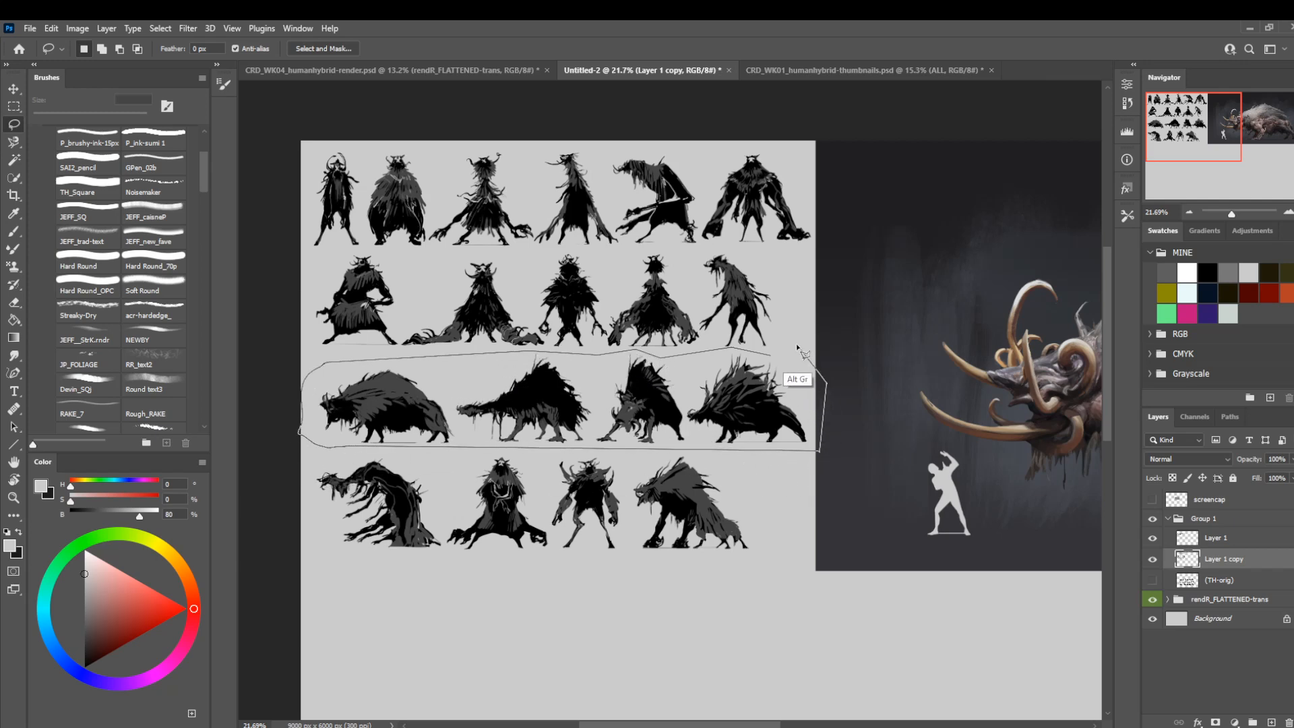
key(ctrl+j)
Nudge the third-row silhouettes slightly left and up.
key(v)
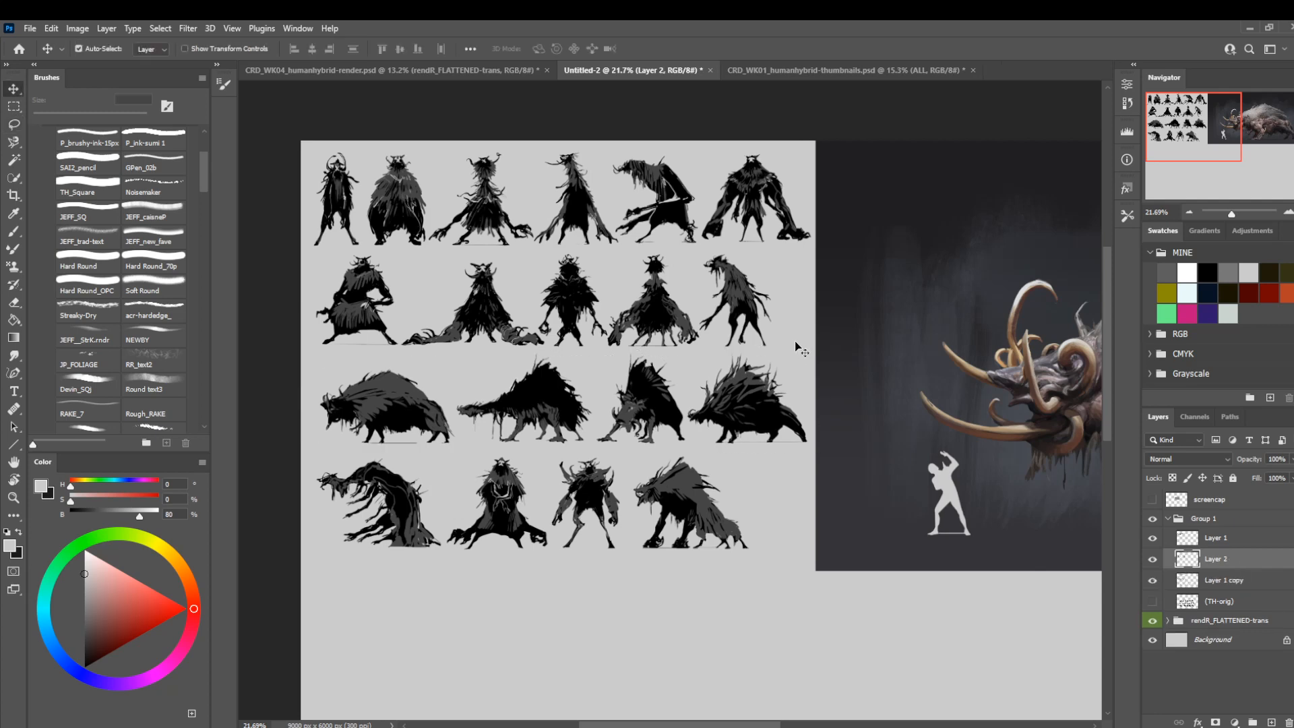
key(shift+Left)
key(shift+Up)
key(shift+Left)
key(shift+Up)
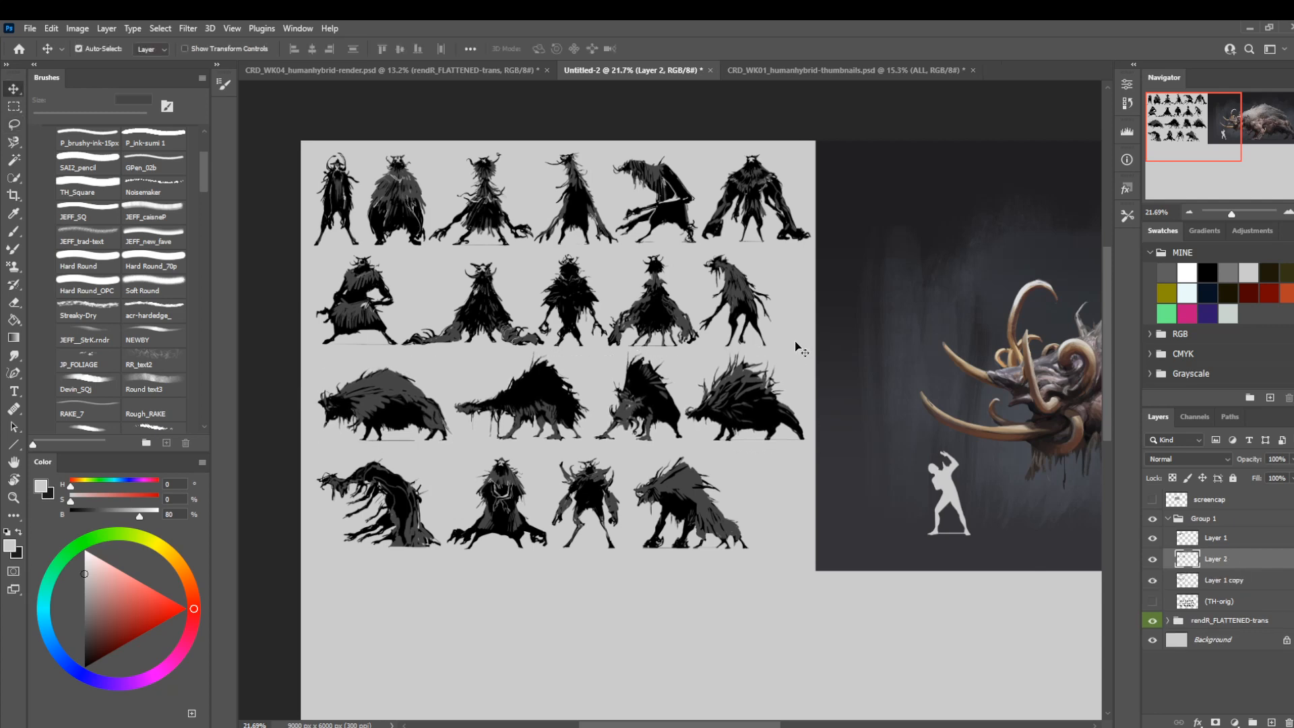
Select the fourth-row silhouettes in Layer 1 copy with a rectangular marquee and cut them onto a new layer.
click(1214, 581)
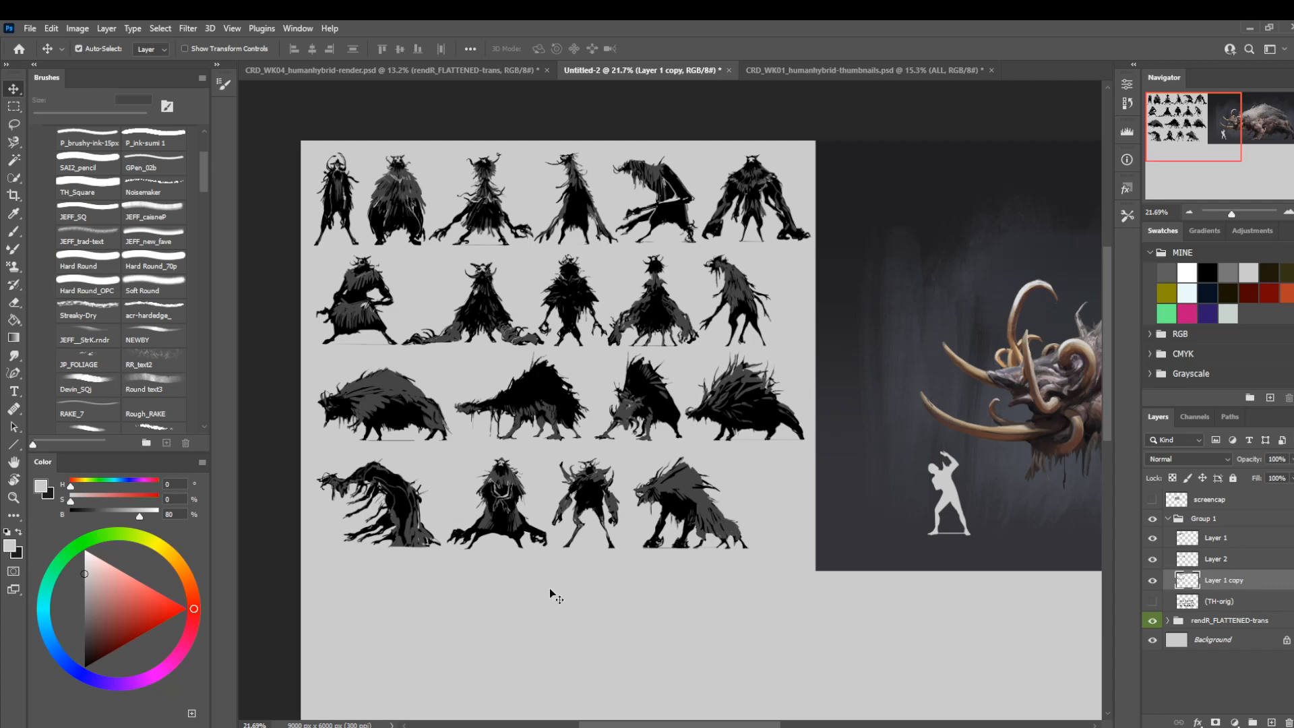
key(ctrl+t)
key(Return)
key(m)
drag(292, 442, 880, 647)
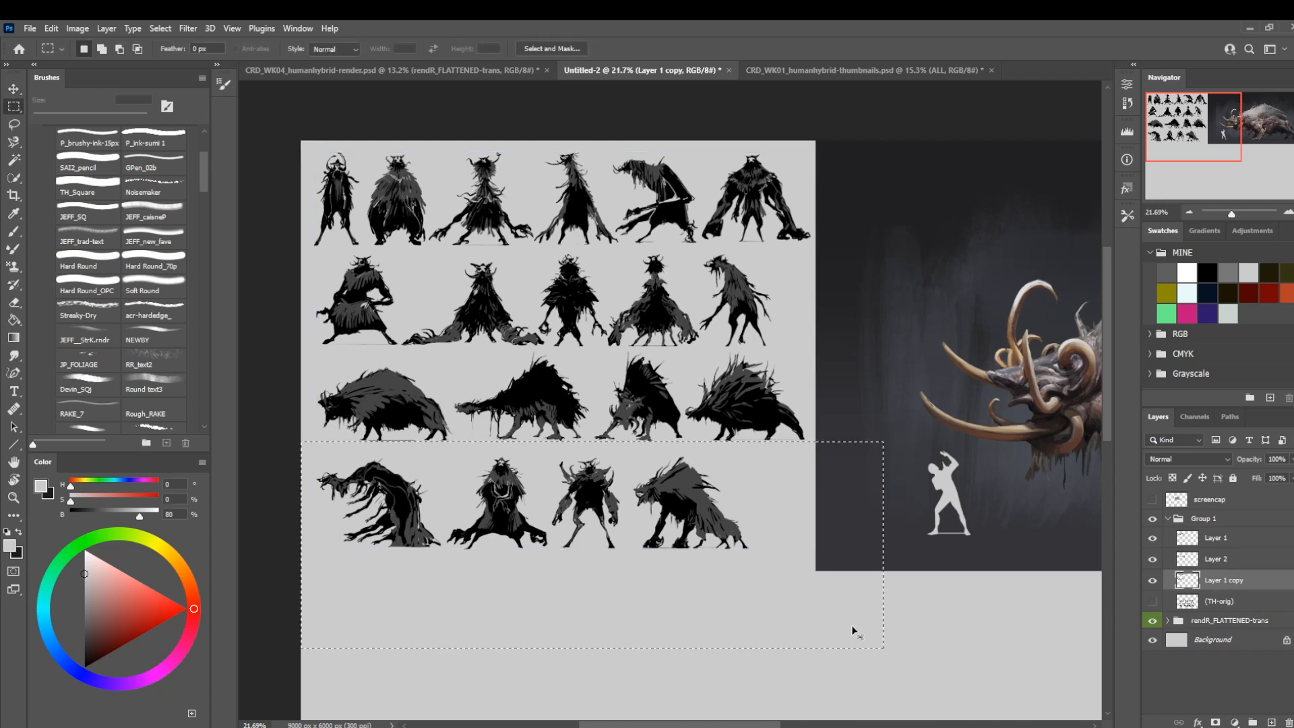
key(ctrl+shift+j)
Scale the first-row silhouettes in Layer 1 copy to 97.78% and nudge them up and to the right.
click(1209, 602)
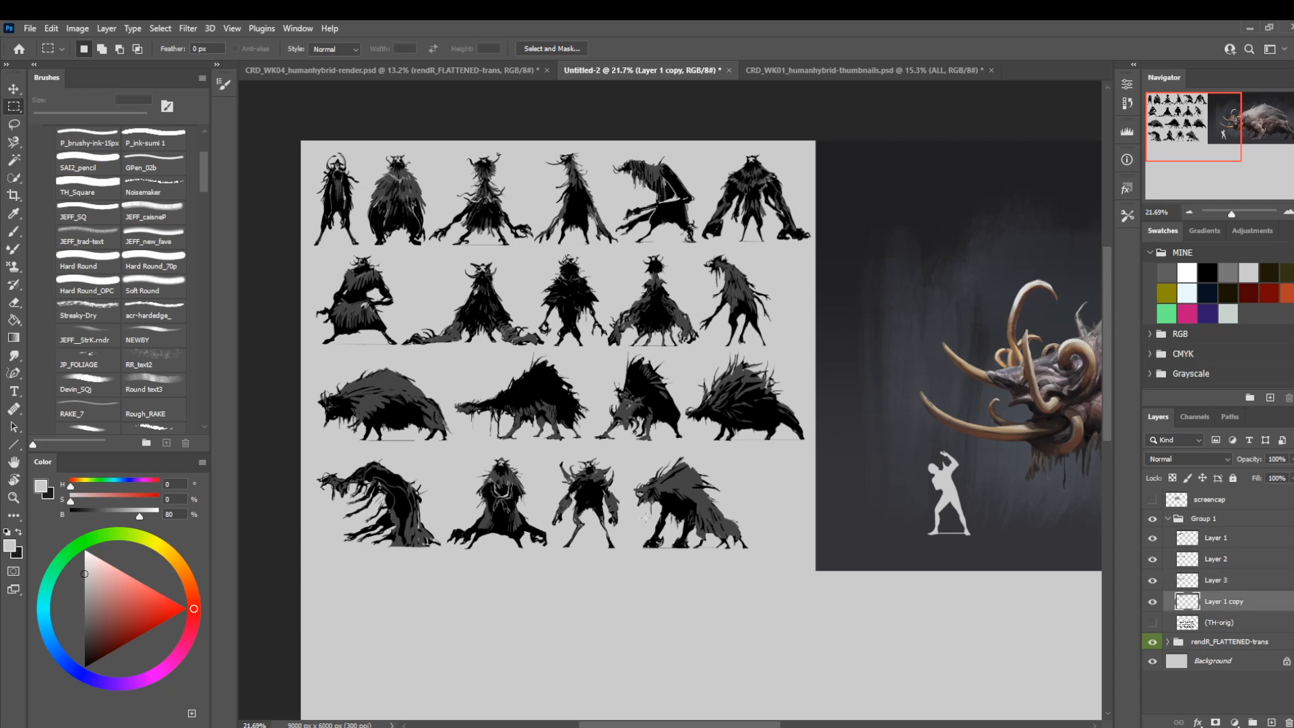
key(ctrl+t)
drag(811, 245, 800, 242)
key(Up)
key(Up)
key(Up)
key(Right)
key(Right)
key(Right)
key(Right)
key(Right)
key(Right)
key(Right)
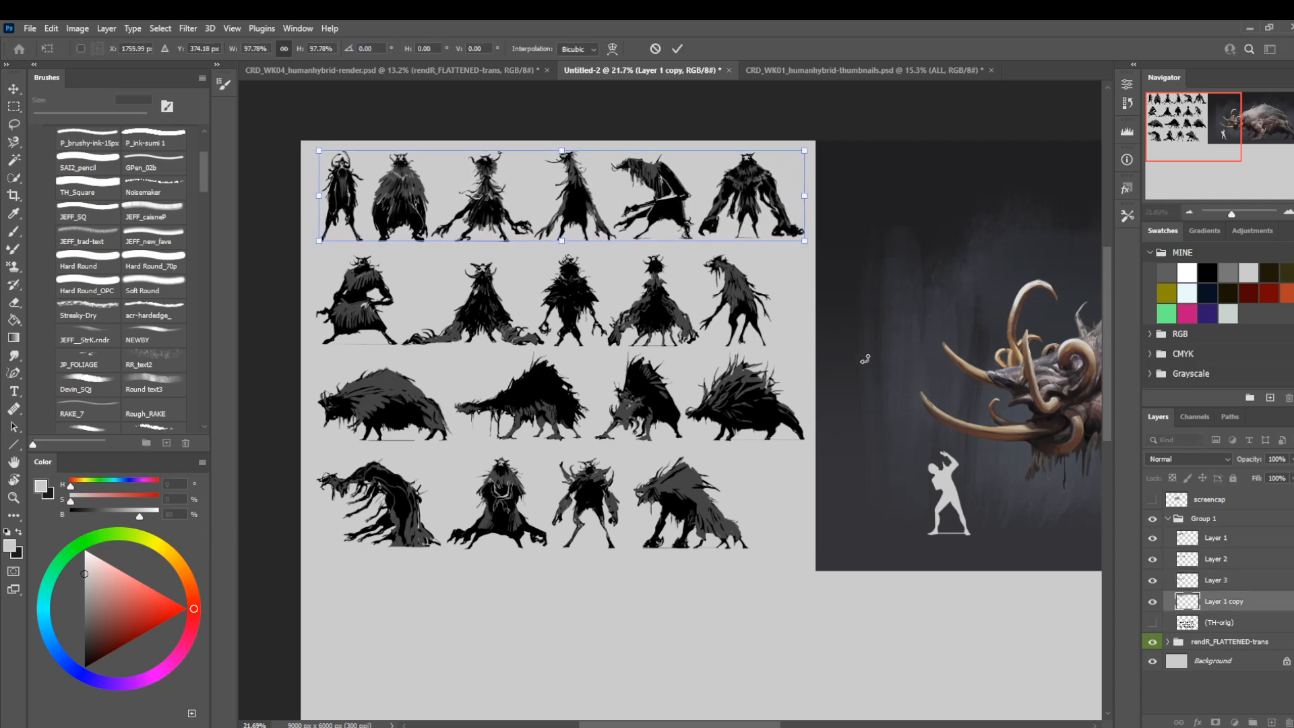
key(Return)
Reorder the silhouette layers in Group 1 so Layer 3 is on top, followed by Layer 2 and Layer 1.
key(m)
click(1212, 584)
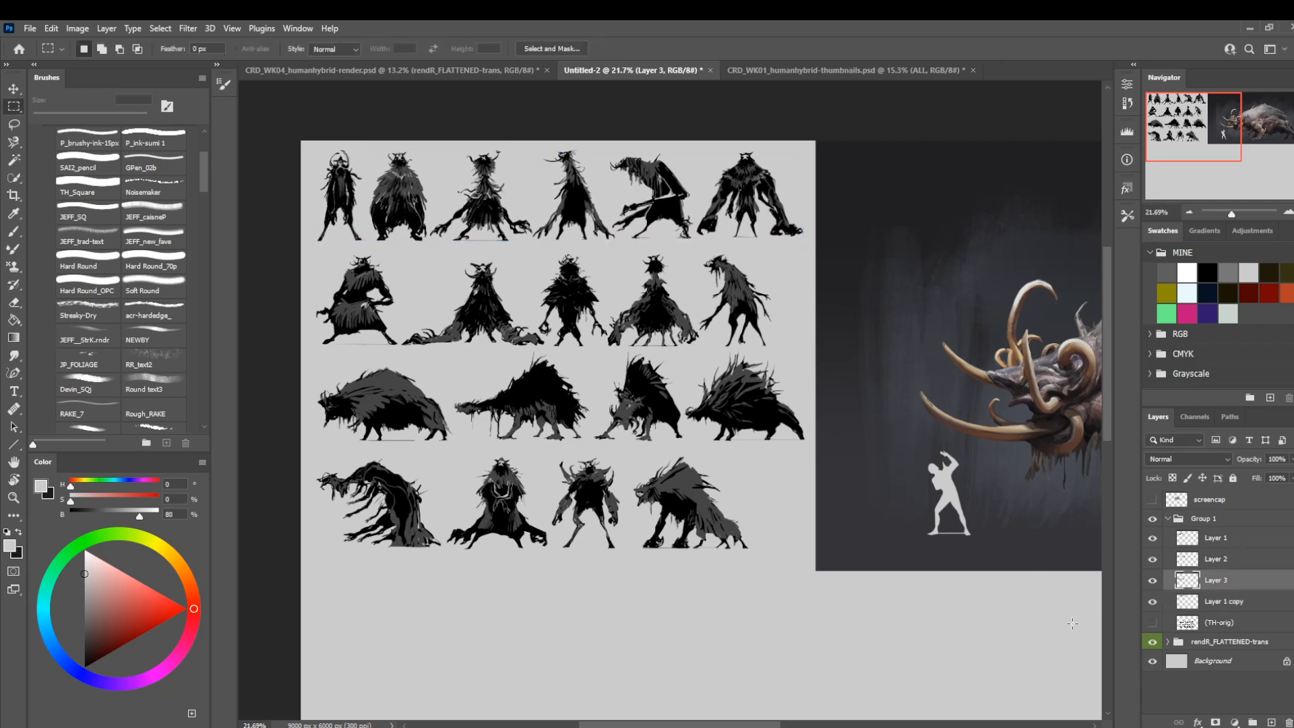
key(v)
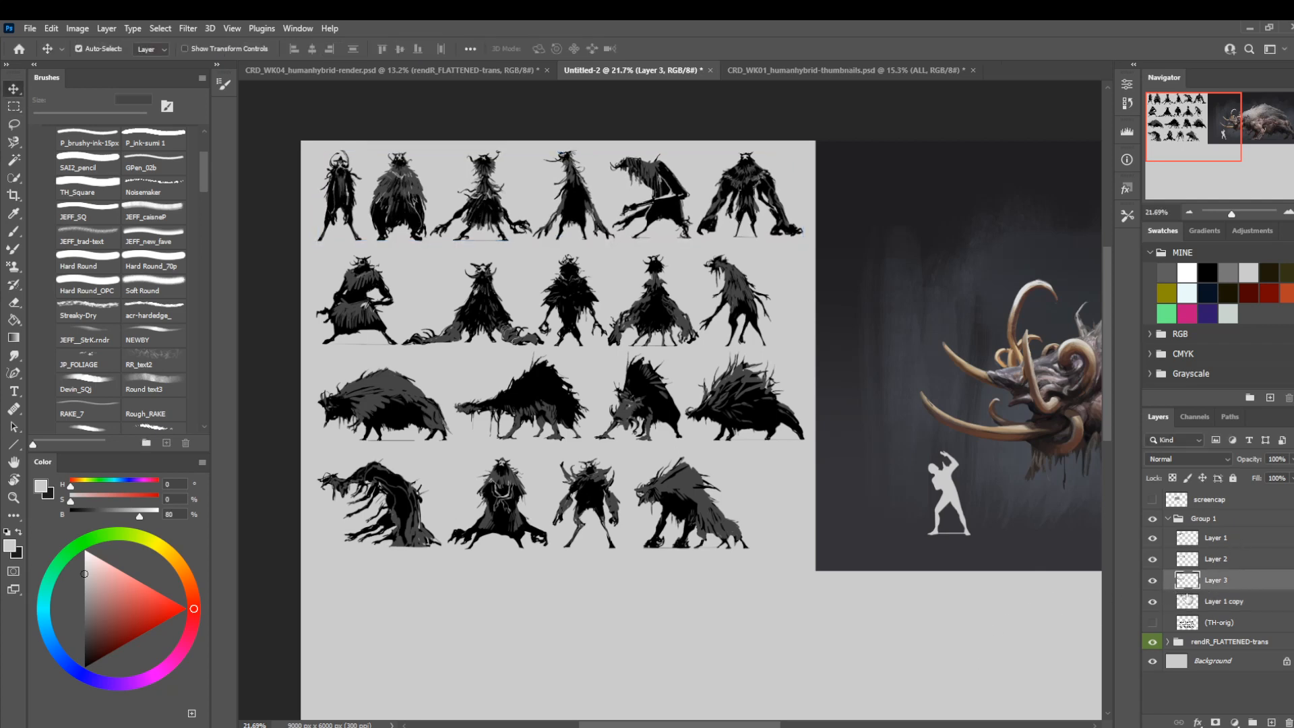
drag(1212, 581, 1211, 533)
click(1206, 580)
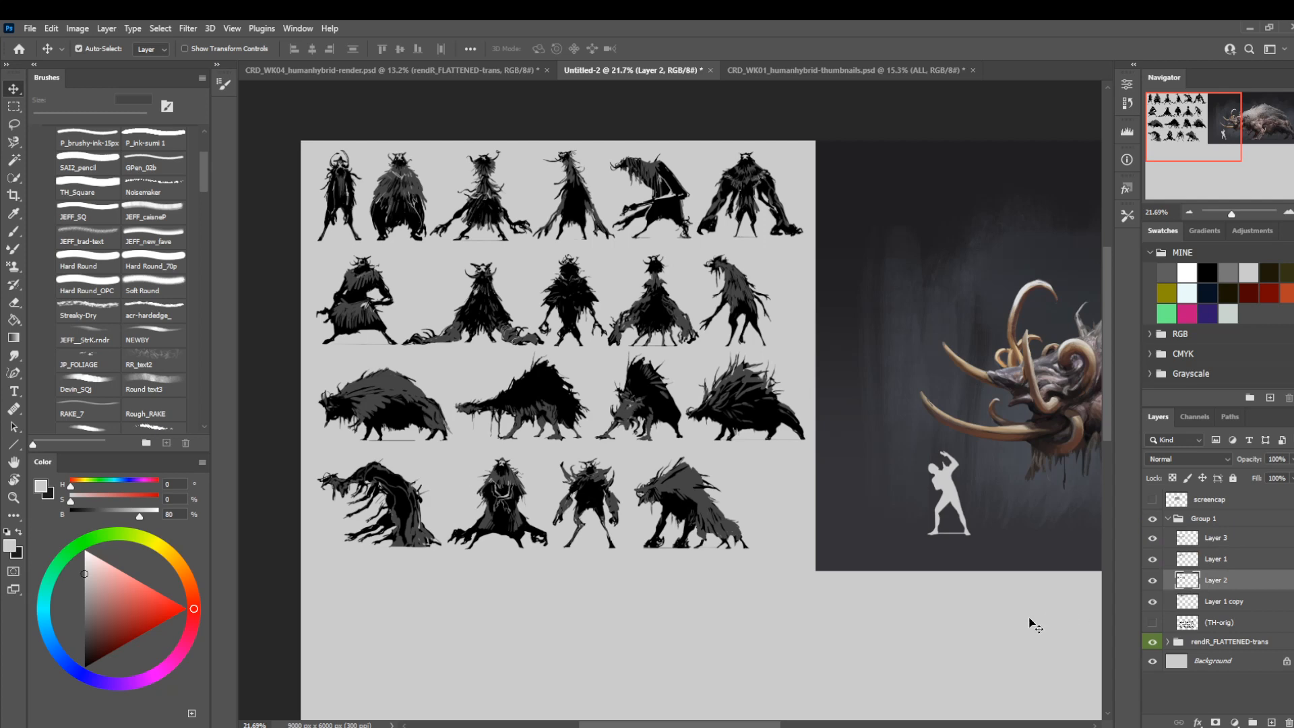
drag(1226, 582, 1229, 566)
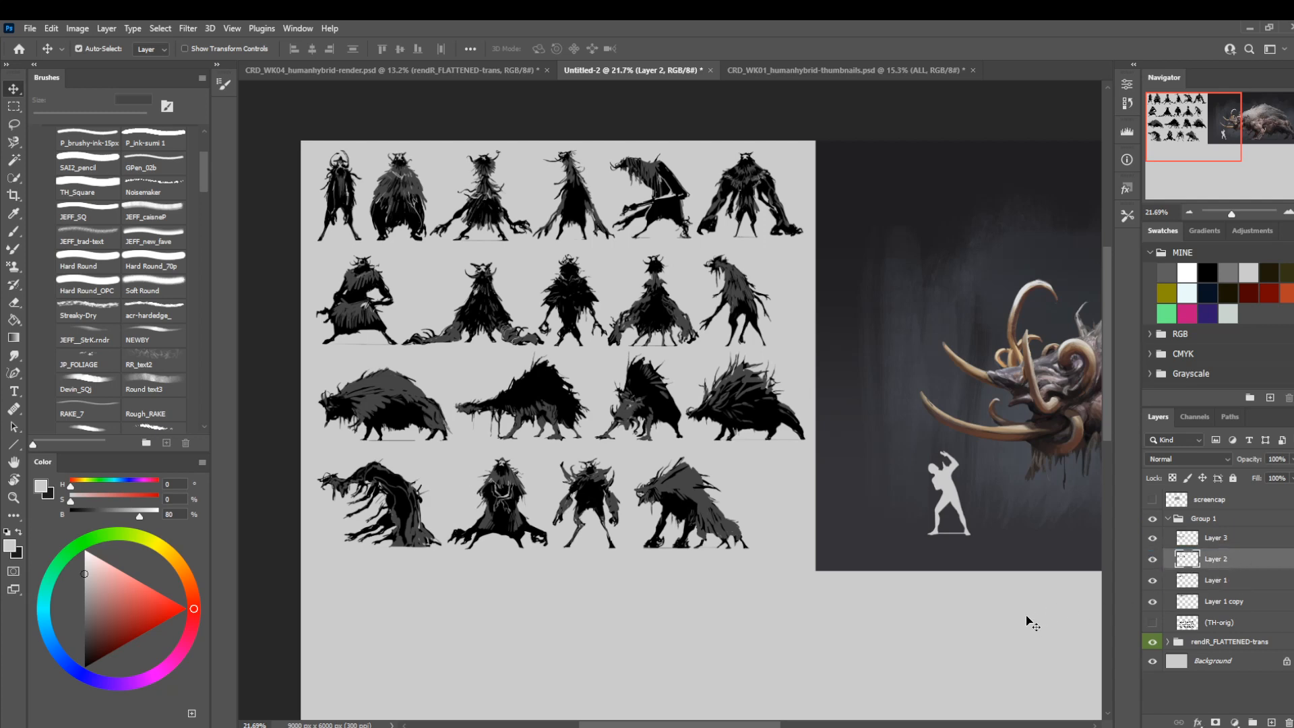
Nudge the third-row silhouettes on Layer 2 slightly up and left.
key(shift+Up)
key(shift+Left)
key(shift+Up)
Nudge the second-row silhouettes on Layer 1 right and slightly up.
click(1203, 585)
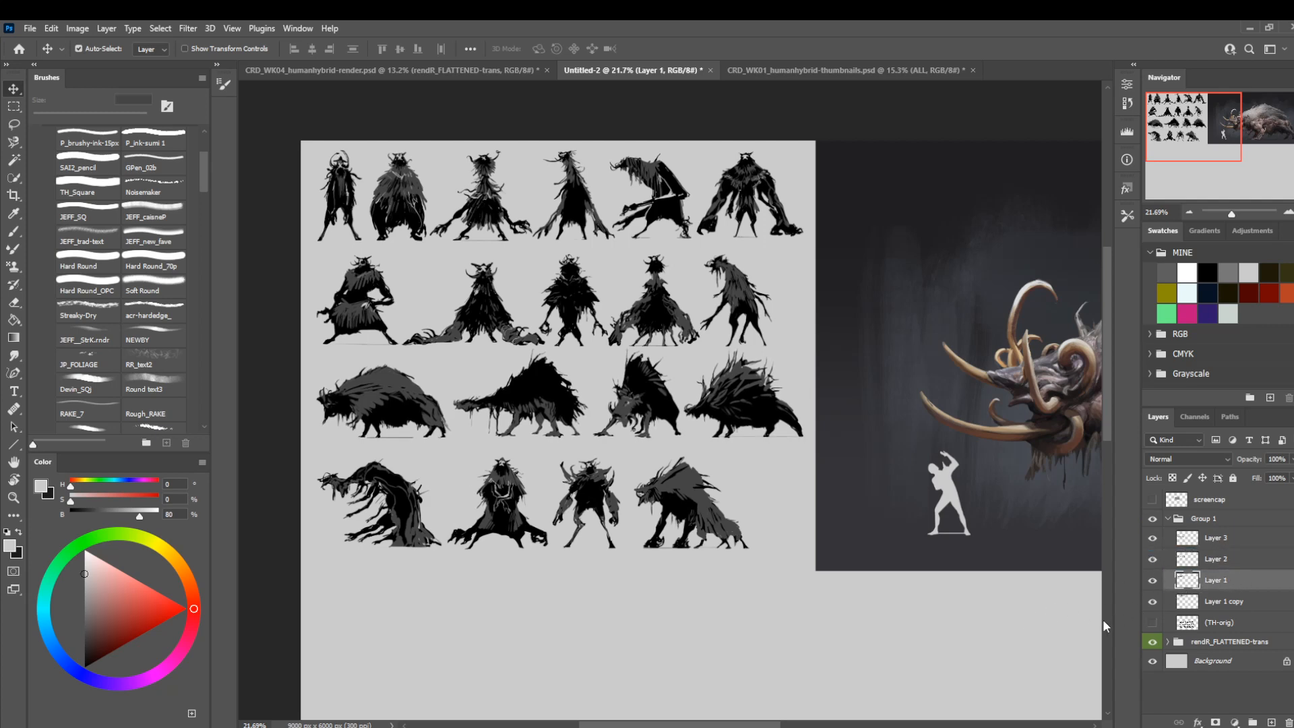
key(shift+Right)
key(shift+Right)
key(shift+Right)
key(shift+Right)
key(shift+Right)
key(shift+Up)
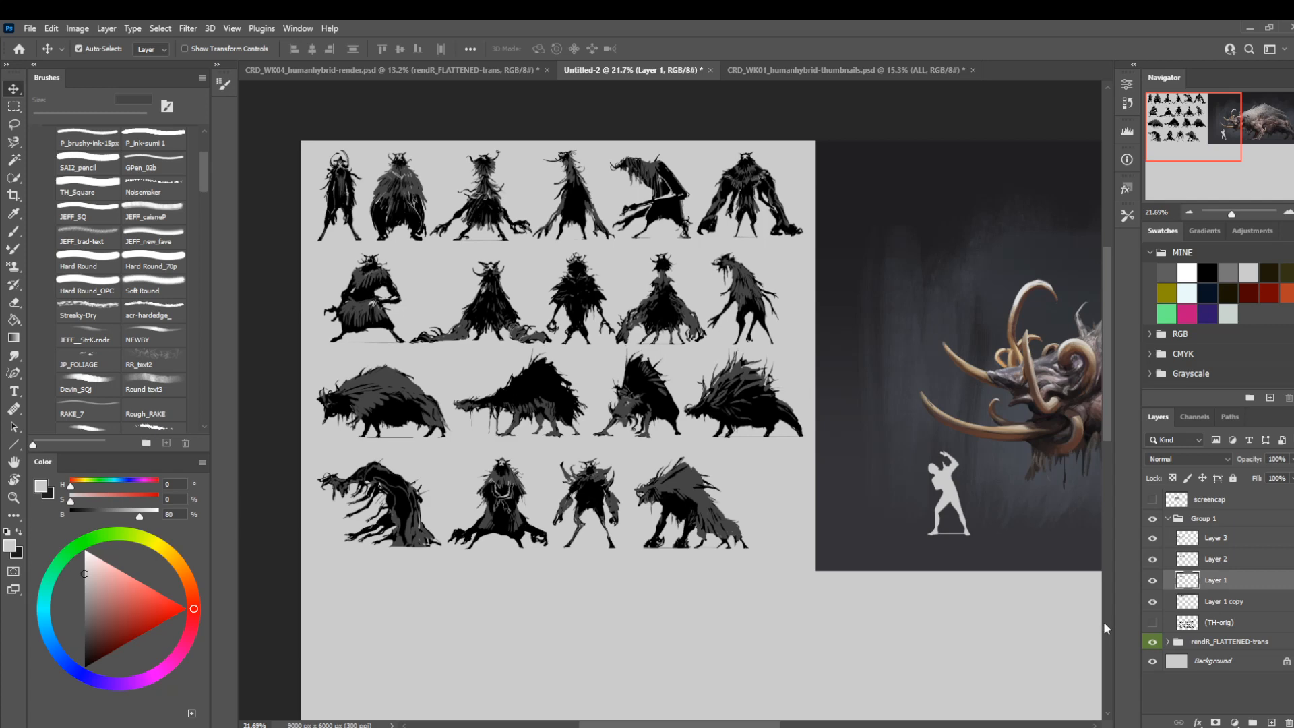
Try nudging the fourth-row silhouettes on Layer 3 to the right and scaling them to 108.89%.
click(1216, 539)
key(shift+Right)
key(shift+Right)
key(shift+Right)
key(shift+Right)
key(shift+Right)
key(ctrl+t)
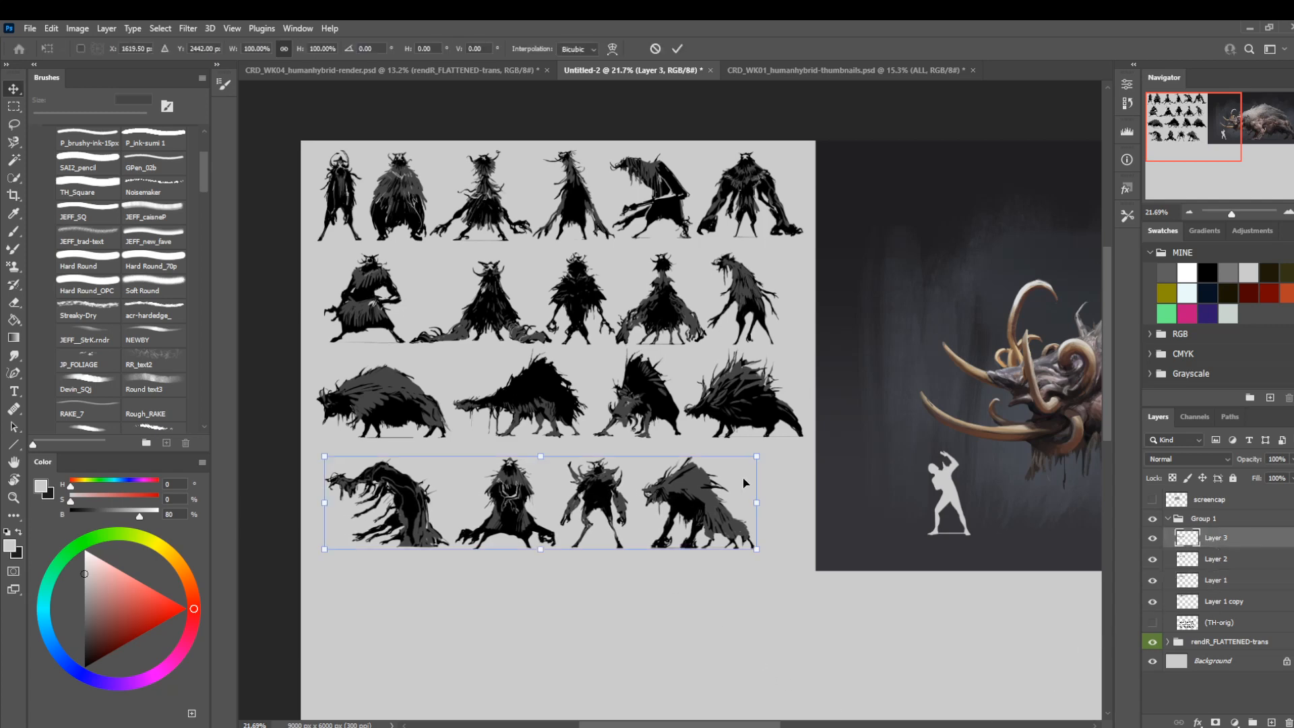
drag(758, 453, 796, 447)
drag(716, 498, 710, 500)
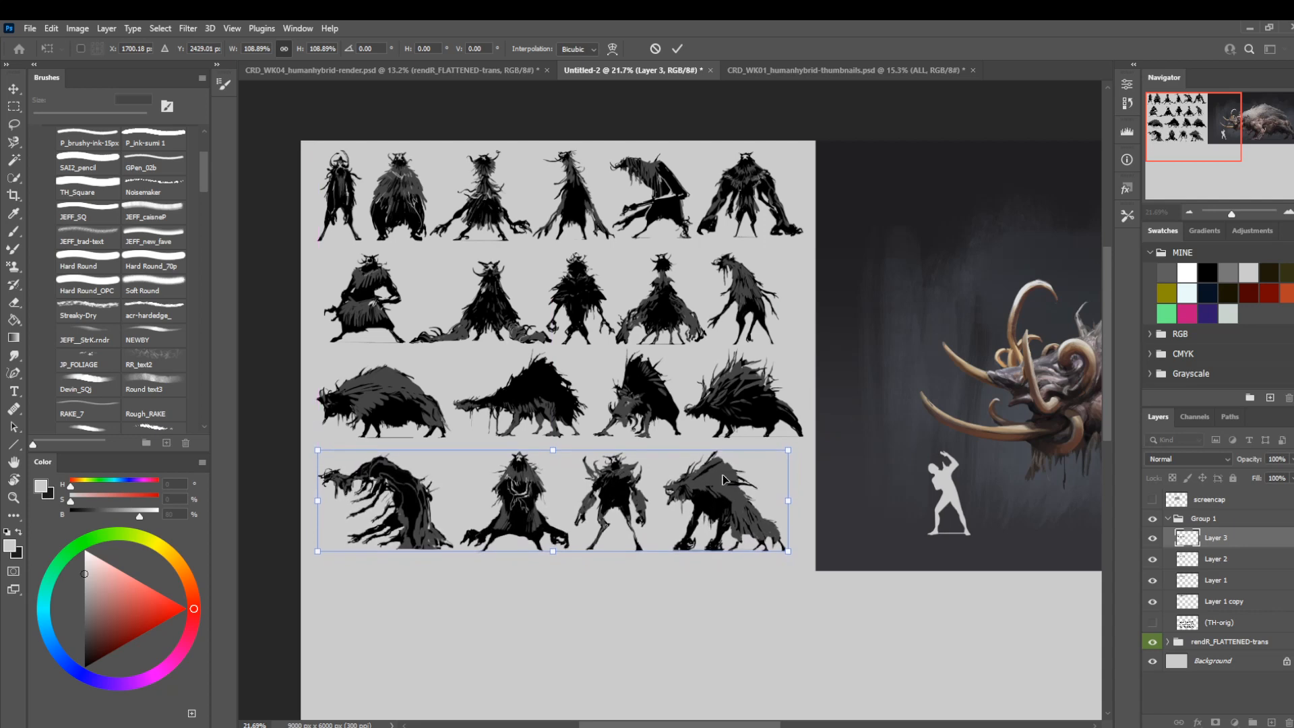
key(Return)
Undo the enlargement of the fourth-row silhouettes.
key(z)
drag(545, 388, 544, 356)
drag(544, 356, 613, 357)
drag(544, 423, 577, 425)
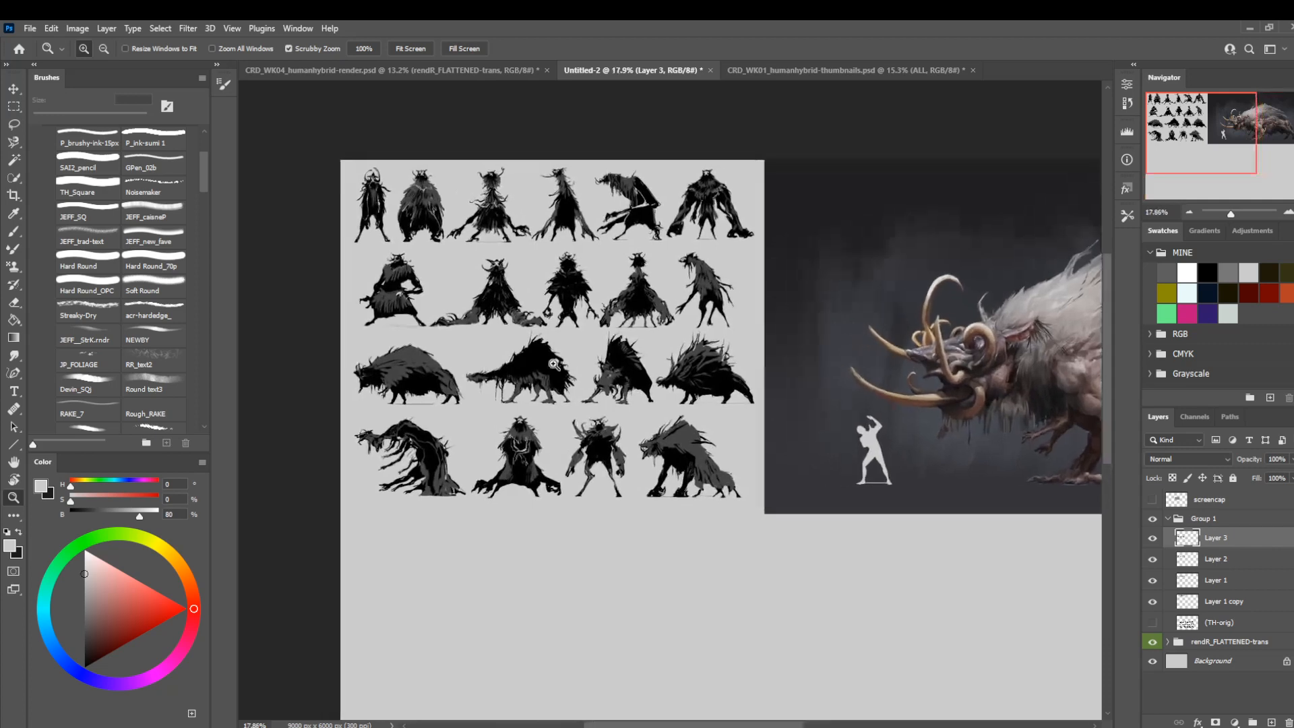
drag(548, 329, 575, 355)
key(ctrl+z)
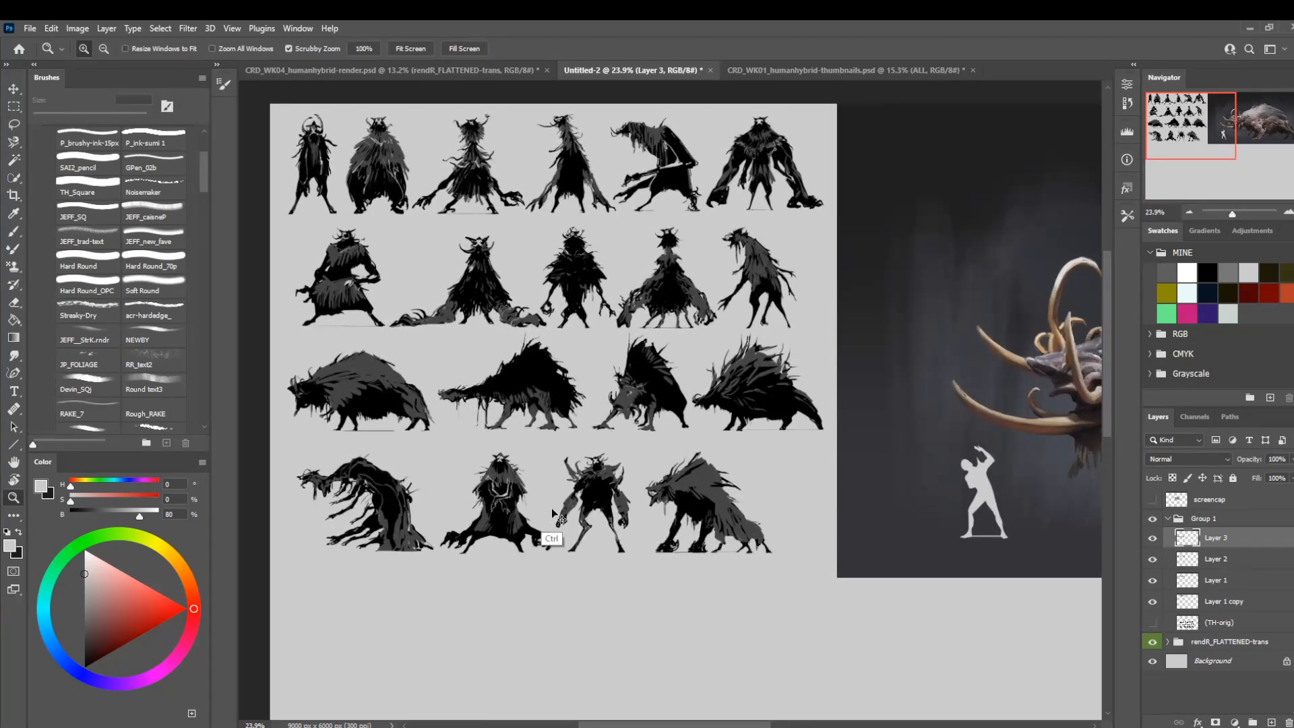
Move the fourth-row silhouettes left and slightly down to line up with the third row's left edge.
key(ctrl+t)
drag(536, 499, 523, 504)
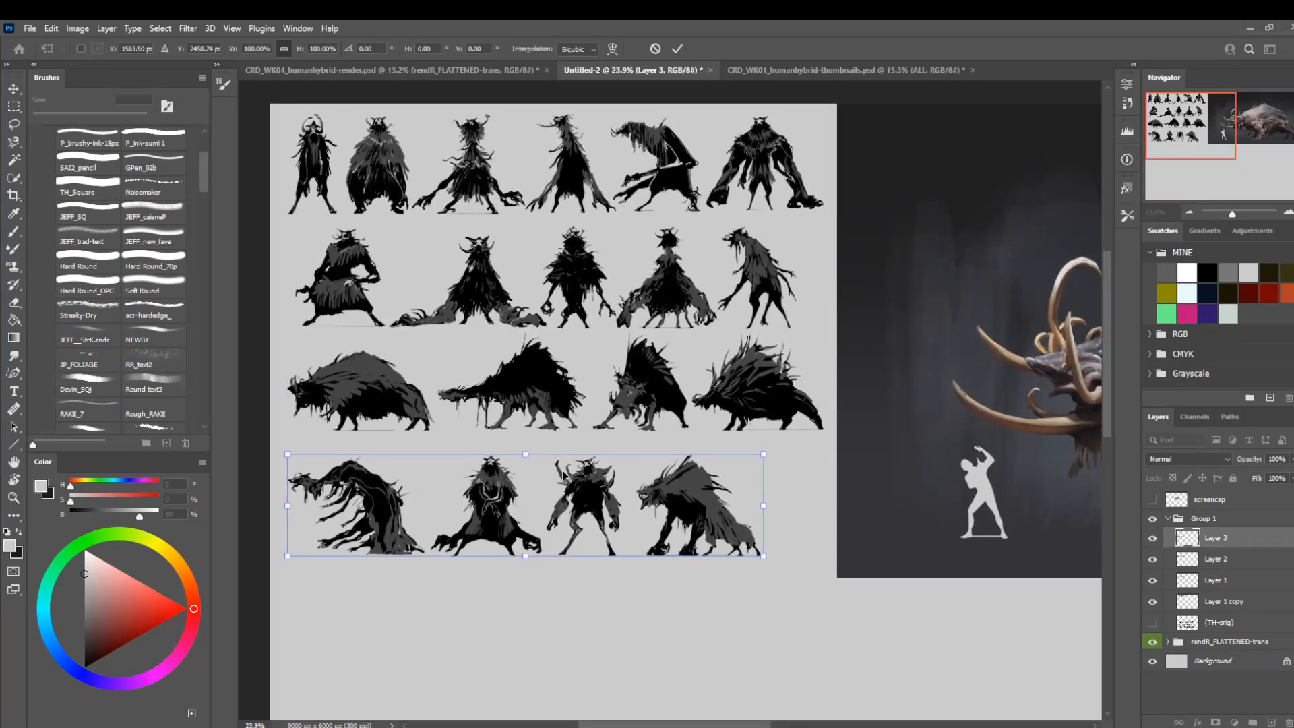
key(Return)
Enlarge the fourth-row silhouettes slightly and shift them right and up beneath the third row.
key(z)
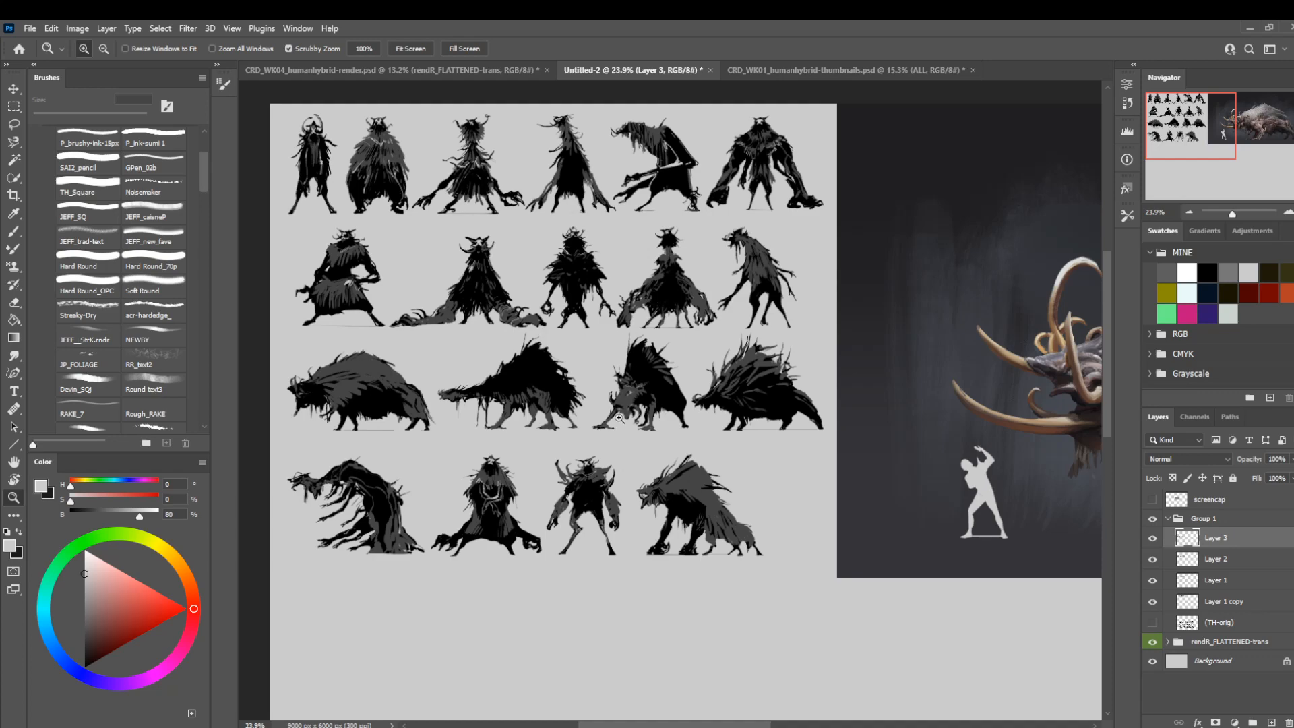
drag(710, 504, 760, 585)
key(ctrl+t)
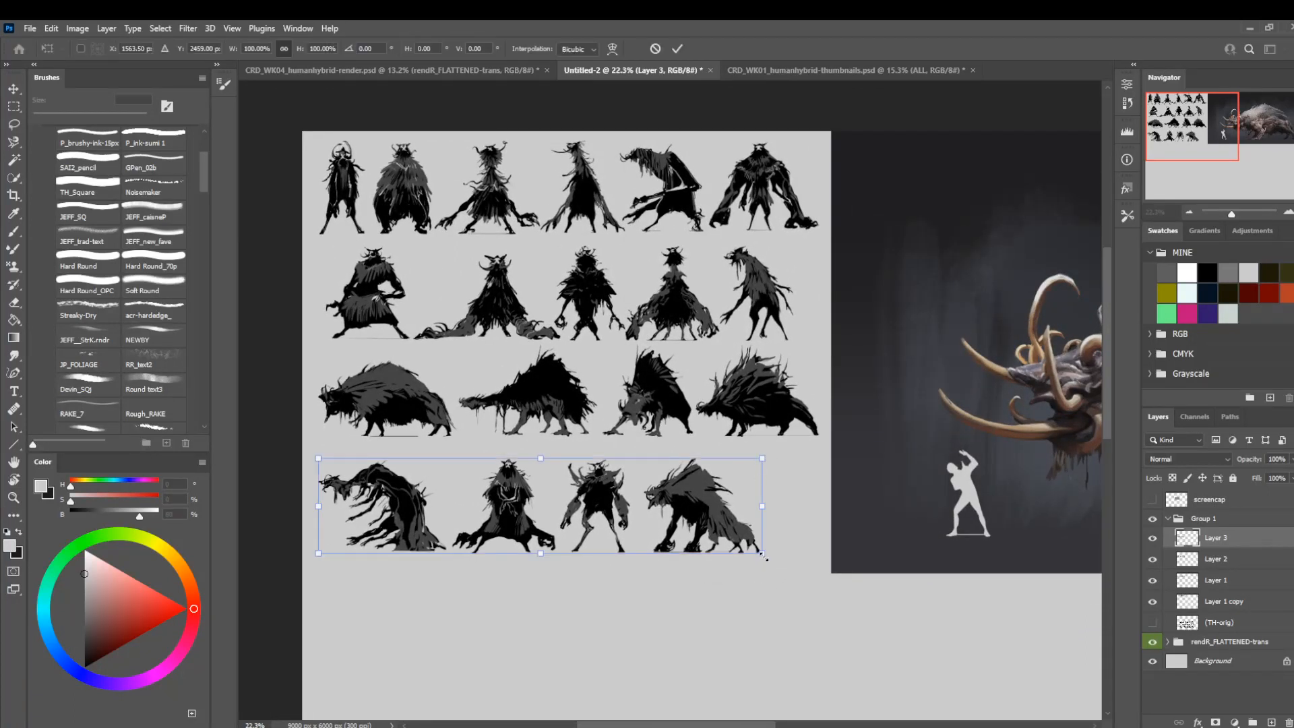
drag(764, 557, 774, 554)
drag(644, 524, 652, 518)
key(Return)
Nudge the whole of Group 1 down so the four silhouette rows sit centred beside the render.
key(z)
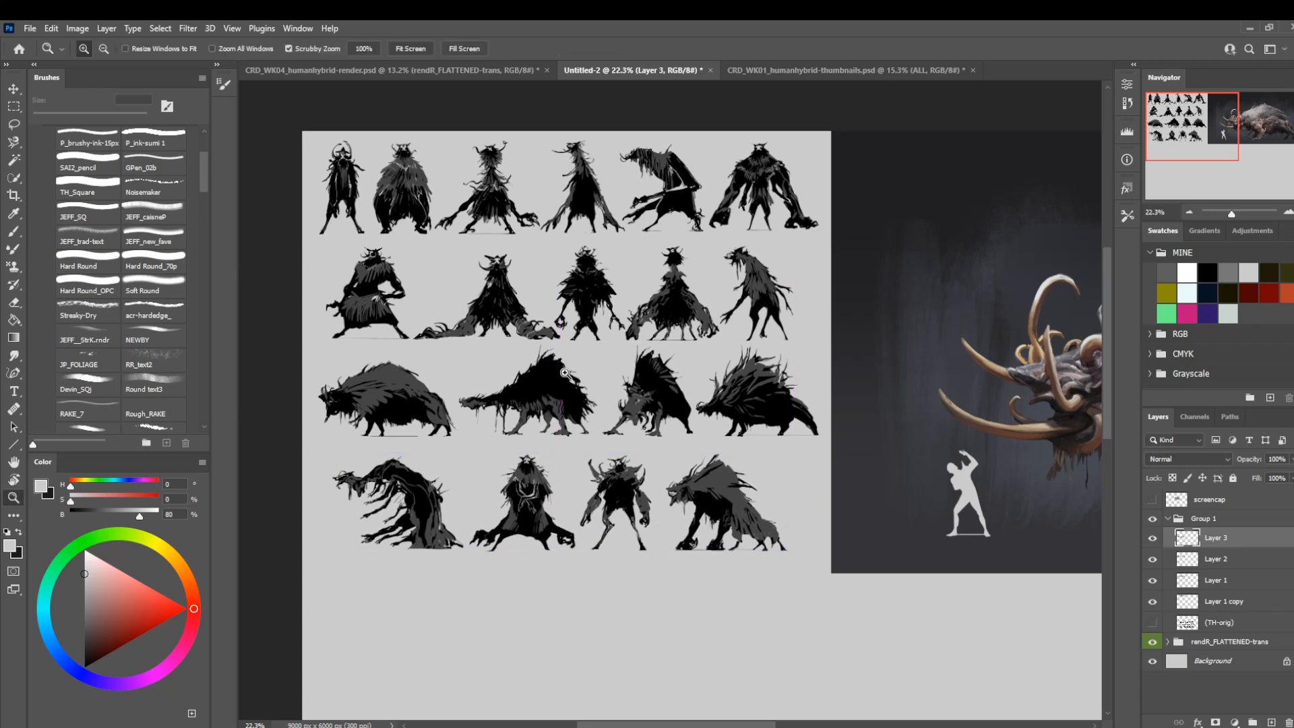
drag(564, 373, 484, 385)
drag(705, 462, 620, 447)
key(v)
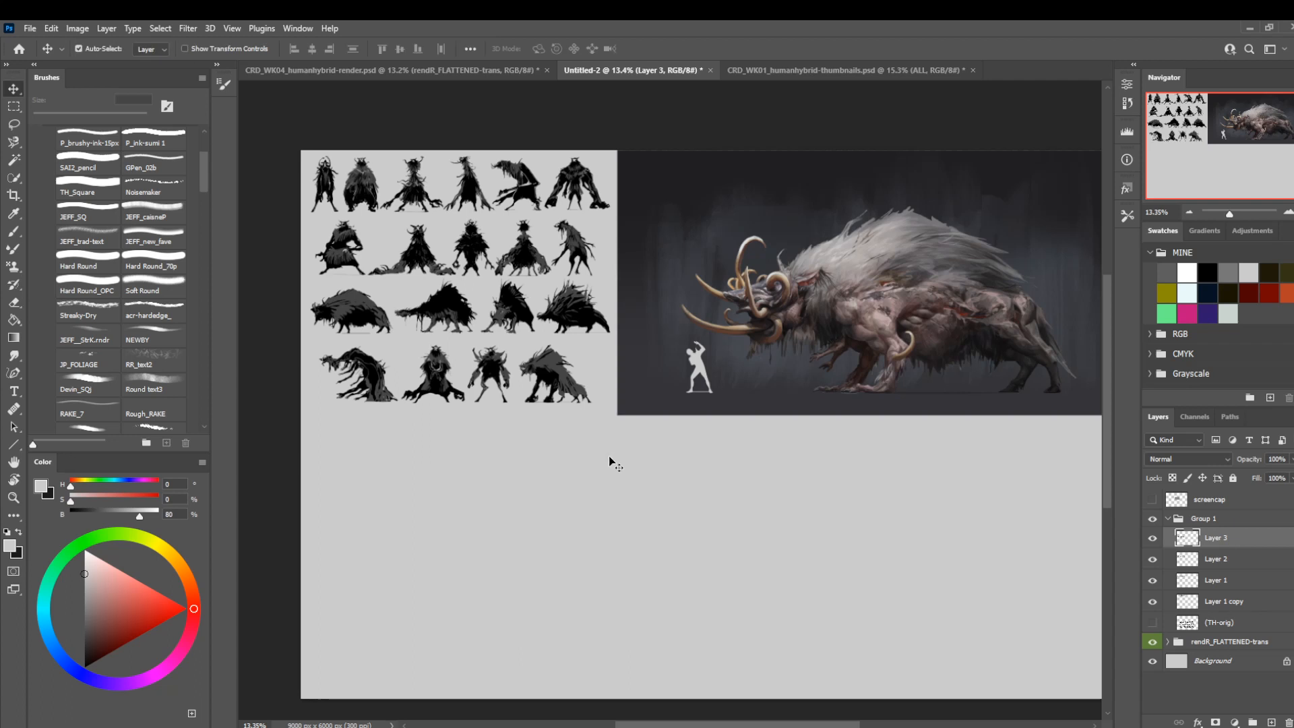
drag(656, 588, 657, 585)
click(1209, 520)
drag(828, 659, 827, 662)
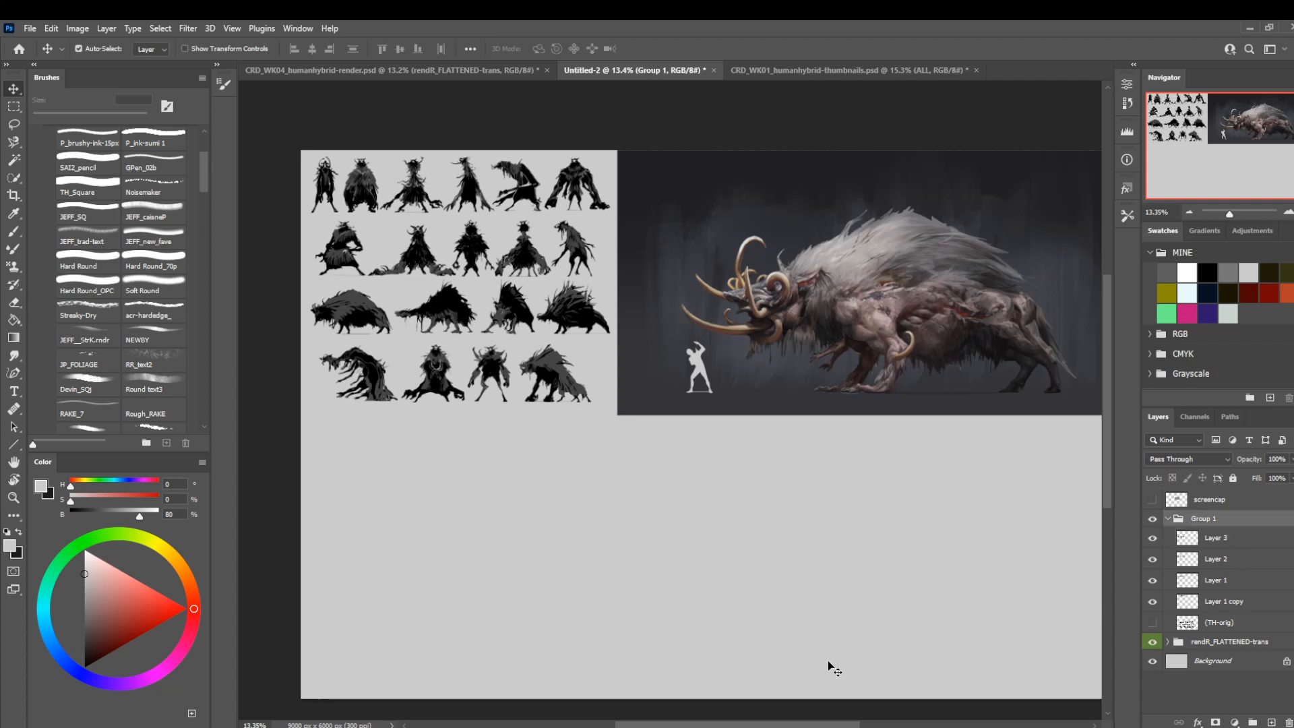
key(shift+Down)
key(shift+Down)
key(shift+Down)
key(shift+Down)
key(shift+Down)
key(shift+Down)
key(shift+Down)
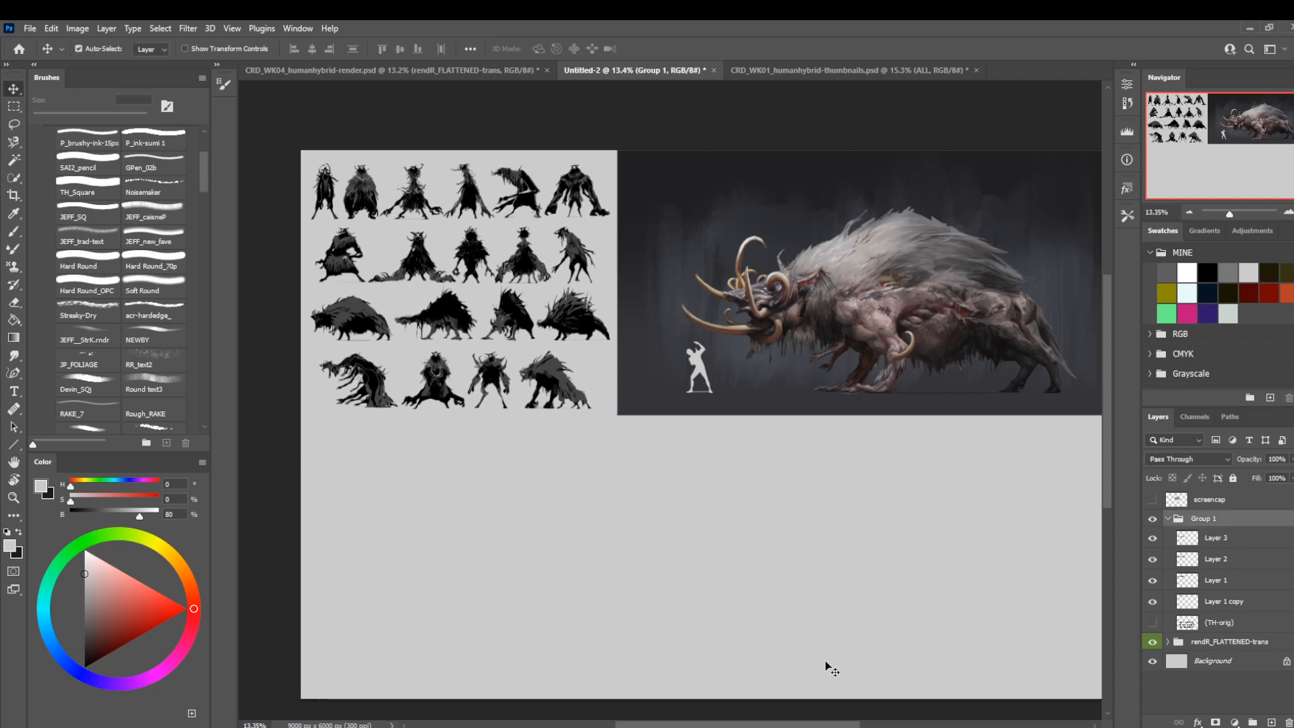
Extend the canvas on its left side to a width of 9100 pixels, anchored at the middle right.
click(77, 28)
click(88, 137)
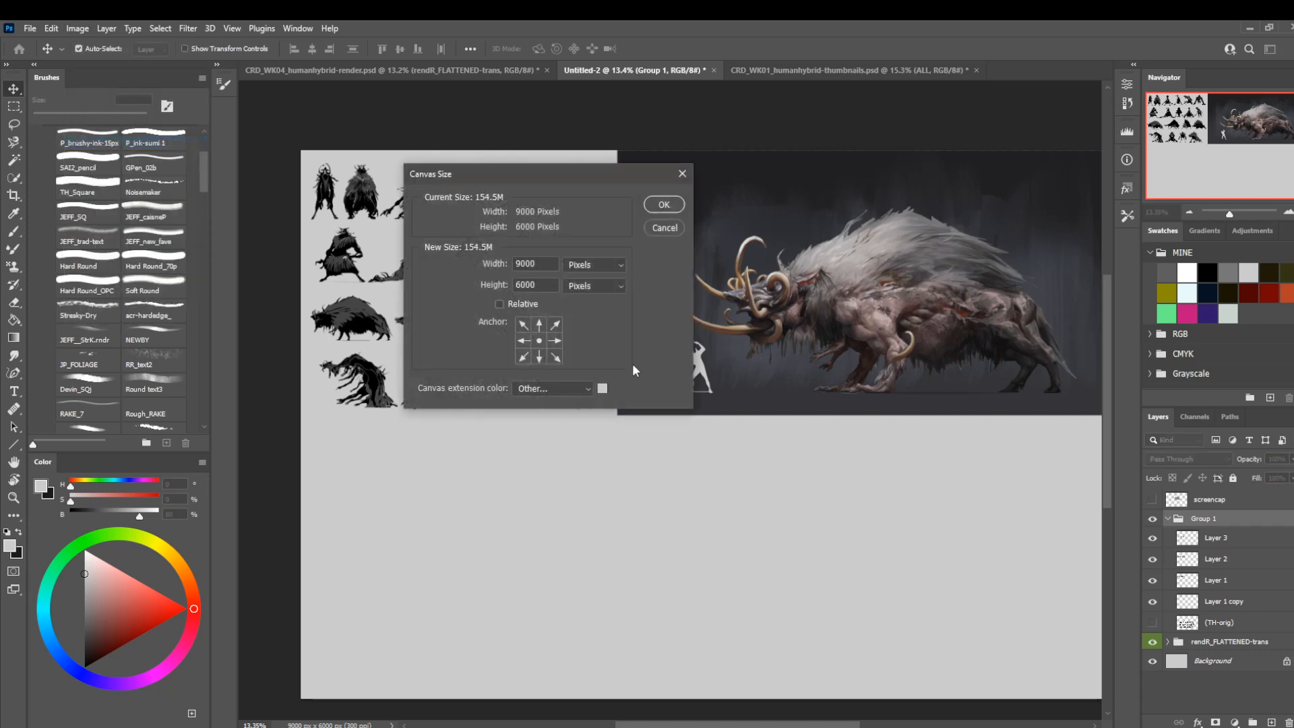
click(554, 341)
click(525, 264)
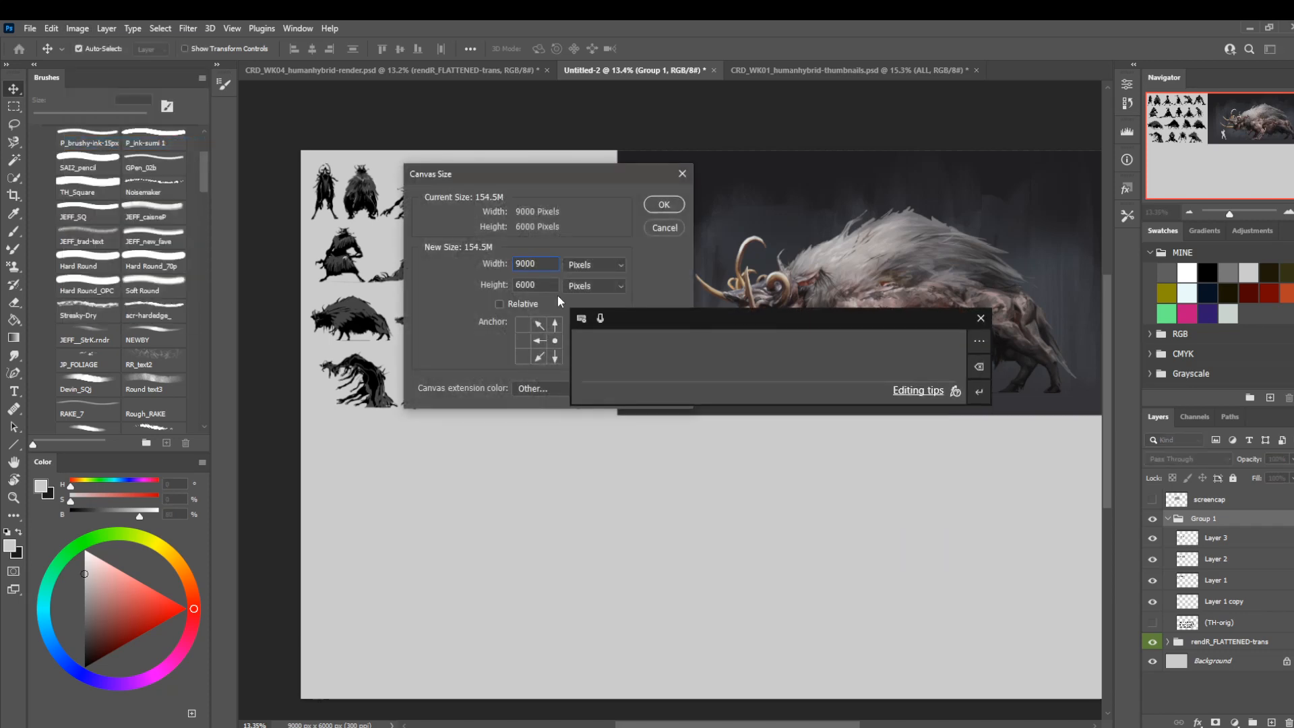
key(BackSpace)
text(1)
key(Return)
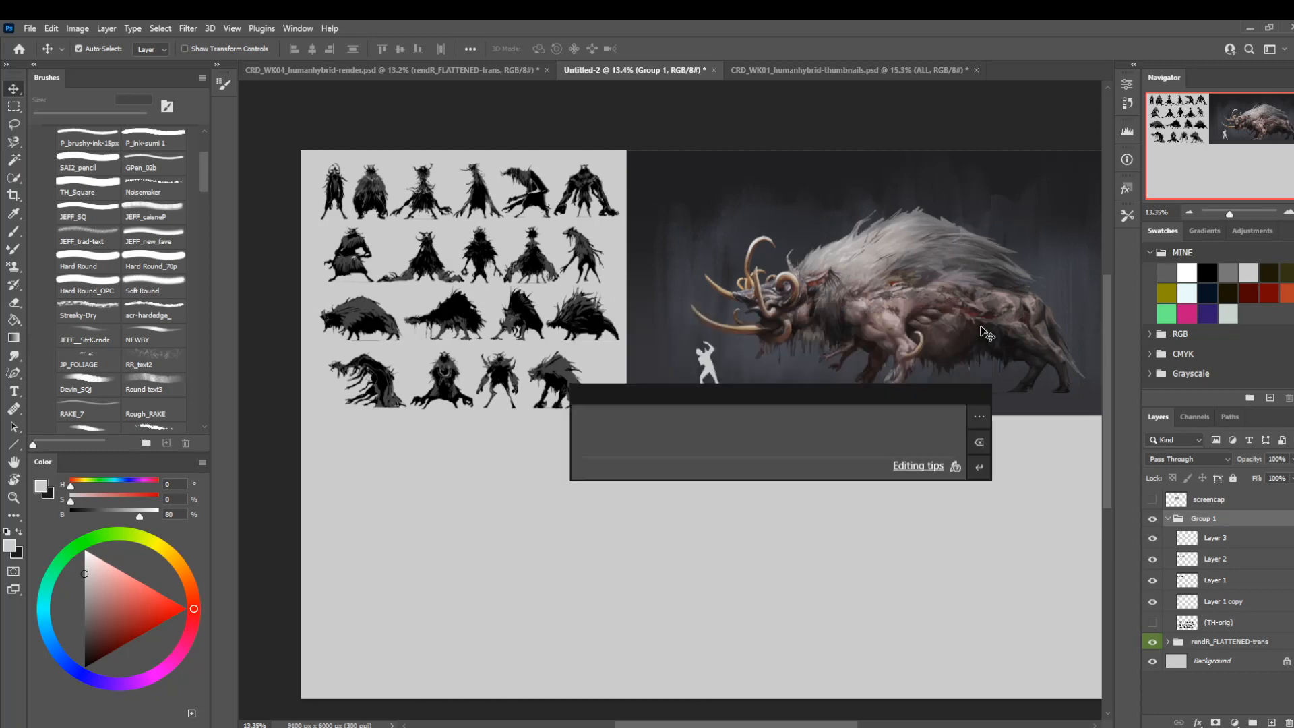
Collapse Group 1 and rename it THUMBS, and rename the rendR_FLATTENED-trans group RENDER.
click(1168, 518)
double_click(1201, 519)
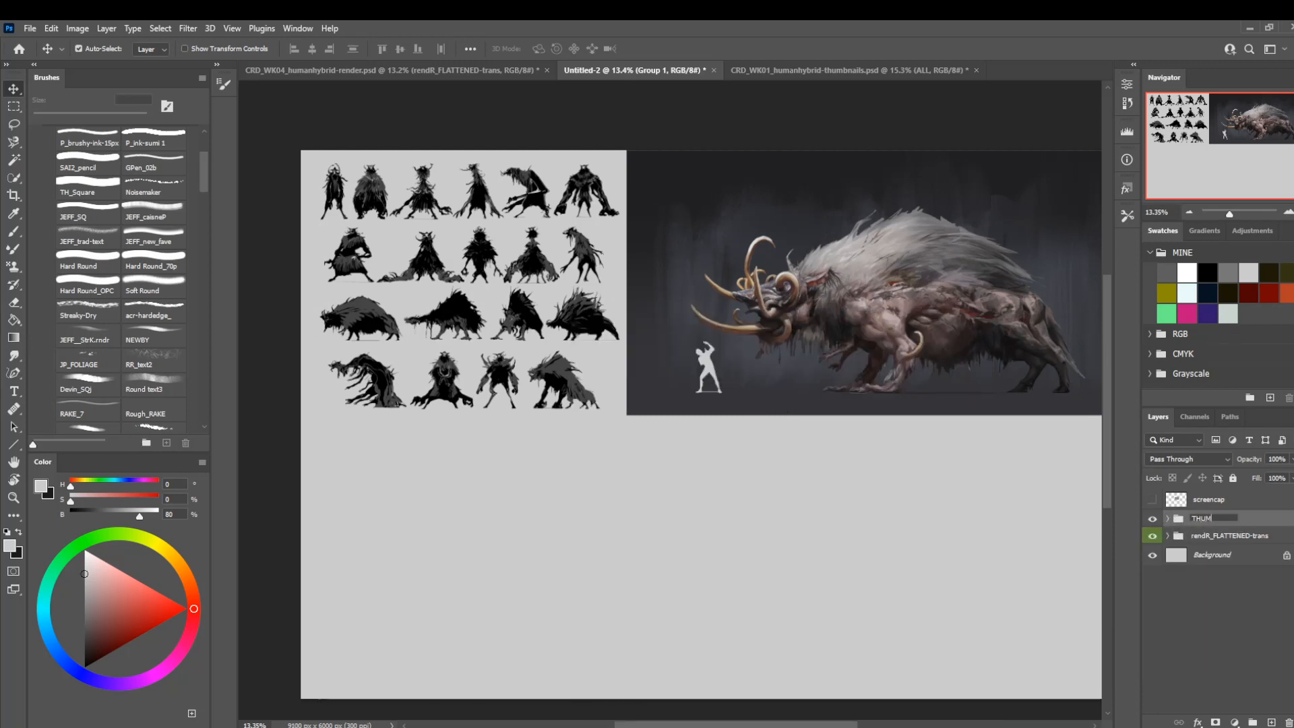
text(THUMBS)
key(Return)
double_click(1198, 538)
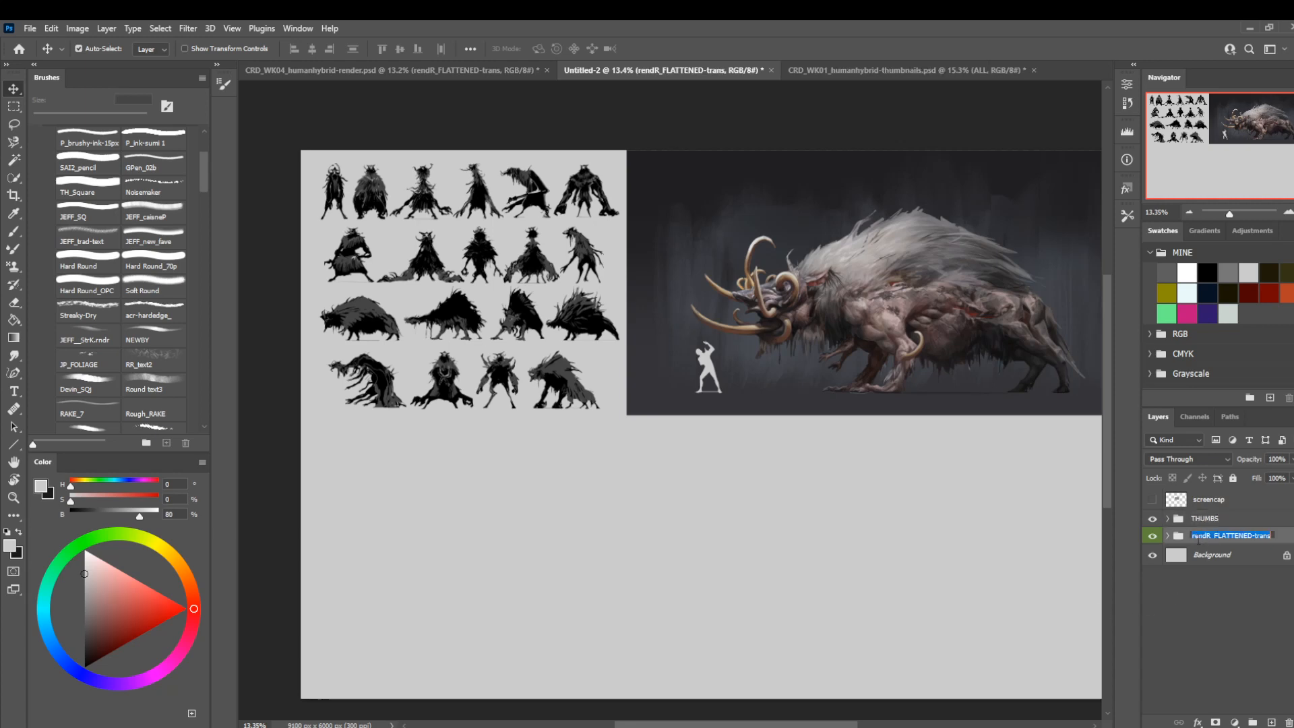
text(RENDER)
key(Return)
Nudge the THUMBS group left to centre the silhouettes between the canvas edge and the render.
drag(588, 452, 526, 440)
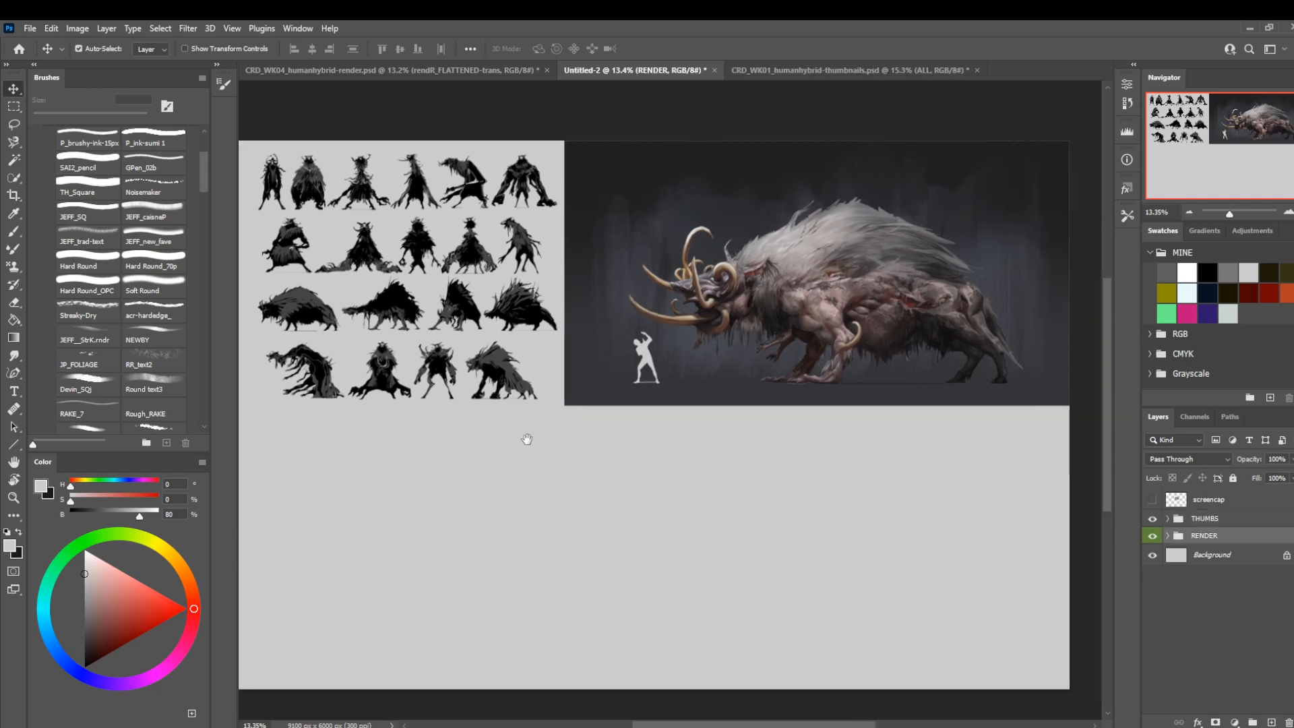
key(z)
drag(617, 393, 603, 388)
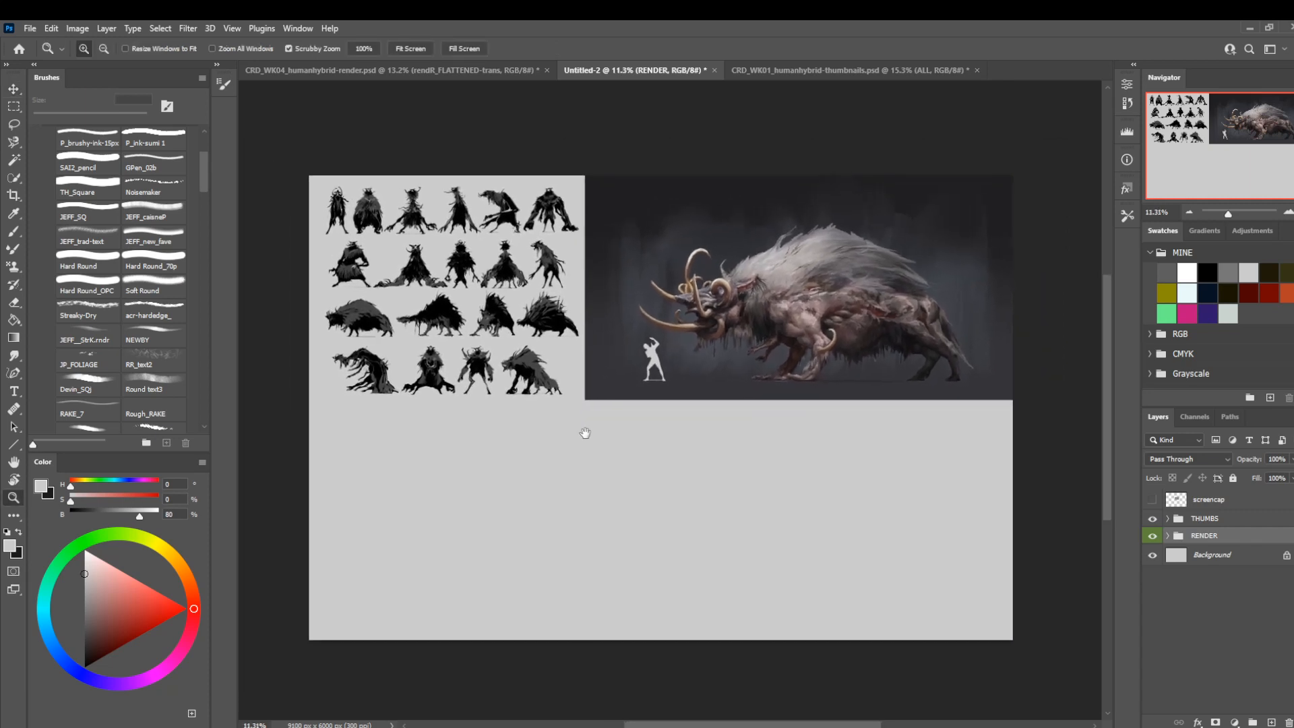
click(1203, 520)
key(v)
key(shift+Left)
key(shift+Left)
key(shift+Left)
key(shift+Left)
key(shift+Left)
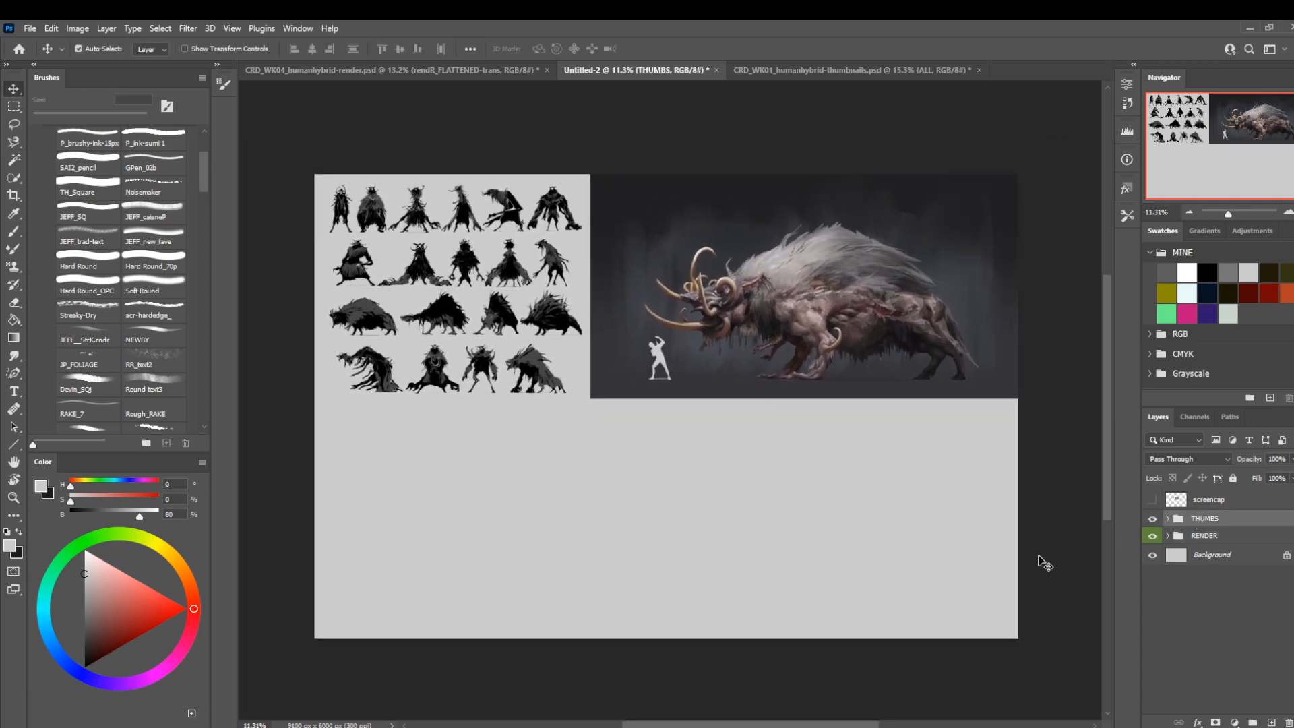
key(shift+Left)
key(shift+Left)
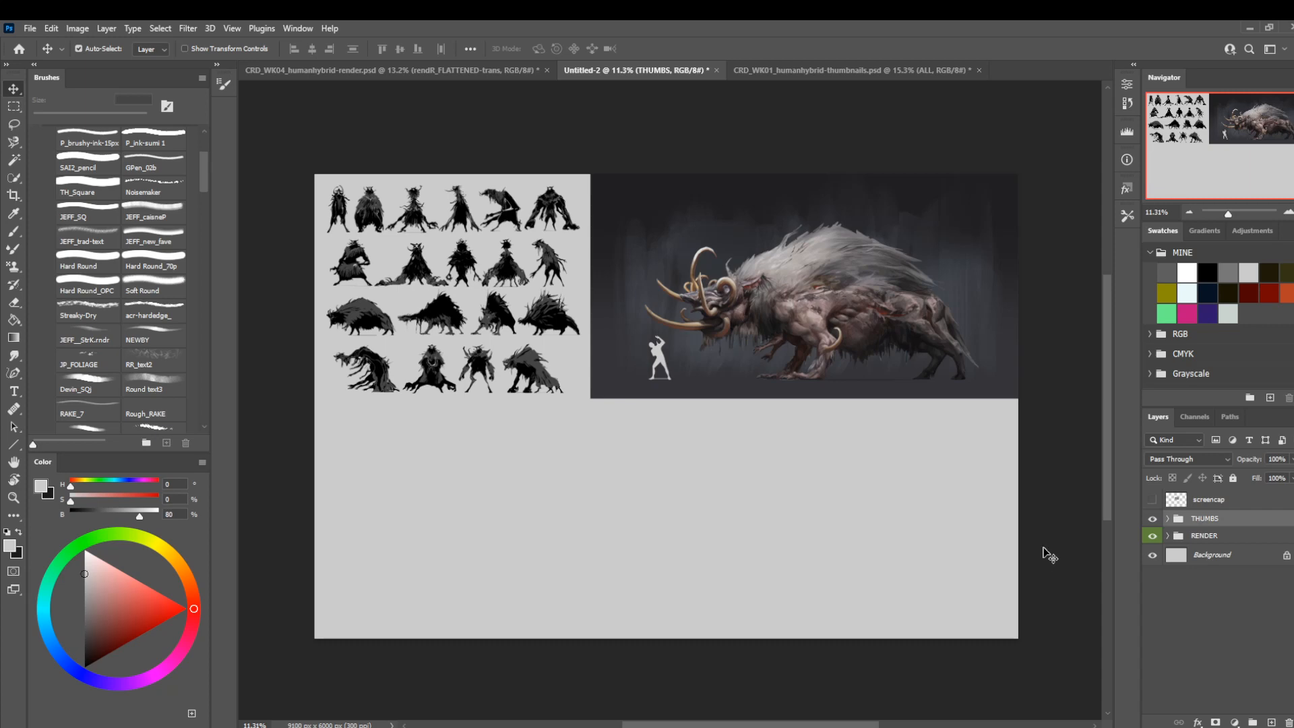
Show the screencap layer with the layout reference over the sheet.
click(1152, 499)
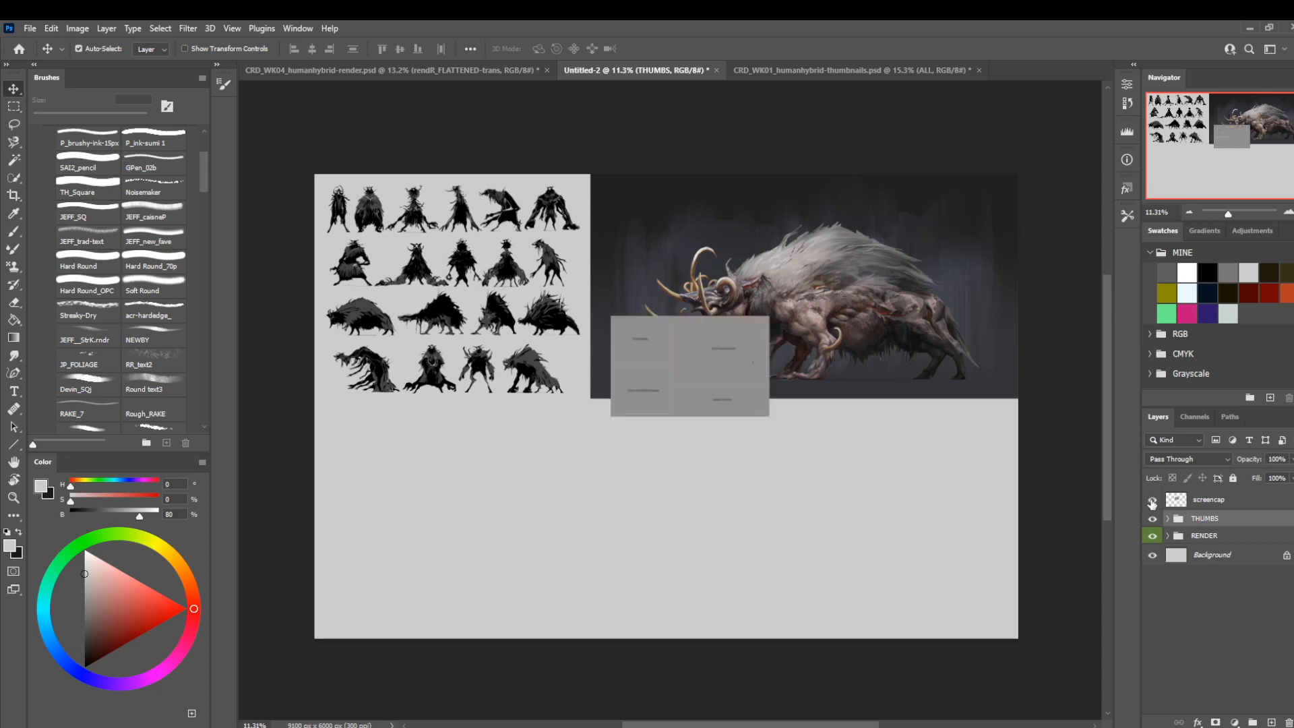
key(z)
drag(659, 452, 688, 444)
drag(675, 439, 689, 460)
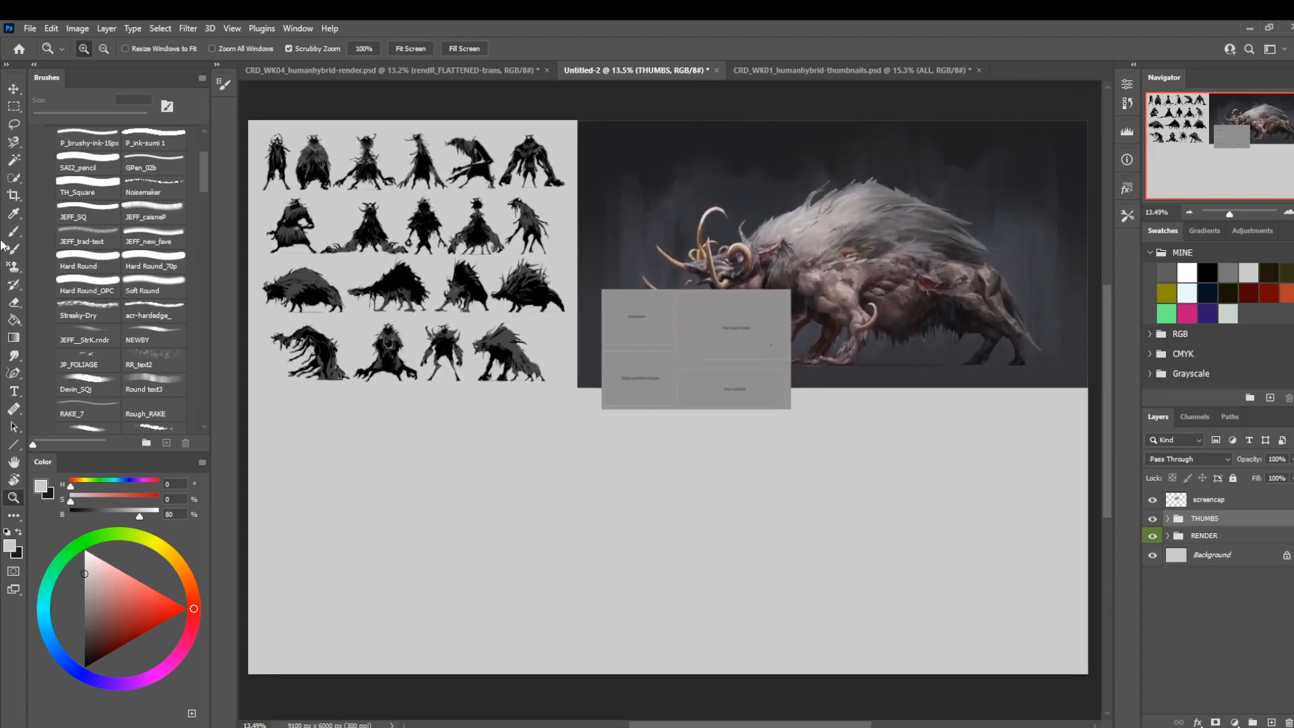
Save the sheet as a Photoshop file named CRD_WK04_humanhybrid-FORMATTED in the 00-CRD folder.
click(29, 28)
click(45, 195)
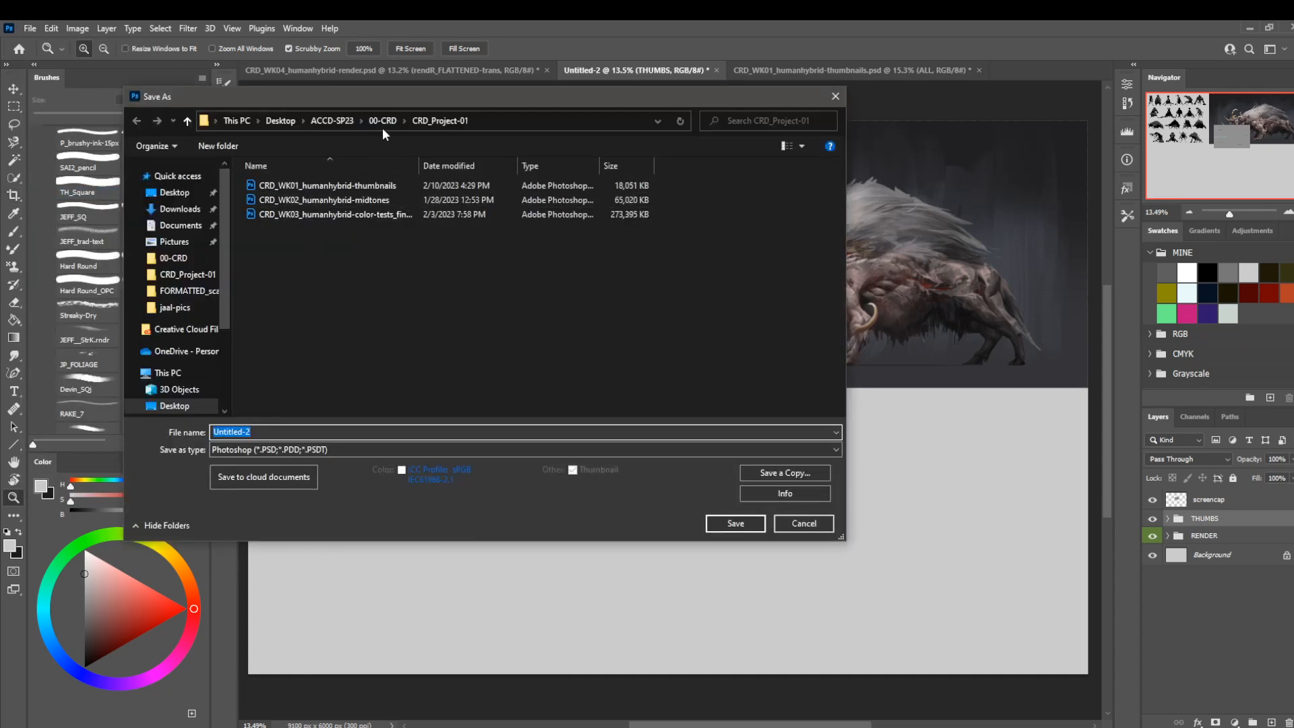
click(383, 122)
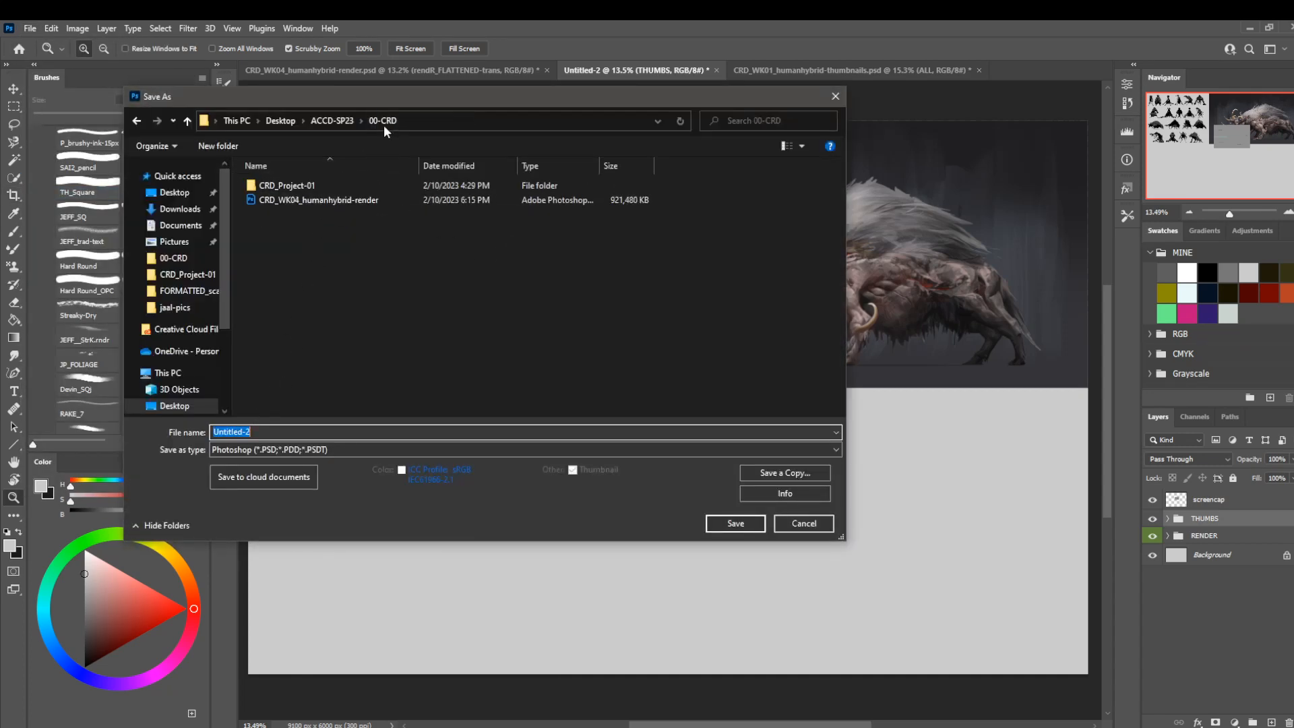
click(323, 202)
click(366, 432)
click(365, 431)
key(BackSpace)
key(BackSpace)
key(BackSpace)
key(BackSpace)
key(BackSpace)
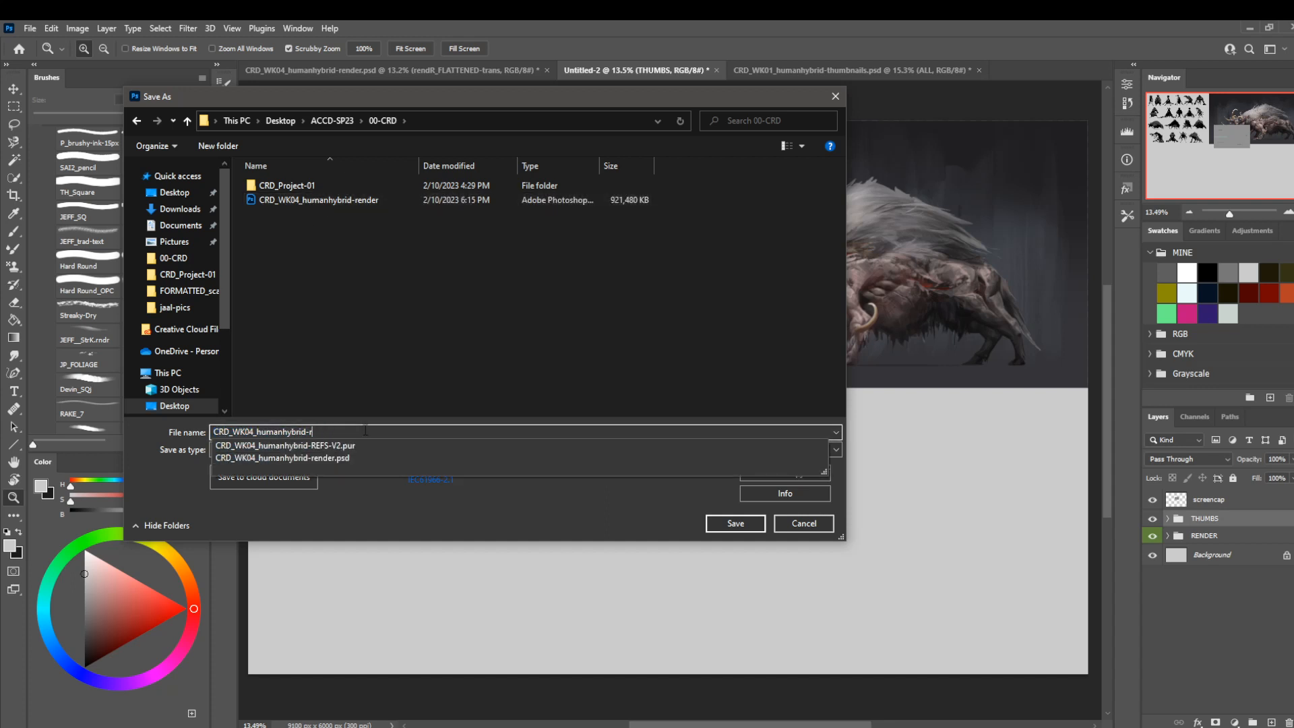
text(FORMATTED)
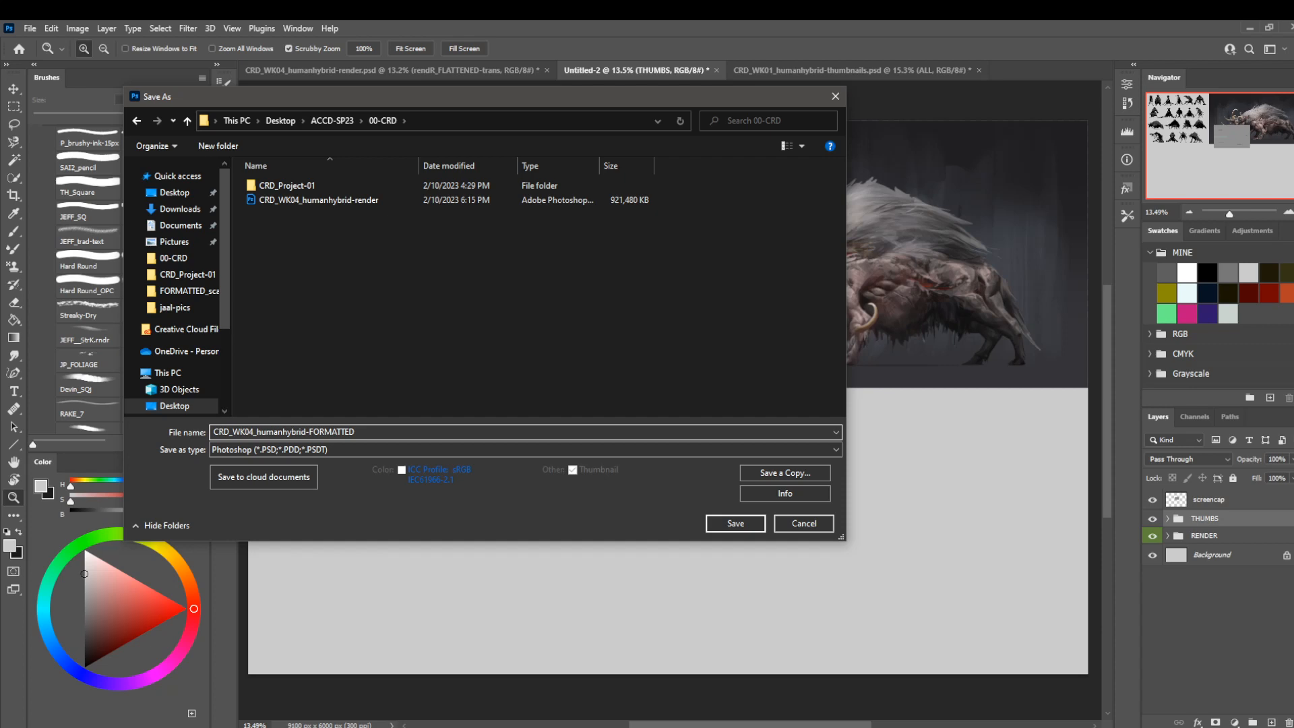
key(Return)
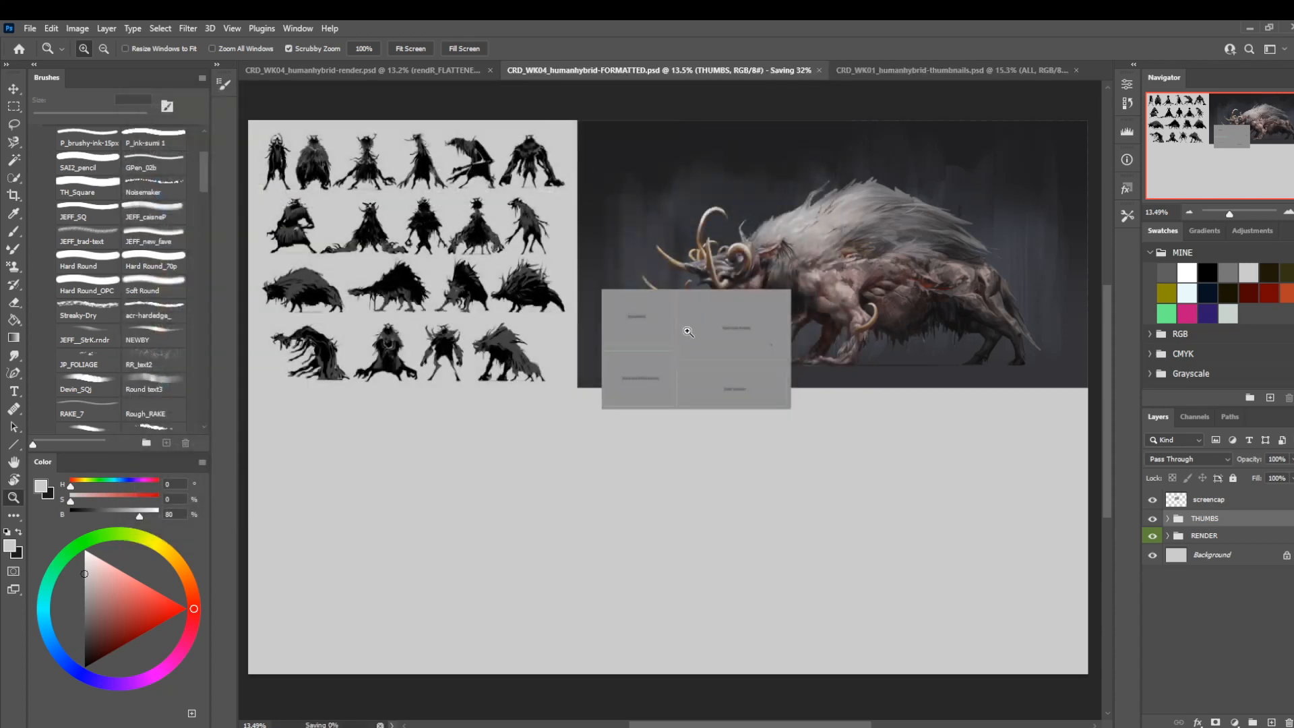
Close the CRD_WK01_humanhybrid-thumbnails.psd document.
click(1027, 71)
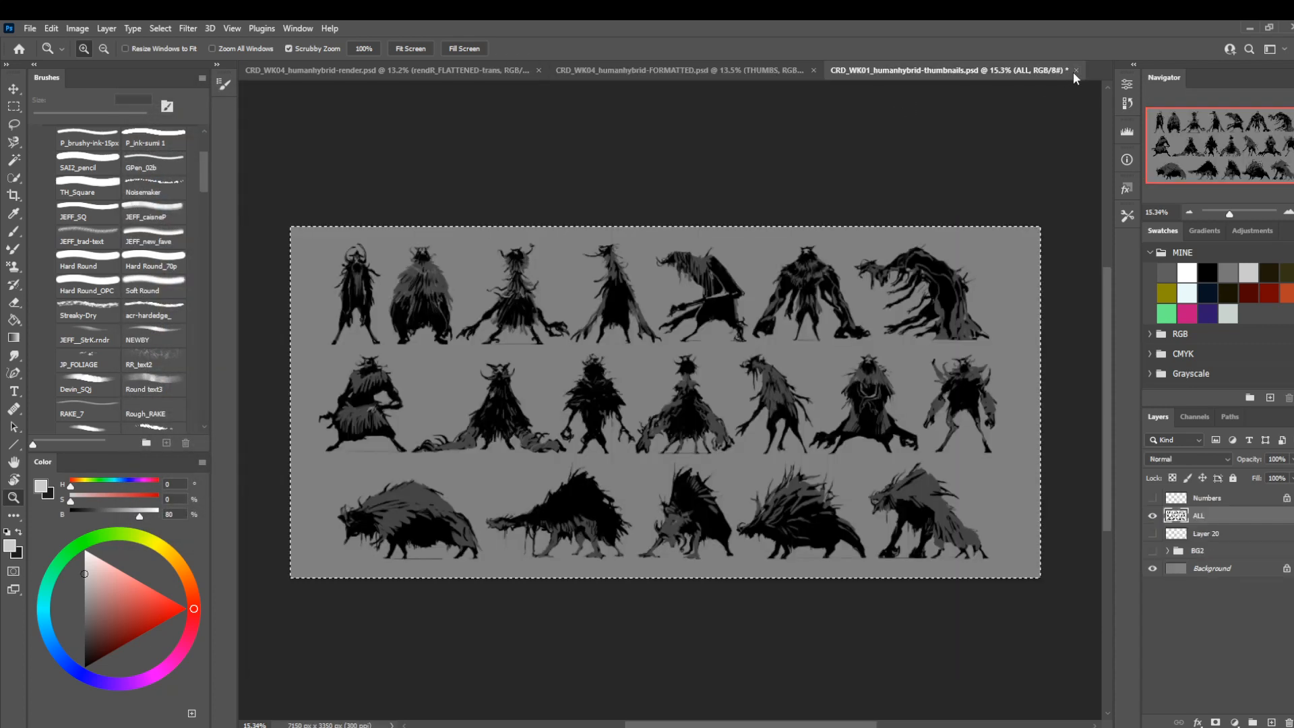
click(1077, 70)
click(651, 300)
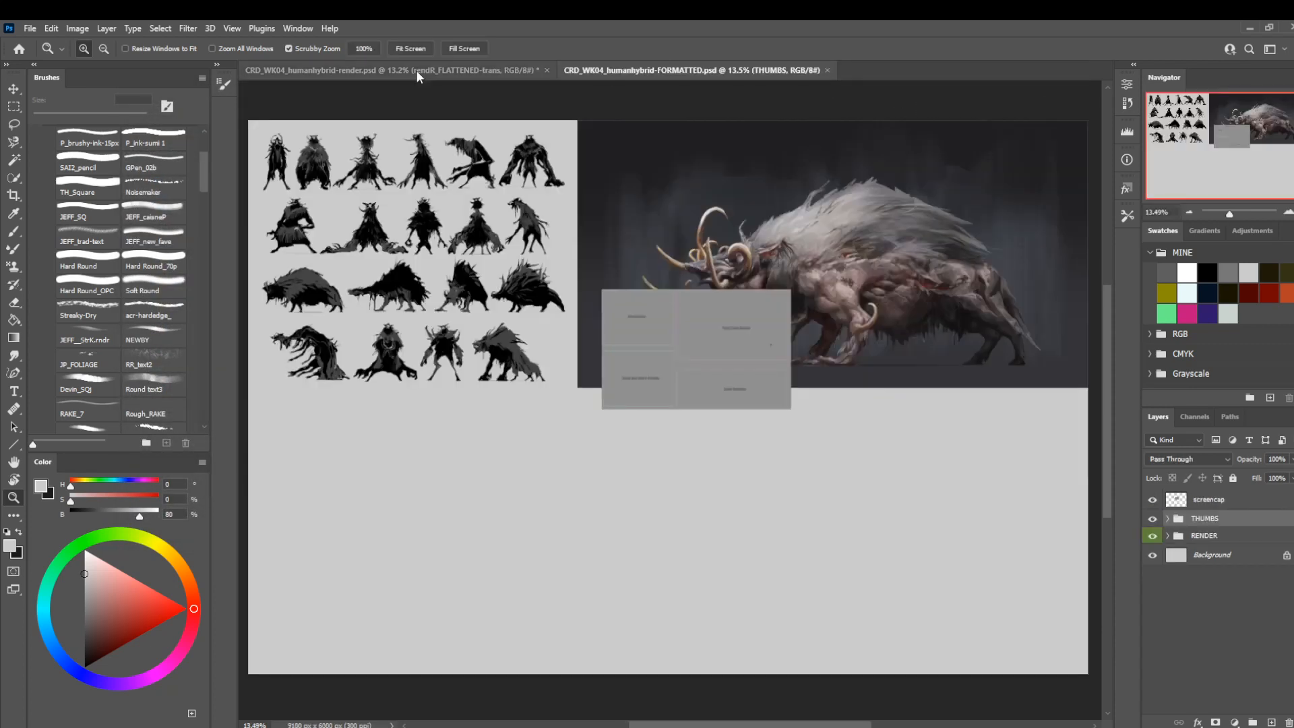
Open the CRD_WK02_humanhybrid-midtones file from the CRD_Project-01 folder.
click(30, 28)
click(37, 56)
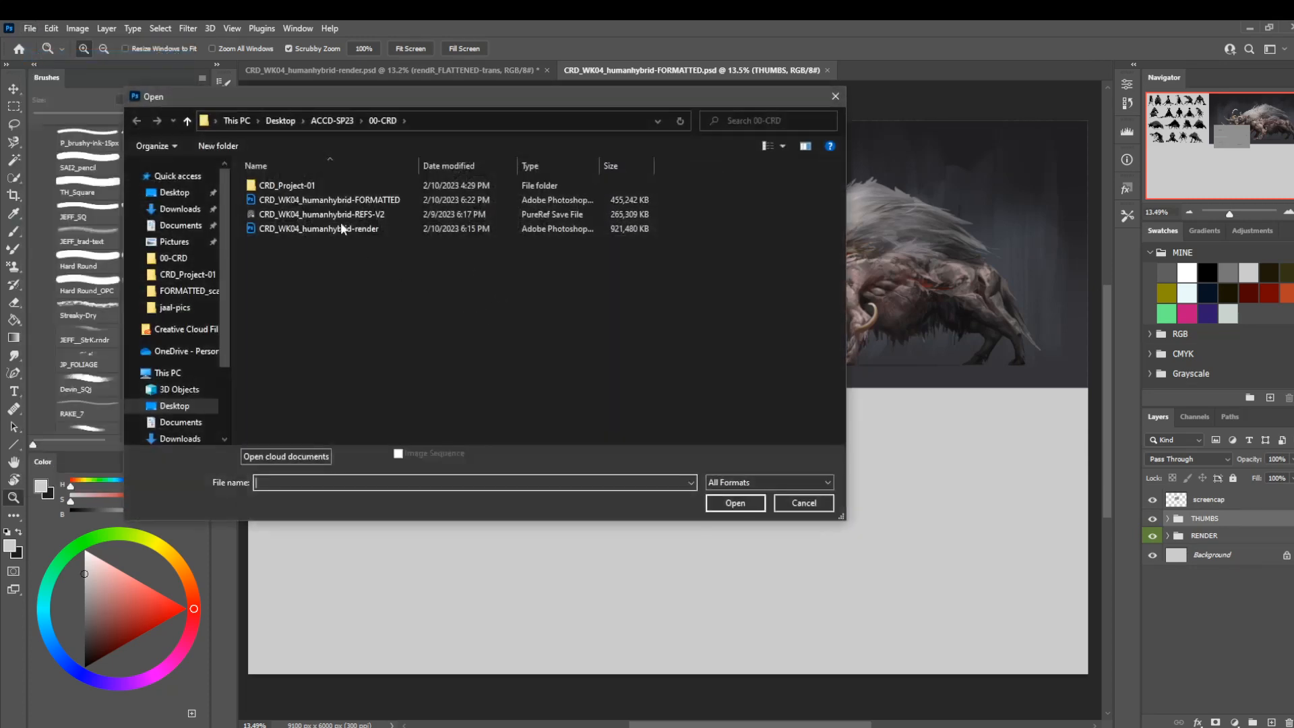
click(337, 124)
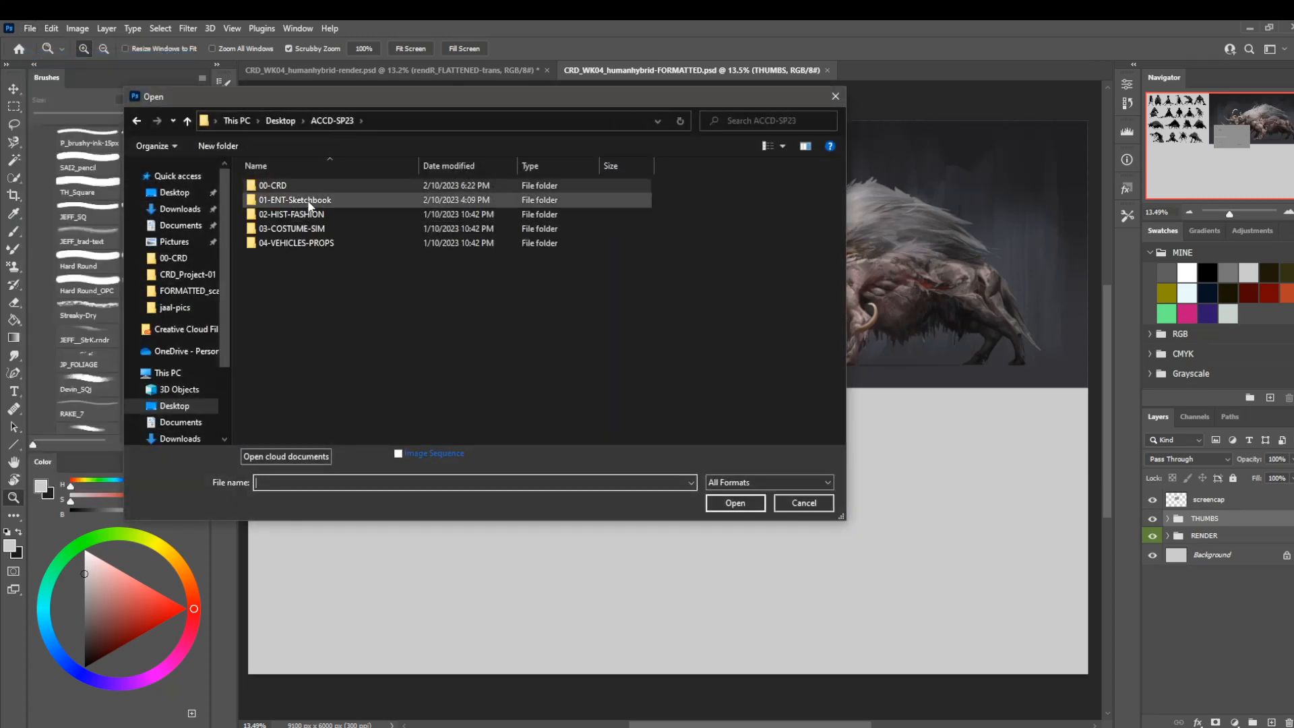
double_click(321, 185)
double_click(321, 186)
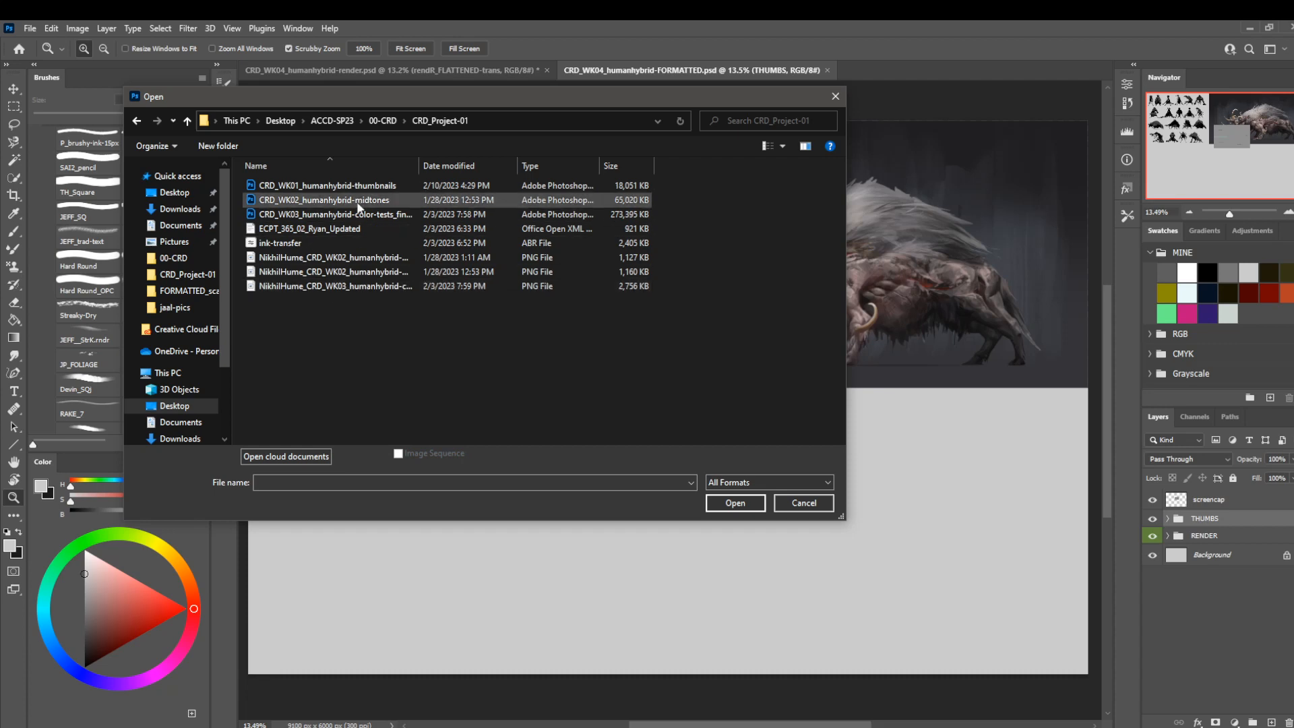
double_click(359, 201)
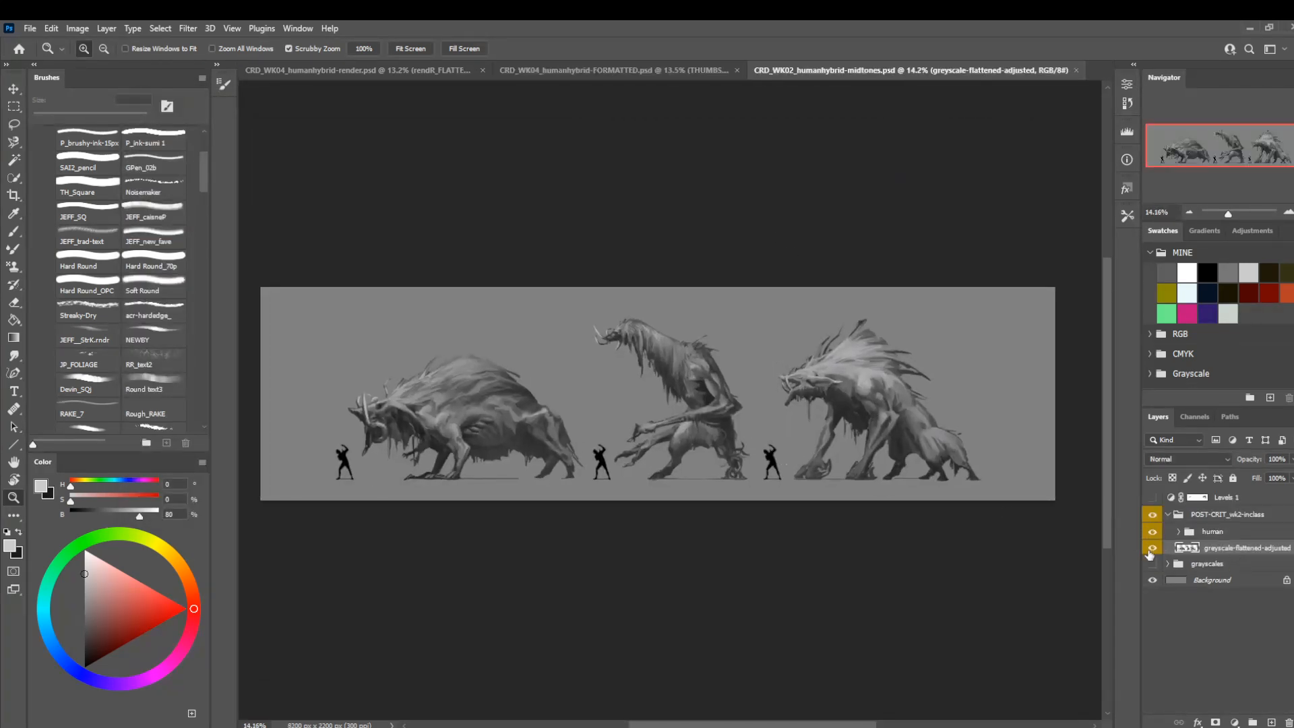
Compare the greyscale-flattened-adjusted layer with the original grayscales group by switching their visibility.
click(1152, 549)
click(1152, 564)
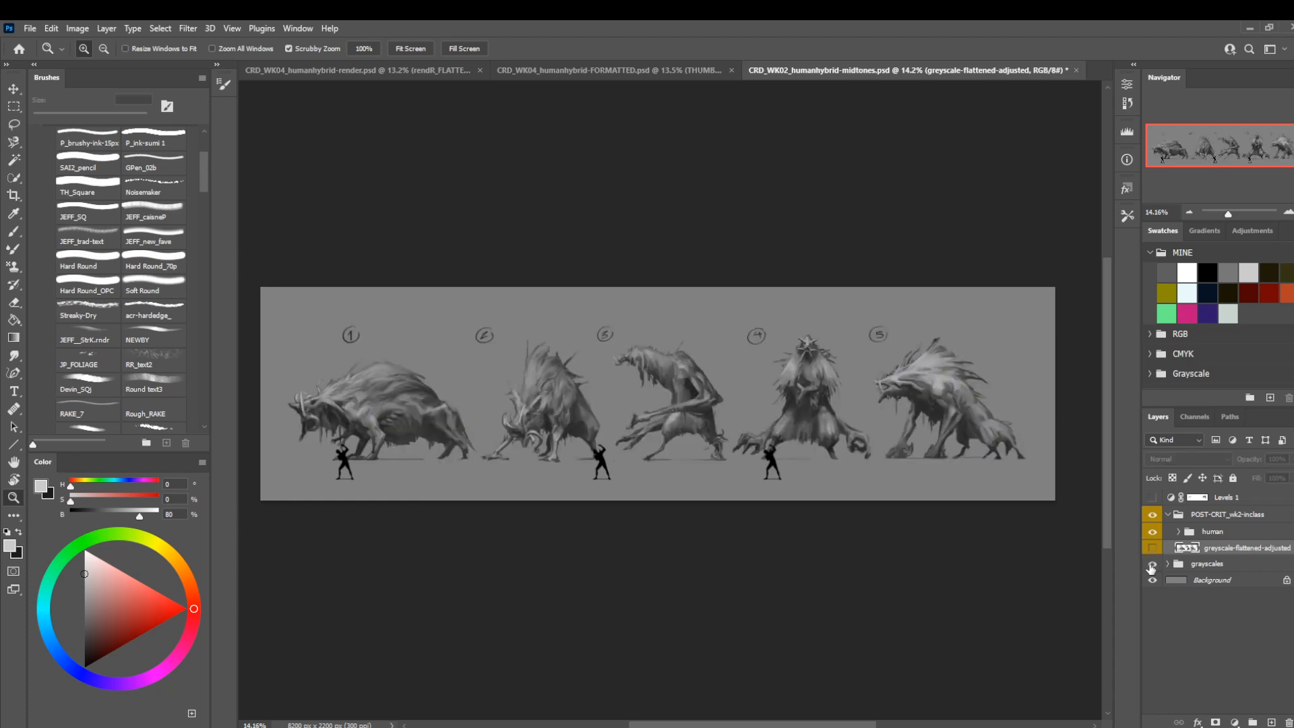
click(1152, 565)
click(1153, 549)
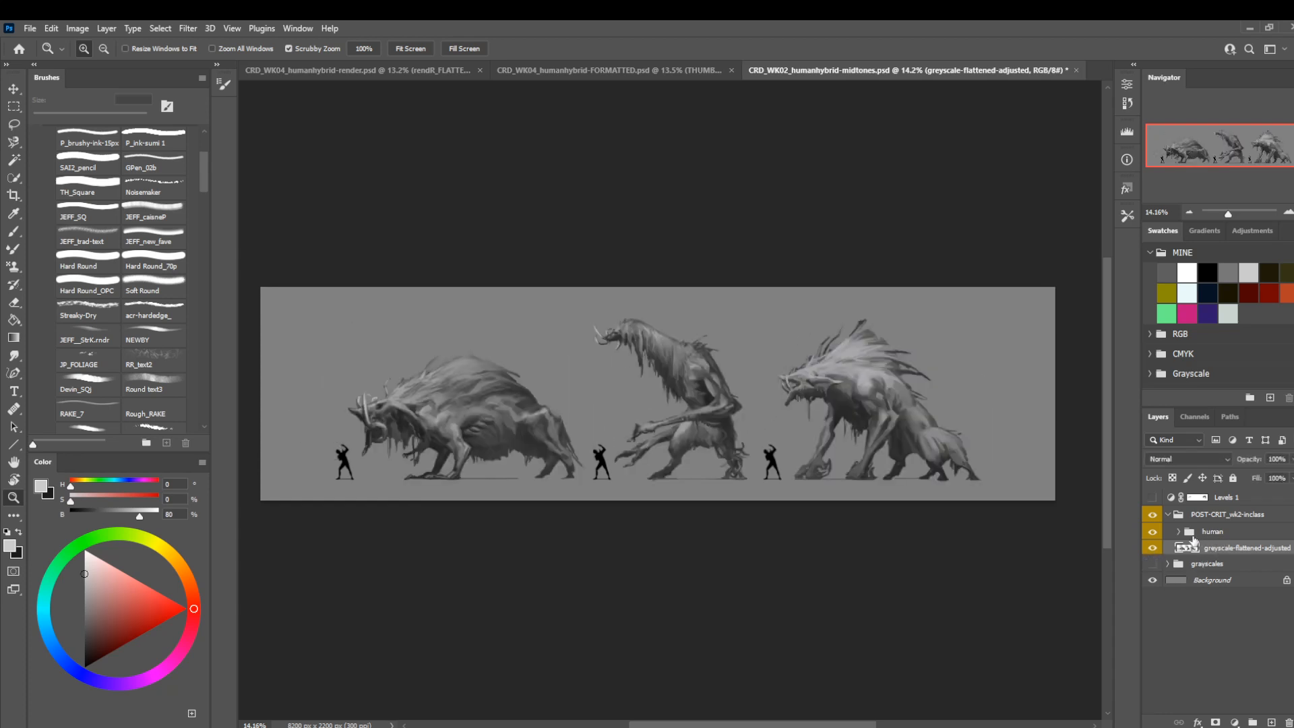
Merge the POST-CRIT_wk2-inclass group into a single layer and copy its whole contents.
click(1153, 535)
click(1153, 535)
click(1212, 532)
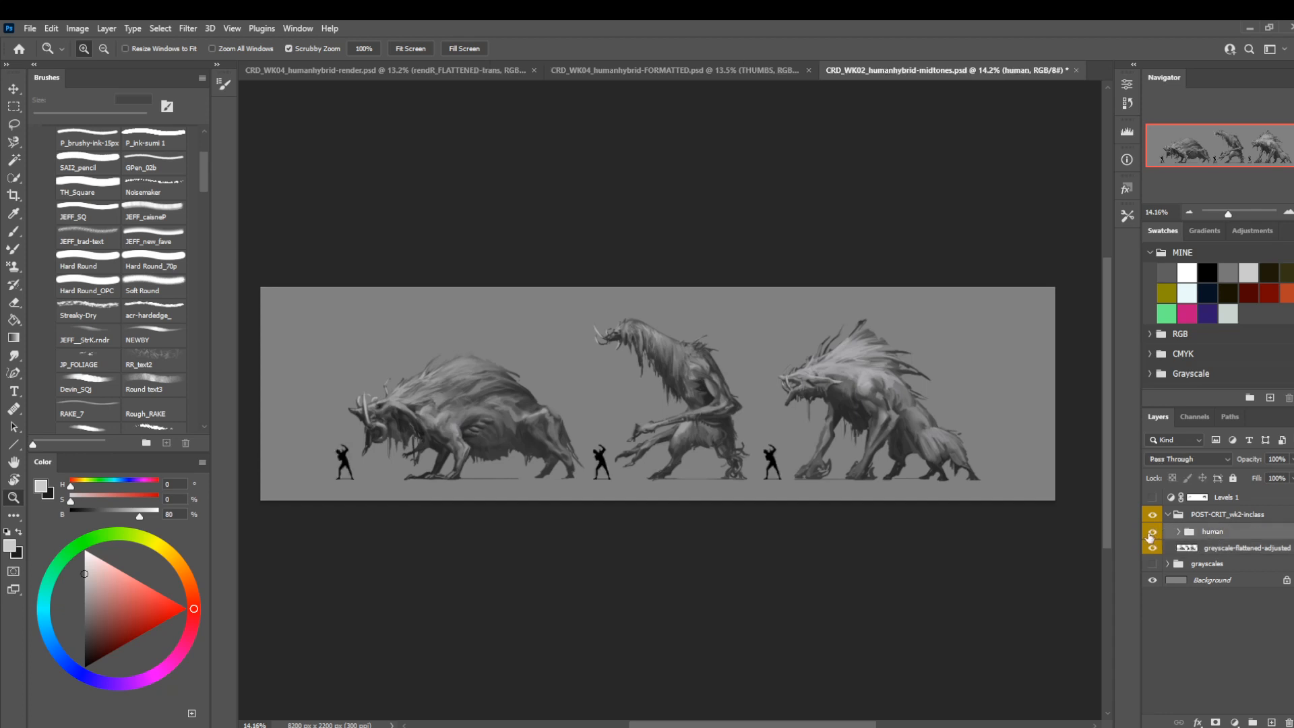
click(1213, 550)
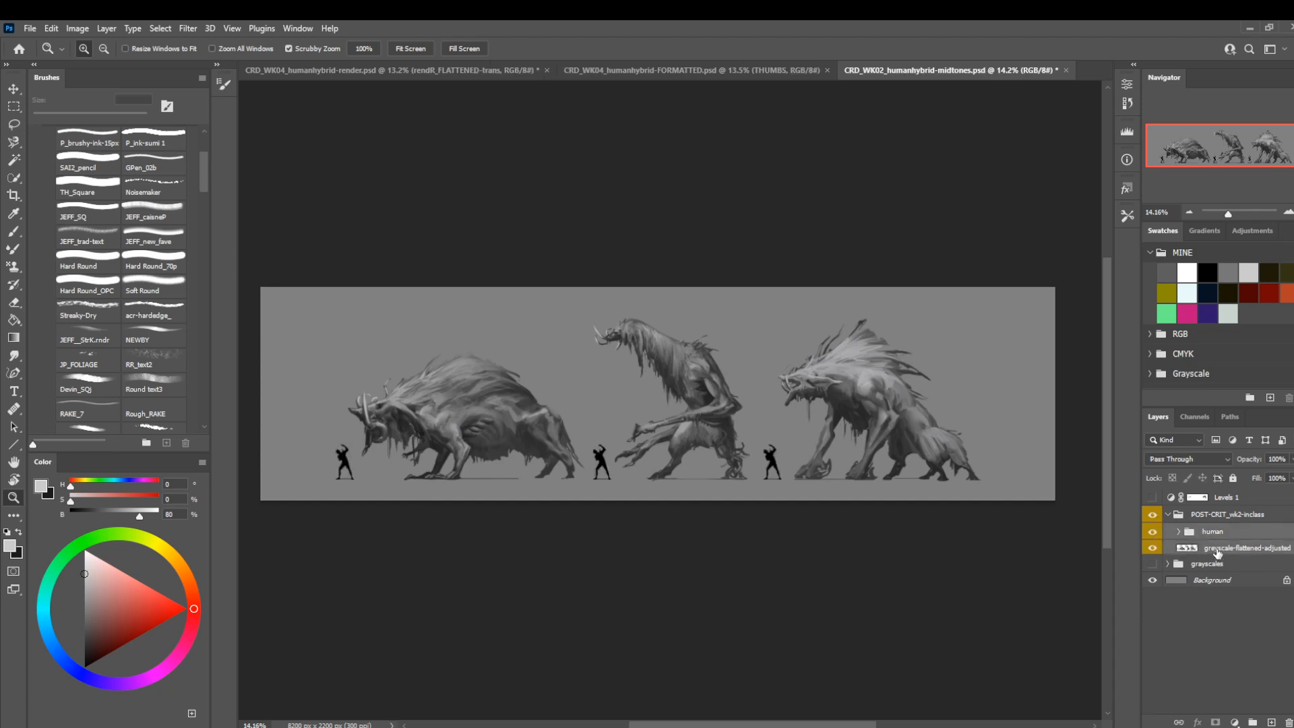
right_click(1217, 554)
click(1256, 520)
right_click(1242, 525)
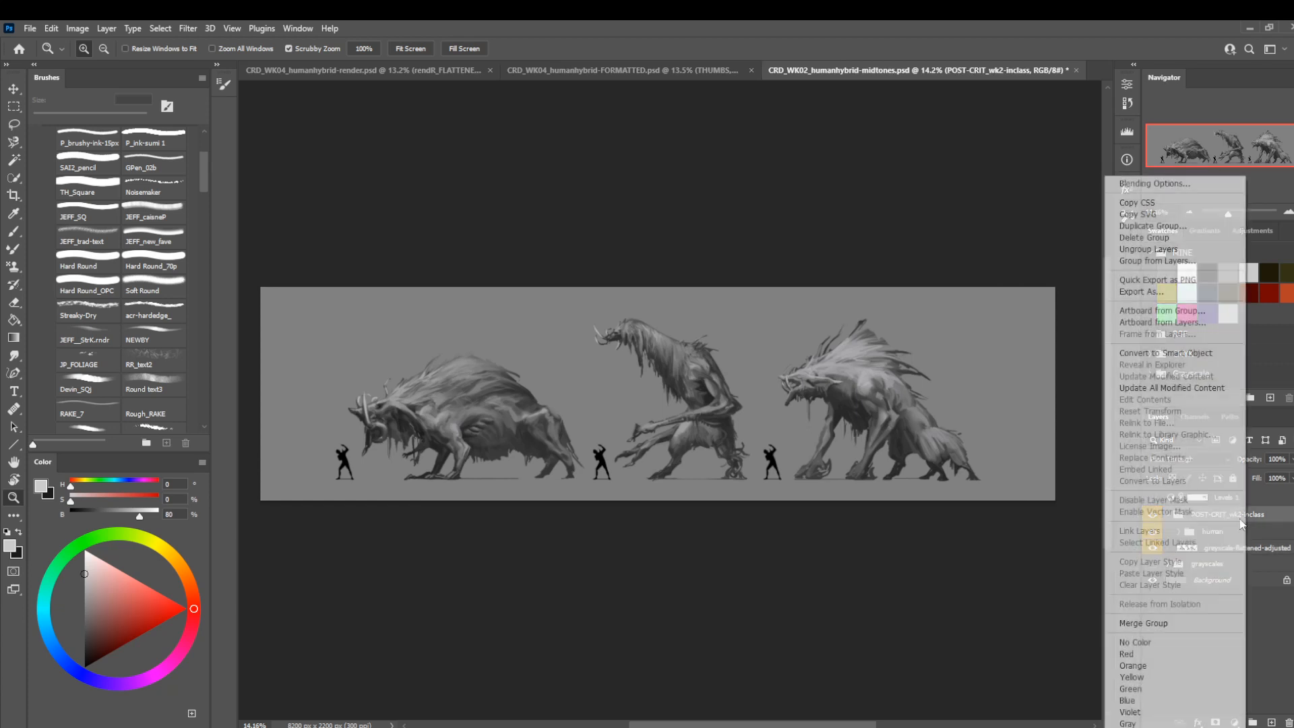
click(1150, 622)
key(ctrl+a)
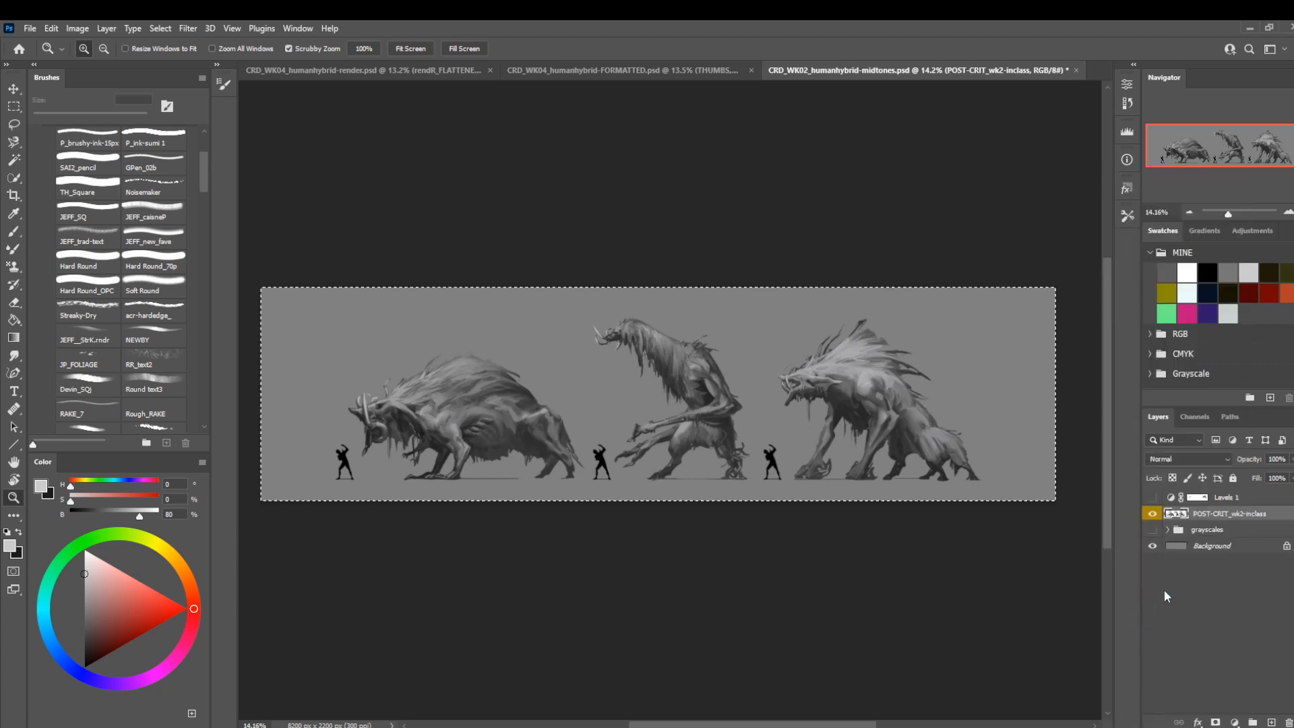
Paste the three greyscale creatures into a new group above THUMBS on the CRD_WK04_humanhybrid-FORMATTED sheet.
click(694, 73)
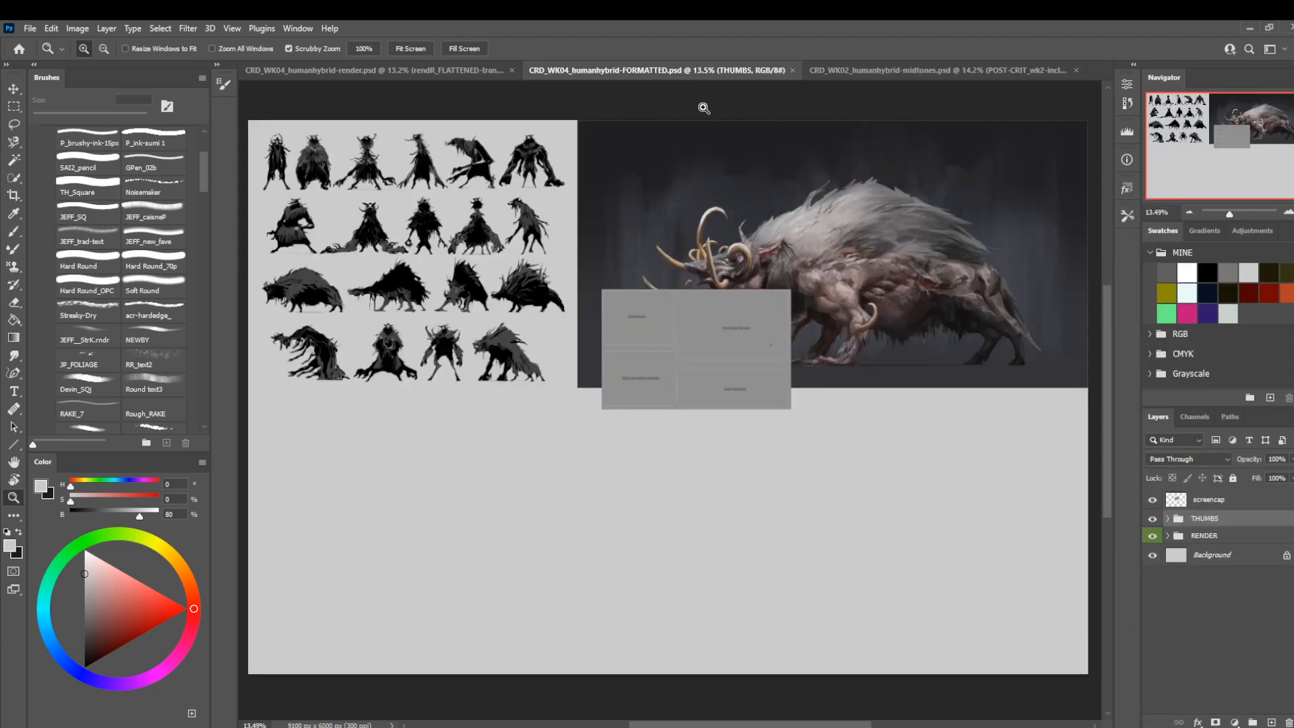
click(1260, 721)
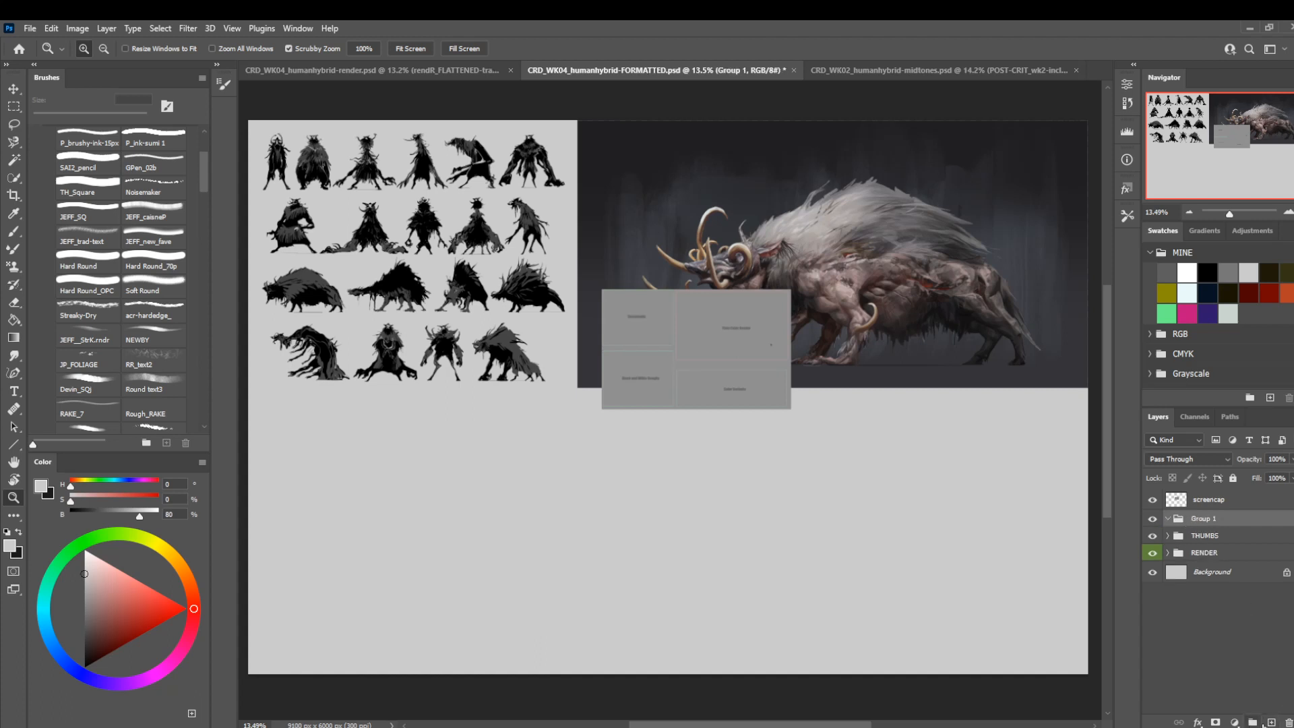
key(ctrl+v)
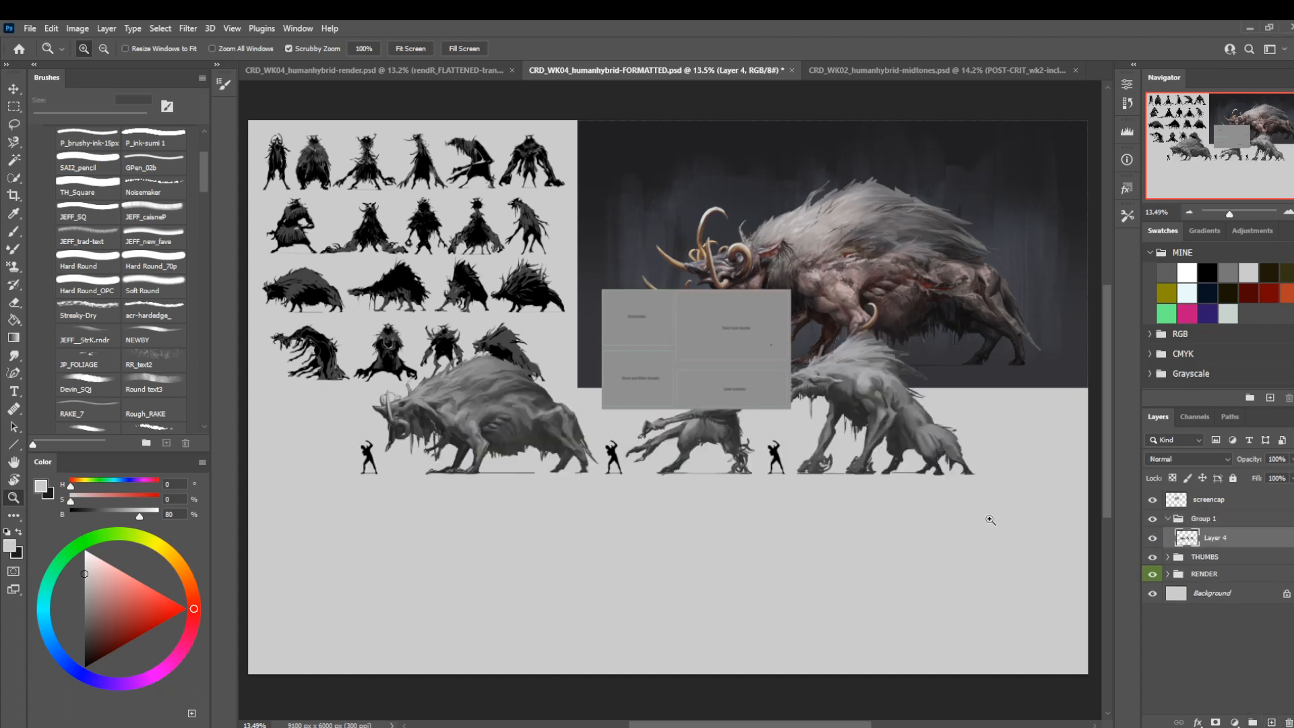
Move the pasted creatures down into the empty area below the thumbnails and render, and rename their group GRAYS.
key(ctrl+t)
drag(748, 443, 780, 578)
key(Return)
double_click(1198, 518)
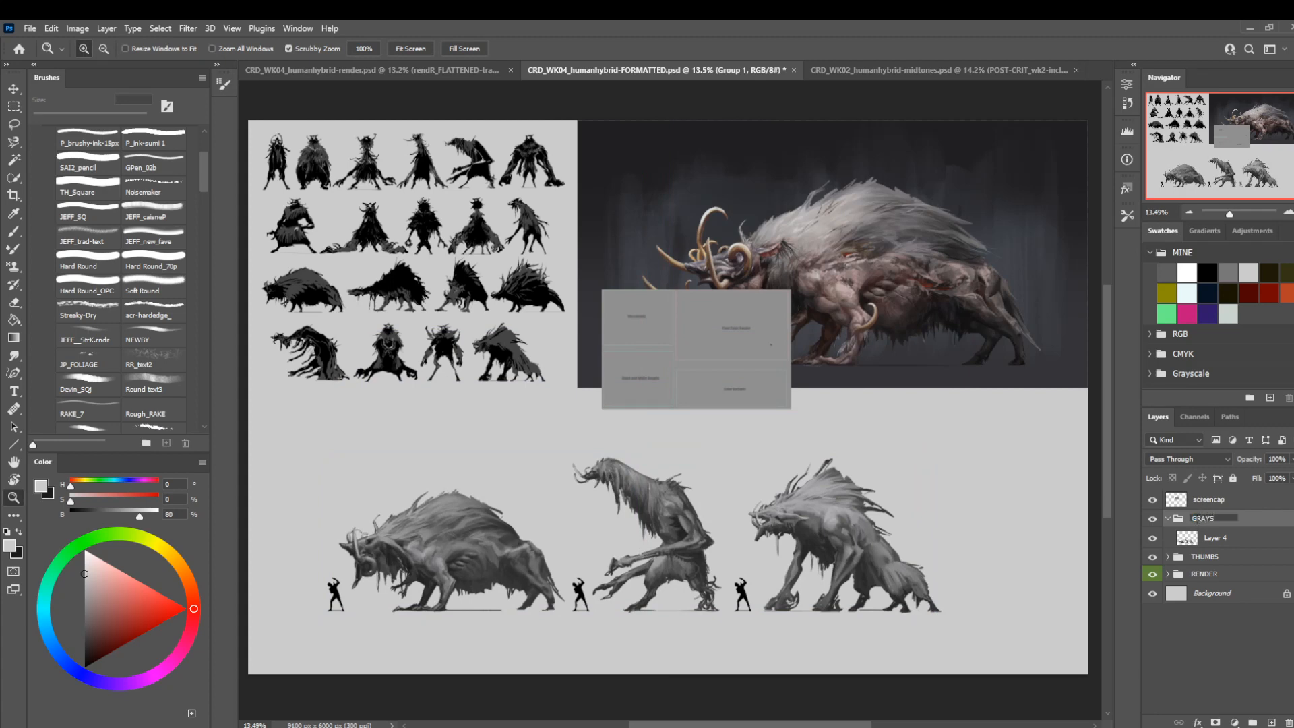
key(Return)
In the midtones document, show the grayscales group and hide the POST-CRIT_wk2-inclass layer.
click(859, 67)
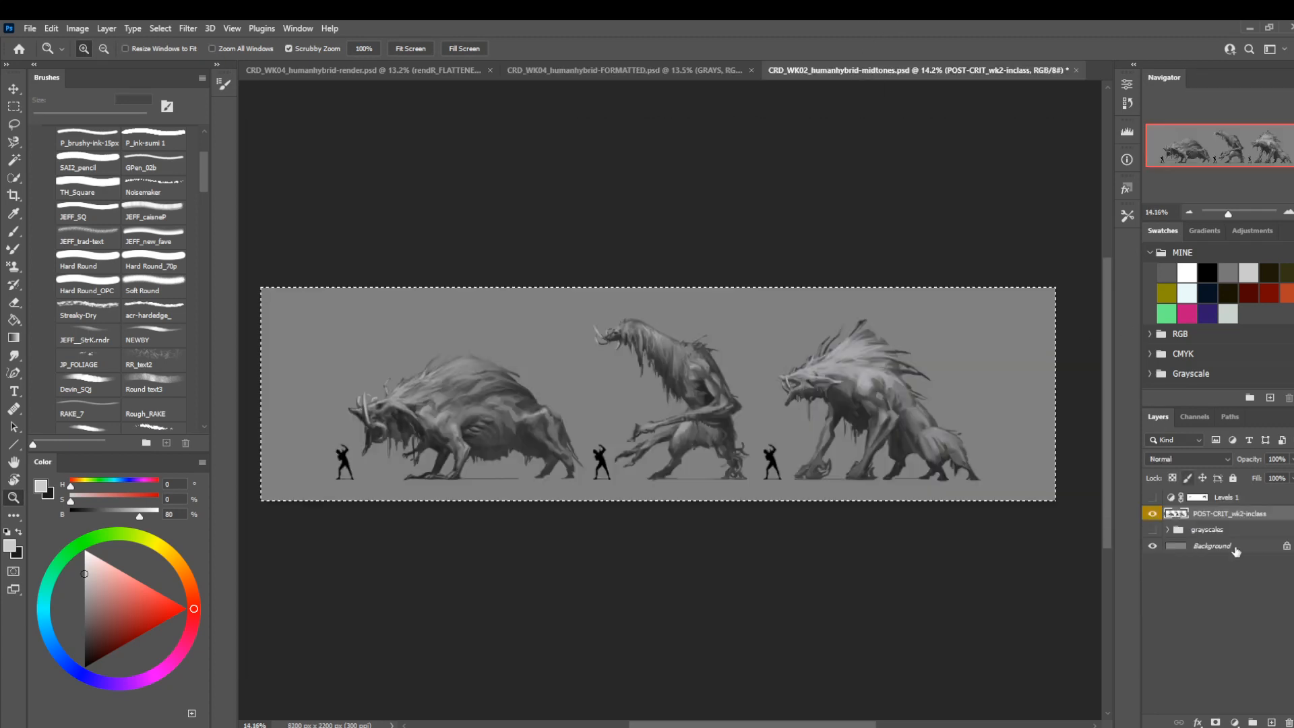
click(1153, 530)
click(1152, 514)
Merge the grayscales group into one layer and clear the canvas selection.
click(1168, 530)
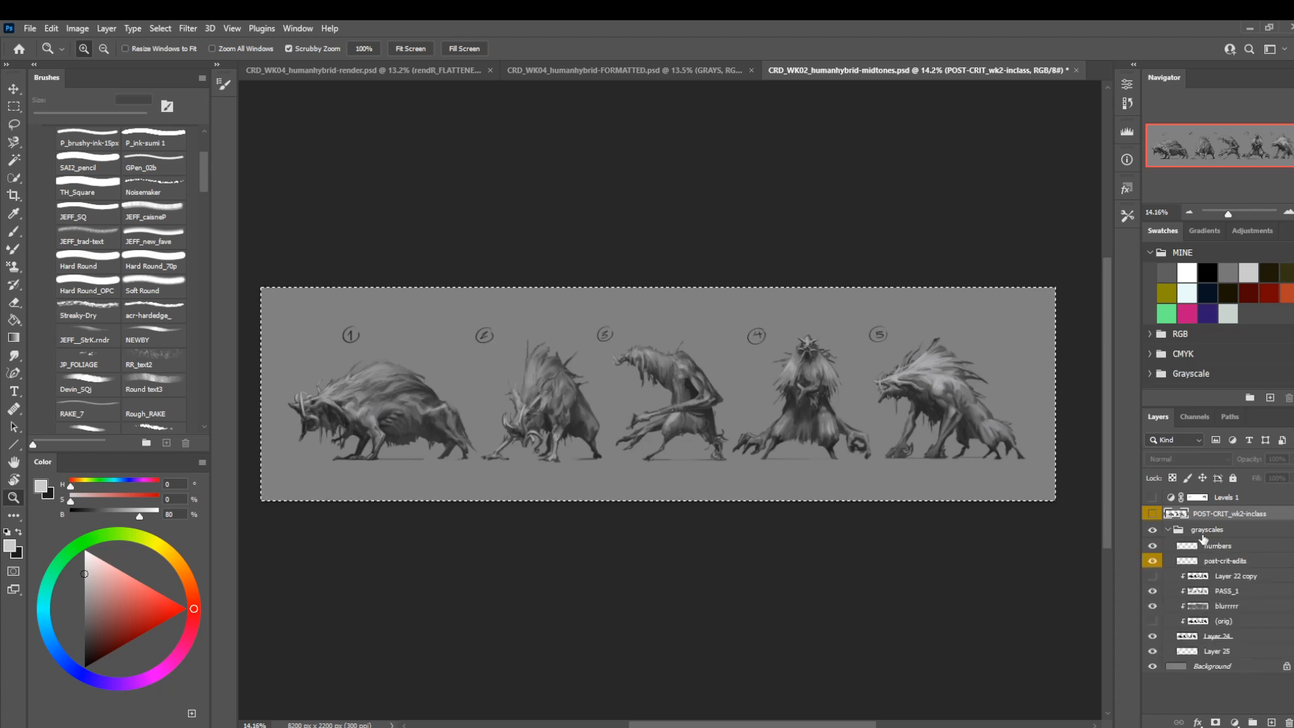
right_click(1204, 531)
click(1104, 621)
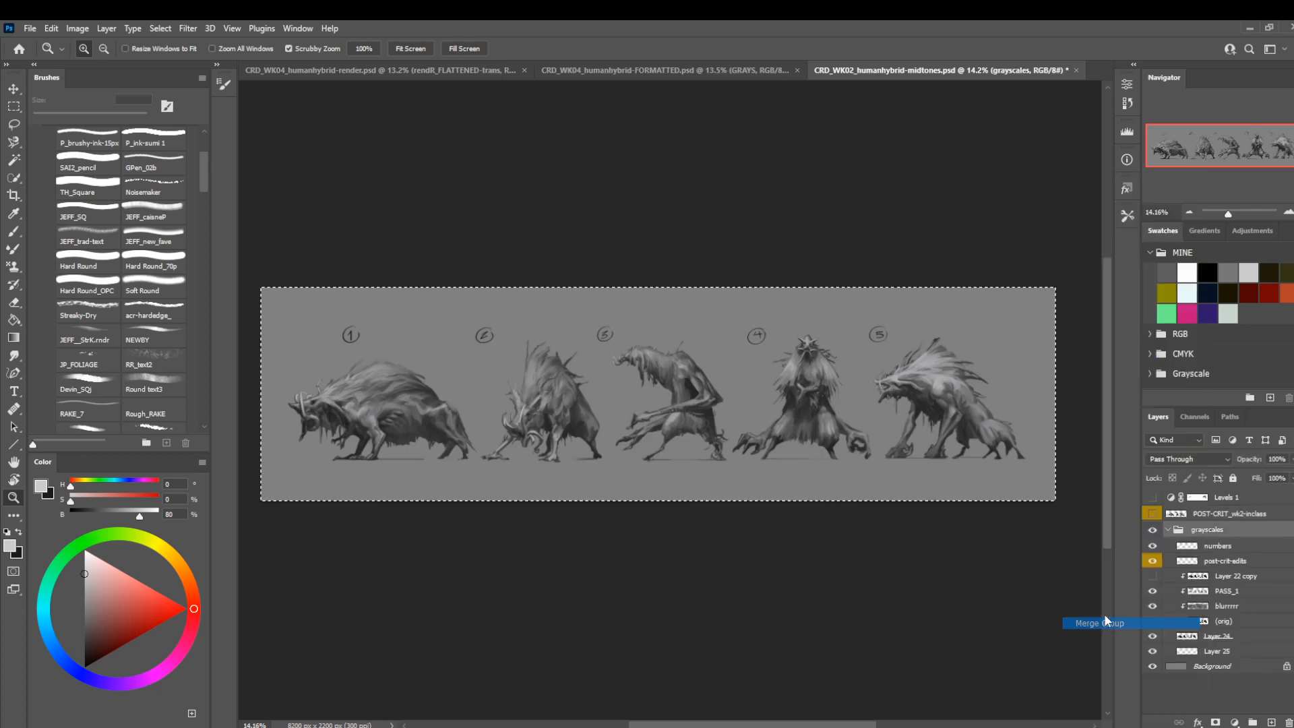
key(m)
key(ctrl+d)
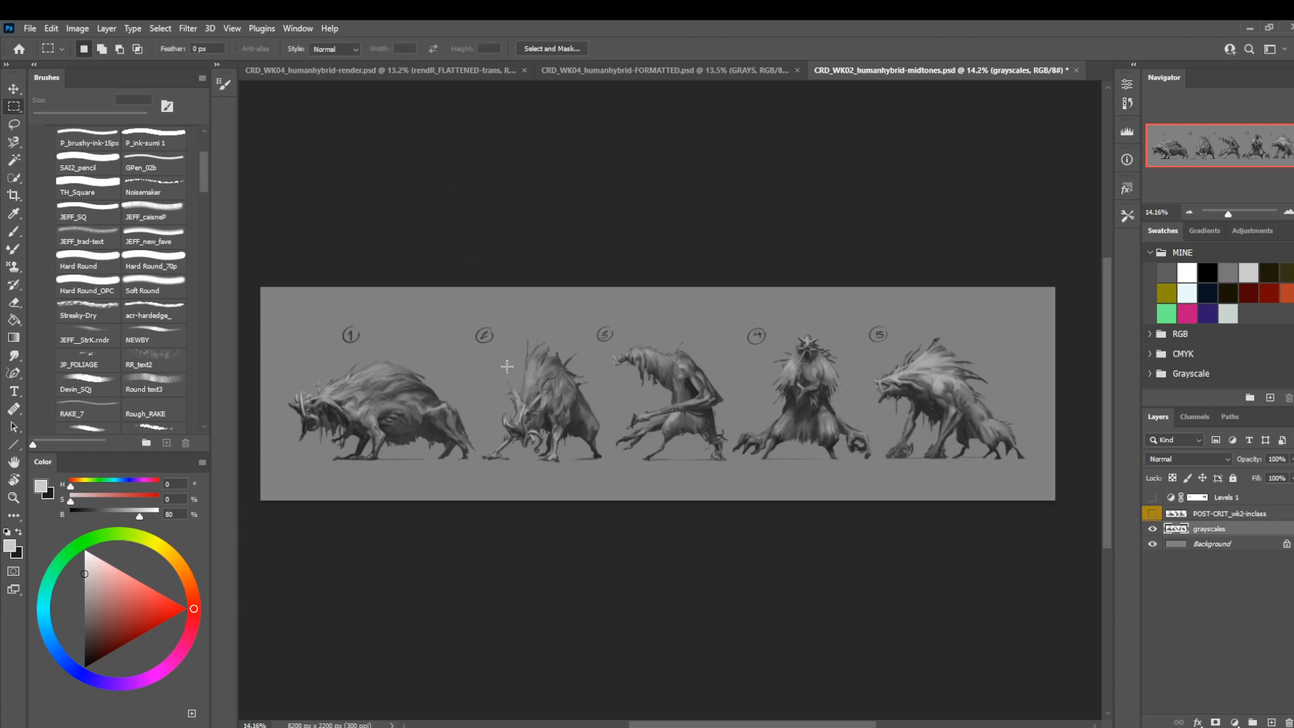
Lasso creature number 2 in the midtones document and paste a copy into the GRAYS group of the FORMATTED sheet.
key(l)
mouse_move(539, 322)
mouse_down()
mouse_move(512, 351)
mouse_move(483, 444)
mouse_move(559, 500)
mouse_up()
drag(605, 412, 541, 322)
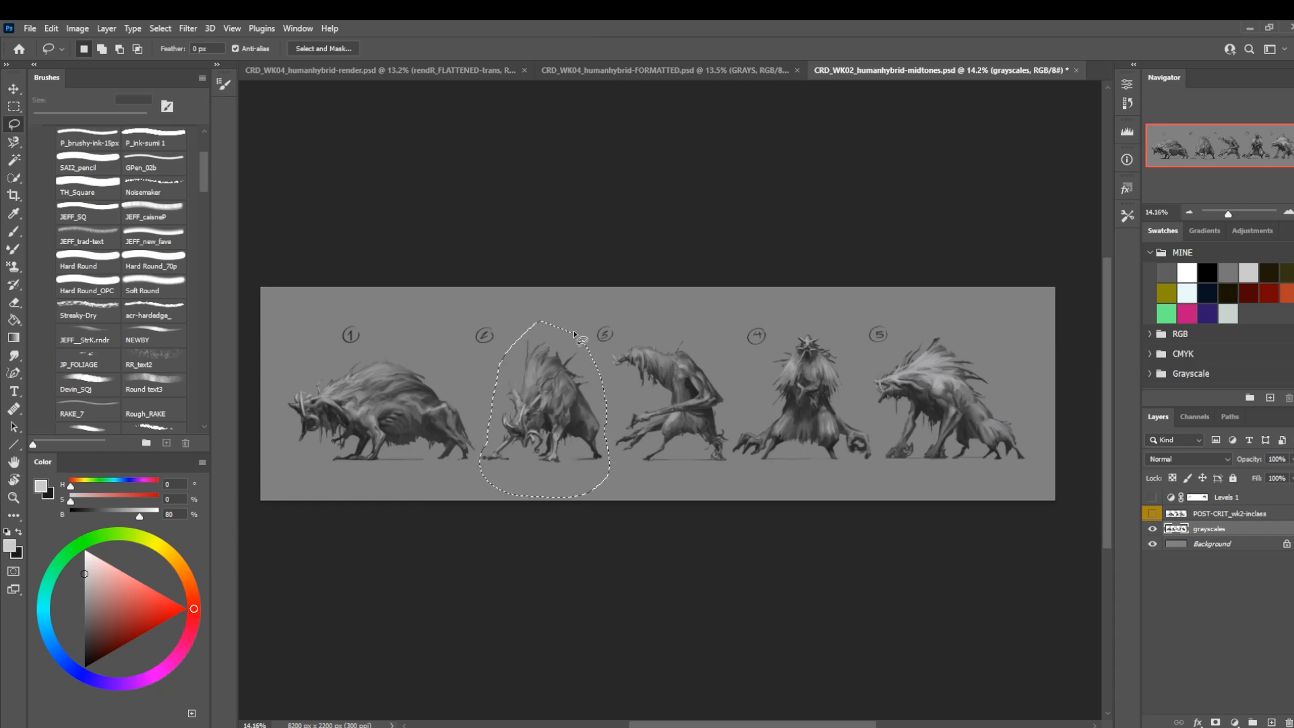
click(641, 69)
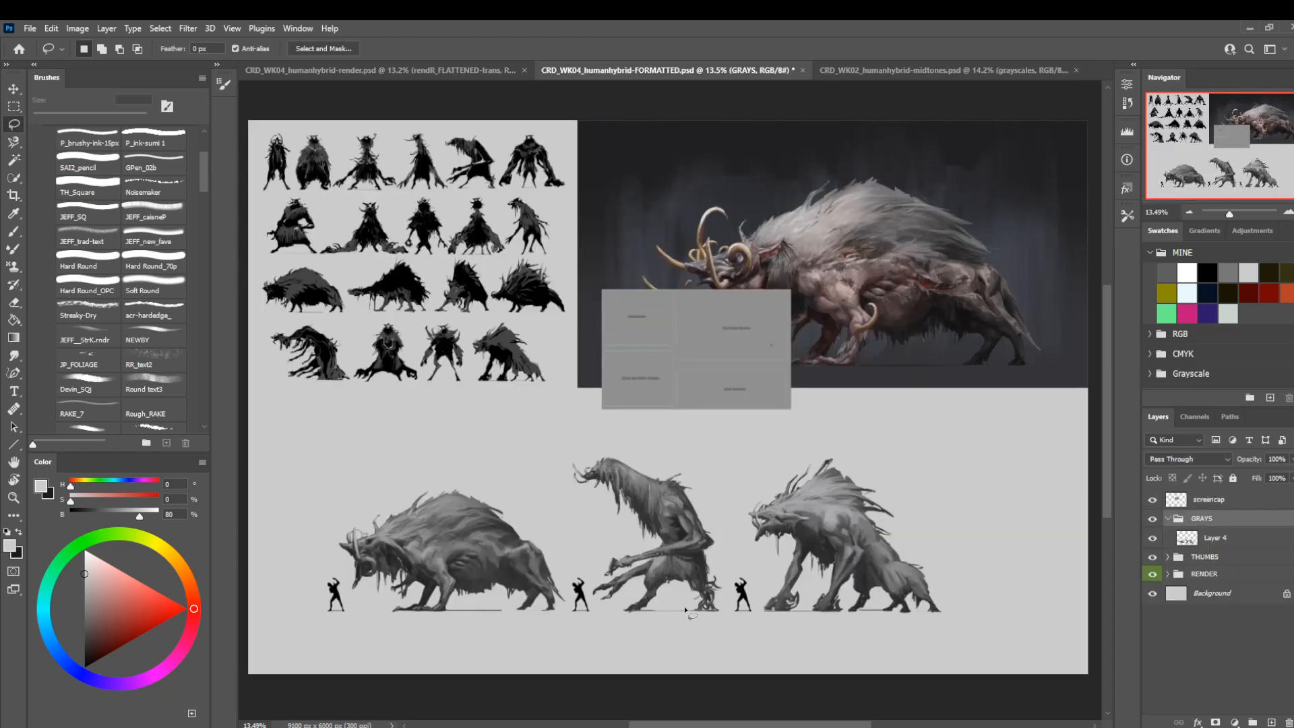
key(ctrl+v)
Scale the pasted creature to about 137% and place it to the right of the other three on the same ground line.
key(ctrl+t)
drag(667, 416, 450, 569)
drag(516, 495, 558, 451)
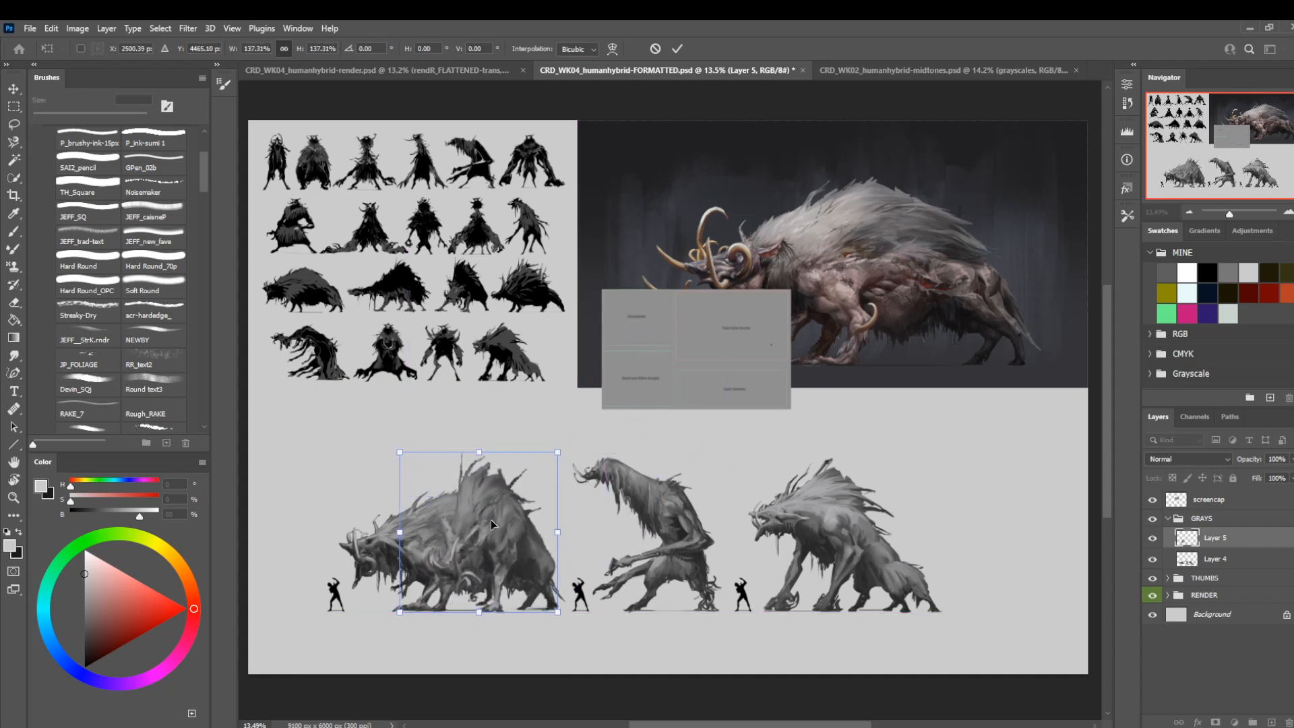
drag(442, 559, 1018, 551)
key(Return)
key(l)
Shift the whole GRAYS group left so all four creatures fit inside the canvas.
click(1205, 523)
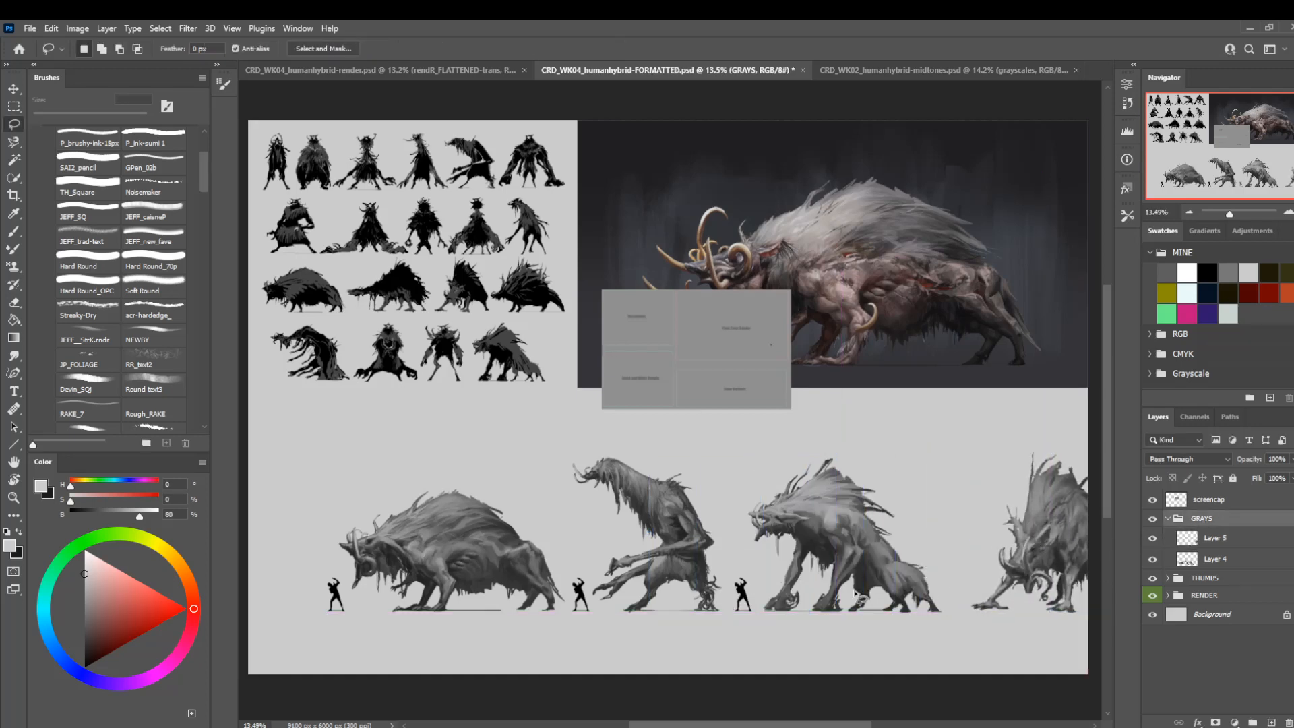
key(ctrl+t)
drag(755, 556, 699, 551)
key(Return)
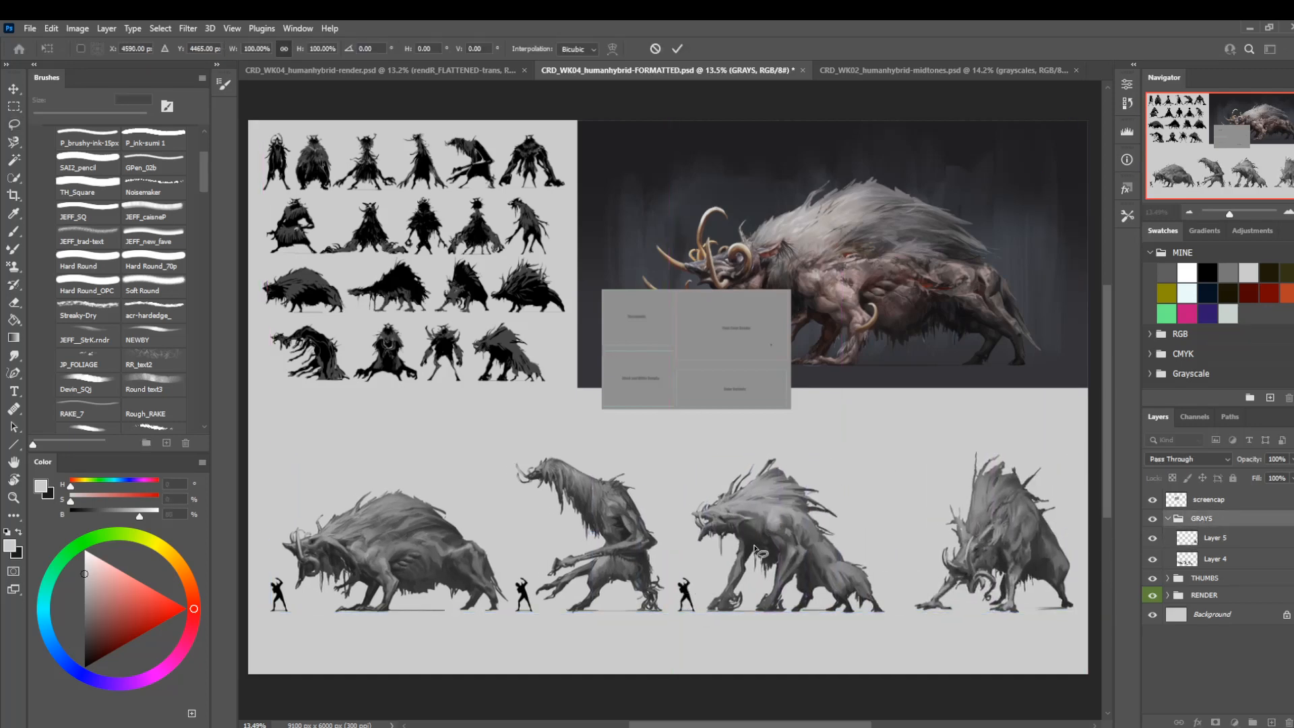
Duplicate the human scale figure beside the third creature and place the copy in front of the fourth creature.
click(1207, 560)
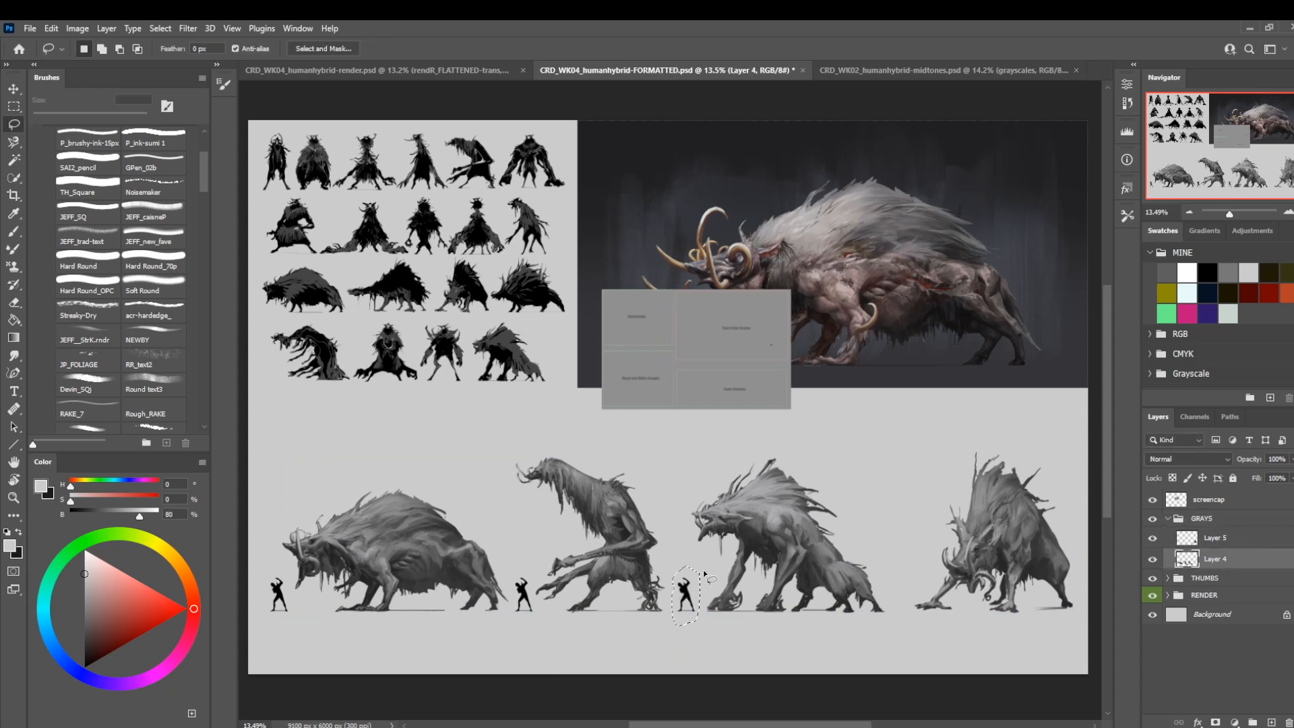
key(ctrl+j)
key(ctrl+t)
scroll(704, 623, up, 3)
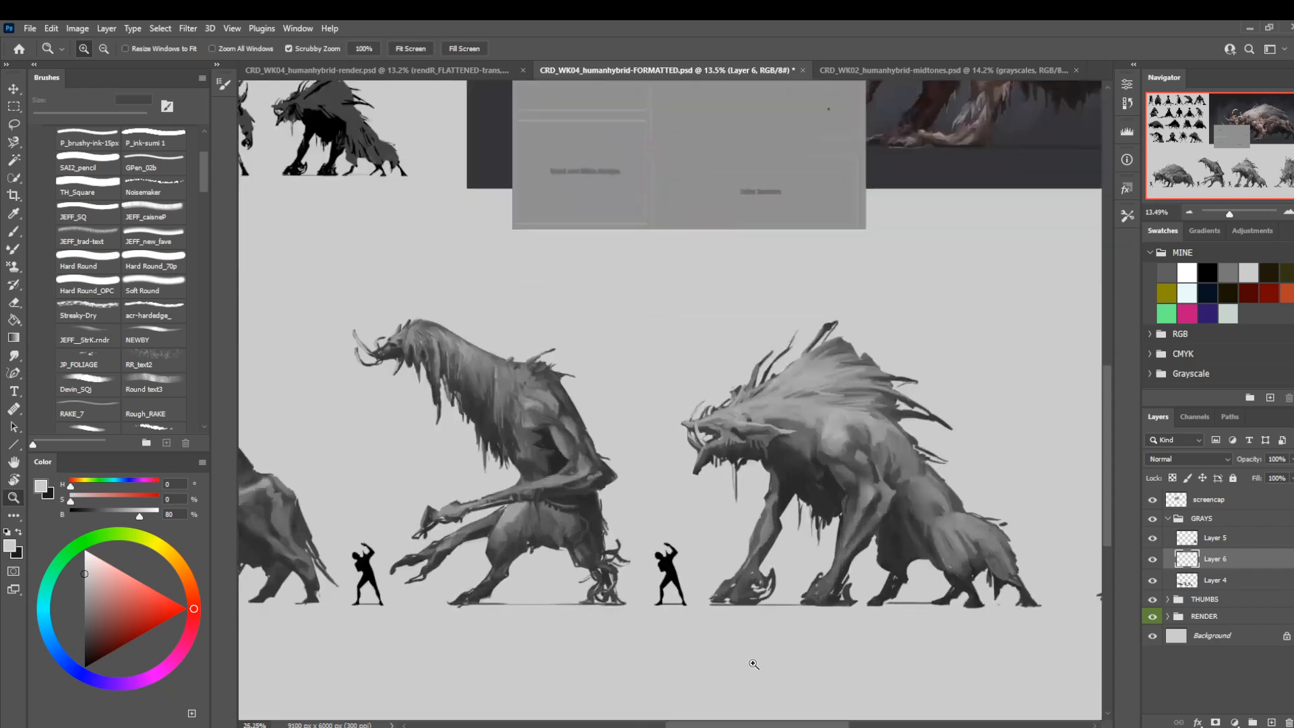
drag(663, 584, 972, 585)
drag(972, 585, 698, 587)
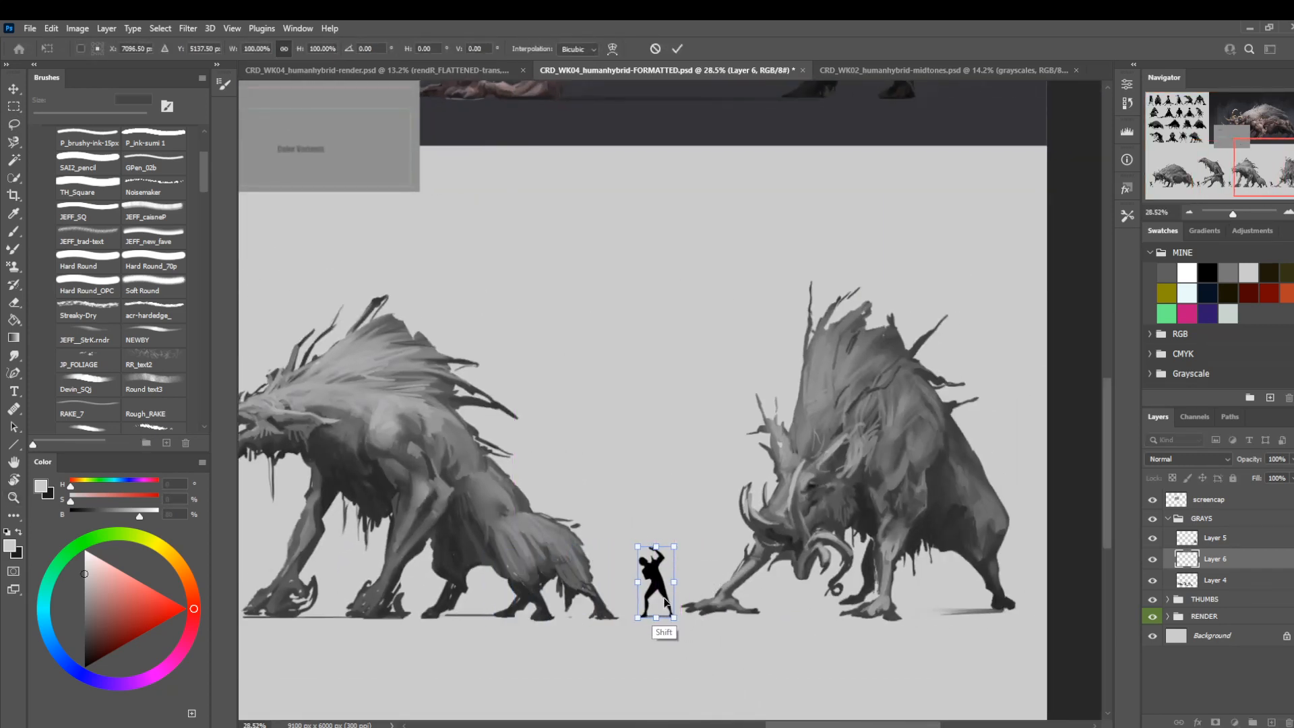
key(Return)
Merge the duplicated human figure with the fourth creature's layer, Layer 5.
key(z)
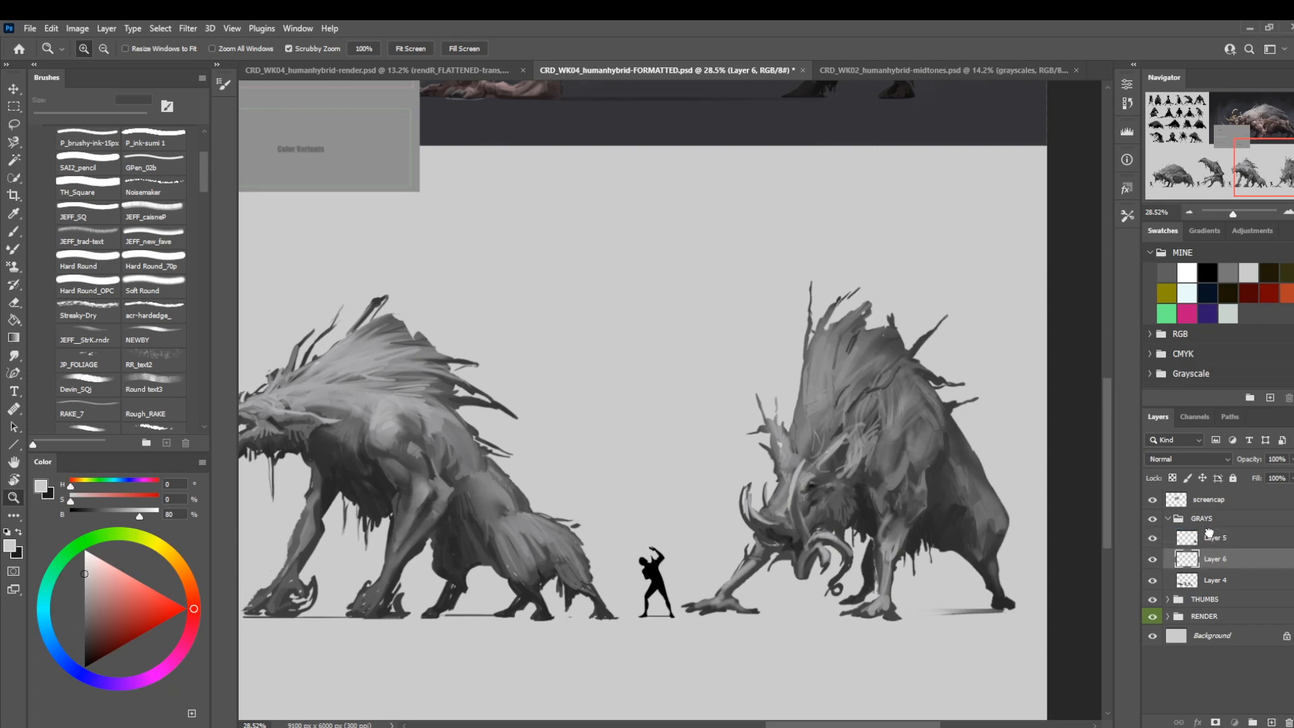
right_click(1204, 561)
click(1079, 558)
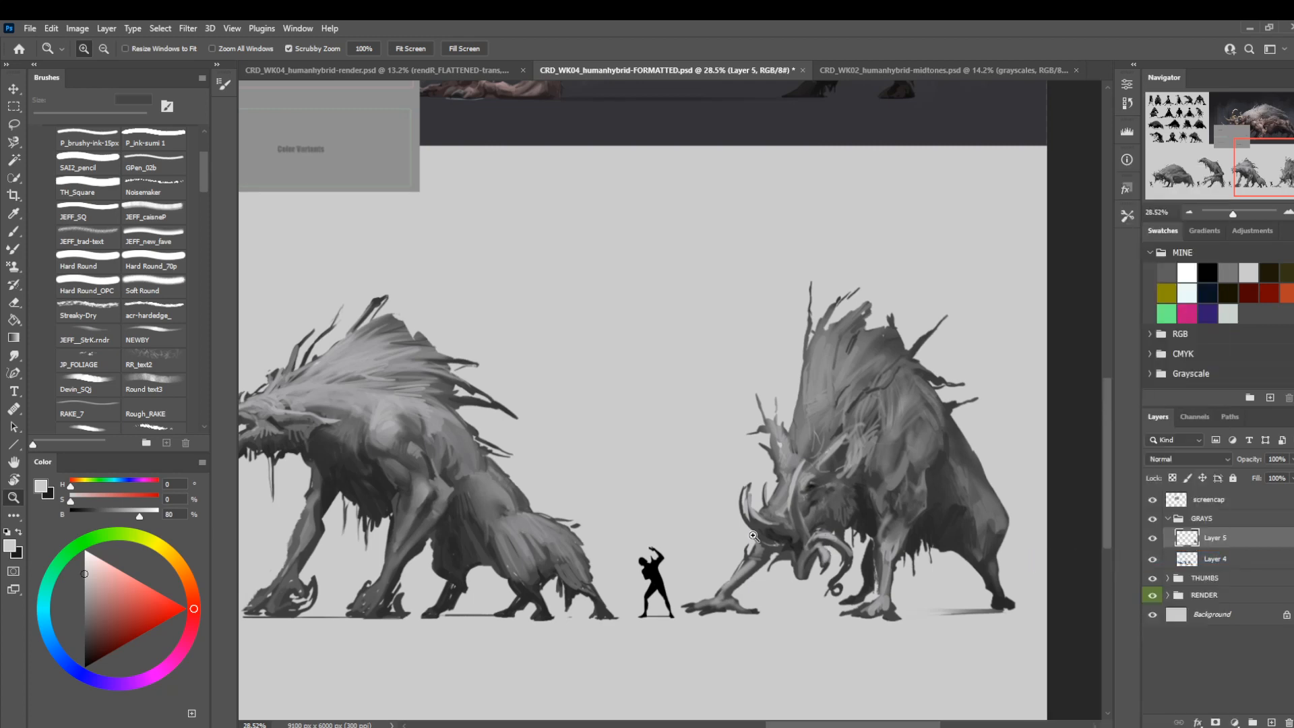
Lasso the third creature with its human figure on Layer 4 and put them on their own layer.
drag(818, 509, 794, 534)
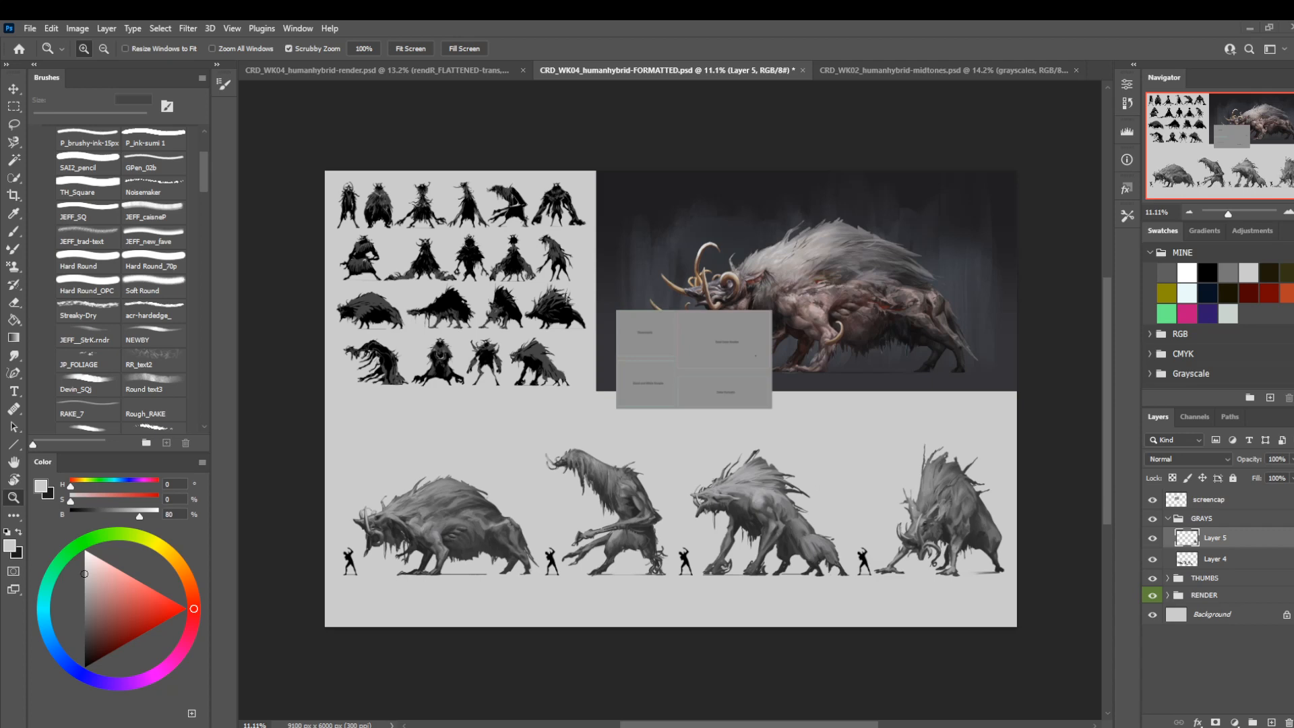
drag(674, 545, 692, 560)
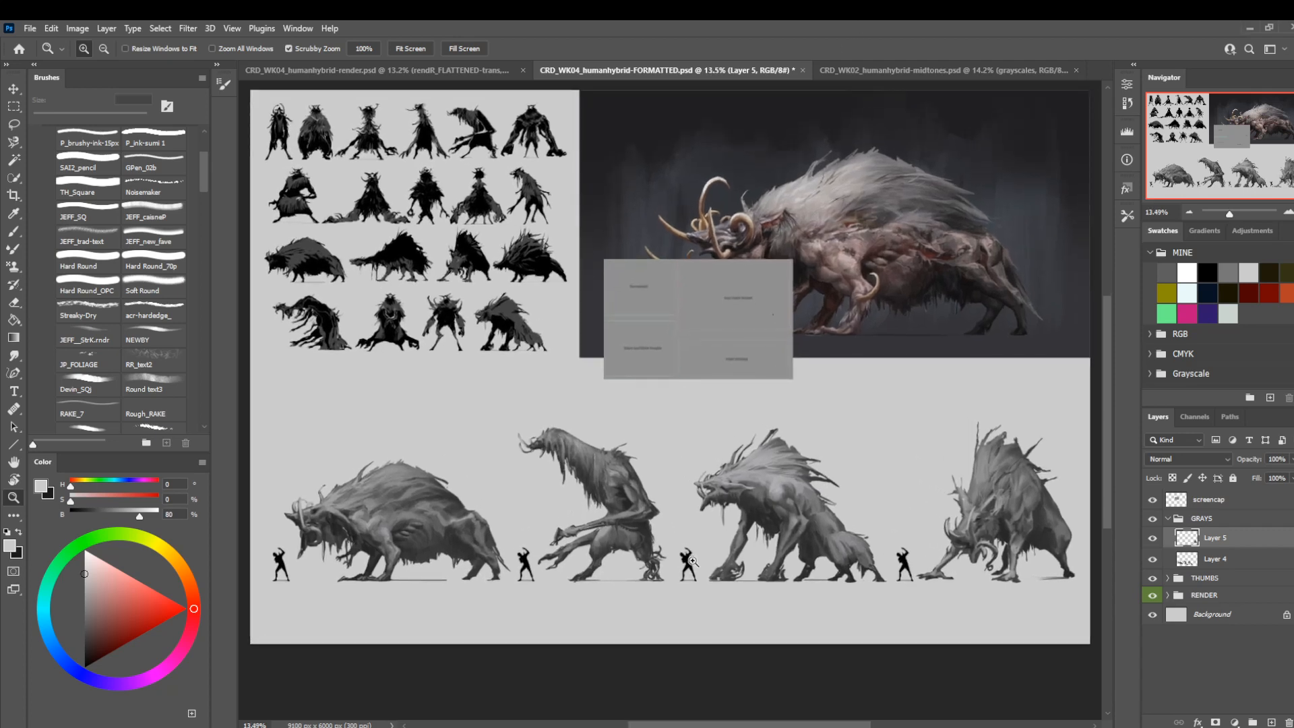
click(1216, 559)
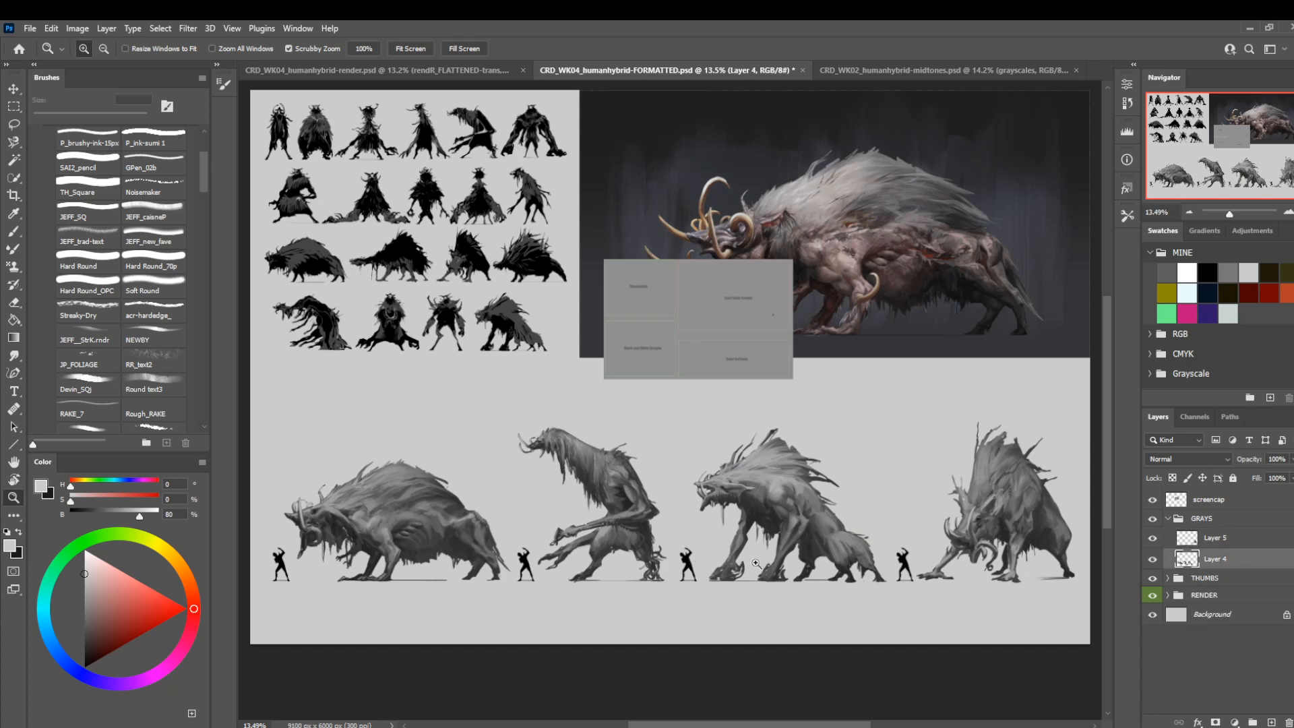
key(l)
mouse_move(676, 544)
mouse_down()
mouse_move(679, 598)
mouse_move(848, 629)
mouse_up()
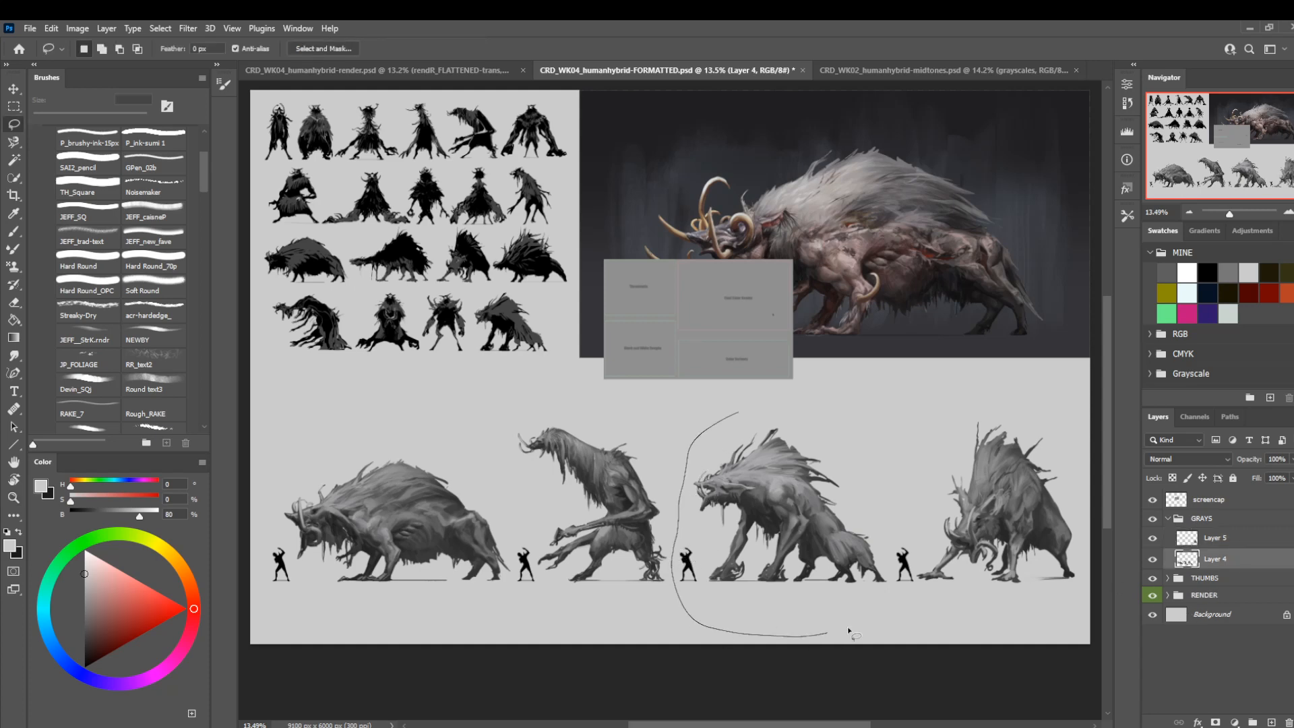
drag(881, 494, 890, 532)
key(ctrl+j)
Lasso the second creature with its human figure on Layer 4 and put them on their own layer.
click(1221, 584)
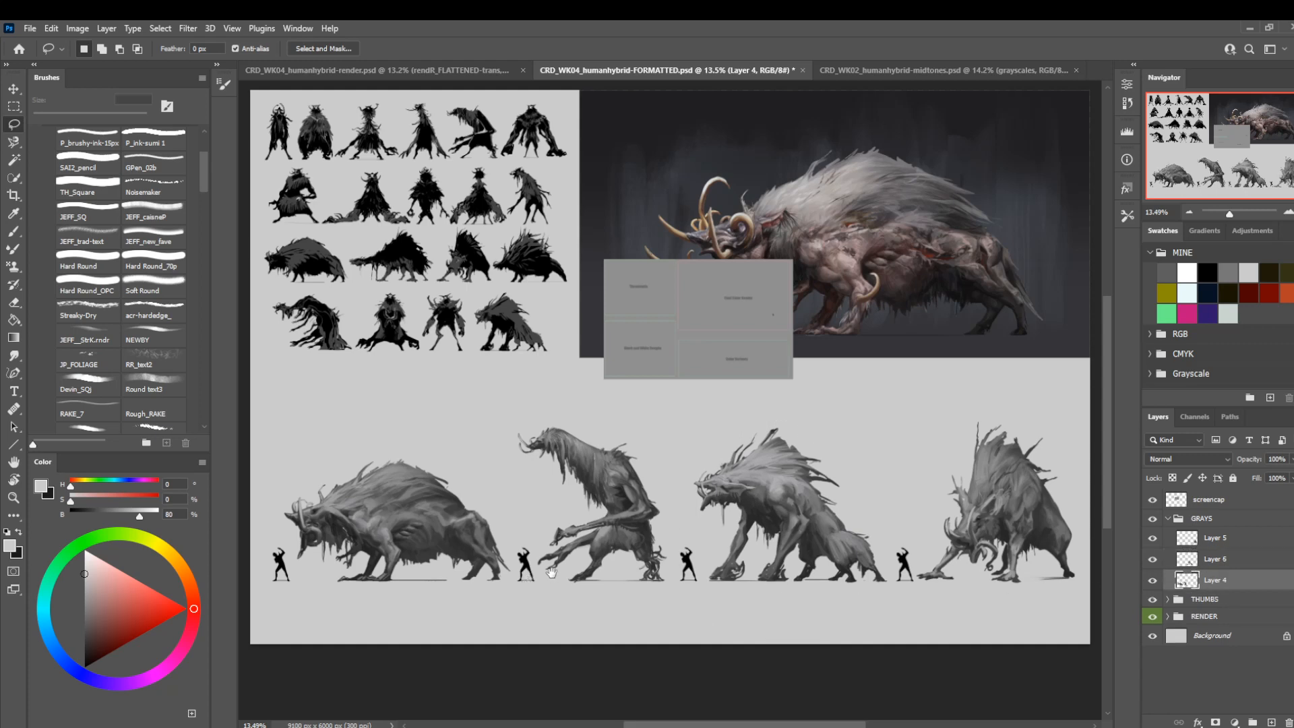
drag(548, 569, 626, 541)
drag(635, 370, 569, 443)
drag(589, 521, 704, 611)
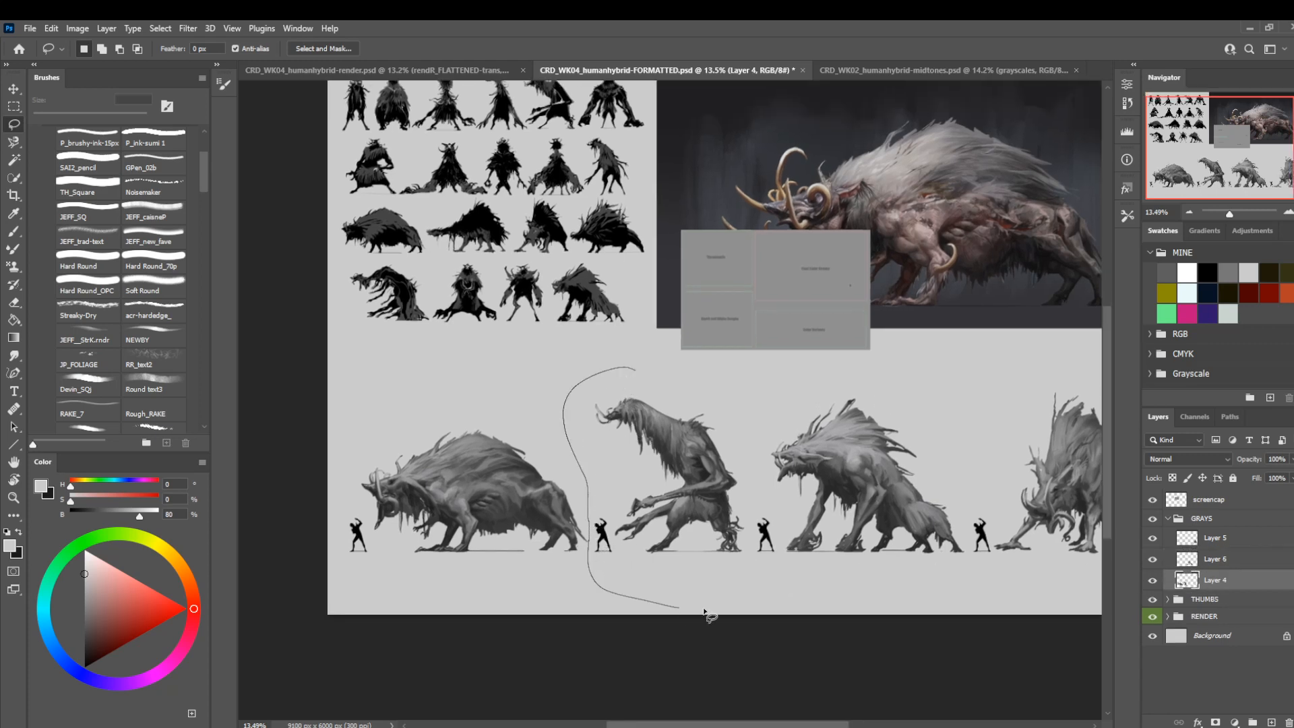
drag(744, 500, 701, 360)
key(ctrl+j)
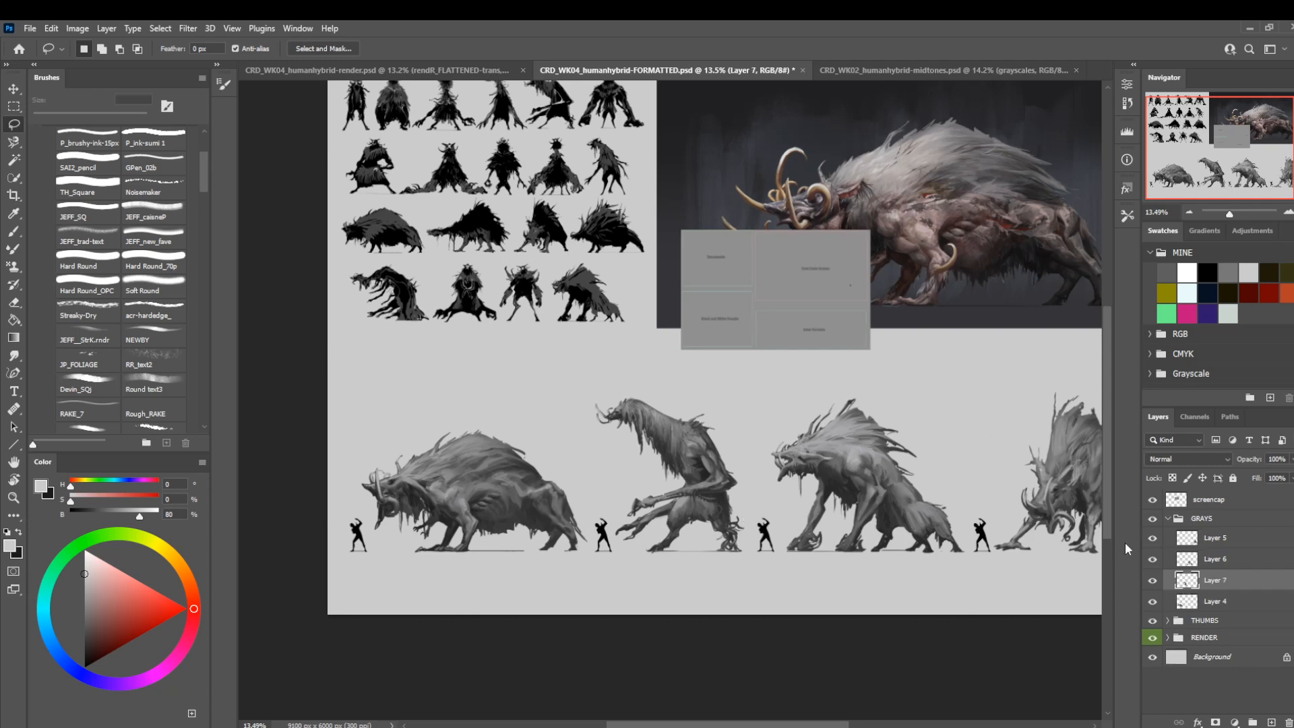
Move the third and fourth creatures on Layers 6 and 5 together beneath the first two creatures as a lower row.
mouse_move(824, 439)
mouse_down()
mouse_move(736, 494)
mouse_move(736, 465)
mouse_move(739, 503)
mouse_move(752, 483)
mouse_up()
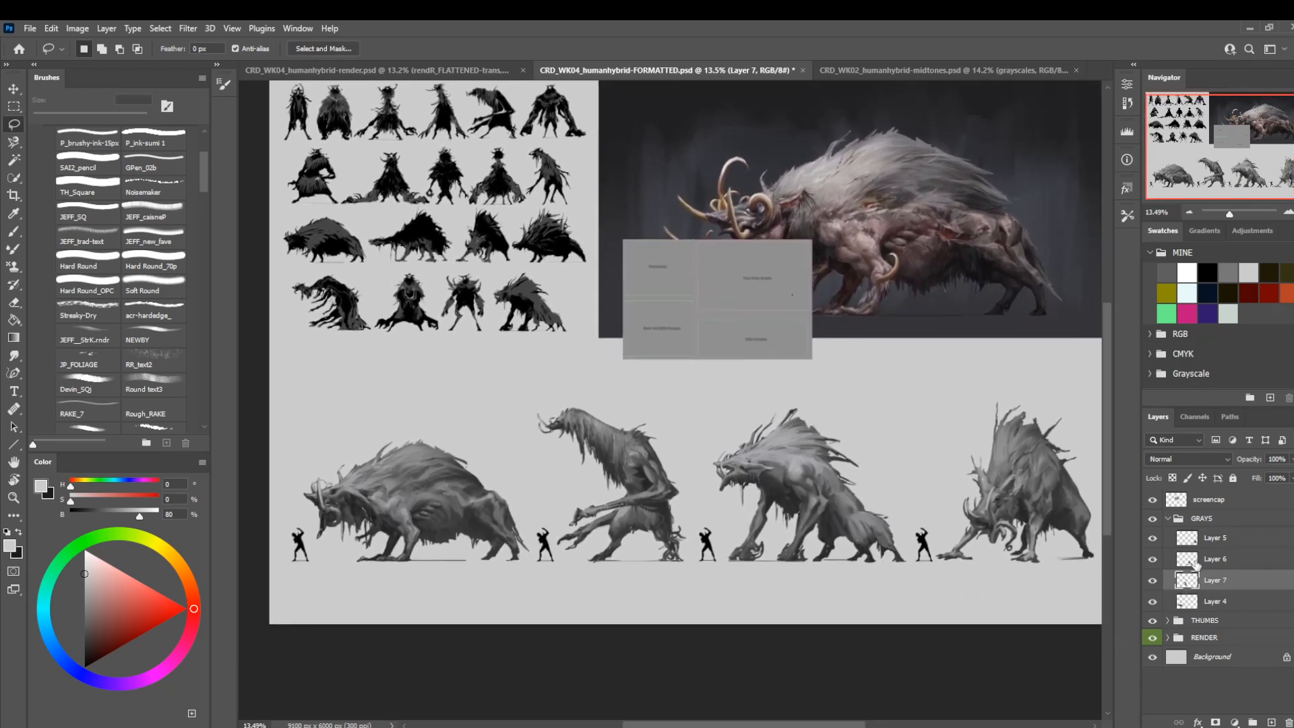
click(1196, 561)
shift+click(1213, 541)
key(ctrl+t)
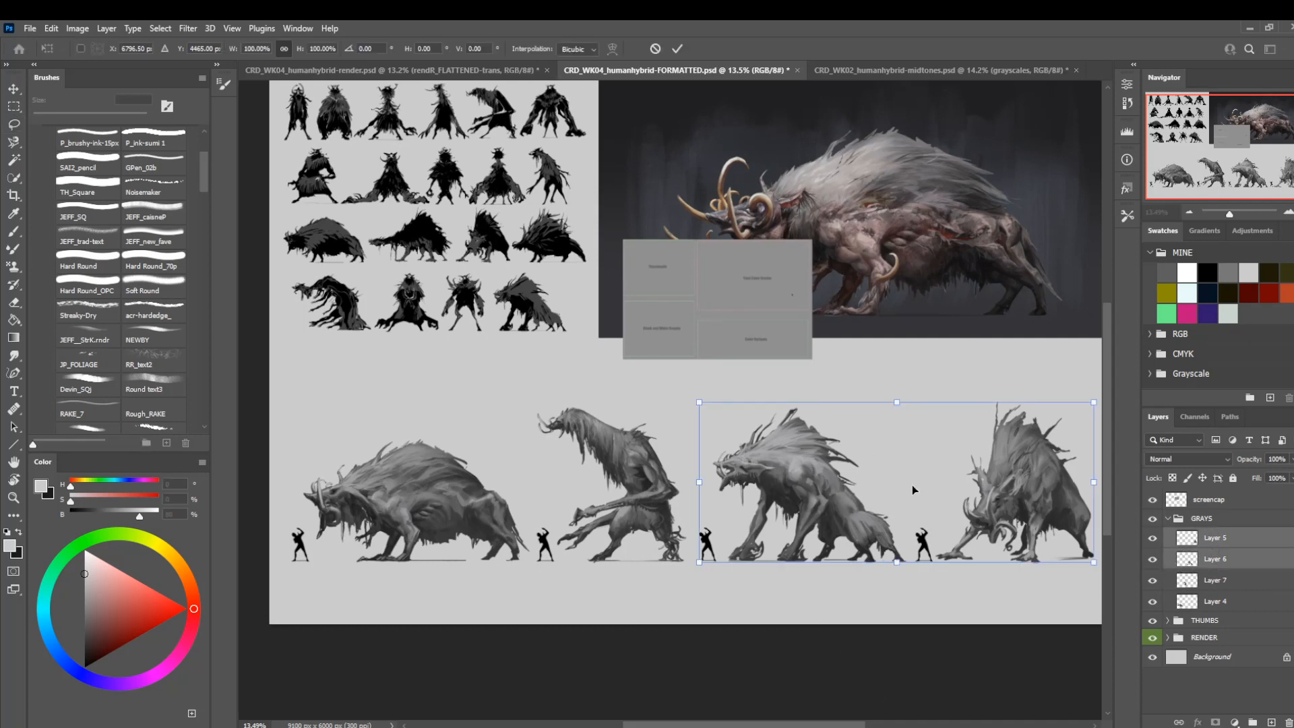
drag(912, 490, 521, 539)
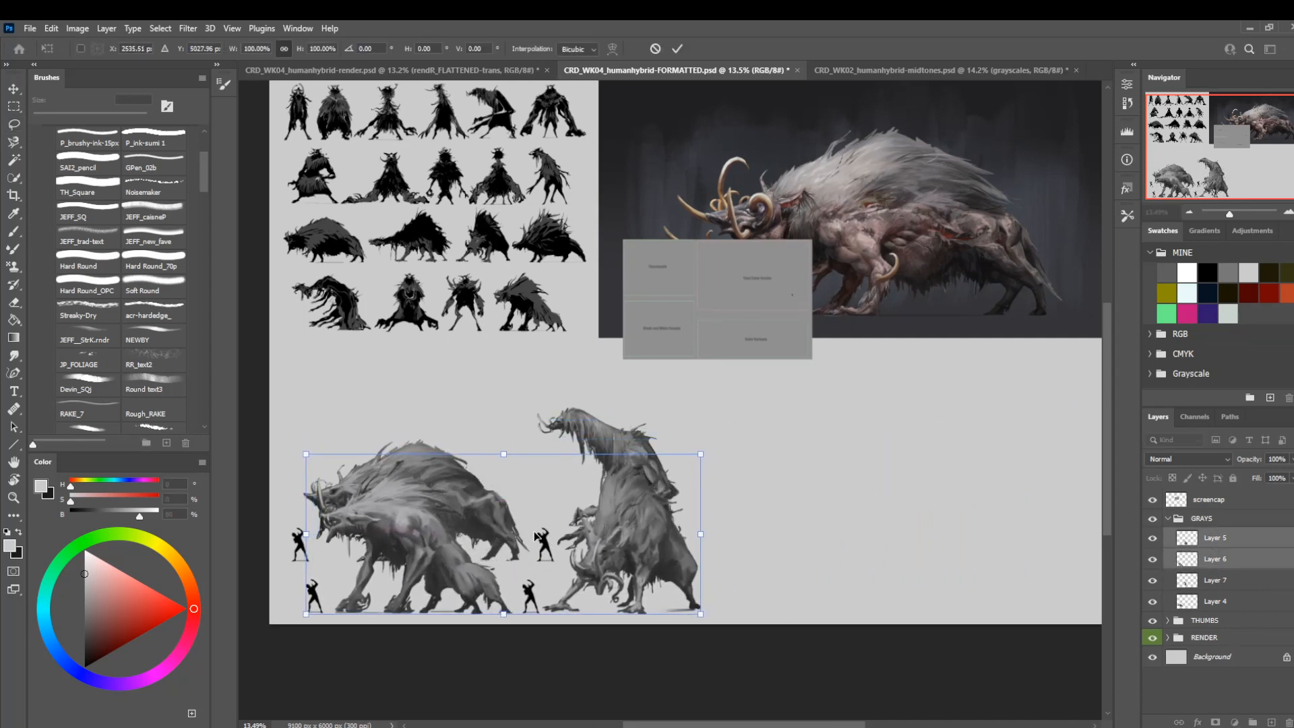
key(Return)
Move the first two creatures on Layers 7 and 4 straight up above the lower row, clear of overlap.
click(1201, 586)
shift+click(1205, 600)
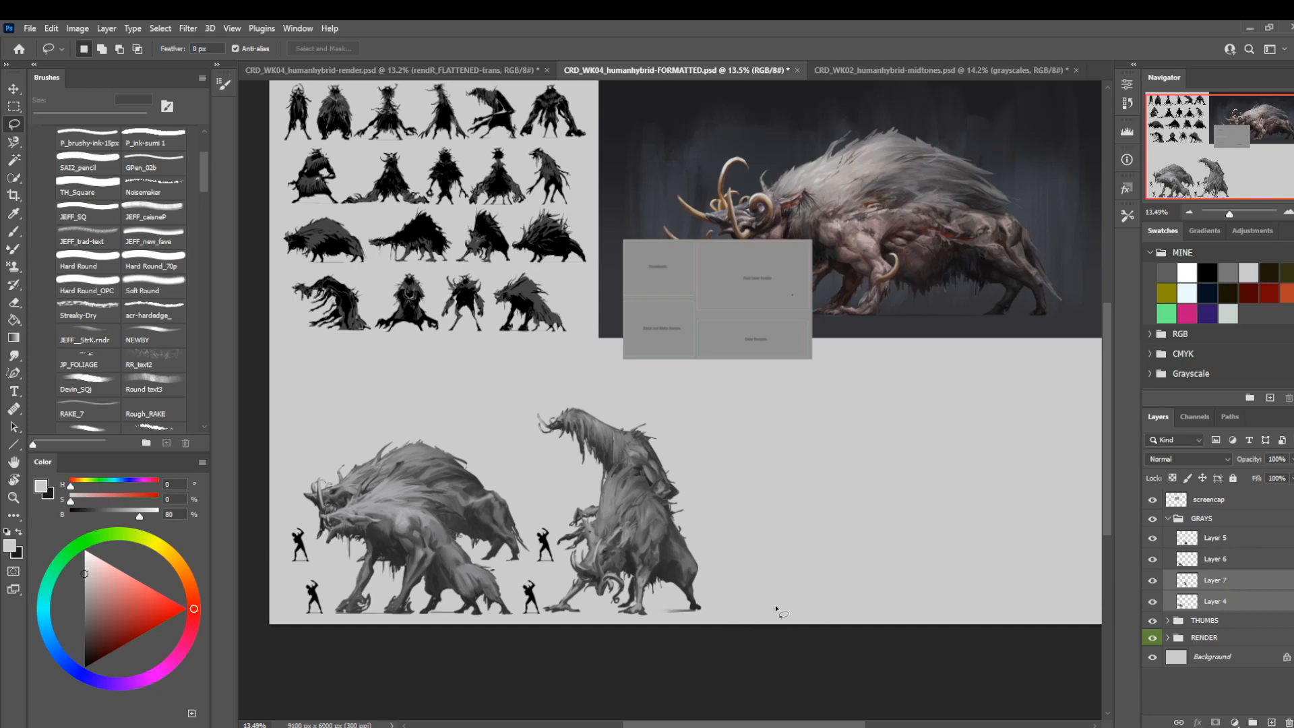
key(ctrl+t)
drag(481, 542, 481, 432)
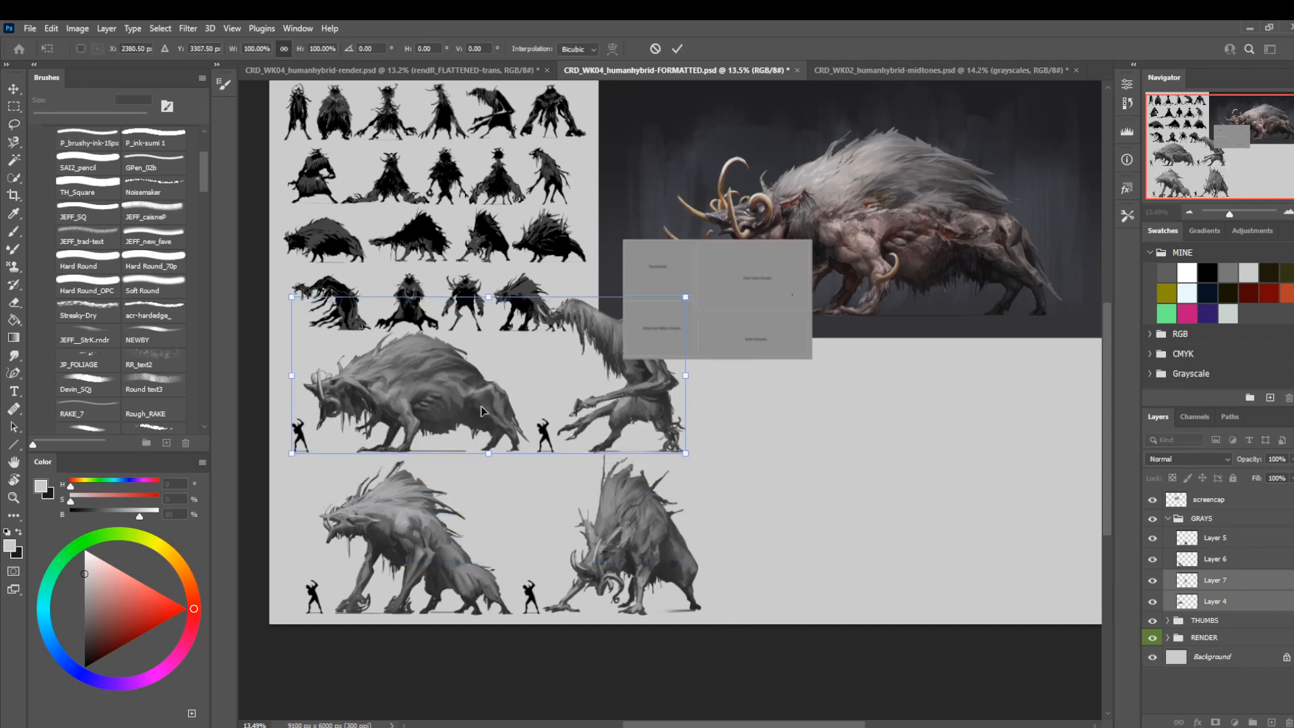
key(Return)
Convert each of the four creature layers, Layers 4, 7, 6 and 5, to its own smart object.
click(1213, 602)
right_click(1219, 602)
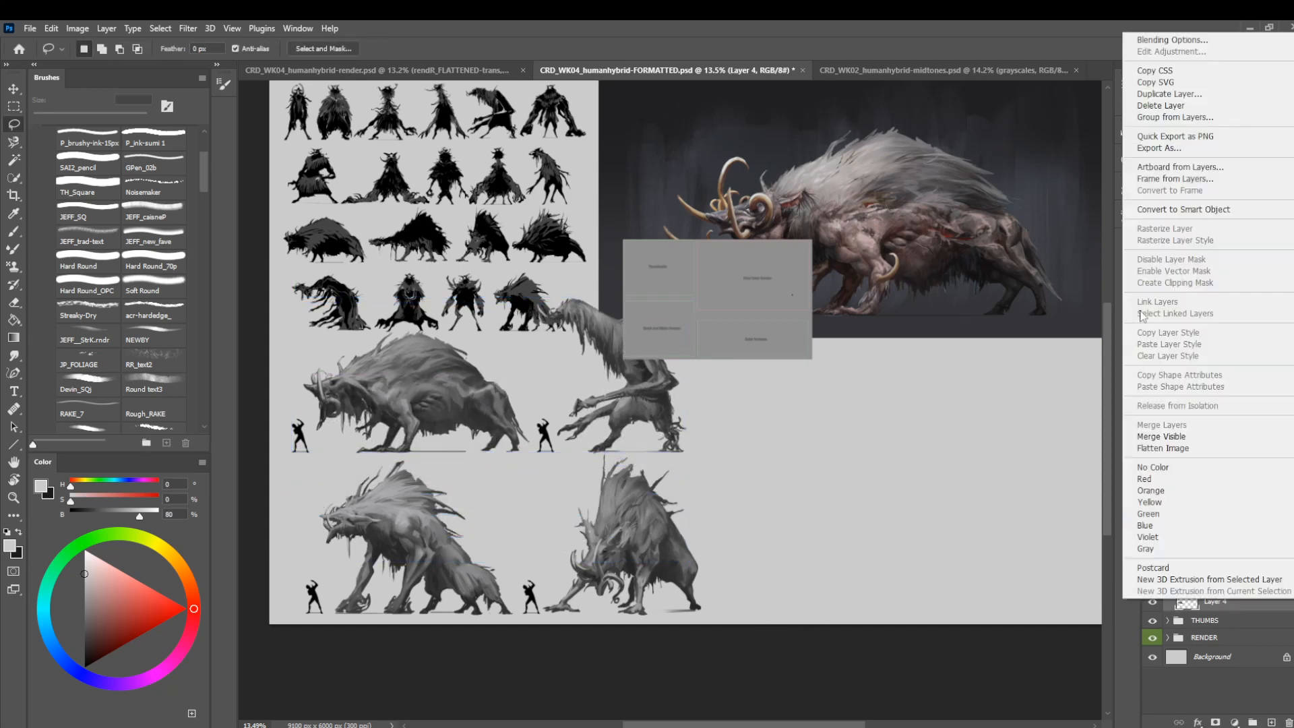
click(1162, 209)
click(1213, 580)
right_click(1213, 580)
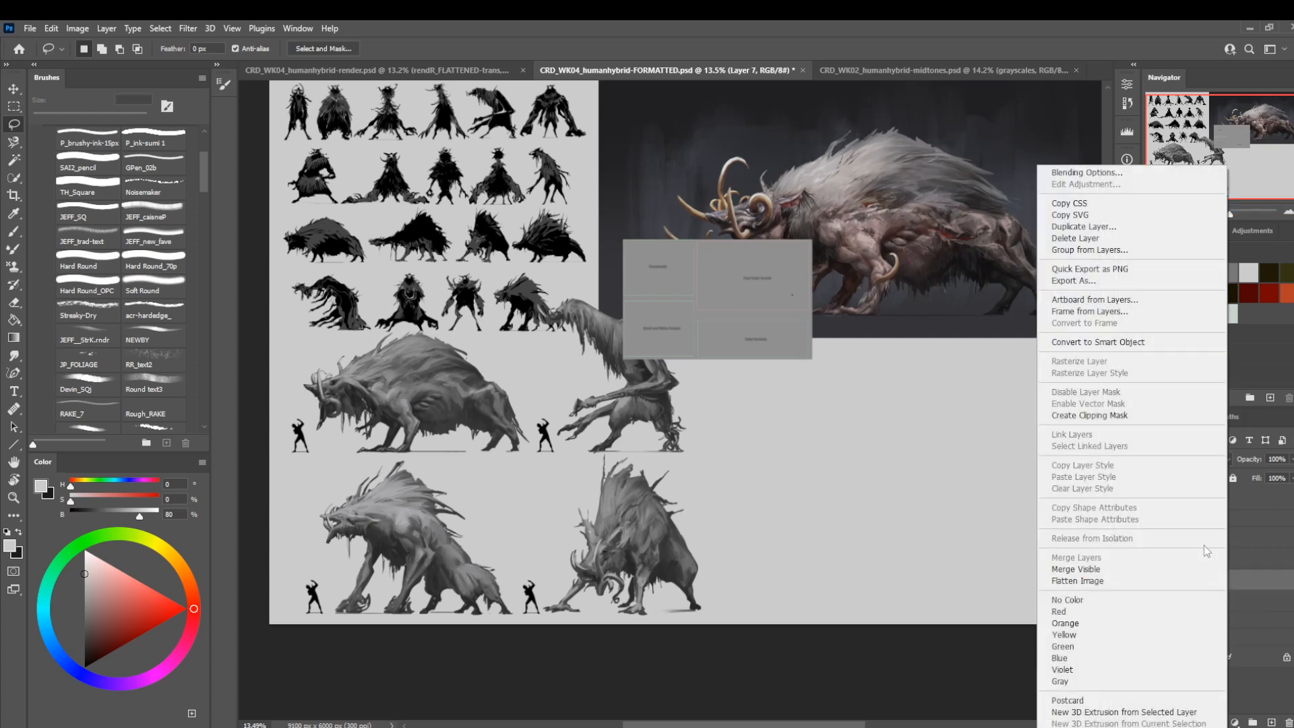
click(1132, 340)
click(1216, 560)
right_click(1216, 560)
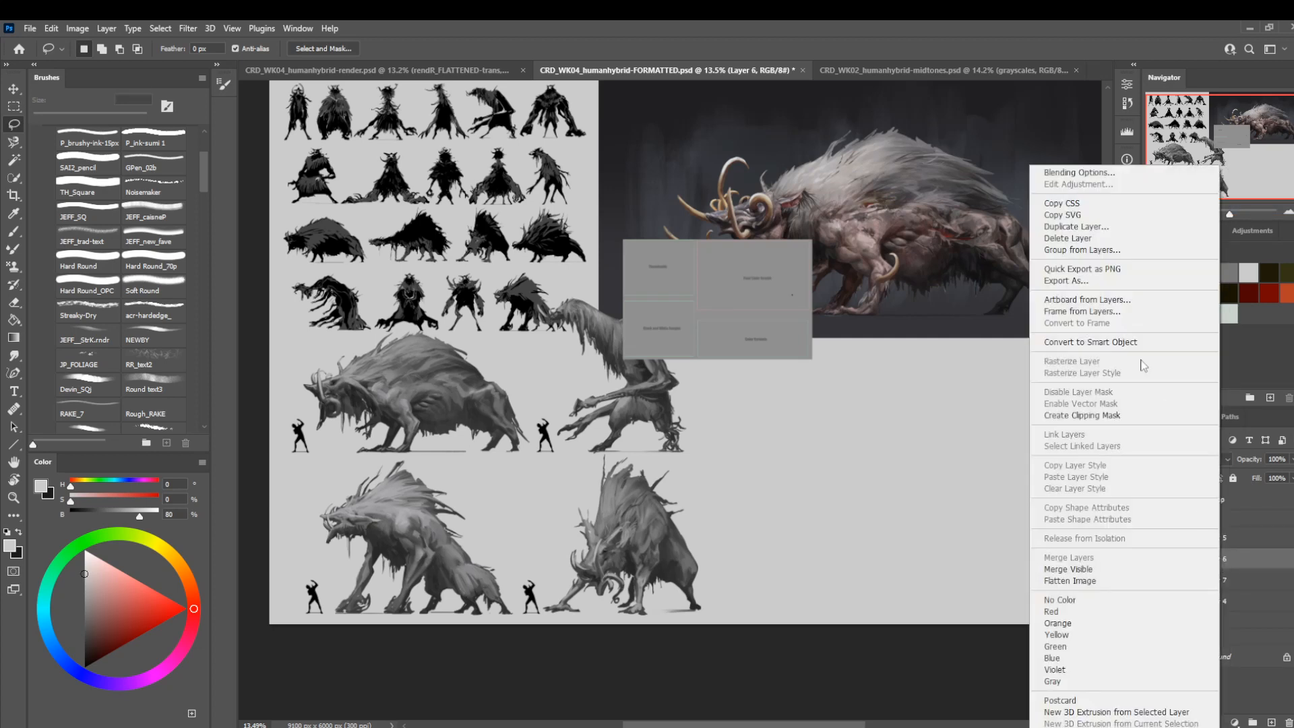
click(1126, 339)
click(1223, 540)
right_click(1223, 540)
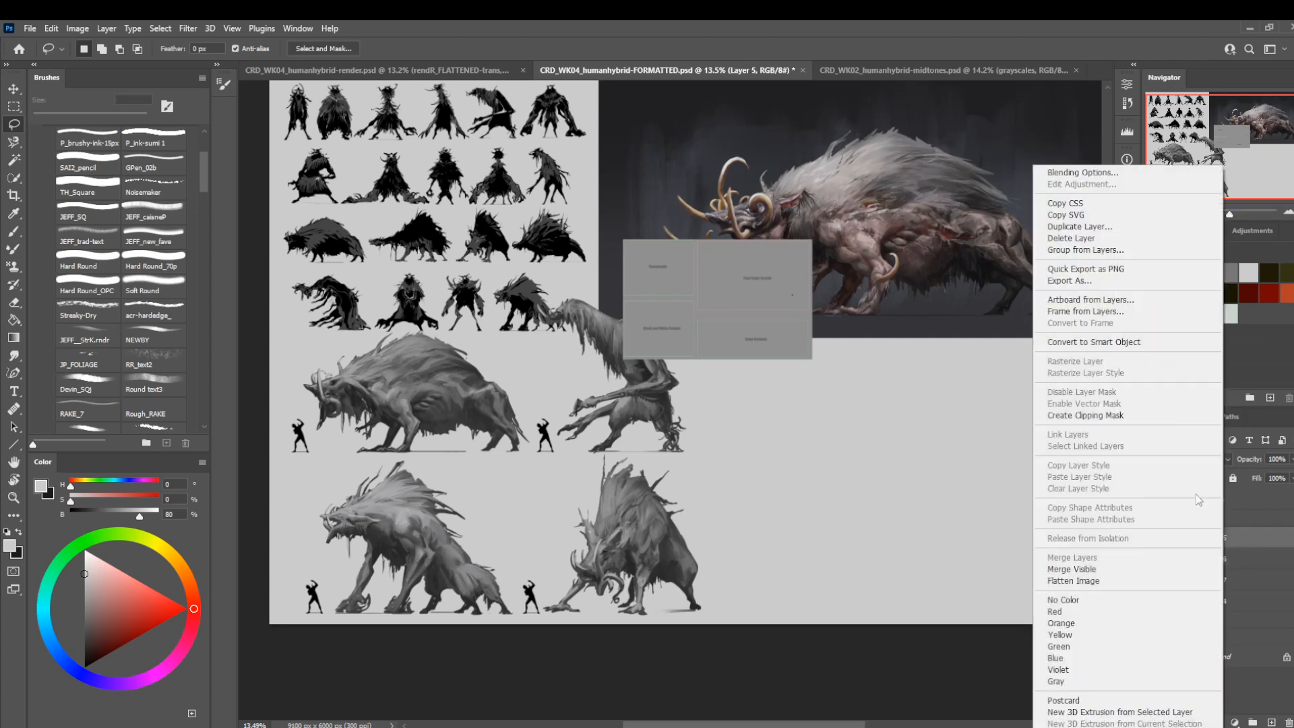
click(1126, 340)
Scale the lower-row creatures on Layers 5 and 6 together to 94.32% and align them beneath the upper row.
shift+click(1213, 559)
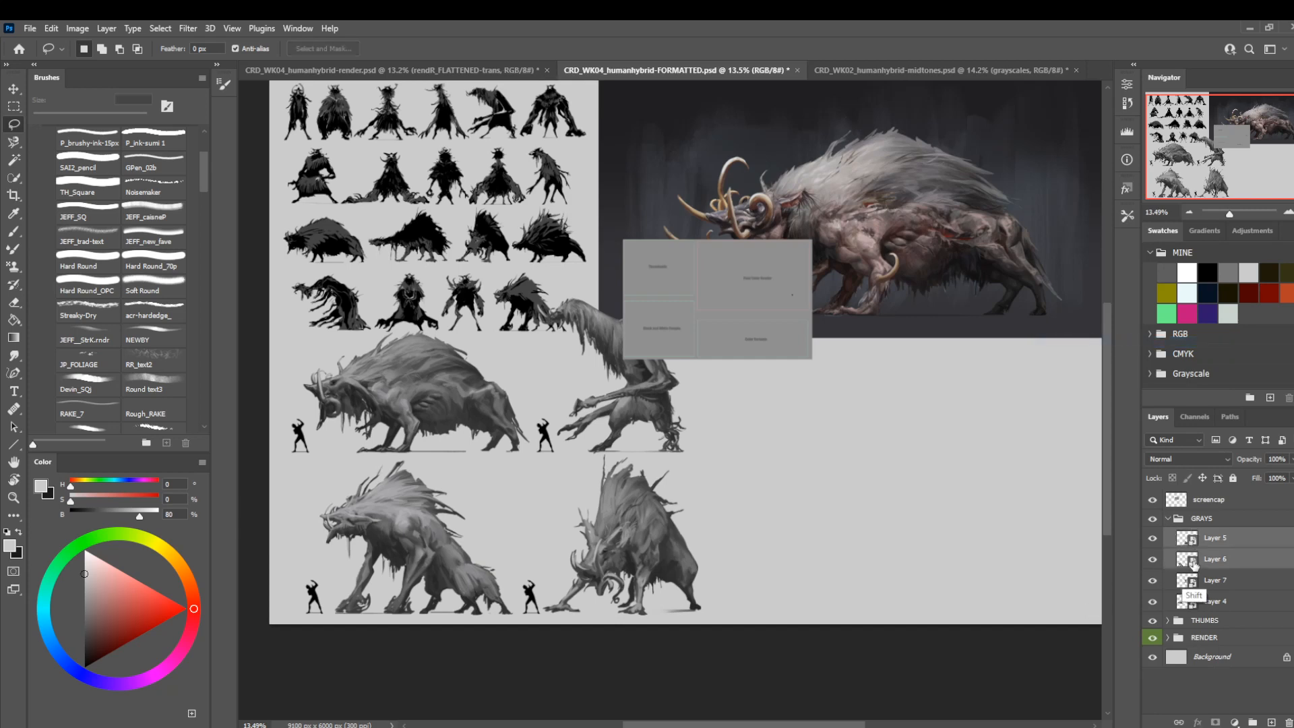
key(ctrl+t)
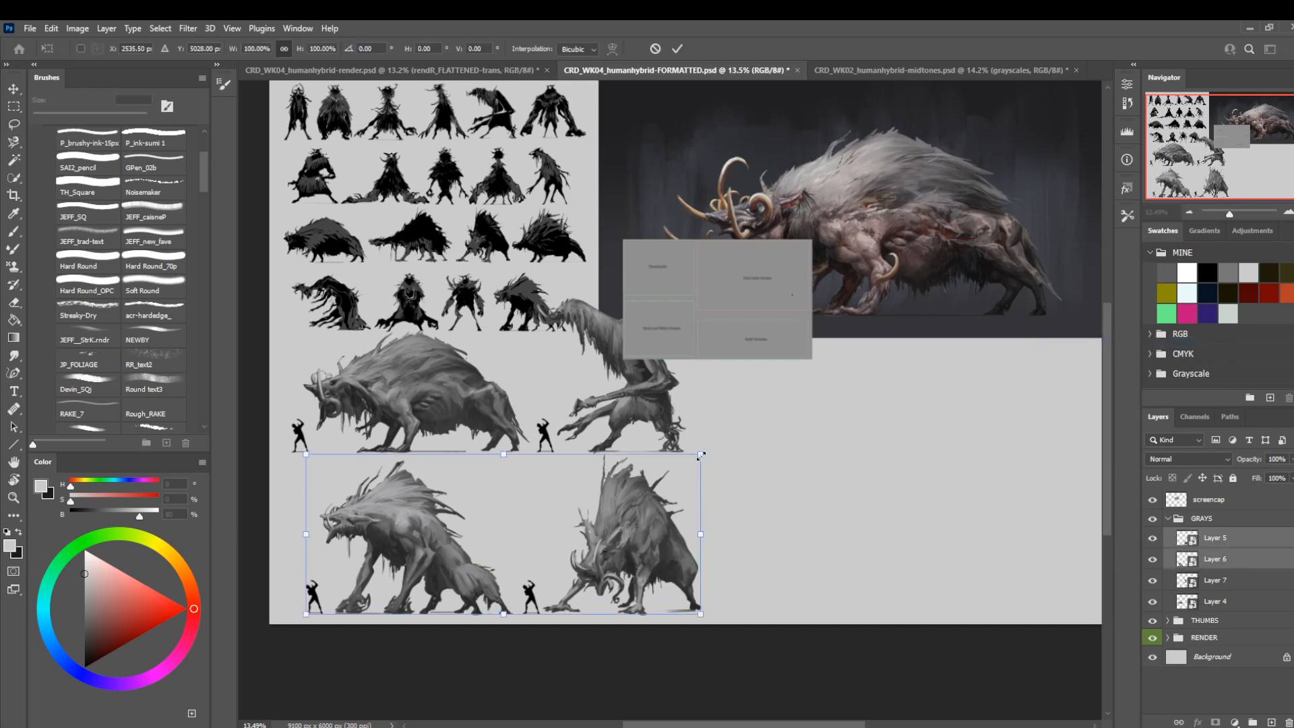
drag(701, 456, 679, 464)
drag(535, 545, 546, 544)
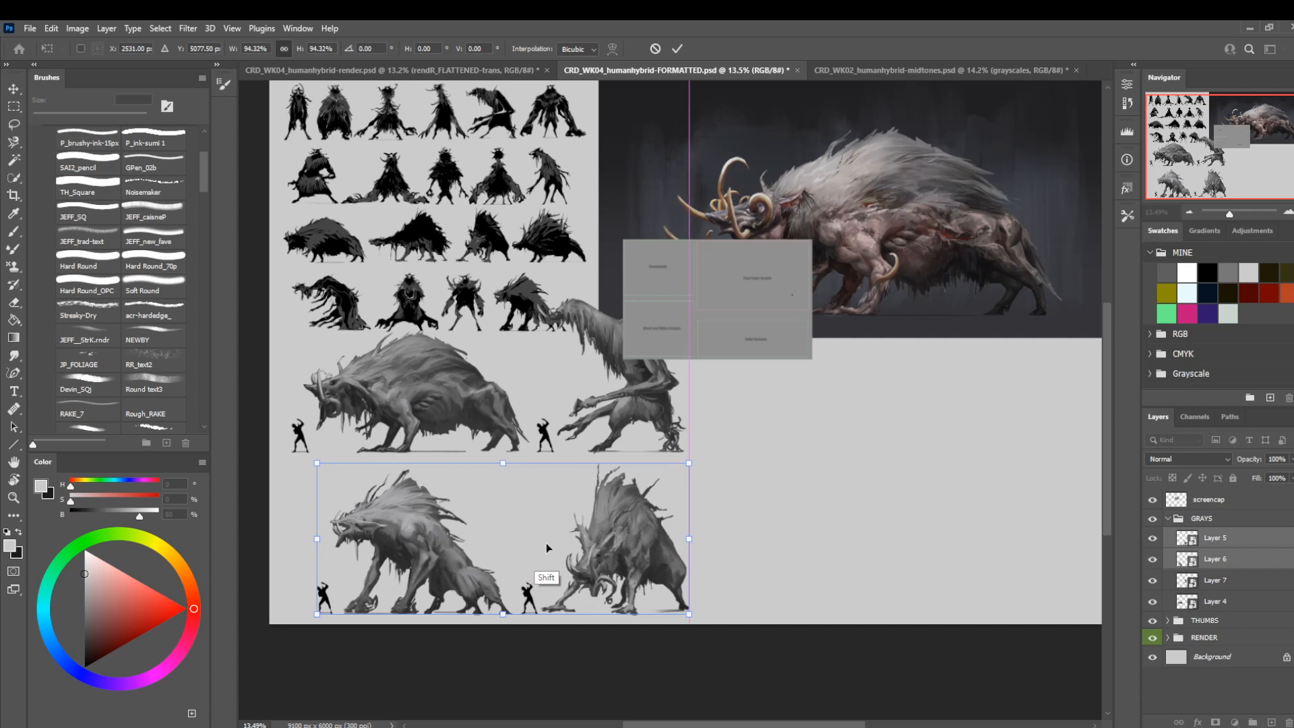
key(Return)
key(l)
Scale the whole GRAYS group to 75.36% and position it beneath the thumbnail silhouettes, matching their column width.
click(1202, 519)
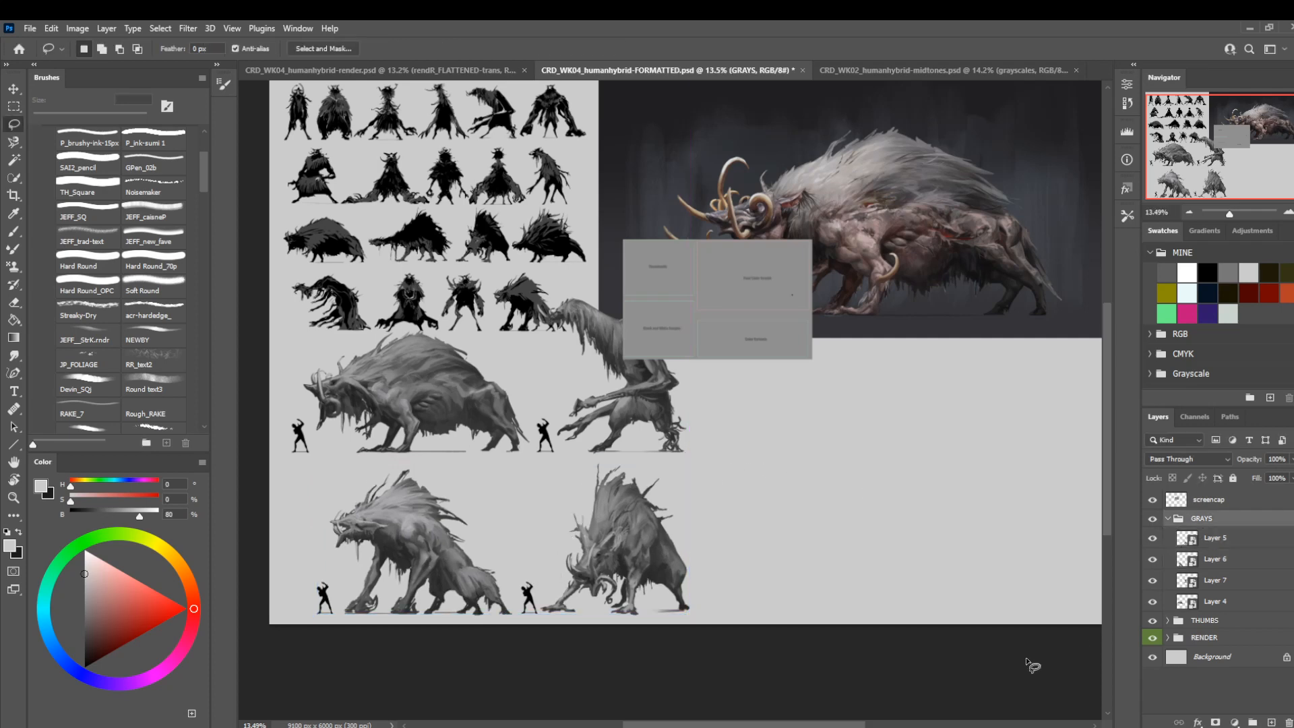
key(ctrl+t)
drag(690, 295, 593, 374)
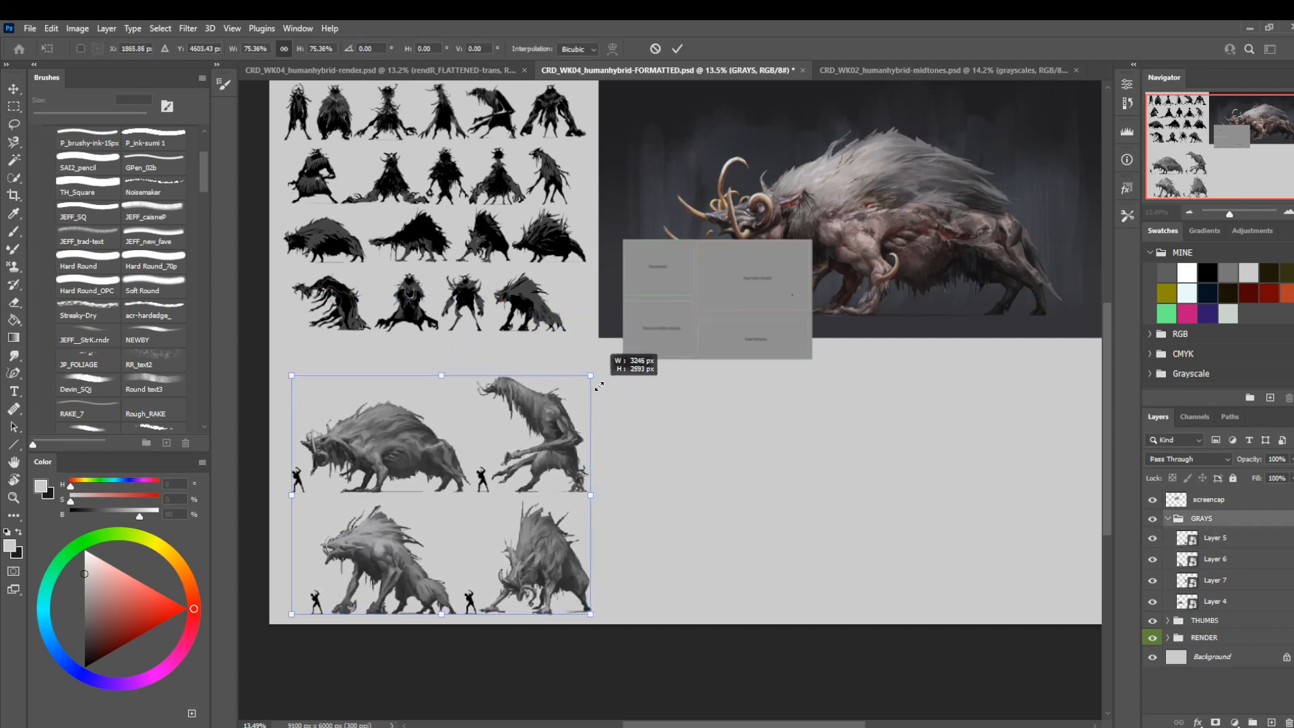
drag(496, 481, 476, 471)
key(shift+Right)
key(Right)
key(Right)
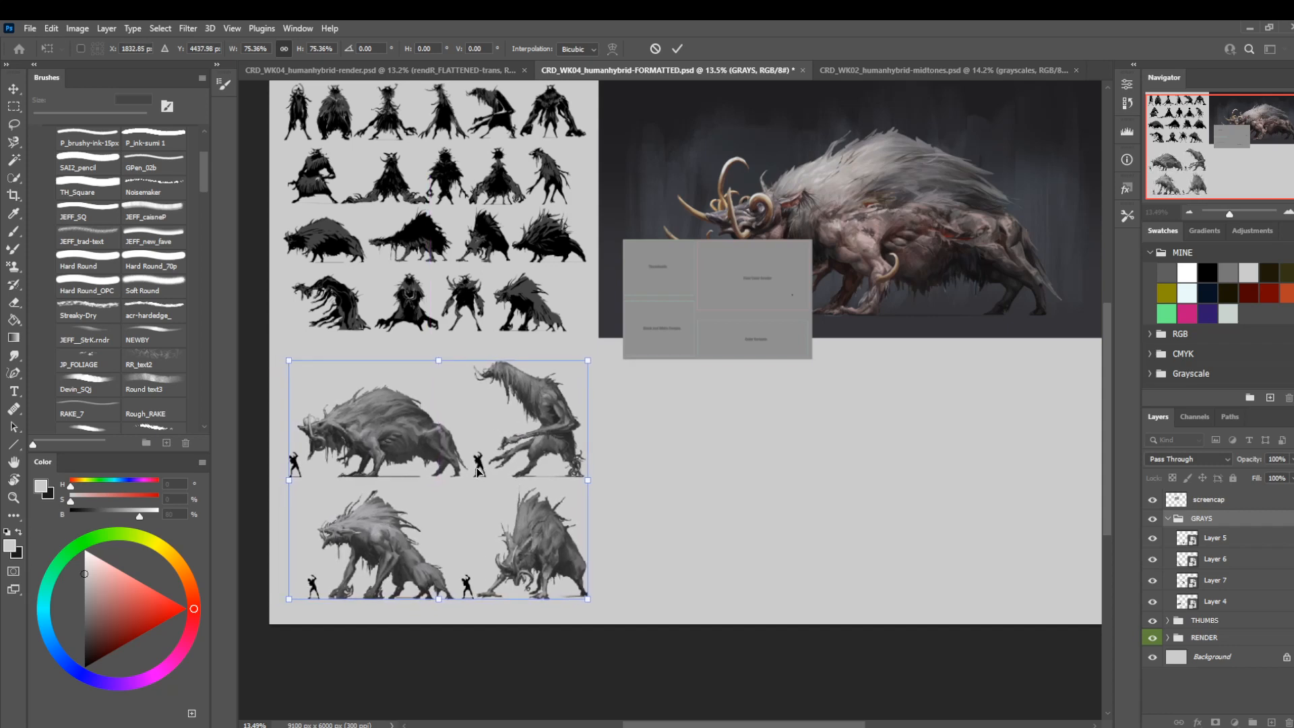
key(Down)
key(Right)
key(Right)
key(Return)
key(l)
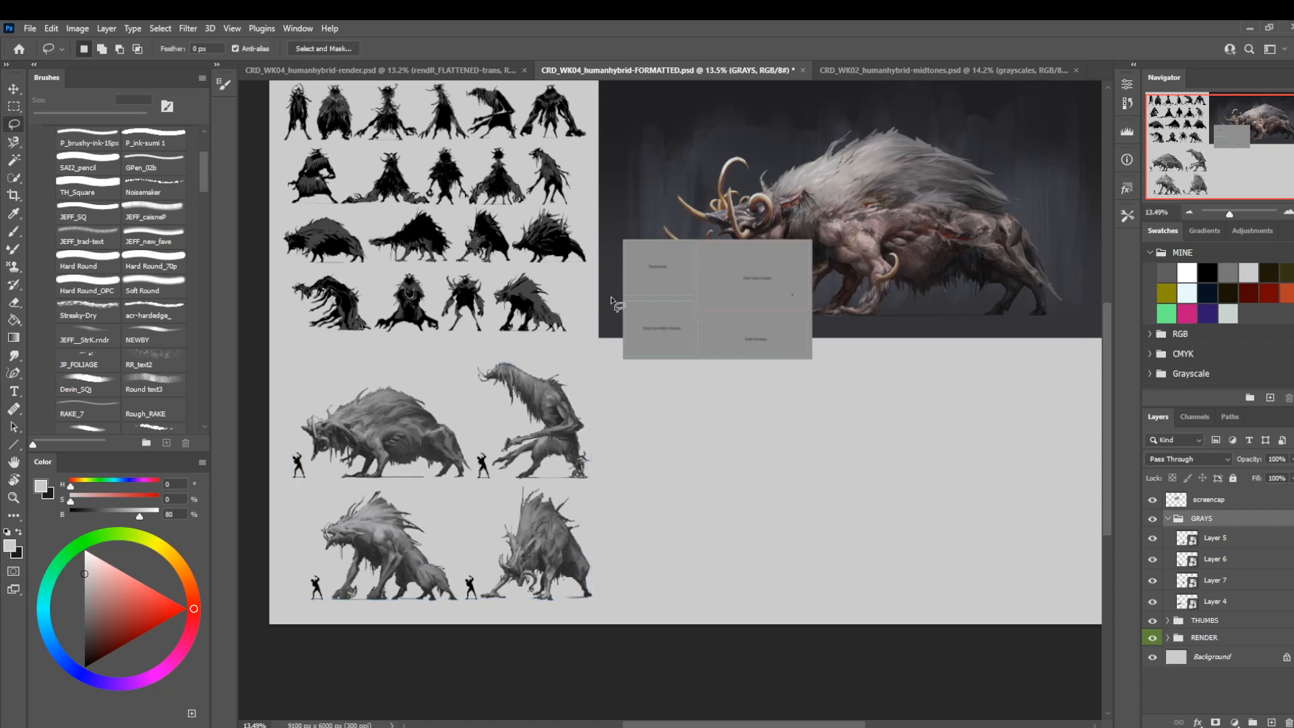
Reduce the GRAYS group to 96.29% and shift it slightly to sit within the column below the thumbnails.
drag(636, 251, 664, 286)
key(ctrl+t)
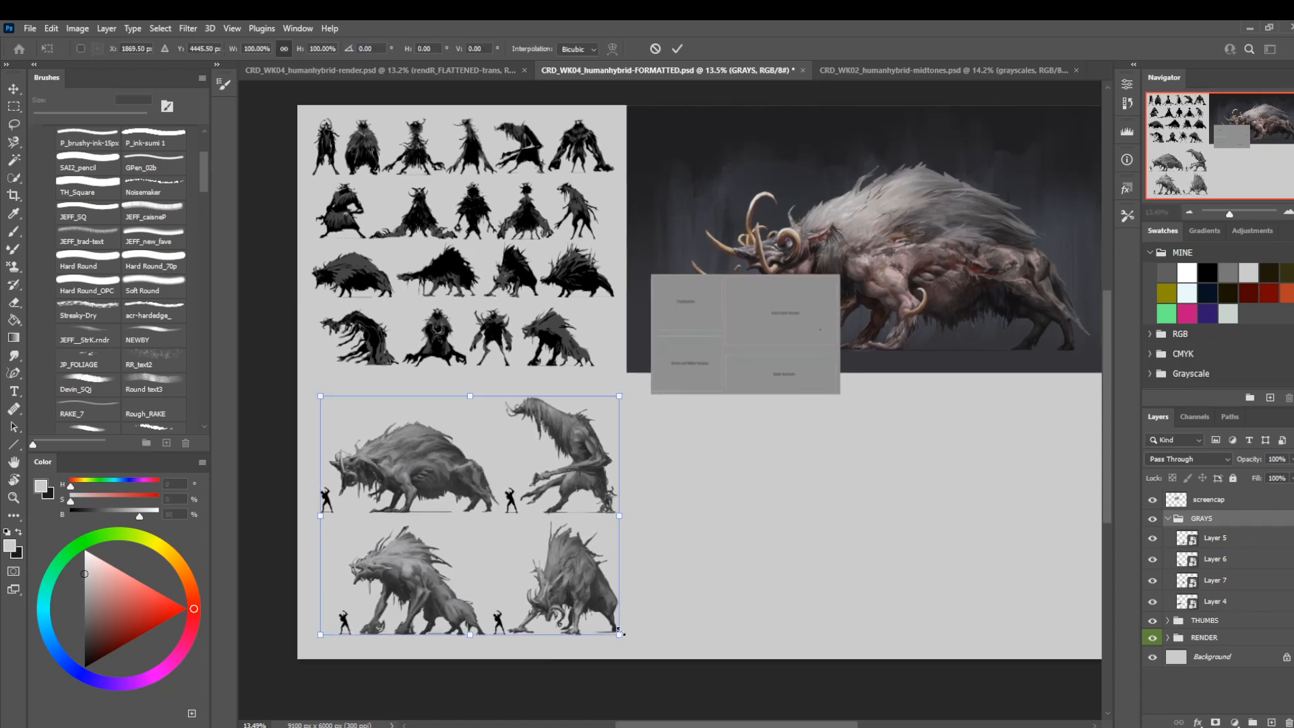
drag(619, 635, 607, 626)
drag(511, 557, 504, 560)
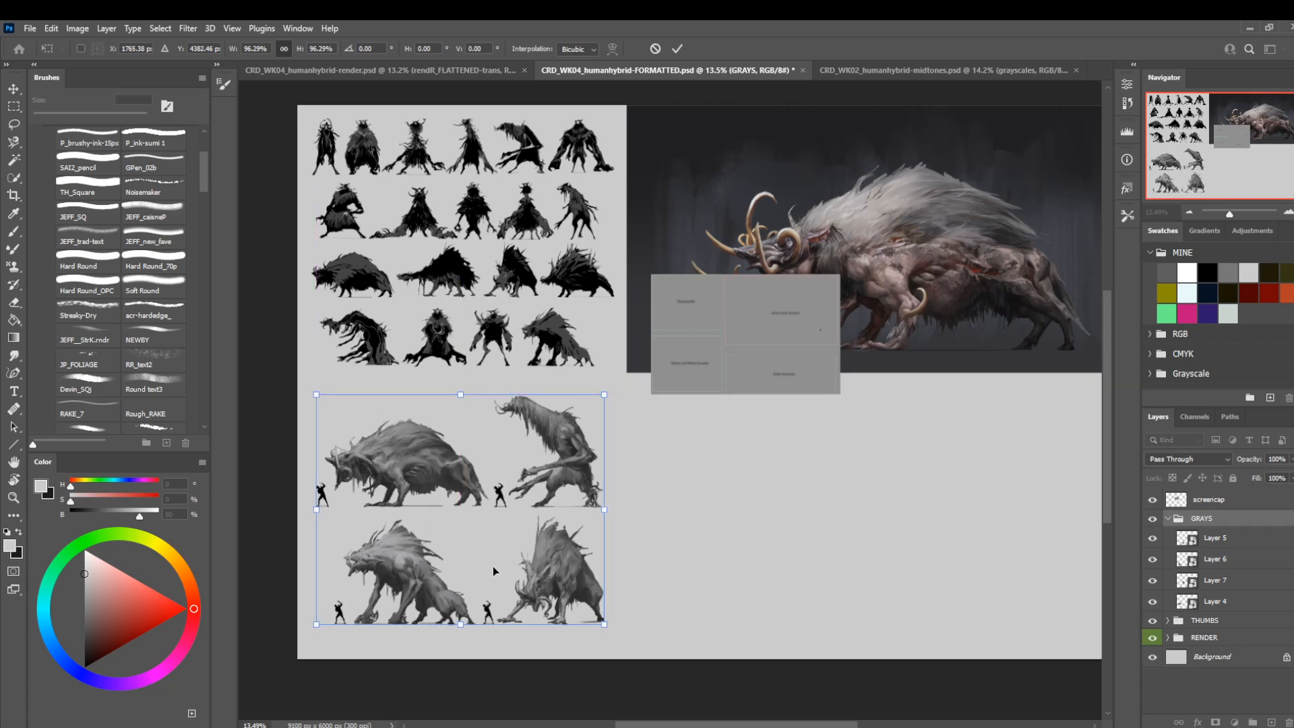
key(Return)
key(l)
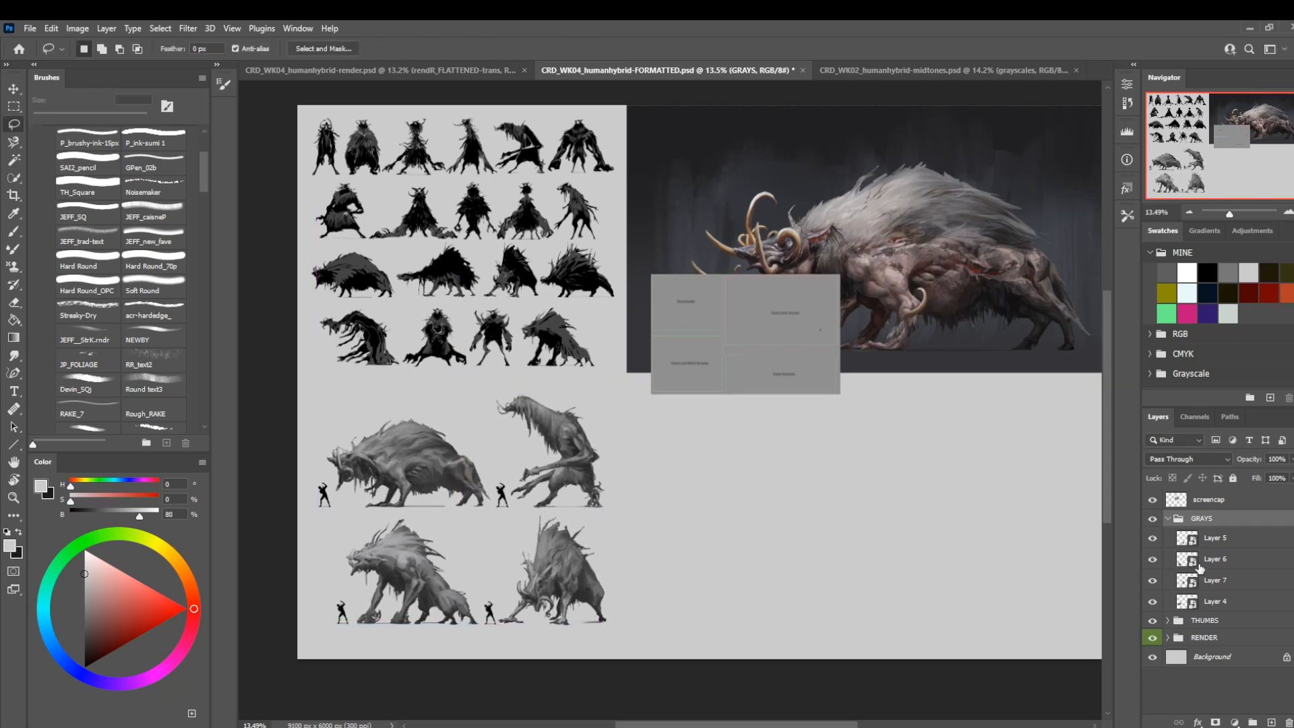
Nudge the GRAYS group slightly upward to even its spacing below the thumbnails.
click(1192, 625)
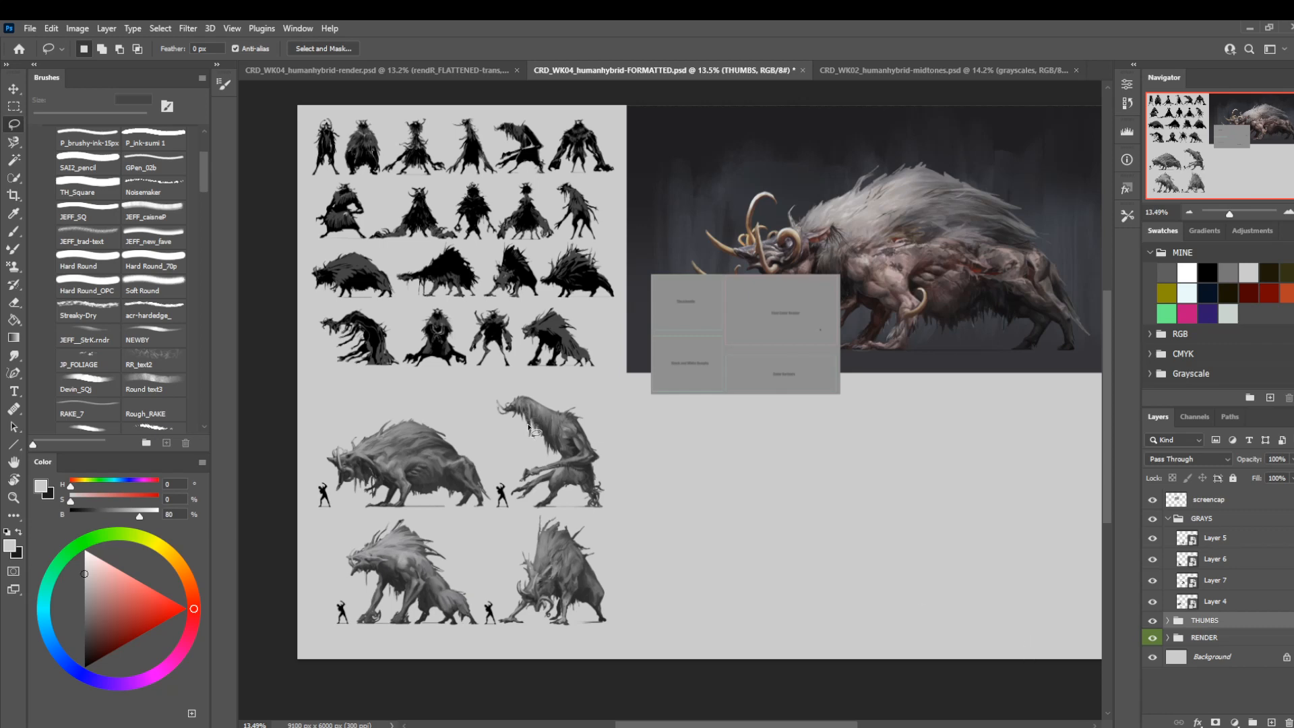
key(v)
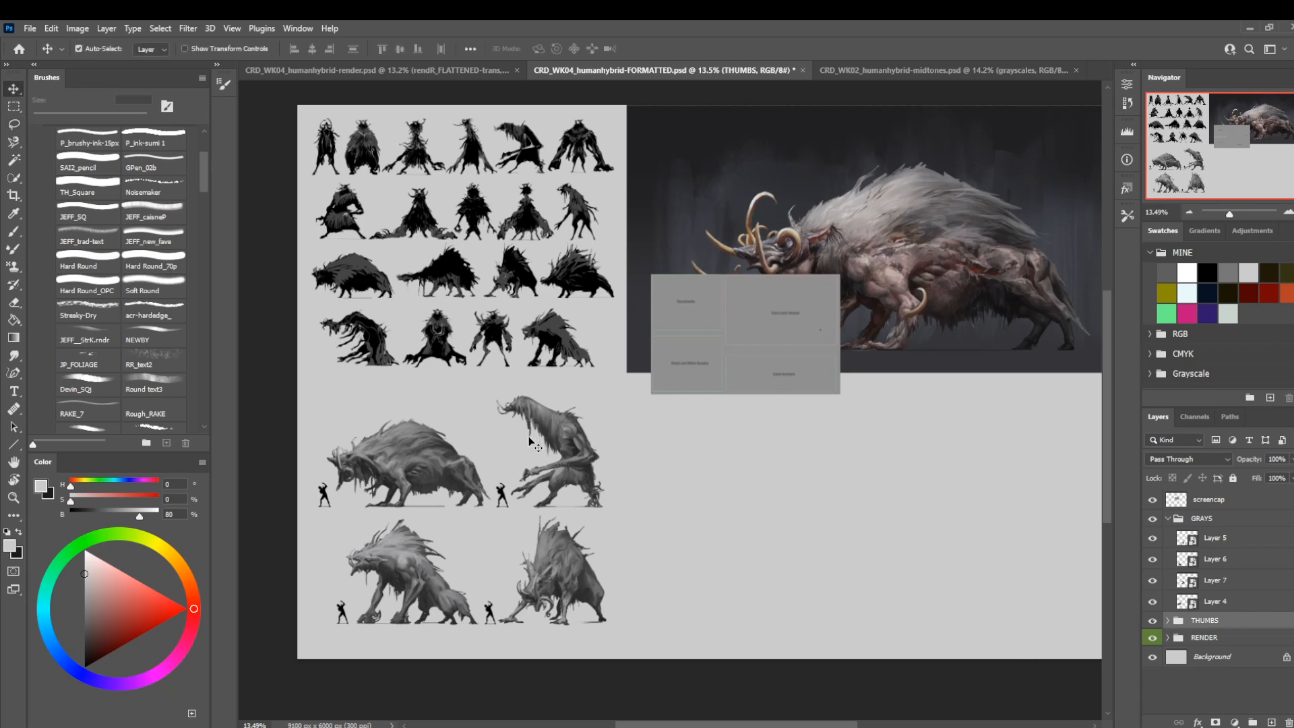
click(1194, 522)
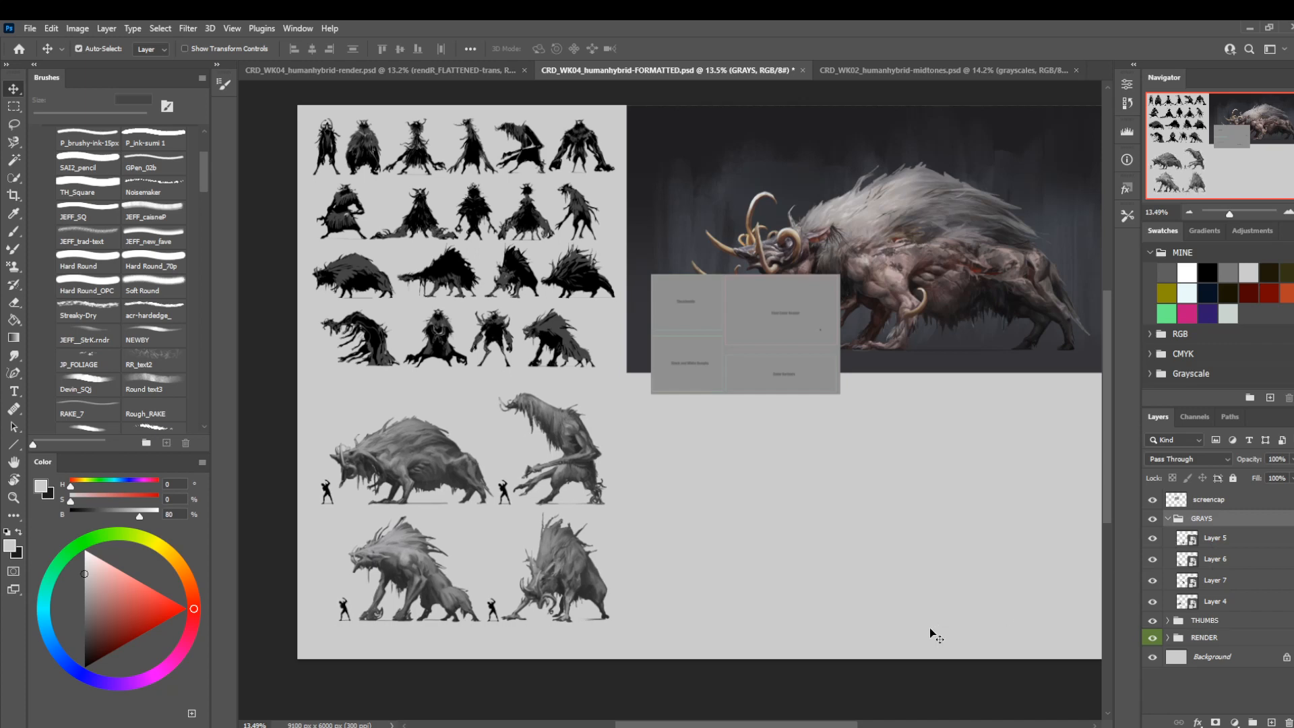
key(shift+Up)
key(shift+Up)
key(shift+Up)
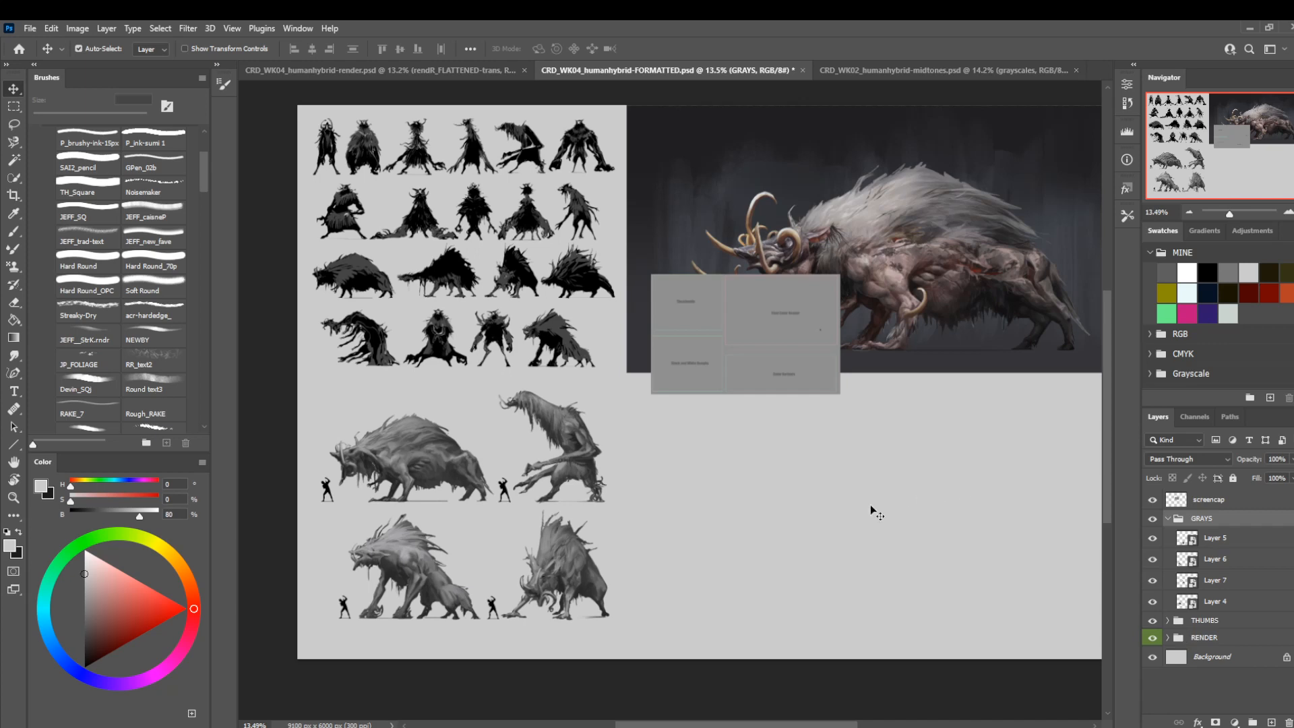
Hide the screencap layout reference layer and collapse the GRAYS group.
drag(863, 460, 795, 516)
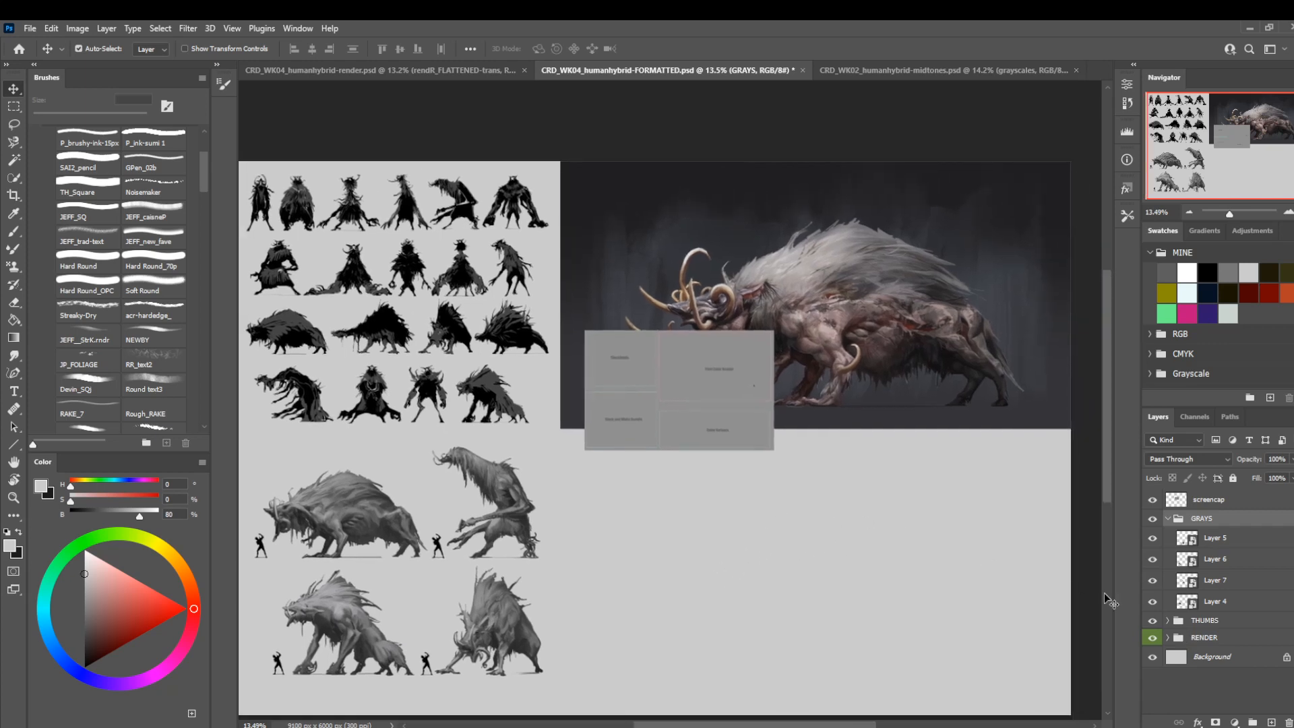
click(1151, 500)
click(1168, 518)
Shorten the BG-grad copy background behind the boar render from its lower edge to 61.56% height.
click(1168, 552)
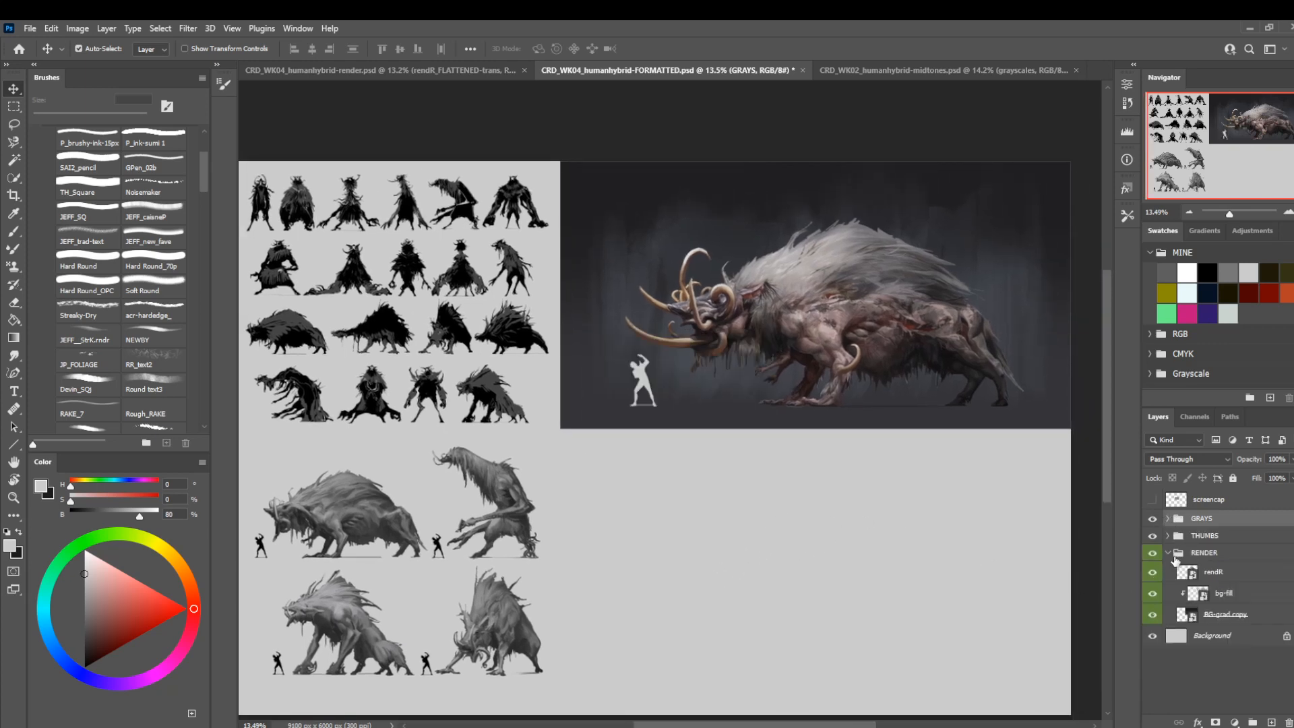
click(1203, 613)
key(ctrl+t)
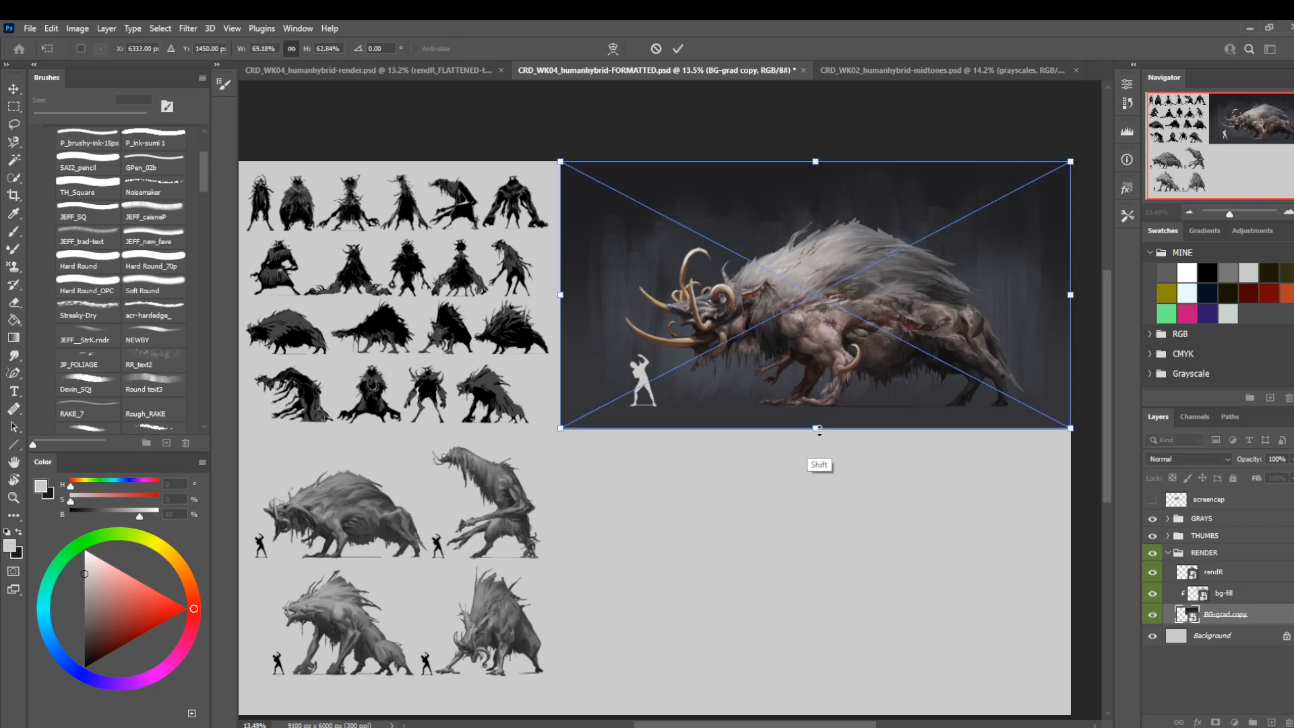
drag(815, 427, 815, 422)
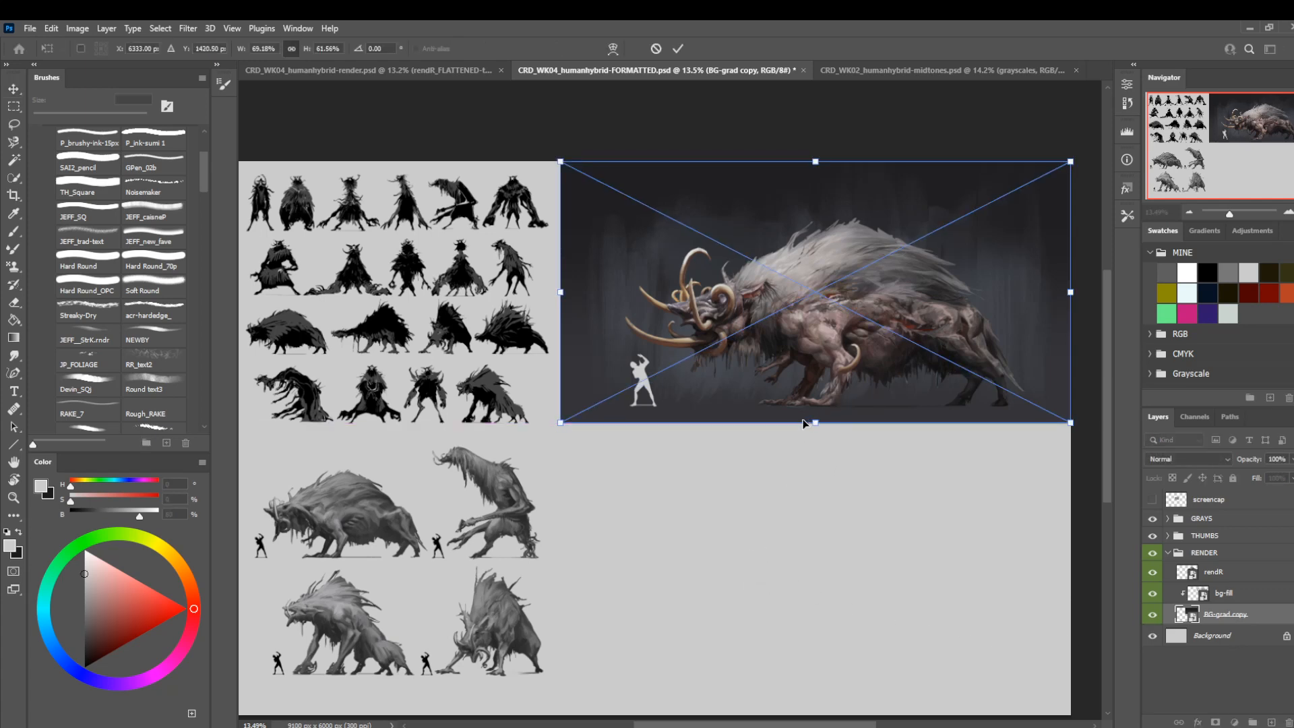
key(Return)
drag(597, 607, 609, 575)
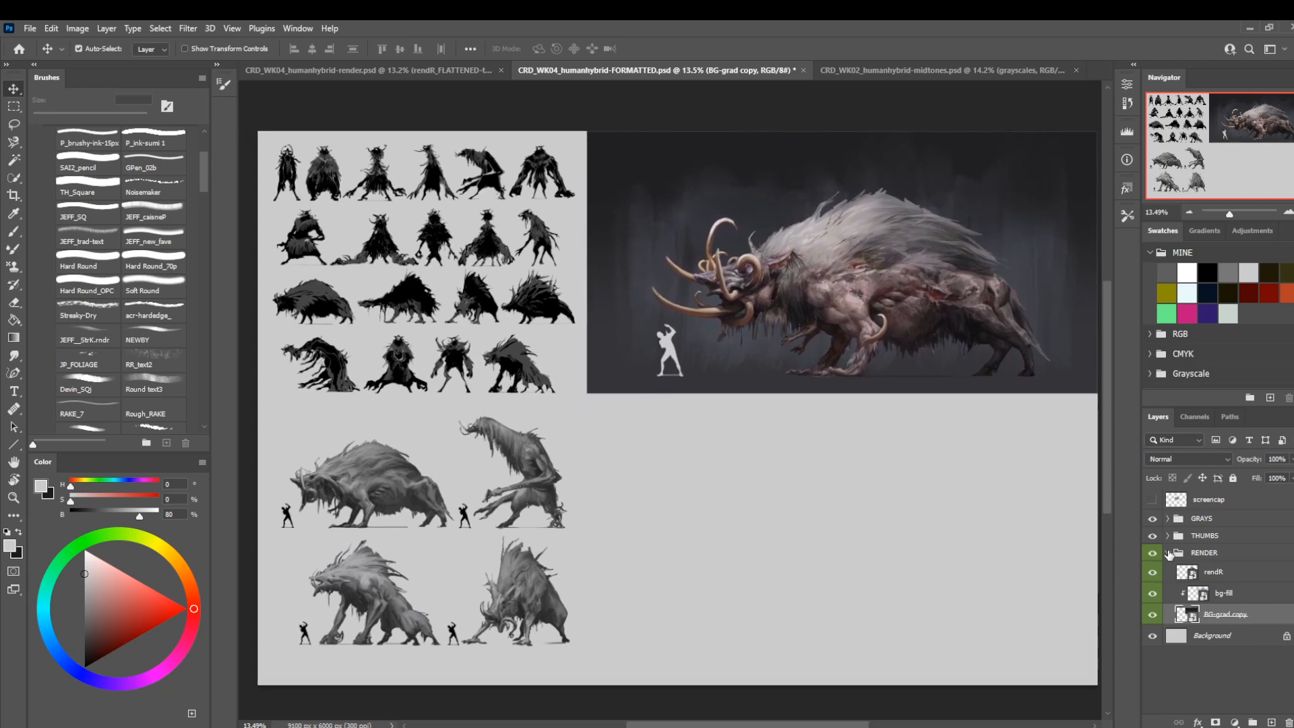
Collapse the RENDER group and add a new layer group directly above GRAYS.
click(1169, 553)
click(1194, 524)
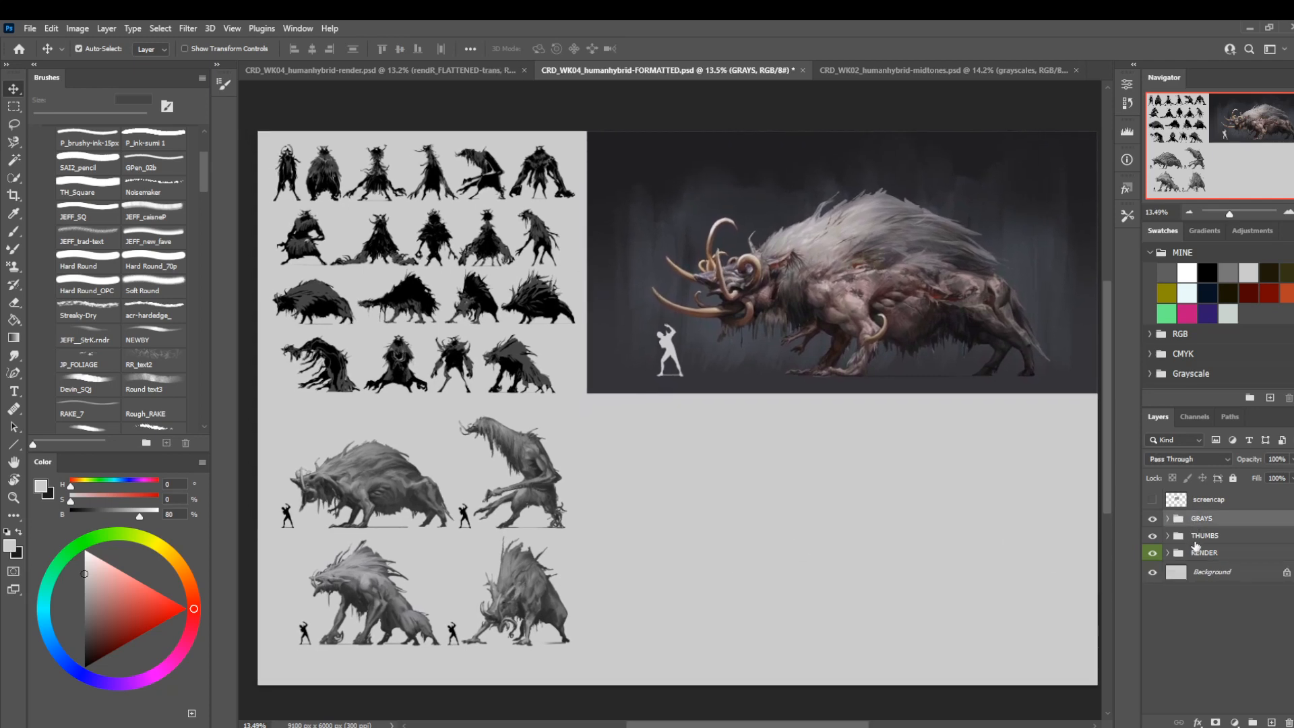
click(1252, 721)
Crop the empty strip off the sheet's lower edge, keeping the full width and a height of about 5753 px.
key(z)
drag(588, 366, 533, 363)
key(m)
drag(293, 142, 1069, 597)
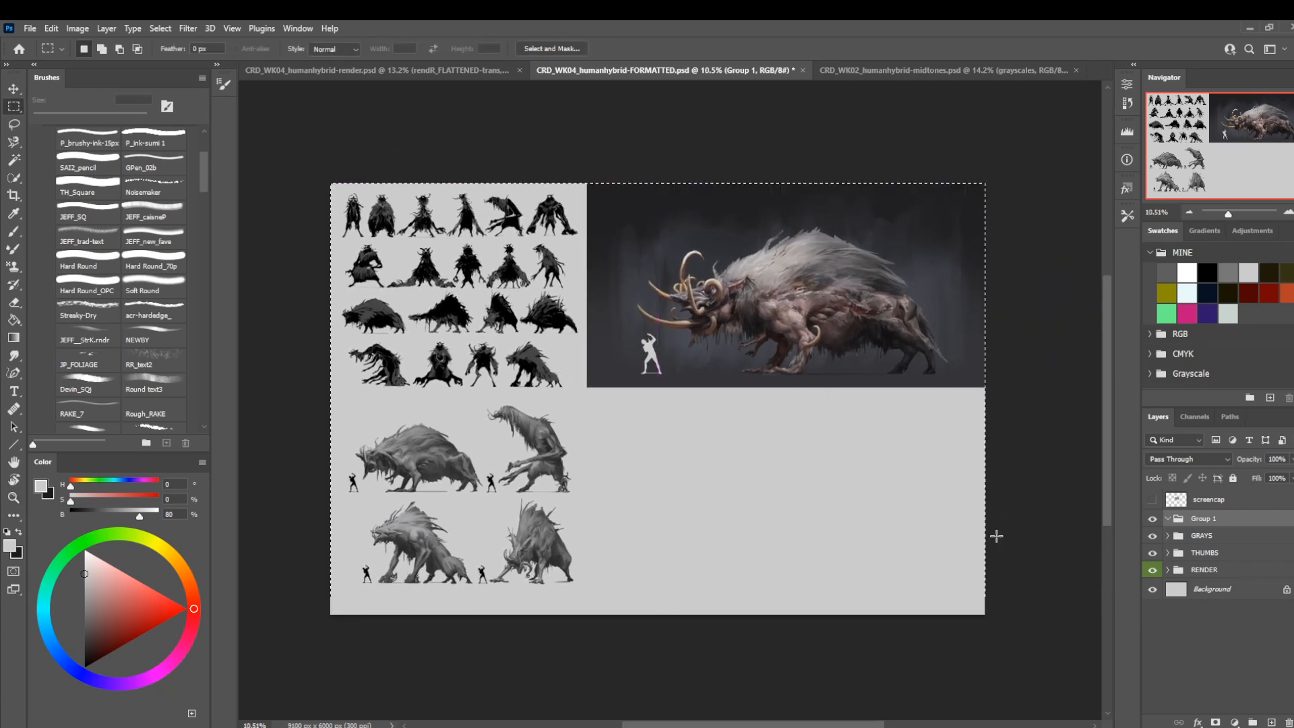
click(78, 30)
click(98, 169)
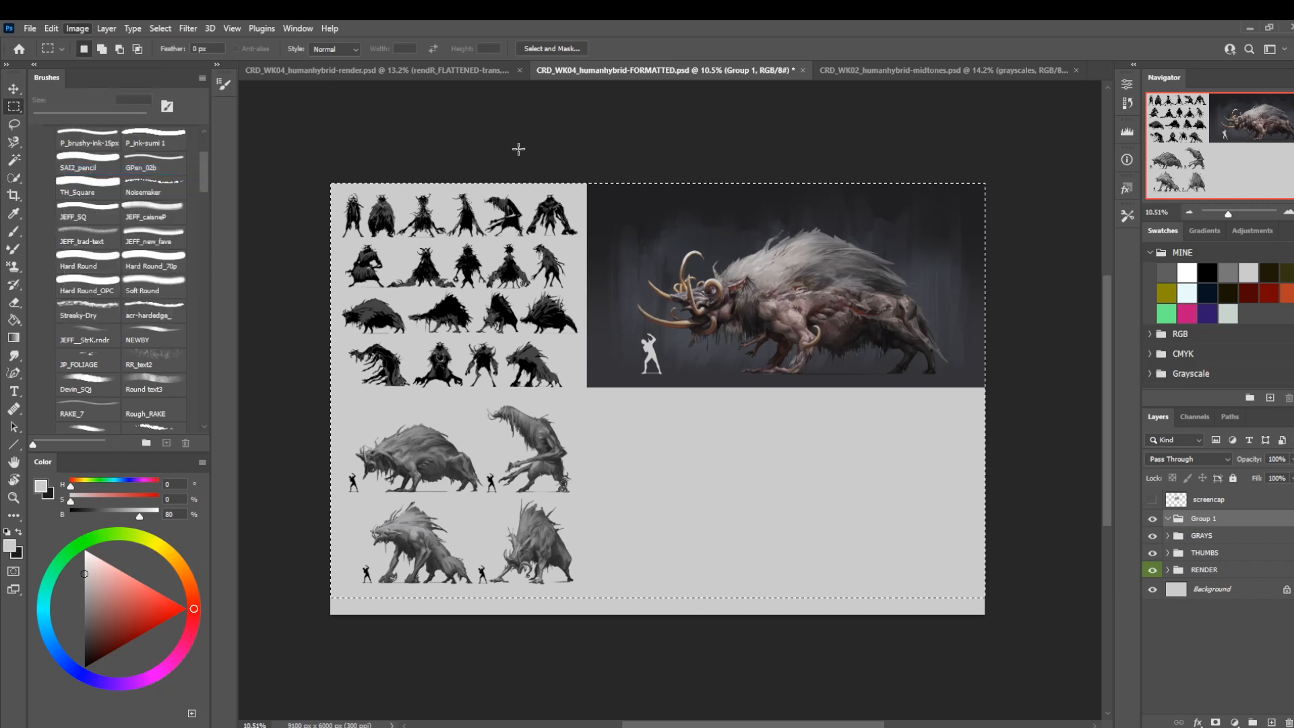
key(ctrl+d)
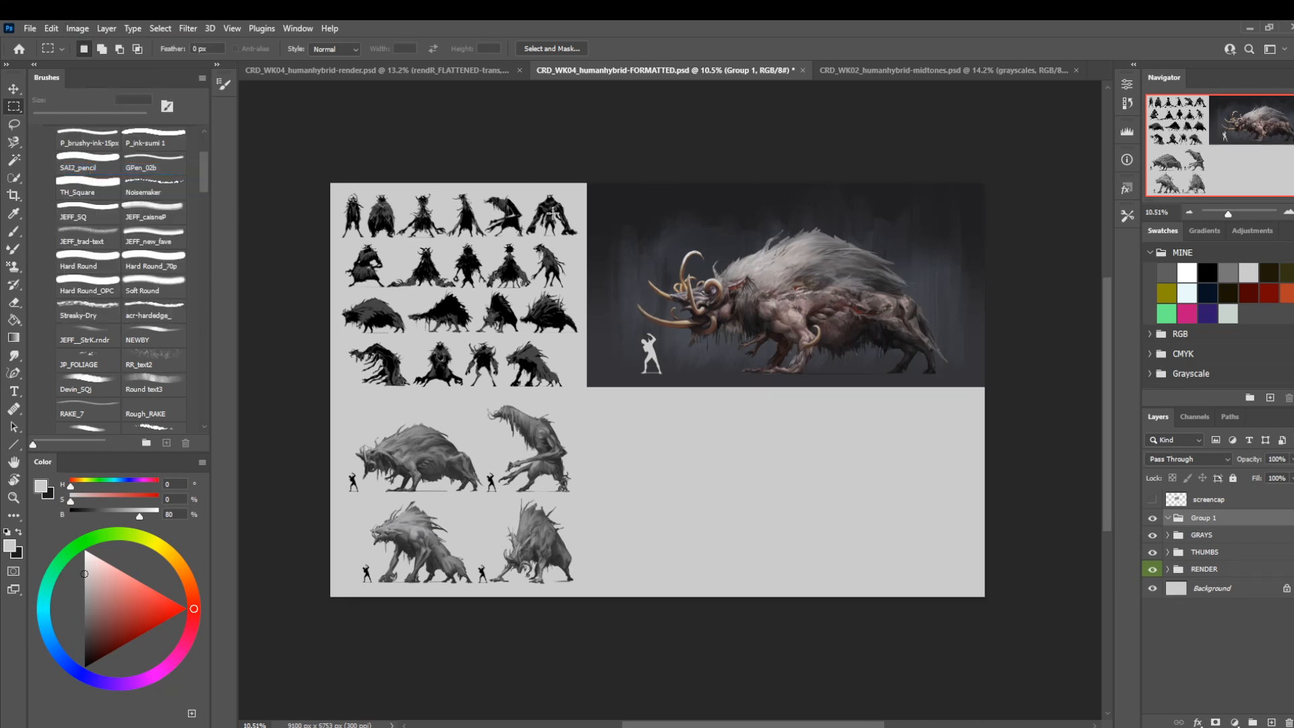
Set the canvas height to 5700 pixels, keeping the canvas anchored at its upper edge.
click(76, 29)
click(94, 142)
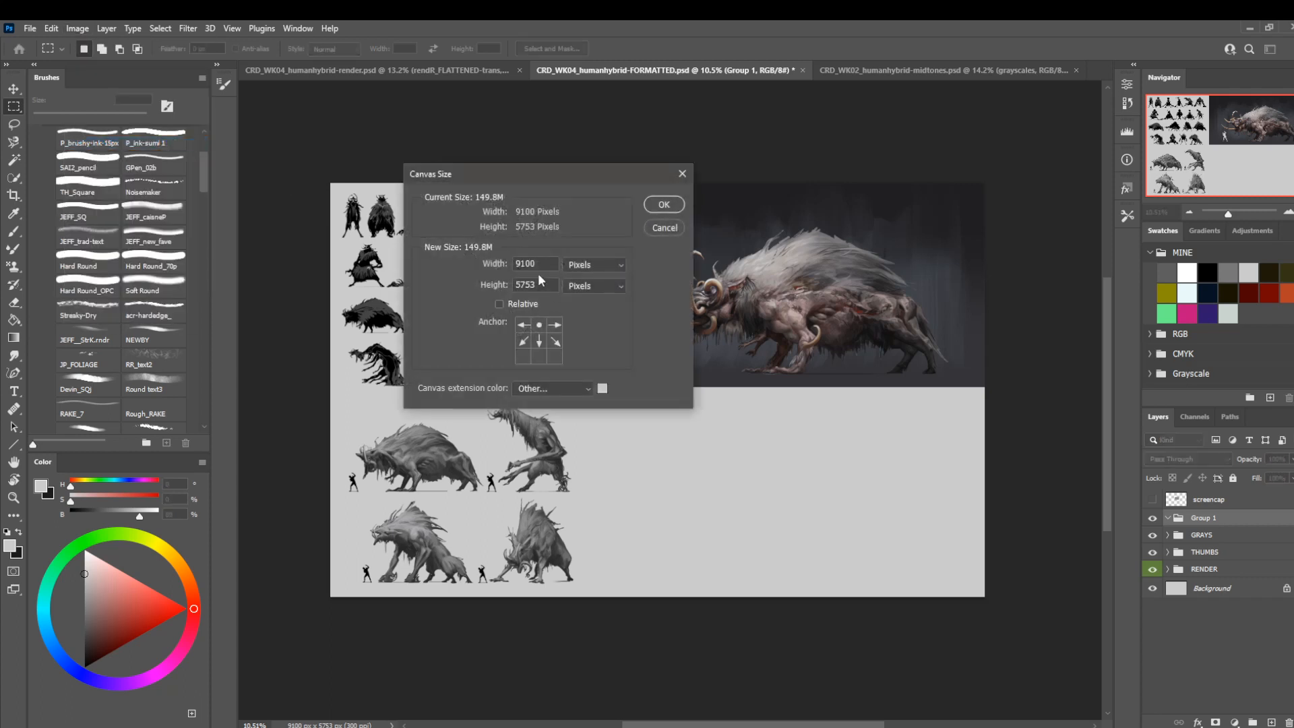
click(541, 284)
key(BackSpace)
key(BackSpace)
text(00)
key(Return)
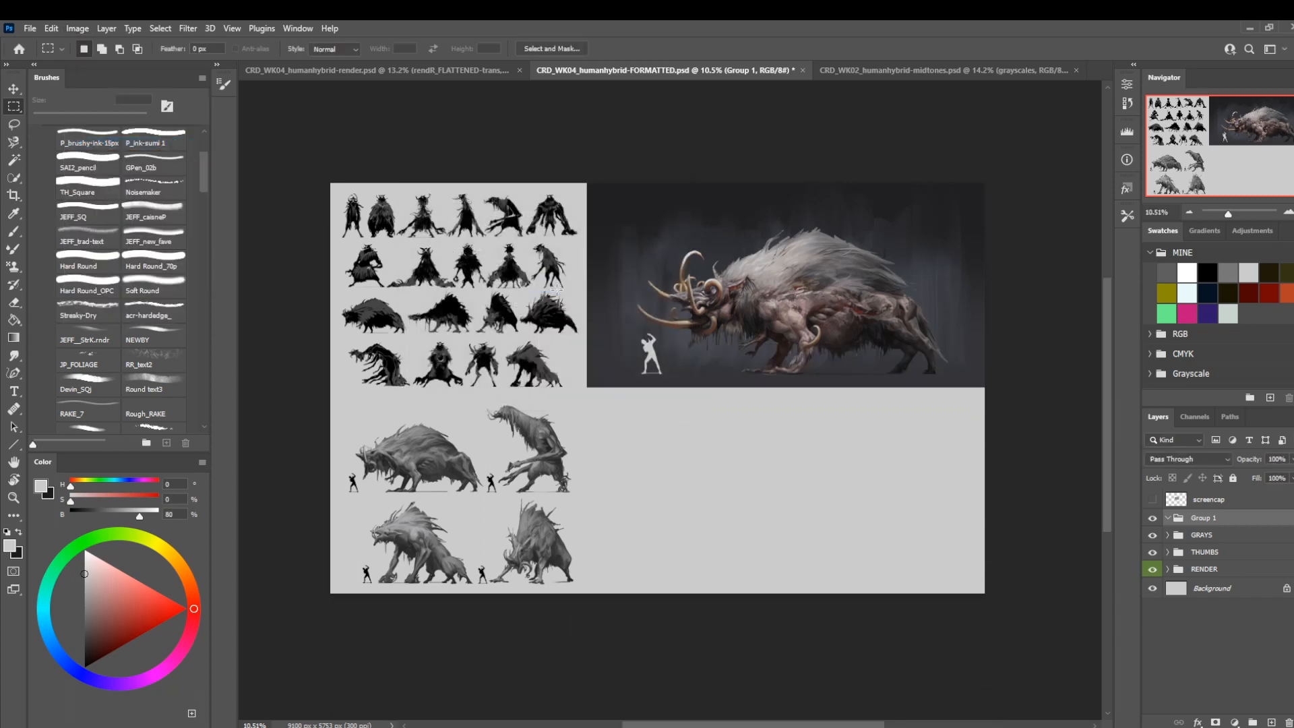
scroll(578, 418, down, 1)
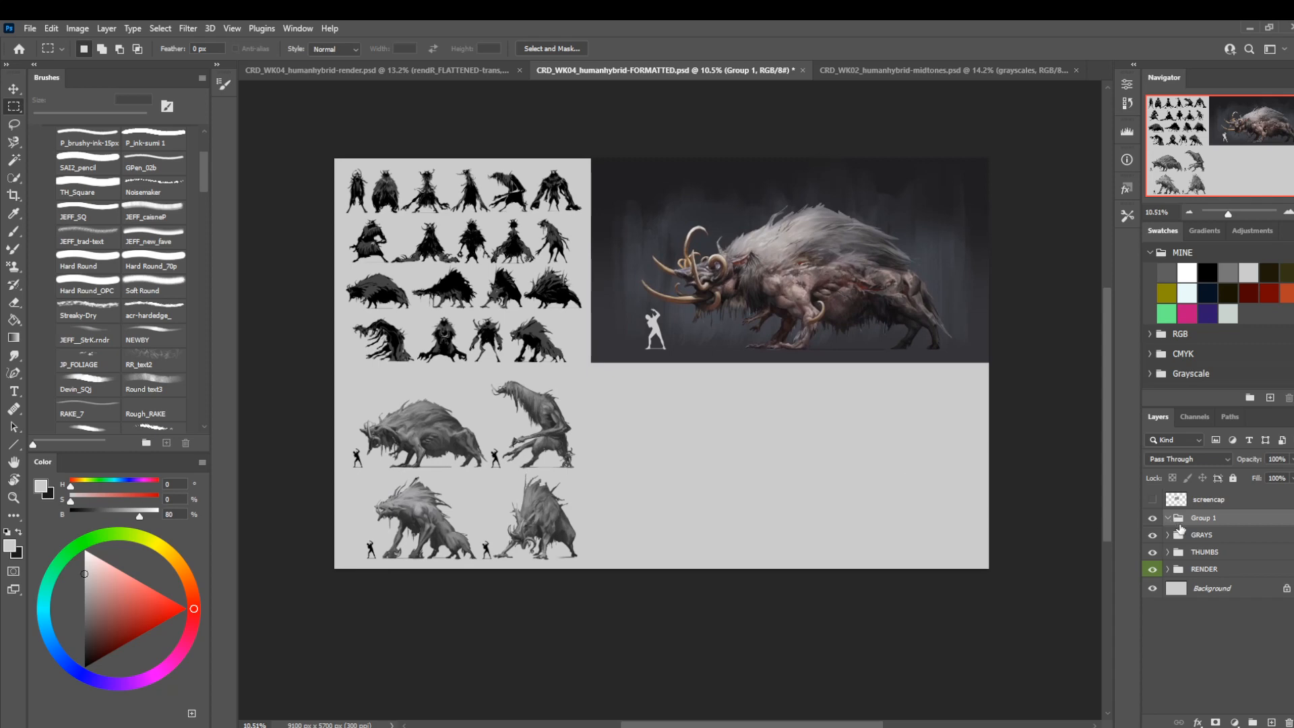
Nudge the GRAYS group slightly left and up from its current place beneath the thumbnail silhouettes.
click(1189, 535)
key(v)
key(shift+Left)
key(shift+Left)
key(shift+Left)
key(shift+Left)
key(shift+Up)
key(shift+Up)
key(shift+Up)
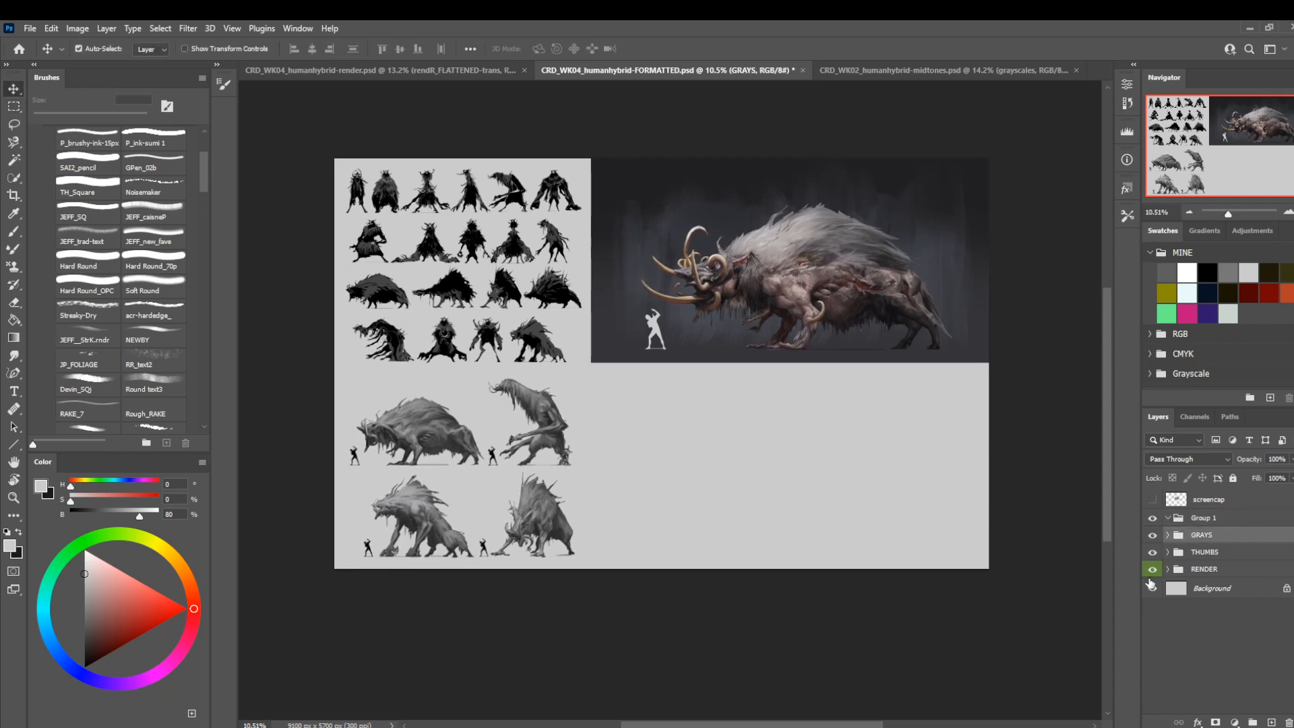
key(shift+Up)
key(shift+Up)
key(shift+Up)
key(shift+Up)
key(shift+Up)
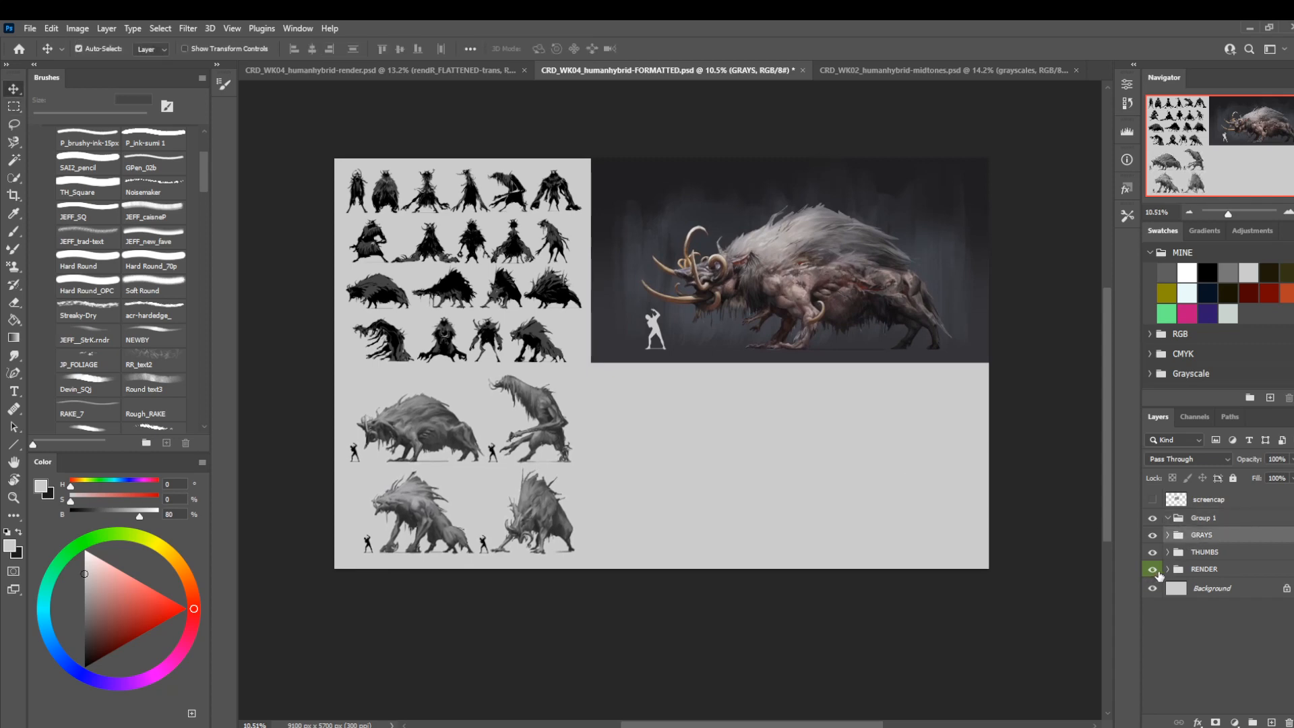
Scale the GRAYS group to 97.38% and reposition it so the four creatures sit centred beneath the thumbnails.
key(z)
drag(580, 311, 558, 386)
key(ctrl+t)
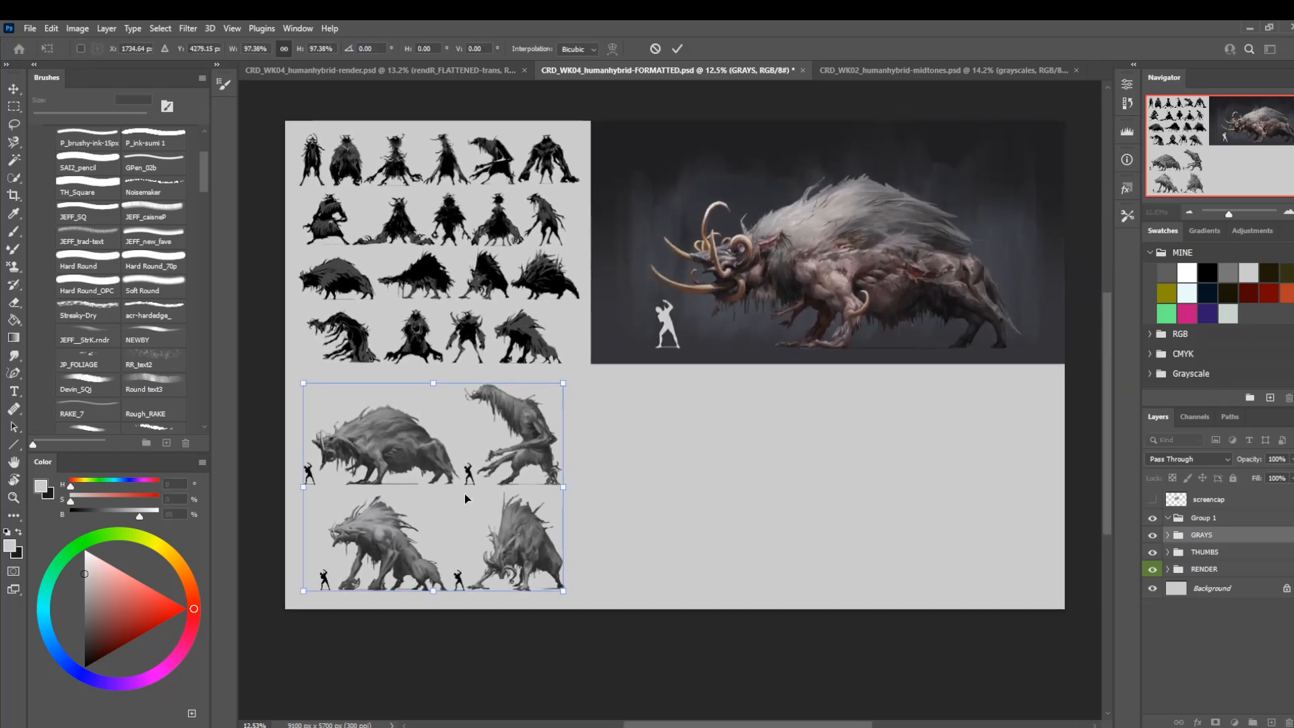
drag(464, 493, 471, 490)
key(Return)
key(z)
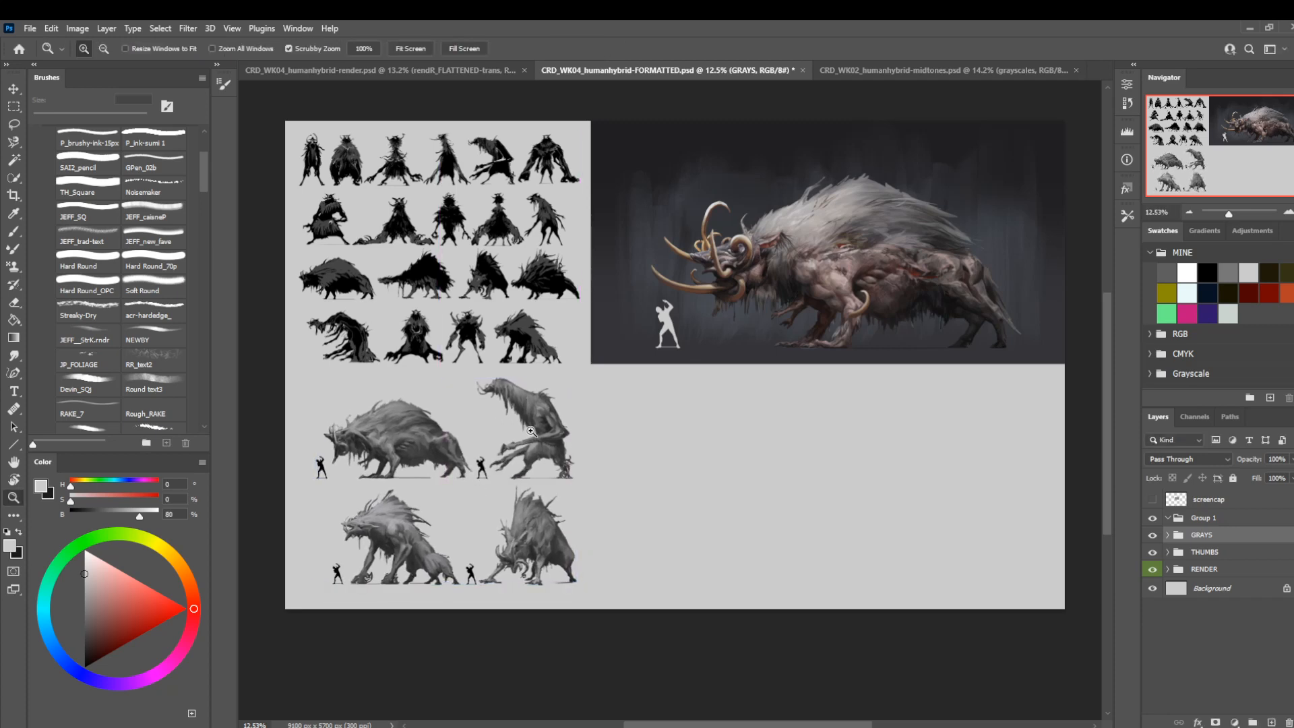
key(v)
key(shift+Left)
key(shift+Left)
key(shift+Left)
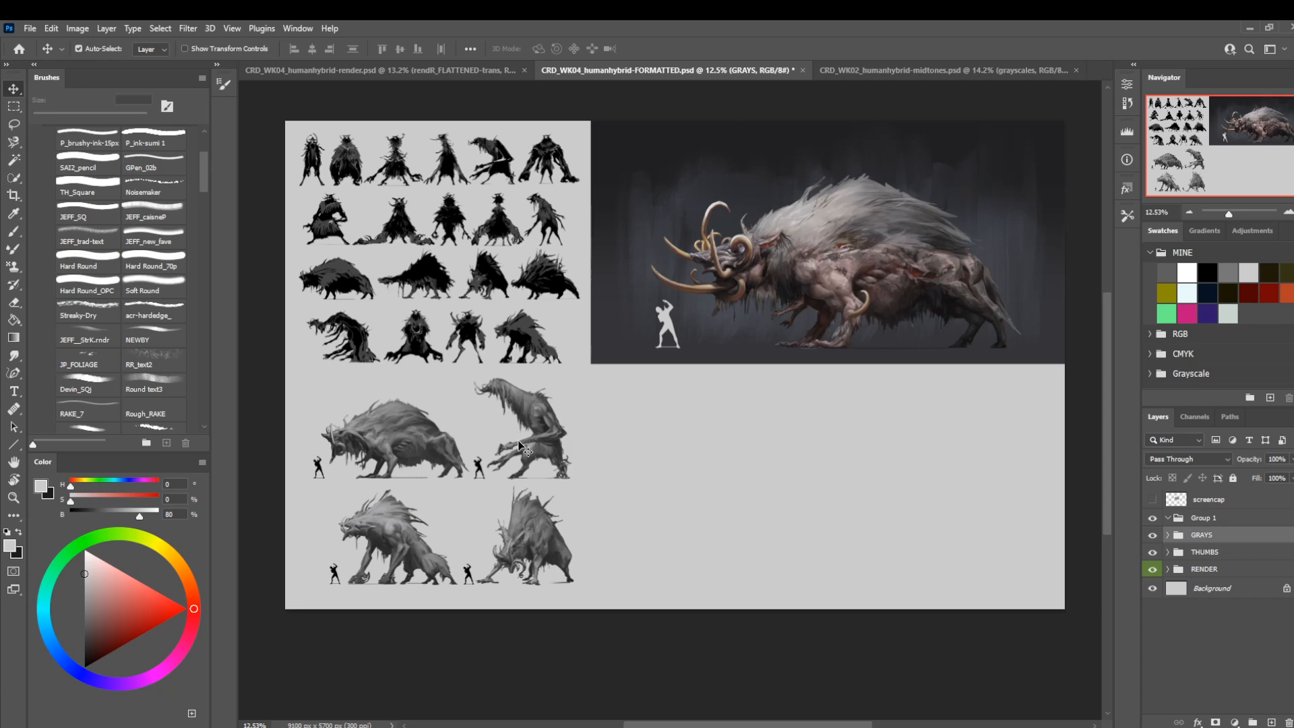
Save the formatted sheet and close CRD_WK04_humanhybrid-render.psd without saving its changes.
key(l)
drag(630, 386, 615, 404)
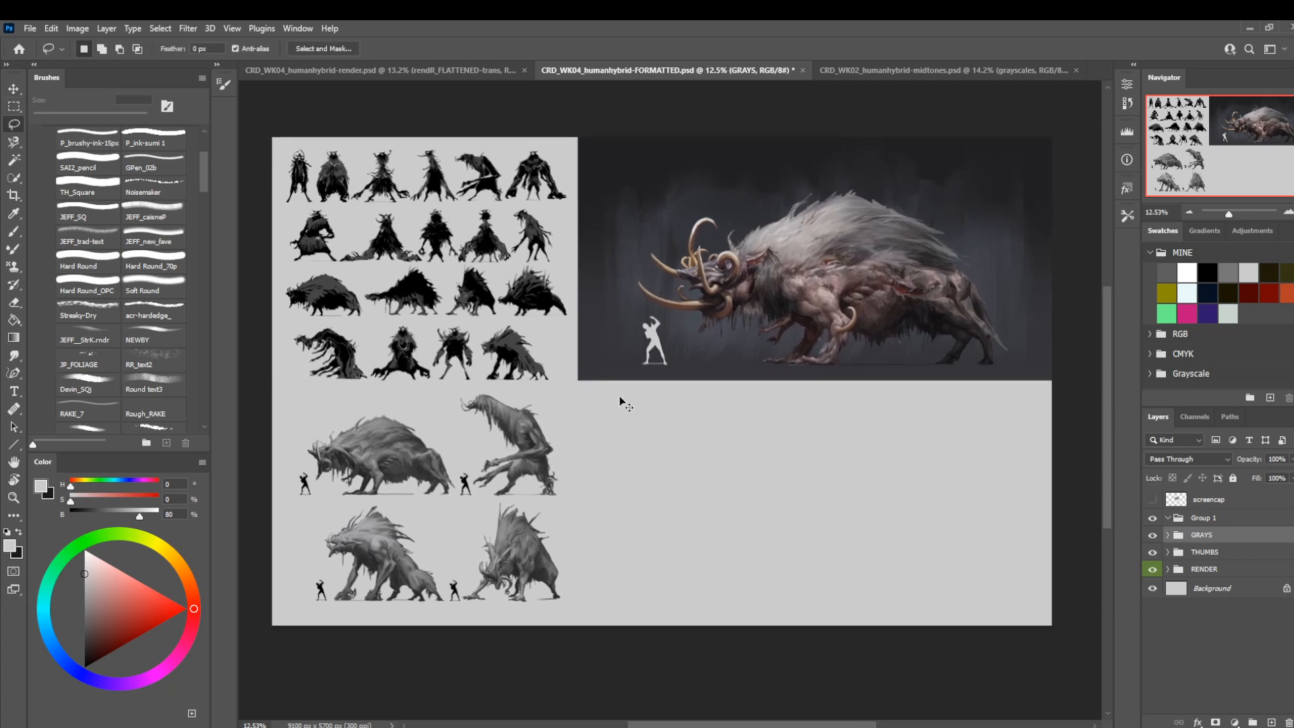
key(ctrl+s)
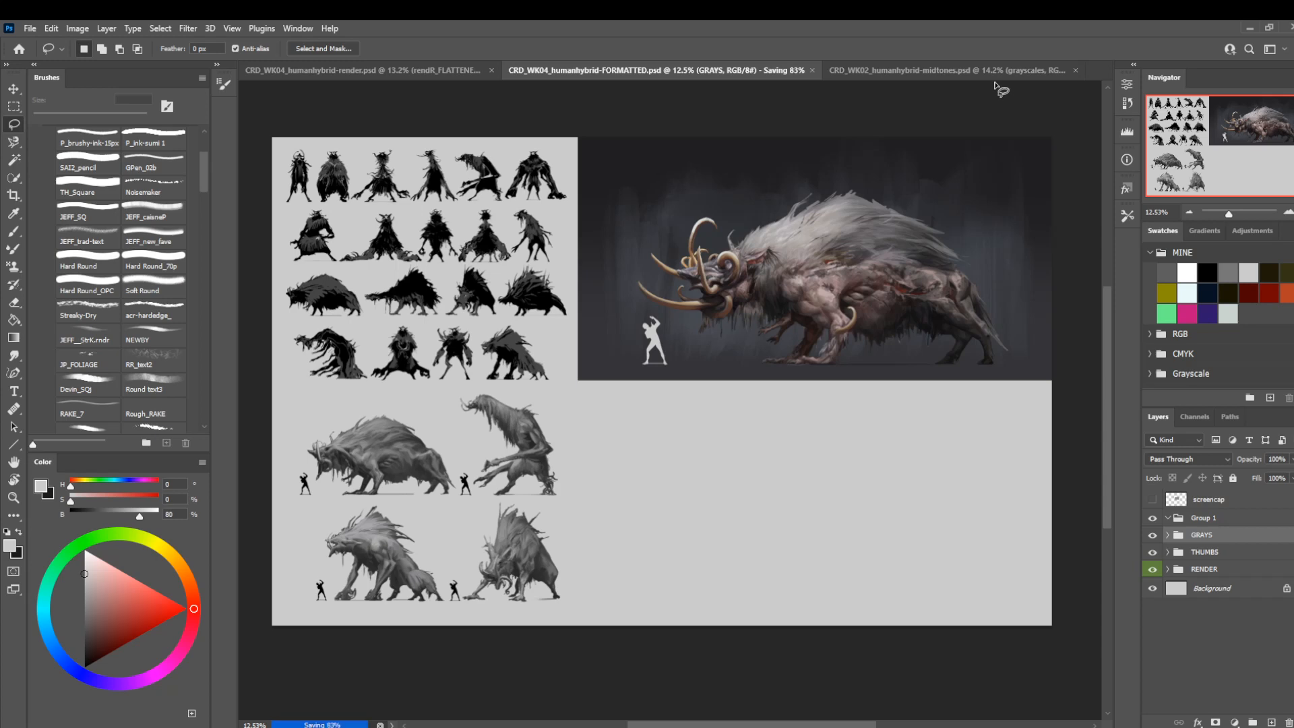
click(507, 72)
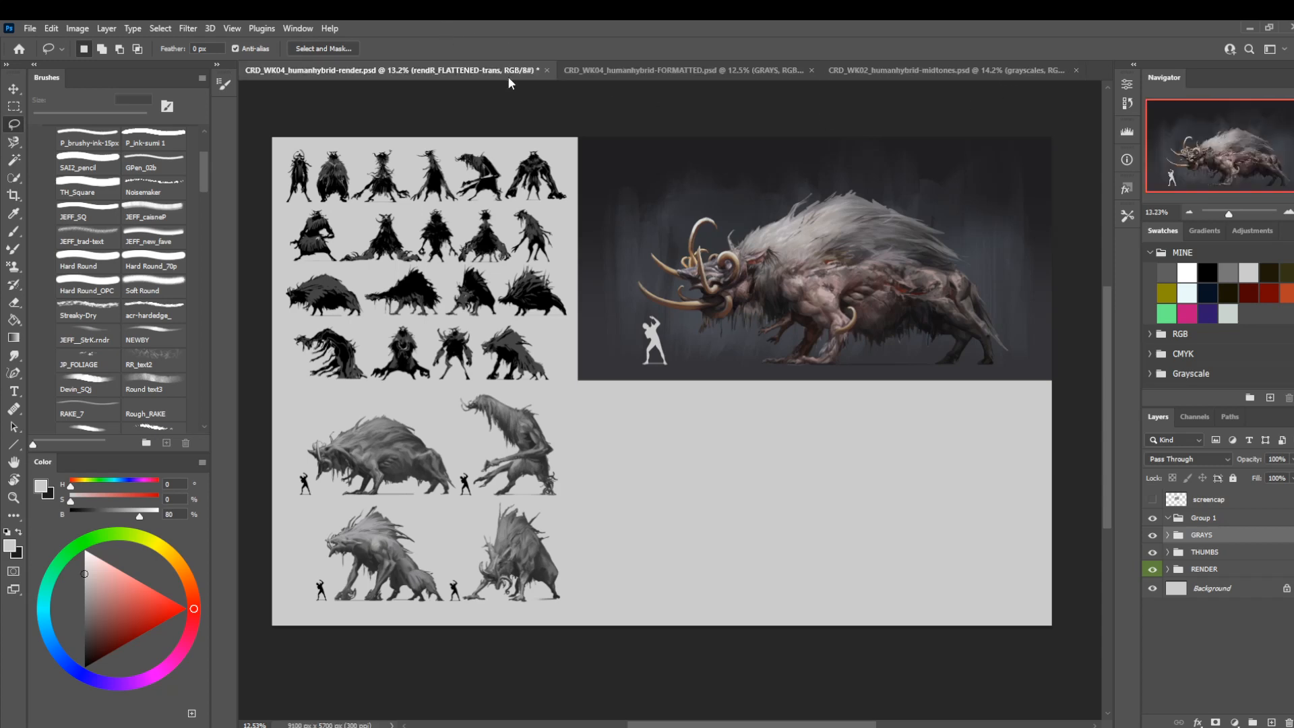
click(546, 70)
click(657, 291)
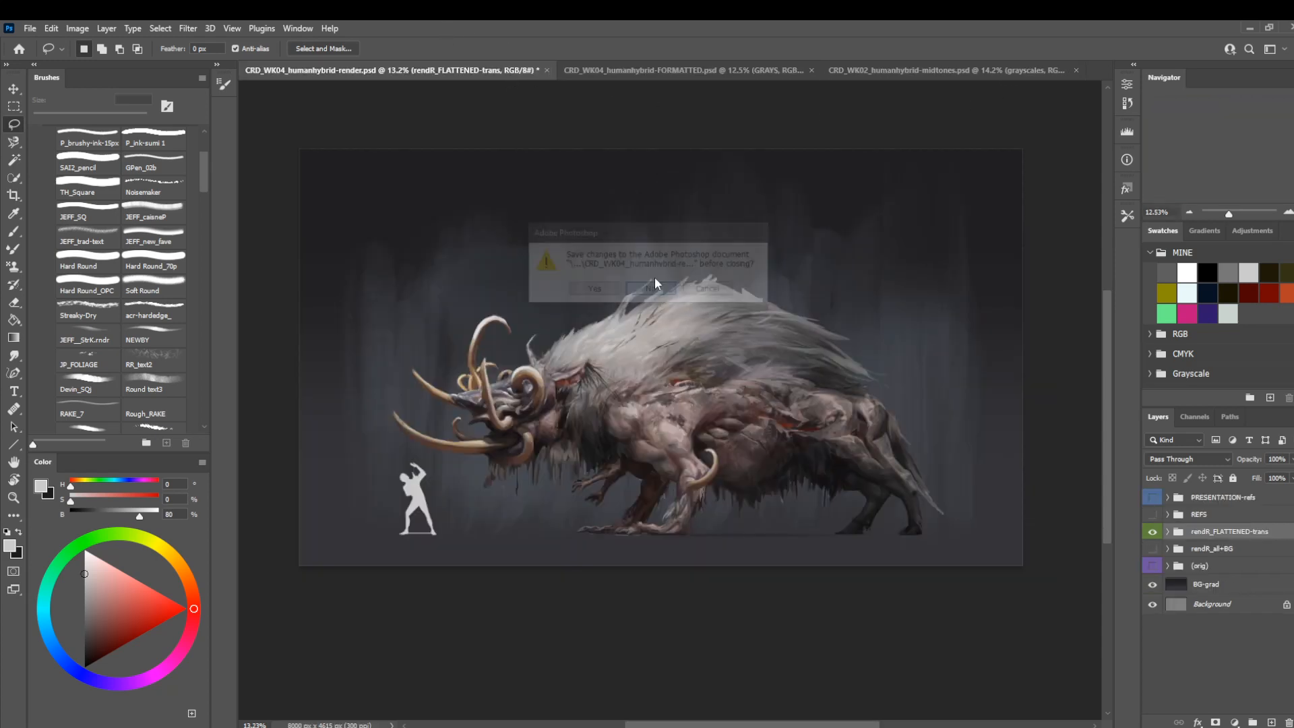
Open the CRD_WK03_humanhybrid-color-tests_finished document from the CRD_Project-01 folder.
click(606, 66)
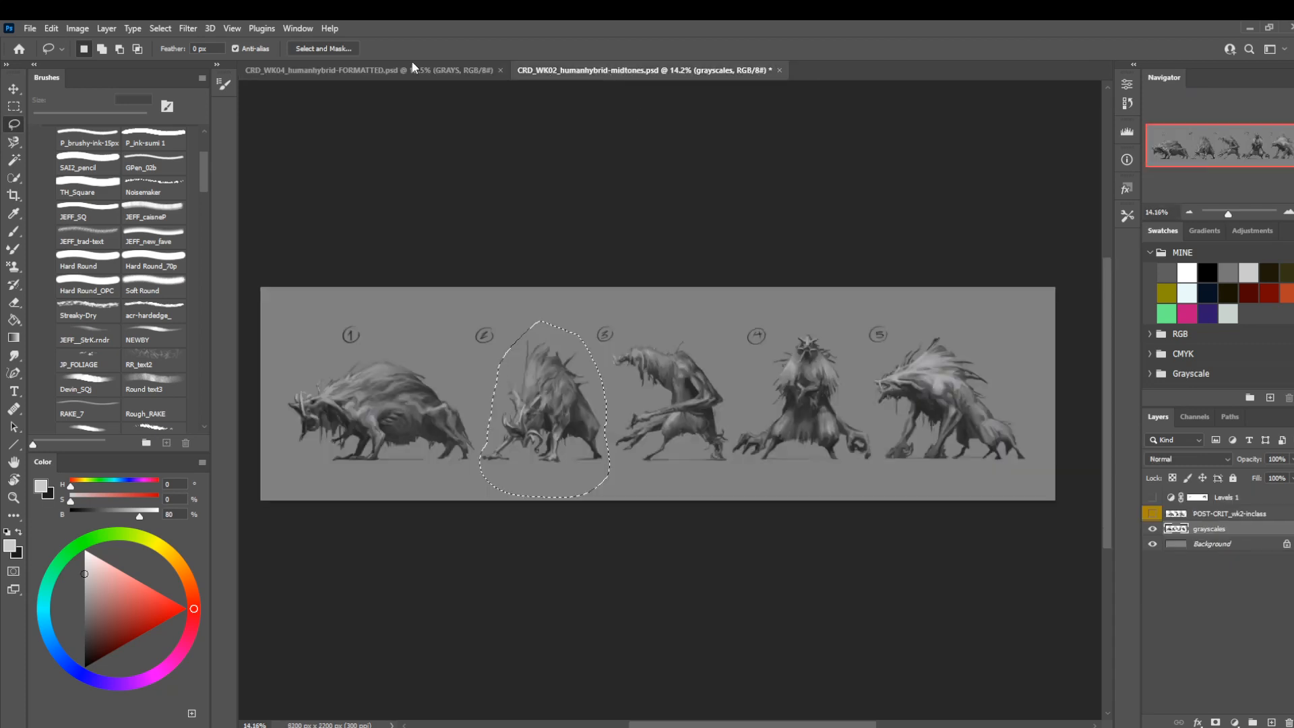
click(29, 28)
click(37, 57)
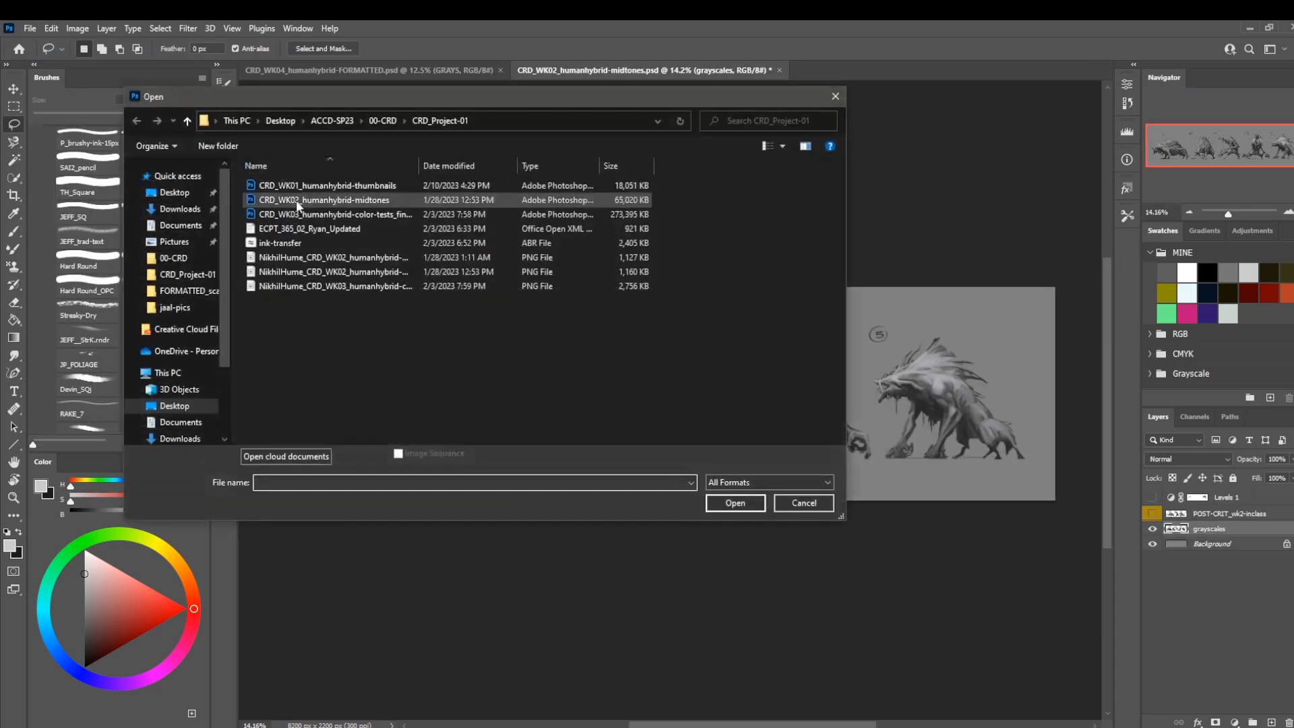
double_click(346, 215)
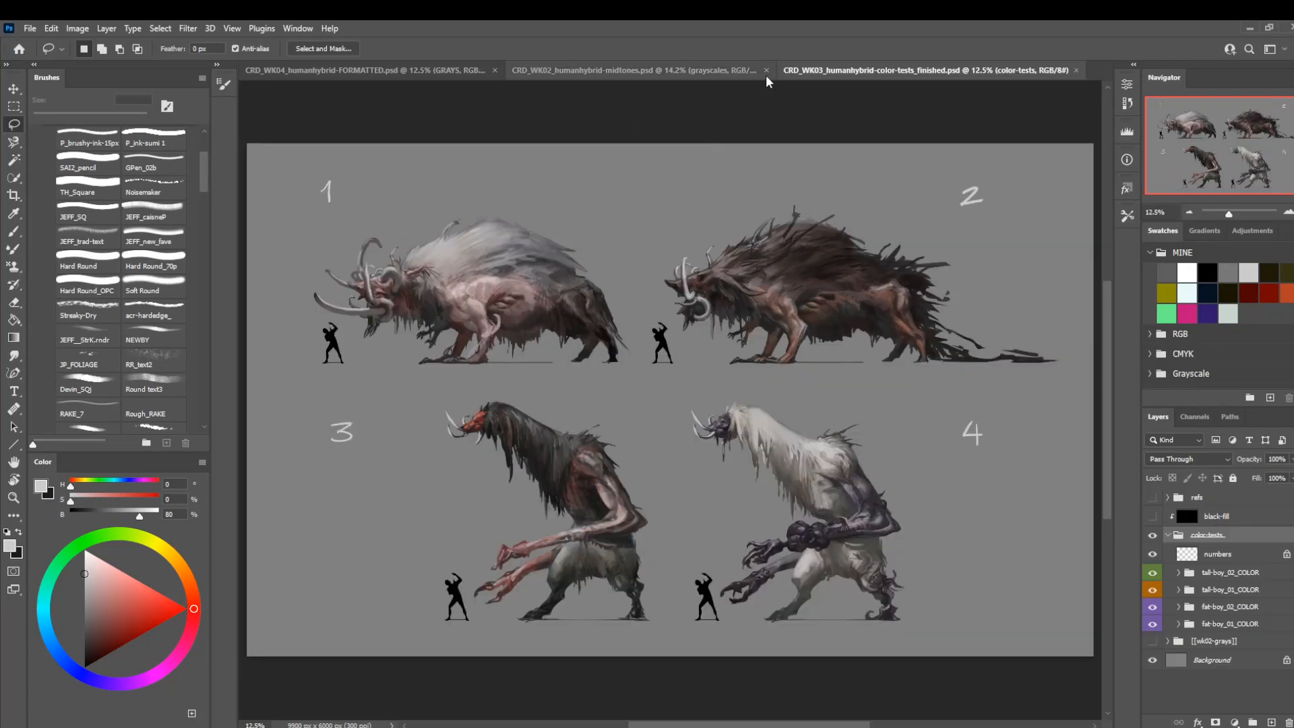
Close CRD_WK02_humanhybrid-midtones.psd without saving its changes.
click(766, 73)
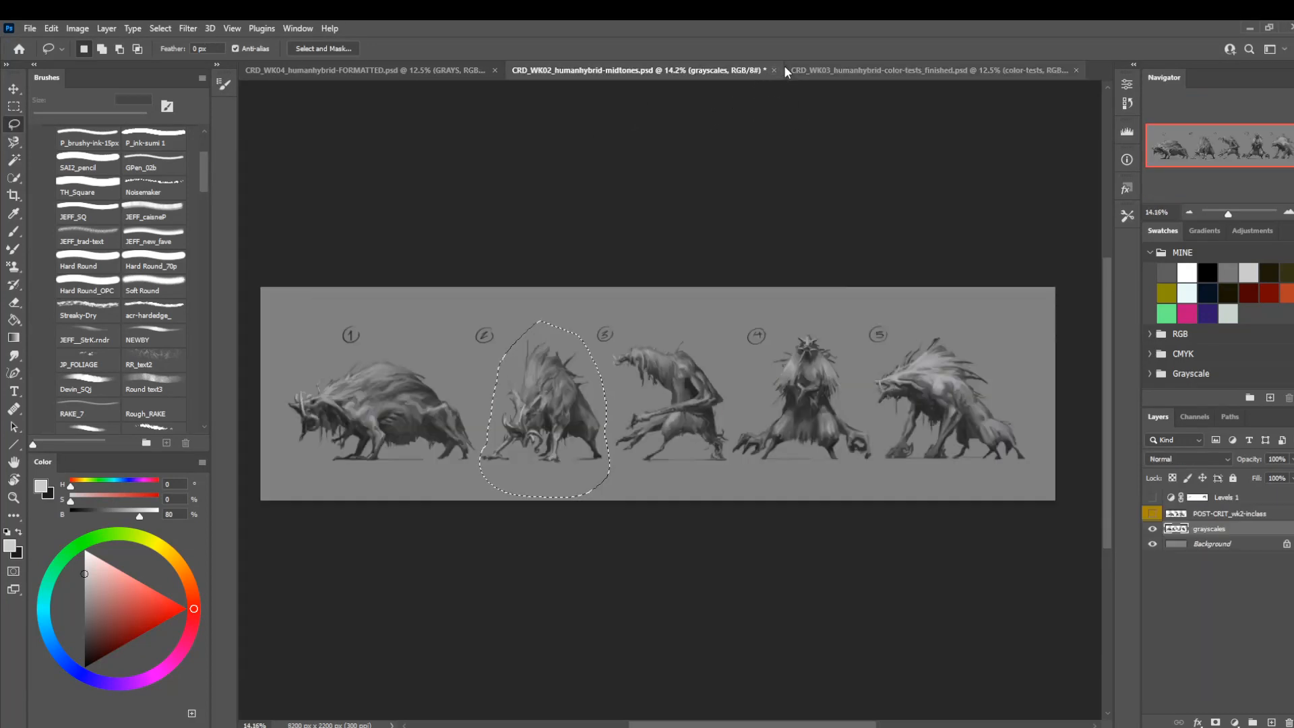
click(786, 68)
click(772, 71)
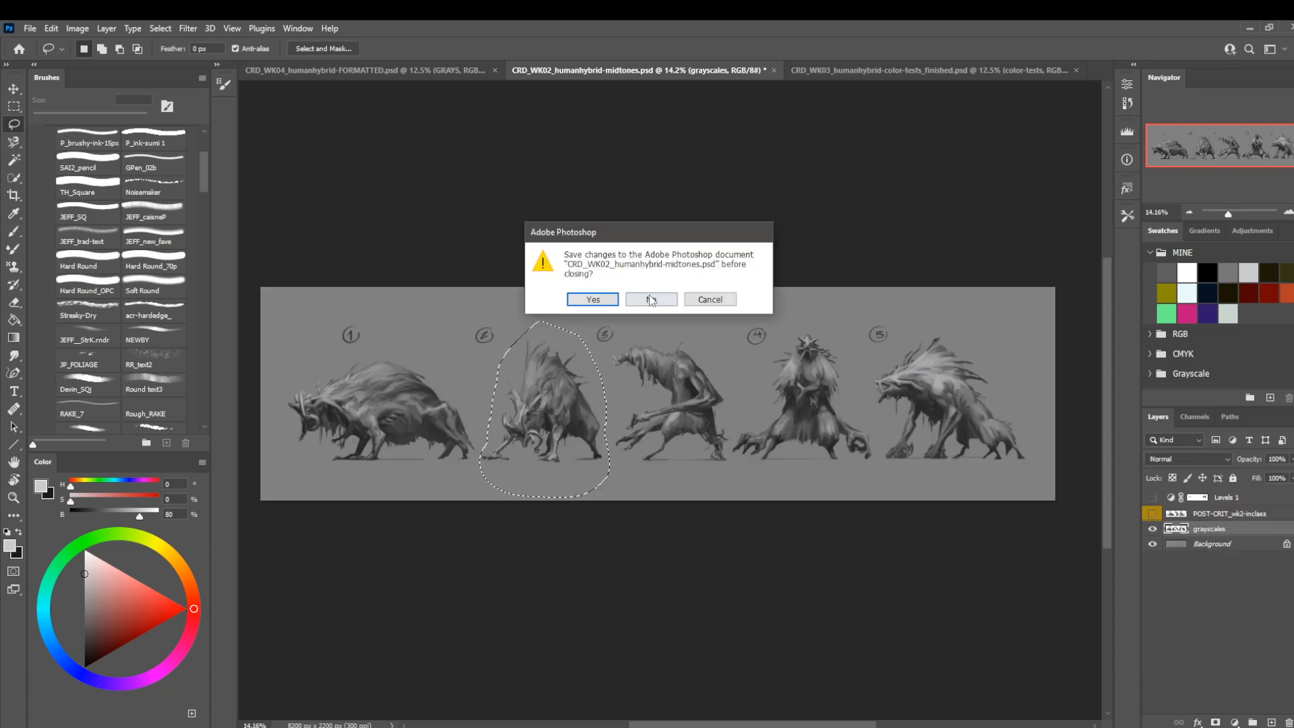
click(651, 299)
Check the formatted sheet's free area, switch to the color-tests document and hide its numbers layer.
click(429, 68)
scroll(690, 273, up, 4)
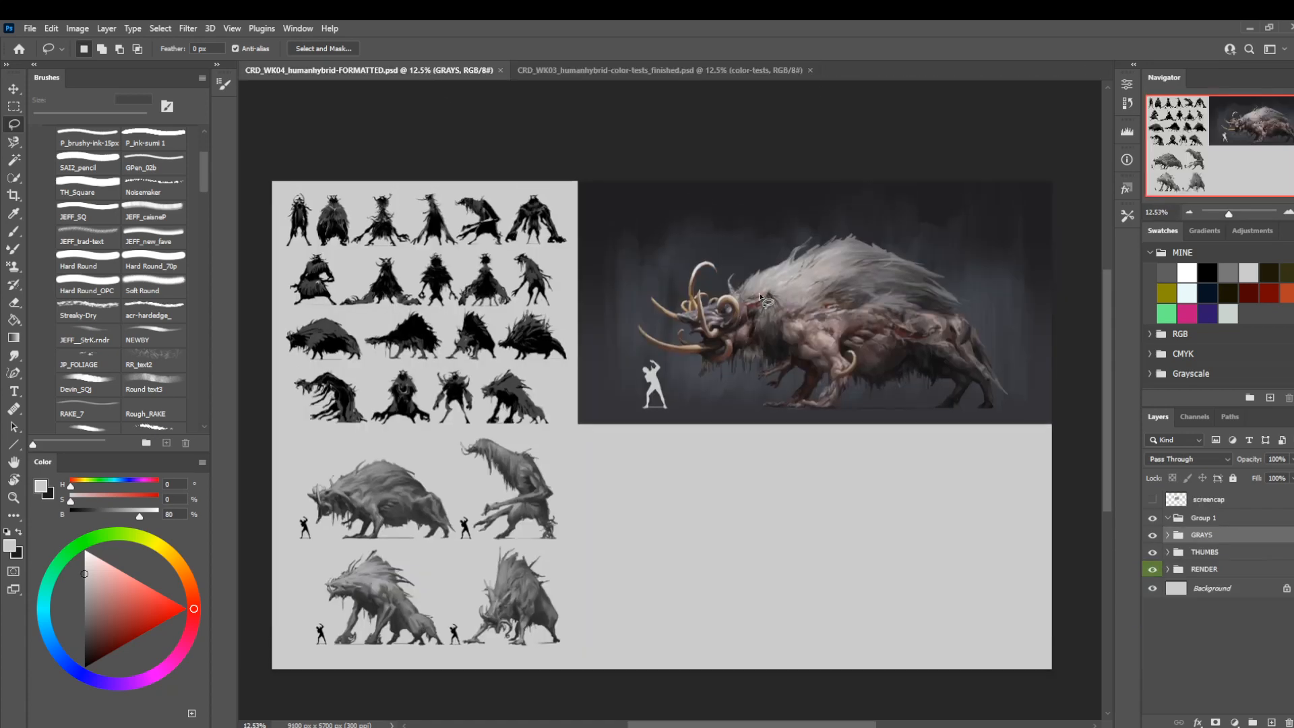
scroll(762, 300, down, 5)
mouse_move(669, 350)
mouse_down()
mouse_move(658, 381)
mouse_move(660, 365)
mouse_up()
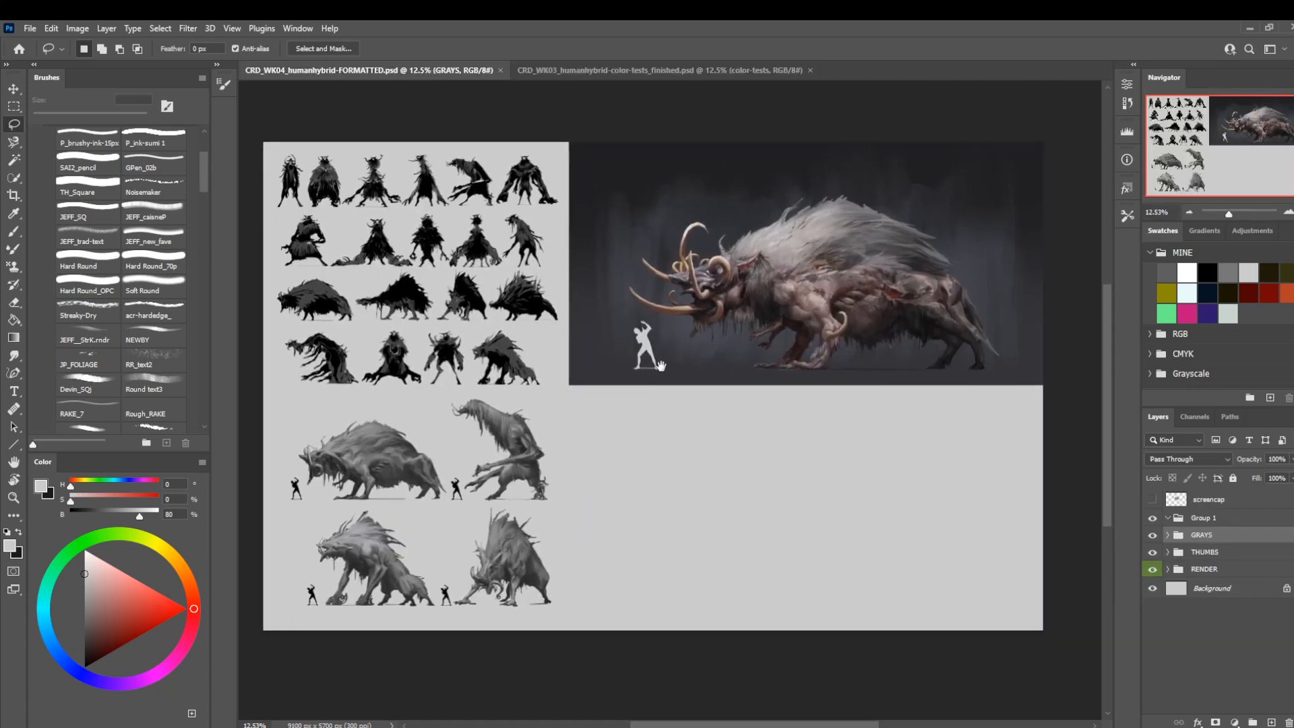
click(636, 70)
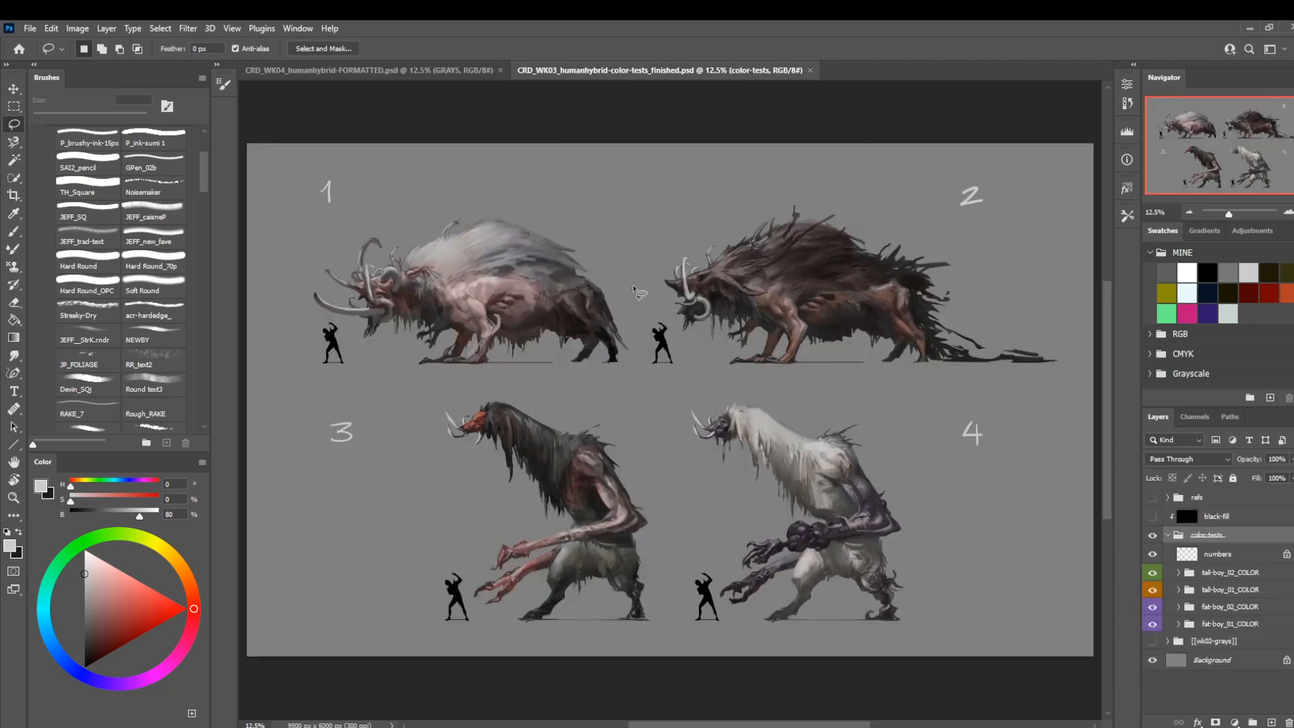
scroll(643, 297, down, 2)
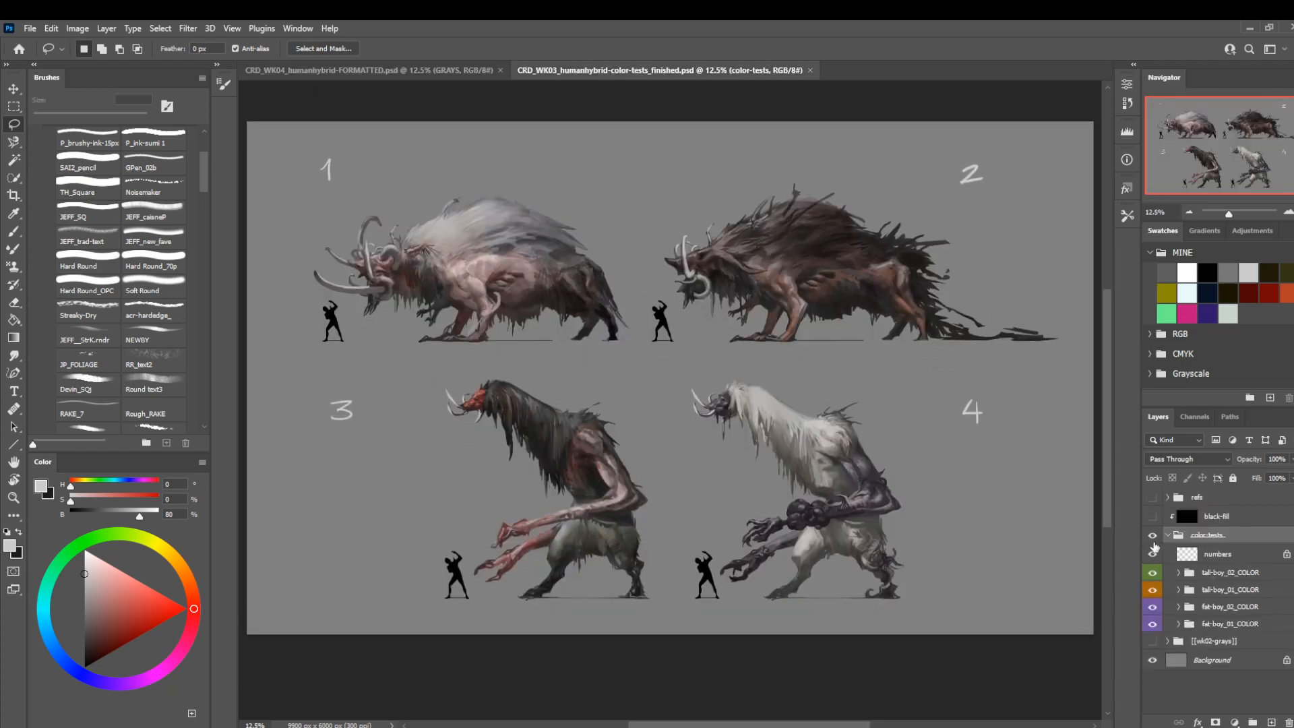
click(1152, 554)
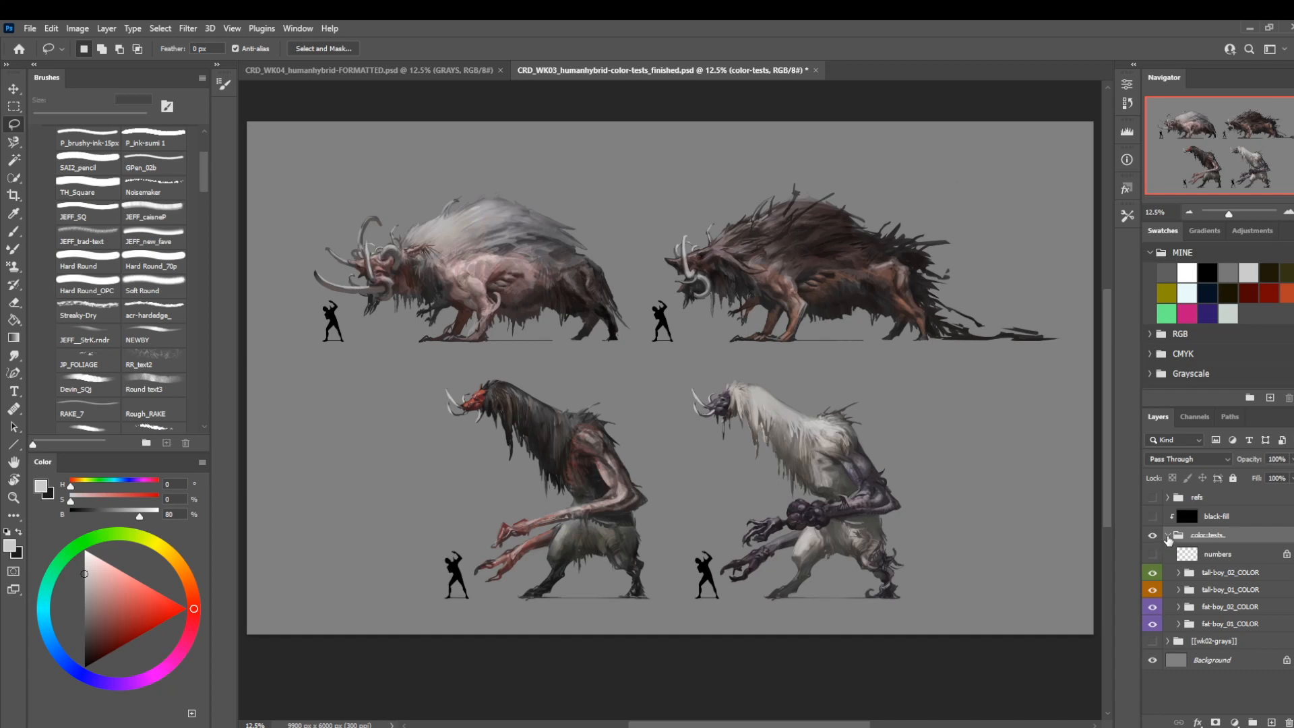
Merge each of the four creature groups, tall-boy_02, tall-boy_01, fat-boy_02 and fat-boy_01_COLOR, into a single layer.
right_click(1206, 574)
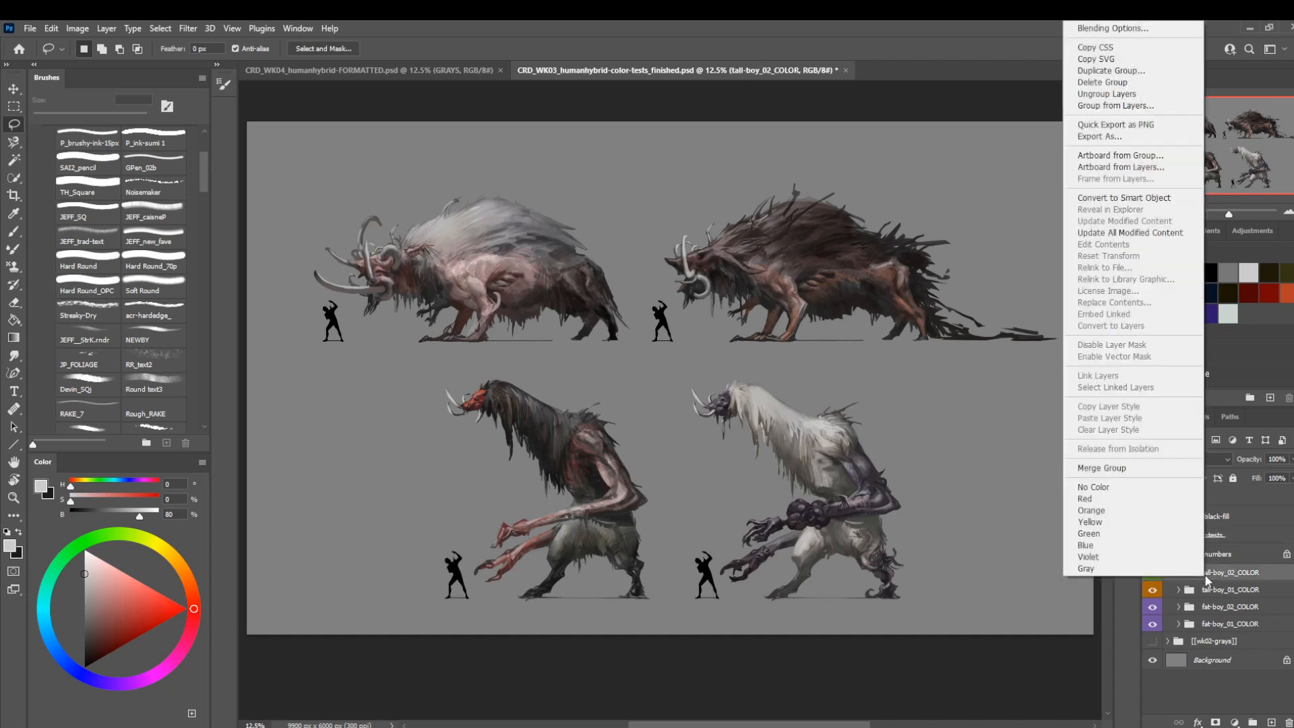
click(1144, 469)
right_click(1191, 593)
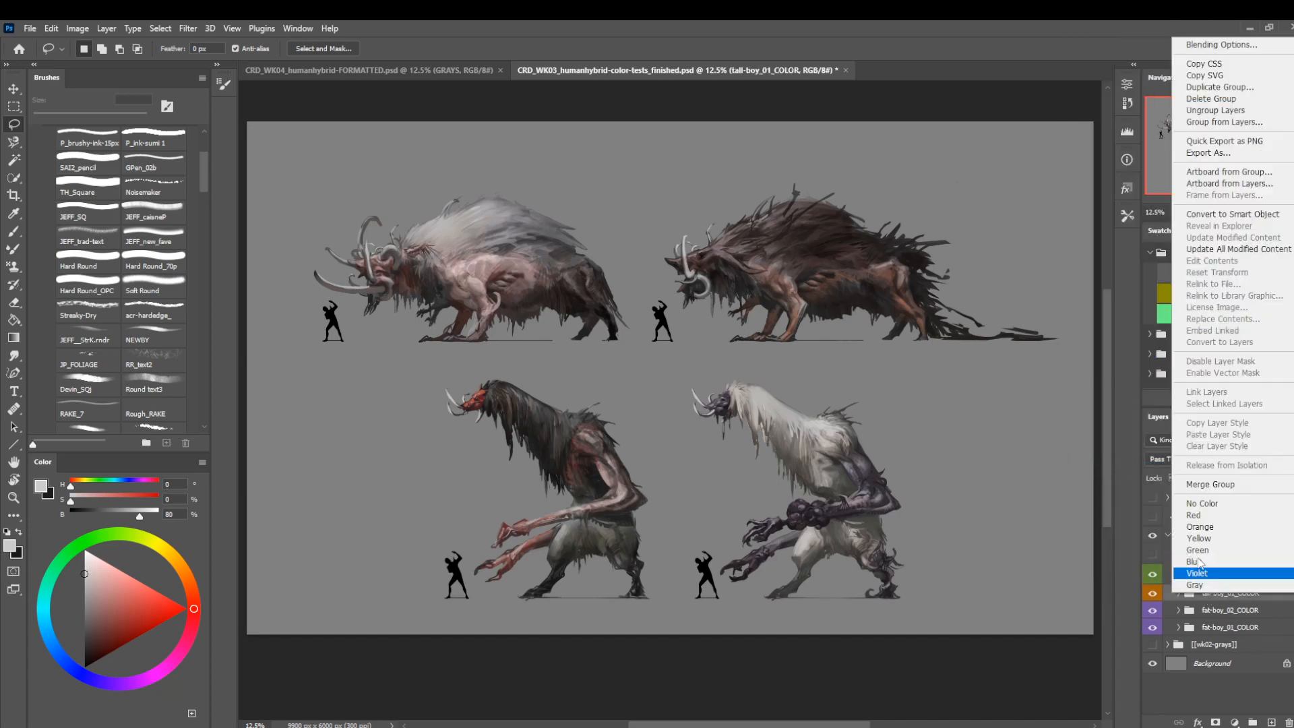
click(1207, 484)
right_click(1237, 615)
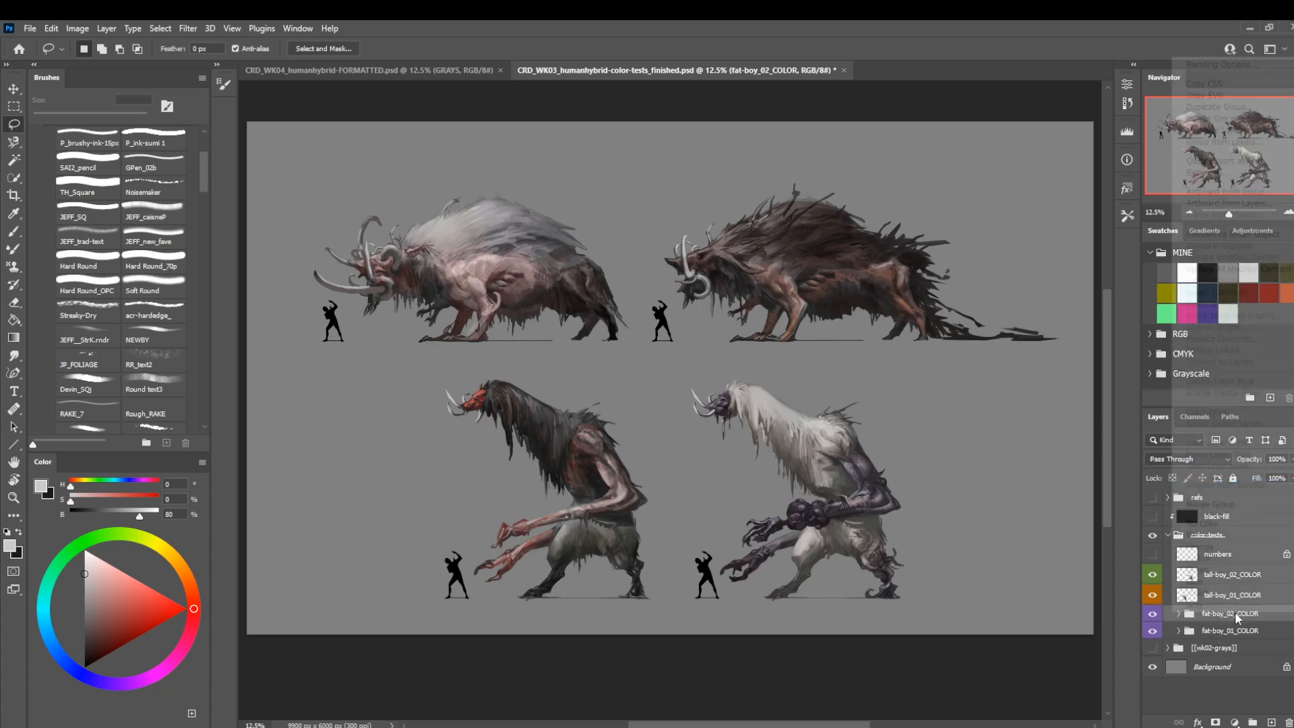
click(1209, 506)
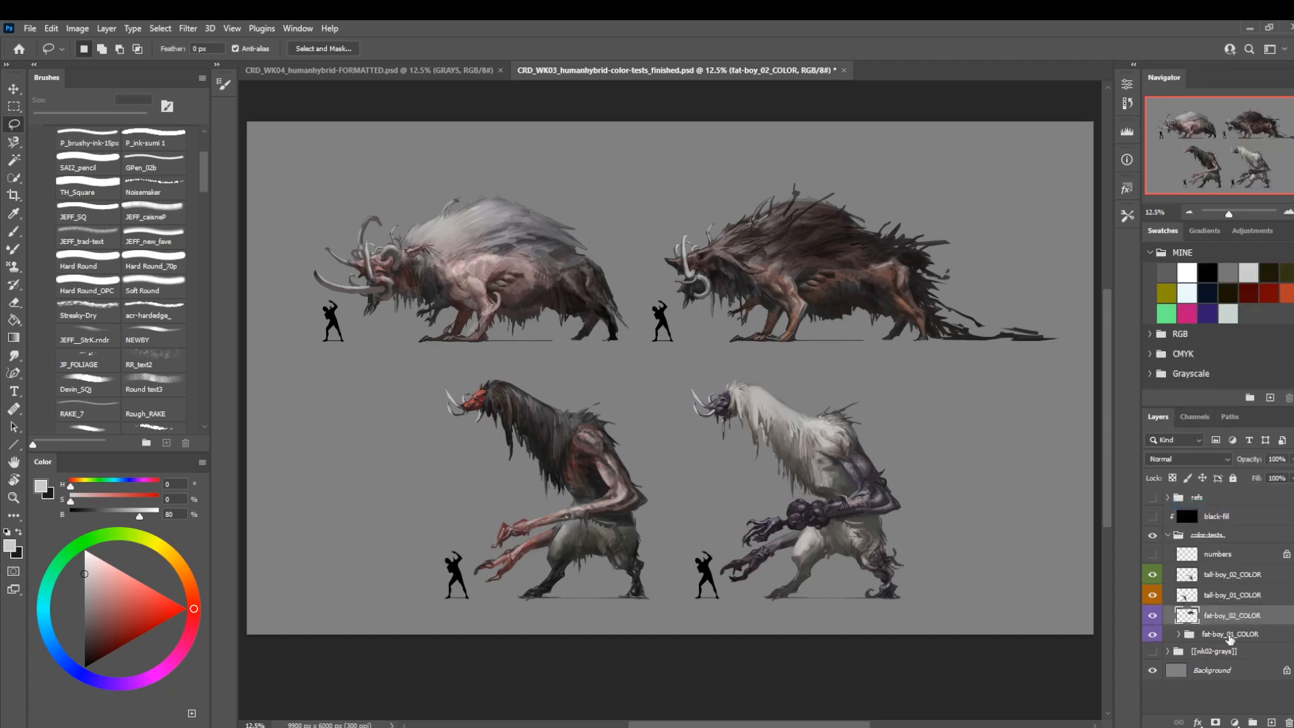
right_click(1230, 639)
click(1209, 523)
Convert each of the four merged creature layers in the color-tests group to a smart object.
right_click(1234, 634)
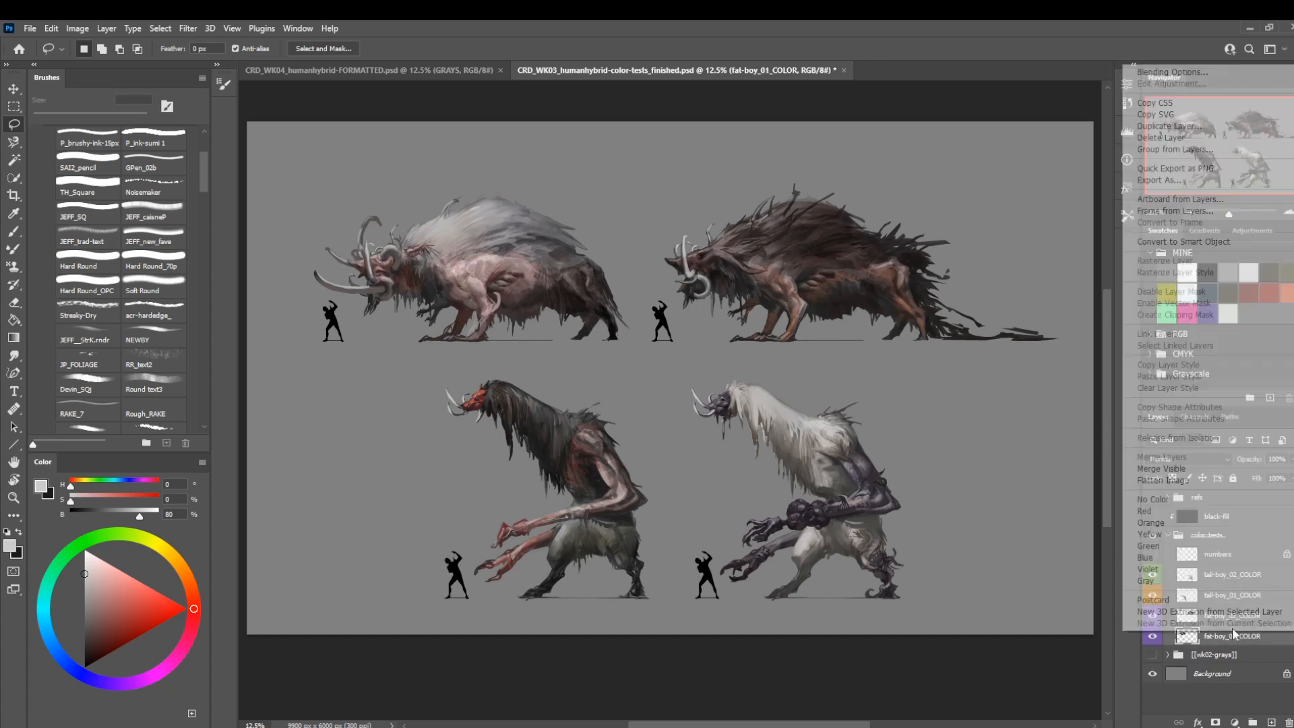
click(1188, 243)
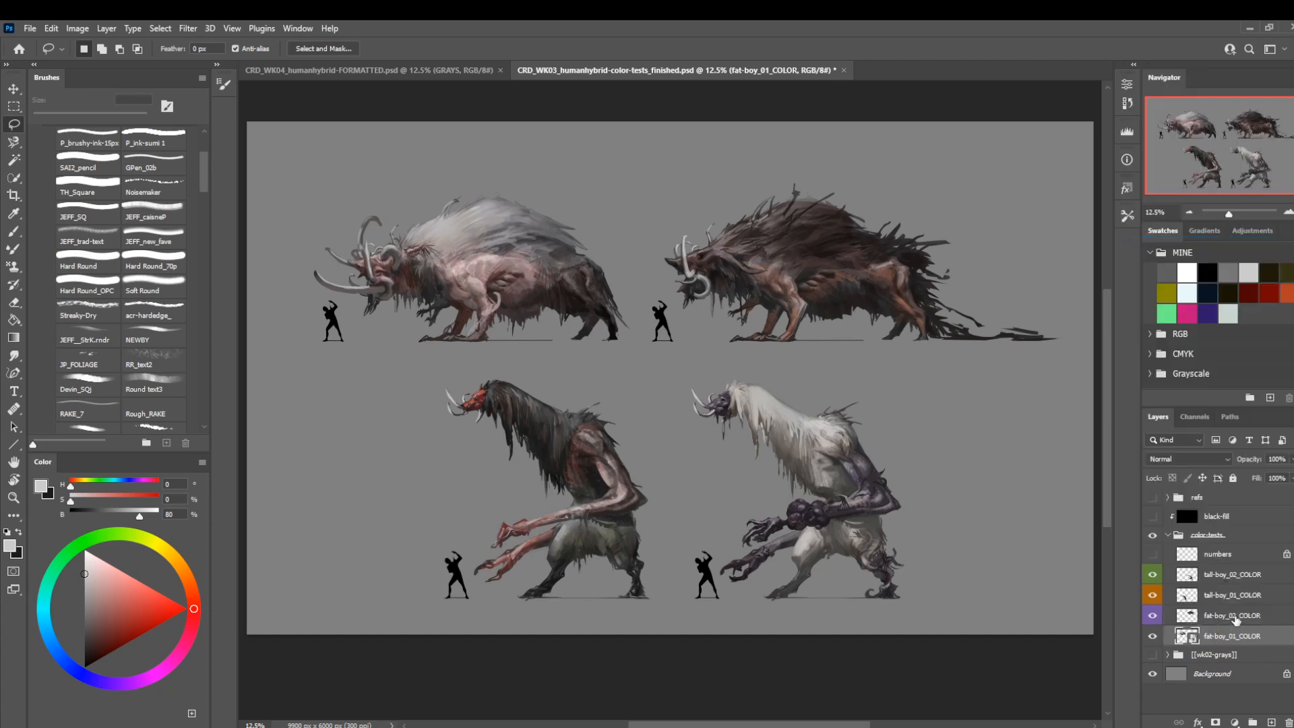
right_click(1235, 619)
click(1186, 227)
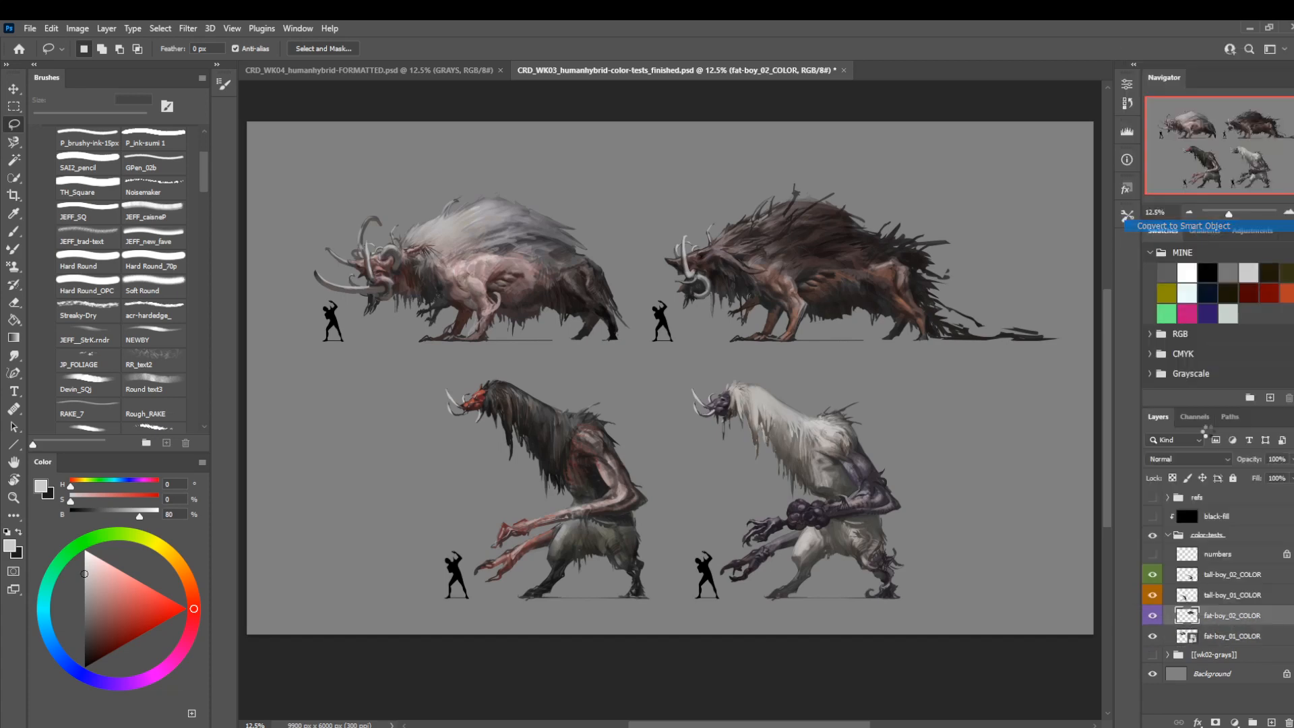
right_click(1232, 596)
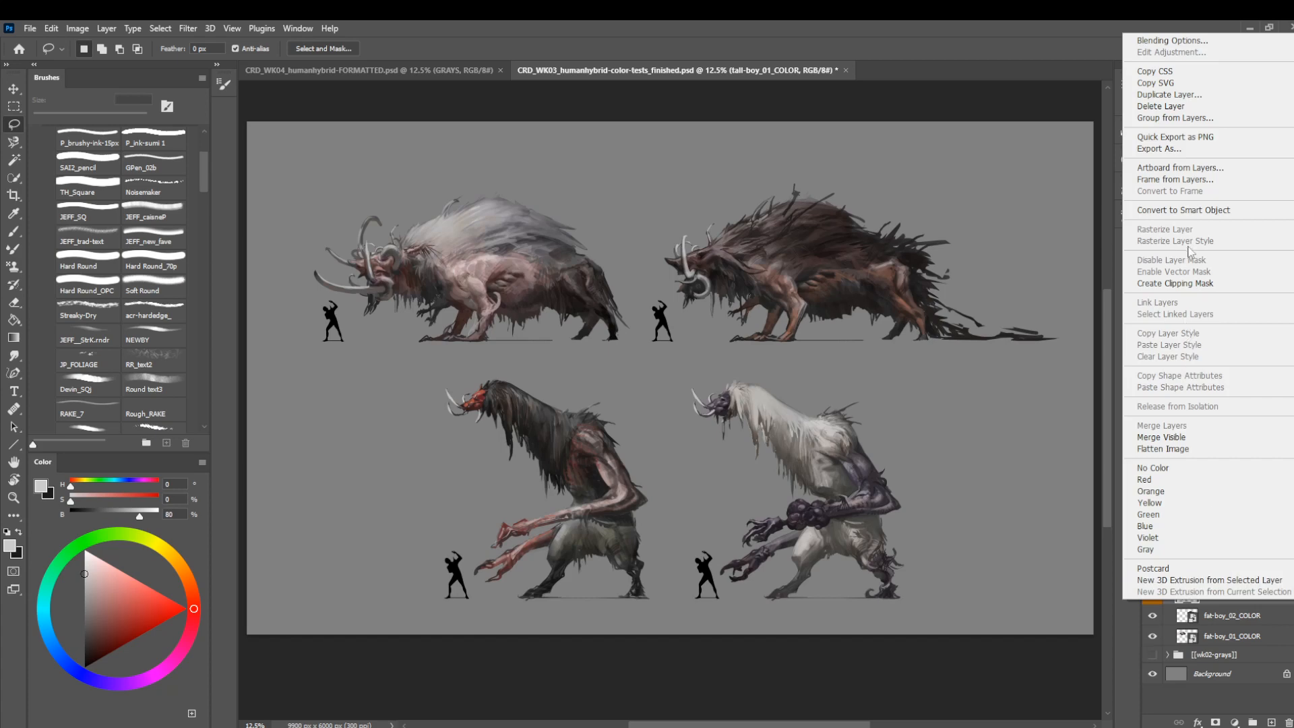
click(1186, 210)
right_click(1233, 574)
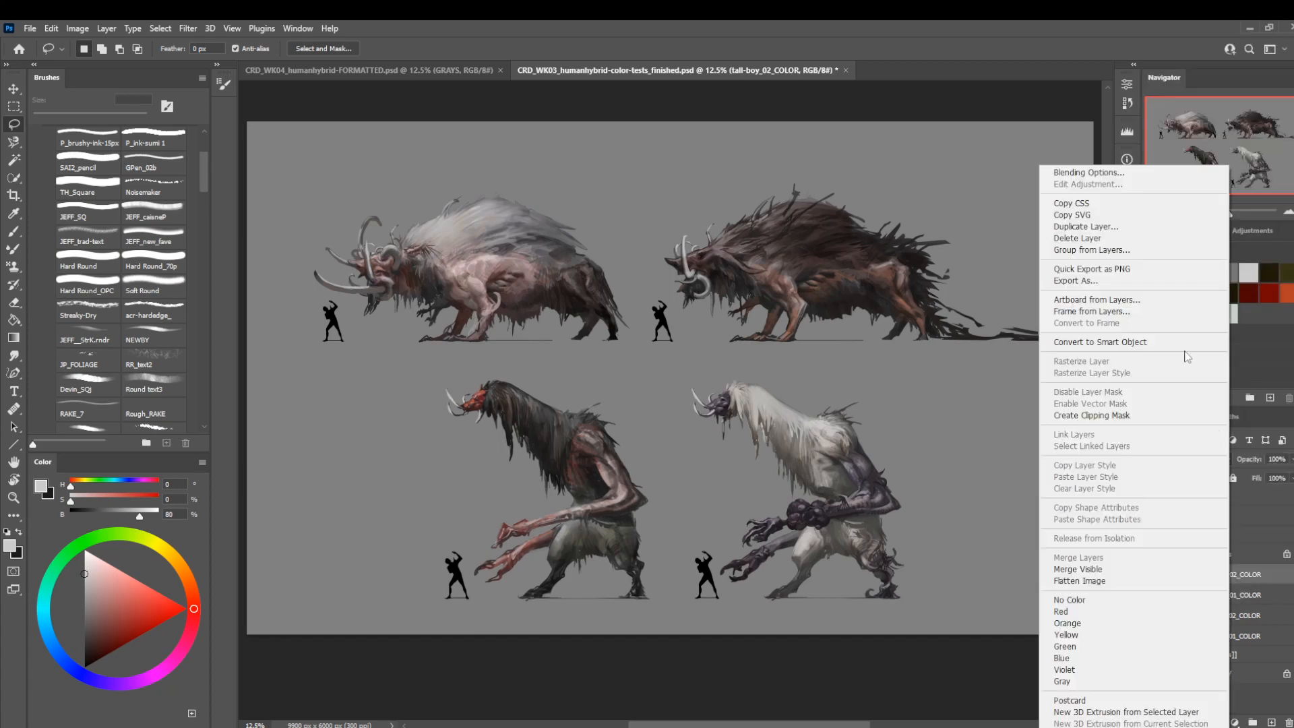
click(1187, 356)
Duplicate the color-tests group into the CRD_WK04_humanhybrid-FORMATTED.psd document under the name color-tests.
click(1222, 537)
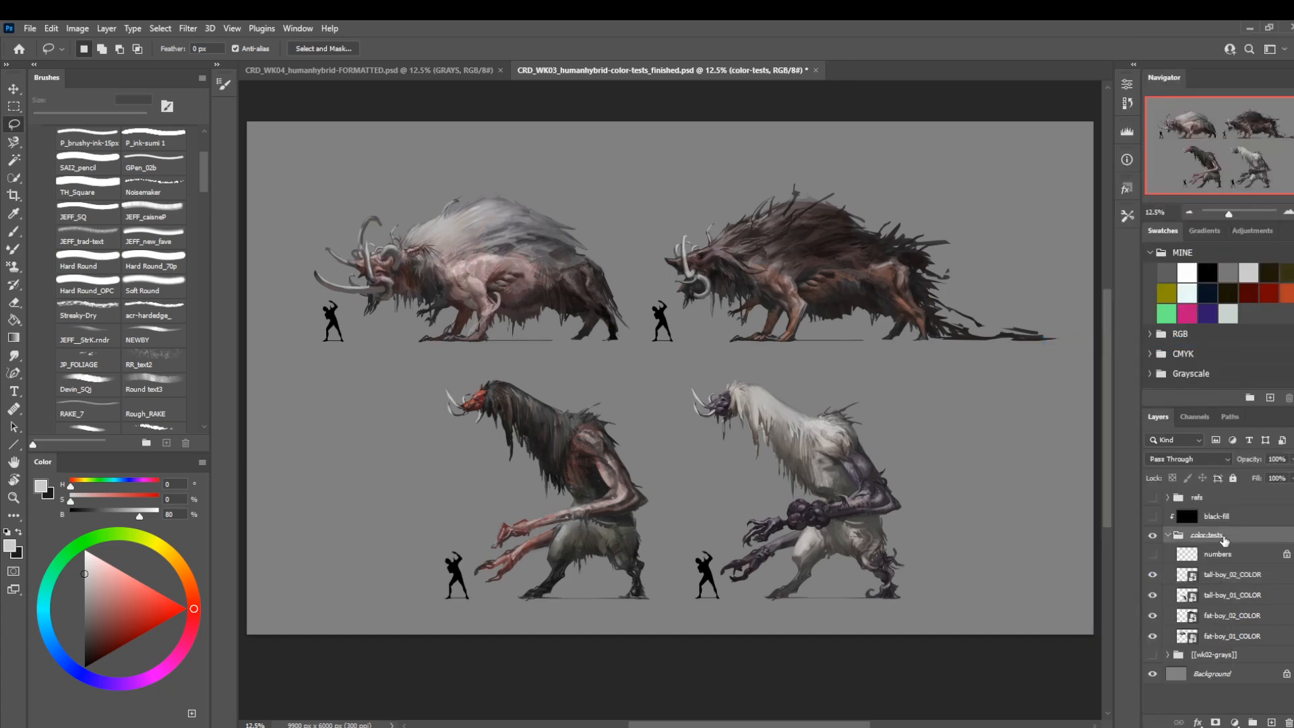
right_click(1224, 537)
click(1146, 248)
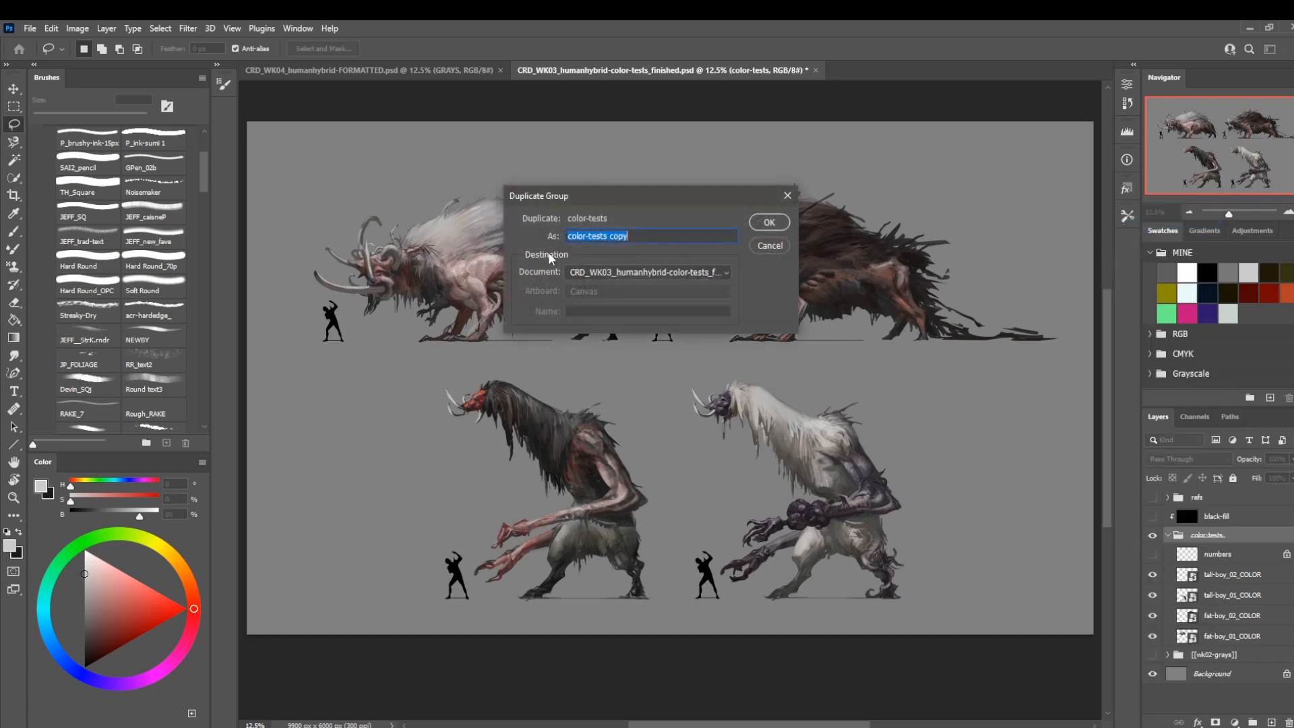
click(647, 272)
click(634, 288)
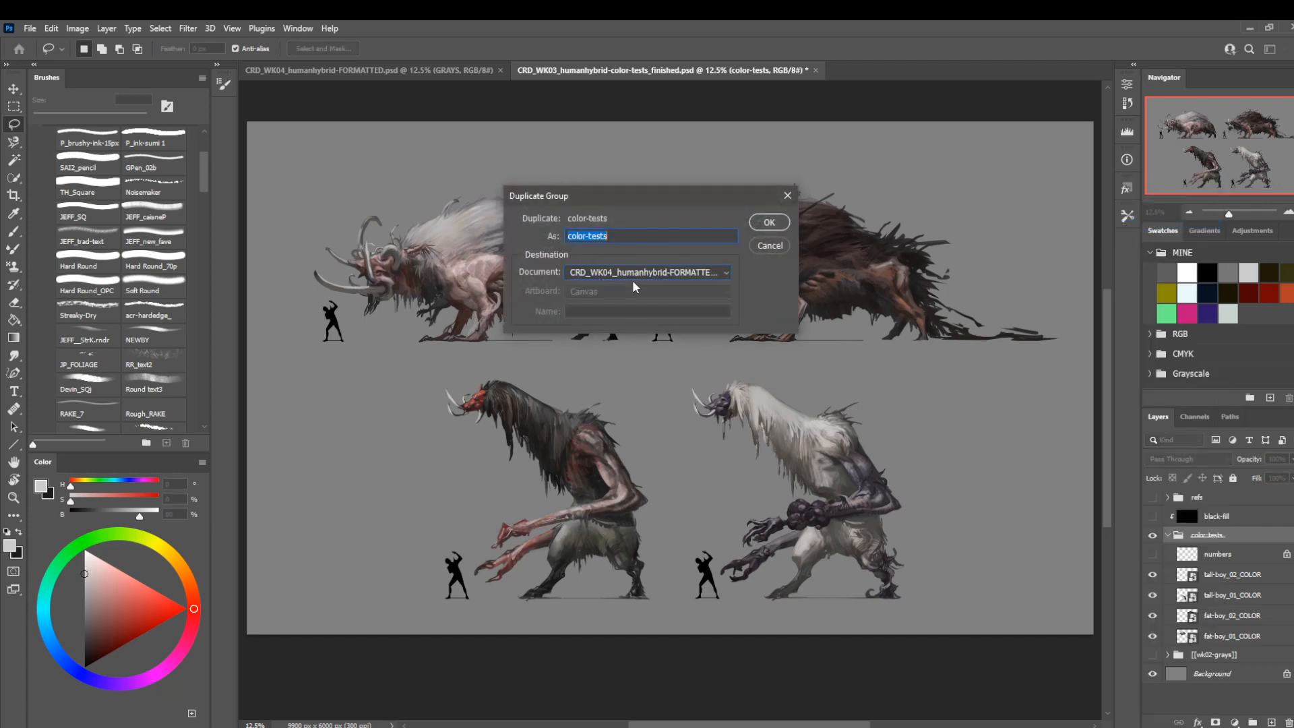
click(769, 224)
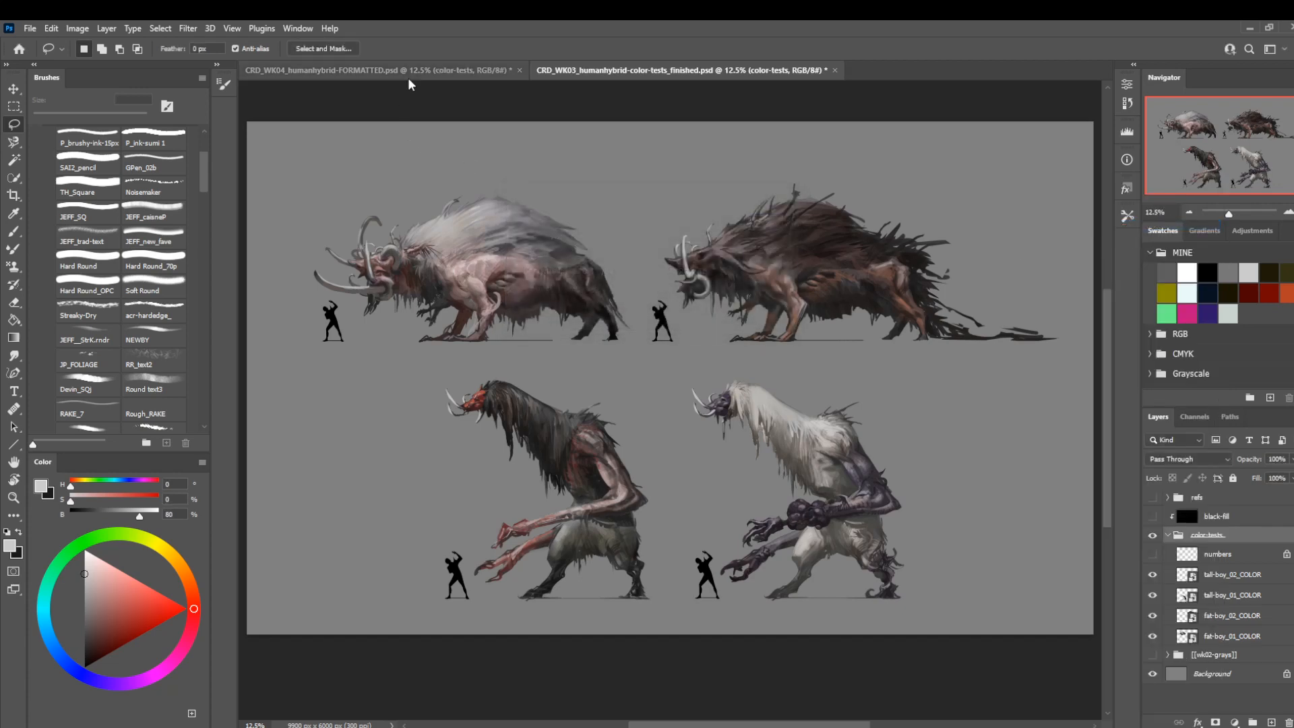
In the formatted sheet, scale the color-tests group to 52.54% and place it in the empty area beneath the boar render.
click(404, 71)
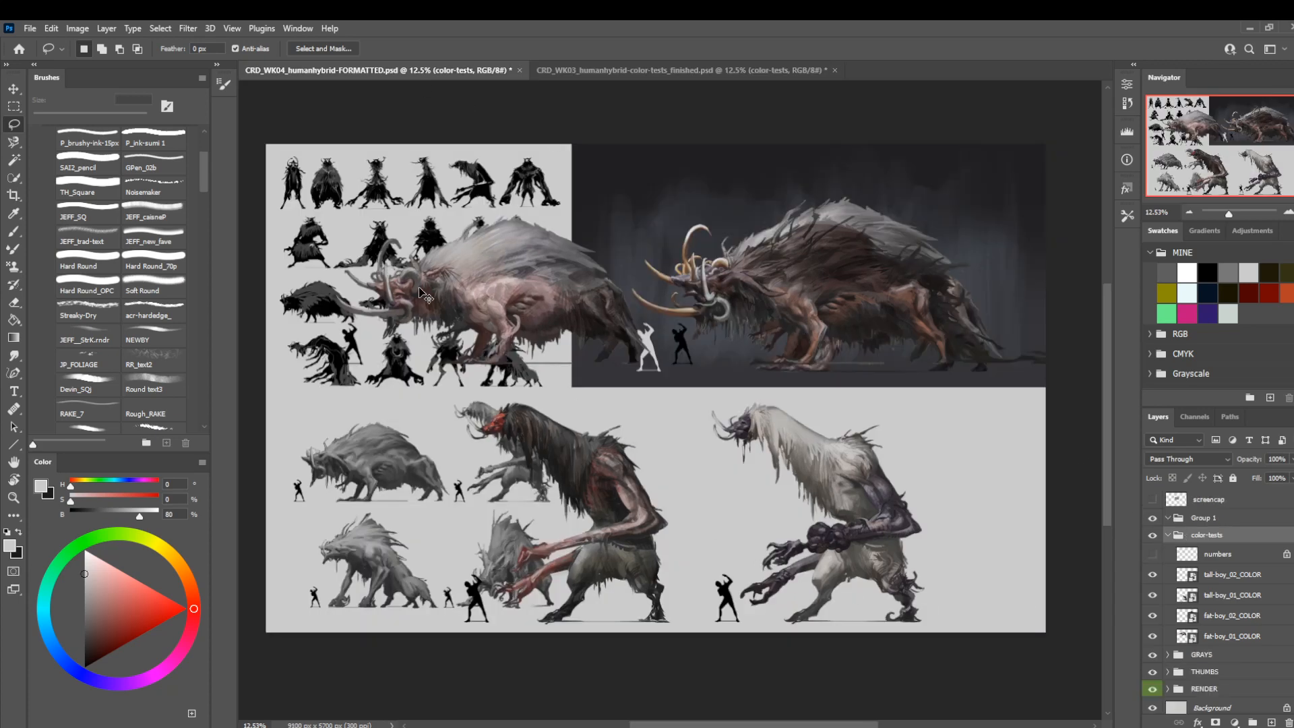
key(ctrl+t)
drag(333, 180, 674, 398)
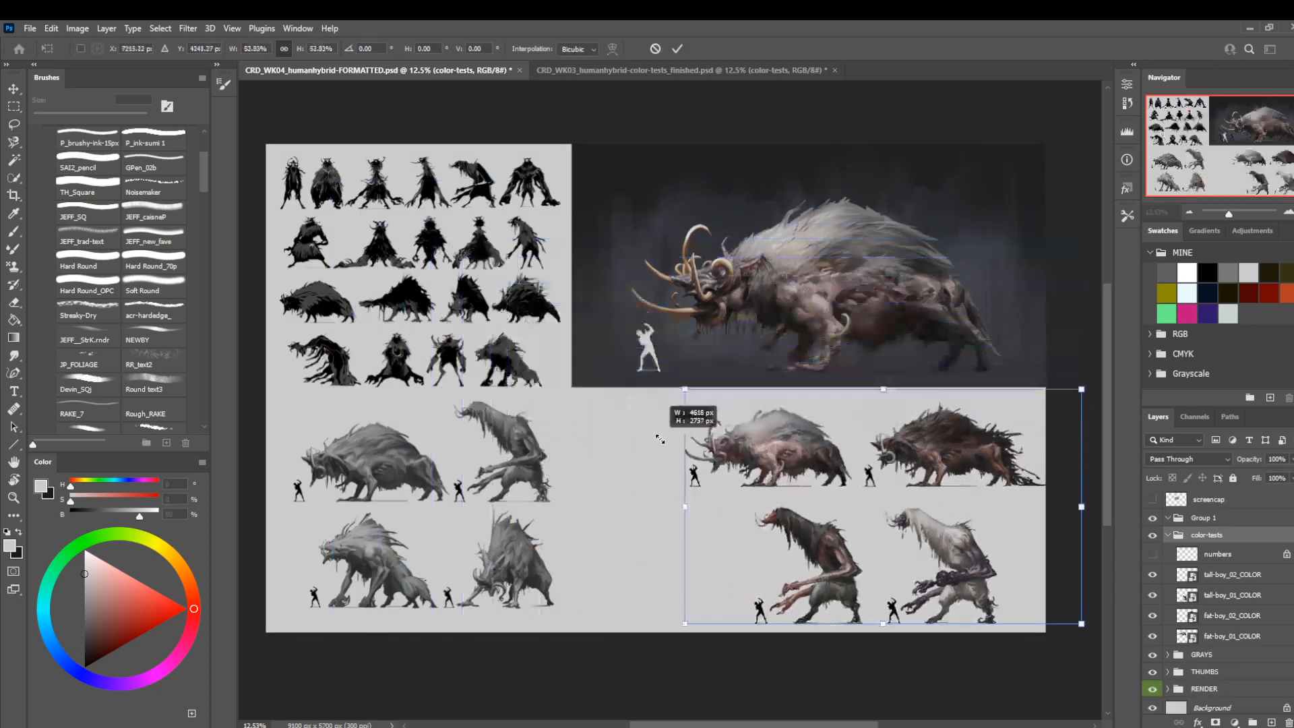
drag(859, 488, 781, 478)
key(Return)
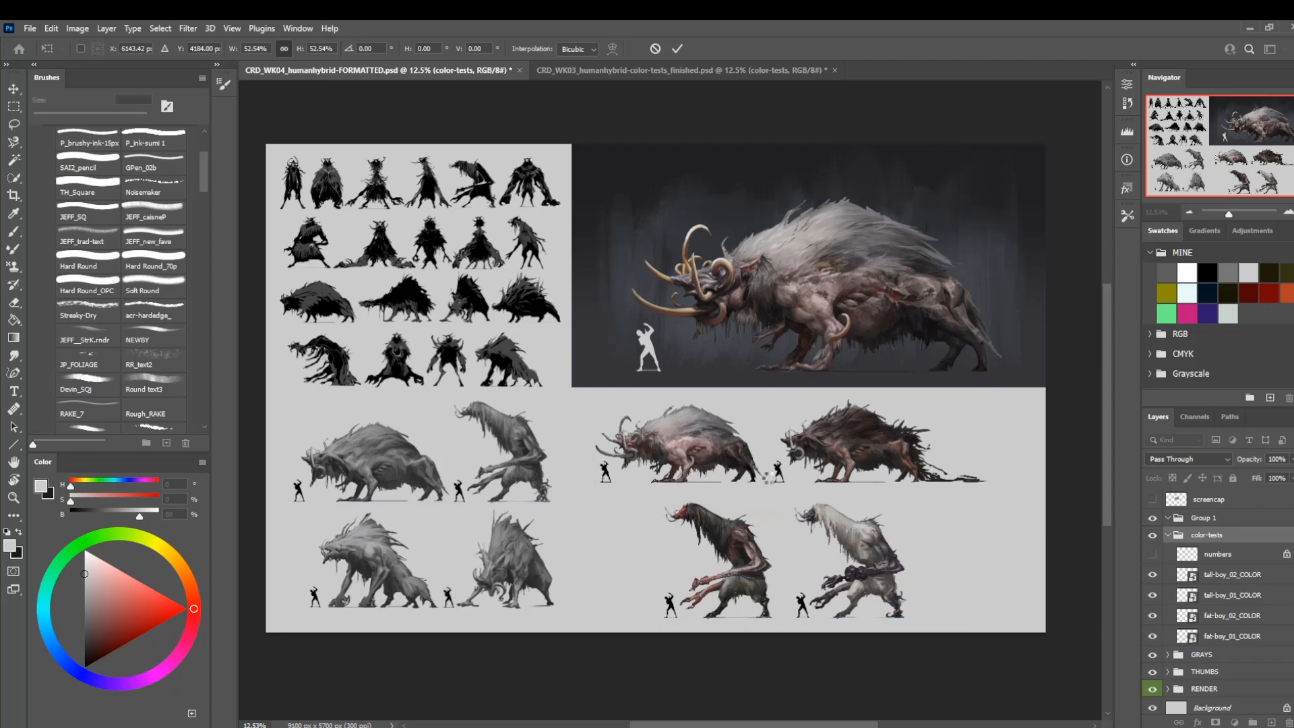
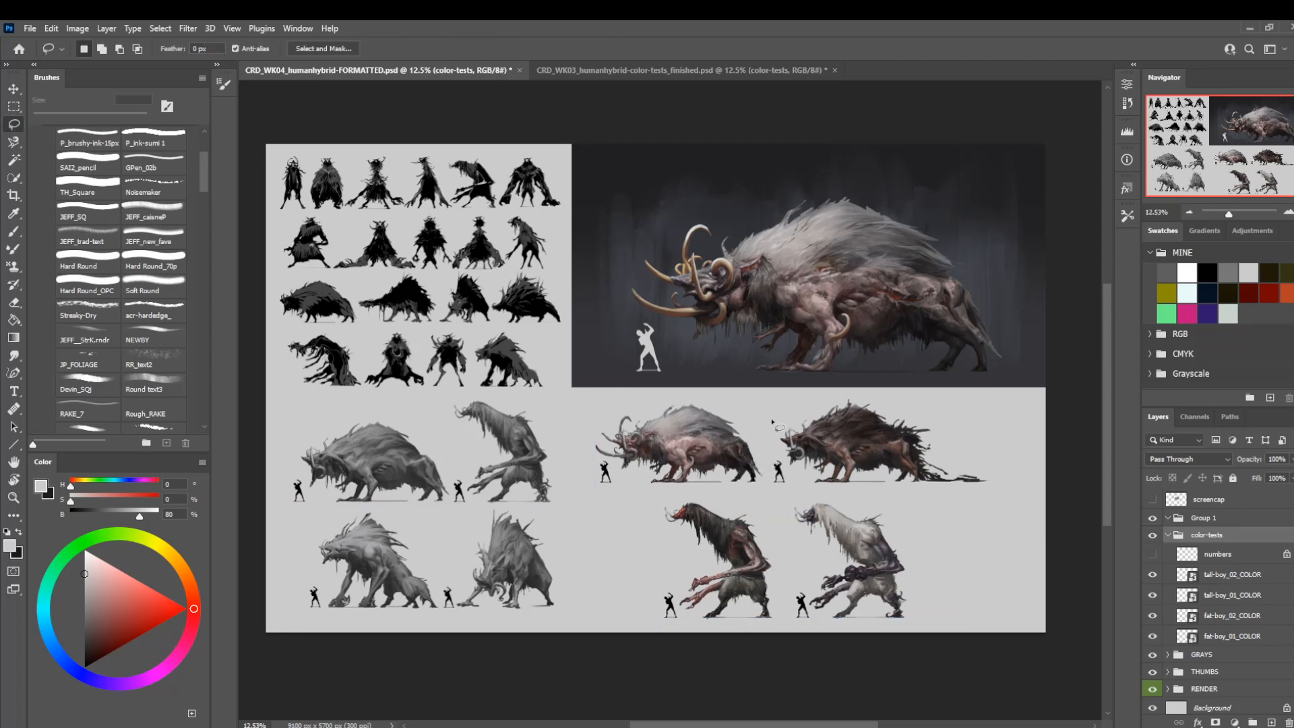
Rename the color-tests group to COLOR, move it above Group 1, and delete the empty Group 1.
scroll(772, 422, down, 5)
scroll(773, 395, up, 4)
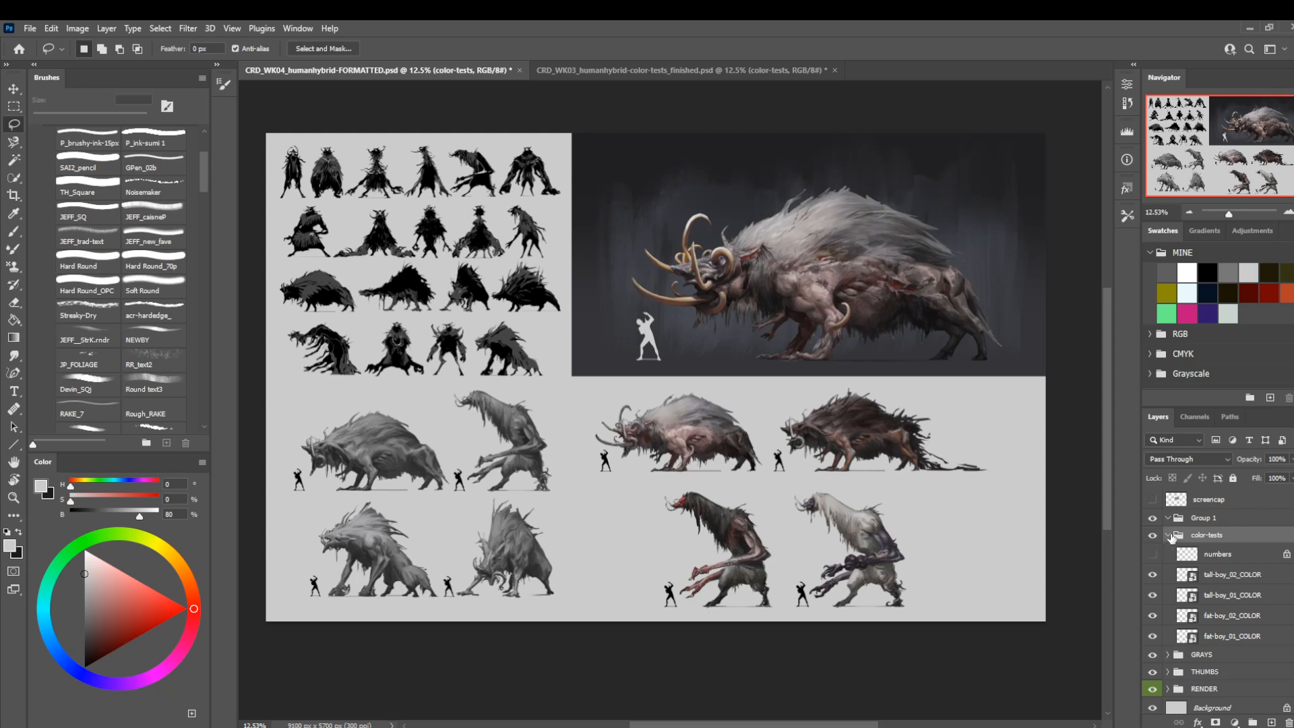
double_click(1207, 535)
text(COLOR)
key(Return)
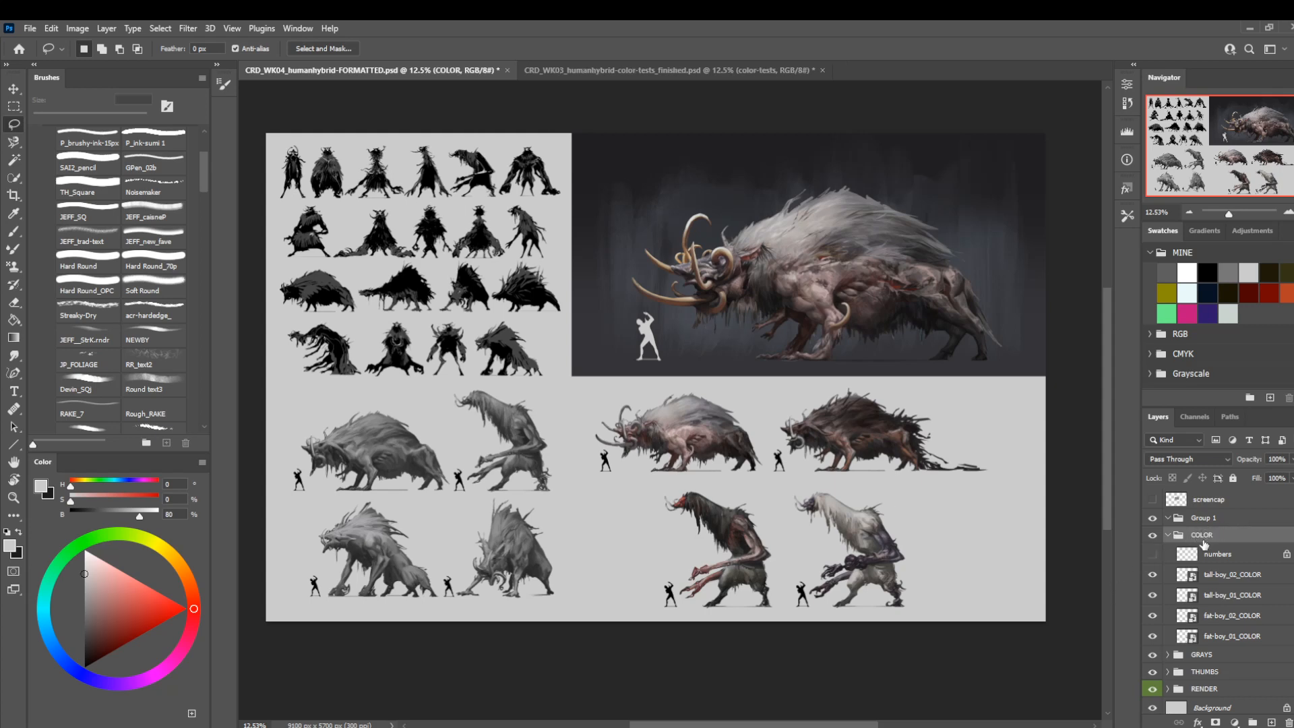
drag(1204, 543, 1204, 515)
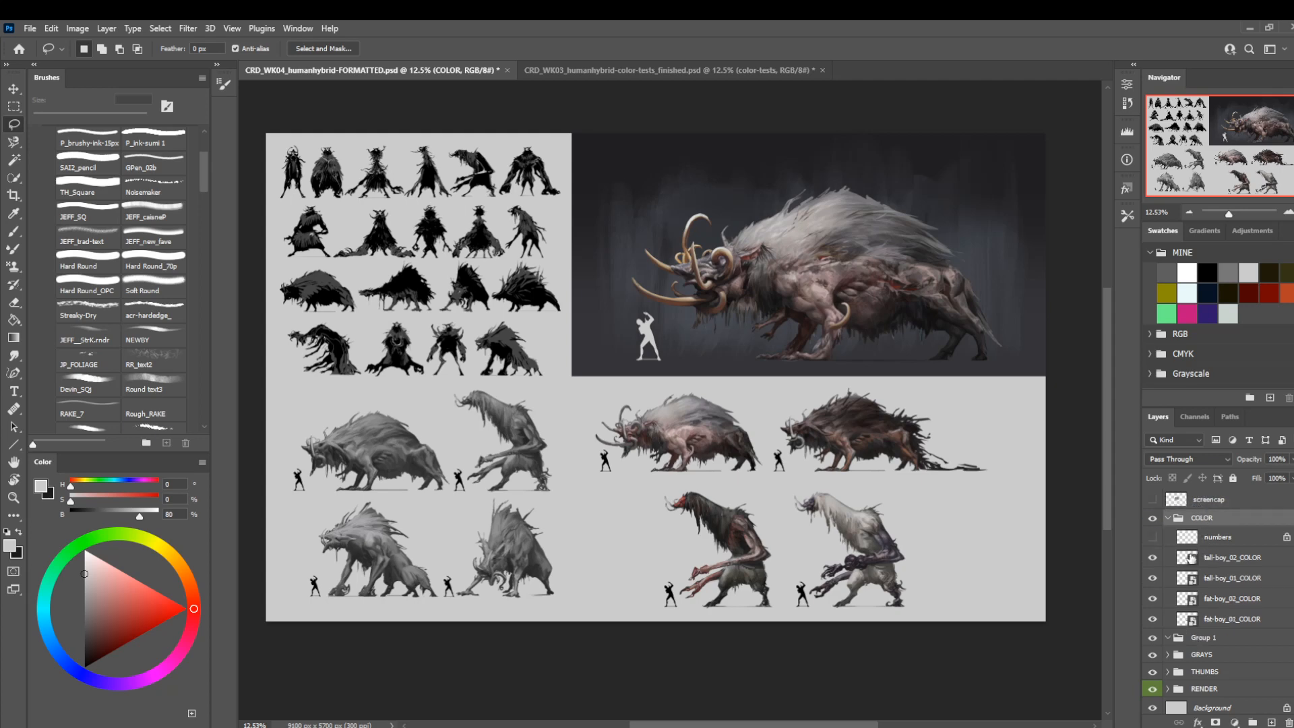
click(1194, 643)
key(Delete)
Show the screencap layer briefly to compare it with the sheet layout, and hide it again.
click(1208, 504)
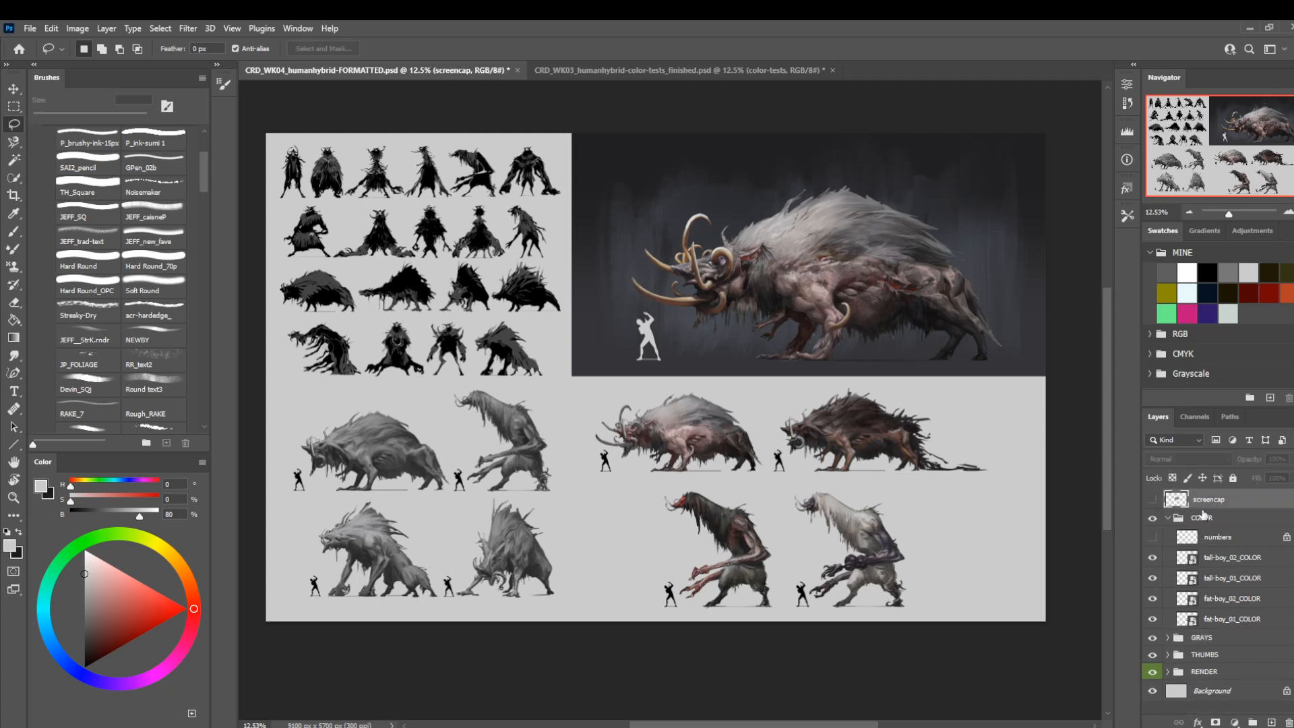
click(1153, 500)
click(1153, 500)
drag(701, 634, 688, 624)
drag(828, 623, 818, 629)
Move the tall-boy_02_COLOR and tall-boy_01_COLOR layers up and slightly left to line up with the lower greyscale row.
click(1224, 561)
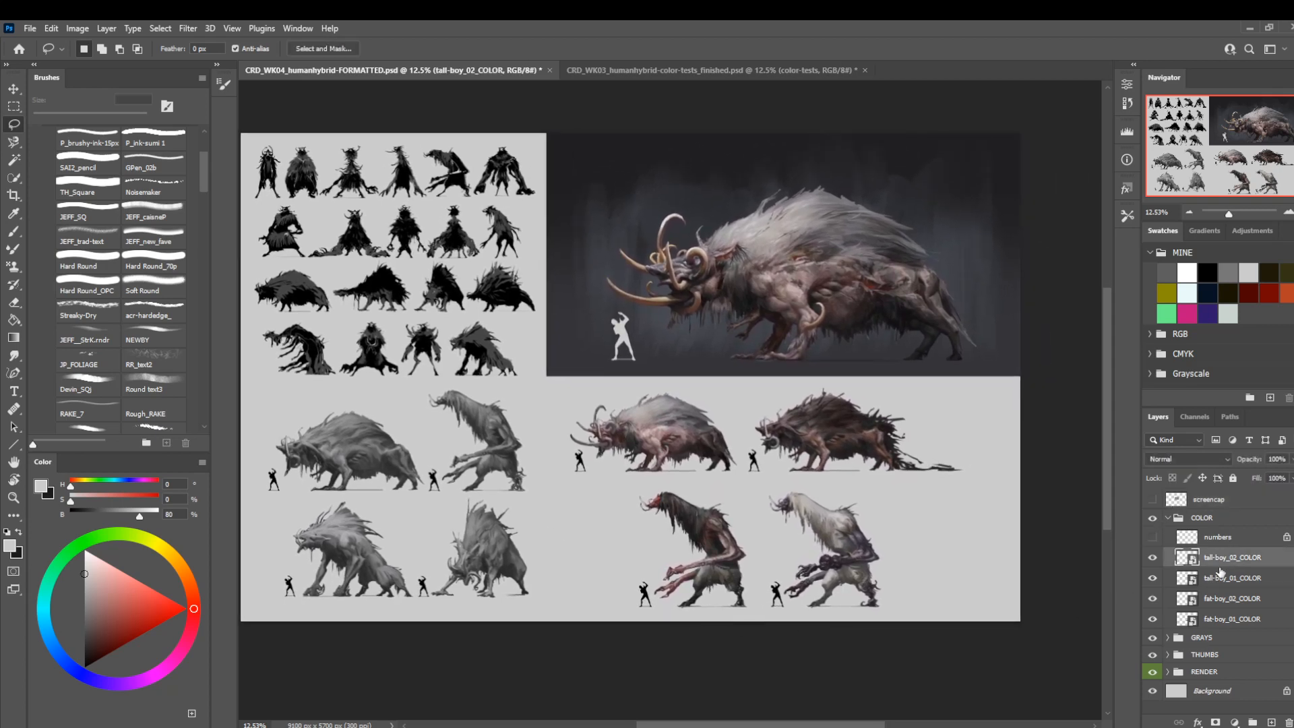
shift+click(1195, 578)
key(ctrl+t)
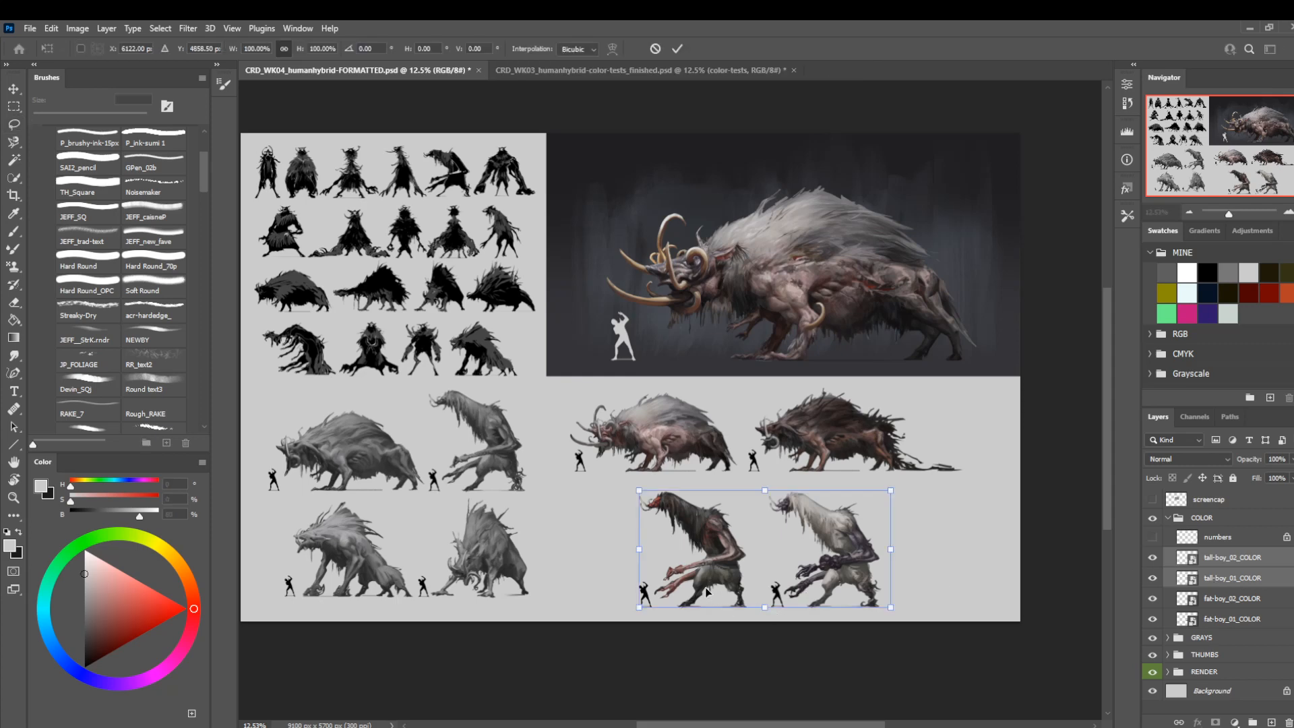
mouse_move(713, 593)
mouse_down()
mouse_move(825, 502)
mouse_move(828, 589)
mouse_move(710, 578)
mouse_up()
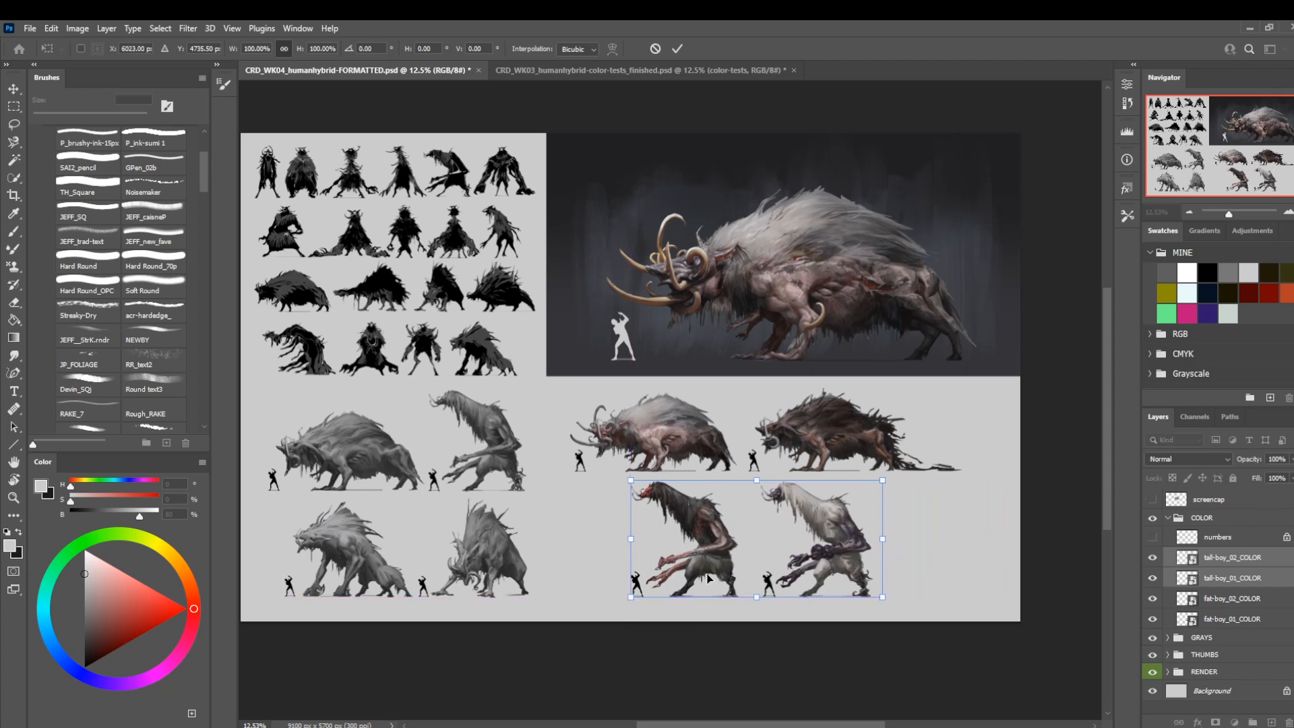
key(Return)
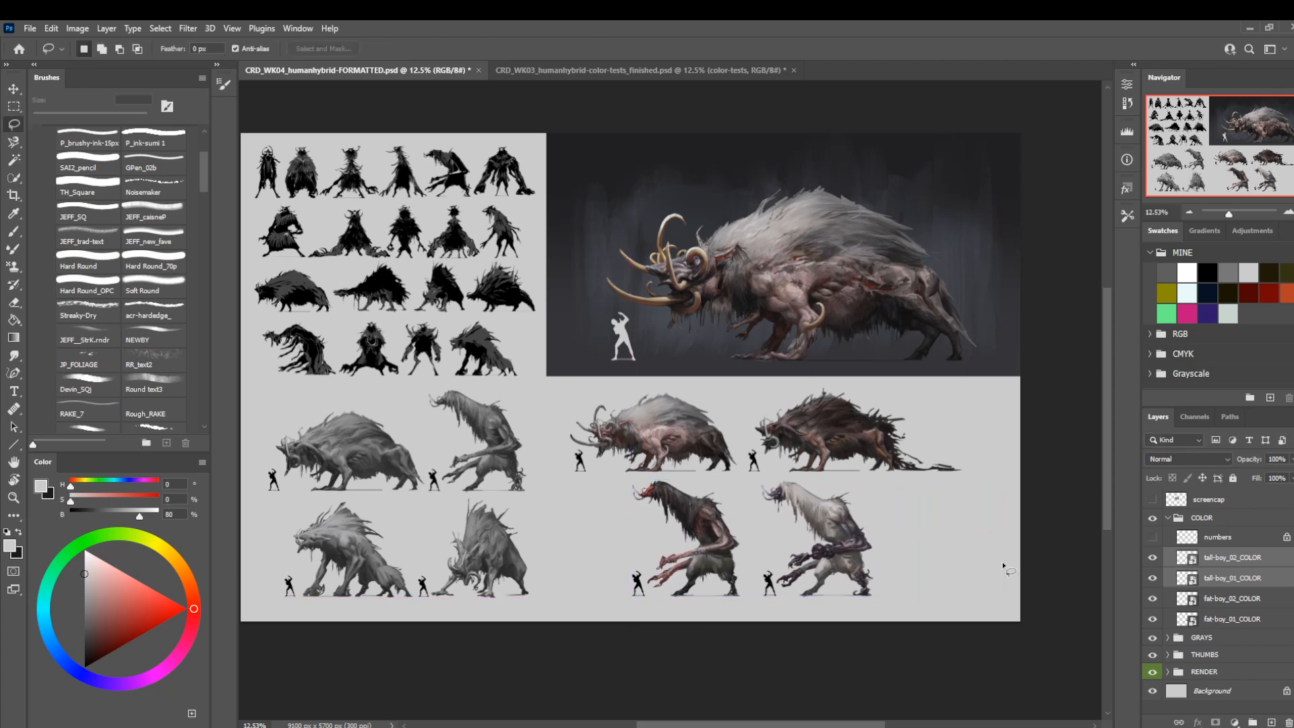
Try swapping the color rows, with the tall-boy pair above and the fat-boy pair below, and undo both moves.
key(ctrl+t)
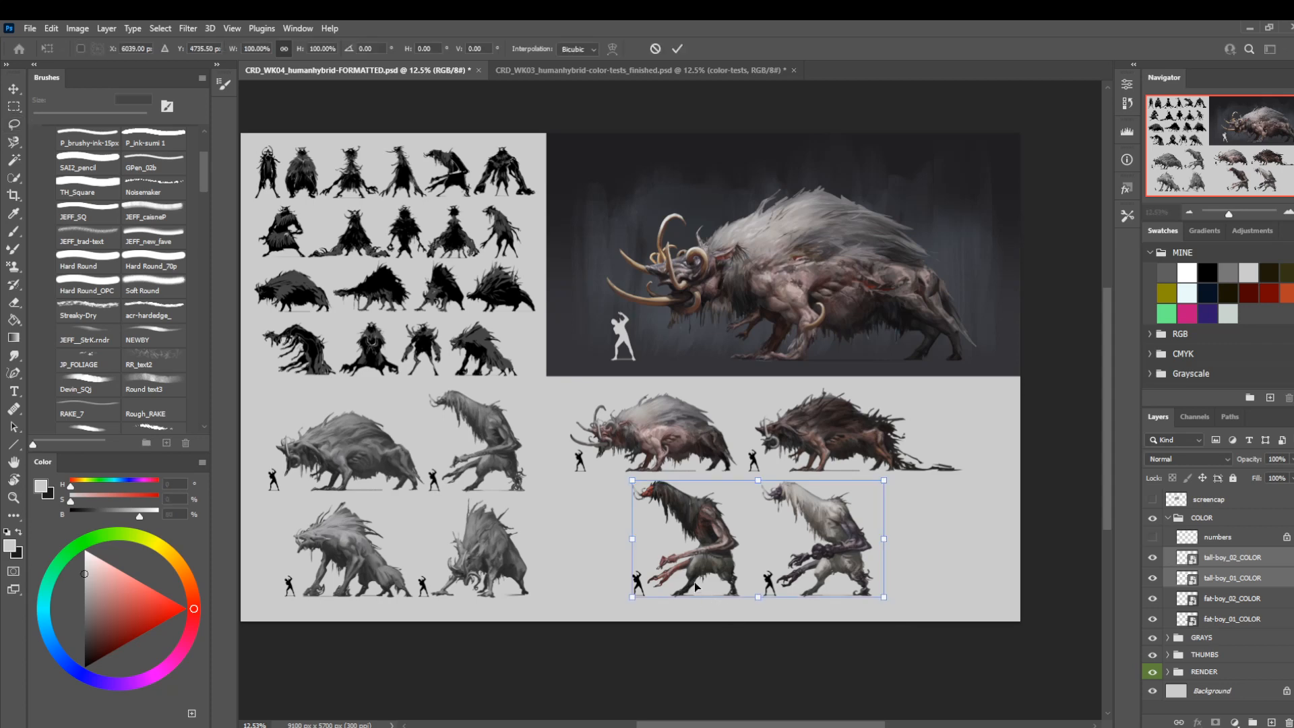
drag(696, 587, 752, 500)
key(Return)
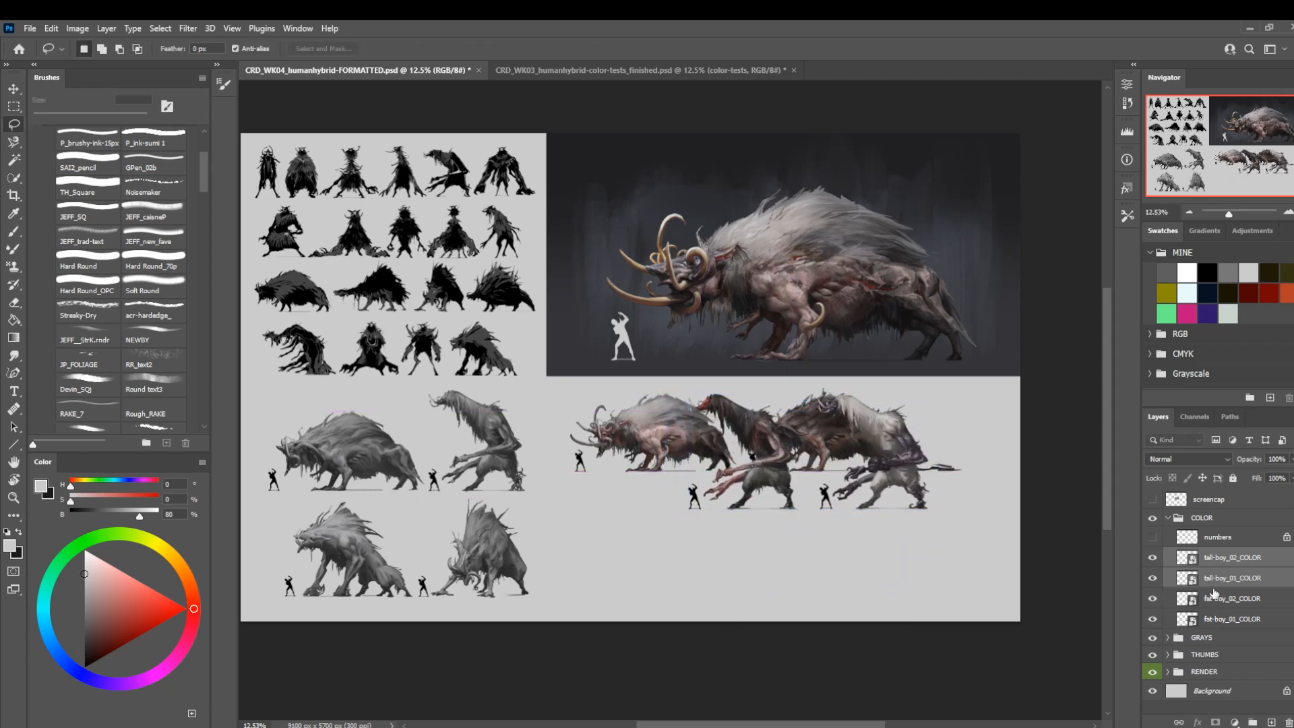
click(1206, 599)
shift+click(1178, 614)
key(ctrl+t)
drag(659, 454, 676, 568)
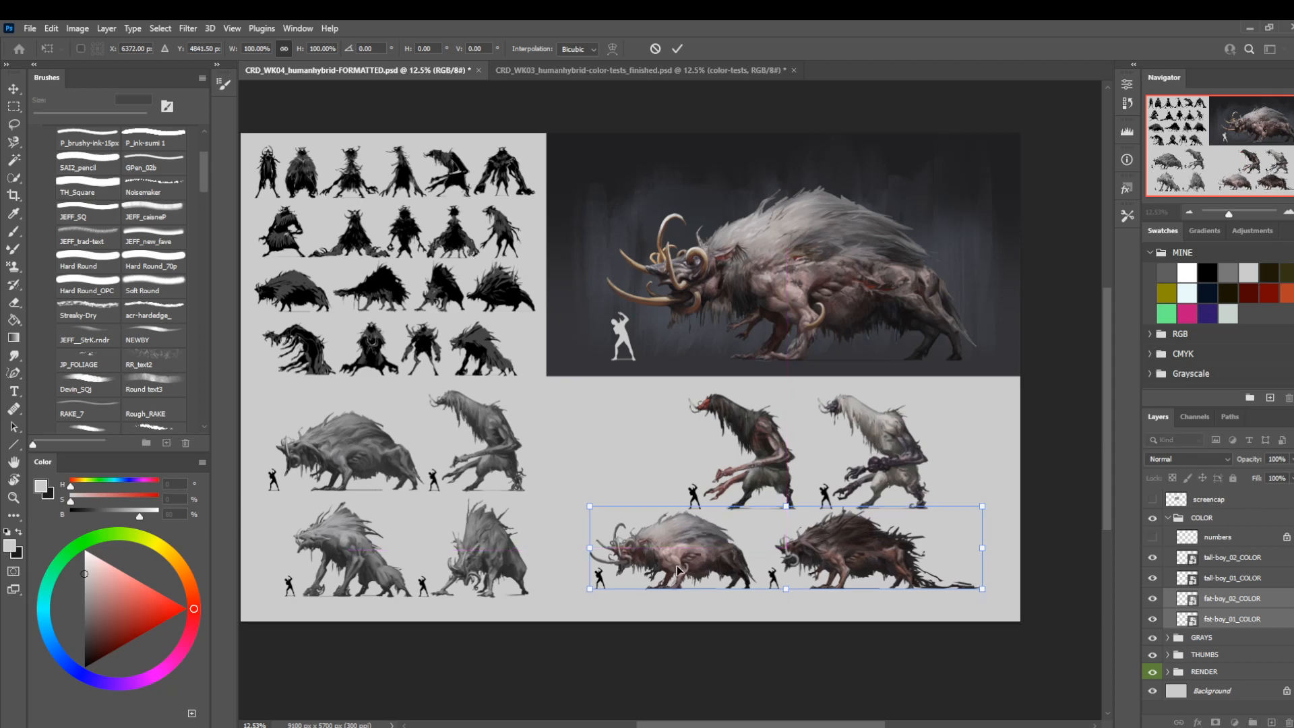
key(Return)
key(ctrl+z)
key(ctrl+z)
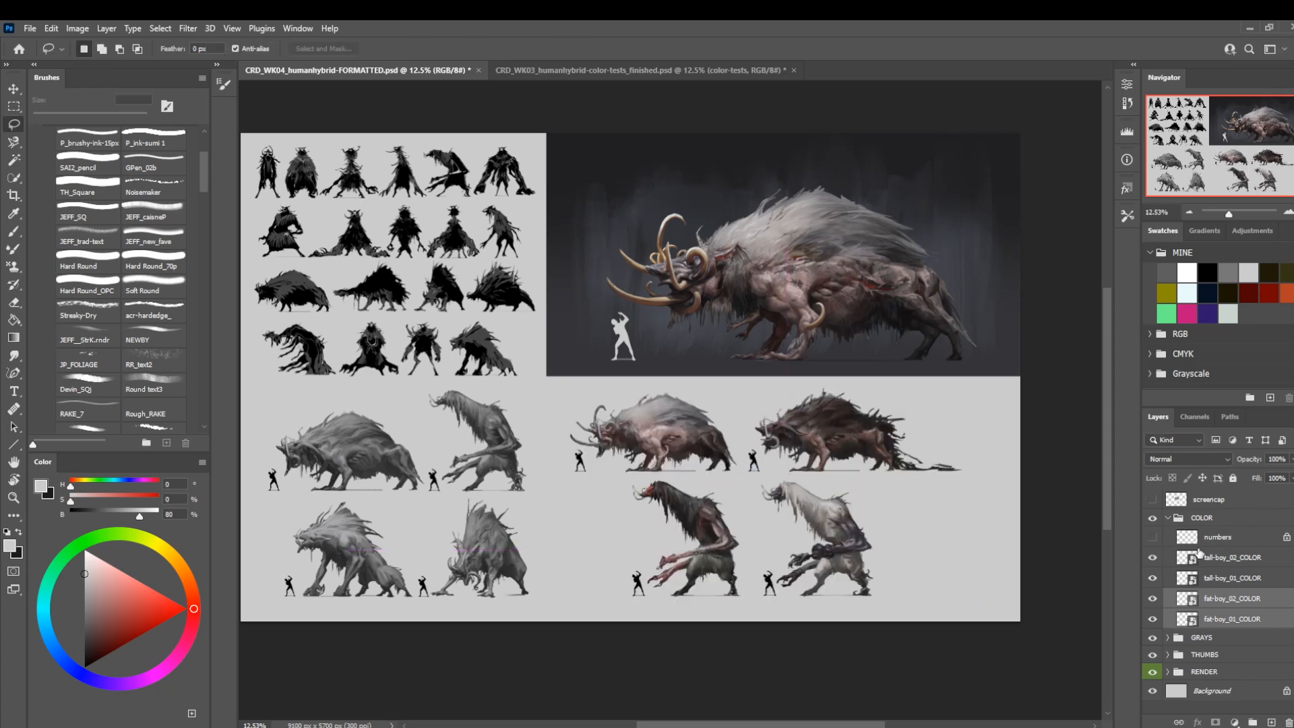
Scale the whole COLOR group to 92.77% and center it beneath the boar render.
click(1205, 517)
key(ctrl+t)
drag(659, 525, 720, 475)
drag(786, 375, 786, 389)
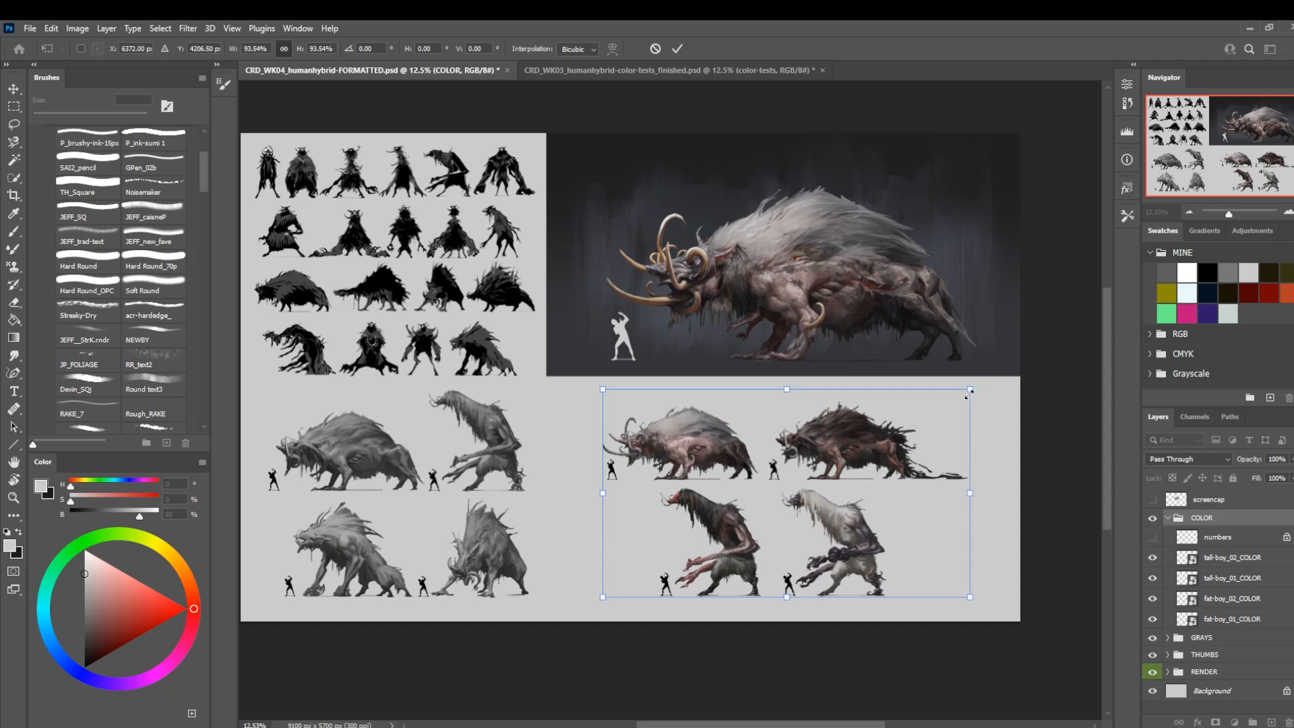
drag(969, 388, 978, 382)
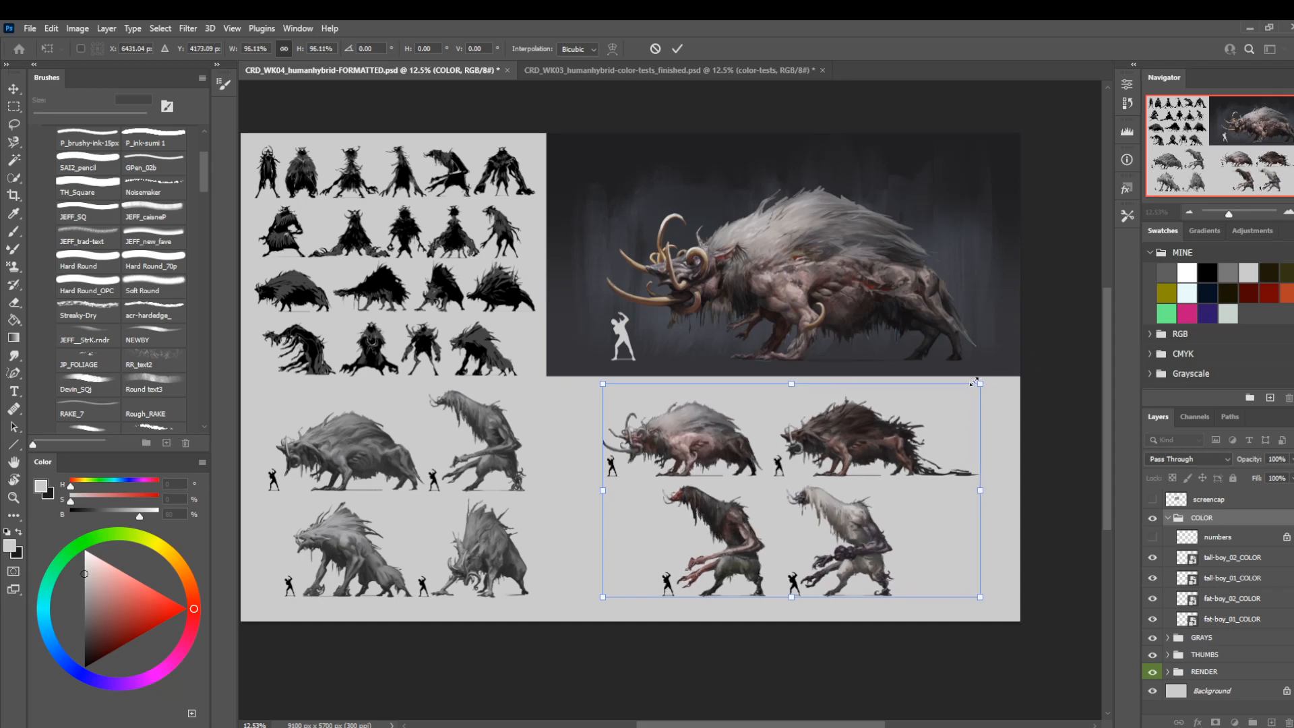
drag(602, 384, 615, 393)
click(996, 509)
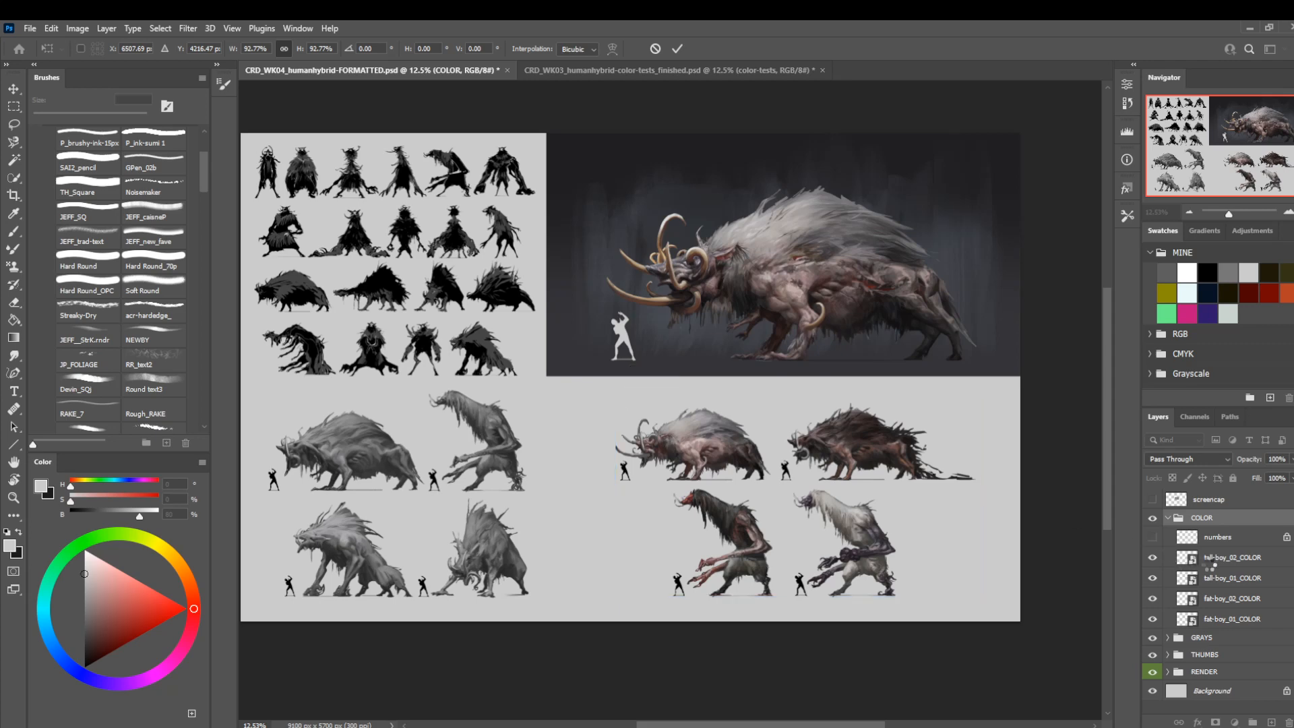
Scale the fat-boy_02_COLOR and fat-boy_01_COLOR layers to 111.42% and spread them across the upper color row.
click(1220, 600)
shift+click(1224, 621)
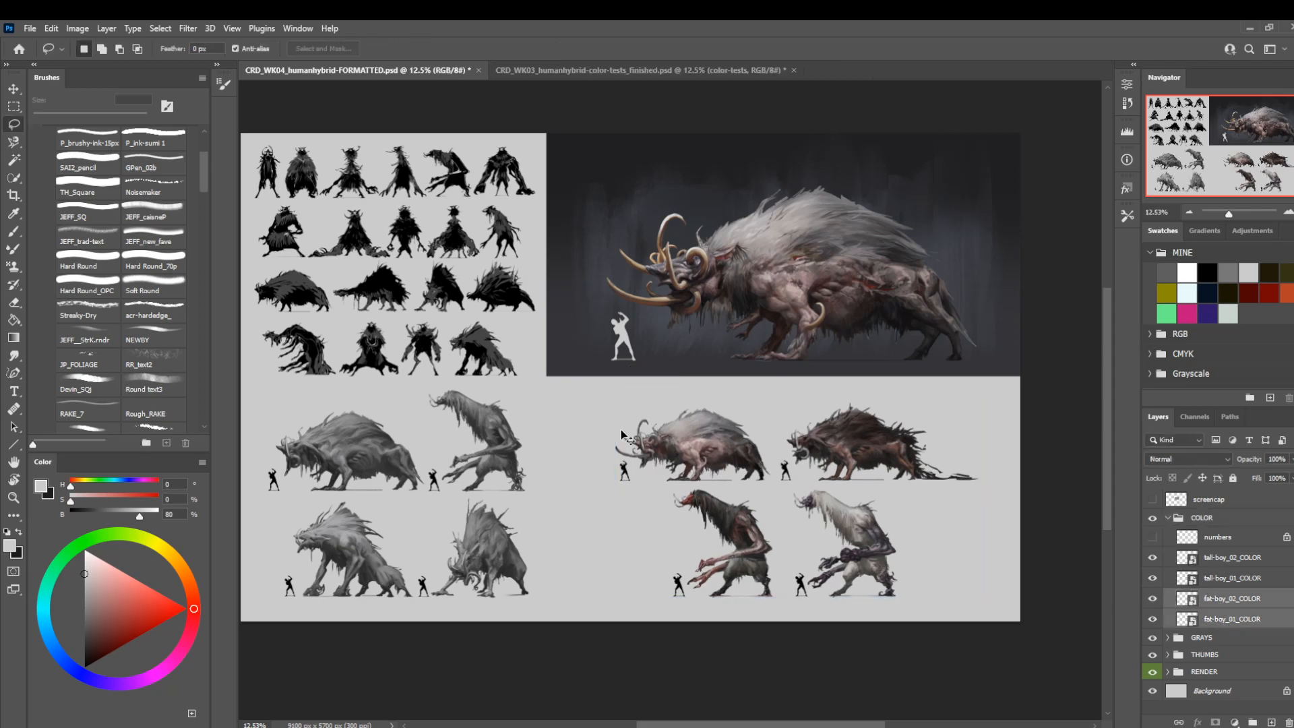
key(ctrl+t)
drag(615, 403, 567, 394)
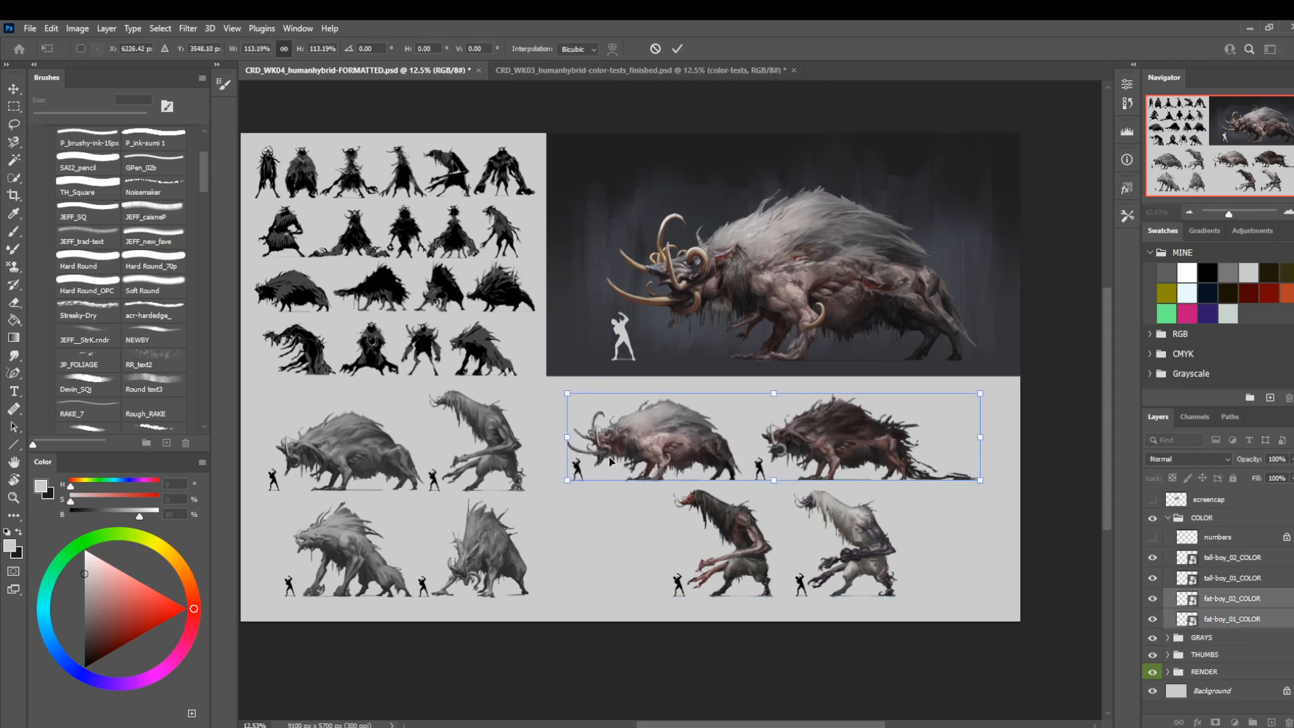
drag(608, 456, 633, 460)
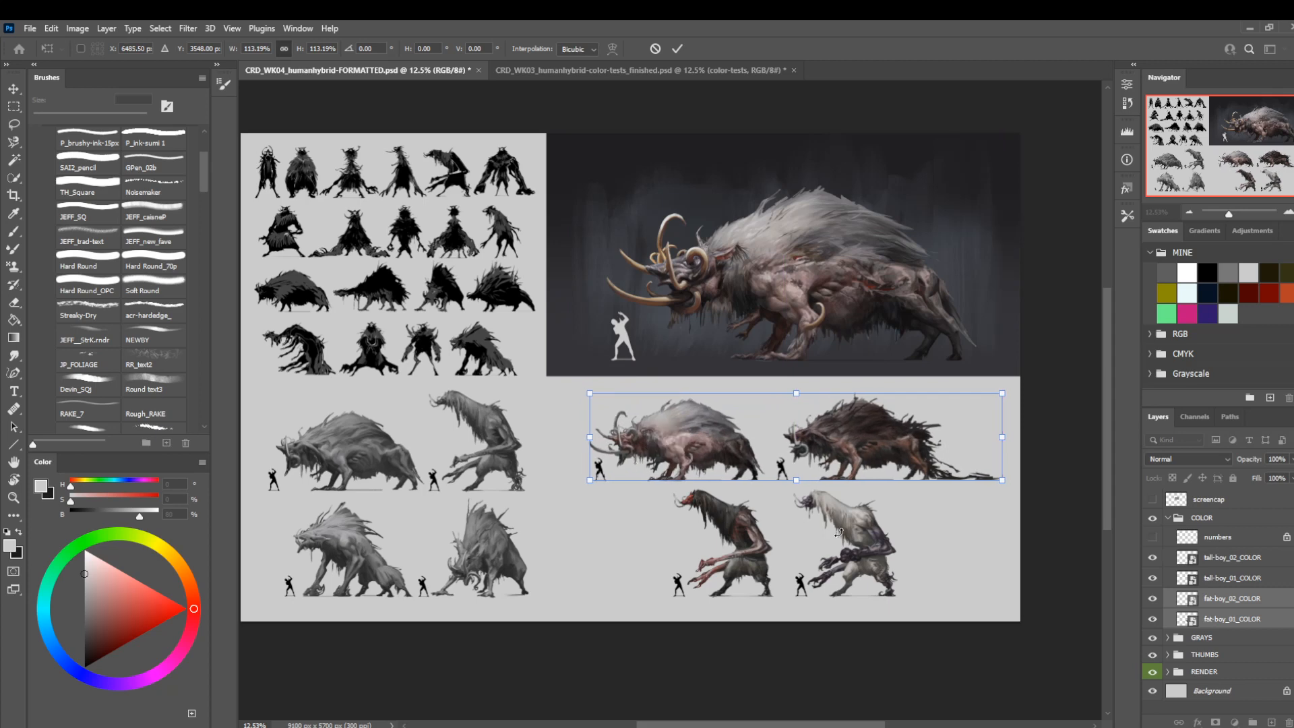
drag(996, 399, 990, 400)
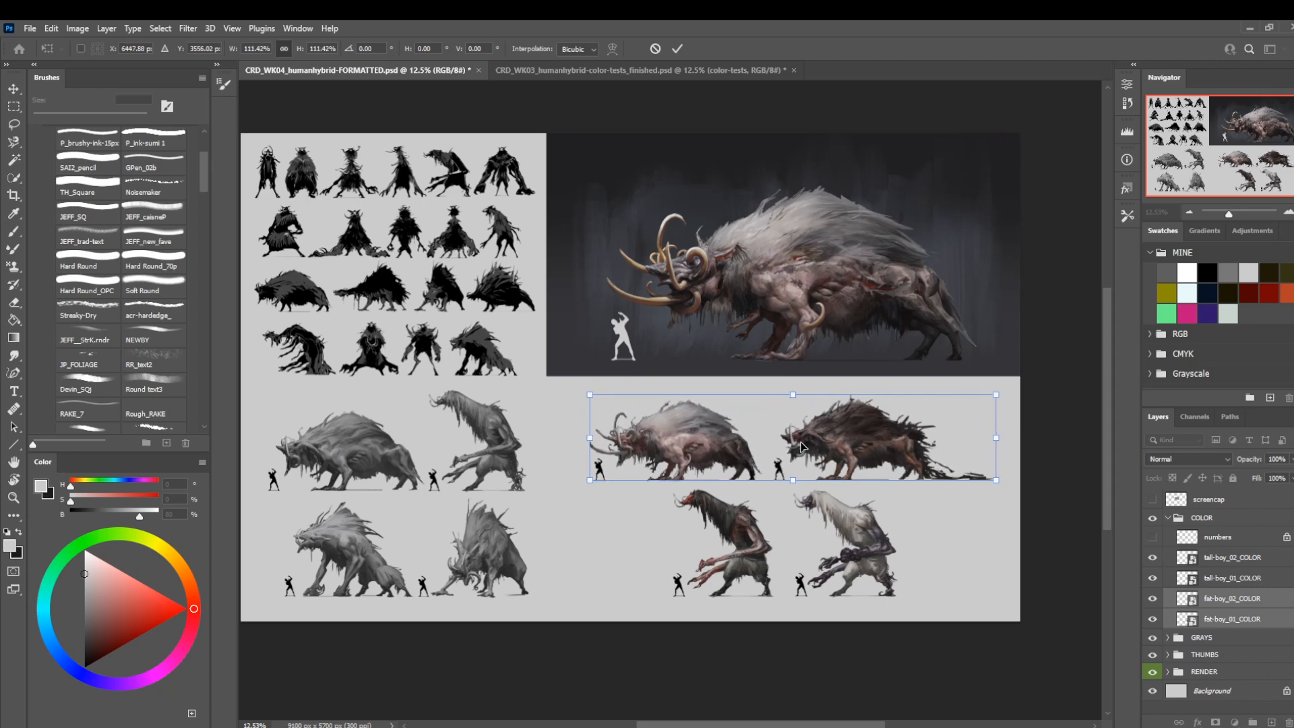
key(Return)
key(l)
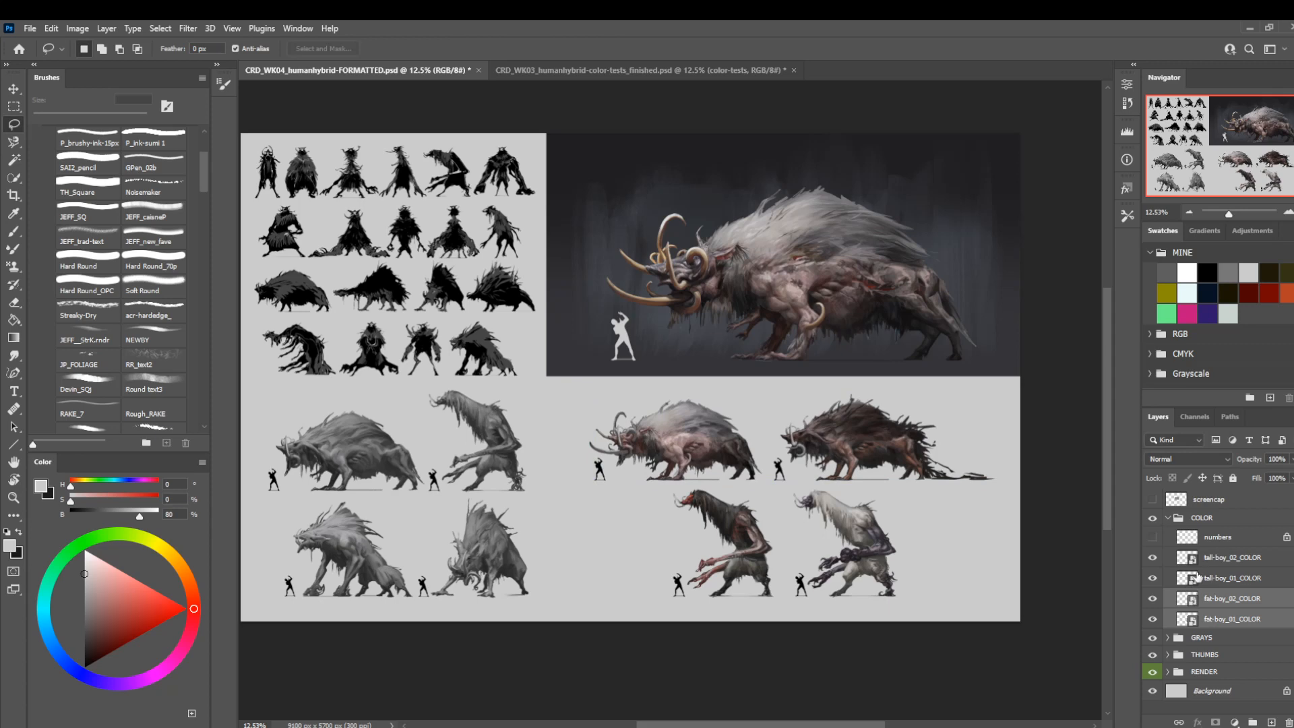
Adjust the horizontal position of the tall-boy_01_COLOR and tall-boy_02_COLOR pair beneath the fat-boy row.
click(1197, 578)
shift+click(1206, 557)
key(ctrl+t)
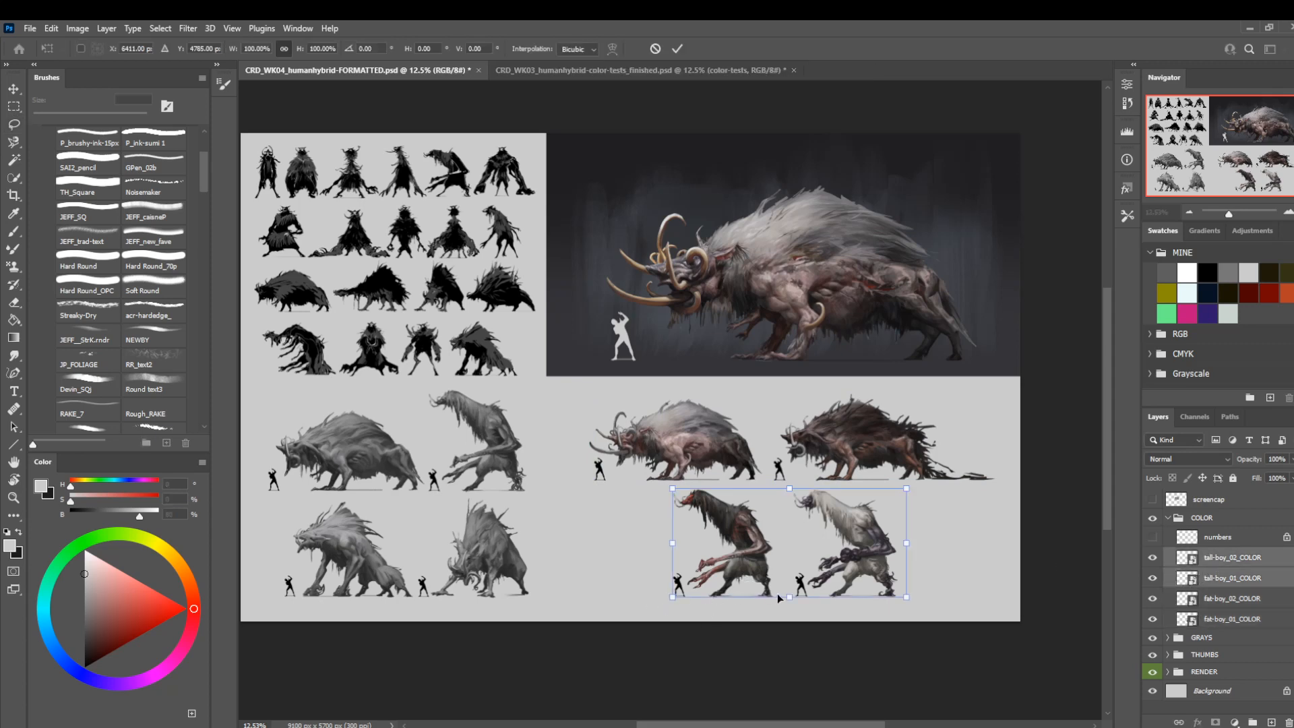
drag(789, 597, 754, 553)
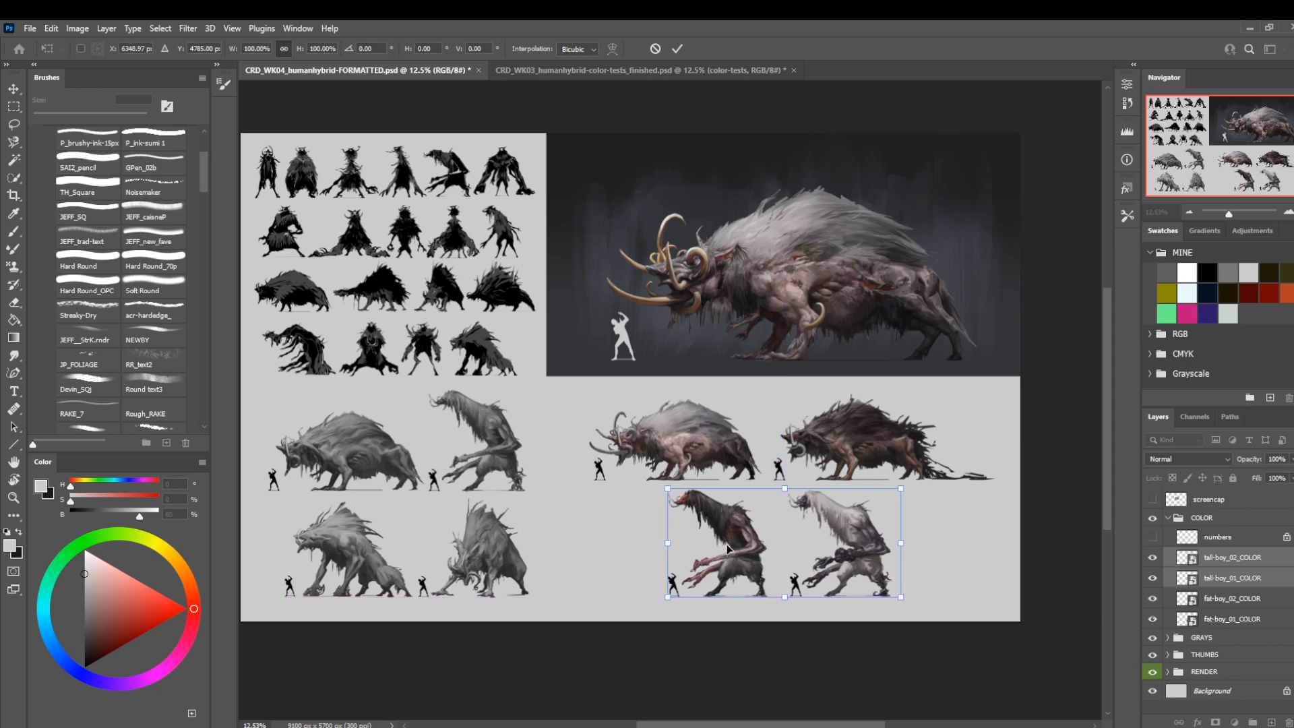
key(Return)
key(l)
mouse_move(701, 385)
mouse_down()
mouse_move(733, 390)
mouse_move(694, 396)
mouse_move(694, 376)
mouse_up()
key(v)
key(shift+Right)
key(shift+Right)
key(shift+Right)
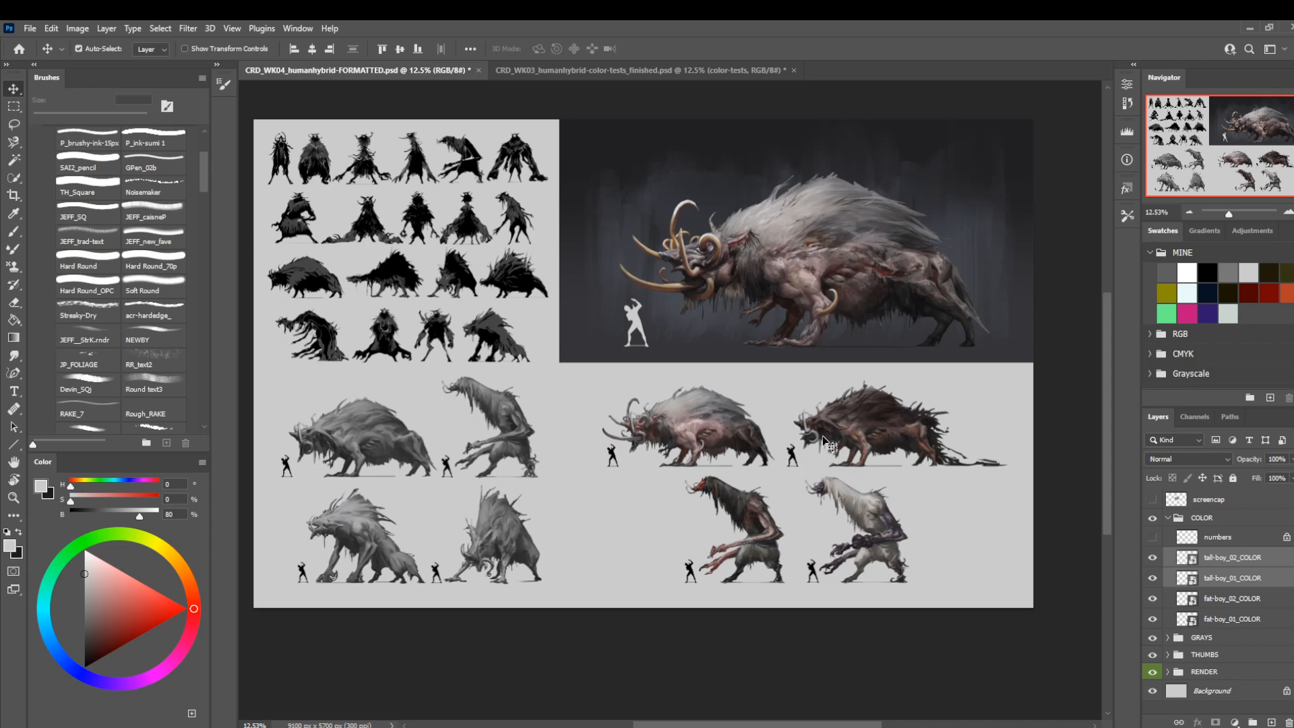
Shift the tall-boy pair right beneath the dark fat-boy, clearing space at the start of the lower color row.
drag(734, 477, 702, 485)
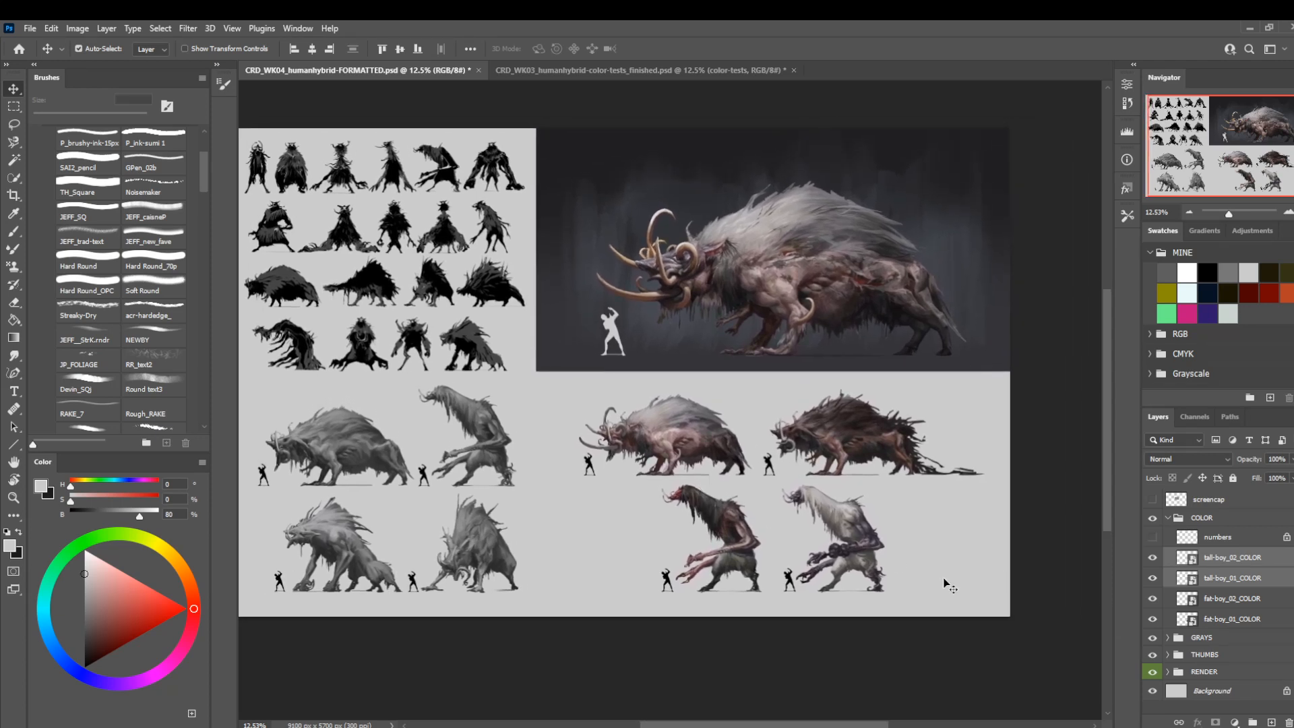
key(ctrl+t)
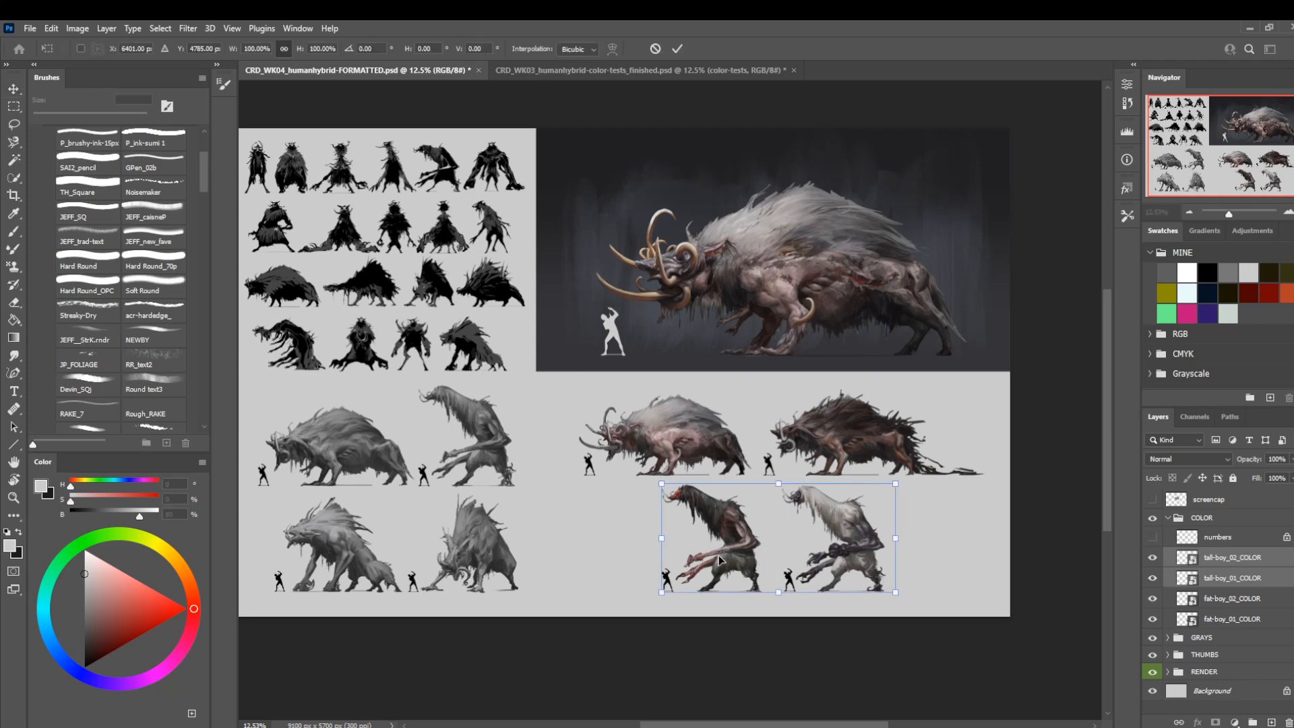
drag(713, 547, 774, 540)
key(Return)
drag(676, 494, 694, 500)
Create a group named _swatches above the COLOR group with a new empty layer inside it.
click(1228, 552)
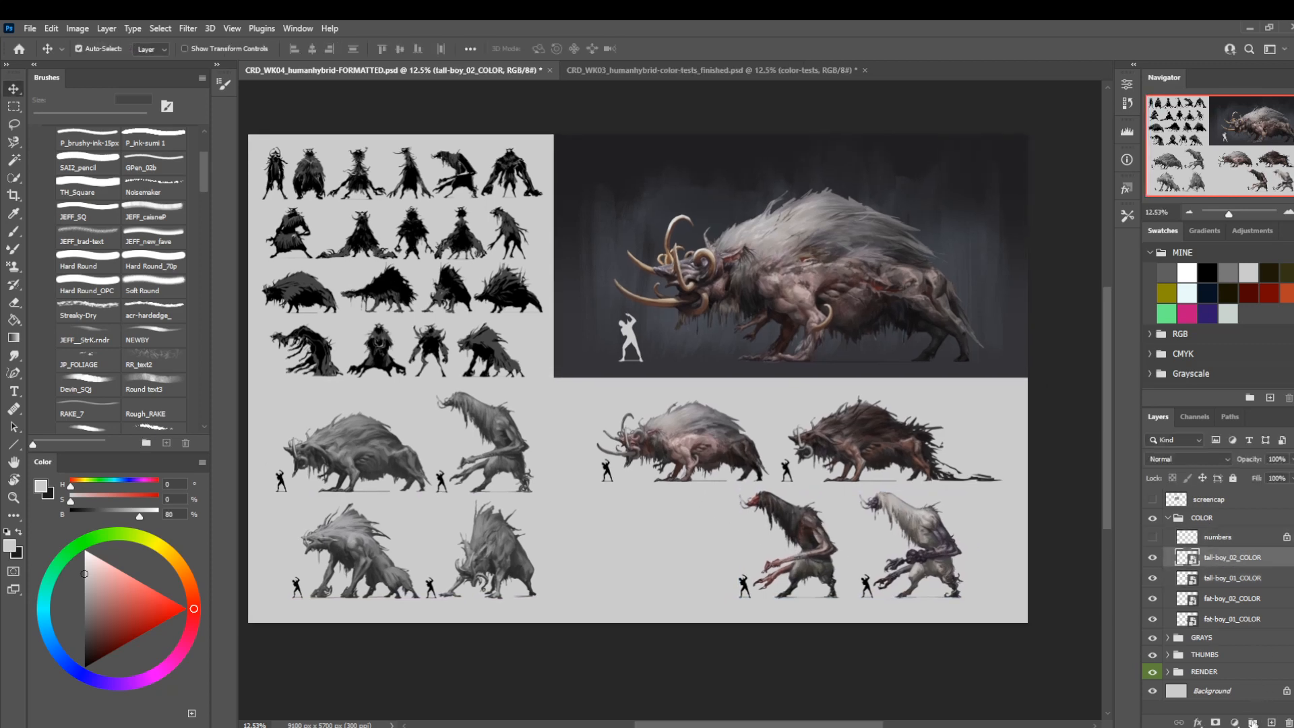
click(1252, 721)
click(1271, 721)
drag(1208, 556, 1197, 529)
double_click(1206, 519)
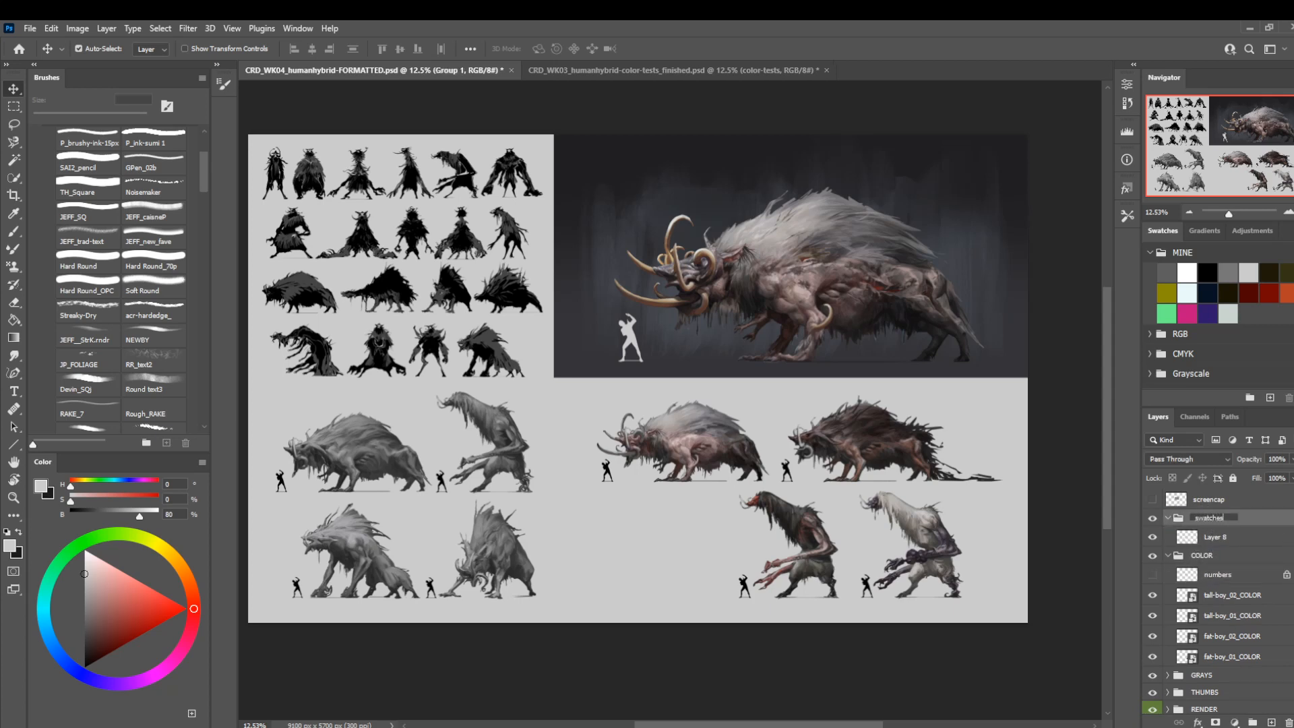
key(Return)
On the new _swatches layer, fill a vertical rectangle about 295 x 983 px with 36% brightness grey, left of the tall-boys.
key(z)
drag(794, 480, 827, 481)
drag(676, 560, 719, 499)
key(m)
drag(566, 445, 600, 560)
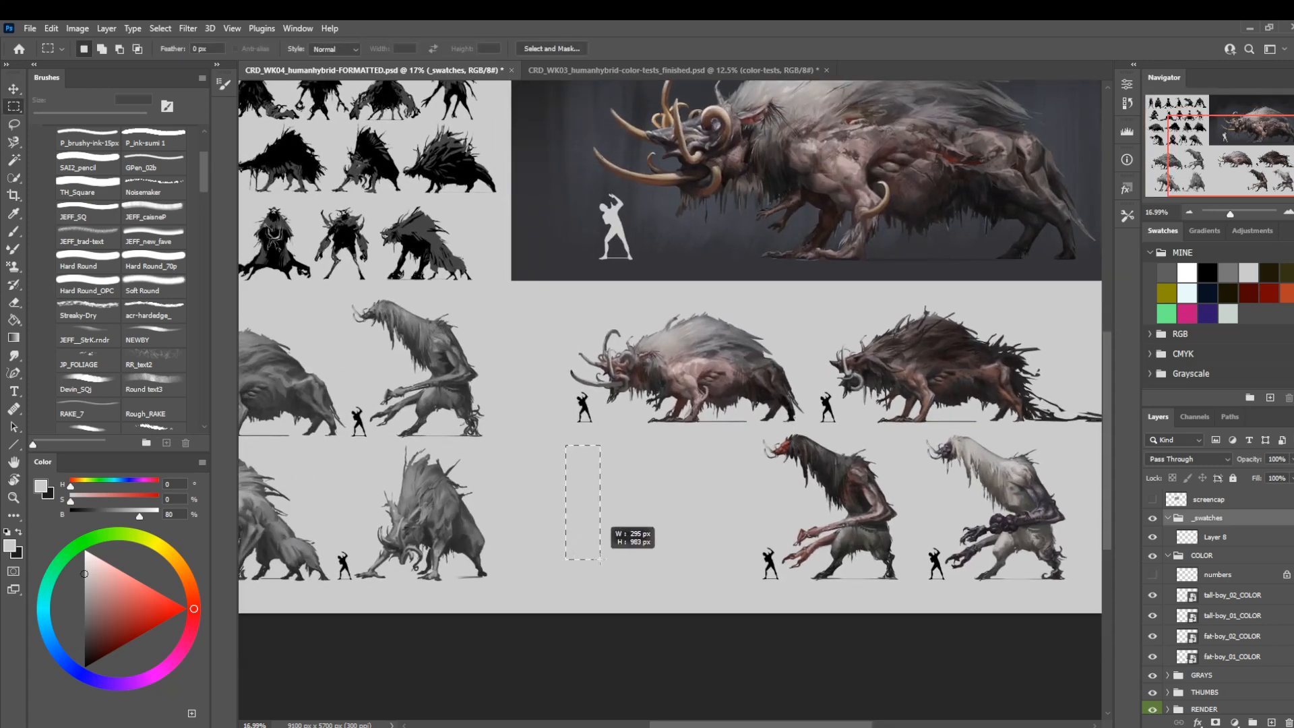
key(alt+BackSpace)
key(Return)
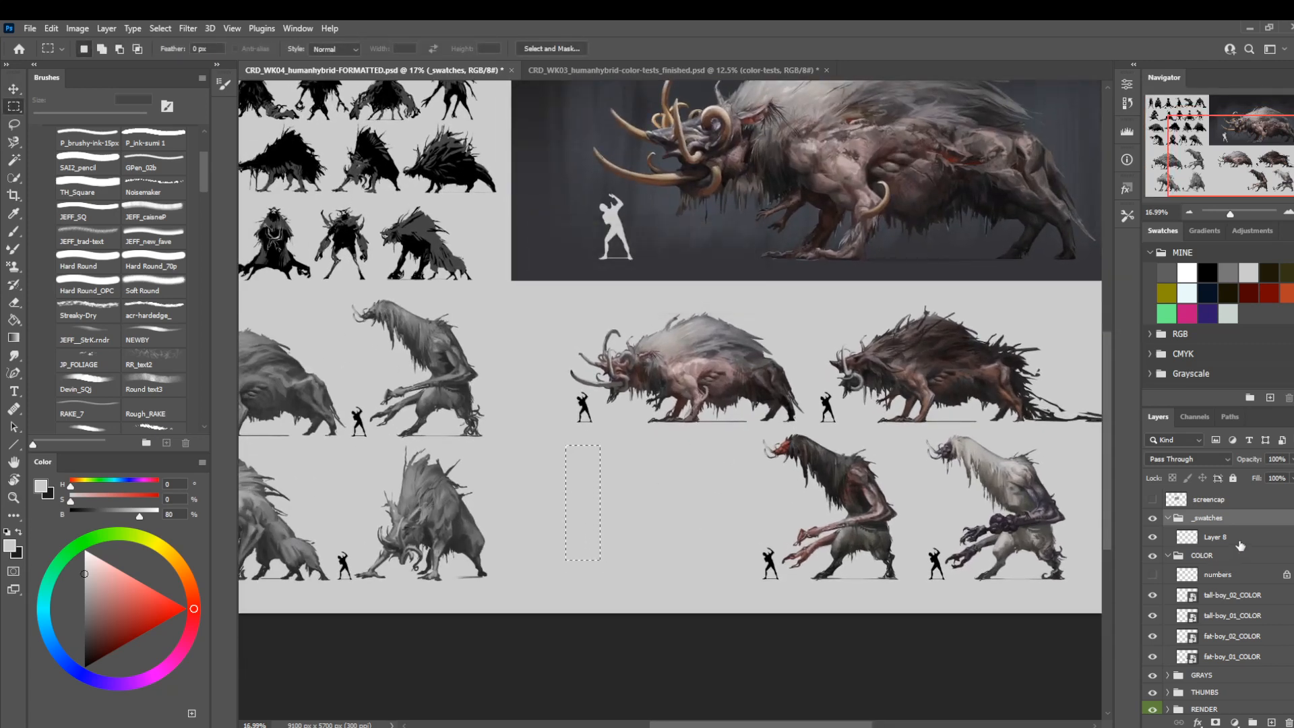
click(1238, 539)
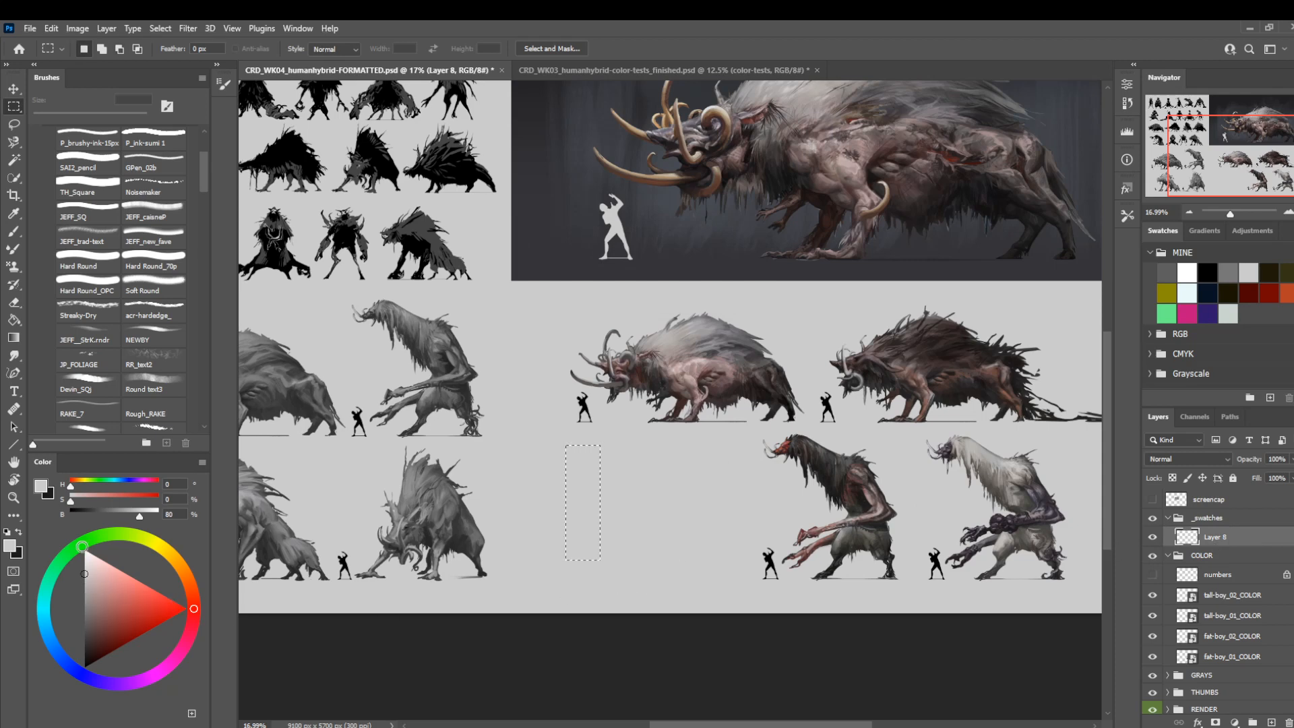
click(99, 510)
key(alt+BackSpace)
Reduce the grey swatch bar's height to 83.83% and reposition it in the gap beside the tall-boys.
key(ctrl+t)
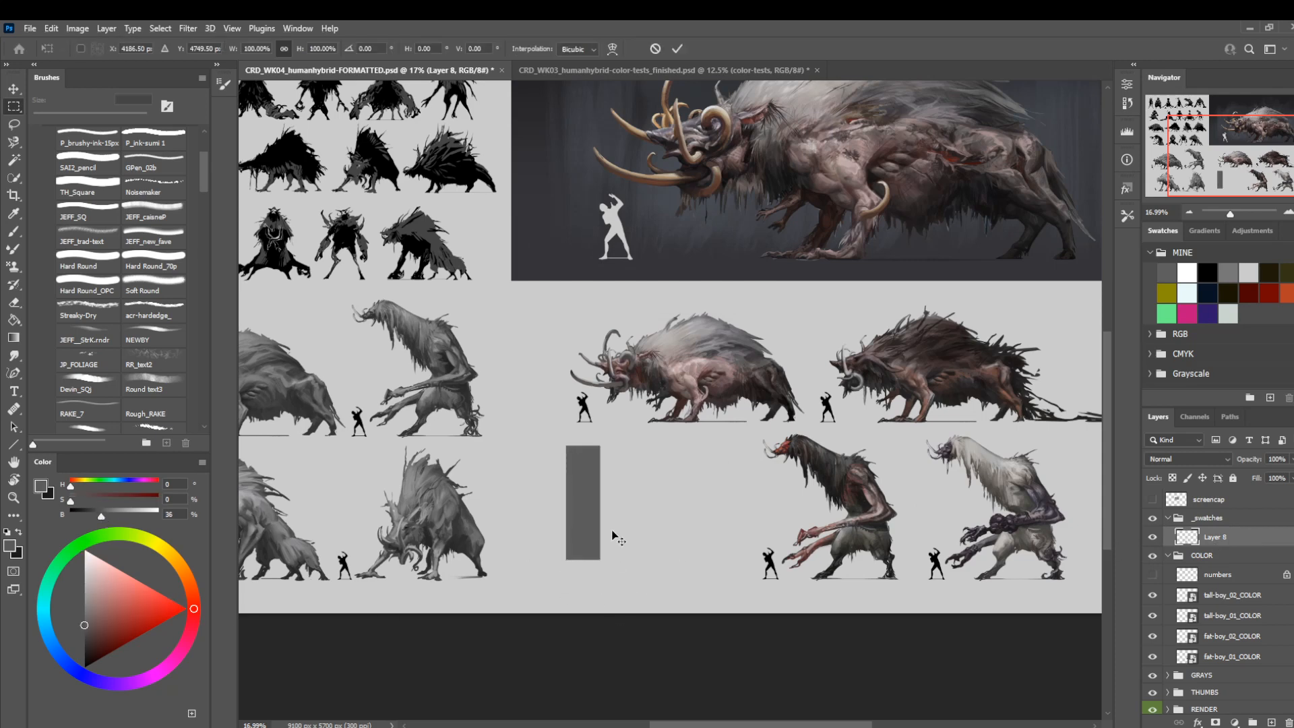
drag(581, 446, 579, 510)
key(shift+Up)
key(shift+Up)
key(shift+Up)
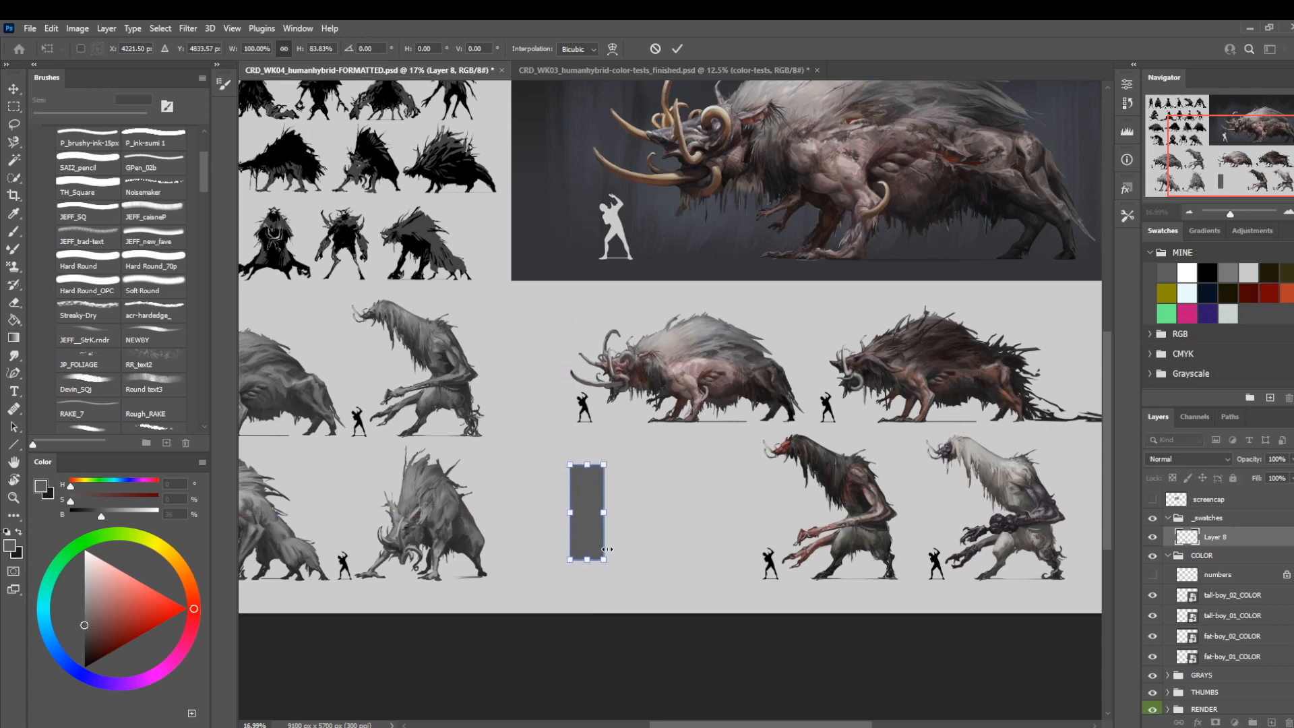
key(Return)
Duplicate the grey swatch bar twice and place the copies side by side to its right.
key(ctrl+j)
key(ctrl+t)
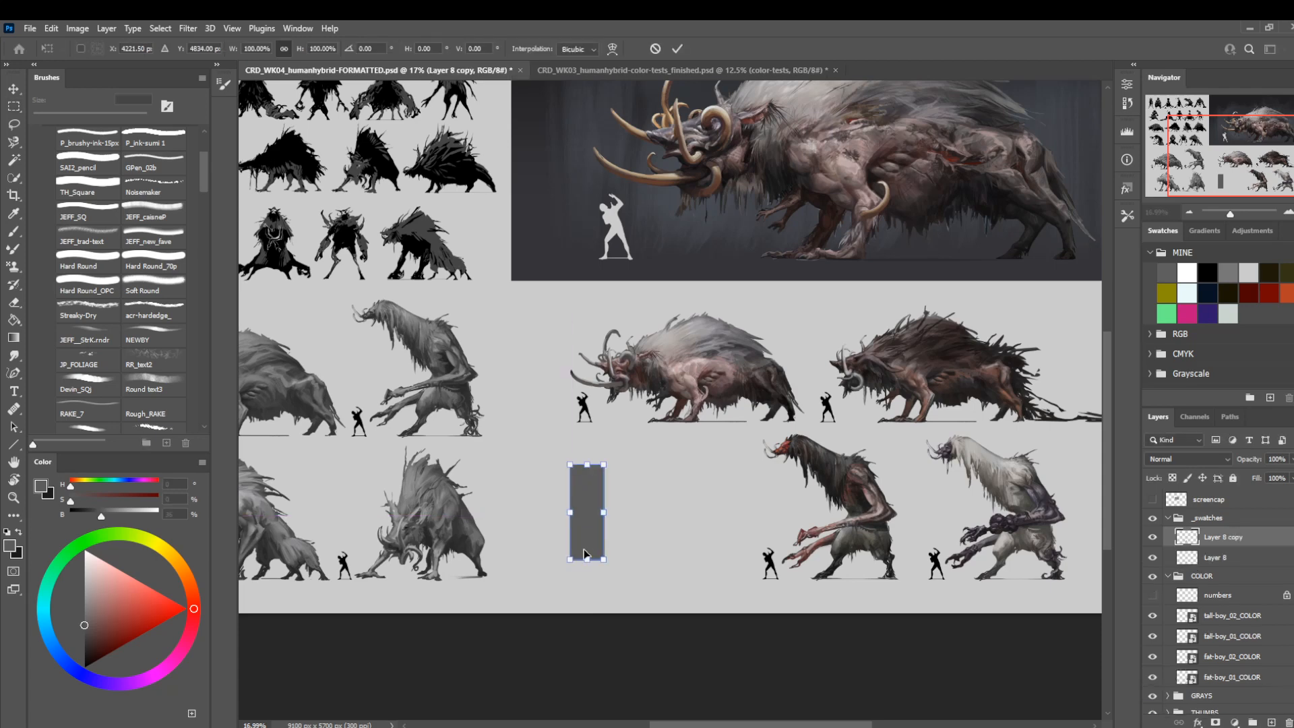
drag(590, 548, 673, 537)
key(Return)
key(ctrl+j)
key(ctrl+t)
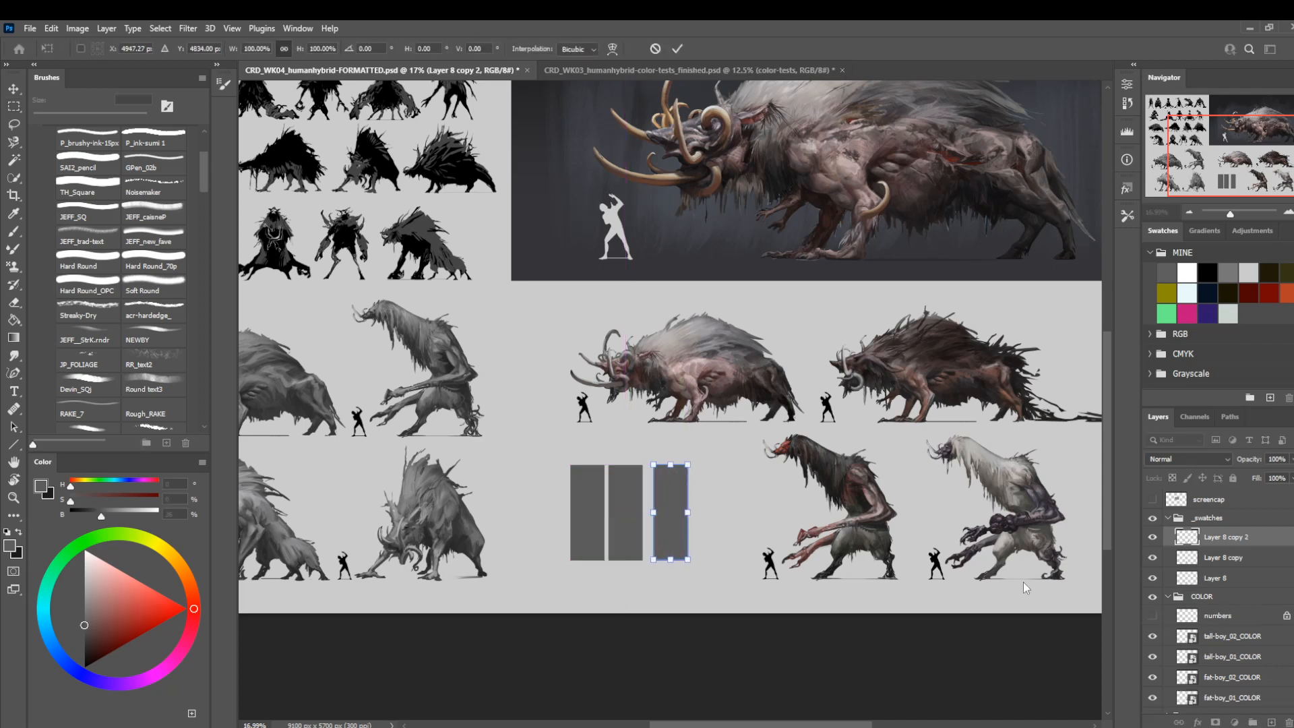
key(Return)
Nudge the middle swatch bar, Layer 8 copy, to the right so the three bars are evenly spaced.
click(1206, 560)
key(v)
key(shift+Right)
key(shift+Right)
key(shift+Right)
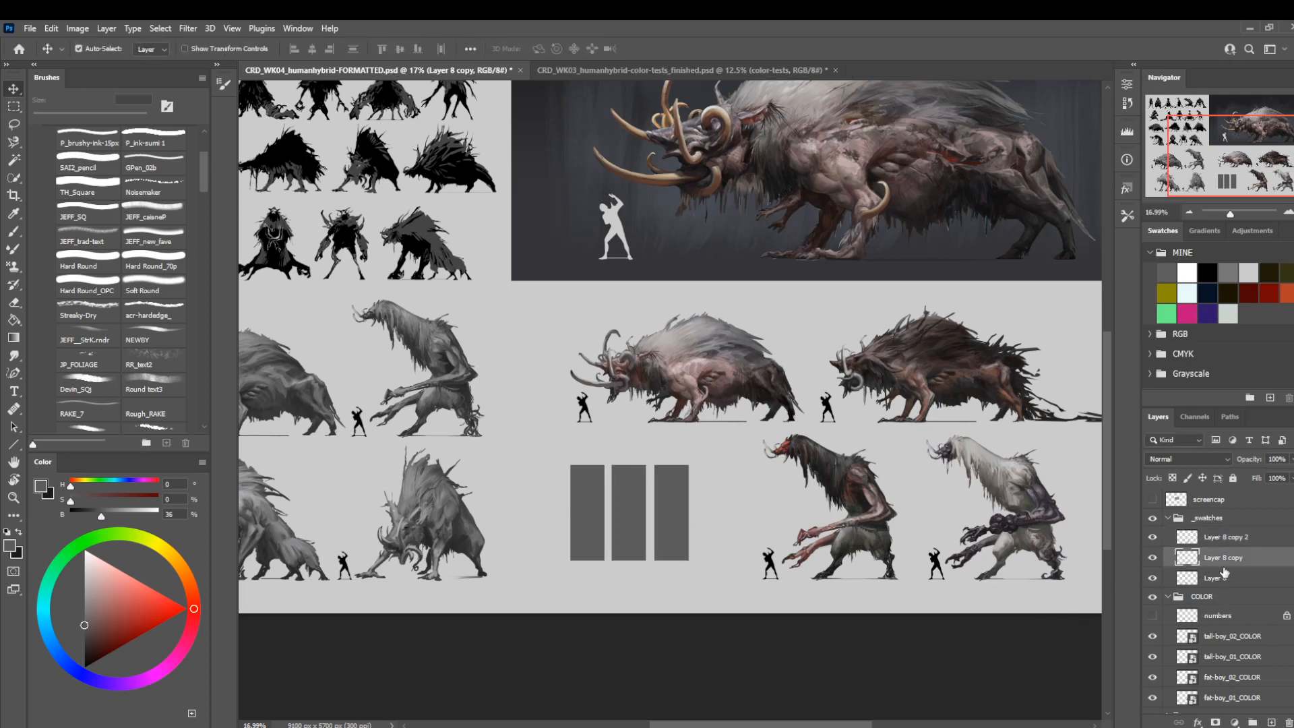
Duplicate the rightmost swatch bar, Layer 8 copy 2, and place the copy to its right as an evenly spaced fourth bar.
click(1227, 537)
key(ctrl+j)
key(ctrl+t)
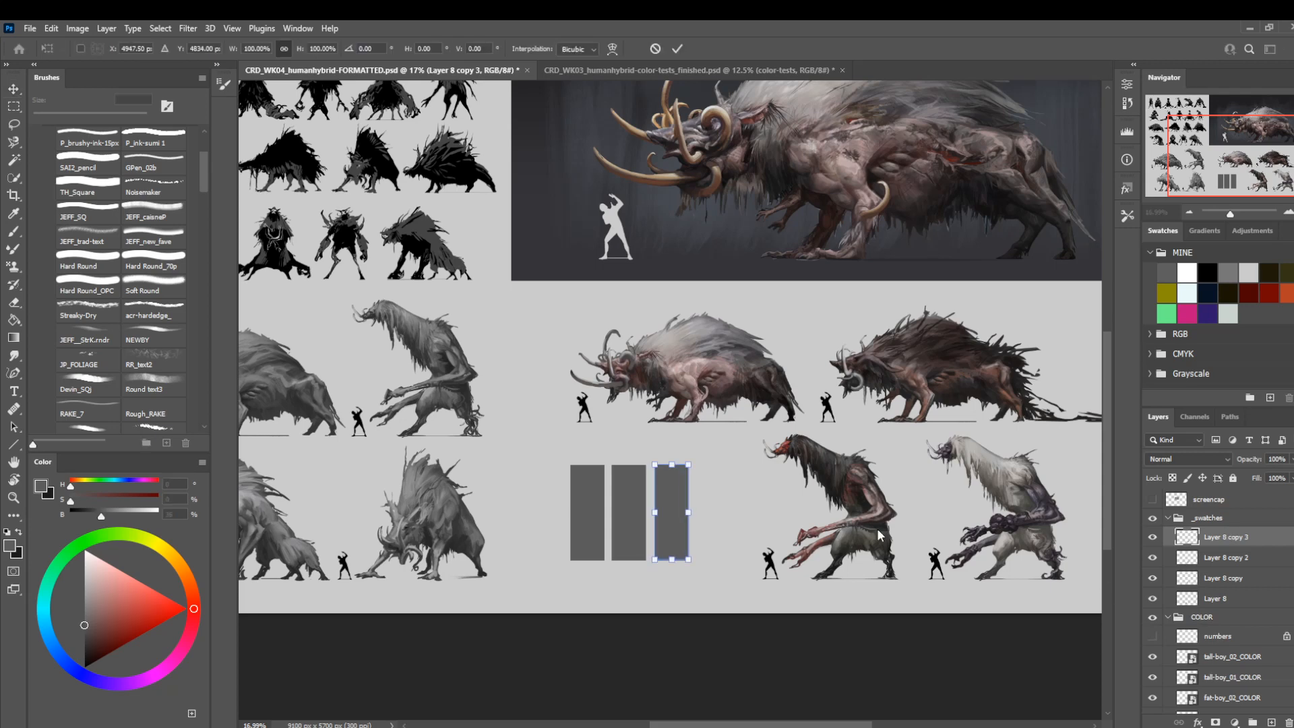
mouse_move(696, 533)
mouse_down()
mouse_move(732, 534)
mouse_move(719, 539)
mouse_up()
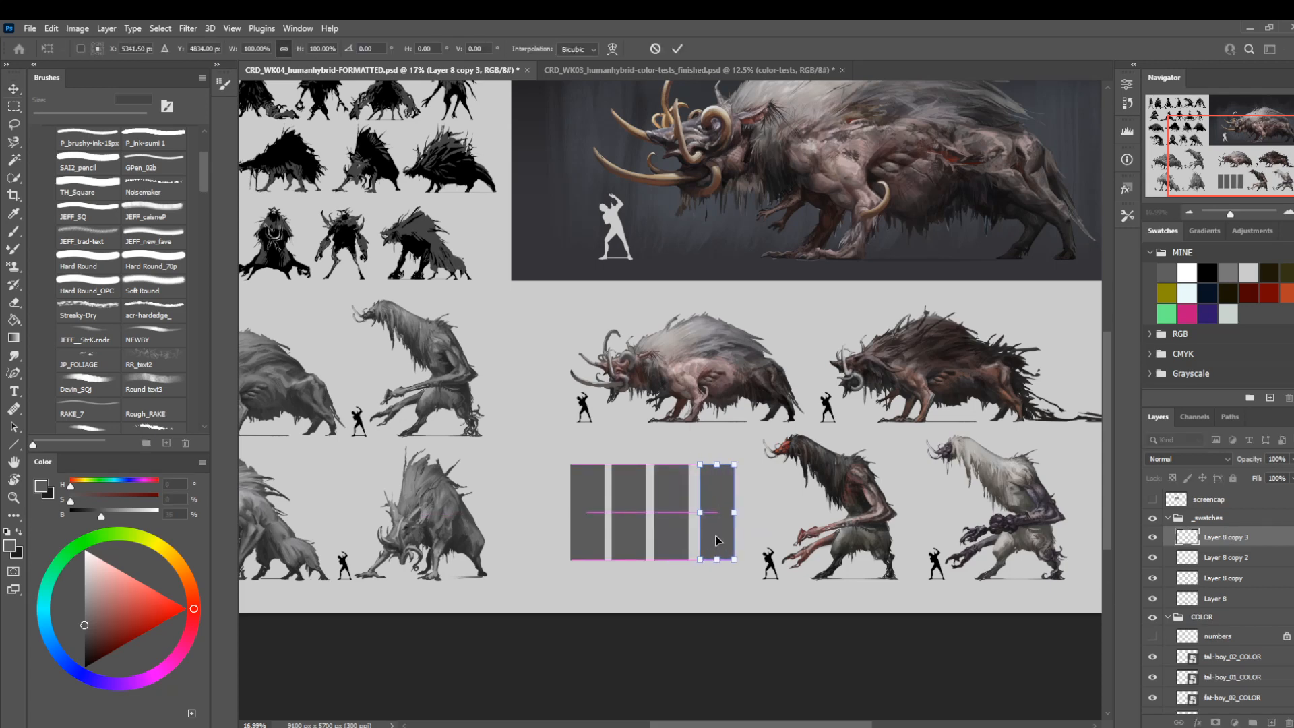
key(Left)
key(Left)
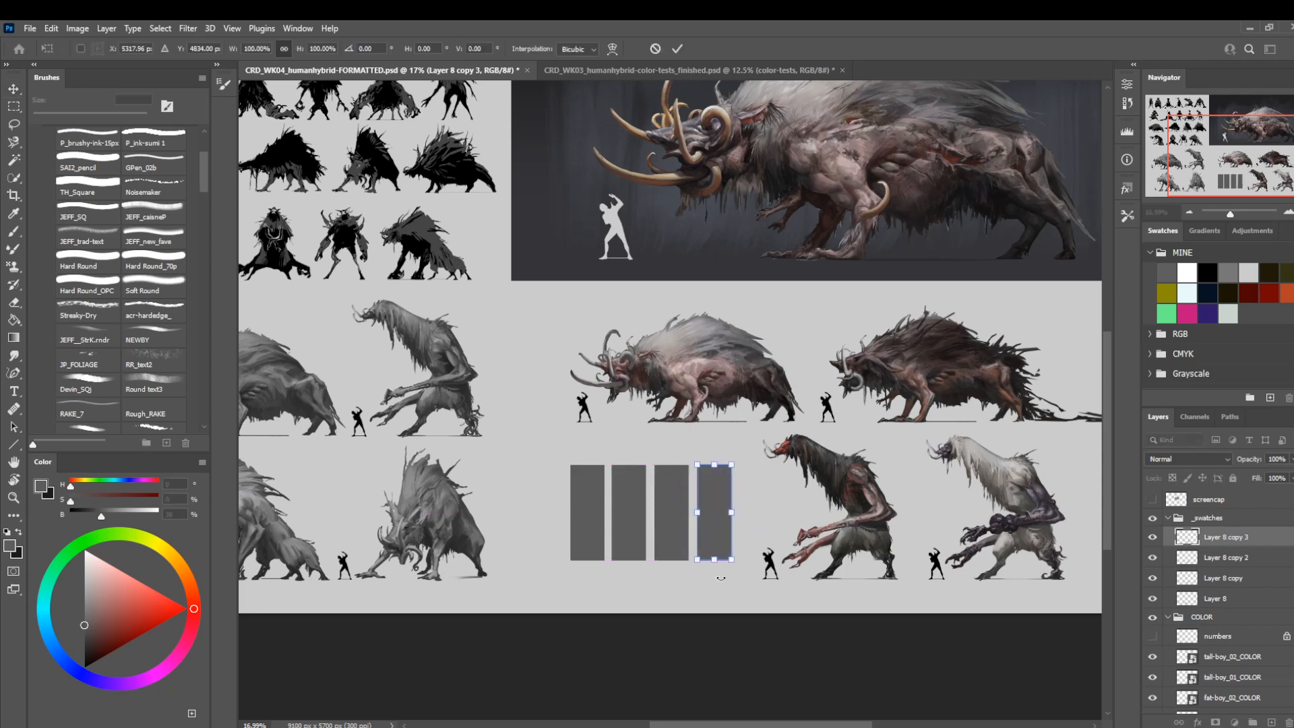
key(Return)
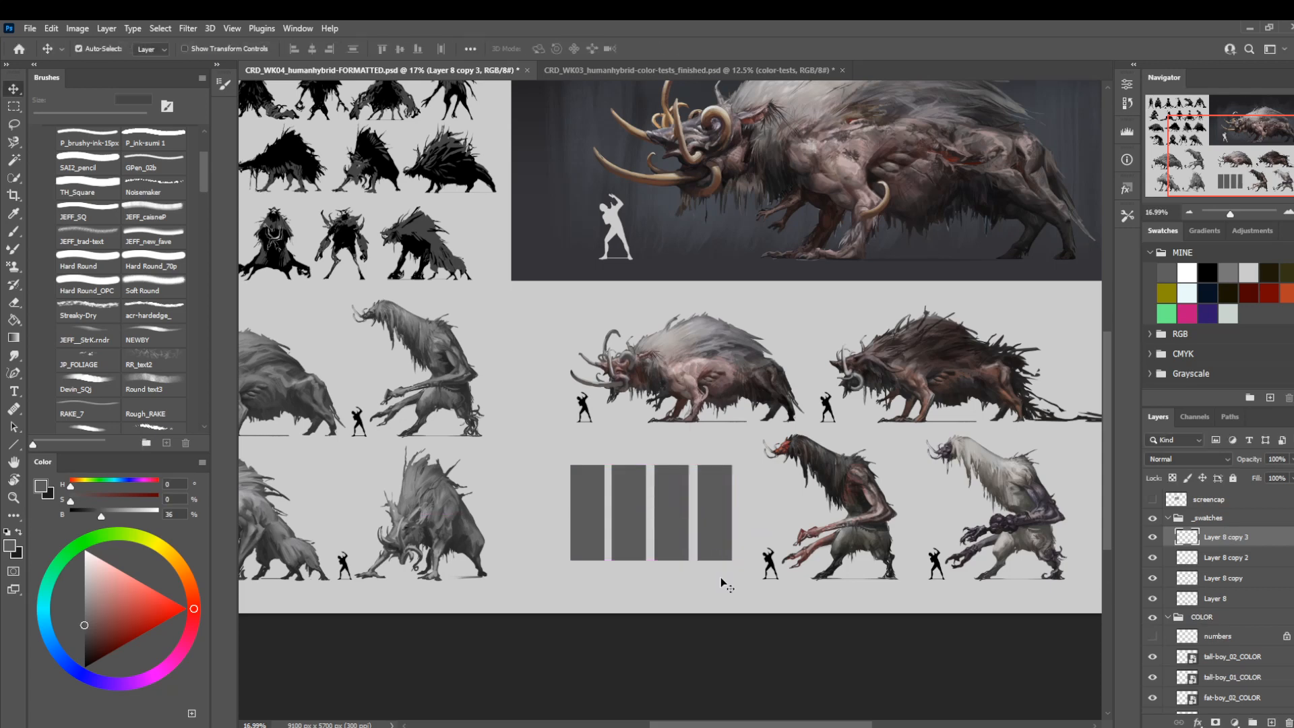
Transform the _swatches group, pulling its right edge inward to make the four bars narrower at the same height.
click(1209, 519)
key(ctrl+t)
drag(732, 520, 685, 524)
key(Return)
Narrow the _swatches group slightly more by moving its left edge inward.
key(ctrl+space)
drag(720, 434, 674, 445)
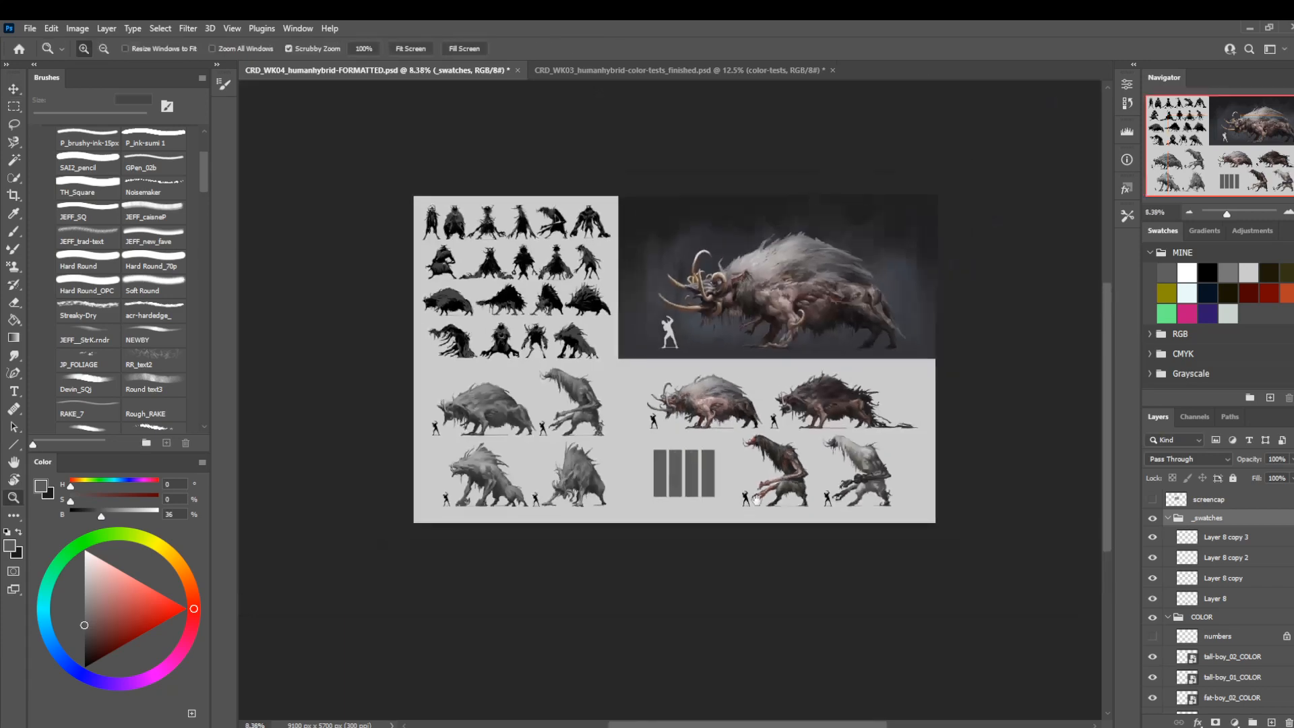
drag(756, 499, 732, 525)
click(711, 507)
click(648, 529)
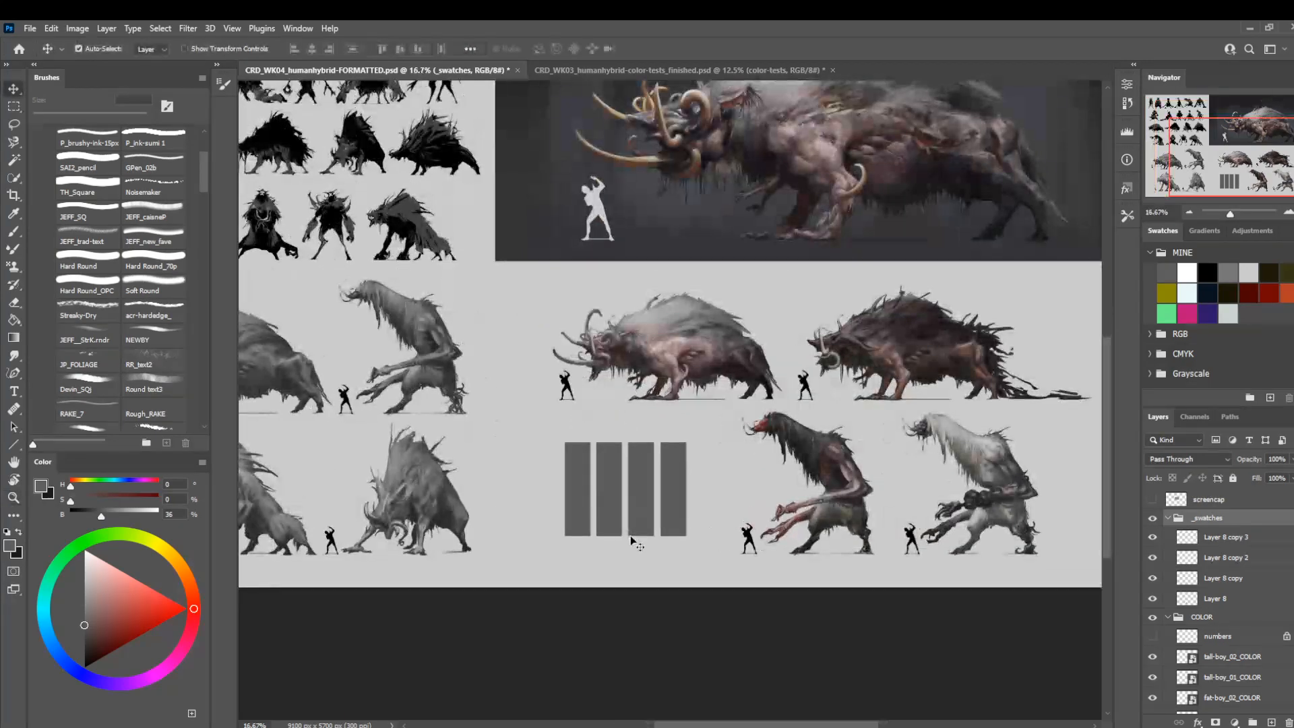
key(ctrl+space)
drag(672, 453, 608, 580)
drag(754, 448, 794, 473)
drag(611, 508, 673, 526)
key(ctrl+t)
drag(418, 441, 449, 459)
key(ctrl+space)
key(Return)
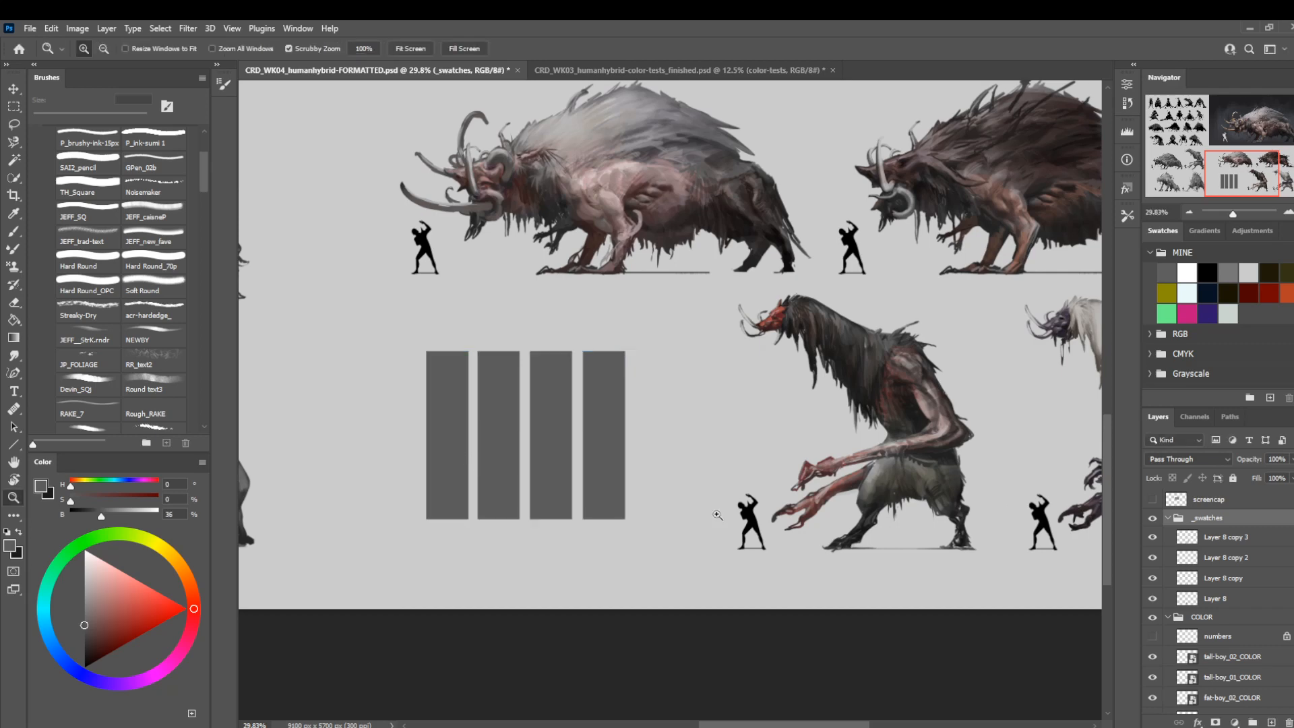
Nudge the three bars on the right together to the right, widening the gap after the first swatch bar.
click(1213, 585)
shift+click(1217, 539)
key(v)
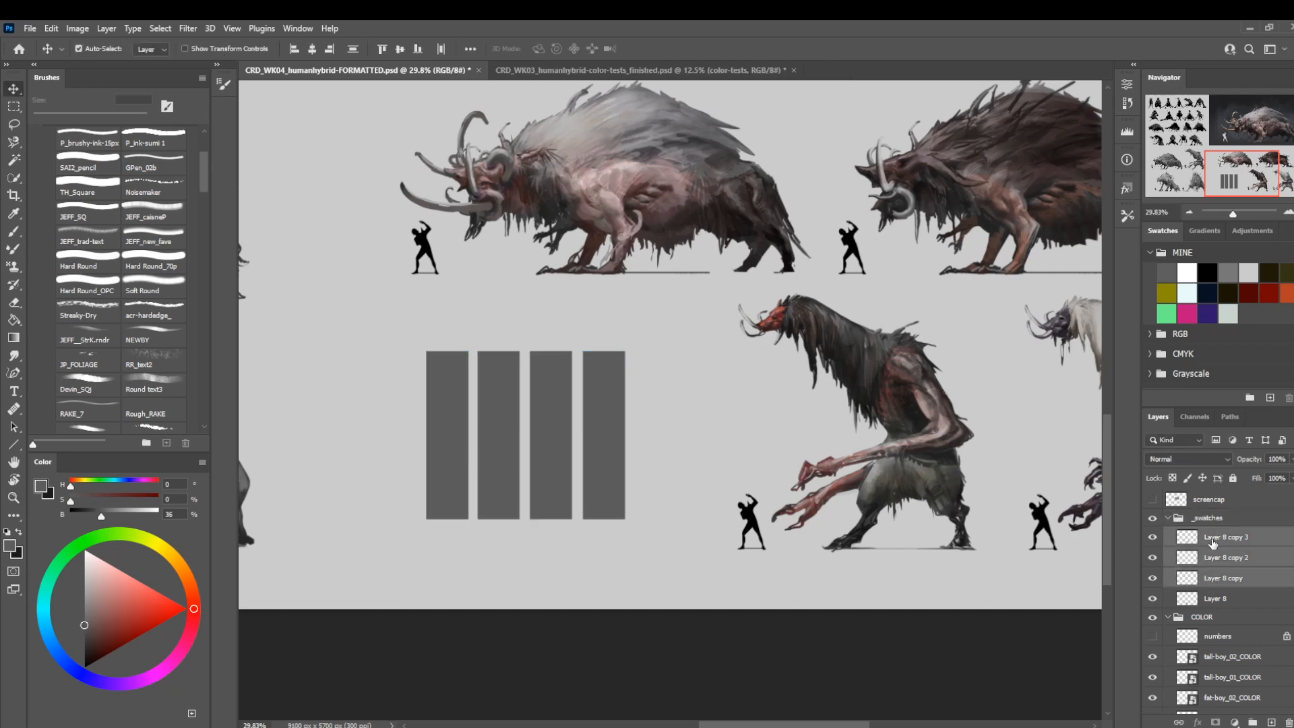
key(shift+Right)
key(shift+Right)
key(shift+Right)
Nudge Layer 8 copy 2 and Layer 8 copy 3 to the right until the second gap matches the first.
ctrl+click(1208, 577)
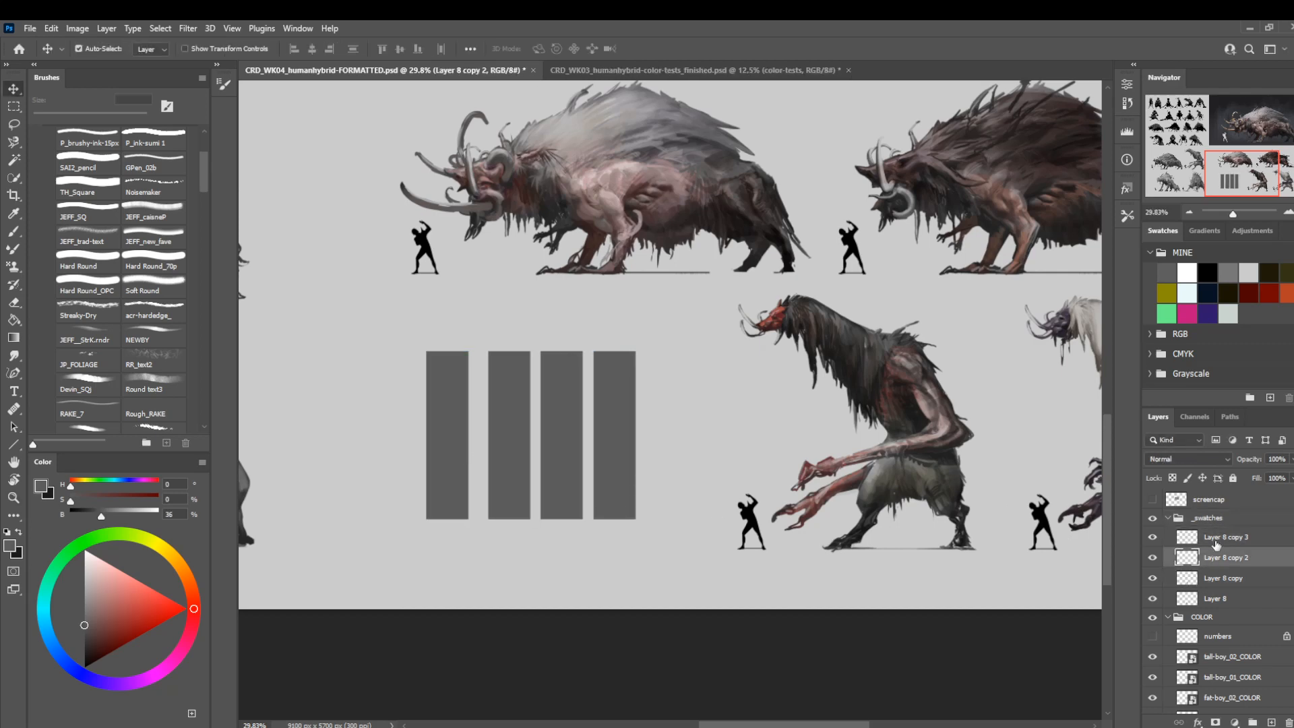
key(shift+Right)
key(shift+Right)
key(shift+Right)
key(shift+Right)
key(shift+Right)
key(shift+Right)
key(shift+Right)
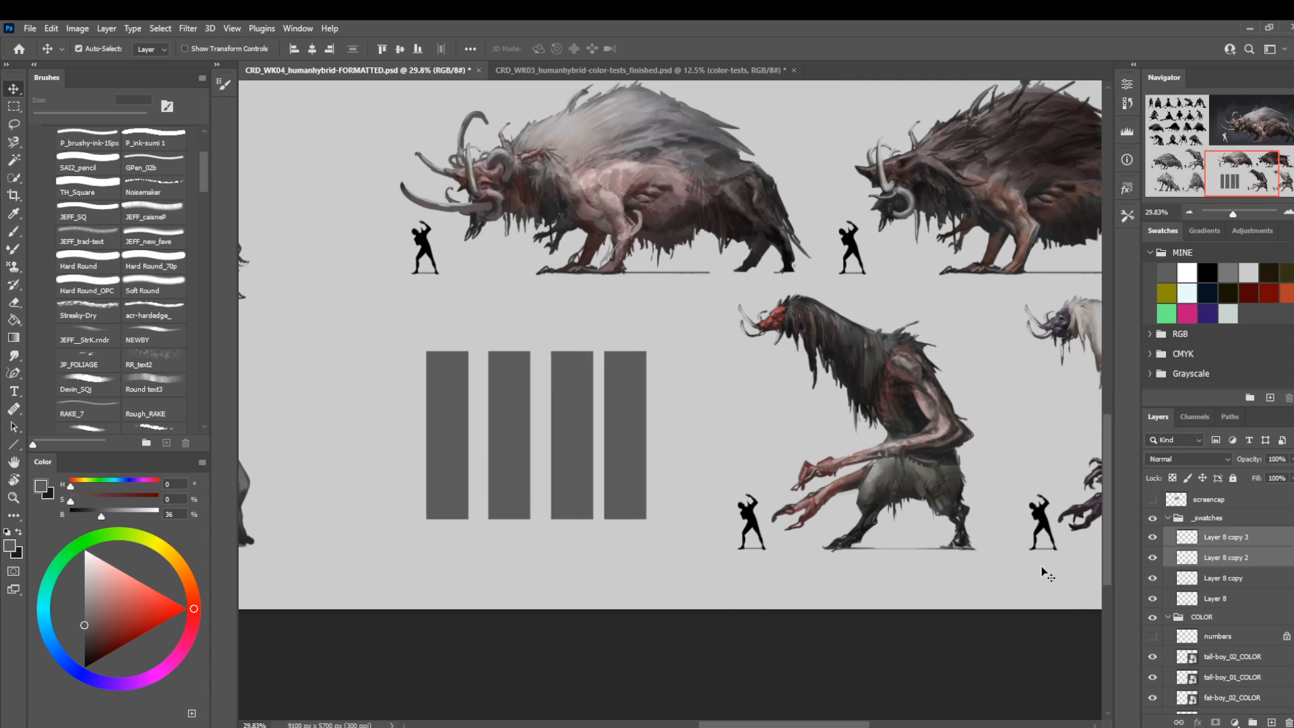
key(Left)
key(Left)
key(Left)
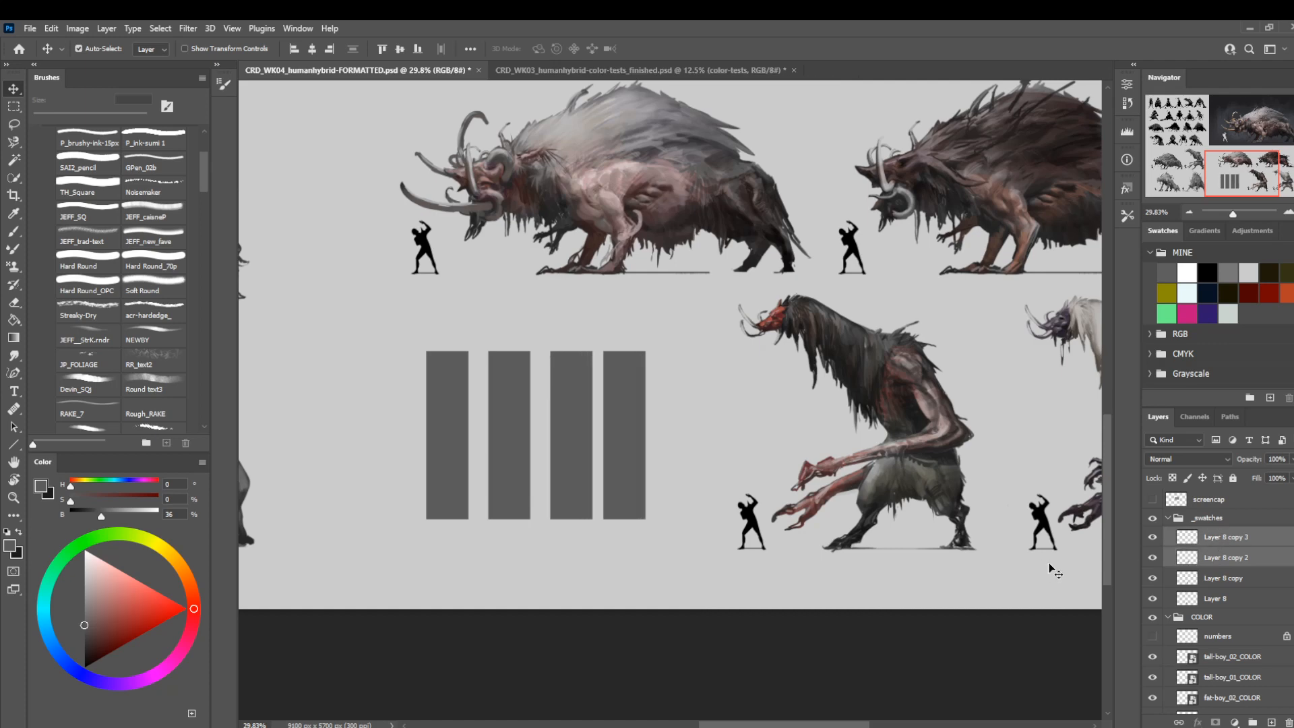
Nudge the last swatch bar, Layer 8 copy 3, to the right so all four bars are evenly spaced.
click(1213, 539)
key(shift+Right)
key(shift+Right)
key(shift+Right)
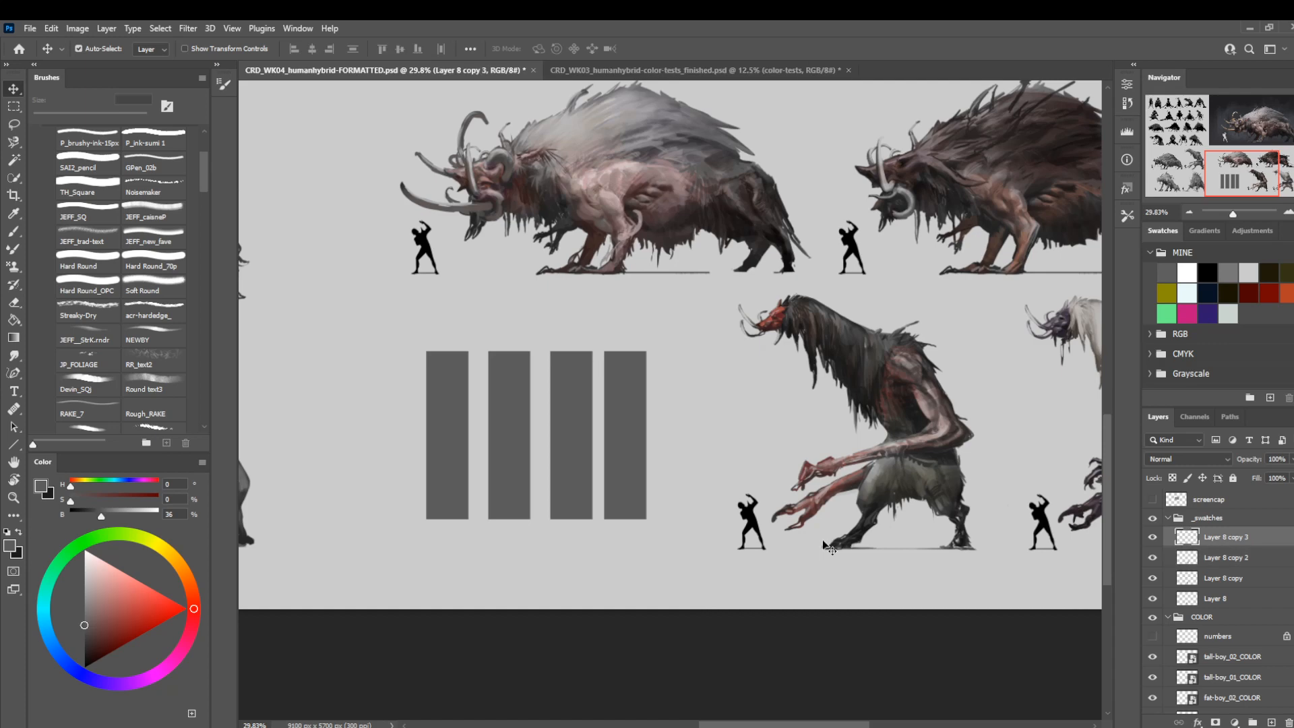
key(shift+Right)
key(shift+Right)
key(shift+Right)
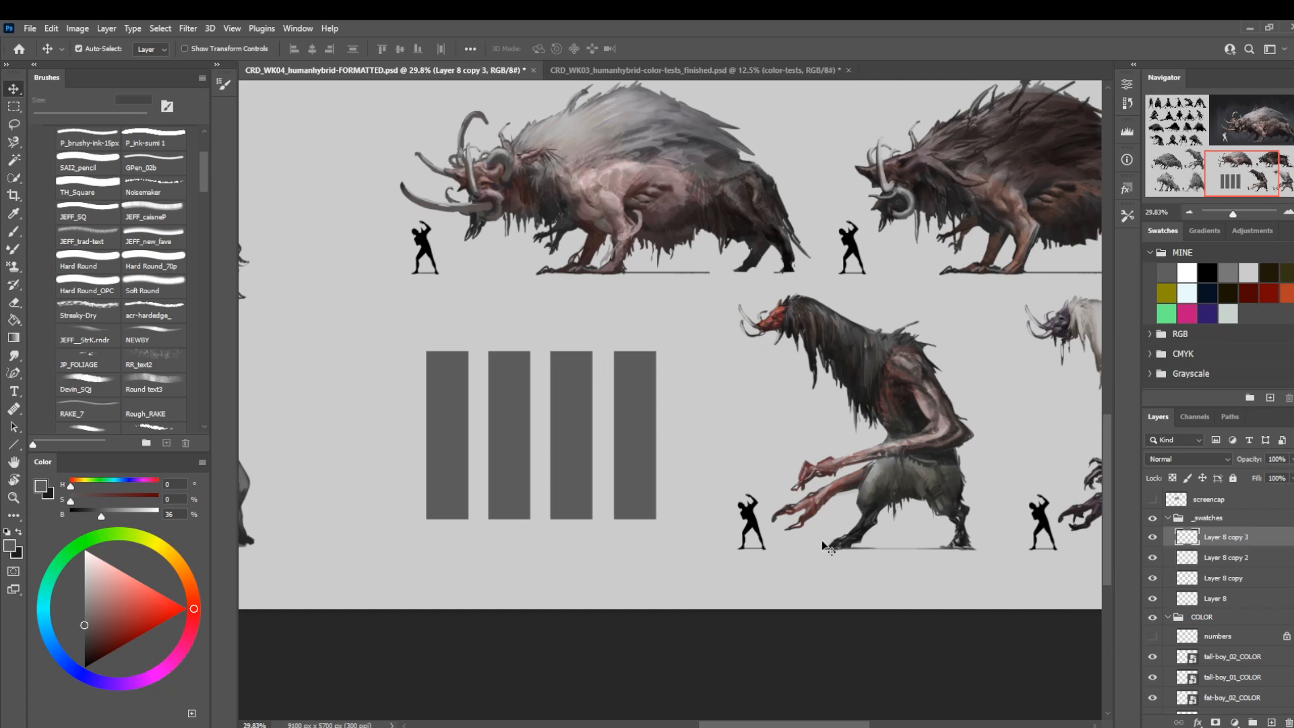
key(shift+Left)
Lock the transparent pixels on all four swatch bar layers.
key(z)
drag(749, 533, 678, 541)
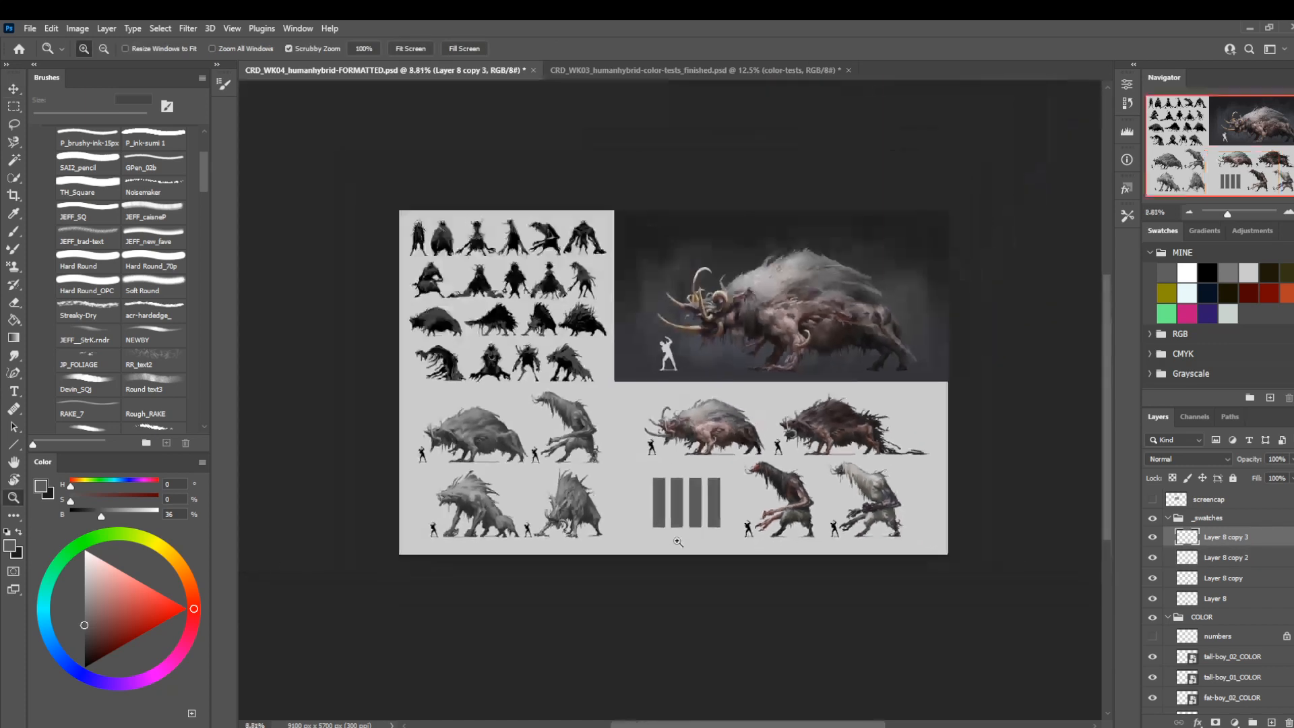
mouse_move(734, 461)
mouse_down()
mouse_move(698, 445)
mouse_move(729, 437)
mouse_up()
drag(667, 506, 692, 515)
key(slash)
click(1237, 559)
key(slash)
click(1225, 580)
key(slash)
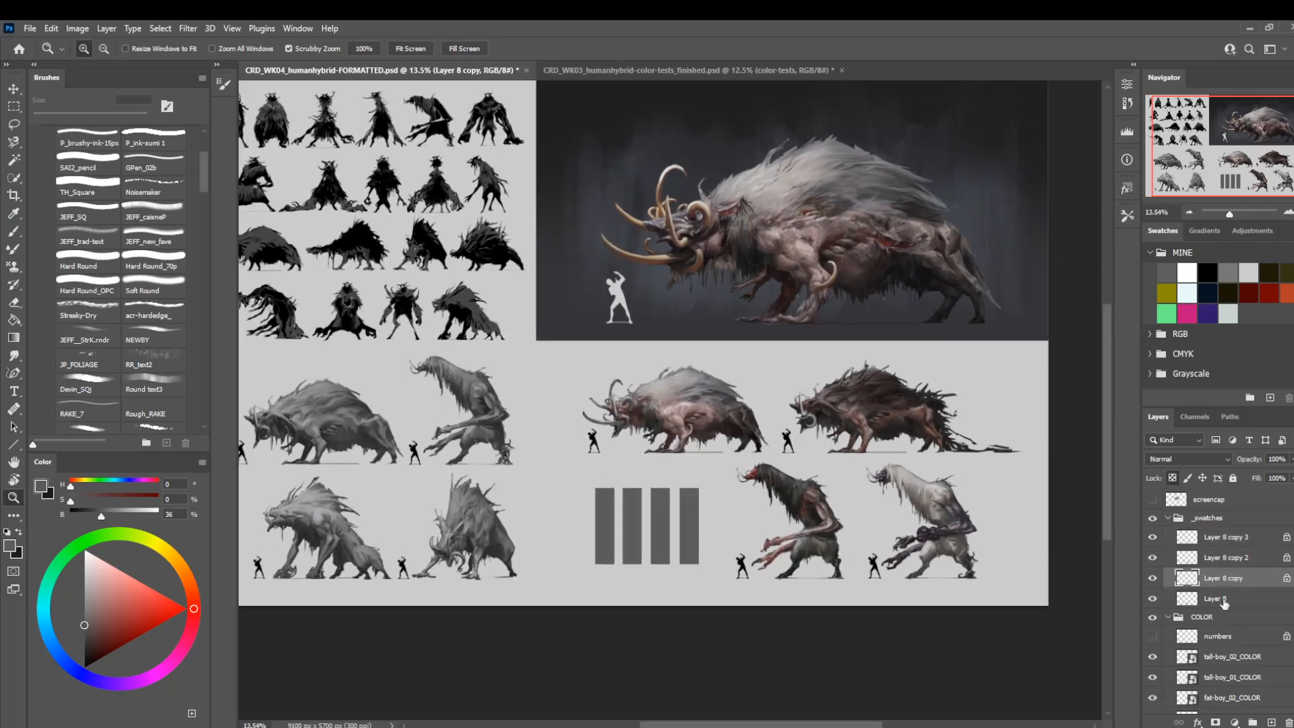
click(1223, 600)
key(slash)
Nudge the whole _swatches group slightly downward beside the tall-boys.
drag(830, 564, 842, 518)
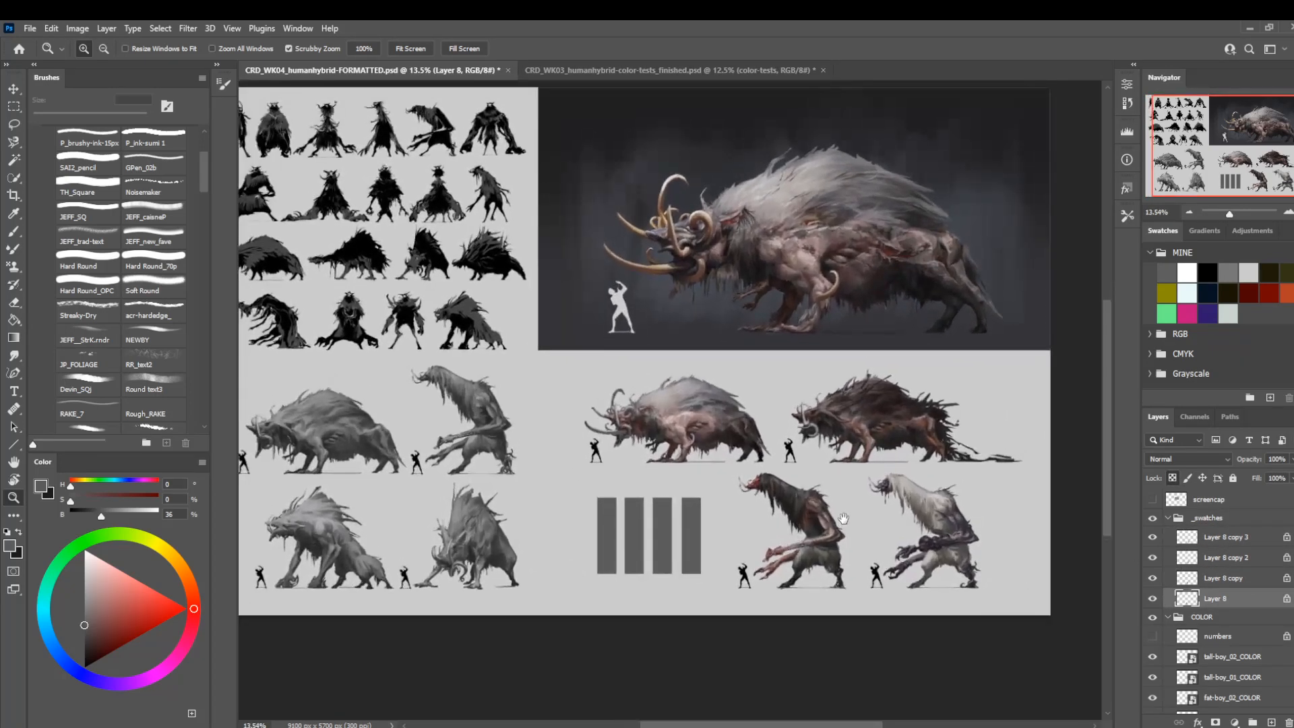
click(1207, 519)
key(v)
key(shift+Down)
key(shift+Down)
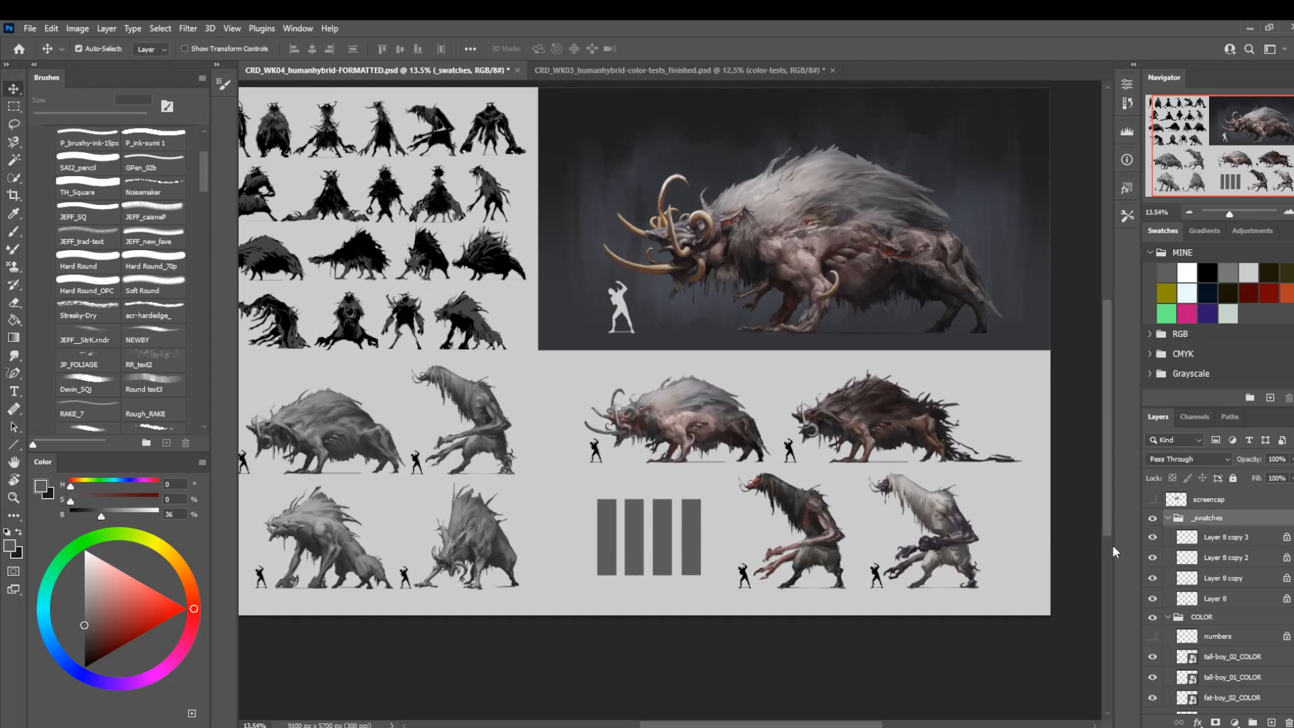
key(shift+Up)
Nudge the tall-boy_01_COLOR and tall-boy_02_COLOR layers together to the right, away from the swatch bars.
click(1226, 658)
shift+click(1217, 678)
key(shift+Right)
key(shift+Right)
key(shift+Right)
key(shift+Right)
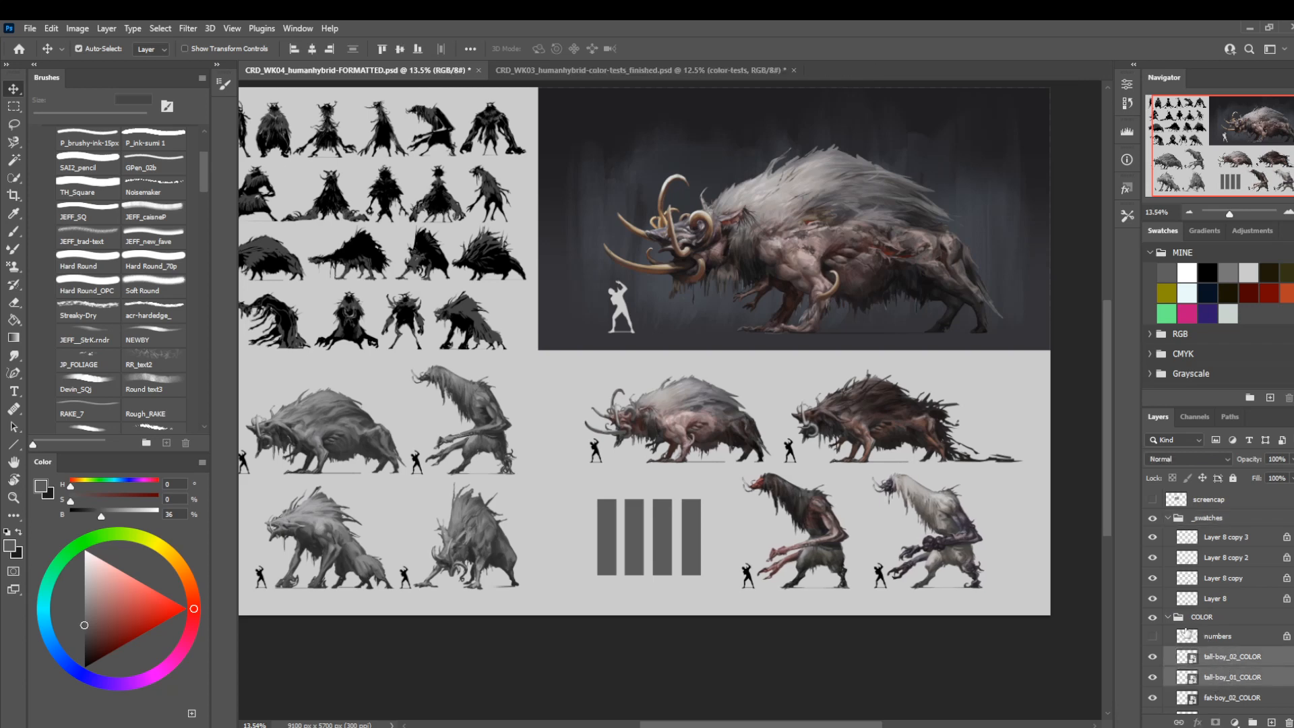
key(shift+Right)
Delete the hidden numbers layer from the COLOR group.
click(1210, 636)
key(Delete)
click(1176, 620)
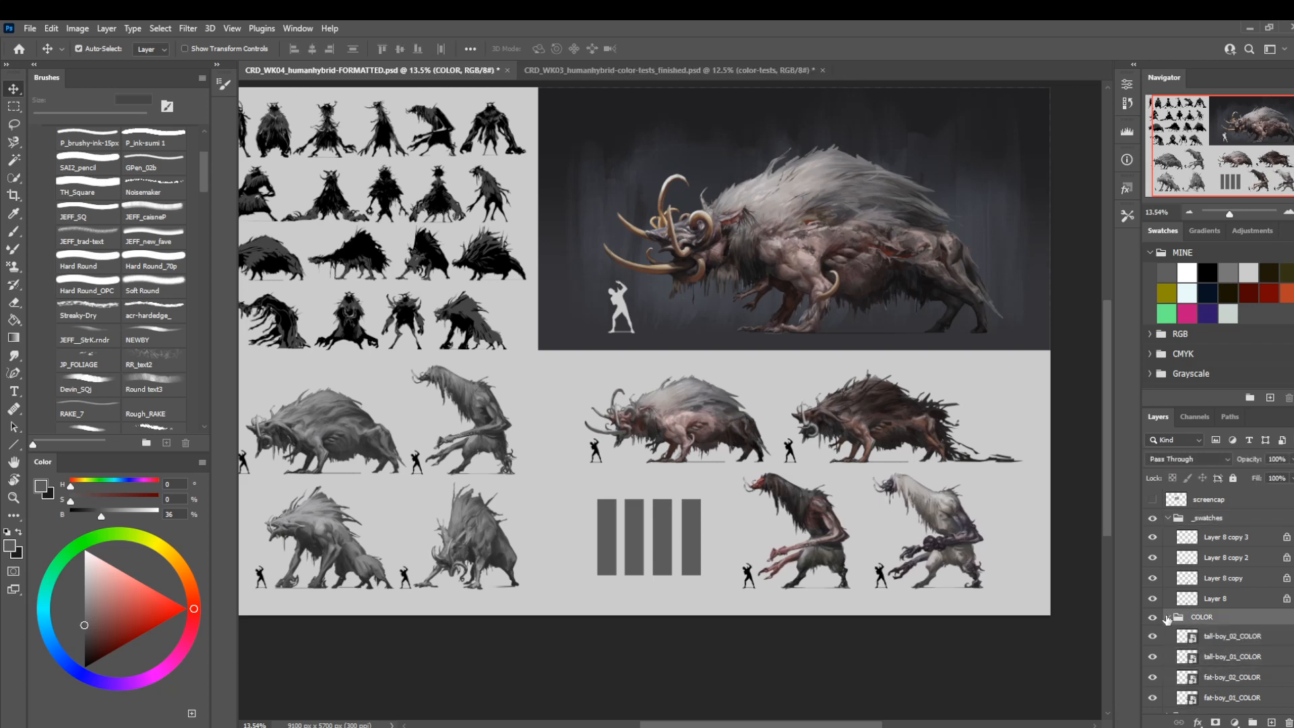
Nudge the two tall-boy color layers a little further to the right.
click(1210, 637)
shift+click(1211, 657)
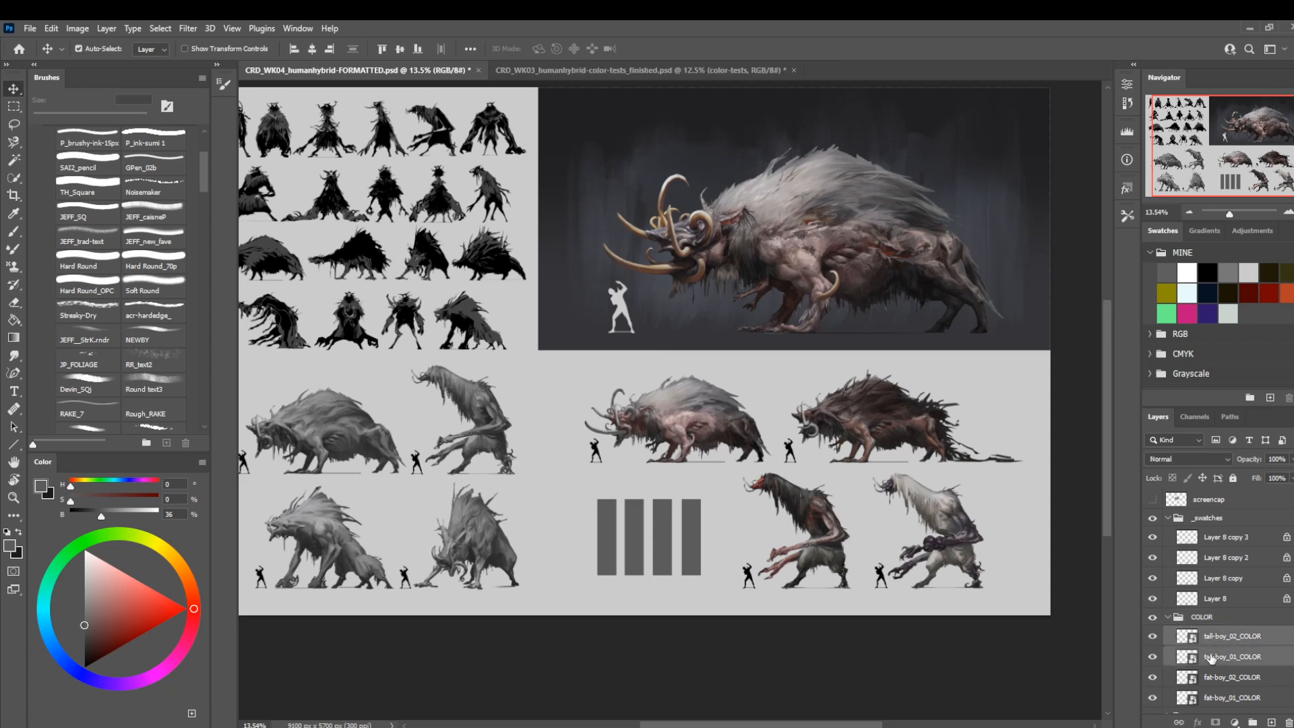
key(shift+Right)
key(shift+Right)
key(shift+Right)
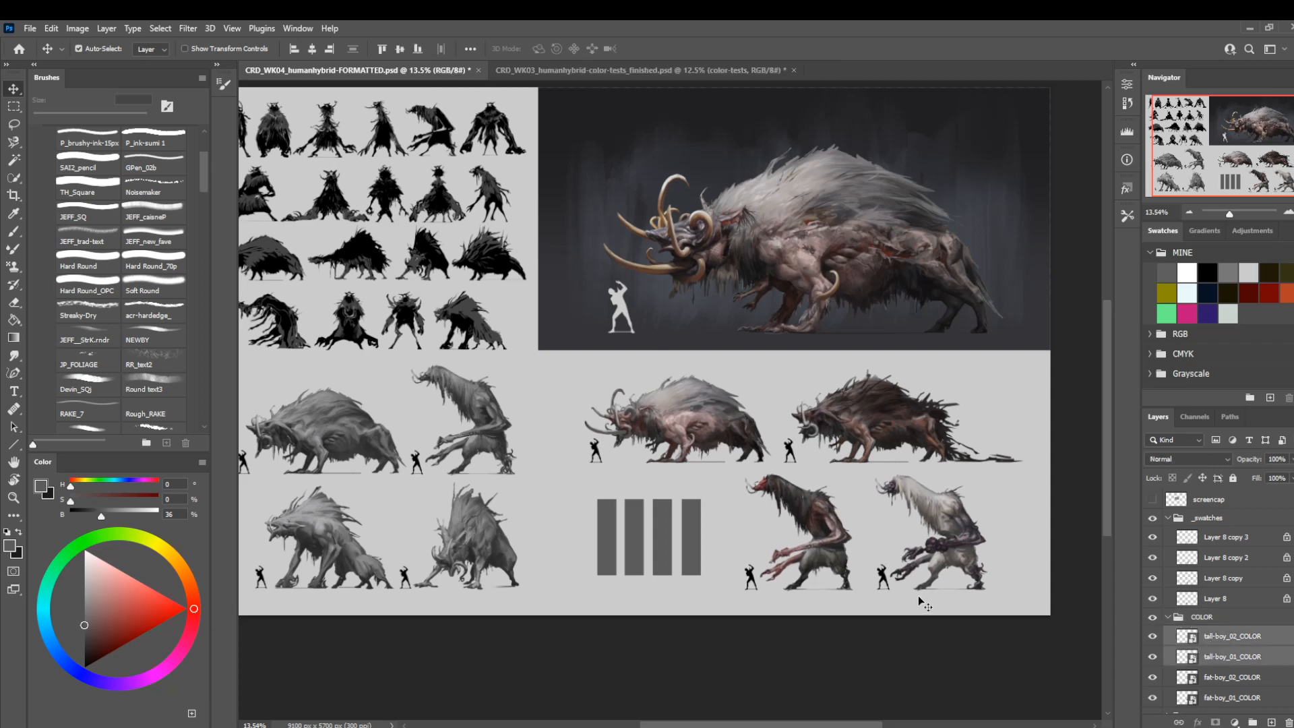
key(shift+Left)
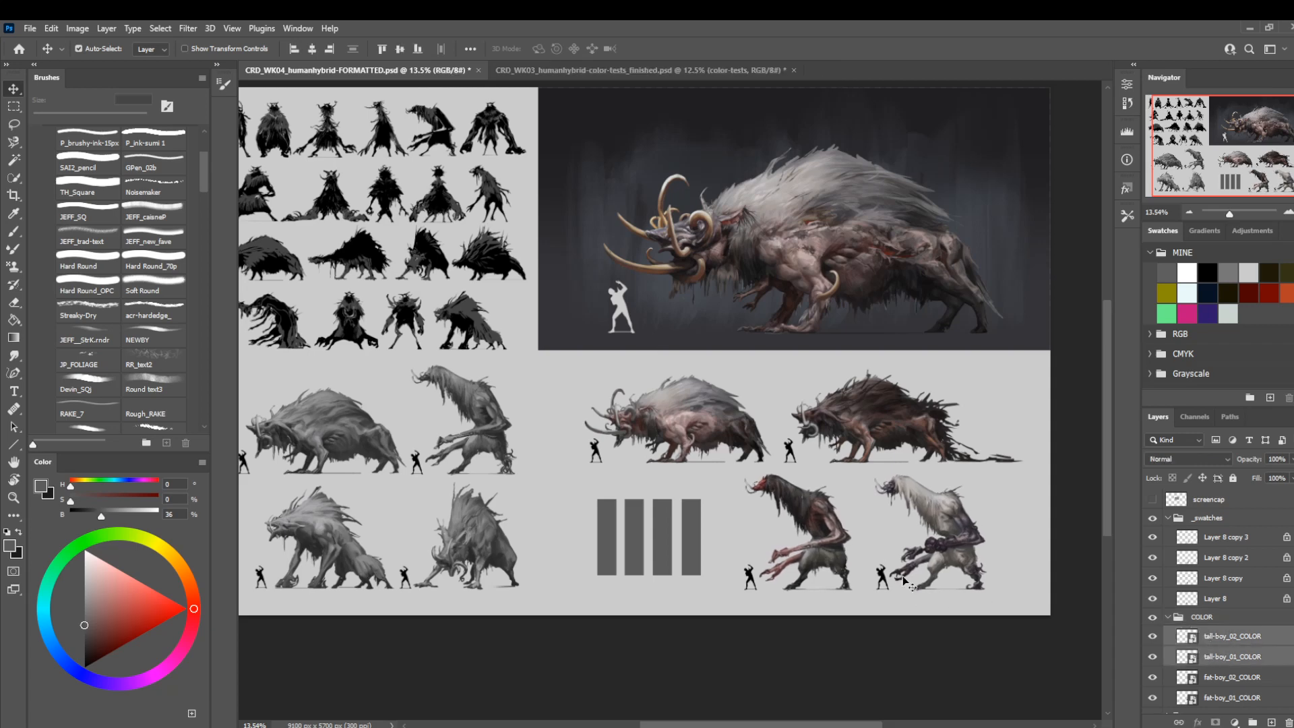
Nudge the _swatches group to the right and slightly up to center it in the gap beside the tall-boys.
click(1196, 519)
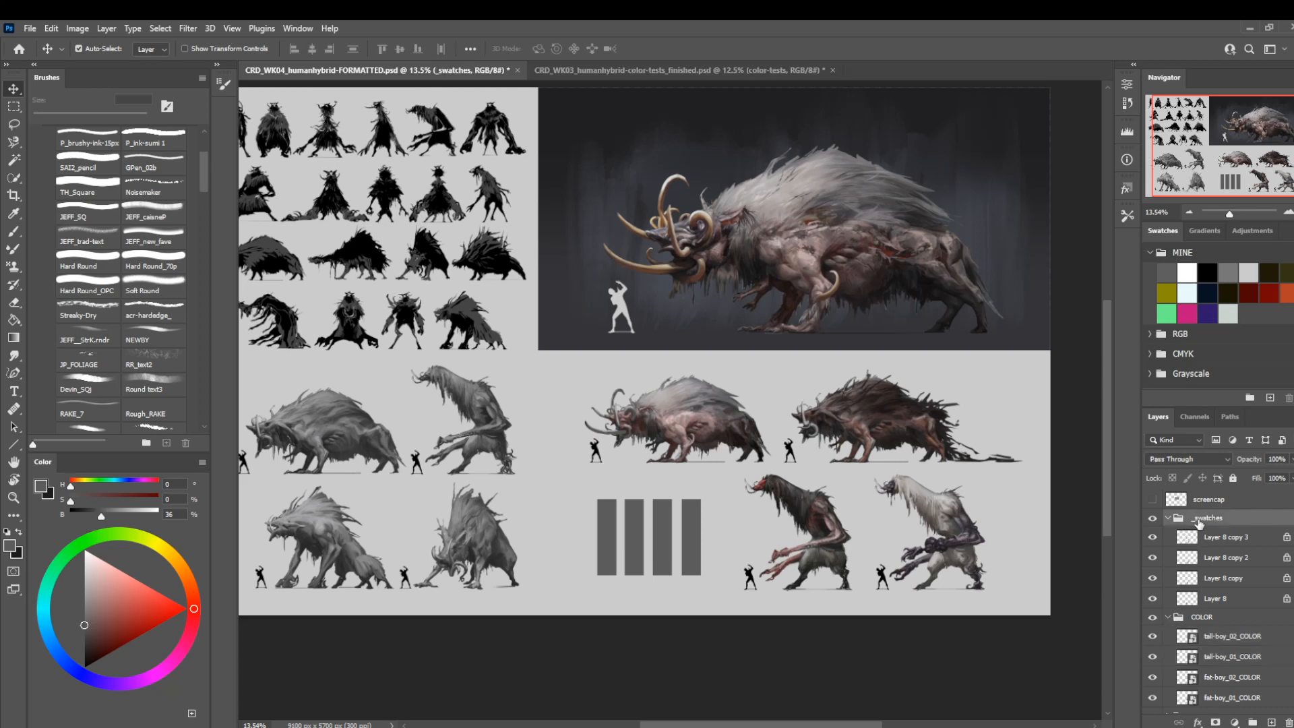
key(shift+Right)
key(shift+Right)
key(shift+Right)
key(shift+Right)
key(shift+Up)
key(shift+Up)
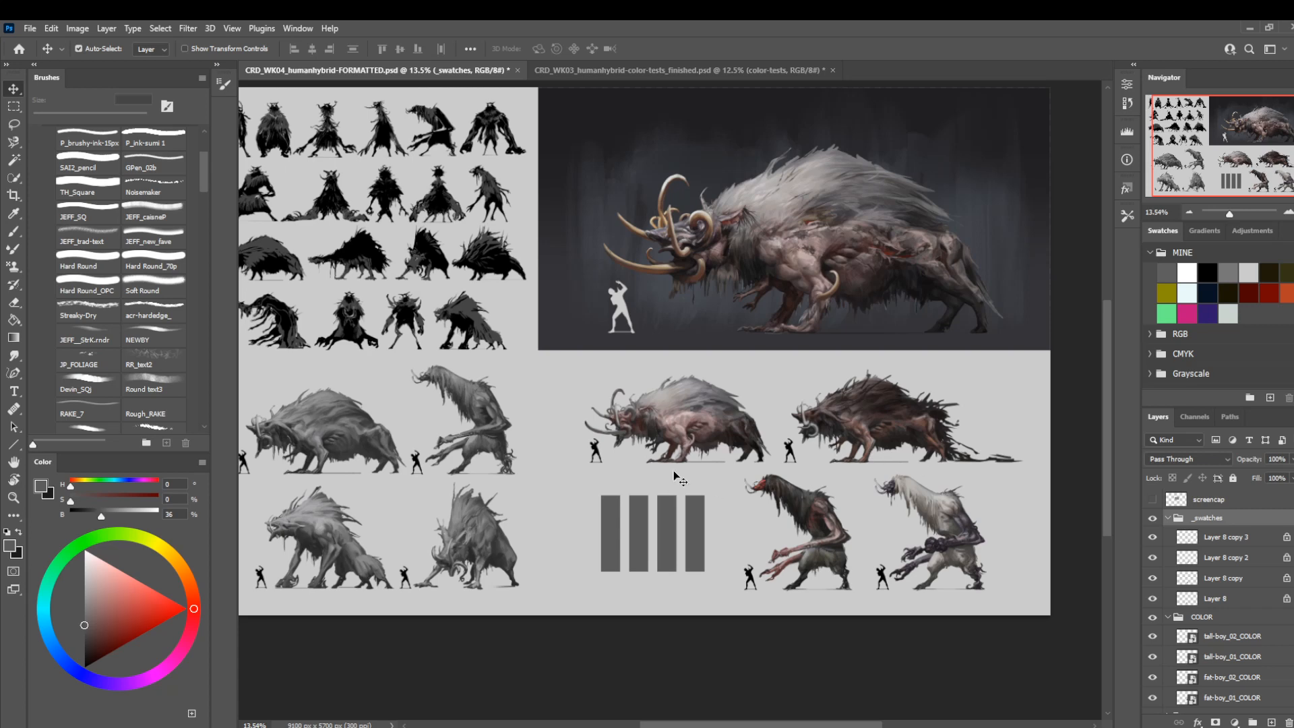
Reduce the canvas height to 5620 pixels with the anchor at the top center, cropping the sheet's lower edge.
key(z)
drag(674, 475, 652, 344)
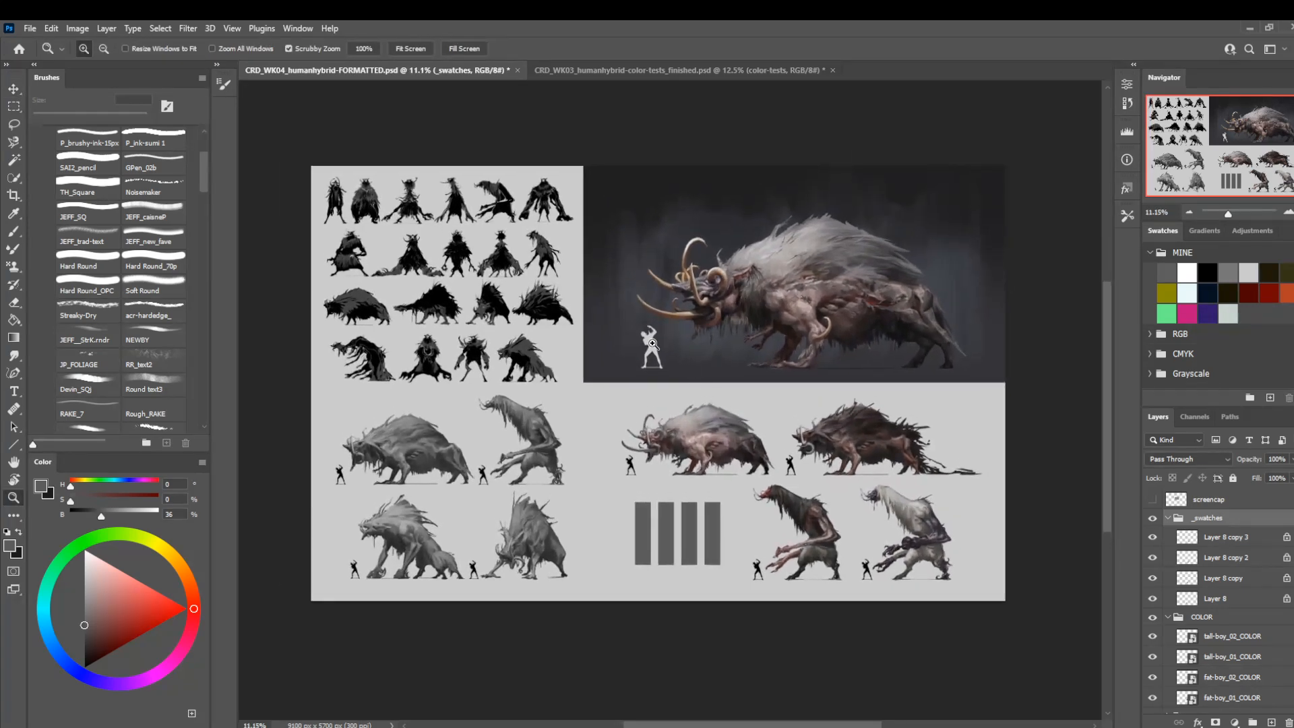
click(78, 29)
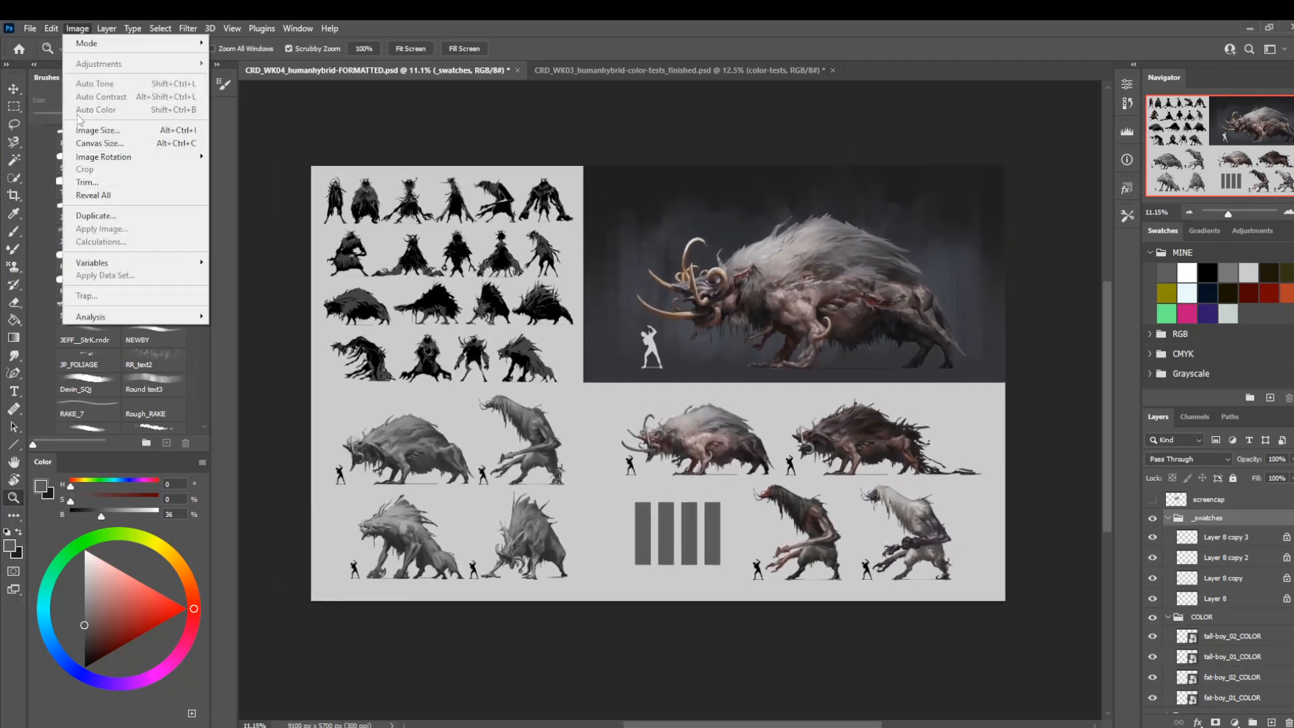
click(108, 137)
click(540, 325)
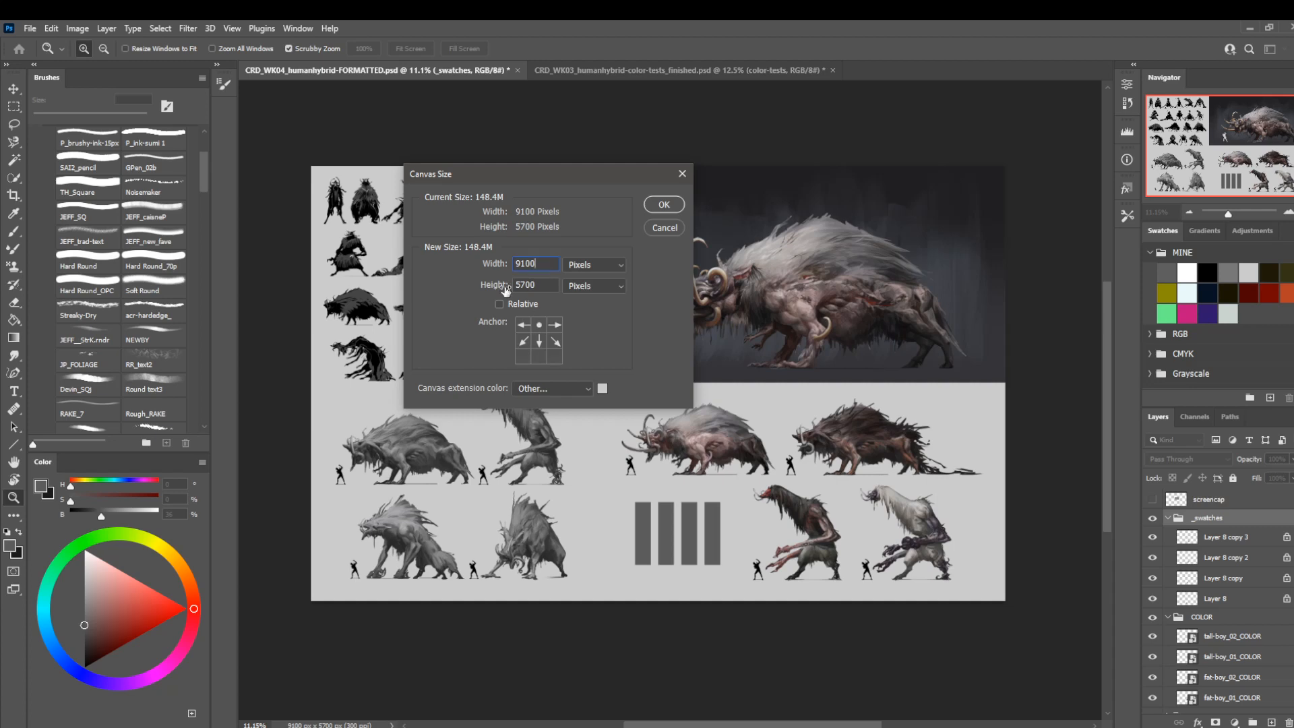
double_click(541, 292)
text(5620)
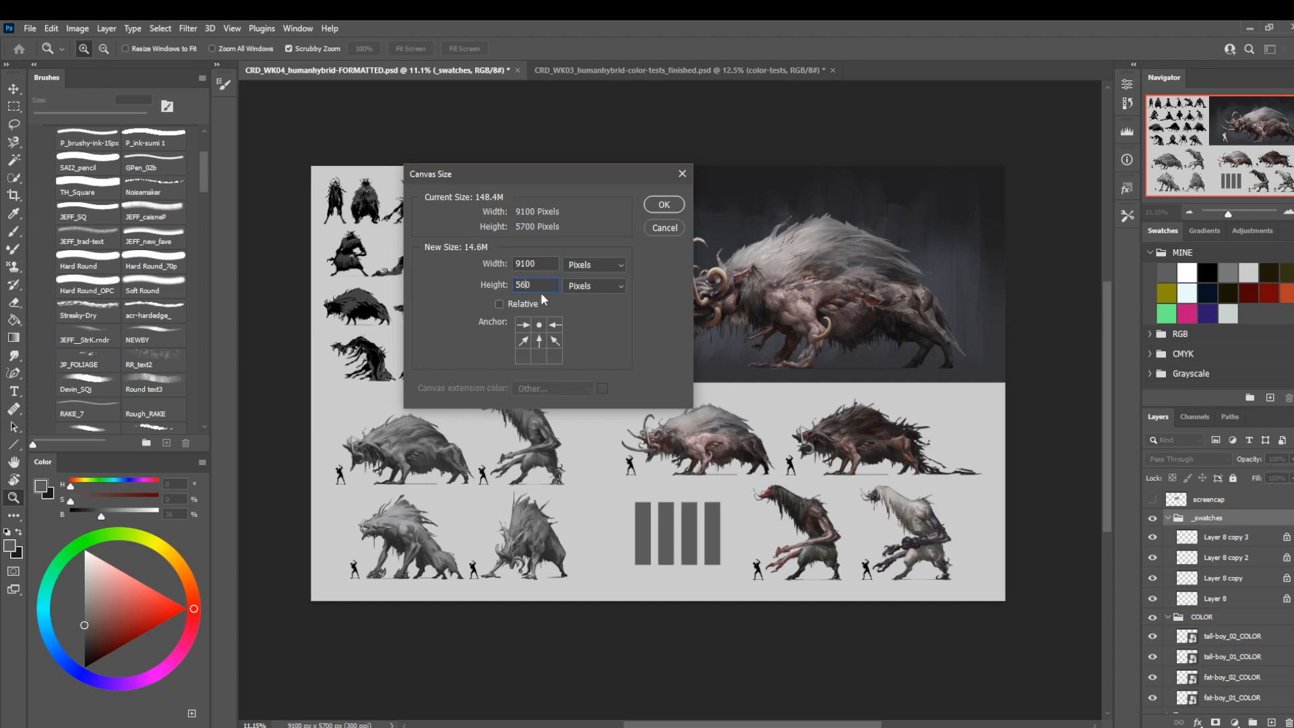
key(Return)
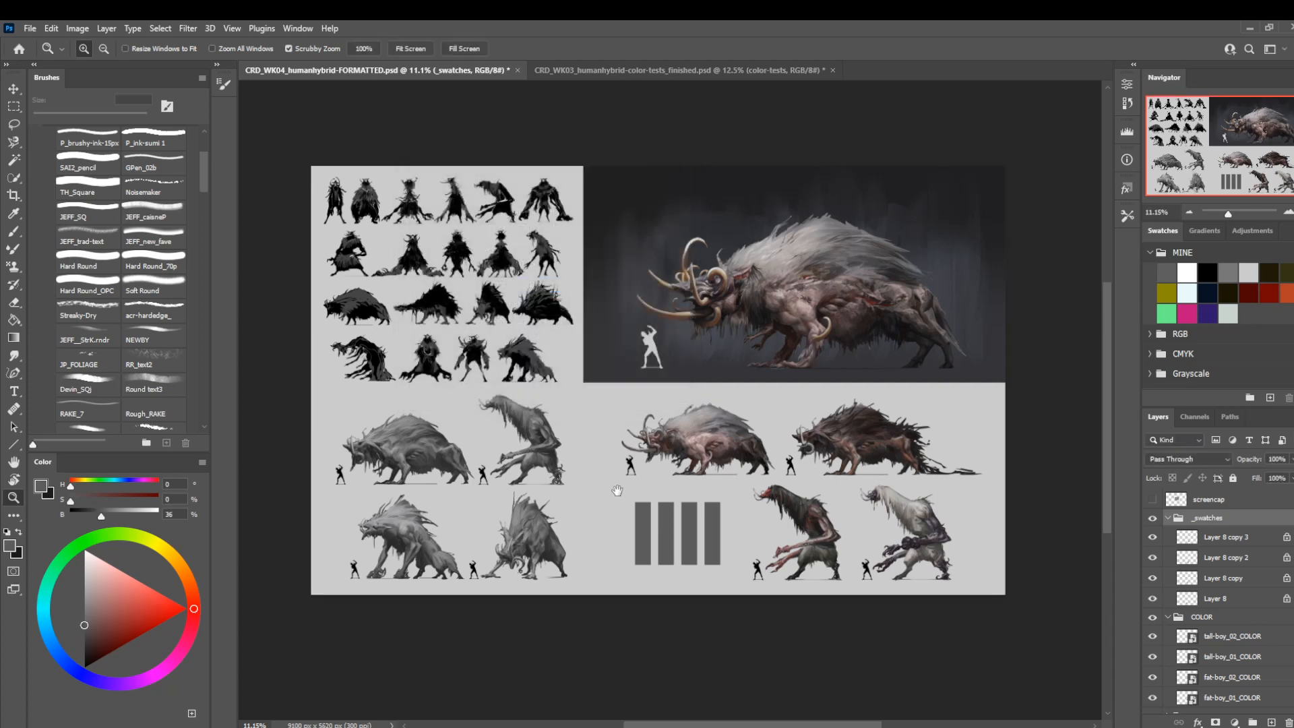
Nudge the _swatches and COLOR groups together slightly right and up within the lower-right section of the sheet.
drag(617, 490, 601, 468)
drag(659, 389, 682, 405)
shift+click(1193, 616)
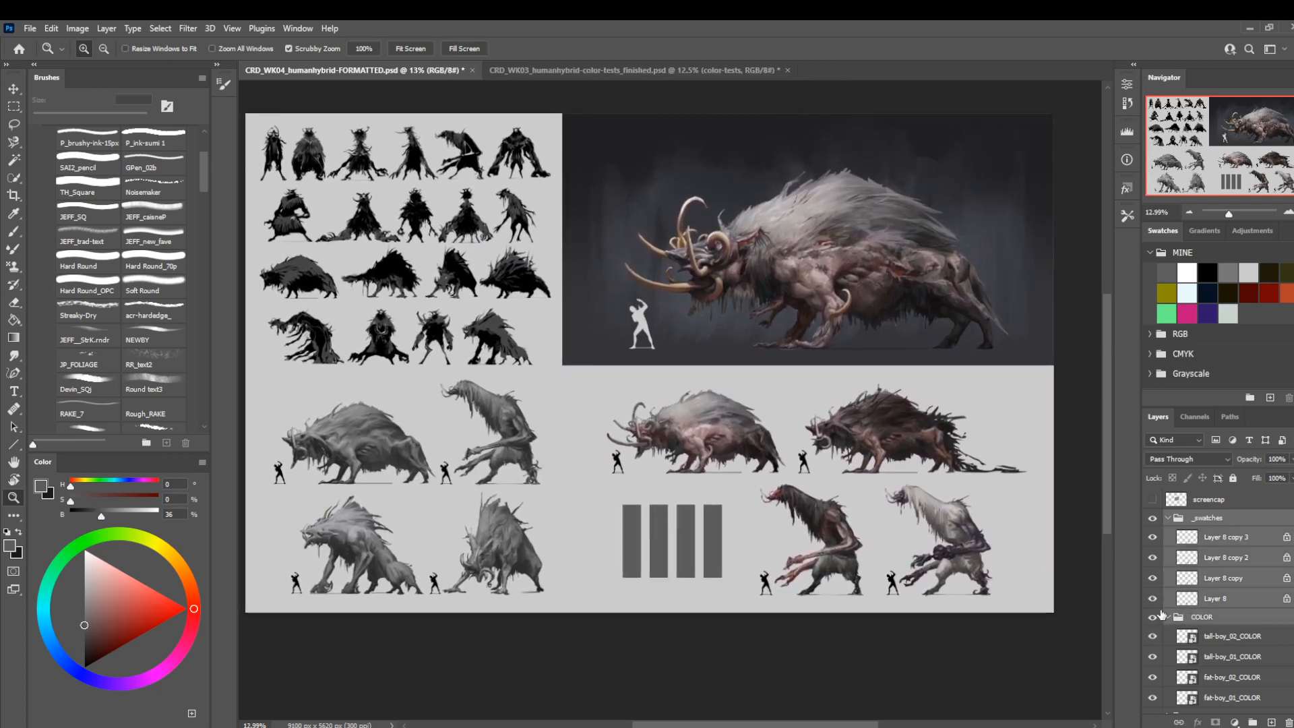
key(v)
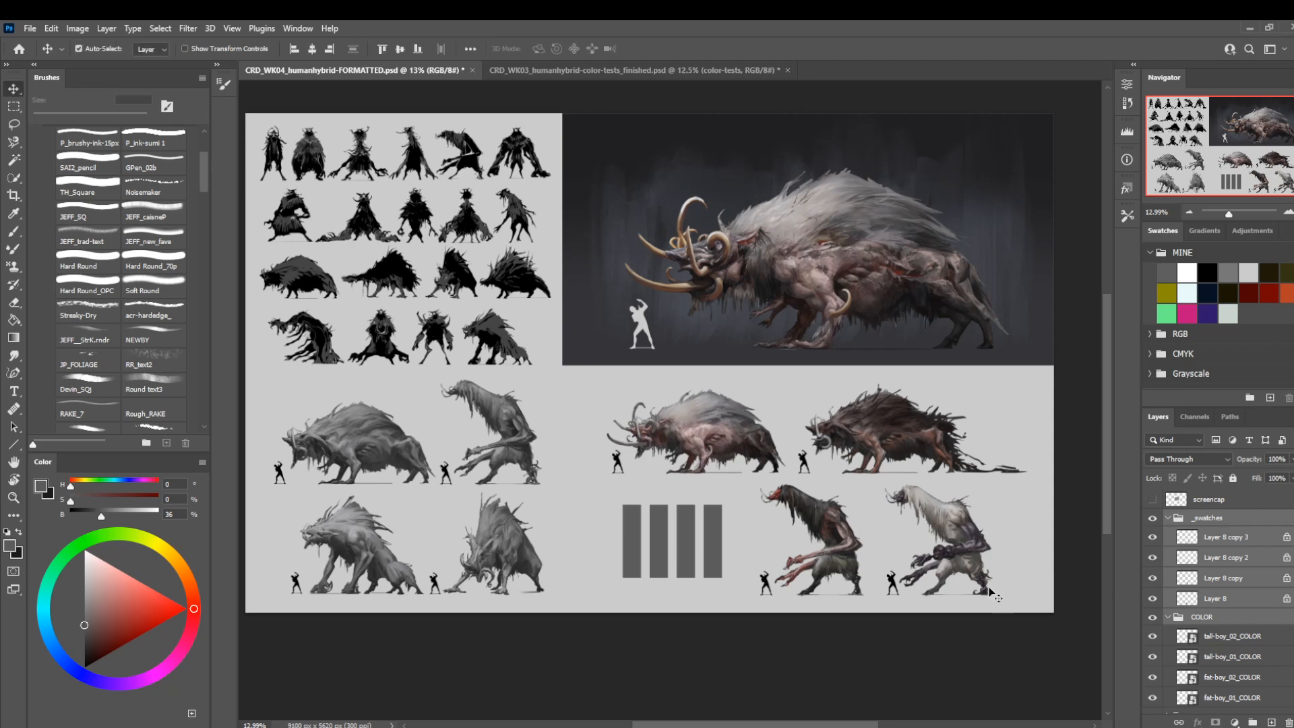
key(shift+Right)
key(shift+Right)
key(shift+Up)
key(shift+Up)
key(shift+Up)
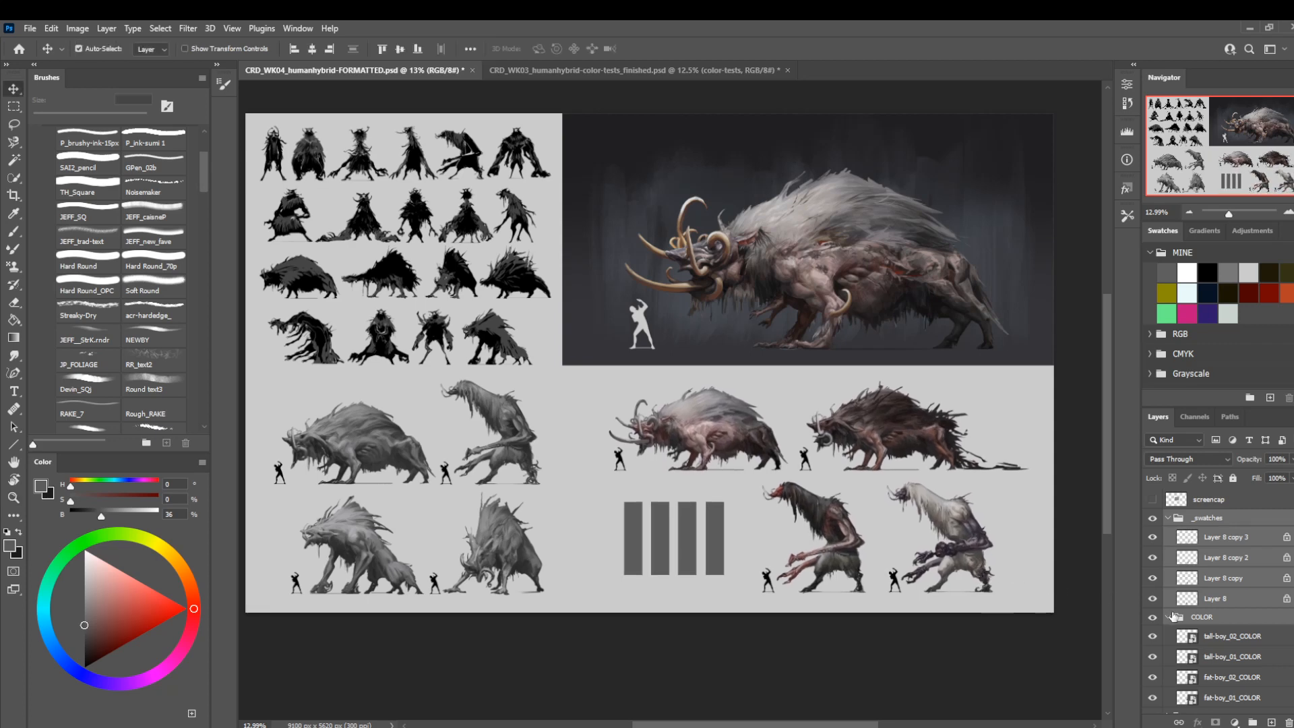
Try to scale the GRAYS group down slightly, to about 99%, and nudge it within the lower-left section of the sheet.
scroll(1238, 630, down, 3)
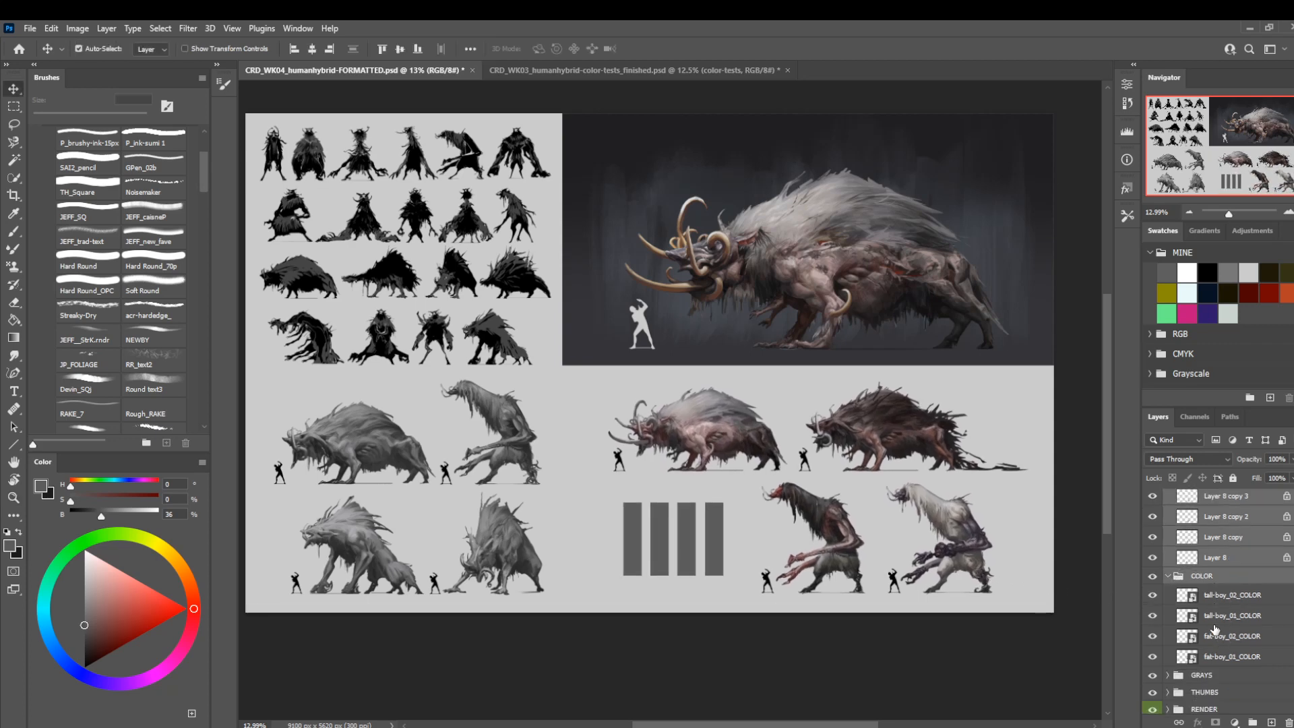
click(1207, 654)
key(ctrl+t)
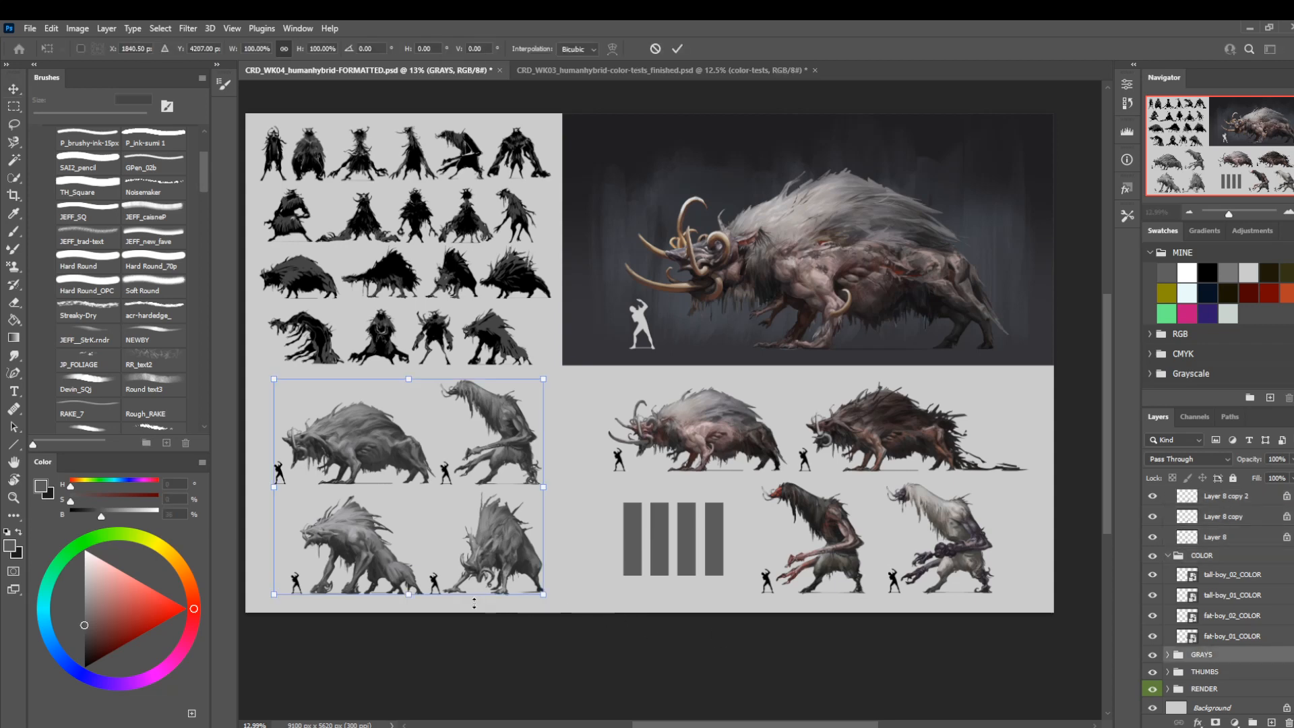
mouse_move(419, 595)
mouse_down()
mouse_move(421, 583)
mouse_move(421, 594)
mouse_up()
drag(407, 377, 411, 386)
drag(430, 486, 430, 490)
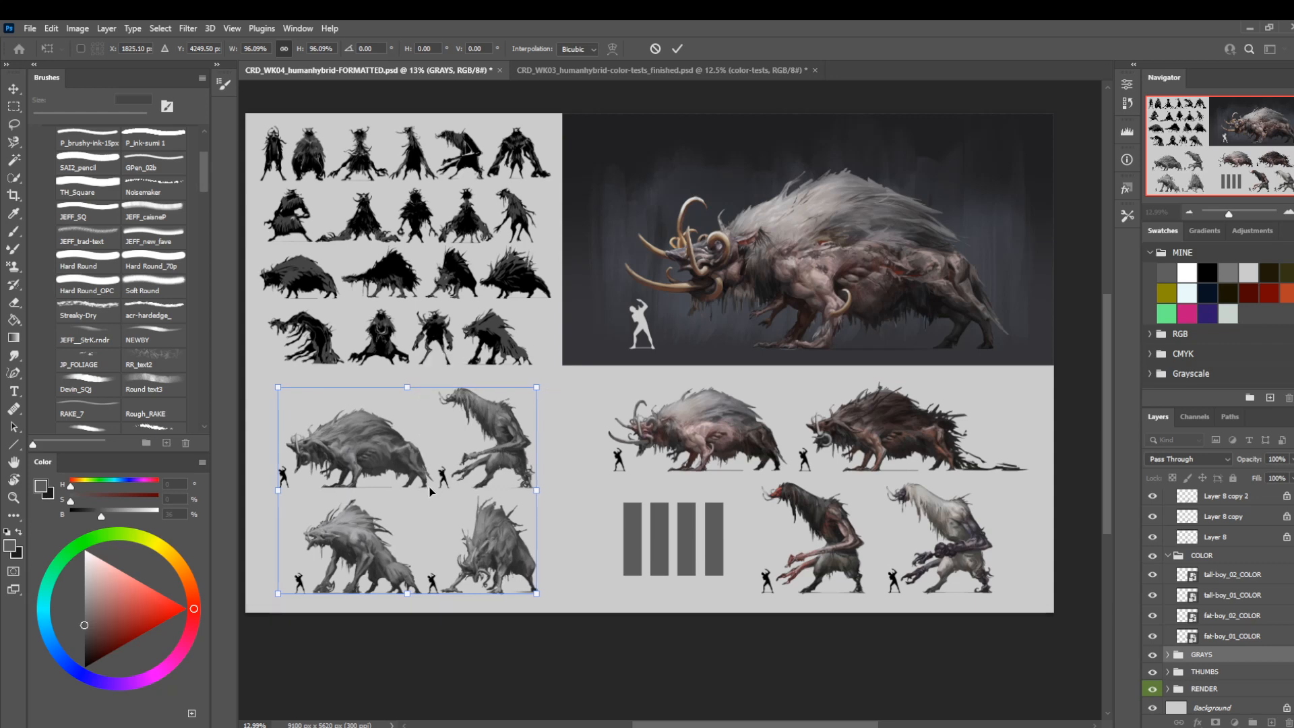
key(Left)
key(Left)
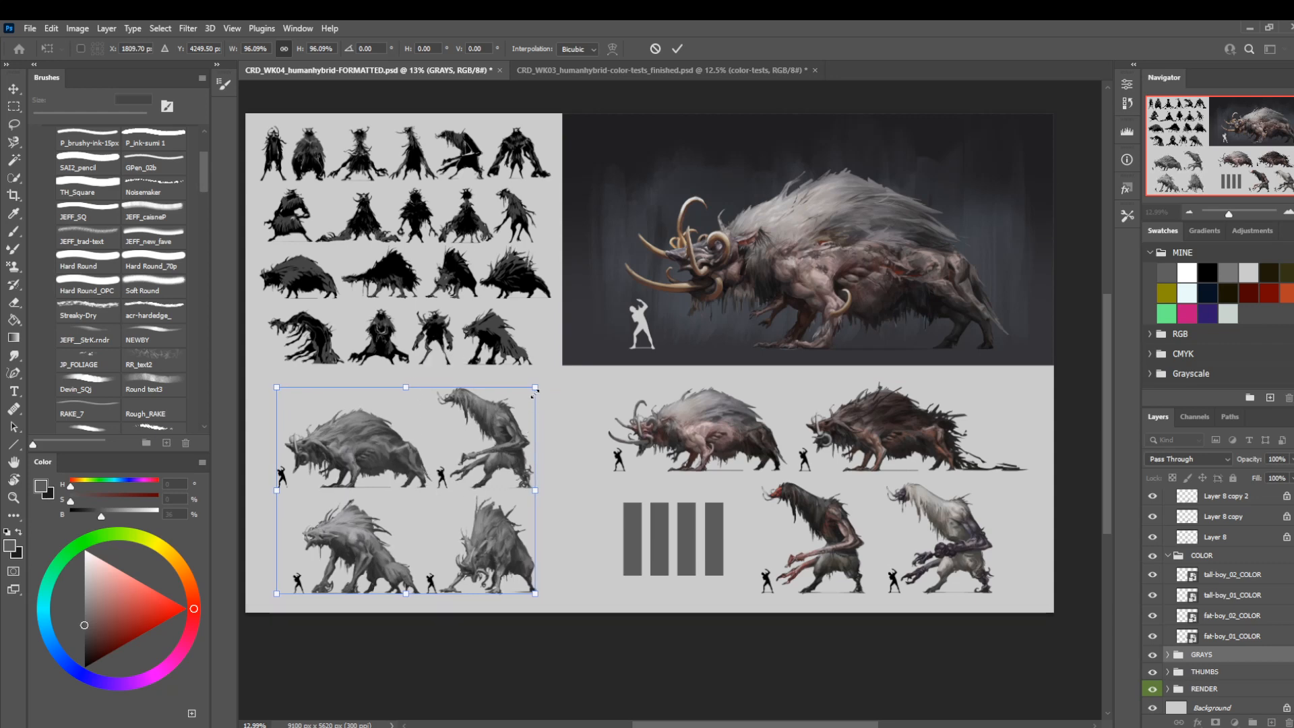
drag(536, 388, 544, 382)
key(Right)
key(Down)
key(Left)
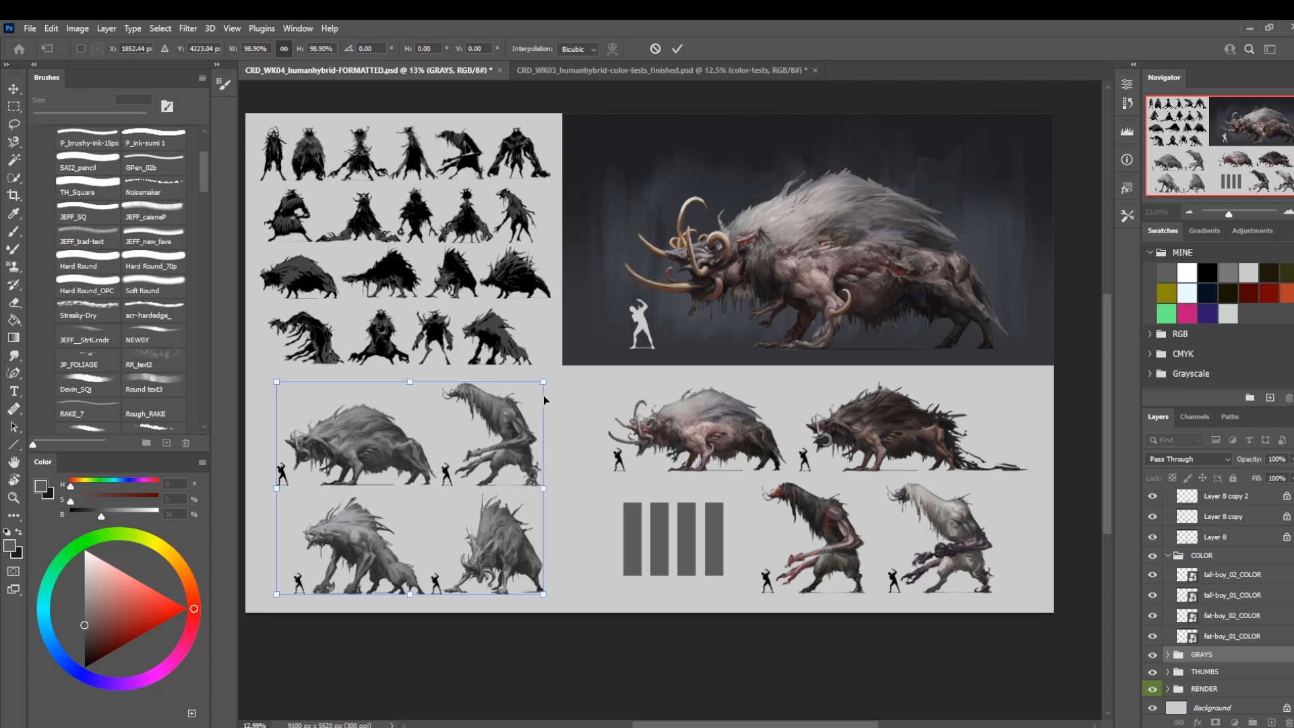
key(Left)
key(Right)
key(Right)
key(Return)
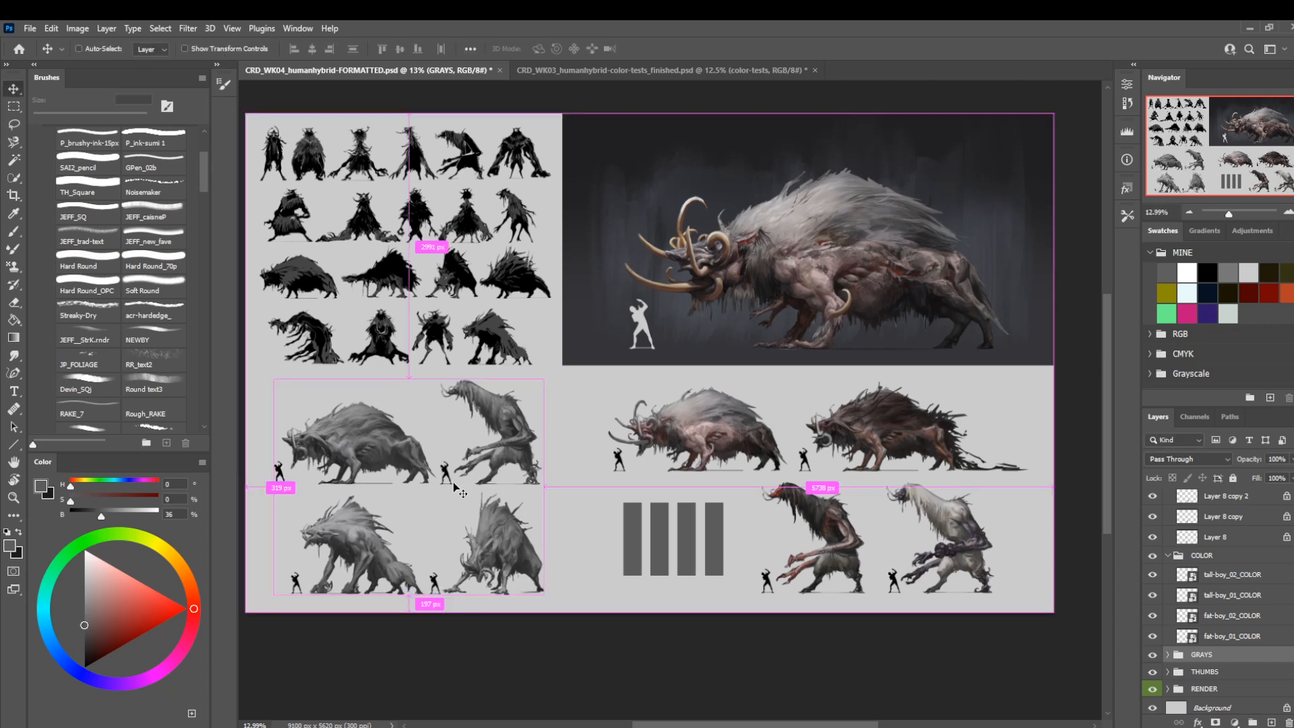
Scale the _swatches and COLOR groups up slightly together and nudge them into position in the sheet's lower-right section.
click(1203, 556)
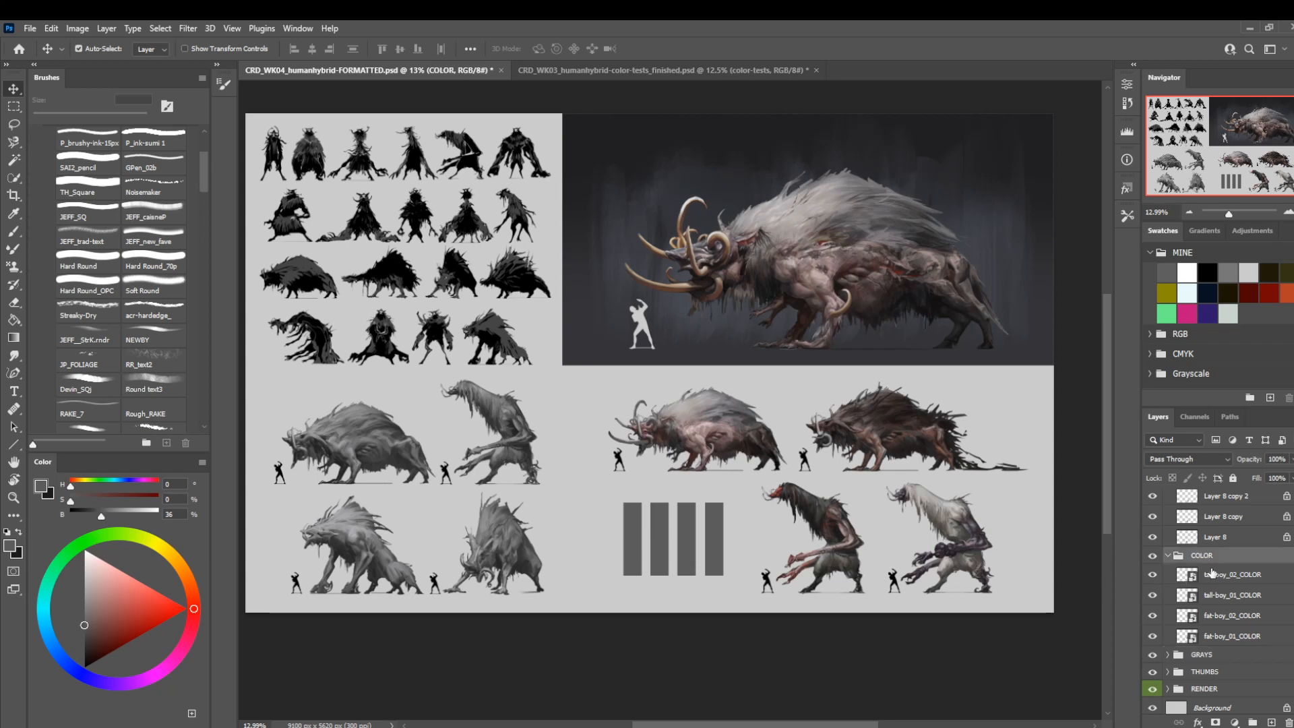
scroll(1214, 574, up, 2)
shift+click(1199, 517)
key(ctrl+t)
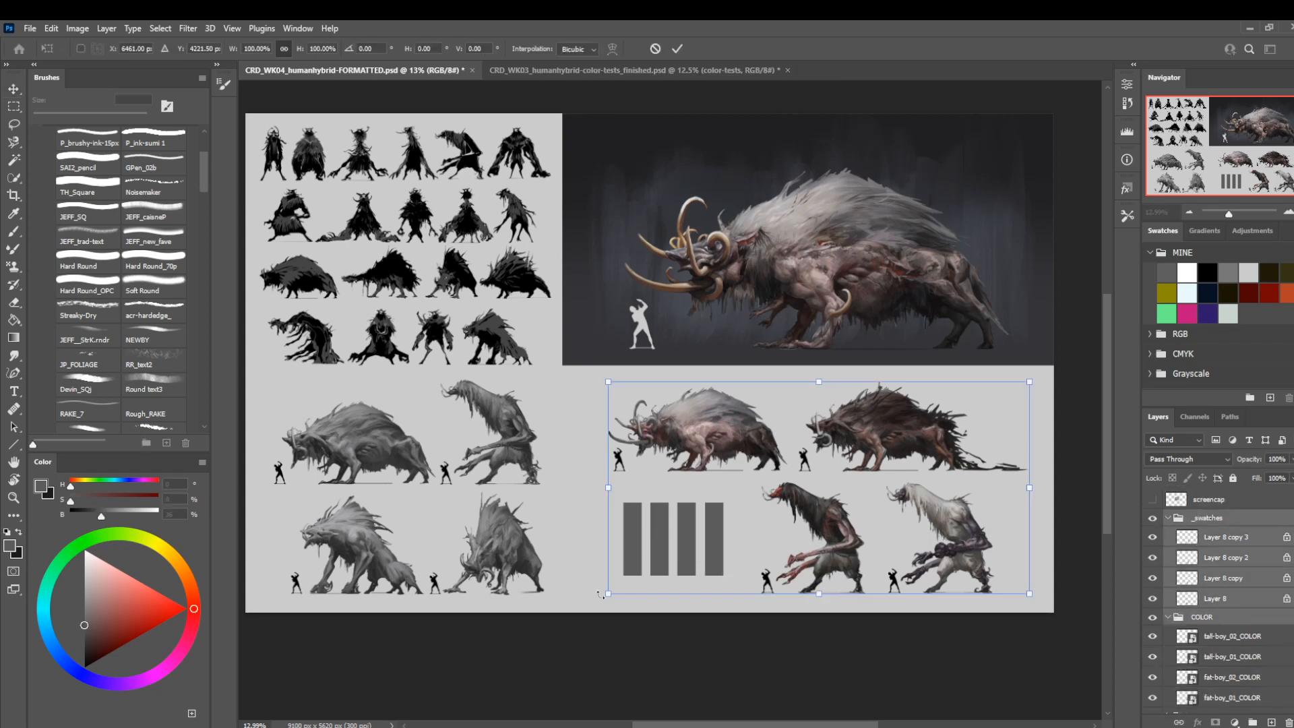
drag(609, 590, 652, 562)
key(Return)
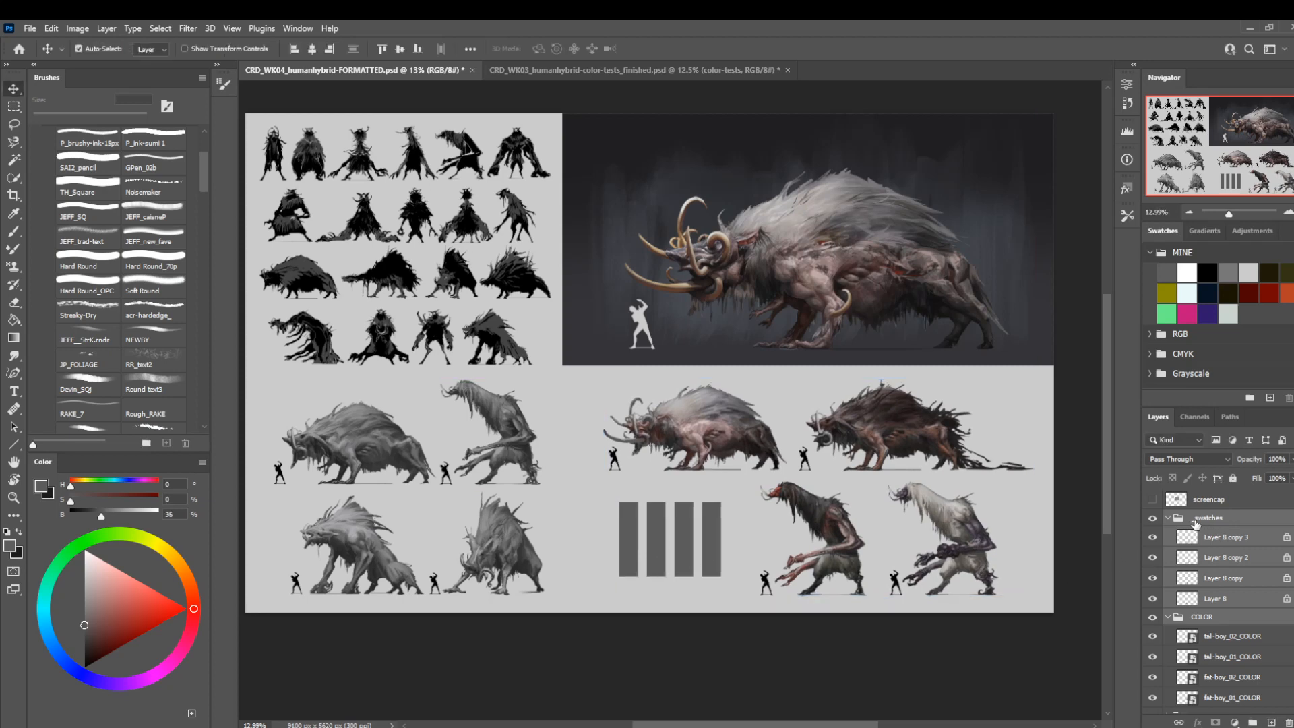
drag(720, 539, 721, 540)
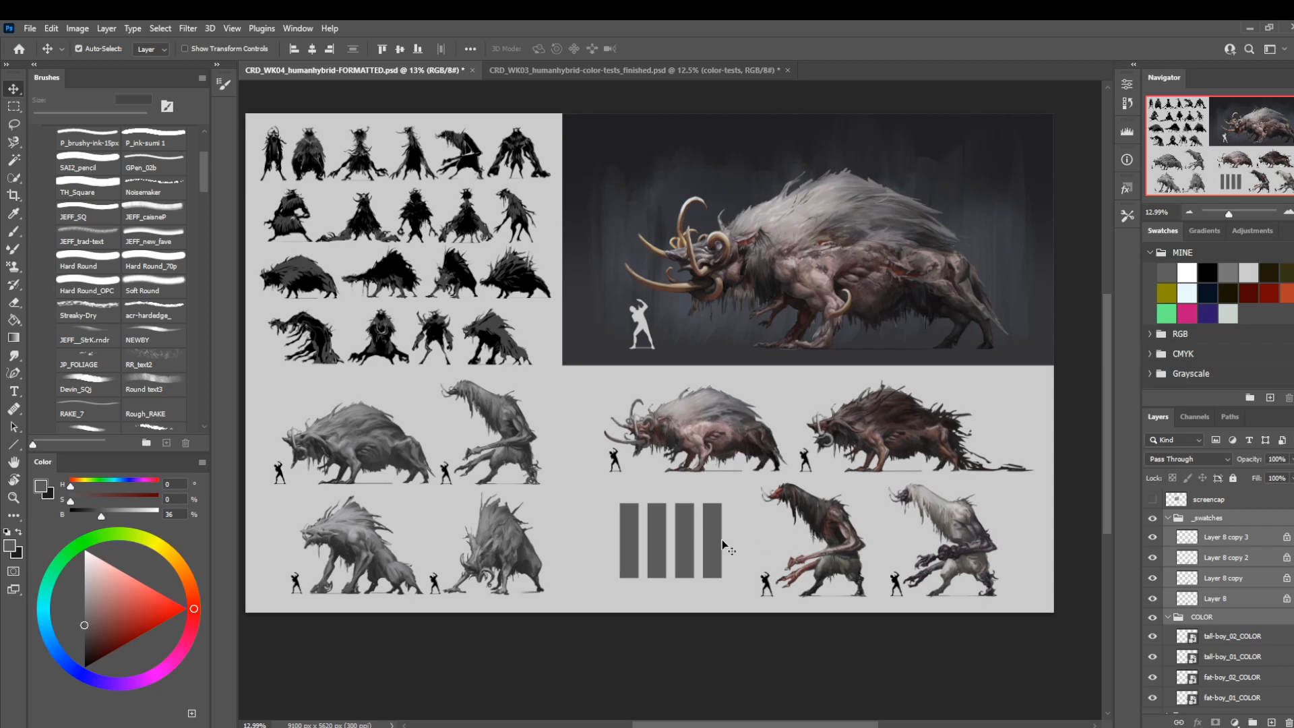
key(shift+Up)
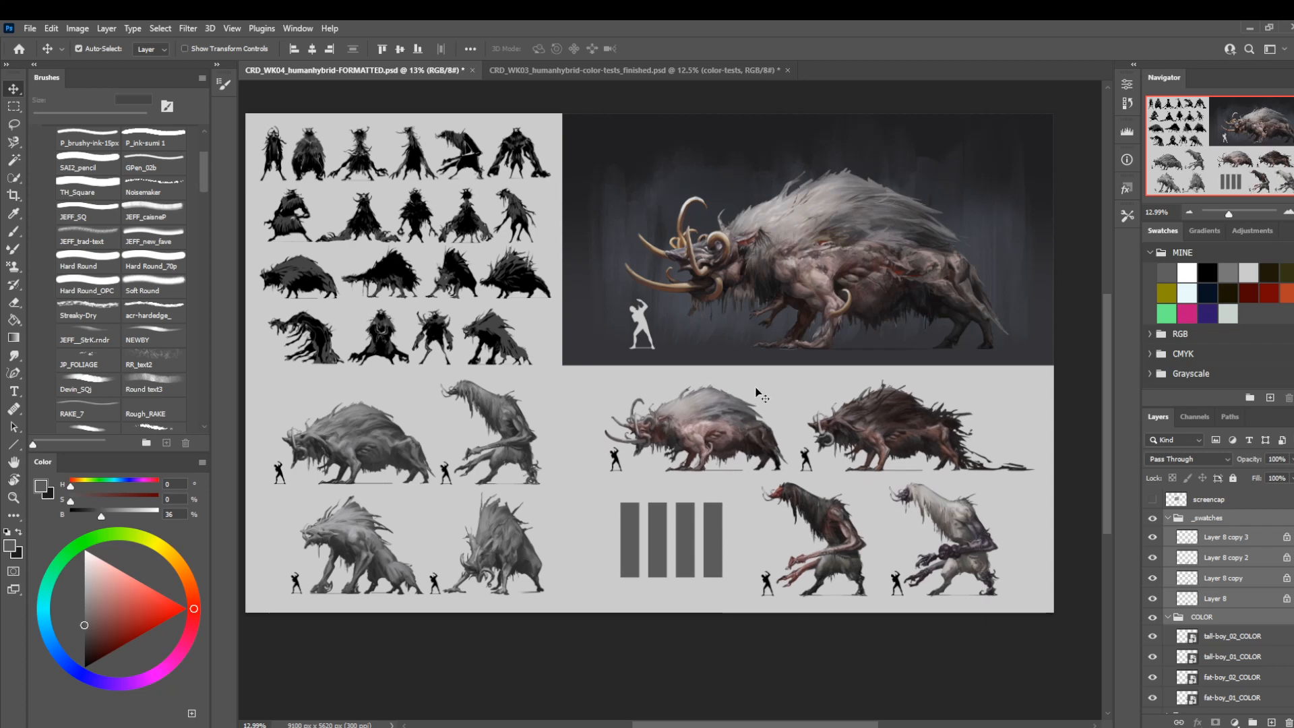
Make Layer 8 in the _swatches group active and close the CRD_WK03_humanhybrid-color-tests_finished.psd document.
click(1212, 537)
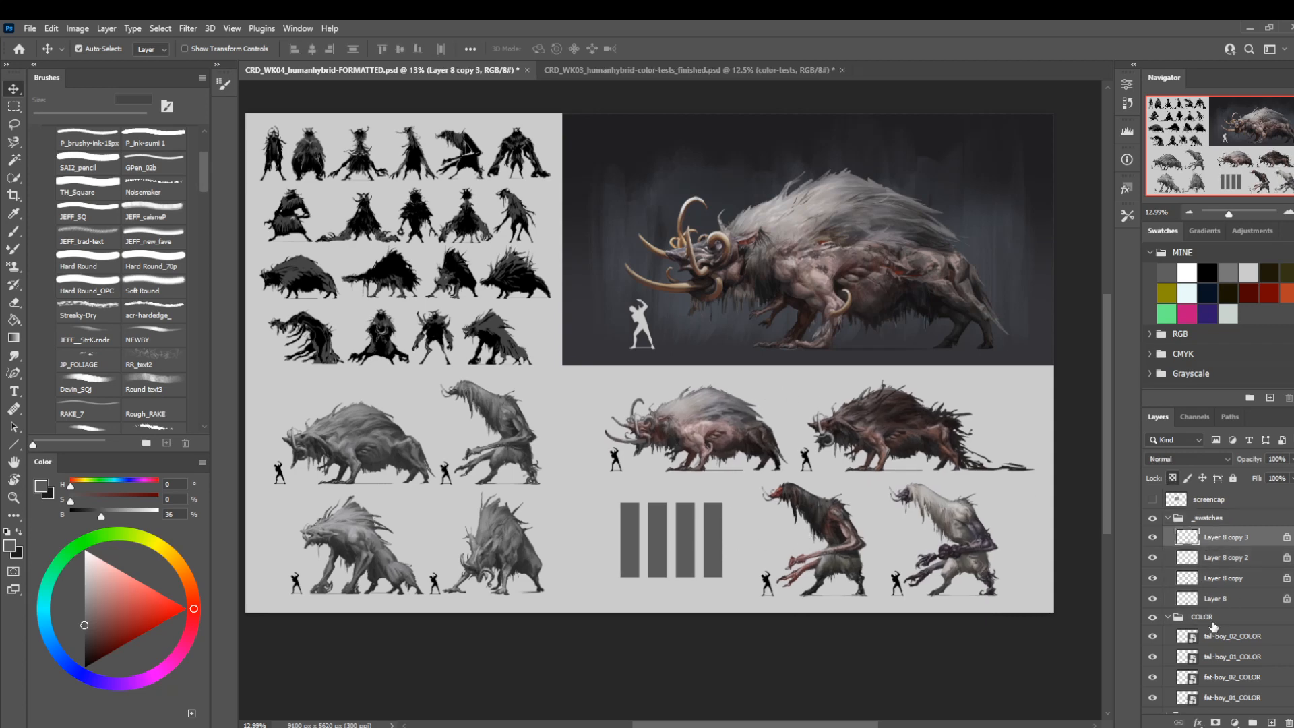
click(1215, 600)
key(z)
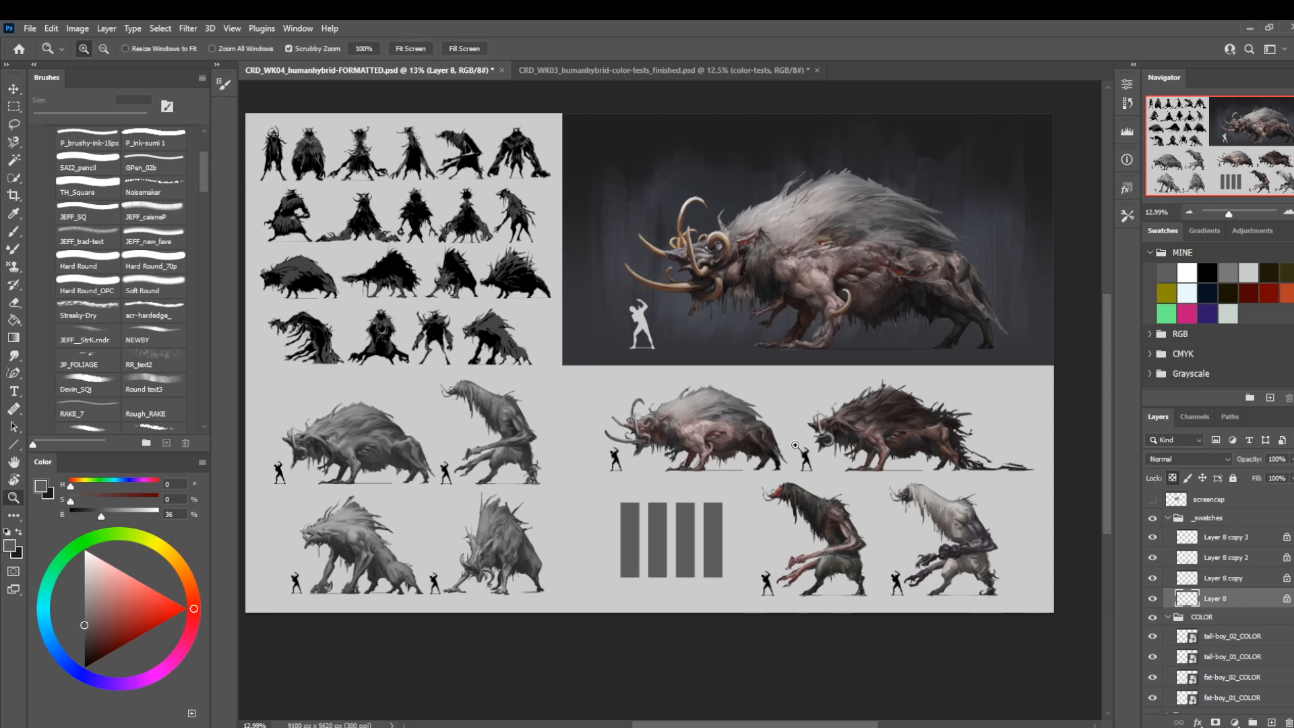
mouse_move(772, 442)
mouse_down()
mouse_move(752, 447)
mouse_move(772, 446)
mouse_up()
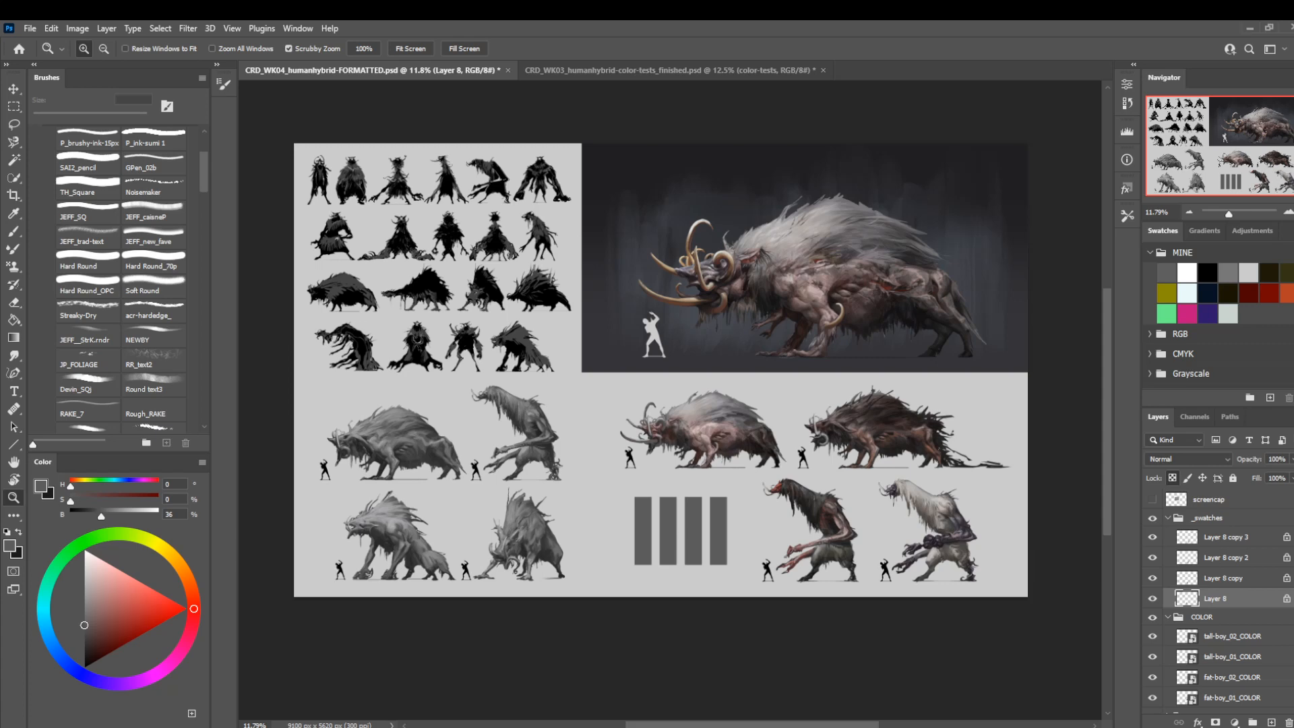
drag(700, 521, 727, 543)
drag(728, 543, 728, 512)
drag(728, 512, 751, 465)
drag(751, 465, 714, 504)
click(723, 76)
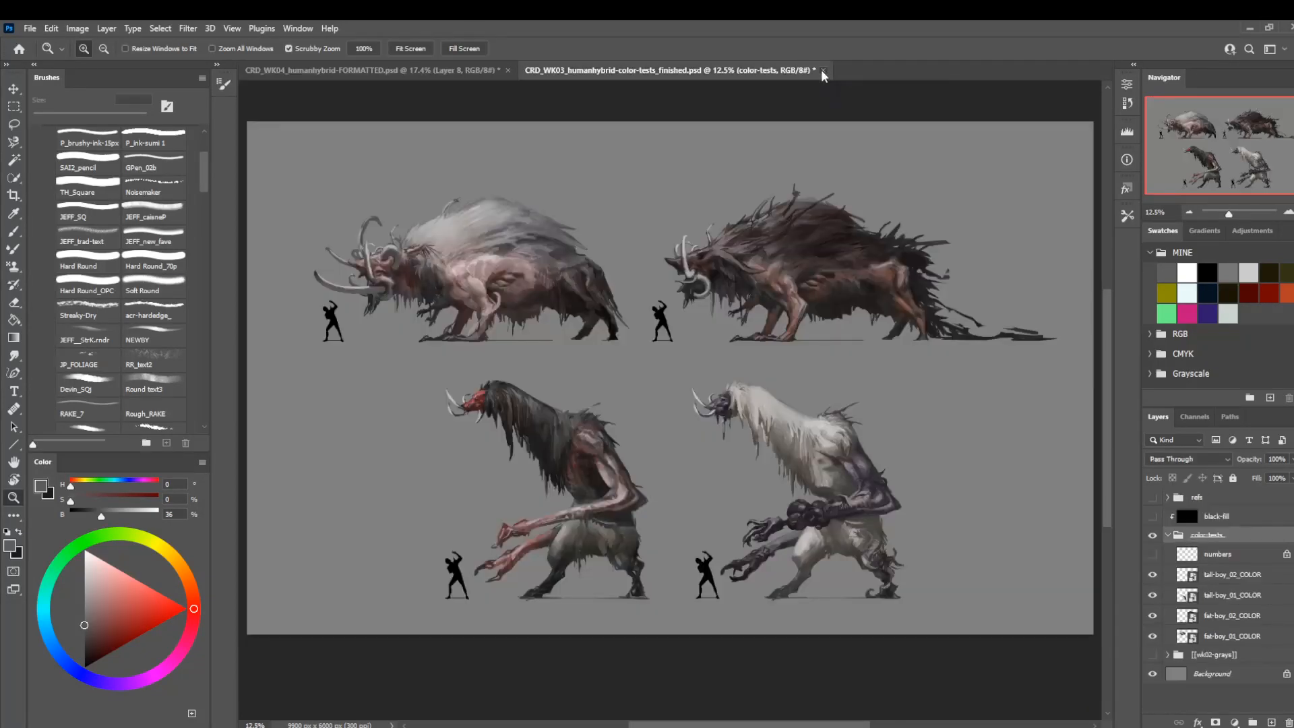
click(823, 71)
click(652, 290)
Fill the first swatch bar on Layer 8 with a dusty pink based on a color sampled from the white-maned fat-boy.
drag(689, 430, 744, 383)
drag(744, 384, 745, 437)
drag(727, 507, 799, 475)
drag(664, 528, 683, 574)
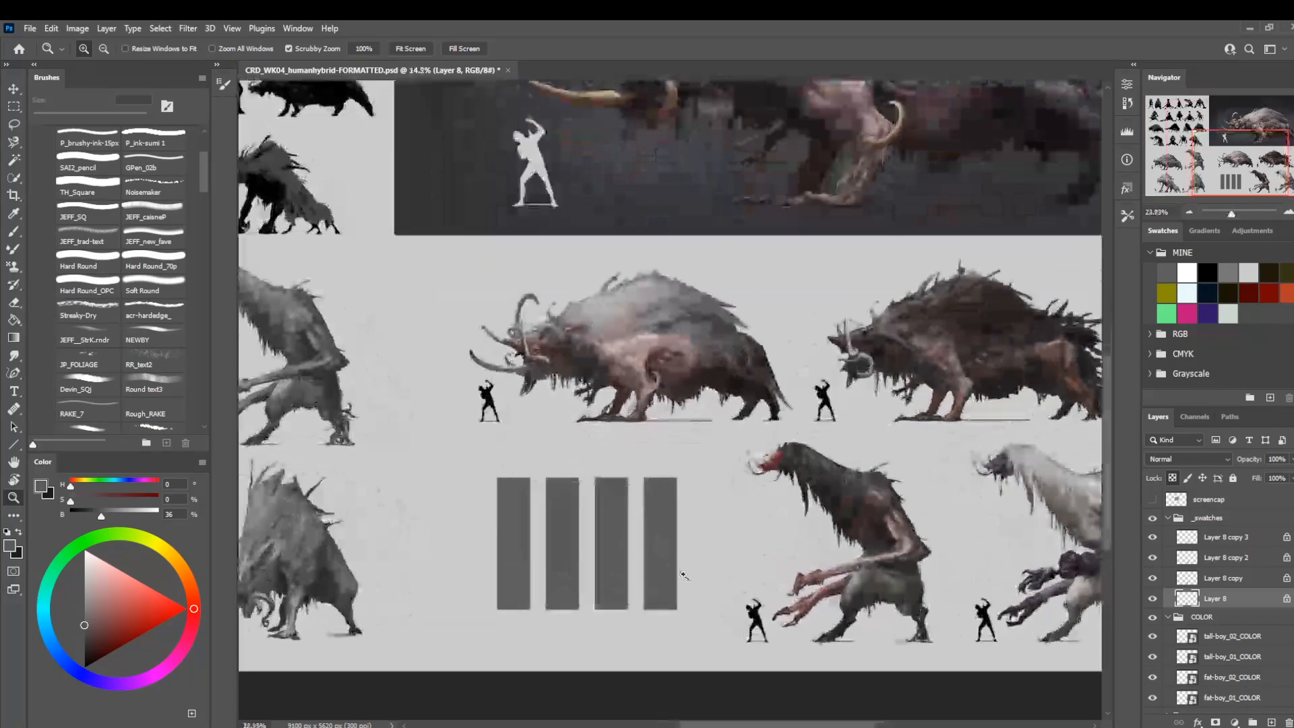
key(m)
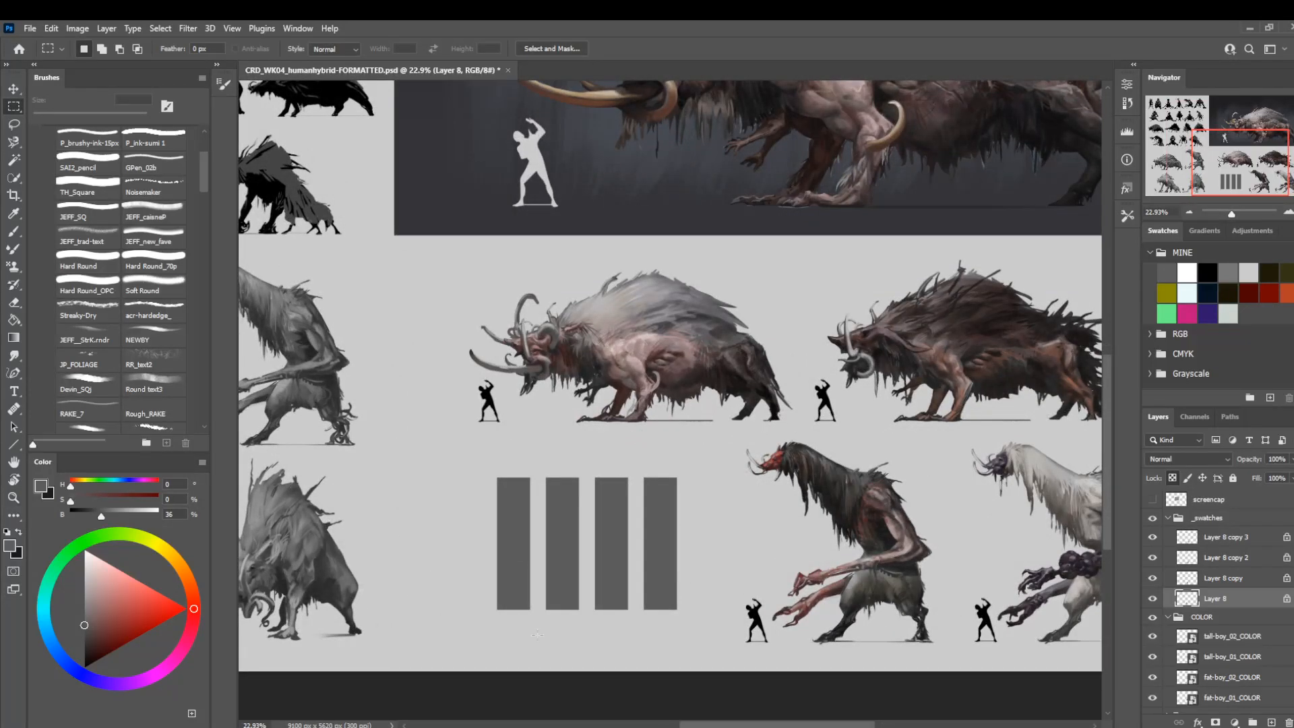
drag(480, 506, 481, 473)
key(i)
drag(654, 329, 655, 332)
key(m)
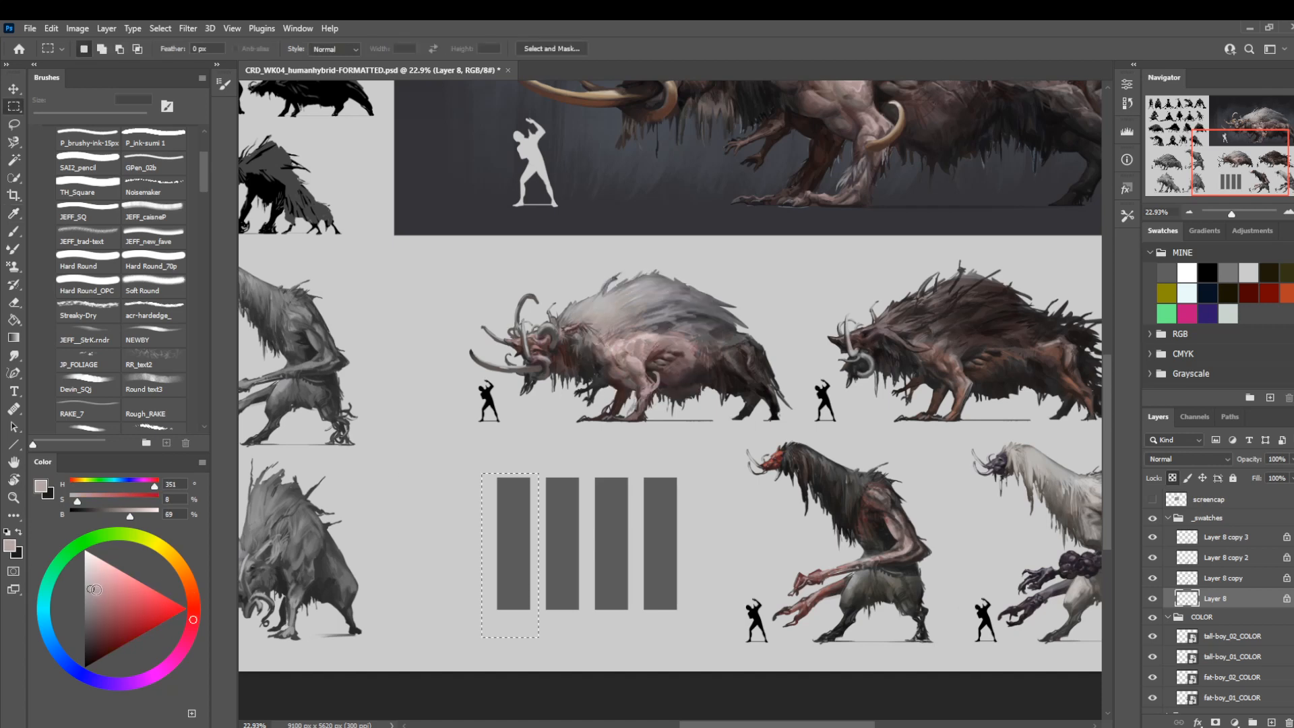
click(95, 590)
key(alt+BackSpace)
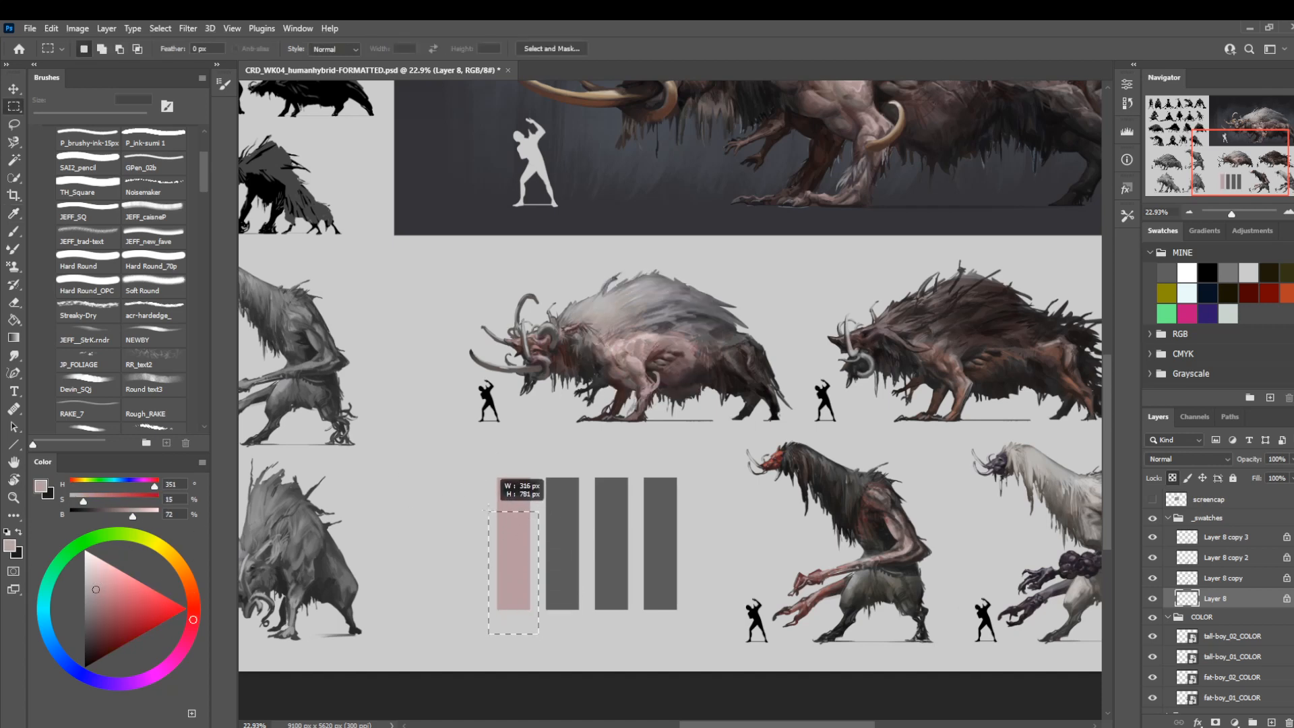
Fill the first swatch bar below its pink band with dark grey, and below that with light warm grey, both sampled from the white-maned fat-boy.
key(i)
click(714, 338)
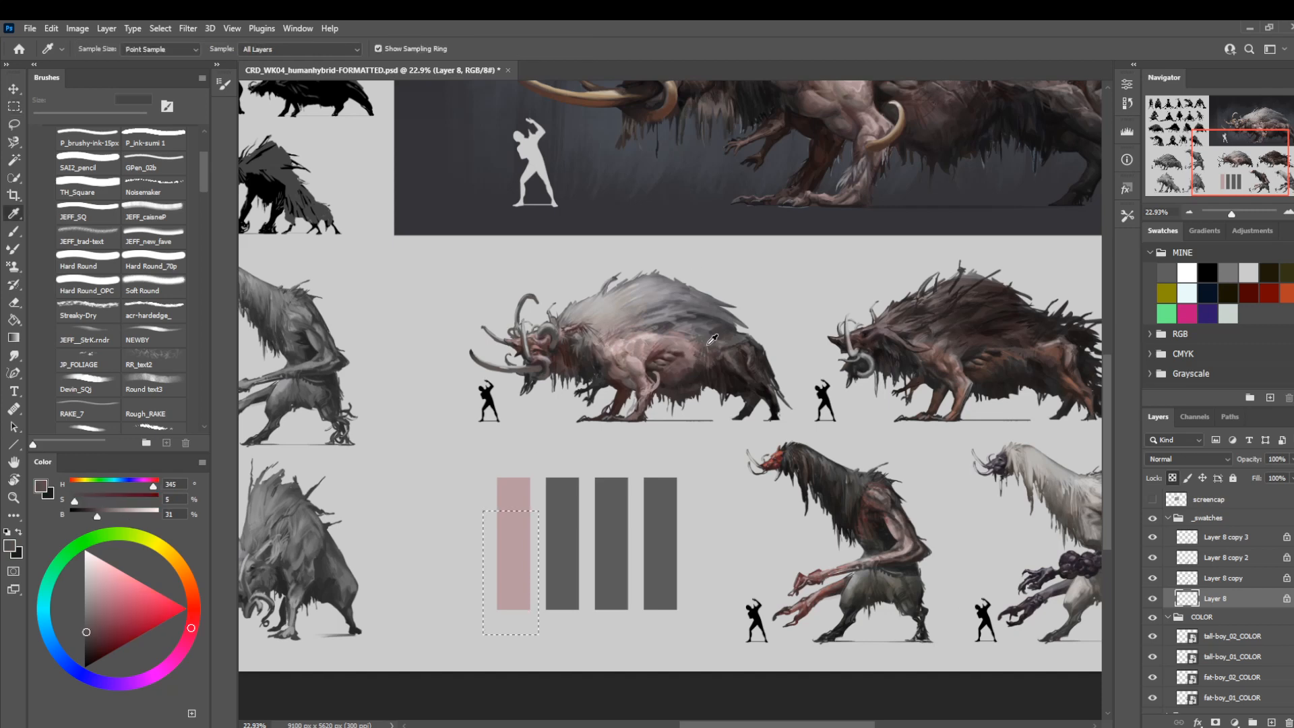
key(m)
key(alt+BackSpace)
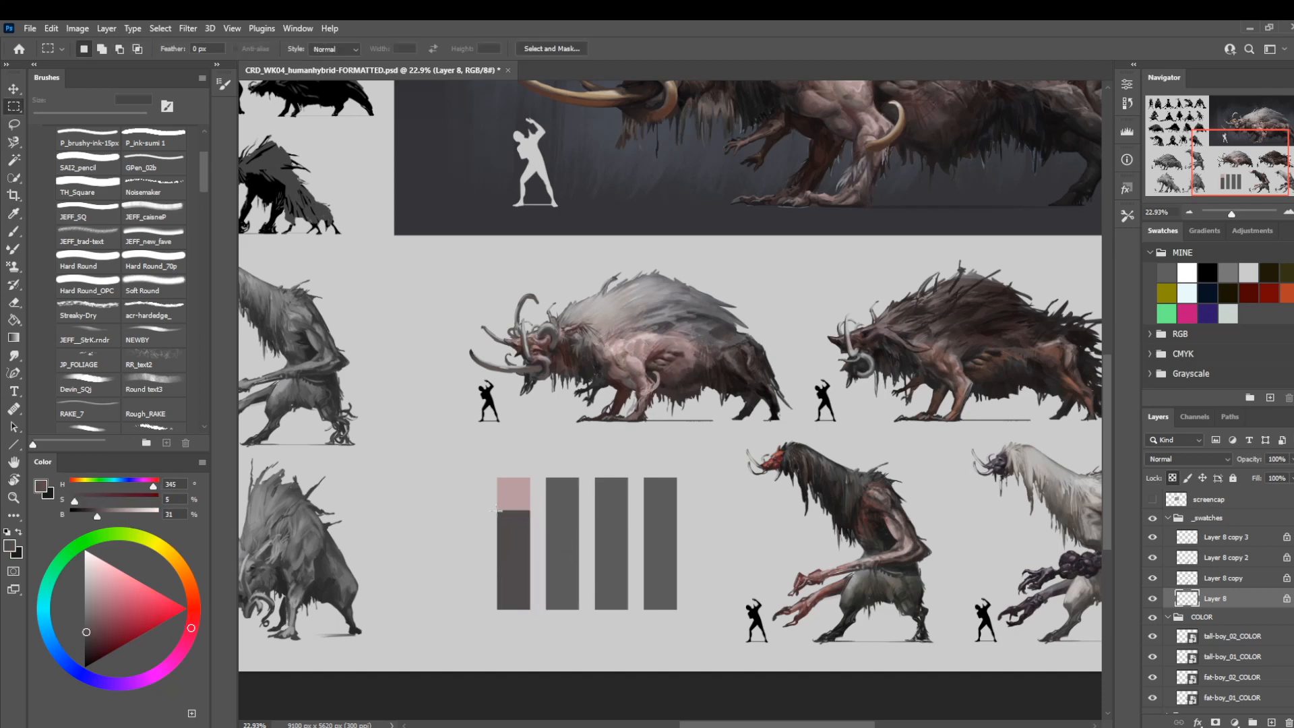
key(i)
mouse_move(479, 535)
mouse_down()
mouse_move(540, 638)
mouse_move(484, 551)
mouse_up()
click(648, 295)
key(m)
key(alt+BackSpace)
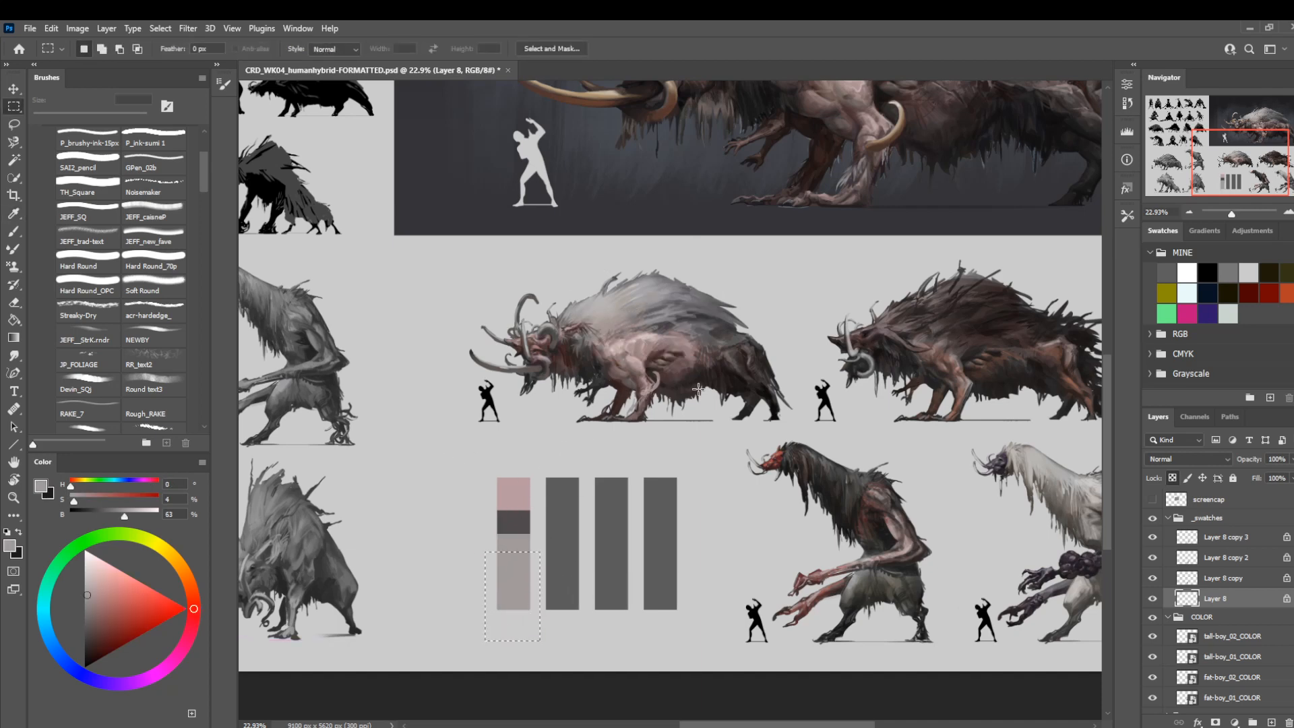
Fill the first swatch bar's lower section with dark reddish brown sampled from the white-maned fat-boy's belly, narrowing the light grey band above.
key(i)
click(679, 375)
key(m)
key(alt+BackSpace)
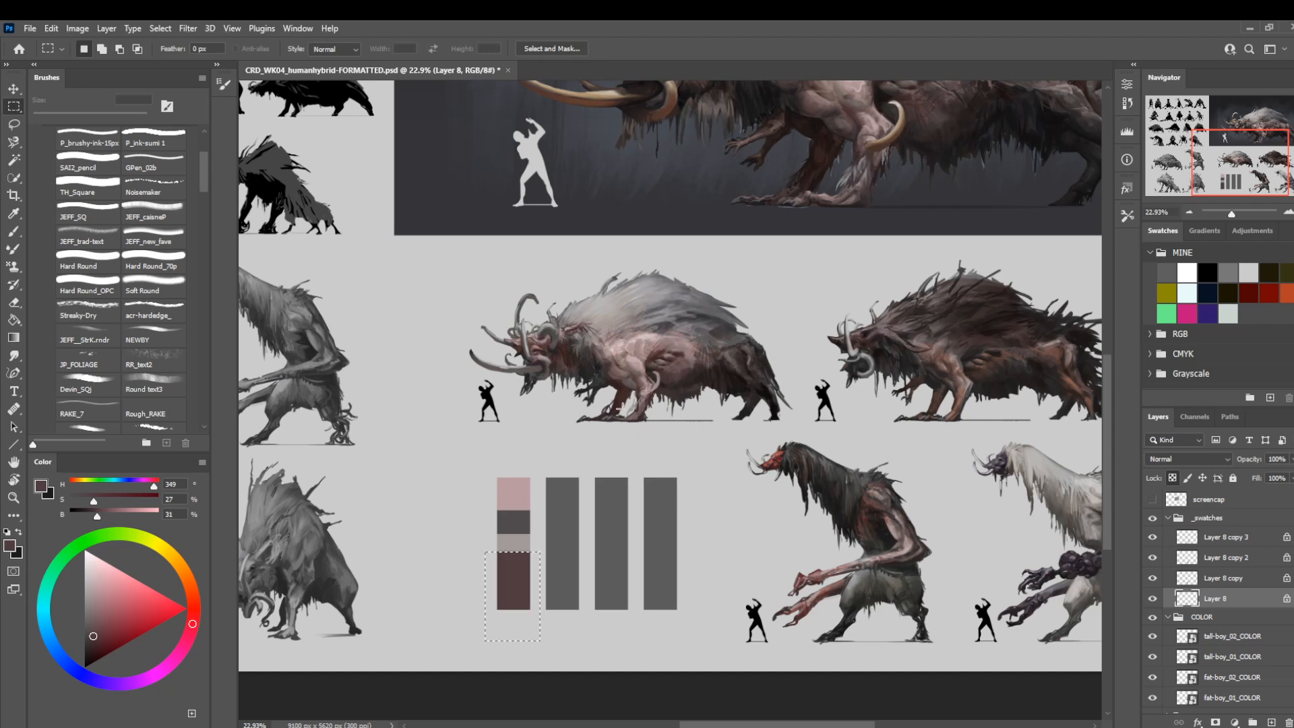
key(ctrl+d)
drag(532, 634, 491, 545)
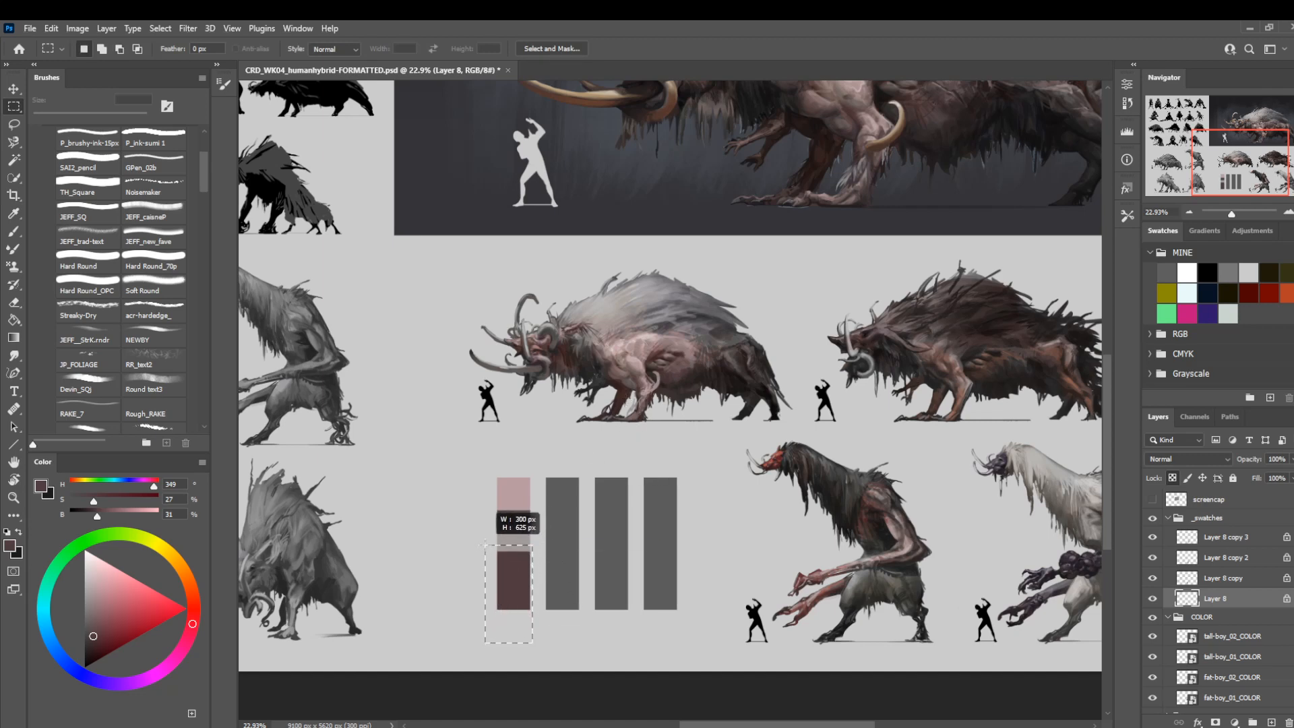
key(alt+BackSpace)
key(ctrl+d)
Fill the bottom of the first swatch bar with a very dark brown sampled from the white-maned fat-boy's hindquarters.
key(i)
click(738, 364)
key(m)
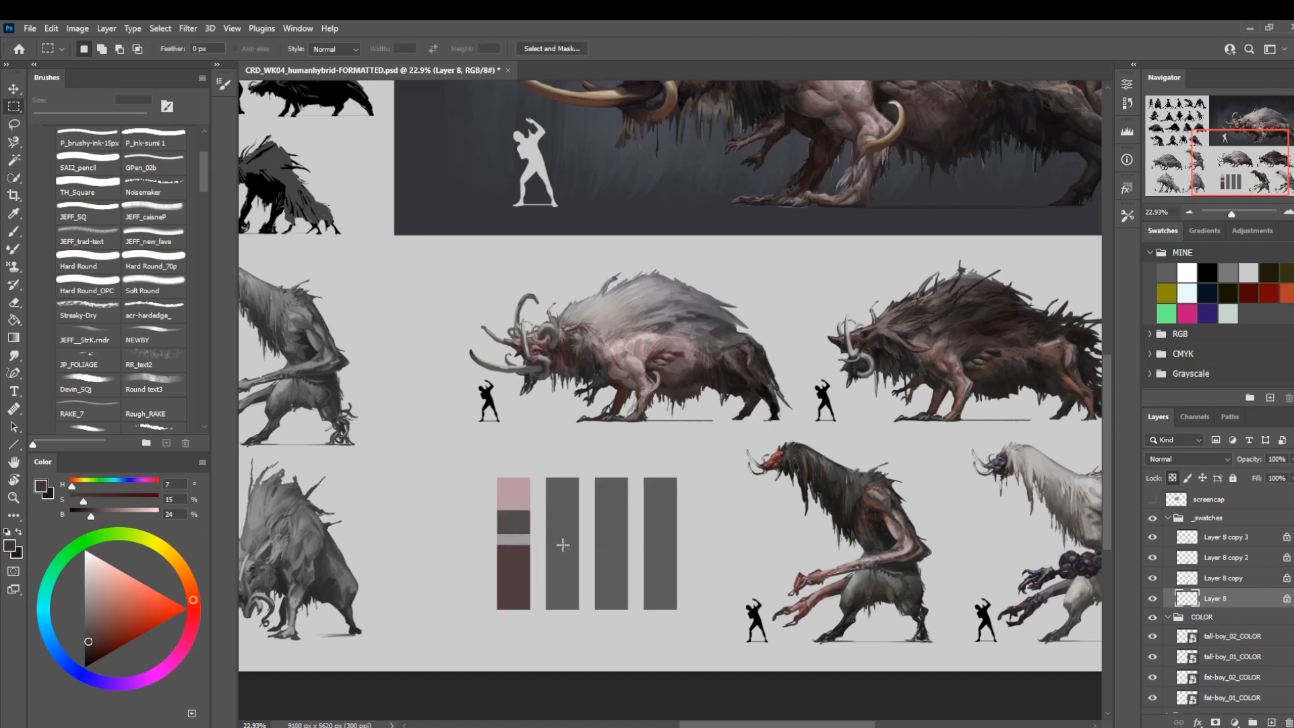
drag(540, 638, 674, 646)
key(alt+BackSpace)
key(ctrl+d)
Fill the second swatch bar on Layer 8 copy with a dark brown sampled from the dark-maned fat-boy's body.
key(ctrl+d)
drag(497, 560, 540, 473)
key(ctrl+d)
click(1220, 578)
key(i)
click(976, 333)
key(m)
key(alt+BackSpace)
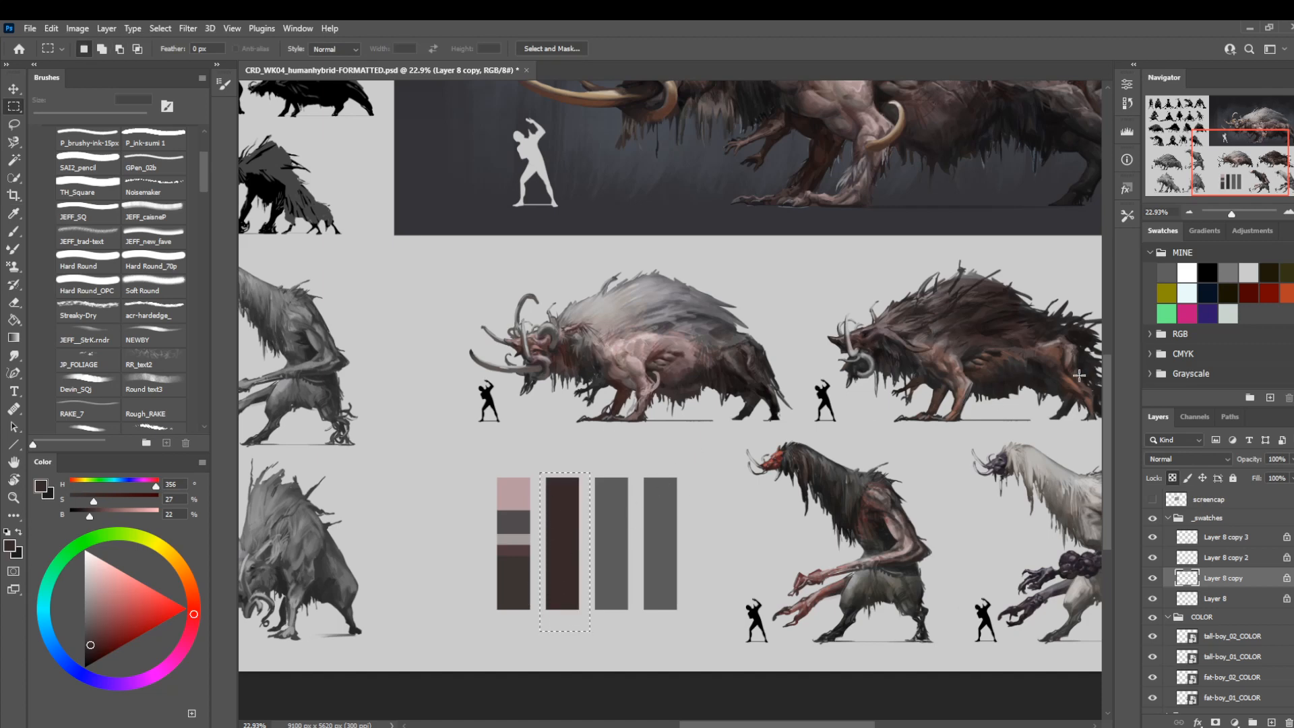
Fill the top band of the second swatch bar with a reddish brown sampled from the dark-maned fat-boy, and select the area below it.
key(i)
click(1042, 356)
key(m)
drag(533, 459, 559, 490)
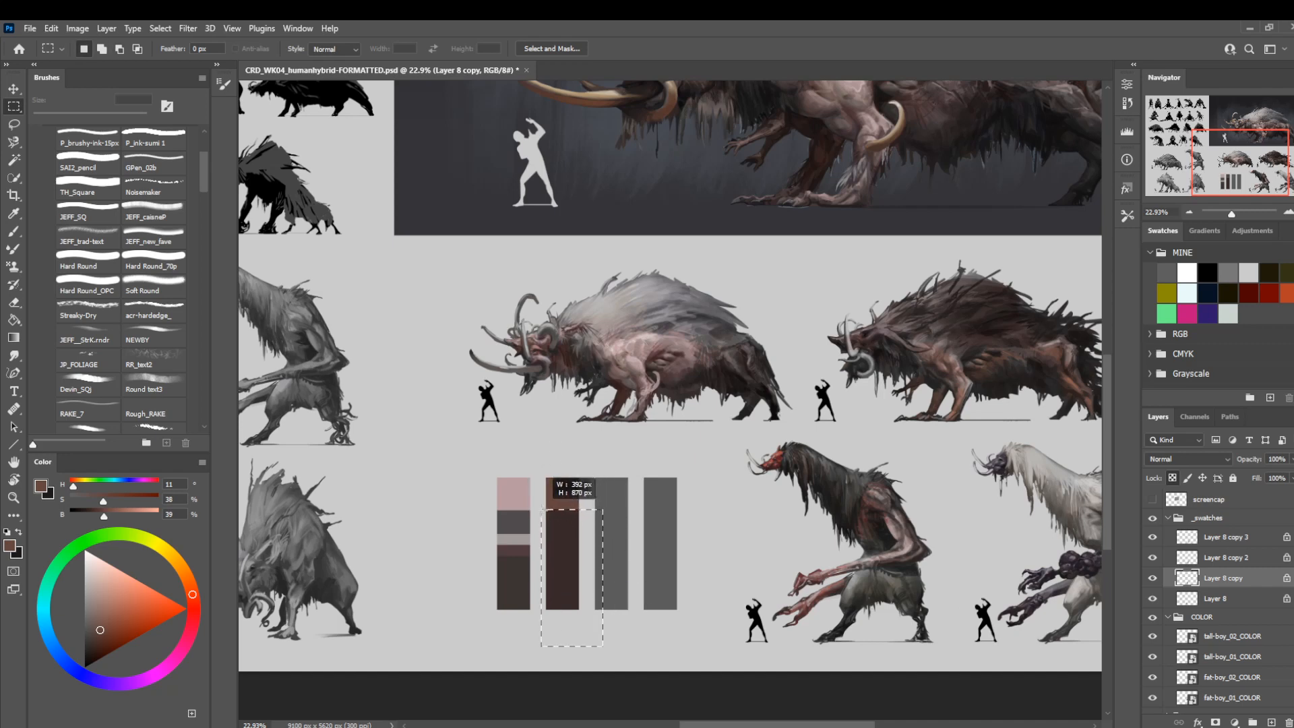
Fill the second swatch bar below its top band with a muted brown sampled around the dark-maned fat-boy's front leg.
key(i)
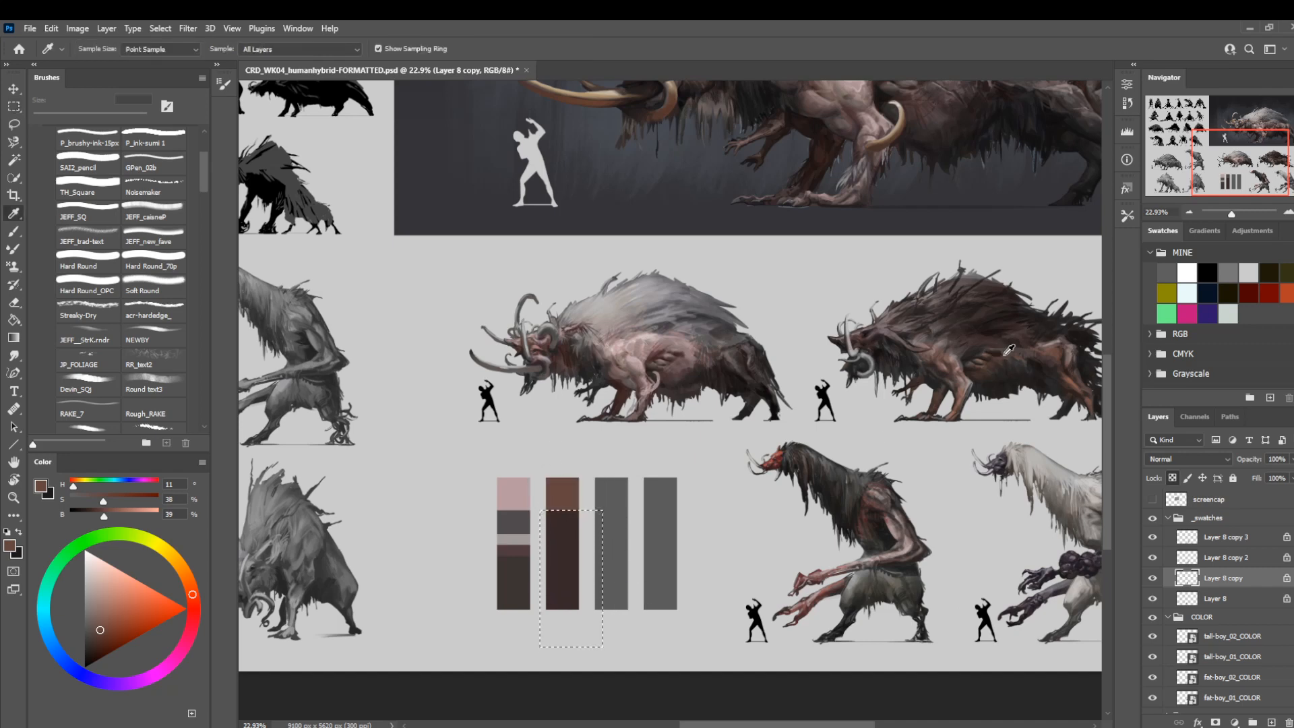
click(957, 360)
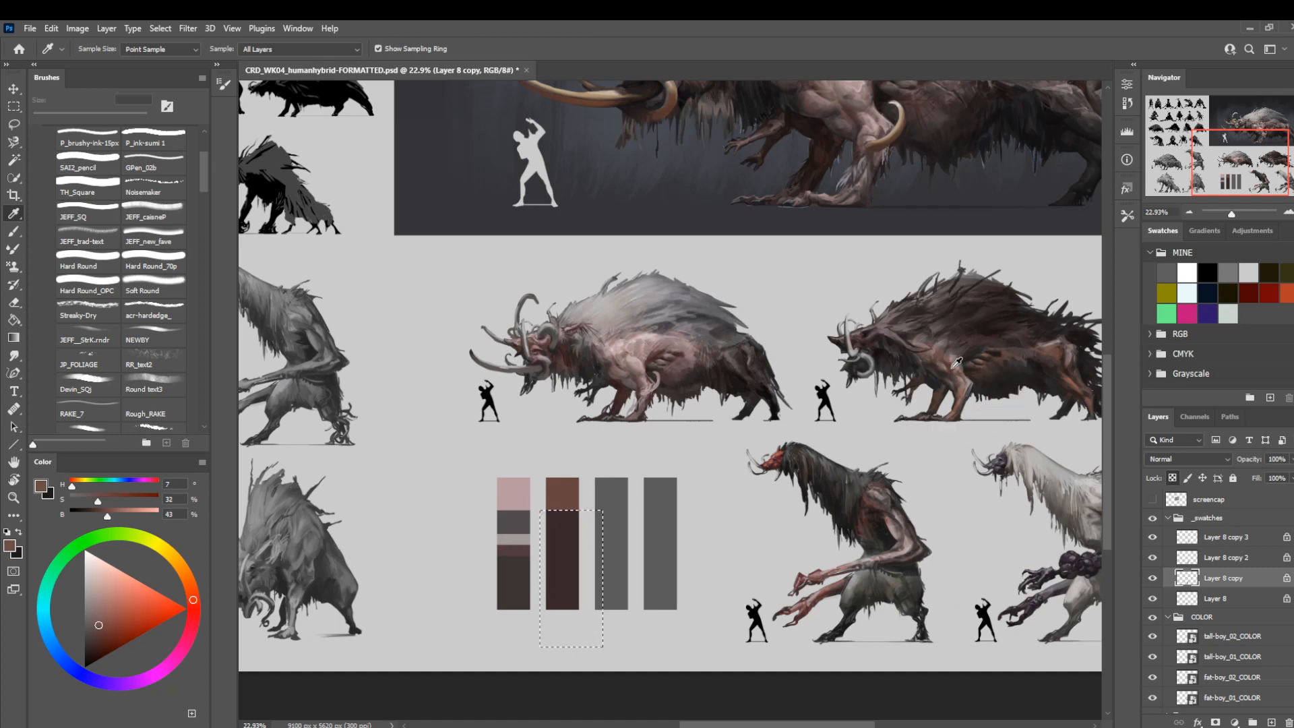
key(m)
key(alt+BackSpace)
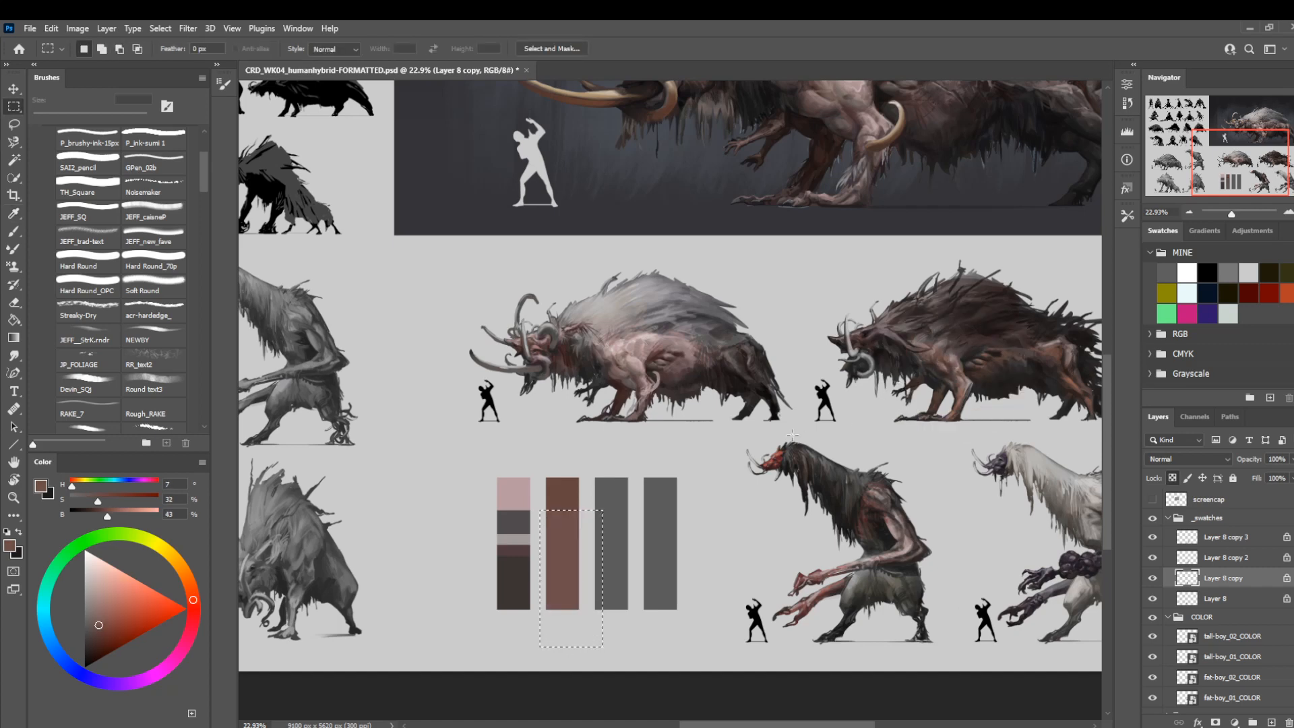
key(i)
click(963, 381)
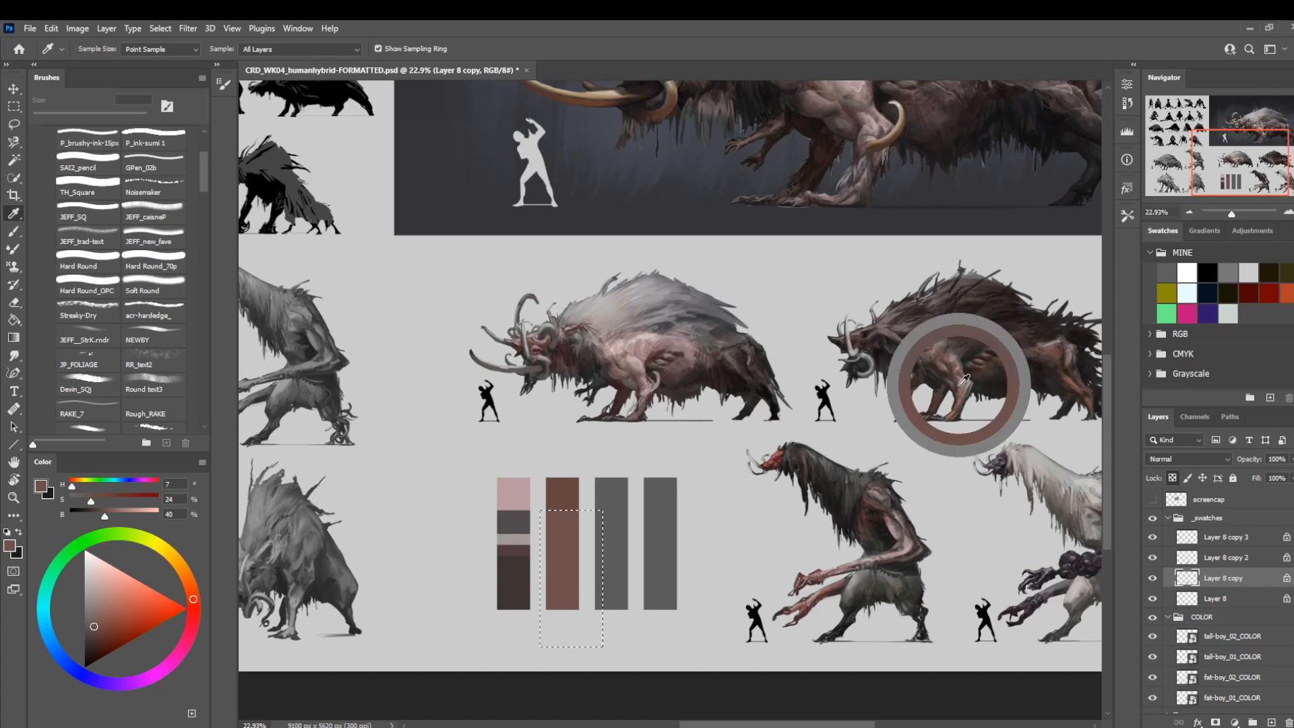
drag(963, 381, 965, 378)
key(m)
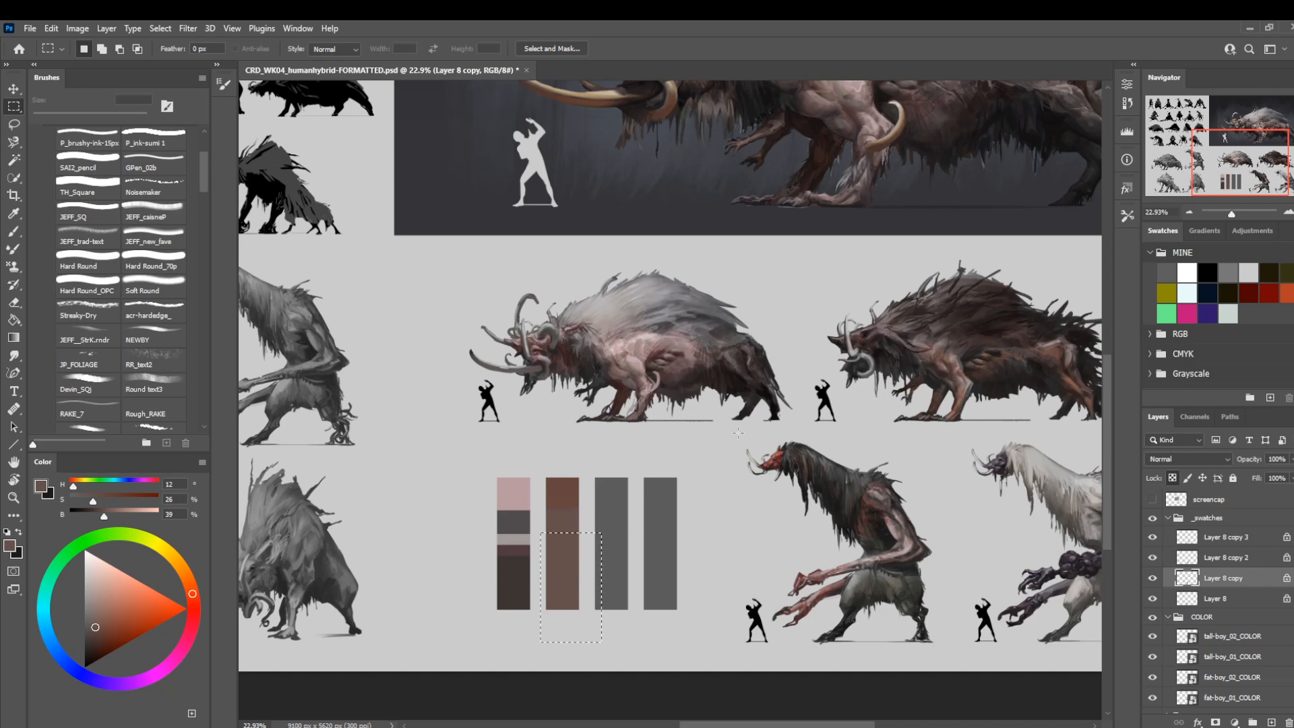
Fill the second swatch bar's lower part with greyish brown and the section beneath with dark brown, both sampled from the dark-maned fat-boy.
key(i)
click(944, 344)
key(m)
key(alt+BackSpace)
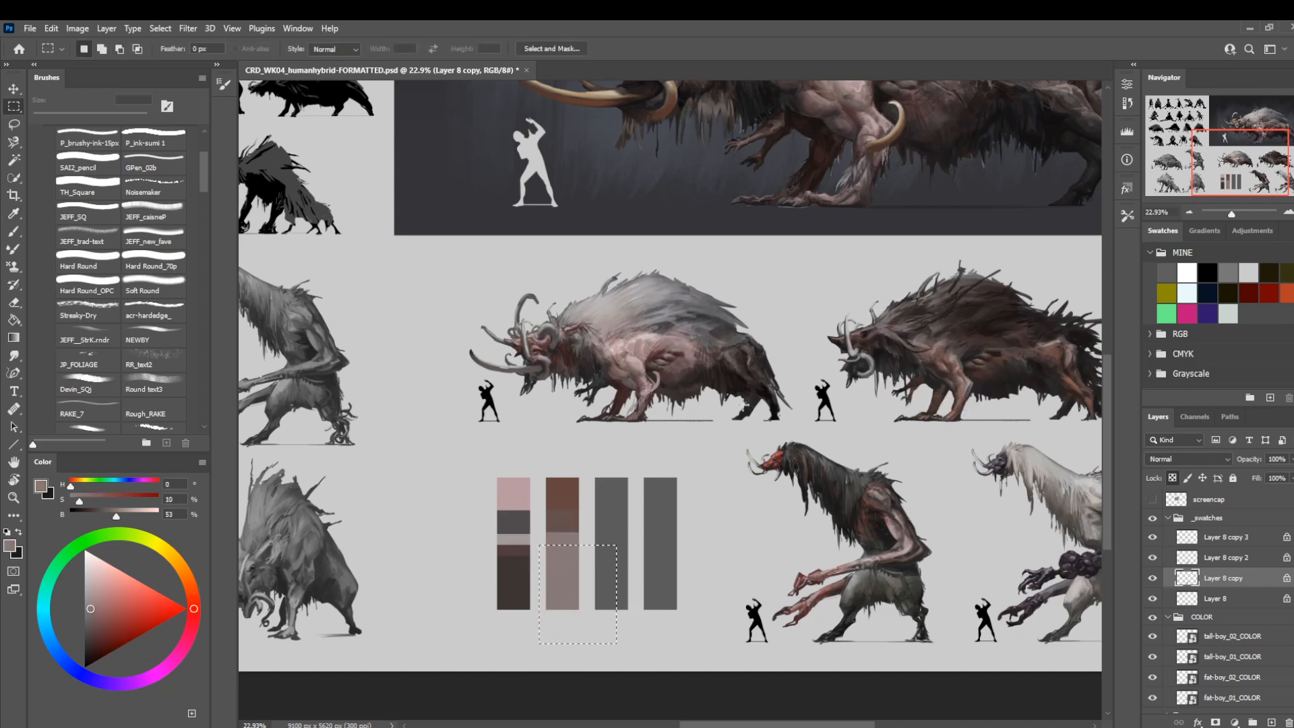
key(i)
click(985, 312)
key(m)
key(alt+BackSpace)
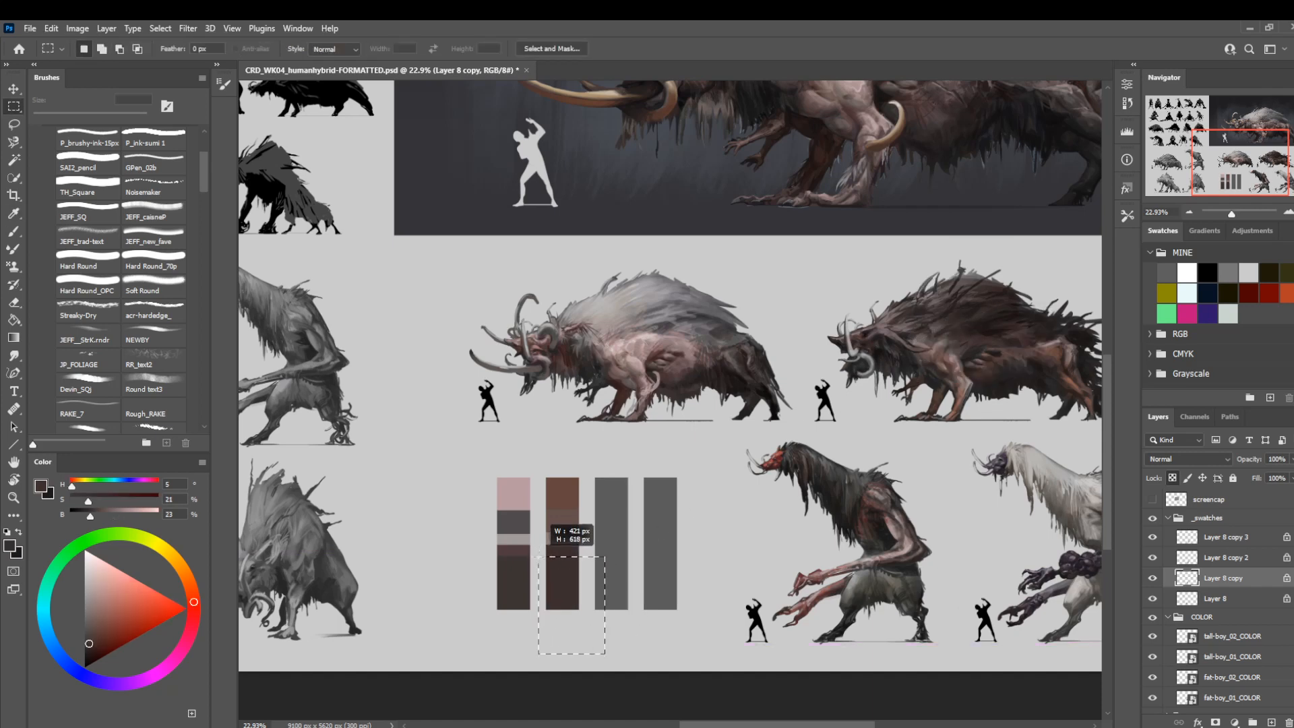
Fill the second swatch bar's bottom section with a darker brown sampled from the dark-maned fat-boy's back, and clear the selection.
drag(540, 556, 604, 654)
key(i)
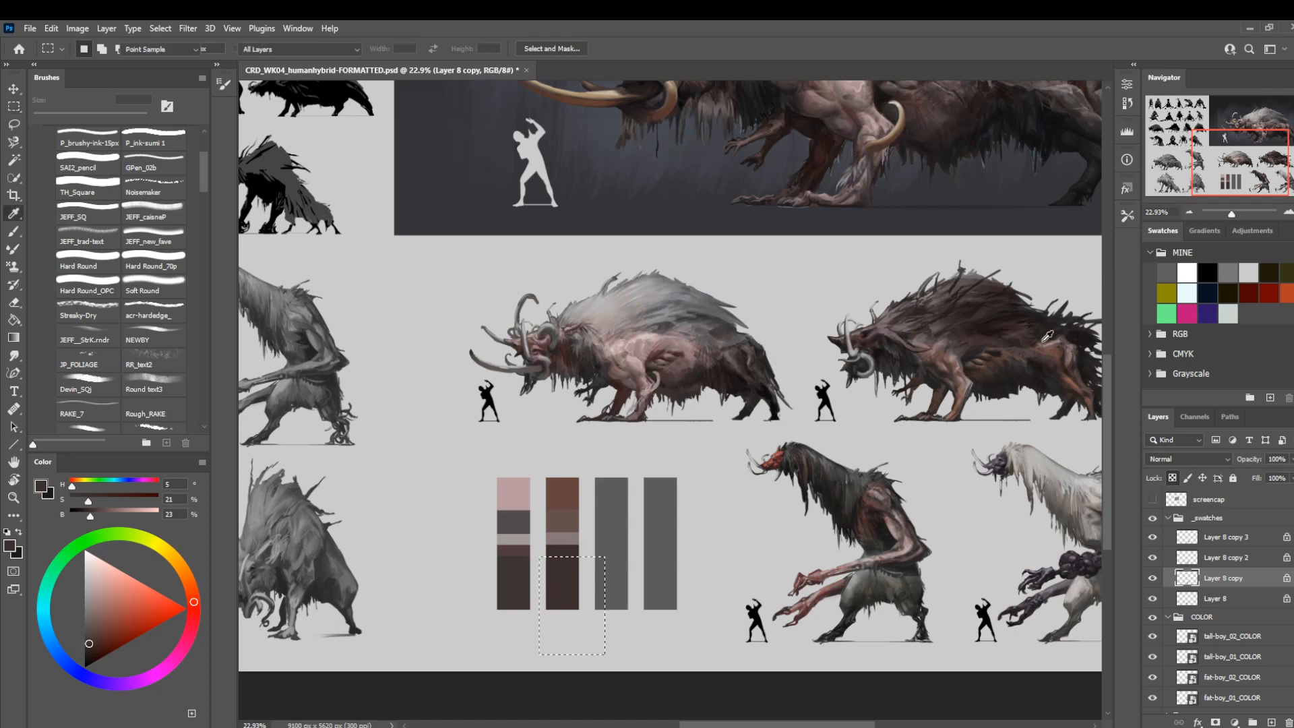
click(1014, 303)
key(m)
key(ctrl+d)
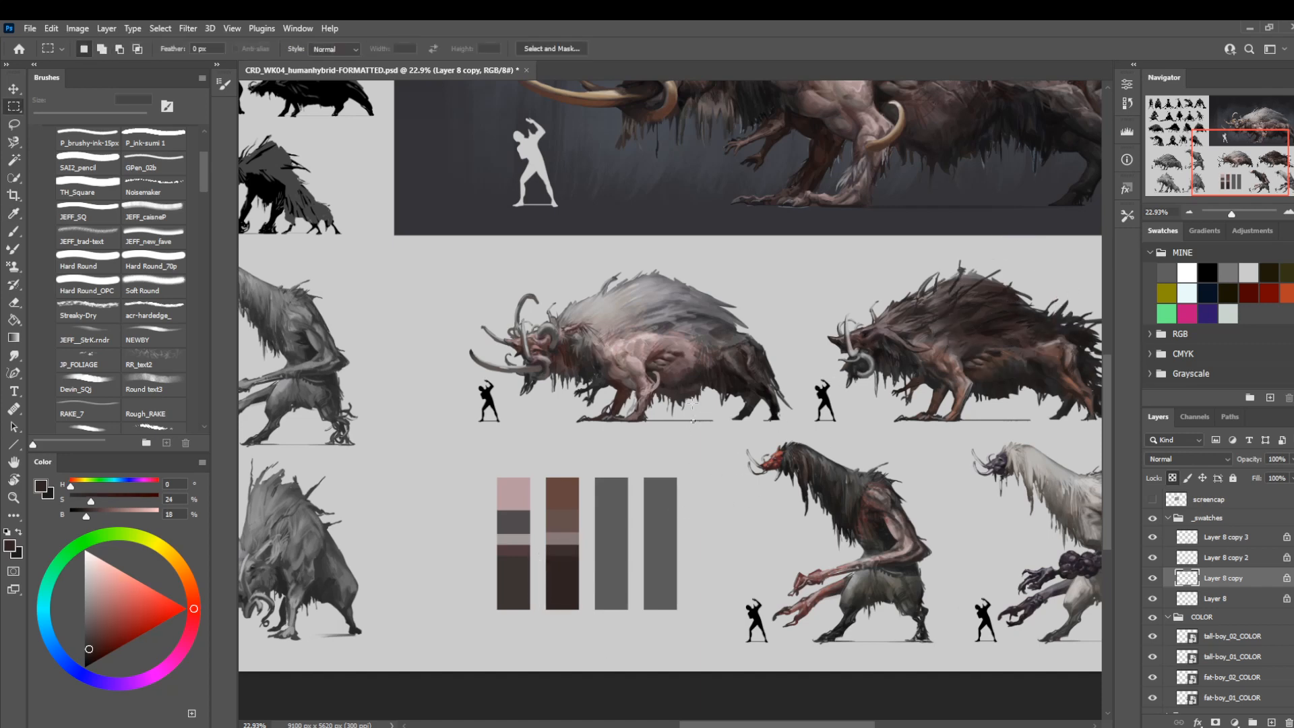
Fill the third swatch bar on Layer 8 copy 2 with a dark reddish brown sampled from the red-faced tall-boy.
drag(772, 529, 744, 523)
click(1206, 560)
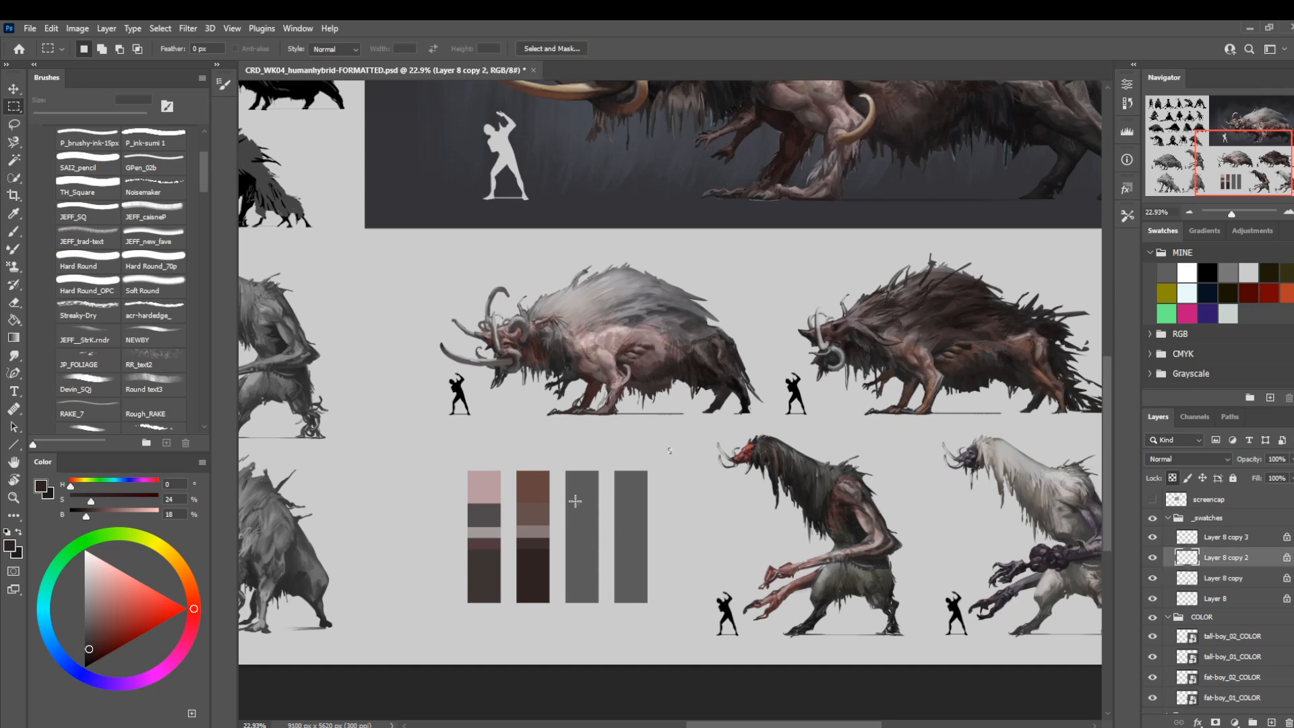
drag(563, 461, 602, 623)
key(i)
click(801, 462)
key(m)
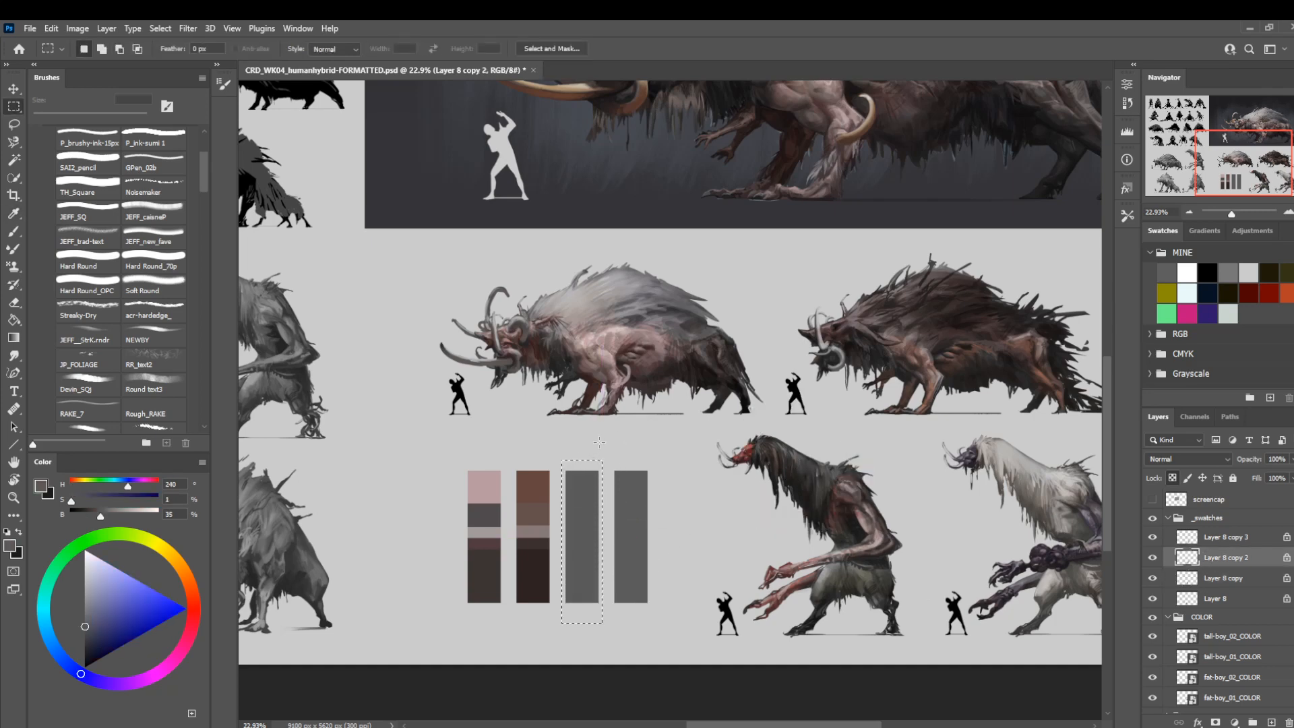
click(879, 530)
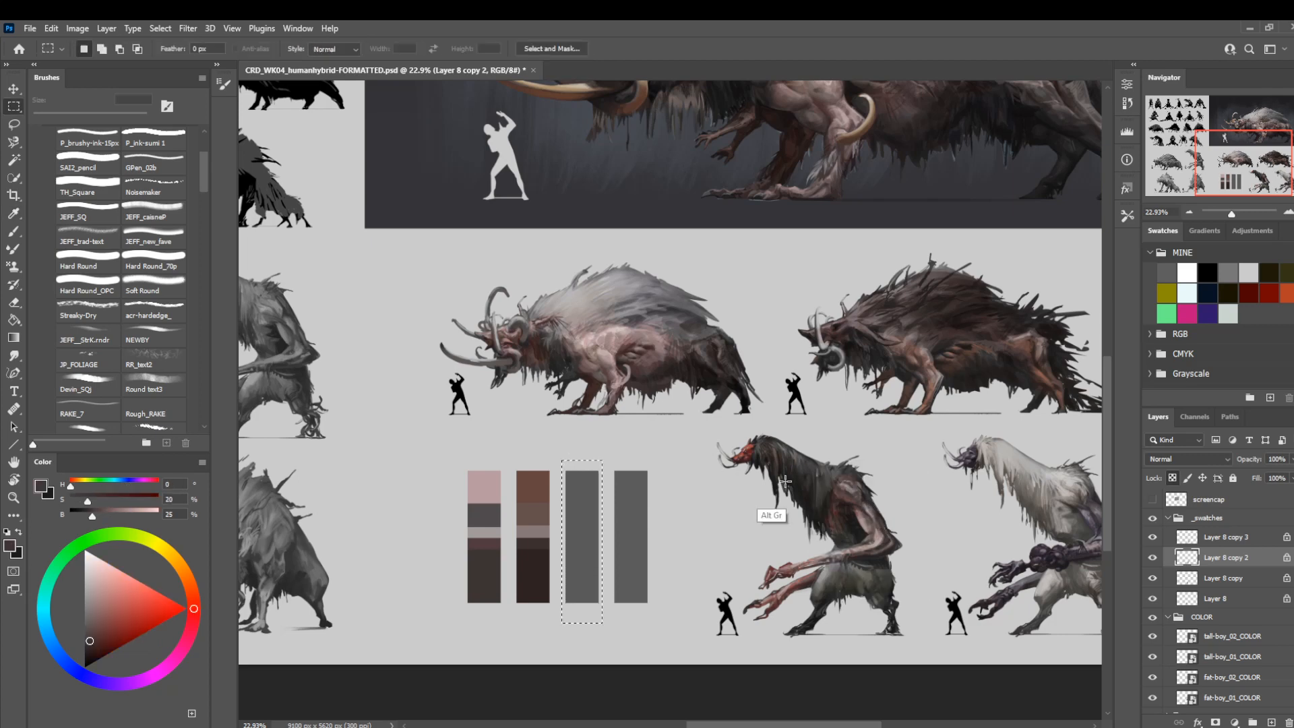
key(alt+BackSpace)
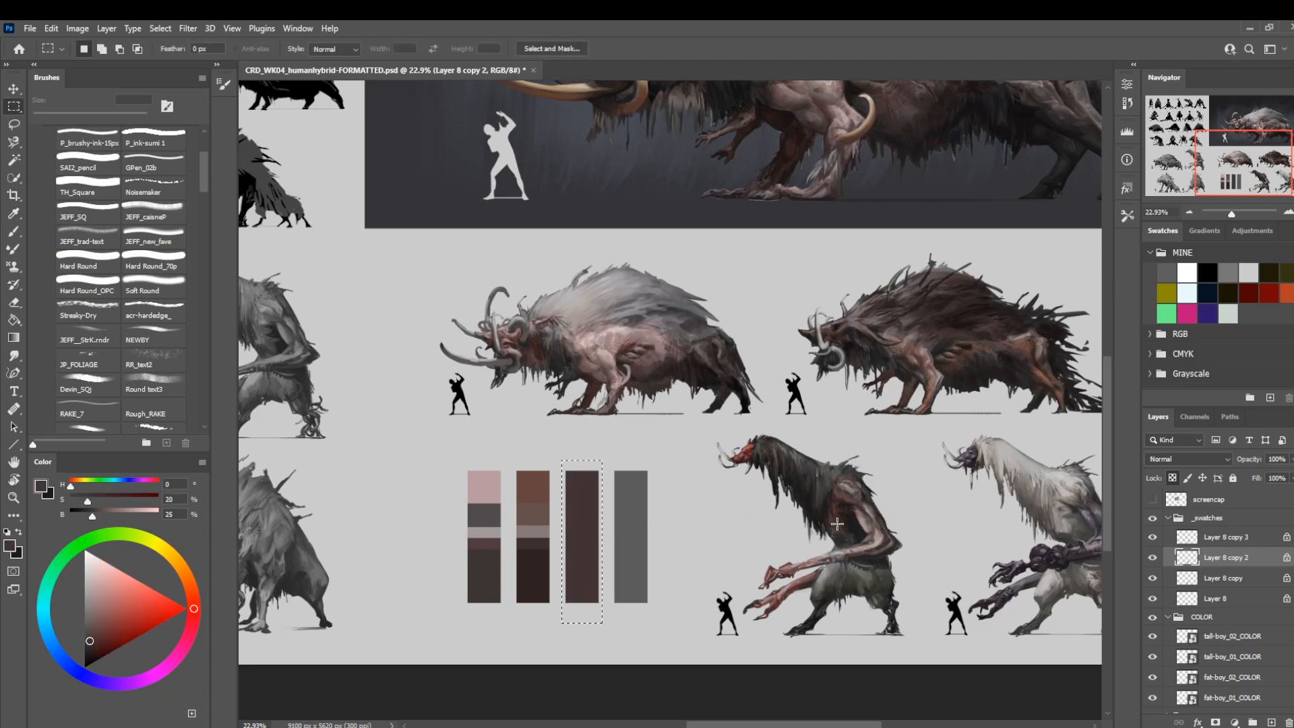
Refill the third swatch bar with a greyish brown sampled from the red-faced tall-boy's arm.
key(i)
click(870, 543)
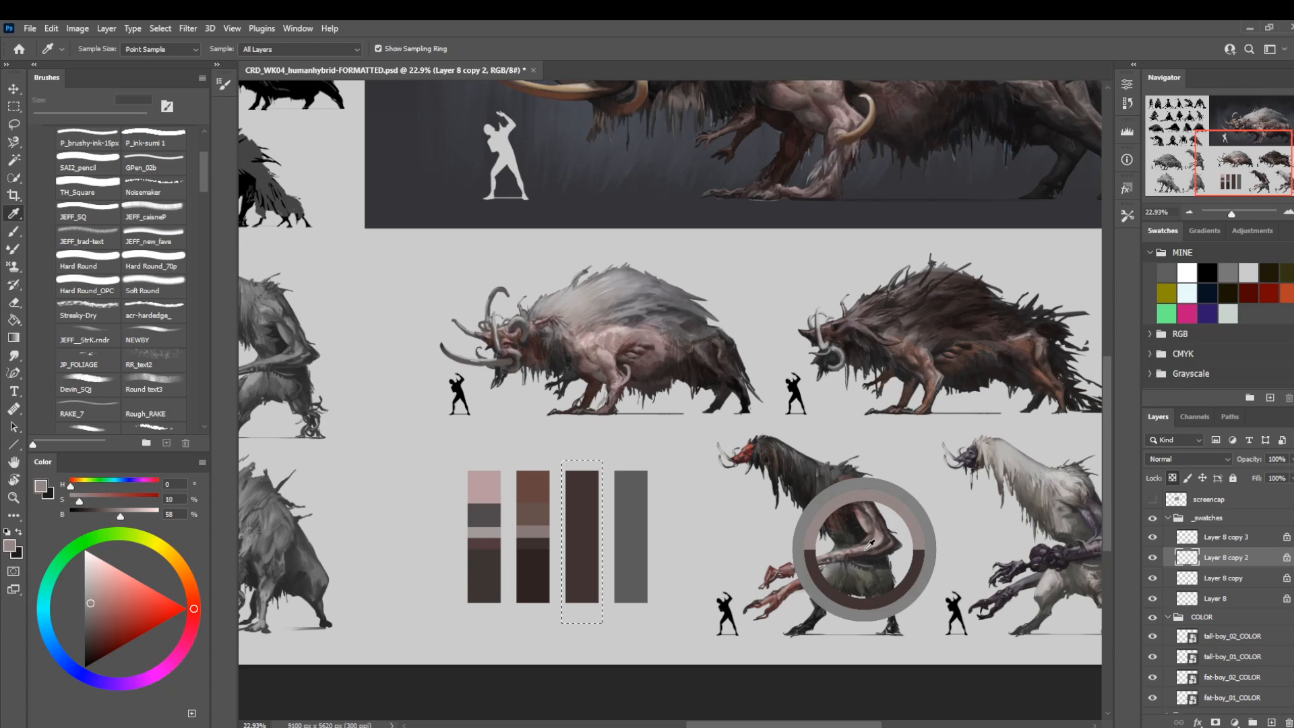
drag(870, 543, 868, 545)
key(m)
key(alt+BackSpace)
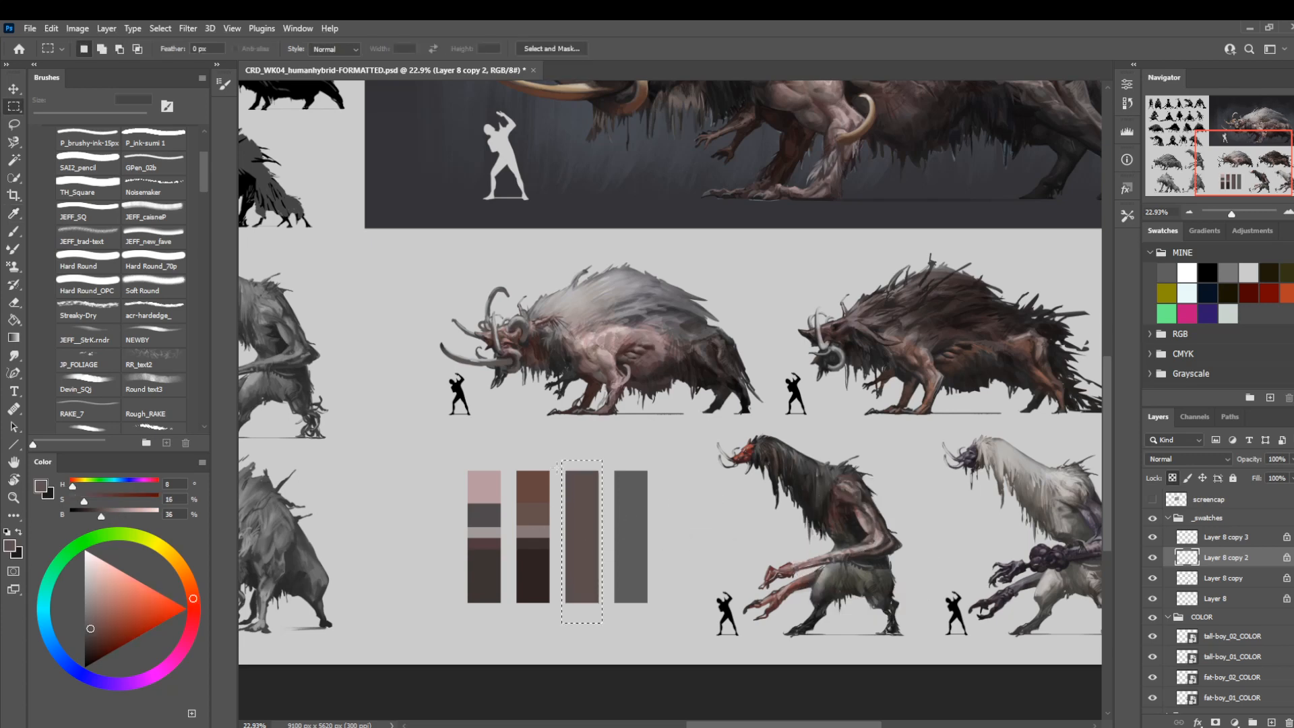
Fill the third swatch bar below its top band with a dark red sampled from the red-faced tall-boy's head.
drag(605, 647, 560, 516)
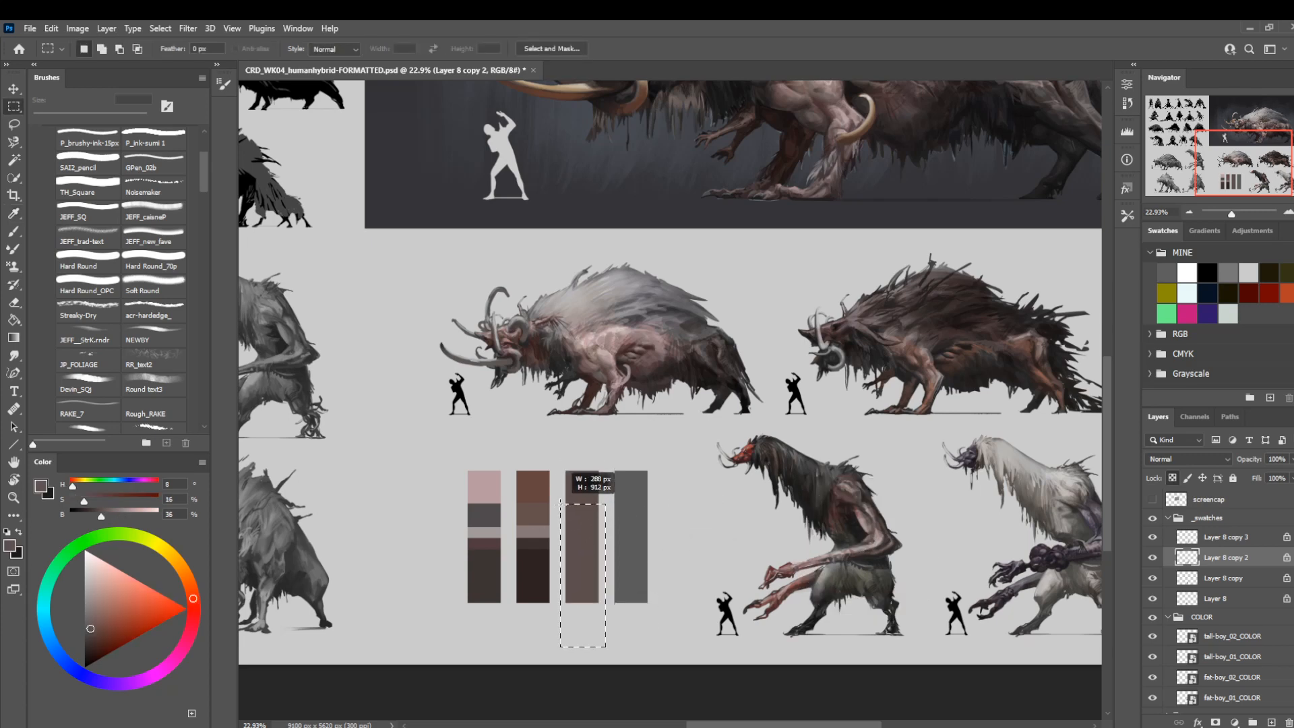
key(i)
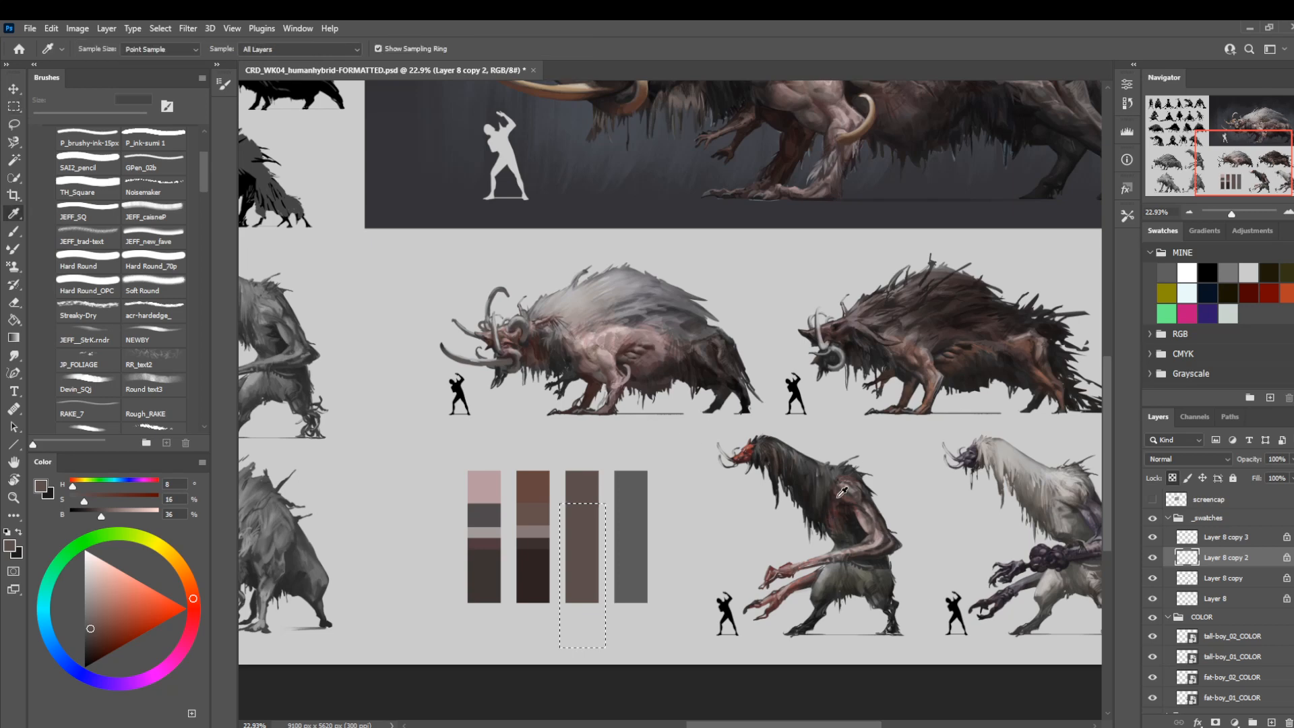
click(752, 449)
key(m)
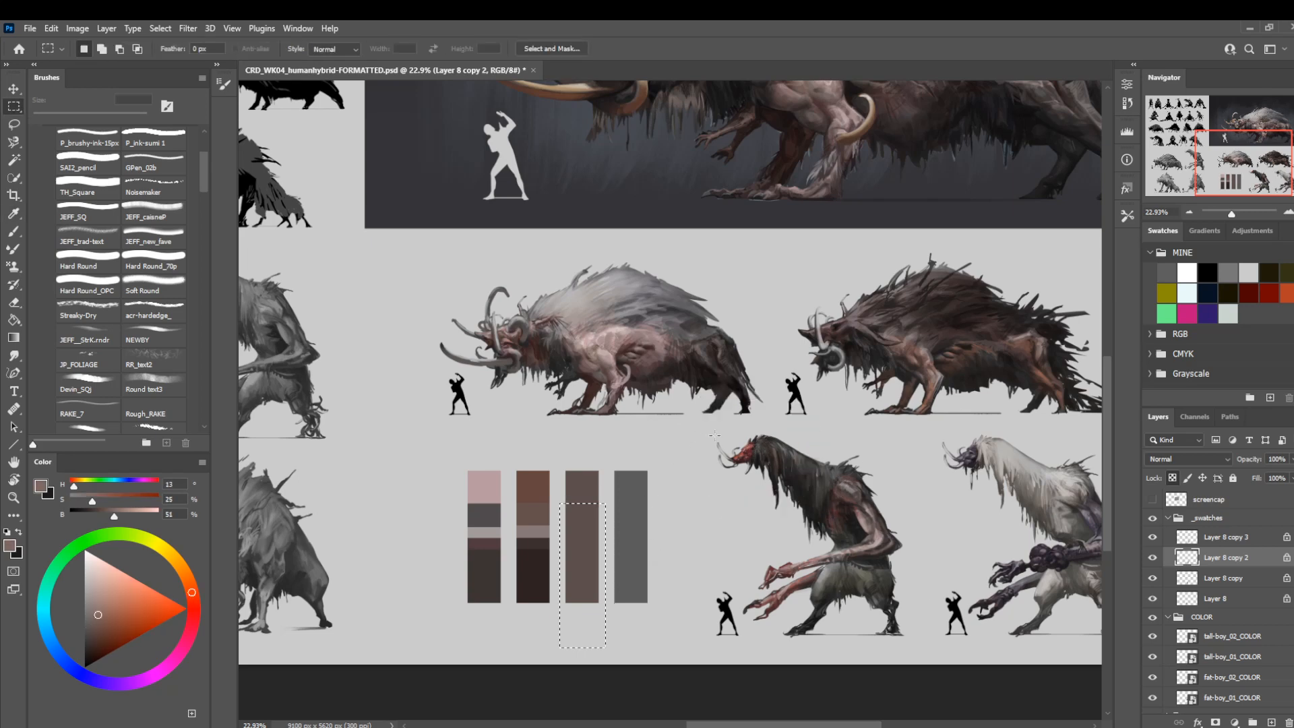
key(i)
click(752, 448)
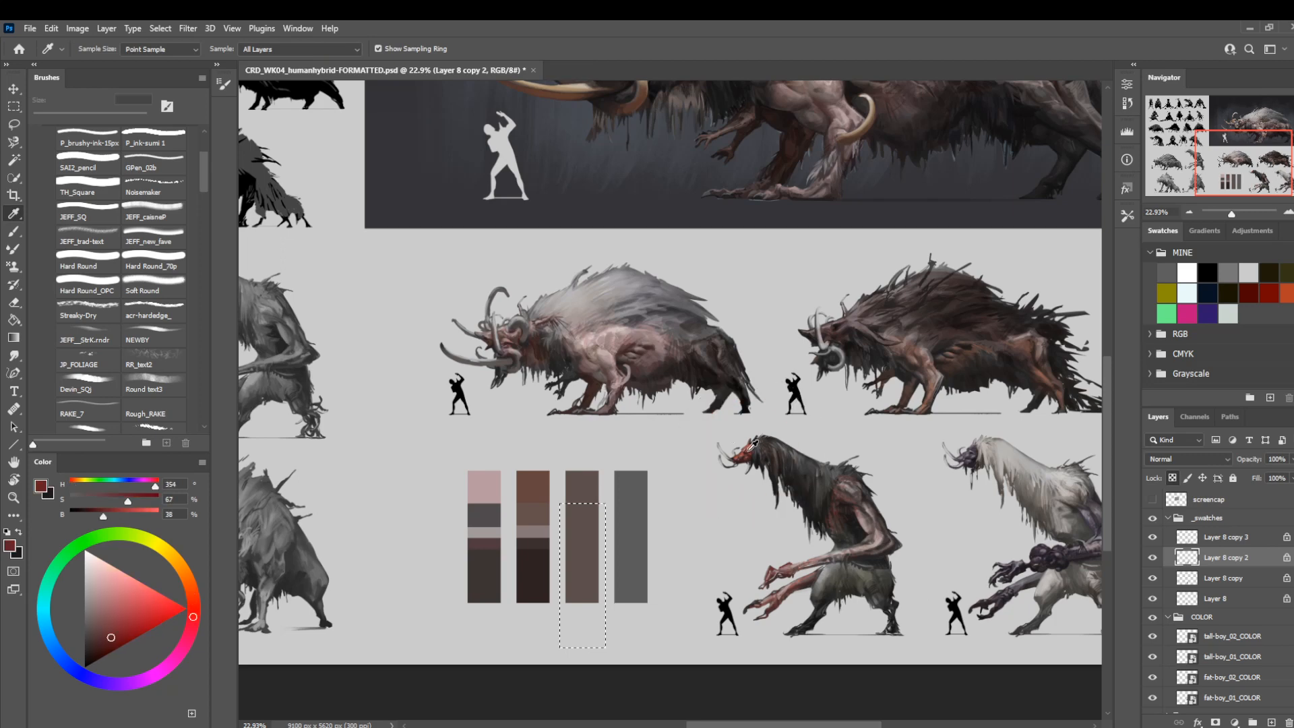
click(753, 444)
key(m)
key(alt+BackSpace)
key(ctrl+d)
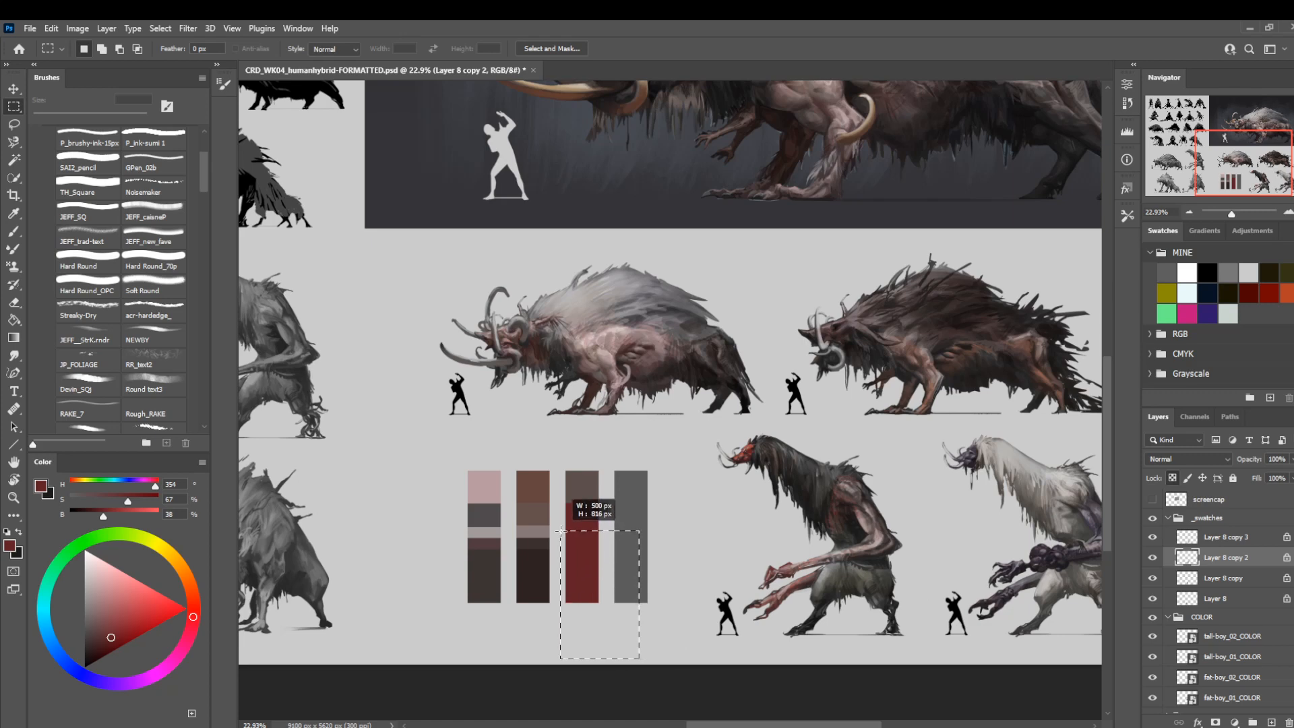
Fill the third swatch bar's lower part, below a red band, with a near-black sampled from the red-faced tall-boy's mane.
mouse_move(585, 515)
mouse_down()
mouse_move(579, 539)
mouse_move(568, 500)
mouse_up()
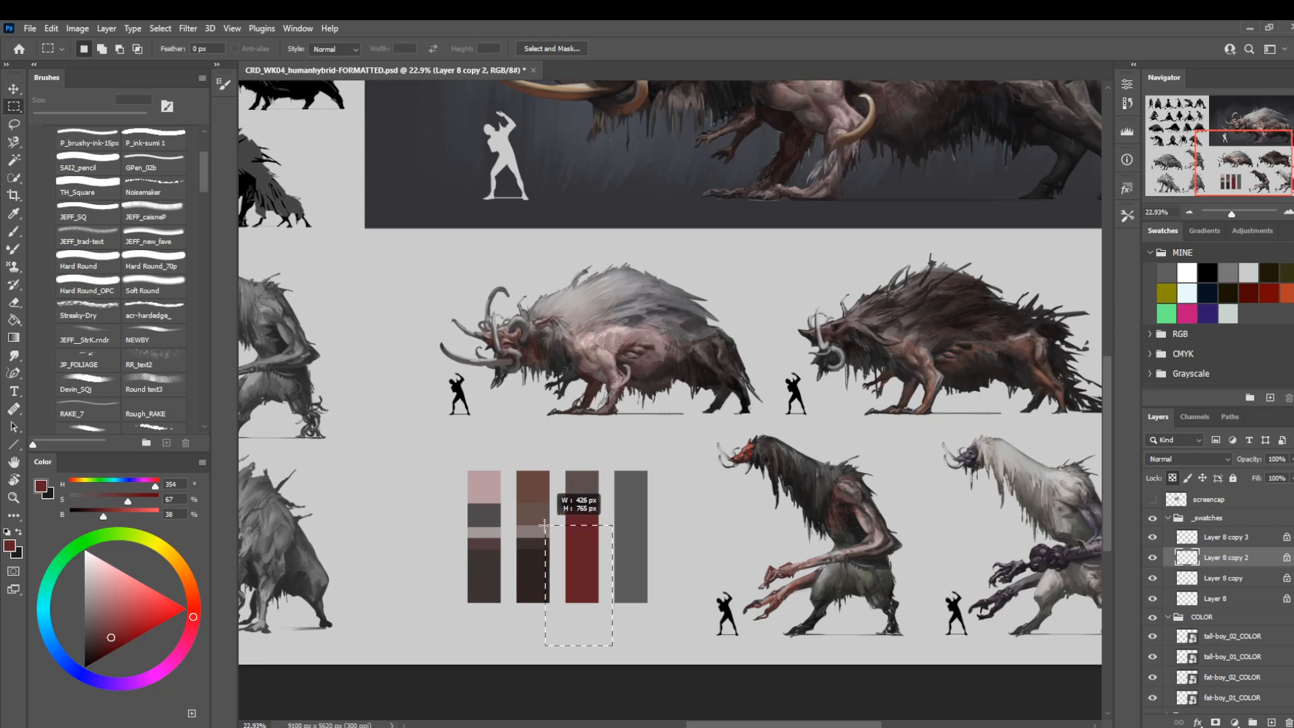
key(i)
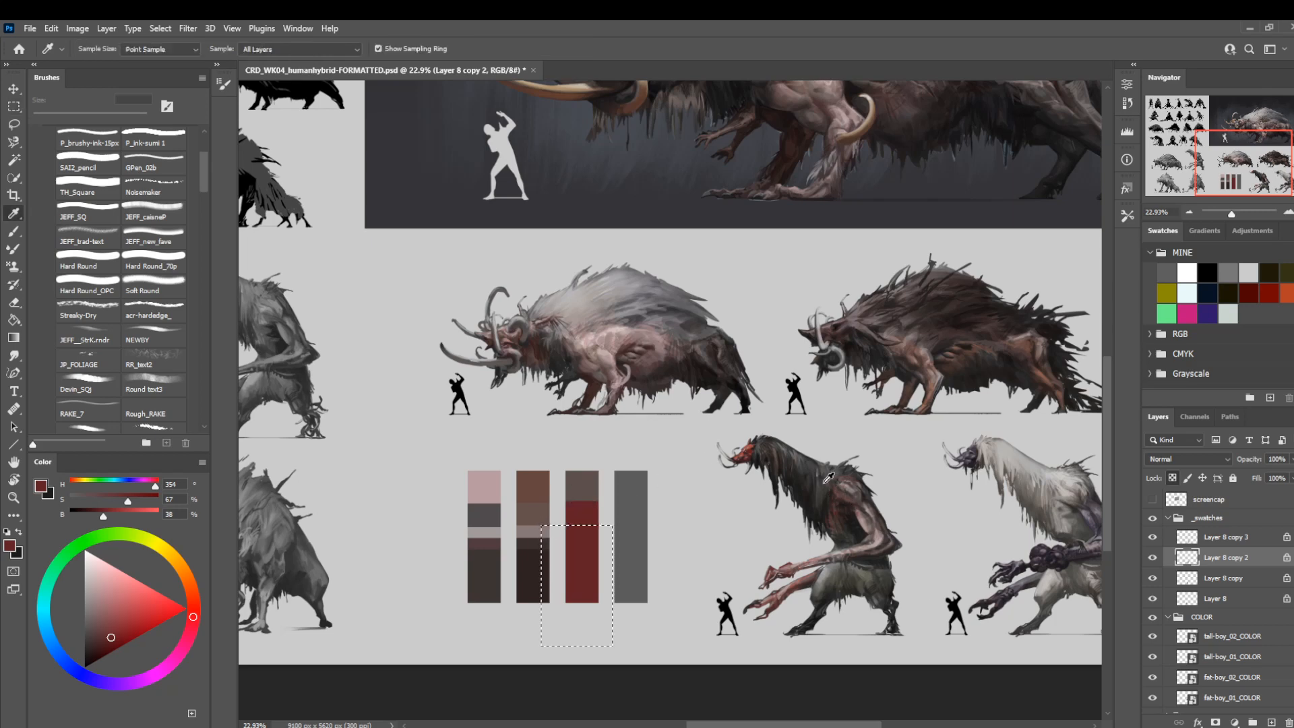
click(821, 486)
key(m)
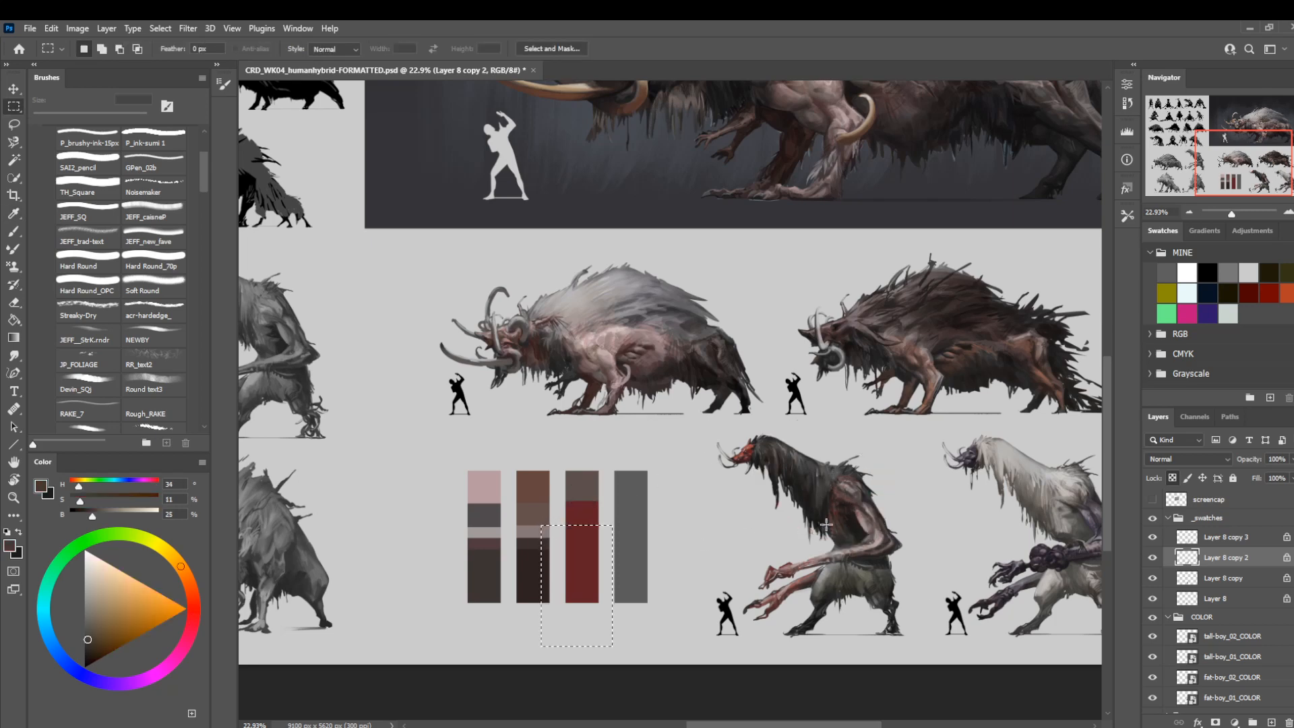
key(i)
click(863, 574)
key(m)
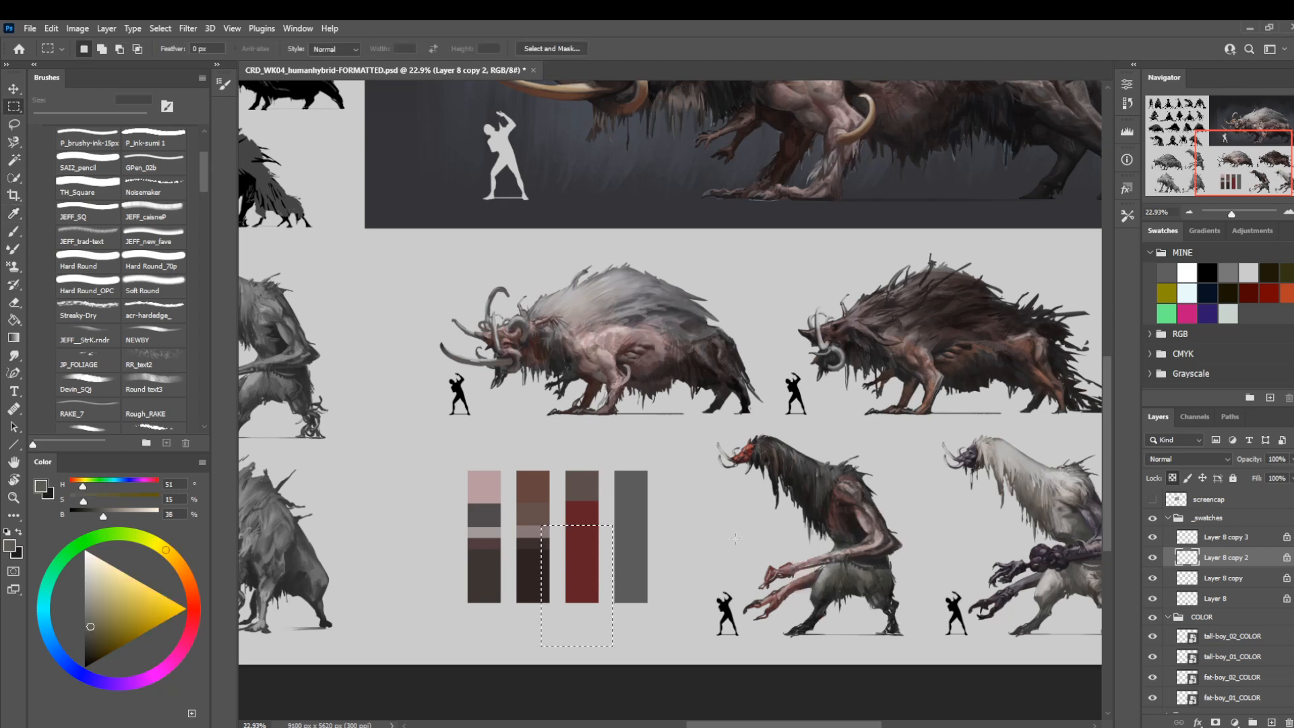
key(alt+BackSpace)
drag(634, 637, 552, 536)
key(i)
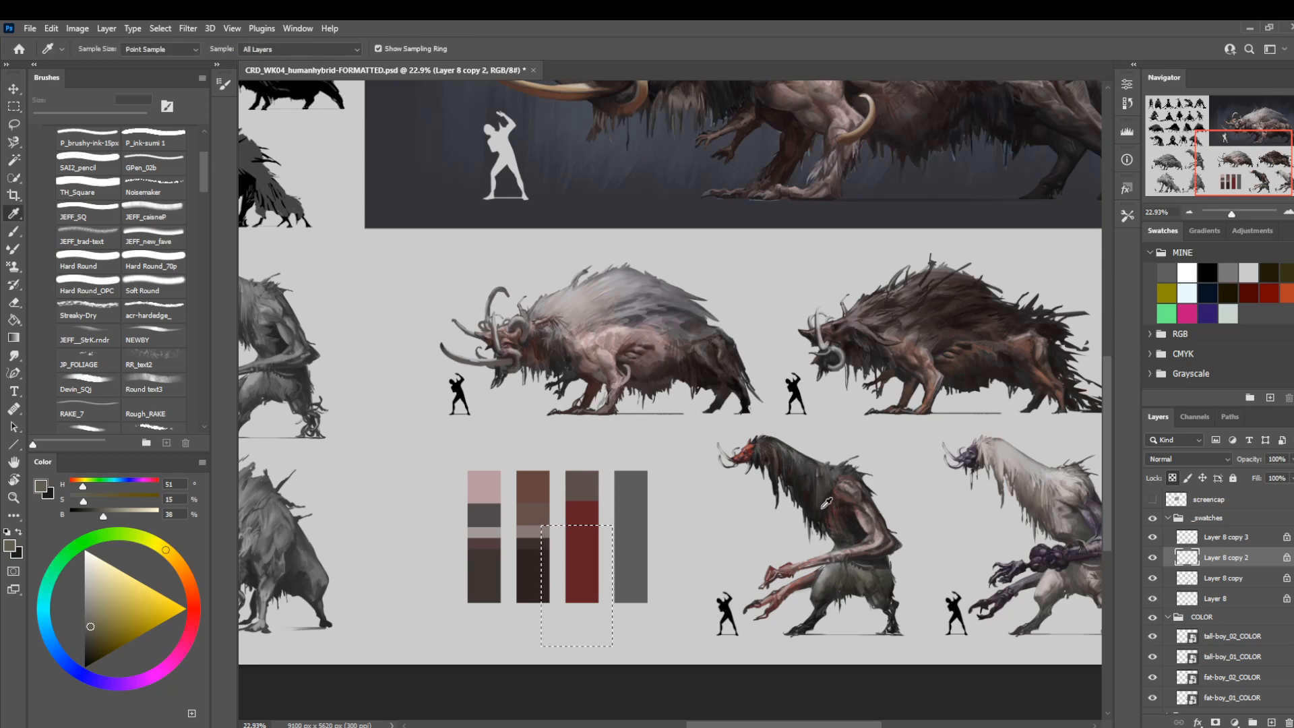
click(827, 497)
key(m)
key(alt+BackSpace)
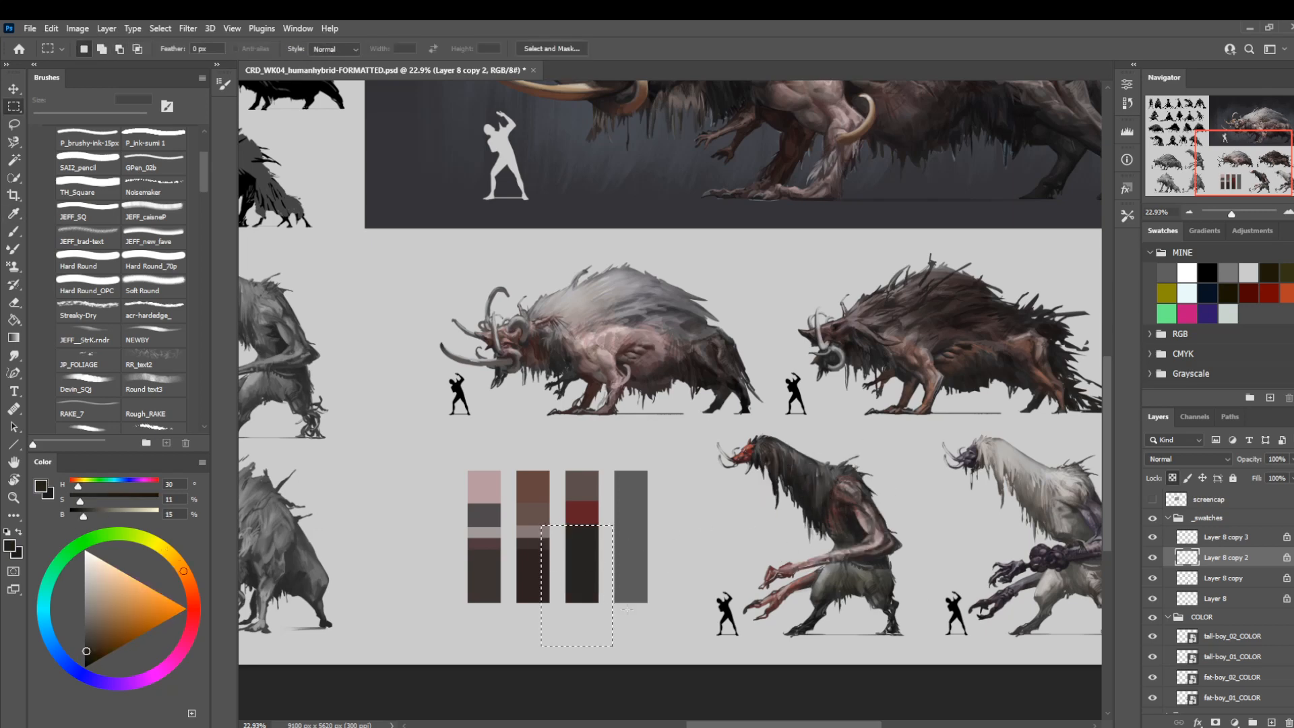
Fill the third swatch bar's bottom section with a dark olive grey sampled from the red-faced tall-boy's thigh fur, leaving a near-black band above.
mouse_move(644, 654)
mouse_down()
mouse_move(627, 610)
mouse_move(555, 535)
mouse_up()
key(i)
click(860, 575)
key(m)
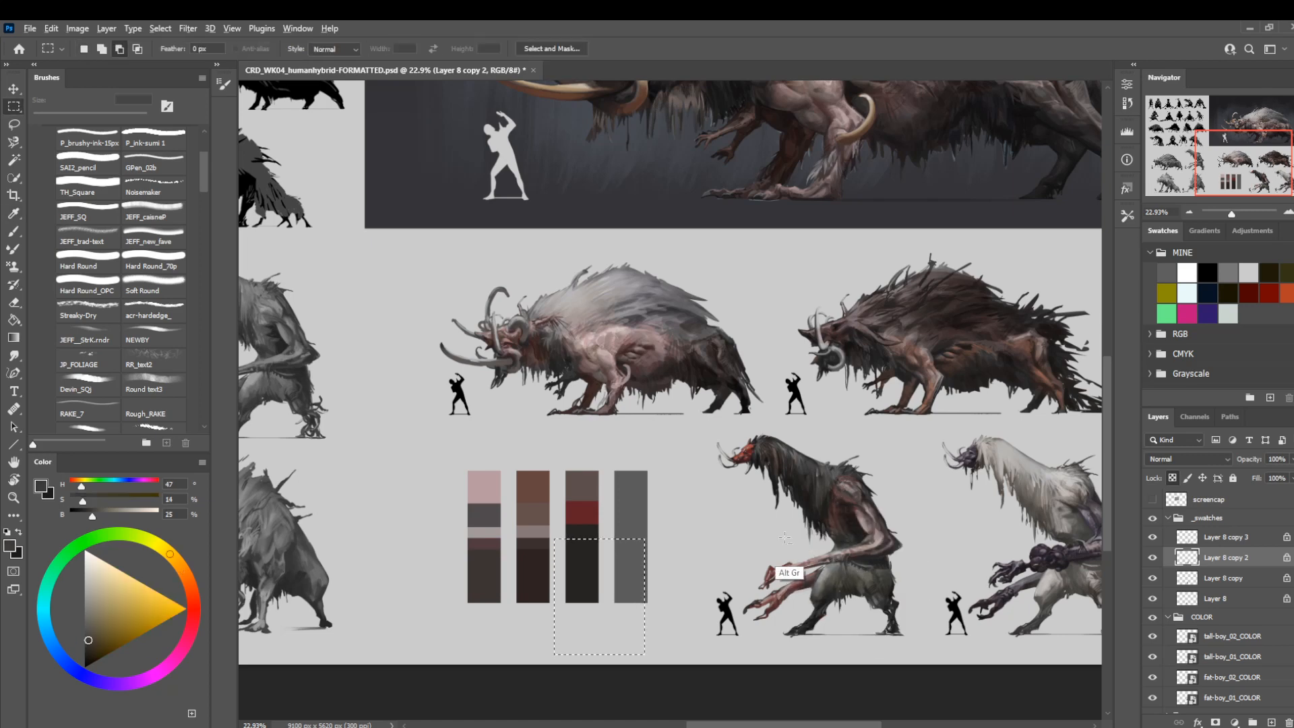
key(alt+BackSpace)
key(ctrl+d)
Fill the fourth swatch bar on Layer 8 copy 3 with a warm grey sampled from the white-maned tall-boy's back.
drag(730, 495, 647, 458)
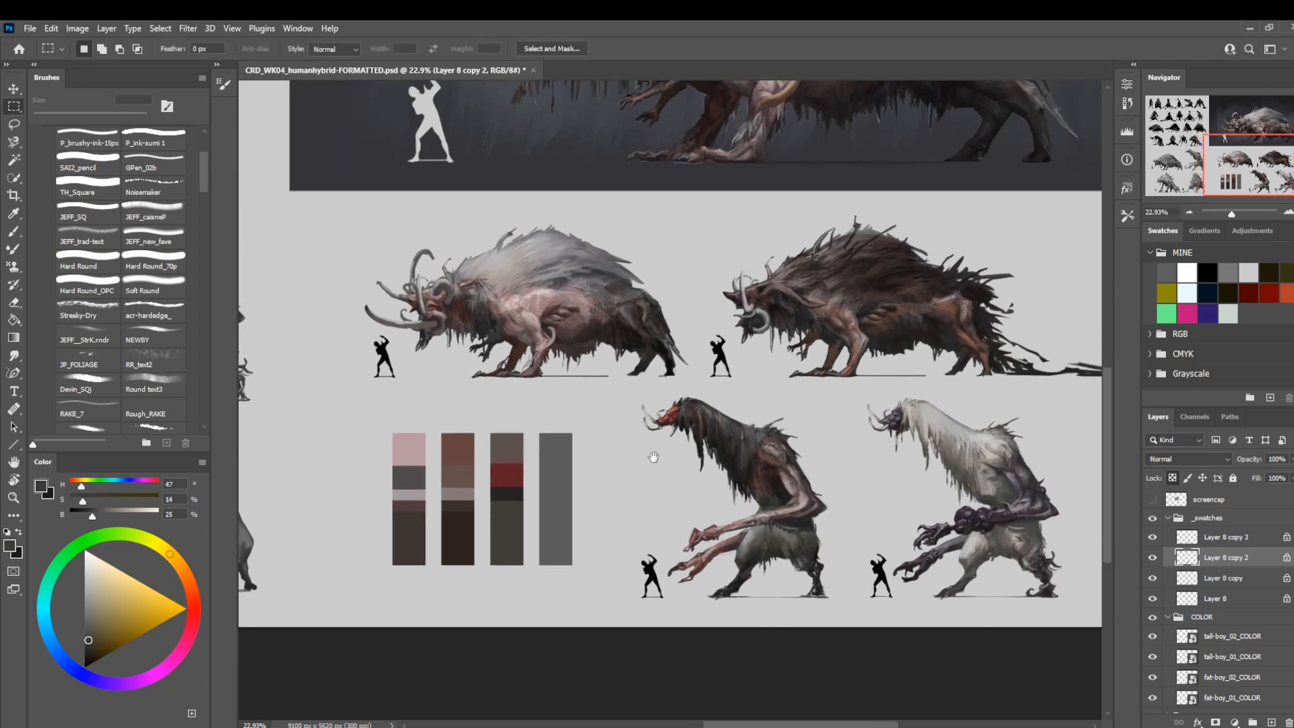
drag(587, 596, 523, 422)
click(1195, 545)
key(i)
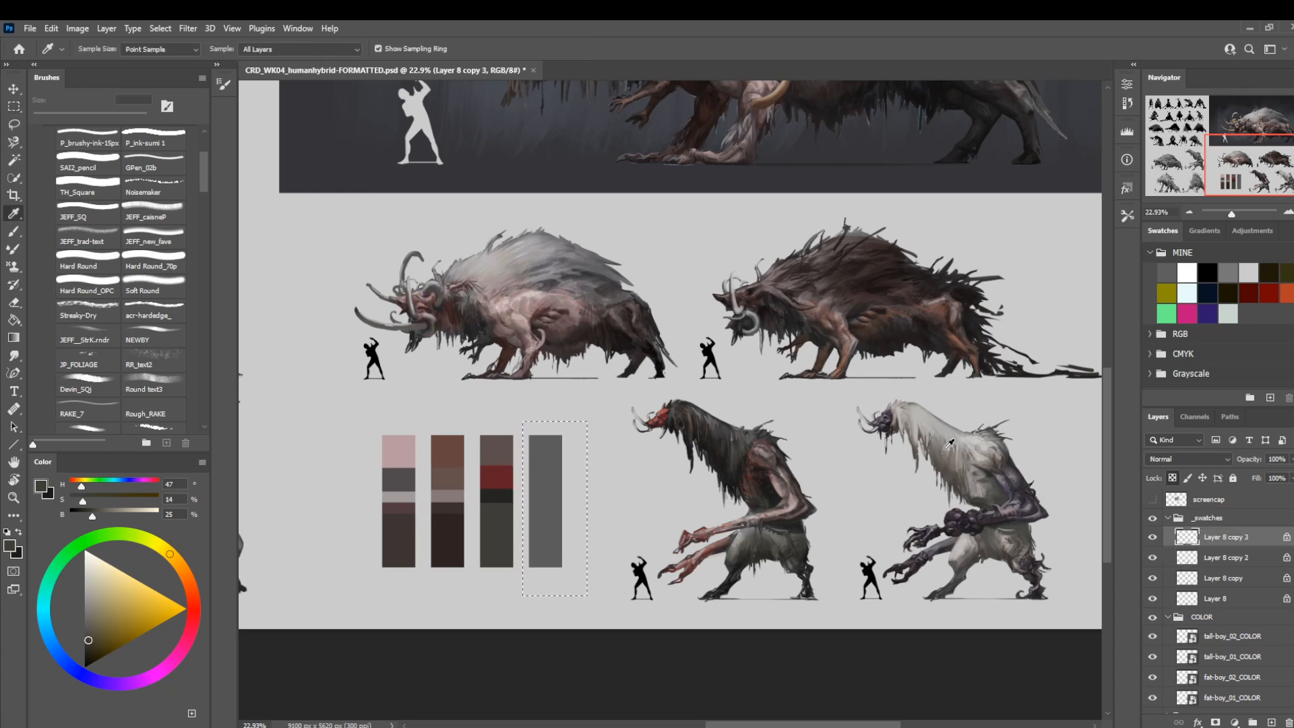
click(946, 445)
key(m)
key(alt+BackSpace)
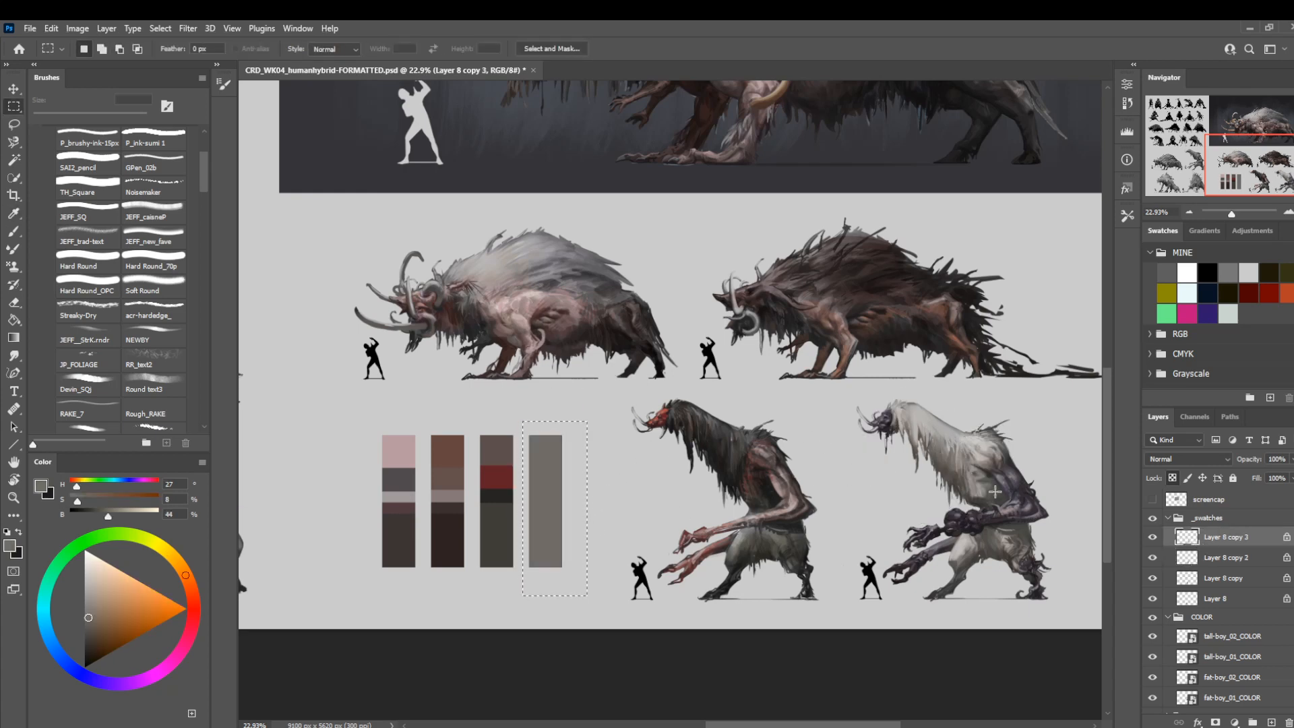
Refill the fourth swatch bar with a dark purple sampled from the white-maned tall-boy's arm.
key(i)
click(1025, 512)
key(m)
key(alt+BackSpace)
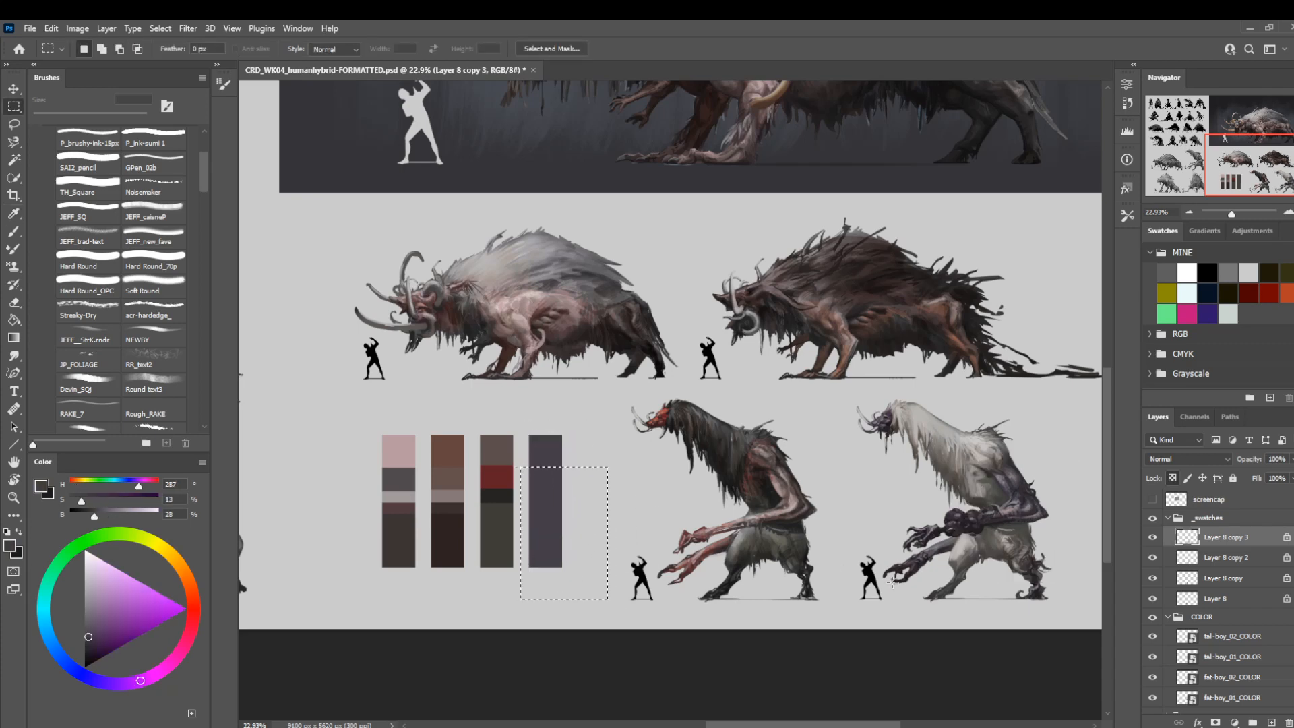
Fill the fourth swatch bar below its top band with a light warm grey sampled from the white-maned tall-boy's mane.
key(i)
click(932, 432)
key(m)
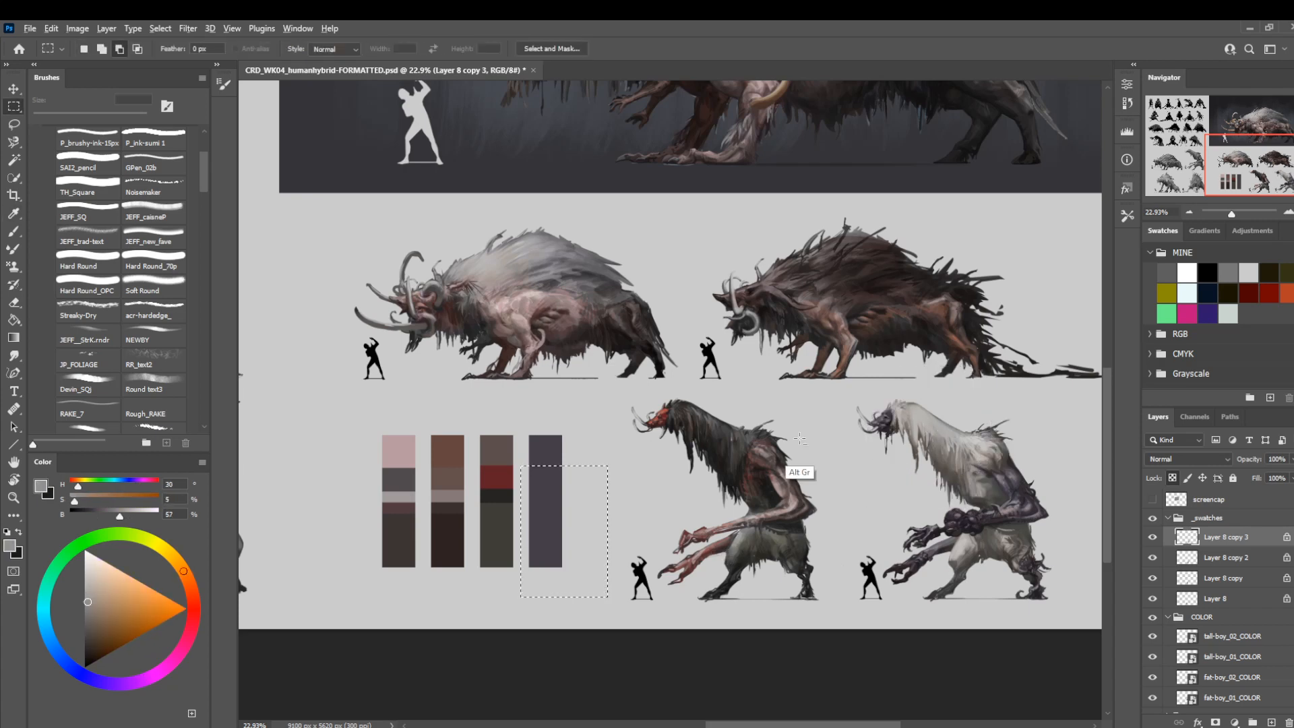
key(alt+BackSpace)
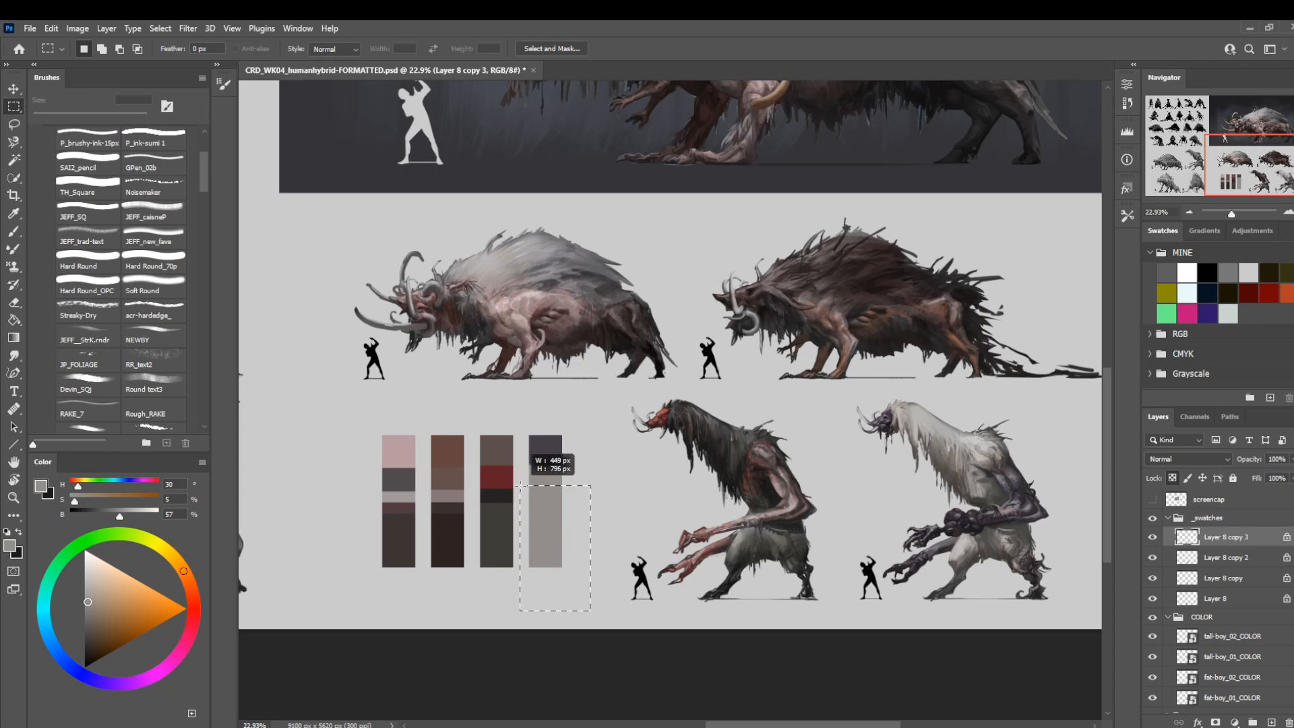
Fill a second band under the fourth swatch bar's purple top with a dark grey sampled from the white-maned tall-boy's arm area.
drag(530, 488, 570, 490)
key(ctrl+d)
key(i)
click(976, 526)
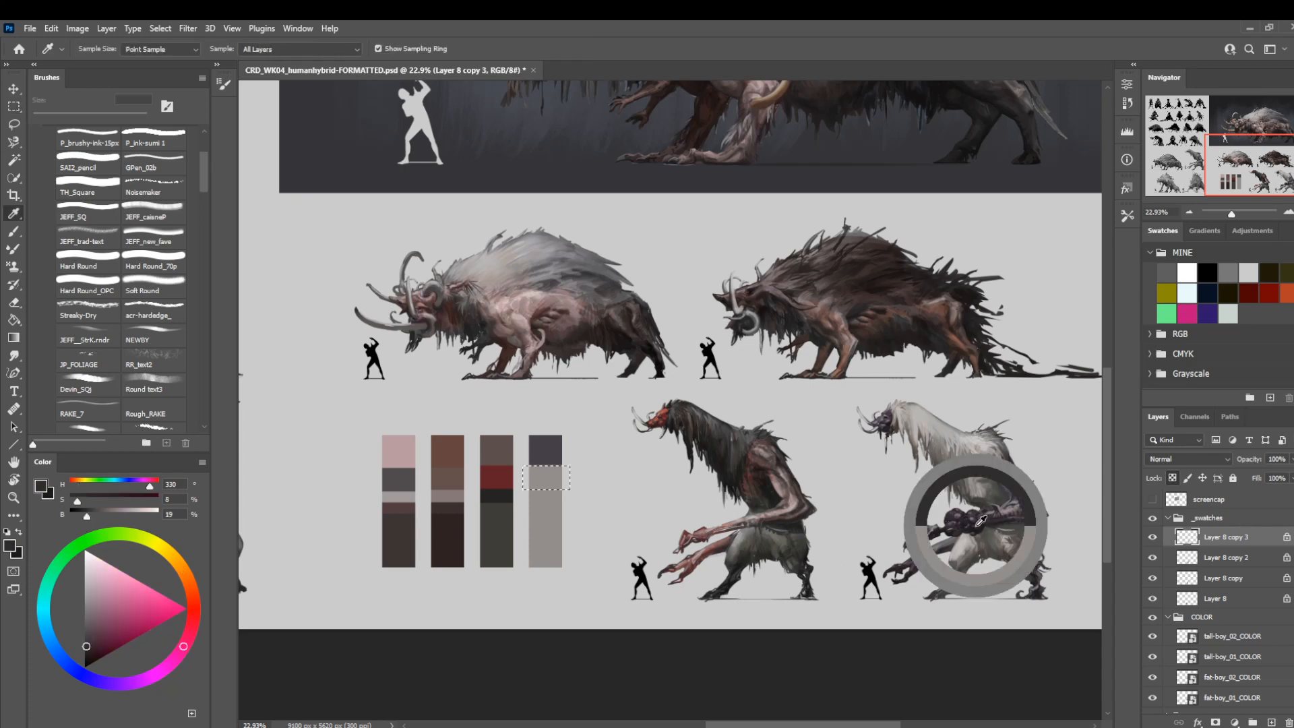
key(alt+BackSpace)
key(ctrl+d)
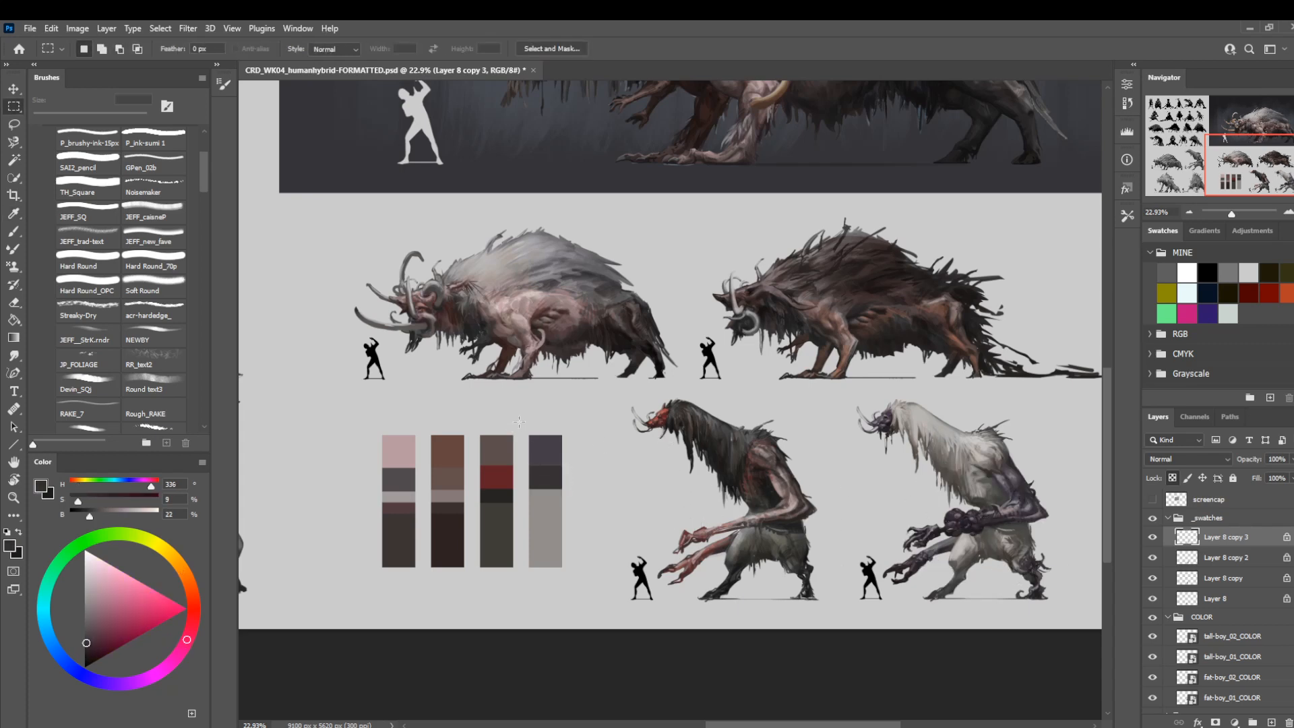
Refill the fourth swatch bar's top band with a muted purple sampled from the white-maned tall-boy's head.
drag(519, 421, 588, 463)
key(i)
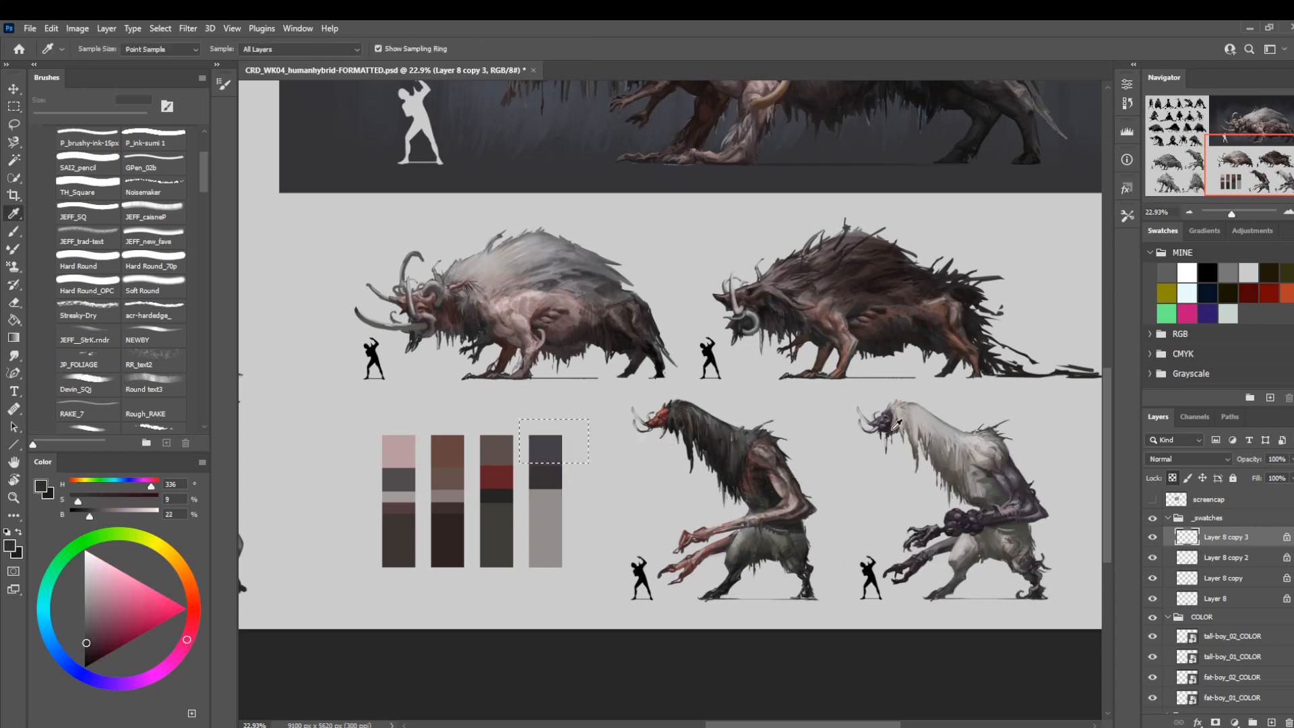
click(885, 422)
key(m)
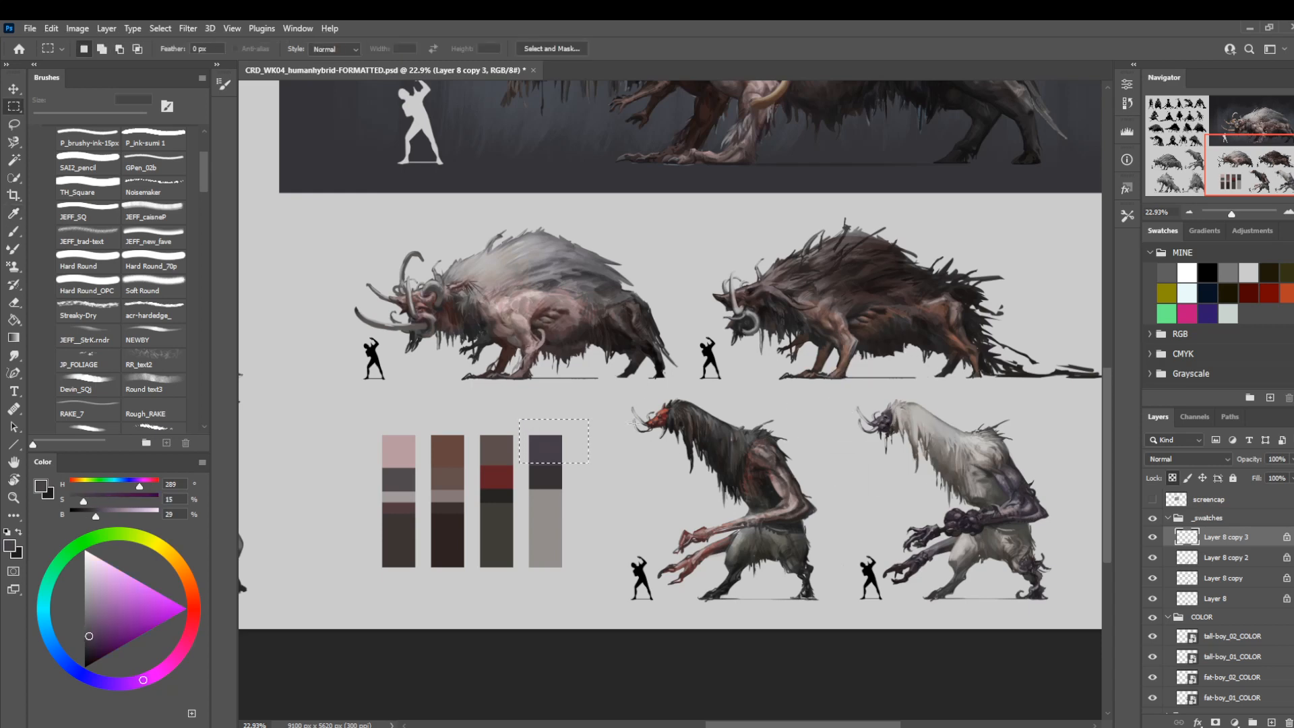
key(ctrl+d)
Align the fourth swatch bar's top two bands with the third bar's by reselecting and refilling them with their own purple and dark grey.
mouse_move(479, 552)
mouse_down()
mouse_move(565, 521)
mouse_move(487, 532)
mouse_up()
key(ctrl+space)
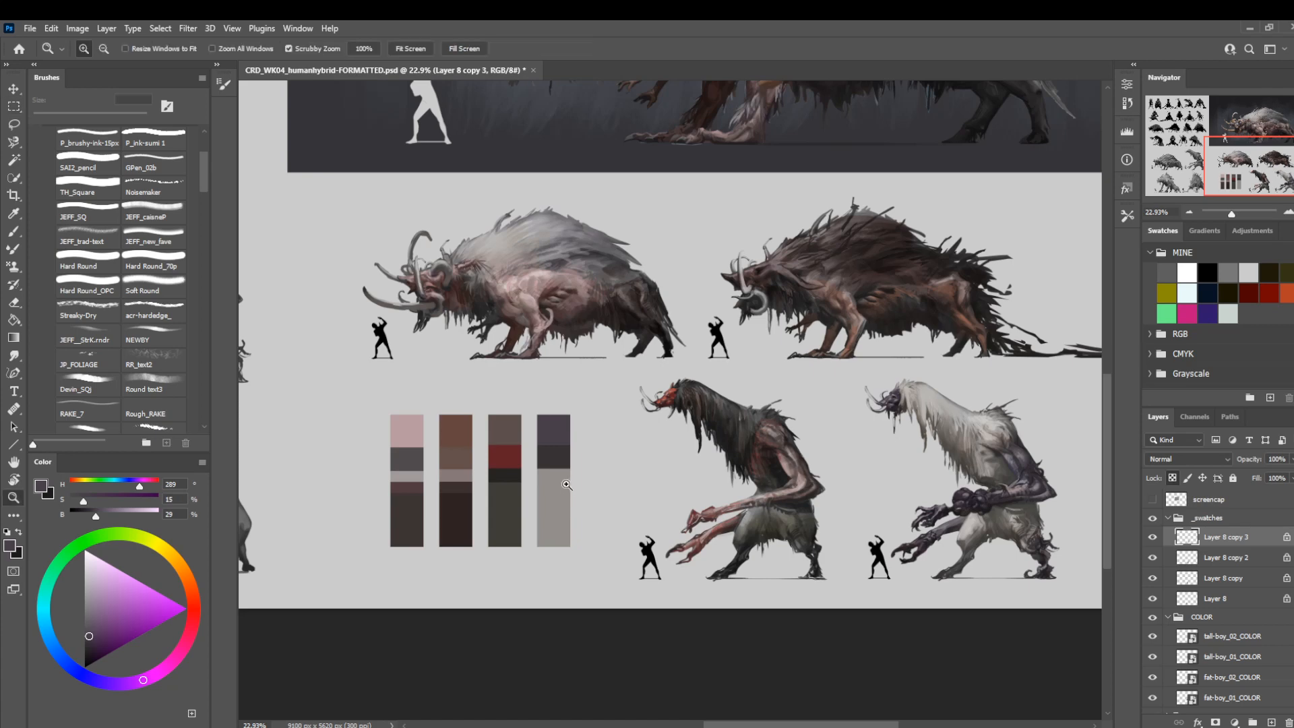
drag(548, 502, 630, 528)
drag(471, 371, 462, 402)
drag(311, 371, 613, 451)
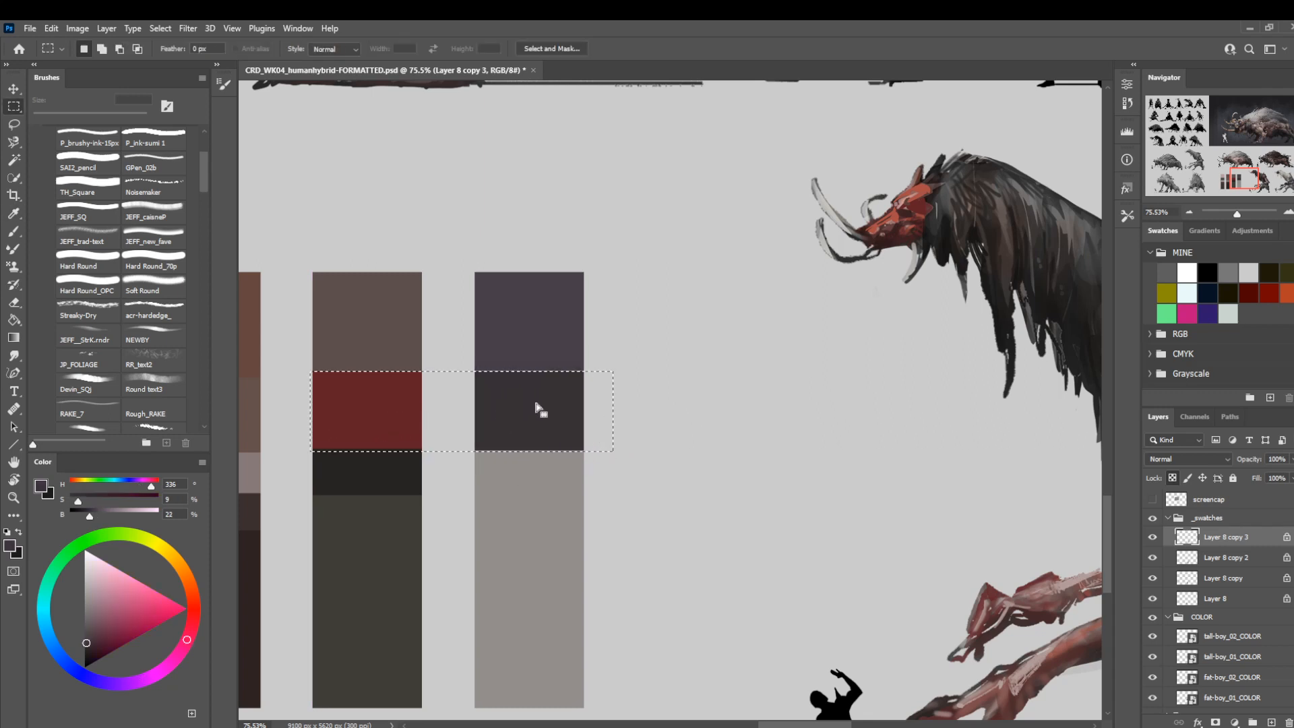
drag(297, 248, 621, 371)
key(i)
click(553, 339)
click(637, 349)
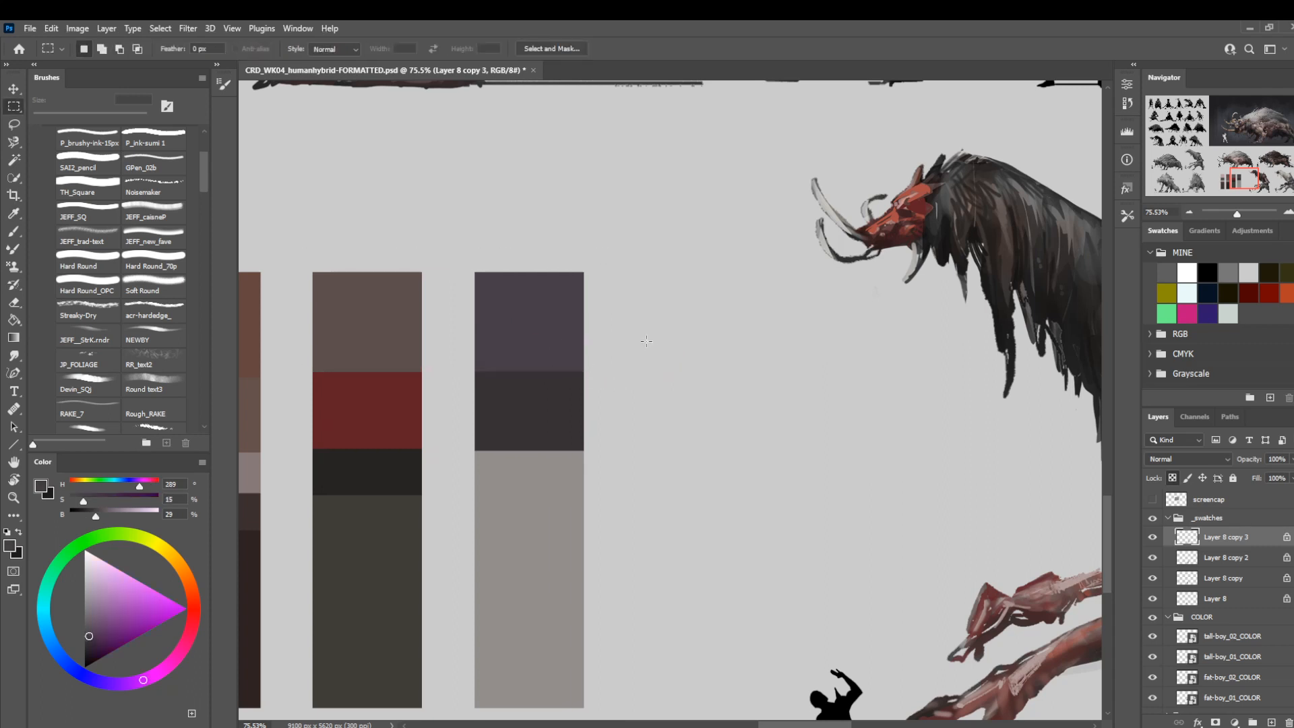
Fill the fourth swatch bar's third band, aligned with the third bar's, with a near-black purple sampled from the white-maned tall-boy's arm.
drag(307, 448, 605, 496)
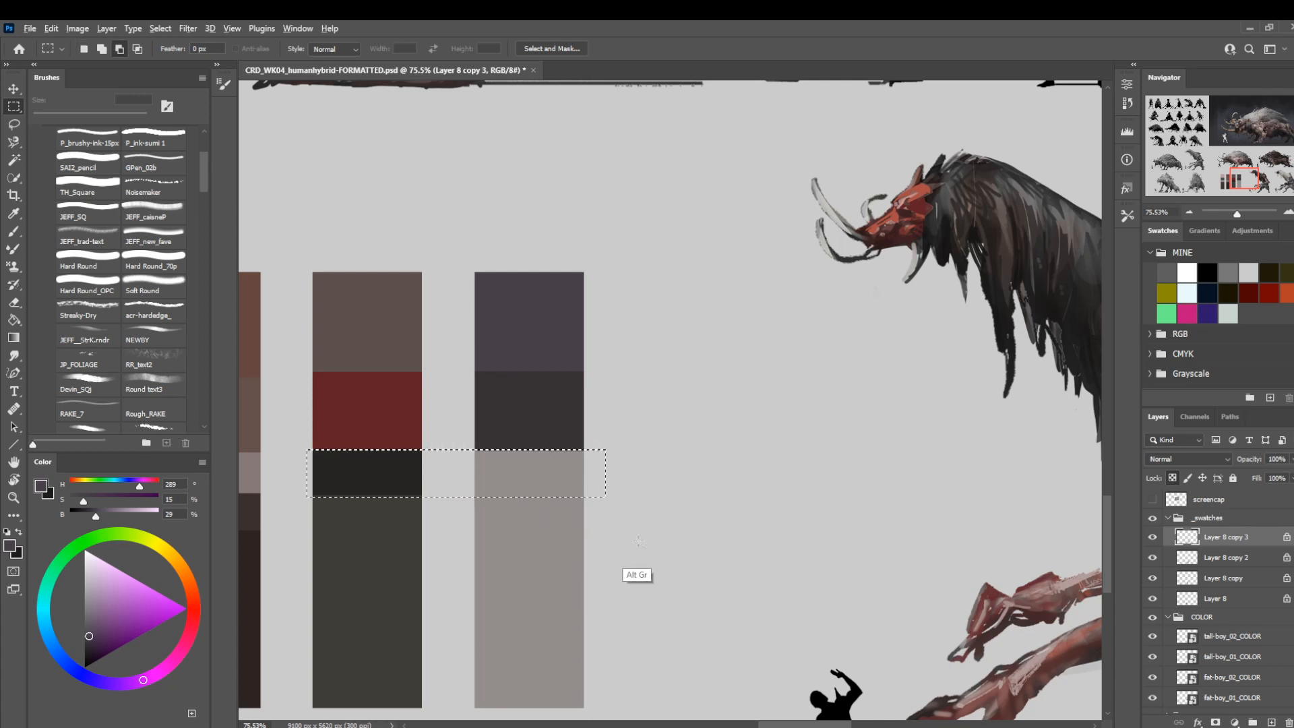
drag(640, 541, 301, 494)
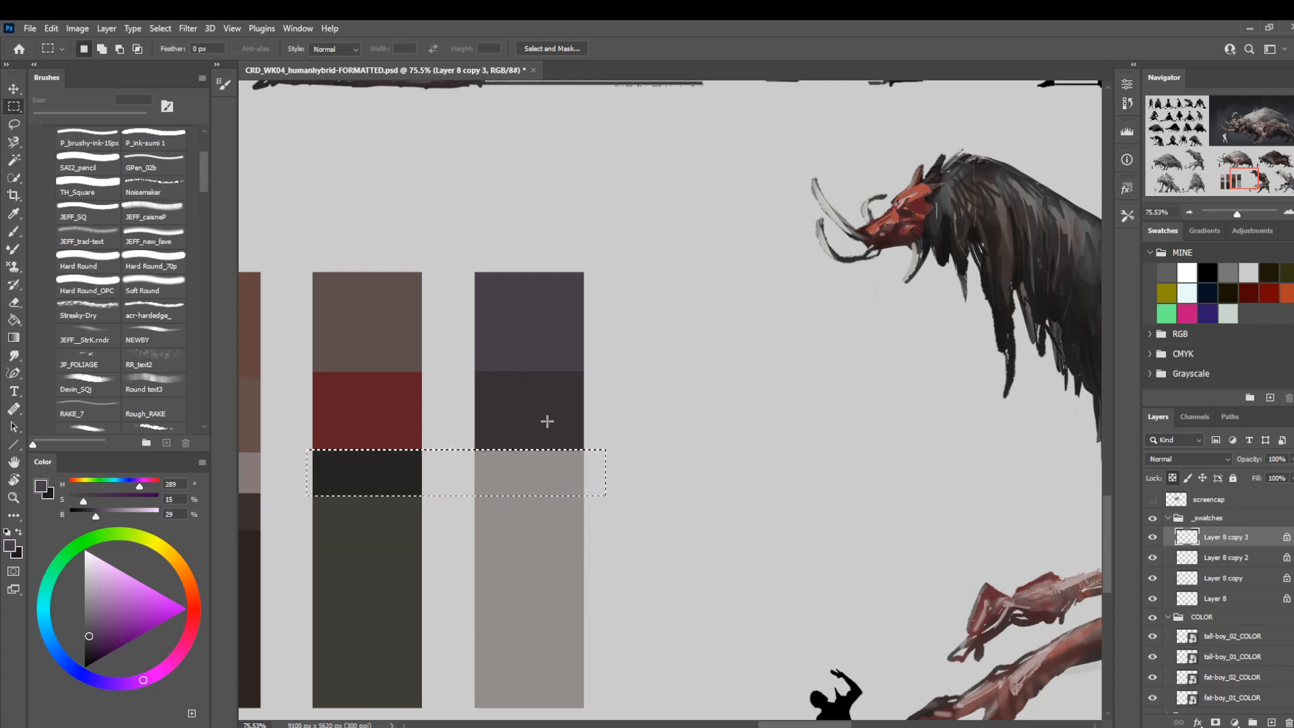
key(z)
drag(517, 463, 458, 471)
drag(578, 471, 515, 465)
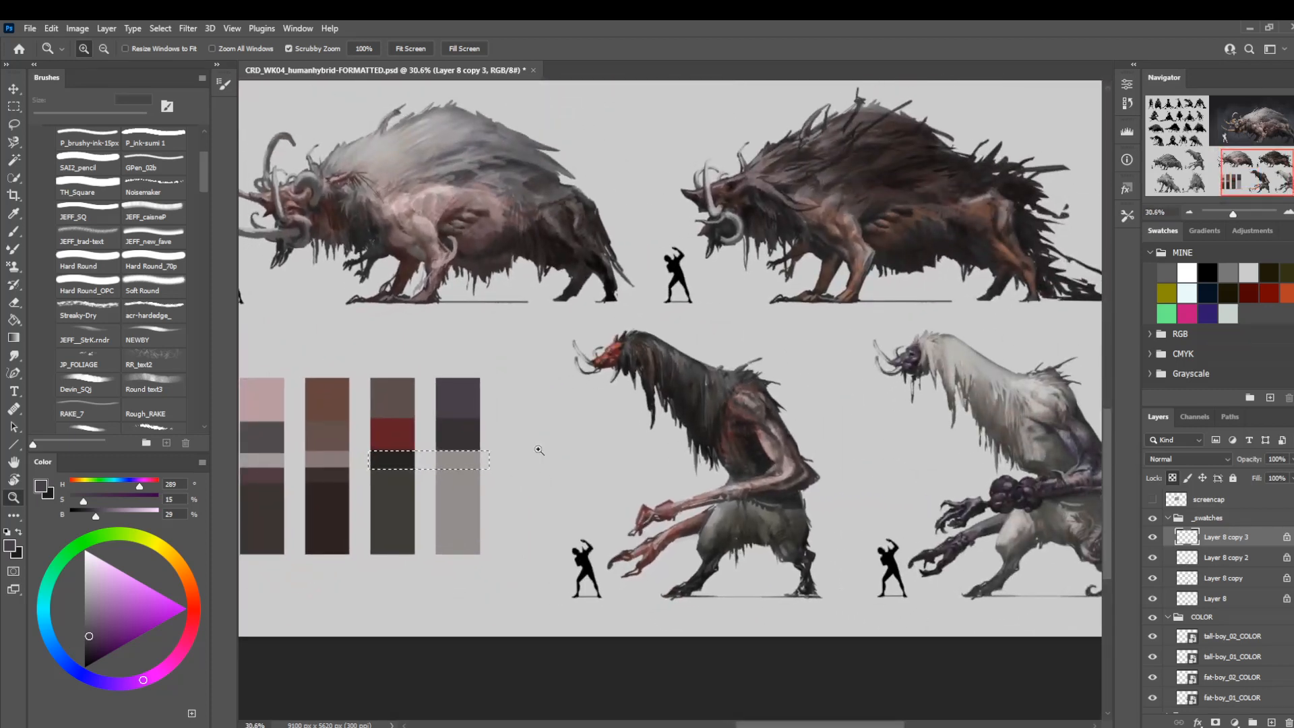
drag(983, 488, 1004, 495)
key(i)
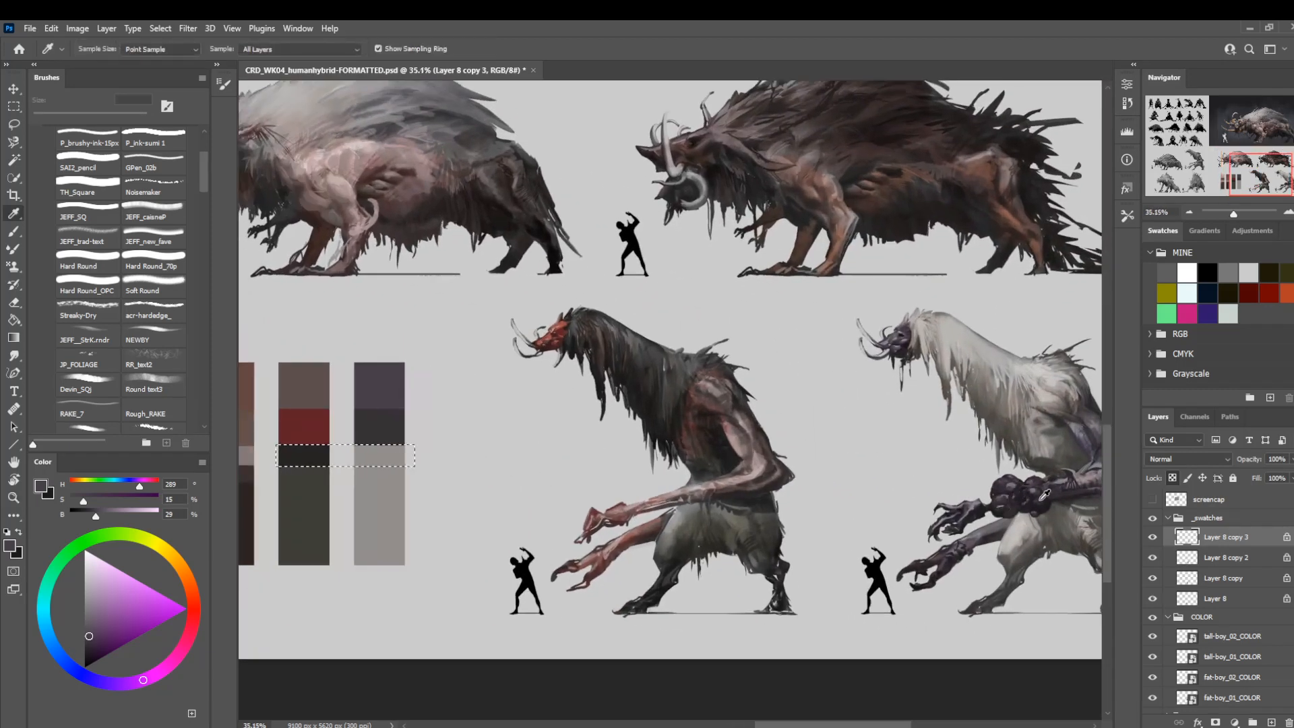
click(1039, 501)
key(z)
drag(519, 534, 702, 505)
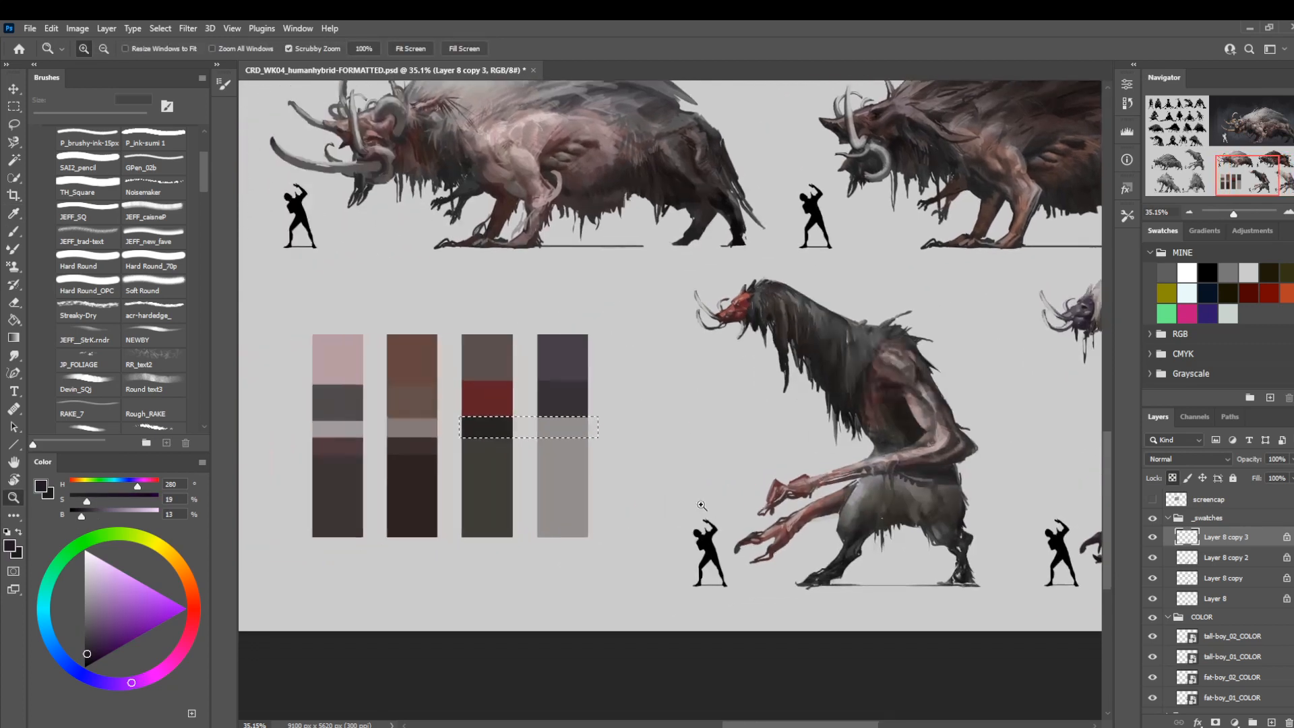
key(alt+BackSpace)
key(l)
Review the whole sheet and collapse the _swatches and COLOR layer groups.
key(z)
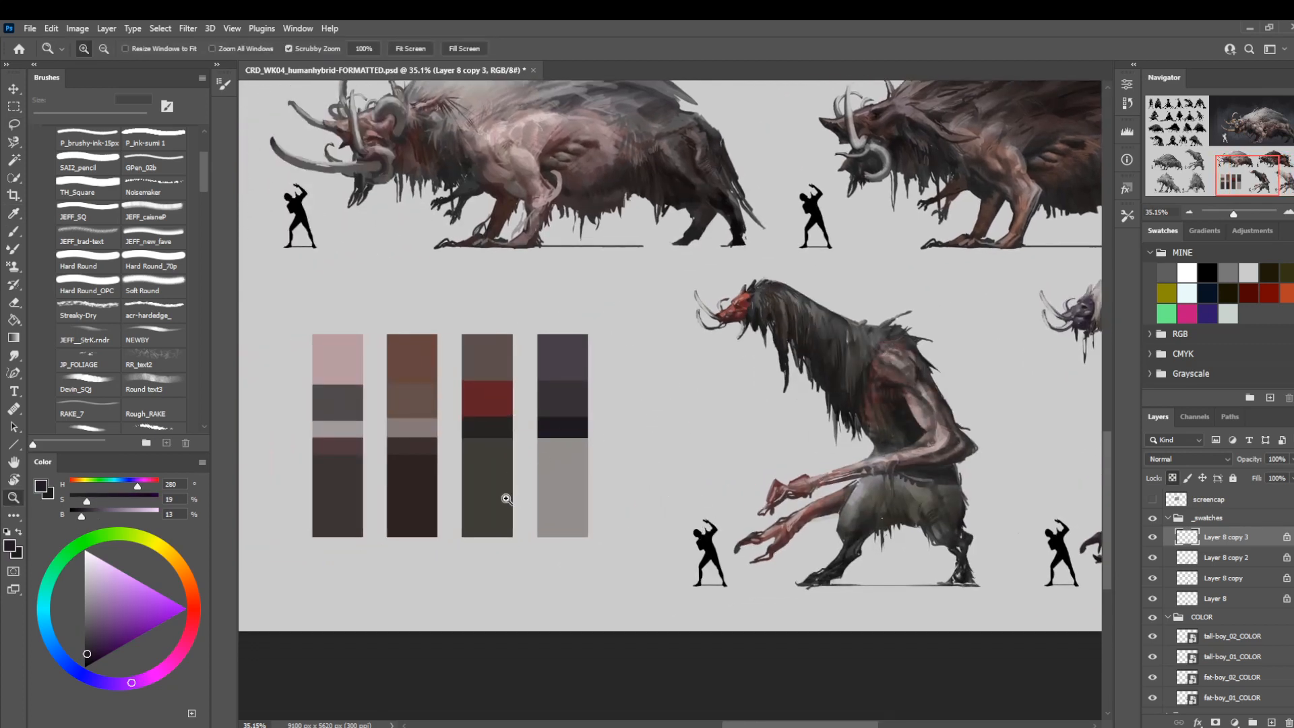
drag(505, 496, 536, 548)
drag(561, 529, 641, 476)
drag(541, 502, 551, 507)
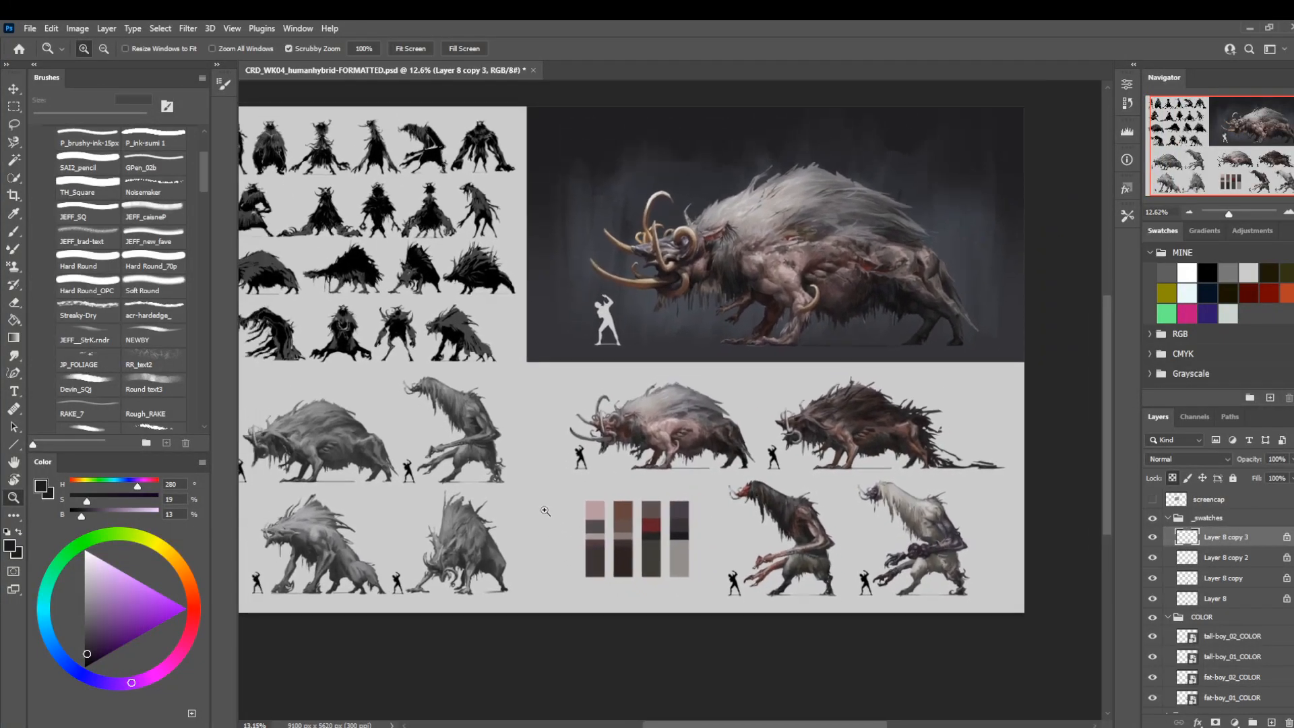
drag(438, 430, 502, 462)
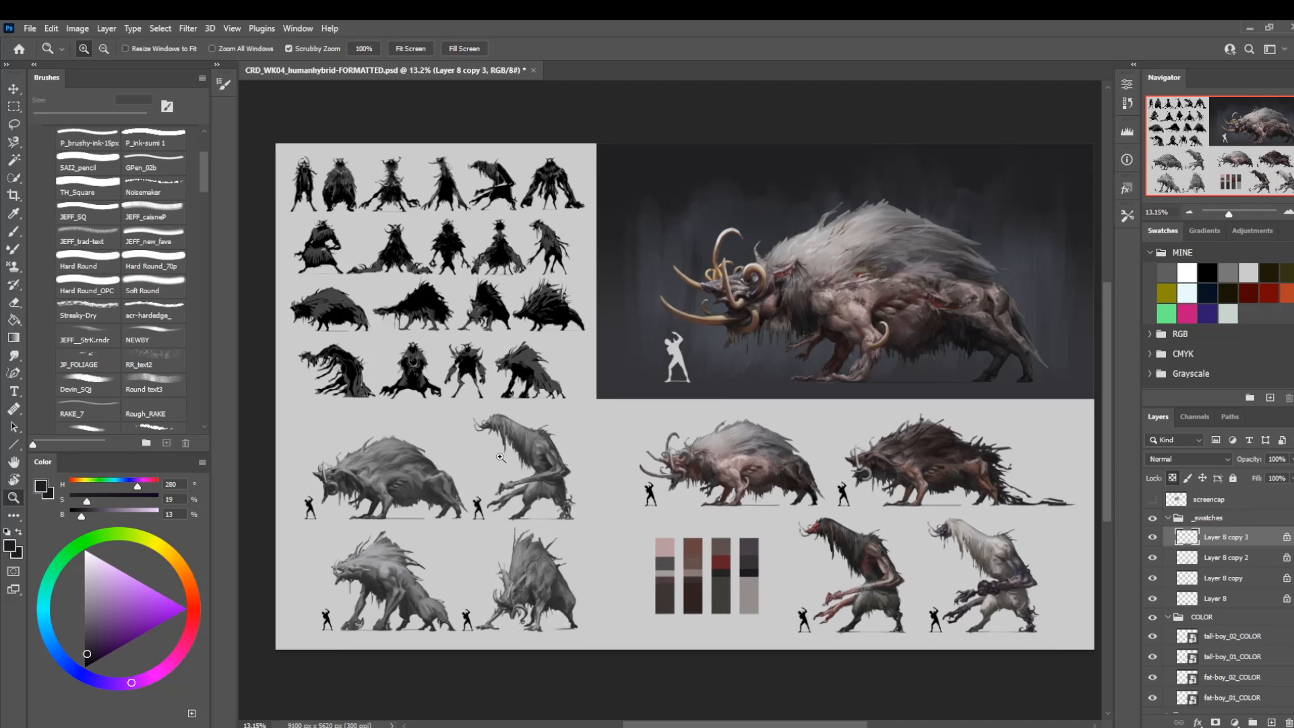
click(1169, 517)
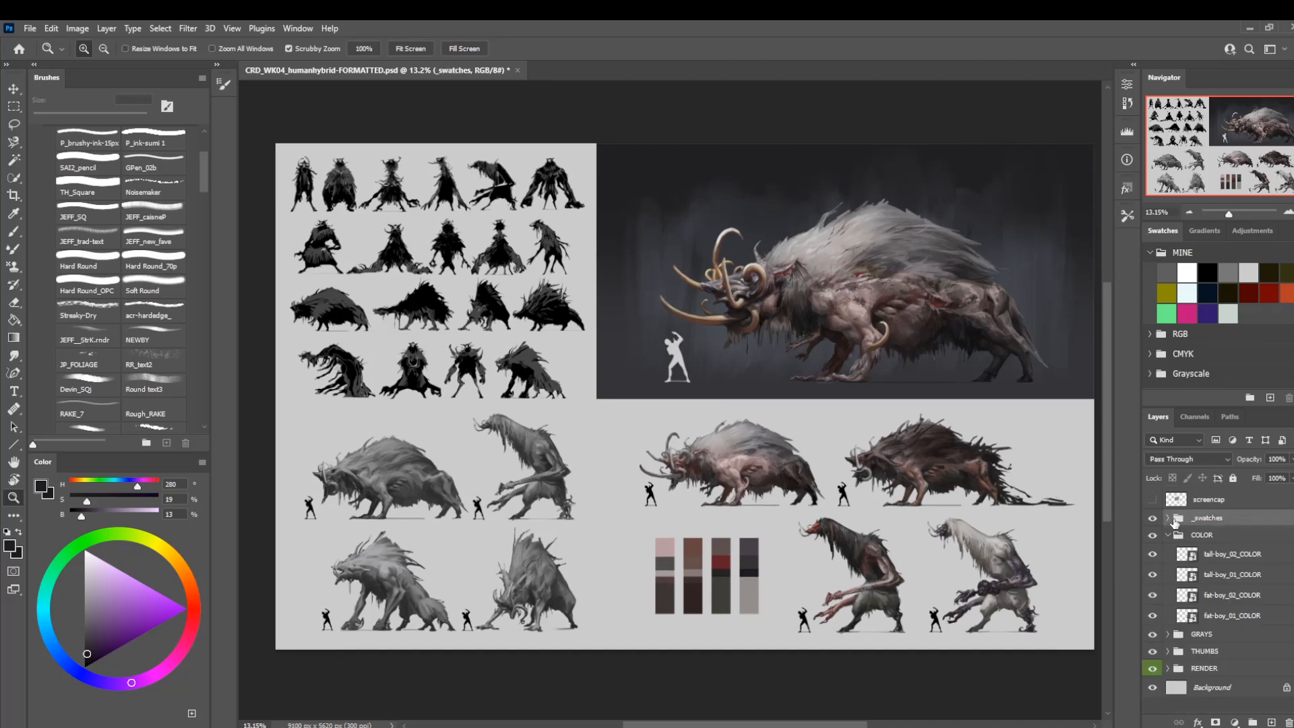
click(1168, 535)
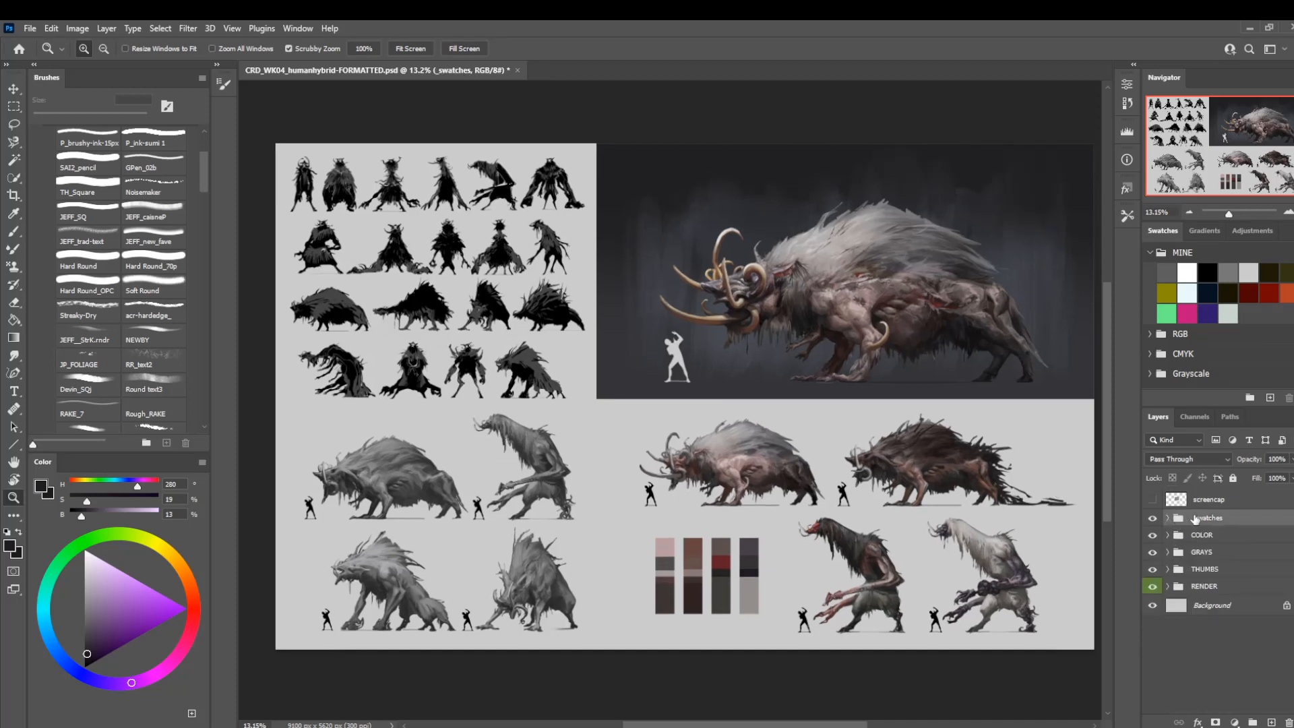
Add a new layer above the _swatches group, put it in its own group and name the group PICKERS.
click(1271, 722)
double_click(1204, 520)
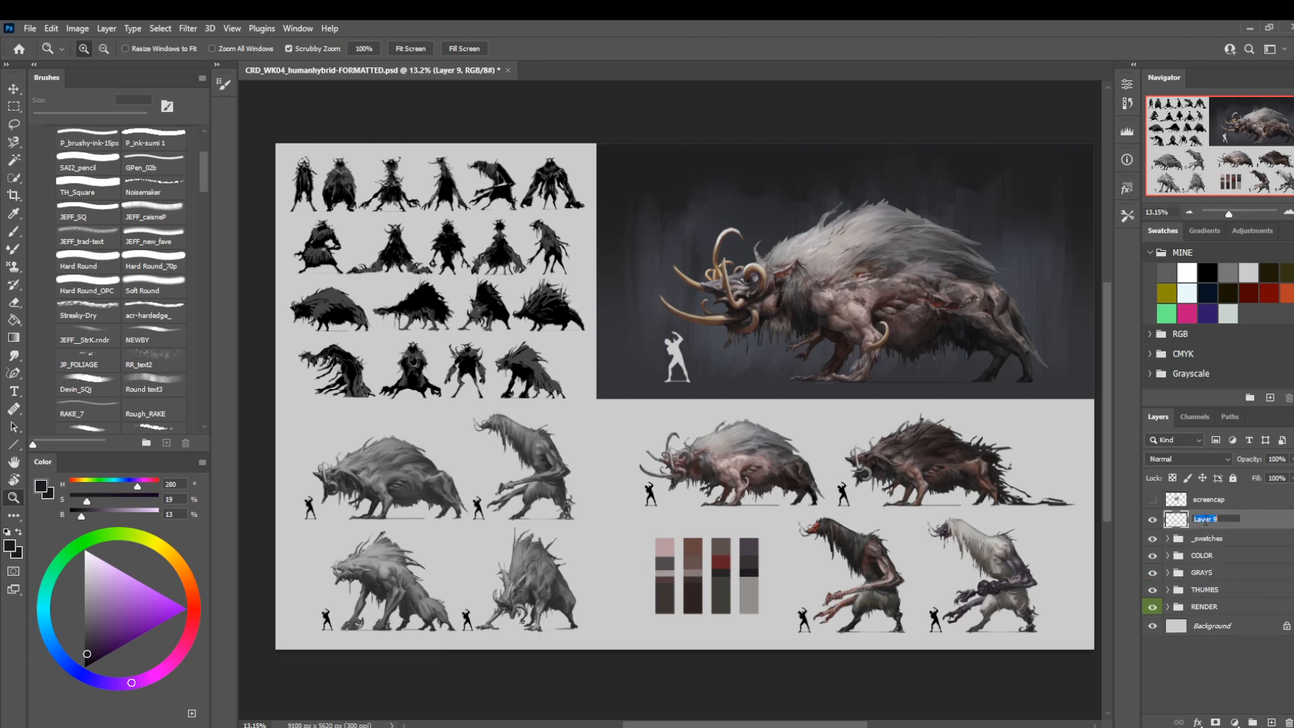
key(Return)
key(ctrl+g)
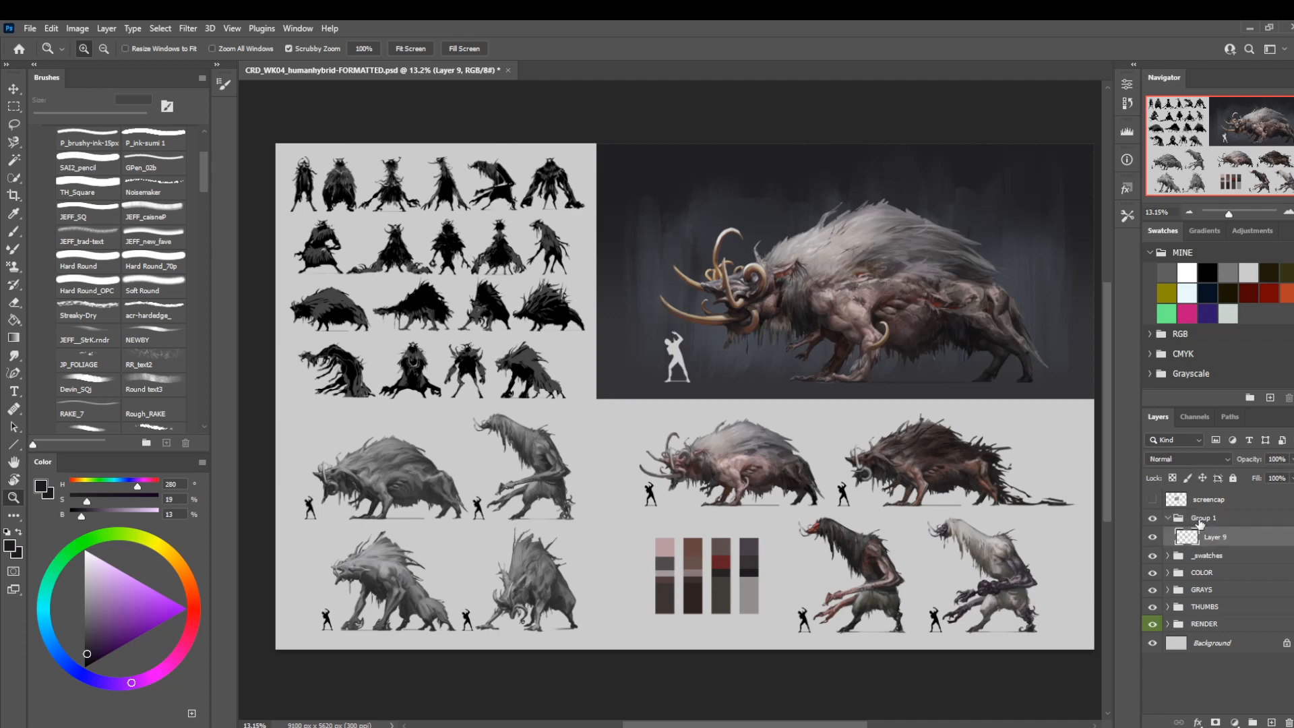
text(P)
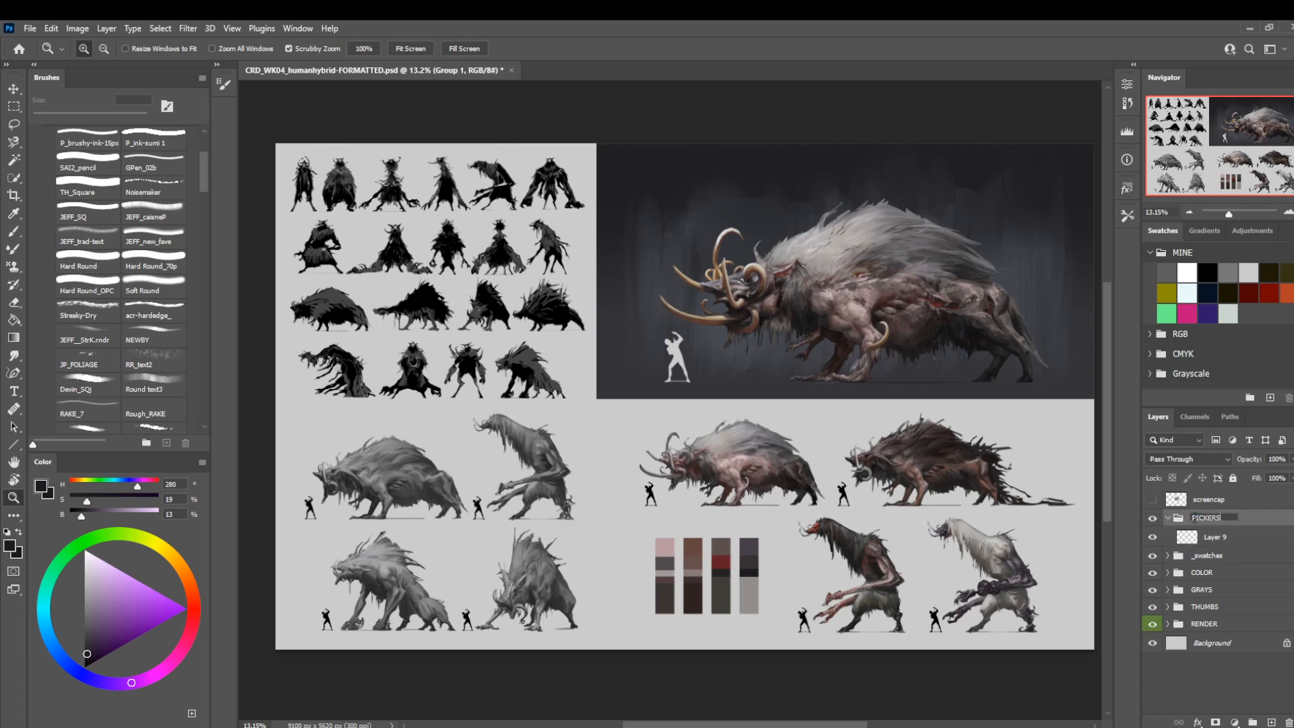
text(ICKERS)
key(Return)
Prepare the Hard Round_OPC brush with a bright pinkish red on the empty layer inside PICKERS.
click(1237, 538)
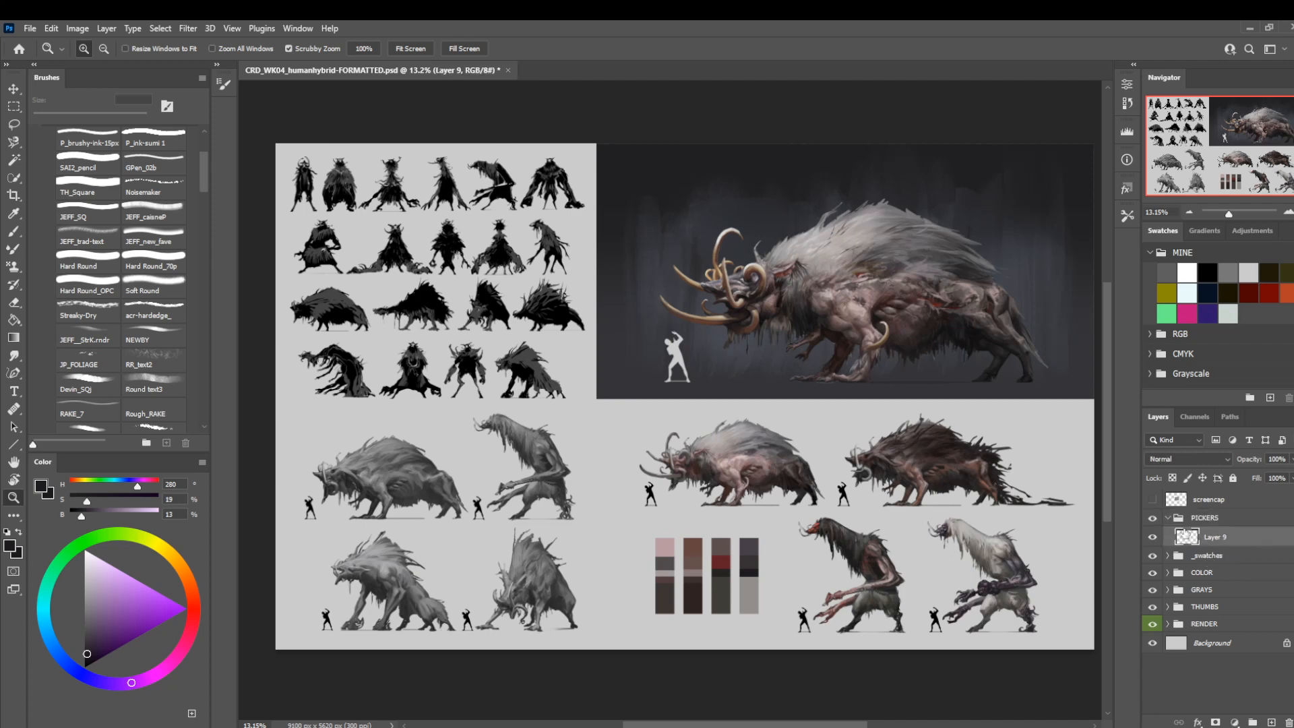
key(b)
scroll(90, 267, up, 2)
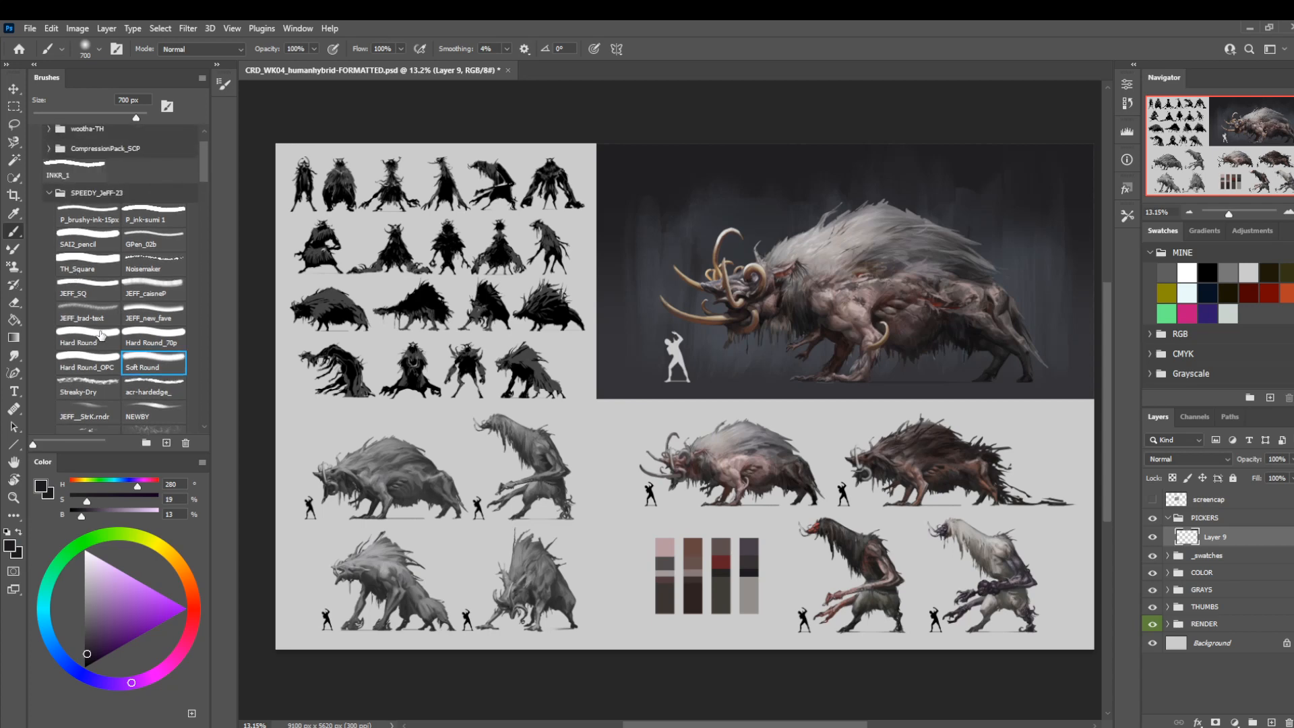
click(108, 372)
click(191, 627)
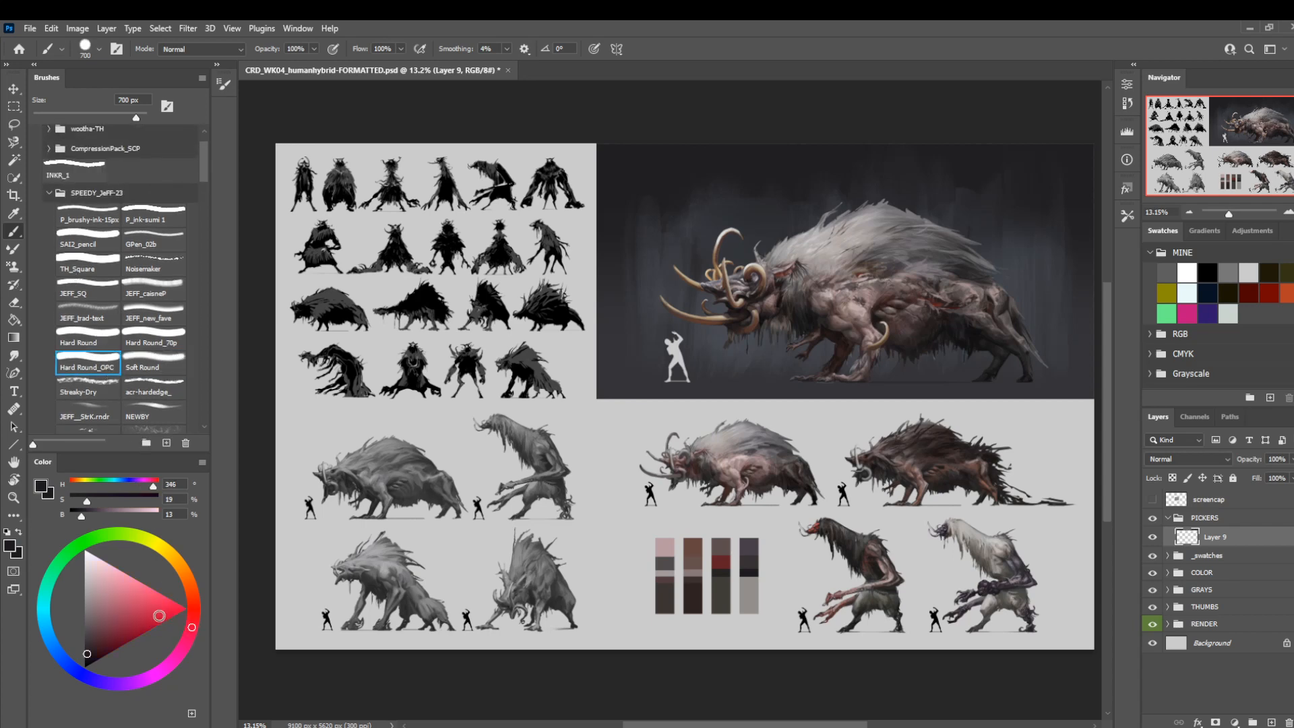
drag(159, 616, 164, 604)
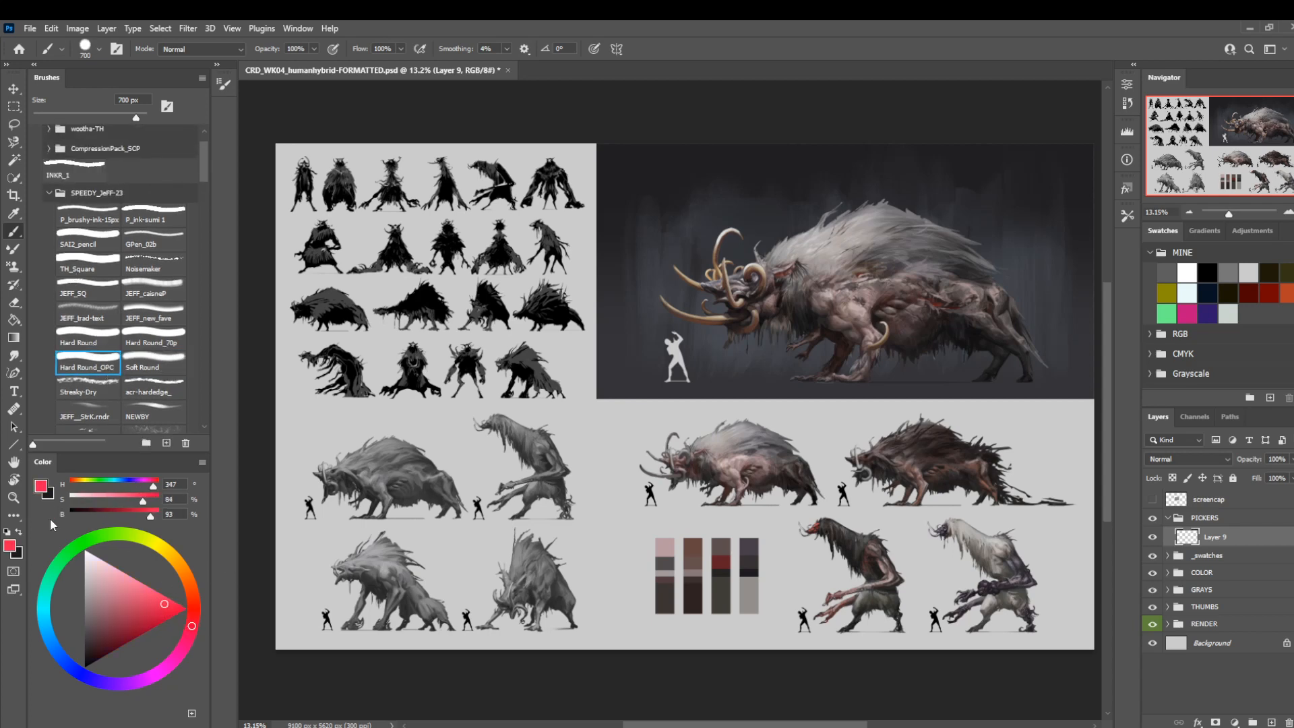
Mark the chosen boar-like creature with a 70 px red dot among the silhouettes, grey studies and color studies.
key(bracketleft)
key(bracketleft)
key(bracketleft)
key(bracketleft)
key(bracketleft)
click(325, 451)
key(ctrl+z)
key(ctrl+z)
key(ctrl+z)
key(bracketleft)
key(bracketleft)
key(ctrl+z)
mouse_move(604, 567)
mouse_down()
mouse_move(549, 564)
mouse_move(593, 574)
mouse_up()
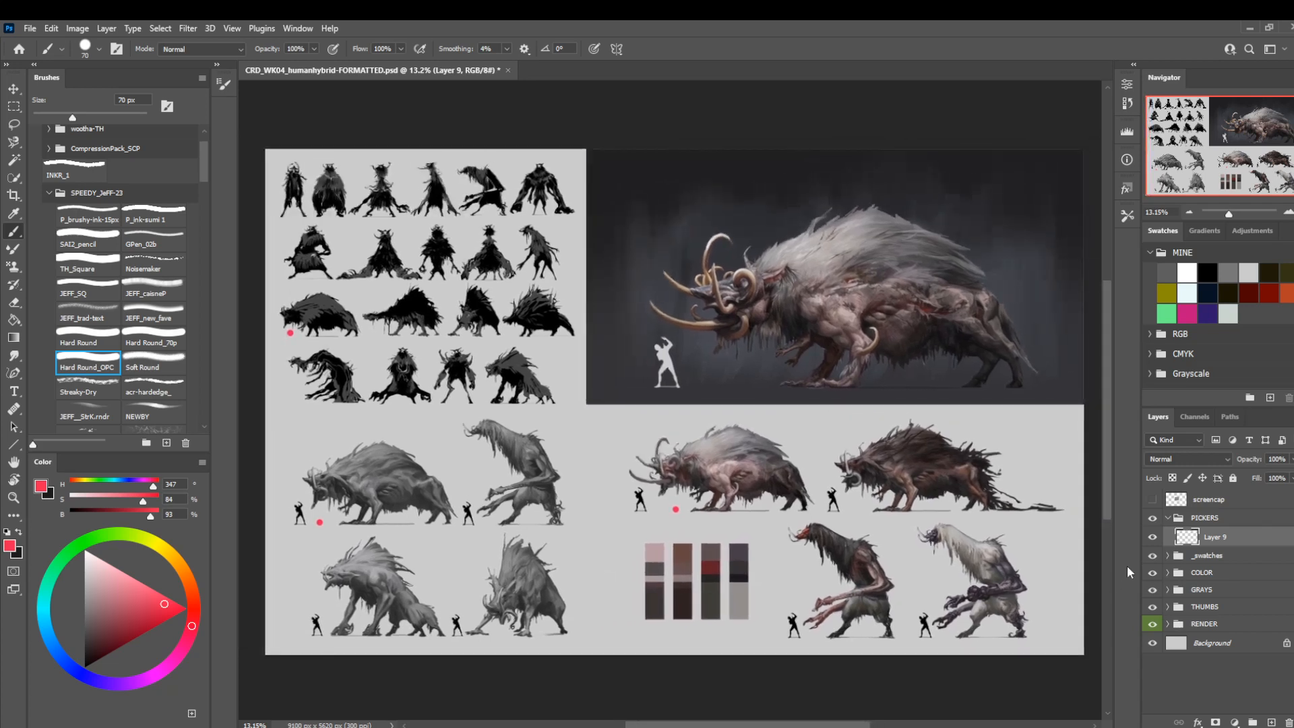
Delete the layer with the red dots and add a fresh empty layer inside the PICKERS group.
key(Delete)
mouse_move(553, 515)
mouse_down()
mouse_move(515, 513)
mouse_move(532, 508)
mouse_up()
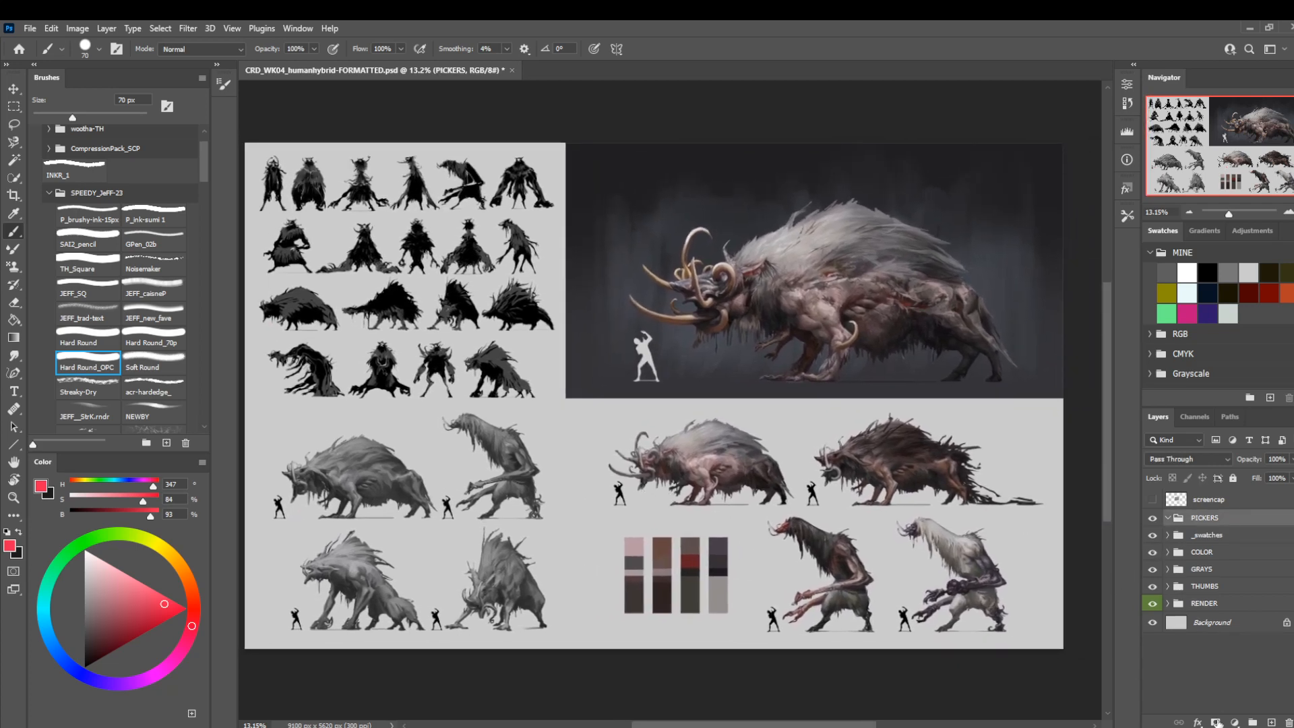
click(1272, 722)
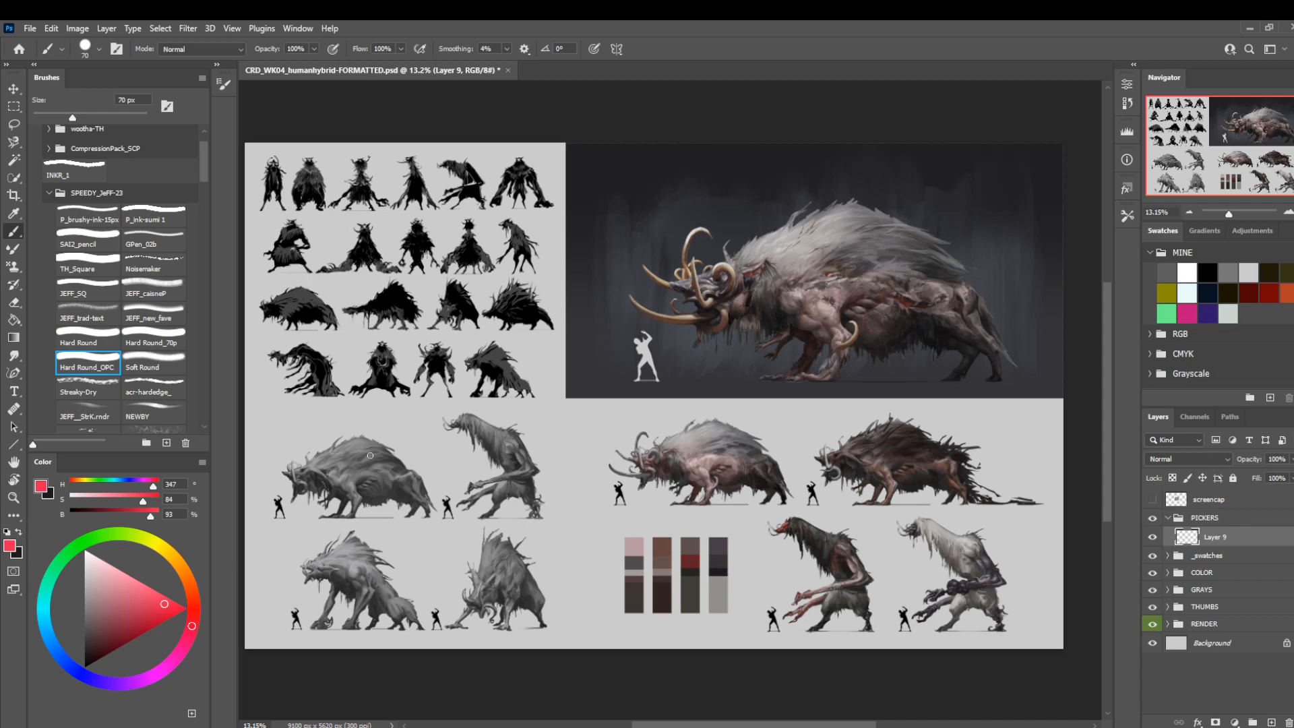
Set the foreground color to black and the background color to white from the saved swatches.
key(l)
drag(588, 495, 583, 483)
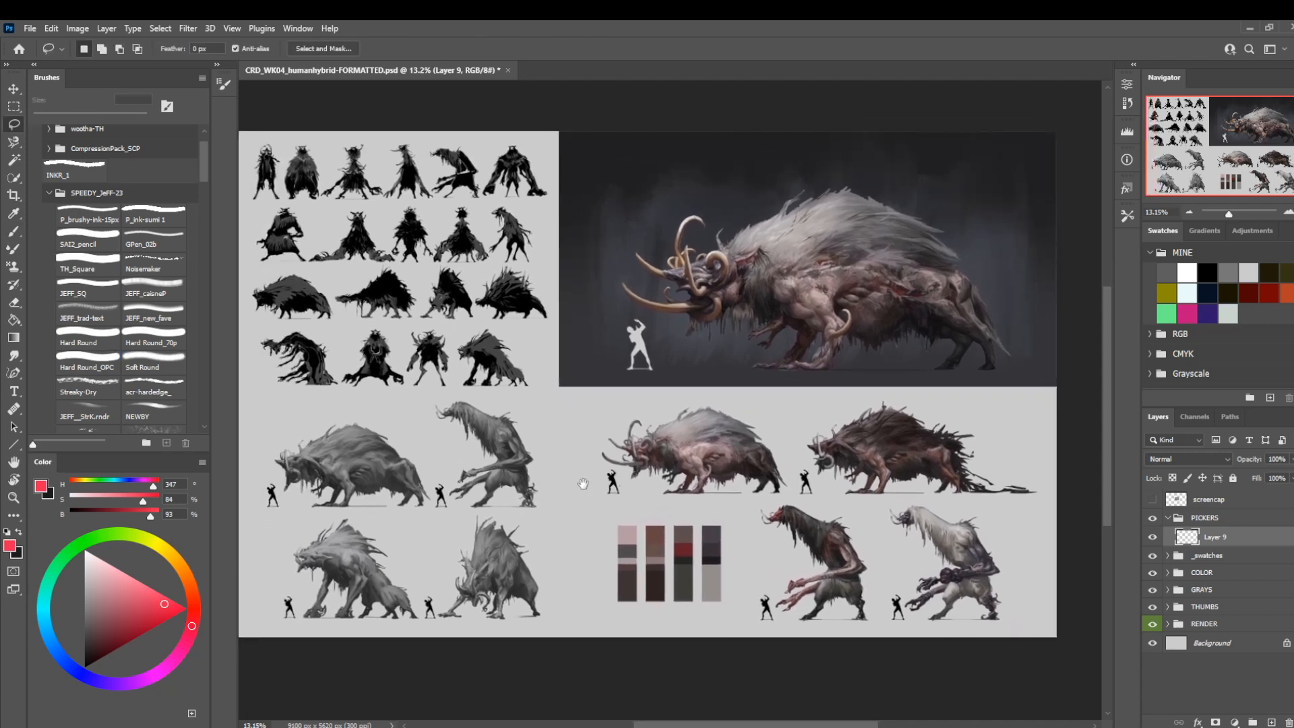
click(1187, 272)
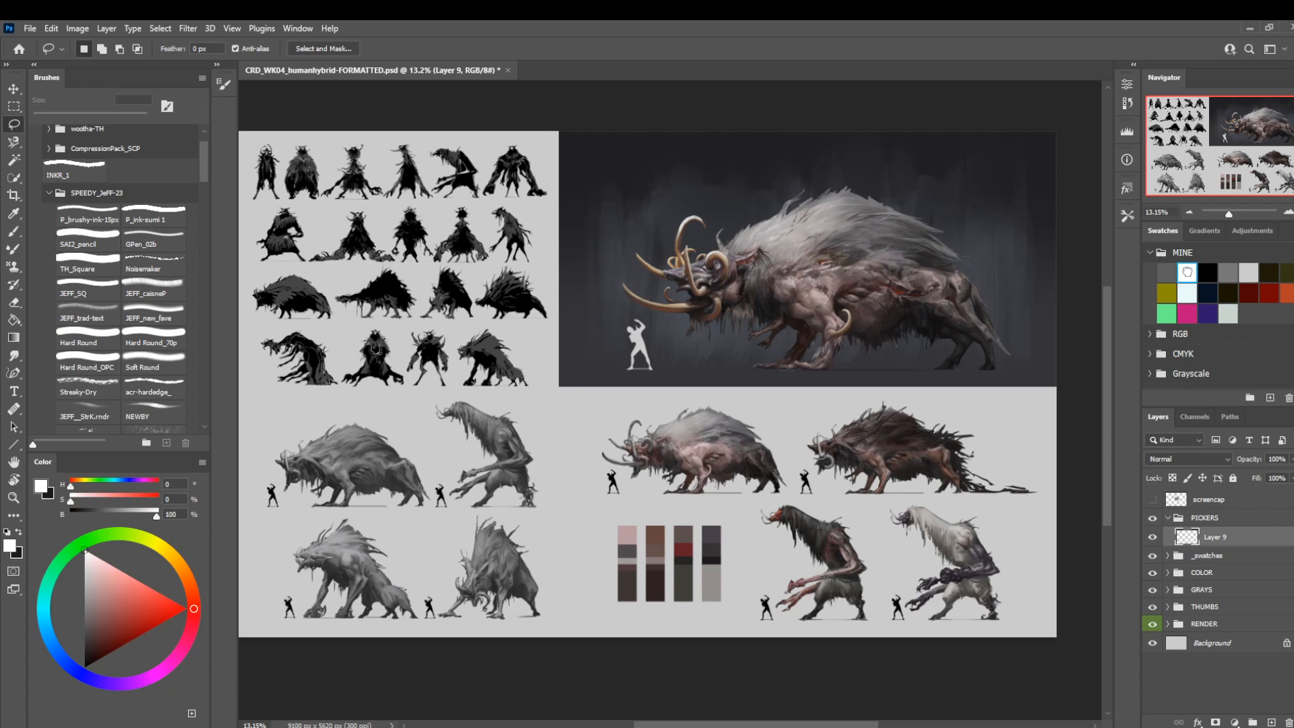
key(x)
click(1208, 272)
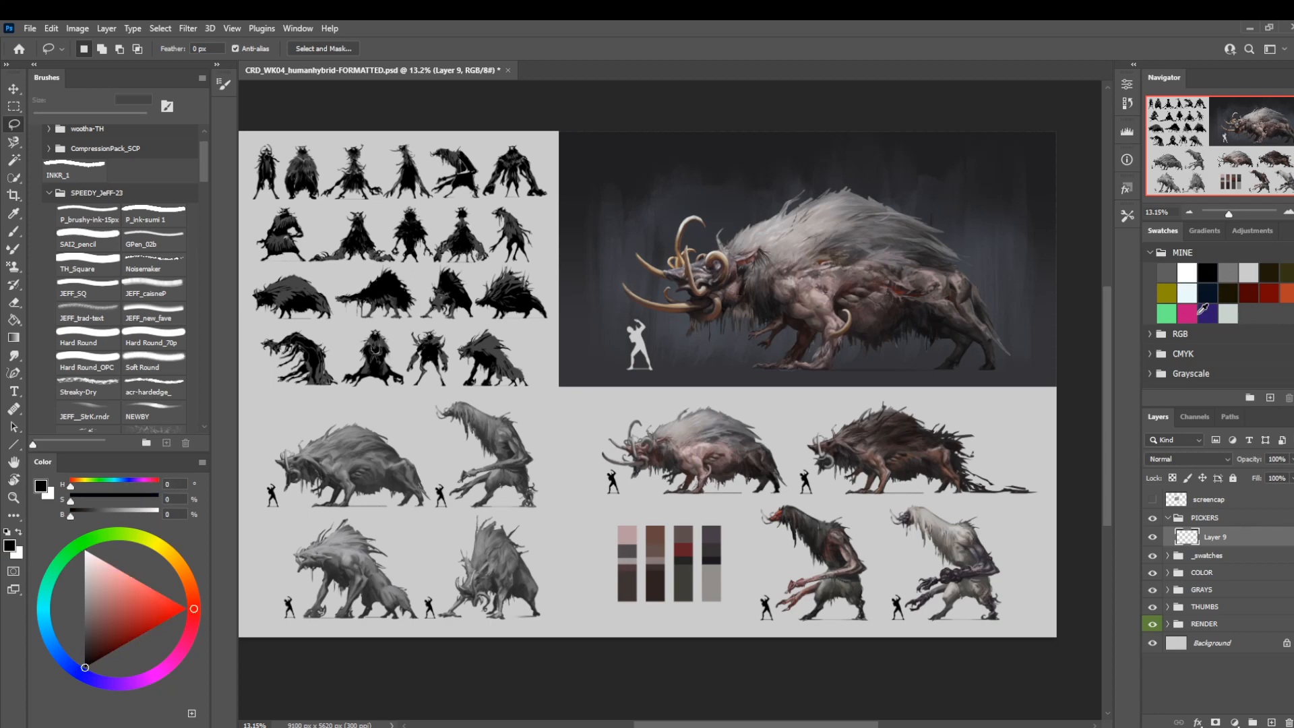
Delete the PICKERS group and the hidden screencap layer.
scroll(844, 368, down, 3)
click(1228, 520)
key(Delete)
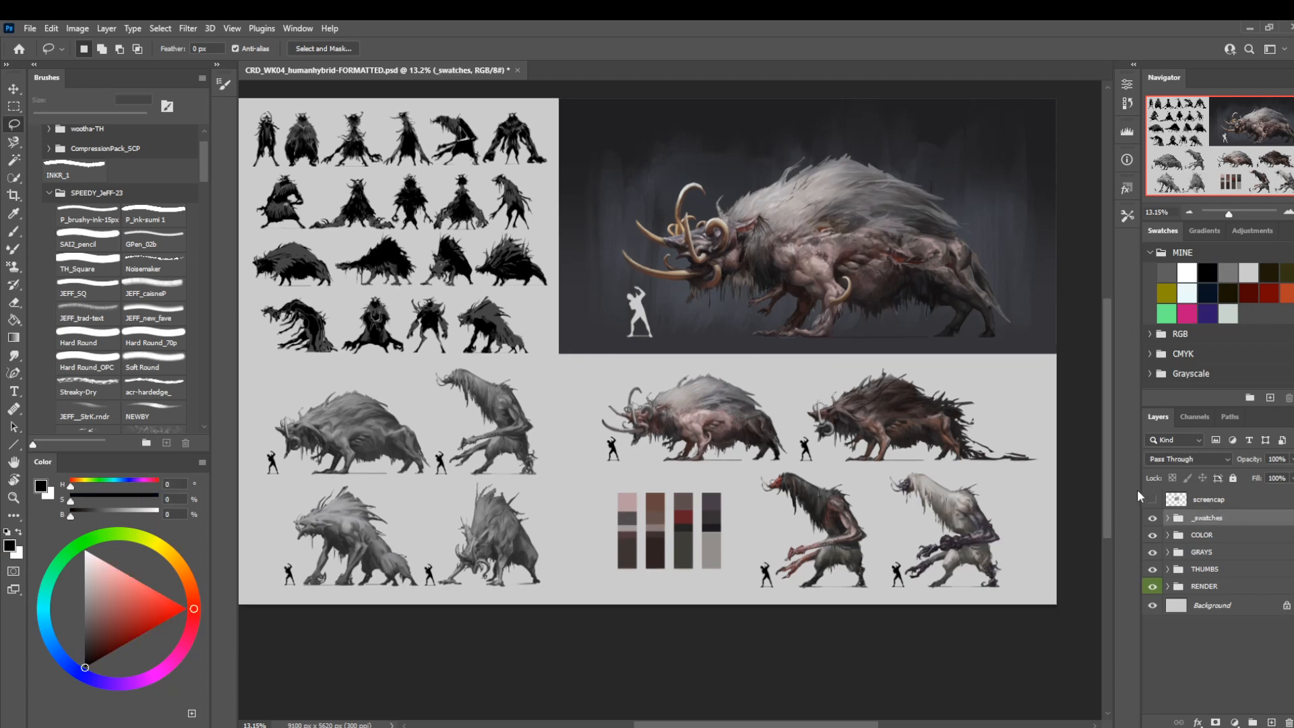
click(1153, 499)
key(z)
drag(705, 348, 633, 380)
click(1196, 503)
key(Delete)
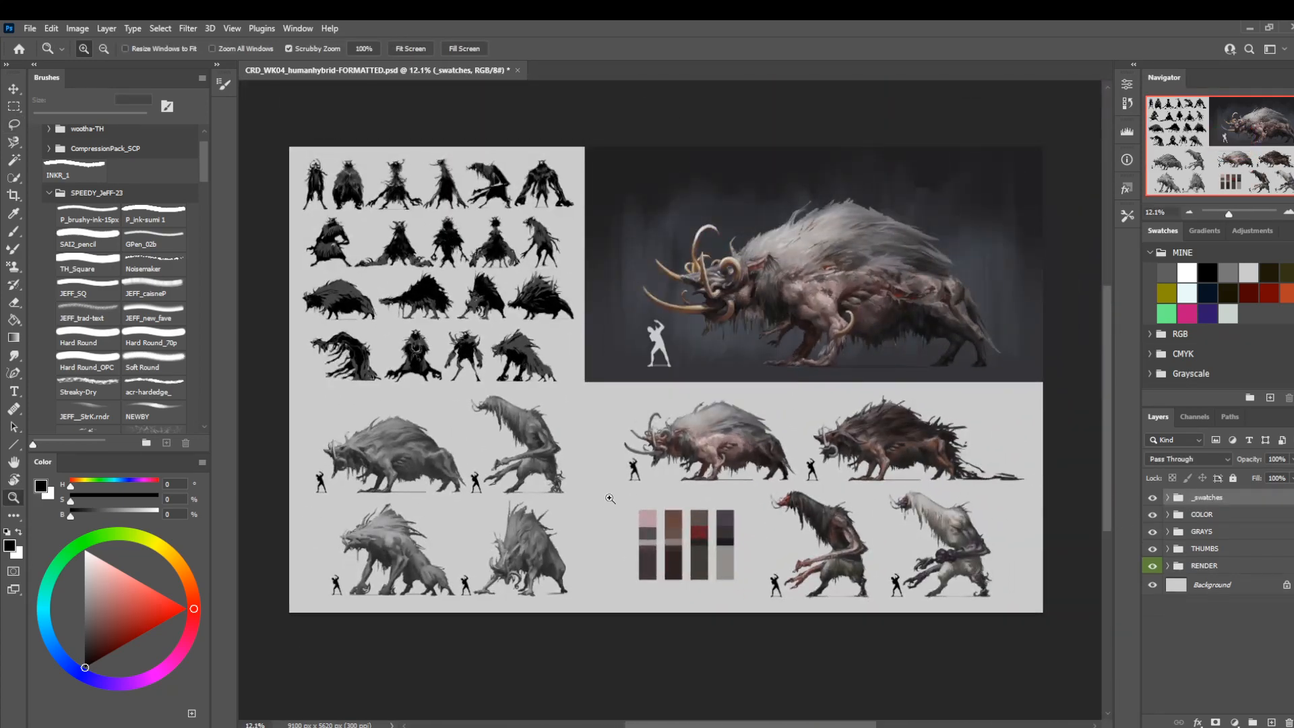
Add a new layer directly above the Background and draw a vertical black-to-transparent gradient from below the sheet to above it.
drag(773, 476, 749, 478)
drag(669, 436, 680, 440)
click(1211, 587)
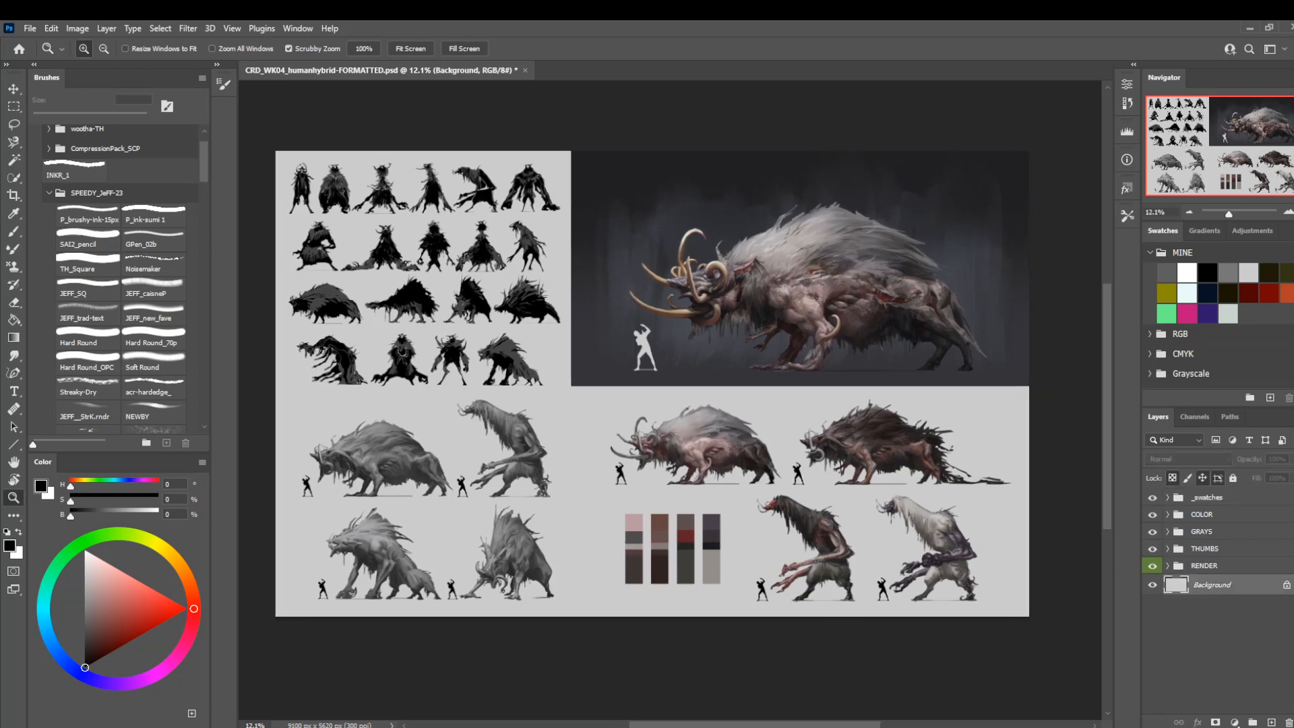
key(ctrl+shift+alt+n)
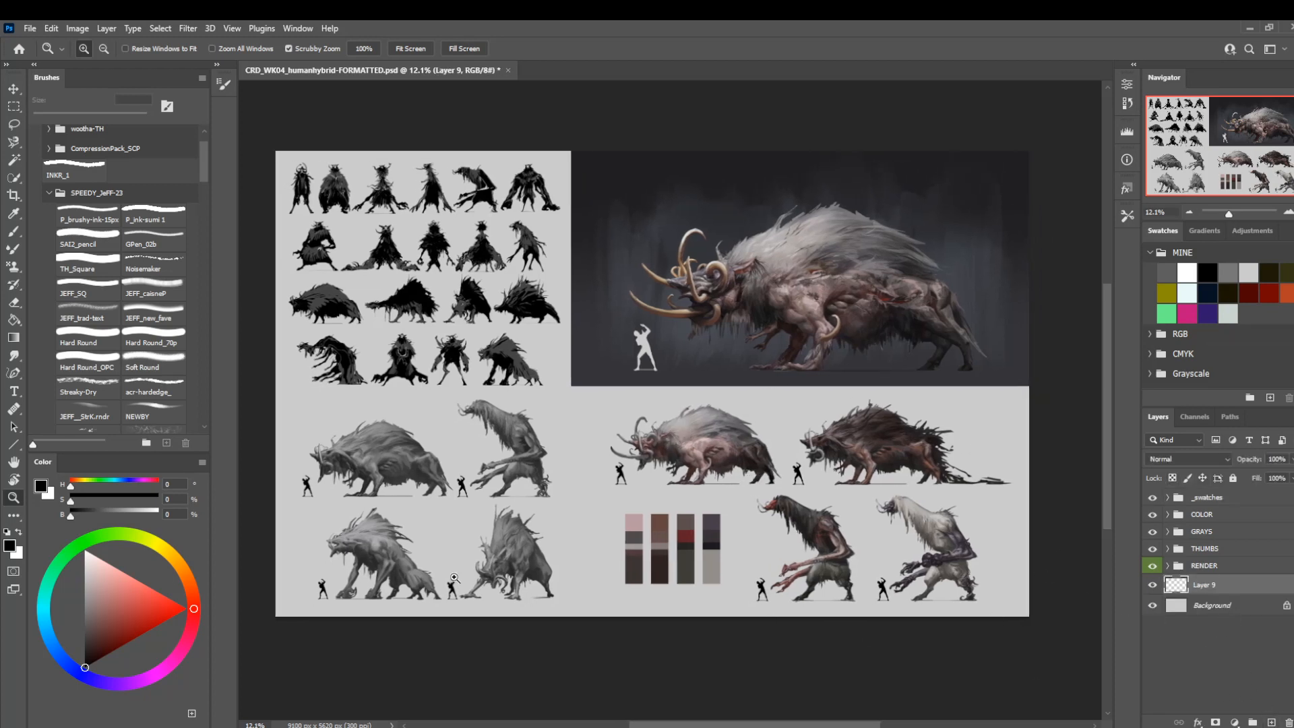
key(g)
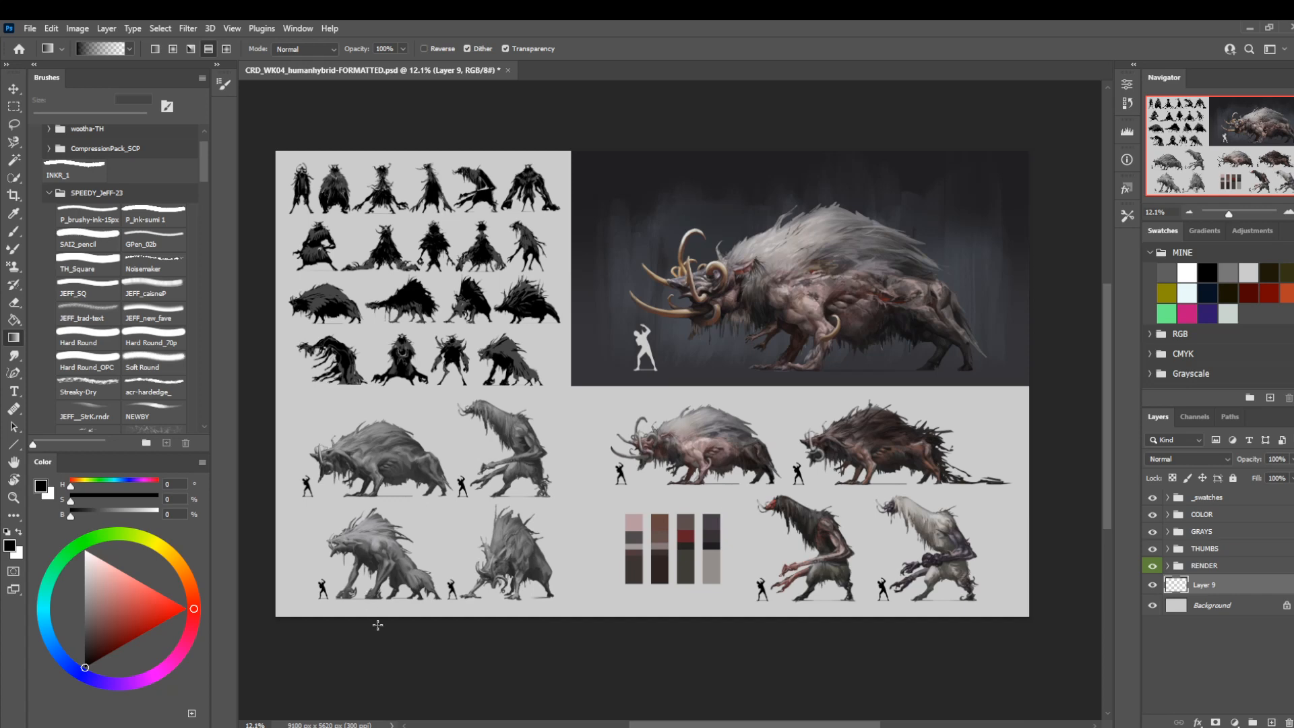
scroll(619, 620, down, 4)
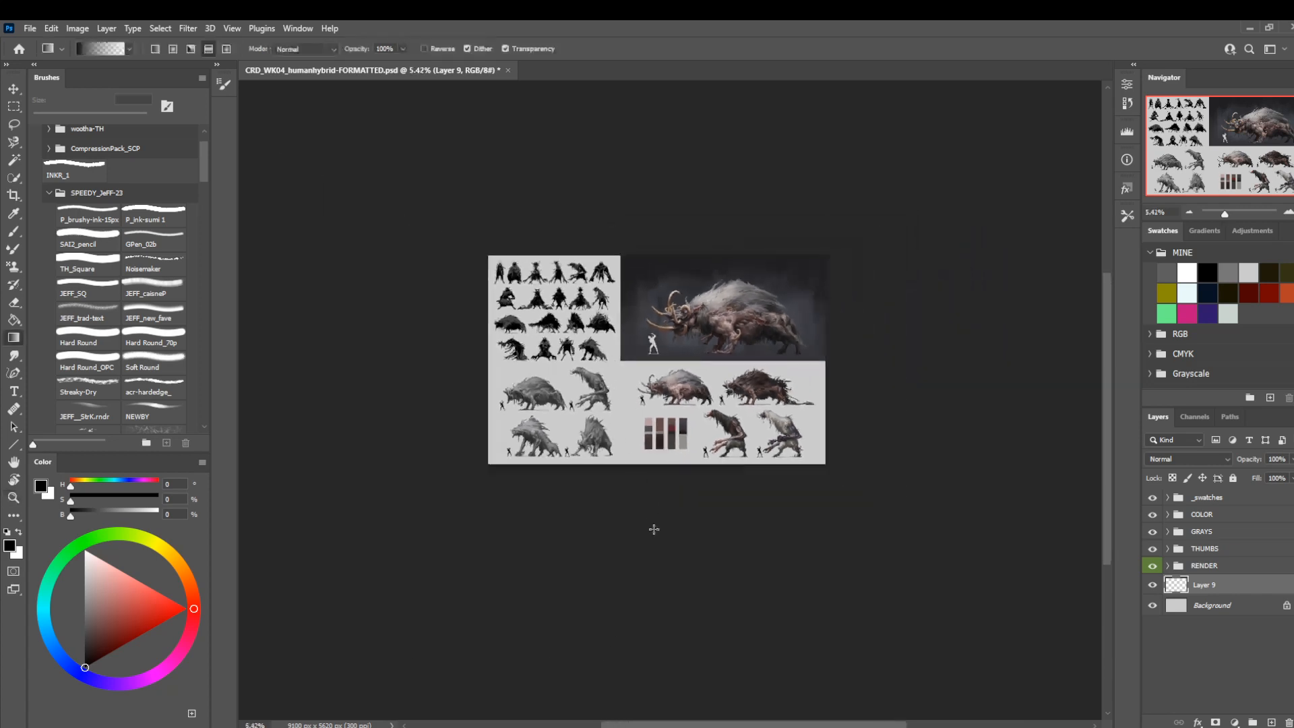
drag(680, 584, 680, 171)
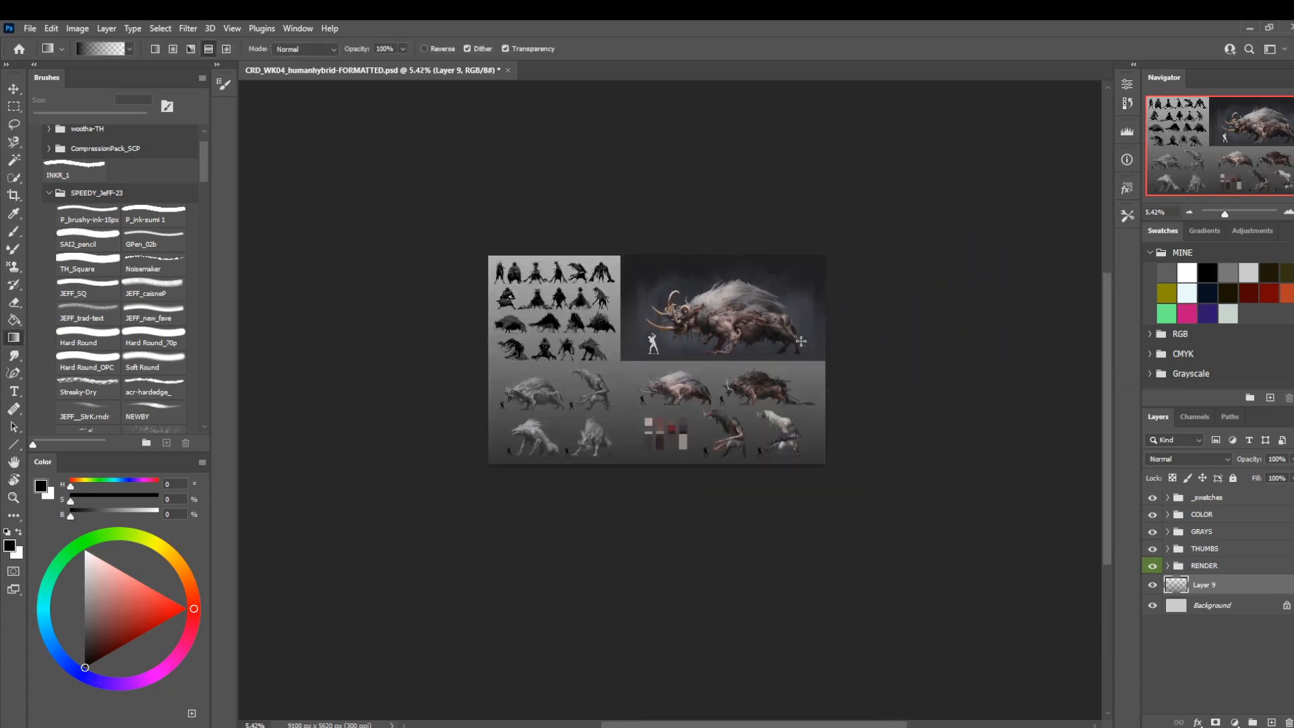
Lower the gradient layer's opacity to 32% and check it across the whole sheet.
mouse_move(1255, 463)
mouse_down()
mouse_move(1253, 485)
mouse_move(1255, 468)
mouse_move(1240, 465)
mouse_move(1252, 460)
mouse_up()
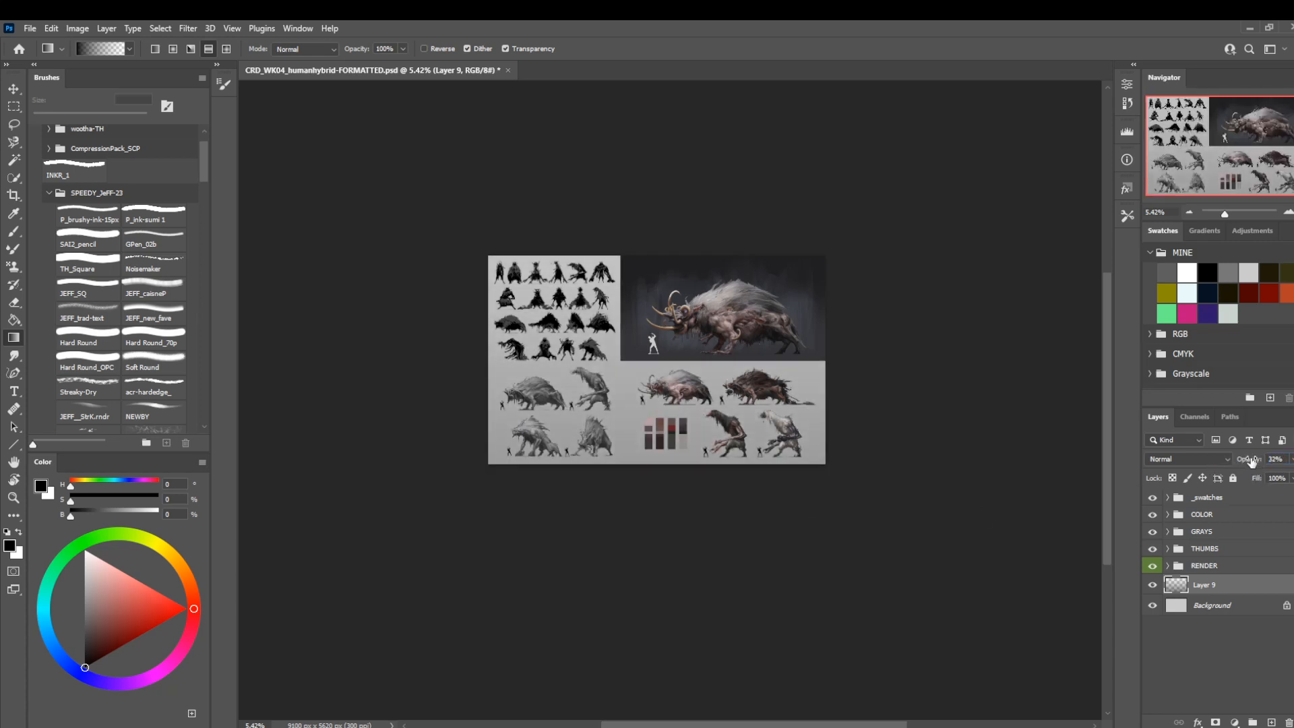
scroll(647, 435, up, 2)
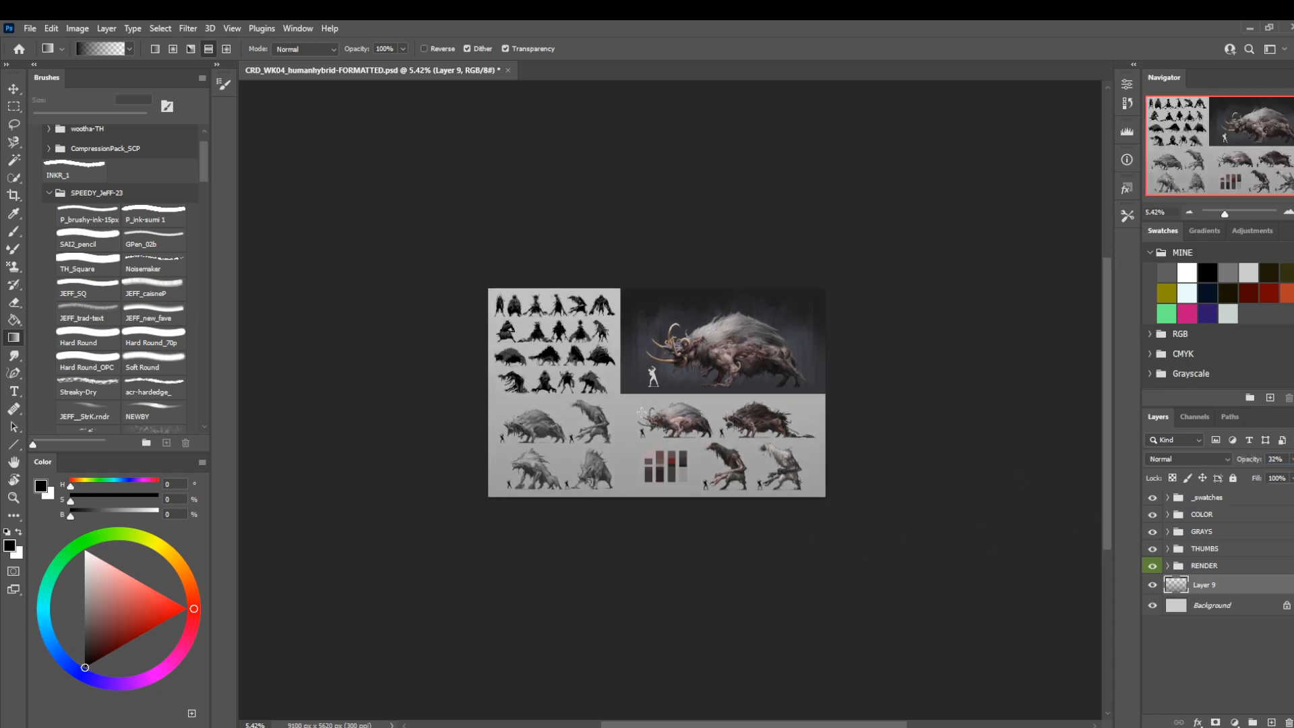
key(z)
drag(658, 349, 727, 439)
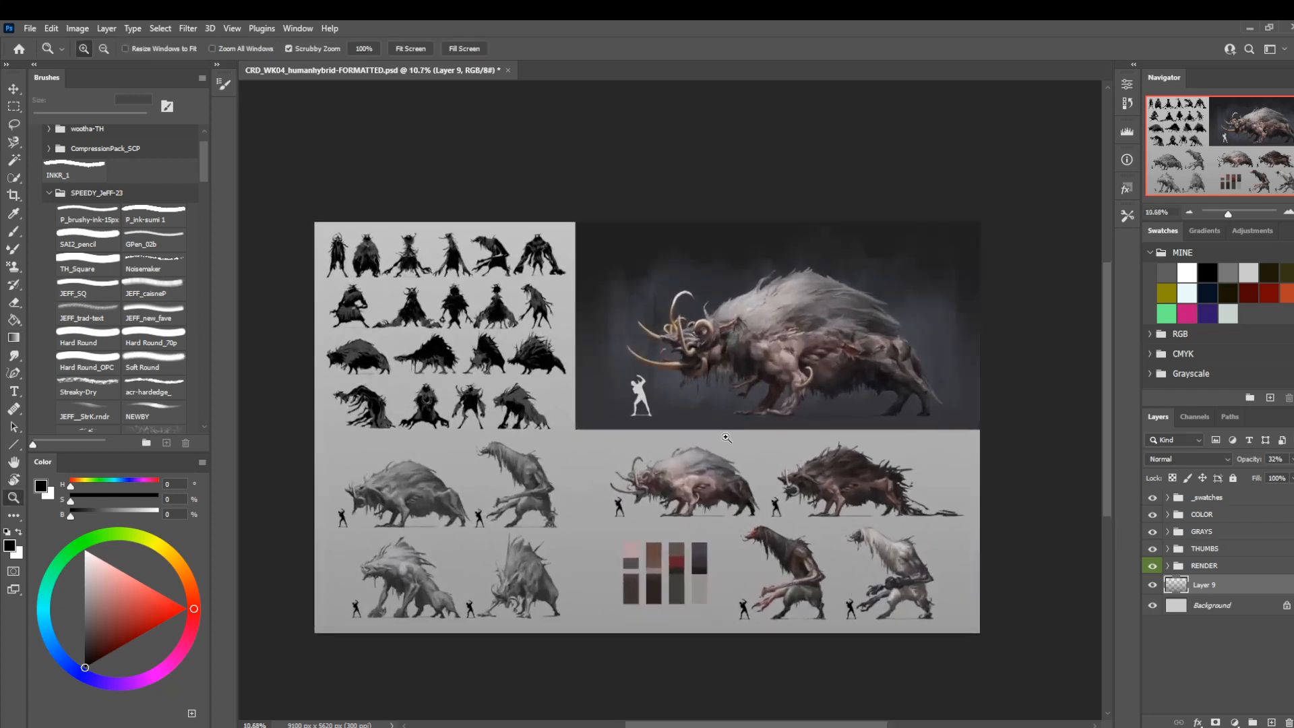
drag(662, 518, 724, 421)
drag(723, 421, 740, 444)
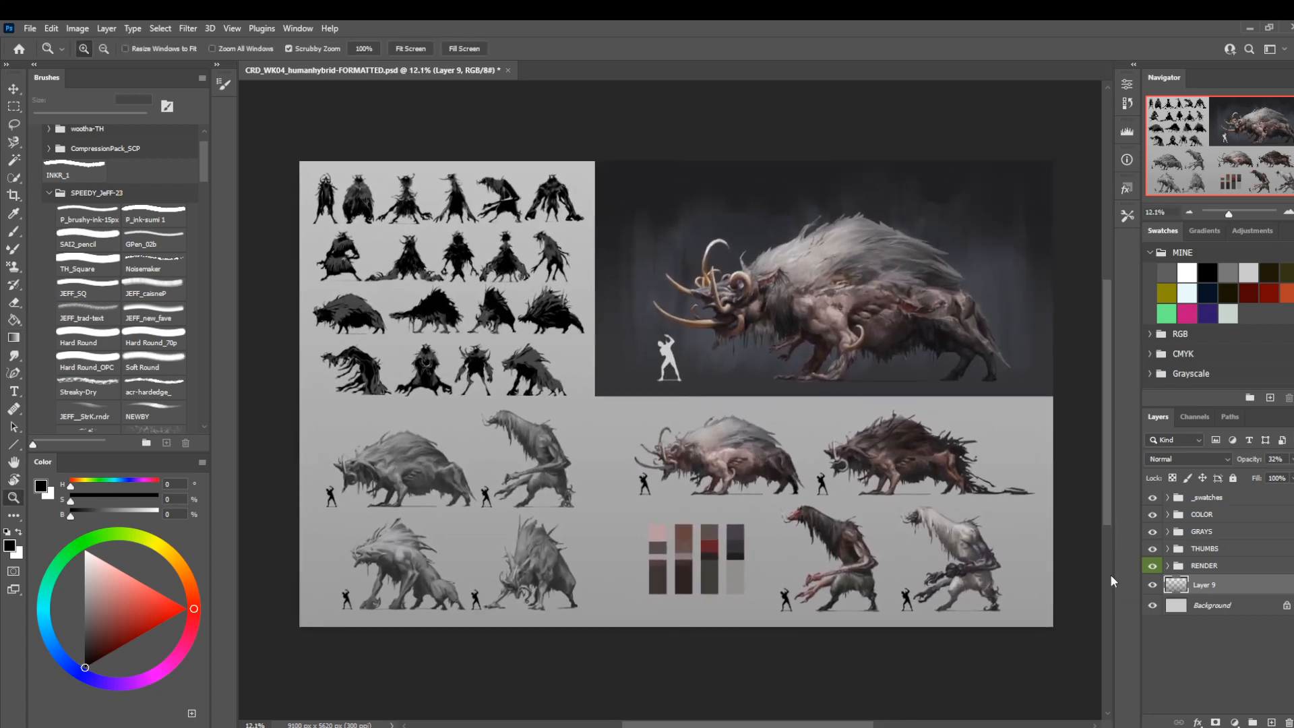
Compare the sheet with and without the gradient layer, and preview its values with the grayscale color proof.
click(1151, 586)
click(1152, 585)
drag(682, 602, 644, 567)
key(ctrl+y)
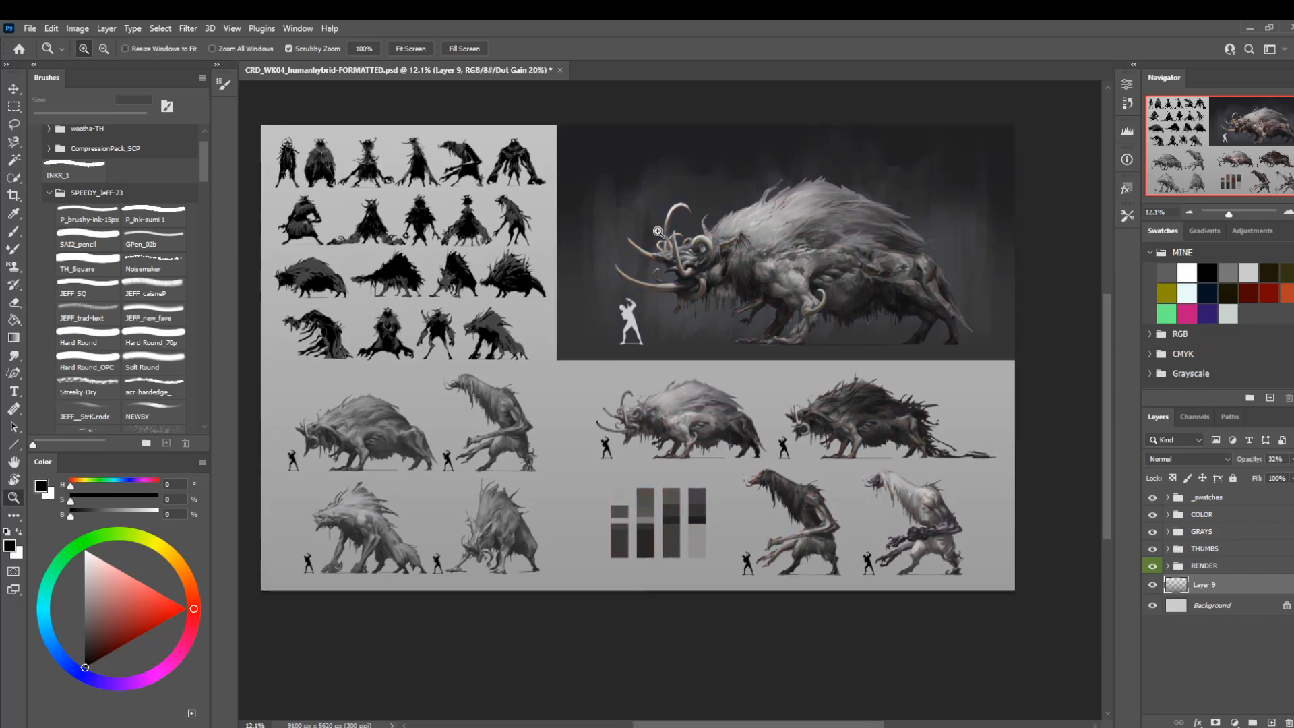
Switch the grayscale color proof off and examine the whole sheet in color at several zoom levels.
drag(654, 232, 692, 222)
key(ctrl+y)
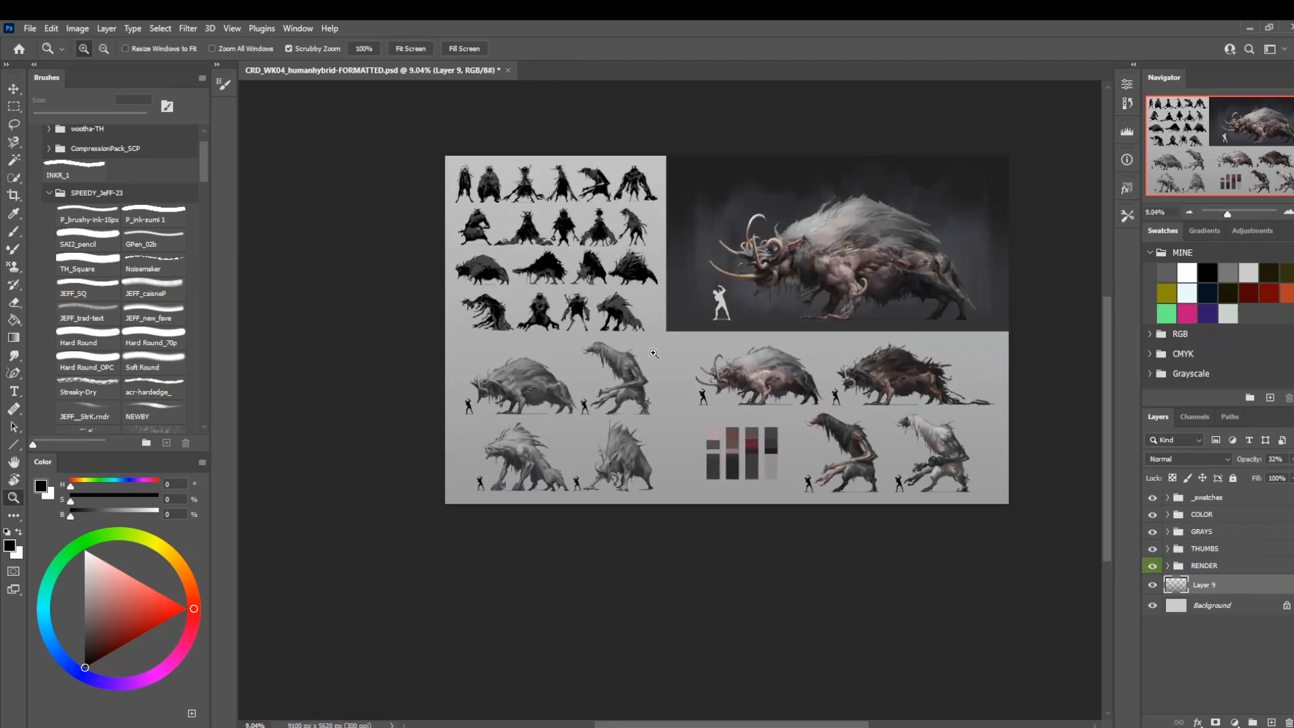
drag(825, 447, 742, 496)
drag(657, 409, 707, 406)
drag(645, 439, 666, 453)
drag(672, 450, 644, 454)
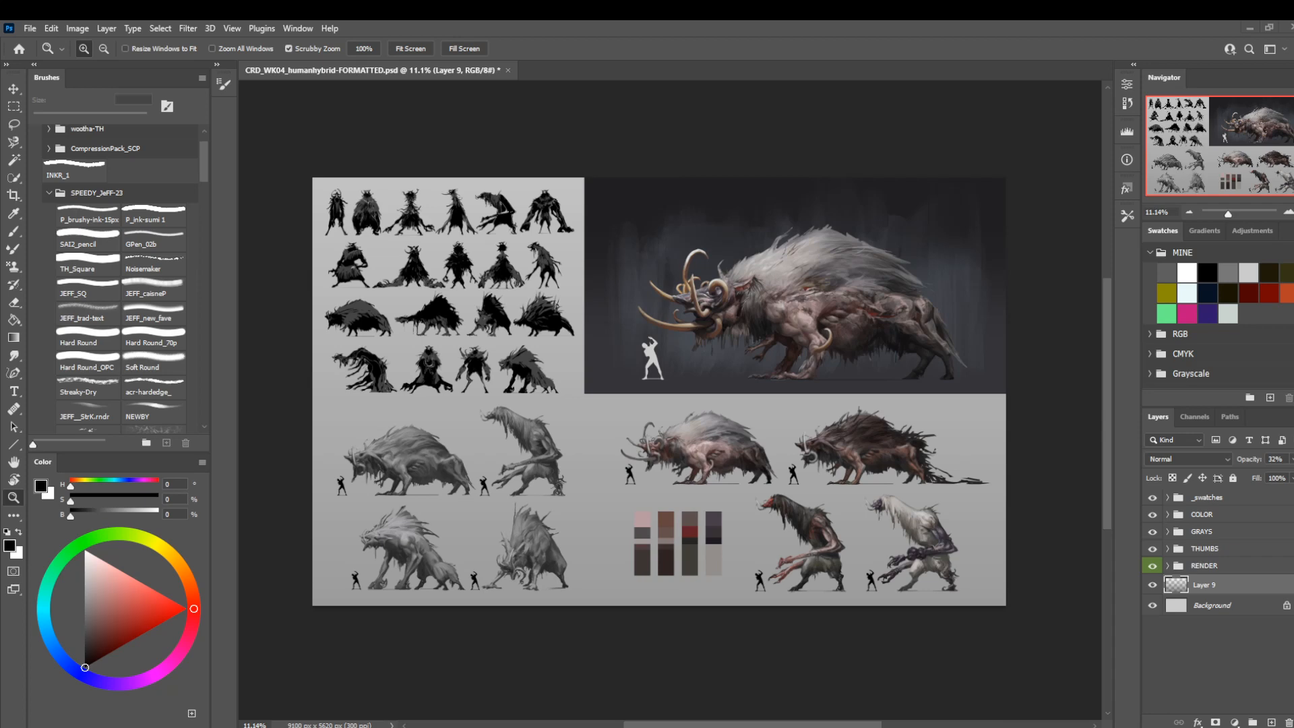
drag(620, 334, 644, 378)
scroll(717, 335, down, 1)
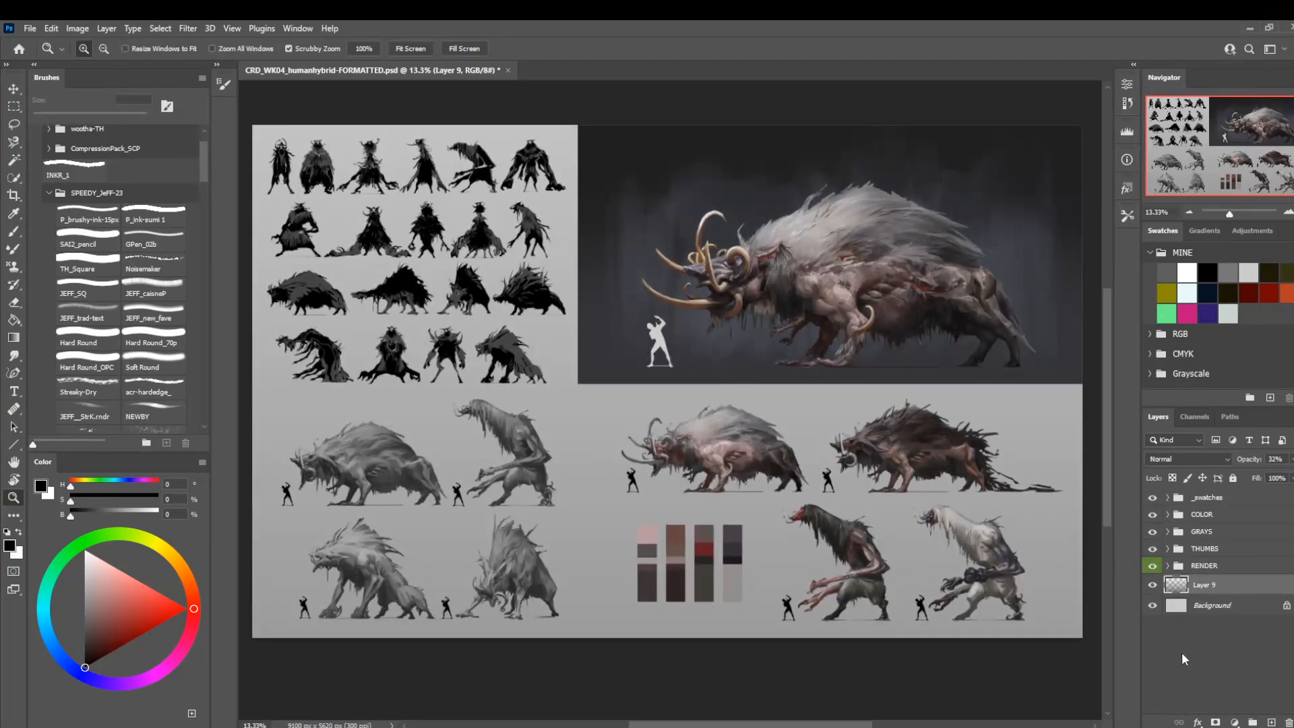
Try an opacity of 30% on the background gradient layer, check the sheet small, and settle on 27%.
drag(1240, 464, 1244, 465)
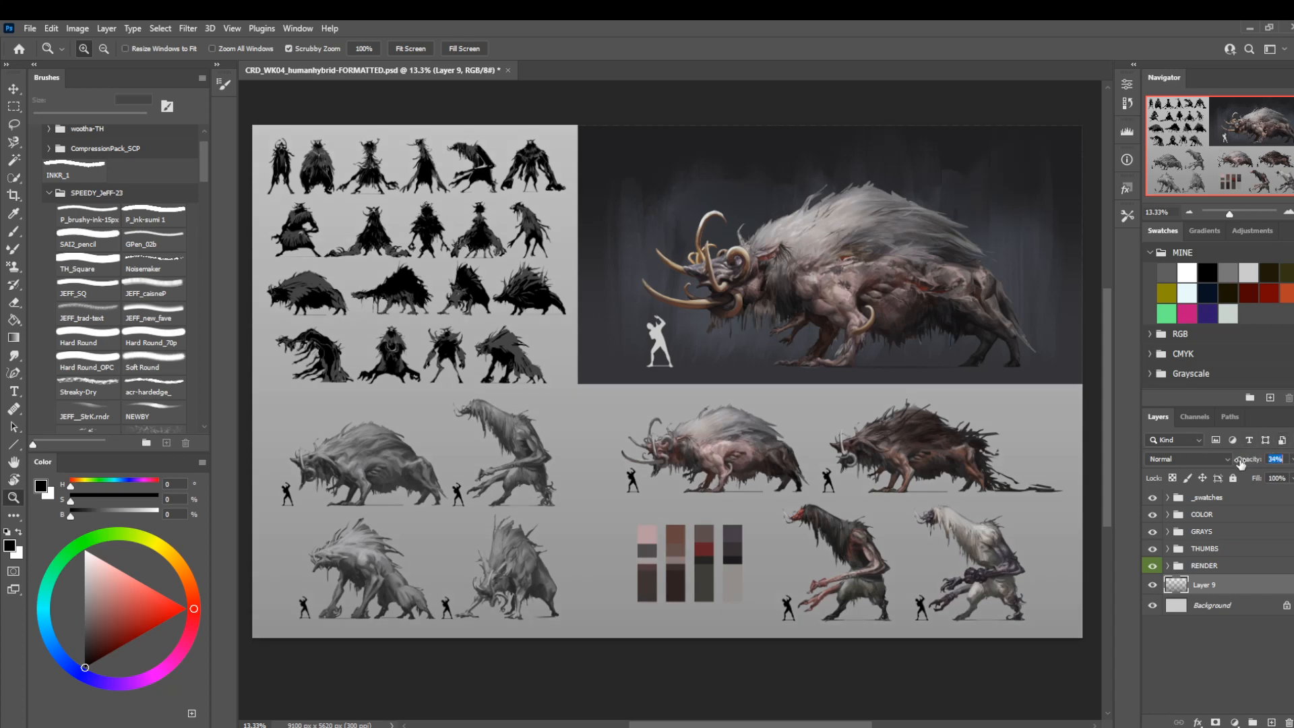
drag(1245, 463, 1243, 463)
drag(730, 372, 758, 399)
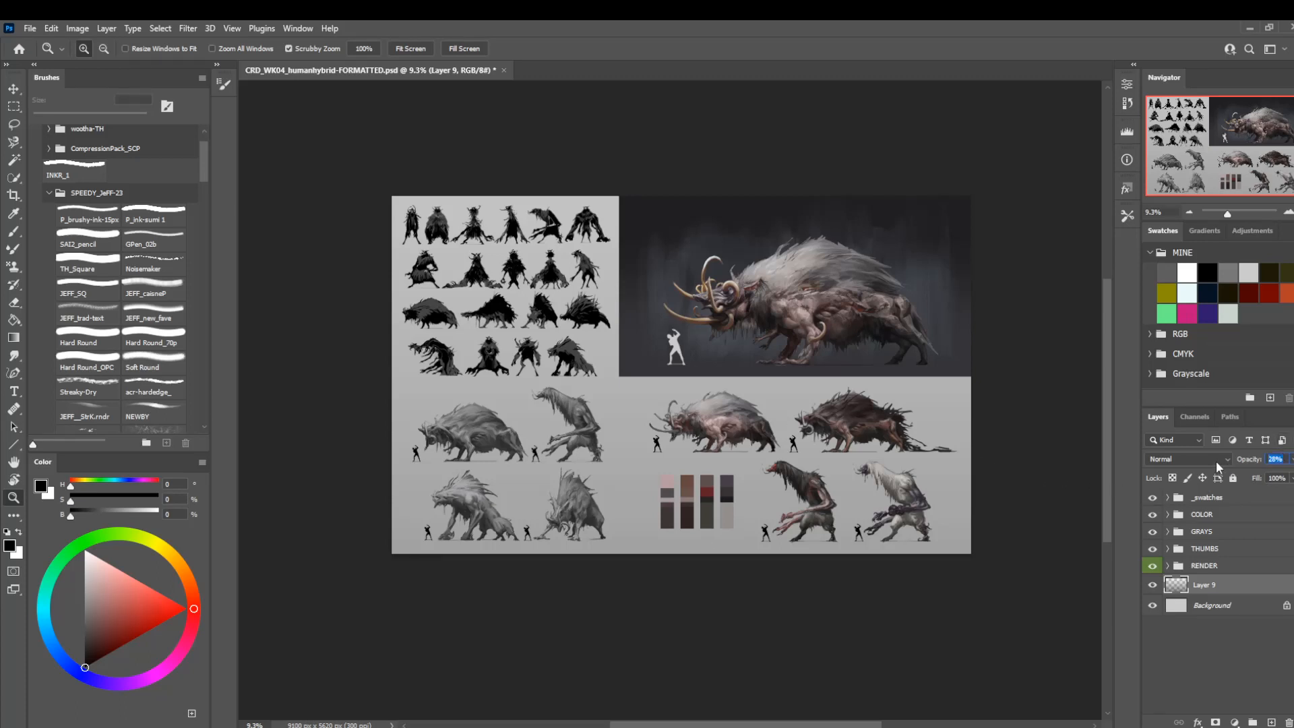
text(30)
drag(679, 454, 637, 389)
drag(716, 250, 631, 401)
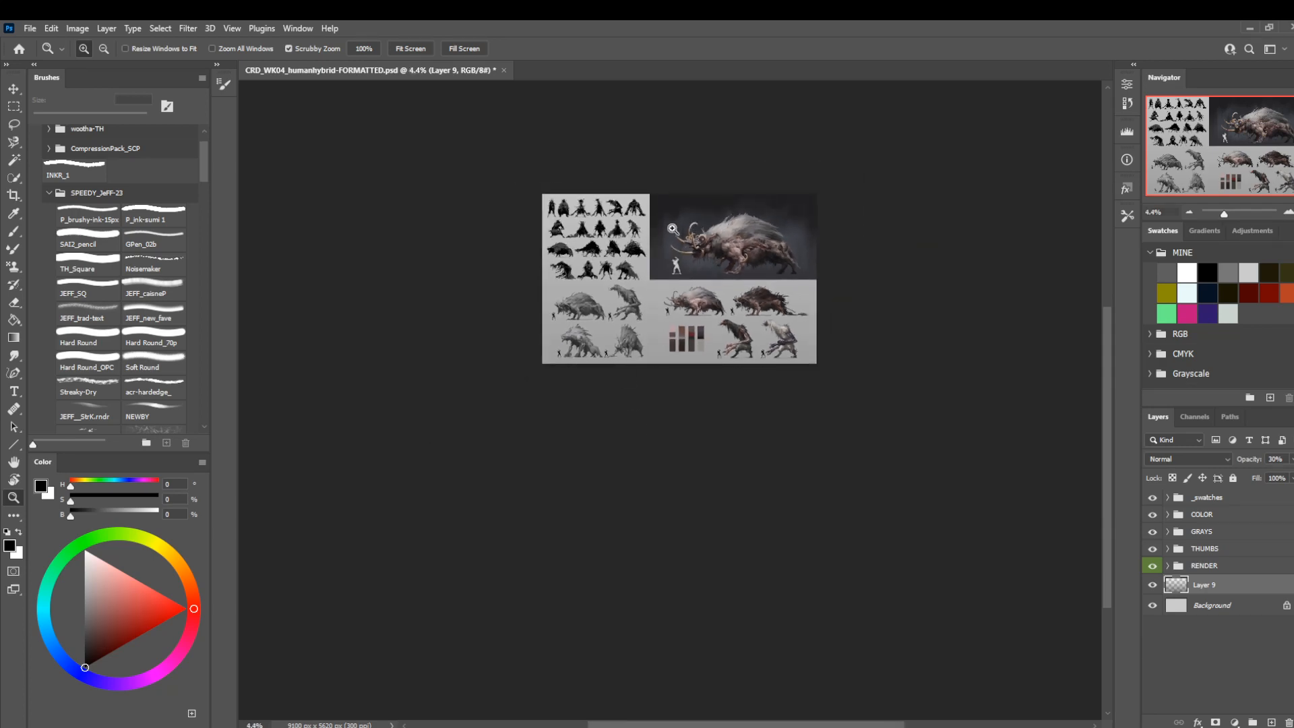
drag(674, 230, 612, 363)
drag(674, 220, 940, 369)
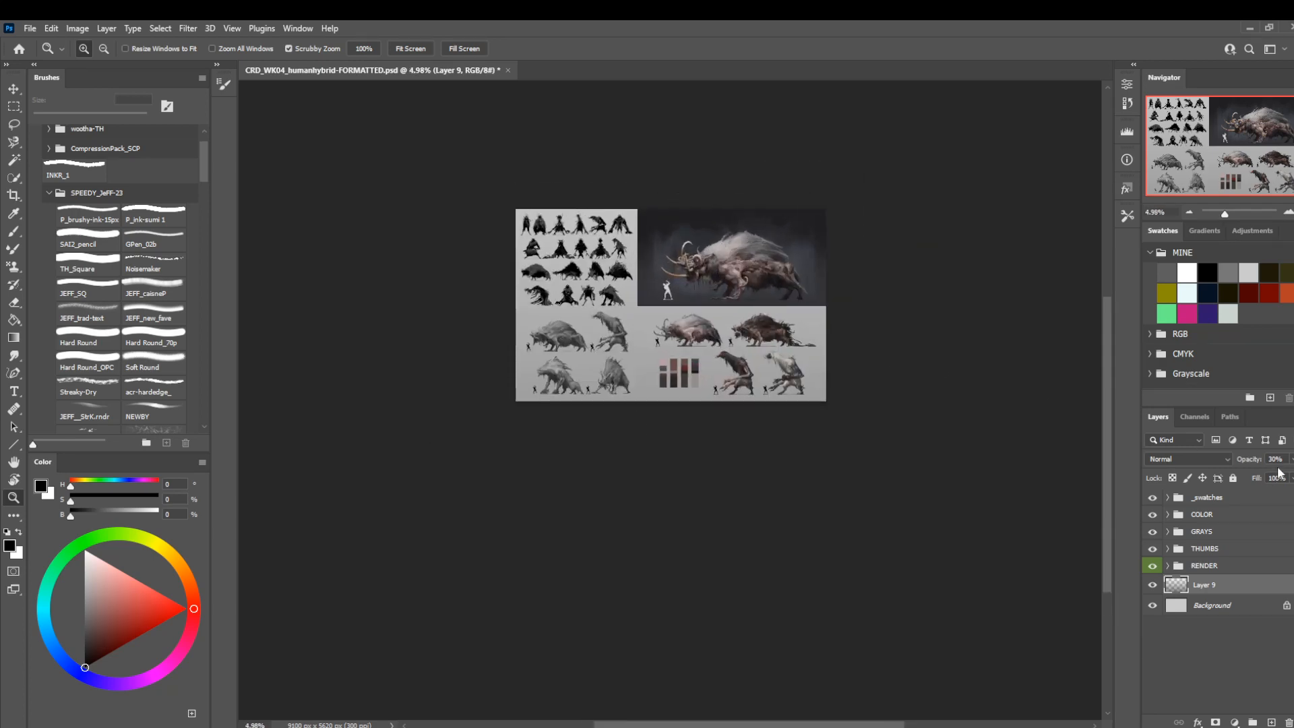
text(27)
drag(704, 278, 759, 375)
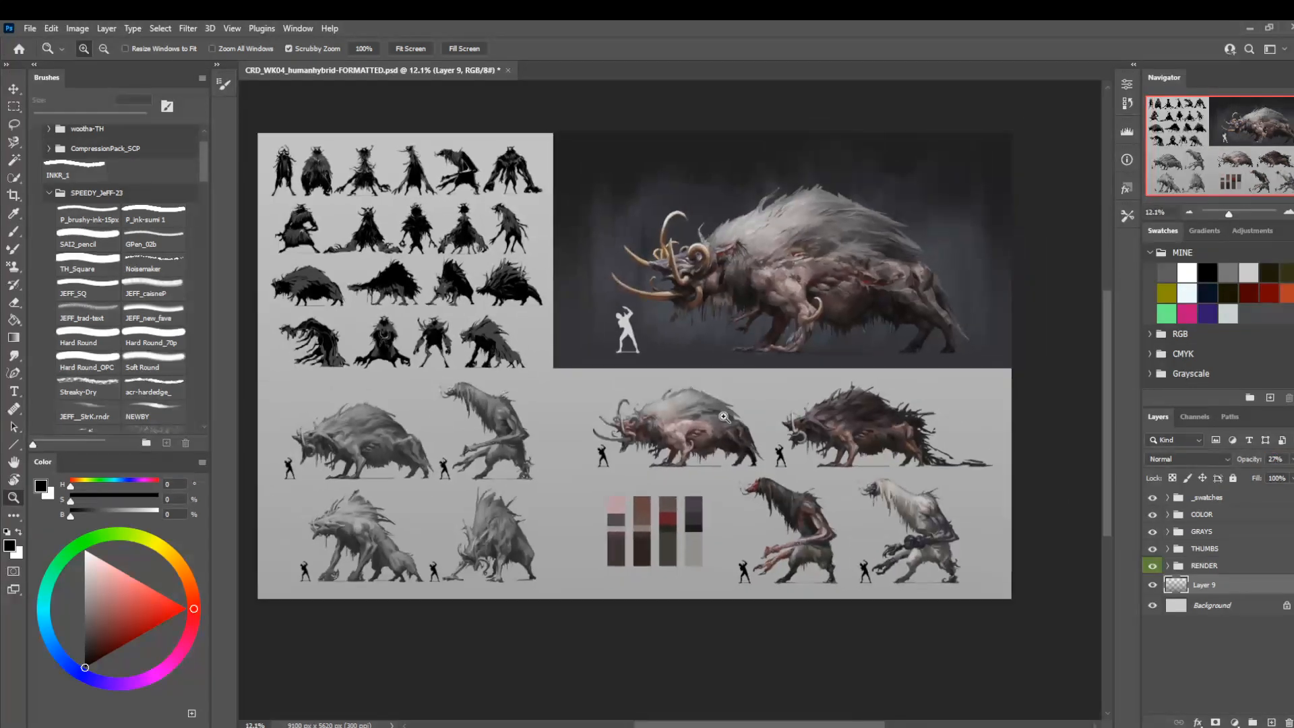
Add a new layer above the _swatches group and ready the acr-hardedge_ brush at 40 px with white.
drag(414, 251, 420, 260)
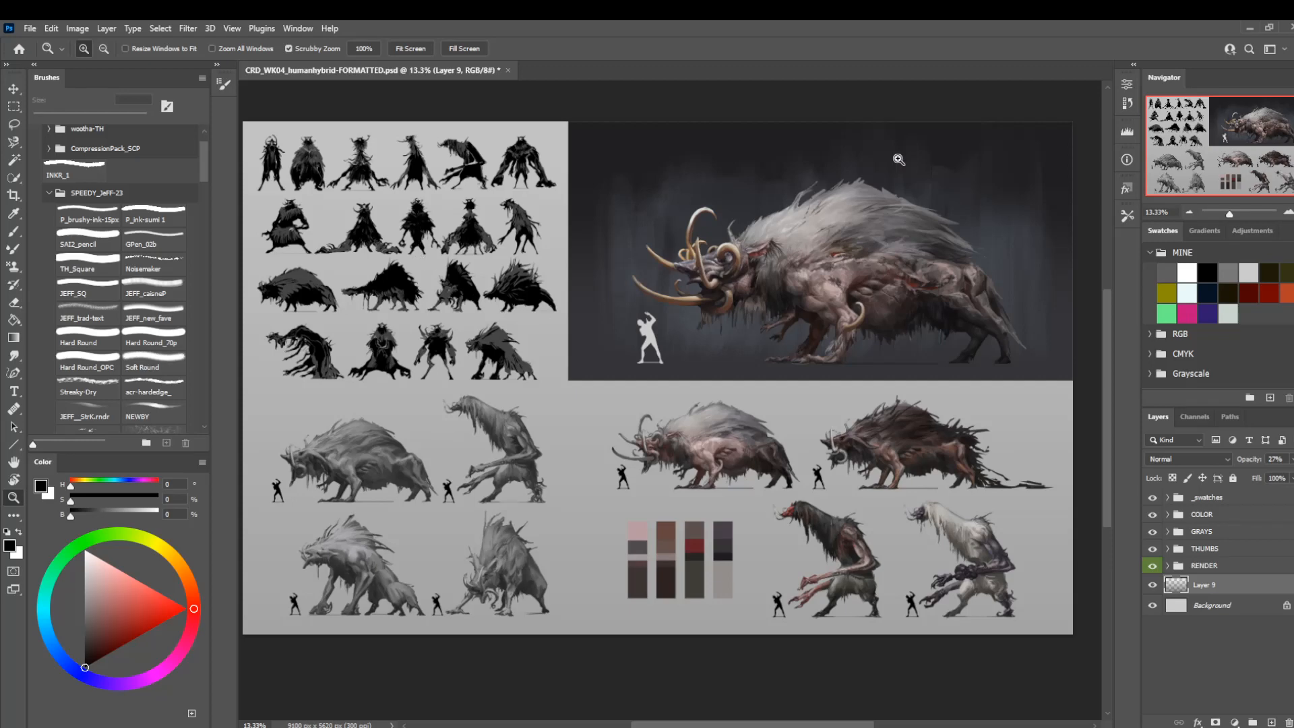
drag(1013, 114, 1045, 140)
click(1194, 498)
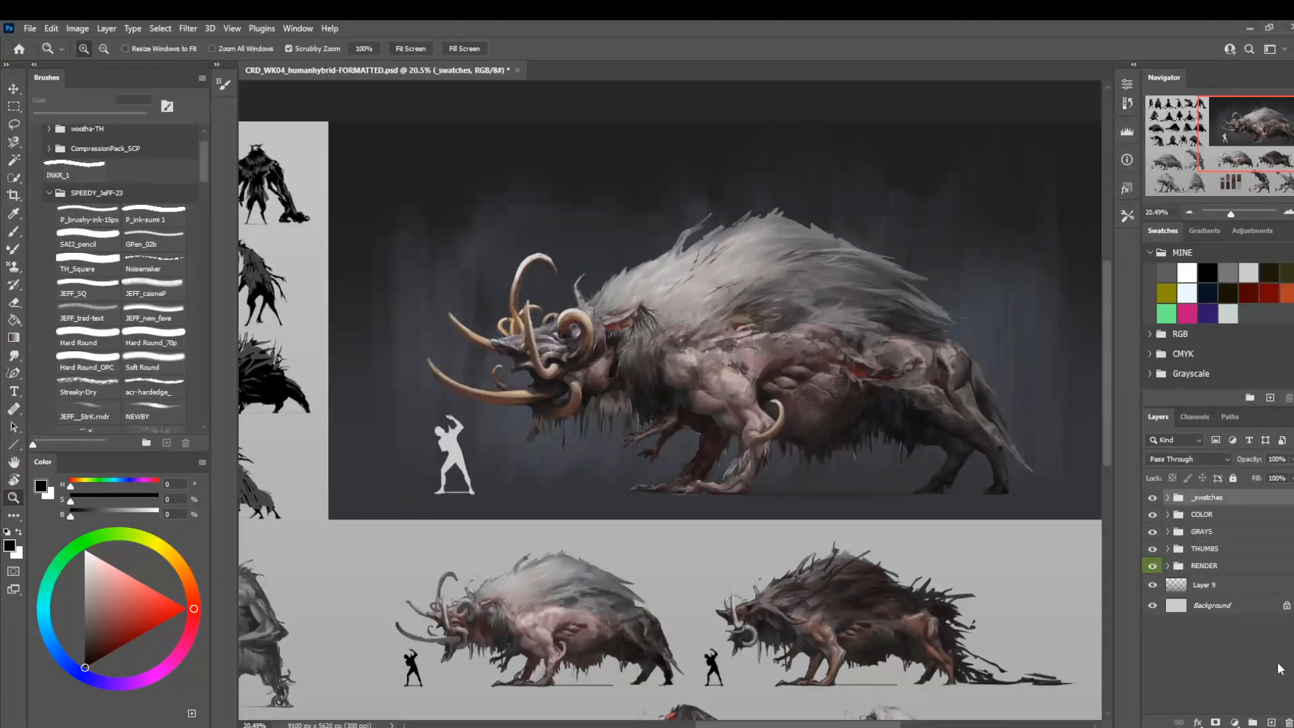
click(1271, 721)
drag(816, 347, 633, 483)
drag(808, 313, 821, 322)
key(b)
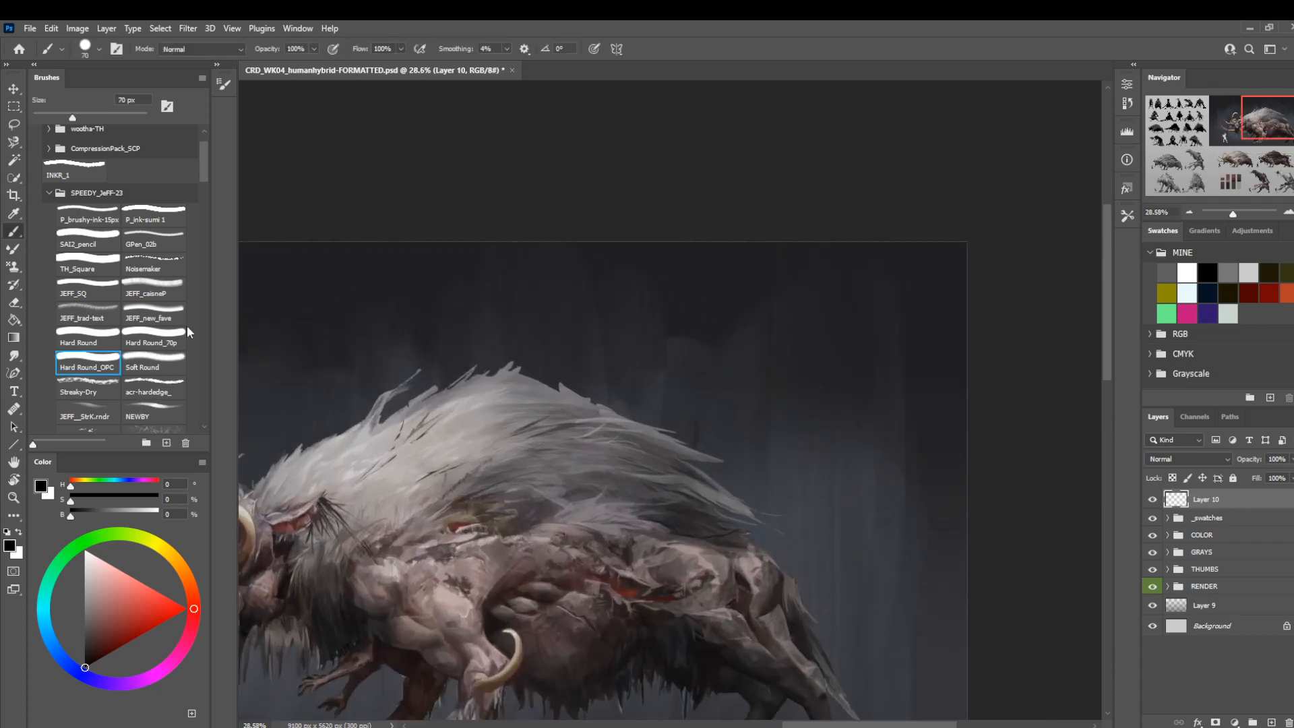
click(155, 385)
key(x)
key(bracketleft)
key(bracketleft)
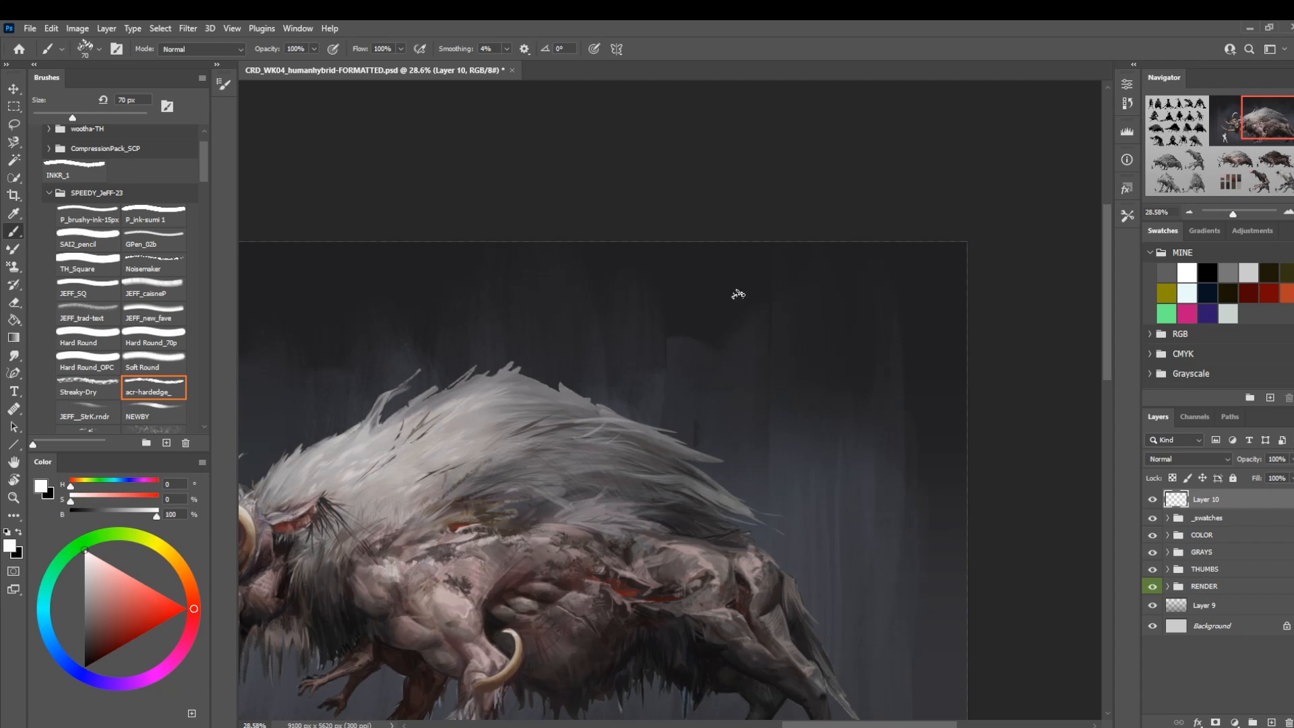
Handwrite the artist's name in the render's upper-right corner, reducing the first name's height before adding the surname.
drag(772, 246, 736, 305)
drag(759, 250, 757, 290)
mouse_move(785, 249)
mouse_down()
mouse_move(762, 316)
mouse_move(788, 298)
mouse_move(781, 320)
mouse_up()
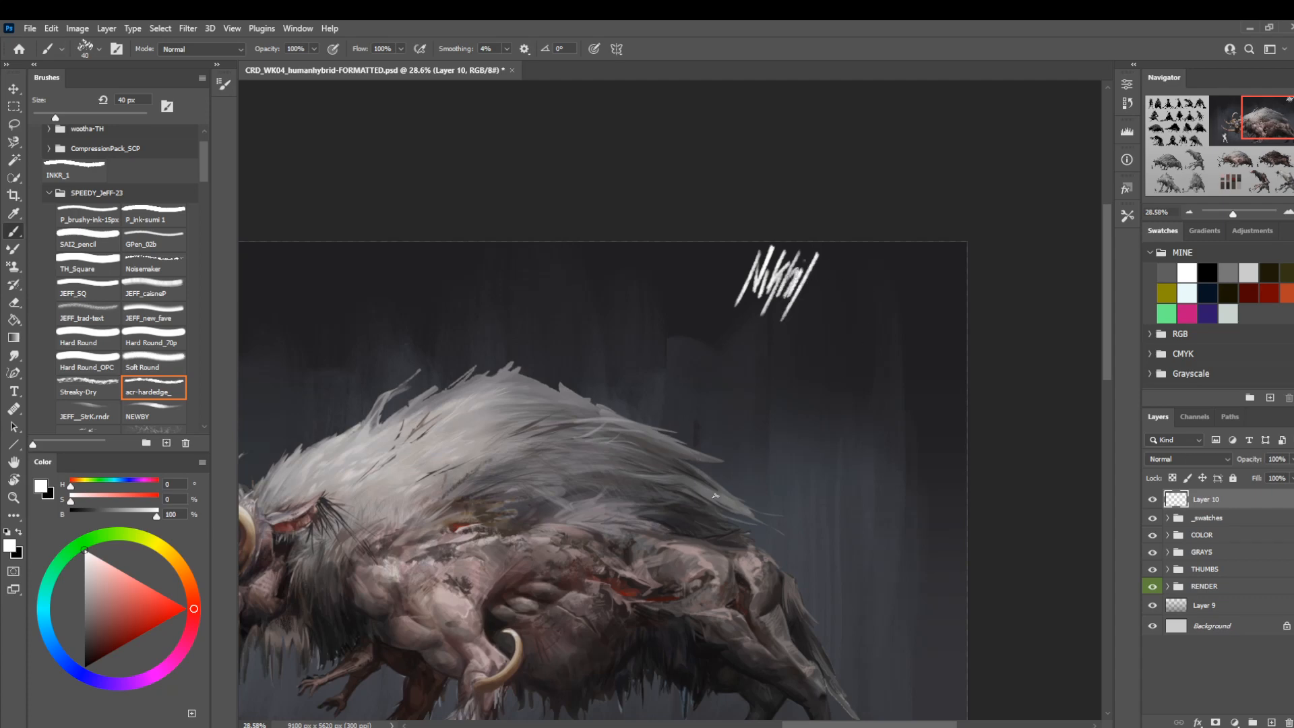
key(ctrl+t)
drag(777, 244, 811, 315)
key(Return)
mouse_move(848, 273)
mouse_down()
mouse_move(829, 318)
mouse_move(842, 291)
mouse_move(843, 322)
mouse_move(854, 311)
mouse_up()
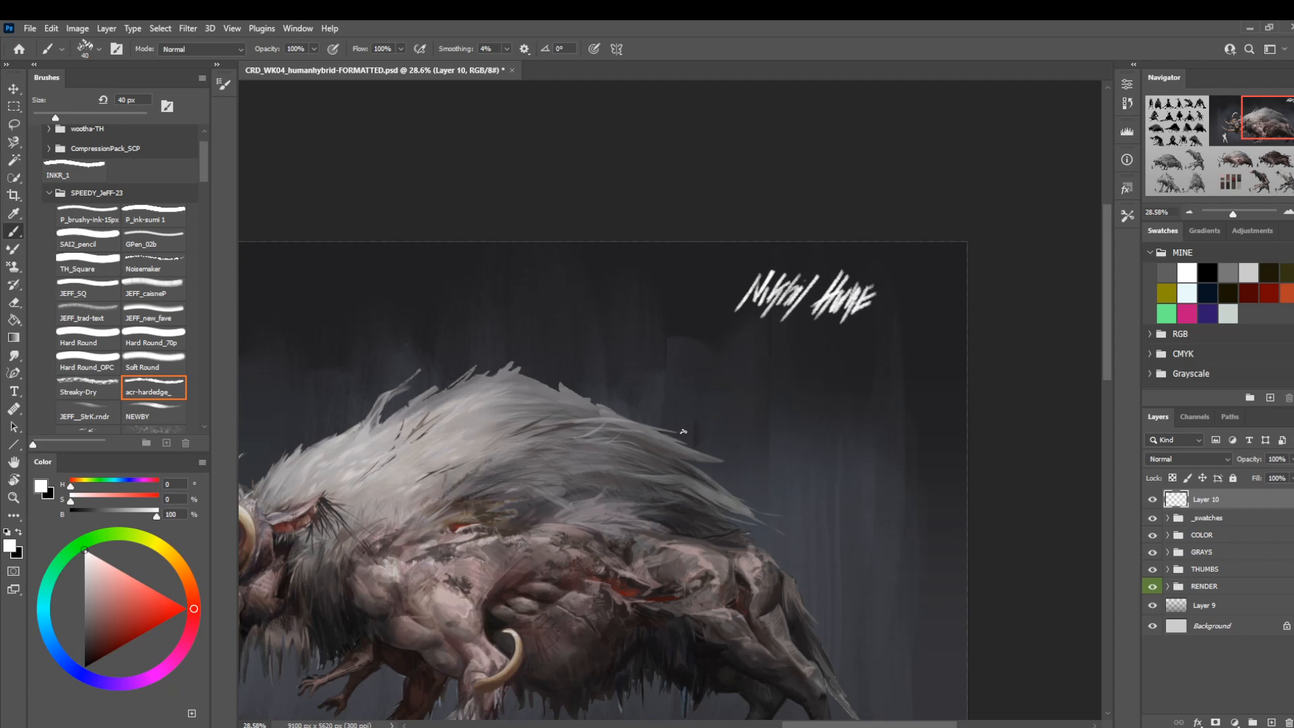
Widen, skew and flatten the signature, and rotate it about -4.1°.
key(ctrl+t)
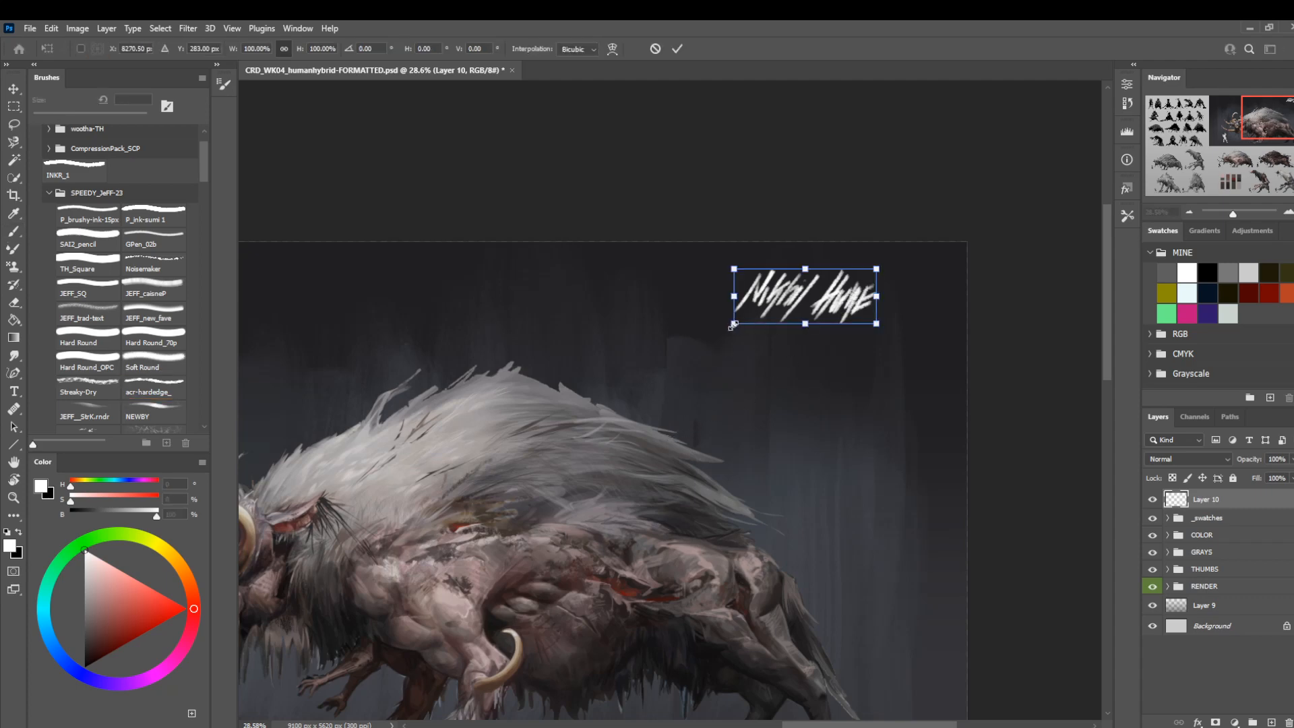
drag(733, 326, 706, 335)
drag(878, 270, 898, 280)
drag(876, 329, 877, 338)
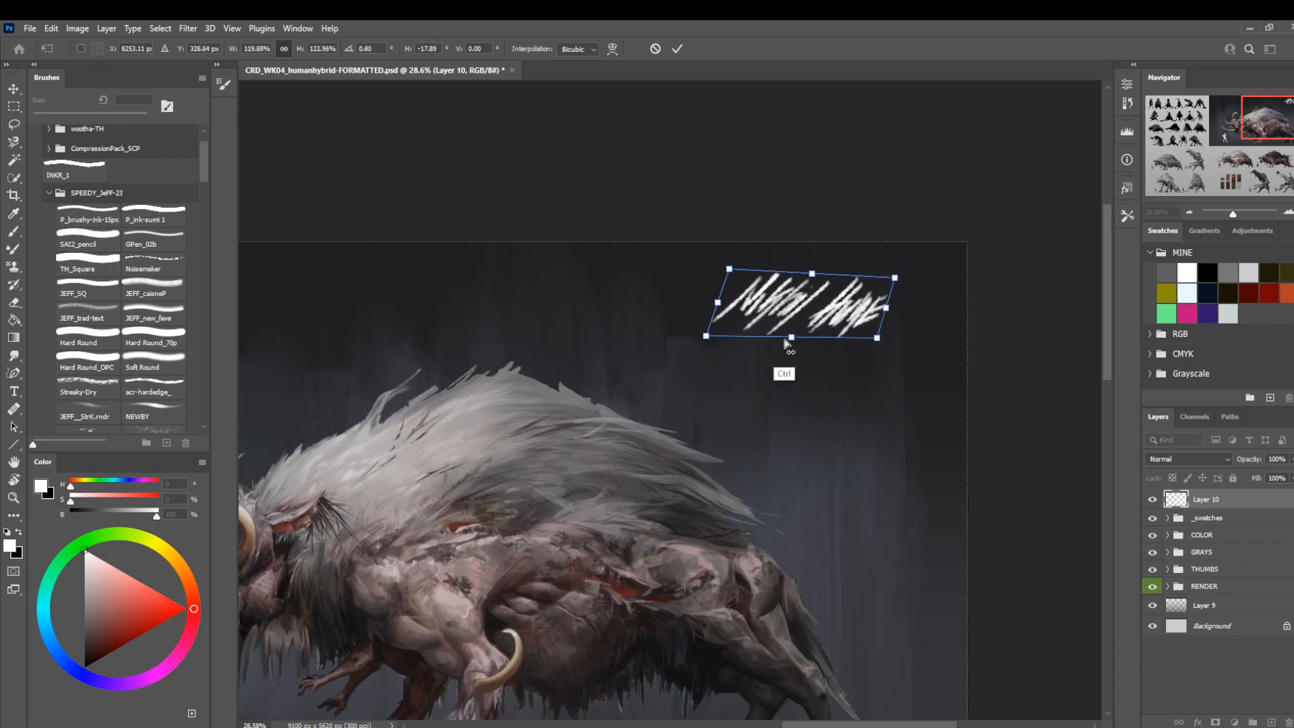
drag(785, 343, 798, 326)
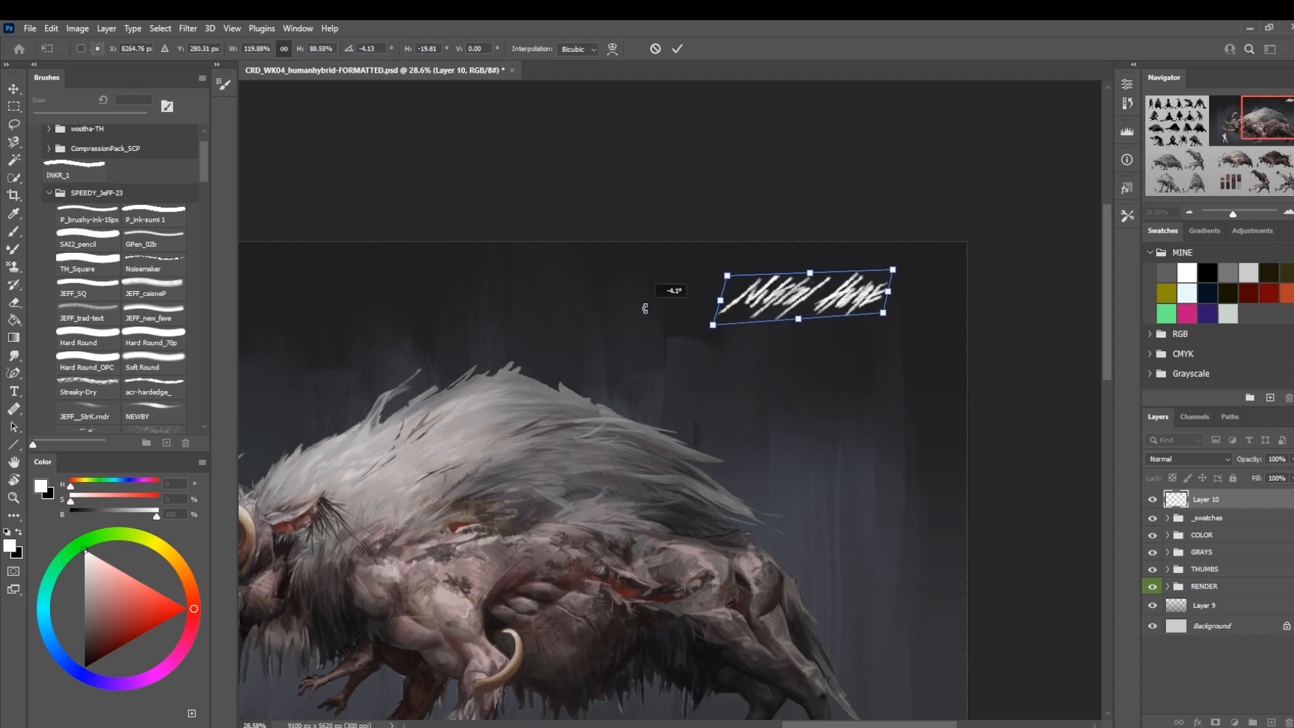
key(Return)
Lasso the signature's surname, shift it closer to the first name and deselect it.
key(b)
key(l)
mouse_move(851, 286)
mouse_down()
mouse_move(864, 269)
mouse_move(805, 327)
mouse_move(939, 282)
mouse_up()
key(v)
key(shift+Left)
key(shift+Left)
key(shift+Left)
key(shift+Left)
key(shift+Left)
key(shift+Left)
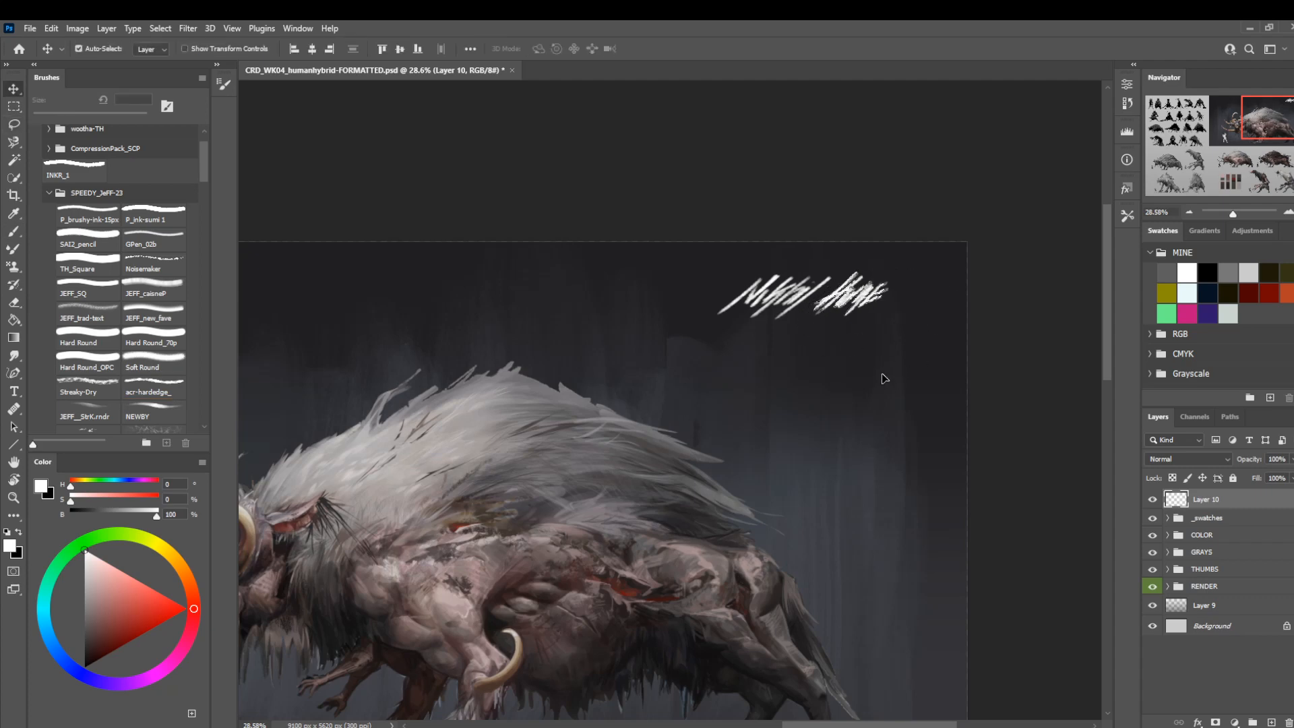
key(ctrl+d)
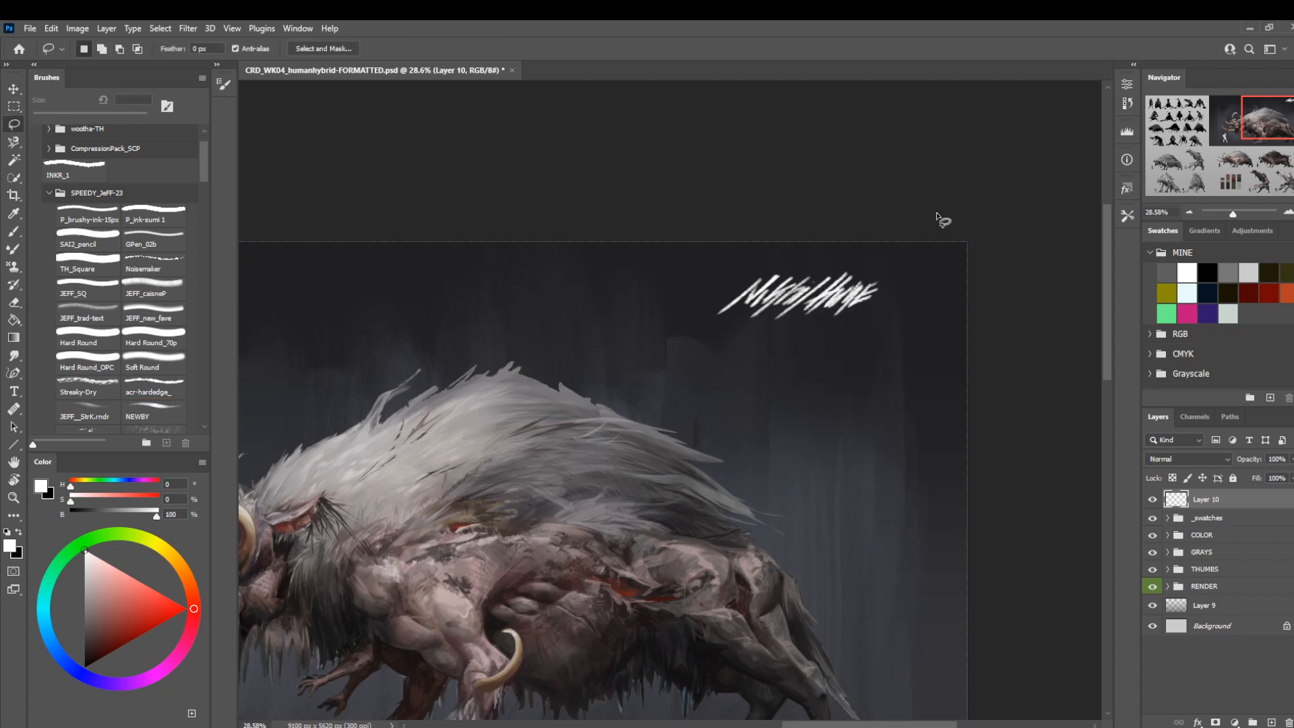
Move the signature closer to the render's upper-right corner and check it against the whole sheet.
key(ctrl+t)
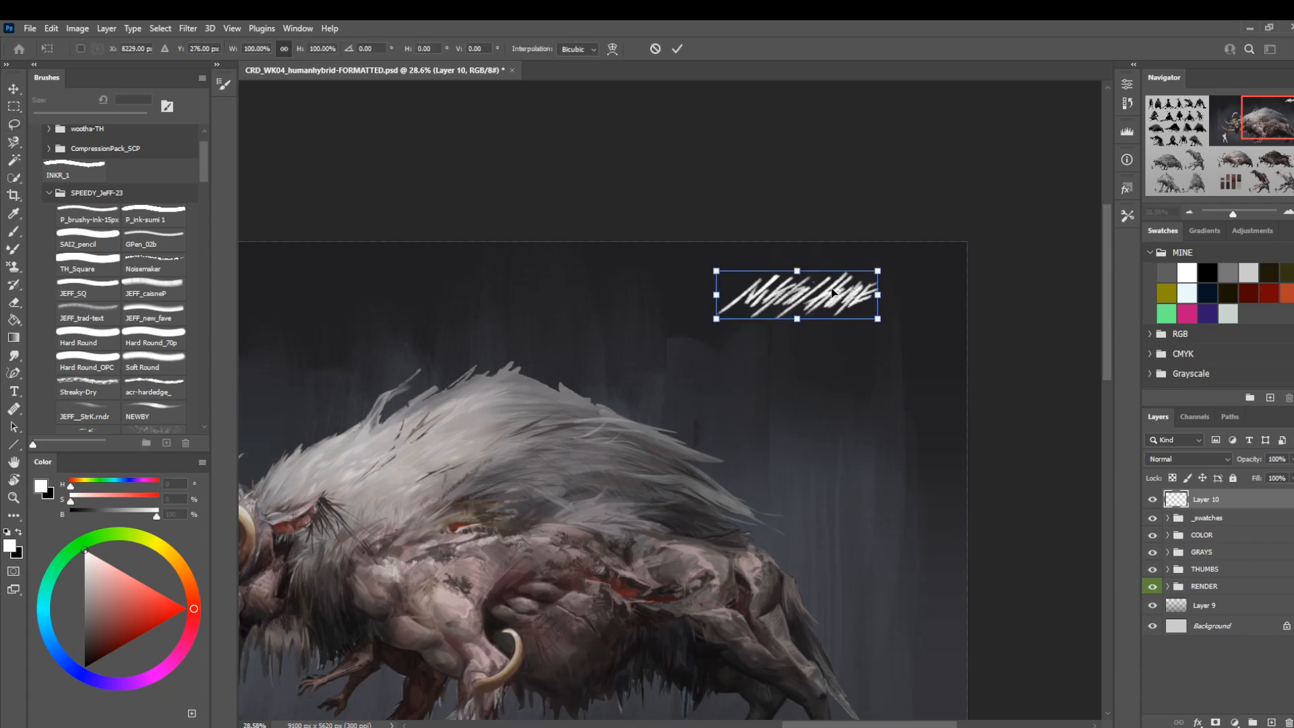
drag(833, 291, 886, 276)
key(Return)
key(z)
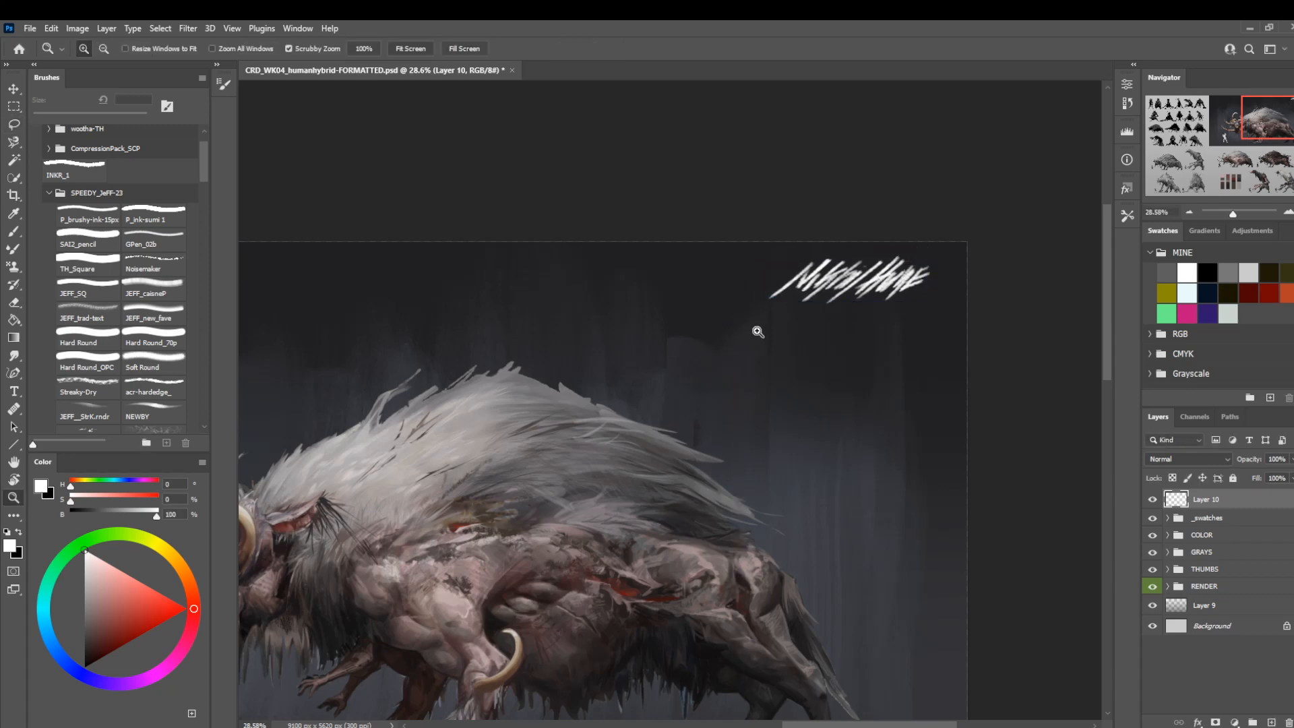
drag(759, 331, 681, 289)
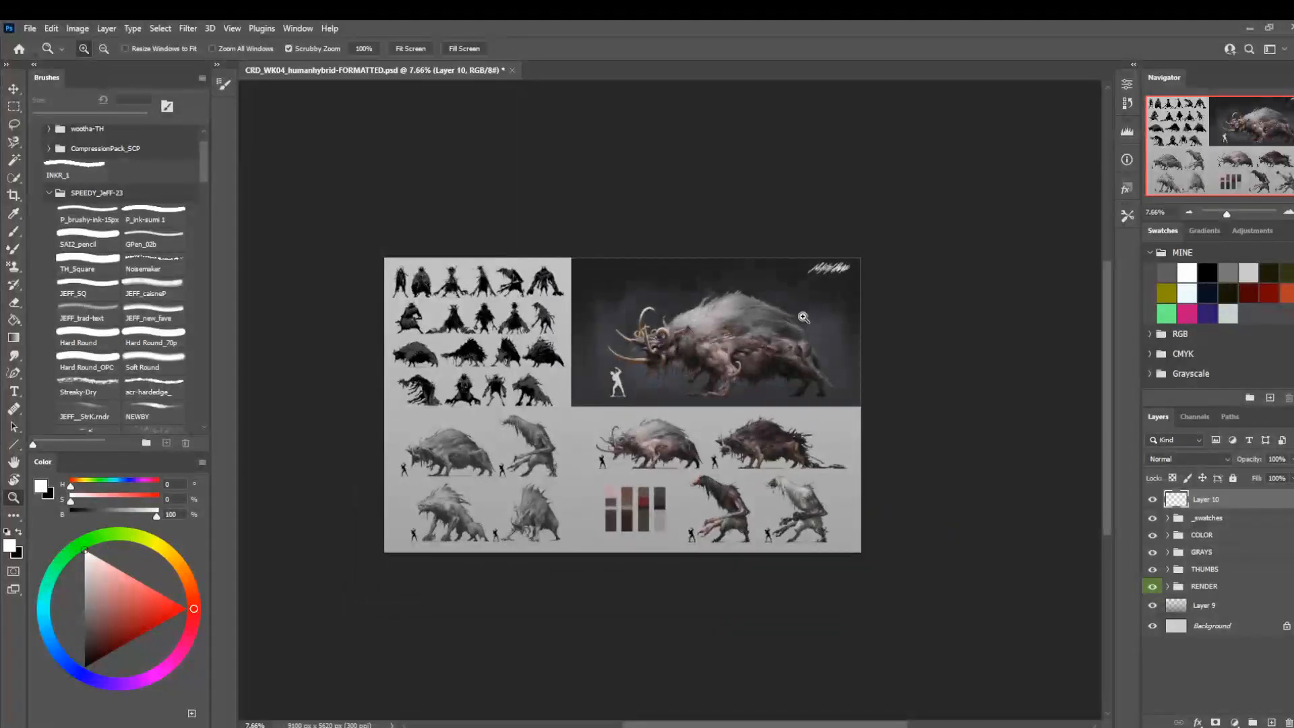
Lasso the whole signature and remove it from its layer.
mouse_move(862, 256)
mouse_down()
mouse_move(915, 360)
mouse_move(942, 357)
mouse_up()
key(l)
drag(821, 230, 922, 202)
key(ctrl+x)
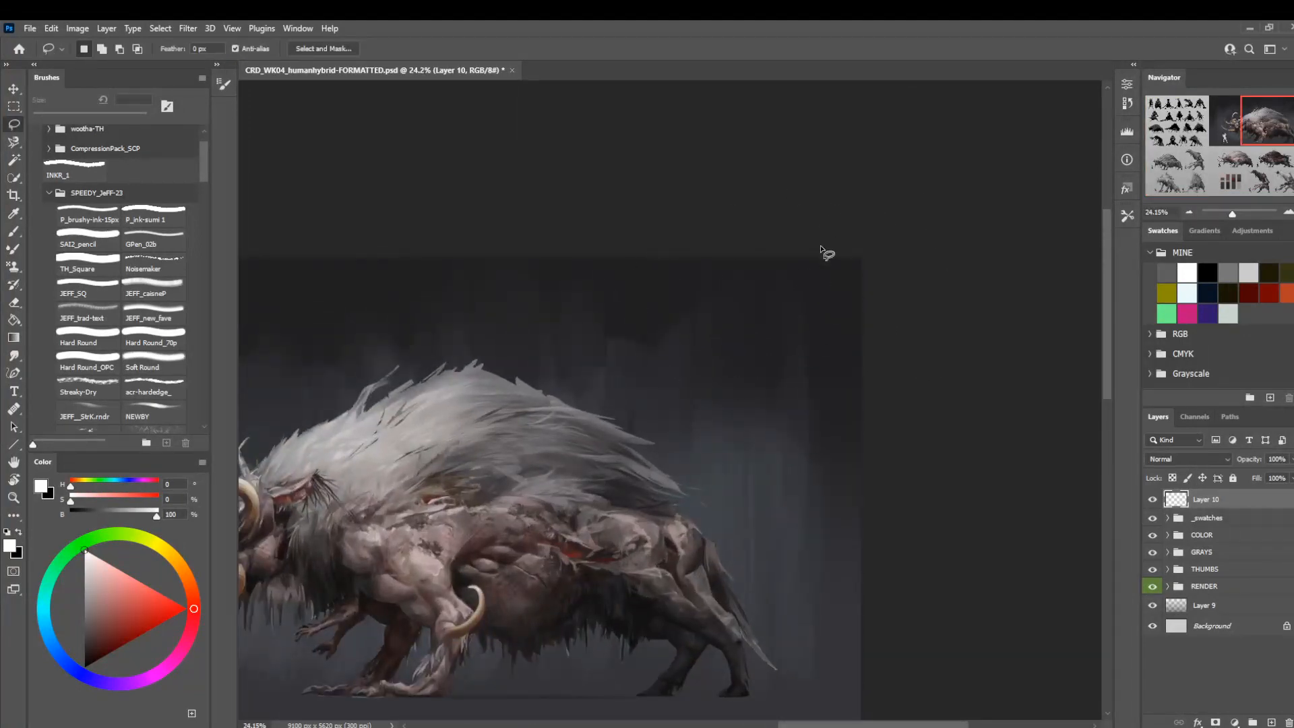
Hand-letter the signature's first name in steep, slanted white strokes near the render's upper-right corner.
key(b)
scroll(820, 251, up, 1)
drag(697, 270, 618, 362)
key(ctrl+z)
drag(698, 285, 670, 347)
mouse_move(709, 284)
mouse_down()
mouse_move(680, 336)
mouse_move(701, 314)
mouse_move(680, 347)
mouse_up()
drag(717, 307, 696, 337)
drag(734, 283, 698, 341)
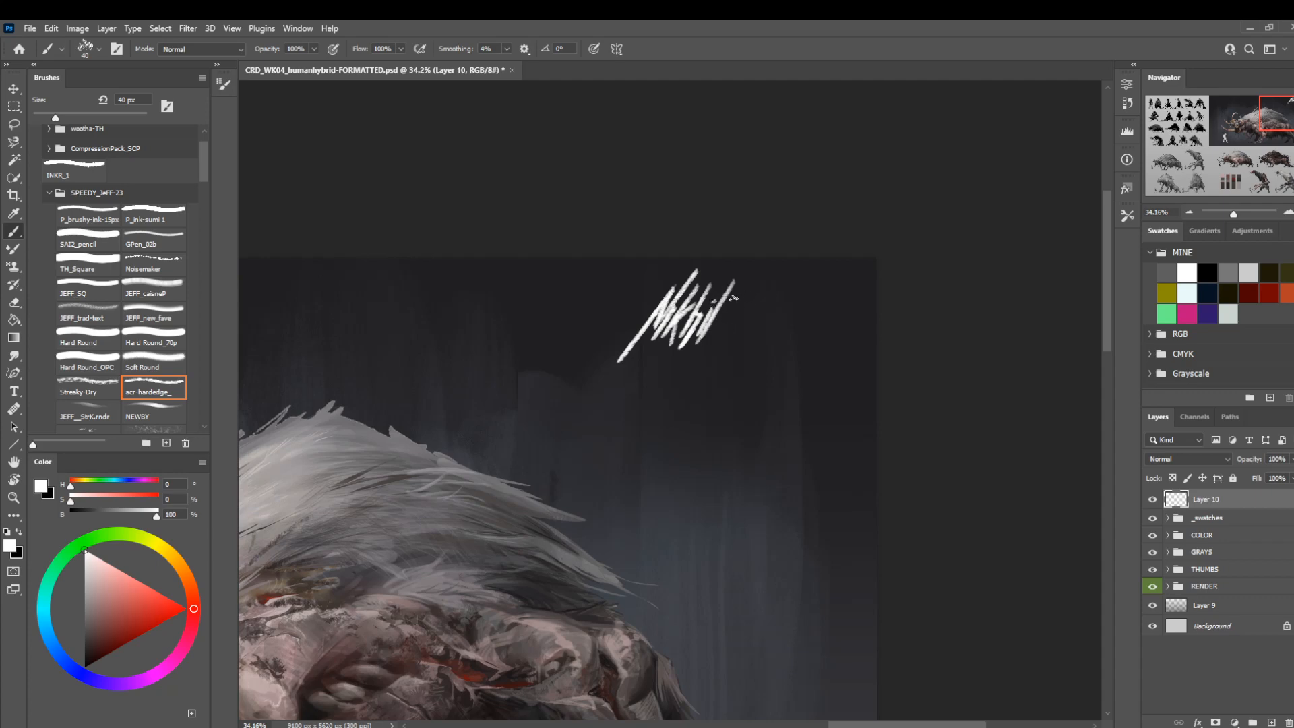
Letter the first part of the surname beside the first name, undoing and redrawing unsatisfactory strokes.
drag(751, 274, 717, 340)
key(ctrl+z)
drag(748, 286, 699, 371)
key(ctrl+z)
drag(740, 295, 702, 361)
drag(757, 281, 725, 350)
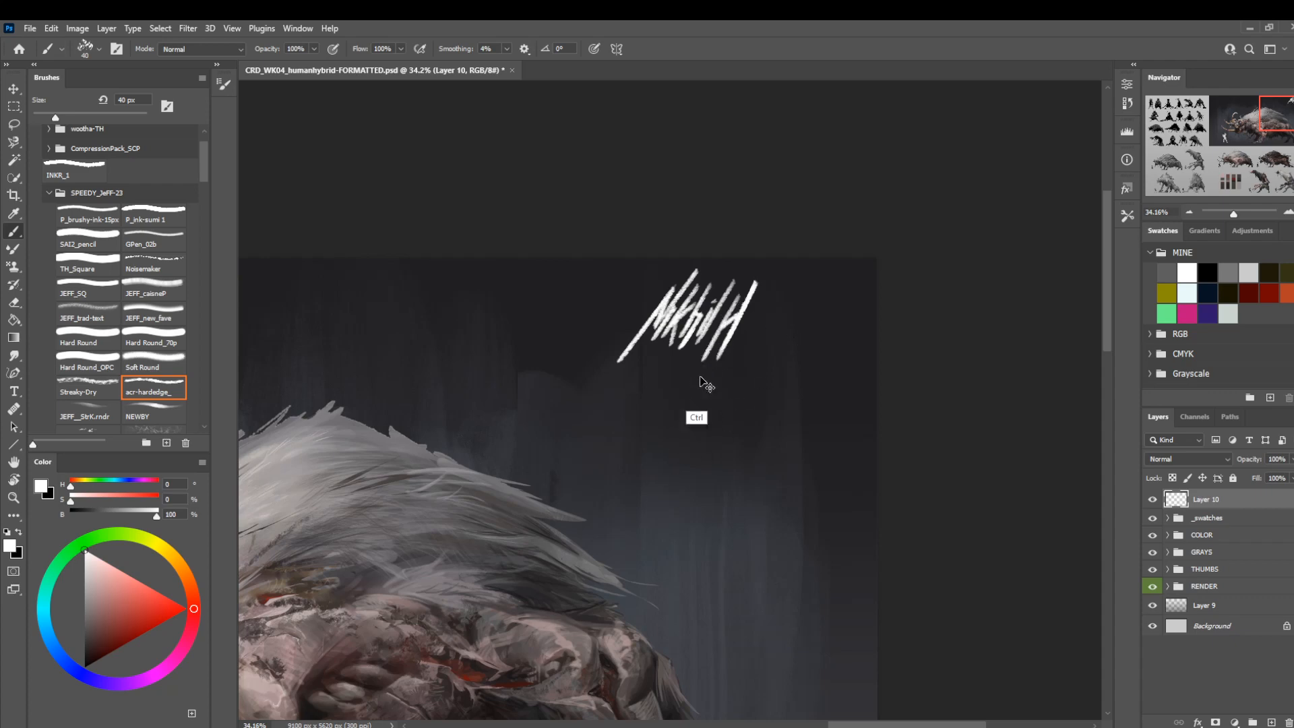
key(ctrl+z)
mouse_move(760, 271)
mouse_down()
mouse_move(725, 348)
mouse_move(762, 306)
mouse_move(752, 343)
mouse_move(769, 328)
mouse_move(774, 357)
mouse_up()
key(ctrl+z)
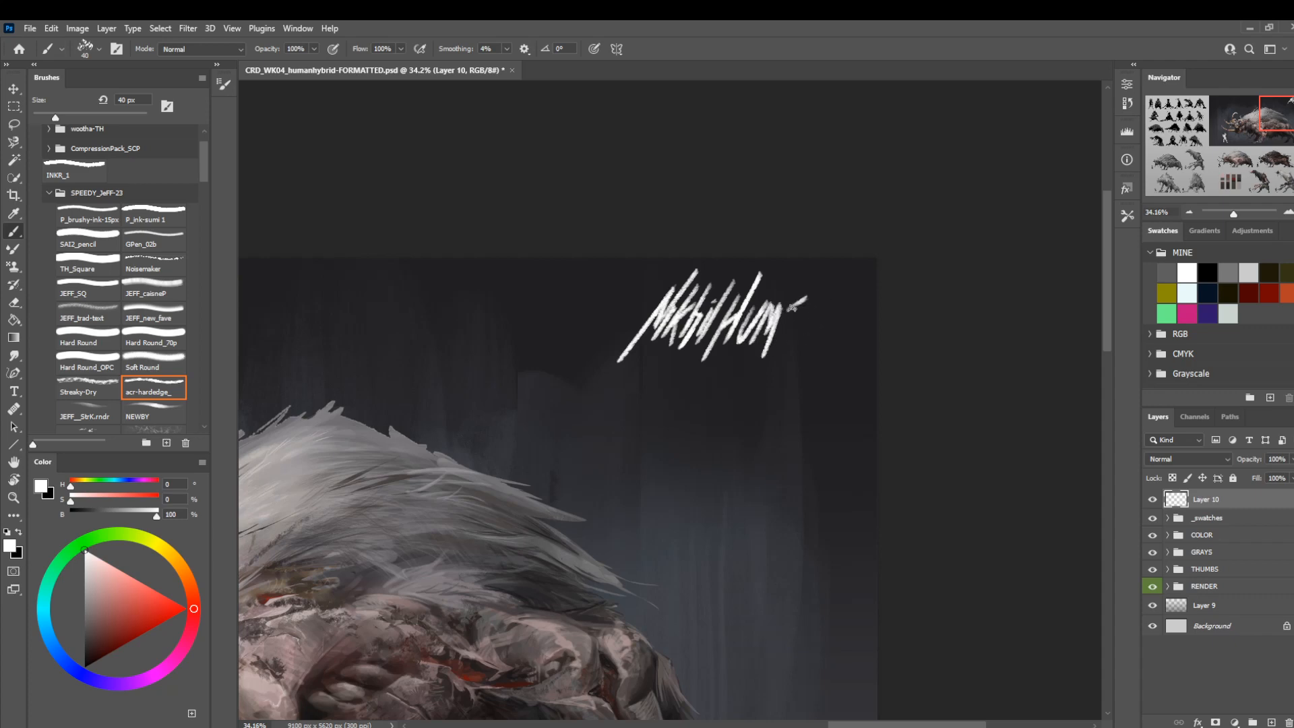
Finish the surname with its last letter, undoing the failed strokes and redrawing it at closer zoom.
drag(793, 307, 781, 343)
key(ctrl+z)
drag(804, 301, 783, 309)
mouse_move(790, 307)
mouse_down()
mouse_move(777, 354)
mouse_move(731, 347)
mouse_up()
key(ctrl+z)
key(z)
mouse_move(821, 356)
mouse_down()
mouse_move(829, 321)
mouse_move(873, 398)
mouse_up()
key(ctrl+z)
key(ctrl+z)
key(ctrl+z)
drag(807, 291, 846, 358)
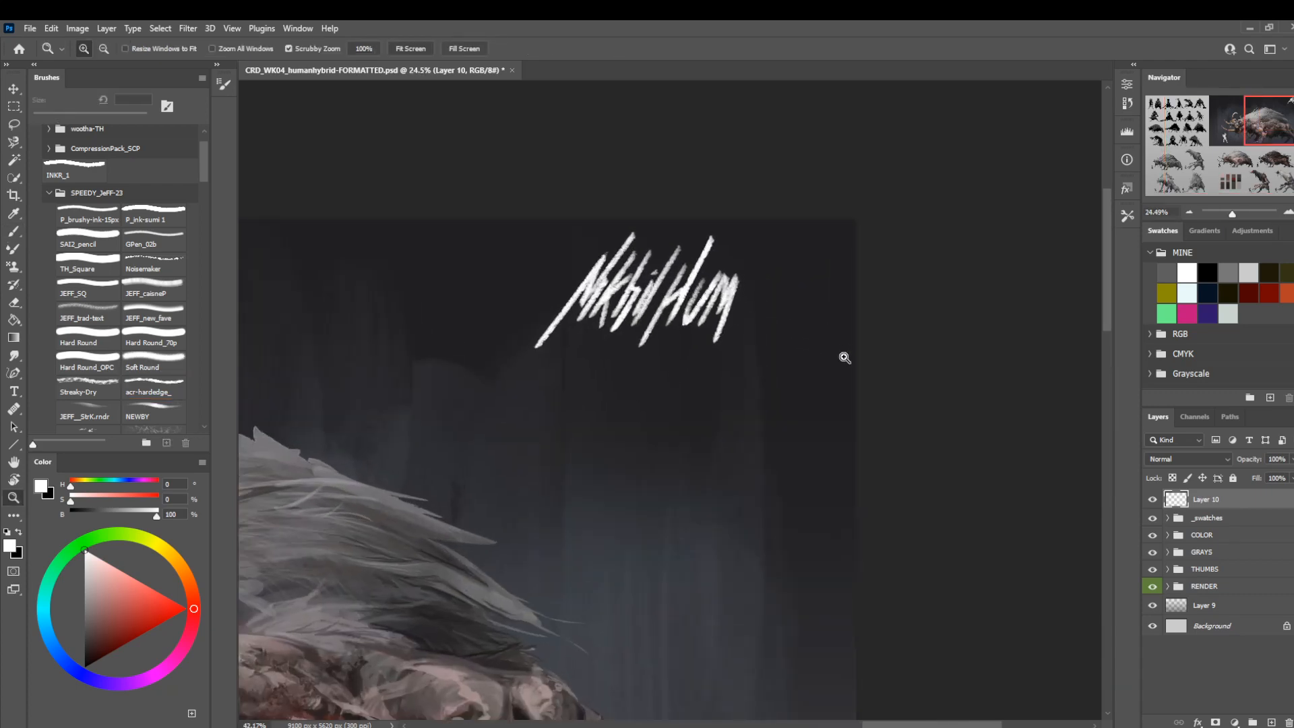
key(b)
mouse_move(740, 290)
mouse_down()
mouse_move(767, 275)
mouse_move(729, 320)
mouse_move(758, 293)
mouse_move(742, 306)
mouse_up()
Lasso the surname, then skew and slightly rotate it while spacing it away from the first name.
key(z)
drag(780, 353, 701, 332)
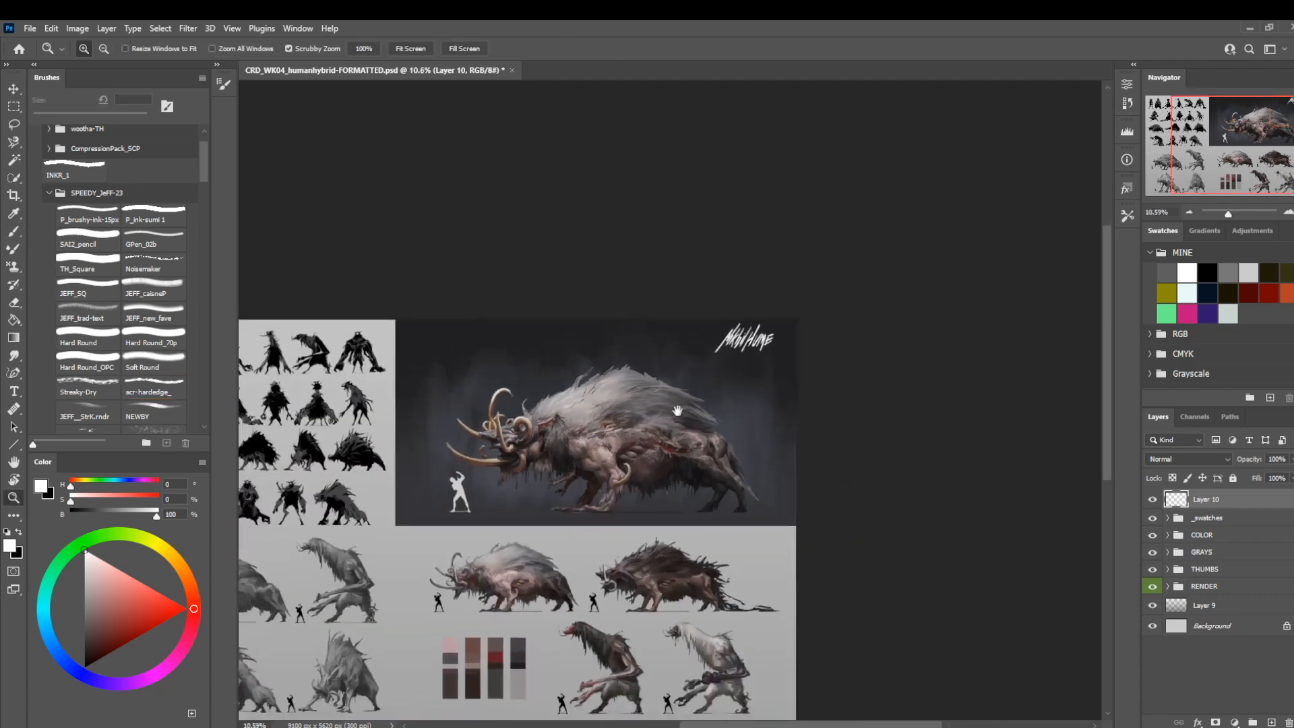
drag(678, 410, 681, 361)
drag(800, 279, 886, 411)
key(l)
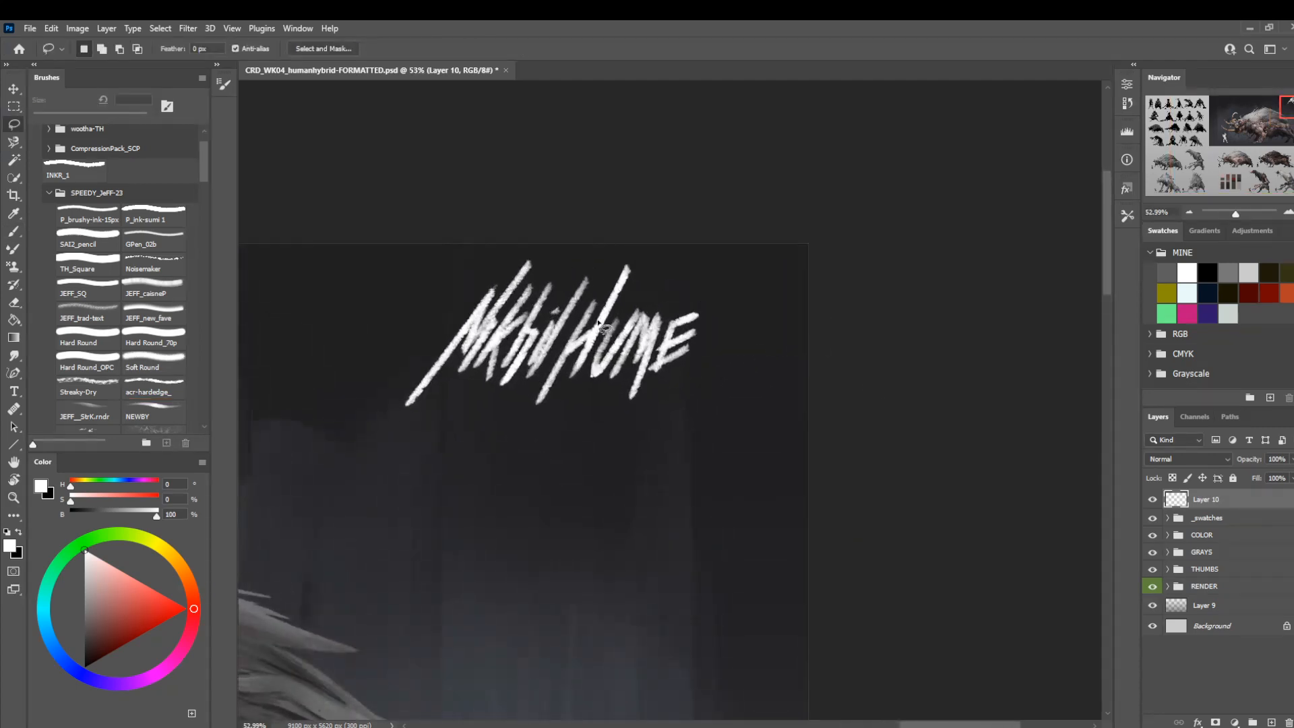
alt+click(597, 284)
mouse_move(533, 380)
mouse_down()
mouse_move(523, 444)
mouse_move(772, 324)
mouse_move(731, 244)
mouse_up()
key(ctrl+t)
drag(643, 221, 681, 222)
drag(794, 349, 792, 357)
drag(681, 357, 673, 347)
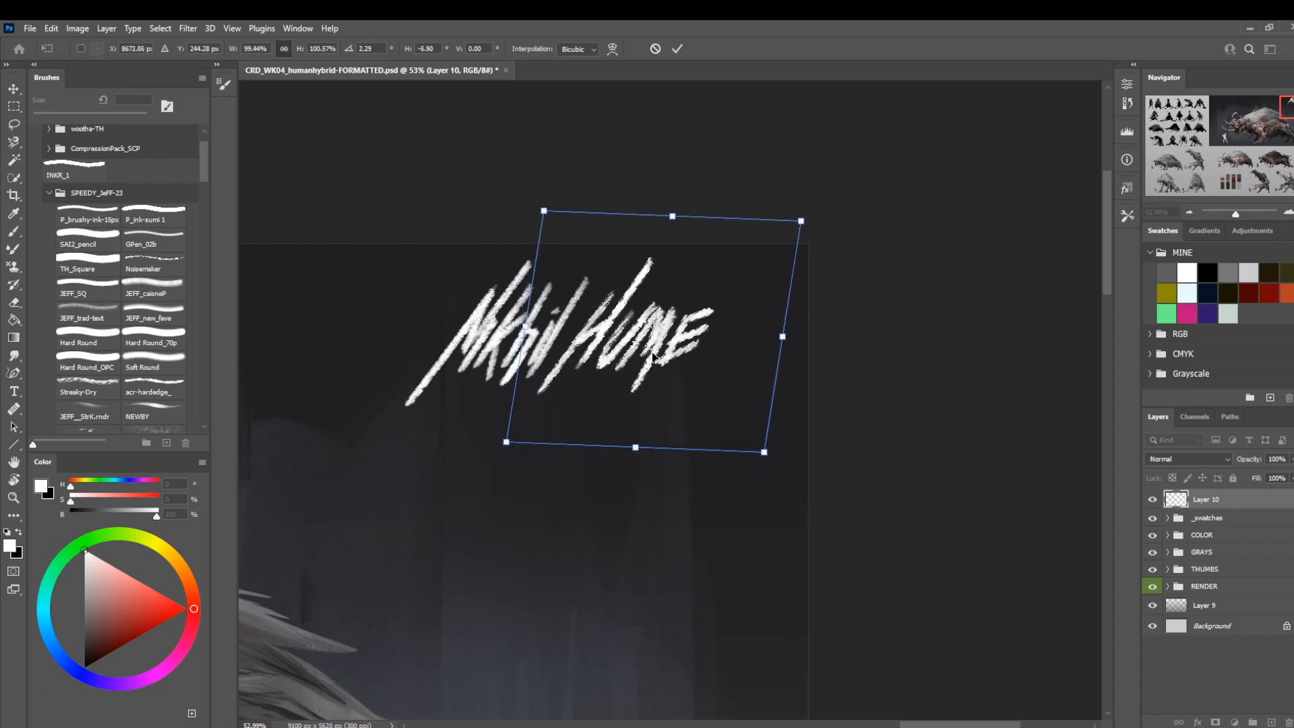
key(Return)
Deselect the surname, reduce the whole signature's height and move it closer to the render's upper-right corner.
key(l)
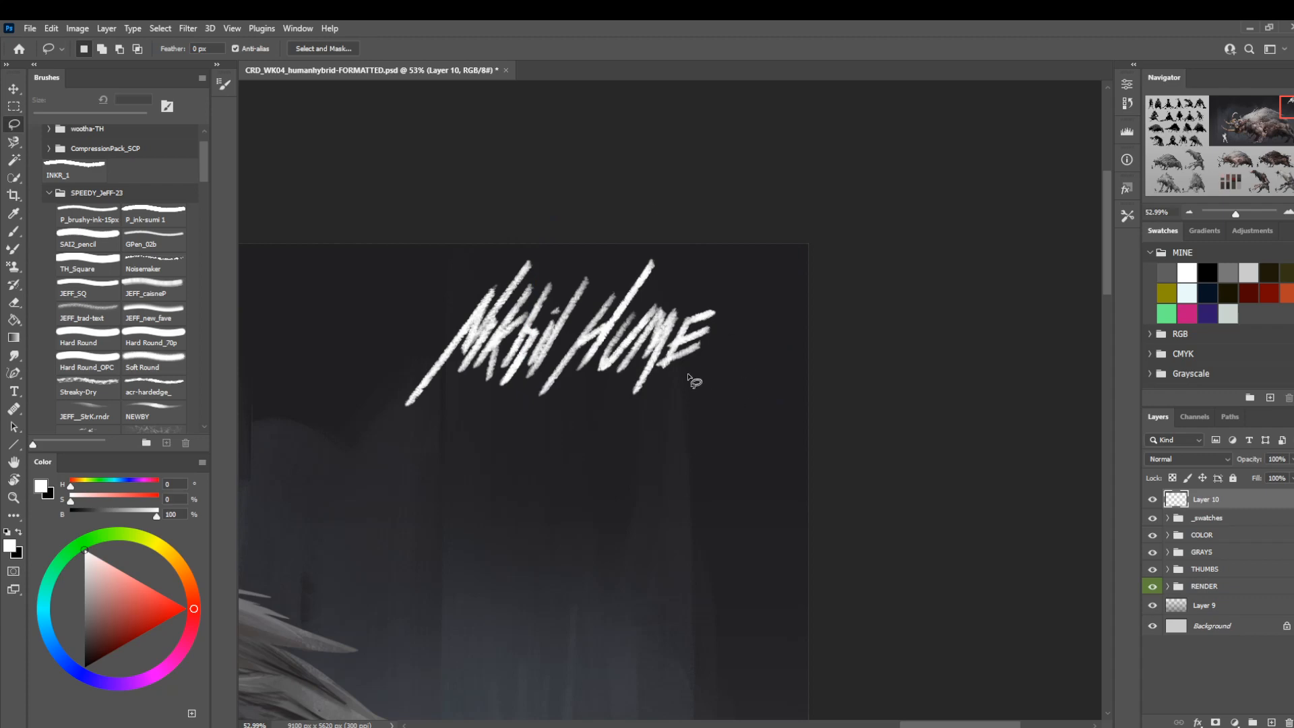
key(z)
drag(718, 336, 610, 311)
drag(572, 447, 609, 398)
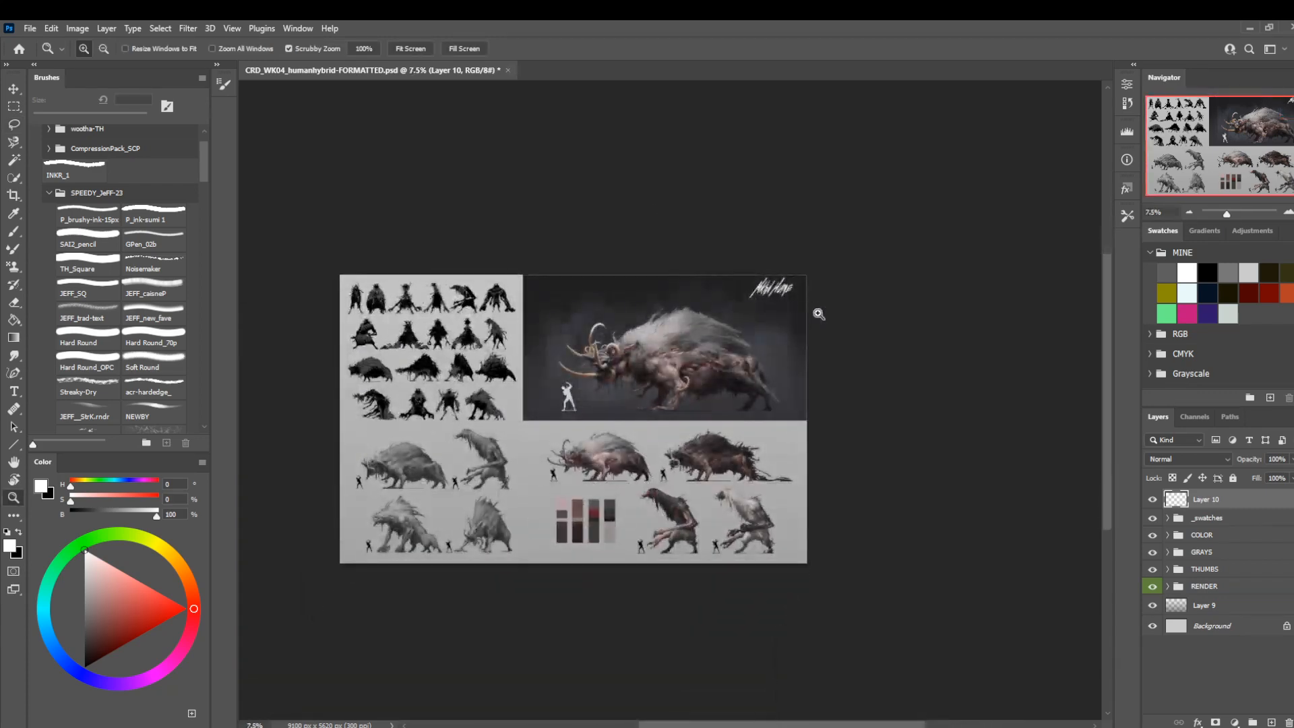
drag(817, 312, 903, 435)
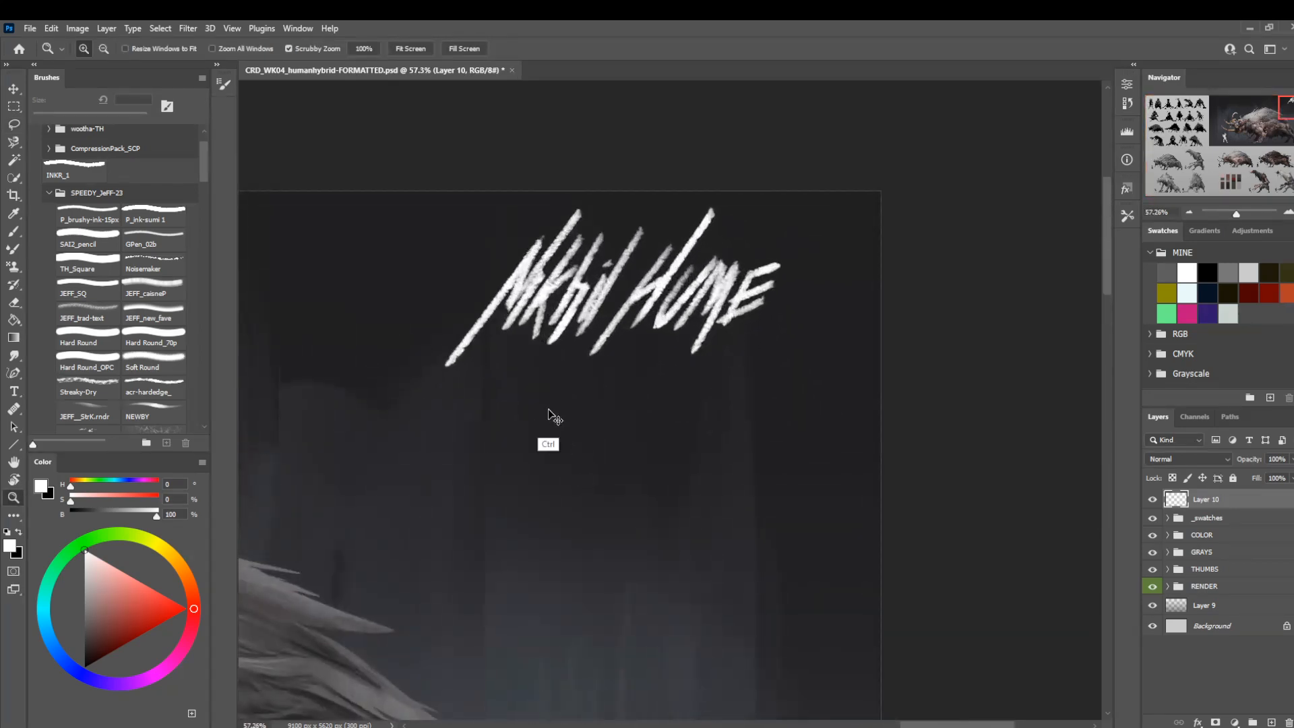
key(ctrl+t)
drag(612, 206, 612, 247)
drag(605, 308, 650, 286)
key(Return)
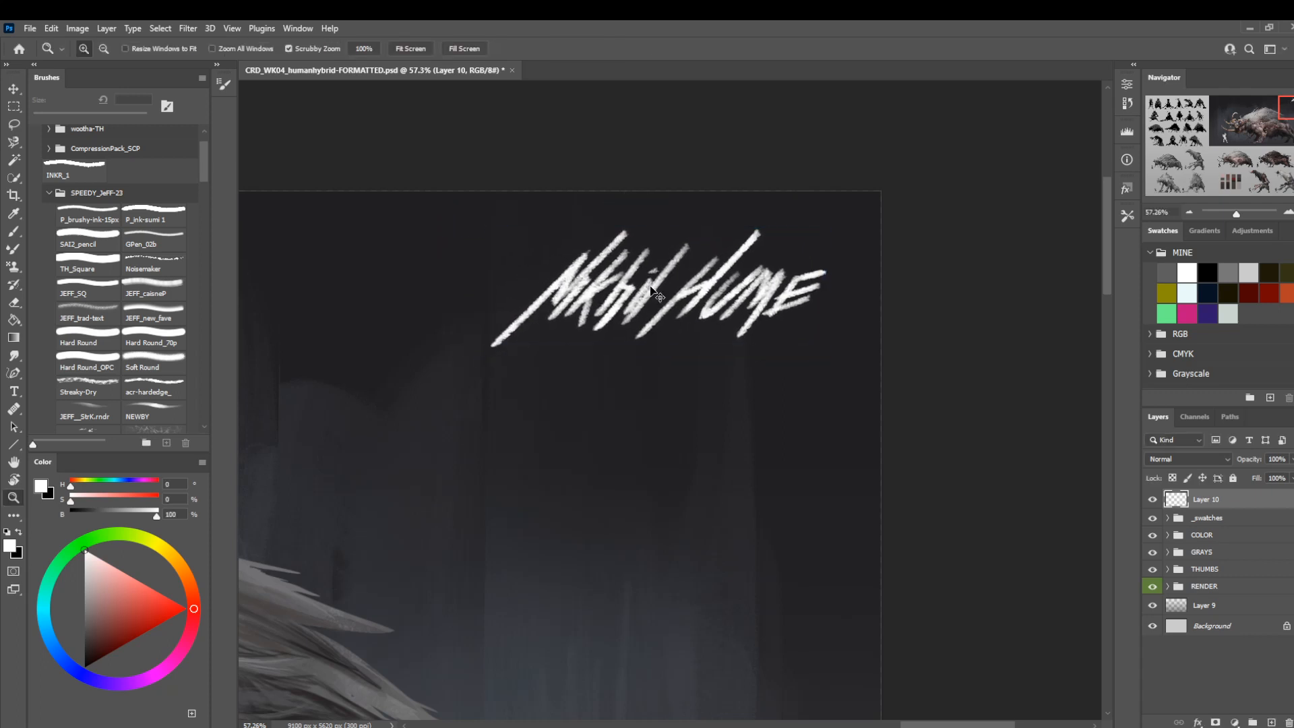
Add a new layer above the signature and paint a straight horizontal white line along the signature's base.
key(ctrl+shift+n)
key(Return)
key(b)
drag(812, 331, 385, 333)
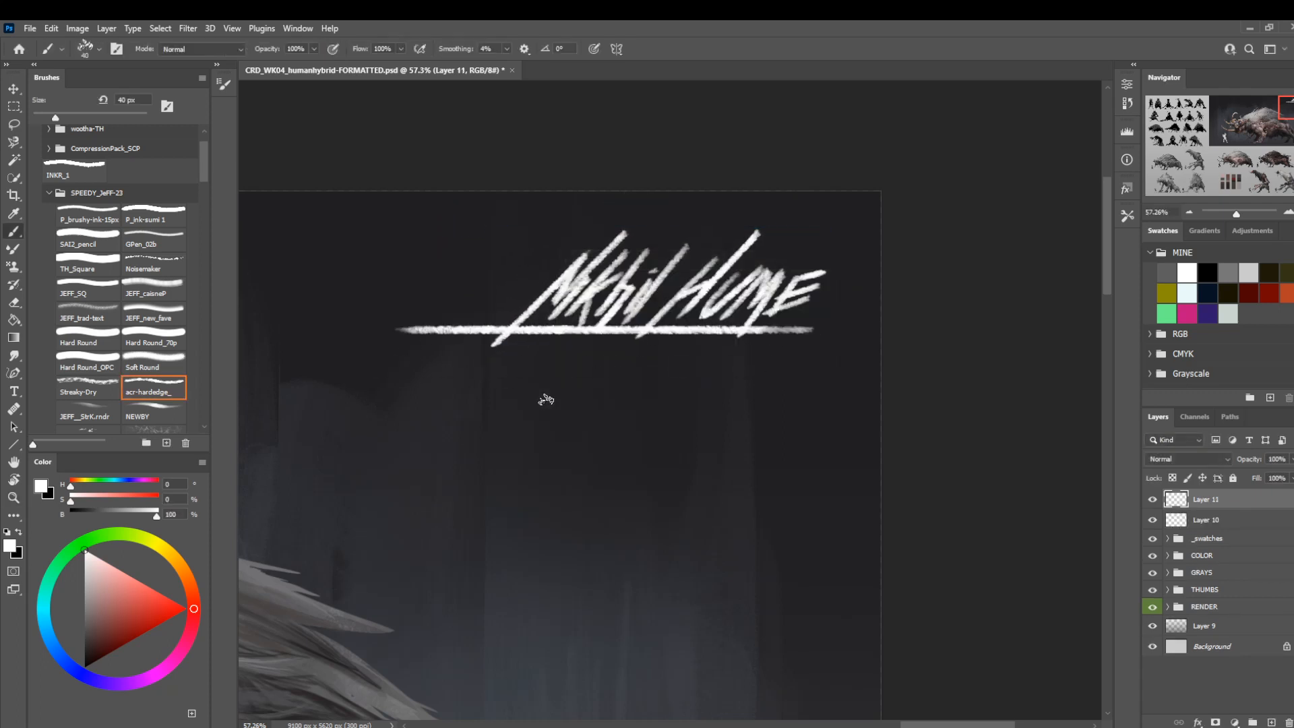
Group the signature layer and its underline layer, Layer 10 and Layer 11, and name the group NAME.
key(z)
drag(761, 320, 634, 327)
key(space)
drag(635, 327, 623, 334)
drag(527, 461, 714, 374)
key(space)
mouse_move(680, 419)
mouse_down()
mouse_move(659, 399)
mouse_move(689, 400)
mouse_up()
click(1197, 528)
key(v)
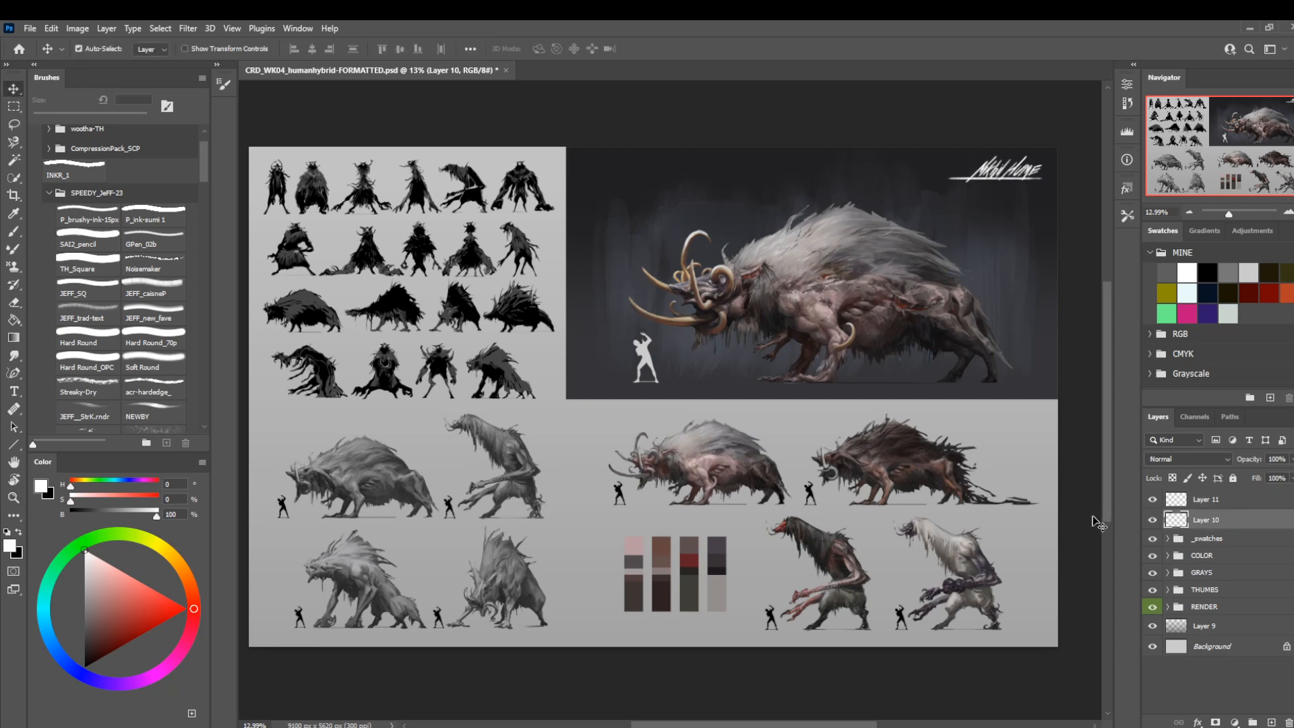
click(1199, 504)
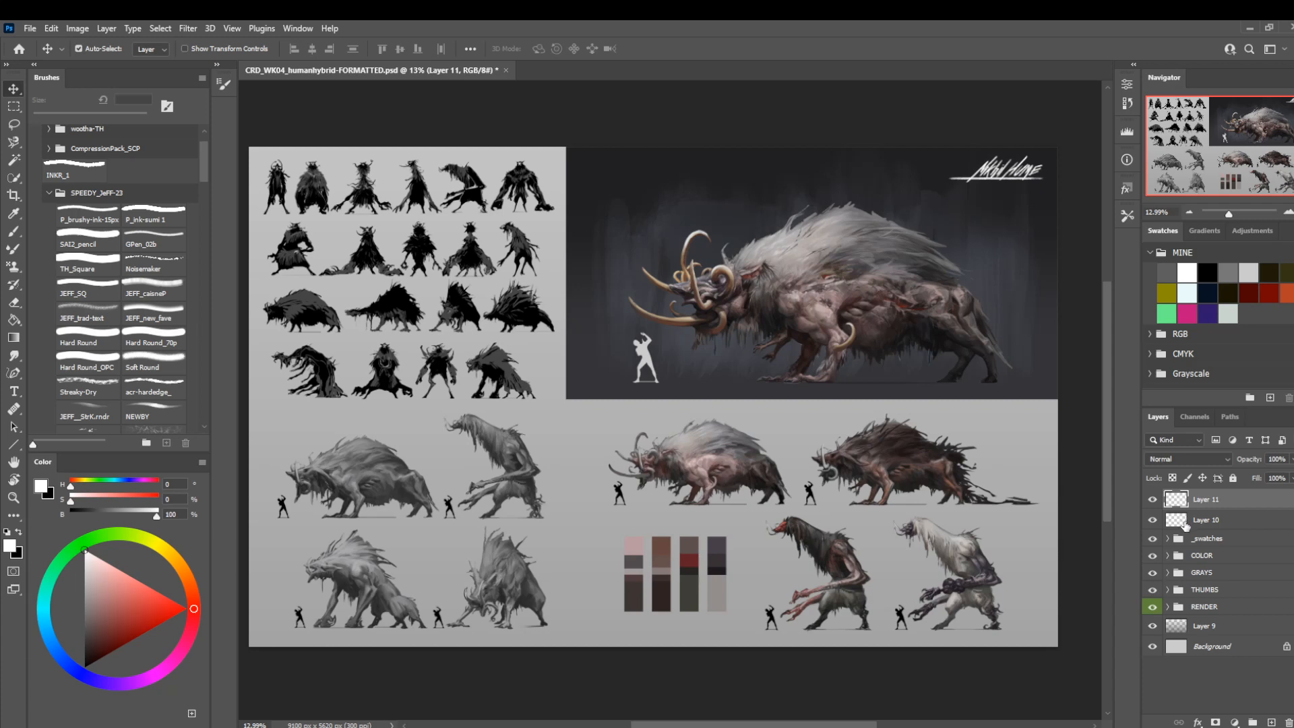
shift+click(1206, 519)
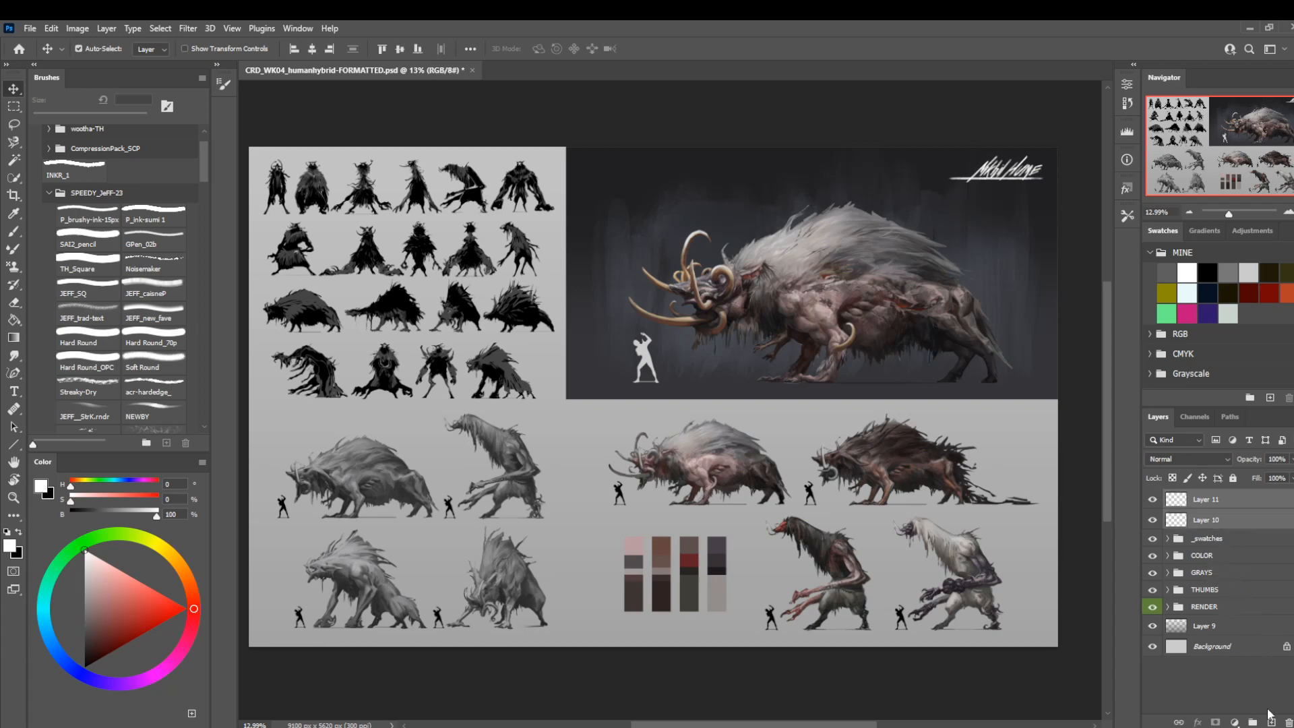
key(ctrl+g)
double_click(1200, 497)
text(NAME)
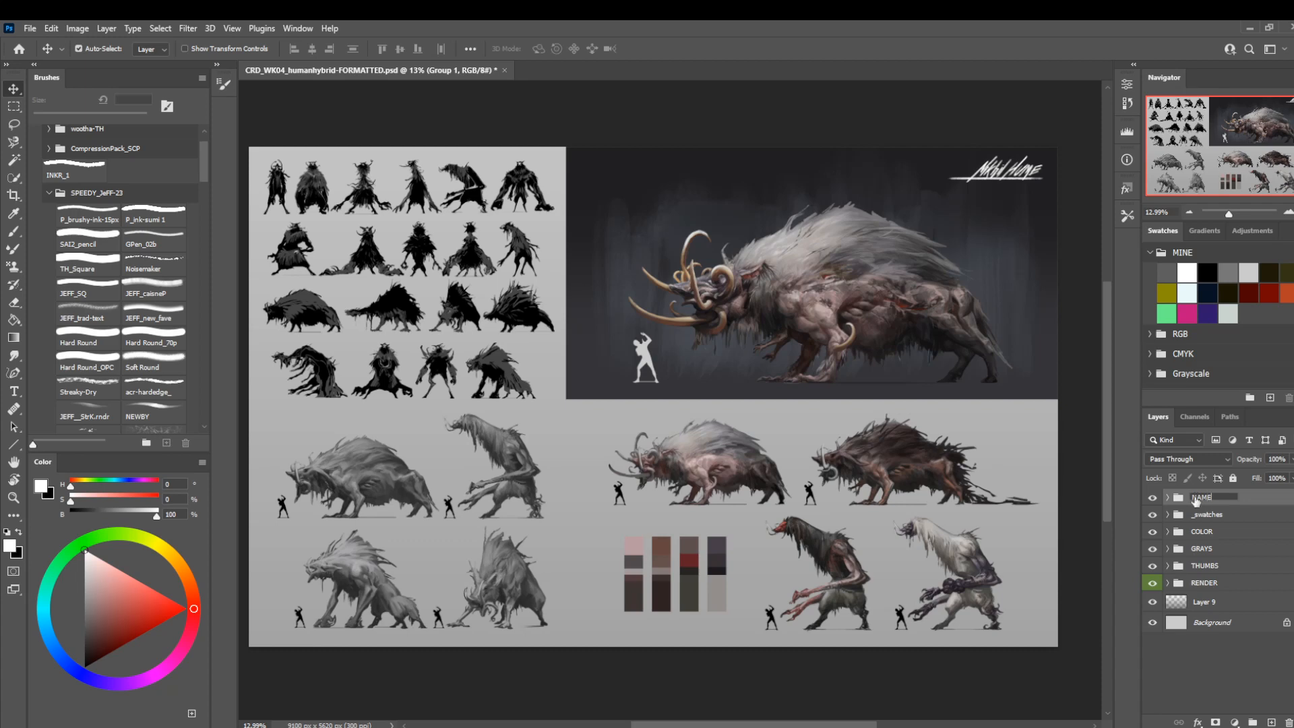
key(Return)
Lower the NAME group's opacity to 28% and save the document.
drag(636, 489, 654, 470)
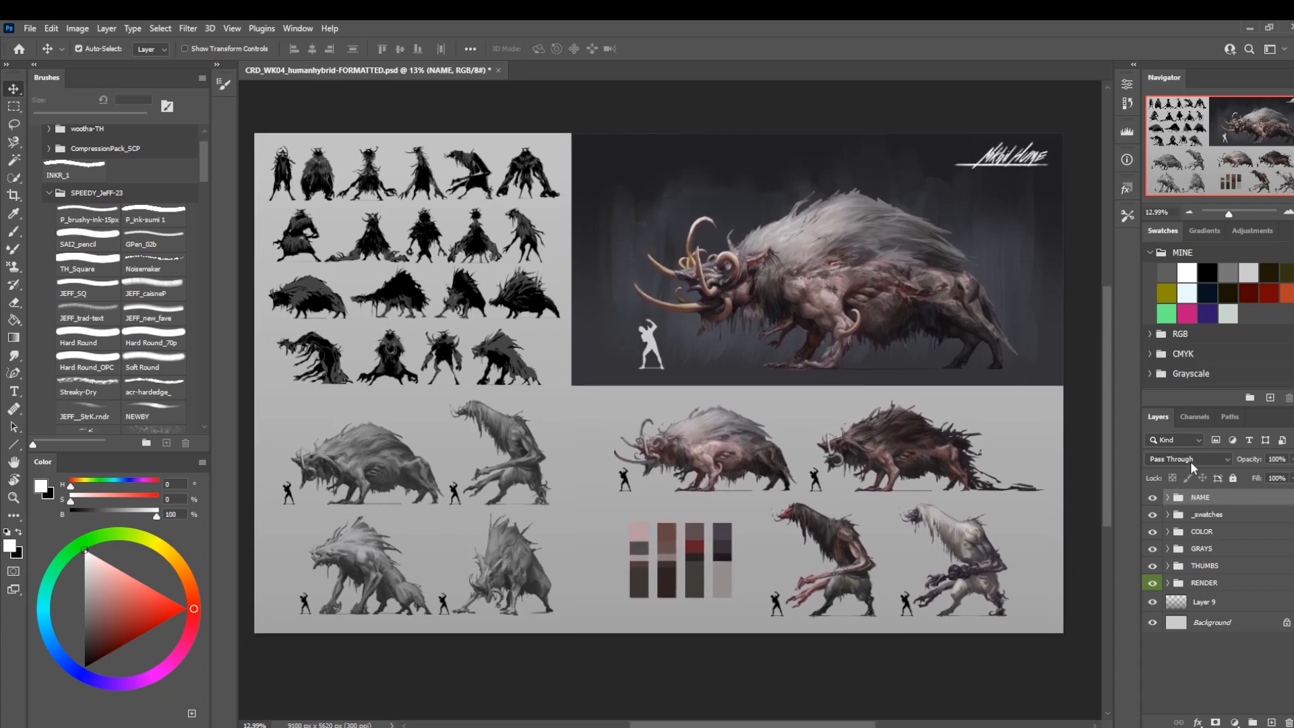
drag(1255, 460, 1240, 466)
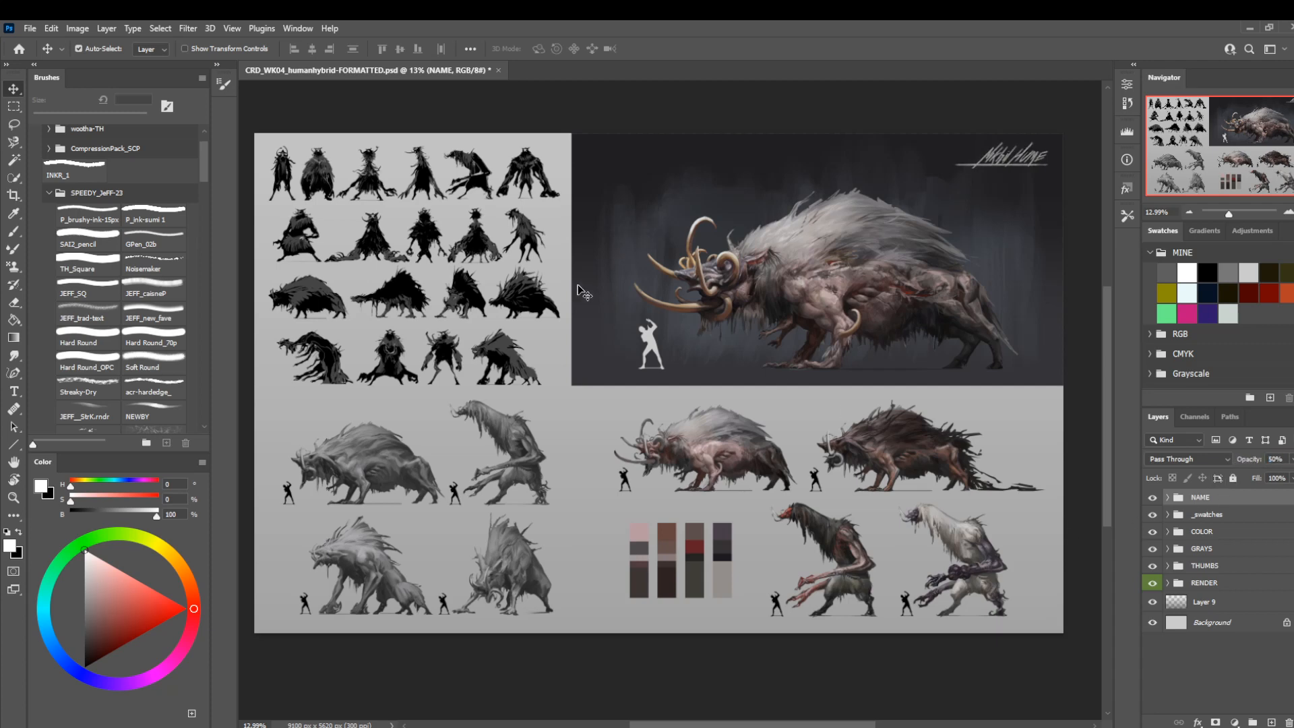
key(z)
drag(1245, 465, 1250, 465)
drag(673, 274, 636, 356)
drag(699, 261, 602, 340)
drag(482, 455, 483, 454)
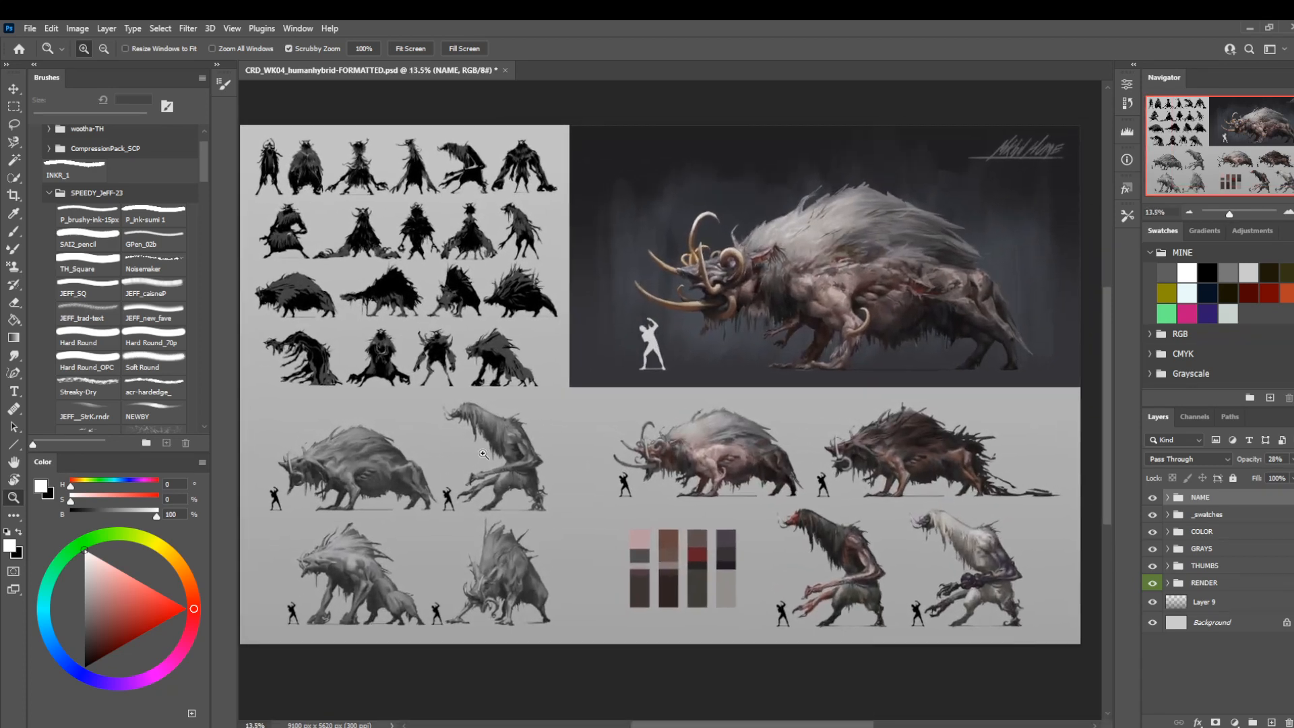
key(ctrl+s)
Open the image size settings and set the width to 4000 pixels with proportions linked.
click(77, 28)
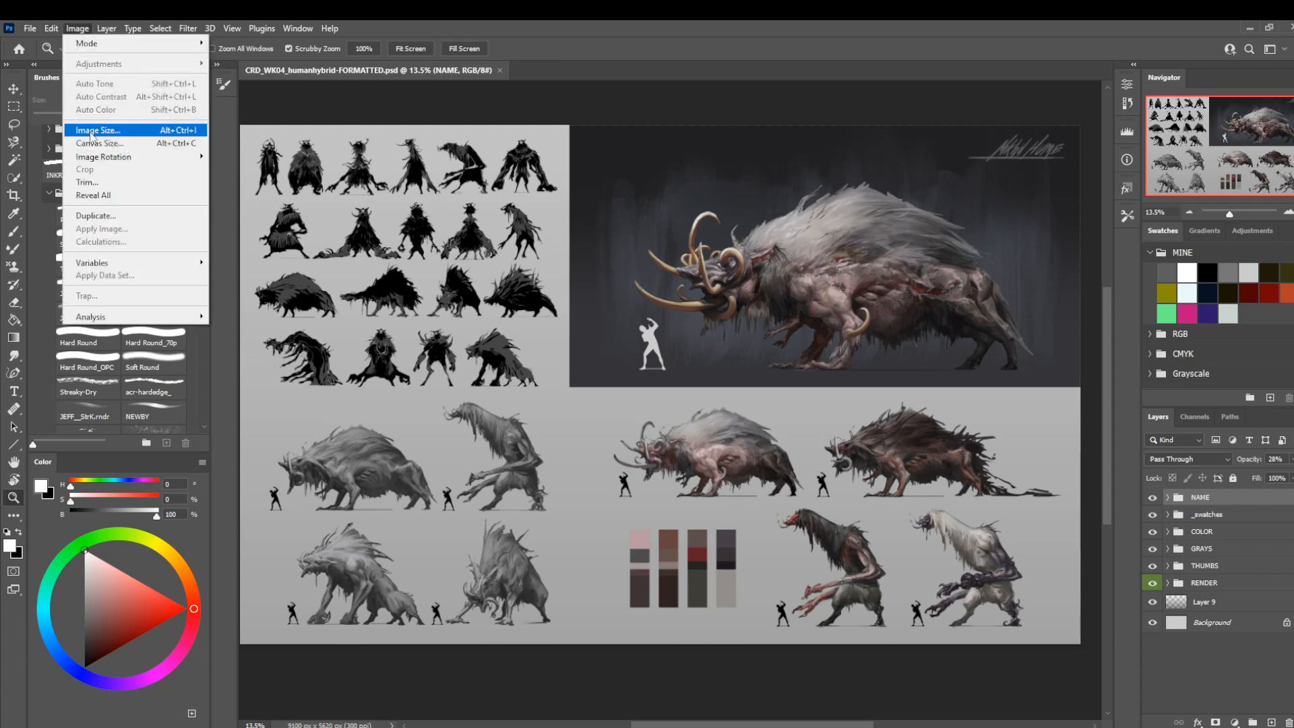
click(93, 134)
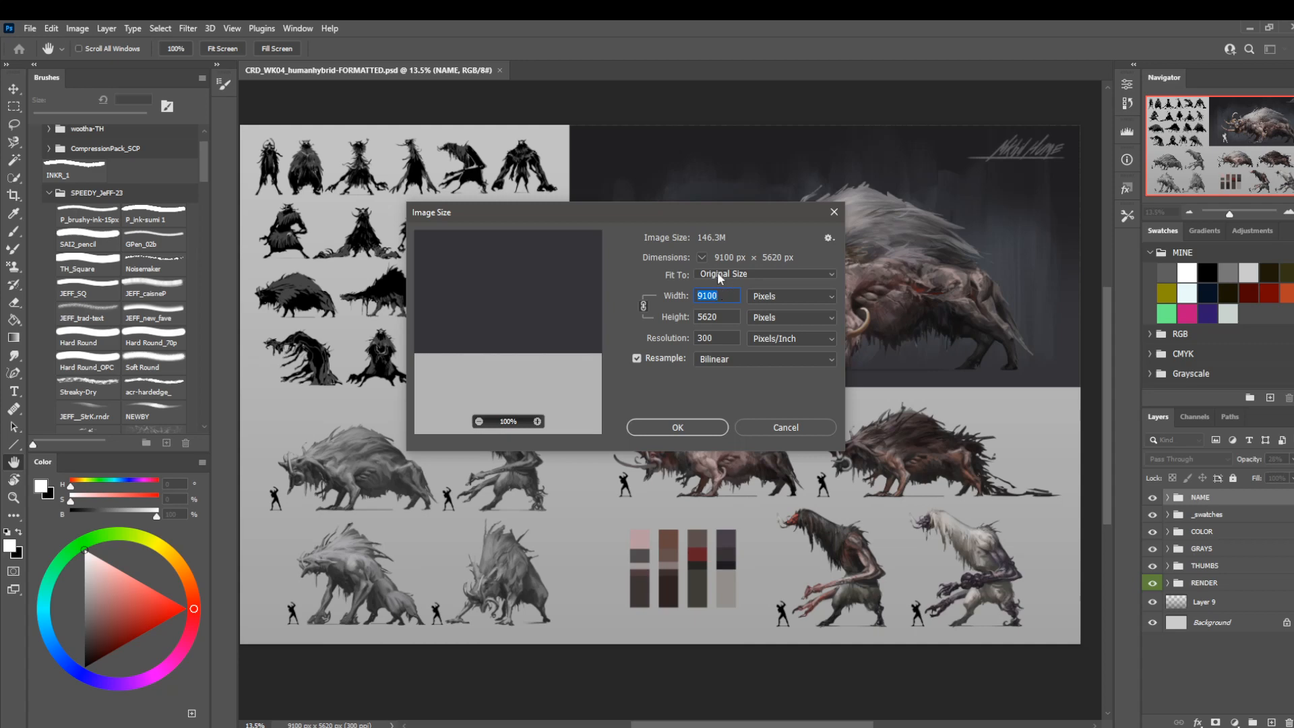
text(4000)
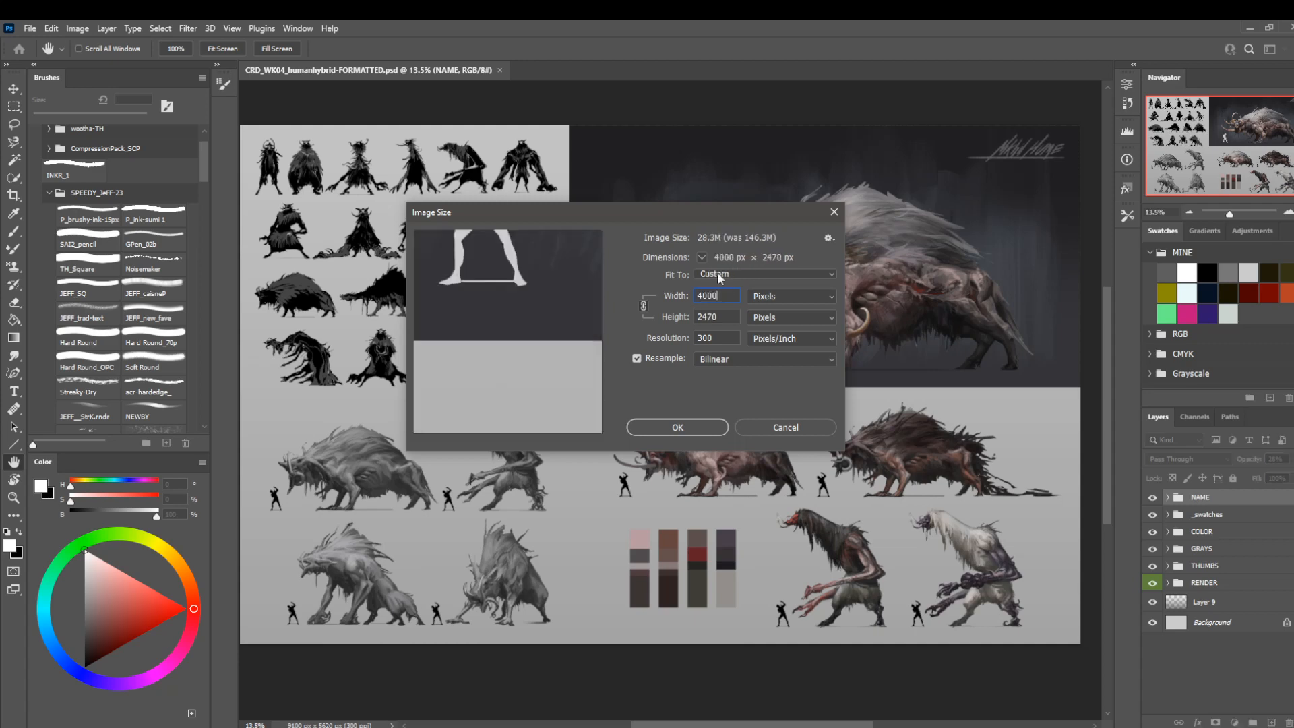
Try an image width of 5000 pixels, then return it to 4000 pixels.
key(Left)
key(Left)
key(Left)
key(BackSpace)
text(5)
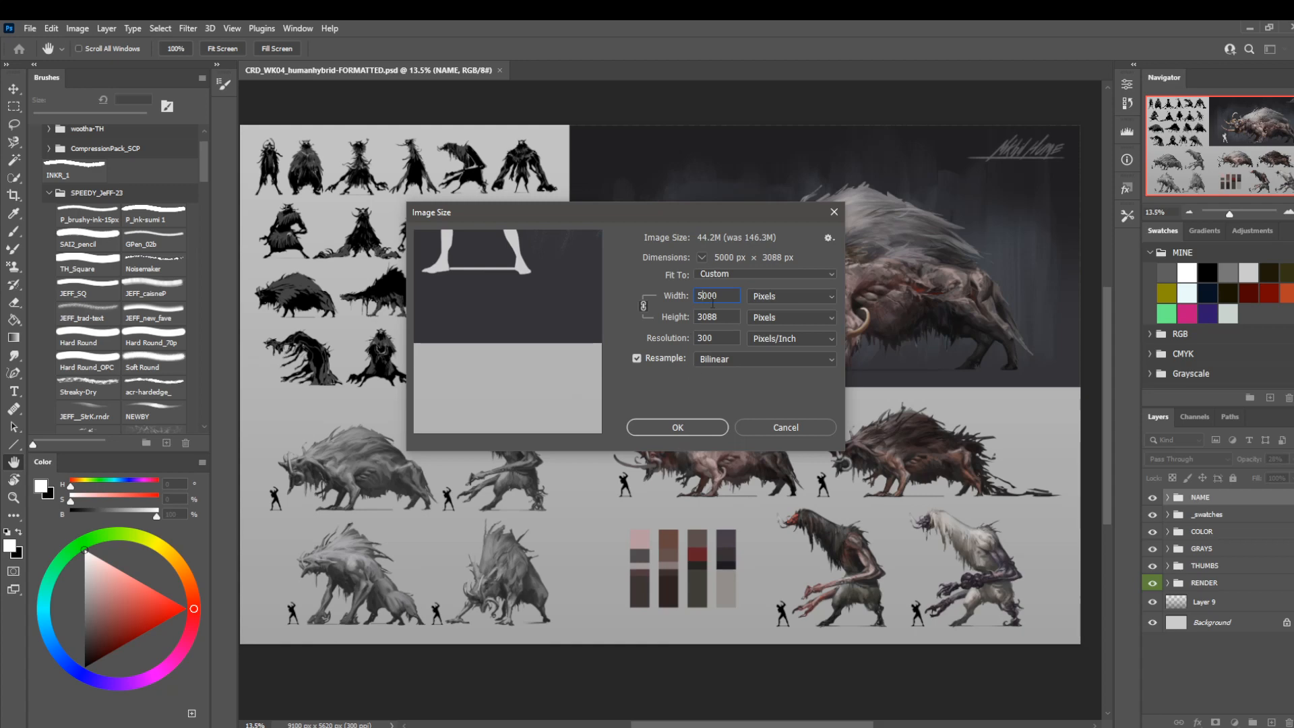
key(BackSpace)
text(4)
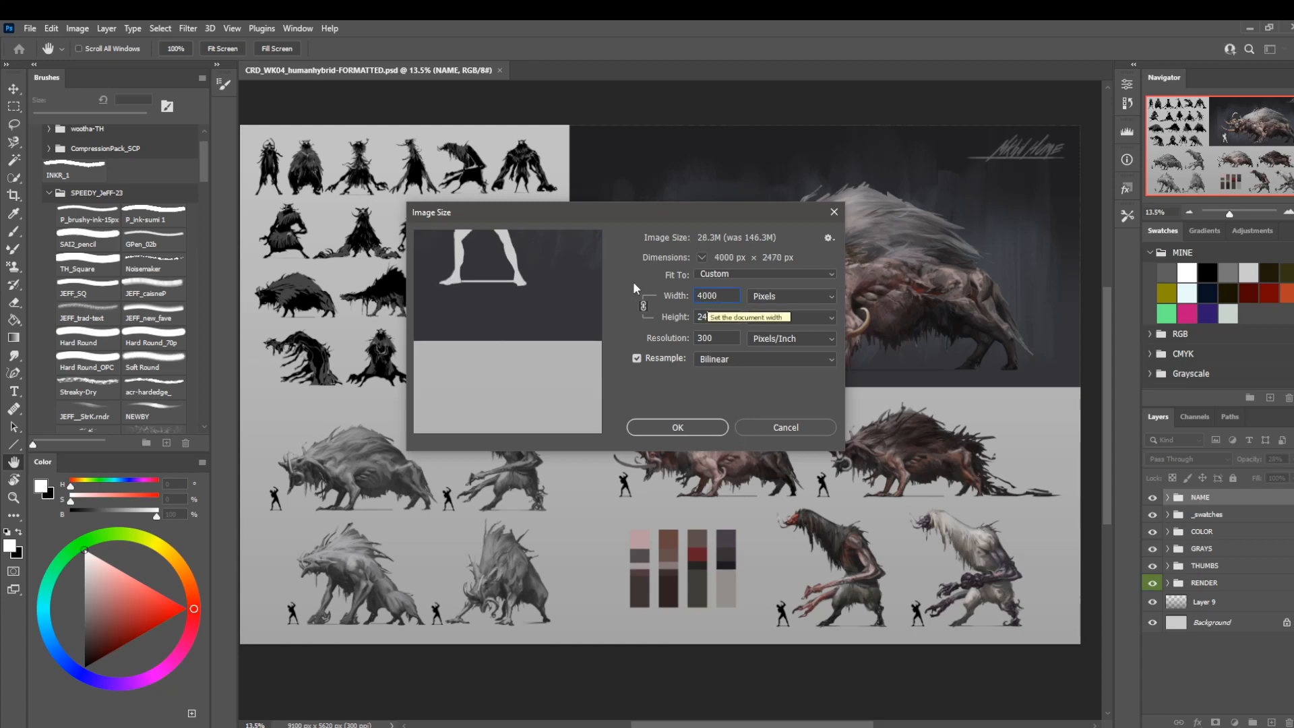
Preview the creature's detail at the reduced size and apply the image resize.
drag(573, 280, 431, 499)
drag(539, 310, 528, 384)
drag(578, 304, 526, 408)
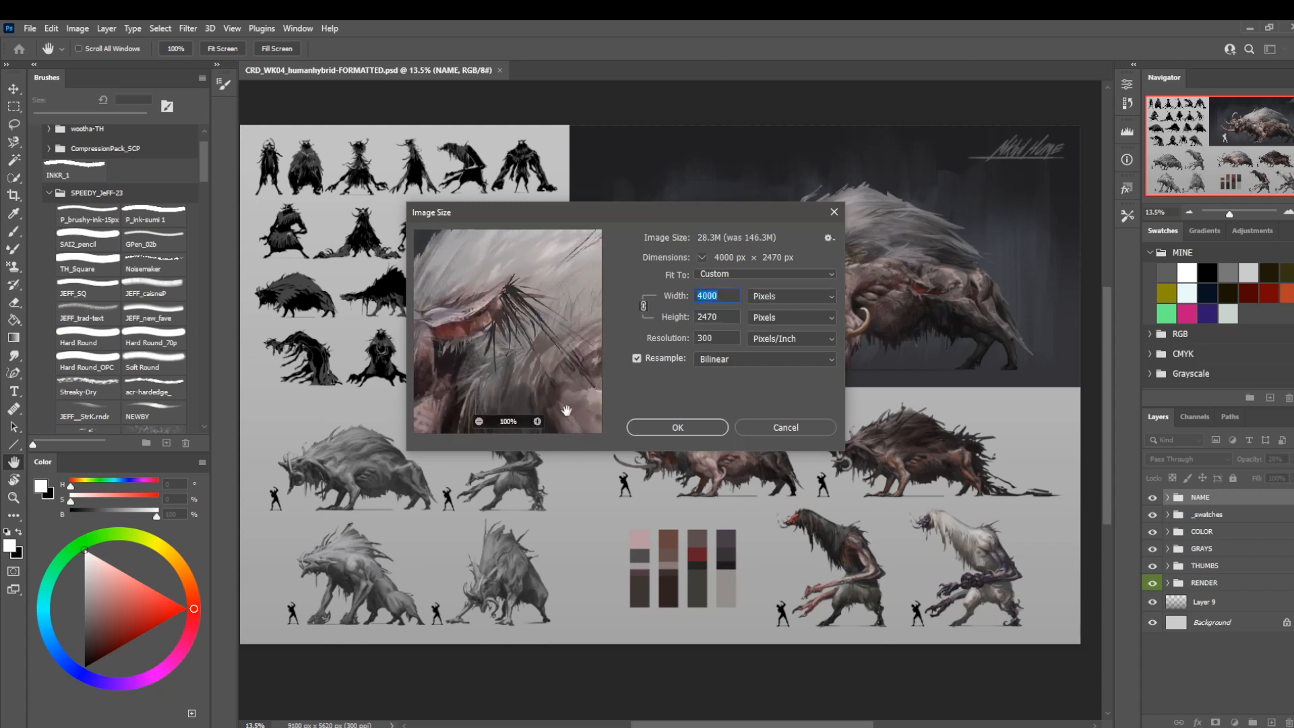
click(648, 432)
Examine the resized creature render up close from head to hindquarters, then the whole sheet.
key(z)
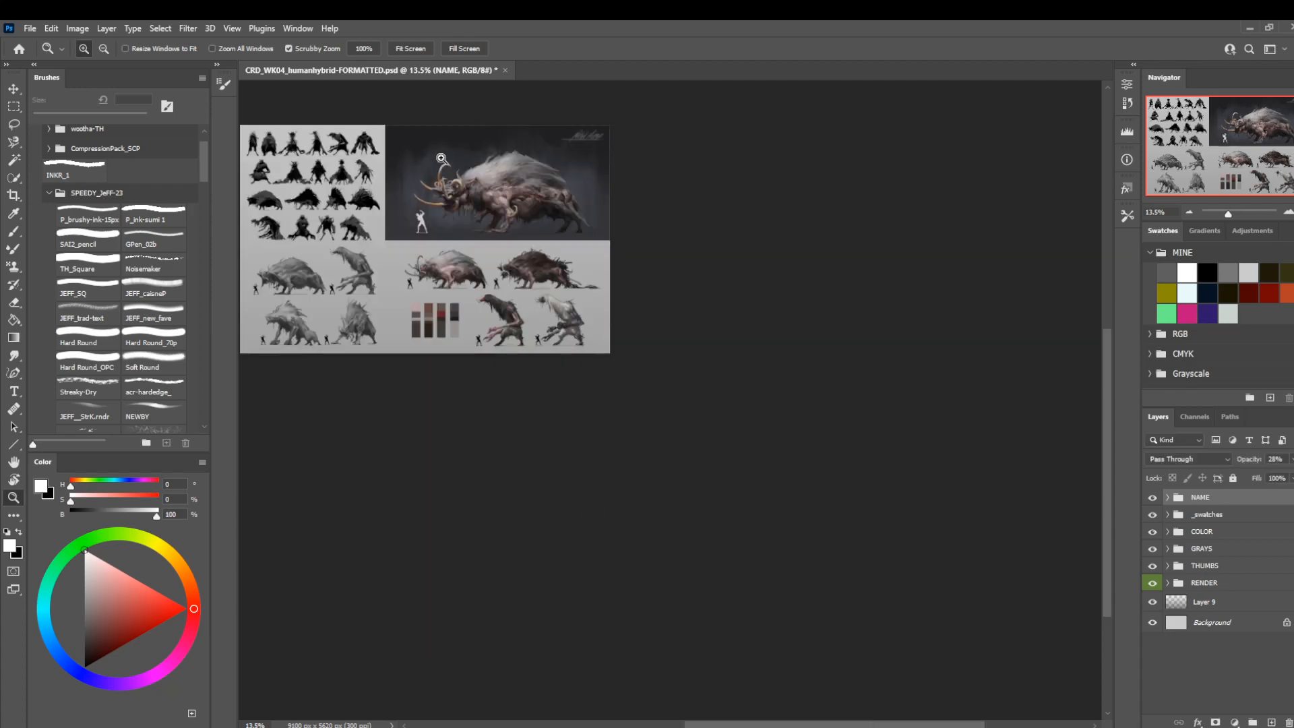
drag(442, 162, 488, 187)
key(ctrl+1)
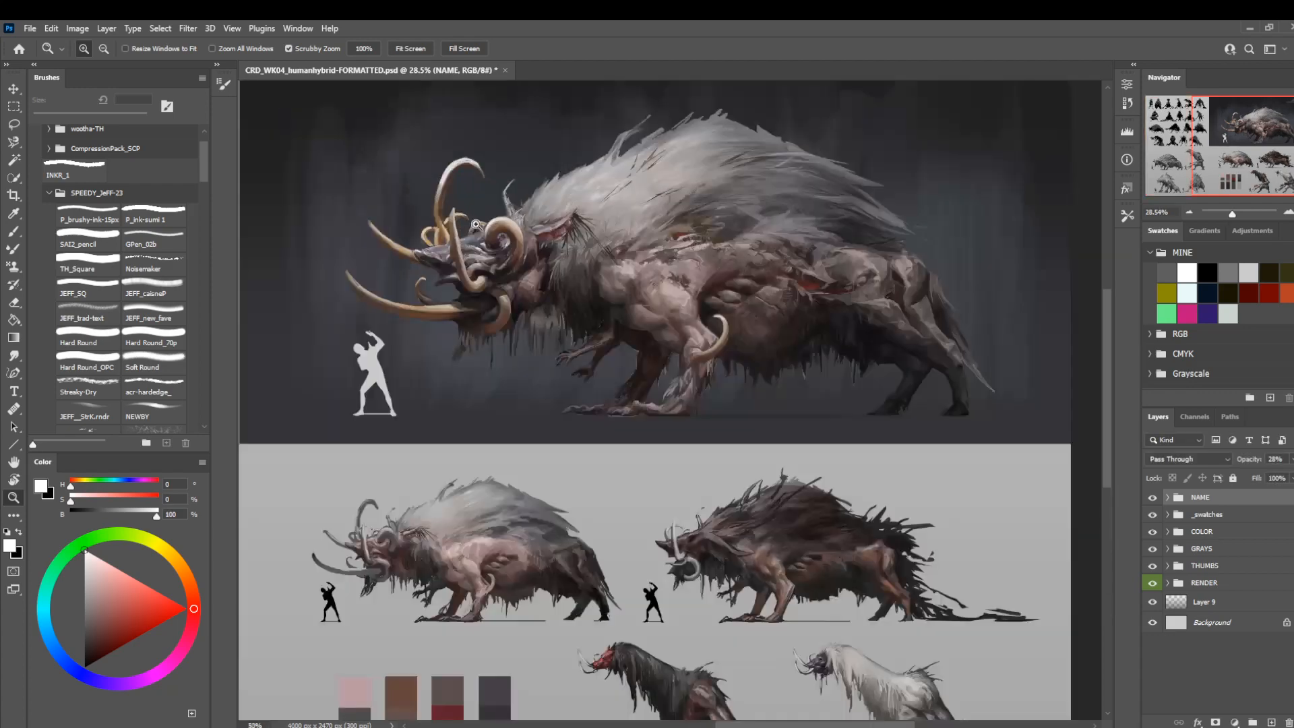
drag(803, 295, 501, 311)
drag(766, 360, 703, 366)
drag(566, 363, 687, 372)
mouse_move(479, 407)
mouse_down()
mouse_move(610, 346)
mouse_move(777, 345)
mouse_up()
drag(895, 358, 635, 334)
drag(858, 364, 548, 350)
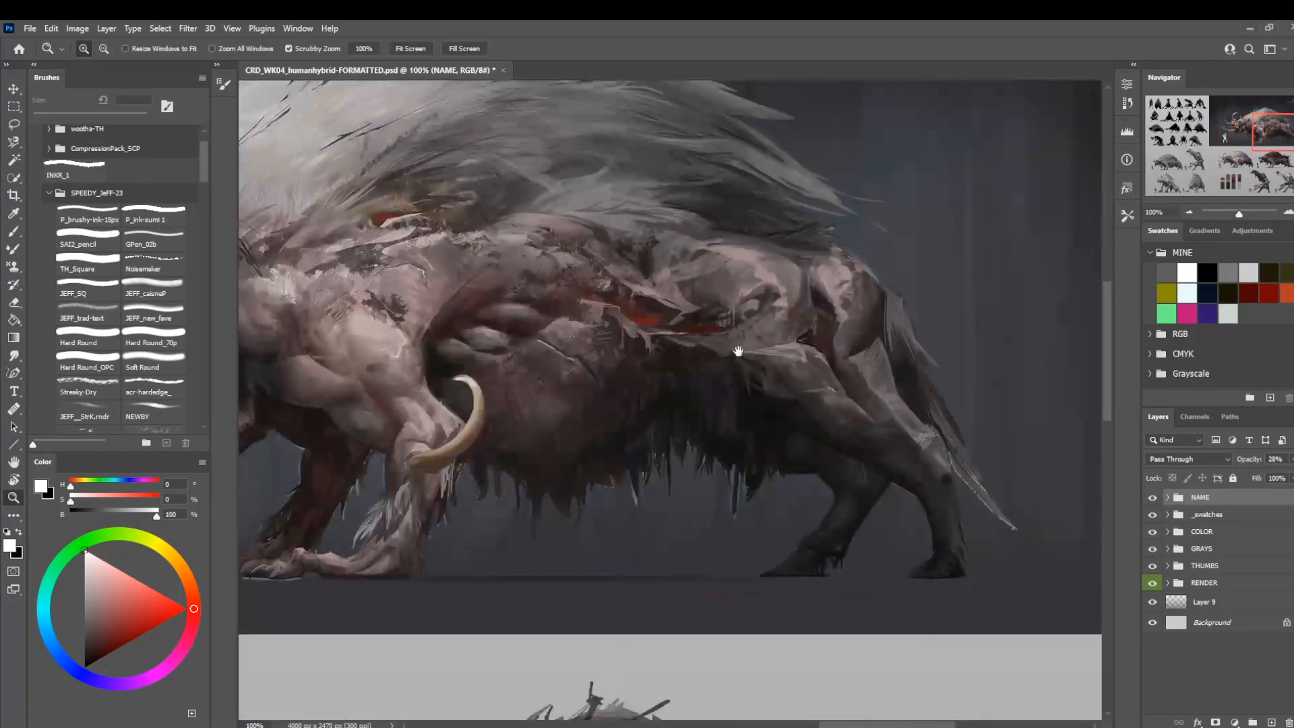
drag(738, 352, 698, 345)
mouse_move(536, 337)
mouse_down()
mouse_move(631, 278)
mouse_move(903, 317)
mouse_up()
drag(615, 316, 765, 331)
mouse_move(839, 347)
mouse_down()
mouse_move(683, 359)
mouse_move(774, 368)
mouse_up()
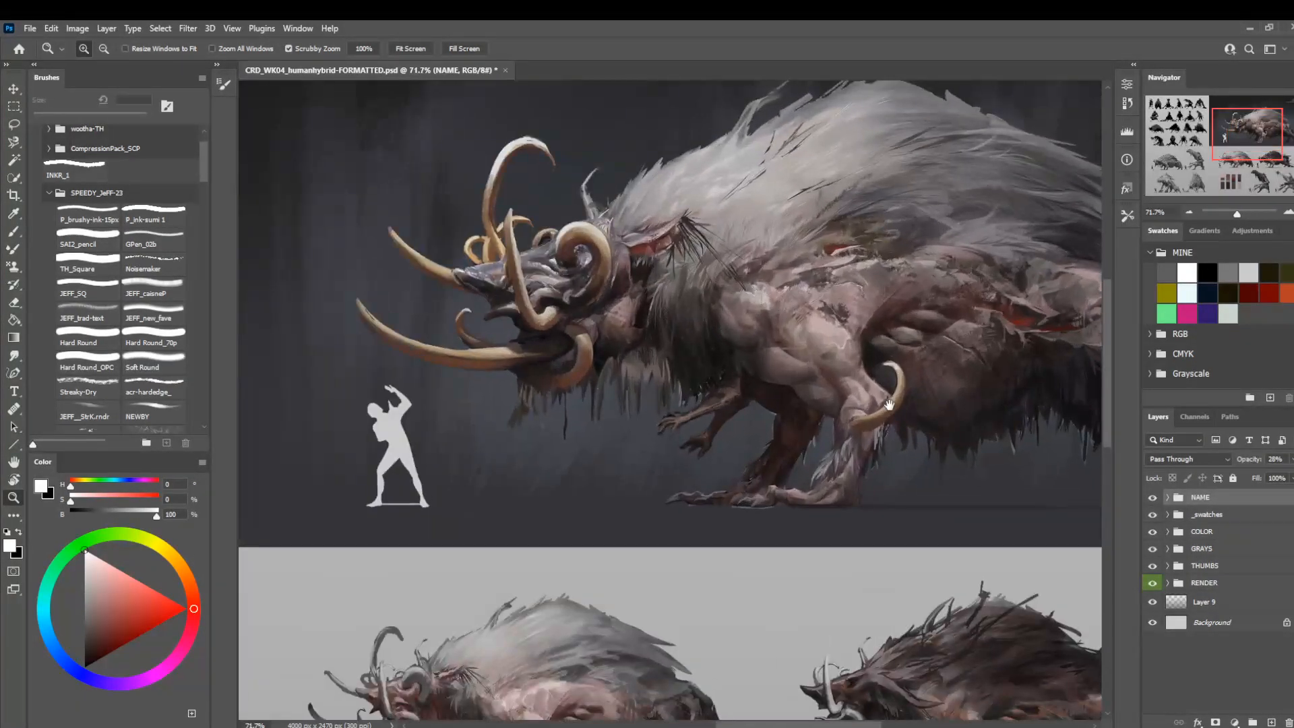
drag(889, 404, 798, 413)
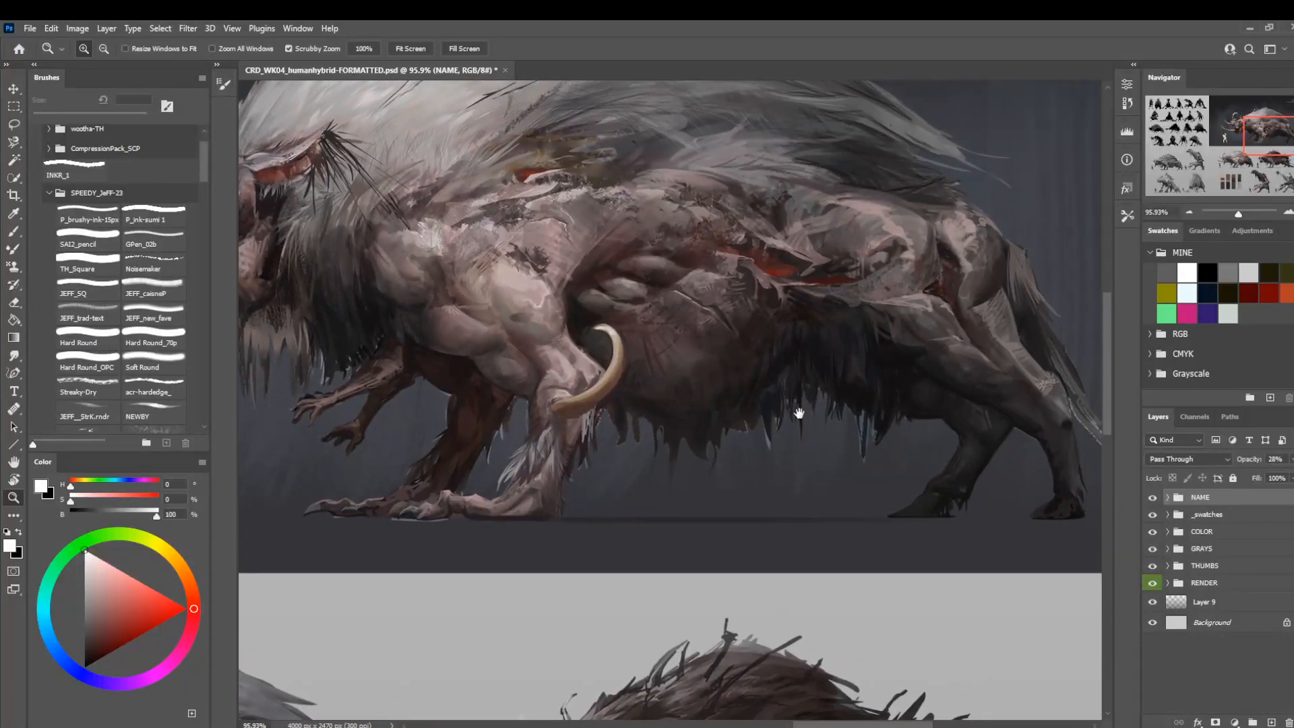
mouse_move(878, 419)
mouse_down()
mouse_move(841, 421)
mouse_move(678, 370)
mouse_move(680, 391)
mouse_up()
Start saving a copy of the sheet in the 00-CRD folder with JPEG as the file type.
click(29, 28)
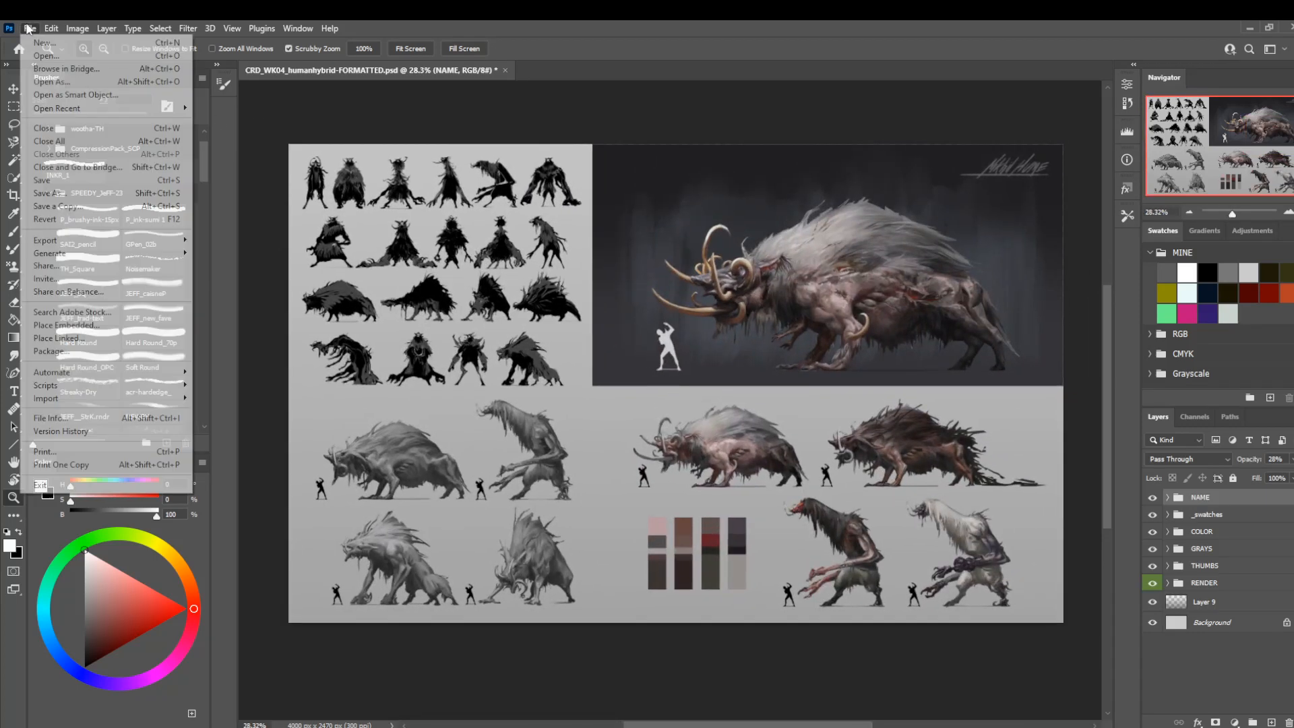
click(74, 176)
click(330, 449)
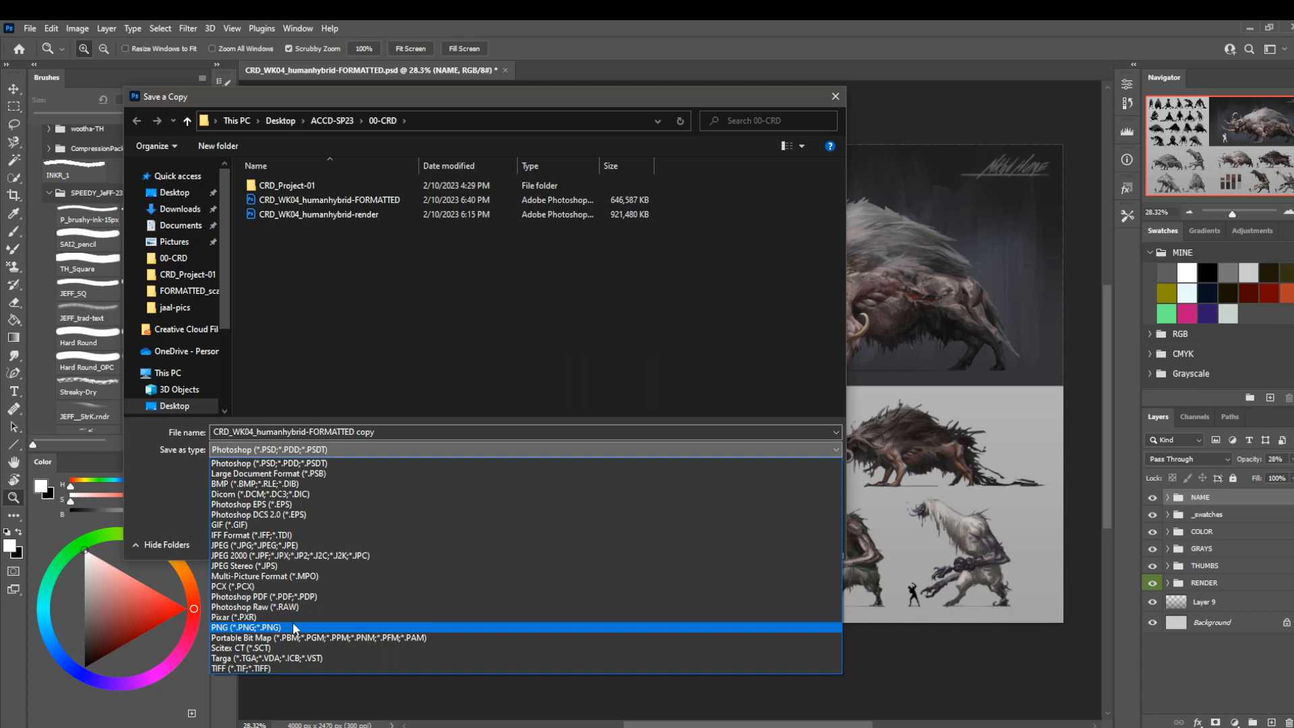
click(308, 545)
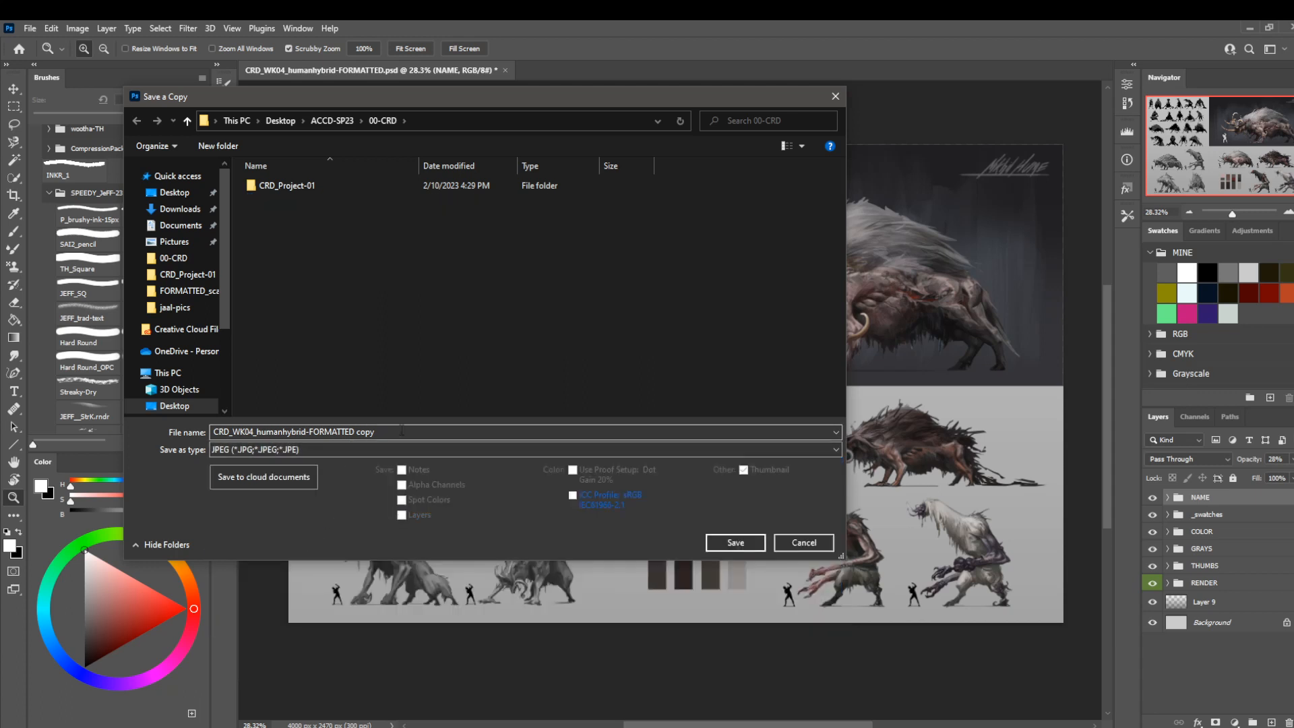
Name the JPEG copy CRD_WK04_humanhybrid-final_FORMATTED and save it at Maximum quality 12 with Baseline ("Standard") format.
click(436, 437)
click(437, 436)
key(BackSpace)
key(BackSpace)
key(BackSpace)
key(BackSpace)
key(BackSpace)
click(364, 434)
key(Left)
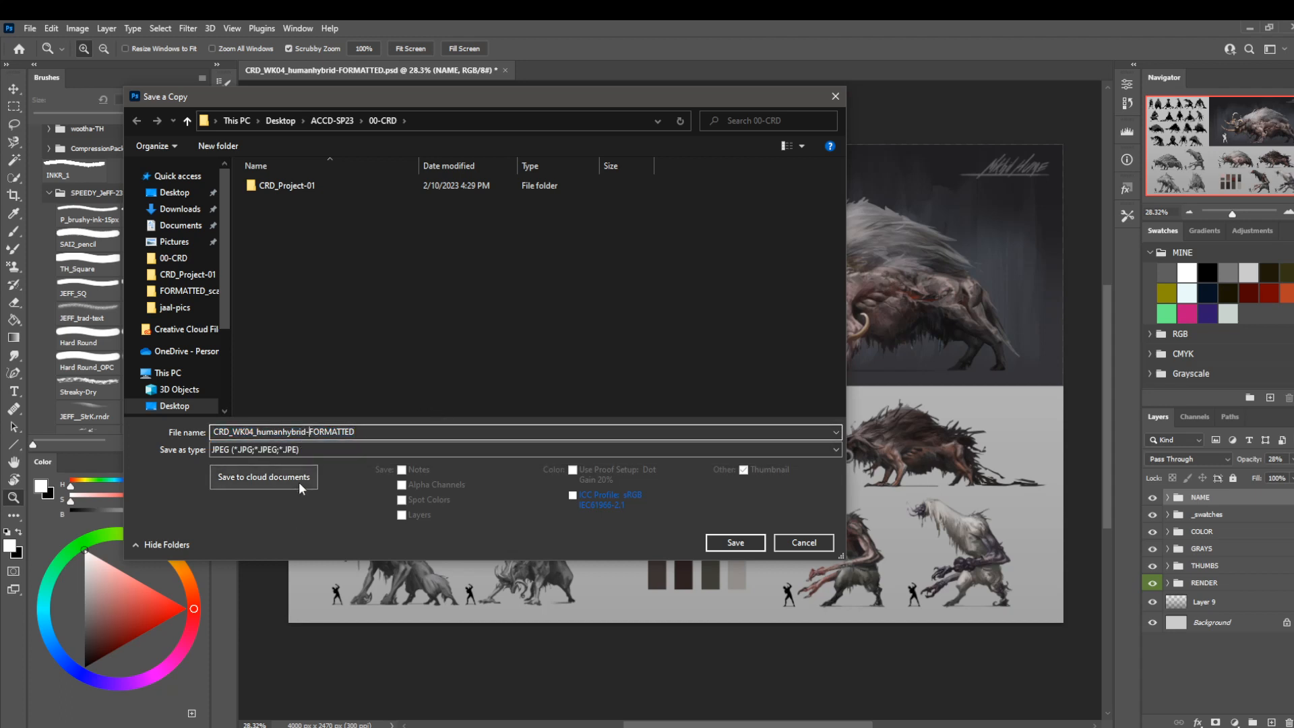
text(final_)
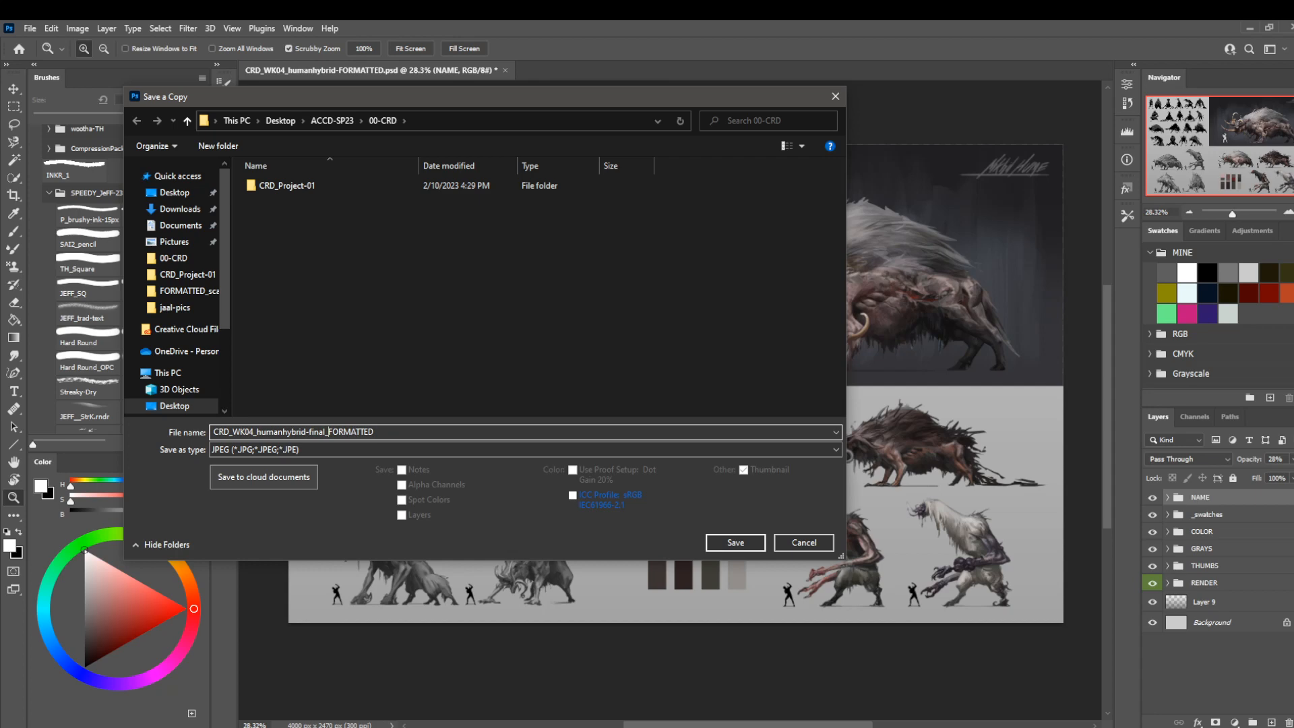
click(735, 543)
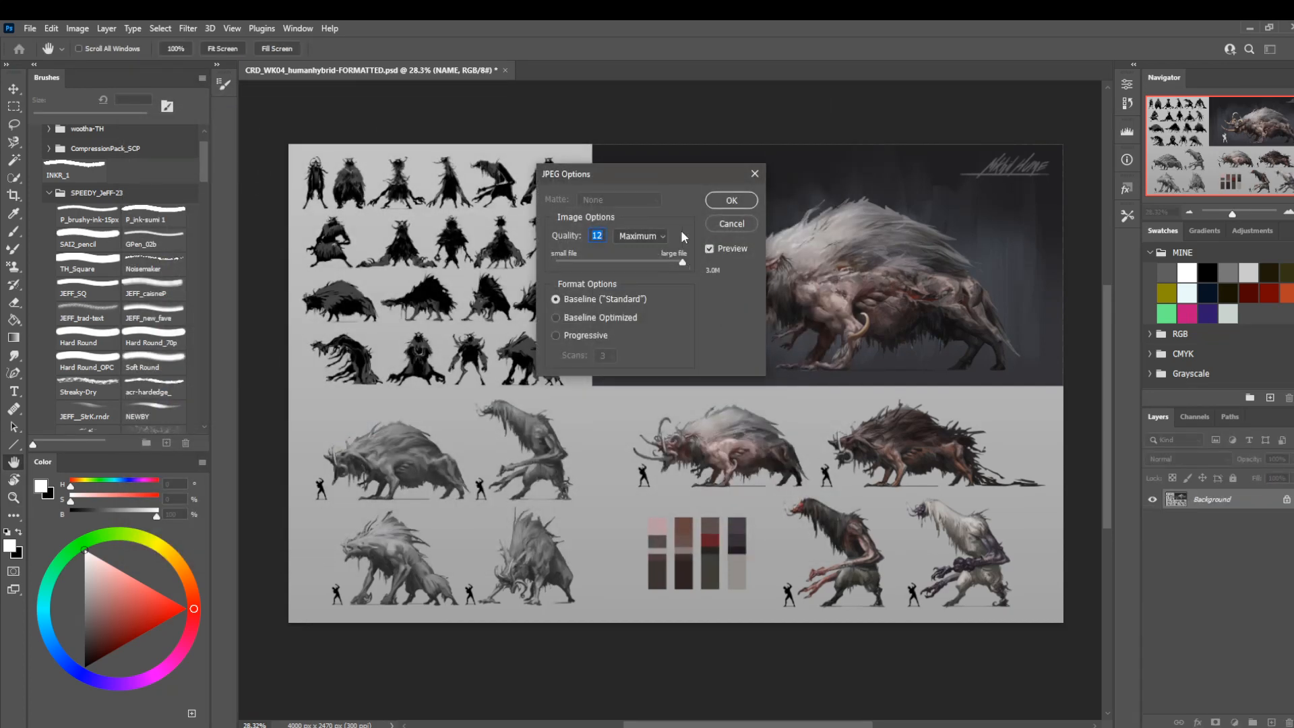
click(731, 201)
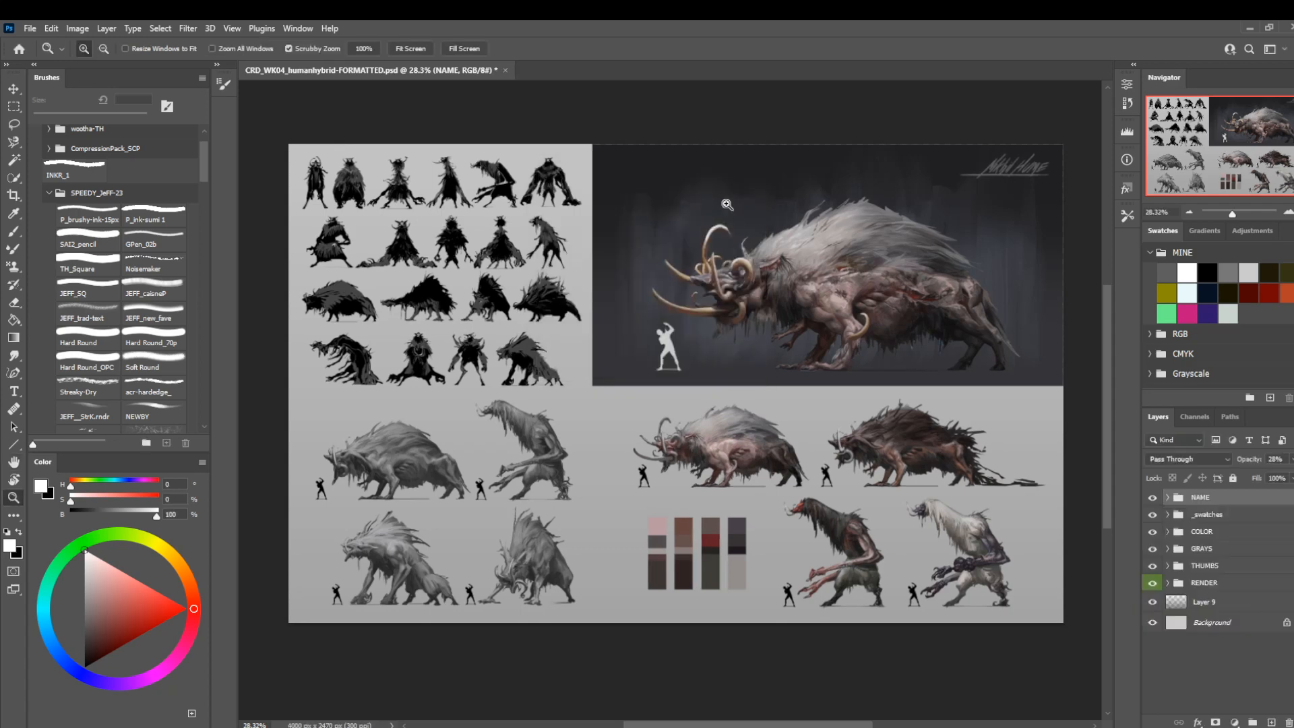
Create a 5000 × 3200 px, 300 ppi document from the recent preset and close the creature sheet without saving changes.
key(z)
click(30, 28)
click(37, 41)
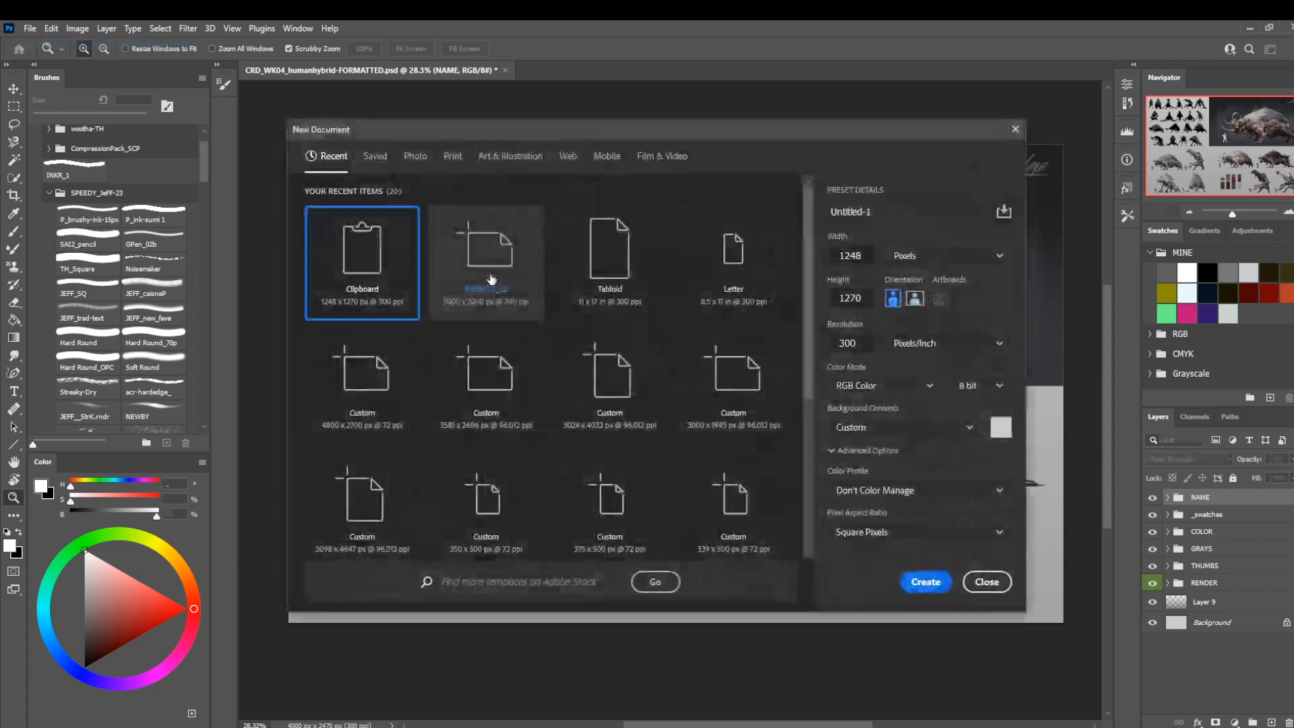
double_click(491, 279)
click(505, 70)
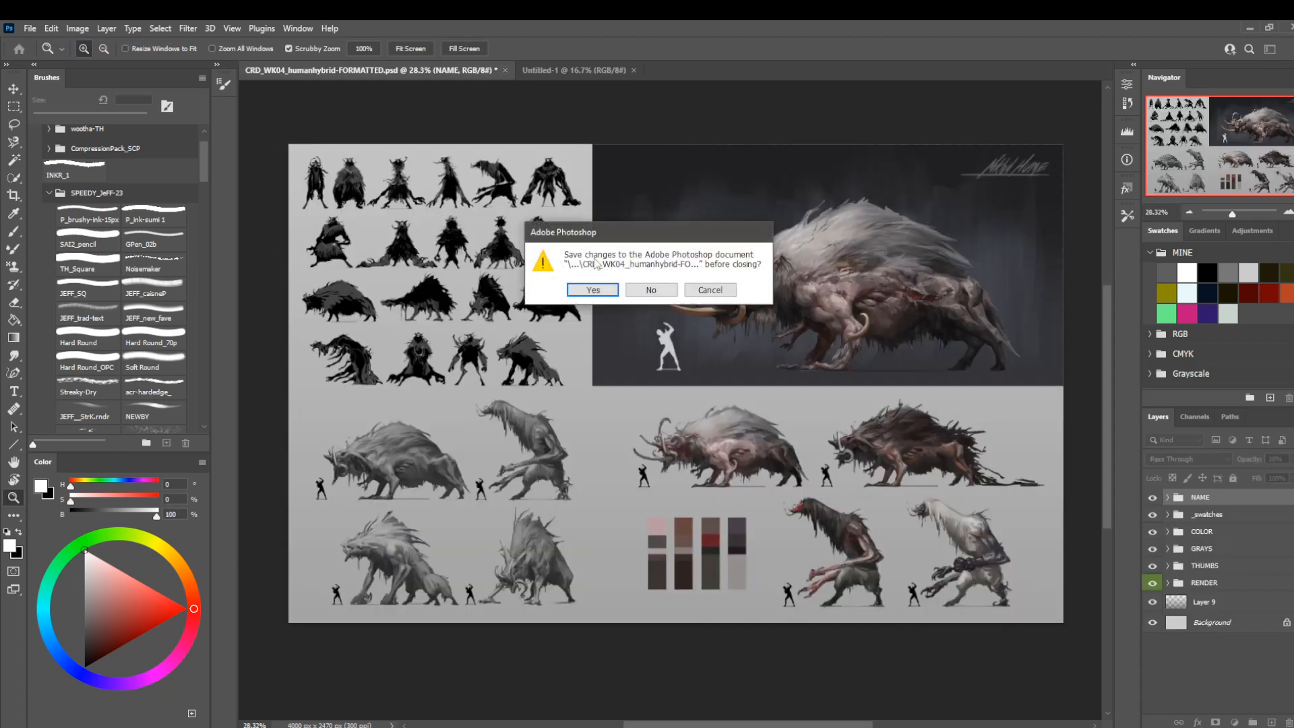
click(650, 291)
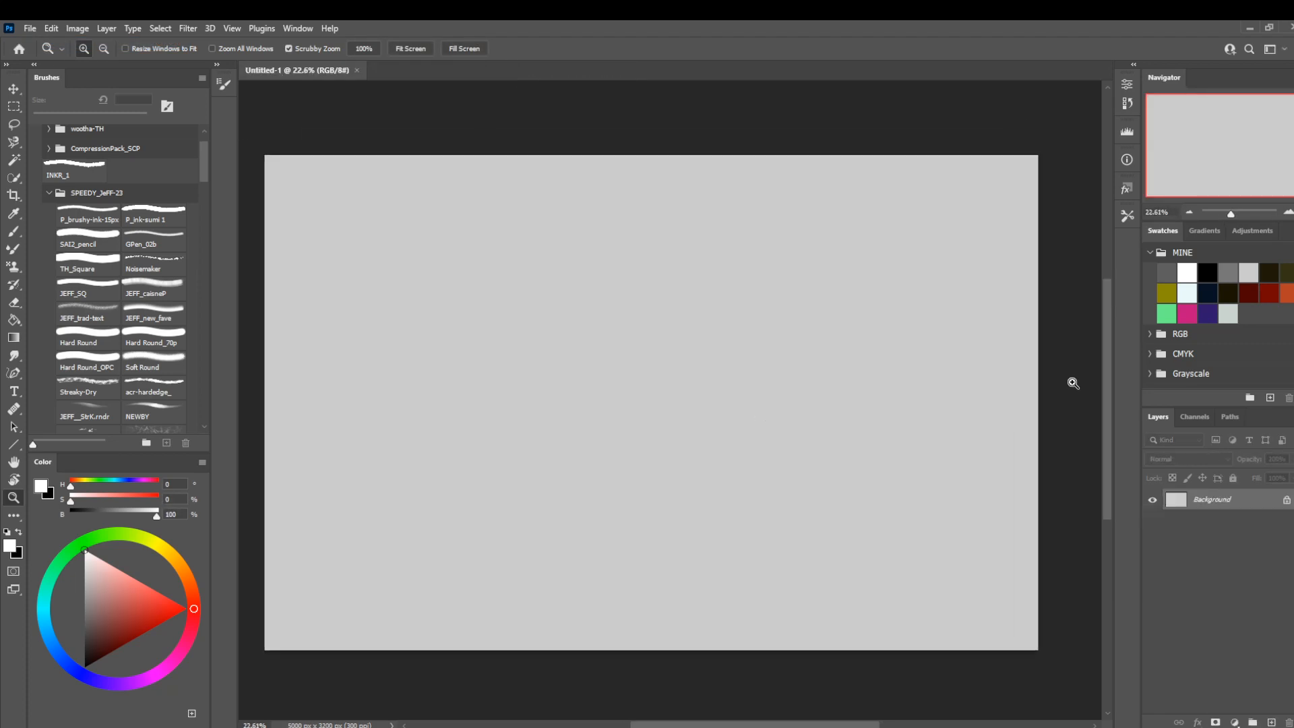
Fill the new document's background with the mid-gray swatch and add an empty layer above it.
click(1227, 272)
key(alt+BackSpace)
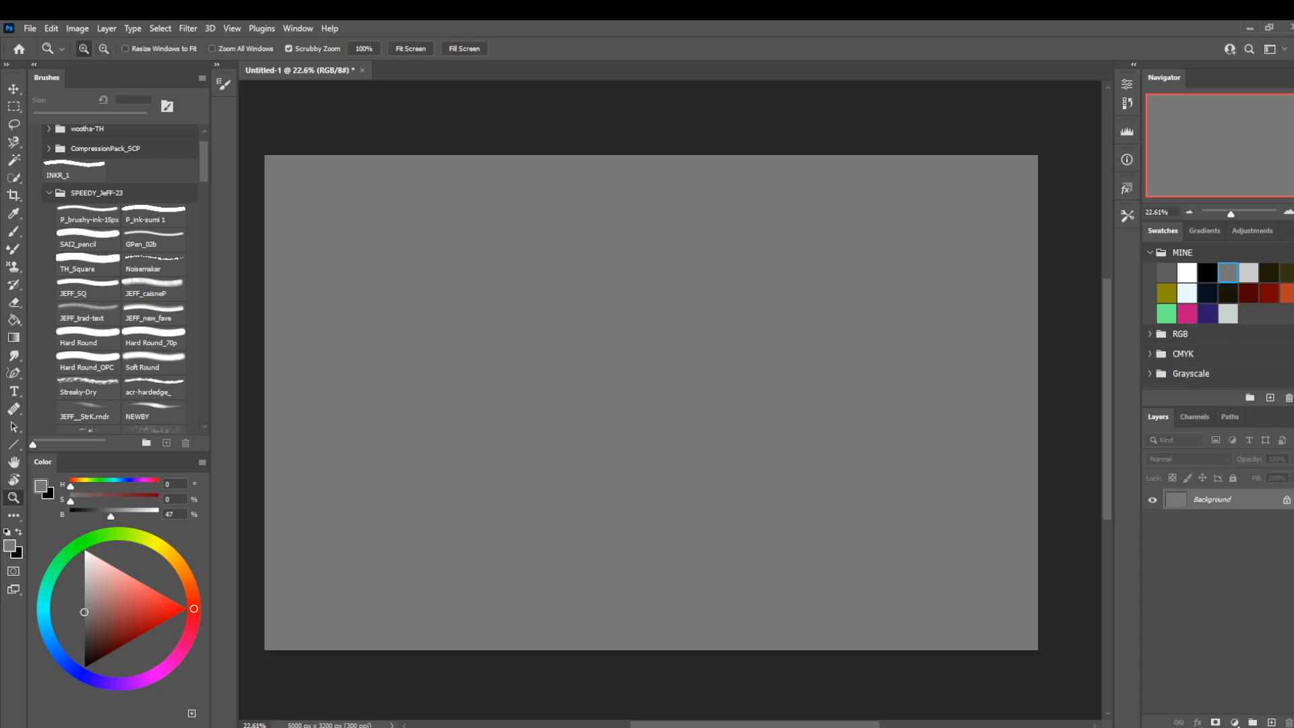
click(1271, 723)
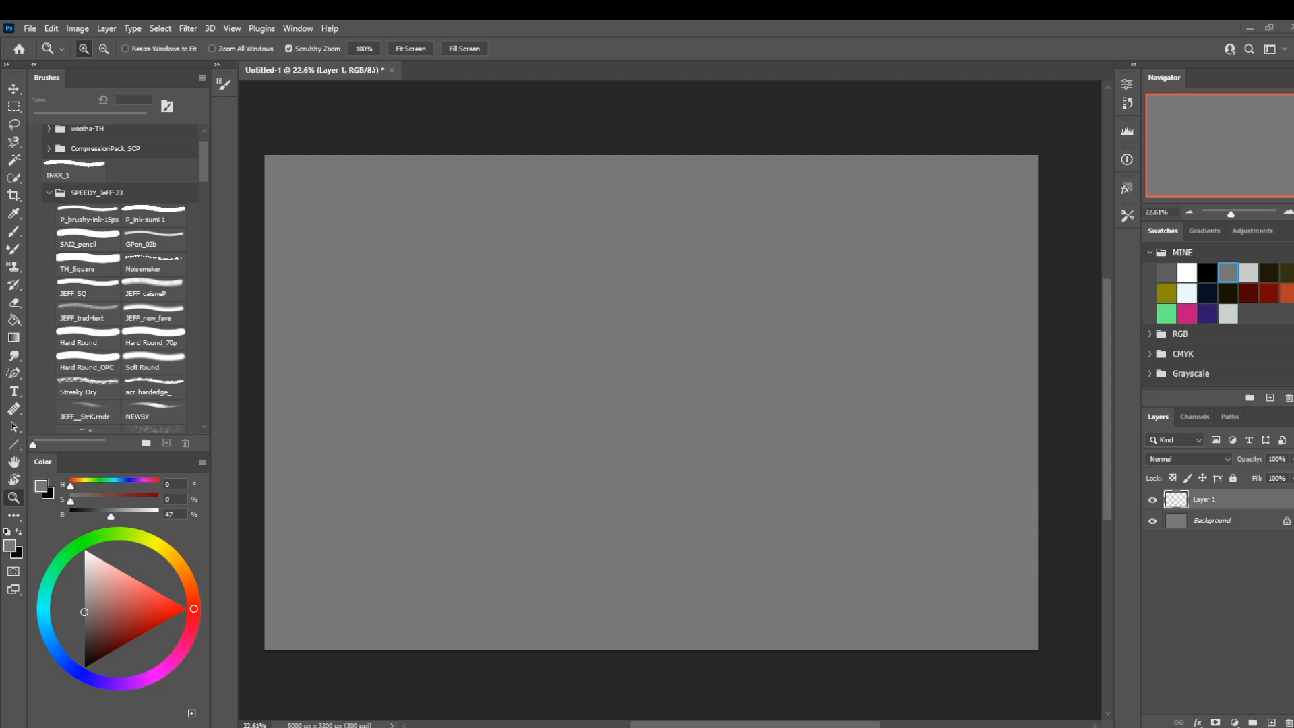
Paste the copied photo of the dog in a straw hat, enlarge it and place it in the canvas's right half.
key(ctrl+v)
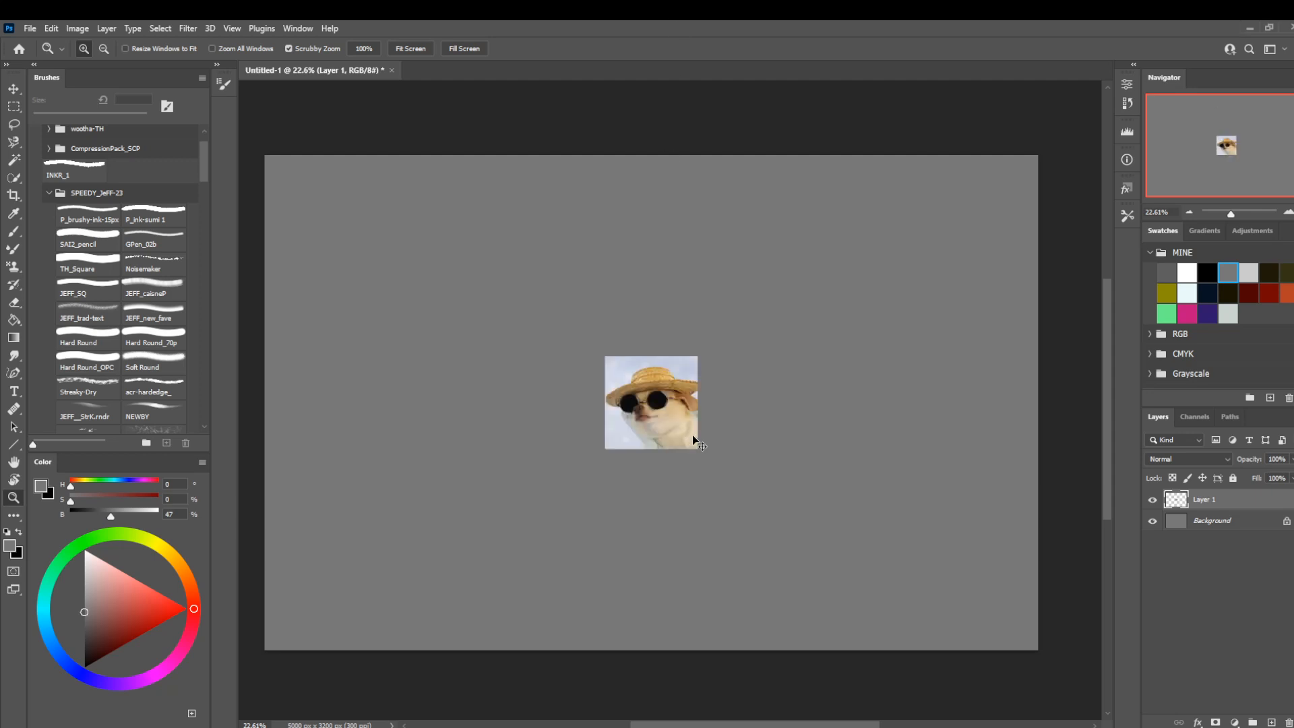
key(ctrl+t)
drag(605, 449, 511, 543)
drag(622, 508, 812, 471)
drag(723, 499, 636, 568)
drag(691, 521, 823, 449)
key(Return)
key(z)
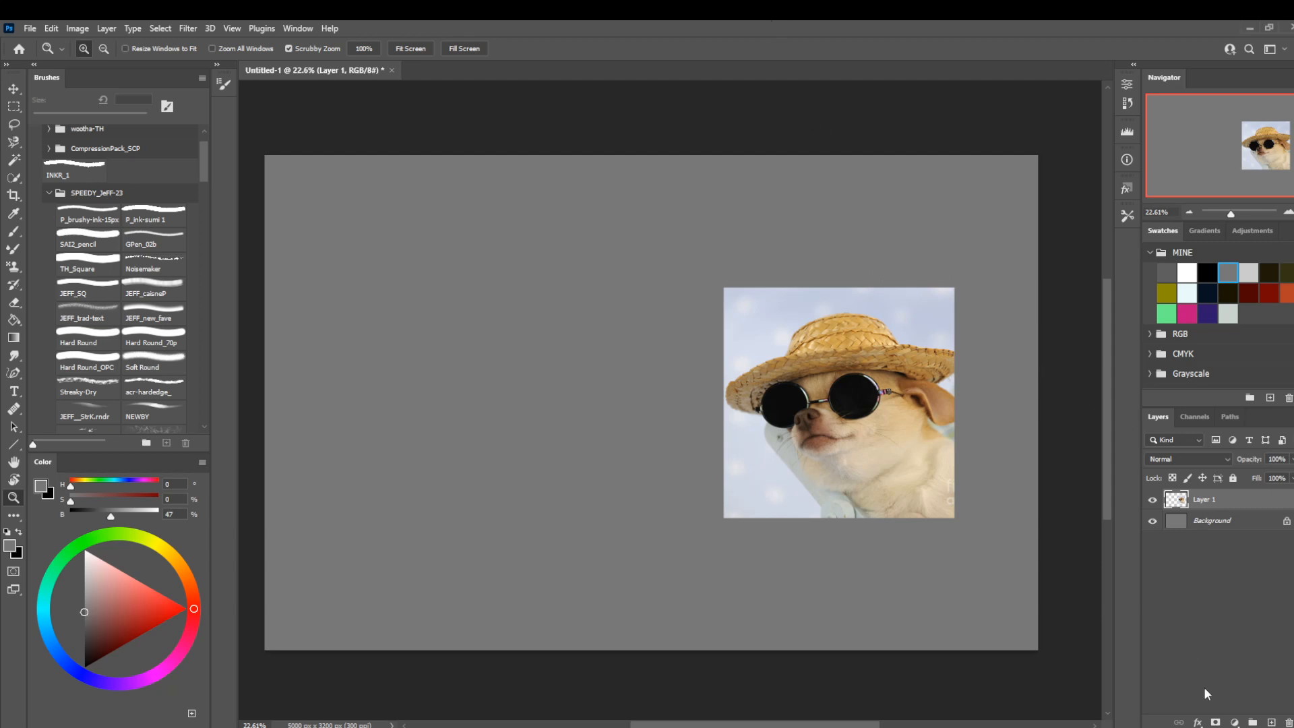
Duplicate the dog photo layer and move the copy to the left of the original, leaving a gap between them.
key(ctrl+j)
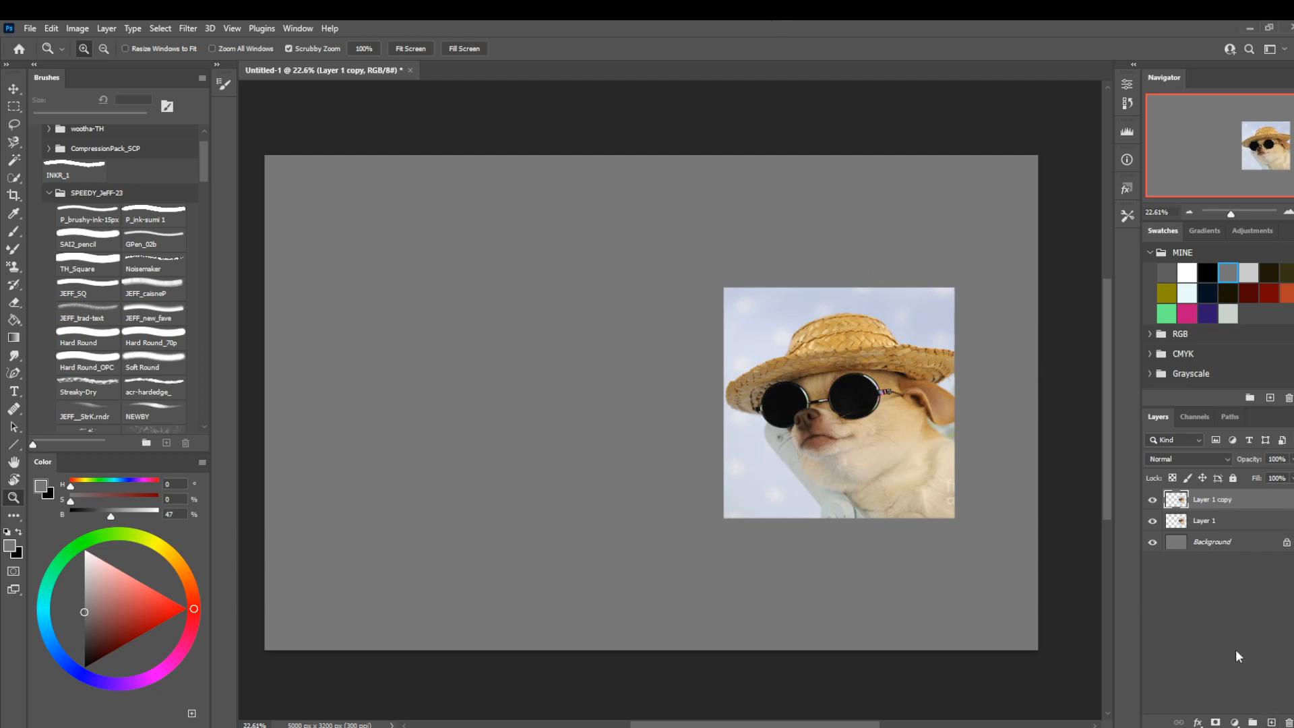
key(ctrl+t)
drag(911, 412, 606, 423)
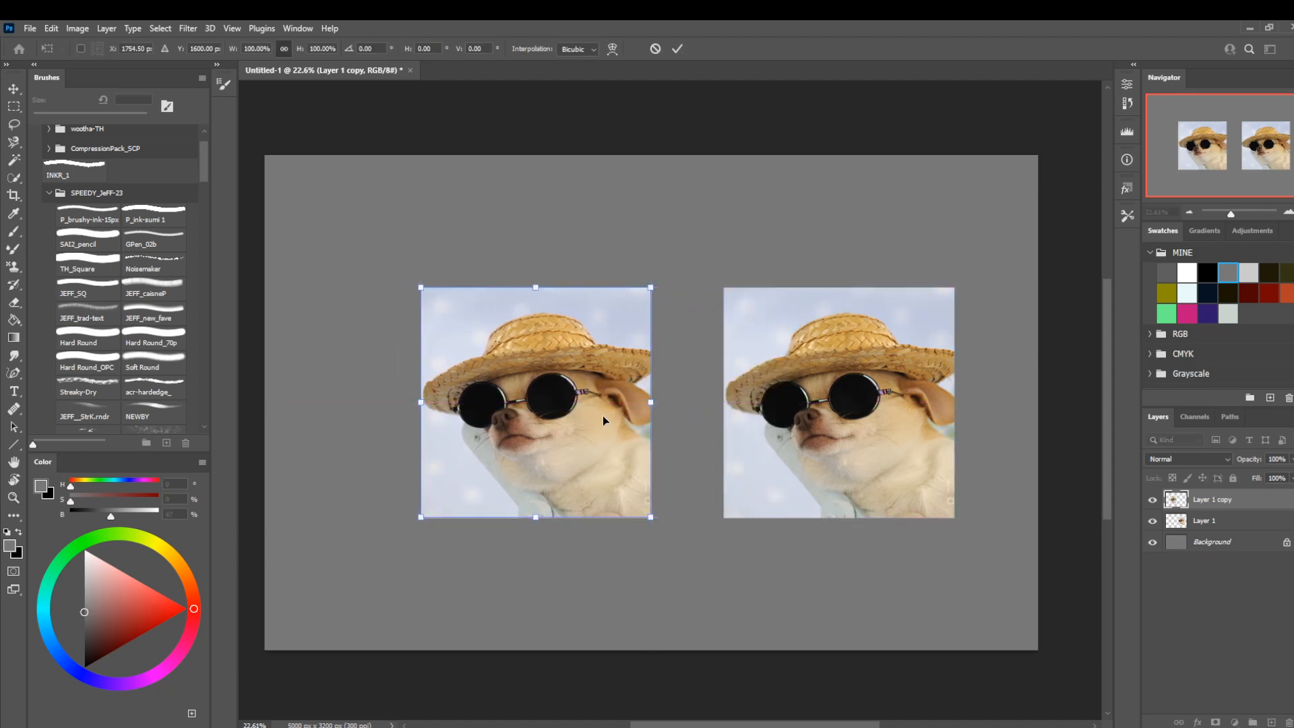
key(Return)
key(z)
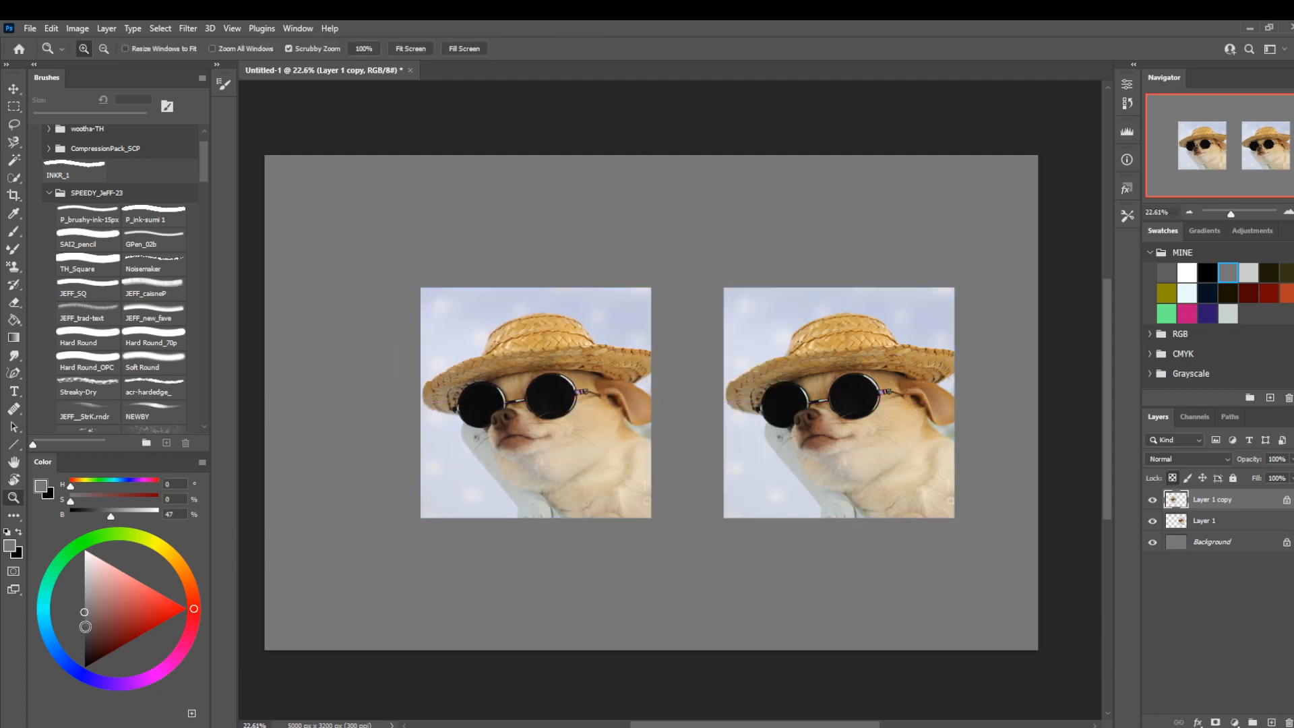
Fill the left dog photo copy with a solid light gray of 67% brightness.
key(ctrl+alt+z)
click(83, 587)
key(alt+BackSpace)
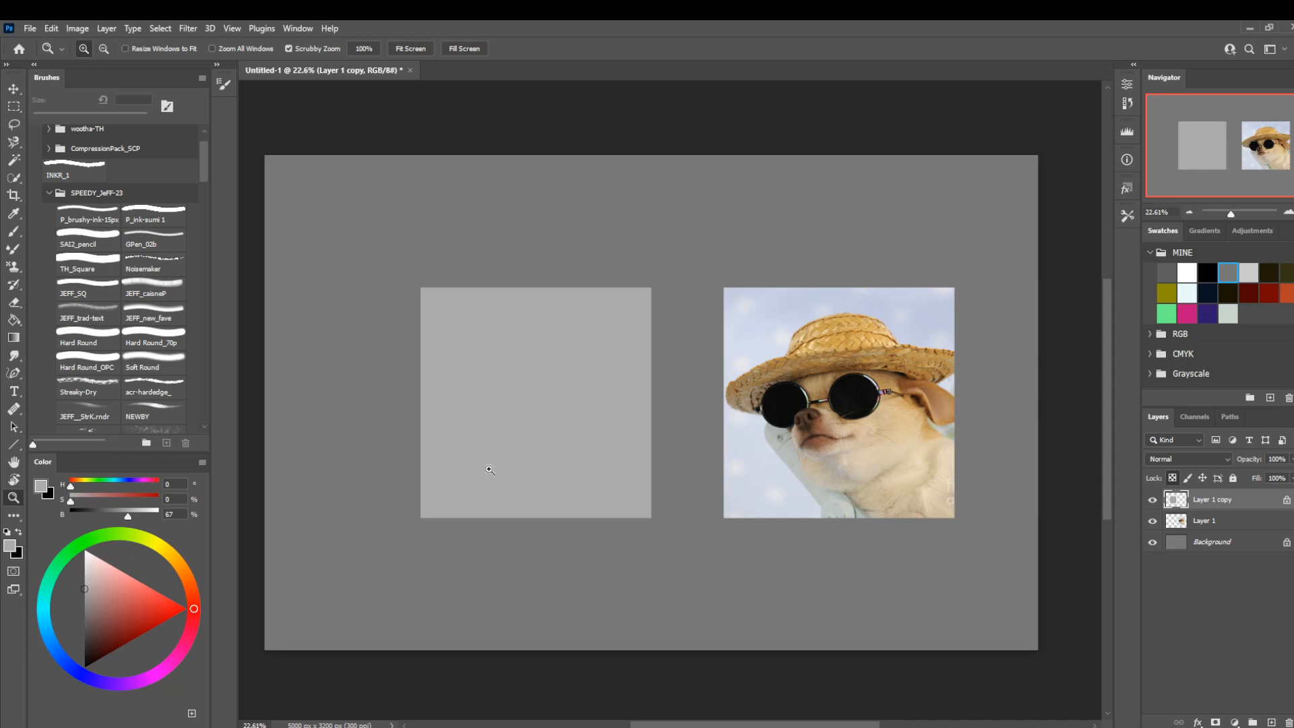
Add a new empty layer above the light gray square and clip it to the square.
drag(521, 402, 526, 431)
drag(594, 466, 599, 442)
drag(645, 404, 684, 411)
drag(697, 433, 659, 445)
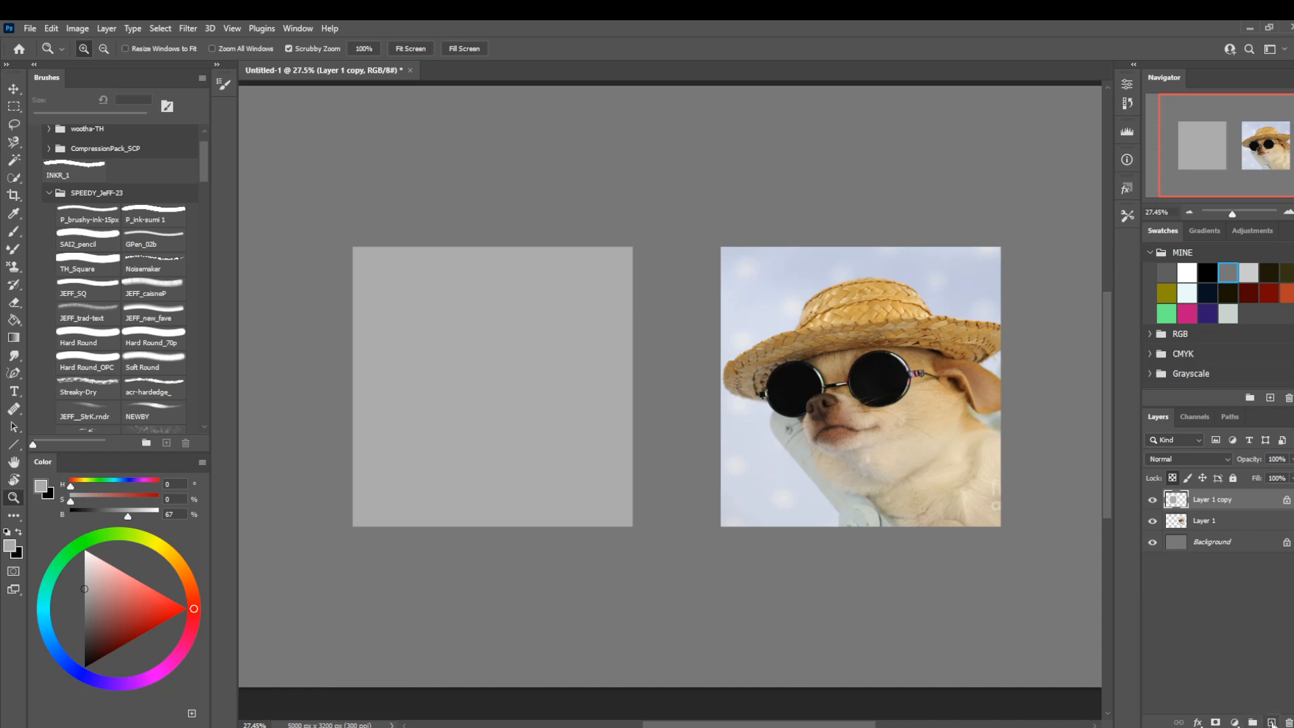
click(1271, 722)
right_click(1232, 506)
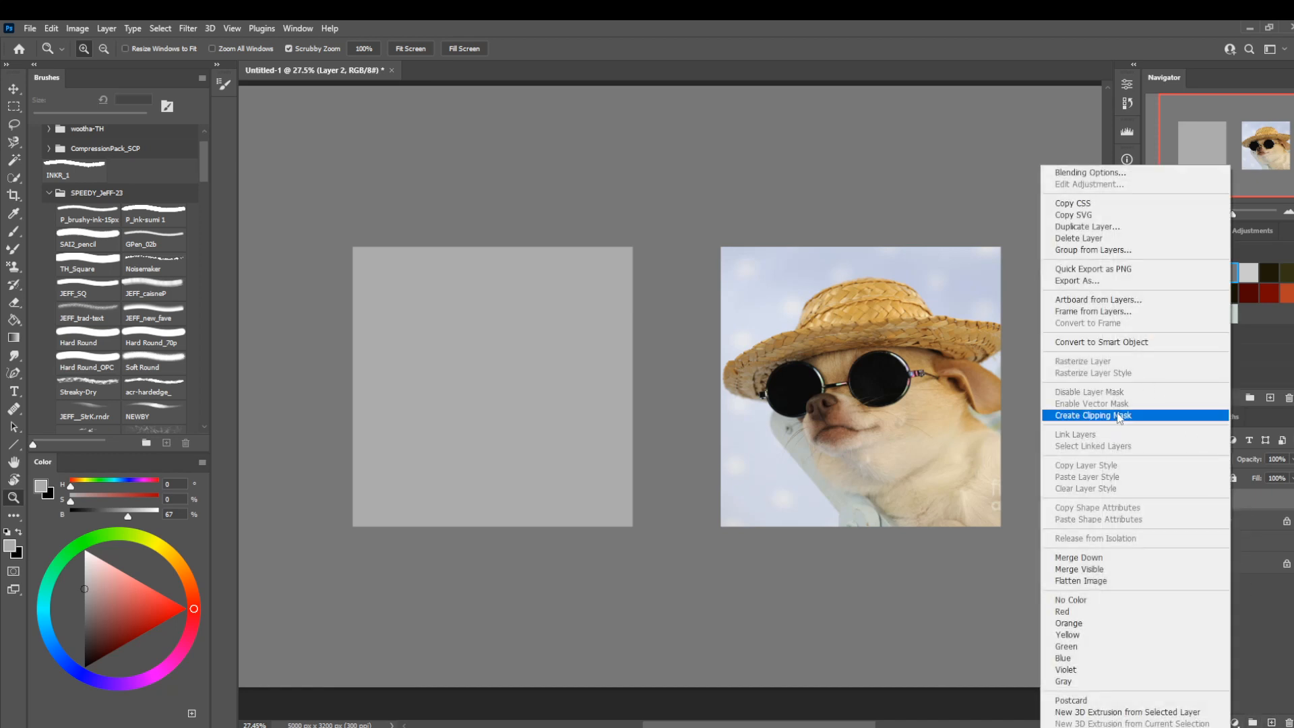
click(1118, 415)
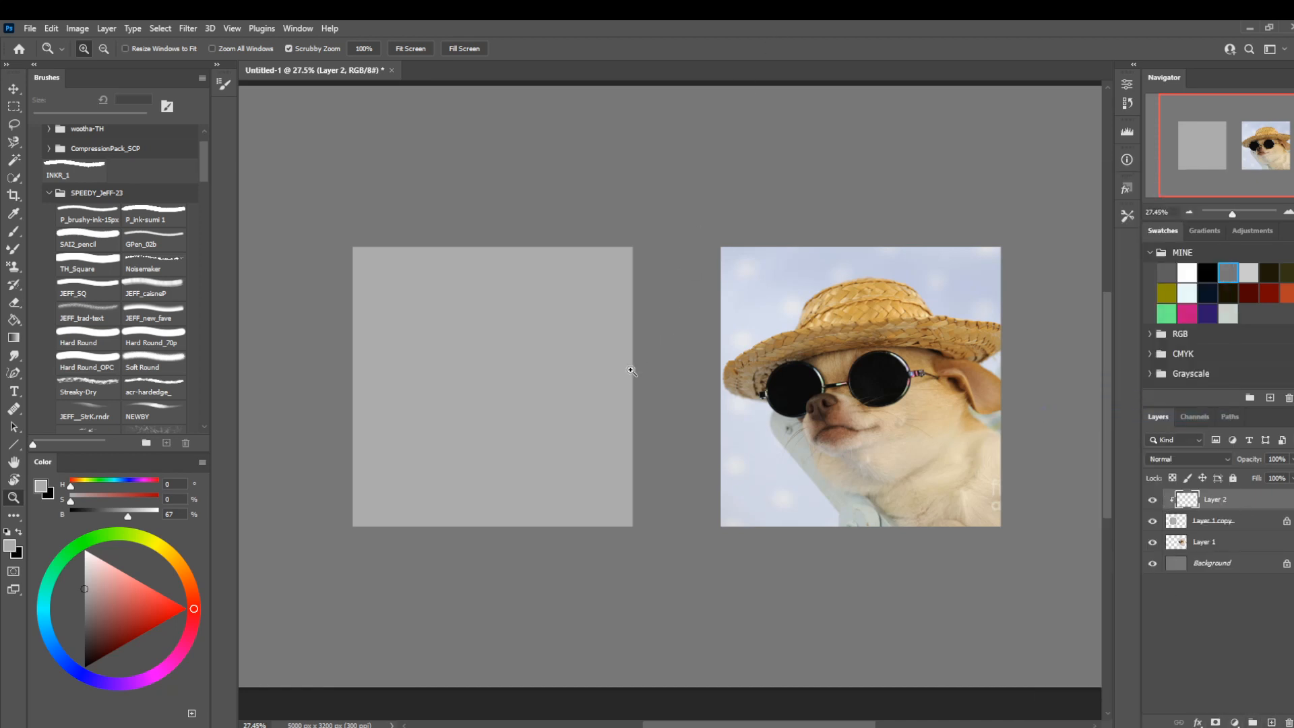
Paint a pale off-white blue (H 203, S 3, B 91) over the gray square with the Soft Round brush at 1000 px.
key(b)
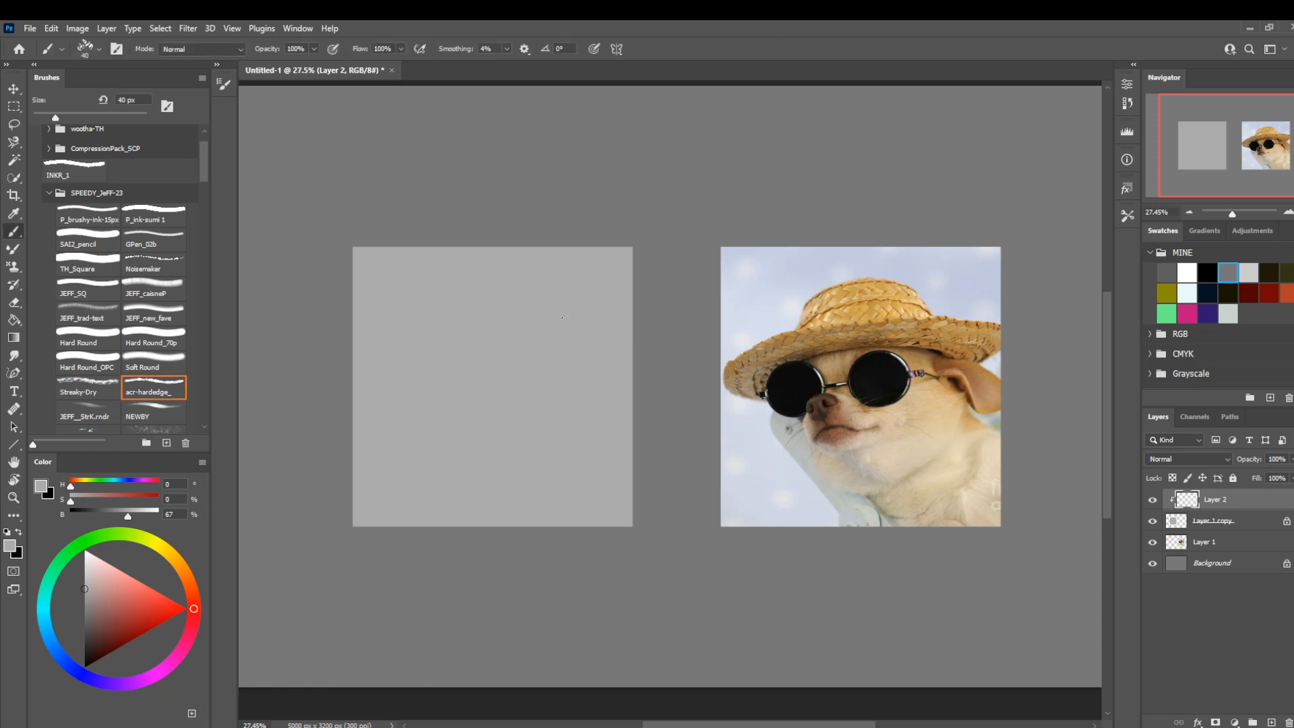
key(bracketright)
key(bracketright)
key(bracketright)
key(bracketright)
key(bracketright)
key(bracketright)
key(bracketright)
key(bracketright)
key(bracketright)
key(bracketright)
key(bracketright)
key(bracketright)
click(149, 364)
click(87, 562)
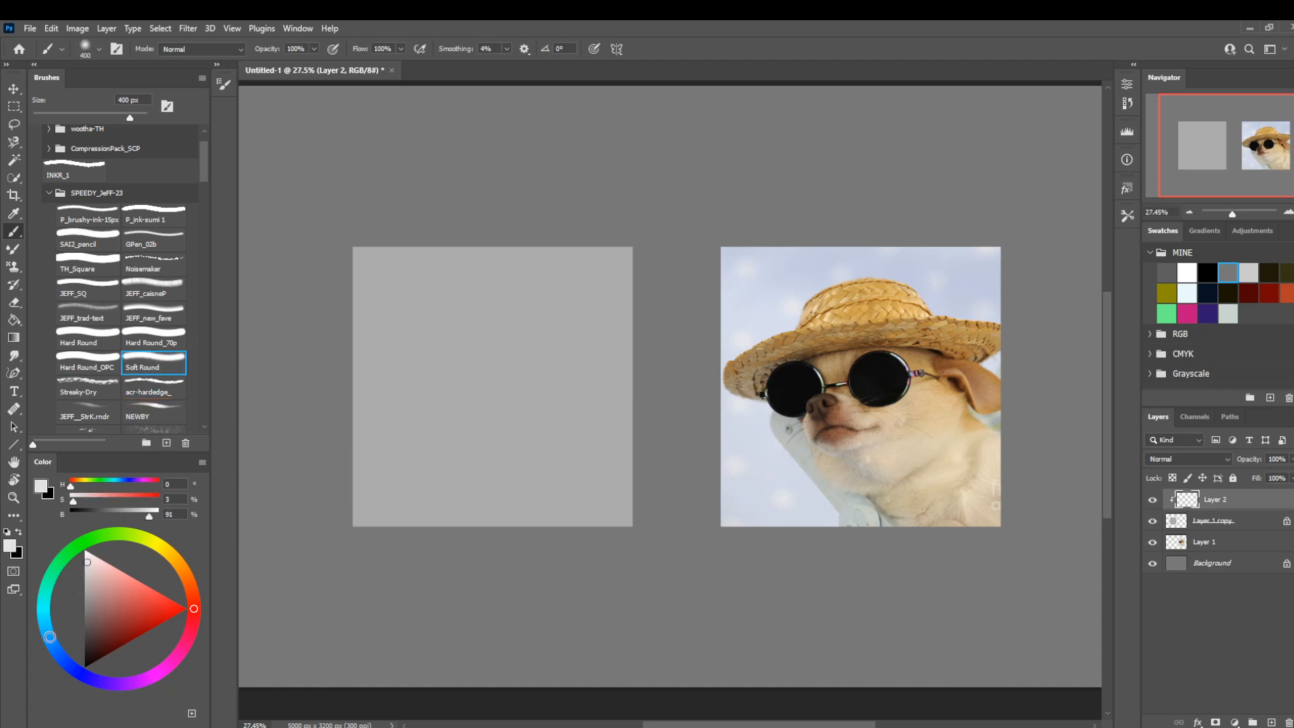
click(49, 638)
key(bracketright)
key(bracketright)
key(bracketright)
key(bracketright)
key(bracketright)
key(bracketright)
mouse_move(565, 265)
mouse_down()
mouse_move(461, 284)
mouse_move(364, 465)
mouse_up()
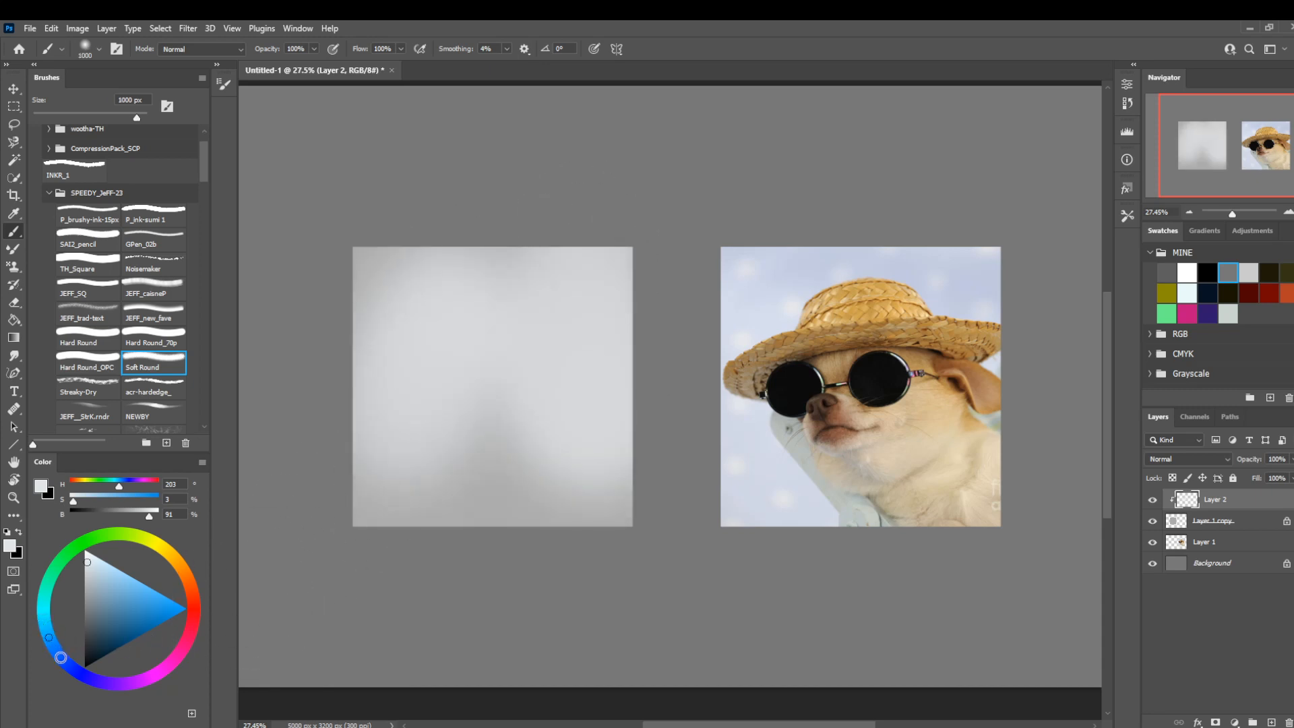
Blend large soft patches of light blue and pale lavender (H 246, S 13, B 97) into the left square's backdrop.
click(62, 658)
click(107, 567)
key(bracketright)
key(bracketright)
mouse_move(528, 347)
mouse_down()
mouse_move(413, 332)
mouse_move(390, 528)
mouse_up()
drag(61, 658, 87, 677)
click(97, 560)
key(bracketleft)
key(bracketleft)
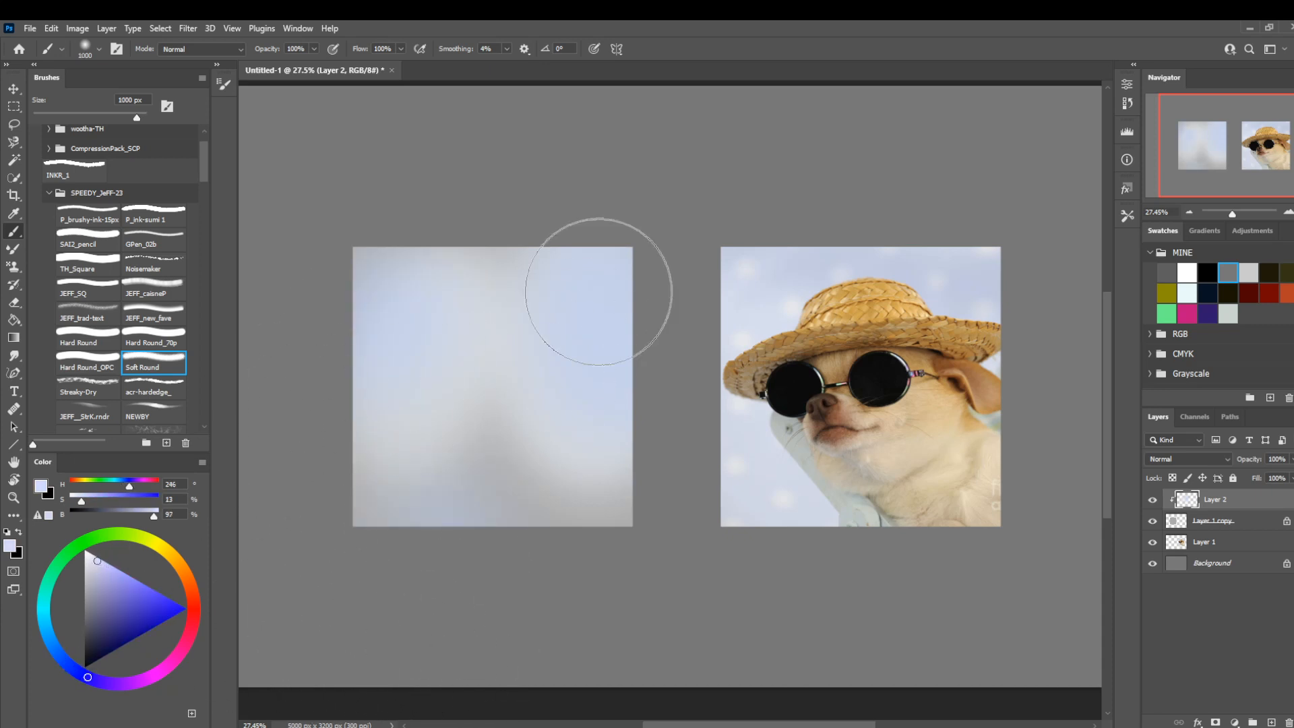
Texture the left backdrop with the Round text3 brush from 1200 px down, using a muted lavender (H 246, S 10, B 90).
click(130, 390)
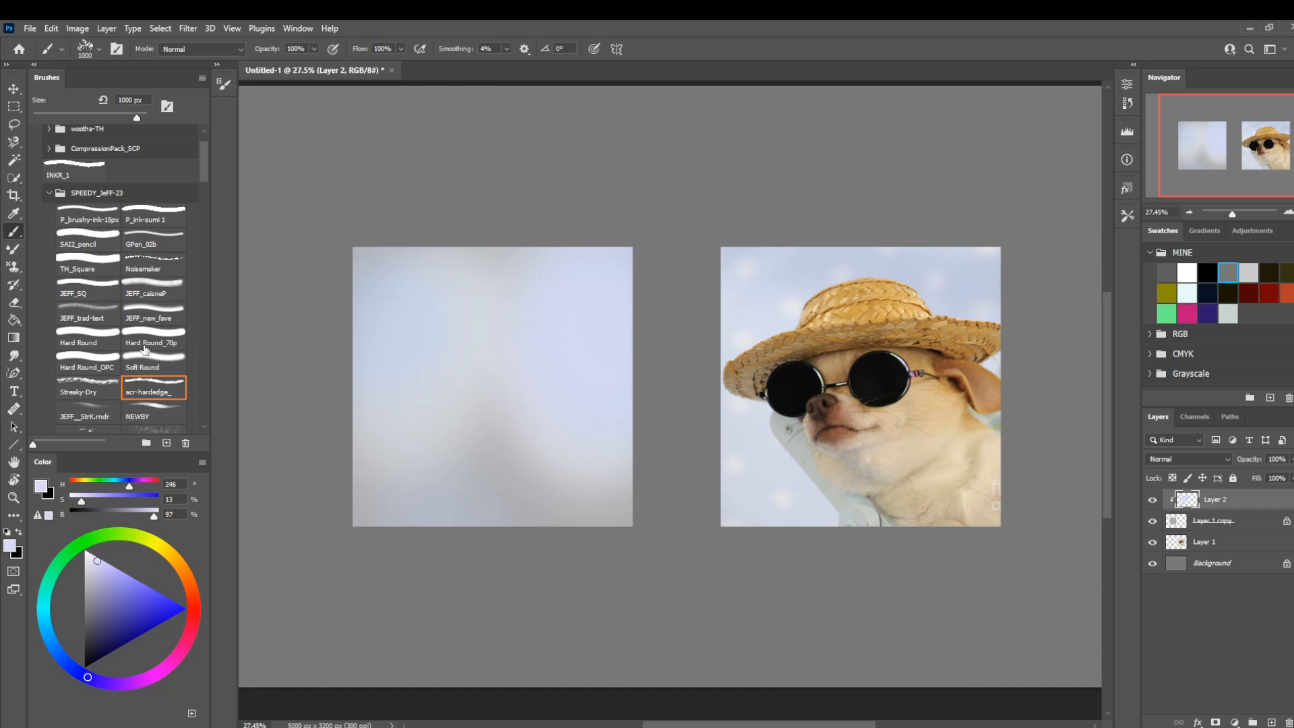
scroll(202, 176, down, 3)
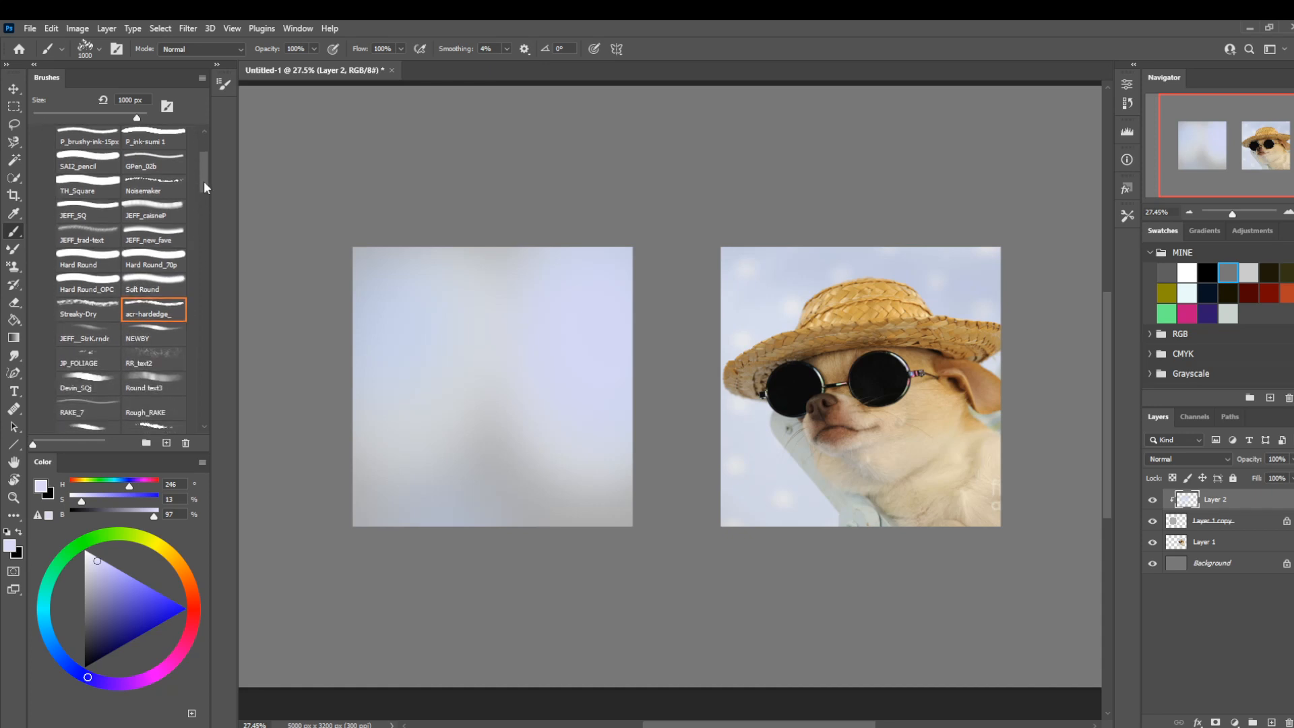
click(154, 370)
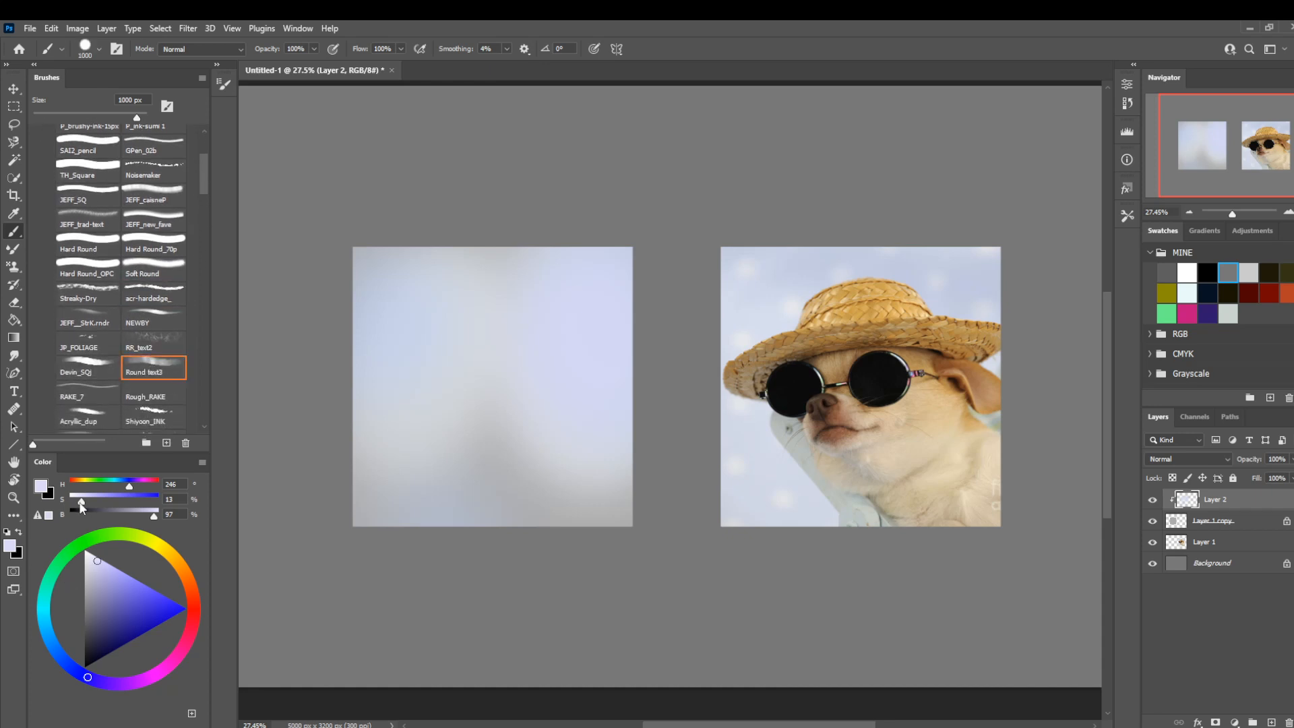
drag(81, 503, 78, 502)
drag(154, 516, 149, 516)
key(bracketright)
mouse_move(555, 319)
mouse_down()
mouse_move(433, 353)
mouse_move(438, 461)
mouse_up()
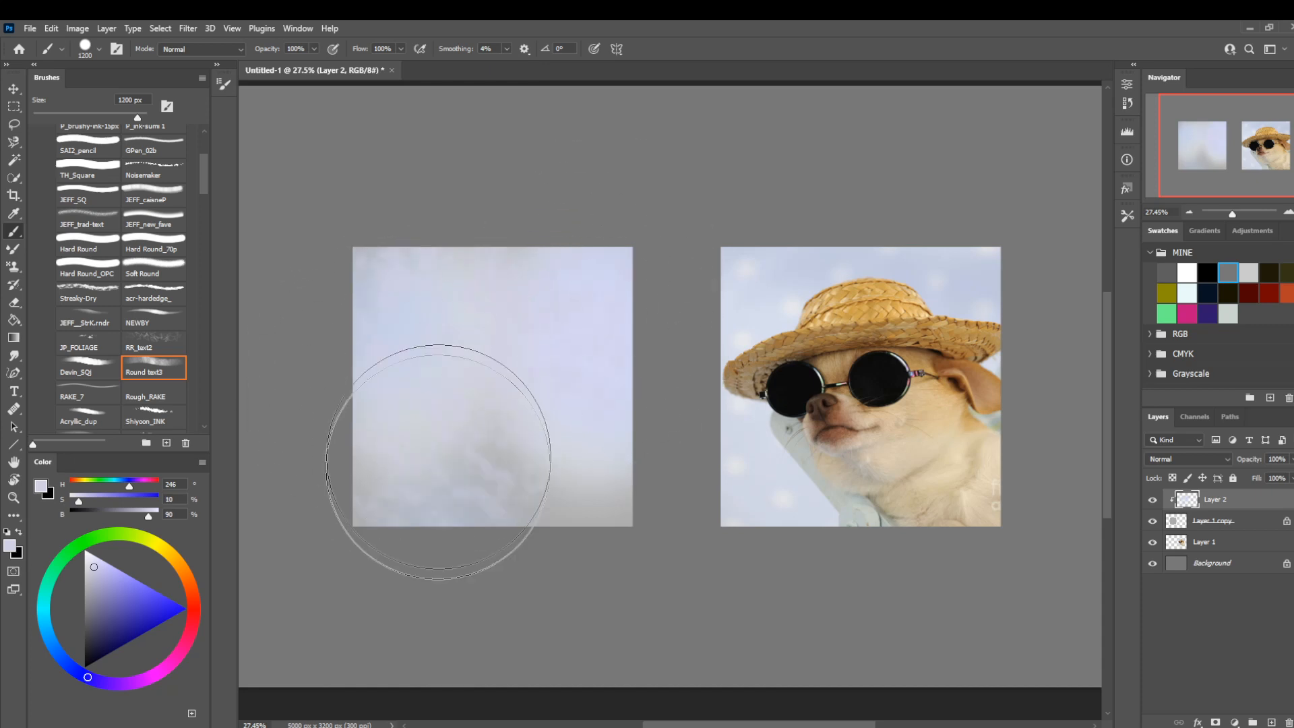
key(bracketleft)
key(bracketleft)
key(bracketleft)
key(bracketleft)
key(bracketleft)
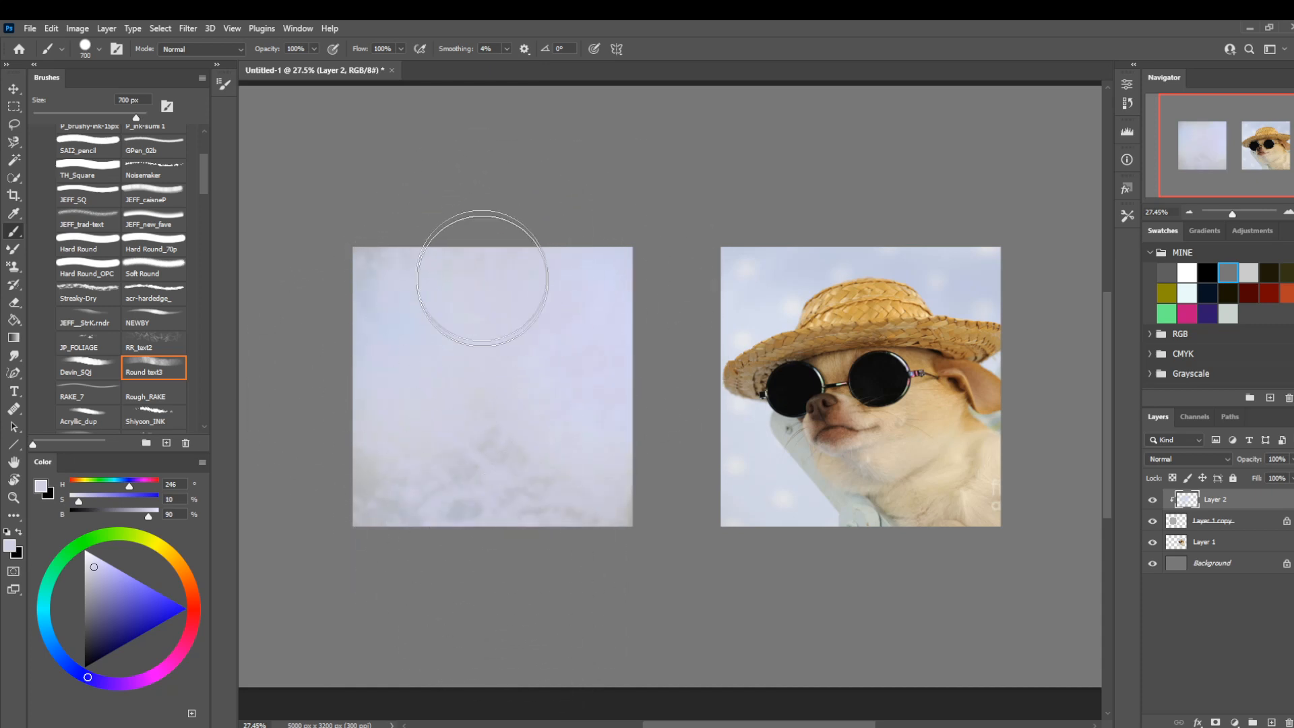
key(bracketleft)
key(bracketleft)
key(bracketleft)
key(bracketleft)
key(bracketleft)
key(bracketleft)
key(bracketleft)
key(bracketleft)
key(bracketleft)
key(bracketleft)
key(bracketleft)
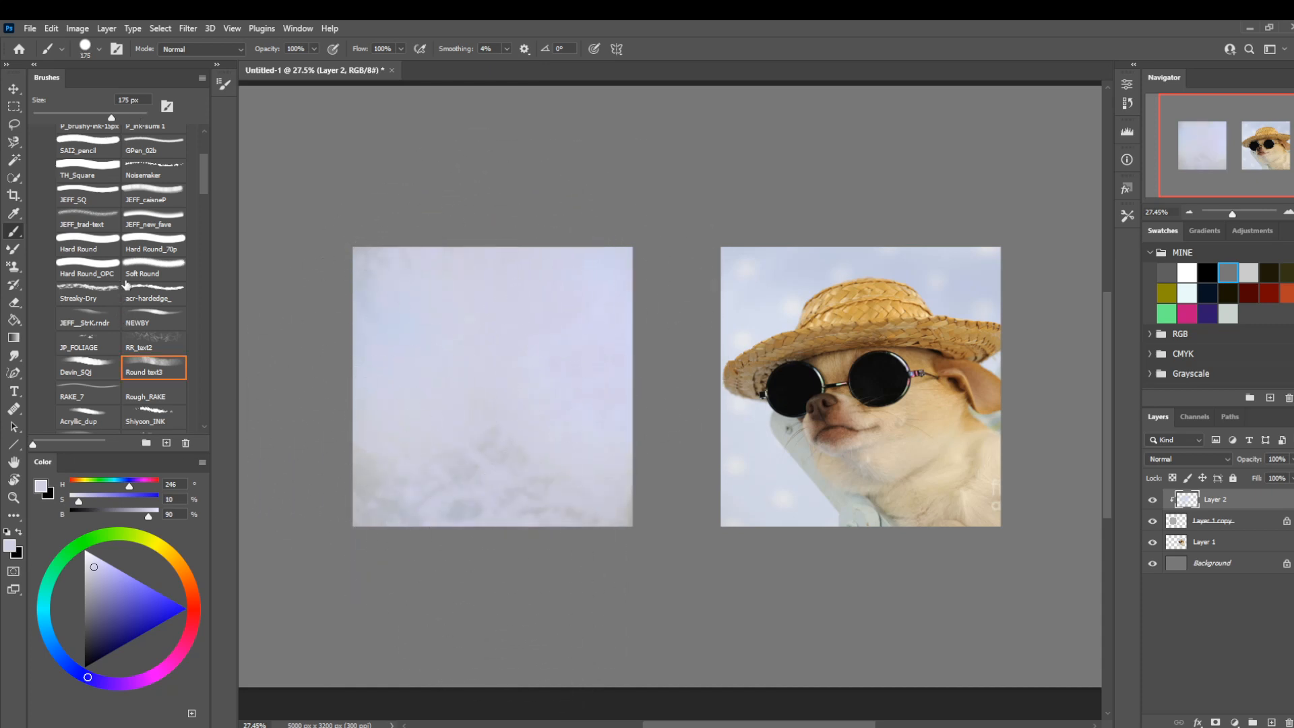
Soften the left backdrop with the Soft Round brush at 1100 px in a near-white lavender of 5% saturation and 94% brightness.
click(148, 260)
drag(78, 504, 74, 501)
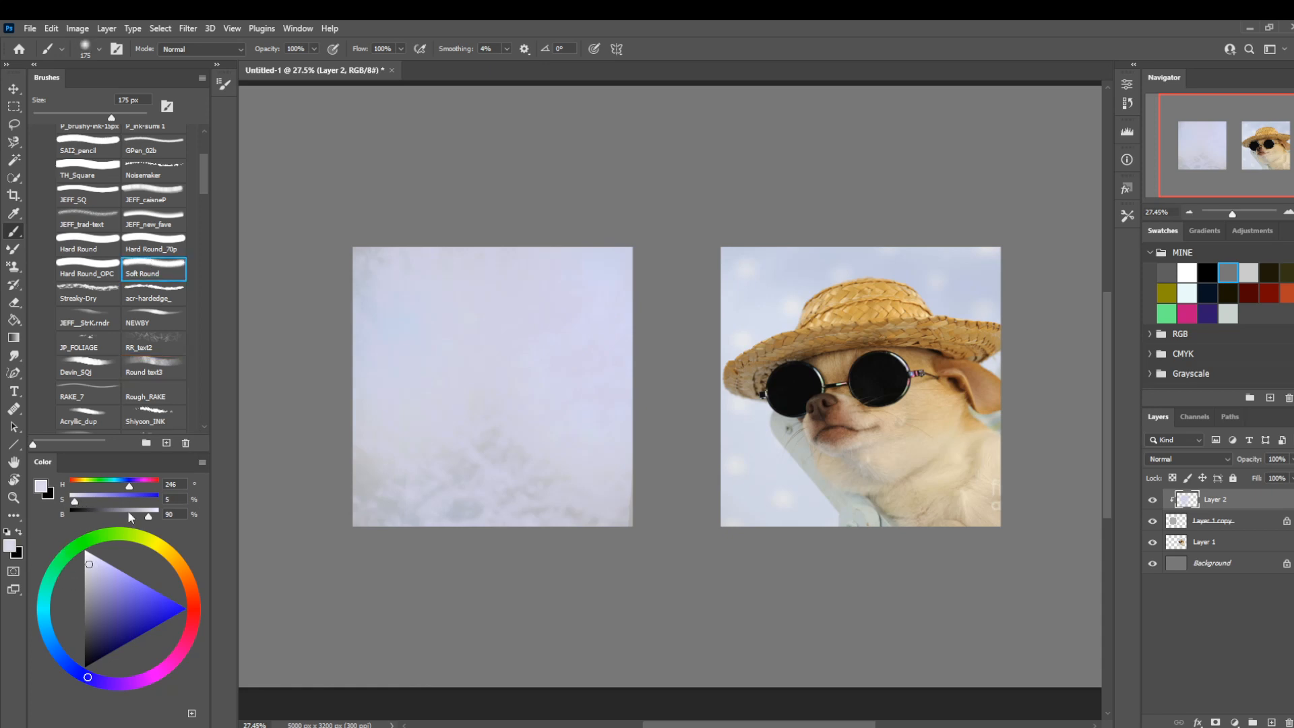
drag(148, 517, 152, 516)
key(bracketright)
key(bracketright)
key(bracketright)
key(bracketright)
key(bracketright)
key(bracketright)
key(bracketright)
key(bracketright)
key(bracketright)
key(bracketright)
key(bracketright)
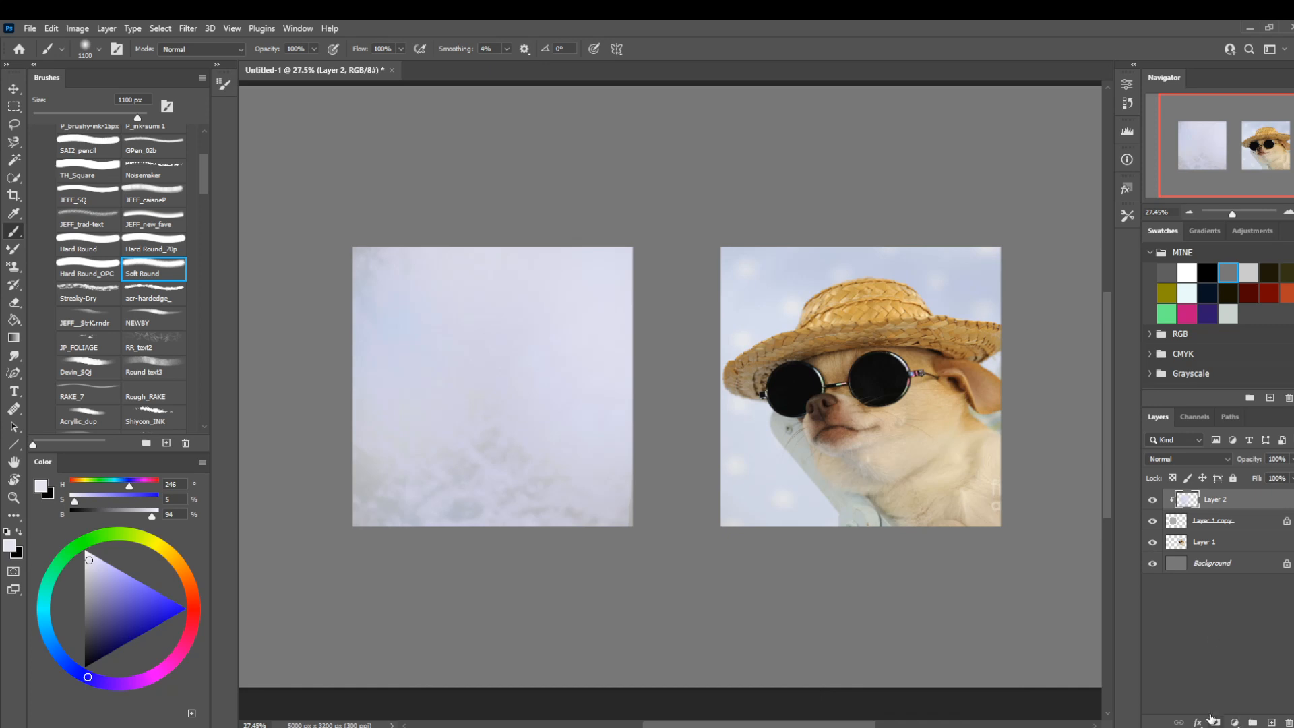
Create a clipped layer named clipp above the painted backdrop, and add another empty clipped layer between the two.
key(ctrl+shift+n)
text(clip)
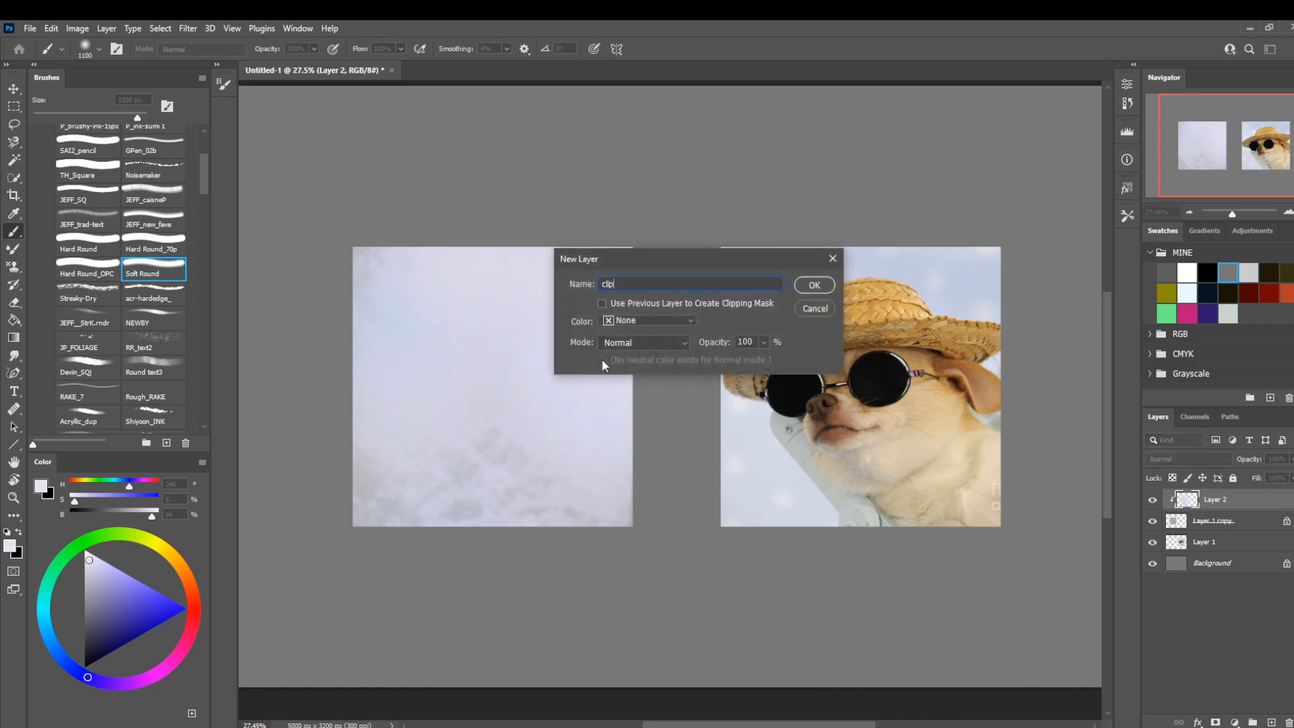
text(p)
click(602, 303)
key(Return)
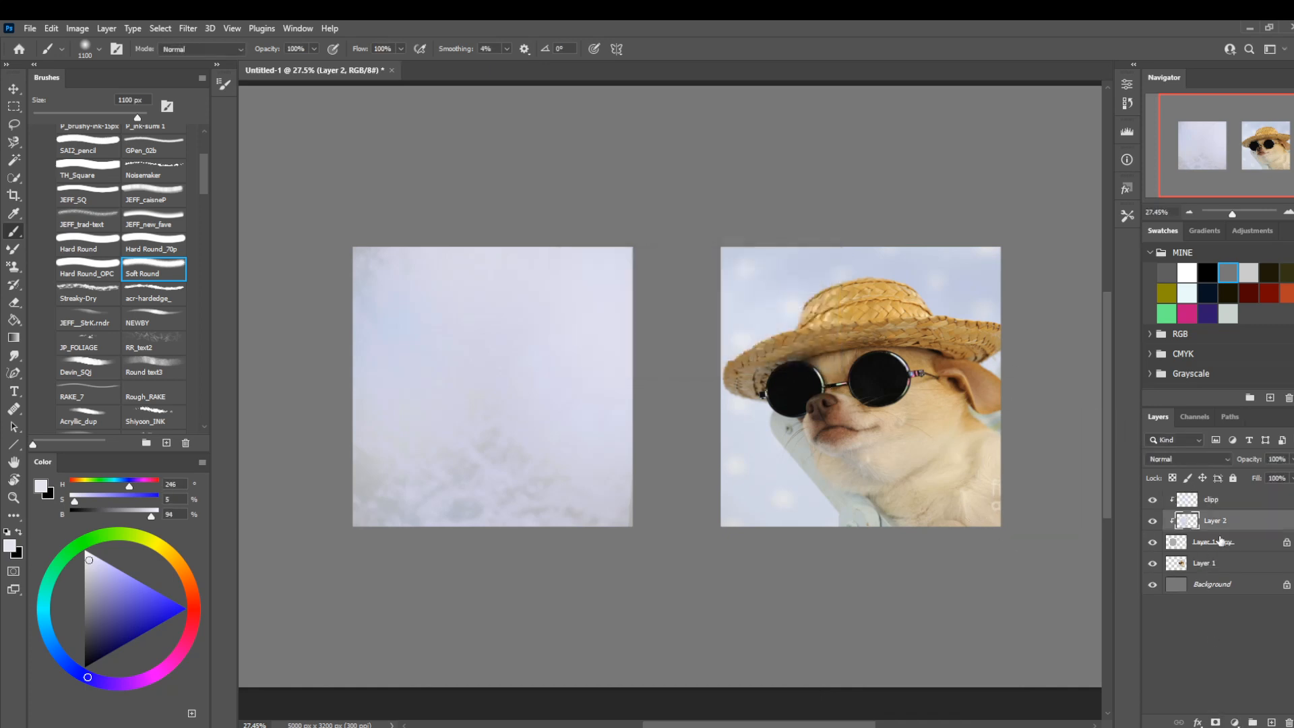
key(ctrl+shift+n)
key(Return)
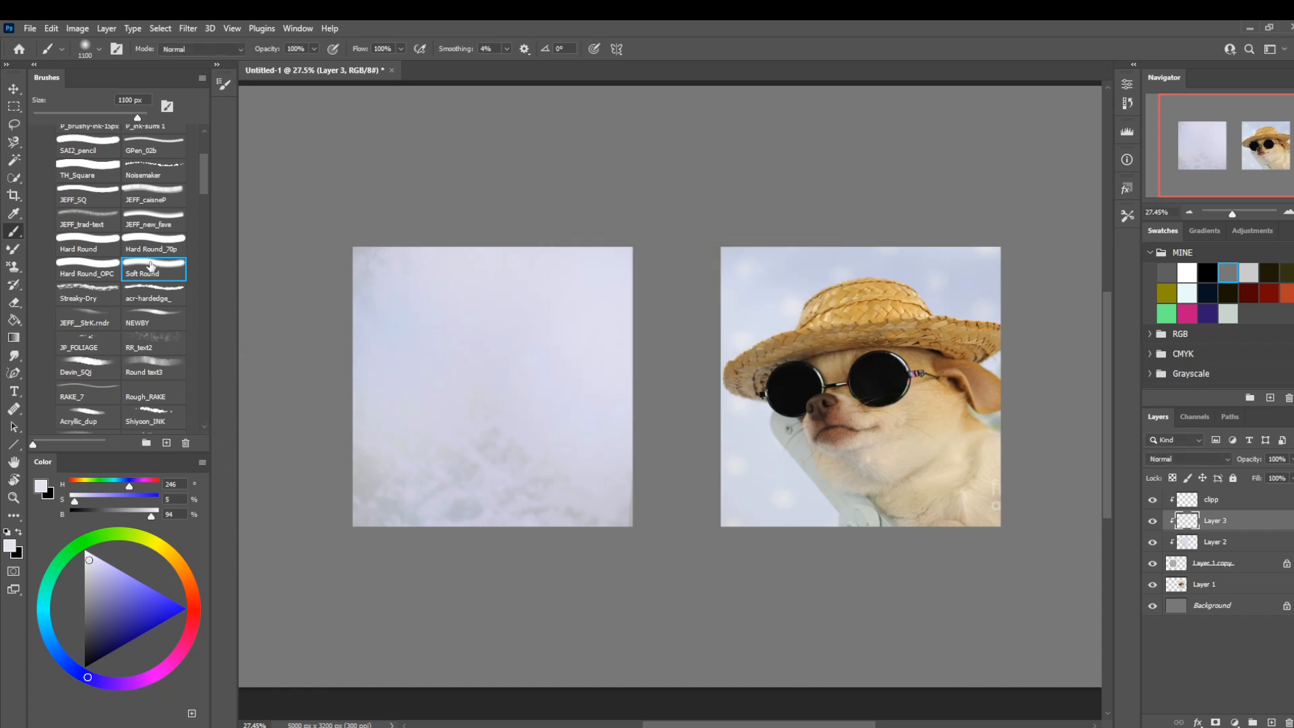
Pick the TH_Square brush with a dark gray of 16% brightness and shrink it to a small sketching size.
click(86, 173)
click(85, 648)
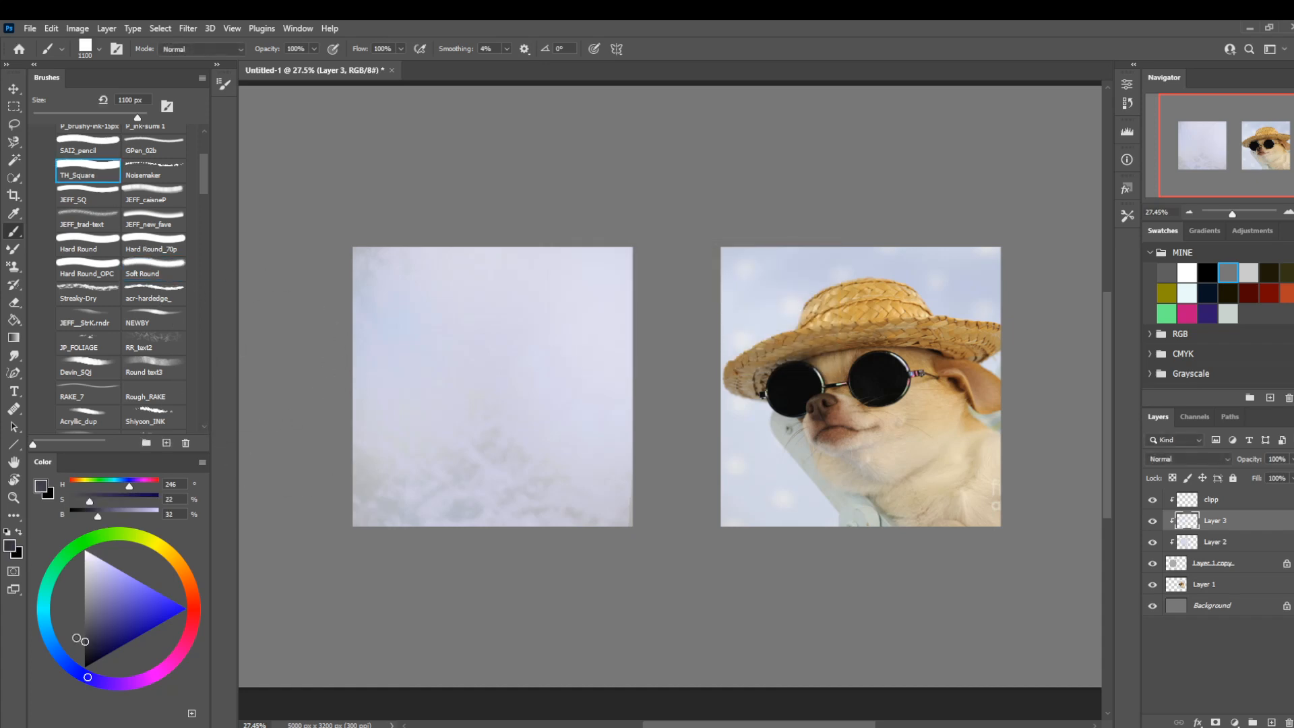
key(bracketleft)
key(bracketleft)
key(bracketleft)
key(bracketleft)
key(bracketleft)
key(bracketleft)
key(bracketleft)
key(bracketleft)
key(bracketleft)
key(bracketleft)
key(bracketleft)
key(bracketleft)
key(bracketleft)
key(bracketleft)
key(bracketleft)
key(bracketleft)
key(bracketleft)
key(bracketleft)
key(bracketleft)
key(bracketleft)
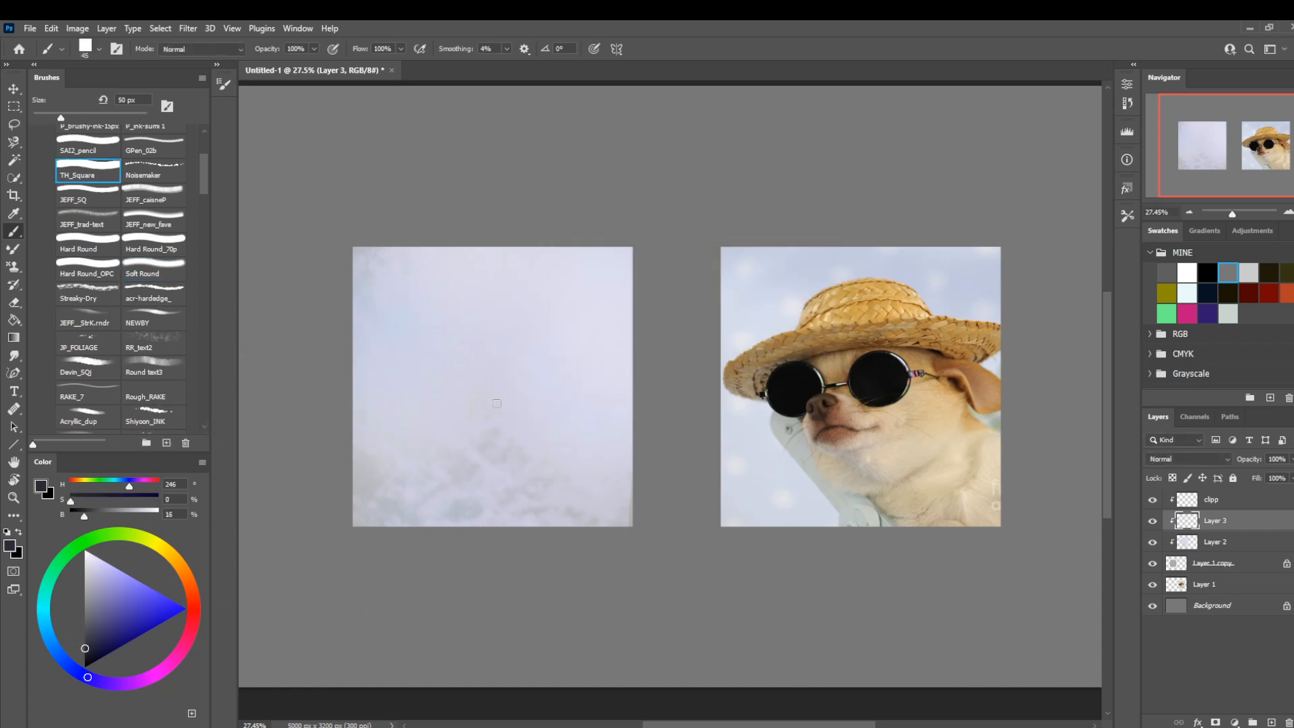
Try test scribbles over the left backdrop with the TH_Square and JEFF_SQ brushes.
drag(539, 430, 394, 478)
click(86, 192)
key(ctrl+z)
mouse_move(510, 414)
mouse_down()
mouse_move(453, 360)
mouse_move(475, 472)
mouse_up()
mouse_move(443, 419)
mouse_down()
mouse_move(414, 389)
mouse_move(271, 323)
mouse_up()
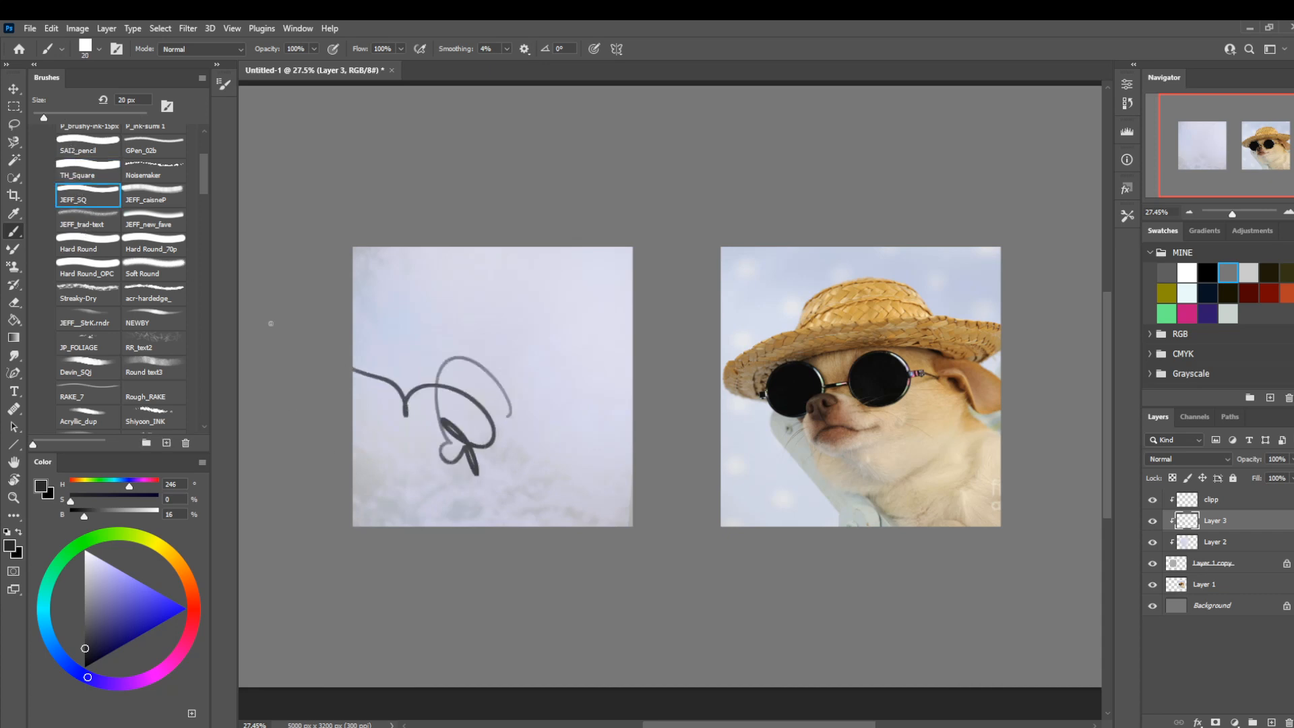
click(73, 175)
drag(413, 434, 359, 450)
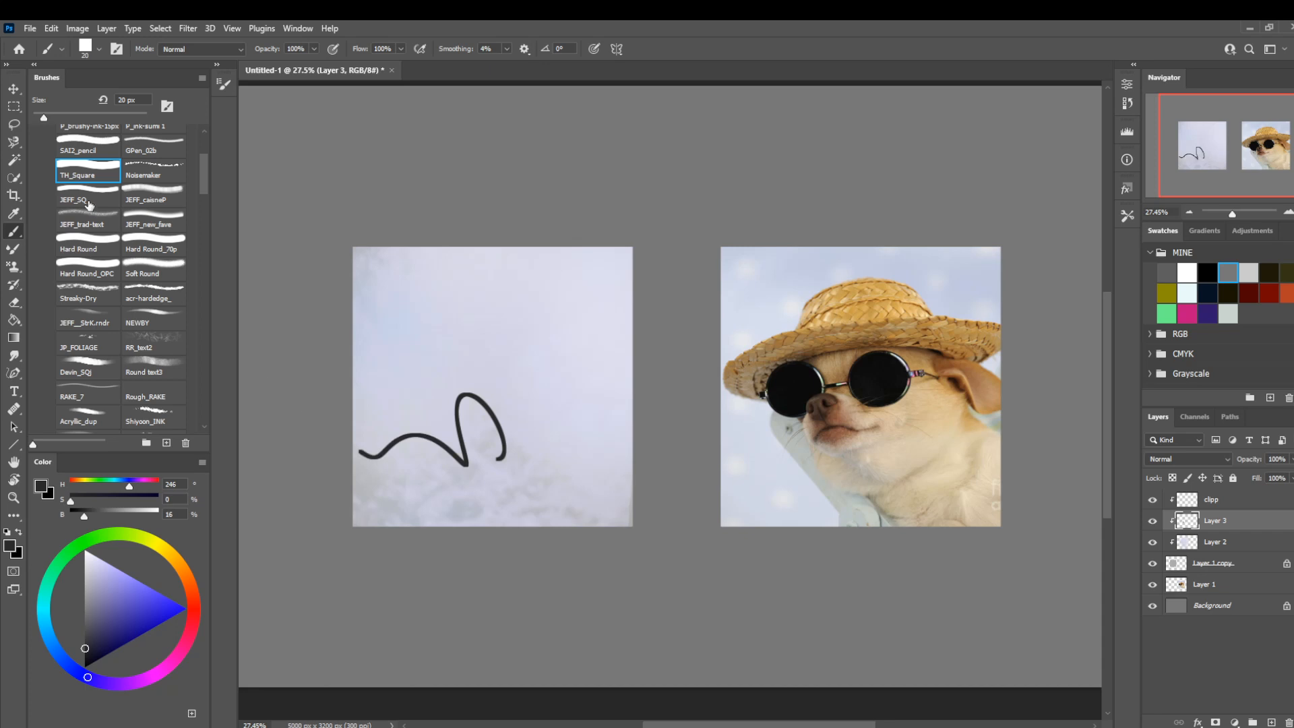
Switch back to the JEFF_SQ brush, test it with a scribble and undo the test strokes.
click(89, 202)
mouse_move(538, 465)
mouse_down()
mouse_move(552, 435)
mouse_move(353, 472)
mouse_up()
key(ctrl+z)
key(ctrl+z)
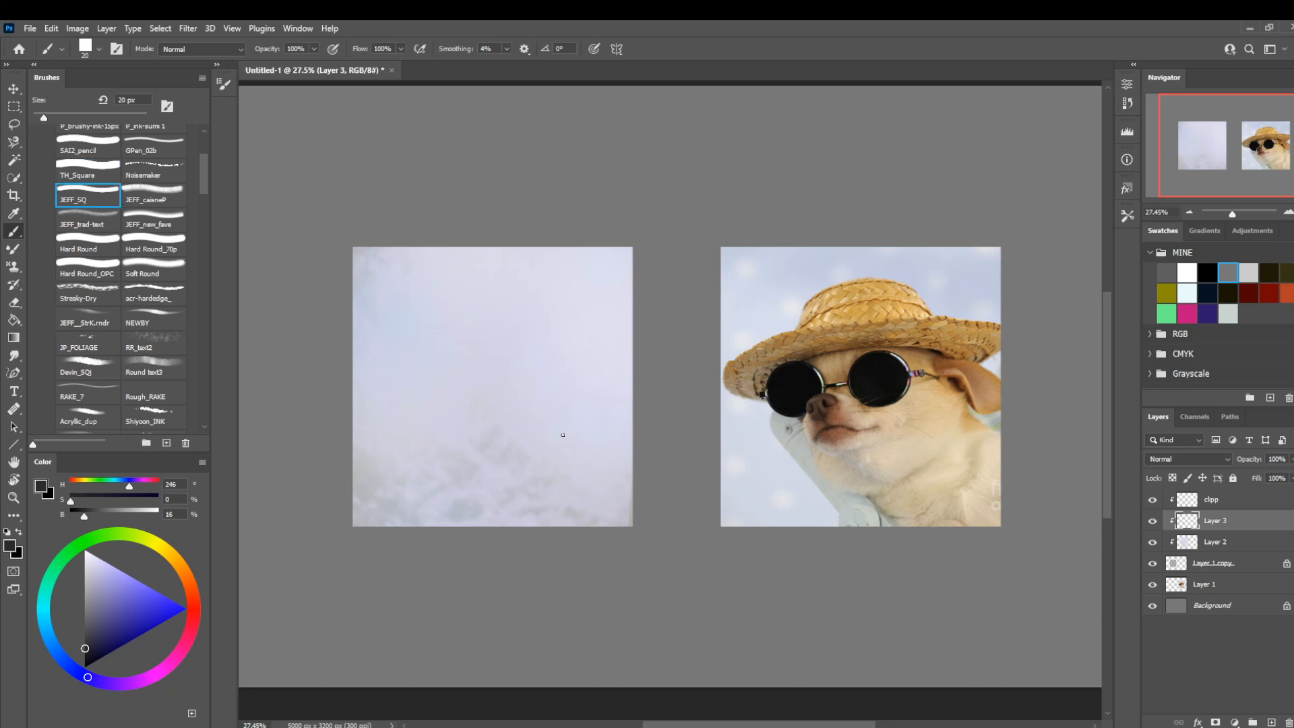
Sketch the hat brim's arc and the slanted line of the dog's back on the left backdrop.
key(bracketright)
mouse_move(633, 443)
mouse_down()
mouse_move(548, 333)
mouse_move(442, 346)
mouse_up()
key(bracketright)
key(bracketright)
key(bracketright)
key(bracketright)
key(bracketright)
key(bracketright)
key(bracketleft)
key(bracketleft)
key(bracketleft)
key(bracketleft)
key(bracketleft)
key(bracketleft)
key(bracketleft)
key(bracketleft)
key(bracketleft)
key(bracketleft)
key(bracketleft)
key(bracketleft)
key(bracketleft)
key(bracketleft)
key(bracketleft)
key(bracketleft)
key(bracketleft)
key(bracketleft)
drag(569, 351, 420, 368)
mouse_move(524, 342)
mouse_down()
mouse_move(413, 356)
mouse_move(482, 536)
mouse_up()
Block in the raised paw's diagonal edges and the slanted jaw line with wider JEFF_SQ strokes.
key(bracketright)
key(bracketright)
key(bracketright)
key(bracketright)
key(bracketright)
key(bracketright)
key(bracketright)
key(bracketright)
key(bracketright)
drag(402, 379, 500, 566)
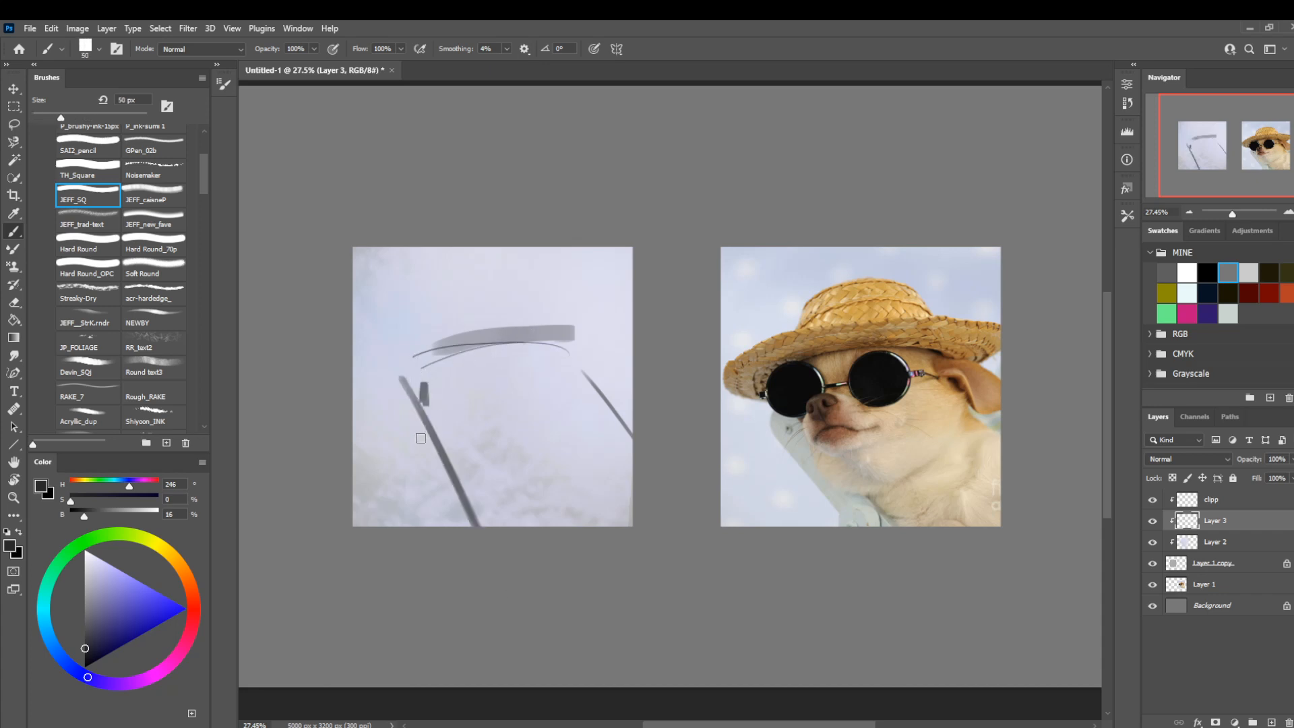
key(bracketright)
key(bracketright)
key(bracketright)
key(bracketright)
key(bracketright)
key(bracketright)
key(bracketright)
key(bracketright)
drag(413, 399, 519, 577)
key(bracketleft)
key(bracketleft)
key(bracketleft)
mouse_move(559, 452)
mouse_down()
mouse_move(469, 490)
mouse_move(563, 434)
mouse_up()
drag(563, 432, 549, 431)
Sketch the two round sunglasses lenses beneath the hat brim with the JEFF_SQ brush at about 50 px.
key(bracketleft)
mouse_move(529, 375)
mouse_down()
mouse_move(531, 397)
mouse_move(514, 406)
mouse_move(504, 384)
mouse_move(519, 404)
mouse_up()
key(bracketleft)
key(bracketleft)
key(bracketleft)
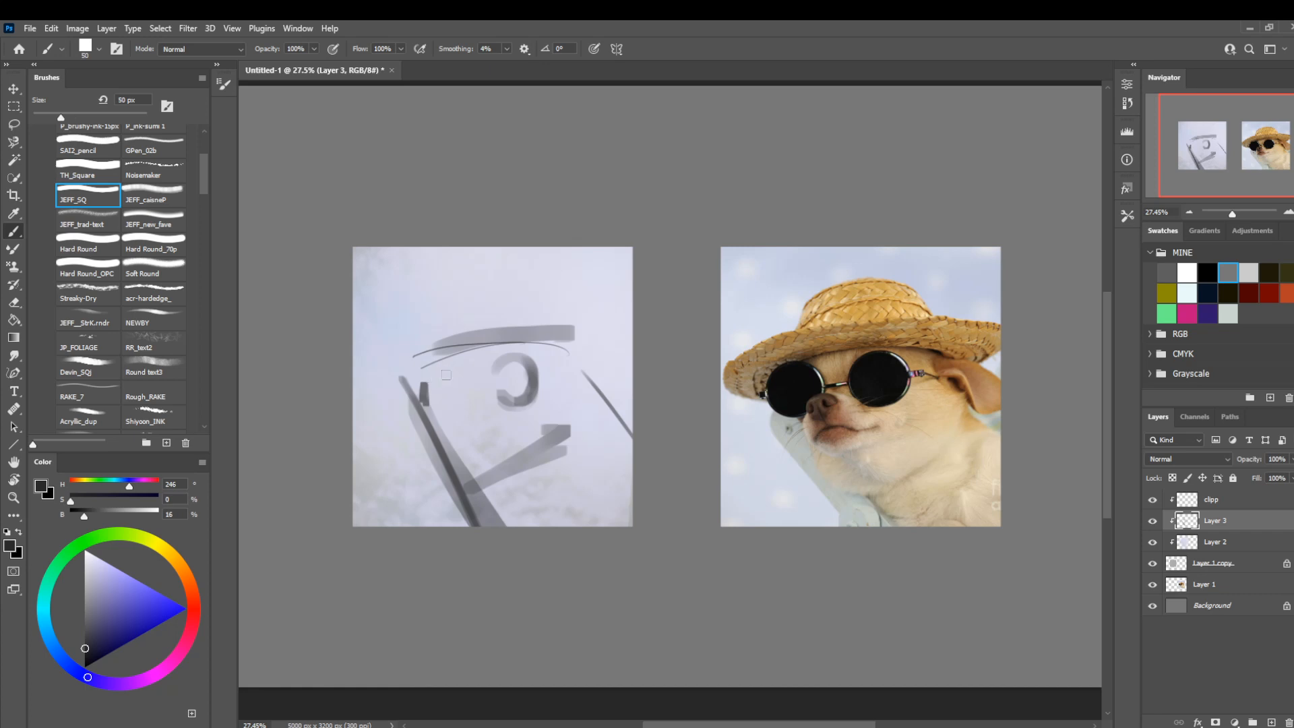
mouse_move(442, 370)
mouse_down()
mouse_move(424, 404)
mouse_move(452, 374)
mouse_move(462, 408)
mouse_up()
mouse_move(531, 364)
mouse_down()
mouse_move(520, 404)
mouse_move(513, 377)
mouse_up()
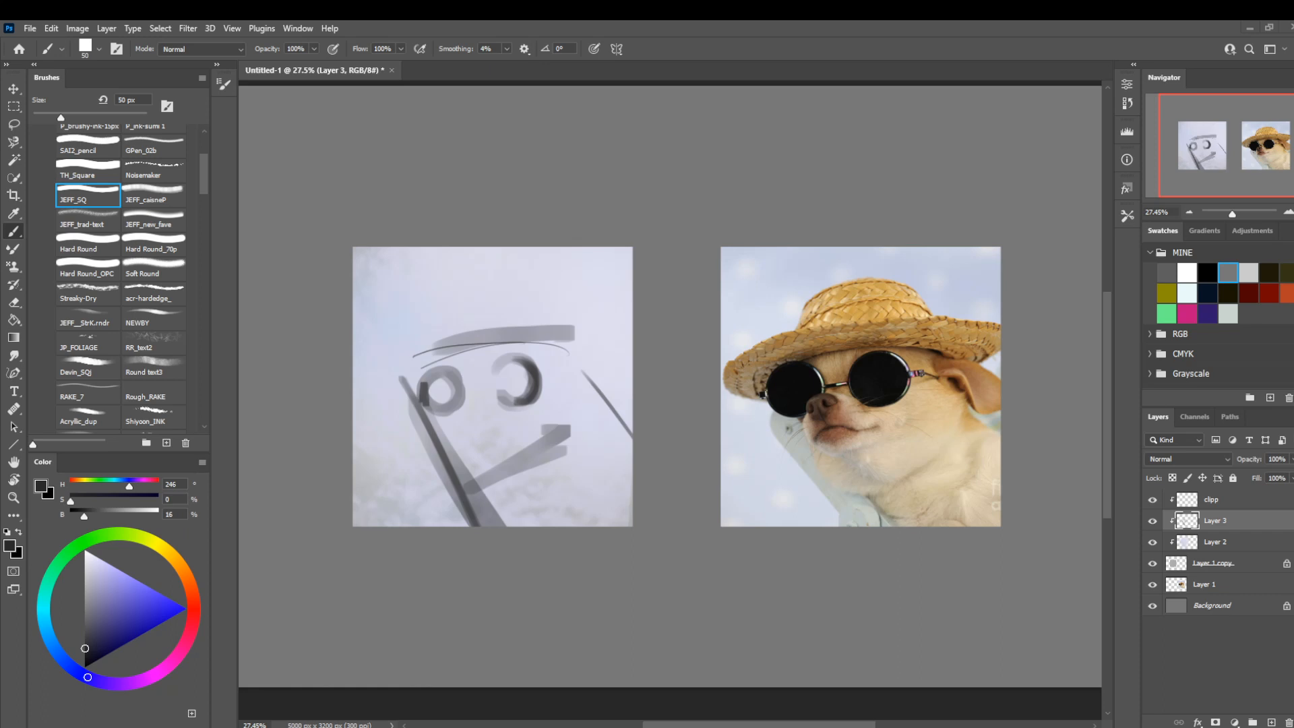
Sketch the jaw's lower edge, the round muzzle and the glasses' bridge with thin and medium JEFF_SQ strokes.
key(bracketleft)
key(bracketleft)
key(bracketleft)
key(bracketleft)
key(bracketleft)
key(bracketleft)
key(bracketleft)
drag(533, 465, 509, 481)
key(bracketright)
key(bracketright)
key(bracketright)
key(bracketright)
key(bracketright)
key(bracketright)
key(bracketright)
mouse_move(468, 439)
mouse_down()
mouse_move(485, 403)
mouse_move(458, 407)
mouse_move(508, 399)
mouse_move(530, 363)
mouse_move(500, 394)
mouse_move(529, 362)
mouse_move(458, 388)
mouse_move(471, 385)
mouse_move(434, 375)
mouse_move(448, 368)
mouse_move(425, 384)
mouse_up()
Sketch the ear and darken the underside of the hat brim with the JEFF_SQ brush from about 35 px.
key(bracketleft)
key(bracketleft)
key(bracketleft)
key(bracketleft)
key(bracketleft)
key(bracketleft)
key(bracketleft)
key(bracketleft)
key(bracketleft)
key(bracketleft)
key(bracketright)
key(bracketright)
key(bracketright)
key(bracketright)
key(bracketright)
key(bracketright)
key(bracketright)
key(bracketright)
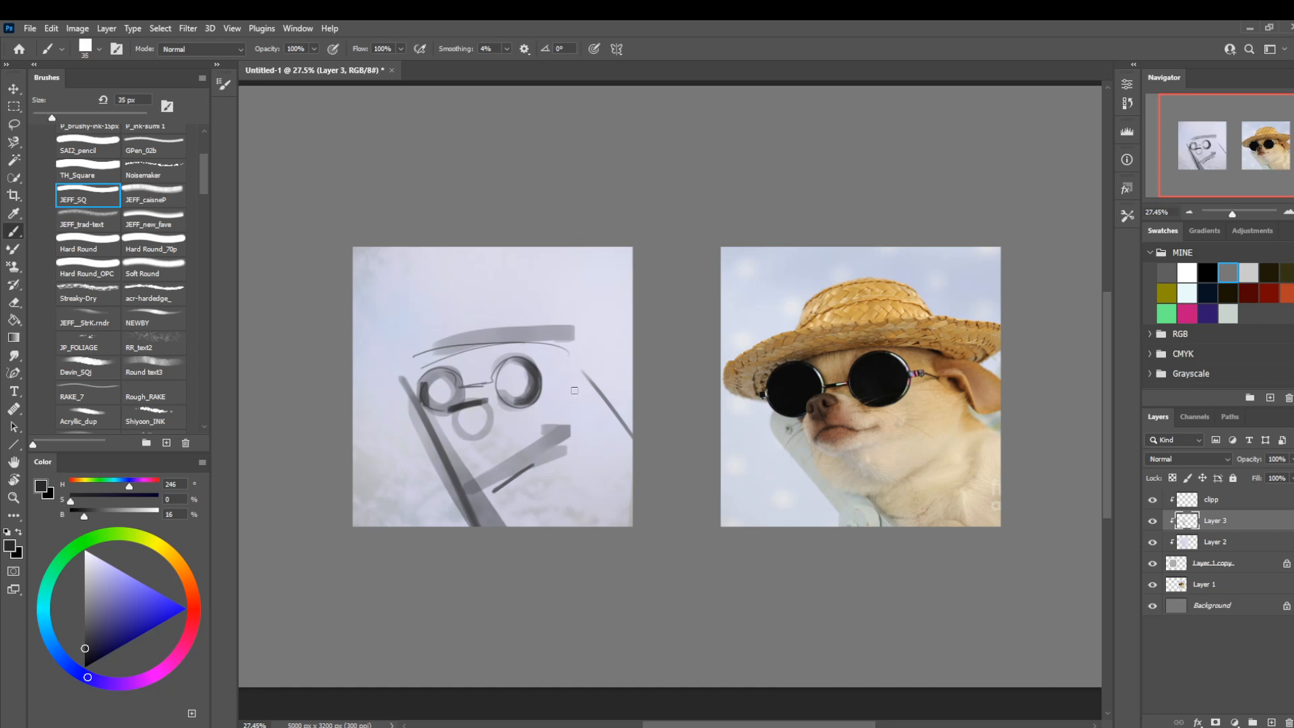
mouse_move(581, 393)
mouse_down()
mouse_move(613, 413)
mouse_move(623, 388)
mouse_move(637, 397)
mouse_move(599, 362)
mouse_move(611, 317)
mouse_move(591, 347)
mouse_move(615, 359)
mouse_move(650, 335)
mouse_move(593, 303)
mouse_move(573, 355)
mouse_move(585, 352)
mouse_move(495, 343)
mouse_up()
Fill both round sunglasses lenses with dark JEFF_SQ strokes at about 70 px.
key(bracketright)
key(bracketright)
key(bracketright)
mouse_move(522, 402)
mouse_down()
mouse_move(513, 370)
mouse_move(539, 365)
mouse_move(548, 396)
mouse_move(520, 409)
mouse_move(581, 382)
mouse_move(522, 405)
mouse_move(548, 411)
mouse_move(529, 422)
mouse_move(554, 371)
mouse_up()
key(e)
key(bracketleft)
key(bracketleft)
key(bracketleft)
key(bracketleft)
key(bracketleft)
key(bracketleft)
key(bracketleft)
key(bracketleft)
key(bracketleft)
key(b)
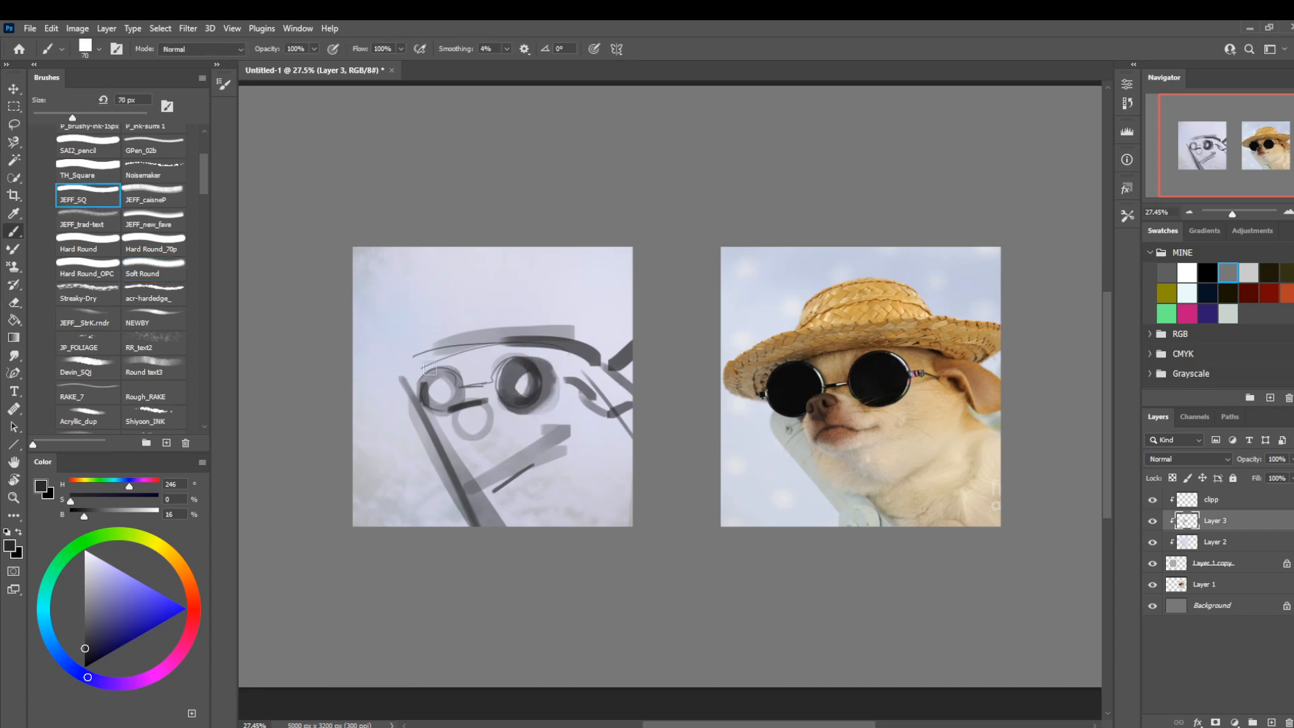
mouse_move(432, 384)
mouse_down()
mouse_move(444, 405)
mouse_move(425, 389)
mouse_move(437, 399)
mouse_move(438, 383)
mouse_up()
mouse_move(533, 385)
mouse_down()
mouse_move(535, 375)
mouse_move(509, 387)
mouse_up()
key(l)
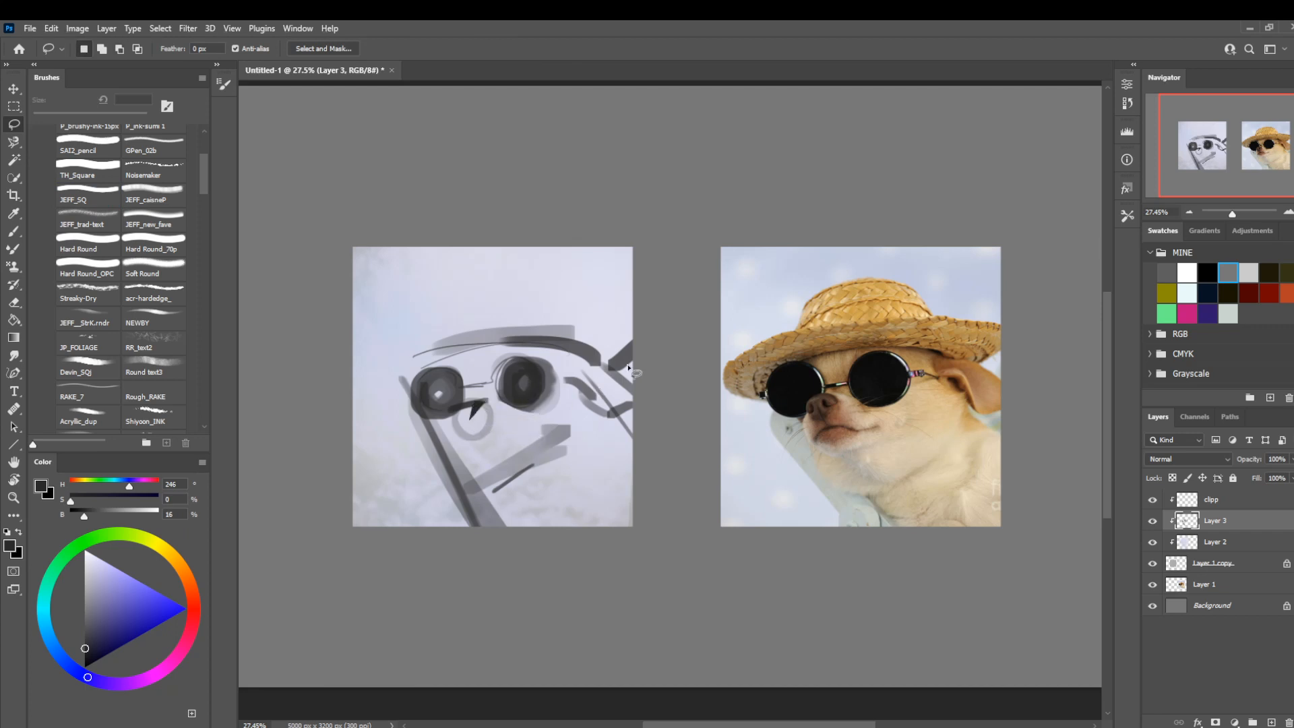
Sketch the hat's outer brim and flat crown with JEFF_SQ strokes from 45 to 70 px.
key(b)
key(bracketleft)
key(bracketleft)
key(bracketleft)
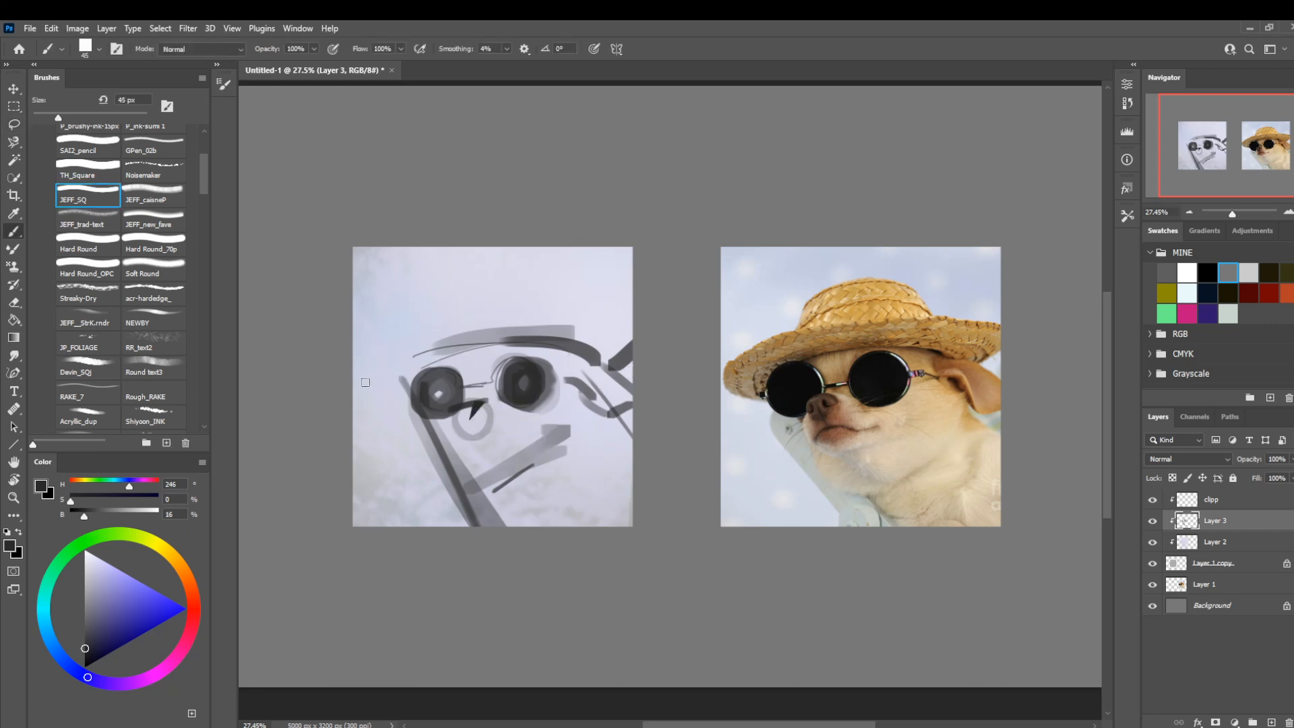
mouse_move(396, 406)
mouse_down()
mouse_move(366, 392)
mouse_move(438, 332)
mouse_move(490, 321)
mouse_up()
mouse_move(607, 316)
mouse_down()
mouse_move(460, 325)
mouse_move(590, 309)
mouse_move(538, 291)
mouse_move(431, 300)
mouse_up()
key(bracketright)
key(bracketright)
mouse_move(519, 286)
mouse_down()
mouse_move(442, 298)
mouse_move(423, 341)
mouse_up()
key(bracketright)
drag(525, 308, 437, 325)
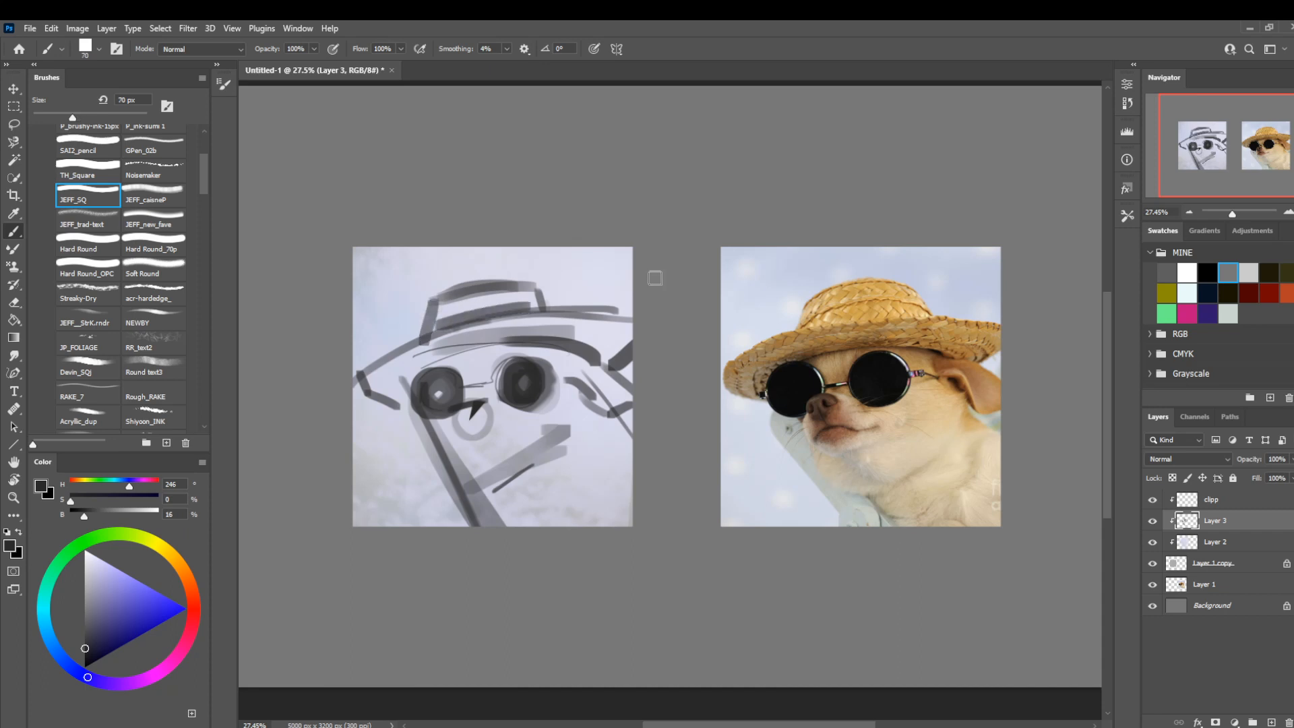
Shade the shadow beneath the dog's chin with a smaller JEFF_SQ brush.
key(bracketleft)
key(bracketleft)
key(bracketleft)
mouse_move(502, 439)
mouse_down()
mouse_move(485, 478)
mouse_move(507, 471)
mouse_up()
key(l)
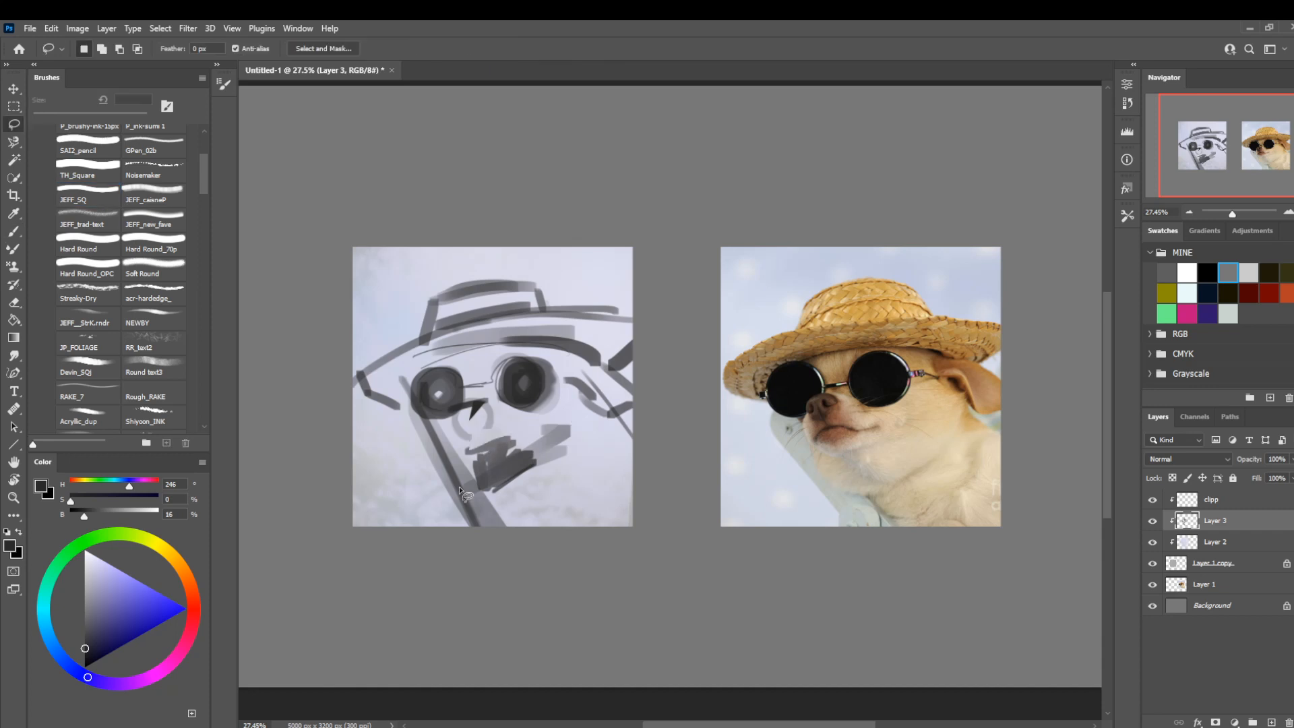
Draw the muzzle and mouth contours with the JEFF_SQ brush at about 20 px.
key(b)
key(bracketleft)
key(bracketleft)
mouse_move(490, 425)
mouse_down()
mouse_move(461, 434)
mouse_move(531, 428)
mouse_move(458, 434)
mouse_move(431, 414)
mouse_up()
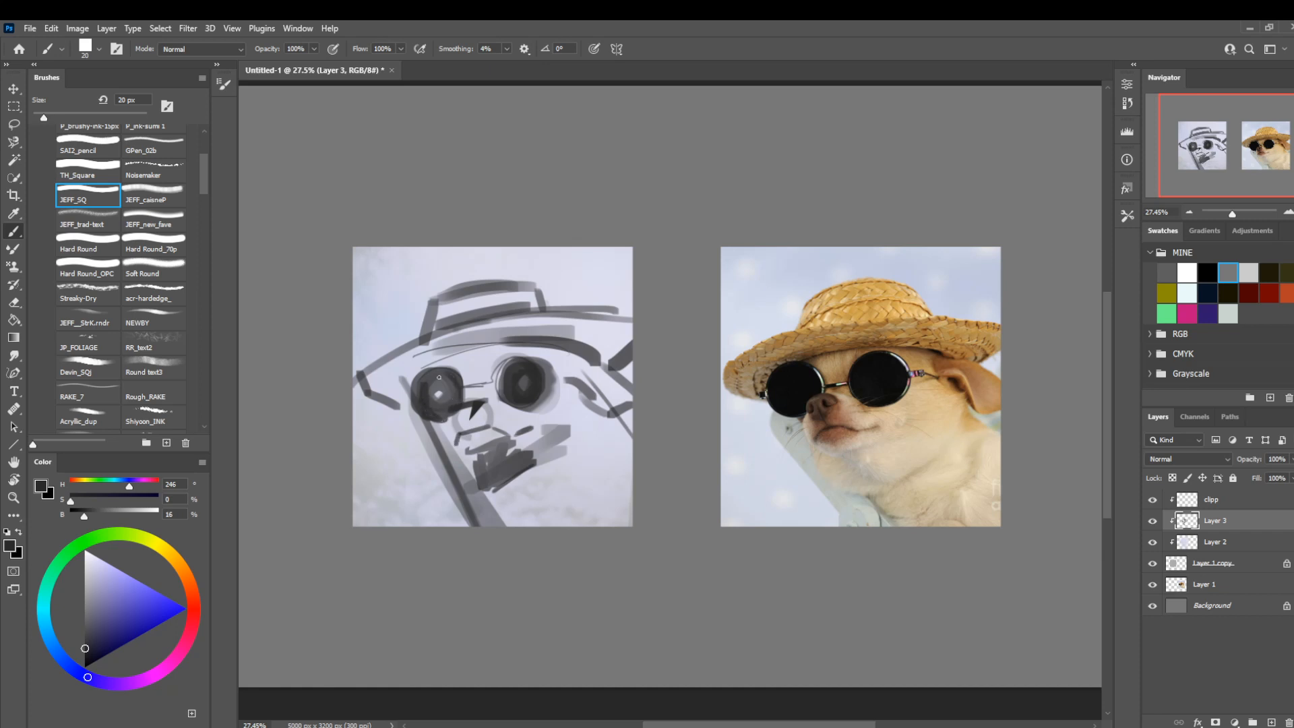
Adjust the shape of the left sunglasses lens using a Lasso selection.
key(l)
mouse_move(444, 364)
mouse_down()
mouse_move(476, 372)
mouse_move(577, 317)
mouse_move(490, 382)
mouse_move(496, 362)
mouse_move(522, 344)
mouse_up()
key(b)
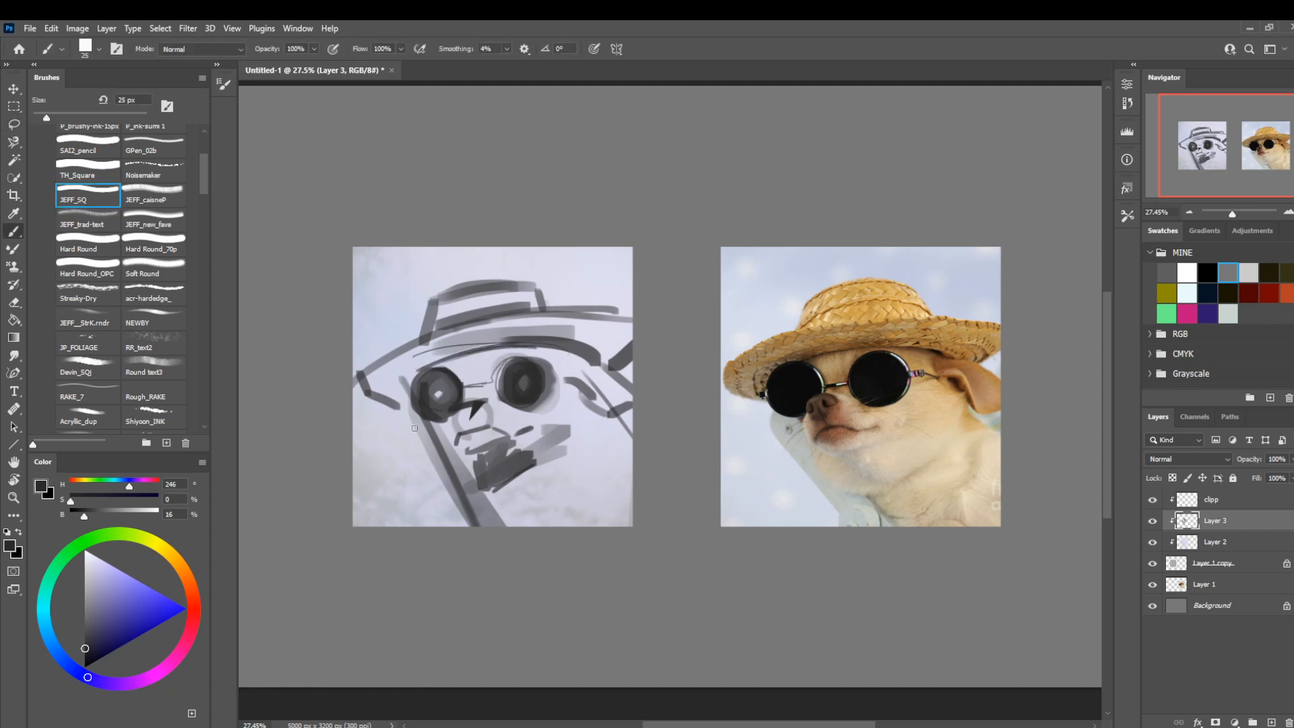
Block in the raised limb's outer edge and the diagonal strokes at the lower right of the body with wider JEFF_SQ strokes.
key(bracketright)
key(bracketright)
key(bracketright)
mouse_move(411, 407)
mouse_down()
mouse_move(395, 419)
mouse_move(458, 533)
mouse_move(409, 422)
mouse_move(405, 431)
mouse_up()
key(bracketright)
key(bracketright)
key(bracketright)
mouse_move(542, 519)
mouse_down()
mouse_move(617, 442)
mouse_move(572, 526)
mouse_move(543, 514)
mouse_up()
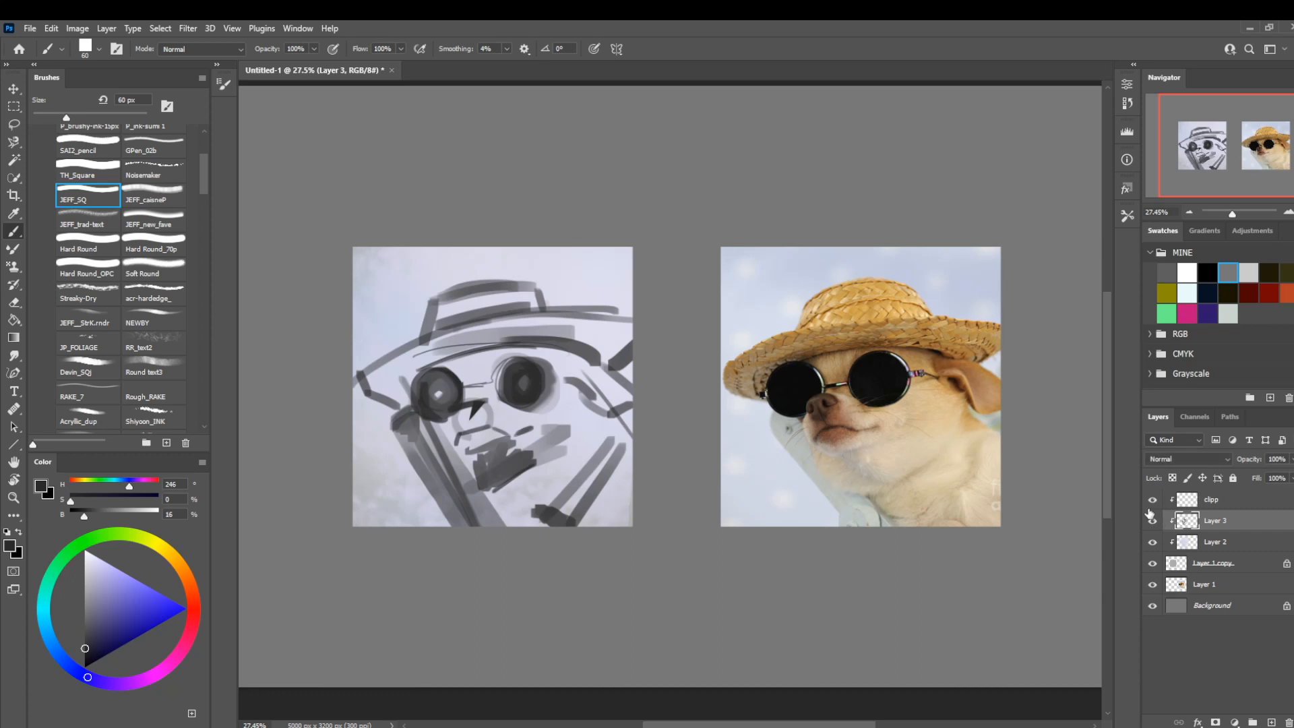
Refine the rims of the sunglasses lenses with a smaller JEFF_SQ brush.
key(bracketleft)
key(bracketleft)
key(bracketleft)
key(bracketleft)
mouse_move(539, 406)
mouse_down()
mouse_move(553, 377)
mouse_move(548, 393)
mouse_move(537, 358)
mouse_move(510, 387)
mouse_move(468, 396)
mouse_move(462, 375)
mouse_move(430, 369)
mouse_move(465, 398)
mouse_up()
key(l)
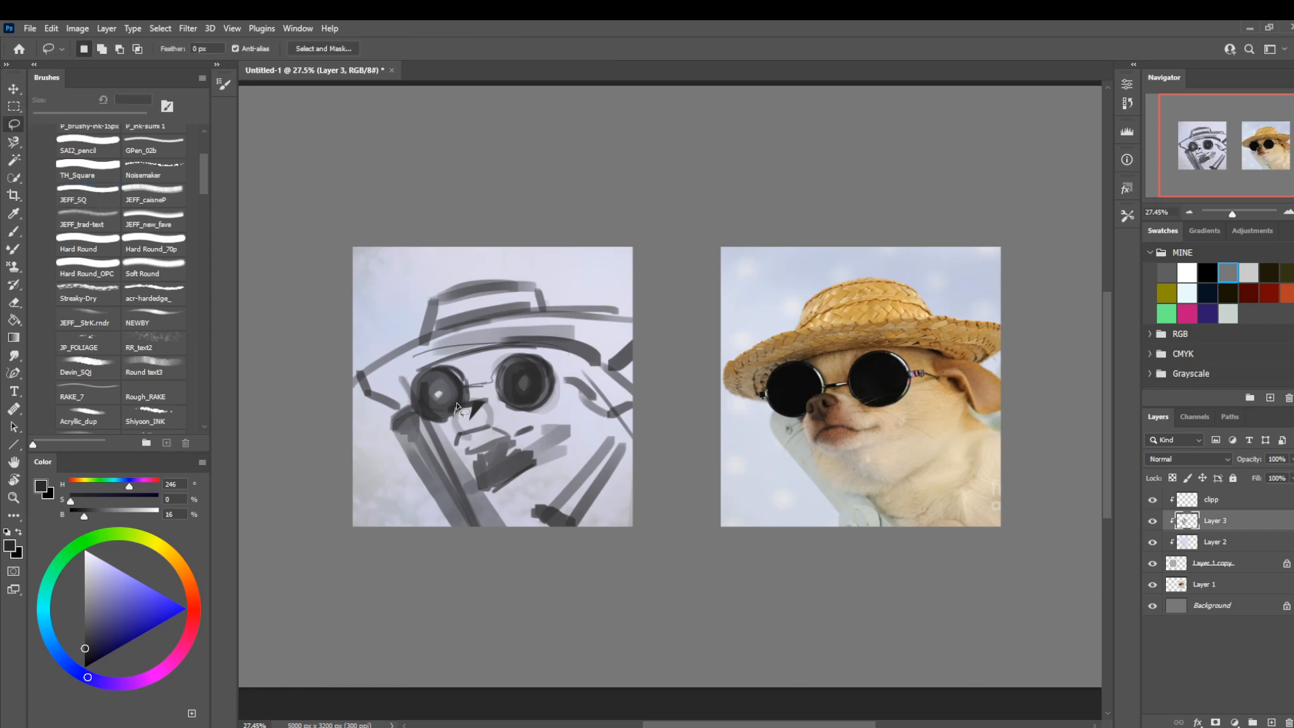
Add a new clipped layer between Layer 2 and the sketch on Layer 3.
drag(586, 477, 598, 452)
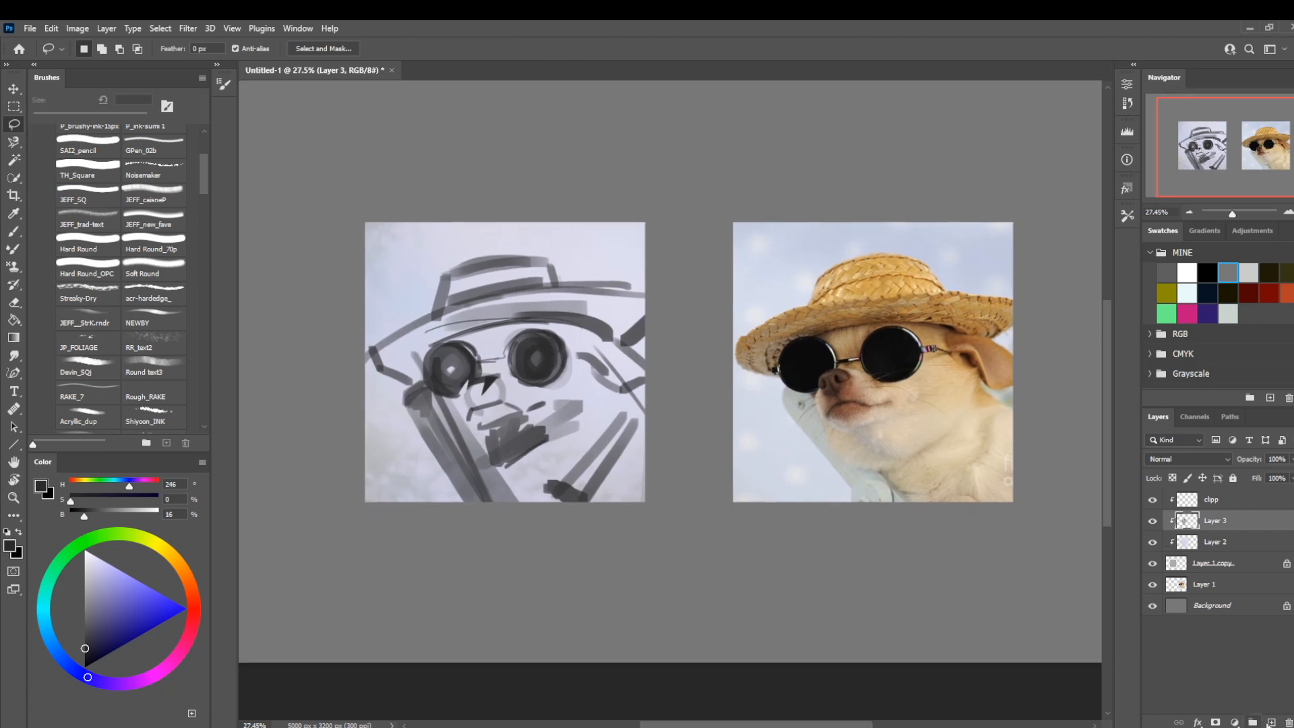
click(1236, 547)
click(1271, 722)
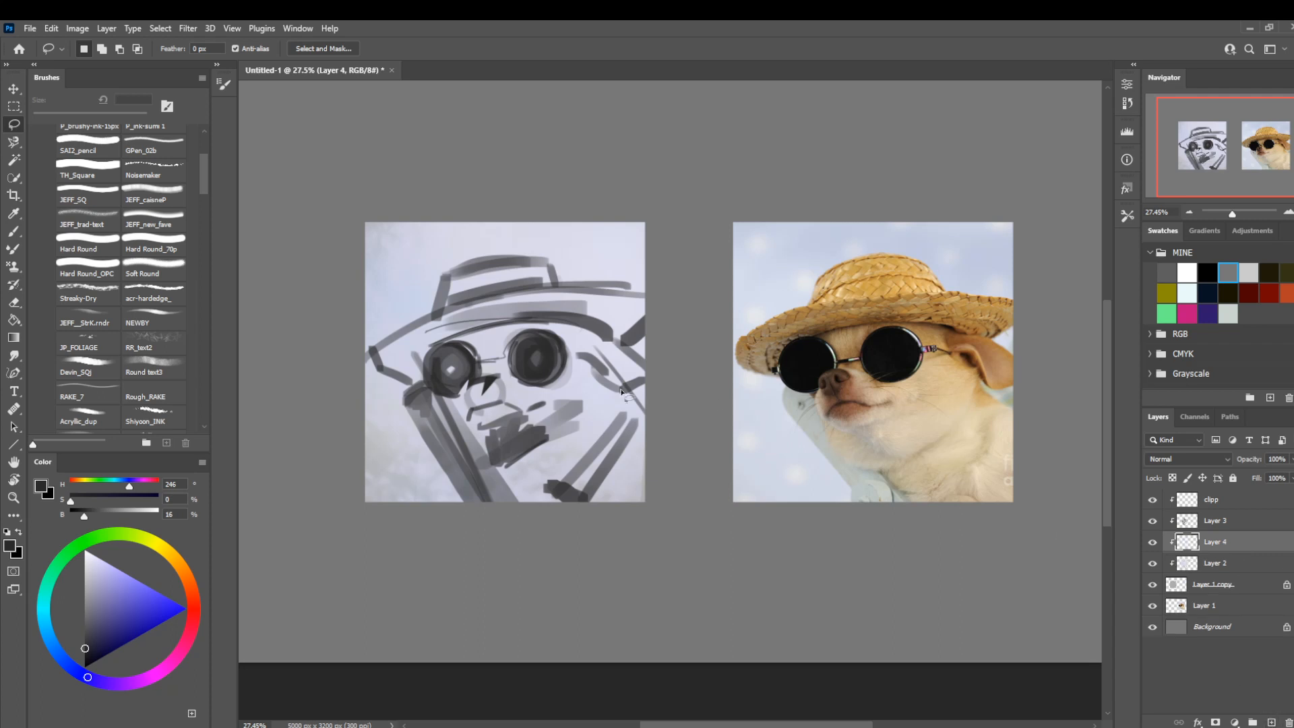
Block in the dog's neck and chest in light beige (H 40, S 12, B 79) with the Hard Round_70p brush at 250 px.
key(b)
click(173, 251)
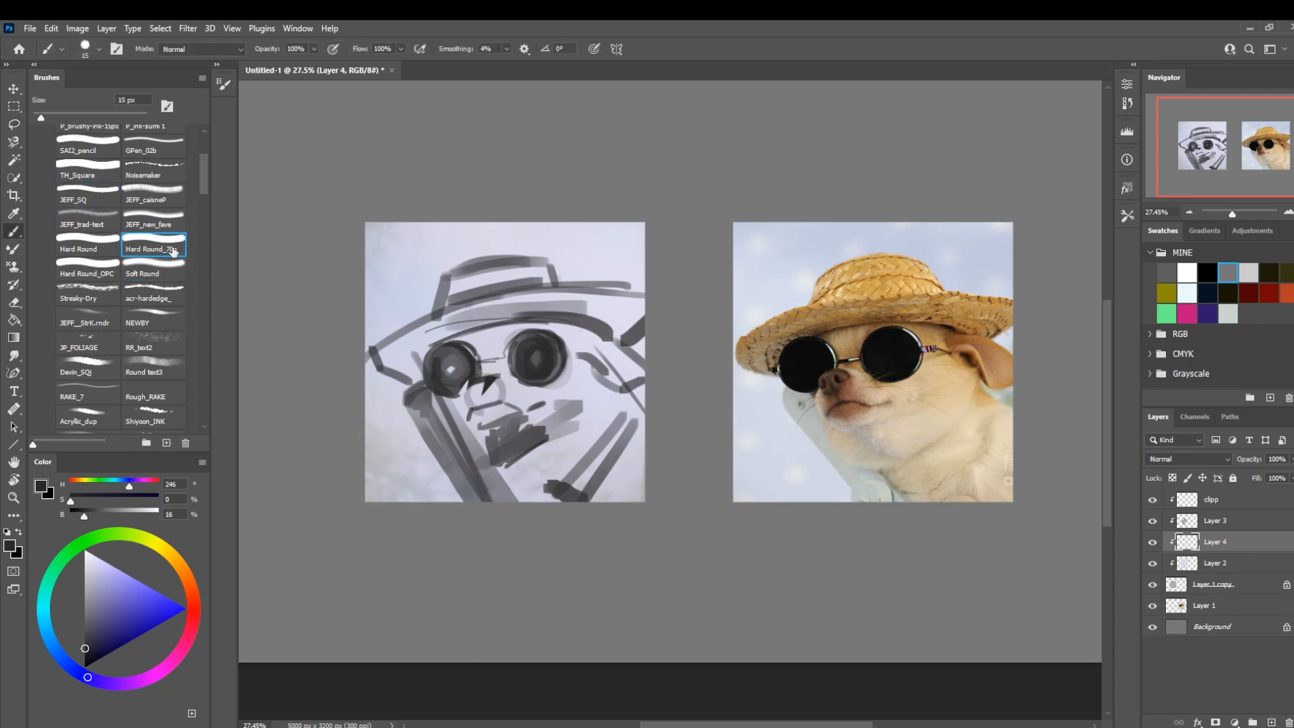
key(bracketright)
key(bracketright)
key(bracketright)
key(bracketright)
key(bracketright)
key(bracketright)
key(bracketright)
key(bracketright)
key(bracketright)
click(94, 580)
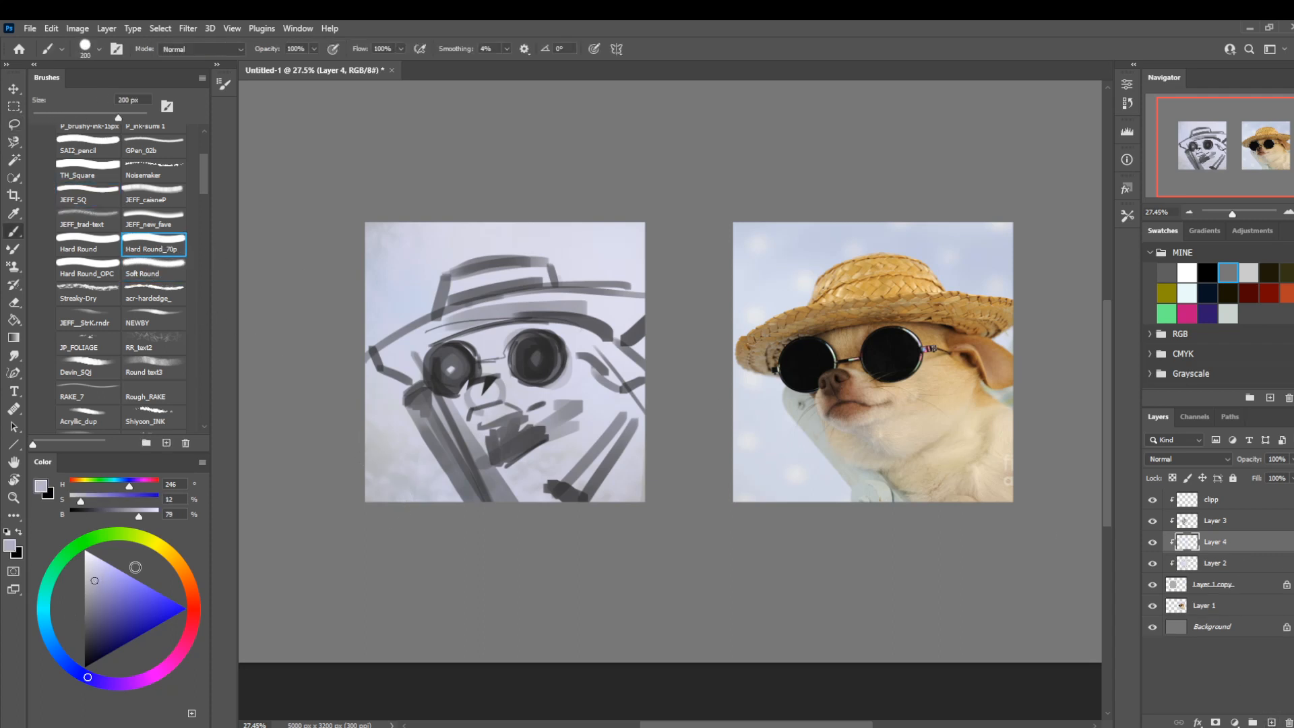
click(176, 560)
mouse_move(598, 384)
mouse_down()
mouse_move(628, 471)
mouse_move(569, 508)
mouse_up()
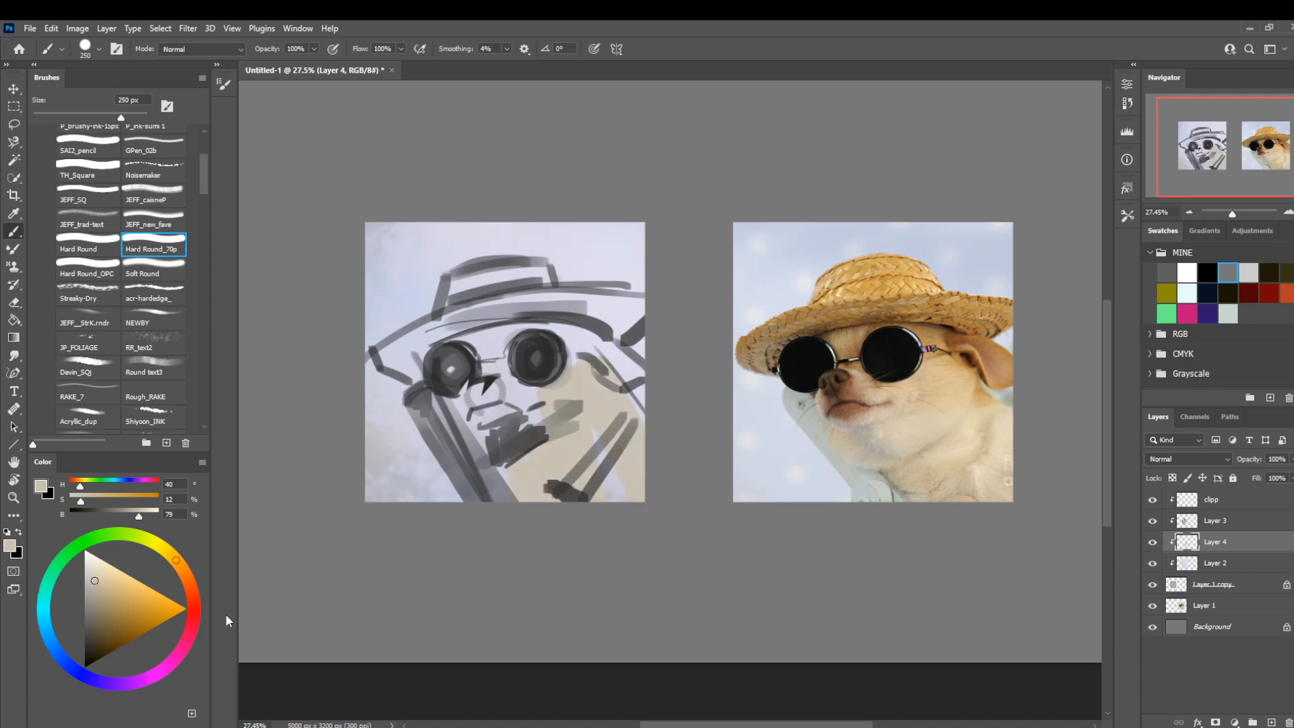
Paint warm tan (H 32, S 30, B 71) over the dog's cheek and jaw with the Hard Round_70p brush.
click(181, 568)
click(105, 598)
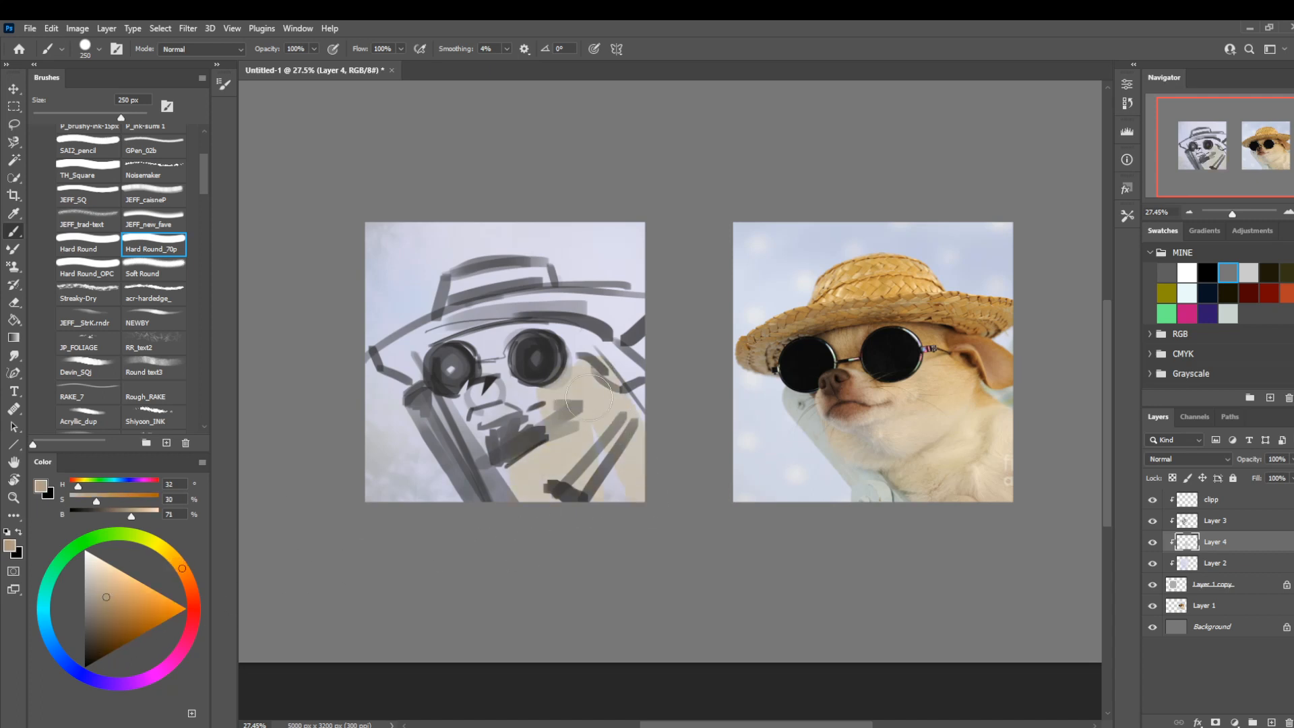
drag(607, 387, 512, 465)
Extend the tan over the forehead, ear and right part of the brim with the Hard Round brush, reduced to 150 px.
click(78, 244)
mouse_move(515, 340)
mouse_down()
mouse_move(462, 350)
mouse_move(553, 344)
mouse_move(566, 317)
mouse_up()
key(bracketleft)
key(bracketleft)
drag(642, 383, 608, 343)
drag(596, 318, 630, 306)
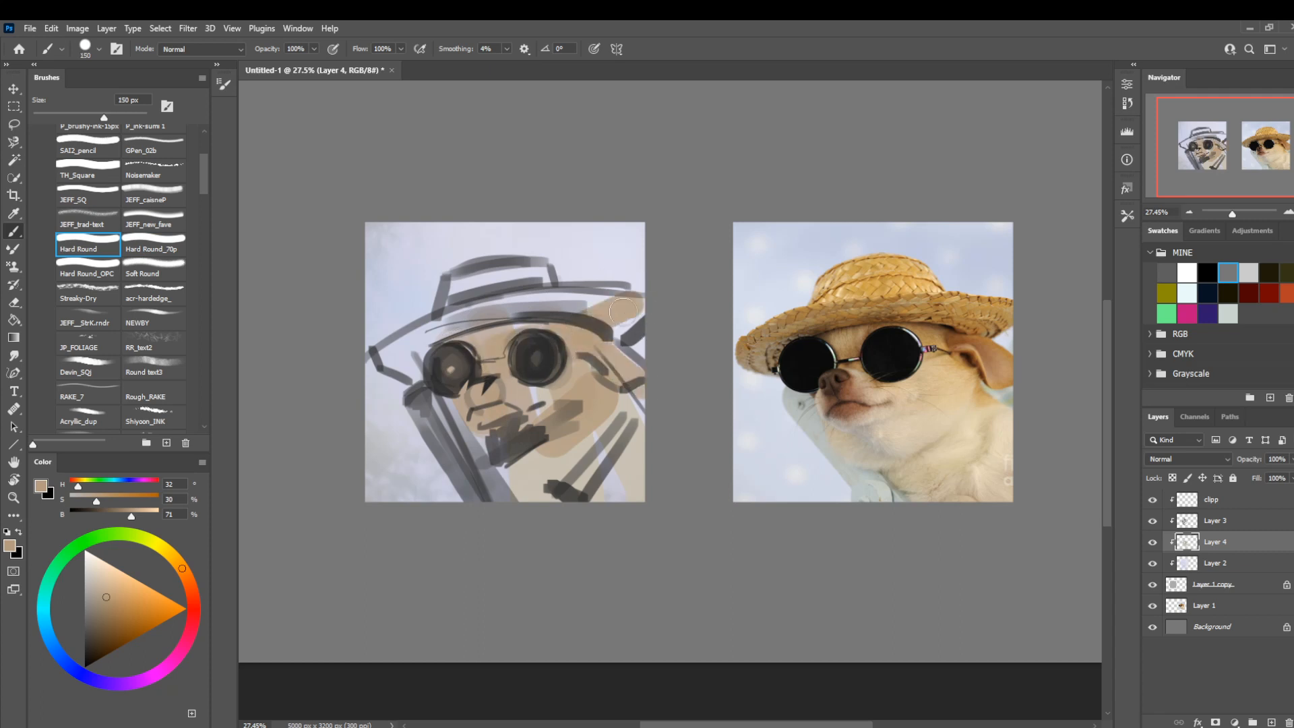
Paint the ear, temple and right brim in orange-brown (H 28, S 63, B 70) with the Hard Round brush, enlarged to 250 px.
click(130, 609)
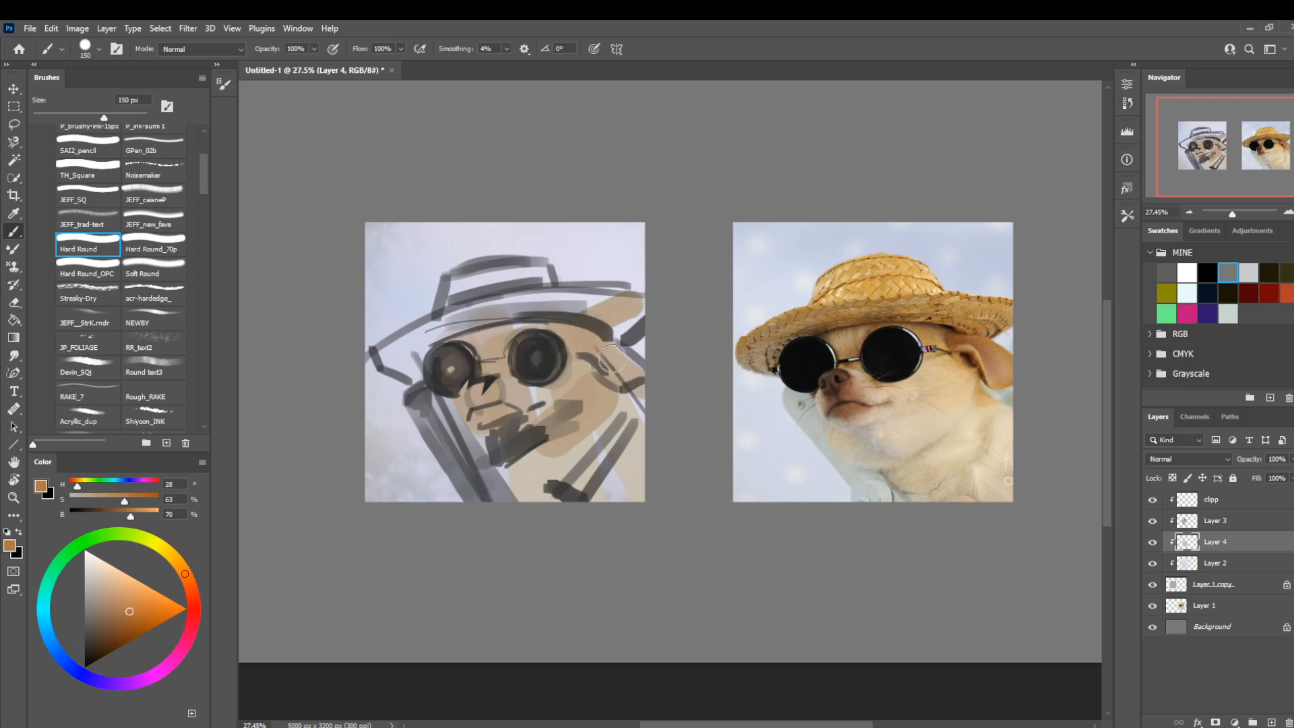
mouse_move(637, 377)
mouse_down()
mouse_move(580, 334)
mouse_move(598, 269)
mouse_move(627, 280)
mouse_move(592, 315)
mouse_up()
key(bracketright)
key(bracketright)
key(bracketright)
drag(603, 340, 539, 331)
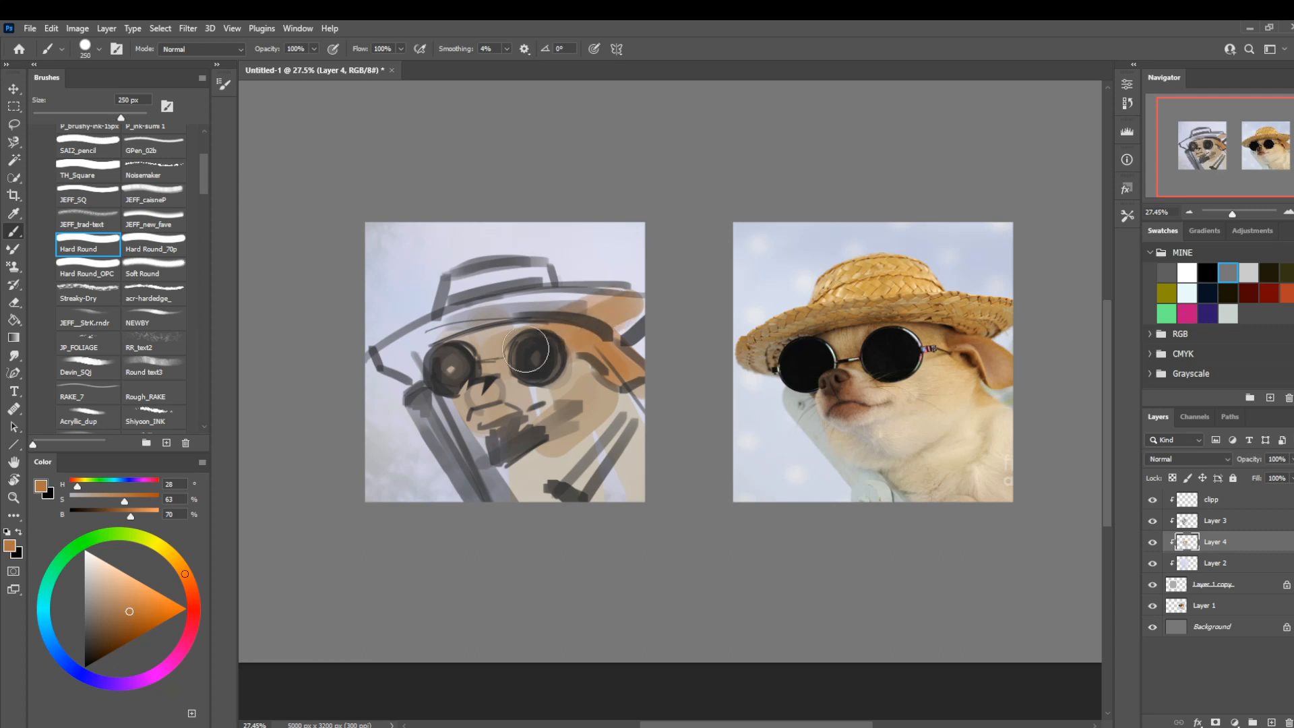
Paint the raised limb in gray-beige (H 28, S 13, B 69) and lighten the neck with pale gray (H 28, S 5, B 81).
drag(114, 615, 94, 591)
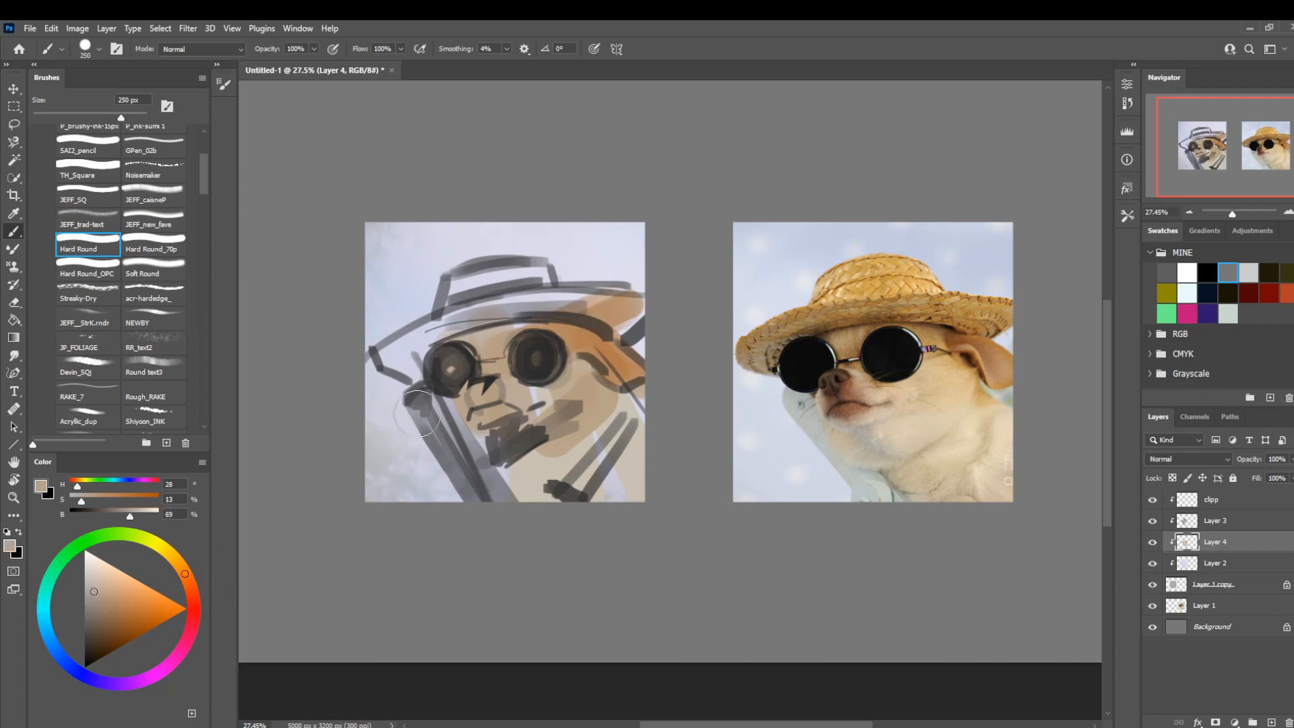
mouse_move(503, 435)
mouse_down()
mouse_move(510, 487)
mouse_move(476, 458)
mouse_move(496, 491)
mouse_up()
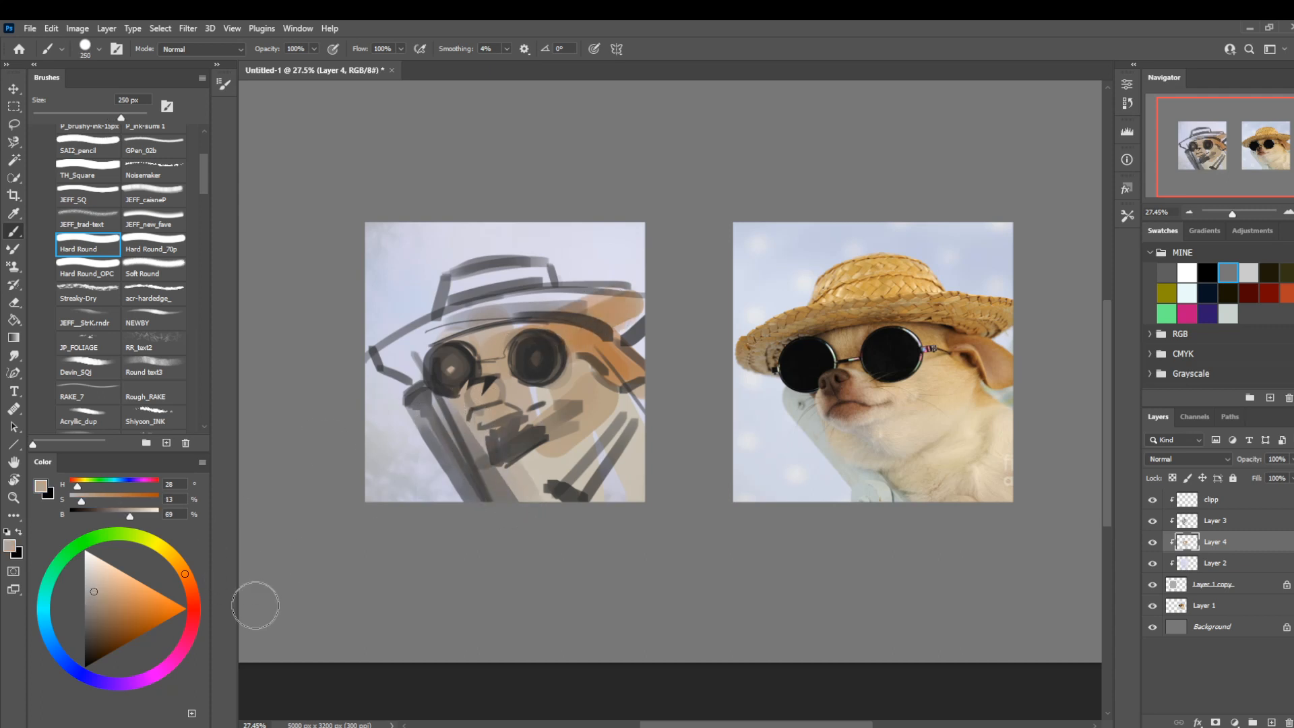
click(88, 574)
key(bracketleft)
key(bracketleft)
key(bracketleft)
key(bracketleft)
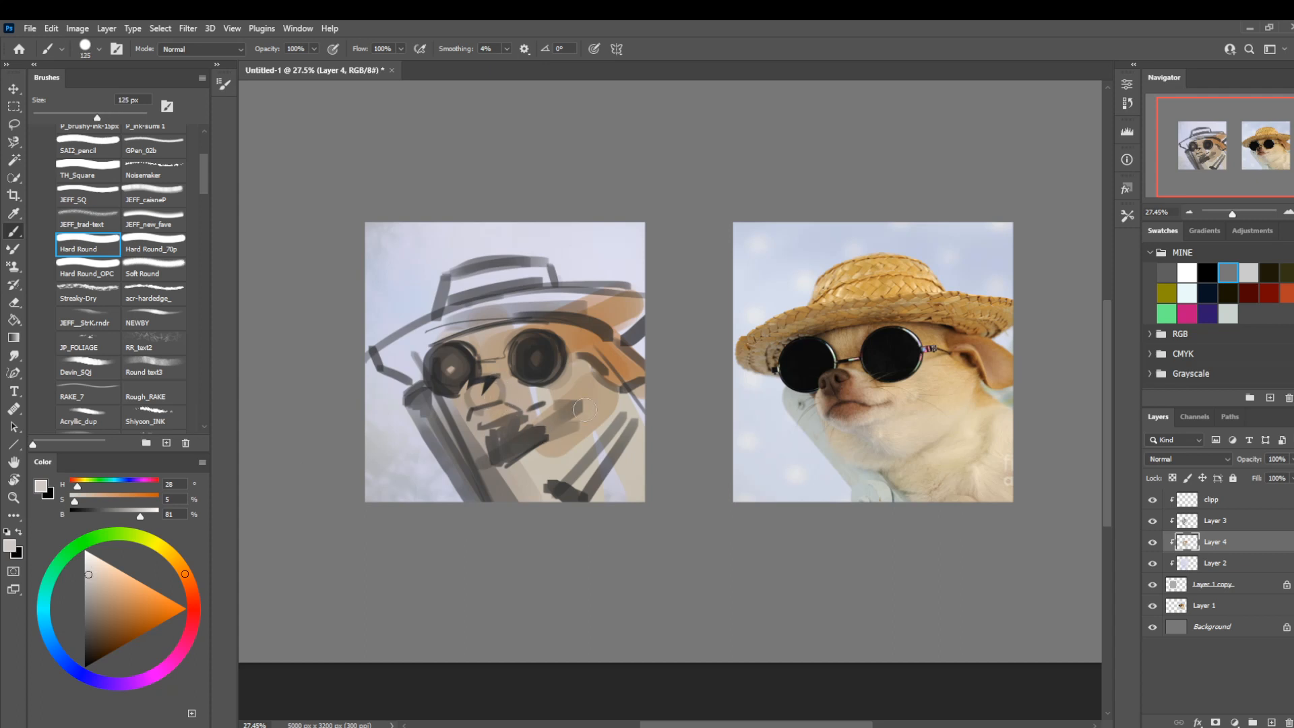
drag(550, 419, 573, 452)
Shift the paint to a warmer beige at hue 38 and brush over the neck and cheek at 175 px.
click(177, 562)
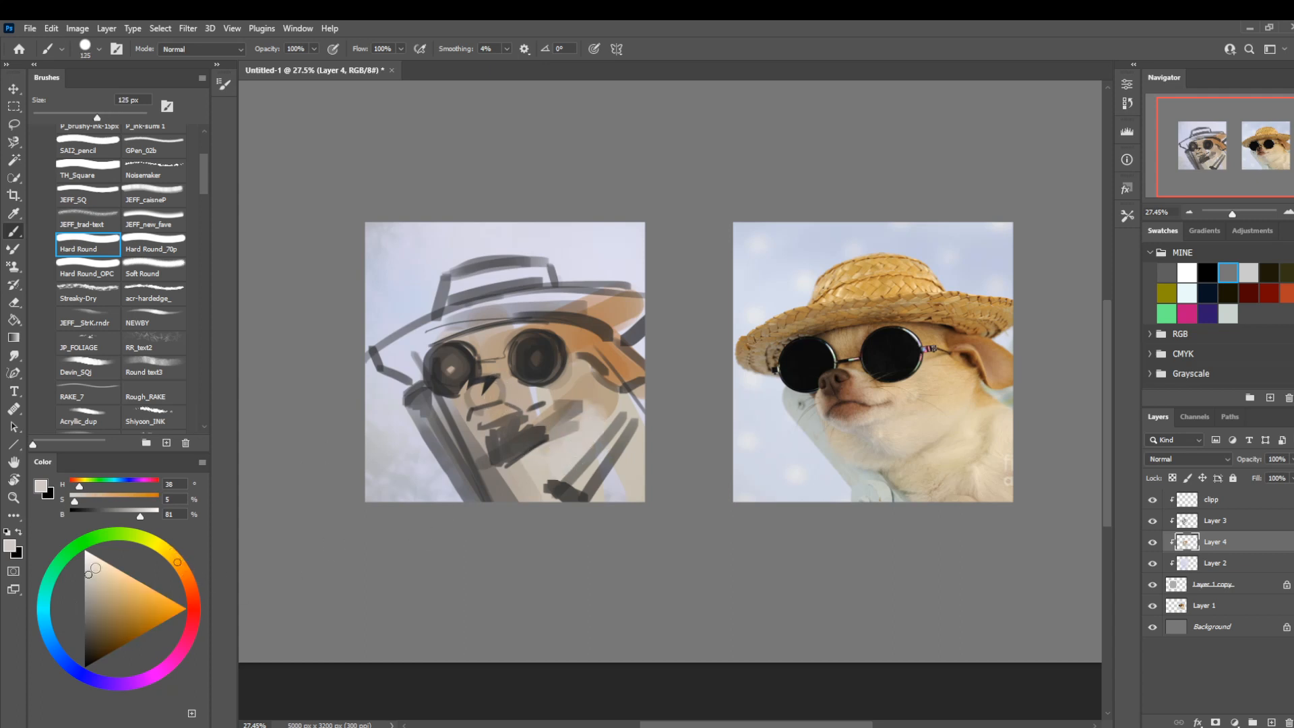
click(78, 502)
key(bracketright)
key(bracketright)
Block in the hat brim in dark brown (H 25, S 56, B 44) with the Hard Round brush at 125 px.
click(104, 610)
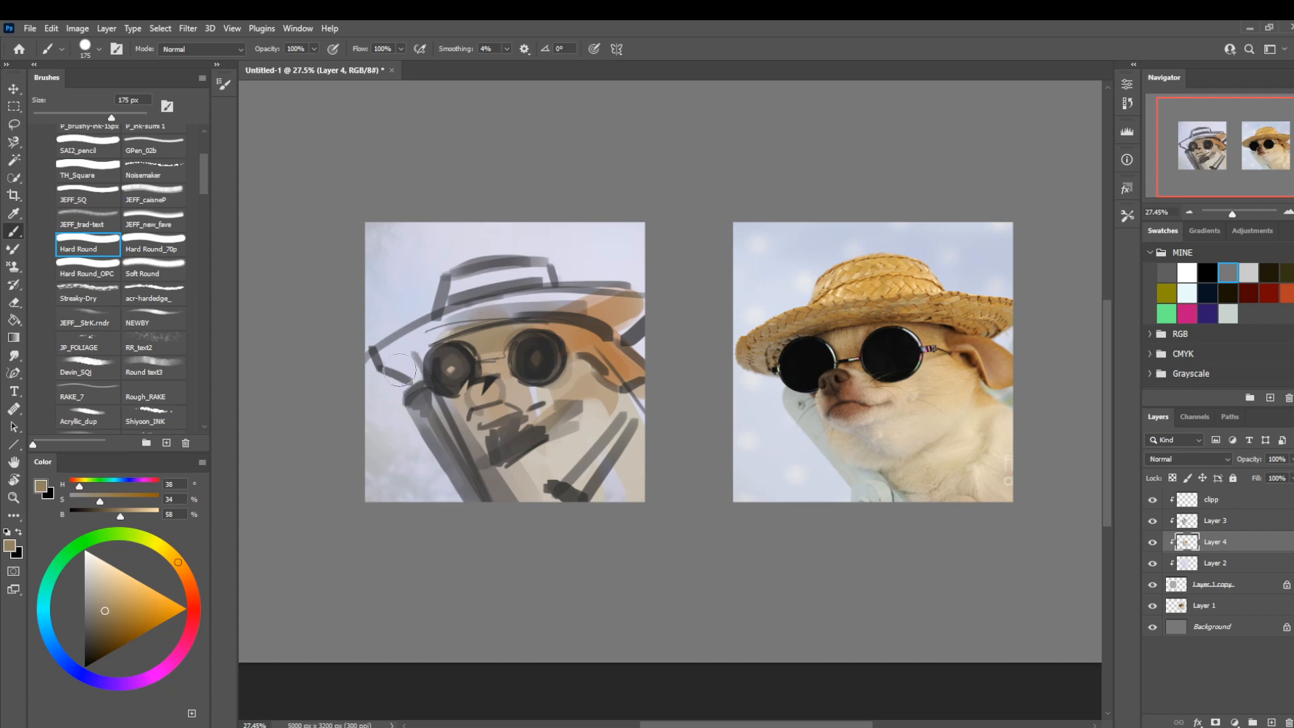
key(bracketleft)
key(bracketleft)
key(bracketleft)
click(188, 577)
click(109, 630)
key(bracketright)
key(bracketright)
key(bracketright)
drag(610, 306, 458, 314)
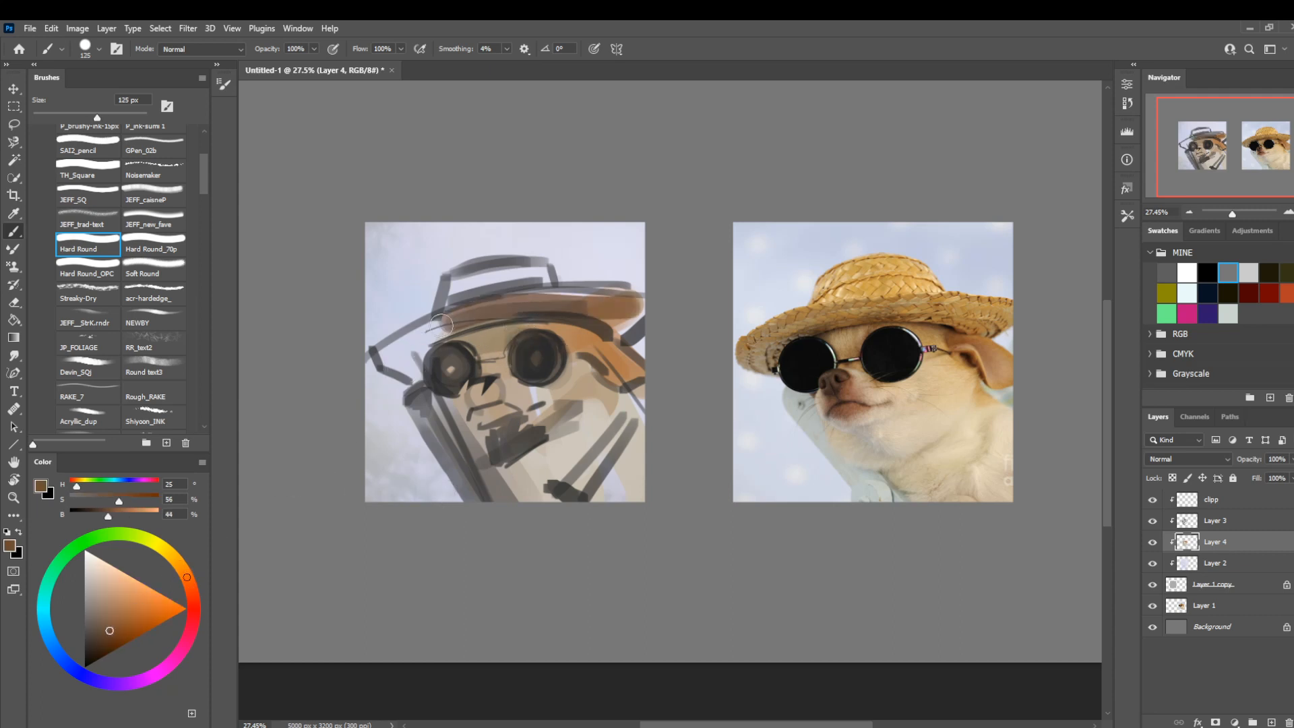
Spread the dark brown across the whole brim and the hat's crown with the brush at 200 px.
key(bracketright)
drag(621, 310, 429, 327)
drag(530, 281, 459, 293)
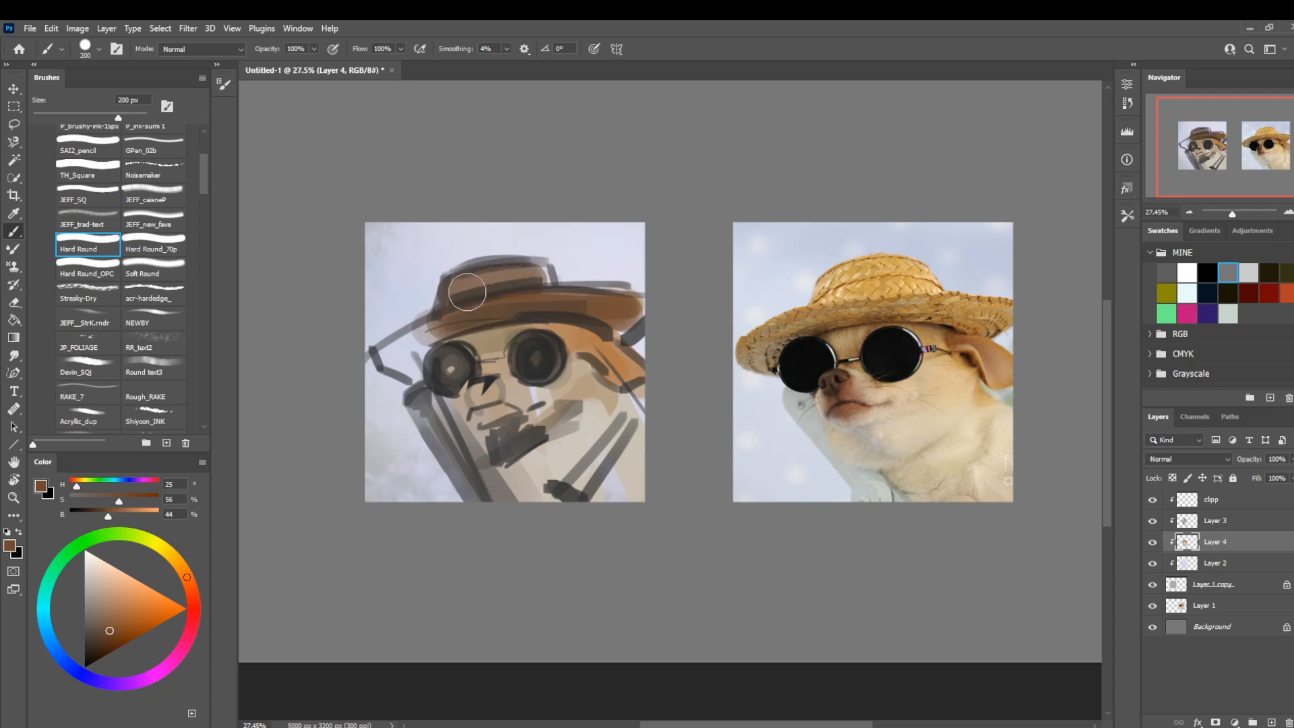
Texture the crown and left brim with light orange (H 25, S 56, B 87) using the acr-hardedge_ brush at 200 px.
click(135, 593)
click(134, 293)
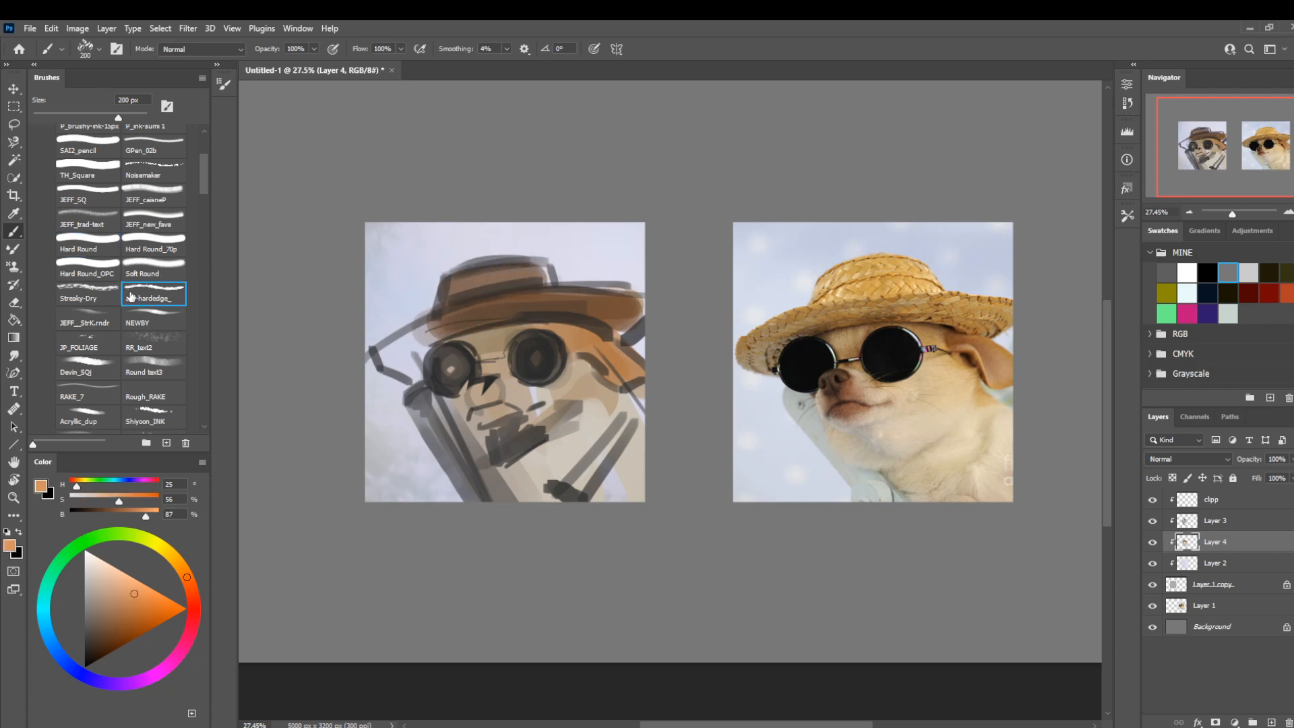
mouse_move(454, 277)
mouse_down()
mouse_move(497, 277)
mouse_move(453, 323)
mouse_move(382, 356)
mouse_up()
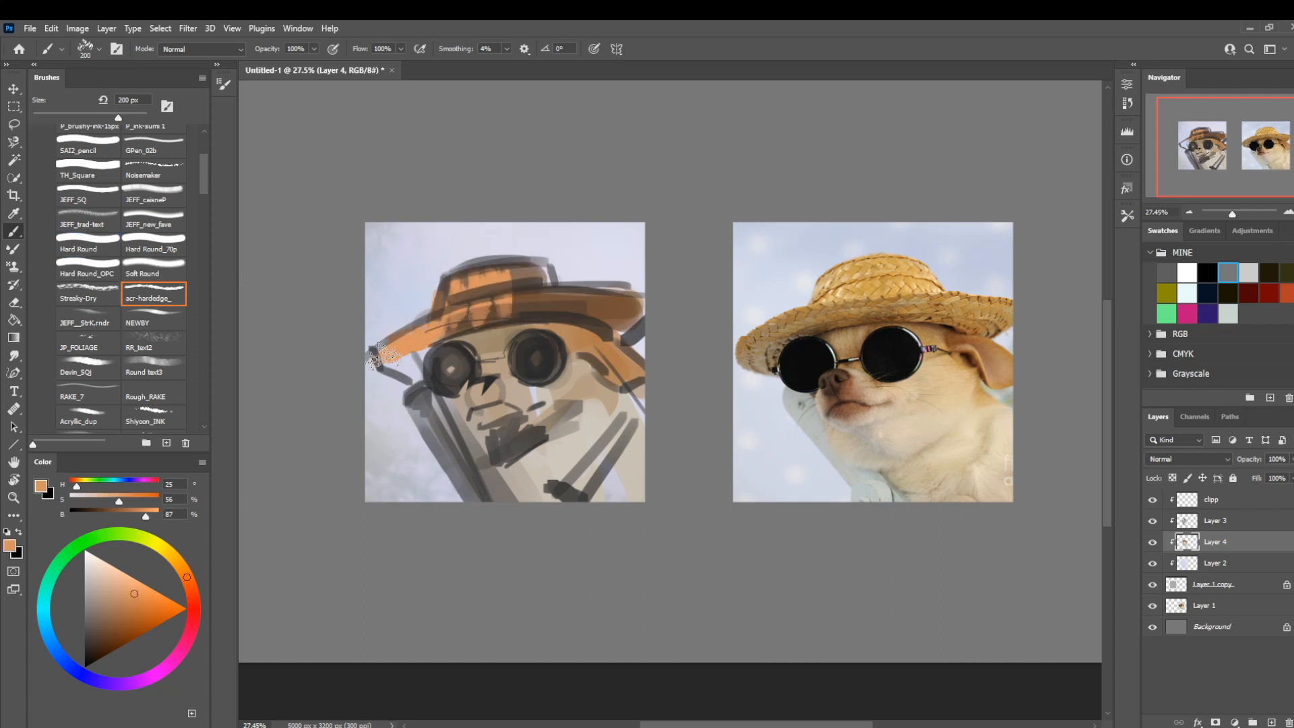
Break up the crown and brim with muted gray-brown (H 36, S 22, B 56) textured strokes.
click(97, 609)
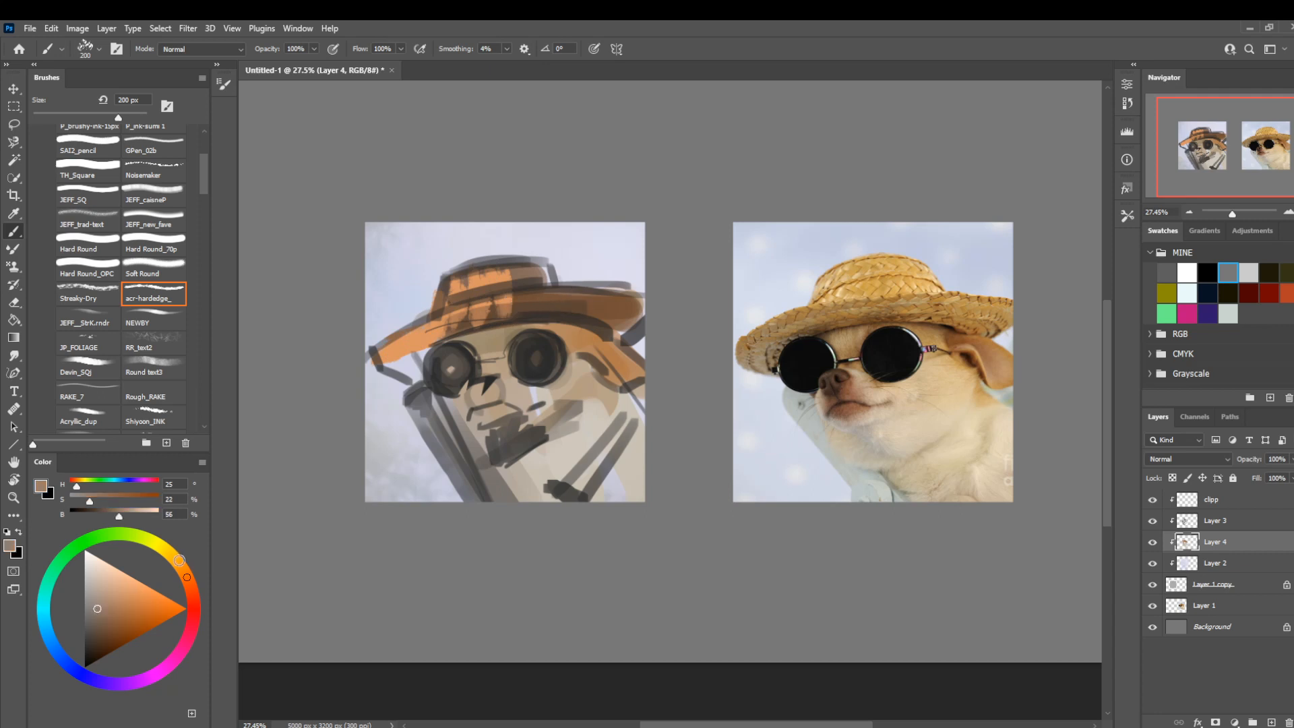
click(179, 564)
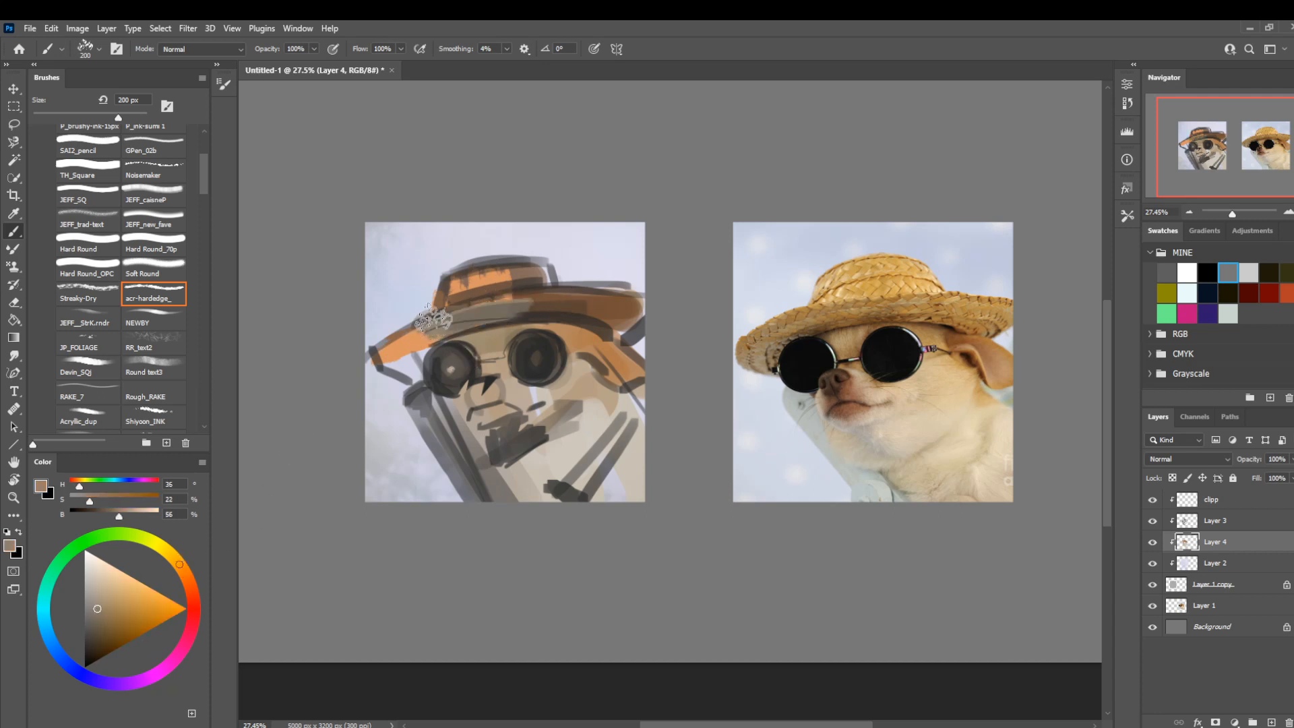
mouse_move(463, 279)
mouse_down()
mouse_move(422, 350)
mouse_move(391, 356)
mouse_up()
drag(567, 308, 620, 318)
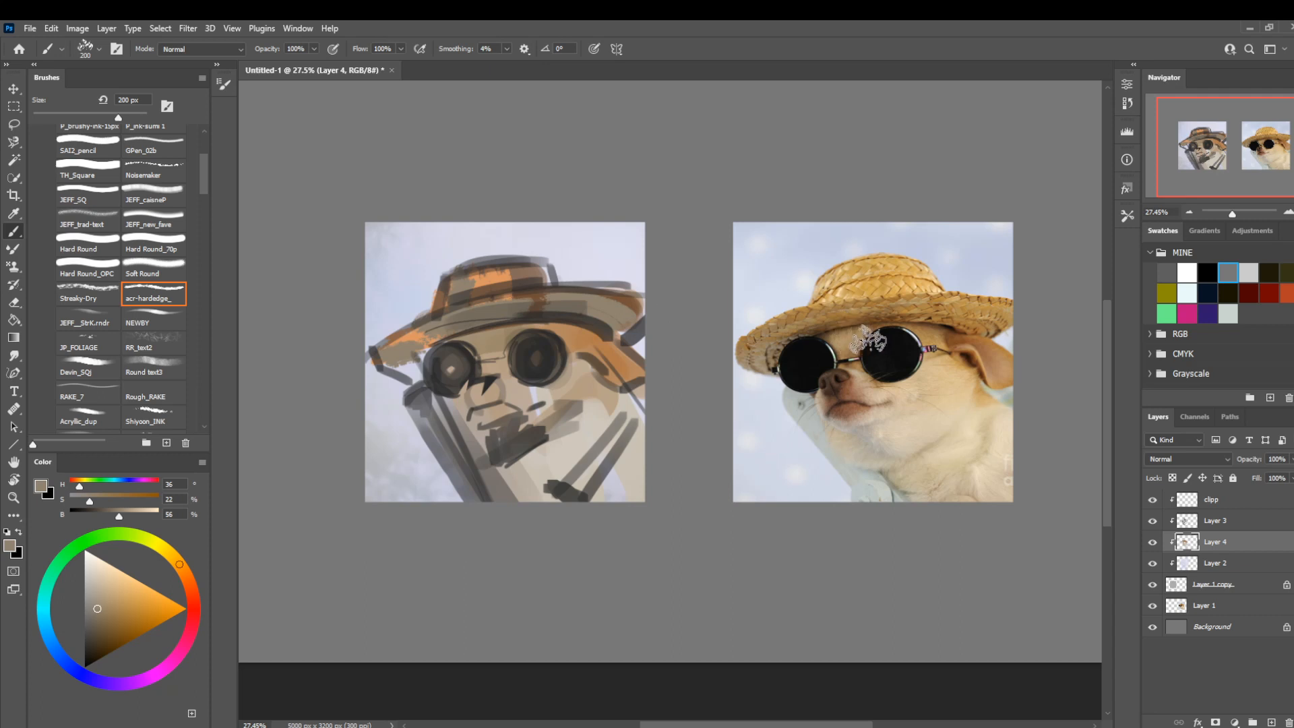
Paint the right brim in ochre (H 36, S 46, B 65) and switch to the Hard Round_70p brush at 100 px.
click(115, 609)
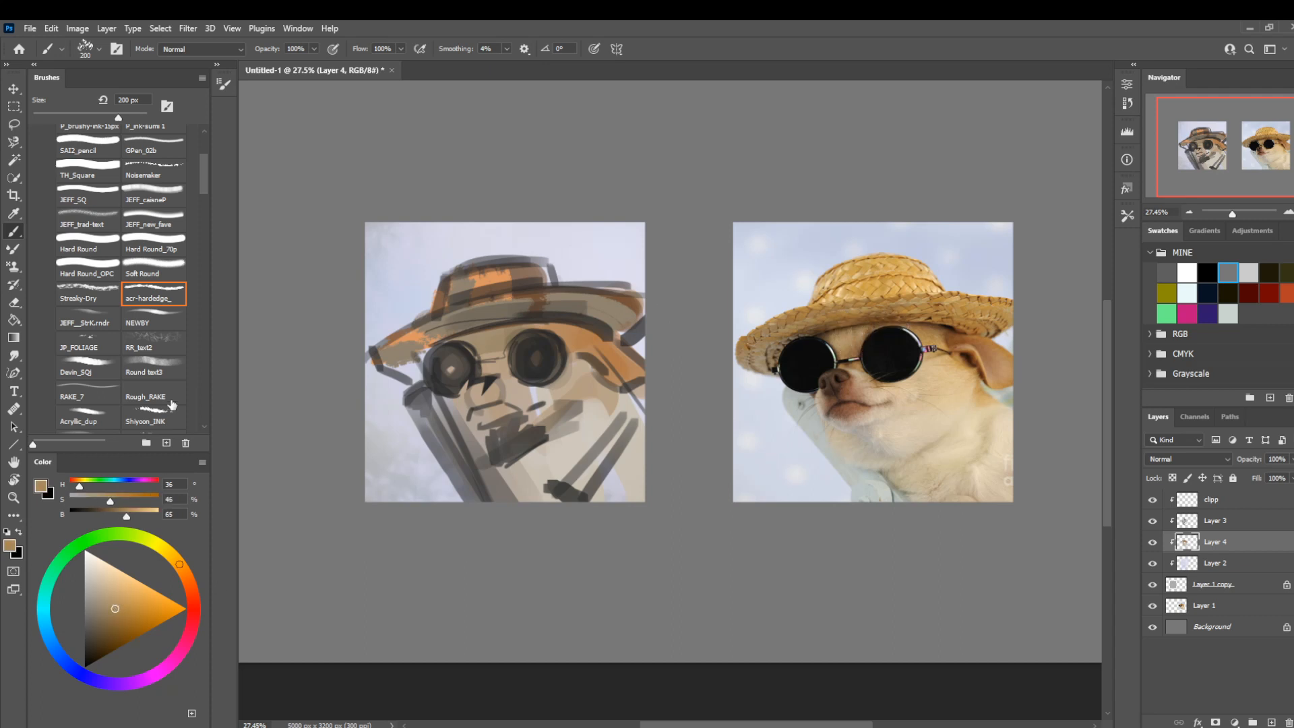
click(140, 251)
key(bracketleft)
key(bracketleft)
key(bracketleft)
key(bracketleft)
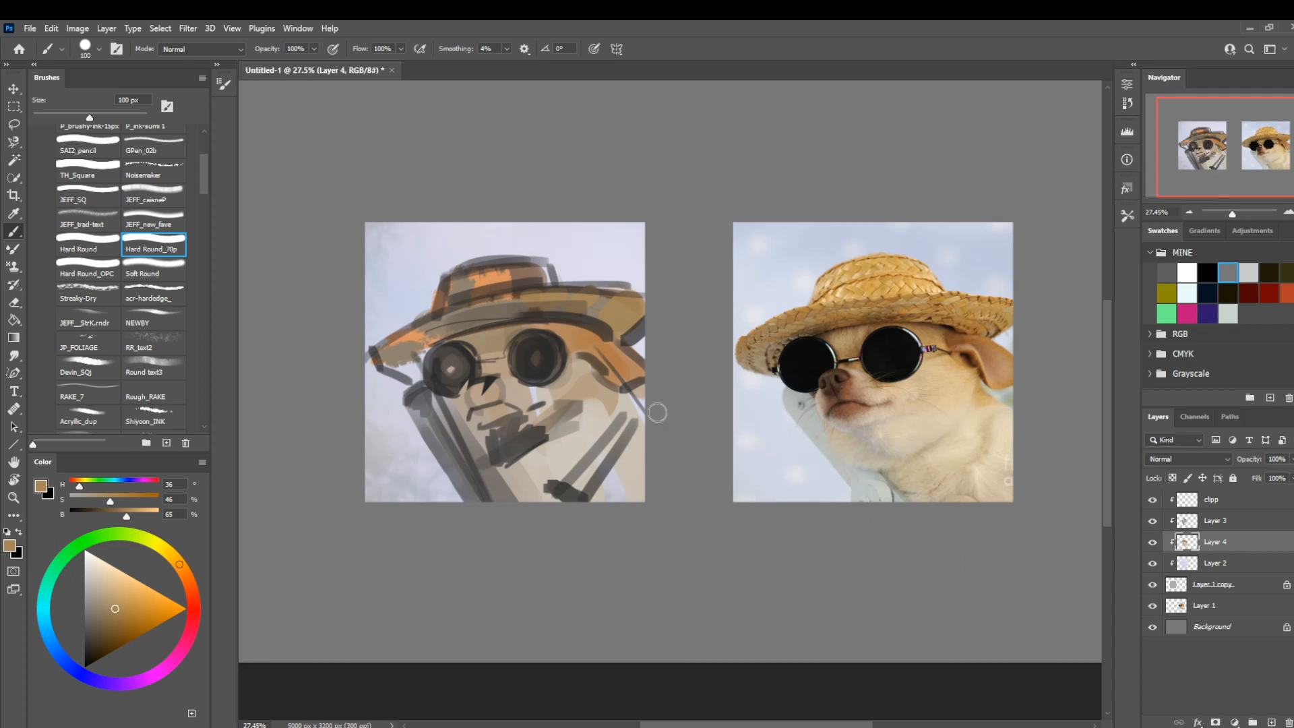
Lock the transparency of the sketch on Layer 3 and recolour its lines reddish brown (H 13, S 79, B 48) with Hard Round at 1100 px.
click(1218, 525)
key(/)
click(85, 243)
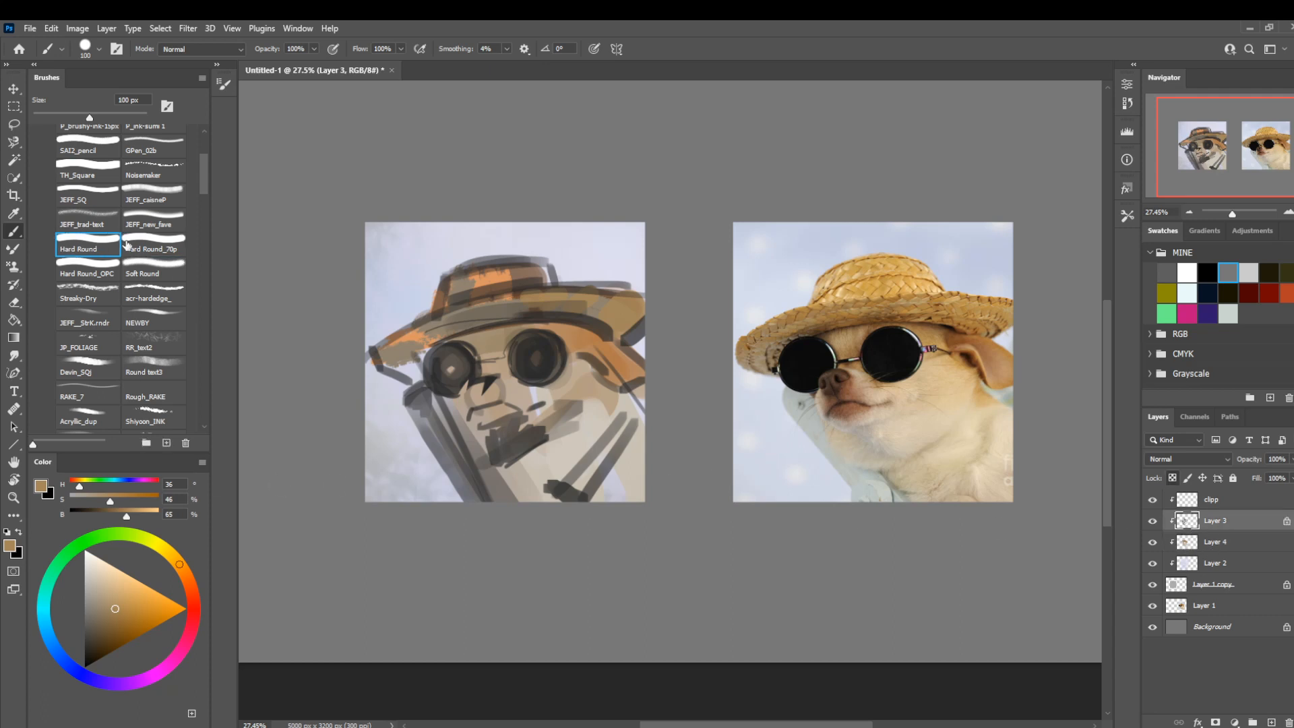
click(192, 592)
click(123, 633)
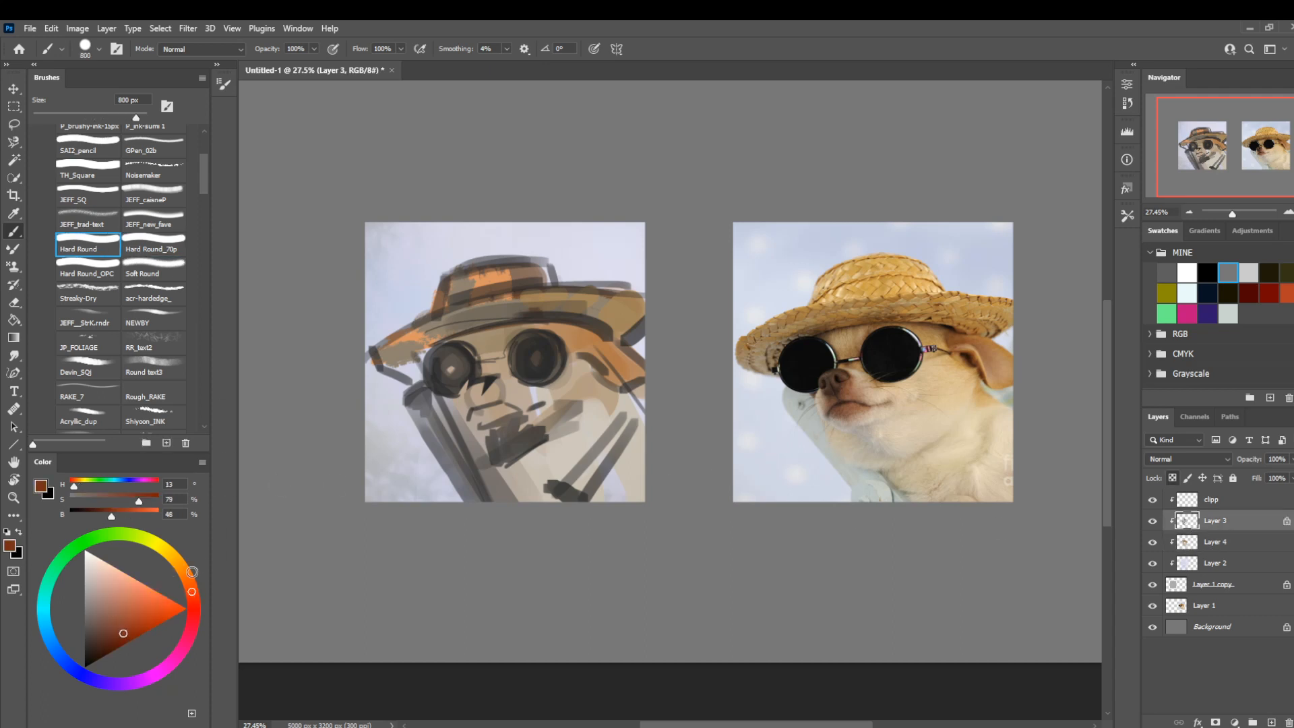
key(bracketright)
key(bracketright)
key(bracketright)
key(bracketright)
mouse_move(539, 313)
mouse_down()
mouse_move(514, 303)
mouse_move(398, 349)
mouse_up()
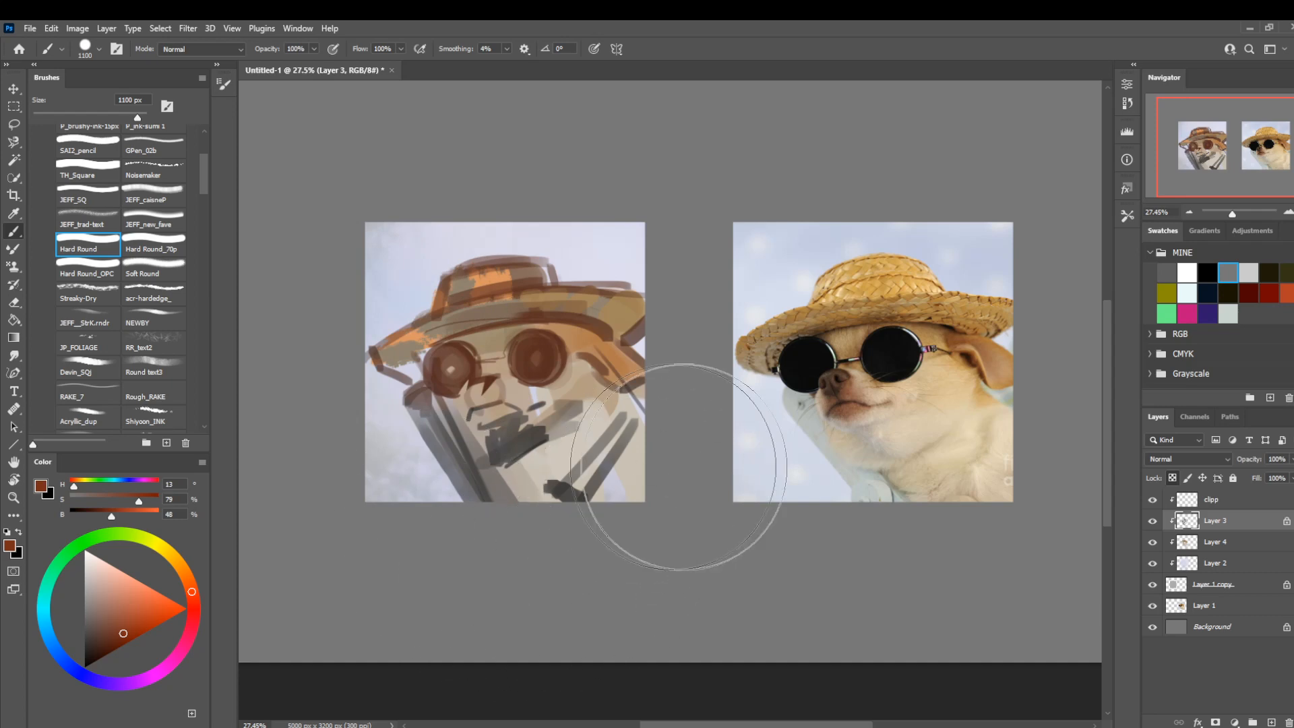
Set the sketch layer's blend mode to Multiply and recolour its lines first purple (H 293), finally dark blue-violet (H 251, S 79, B 48).
click(1186, 458)
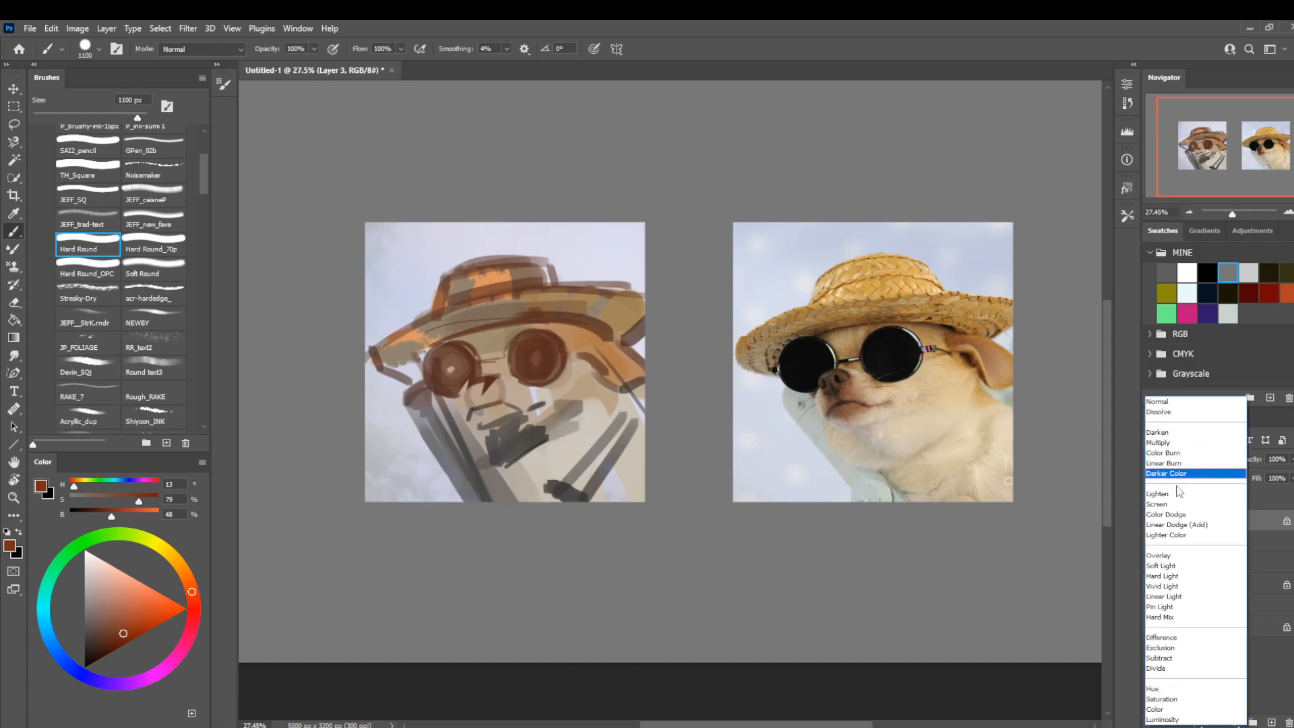
click(1169, 447)
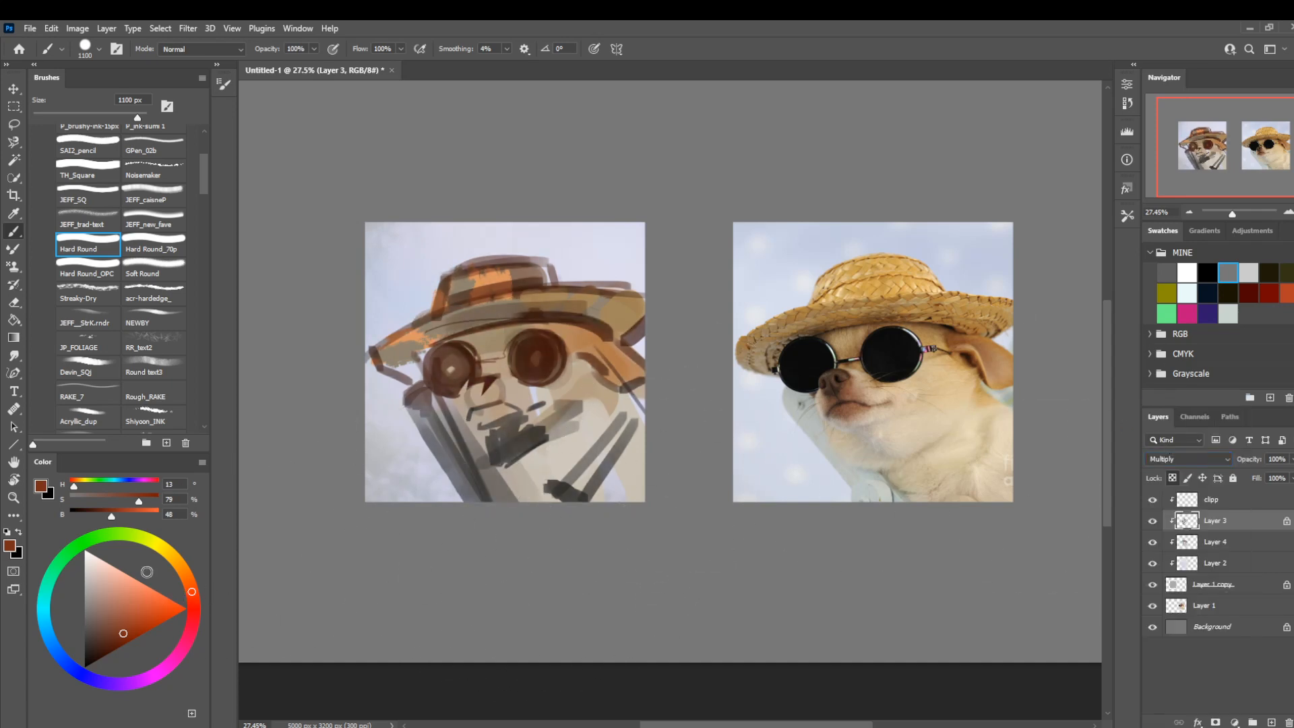
click(152, 683)
key(alt+BackSpace)
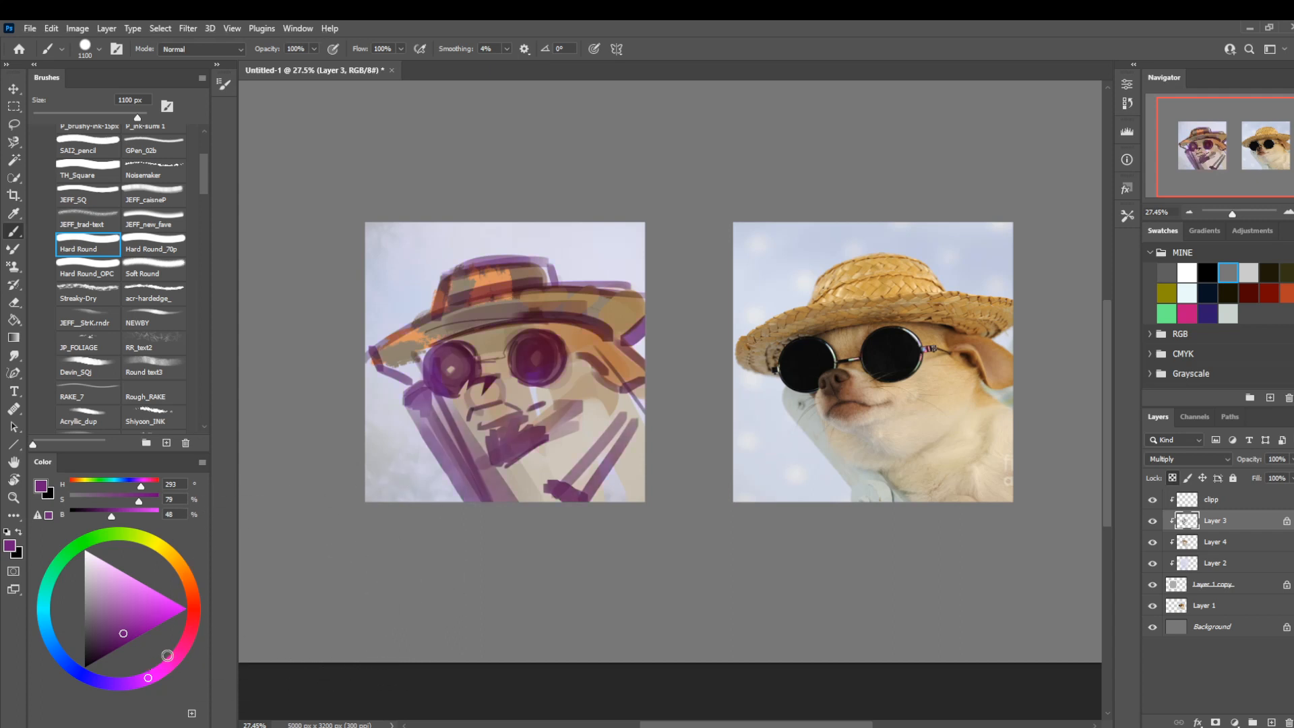
click(110, 682)
key(alt+BackSpace)
click(83, 676)
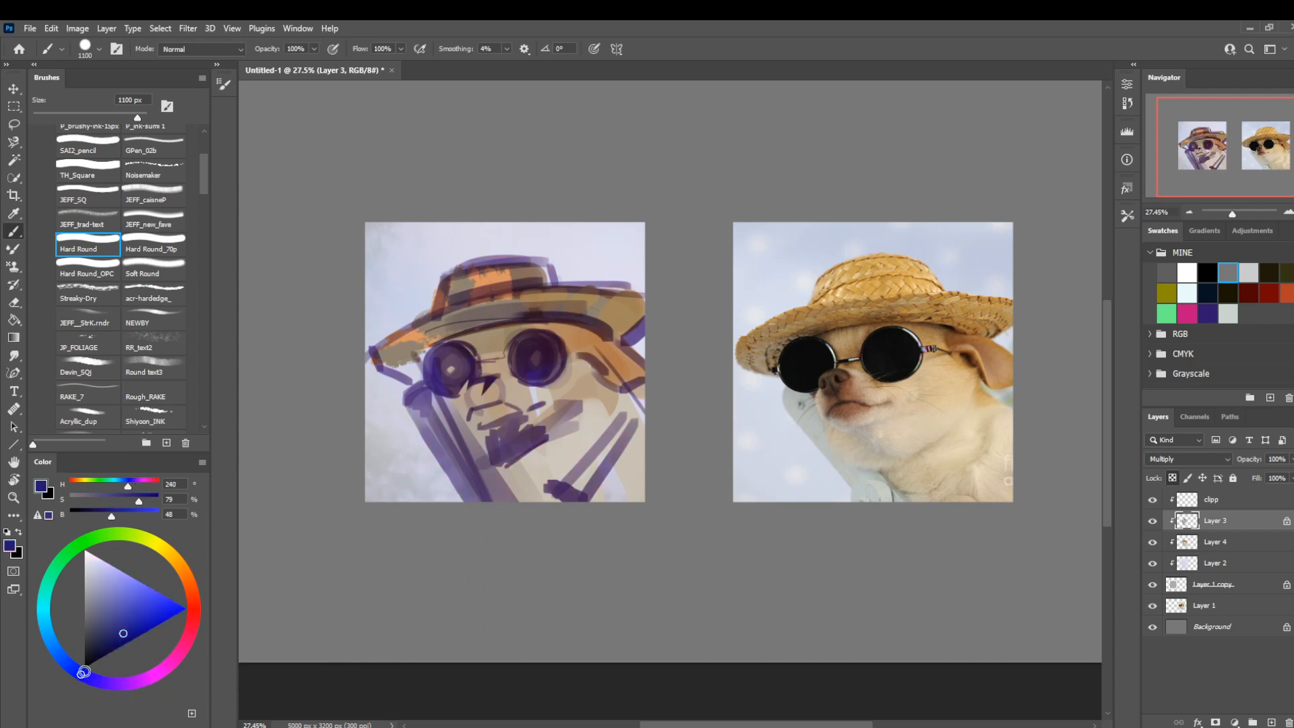
click(95, 679)
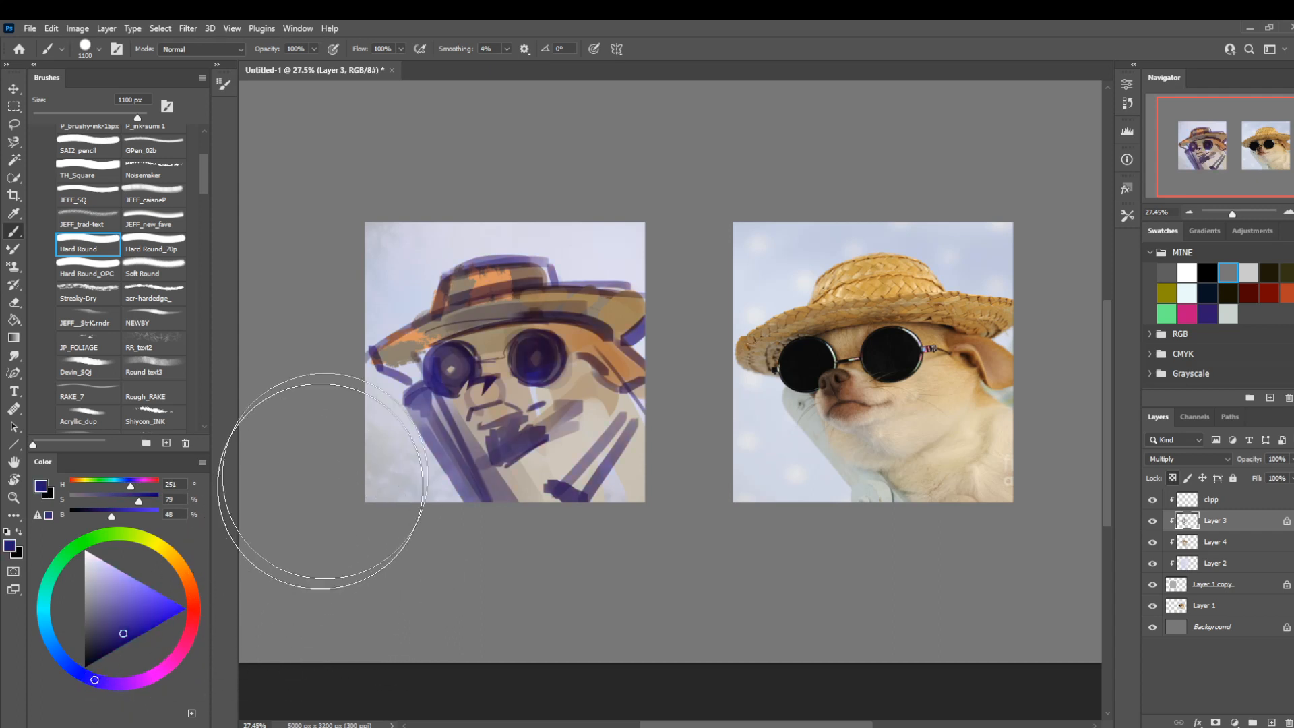
mouse_move(454, 534)
mouse_down()
mouse_move(442, 514)
mouse_move(452, 523)
mouse_up()
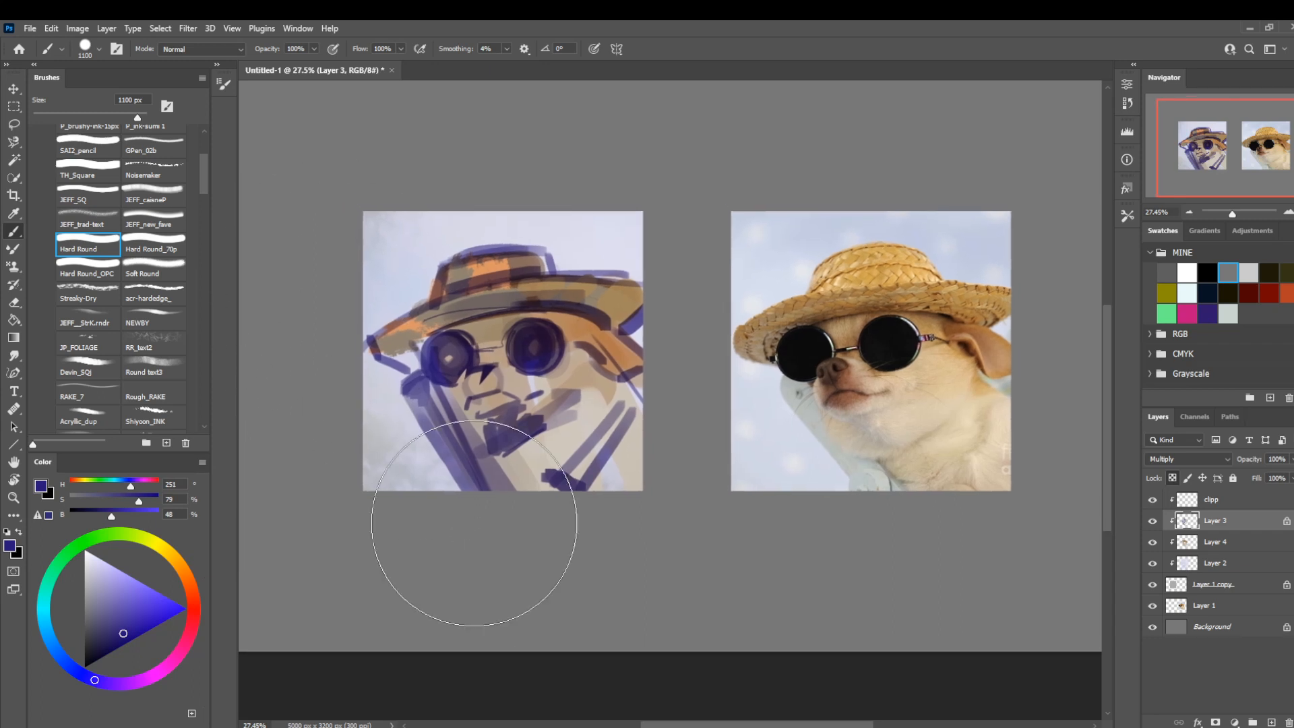
Add a new layer above the sketch and set up the Hard Round_70p brush with near-black blue (H 251, S 45, B 14).
key(ctrl+shift+n)
key(Return)
key(z)
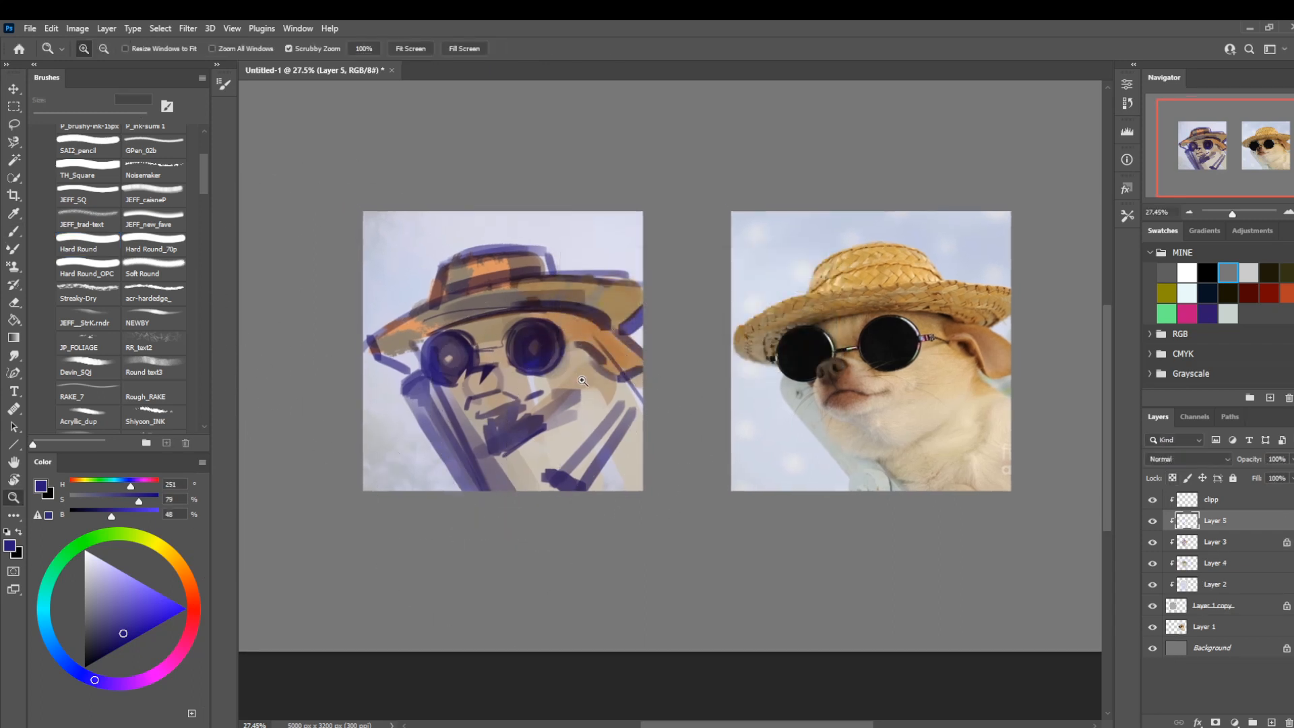
mouse_move(583, 381)
mouse_down()
mouse_move(597, 399)
mouse_move(583, 425)
mouse_up()
key(b)
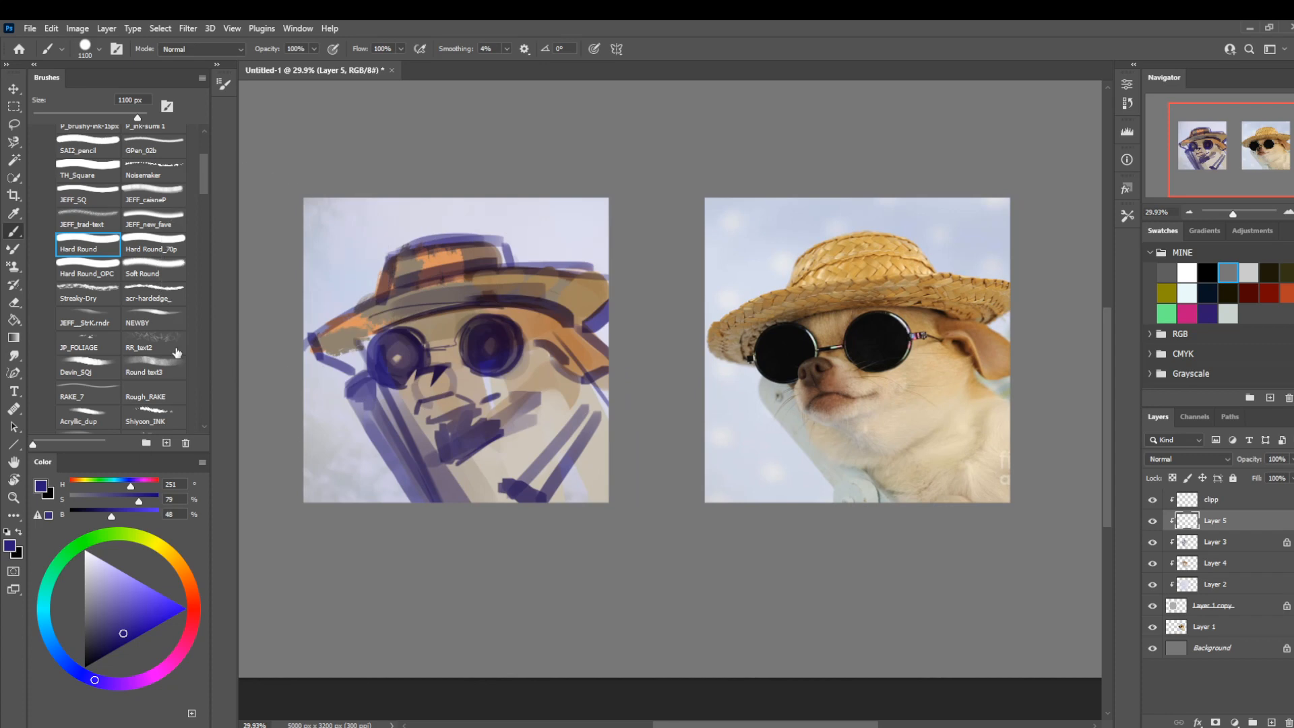
click(155, 248)
click(91, 654)
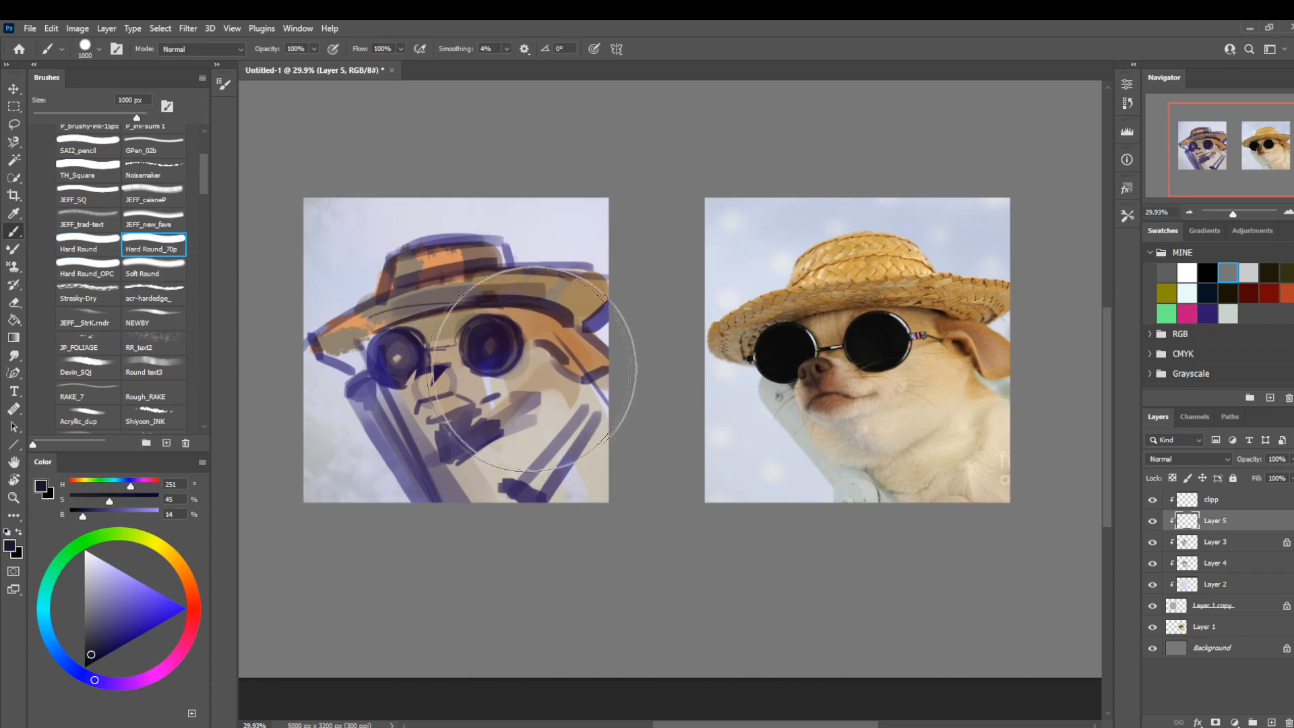
Darken the sunglasses' larger lens and its rim, then refine the lens edges and bridge with the brush reduced to 30 px.
key(bracketleft)
key(bracketleft)
key(bracketleft)
key(bracketleft)
key(bracketleft)
key(bracketleft)
key(bracketleft)
key(bracketleft)
key(bracketleft)
key(bracketleft)
key(bracketleft)
key(bracketleft)
key(bracketleft)
key(bracketleft)
key(bracketleft)
key(bracketleft)
key(bracketleft)
key(bracketleft)
key(bracketleft)
key(bracketleft)
key(bracketright)
key(bracketright)
key(bracketright)
key(bracketright)
key(bracketright)
key(bracketright)
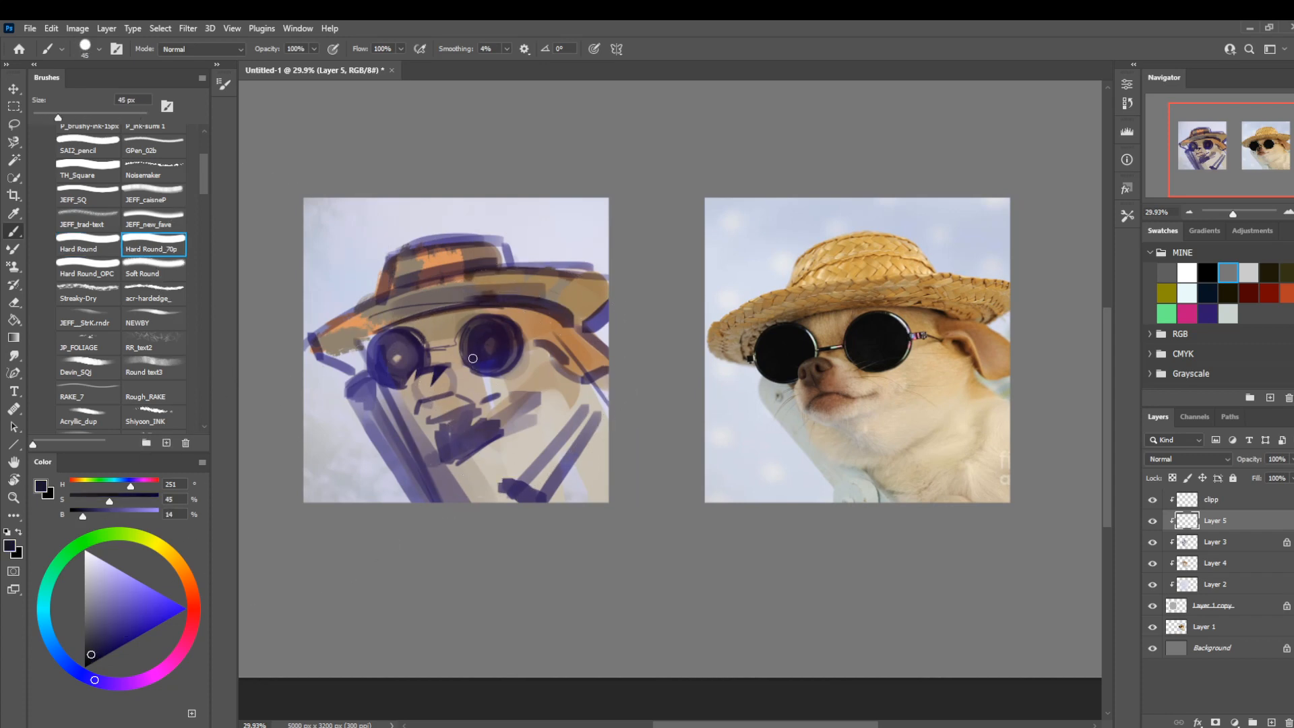
key(bracketright)
mouse_move(464, 361)
mouse_down()
mouse_move(509, 369)
mouse_move(519, 333)
mouse_move(504, 341)
mouse_up()
key(bracketleft)
key(bracketleft)
key(bracketleft)
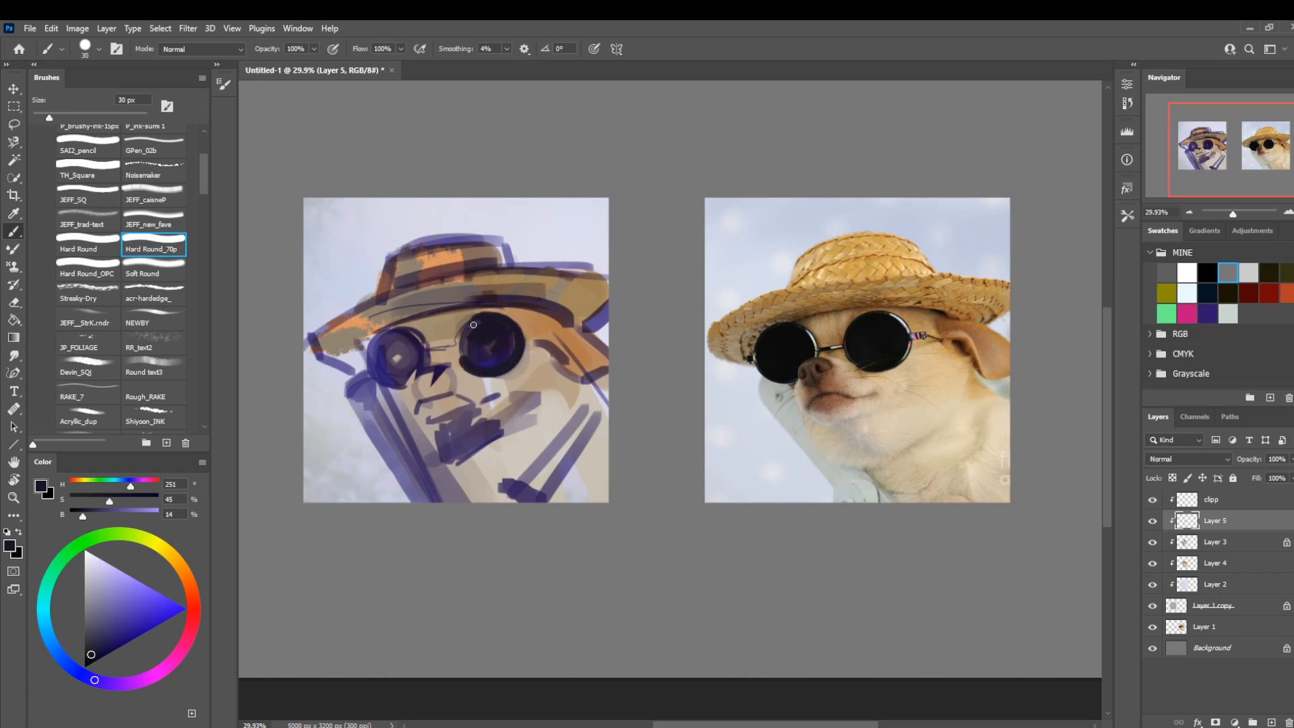
drag(473, 325, 459, 341)
drag(426, 357, 407, 334)
Texture the forehead between the lenses in brown (H 37, S 61, B 55) with the Round text3 brush and sample beige from the cheek.
alt+click(450, 329)
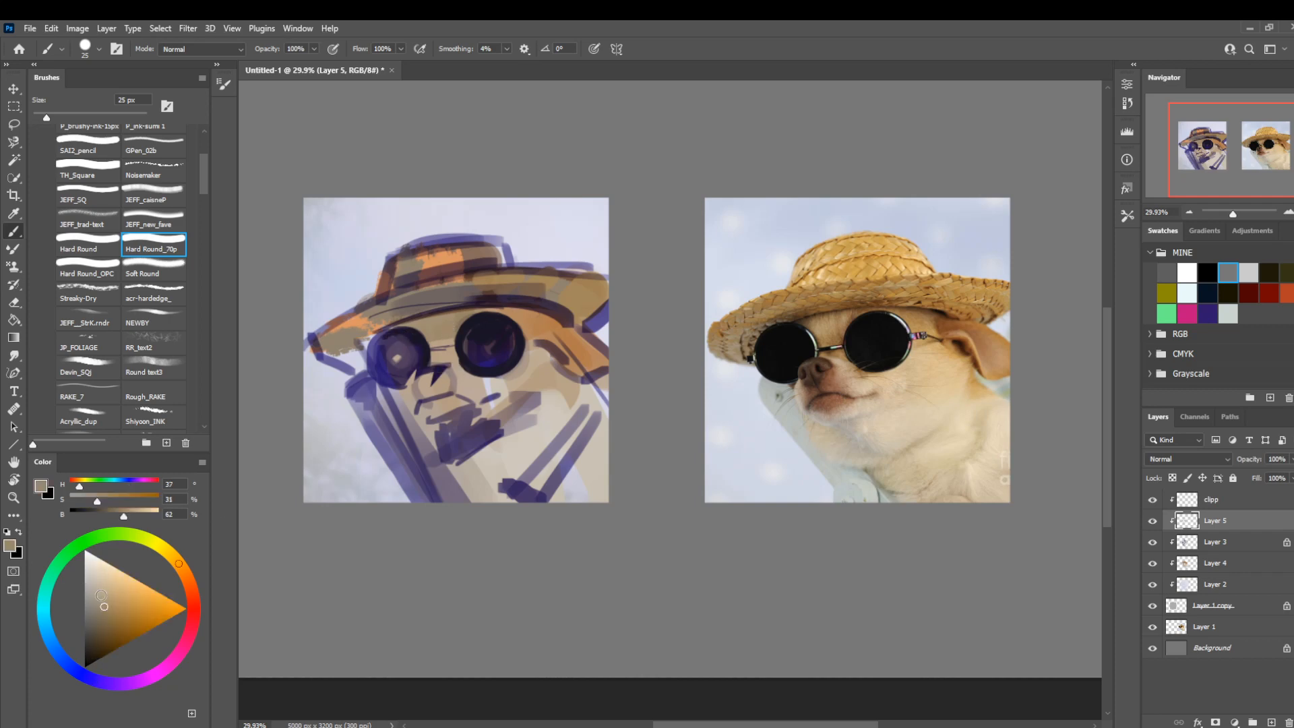
click(114, 615)
click(146, 376)
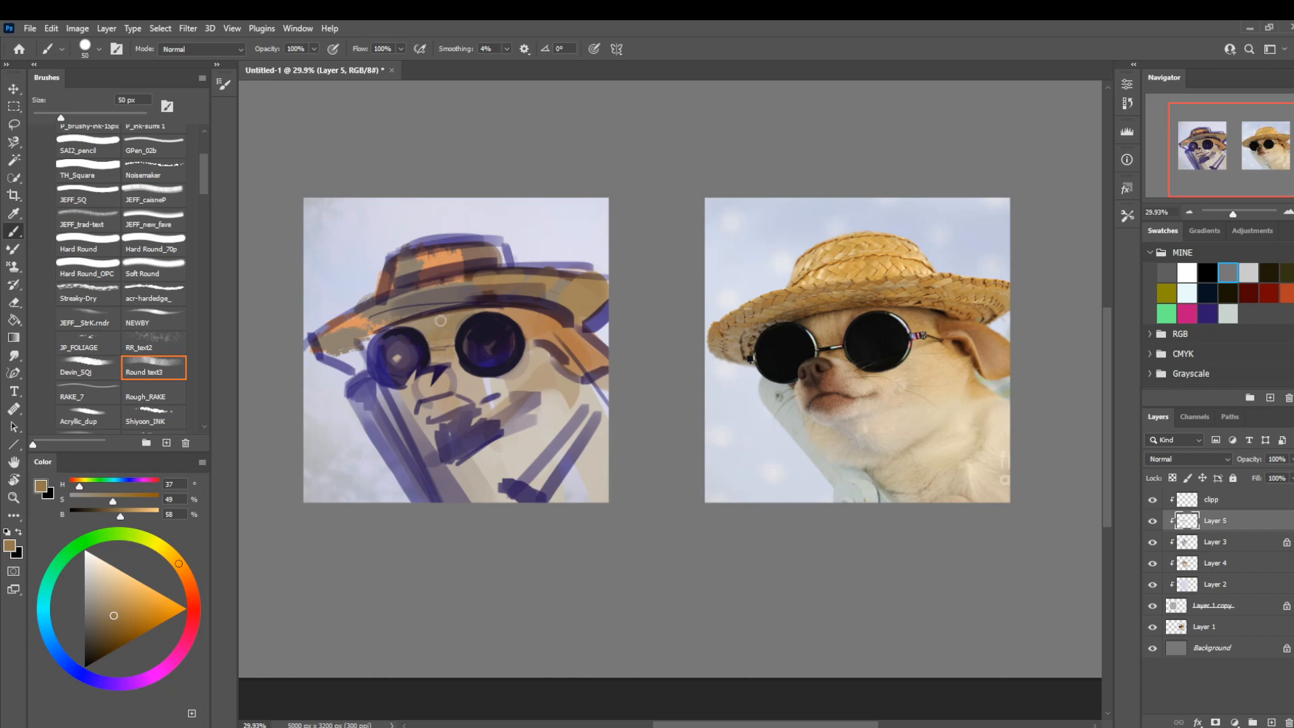
drag(114, 615, 120, 620)
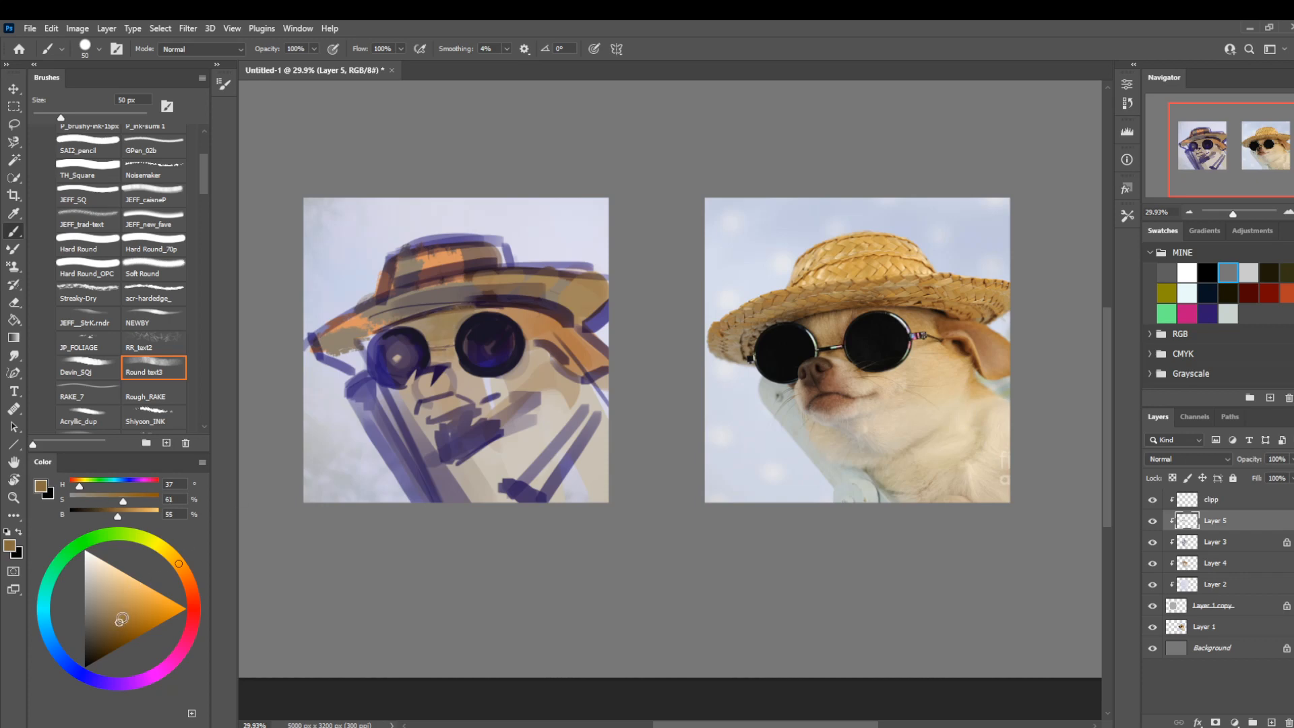
key(bracketleft)
alt+click(518, 400)
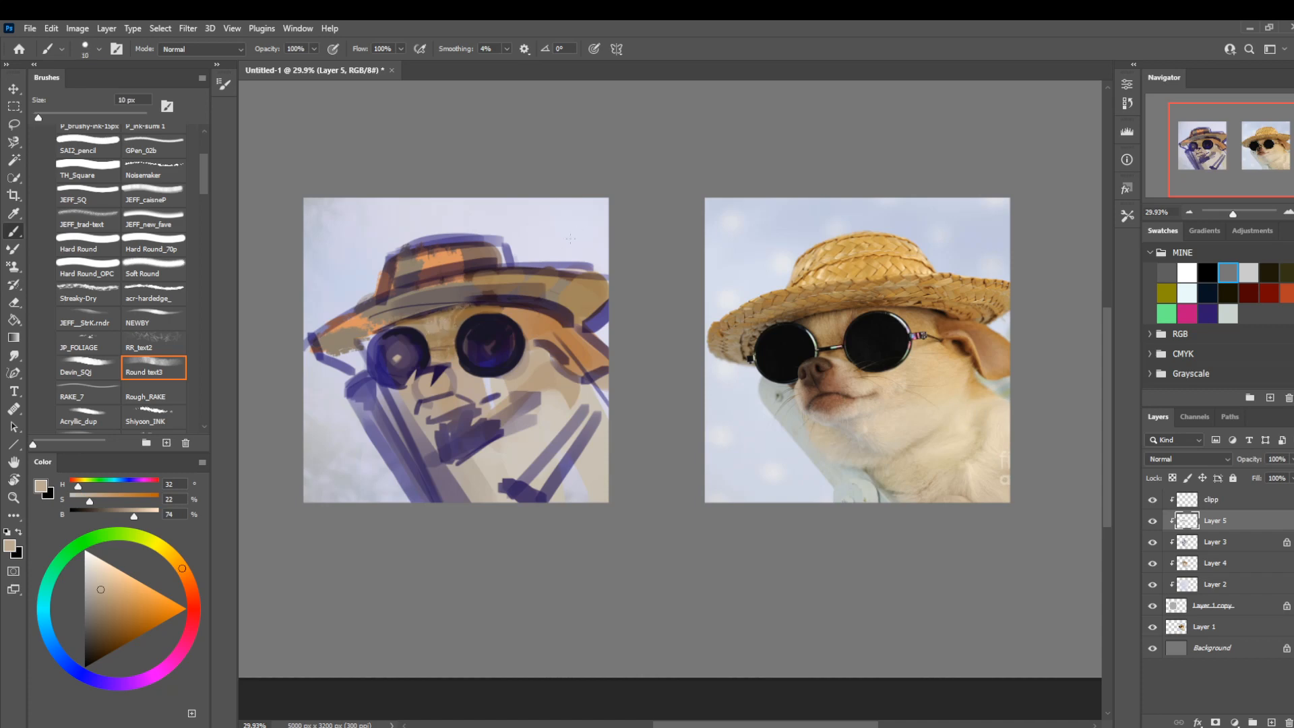
Paint the ear and the area beside the larger lens in orange-brown (H 28, S 65, B 56) at 90 px.
key(bracketright)
key(bracketright)
alt+click(538, 329)
click(124, 621)
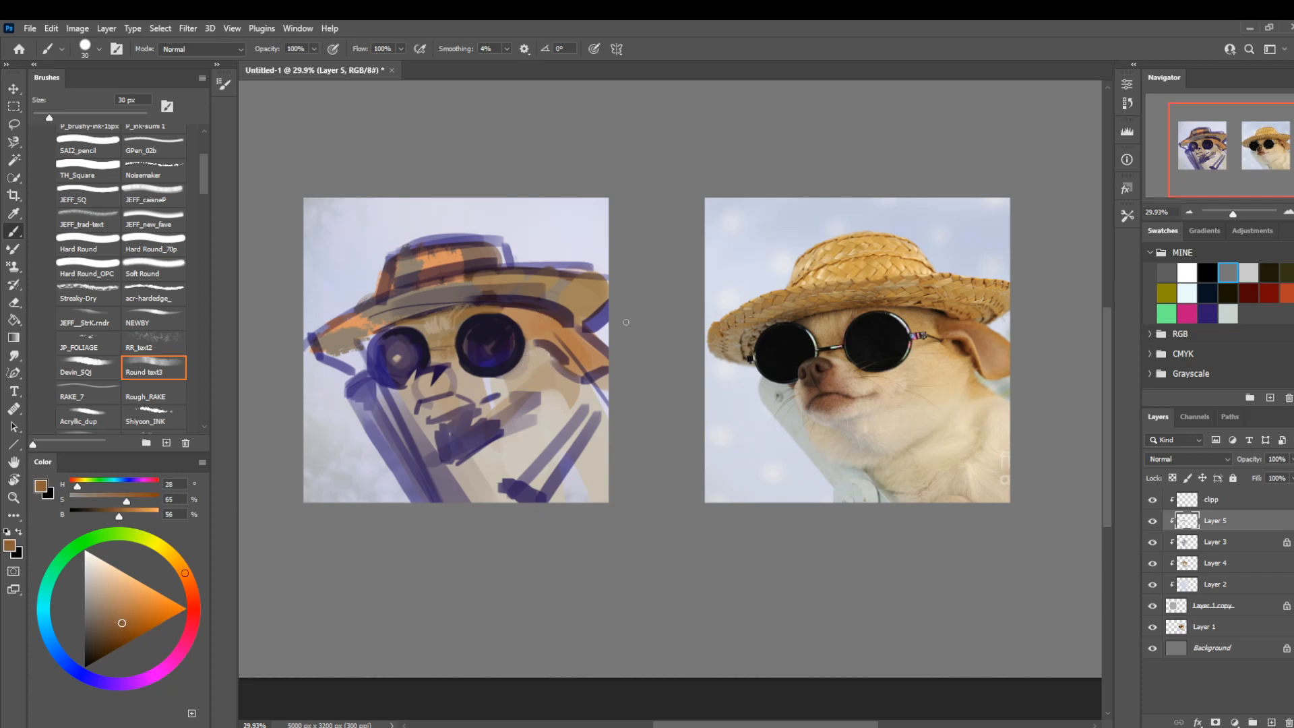
key(bracketright)
key(bracketright)
key(bracketright)
key(bracketright)
drag(569, 337, 535, 324)
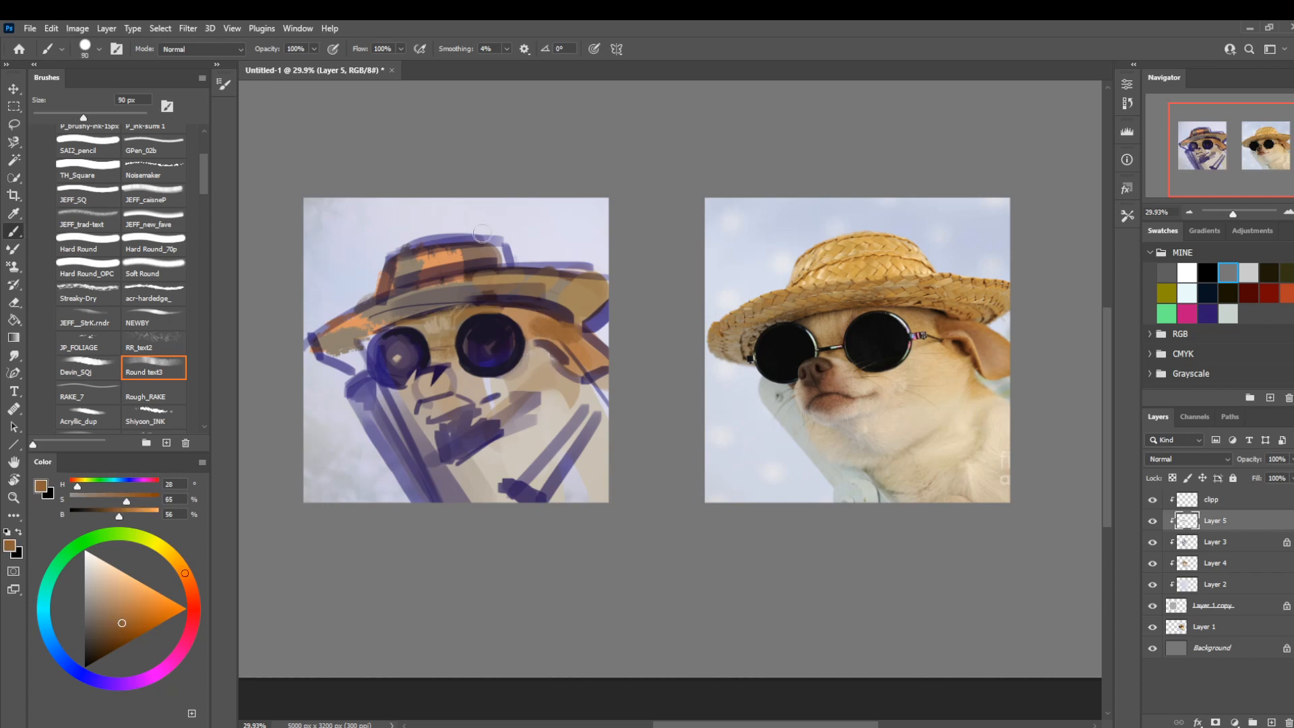
Brush sampled light gray (H 37, S 9, B 81) over the dark chin scribble with the NEWBY brush at 400 px.
click(128, 314)
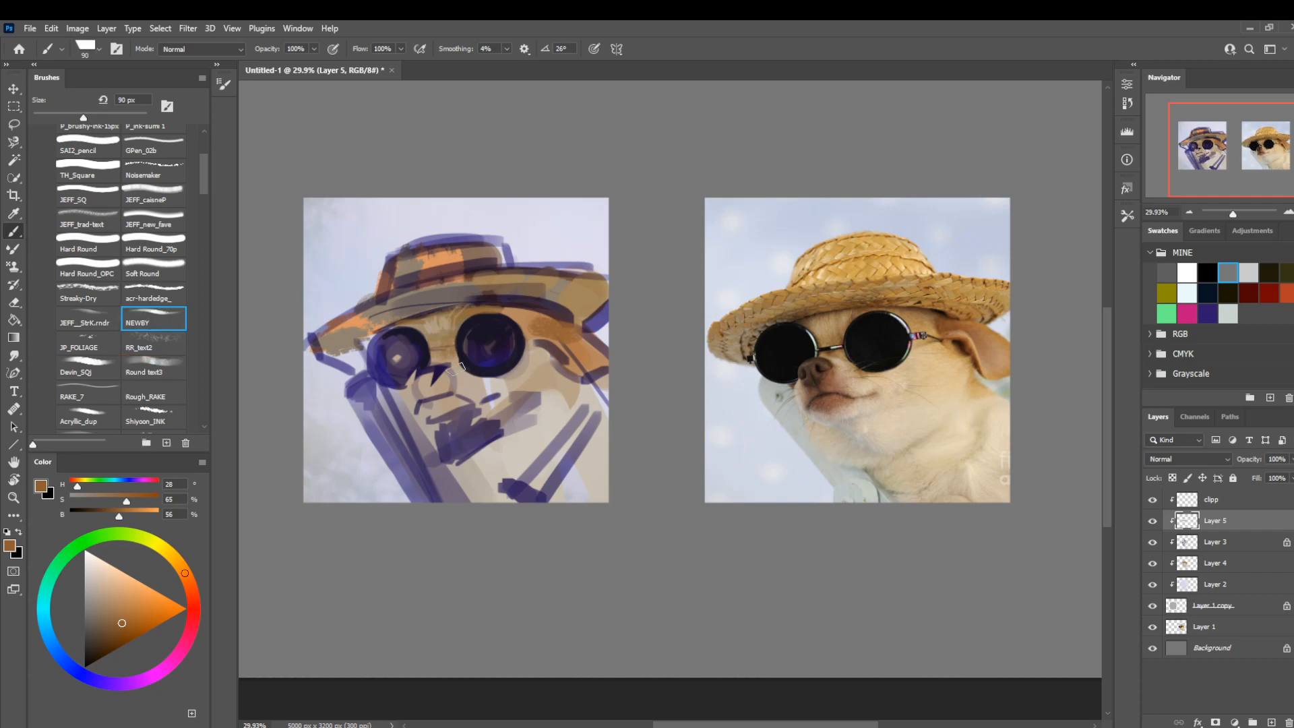
alt+click(520, 428)
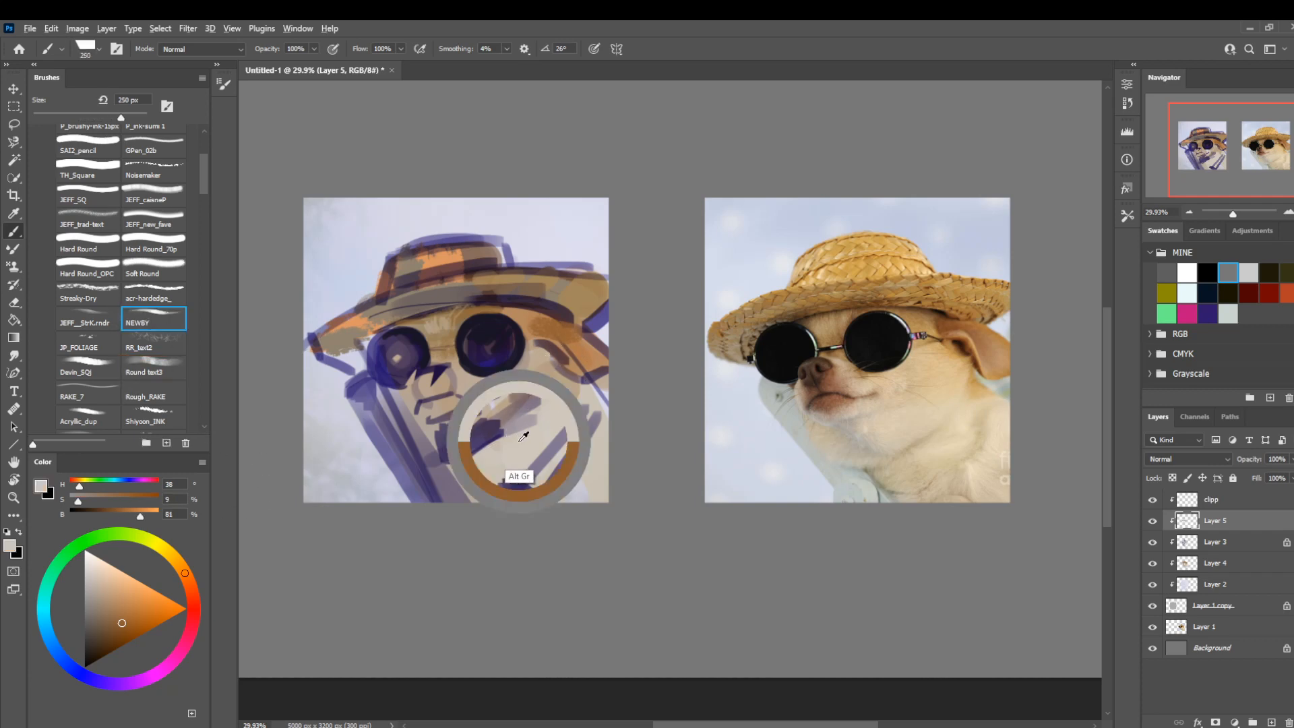
key(bracketright)
key(bracketright)
drag(495, 432, 471, 433)
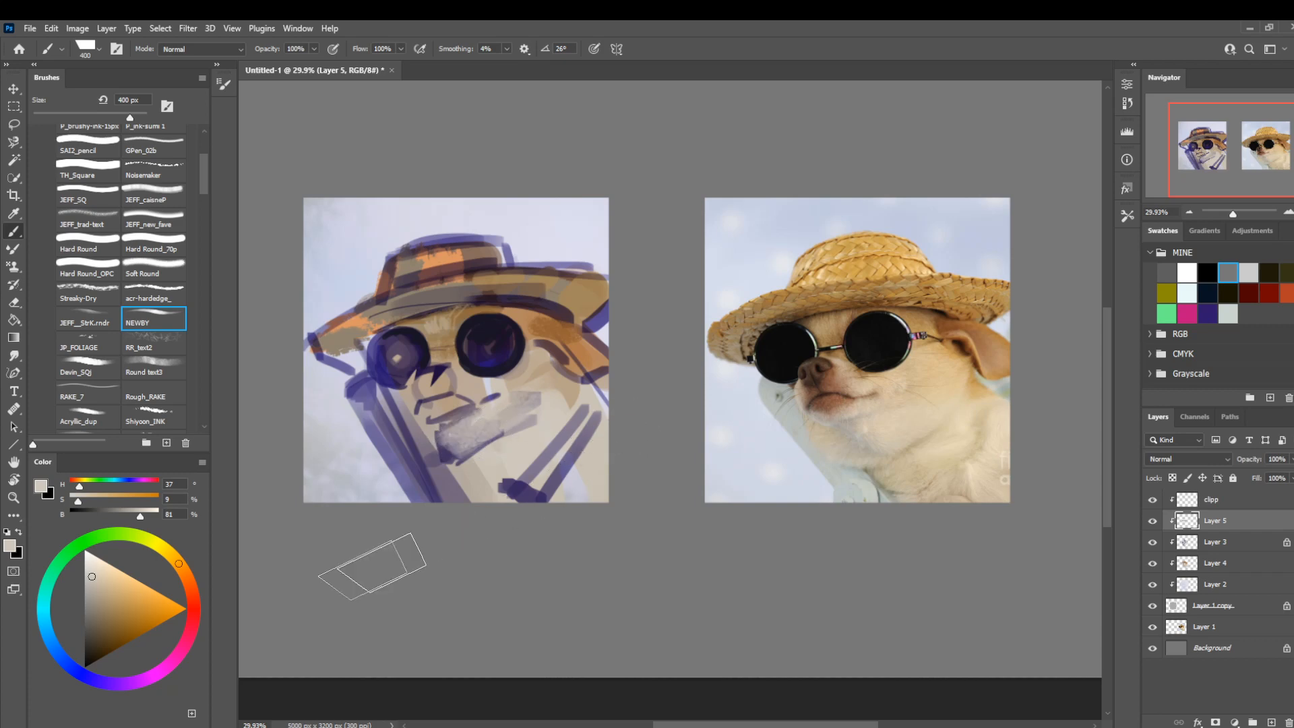
Shade beneath the jaw in gray-brown (H 37, S 19, B 51) with the brush at 200 px.
click(95, 636)
click(93, 607)
key(bracketleft)
key(bracketleft)
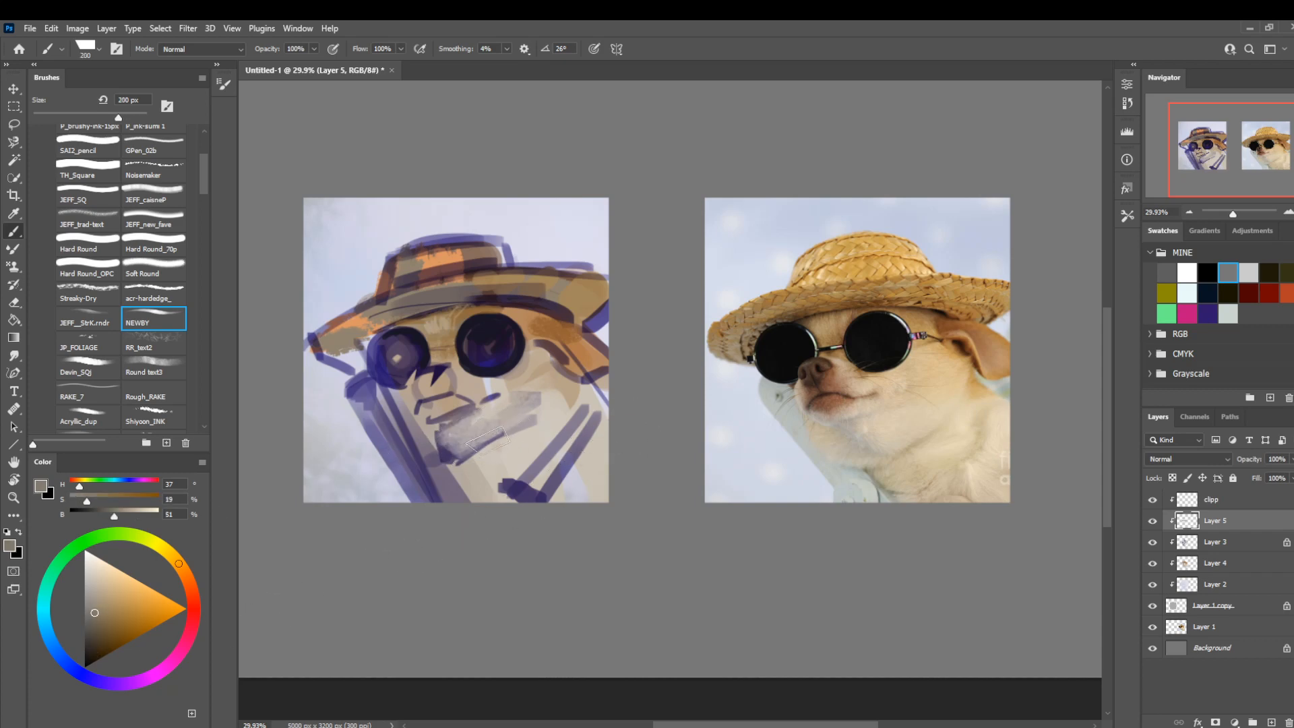
mouse_move(466, 452)
mouse_down()
mouse_move(526, 426)
mouse_move(477, 424)
mouse_move(475, 407)
mouse_up()
Soften the jaw shadow and cheek with sampled light gray (H 32, S 8, B 80) and beige (H 33, S 24, B 73).
alt+click(531, 448)
key(bracketleft)
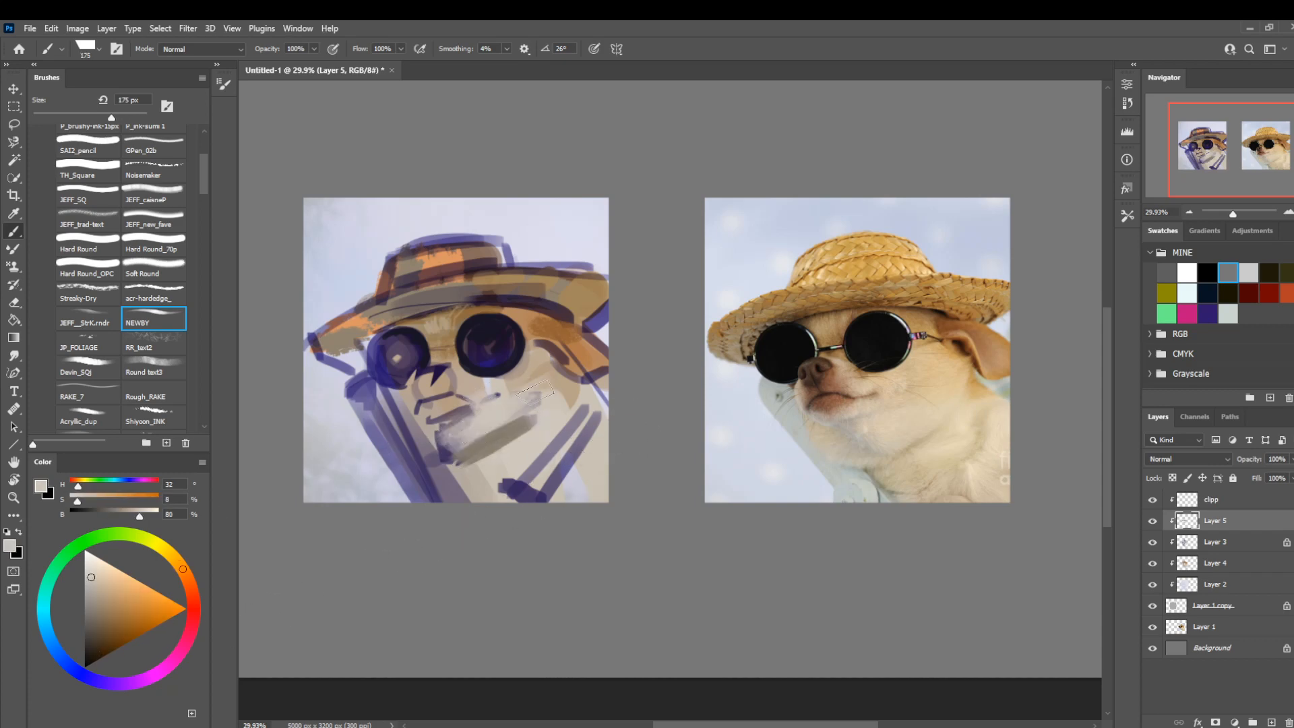
alt+click(558, 404)
mouse_move(553, 401)
mouse_down()
mouse_move(515, 410)
mouse_move(515, 432)
mouse_up()
key(bracketleft)
key(bracketleft)
key(bracketleft)
key(bracketleft)
key(bracketleft)
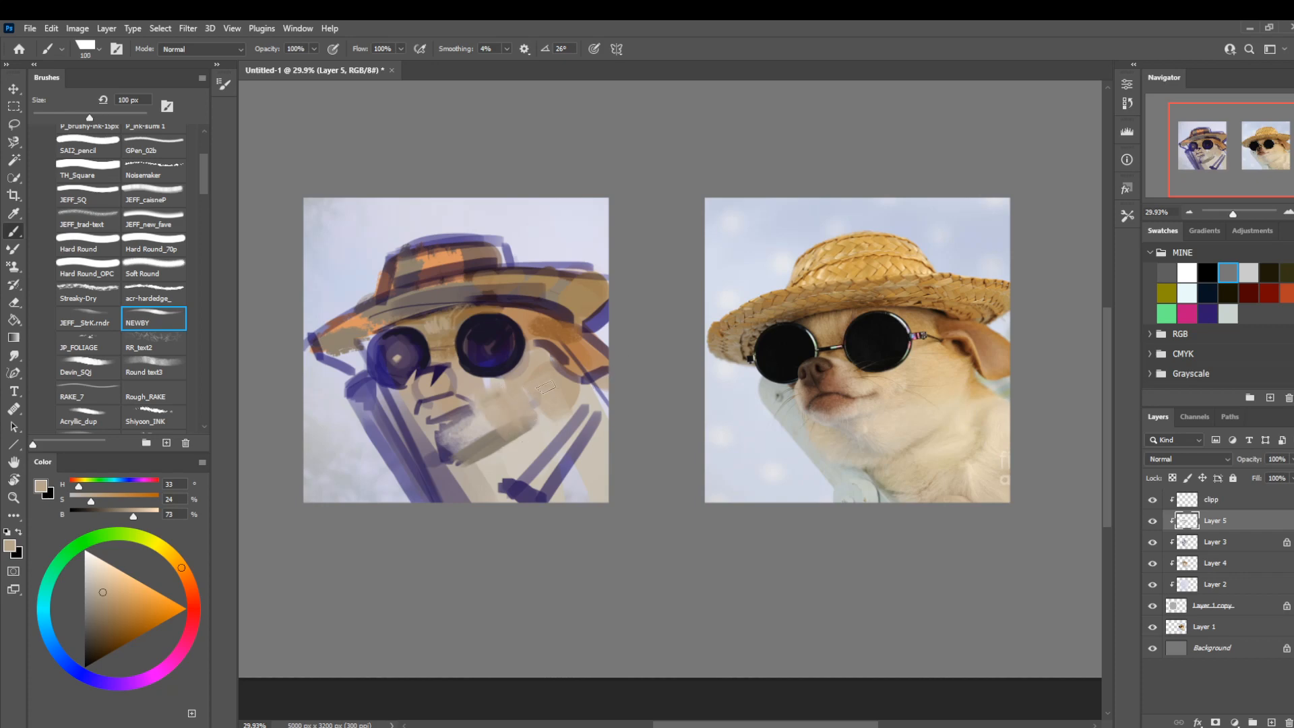
Lighten the cheek and muzzle with pale gray (H 38, S 9, B 81) using the JEFF_caisneP brush at 150 px.
alt+click(549, 432)
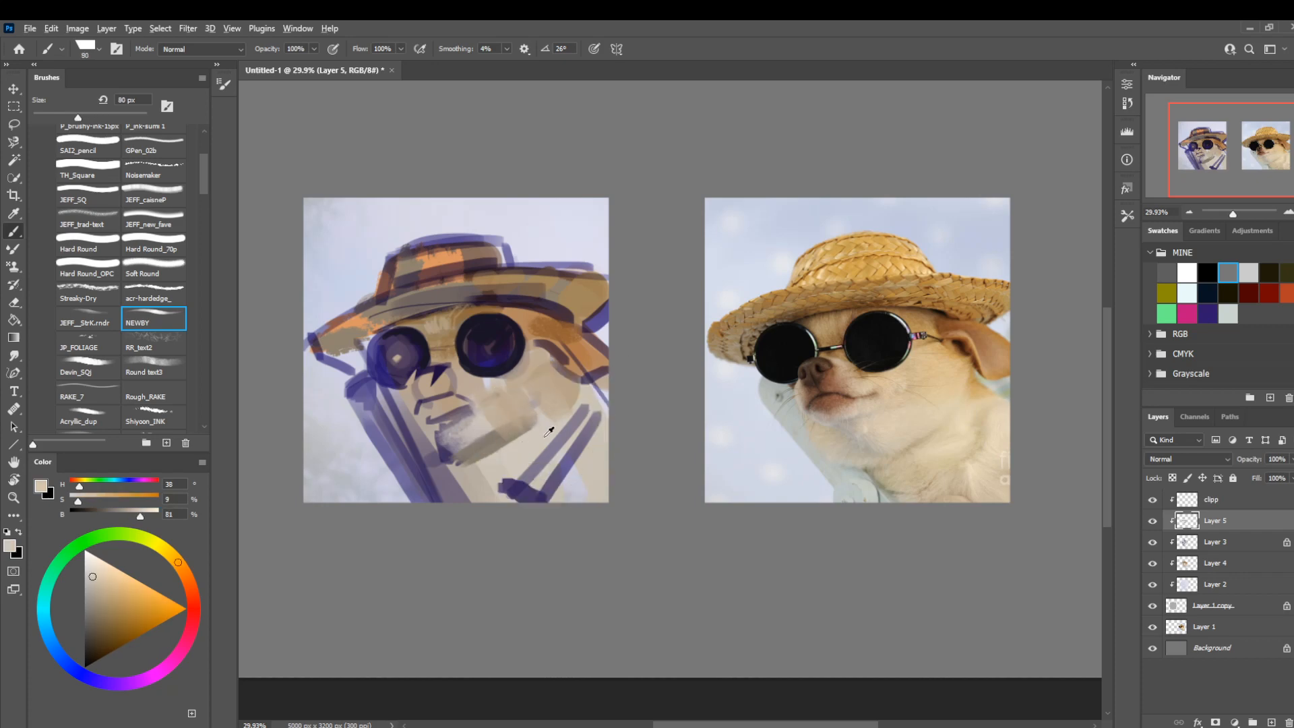
click(148, 199)
key(bracketright)
key(bracketright)
key(bracketright)
key(bracketright)
mouse_move(521, 392)
mouse_down()
mouse_move(501, 447)
mouse_move(520, 469)
mouse_move(554, 412)
mouse_move(459, 449)
mouse_move(509, 422)
mouse_move(529, 381)
mouse_move(422, 431)
mouse_move(444, 453)
mouse_move(403, 412)
mouse_up()
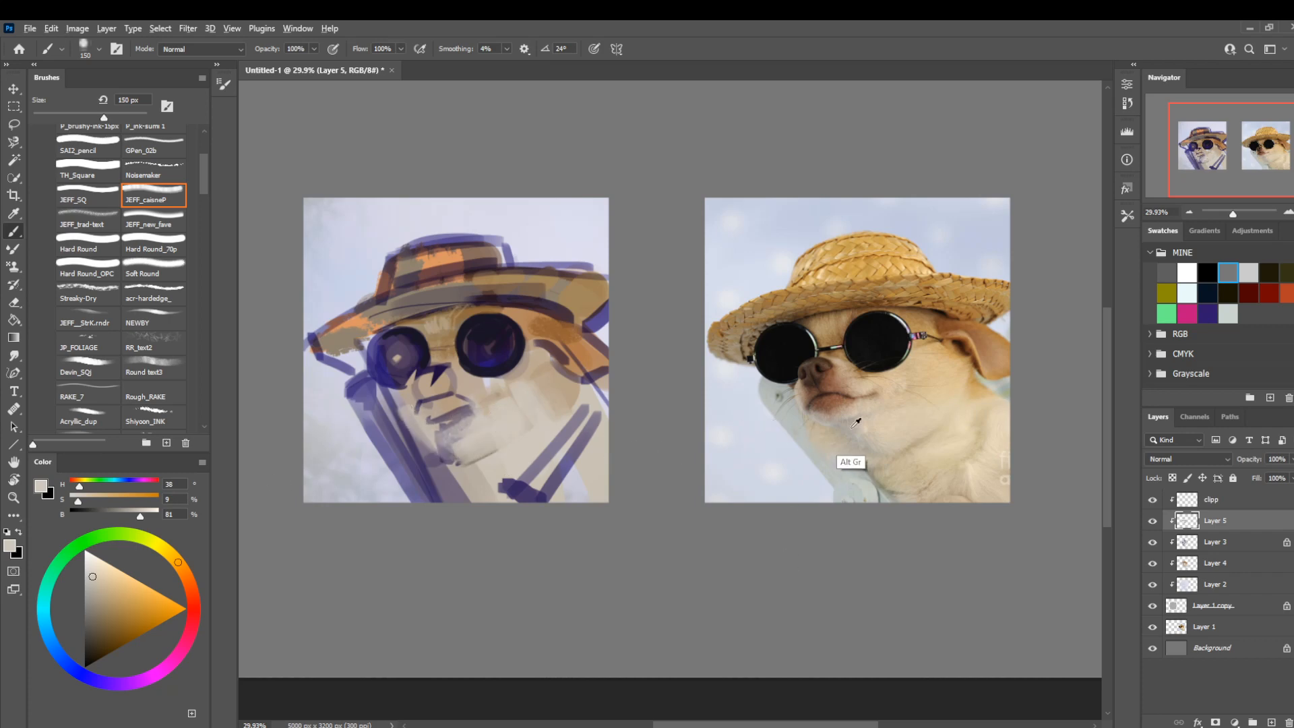
Shade the chin and mouth area with medium gray (H 44, S 9, B 67), reducing the brush from 80 to 50 px.
alt+click(850, 464)
key(bracketleft)
key(bracketleft)
key(bracketleft)
key(bracketleft)
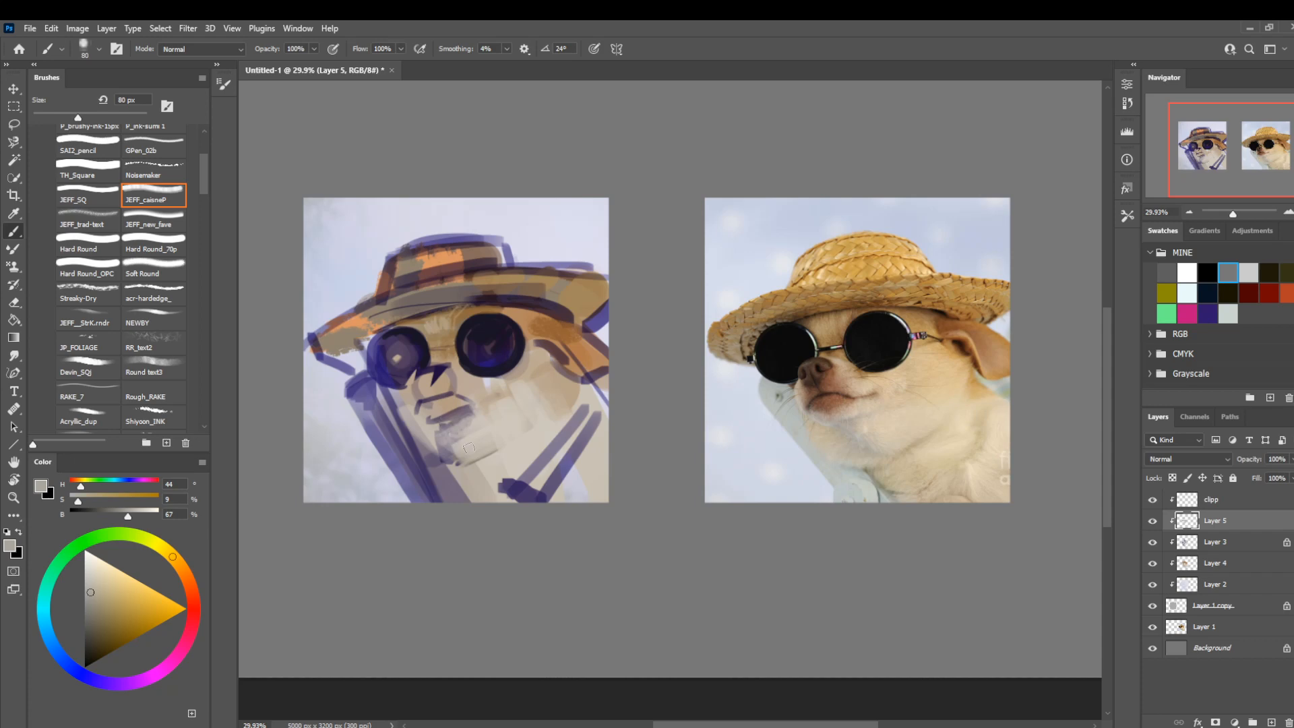
mouse_move(469, 448)
mouse_down()
mouse_move(436, 406)
mouse_move(494, 389)
mouse_up()
drag(452, 426, 459, 413)
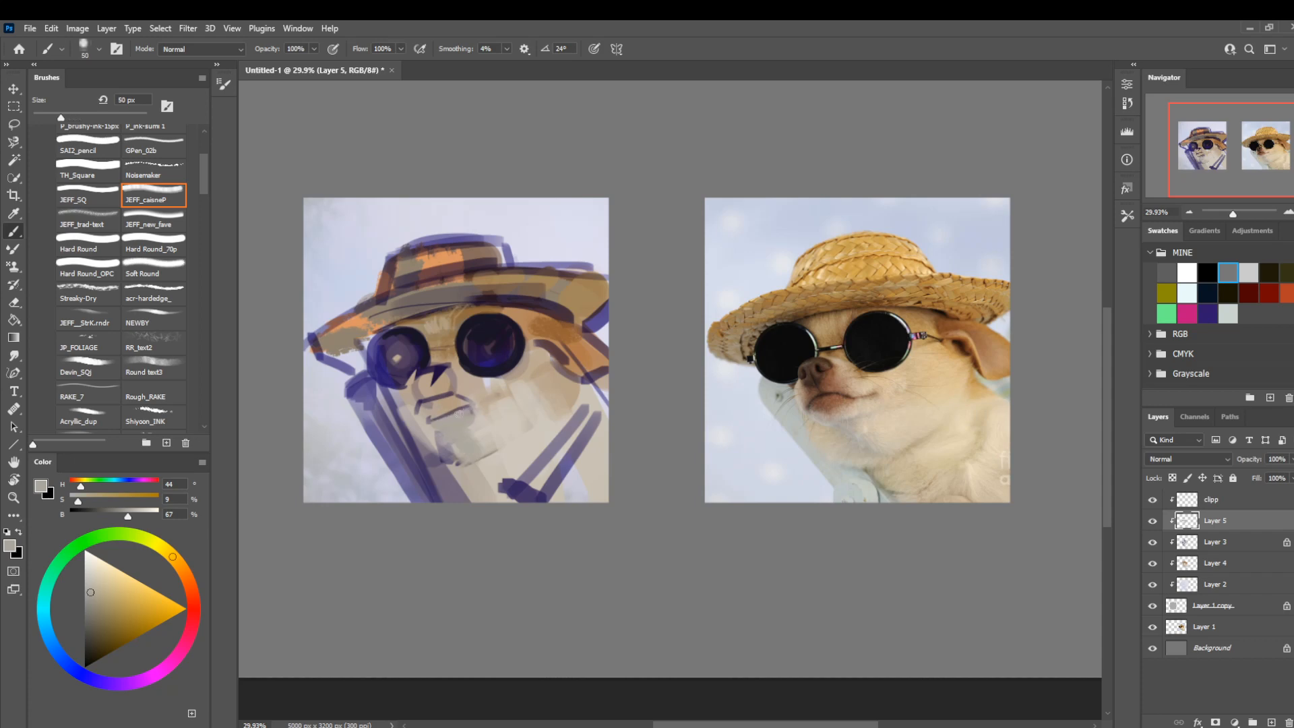
Cover the dark sketched chair back beside the dog's neck with the same gray at 100 px.
key(bracketright)
key(bracketright)
key(bracketright)
key(bracketright)
key(bracketright)
drag(439, 489, 355, 369)
mouse_move(425, 466)
mouse_down()
mouse_move(367, 404)
mouse_move(438, 516)
mouse_move(368, 424)
mouse_move(382, 442)
mouse_up()
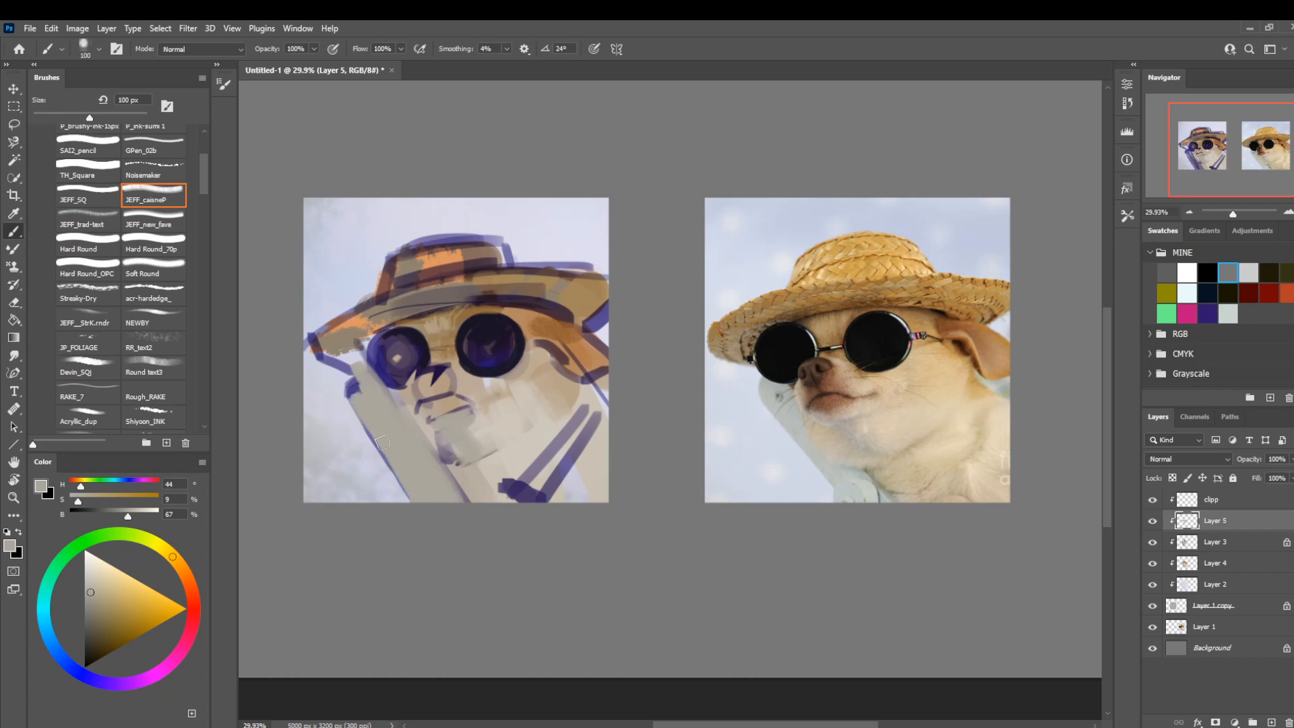
Lighten the outer edge and upper corner of the chair back with pale gray (H 44, S 5, B 77).
click(88, 578)
mouse_move(382, 441)
mouse_down()
mouse_move(436, 488)
mouse_move(378, 411)
mouse_move(415, 498)
mouse_up()
drag(360, 404, 368, 378)
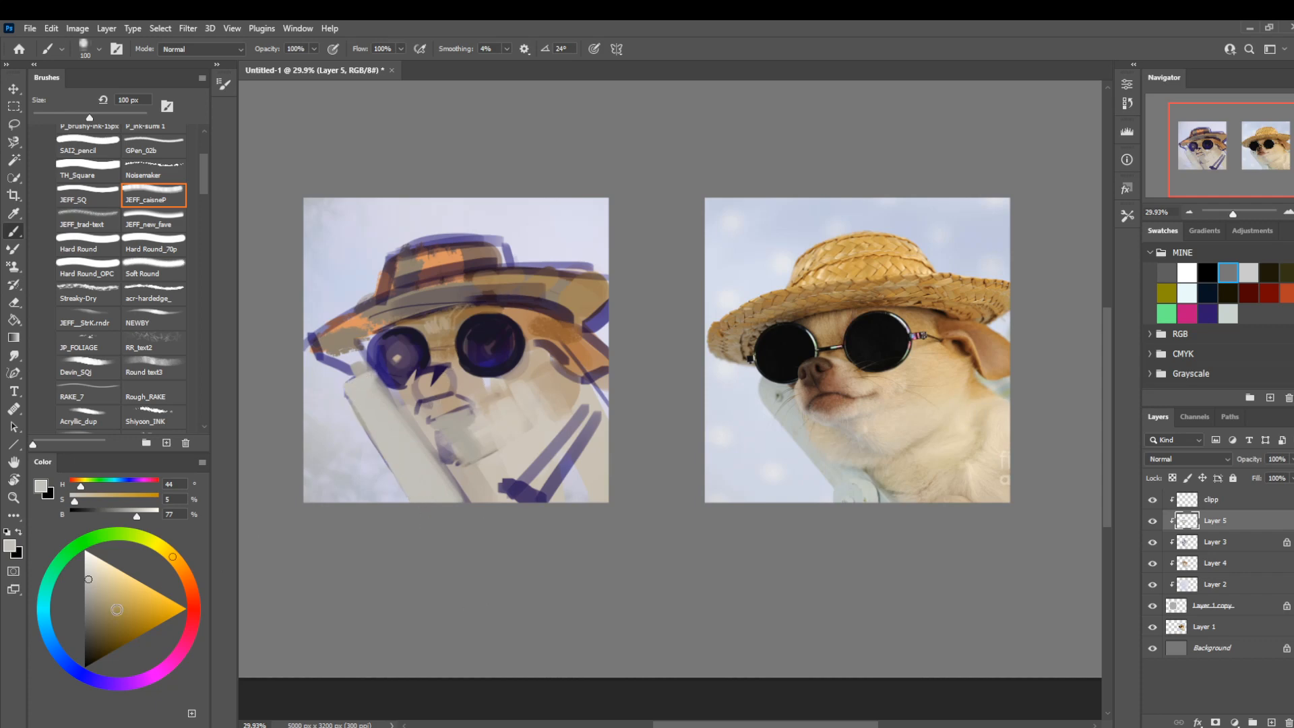
Tint the chair back with pale green (H 128, S 5, B 77) and shade its inner side in cool gray (H 182, S 5, B 71).
click(73, 549)
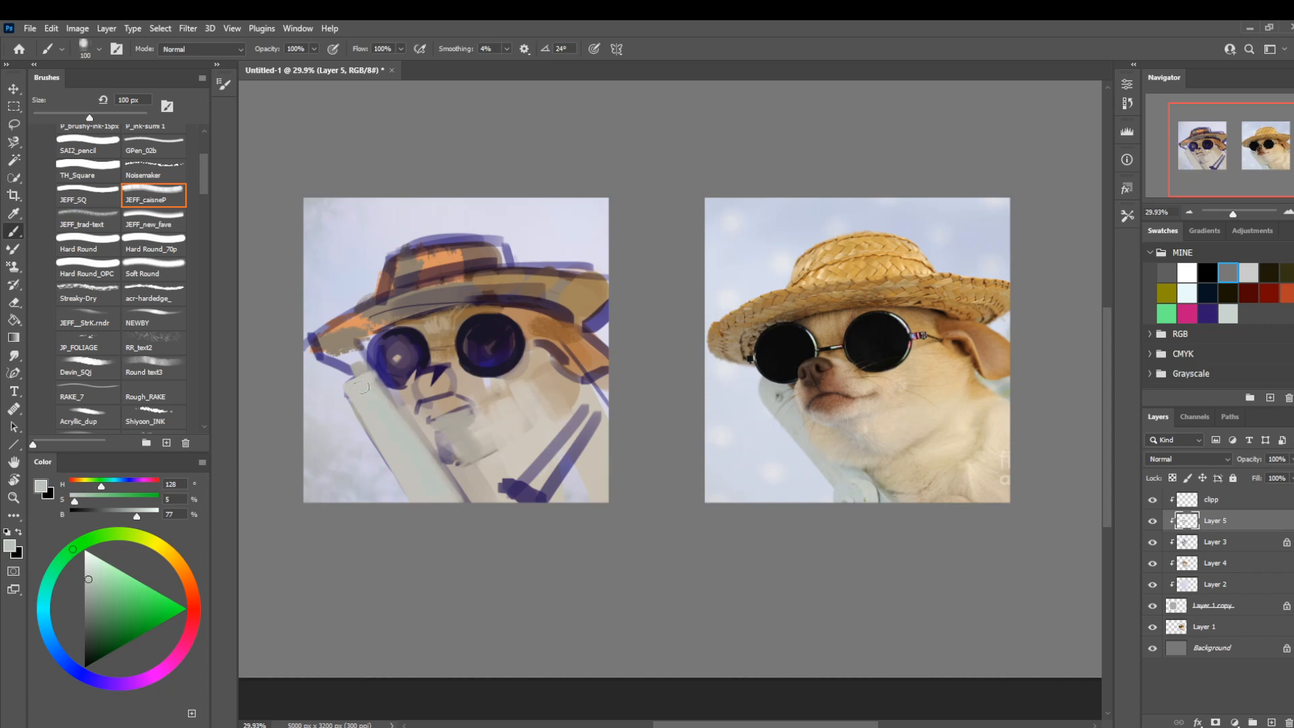
click(43, 609)
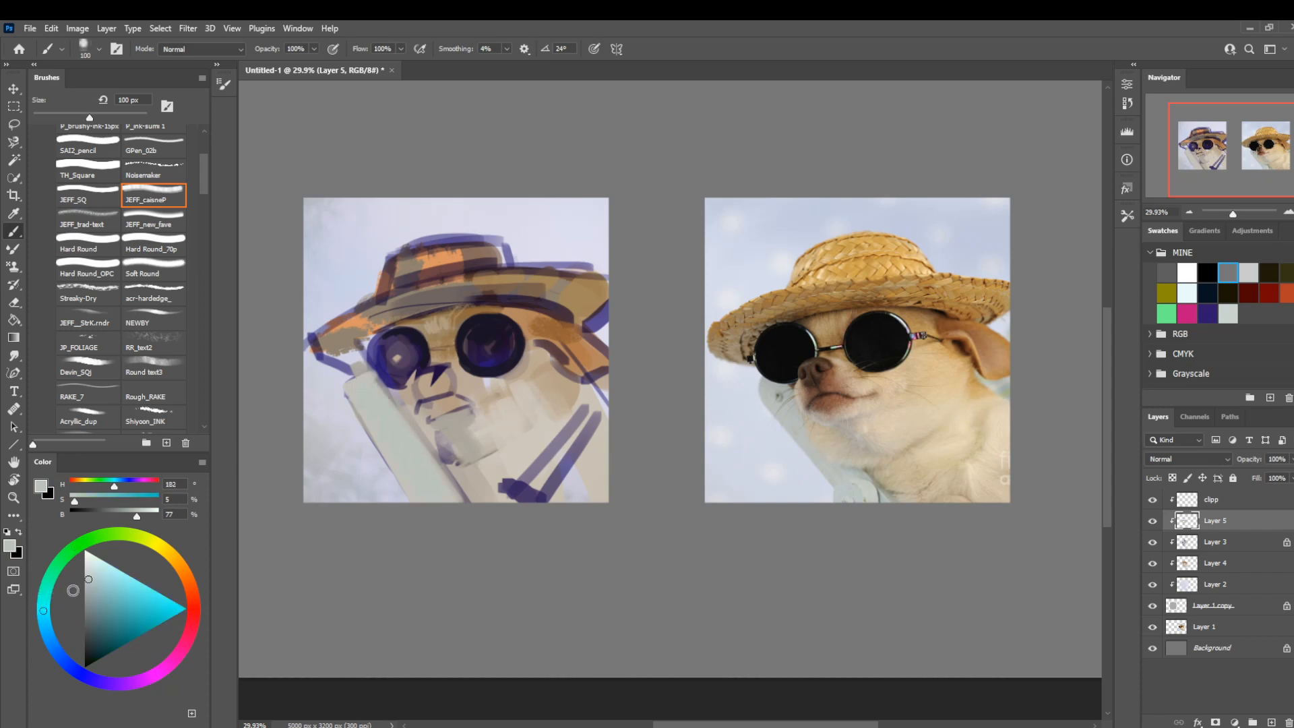
drag(138, 516, 132, 516)
mouse_move(447, 499)
mouse_down()
mouse_move(375, 390)
mouse_move(444, 506)
mouse_move(368, 407)
mouse_move(430, 511)
mouse_move(360, 394)
mouse_move(397, 413)
mouse_up()
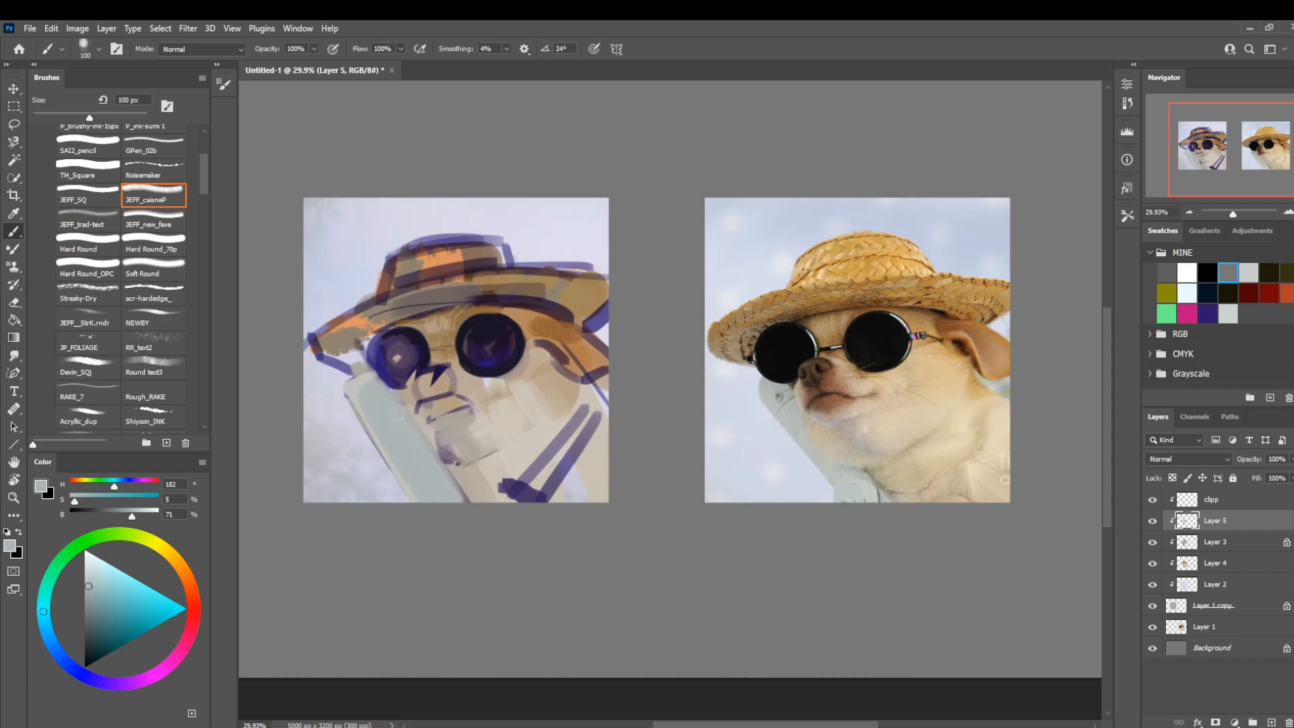
Paint the shadow inside the dog's ear in very dark brown (H 29, S 78, B 17) at 50 px.
key(bracketleft)
key(bracketleft)
key(bracketleft)
key(bracketleft)
key(bracketleft)
alt+click(554, 332)
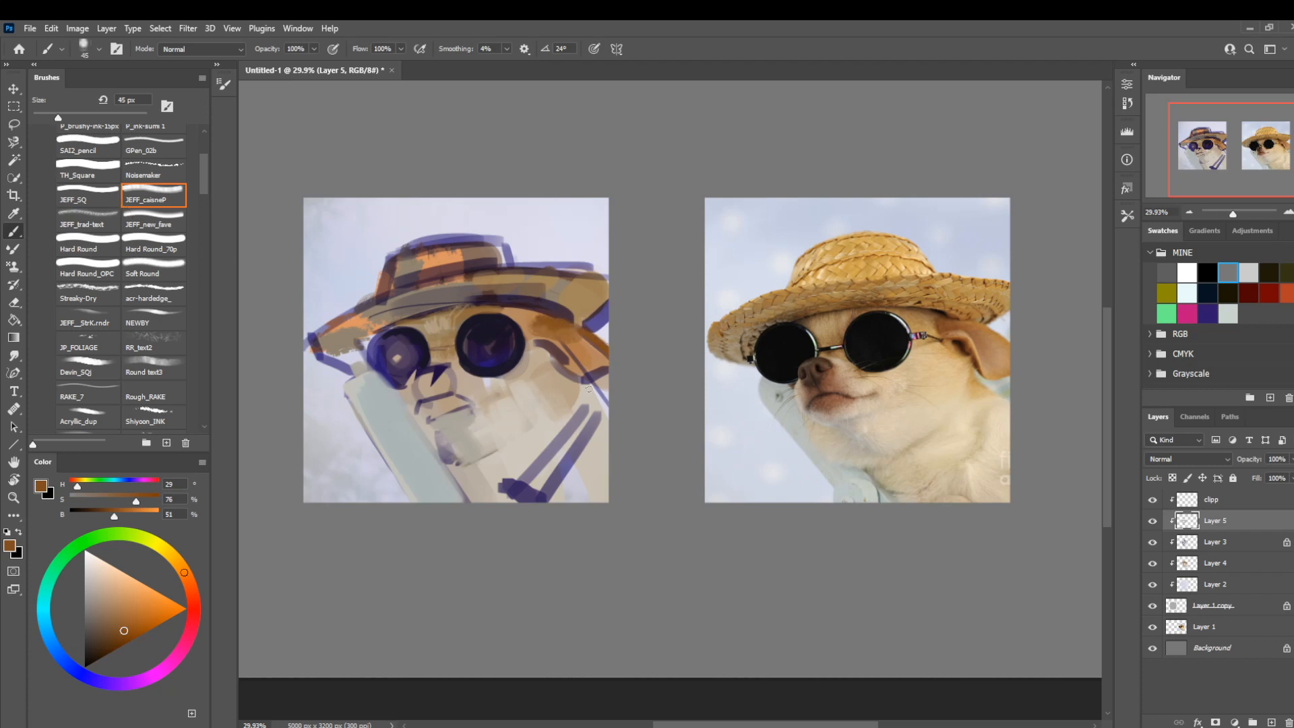
alt+click(555, 341)
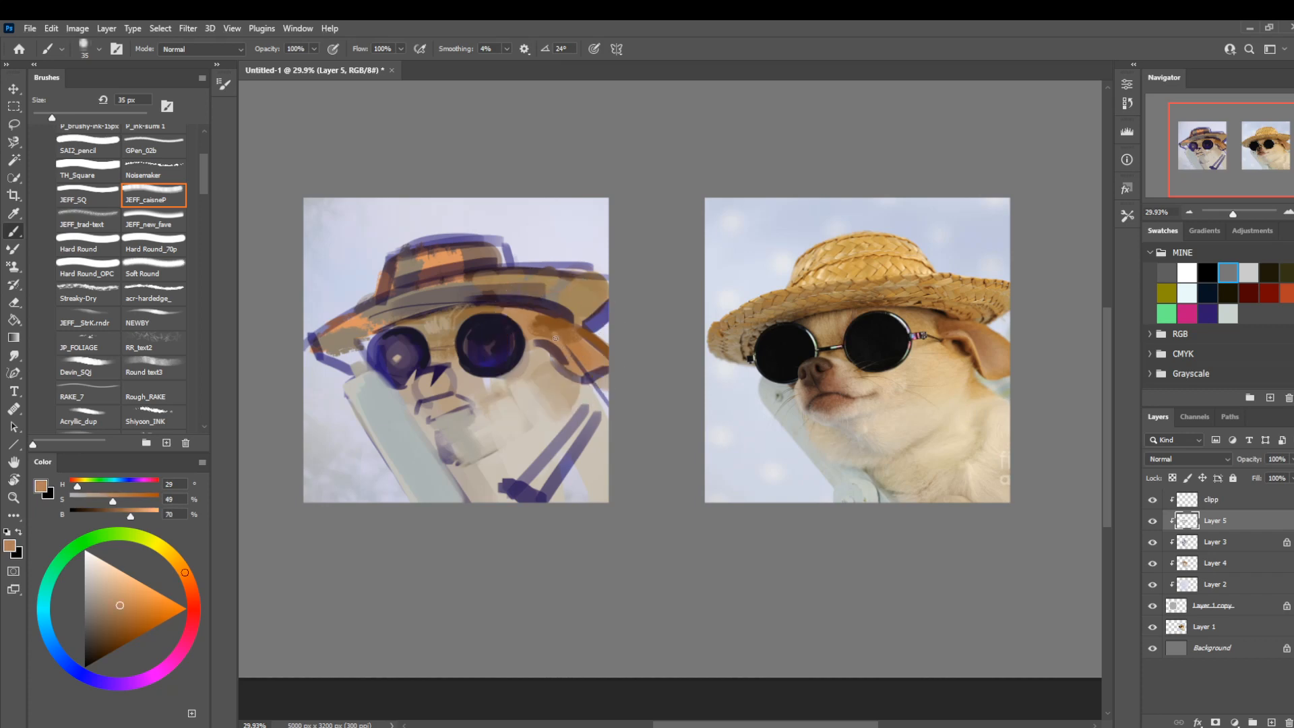
alt+click(560, 349)
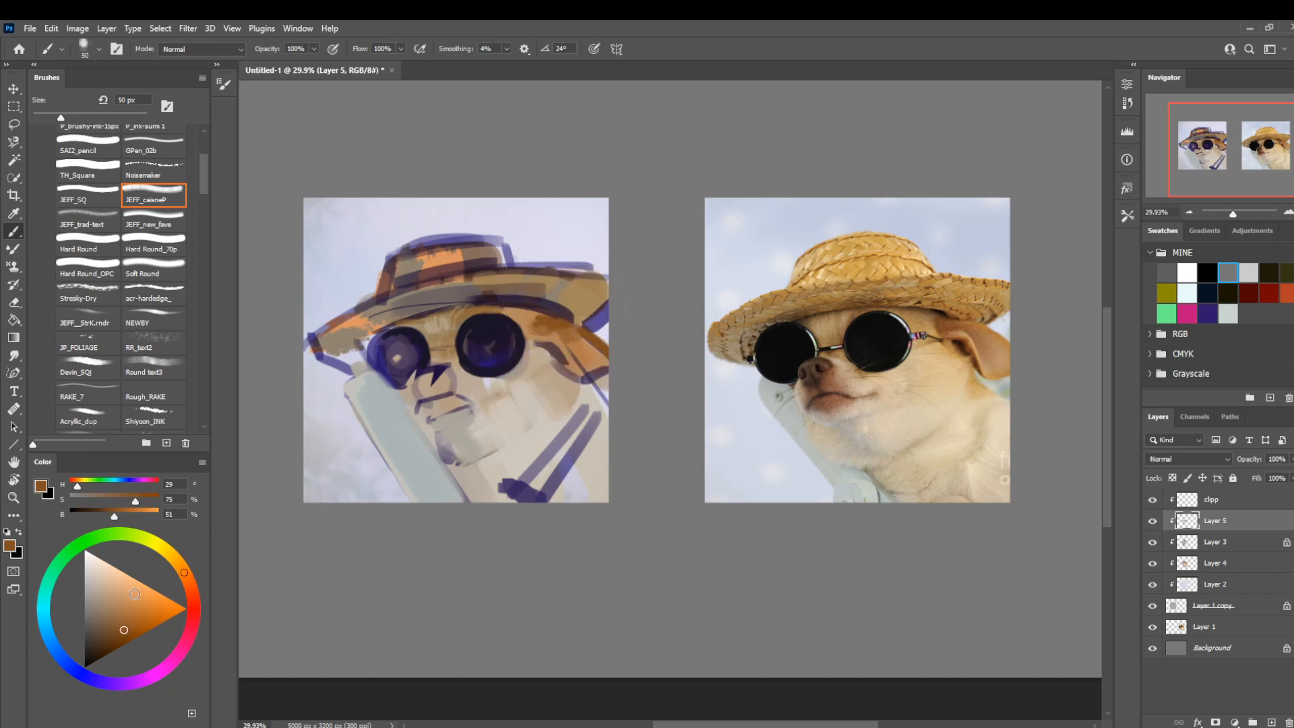
click(98, 655)
drag(537, 342, 587, 376)
key(bracketleft)
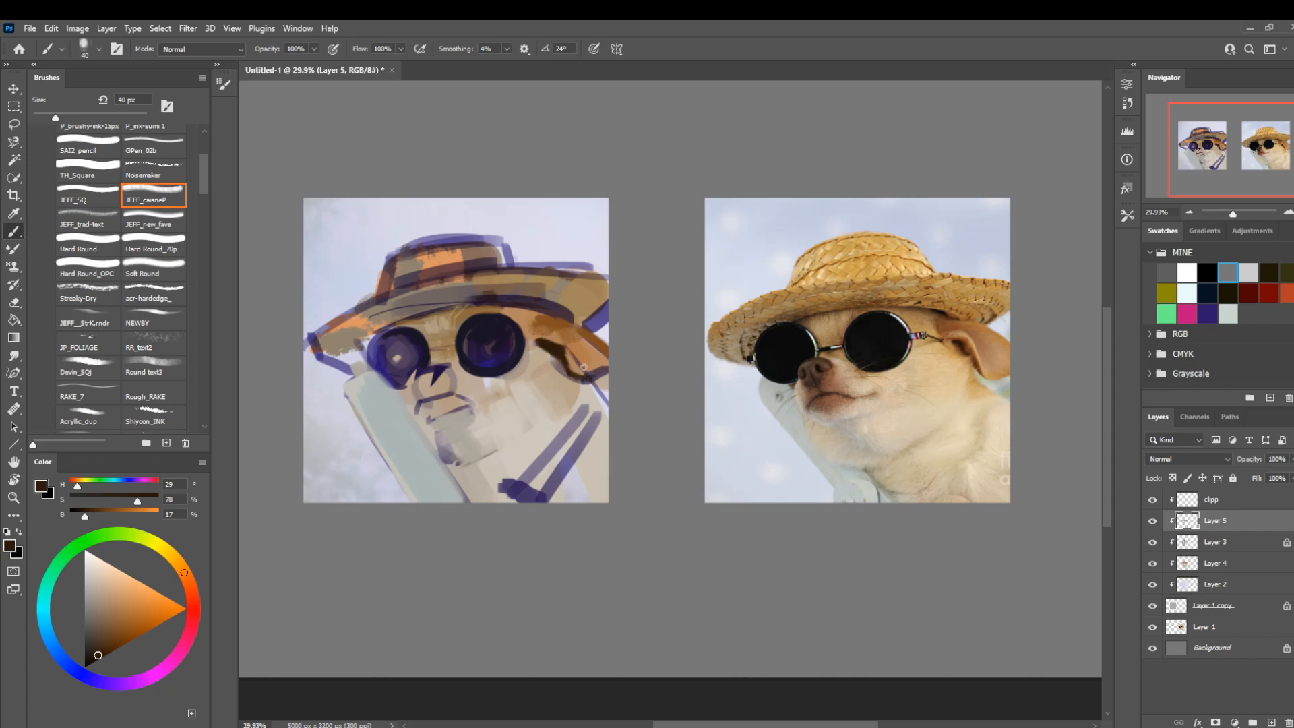
Model the lower flap of the ear with brown (H 29, S 76, B 51) and tan (H 24, S 36, B 75) at 60 px.
alt+click(585, 367)
key(bracketright)
key(bracketright)
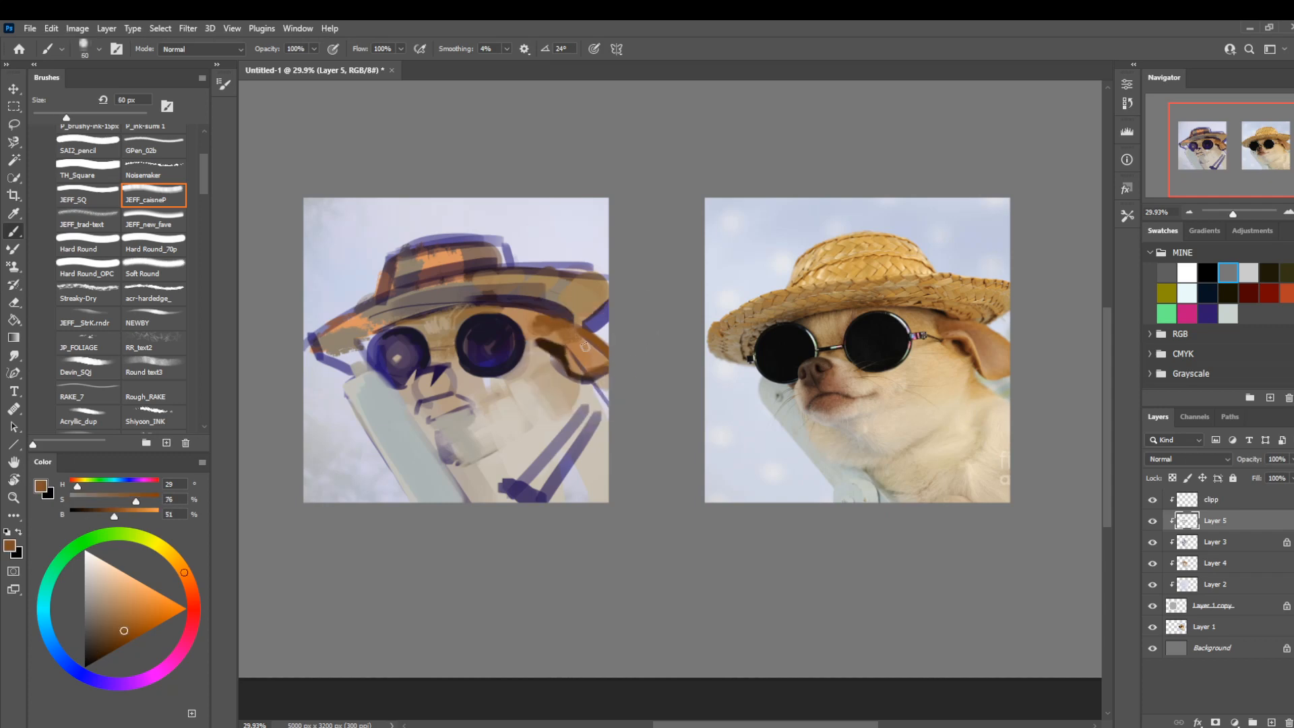
alt+click(584, 375)
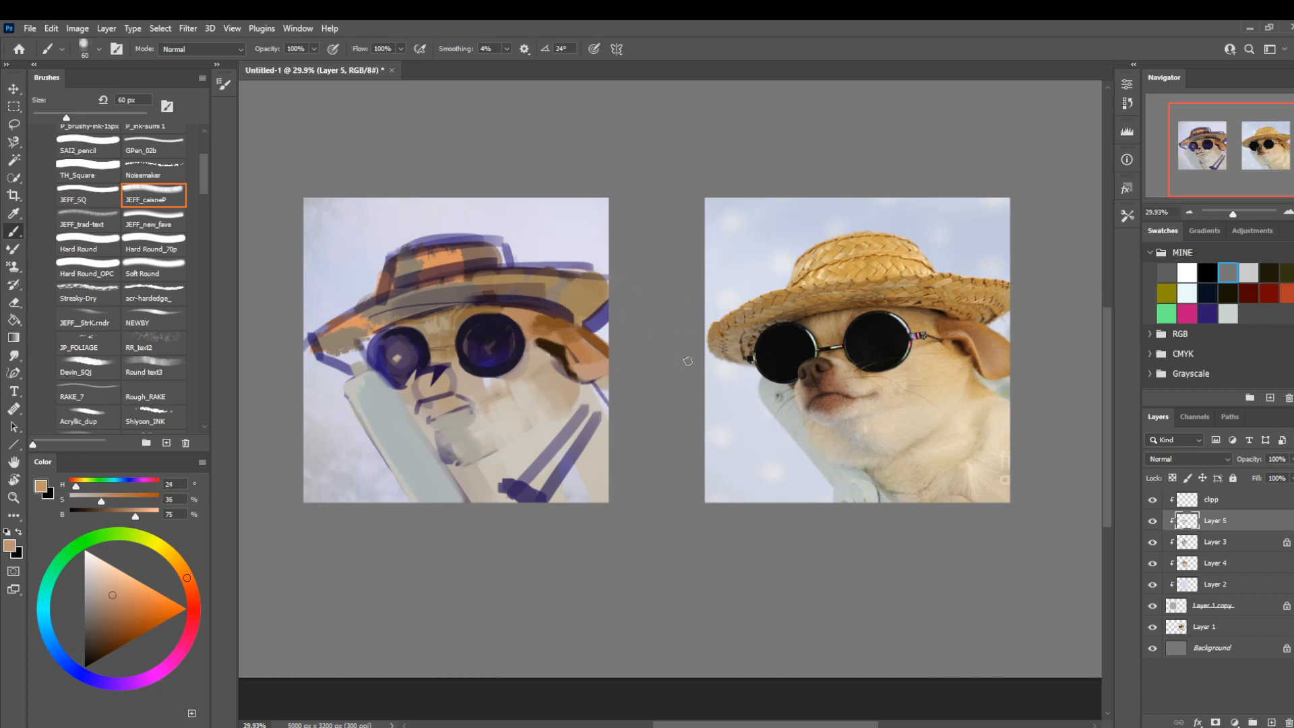
Paint the area just below the ear in gray-green (H 180, S 13, B 45) and pale gray (H 40, S 10, B 79).
alt+click(396, 423)
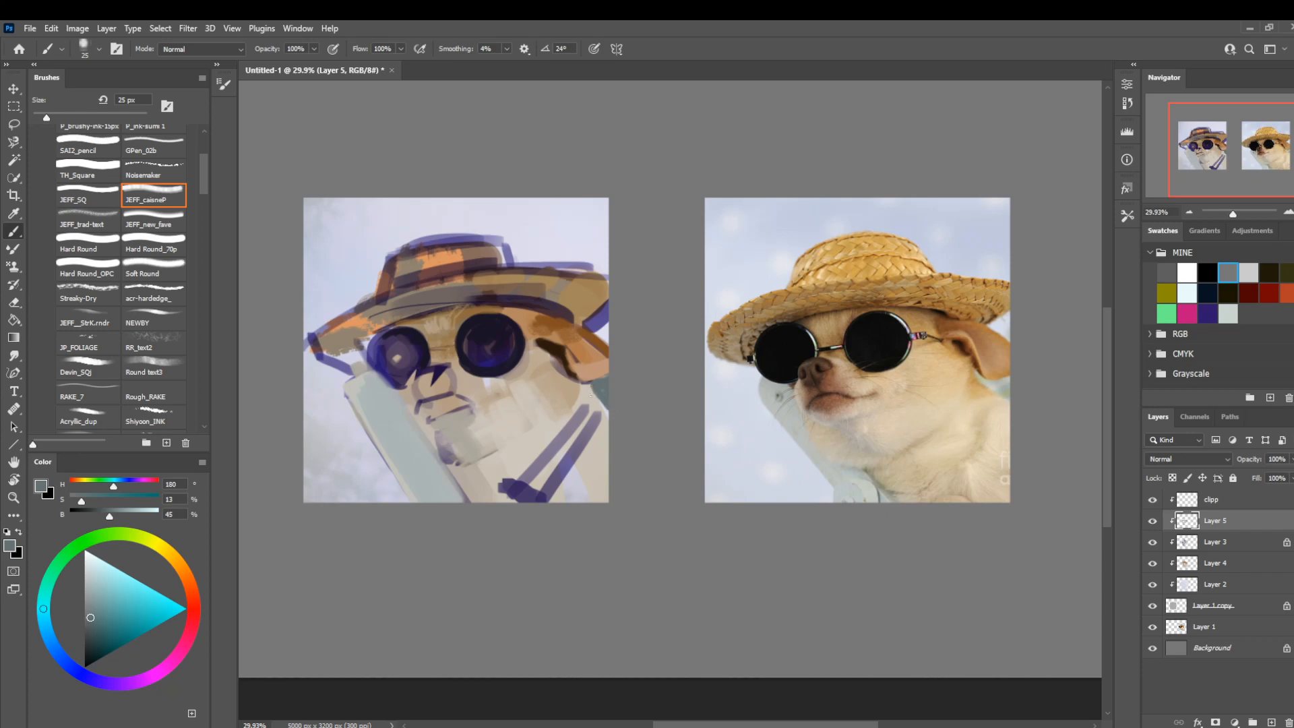
alt+click(594, 401)
key(bracketright)
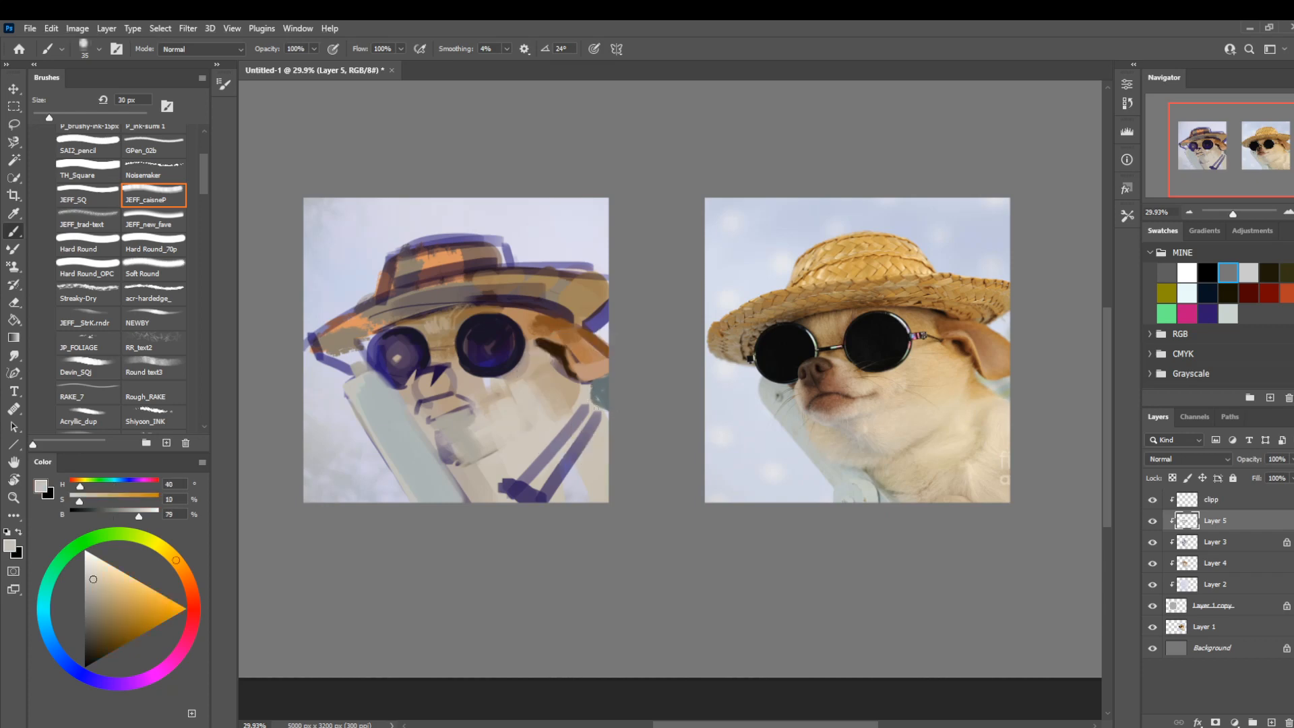
alt+click(593, 379)
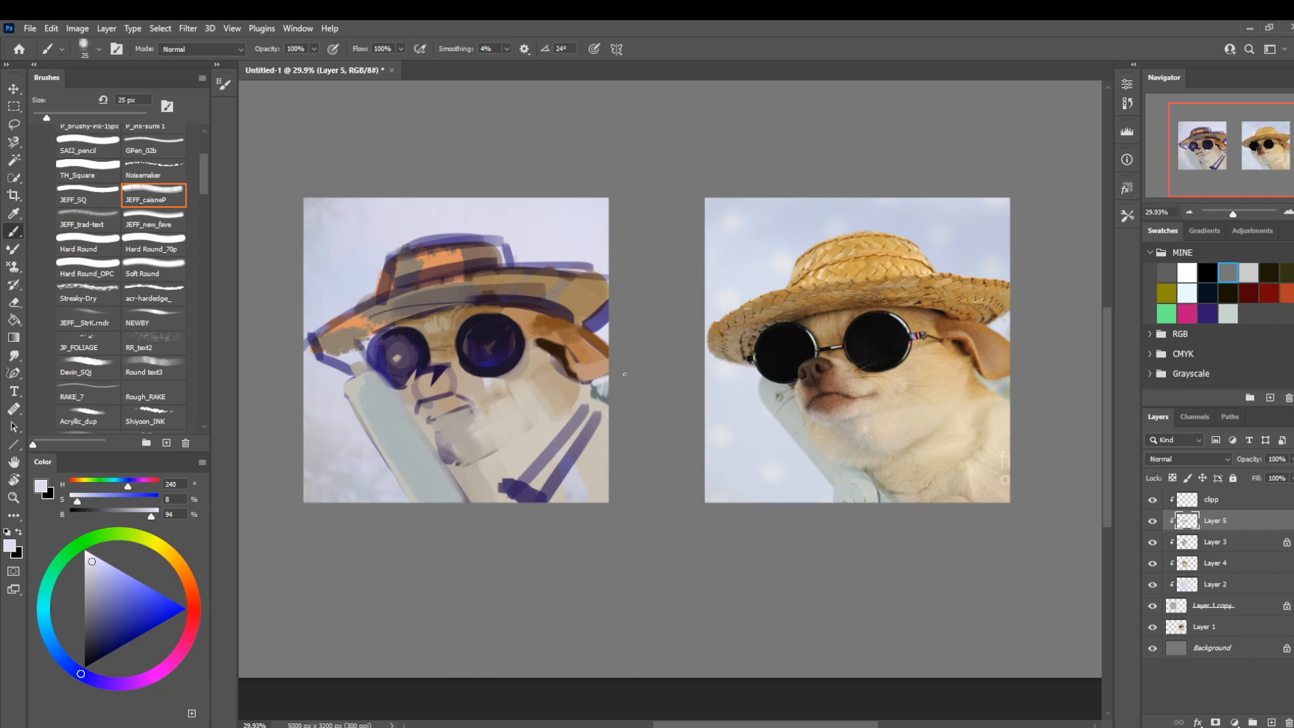
Blend the outer ear with sampled browns and tan (H 28, S 49, B 71), enlarging the brush from 40 to 60 px.
alt+click(590, 374)
key(bracketright)
key(bracketright)
key(bracketright)
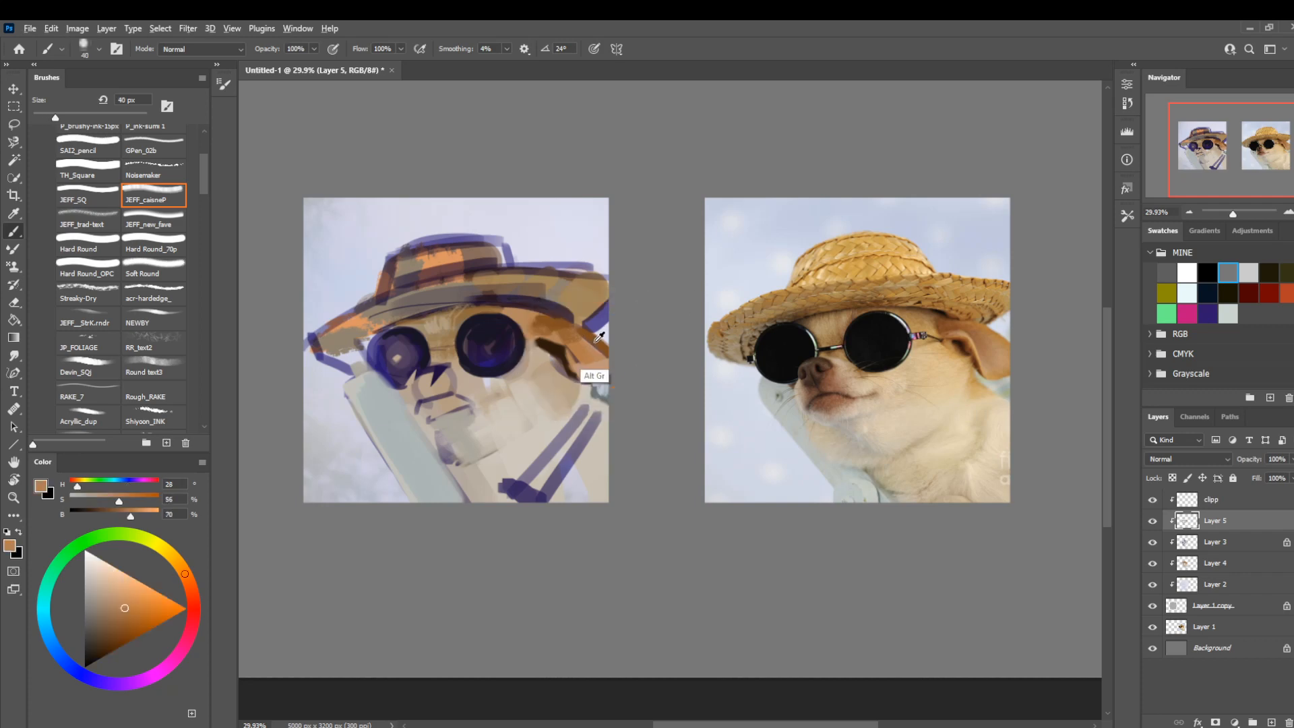
alt+click(580, 332)
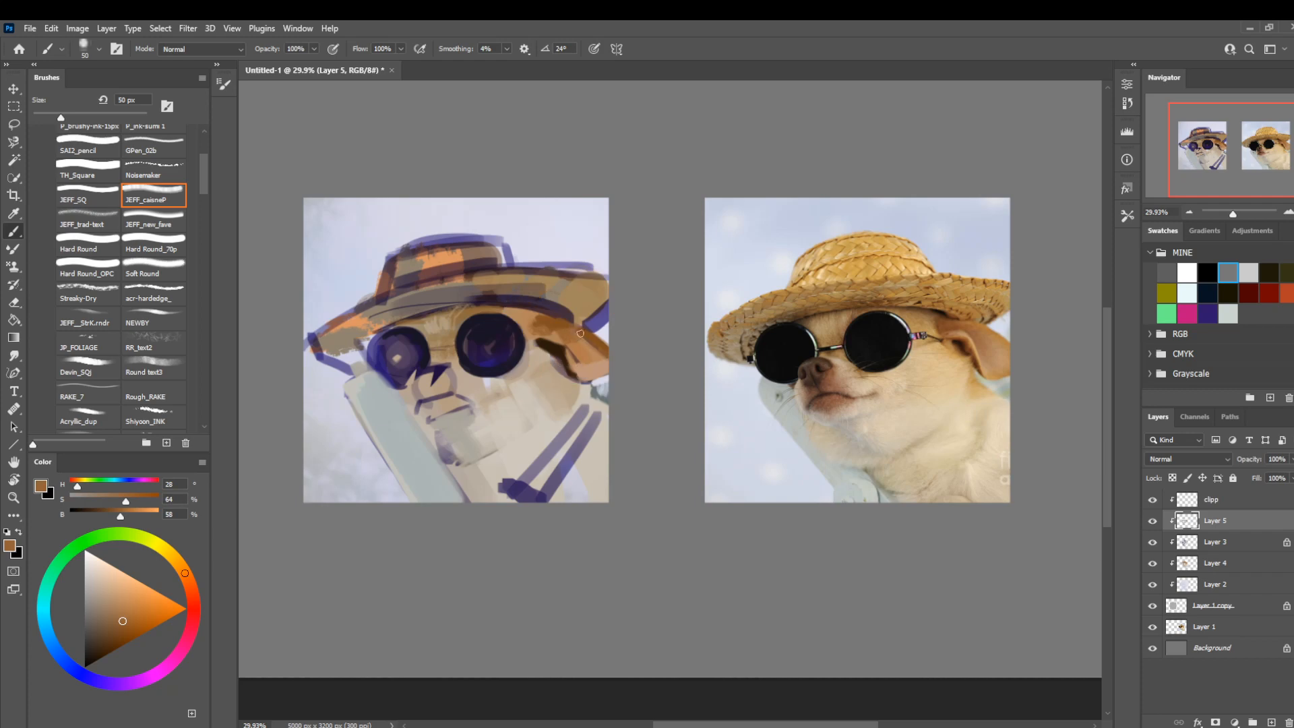
alt+click(584, 340)
key(bracketright)
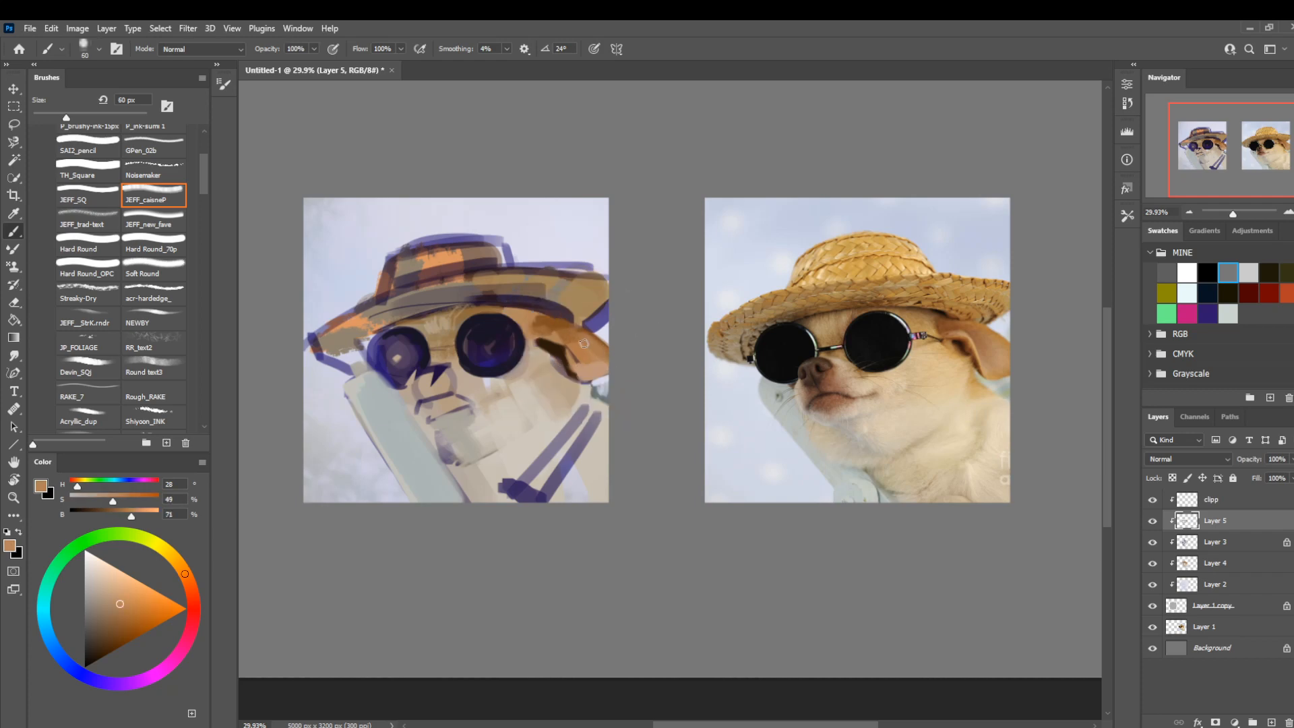
Flip the canvas horizontally and draw the dog's mouth line in dark brown (H 29, S 77, B 17) at 25 px.
key(ctrl+shift+h)
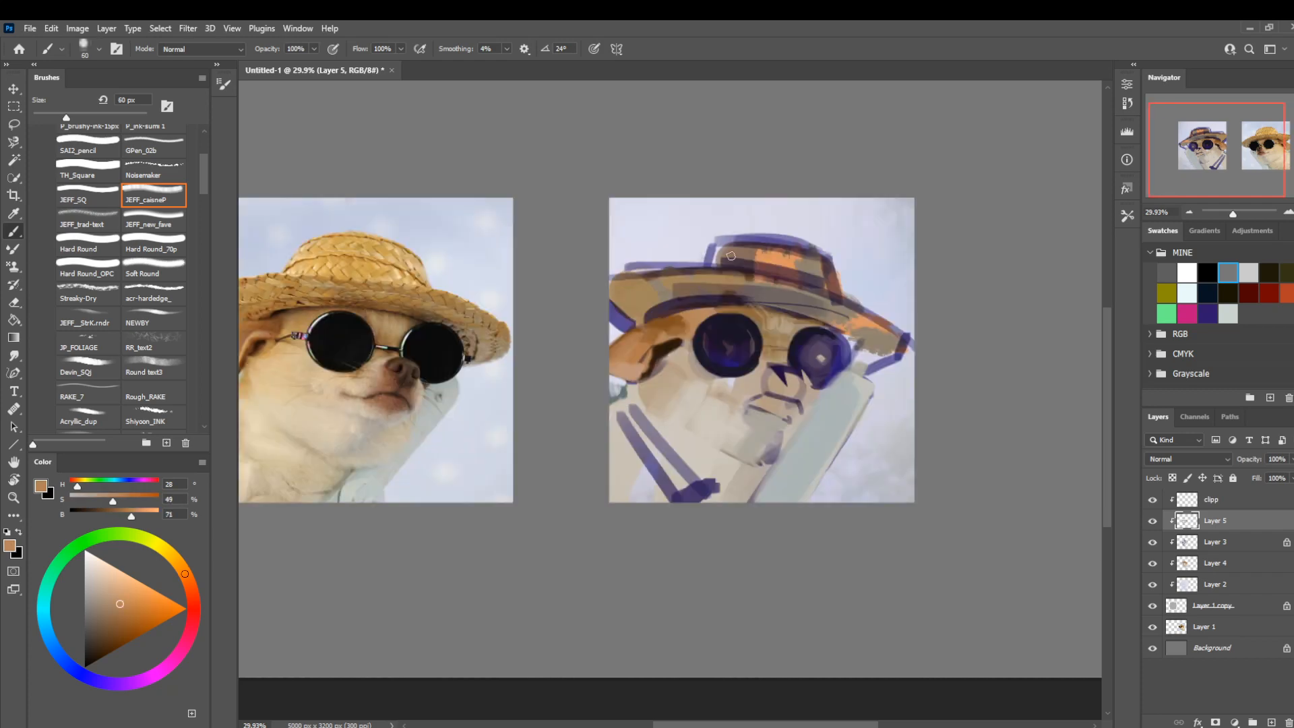
drag(609, 552, 684, 536)
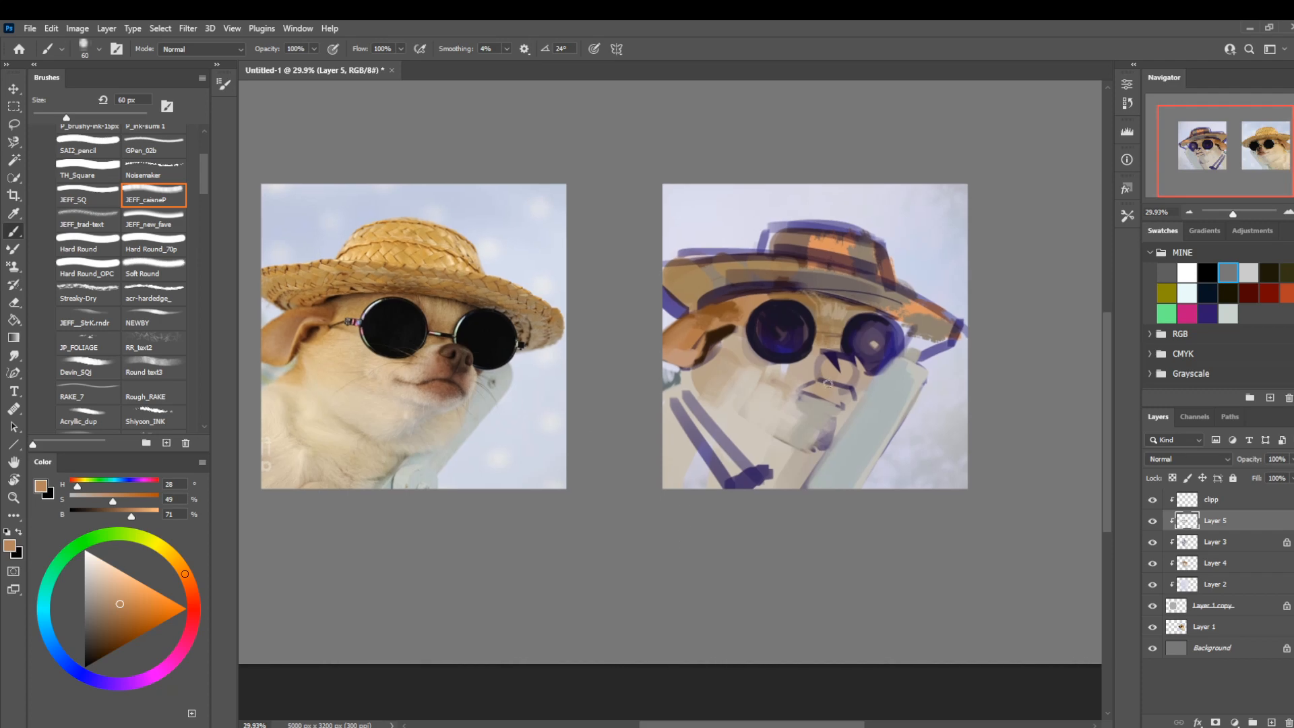
alt+click(721, 333)
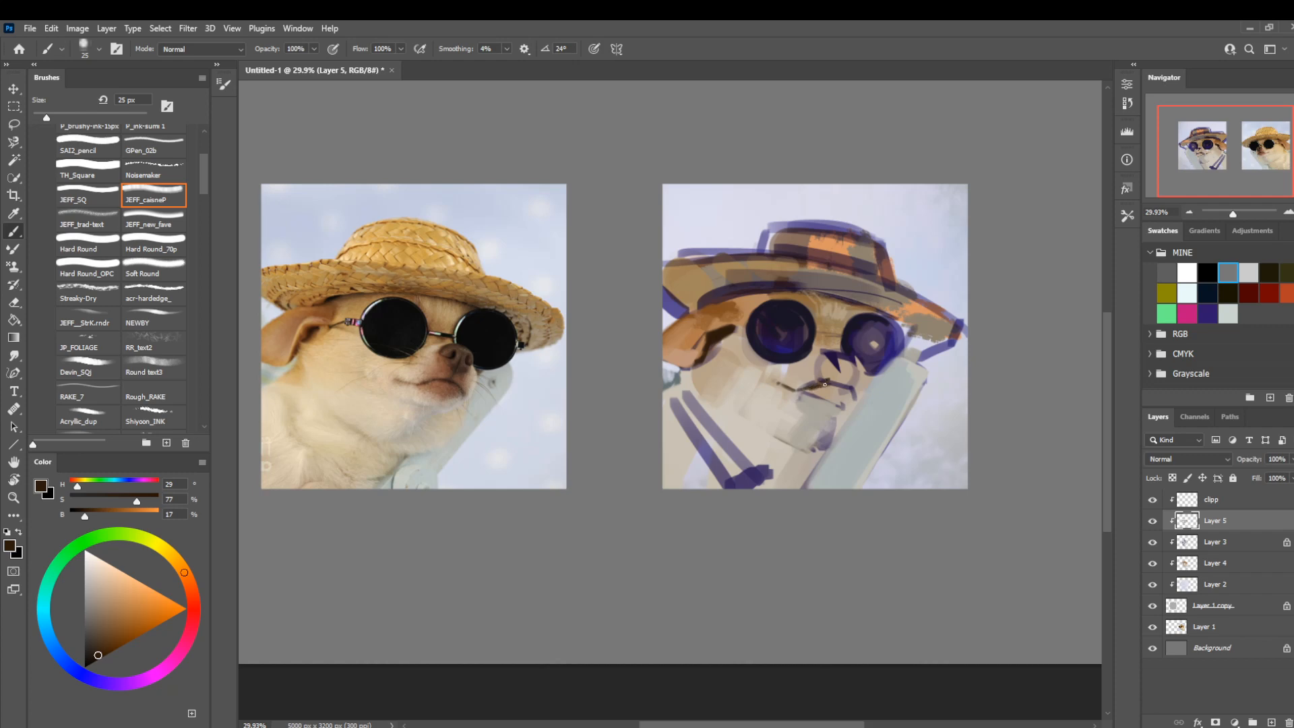
alt+click(828, 382)
key(bracketright)
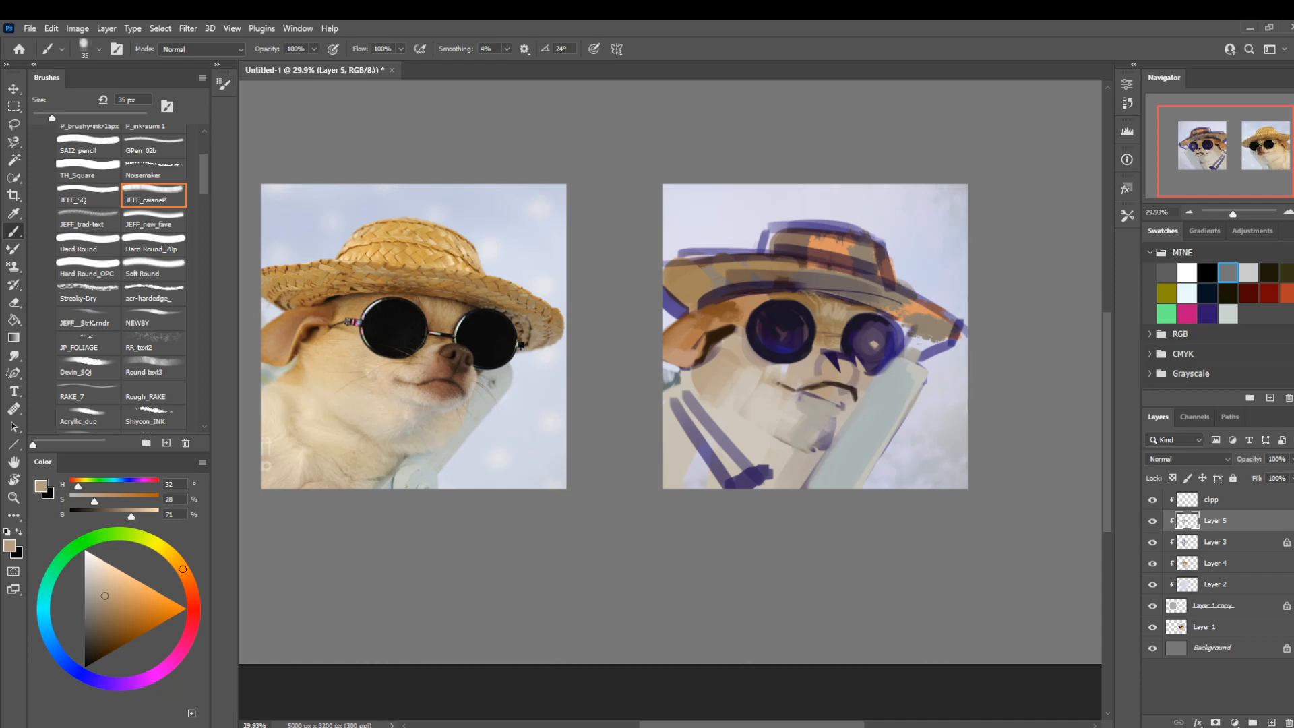
Paint the nose and lip area in reddish brown (H 19, S 73, B 52).
alt+click(717, 315)
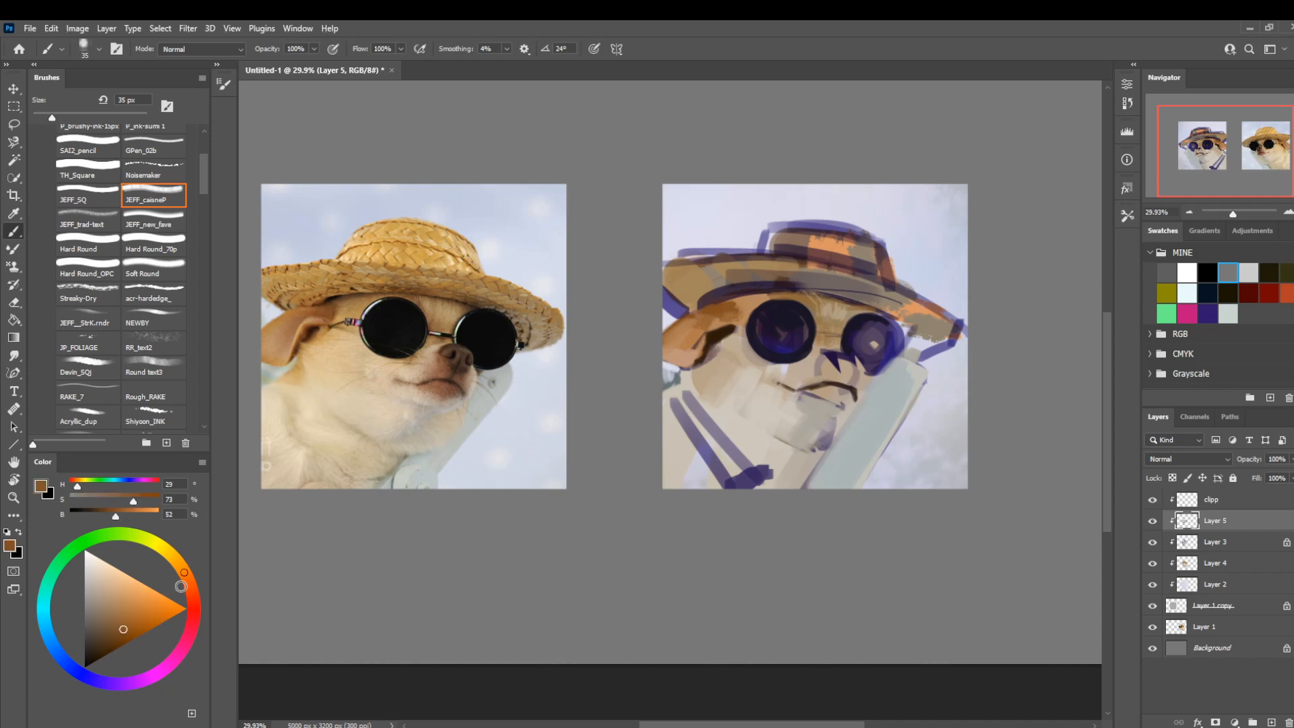
click(181, 586)
key(bracketright)
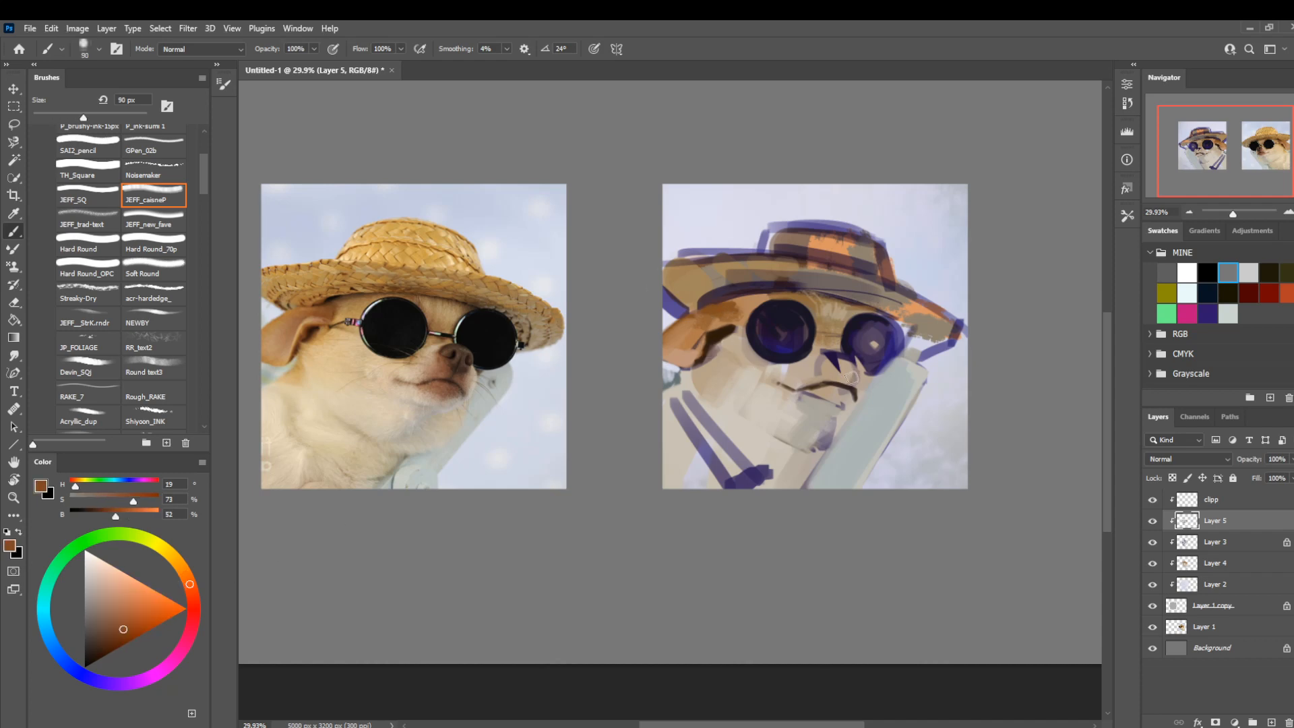
mouse_move(853, 375)
mouse_down()
mouse_move(817, 385)
mouse_move(833, 400)
mouse_move(928, 362)
mouse_move(825, 387)
mouse_up()
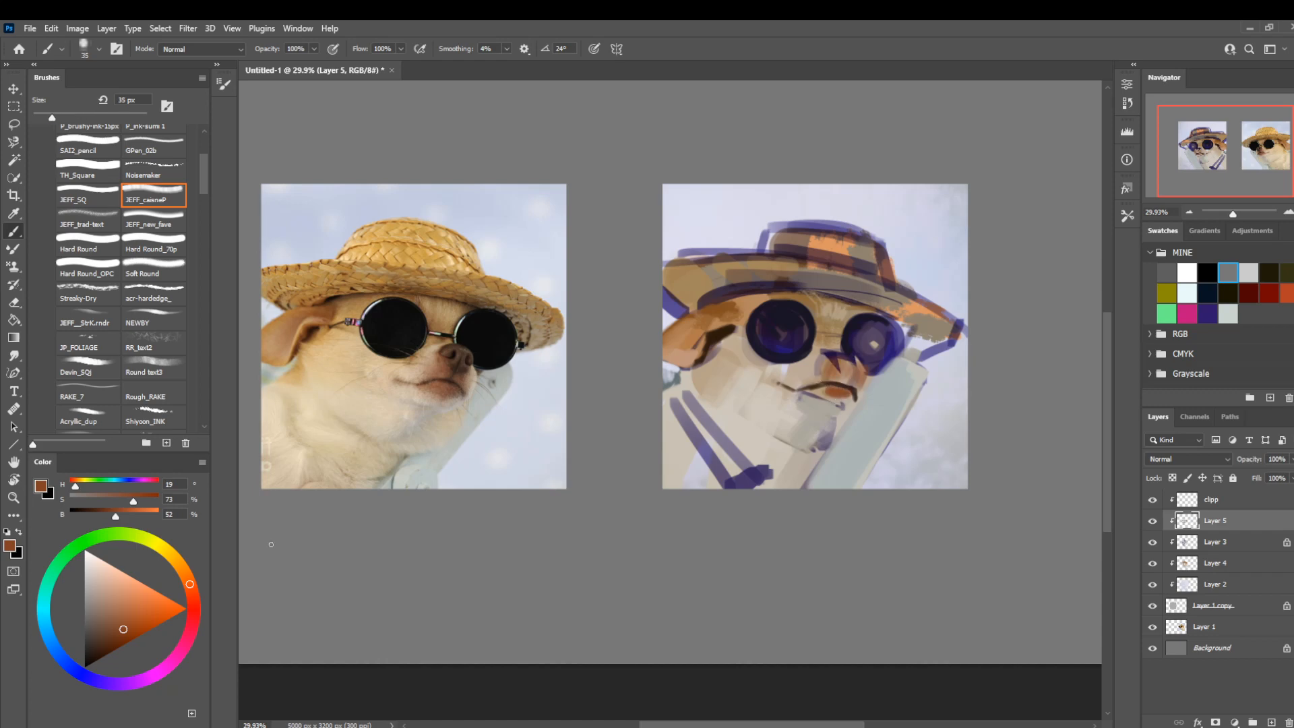
Darken the nose below the smaller lens with deeper brown (H 27, S 60, B 39).
click(107, 635)
click(188, 574)
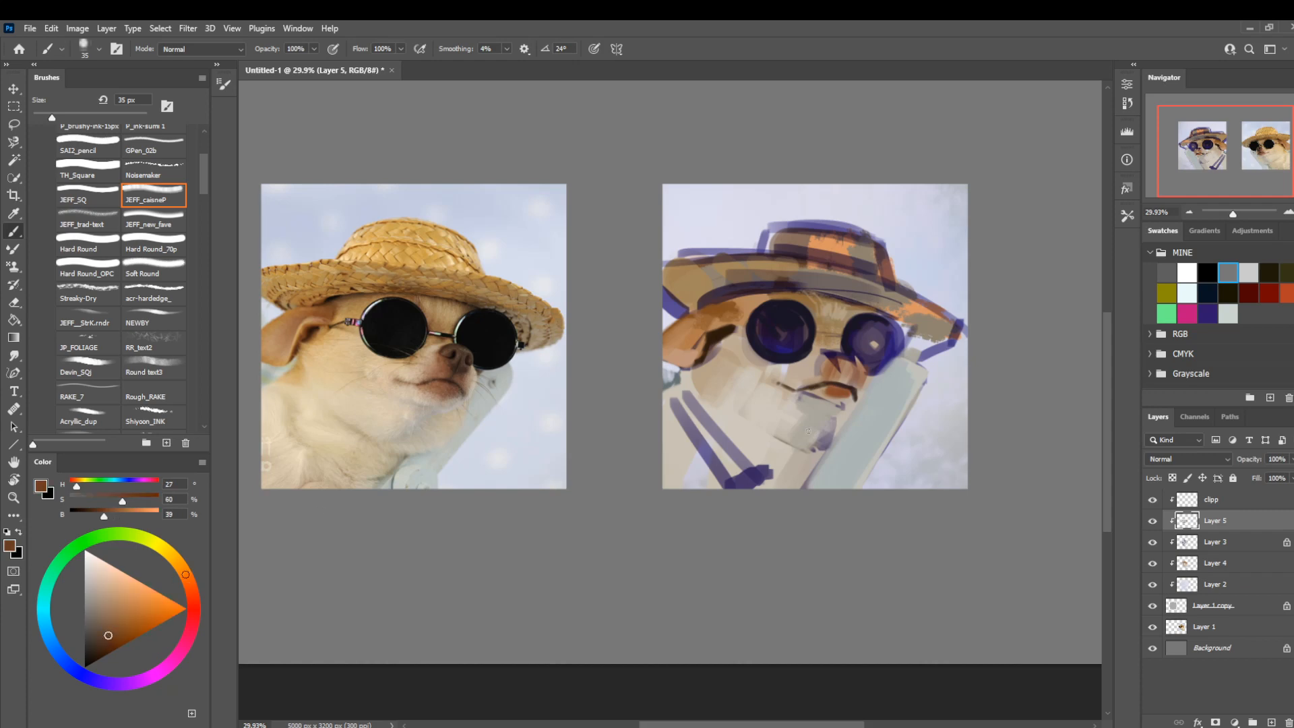
key(bracketright)
key(bracketright)
key(bracketright)
drag(834, 364, 868, 365)
Refine the larger lens's rim with dark blue (H 252, S 49, B 16) at 30 px and tan (H 29, S 47, B 71) at 20 px.
alt+click(798, 340)
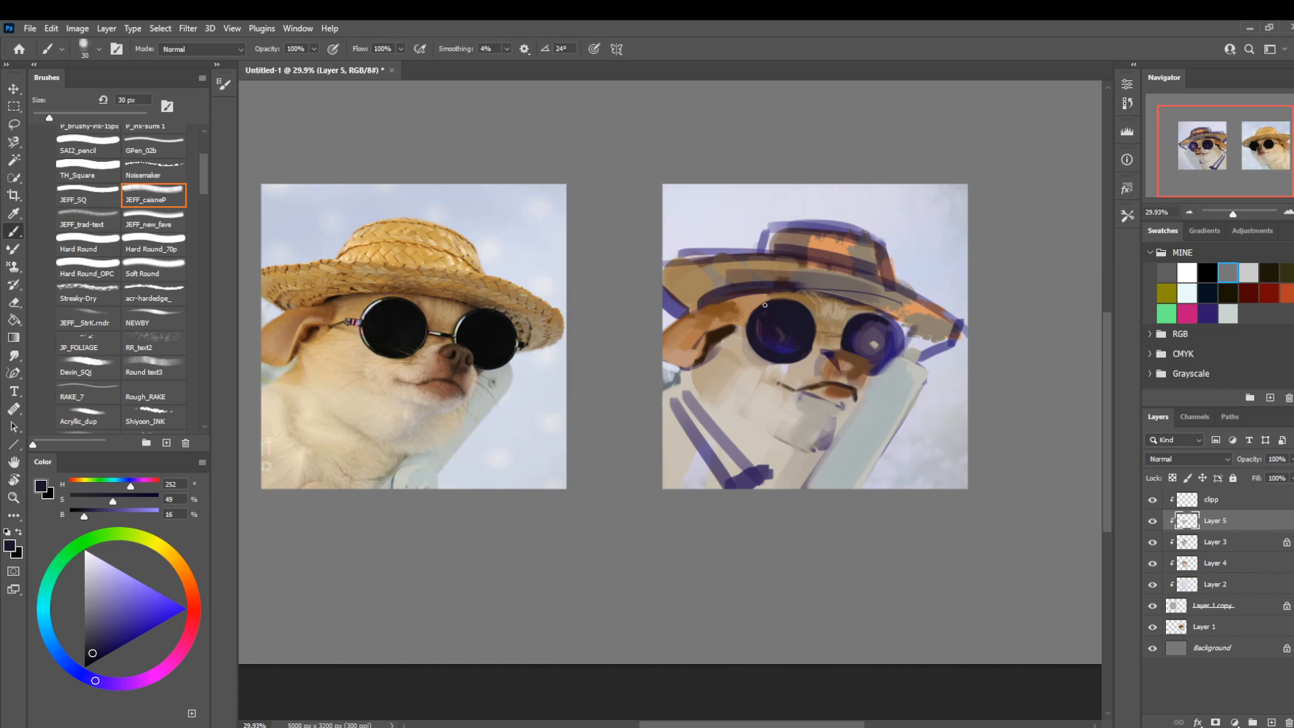
alt+click(775, 302)
key(bracketleft)
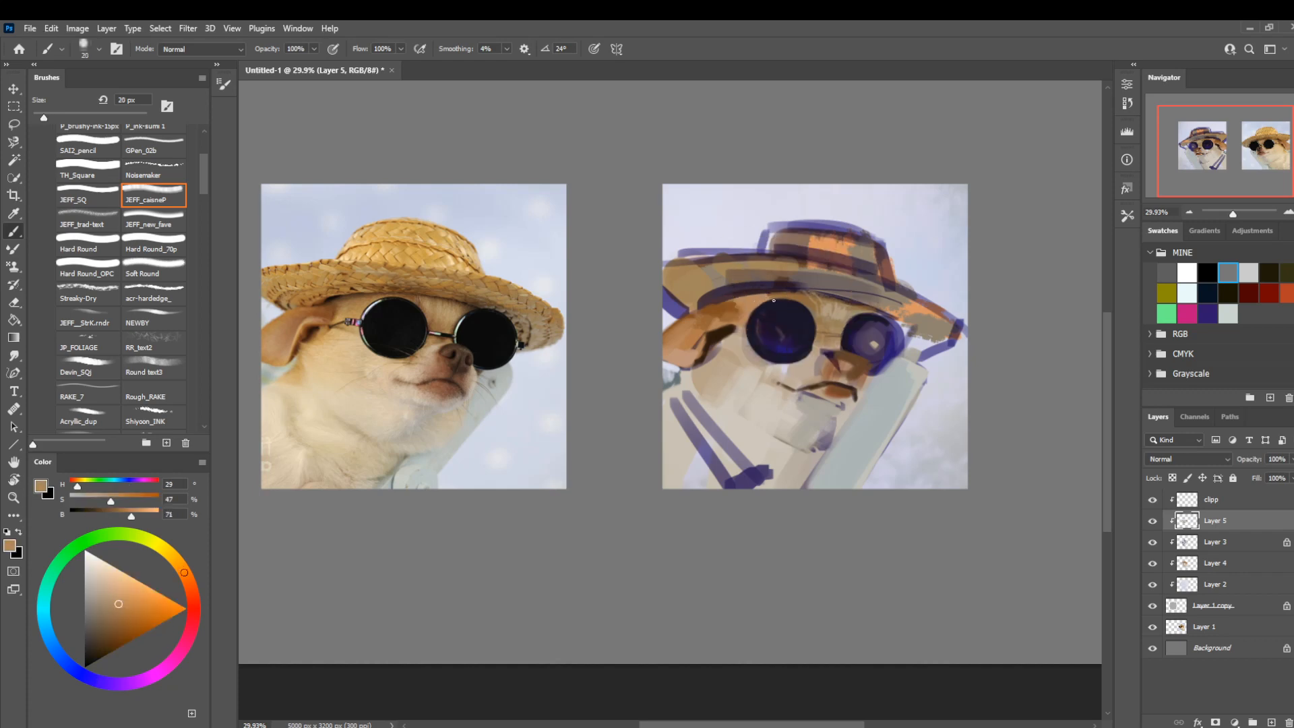
Shade the forehead around the sunglasses with gray-brown (H 37, S 19, B 41) and brown (H 34, S 57, B 56).
alt+click(748, 297)
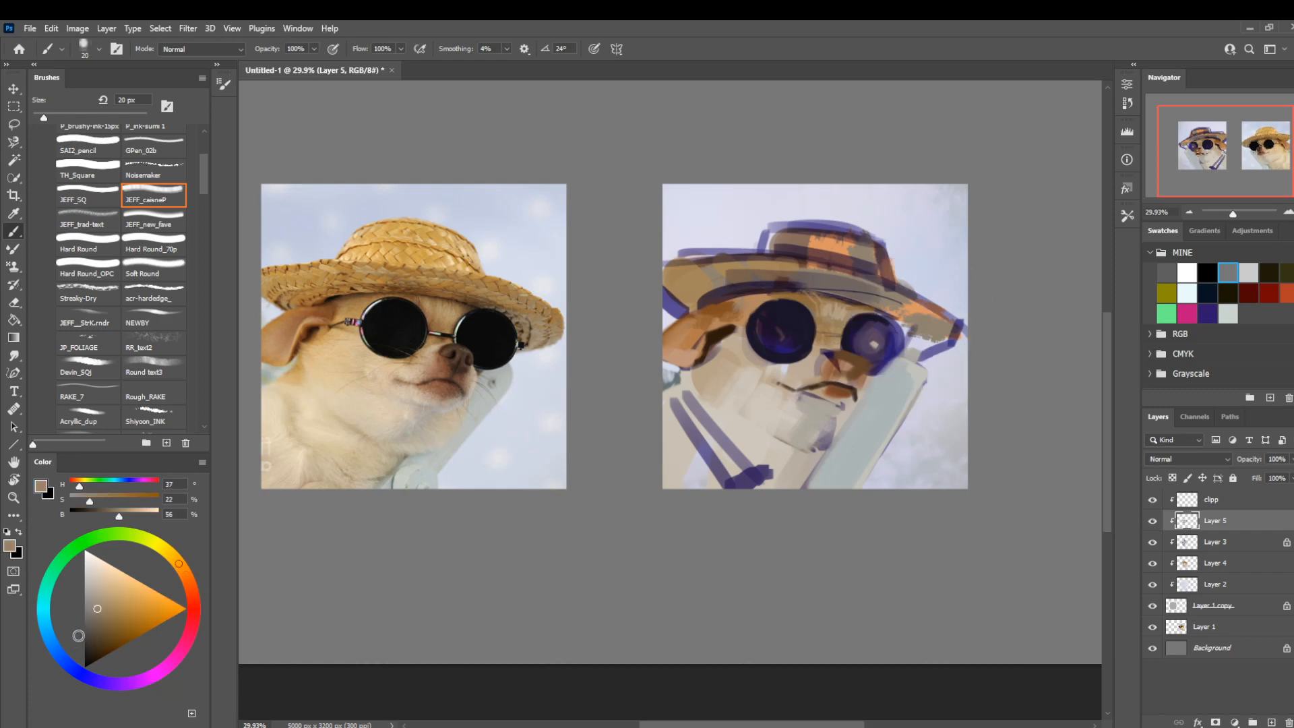
click(93, 623)
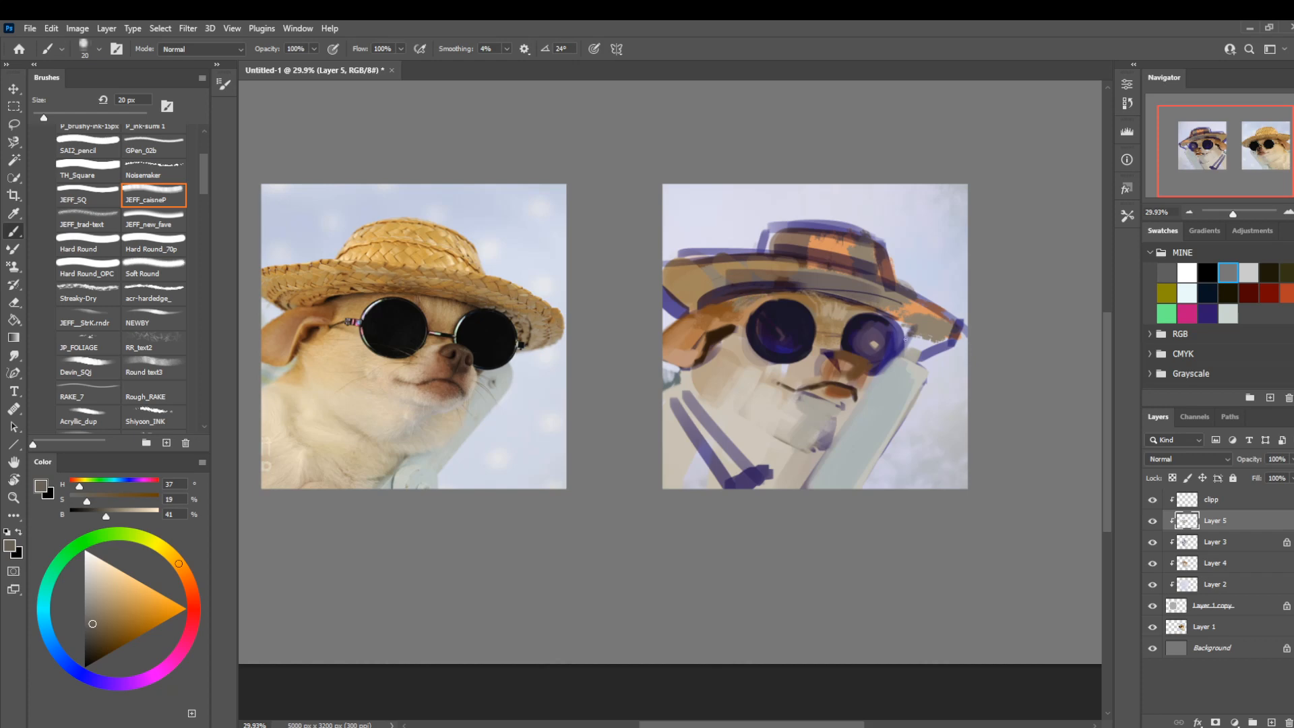
key(bracketright)
key(bracketright)
alt+click(810, 303)
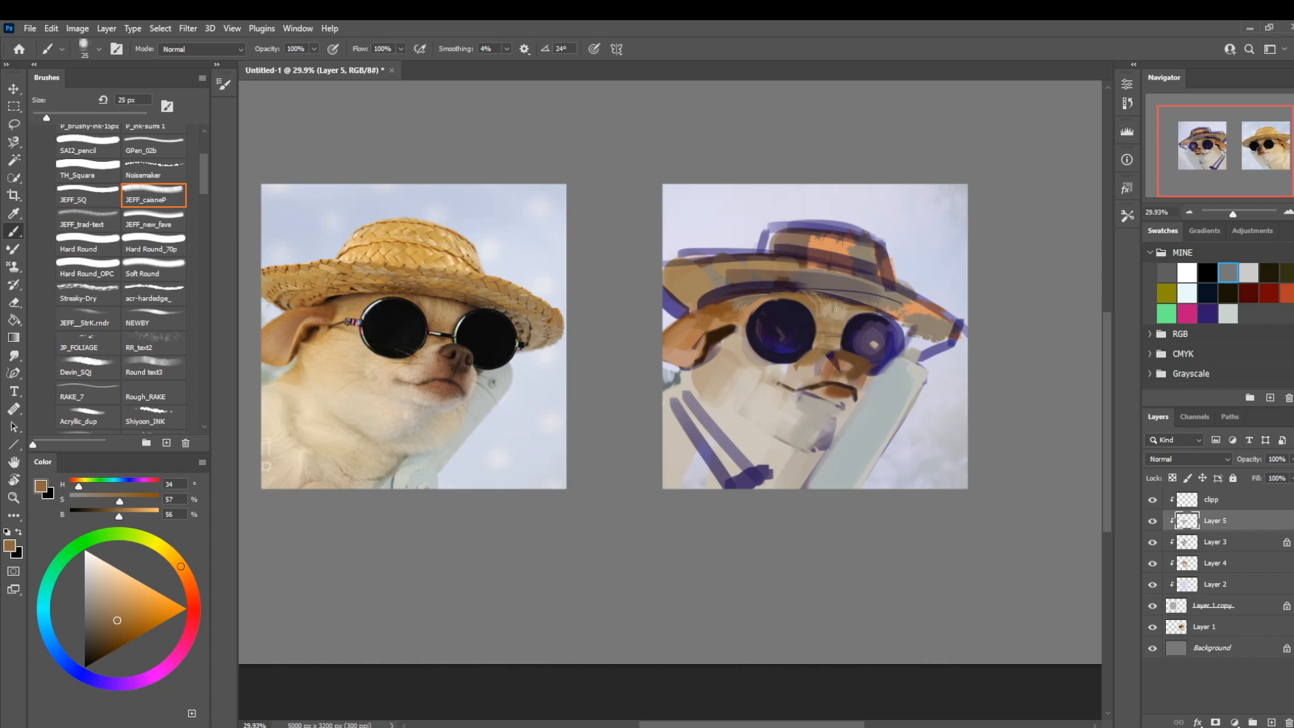
Highlight the outer ear with light tan (H 29, S 33, B 78).
alt+click(714, 321)
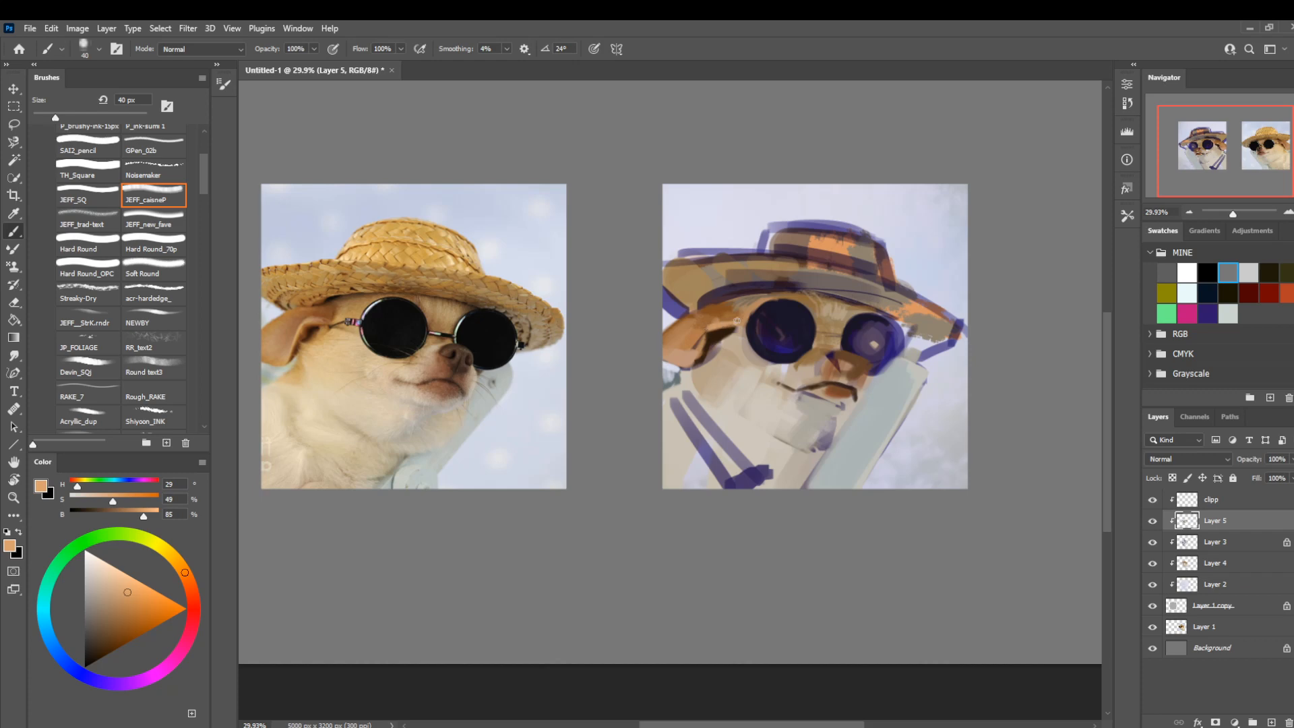
click(100, 499)
click(137, 514)
mouse_move(709, 326)
mouse_down()
mouse_move(738, 335)
mouse_move(704, 323)
mouse_move(692, 349)
mouse_up()
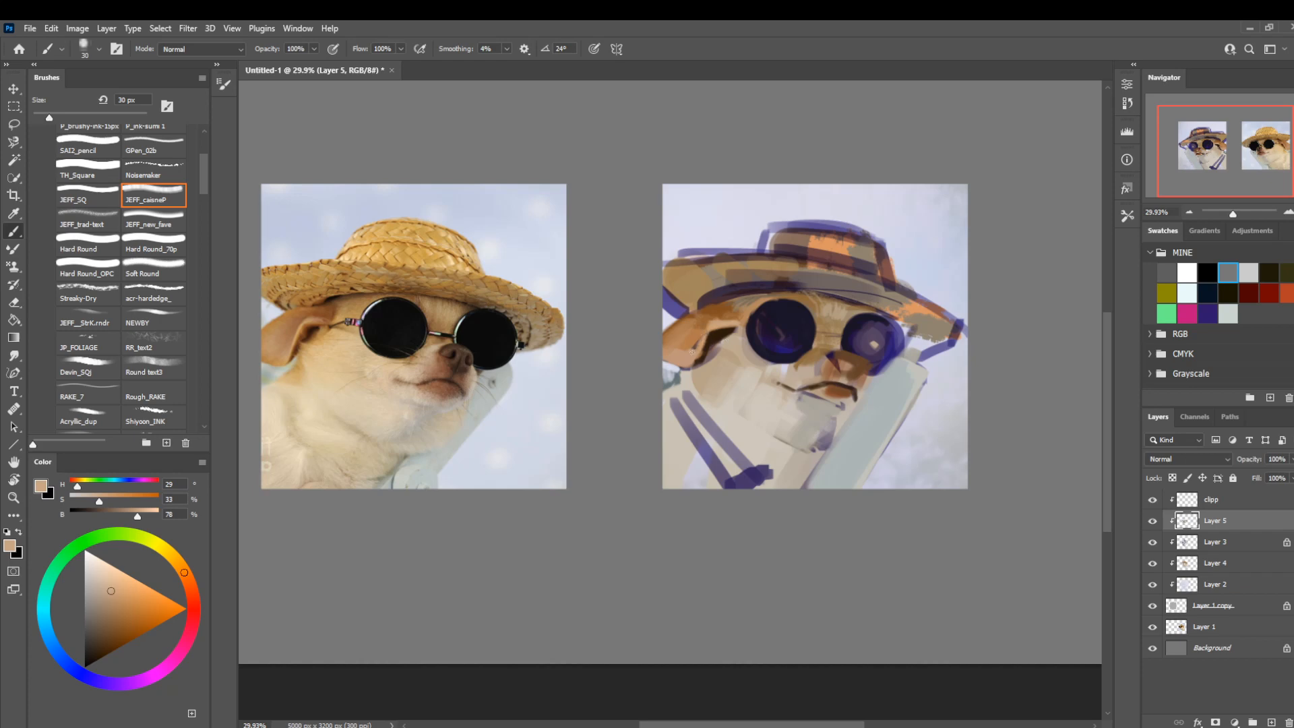
Deepen the upper ear fold with brown (H 25, S 75, B 45) at 25 px and toggle Layer 5's visibility to compare.
alt+click(722, 310)
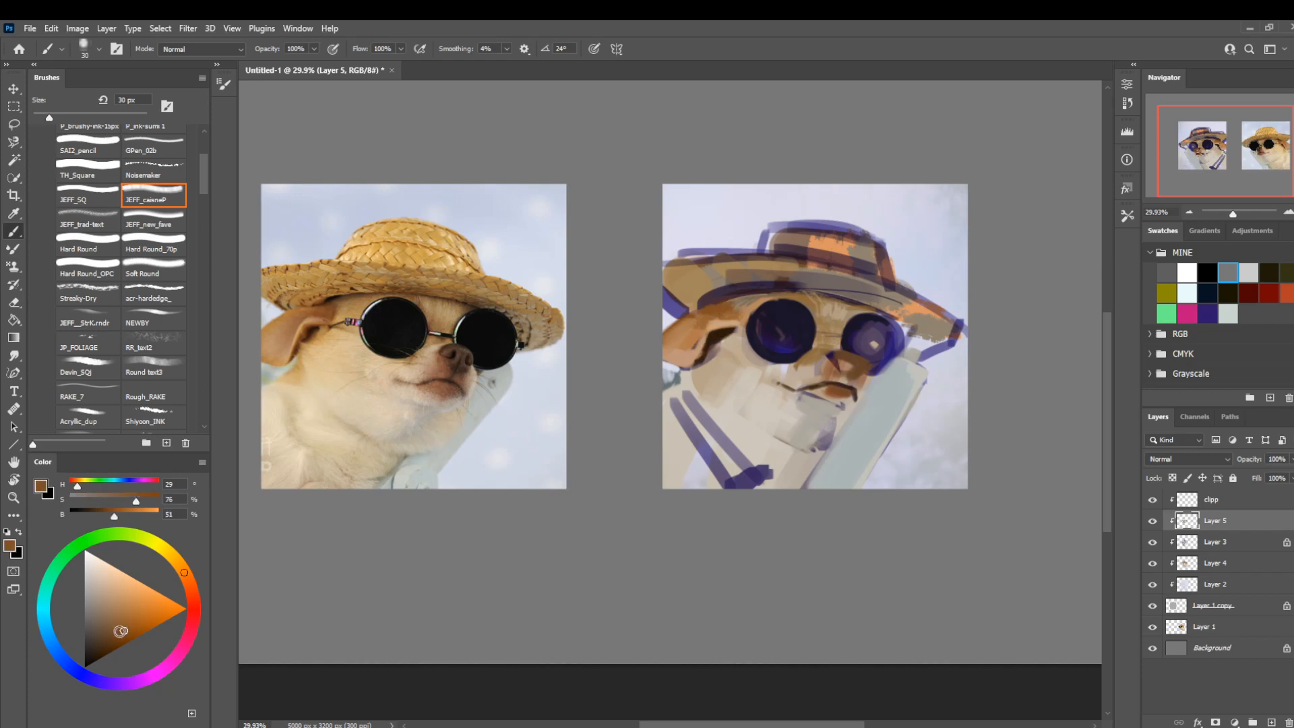
click(120, 635)
click(186, 577)
key(bracketleft)
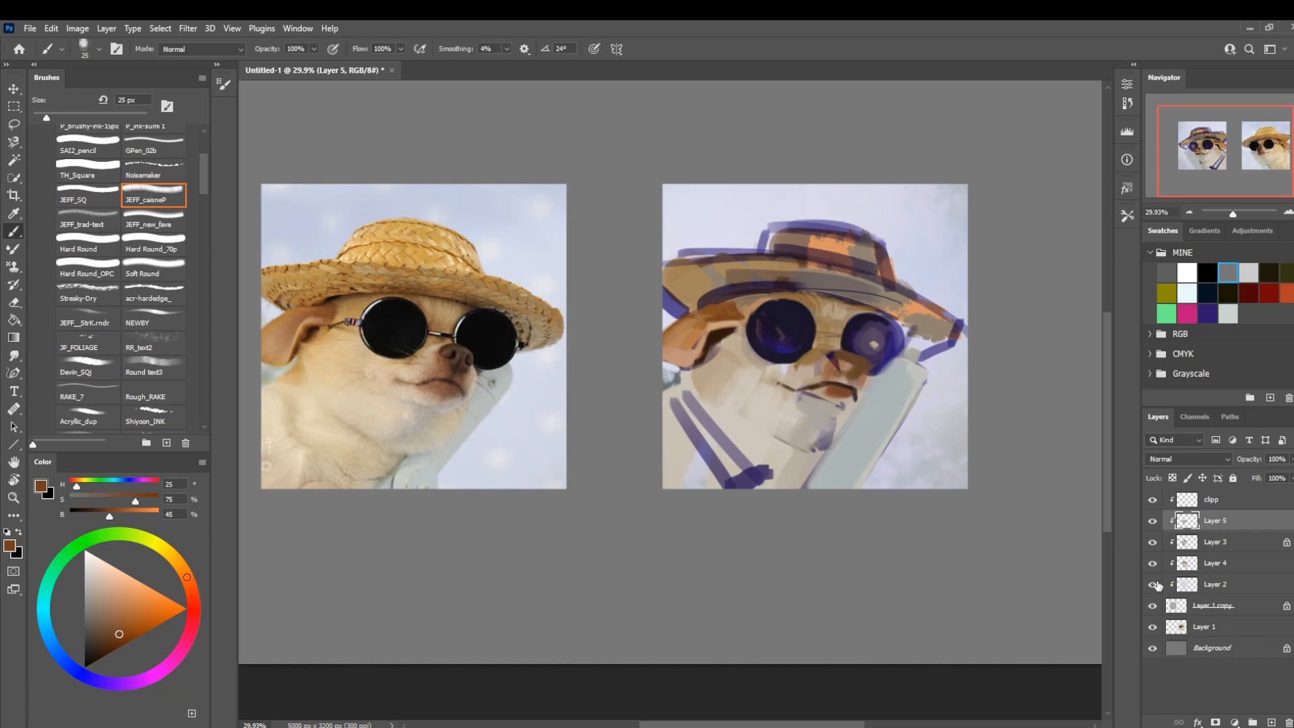
click(1152, 520)
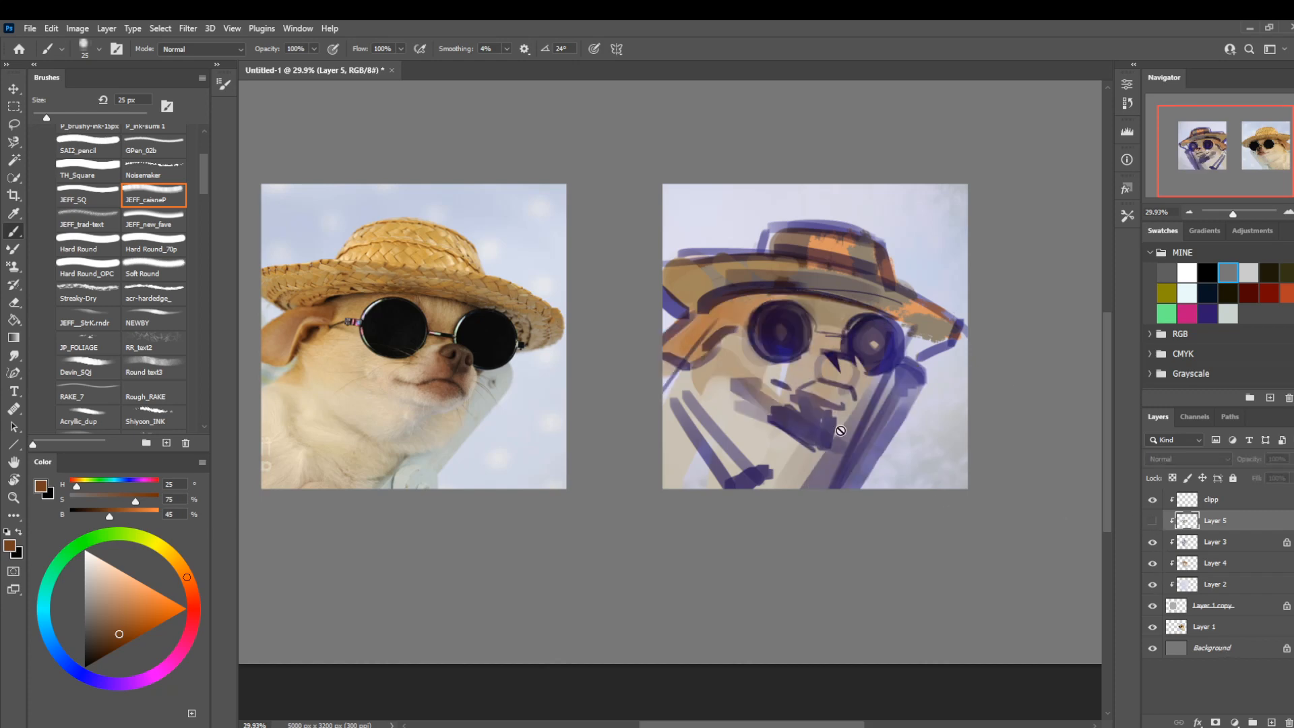
click(1152, 520)
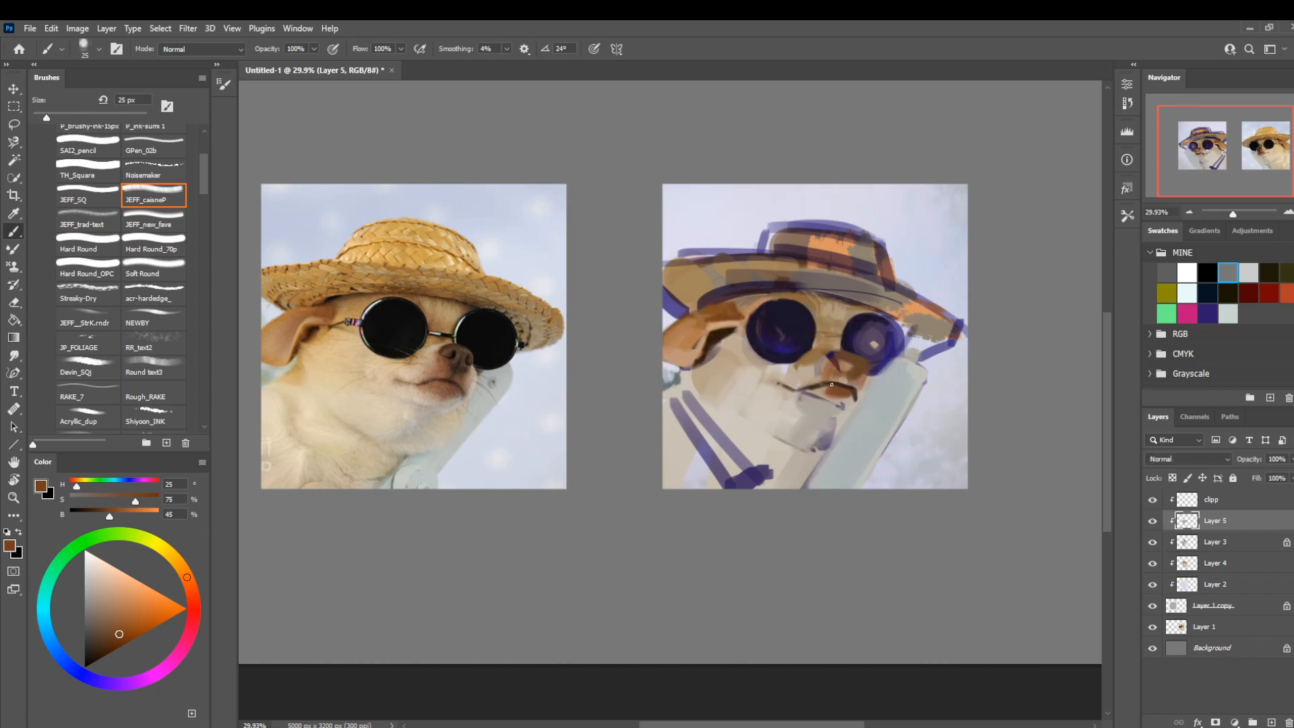
Clean up the muzzle edge beside the chair back with pale beige (H 28, S 15, B 86) and cool gray (H 180, S 5, B 71).
alt+click(793, 374)
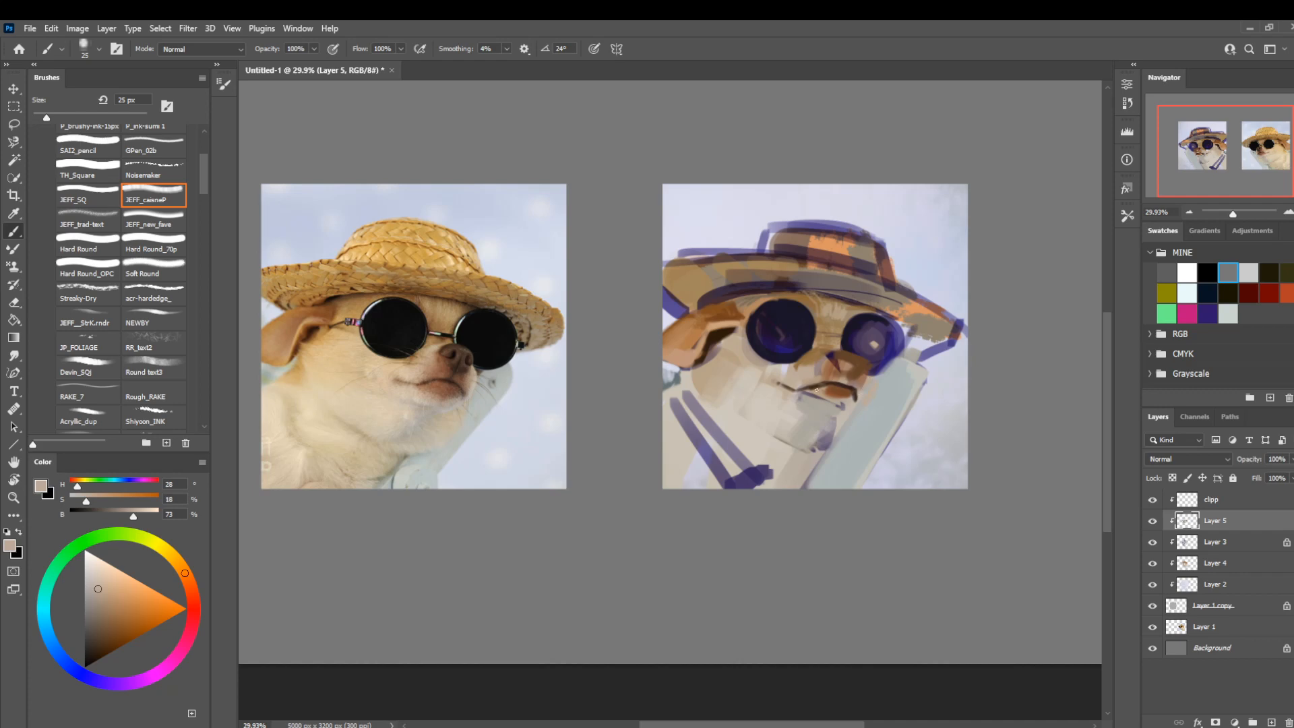
click(97, 574)
drag(864, 389, 867, 378)
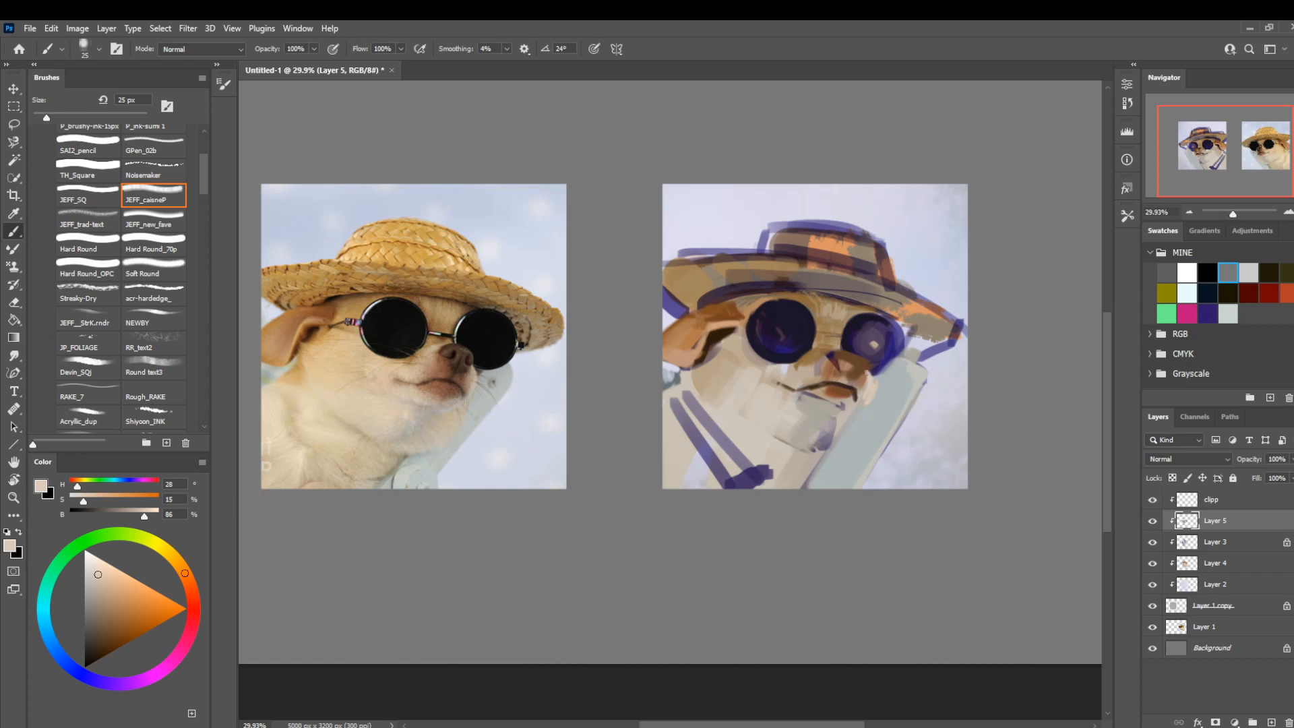
alt+click(868, 402)
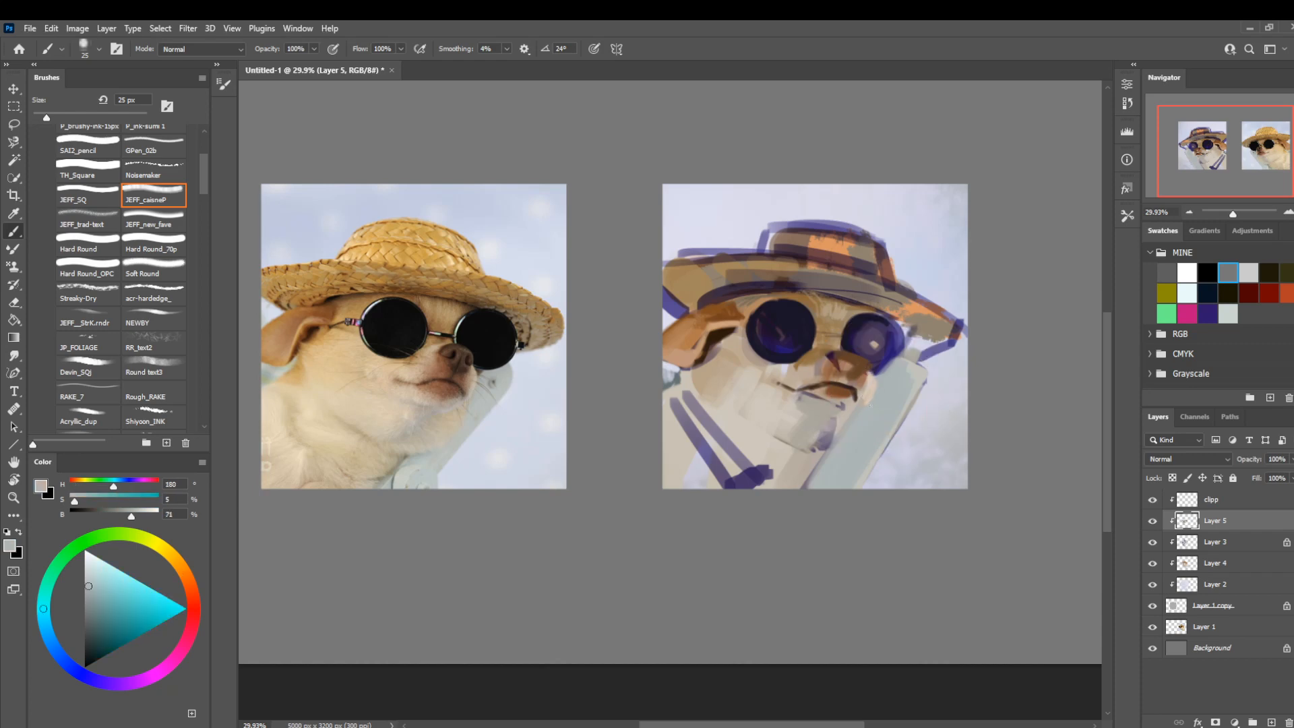
Repaint the outer sunglass lens nearest the chair with dark navy (H 251, S 44, B 14), covering its pale reflection.
alt+click(870, 345)
key(bracketright)
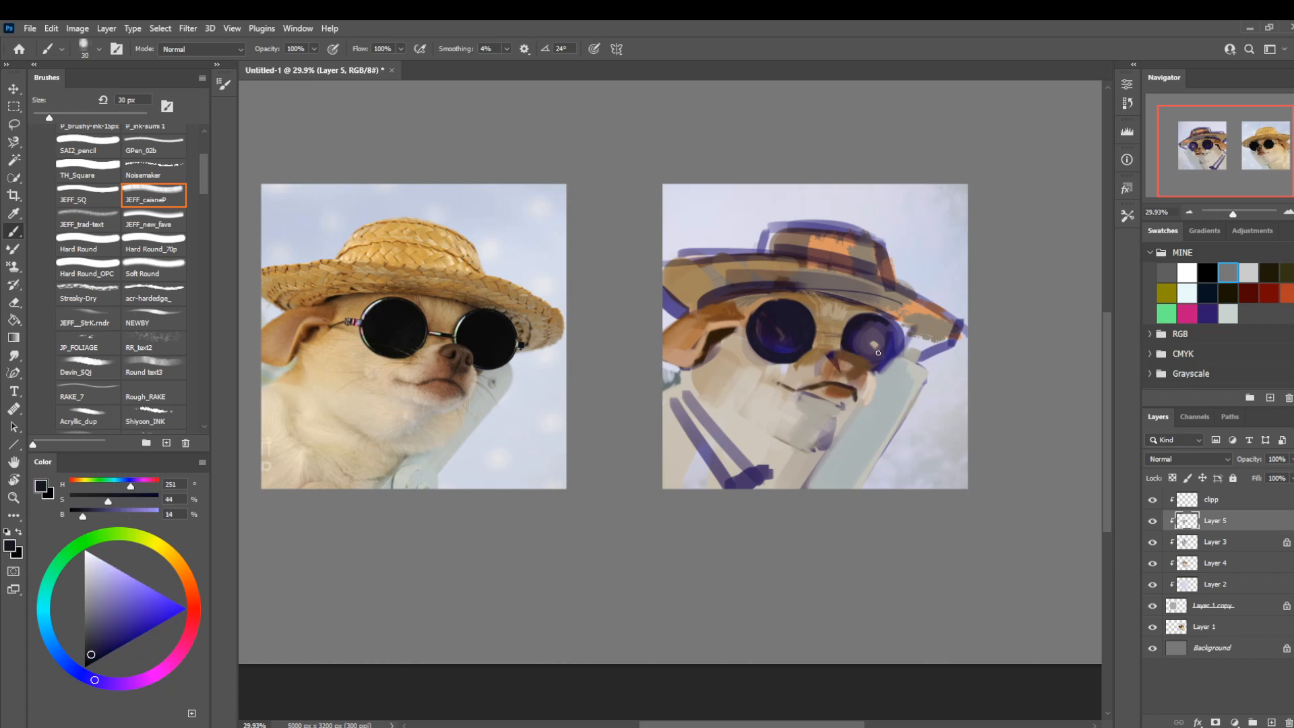
mouse_move(870, 372)
mouse_down()
mouse_move(902, 334)
mouse_move(872, 373)
mouse_move(896, 362)
mouse_move(881, 364)
mouse_move(895, 360)
mouse_move(883, 365)
mouse_move(891, 337)
mouse_move(900, 352)
mouse_move(886, 361)
mouse_move(883, 336)
mouse_move(901, 343)
mouse_move(882, 358)
mouse_move(881, 318)
mouse_move(900, 350)
mouse_move(873, 319)
mouse_move(899, 332)
mouse_move(872, 314)
mouse_move(899, 340)
mouse_move(875, 318)
mouse_move(897, 328)
mouse_move(854, 317)
mouse_up()
key(ctrl+z)
key(bracketleft)
key(bracketright)
key(bracketright)
mouse_move(888, 362)
mouse_down()
mouse_move(893, 323)
mouse_move(863, 337)
mouse_move(856, 326)
mouse_up()
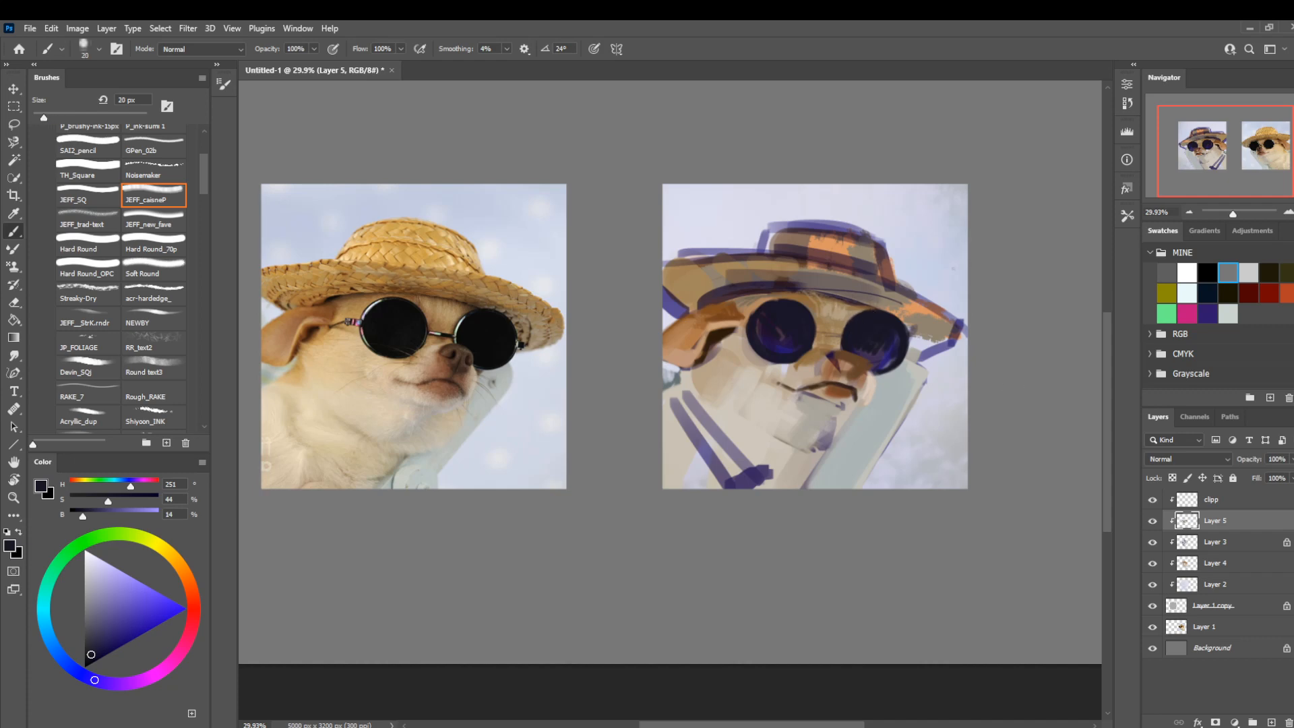
Touch up the hat brim's tip above the chair with gray-brown (H 37, S 22, B 56) at 60 px.
key(bracketright)
key(bracketright)
key(bracketright)
key(bracketright)
alt+click(942, 327)
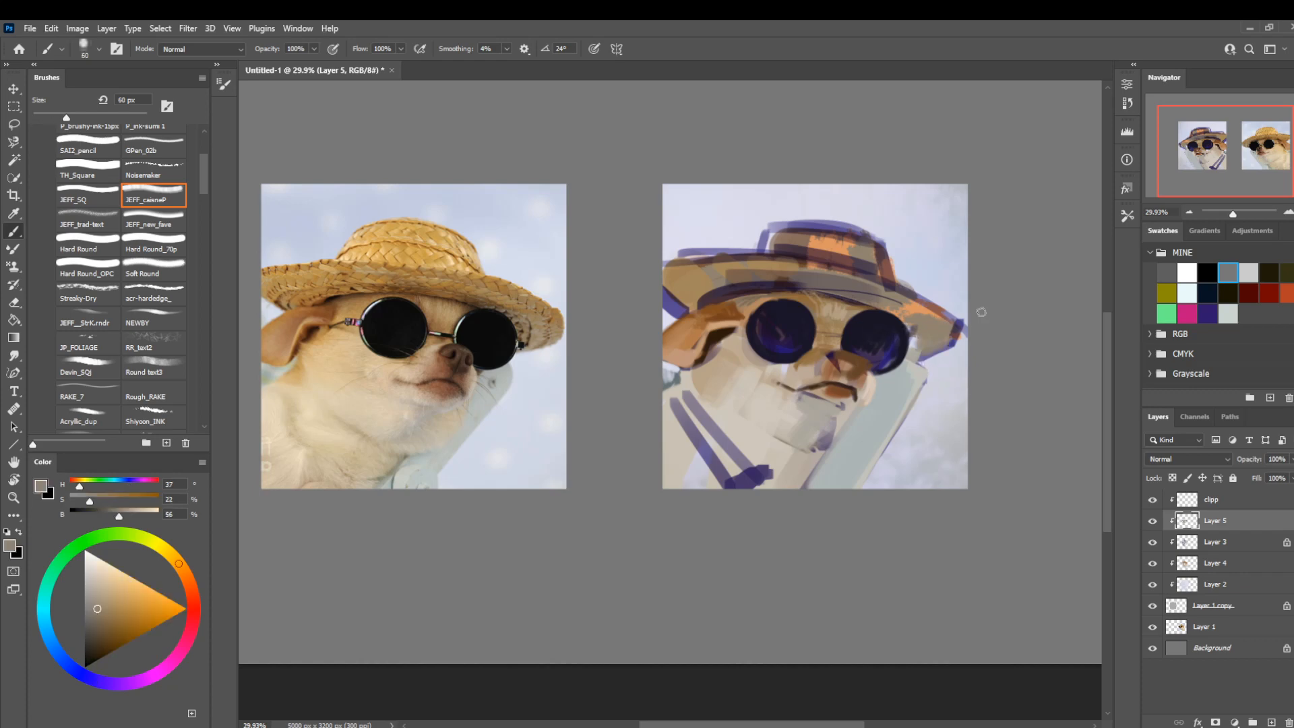
Trim the purple outline along the chair back with pale blue-gray (H 232, S 7, B 87) and light gray (H 243, S 1, B 85).
key(bracketleft)
key(bracketleft)
alt+click(944, 399)
key(bracketright)
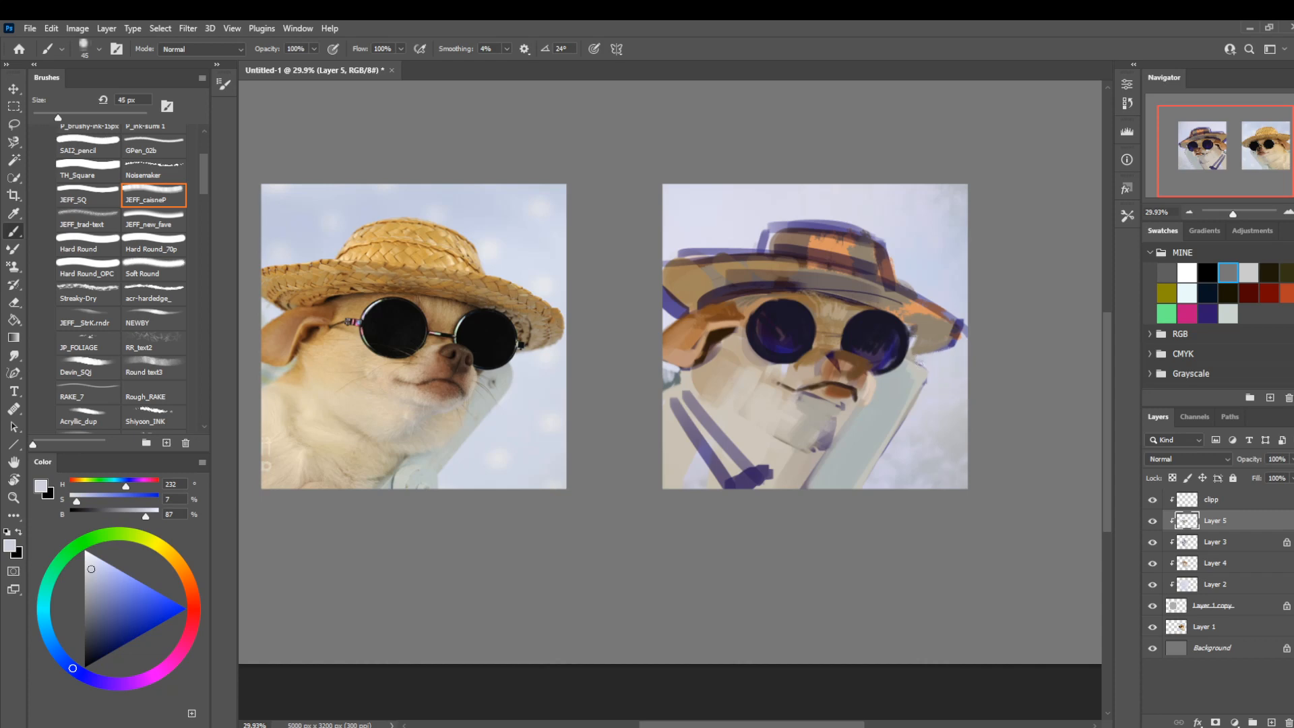
key(bracketright)
click(87, 565)
drag(936, 375, 893, 442)
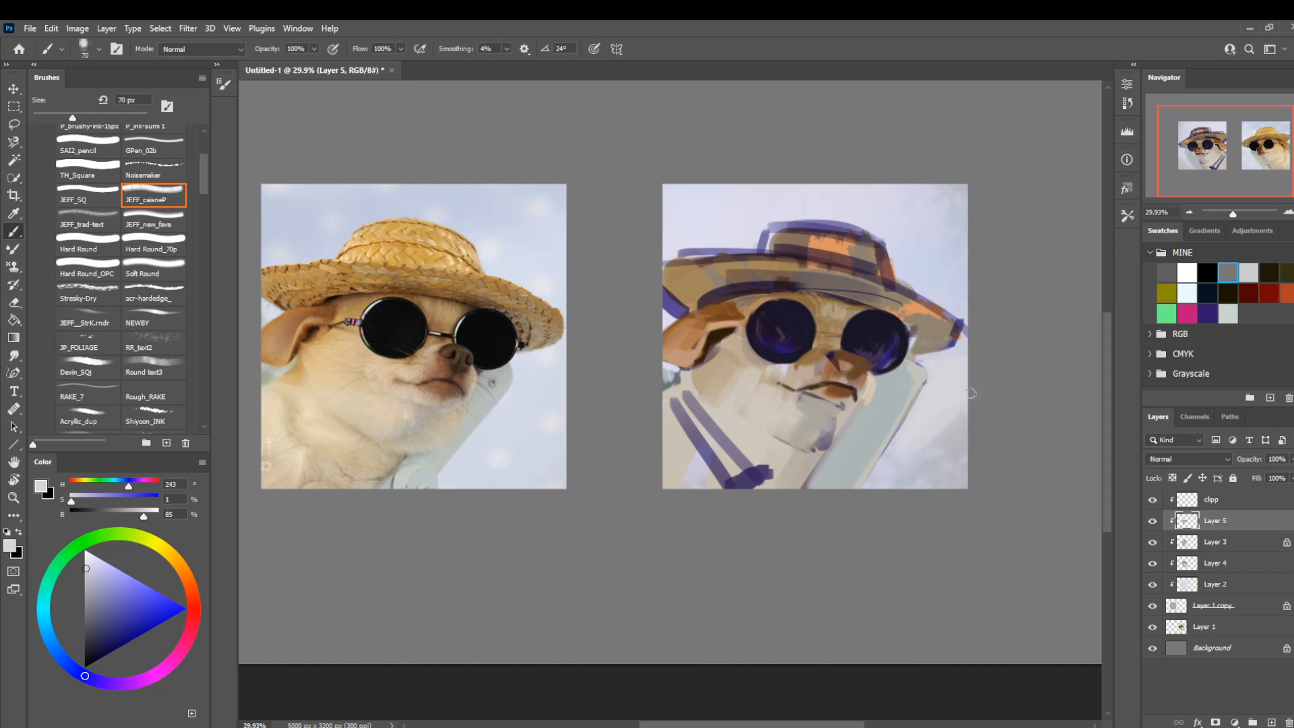
Cover the lower background corner beside the chair with light gray (H 243, S 1, B 85) strokes at 100 px.
key(bracketright)
key(bracketright)
key(bracketright)
mouse_move(962, 412)
mouse_down()
mouse_move(930, 489)
mouse_move(889, 485)
mouse_move(883, 513)
mouse_up()
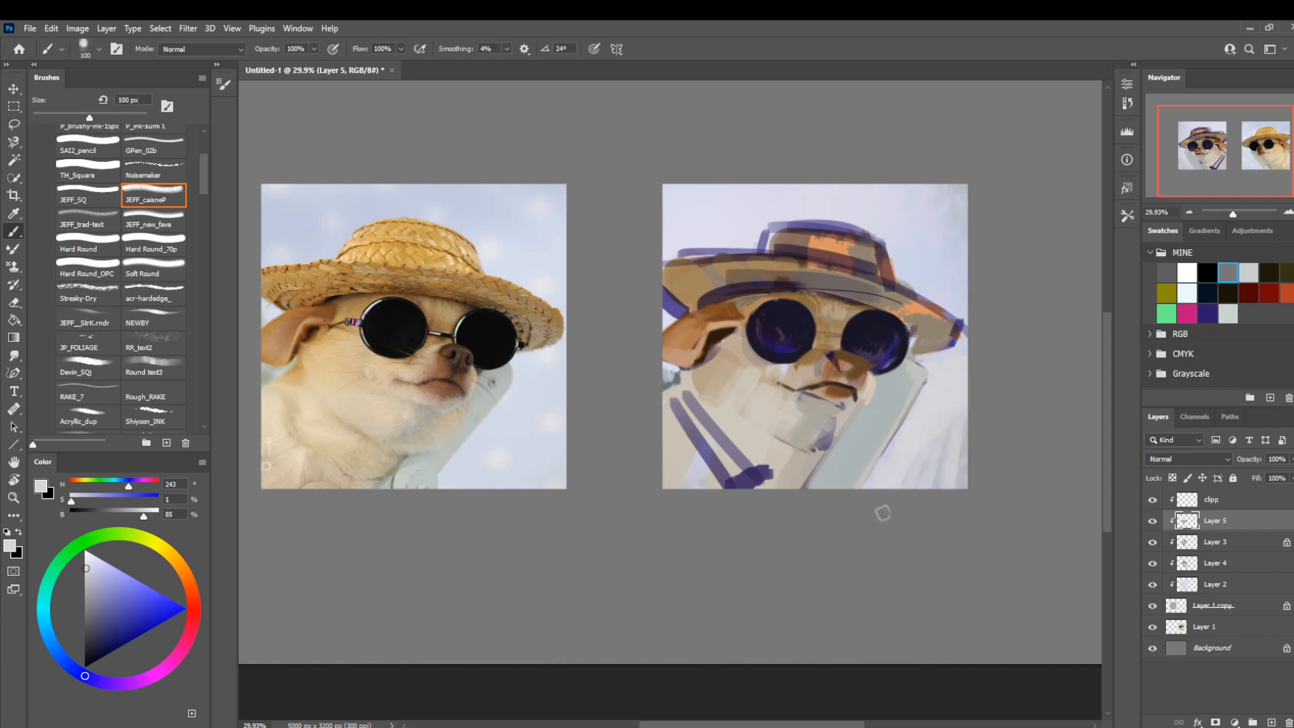
drag(939, 442, 918, 487)
mouse_move(964, 417)
mouse_down()
mouse_move(947, 486)
mouse_move(964, 488)
mouse_up()
mouse_move(940, 436)
mouse_down()
mouse_move(928, 459)
mouse_move(944, 513)
mouse_up()
Soften the new background strokes with the Soft Round eraser at 700 px and flip the canvas view horizontally.
key(e)
key(bracketright)
key(bracketright)
key(bracketright)
key(bracketright)
key(bracketright)
key(bracketright)
key(bracketright)
key(bracketright)
key(bracketright)
key(bracketright)
key(bracketright)
key(bracketright)
key(bracketright)
key(bracketright)
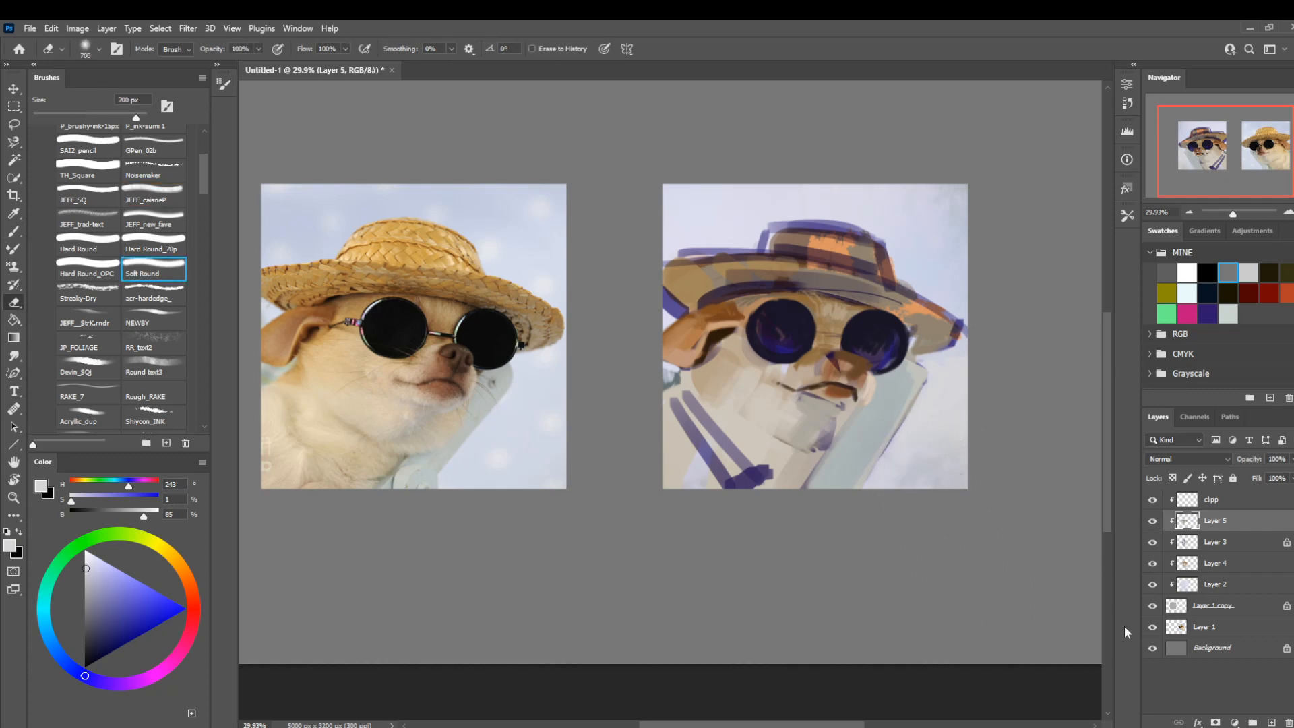
key(ctrl+shift+h)
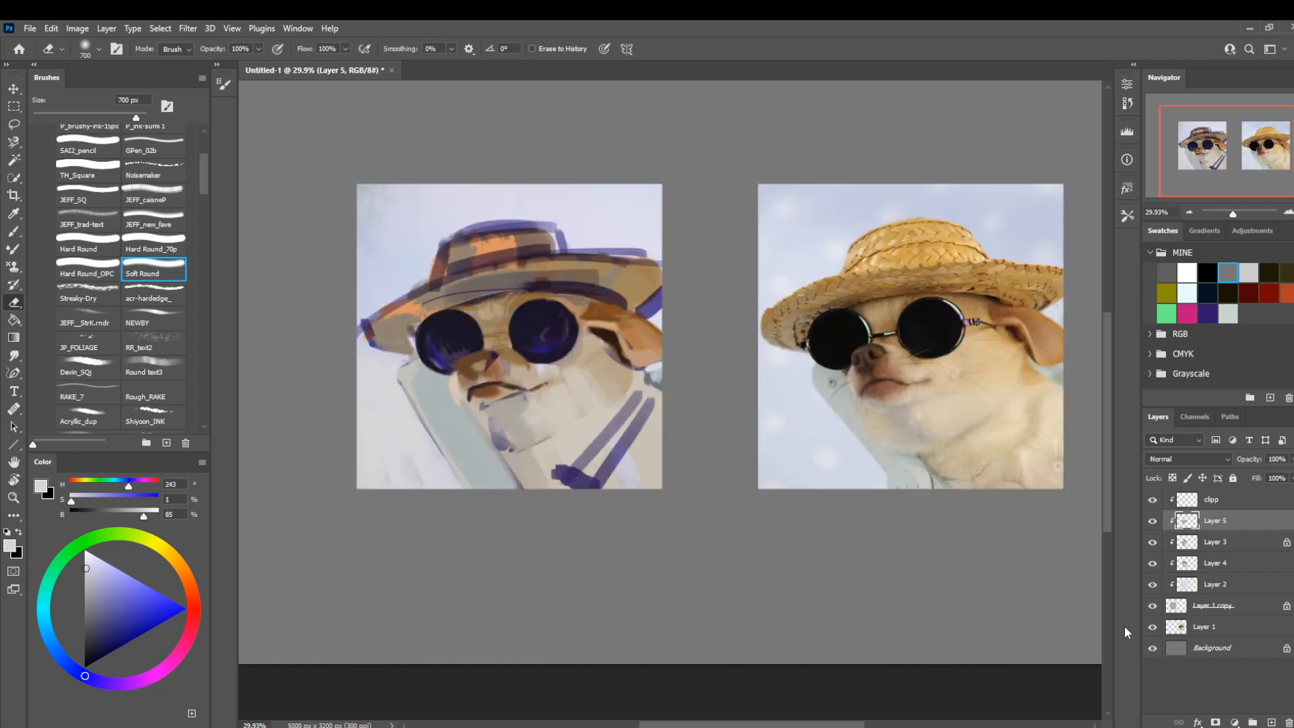
Paint the chin below the mouth with tan (H 34, S 24, B 73) at 100 px.
key(bracketleft)
key(bracketleft)
key(bracketleft)
key(bracketleft)
key(bracketleft)
key(bracketleft)
key(bracketleft)
key(b)
alt+click(602, 392)
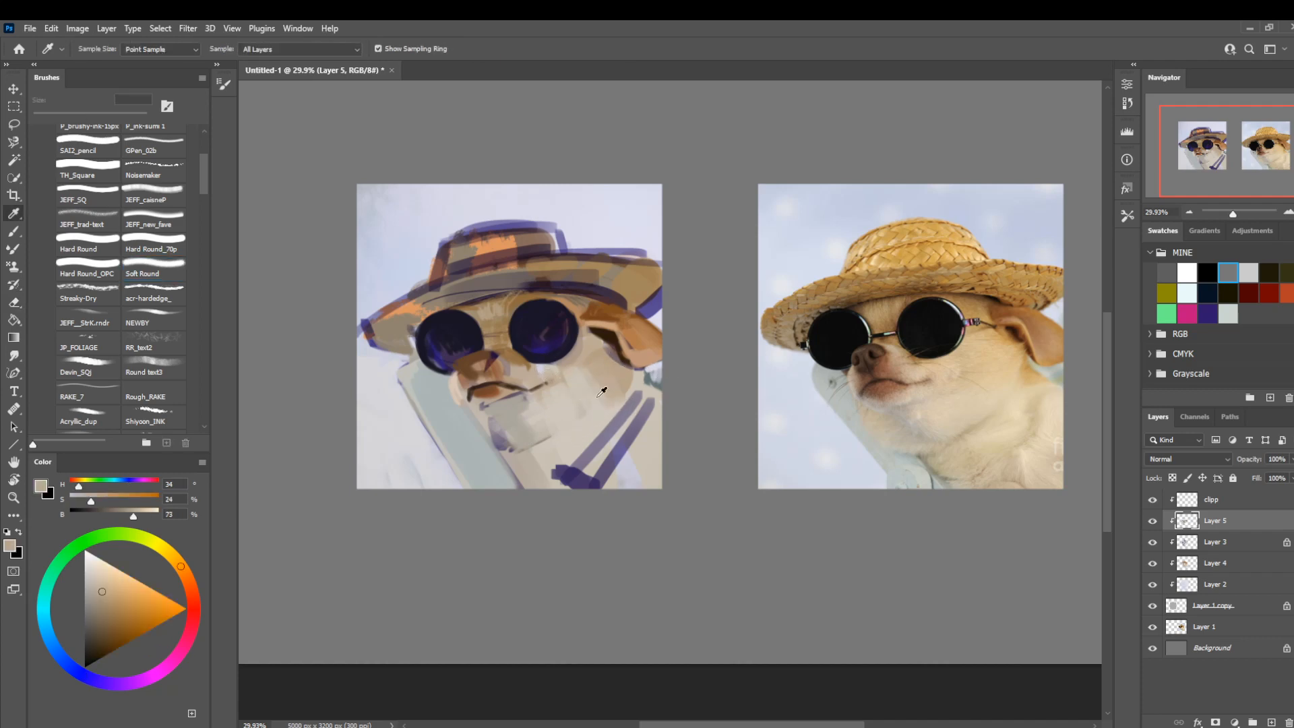
drag(535, 426, 494, 423)
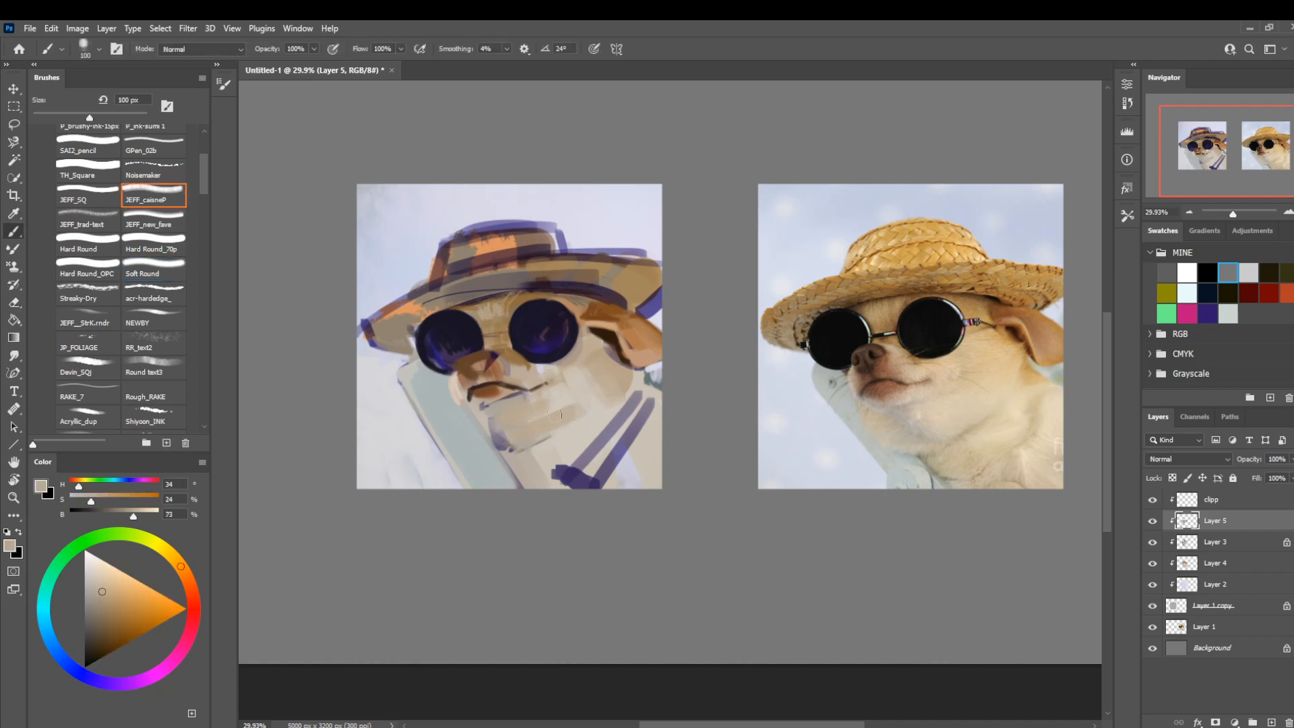
Clean up the jaw edge beside the chair with pale beige (H 38, S 11, B 80) at 70 px.
key(bracketleft)
alt+click(505, 445)
key(bracketleft)
key(bracketleft)
alt+click(552, 390)
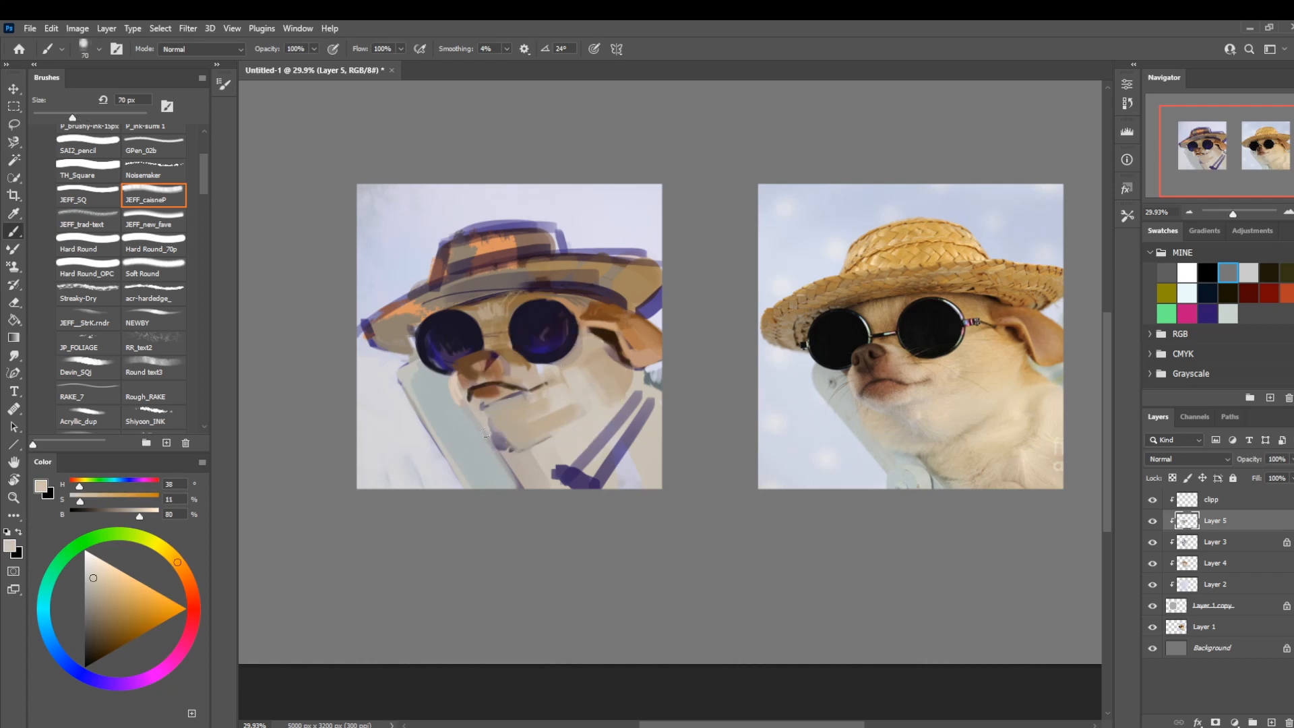
mouse_move(486, 432)
mouse_down()
mouse_move(502, 440)
mouse_move(476, 415)
mouse_up()
Blend the chin and jaw with gray-beige (H 38, S 12, B 74) and tan (H 35, S 22, B 73).
click(93, 586)
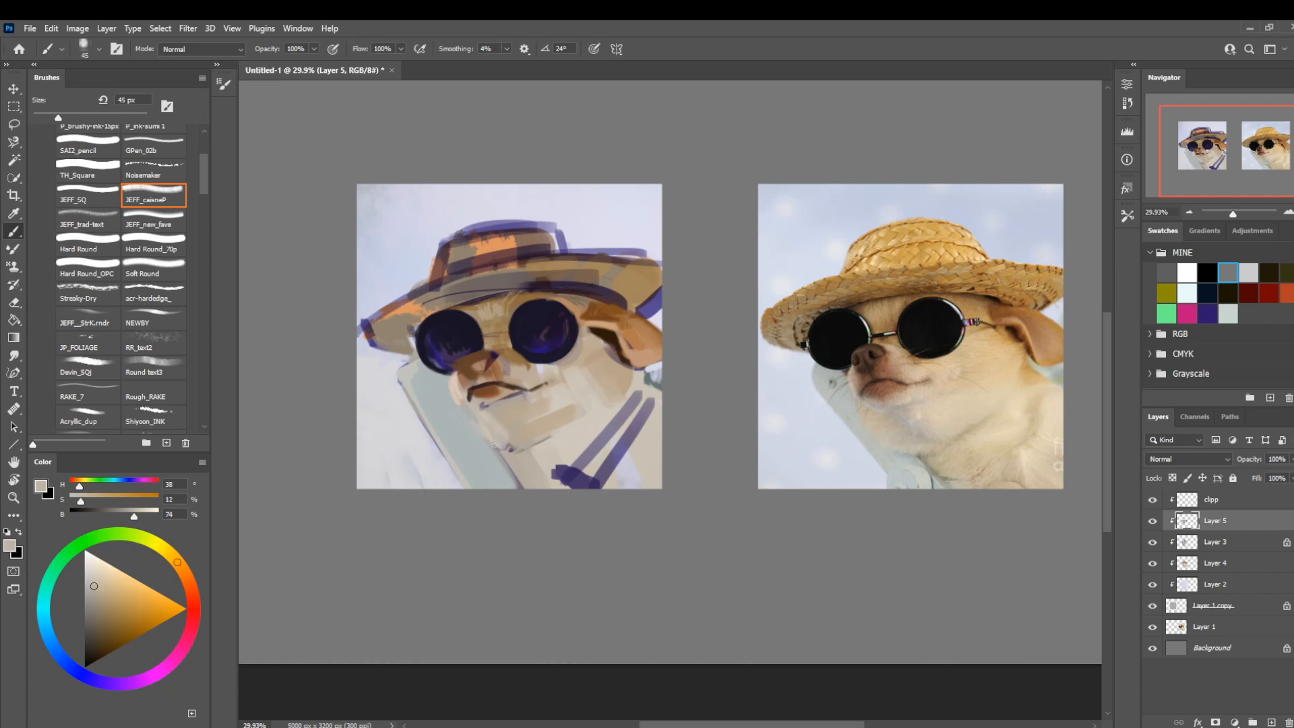
alt+click(502, 420)
key(bracketright)
key(bracketright)
key(bracketright)
key(bracketright)
key(bracketright)
key(bracketright)
key(bracketright)
key(bracketright)
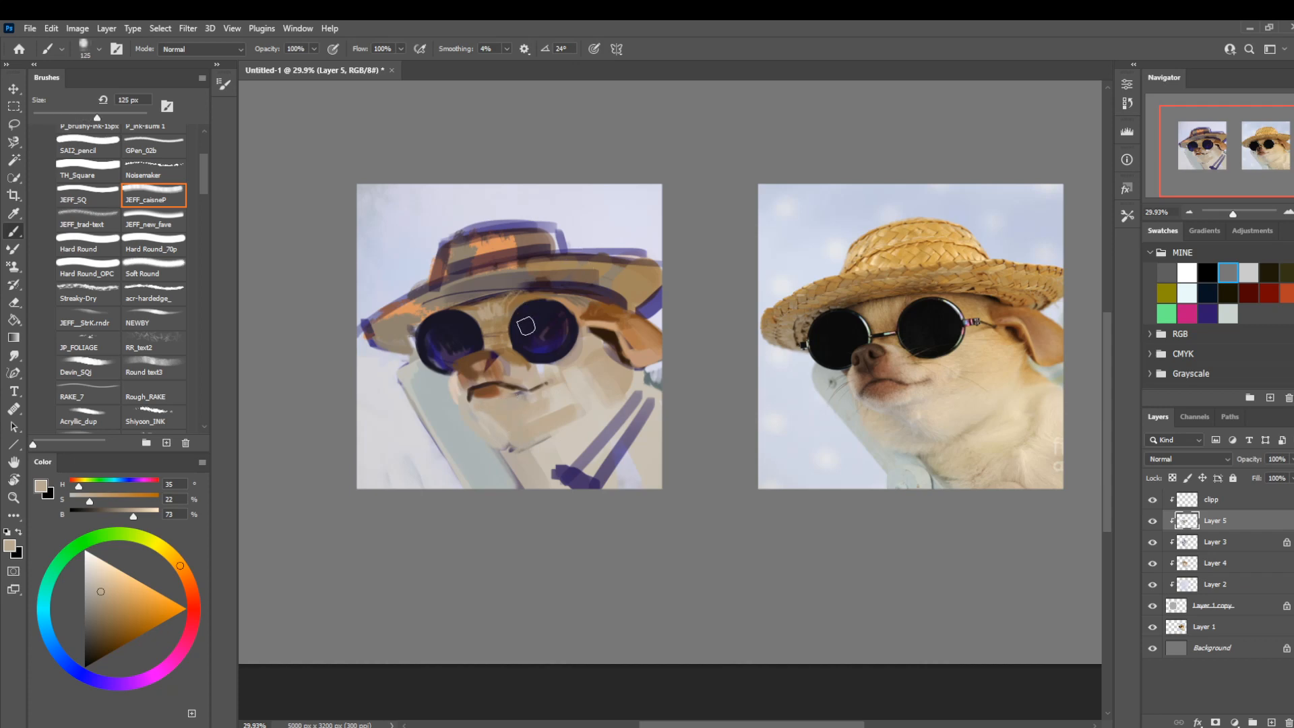
Lasso the sunglass lens nearest the ear, scale it to 93.55%, and deselect it.
key(z)
drag(553, 235, 495, 238)
drag(556, 266, 612, 275)
key(l)
mouse_move(519, 252)
mouse_down()
mouse_move(507, 281)
mouse_move(519, 310)
mouse_move(578, 294)
mouse_move(565, 249)
mouse_move(518, 253)
mouse_up()
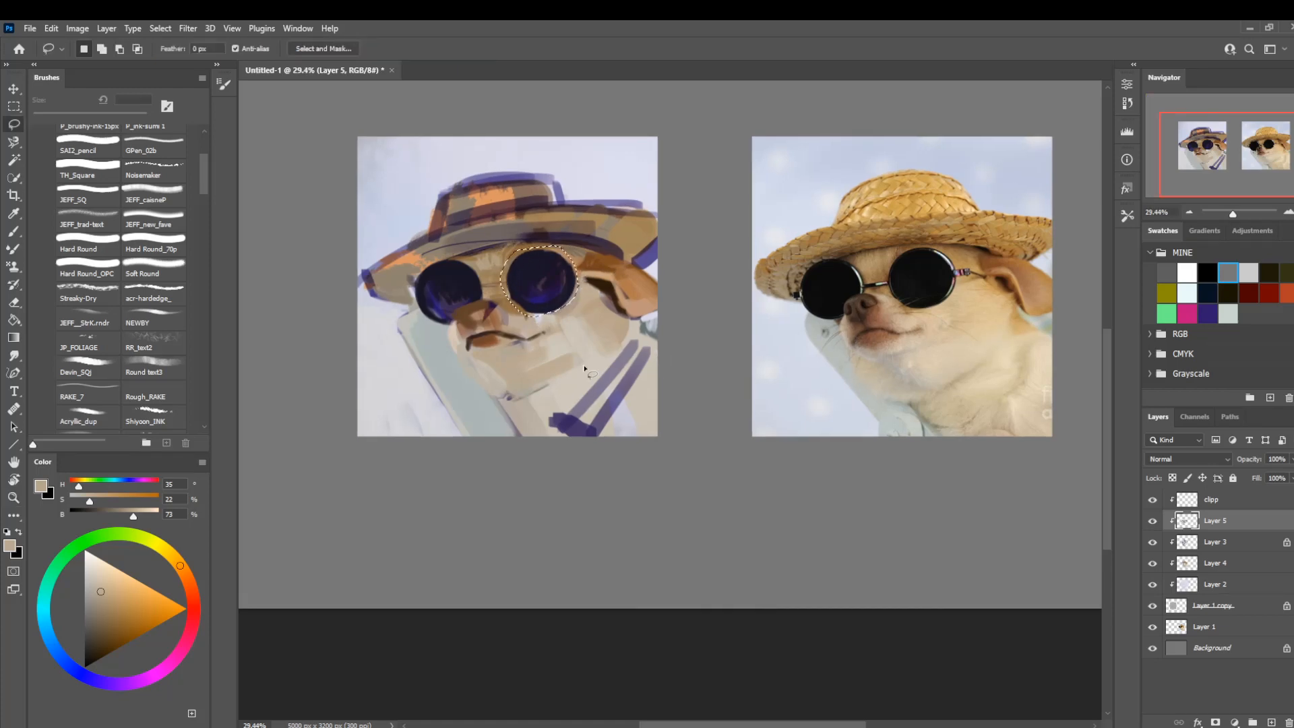
key(ctrl+t)
drag(581, 318, 571, 312)
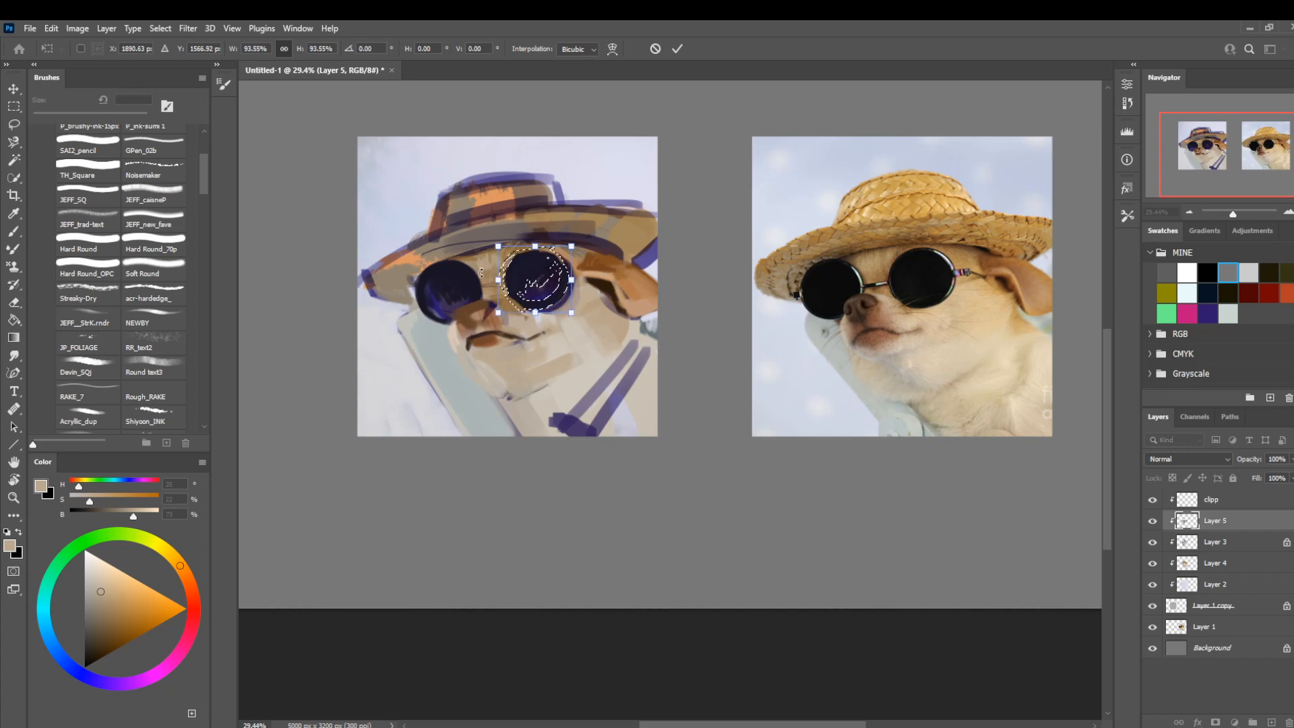
key(Return)
key(ctrl+d)
Lasso the outer sunglass lens, scale it to 94.39%, and nudge it into place.
mouse_move(418, 275)
mouse_down()
mouse_move(418, 314)
mouse_move(451, 323)
mouse_move(481, 301)
mouse_move(468, 263)
mouse_move(438, 257)
mouse_move(417, 277)
mouse_move(414, 259)
mouse_up()
key(ctrl+t)
key(Left)
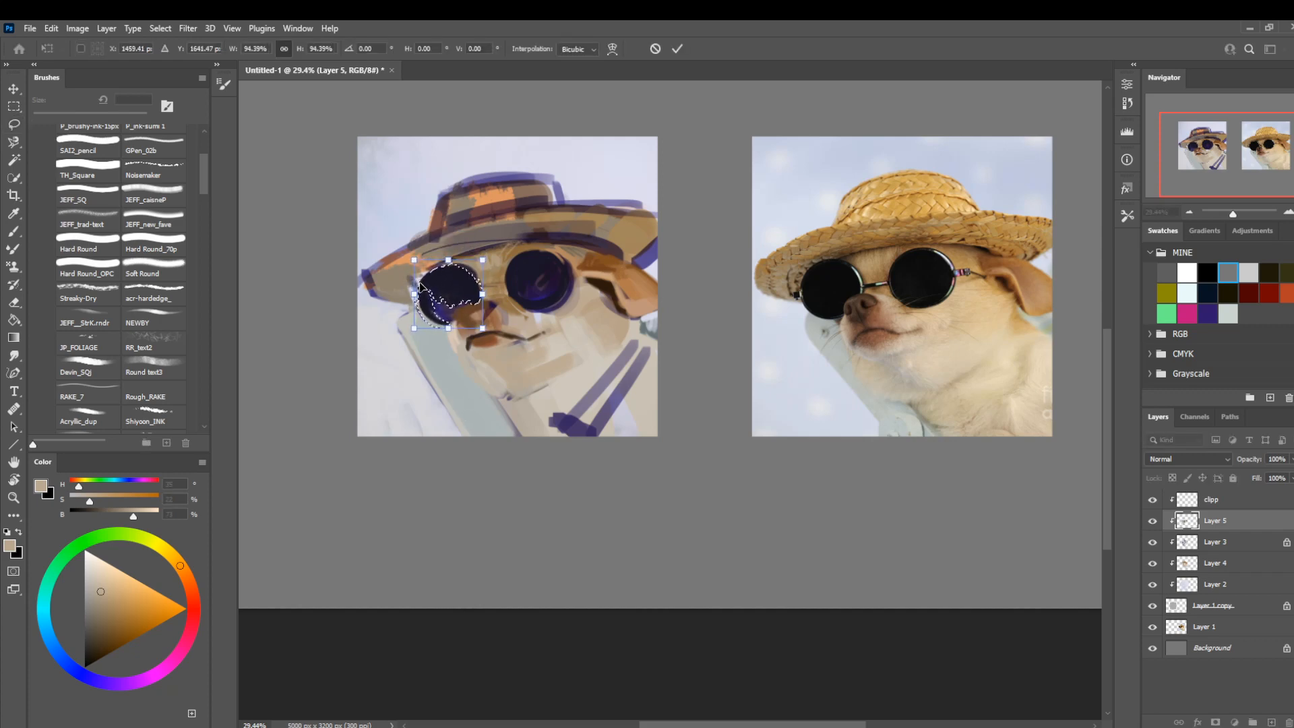
key(Down)
key(Down)
key(Left)
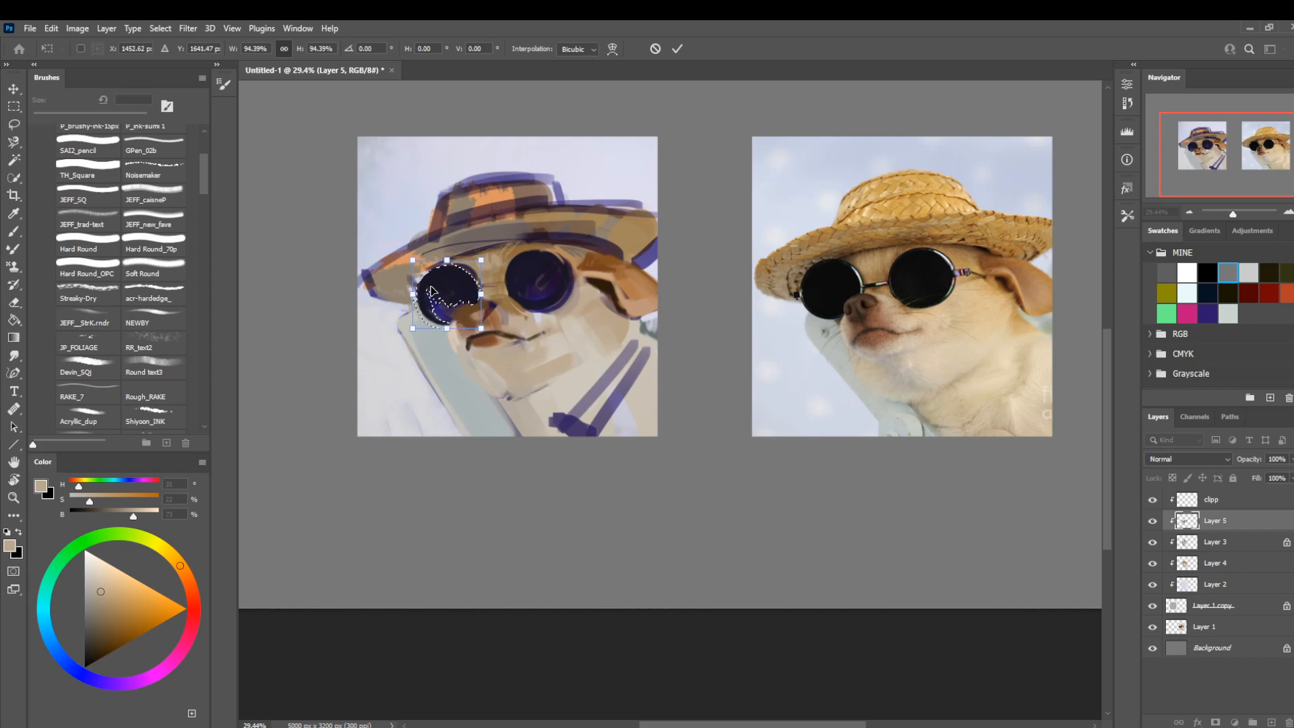
key(Return)
Narrow the outer lens to about 96% width with a slight skew and deselect it.
key(ctrl+t)
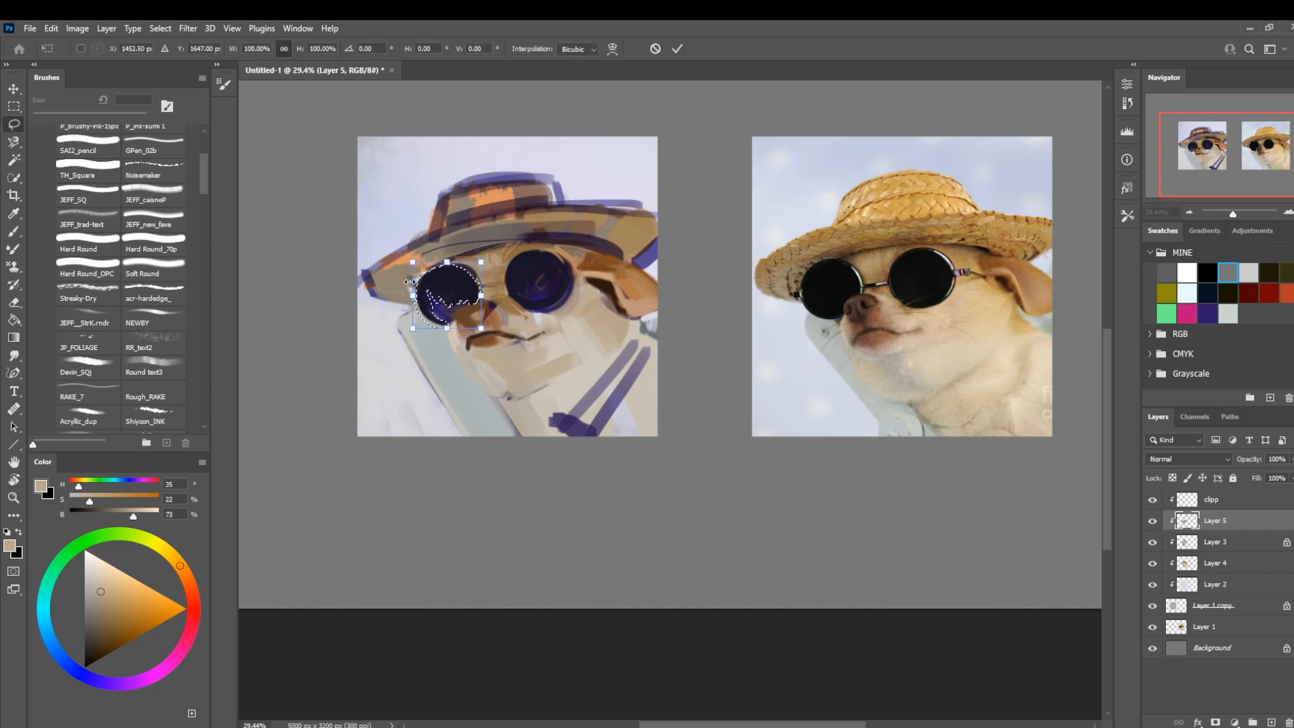
drag(418, 295, 413, 301)
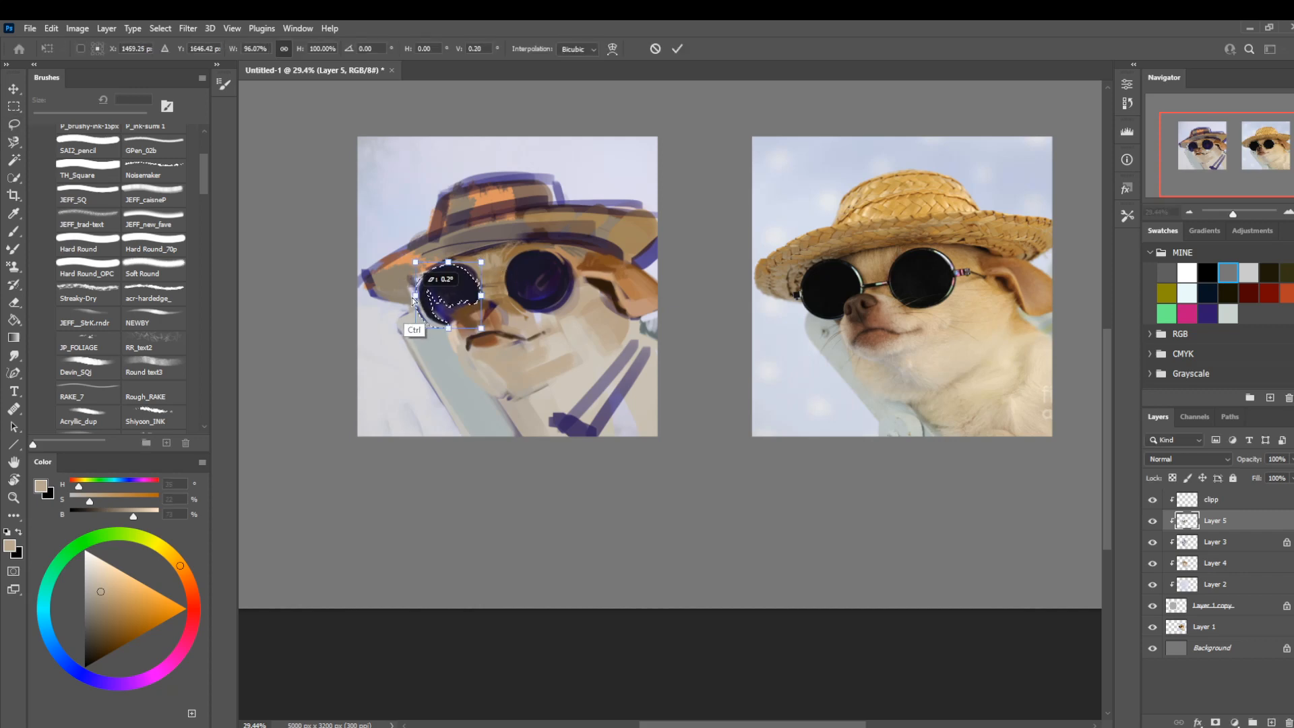
key(Return)
key(ctrl+d)
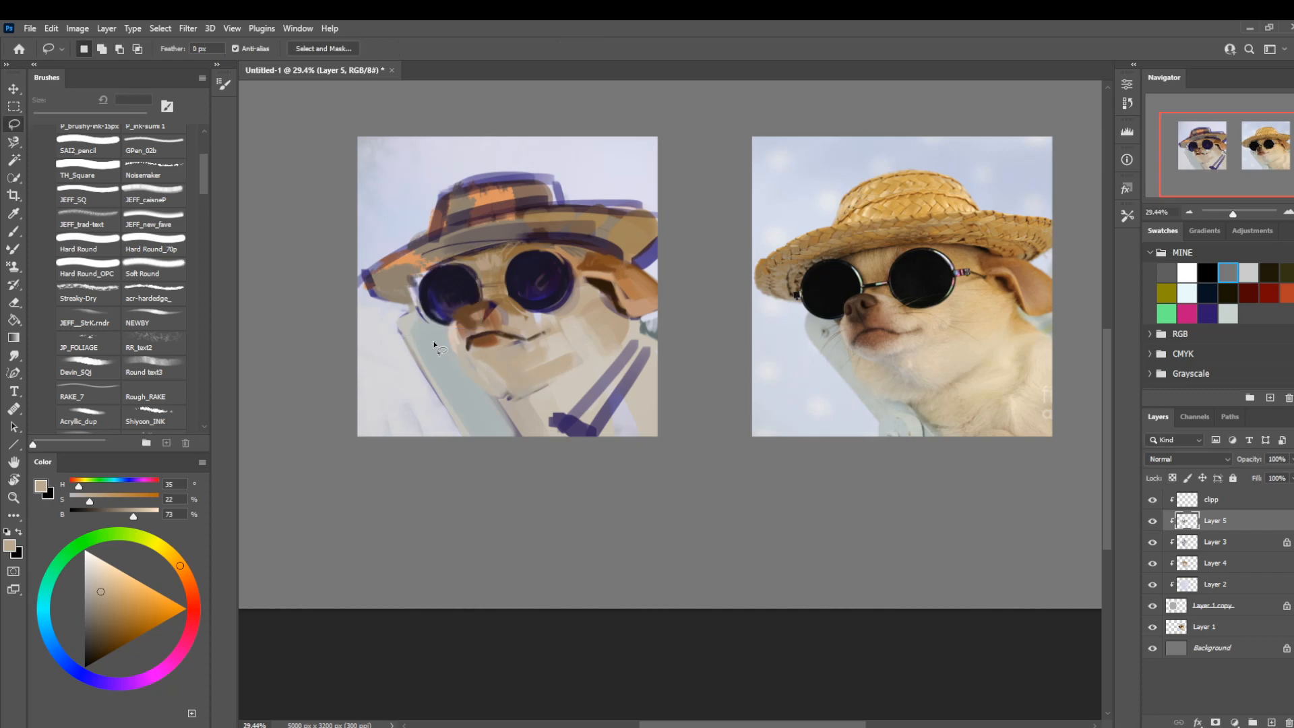
Clean up the chair-back edge below the outer lens with cool gray (H 180, S 5, B 71) at 80 px.
key(b)
alt+click(431, 365)
key(bracketleft)
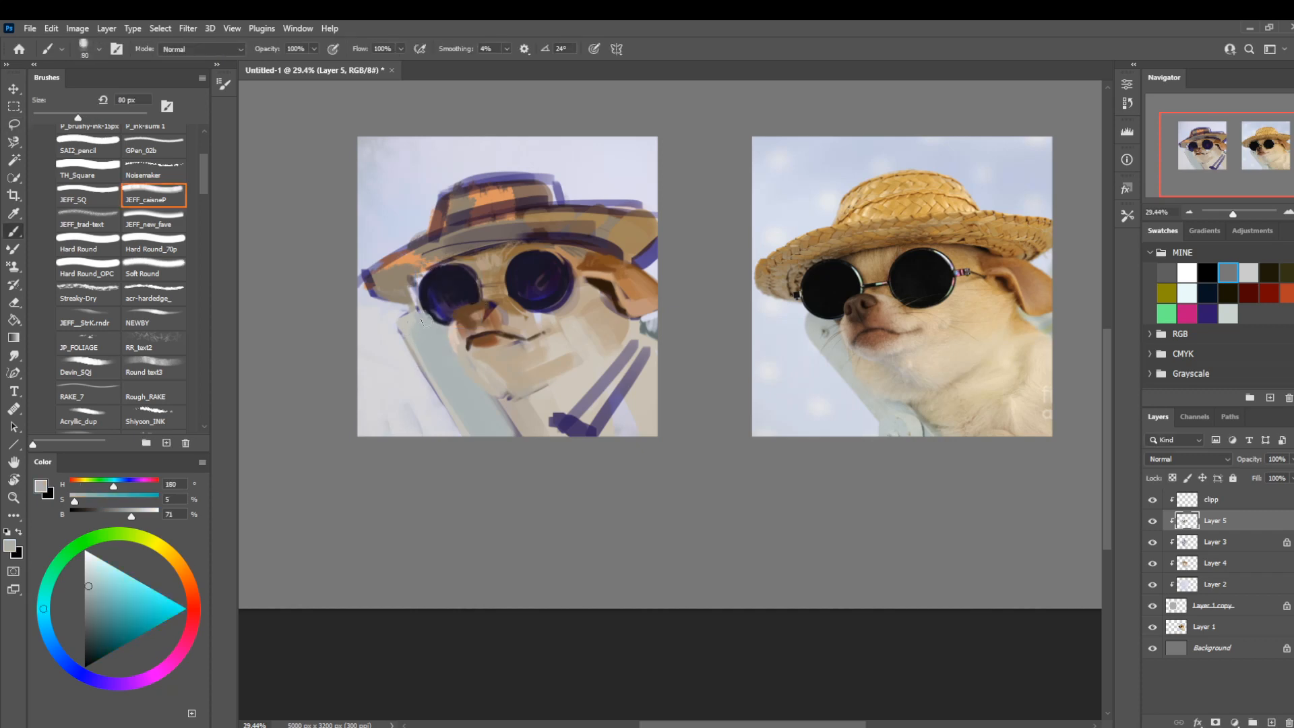
Shade the brim's underside around the outer lens with dark brown (H 34, S 31, B 39) and a deeper brown.
alt+click(474, 258)
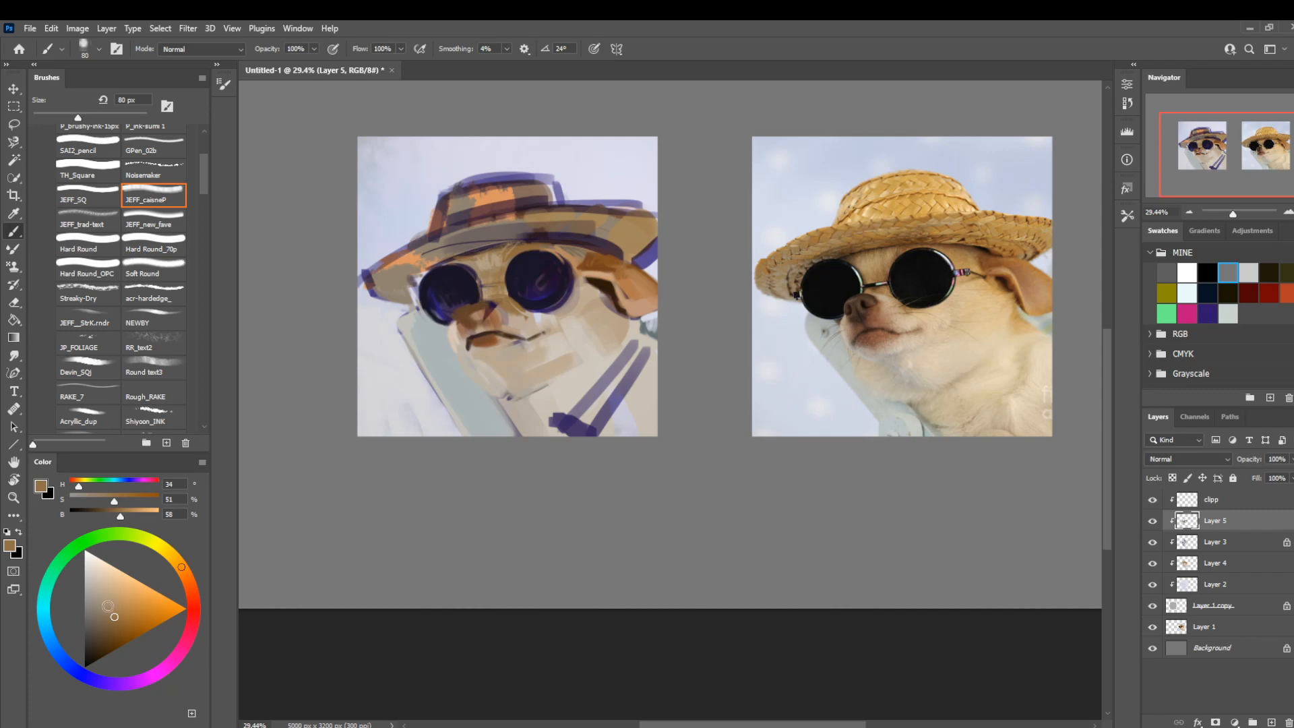
click(97, 630)
key(bracketleft)
key(bracketleft)
key(bracketleft)
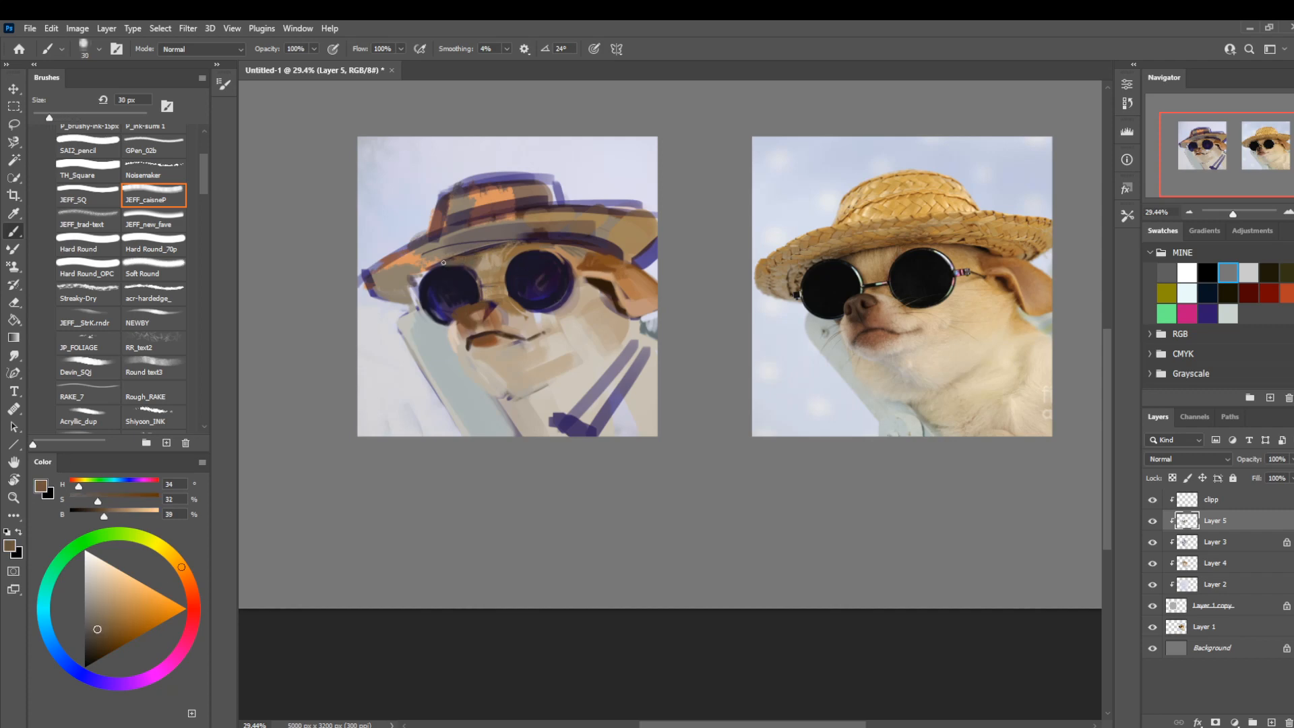
key(bracketleft)
click(93, 645)
mouse_move(418, 277)
mouse_down()
mouse_move(461, 256)
mouse_move(412, 302)
mouse_up()
key(bracketright)
key(bracketright)
mouse_move(421, 278)
mouse_down()
mouse_move(418, 306)
mouse_move(434, 270)
mouse_up()
Darken the outer lens with black (H 254, S 14, B 0) using the Hard Round_70p brush.
alt+click(455, 288)
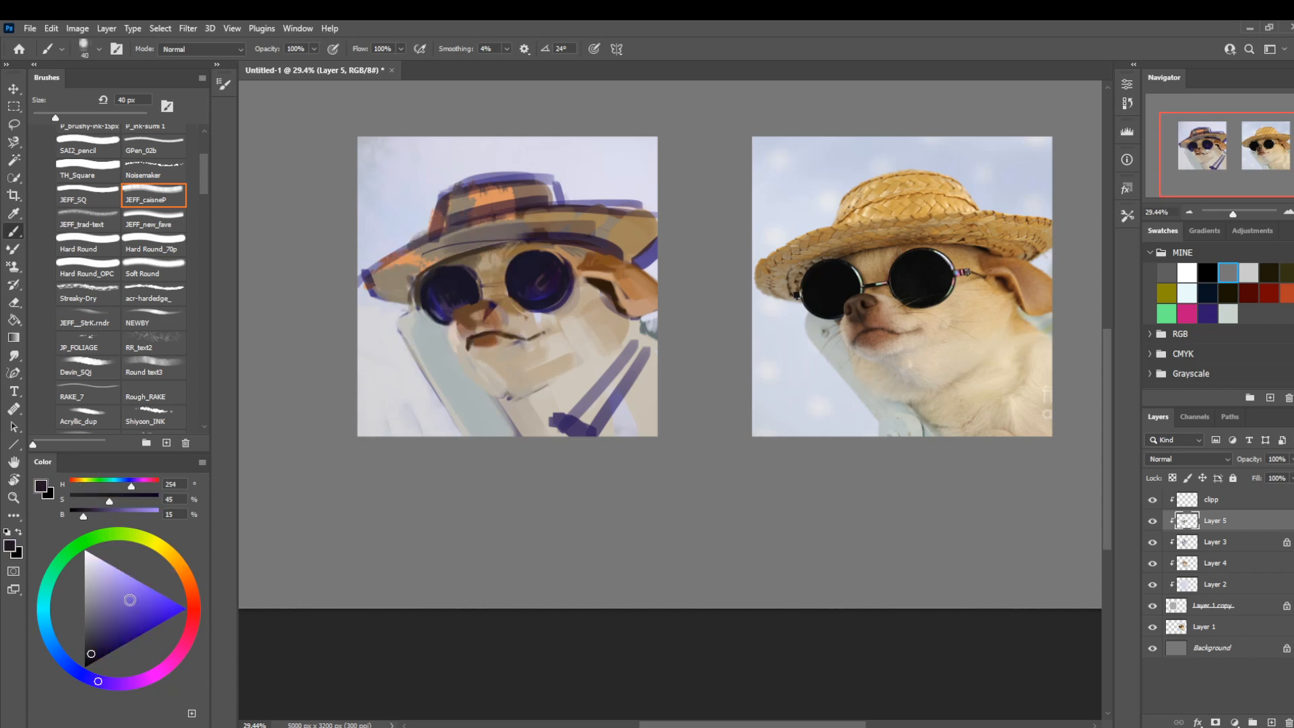
click(153, 244)
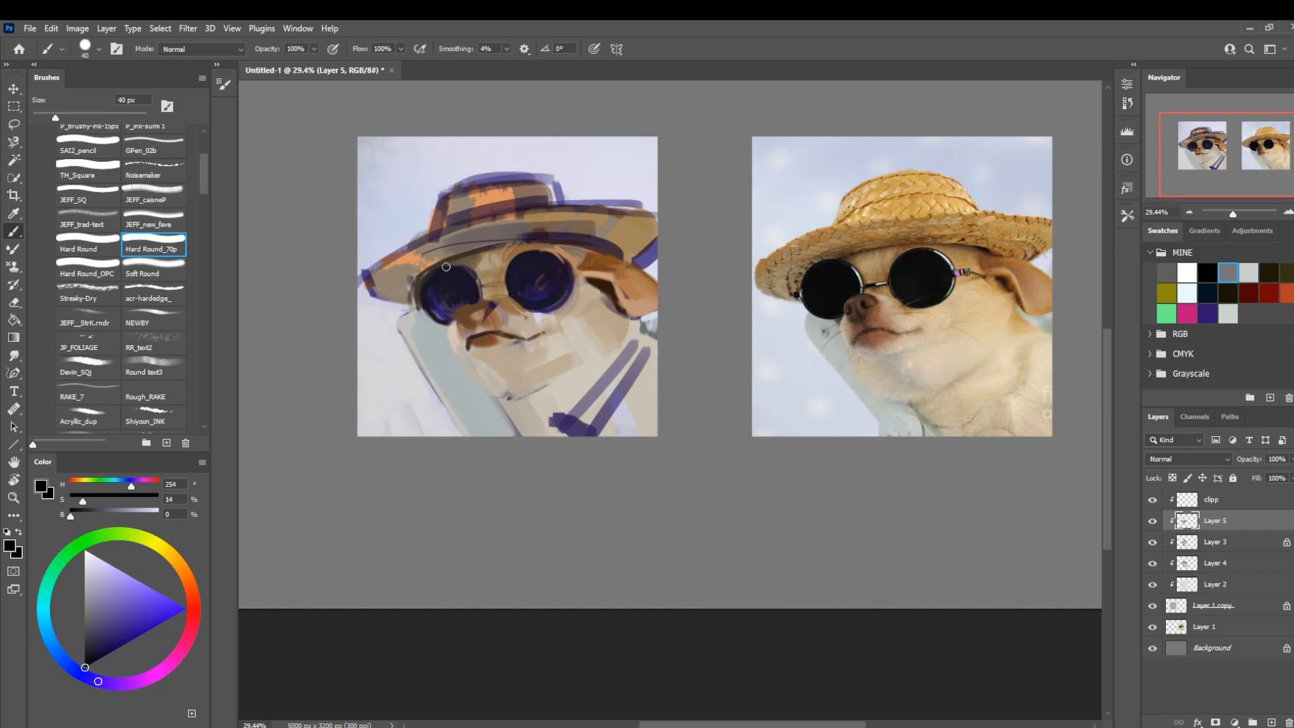
key(bracketright)
key(bracketright)
mouse_move(465, 273)
mouse_down()
mouse_move(427, 294)
mouse_move(433, 304)
mouse_move(458, 274)
mouse_move(469, 298)
mouse_move(454, 271)
mouse_up()
key(bracketleft)
key(bracketleft)
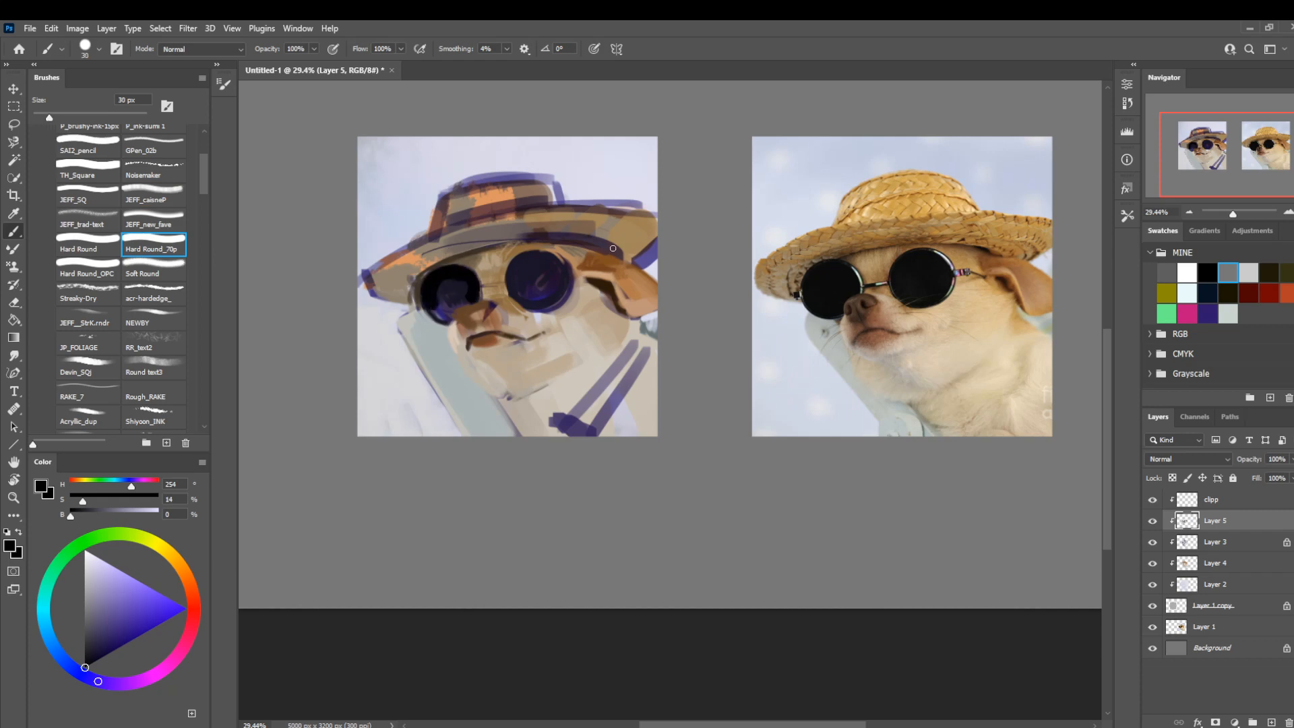
Darken the lens nearest the ear with black (H 254, S 14, B 0) at 60 px.
key(bracketright)
key(bracketright)
key(bracketright)
mouse_move(544, 296)
mouse_down()
mouse_move(559, 273)
mouse_move(549, 295)
mouse_up()
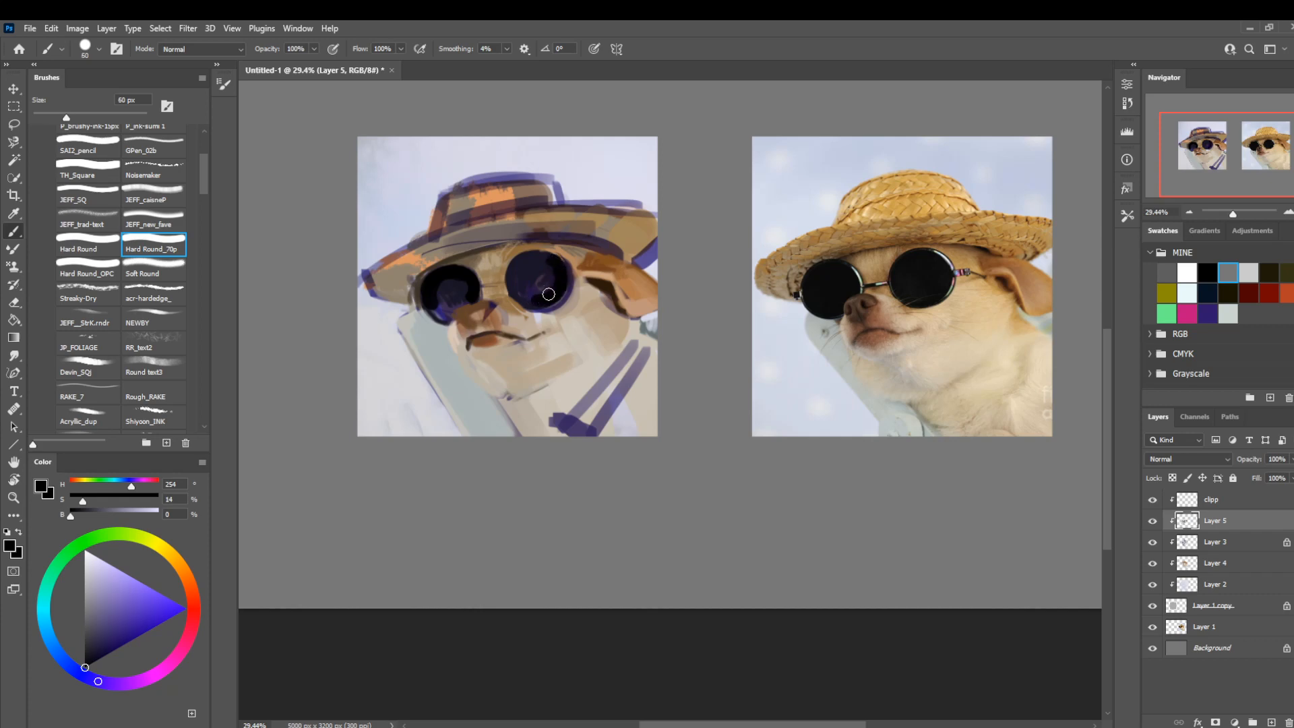
Trim the lower edge of the lens nearest the ear with tan (H 35, S 23, B 74) at 45 px.
alt+click(576, 297)
key(bracketleft)
key(bracketleft)
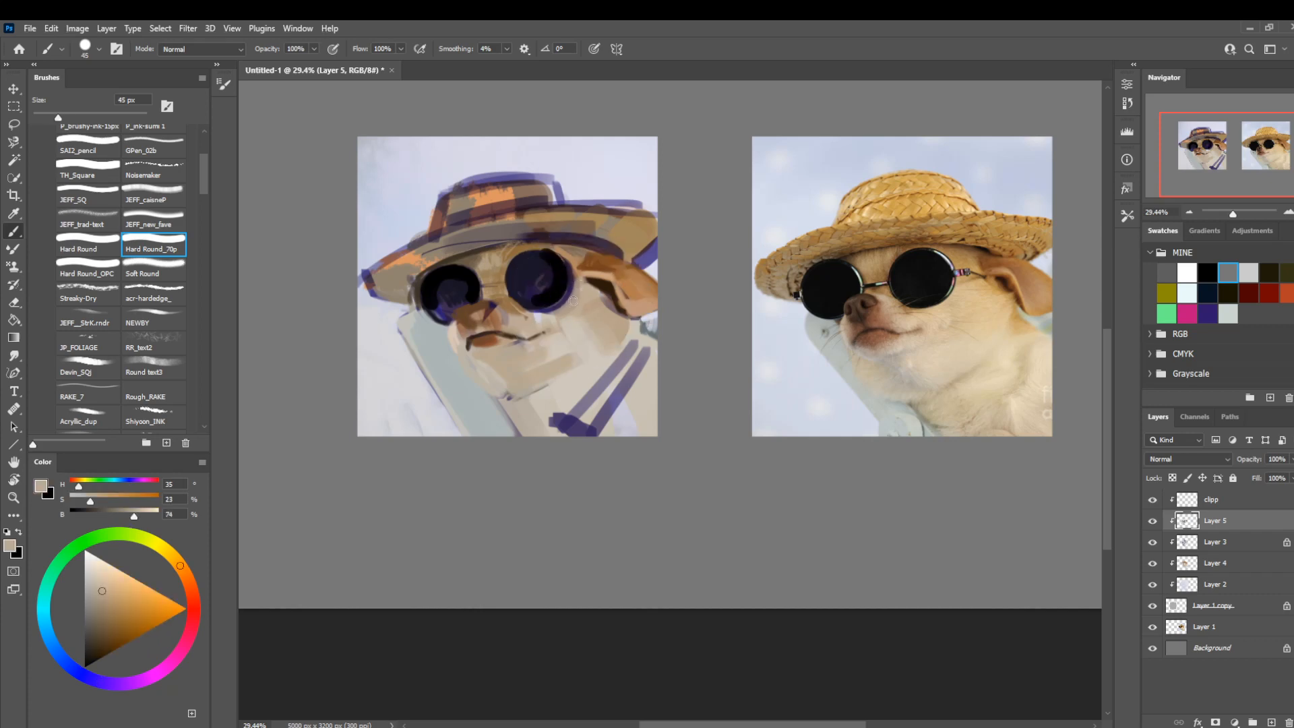
drag(552, 310, 576, 289)
Sharpen that lens's rim with the Hard Round brush, using brown (H 35, S 31, B 61), black and tan (H 33, S 22, B 72).
click(104, 606)
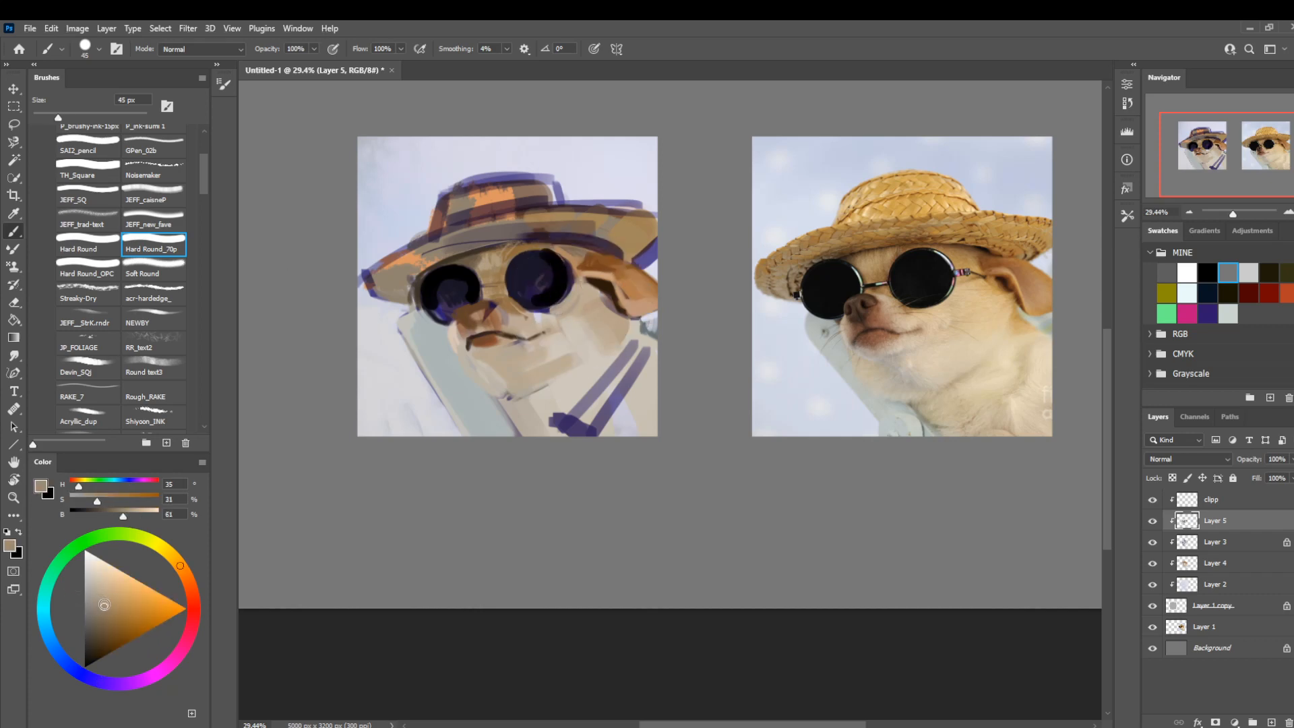
click(83, 242)
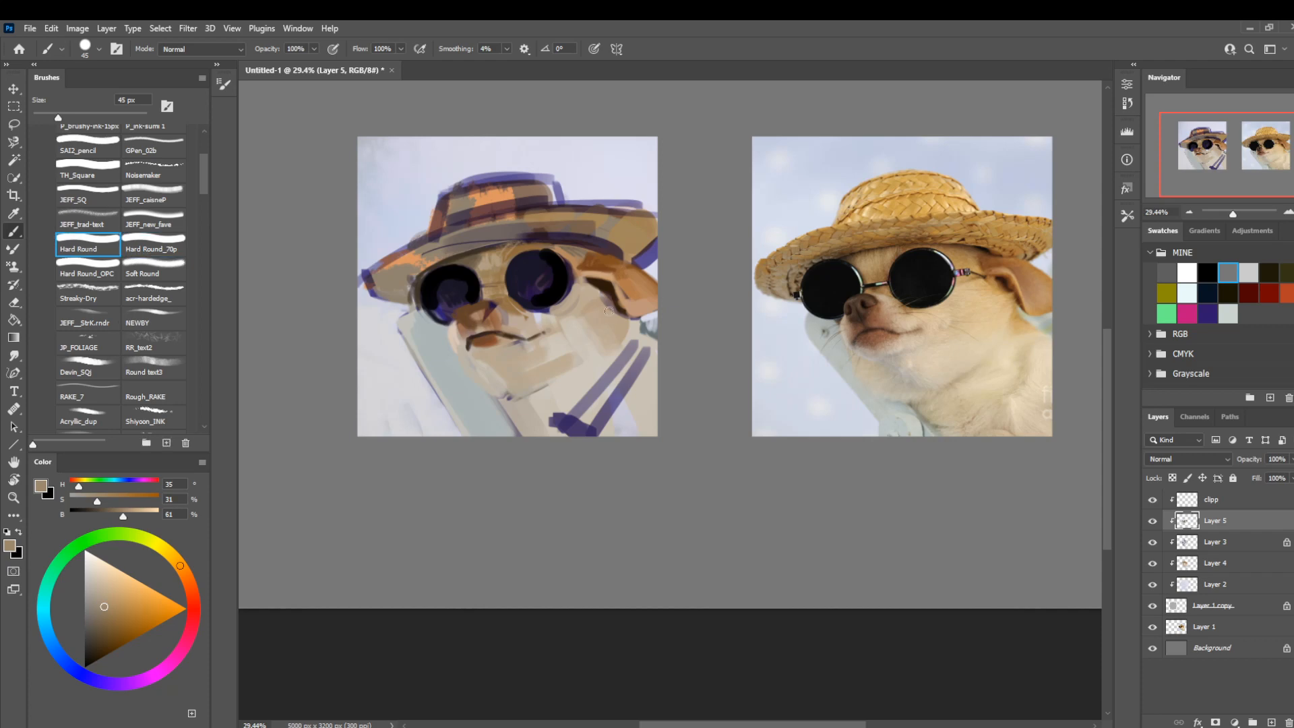
key(bracketleft)
key(bracketleft)
alt+click(560, 294)
key(bracketleft)
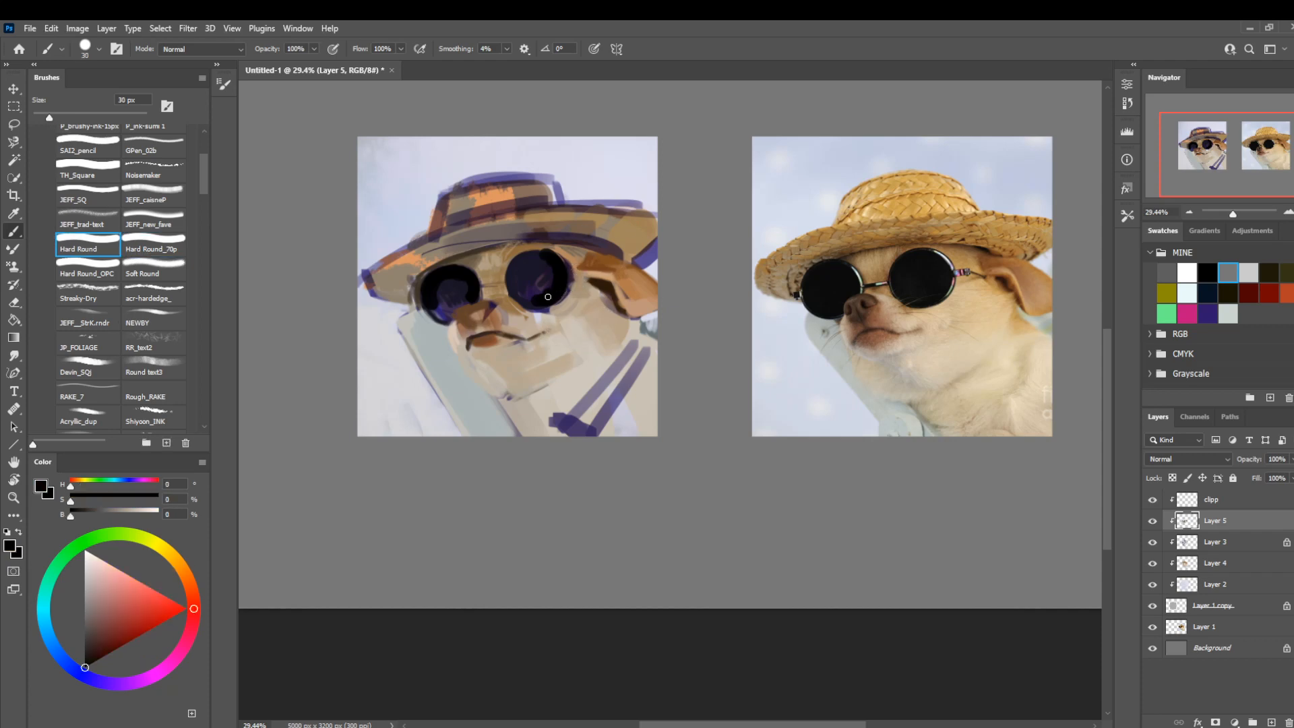
key(bracketleft)
alt+click(567, 304)
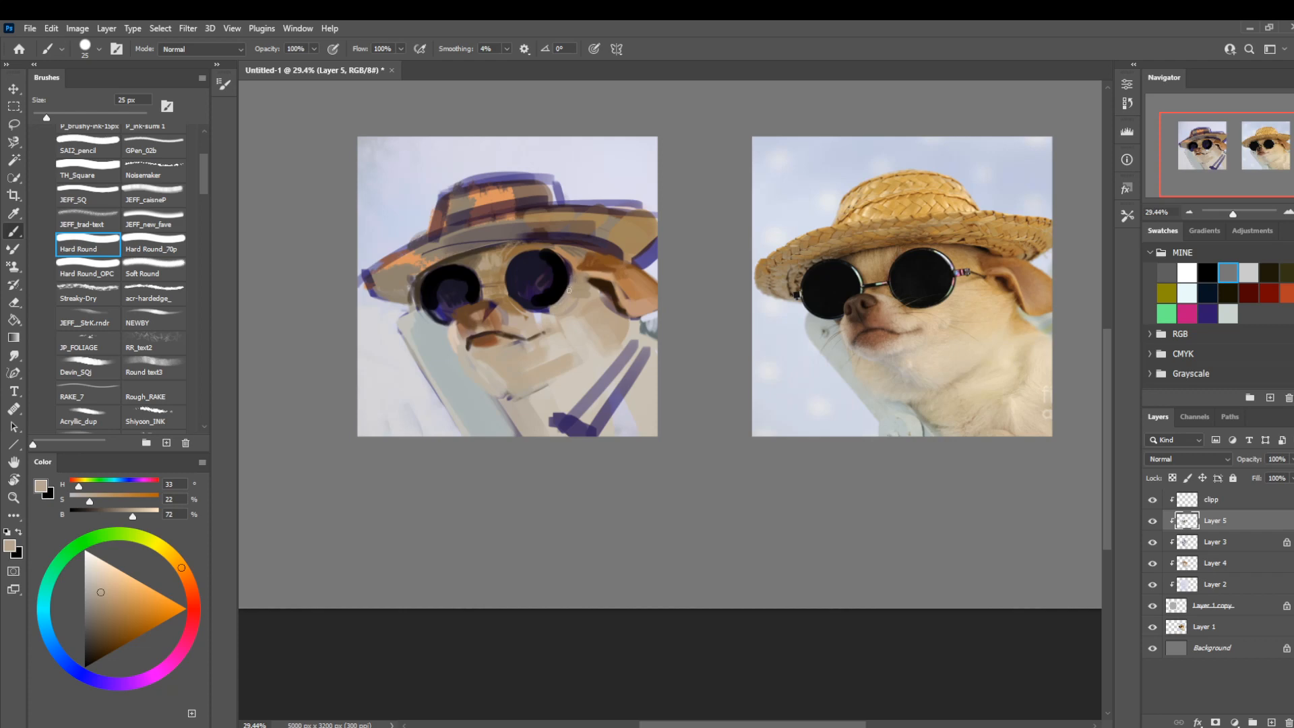
Rework the temple between lens and ear with dark maroon (H 342, S 39, B 20) and warm tan (H 29, S 46, B 71) at 60 px.
key(bracketright)
key(bracketright)
key(bracketright)
key(bracketright)
alt+click(573, 244)
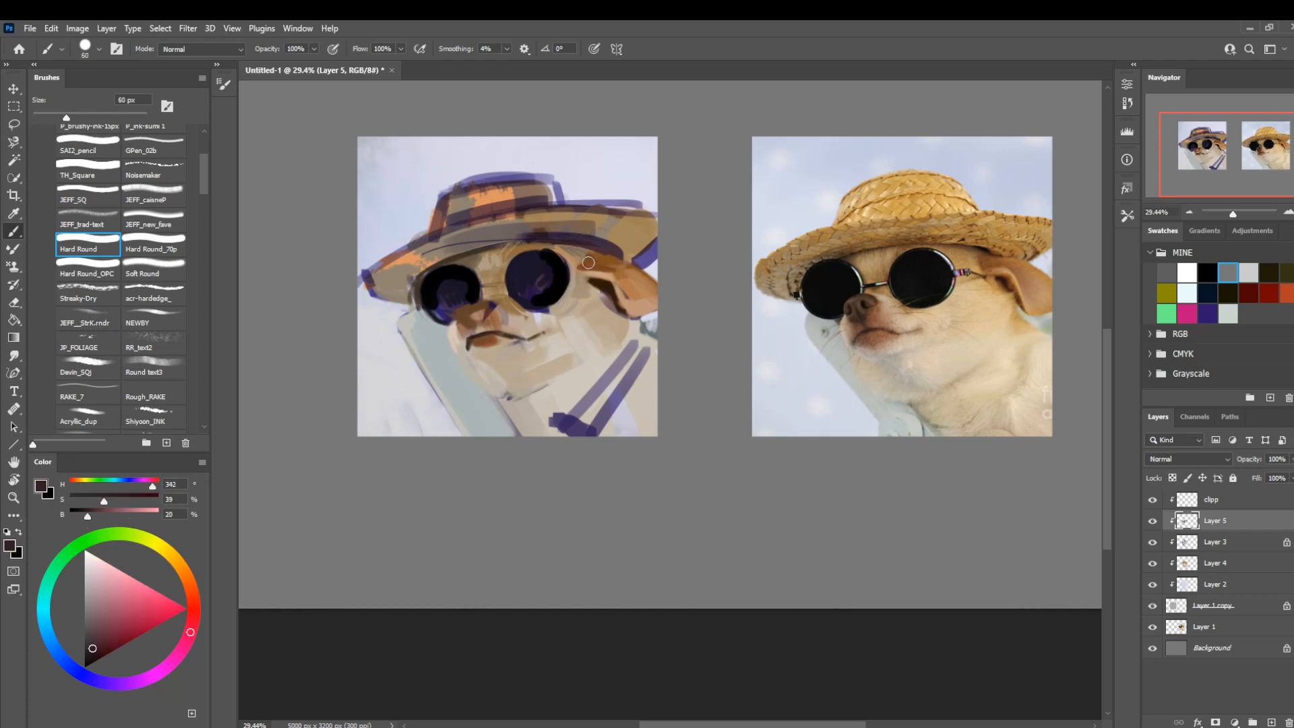
alt+click(579, 264)
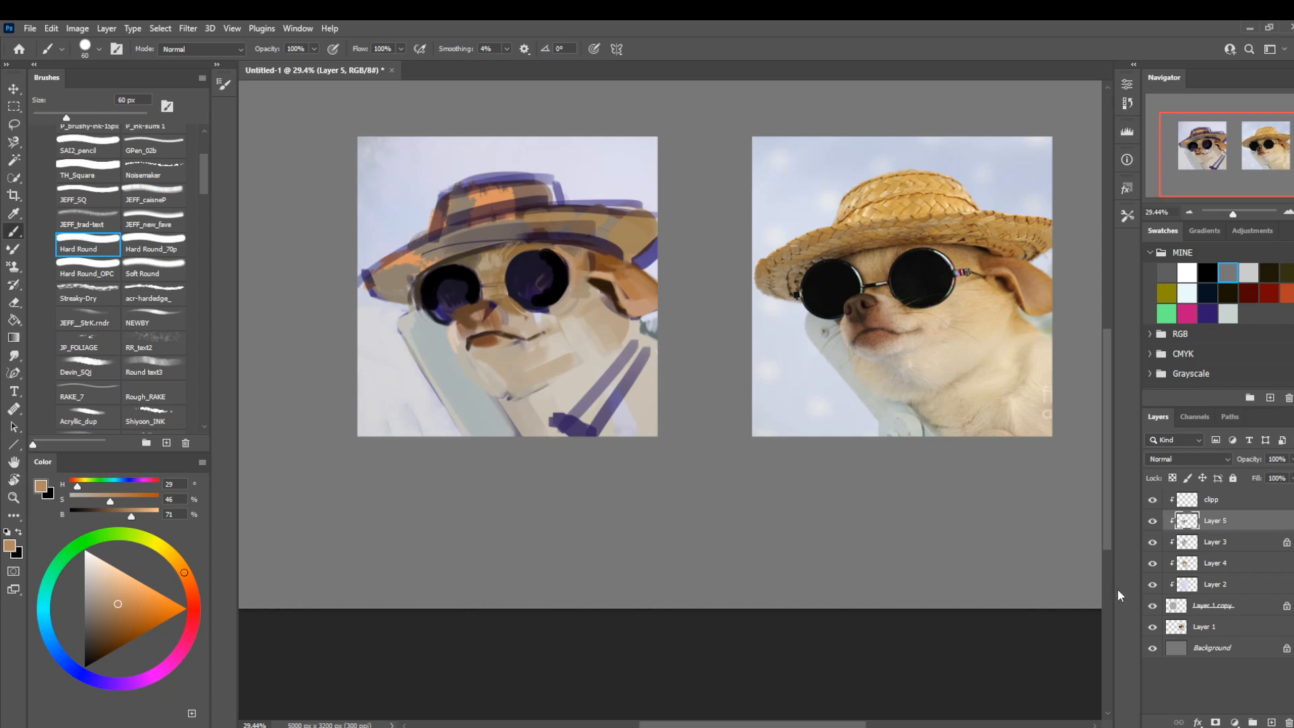
Toggle Layer 3's visibility to compare and flip the canvas view horizontally back to its original orientation.
click(1152, 539)
click(1152, 539)
key(ctrl+shift+h)
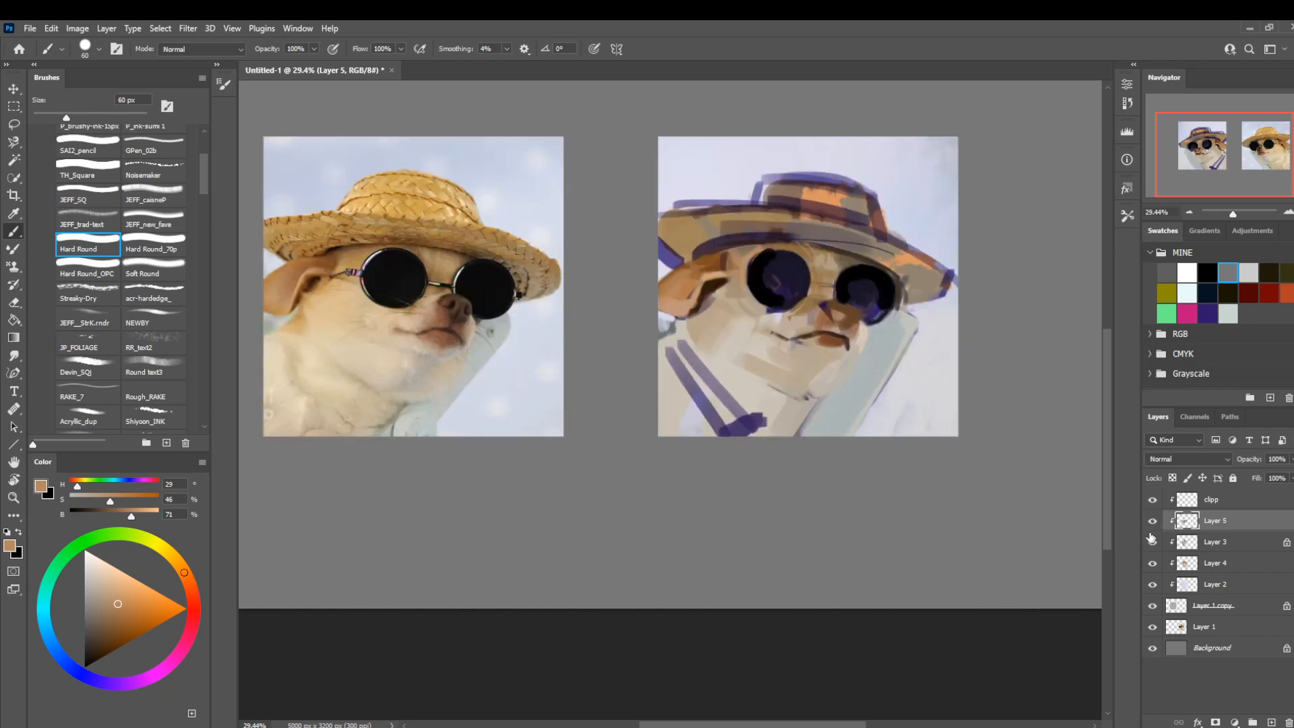
Darken the lens beside the nose in black with Hard Round_70p at 50 px, then sample brown and tan near the bridge at 30 px.
click(147, 248)
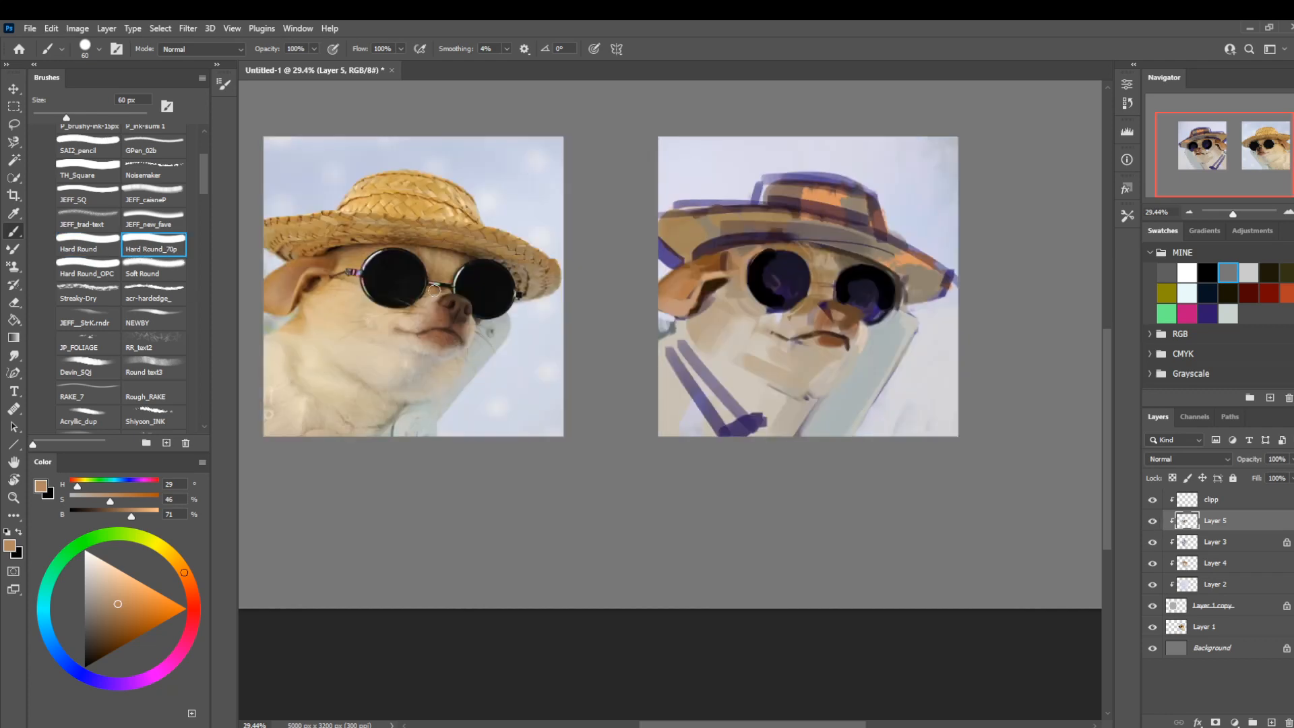
click(87, 668)
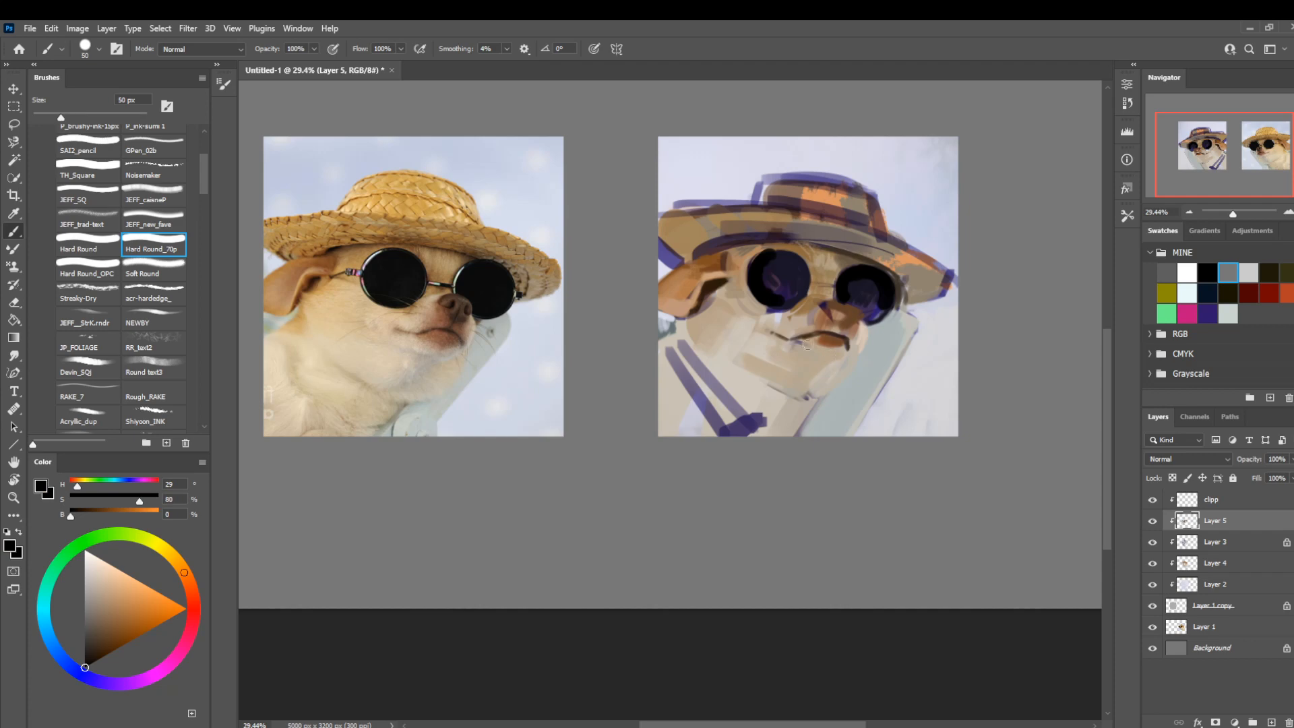
key(bracketleft)
key(bracketleft)
key(bracketright)
key(bracketleft)
key(bracketleft)
key(bracketleft)
key(bracketright)
alt+click(811, 301)
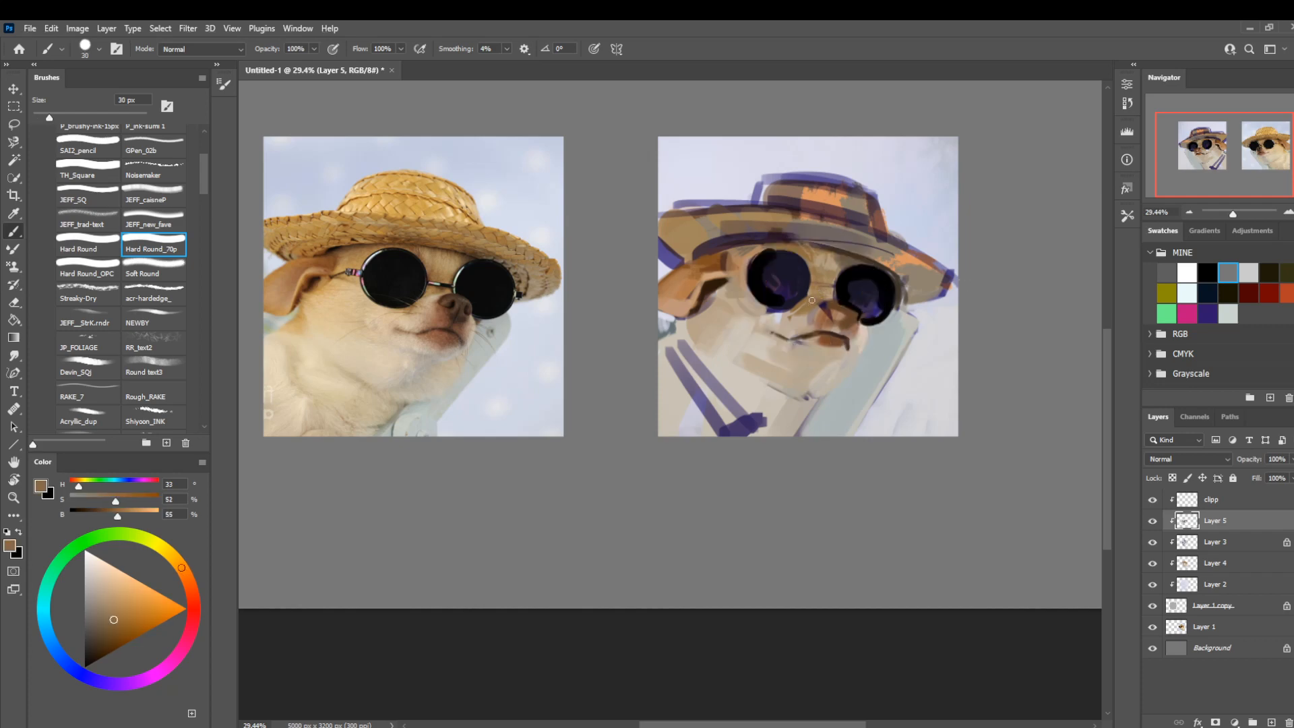
alt+click(802, 318)
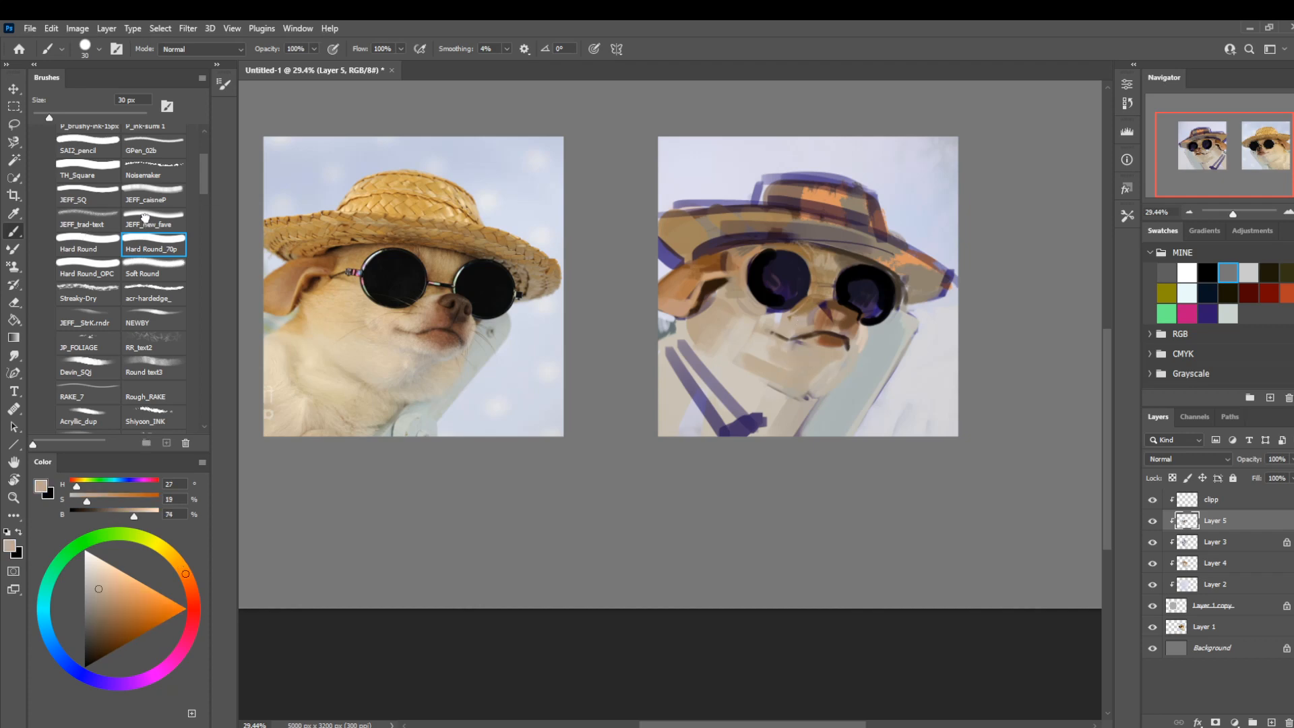
Reshape the dog's nose in dark brown (H 27, S 34, B 25) with the JEFF_new_fave brush at 35 px.
key(comma)
key(comma)
key(bracketright)
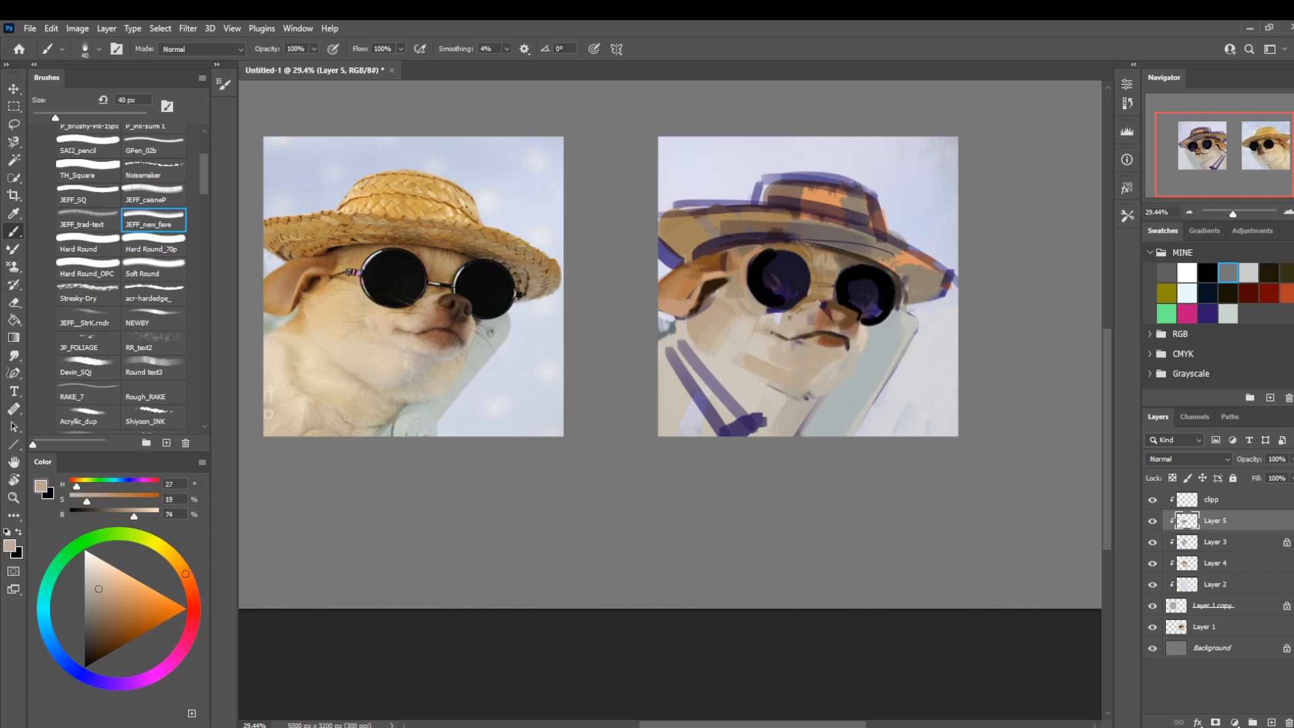
alt+click(850, 315)
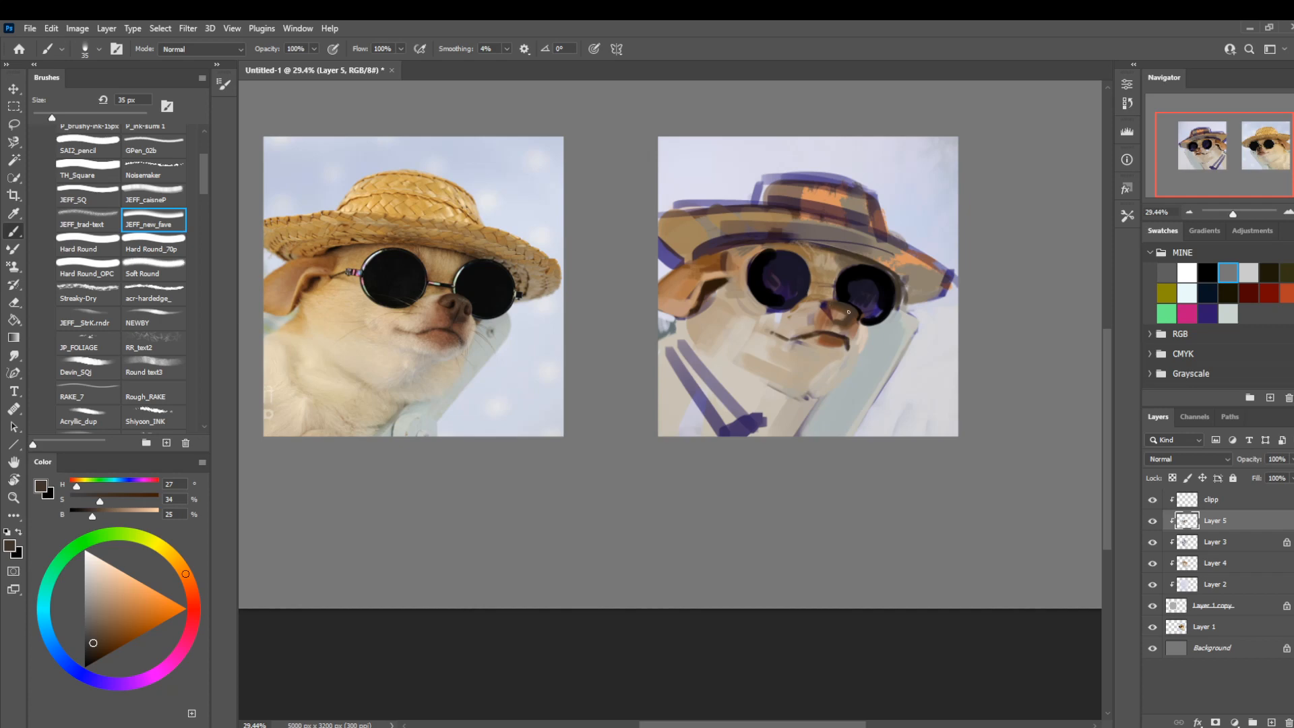
drag(841, 318, 840, 309)
Soften the muzzle below the nose with muted tan (H 29, S 17, B 65) at 50 px.
alt+click(857, 341)
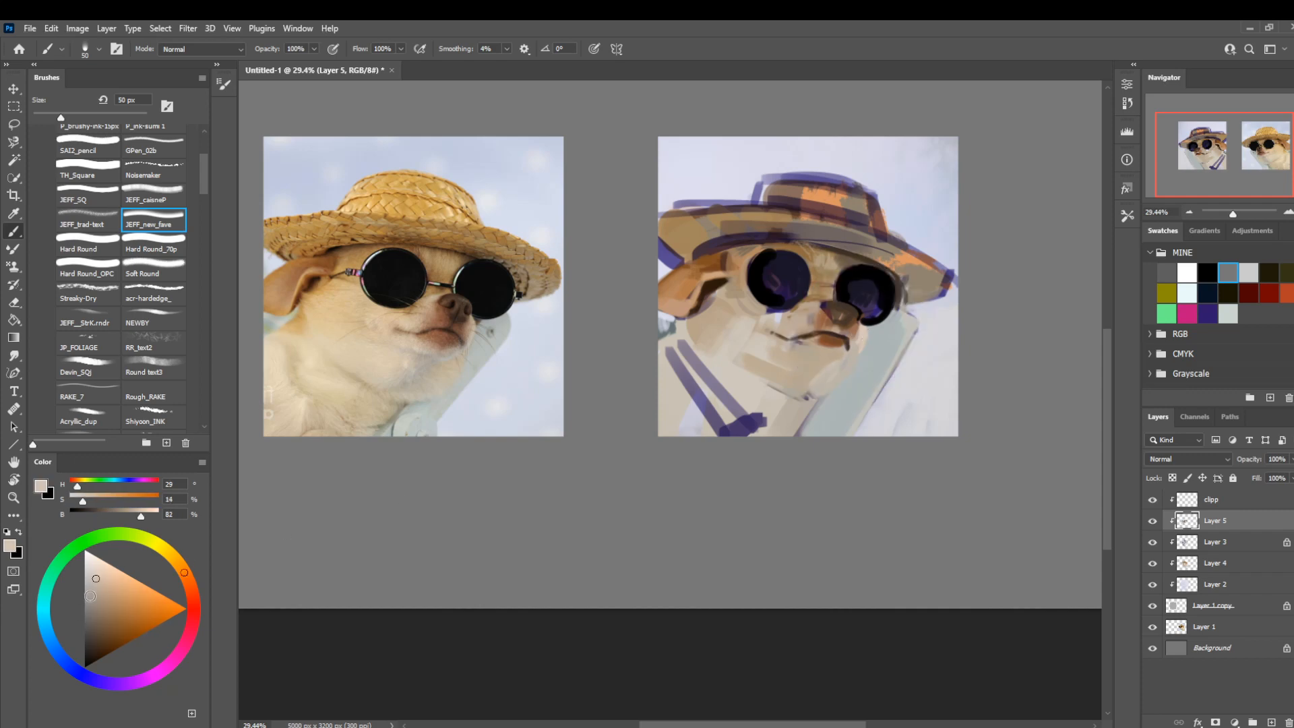
drag(90, 595, 96, 596)
drag(856, 341, 856, 344)
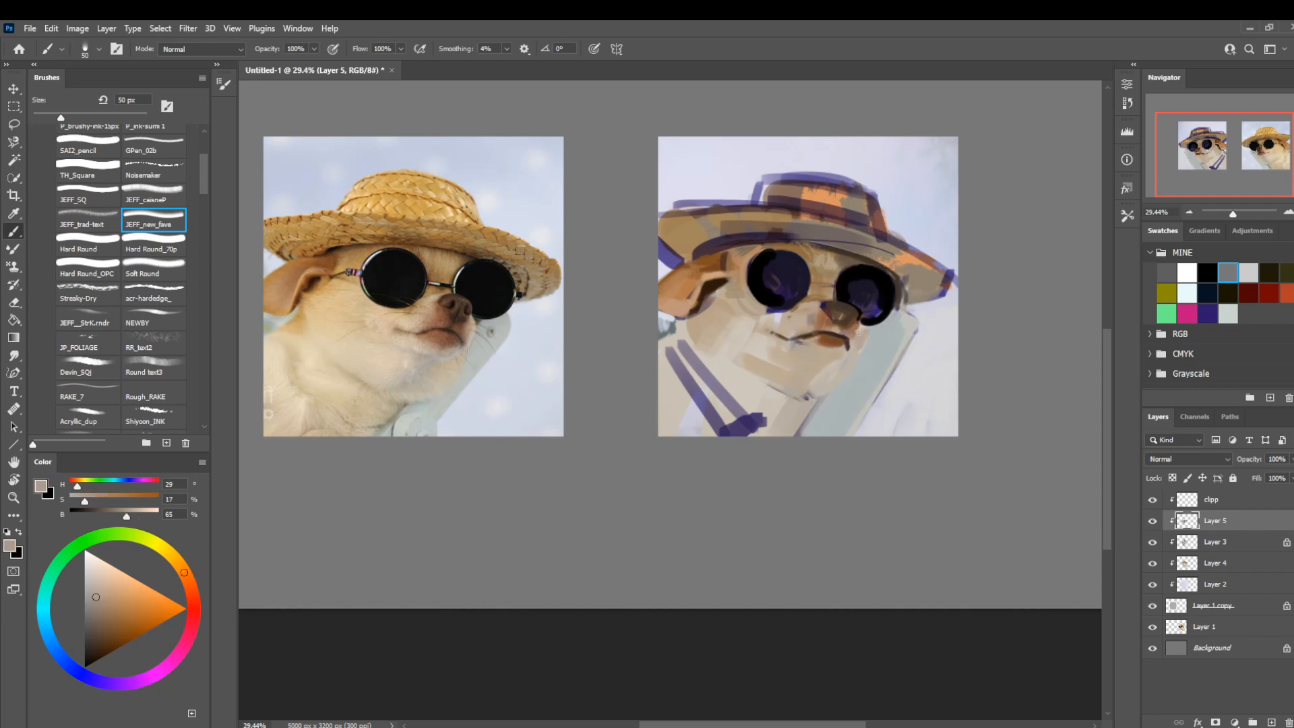
alt+click(856, 343)
Refine the muzzle's outer edge with light gray (H 180, S 5, B 71) and dark brown (H 27, S 39, B 27) down to 25 px.
key(bracketleft)
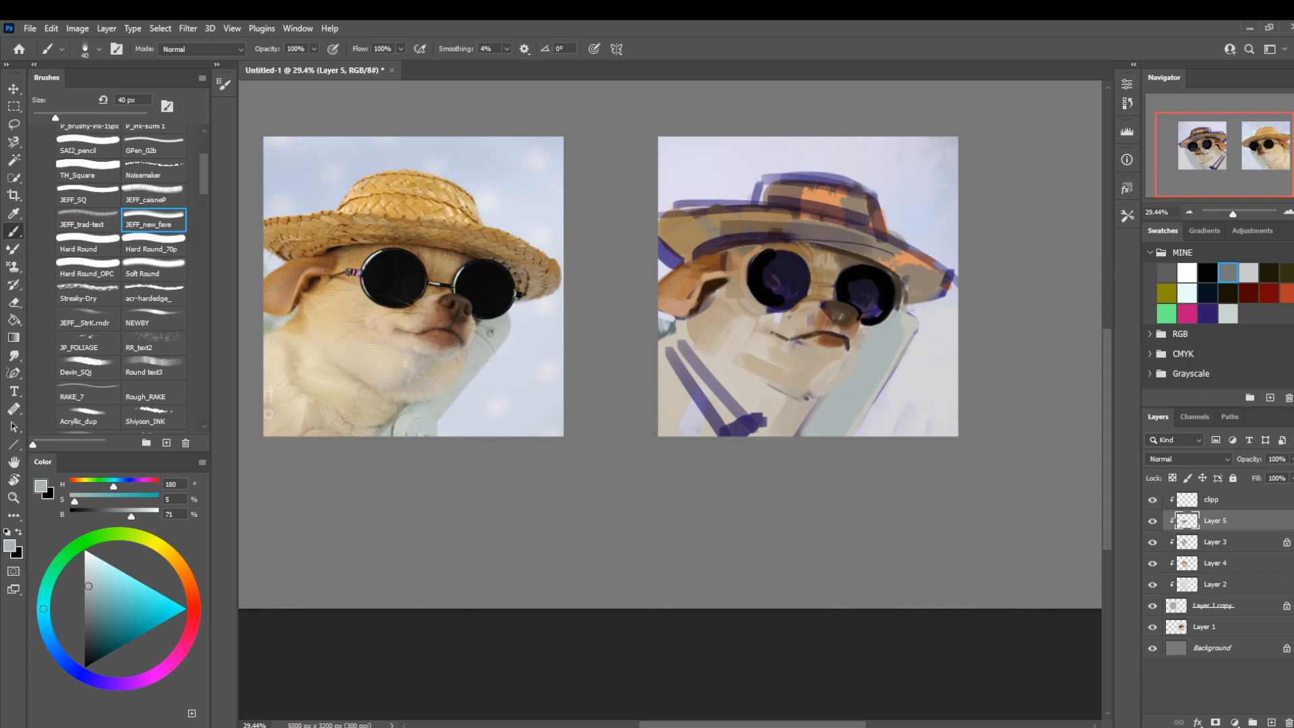
alt+click(853, 340)
key(bracketleft)
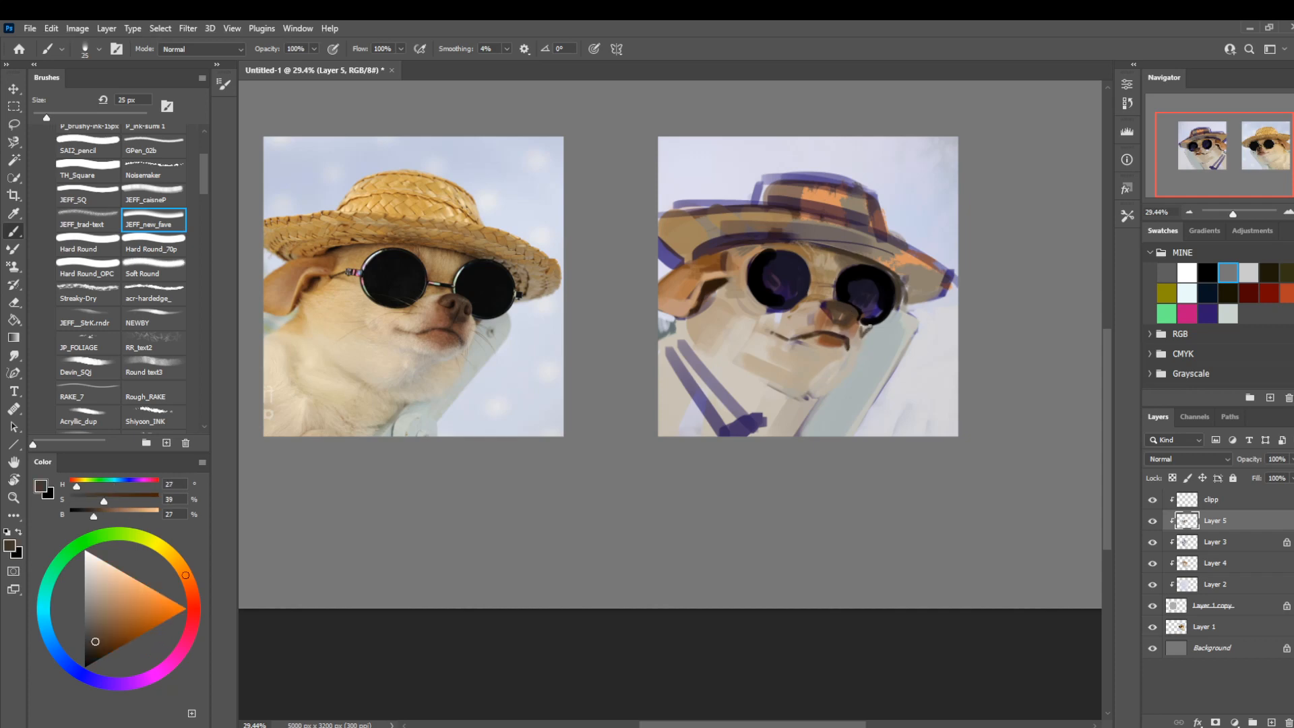
alt+click(870, 342)
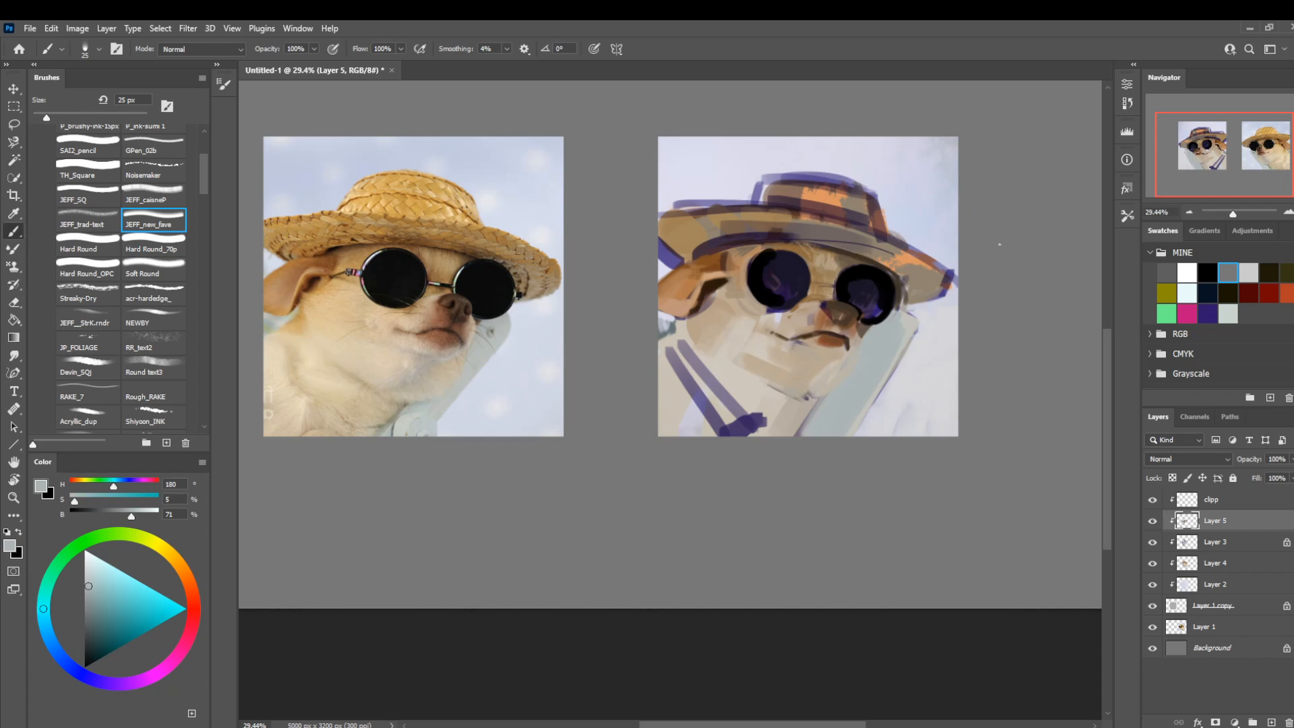
alt+click(861, 331)
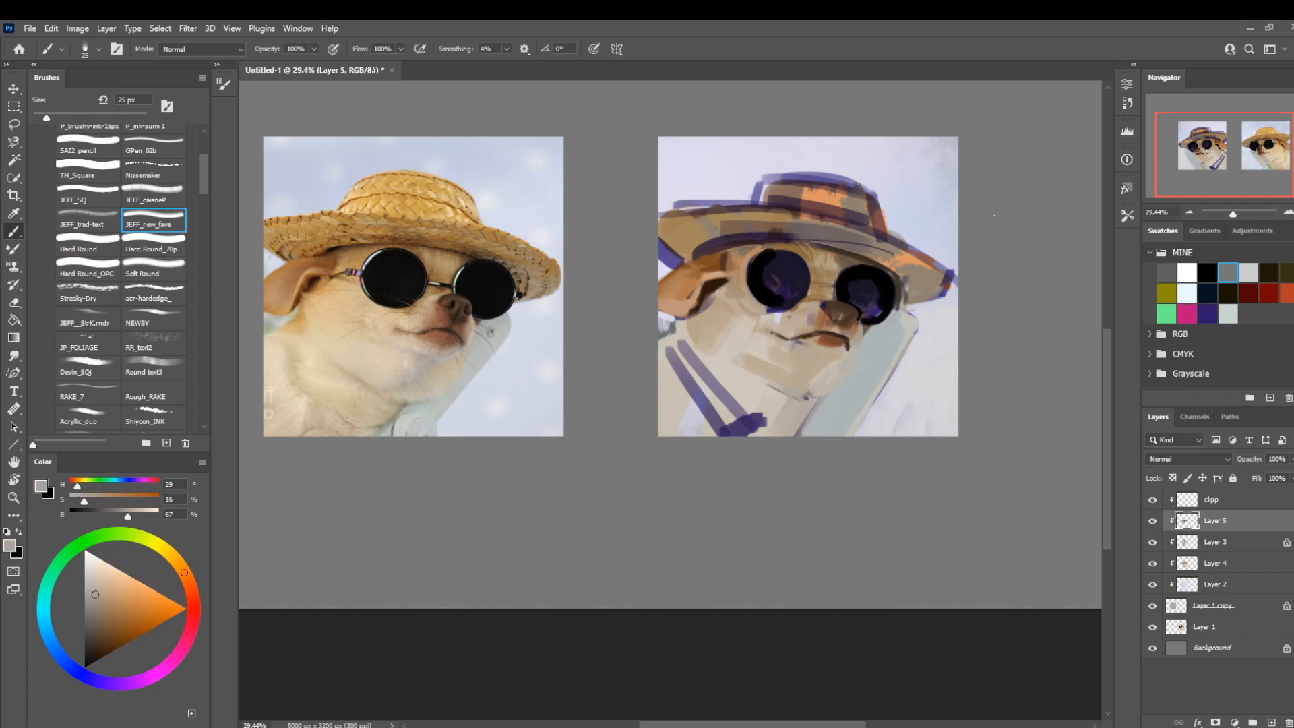
Rework the fur between the lenses and nose with tan (H 29, S 16, B 67) at 60 px and brown (H 34, S 50, B 58) at 50 px.
key(bracketright)
key(bracketright)
key(bracketright)
alt+click(816, 294)
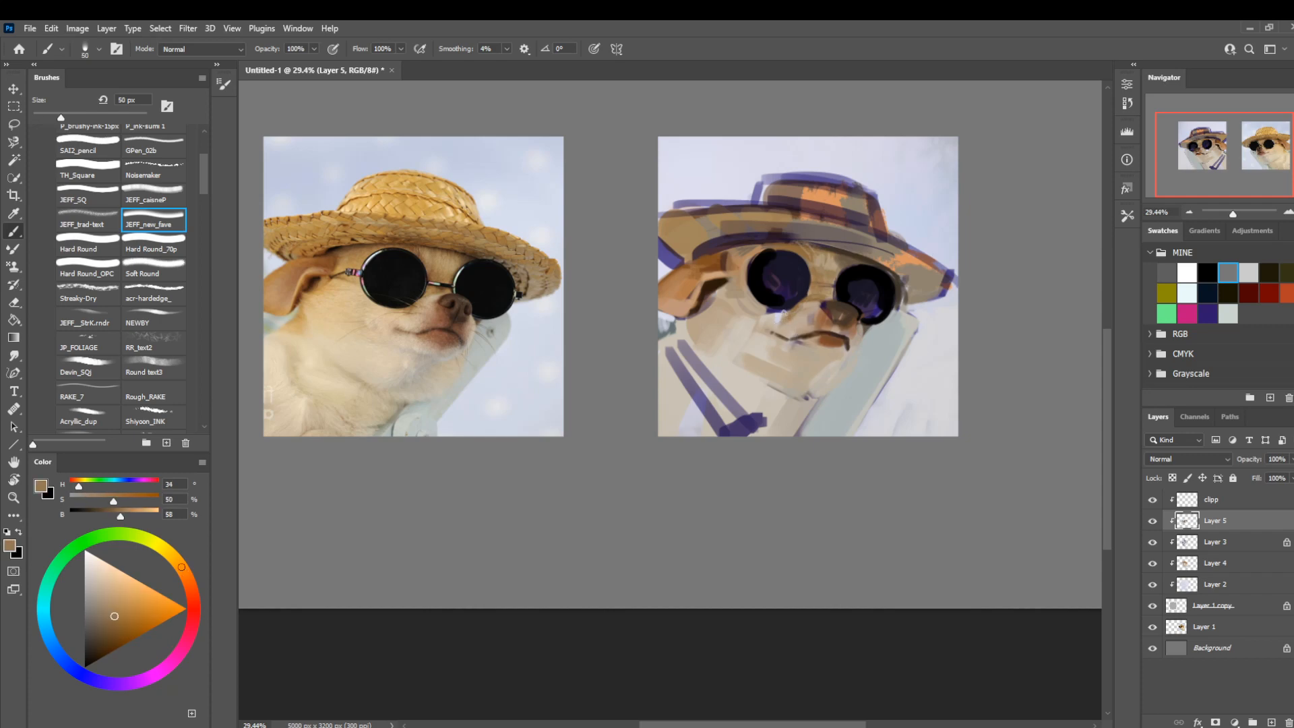
Trim the upper edge of the lens nearest the ear with tan (H 28, S 18, B 74) at 40 px and brown (H 33, S 46, B 60) at 30 px.
alt+click(794, 361)
key(bracketleft)
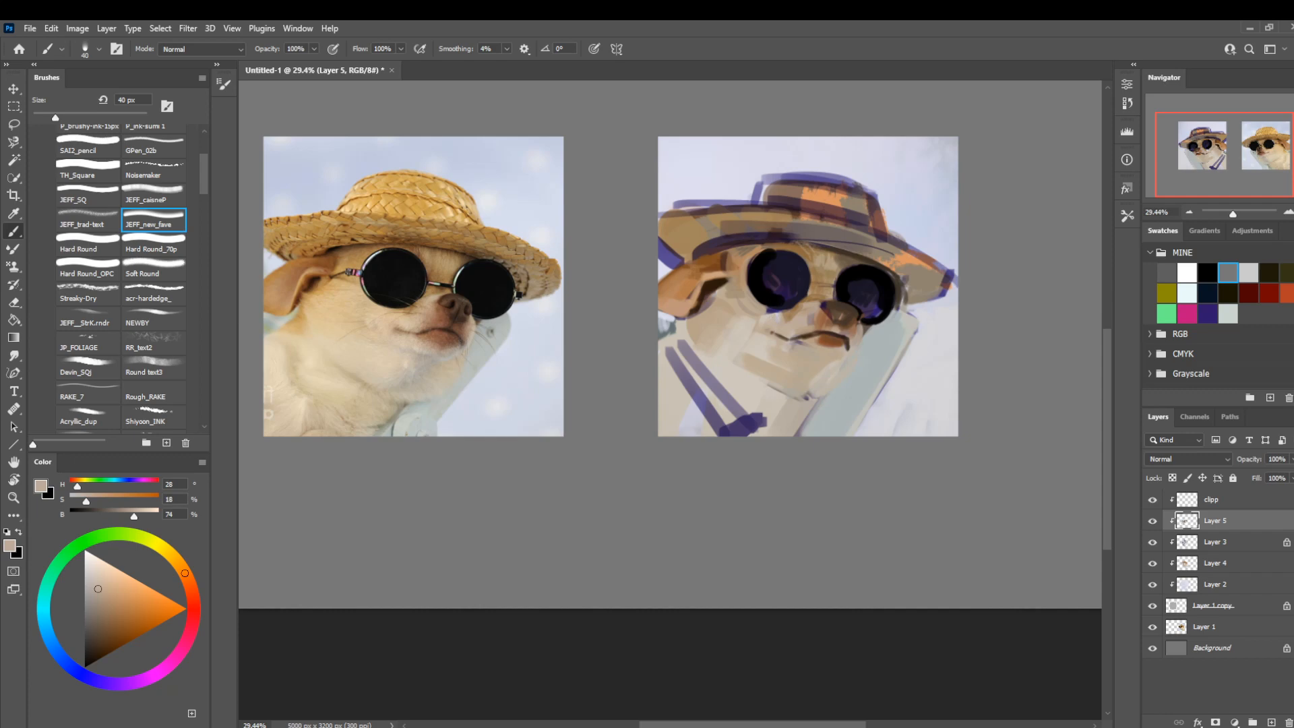
alt+click(777, 255)
key(bracketleft)
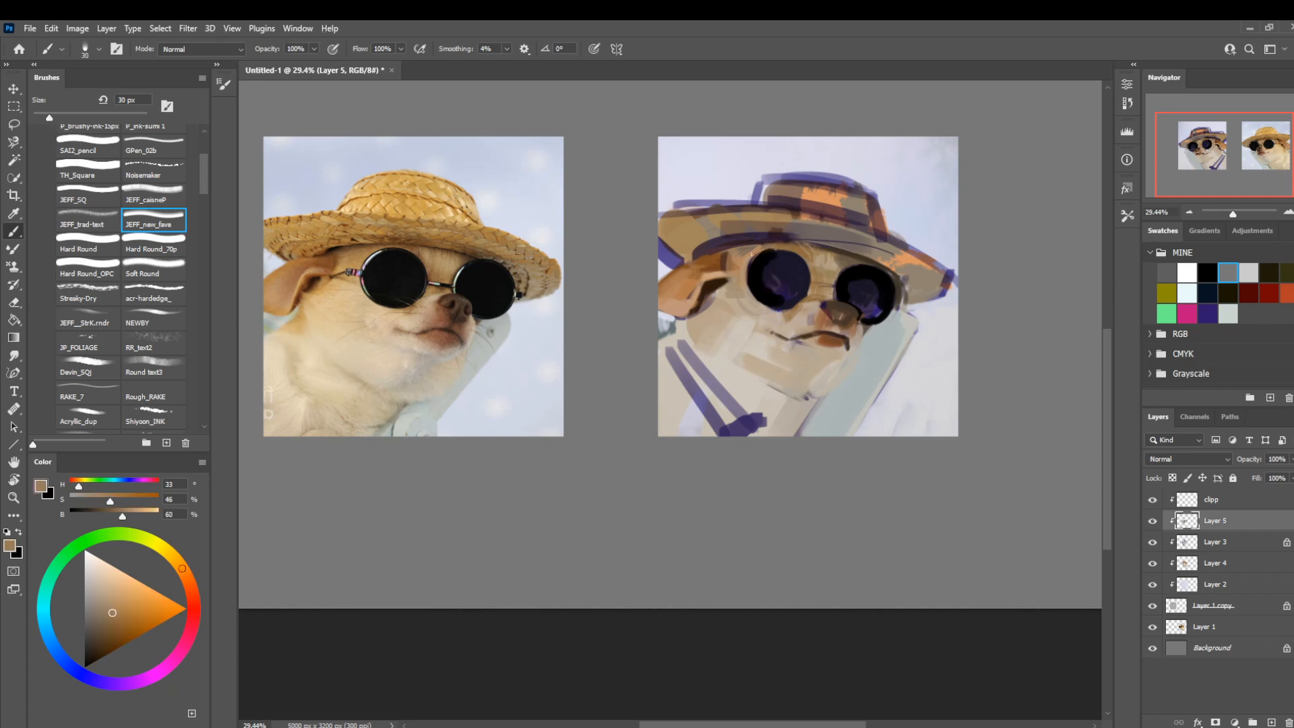
alt+click(786, 257)
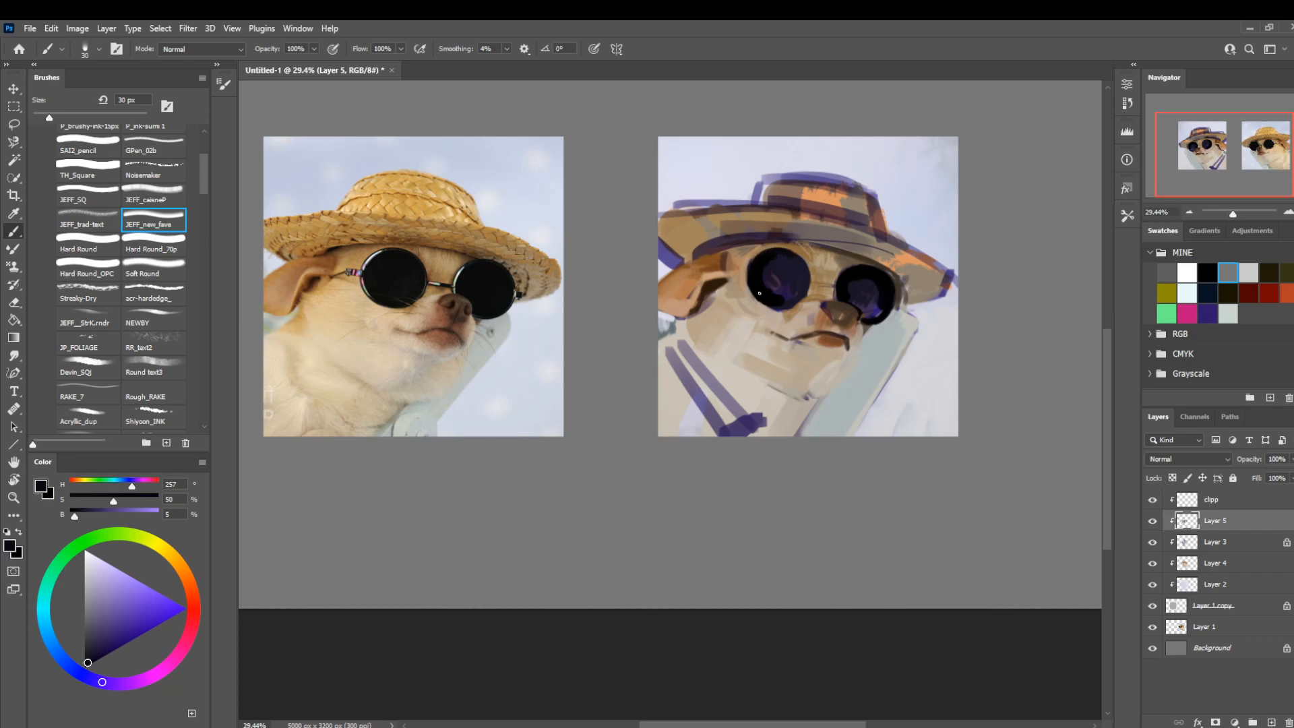
Undo the lower-edge stroke on the lens nearest the ear and round out its rim in black with Hard Round_70p at 40 px.
drag(758, 301, 780, 312)
key(ctrl+z)
click(145, 249)
key(bracketright)
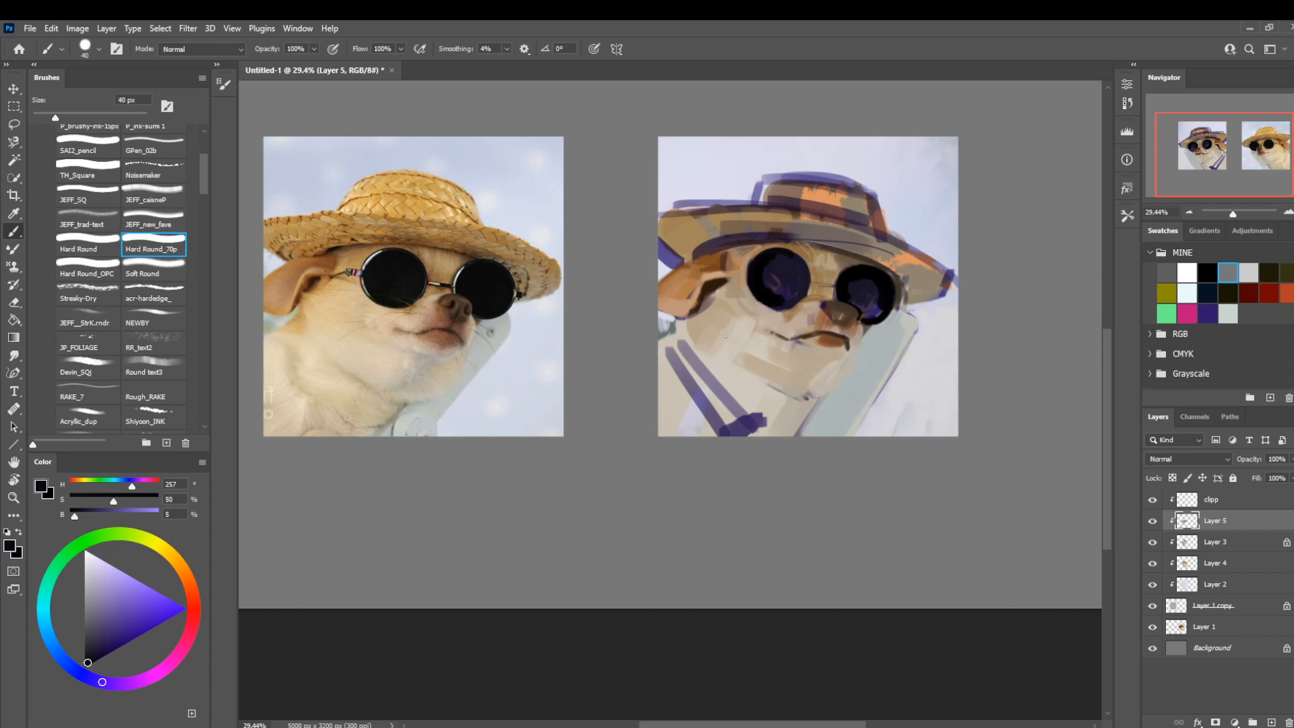
alt+click(758, 286)
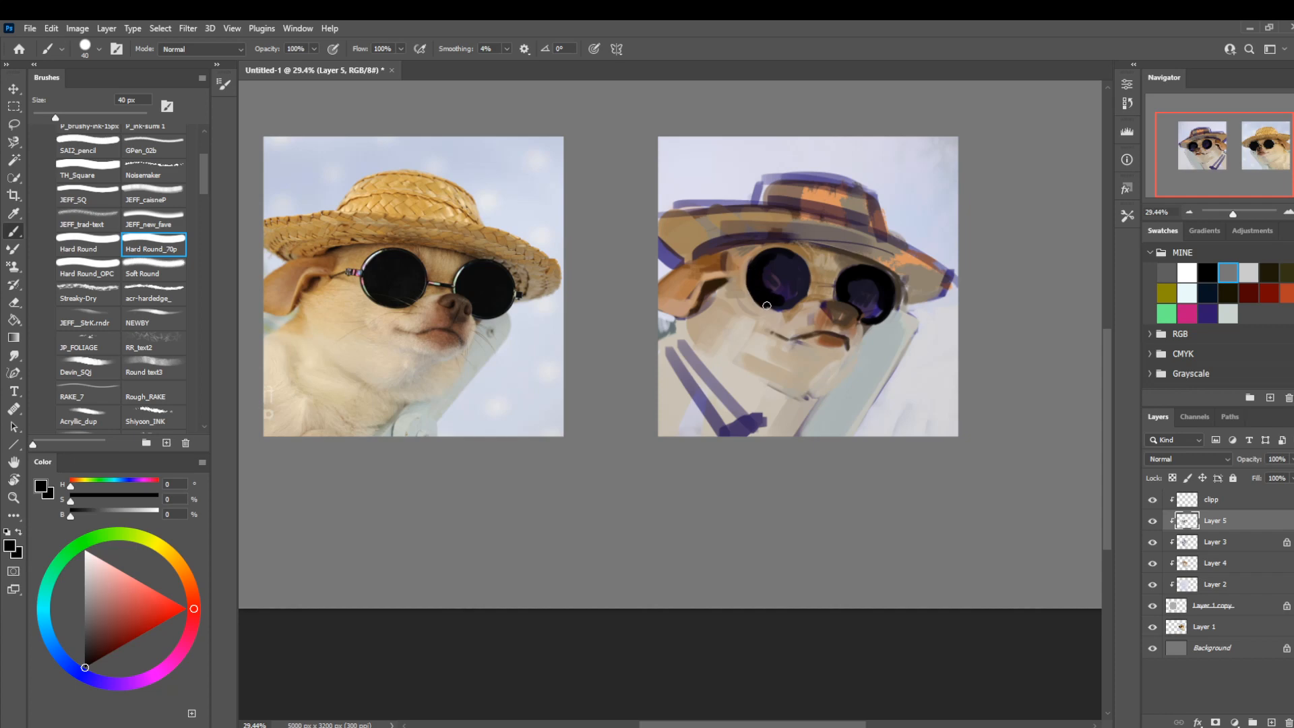
Clean up that lens's lower rim with tan (H 29, S 17, B 76) and brown (H 34, S 52, B 58), reducing the brush to 10 px.
key(alt)
alt+click(766, 314)
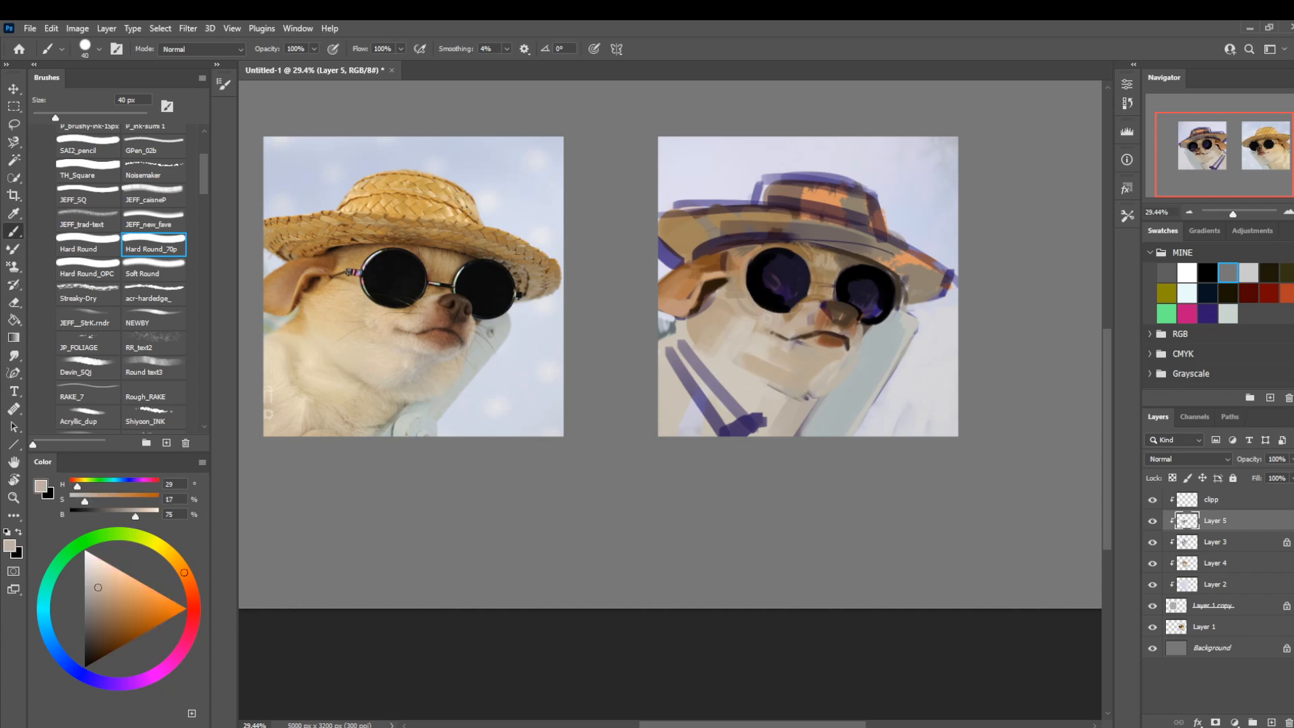
key(bracketleft)
key(bracketleft)
key(bracketleft)
key(bracketleft)
key(bracketleft)
alt+click(781, 309)
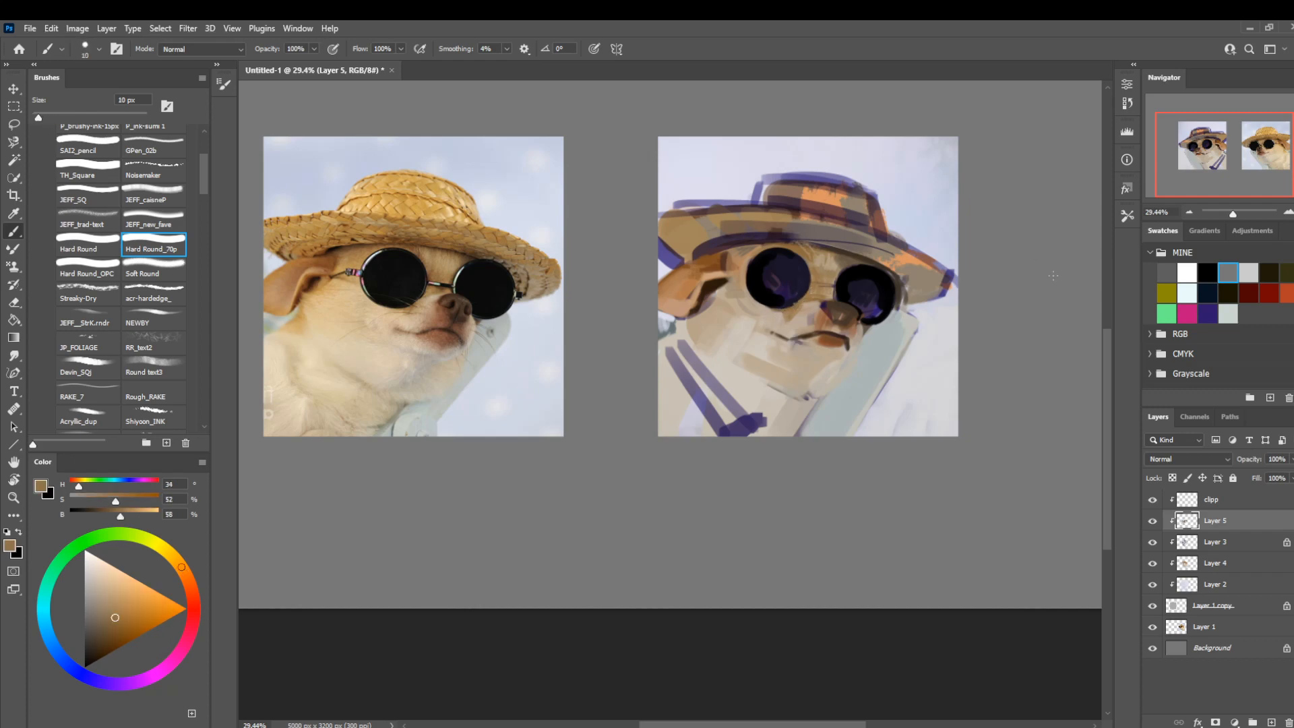
Draw the sunglasses' bridge between the two lenses in black, starting with the brush at 20 px.
key(bracketright)
key(bracketright)
alt+click(840, 289)
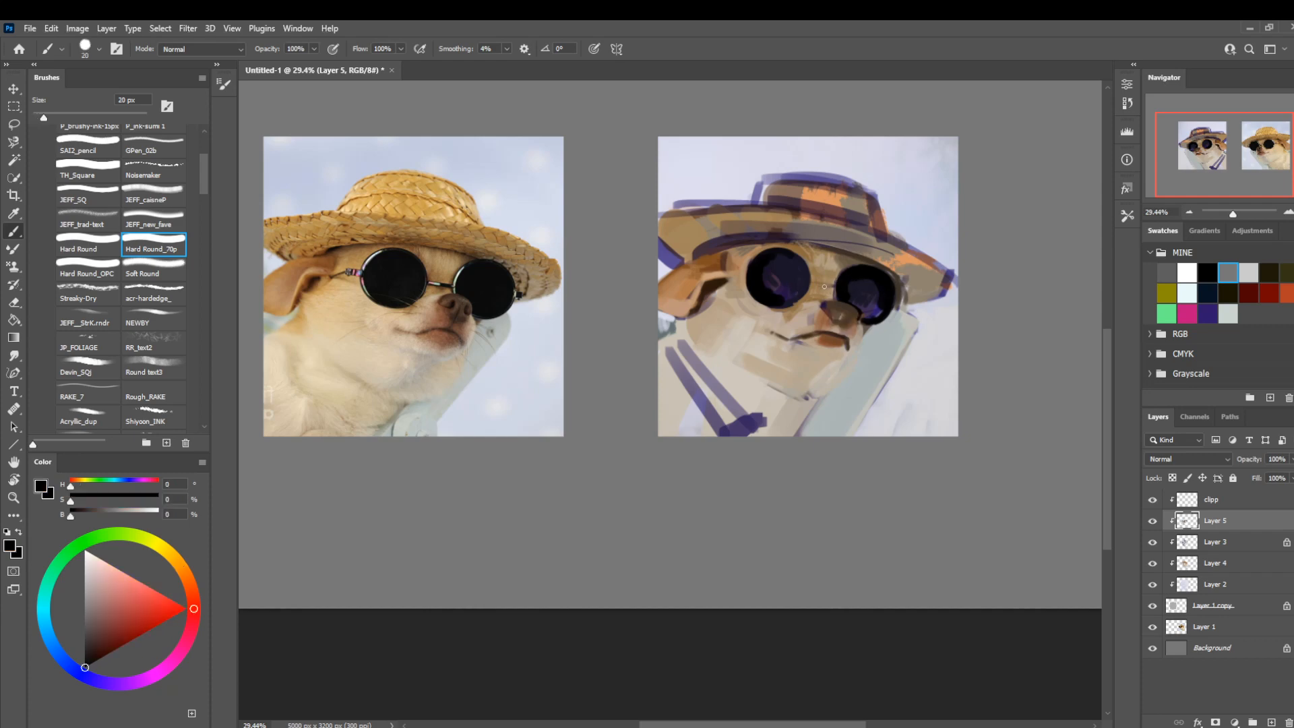
key(bracketright)
key(bracketright)
key(bracketright)
key(bracketleft)
key(bracketleft)
Tidy the upper rim of the lens beside the nose with gray-brown (H 34, S 31, B 42) and tan (H 33, S 24, B 69) at 10 px.
alt+click(852, 260)
key(bracketleft)
key(bracketleft)
key(bracketleft)
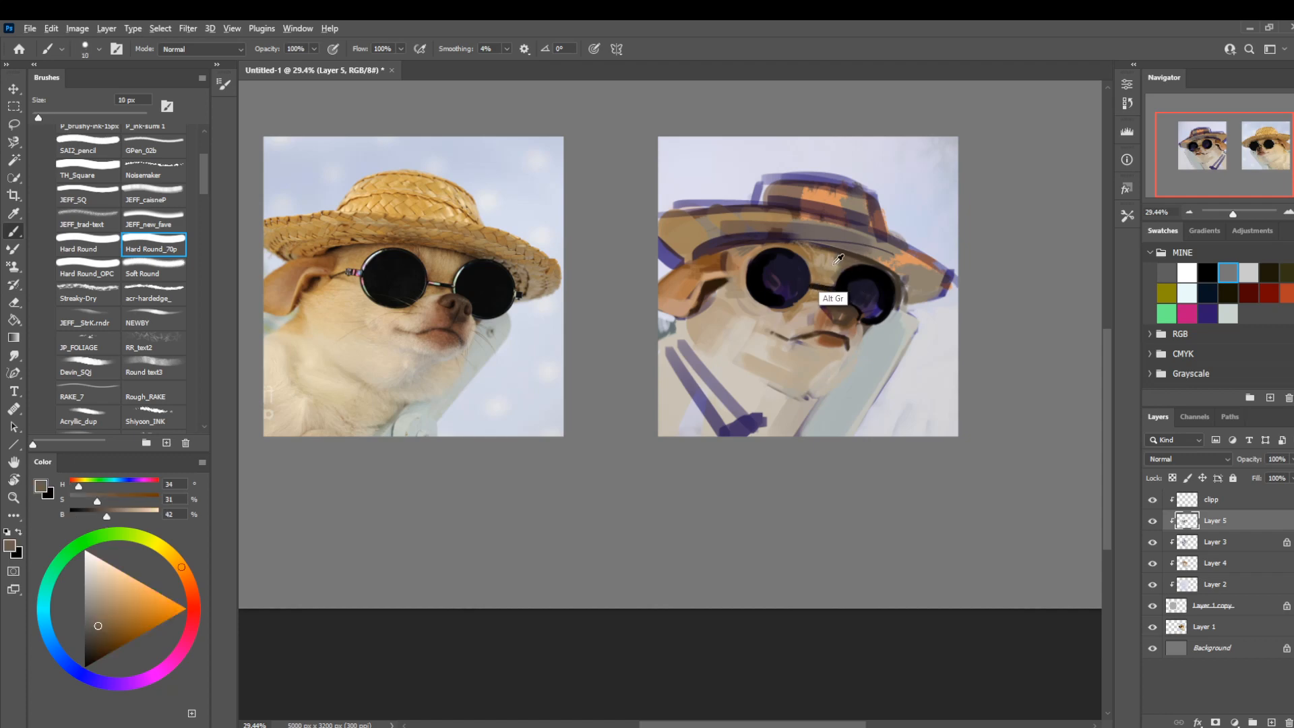
alt+click(844, 265)
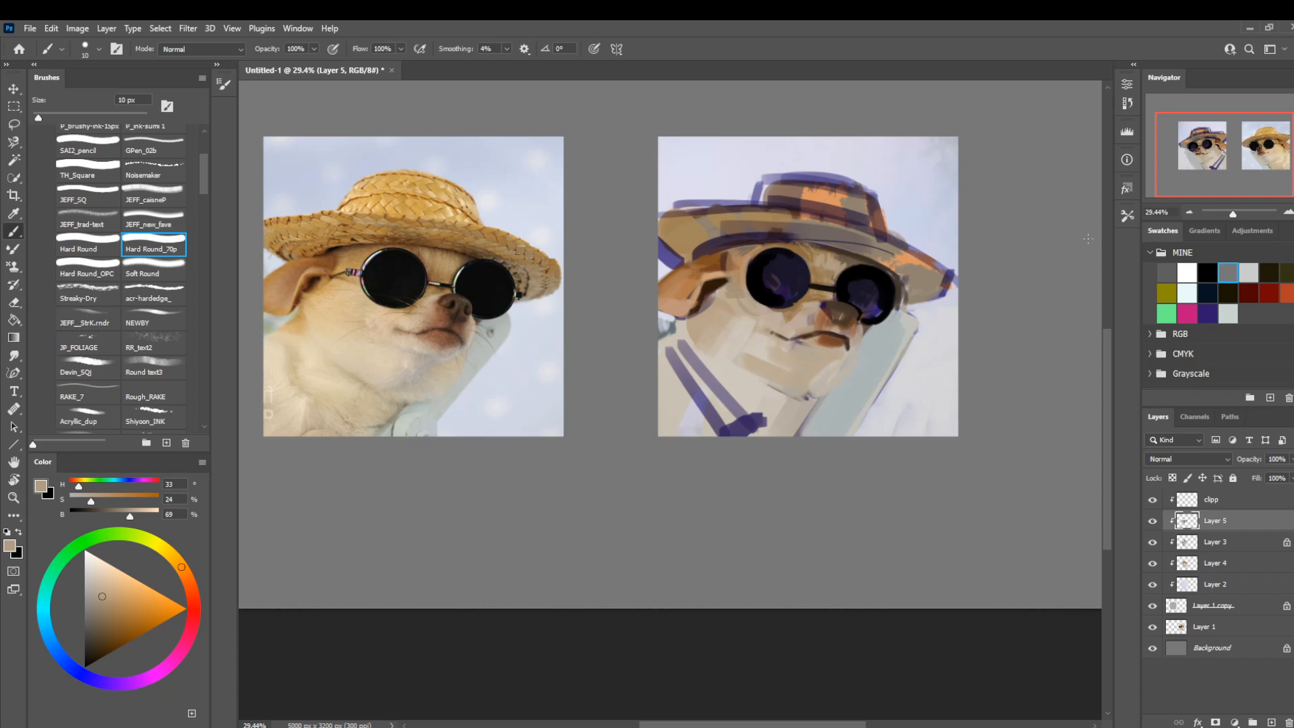
Block in the hat's crown with golden straw color (H 39, S 65, B 77) sampled from the reference, using a 50 px brush.
key(z)
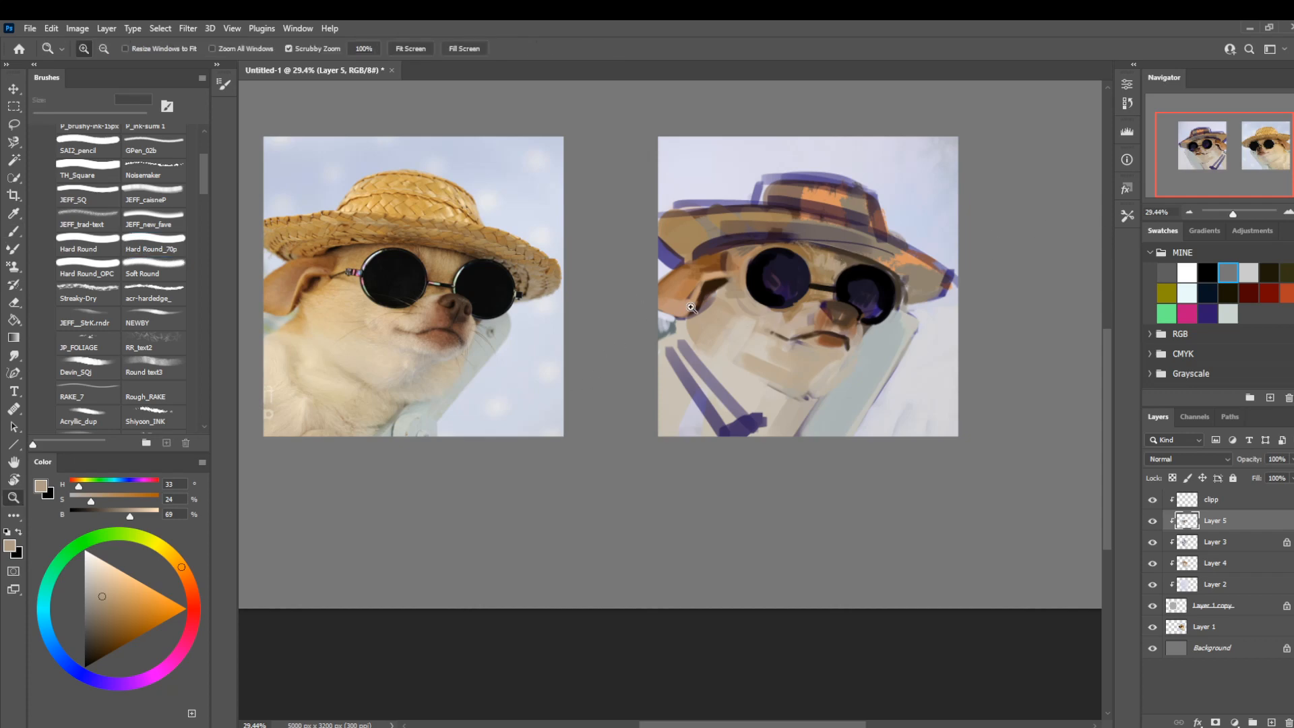
drag(693, 310, 636, 284)
drag(768, 310, 793, 345)
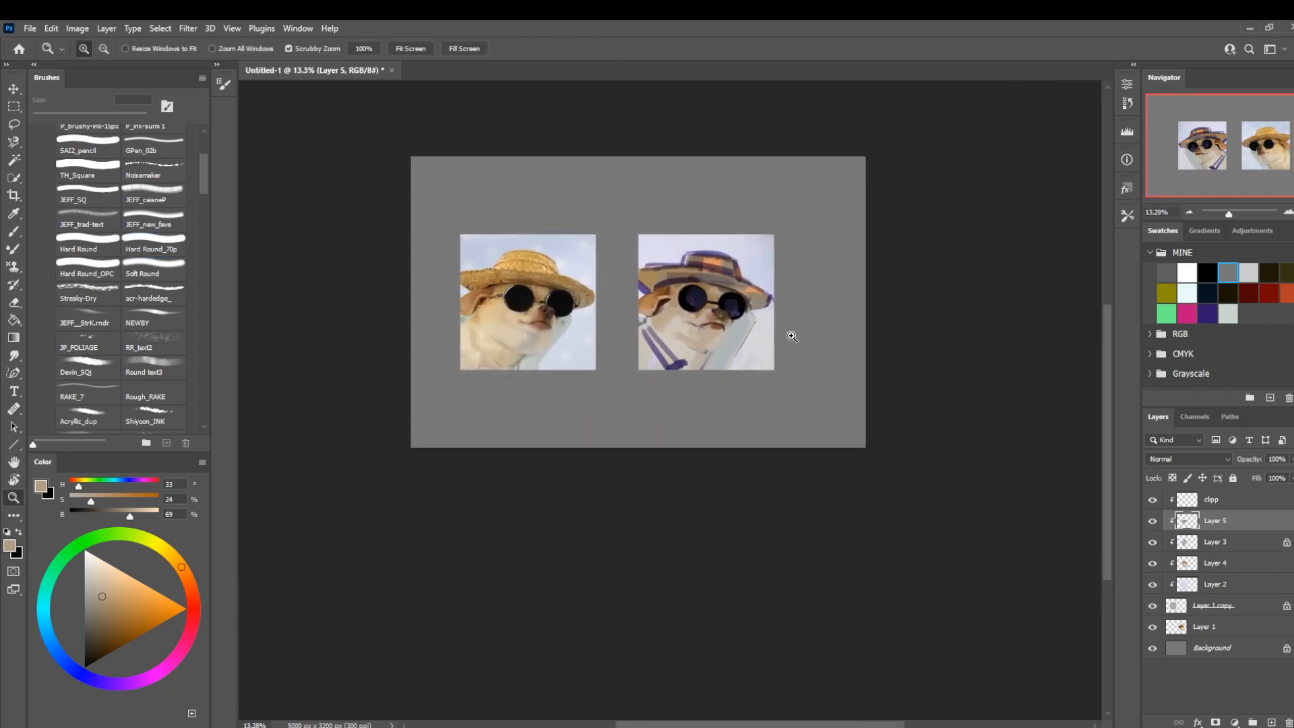
key(b)
alt+click(528, 267)
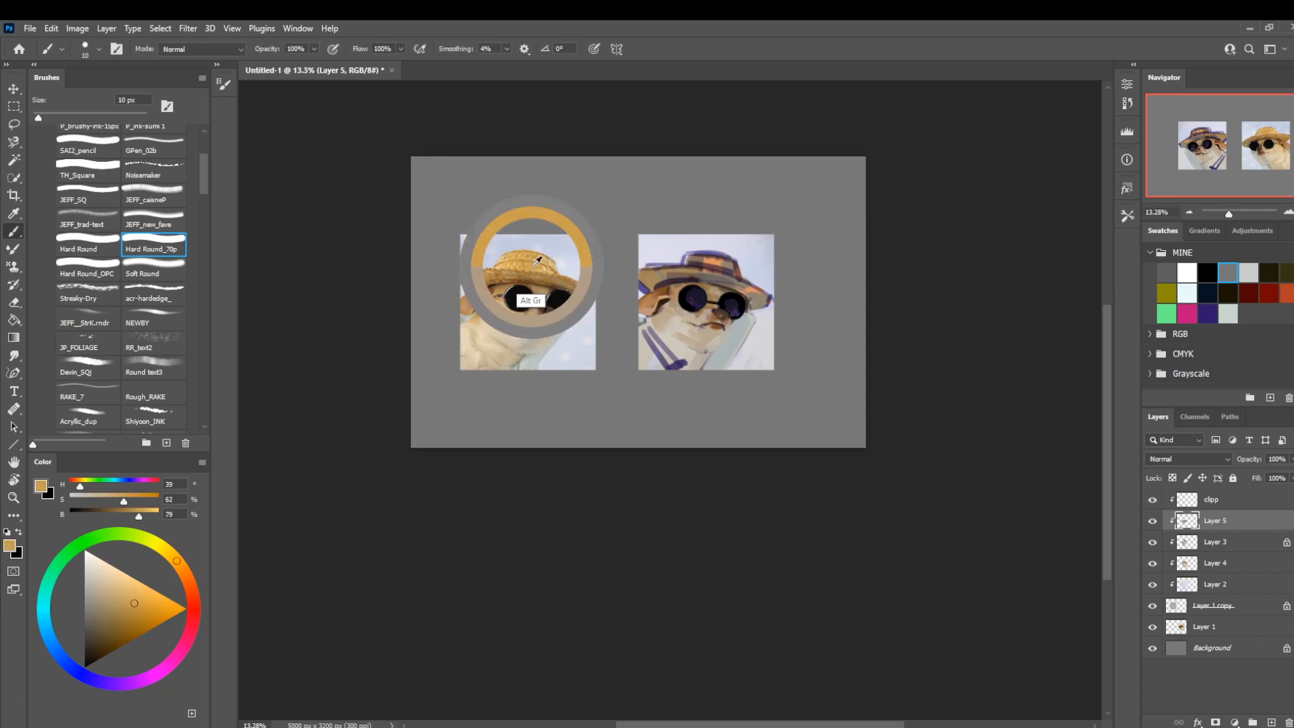
key(bracketright)
key(bracketright)
key(bracketright)
key(bracketright)
key(bracketright)
key(bracketright)
key(bracketright)
key(bracketright)
mouse_move(689, 259)
mouse_down()
mouse_move(724, 259)
mouse_move(692, 259)
mouse_up()
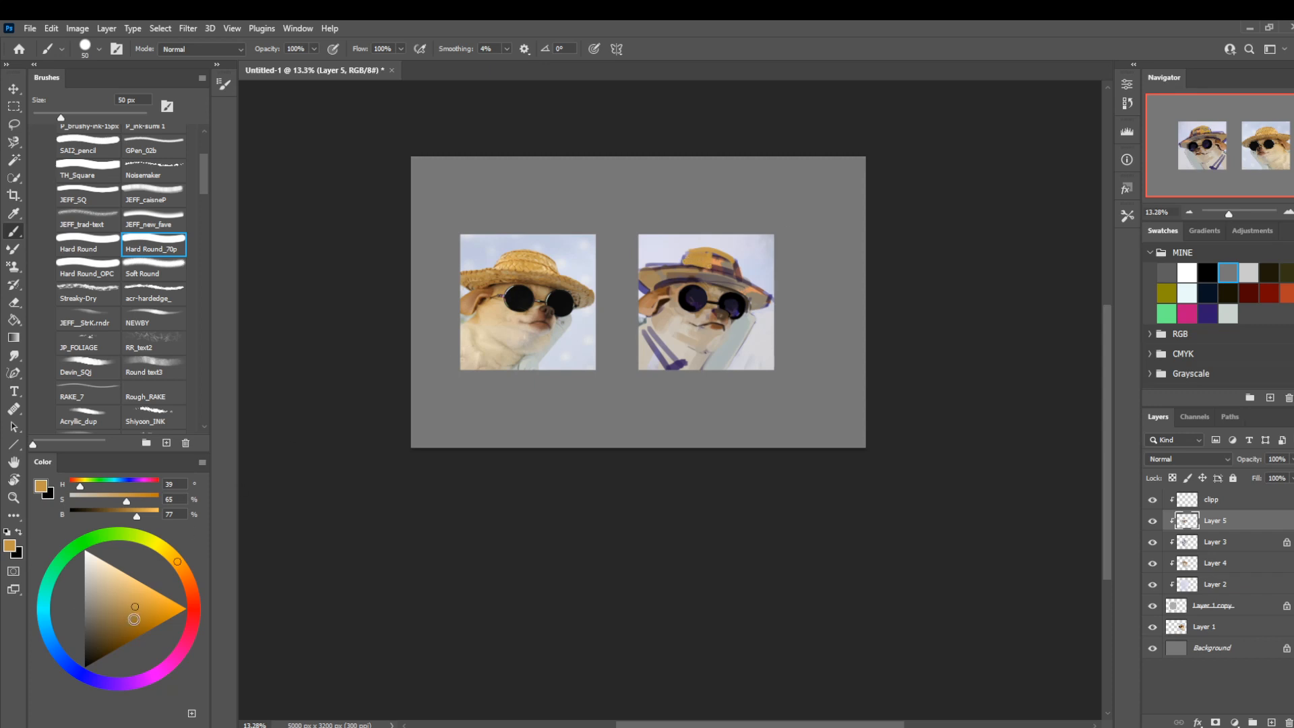
Paint the hat's brim in orange-brown (H 33, S 76, B 67) with an enlarged Soft Round brush.
click(136, 617)
click(181, 567)
click(124, 271)
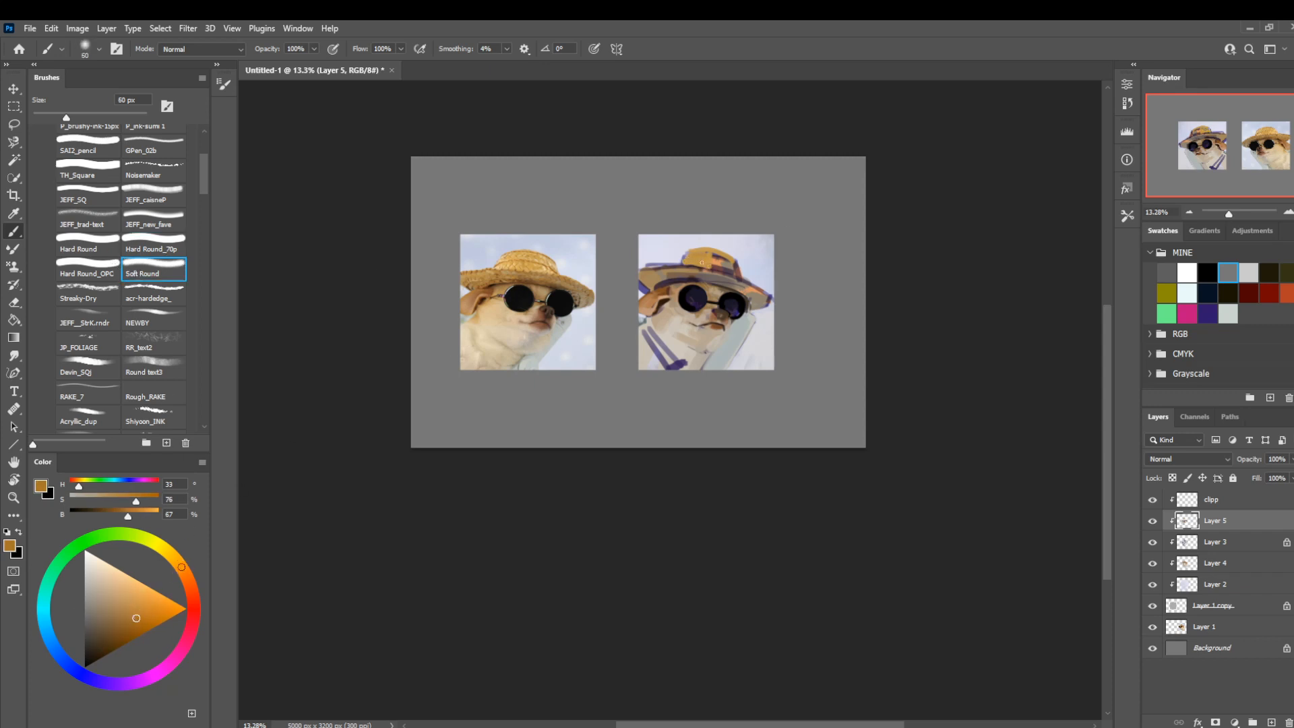
key(bracketright)
key(bracketright)
key(bracketright)
key(bracketright)
key(bracketright)
mouse_move(711, 275)
mouse_down()
mouse_move(662, 274)
mouse_move(717, 277)
mouse_move(654, 281)
mouse_move(659, 306)
mouse_move(685, 279)
mouse_move(645, 283)
mouse_up()
Shade the hat's brim and the base of its crown in darker brown (H 33, S 73, B 49) at 60 px.
key(bracketleft)
key(bracketleft)
key(bracketleft)
key(bracketleft)
key(bracketleft)
key(bracketleft)
key(bracketleft)
click(121, 631)
key(bracketright)
key(bracketright)
key(bracketright)
key(bracketright)
key(bracketright)
key(bracketright)
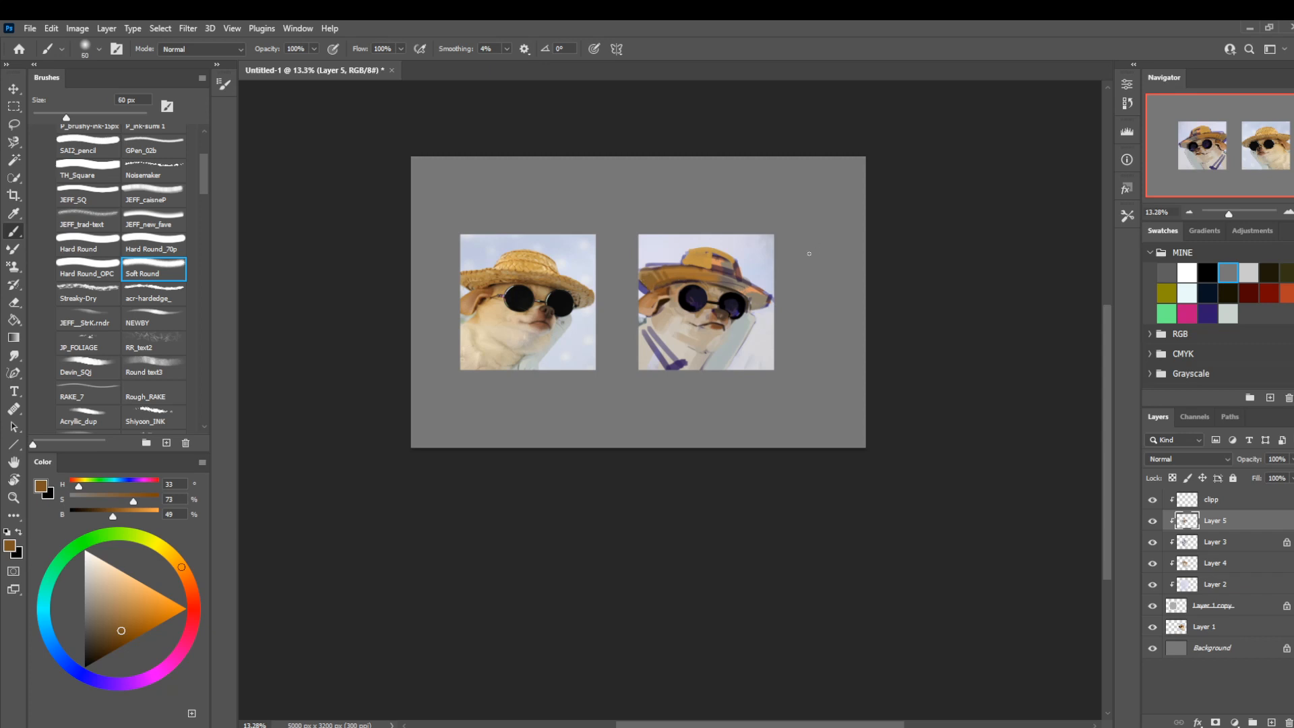
Mute the shaded side of the hat's brim with gray-brown (H 33, S 37, B 47) at 45 px.
click(105, 619)
key(bracketleft)
key(bracketleft)
key(bracketleft)
key(bracketleft)
key(bracketleft)
key(bracketleft)
key(bracketleft)
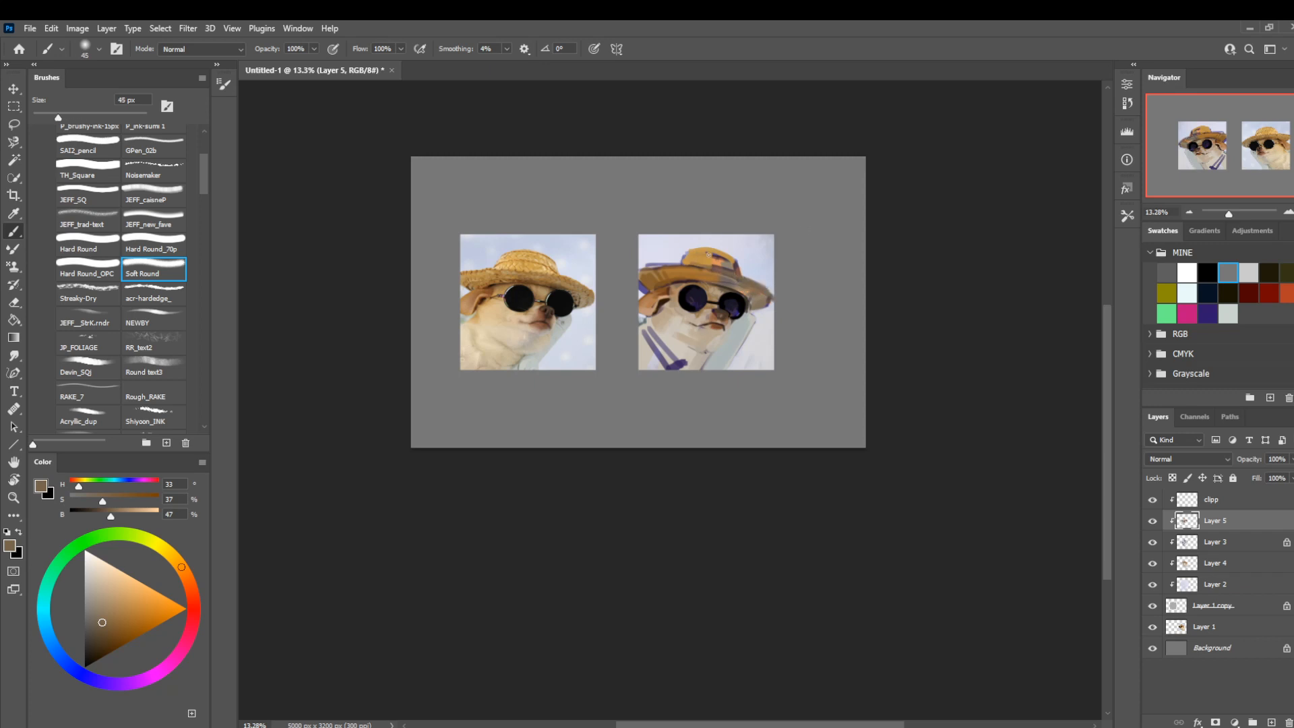
Brighten the hat's lit areas with light gold (H 37, S 62, B 85) at 60 px.
key(bracketright)
key(bracketright)
alt+click(706, 293)
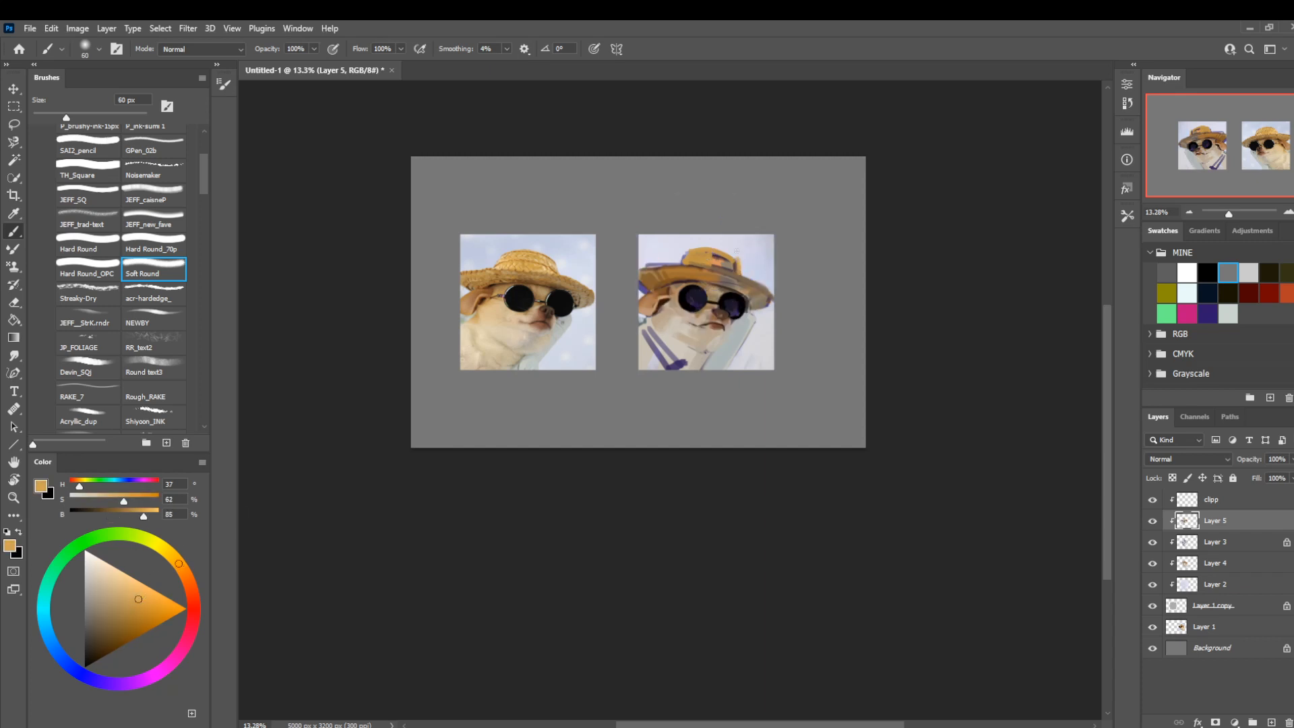
key(bracketleft)
key(l)
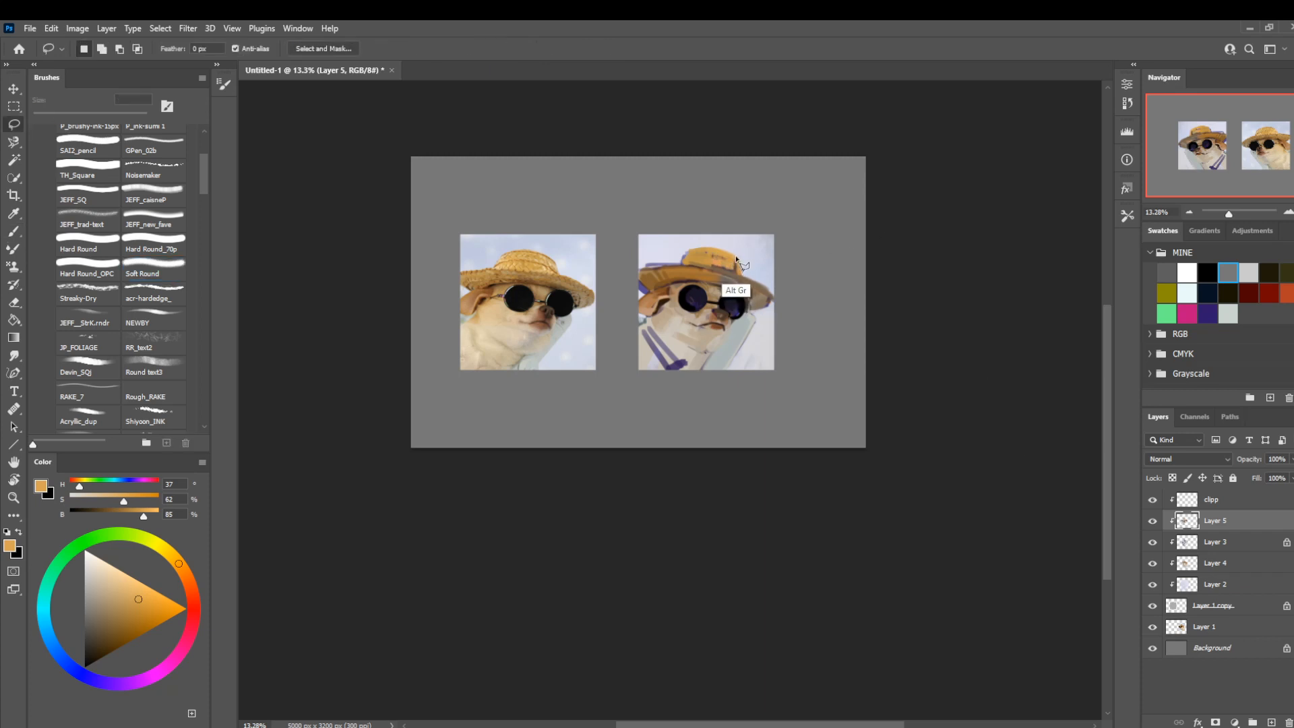
drag(737, 256, 783, 273)
key(ctrl+d)
Flip the canvas view horizontally and toggle Layer 5's visibility to compare the painting with the reference.
key(ctrl+shift+h)
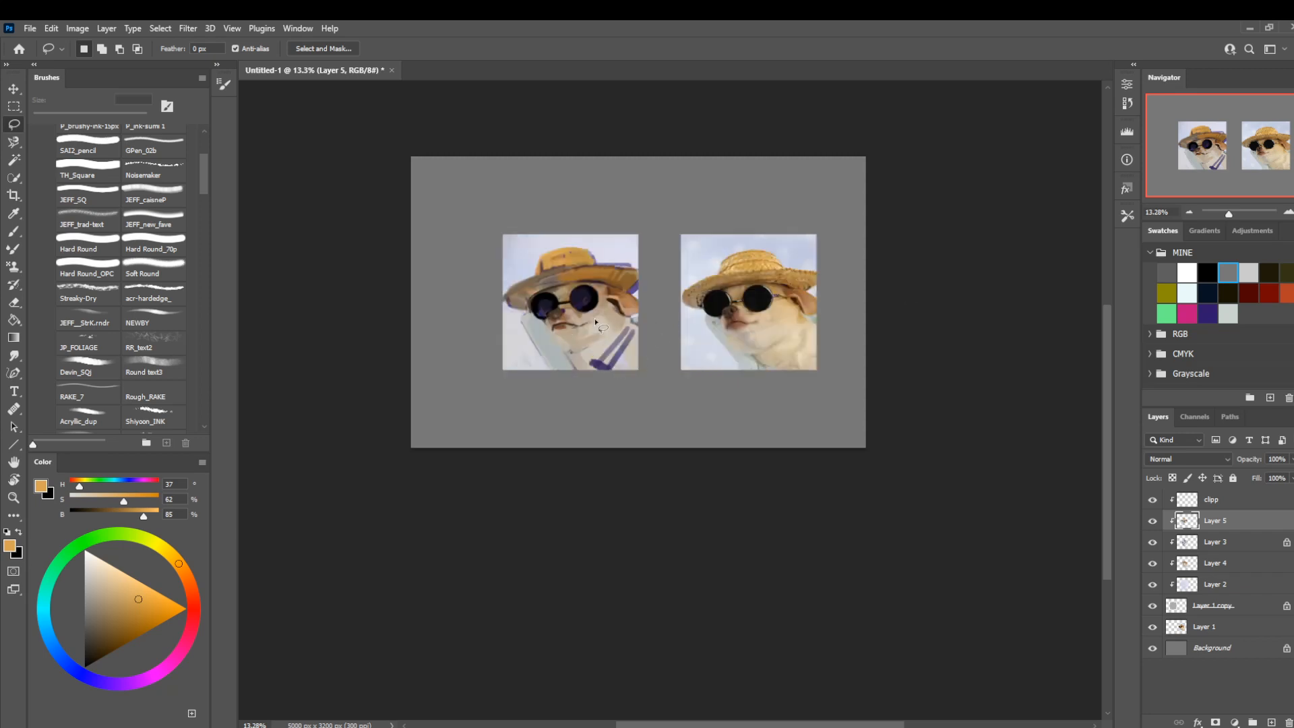
key(z)
mouse_move(676, 325)
mouse_down()
mouse_move(690, 364)
mouse_move(738, 379)
mouse_up()
drag(741, 384, 712, 412)
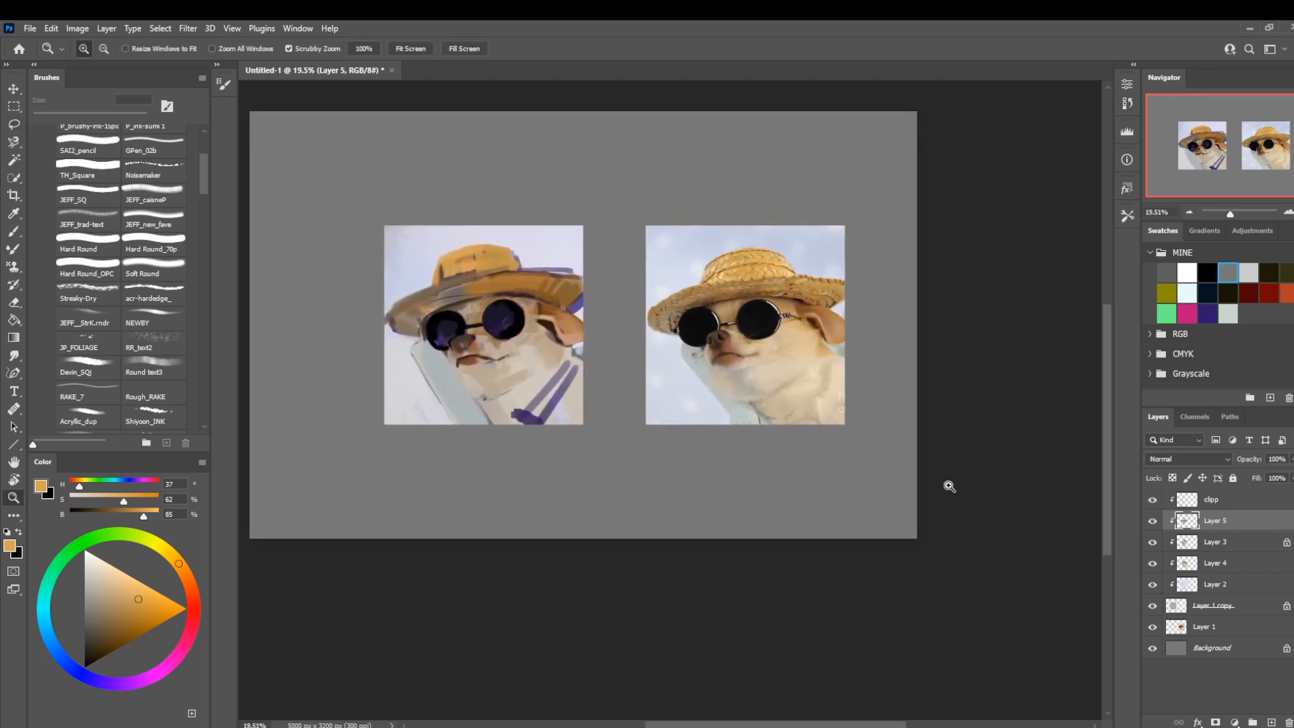
click(1153, 521)
click(1152, 521)
Add a new empty clipped layer above Layer 5.
key(ctrl+shift+n)
key(Return)
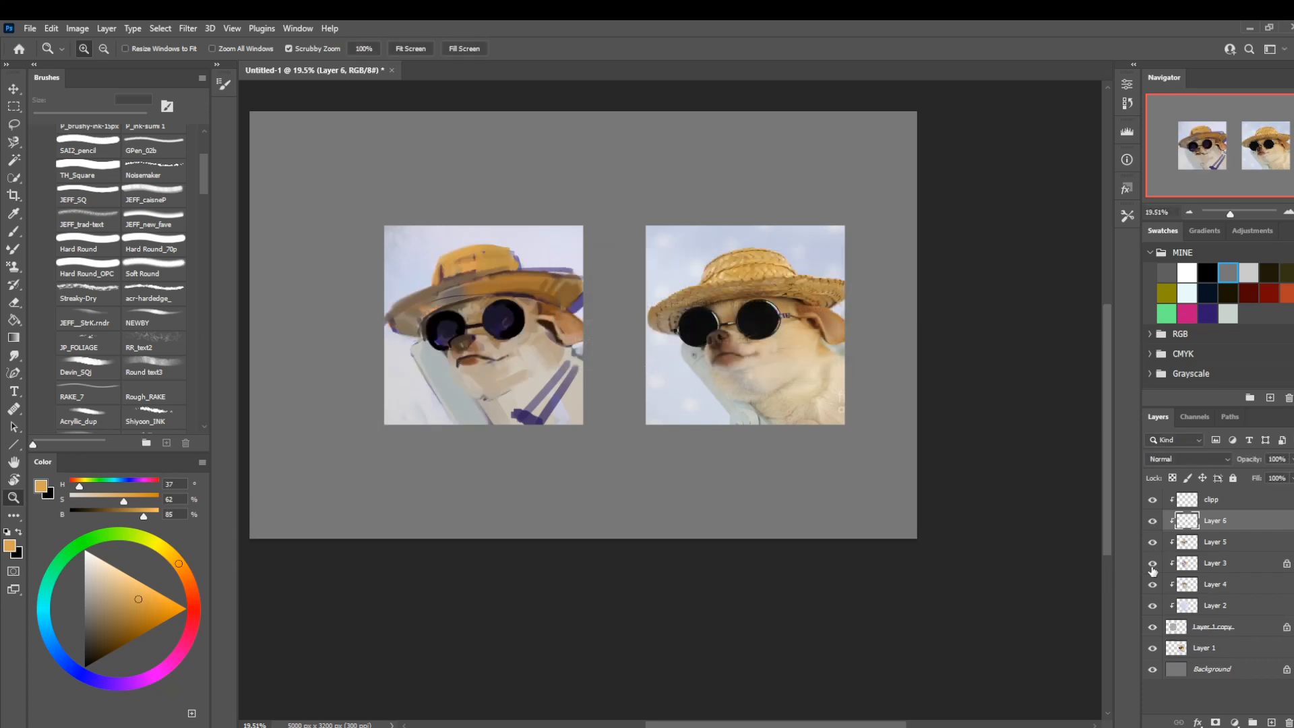
Paint pale fur patches on the dog's cheek with the acr-hardedge brush at 90 px, warming the cream to H 36, S 24, B 85.
key(b)
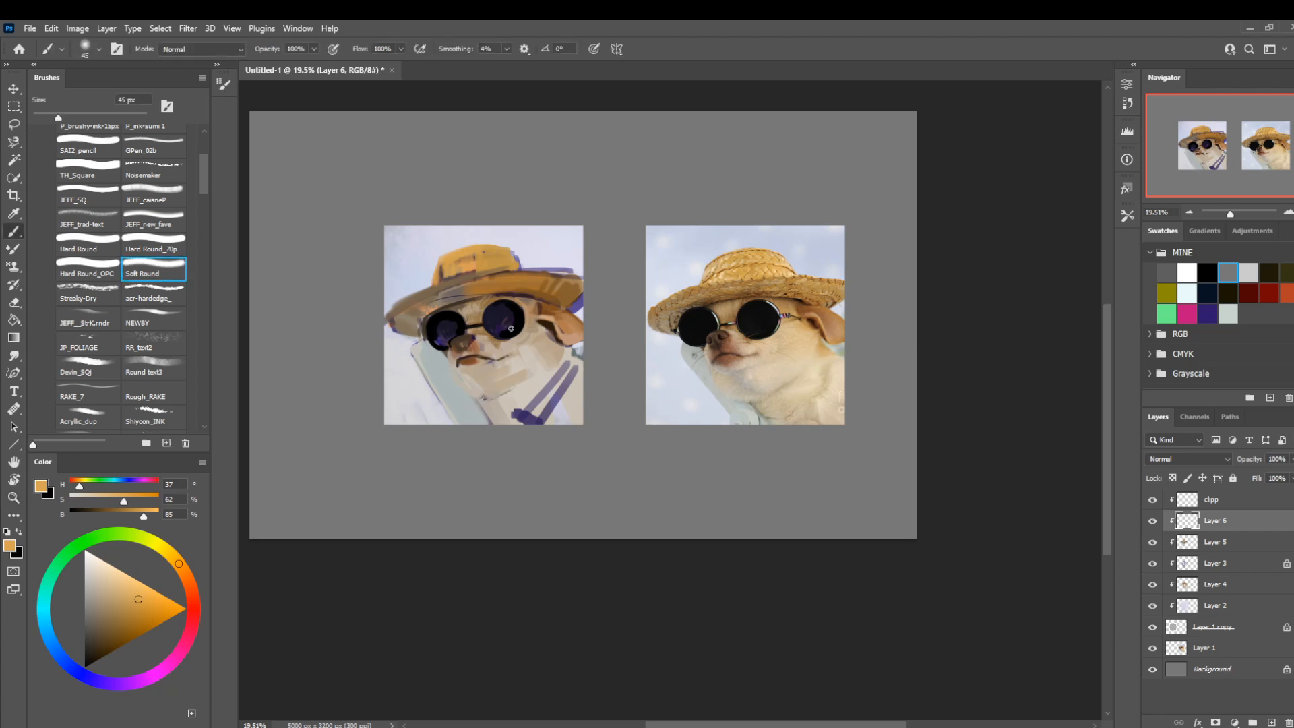
alt+click(517, 398)
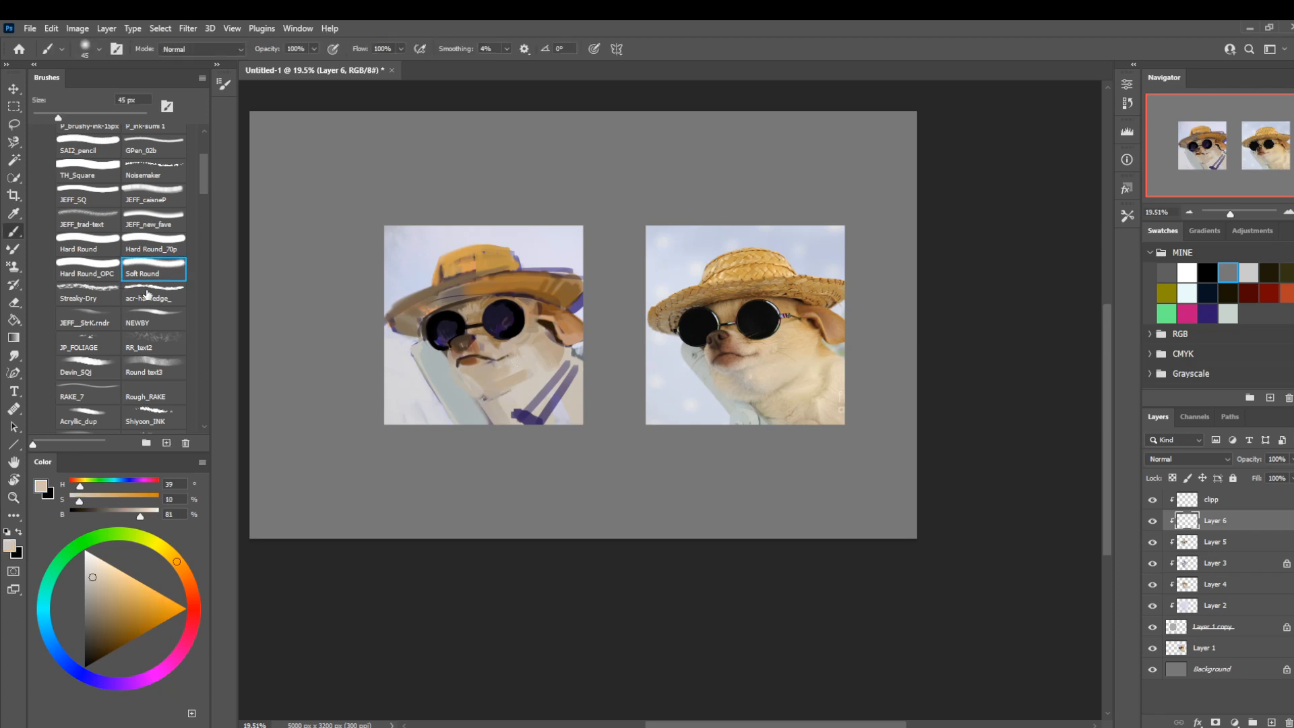
click(154, 294)
key(bracketright)
key(bracketright)
key(bracketright)
key(bracketright)
alt+click(514, 366)
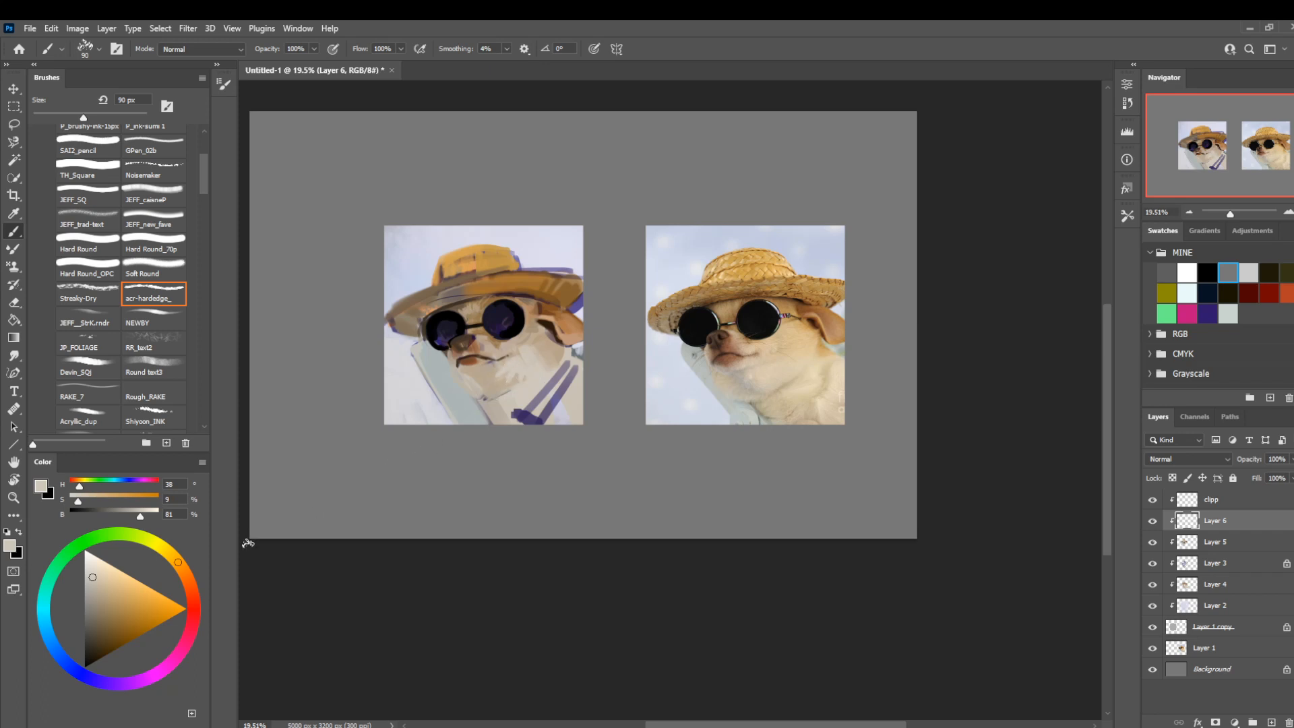
click(98, 573)
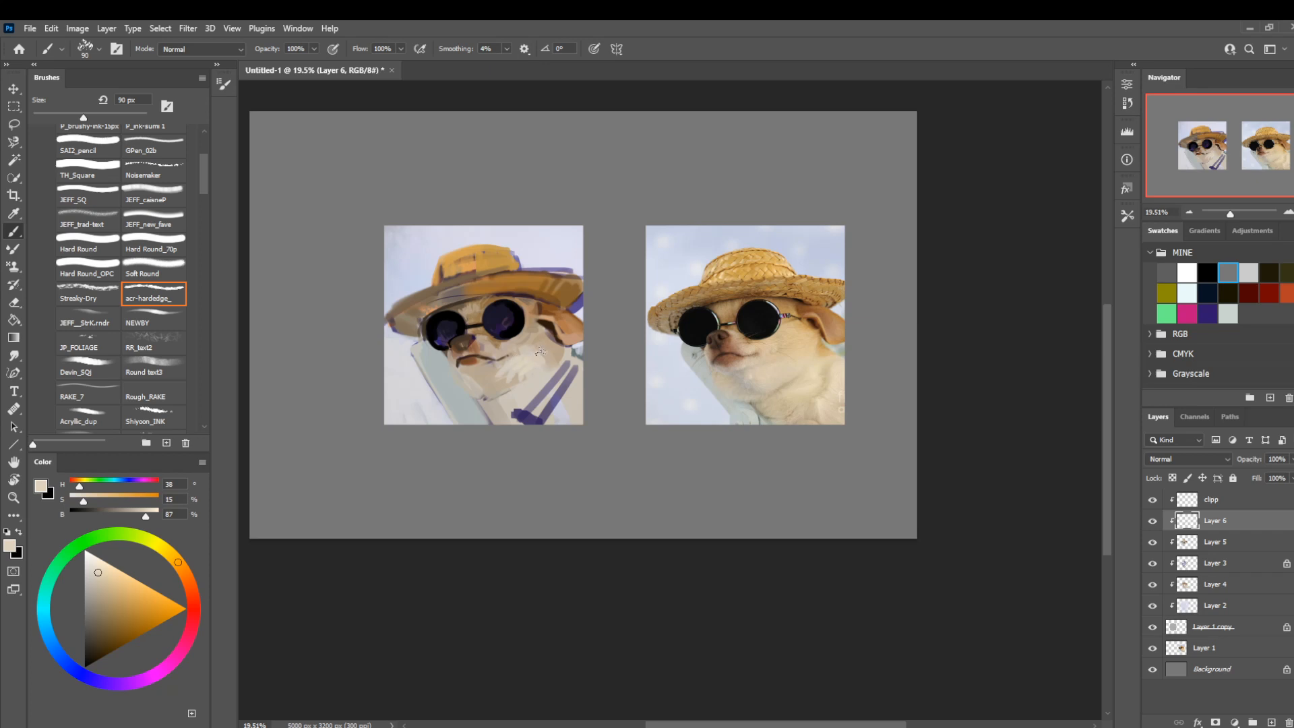
click(105, 579)
Refine the beige fur around the face with the Hard Round brush at 20 px and the Smudge tool at 125 px.
click(98, 253)
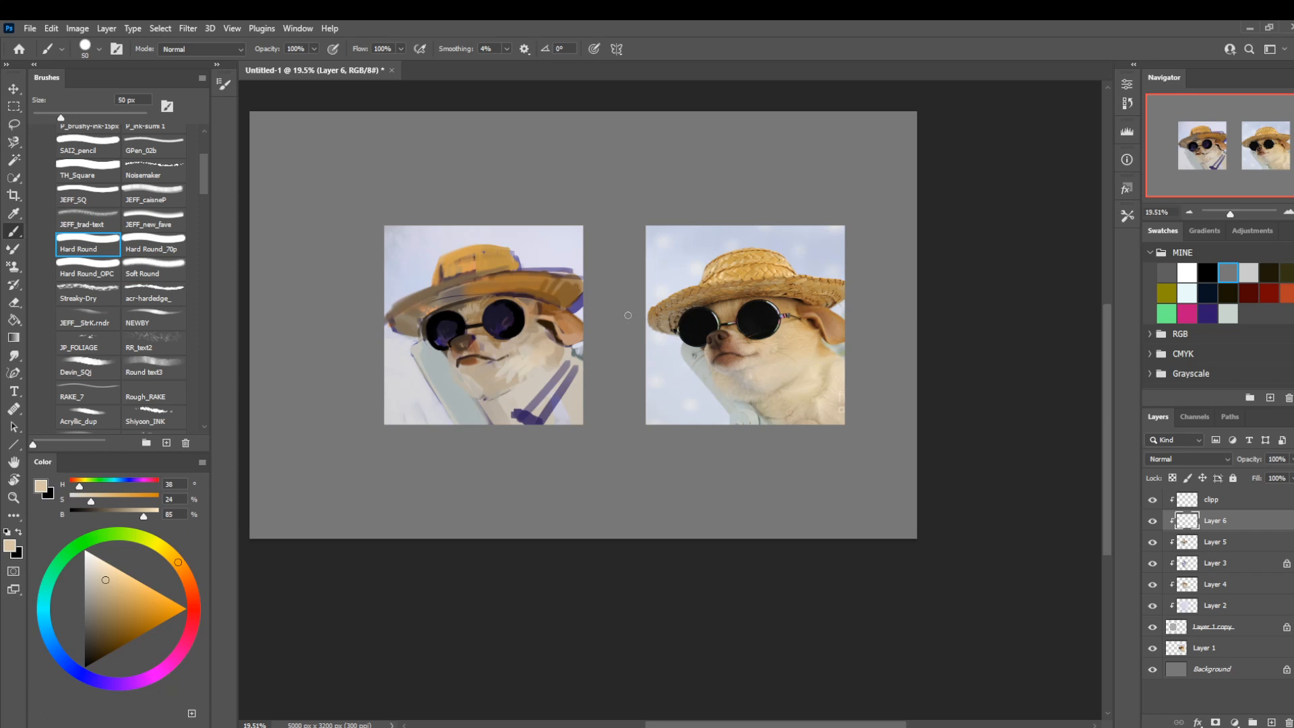
key(bracketleft)
key(bracketleft)
key(bracketleft)
key(r)
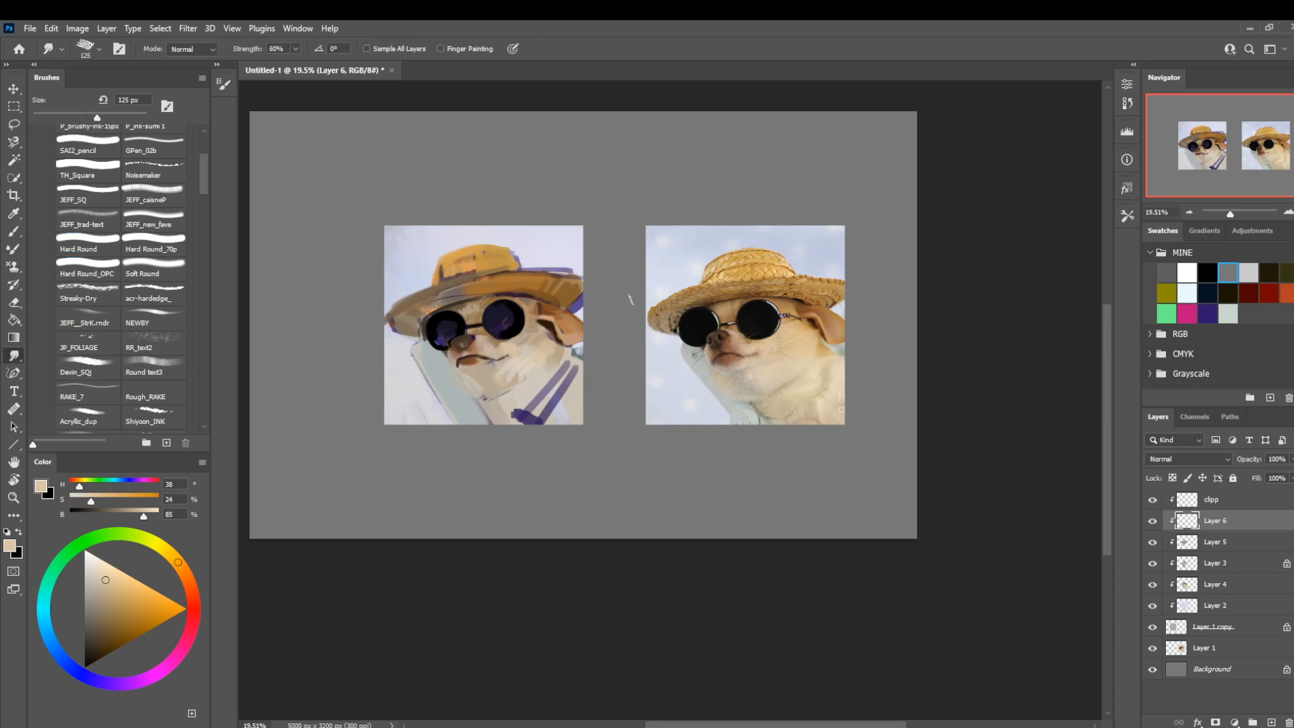
drag(660, 345, 635, 312)
Touch up the fur around the larger sunglasses lens with brown based on H 34, S 59, B 56, using Hard Round at 20 px.
key(b)
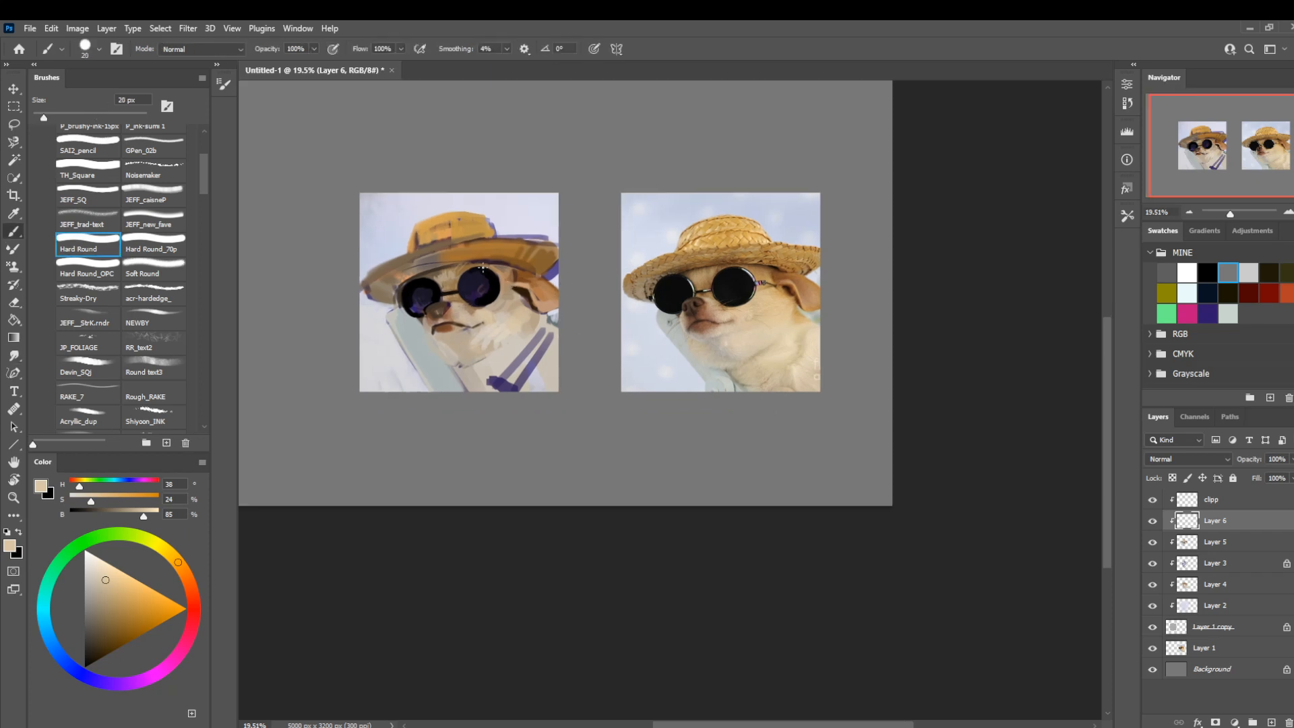
alt+click(462, 297)
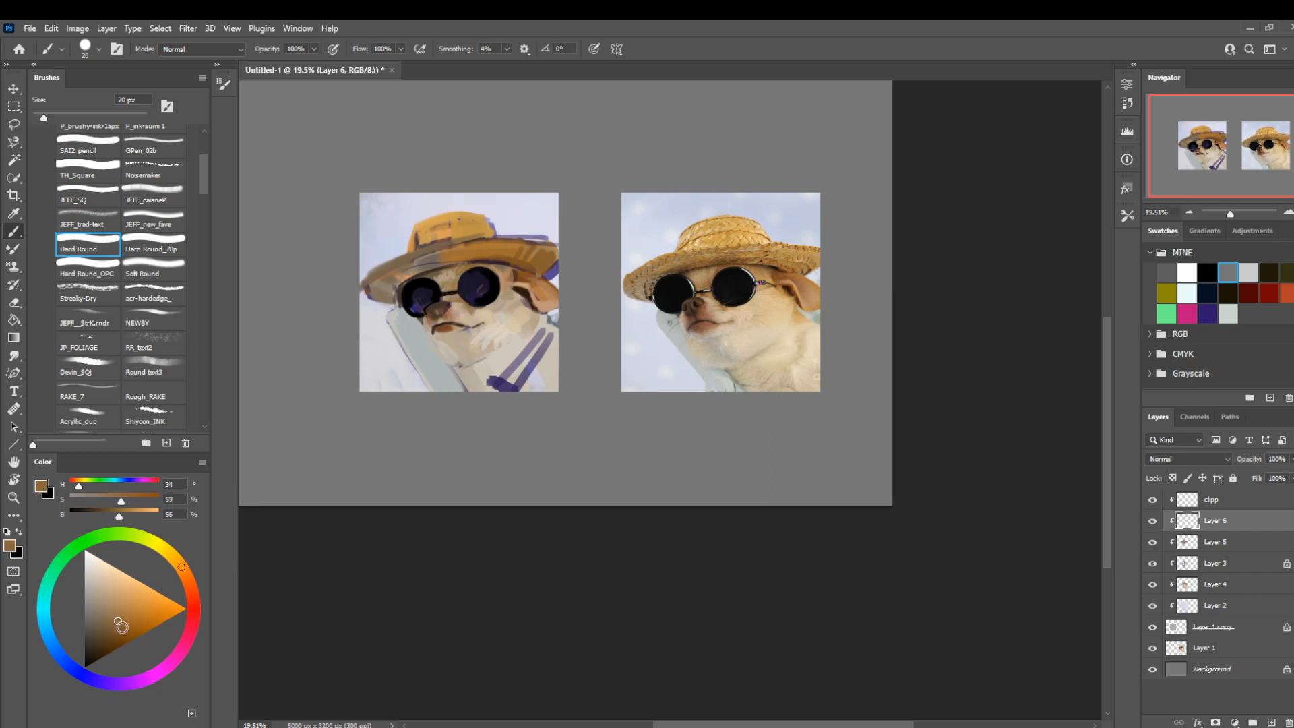
click(122, 627)
alt+click(465, 268)
Sample black from the larger sunglasses lens and enlarge the Hard Round brush to 35 px.
alt+click(495, 287)
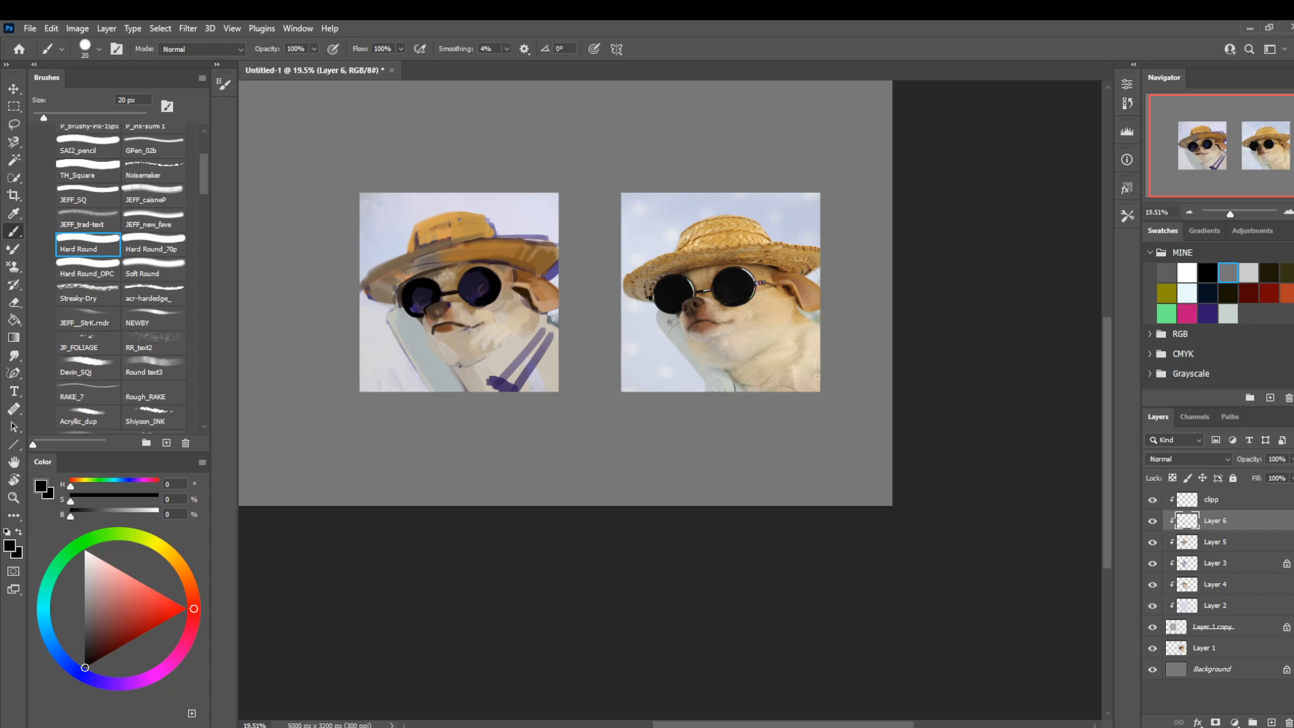
key(period)
key(period)
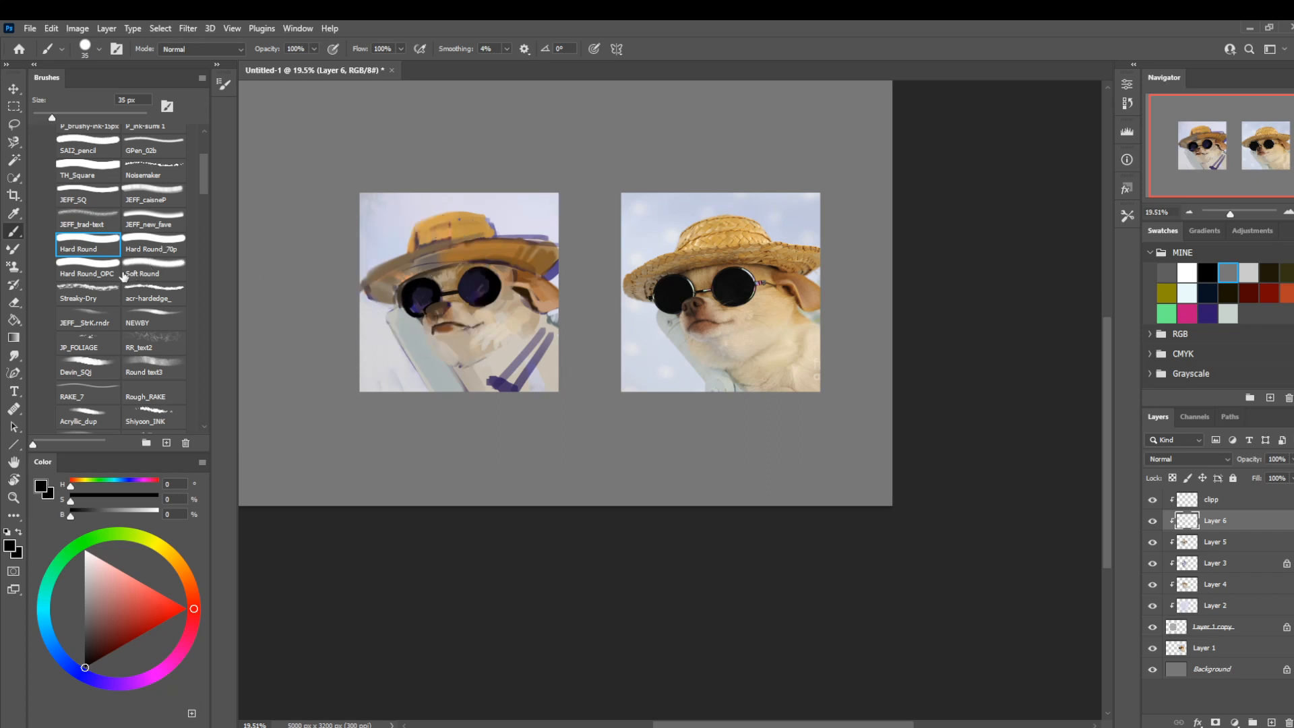
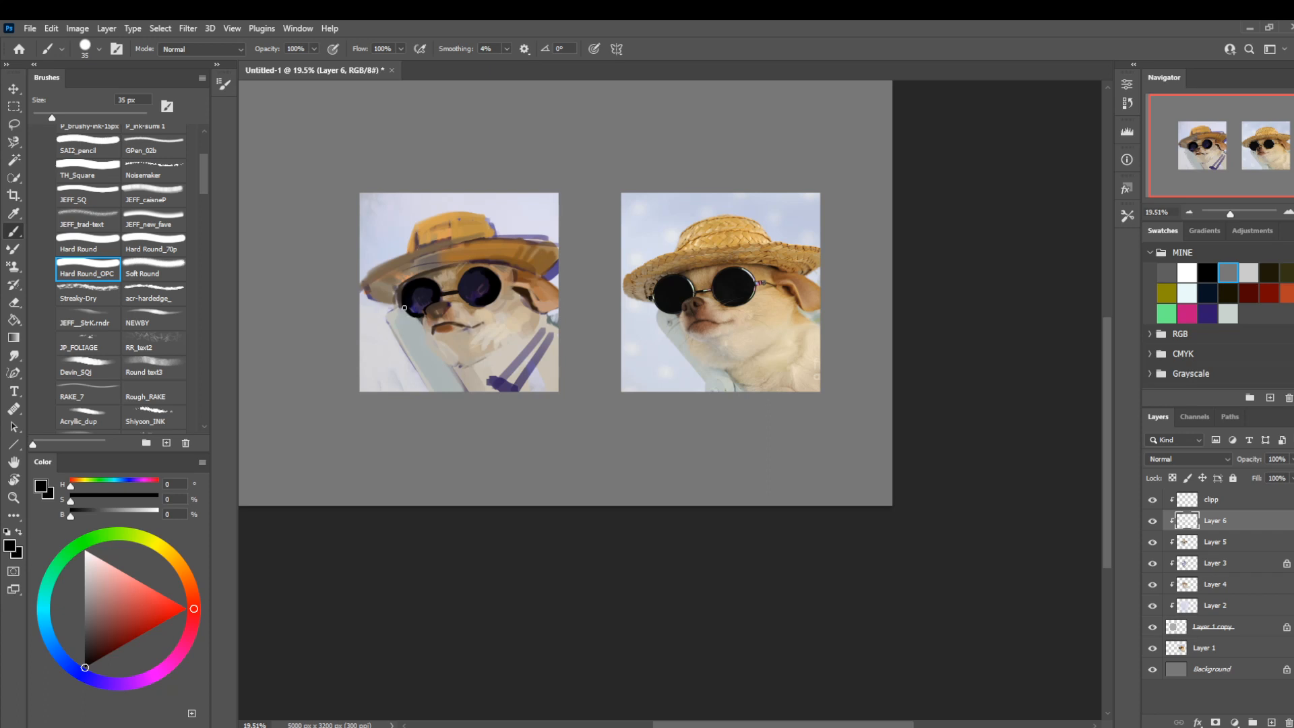
Refine the fur and edge around the nose-side lens on Layer 6 with a 9 px brush, using sampled beige and brown.
key(bracketleft)
key(bracketleft)
key(bracketleft)
alt+click(423, 319)
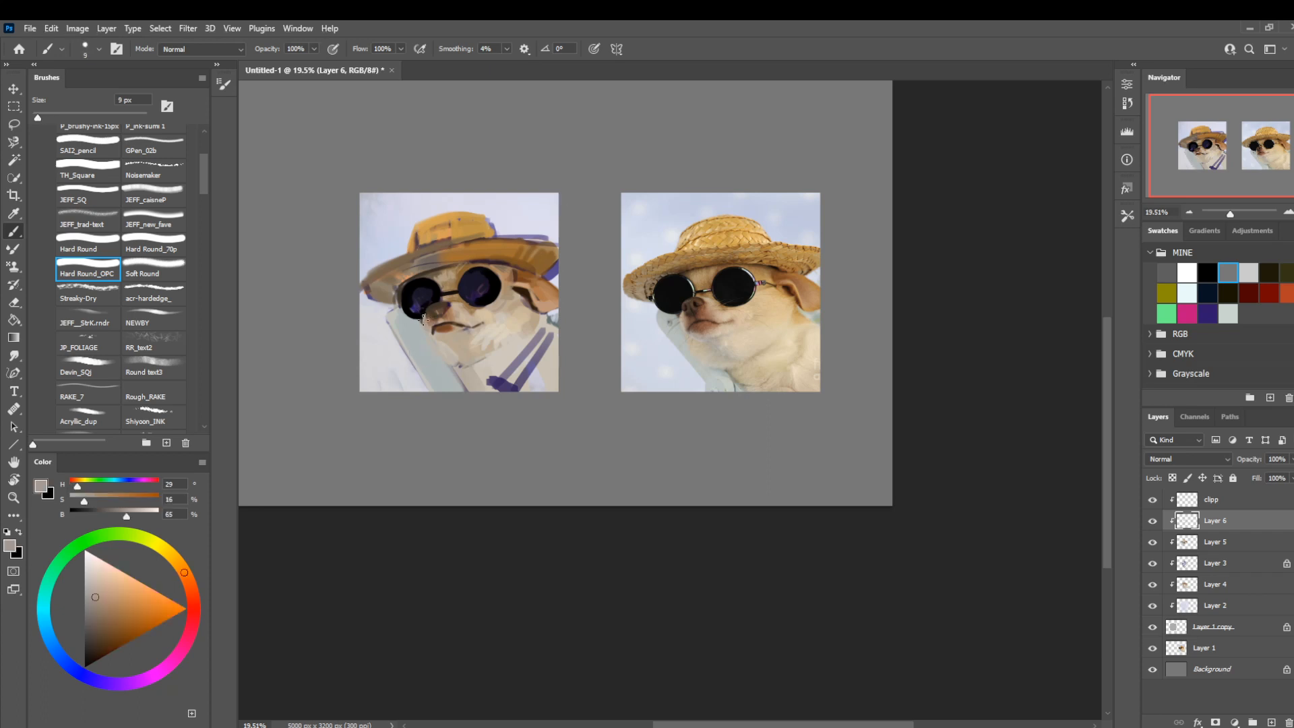
alt+click(519, 295)
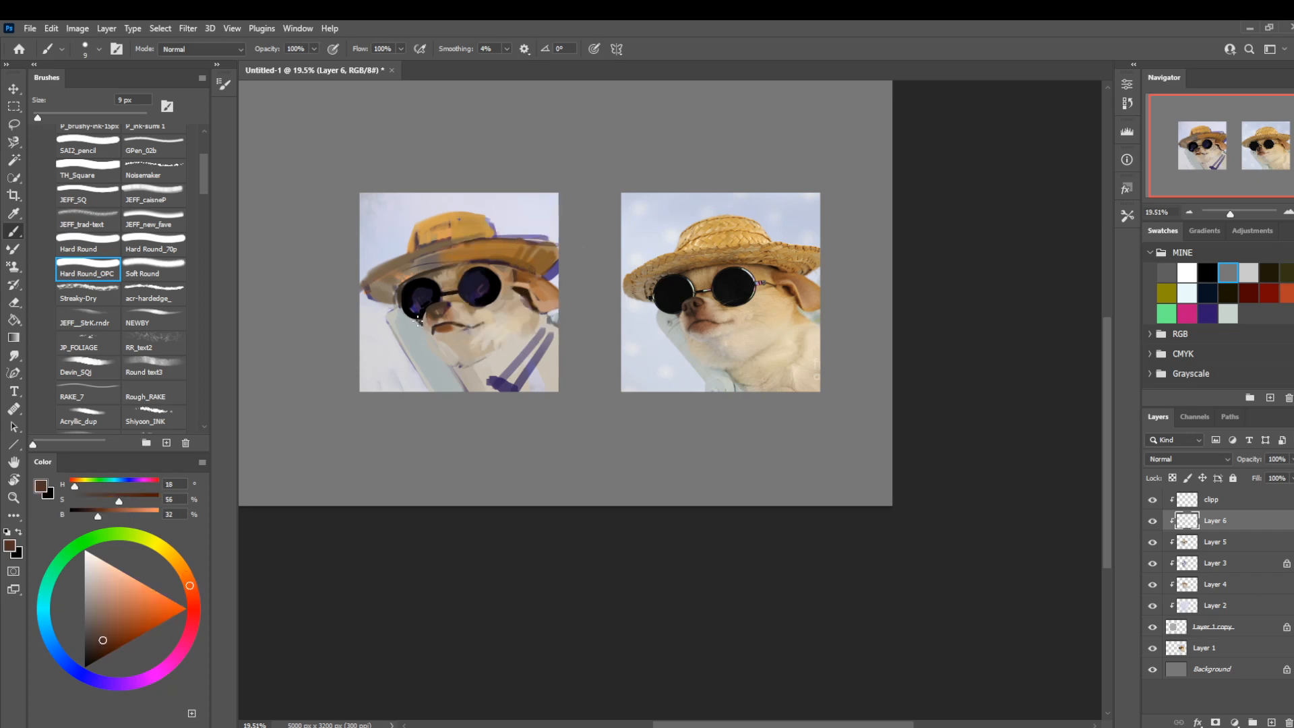
Darken the nose-side lens rim and nose with sampled near-black at 30 px and dark brown at 20 px.
key(bracketright)
key(bracketright)
key(bracketright)
key(bracketright)
alt+click(479, 295)
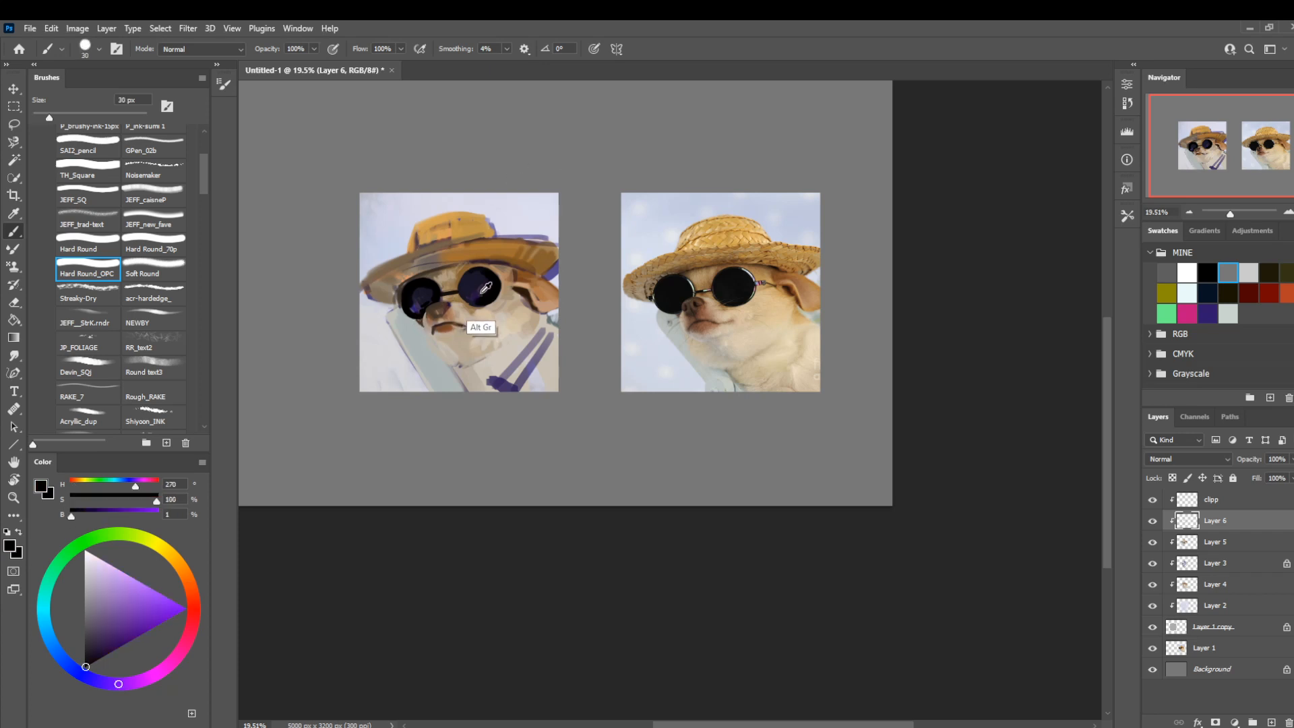
key(bracketleft)
key(bracketleft)
alt+click(432, 312)
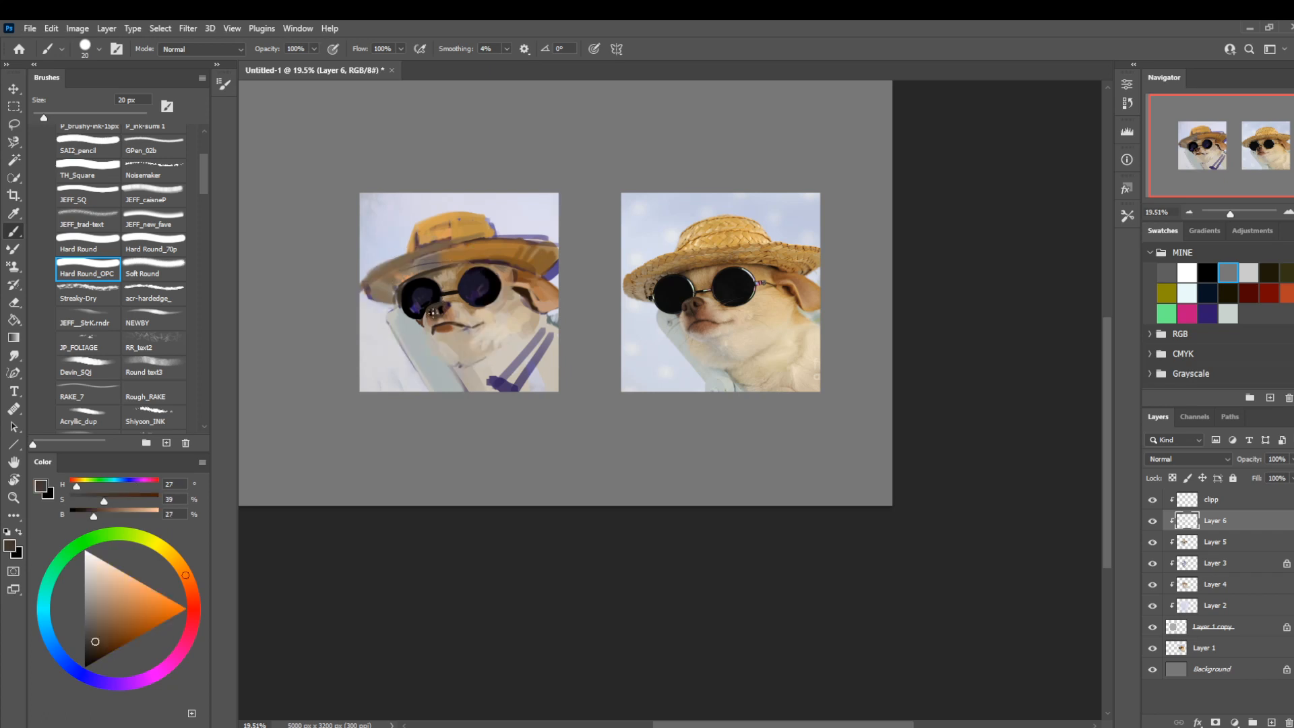
Define the nostril and lower edge of the nose with a 7 px brush in sampled near-black and dark brown.
key(z)
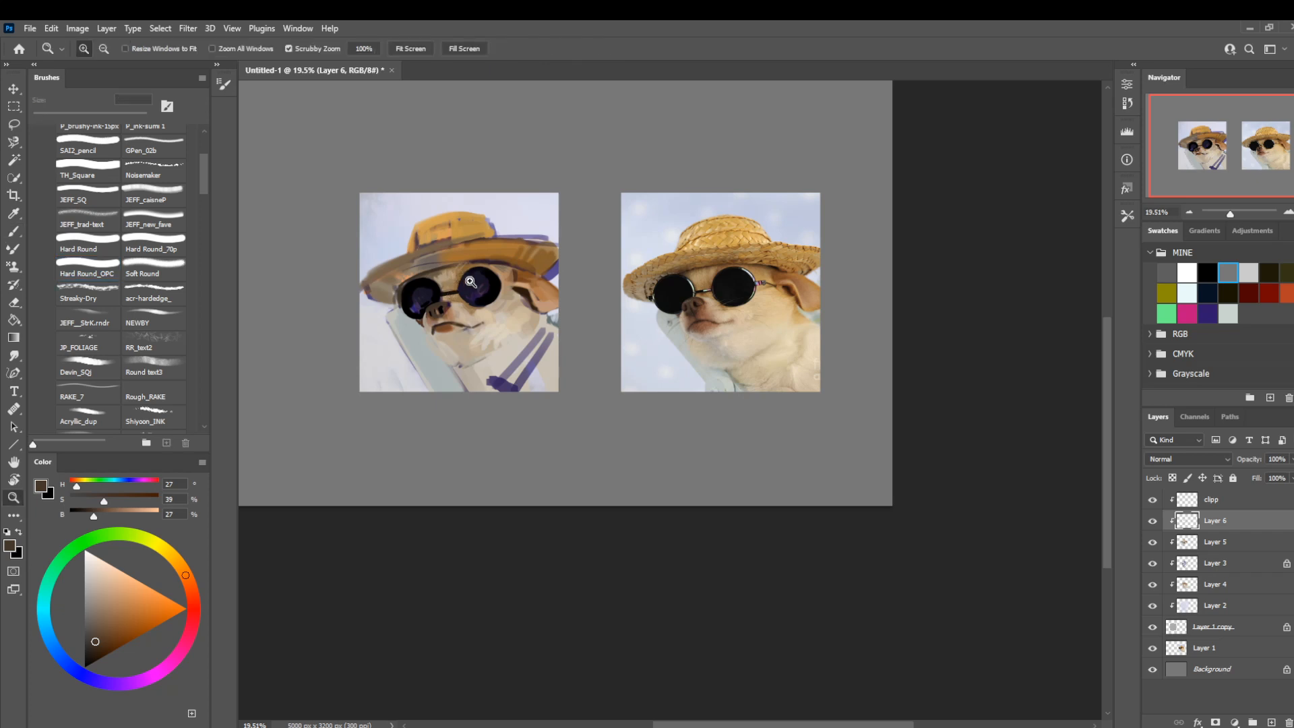
click(484, 283)
key(b)
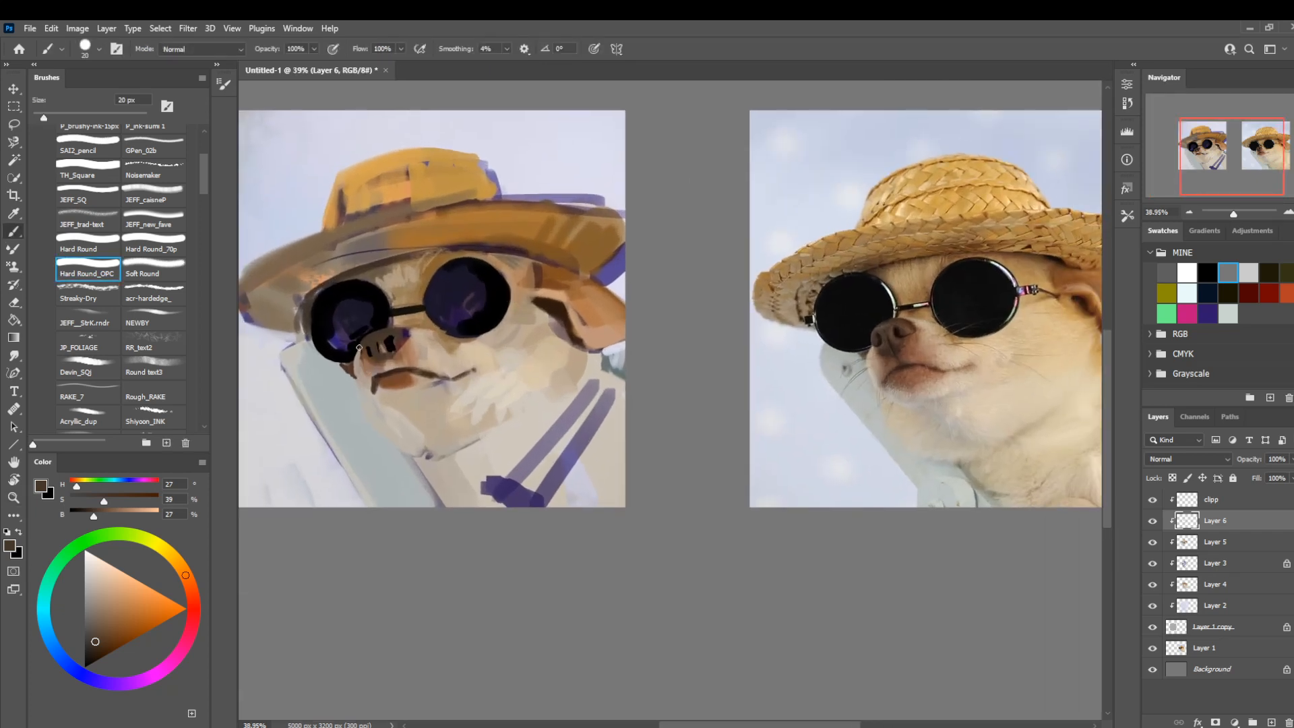
alt+click(387, 346)
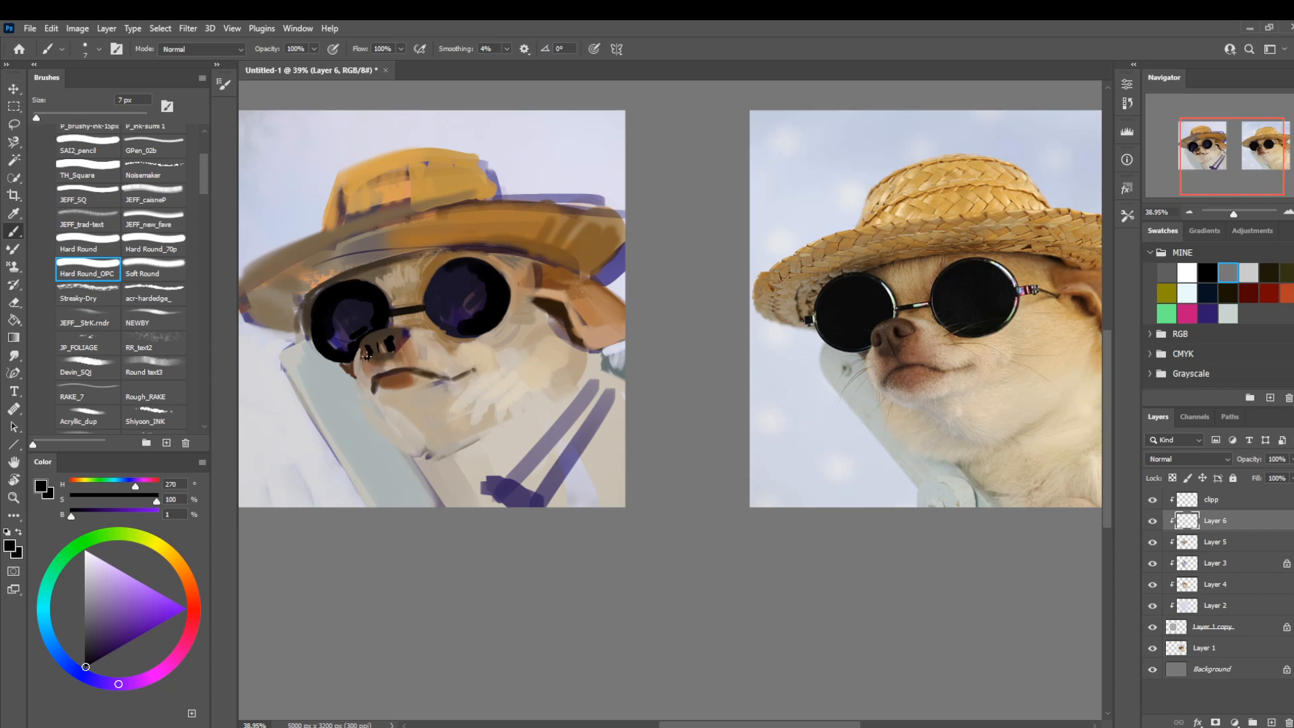
alt+click(380, 372)
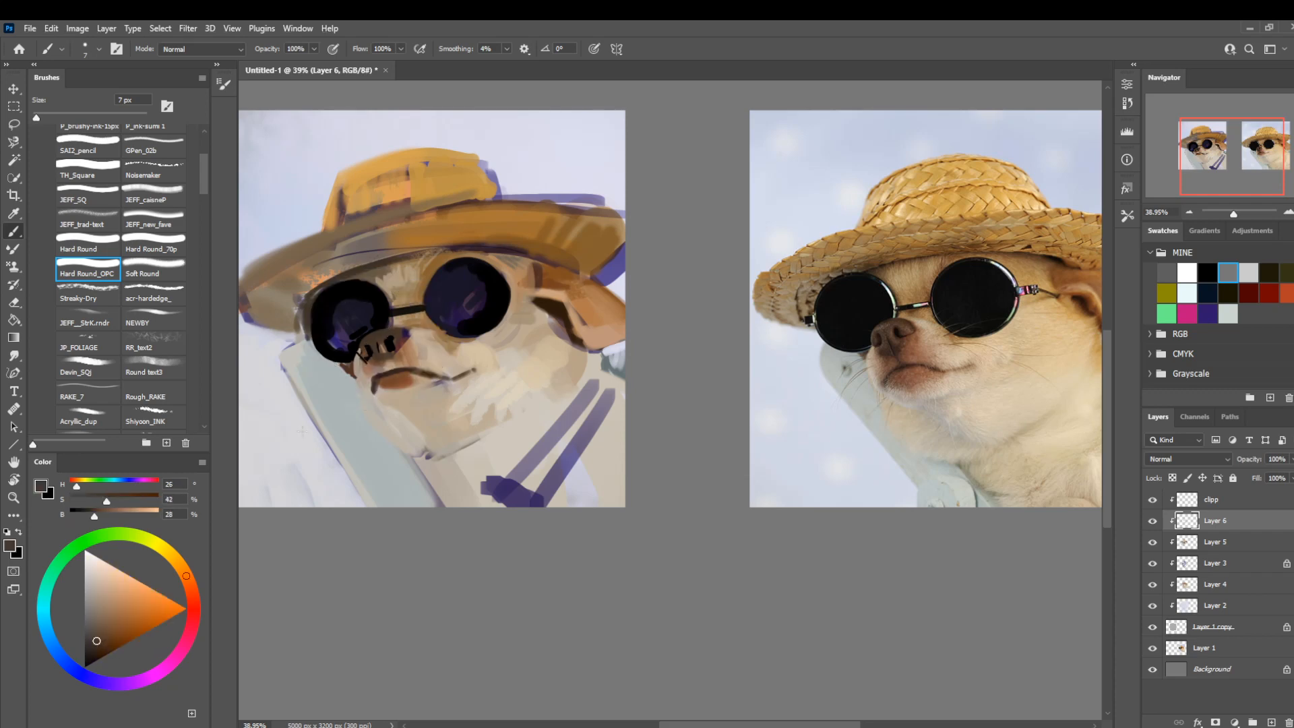
Paint textured fur on the cheek with the scr-hardedge_ brush in sampled light beige tones, enlarging it to 40 px.
click(155, 295)
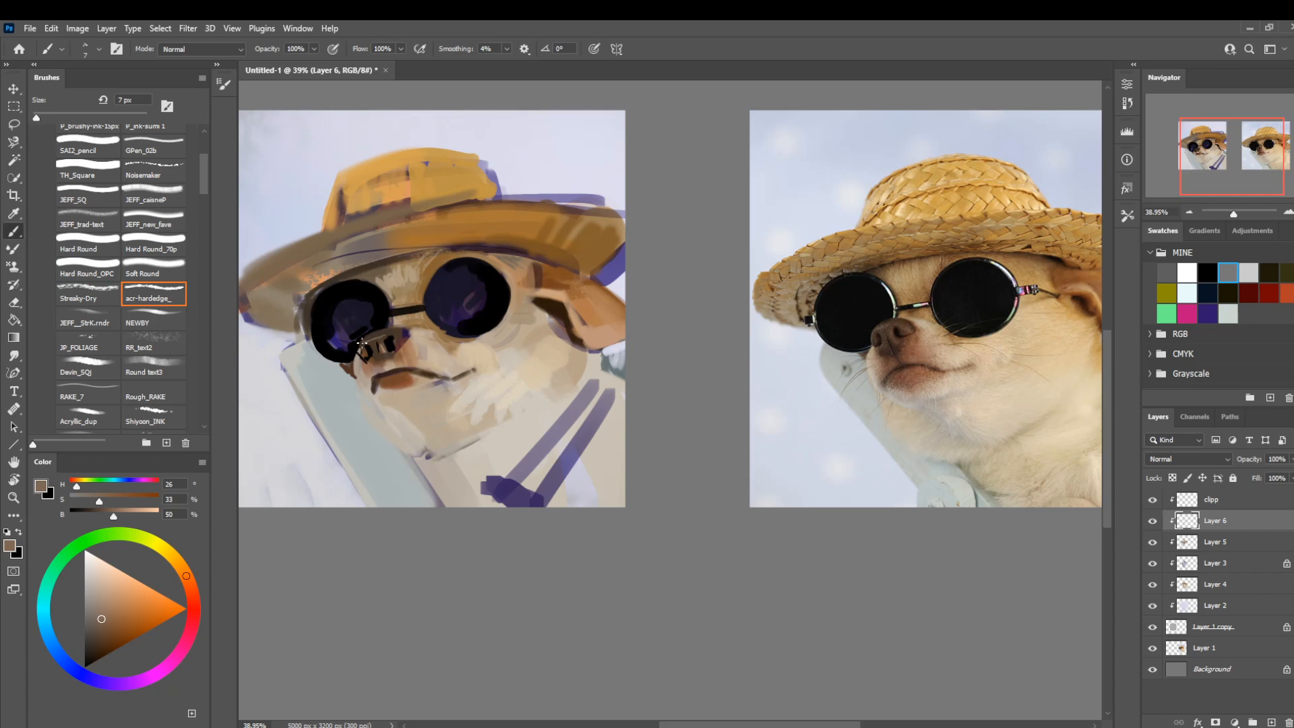
key(bracketright)
key(bracketright)
alt+click(475, 357)
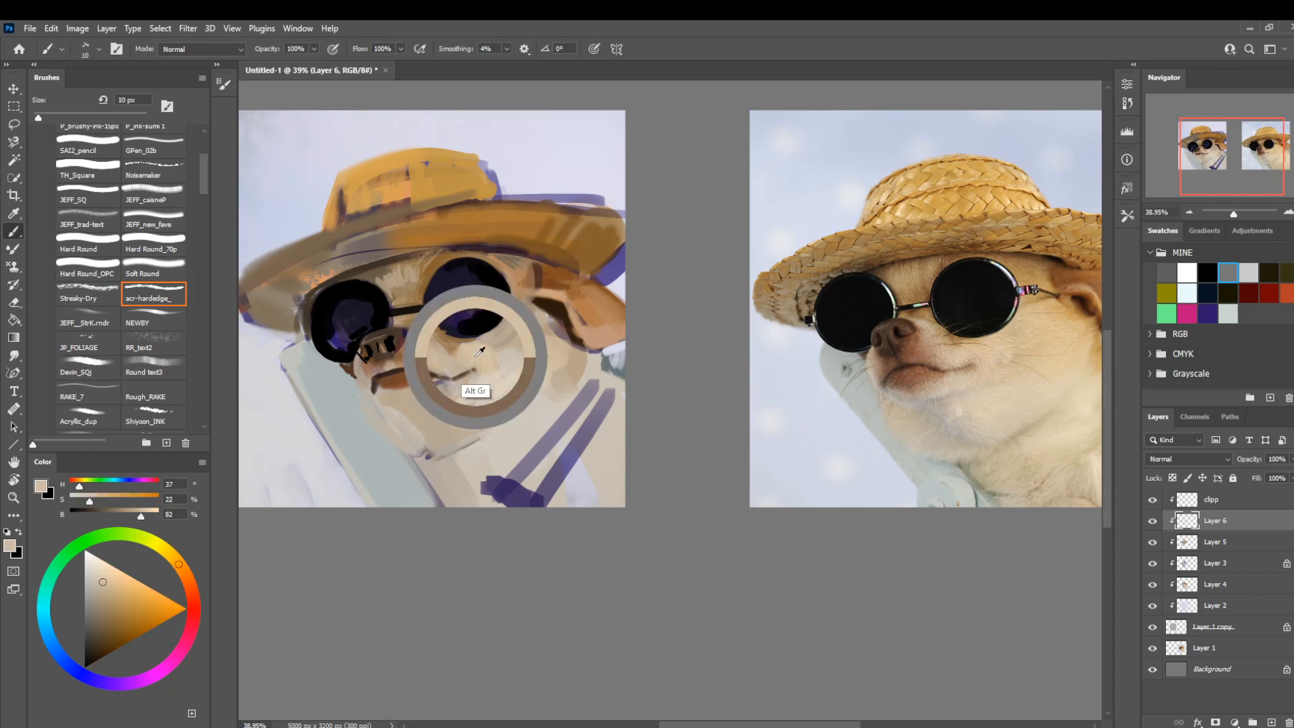
drag(492, 354, 489, 360)
key(bracketright)
key(bracketright)
key(bracketright)
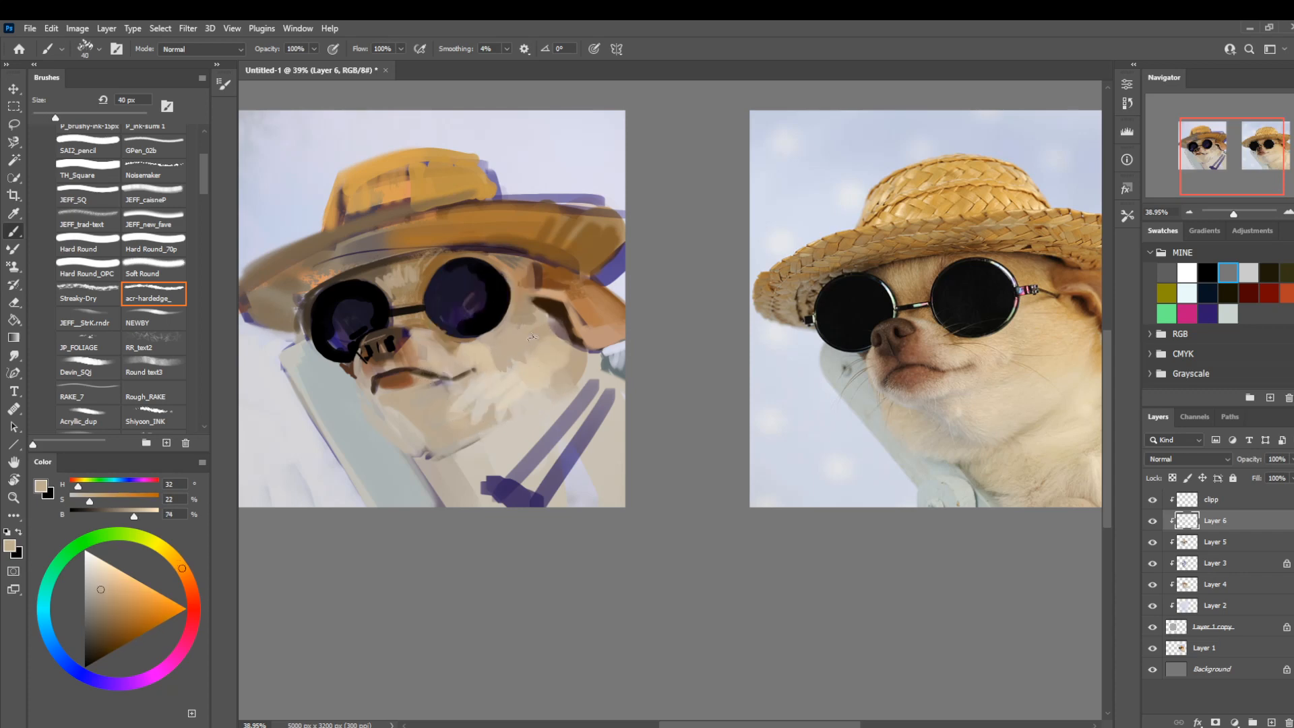
Blend the fur beneath the ear-side lens and along the muzzle at 50 px with sampled cream, brown and beige.
alt+click(487, 405)
key(bracketright)
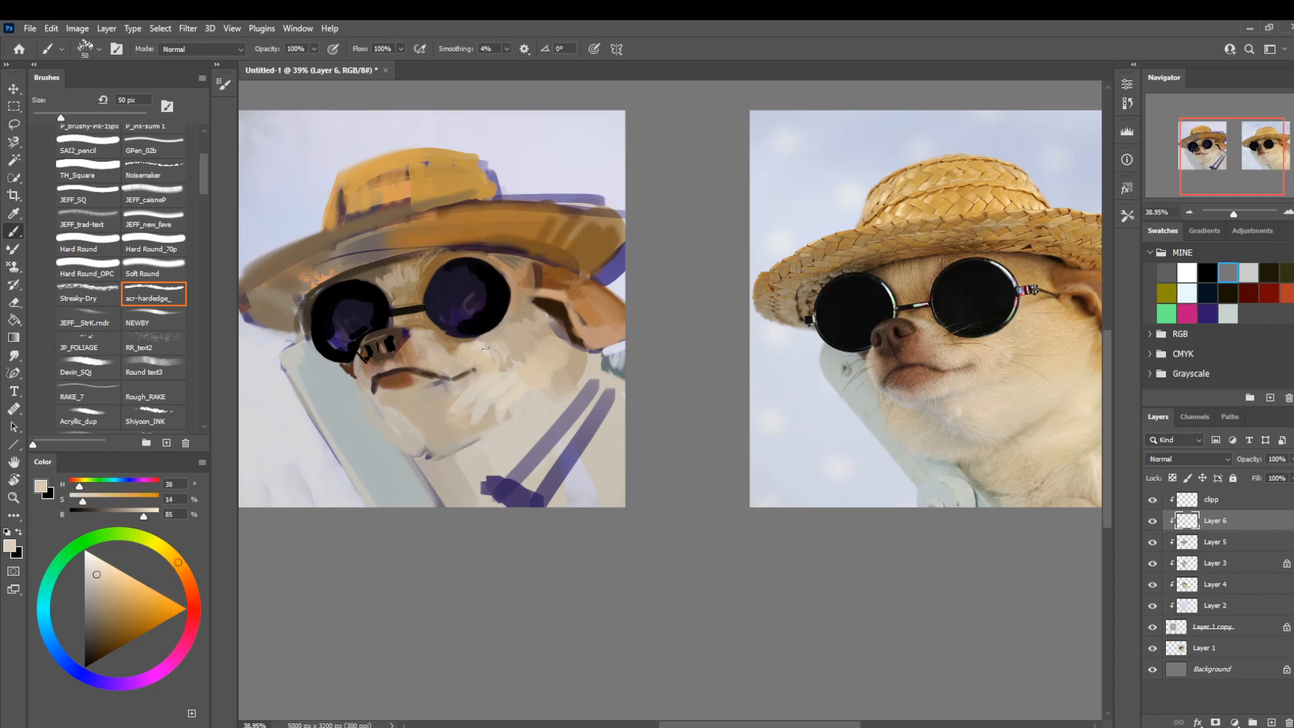
alt+click(446, 347)
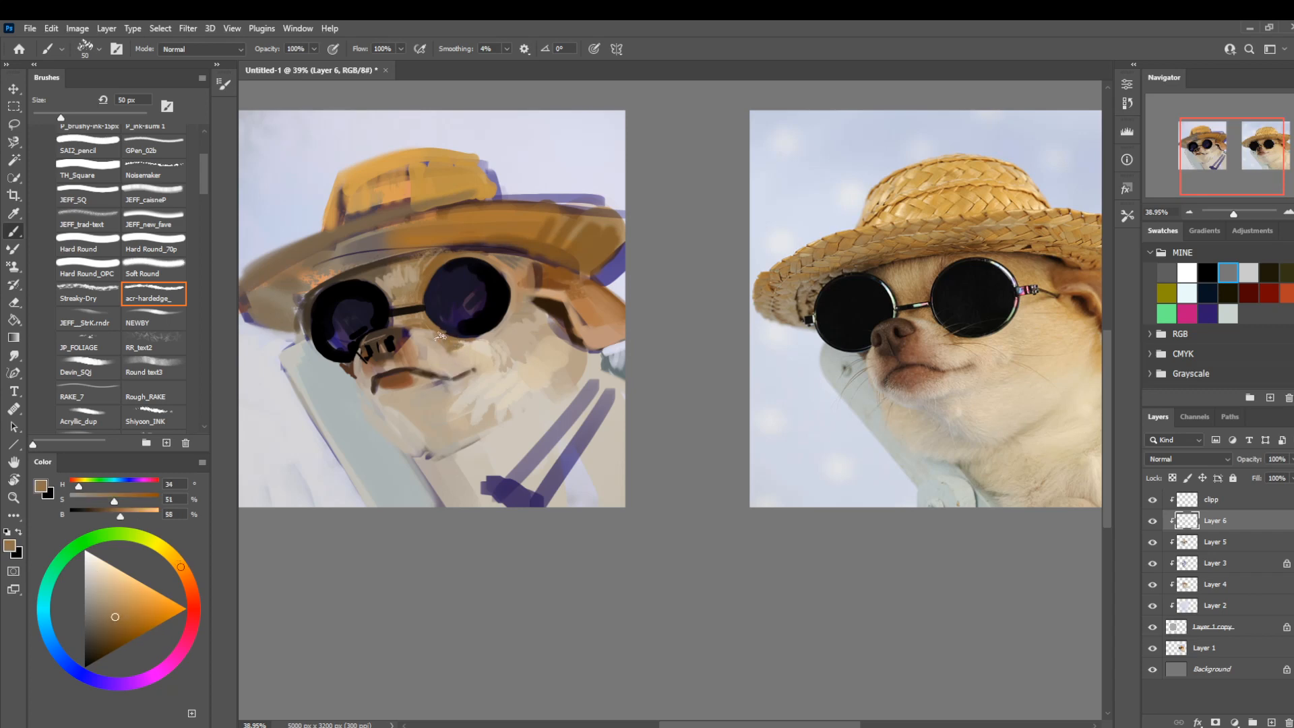
alt+click(430, 345)
alt+click(451, 349)
alt+click(570, 373)
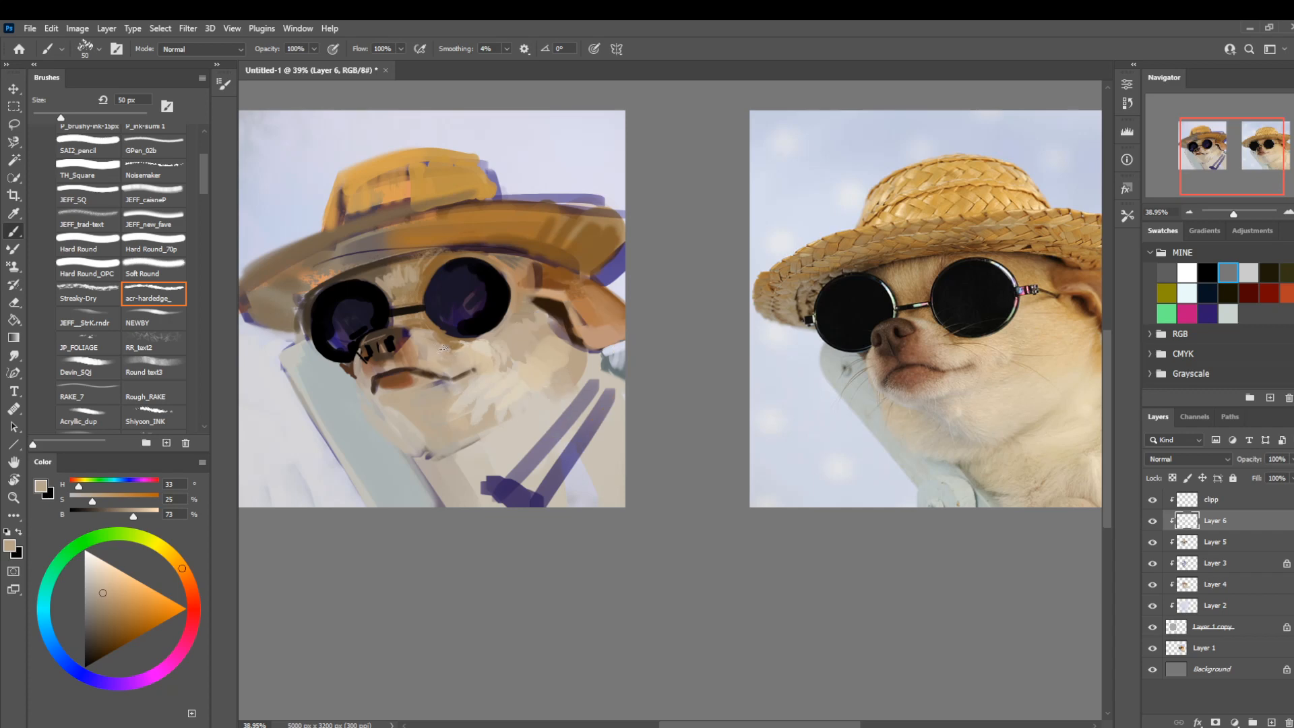
alt+click(477, 417)
alt+click(455, 346)
Shade the fur around the glasses bridge with beige at 63% brightness and sampled browns, reducing the brush to 35 px.
click(125, 516)
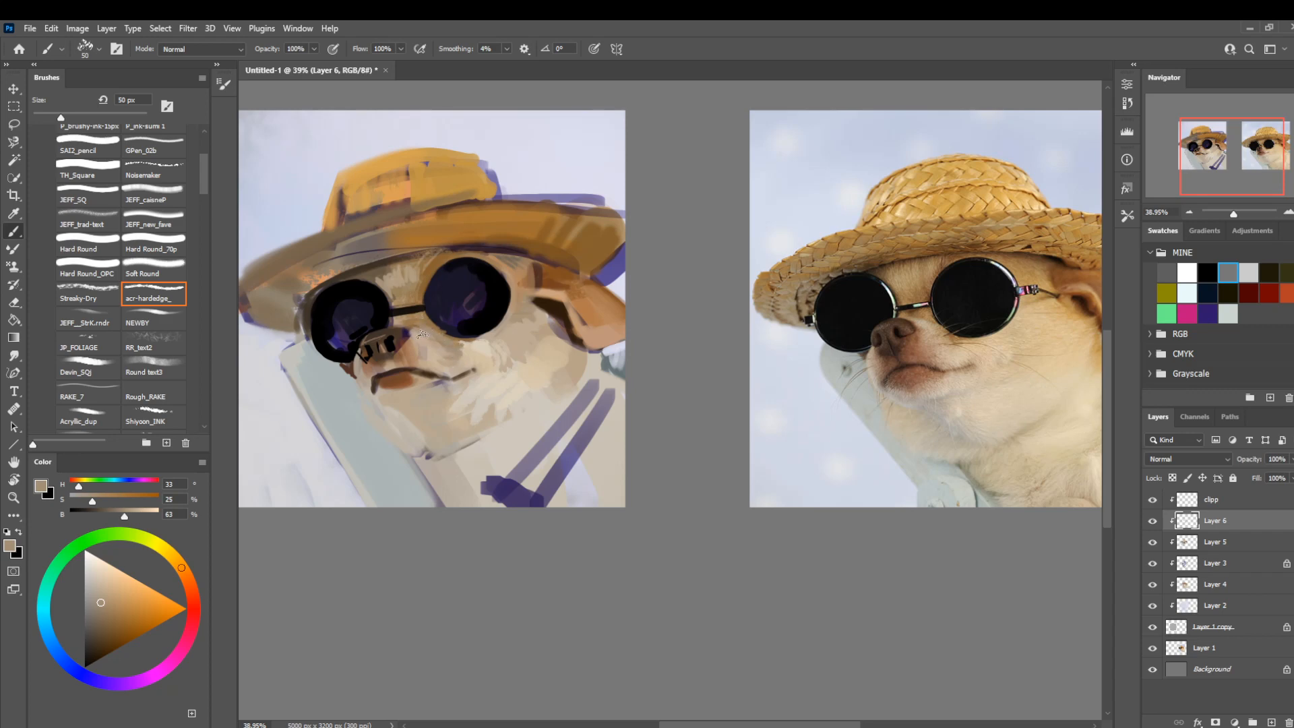
alt+click(421, 314)
drag(421, 313, 413, 313)
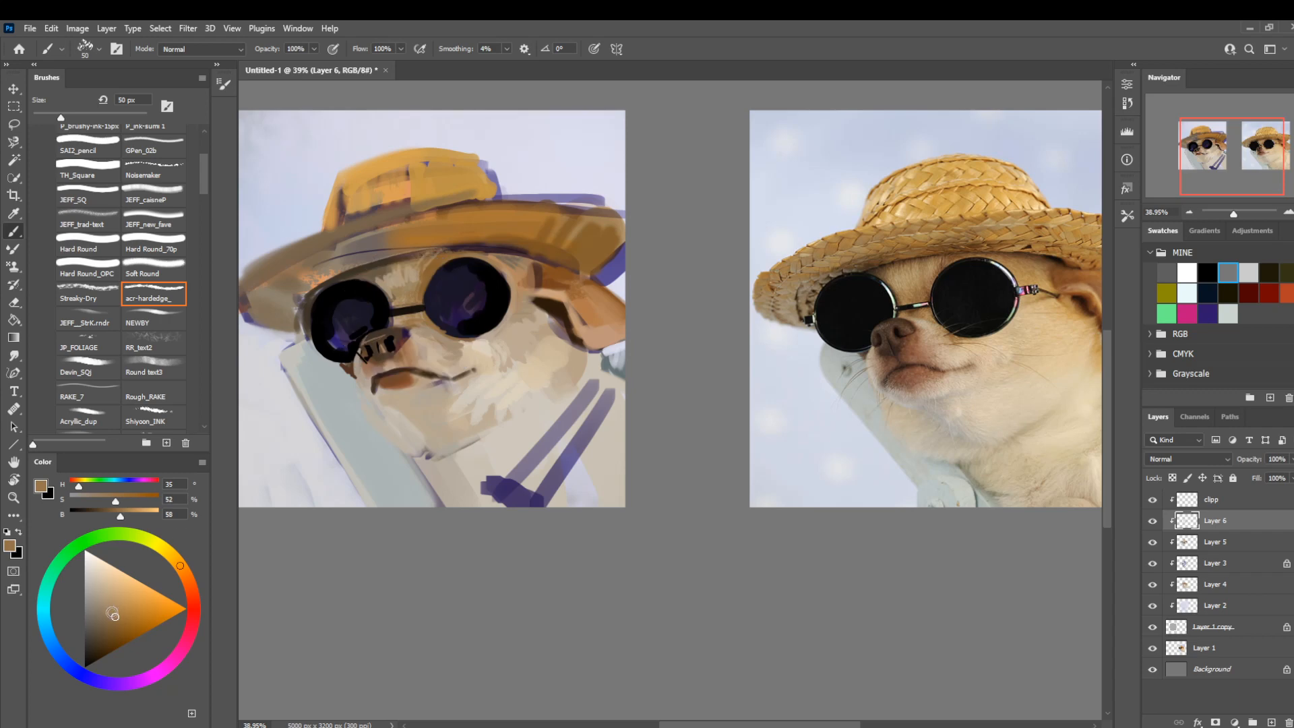
key(bracketleft)
key(bracketleft)
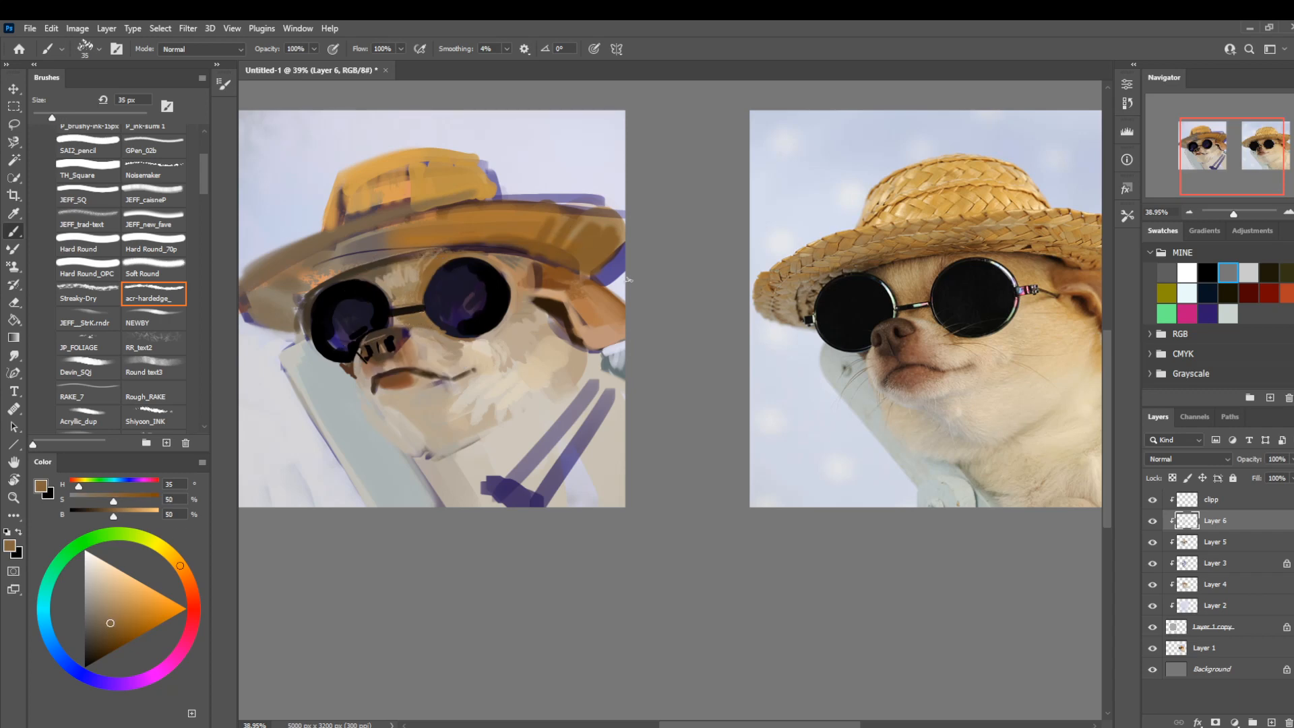
Toggle Layer 6 off and on to compare, and paint the forehead fur with sampled beige, enlarging the brush to 60 px.
click(1153, 521)
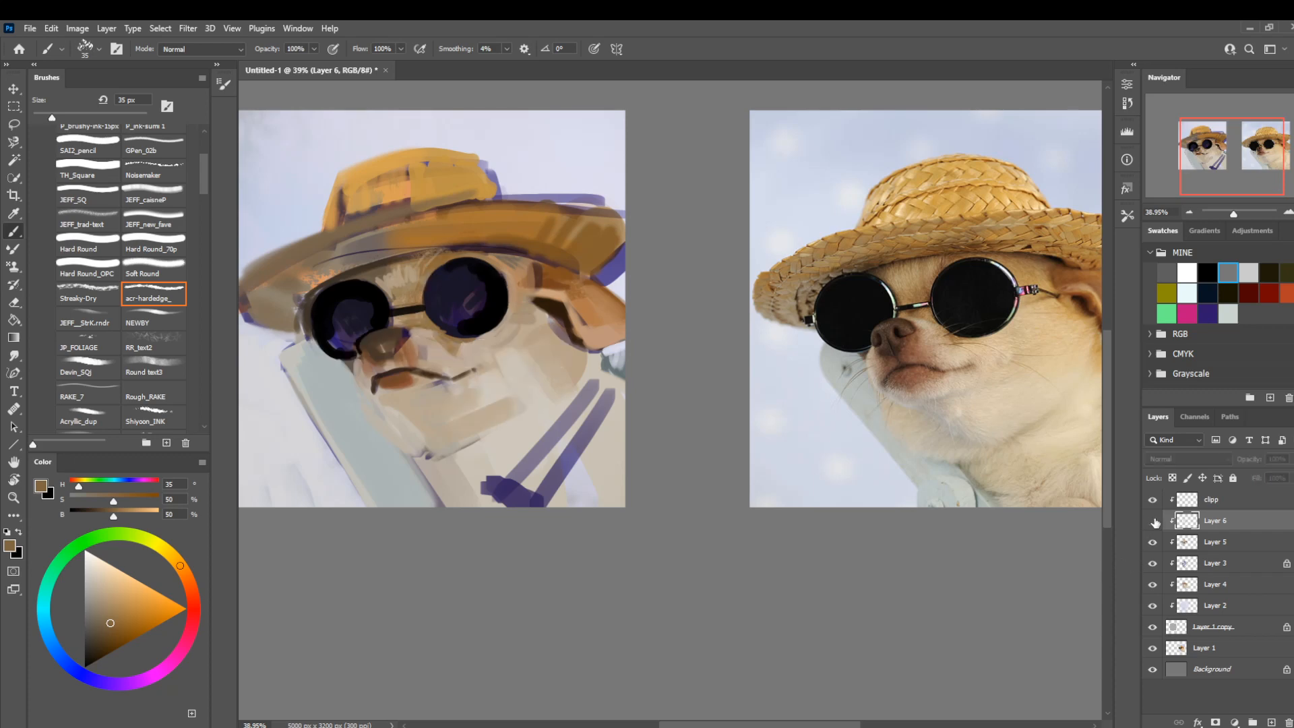
click(1152, 520)
key(bracketright)
key(bracketright)
key(bracketright)
key(bracketright)
key(bracketright)
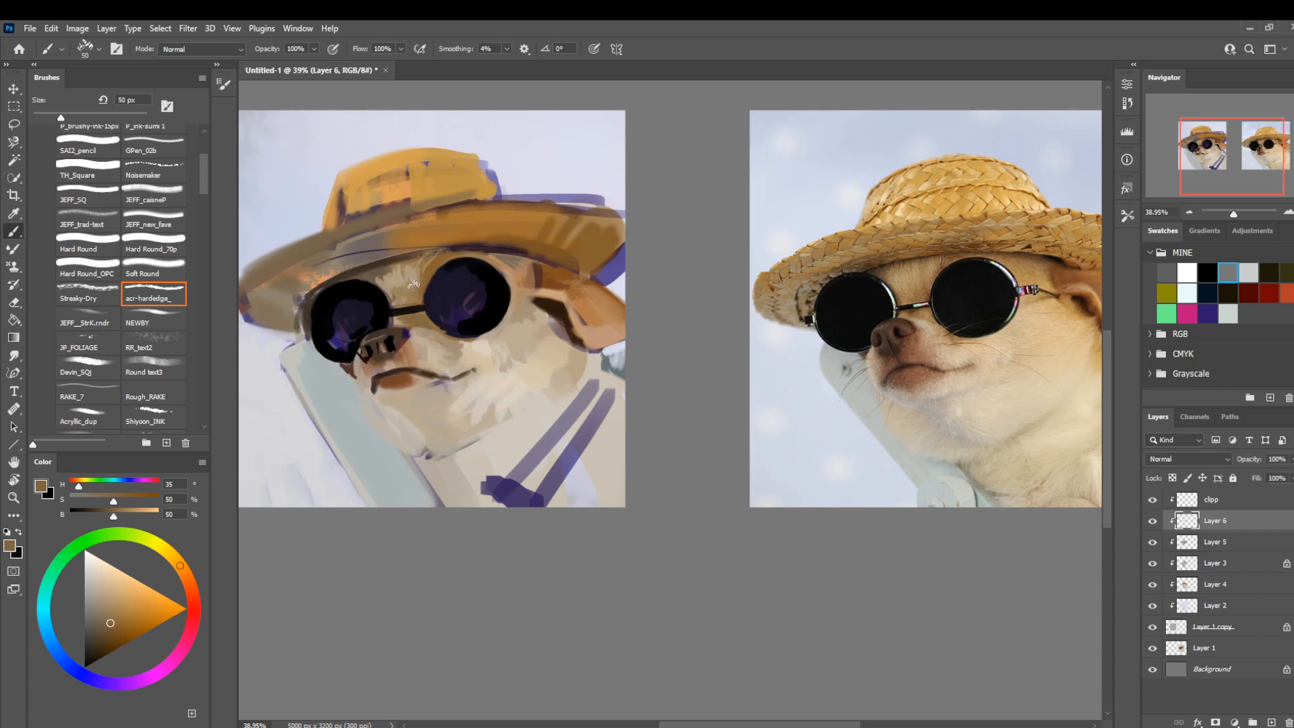
alt+click(413, 270)
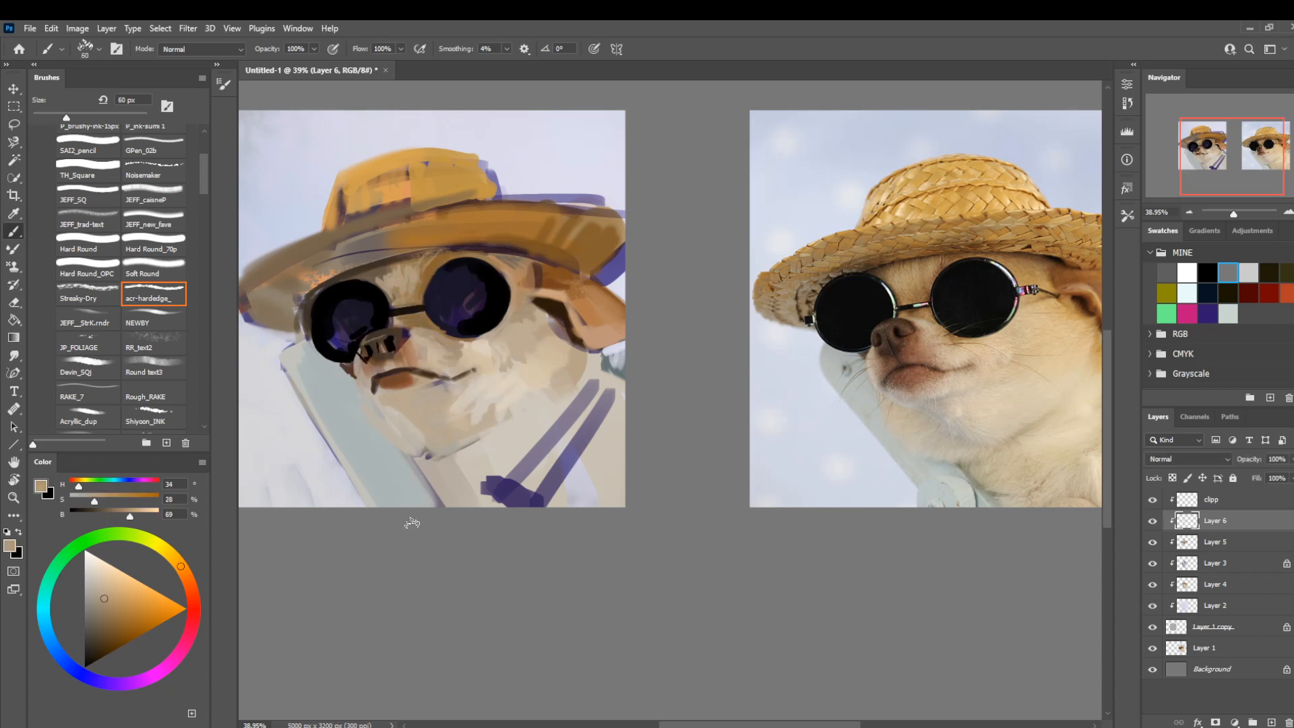
Paint the dark brown shadow under the hat brim above the nose-side lens with a 45 px brush.
key(bracketleft)
key(bracketleft)
key(bracketleft)
alt+click(362, 271)
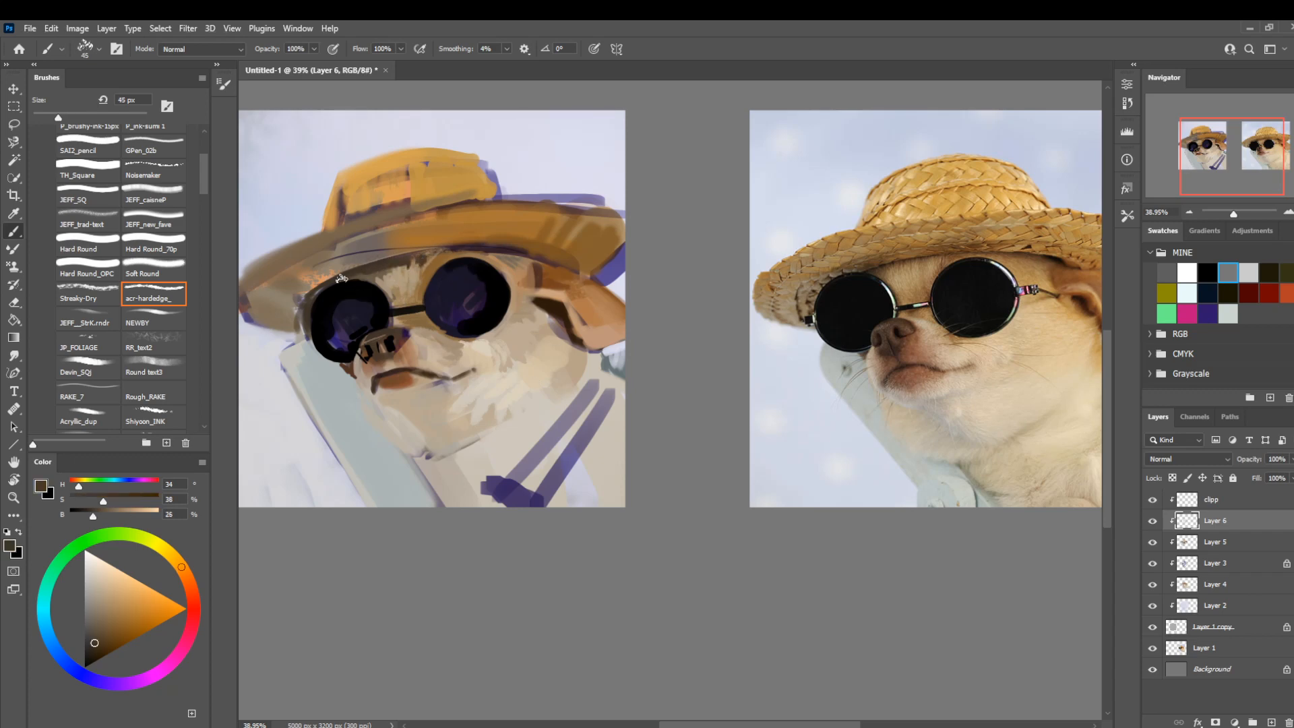
Deepen the shadow beneath the brim with a 70 px brush, using sampled hat brown darkened to 38% brightness.
alt+click(514, 238)
key(bracketright)
key(bracketright)
key(bracketright)
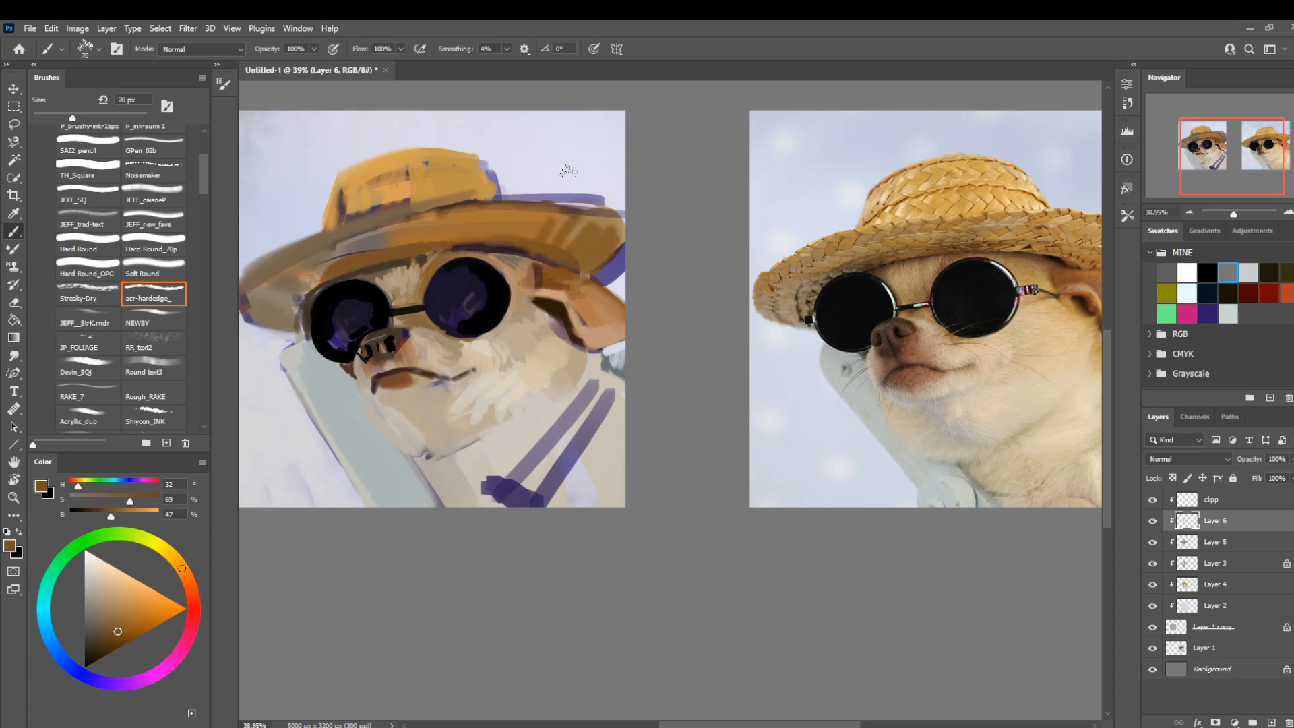
click(104, 634)
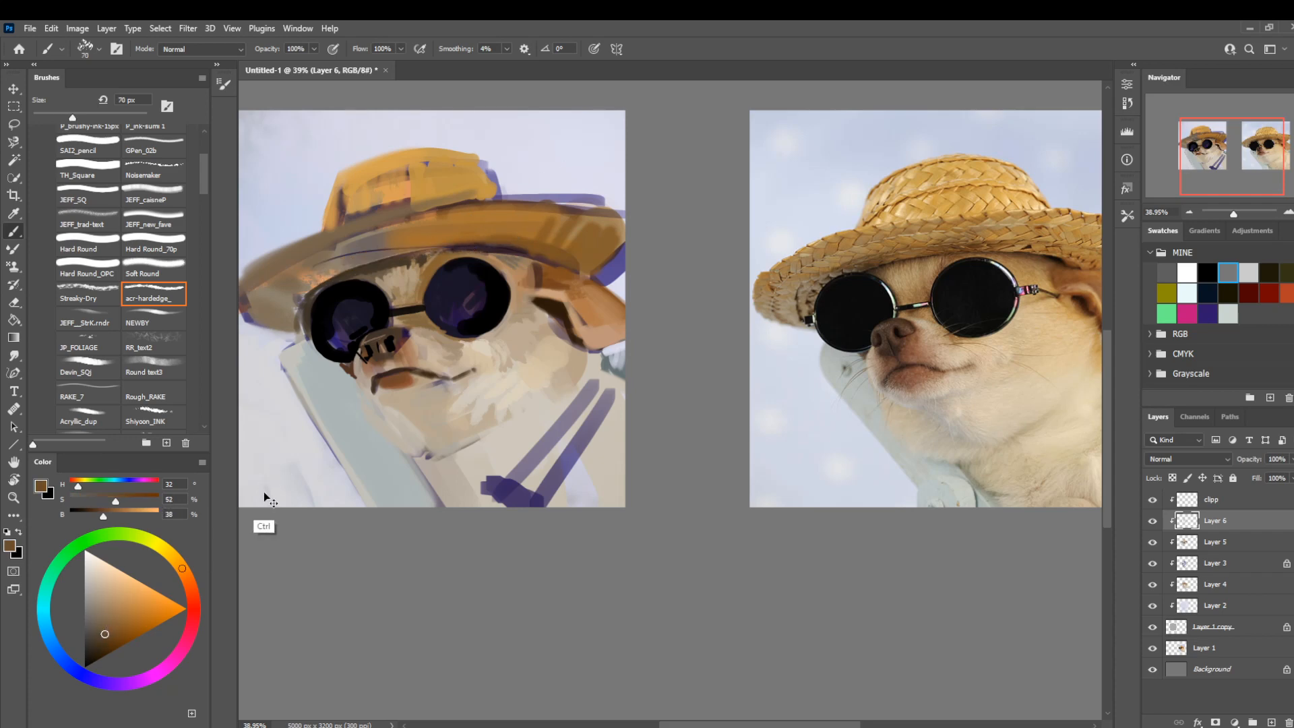
Paint dark brown along the underside of the brim with the Hard Round_70p brush at 70 px, reducing it to 9 px.
click(125, 254)
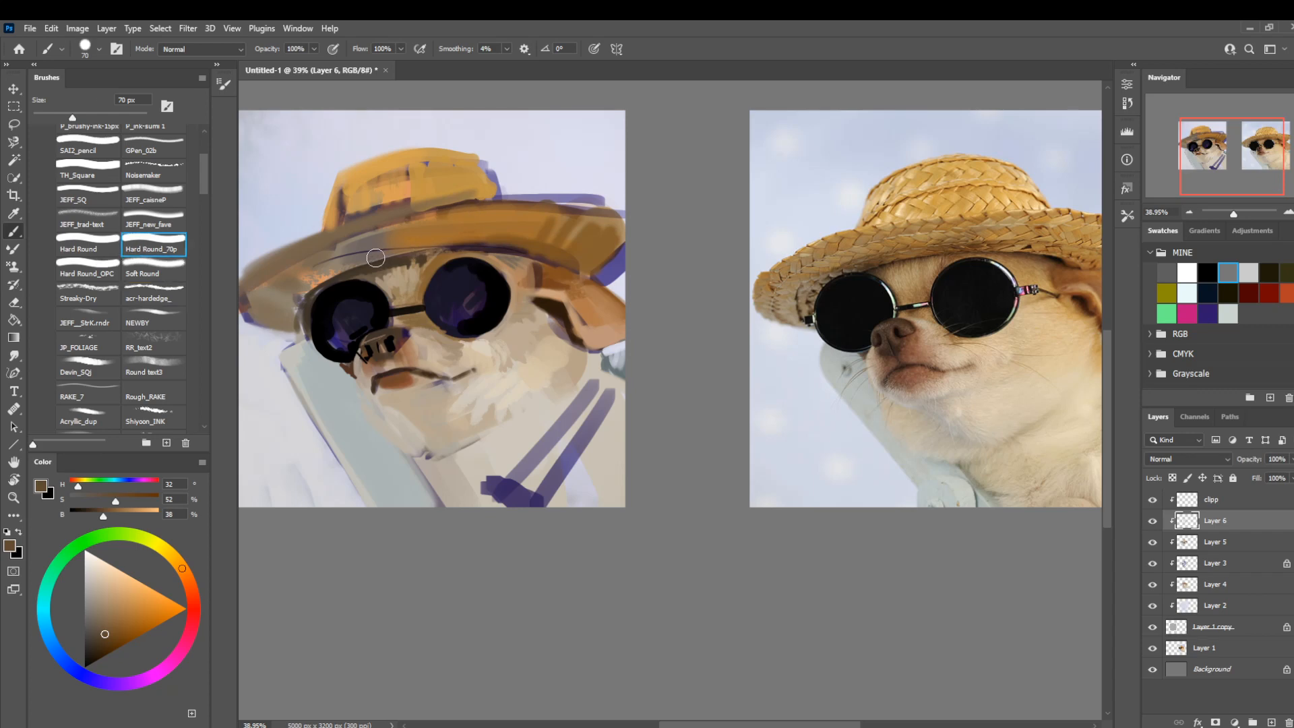
mouse_move(355, 260)
mouse_down()
mouse_move(328, 272)
mouse_move(308, 253)
mouse_up()
key(bracketleft)
key(bracketleft)
key(bracketleft)
key(bracketleft)
key(bracketleft)
key(bracketleft)
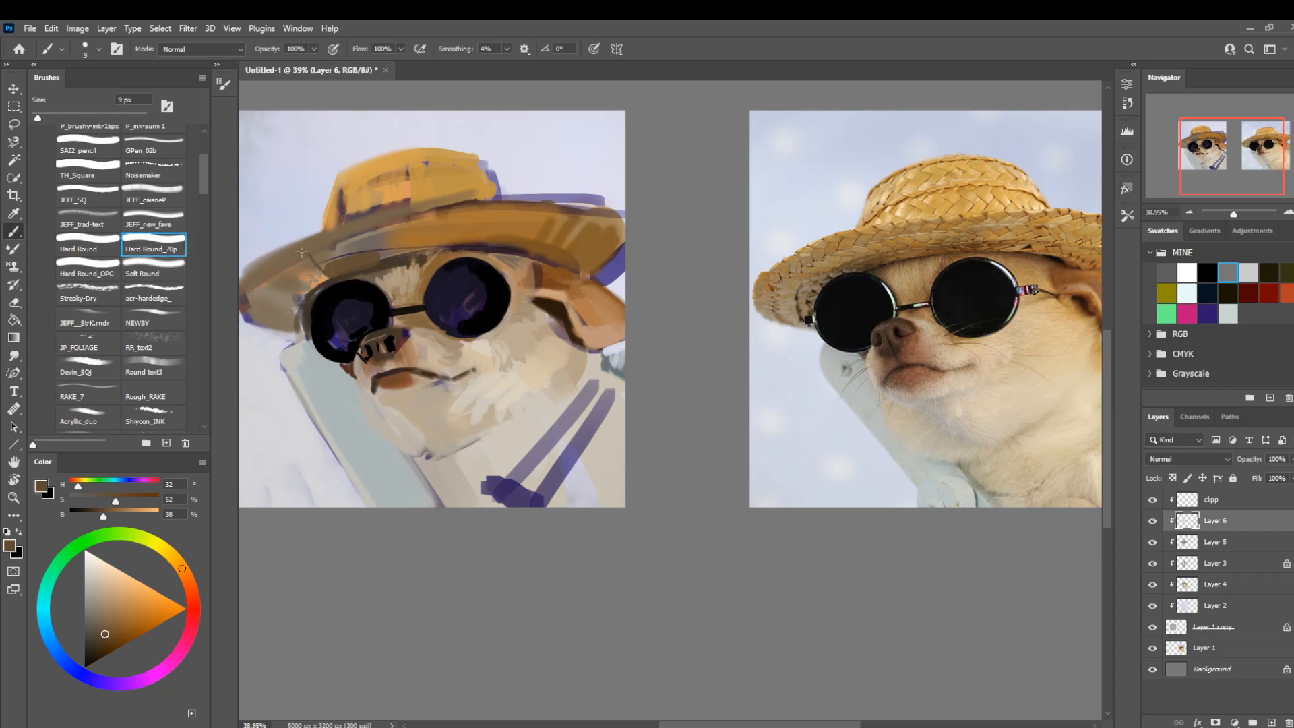
Draw thin straw-weave lines along both sides of the hat brim with a 6 px brush in sampled grey-beige.
alt+click(364, 230)
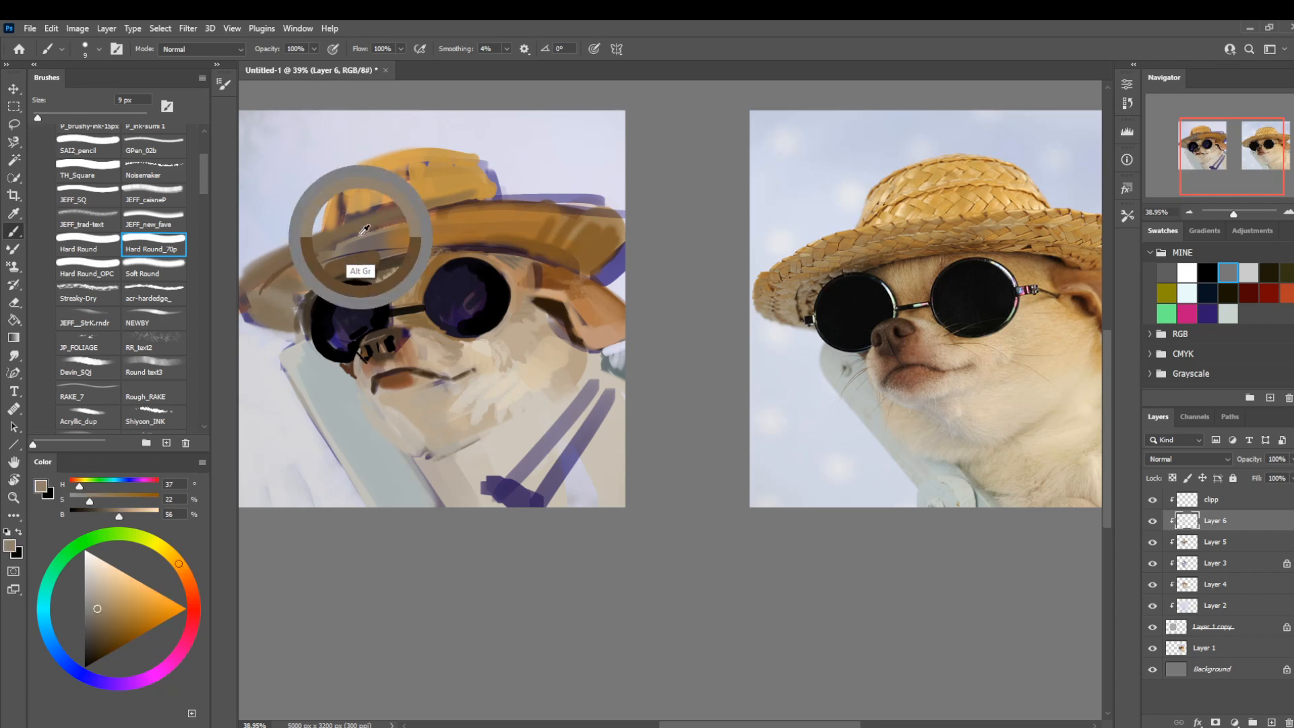
key(bracketleft)
key(bracketleft)
key(bracketleft)
drag(351, 240, 268, 285)
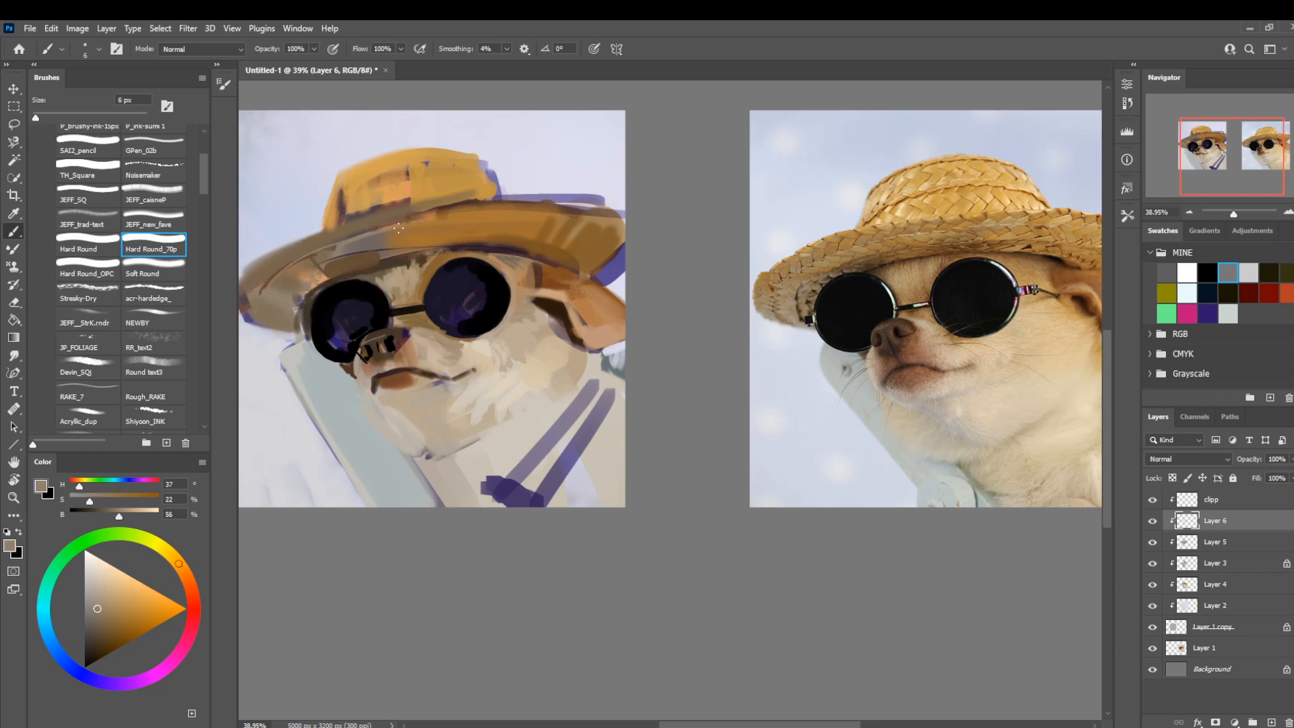
drag(440, 223, 619, 232)
Flip the canvas view horizontally and touch up the area around the muzzle with sampled light grey at 6 to 8 px.
key(ctrl+space)
drag(483, 244, 423, 221)
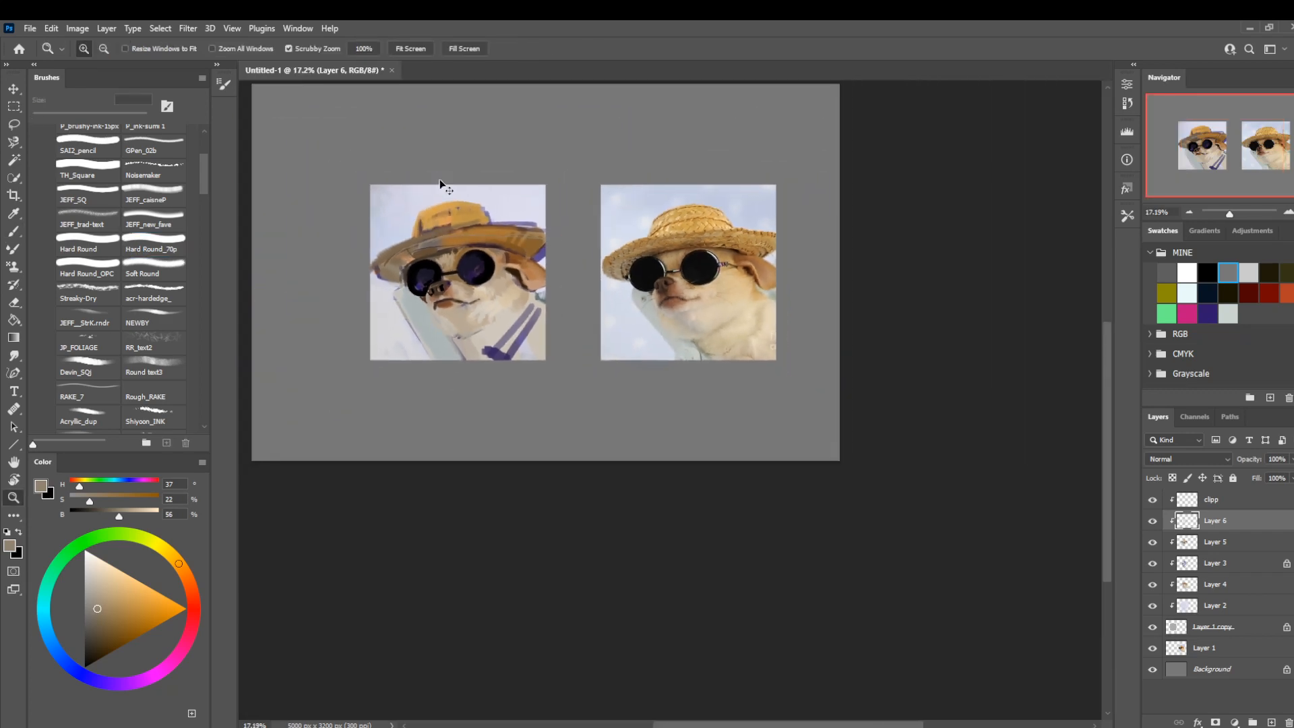
drag(664, 280, 763, 300)
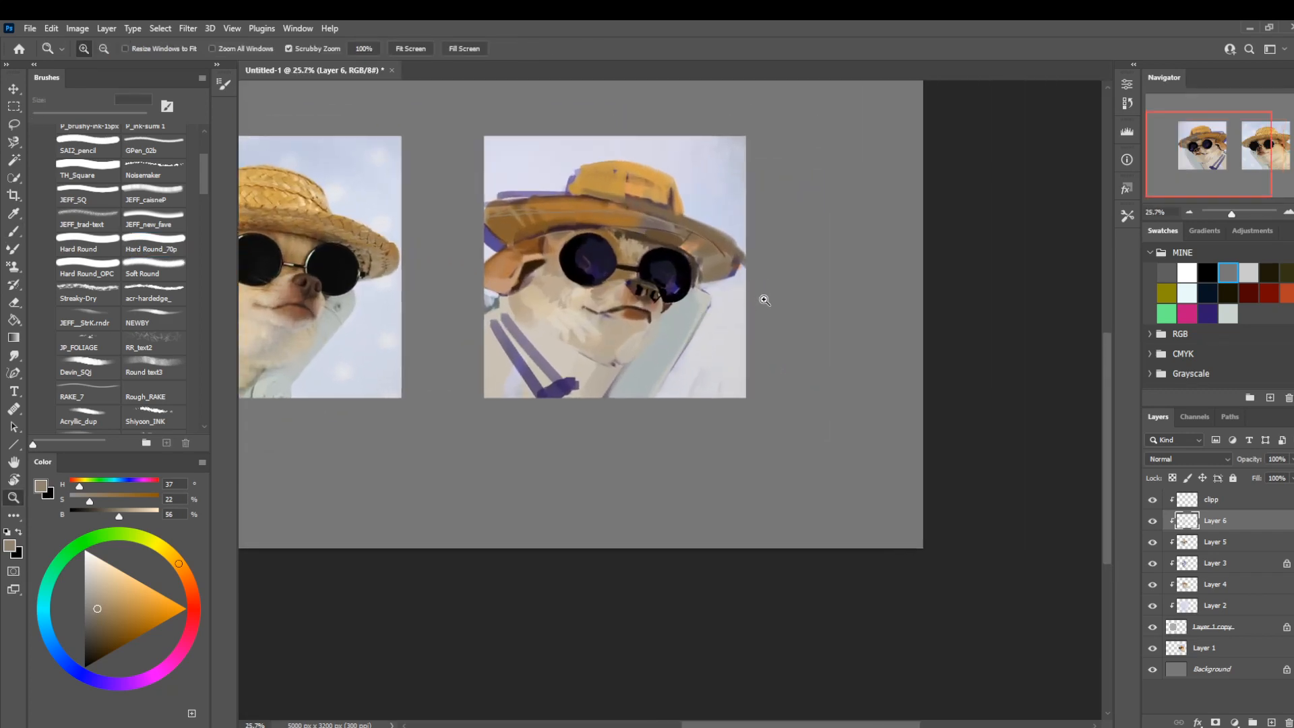
alt+click(664, 311)
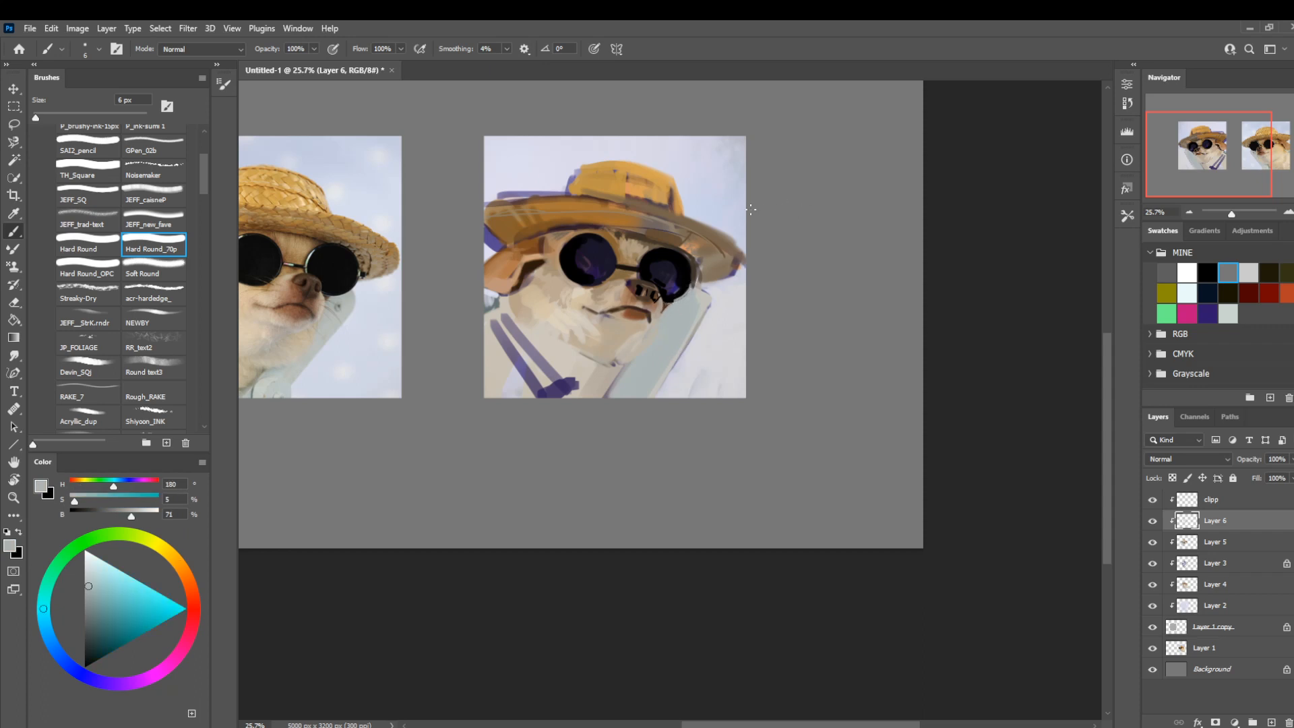
mouse_move(569, 371)
mouse_down()
mouse_move(622, 390)
mouse_move(596, 405)
mouse_up()
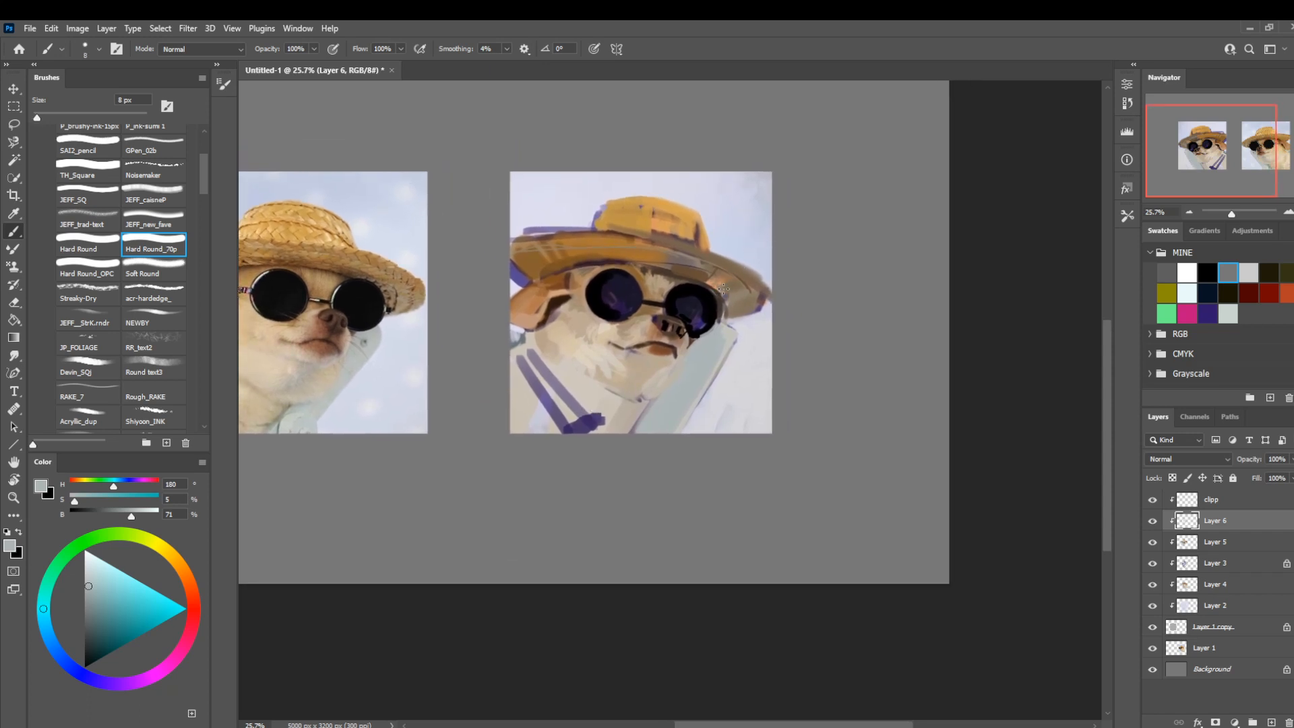
Refine the outer brim beside the nose-side lens with sampled muted brown, enlarging the brush to 15 px.
alt+click(736, 310)
key(bracketright)
key(bracketright)
key(bracketright)
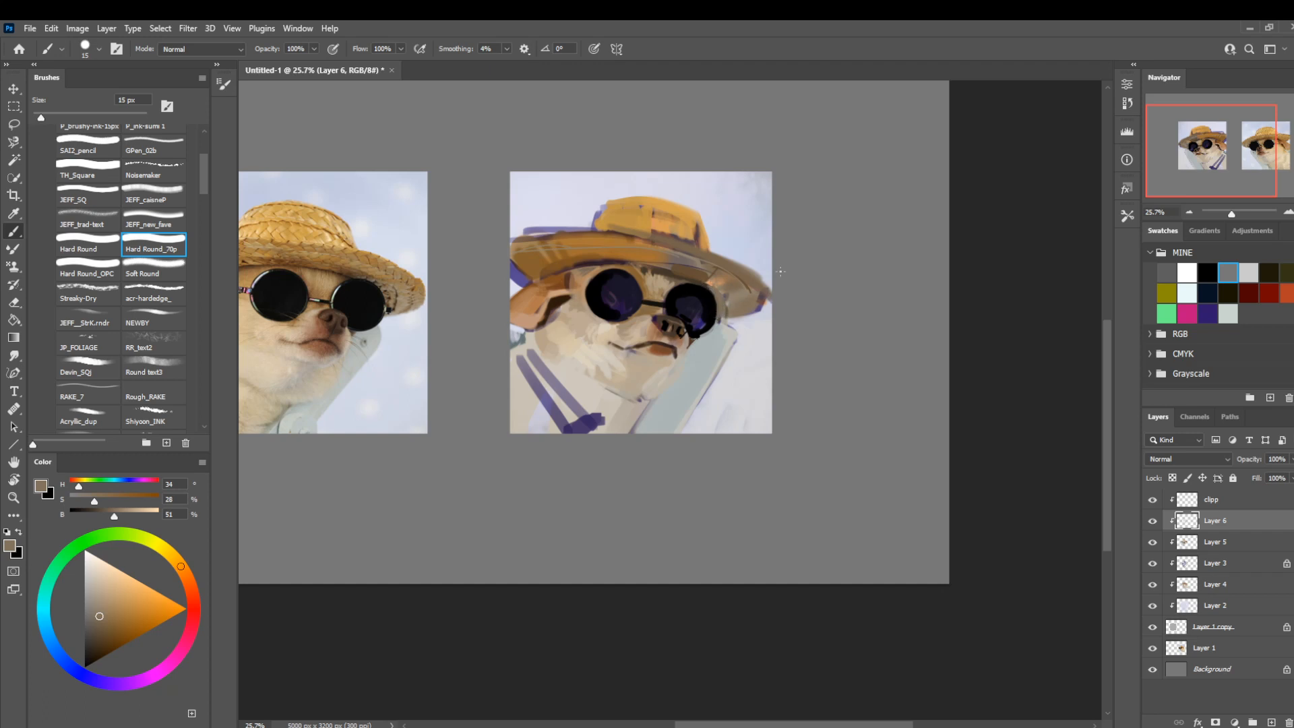
Touch up the fur and shadow between the nose-side lens and brim with sampled browns and a 10 px brush.
alt+click(694, 280)
key(bracketleft)
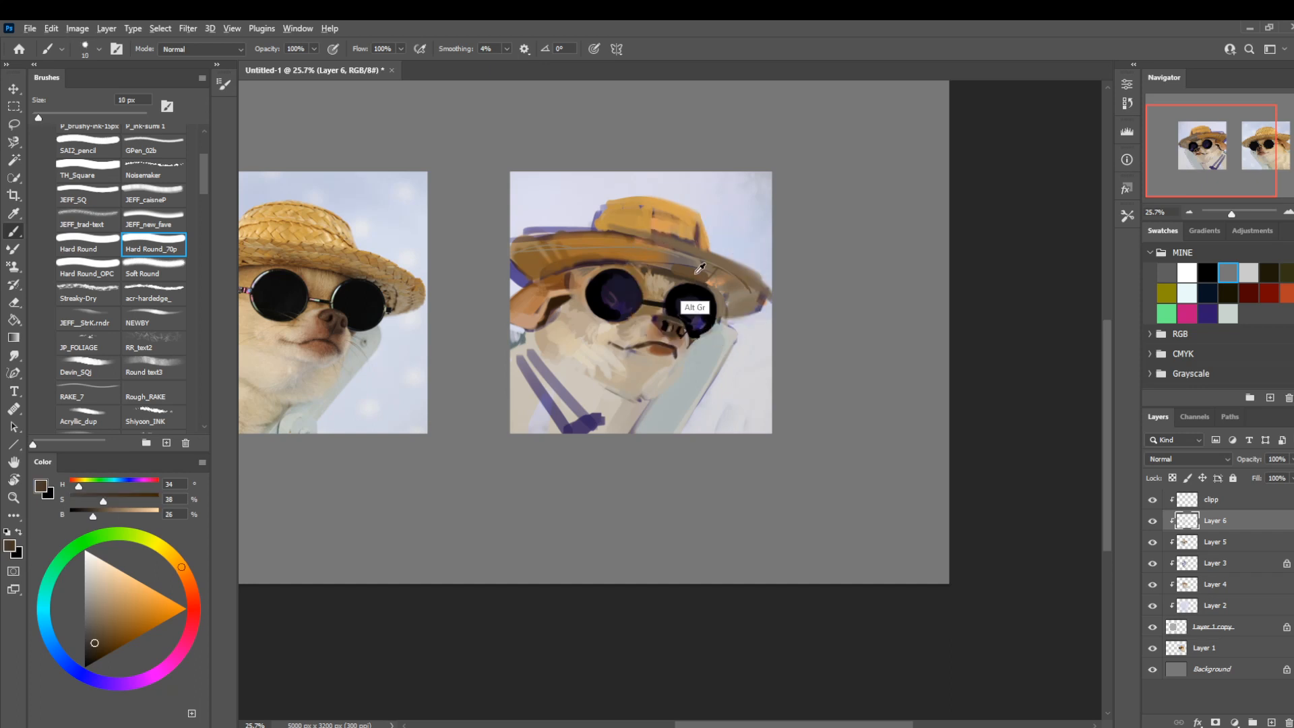
alt+click(698, 271)
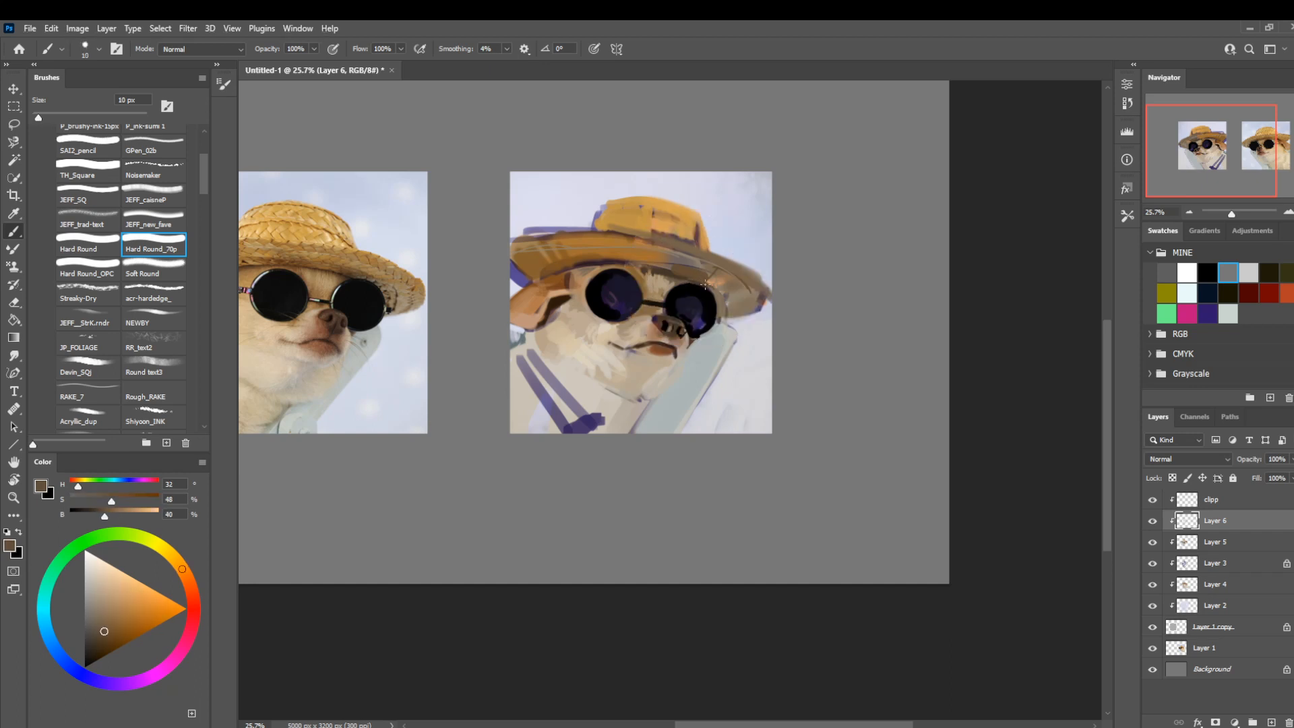
alt+click(706, 285)
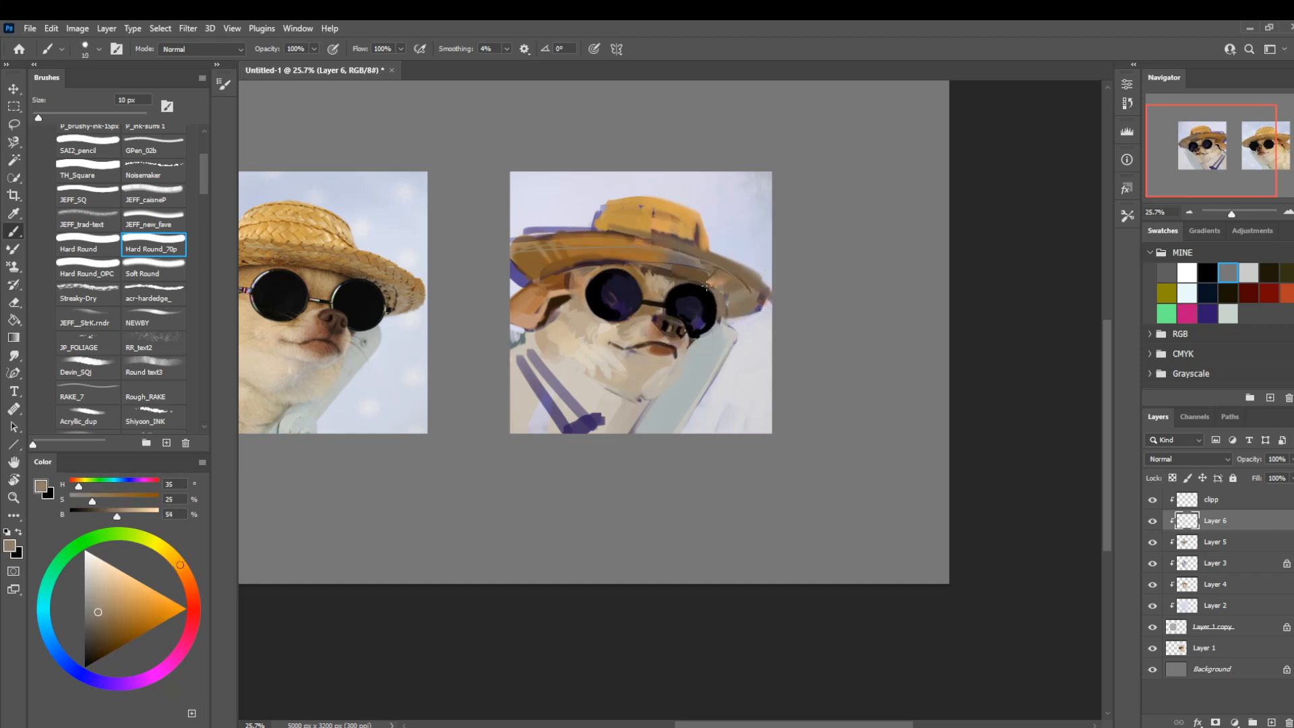
Refine the upper edge of the nose-side lens and the adjoining fur with sampled black and brown at 10 to 15 px.
alt+click(681, 283)
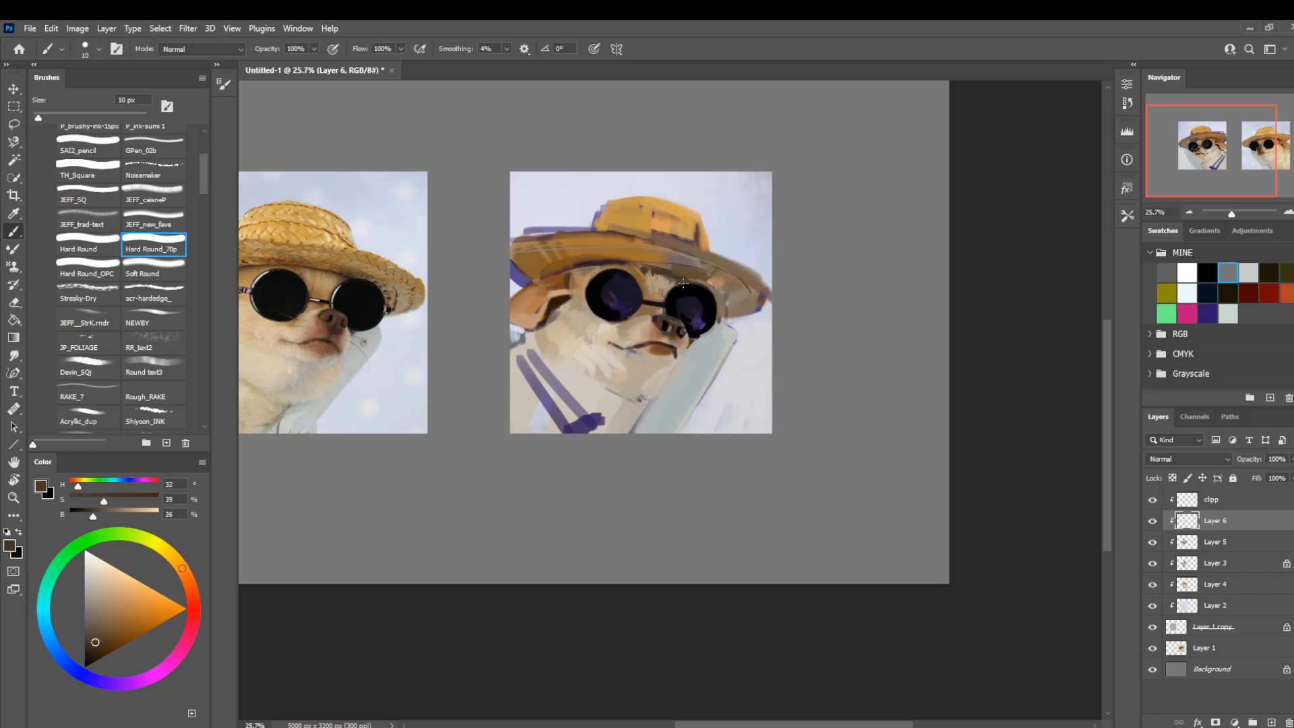
alt+click(680, 286)
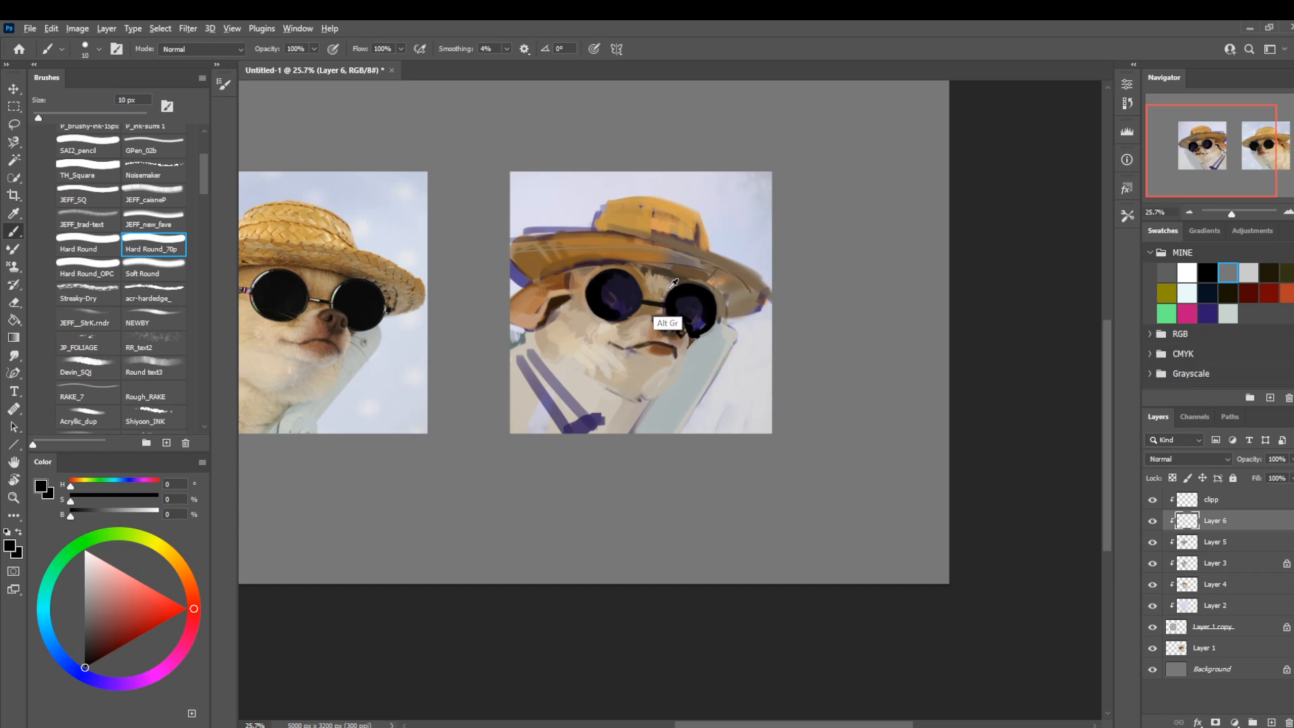
alt+click(652, 298)
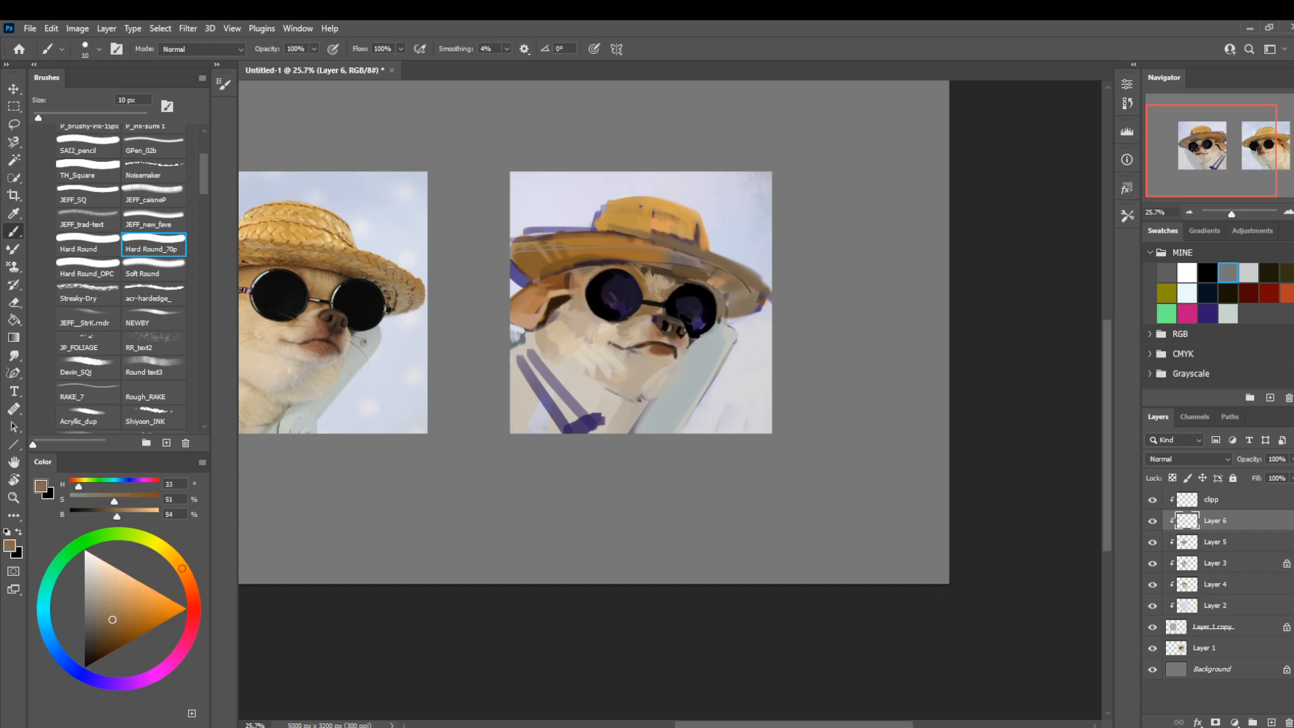
alt+click(680, 288)
key(bracketright)
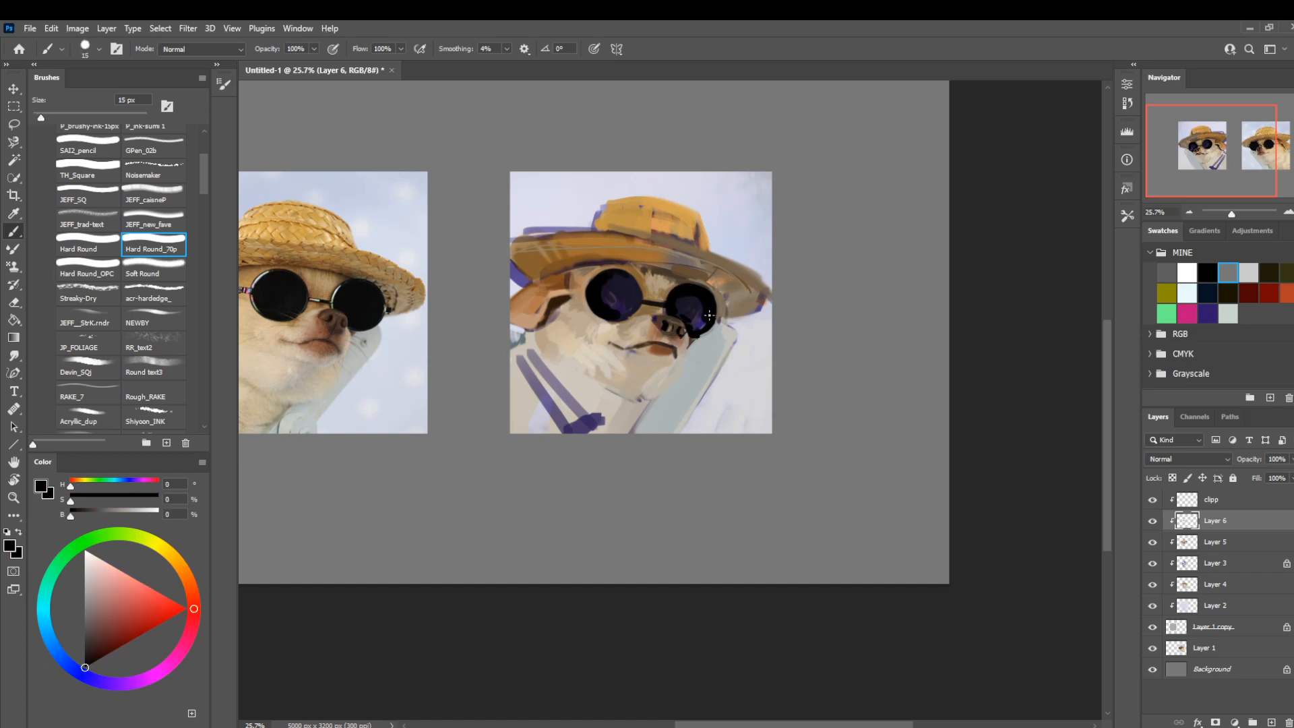
Define the outer edge of the nose with sampled near-black and dark brown, reducing the brush to 5 px.
alt+click(655, 325)
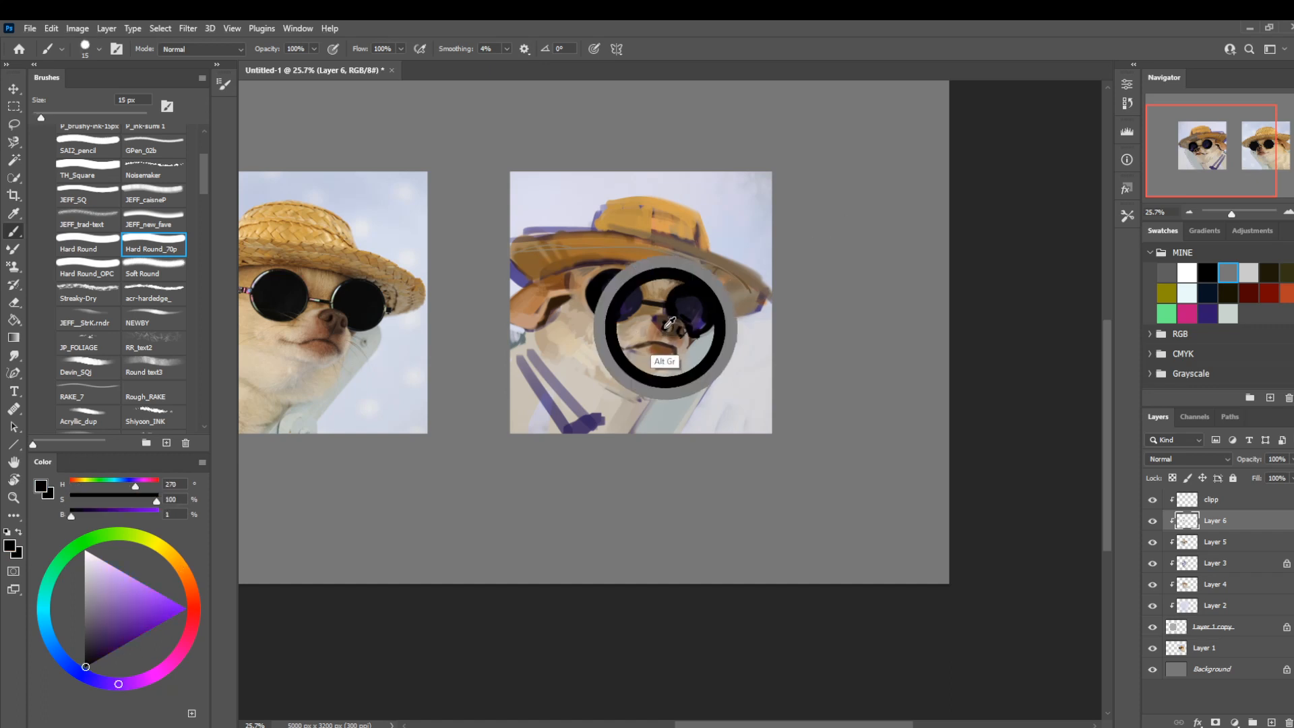
key(bracketleft)
key(bracketleft)
key(bracketleft)
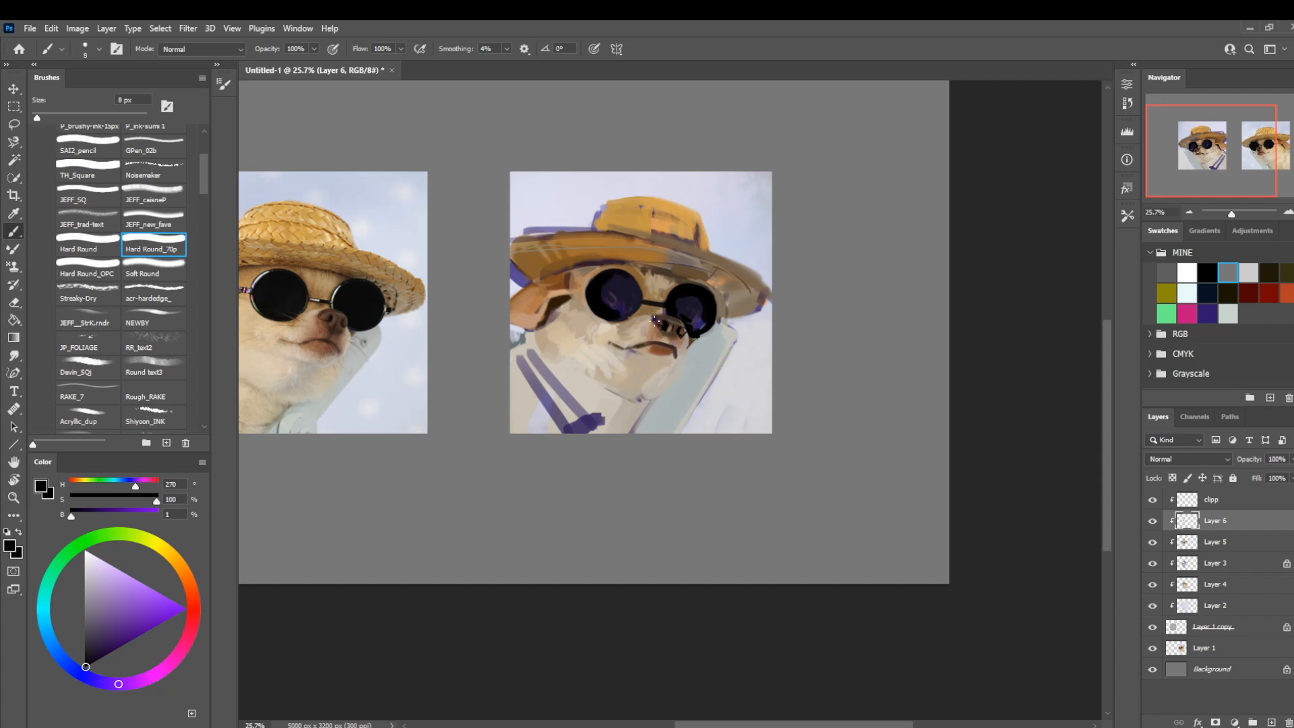
drag(696, 332, 745, 465)
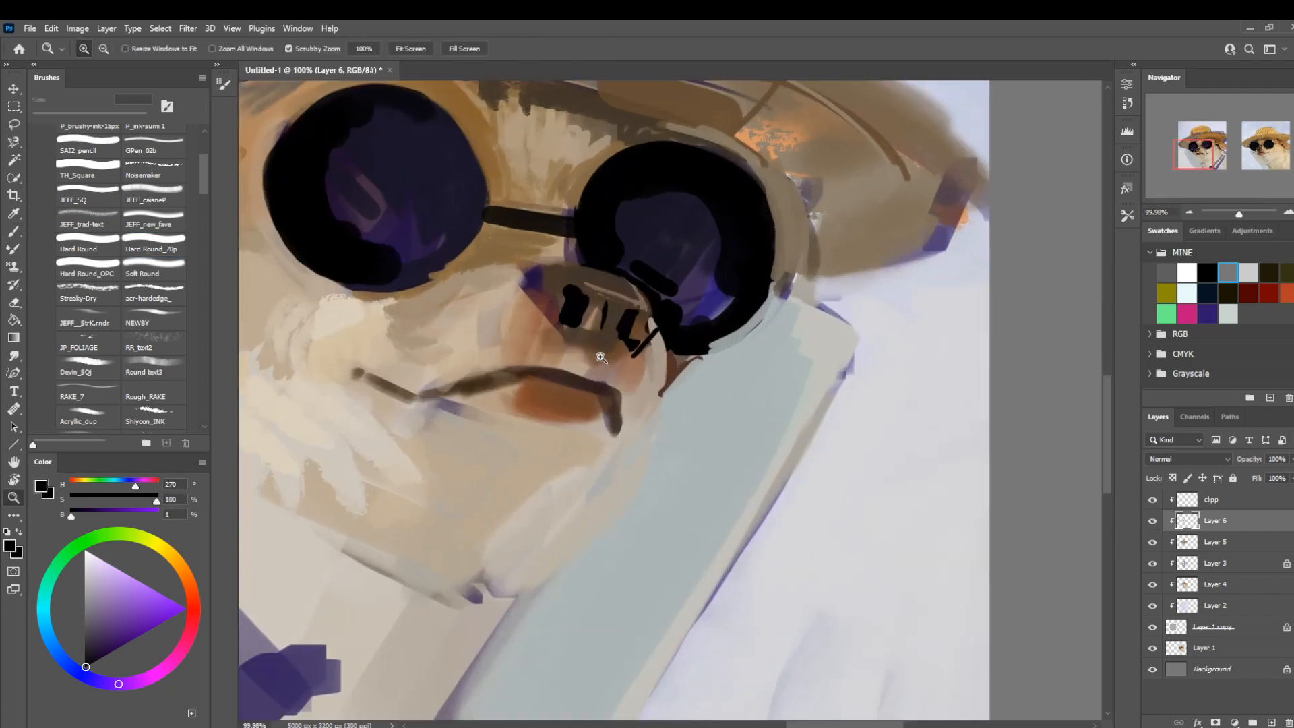
key(bracketleft)
key(ctrl+z)
mouse_move(527, 307)
mouse_down()
mouse_move(572, 314)
mouse_move(534, 307)
mouse_move(567, 314)
mouse_move(537, 270)
mouse_move(527, 299)
mouse_move(549, 267)
mouse_up()
key(bracketright)
alt+click(542, 287)
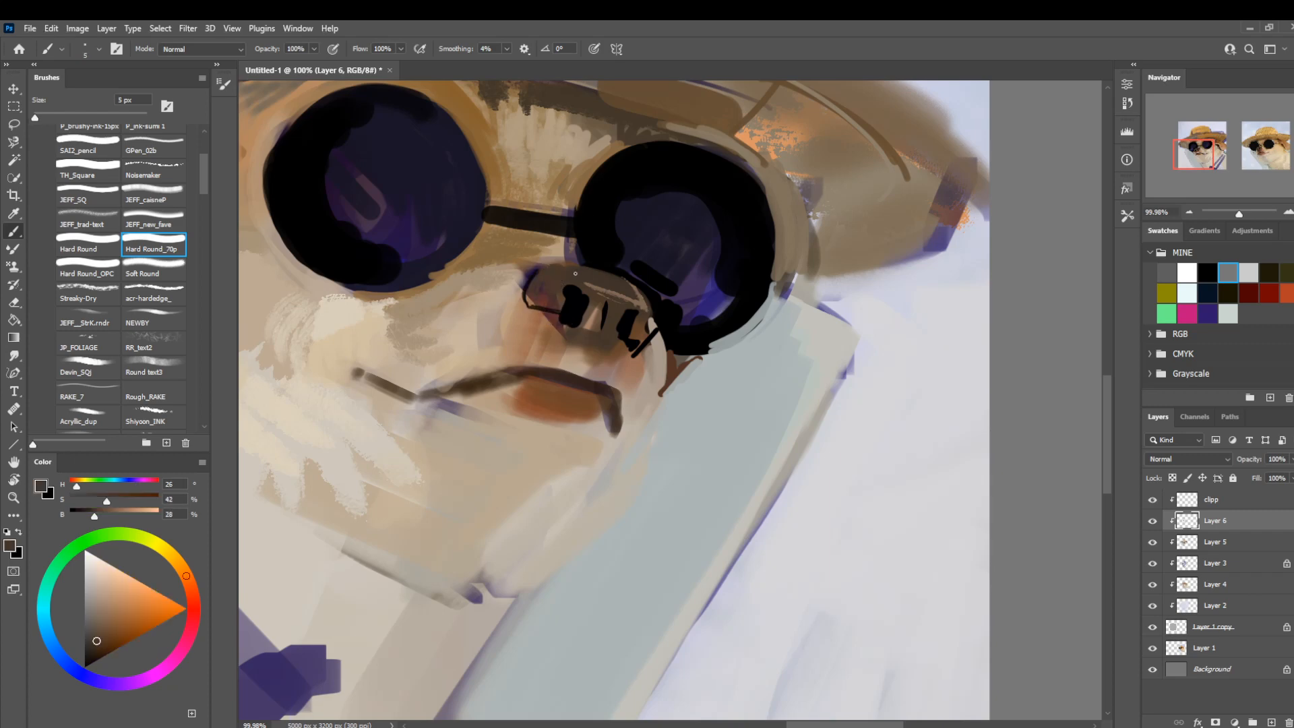
Touch up the muzzle fur beside the nose with sampled light beige, enlarging the brush to 20 px.
key(z)
drag(769, 322, 611, 353)
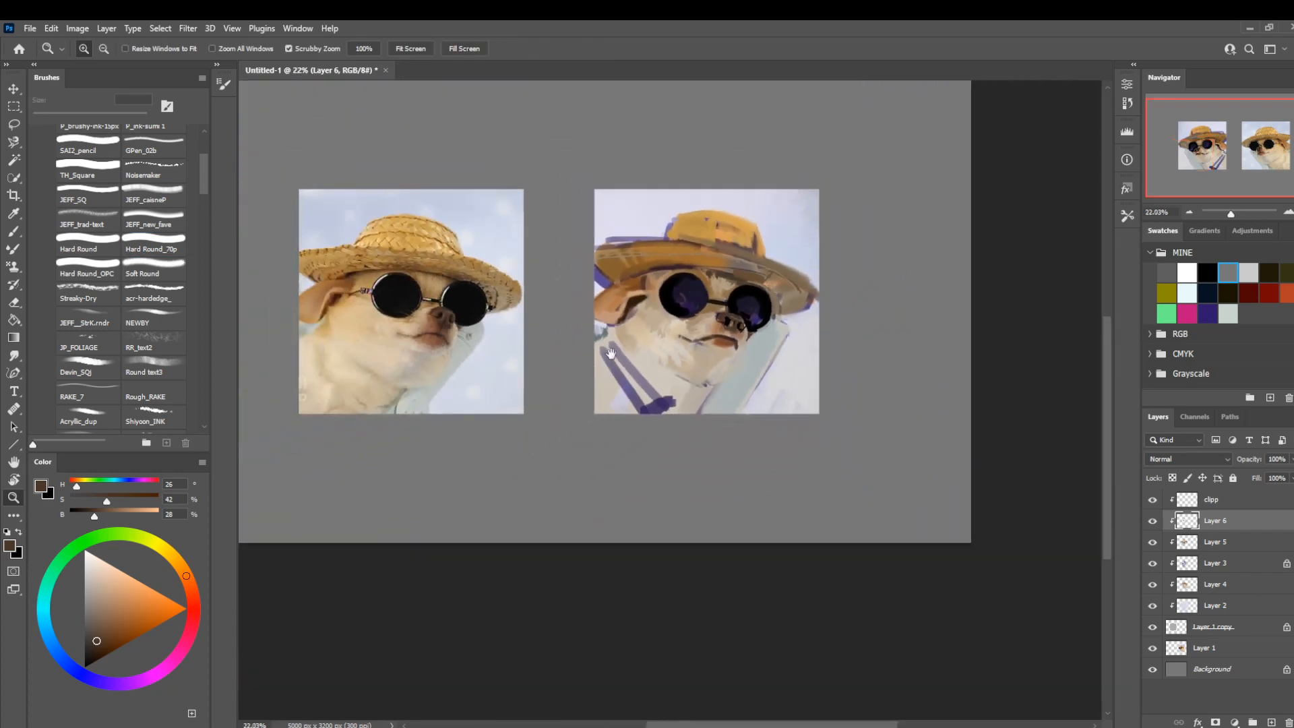
key(space)
drag(565, 415, 604, 402)
drag(853, 386, 870, 386)
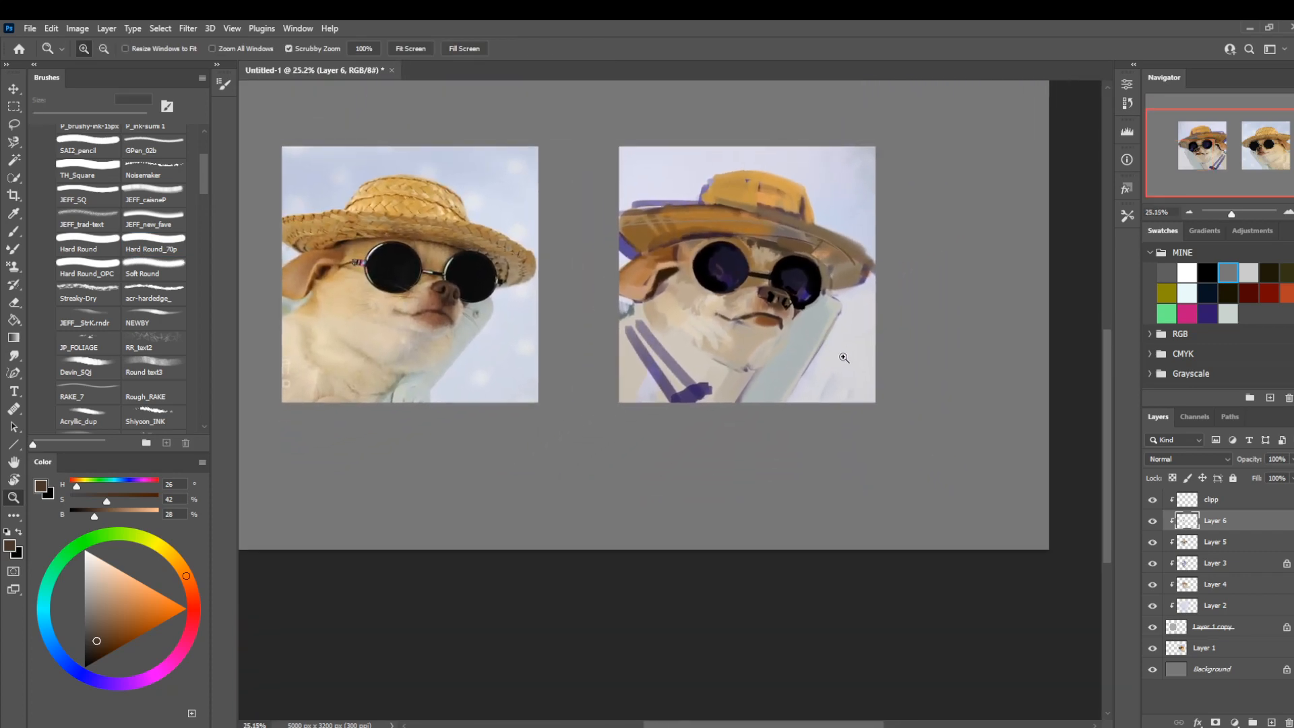
key(b)
alt+click(739, 303)
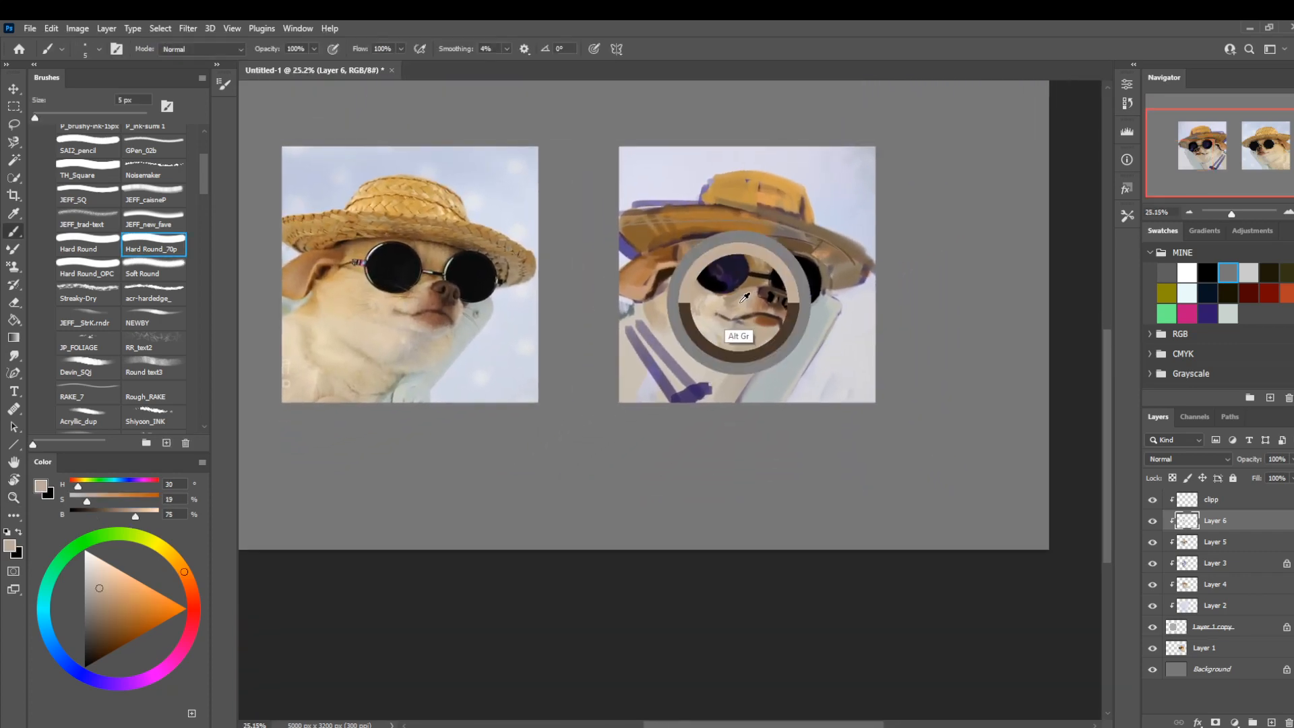
key(bracketright)
key(bracketright)
key(bracketright)
key(bracketright)
key(bracketright)
key(bracketright)
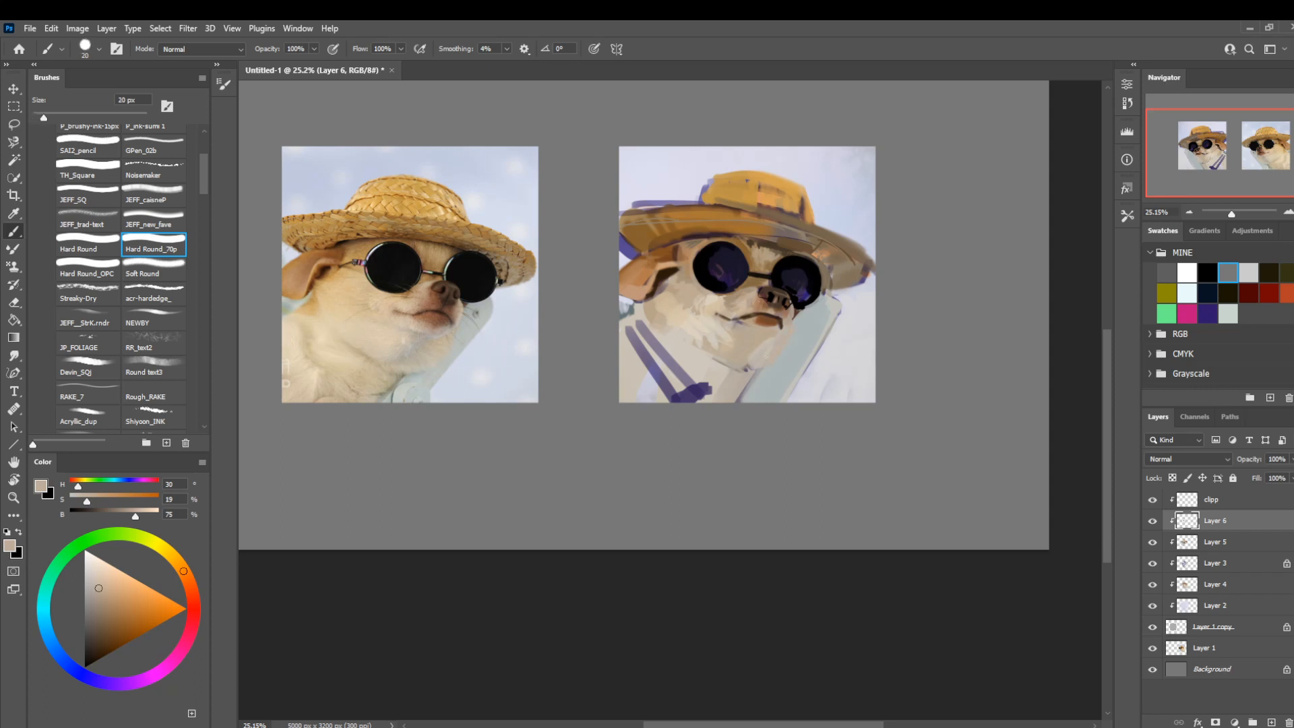
Paint the cheek and jaw fur in warm beige (H 40, S 28, B 82) with the Hard Round brush at 40 to 50 px.
click(100, 594)
click(181, 568)
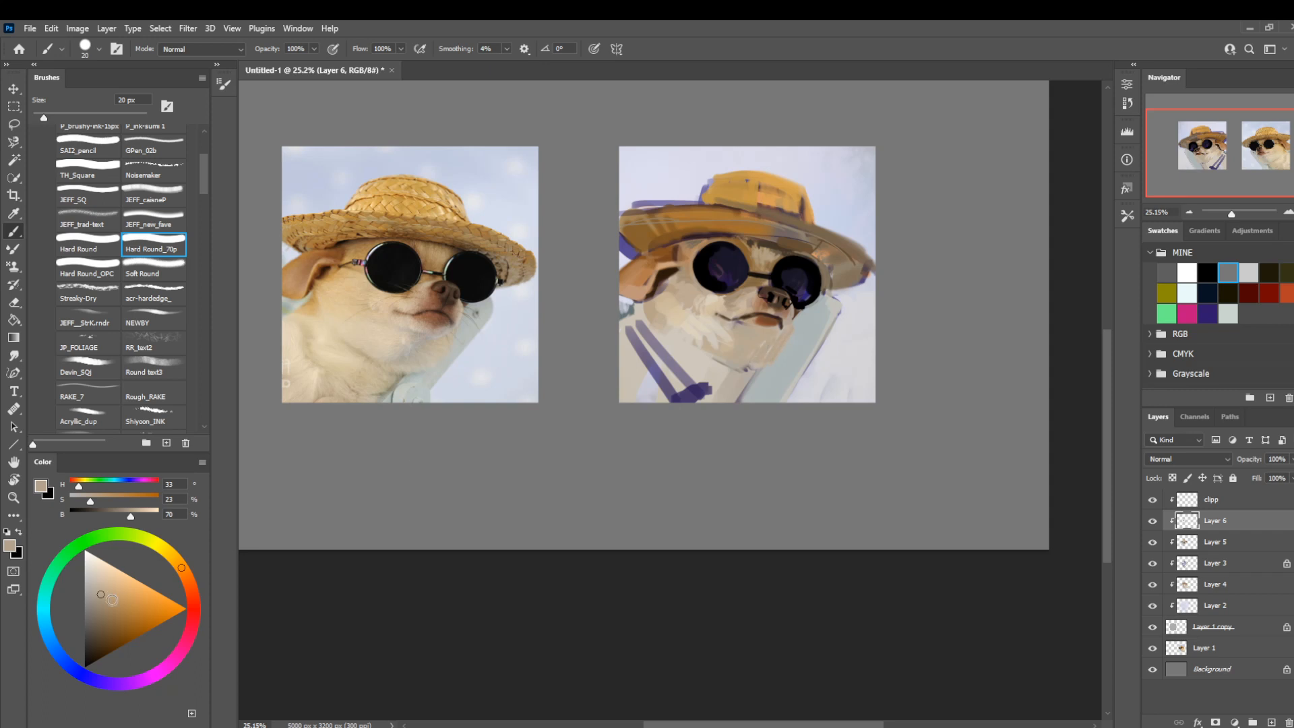
click(107, 585)
click(177, 561)
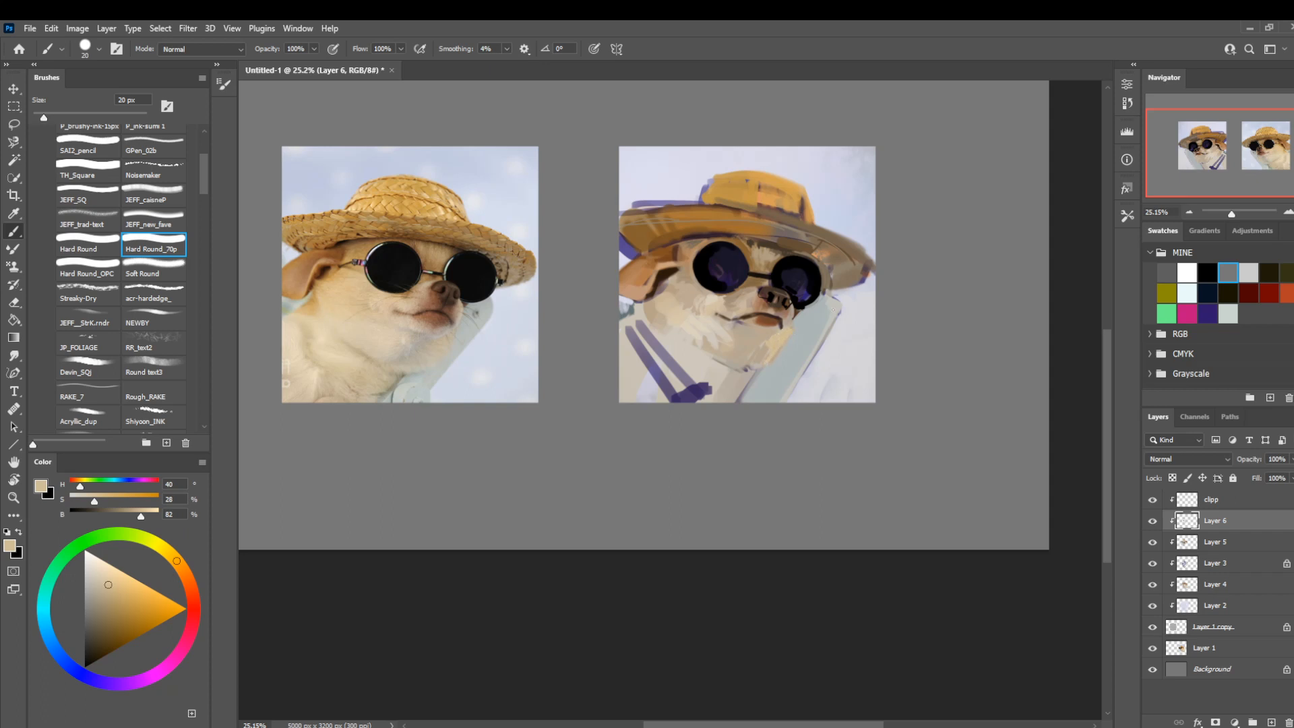
click(106, 247)
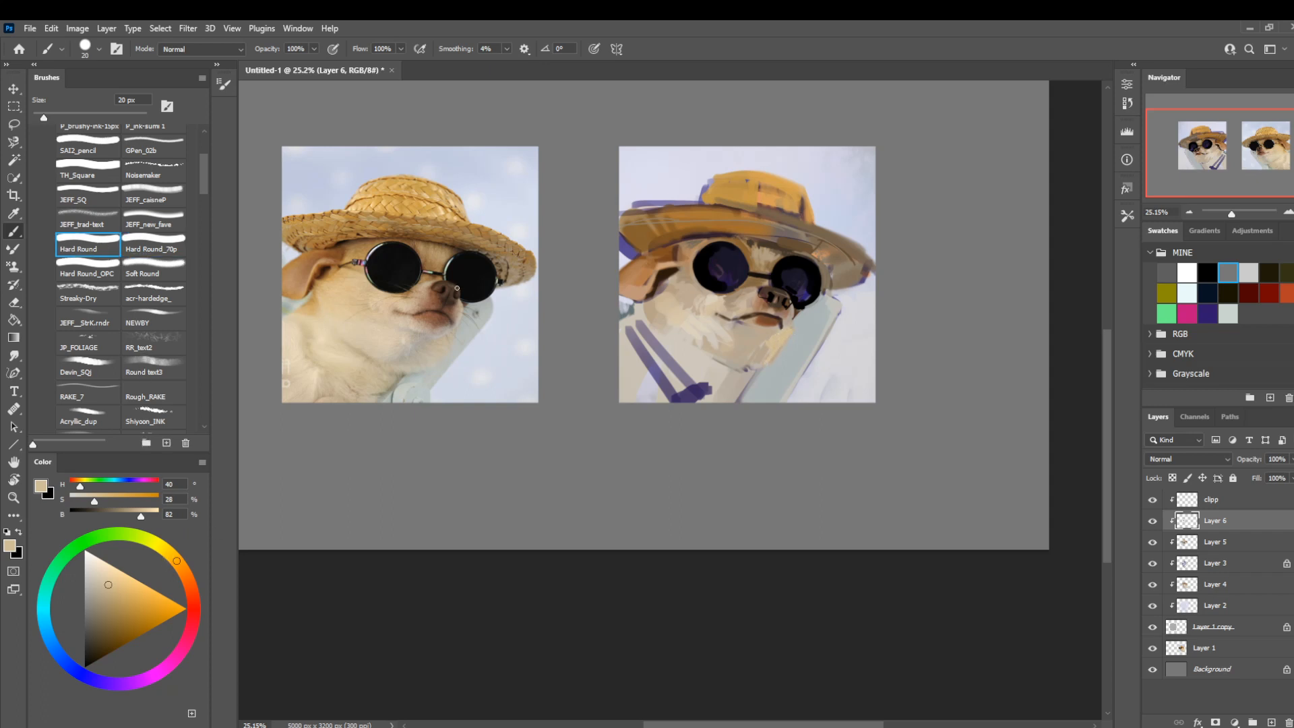
alt+click(744, 343)
alt+click(774, 349)
alt+click(707, 327)
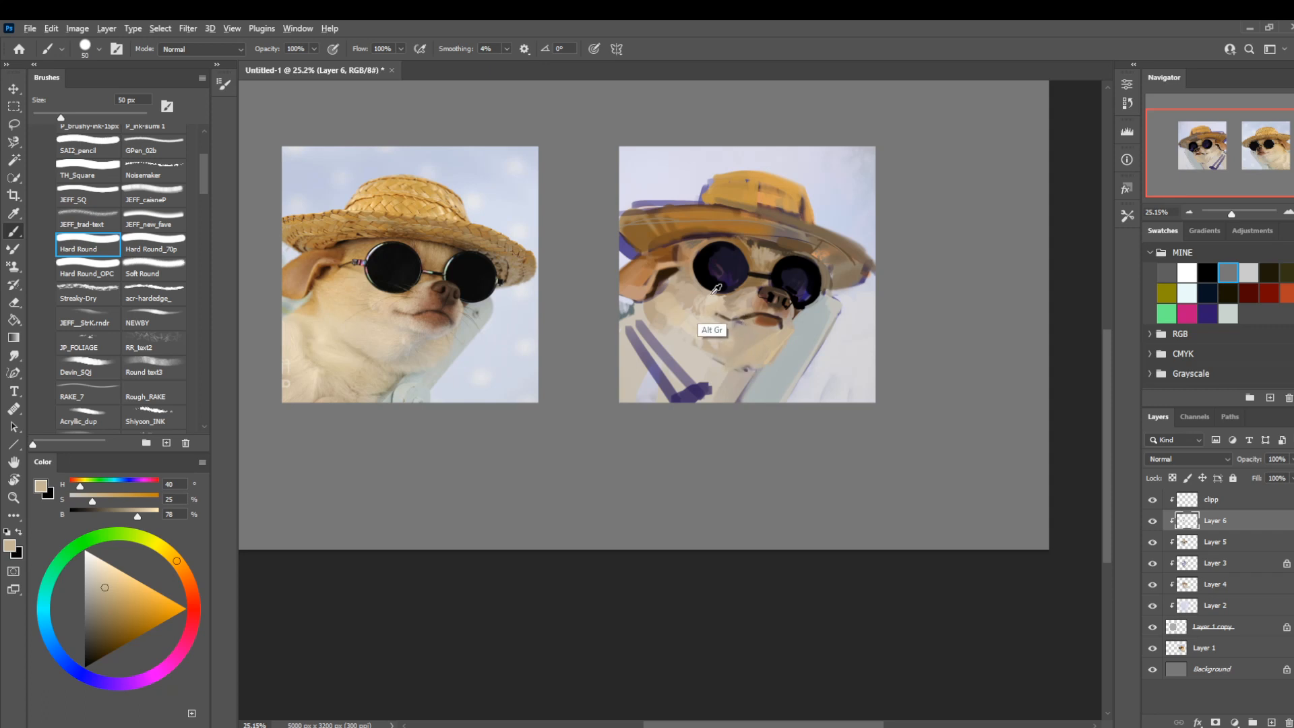
Shade the neck and chair edge below the jaw with sampled brown and grey-teal (H 180, S 12, B 52), using a 30 px brush for the teal.
key(bracketleft)
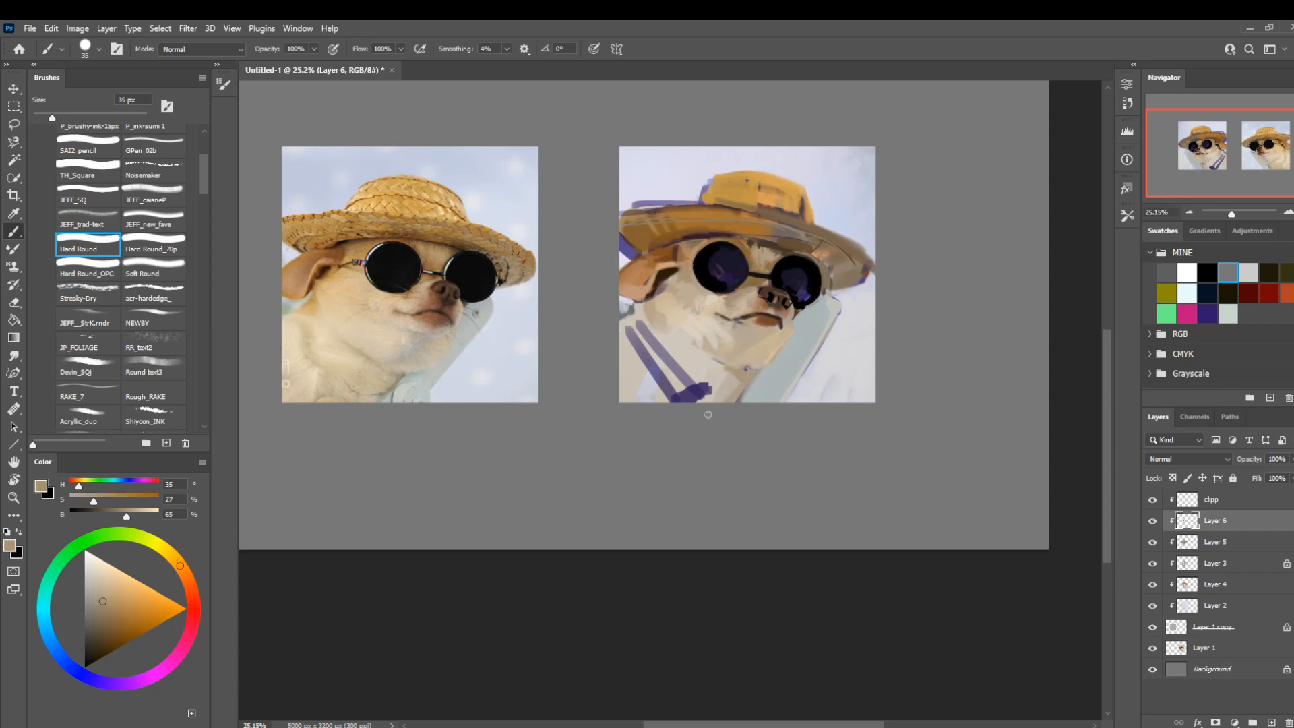
alt+click(840, 323)
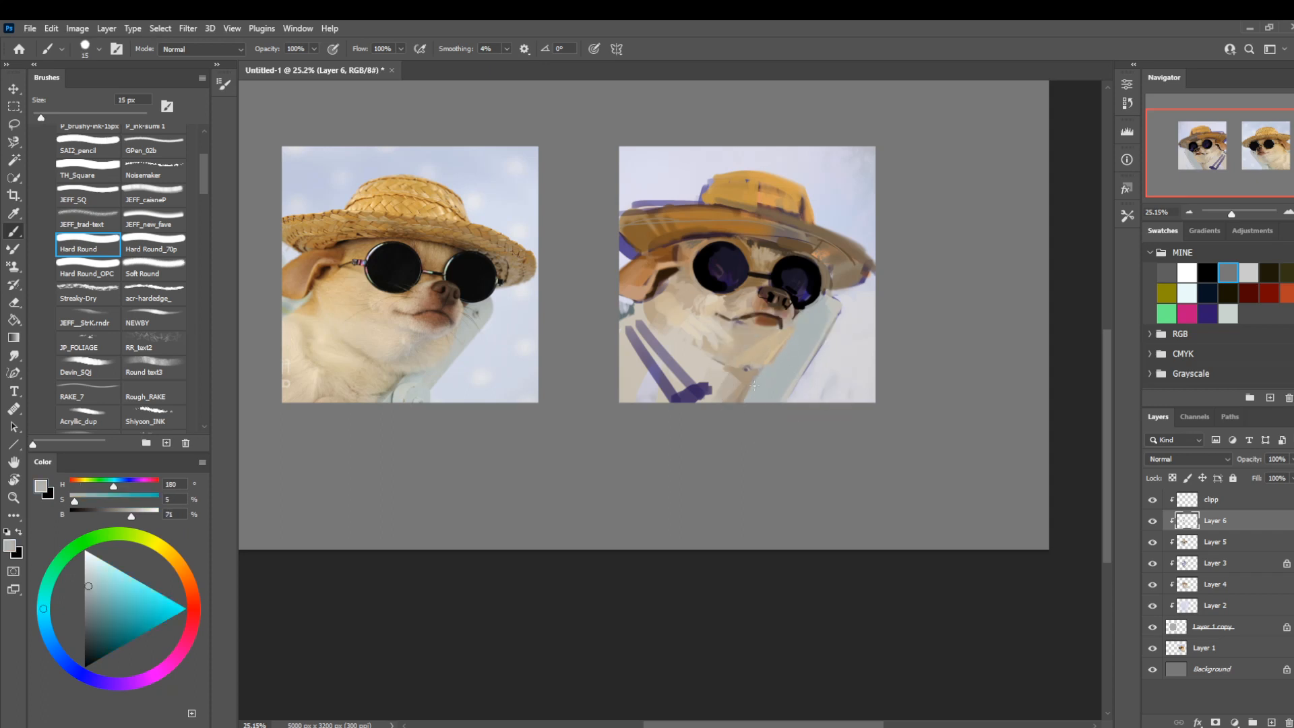
click(91, 610)
key(])
key(])
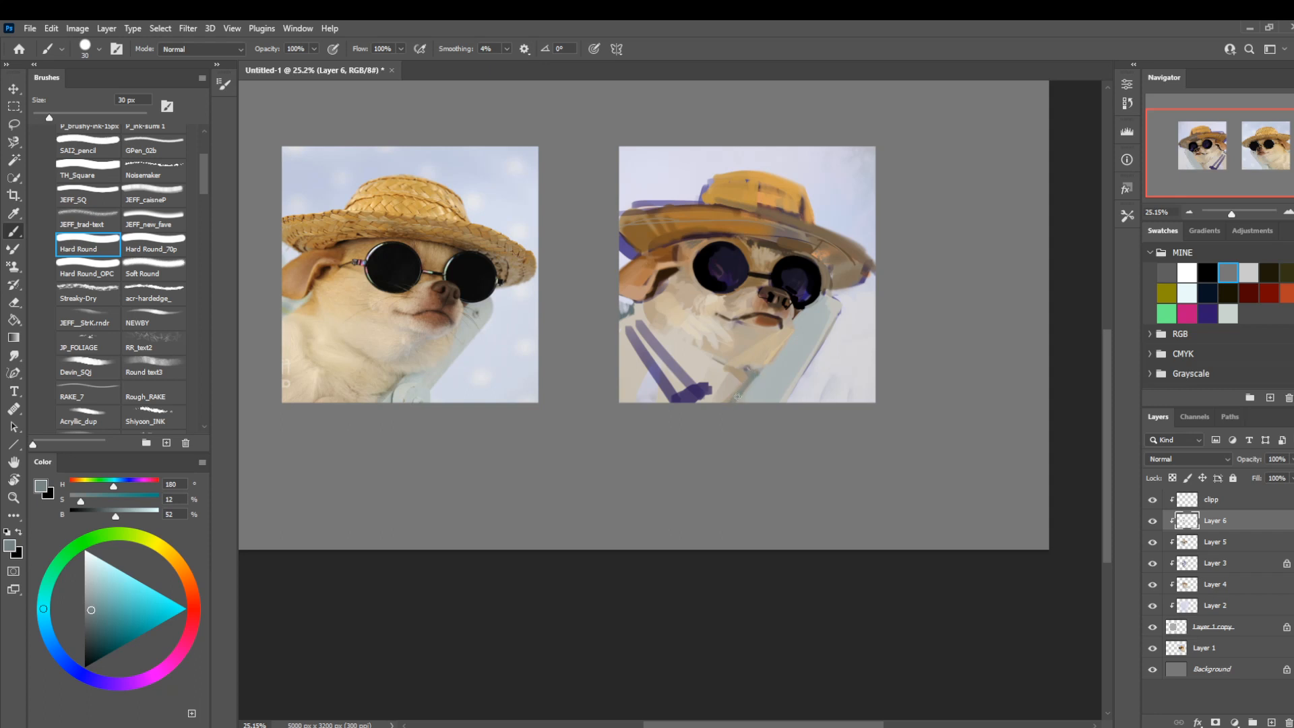
alt+click(746, 376)
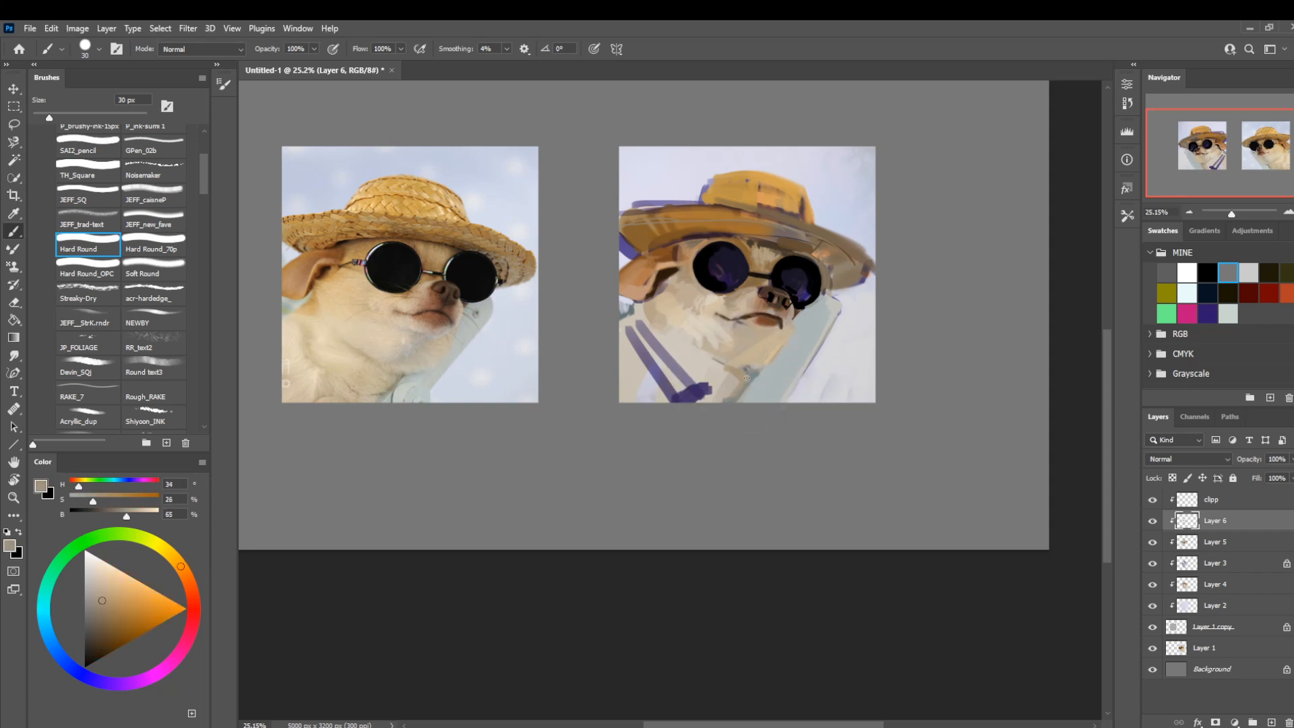
Touch up the gap between the nose and the nose-side lens with sampled near-black and a 10 px brush.
drag(710, 161, 702, 210)
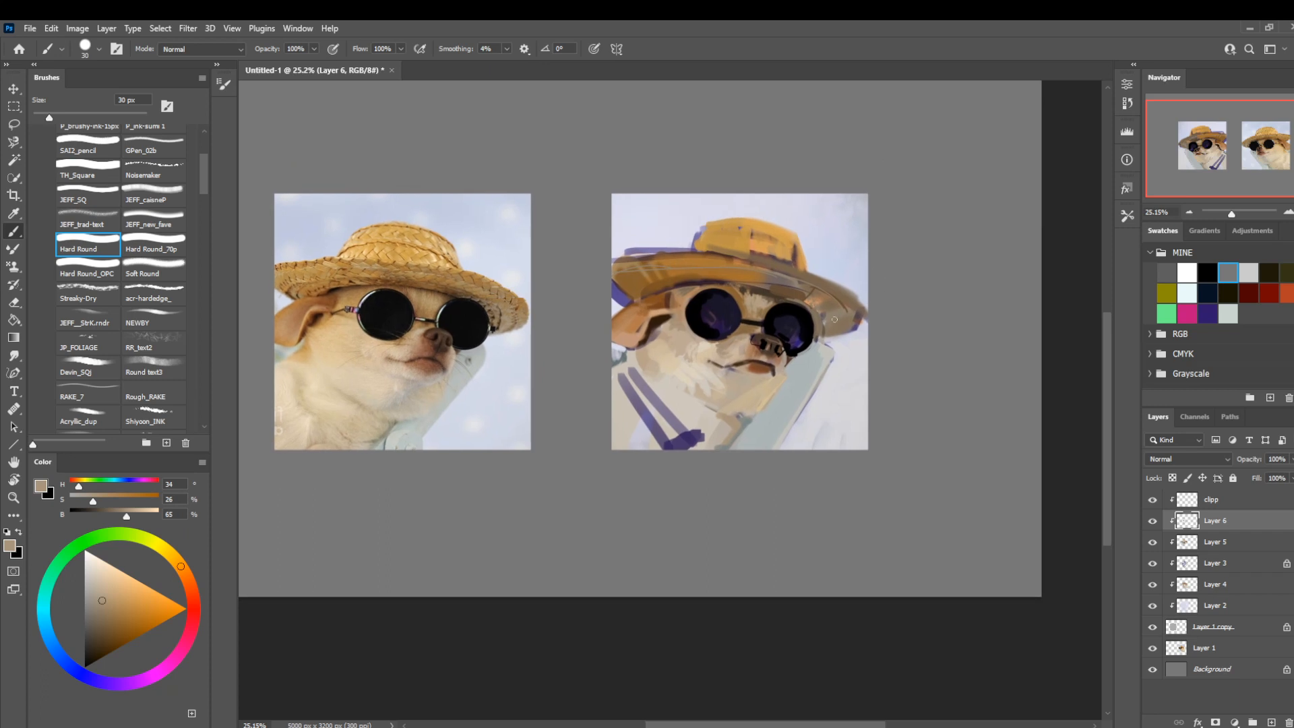
key(bracketleft)
alt+click(785, 346)
alt+click(784, 347)
key(bracketleft)
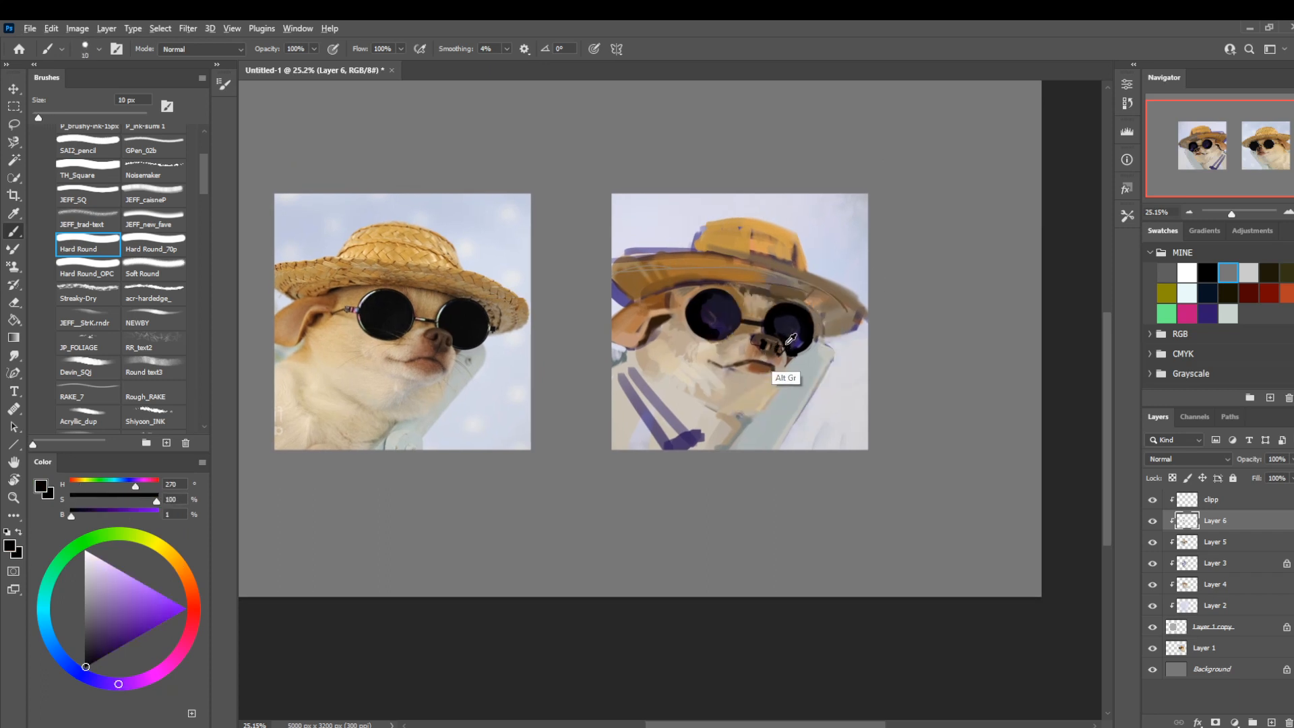
alt+click(782, 349)
alt+click(784, 348)
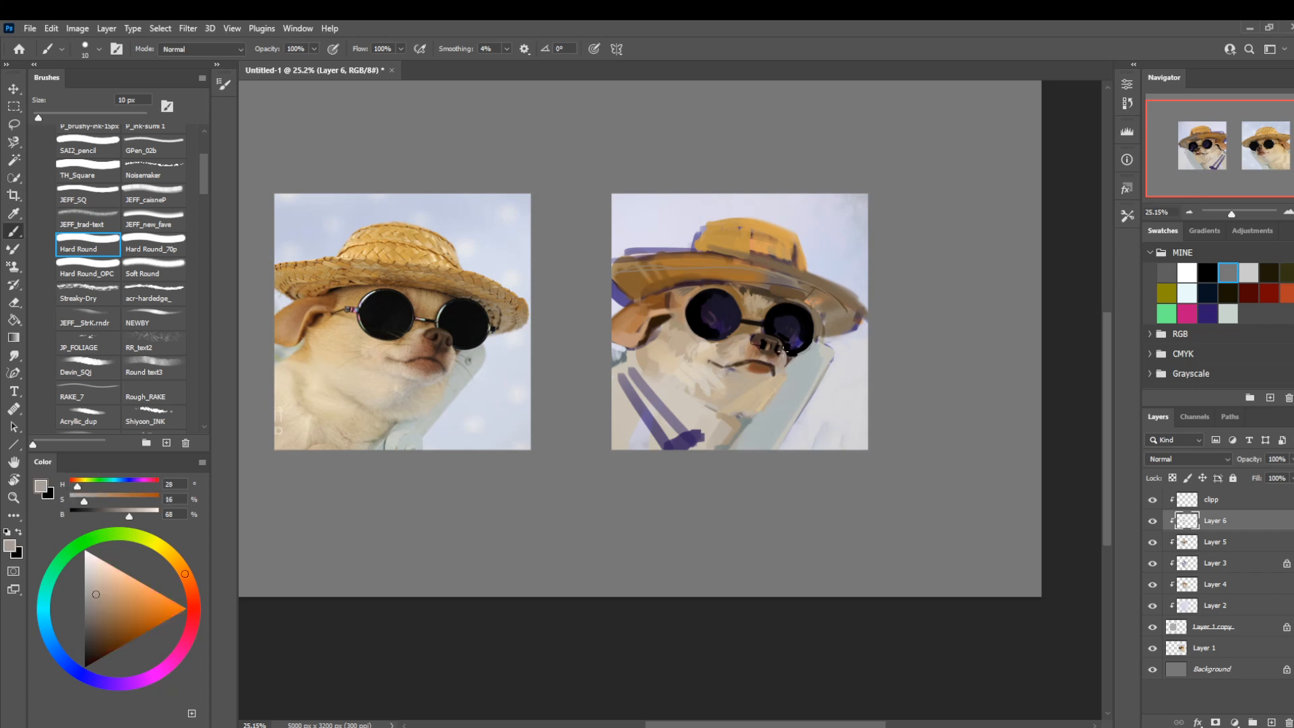
Rework the muzzle around the mouth with sampled warm brown (H 25, S 46, B 61) and a 30 px brush.
key(bracketright)
key(bracketright)
alt+click(756, 357)
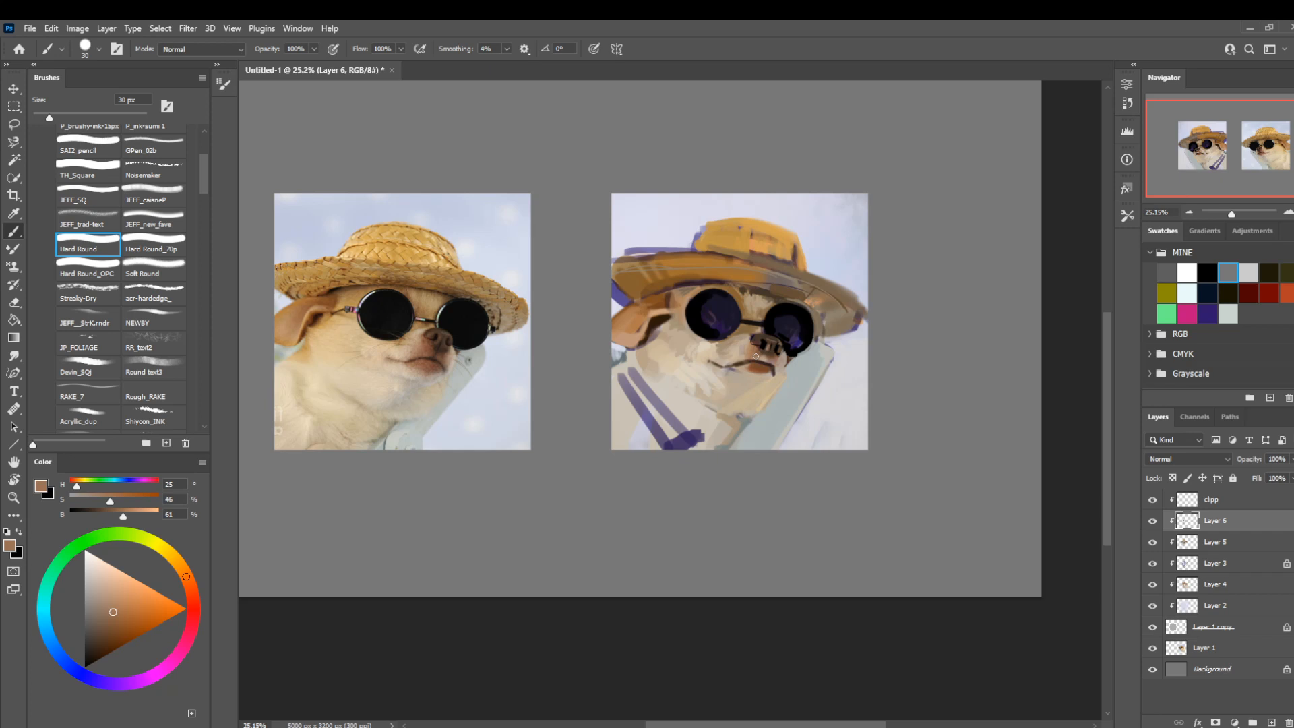
Paint over the purple sketch lines above the ear-side brim with sampled pale lavender, enlarging the brush past 60 px.
key(bracketright)
alt+click(670, 244)
key(bracketright)
key(bracketright)
key(bracketright)
key(bracketright)
key(bracketright)
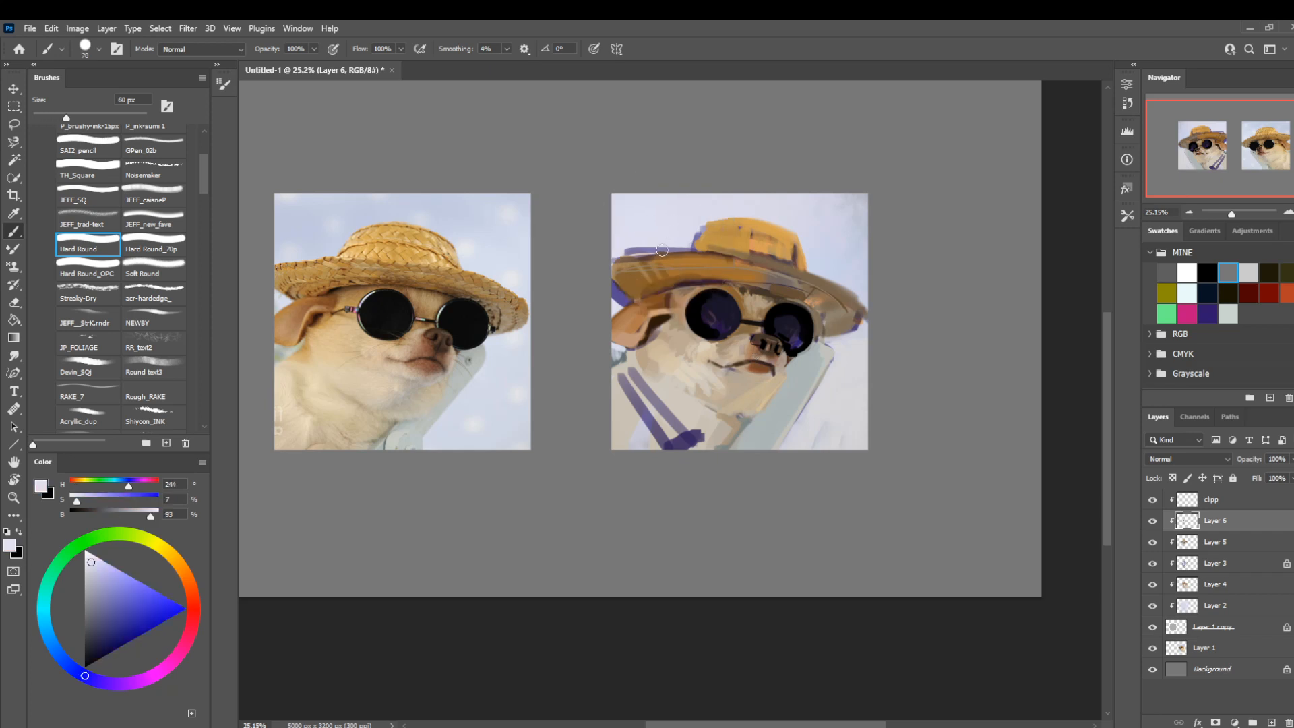
mouse_move(681, 248)
mouse_down()
mouse_move(614, 252)
mouse_move(658, 247)
mouse_up()
Cover the remaining purple lines above the brim with the Hard Round_70p brush in the same lavender, ending at 70 px.
click(146, 247)
key(bracketleft)
key(bracketleft)
key(bracketleft)
key(bracketleft)
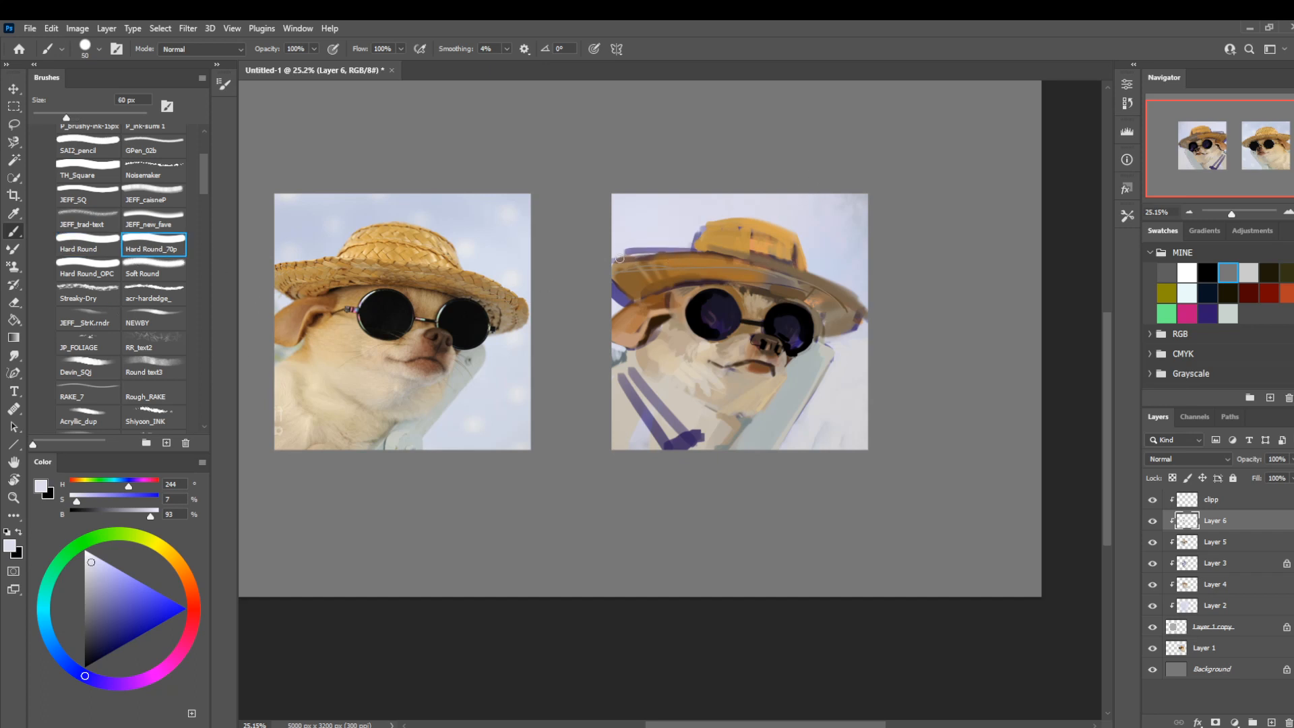
drag(619, 249, 640, 248)
key(bracketright)
key(bracketright)
key(bracketright)
Rotate the canvas and clean up the background beside the hat crown with sampled pale blue and a 35 px brush.
key(space)
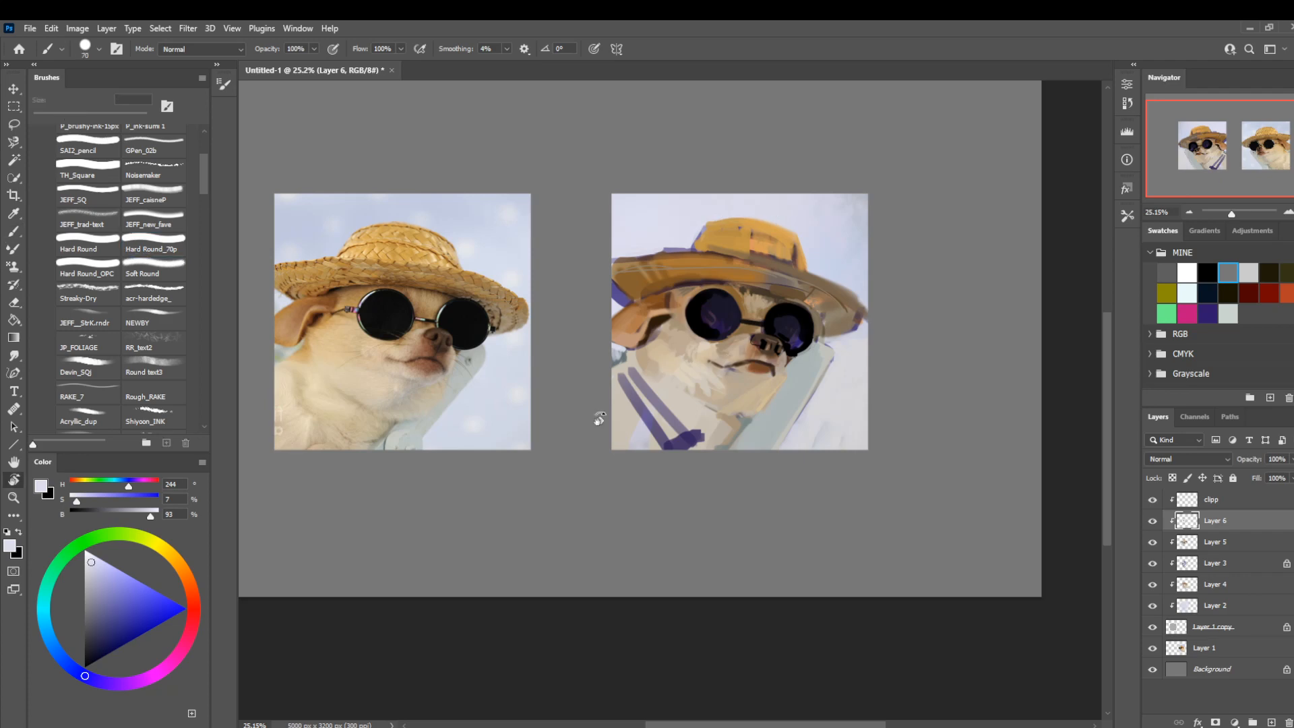
drag(598, 418, 577, 297)
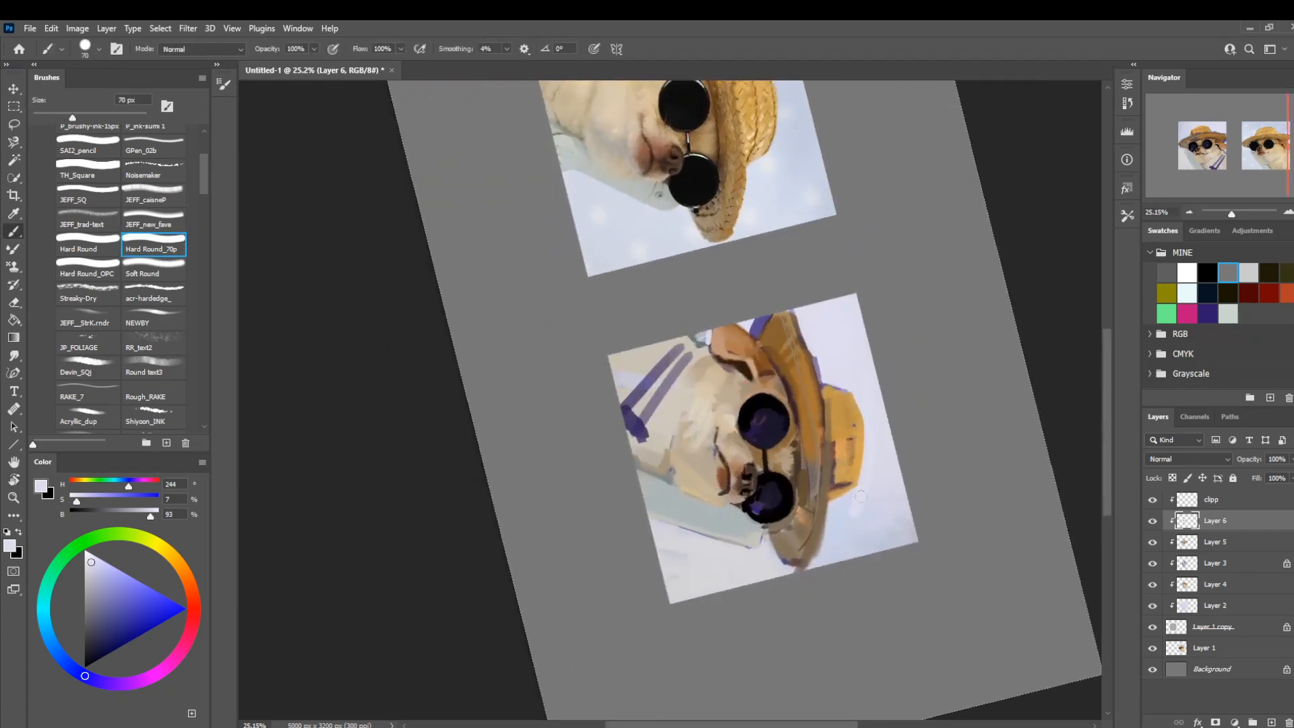
key(bracketleft)
key(bracketleft)
key(bracketleft)
key(bracketleft)
key(bracketleft)
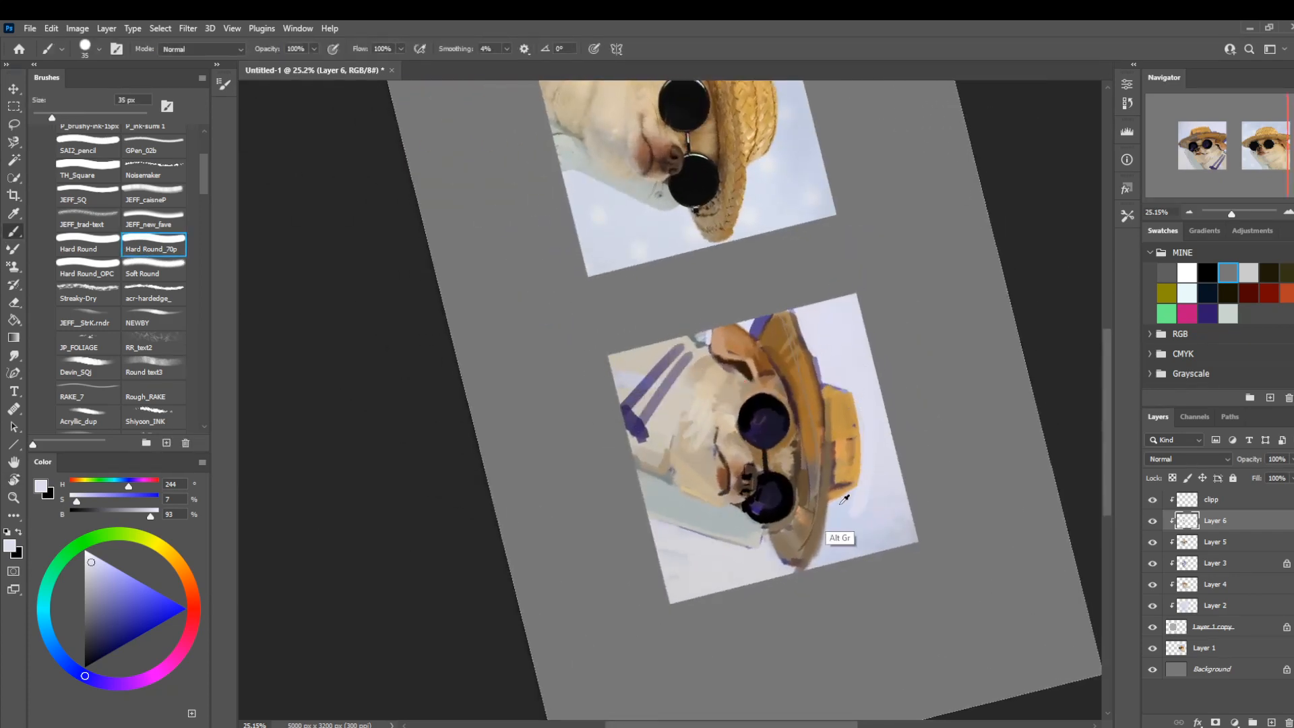
alt+click(843, 498)
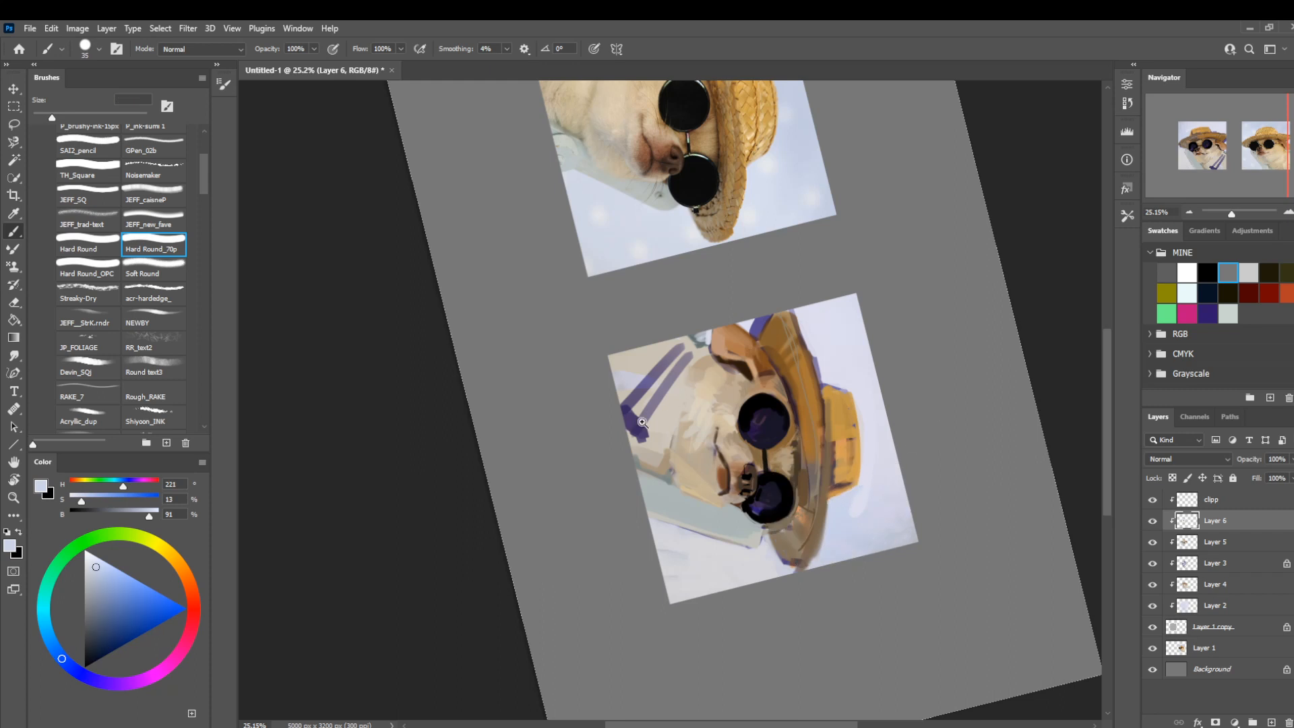
Reset the canvas rotation to 0° and flip the view horizontally to compare the painting with the photo.
drag(691, 424, 641, 425)
key(r)
drag(517, 422, 706, 534)
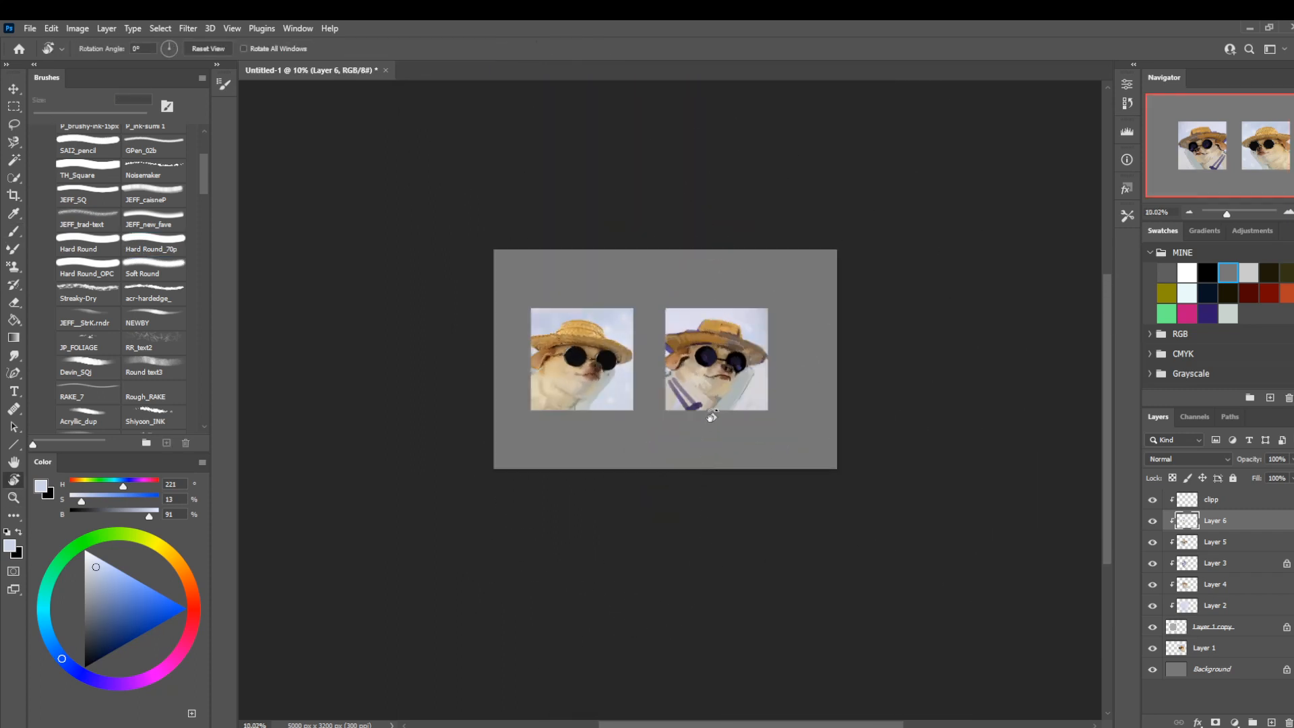
key(z)
drag(711, 418, 712, 430)
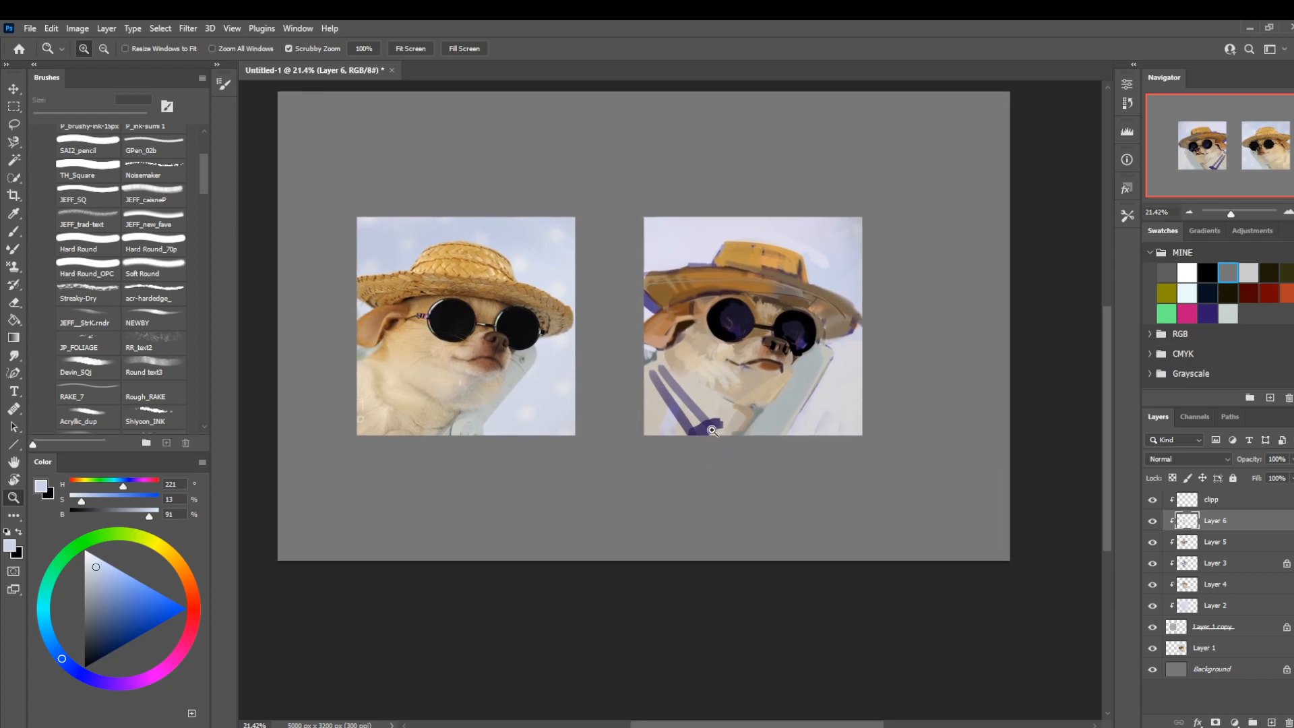
key(ctrl+shift+h)
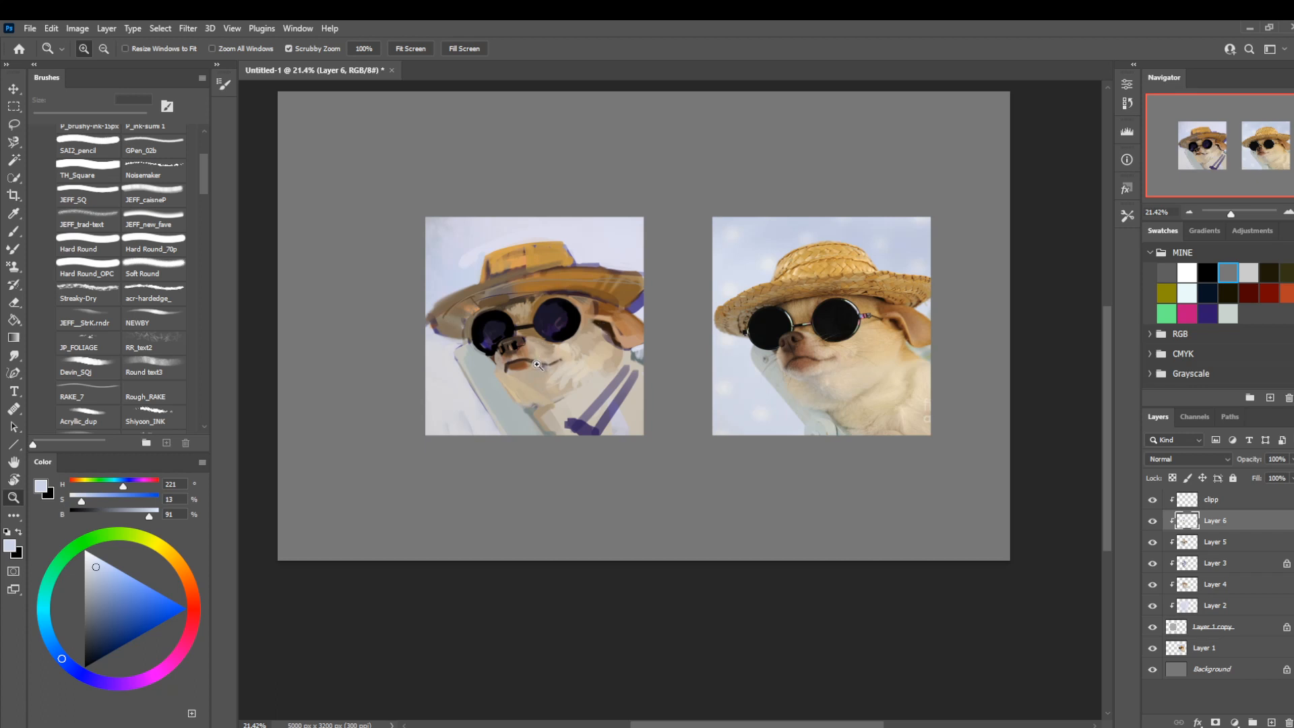
drag(534, 364, 584, 386)
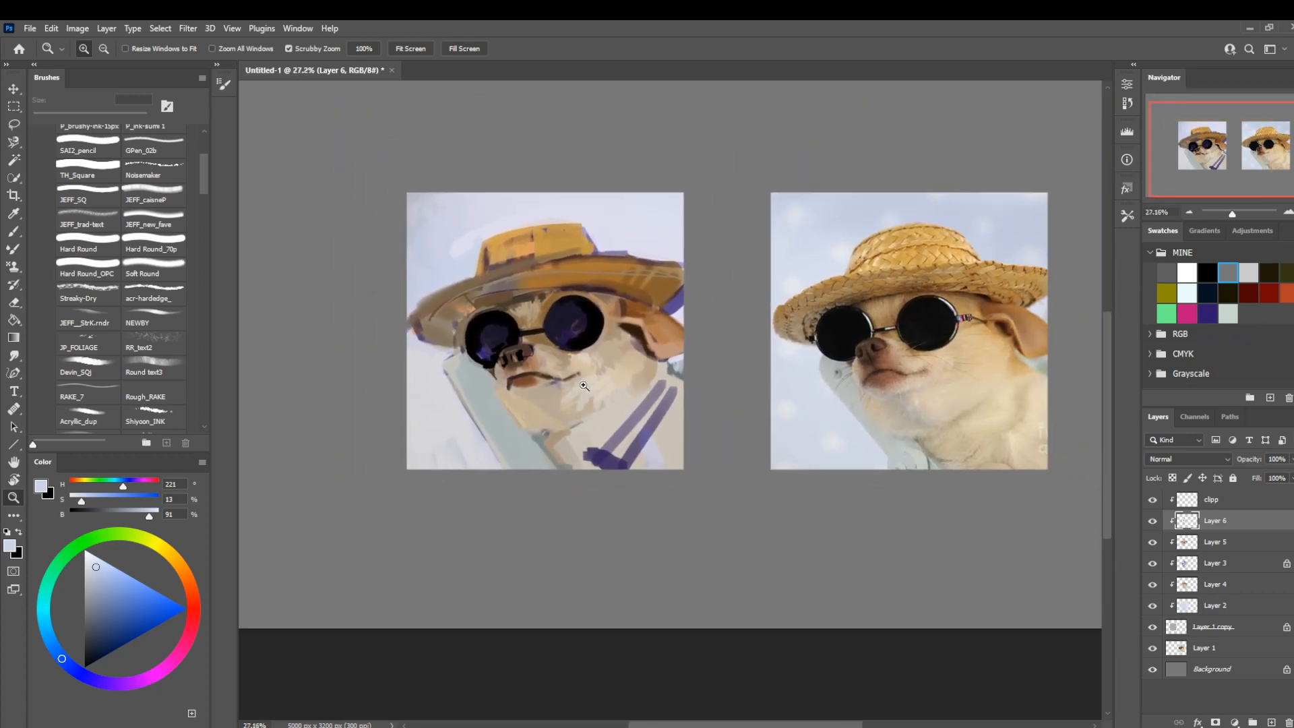
Check the painting with Layer 6 hidden and shown, and add a new clipped layer above it.
click(1153, 522)
click(1153, 522)
click(1272, 722)
mouse_move(499, 350)
mouse_down()
mouse_move(468, 349)
mouse_move(545, 350)
mouse_up()
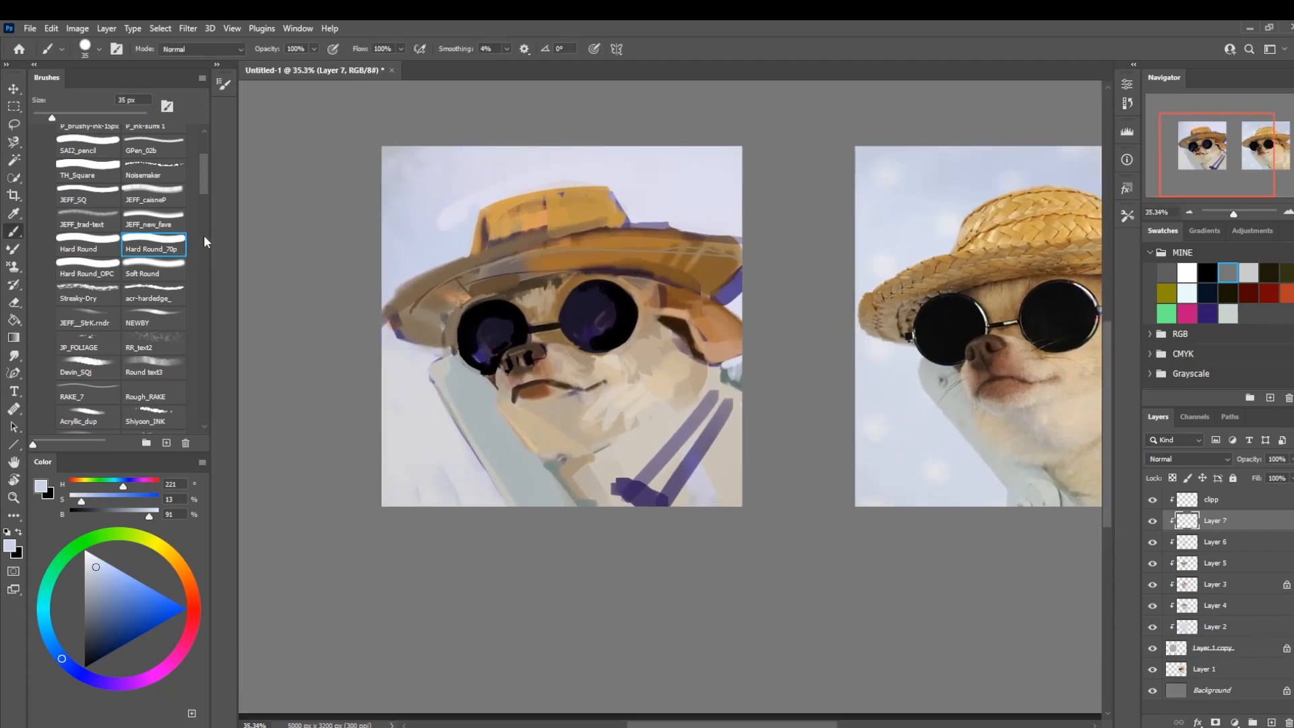
Cover the purple strap lines on the chest with beige sampled from the reference, using the Noisemaker brush at 125 px.
drag(203, 189, 204, 179)
drag(423, 289, 305, 287)
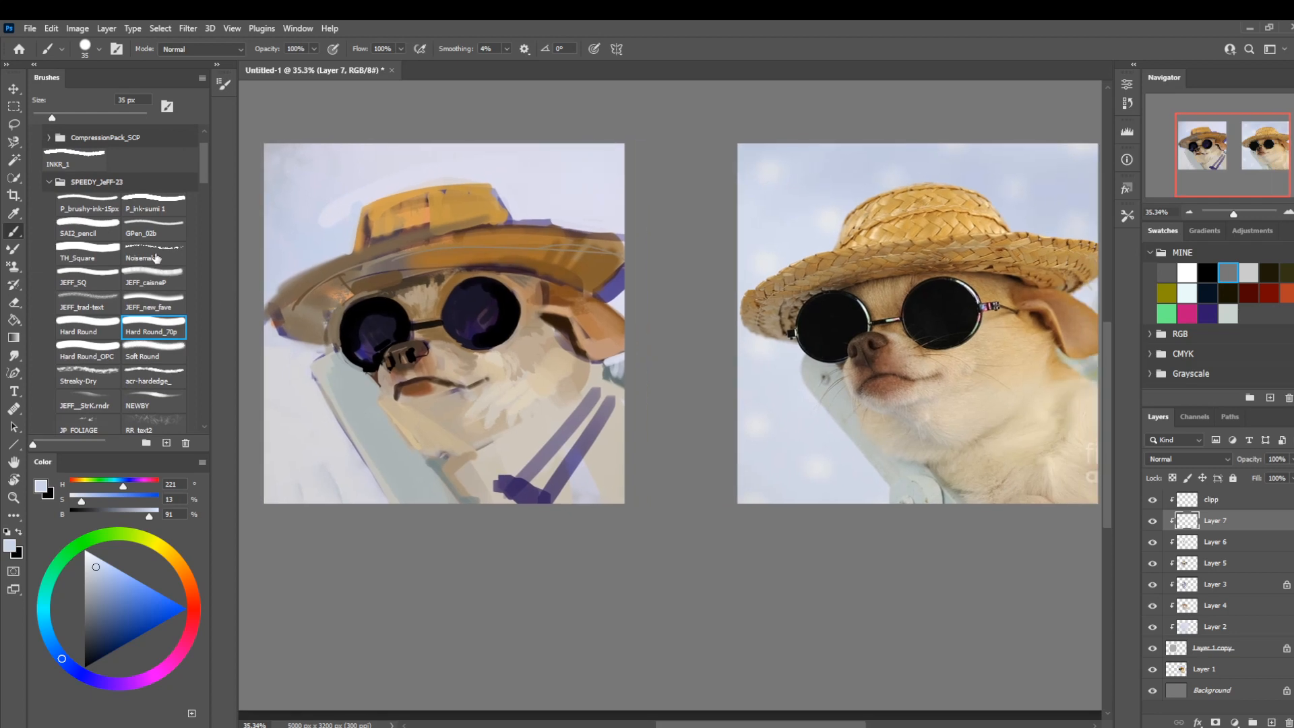
click(157, 258)
key(bracketright)
key(bracketright)
key(bracketright)
key(bracketright)
key(bracketright)
key(bracketright)
key(bracketright)
alt+click(1027, 441)
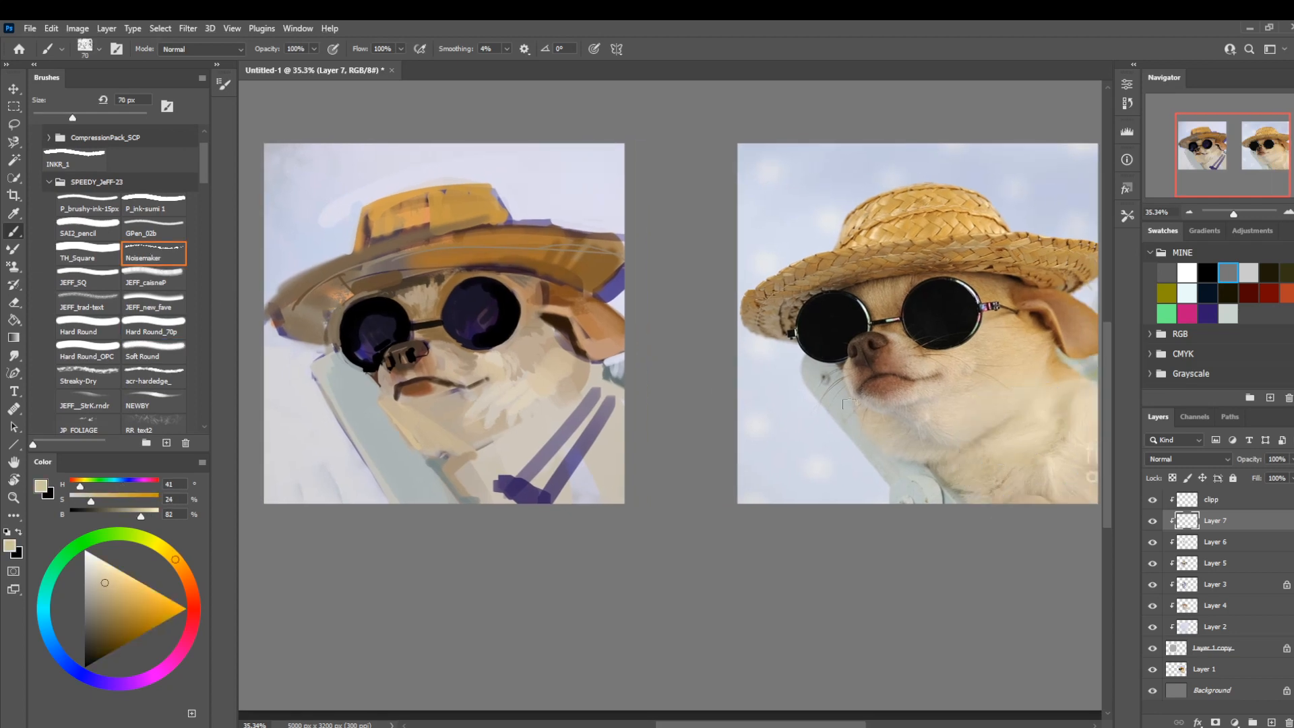
key(bracketright)
key(bracketright)
mouse_move(572, 415)
mouse_down()
mouse_move(513, 505)
mouse_move(496, 489)
mouse_move(558, 508)
mouse_move(587, 444)
mouse_up()
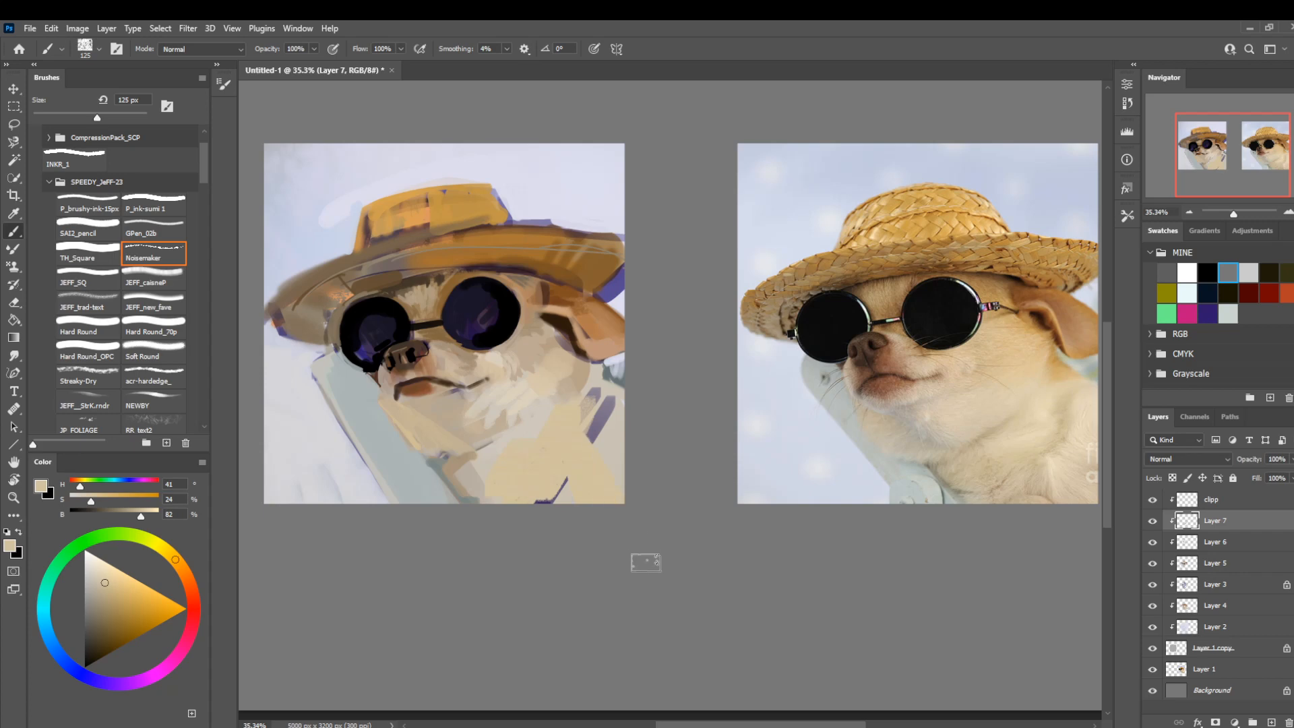
Sample a lighter cream from the reference and paint the outer chest and shoulder fur at 80 px.
alt+click(1037, 422)
key(bracketleft)
key(bracketleft)
key(bracketleft)
mouse_move(596, 394)
mouse_down()
mouse_move(546, 452)
mouse_move(515, 444)
mouse_move(614, 496)
mouse_move(591, 497)
mouse_up()
drag(601, 412, 585, 471)
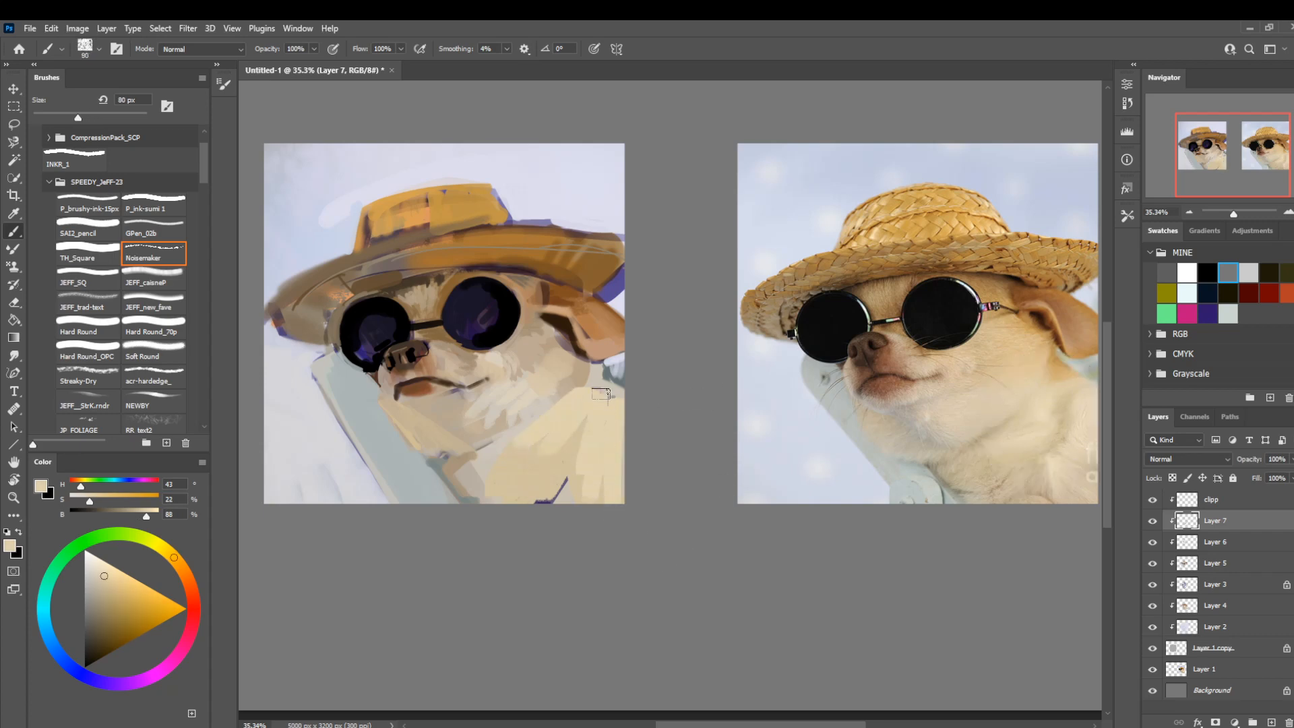
Refine the neck fur between jaw and chest in the same cream with the JEFF_new_fave brush, enlarging it to 100 px.
key(bracketleft)
key(bracketleft)
key(bracketleft)
key(bracketleft)
key(bracketleft)
key(bracketleft)
key(bracketleft)
key(bracketleft)
key(bracketleft)
key(bracketleft)
click(154, 302)
key(bracketright)
key(bracketright)
key(bracketright)
key(bracketright)
key(bracketright)
key(bracketright)
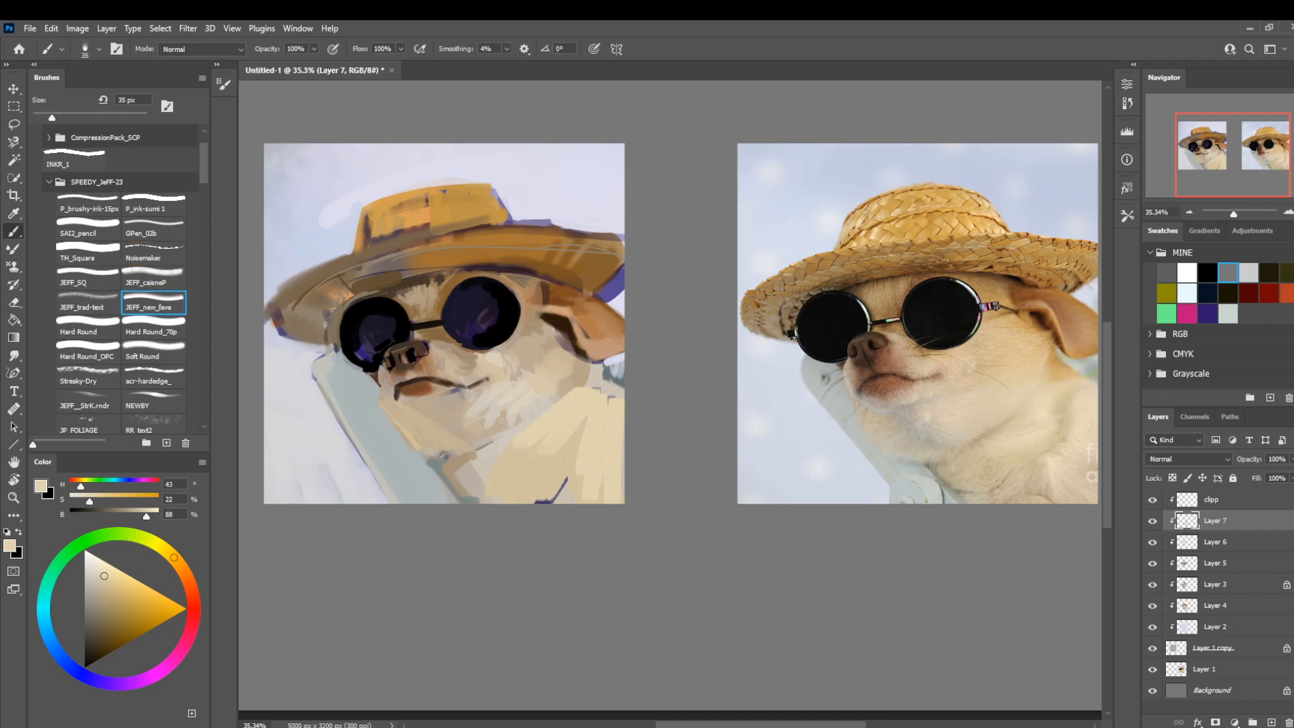
mouse_move(479, 432)
mouse_down()
mouse_move(555, 365)
mouse_move(460, 401)
mouse_up()
key(bracketright)
key(bracketright)
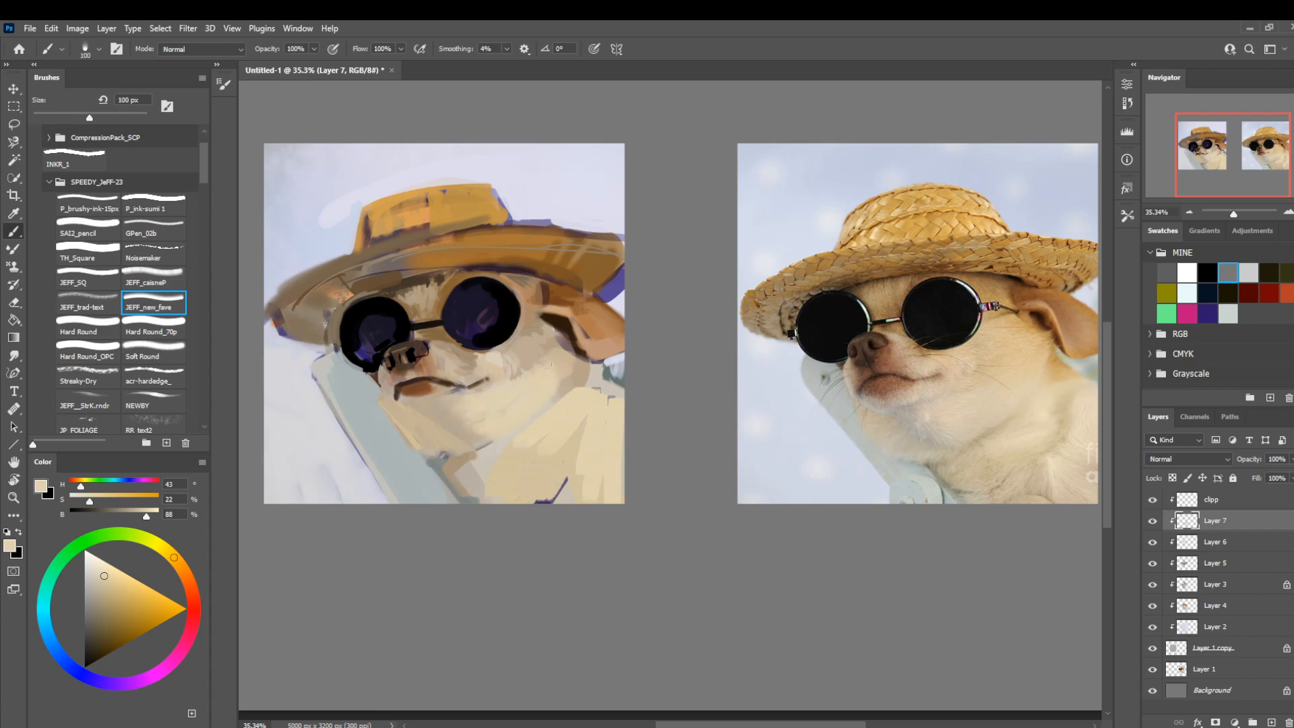
Paint the cheek fur between the sunglasses and the ear in a slightly darker cream, reducing the brush to 50 px.
click(105, 578)
mouse_move(558, 362)
mouse_down()
mouse_move(569, 357)
mouse_move(554, 337)
mouse_move(509, 367)
mouse_up()
key(bracketleft)
key(bracketleft)
key(bracketleft)
key(bracketleft)
key(bracketleft)
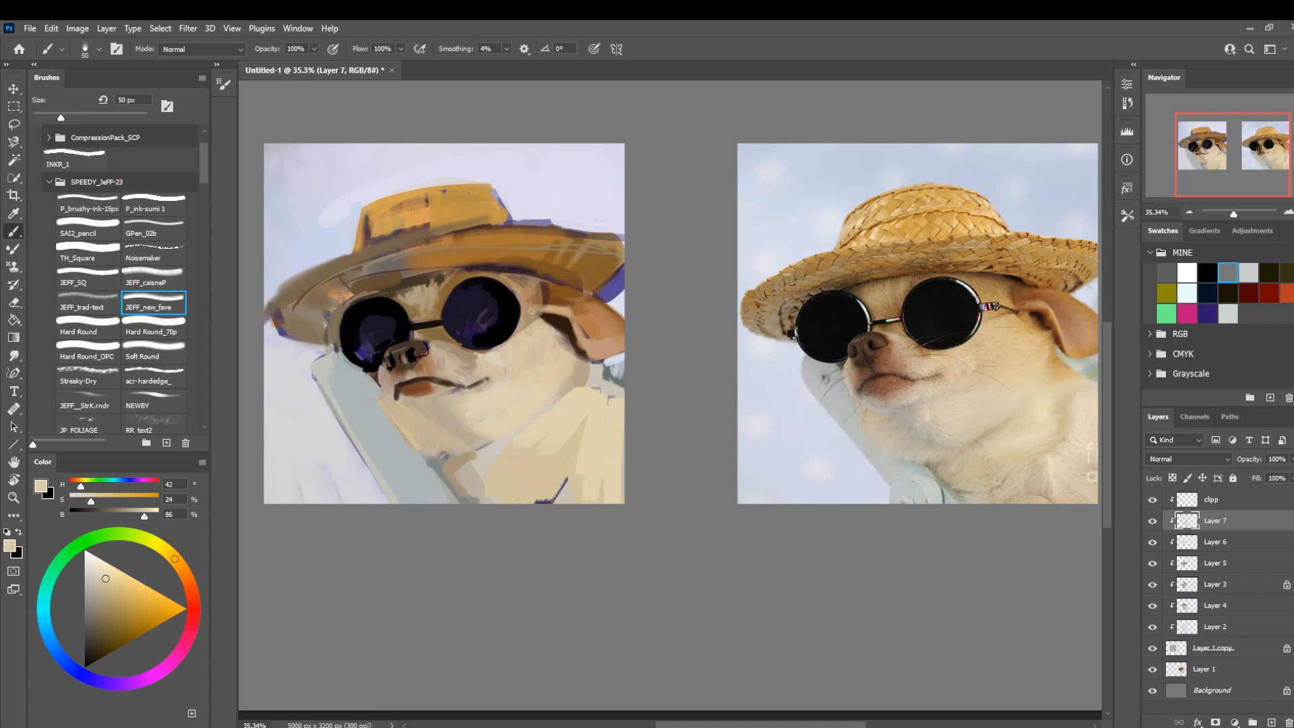
Rework the fur around the lower edge of the ear-side lens with sampled brown and beige, enlarging the brush to 80 px.
alt+click(522, 343)
key(bracketright)
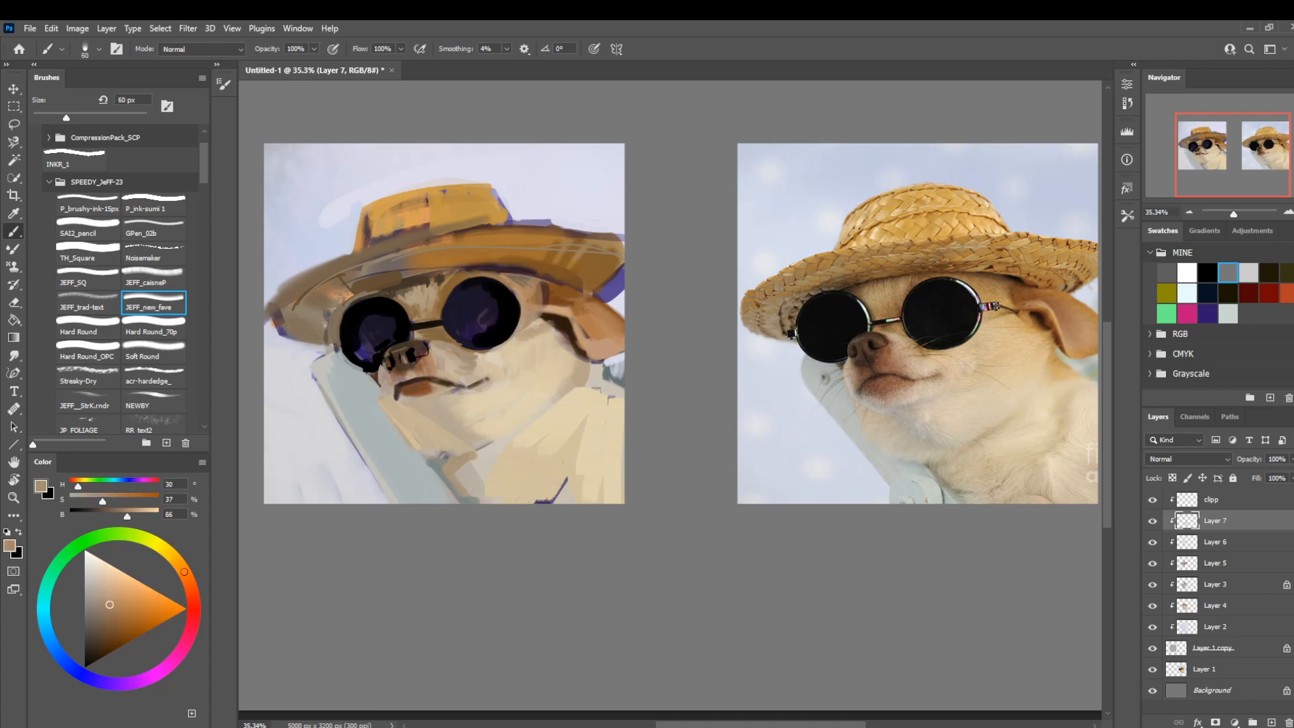
key(bracketright)
key(bracketright)
alt+click(498, 342)
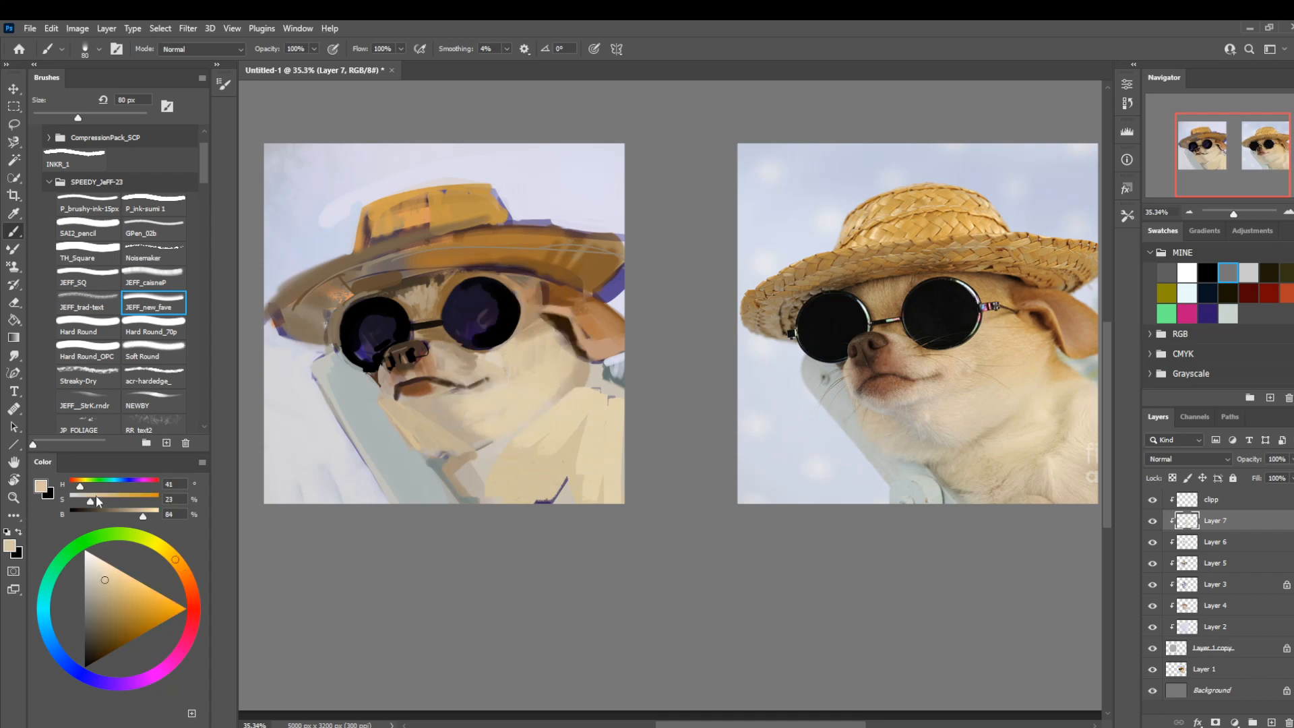
Mute the beige to hue 37 and saturation 16%, and touch up the face fur, reducing the brush to 60 px.
drag(91, 500, 84, 501)
click(178, 563)
key(bracketleft)
key(bracketleft)
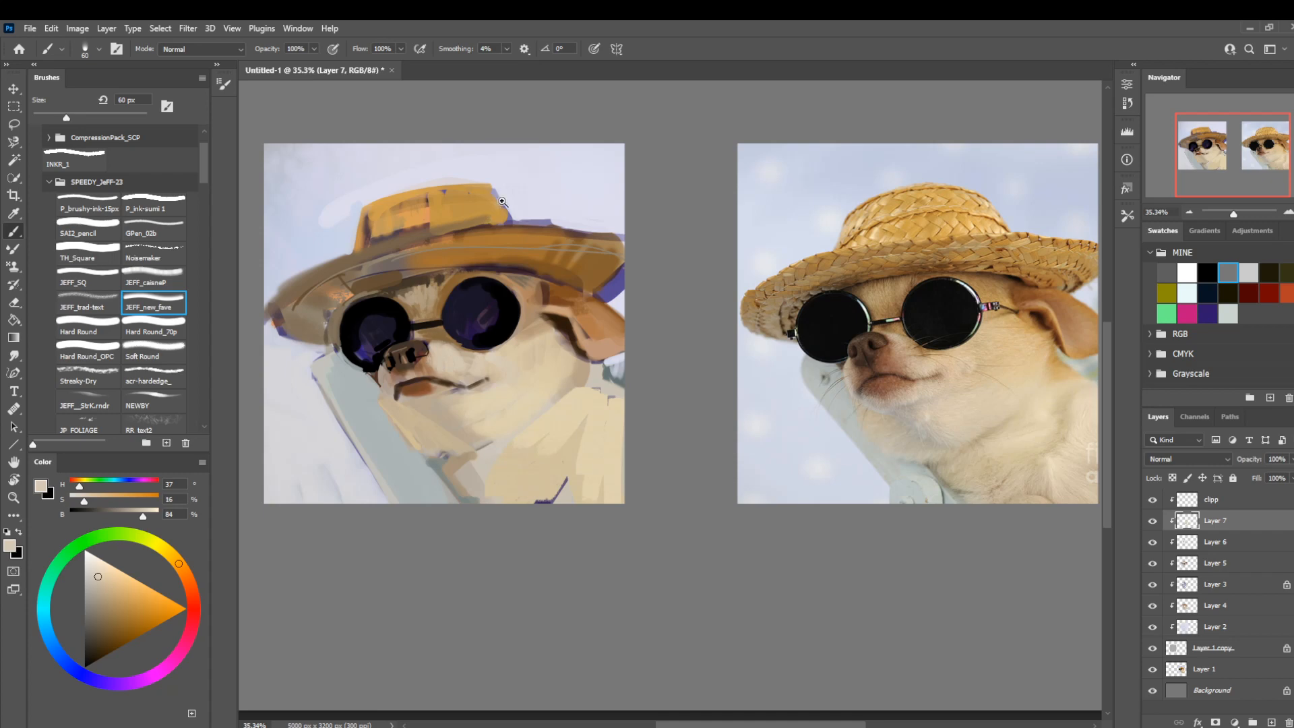
Compare the painting with the photo with Layer 7 hidden and shown, and flip the view horizontally.
key(z)
alt+click(565, 387)
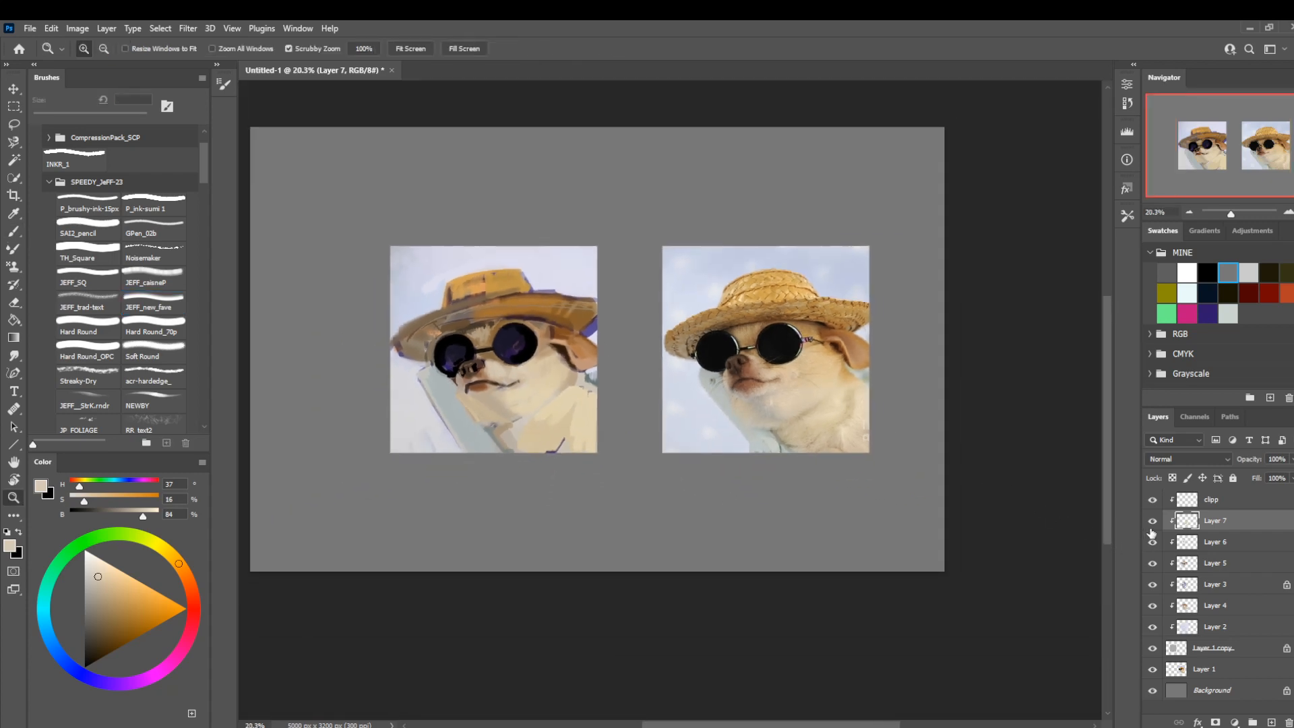
click(1151, 523)
click(1151, 523)
key(shift+h)
drag(791, 436, 764, 433)
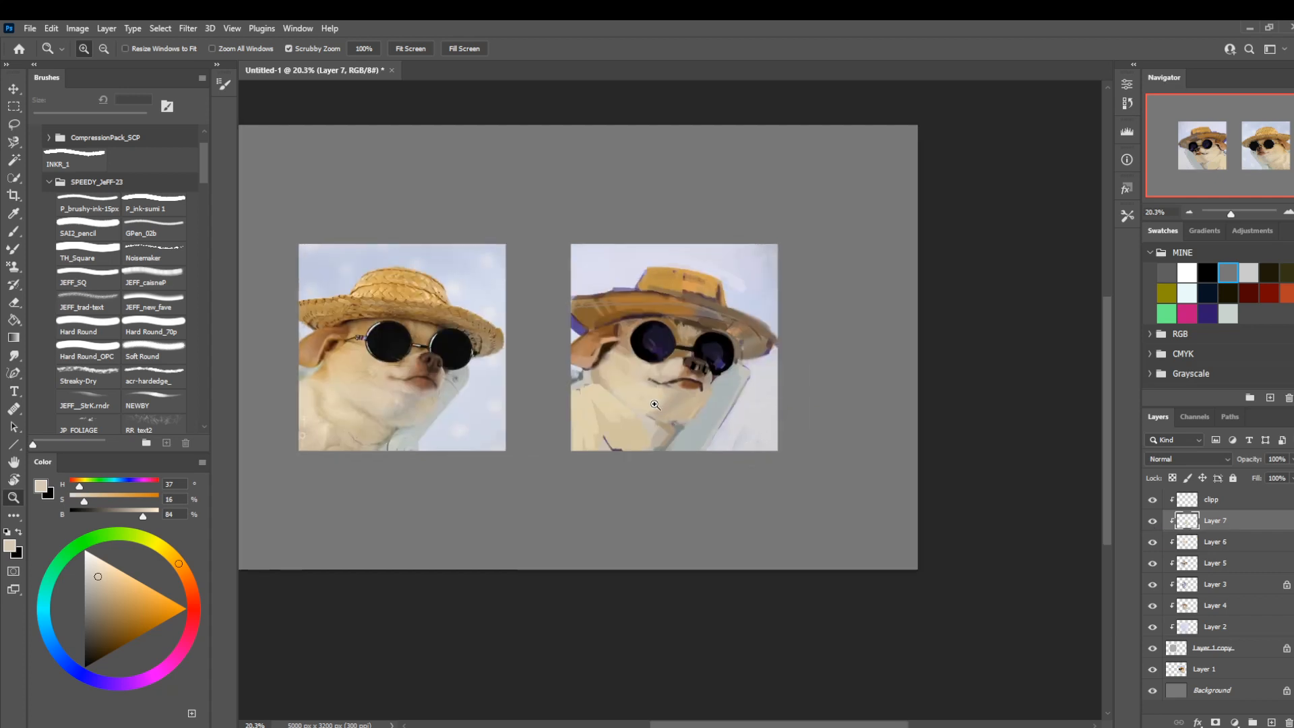
drag(654, 405, 660, 404)
Paint the lower ear and the fur beneath it with the JEFF_caisneP brush at 45 px in tan derived from the ear colour.
key(b)
click(153, 283)
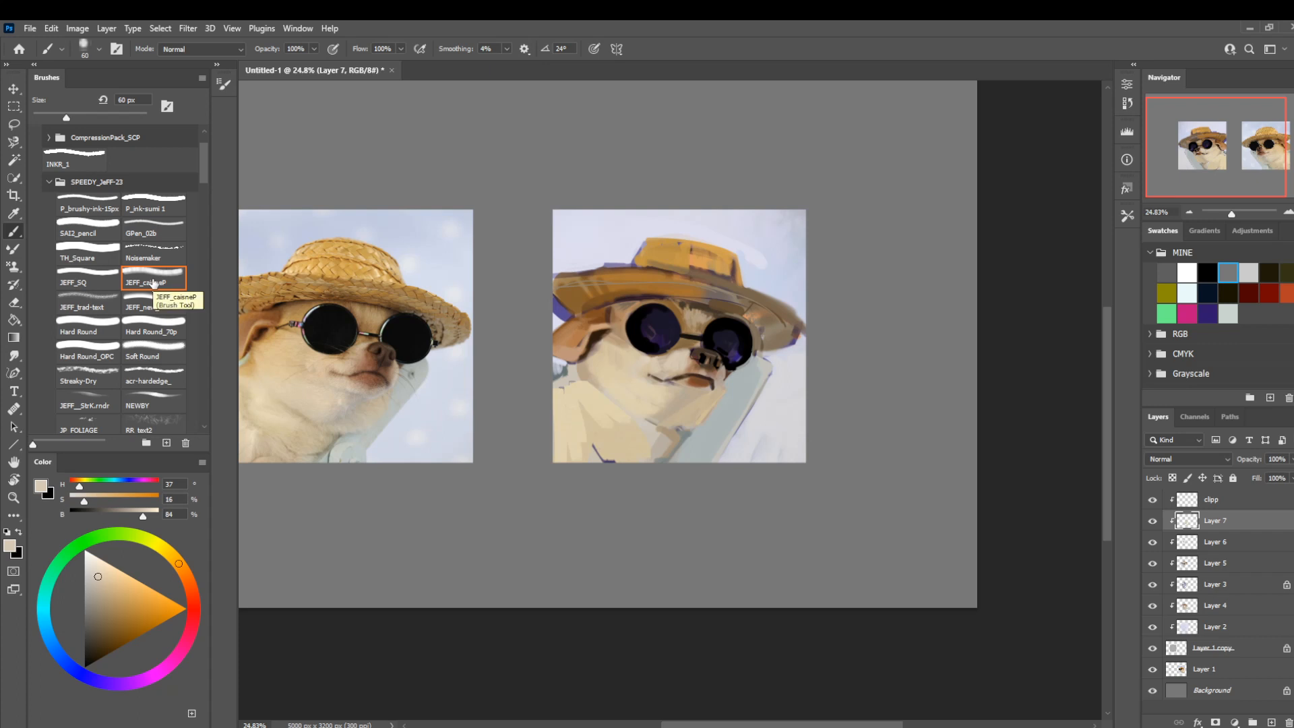
drag(509, 425, 604, 405)
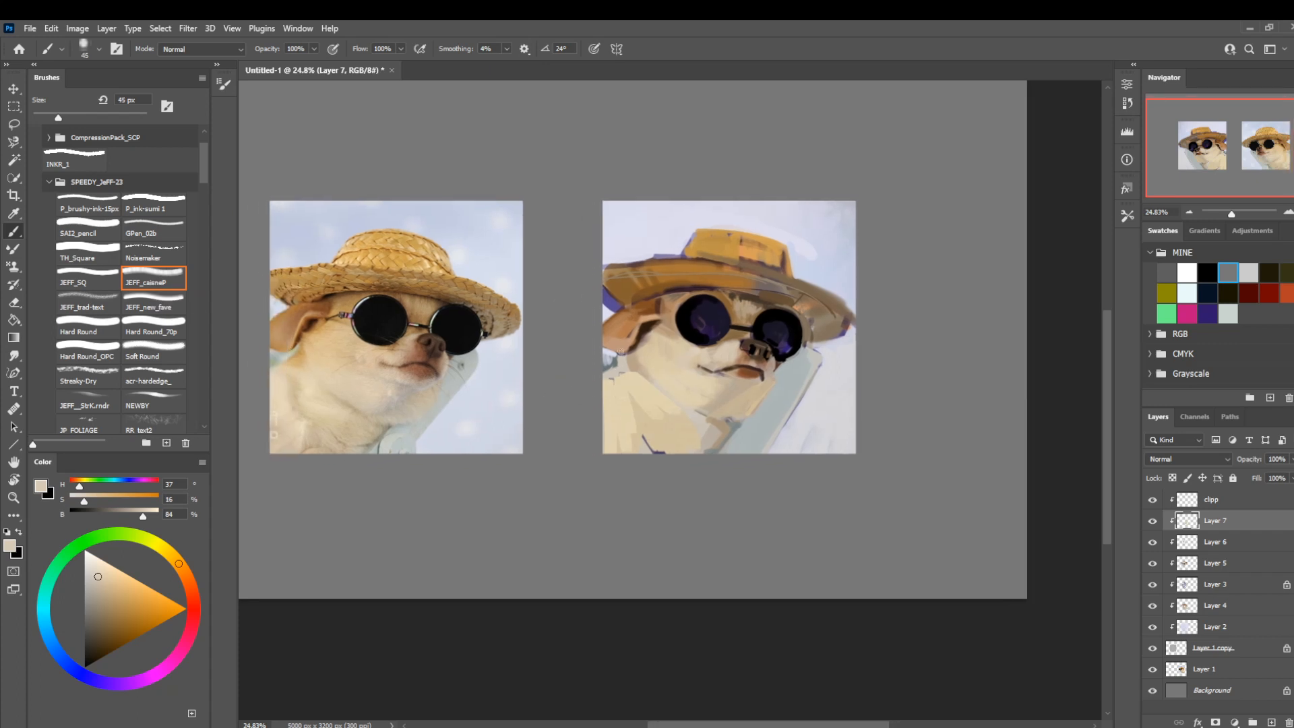
alt+click(628, 333)
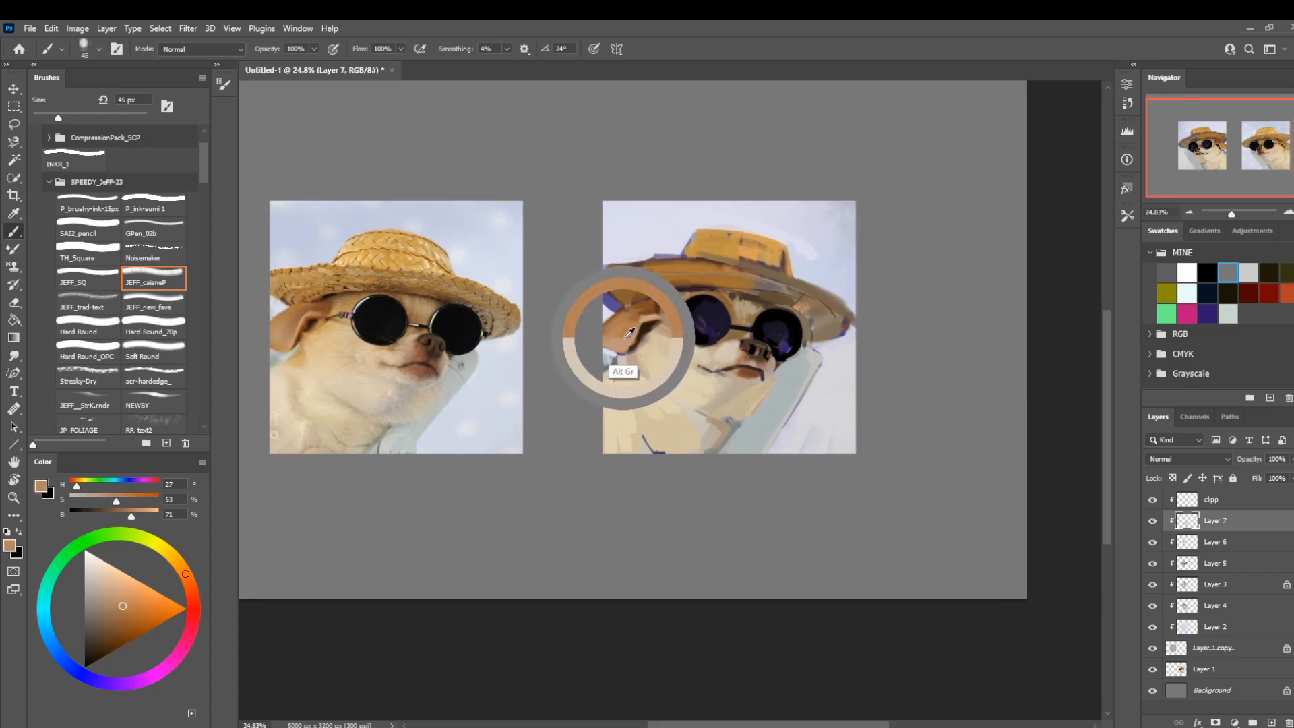
drag(625, 338, 622, 344)
click(182, 569)
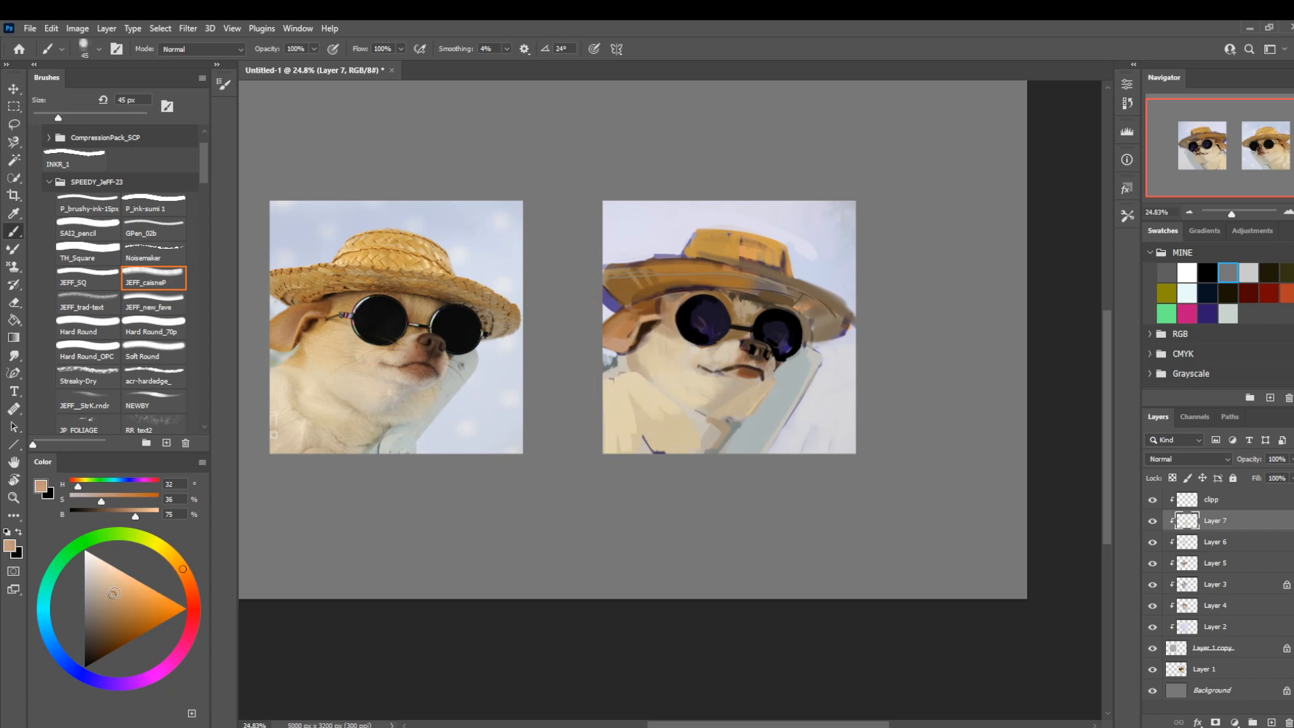
drag(113, 594, 116, 591)
mouse_move(615, 379)
mouse_down()
mouse_move(642, 376)
mouse_move(640, 349)
mouse_up()
Work sampled cream and tan into the neck fur below the ear, reducing the brush to 15 px.
alt+click(648, 385)
key(bracketright)
key(bracketright)
key(bracketleft)
key(bracketleft)
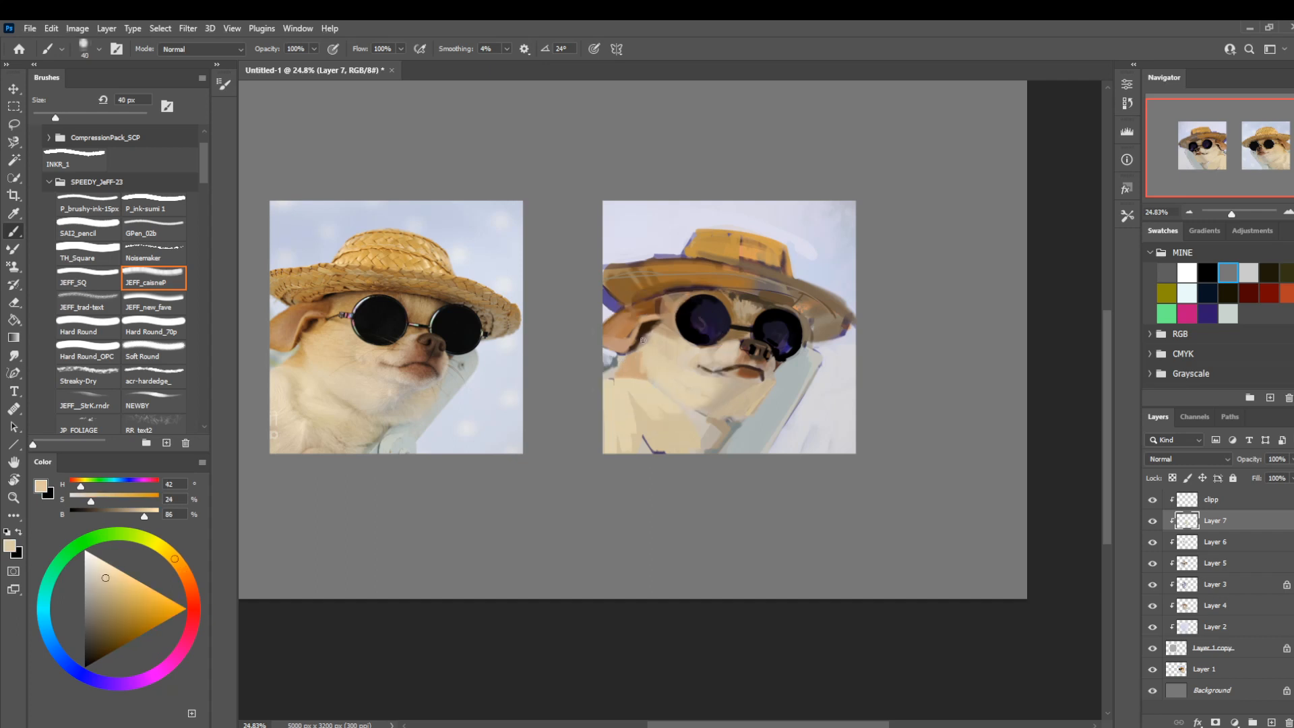
alt+click(632, 396)
key(bracketleft)
key(bracketleft)
key(bracketleft)
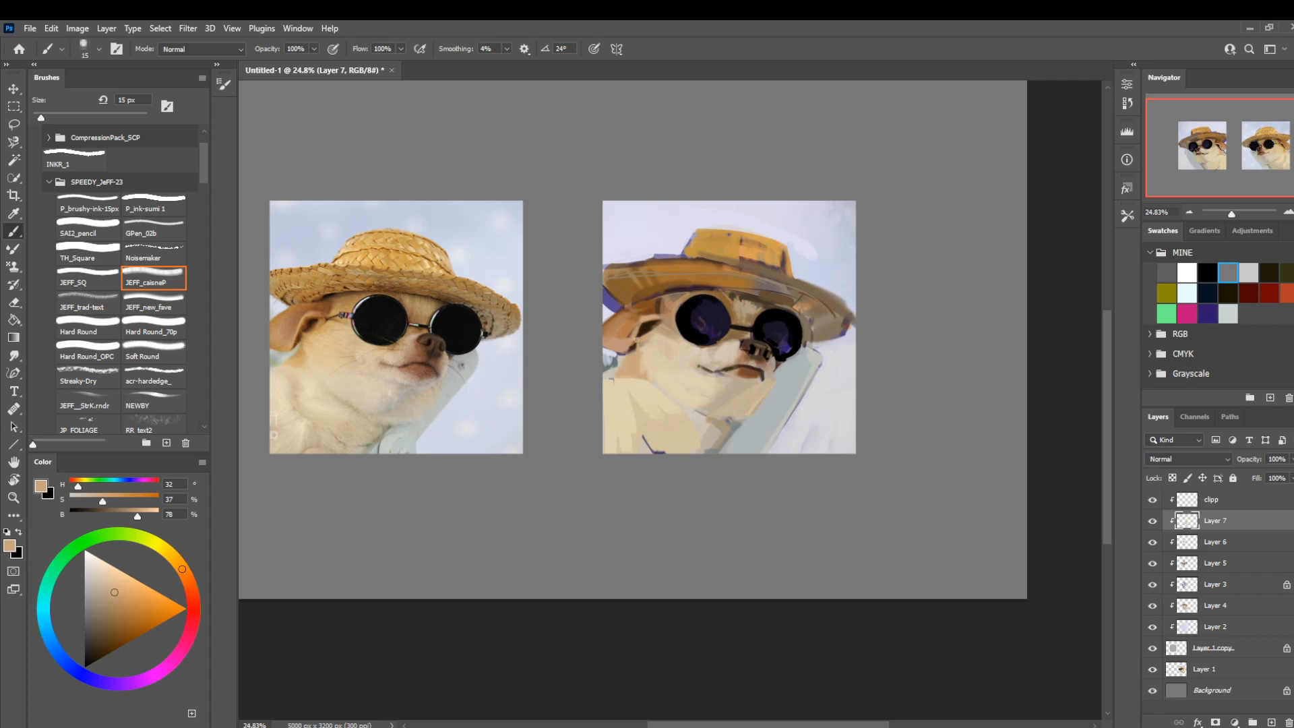
Enlarge the brush to 50 px and paint the shoulder fur below the ear with sampled light cream.
key(bracketright)
Shade the neck and the fold below the jaw with sampled beige and grey-beige, enlarging the brush to 125 px.
key(bracketright)
key(bracketright)
key(bracketright)
key(bracketright)
alt+click(624, 375)
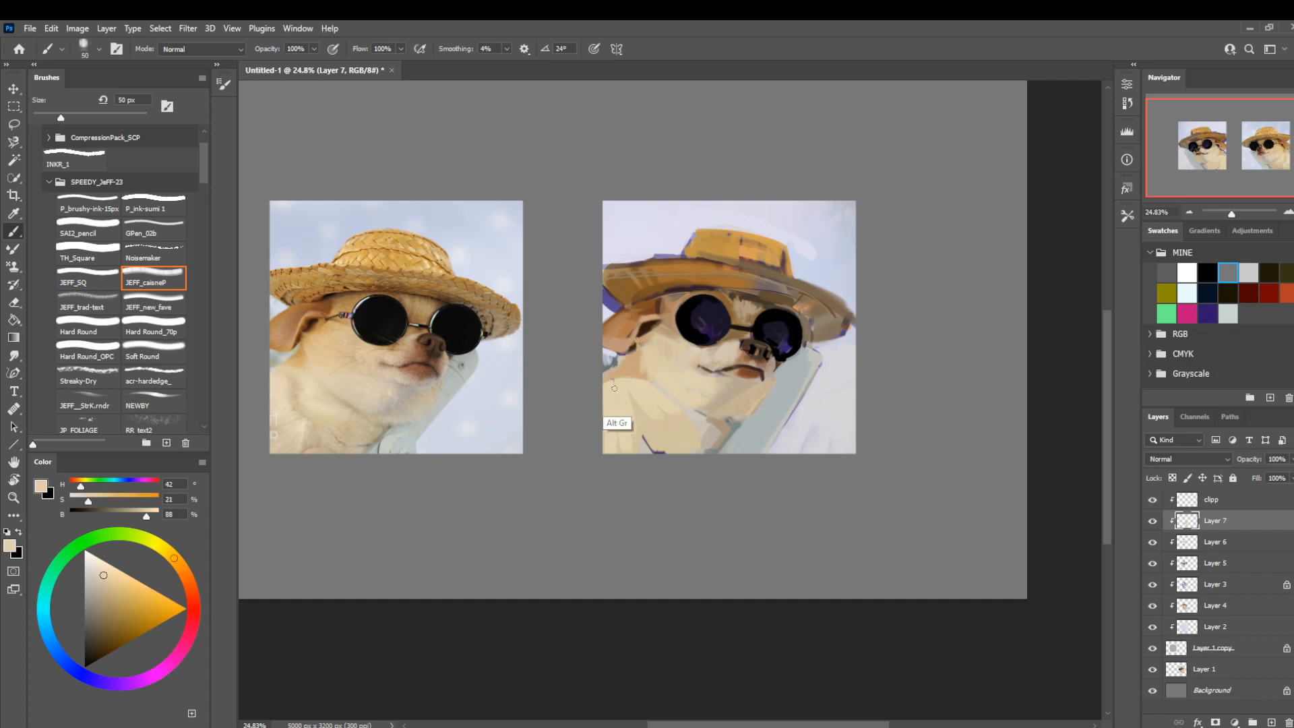
alt+click(652, 436)
key(bracketright)
key(bracketright)
key(bracketright)
key(bracketright)
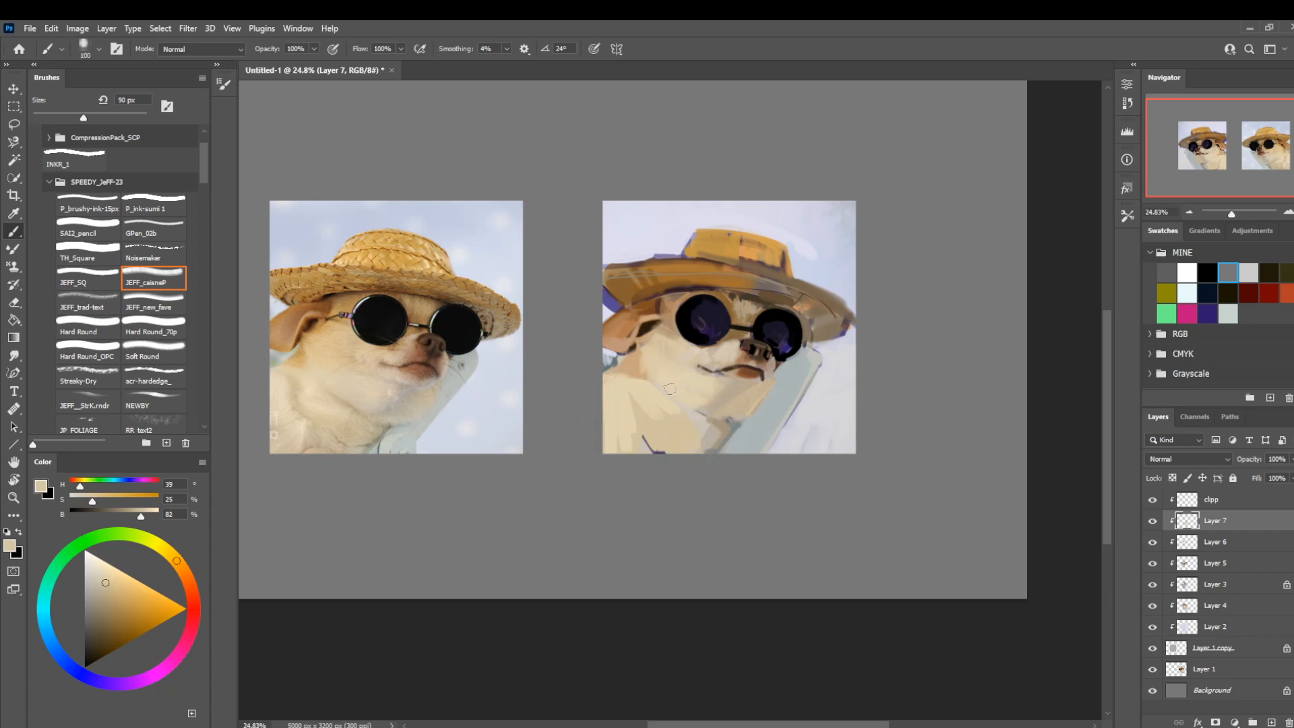
drag(664, 389, 679, 408)
alt+click(720, 399)
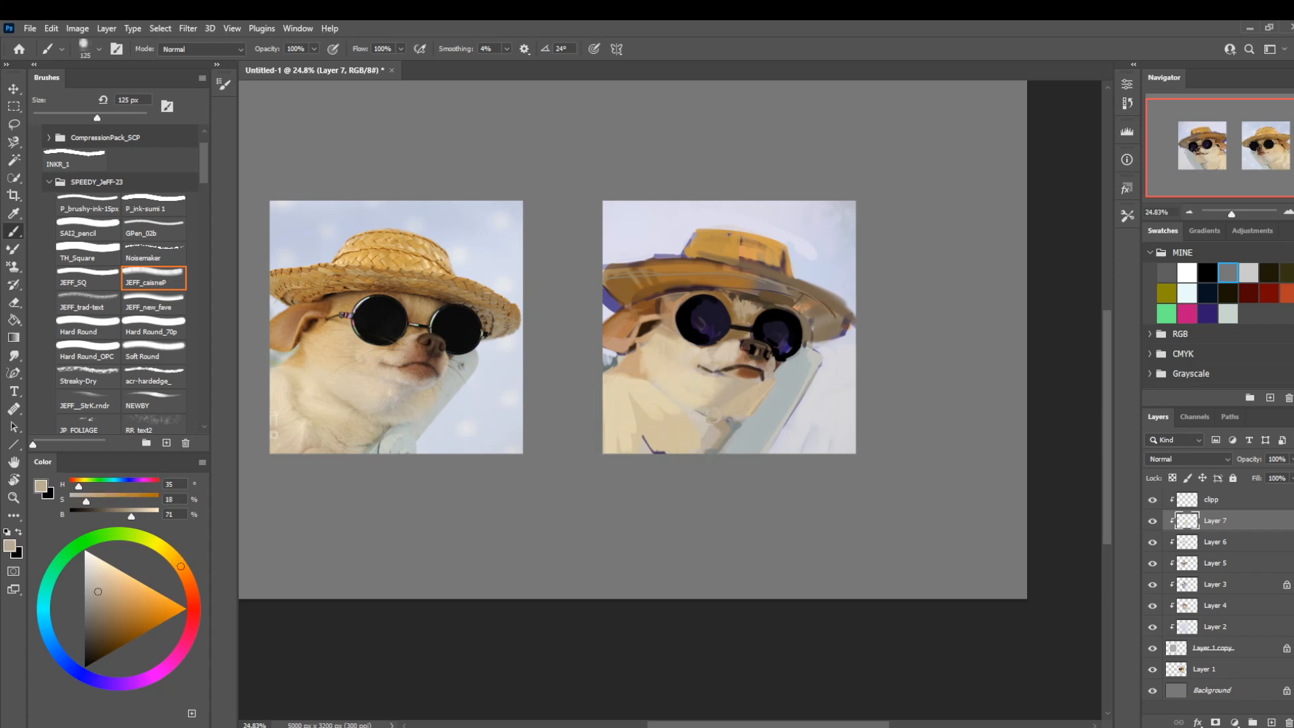
alt+click(744, 399)
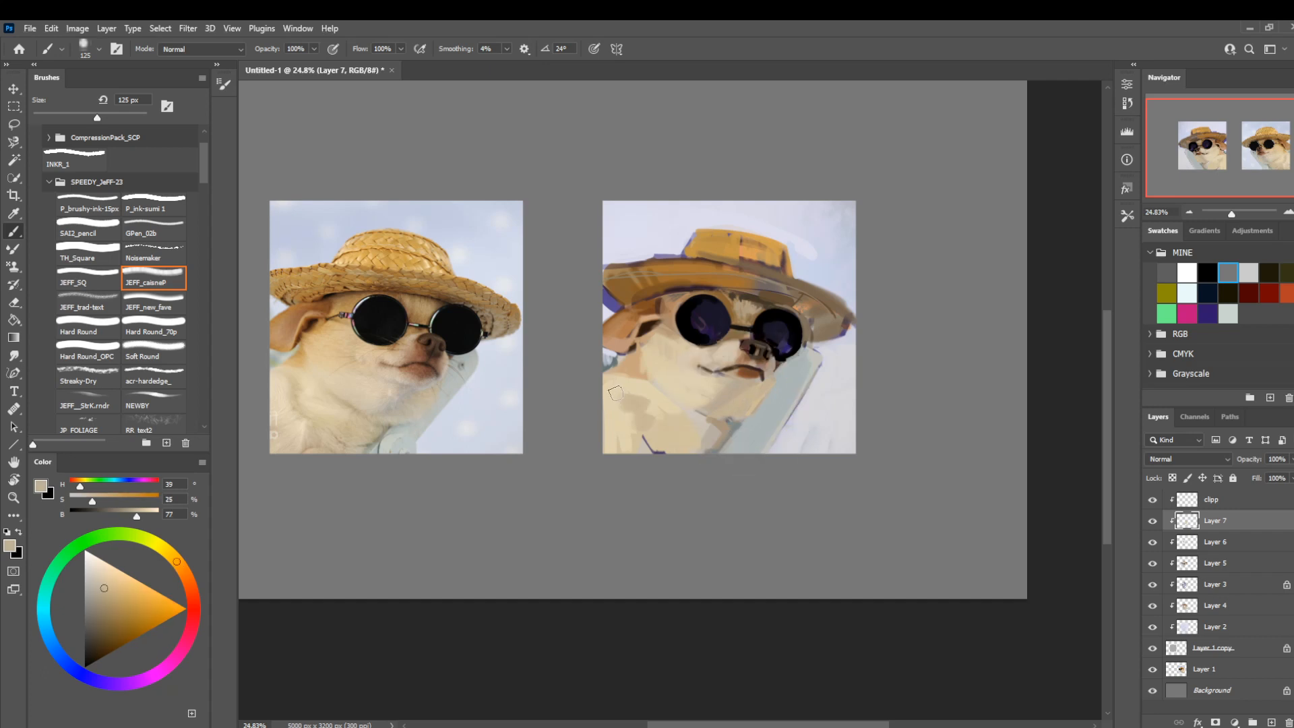
Break up the chest fur with sampled light cream strokes, reducing the brush to 20 px.
alt+click(647, 411)
key(bracketleft)
key(bracketleft)
key(bracketleft)
key(bracketleft)
key(bracketleft)
key(bracketleft)
key(bracketleft)
key(bracketleft)
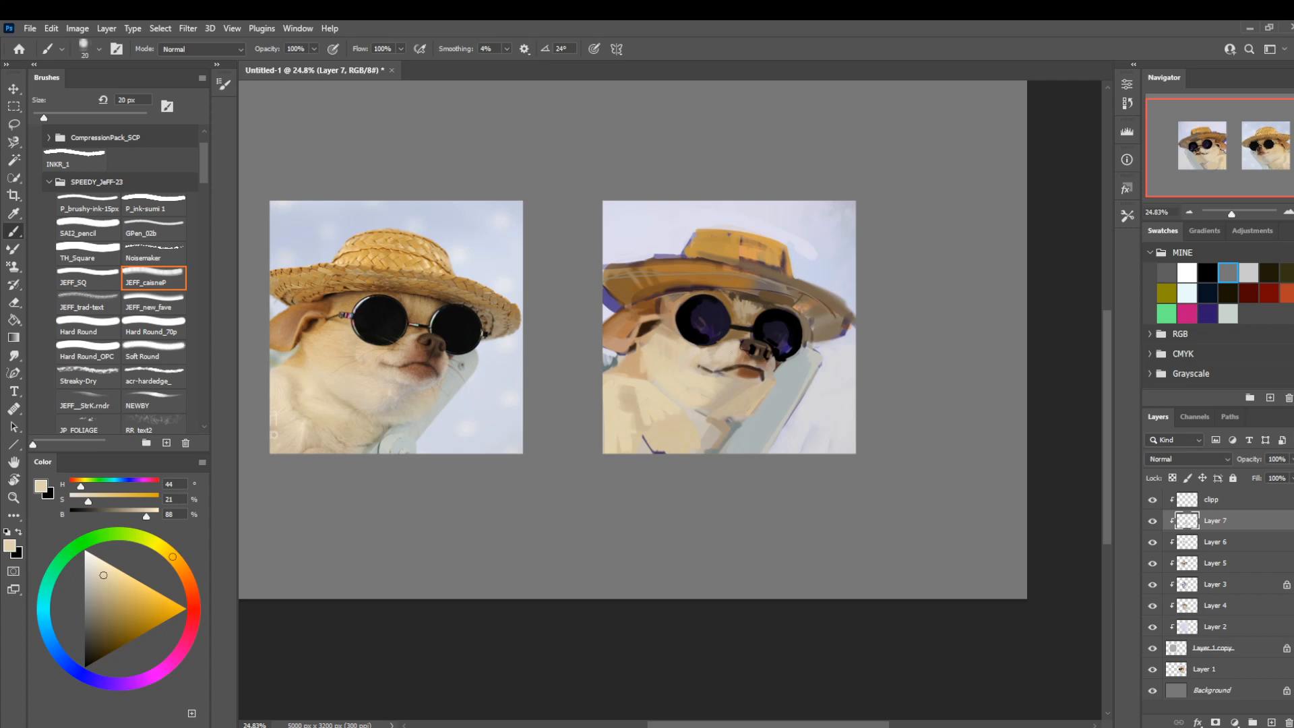
key(bracketleft)
Undo the last stroke and add finer taupe and cream fur strokes along the neck and jaw at 30 px.
key(ctrl+z)
key(bracketleft)
key(bracketright)
key(bracketright)
key(bracketright)
key(bracketright)
key(bracketright)
alt+click(730, 416)
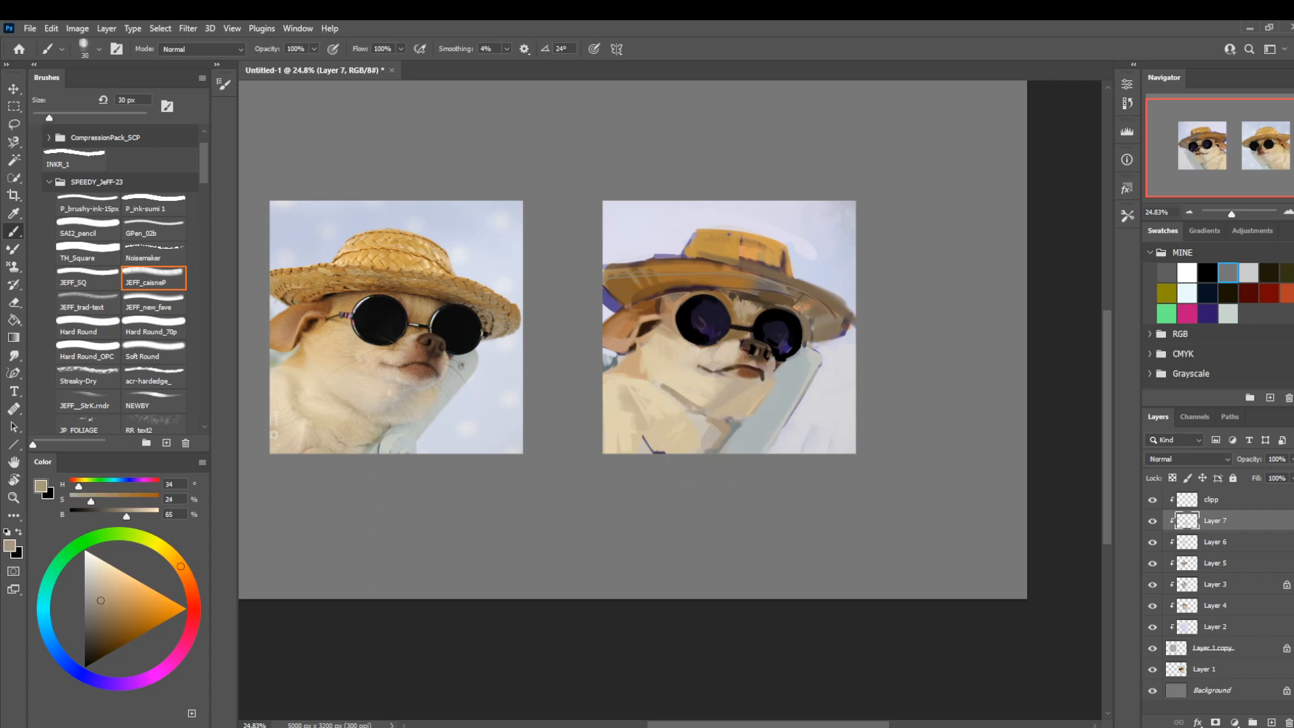
alt+click(673, 386)
drag(664, 385, 695, 403)
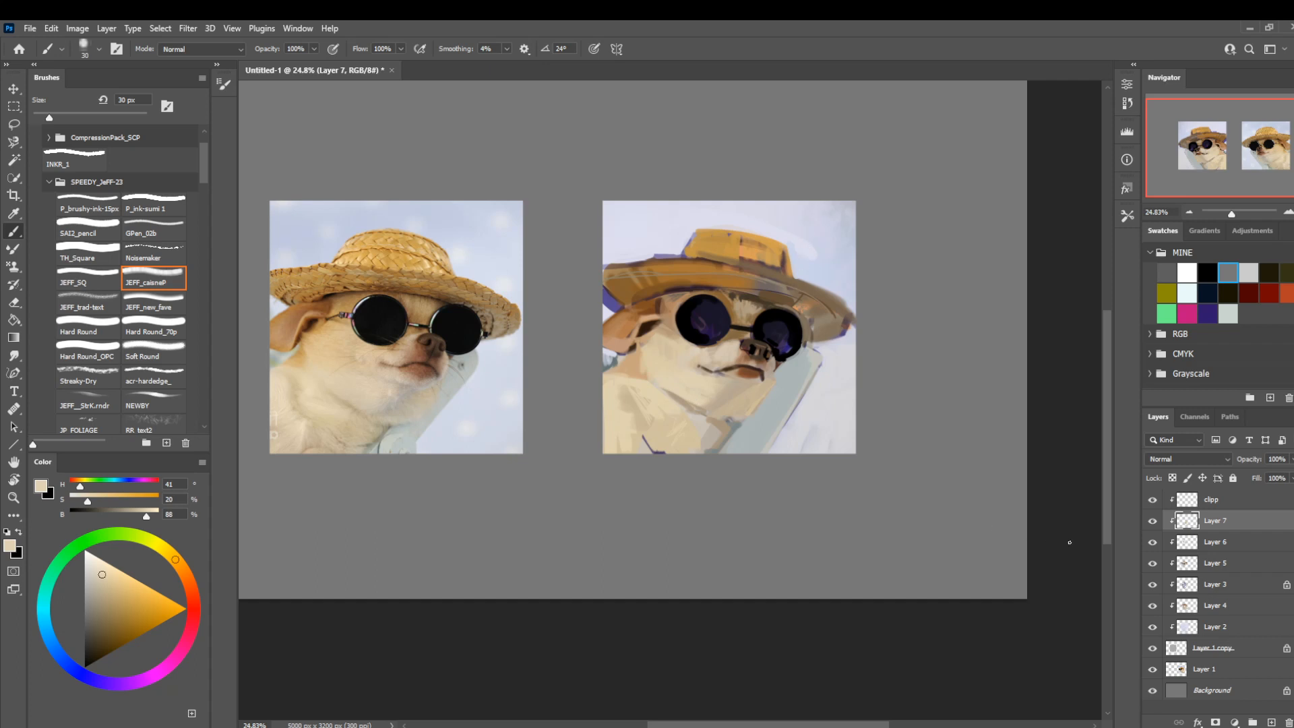
Check the painting with Layer 7 hidden and shown, and refine the fur along the cheek and jaw.
click(1152, 520)
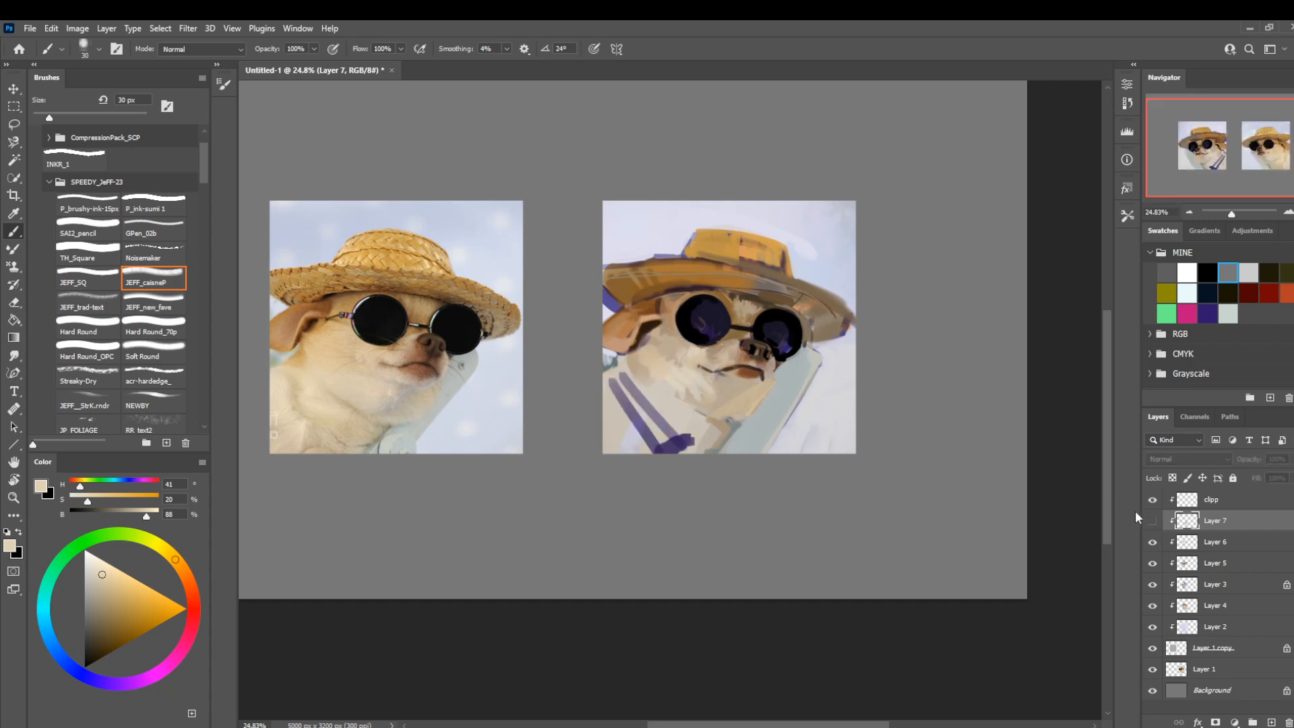
click(1151, 521)
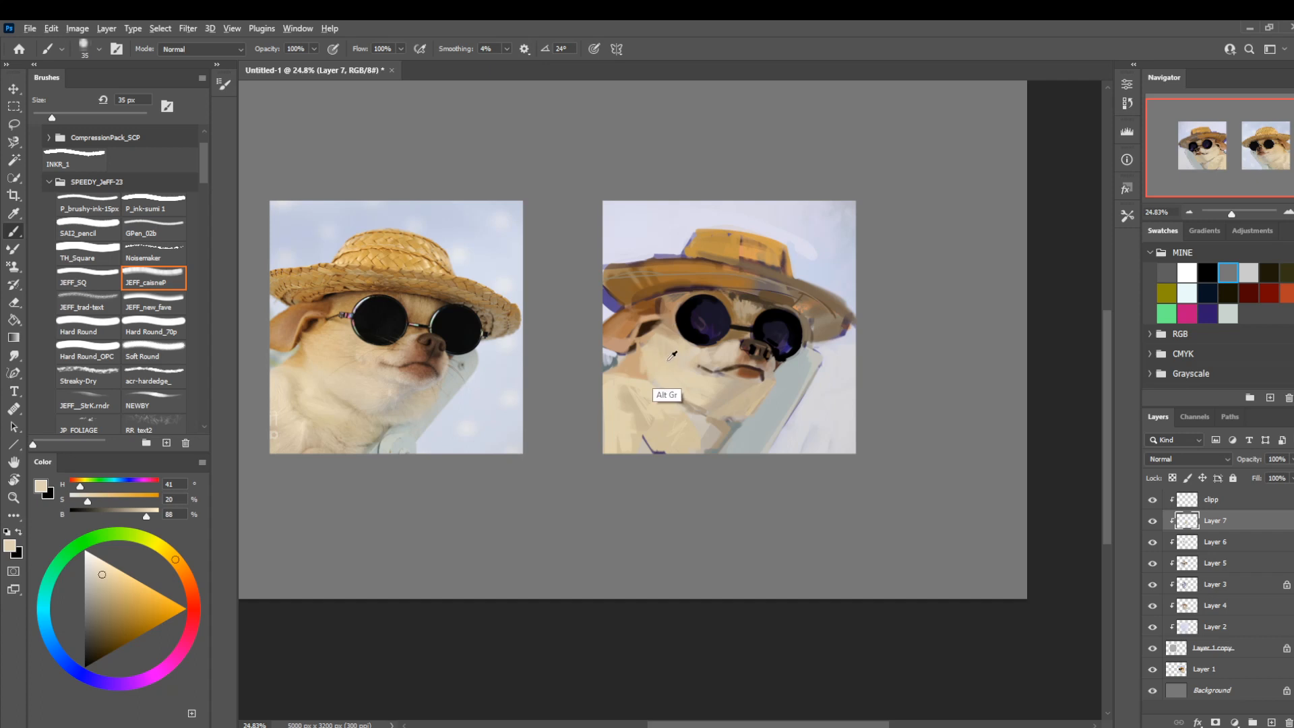
drag(669, 352, 759, 402)
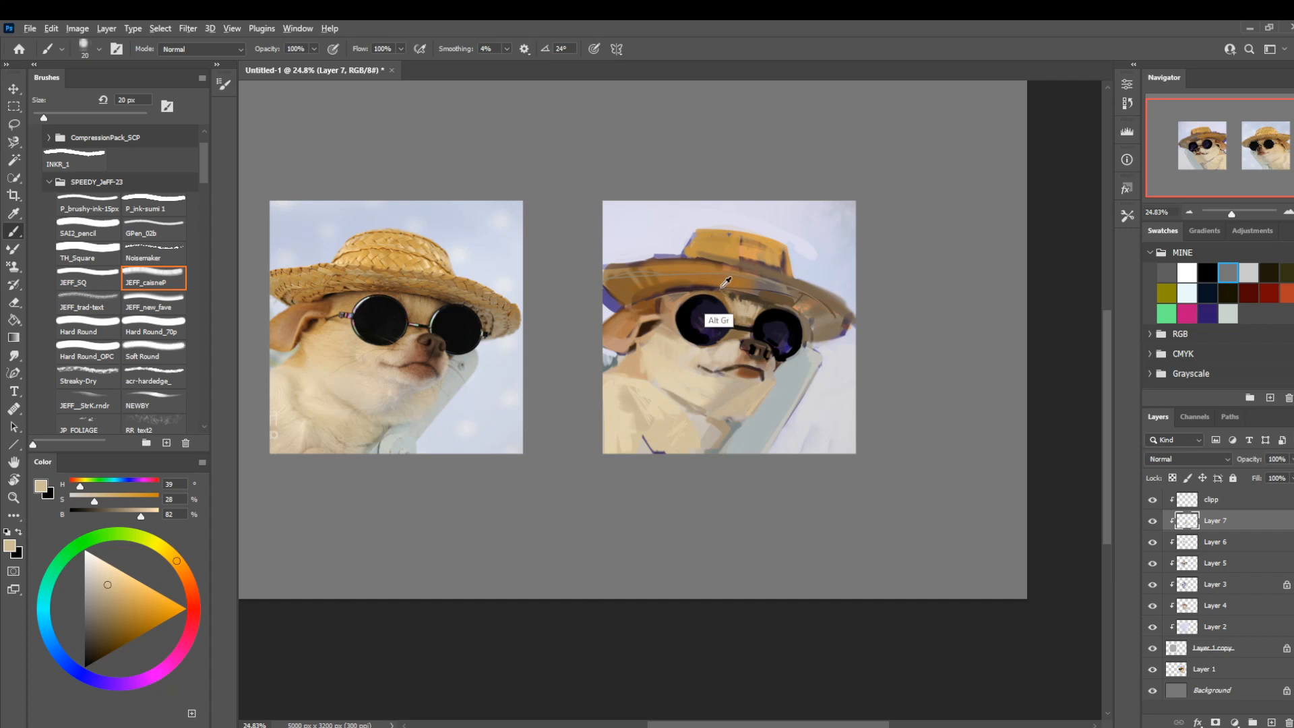
Paint the shaded forehead between the sunglasses and the brim with sampled dark brown, enlarging the brush to 40 px.
alt+click(748, 296)
key(bracketright)
key(bracketright)
key(bracketright)
key(bracketright)
mouse_move(763, 304)
mouse_down()
mouse_move(663, 293)
mouse_move(758, 302)
mouse_up()
Darken the underside of the hat brim above the lens with sampled brown at 45 px.
alt+click(698, 286)
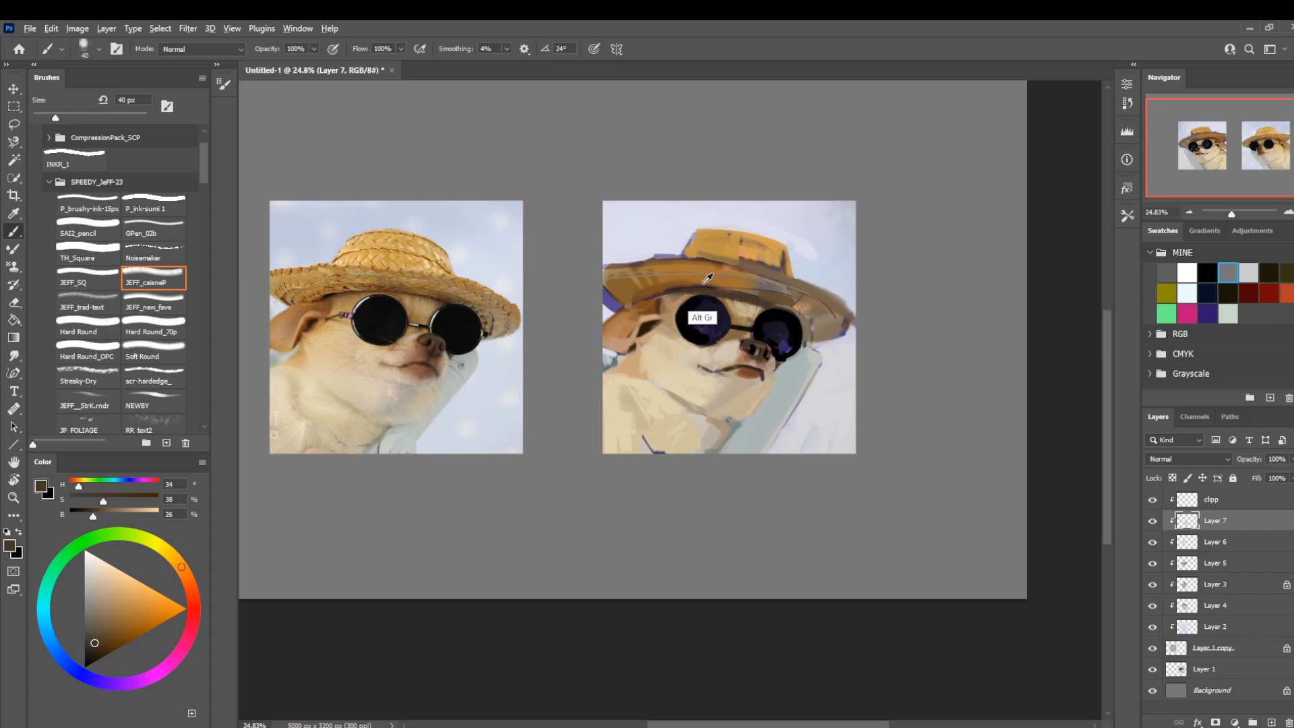
key(bracketright)
drag(687, 285, 714, 287)
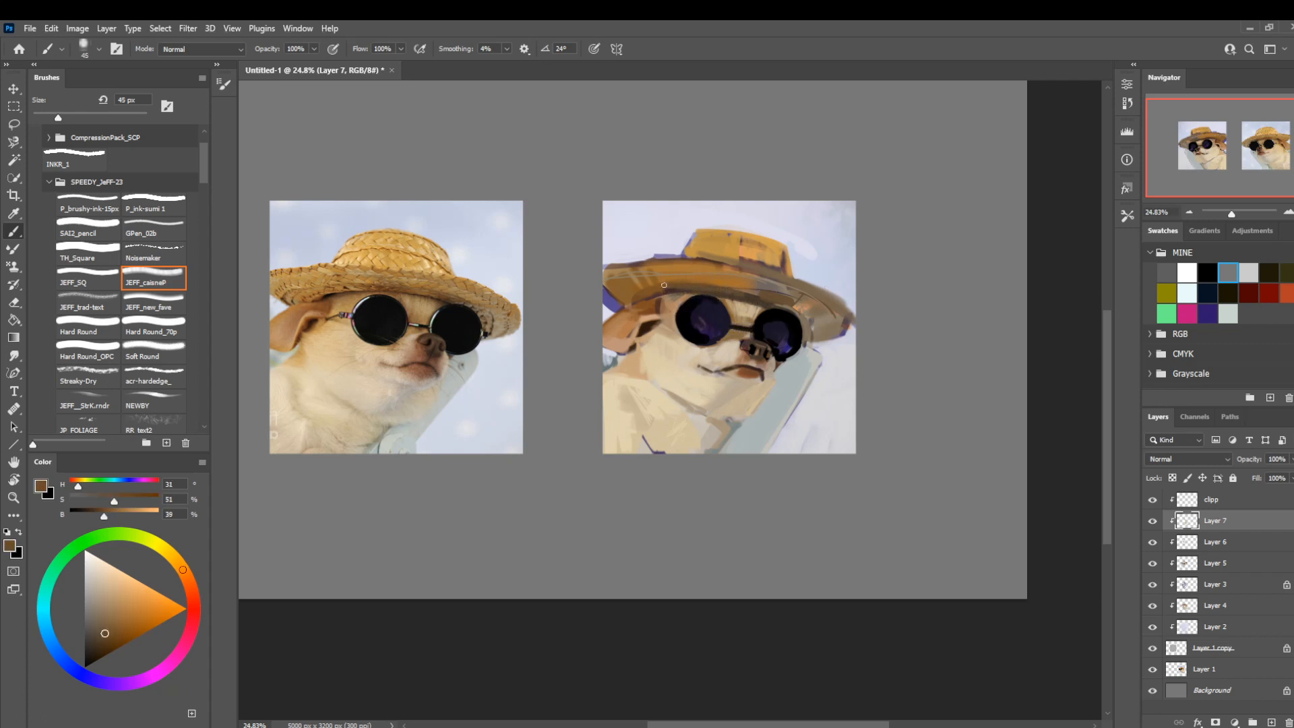
Paint the hat brim below the crown with sampled grey-taupe, reducing the brush to 30 px.
alt+click(784, 282)
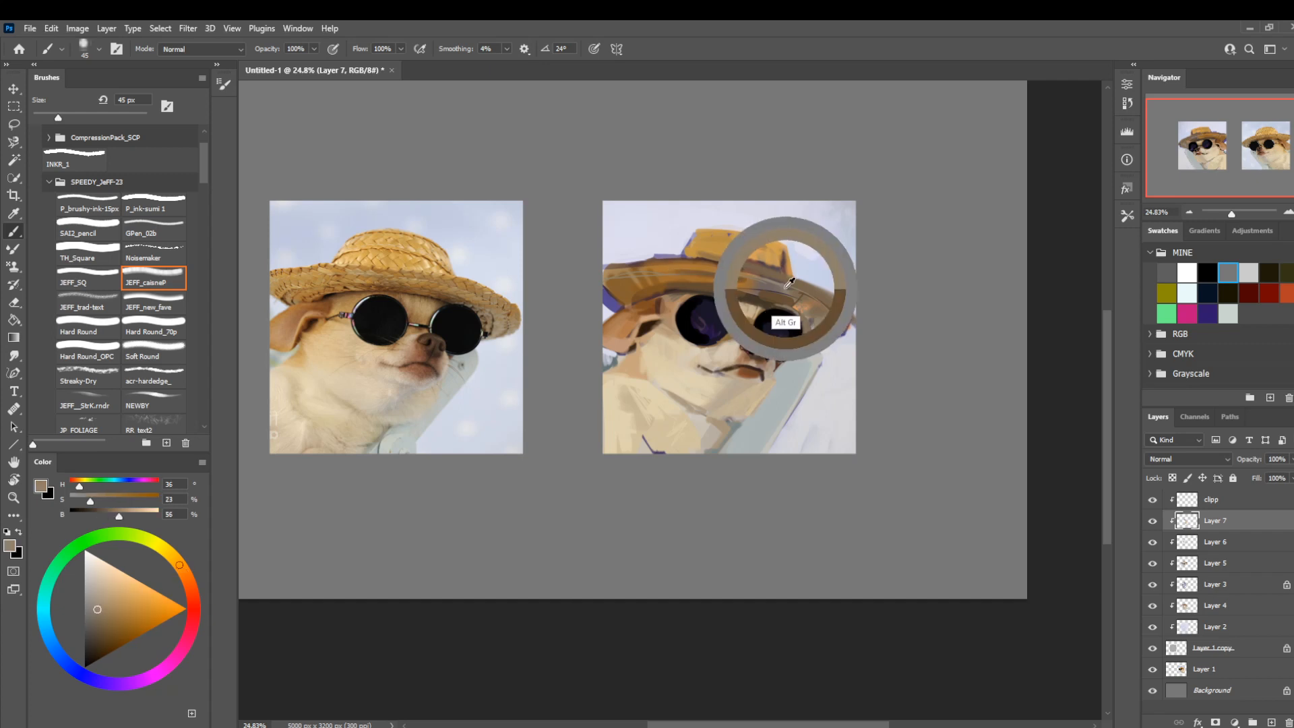
mouse_move(710, 264)
mouse_down()
mouse_move(657, 271)
mouse_move(722, 265)
mouse_move(646, 262)
mouse_up()
key(bracketleft)
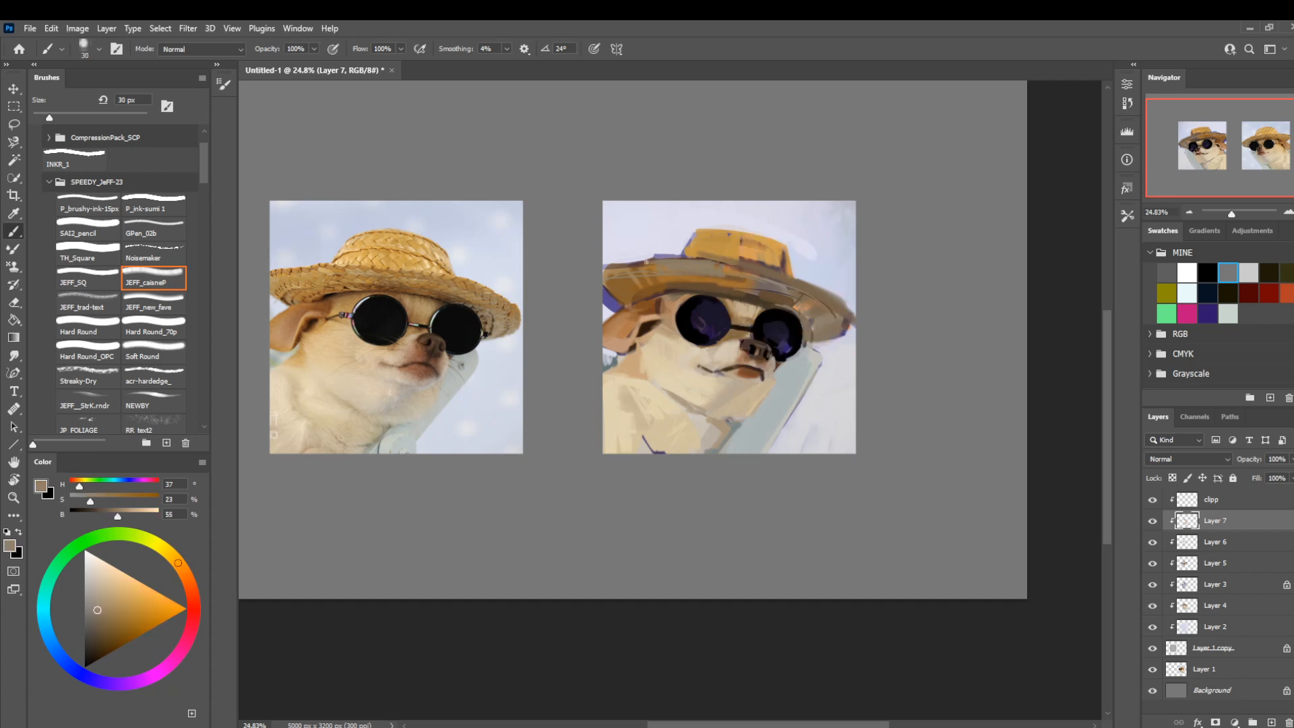
alt+click(659, 263)
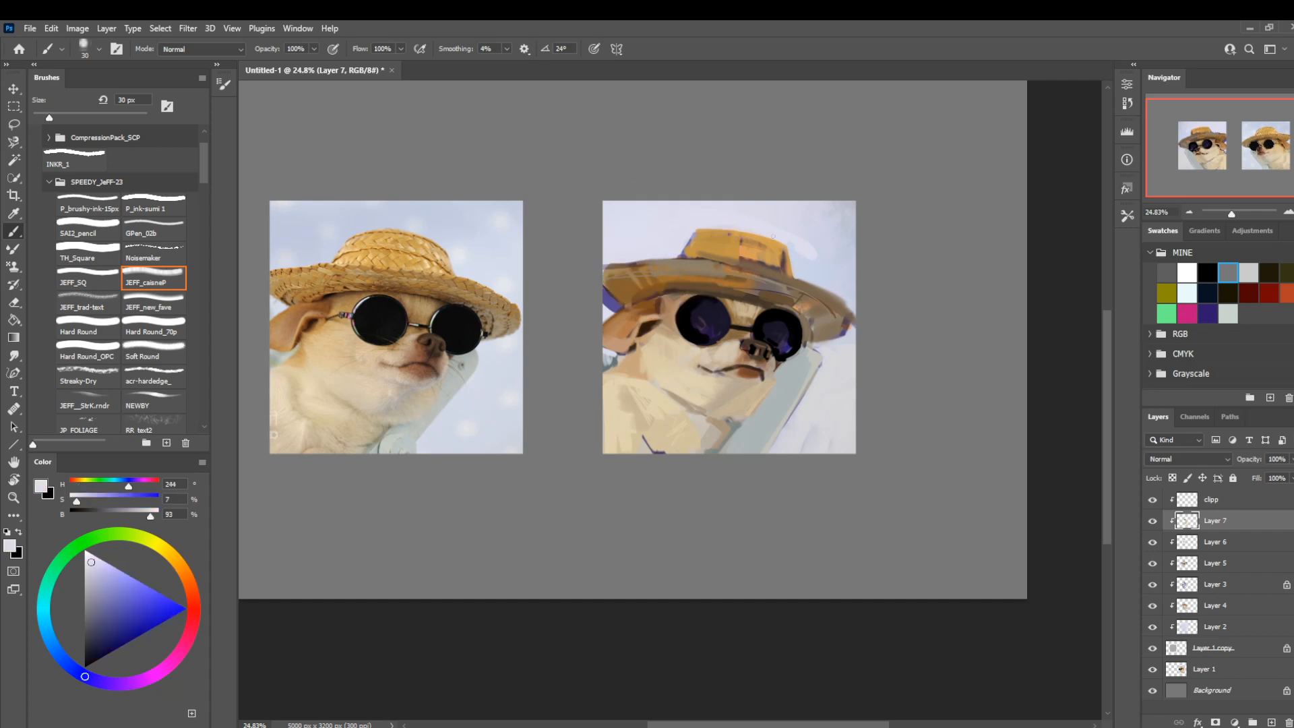
Clean up the background above the brim in pale lavender, and fill a lassoed patch under the brim beside the ear with it.
key(bracketright)
key(bracketright)
key(bracketright)
drag(622, 261, 584, 267)
key(l)
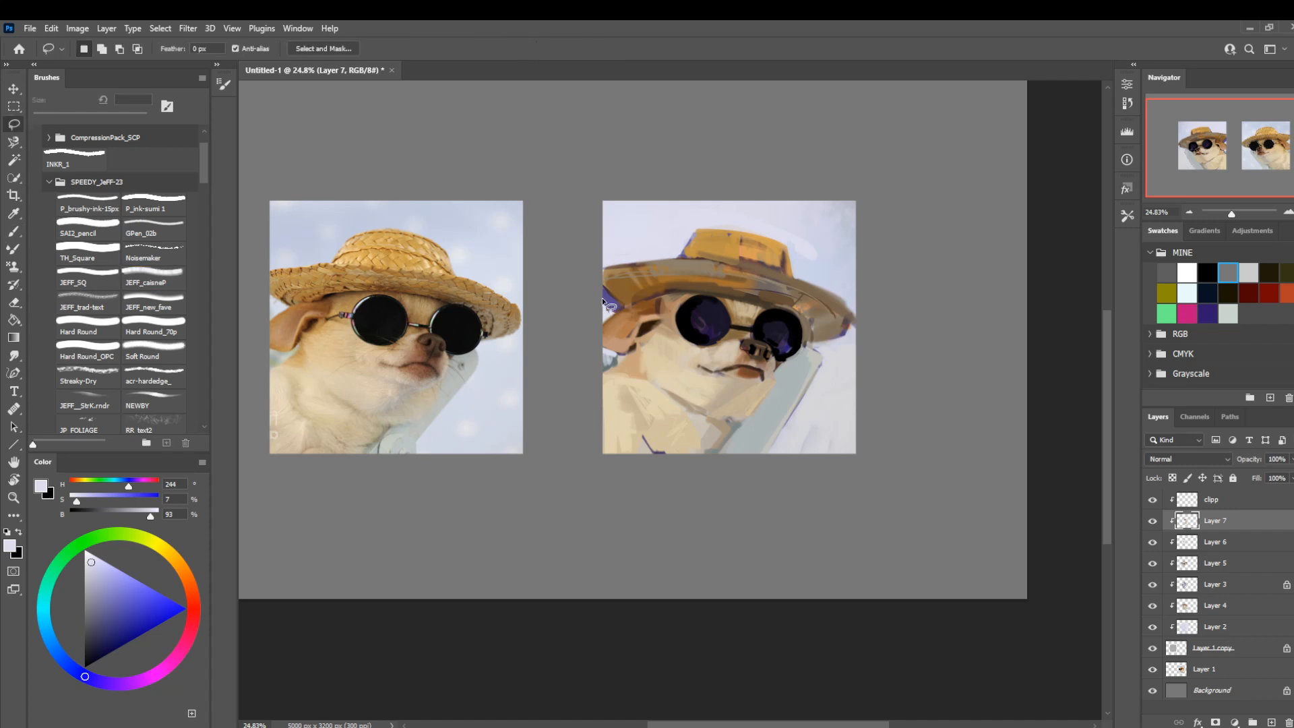
mouse_move(598, 293)
mouse_down()
mouse_move(620, 312)
mouse_move(588, 301)
mouse_up()
key(alt+BackSpace)
key(ctrl+d)
Fill a lassoed sliver under the hat brim's far tip with sampled grey-taupe and compare the painting with and without Layer 7.
mouse_move(808, 345)
mouse_down()
mouse_move(844, 341)
mouse_move(830, 340)
mouse_up()
key(i)
click(822, 323)
key(l)
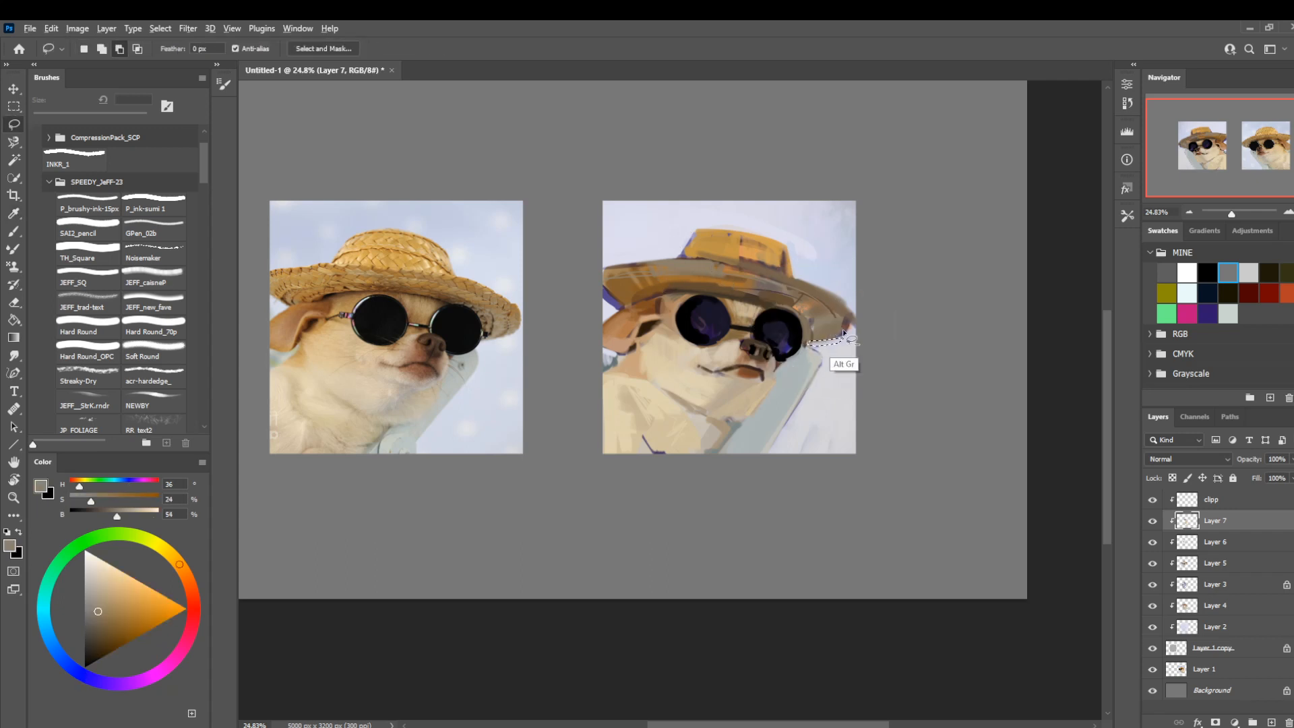
key(alt+BackSpace)
key(ctrl+d)
drag(581, 450, 641, 462)
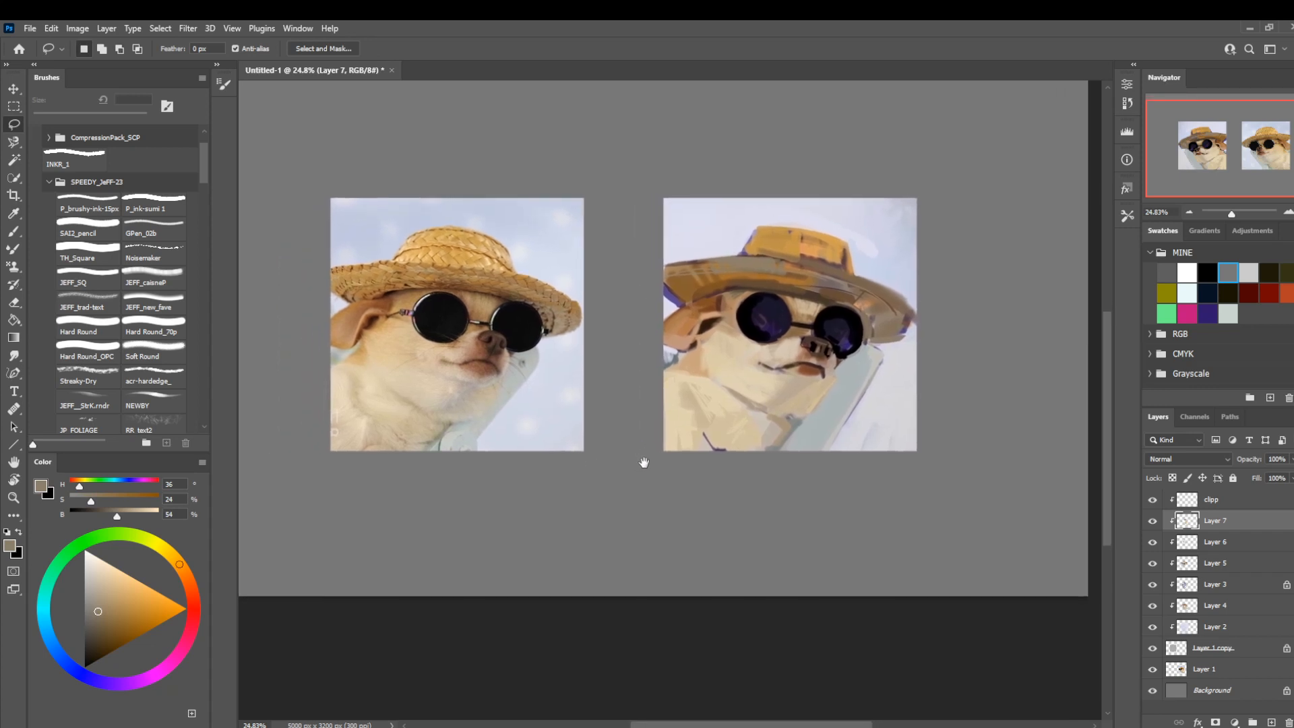
click(1151, 521)
click(1151, 520)
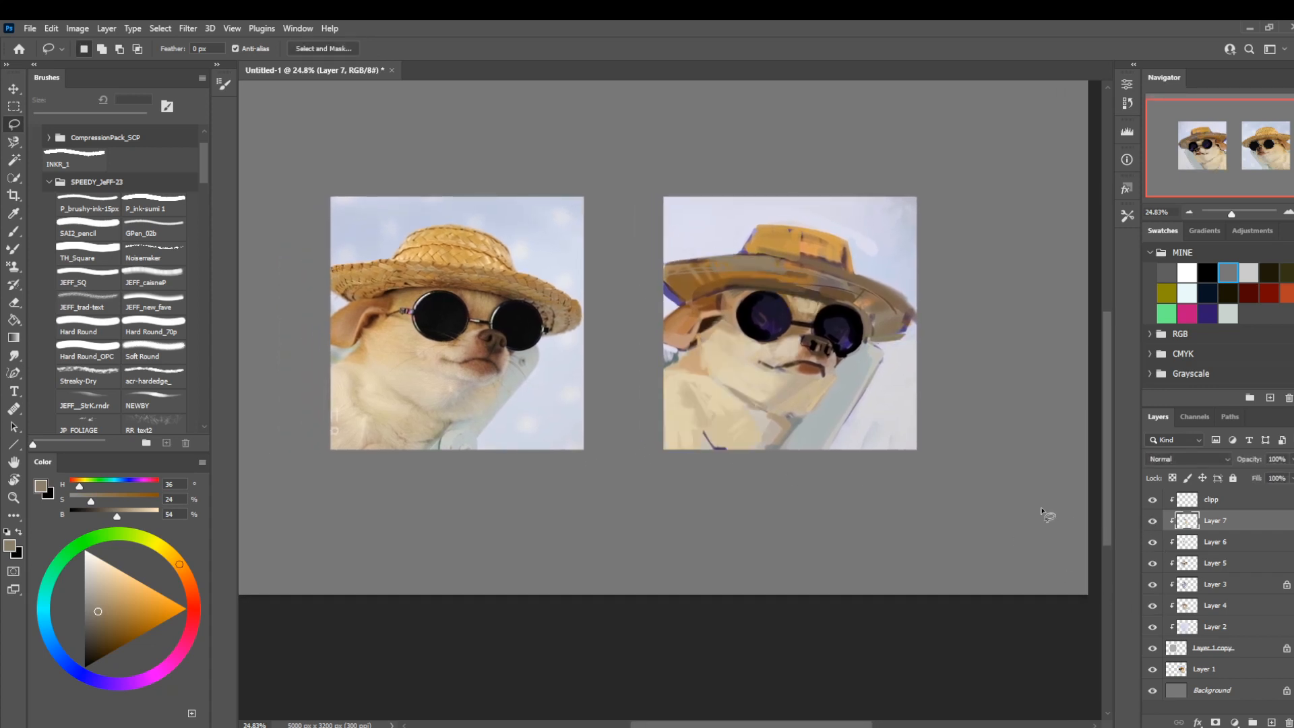
click(1153, 520)
click(1153, 520)
Fill a lassoed patch on the brim above the ear with dark violet sampled from the sunglasses lens.
drag(708, 265, 677, 264)
key(i)
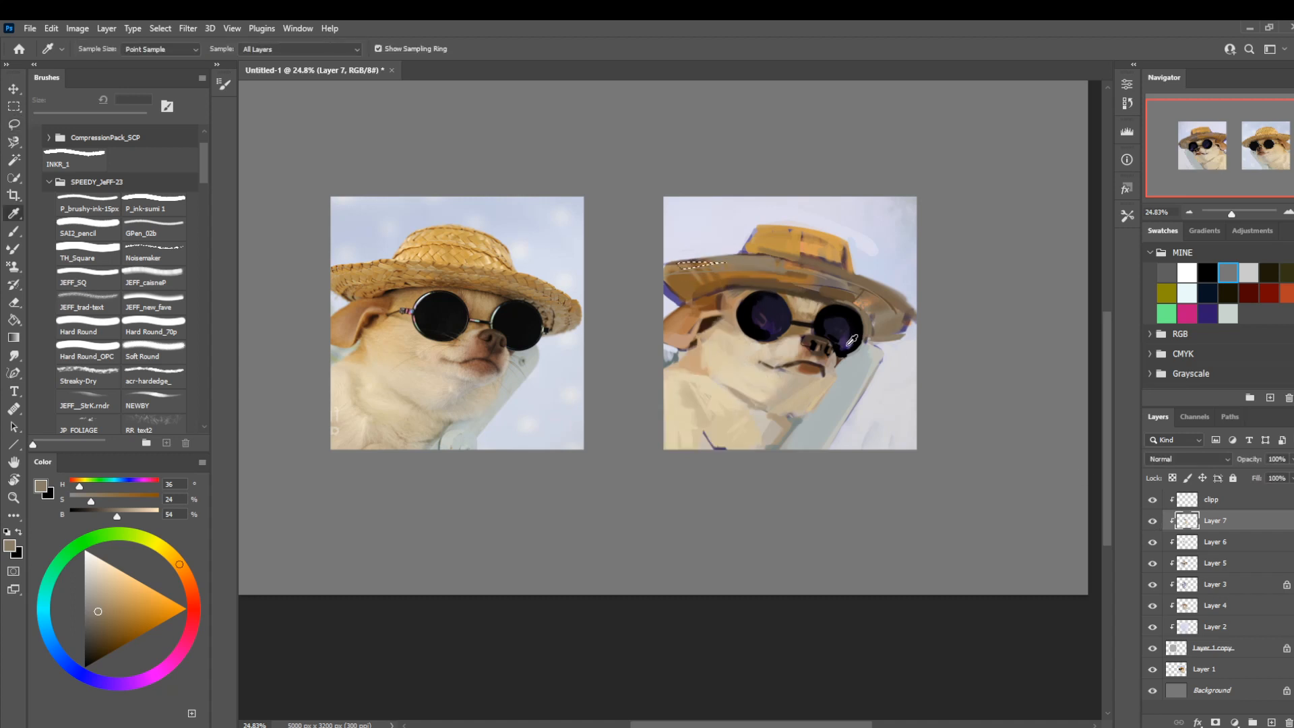
click(846, 350)
key(b)
key(ctrl+d)
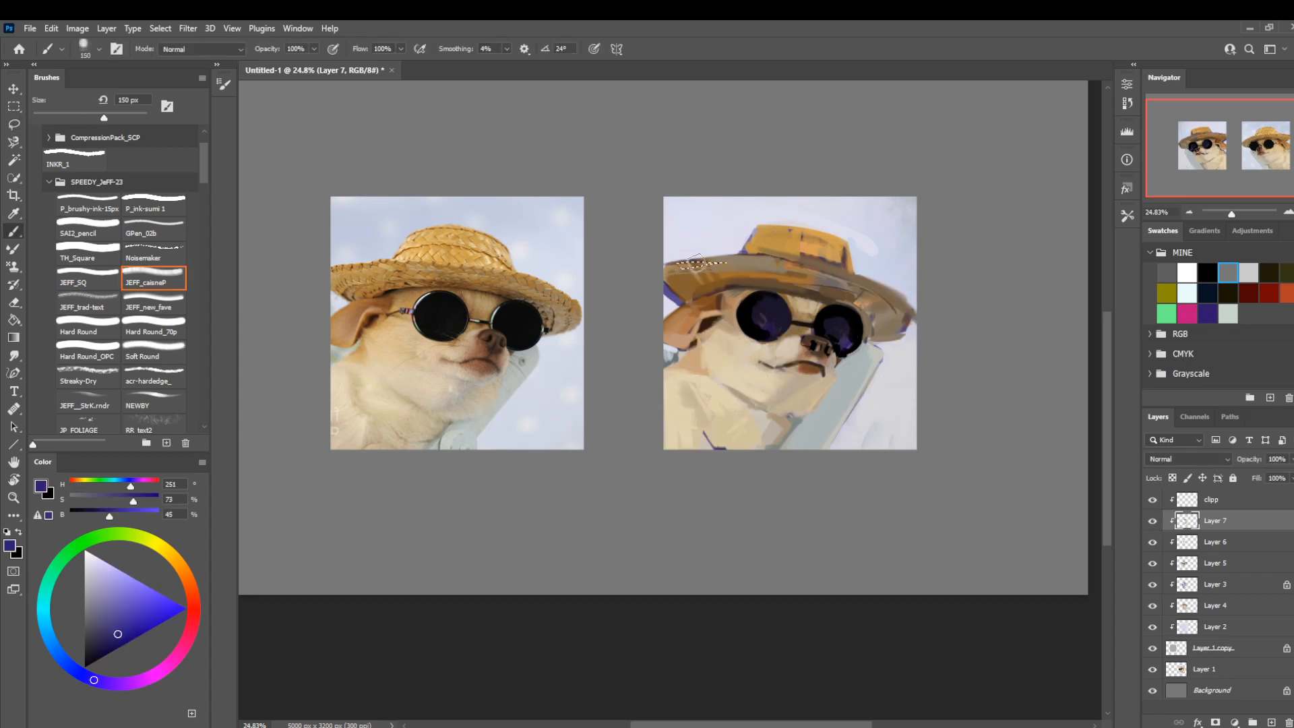
key(l)
drag(859, 434, 870, 467)
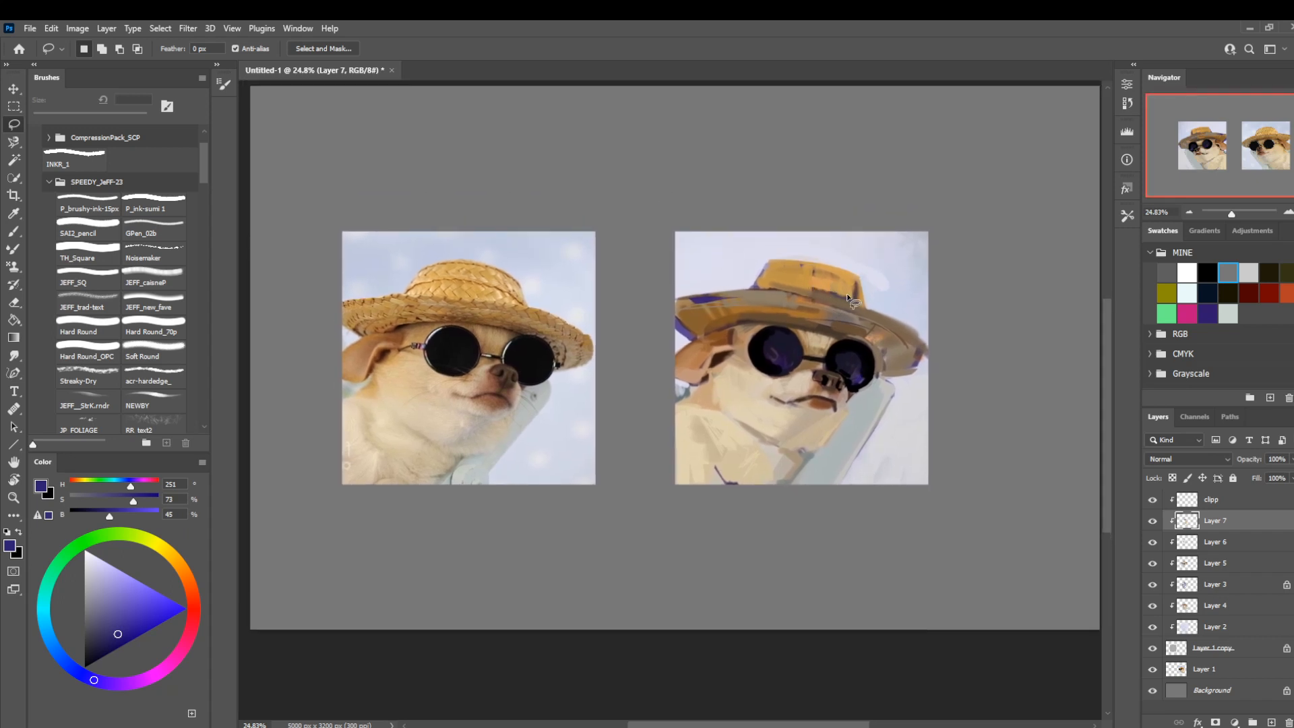
Paint brown accent strokes on the hat crown with a sampled color, reducing the brush to 25 px.
key(b)
alt+click(819, 282)
key([)
key([)
key([)
key([)
key([)
key([)
key([)
key([)
key([)
key([)
key([)
key([)
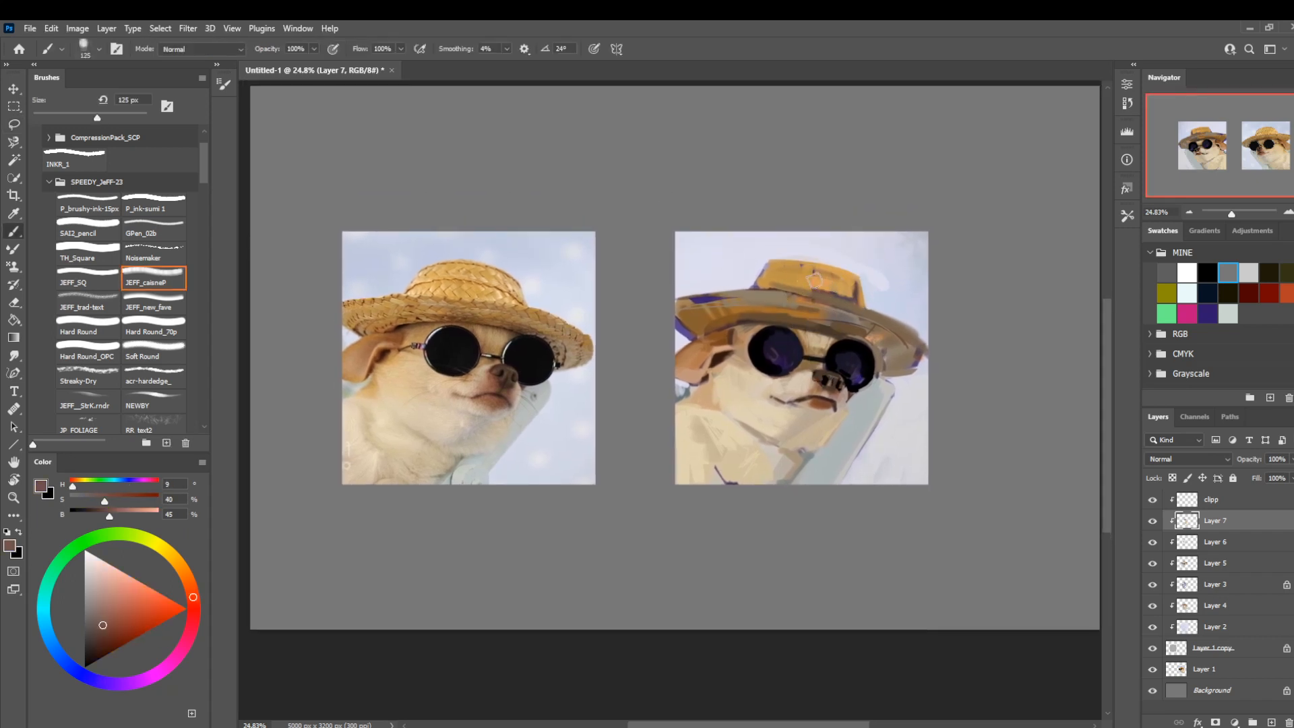
mouse_move(837, 287)
mouse_down()
mouse_move(775, 272)
mouse_move(842, 288)
mouse_up()
alt+click(783, 289)
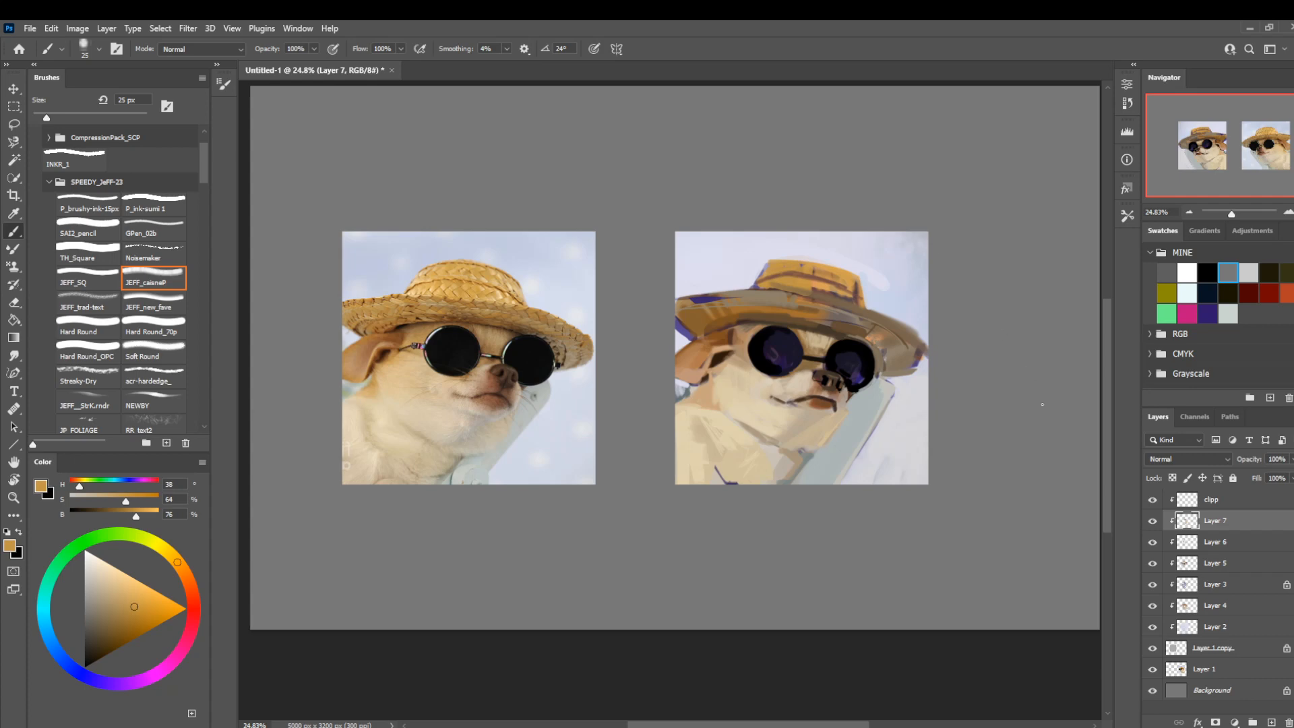
Detail the hat crown's straw in light orange (H 37, S 57, B 88), ending with a 20 px brush.
key(r)
drag(641, 476, 594, 368)
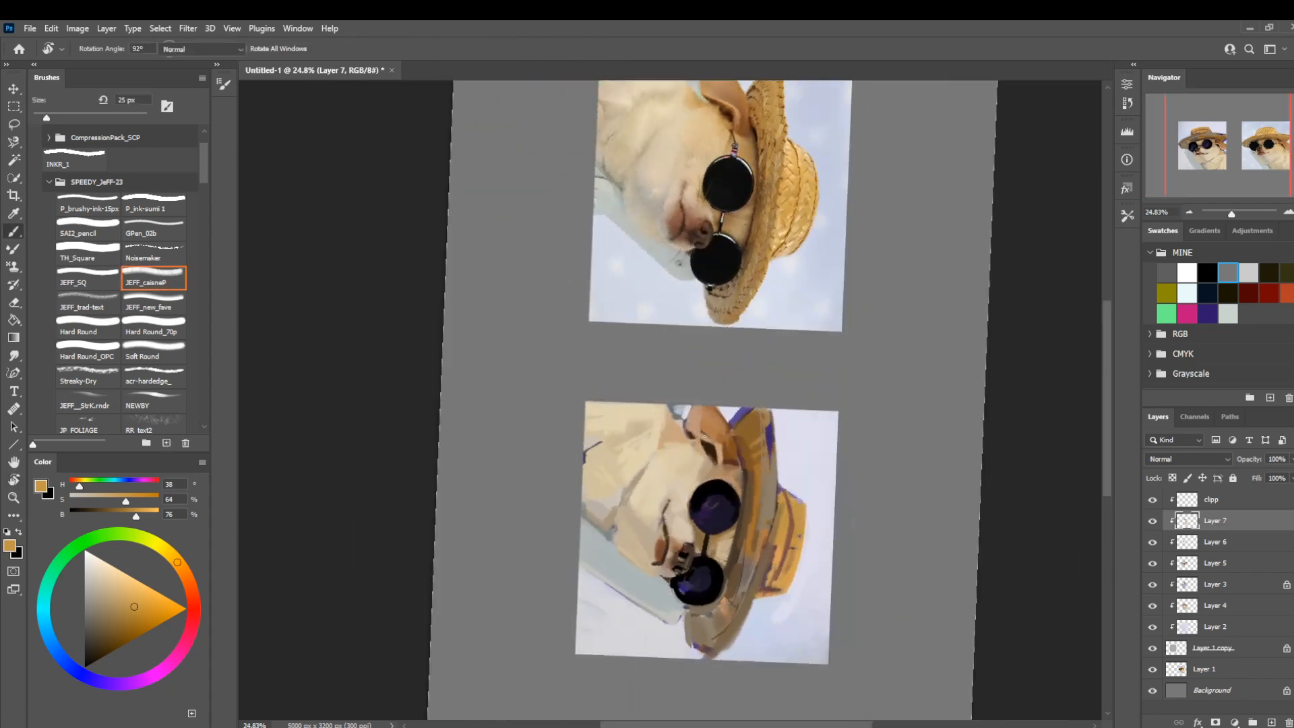
alt+click(785, 535)
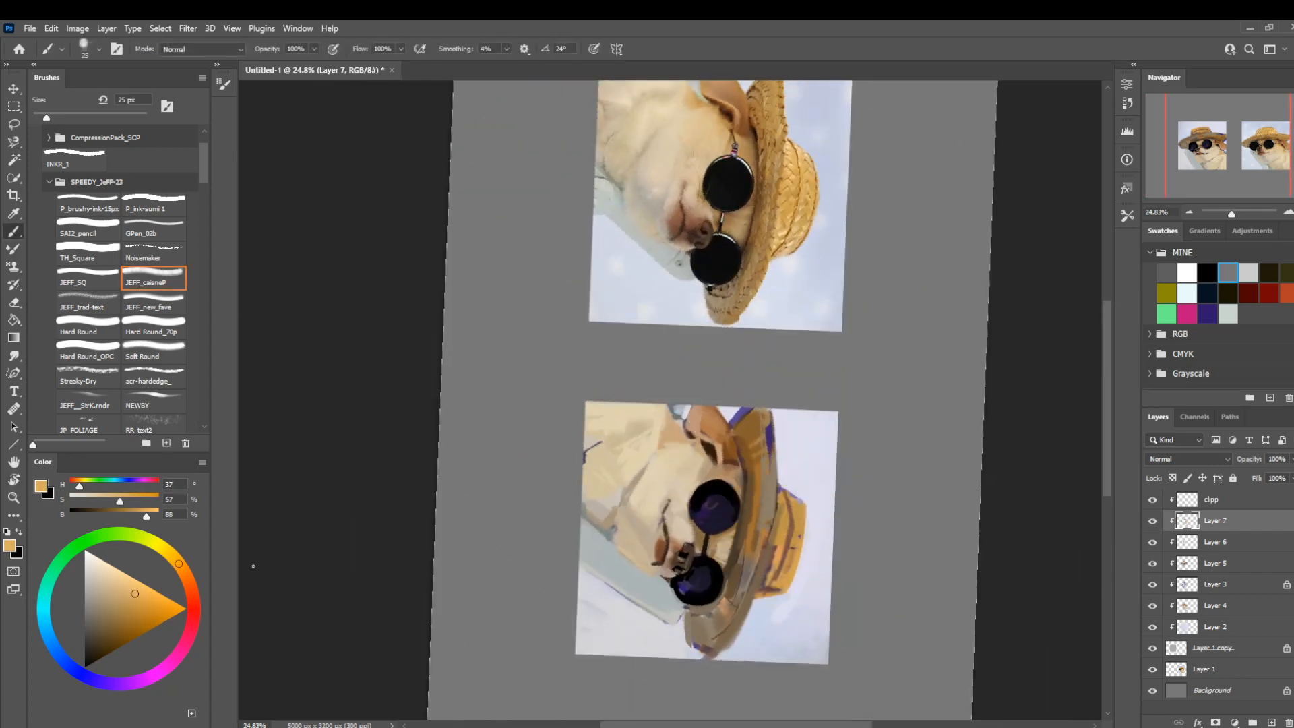
key(bracketright)
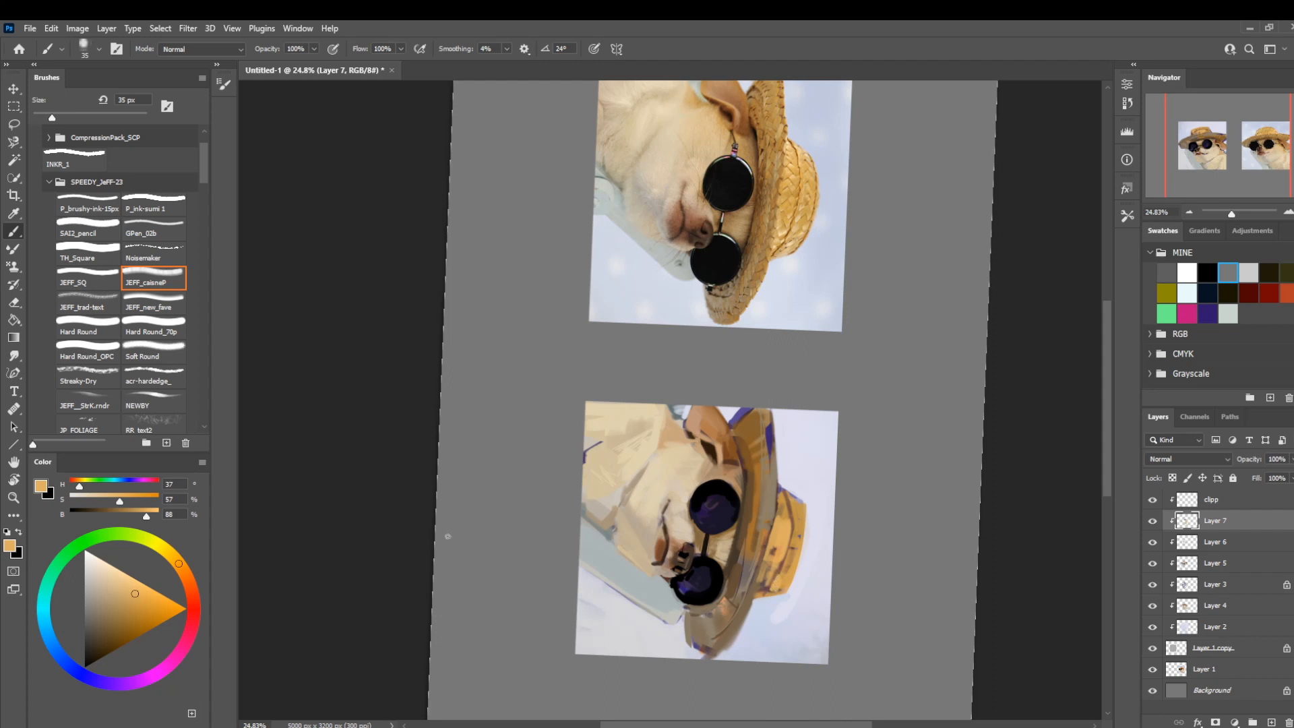
key(bracketleft)
key(bracketleft)
drag(759, 577, 753, 592)
key(r)
scroll(520, 419, down, 5)
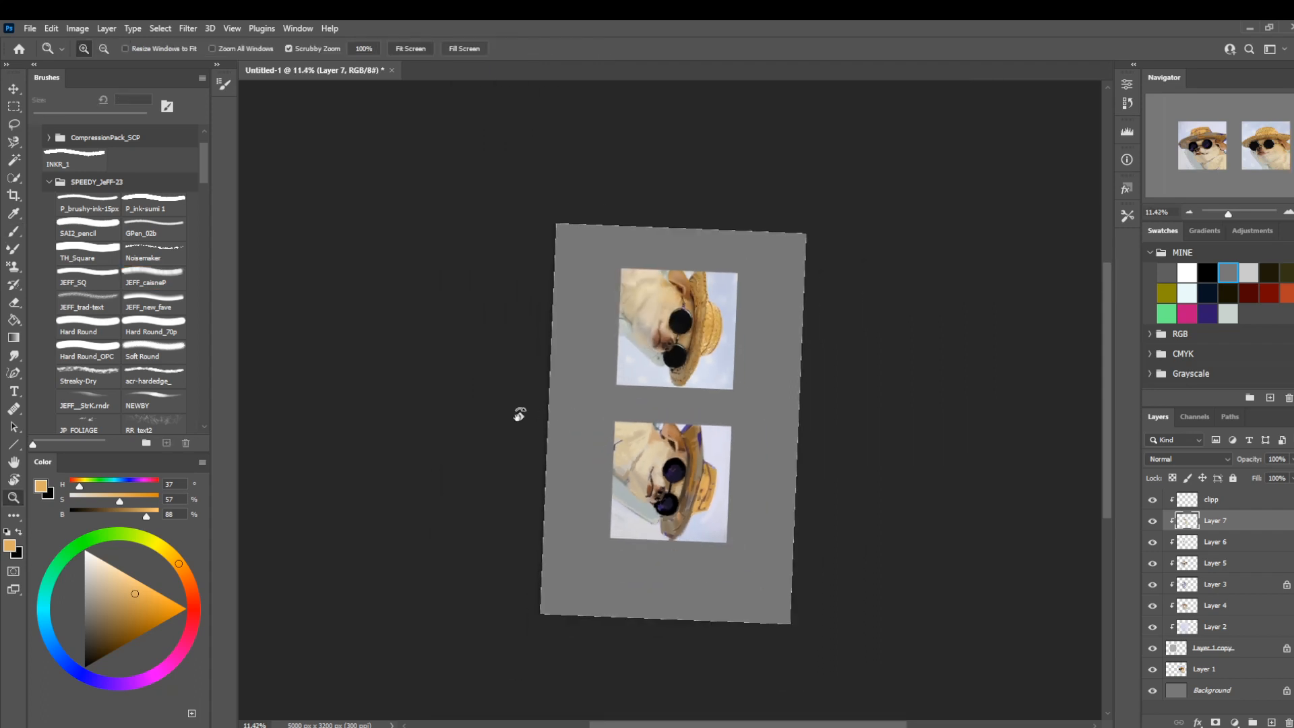
drag(520, 419, 731, 494)
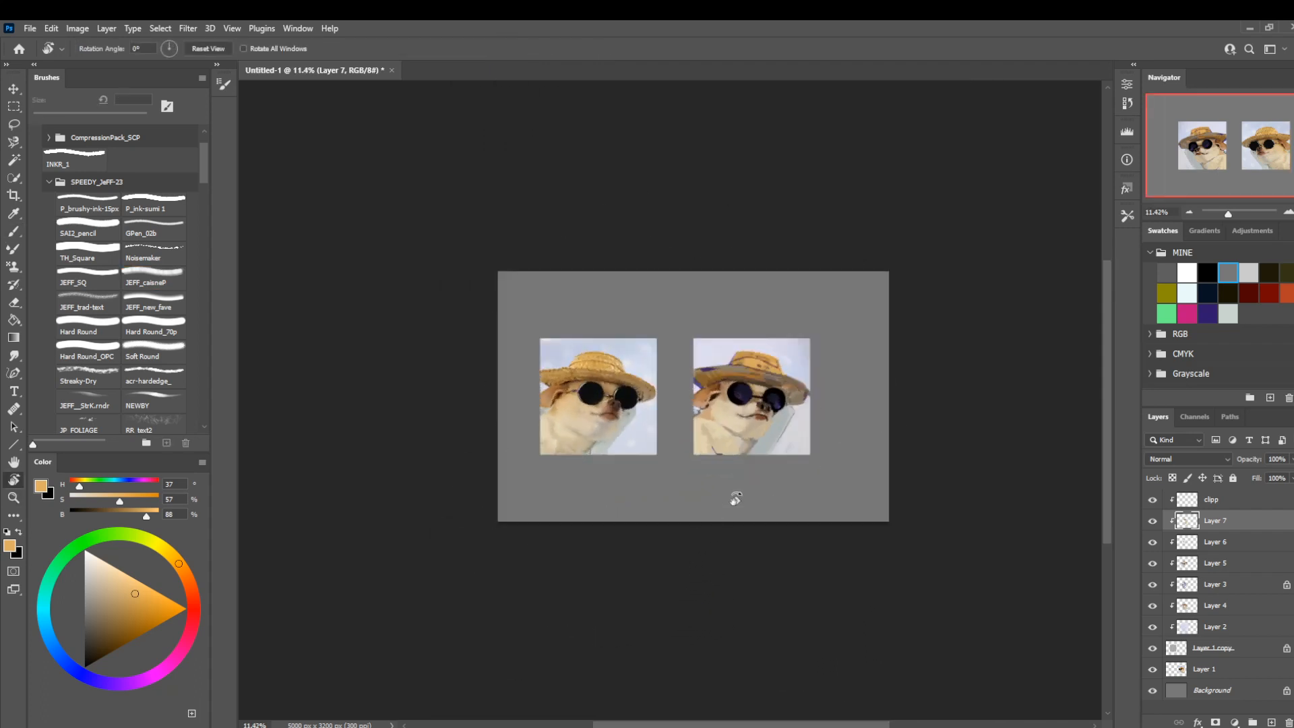
Paint the brim in lighter taupe (H 36, S 23, B 68), enlarging the brush to 150 px before reducing it to 100 px.
key(z)
drag(763, 432, 793, 448)
key(b)
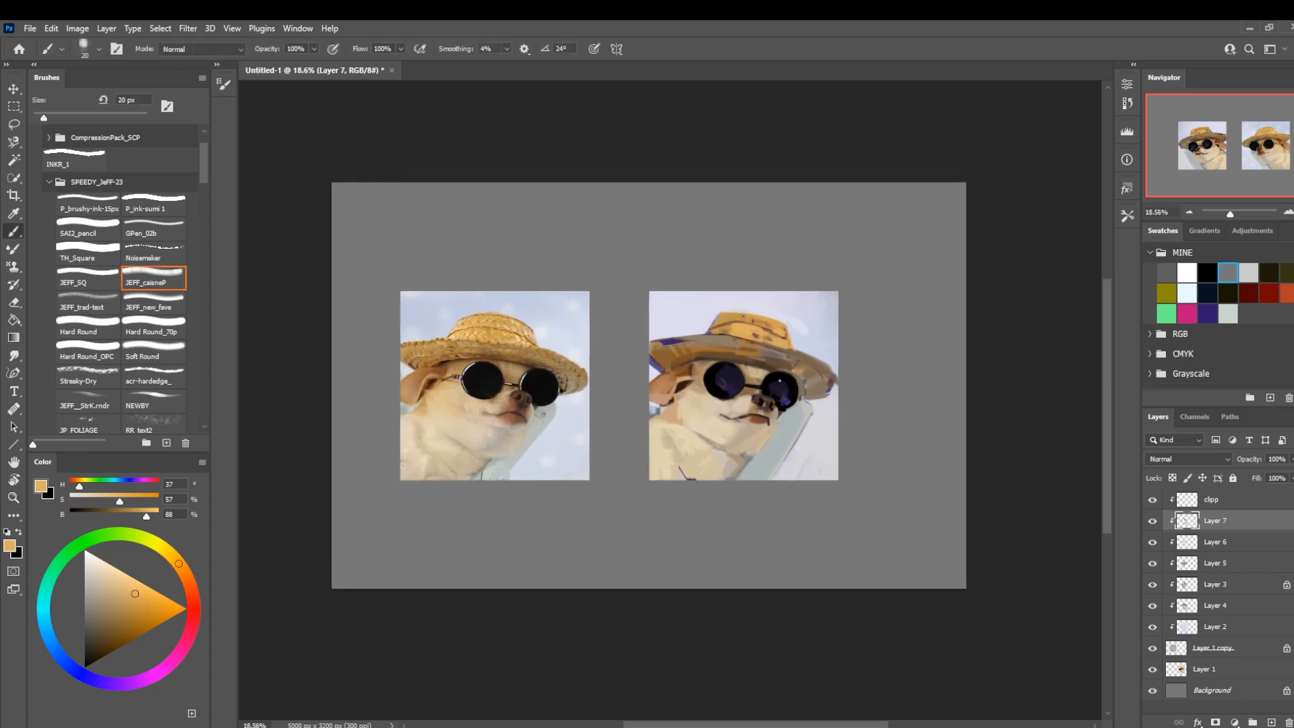
alt+click(811, 388)
click(129, 514)
key(])
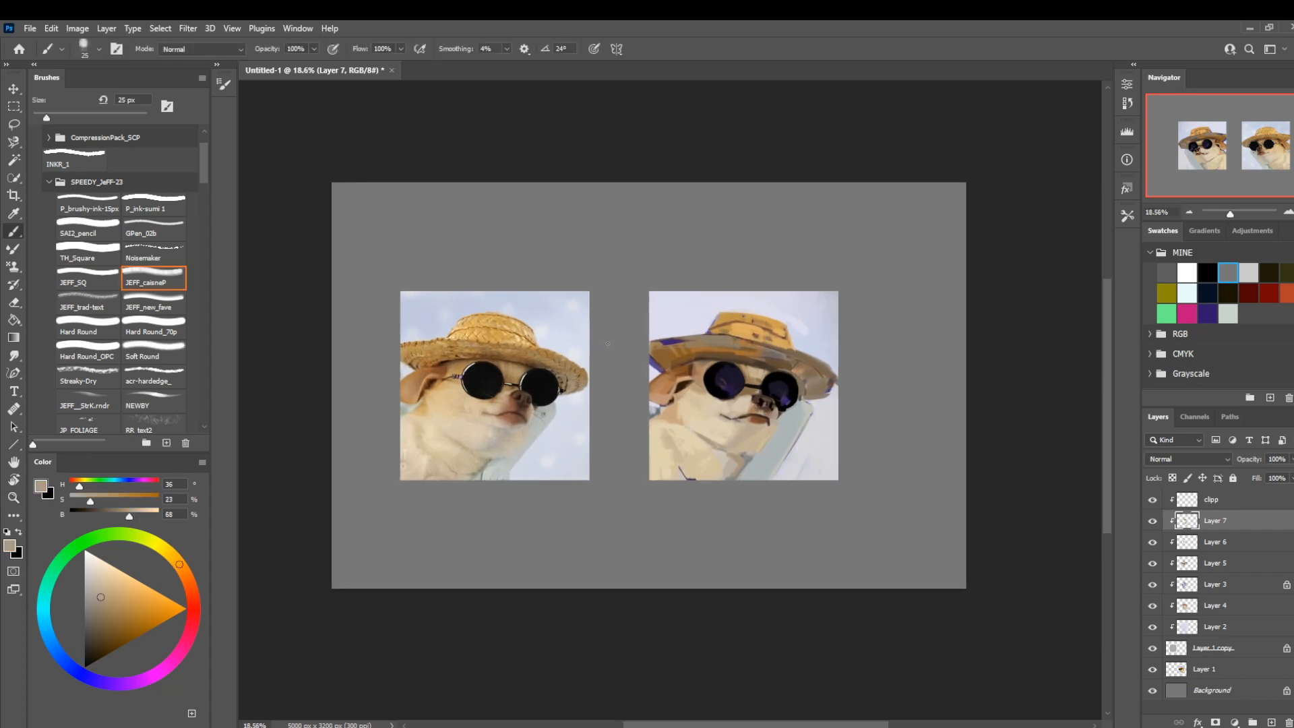
key(bracketright)
key(bracketright)
key(bracketright)
key(bracketright)
key(bracketright)
key(bracketright)
key(bracketright)
key(bracketright)
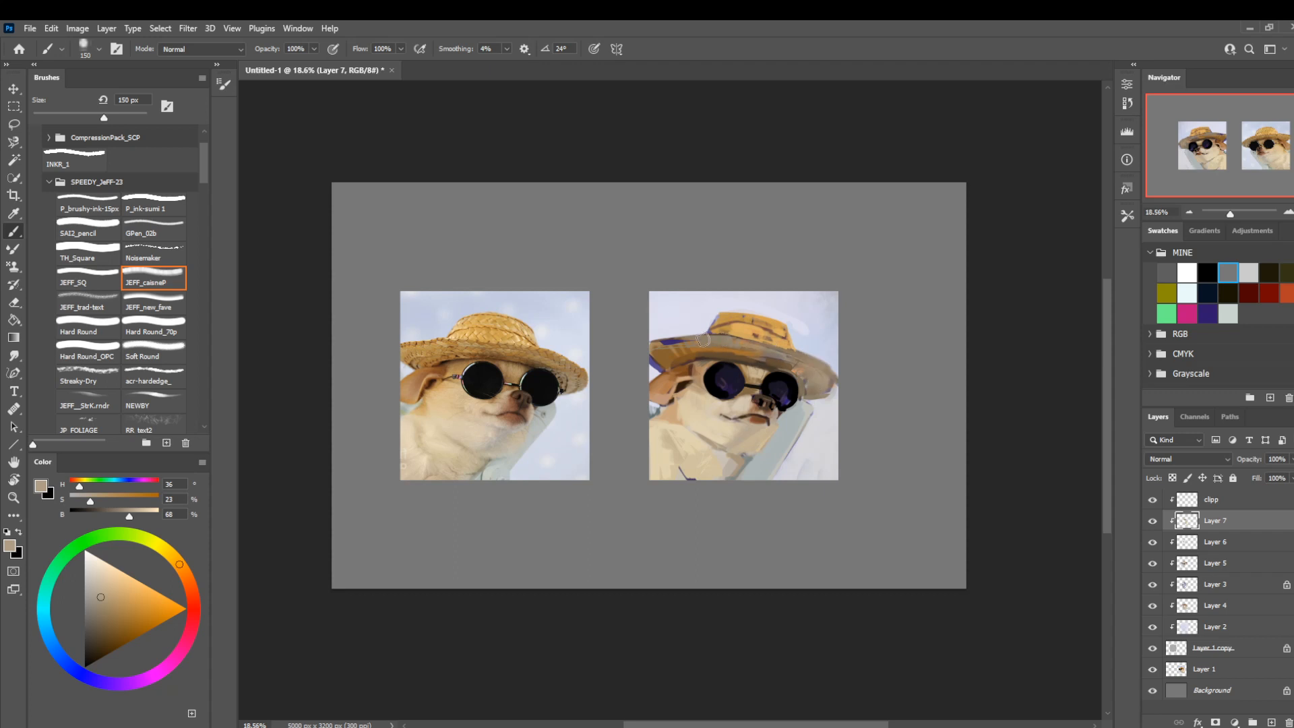
key(bracketleft)
key(bracketleft)
Rework the brim near the ear in tan (H 36, S 45, B 69) at 50 px, and undo the last stroke.
click(115, 604)
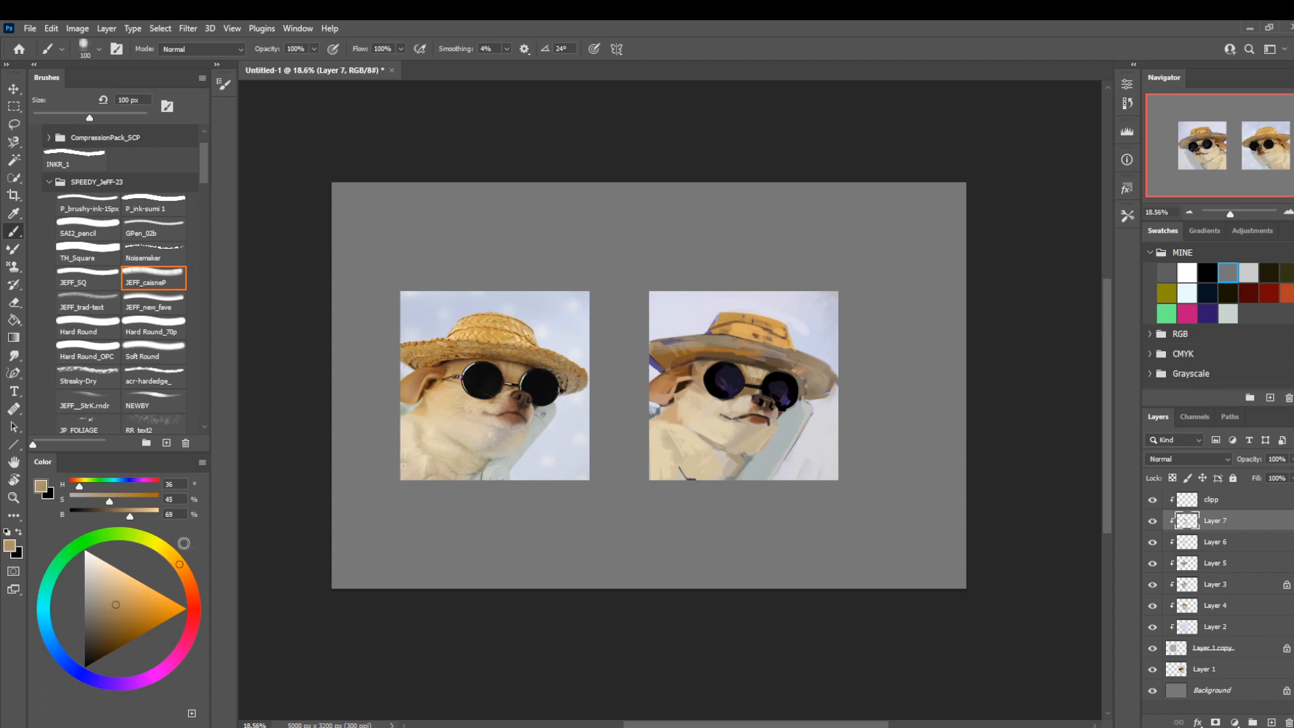
key(bracketleft)
key(bracketleft)
key(bracketleft)
key(bracketleft)
key(bracketleft)
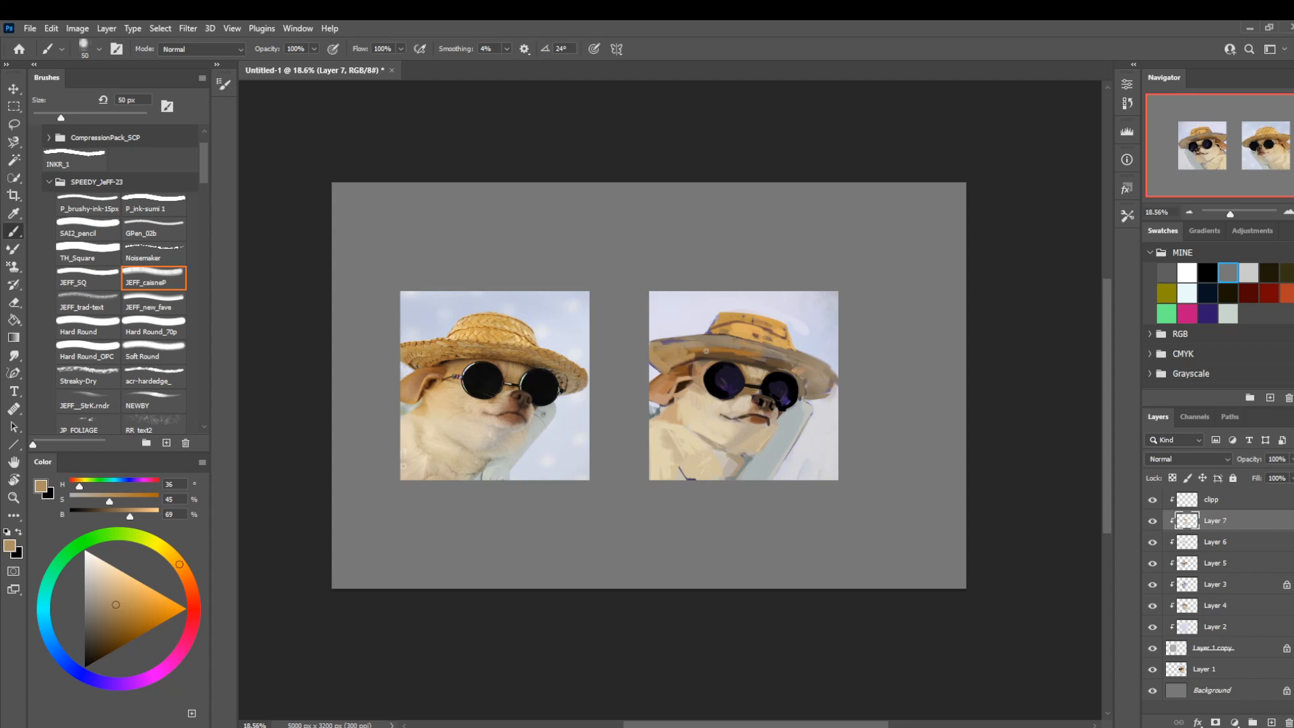
key(ctrl+z)
Paint the near side of the brim in ochre (H 36, S 66, B 65) and switch to brown (H 28, S 71, B 56).
click(128, 616)
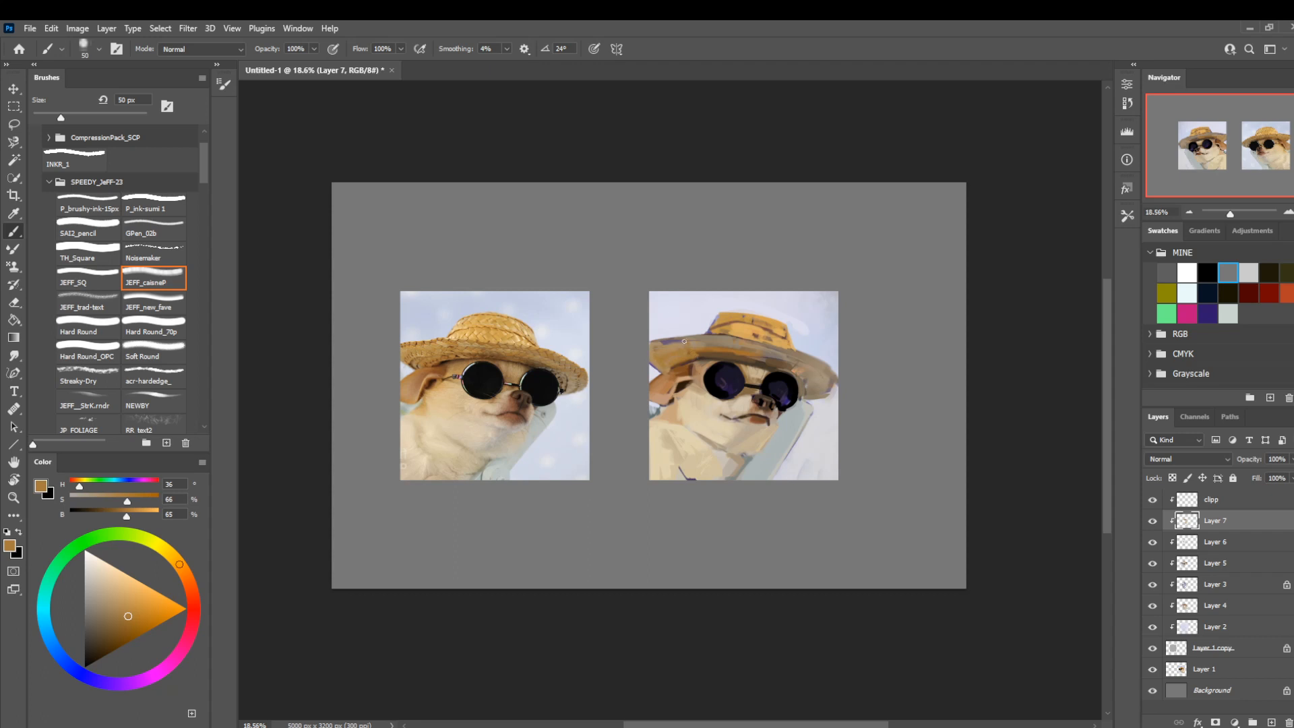
key(l)
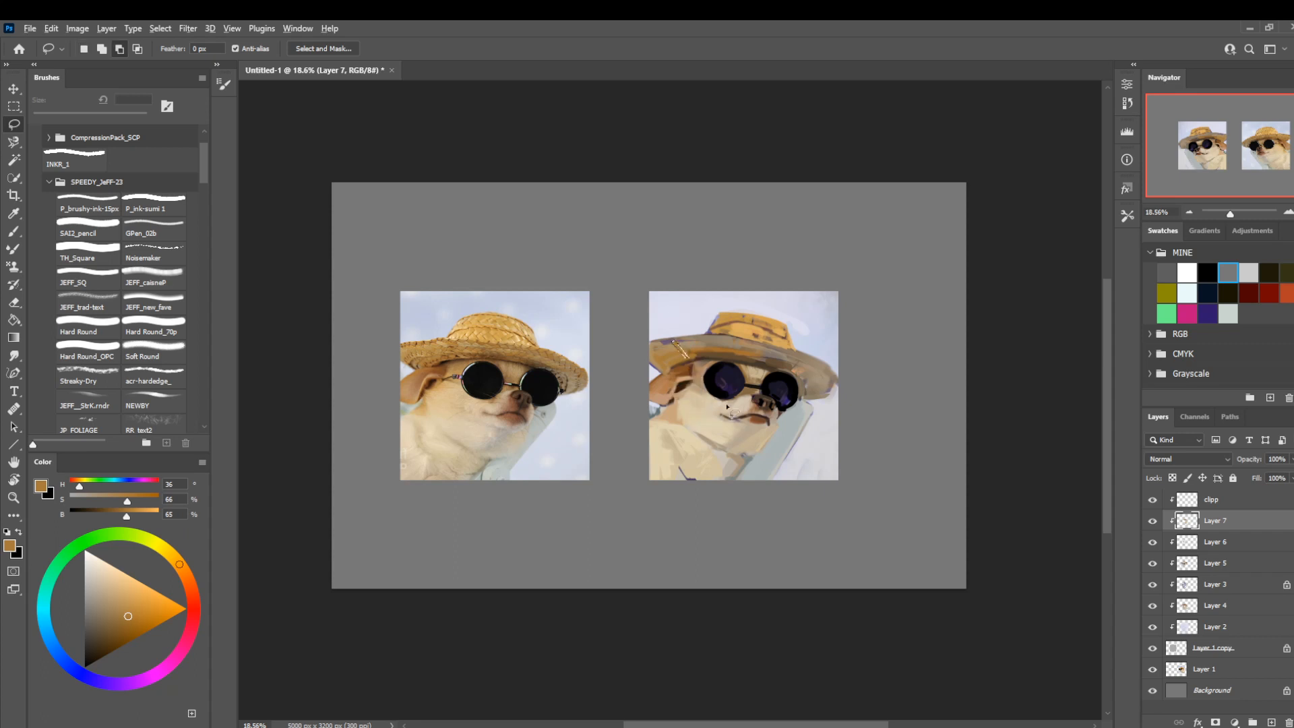
mouse_move(708, 570)
mouse_down()
mouse_move(674, 537)
mouse_move(694, 535)
mouse_up()
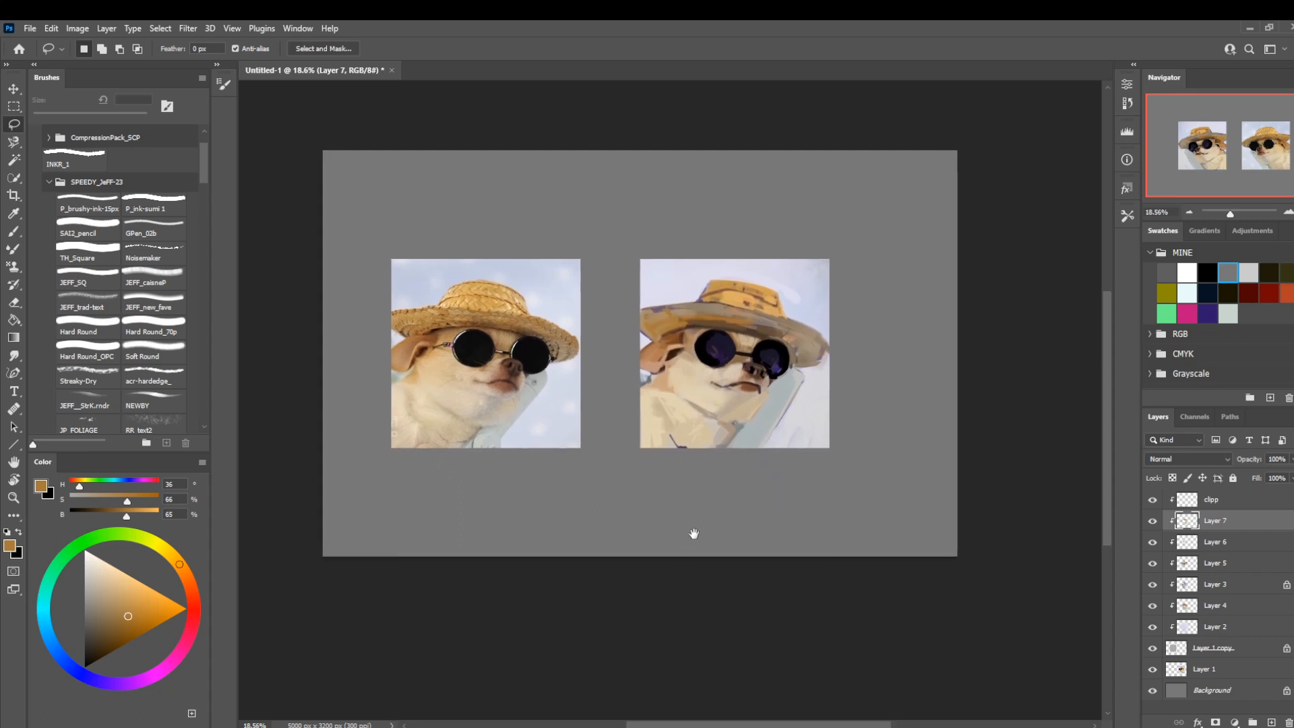
key(b)
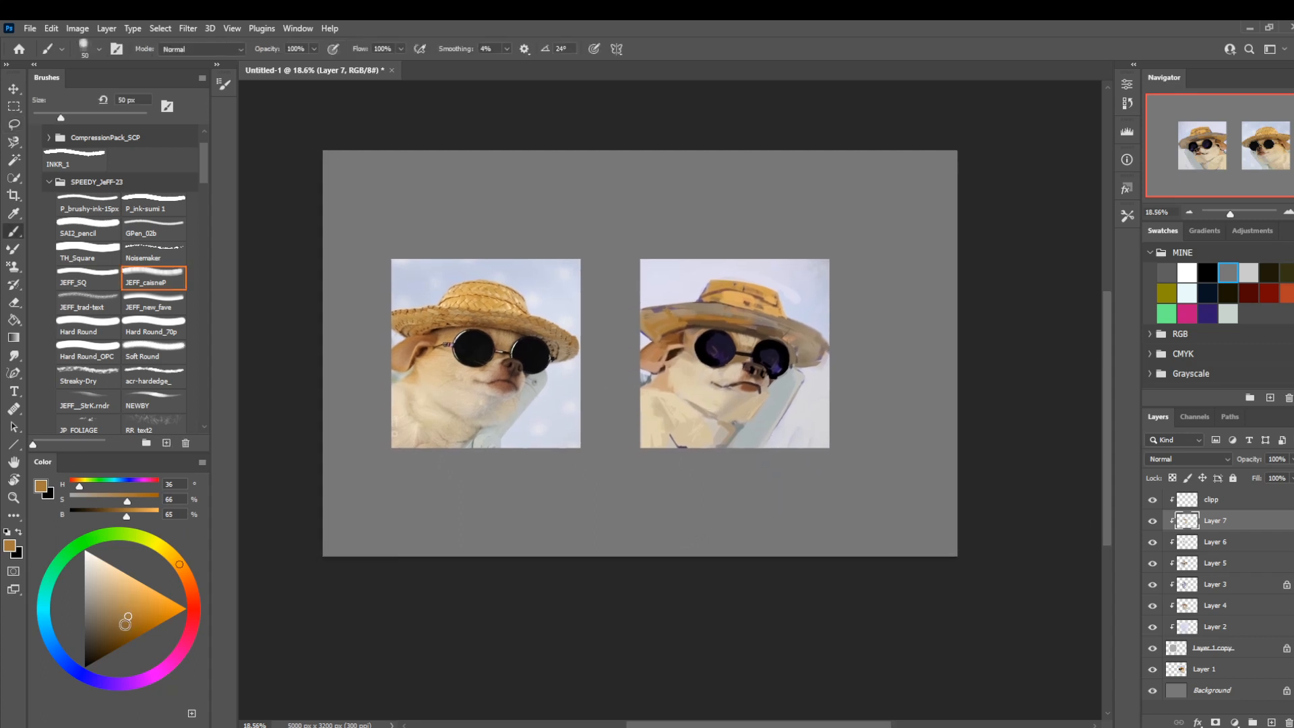
click(124, 625)
click(184, 573)
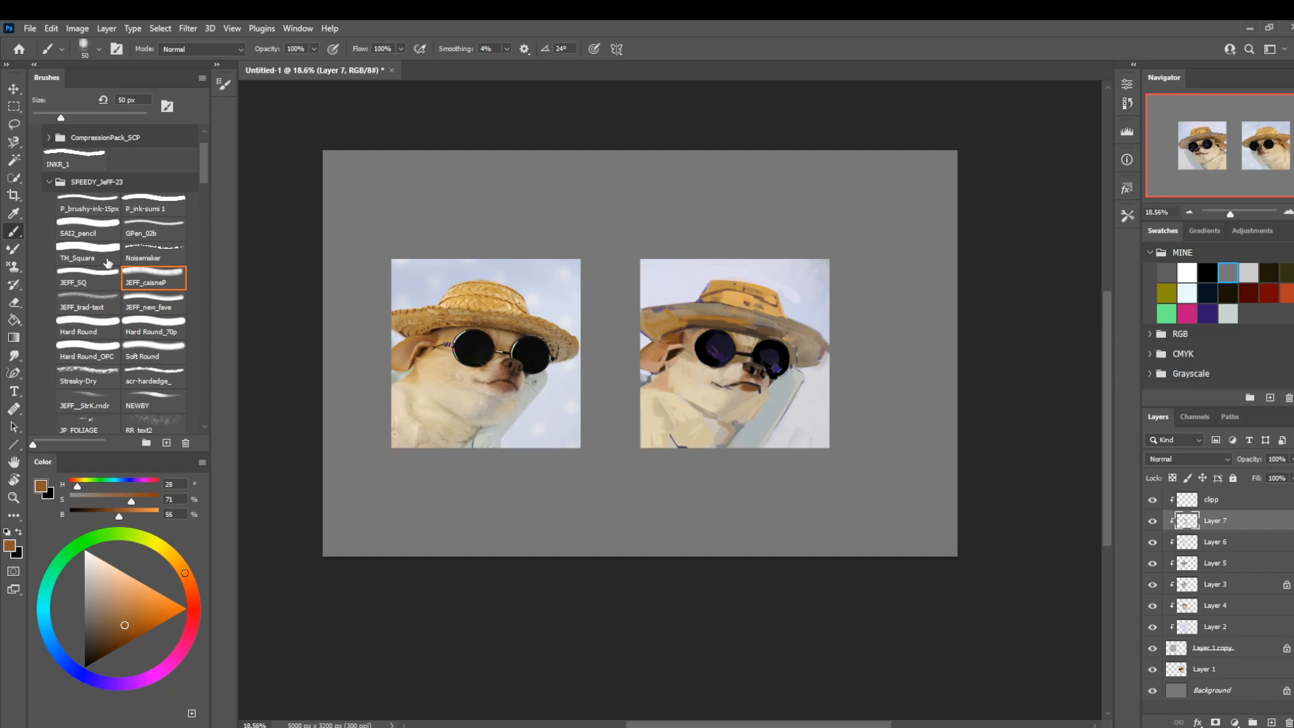
Paint brown strokes (H 31, S 60, B 54) along the brim with the JEFF_SQ brush, reducing its size from 50 to 10 px.
click(94, 283)
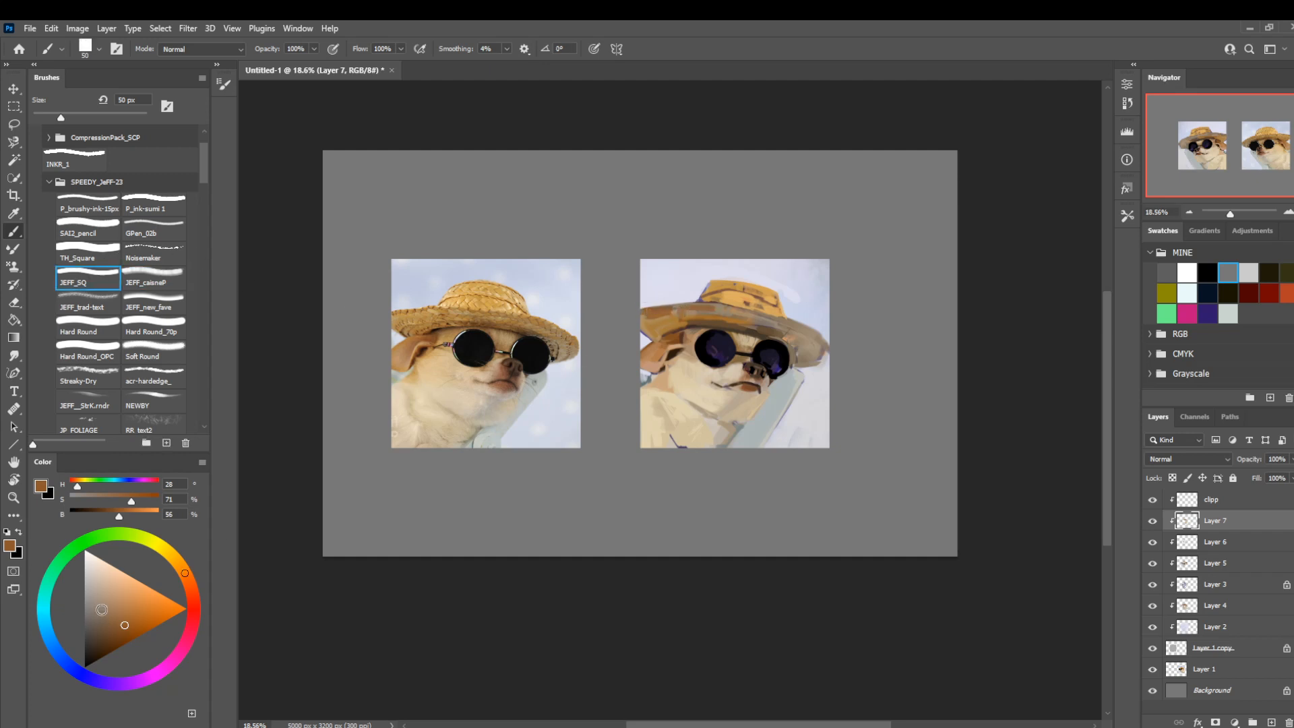
click(182, 569)
click(118, 622)
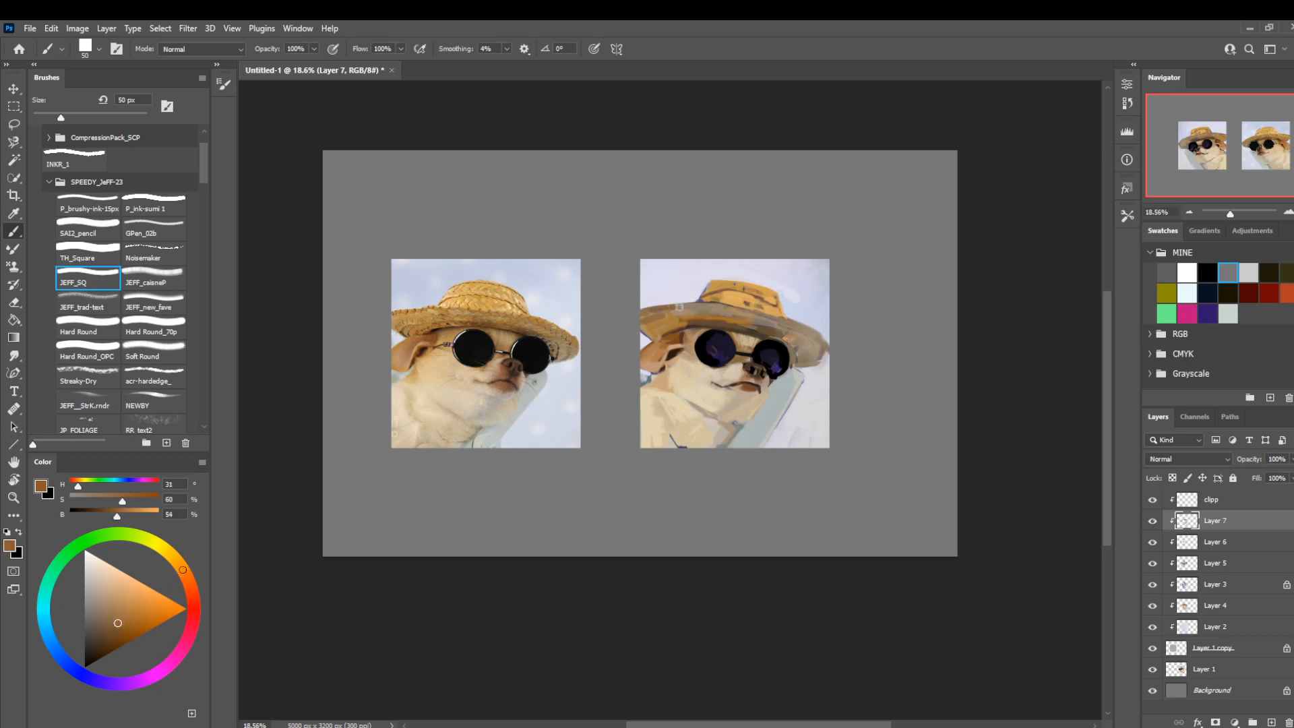
drag(676, 308, 711, 308)
key([)
key([)
key([)
key([)
key([)
click(1152, 520)
click(1152, 520)
drag(577, 523, 624, 491)
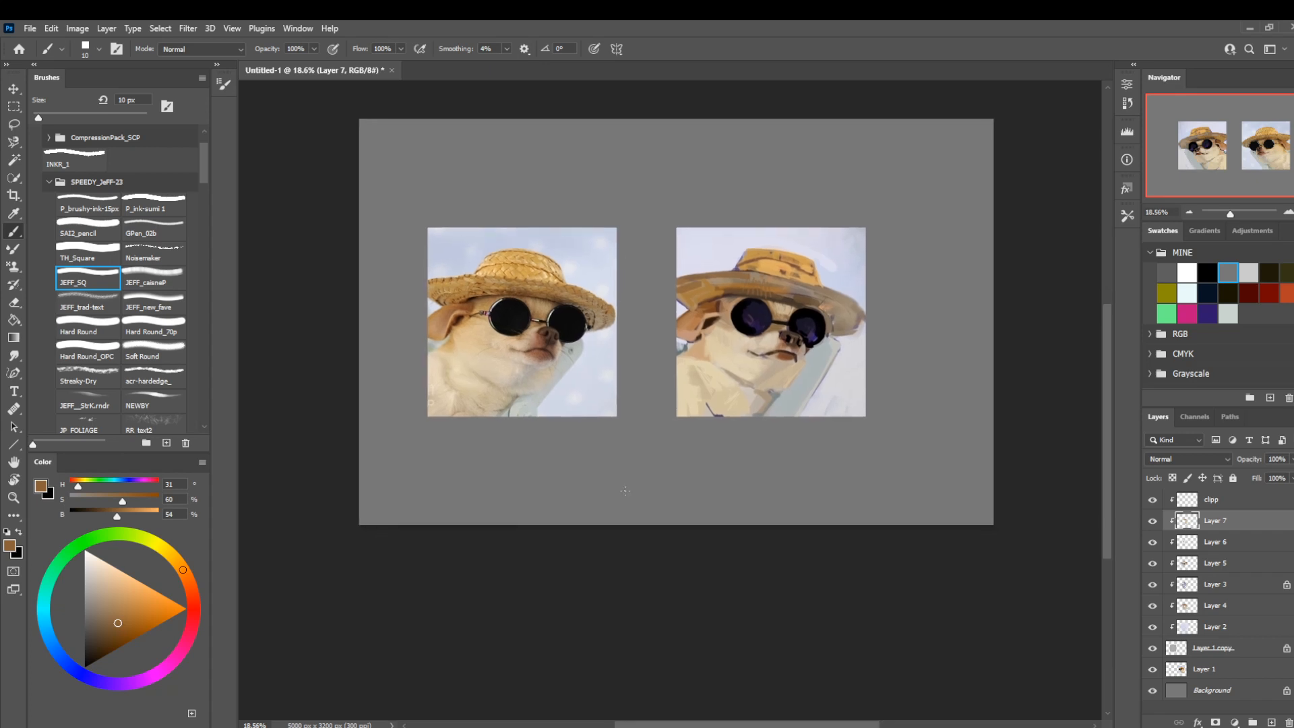
Add a new layer above the clipp layer, set the color to black and enlarge the brush to 50 px.
click(1221, 505)
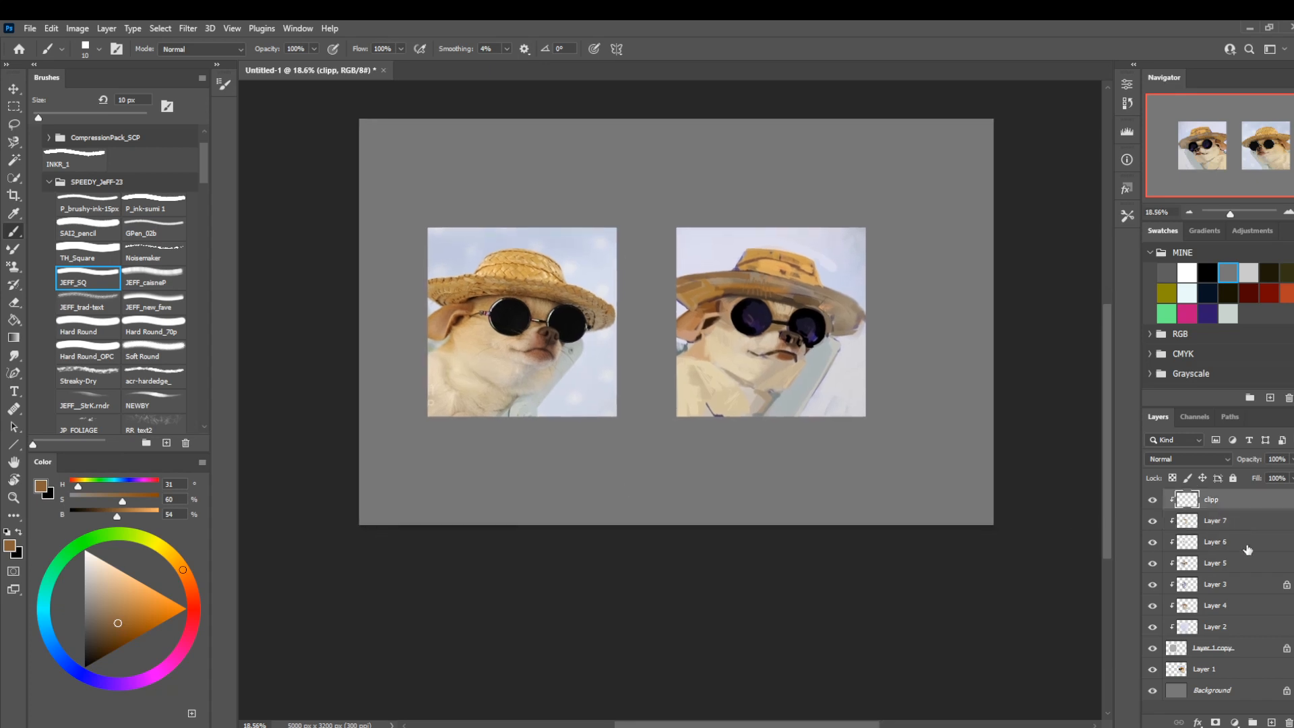
click(1272, 722)
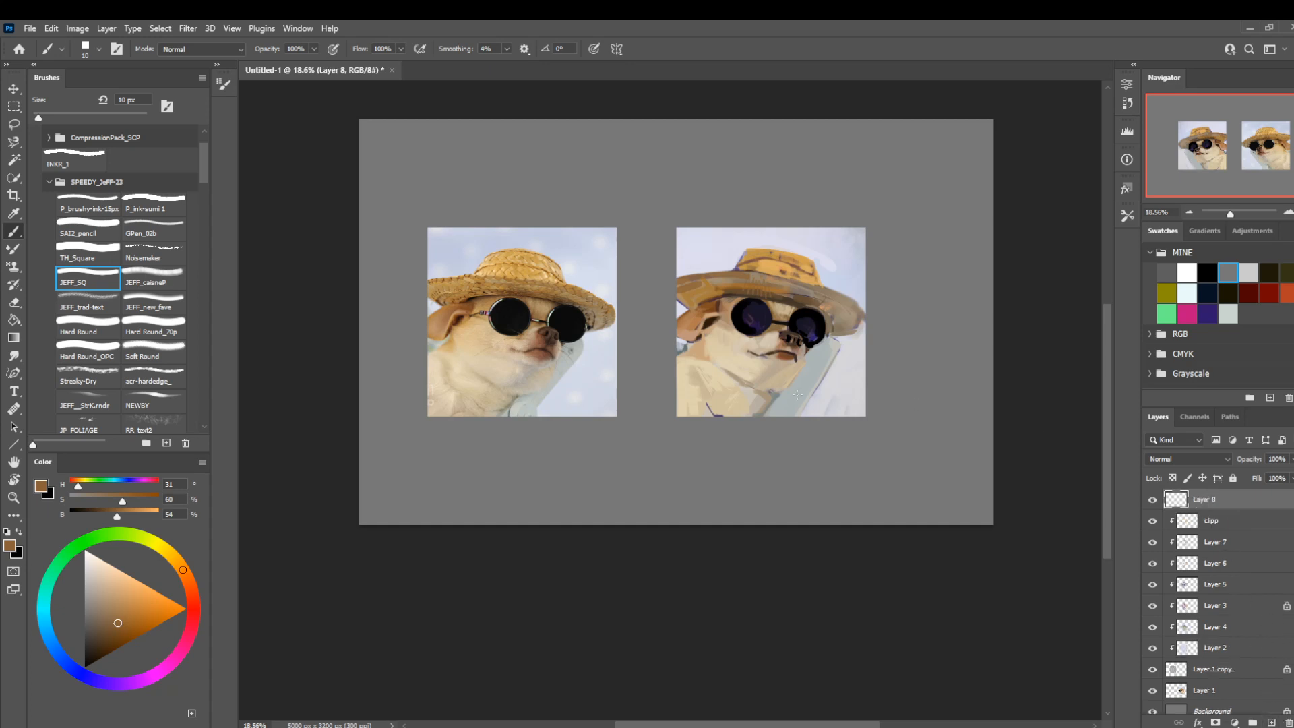
drag(106, 612, 81, 691)
key(bracketright)
key(bracketright)
key(bracketright)
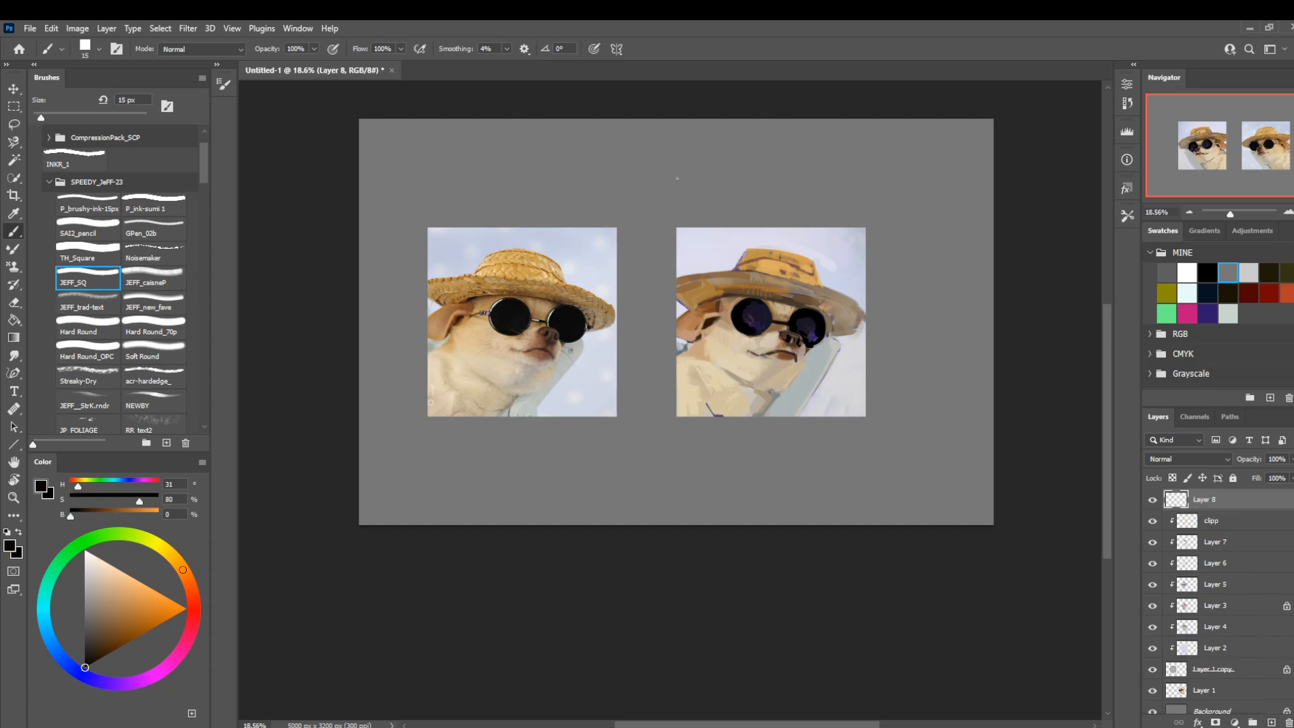
key(bracketright)
key(bracketright)
key(bracketright)
key(bracketright)
key(bracketright)
Handwrite "SNACK BREAK!" in black on the grey area above the two pictures.
mouse_move(563, 164)
mouse_down()
mouse_move(600, 176)
mouse_move(577, 197)
mouse_up()
mouse_move(609, 156)
mouse_down()
mouse_move(614, 194)
mouse_move(597, 183)
mouse_up()
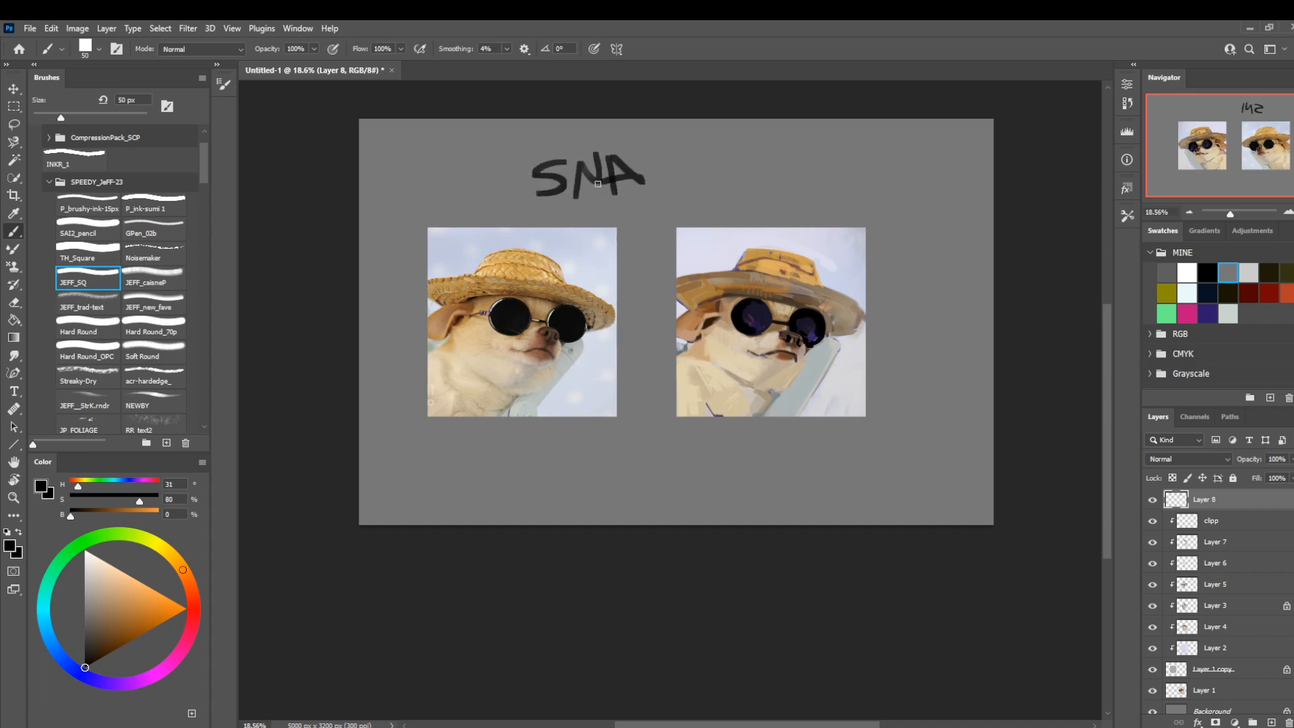
mouse_move(665, 156)
mouse_down()
mouse_move(645, 175)
mouse_move(662, 184)
mouse_up()
mouse_move(671, 153)
mouse_down()
mouse_move(715, 175)
mouse_move(742, 185)
mouse_up()
mouse_move(736, 162)
mouse_down()
mouse_move(757, 174)
mouse_move(739, 190)
mouse_up()
mouse_move(770, 154)
mouse_down()
mouse_move(765, 183)
mouse_move(808, 176)
mouse_move(811, 192)
mouse_up()
drag(808, 169, 834, 161)
drag(819, 186, 851, 143)
mouse_move(852, 152)
mouse_down()
mouse_move(843, 173)
mouse_move(853, 165)
mouse_up()
mouse_move(871, 141)
mouse_down()
mouse_move(870, 187)
mouse_move(876, 168)
mouse_up()
drag(879, 166, 918, 195)
drag(930, 150, 928, 176)
Handwrite "BRB" with a smiley face in black below the painted dog.
mouse_move(684, 442)
mouse_down()
mouse_move(711, 438)
mouse_move(709, 476)
mouse_up()
drag(747, 438, 752, 472)
drag(753, 437, 756, 477)
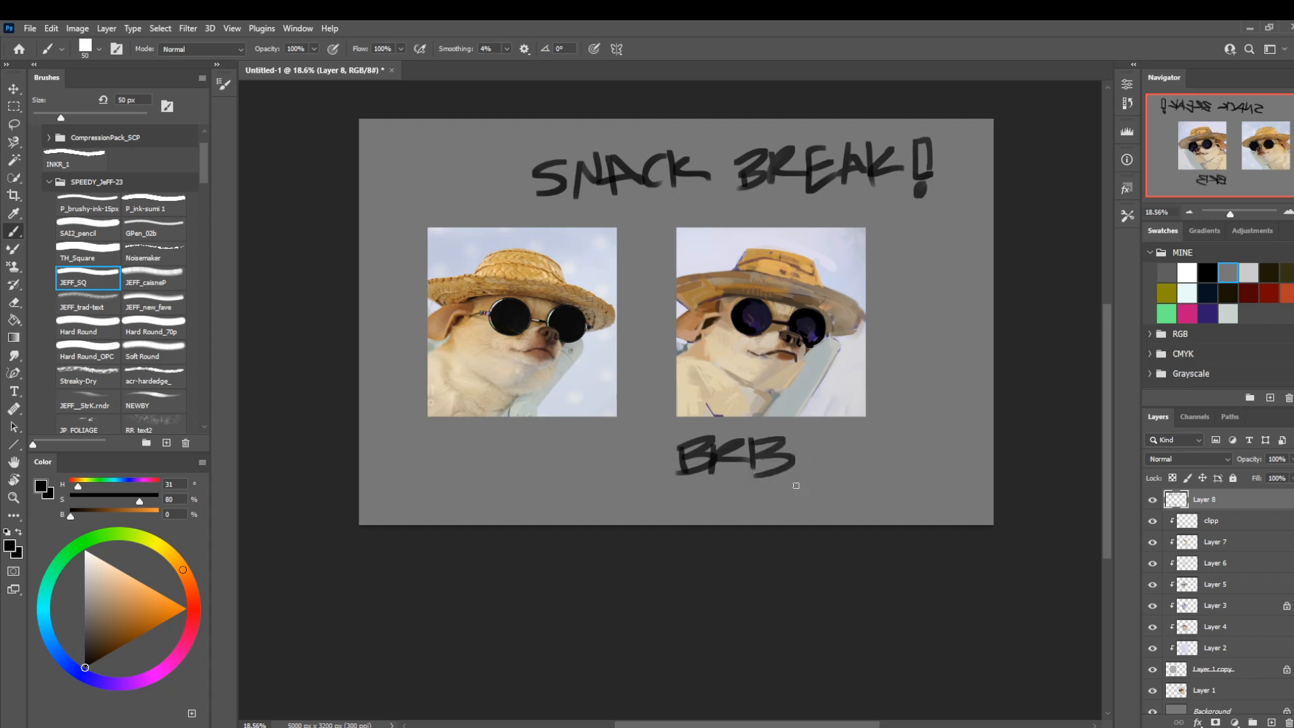
mouse_move(839, 457)
mouse_down()
mouse_move(892, 465)
mouse_move(850, 459)
mouse_up()
mouse_move(880, 461)
mouse_down()
mouse_move(904, 476)
mouse_move(894, 449)
mouse_move(855, 445)
mouse_up()
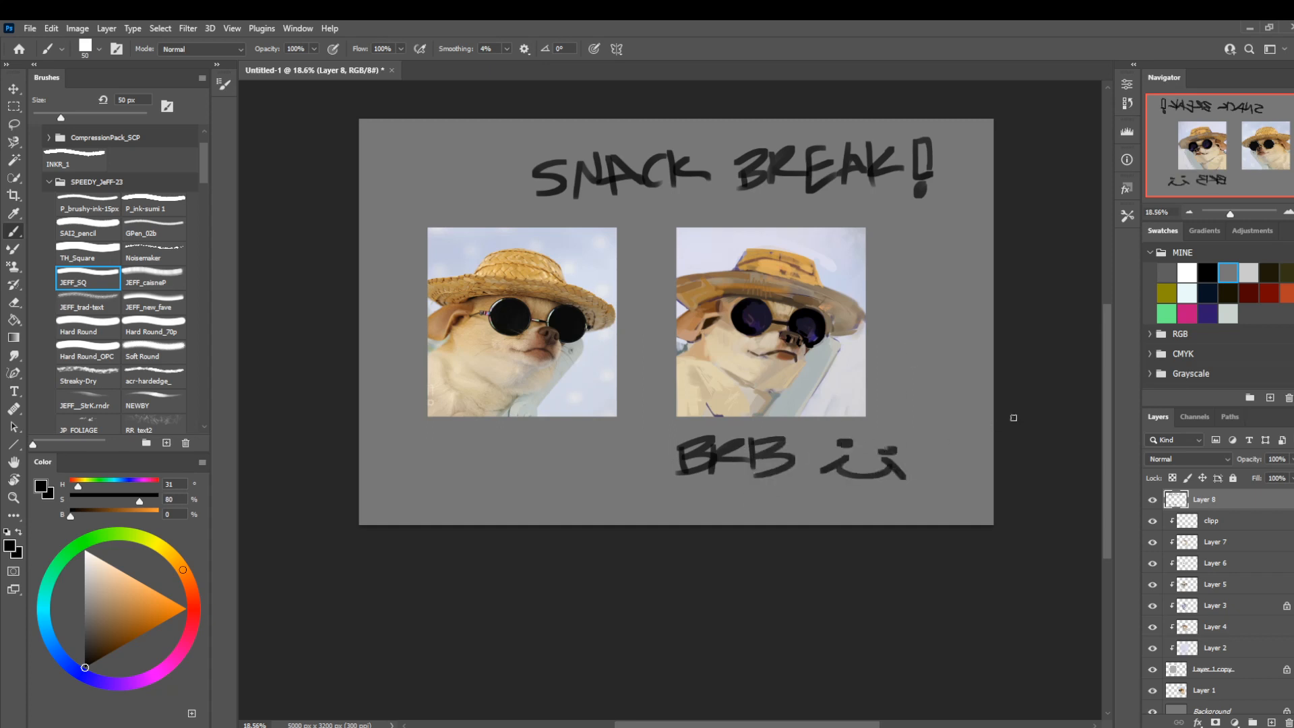
key(ctrl+s)
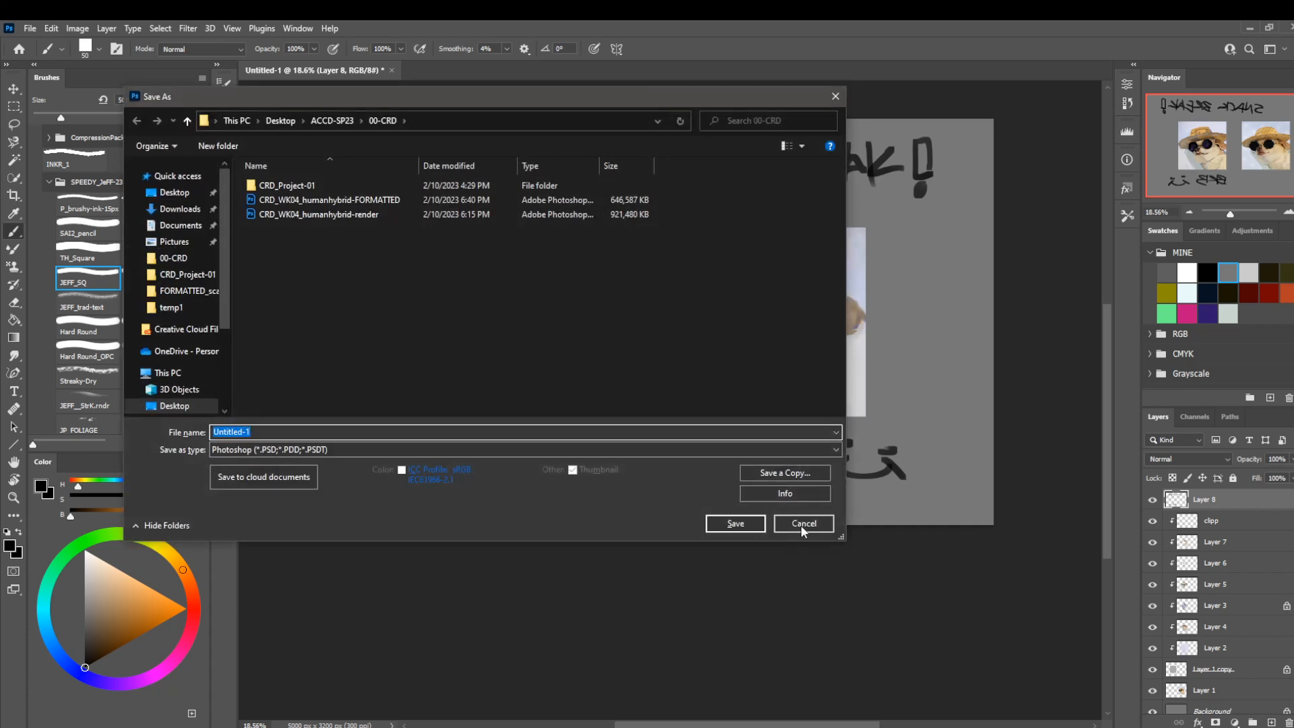
click(787, 524)
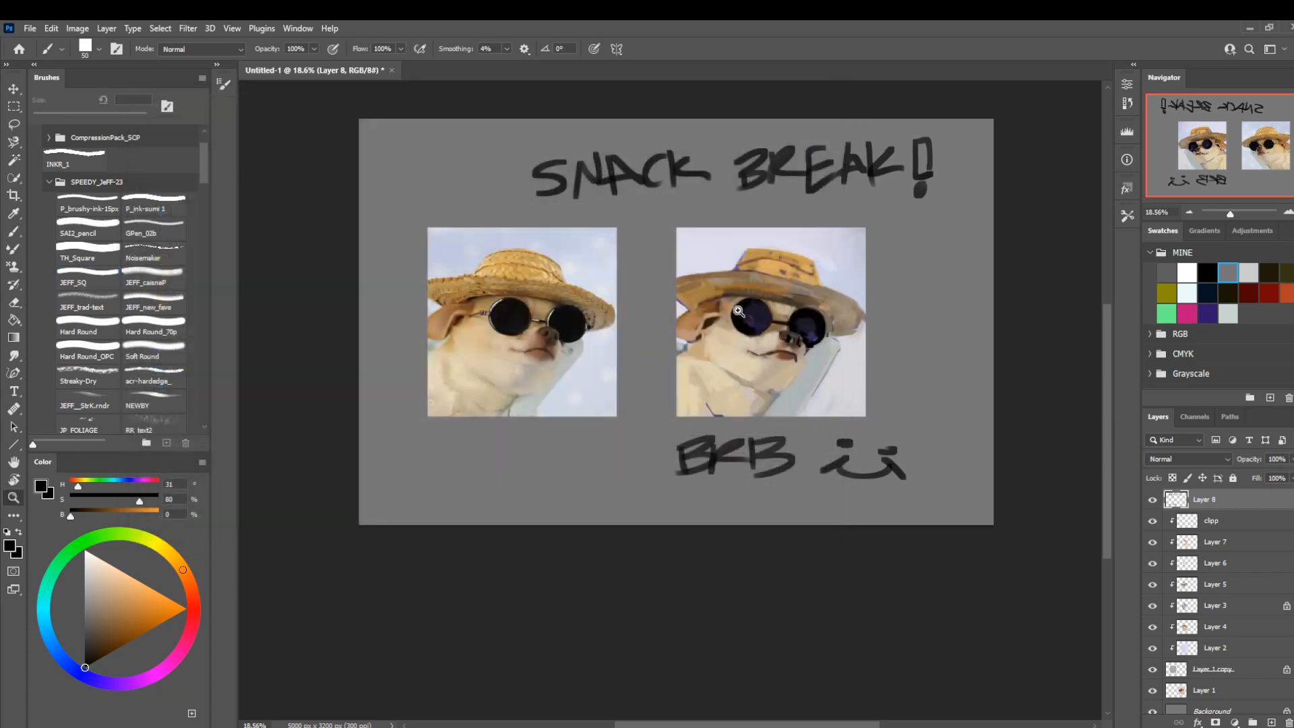
key(z)
drag(749, 279, 796, 328)
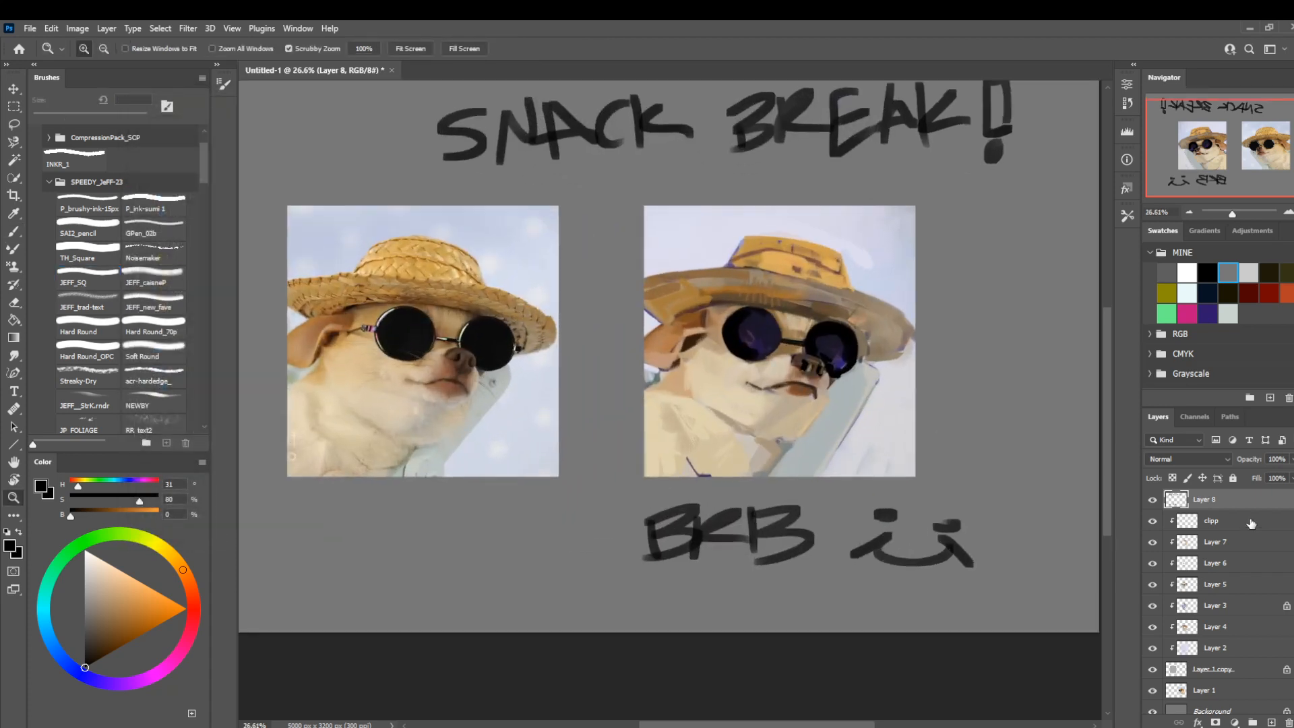
Delete the top layer holding the handwritten break note.
drag(687, 483, 664, 524)
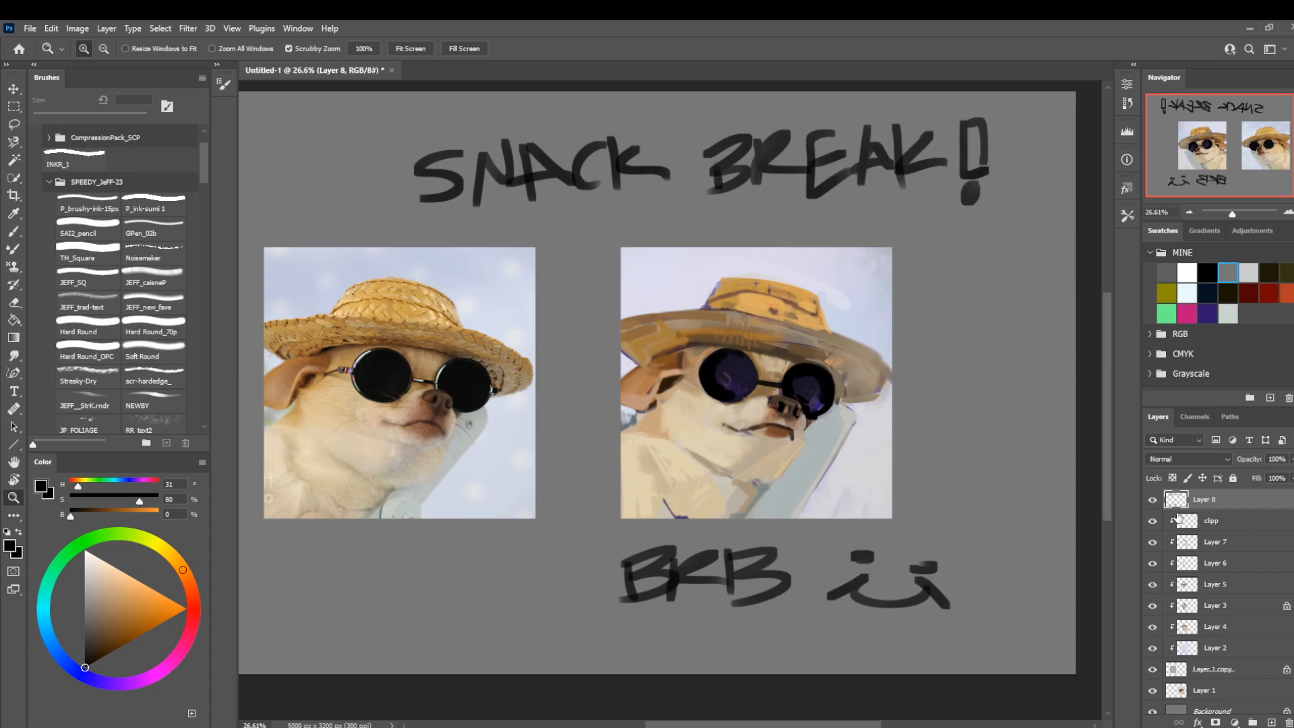
click(1153, 500)
click(1153, 501)
key(Delete)
Hide and show Layer 7 to check its contents, leaving it visible and selected.
click(1154, 522)
click(1154, 521)
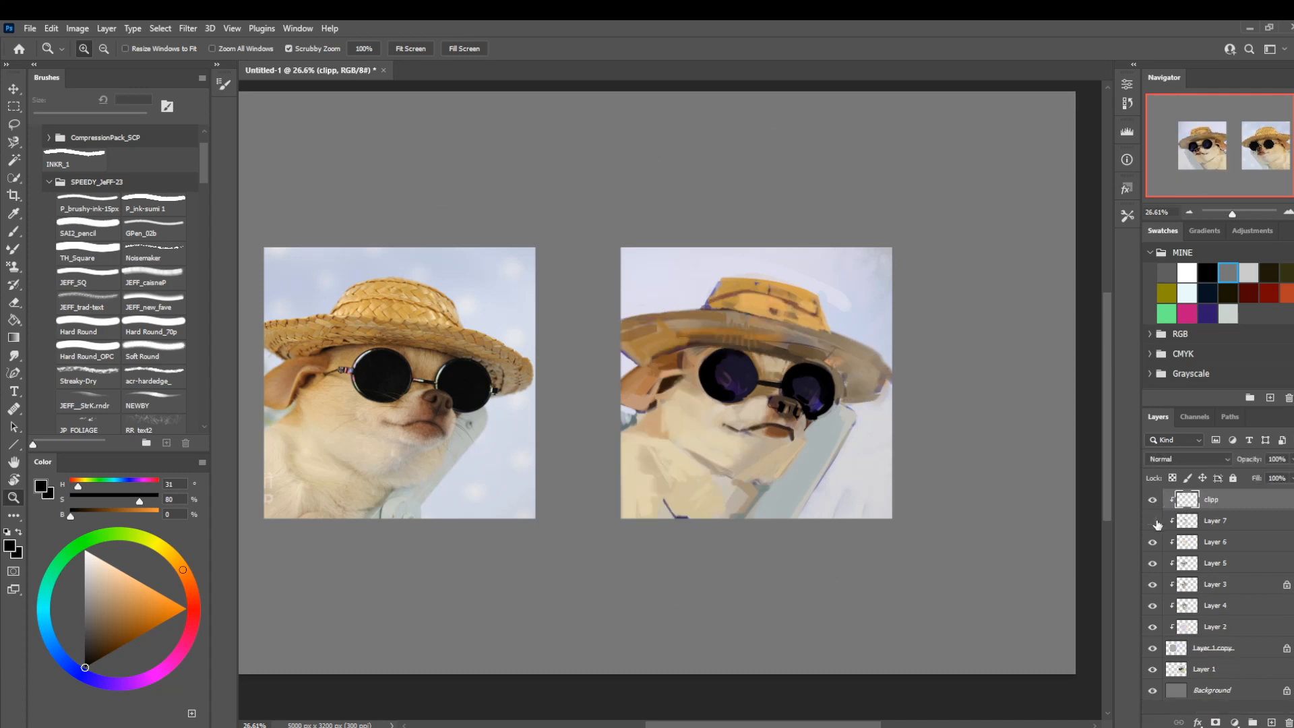
click(1154, 521)
click(1217, 525)
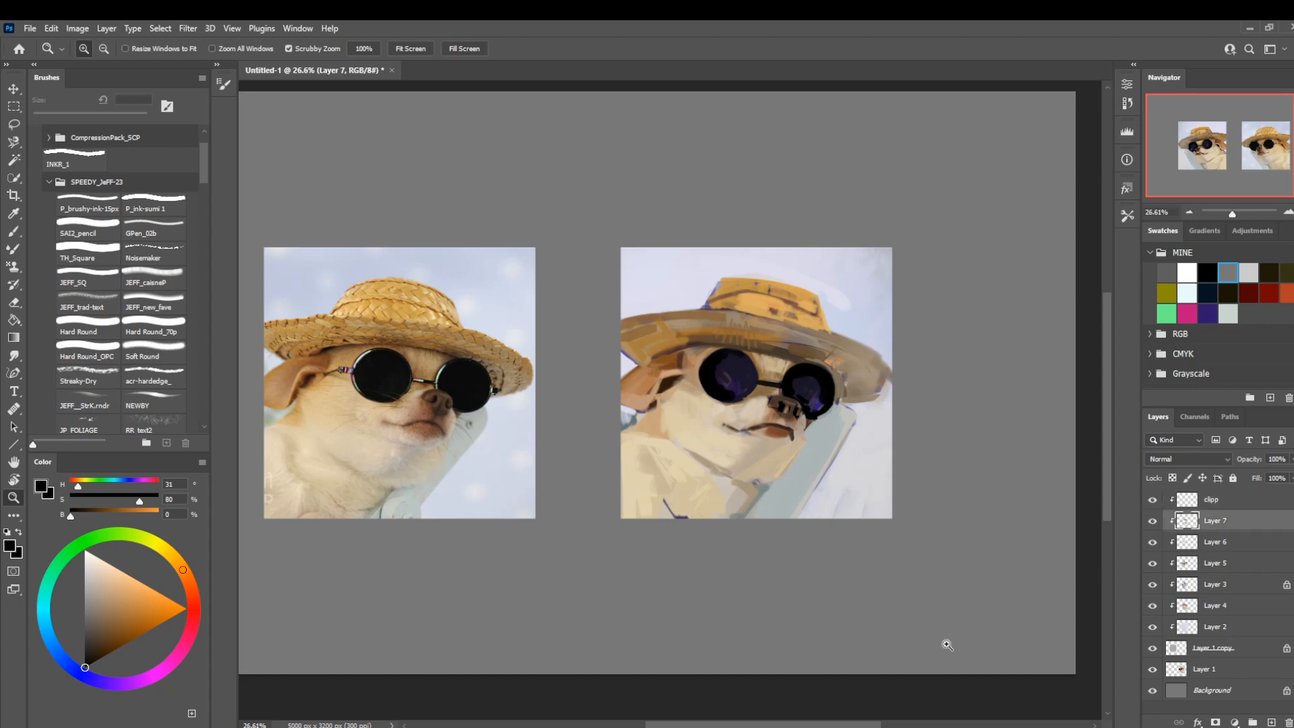
key(l)
mouse_move(731, 306)
mouse_down()
mouse_move(716, 360)
mouse_move(577, 367)
mouse_move(633, 239)
mouse_up()
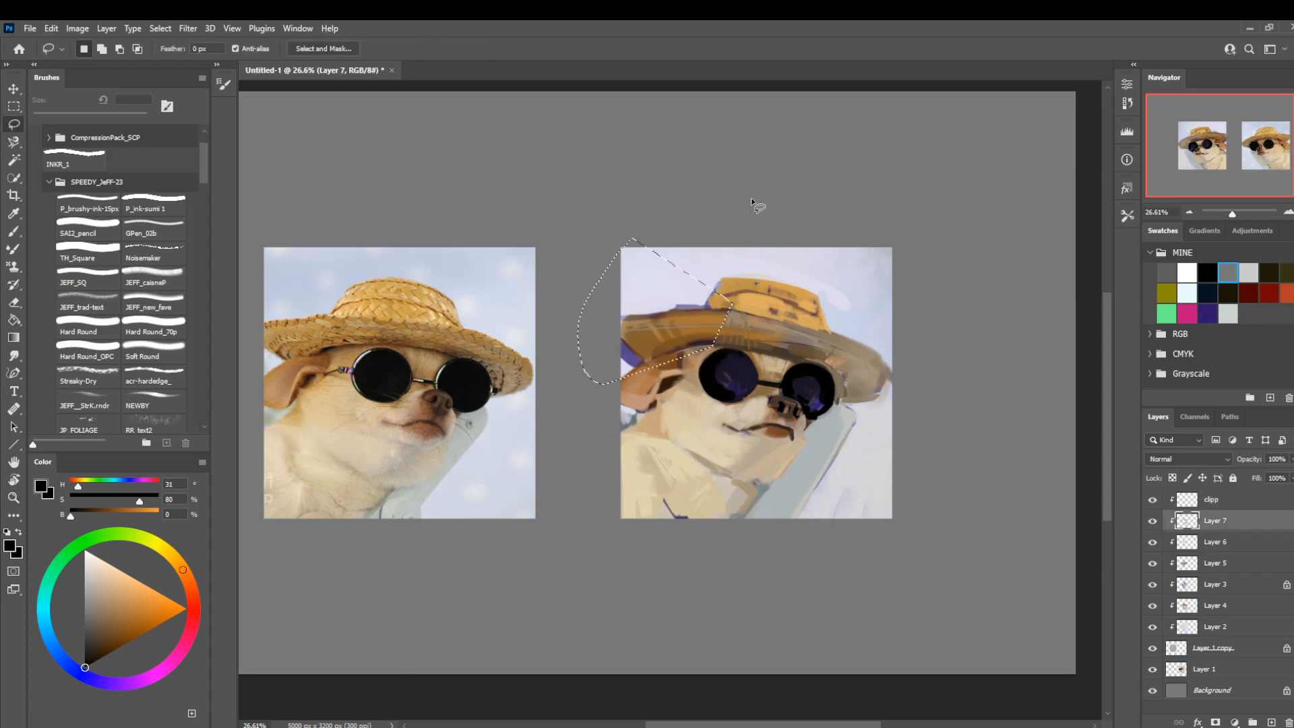
click(751, 200)
Flip the canvas view horizontally and add a new clipped layer above Layer 7.
key(z)
mouse_move(710, 333)
mouse_down()
mouse_move(650, 331)
mouse_move(674, 304)
mouse_up()
key(ctrl+shift+h)
drag(757, 373, 729, 359)
key(ctrl+shift+n)
key(Return)
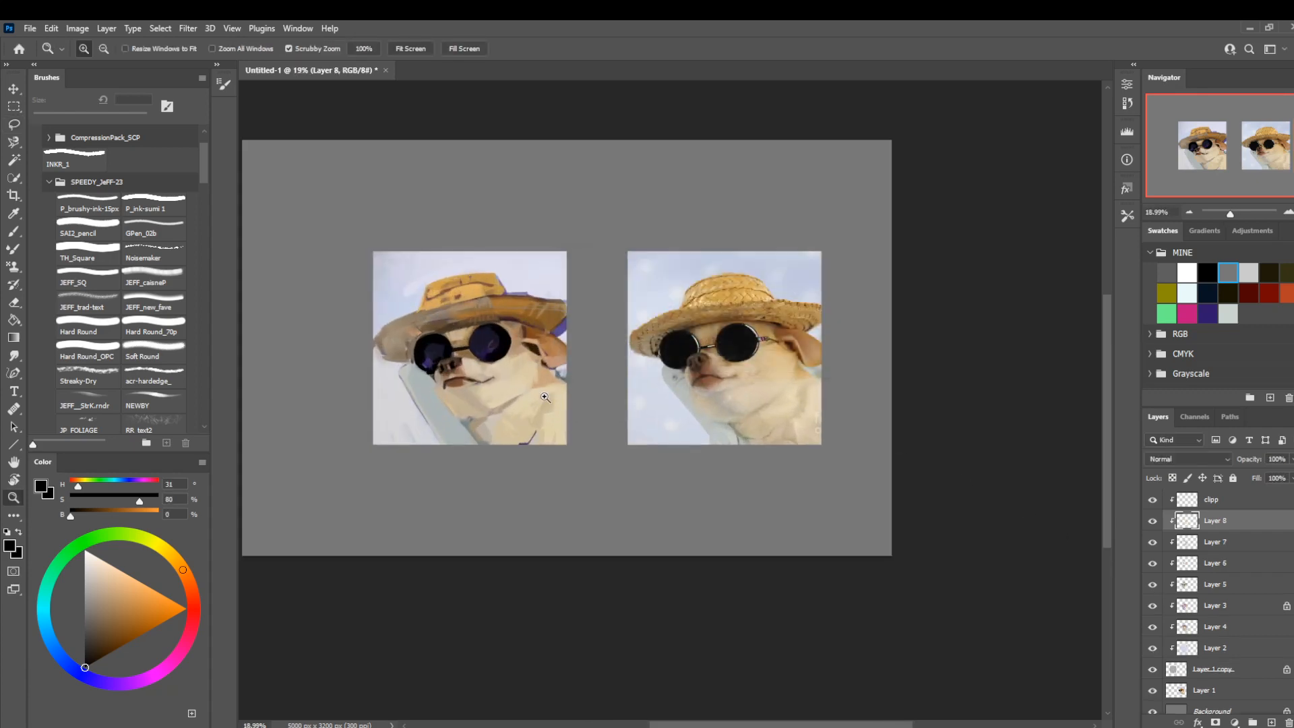
Paint cream strokes (H 41, S 21, B 85) around the painted dog's muzzle with the TH_Square brush.
key(b)
drag(423, 418, 464, 421)
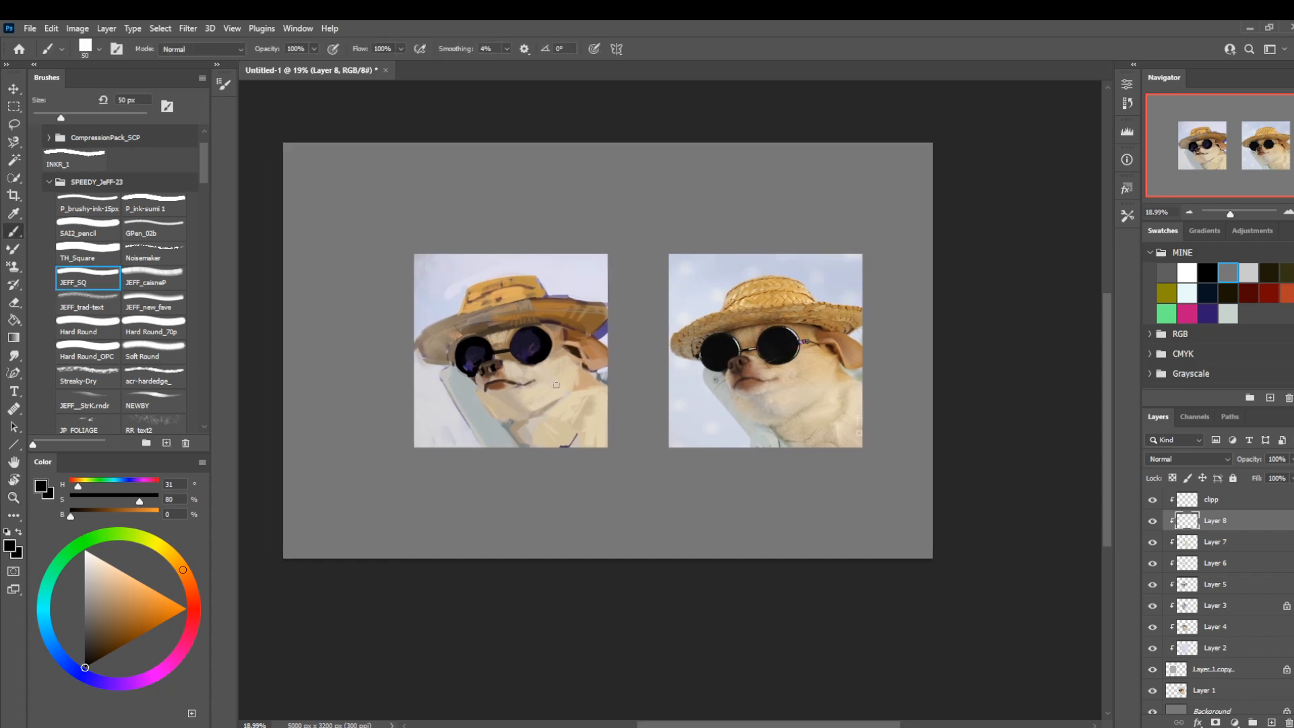
key(bracketright)
key(bracketright)
key(bracketright)
key(bracketright)
key(bracketright)
click(106, 255)
alt+click(499, 390)
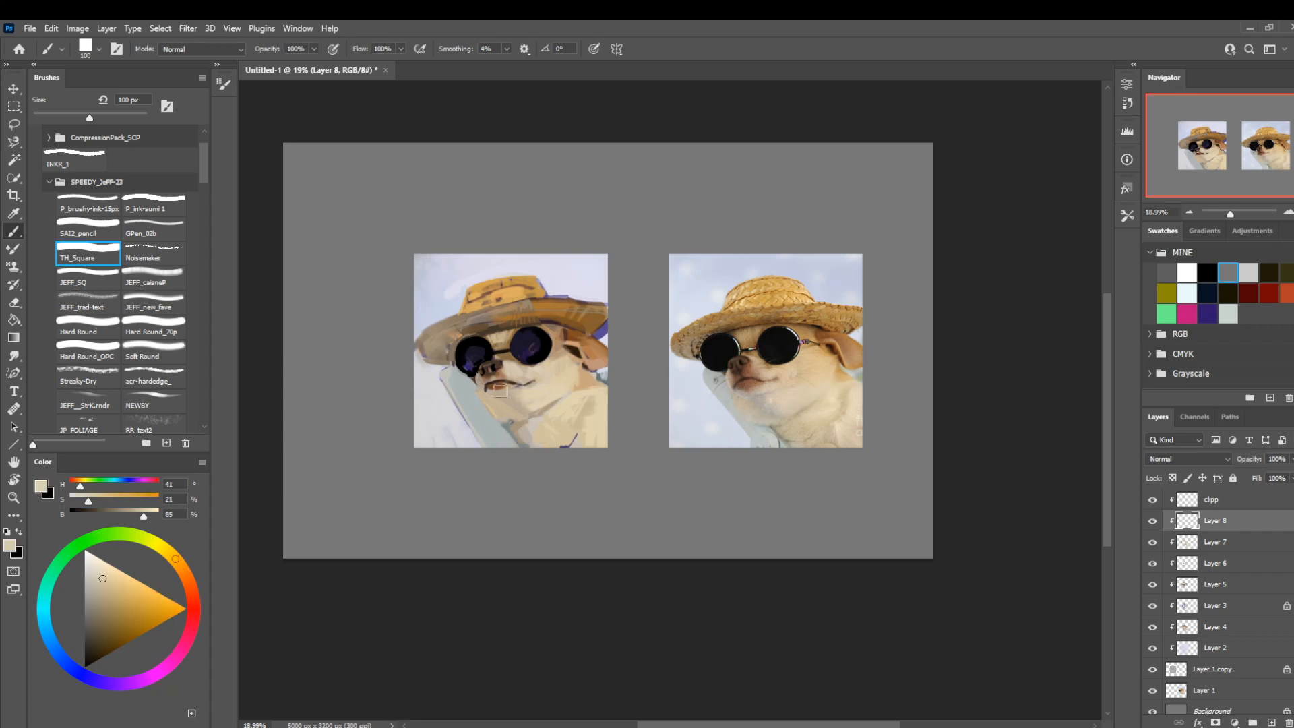
key(bracketleft)
key(bracketleft)
key(bracketleft)
key(bracketleft)
mouse_move(475, 397)
mouse_down()
mouse_move(492, 418)
mouse_move(493, 404)
mouse_up()
Refine the nose and muzzle with a 10 px TH_Square brush, using brown (H 26, S 34, B 40) and pale beige (H 37, S 17, B 83).
key(bracketleft)
key(bracketleft)
key(bracketleft)
alt+click(483, 368)
key(bracketleft)
key(bracketleft)
key(bracketleft)
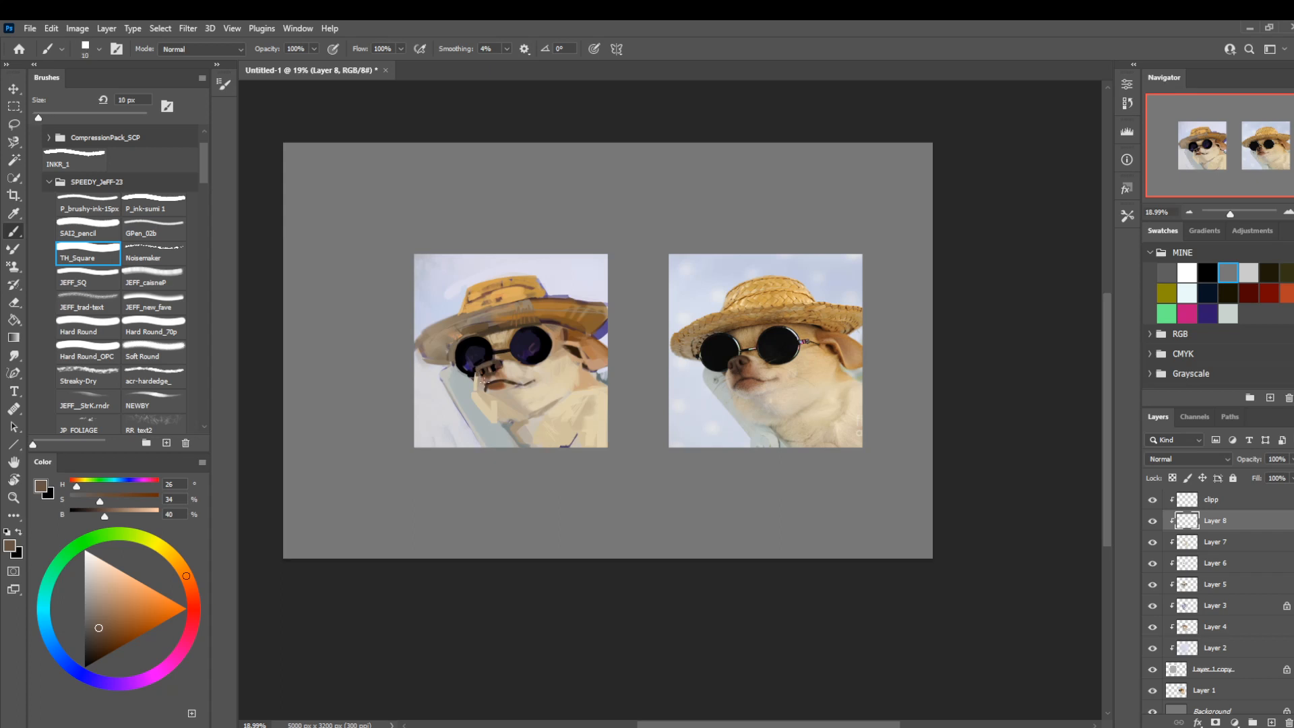
alt+click(494, 365)
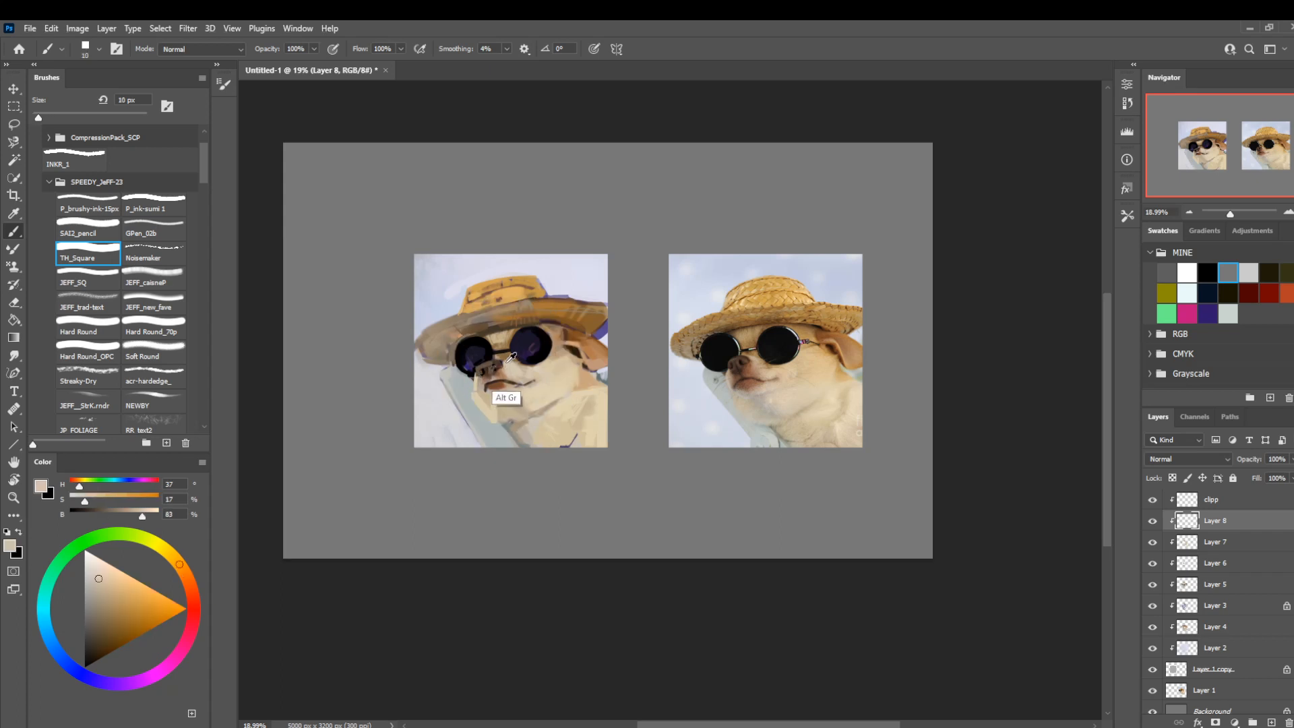
alt+click(503, 352)
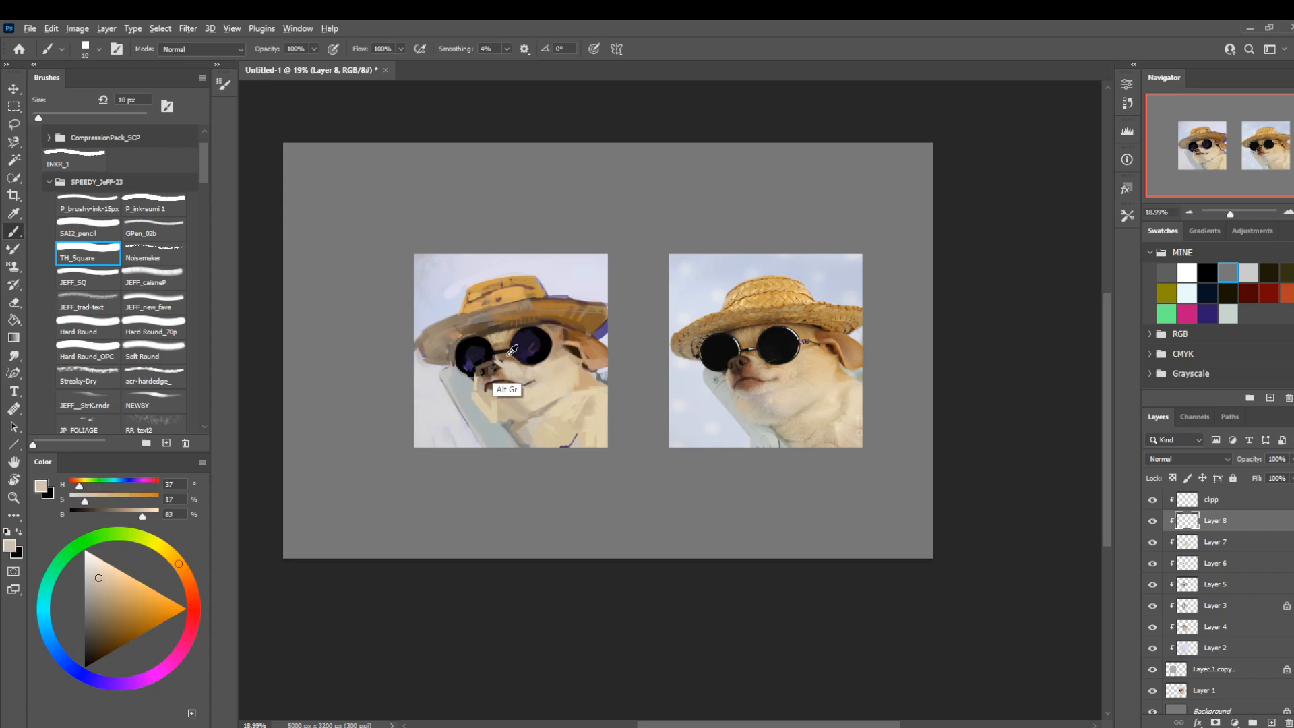
Try painting dark purple (H 262, S 67, B 26) over the lens nearer the ear with the JEFF_caisnaP brush at 125 px.
key(bracketright)
key(bracketright)
key(bracketright)
key(bracketright)
click(159, 275)
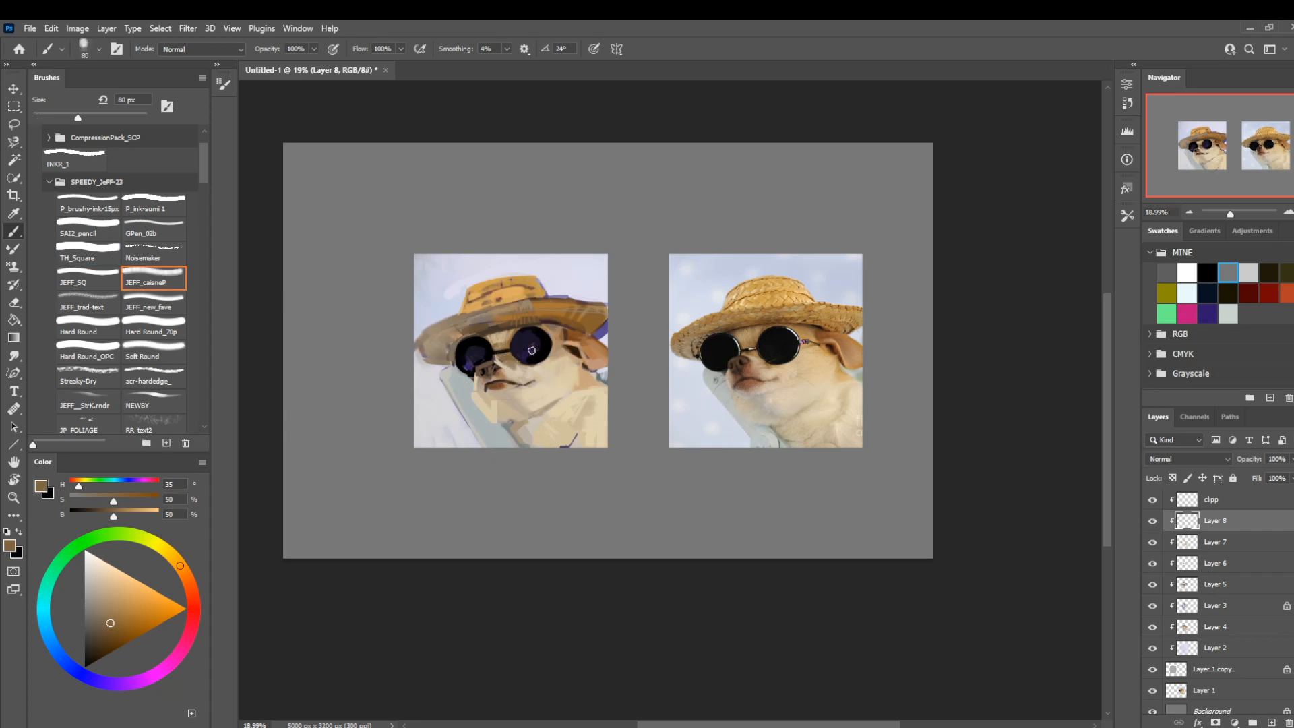
alt+click(530, 351)
key(bracketright)
key(bracketright)
key(bracketright)
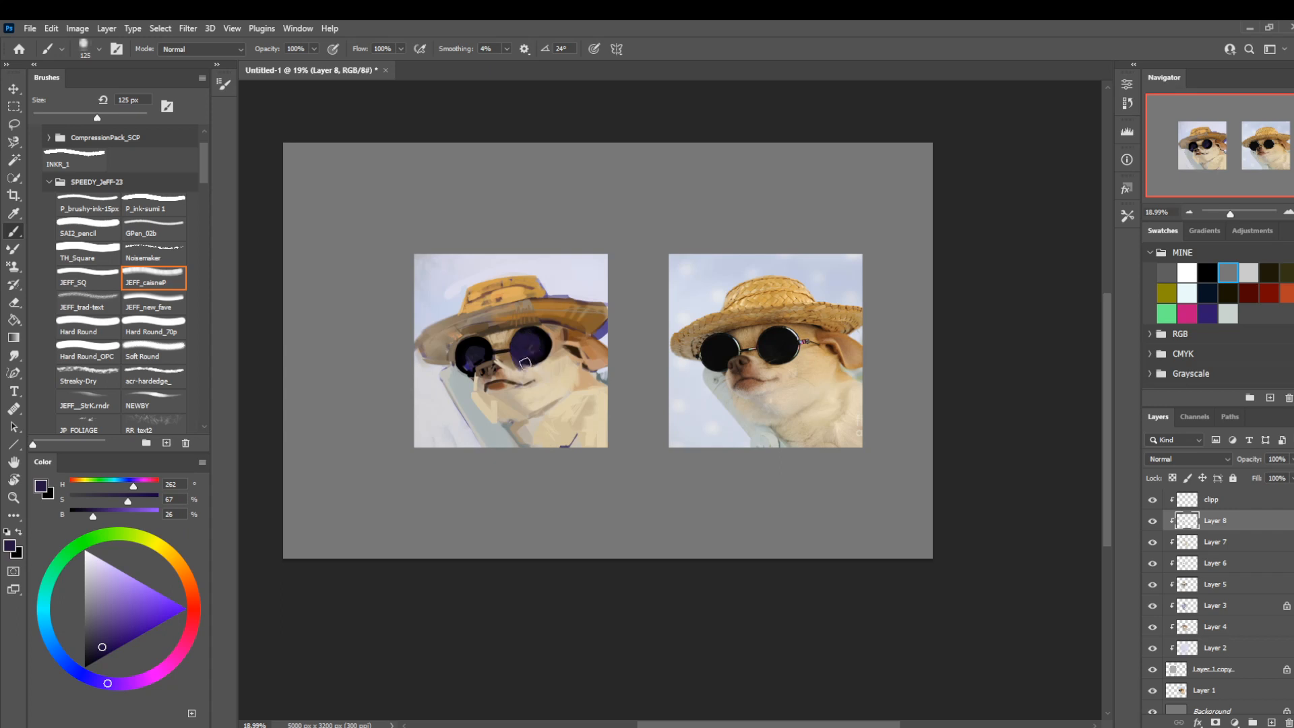
drag(525, 364, 523, 336)
key(ctrl+z)
Switch to the Hard Round_OPC brush and sample black from the painted sunglasses.
click(89, 353)
alt+click(534, 351)
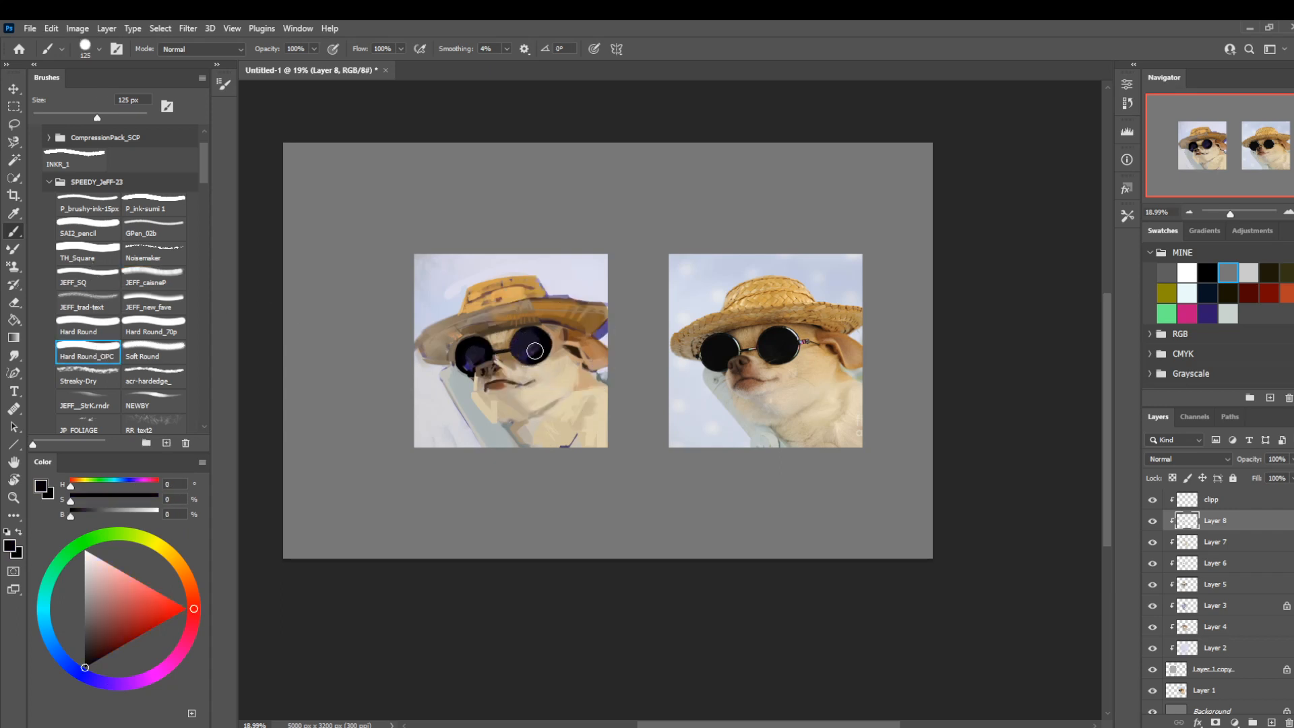
Try filling the lens nearer the ear with black using an 80 px brush.
key(bracketleft)
key(bracketleft)
key(bracketleft)
mouse_move(514, 351)
mouse_down()
mouse_move(529, 338)
mouse_move(525, 350)
mouse_up()
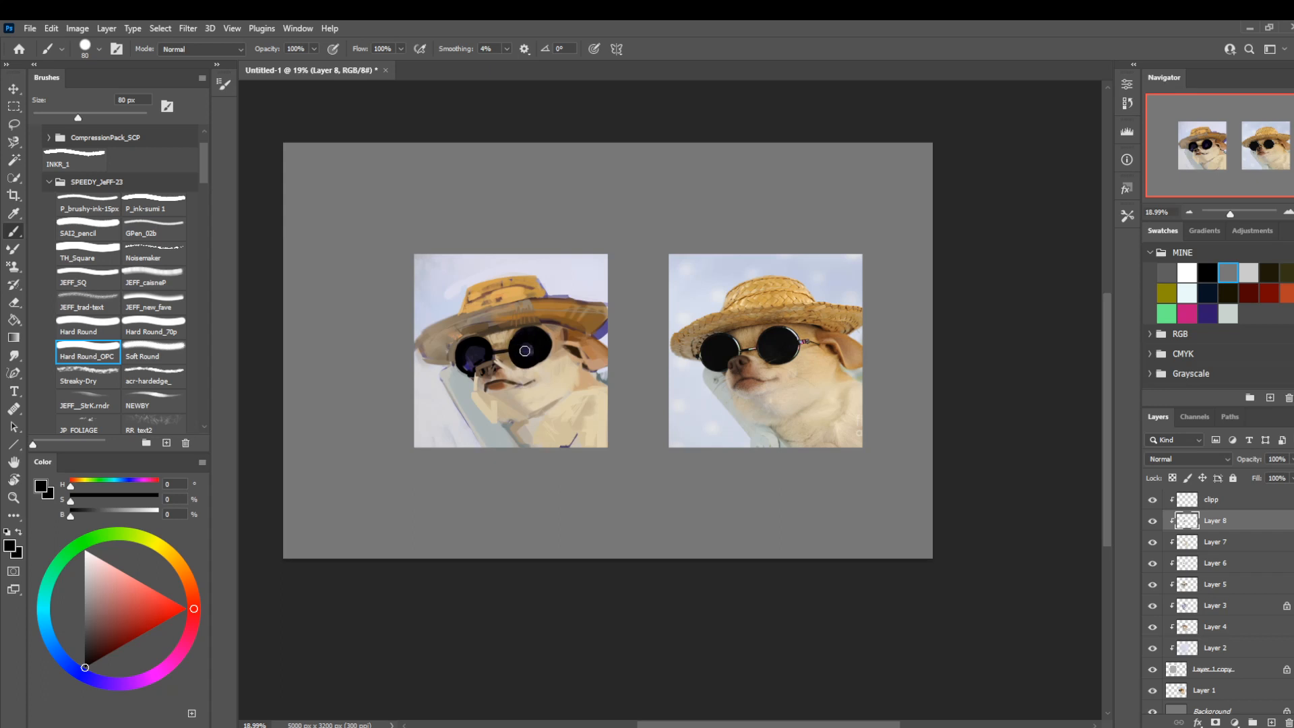
key(ctrl+z)
Try reshaping the rim of the lens nearer the ear with a 25 px brush.
key(bracketleft)
key(bracketleft)
key(bracketleft)
key(bracketleft)
key(bracketleft)
alt+click(519, 346)
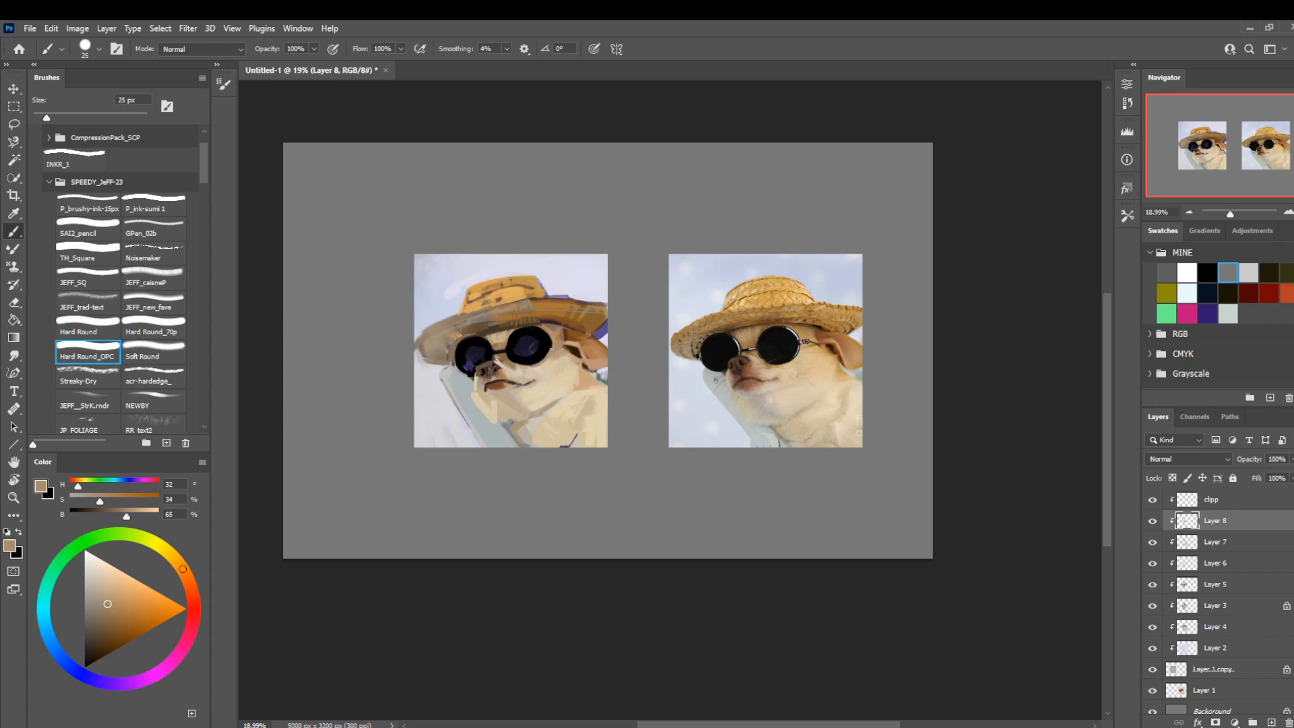
Try trimming the lens's ear-side edge with sampled tan and cream tones, varying the brush between 25 and 45 px.
alt+click(551, 349)
key(bracketright)
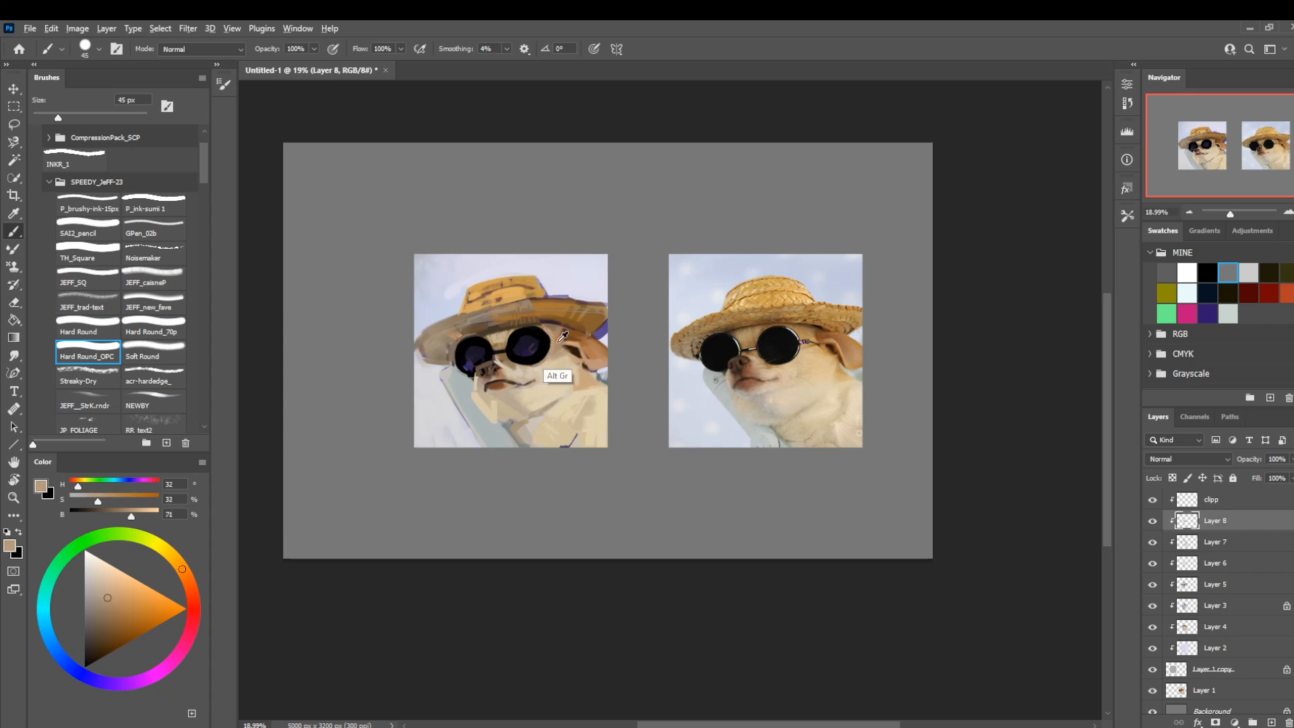
alt+click(554, 348)
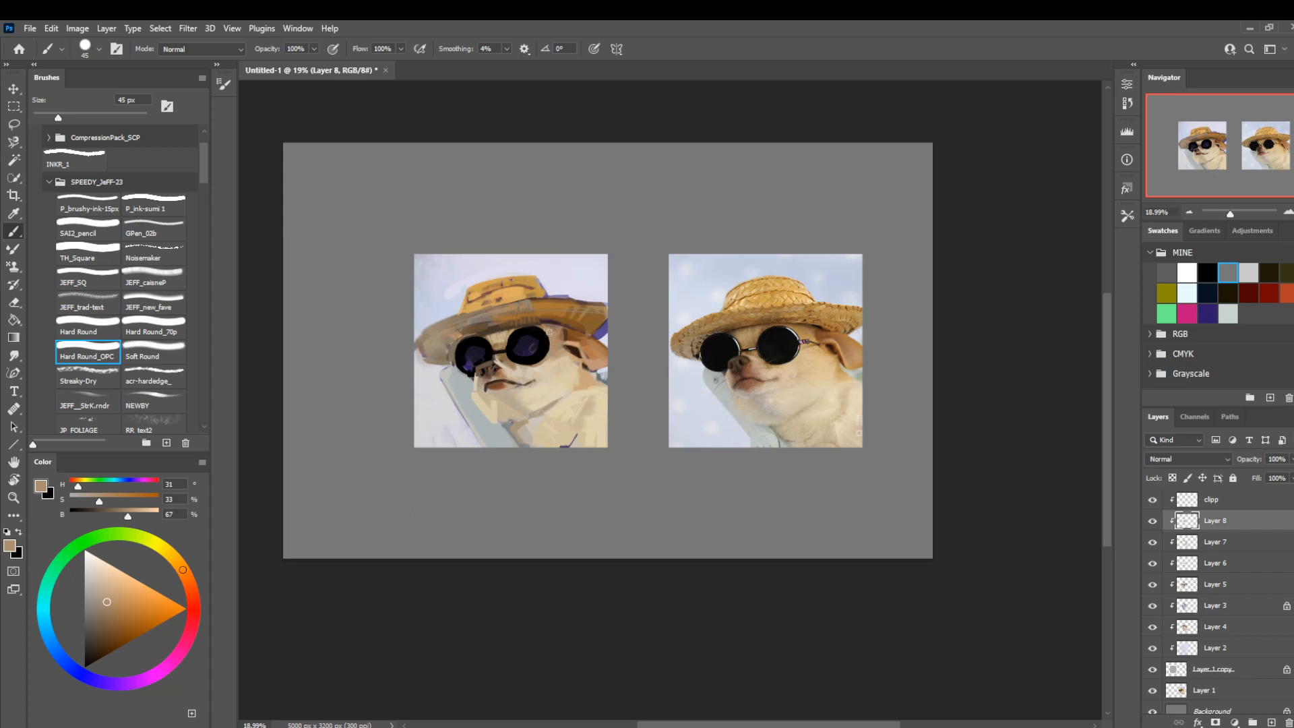
alt+click(556, 350)
key(bracketleft)
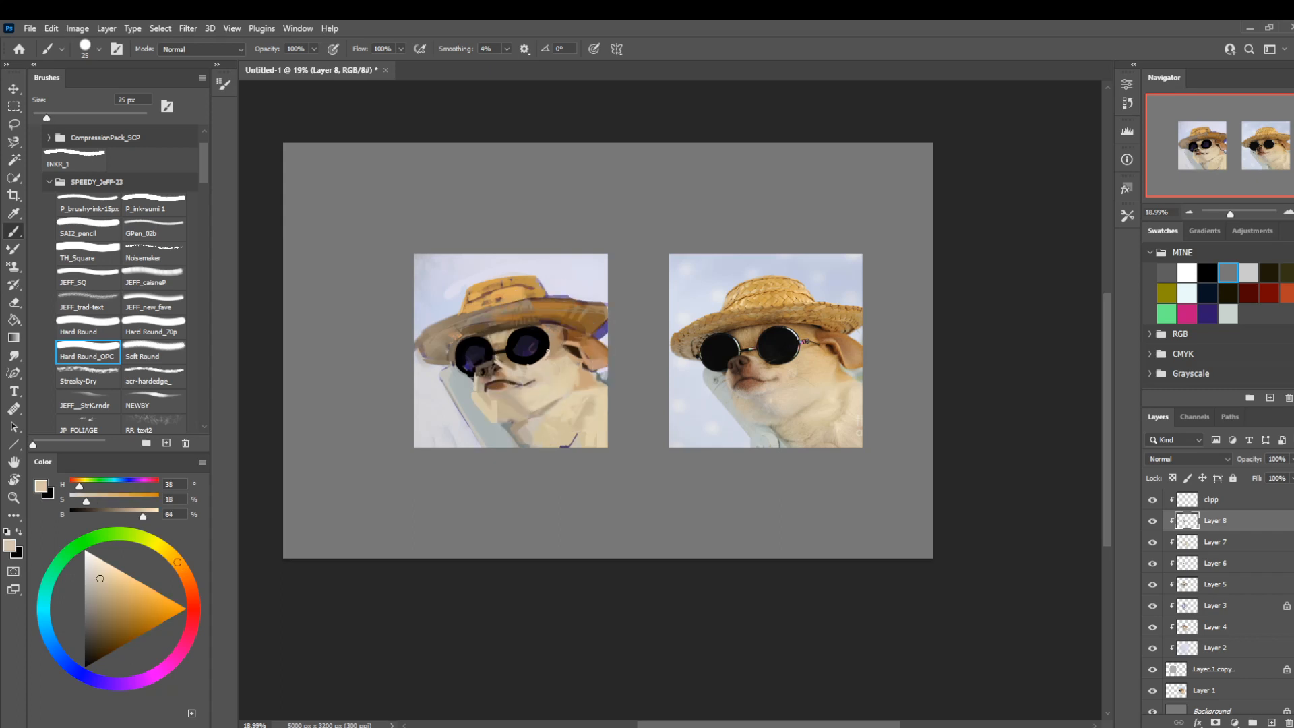
alt+click(539, 351)
mouse_move(550, 338)
mouse_down()
mouse_move(534, 361)
mouse_move(542, 348)
mouse_up()
Try repainting the same lens in black with a larger brush, and undo the reworked lens strokes.
key(bracketright)
key(bracketright)
key(bracketright)
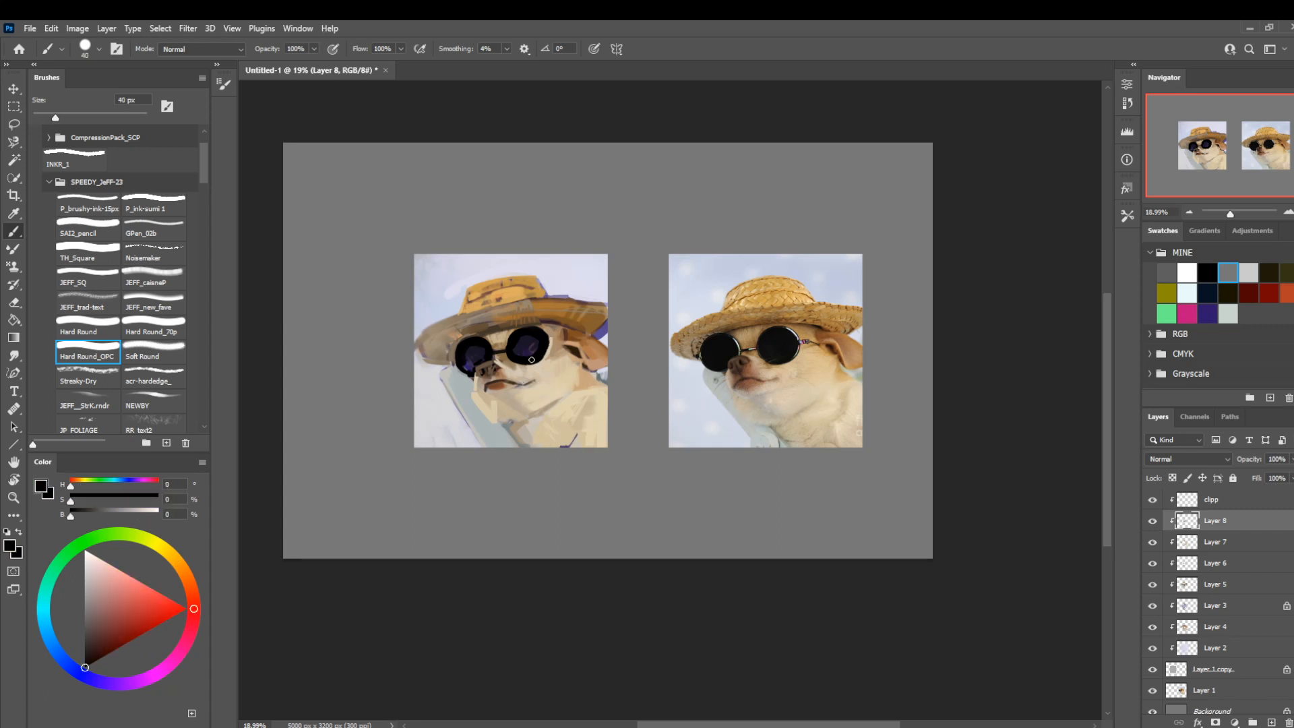
key(bracketright)
key(bracketright)
key(bracketright)
key(bracketright)
key(bracketright)
key(bracketright)
key(bracketright)
key(bracketright)
key(bracketright)
key(bracketright)
key(bracketright)
key(bracketright)
key(bracketright)
key(bracketright)
key(bracketleft)
key(bracketleft)
drag(530, 346, 526, 345)
key(bracketleft)
key(bracketleft)
key(bracketleft)
key(bracketleft)
key(bracketleft)
key(ctrl+z)
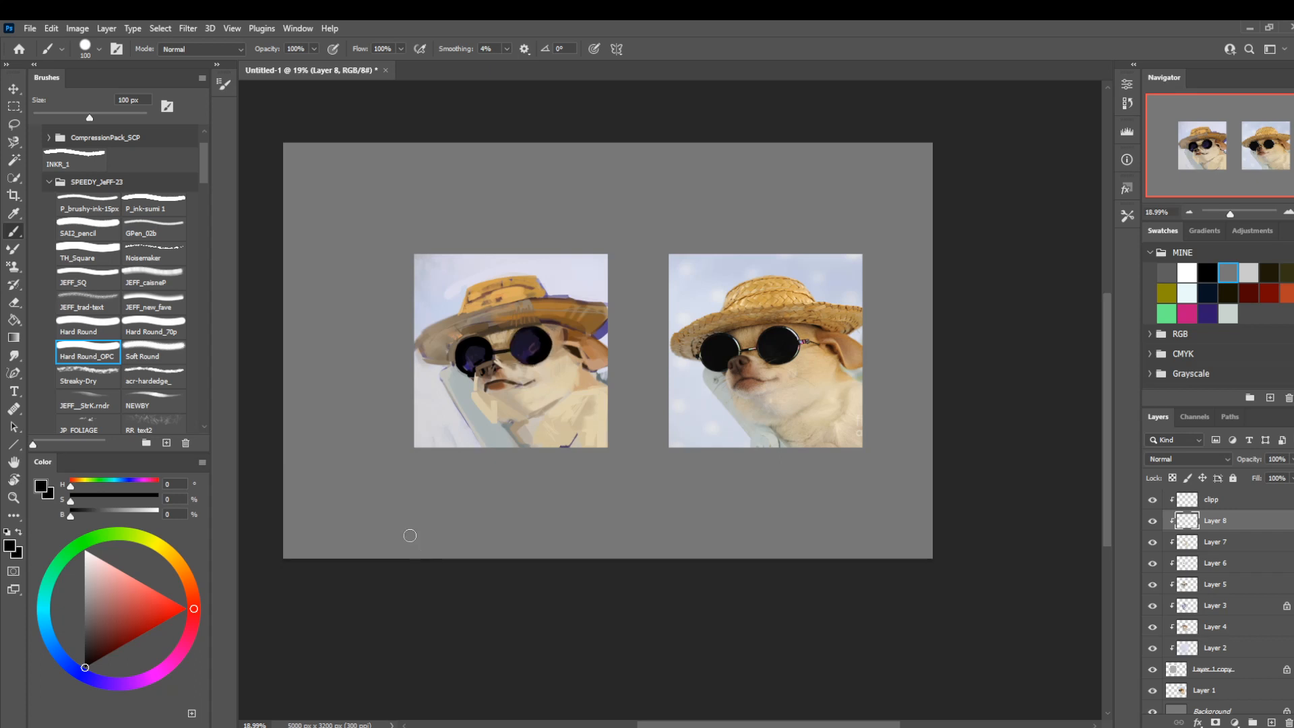
Trim the ear-side edge of the larger lens with a 25 px brush, using light brown (H 26, S 35, B 65) and black.
key(bracketleft)
key(bracketleft)
key(bracketleft)
key(bracketleft)
key(bracketleft)
key(bracketleft)
alt+click(548, 351)
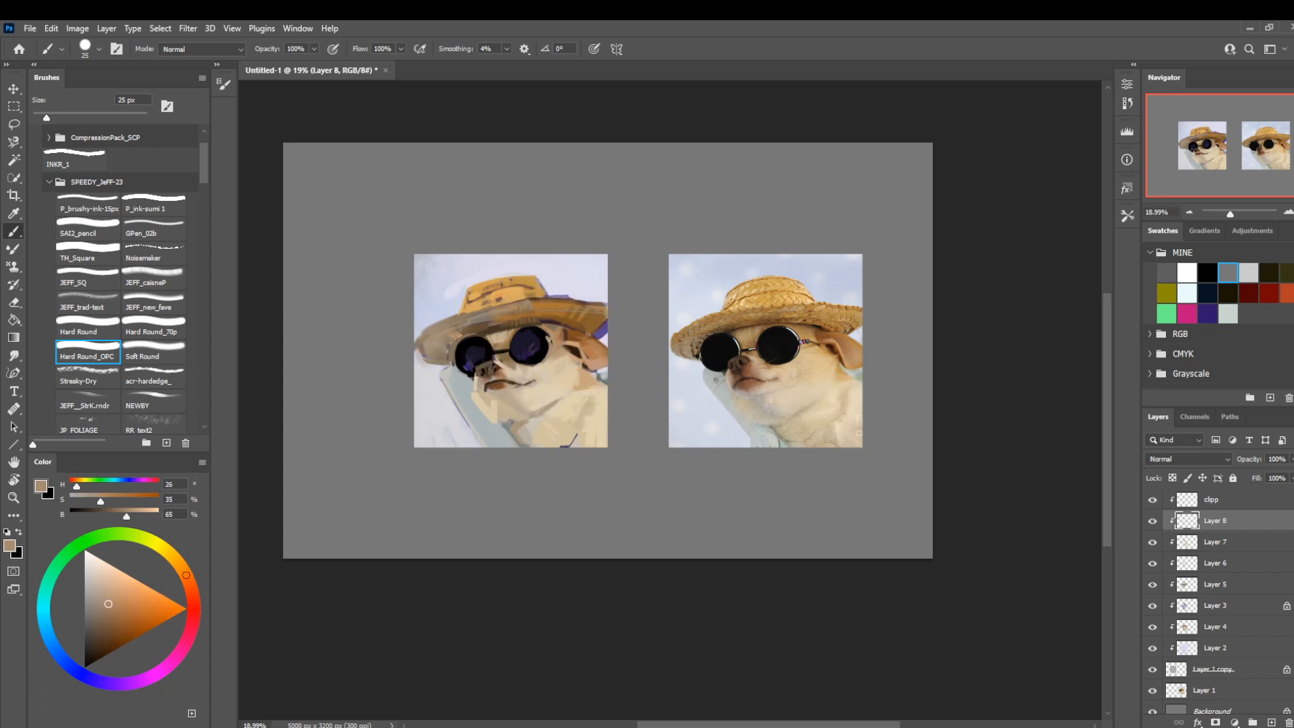
alt+click(549, 337)
alt+click(547, 345)
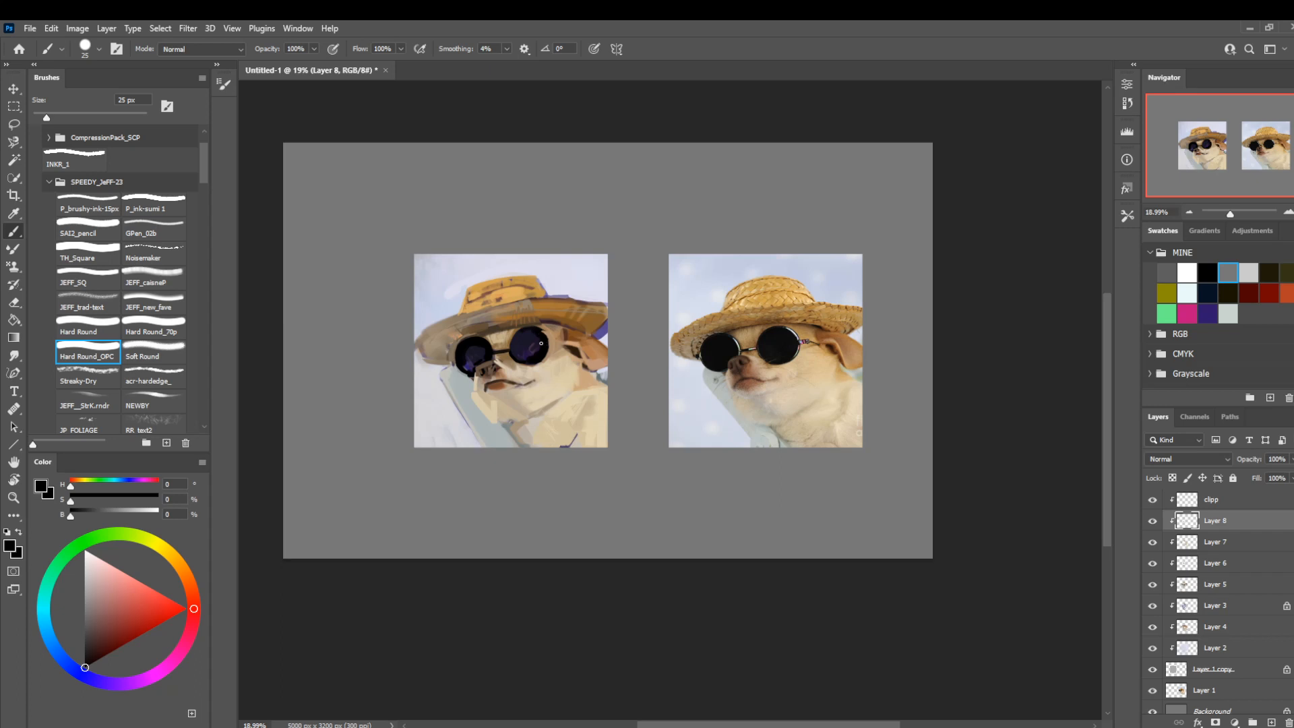
Clean up the larger lens's upper edge with a 30 px brush, alternating tan (H 30, S 37, B 68) and black.
alt+click(548, 335)
key(bracketright)
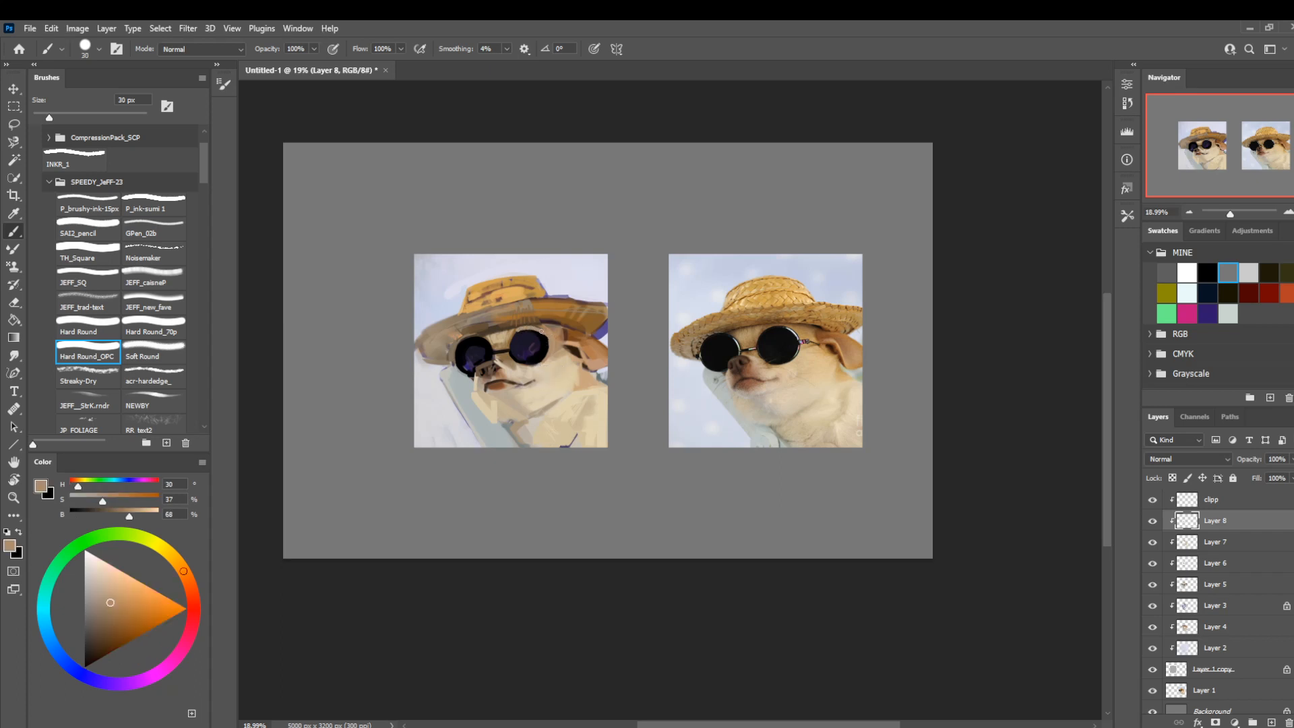
alt+click(526, 333)
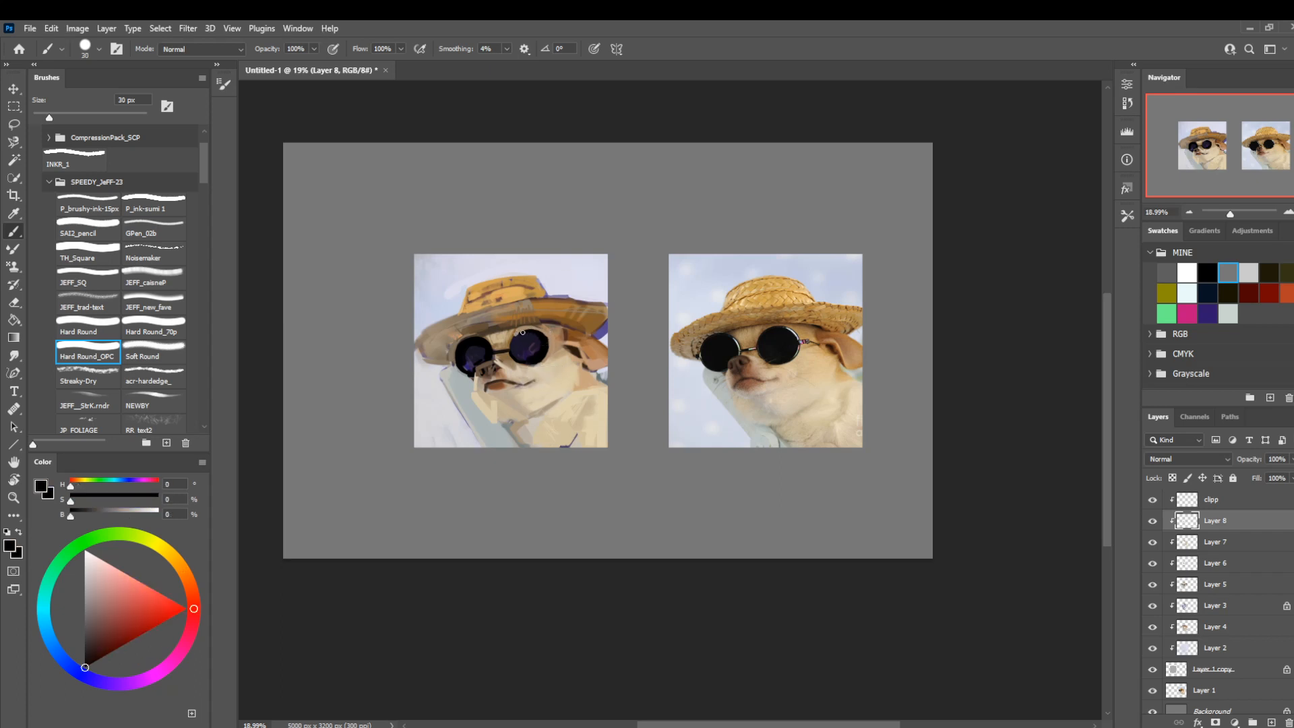
alt+click(512, 339)
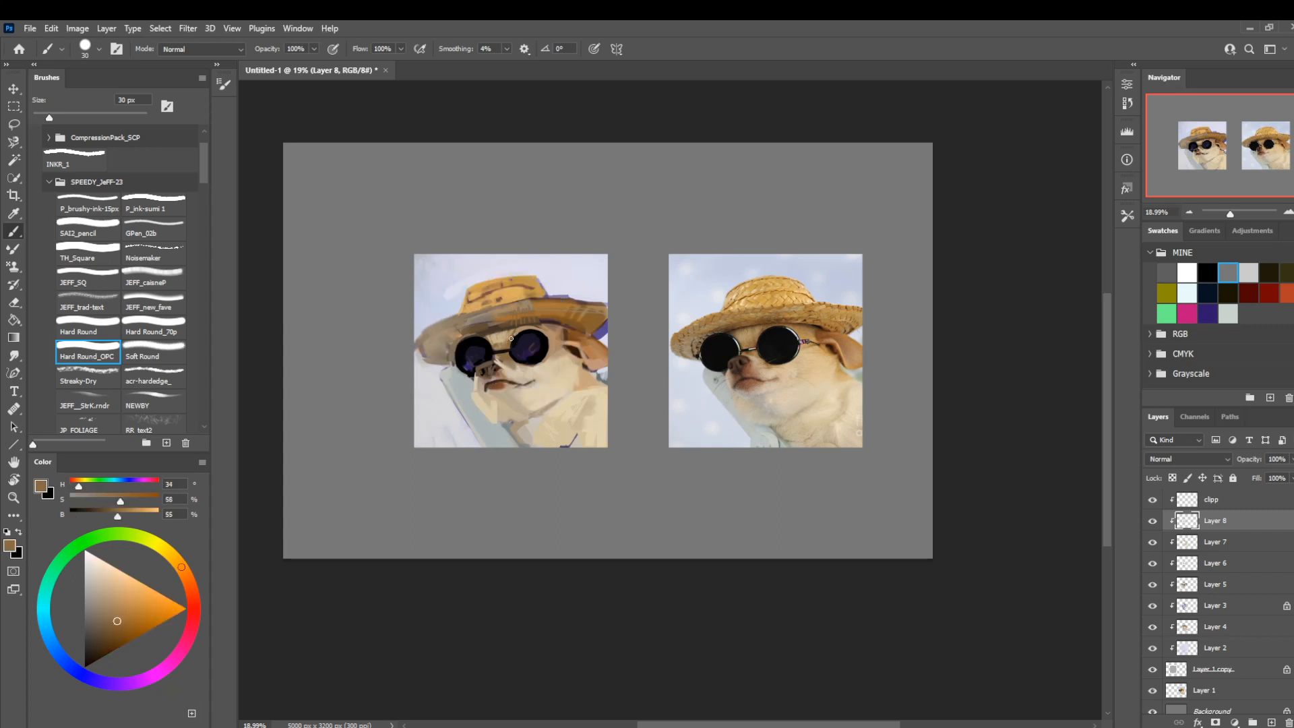
Paint brown shadow tones (H 27, S 55, B 61 and H 34, S 58, B 55) between the hat brim and the larger lens.
alt+click(512, 361)
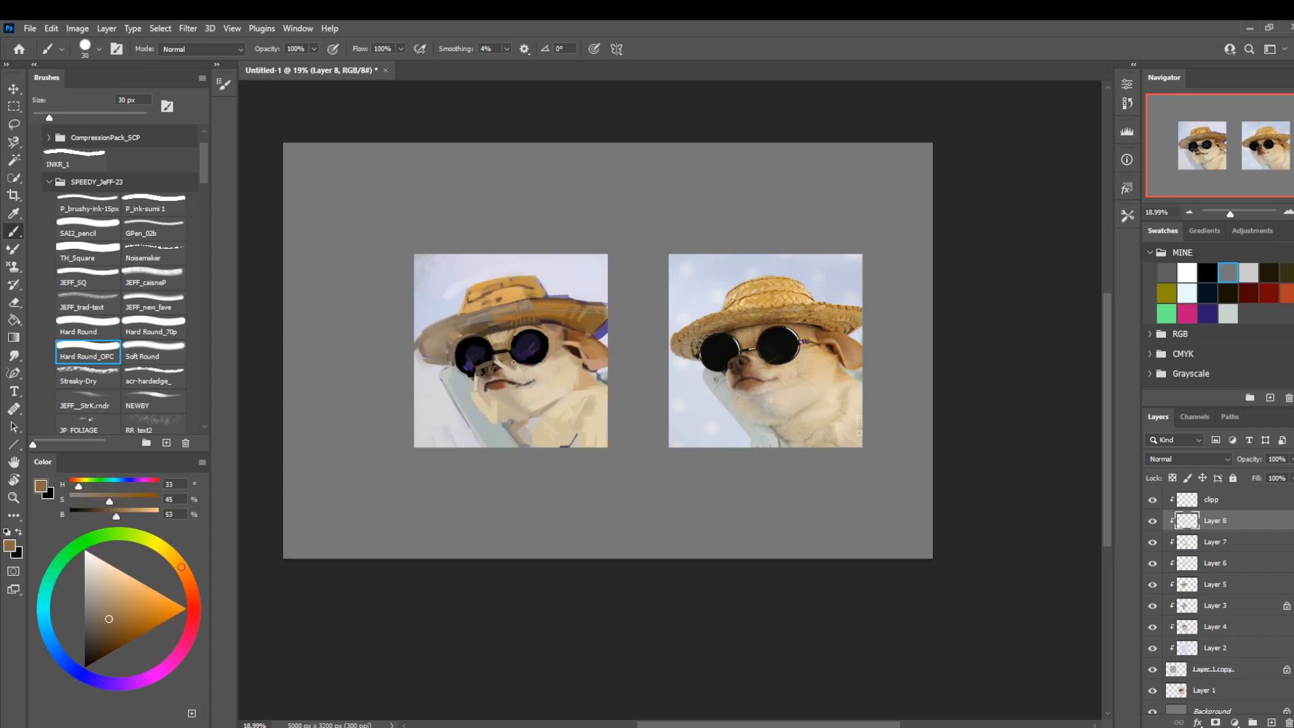
alt+click(559, 335)
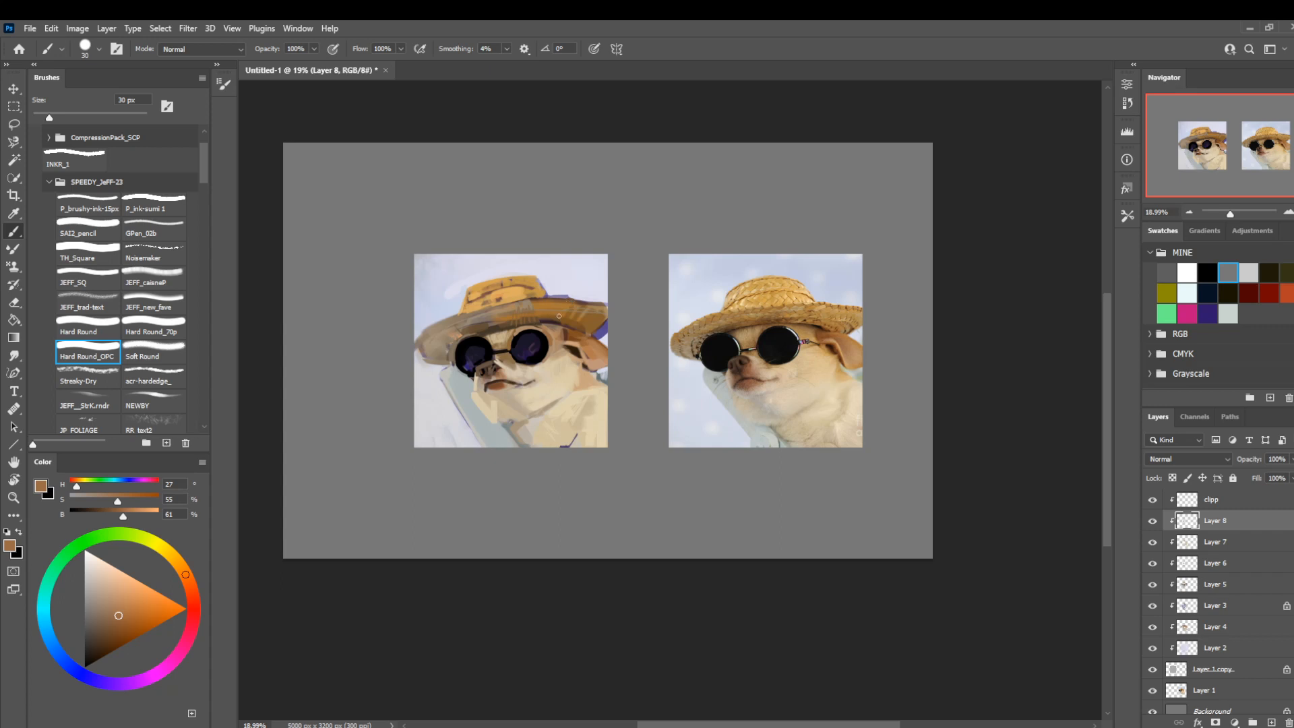
alt+click(557, 342)
alt+click(536, 327)
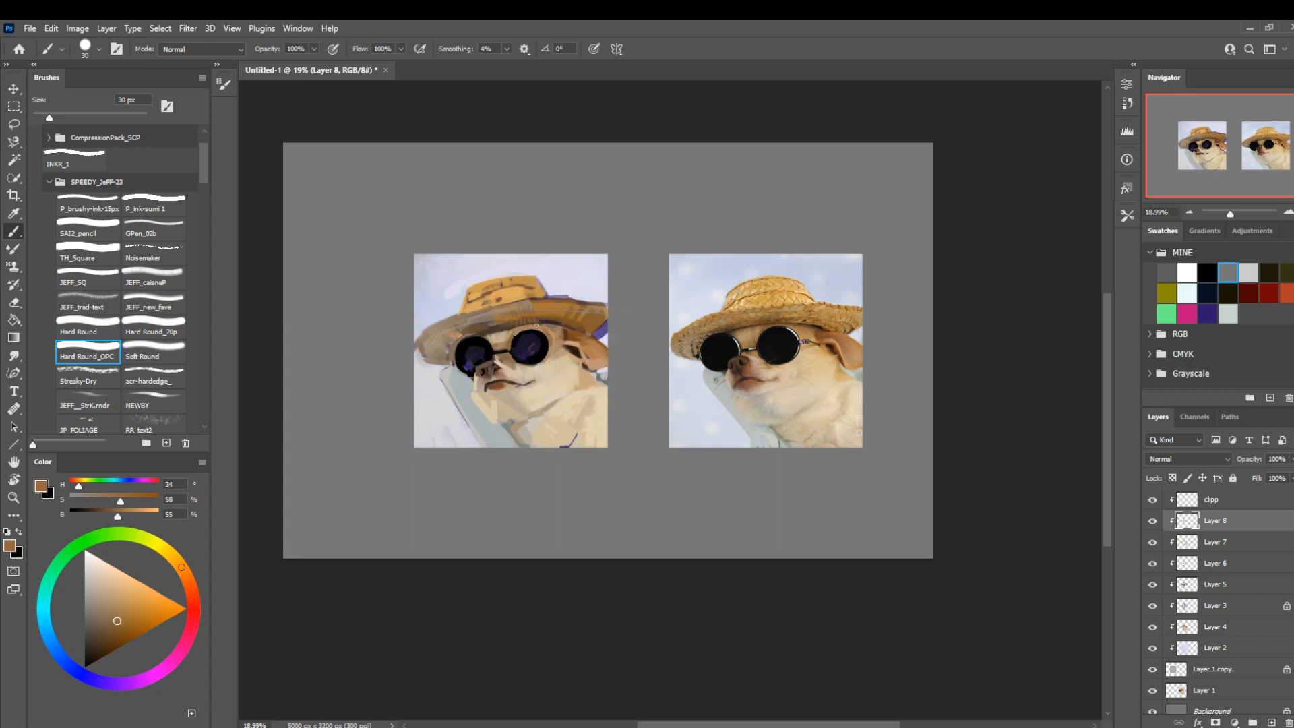
alt+click(518, 335)
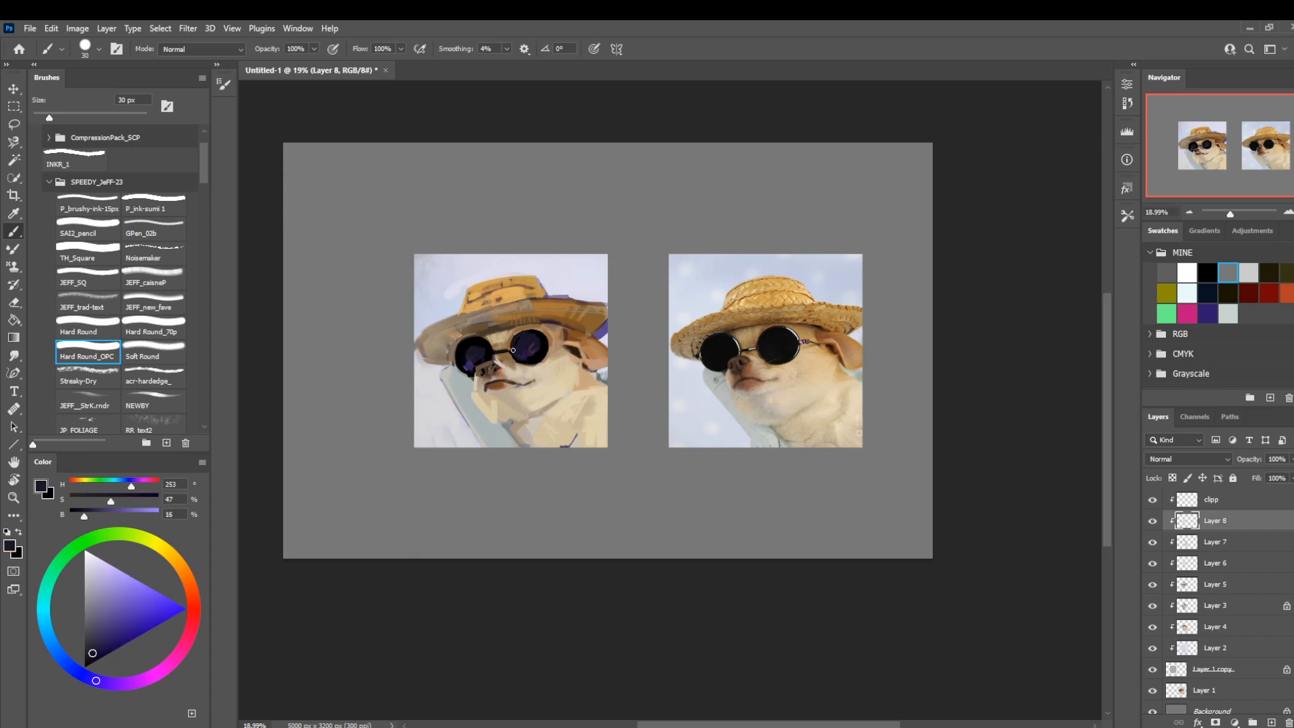
Refine the smaller lens's outline with black and grey-brown (H 34, S 28, B 51), reducing the brush from 30 to 25 px.
alt+click(477, 341)
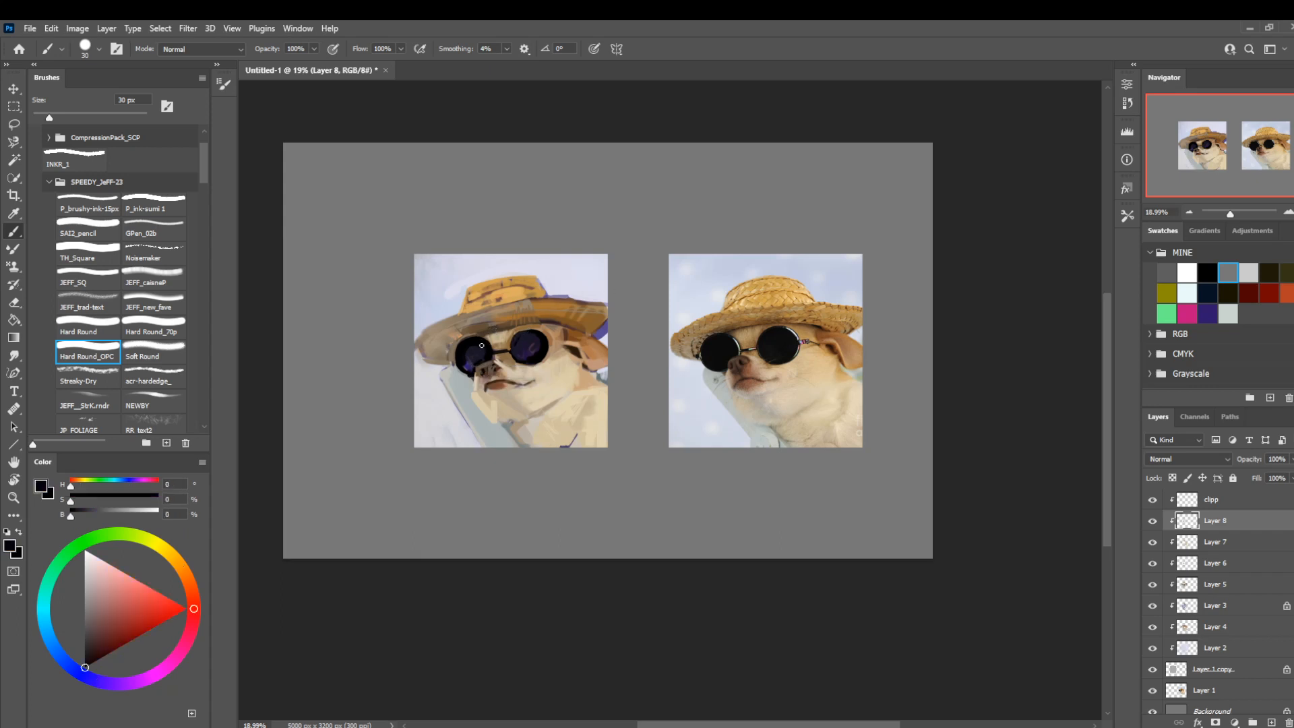
alt+click(480, 334)
key(bracketleft)
key(bracketleft)
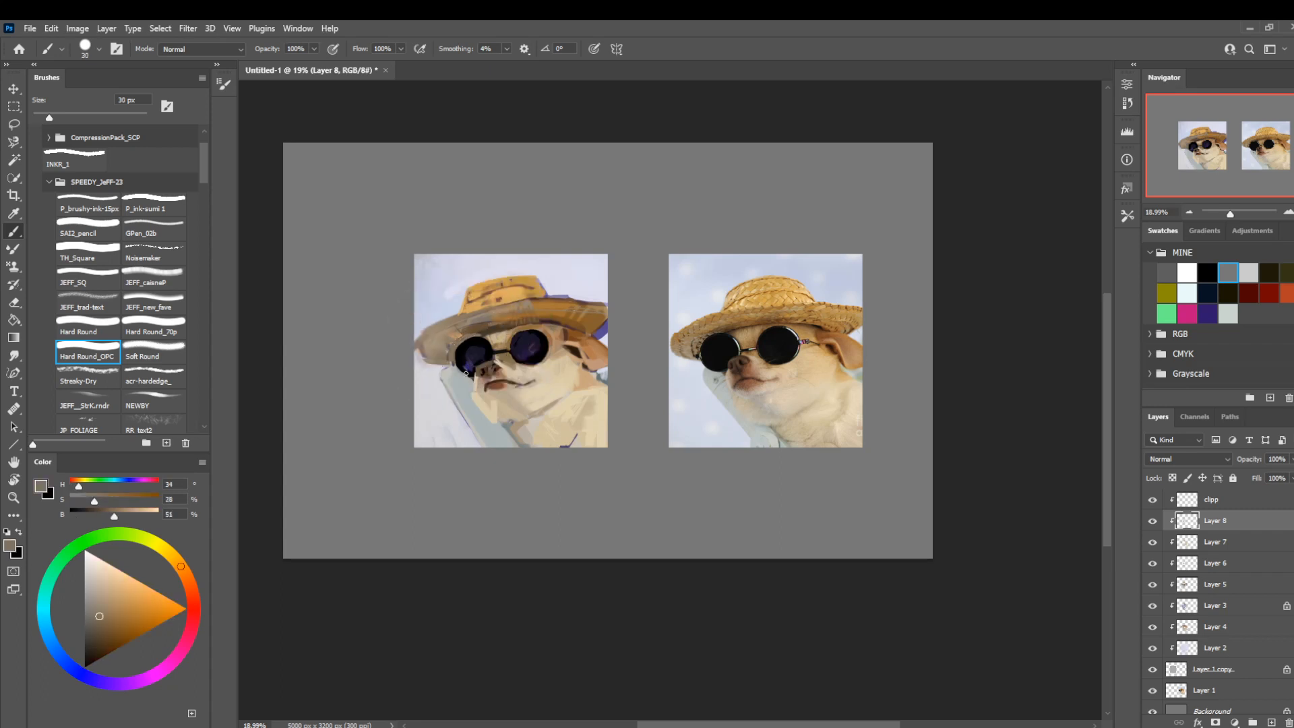
alt+click(462, 350)
key(bracketleft)
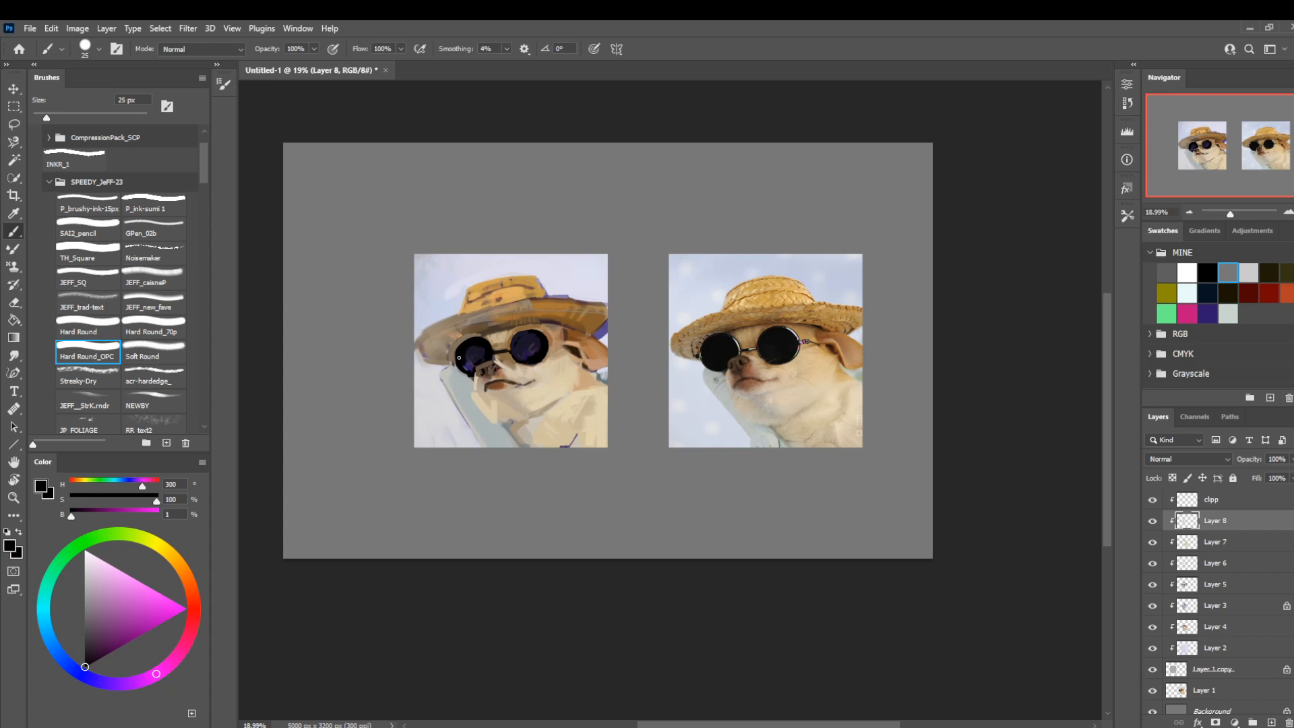
Touch up the nose and bridge below the sunglasses with sampled browns (H 32, S 29, B 61 and H 26, S 34, B 40) at 25 px.
alt+click(494, 361)
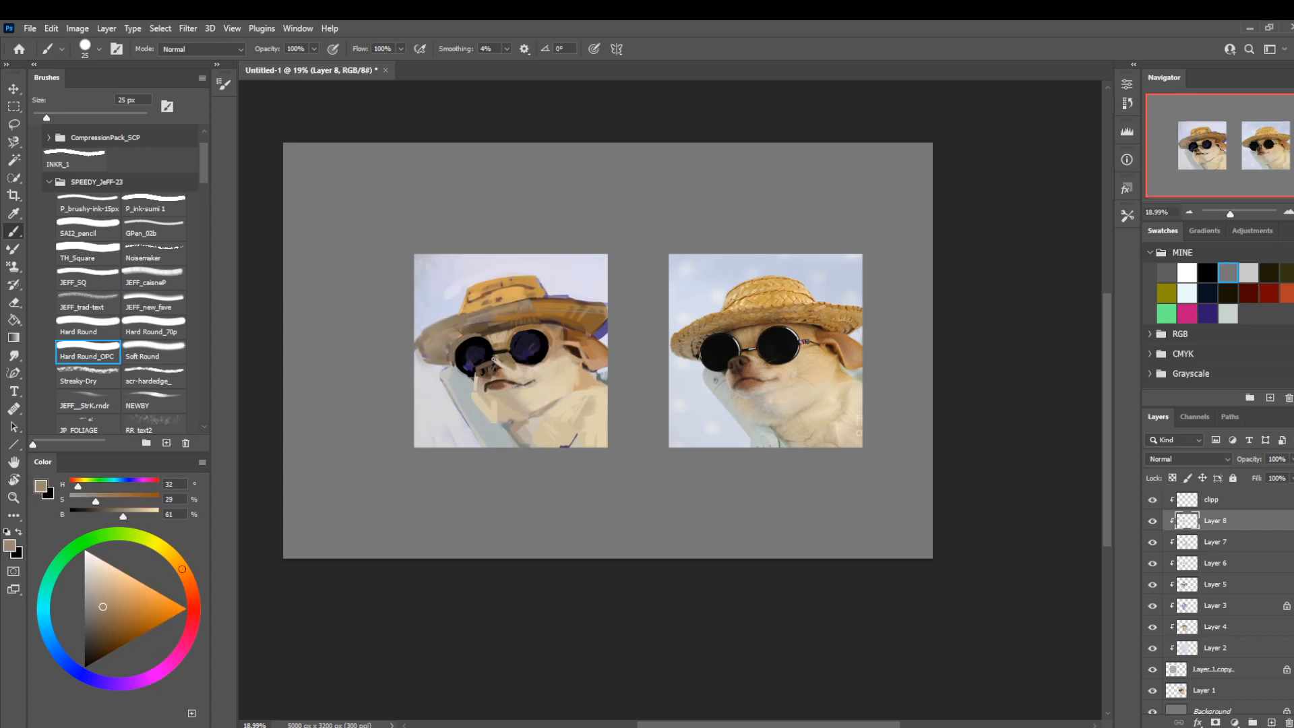
alt+click(494, 358)
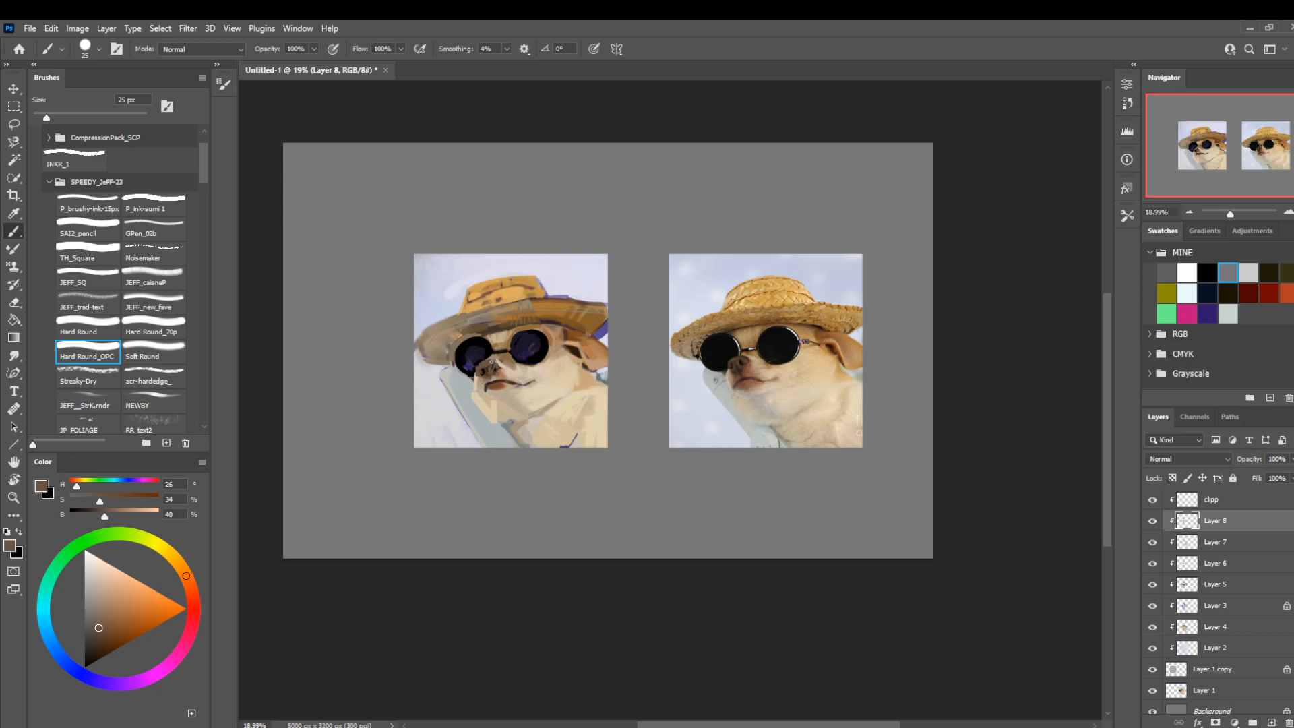
alt+click(494, 367)
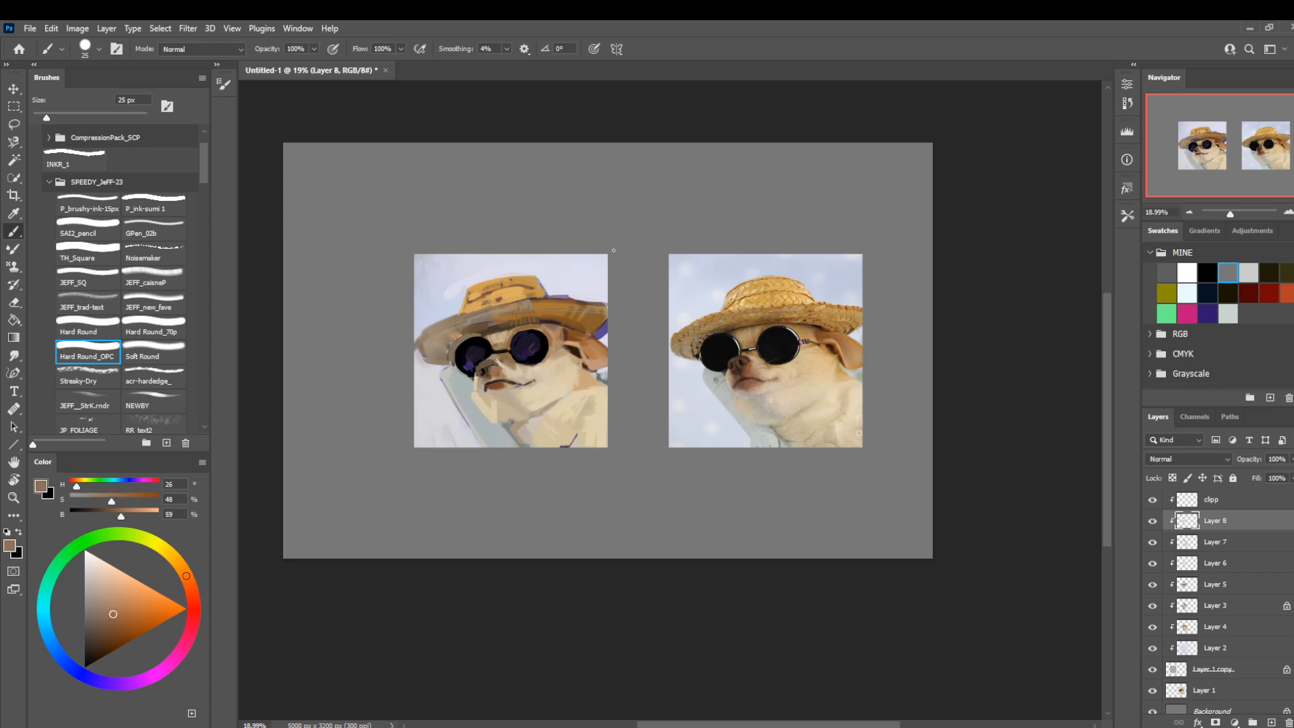
drag(664, 391, 676, 363)
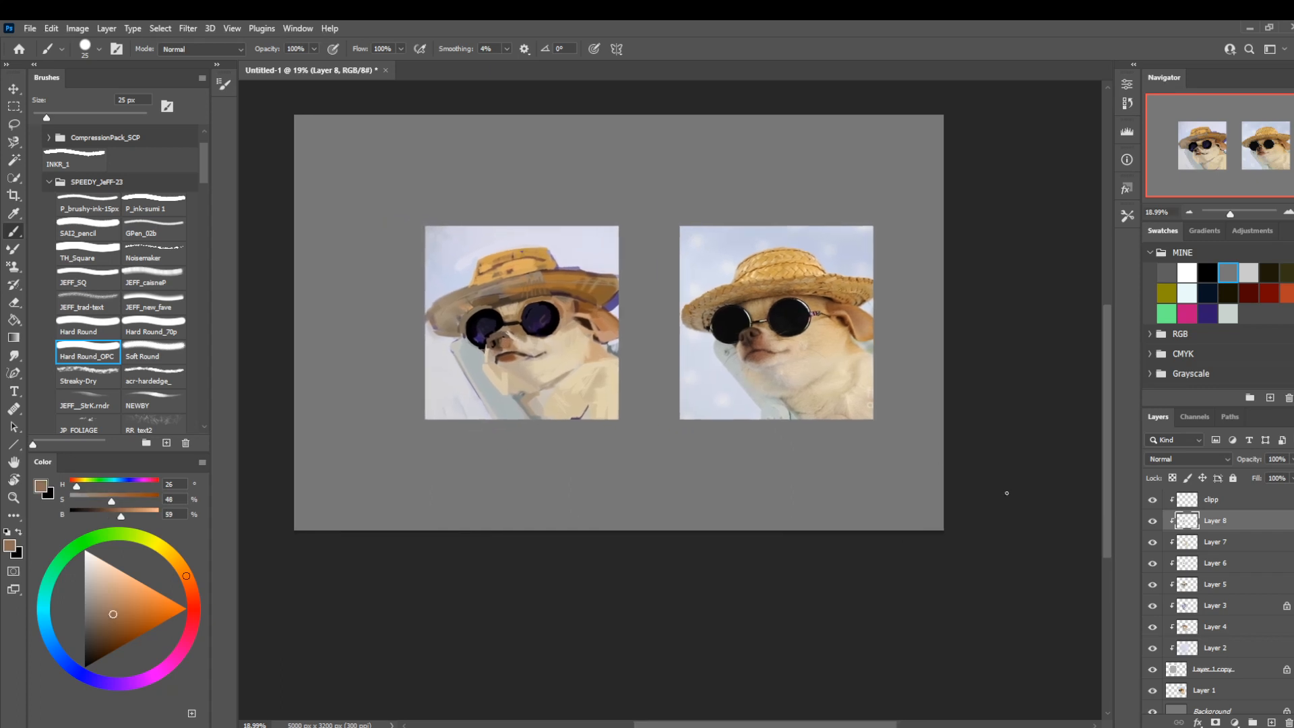
Toggle Layer 8's visibility to compare its strokes, and lasso the painted dog's nose and mouth.
click(1150, 524)
click(1149, 524)
click(1152, 521)
click(1152, 520)
key(l)
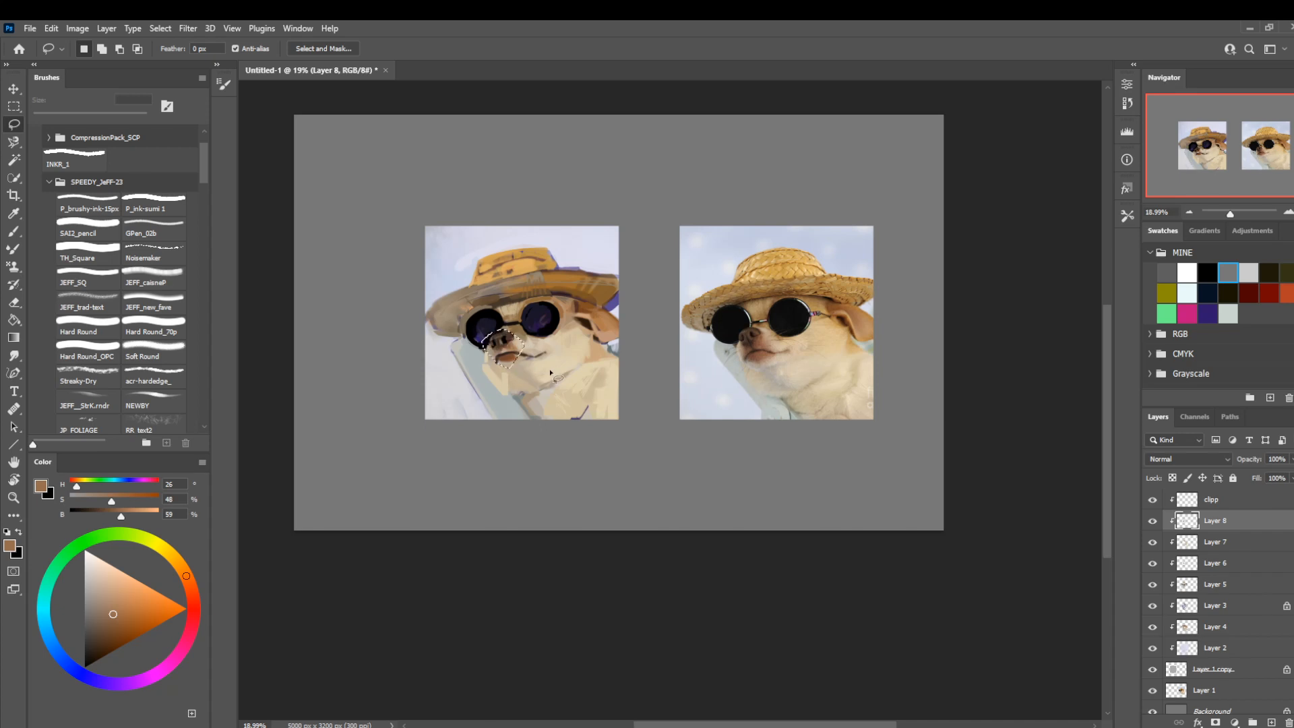
drag(525, 346, 504, 340)
Group the layers from clipp down to Layer 1 copy, and merge a duplicate of the group into one layer.
click(1217, 501)
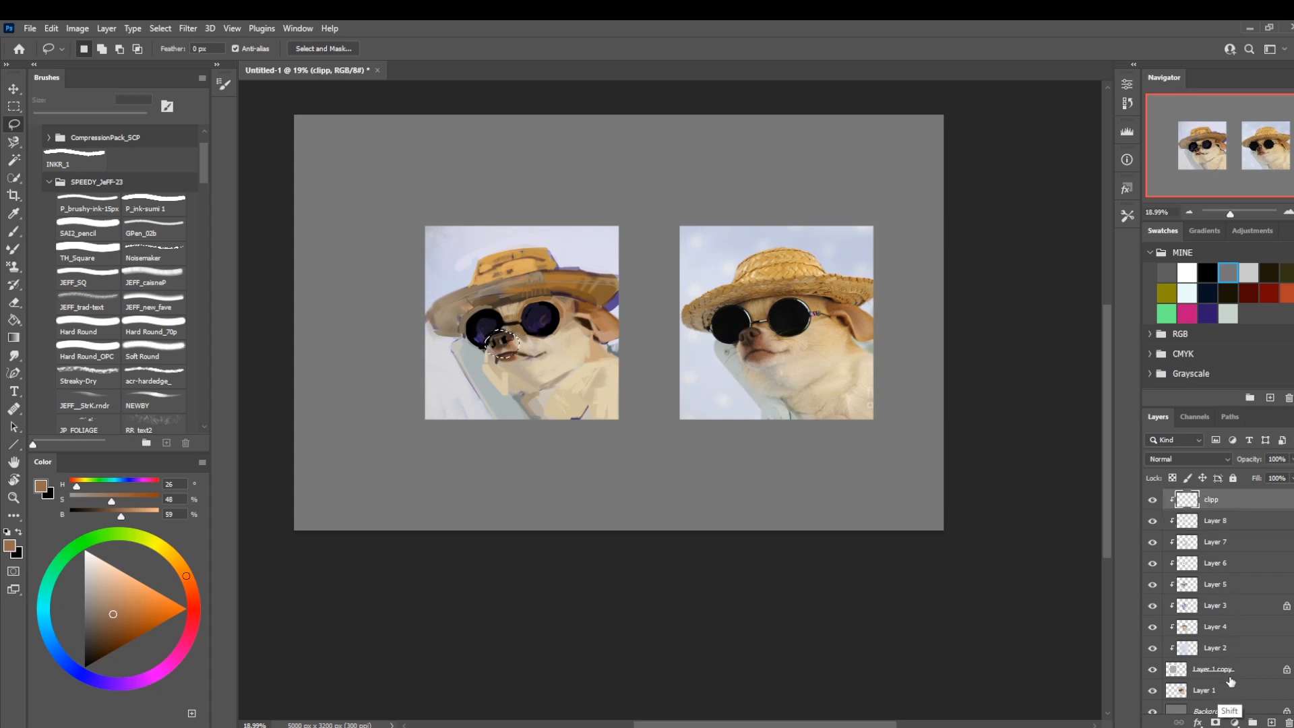
shift+click(1228, 674)
key(ctrl+g)
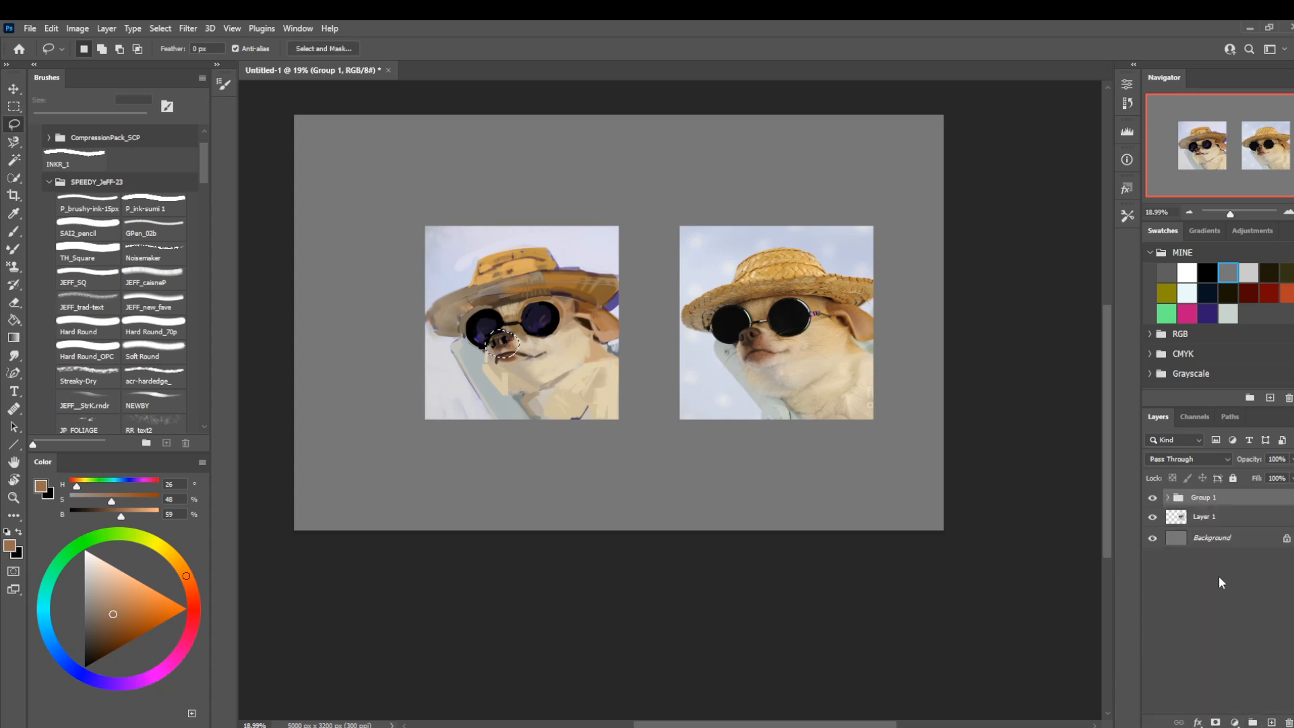
key(ctrl+j)
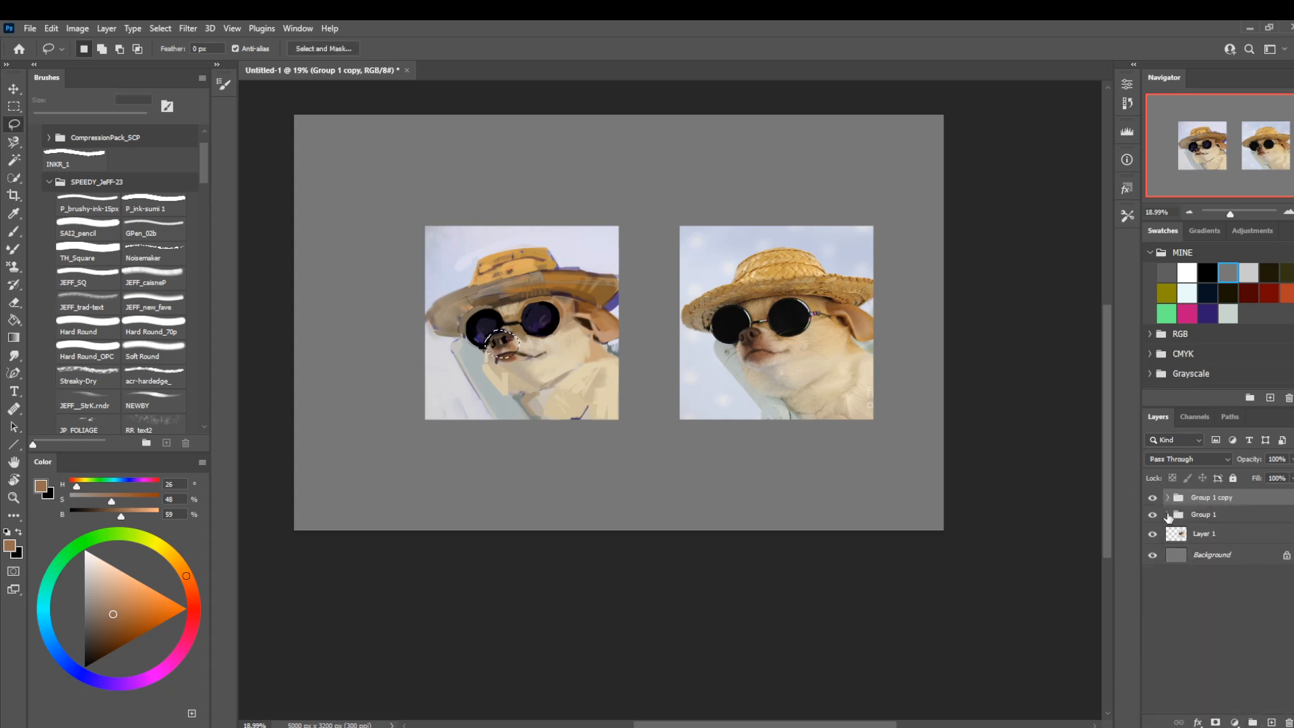
right_click(1200, 500)
click(1078, 626)
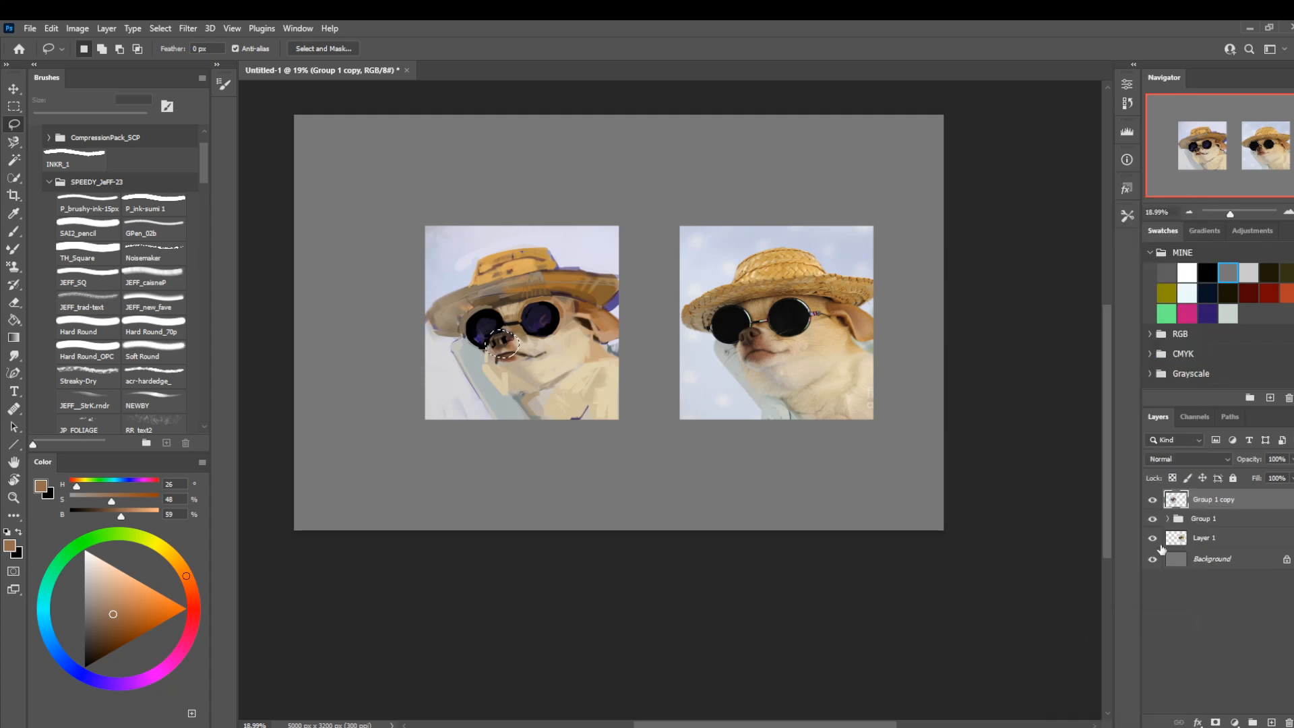
Copy the lassoed muzzle to a new layer inside Group 1 between Layer 8 and Layer 7, and hide the Group 1 copy layer.
key(ctrl+shift+alt+n)
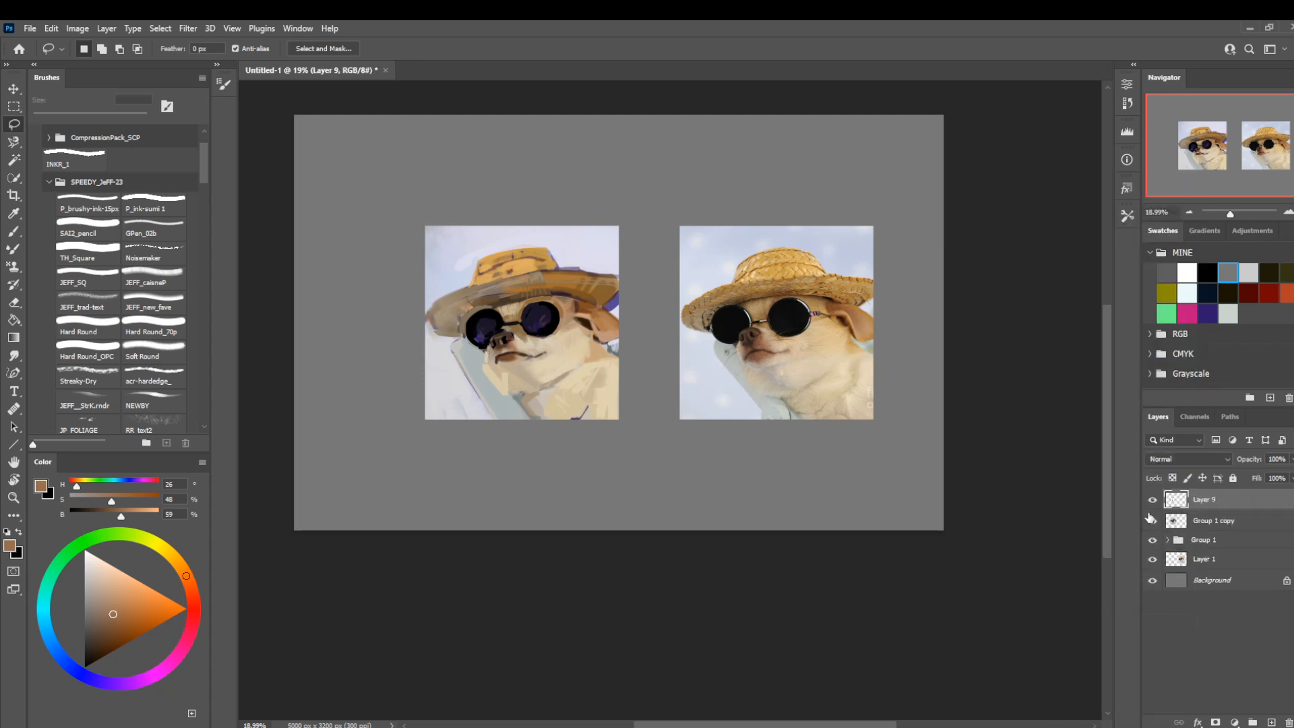
click(1152, 519)
click(1174, 540)
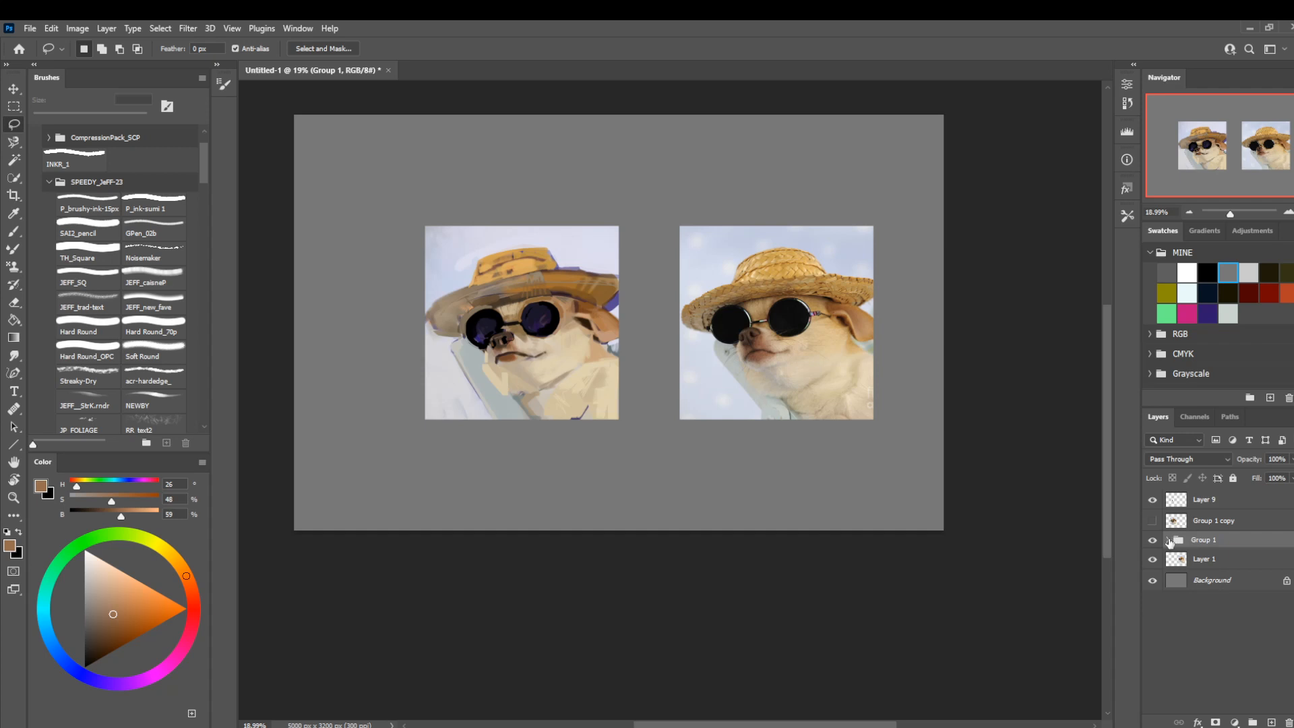
click(1168, 541)
drag(1195, 507, 1211, 587)
click(1153, 582)
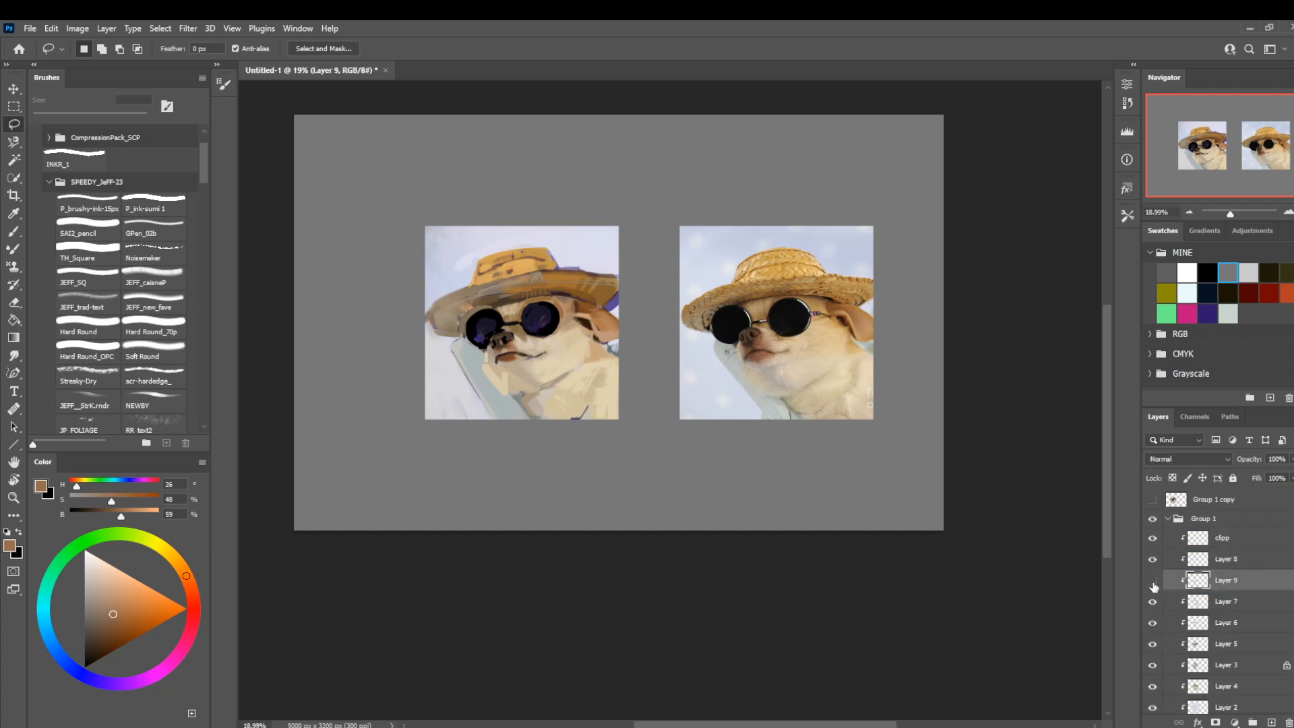
click(1154, 583)
Free-transform the copied muzzle patch on the painted face and clean its edges with a 90 px Soft Round eraser.
key(r)
key(v)
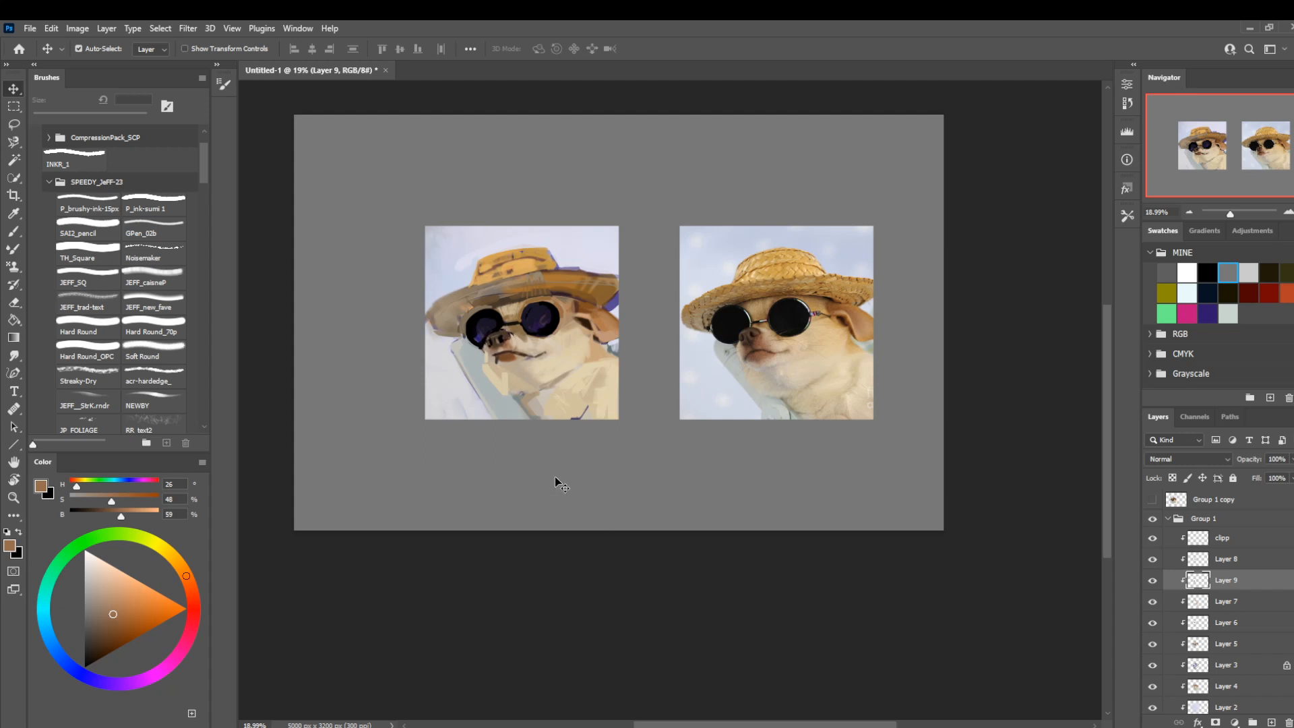
key(z)
drag(554, 371, 616, 384)
key(ctrl+t)
mouse_move(482, 319)
mouse_down()
mouse_move(478, 345)
mouse_move(419, 339)
mouse_up()
key(Return)
key(e)
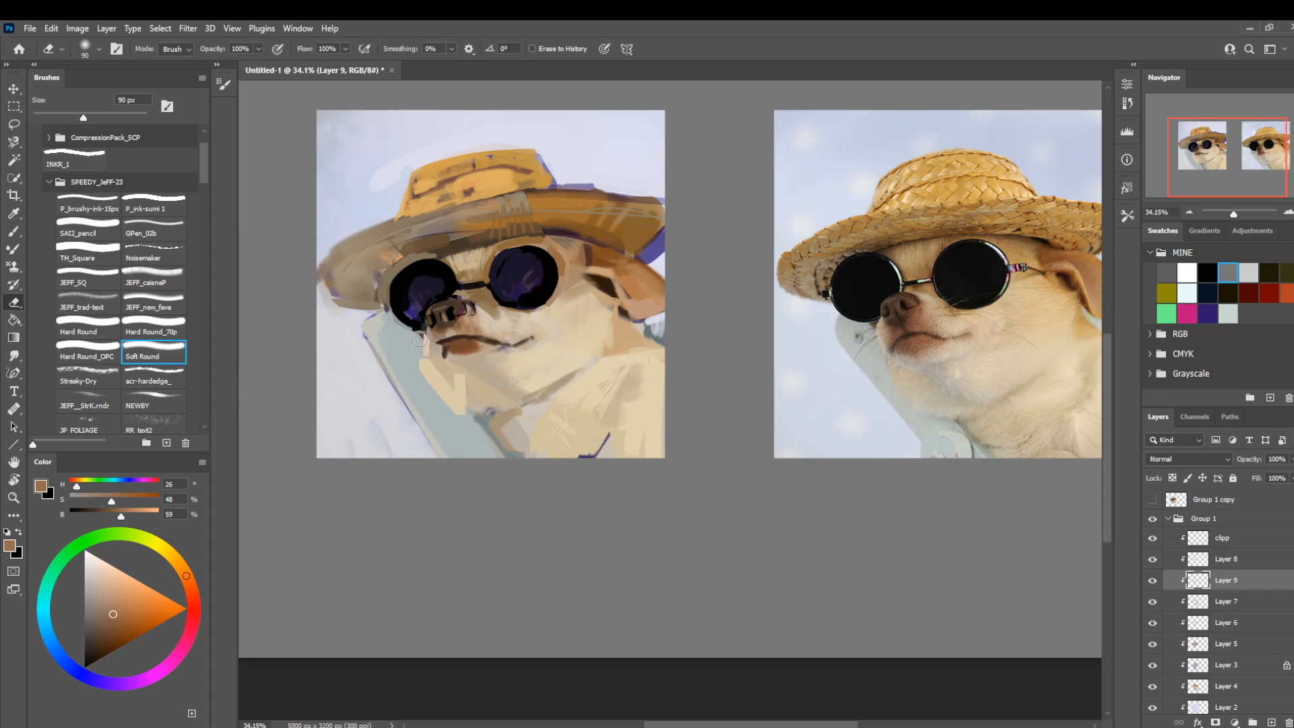
Touch up the muzzle patch's edges with beige (H 35, S 18, B 79) at 15 px and dark brown (H 20, S 42, B 39) at 9 px.
key(b)
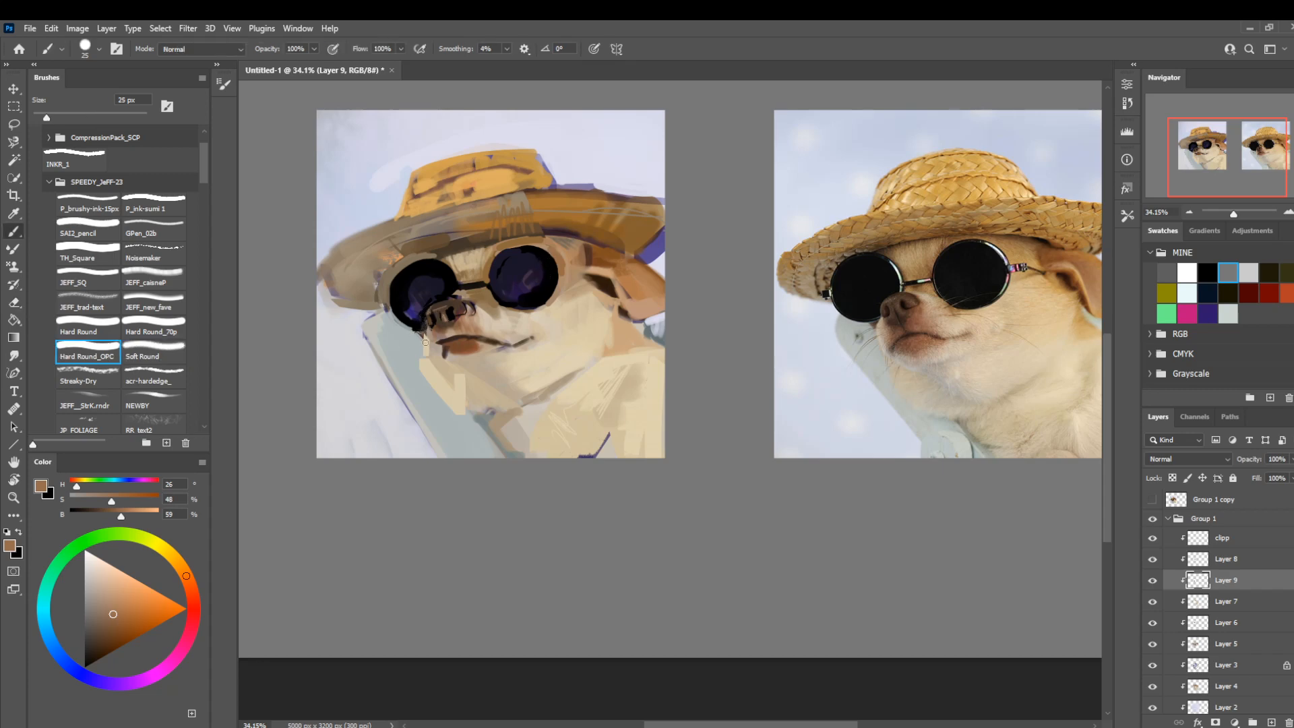
alt+click(505, 327)
key(bracketleft)
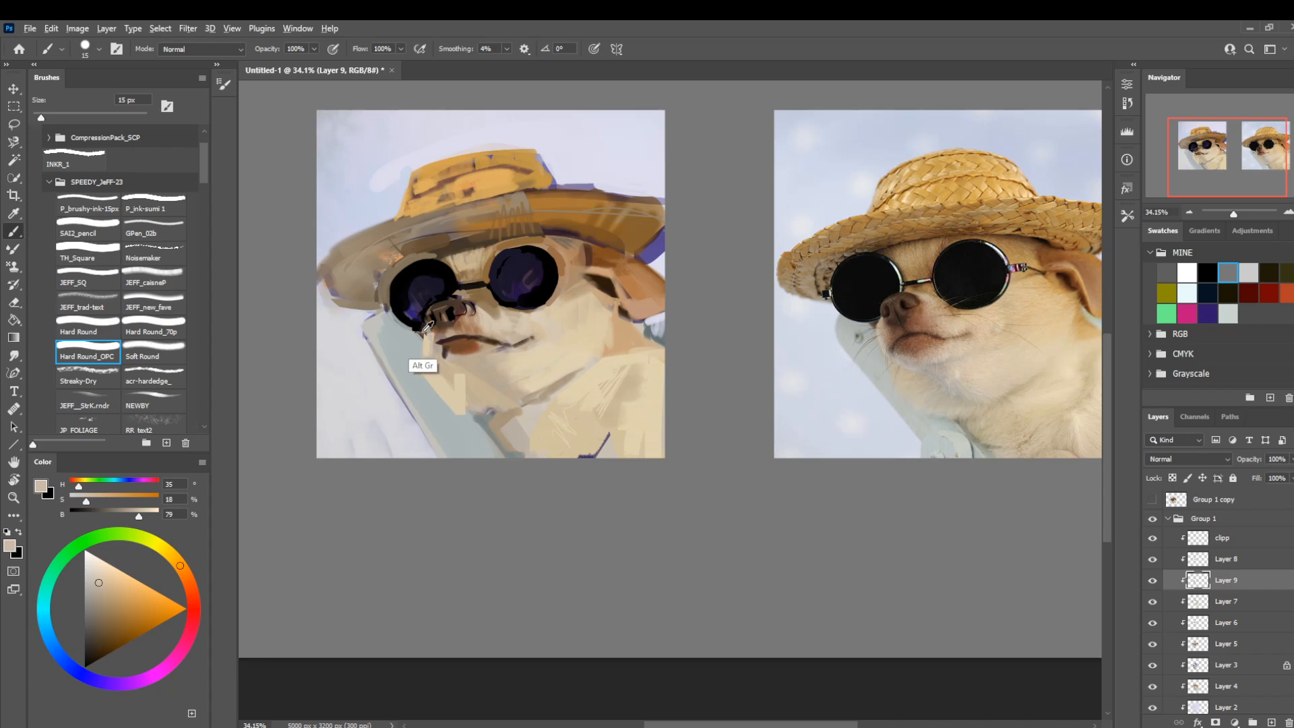
alt+click(425, 332)
key(bracketleft)
key(bracketleft)
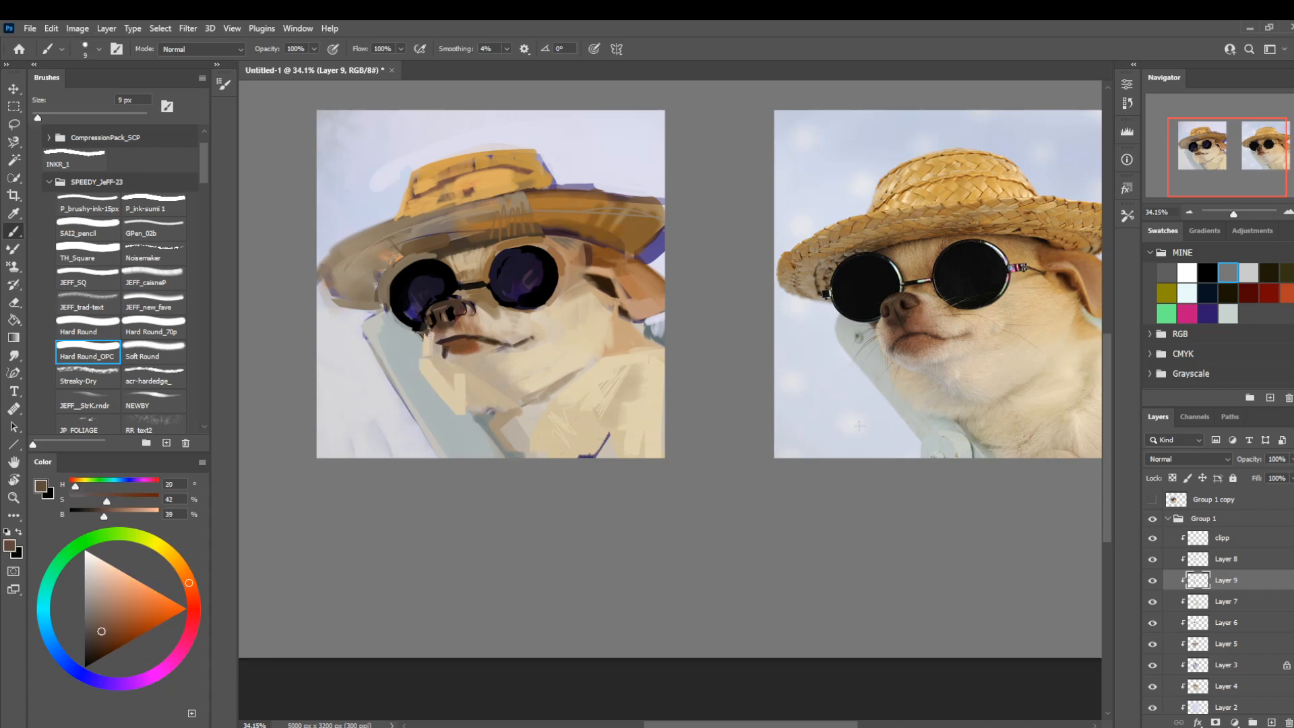
Move the muzzle patch layer above Layer 8 and merge it down into that layer.
drag(1221, 581, 1225, 560)
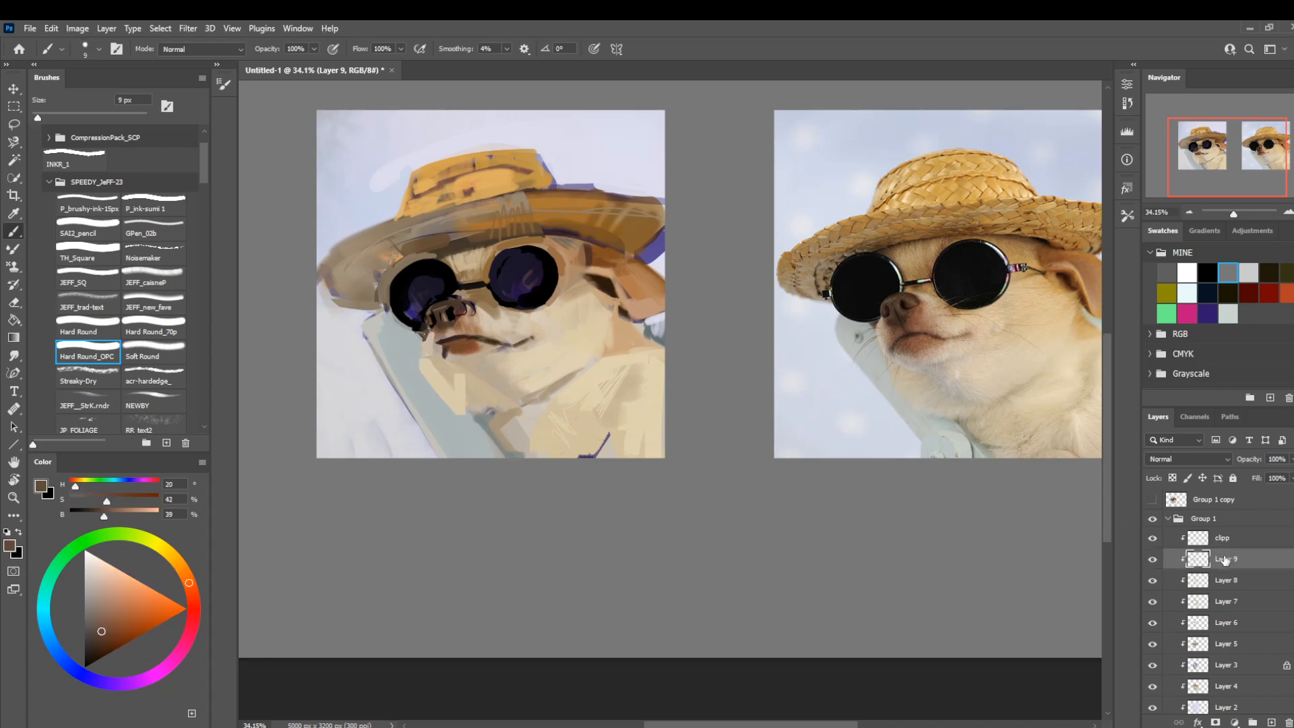
right_click(1226, 561)
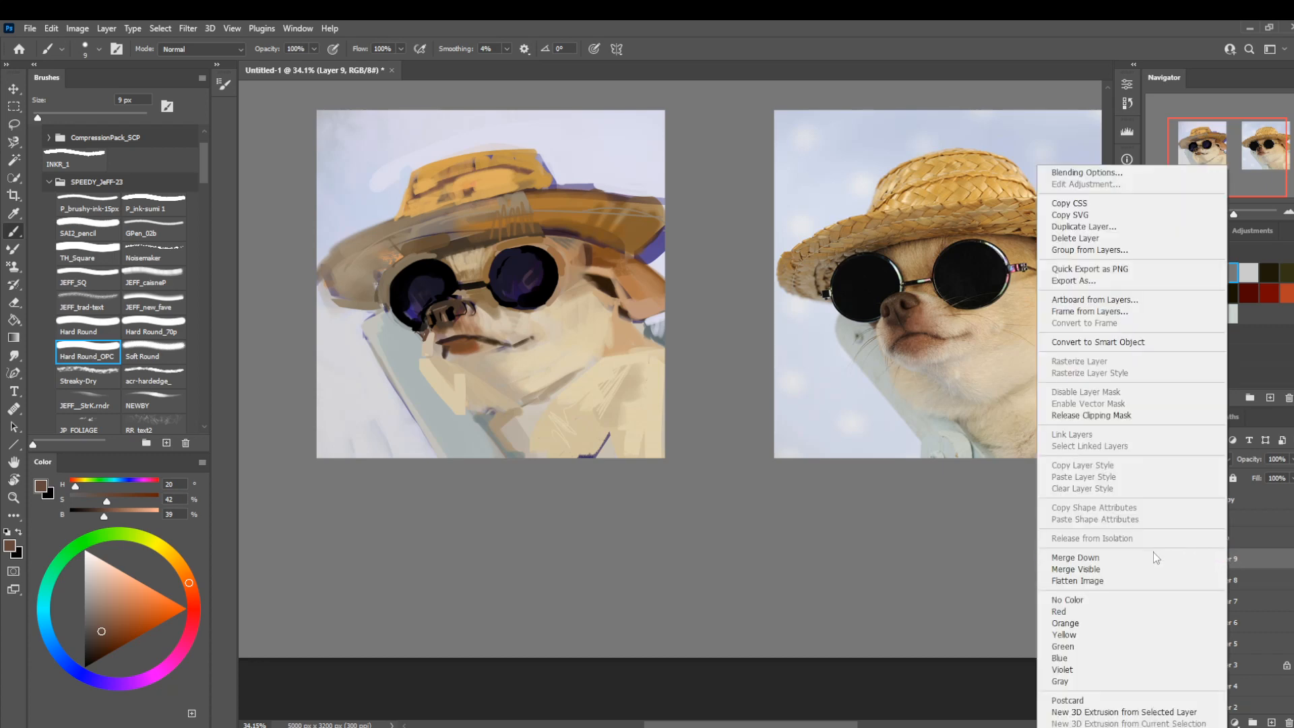
click(1156, 558)
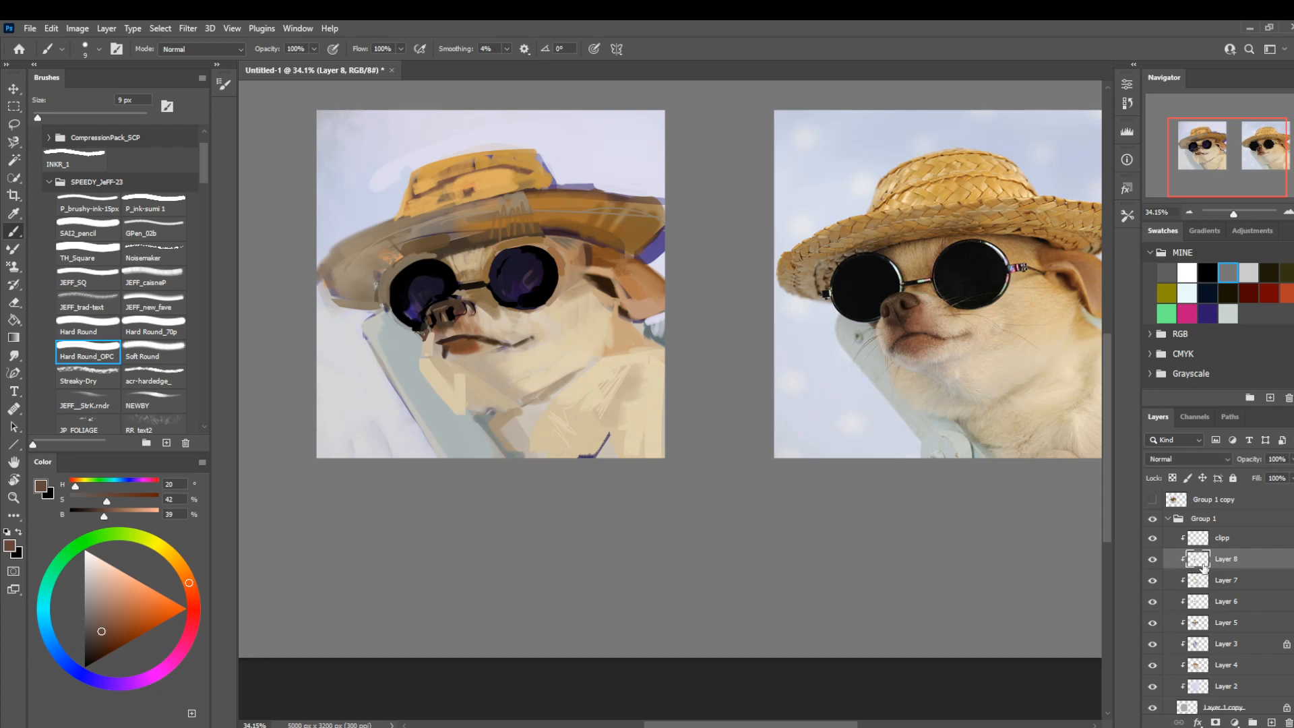
Darken the rim of the larger lens in black with a 40 px brush, reducing to 30 px for the smaller lens.
key(bracketright)
key(bracketright)
key(bracketright)
key(bracketright)
key(bracketright)
key(bracketright)
key(bracketright)
alt+click(549, 285)
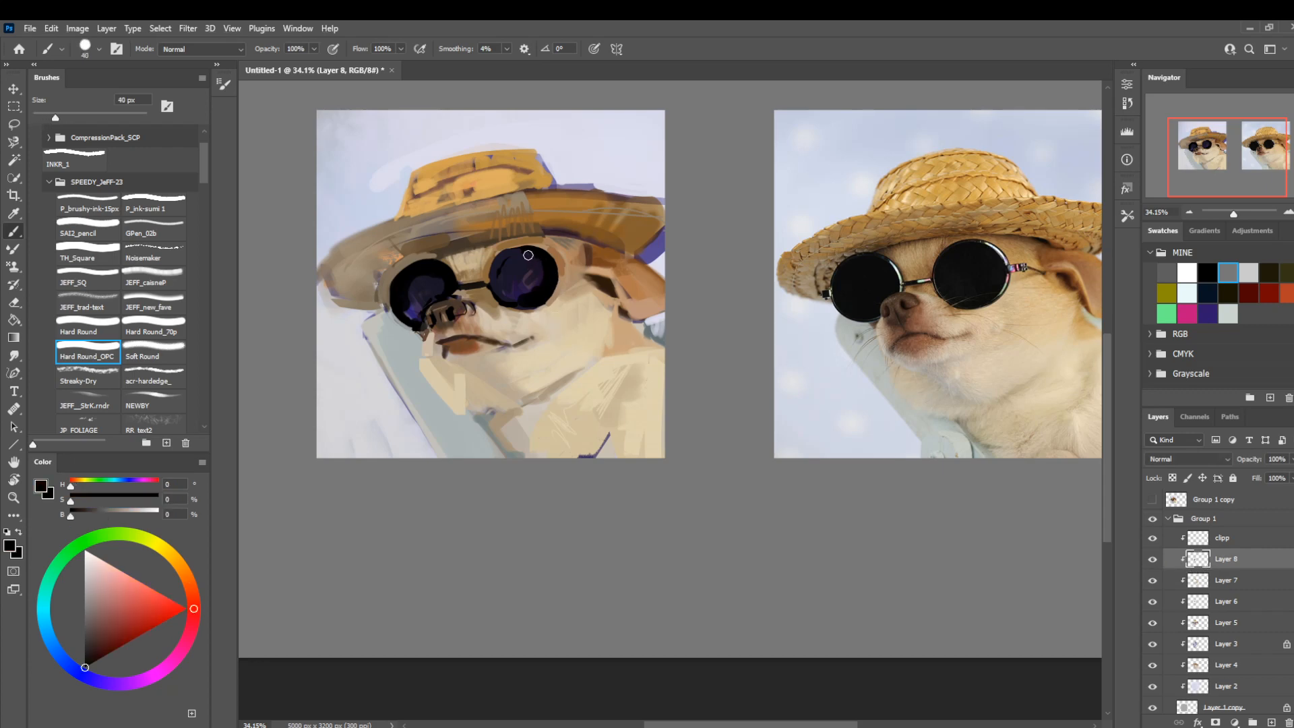
mouse_move(535, 254)
mouse_down()
mouse_move(508, 254)
mouse_move(496, 295)
mouse_up()
key(bracketleft)
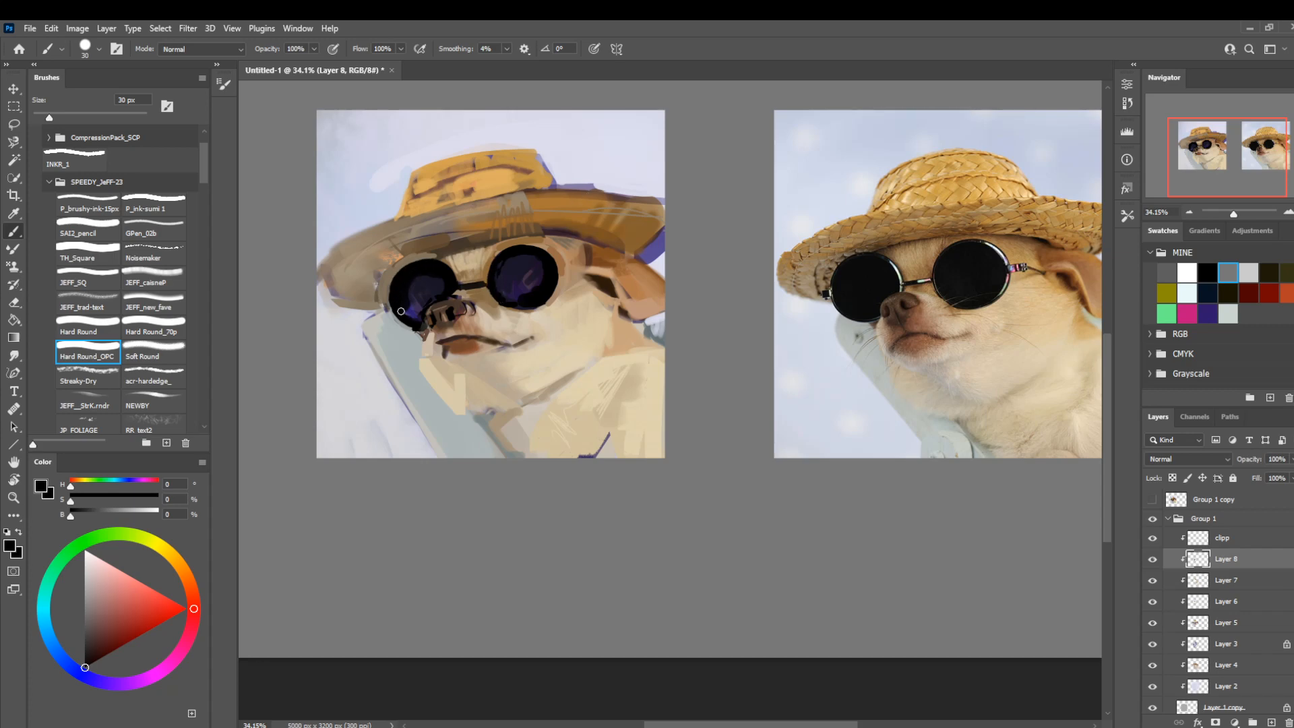
Refine the muzzle edge below the smaller lens with grey (H 180, S 5, B 71) and dark brown (H 20, S 42, B 39), reducing the brush to 10 px.
alt+click(406, 369)
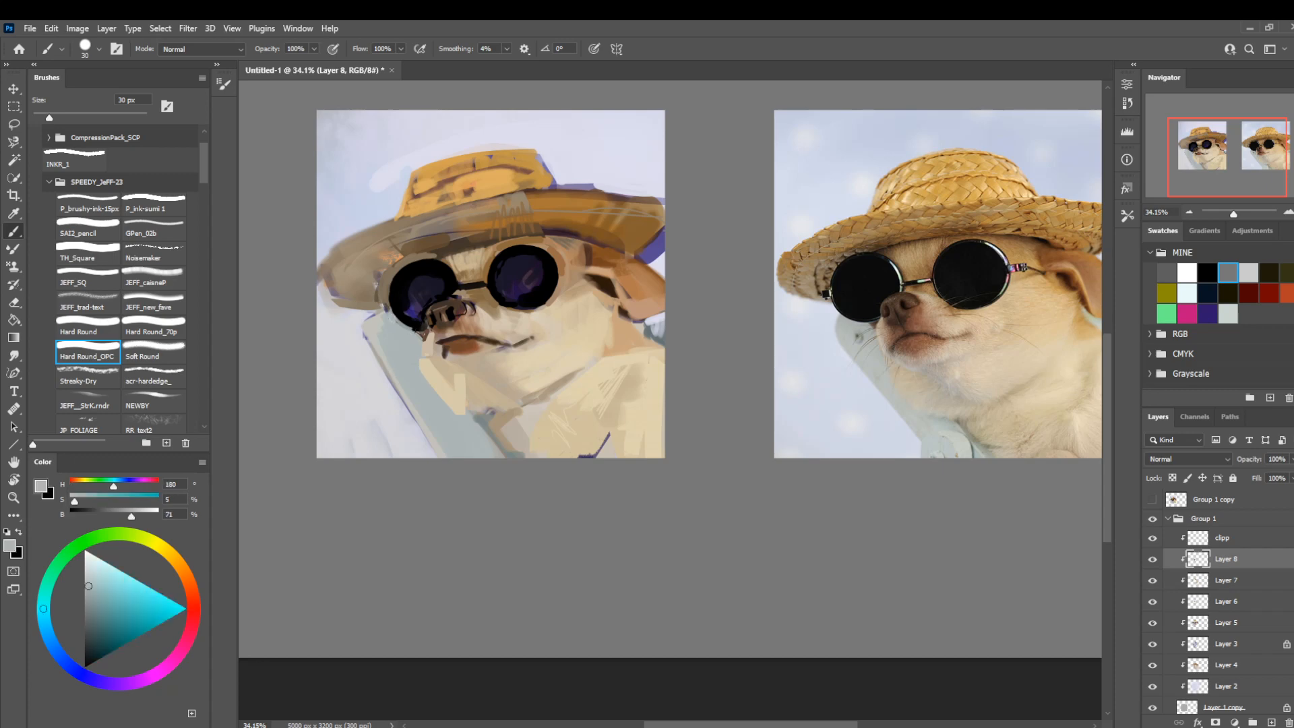
alt+click(419, 332)
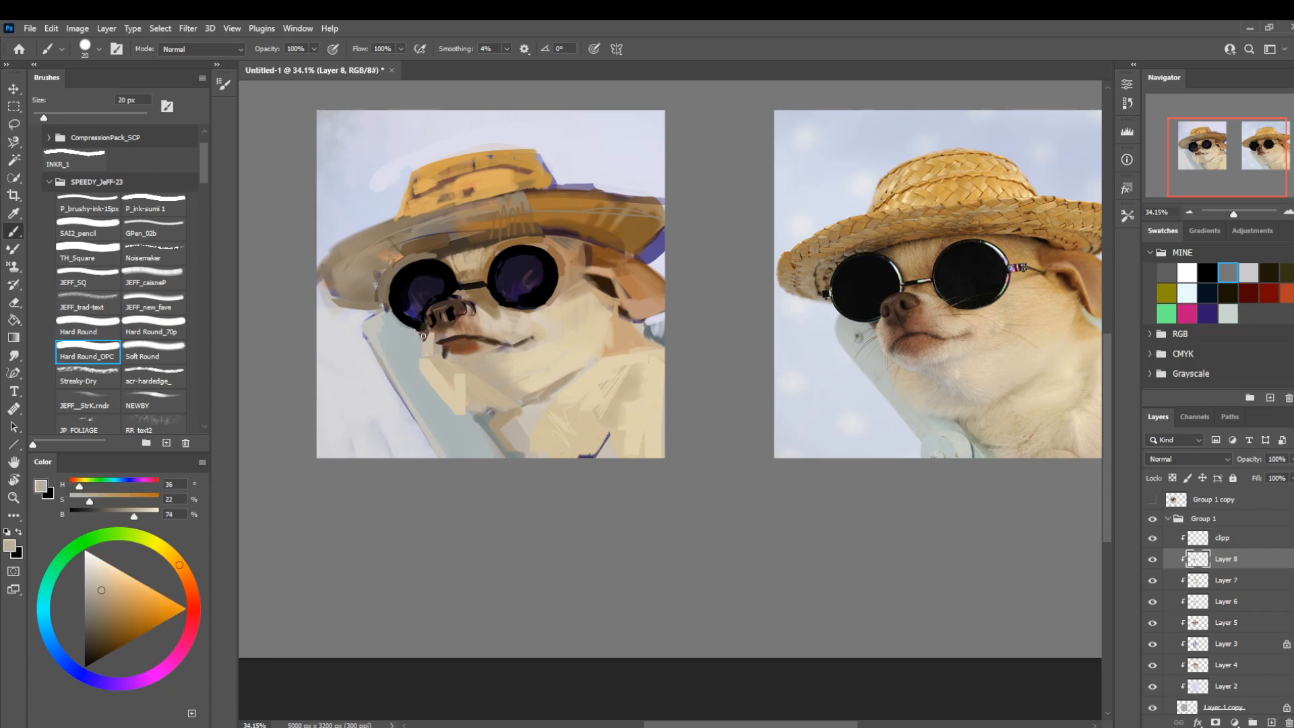
key(bracketleft)
key(bracketleft)
alt+click(426, 330)
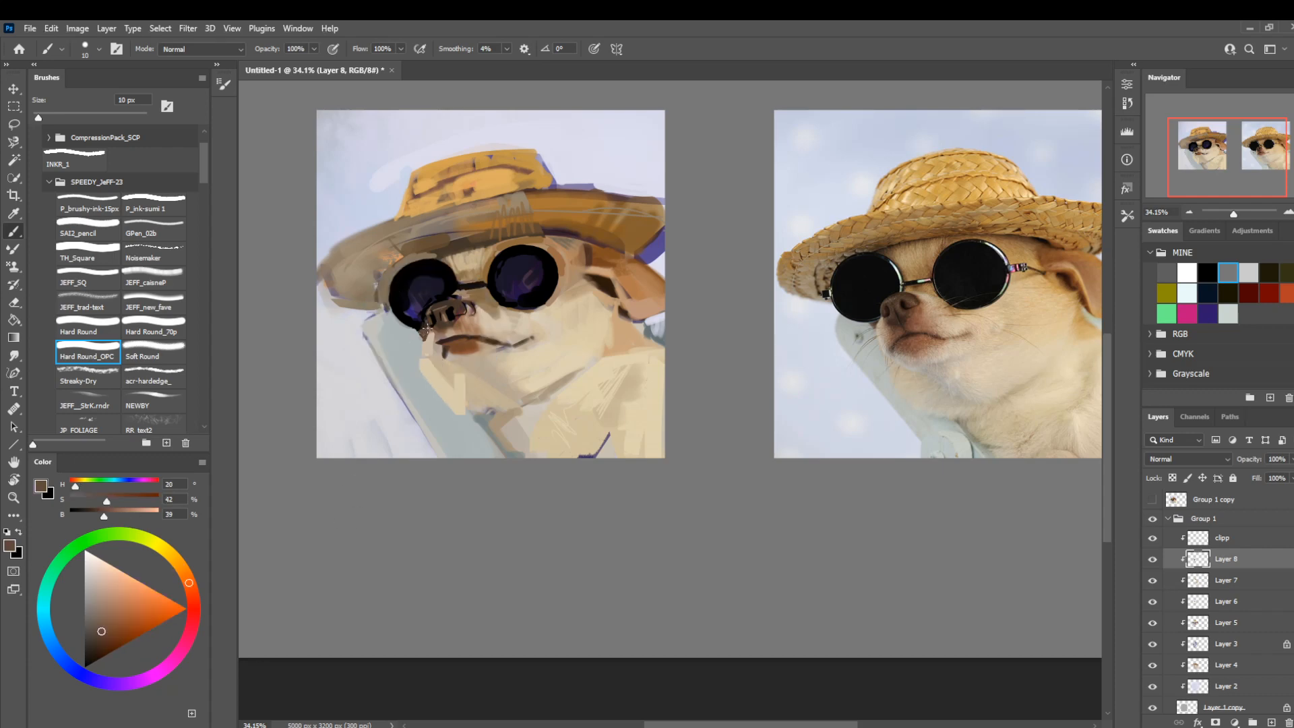
Trim the outer edge of the chin and neck against the chair with grey (H 180, S 5, B 71) at 30 px.
alt+click(406, 370)
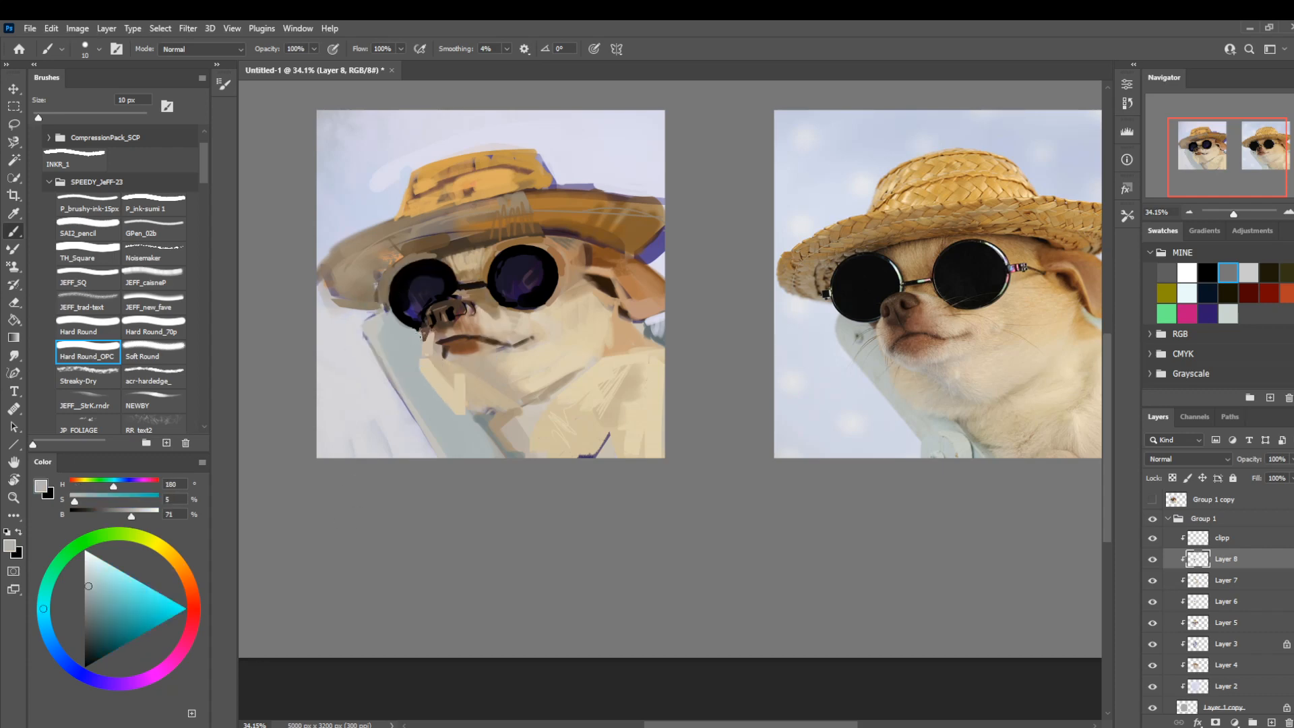
key(bracketright)
key(bracketright)
drag(421, 368, 474, 434)
Repaint the chin with the Hard Round brush at 50 to 45 px in cream (H 41, S 21, B 85) and grey-beige (H 35, S 17, B 71).
alt+click(461, 391)
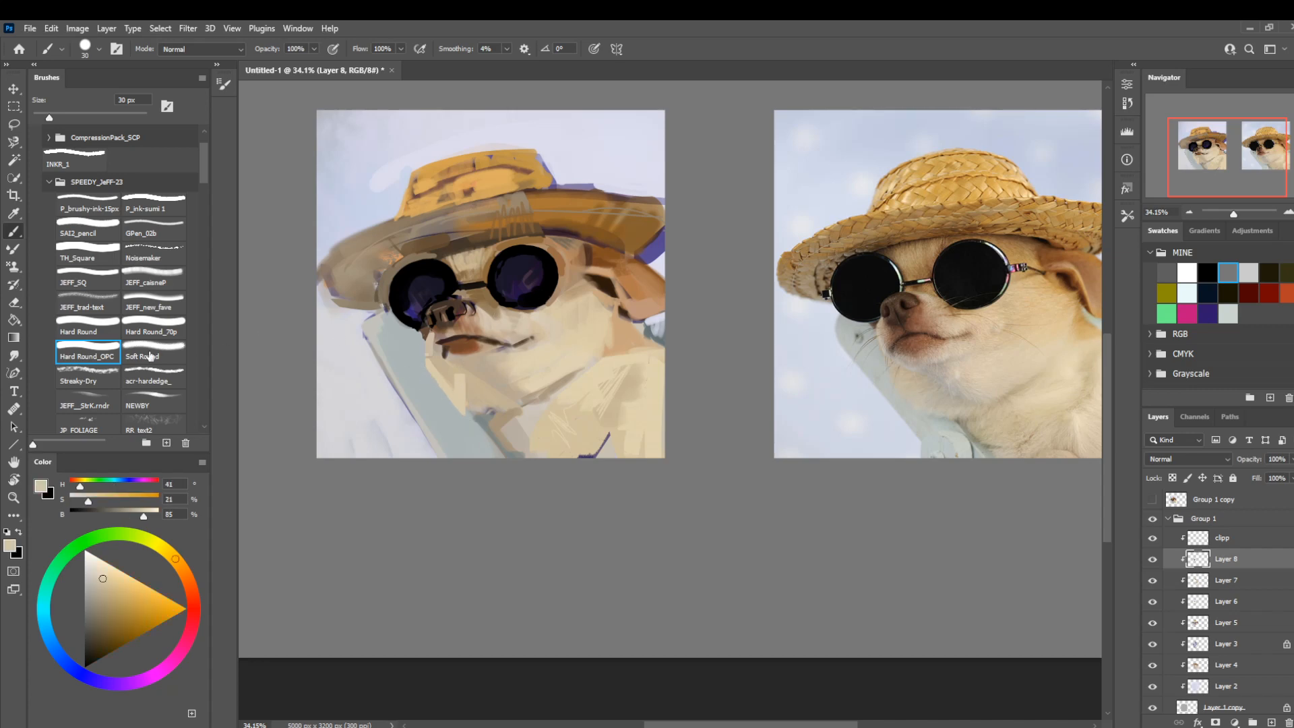
click(87, 331)
drag(440, 363, 460, 373)
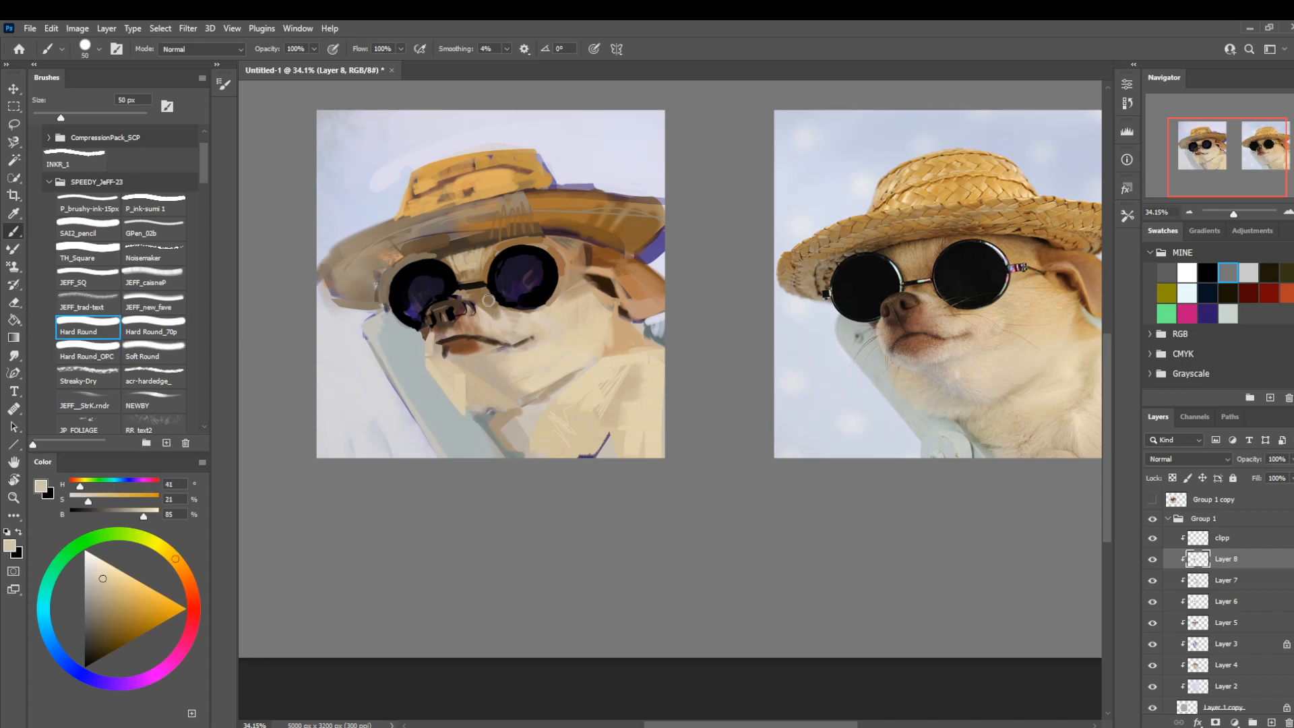
key(bracketleft)
alt+click(480, 371)
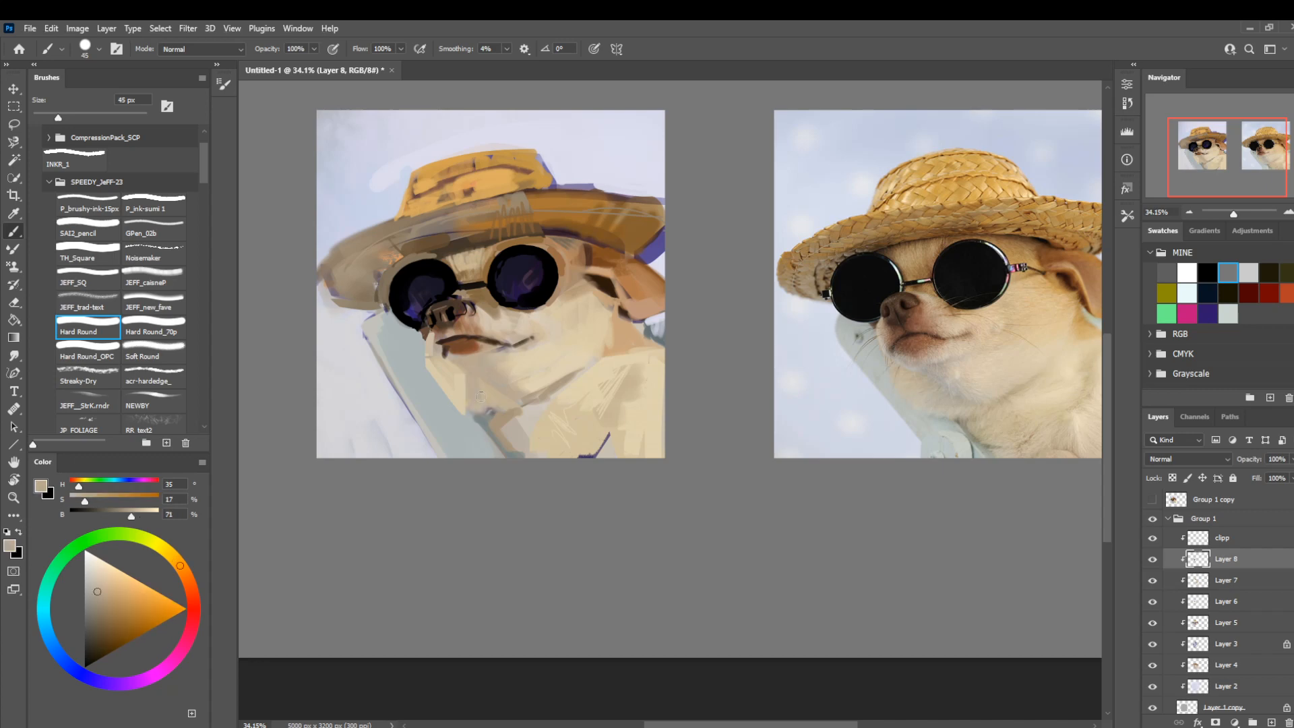
Hatch short cream fur strokes (H 41, S 21, B 86) below the mouth with a 15 px brush.
alt+click(536, 408)
key(bracketleft)
key(bracketleft)
key(bracketleft)
key(bracketleft)
key(bracketleft)
key(bracketleft)
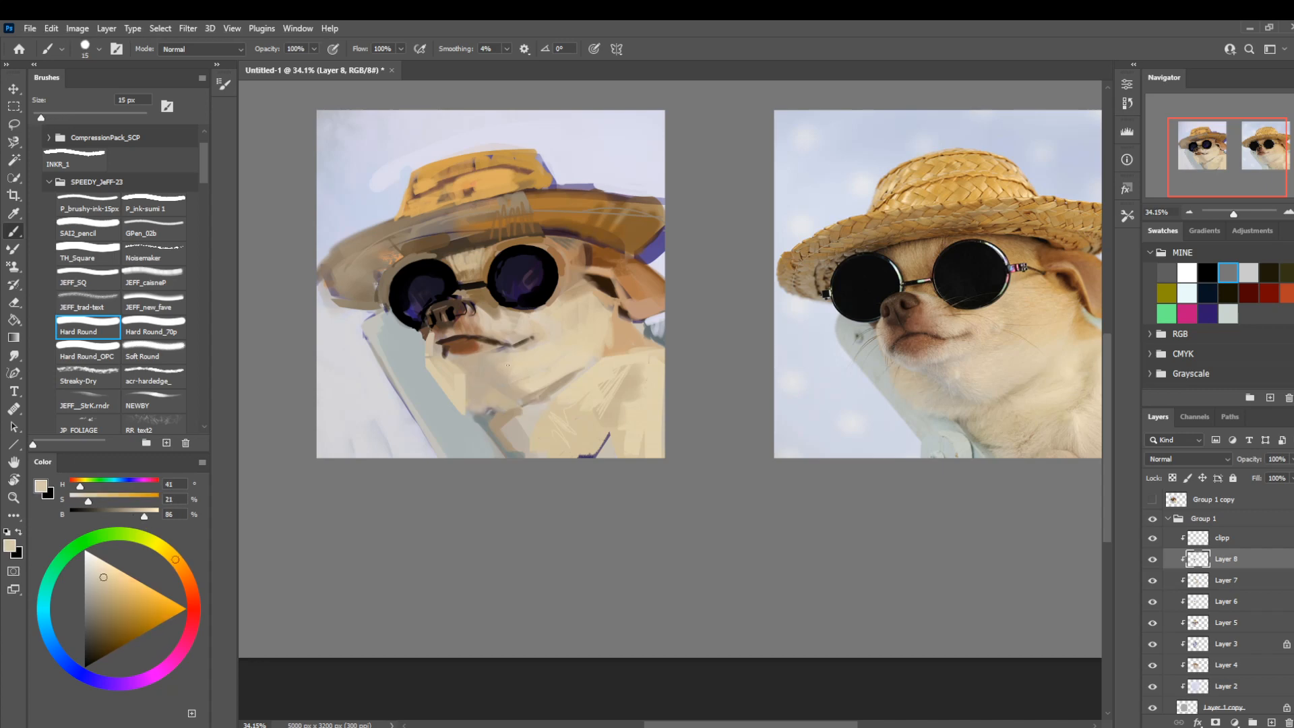
drag(502, 357, 470, 359)
Paint the throat and cheek with sampled cream and pale grey-beige (H 40, S 10, B 79) at 25 px, varying the brush size.
key(bracketright)
key(bracketright)
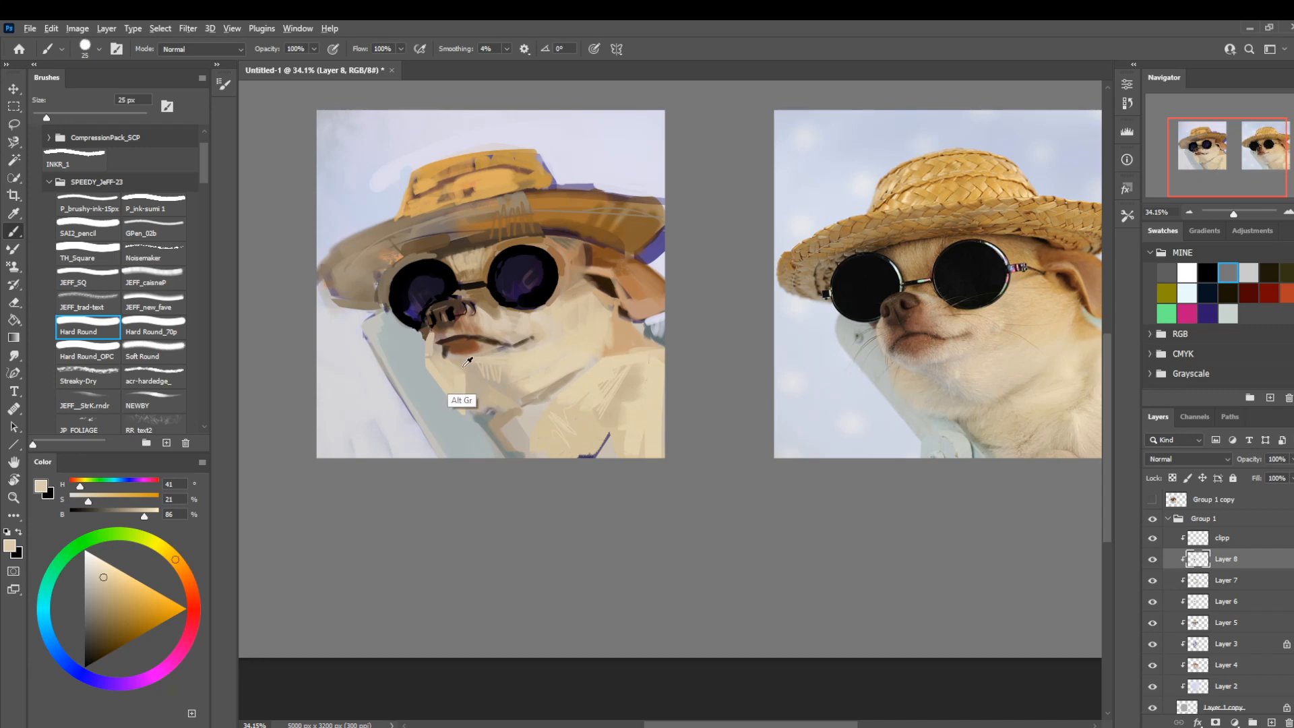
alt+click(473, 383)
alt+click(527, 420)
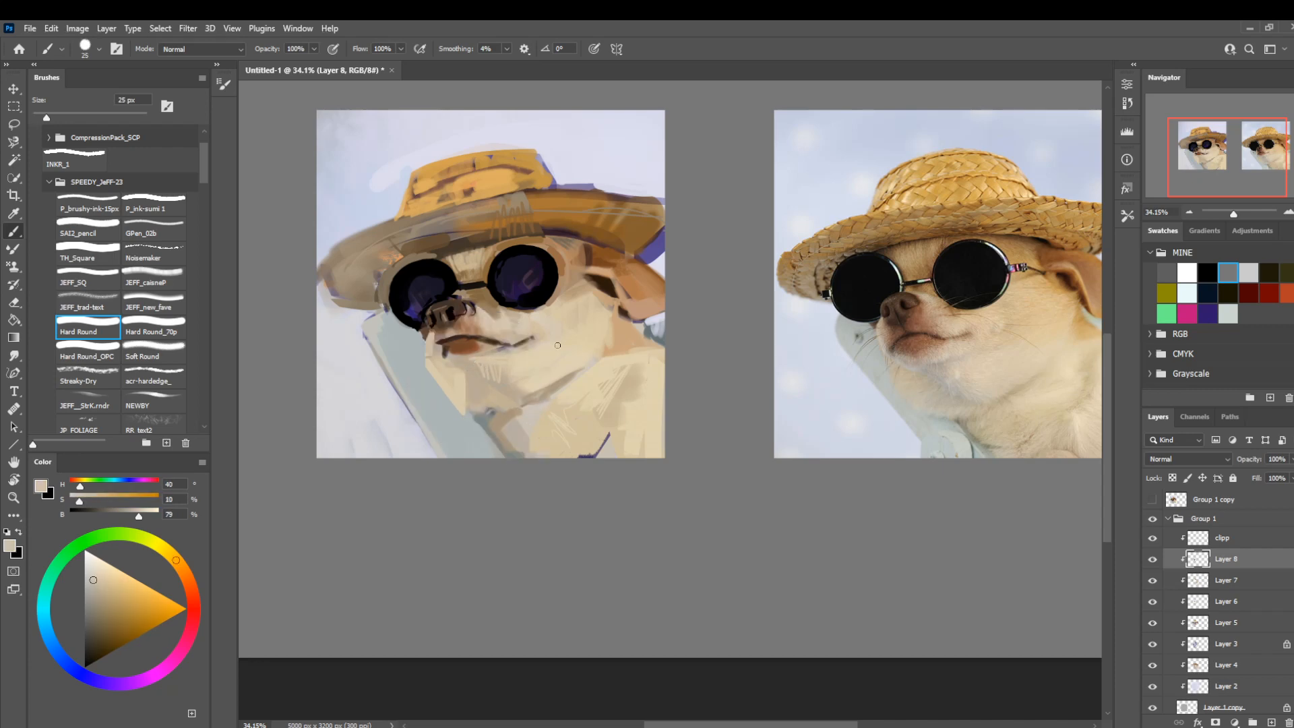
key(bracketleft)
key(bracketleft)
key(bracketleft)
key(bracketright)
key(bracketright)
key(bracketright)
key(bracketright)
Rework the nose and upper lip with grey-beige (H 29, S 16, B 67) and brown (H 23, S 53, B 59), reducing the brush from 20 to 9 px.
alt+click(441, 344)
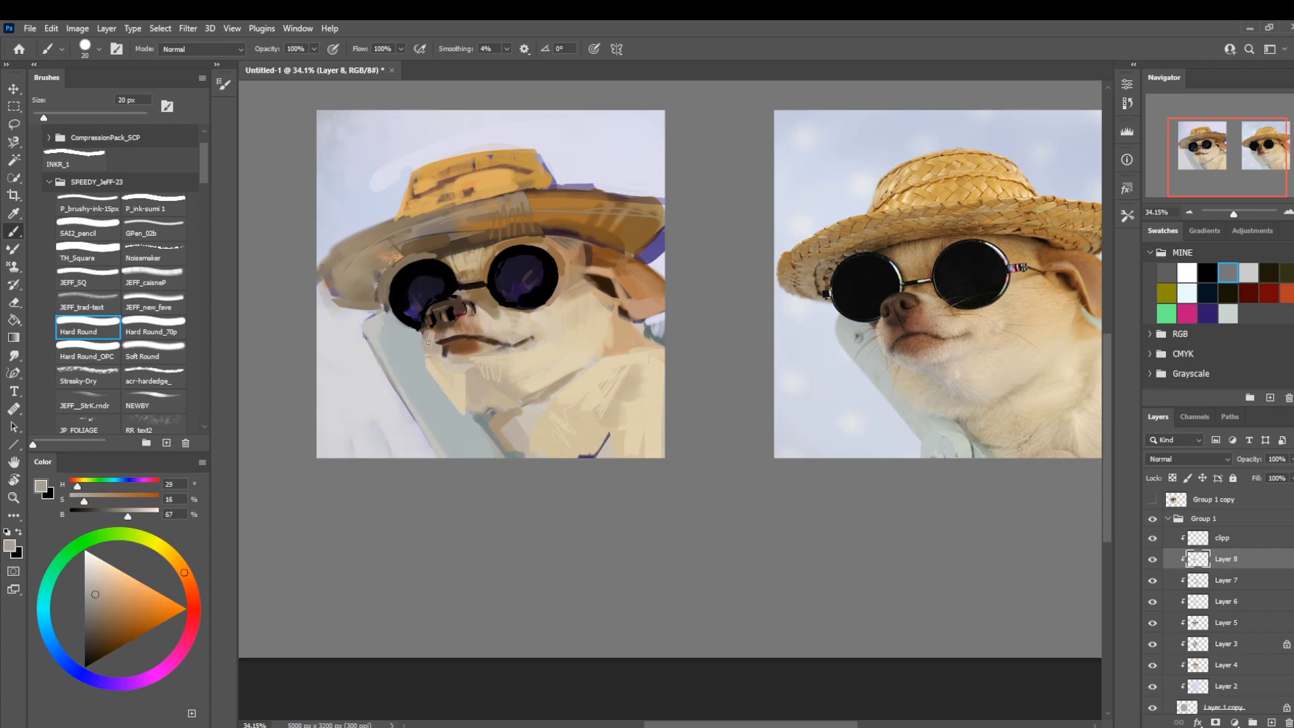
alt+click(442, 322)
alt+click(460, 326)
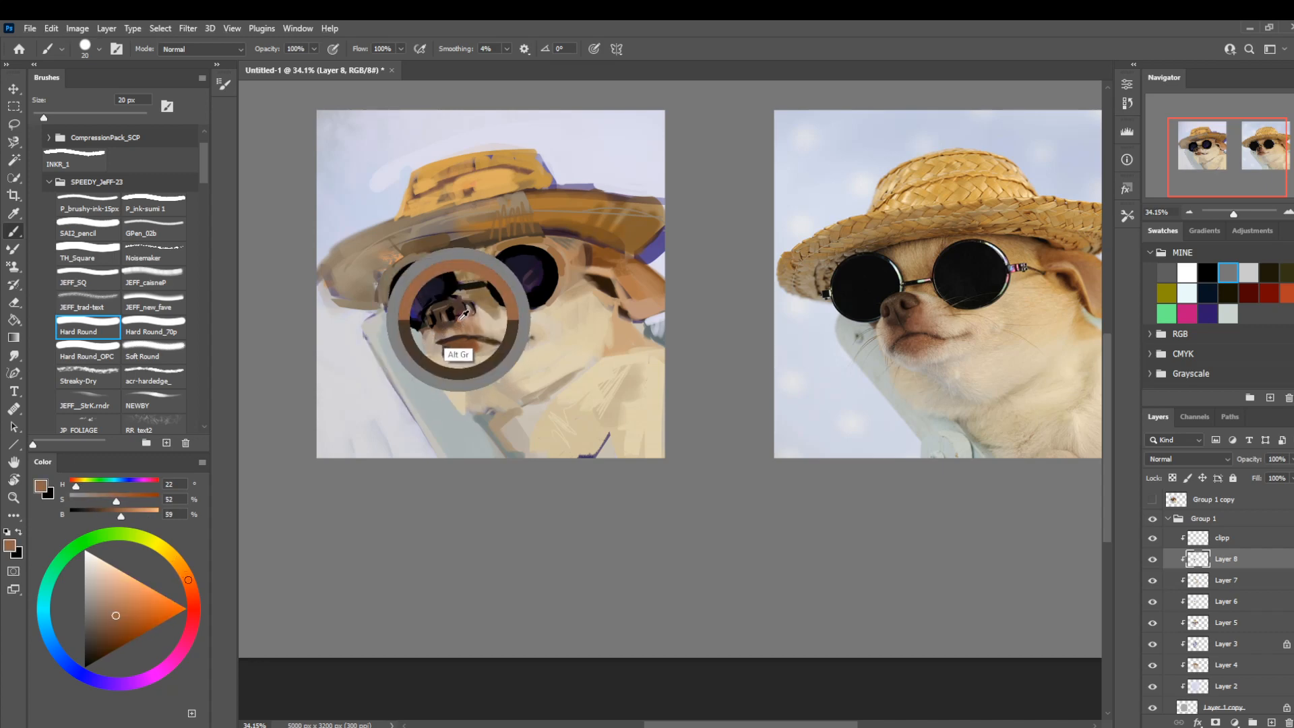
drag(434, 341, 443, 323)
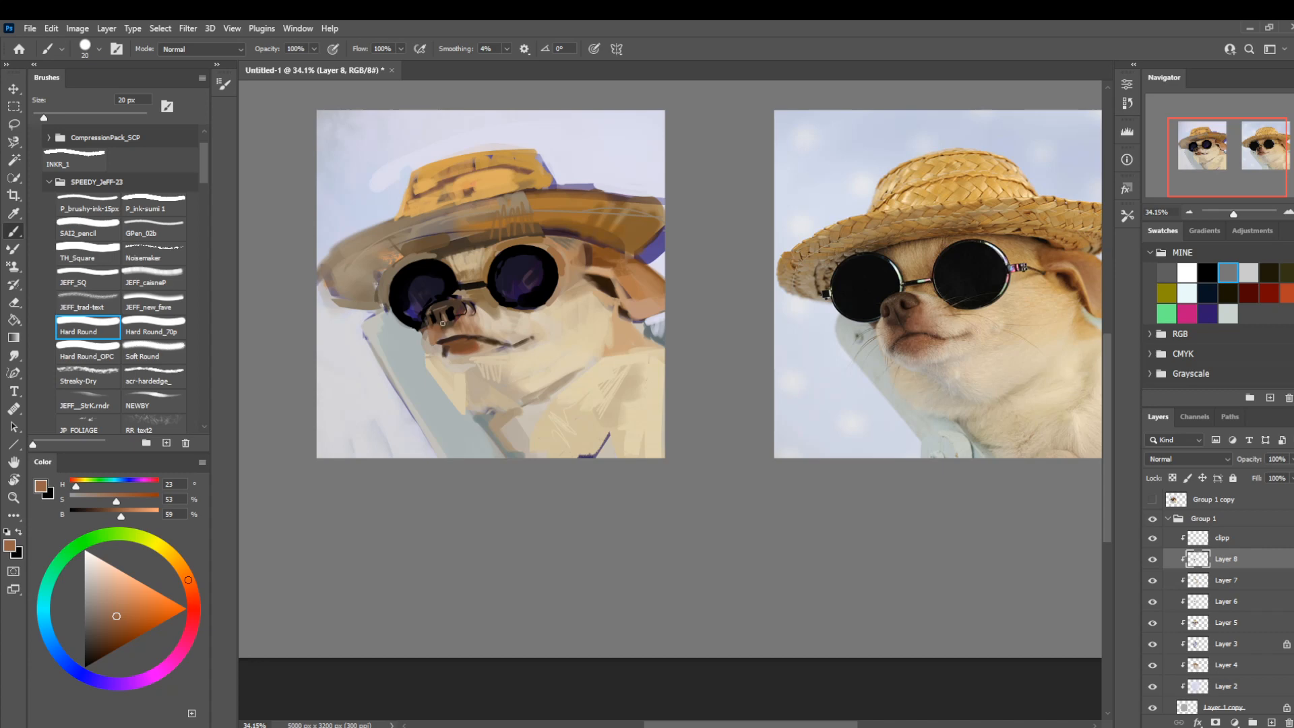
key(bracketleft)
key(bracketleft)
key(bracketleft)
Flip the canvas horizontally to compare the painting with the reference at a reduced zoom, and select the clipp layer.
key(ctrl+shift+h)
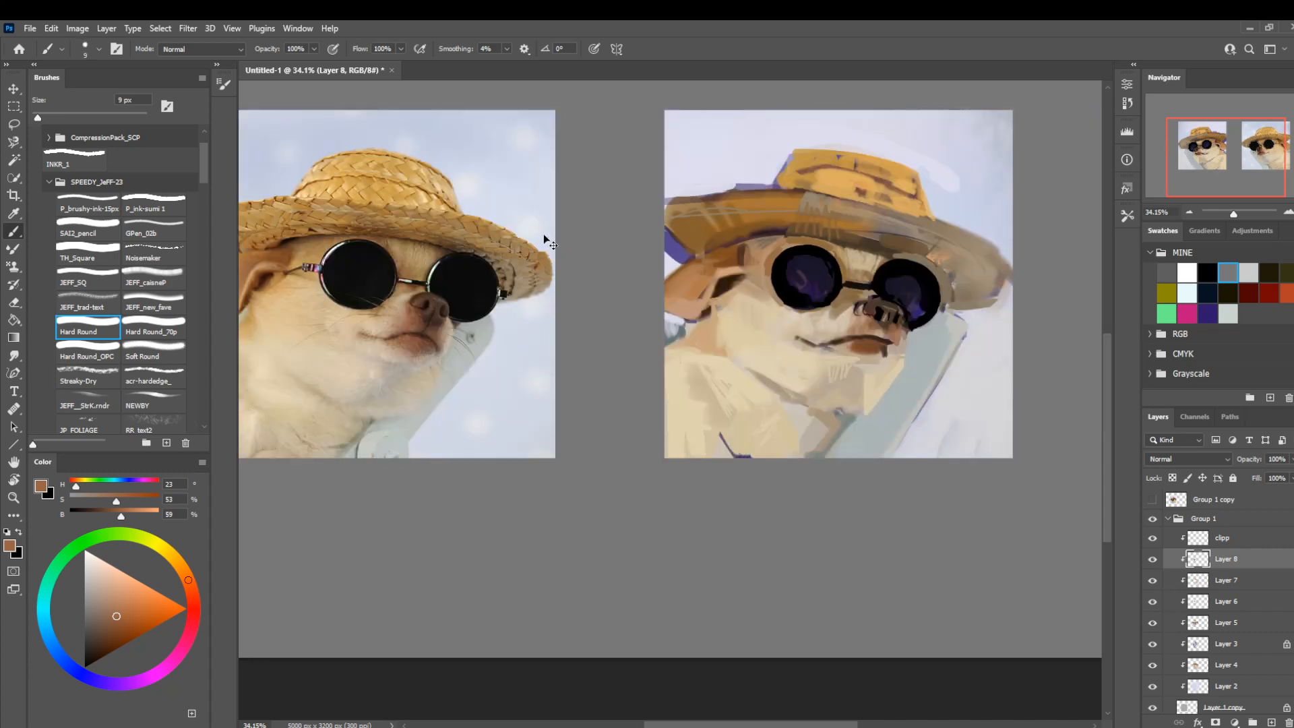
drag(573, 411, 682, 414)
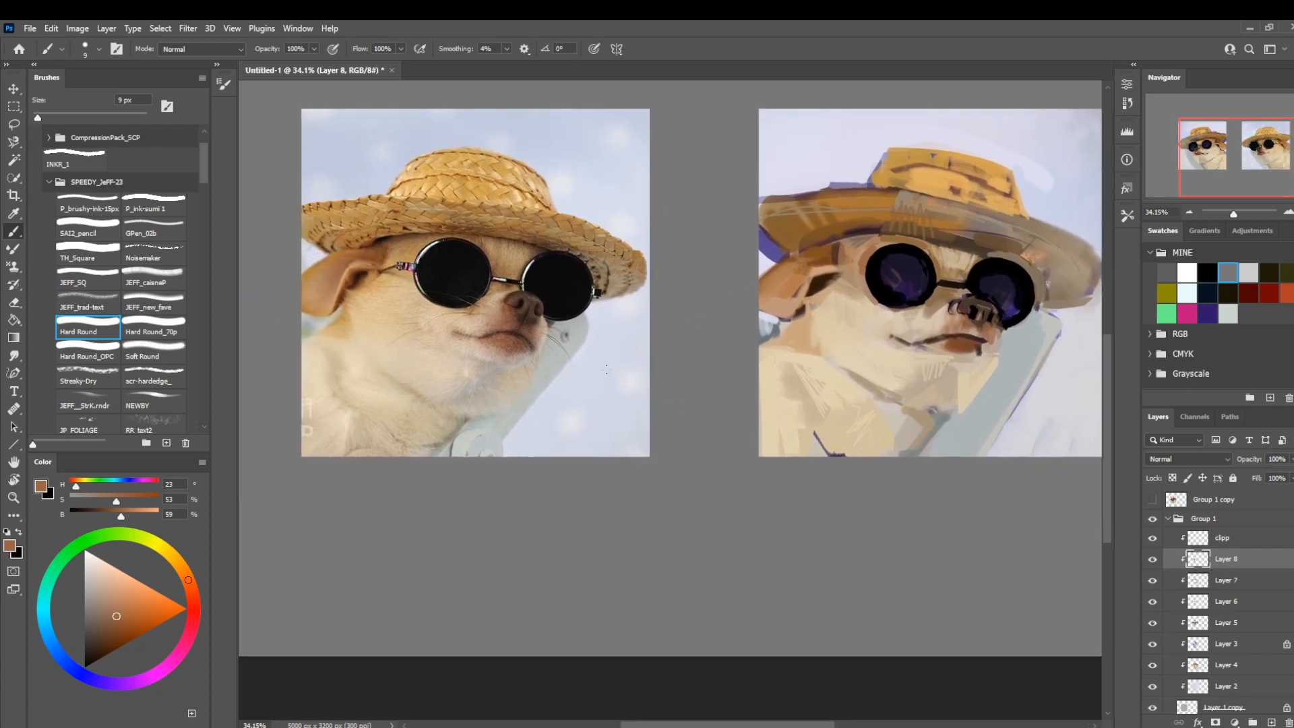
drag(628, 290, 493, 291)
drag(618, 309, 504, 285)
drag(522, 250, 569, 247)
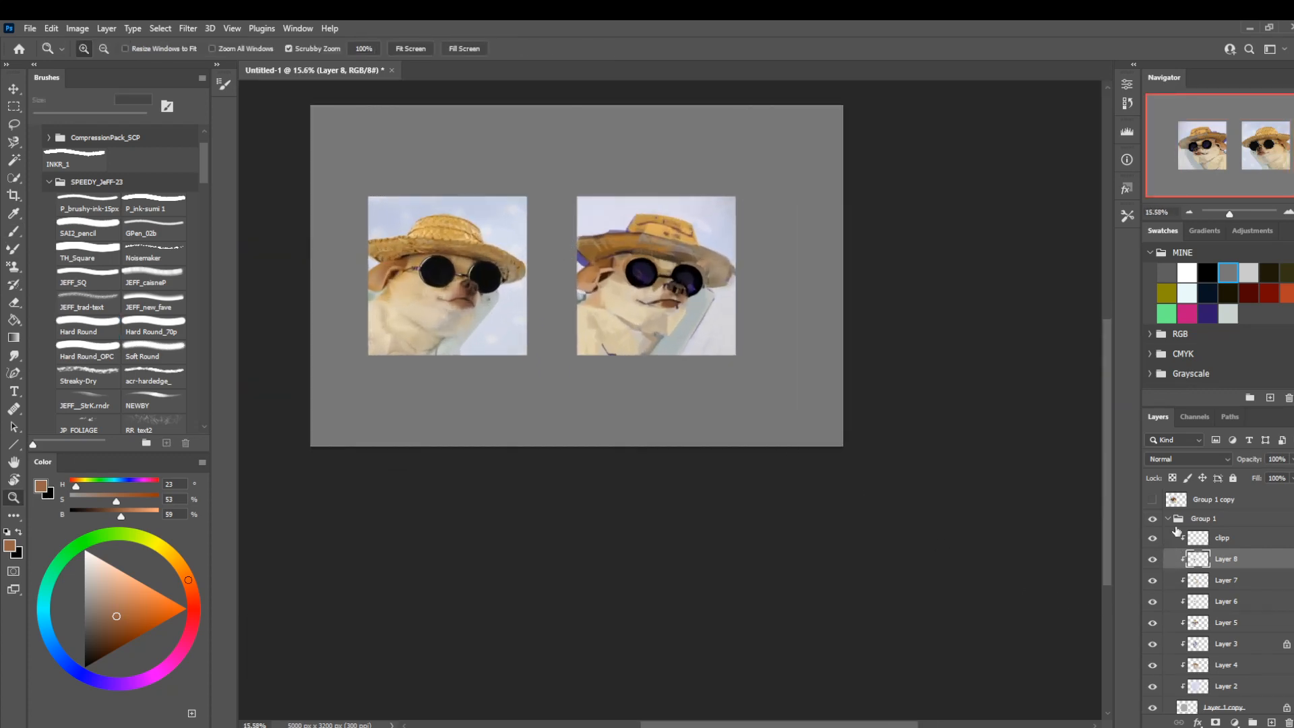
drag(334, 168, 371, 177)
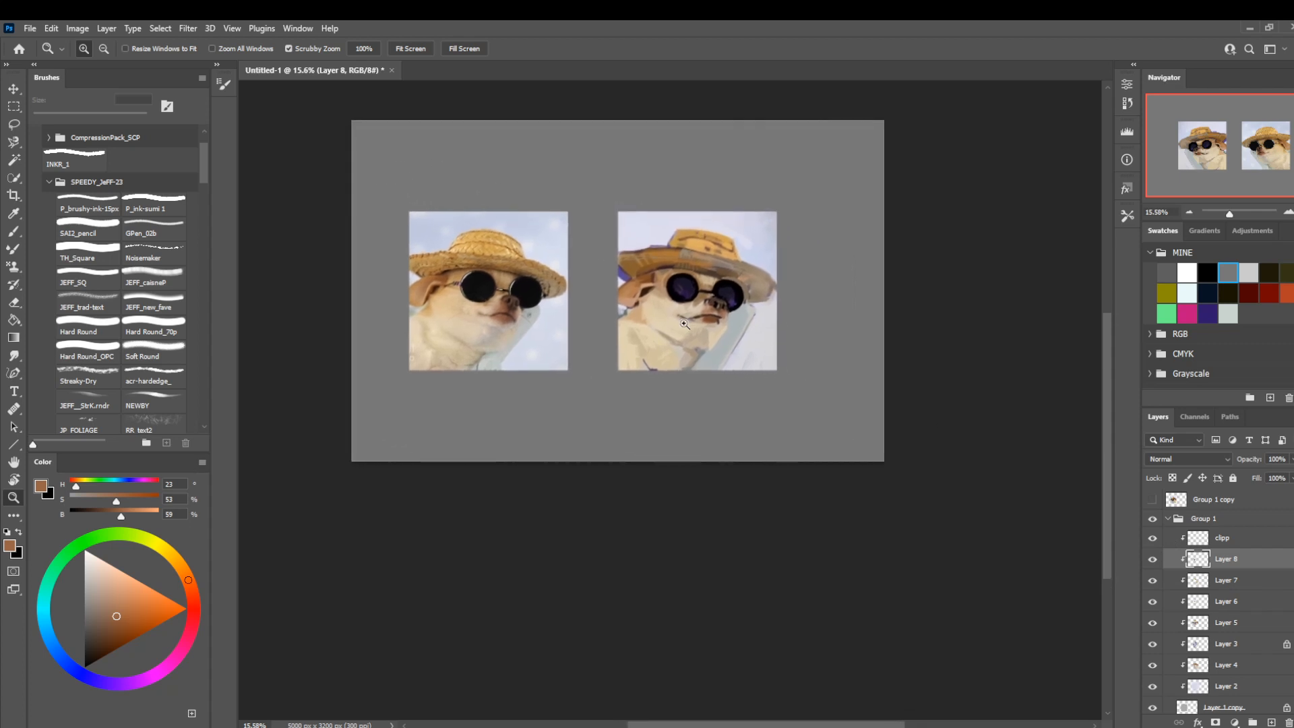
click(1190, 519)
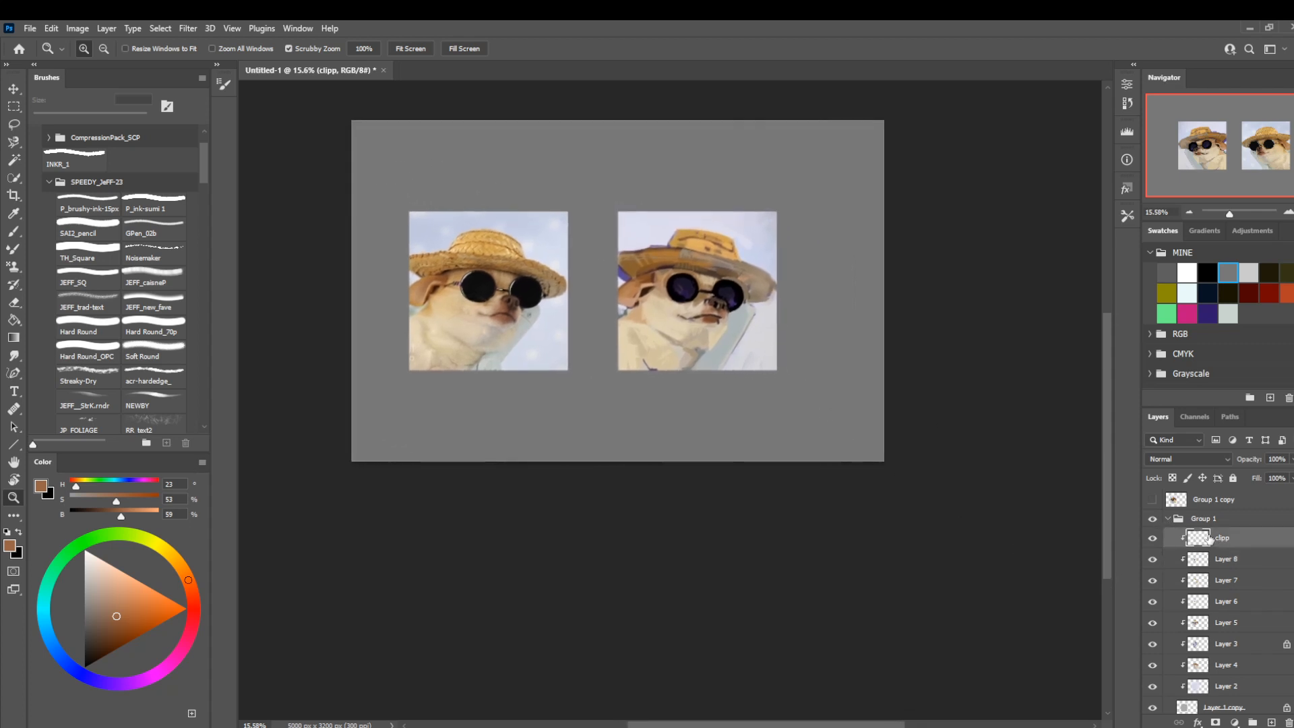
Duplicate Group 1, delete Layer 8 through Layer 2 from the copy, and hide the original group.
click(1168, 519)
key(ctrl+j)
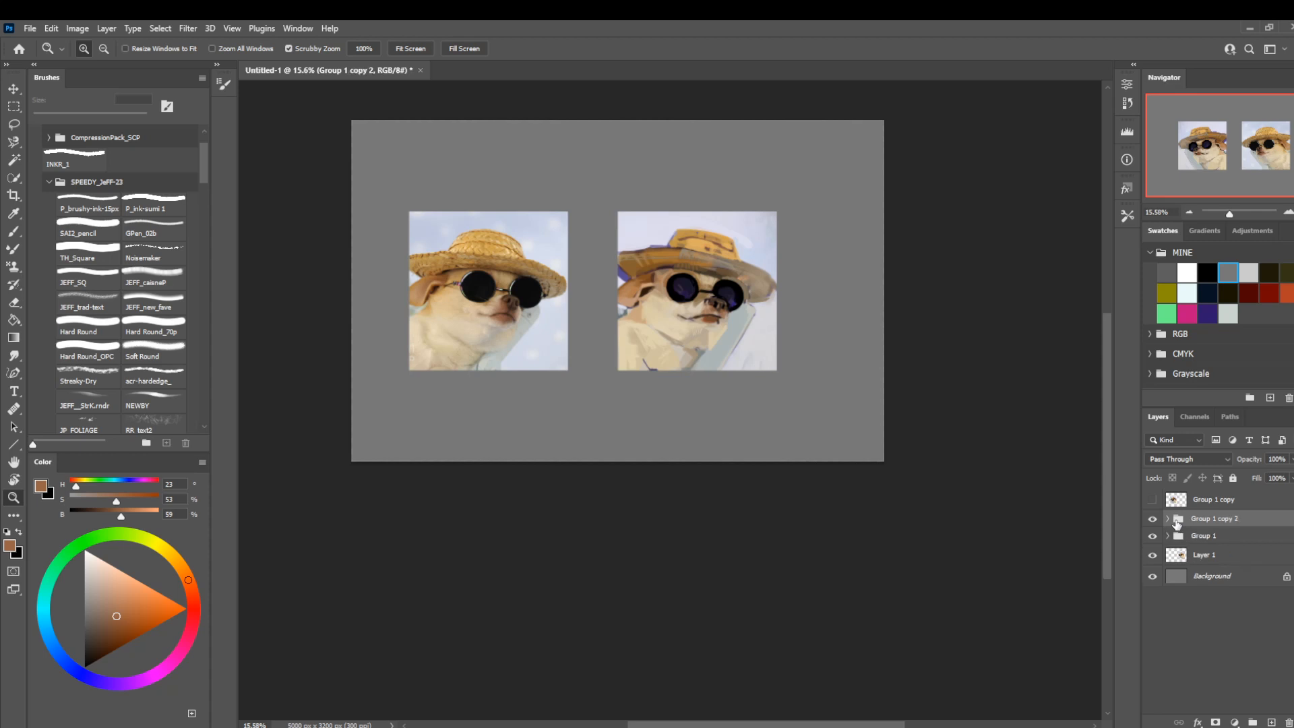
click(1168, 519)
click(1209, 539)
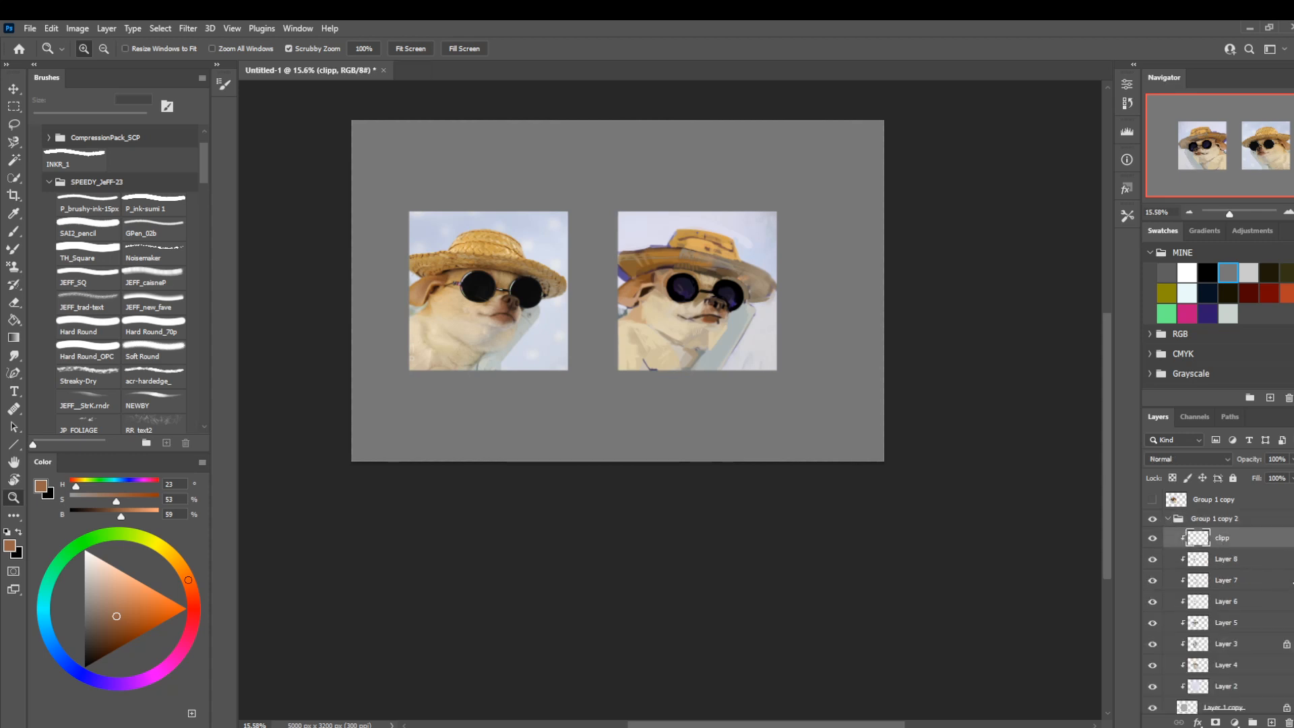
click(1216, 559)
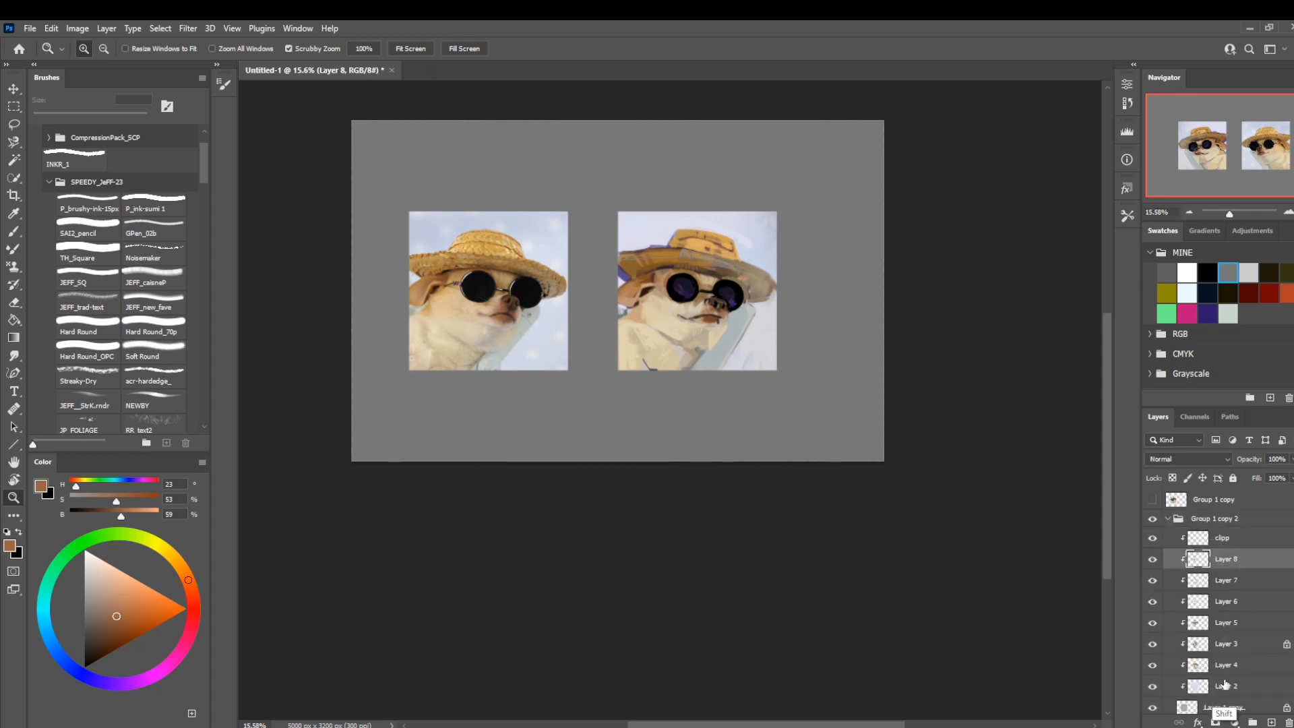
shift+click(1227, 686)
key(Delete)
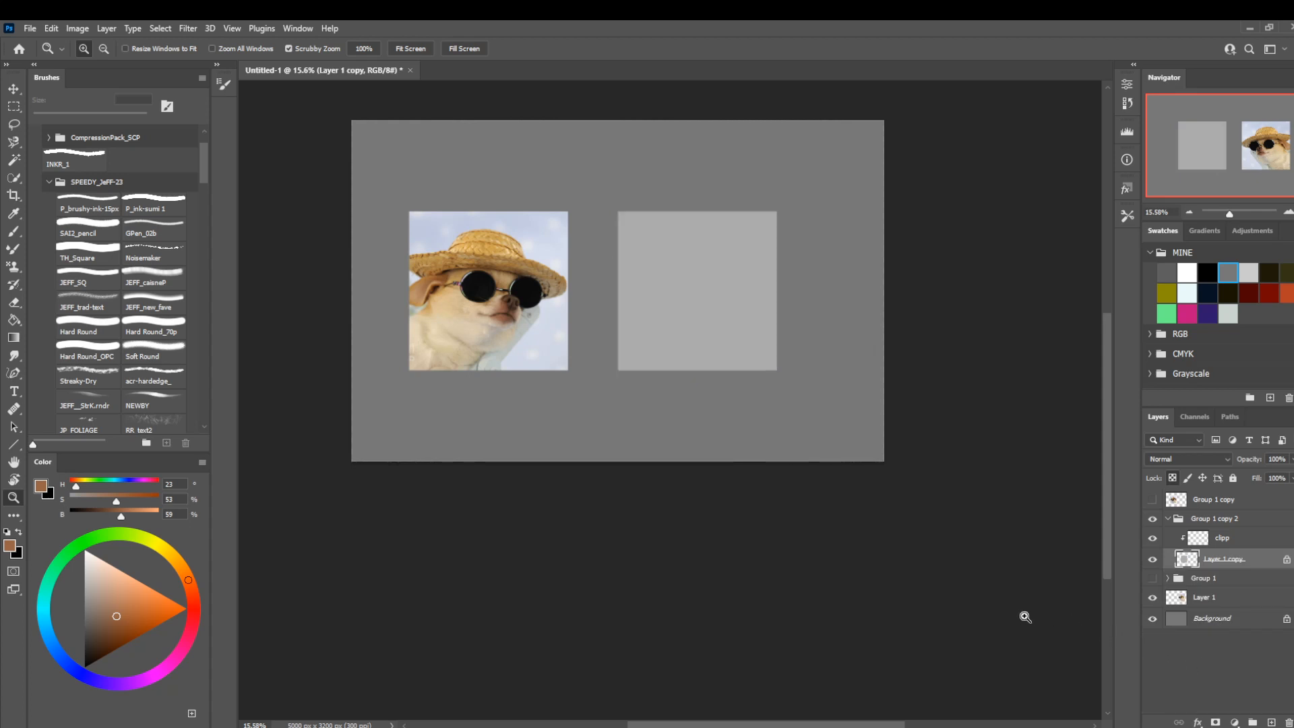
Flip the canvas back horizontally and add a new clipped layer directly above the grey base square.
key(ctrl+shift+h)
drag(798, 449, 790, 488)
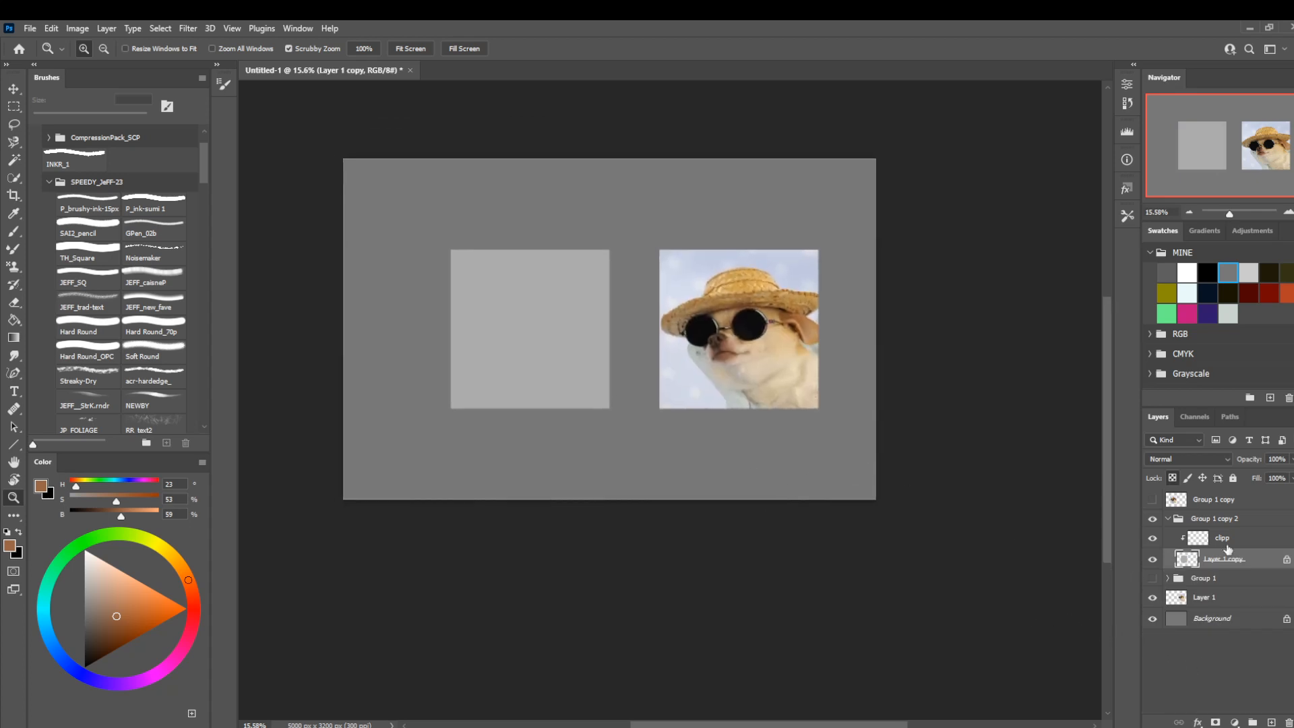
key(ctrl+shift+n)
key(Return)
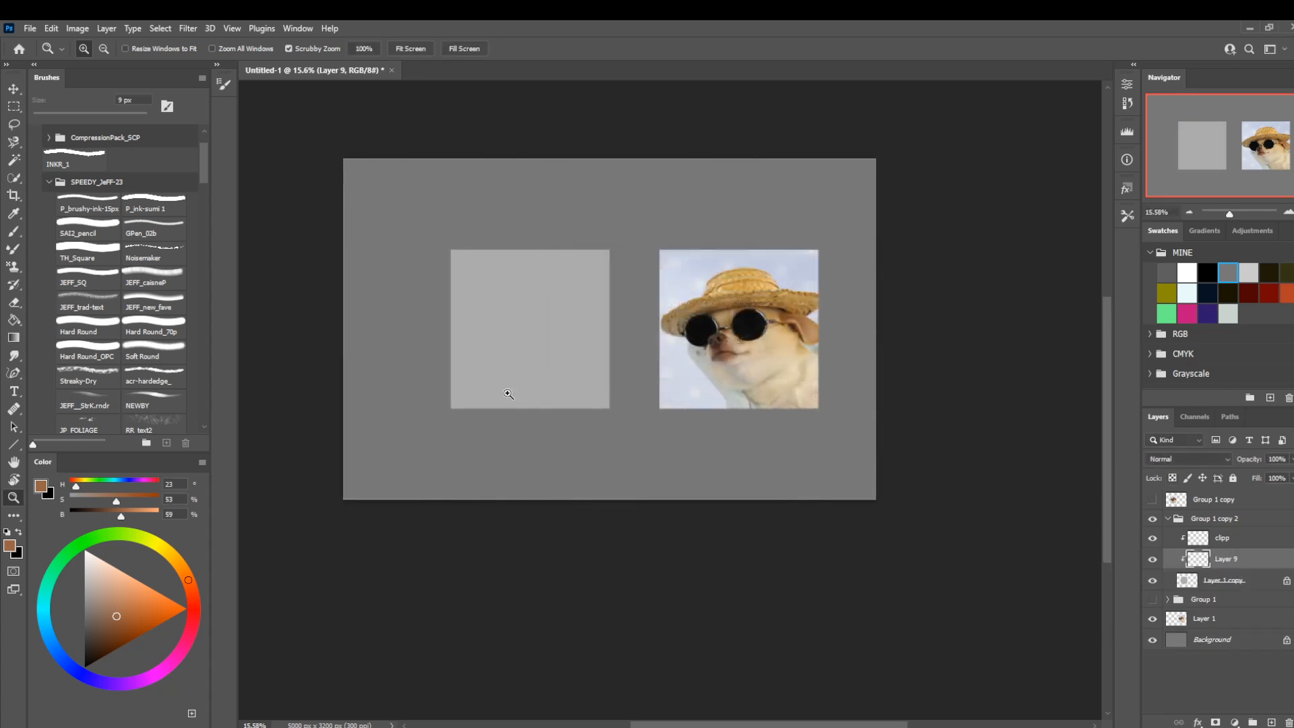
Cover the base square with pale blue sampled from the reference background using Hard Round_70p at 900 px, then reduce the brush to 200 px.
key(b)
click(155, 330)
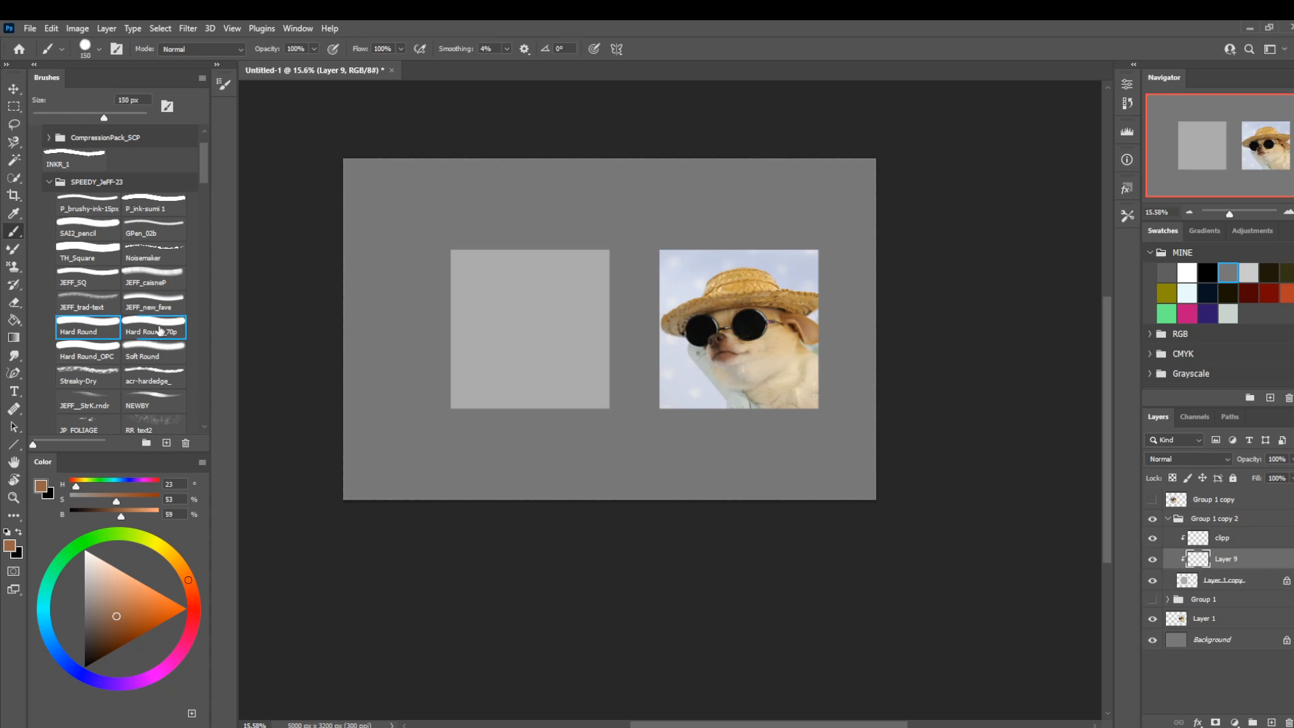
key(bracketright)
key(bracketright)
key(bracketright)
alt+click(719, 261)
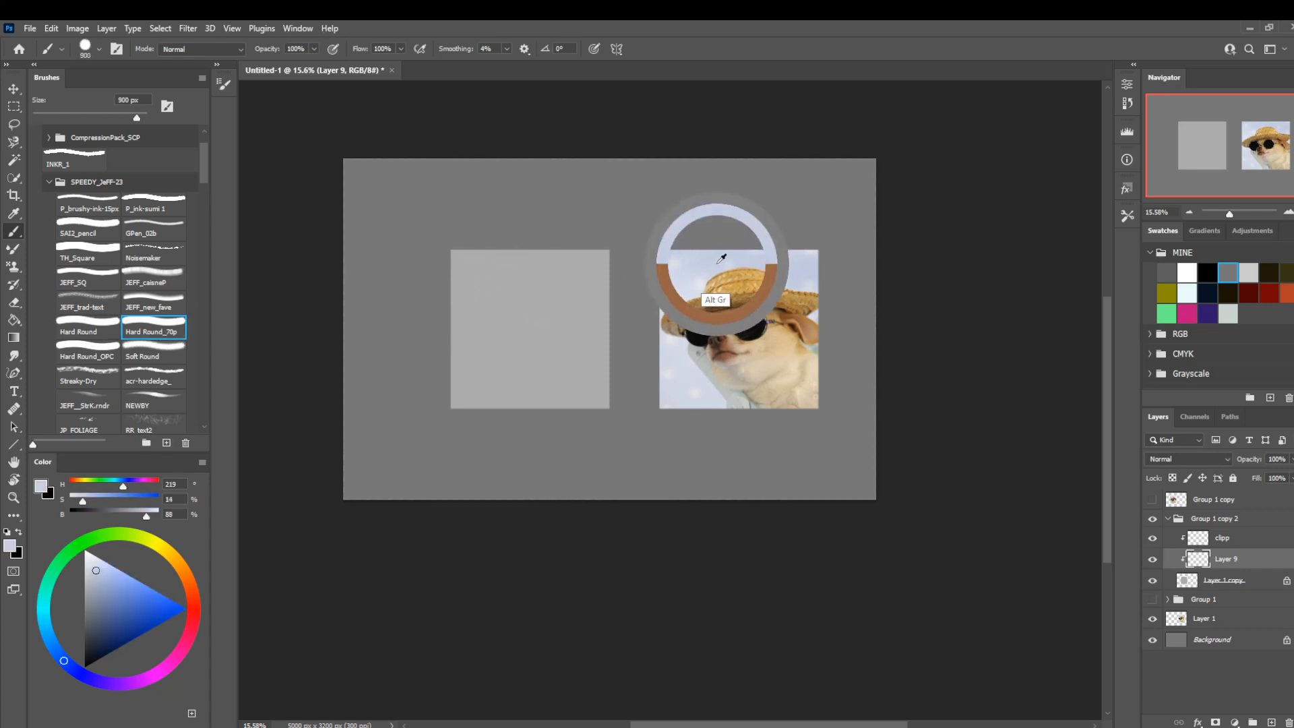
mouse_move(551, 237)
mouse_down()
mouse_move(508, 335)
mouse_move(608, 335)
mouse_move(457, 370)
mouse_move(505, 404)
mouse_move(615, 381)
mouse_up()
key(bracketleft)
key(bracketleft)
key(bracketleft)
key(bracketleft)
key(bracketleft)
key(bracketleft)
key(bracketleft)
key(bracketleft)
key(bracketleft)
key(bracketleft)
key(bracketleft)
key(bracketleft)
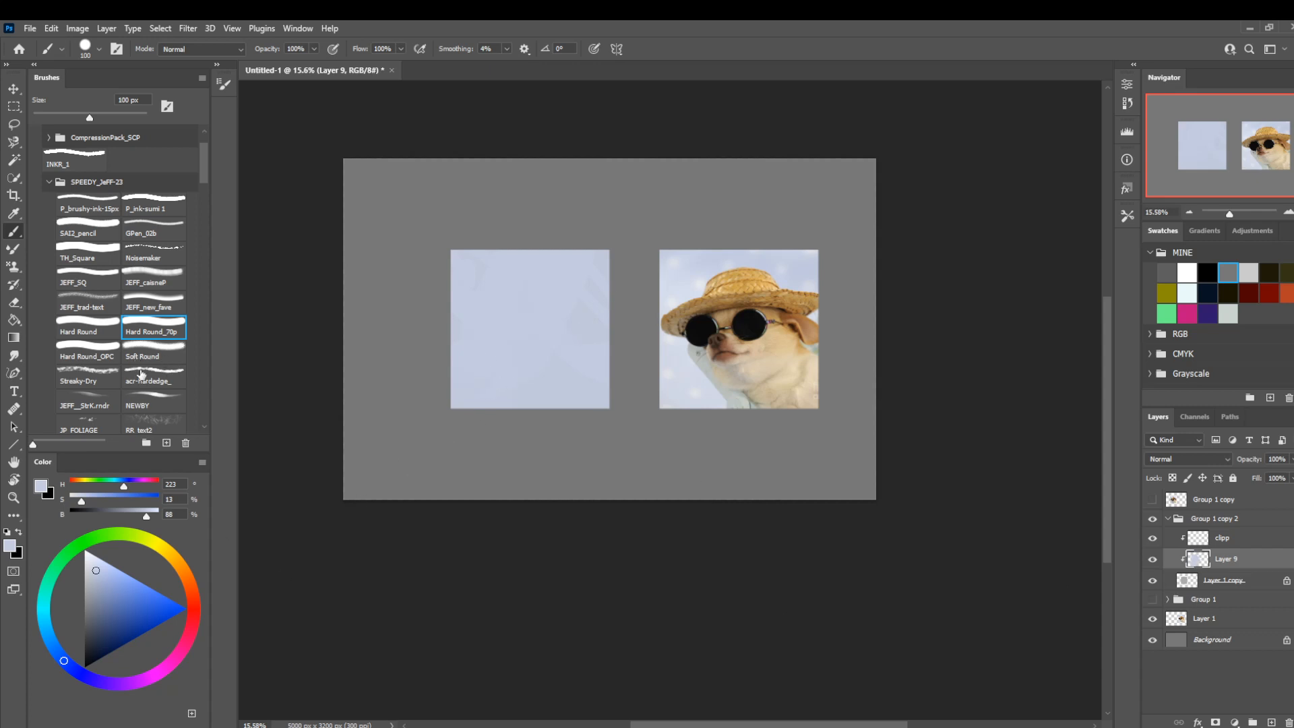
Paint lighter blue texture strokes over the lower part of the base square with the Streaky-Dry brush at 1100 px.
click(91, 376)
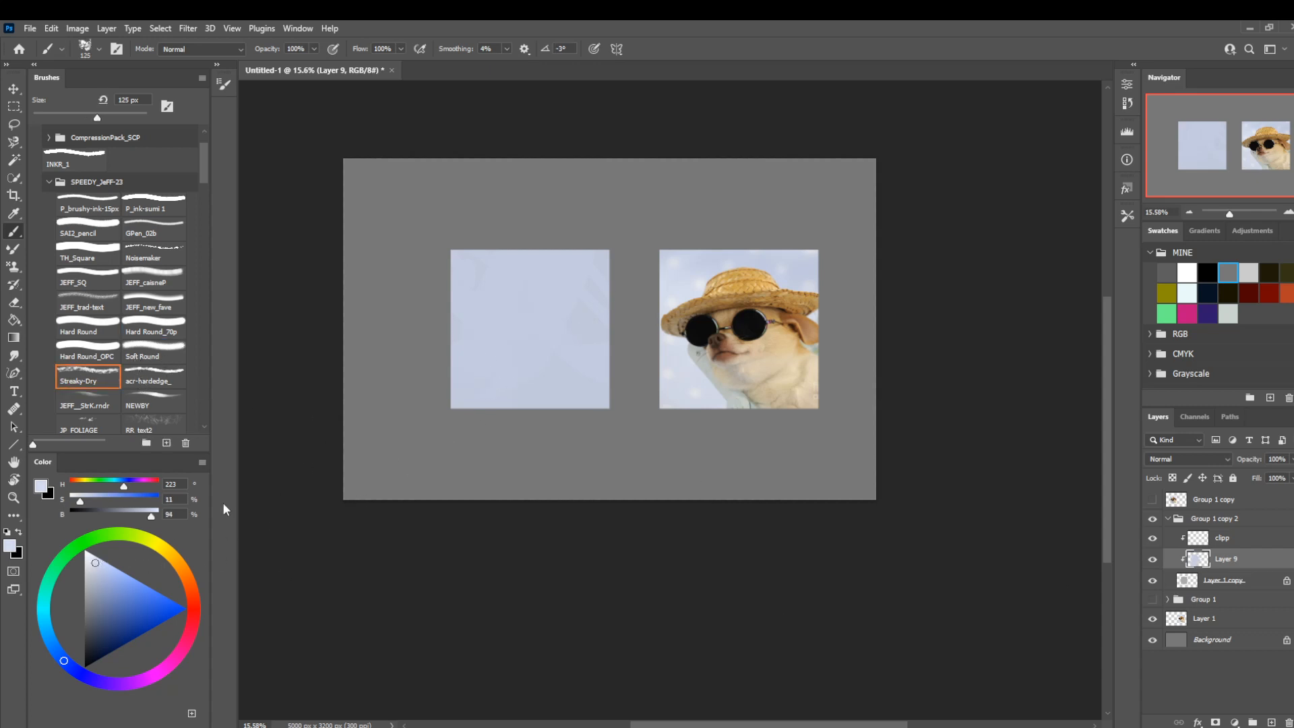
key(])
key(])
key(])
key(])
key(])
key(])
key(])
key(])
key(])
key(])
key(])
key(])
key(])
mouse_move(482, 404)
mouse_down()
mouse_move(473, 448)
mouse_move(501, 374)
mouse_move(563, 463)
mouse_up()
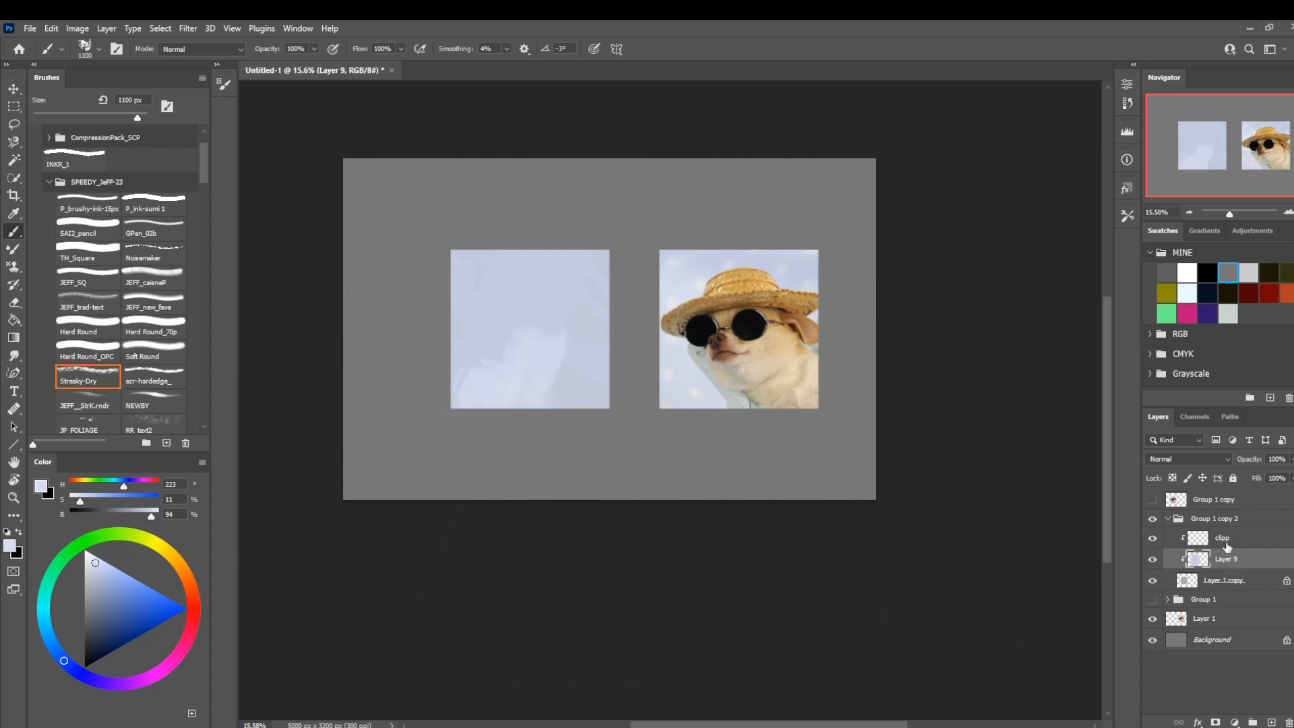
Add a new clipped layer above Layer 9 and pick a dark muted brown (H 37, S 31, B 36) for sketching.
key(ctrl+shift+n)
key(Return)
key([)
key([)
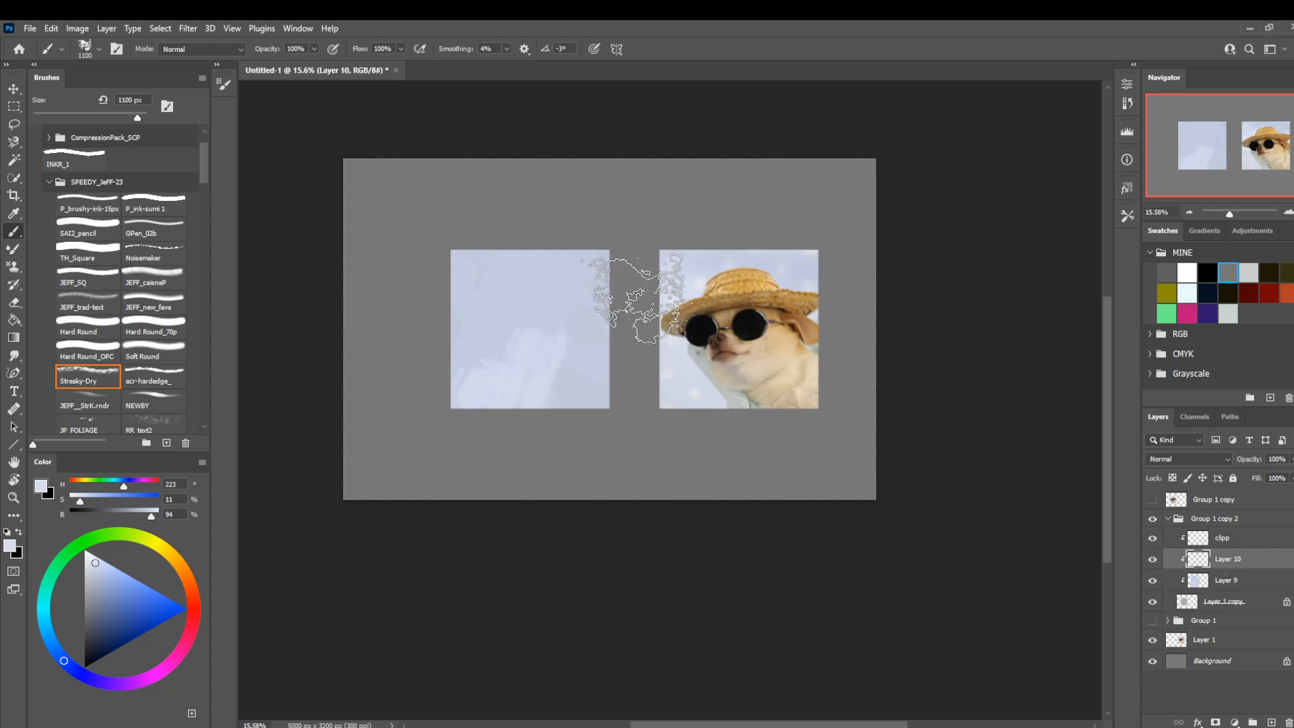
click(179, 563)
click(96, 633)
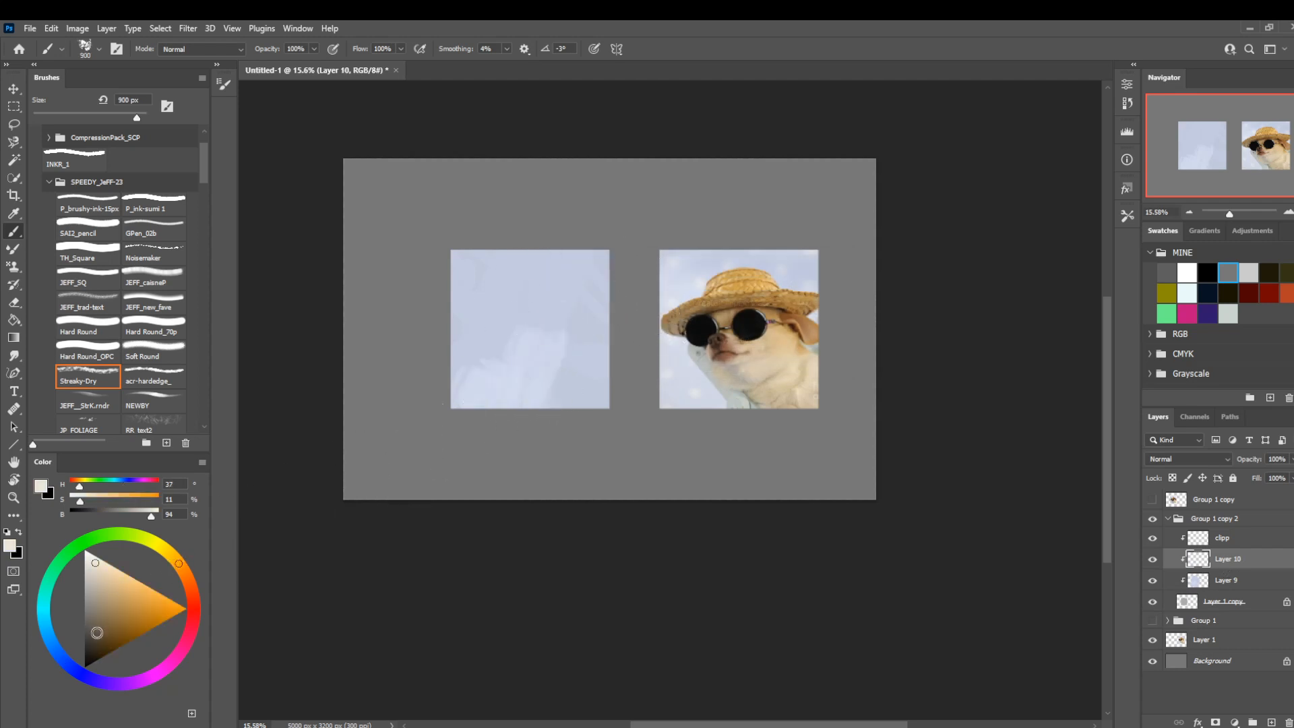
Sketch thin straight guide lines for the brow, cheek and front of the neck with Streaky-Dry at 25 to 35 px.
key(bracketleft)
key(bracketleft)
key(bracketleft)
key(bracketleft)
key(bracketleft)
key(bracketleft)
key(bracketleft)
key(bracketleft)
key(bracketleft)
key(bracketleft)
key(bracketleft)
key(bracketleft)
key(bracketleft)
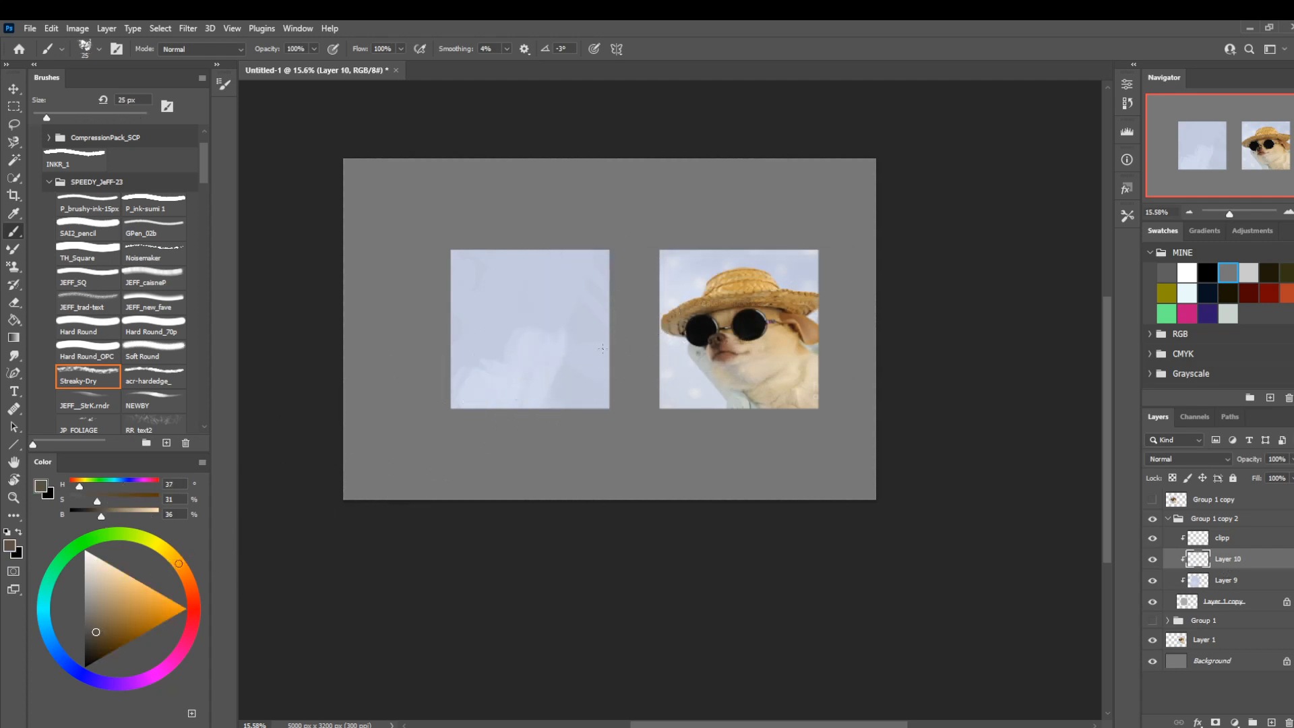
mouse_move(607, 351)
mouse_down()
mouse_move(566, 303)
mouse_move(501, 318)
mouse_up()
drag(581, 301, 476, 331)
key(bracketright)
mouse_move(530, 407)
mouse_down()
mouse_move(482, 349)
mouse_move(526, 404)
mouse_up()
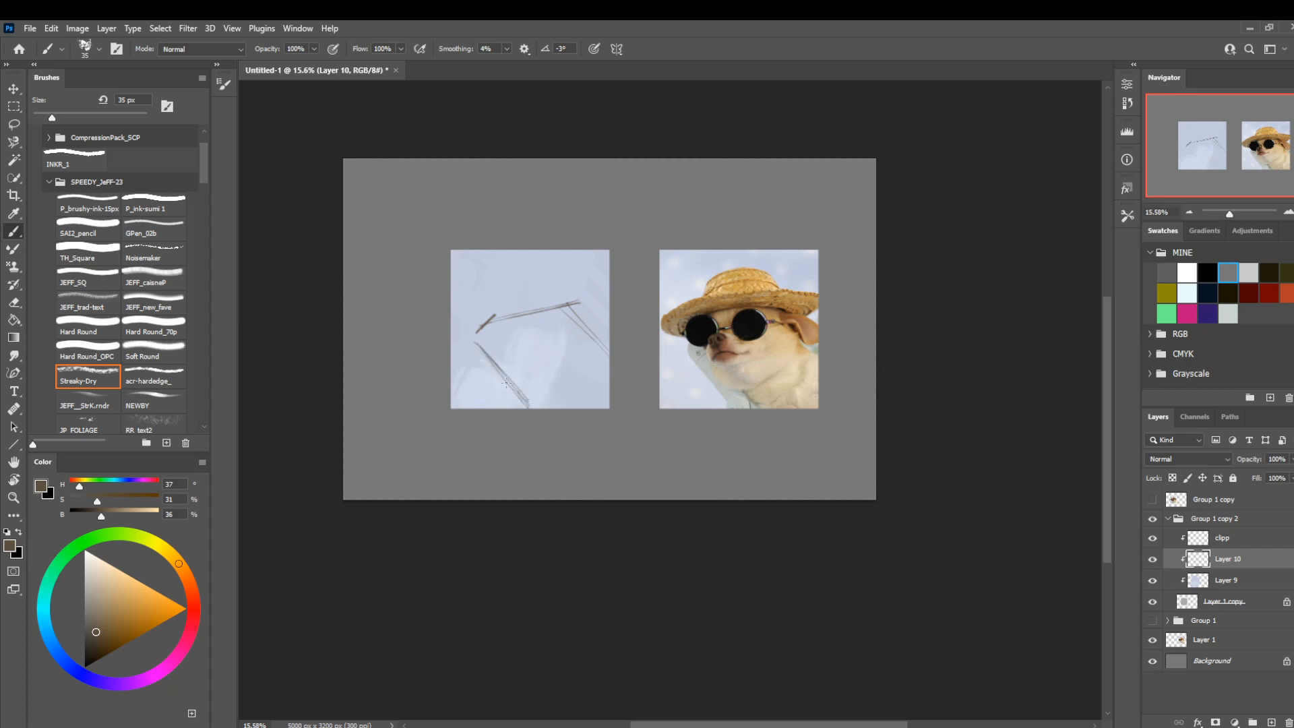
Sketch the two round sunglass lenses, a boxy nose and rough marks under the chin.
drag(475, 329, 479, 347)
mouse_move(557, 407)
mouse_down()
mouse_move(553, 378)
mouse_move(540, 393)
mouse_move(513, 358)
mouse_move(533, 347)
mouse_move(506, 344)
mouse_move(534, 342)
mouse_move(531, 313)
mouse_move(552, 318)
mouse_move(504, 328)
mouse_move(503, 347)
mouse_move(472, 335)
mouse_move(493, 320)
mouse_move(505, 336)
mouse_move(491, 329)
mouse_move(456, 330)
mouse_up()
key(bracketright)
key(bracketright)
key(bracketright)
key(bracketright)
key(bracketright)
key(bracketleft)
key(bracketleft)
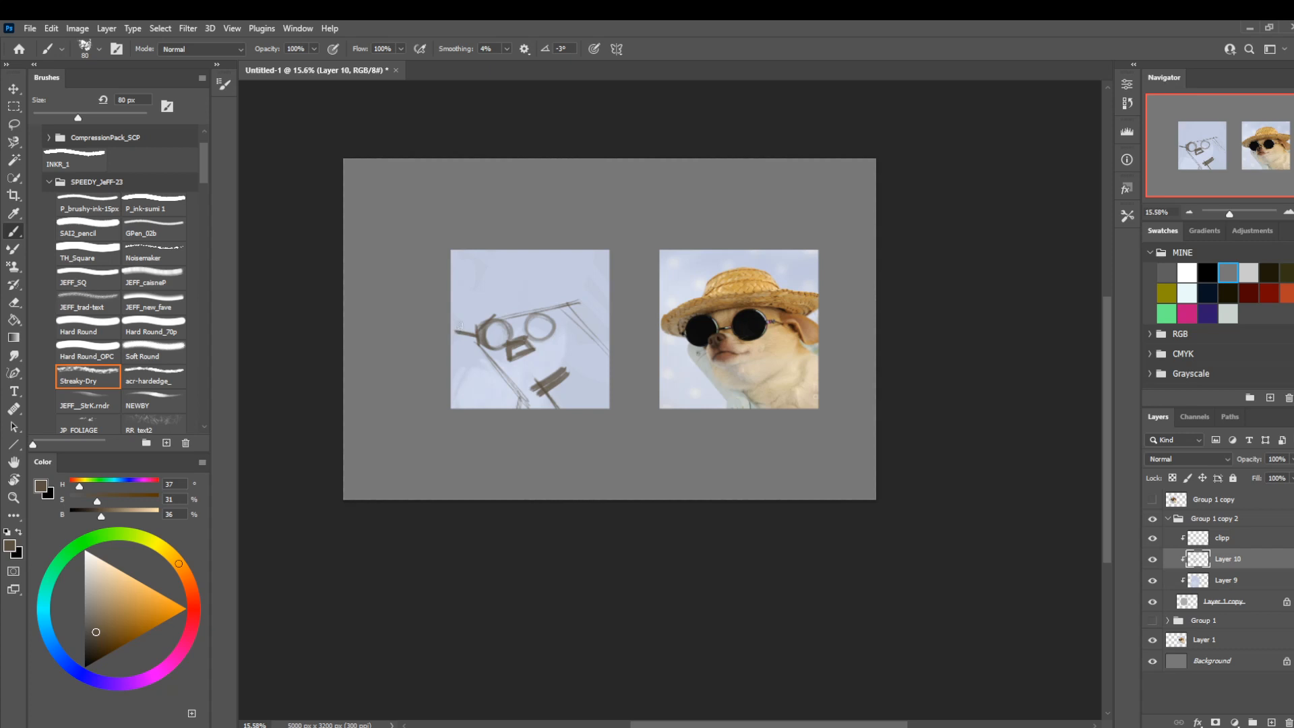
Sketch the angular hat brim, the ear and the curve of the cheek and jaw with thicker strokes.
drag(487, 297, 462, 316)
mouse_move(558, 291)
mouse_down()
mouse_move(481, 296)
mouse_move(610, 293)
mouse_move(593, 318)
mouse_move(609, 322)
mouse_move(596, 334)
mouse_move(597, 311)
mouse_move(579, 321)
mouse_move(586, 344)
mouse_move(548, 384)
mouse_up()
key(bracketright)
key(bracketright)
key(bracketright)
key(bracketleft)
key(bracketleft)
key(bracketleft)
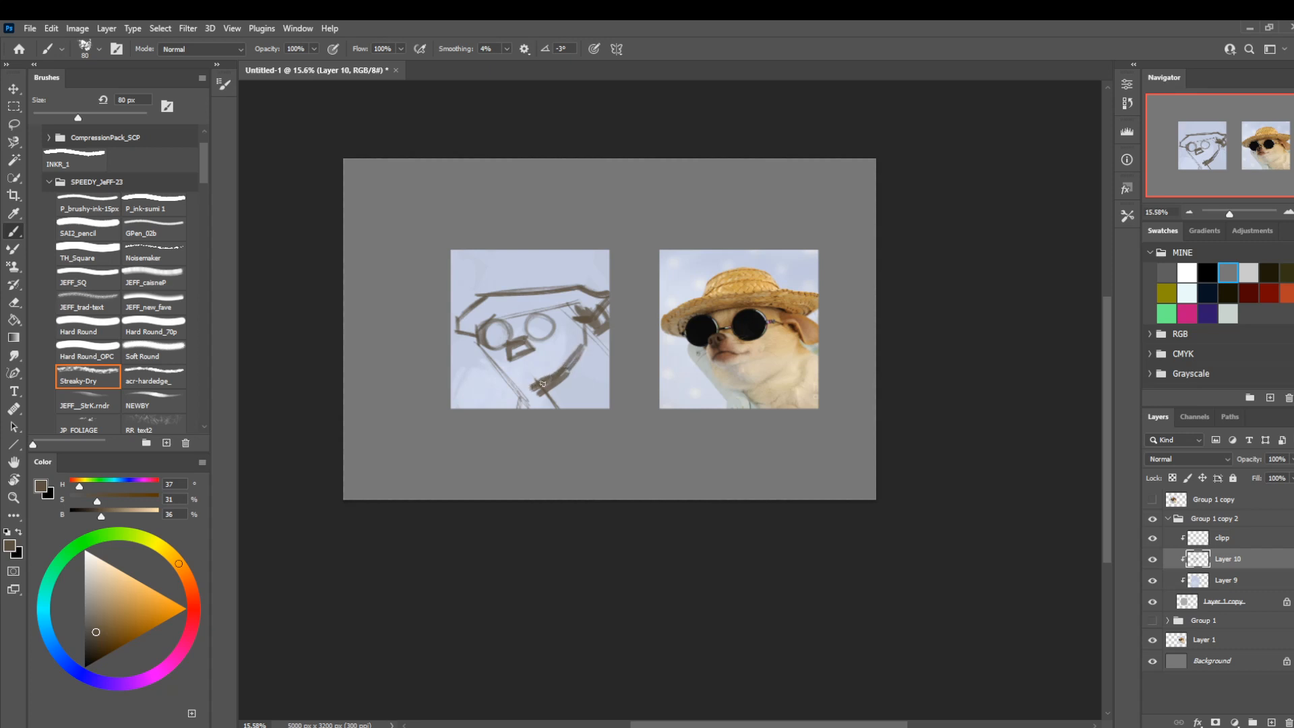
Sketch the muzzle and mouth lines beneath the nose with the brush at 50 px.
key(l)
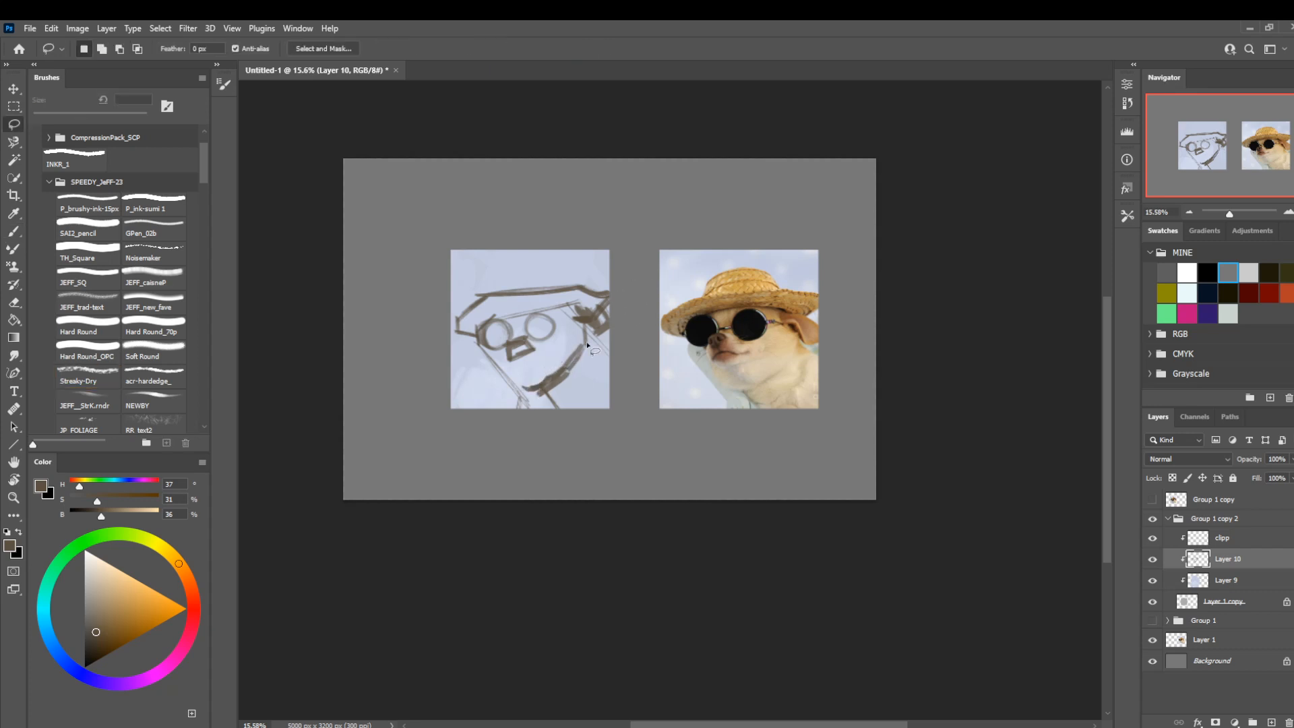
key(b)
drag(523, 387, 507, 368)
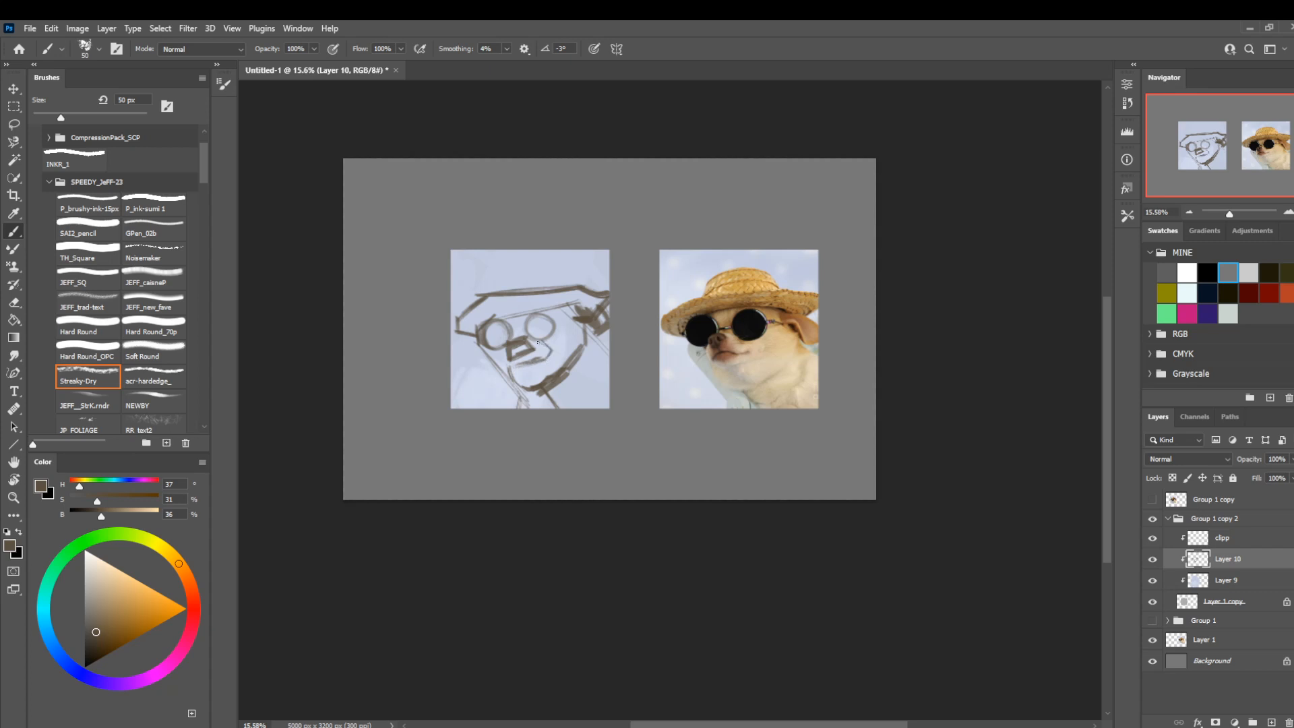
Flip the canvas horizontally and sketch the crown of the hat above the brim with the brush at 100 px.
key(ctrl+shift+h)
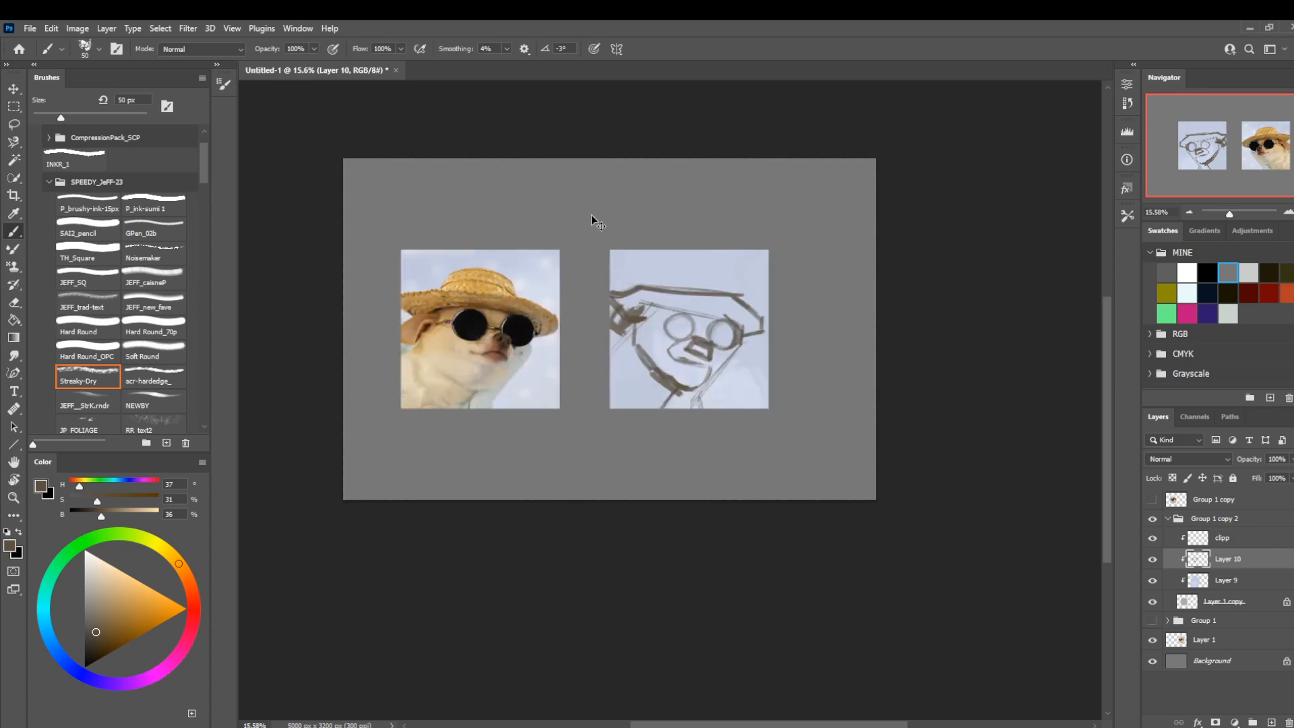
key(bracketright)
key(bracketright)
key(bracketleft)
key(bracketleft)
key(bracketleft)
key(bracketleft)
key(bracketright)
key(bracketright)
key(bracketright)
key(bracketright)
key(bracketright)
mouse_move(712, 277)
mouse_down()
mouse_move(661, 273)
mouse_move(649, 286)
mouse_move(712, 293)
mouse_up()
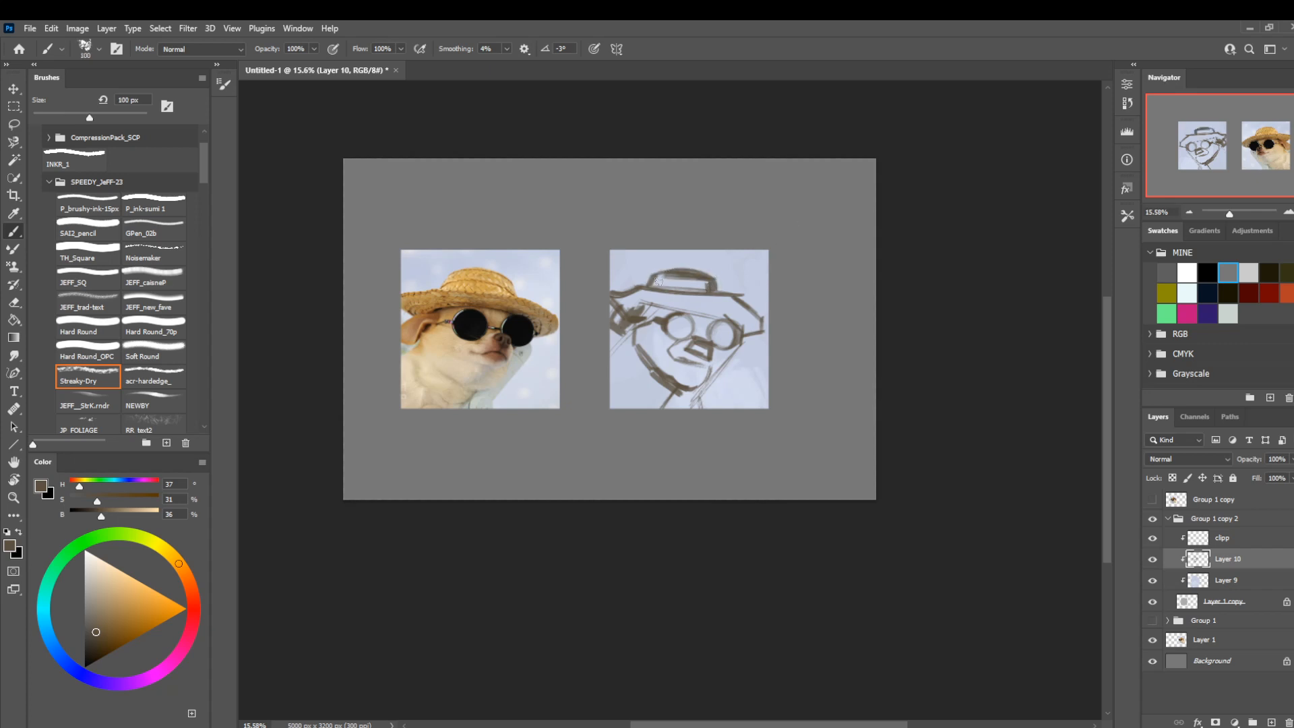
Block in the dog's back and shoulder below the ear with thick diagonal strokes.
key(l)
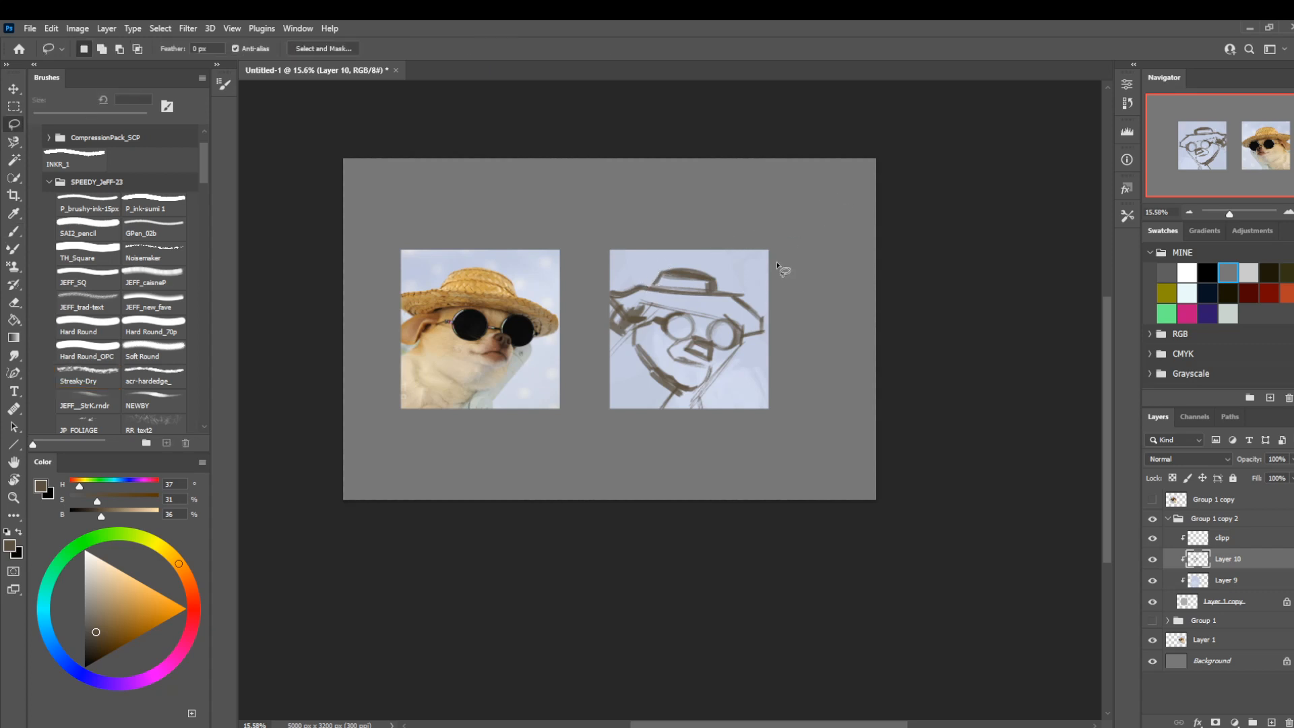
key(b)
key(bracketright)
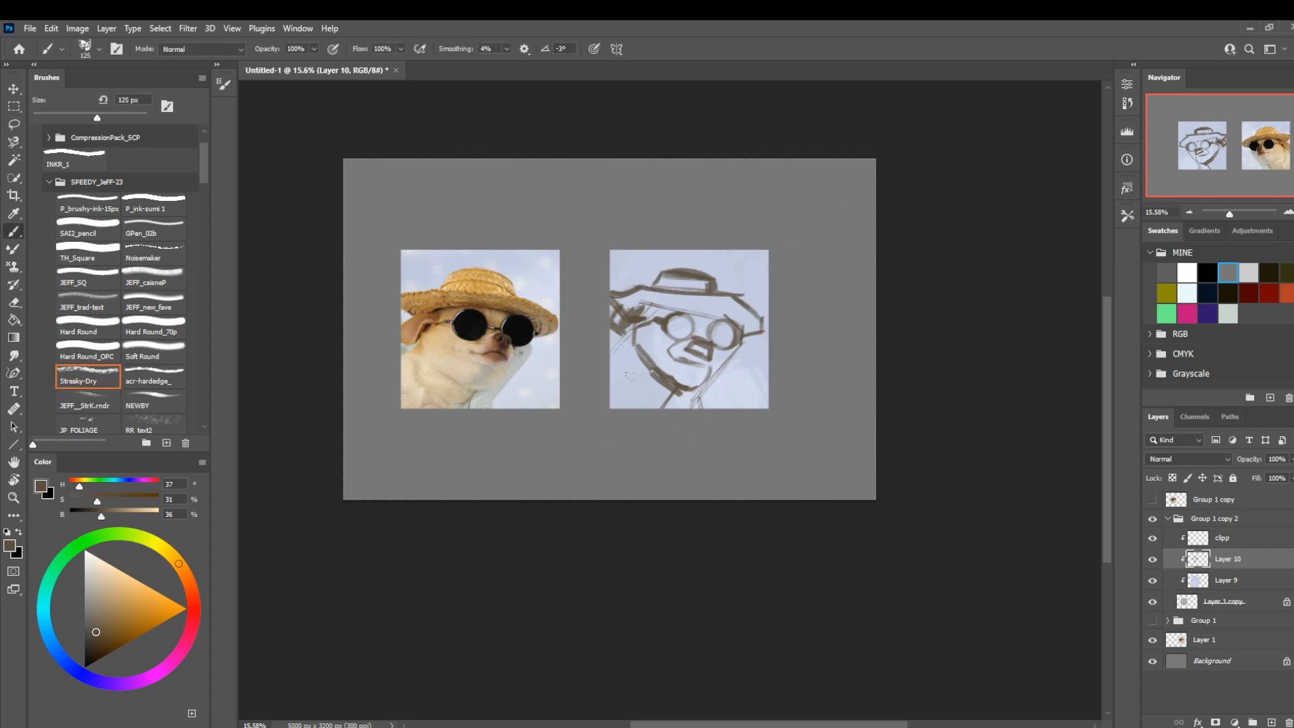
drag(626, 362, 663, 407)
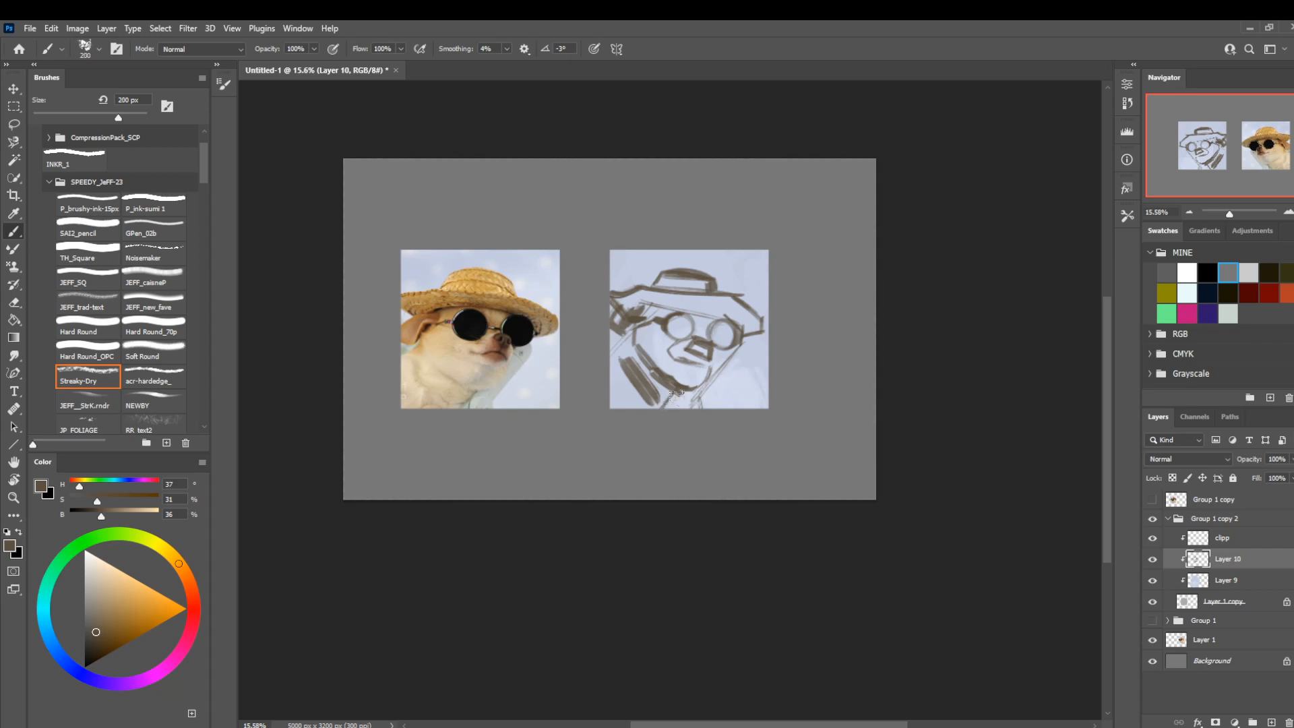
Reduce the brush and strengthen the front edge of the neck and chest below the muzzle.
key(bracketleft)
key(bracketleft)
key(bracketleft)
key(bracketleft)
key(bracketleft)
key(bracketleft)
mouse_move(738, 357)
mouse_down()
mouse_move(695, 405)
mouse_move(740, 355)
mouse_move(728, 350)
mouse_up()
key(bracketleft)
key(bracketleft)
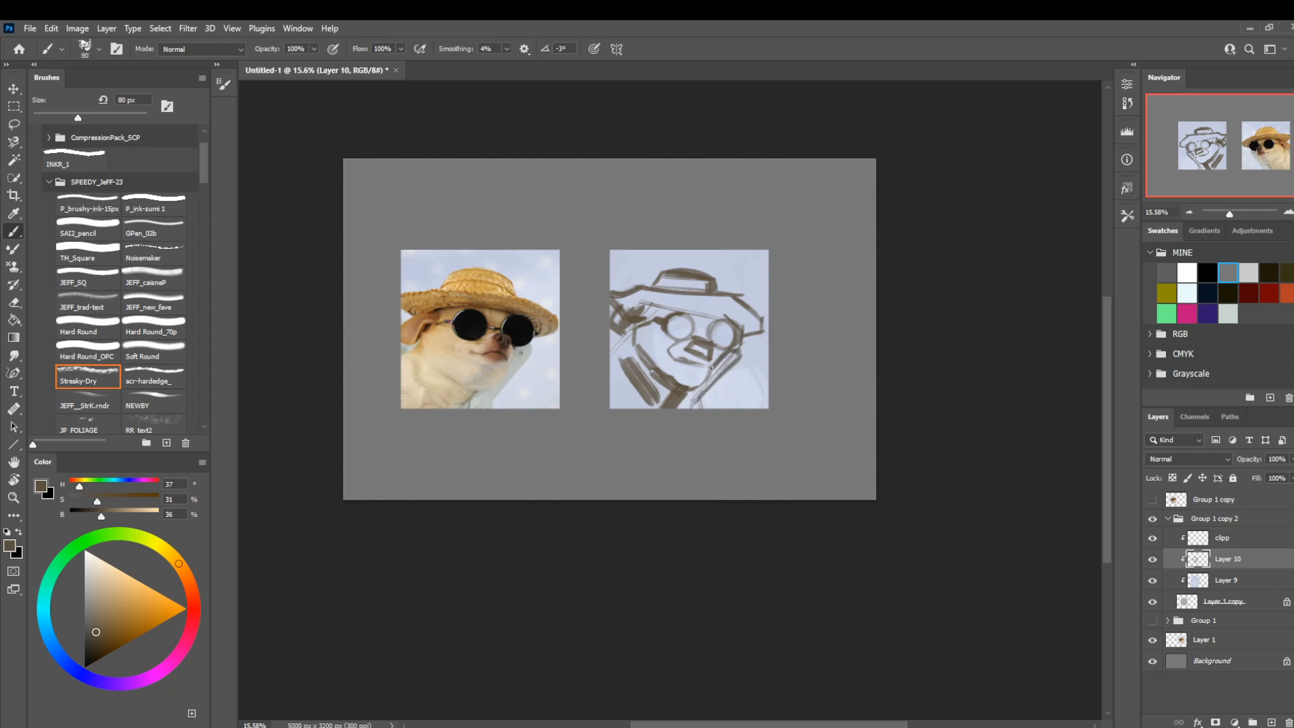
Rework the boxy snout into a clearer nose and mouth with the brush at 70 px, ending at 45 px.
key(l)
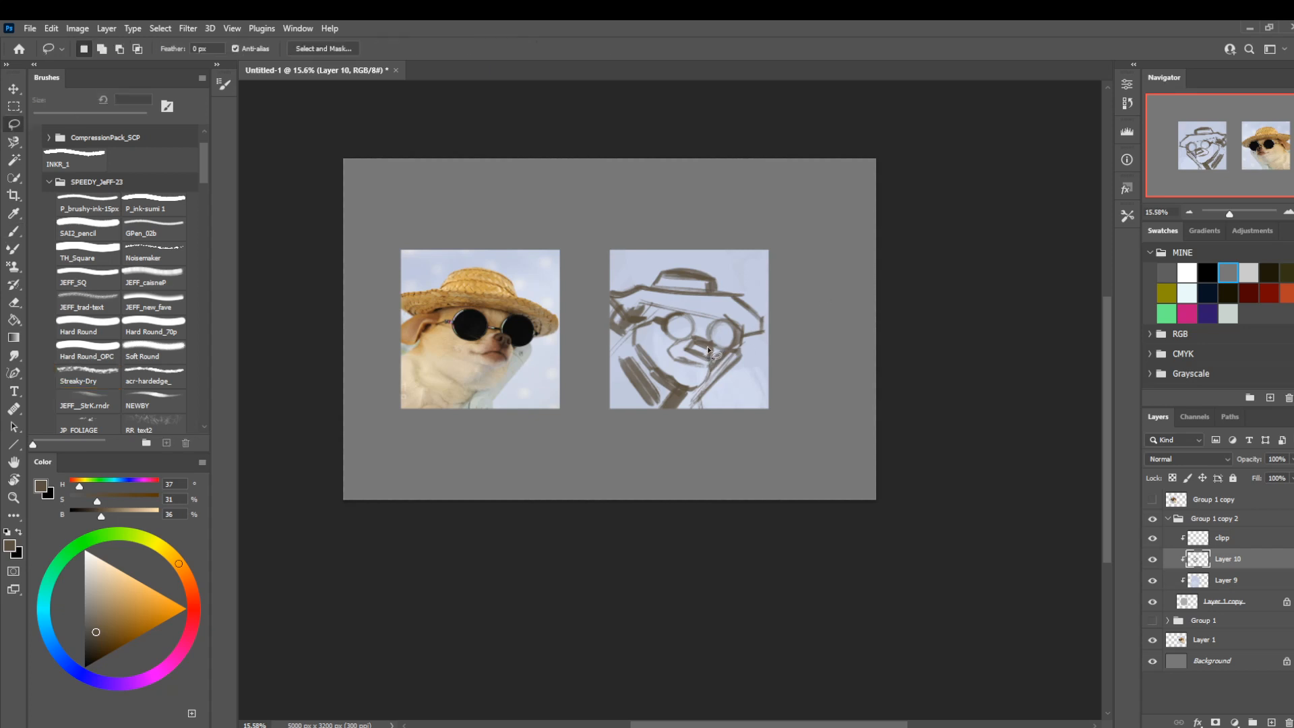
click(823, 269)
key(b)
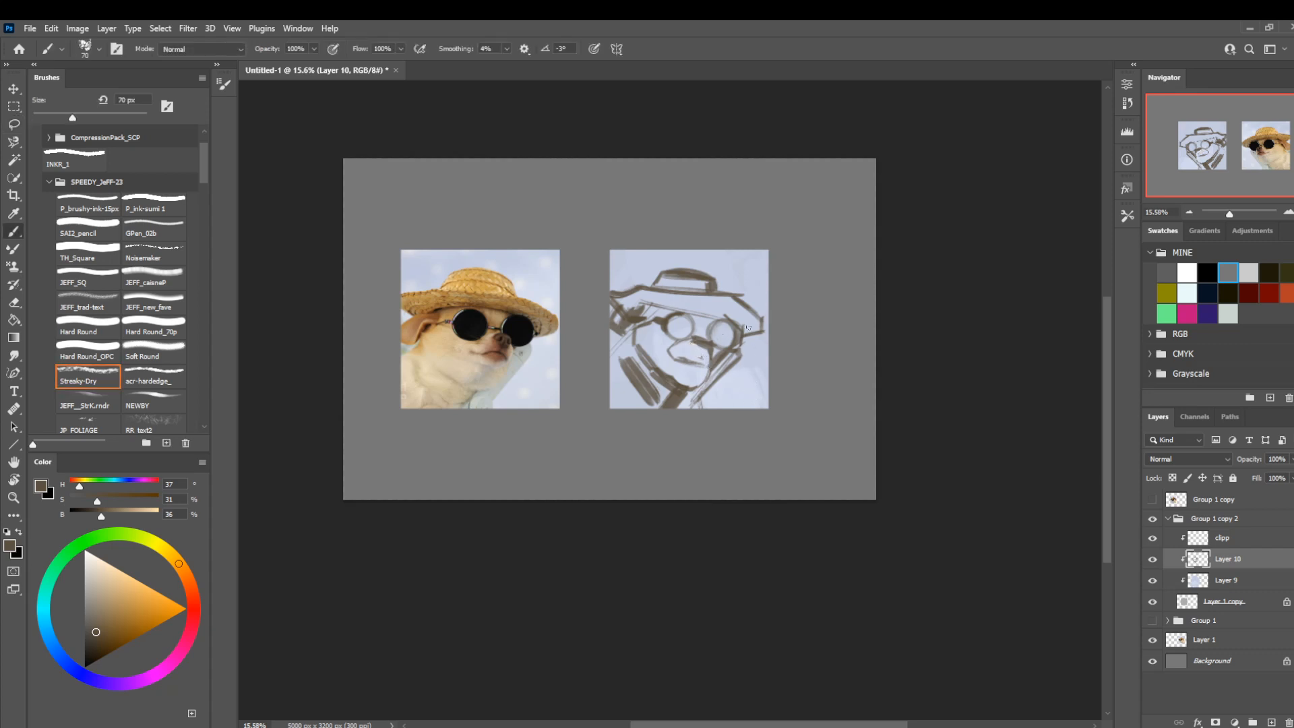
key(bracketleft)
key(bracketleft)
Redraw the round sunglass rims with darker outlines using the brush at 45 px.
key(l)
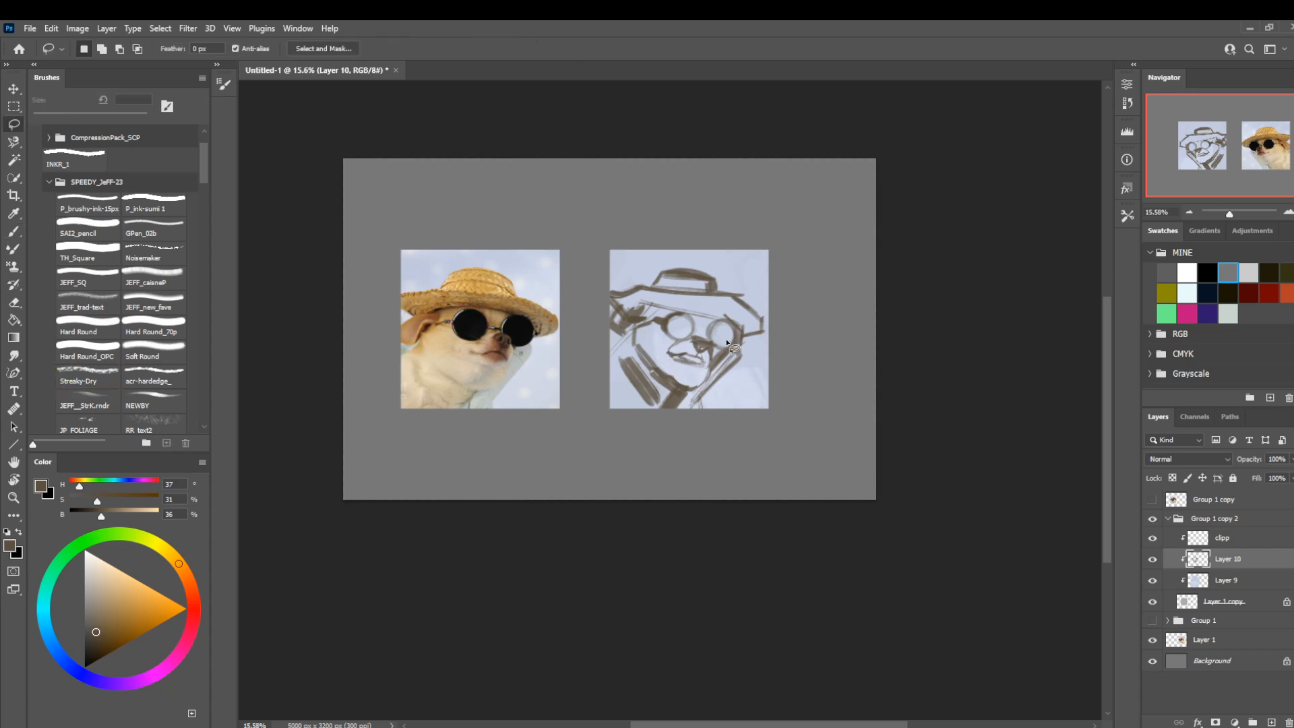
key(b)
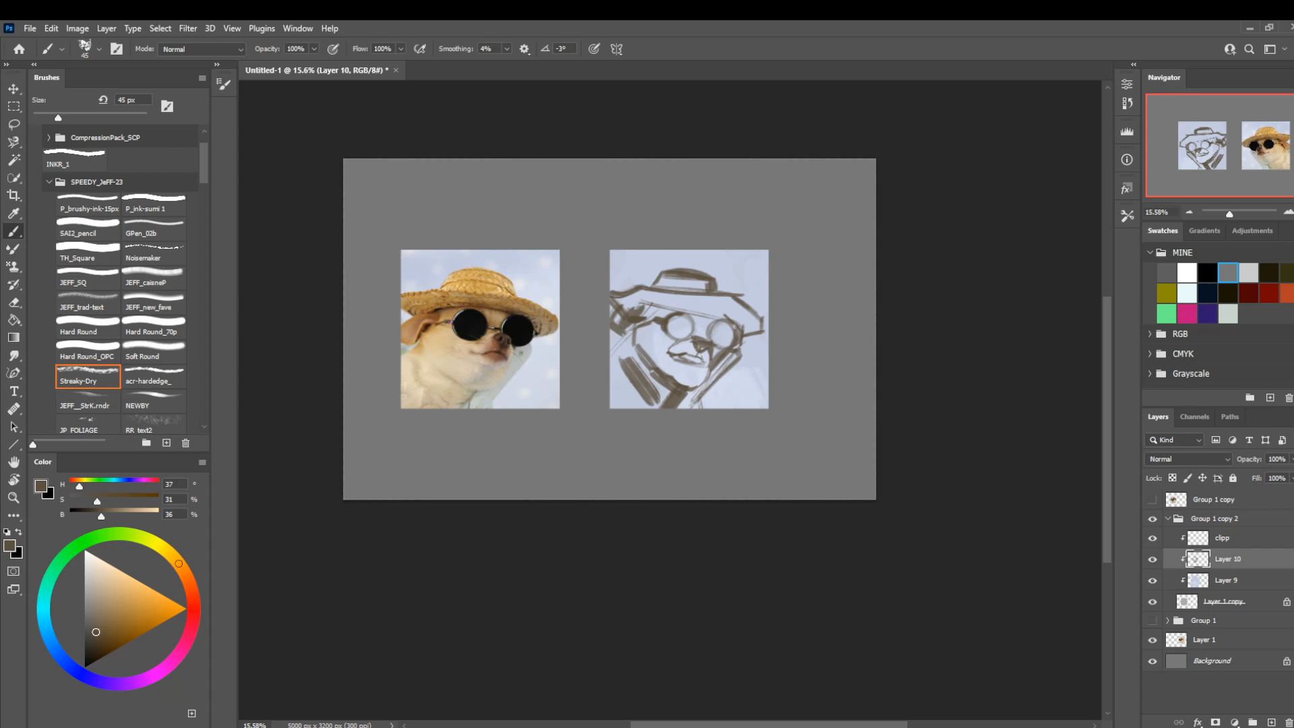
mouse_move(711, 345)
mouse_down()
mouse_move(727, 349)
mouse_move(695, 315)
mouse_up()
Lasso the sunglass lens nearest the ear, enlarge it to about 111% by 108%, rotate it 6.10° and deselect.
key(l)
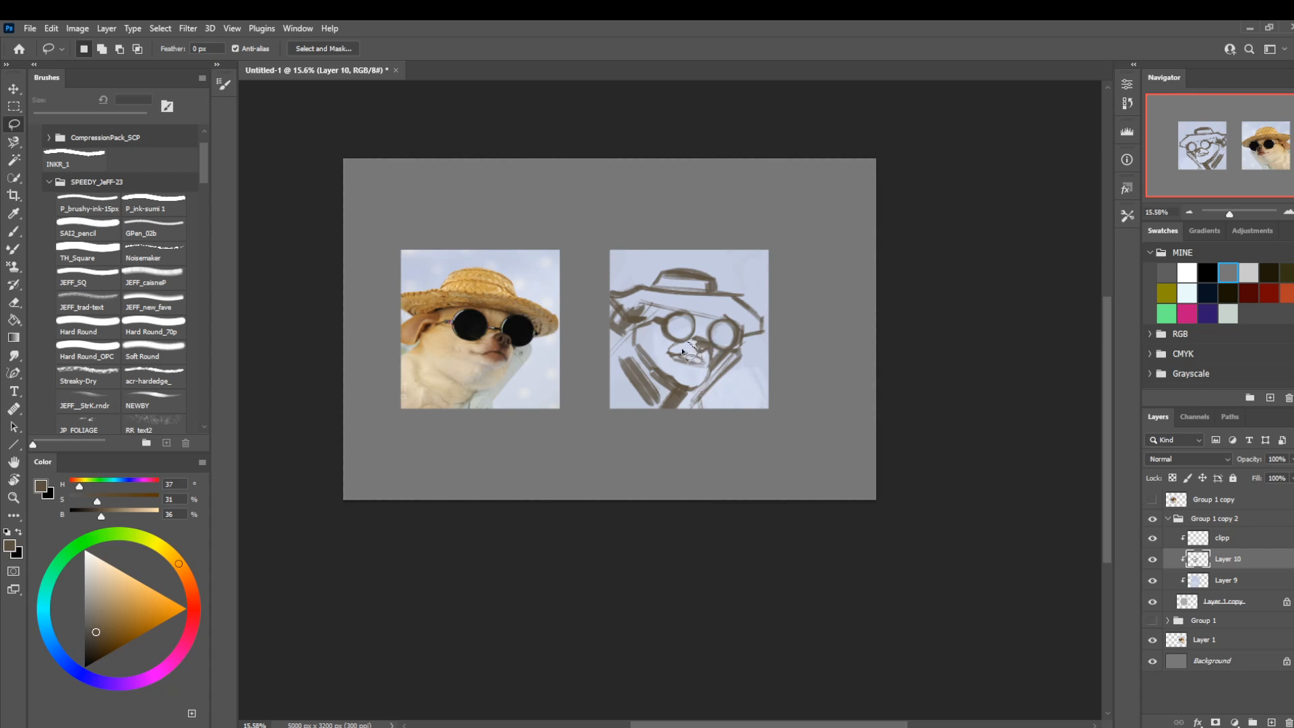
mouse_move(679, 307)
mouse_down()
mouse_move(665, 346)
mouse_move(682, 346)
mouse_move(695, 322)
mouse_up()
key(ctrl+t)
mouse_move(648, 325)
mouse_down()
mouse_move(666, 300)
mouse_move(691, 300)
mouse_up()
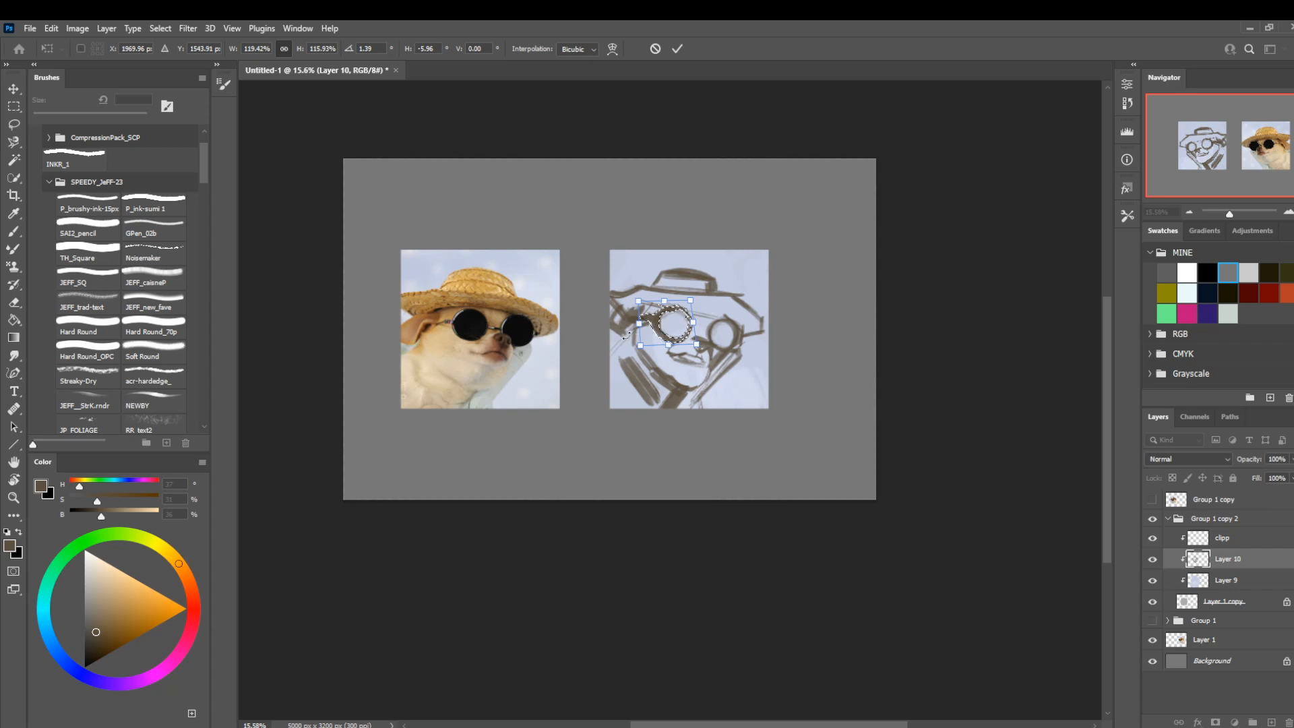
drag(604, 344, 600, 352)
key(Left)
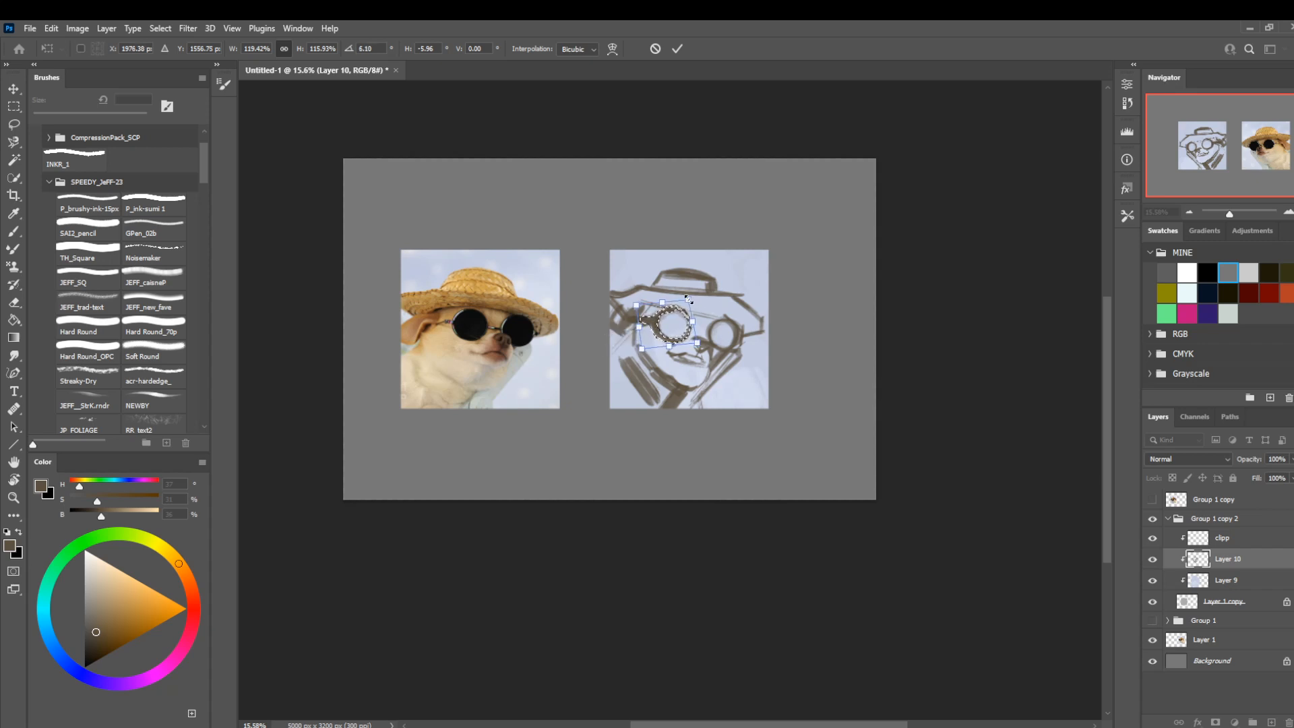
drag(688, 297, 682, 312)
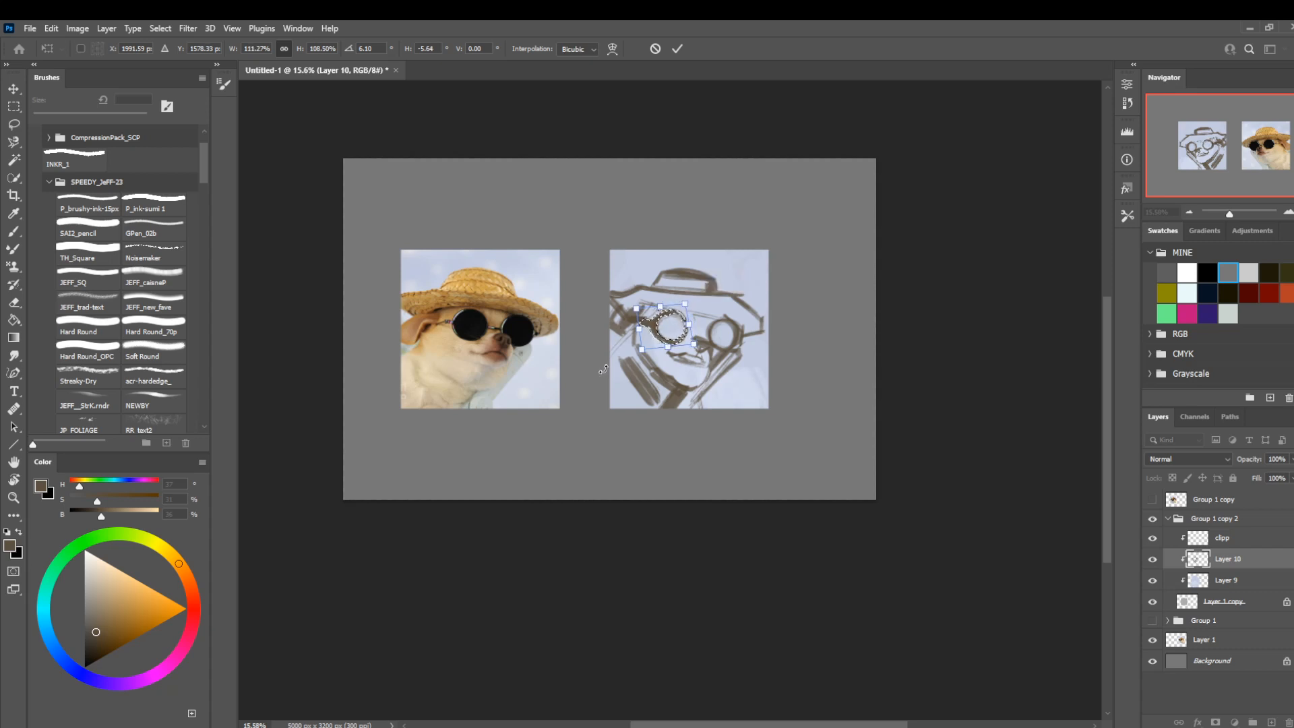
key(Return)
key(l)
key(ctrl+d)
Sketch the bridge between the two sunglass lenses with the brush at 40 px and firm up the rims.
key(b)
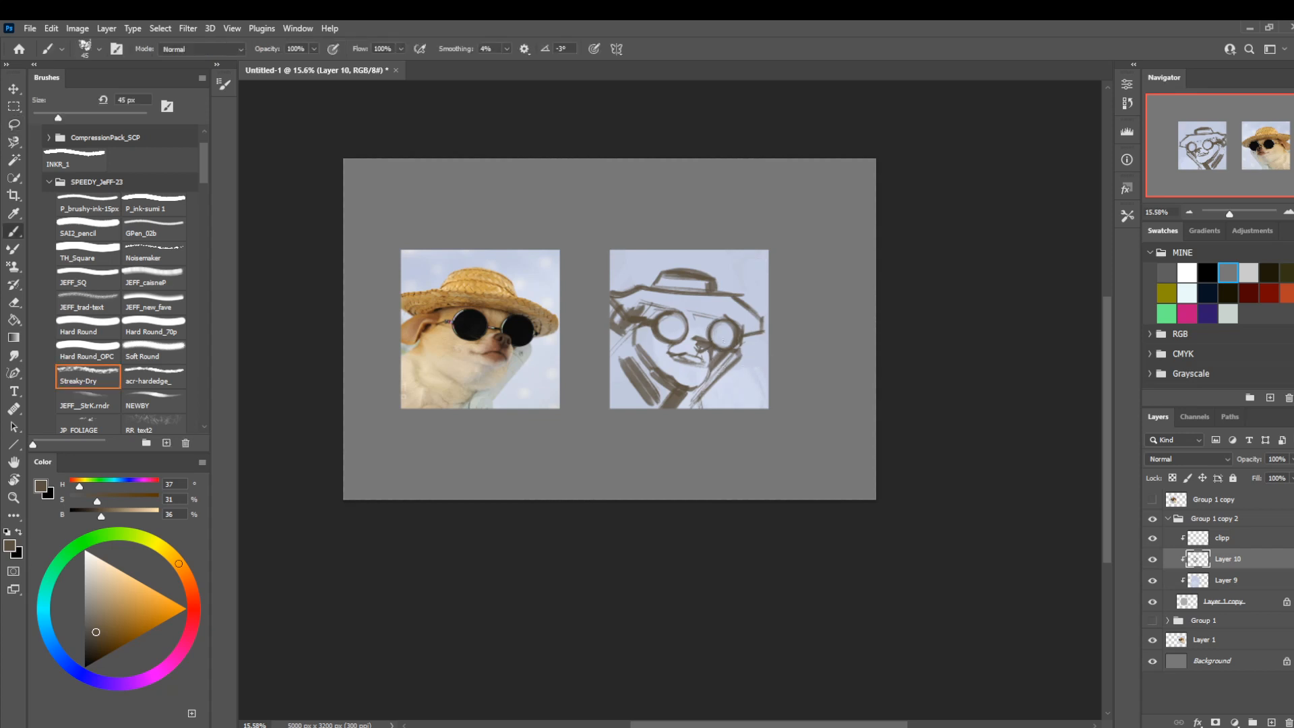
key(bracketleft)
key(l)
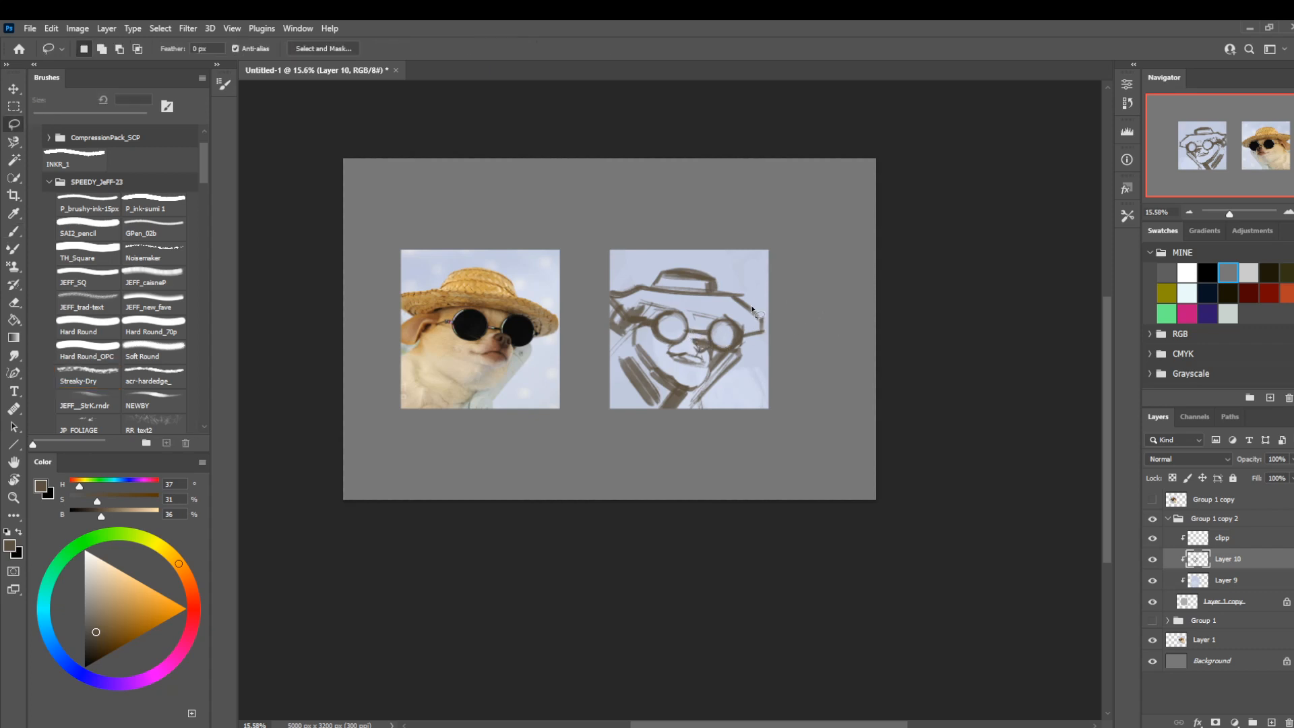
key(b)
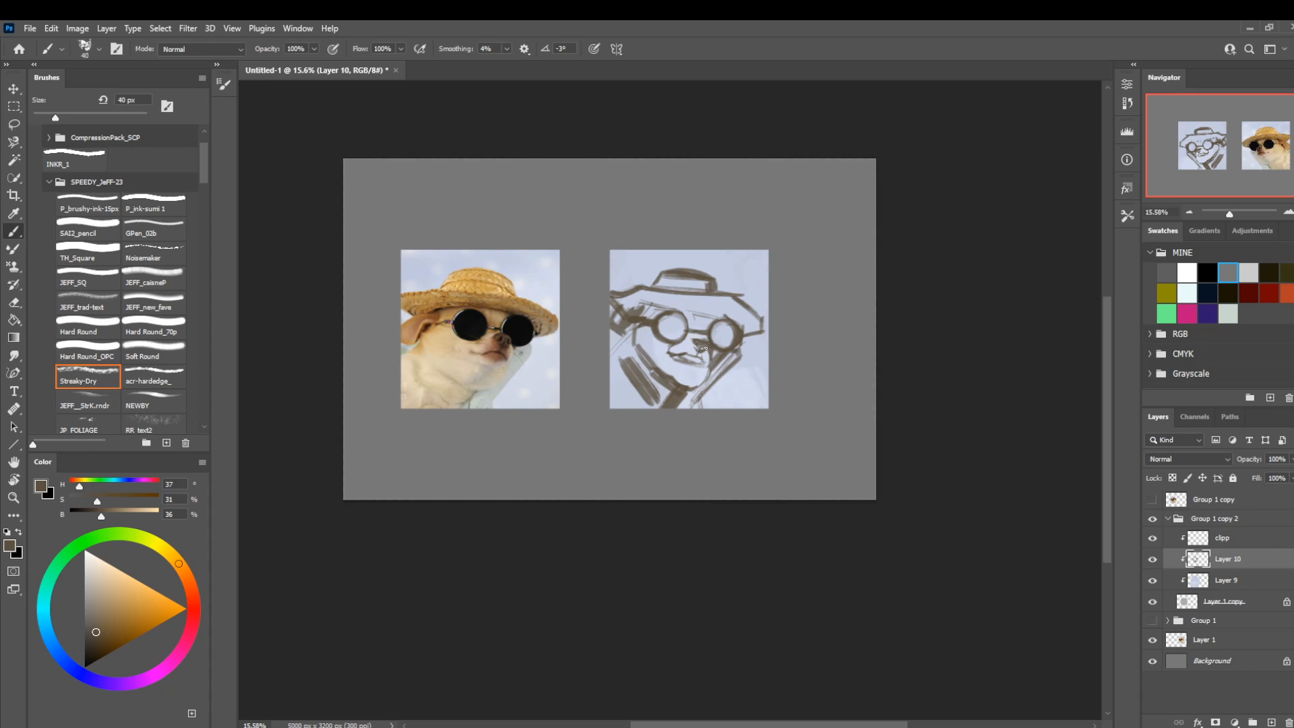
key(bracketright)
key(bracketright)
key(bracketright)
key(l)
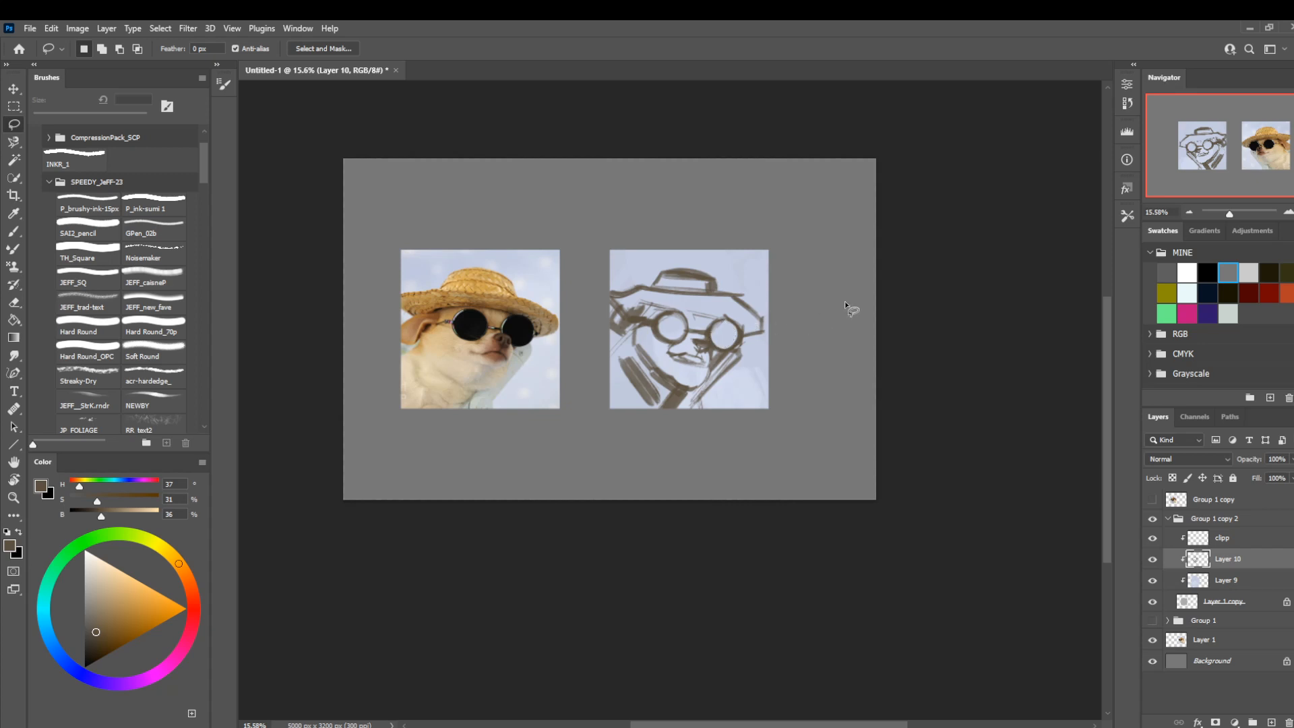
Flip the canvas back horizontally and touch up the hat brim and brow lines with the 45 px brush and the 90 px eraser.
key(ctrl+shift+h)
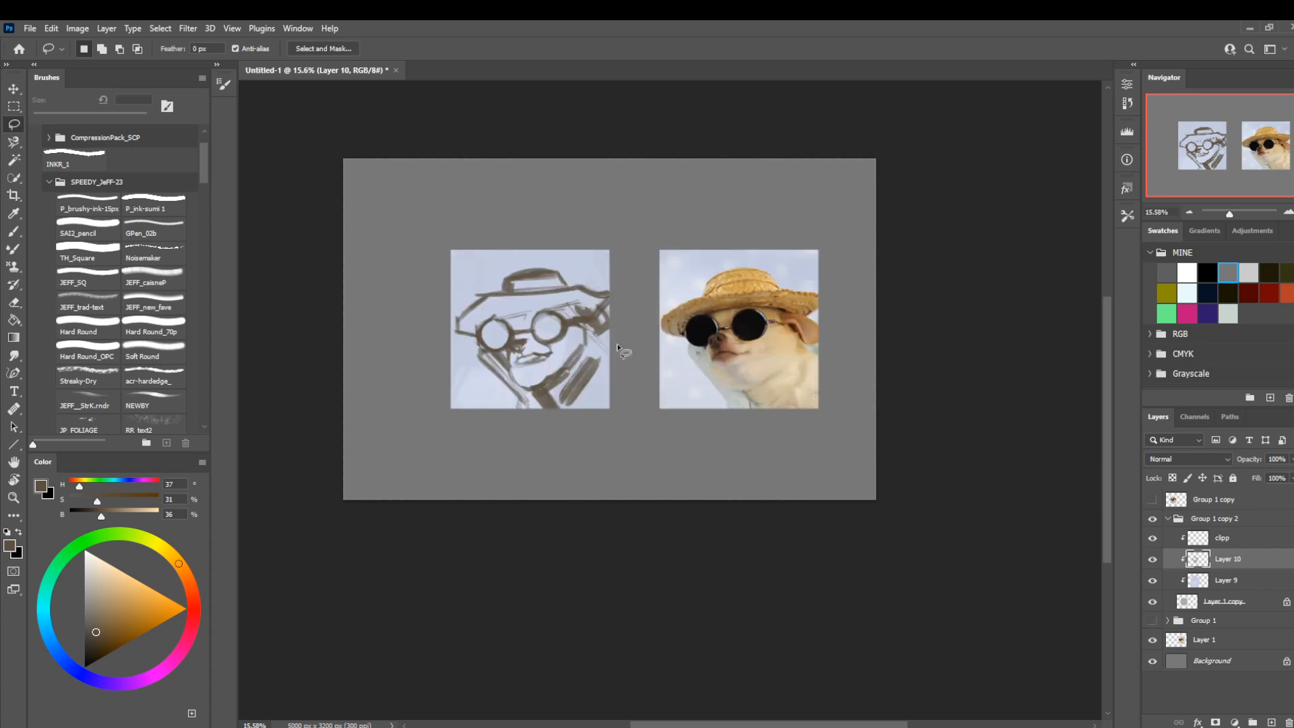
drag(661, 402, 657, 407)
key(e)
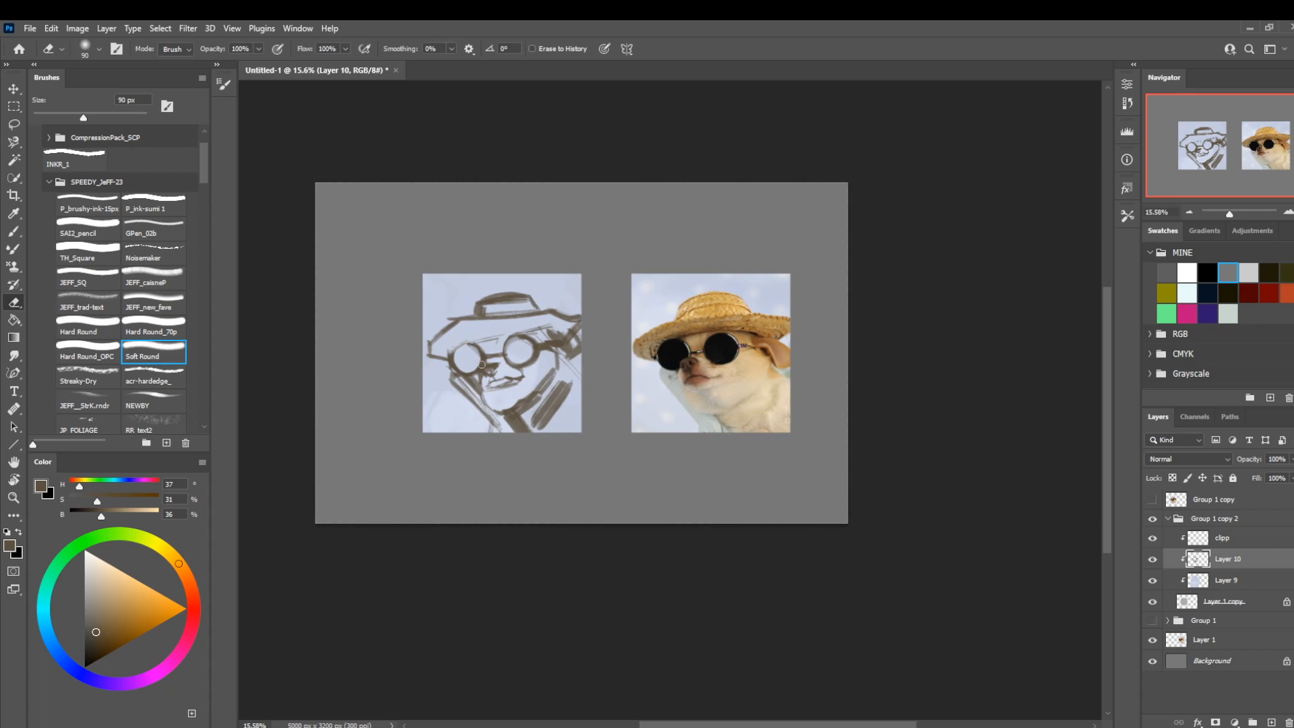
key(b)
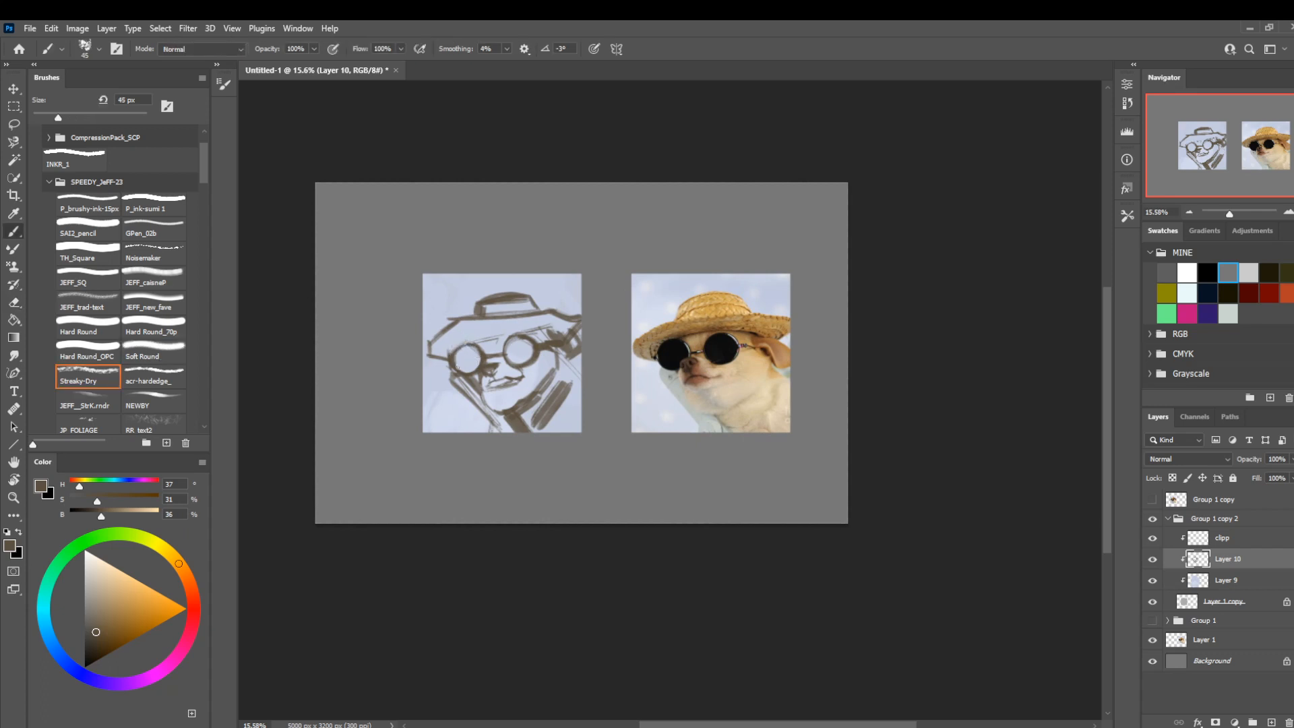
key(l)
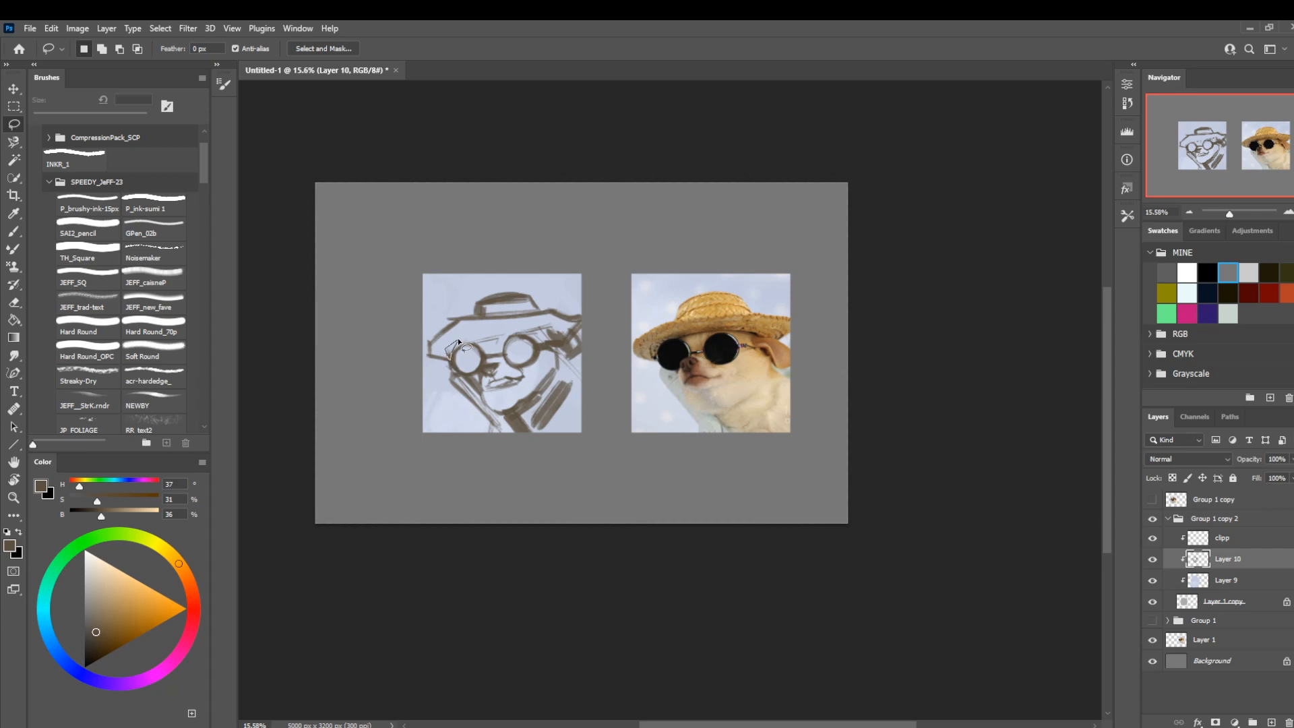
mouse_move(588, 314)
mouse_down()
mouse_move(546, 259)
mouse_move(438, 285)
mouse_up()
key(b)
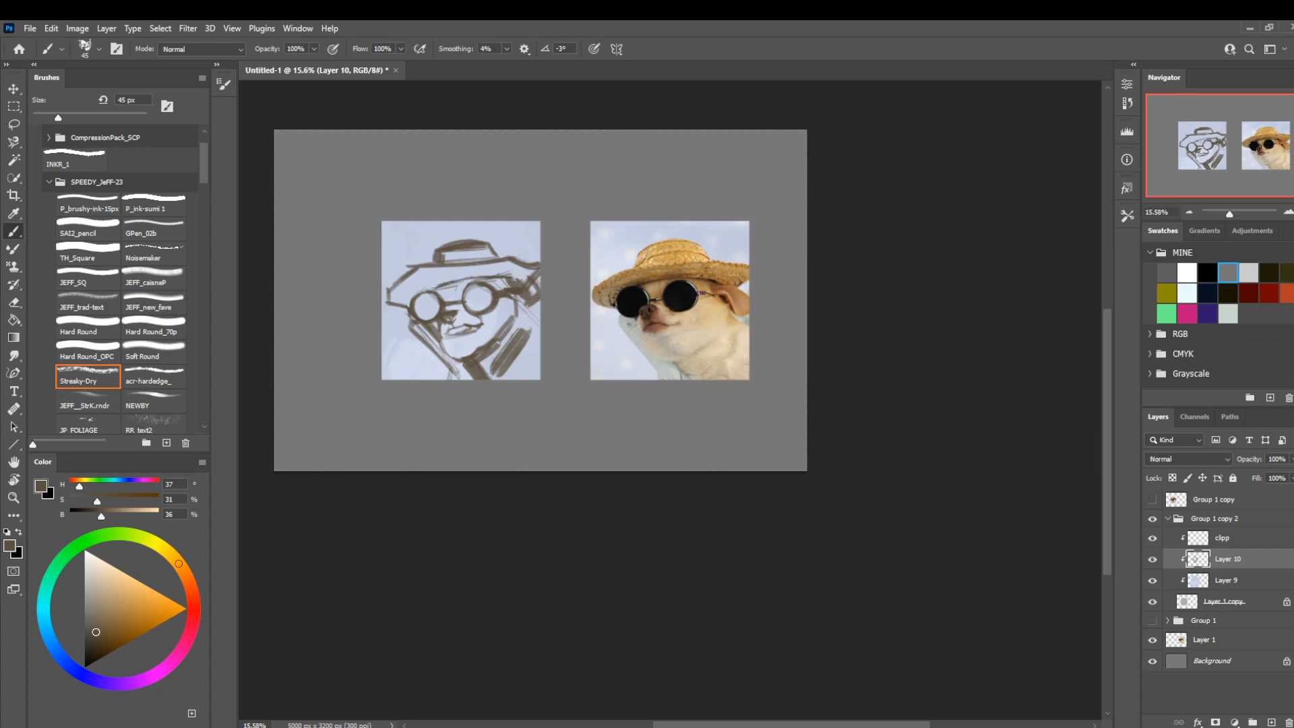
key(e)
drag(470, 277, 441, 285)
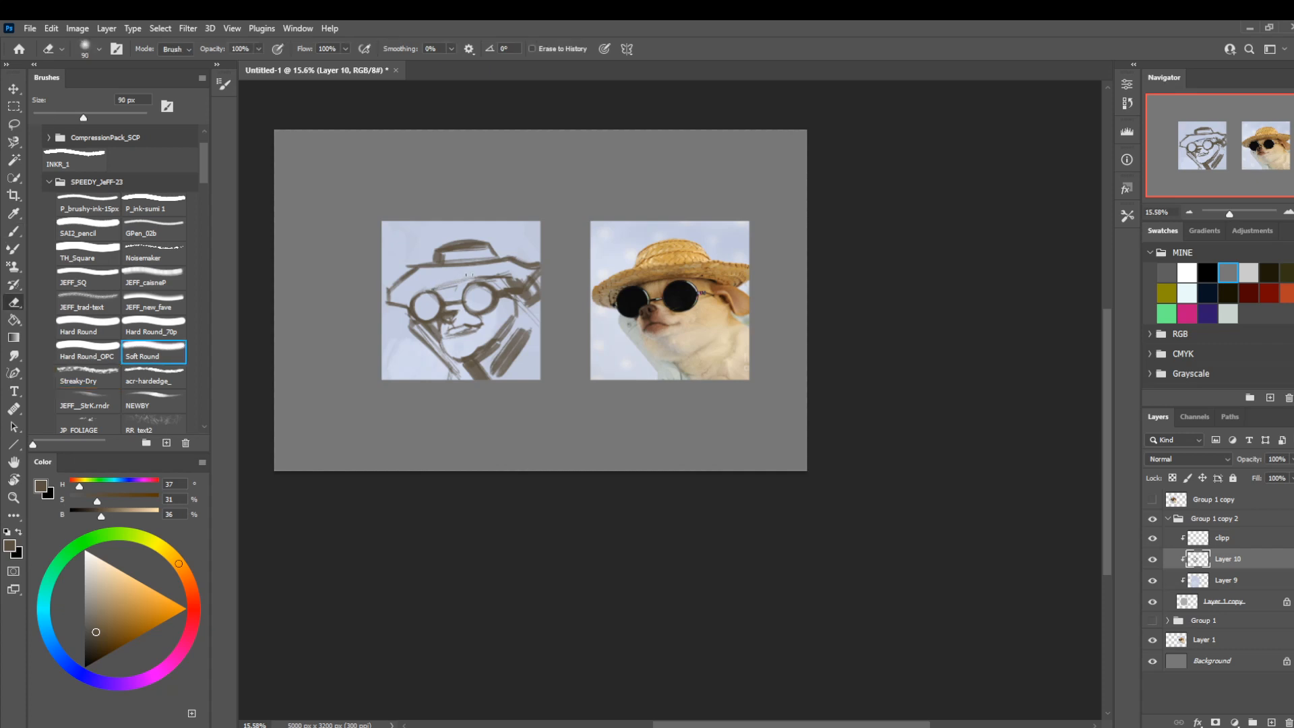
key(b)
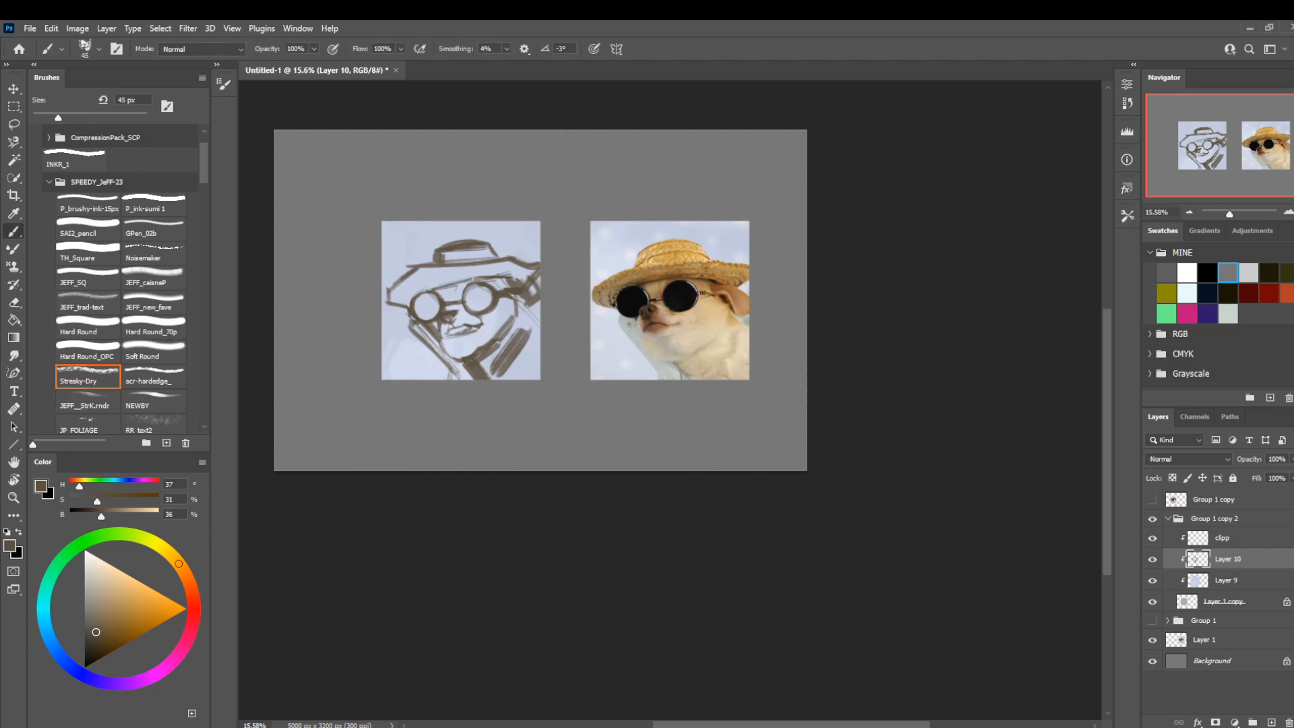
Rework the shadow strokes on the chihuahua's neck and shoulder with the brush at 90 px, then clear any selection.
key(bracketright)
key(bracketright)
key(bracketright)
key(bracketright)
key(bracketright)
drag(526, 334, 514, 374)
key(l)
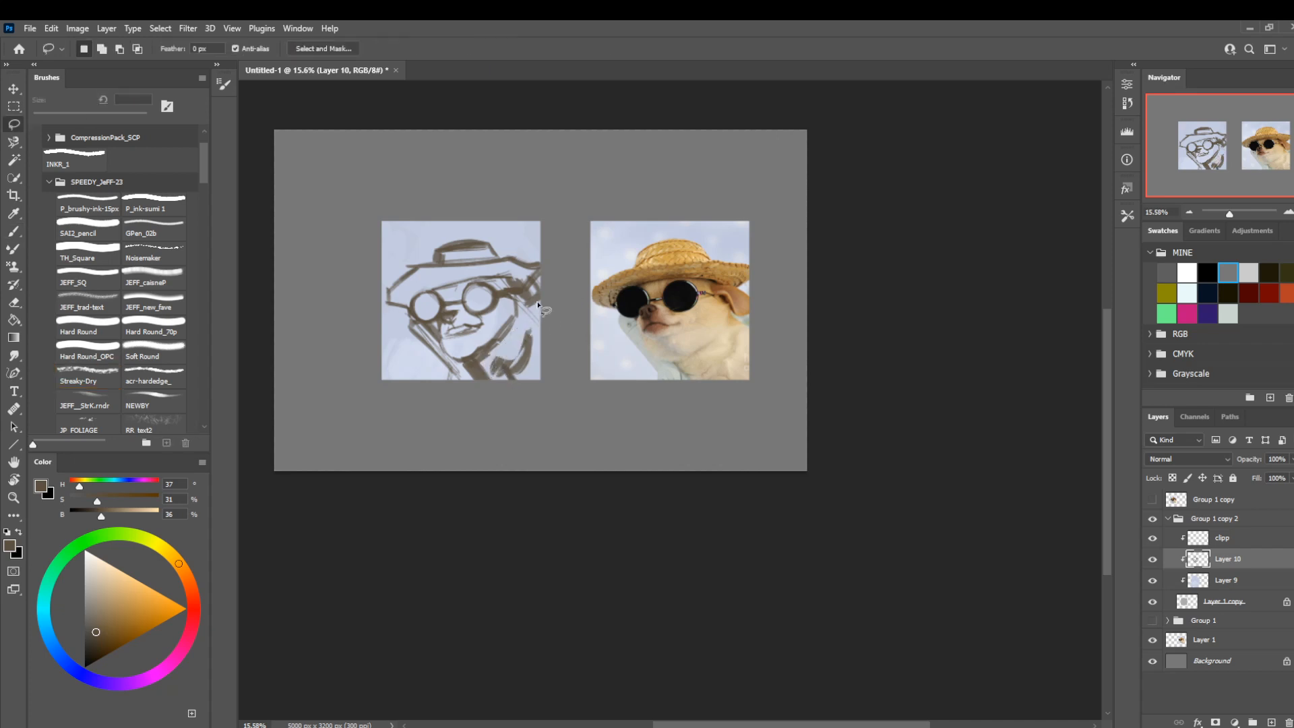
mouse_move(497, 323)
mouse_down()
mouse_move(492, 333)
mouse_move(504, 330)
mouse_move(505, 300)
mouse_up()
key(ctrl+d)
Lower Layer 10's opacity to 53%, lock its transparent pixels and recolour the sketch lines dark red.
drag(1248, 463, 1245, 465)
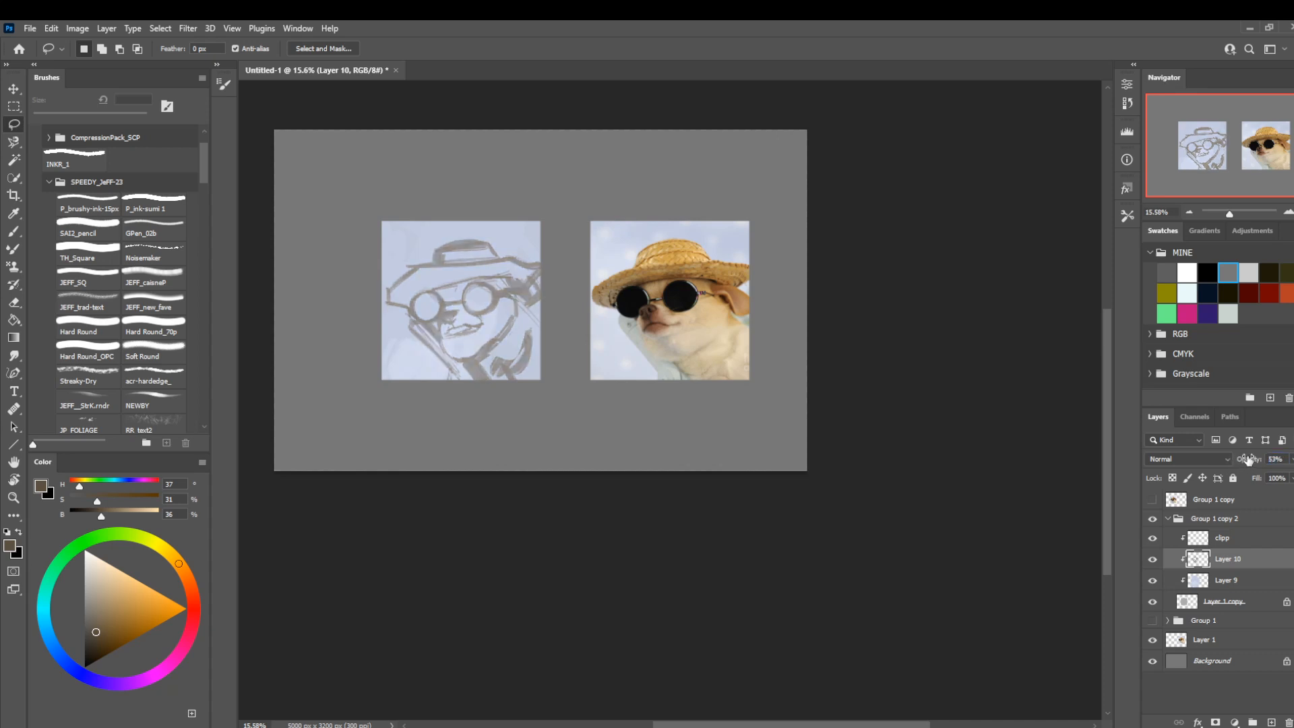
click(148, 631)
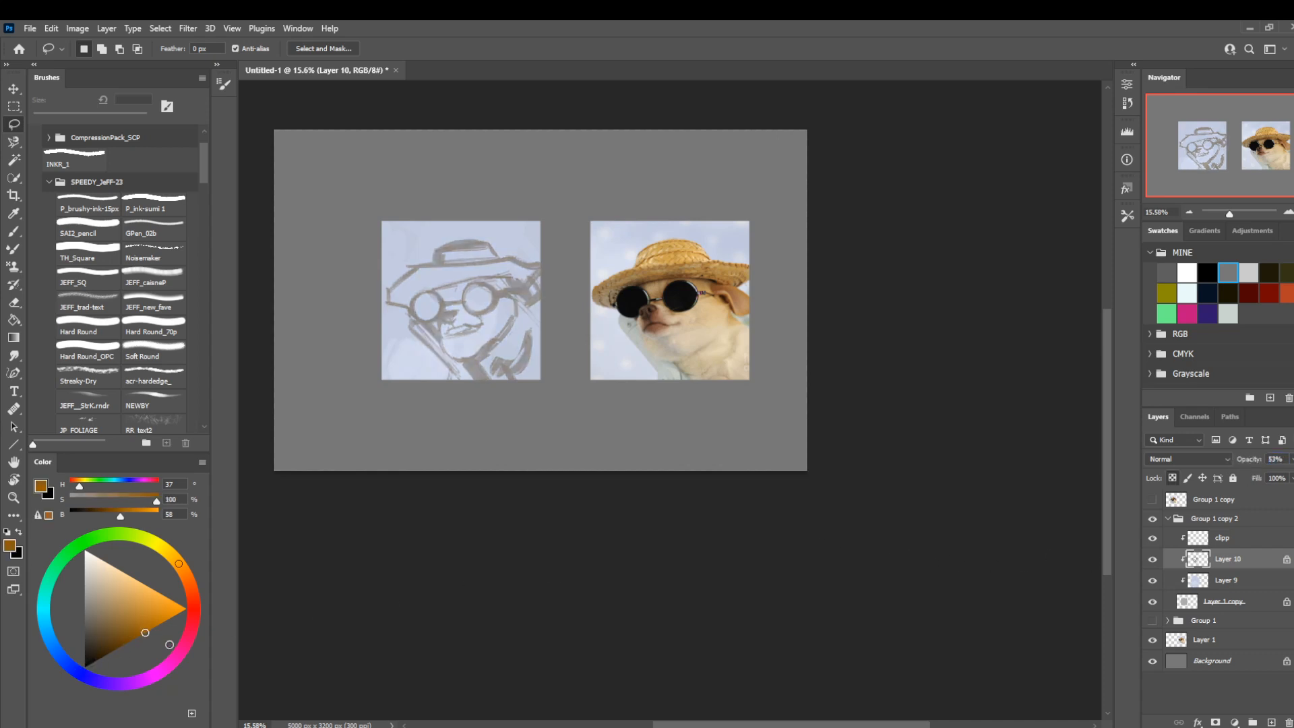
click(155, 673)
key(alt+BackSpace)
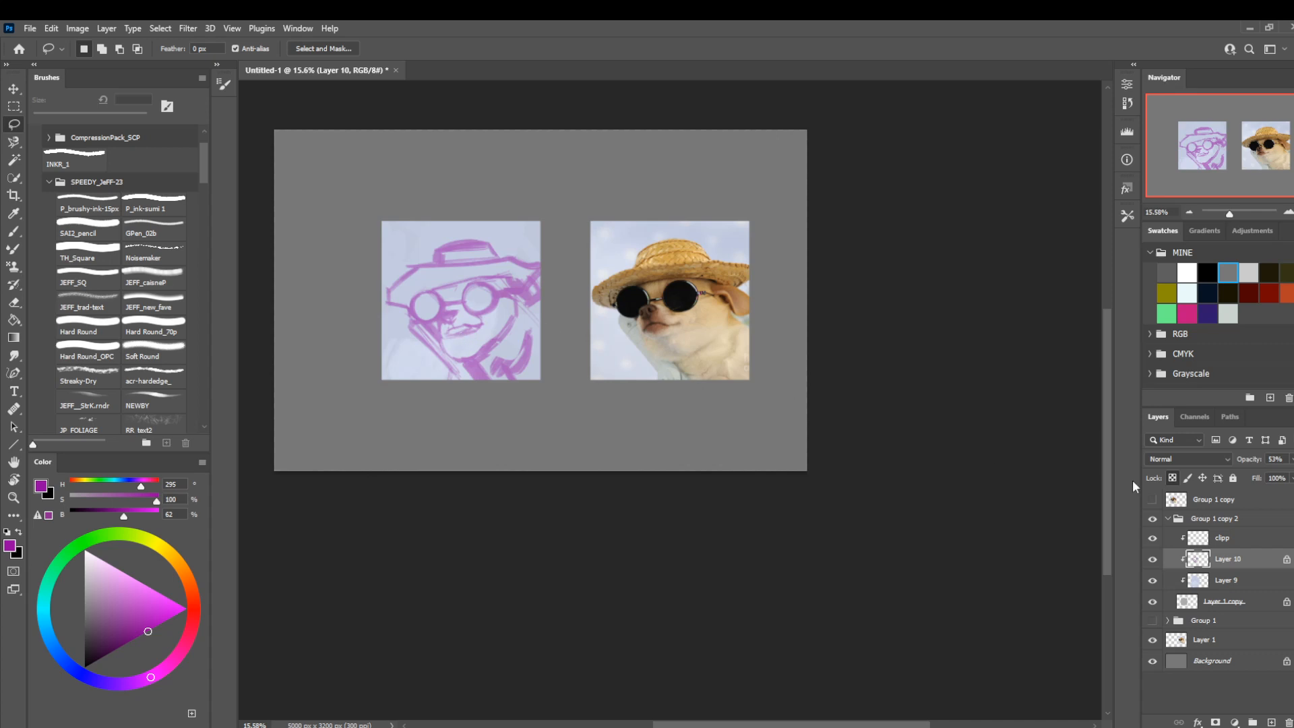
click(194, 612)
click(116, 644)
key(alt+BackSpace)
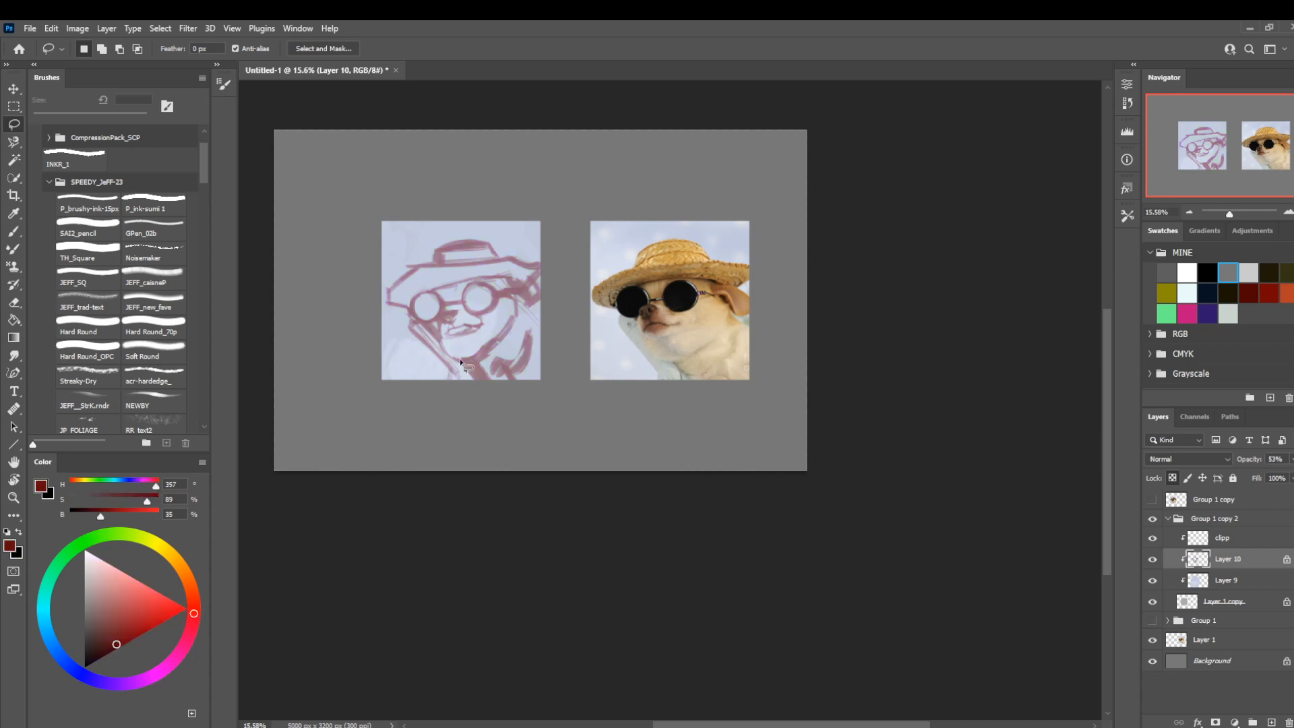
Add a new layer above the sketch on Layer 10, fade Layer 10 to about 16% opacity and make the new layer active.
drag(1249, 463, 1242, 461)
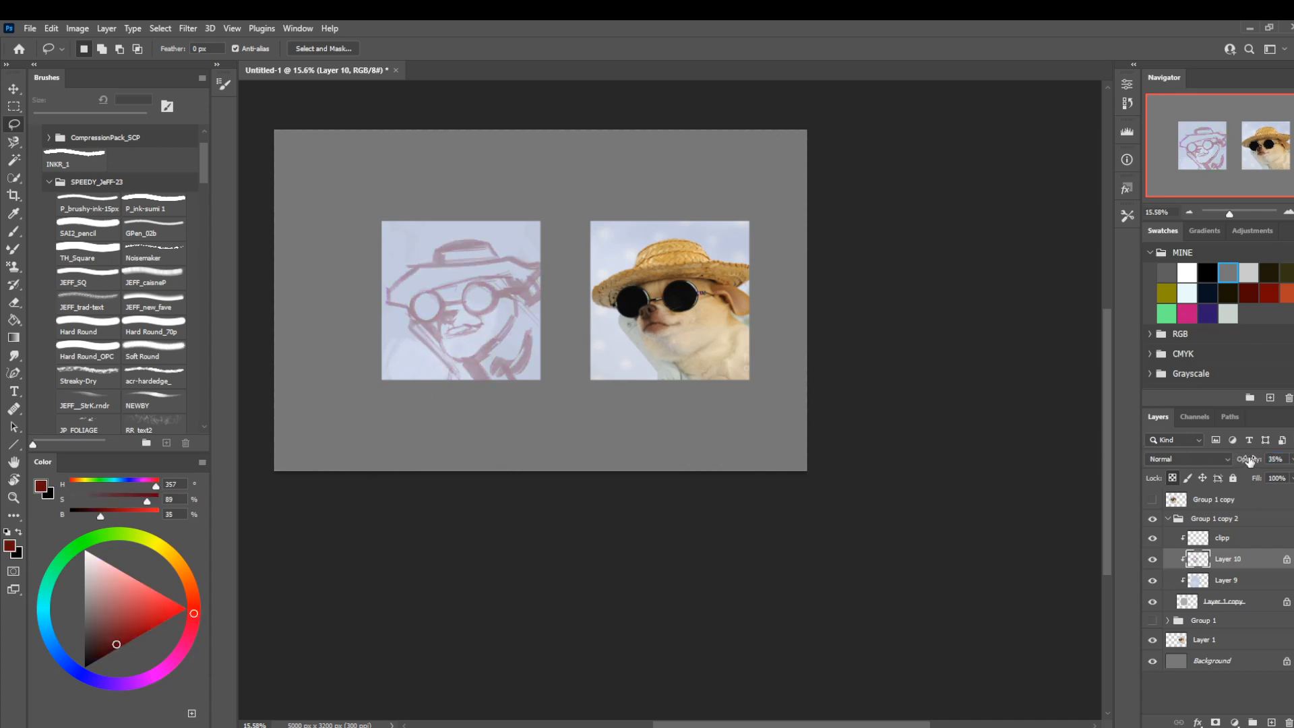
click(1272, 722)
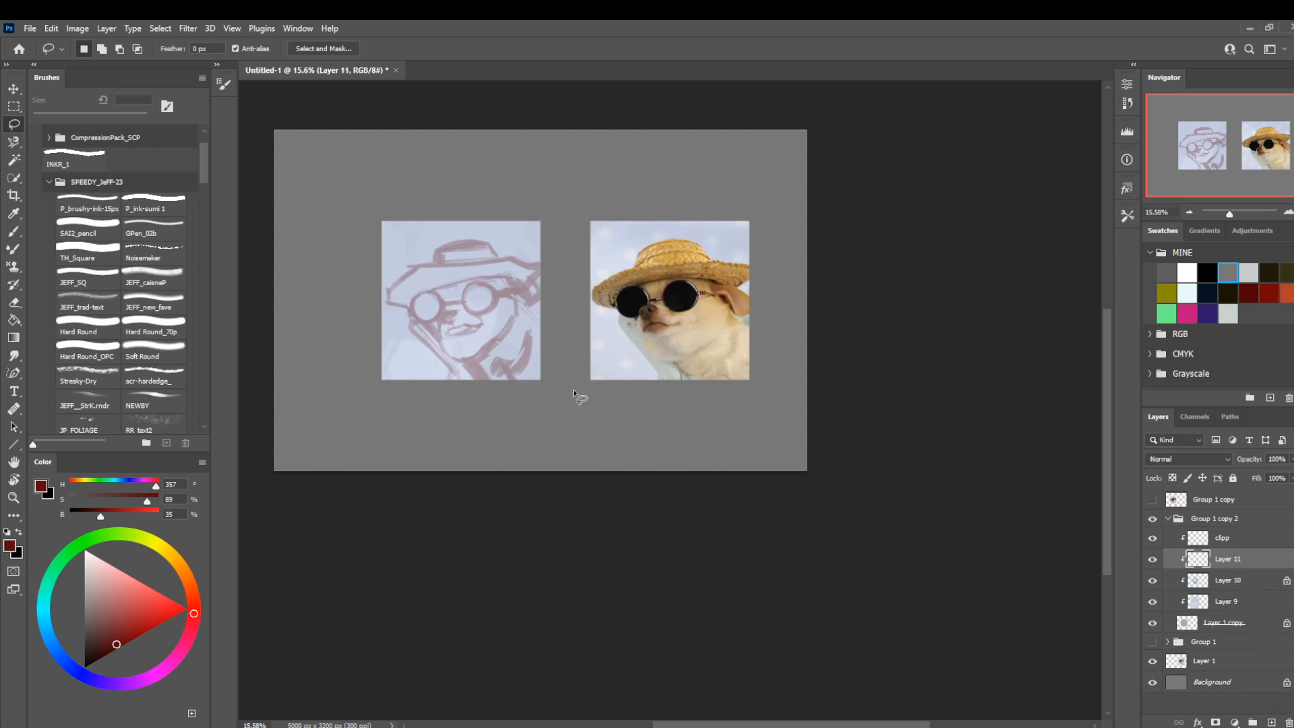
key(z)
drag(474, 345, 544, 346)
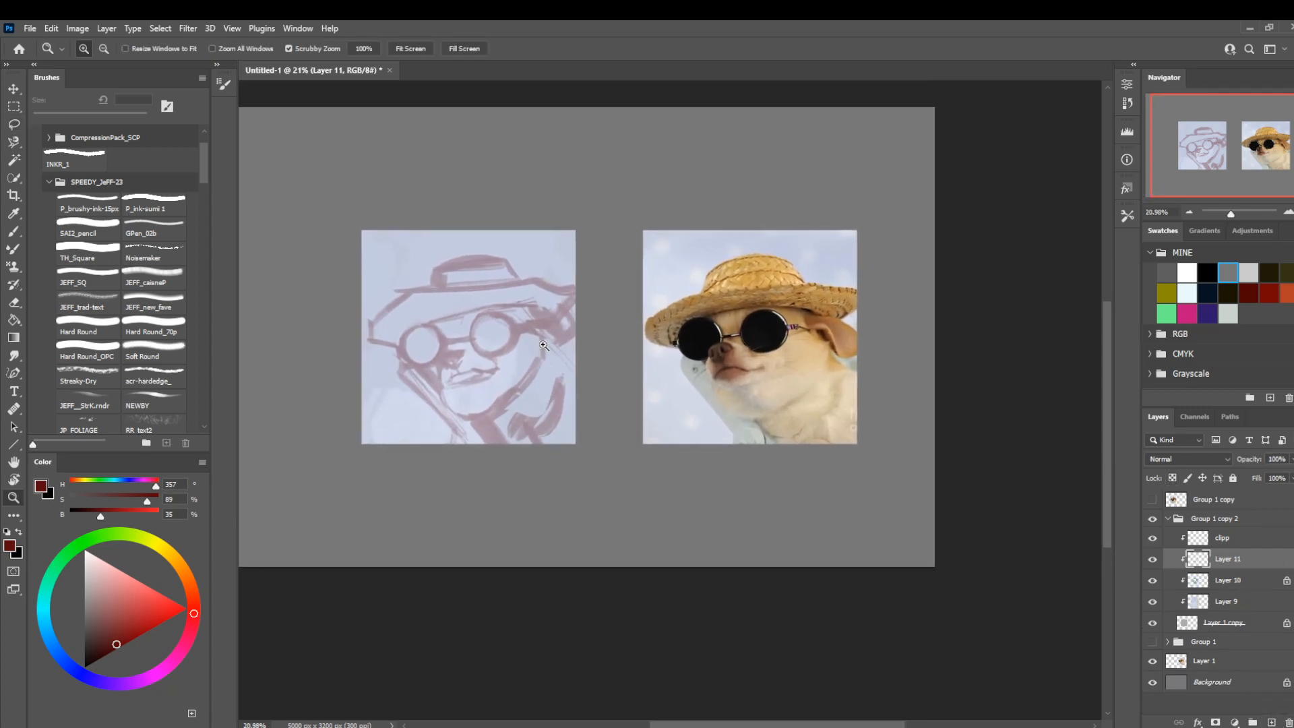
key(b)
click(1219, 580)
drag(1255, 460, 1250, 465)
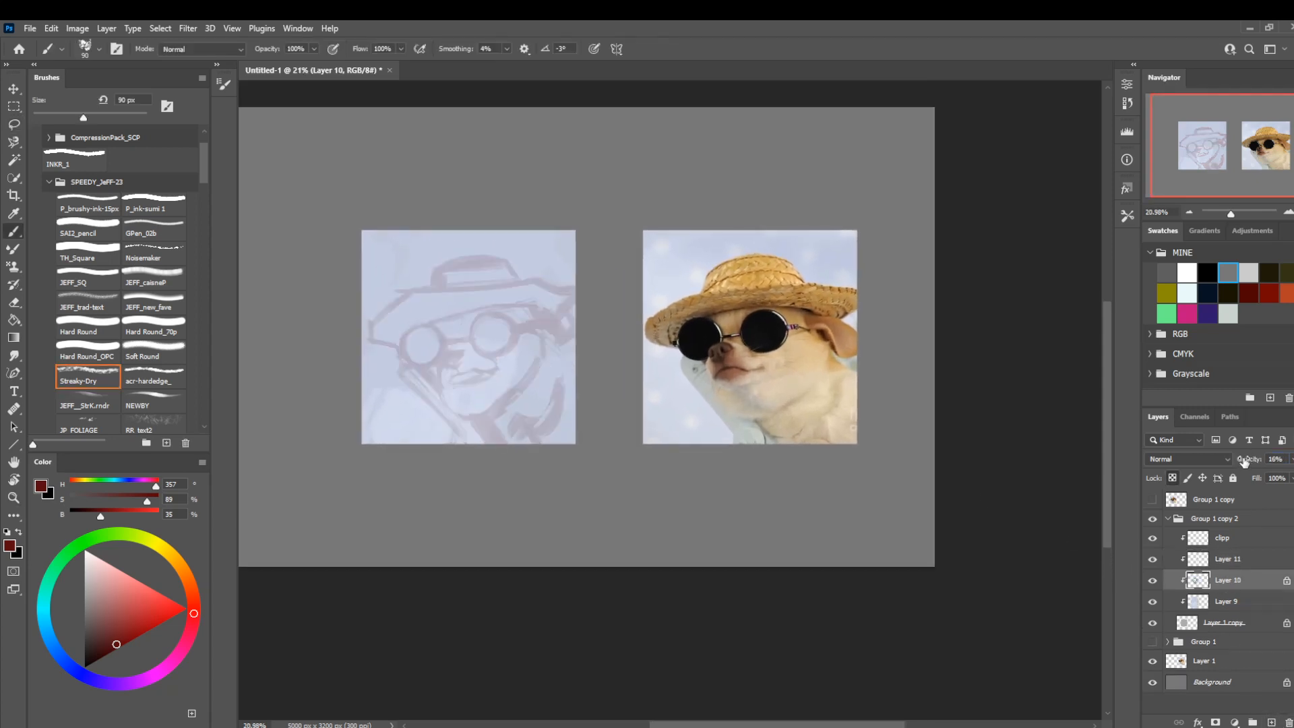
click(1227, 559)
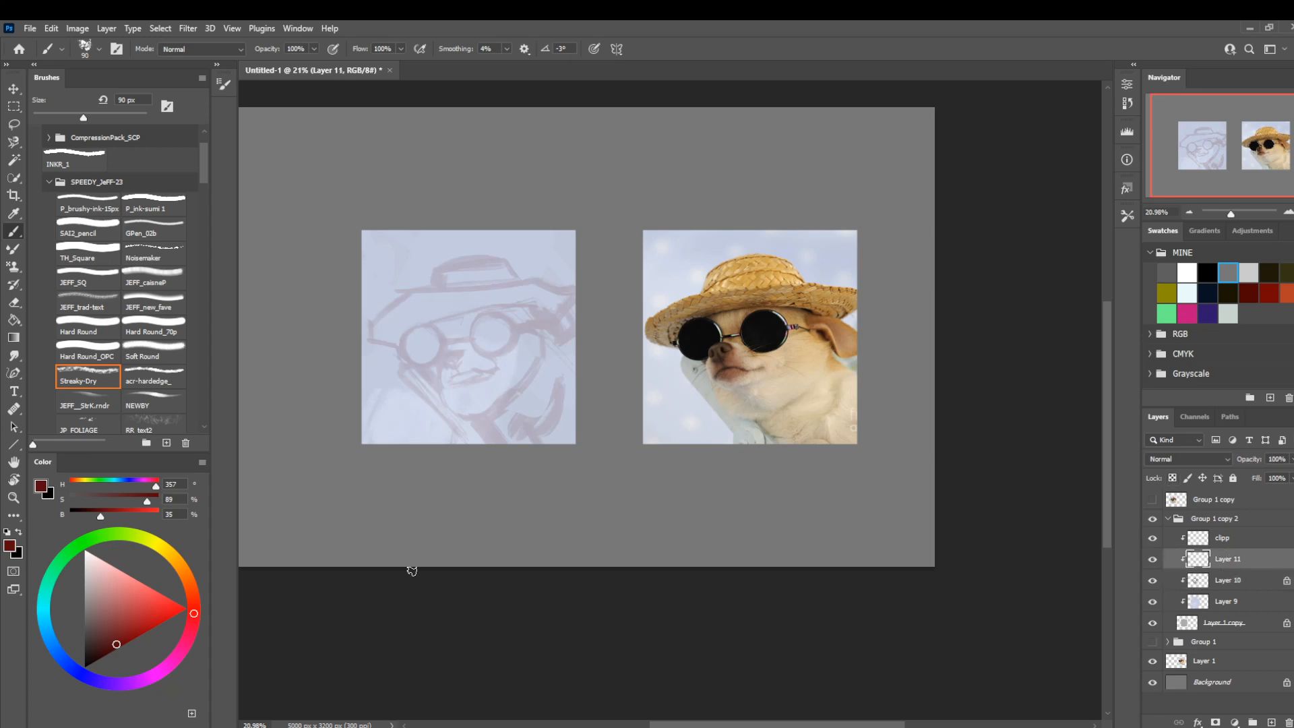
Choose a dark brown (H 34, S 100, B 38) and outline the round lenses and bridge on Layer 11 with the brush at 30 px.
drag(95, 660, 123, 645)
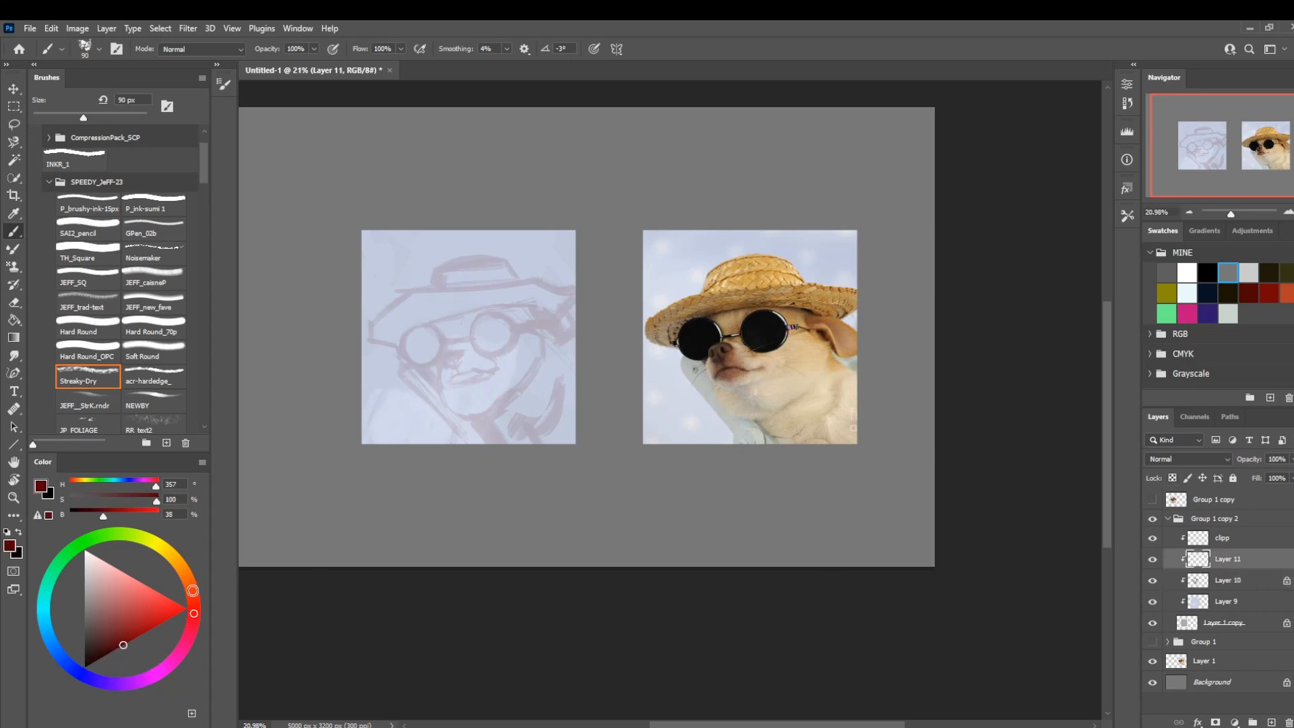
click(181, 567)
mouse_move(499, 391)
mouse_down()
mouse_move(475, 306)
mouse_move(429, 412)
mouse_up()
key(ctrl+z)
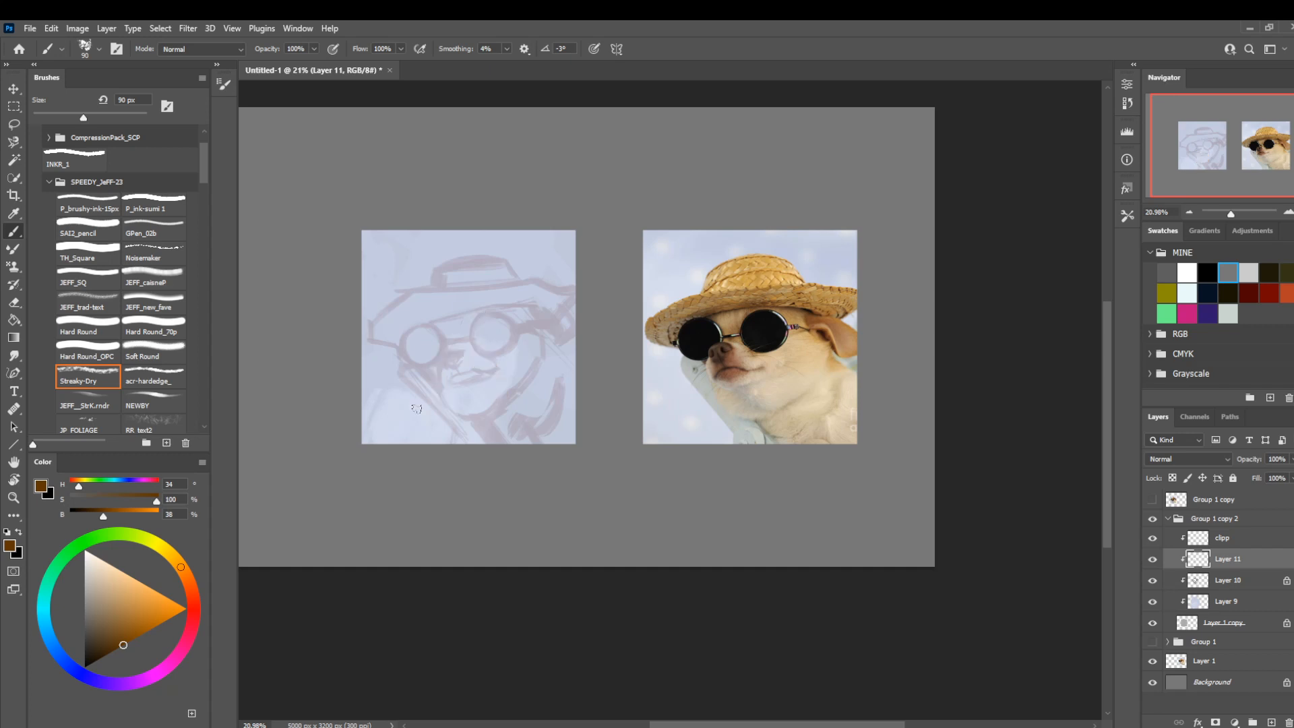
key(bracketleft)
key(bracketleft)
key(bracketleft)
key(bracketleft)
key(bracketleft)
key(bracketleft)
mouse_move(512, 330)
mouse_down()
mouse_move(543, 333)
mouse_move(474, 322)
mouse_up()
mouse_move(467, 332)
mouse_down()
mouse_move(509, 322)
mouse_move(483, 315)
mouse_up()
mouse_move(472, 346)
mouse_down()
mouse_move(496, 351)
mouse_move(418, 324)
mouse_move(405, 351)
mouse_up()
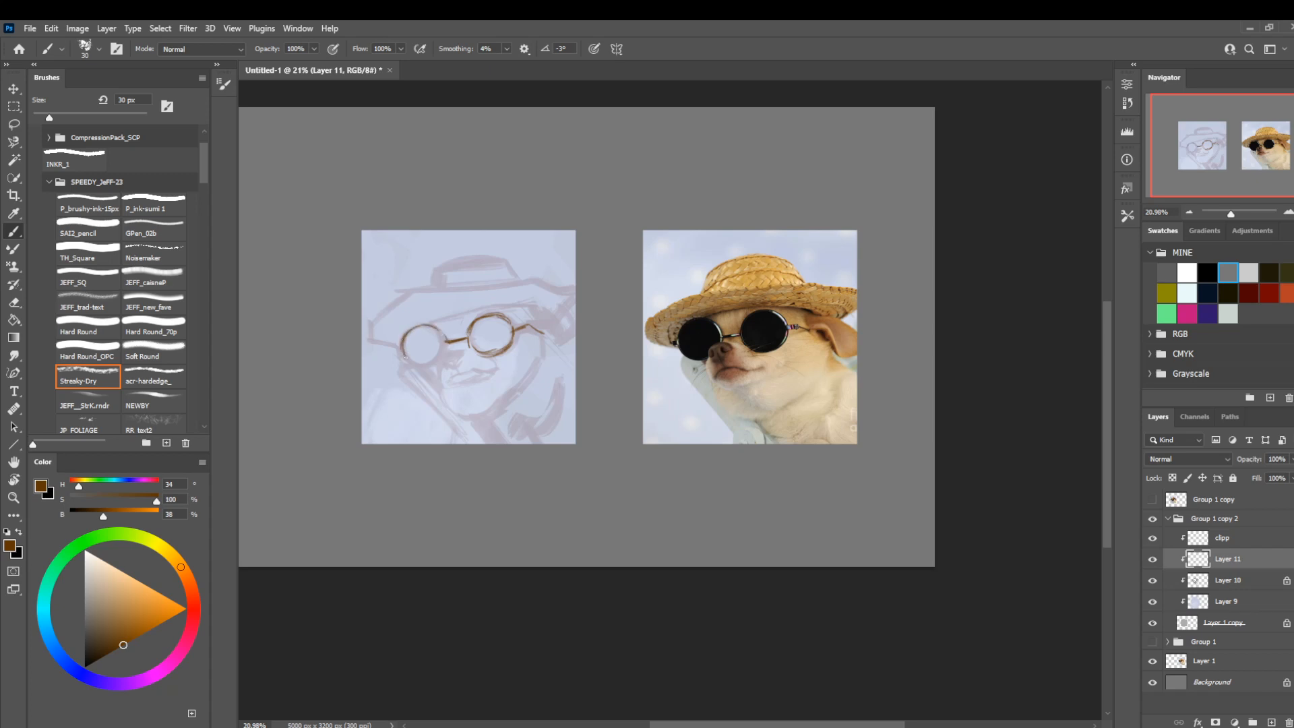
Firm up the rim of the lens farther from the ear and the temple arm of the sunglasses.
drag(402, 348, 423, 368)
drag(443, 351, 441, 335)
drag(513, 328, 526, 324)
Sketch the nose, the mouth line and the front contour of the muzzle below the glasses in brown.
drag(439, 355, 454, 348)
drag(447, 358, 438, 367)
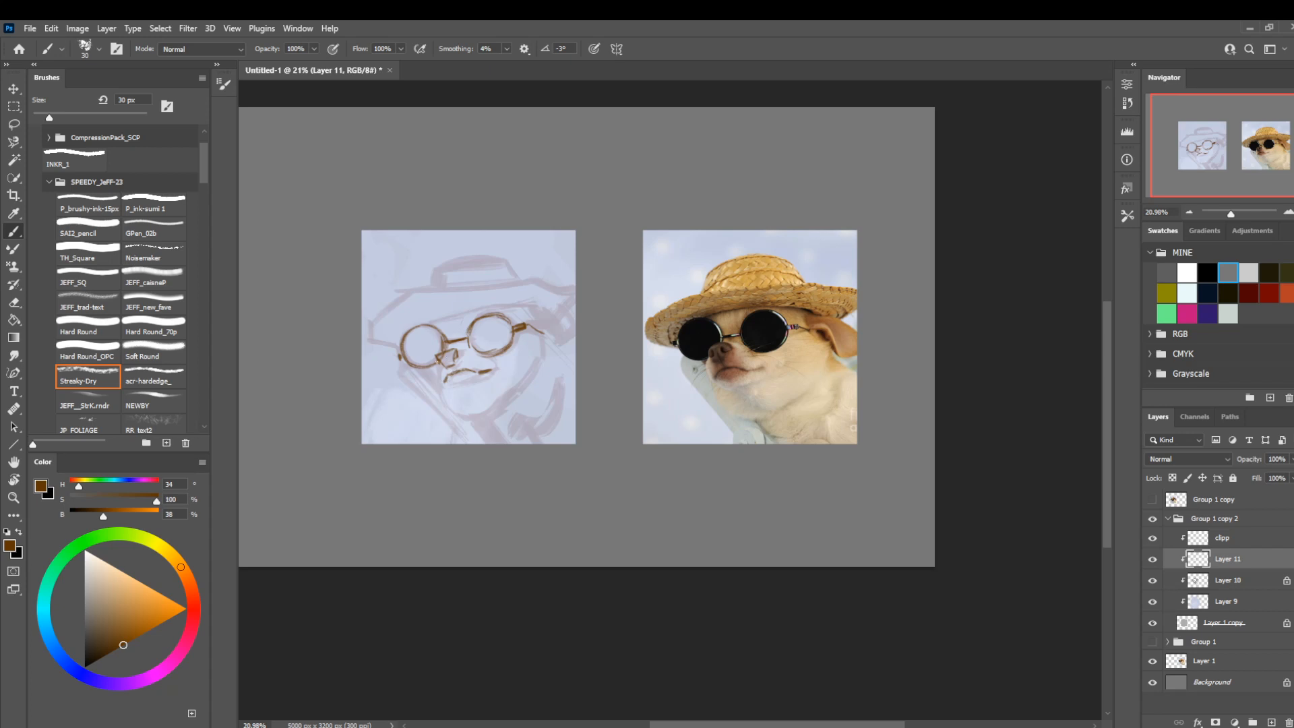
drag(436, 359, 432, 374)
key(l)
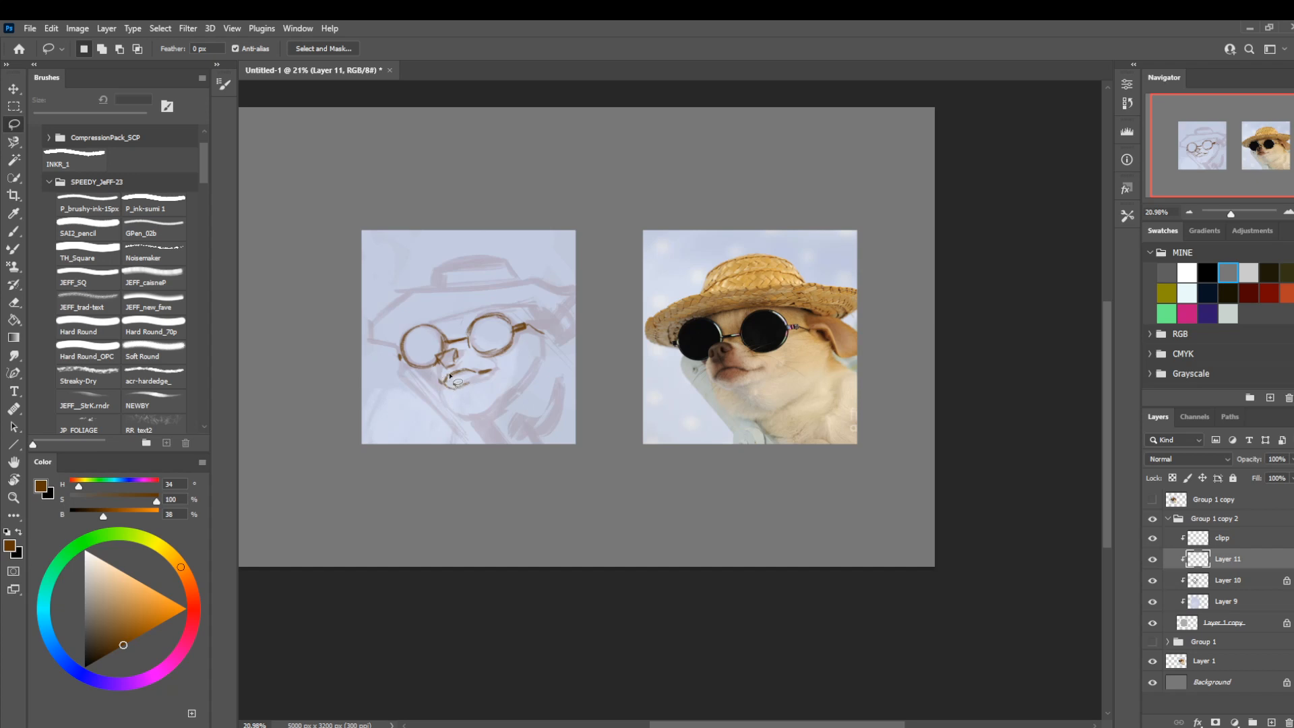
key(b)
mouse_move(443, 364)
mouse_down()
mouse_move(437, 383)
mouse_move(437, 372)
mouse_up()
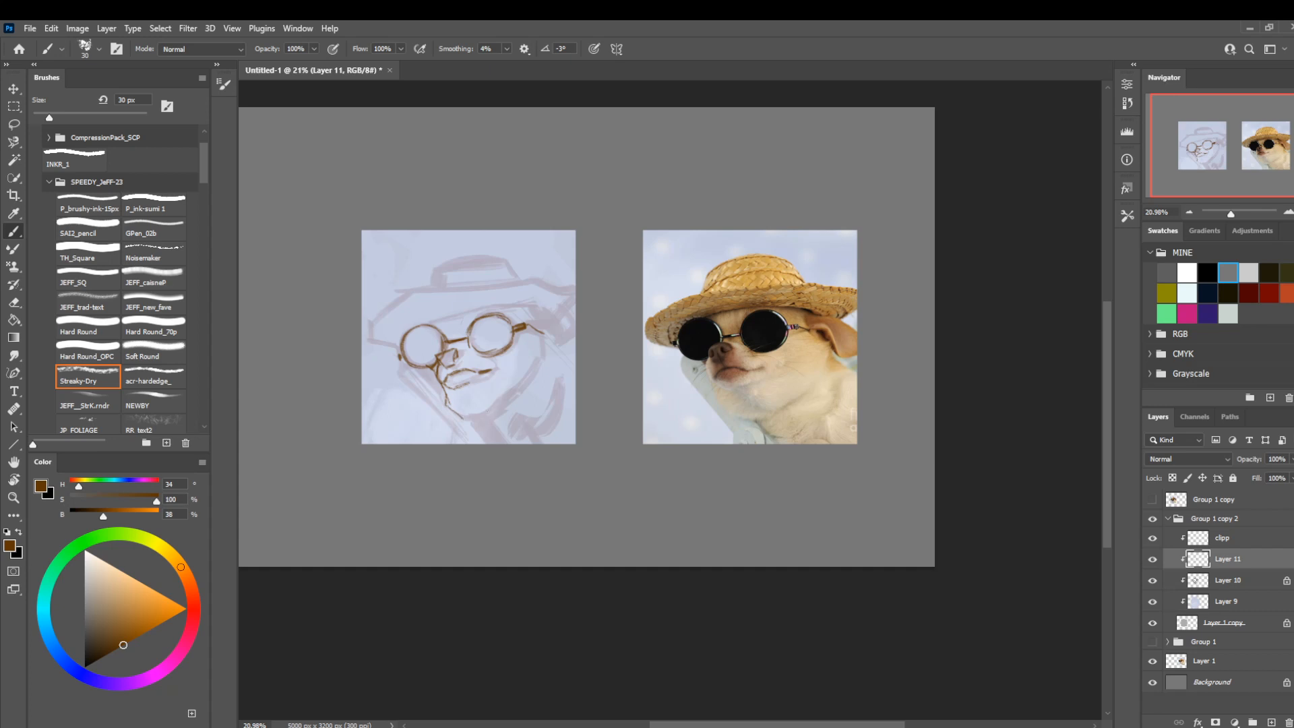
Draw the chin, jaw and neck lines at 30 px and add a heavier shoulder shadow with the brush at 70 px.
mouse_move(456, 412)
mouse_down()
mouse_move(487, 413)
mouse_move(530, 375)
mouse_up()
mouse_move(459, 414)
mouse_down()
mouse_move(492, 413)
mouse_move(453, 414)
mouse_up()
key(e)
key(b)
drag(505, 434, 526, 415)
key(bracketright)
key(bracketright)
key(bracketright)
key(bracketright)
mouse_move(563, 379)
mouse_down()
mouse_move(554, 410)
mouse_move(526, 423)
mouse_move(561, 404)
mouse_up()
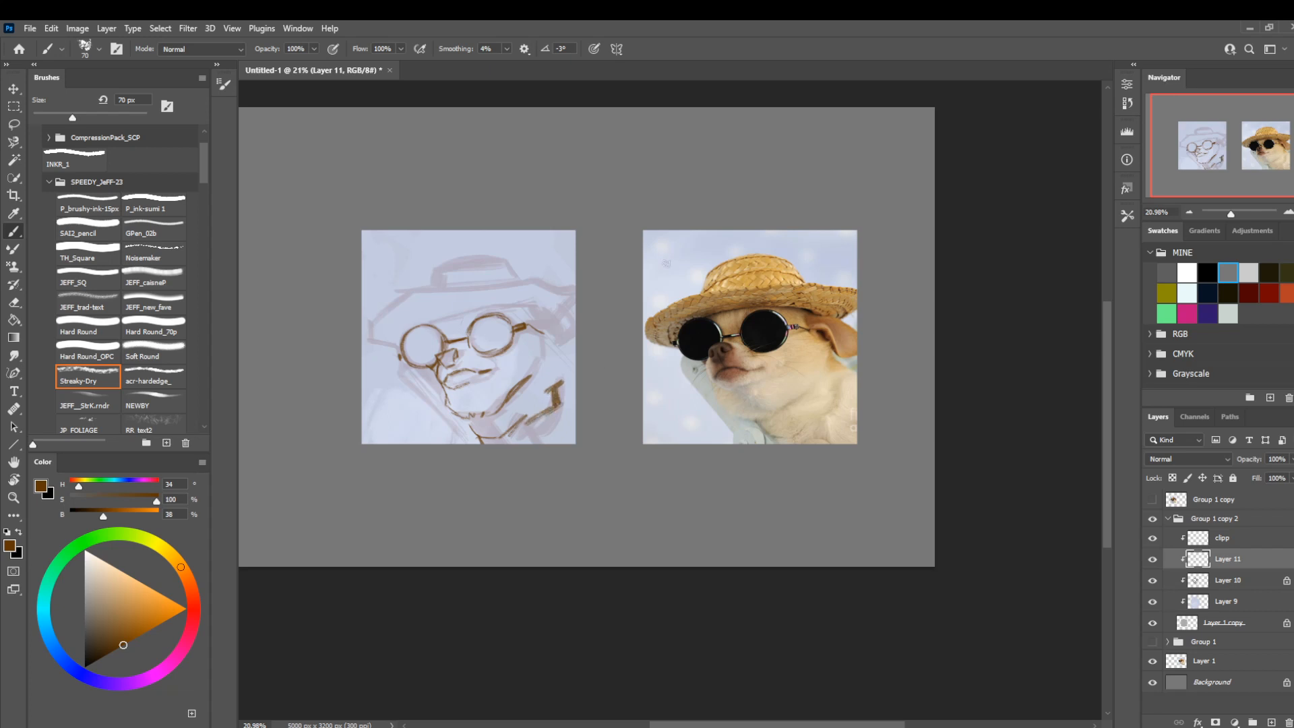
Reduce the brush size and sketch the long diagonal edges running down from the muzzle to the painting's lower border.
key(bracketleft)
key(bracketleft)
key(bracketleft)
key(ctrl)
drag(400, 373, 456, 429)
drag(406, 384, 456, 443)
drag(441, 385, 435, 371)
Clean up with the Hard Round_70p eraser at 40 px and darken the sunglass rims with the brush at 30 px.
key(e)
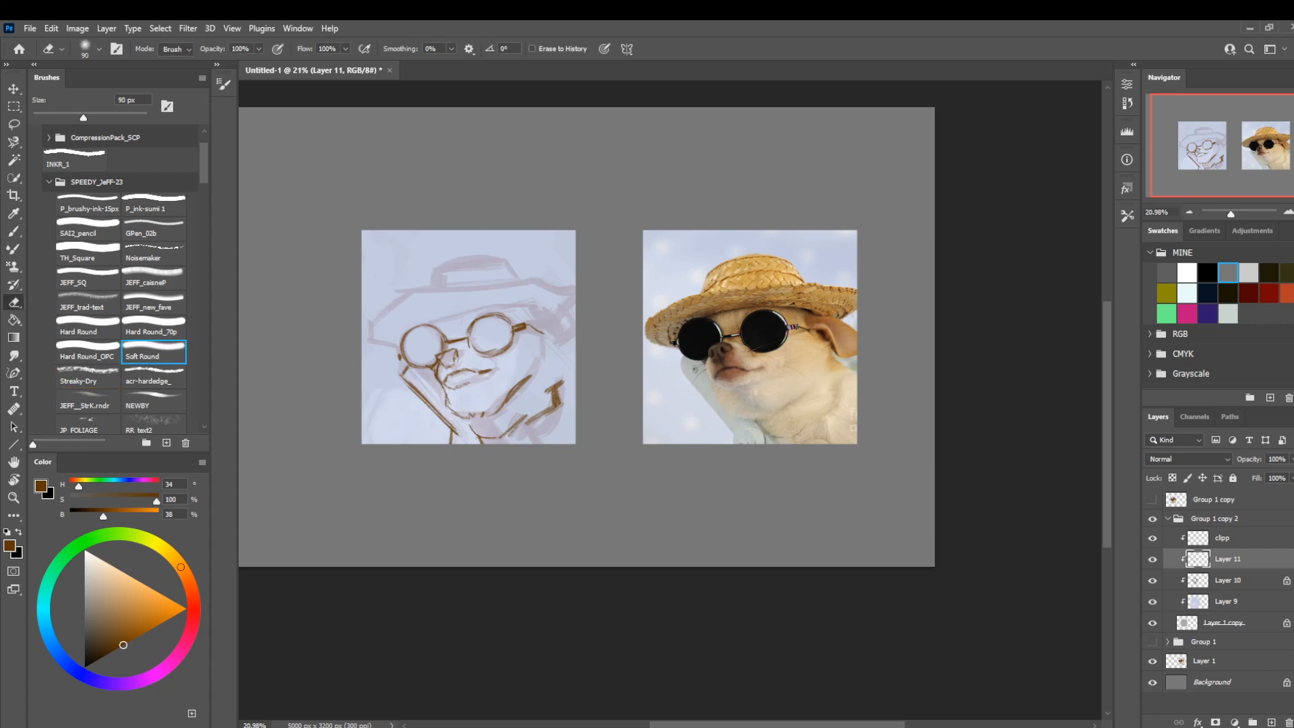
key(comma)
key(comma)
key(bracketleft)
key(bracketleft)
key(bracketleft)
key(bracketleft)
key(bracketleft)
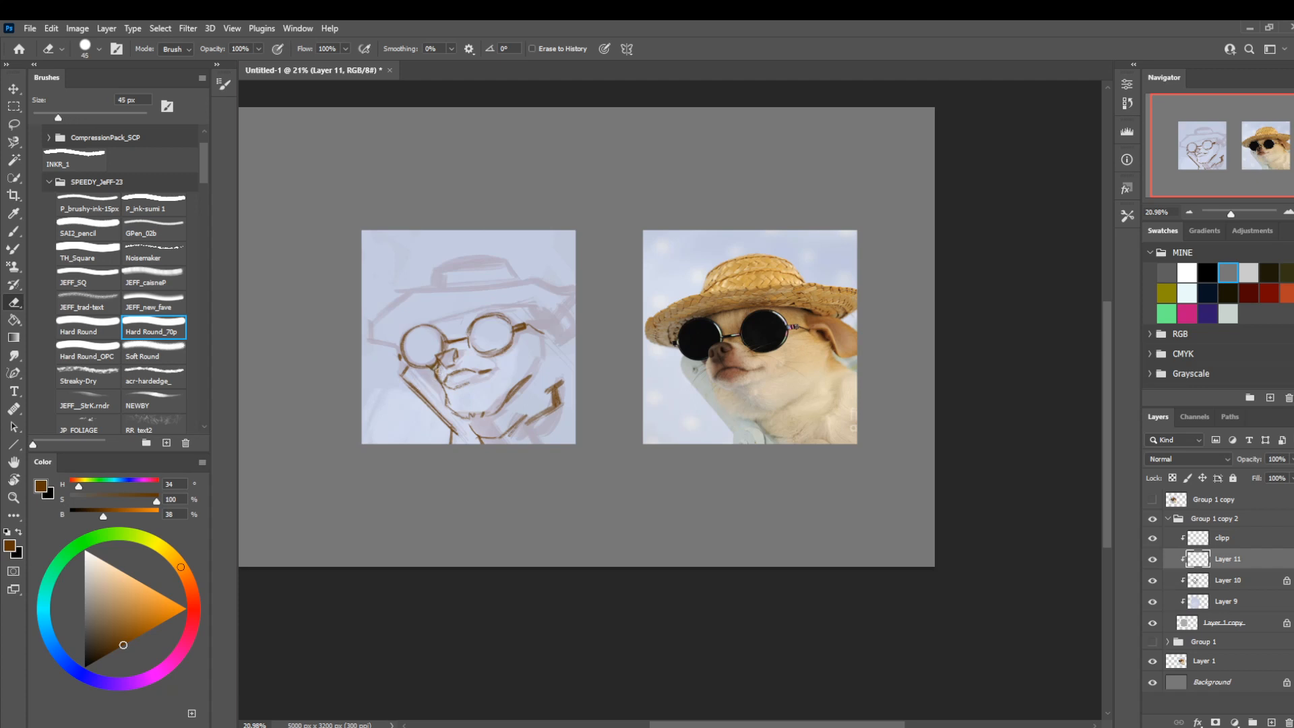
key(bracketleft)
key(b)
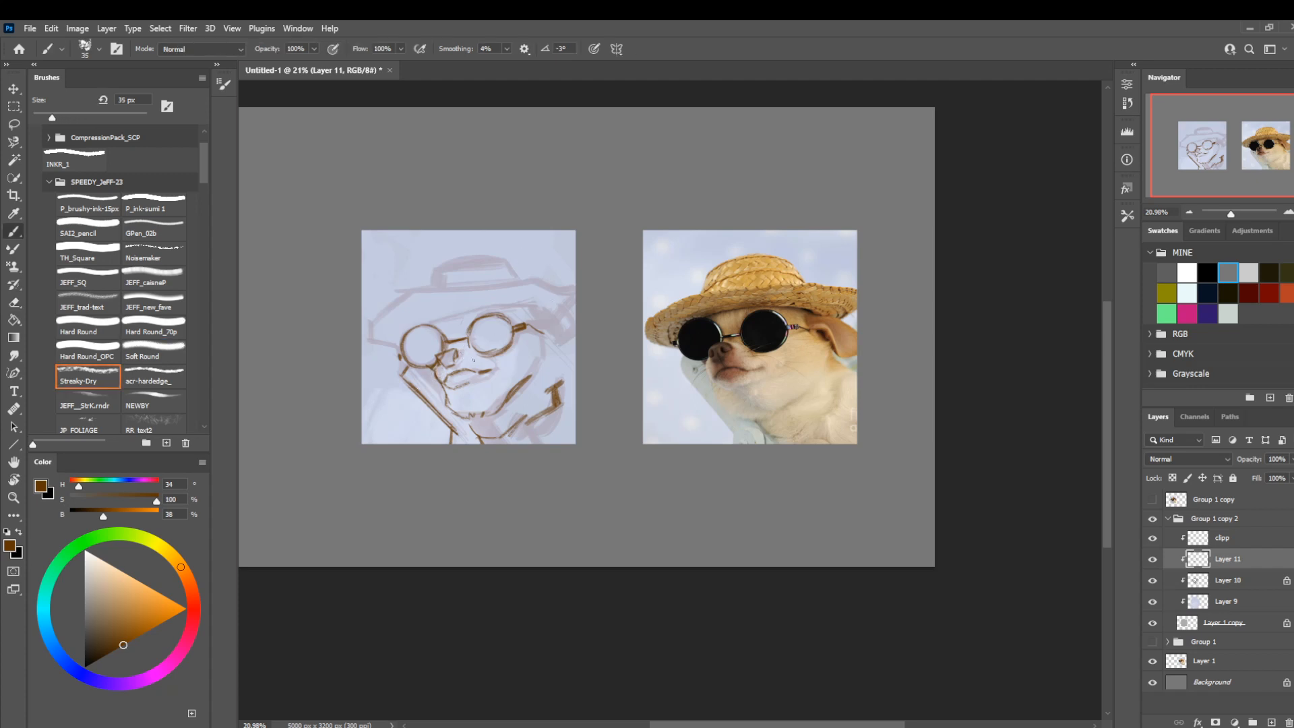
key(bracketleft)
mouse_move(481, 316)
mouse_down()
mouse_move(472, 323)
mouse_move(497, 313)
mouse_up()
key(e)
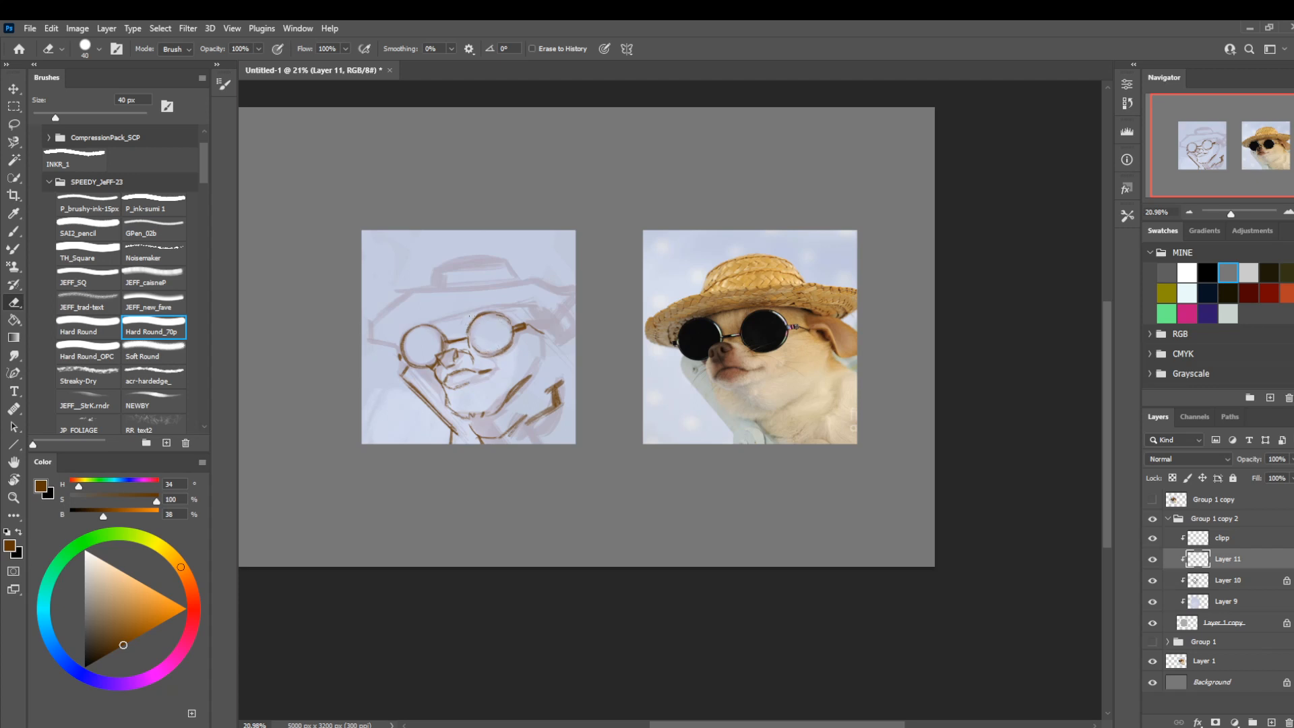
Sketch the upper edge and inner fold of the ear behind the temple arm, enlarging the brush to 45 px and beyond.
scroll(559, 377, down, 1)
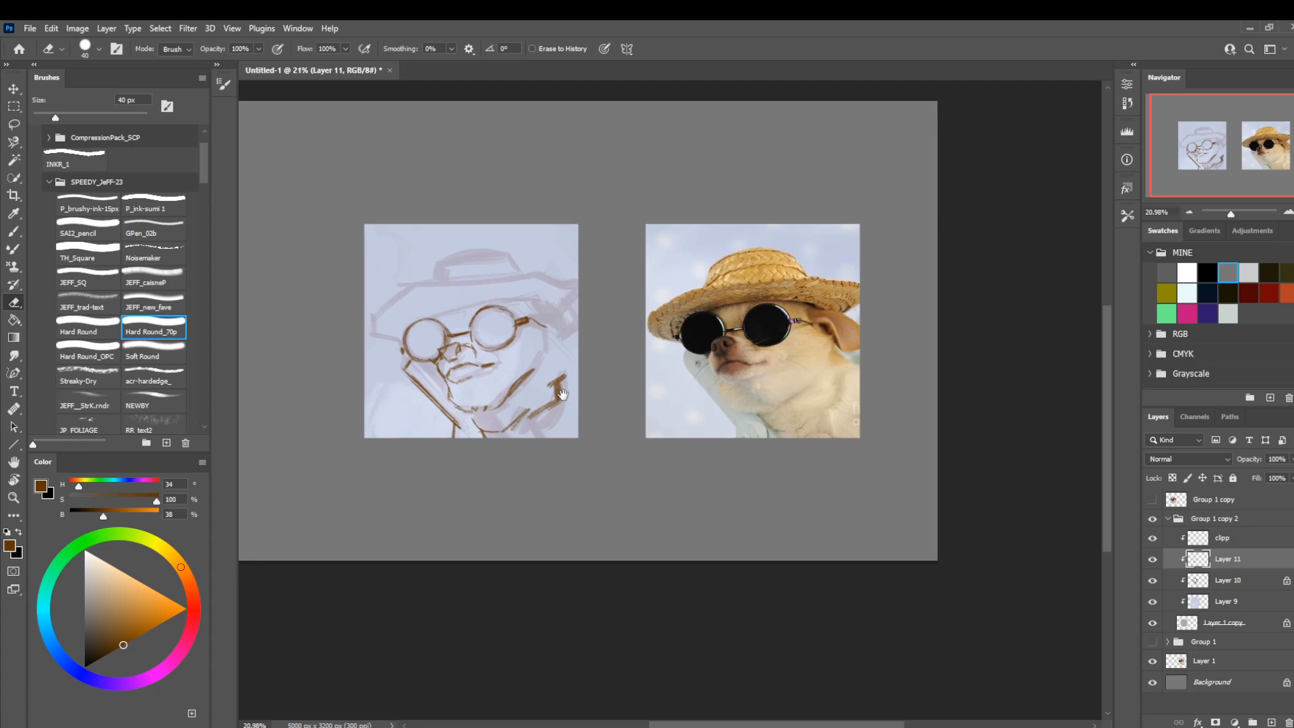
key(b)
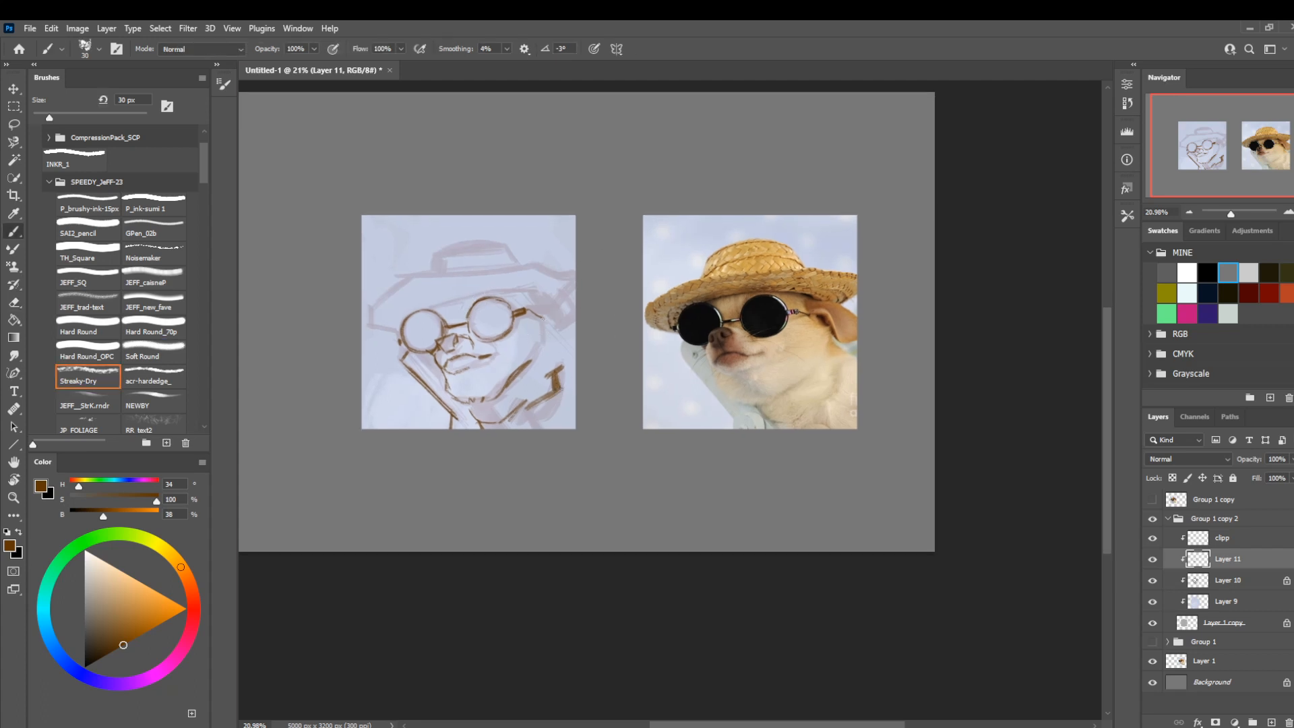
key(bracketright)
key(bracketright)
key(bracketright)
mouse_move(542, 340)
mouse_down()
mouse_move(565, 321)
mouse_move(551, 311)
mouse_up()
key(bracketright)
key(bracketright)
key(bracketright)
drag(533, 298, 574, 314)
Complete the lower edge of the ear at the painting's border with the brush at 45 px.
key(bracketleft)
key(bracketleft)
key(bracketleft)
mouse_move(574, 351)
mouse_down()
mouse_move(556, 340)
mouse_move(572, 350)
mouse_up()
key(l)
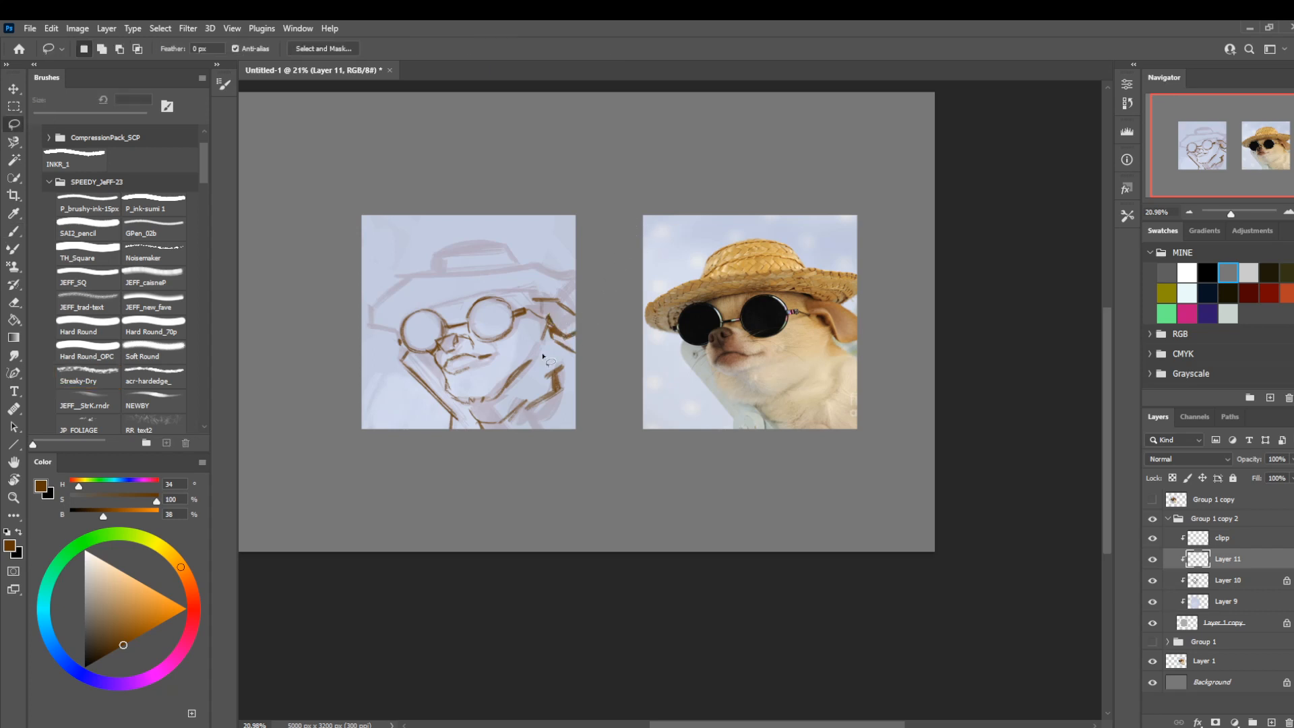
key(b)
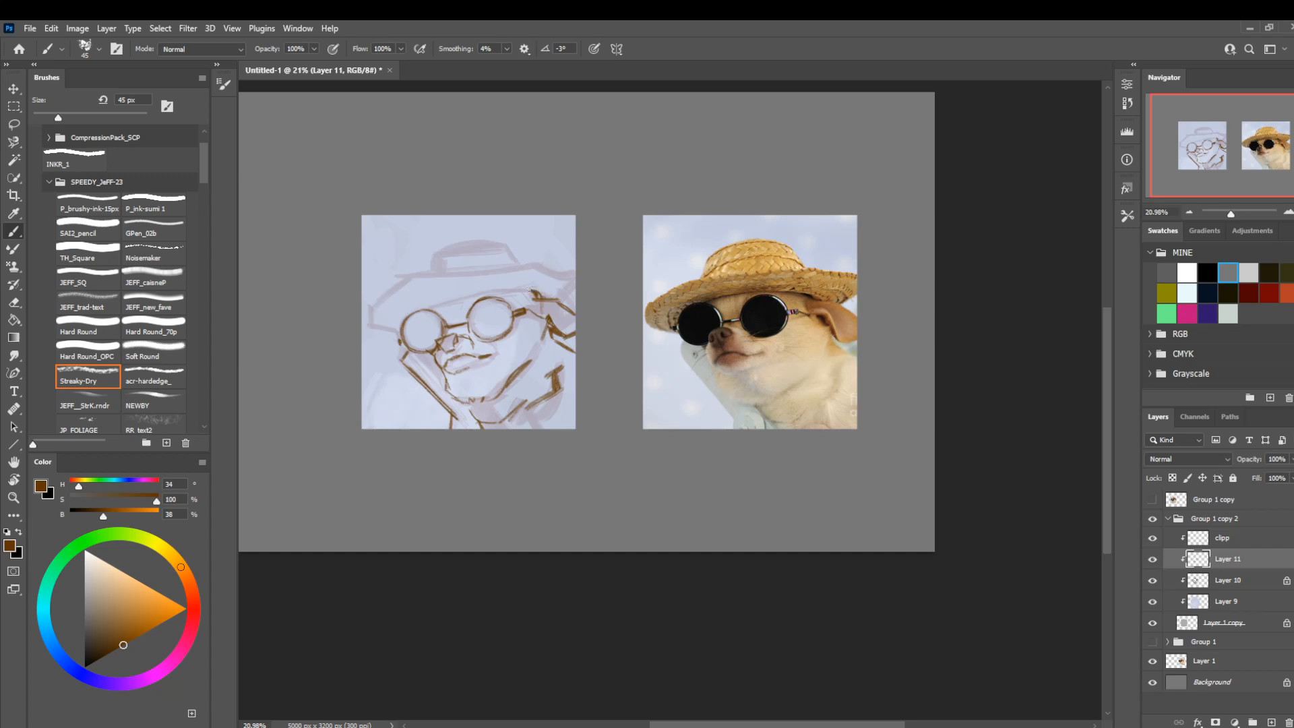
Draw the curved underside of the hat brim across the forehead above both lenses at 45 px.
drag(533, 290, 423, 309)
drag(443, 299, 465, 294)
key(l)
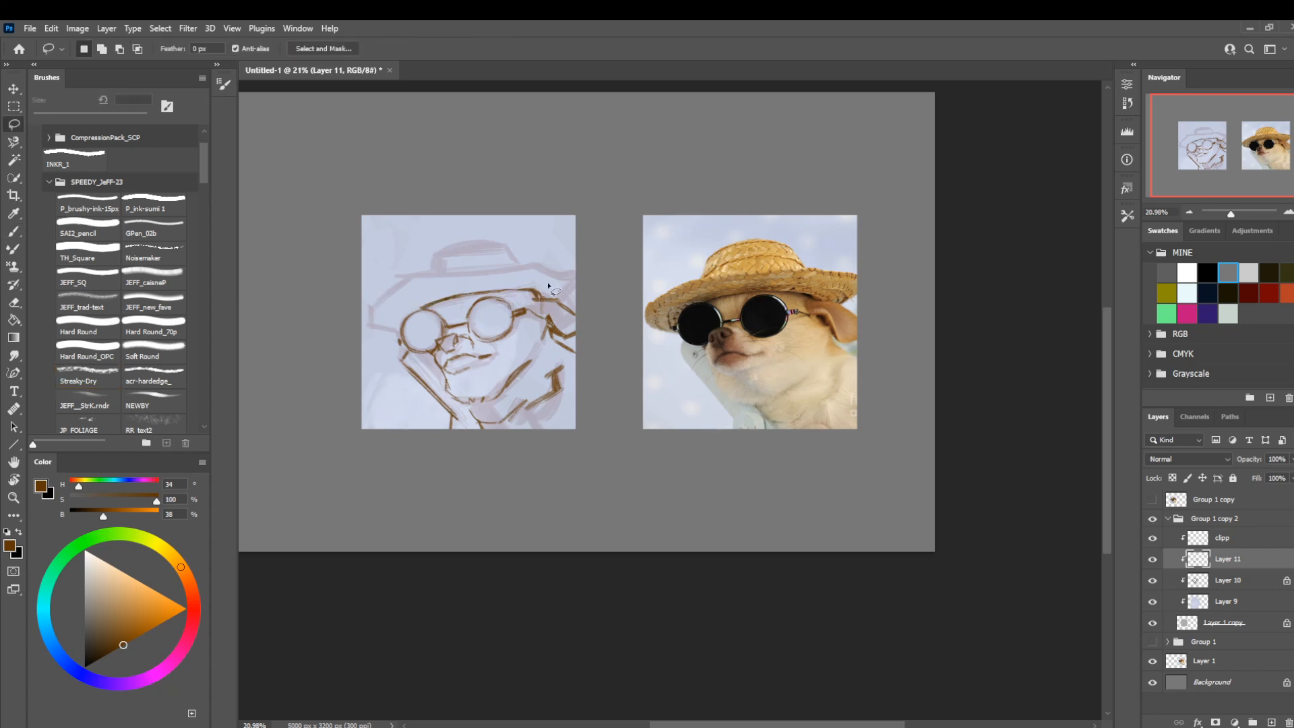
key(b)
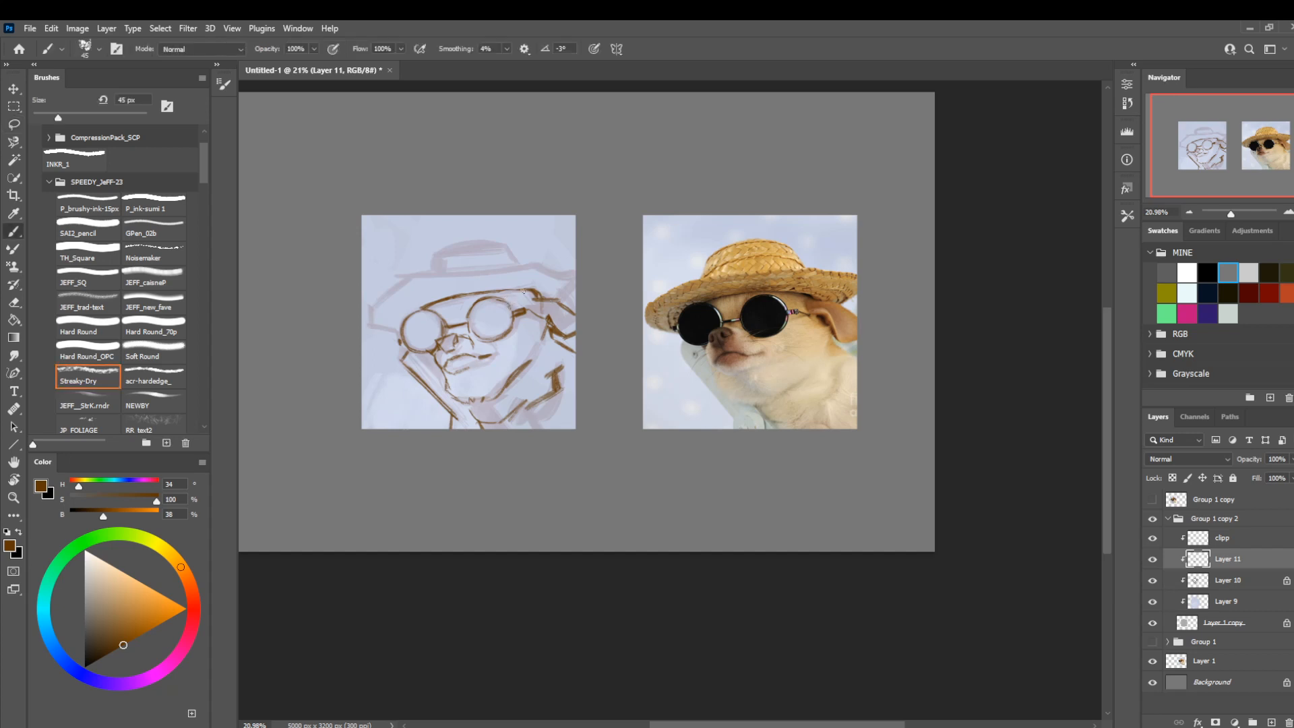
key(l)
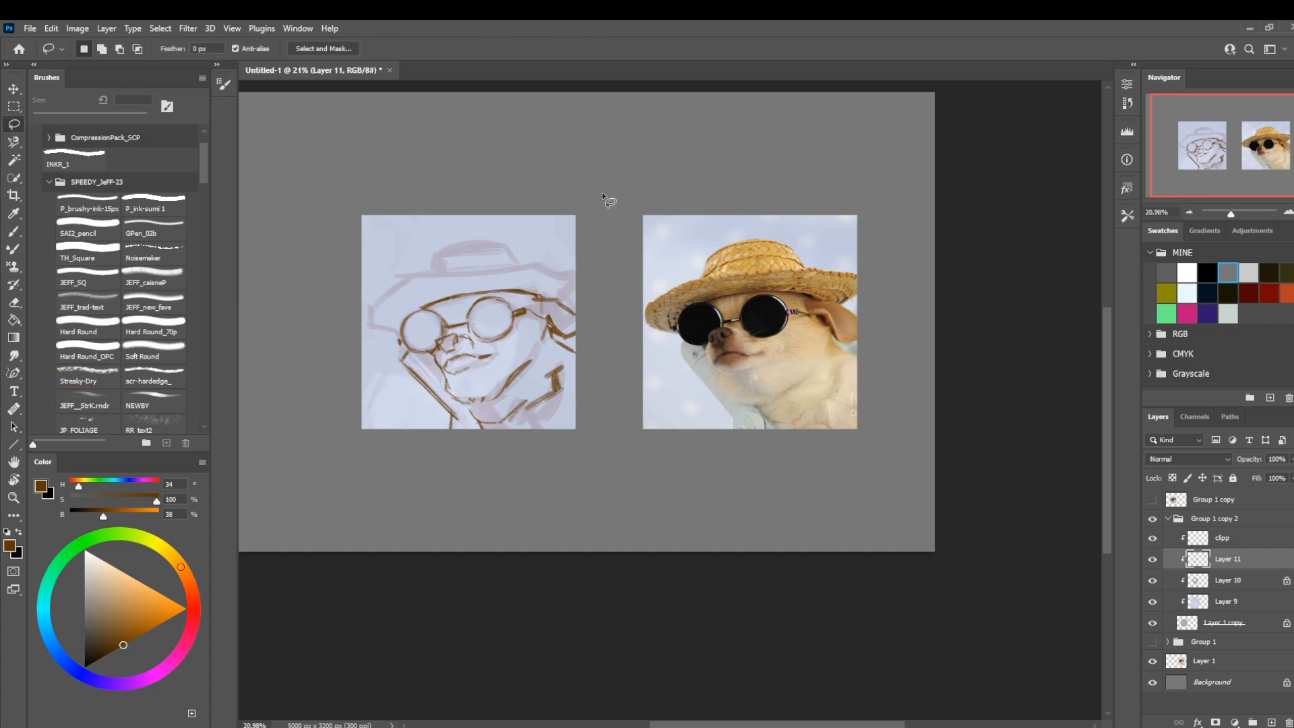
Outline the top, tip and lower edge of the straw hat's brim with the brush at 40 px.
scroll(606, 198, down, 1)
key(b)
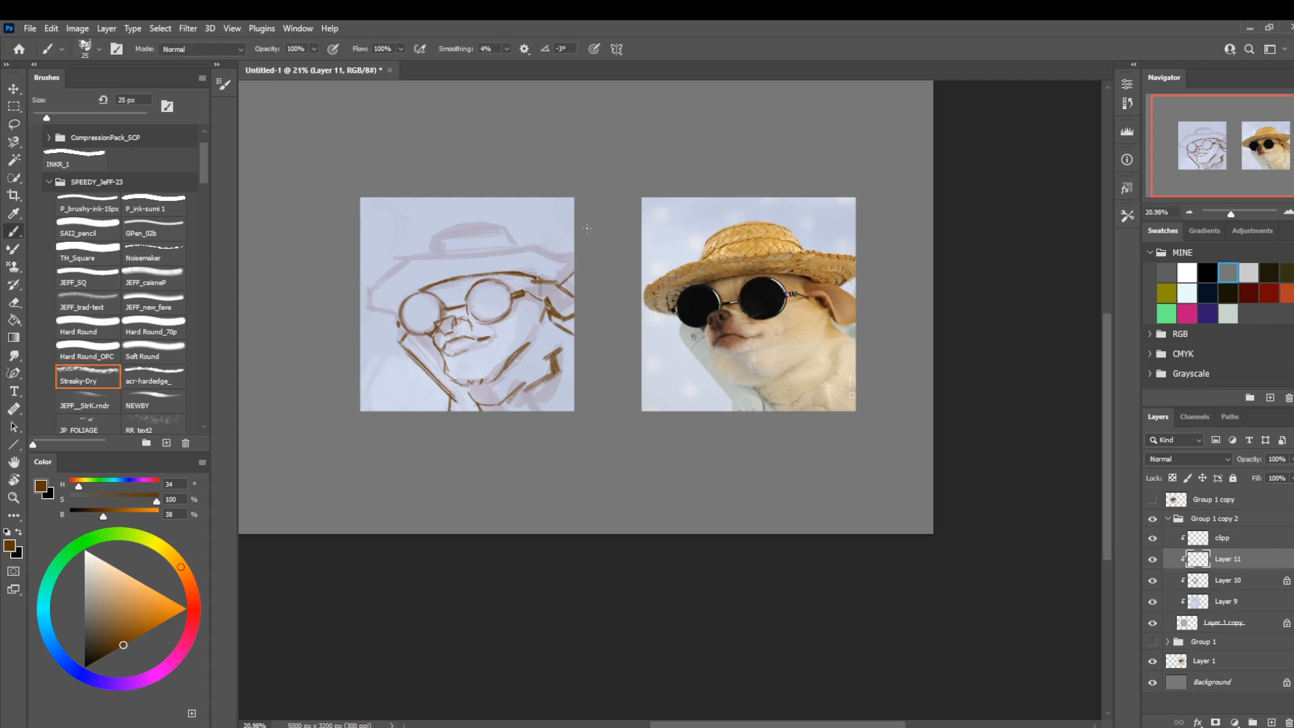
key(bracketright)
key(bracketright)
mouse_move(577, 259)
mouse_down()
mouse_move(517, 240)
mouse_move(537, 249)
mouse_move(407, 260)
mouse_up()
mouse_move(486, 254)
mouse_down()
mouse_move(394, 261)
mouse_move(364, 297)
mouse_move(401, 316)
mouse_up()
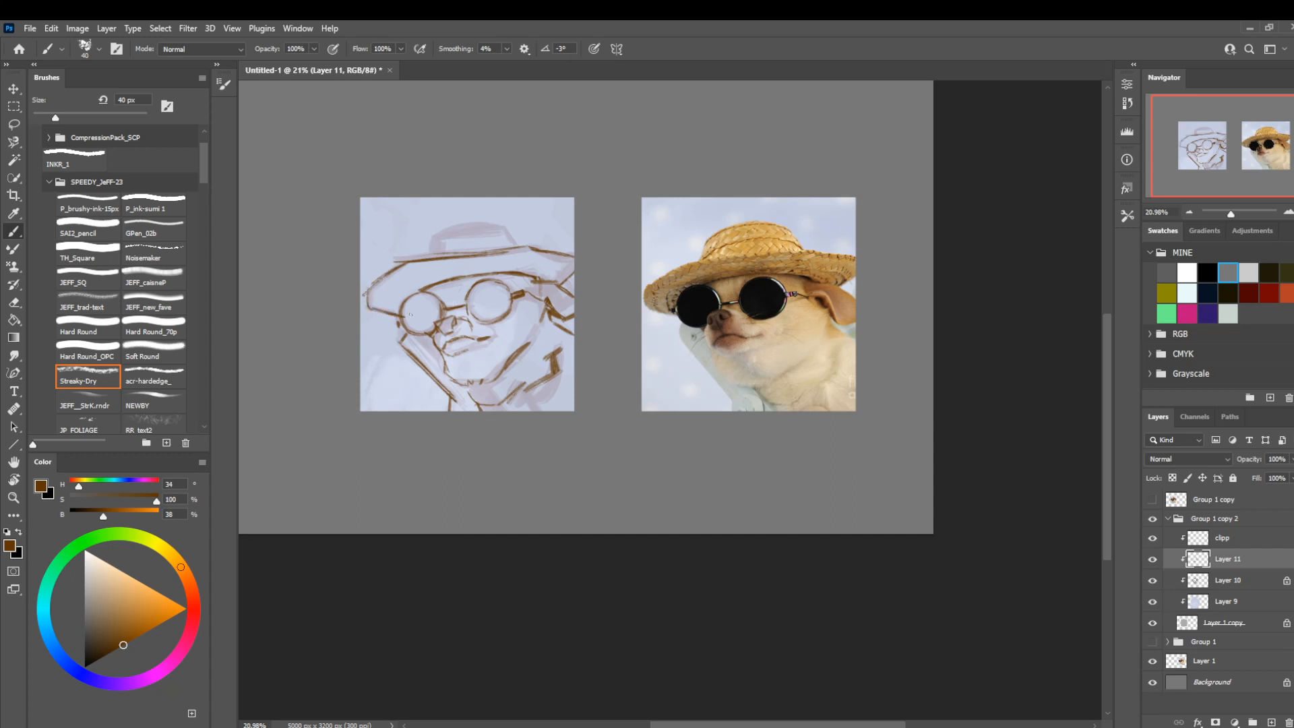
Sketch the straw hat's crown and its band lines above the brim with the brush at 35 px.
key(l)
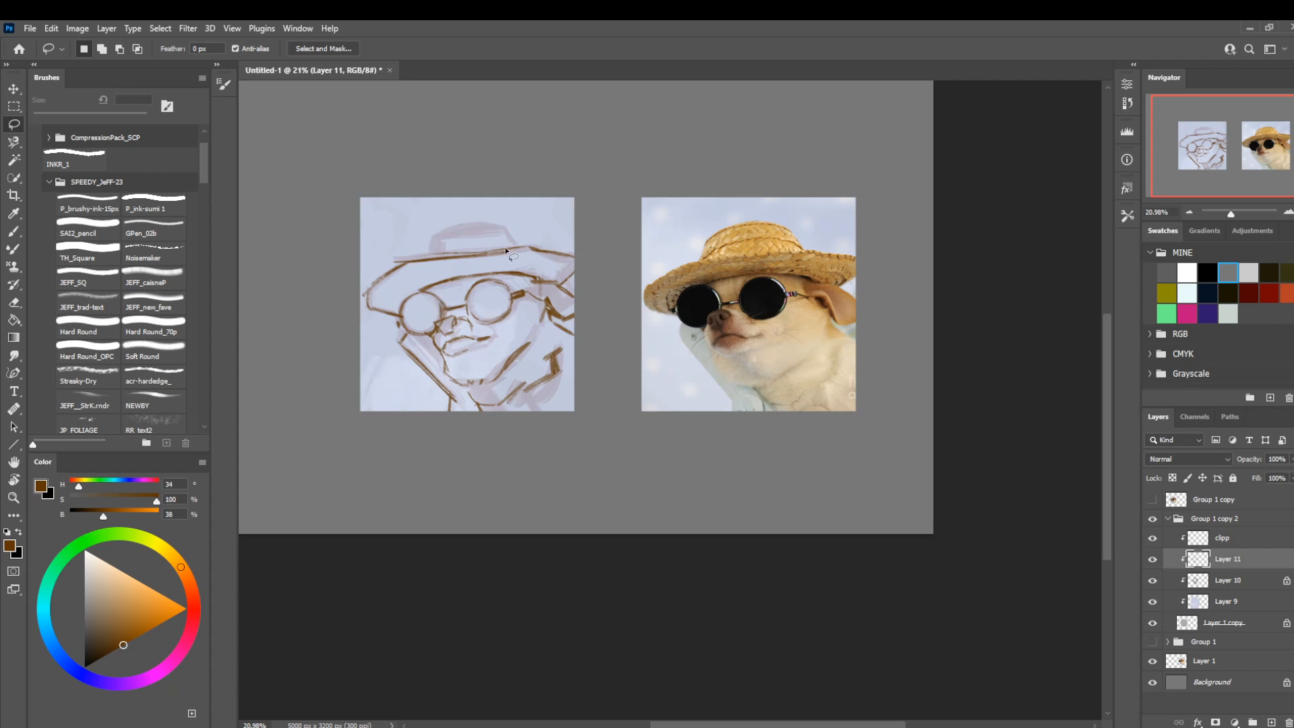
key(b)
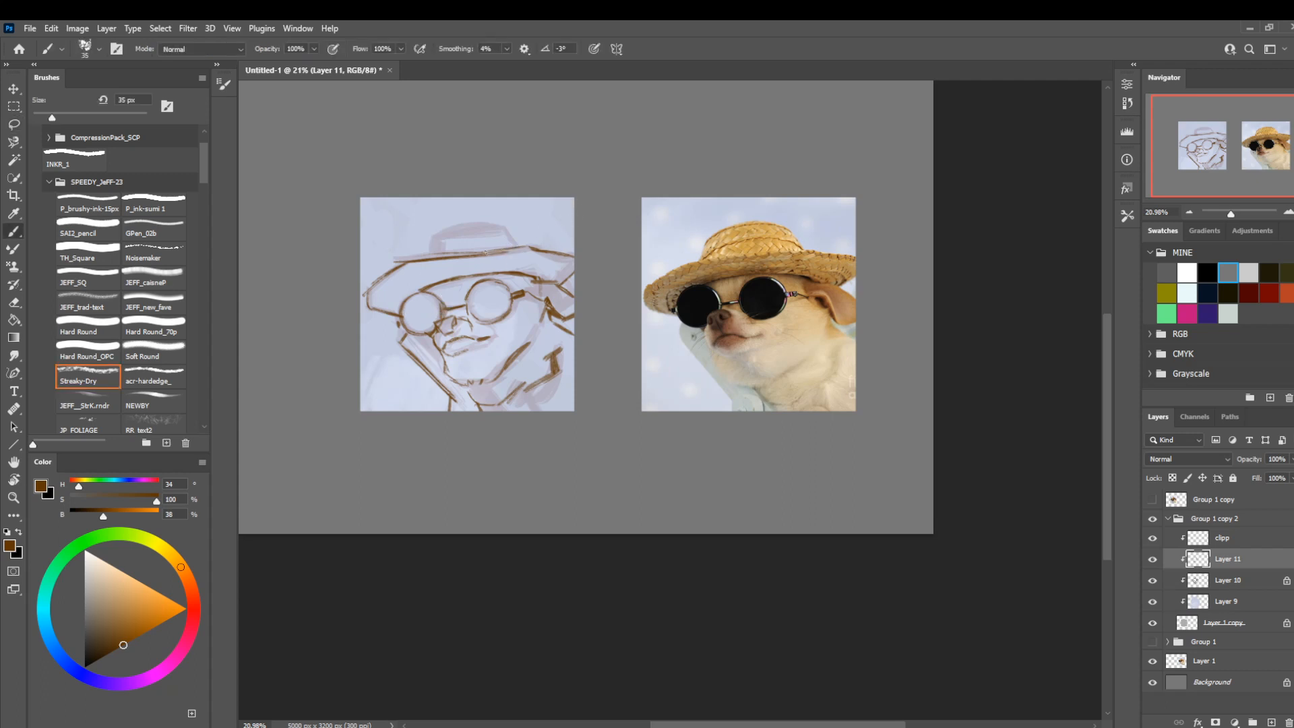
key(l)
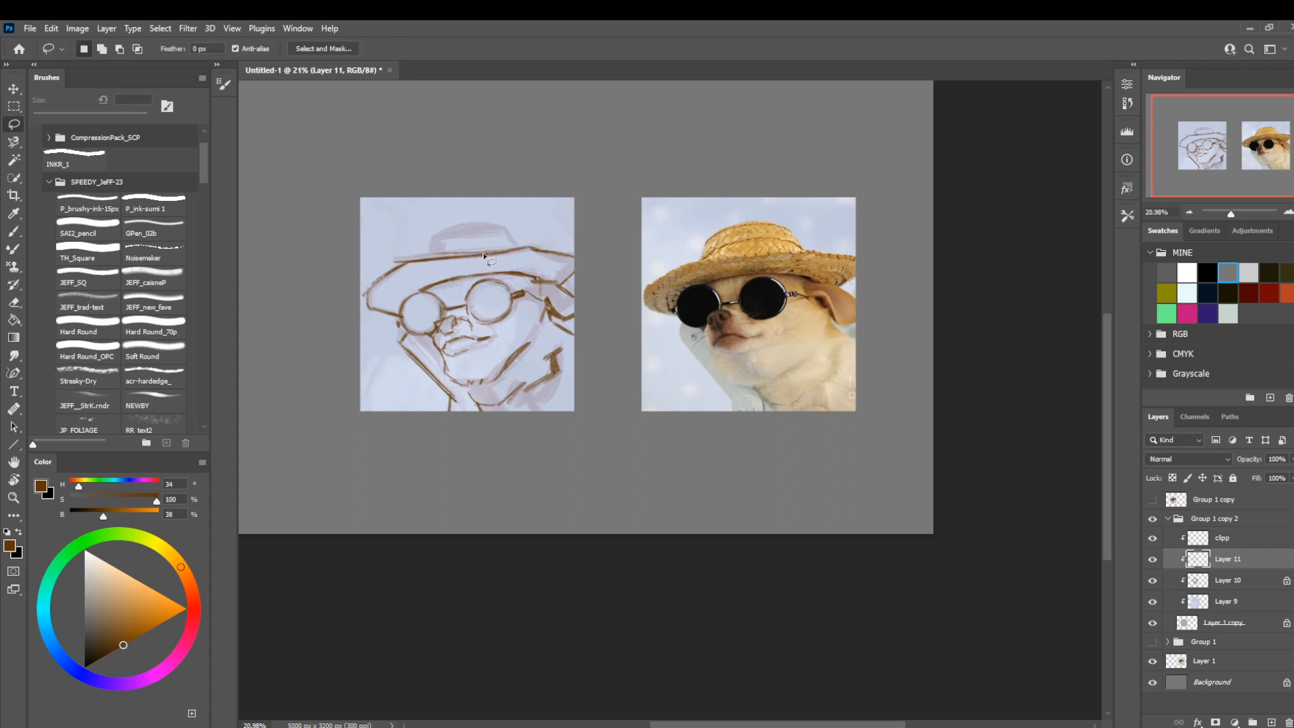
key(b)
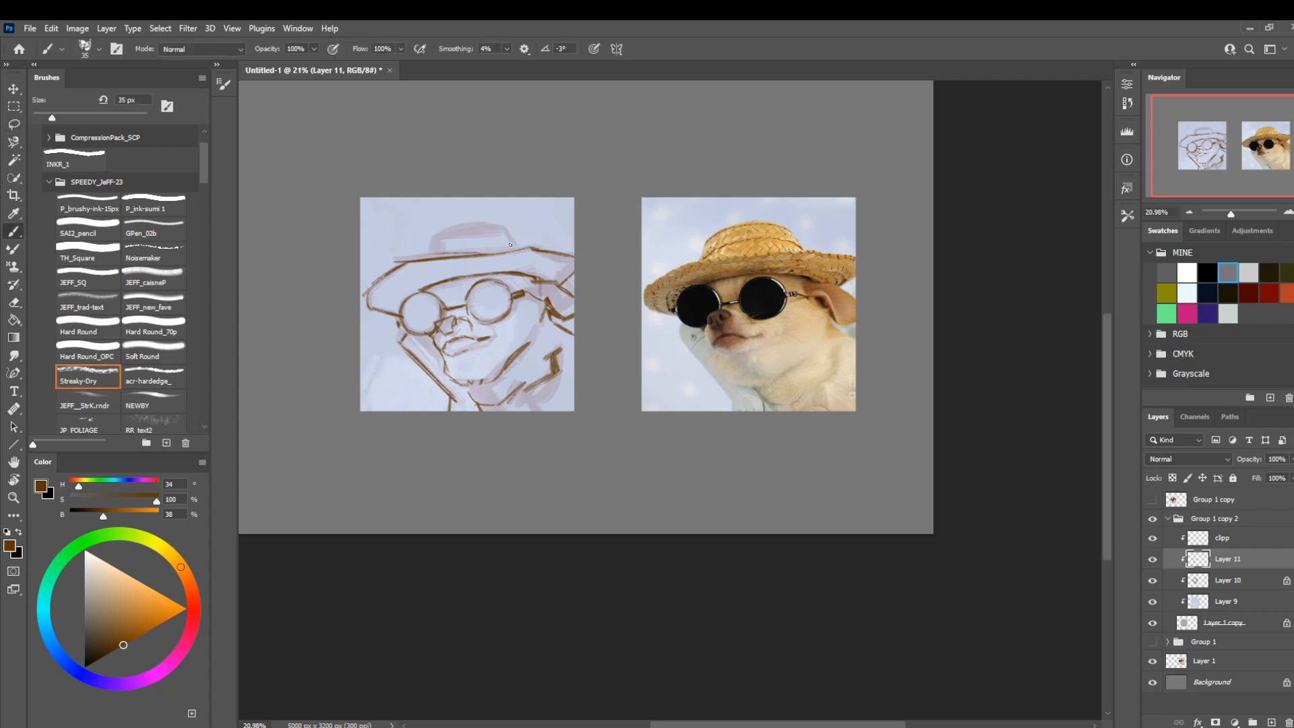
mouse_move(514, 245)
mouse_down()
mouse_move(497, 216)
mouse_move(488, 230)
mouse_move(504, 228)
mouse_move(472, 225)
mouse_move(506, 229)
mouse_move(457, 227)
mouse_move(476, 226)
mouse_move(432, 237)
mouse_move(464, 229)
mouse_move(422, 254)
mouse_move(461, 223)
mouse_move(563, 227)
mouse_move(461, 237)
mouse_up()
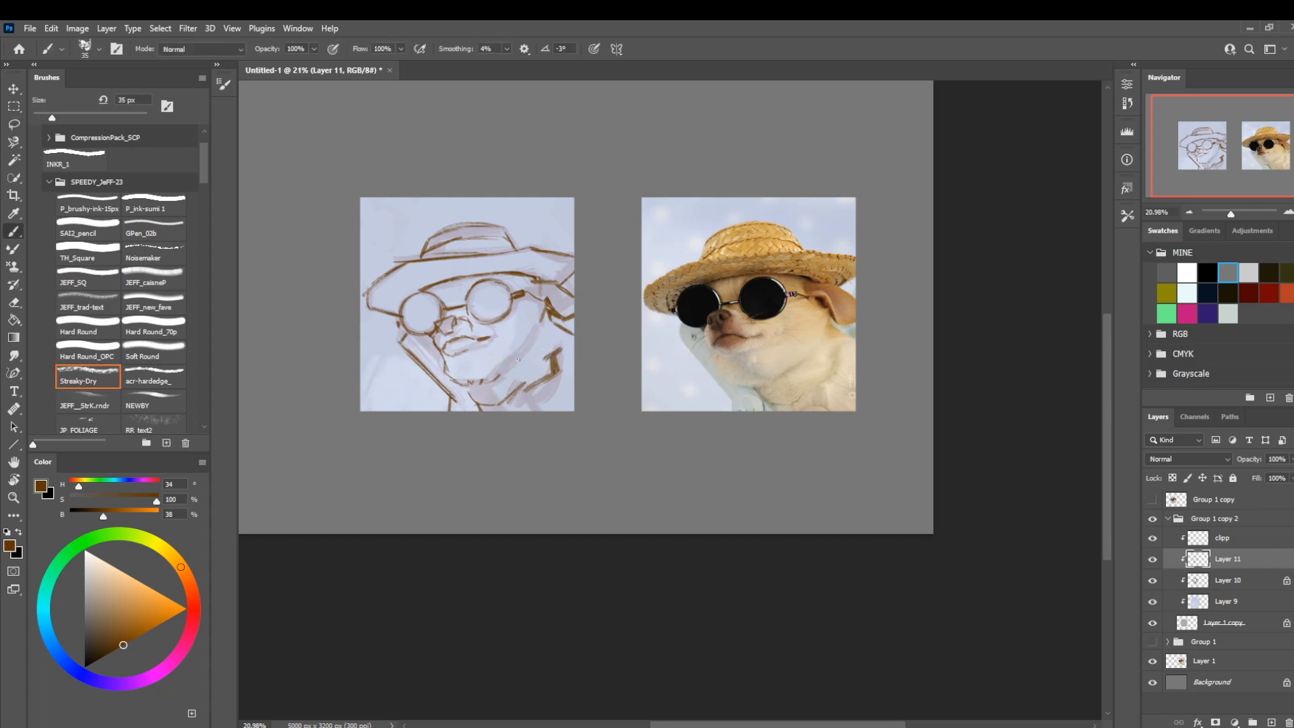
Strengthen the jaw line where it meets the neck beneath the chin with the brush at 35 px.
drag(496, 377, 519, 359)
key(l)
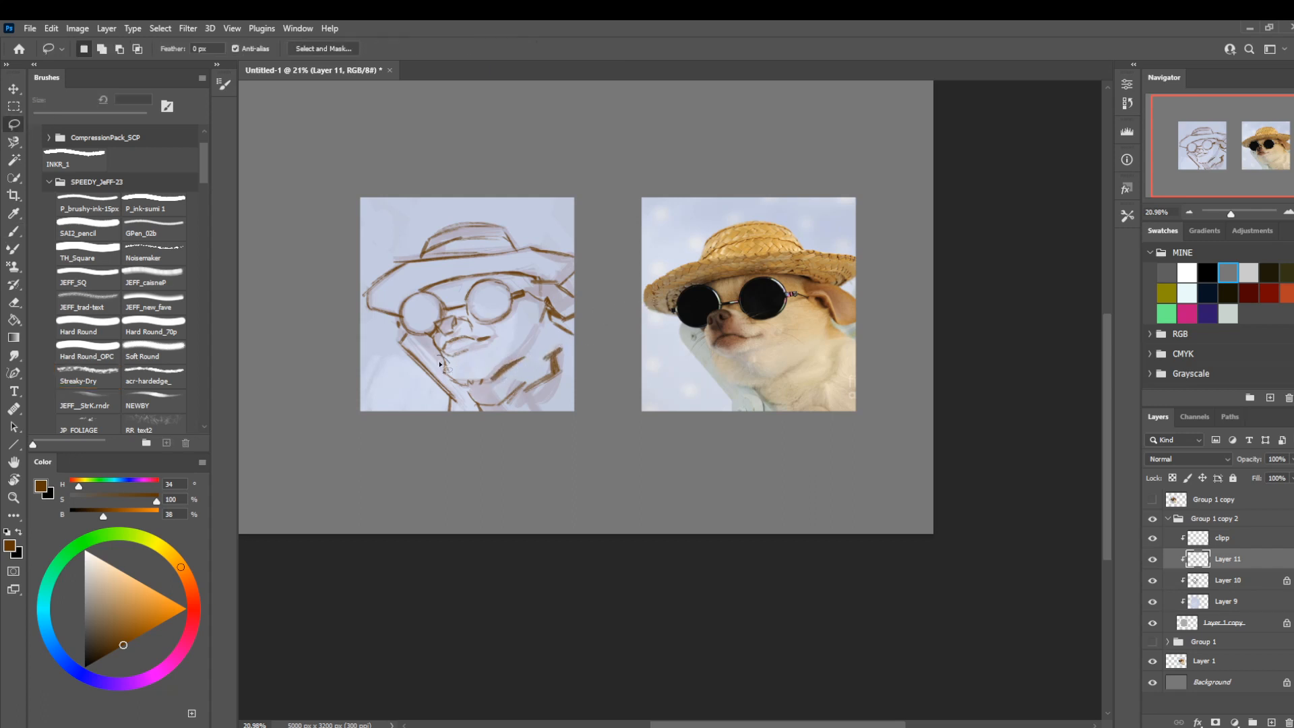
key(b)
key(bracketleft)
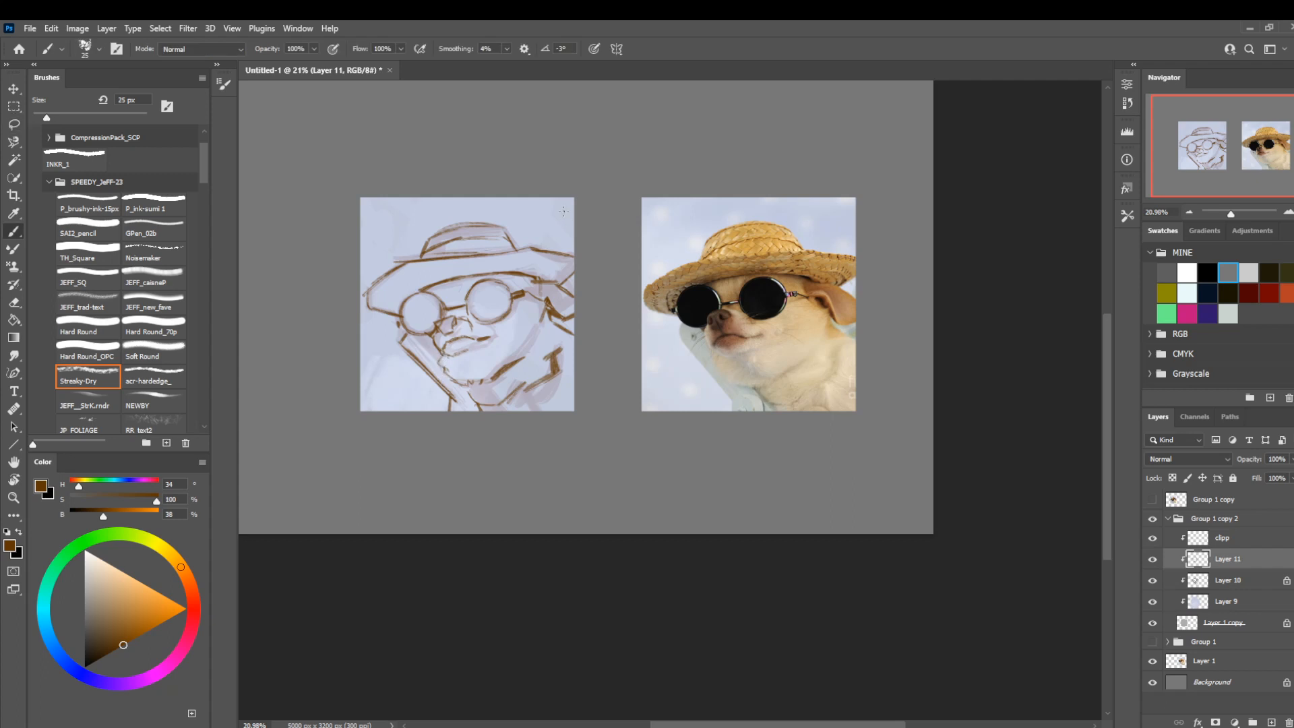
drag(497, 239, 494, 227)
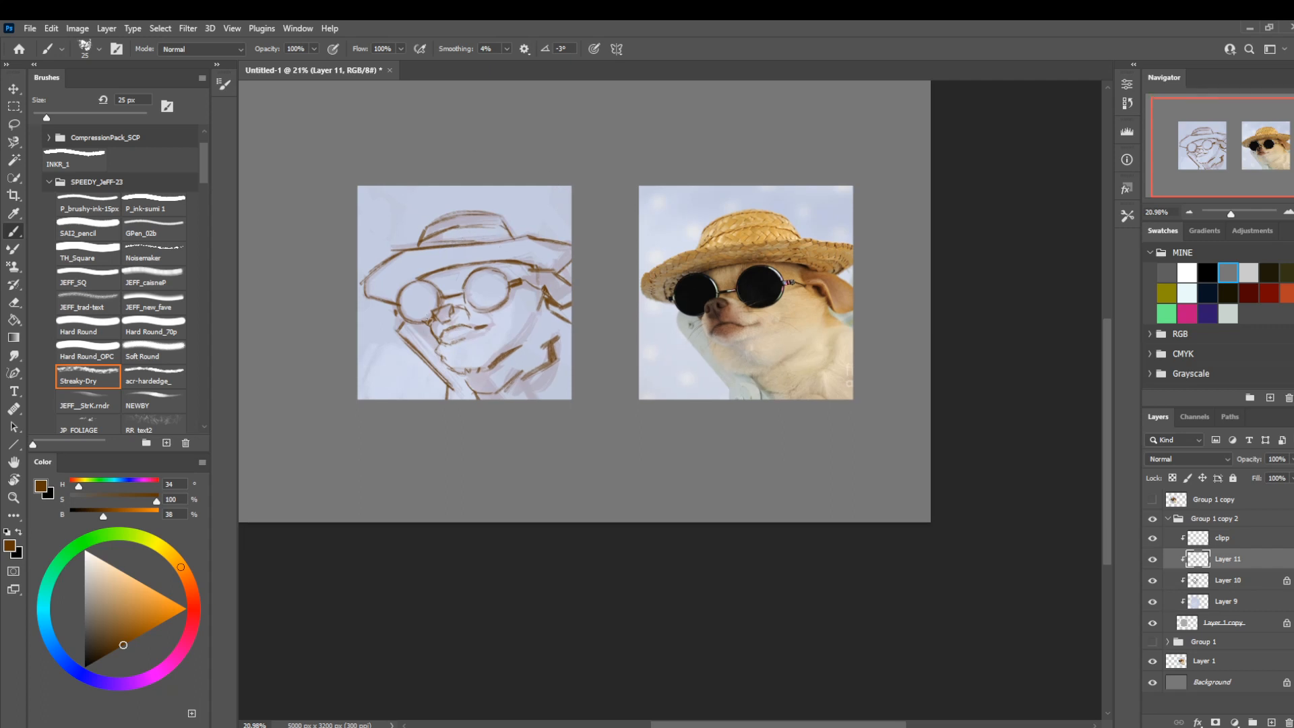
key(bracketright)
key(l)
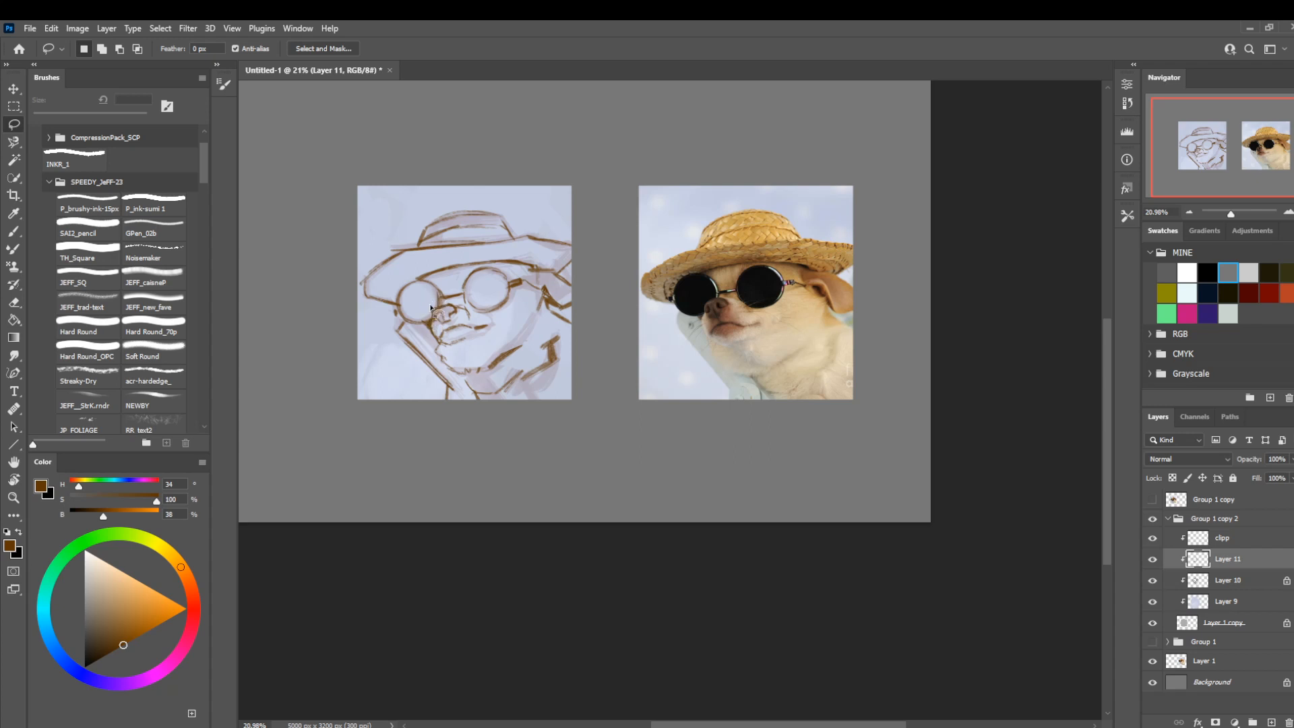
drag(538, 237, 548, 242)
key(b)
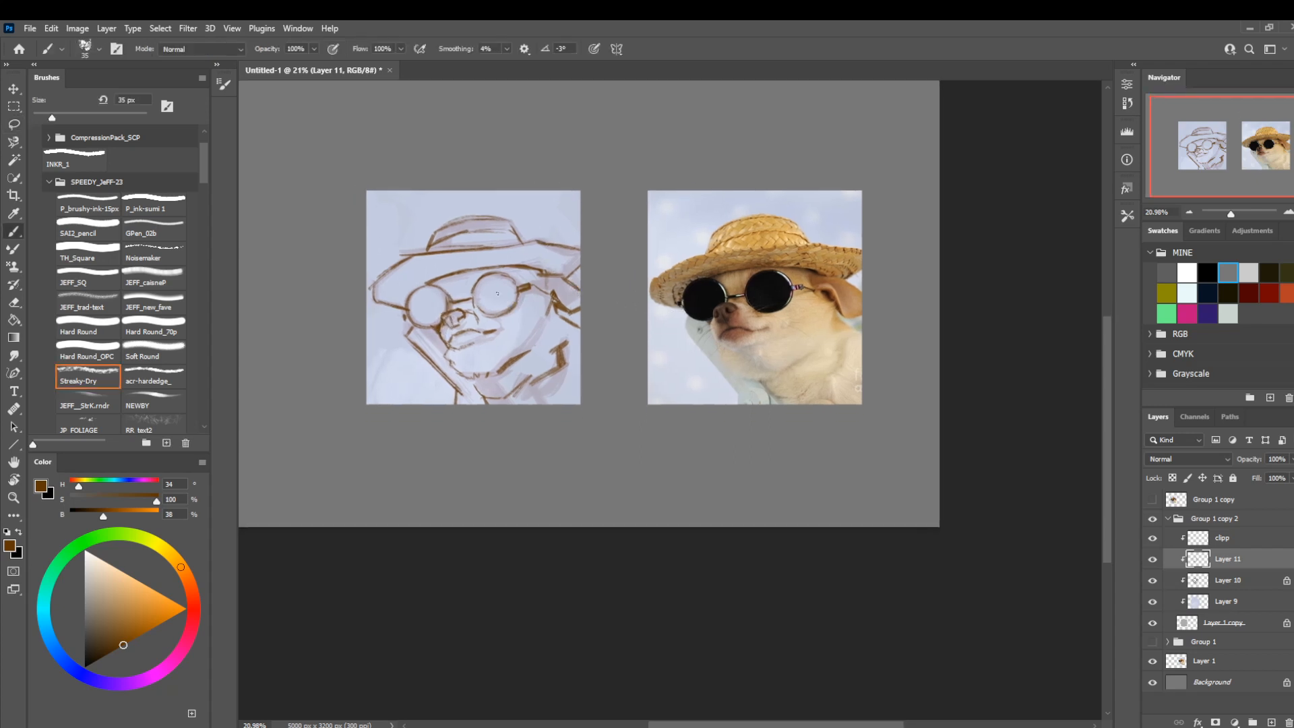
Fill both round sunglasses lenses with brown using the brush at 80 px.
key(bracketright)
key(bracketright)
key(bracketright)
key(bracketright)
mouse_move(504, 300)
mouse_down()
mouse_move(505, 287)
mouse_move(484, 291)
mouse_move(481, 311)
mouse_move(485, 285)
mouse_move(480, 296)
mouse_move(505, 276)
mouse_up()
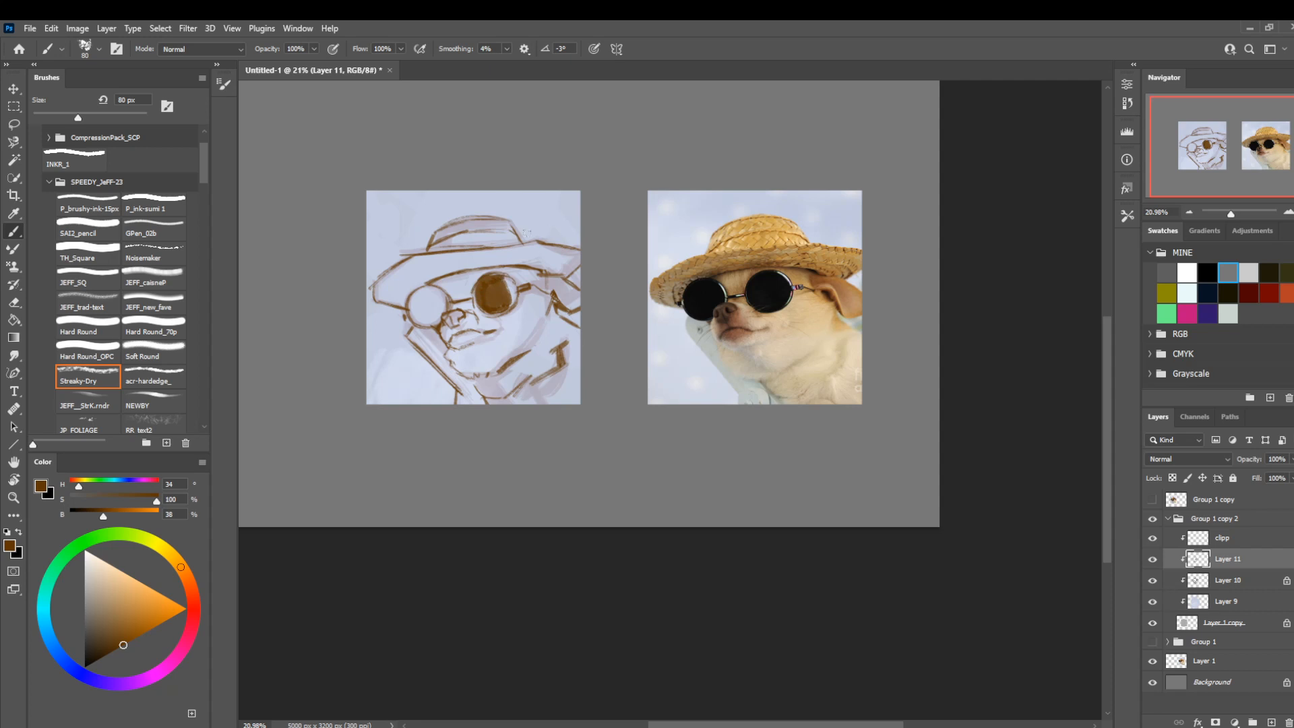
mouse_move(424, 310)
mouse_down()
mouse_move(428, 324)
mouse_move(444, 300)
mouse_move(431, 317)
mouse_move(416, 296)
mouse_up()
Even out the brown fill inside the lenses with the brush at 50 px.
key(bracketleft)
key(bracketleft)
key(bracketleft)
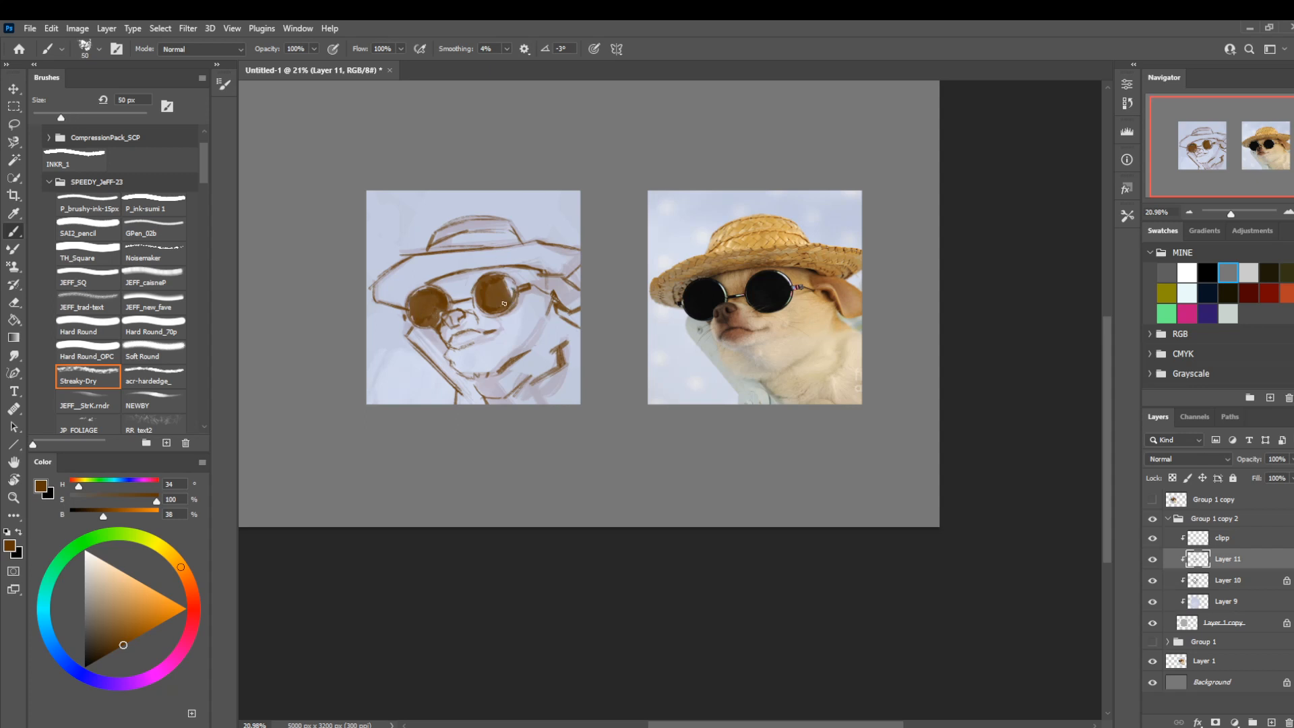
mouse_move(512, 291)
mouse_down()
mouse_move(481, 279)
mouse_move(480, 302)
mouse_up()
key(bracketleft)
key(bracketleft)
key(bracketleft)
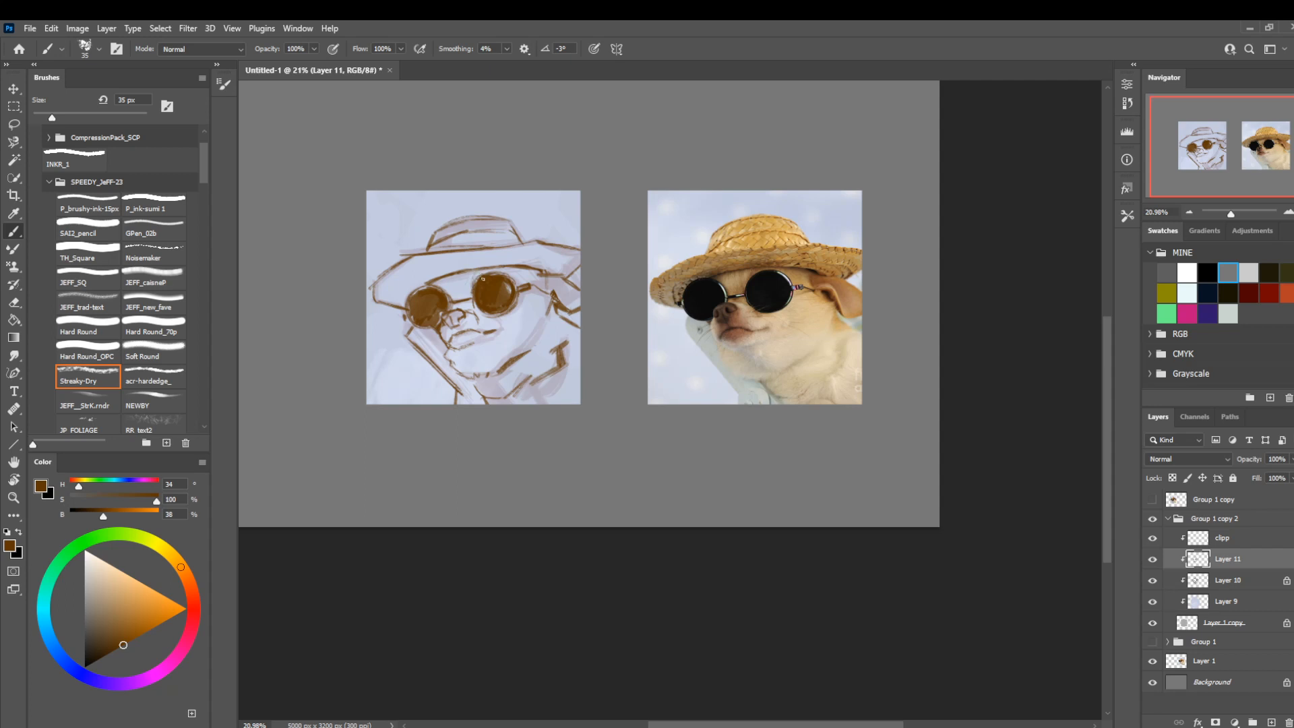
Flip the canvas view horizontally and clean up the lines around the mouth with the eraser at 15 px.
key(ctrl+h)
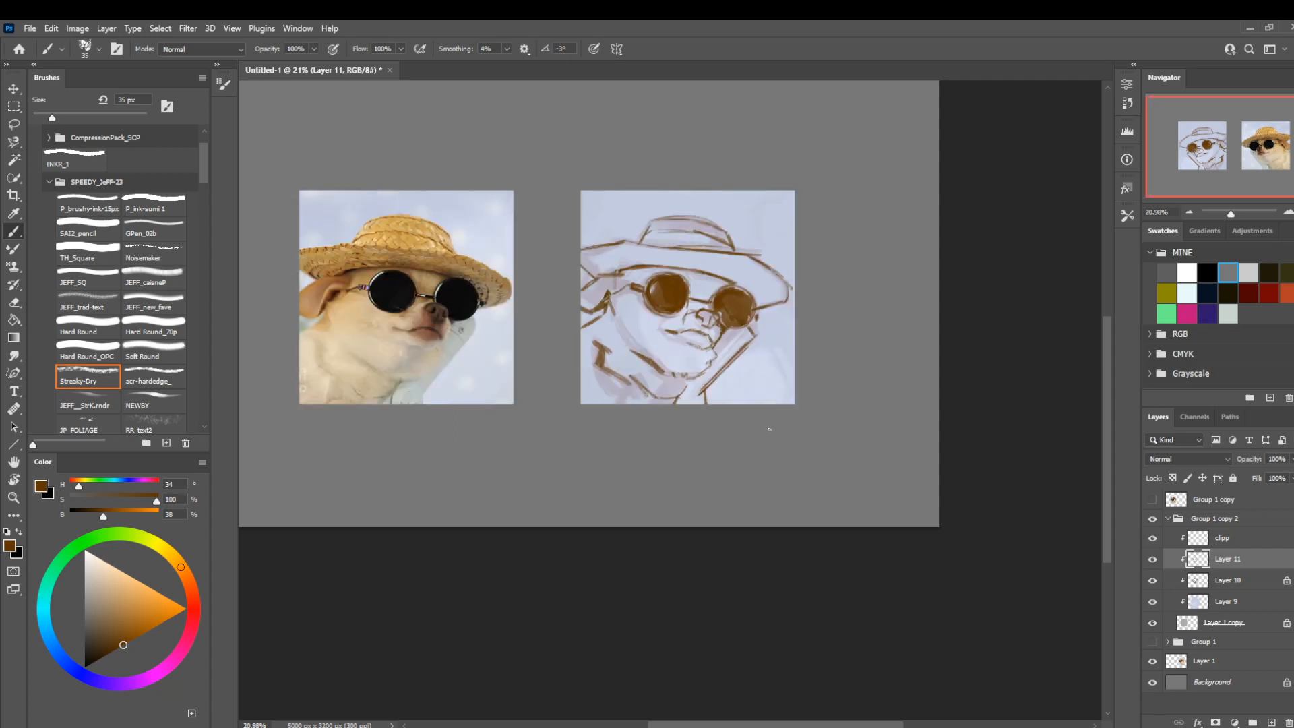
drag(559, 438, 612, 443)
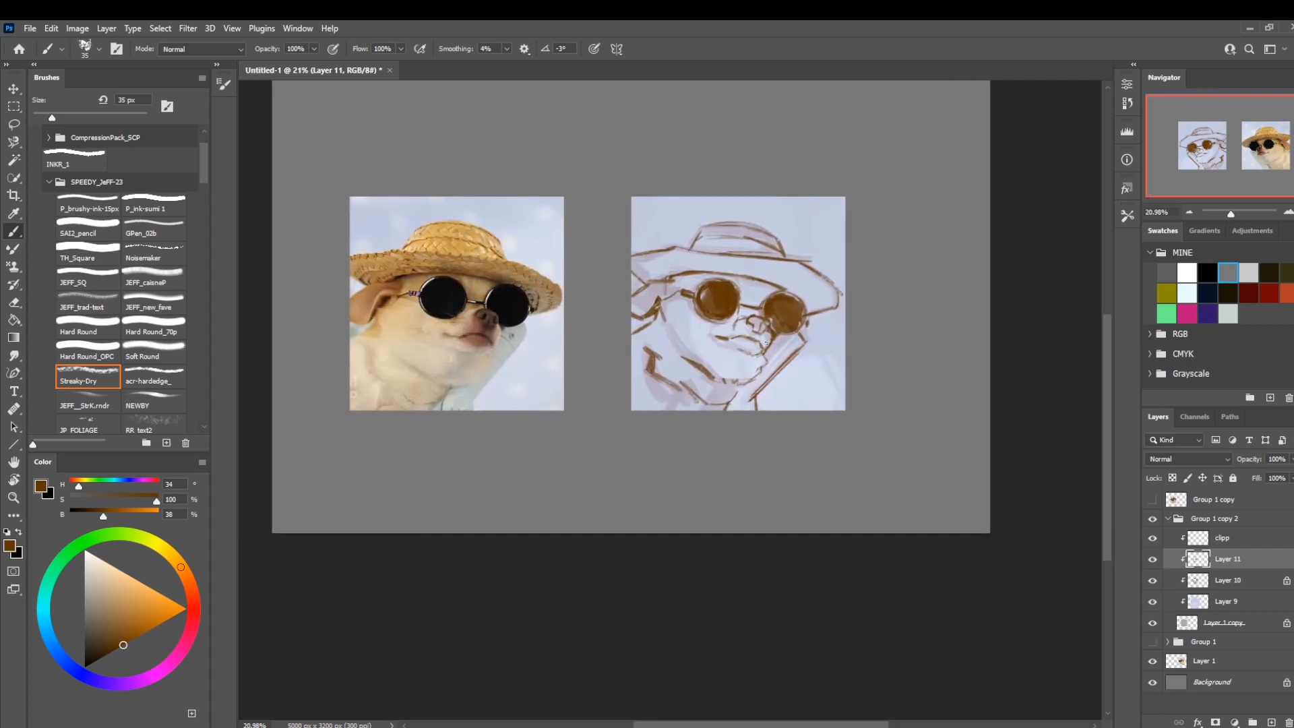
key(e)
scroll(766, 342, up, 4)
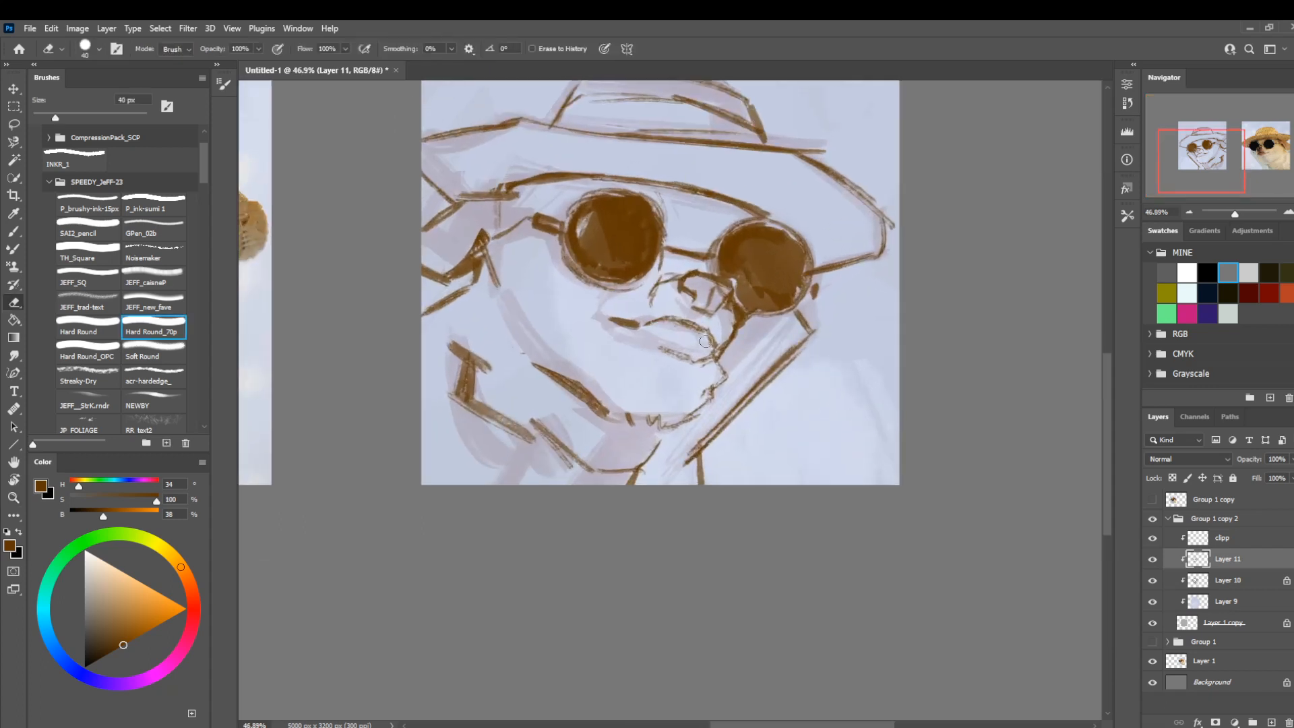
key(bracketleft)
key(bracketleft)
key(bracketleft)
key(bracketleft)
key(bracketleft)
mouse_move(731, 335)
mouse_down()
mouse_move(719, 348)
mouse_move(729, 340)
mouse_move(701, 331)
mouse_up()
key(z)
scroll(804, 372, down, 3)
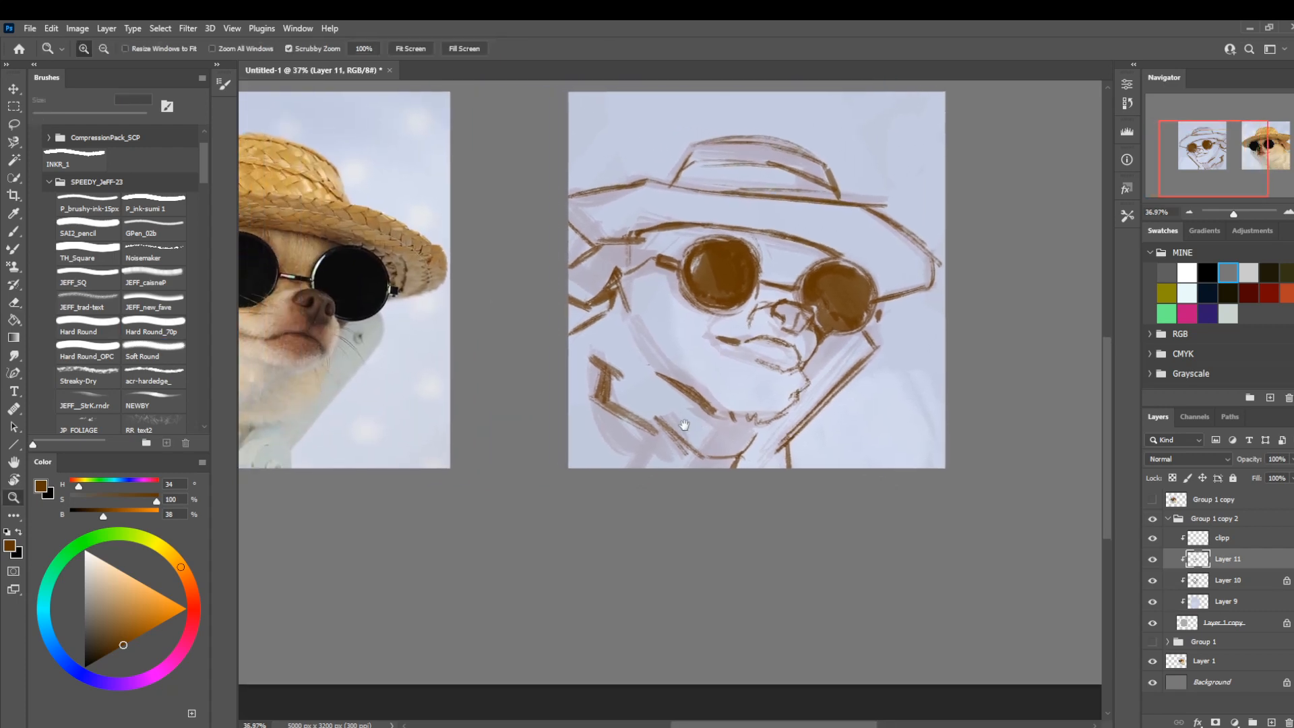
Redraw the mouth line from its corner to the front of the muzzle with the brush at 20 px.
key(b)
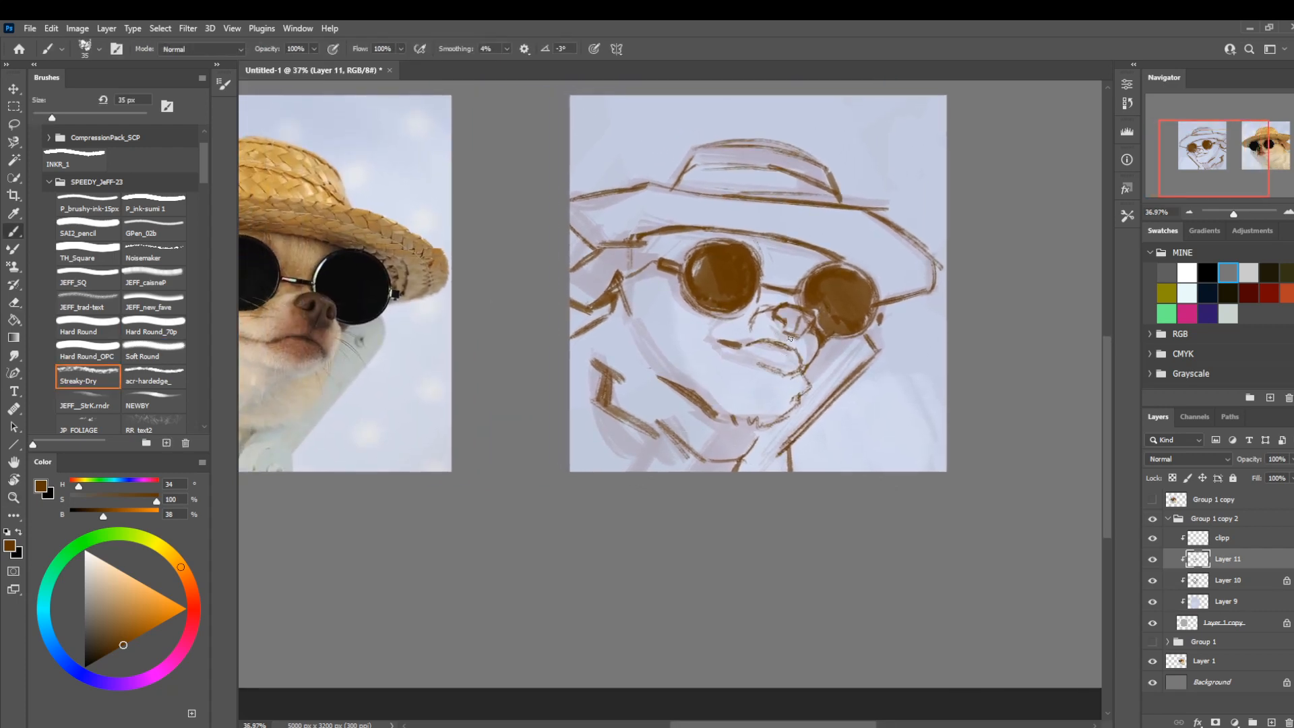
key(bracketleft)
key(bracketleft)
mouse_move(787, 347)
mouse_down()
mouse_move(774, 355)
mouse_move(803, 362)
mouse_move(715, 341)
mouse_up()
key(e)
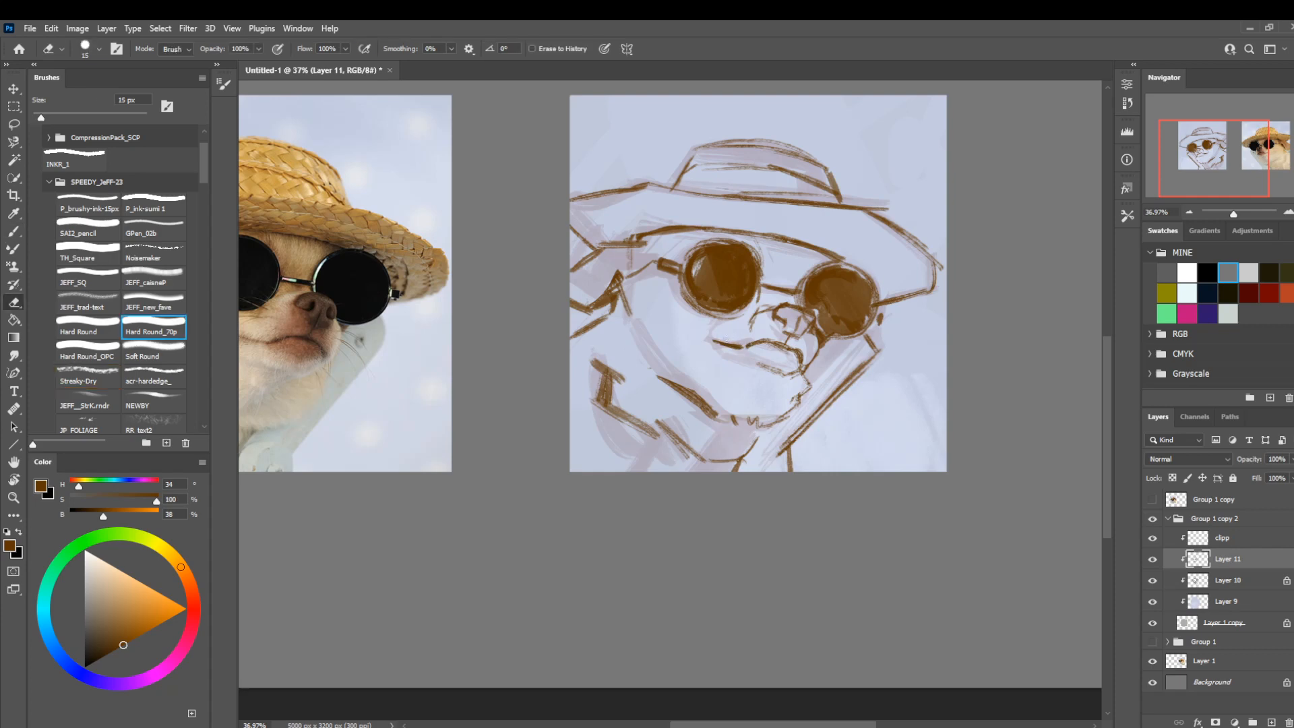
drag(746, 393, 811, 408)
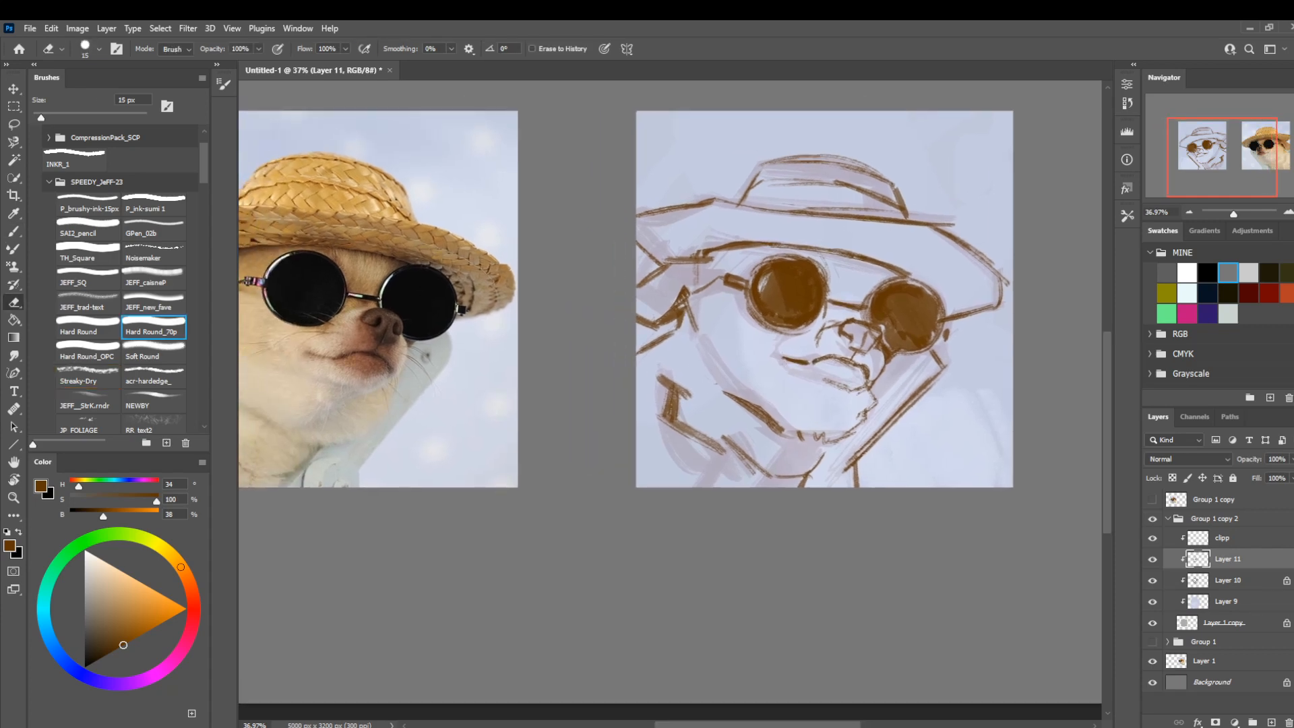
key(b)
drag(787, 357, 883, 344)
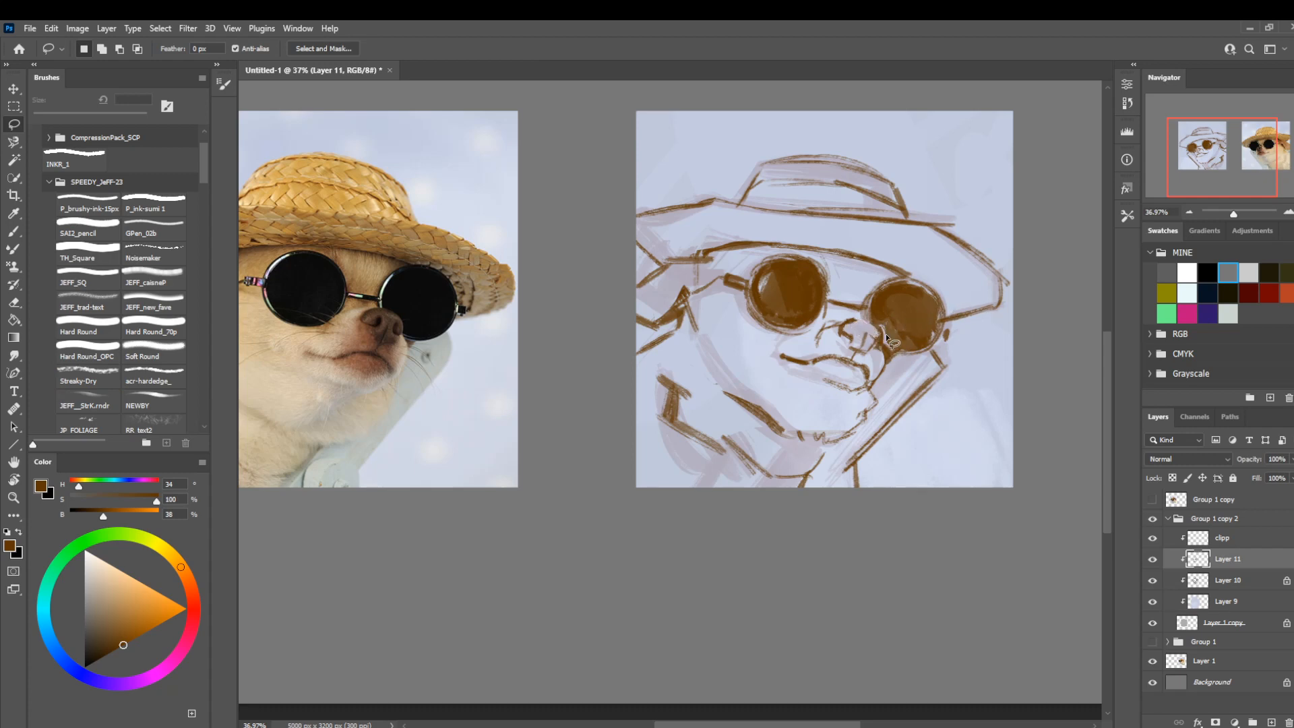
Define the nostrils and the top of the nose between the lenses with the brush at 20 px.
key(b)
drag(850, 323, 867, 318)
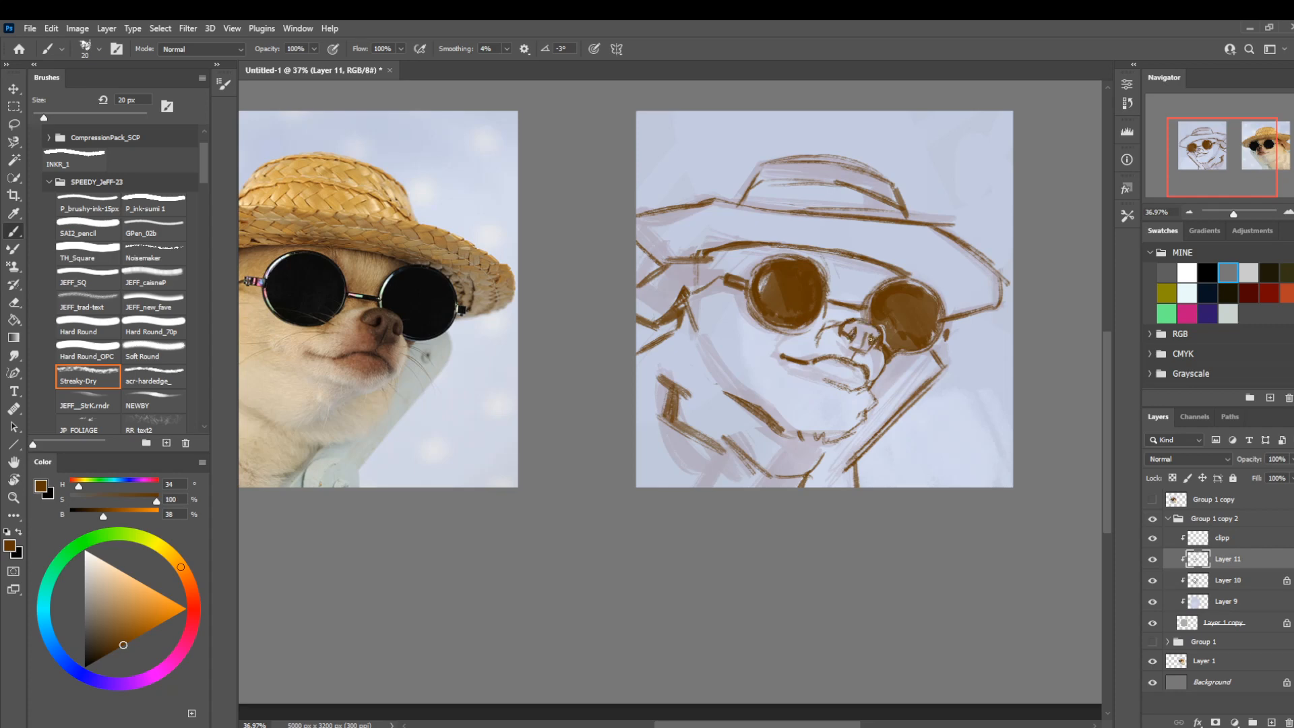
Draw a small triangular mark on the cheek below the ear-side lens with the brush at 25 px.
drag(757, 433, 785, 432)
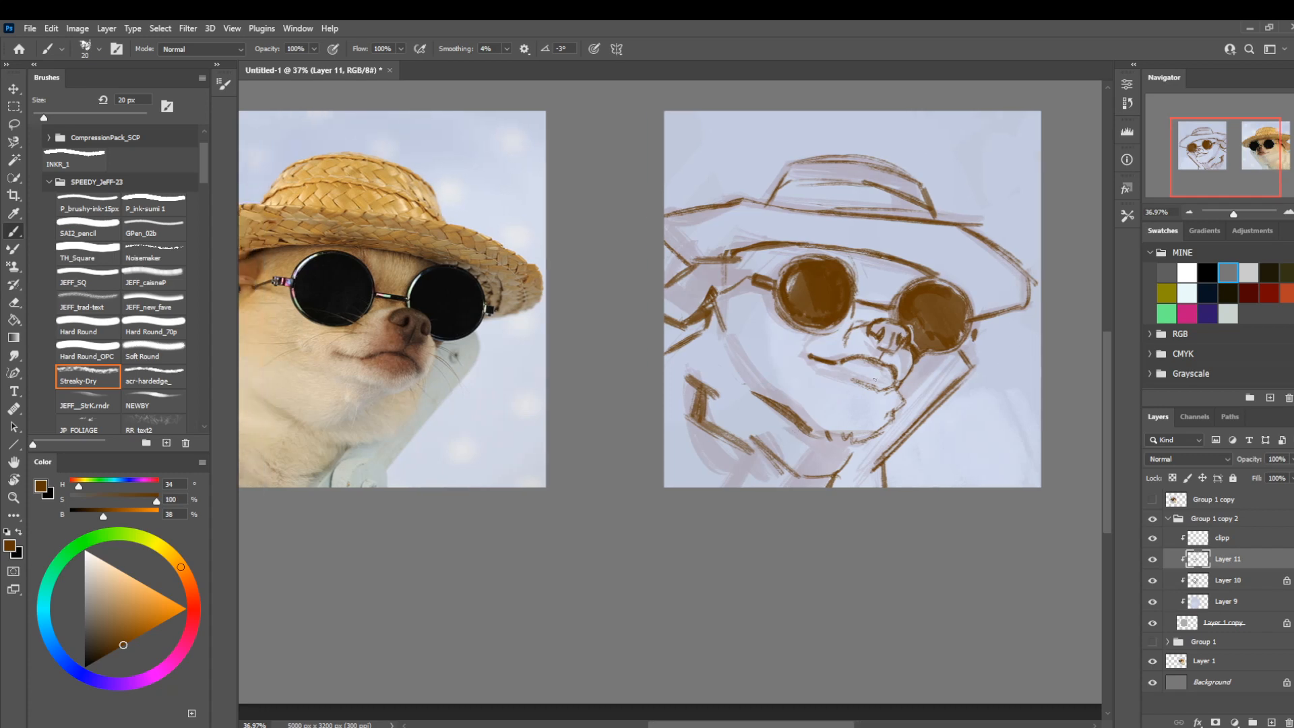
drag(656, 439, 729, 432)
key(bracketright)
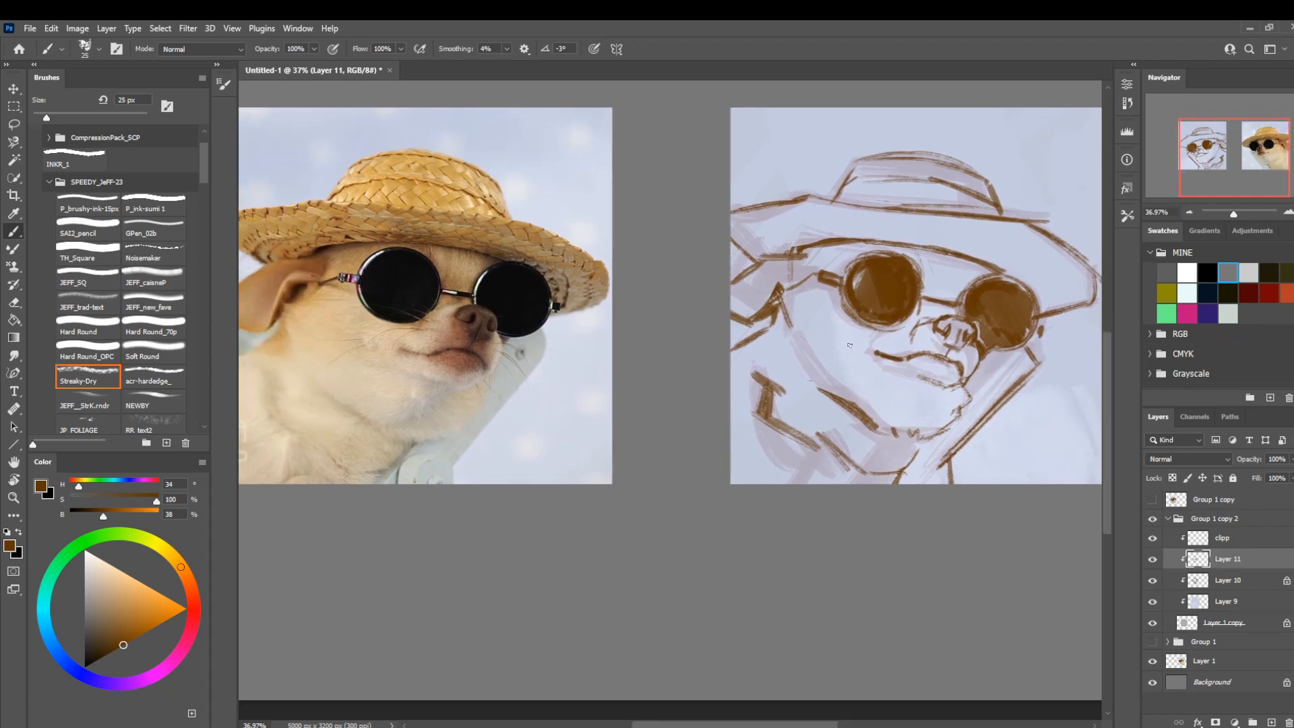
mouse_move(852, 346)
mouse_down()
mouse_move(850, 334)
mouse_move(853, 347)
mouse_up()
key(e)
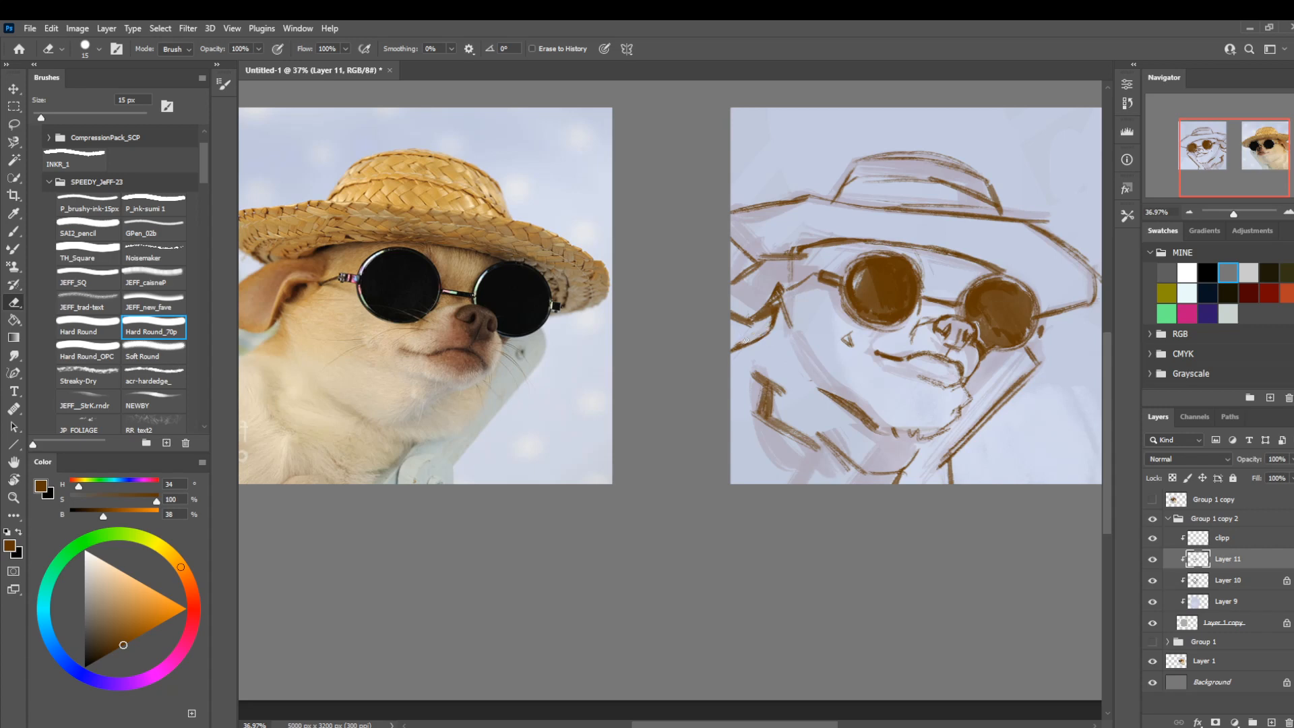
key(b)
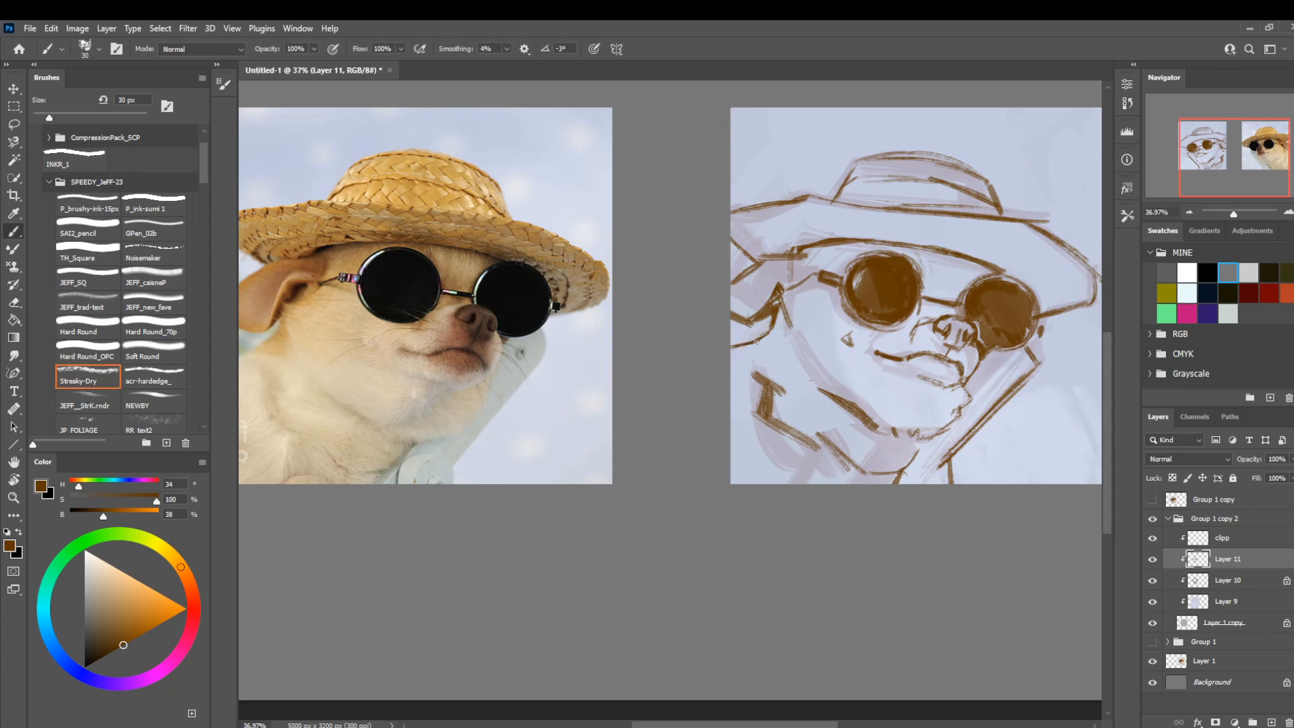
Darken the ear's inner edge at 30 px and paint thick strokes on the neck beneath the chin at 60 px.
drag(772, 328, 781, 304)
key(bracketright)
key(bracketright)
key(bracketright)
key(bracketright)
key(bracketright)
mouse_move(900, 471)
mouse_down()
mouse_move(915, 435)
mouse_move(885, 486)
mouse_up()
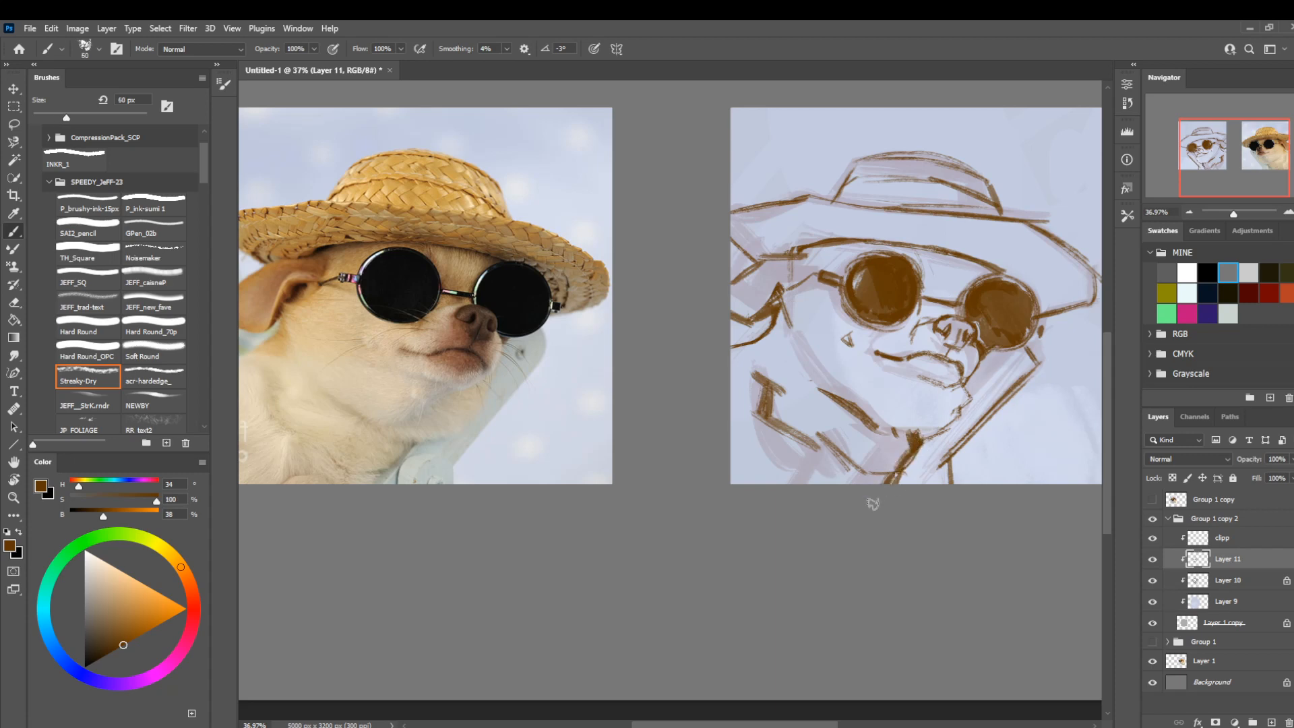
Add short strokes on the hat brim near its outer tip and above the ear with the brush at 60 px.
drag(892, 333, 851, 345)
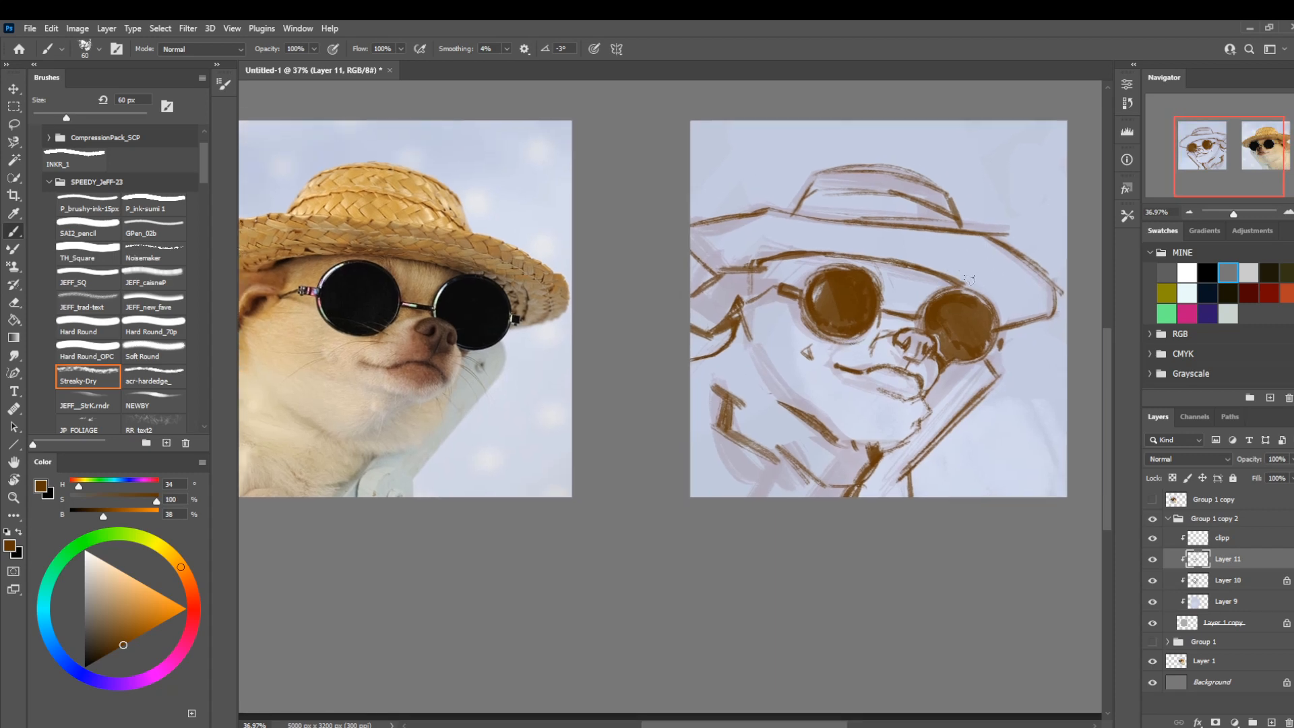
mouse_move(978, 292)
mouse_down()
mouse_move(1041, 284)
mouse_move(1007, 252)
mouse_up()
drag(639, 299, 688, 287)
mouse_move(763, 262)
mouse_down()
mouse_move(741, 242)
mouse_move(761, 261)
mouse_up()
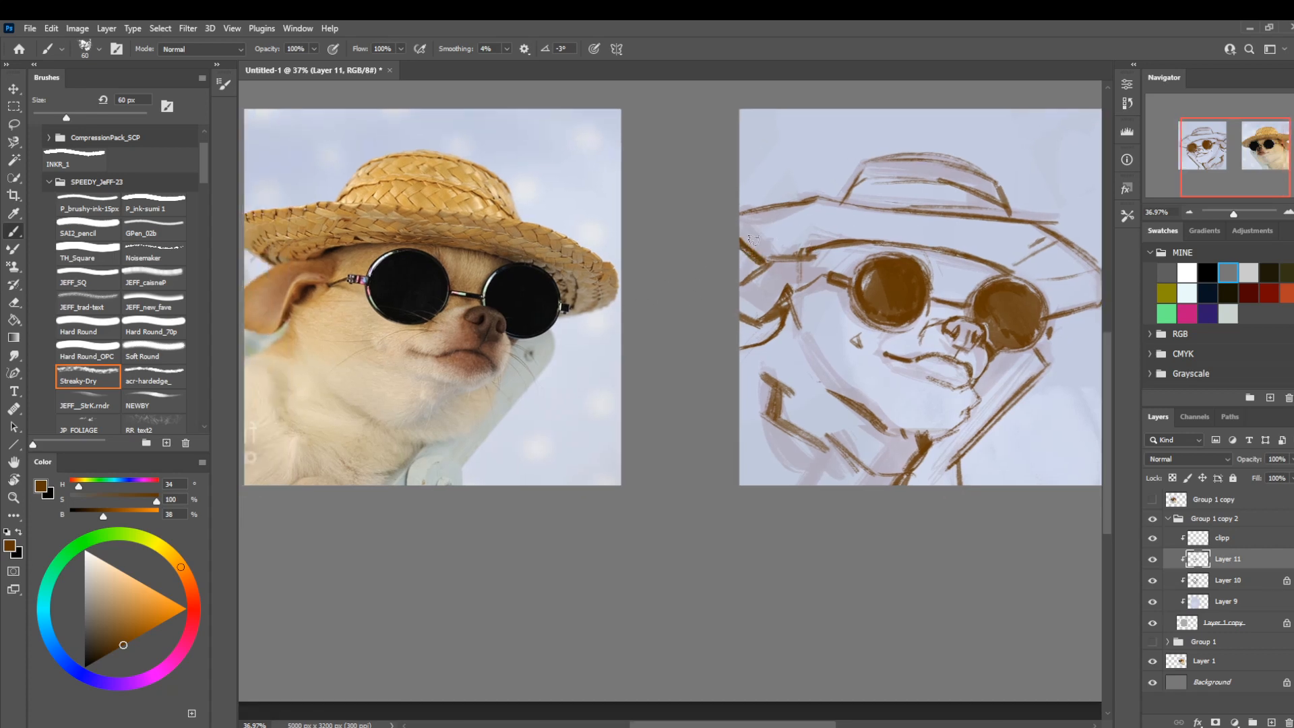
Lasso and delete stray line work along the brim's upper edge between the crown and the ear-side border.
mouse_move(814, 198)
mouse_down()
mouse_move(745, 209)
mouse_move(785, 206)
mouse_move(785, 186)
mouse_up()
key(l)
key(Delete)
key(ctrl+d)
drag(897, 235, 842, 254)
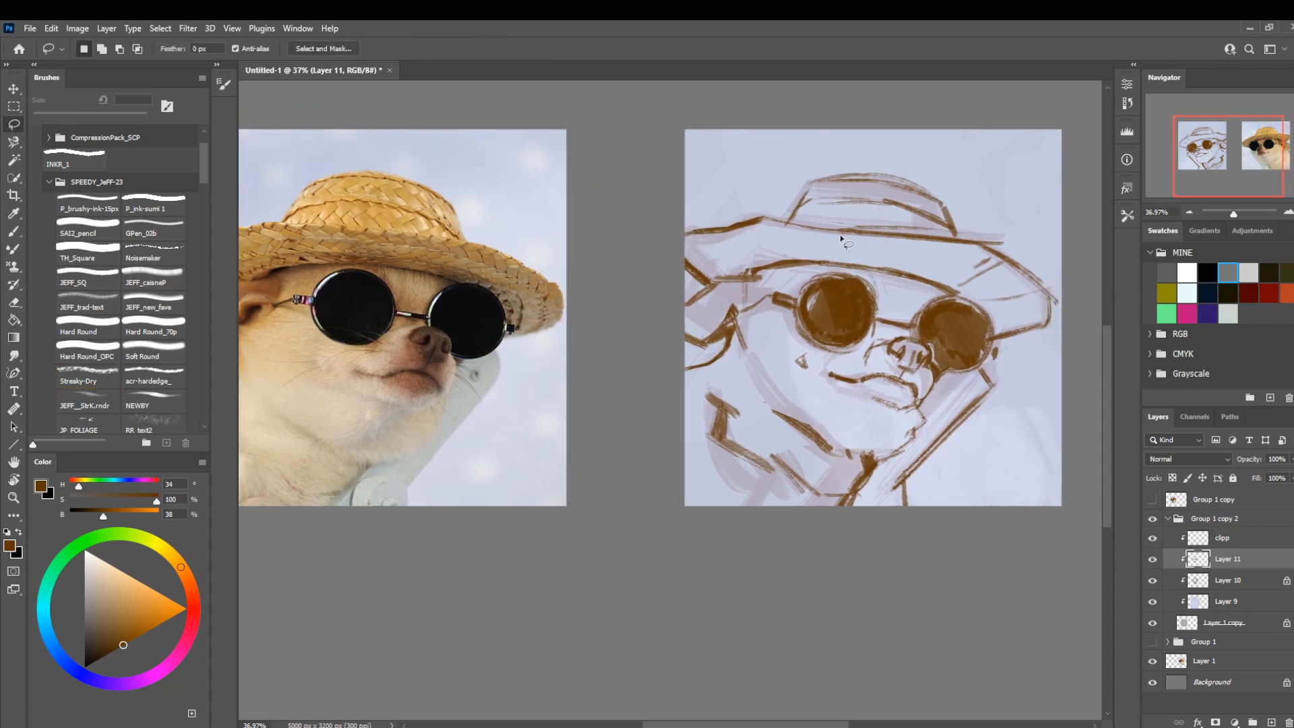
mouse_move(737, 243)
mouse_down()
mouse_move(783, 233)
mouse_move(763, 221)
mouse_move(686, 233)
mouse_up()
key(Delete)
key(ctrl+d)
Redraw the side and top outline of the hat's crown with the brush at 40 px.
key(b)
key(bracketleft)
key(bracketleft)
key(bracketleft)
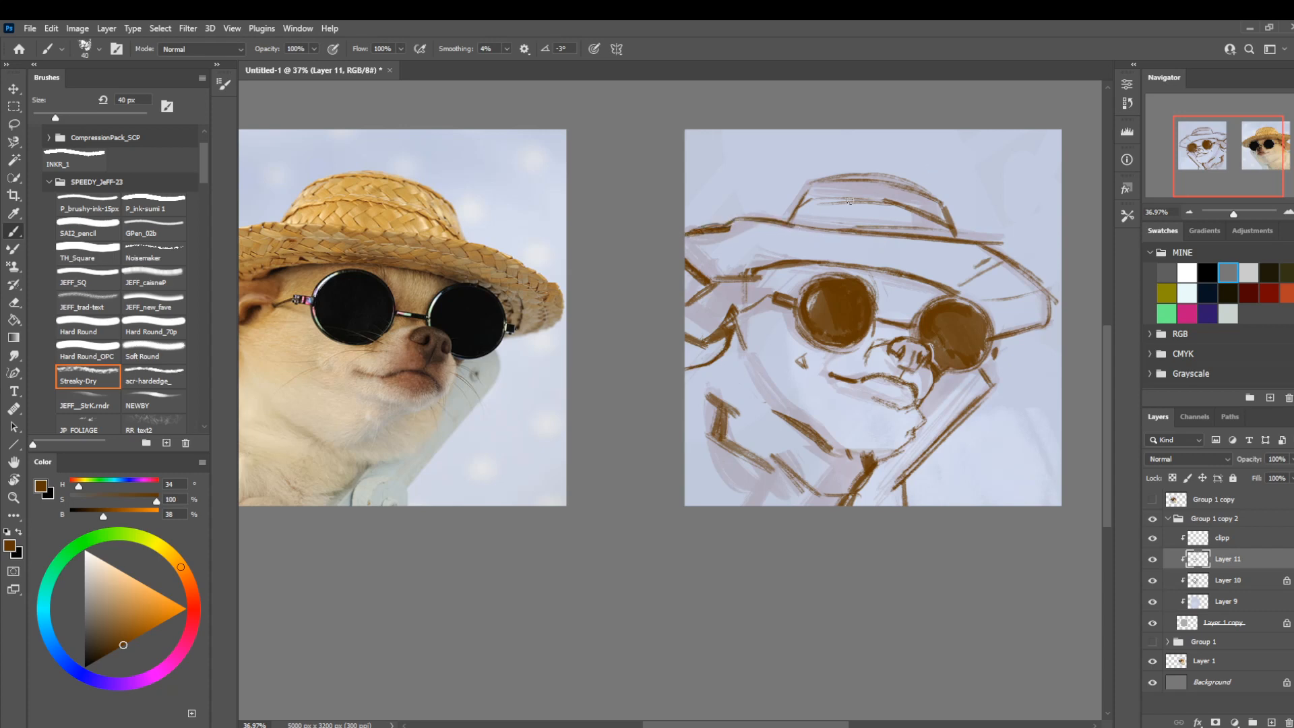
mouse_move(783, 213)
mouse_down()
mouse_move(812, 182)
mouse_move(802, 200)
mouse_up()
mouse_move(890, 182)
mouse_down()
mouse_move(809, 188)
mouse_move(801, 164)
mouse_up()
Lasso and delete the overshooting end of the crown's base line on the outer side of the brim.
key(l)
drag(780, 536, 791, 520)
mouse_move(1039, 252)
mouse_down()
mouse_move(1018, 213)
mouse_move(1002, 209)
mouse_move(1027, 236)
mouse_up()
key(Delete)
key(Delete)
key(ctrl+d)
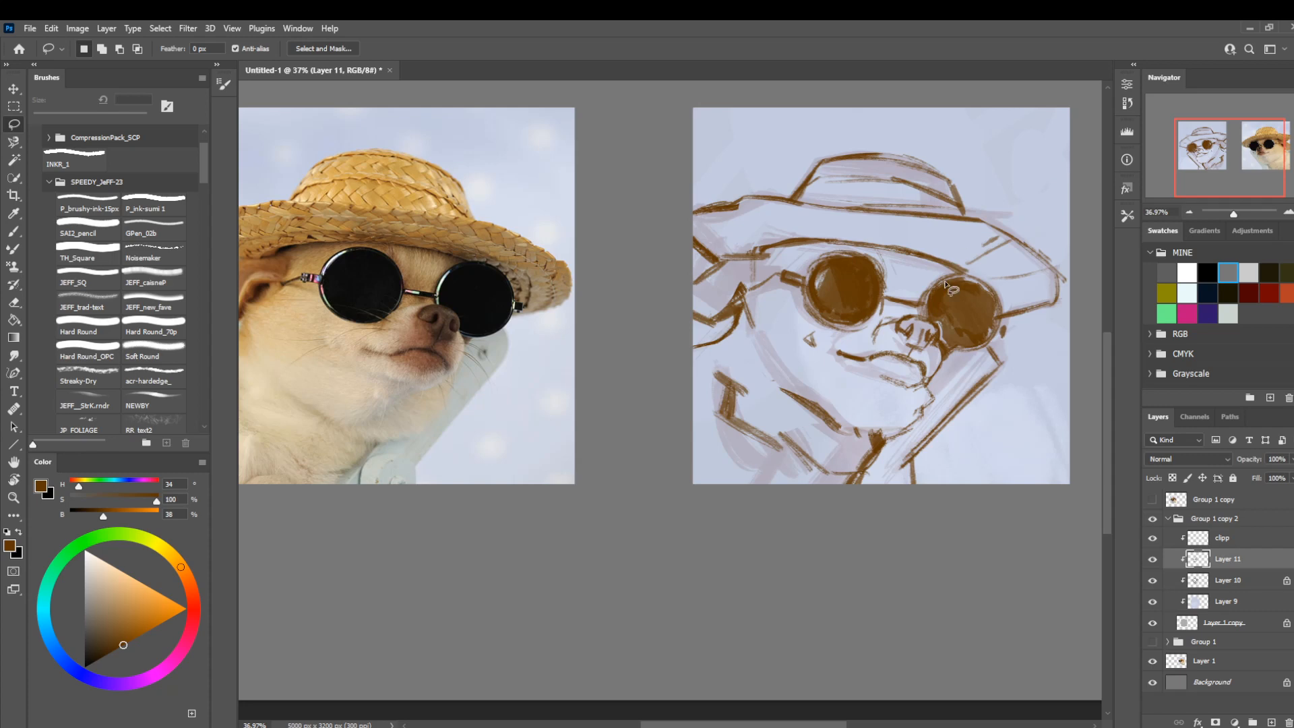
Reinforce the underside of the brim from the far lens to the hat's tip with the brush at 25 px.
mouse_move(970, 411)
mouse_down()
mouse_move(1011, 425)
mouse_move(947, 410)
mouse_up()
key(b)
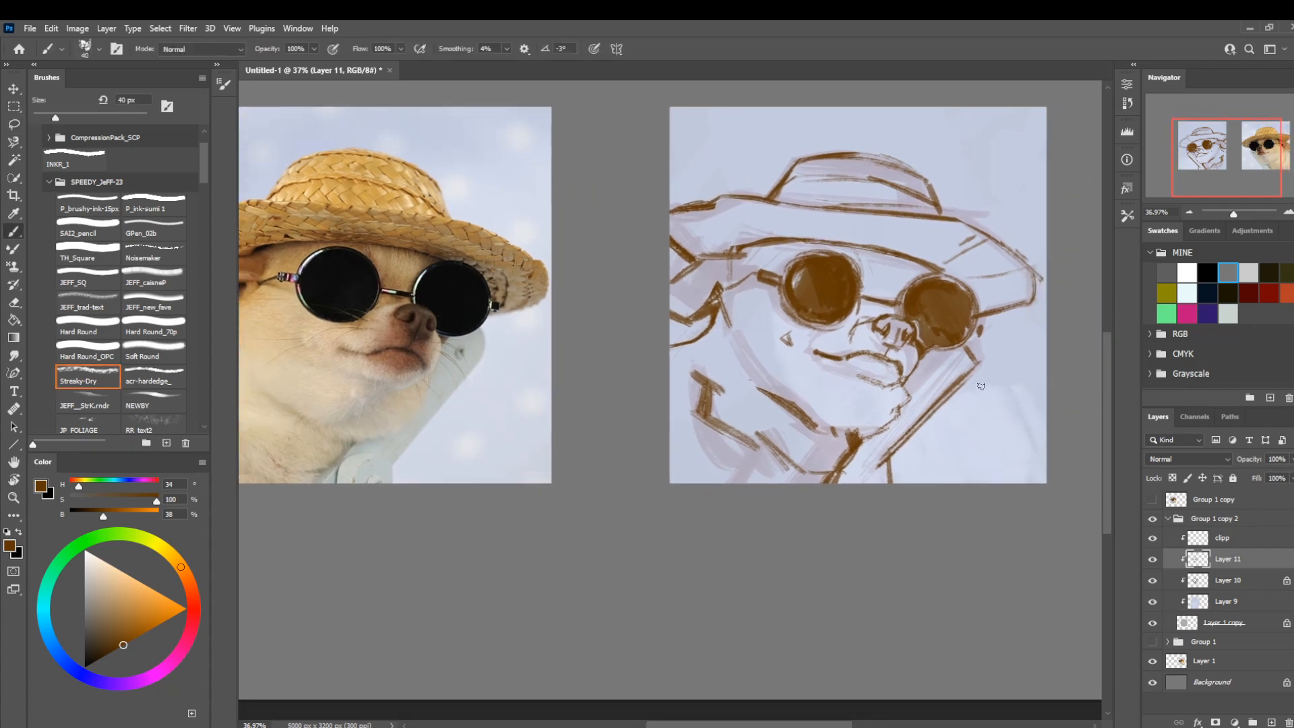
key(bracketleft)
key(bracketleft)
drag(976, 320, 1025, 302)
Rotate the view to redraw the brim's outer edge at the tip at 25 px, then restore the upright view.
key(r)
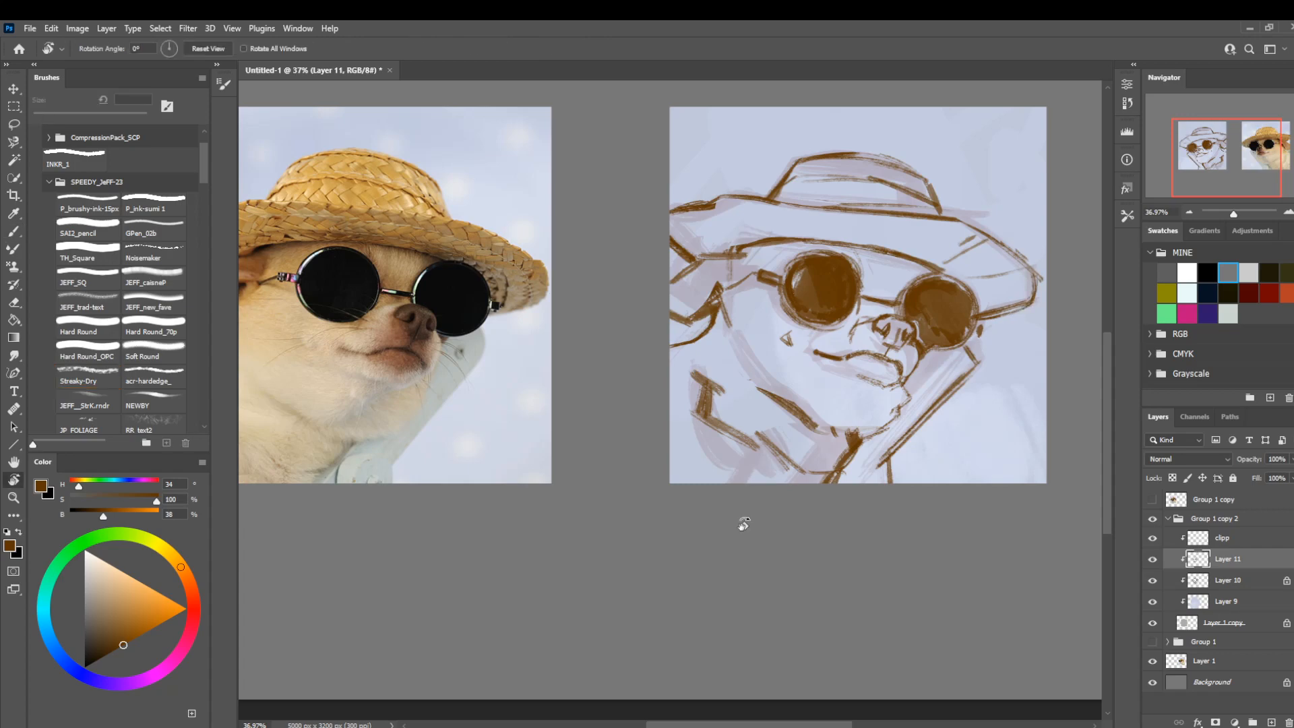
mouse_move(742, 522)
mouse_down()
mouse_move(770, 498)
mouse_move(653, 472)
mouse_up()
key(b)
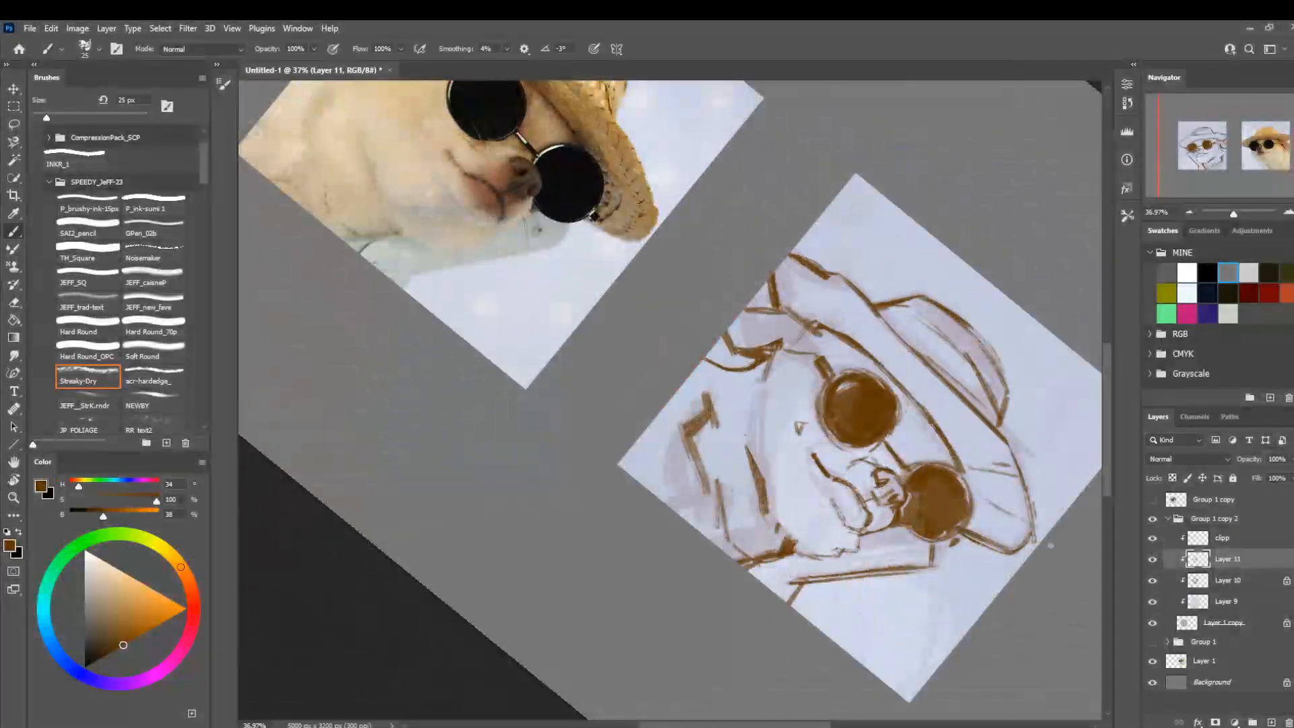
mouse_move(1028, 537)
mouse_down()
mouse_move(1027, 482)
mouse_move(1000, 433)
mouse_up()
key(z)
drag(790, 455, 660, 472)
key(r)
drag(500, 477, 607, 580)
key(z)
drag(853, 357, 947, 361)
key(b)
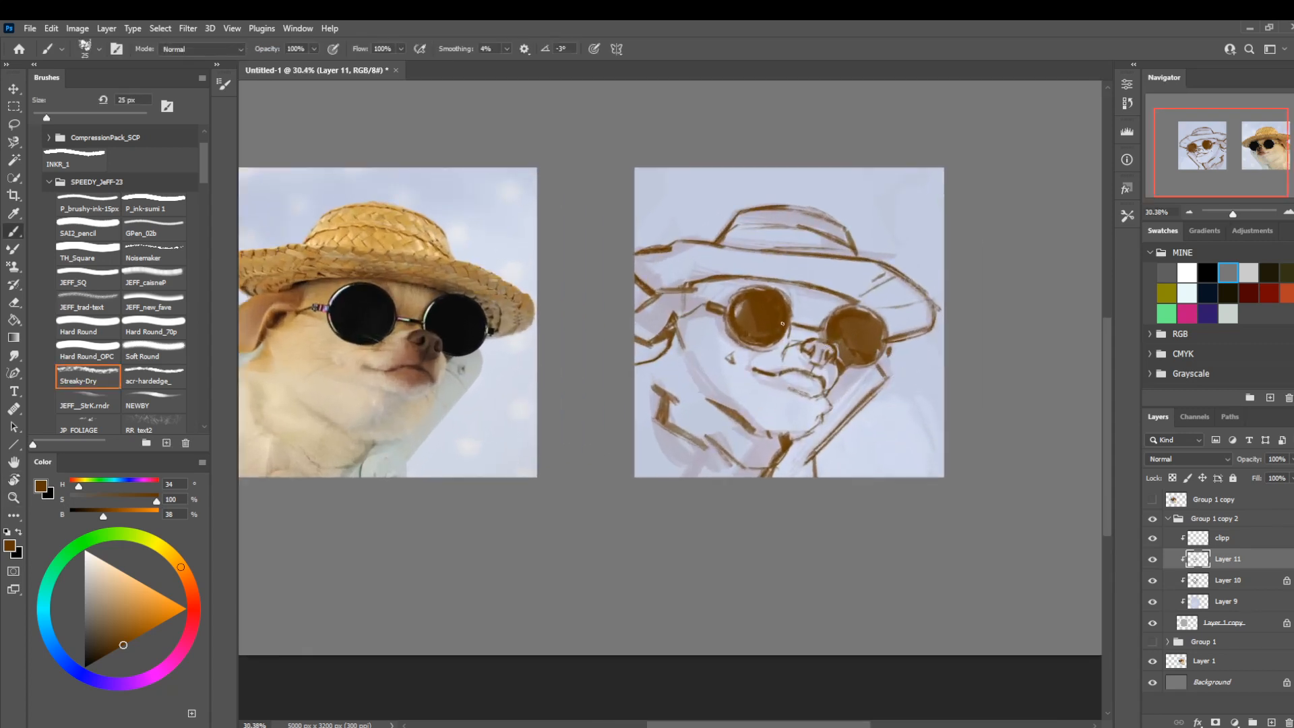
Touch up the rim of the ear-side lens with a slightly larger brush.
key(bracketright)
mouse_move(786, 331)
mouse_down()
mouse_move(791, 307)
mouse_move(782, 331)
mouse_up()
key(l)
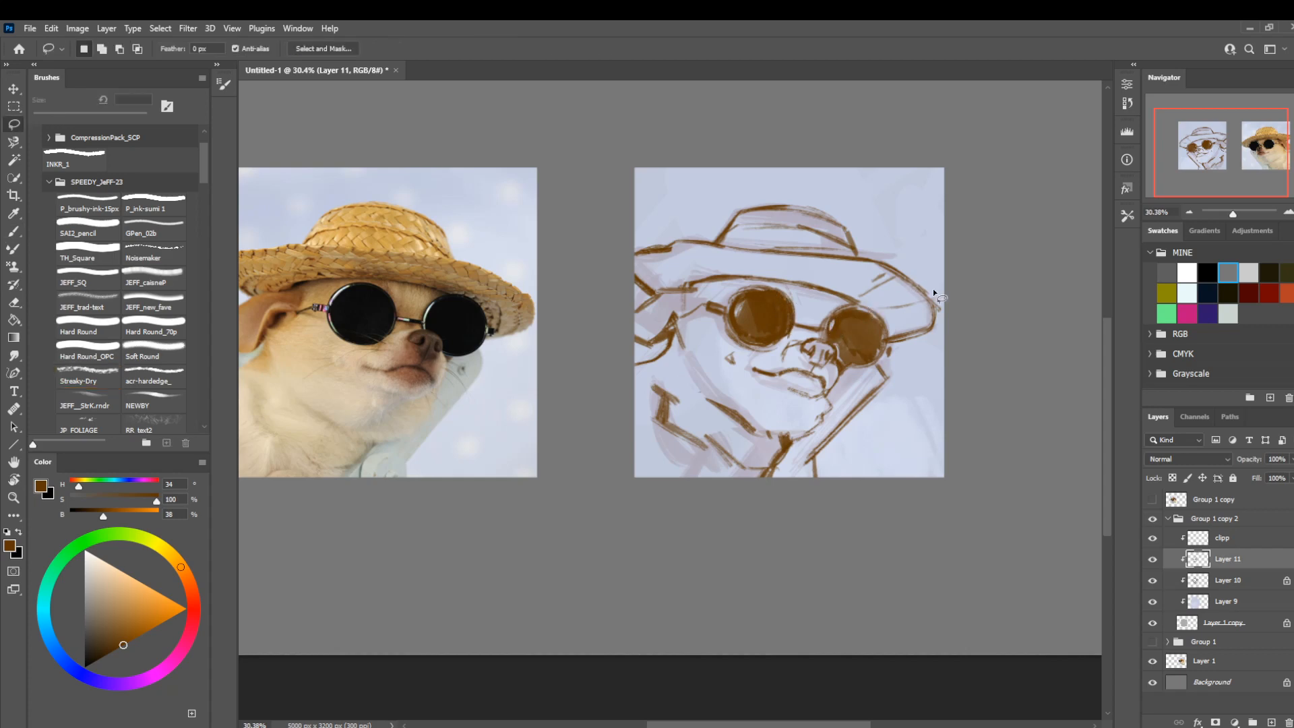
Thicken the chin and lower jaw line above the neck with the brush at 60 px.
mouse_move(797, 412)
mouse_down()
mouse_move(892, 408)
mouse_move(859, 416)
mouse_move(896, 386)
mouse_move(894, 410)
mouse_move(844, 414)
mouse_move(815, 438)
mouse_move(852, 414)
mouse_up()
key(b)
key(bracketright)
key(bracketright)
key(bracketright)
key(l)
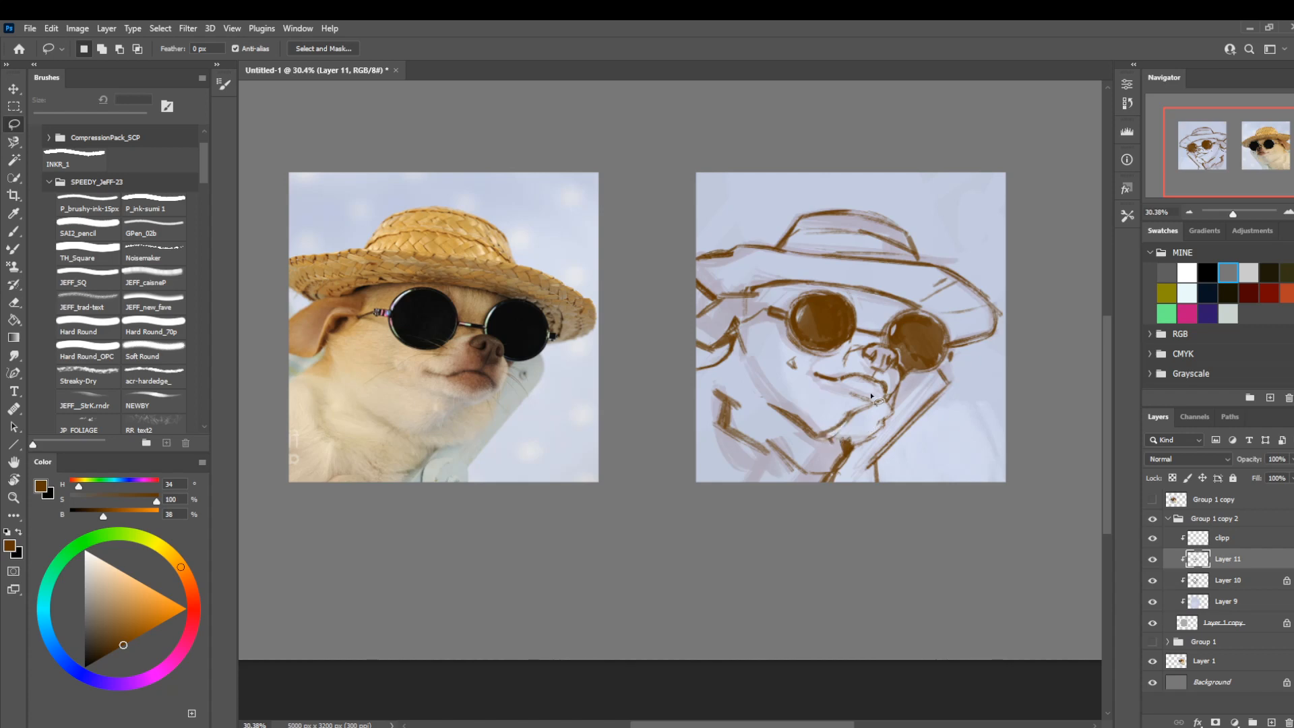
Hatch a shadow at the base of the neck with the brush at 60 px and trim its edge with a lasso selection.
key(b)
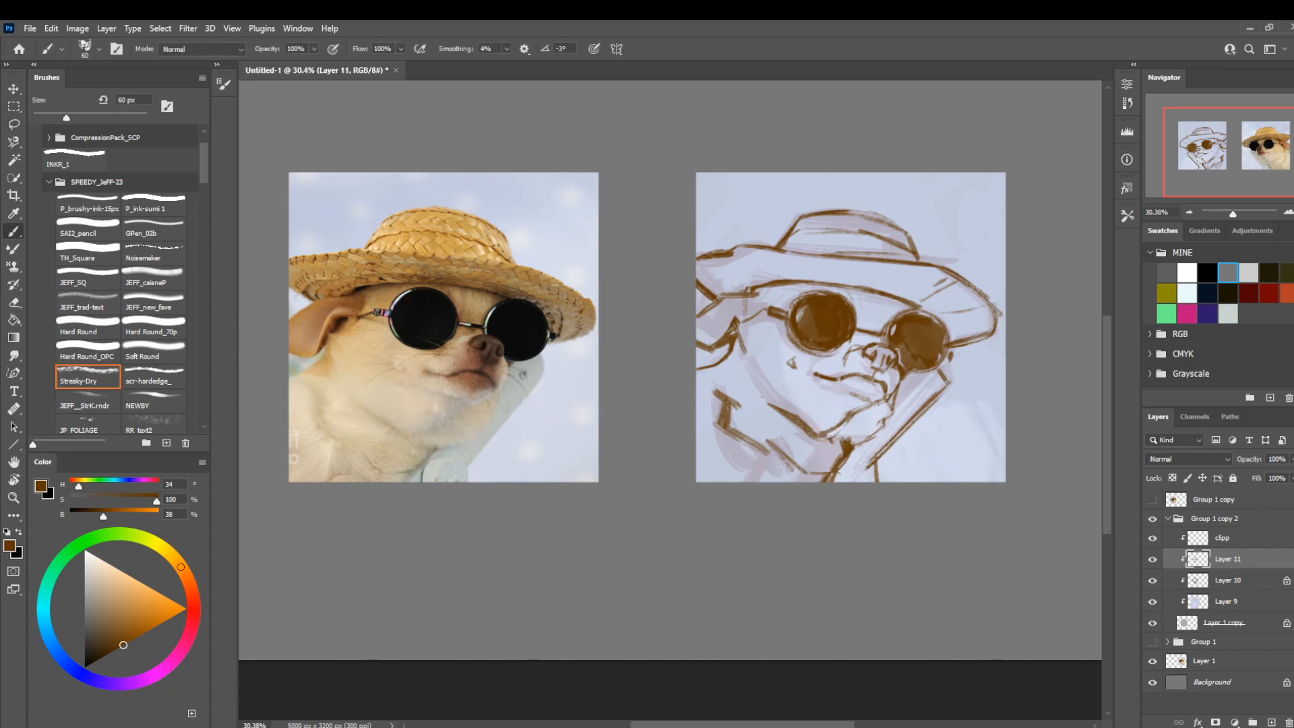
drag(761, 458, 794, 472)
key(l)
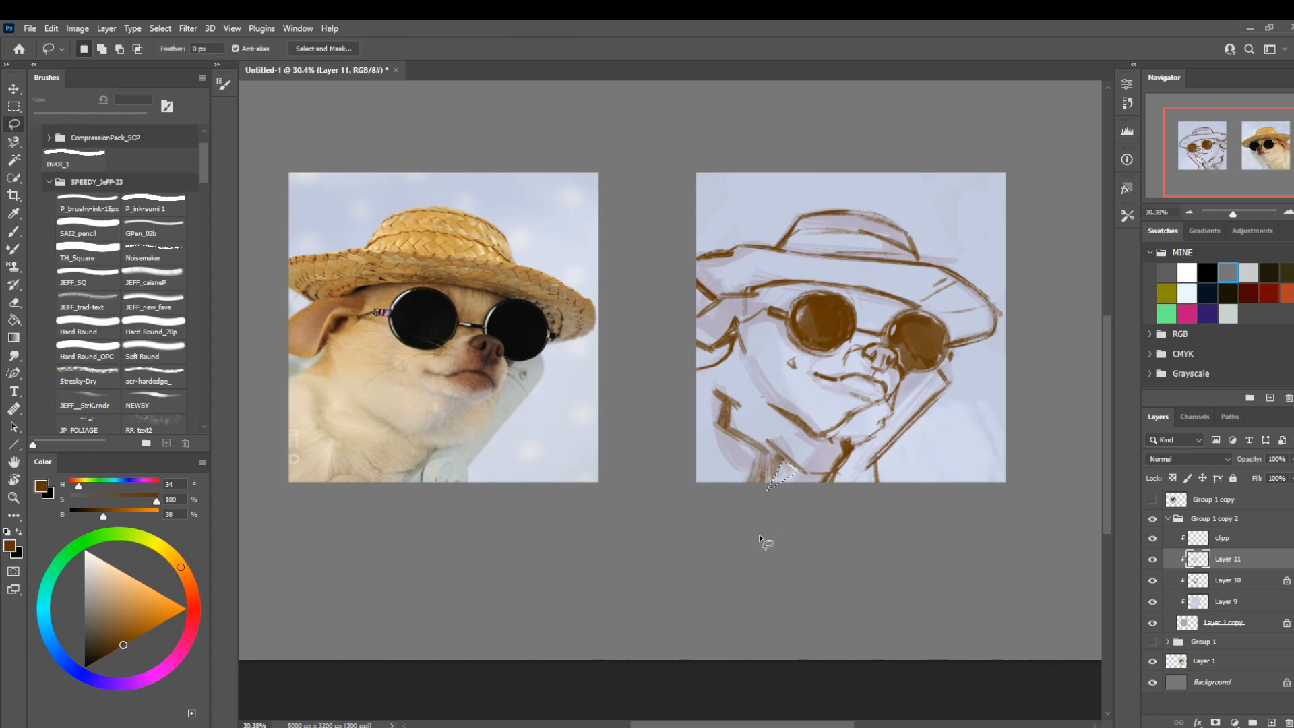
mouse_move(800, 332)
mouse_down()
mouse_move(810, 350)
mouse_move(794, 342)
mouse_up()
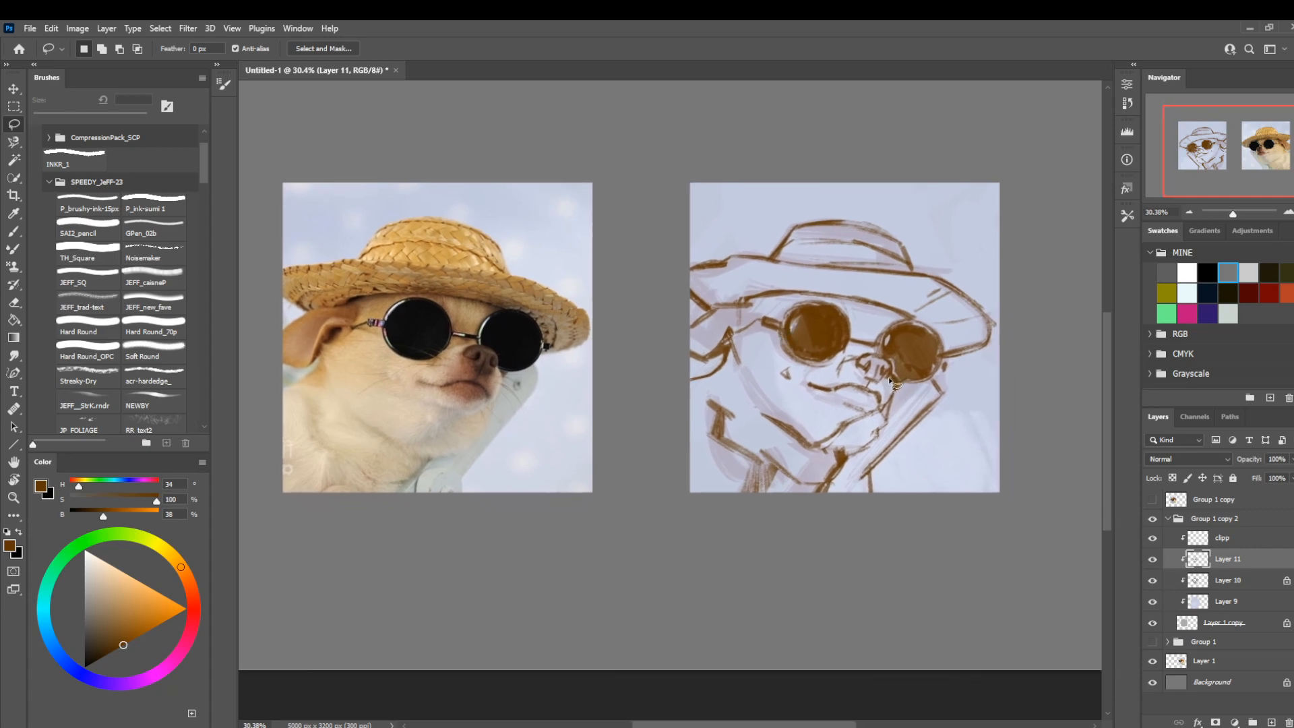
Clean up the chin with an enlarged eraser, hatch shading under the mouth and across the neck at 60 px, and compare with the line layer hidden.
key(e)
key(period)
key(period)
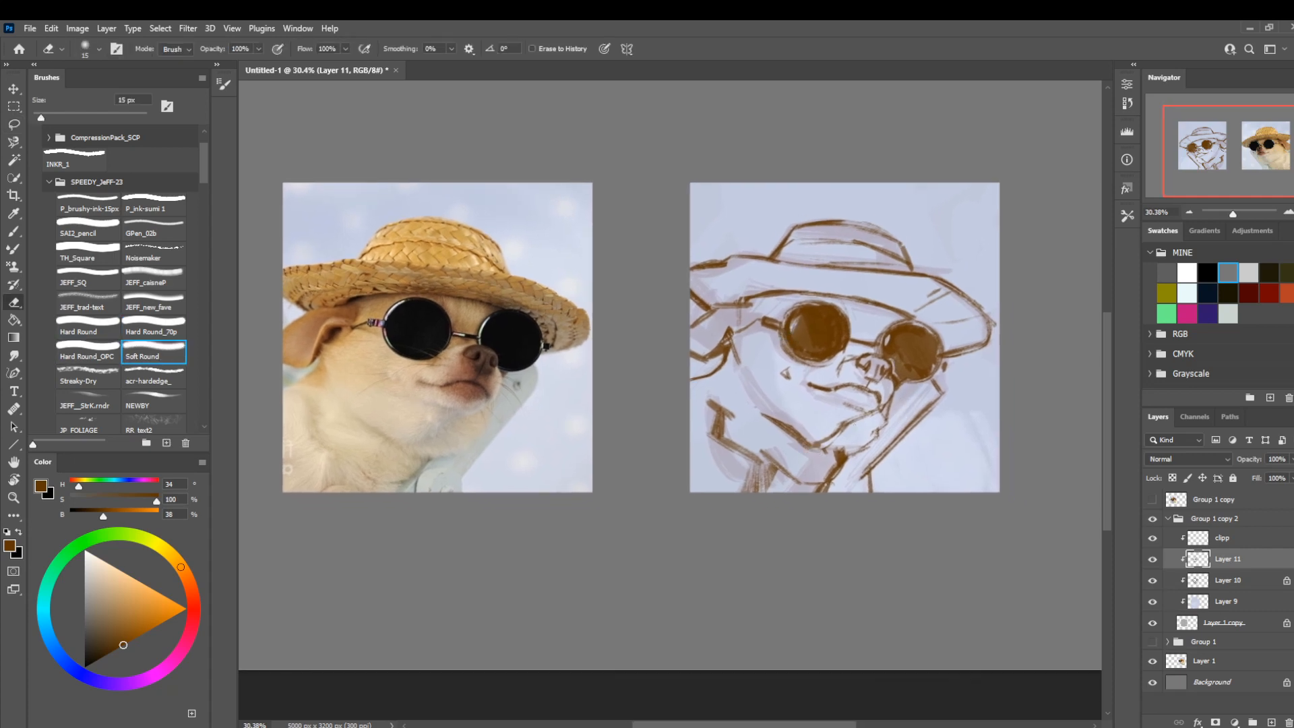
key(bracketright)
key(bracketright)
key(bracketright)
key(bracketright)
key(bracketright)
key(bracketright)
key(bracketright)
key(b)
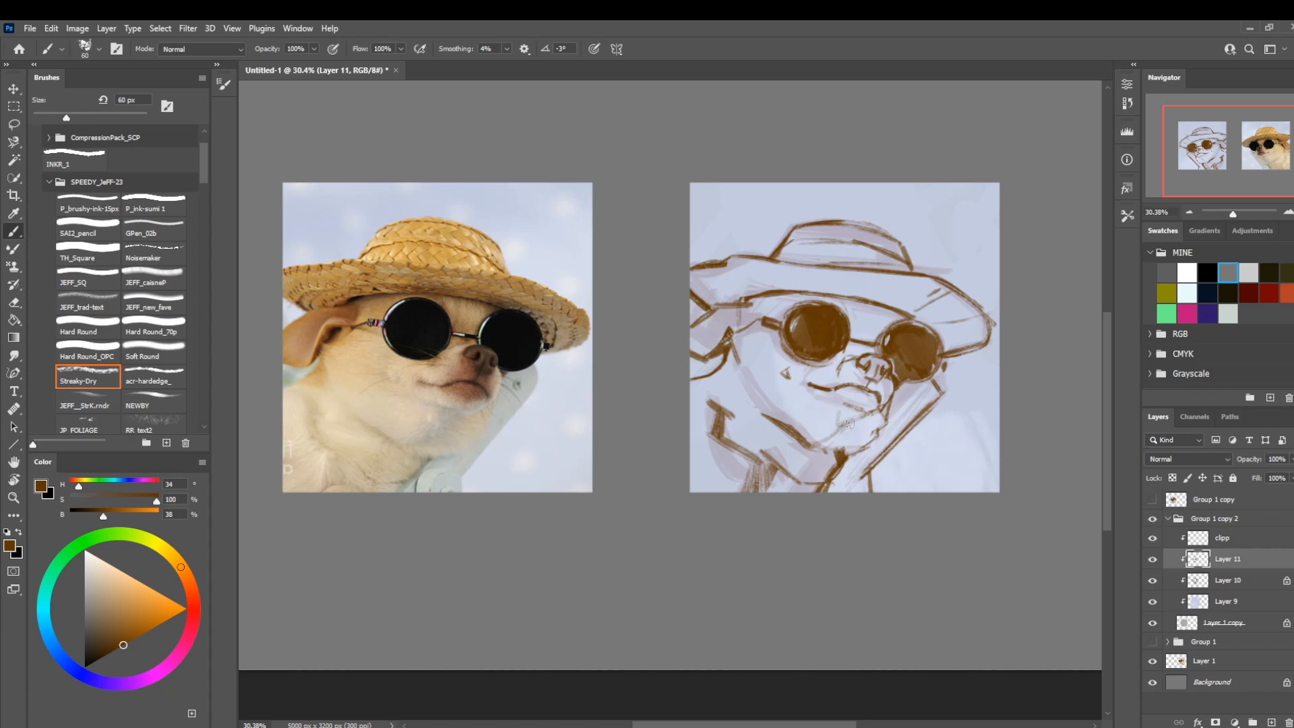
drag(857, 421, 822, 442)
mouse_move(801, 474)
mouse_down()
mouse_move(838, 455)
mouse_move(794, 450)
mouse_up()
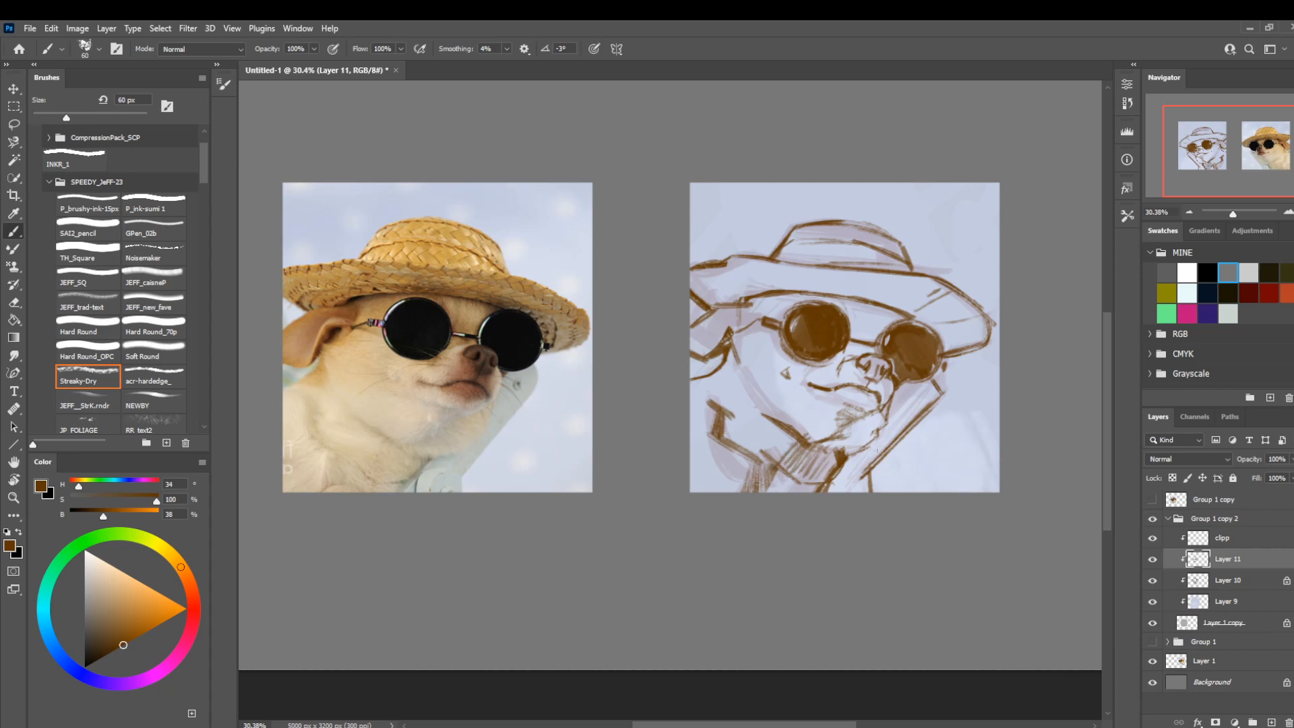
click(1151, 558)
click(1152, 559)
Refine the lower rim of the ear-side lens with the brush at 25 px and a lasso selection just beneath it.
key(bracketleft)
key(bracketleft)
key(bracketleft)
key(bracketleft)
key(bracketleft)
key(bracketleft)
key(l)
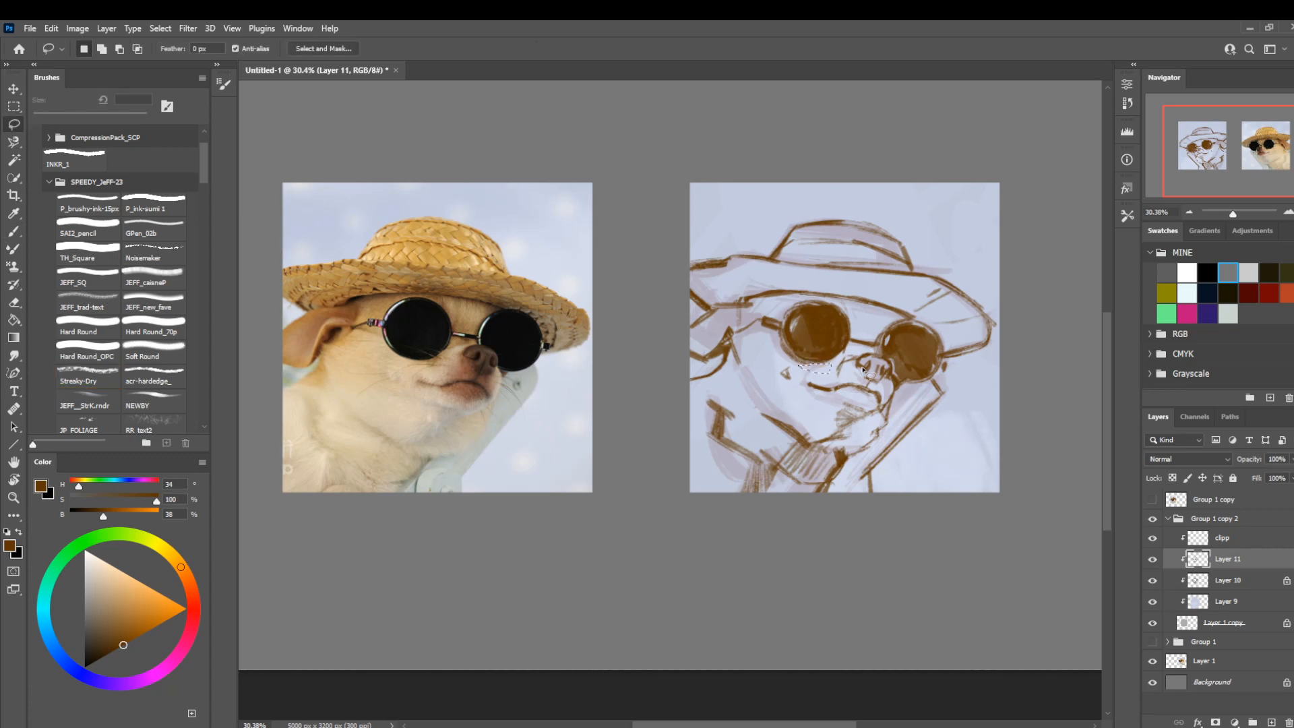
mouse_move(882, 297)
mouse_down()
mouse_move(847, 280)
mouse_move(886, 291)
mouse_up()
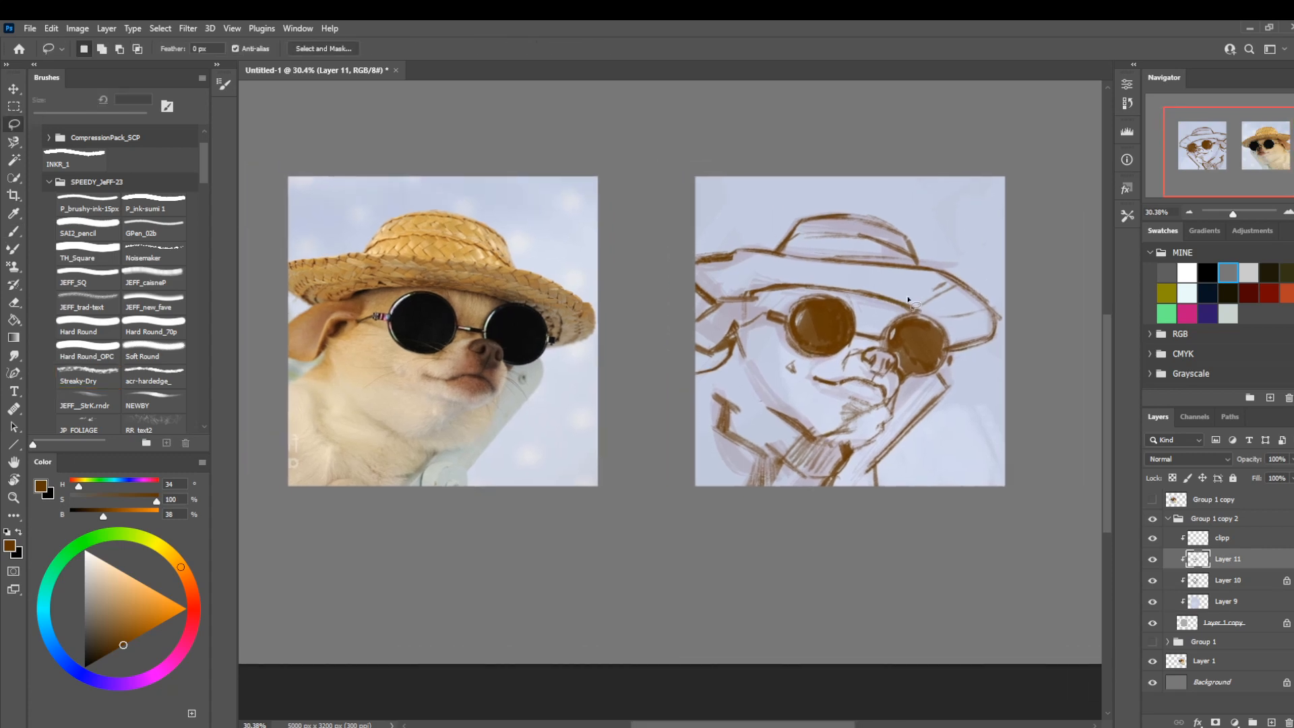
Clear the sunglasses' arm beside the ear with the lasso, then redraw it and the adjoining ear line with the brush at 25 px.
key(z)
drag(680, 407, 659, 428)
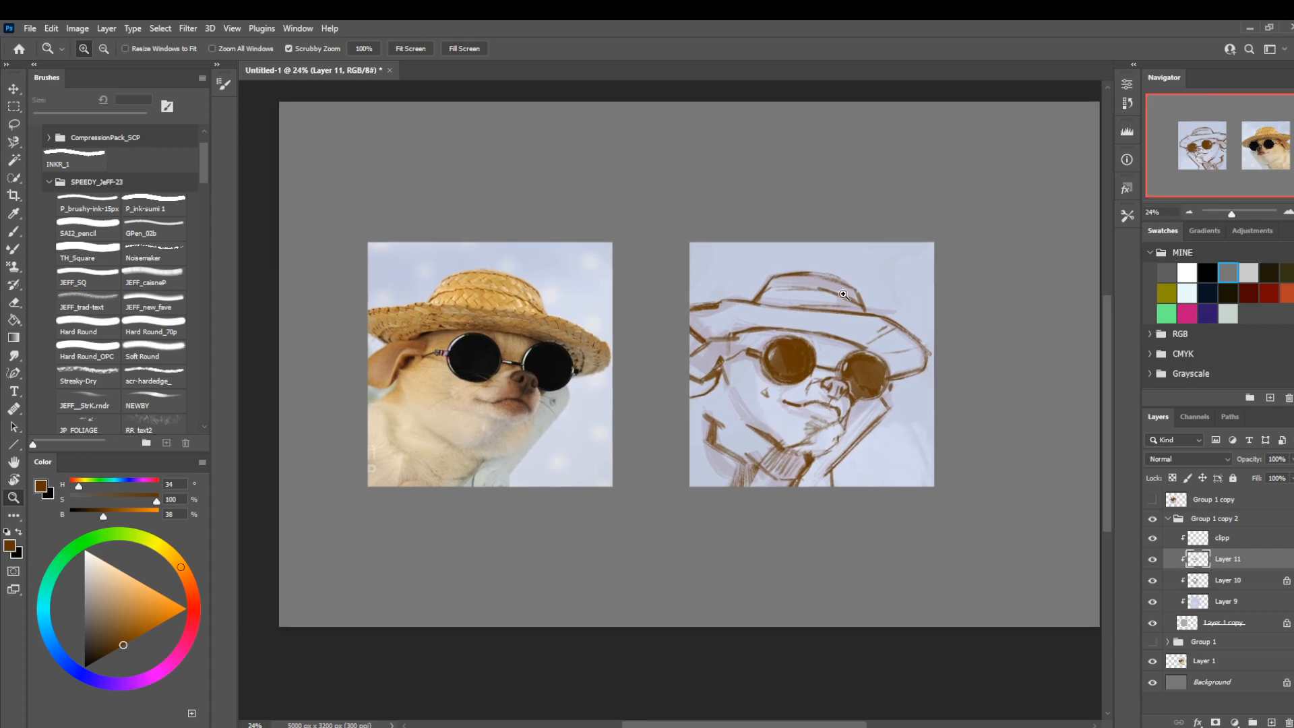
drag(807, 383, 826, 385)
key(b)
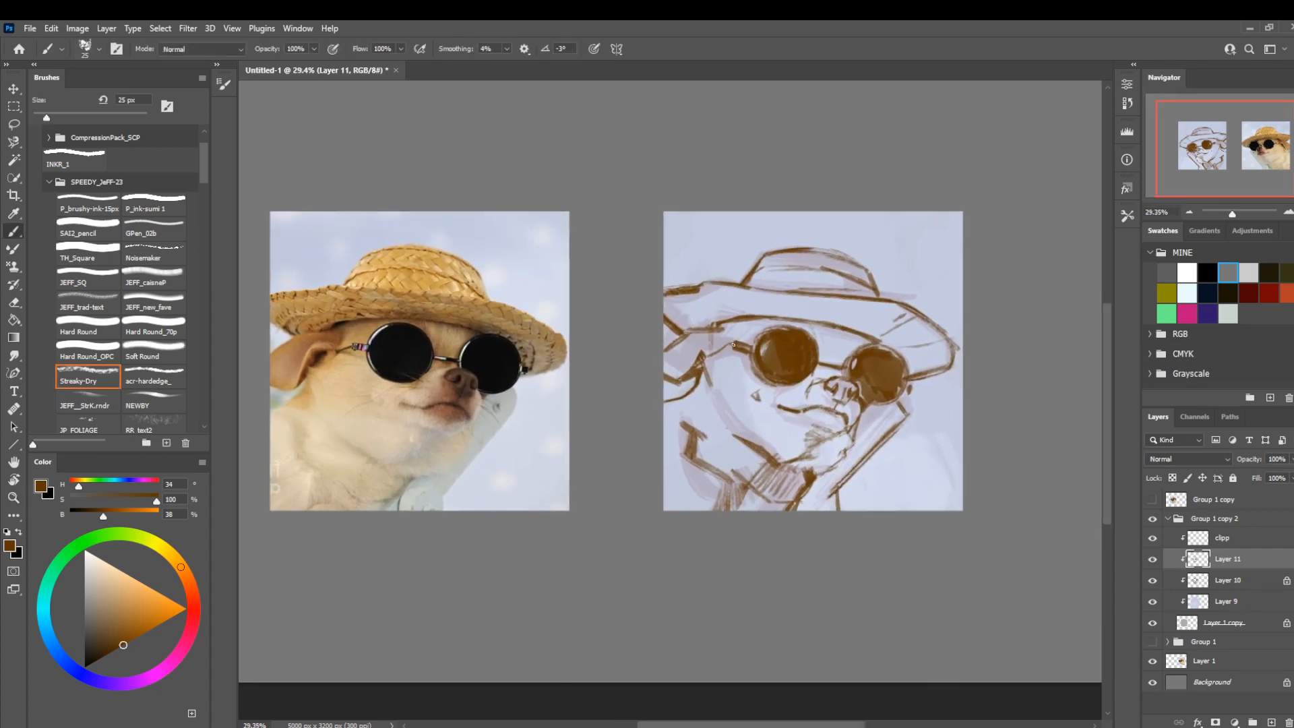
key(l)
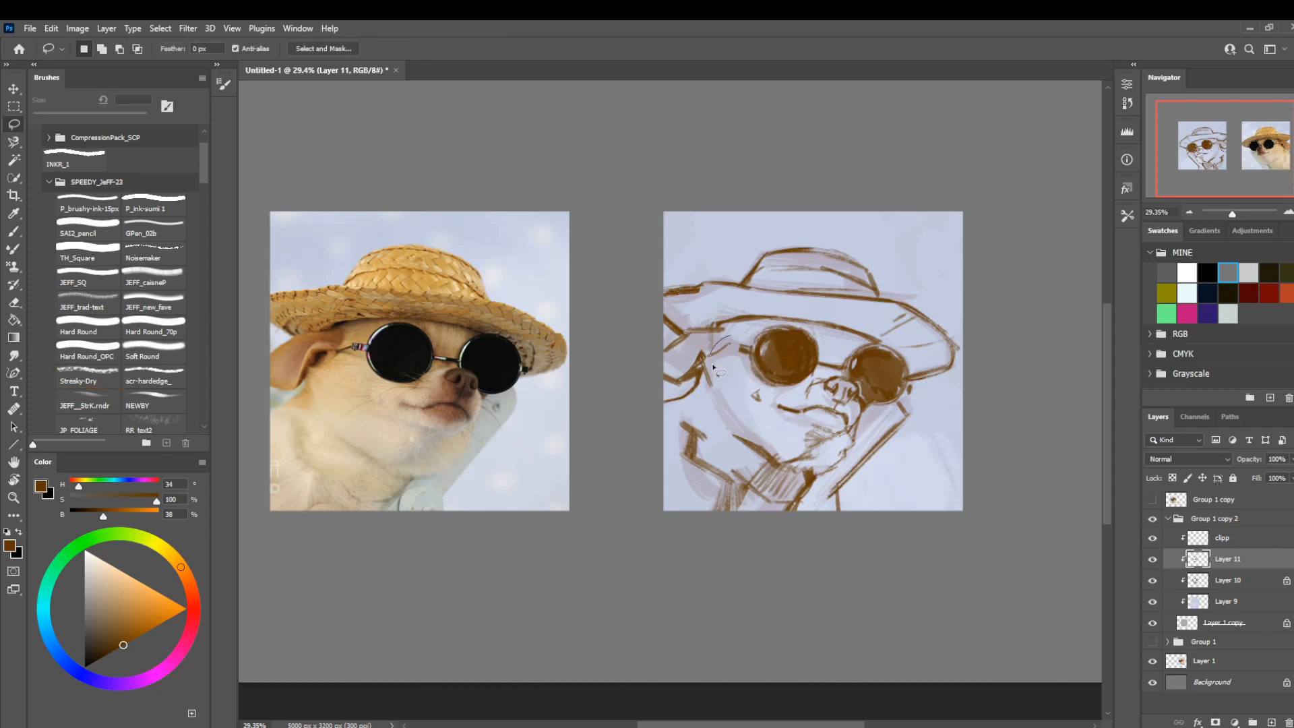
key(b)
key(b)
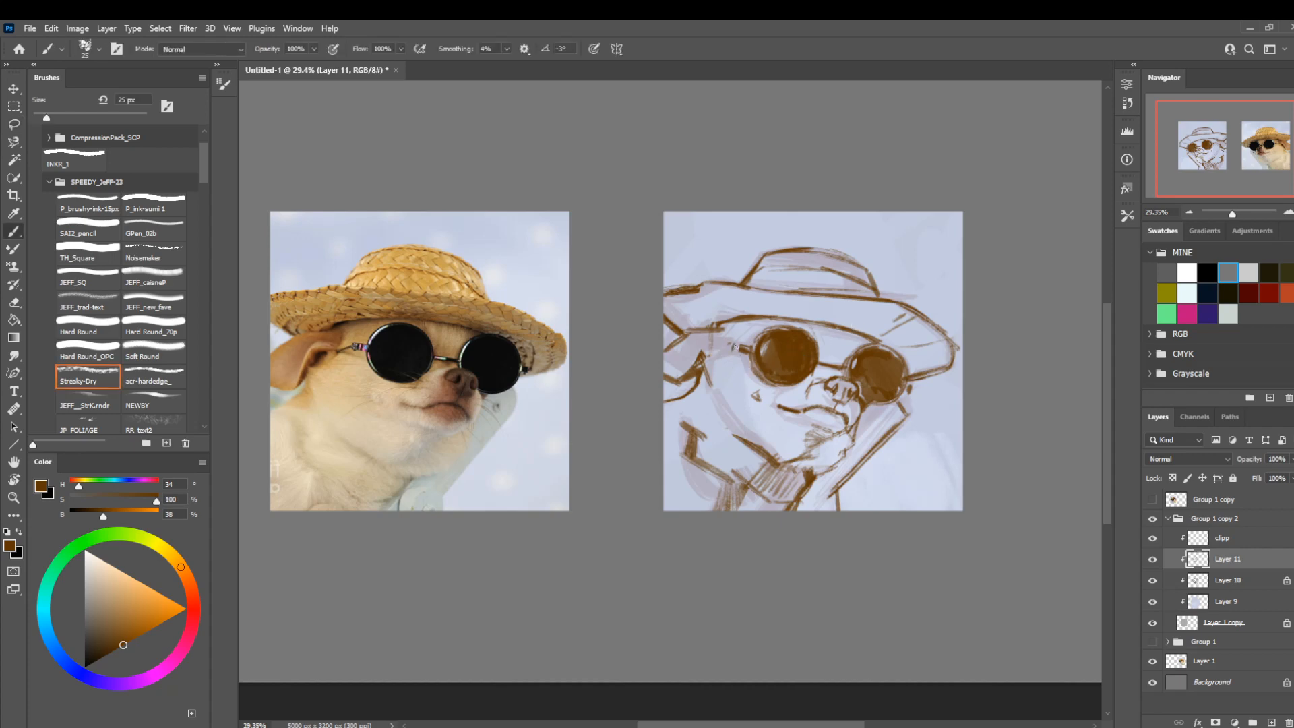
mouse_move(735, 347)
mouse_down()
mouse_move(752, 348)
mouse_move(723, 349)
mouse_up()
drag(692, 364, 694, 362)
Redraw the upper edge of the ear beneath the hat brim with the brush at 25 px.
key(l)
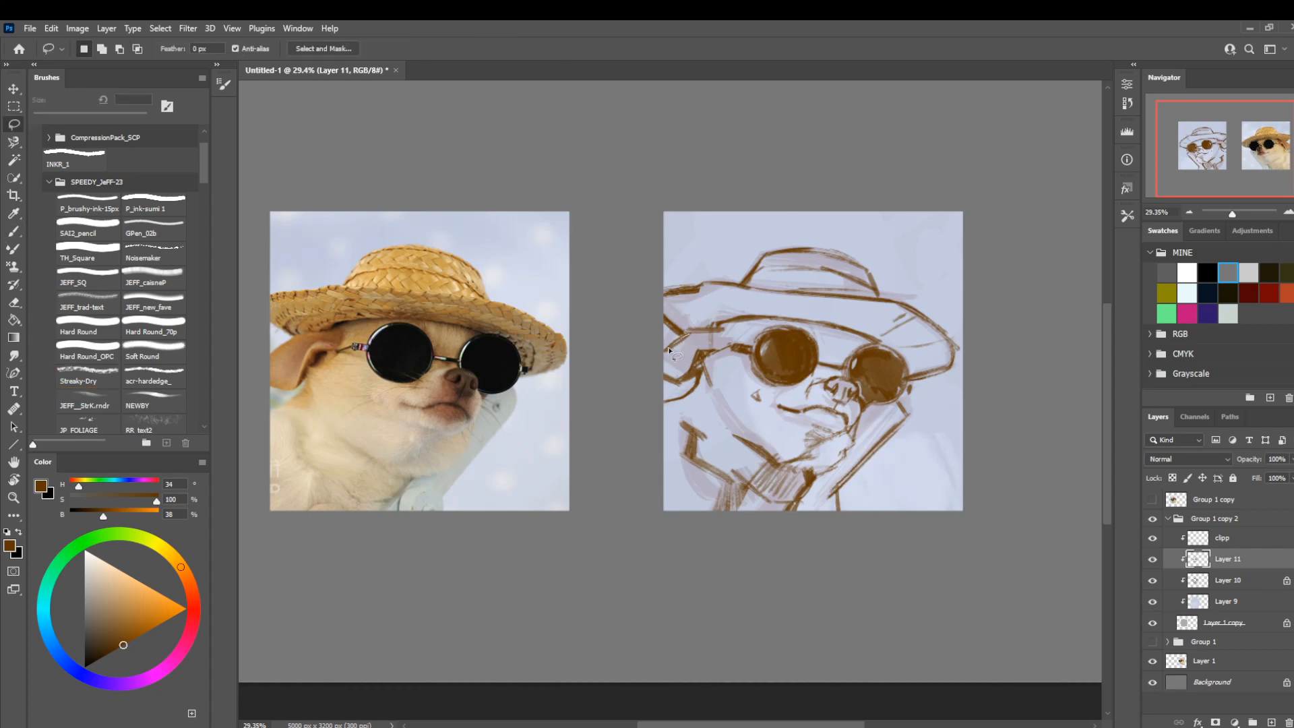
key(b)
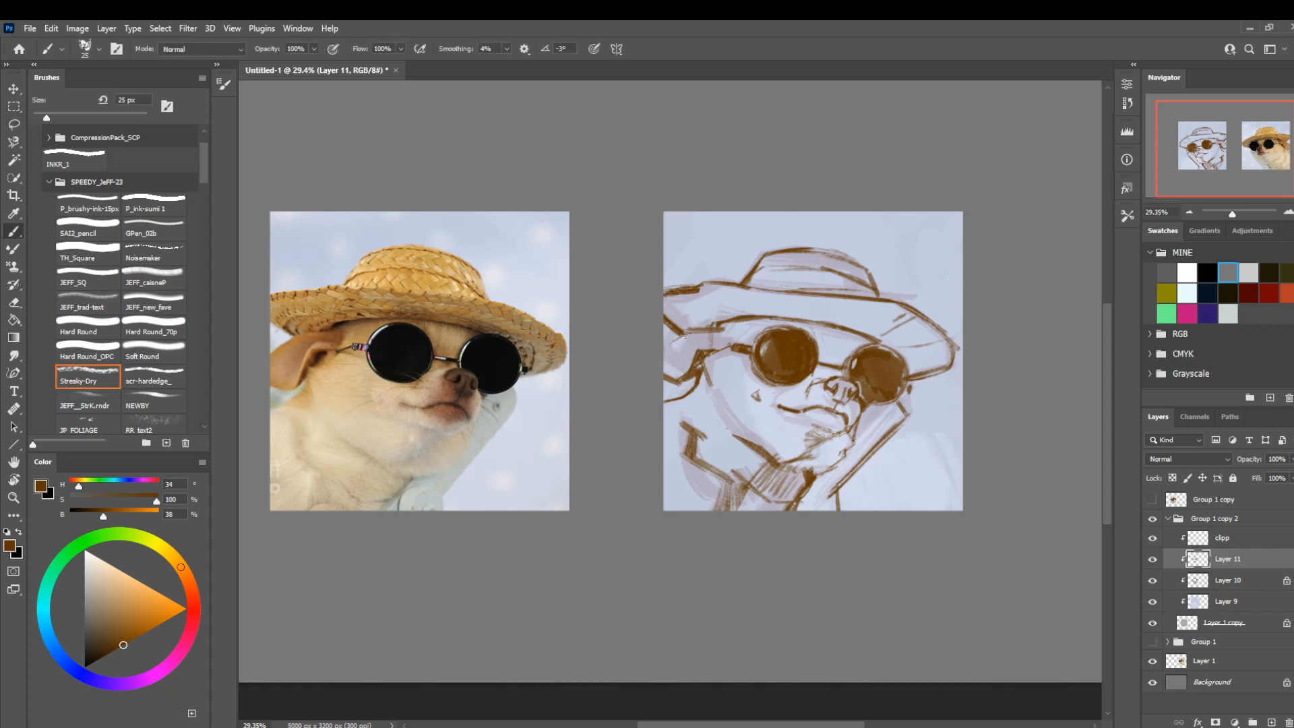
drag(662, 346, 691, 331)
key(l)
drag(847, 322, 876, 273)
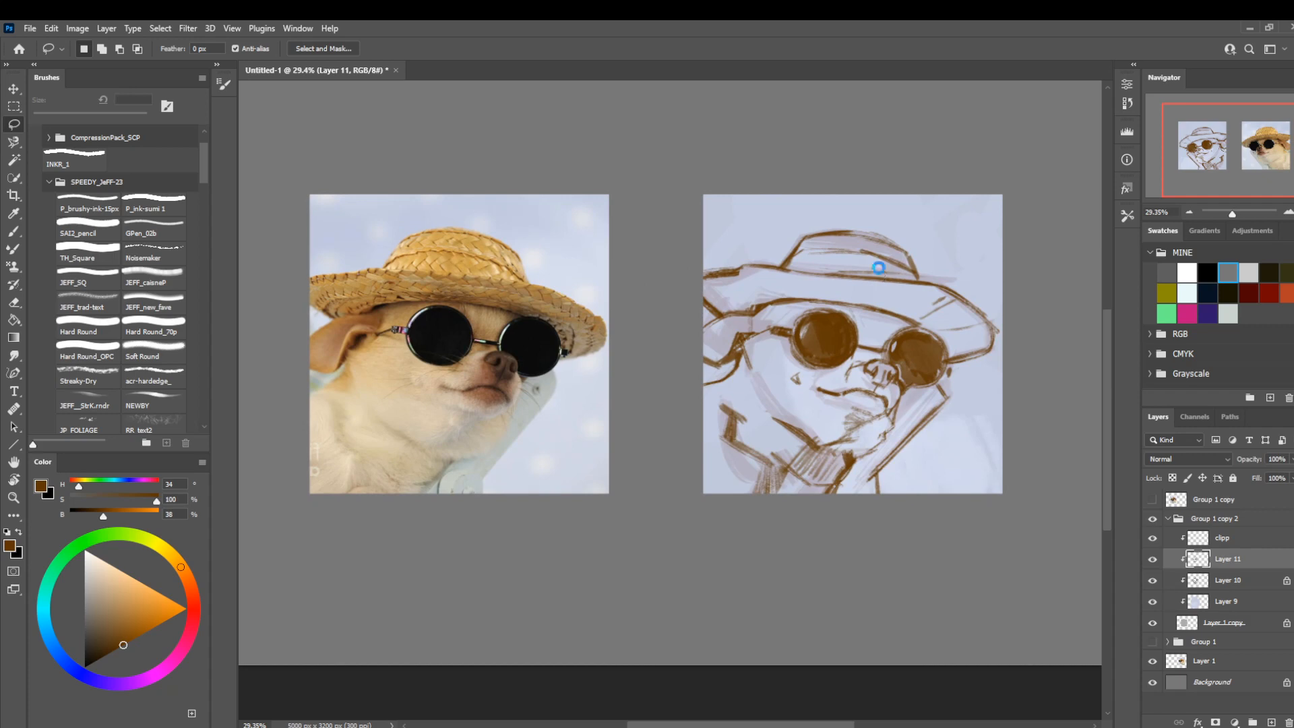
Try to save the document as a new file.
key(ctrl+shift+s)
click(782, 523)
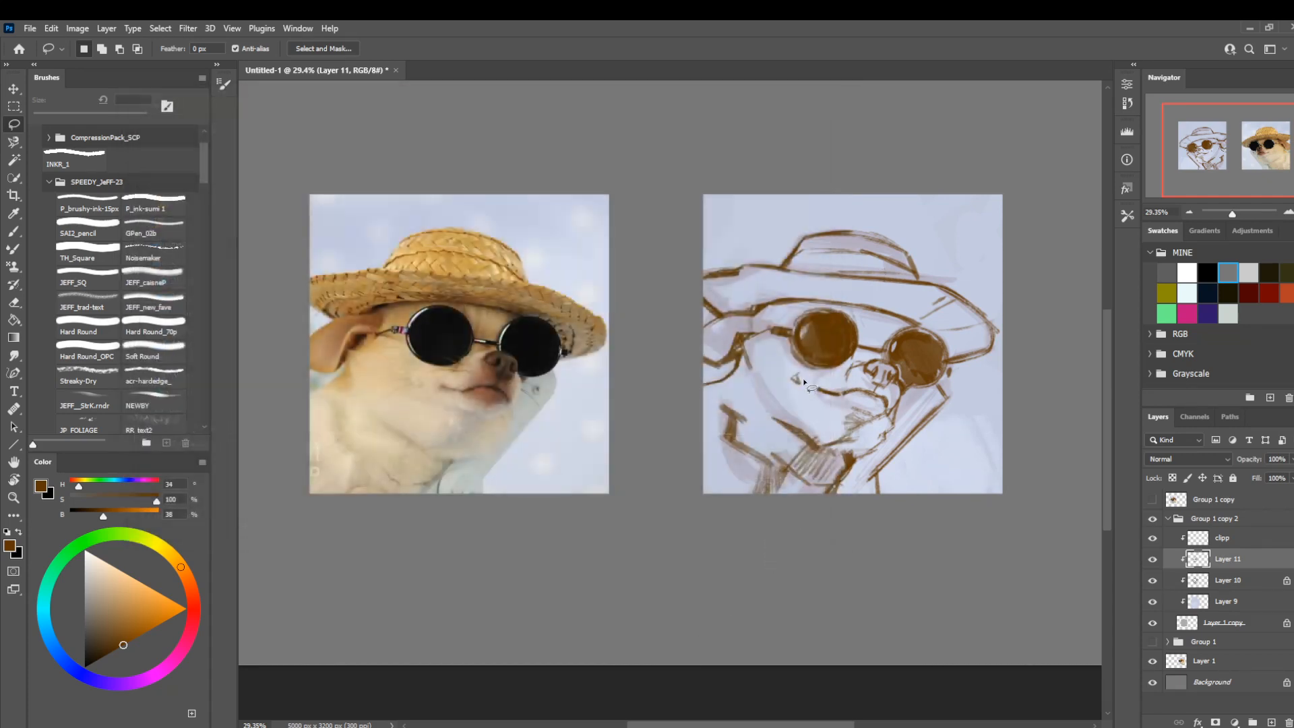